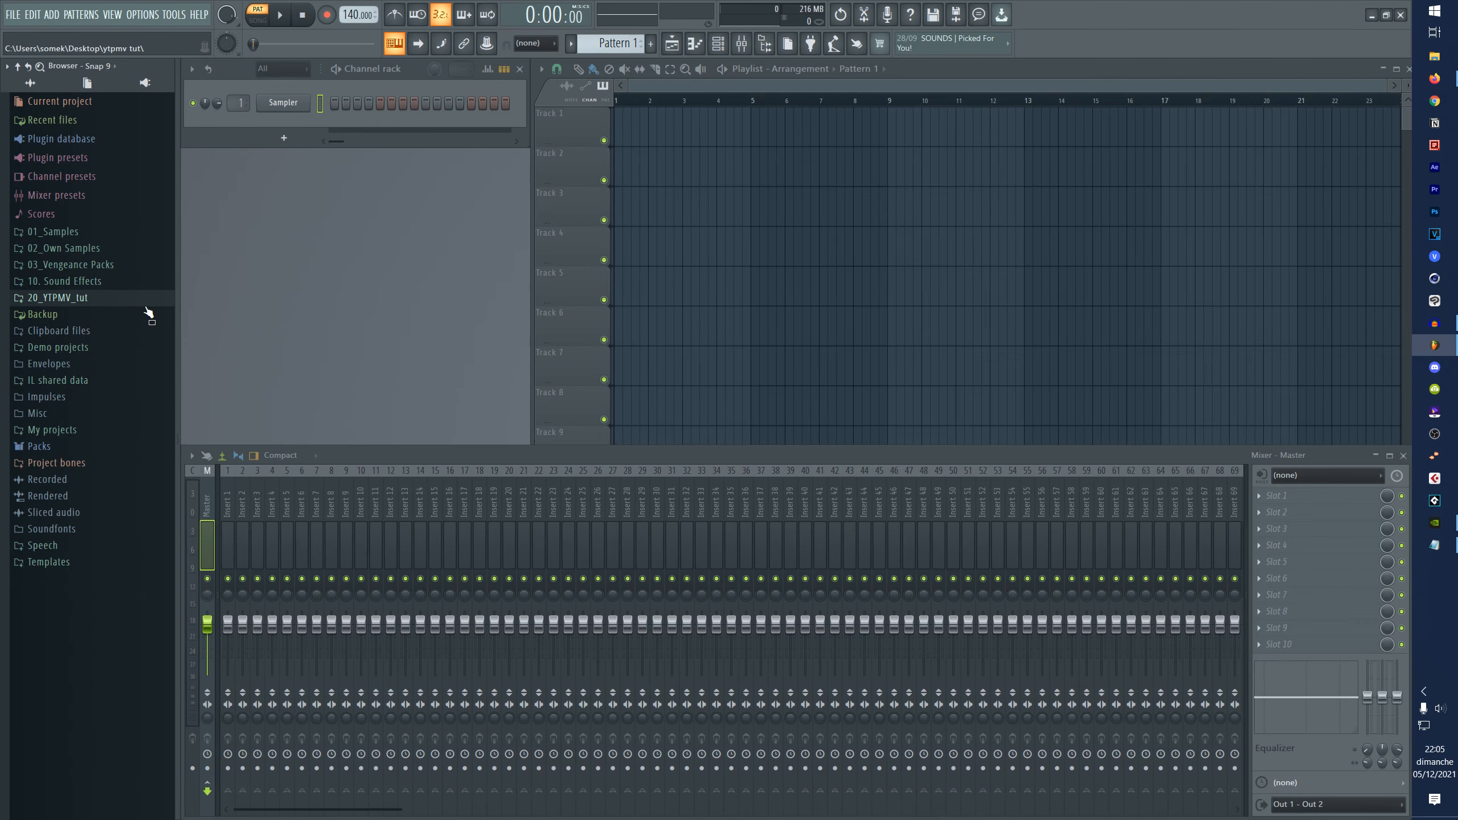
# - Expand the Morsay folder in 20_YTPMV_tut, under Samples, pack morsay 2016 and Banque de voix, and browse its voice samples
pyautogui.click(124, 300)
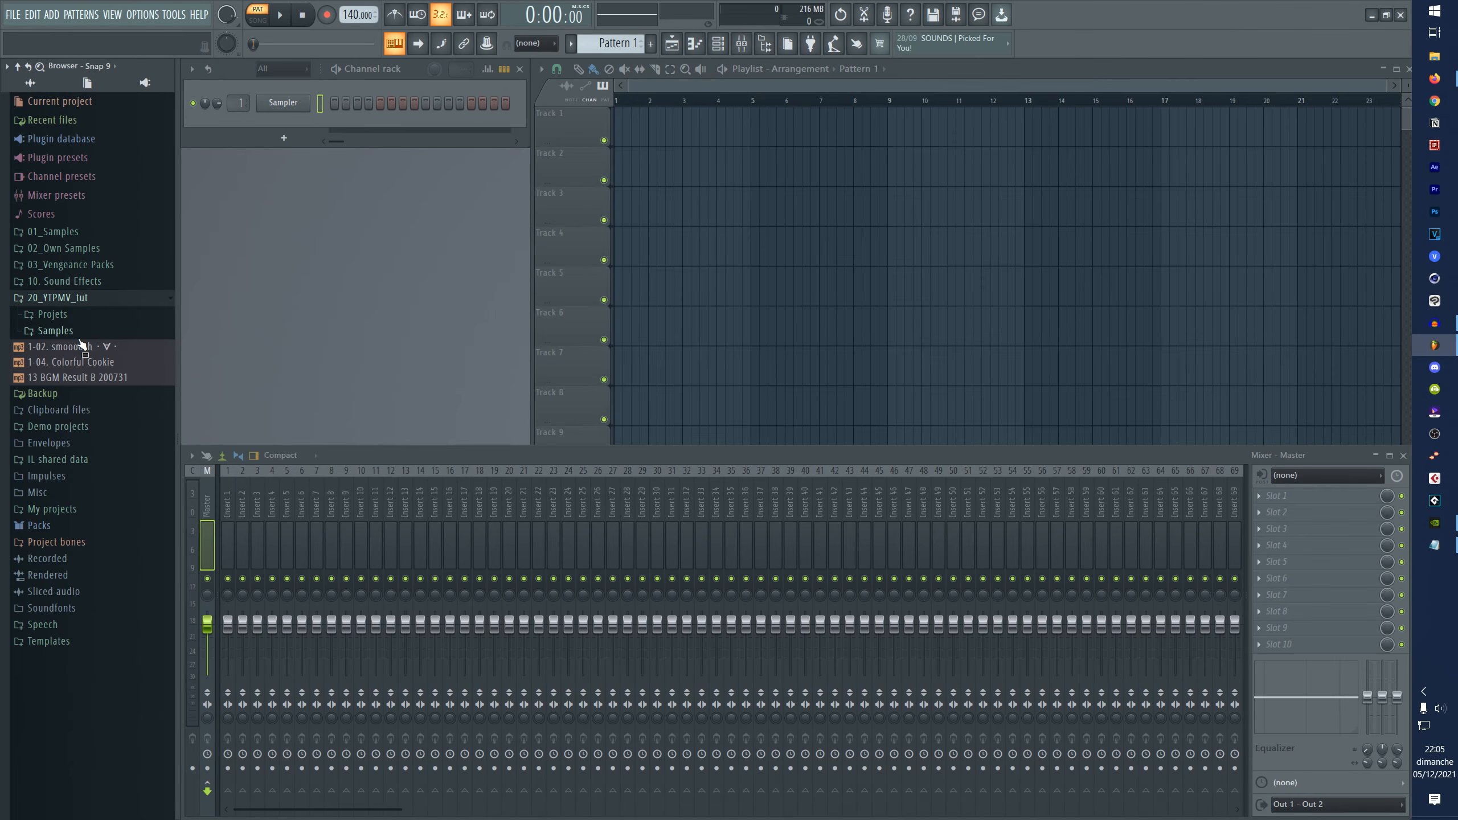
pyautogui.click(75, 332)
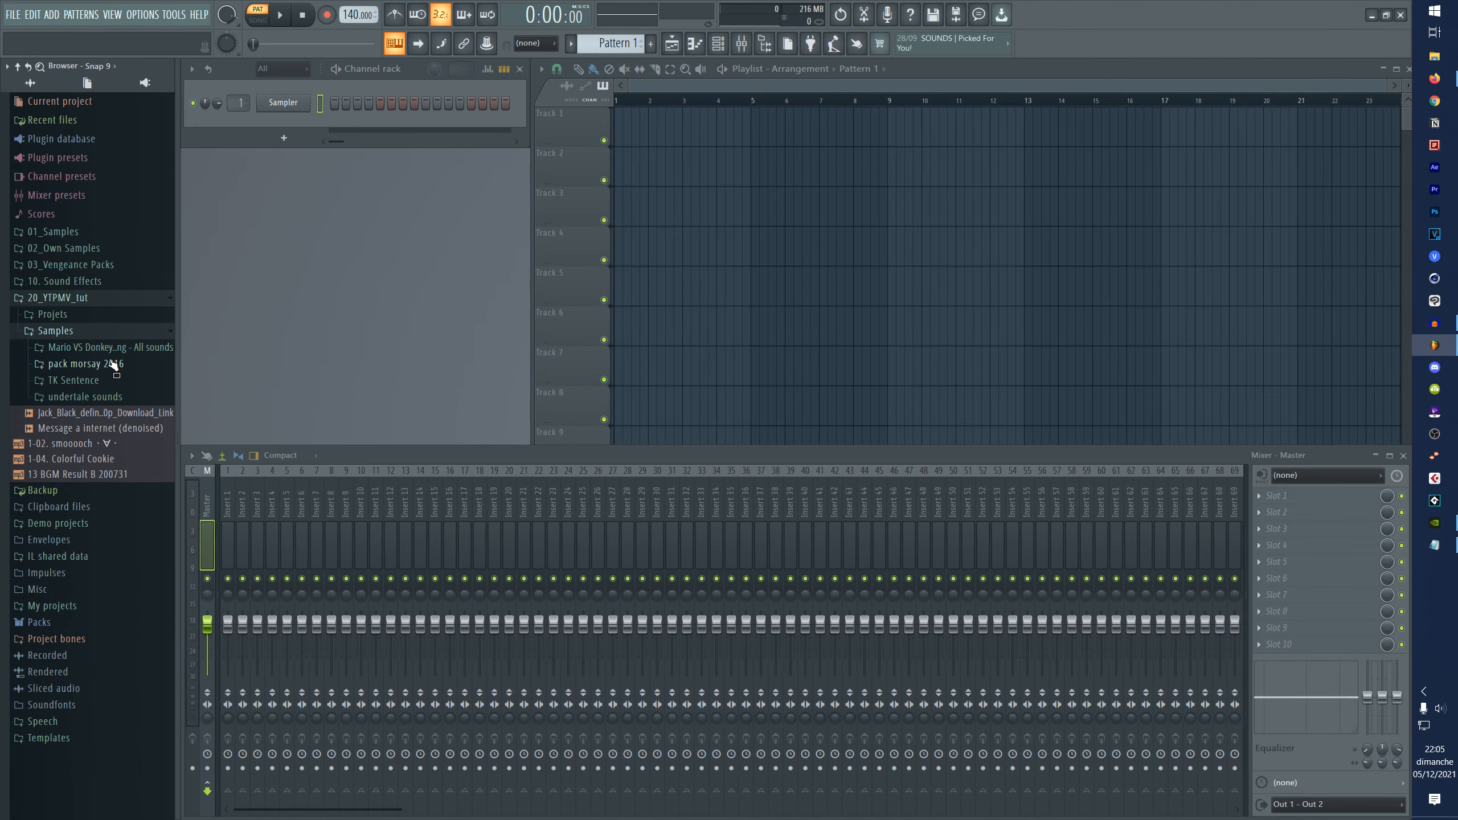
pyautogui.click(114, 366)
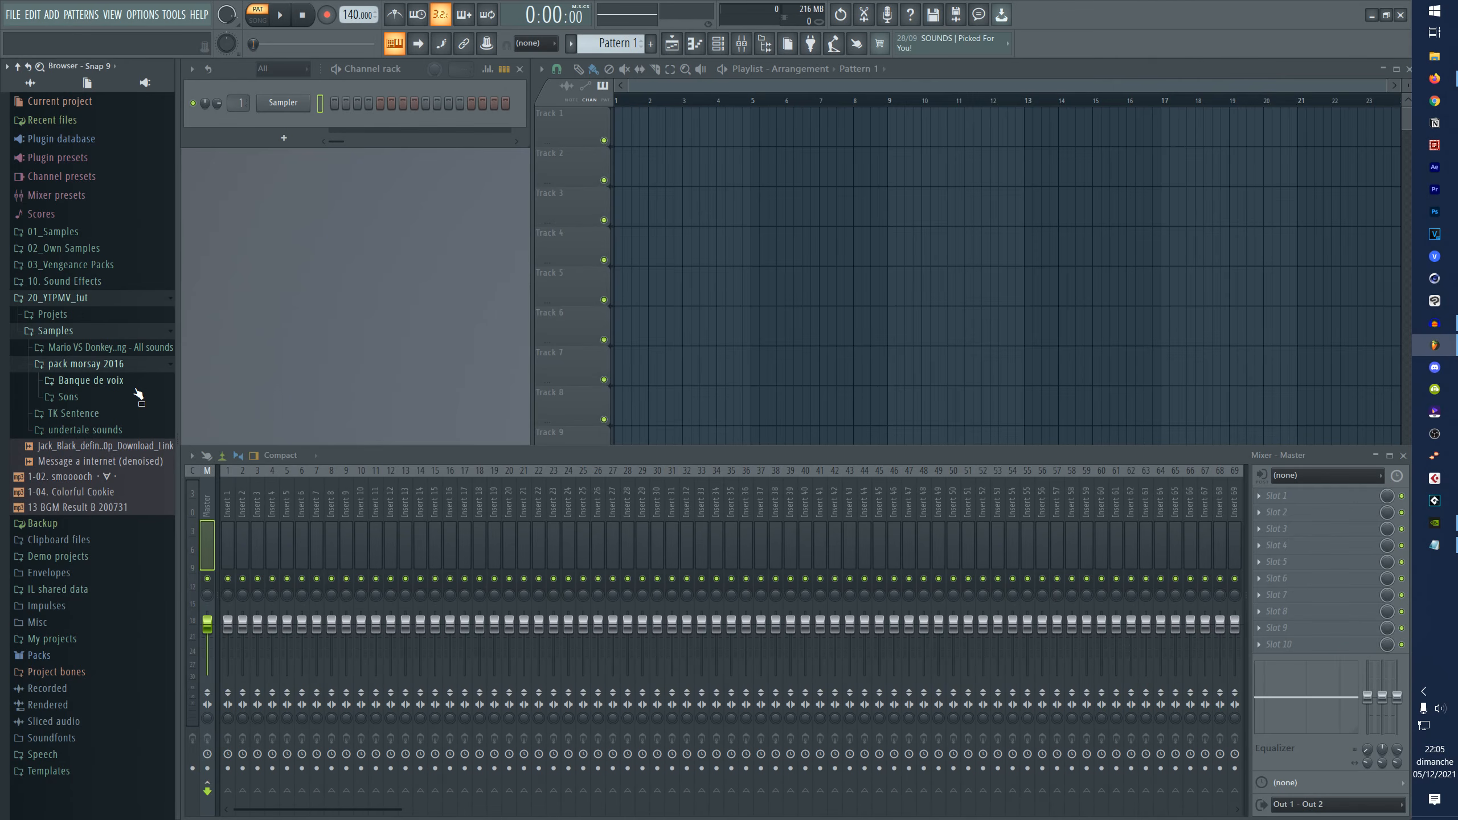
pyautogui.click(137, 388)
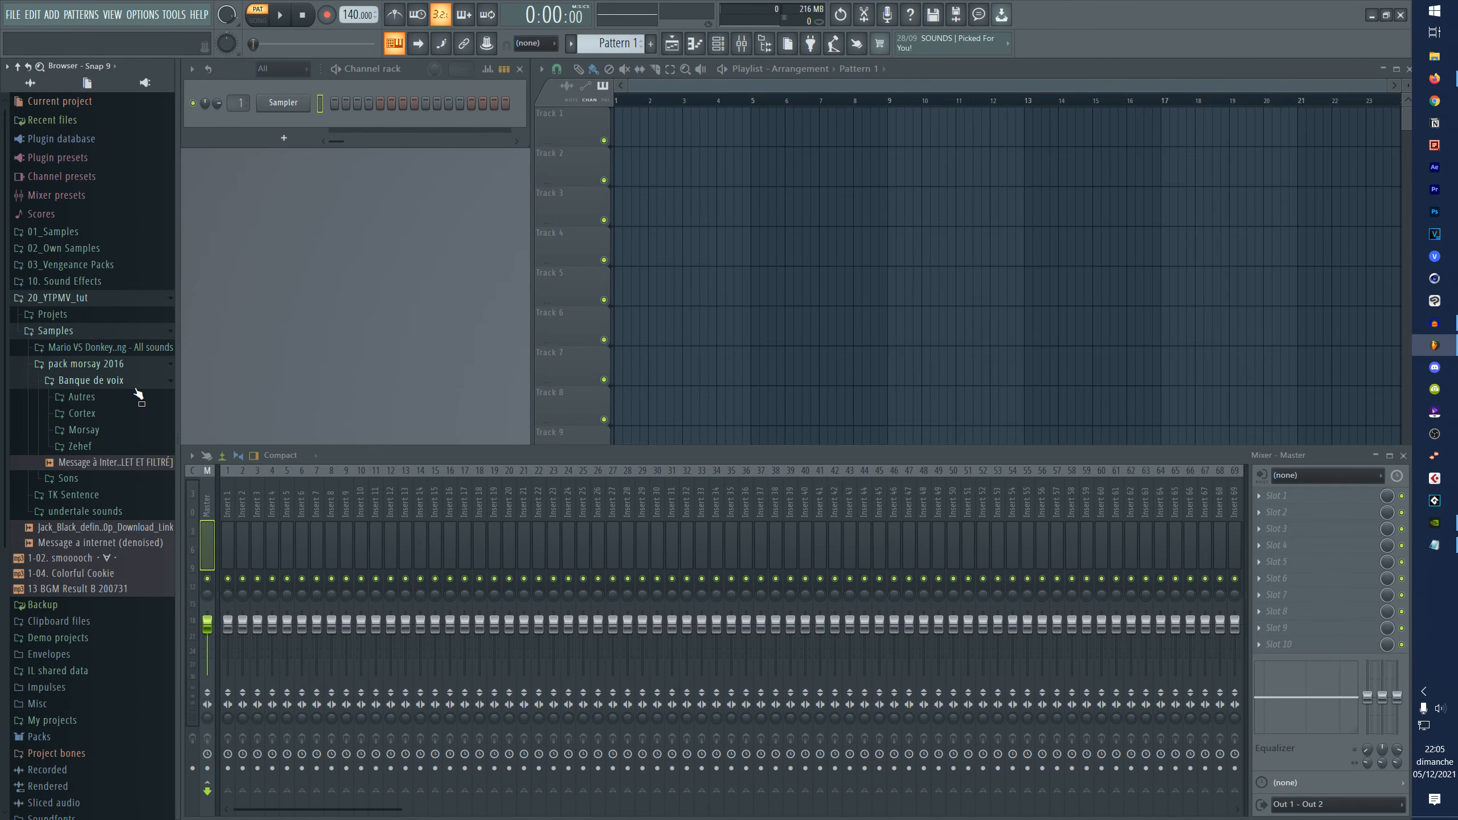
pyautogui.click(131, 430)
pyautogui.scroll(-4, 127, 437)
pyautogui.scroll(5, 101, 332)
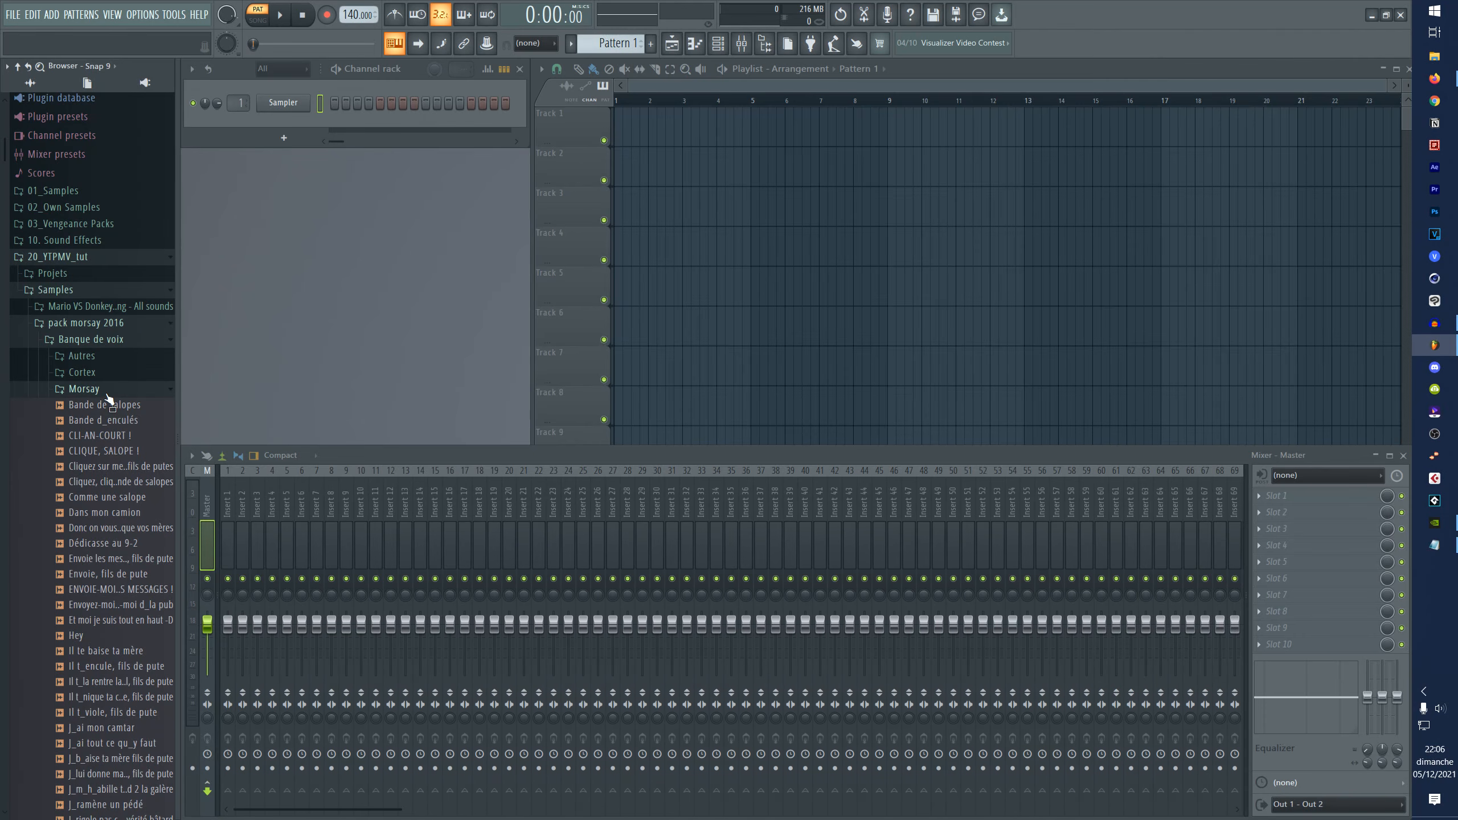
pyautogui.scroll(-10, 115, 460)
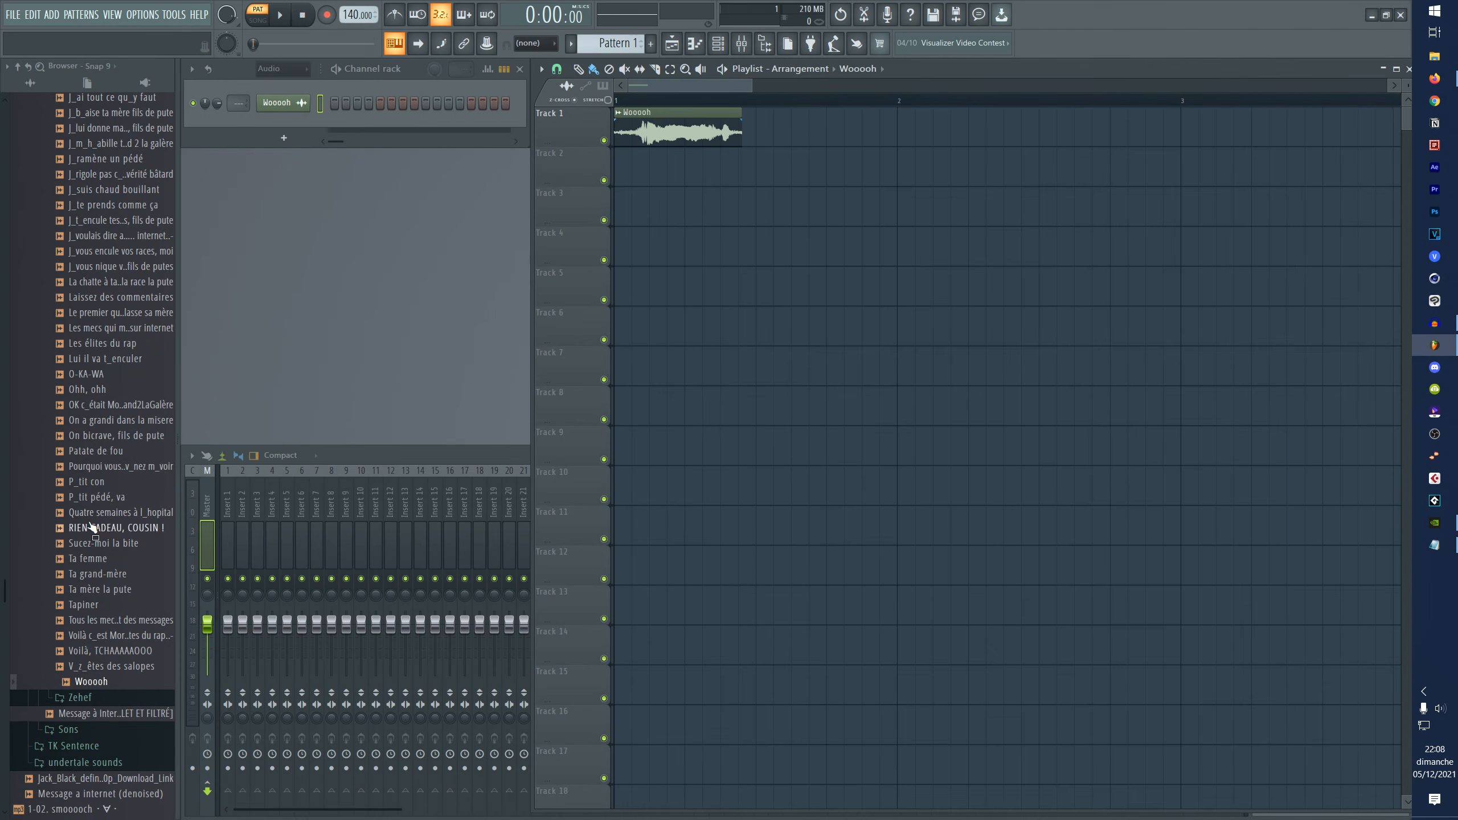
# - Place the Voilà, TCHAAAAAOOO sample on Track 1 after the Wooooh clip and play it from its start in song mode
pyautogui.moveTo(115, 651); pyautogui.dragTo(843, 135)
pyautogui.press('l')
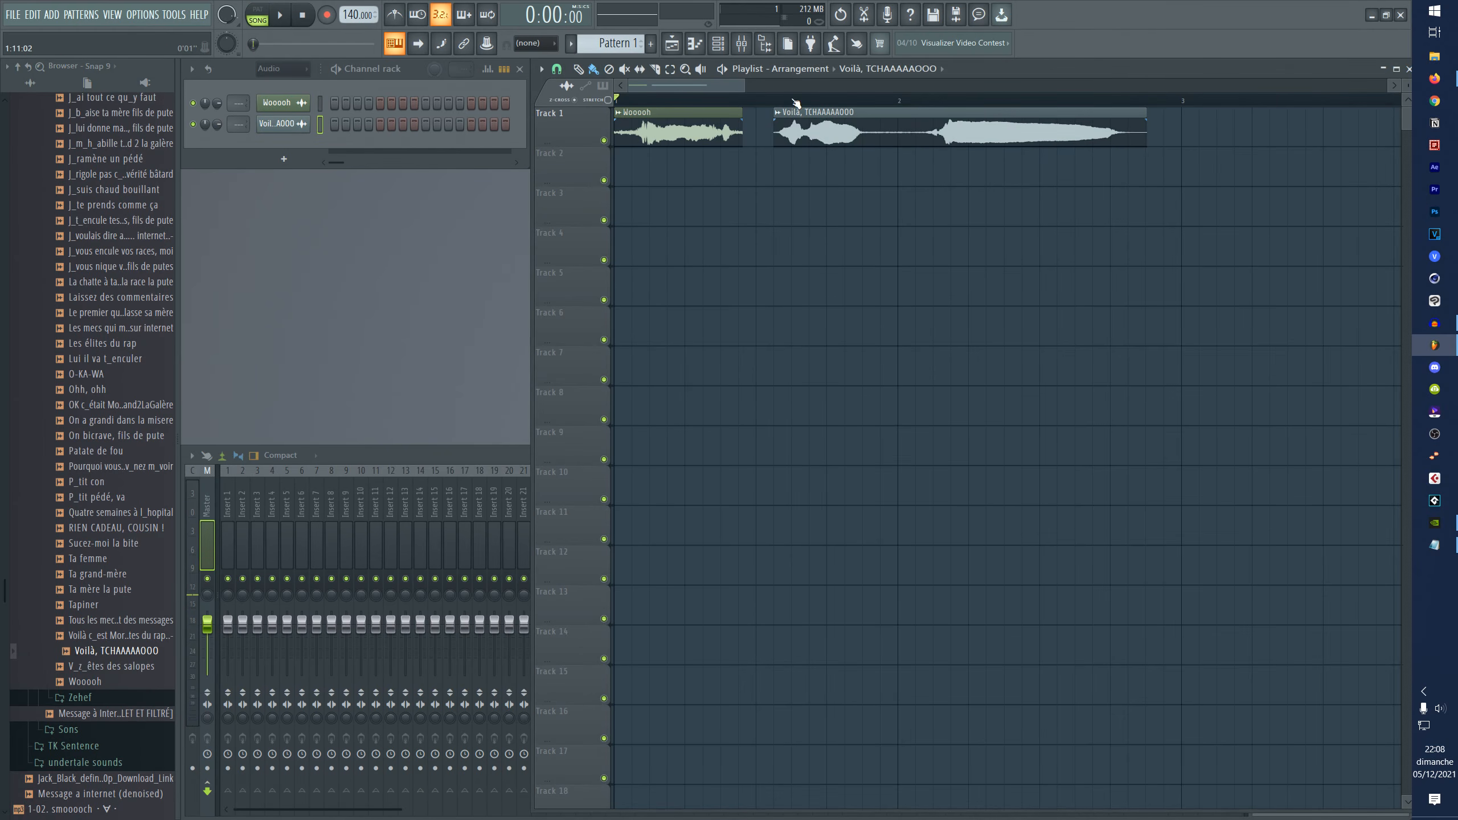
pyautogui.click(774, 100)
pyautogui.press('space')
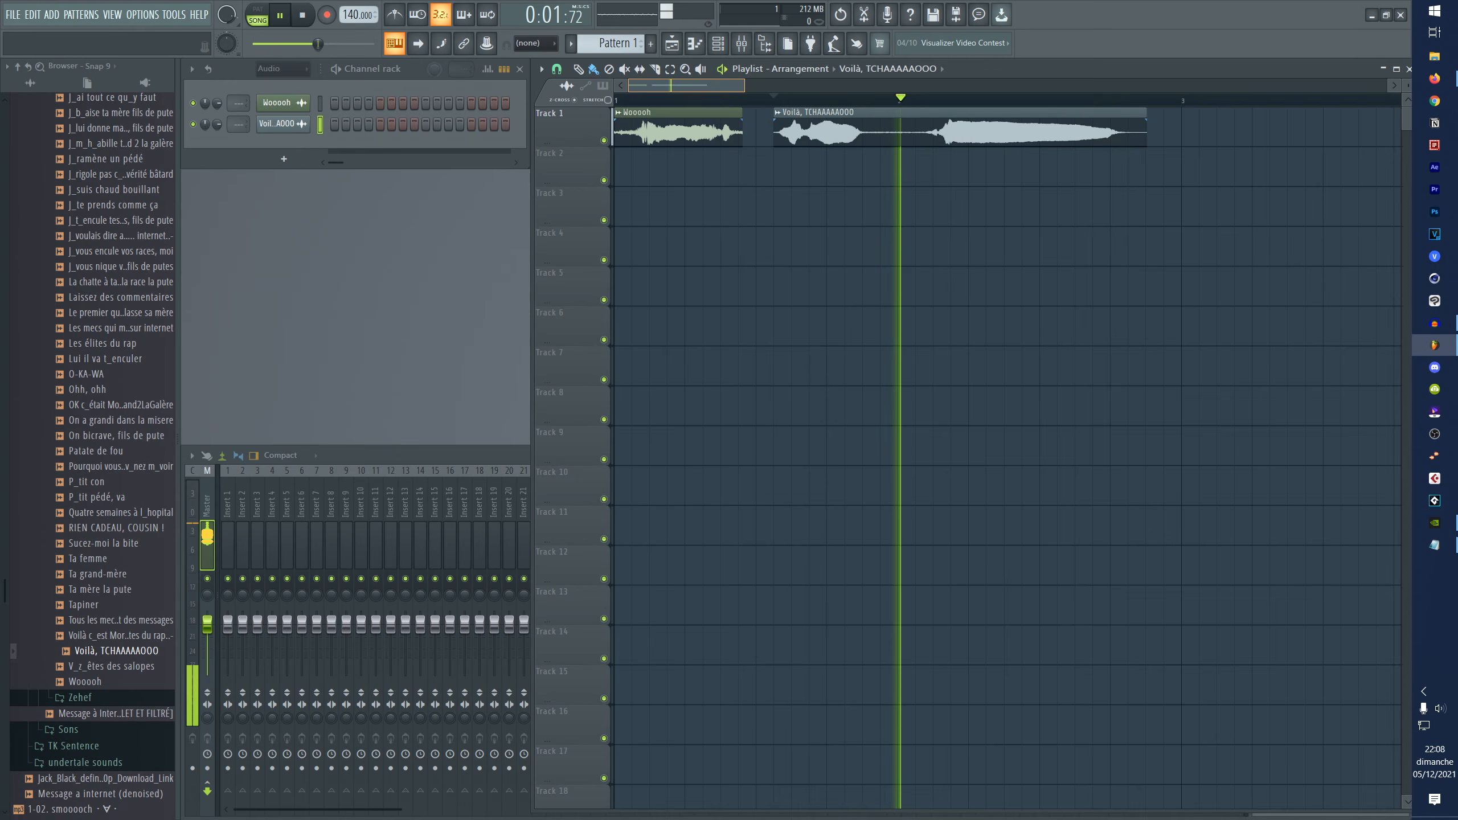
pyautogui.scroll(-2, 770, 102)
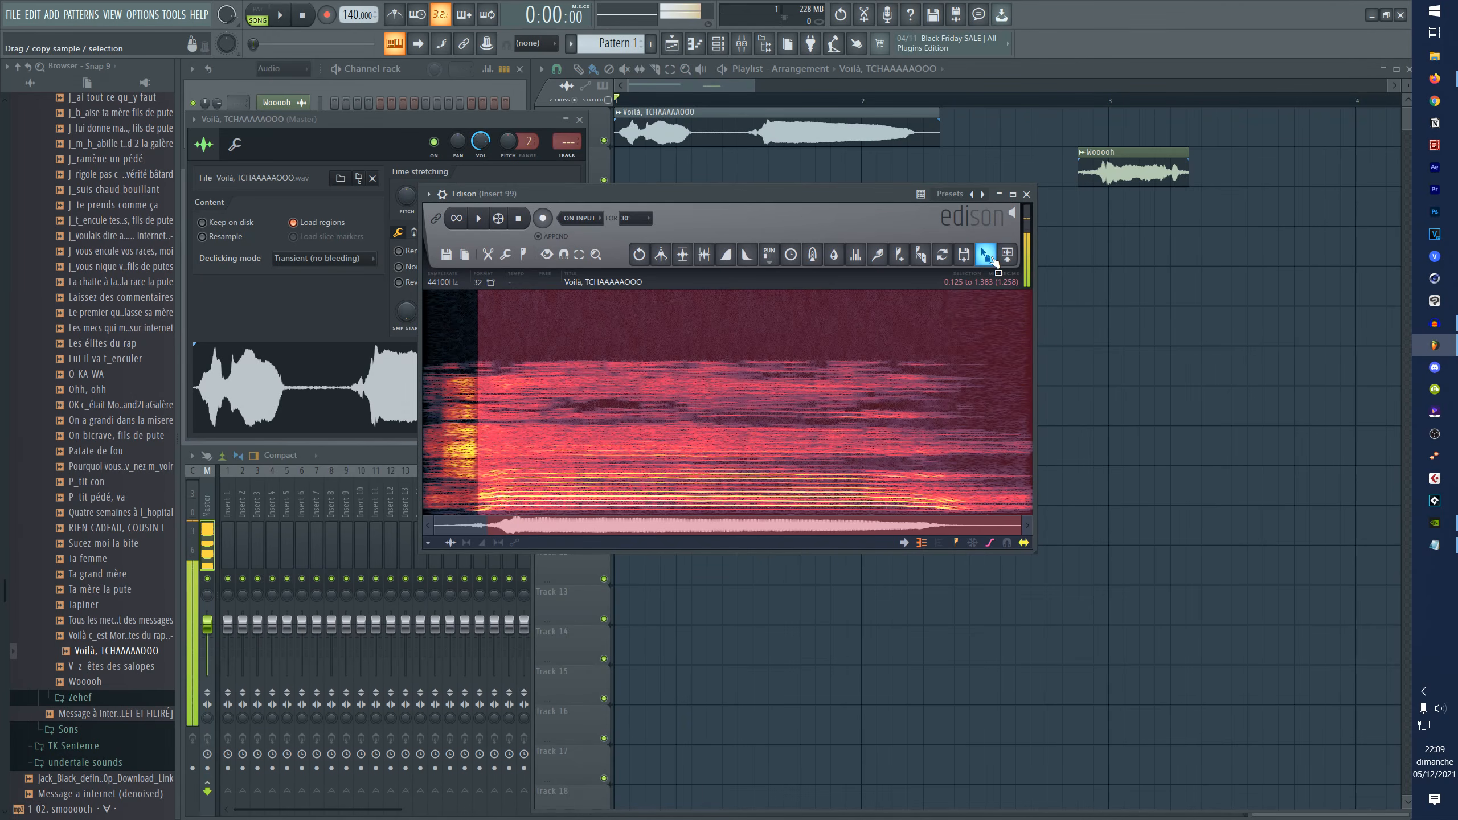
# - Place the selected sustained part from Edison at the start of Track 1, moving the original Voilà, TCHAAAAAOOO clip out of the way
pyautogui.moveTo(995, 260); pyautogui.dragTo(655, 192)
pyautogui.moveTo(647, 132); pyautogui.dragTo(1221, 132)
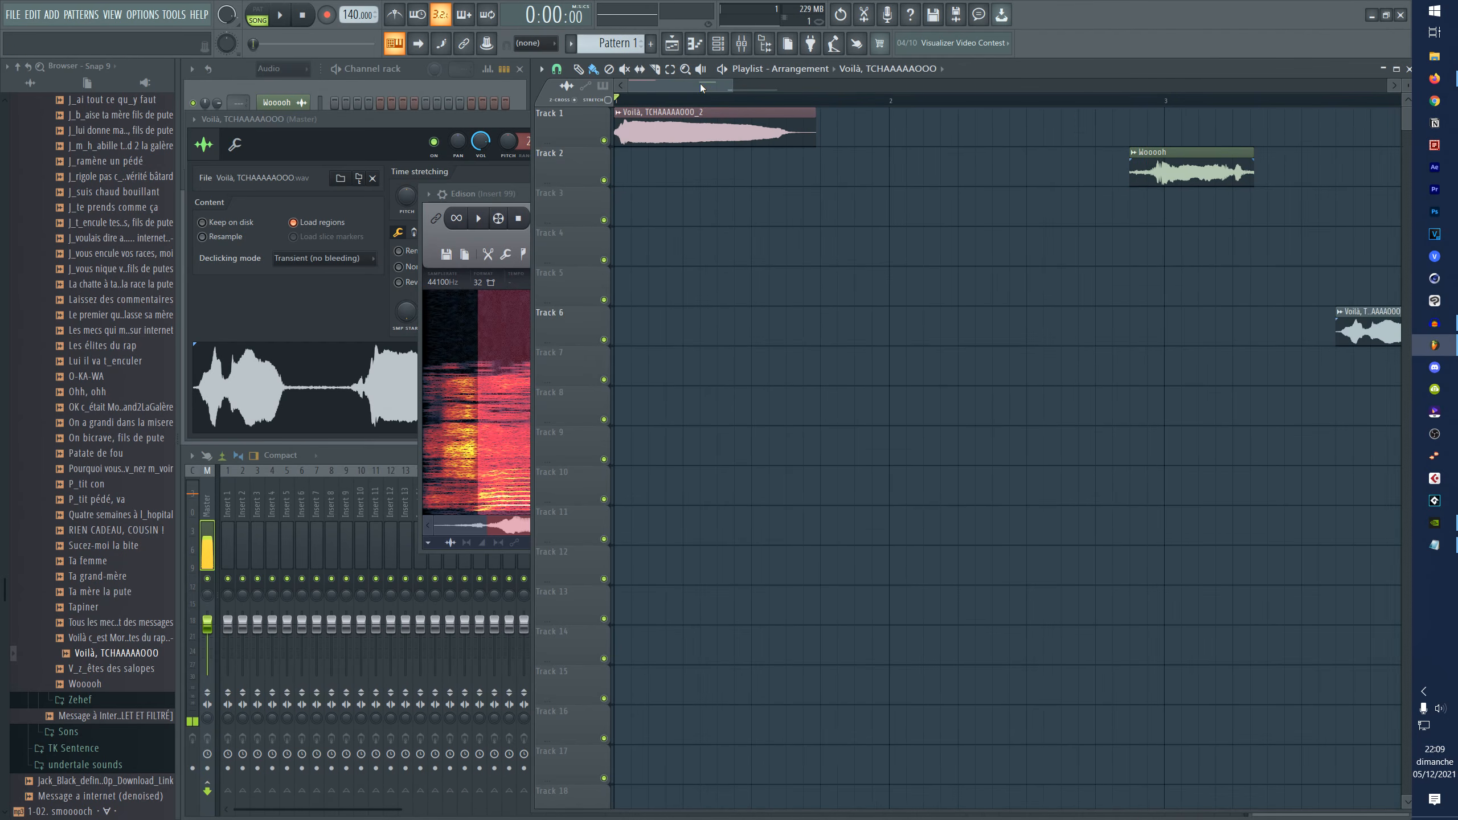
# - Open the Voilà, TCHAAAAAOOO_2 clip's channel settings and send its sample to the pitch corrector
pyautogui.doubleClick(712, 134)
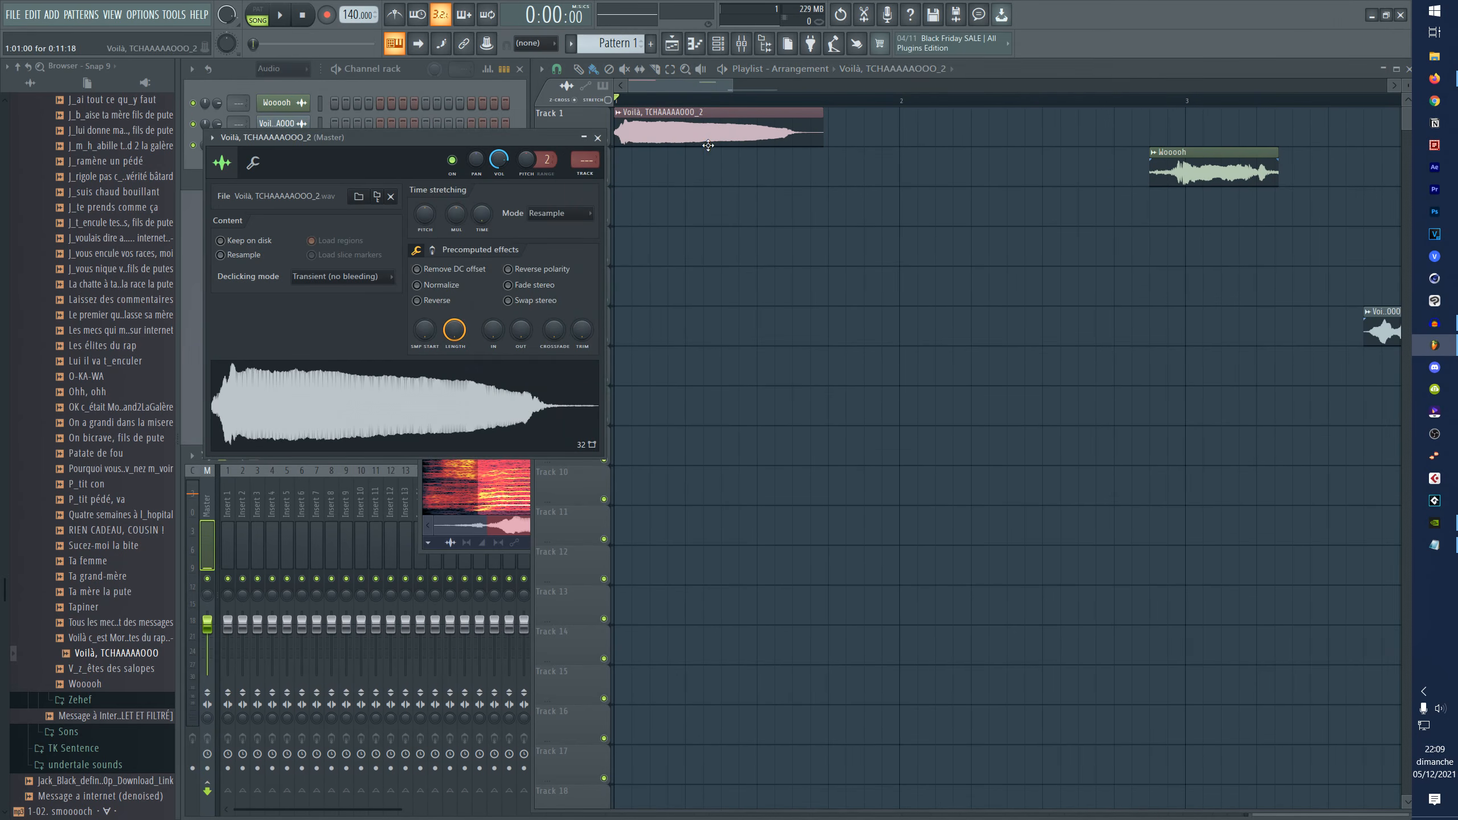
pyautogui.moveTo(521, 143); pyautogui.dragTo(770, 242)
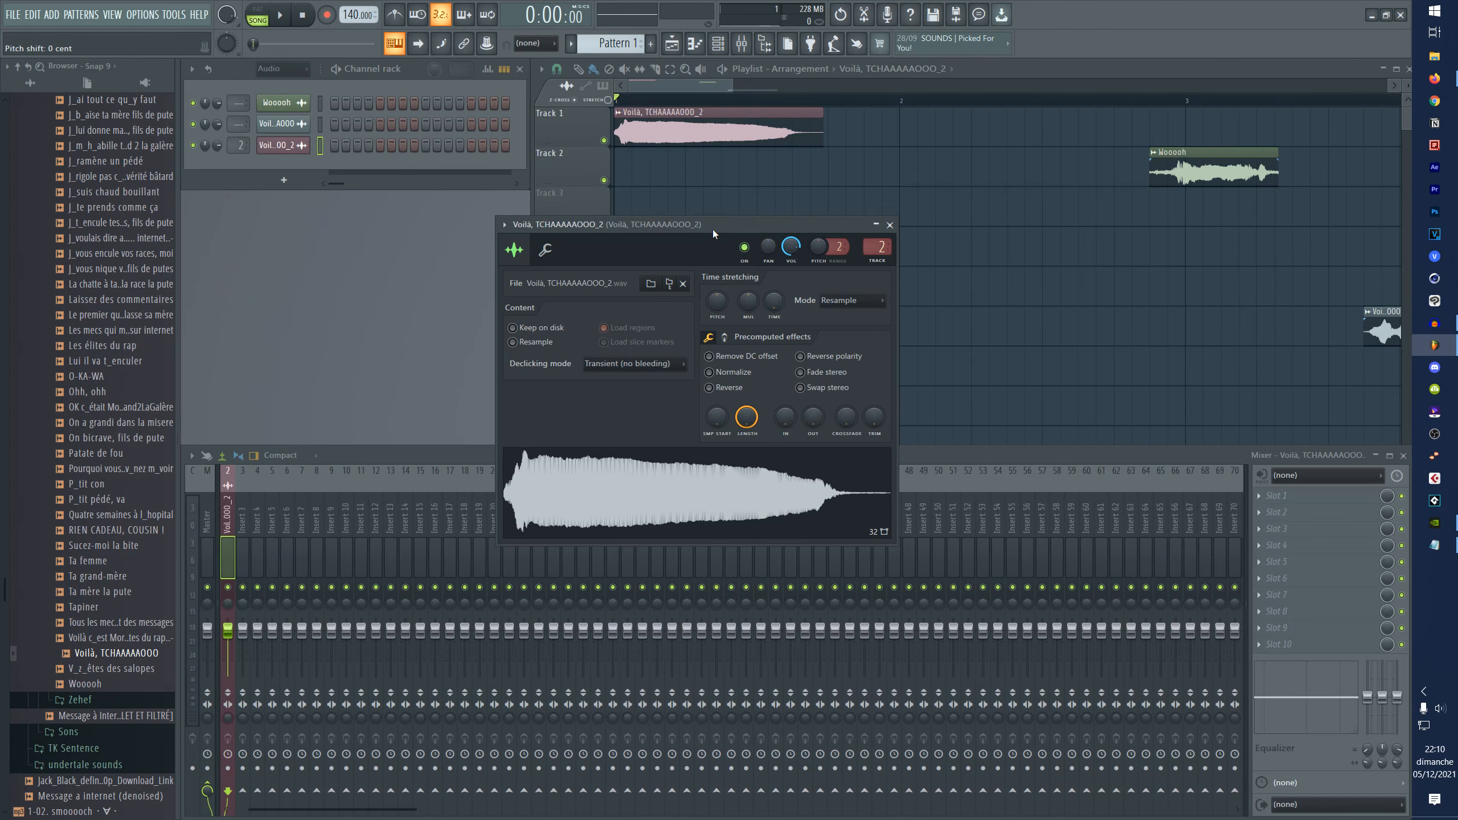
pyautogui.moveTo(713, 229); pyautogui.dragTo(702, 228)
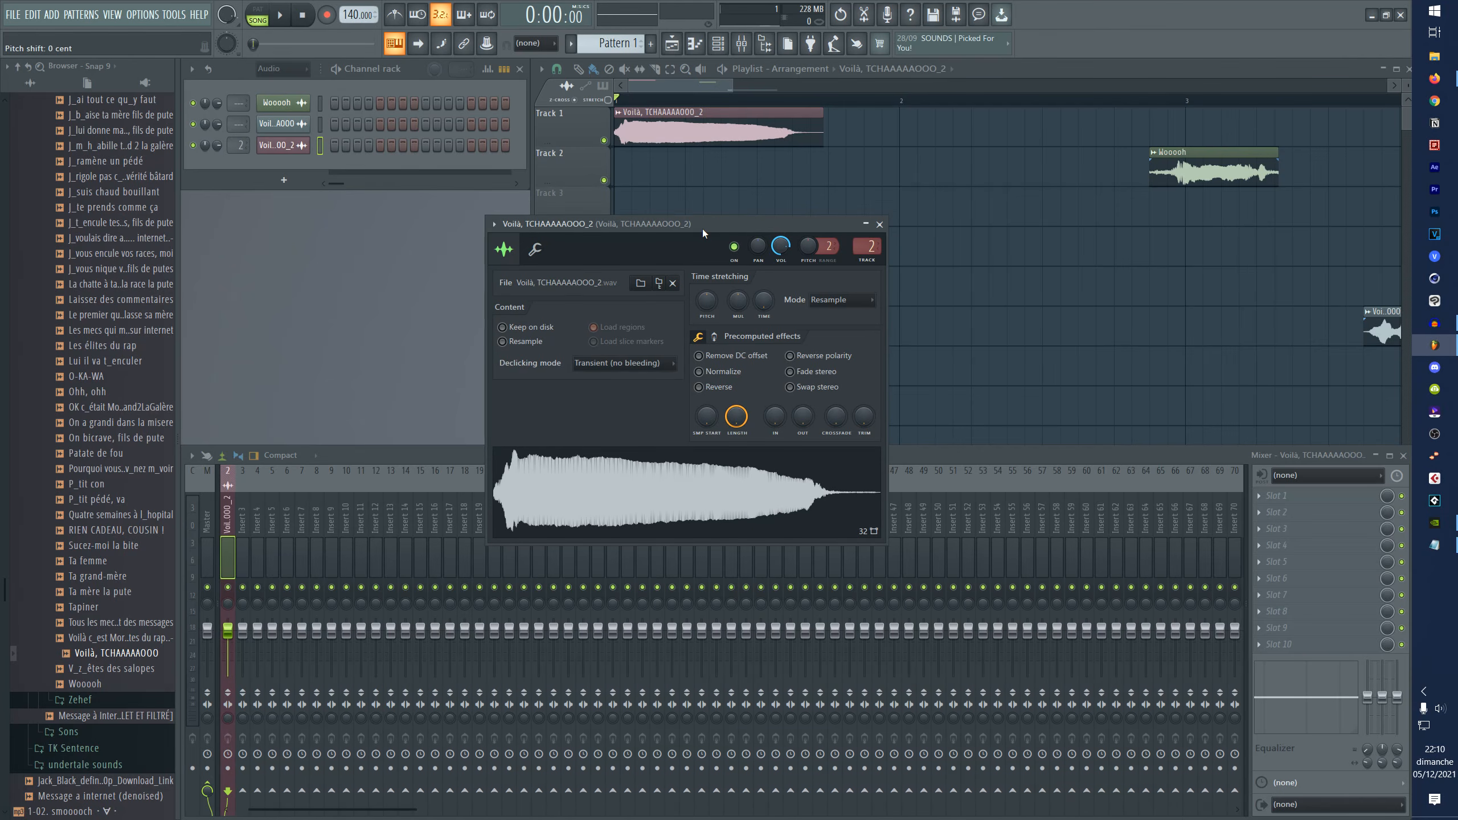
pyautogui.rightClick(659, 498)
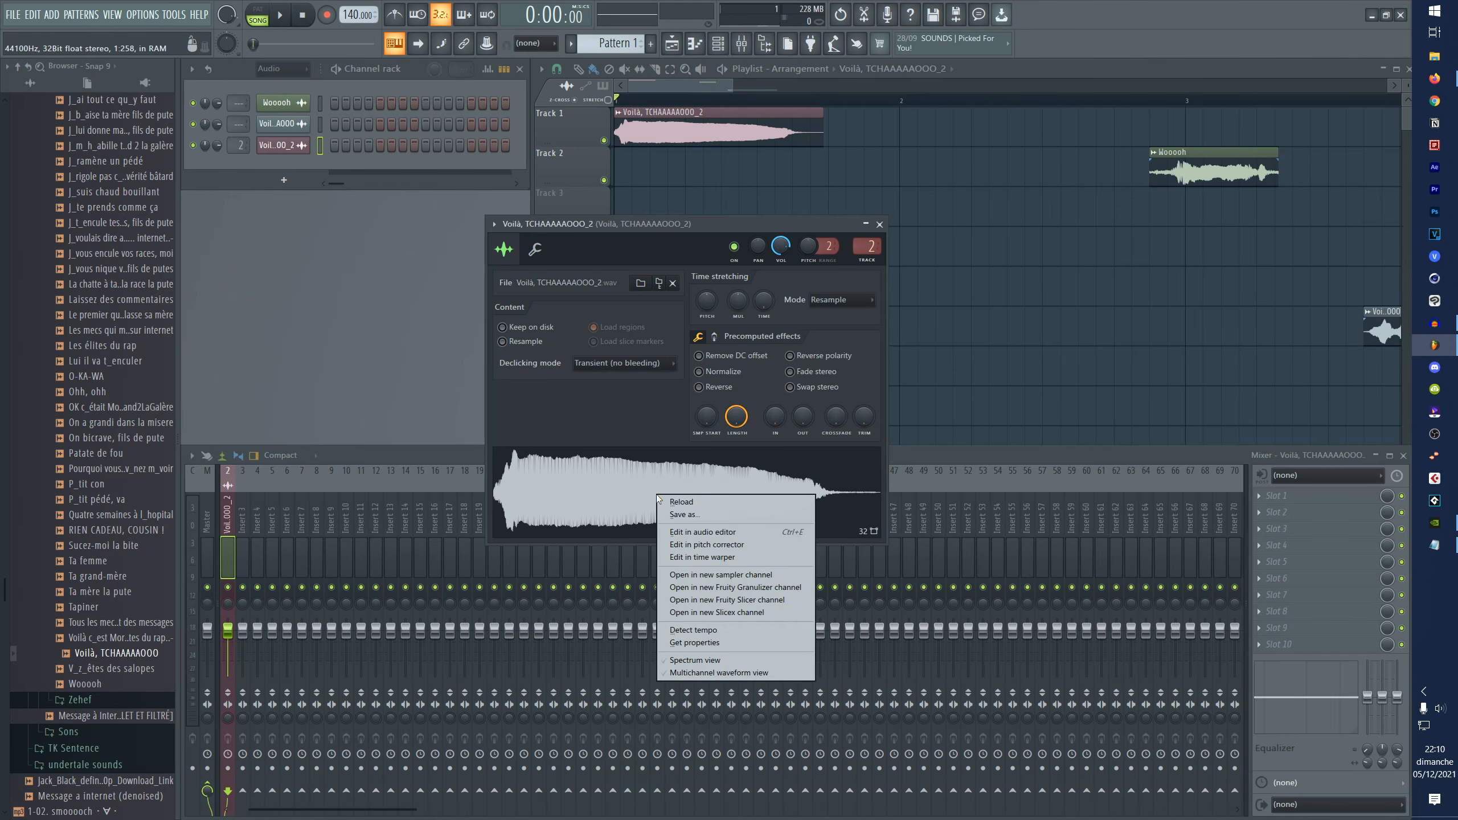
pyautogui.click(727, 546)
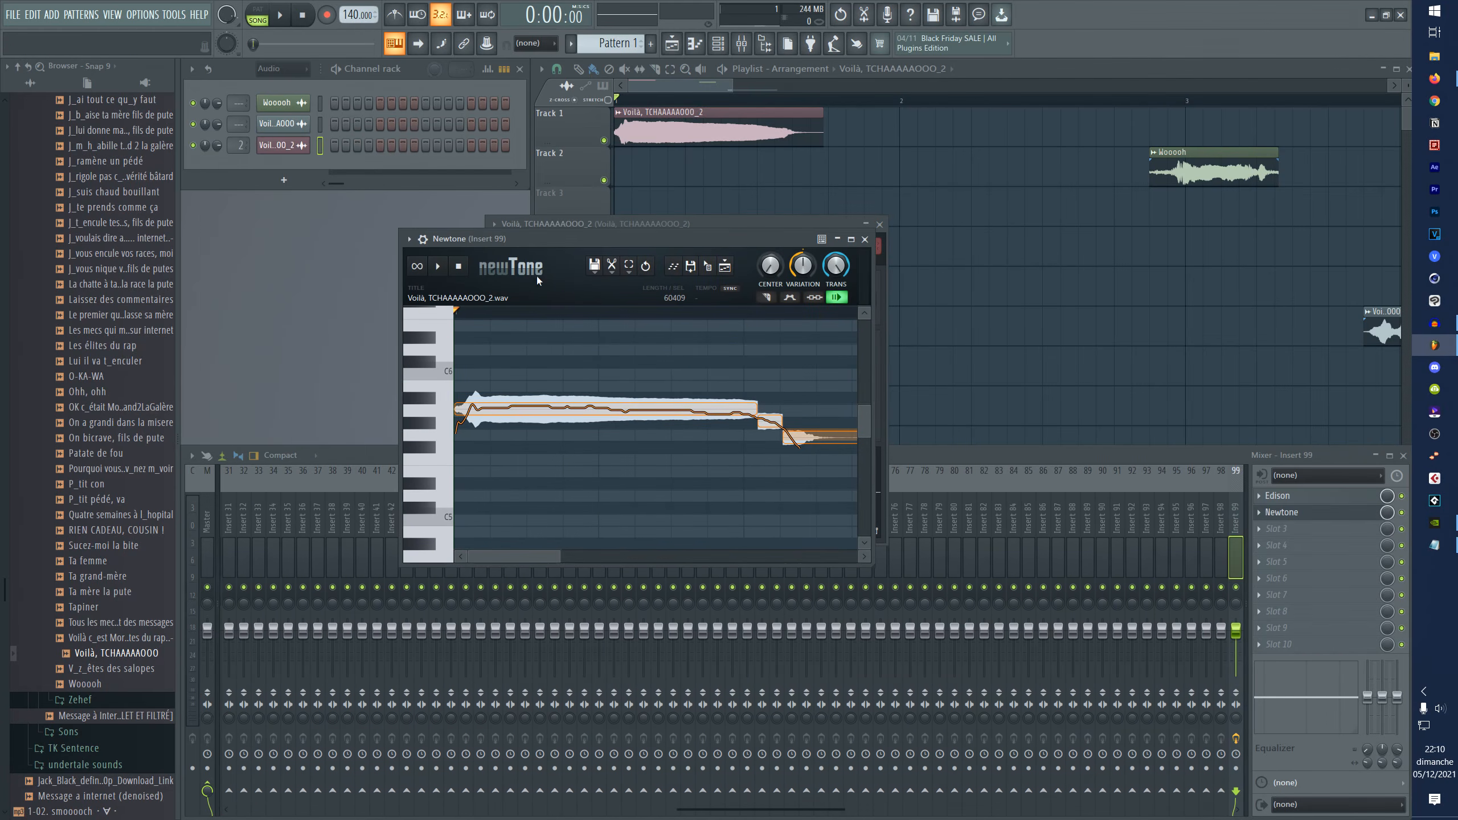
# - Enlarge the Newtone window and play back the analysed Voilà, TCHAAAAAOOO_2 sample to check its pitch
pyautogui.moveTo(881, 477); pyautogui.dragTo(1217, 750)
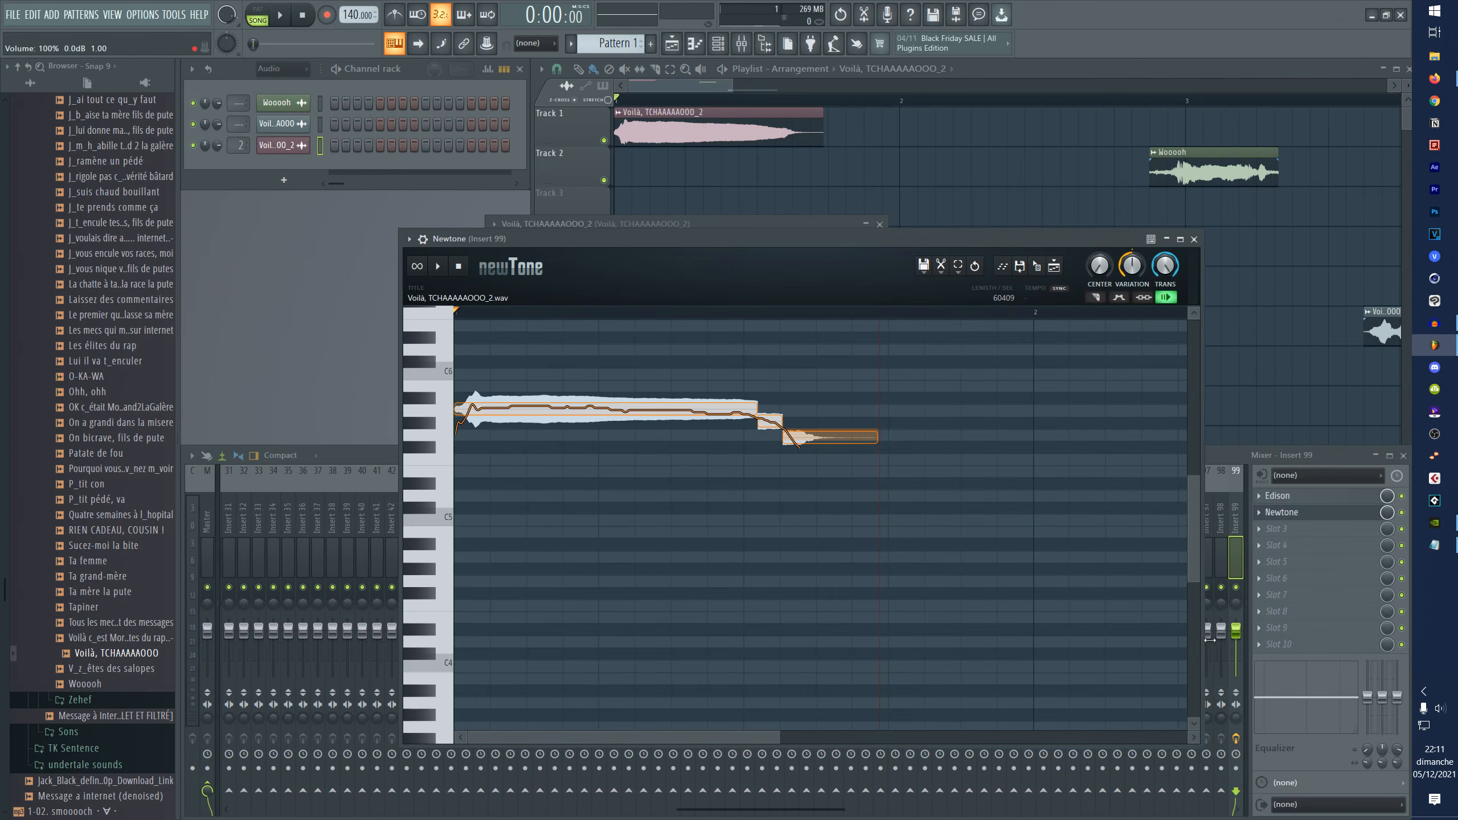
pyautogui.moveTo(682, 237); pyautogui.dragTo(701, 240)
pyautogui.scroll(2, 487, 322)
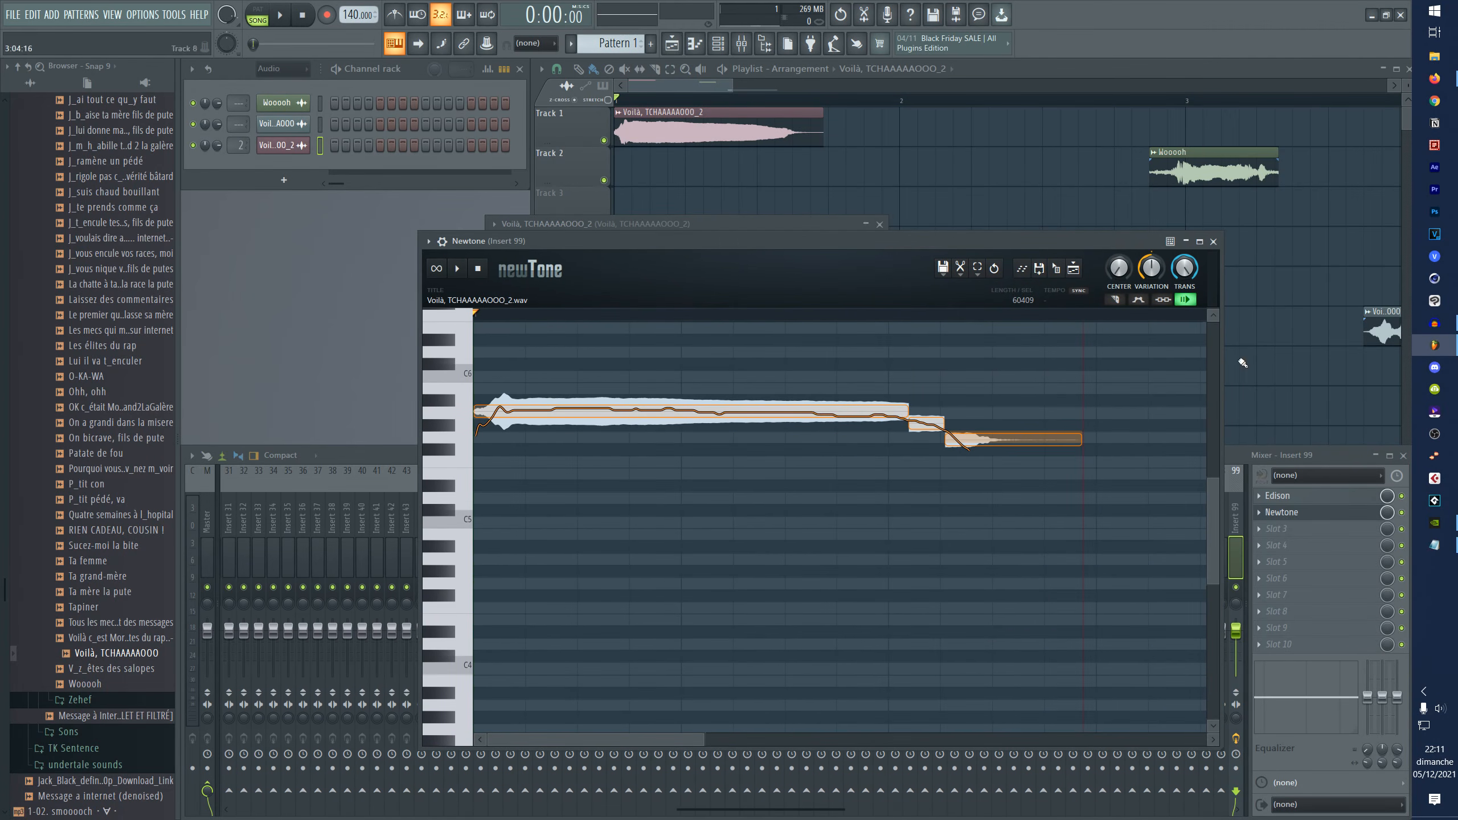
pyautogui.scroll(3, 1209, 565)
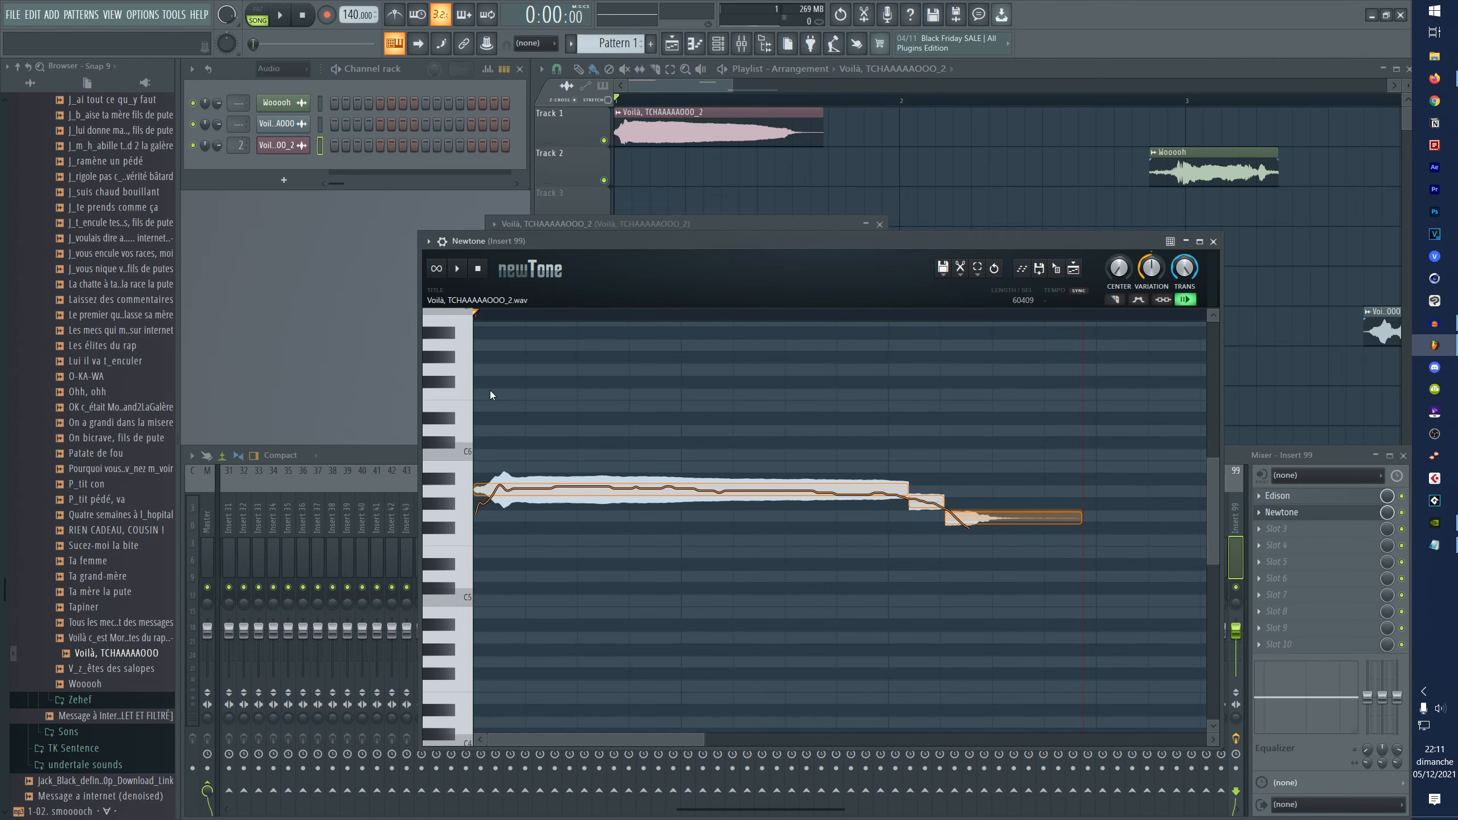
pyautogui.click(457, 268)
pyautogui.click(480, 270)
# - Try an A4 note in the piano roll of the original Voilà, TCHAAAAAOOO channel, and close the piano roll
pyautogui.rightClick(297, 126)
pyautogui.click(345, 123)
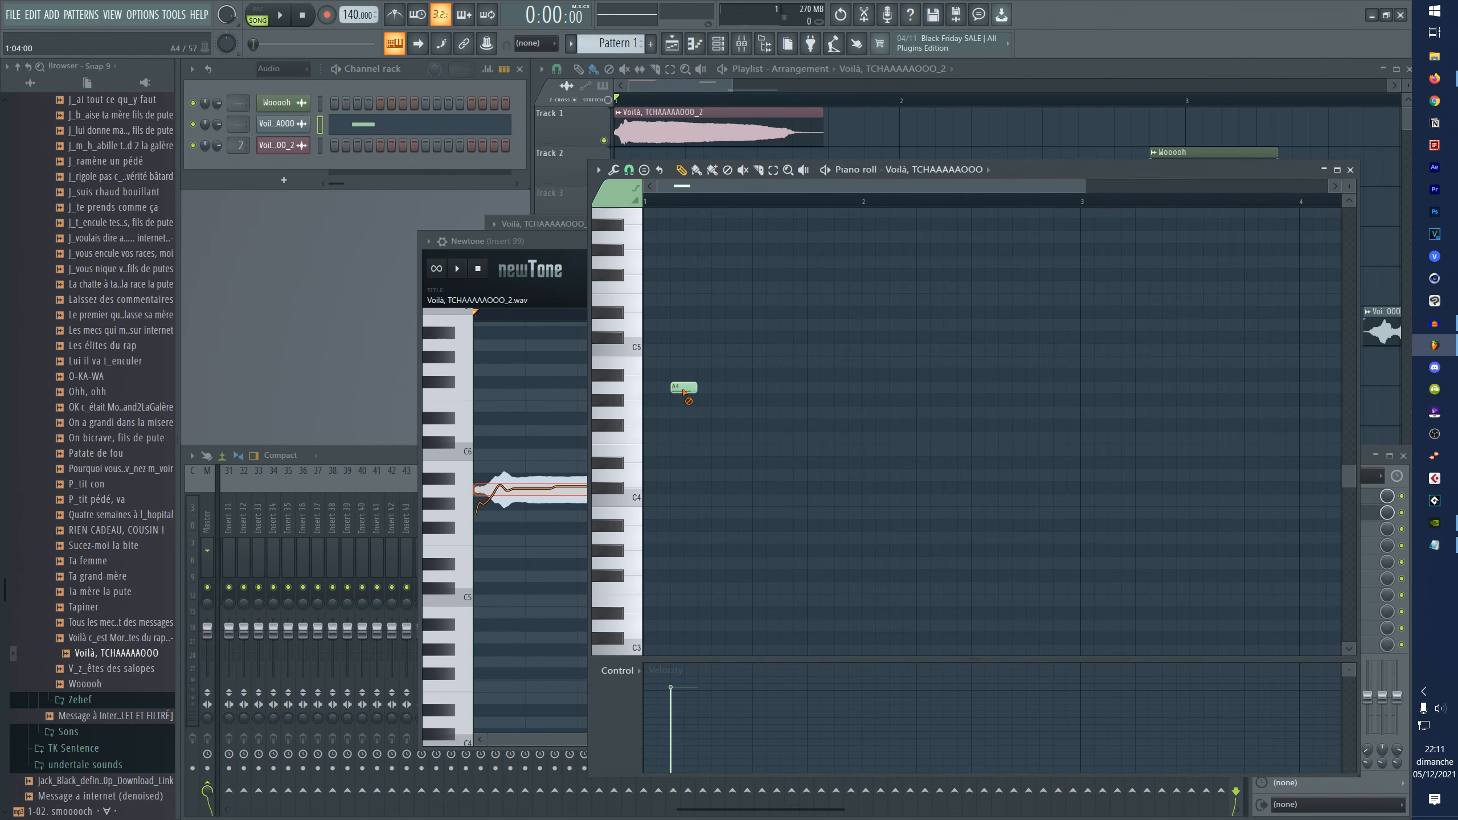
pyautogui.click(1339, 170)
# - Scrub through the sample in Newtone and raise its two short ending segments to the pitch of the long main note
pyautogui.moveTo(788, 241); pyautogui.dragTo(779, 240)
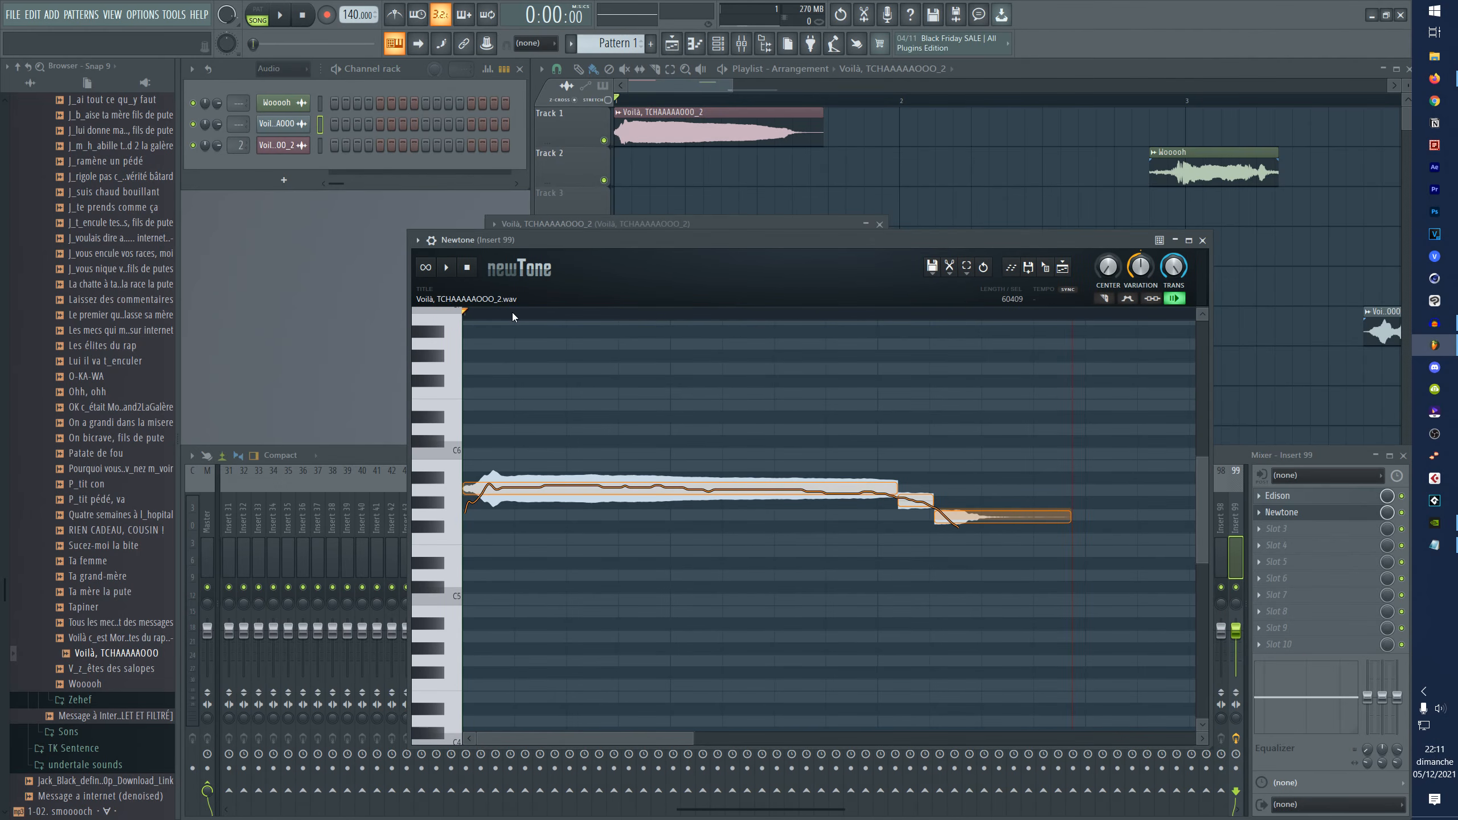
pyautogui.moveTo(541, 313); pyautogui.dragTo(646, 320)
pyautogui.moveTo(904, 235); pyautogui.dragTo(891, 230)
pyautogui.moveTo(901, 495); pyautogui.dragTo(901, 486)
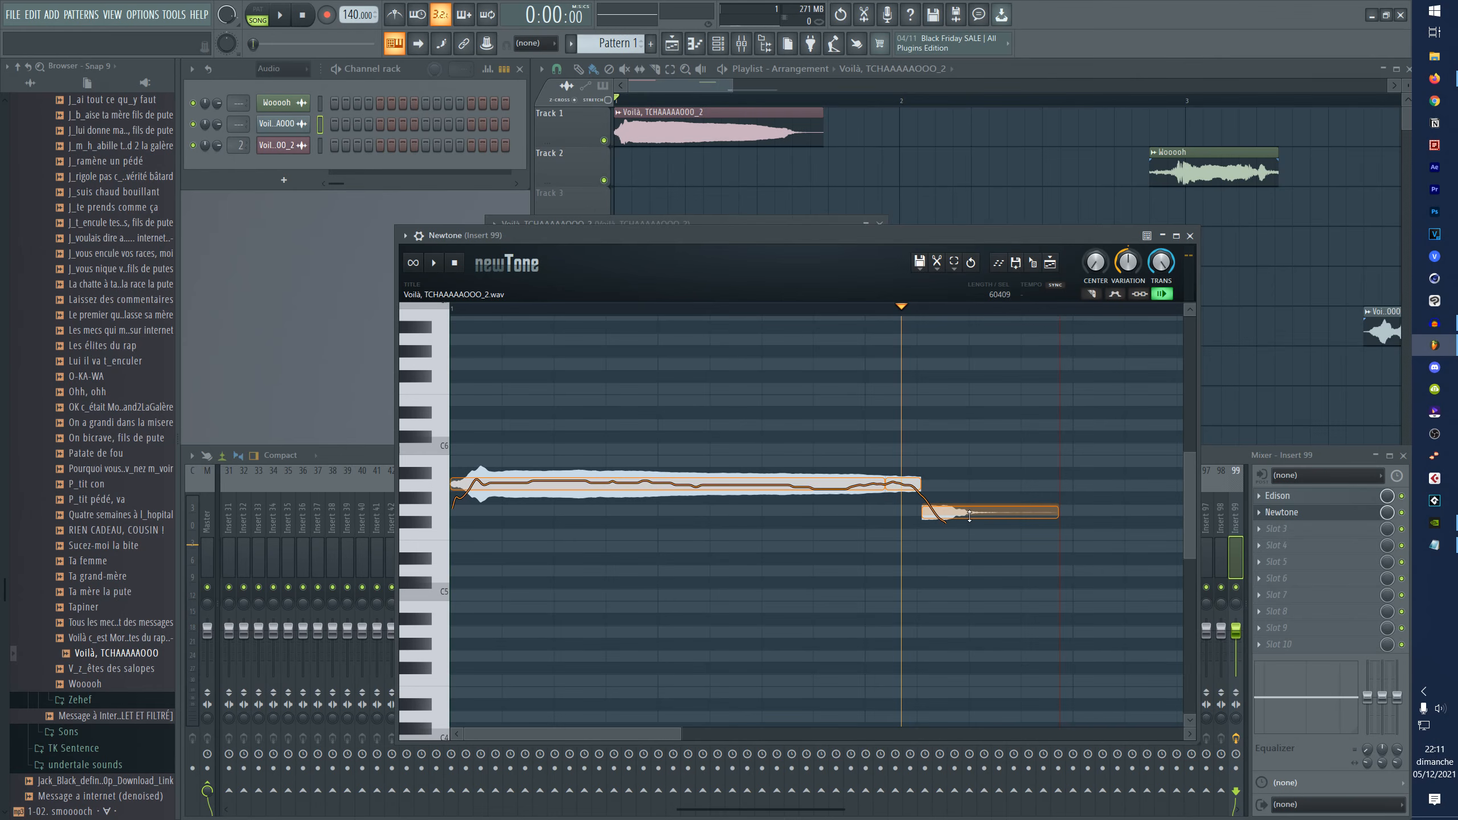
pyautogui.moveTo(982, 517); pyautogui.dragTo(983, 489)
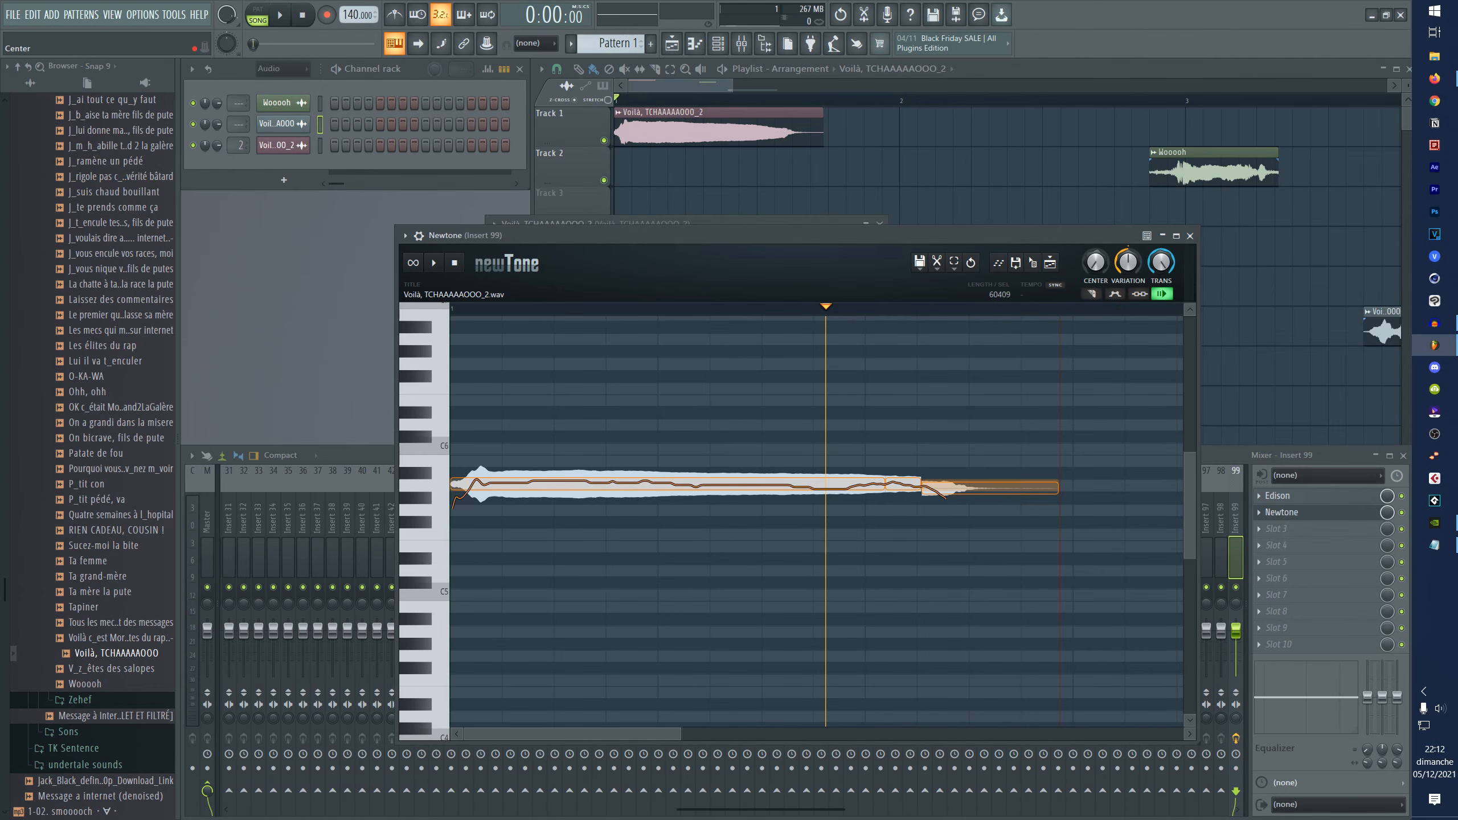
# - Turn the Center correction of all notes fully up and lower their pitch Variation to a partial amount, auditioning the result in Newtone
pyautogui.moveTo(1095, 262); pyautogui.dragTo(1096, 262)
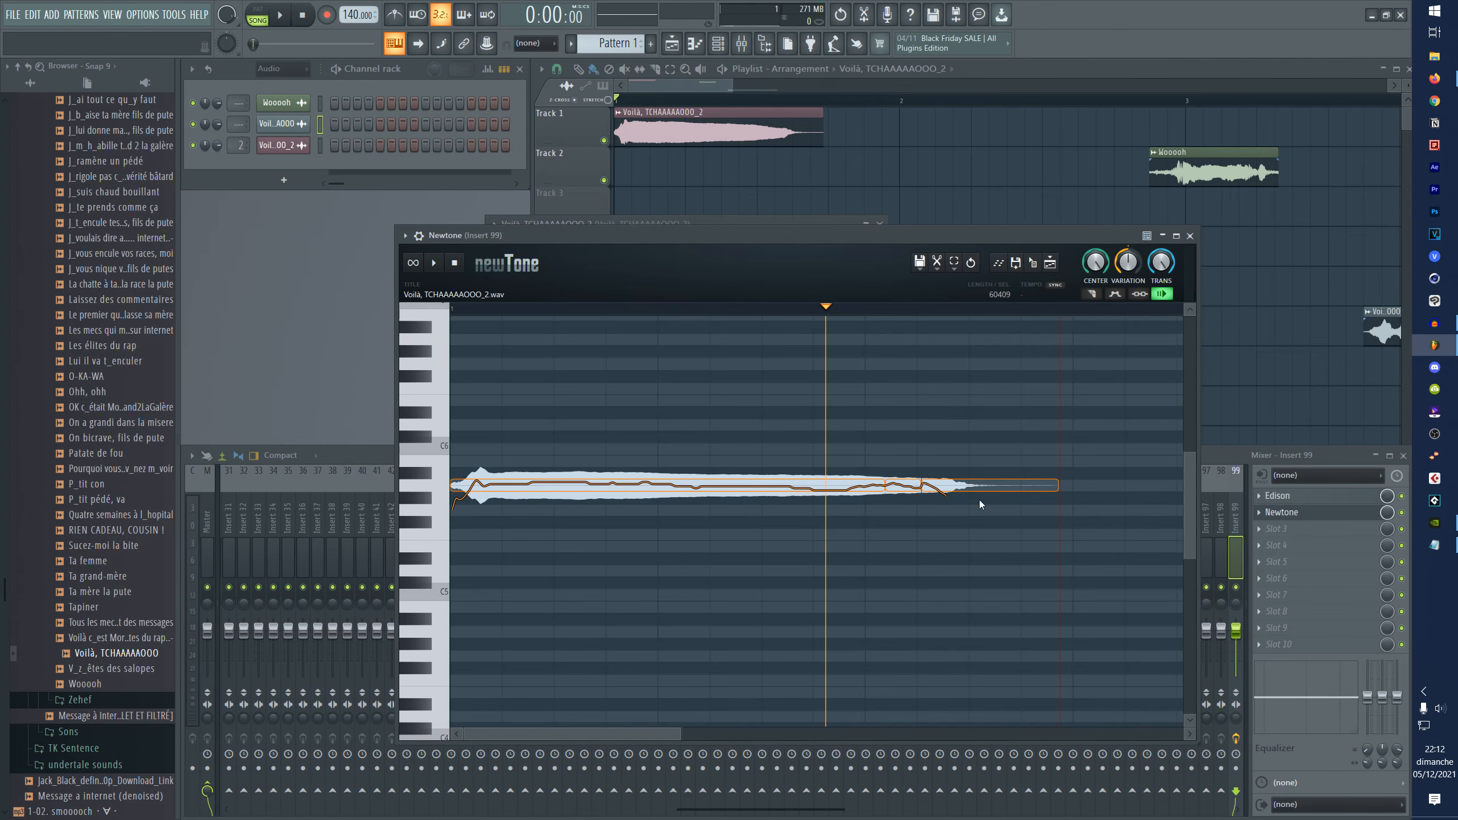
pyautogui.moveTo(1127, 262)
pyautogui.mouseDown()
pyautogui.moveTo(1128, 229)
pyautogui.moveTo(1128, 290)
pyautogui.mouseUp()
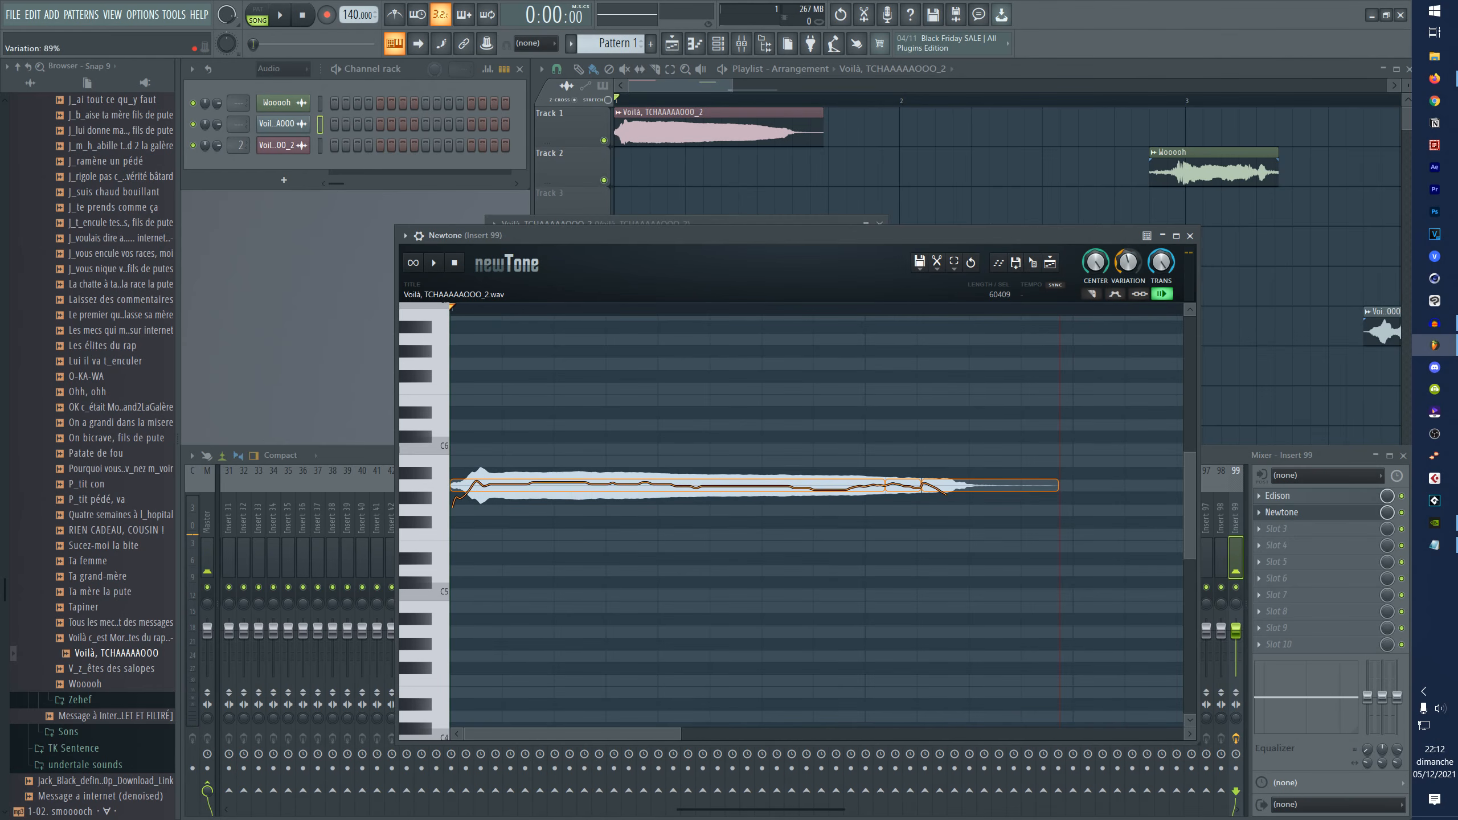
pyautogui.click(434, 262)
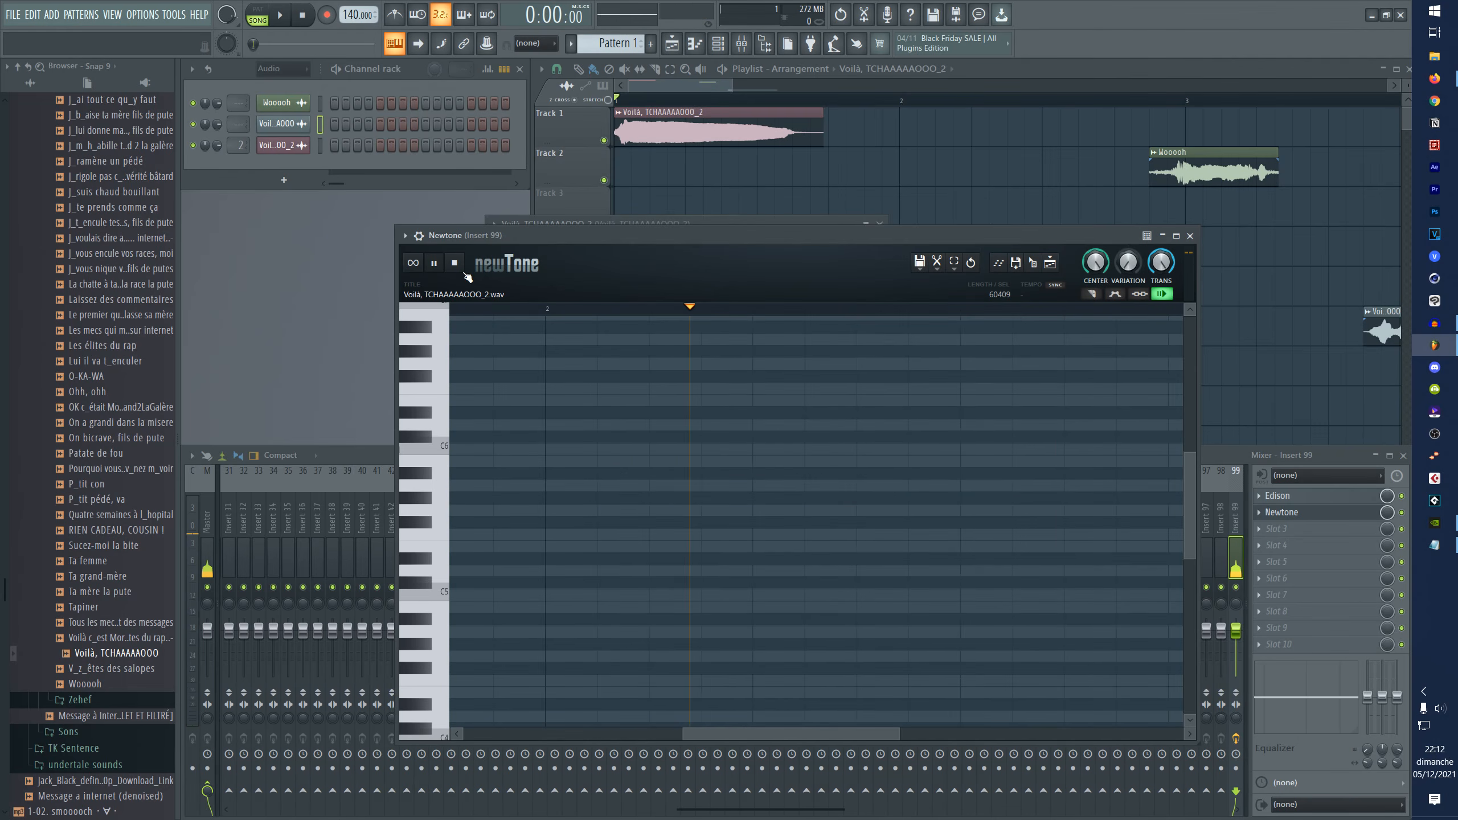
pyautogui.click(434, 262)
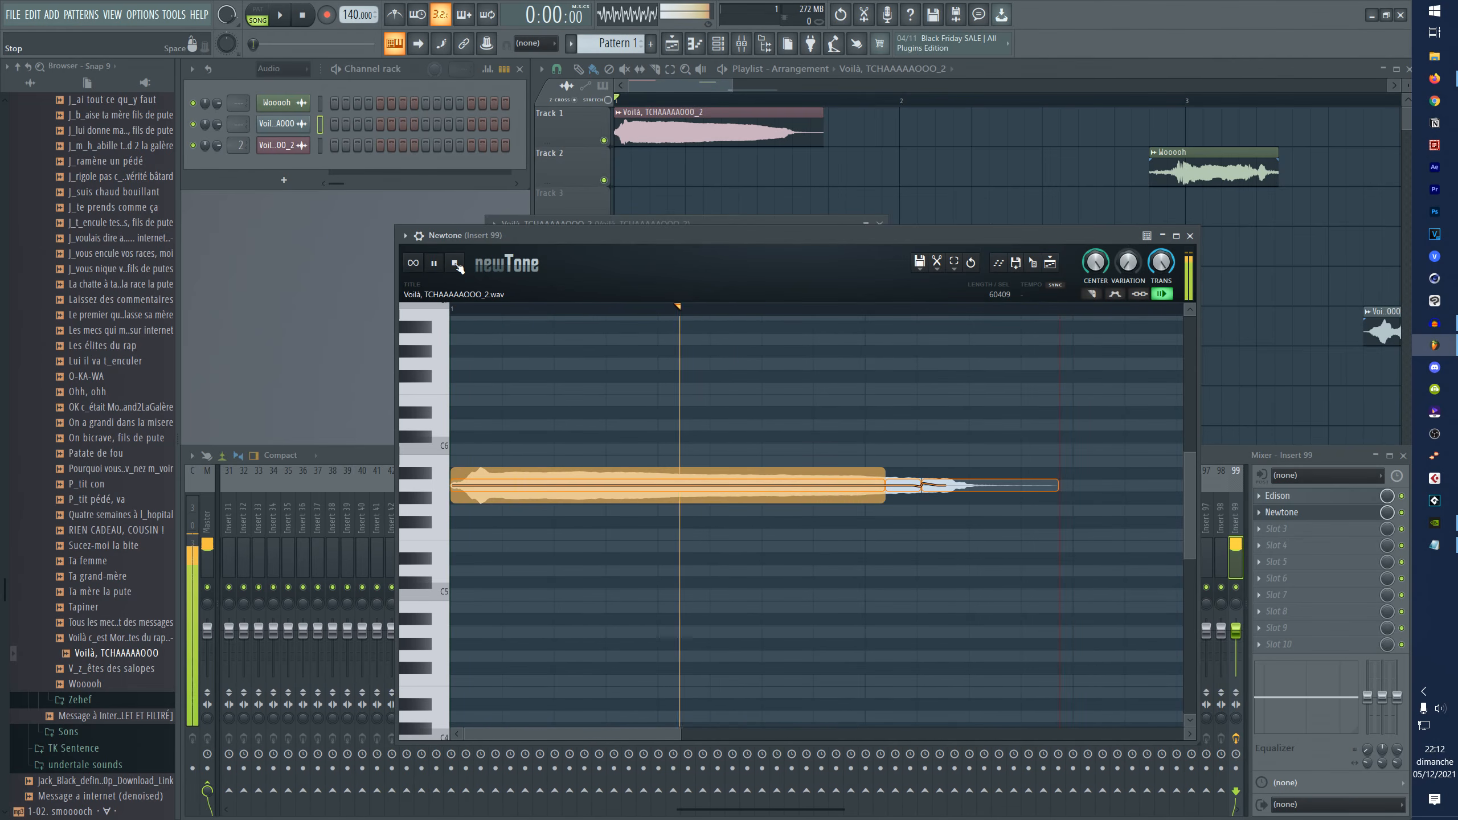
pyautogui.click(470, 315)
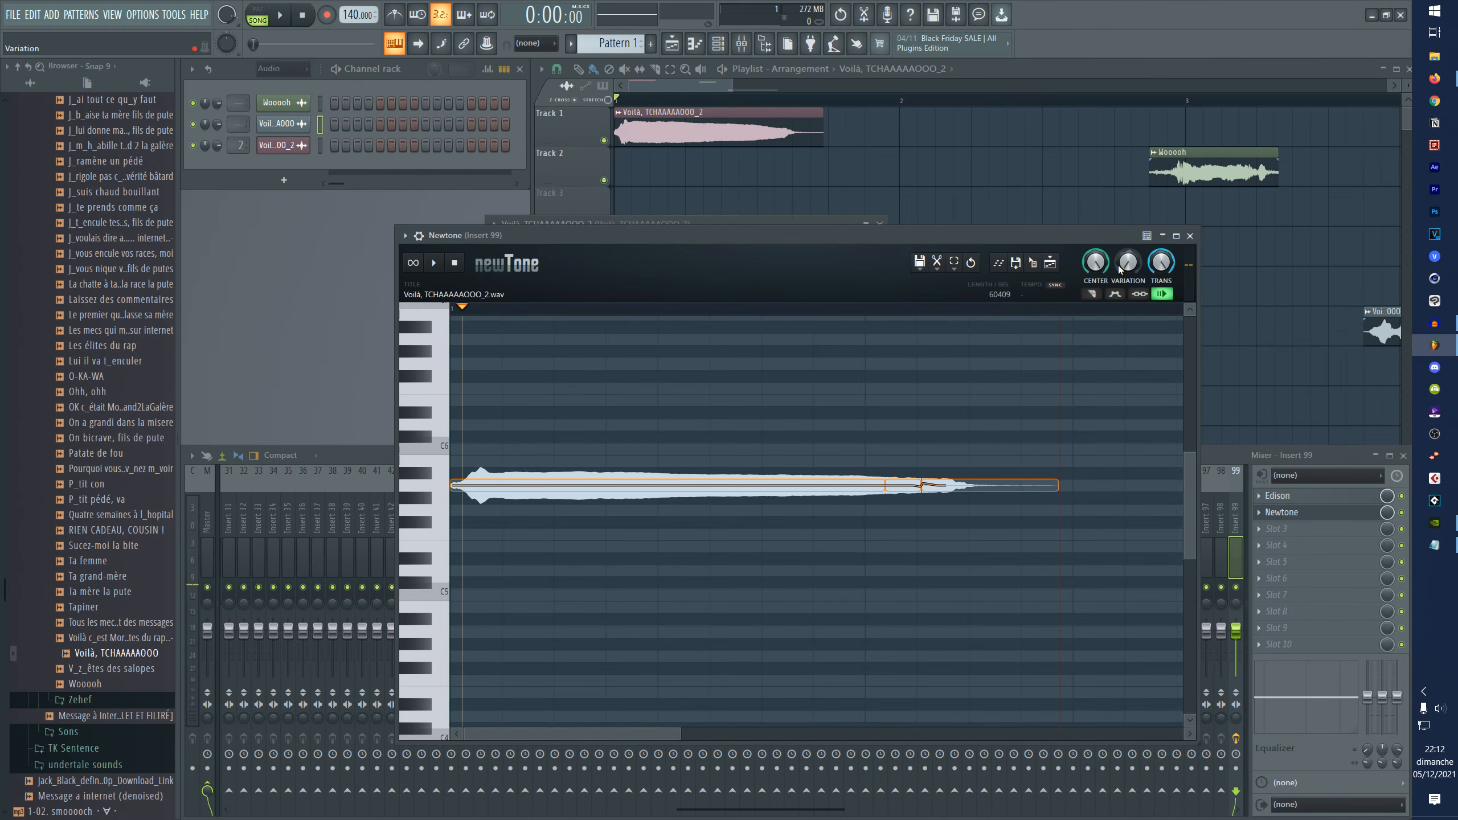
pyautogui.moveTo(1120, 270); pyautogui.dragTo(1119, 260)
pyautogui.click(464, 310)
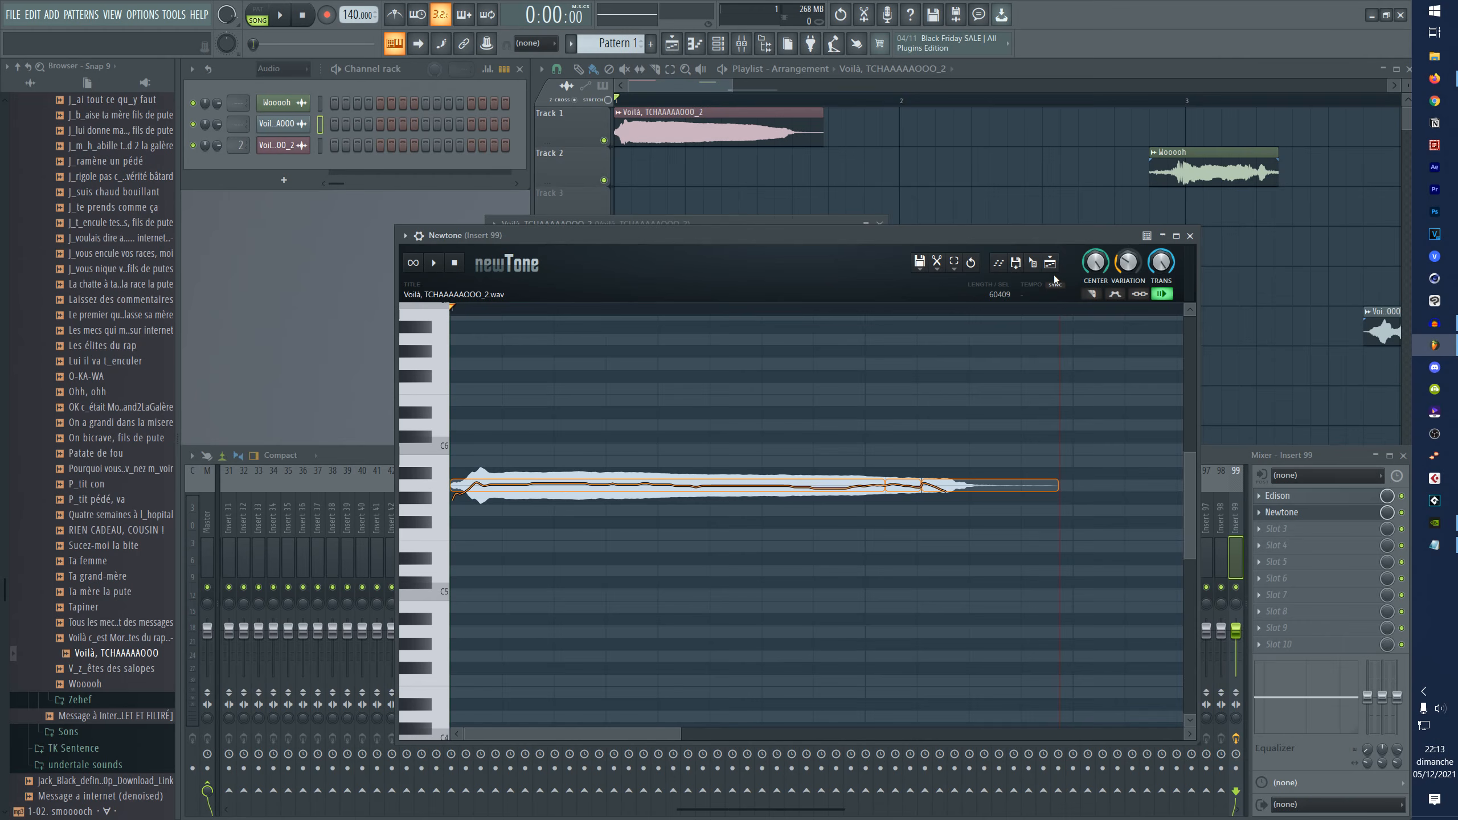
# - Send the corrected audio from Newtone to Track 3 of the playlist just before bar 2 and play it
pyautogui.moveTo(1033, 263); pyautogui.dragTo(1000, 293)
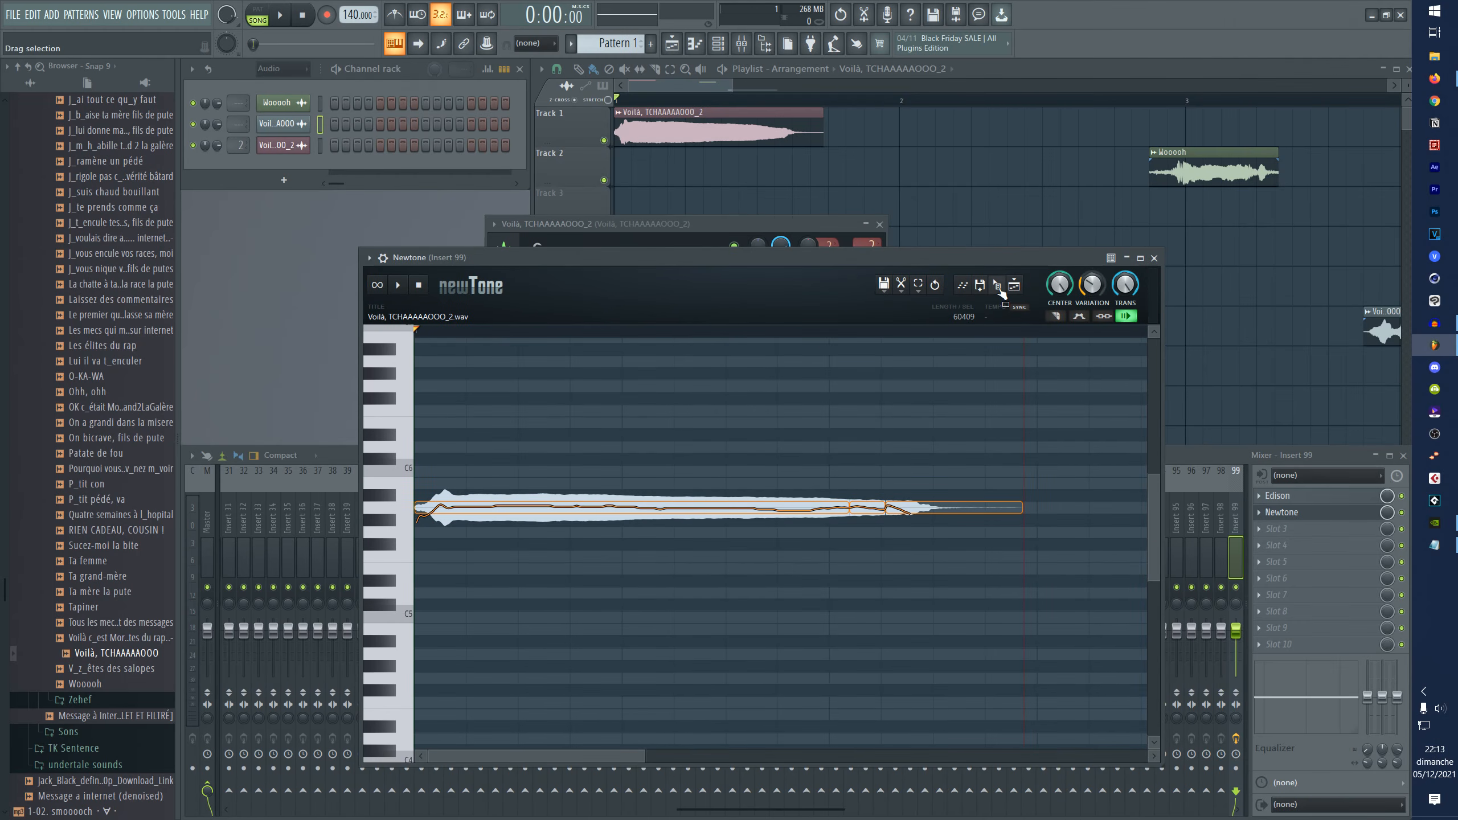
pyautogui.moveTo(1005, 289); pyautogui.dragTo(920, 206)
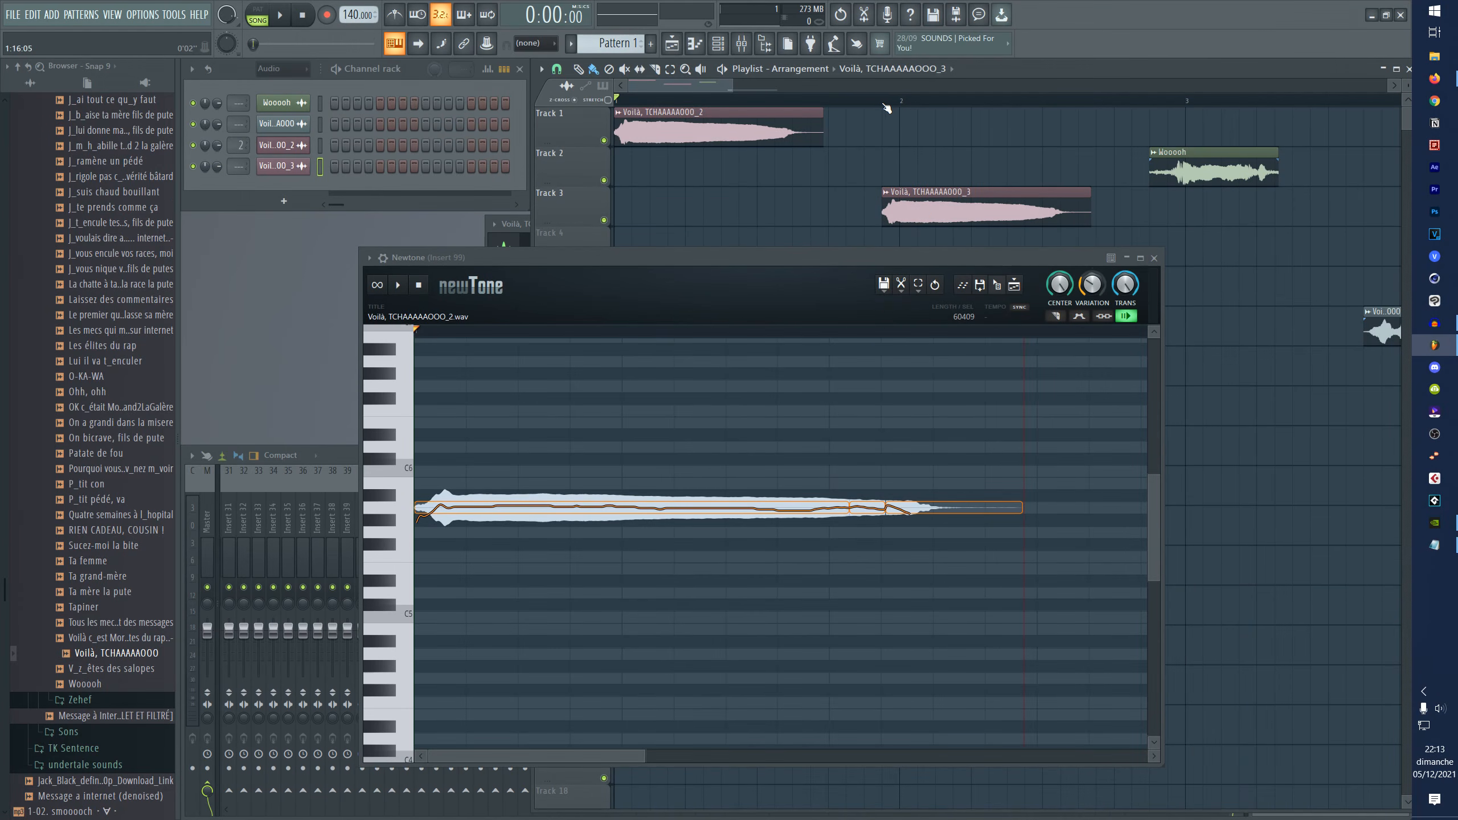
pyautogui.press('space')
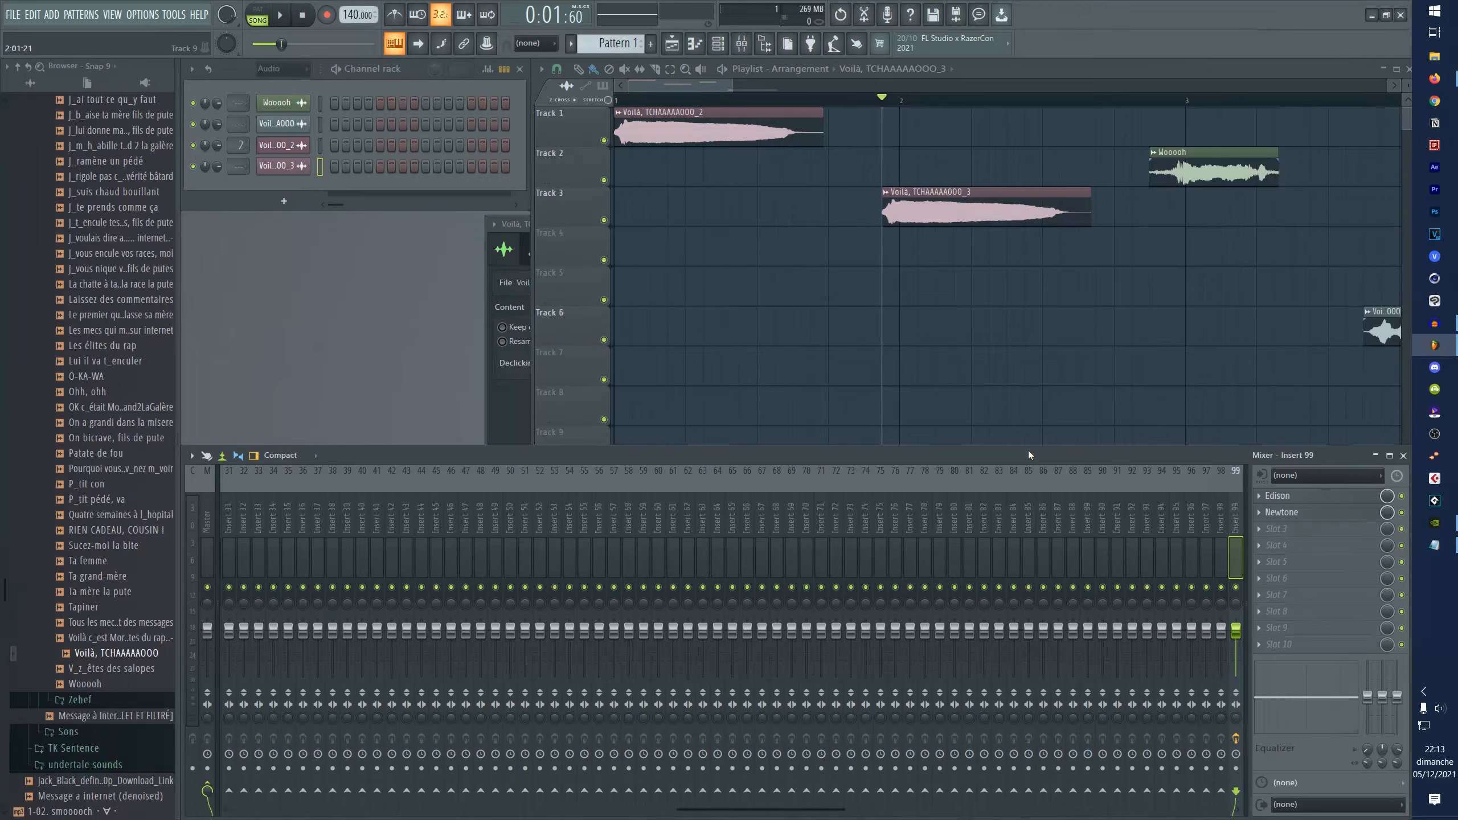
# - Switch to Melodyne, maximize its window and load the Voilà, TCHAAAAAOOO_4 audio file
pyautogui.click(1286, 511)
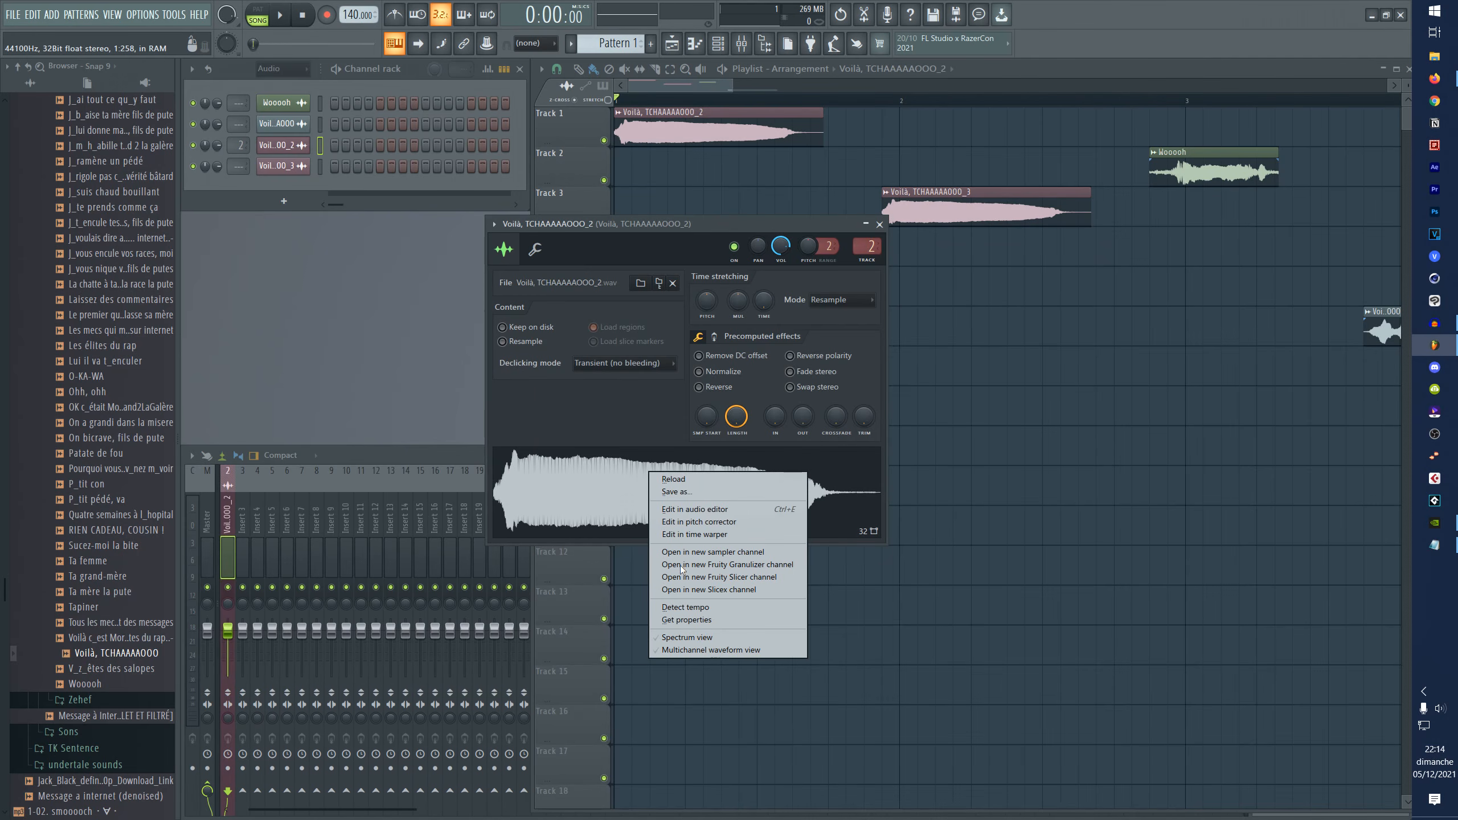
pyautogui.click(655, 520)
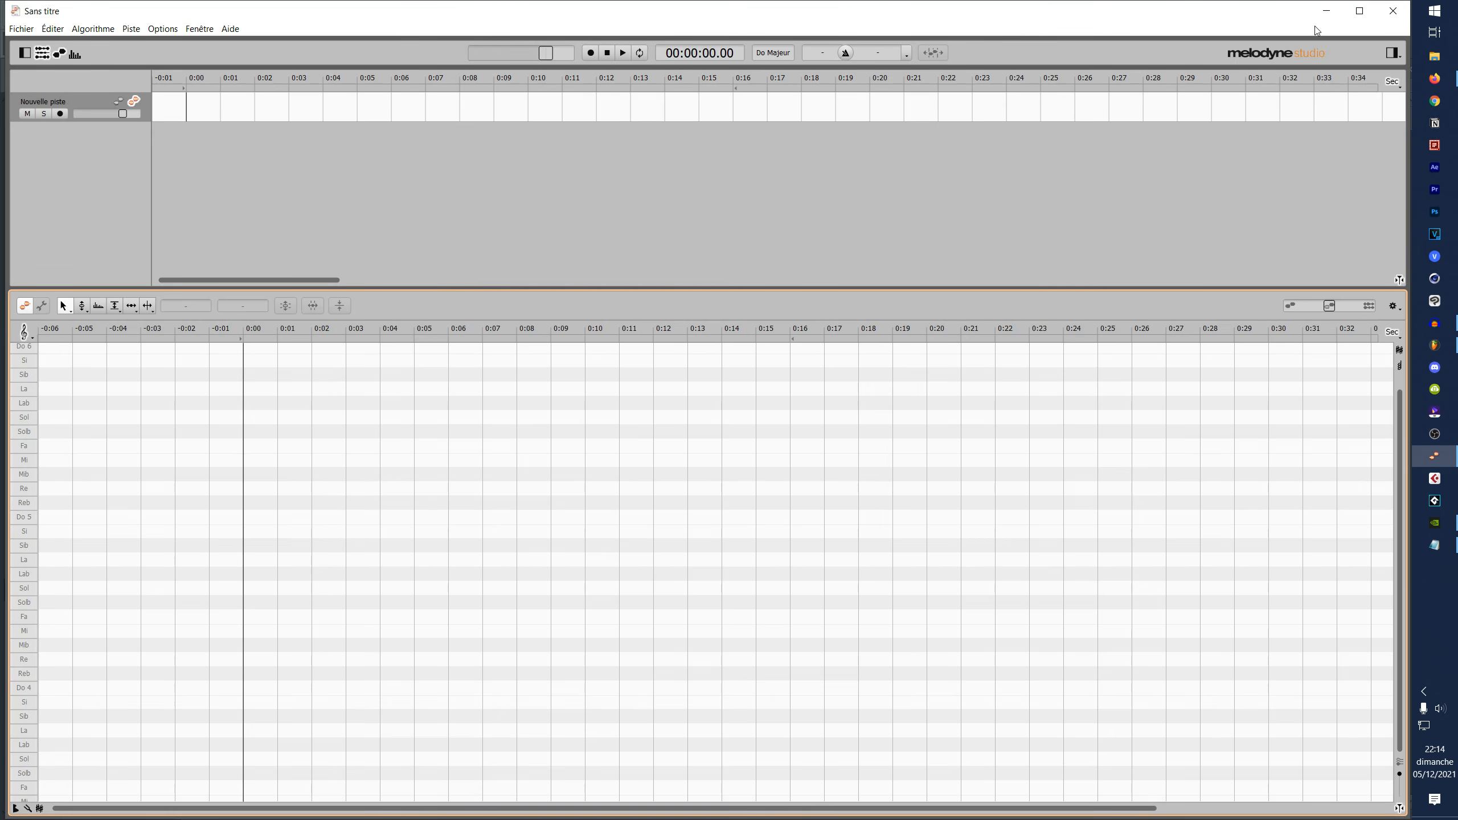
pyautogui.click(1359, 11)
pyautogui.click(3, 24)
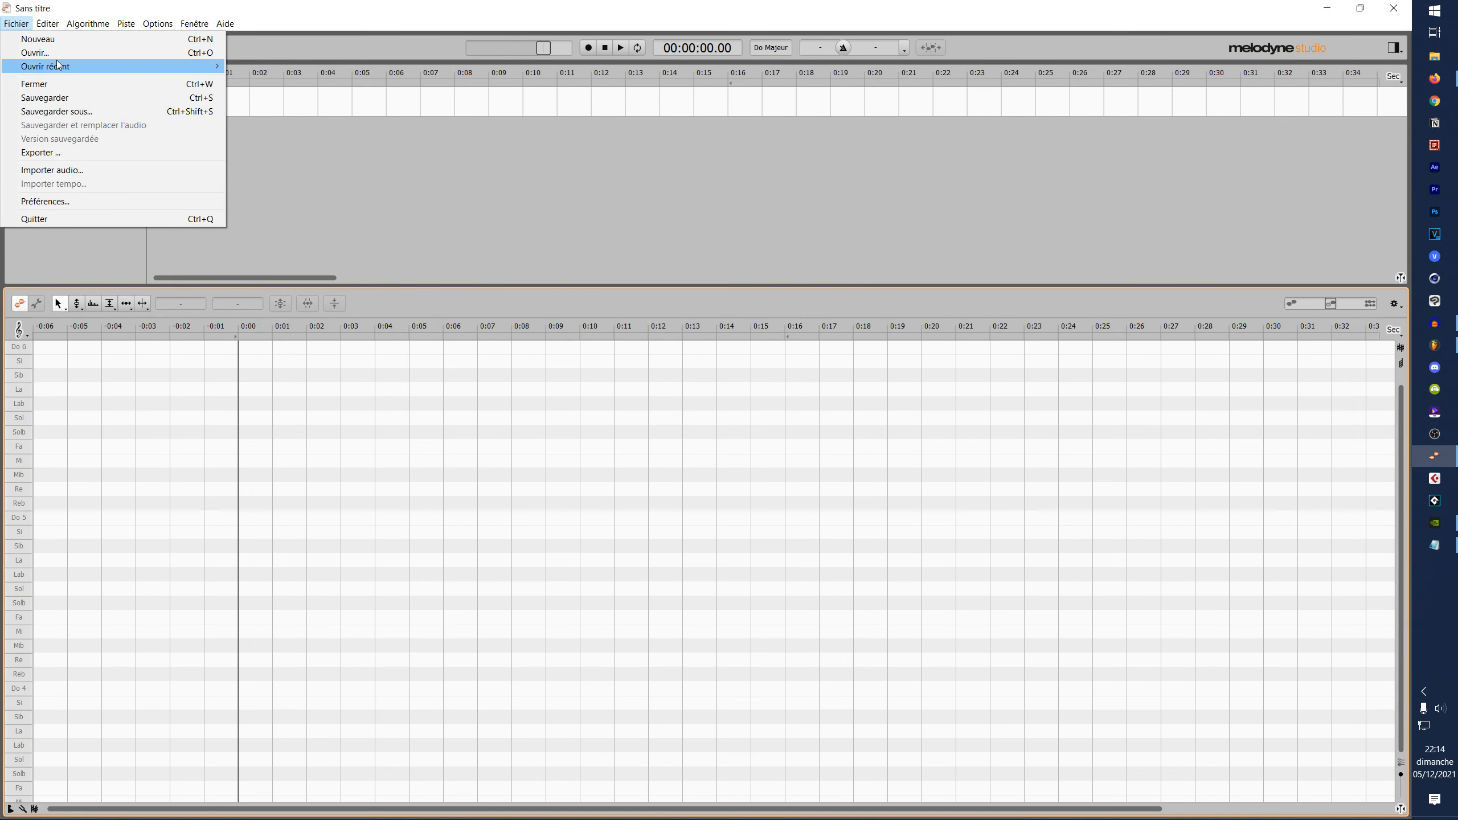
pyautogui.click(298, 66)
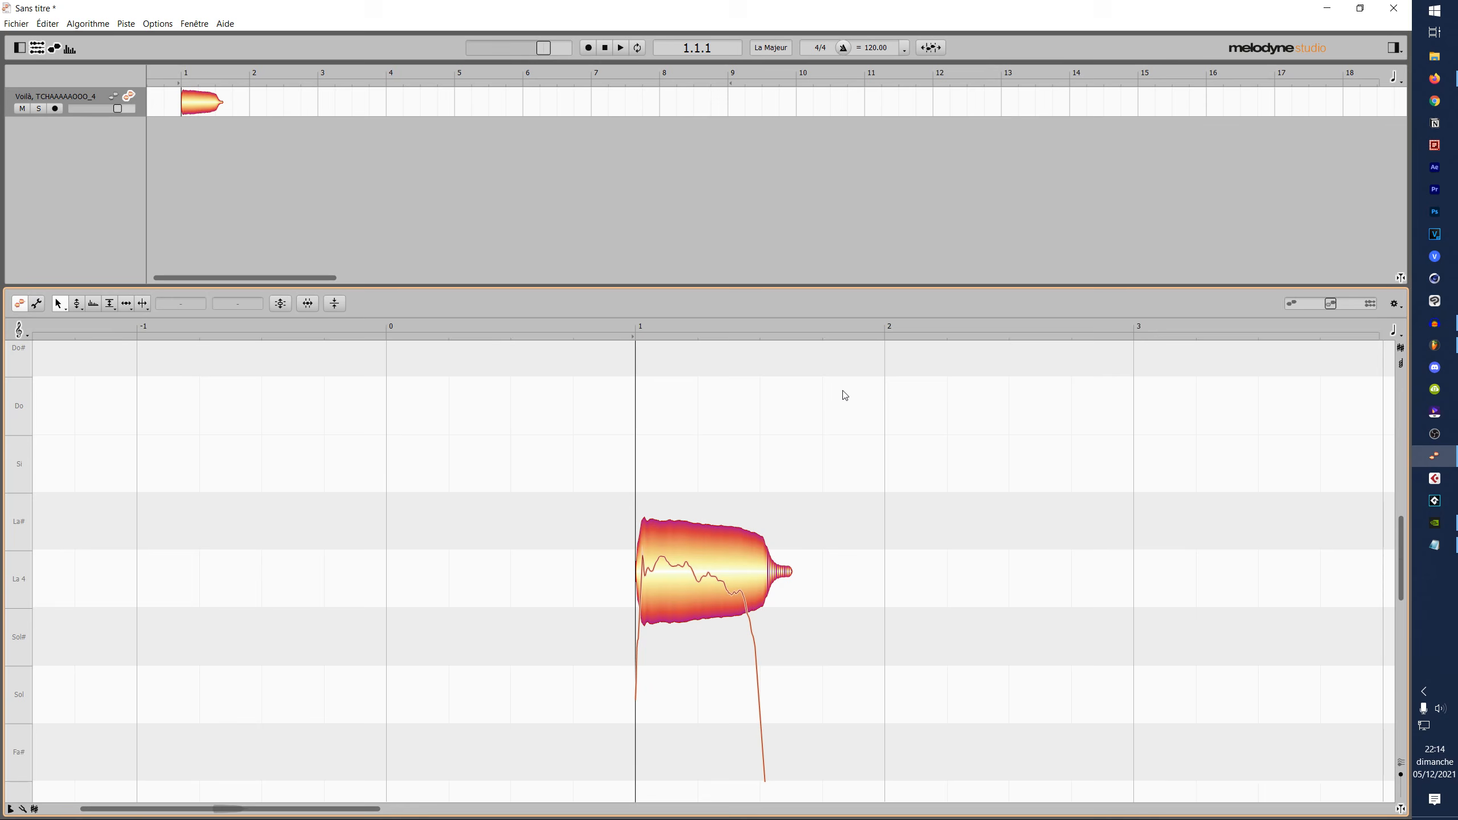
# - Enlarge the note editor pane in Melodyne and bring the sample's note into clear view
pyautogui.moveTo(708, 280); pyautogui.dragTo(709, 138)
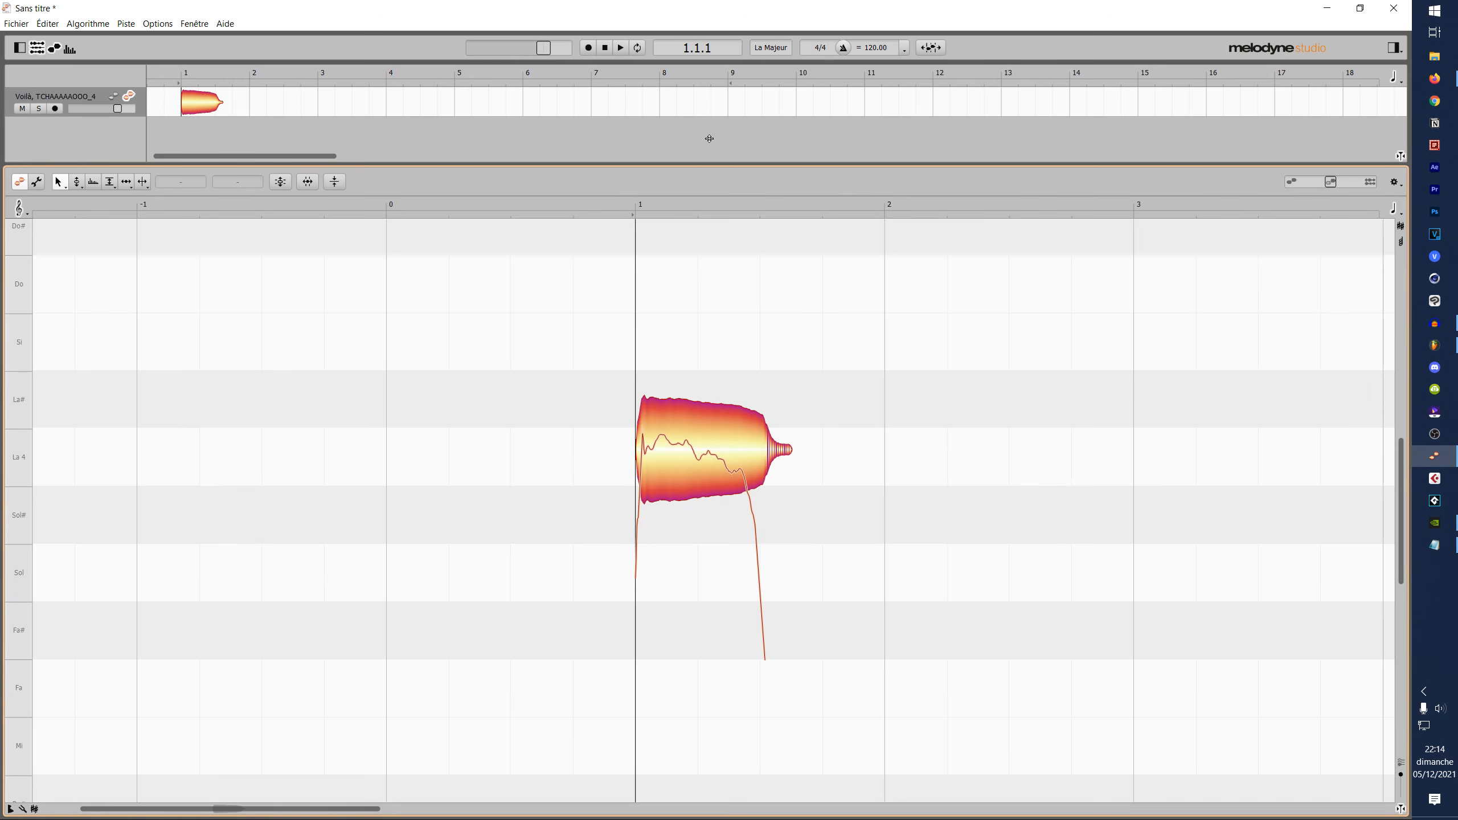
pyautogui.scroll(1, 1309, 502)
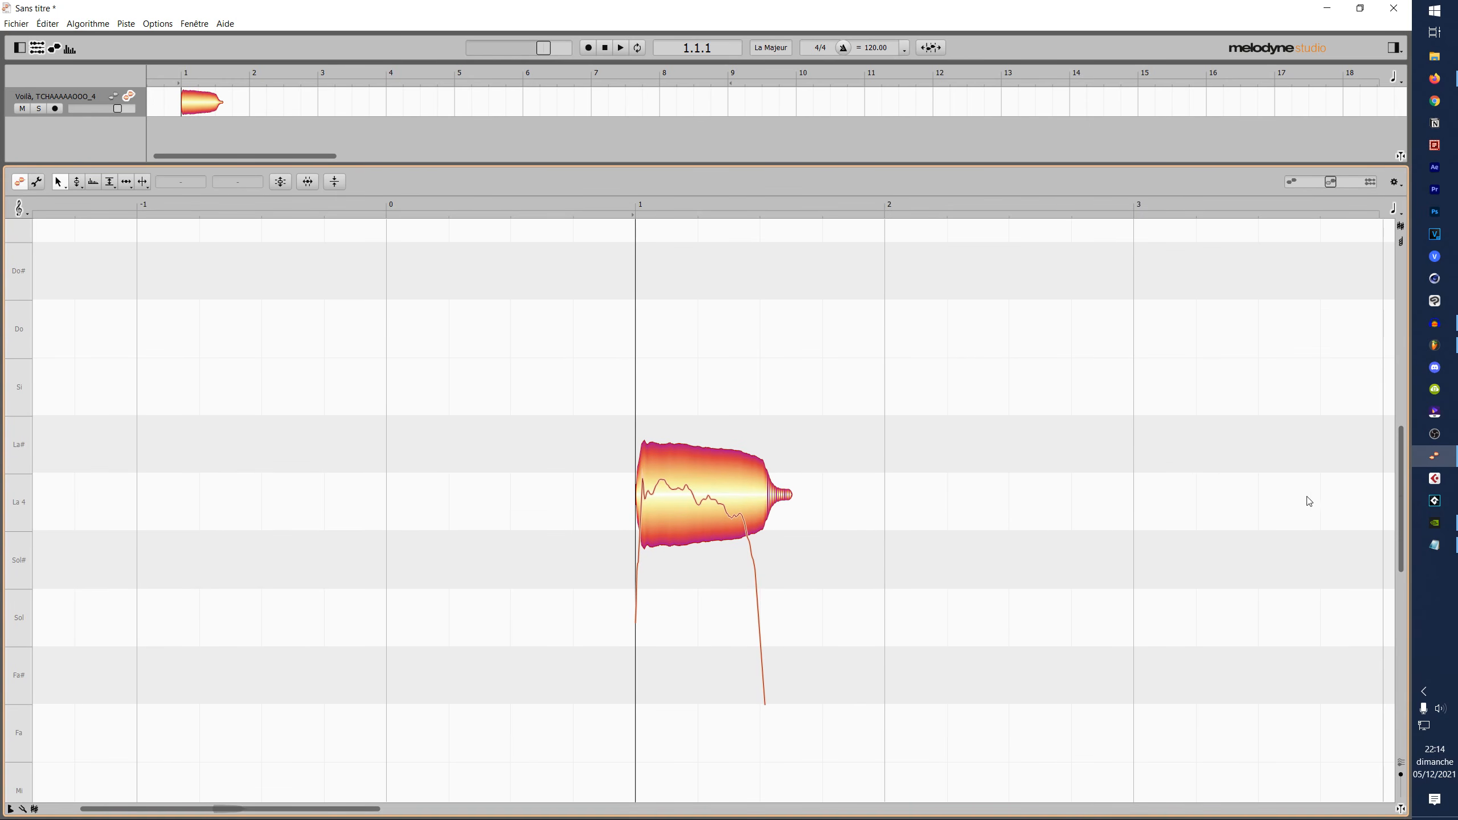
pyautogui.moveTo(332, 808); pyautogui.dragTo(350, 809)
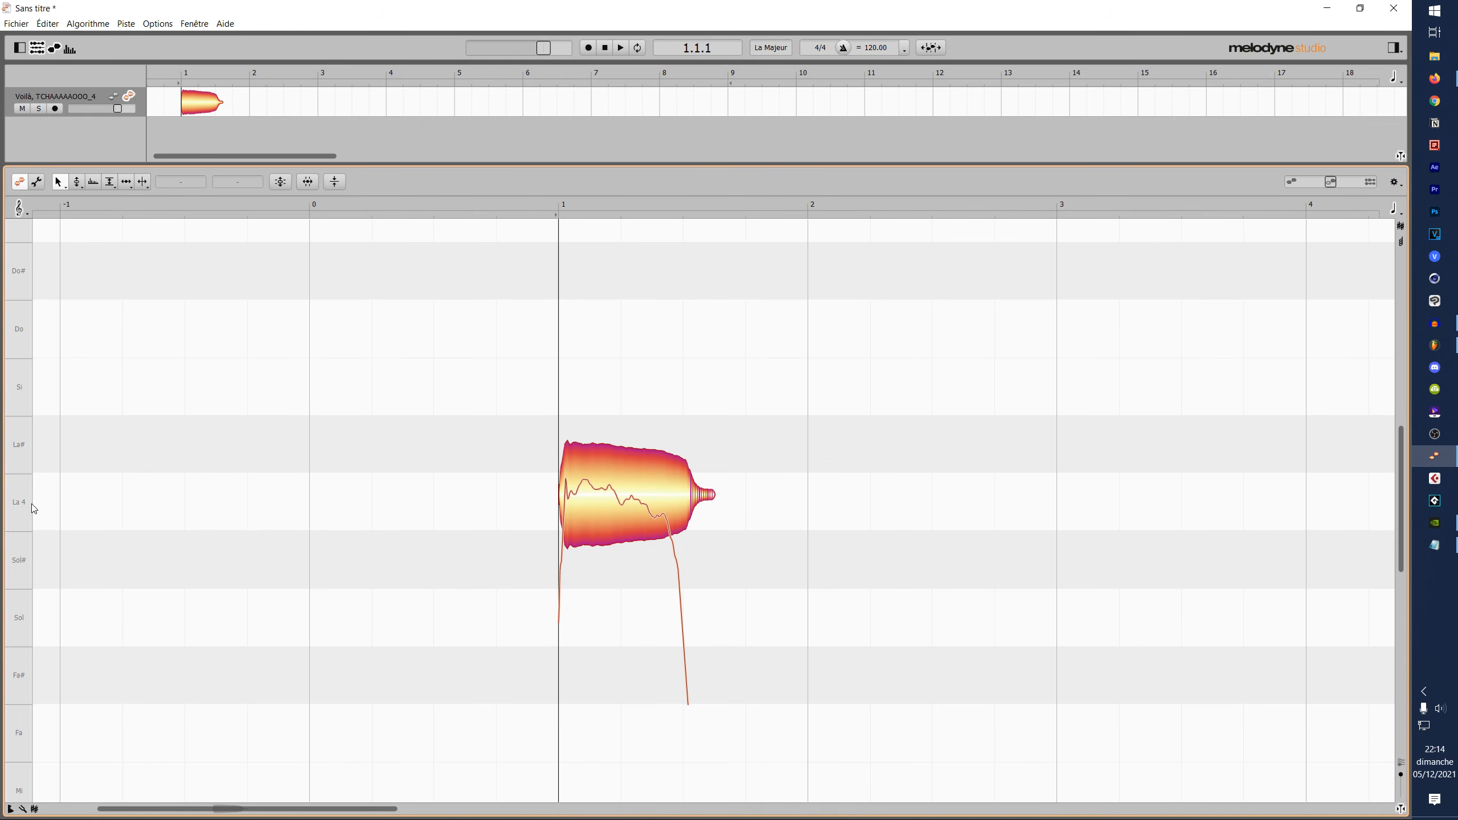
pyautogui.click(707, 518)
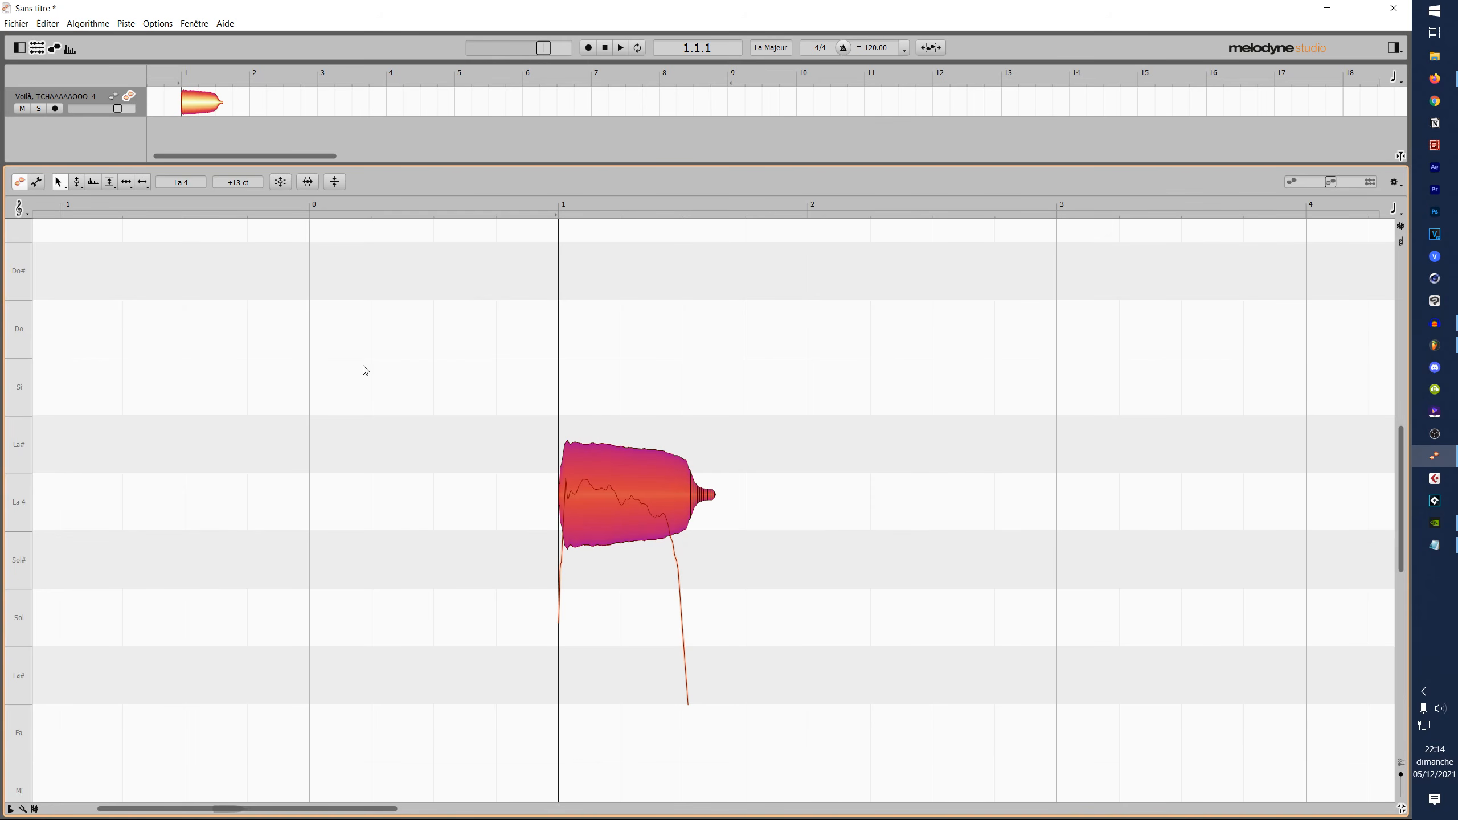
pyautogui.click(647, 387)
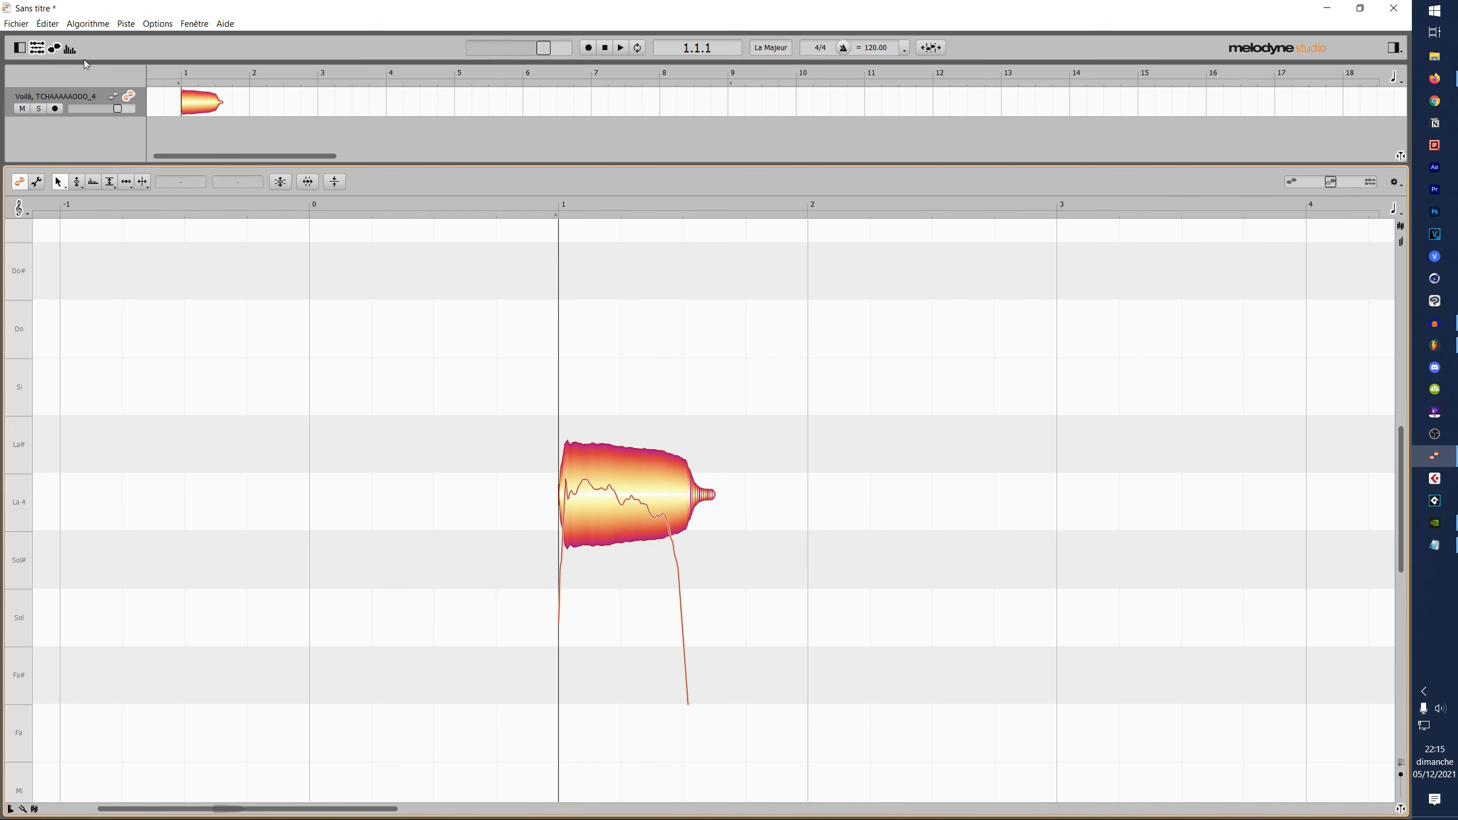
pyautogui.click(89, 24)
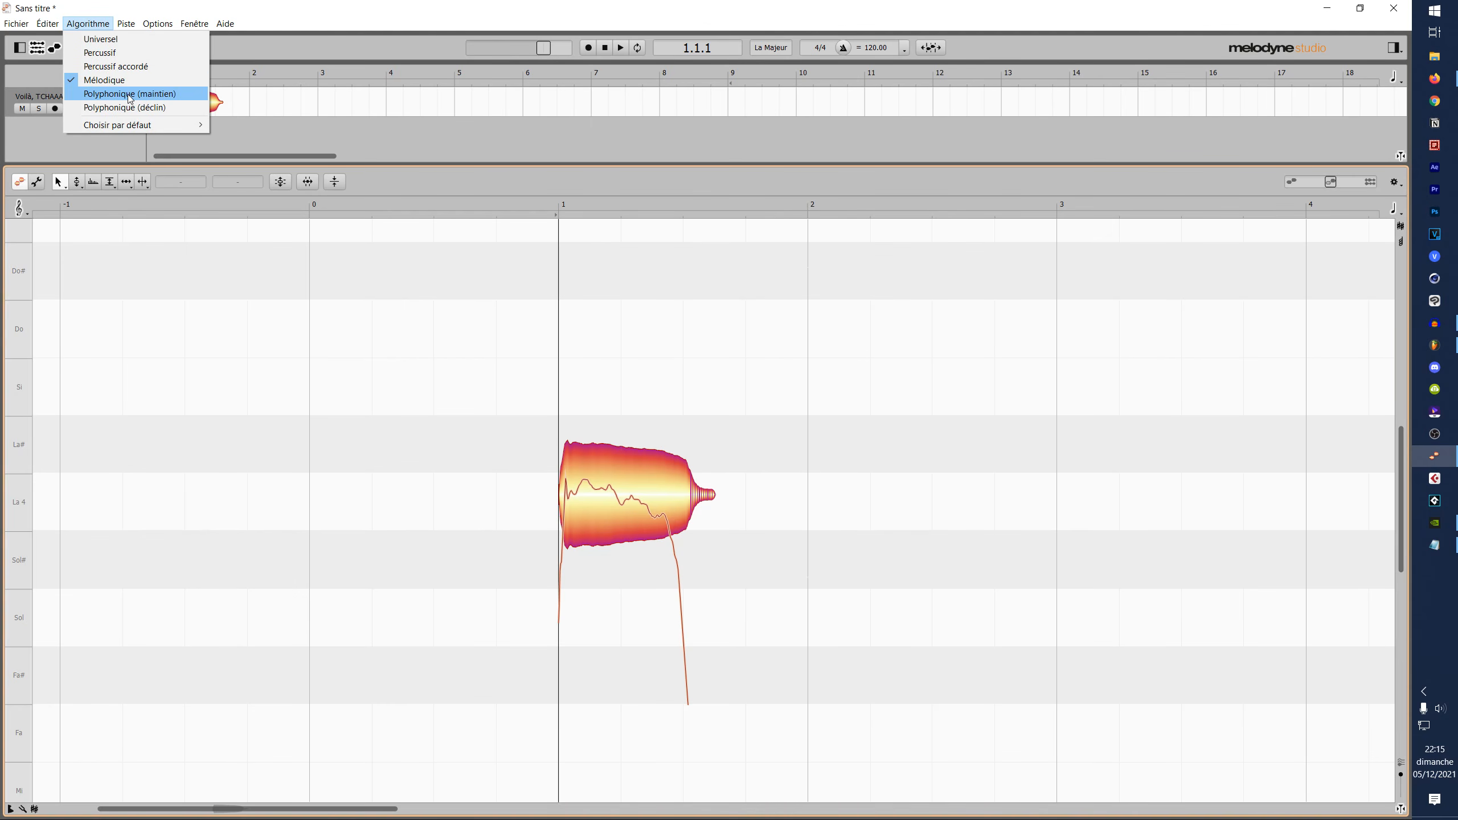
pyautogui.moveTo(130, 29)
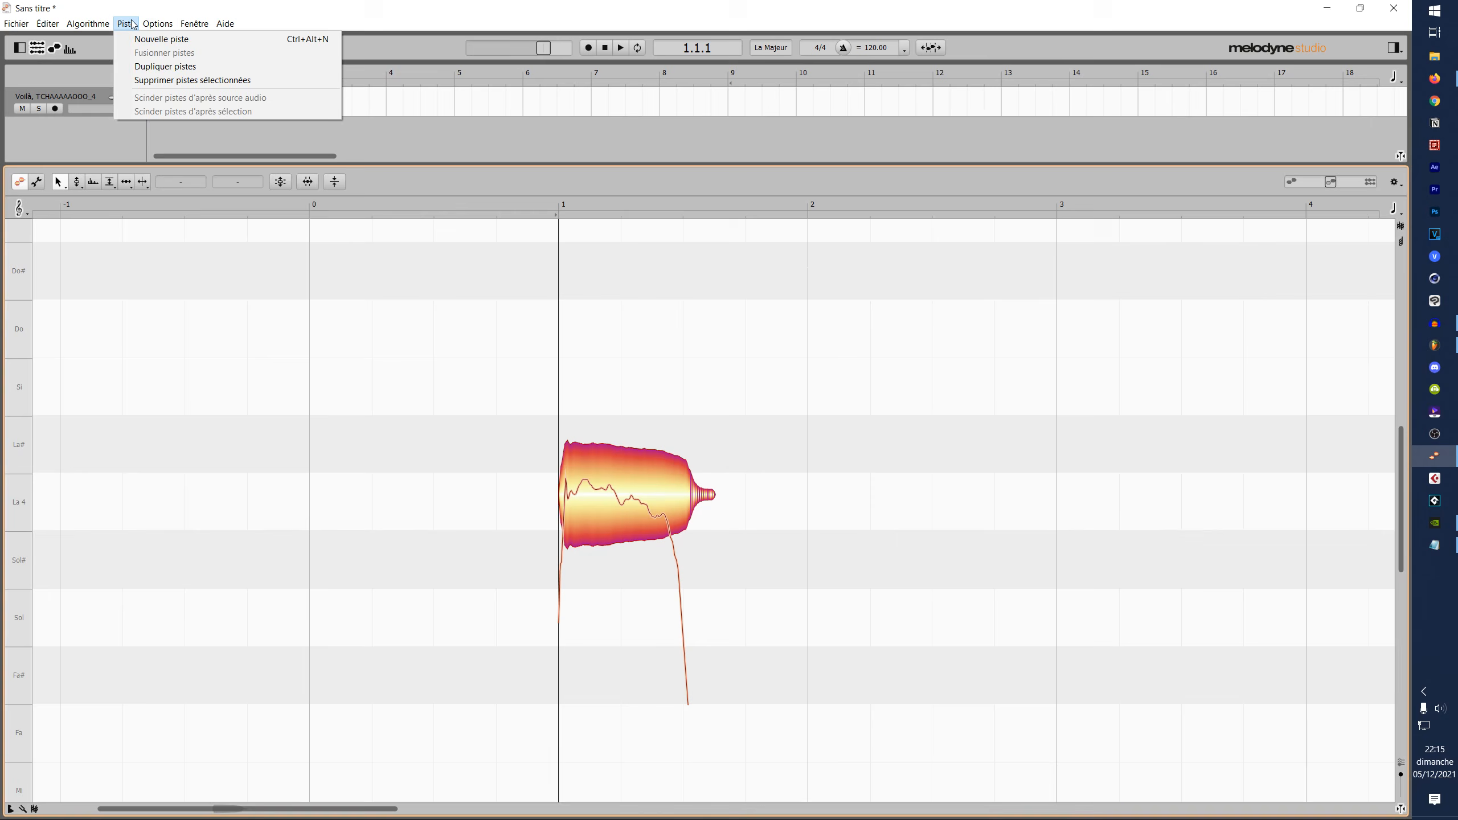
pyautogui.click(409, 208)
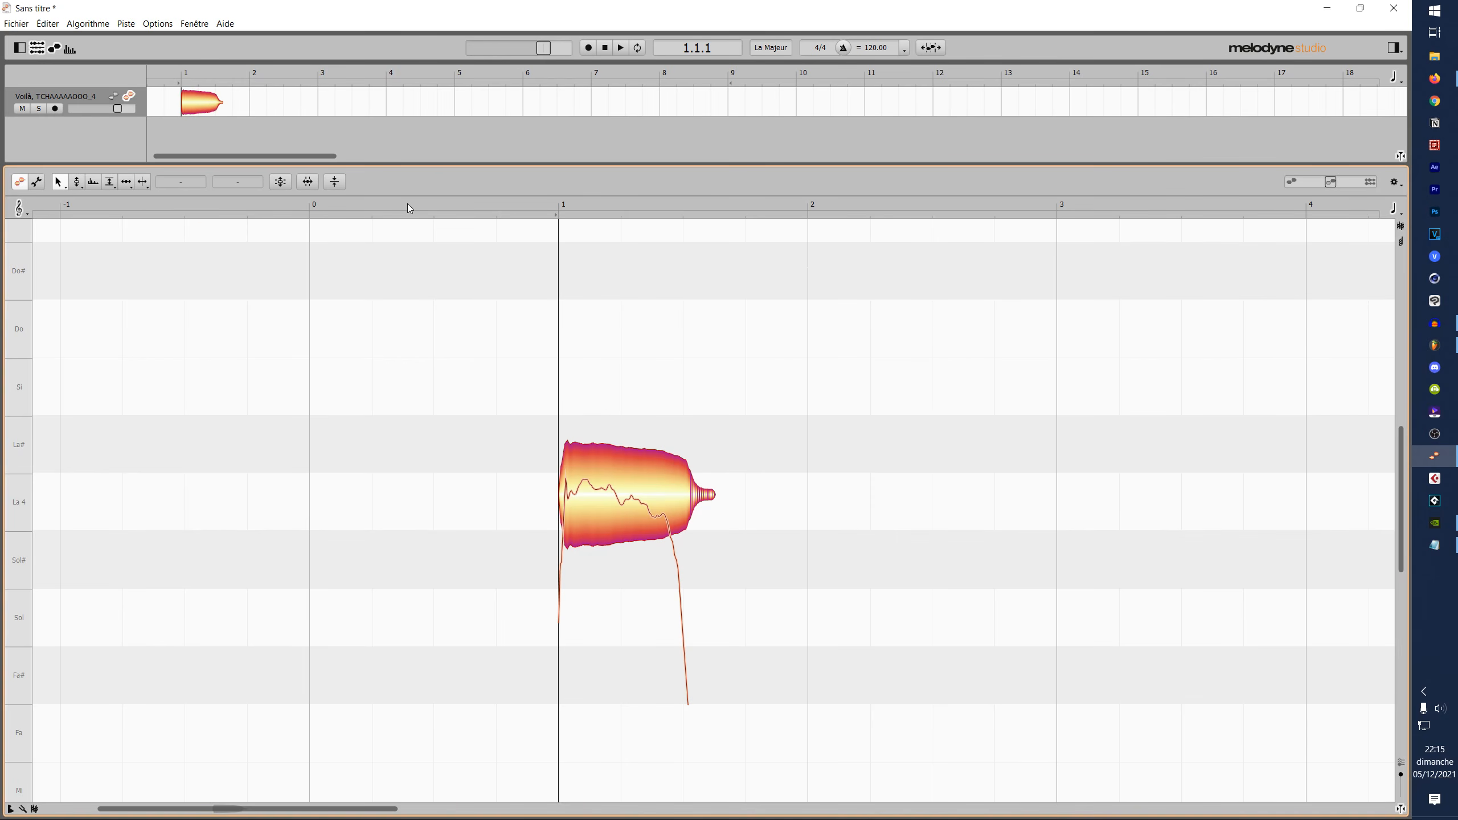
# - Select all of the sample's notes, reduce their pitch modulation to 0.0 % and play the result from just before bar 1
pyautogui.moveTo(408, 203); pyautogui.dragTo(684, 231)
pyautogui.moveTo(854, 379); pyautogui.dragTo(407, 722)
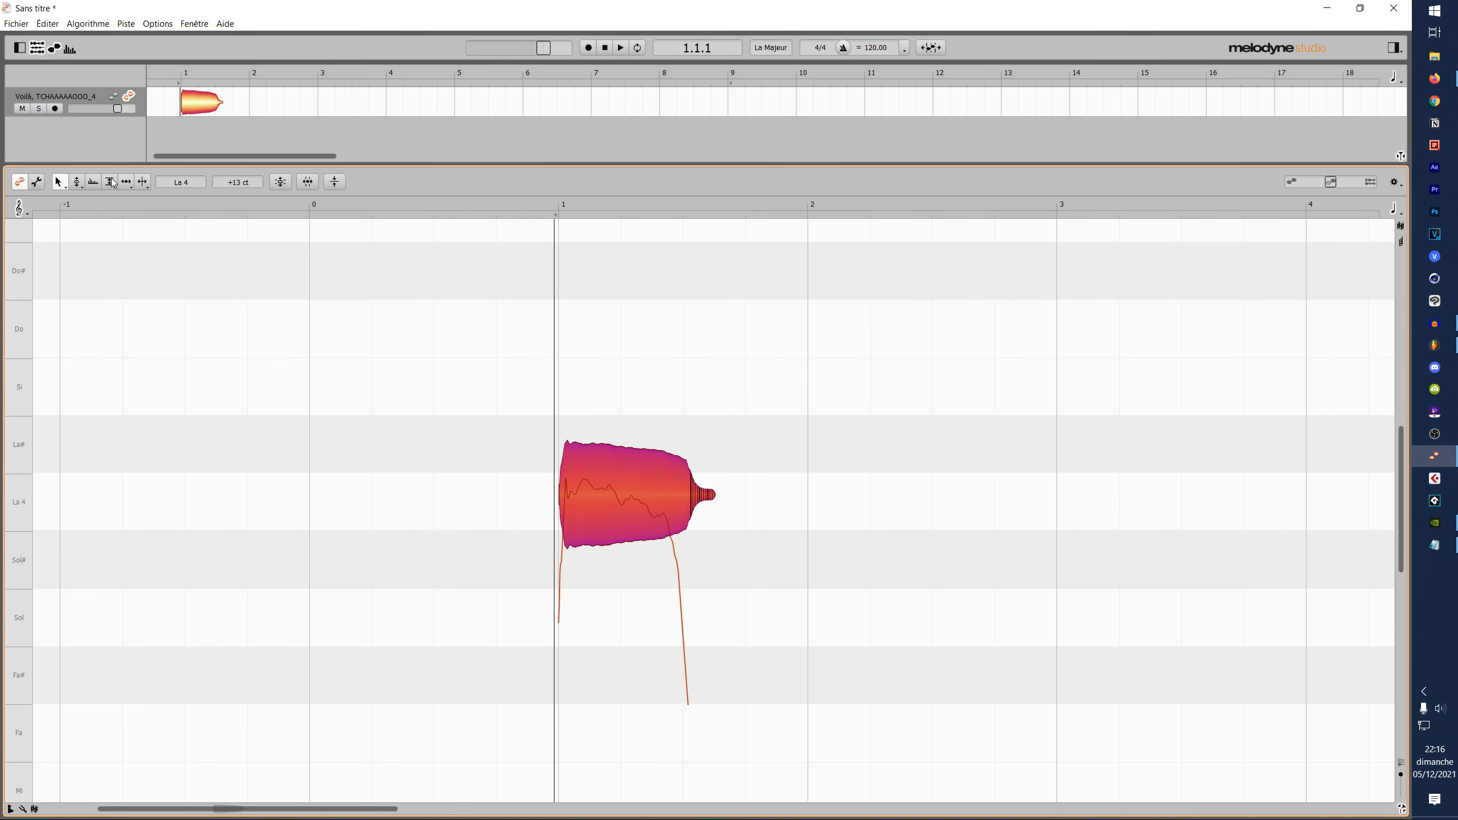
pyautogui.click(77, 182)
pyautogui.click(77, 199)
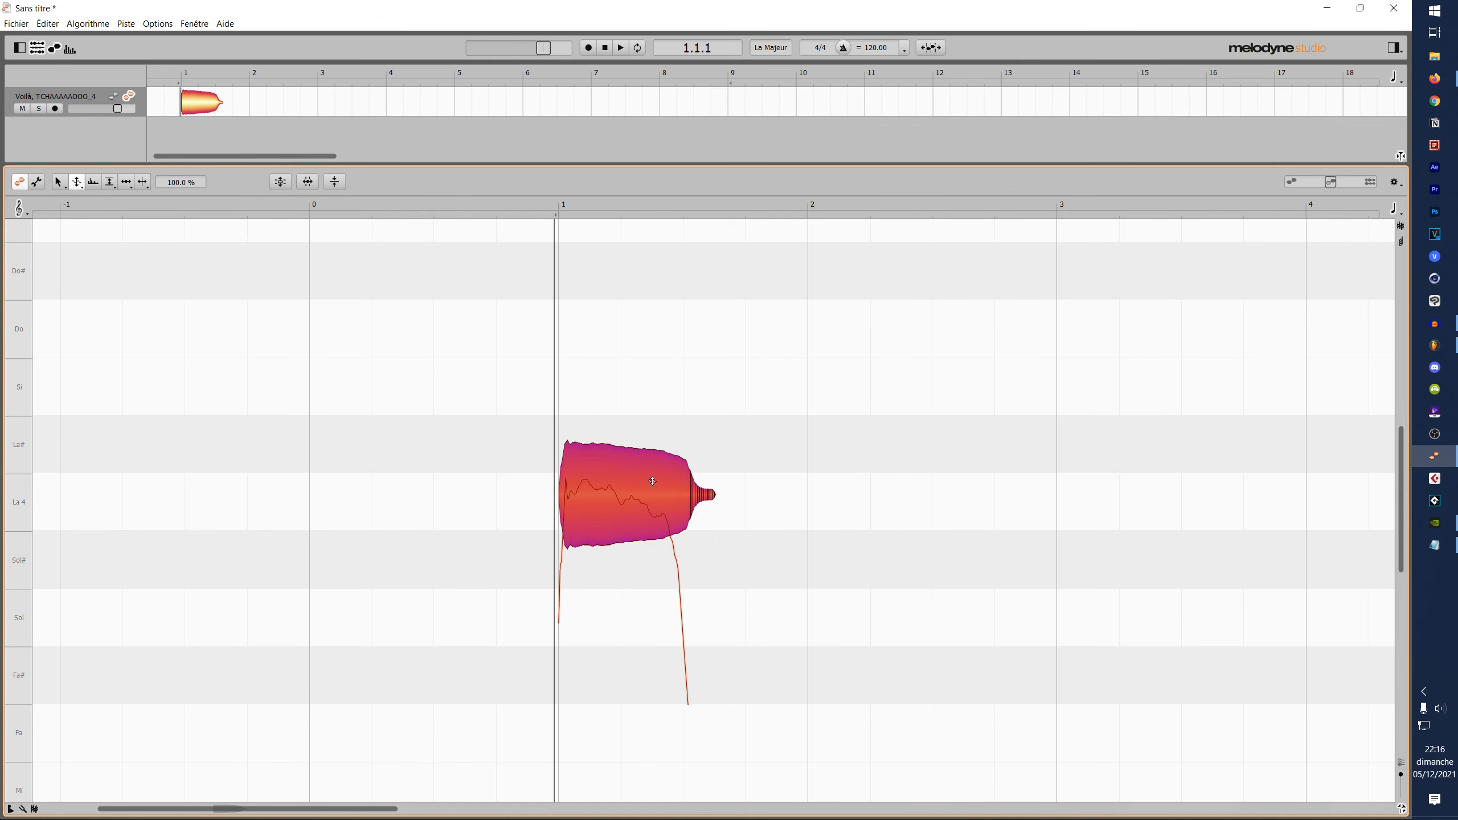
pyautogui.moveTo(653, 481); pyautogui.dragTo(620, 504)
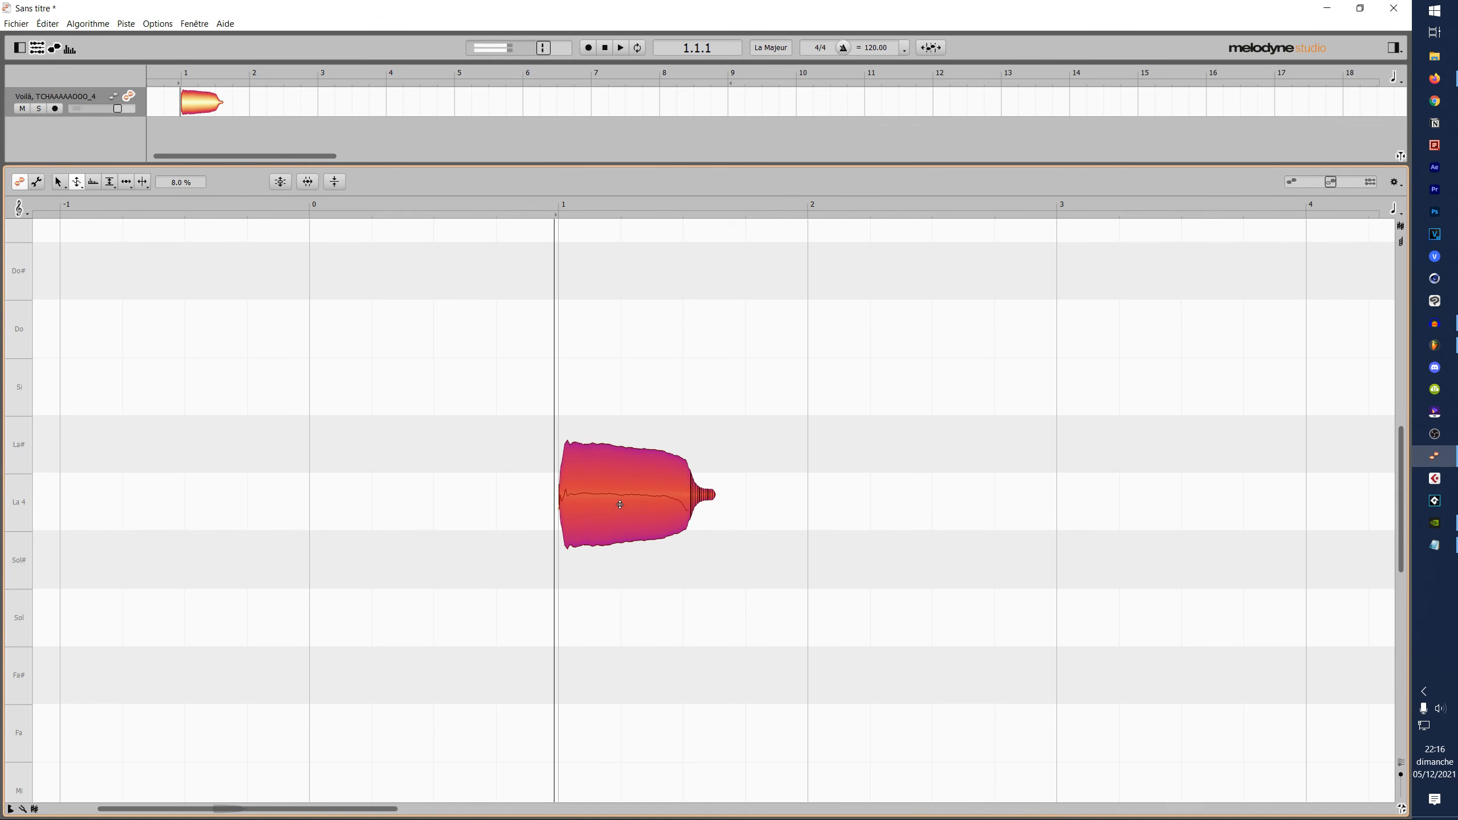
pyautogui.press('space')
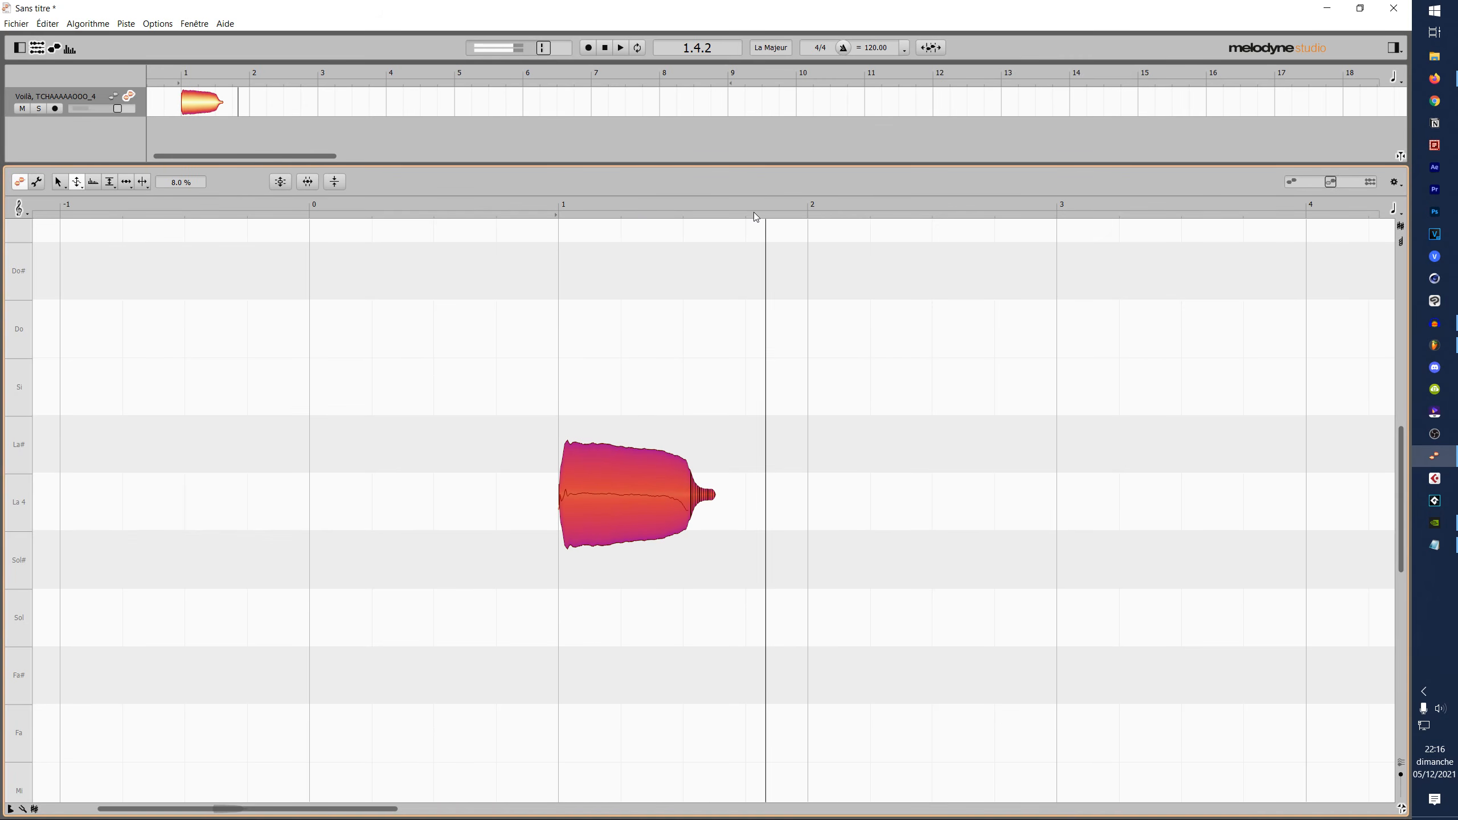
pyautogui.press('space')
# - Correct the selected notes' pitch with Hauteur centrale at 100 %, adjust the pitch drift and play the result
pyautogui.click(281, 182)
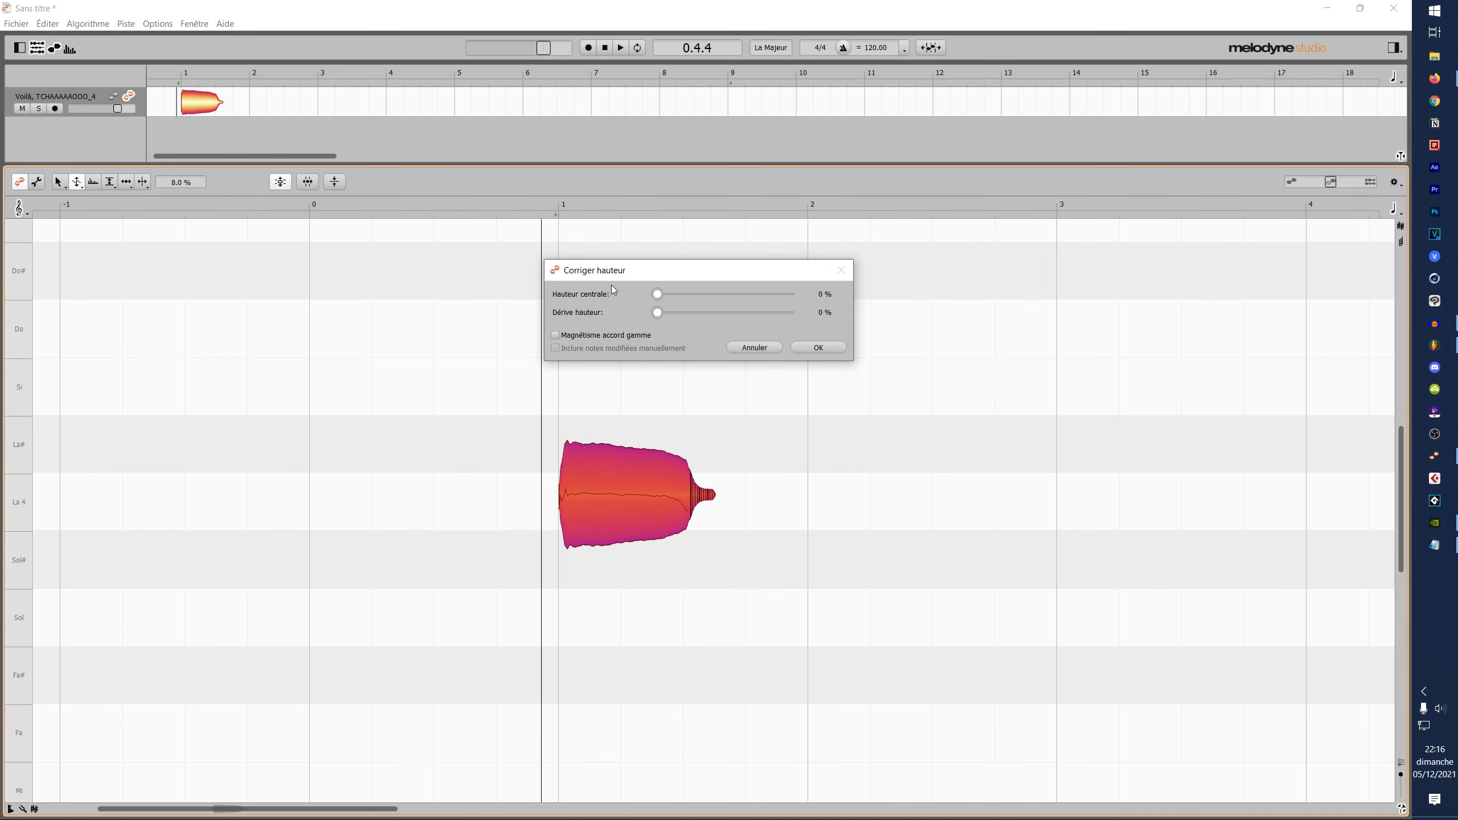
pyautogui.moveTo(731, 297); pyautogui.dragTo(799, 296)
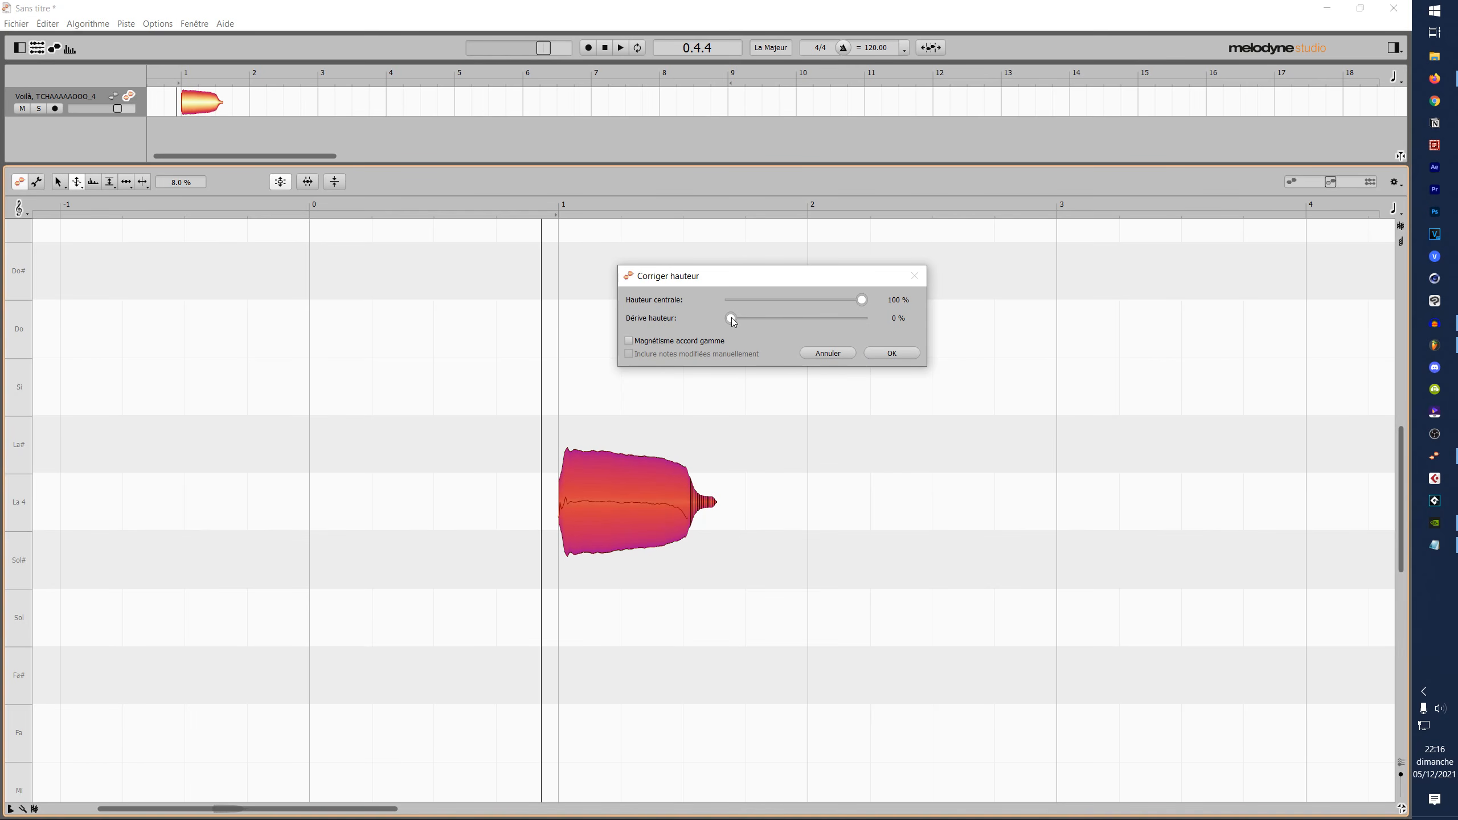
pyautogui.moveTo(731, 318); pyautogui.dragTo(708, 357)
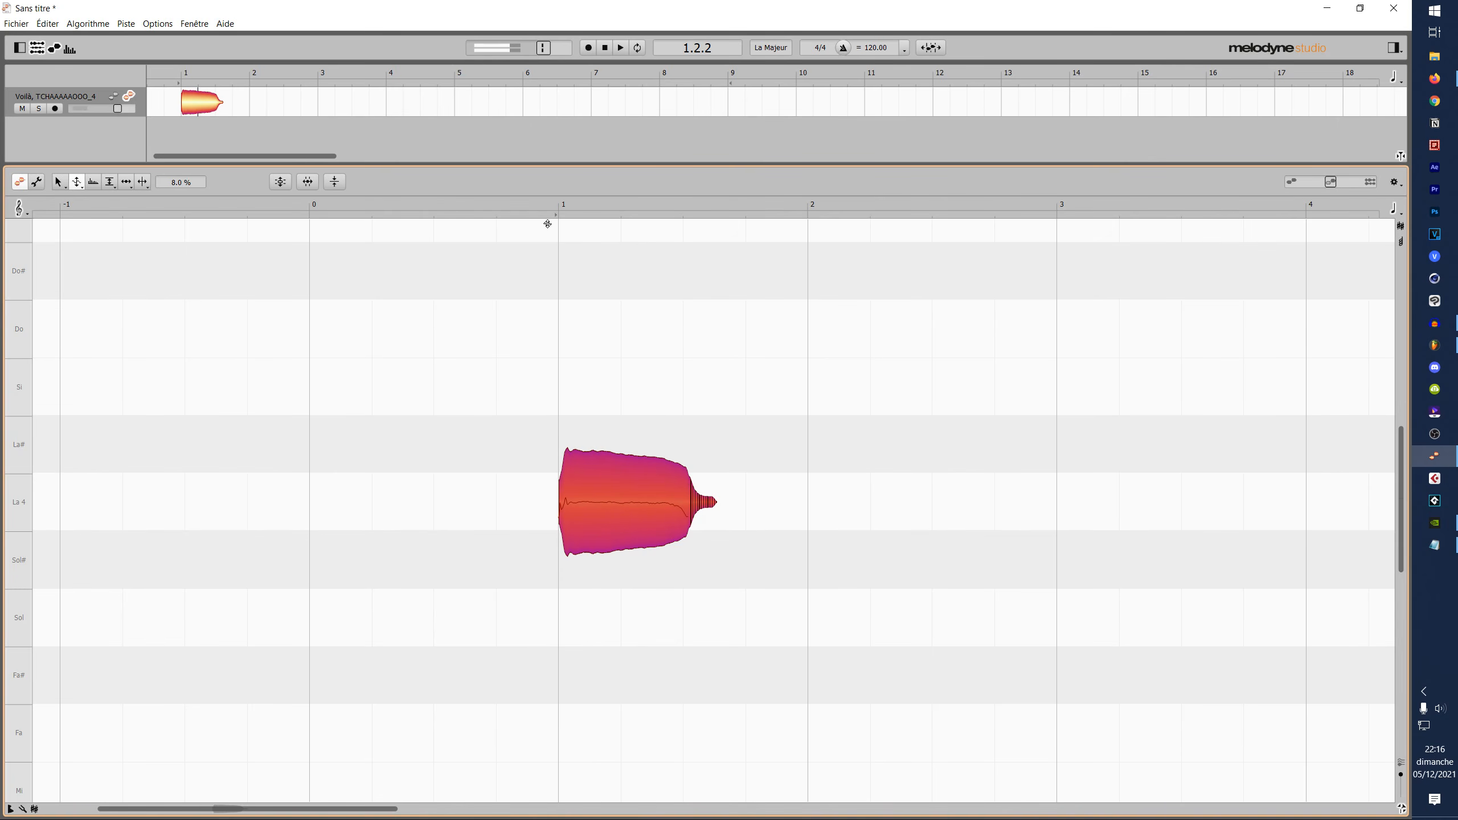
pyautogui.click(539, 213)
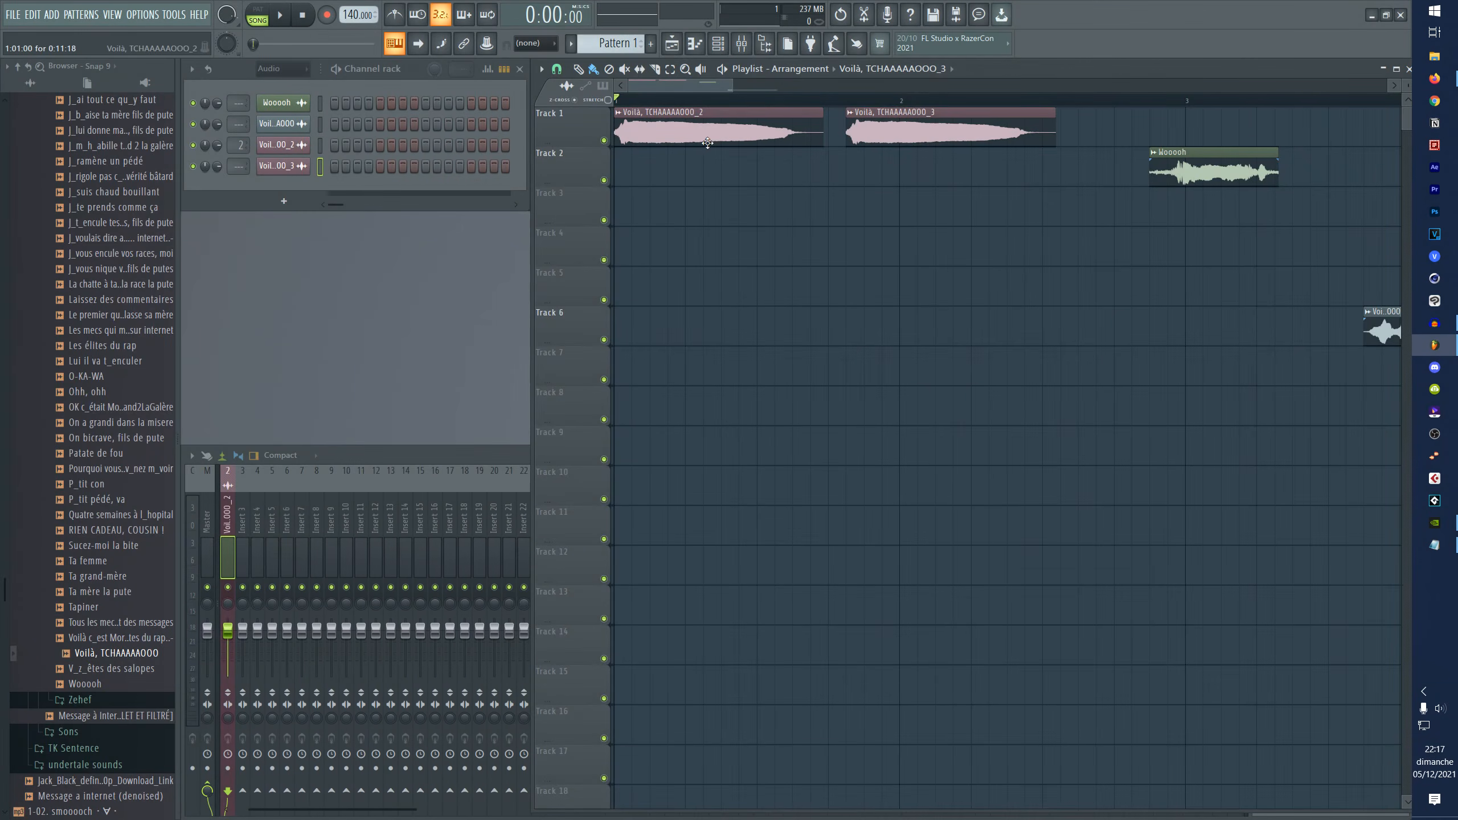
# - Switch to FL Studio, place the Wooooh clip at the start of Track 1 and play it
pyautogui.moveTo(951, 163); pyautogui.dragTo(552, 109)
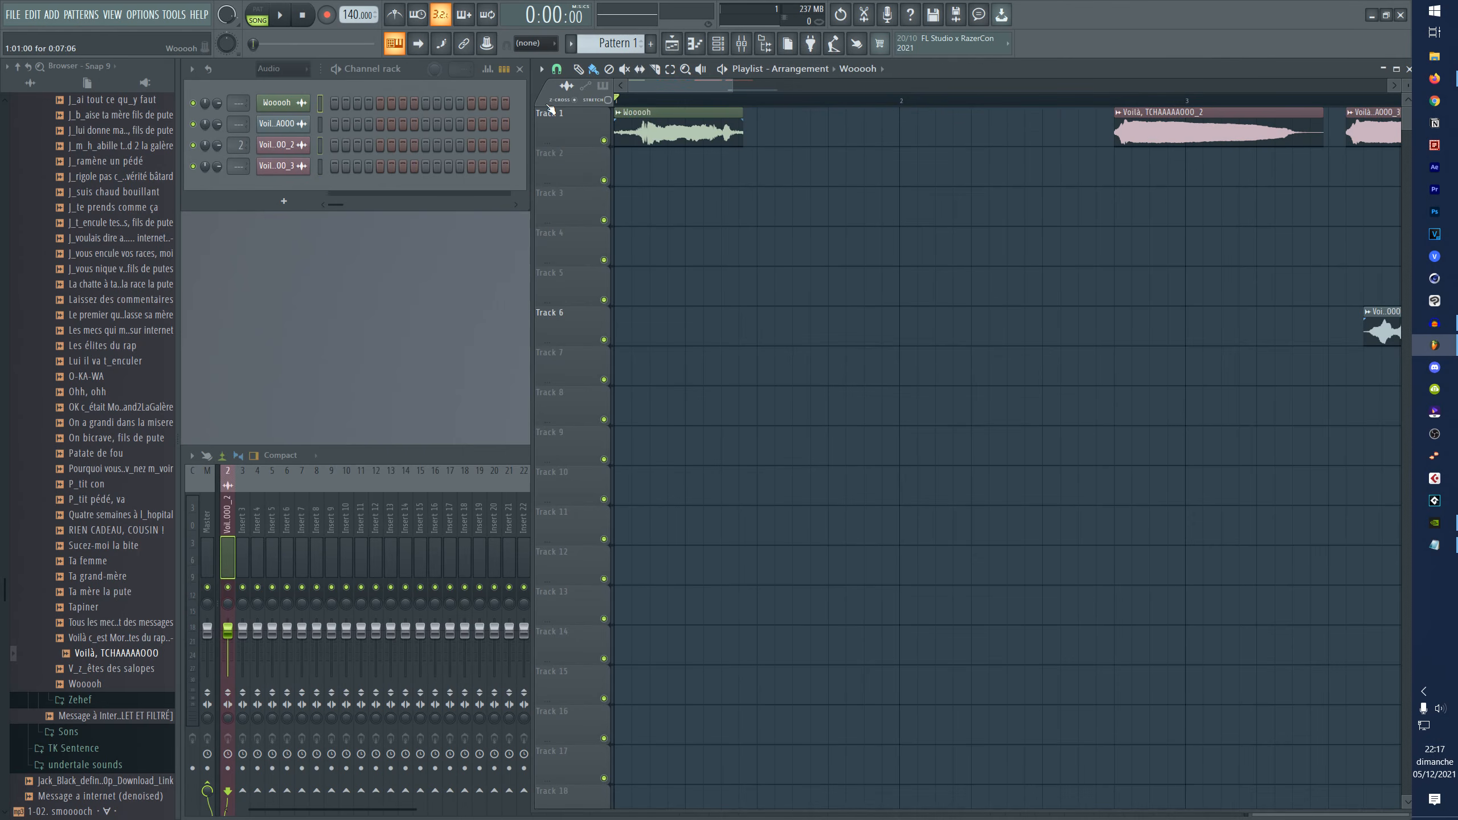
pyautogui.doubleClick(690, 139)
pyautogui.press('space')
pyautogui.press('space')
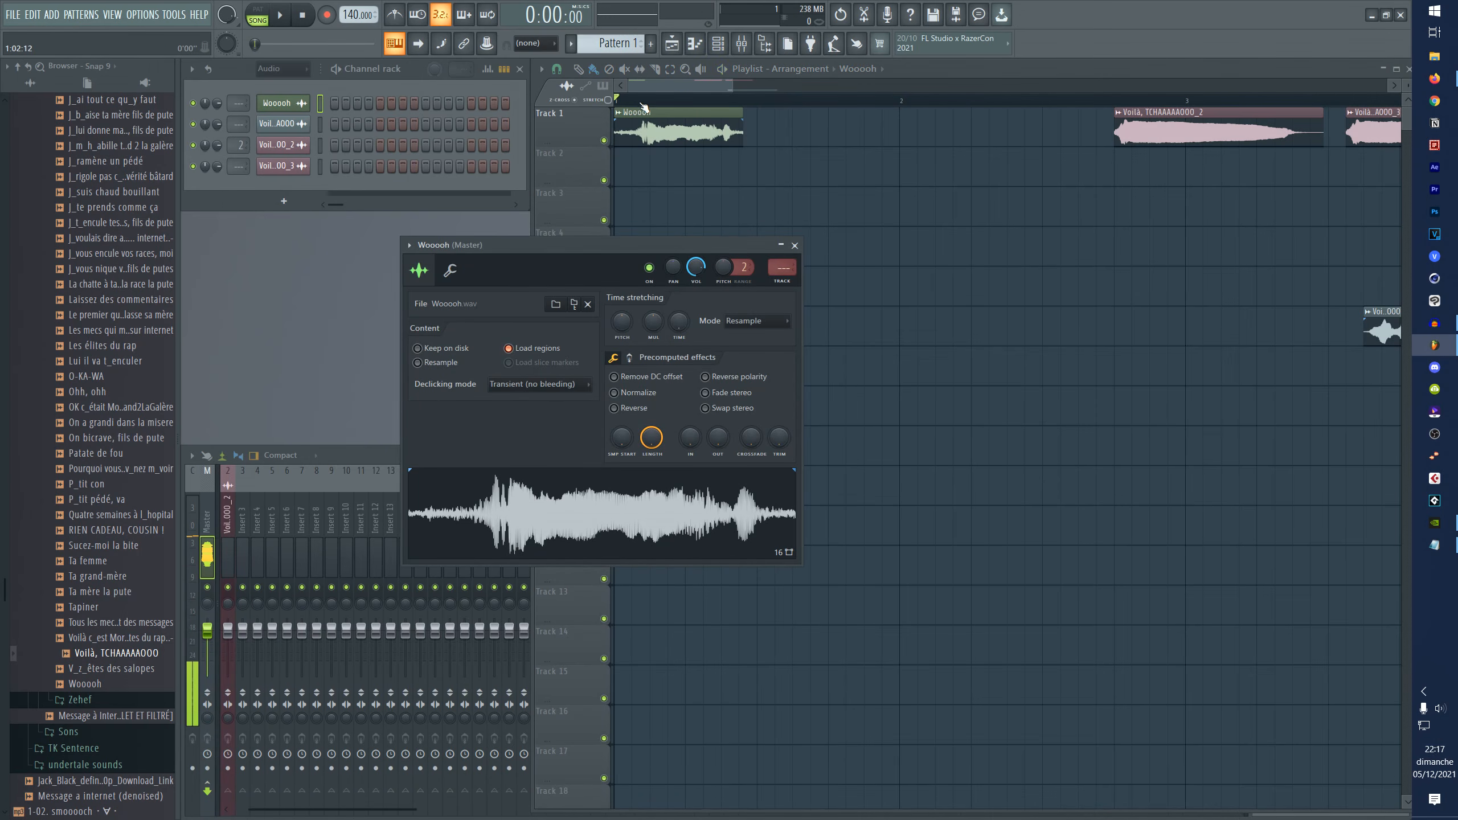
pyautogui.click(636, 100)
# - Open the Wooooh clip's sample settings and load its waveform in the pitch corrector
pyautogui.doubleClick(659, 132)
pyautogui.moveTo(640, 255); pyautogui.dragTo(700, 276)
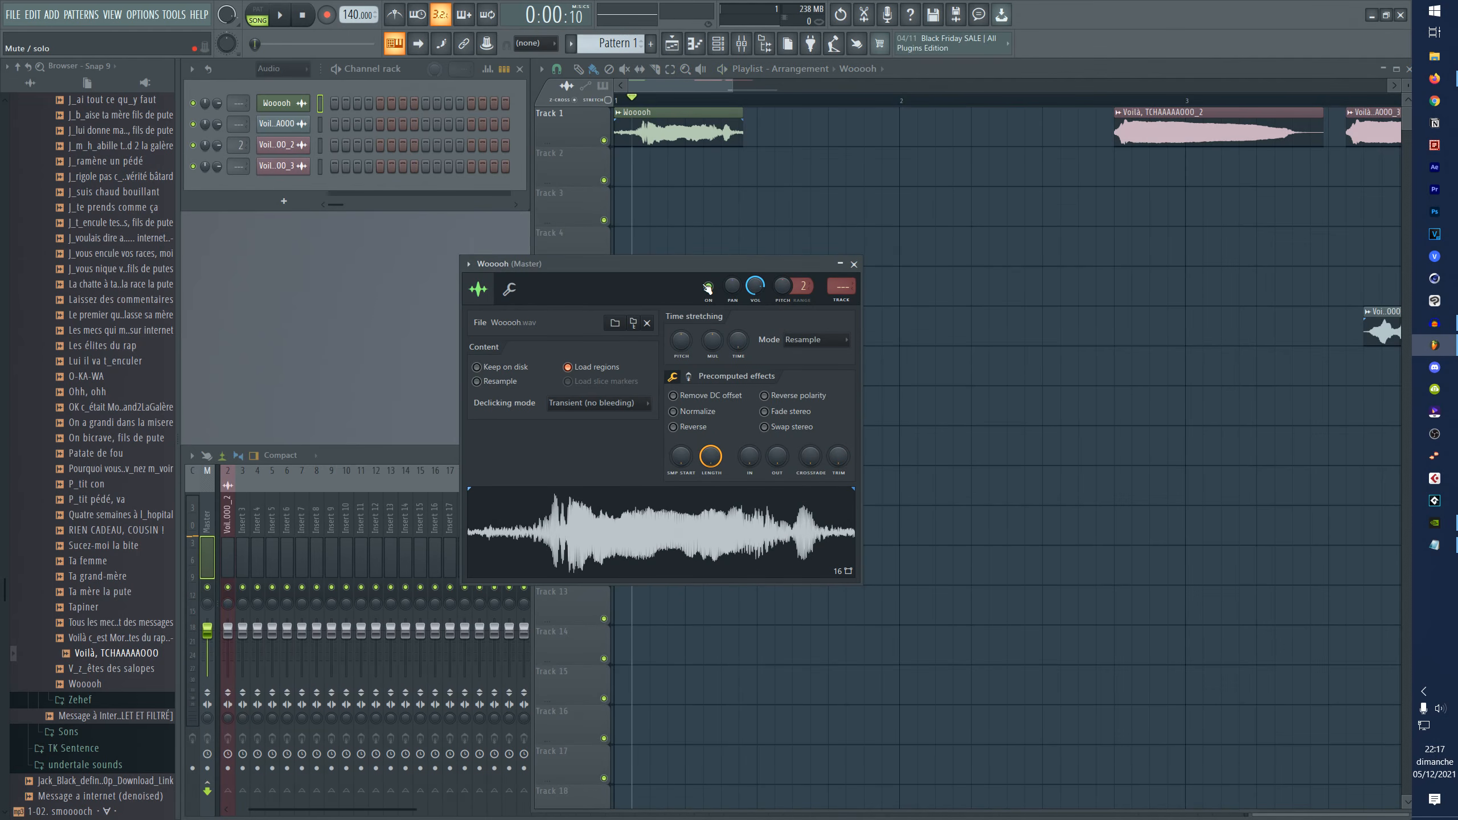
pyautogui.moveTo(708, 259); pyautogui.dragTo(774, 269)
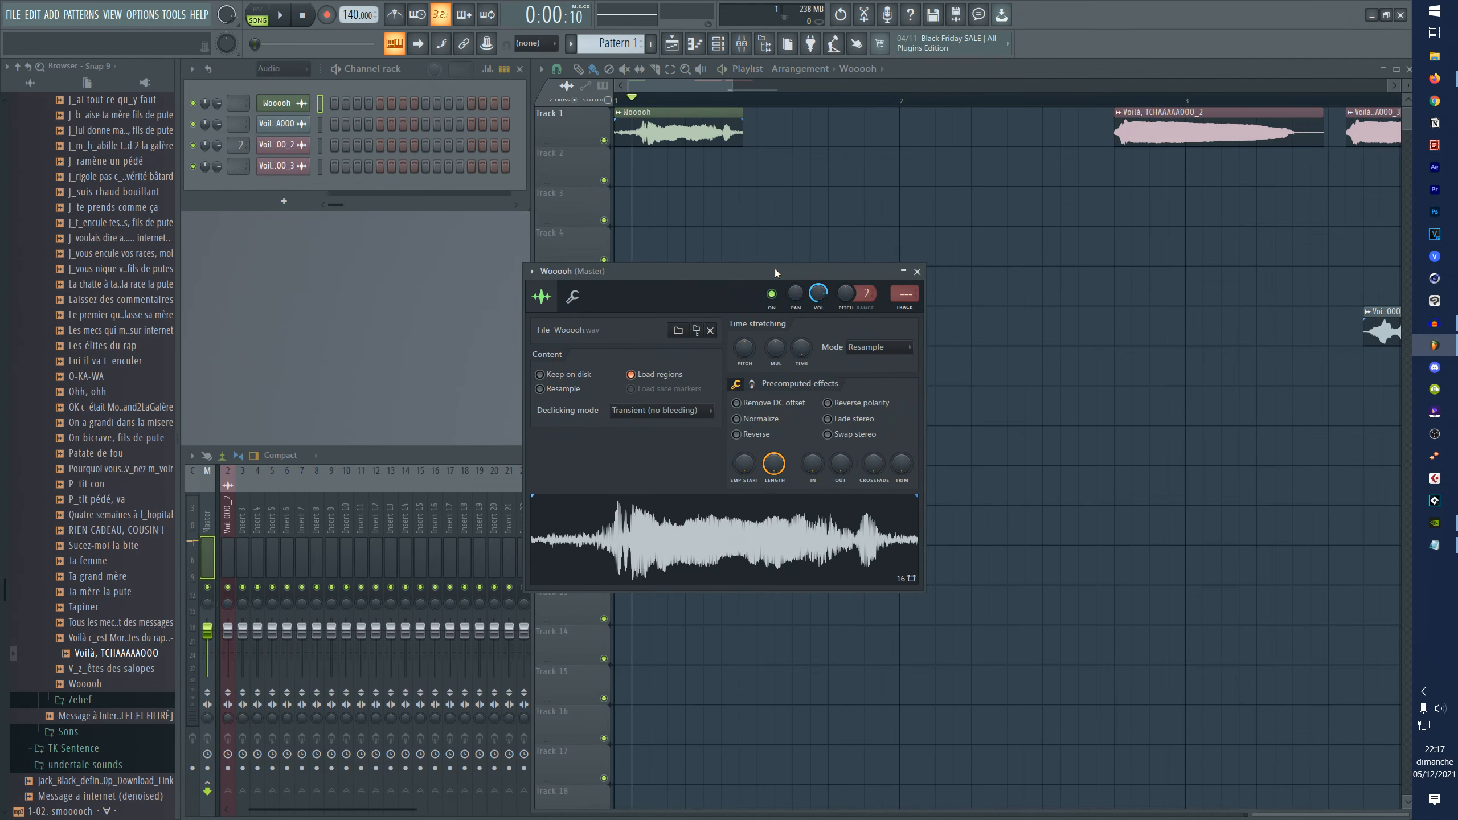
pyautogui.rightClick(776, 537)
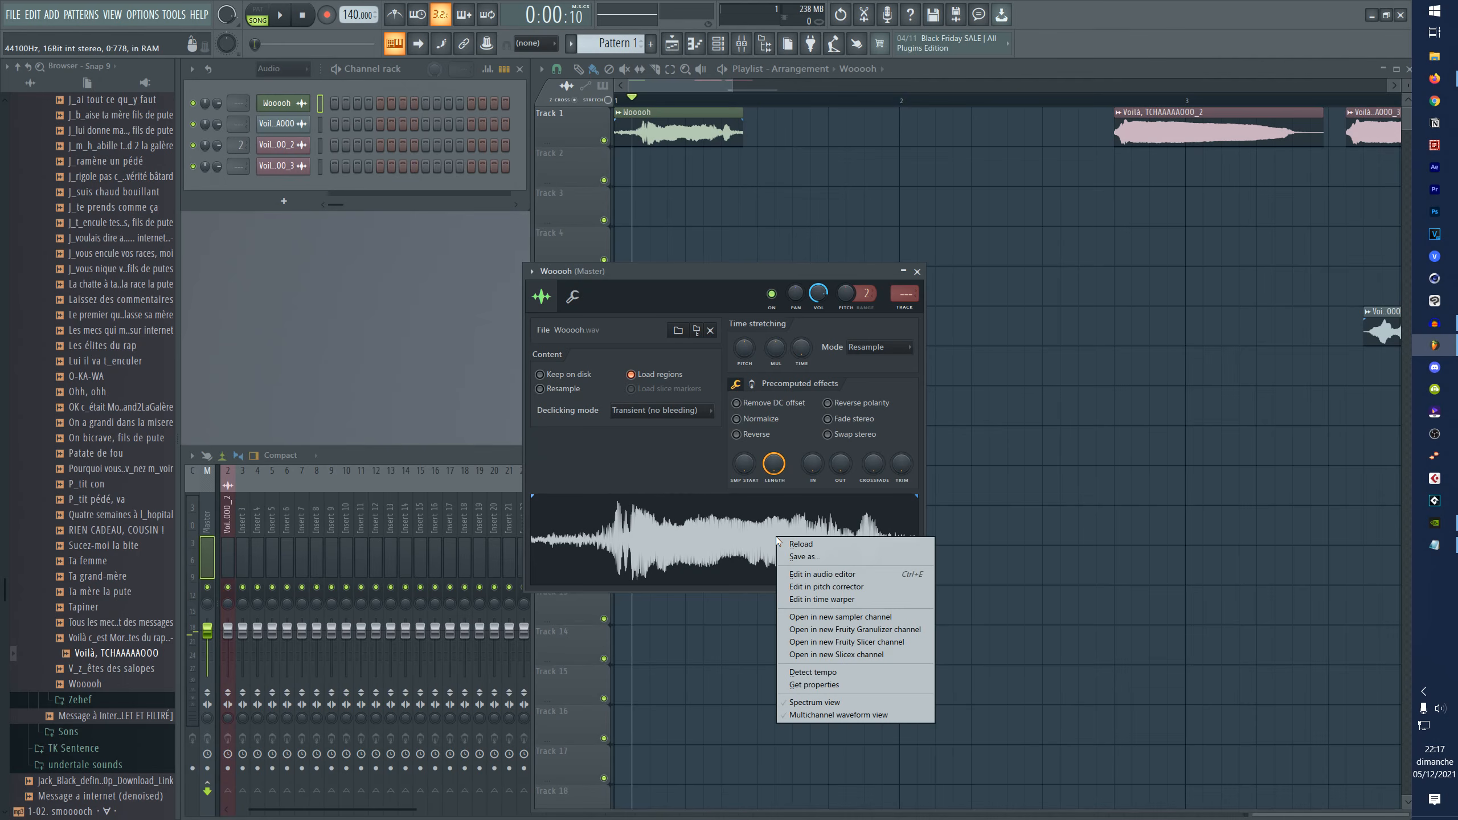
pyautogui.click(843, 590)
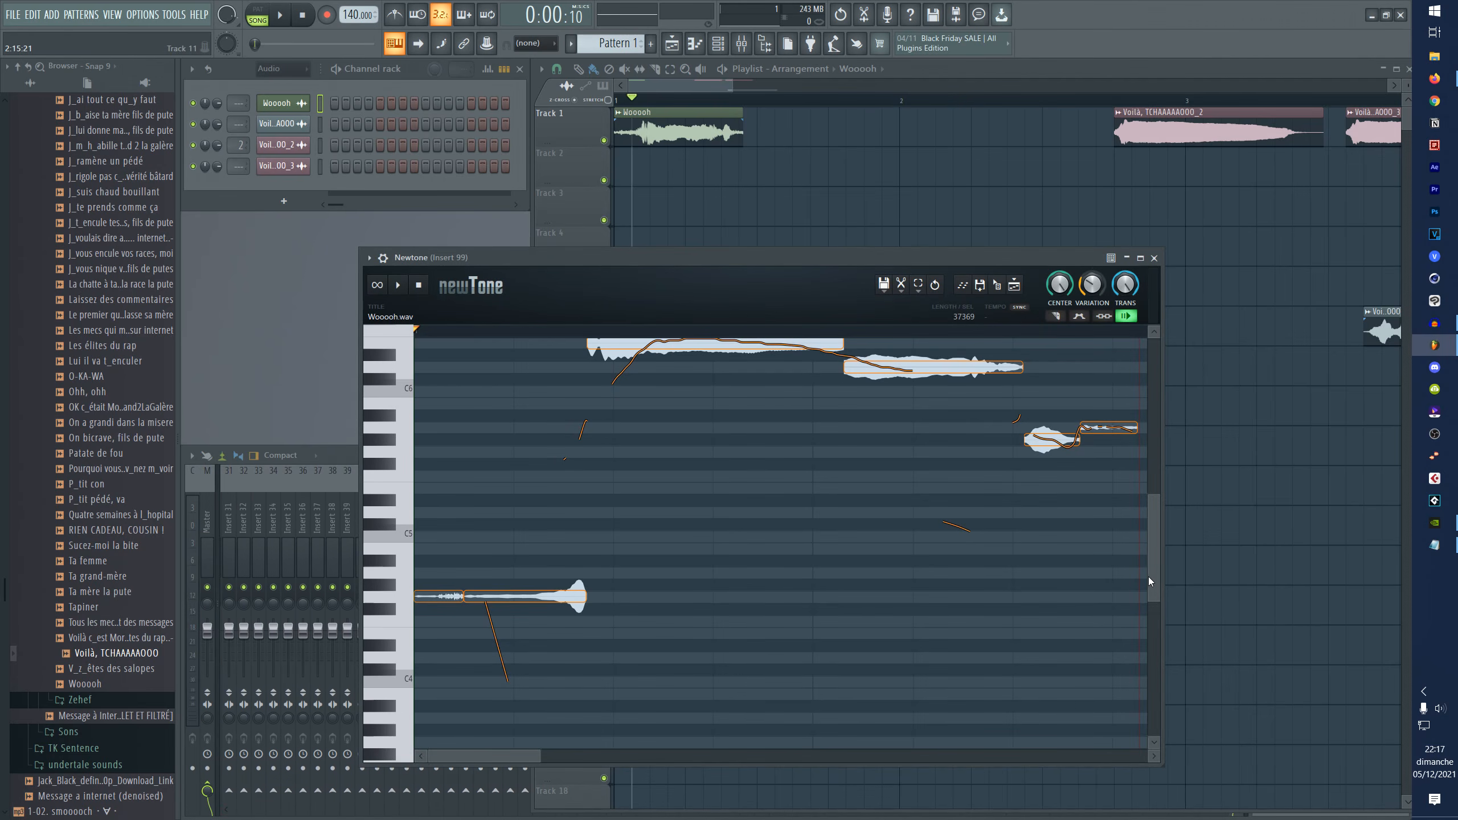
# - Lower the pitch Variation of all Wooooh notes in Newtone to flatten their pitch curves
pyautogui.moveTo(1149, 577); pyautogui.dragTo(1171, 547)
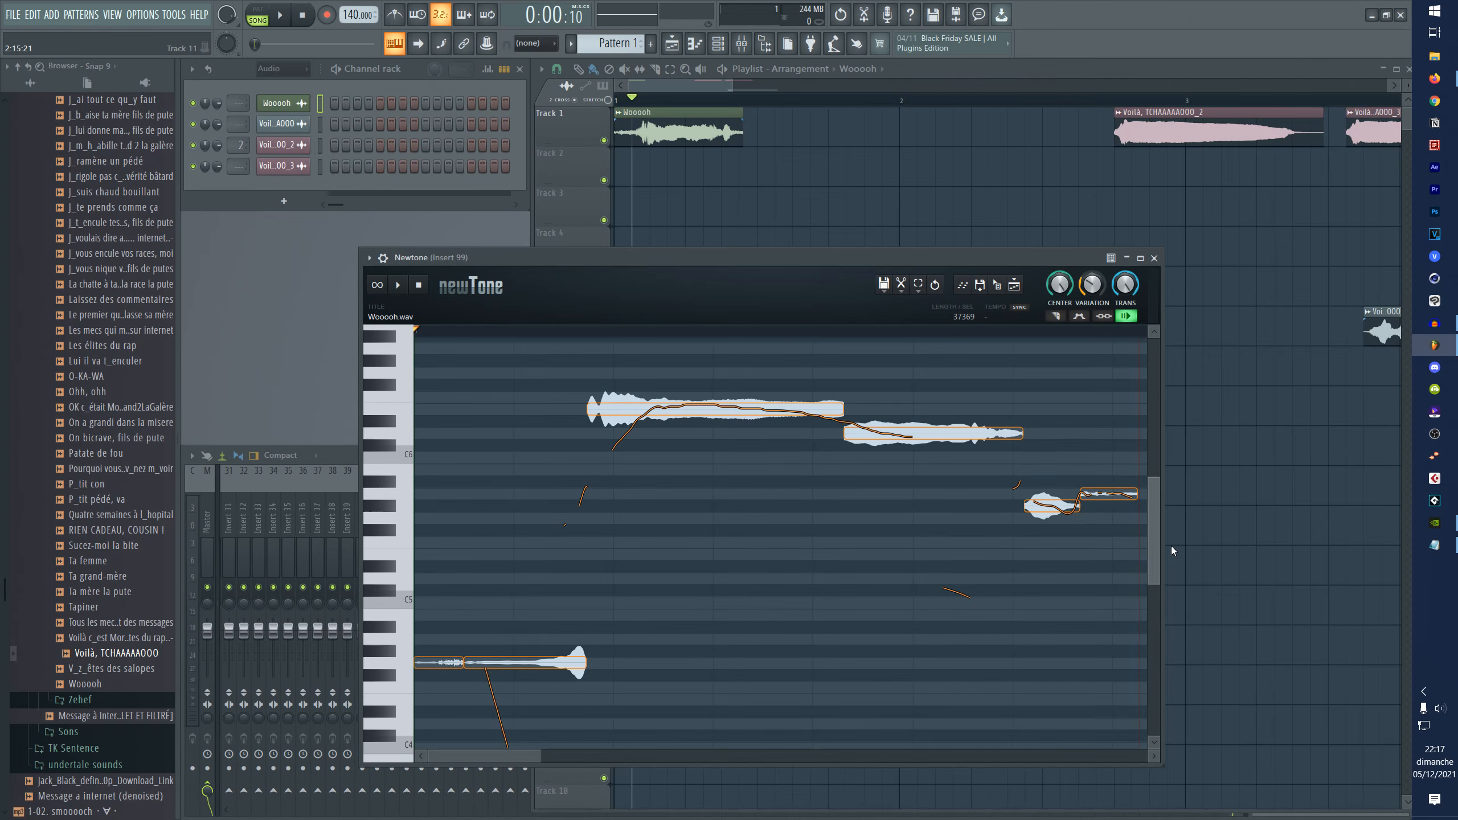
pyautogui.click(483, 327)
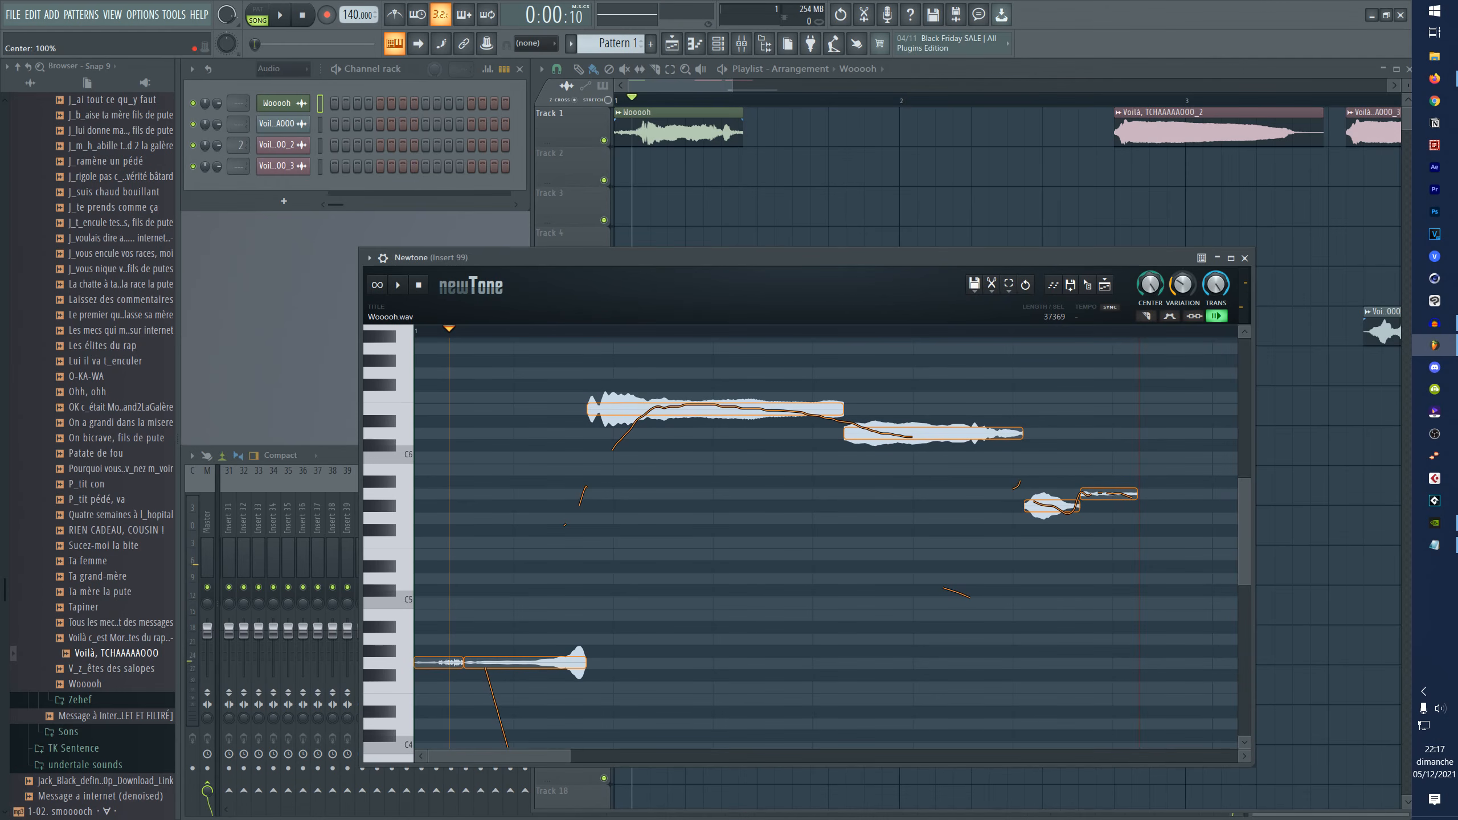
pyautogui.moveTo(1176, 290); pyautogui.dragTo(1176, 315)
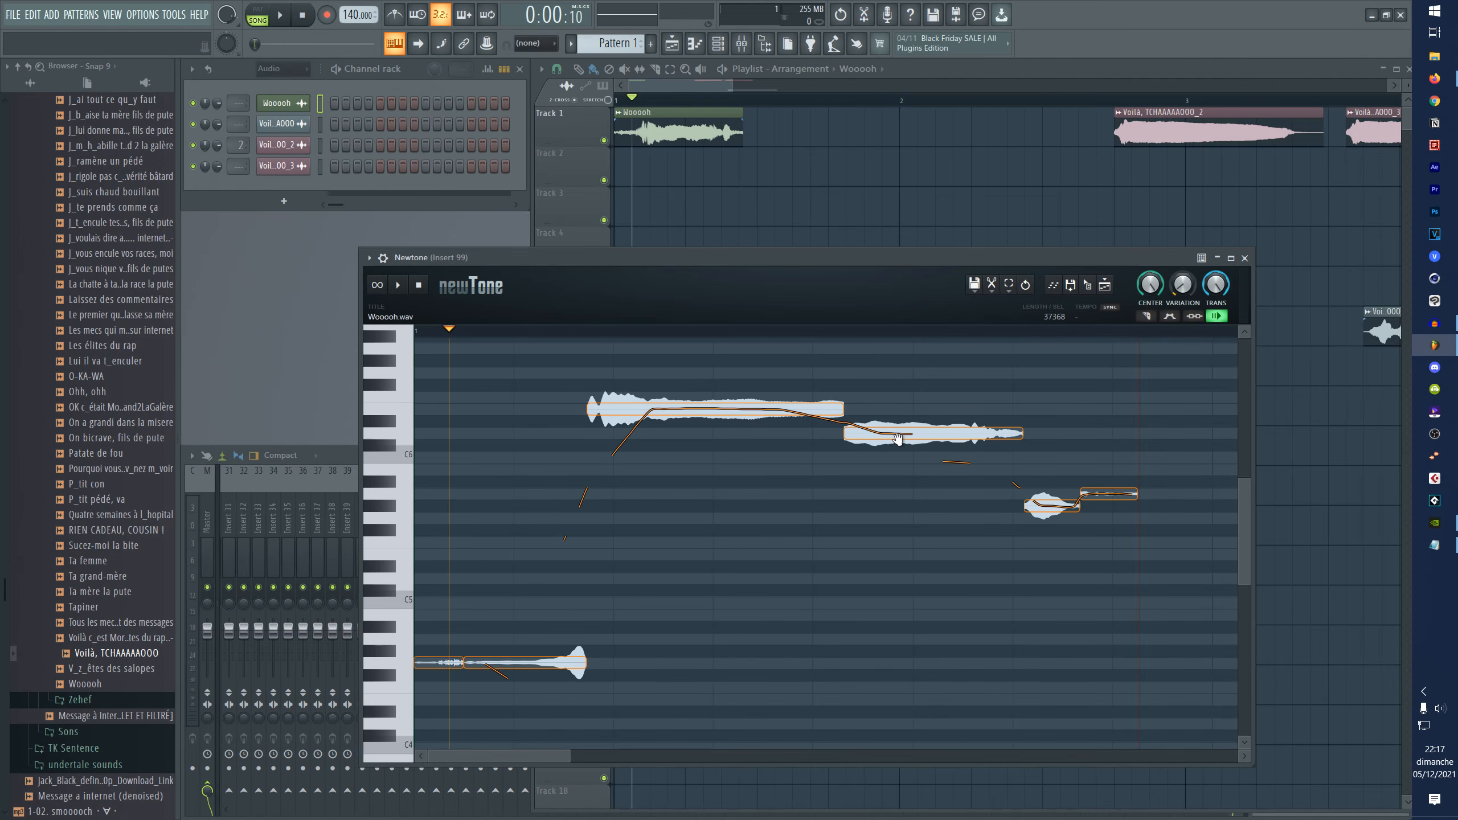
# - Move the three ending segments and the long quiet opening segment to the main note's E6 pitch and audition the result
pyautogui.moveTo(919, 433); pyautogui.dragTo(920, 409)
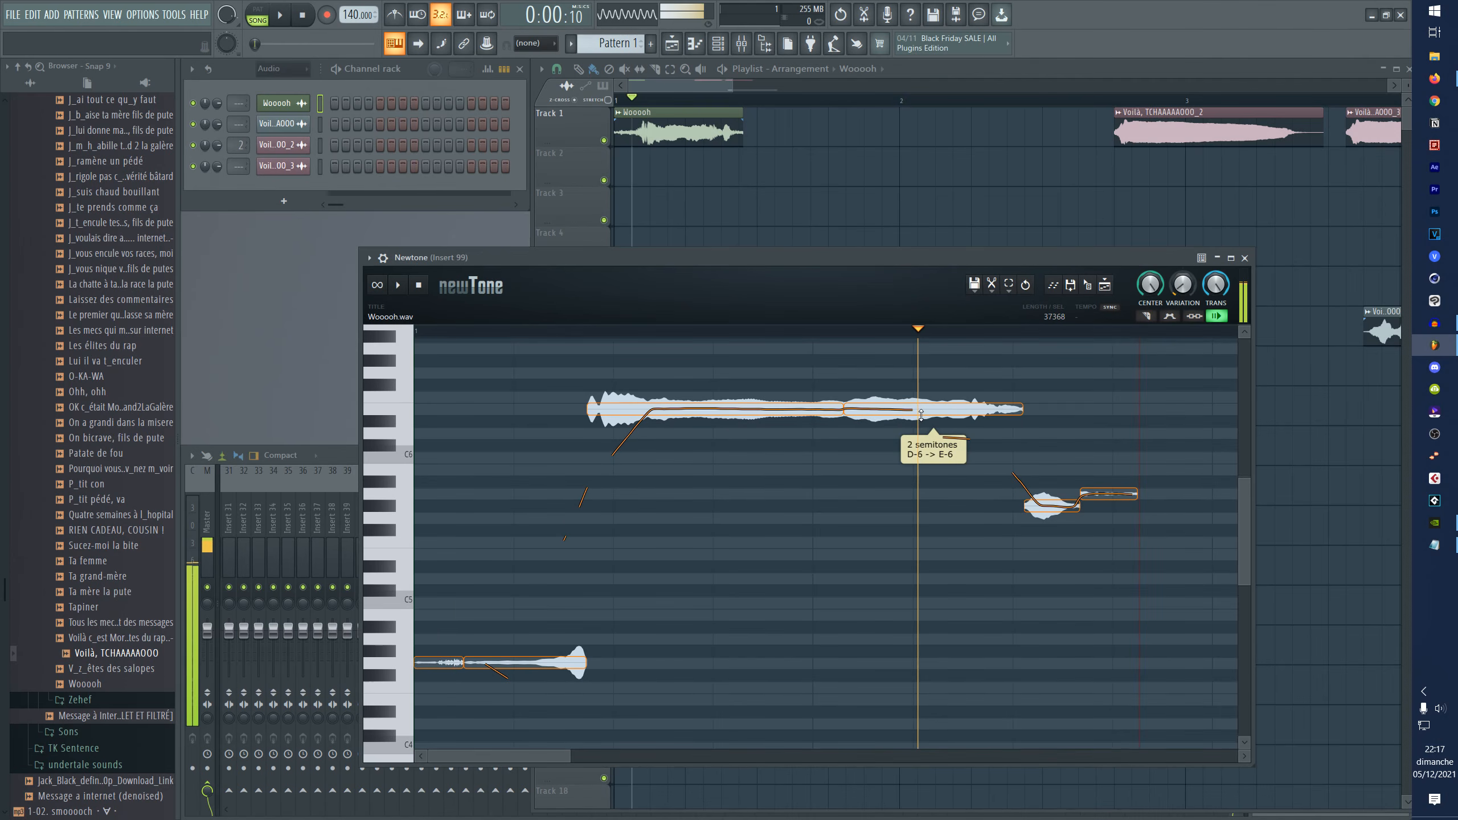
pyautogui.moveTo(1055, 505); pyautogui.dragTo(1055, 423)
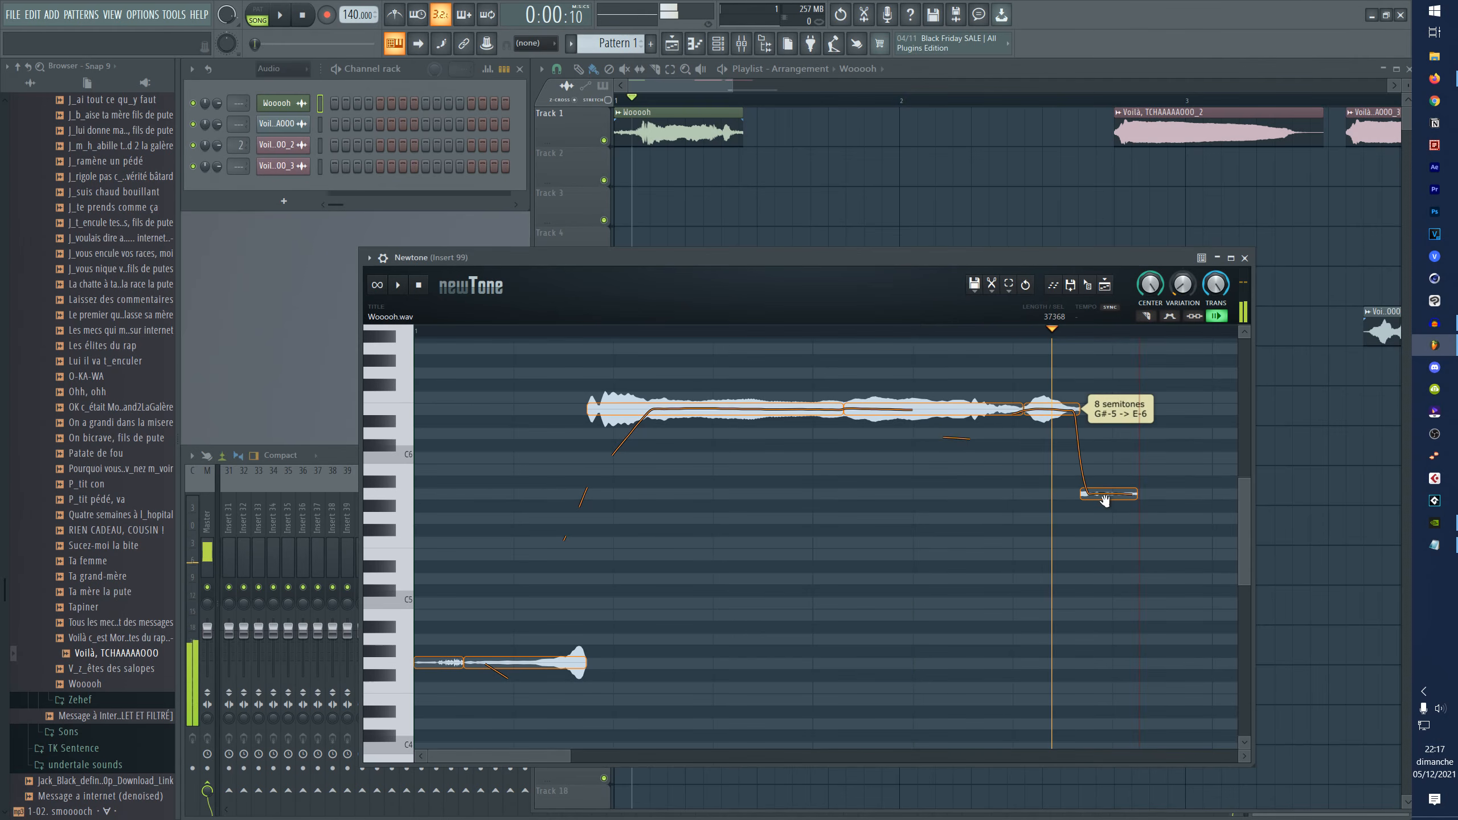
pyautogui.moveTo(1108, 493); pyautogui.dragTo(1108, 409)
pyautogui.moveTo(491, 662); pyautogui.dragTo(531, 434)
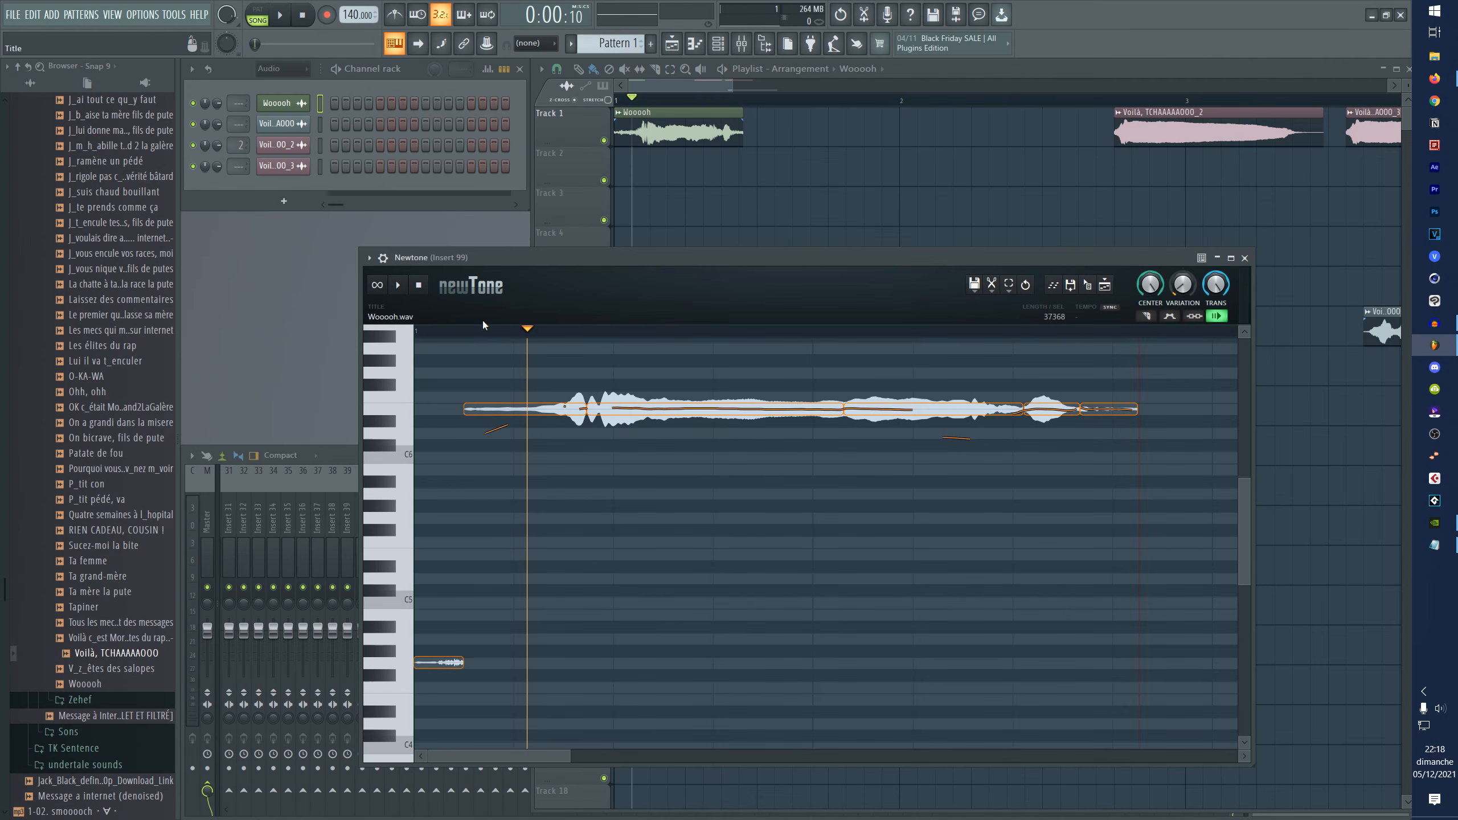
pyautogui.press('space')
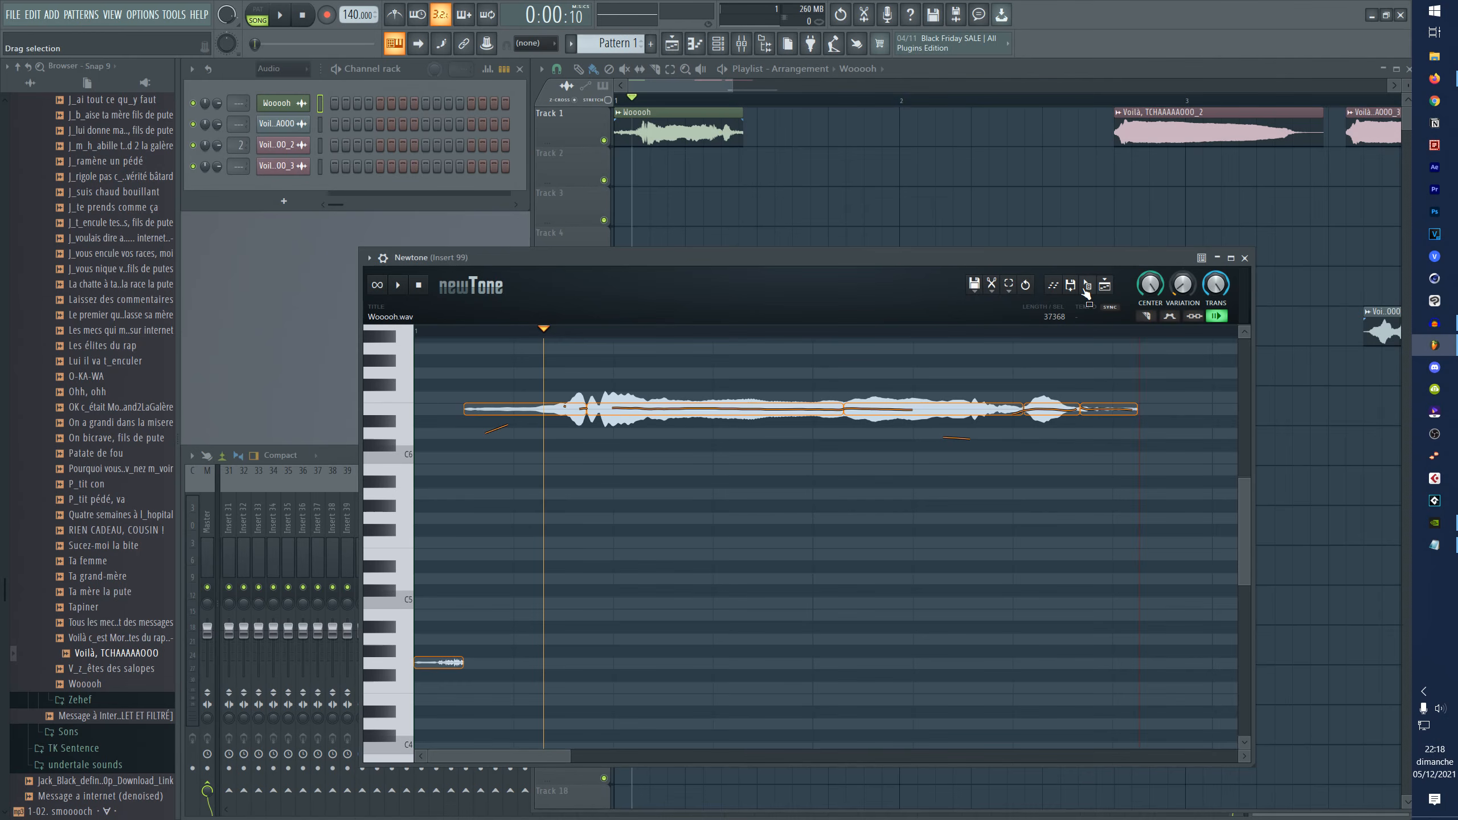
# - Send the corrected Wooooh audio from Newtone to the start of playlist Track 2 and open it in the audio editor
pyautogui.moveTo(1087, 285); pyautogui.dragTo(1009, 225)
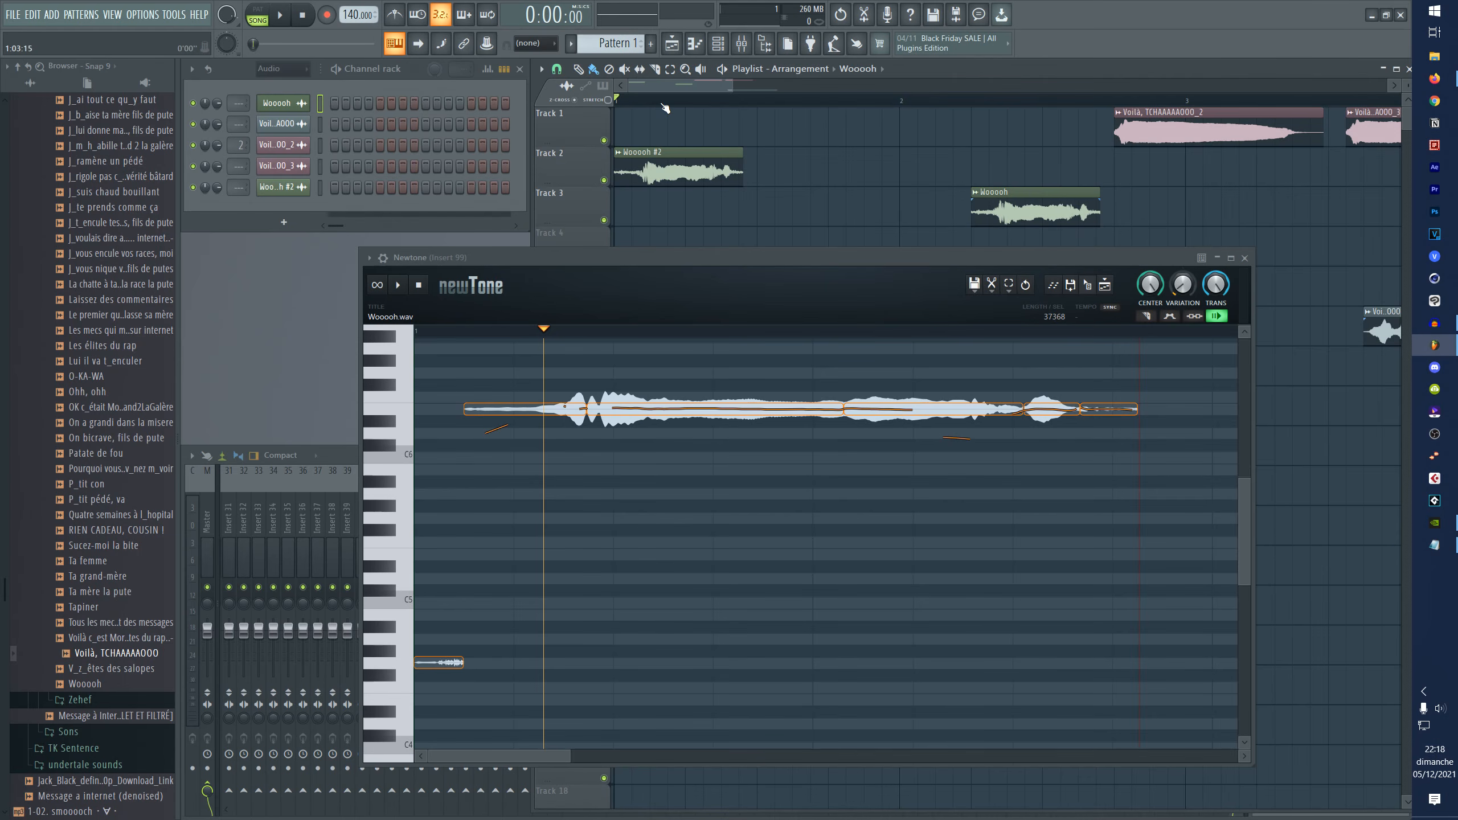
pyautogui.doubleClick(669, 167)
pyautogui.rightClick(635, 507)
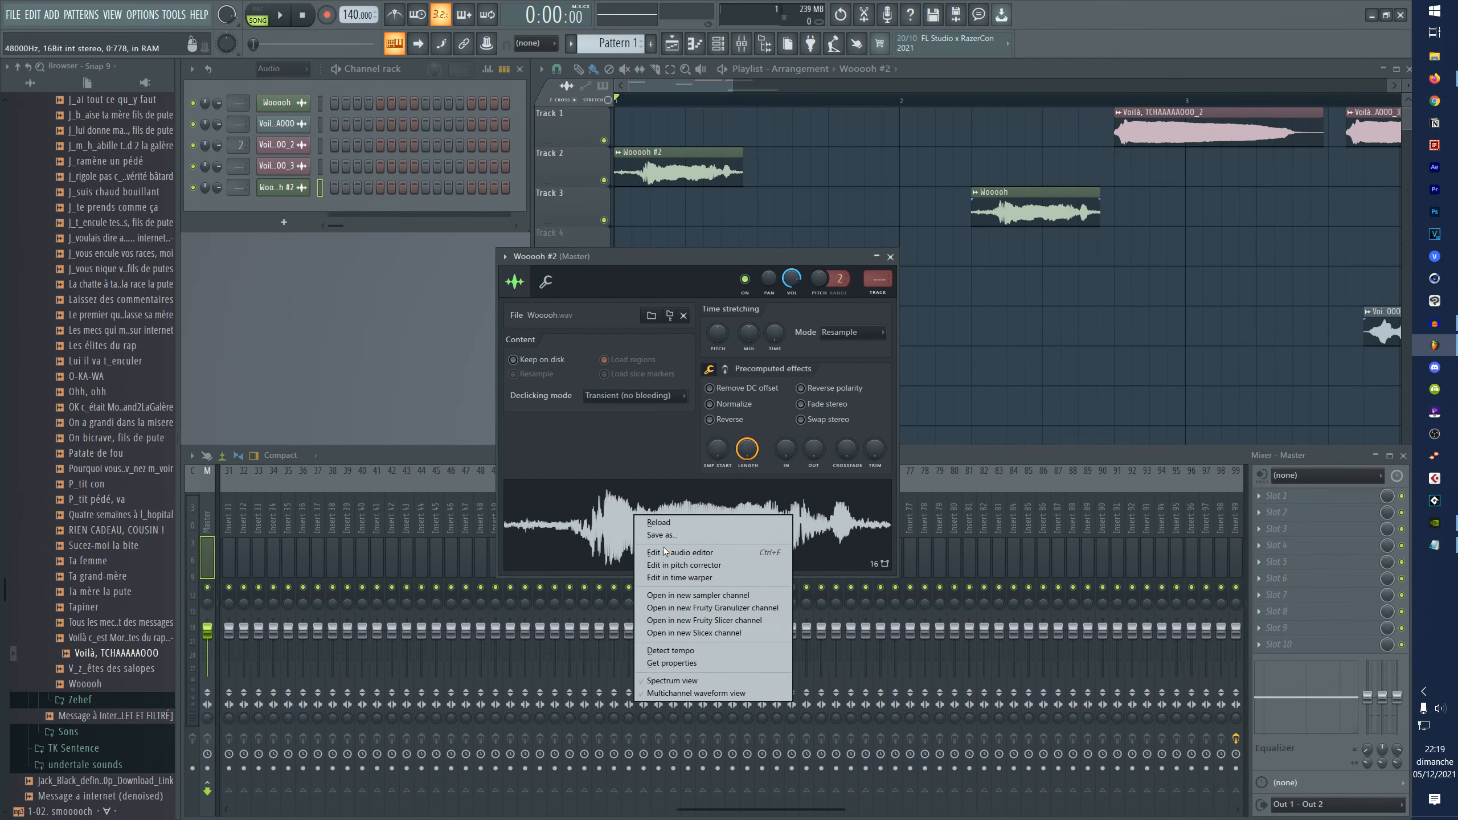
pyautogui.click(663, 519)
pyautogui.moveTo(681, 230); pyautogui.dragTo(808, 271)
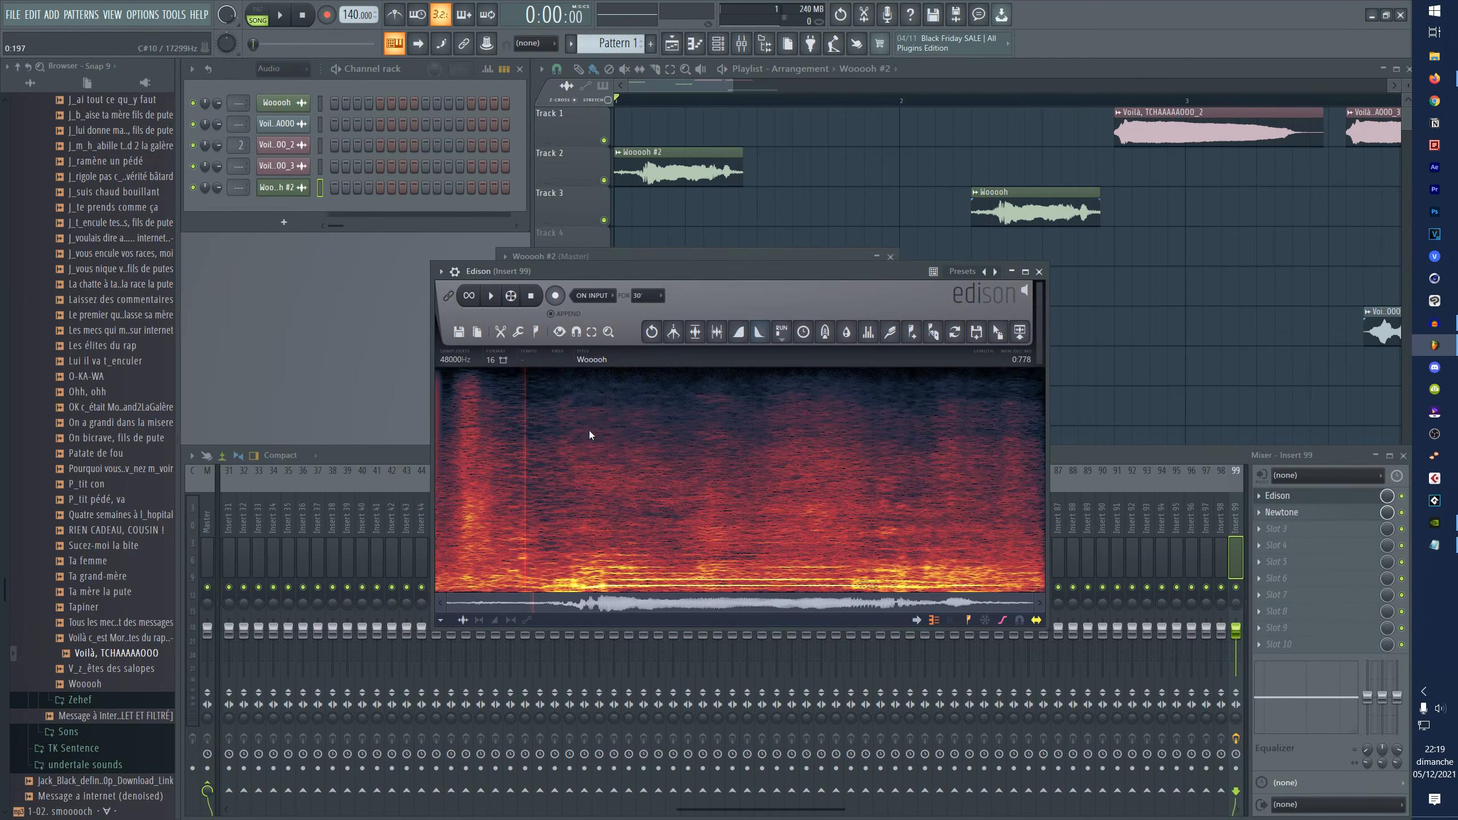
# - Autodetect the middle note of the Wooooh sample in its properties, set fine tune to 0 cents and accept
pyautogui.click(588, 363)
pyautogui.moveTo(601, 143); pyautogui.dragTo(897, 152)
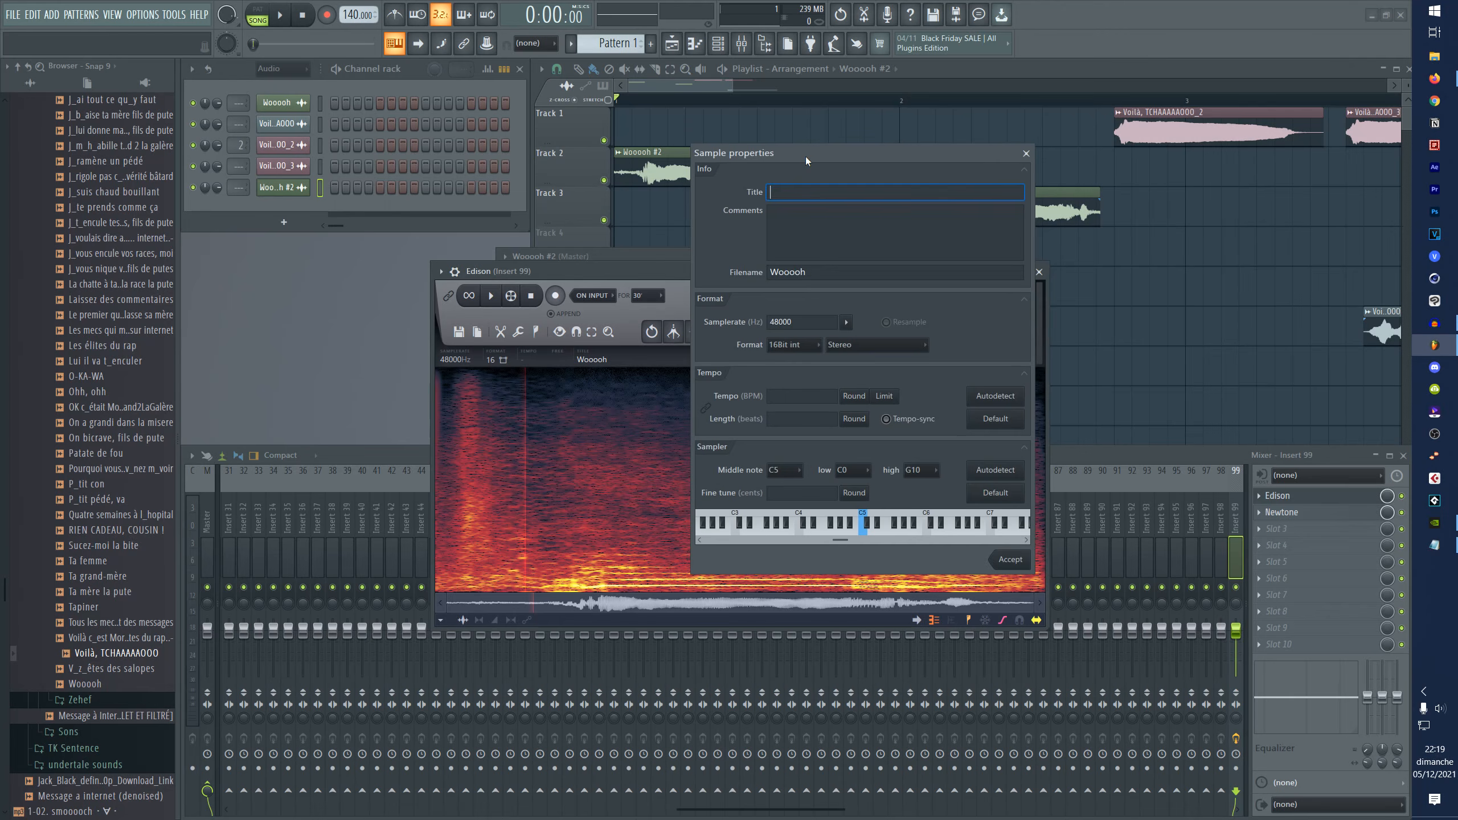
pyautogui.moveTo(805, 156); pyautogui.dragTo(834, 176)
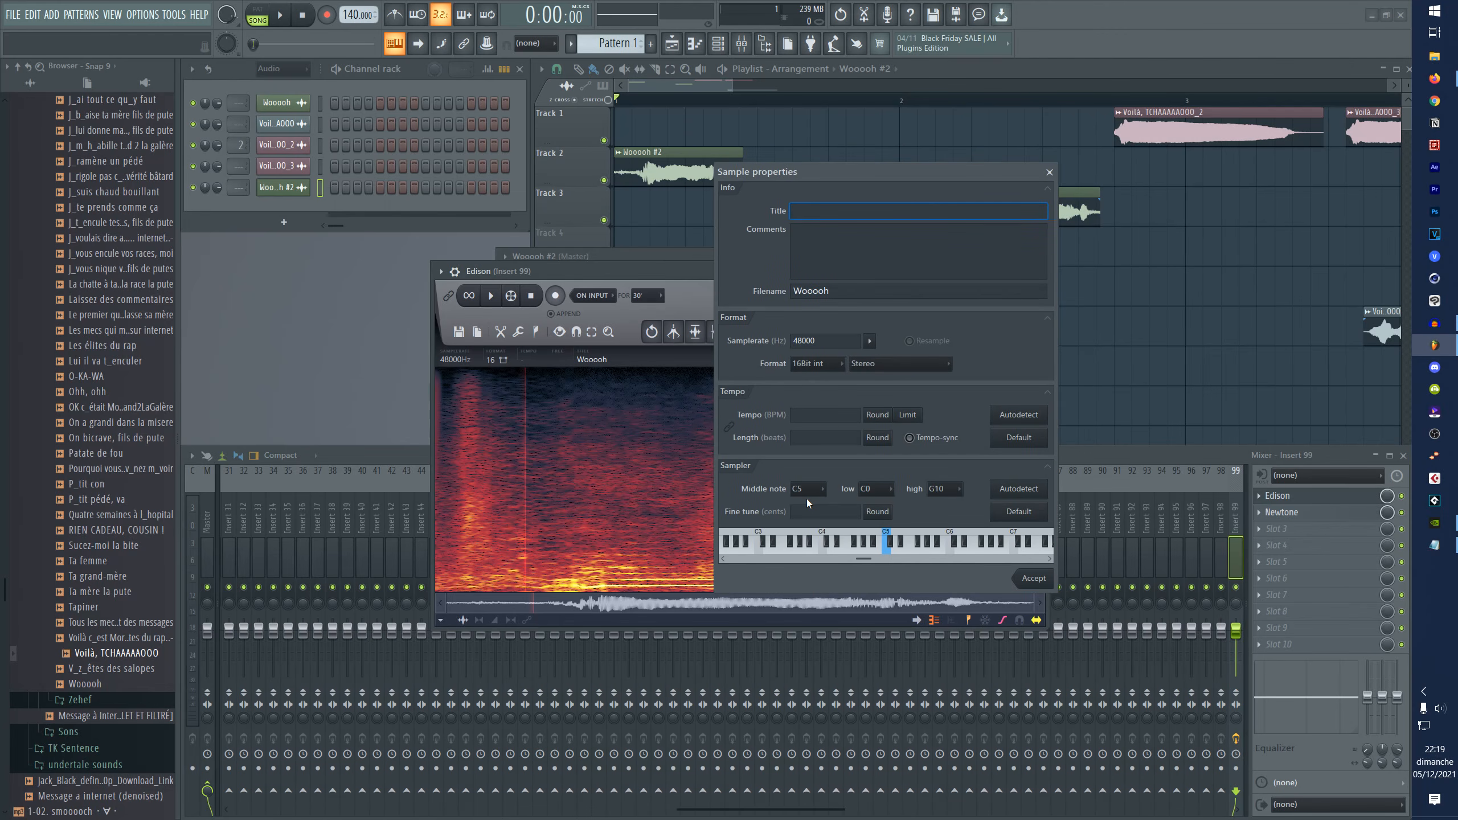
pyautogui.click(1017, 490)
pyautogui.click(875, 515)
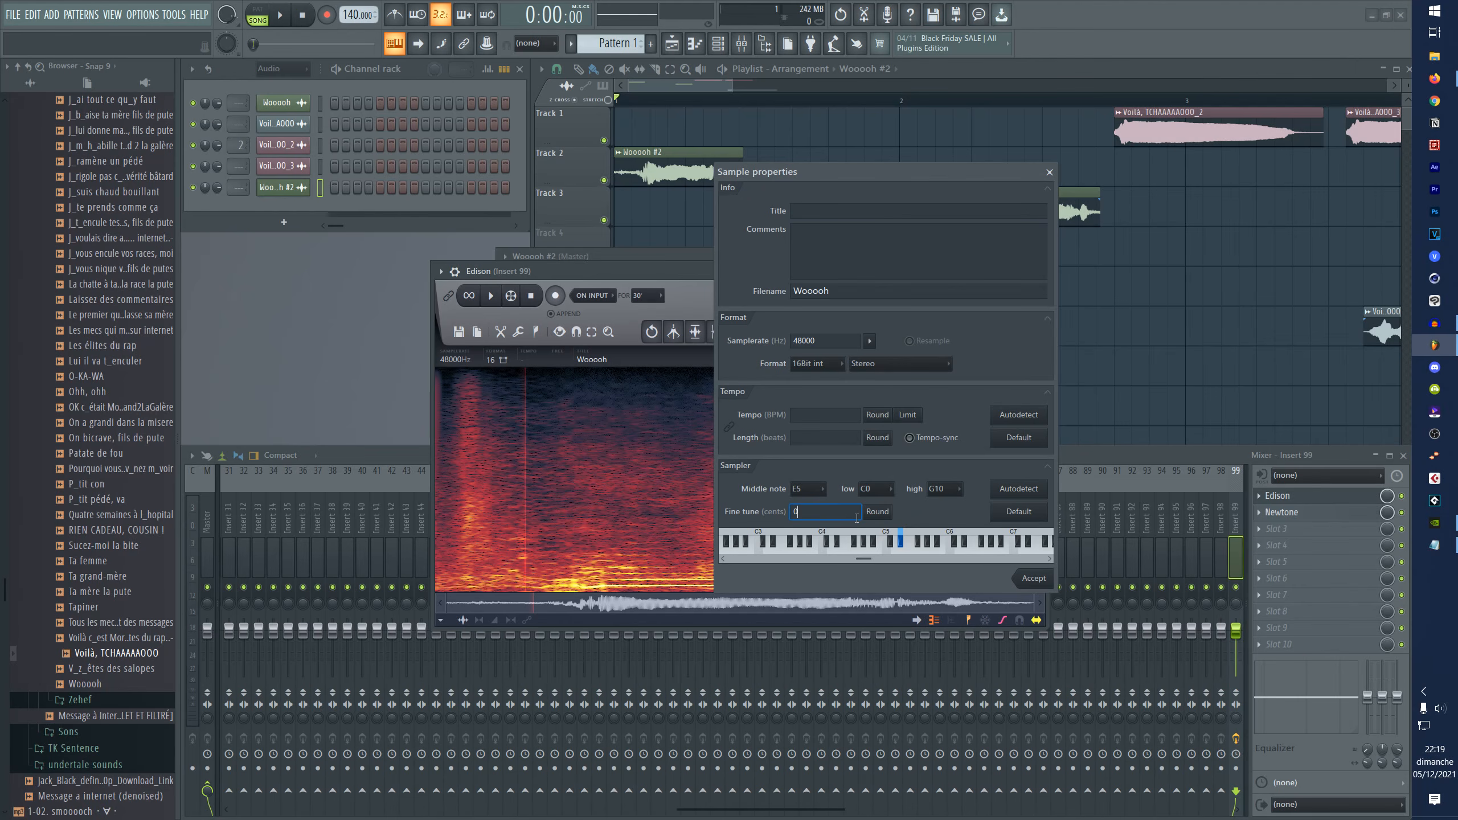
pyautogui.click(1038, 492)
pyautogui.click(1039, 586)
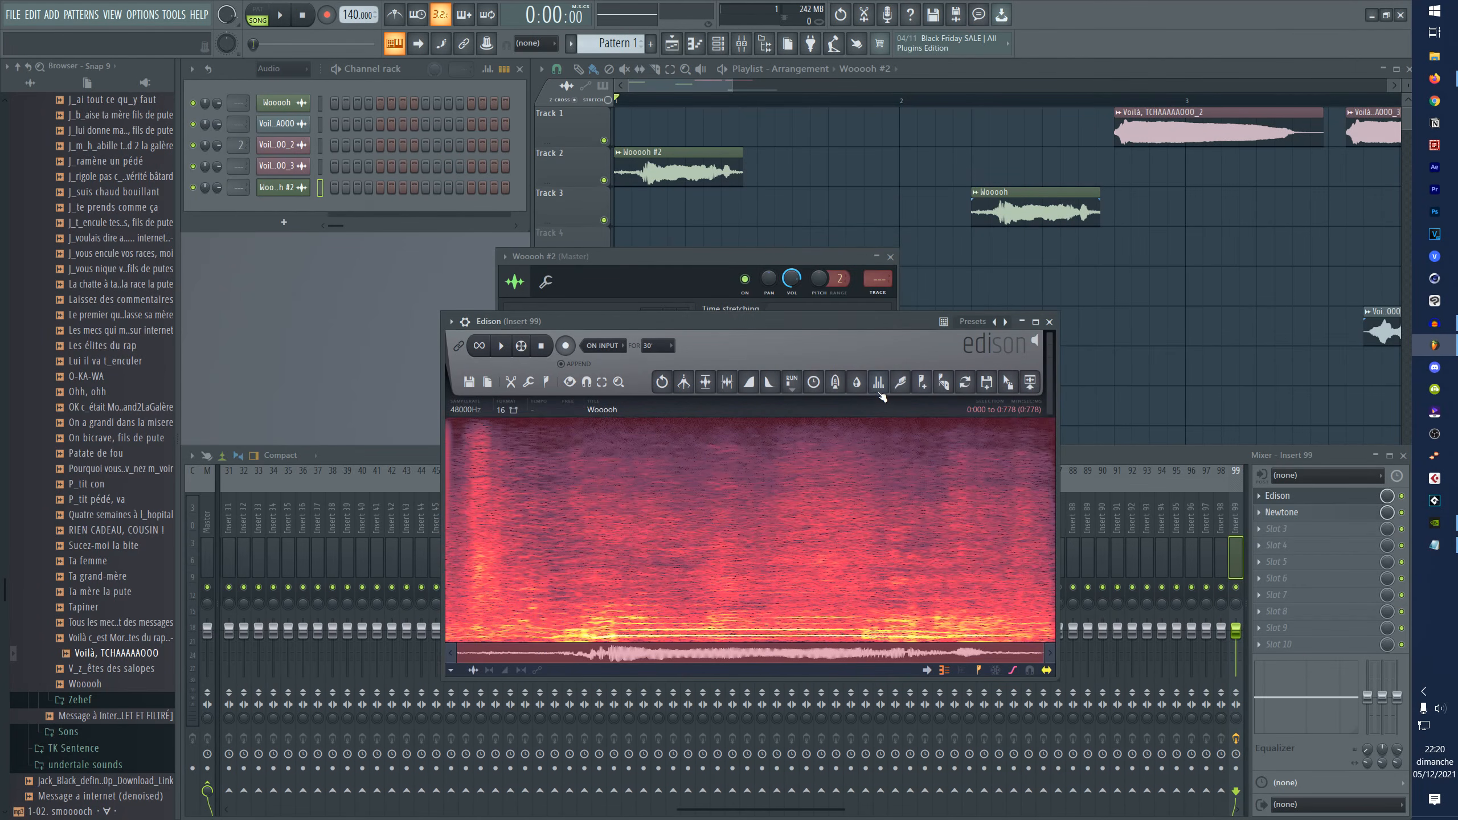
# - Open the Equalizer for the whole Wooooh sample, apply the Filter unharmonics - normal envelope, enlarge the window and preview the sound
pyautogui.click(876, 384)
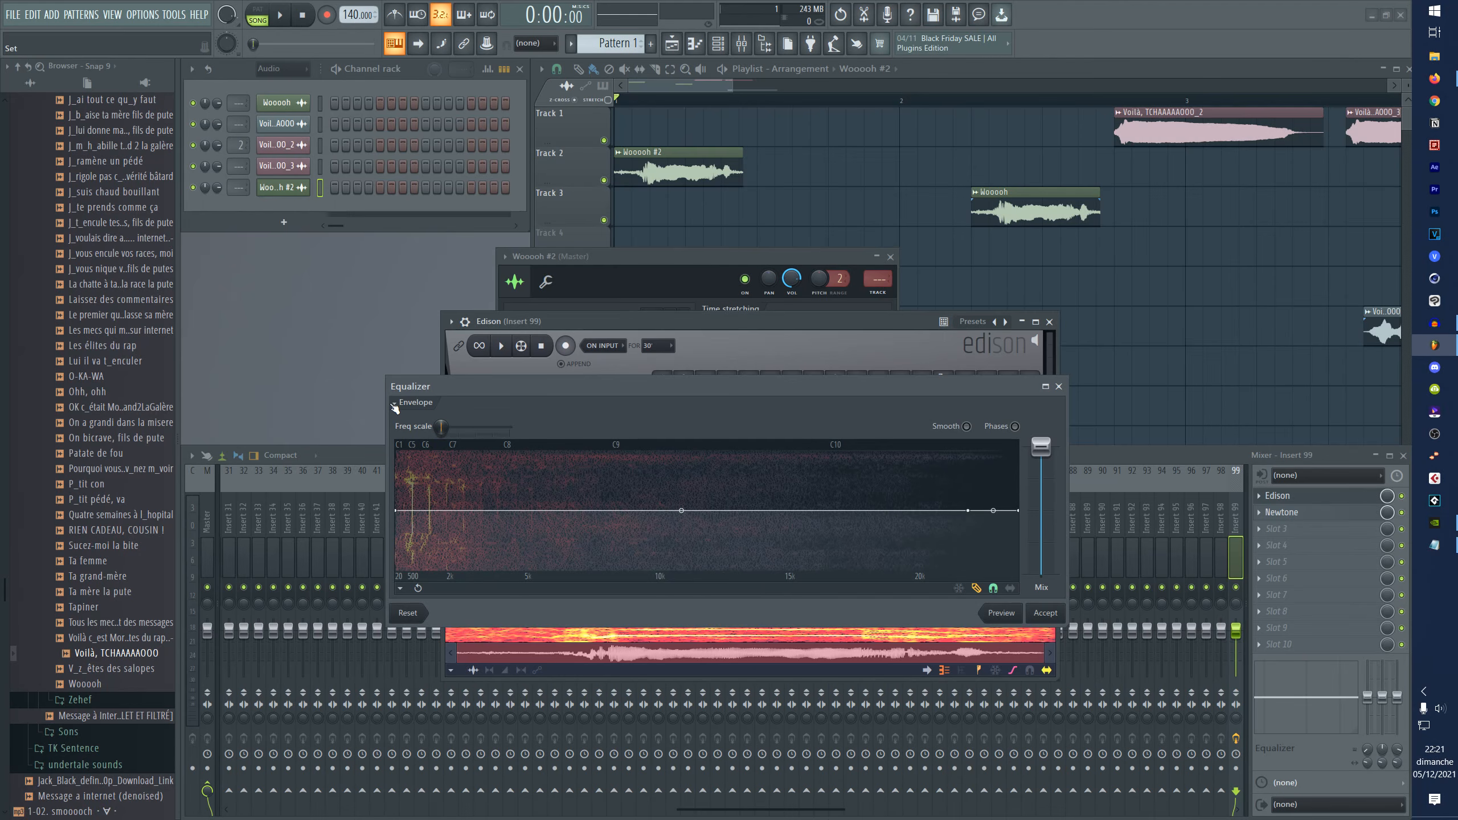
pyautogui.click(414, 402)
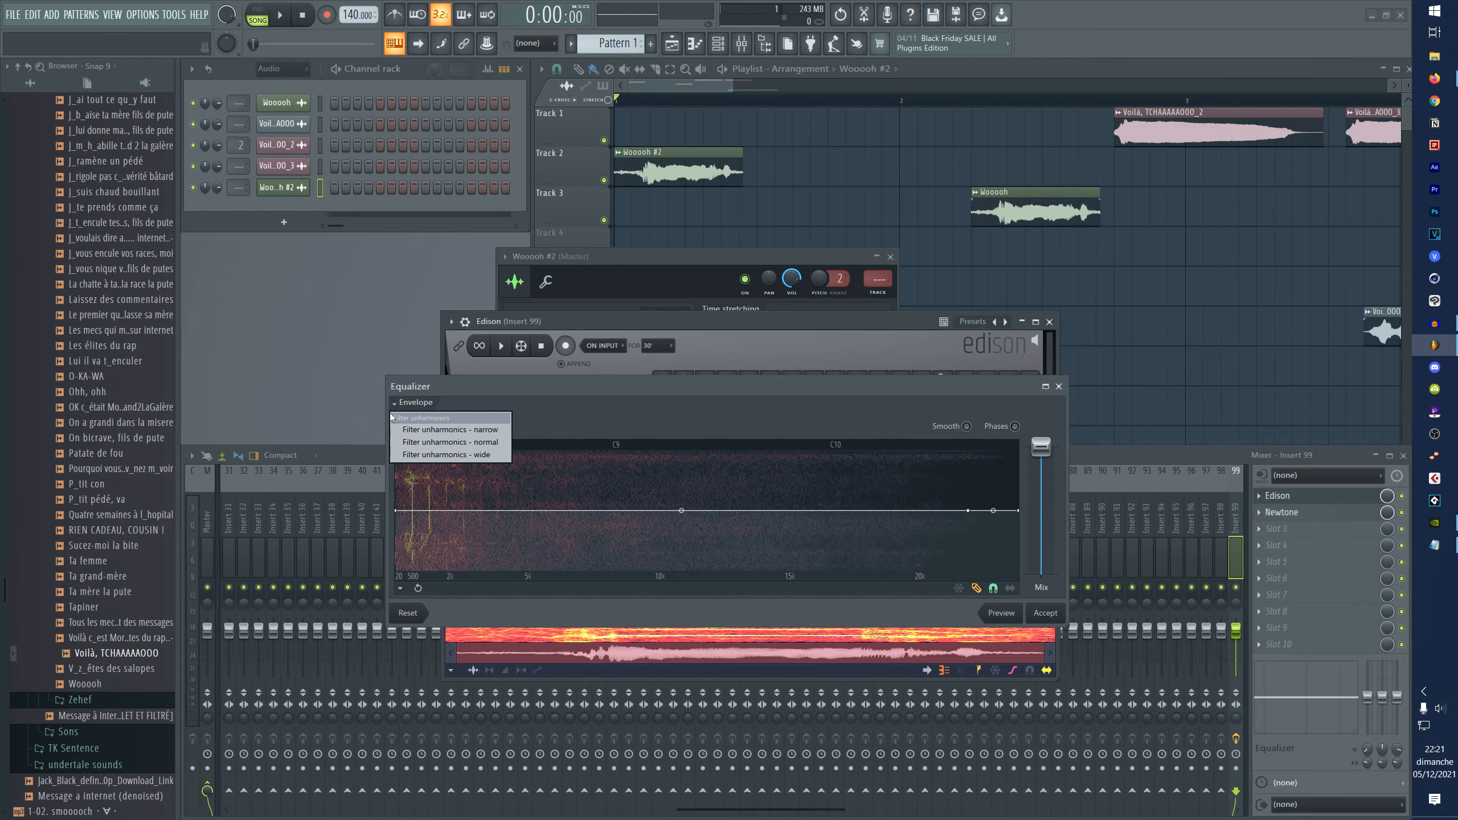
pyautogui.click(437, 442)
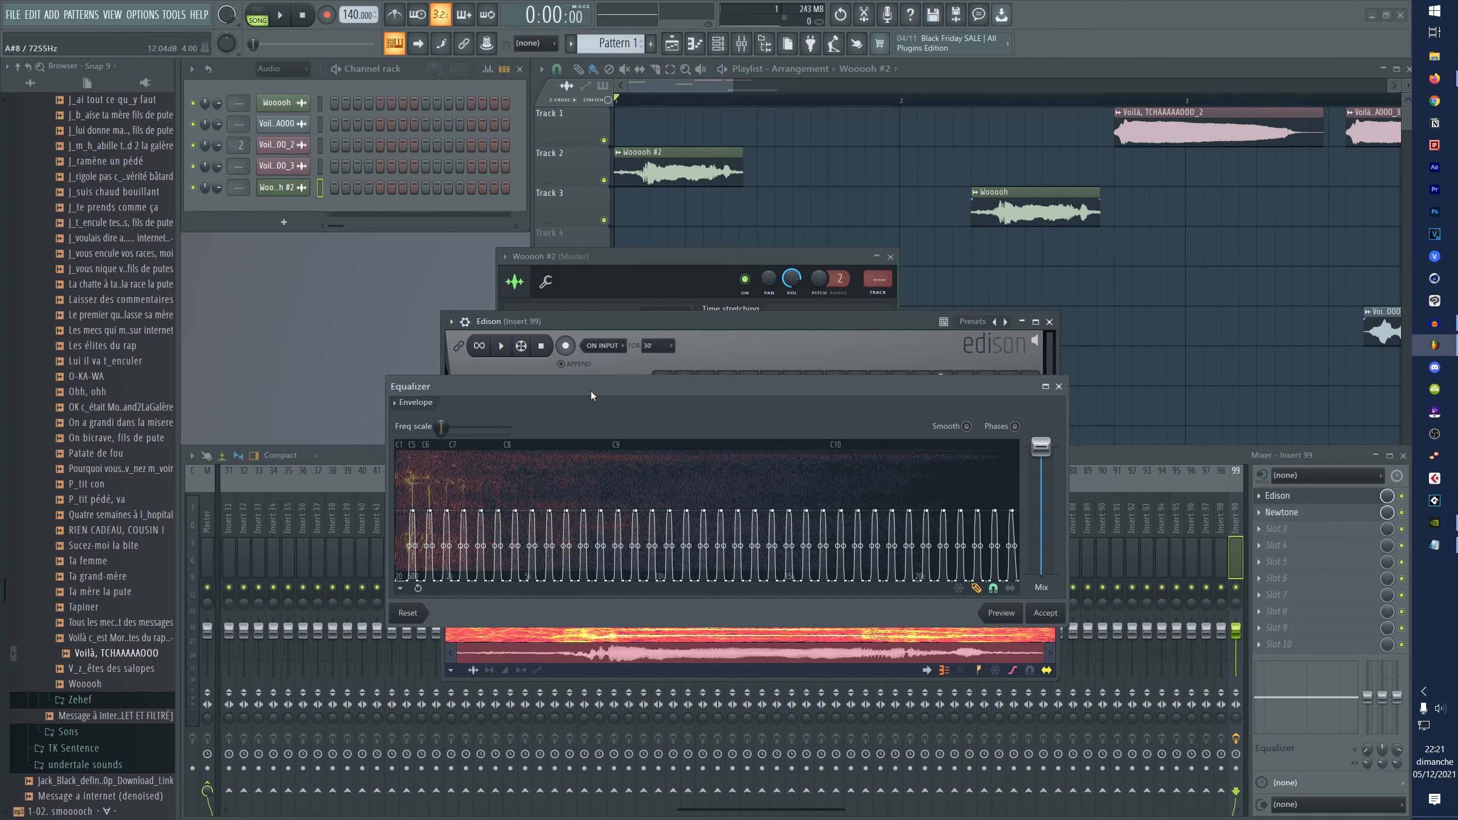
pyautogui.moveTo(591, 393); pyautogui.dragTo(613, 394)
pyautogui.moveTo(1089, 449); pyautogui.dragTo(1349, 448)
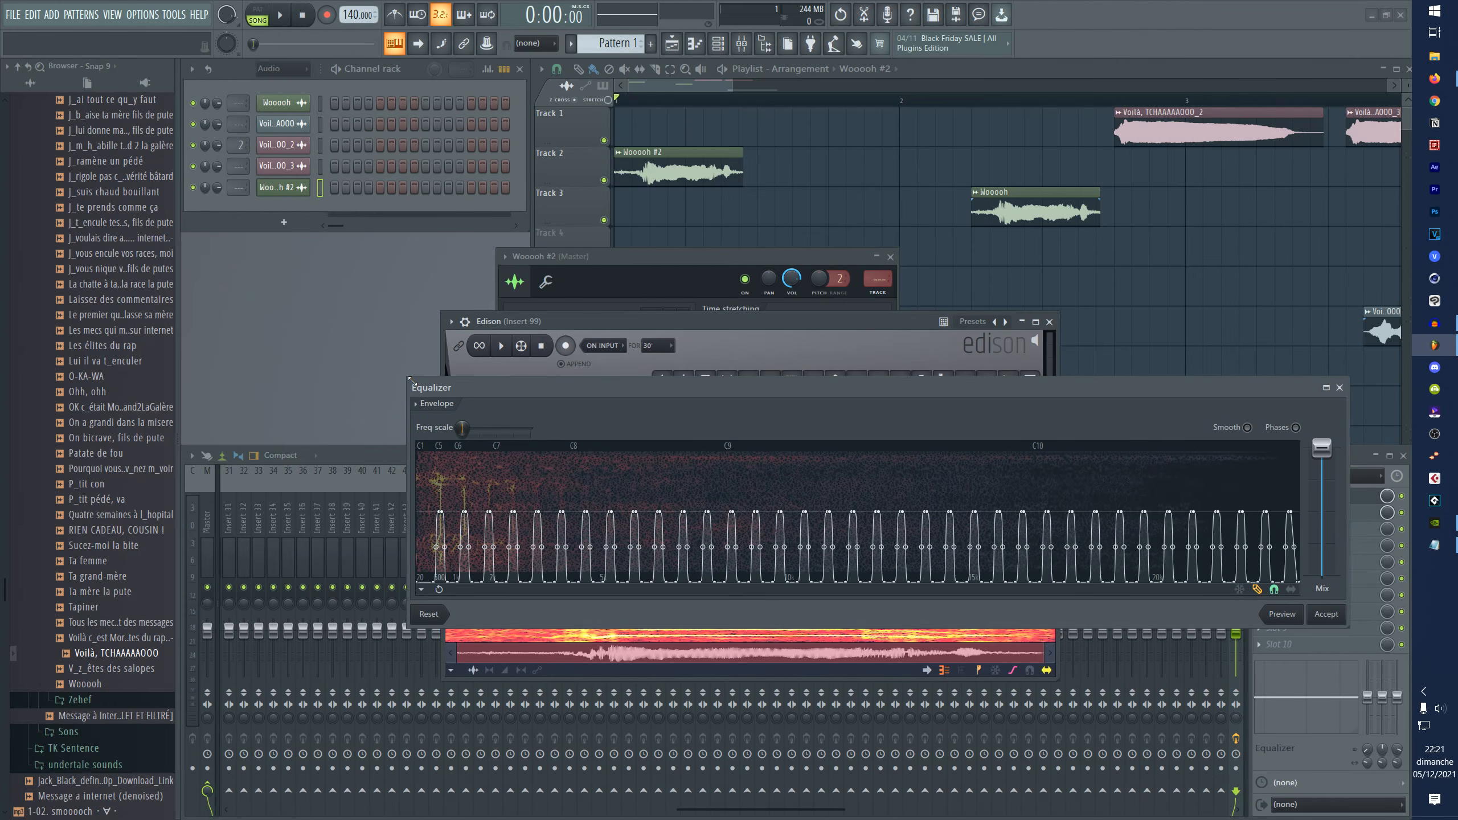
pyautogui.moveTo(411, 380); pyautogui.dragTo(293, 247)
pyautogui.click(1309, 656)
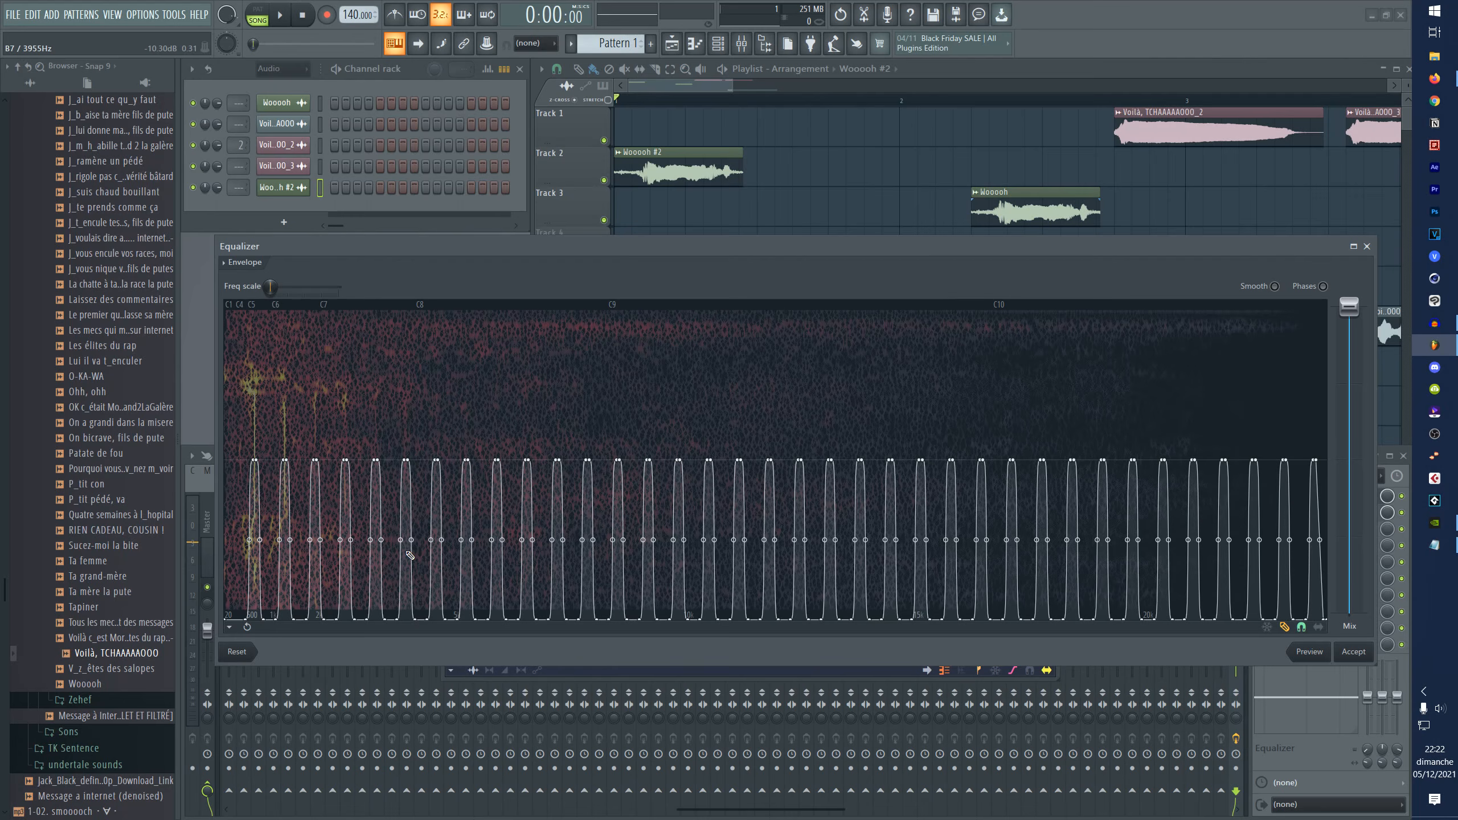
# - Try the Filter unharmonics - narrow envelope on the Wooooh sample and preview it
pyautogui.click(224, 263)
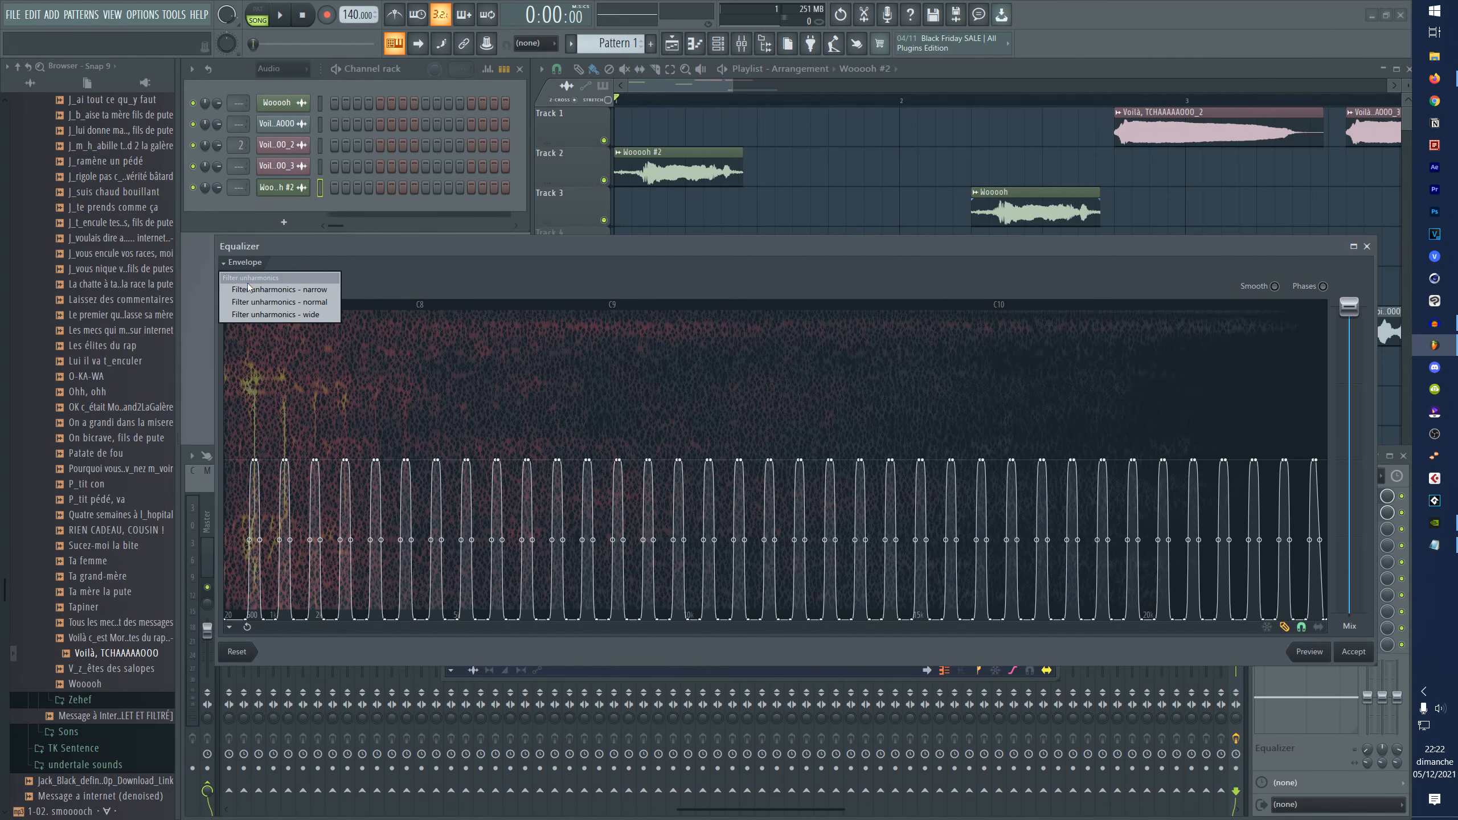
pyautogui.click(270, 289)
pyautogui.click(1311, 653)
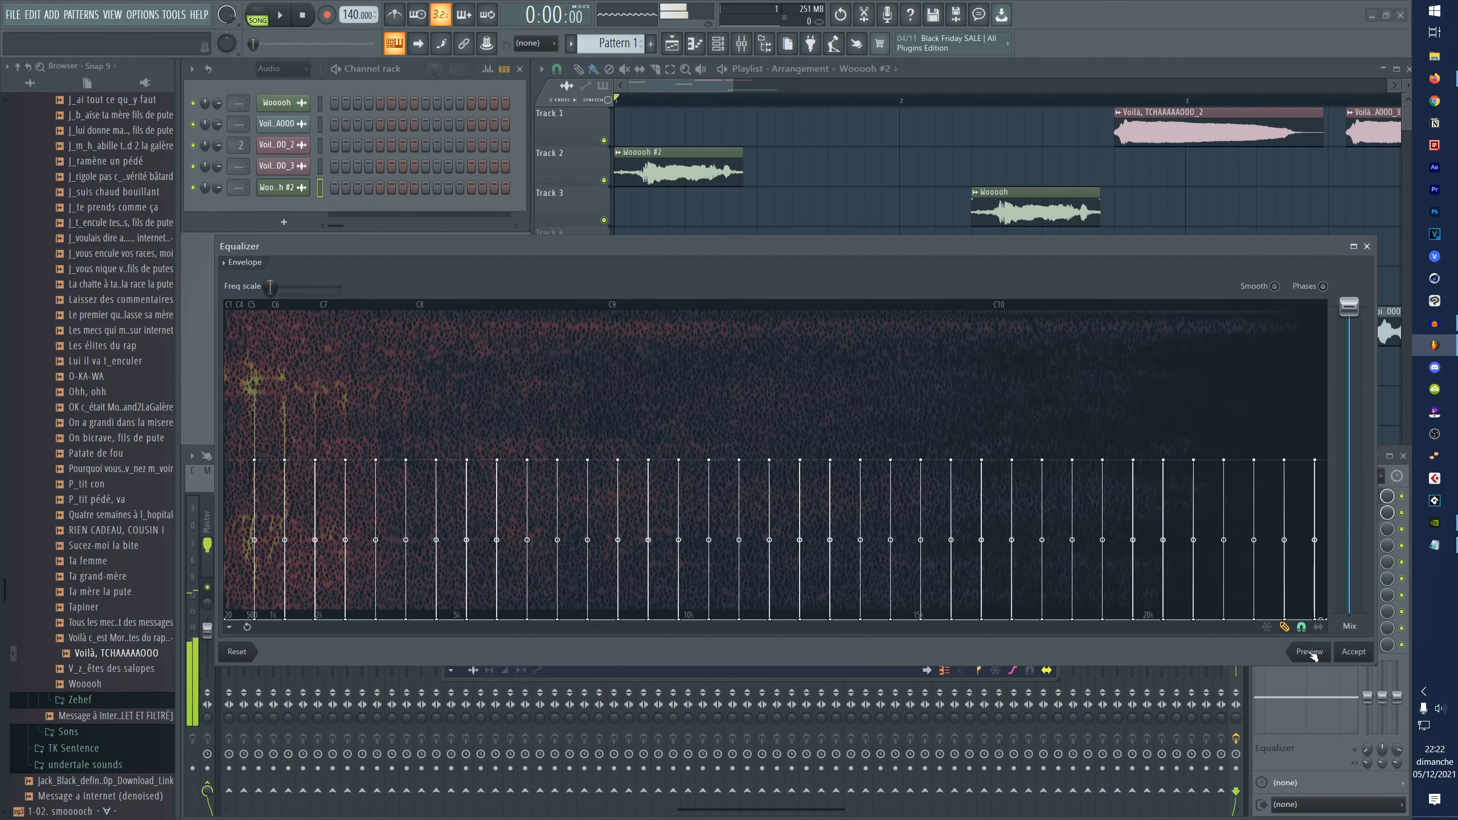
# - Switch the equalizer envelope to Filter unharmonics - wide, preview it and apply it to the Wooooh sample
pyautogui.click(224, 263)
pyautogui.click(276, 314)
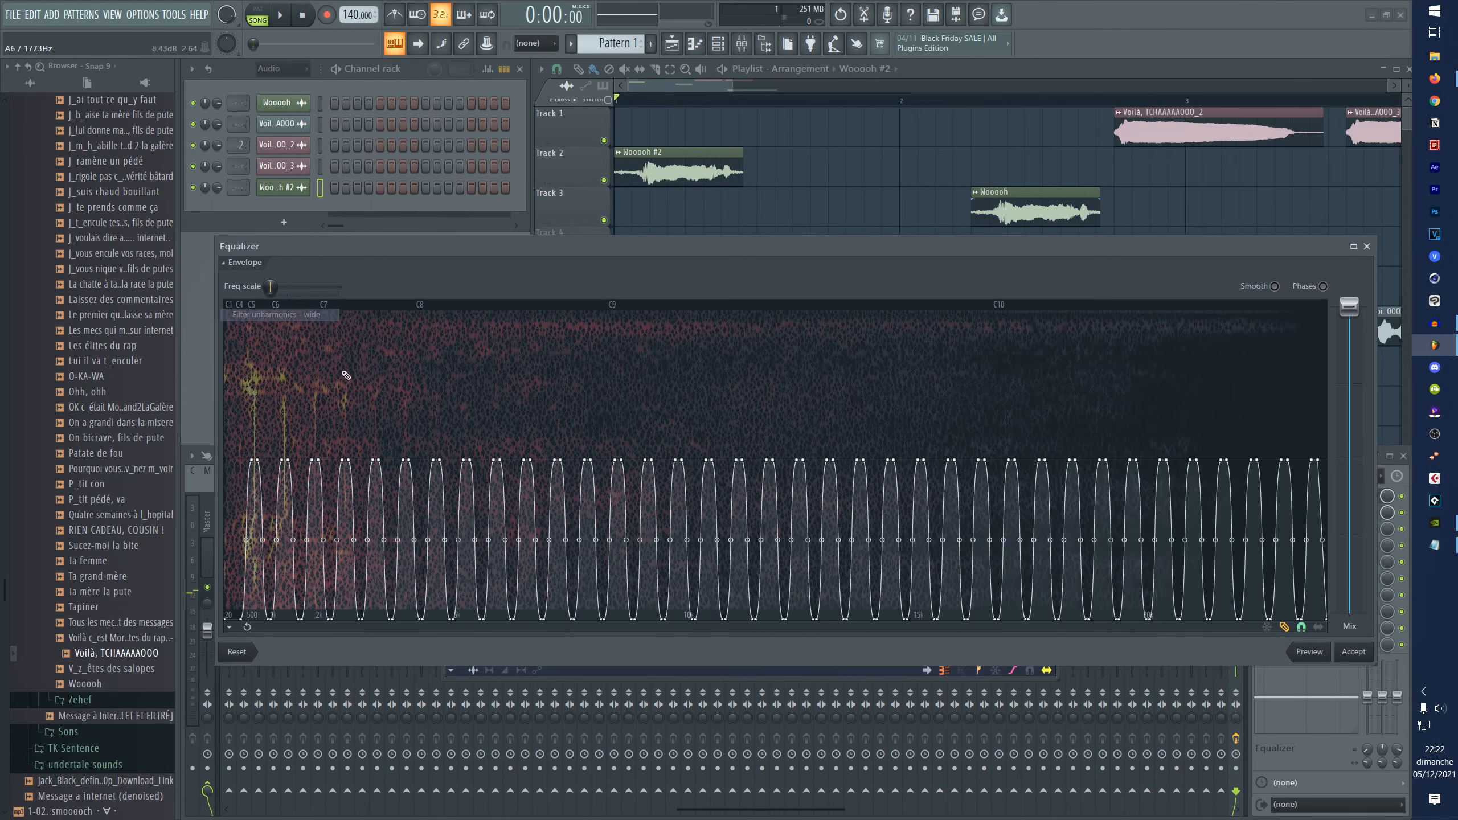
pyautogui.click(1311, 652)
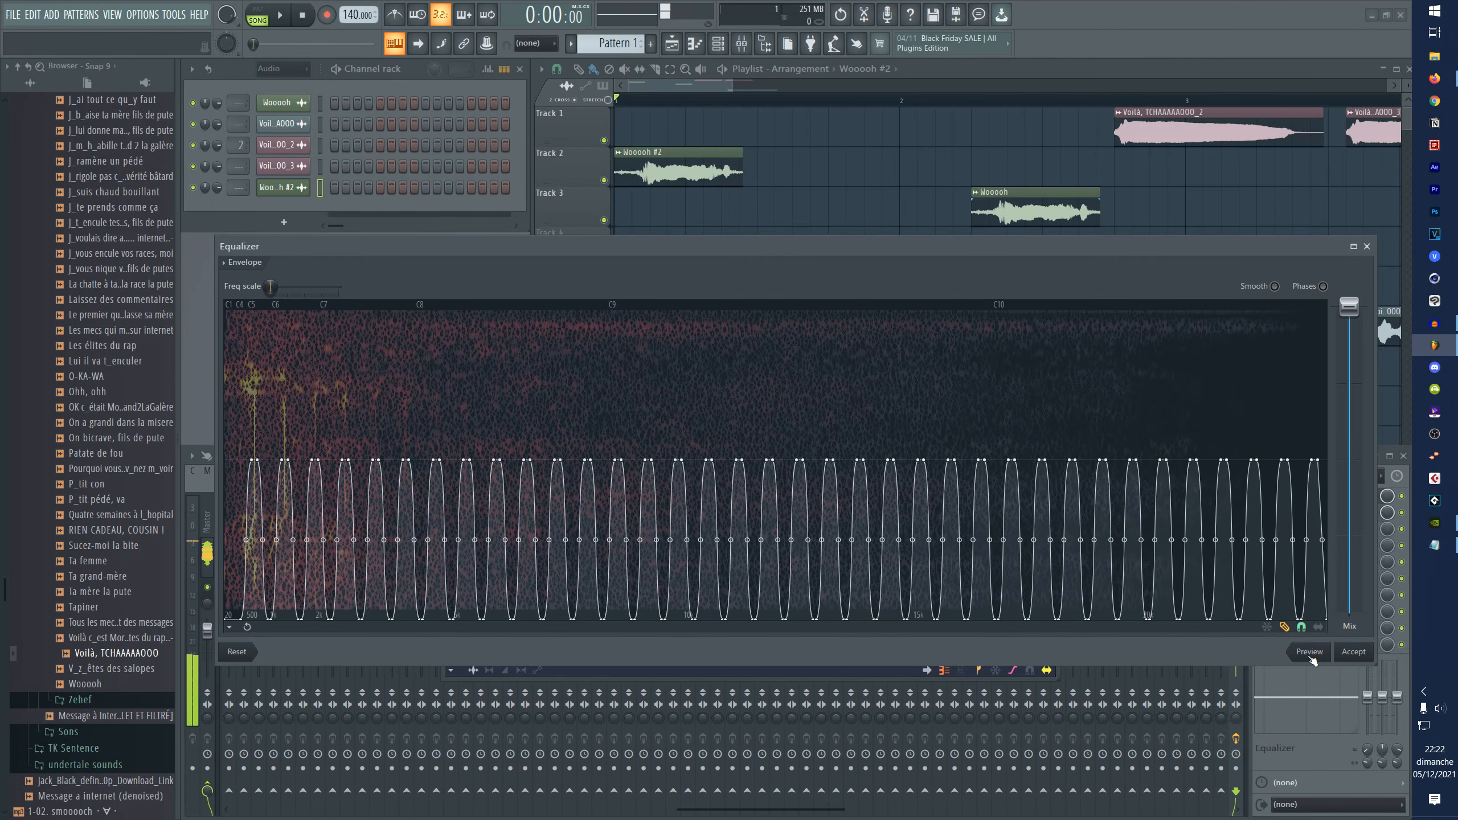
pyautogui.moveTo(939, 248); pyautogui.dragTo(910, 333)
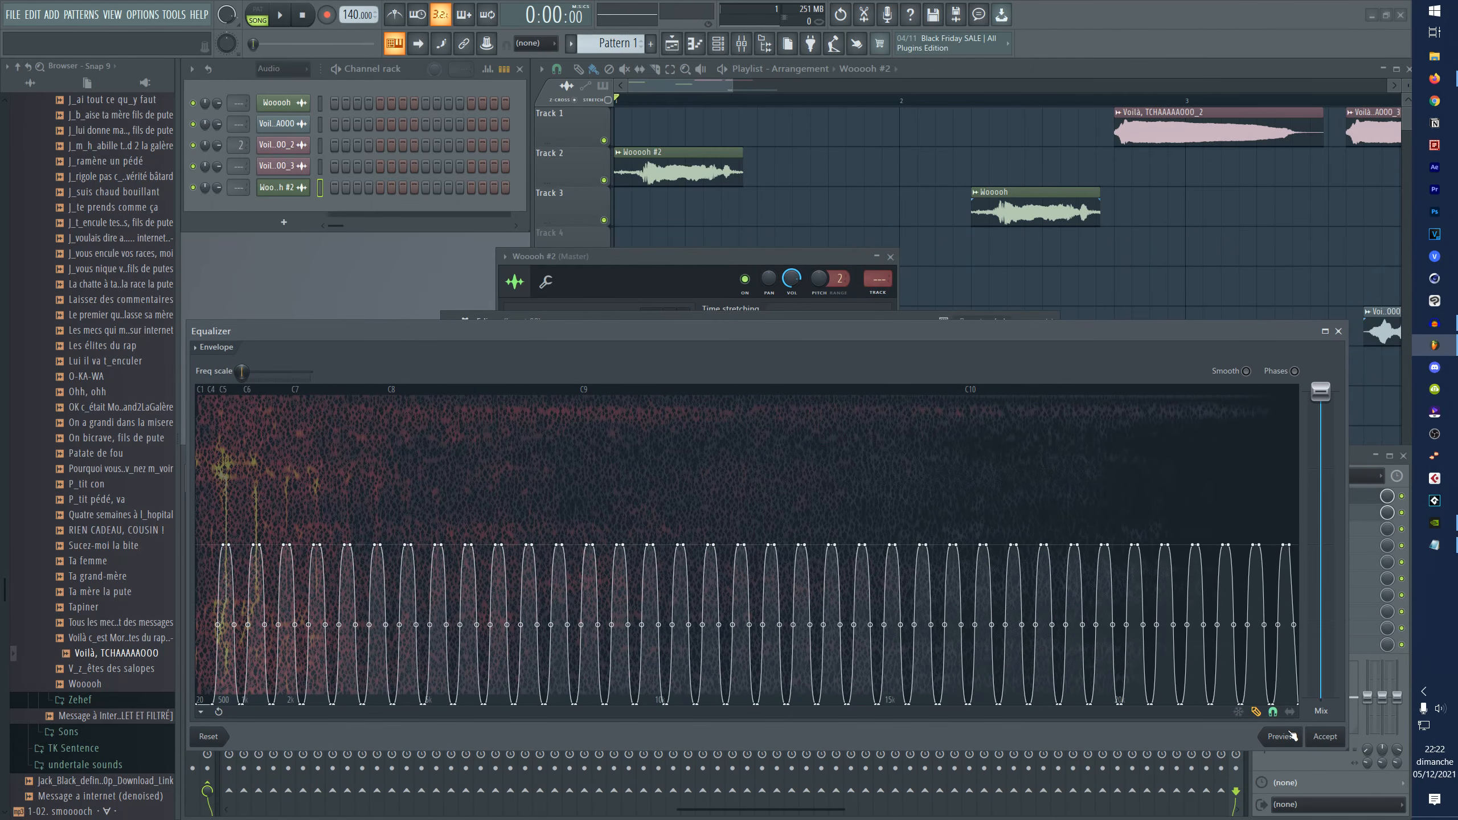
pyautogui.click(1324, 737)
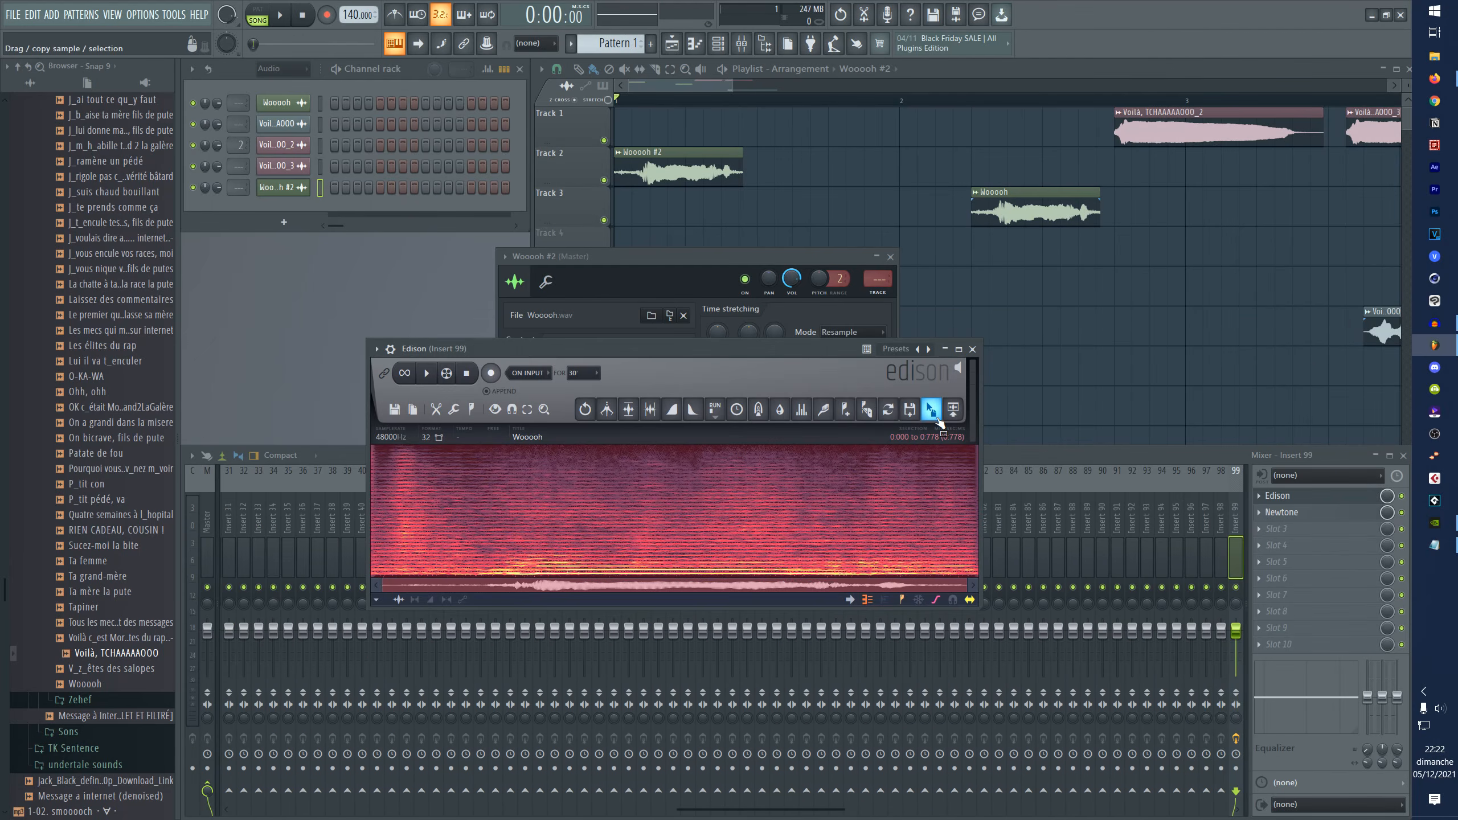
# - Place the filtered Wooooh audio at the start of playlist Track 3 and compare it by ear with the Track 2 clip
pyautogui.moveTo(935, 403); pyautogui.dragTo(858, 332)
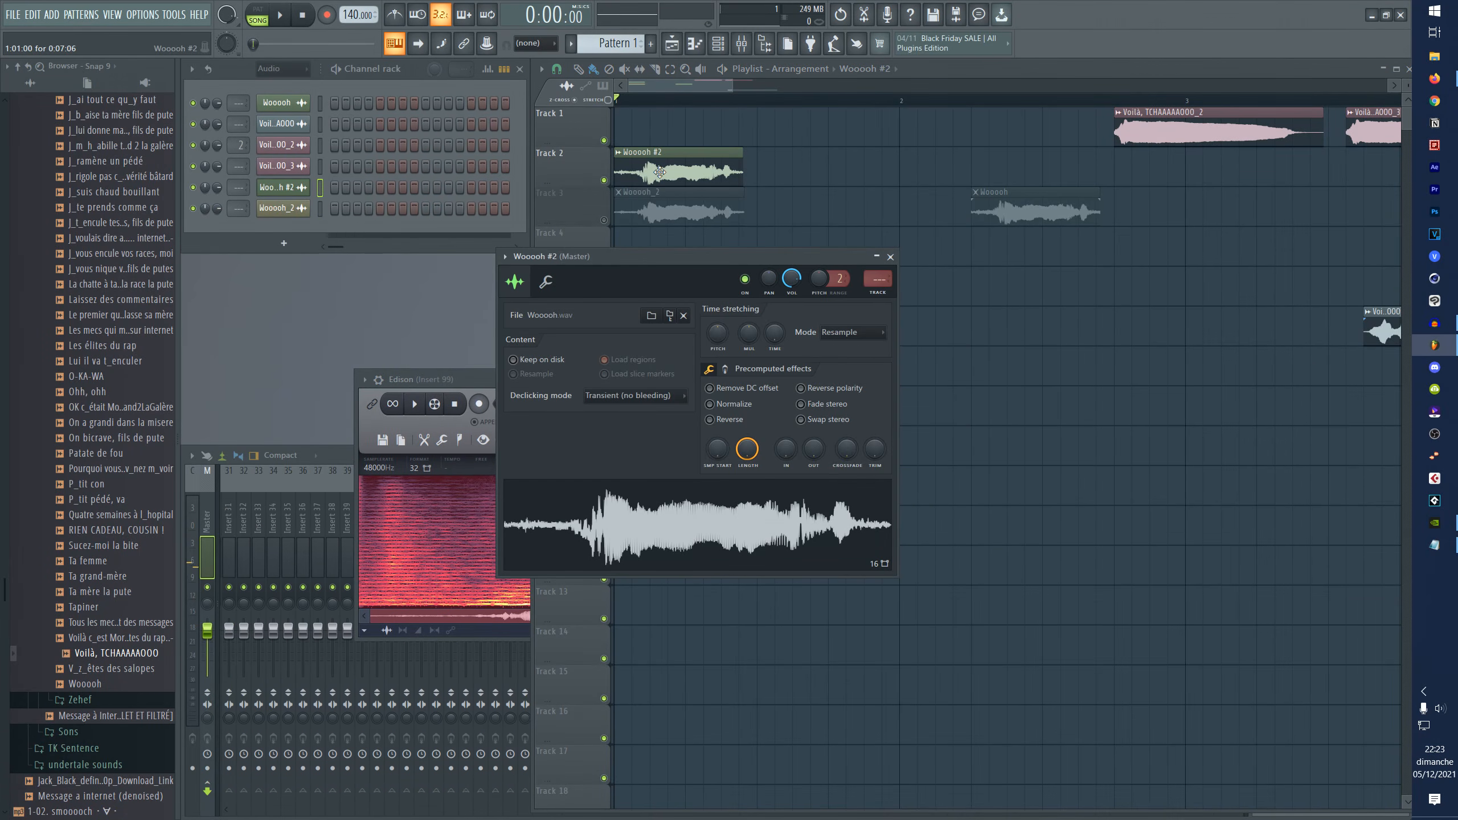
pyautogui.press('space')
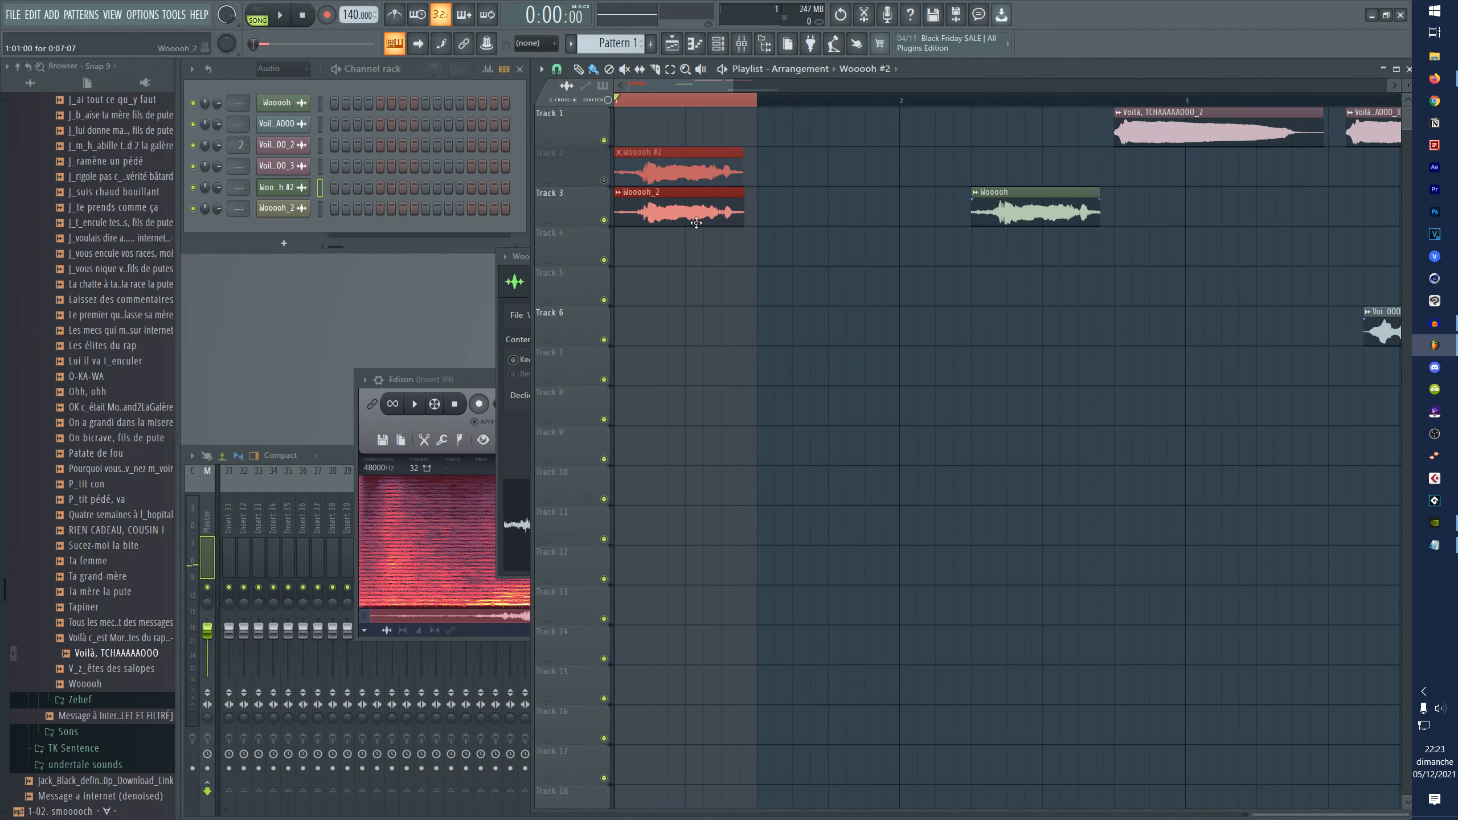
pyautogui.press('space')
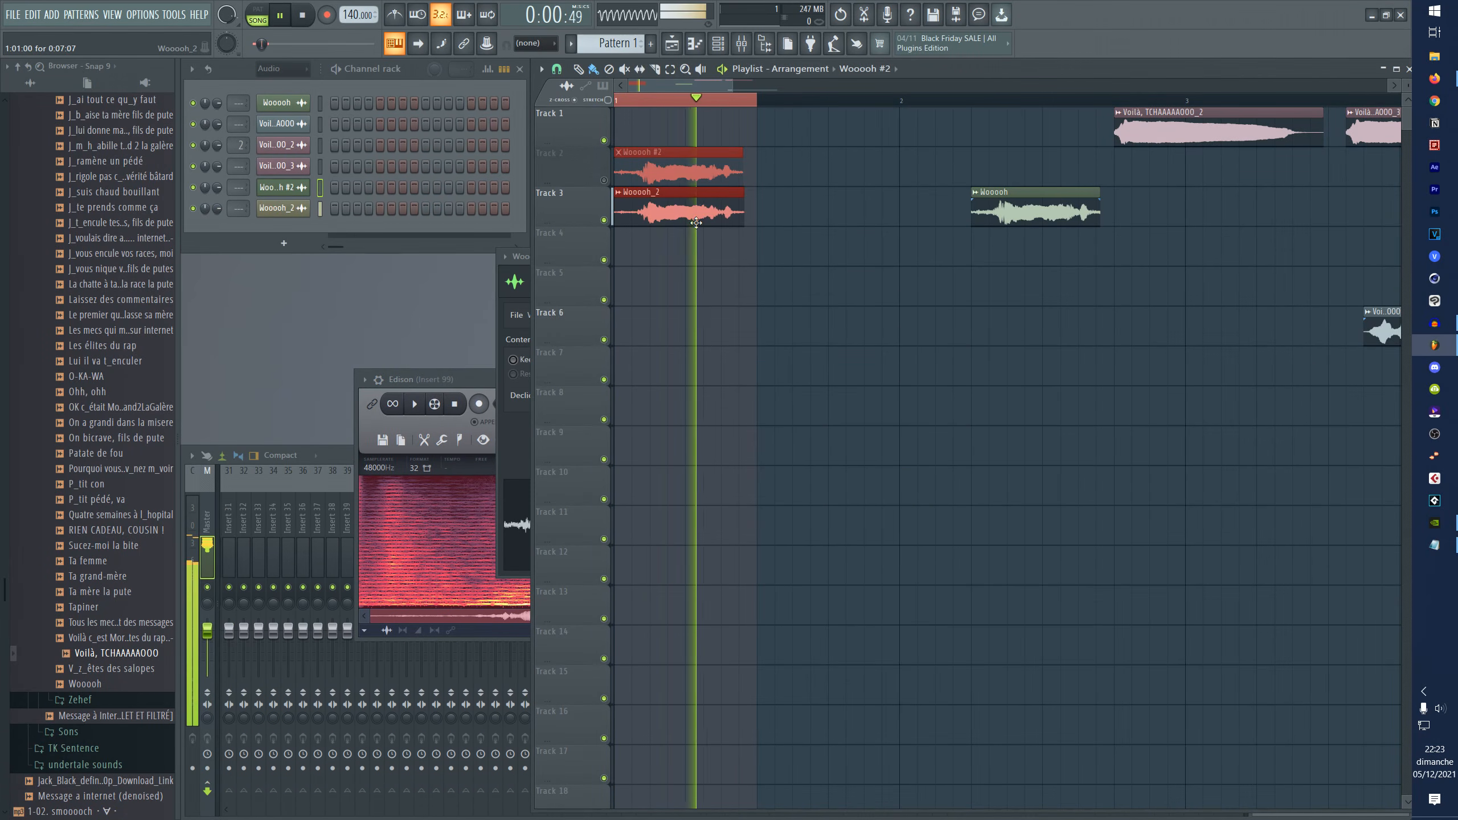
pyautogui.press('space')
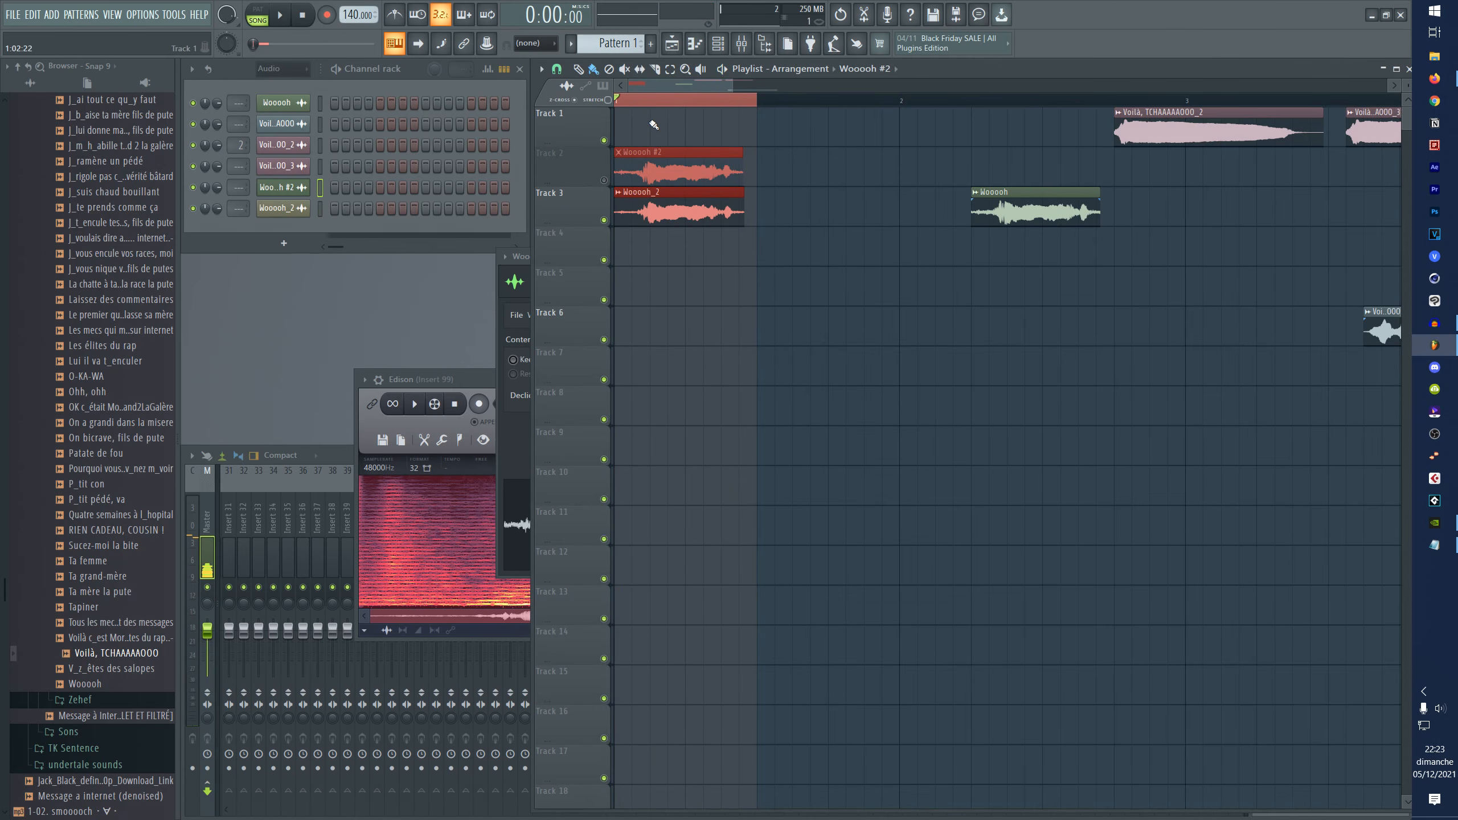
pyautogui.scroll(4, 641, 92)
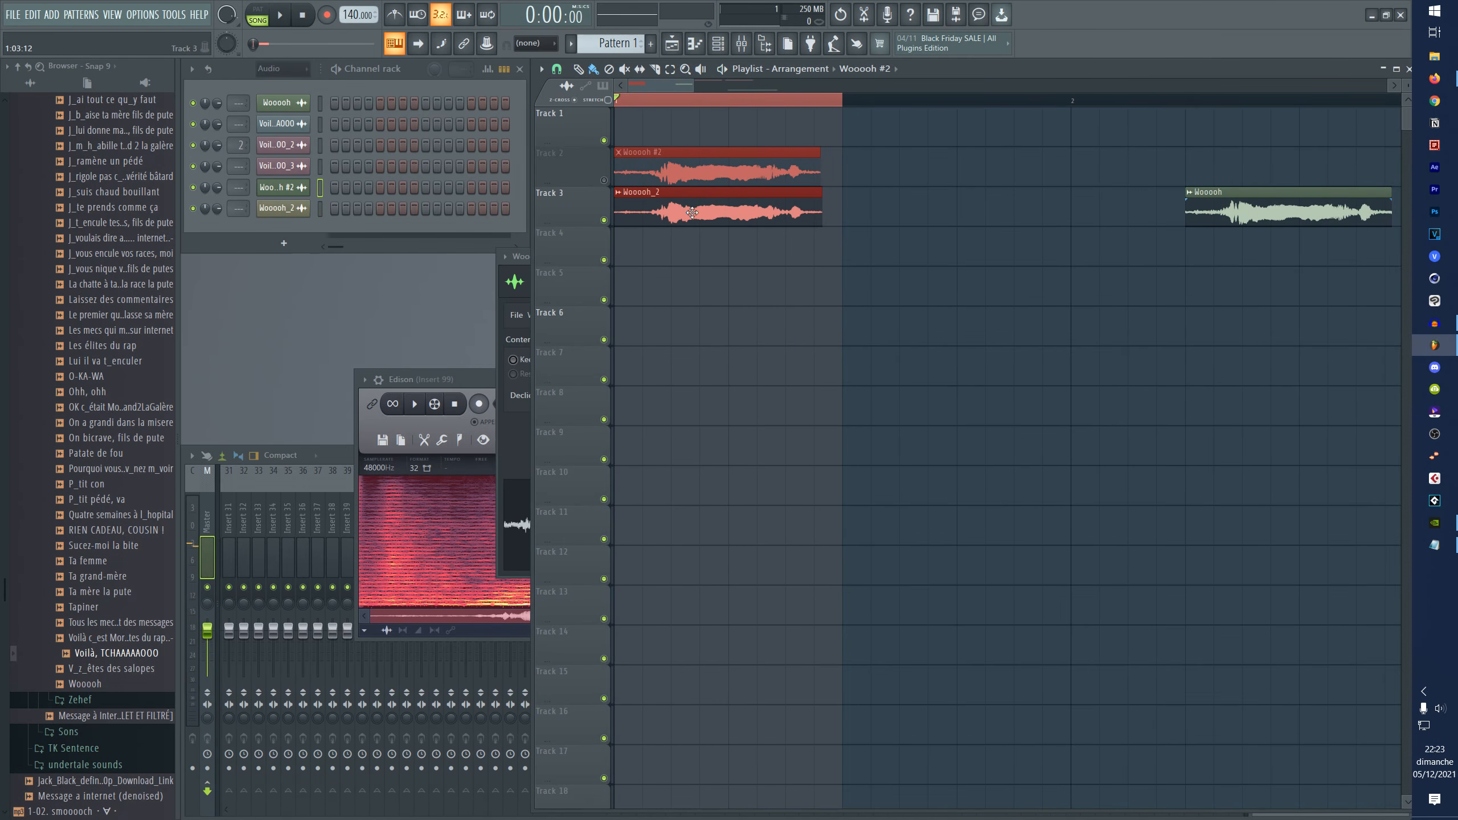
pyautogui.doubleClick(637, 210)
pyautogui.moveTo(595, 324); pyautogui.dragTo(662, 330)
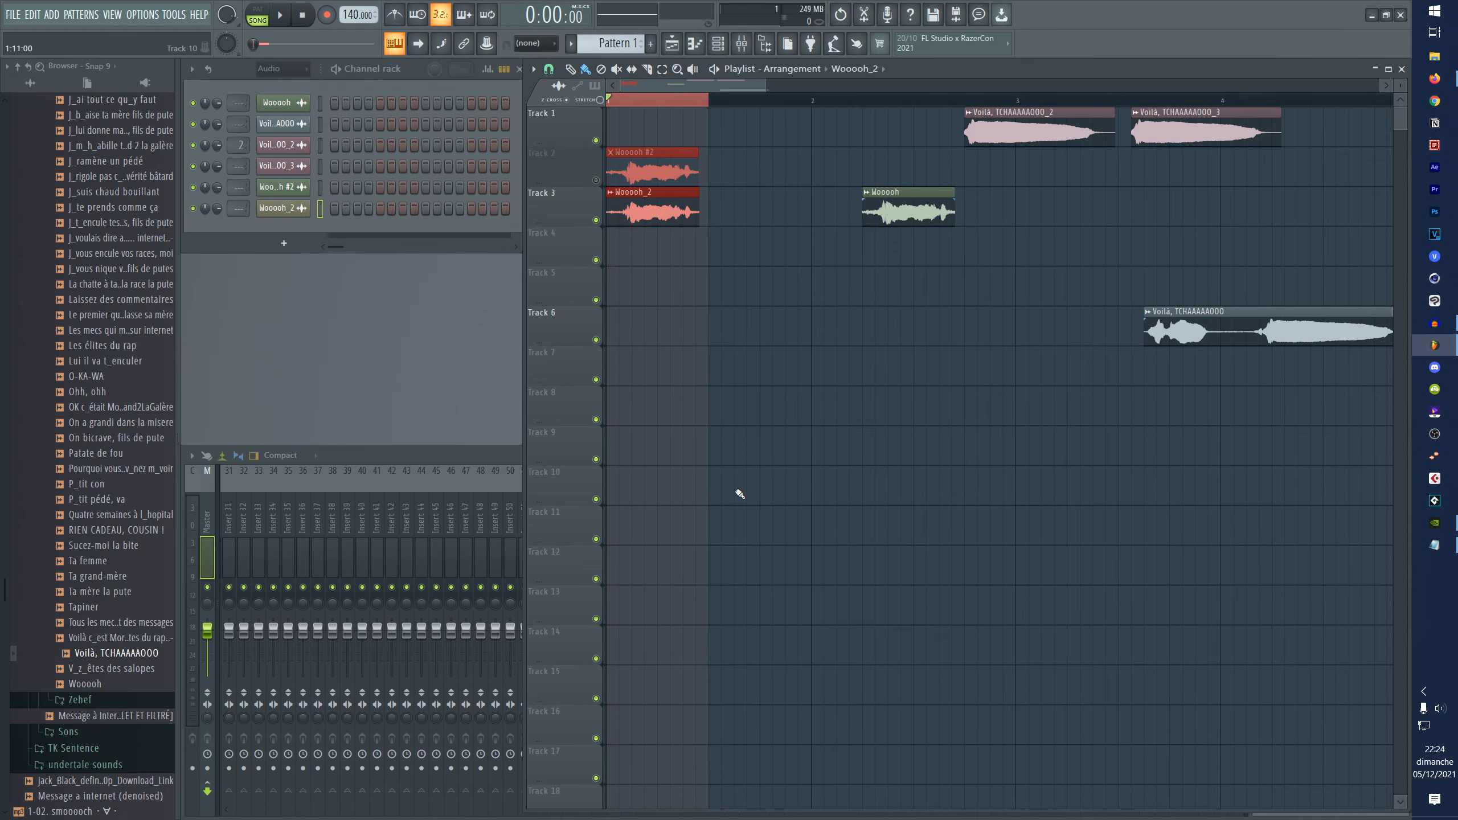
# - Open the sample settings of the Voilà, TCHAAAAAOOO_3 clip at the start of Track 1 and set the window over the playlist
pyautogui.scroll(5, 655, 91)
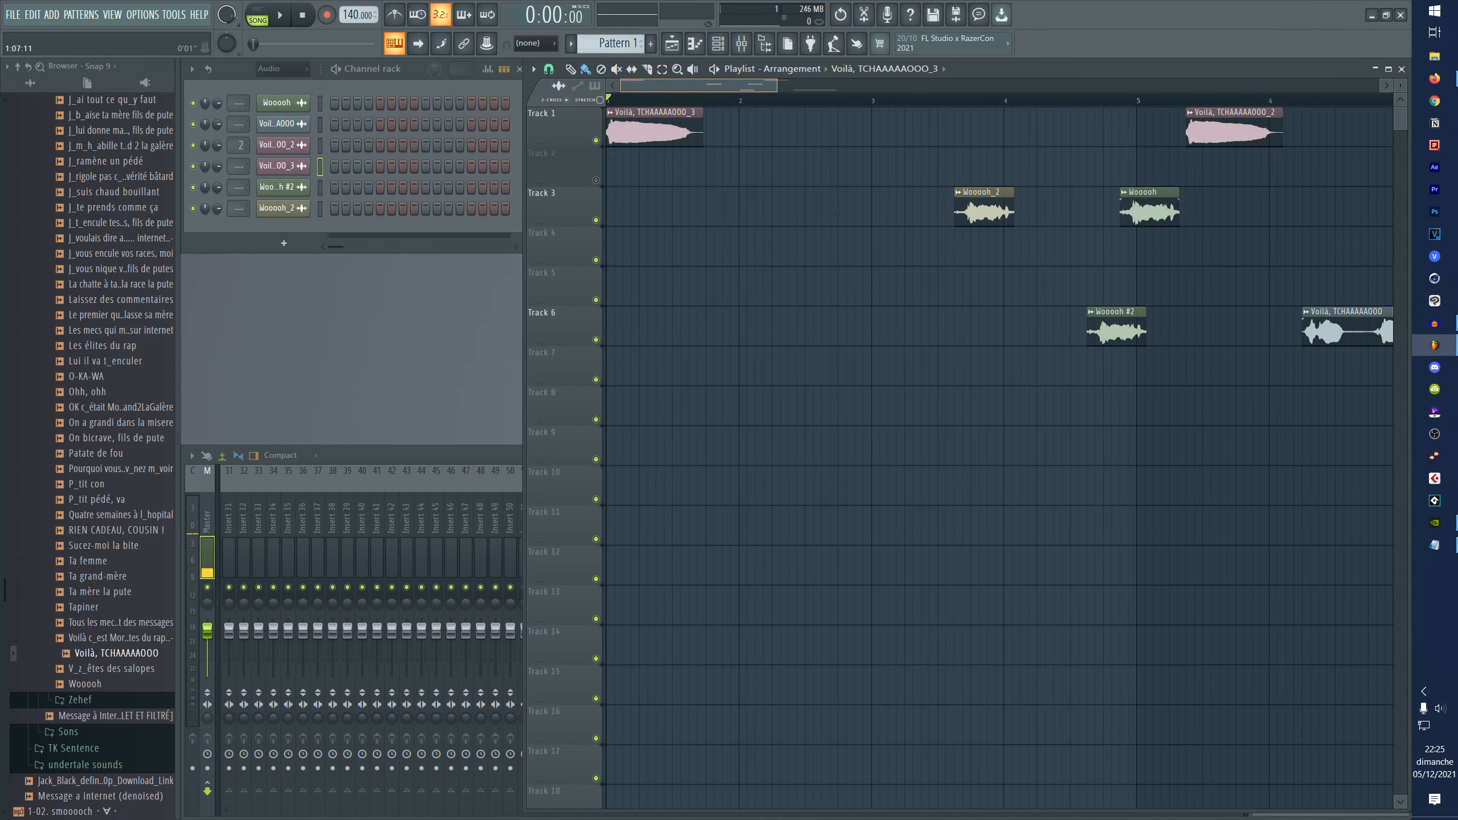
pyautogui.doubleClick(635, 127)
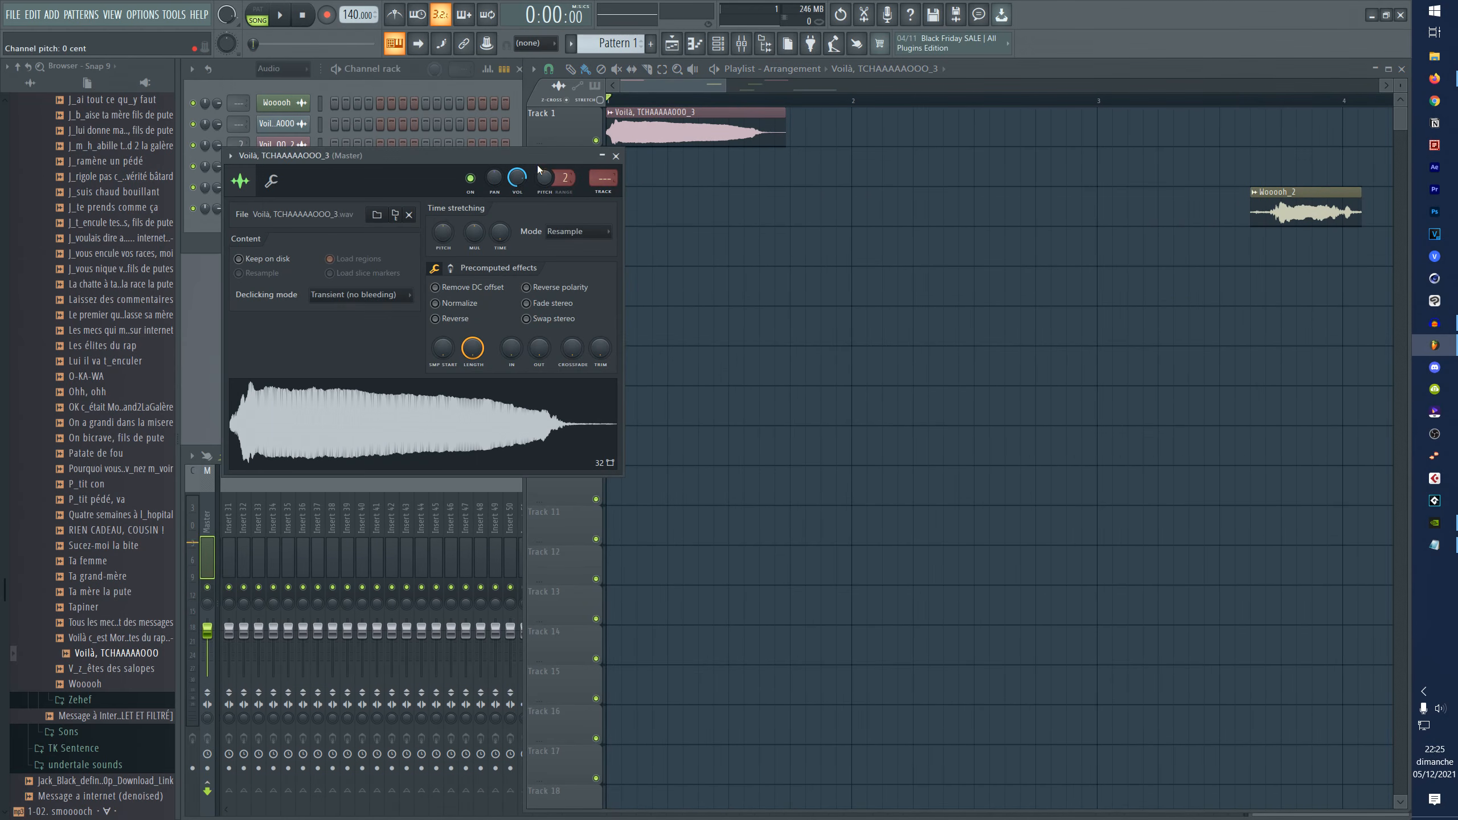
pyautogui.moveTo(536, 162); pyautogui.dragTo(965, 263)
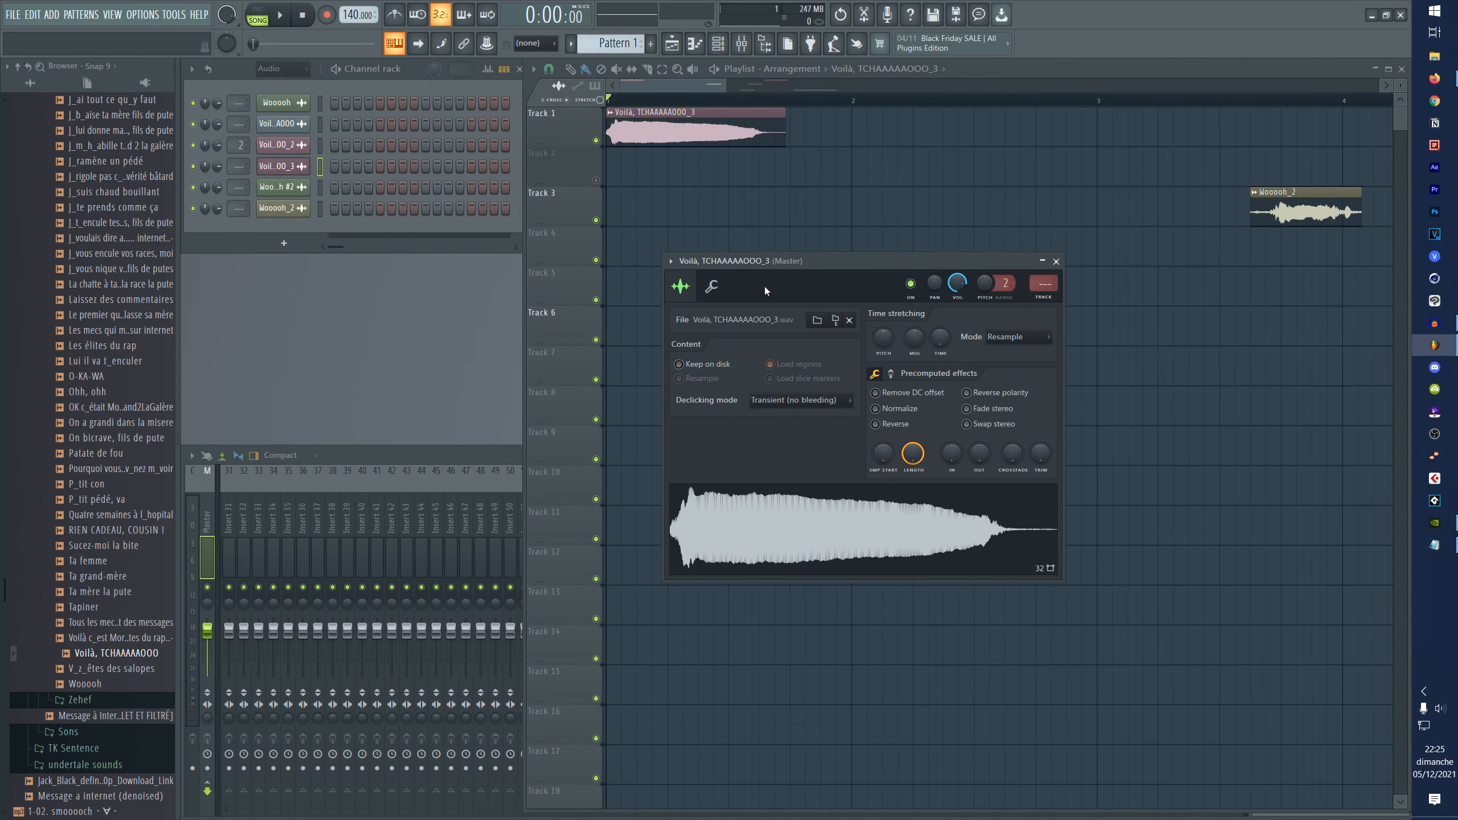
pyautogui.moveTo(847, 279); pyautogui.dragTo(865, 308)
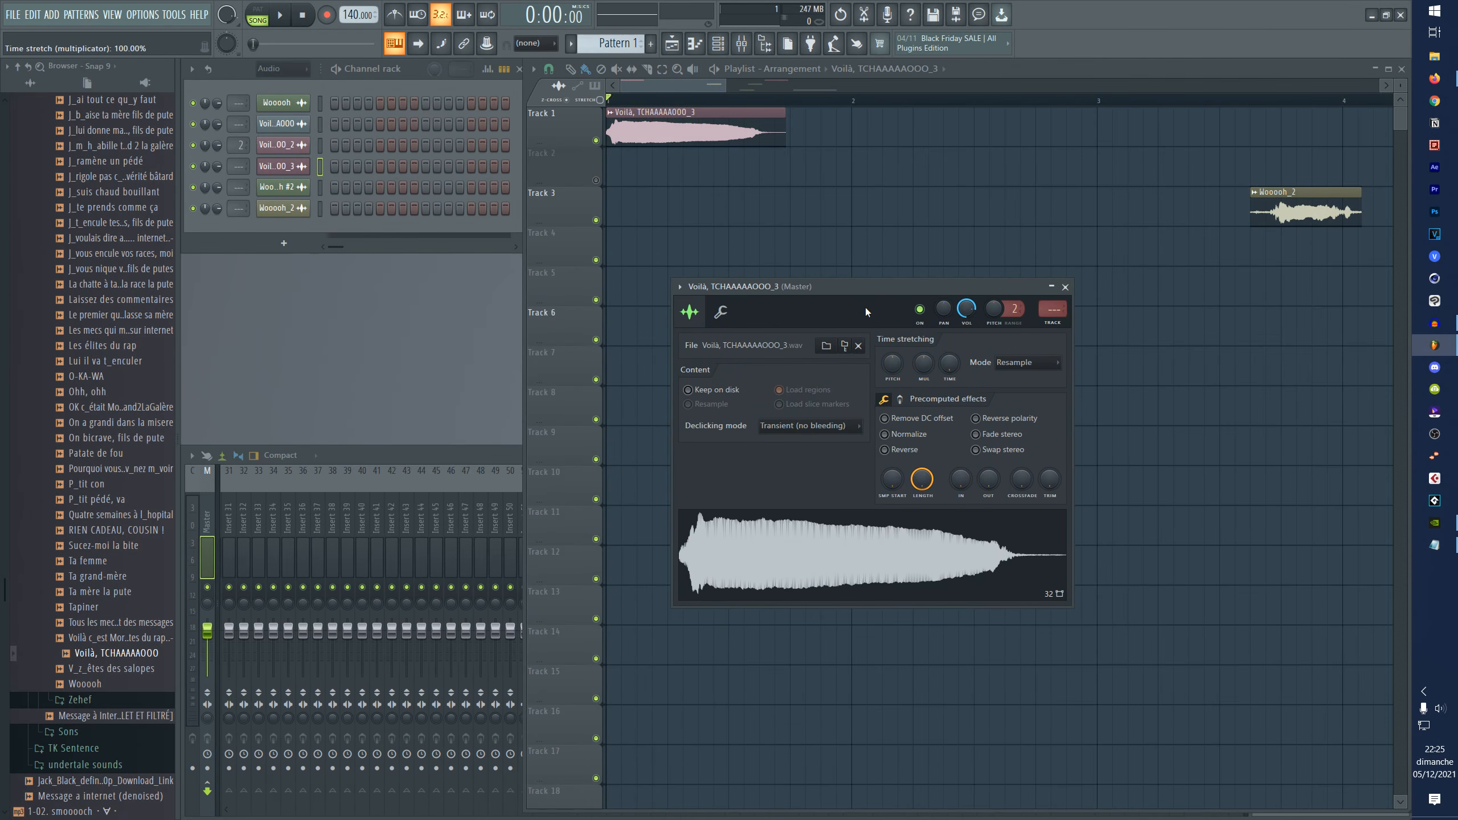
# - Show all channels in the channel rack and look over the Voilà clip's sample and miscellaneous settings pages
pyautogui.click(286, 75)
pyautogui.click(288, 94)
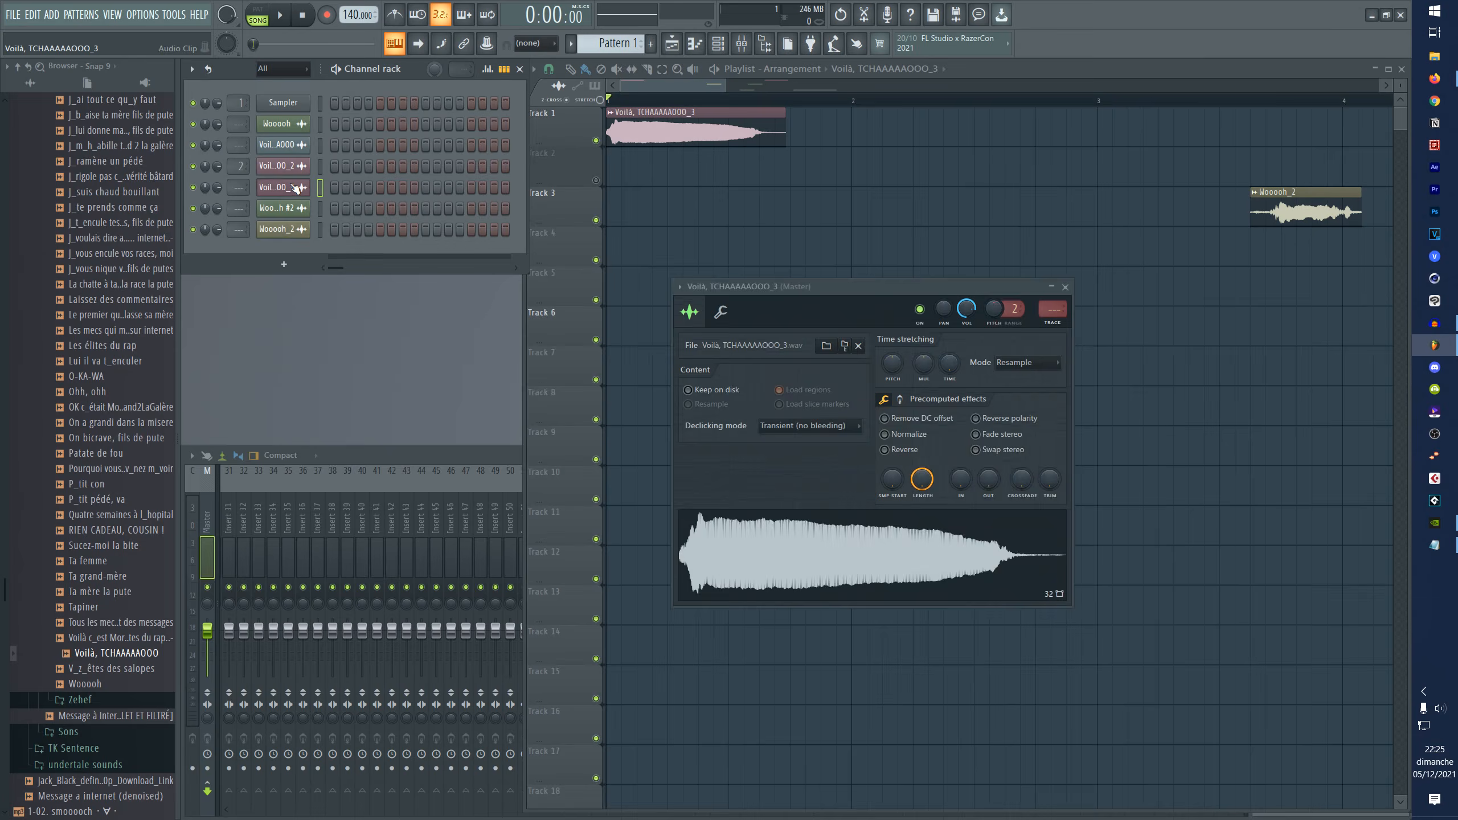
pyautogui.click(720, 312)
pyautogui.click(689, 313)
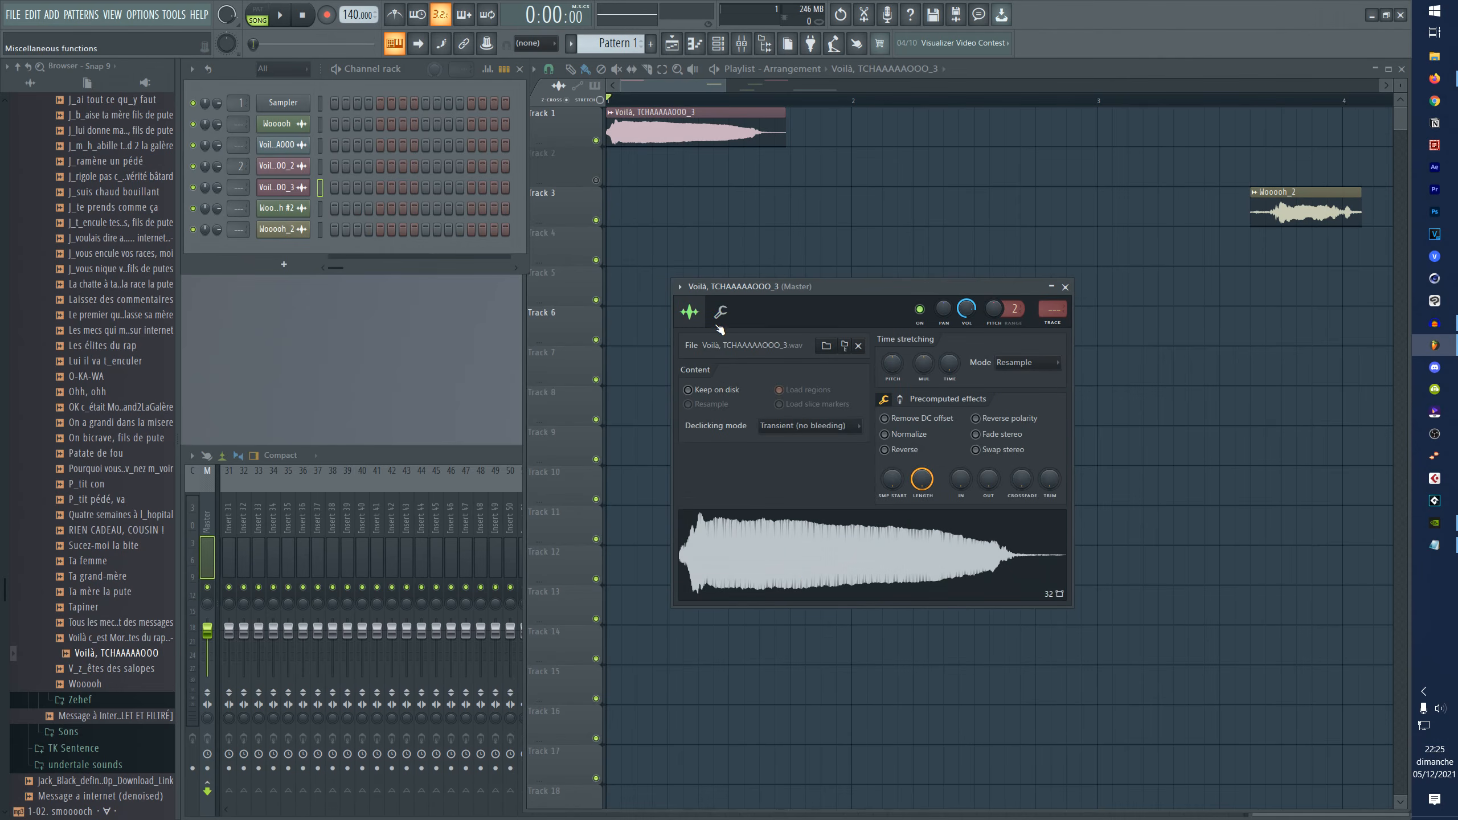
pyautogui.click(721, 314)
pyautogui.click(689, 312)
# - Add a new Sampler channel to the rack and arrange its settings beside those of the Voilà, TCHAAAAAOOO_3 clip
pyautogui.click(284, 265)
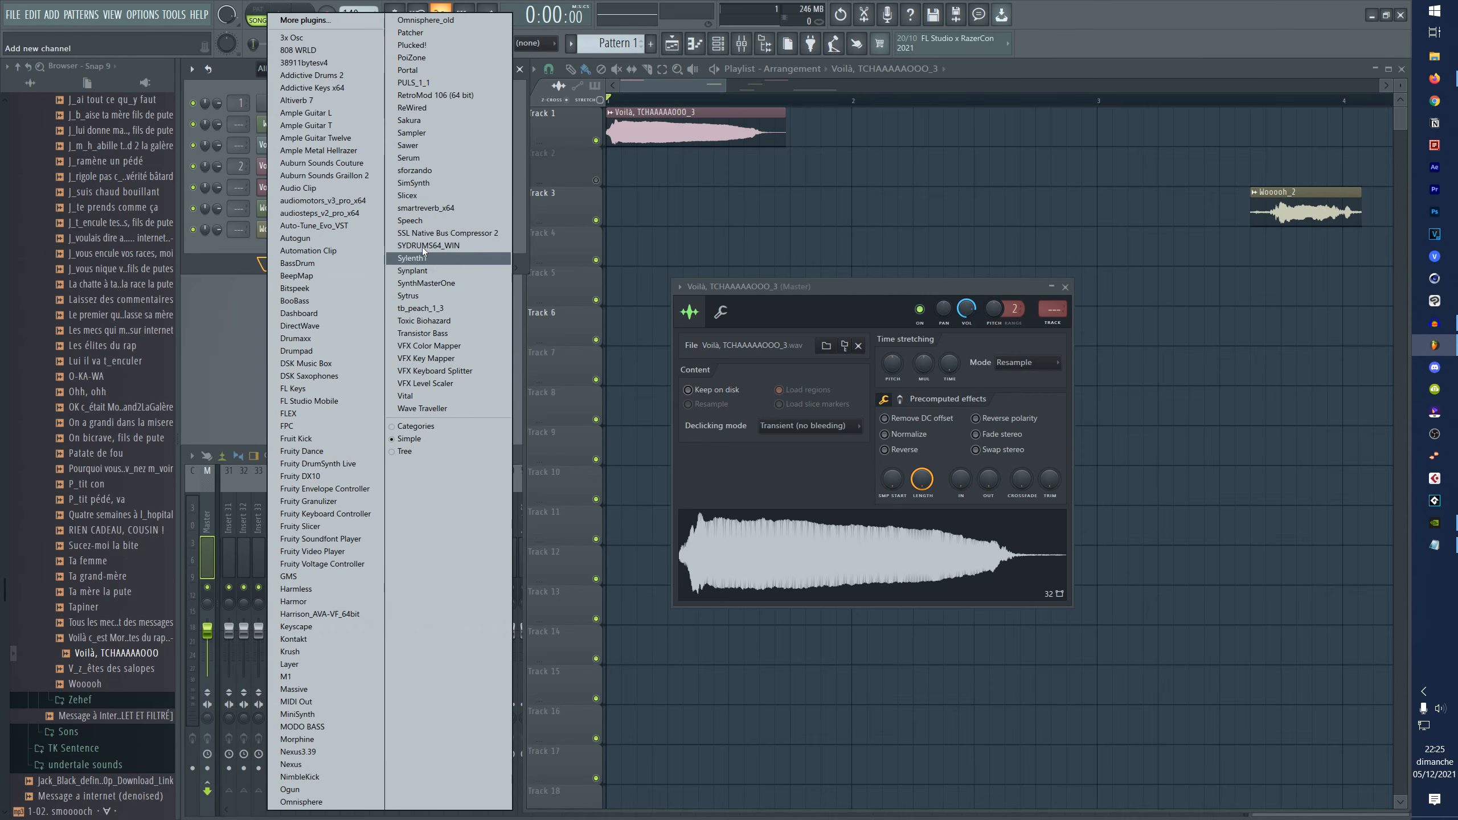
pyautogui.click(413, 133)
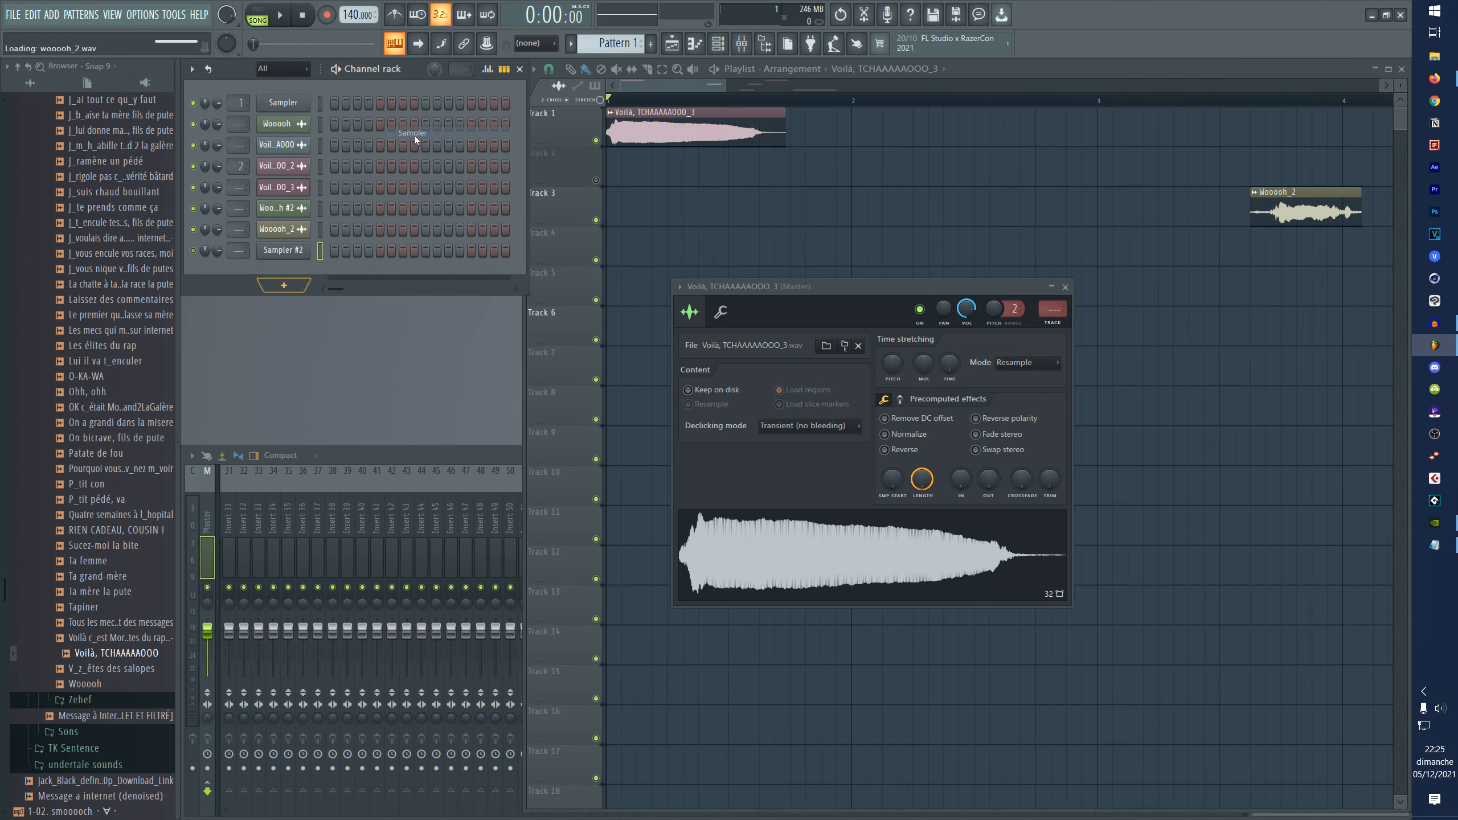
pyautogui.click(310, 249)
pyautogui.moveTo(403, 216); pyautogui.dragTo(408, 240)
pyautogui.moveTo(796, 278); pyautogui.dragTo(996, 291)
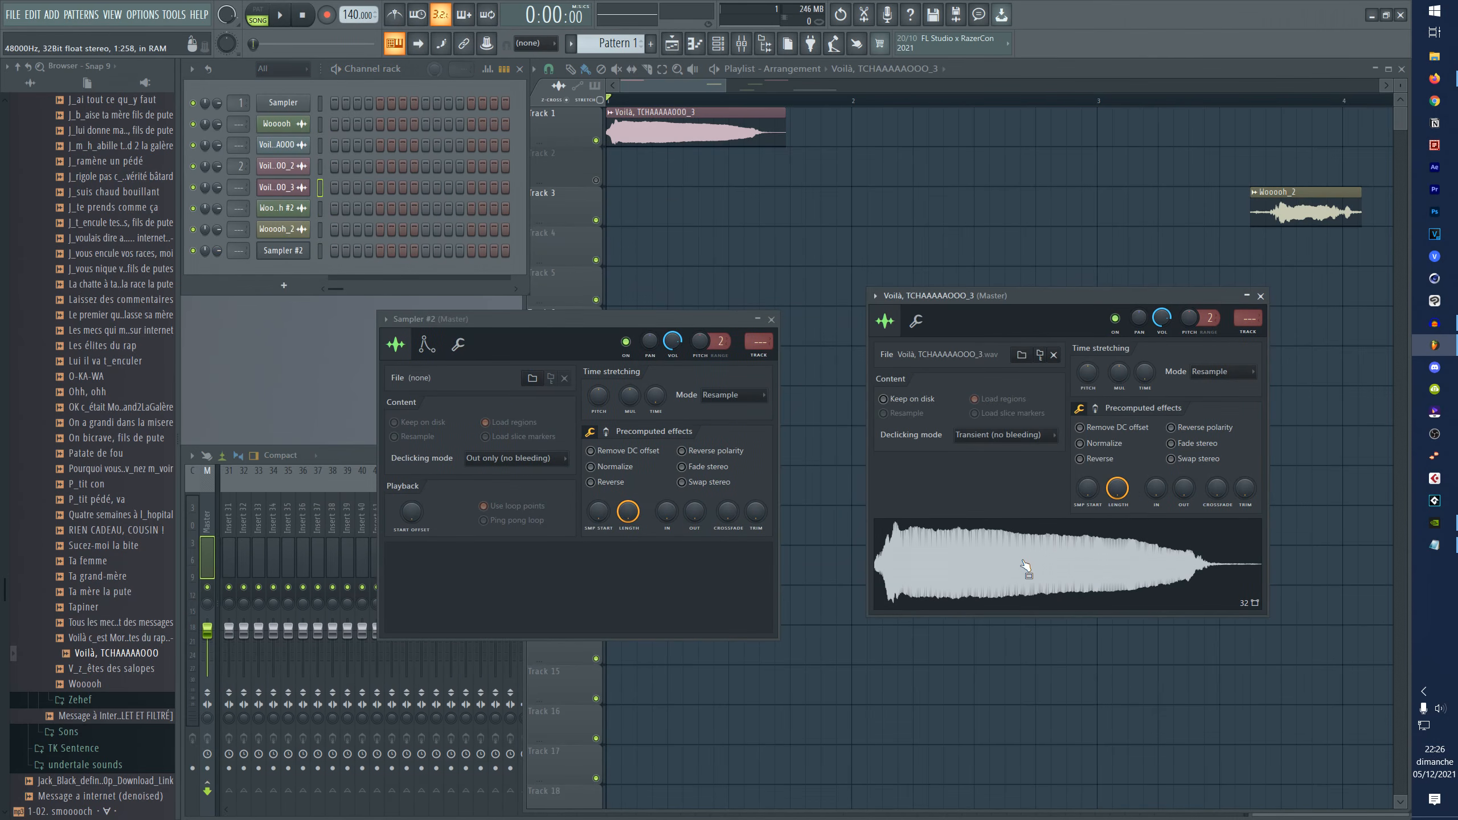
# - Load the Voilà, TCHAAAAAOOO_3 waveform into the new Sampler, keep only the Sampler's settings open and audition a few notes
pyautogui.moveTo(1061, 592); pyautogui.dragTo(517, 568)
pyautogui.moveTo(525, 326); pyautogui.dragTo(560, 340)
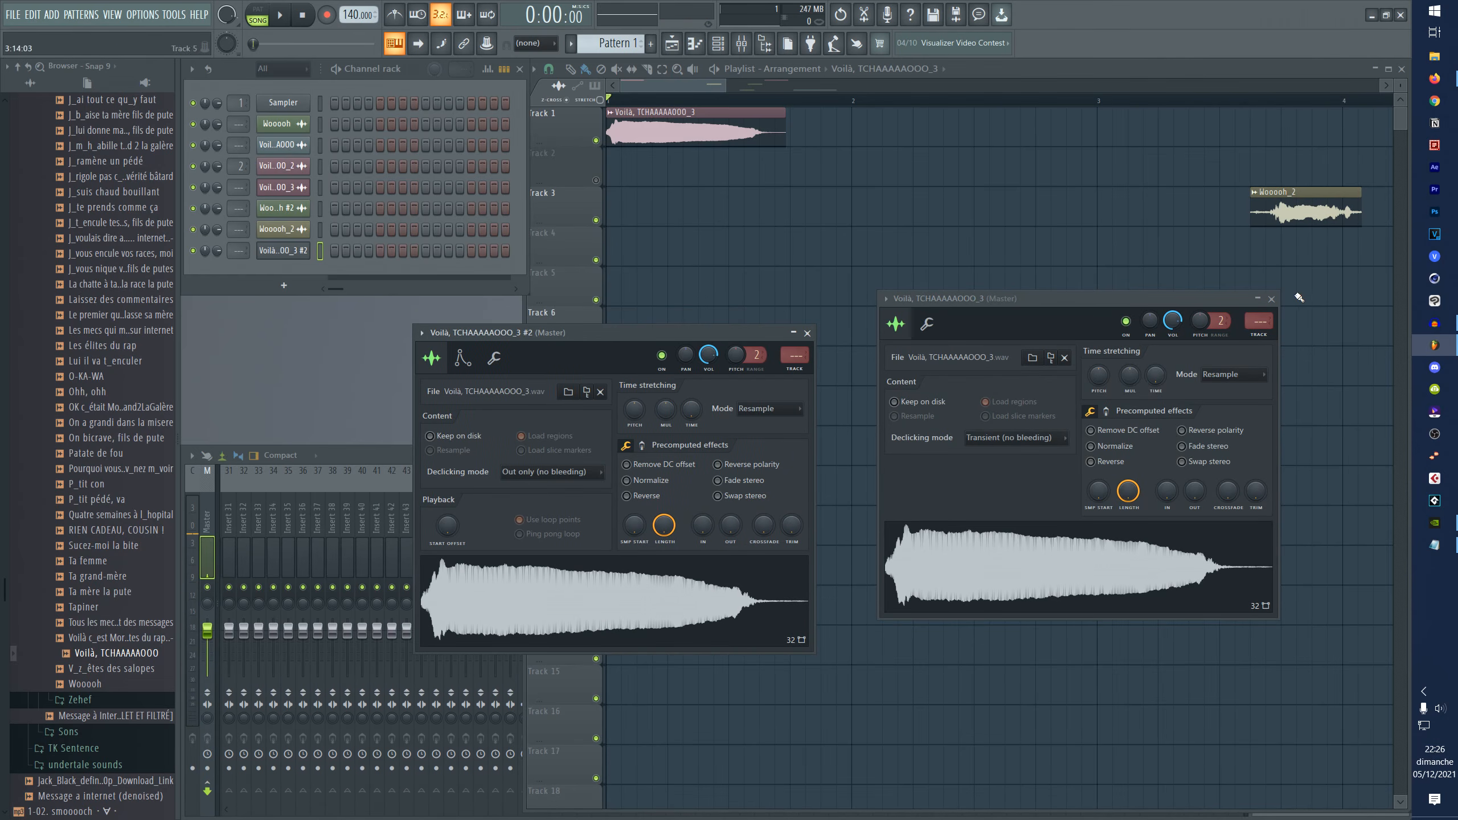
pyautogui.click(1271, 299)
pyautogui.moveTo(651, 337); pyautogui.dragTo(779, 282)
pyautogui.press('q')
pyautogui.press('w')
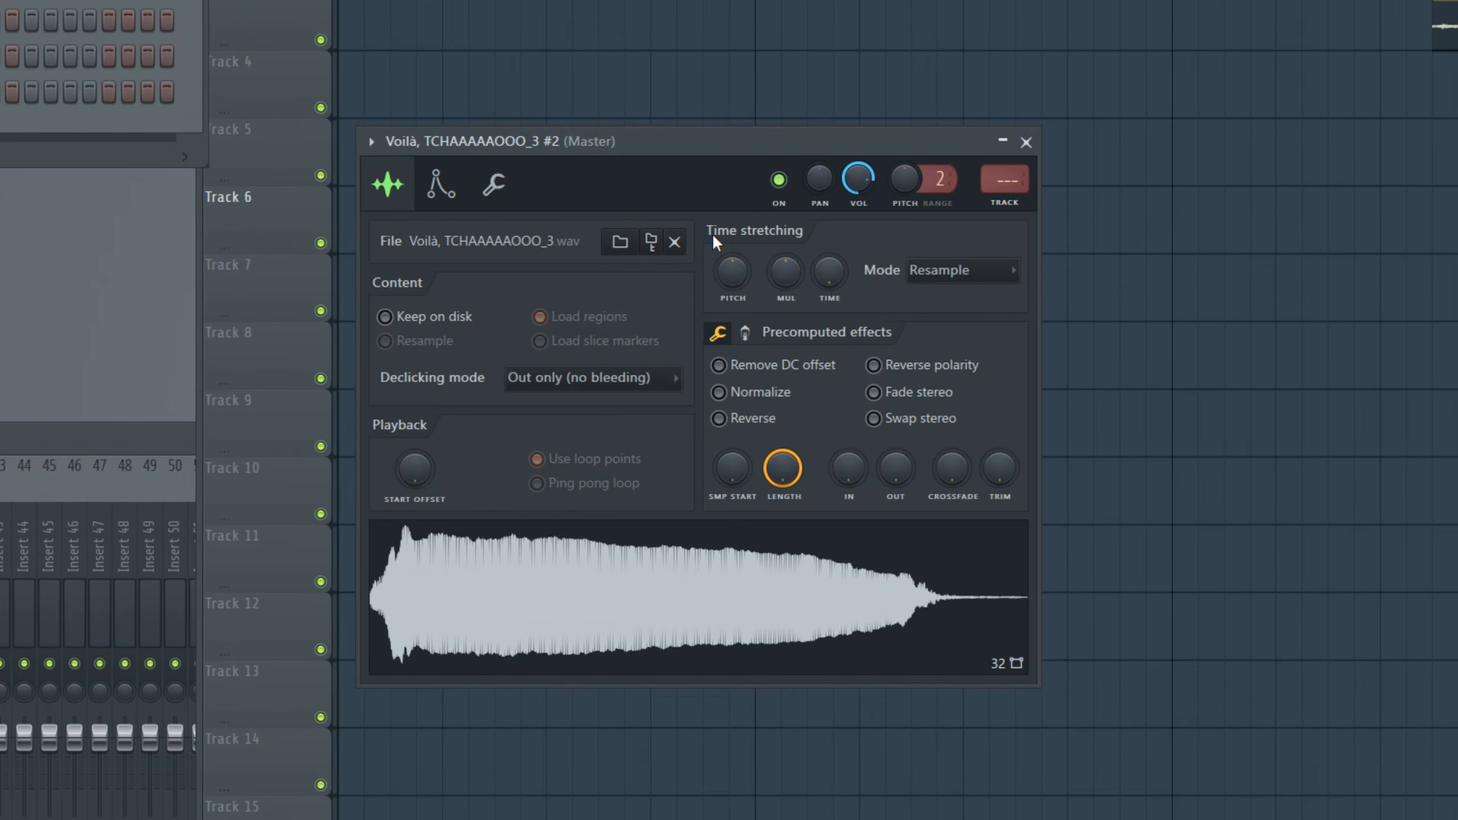
# - Look at the Resample option and set the sampler's time stretching mode to Stretch
pyautogui.click(922, 270)
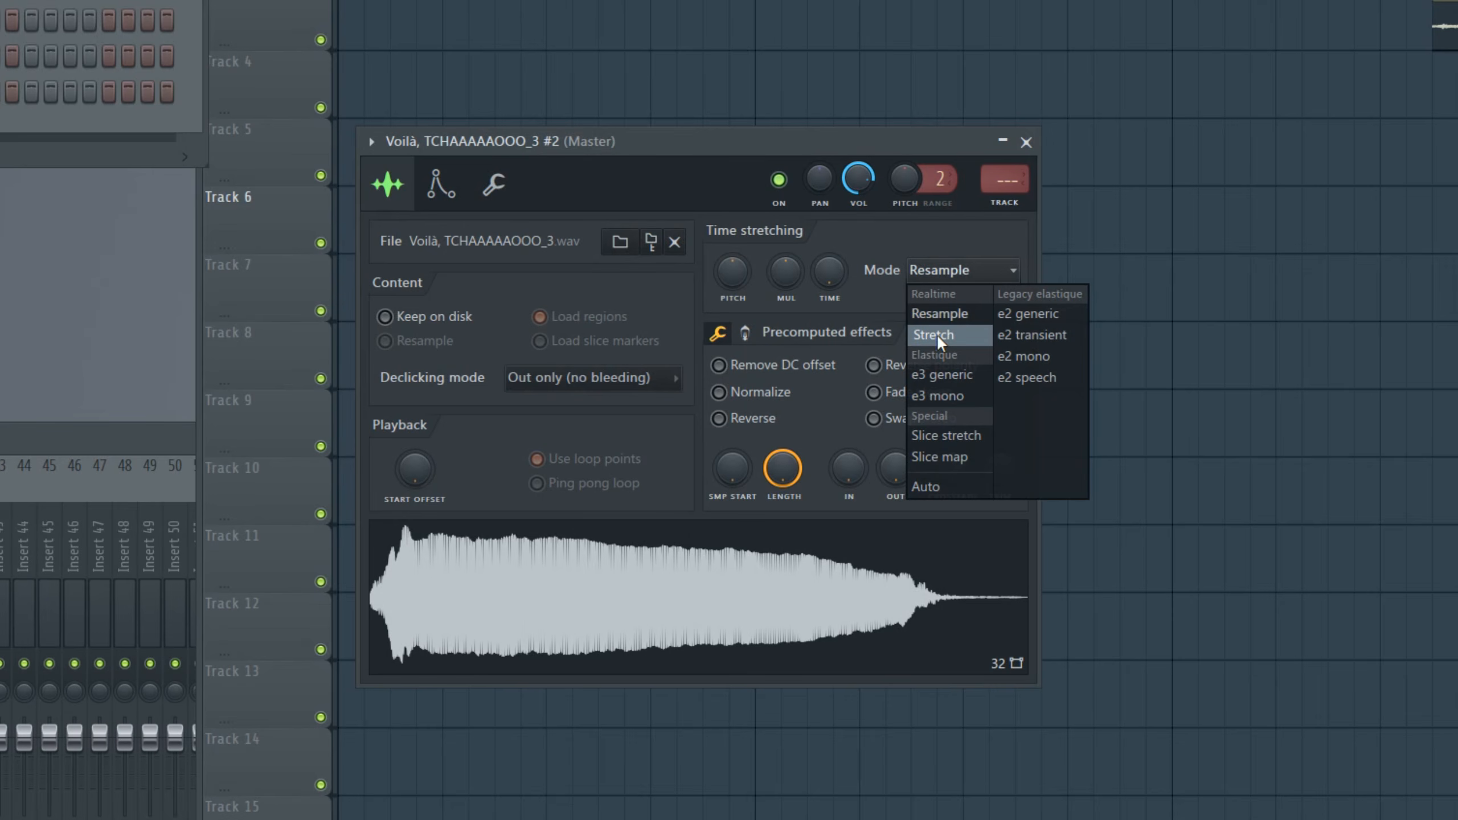
pyautogui.click(943, 319)
pyautogui.moveTo(912, 142); pyautogui.dragTo(948, 174)
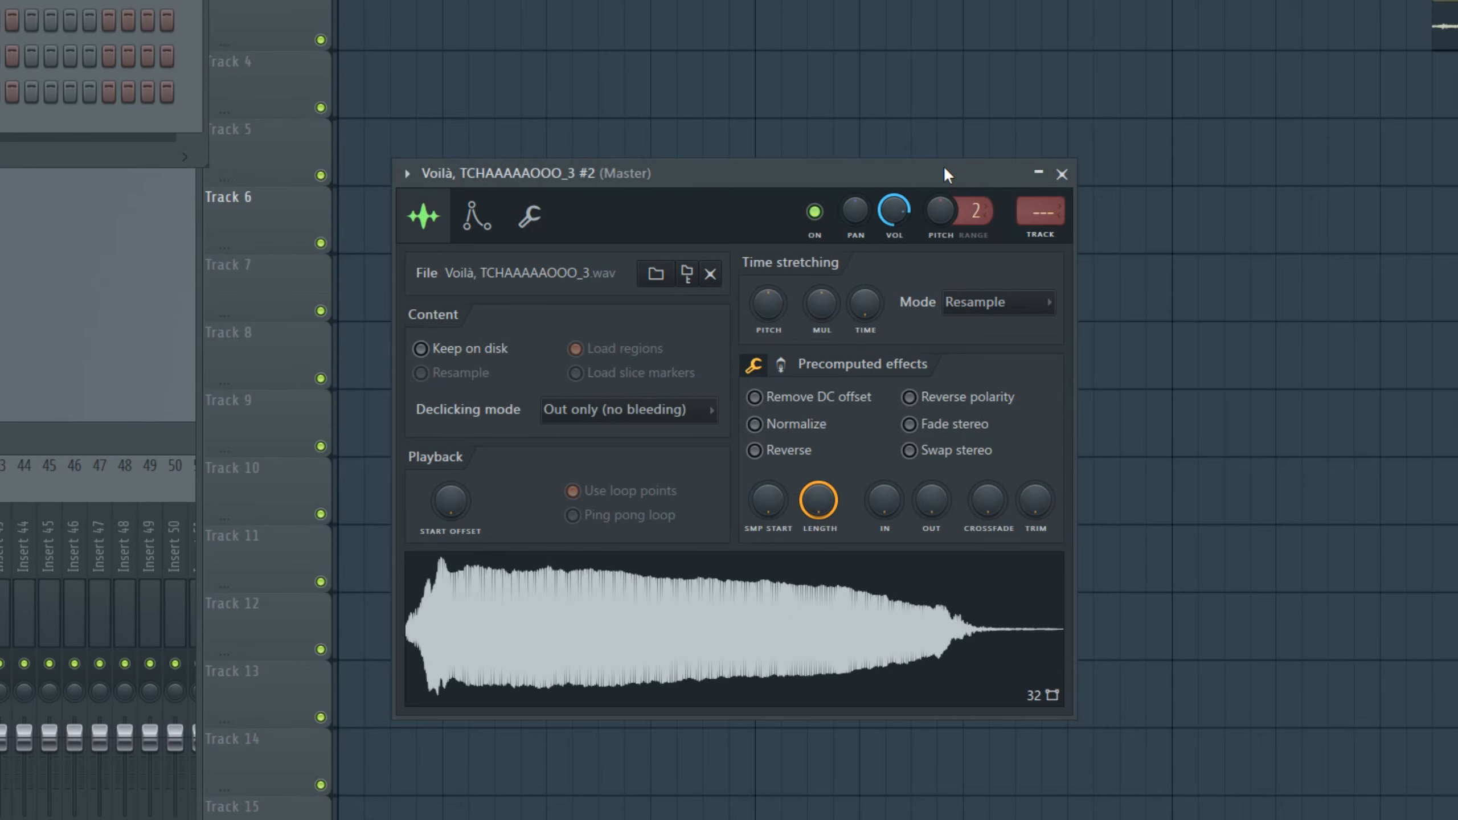
pyautogui.click(999, 302)
pyautogui.click(984, 360)
pyautogui.moveTo(957, 173); pyautogui.dragTo(981, 185)
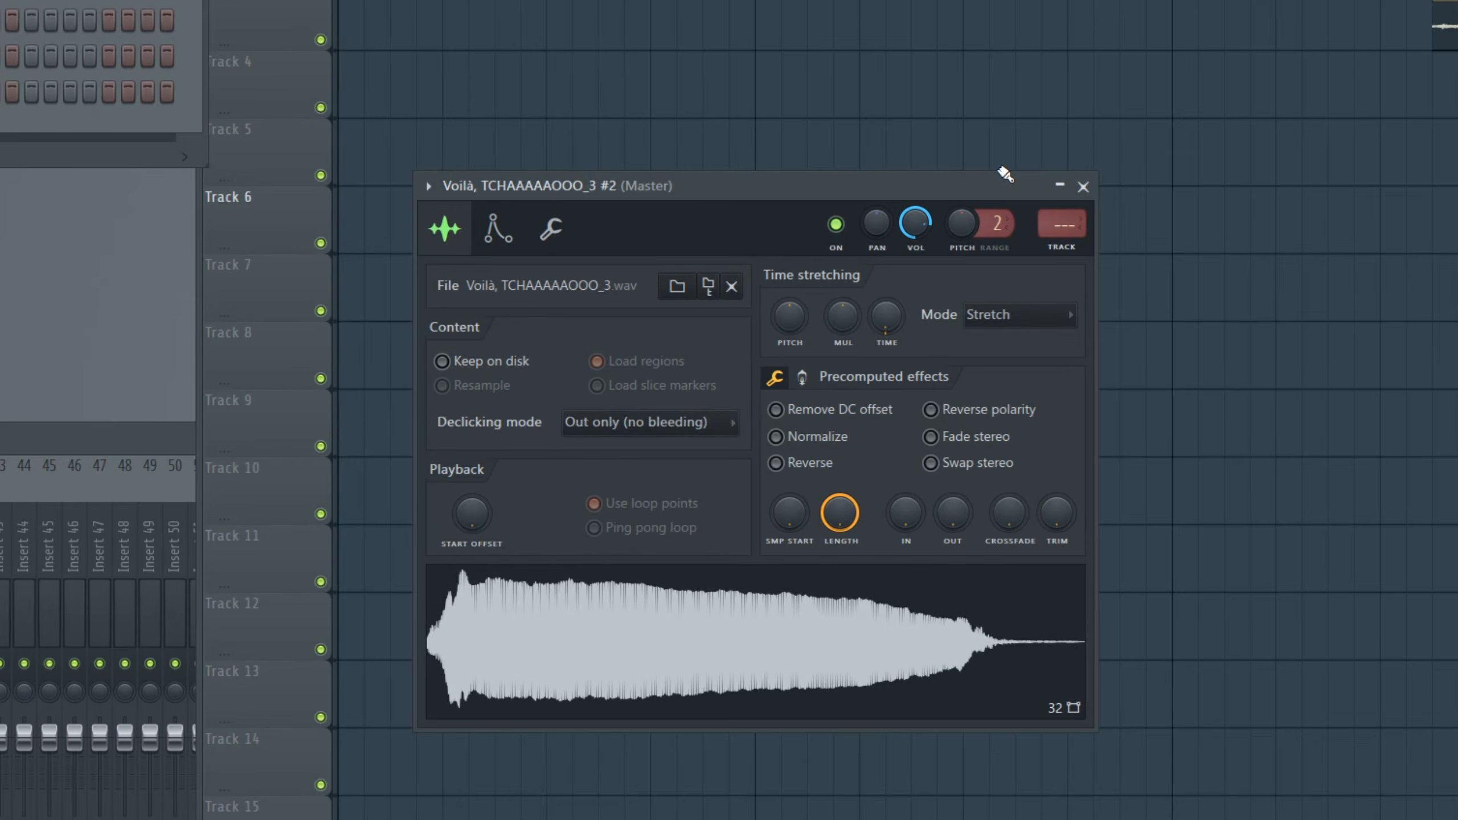
# - Look over the sampler's available time stretching modes, including e3 generic and e3 mono, and keep Stretch
pyautogui.moveTo(919, 185); pyautogui.dragTo(933, 193)
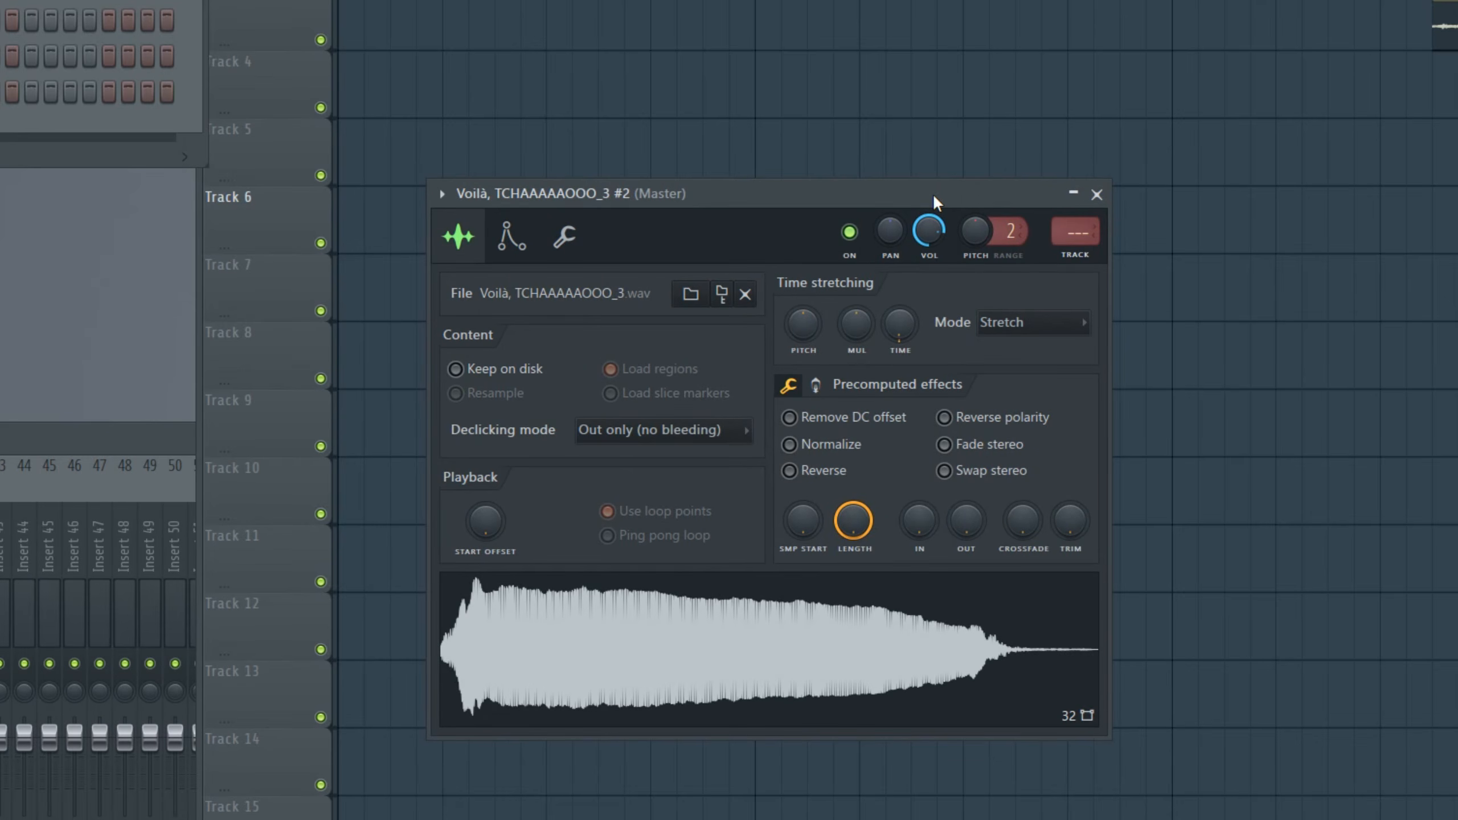
pyautogui.click(1001, 322)
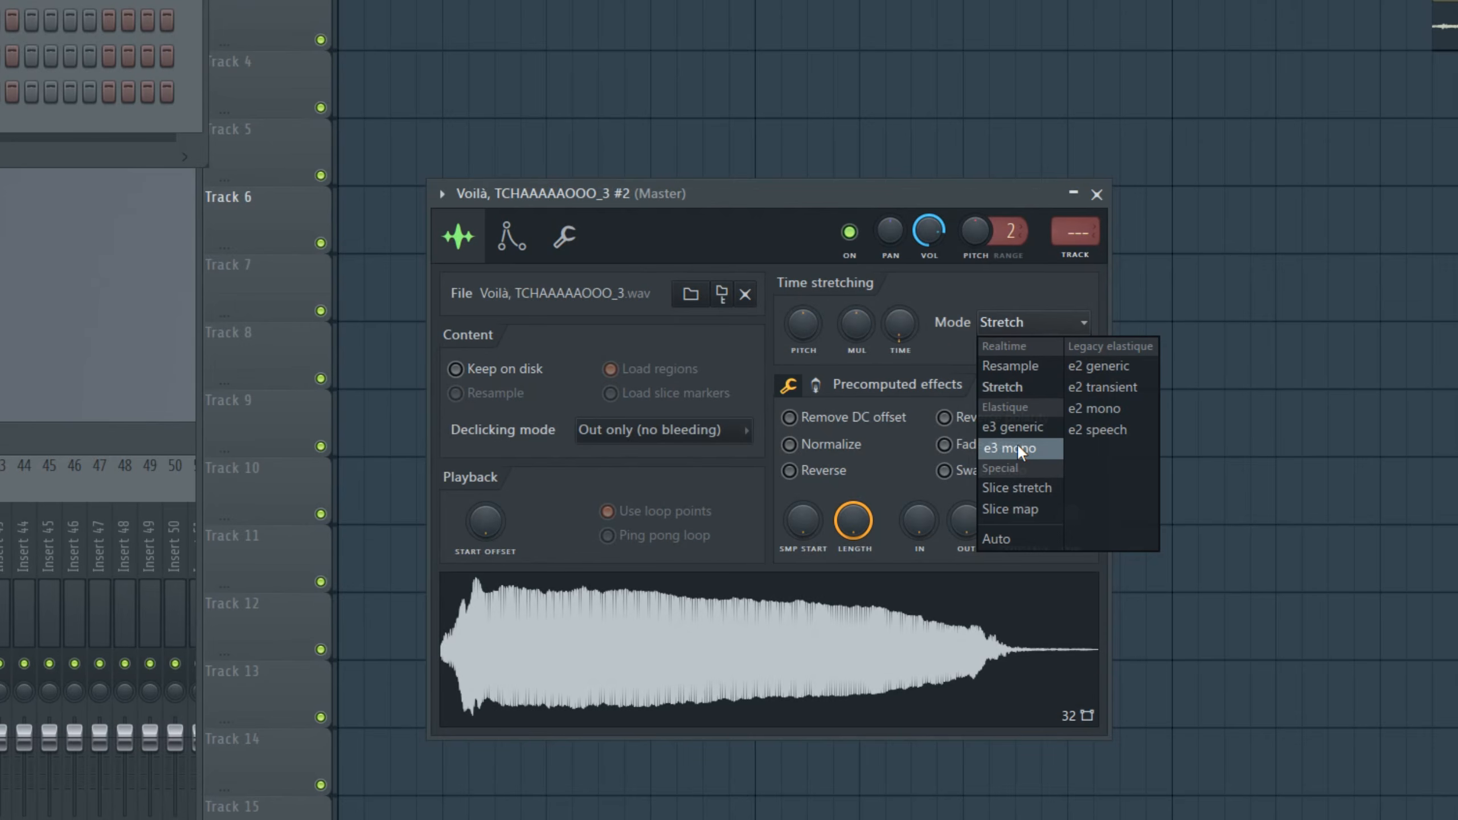
pyautogui.moveTo(980, 199); pyautogui.dragTo(929, 257)
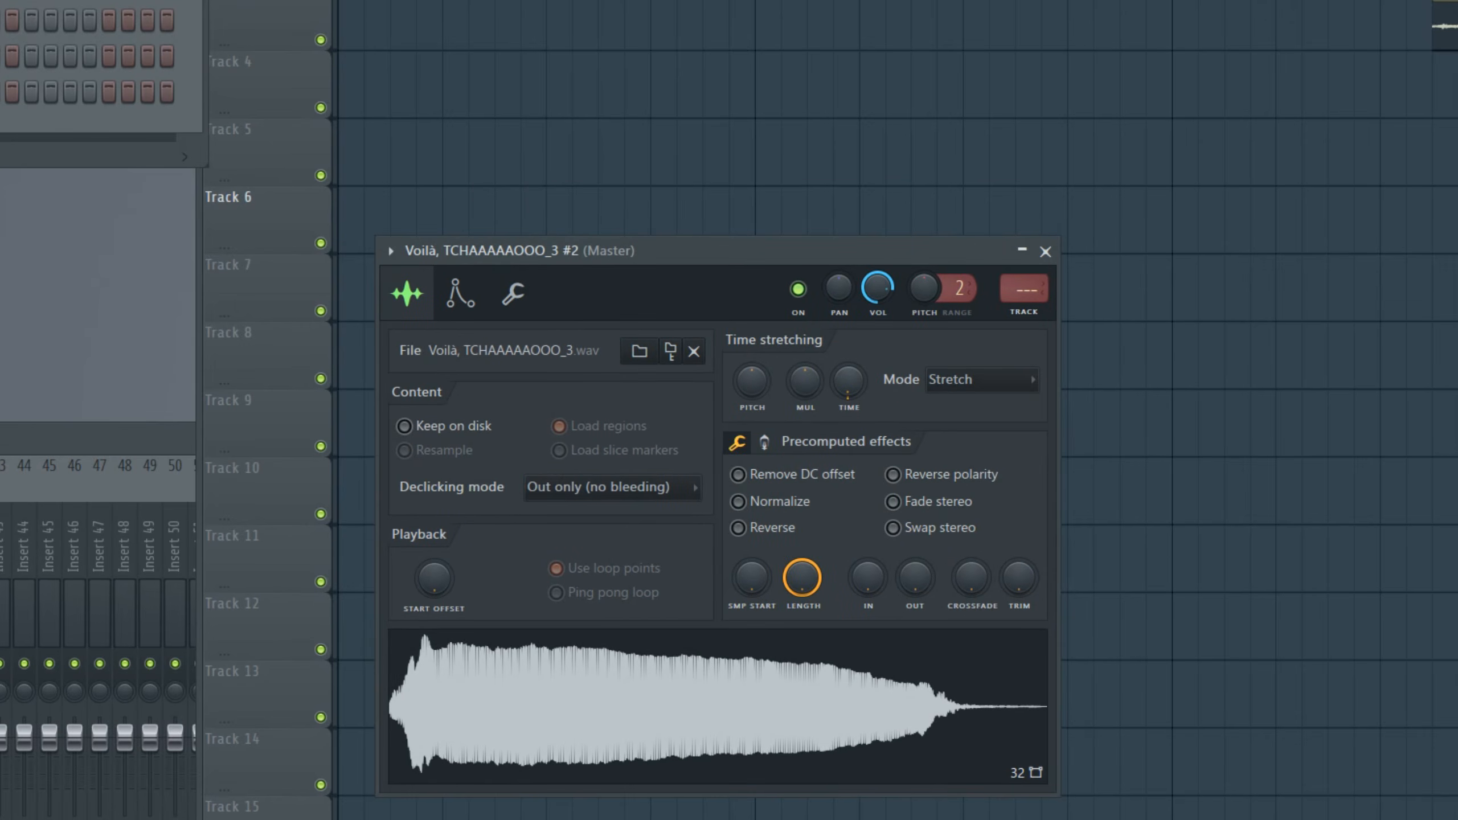
# - Raise the sampler's start offset slightly so playback skips the initial attack of the voice waveform
pyautogui.moveTo(662, 248); pyautogui.dragTo(727, 237)
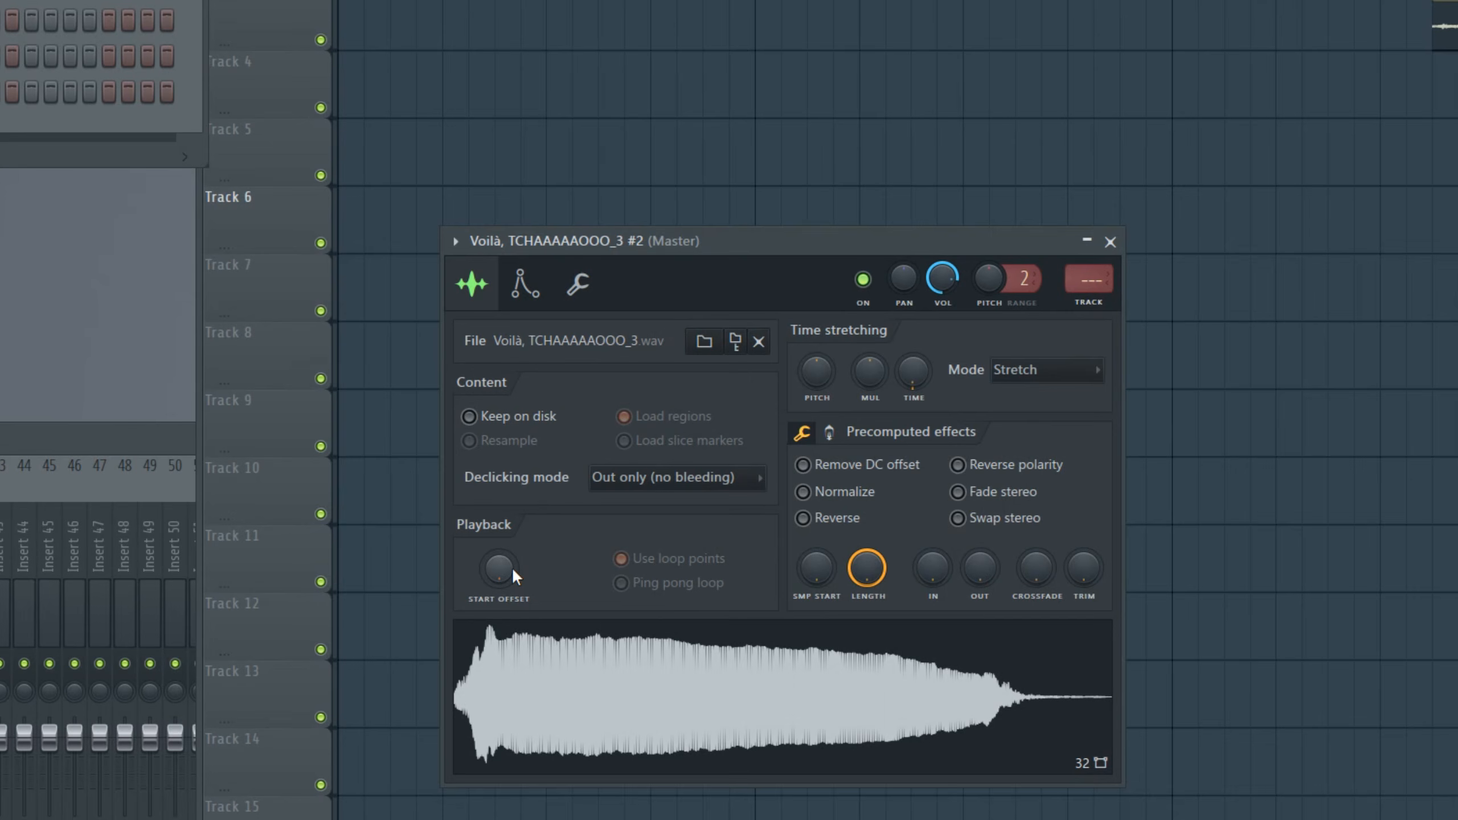
pyautogui.moveTo(511, 568); pyautogui.dragTo(512, 552)
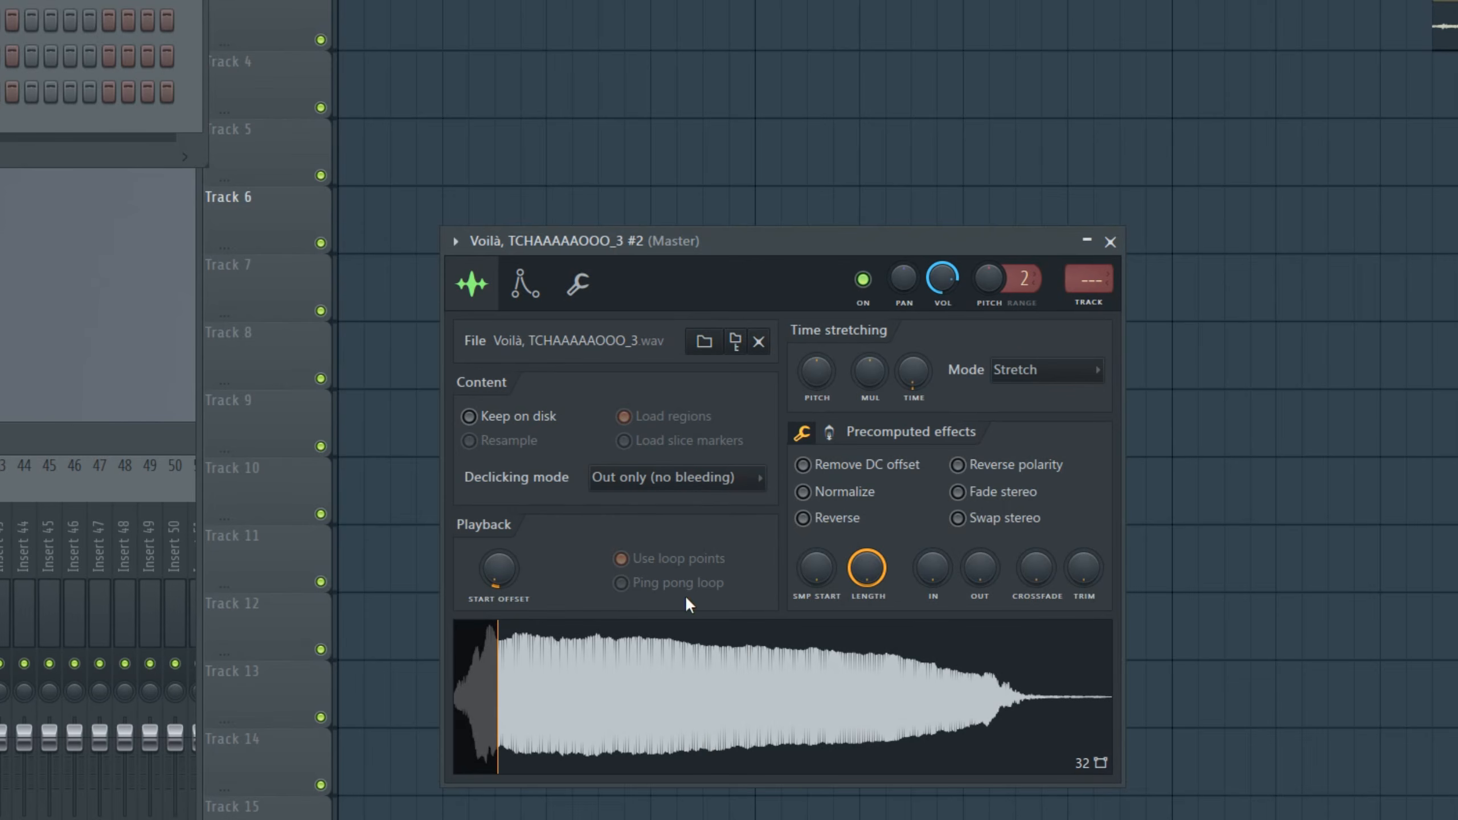
pyautogui.moveTo(941, 447); pyautogui.dragTo(952, 434)
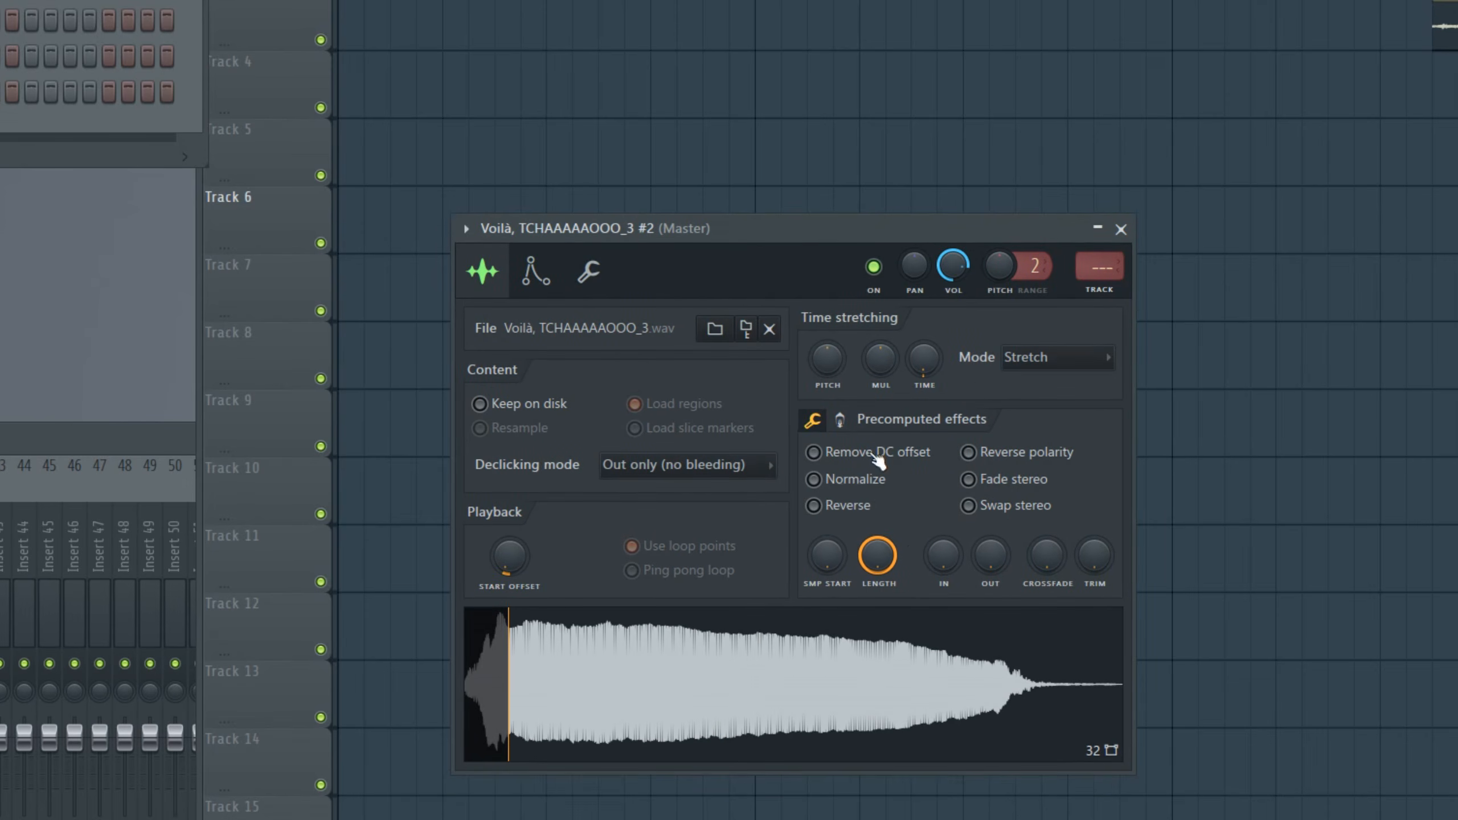
# - Try Reverse polarity and Reverse on the sample, switch both off again, and enable Normalize
pyautogui.click(1005, 454)
pyautogui.click(973, 454)
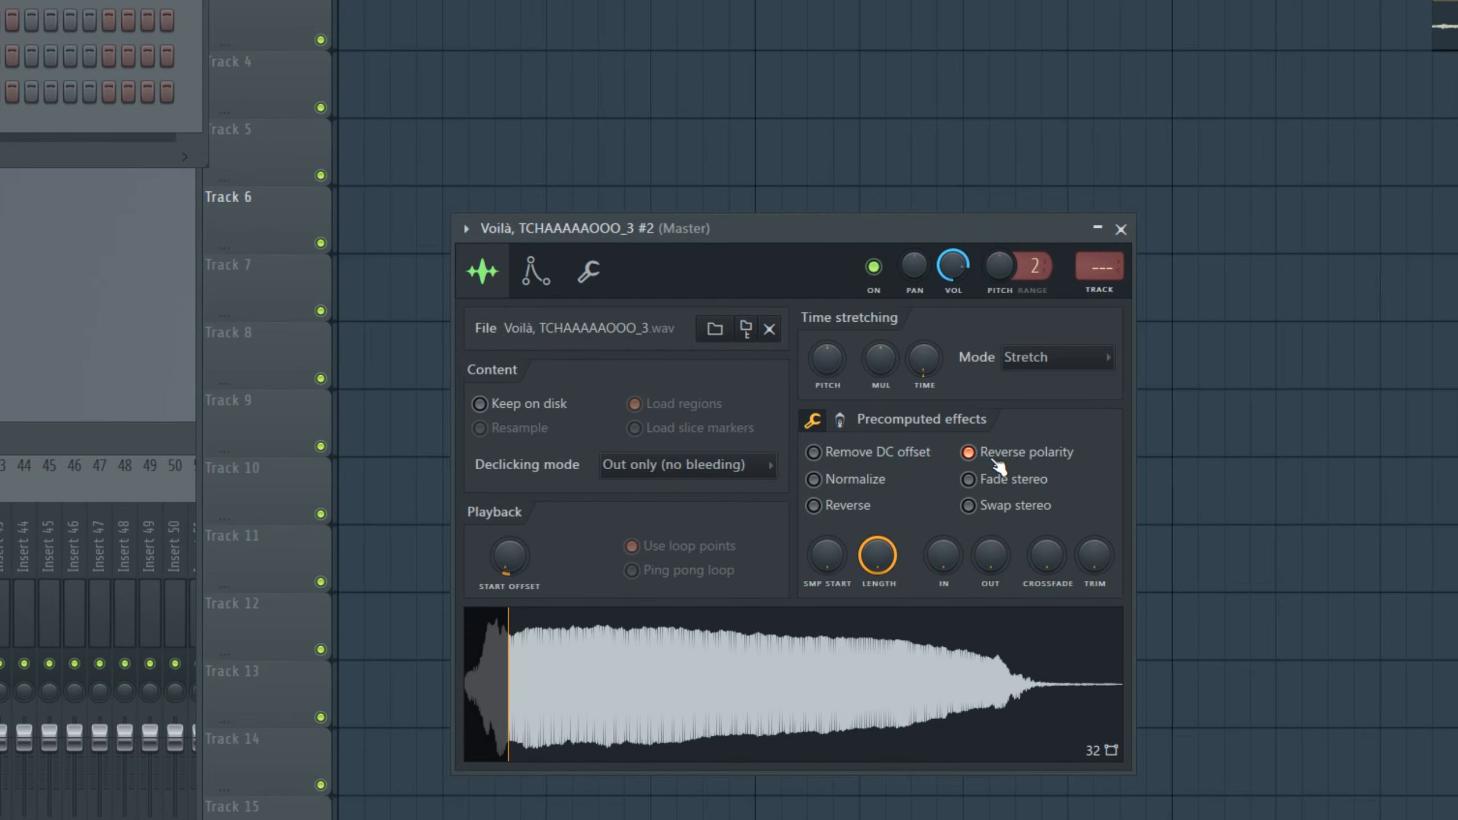
pyautogui.click(844, 505)
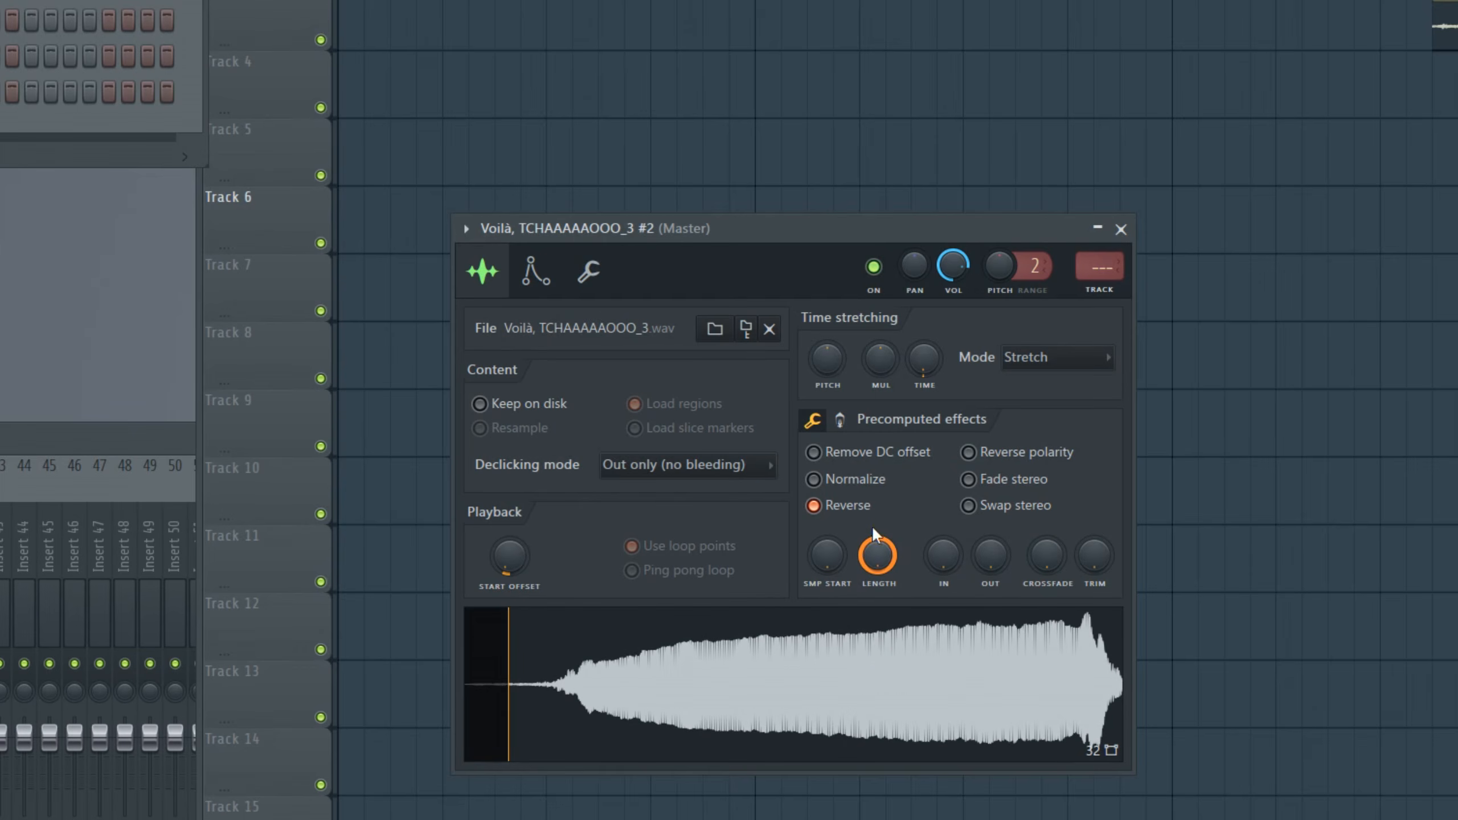
pyautogui.click(868, 509)
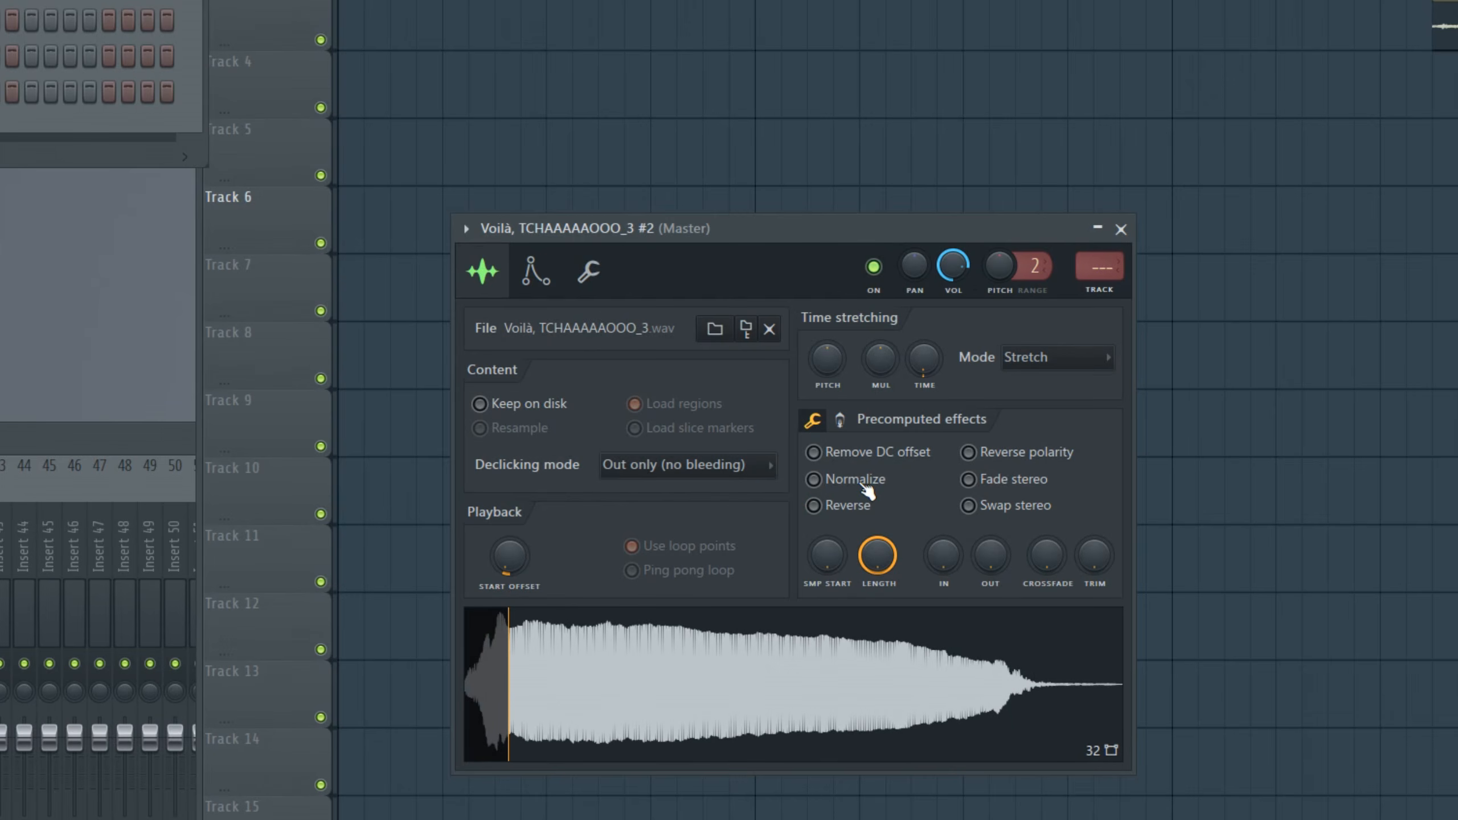
pyautogui.click(867, 488)
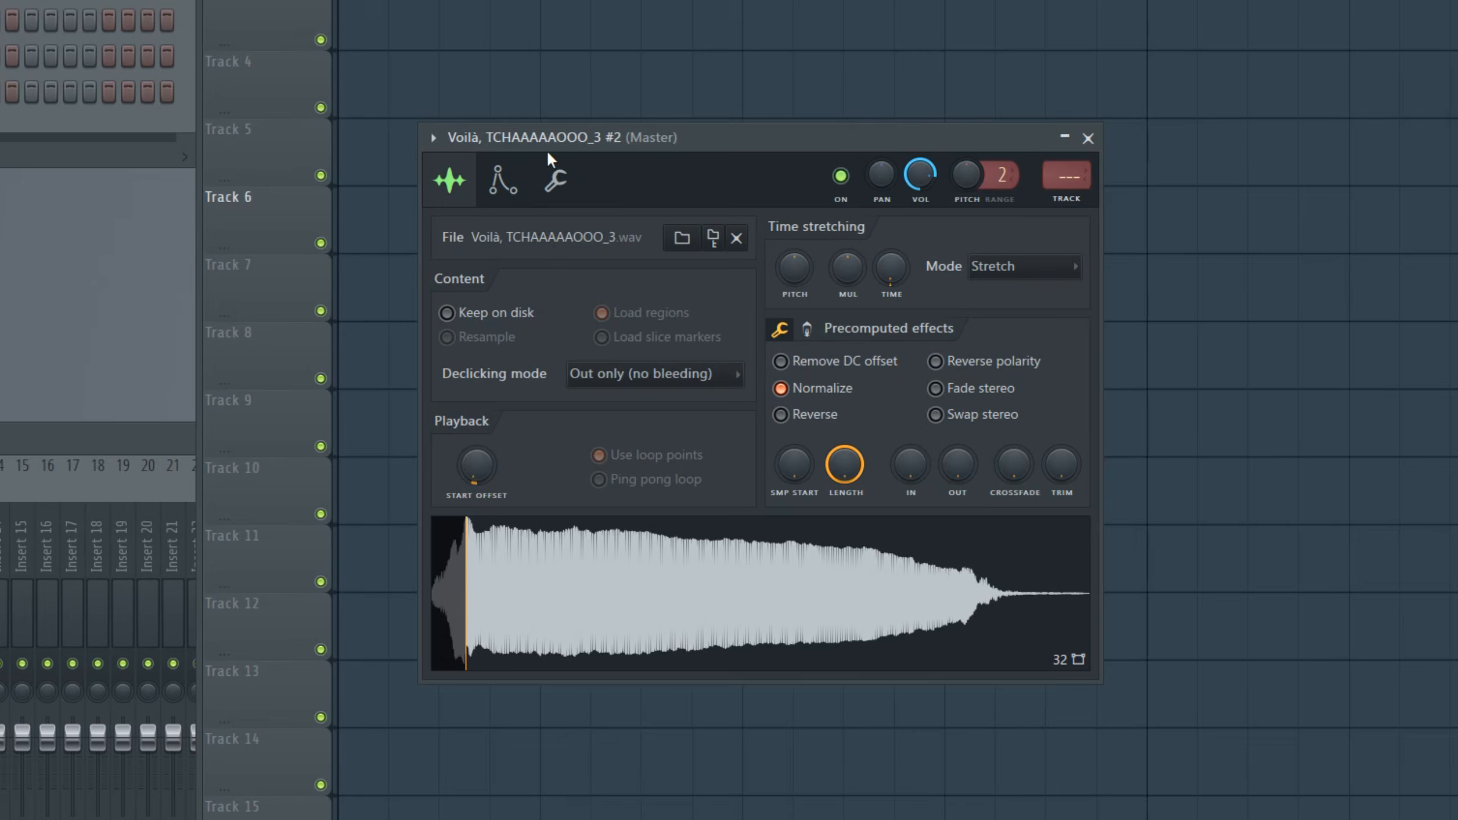
# - Enable the sampler's volume envelope and bring its attack down to zero
pyautogui.click(501, 181)
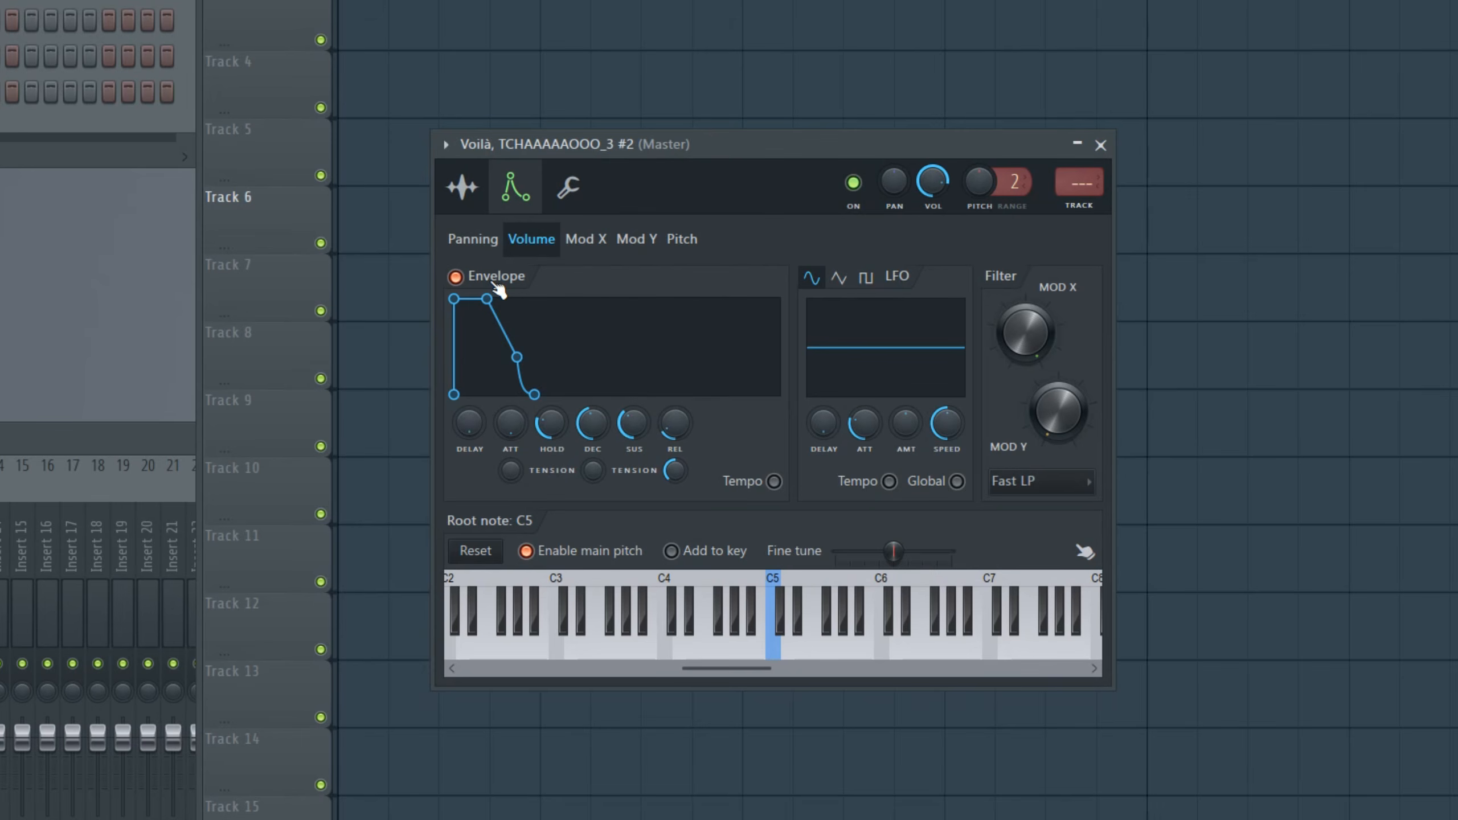
pyautogui.click(499, 290)
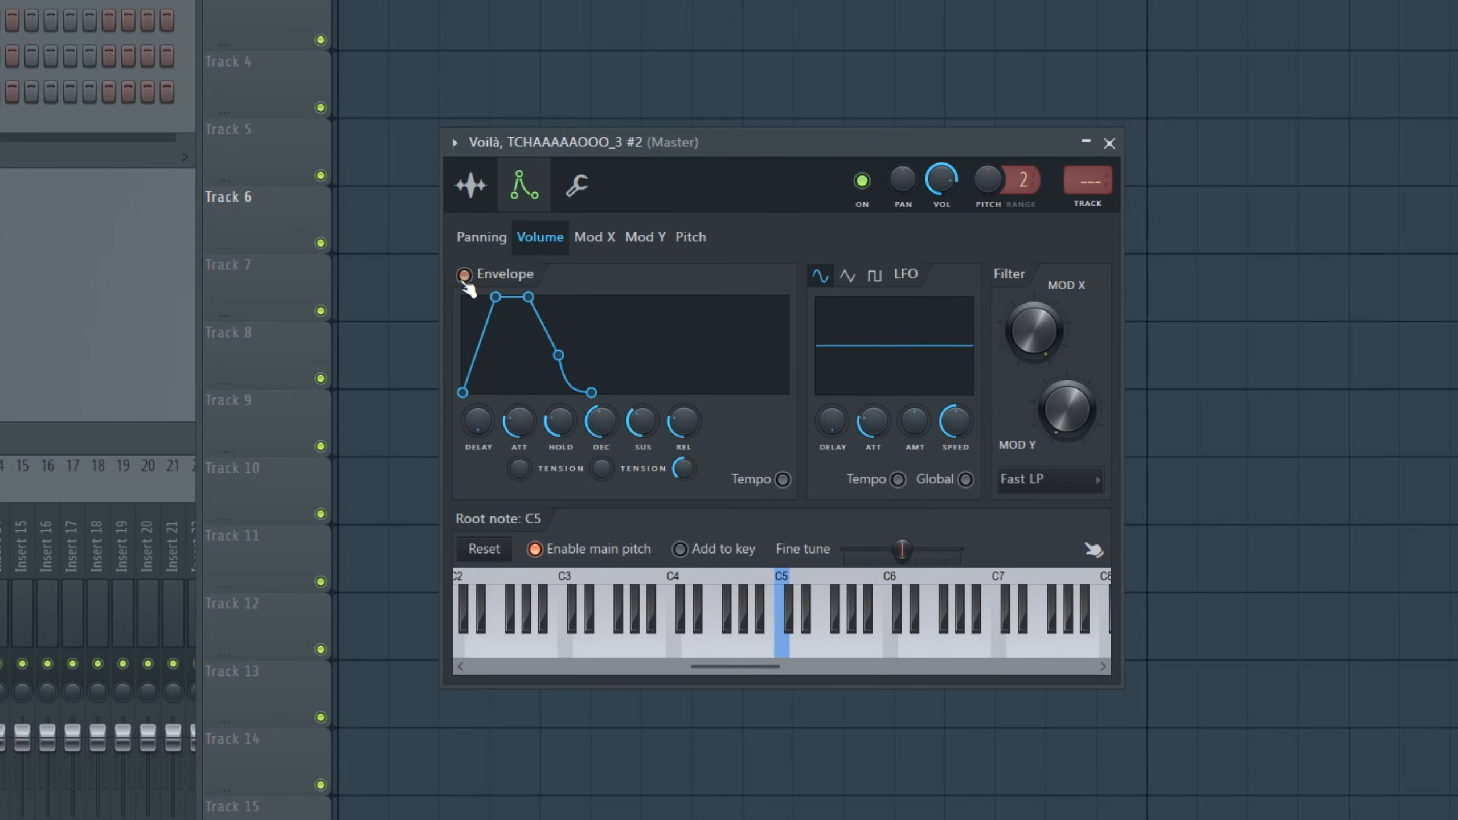
pyautogui.click(464, 275)
pyautogui.moveTo(519, 422)
pyautogui.mouseDown()
pyautogui.moveTo(527, 440)
pyautogui.moveTo(526, 398)
pyautogui.moveTo(527, 436)
pyautogui.mouseUp()
pyautogui.click(481, 186)
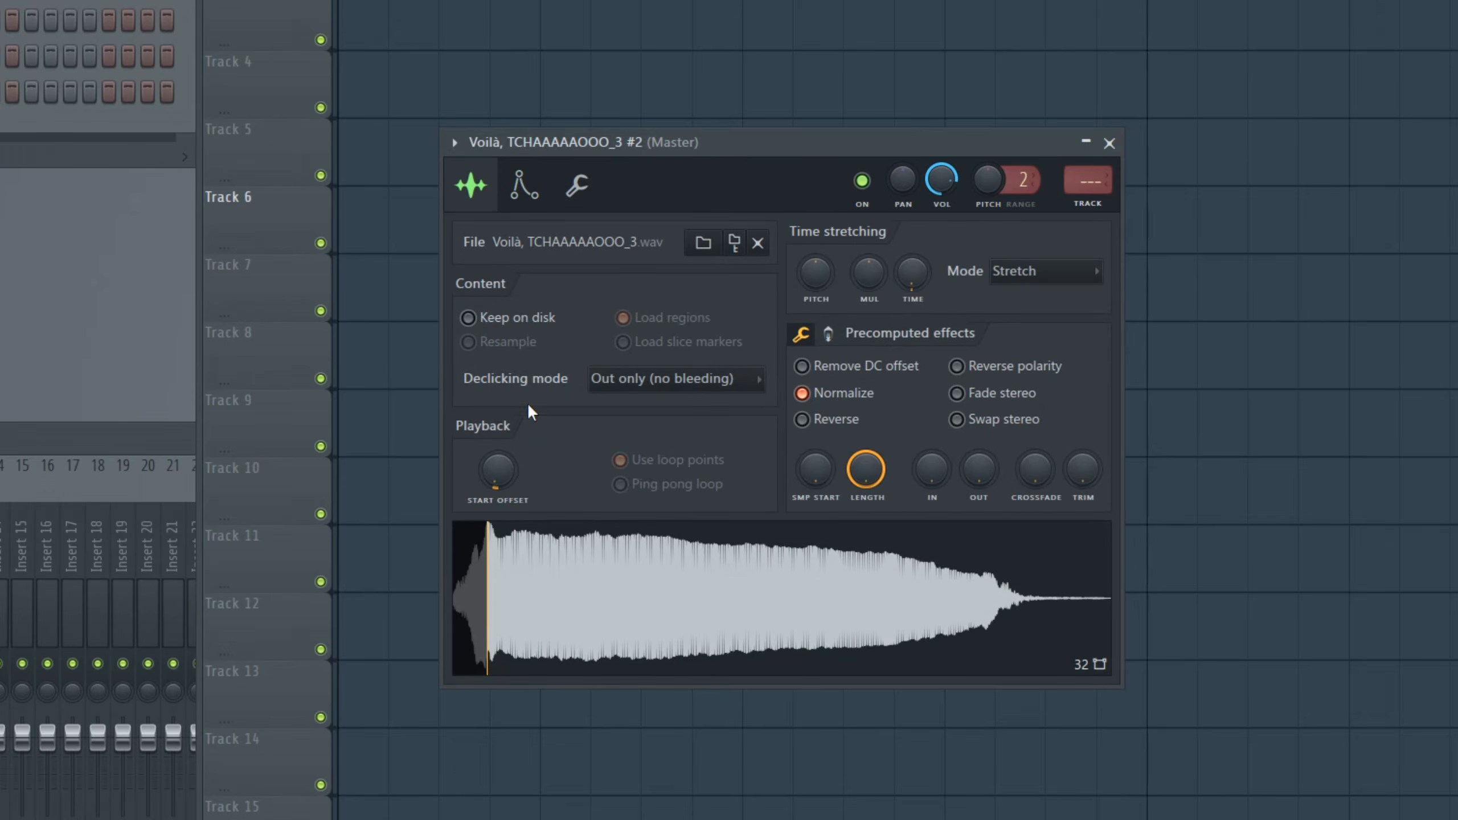
pyautogui.click(524, 185)
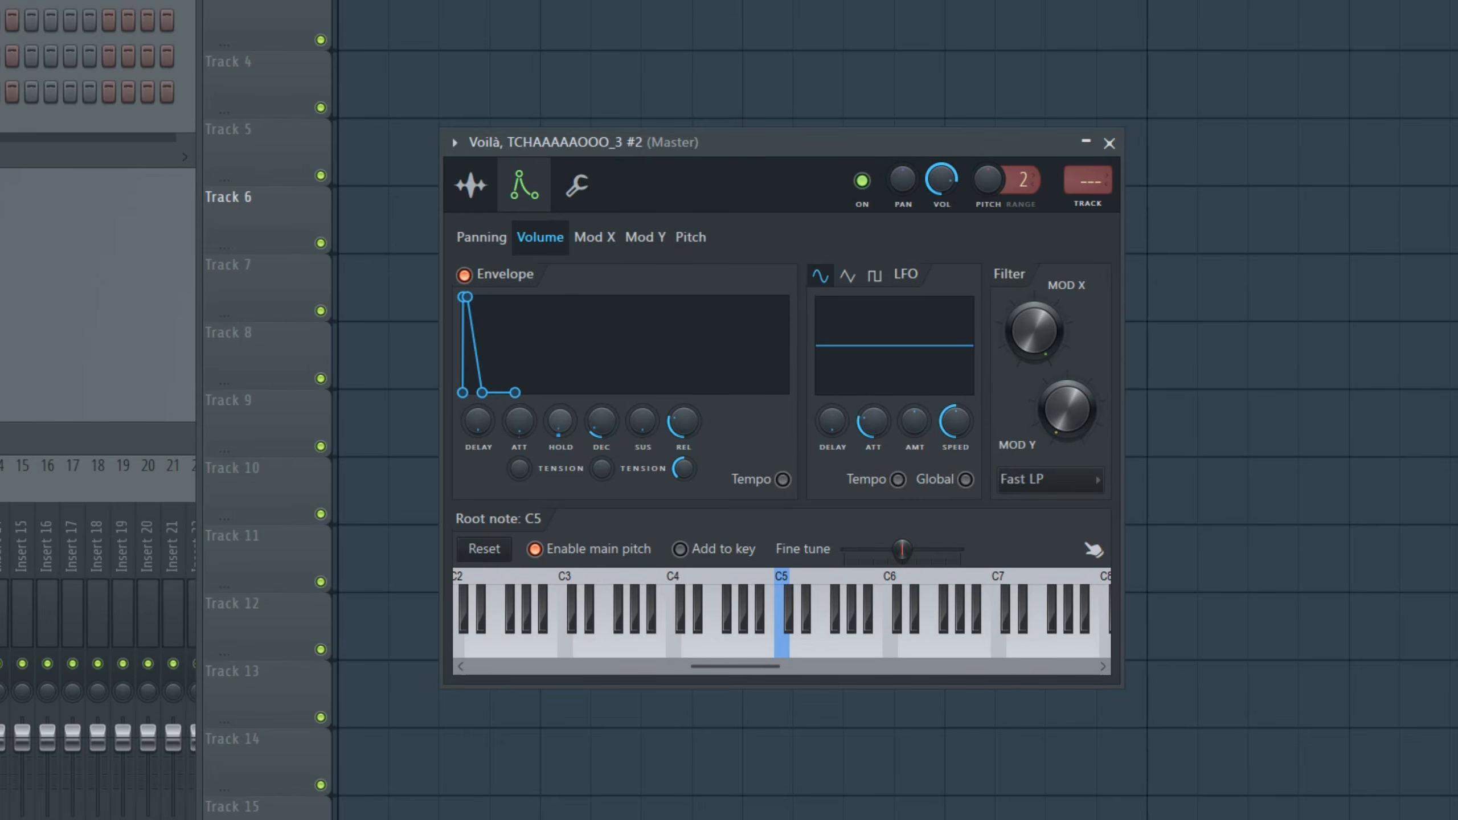
# - Try a short hold, a longer decay and a curved decay tension on the volume envelope, and reset these values
pyautogui.moveTo(560, 422)
pyautogui.mouseDown()
pyautogui.moveTo(560, 404)
pyautogui.moveTo(560, 417)
pyautogui.mouseUp()
pyautogui.moveTo(601, 422); pyautogui.dragTo(601, 402)
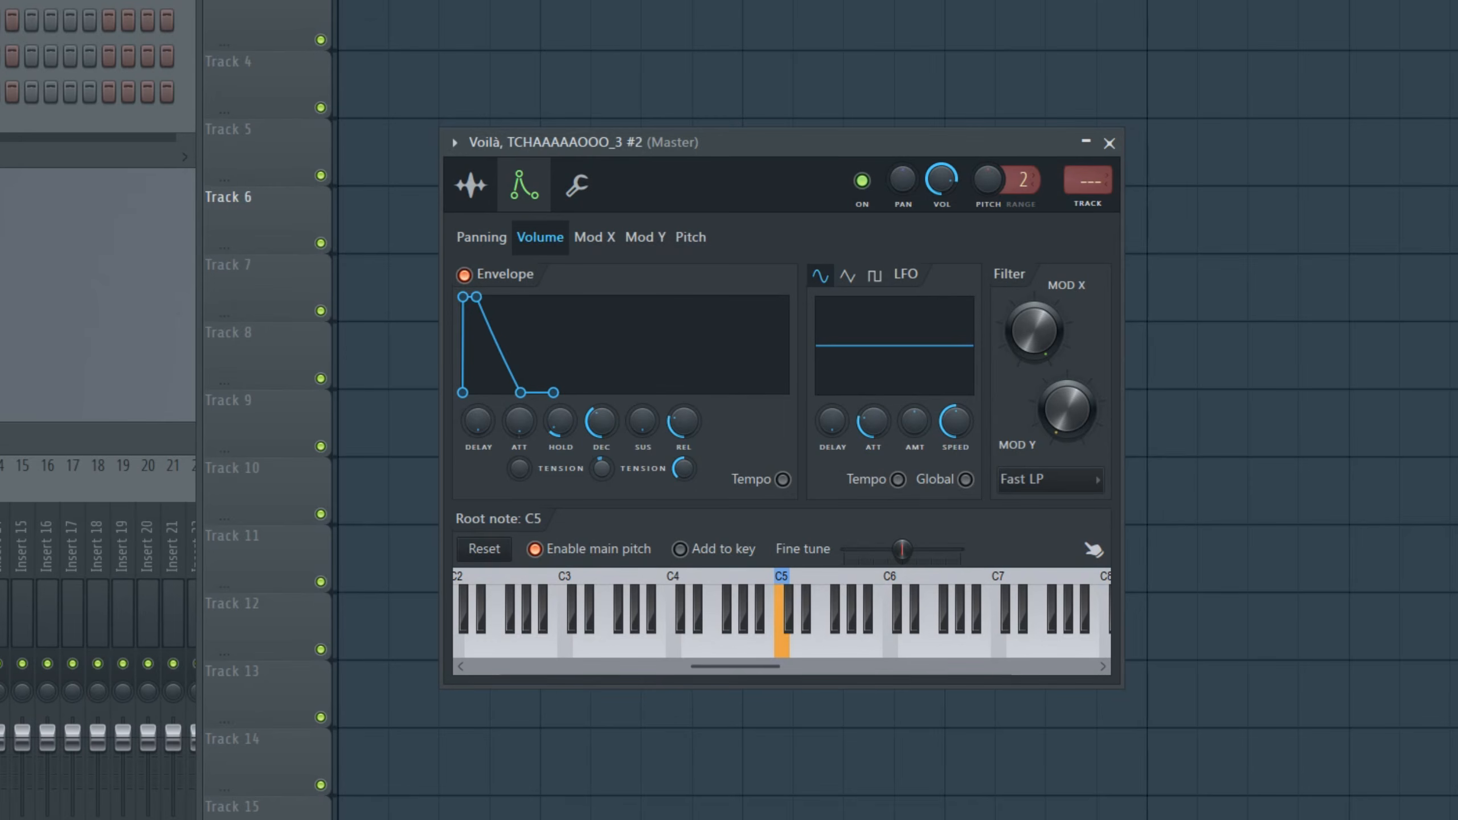
pyautogui.moveTo(601, 469); pyautogui.dragTo(601, 487)
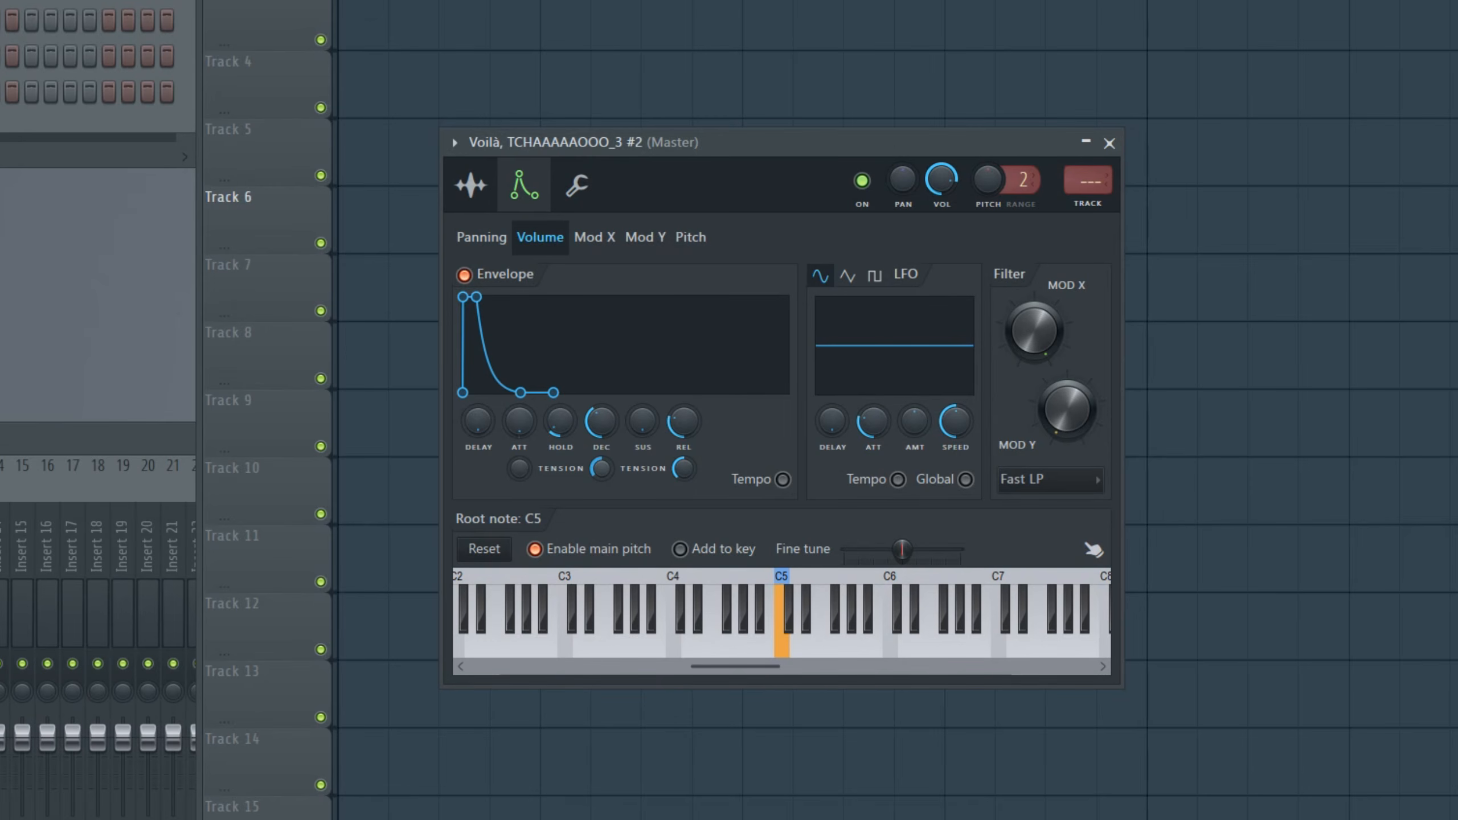
pyautogui.rightClick(596, 471)
pyautogui.click(613, 479)
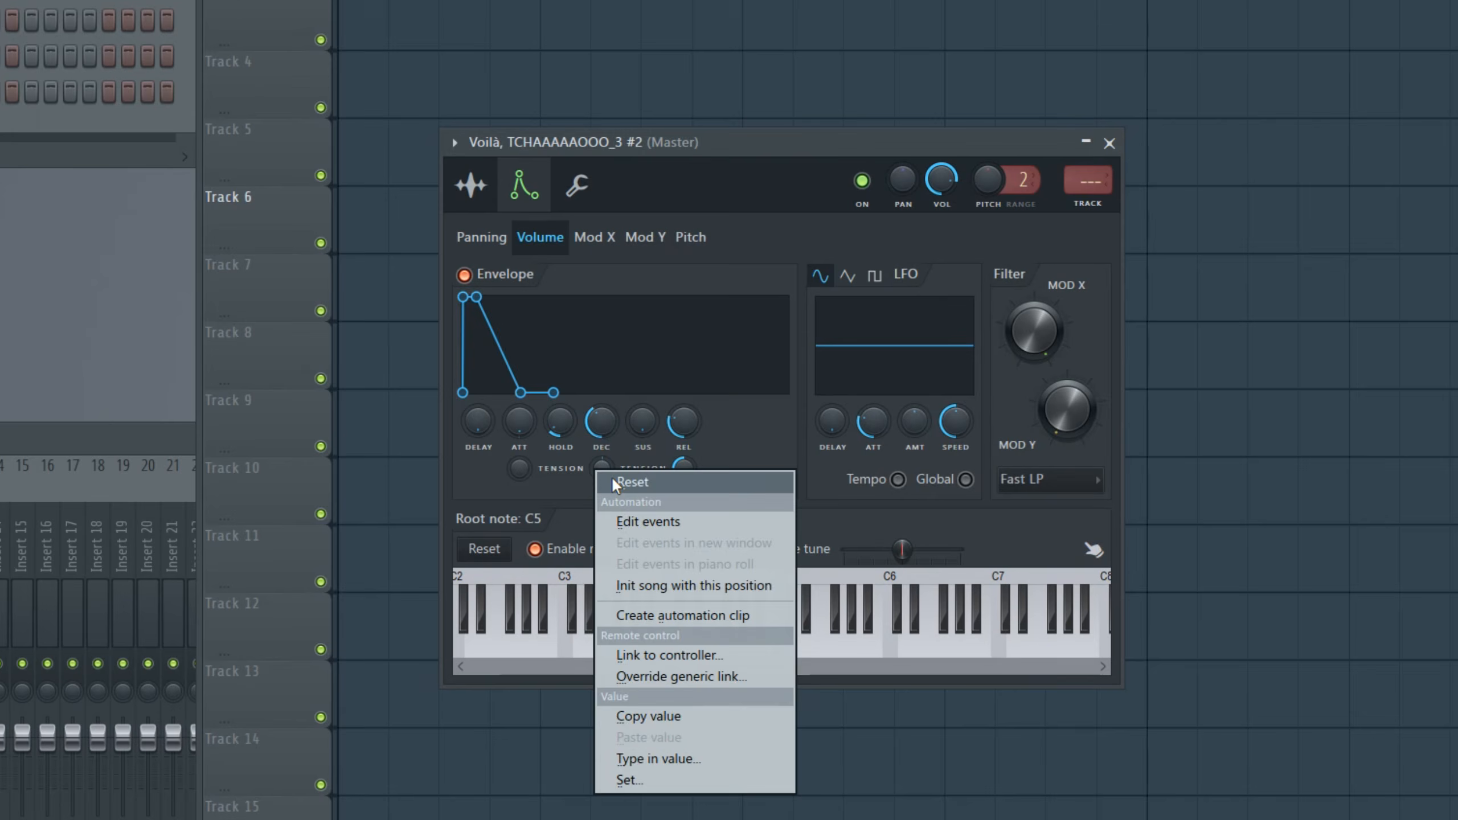
pyautogui.rightClick(560, 426)
pyautogui.click(576, 440)
pyautogui.rightClick(602, 426)
pyautogui.click(618, 440)
# - Set the volume envelope's decay to zero and its sustain to maximum, and shorten the release
pyautogui.moveTo(603, 425); pyautogui.dragTo(642, 387)
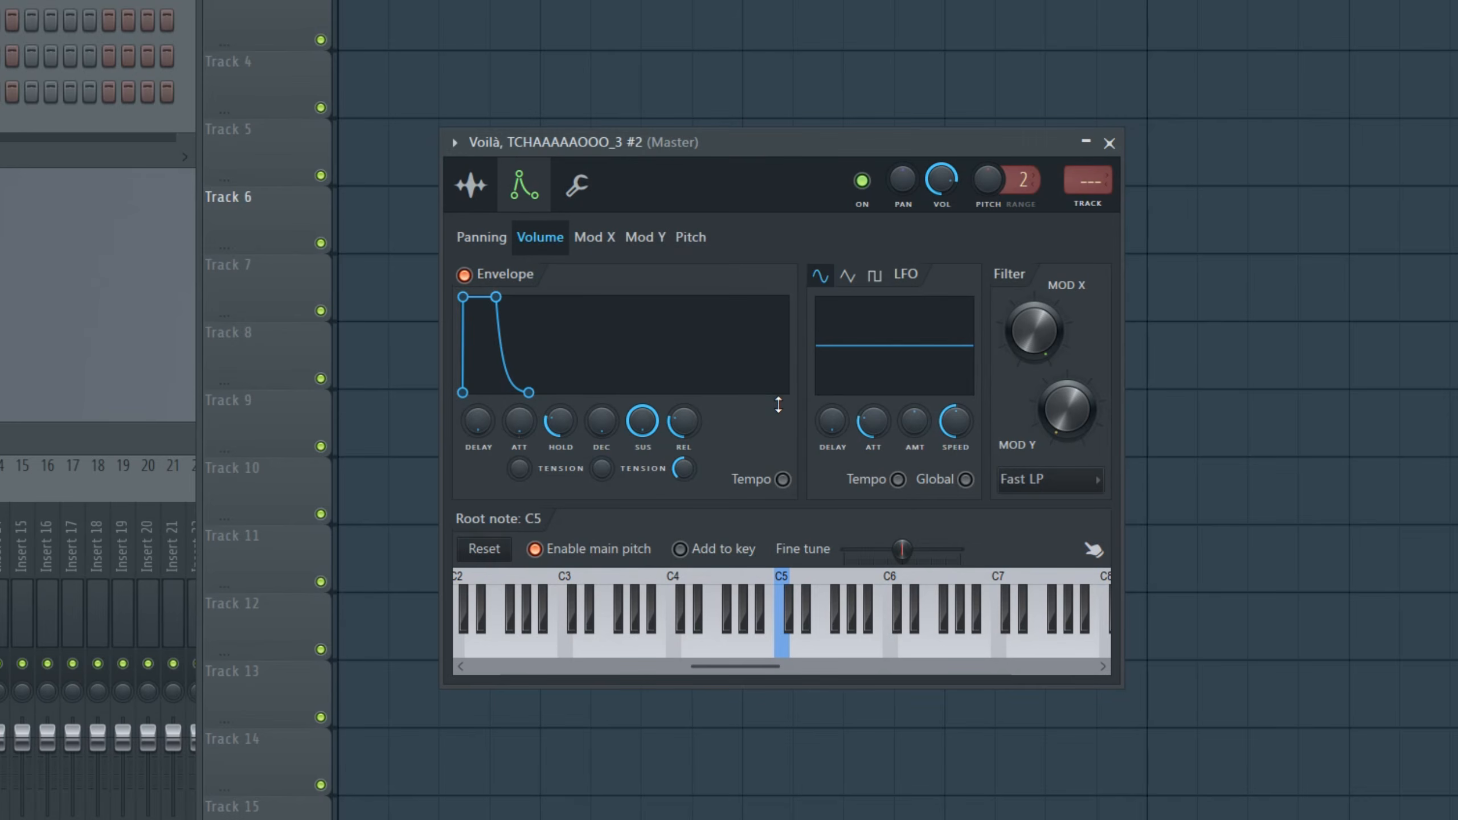
pyautogui.moveTo(685, 422)
pyautogui.mouseDown()
pyautogui.moveTo(694, 430)
pyautogui.moveTo(693, 401)
pyautogui.moveTo(673, 421)
pyautogui.mouseUp()
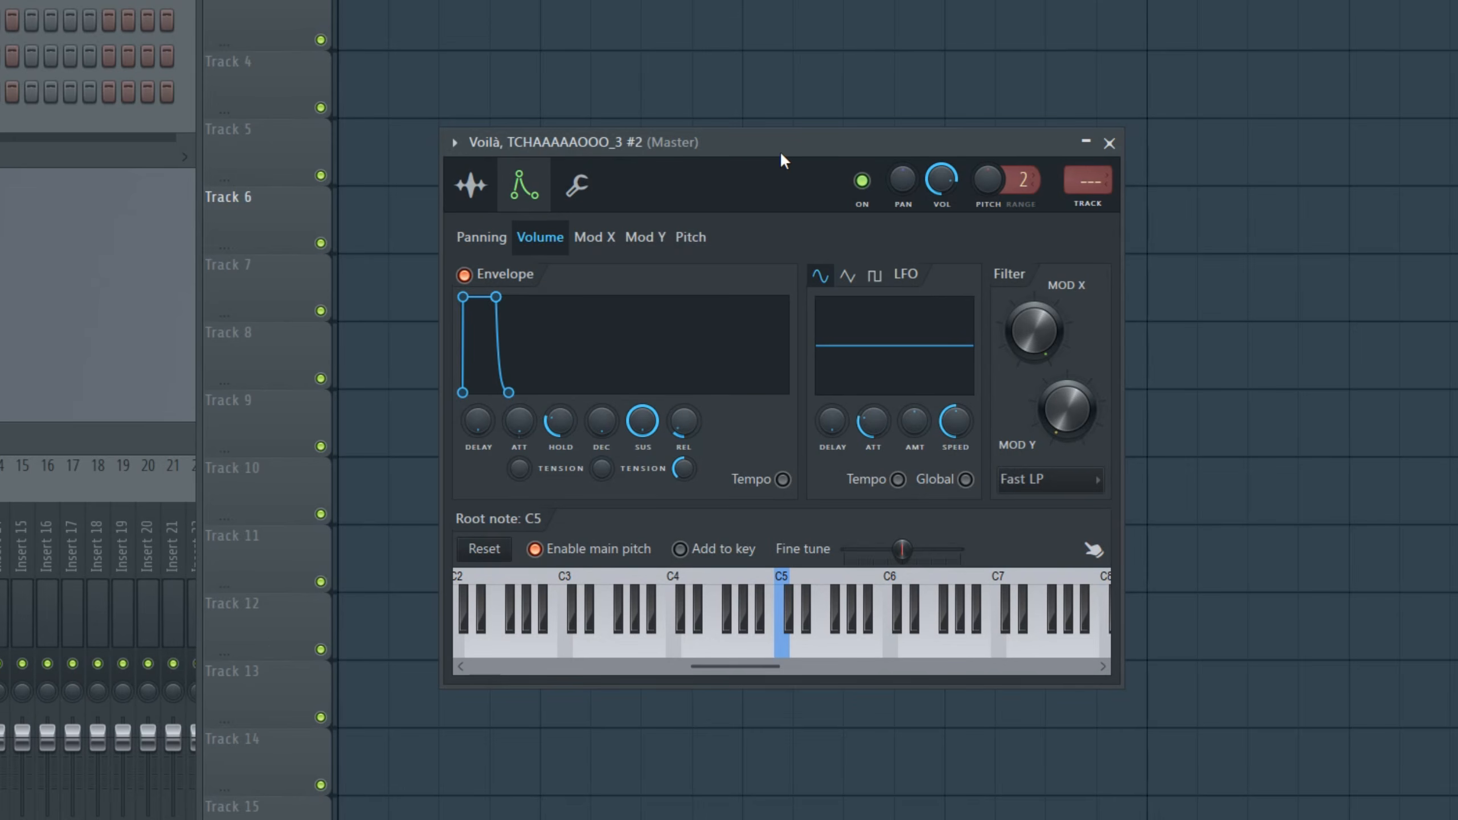
pyautogui.moveTo(788, 141); pyautogui.dragTo(801, 143)
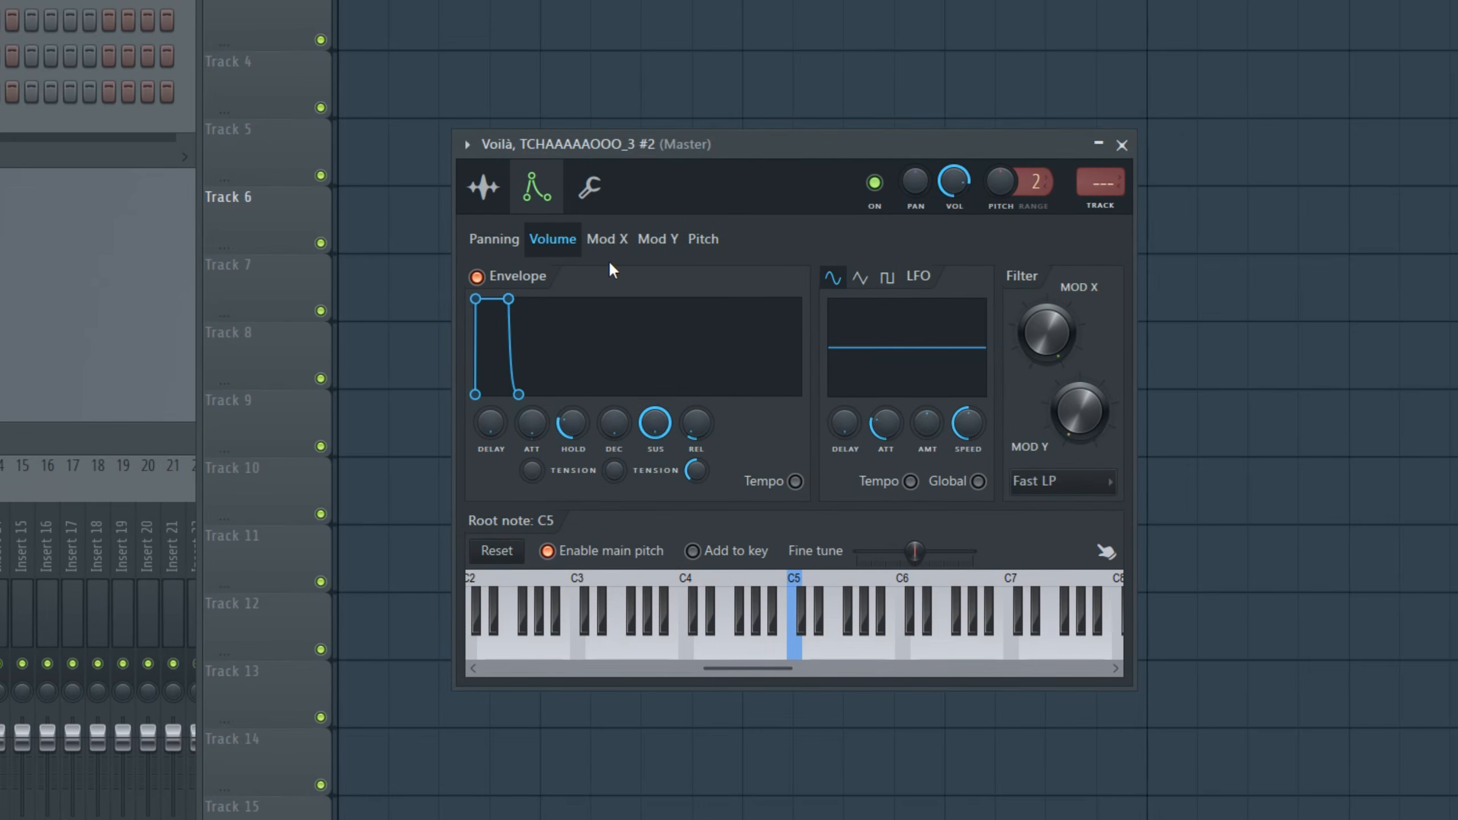
# - Try the pan and volume levels adjustments in the sampler's miscellaneous settings and return them to default
pyautogui.click(597, 208)
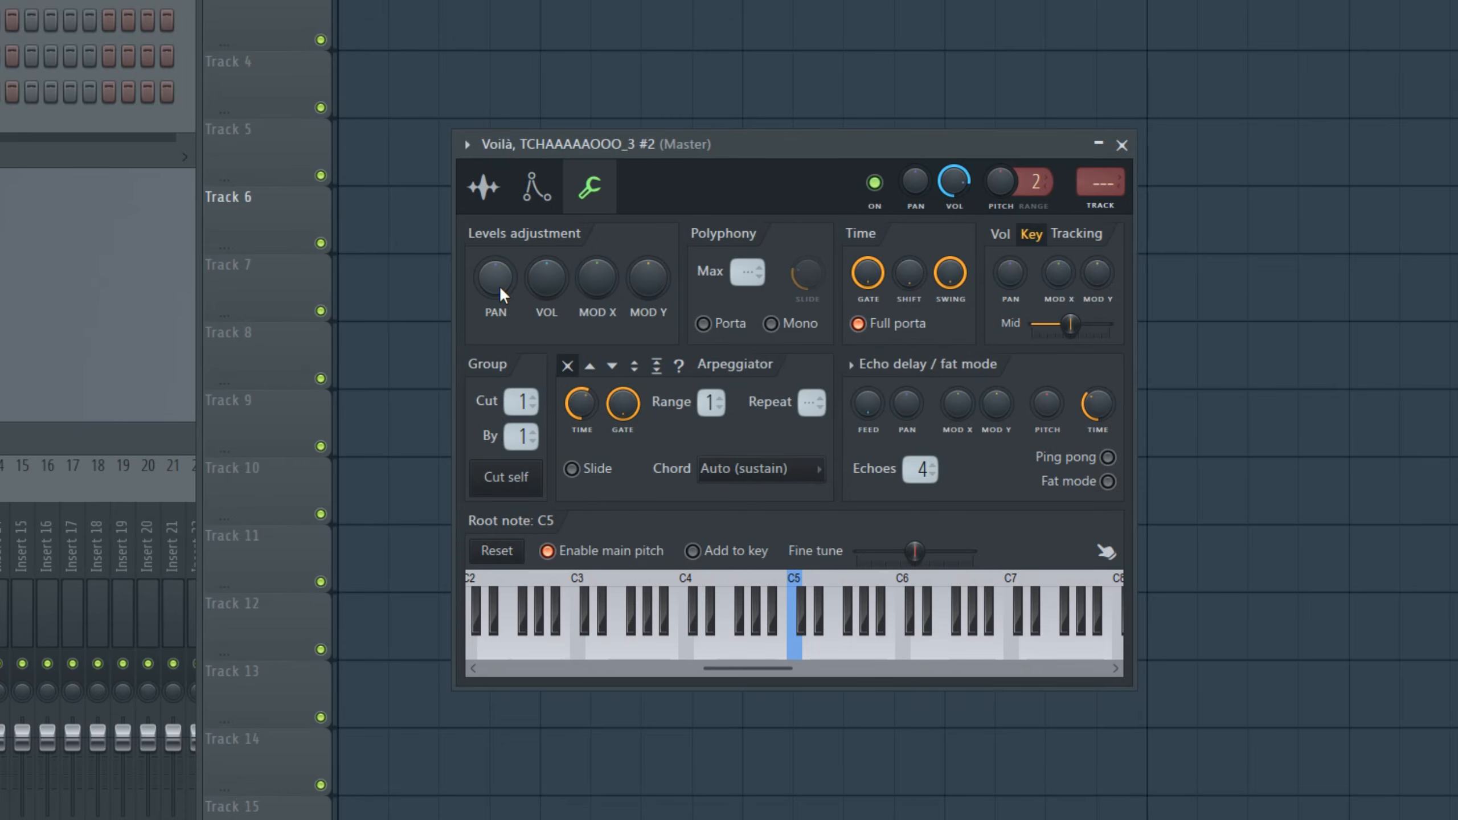
pyautogui.moveTo(500, 279); pyautogui.dragTo(500, 304)
pyautogui.rightClick(500, 279)
pyautogui.click(539, 294)
pyautogui.moveTo(546, 279)
pyautogui.mouseDown()
pyautogui.moveTo(546, 299)
pyautogui.moveTo(546, 259)
pyautogui.mouseUp()
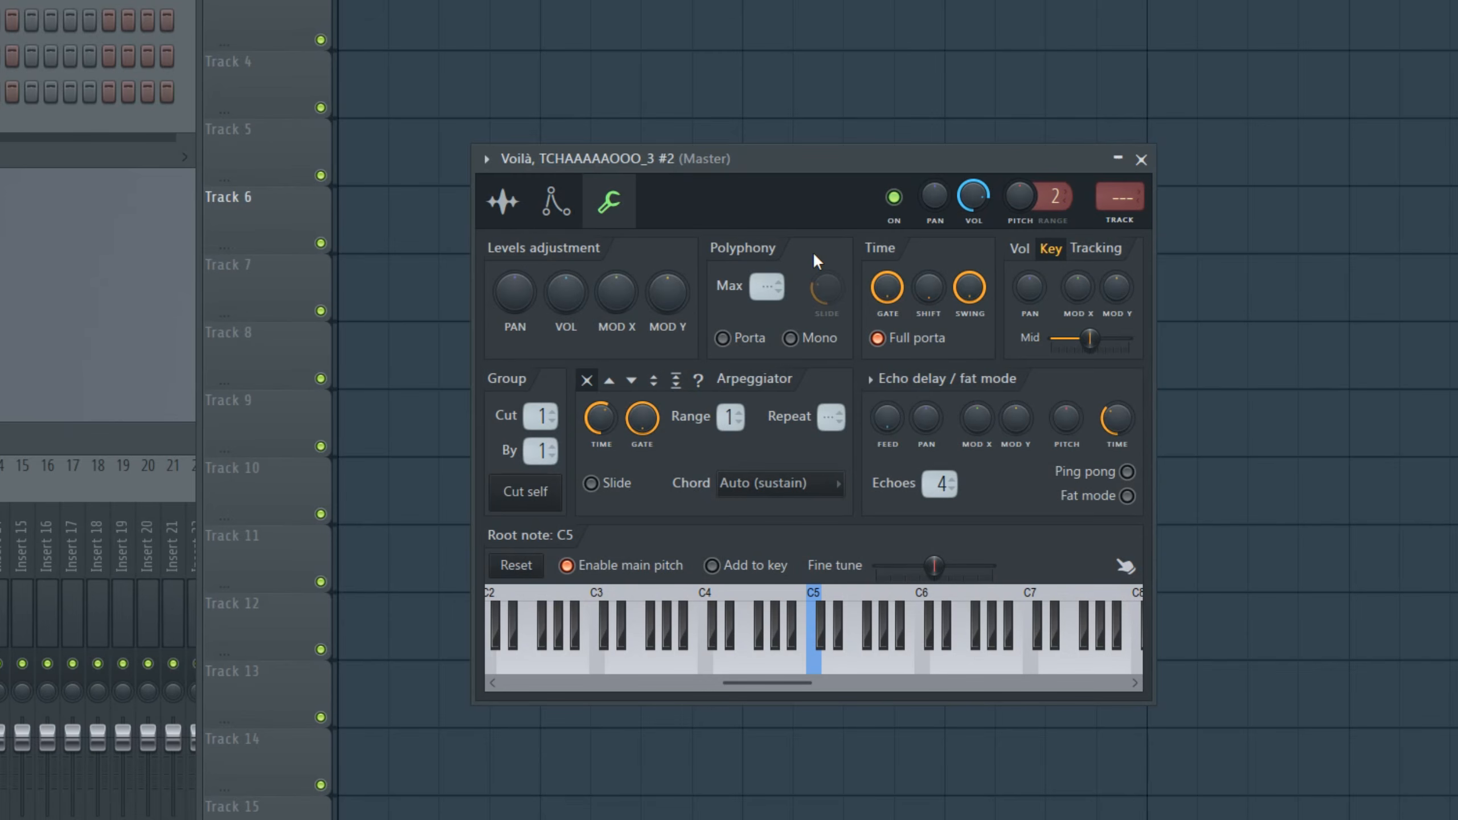
# - Try out the sampler's maximum polyphony, Mono mode and slide time, and switch Mono off again
pyautogui.moveTo(767, 287); pyautogui.dragTo(768, 279)
pyautogui.moveTo(765, 296); pyautogui.dragTo(765, 305)
pyautogui.click(794, 344)
pyautogui.moveTo(824, 292); pyautogui.dragTo(822, 280)
pyautogui.moveTo(827, 294); pyautogui.dragTo(819, 319)
pyautogui.click(830, 340)
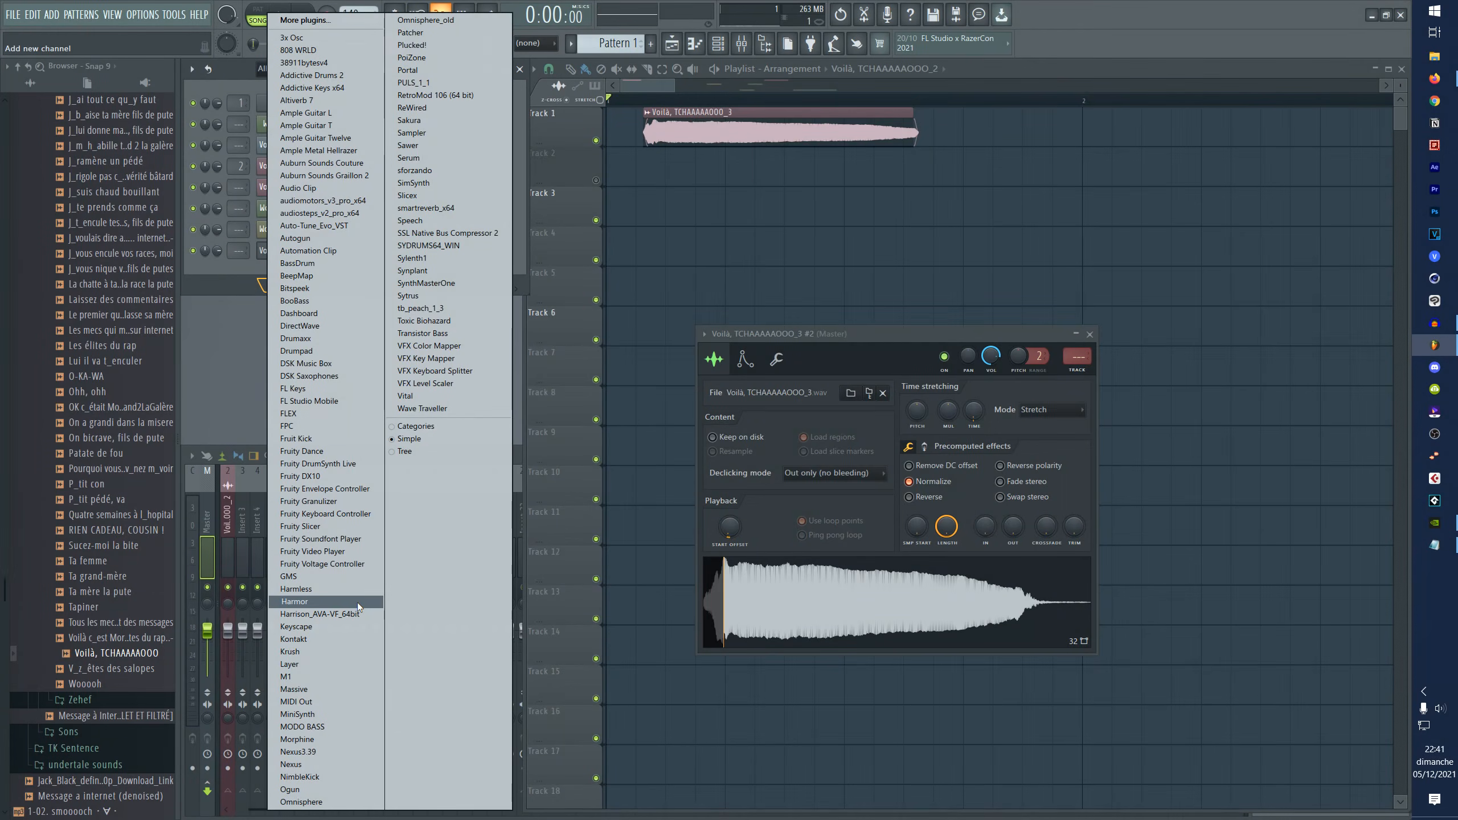
# - Add a Harmor channel to the rack and load its Default preset
pyautogui.click(358, 602)
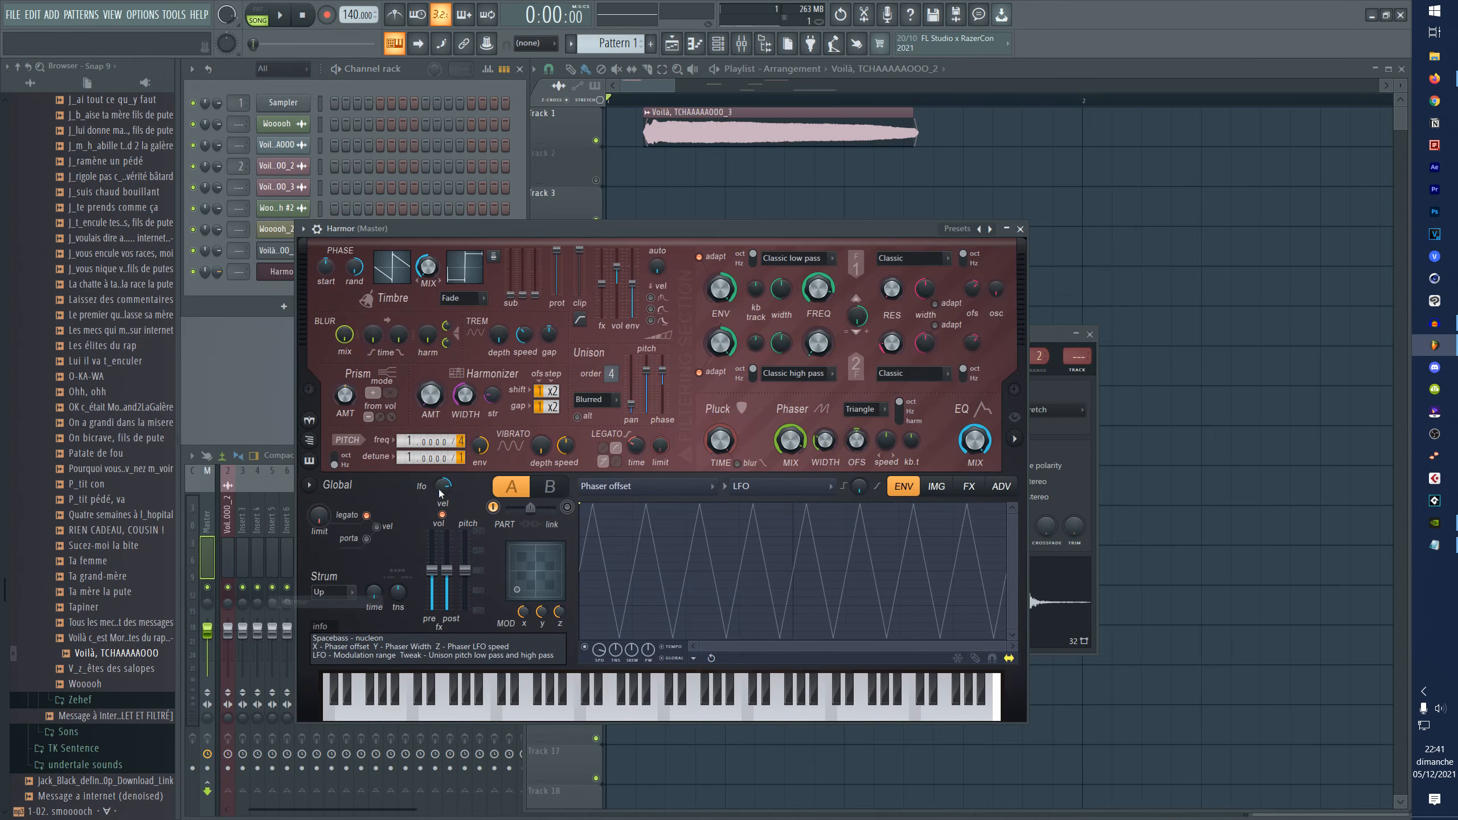
pyautogui.moveTo(604, 231); pyautogui.dragTo(629, 184)
pyautogui.moveTo(378, 189); pyautogui.dragTo(394, 188)
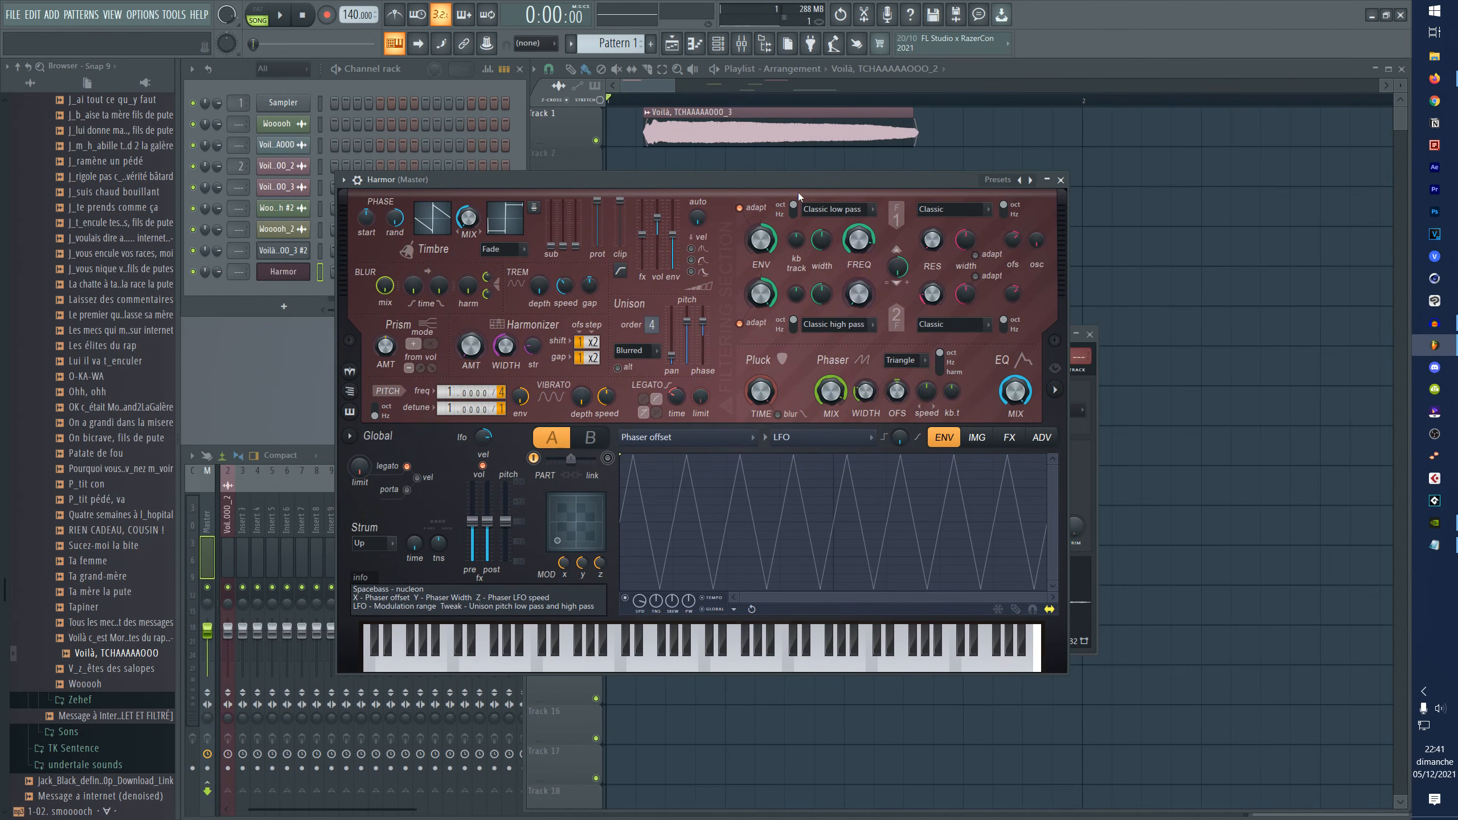
pyautogui.moveTo(1009, 183); pyautogui.dragTo(1066, 177)
pyautogui.rightClick(1078, 179)
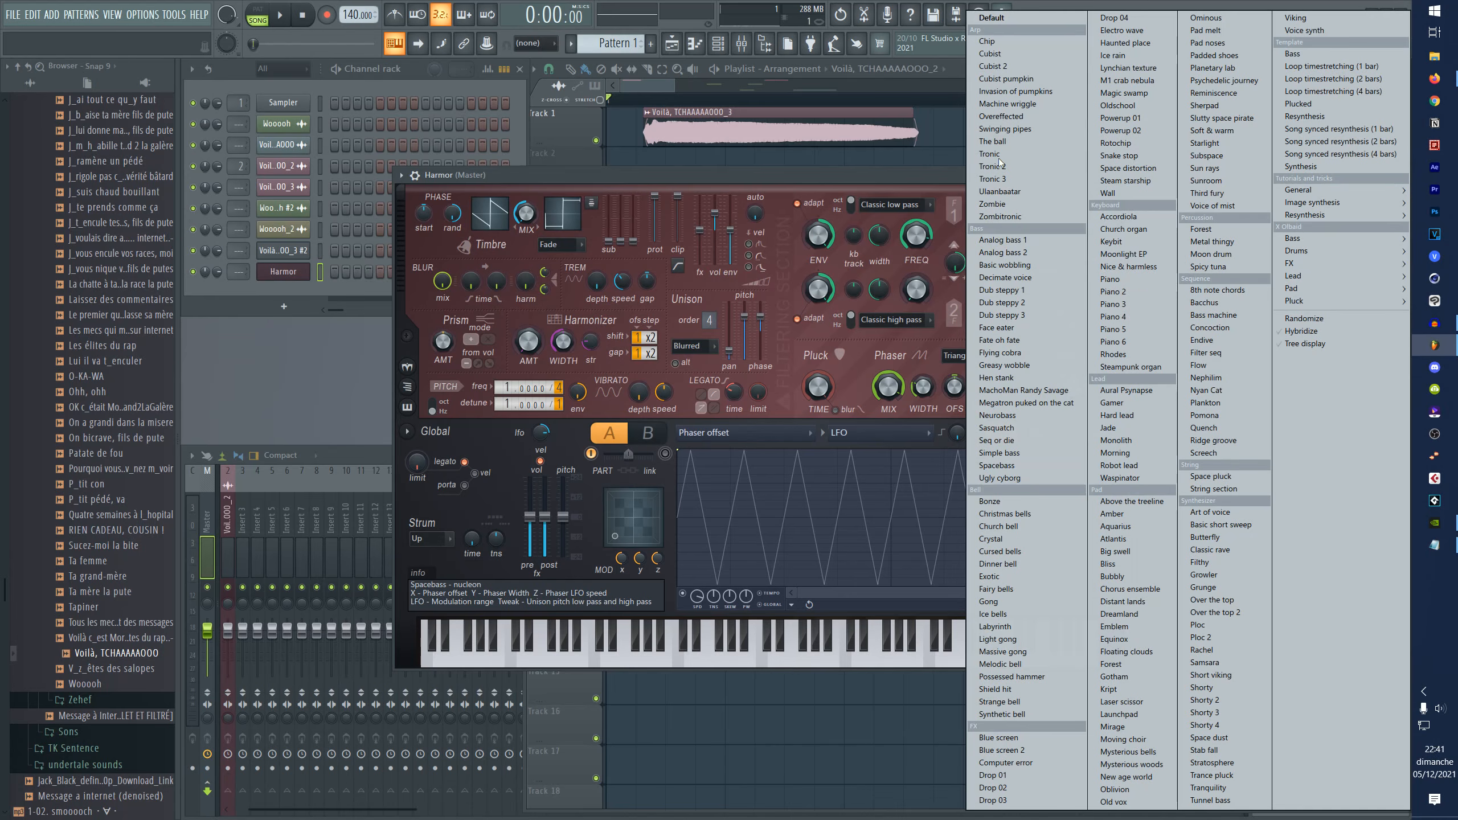
pyautogui.click(1042, 24)
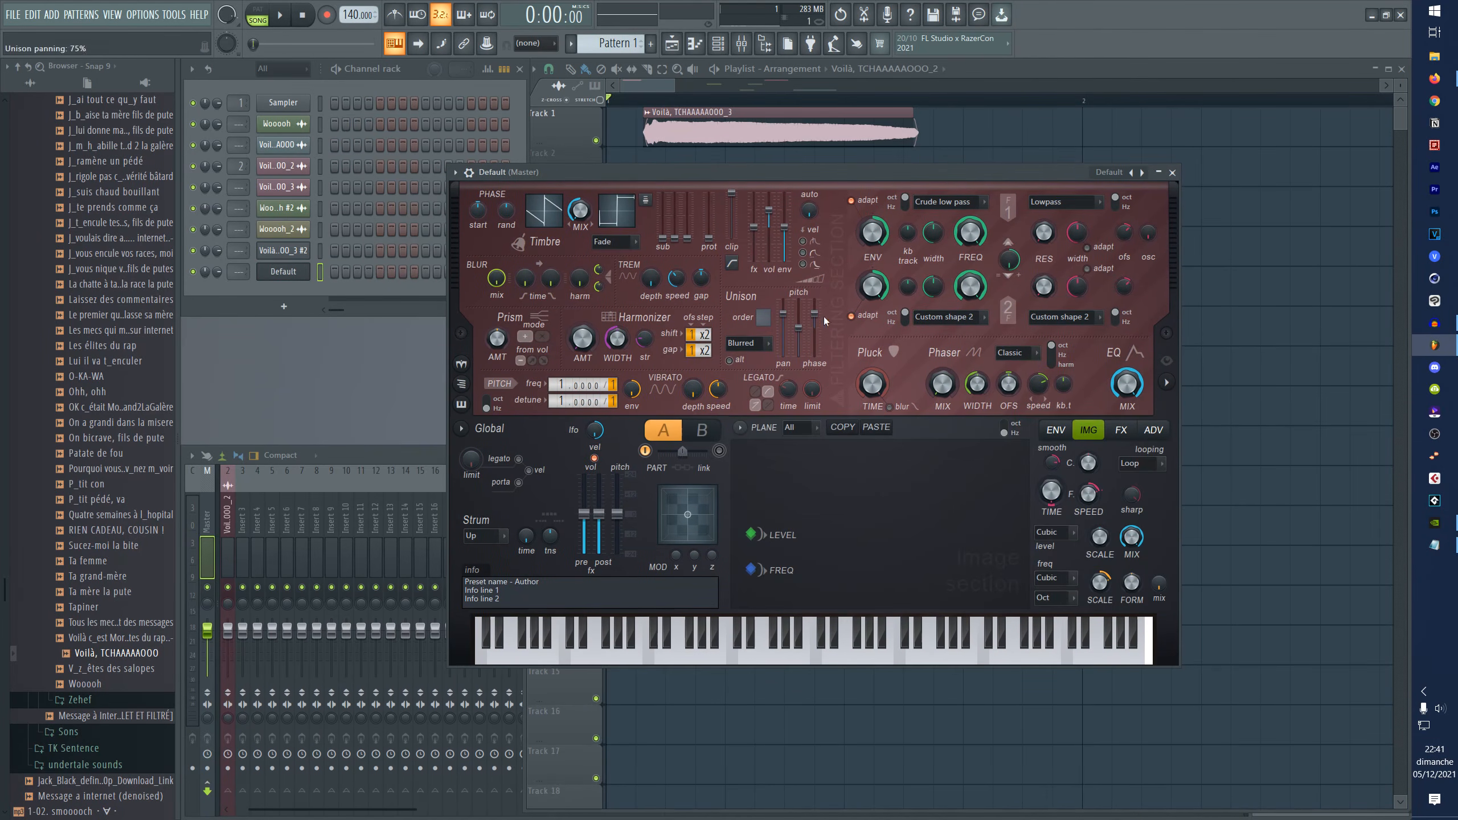
# - Look at Harmor's volume envelope and return to its image section
pyautogui.click(1068, 435)
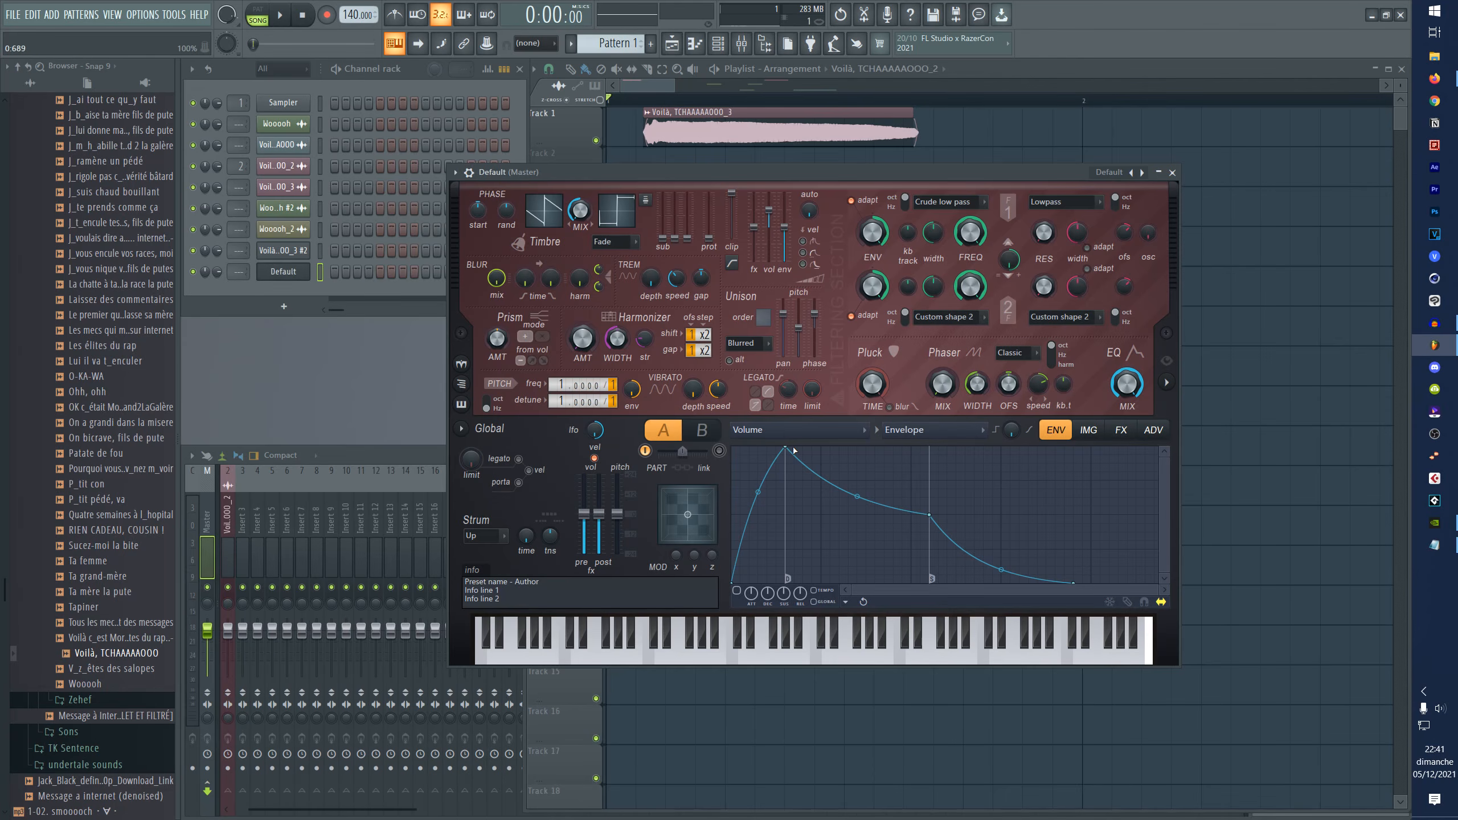
pyautogui.click(1095, 436)
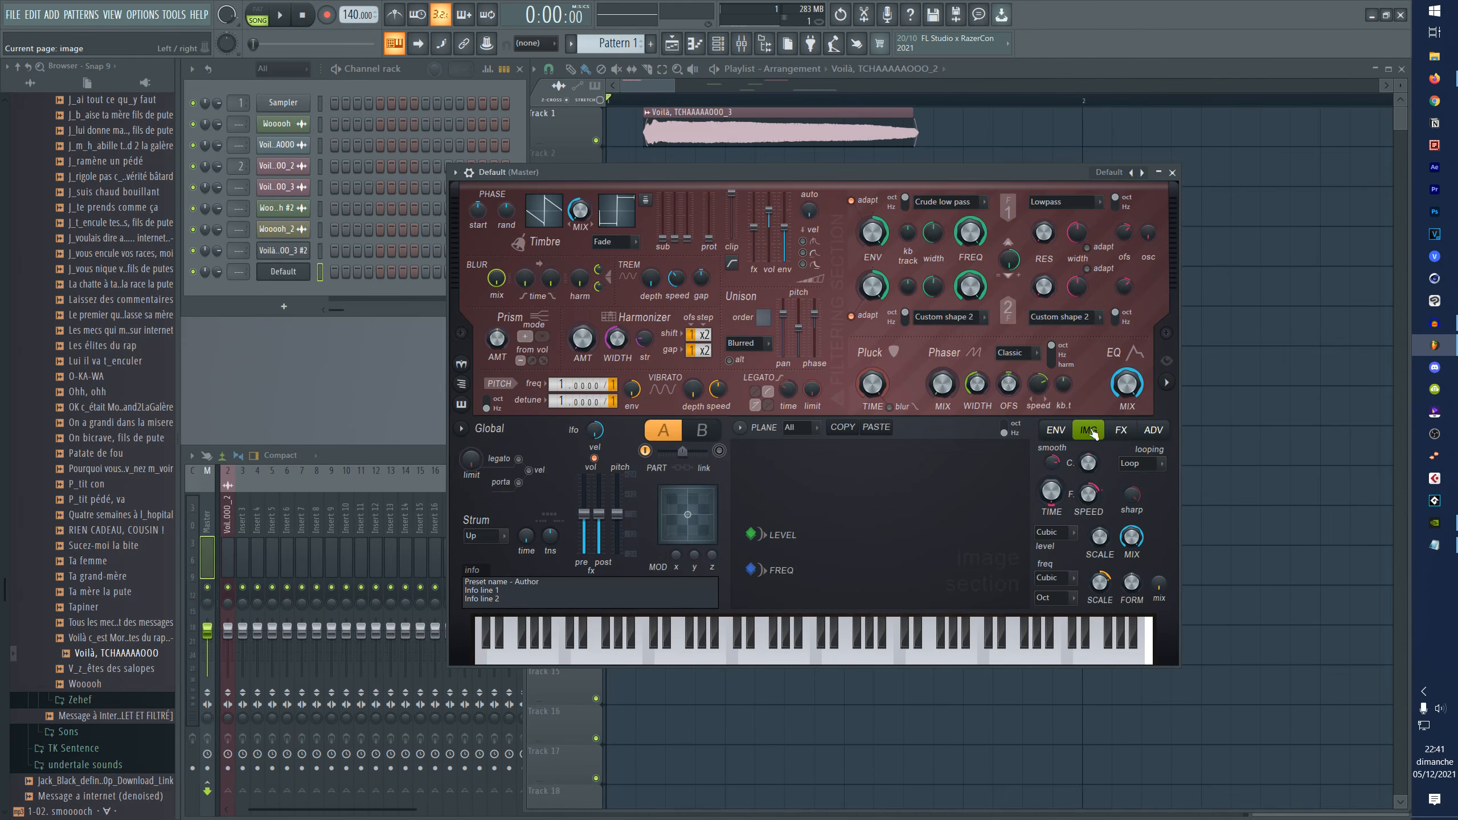
pyautogui.moveTo(830, 174); pyautogui.dragTo(864, 189)
# - Show the Voilà, TCHAAAAAOOO_3 clip's settings beside Harmor and load the clip's waveform into Harmor's image section
pyautogui.doubleClick(800, 143)
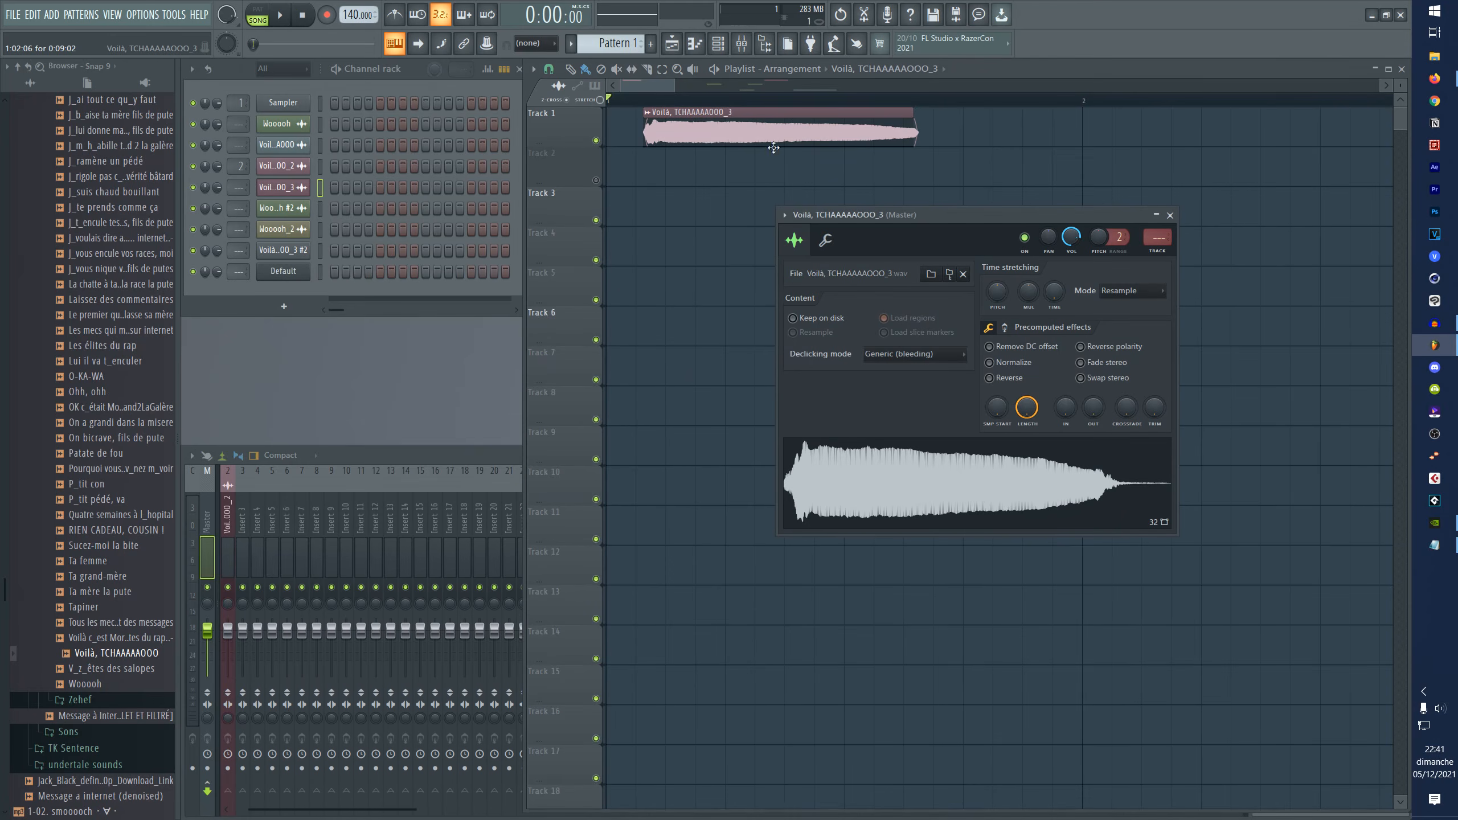
pyautogui.click(284, 272)
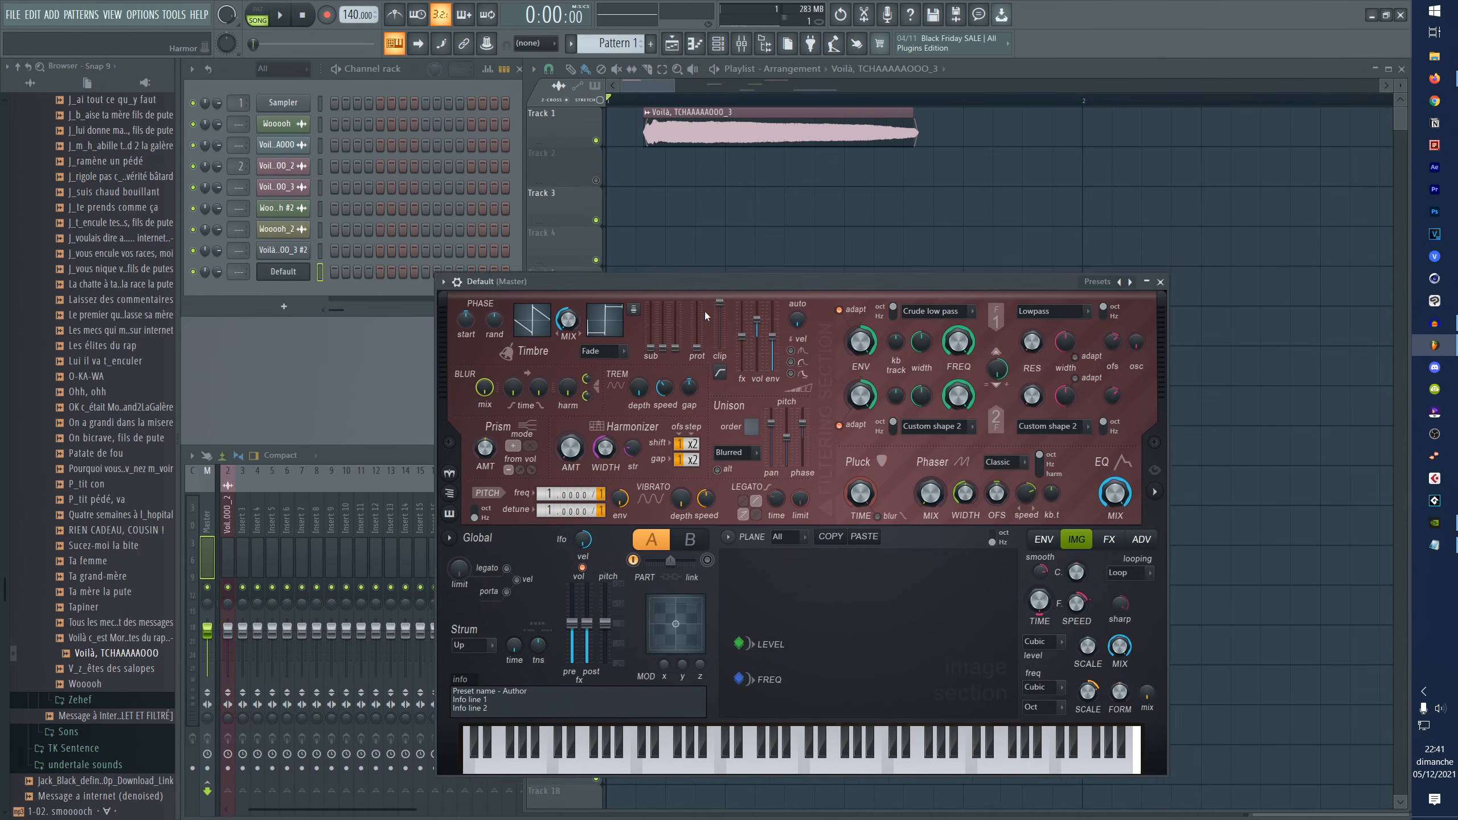
pyautogui.click(283, 187)
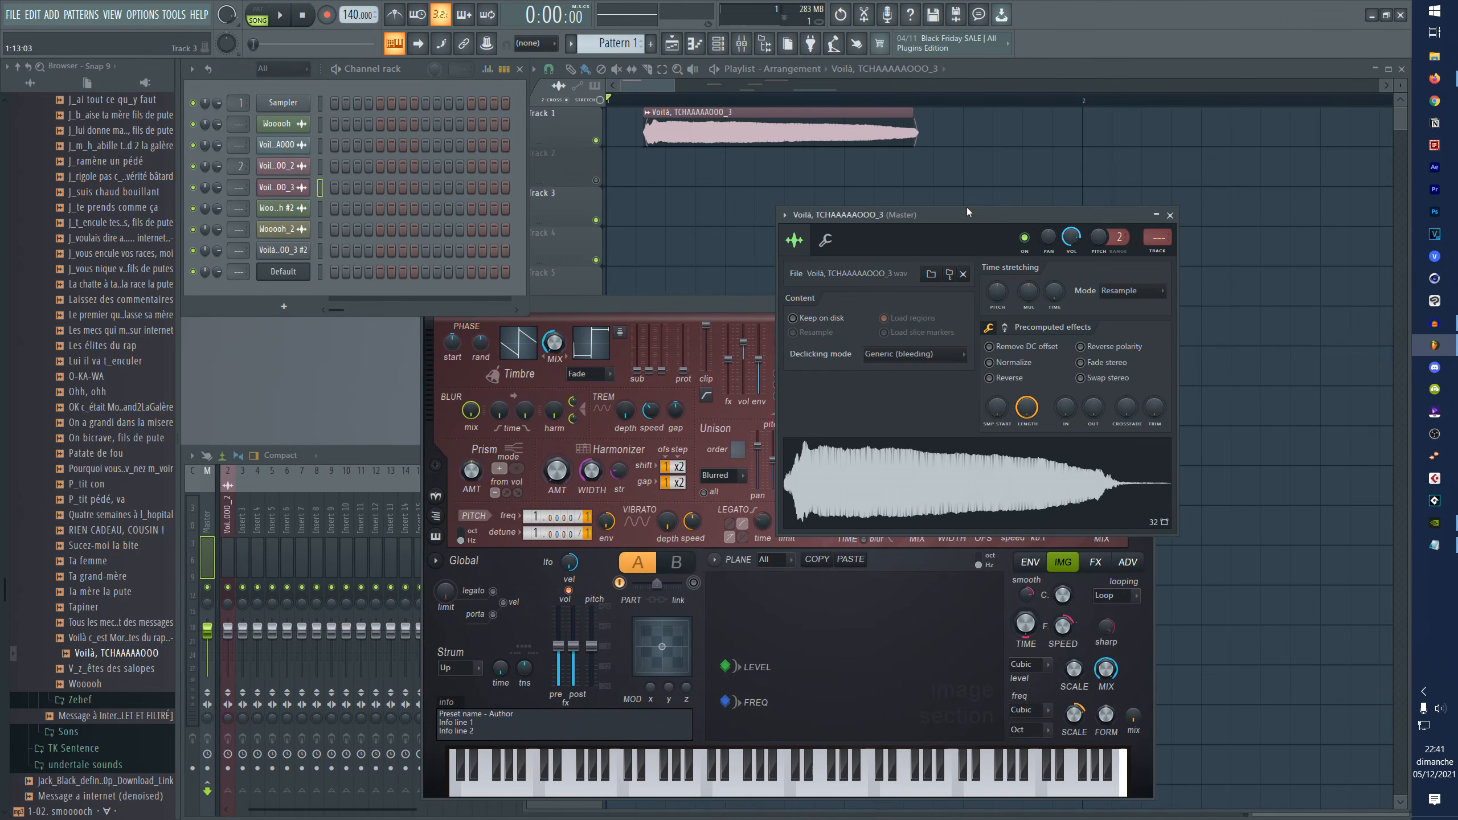
pyautogui.moveTo(966, 208); pyautogui.dragTo(1178, 159)
pyautogui.moveTo(1139, 413); pyautogui.dragTo(872, 661)
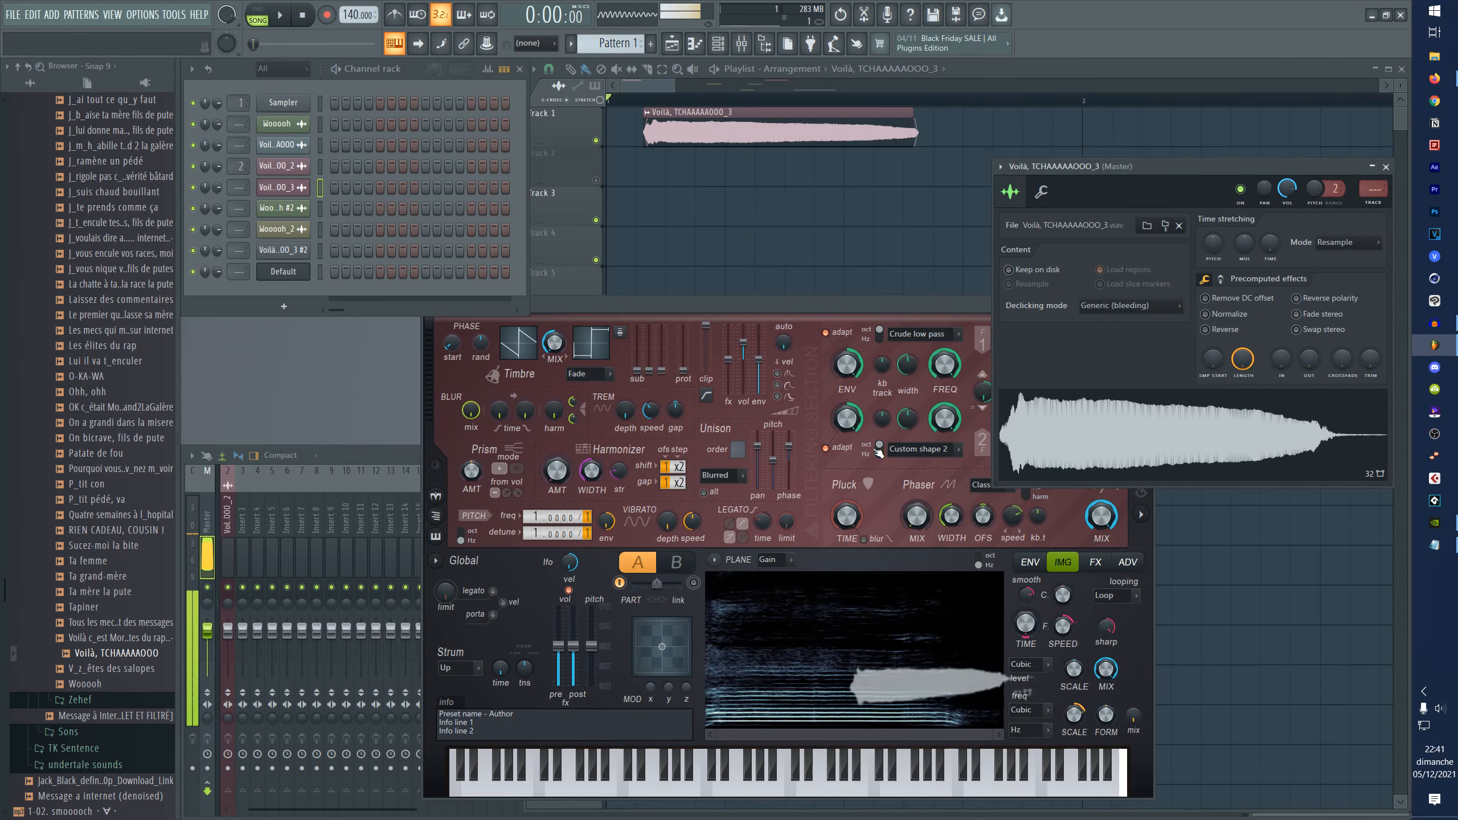
# - Bring Harmor's whole window into view and audition the resynthesized voice with several notes
pyautogui.moveTo(855, 308); pyautogui.dragTo(850, 240)
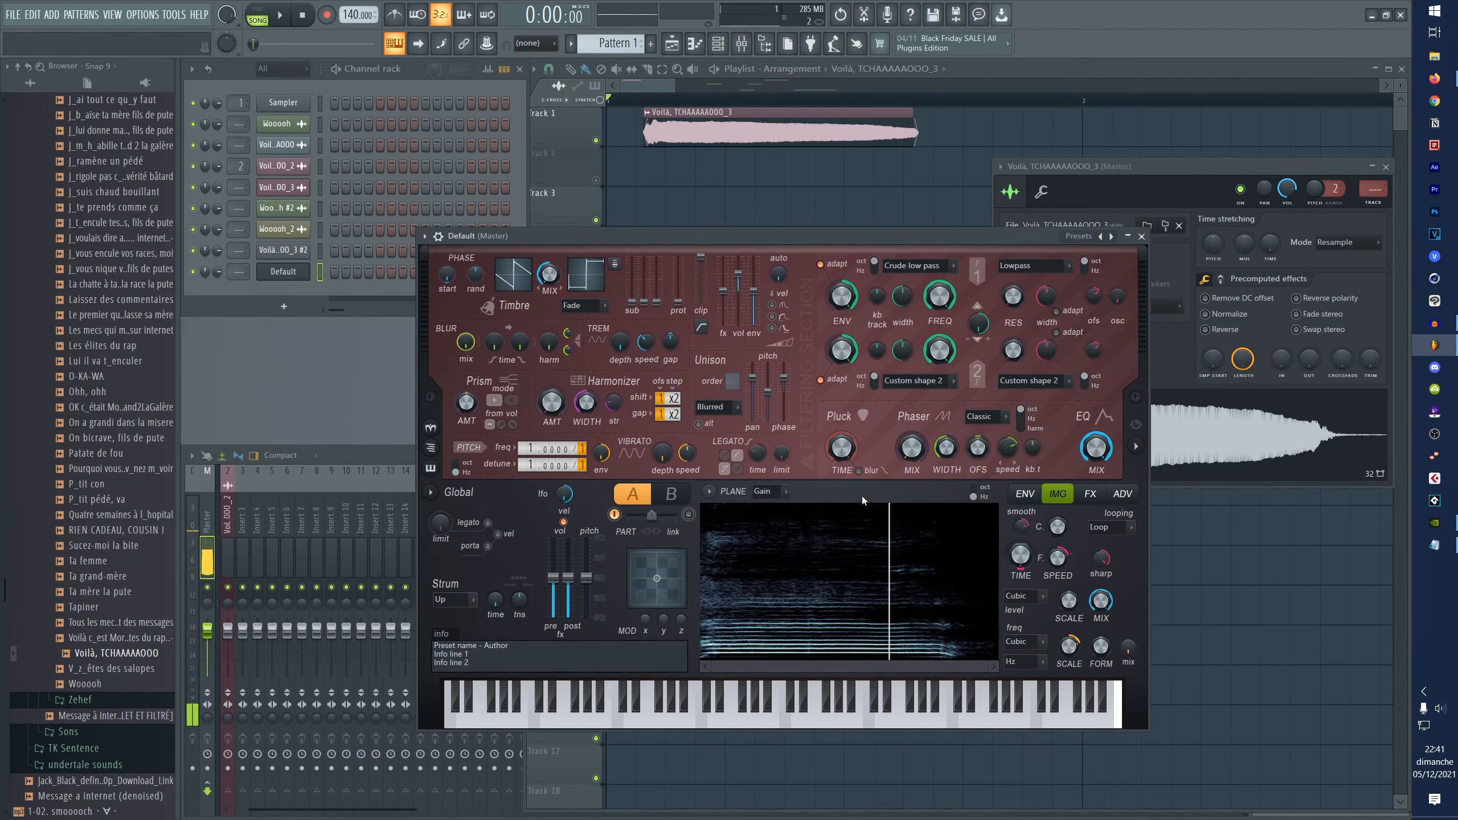
pyautogui.press('x')
pyautogui.press('c')
pyautogui.press('v')
pyautogui.press('b')
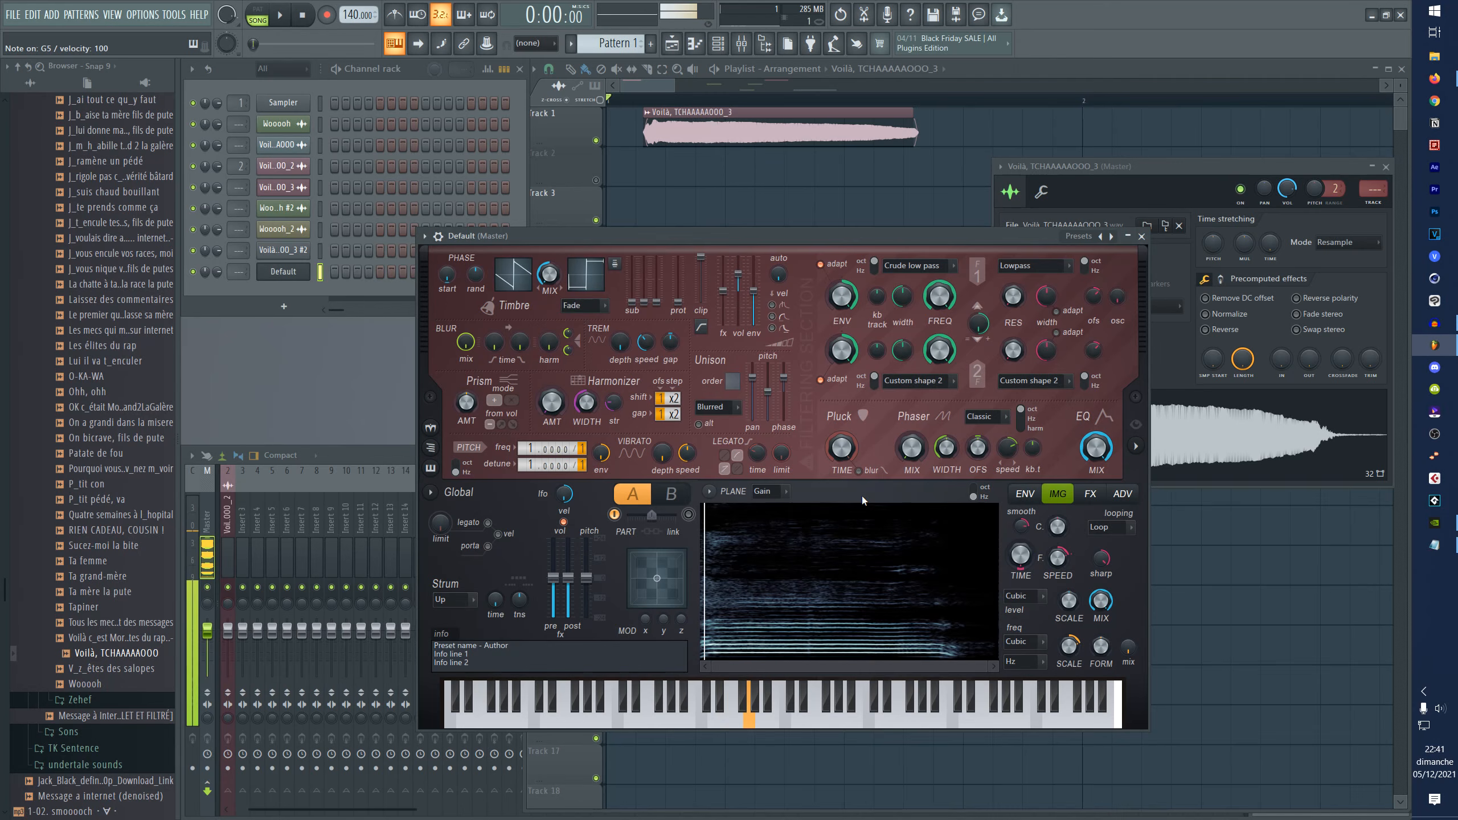
# - Play several notes in Harmor while moving the image time offset to audition different positions in the resynthesized voice
pyautogui.press('n')
pyautogui.press('m')
pyautogui.press(',')
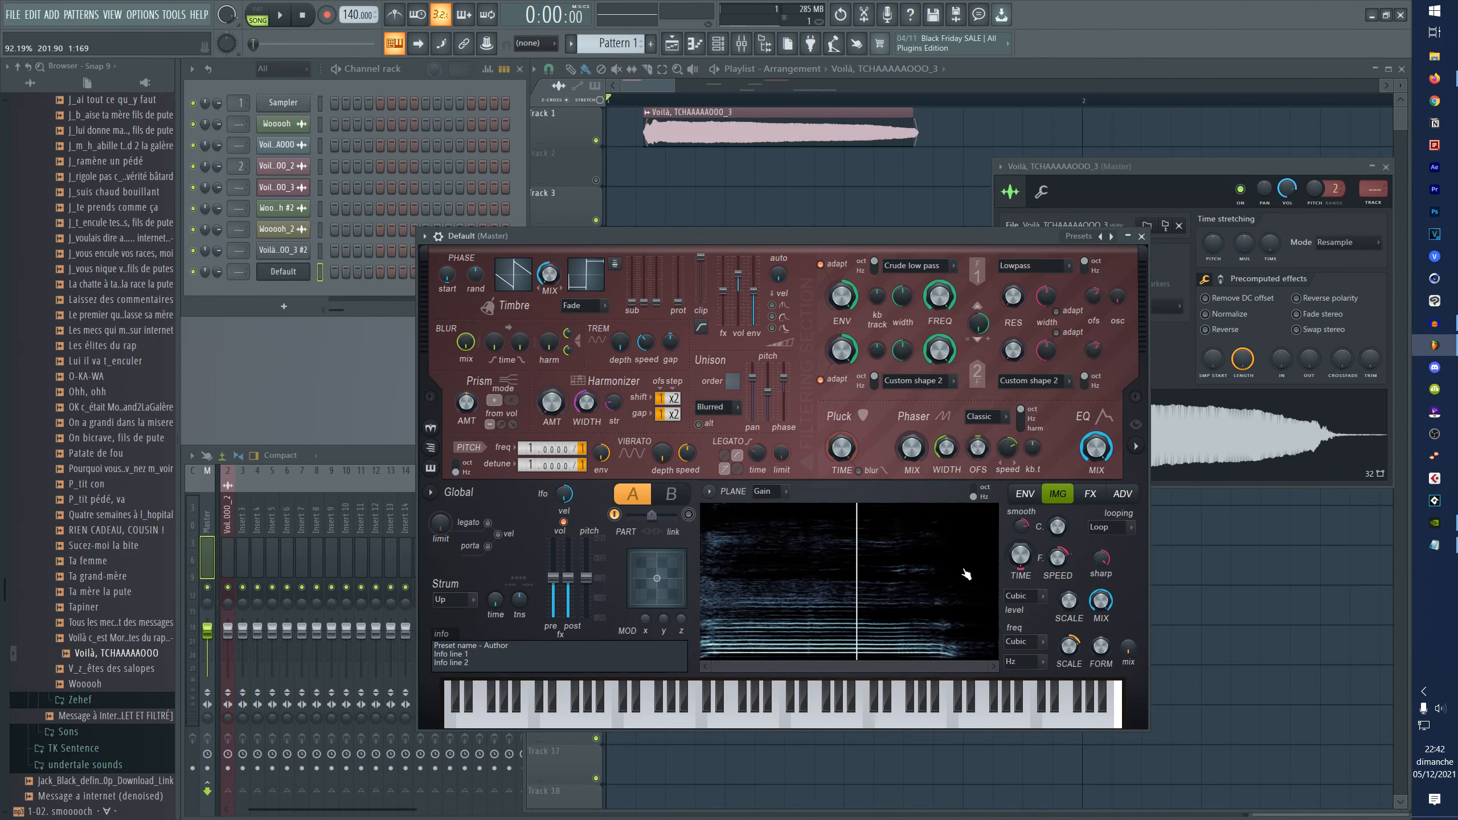
pyautogui.click(856, 575)
pyautogui.click(783, 578)
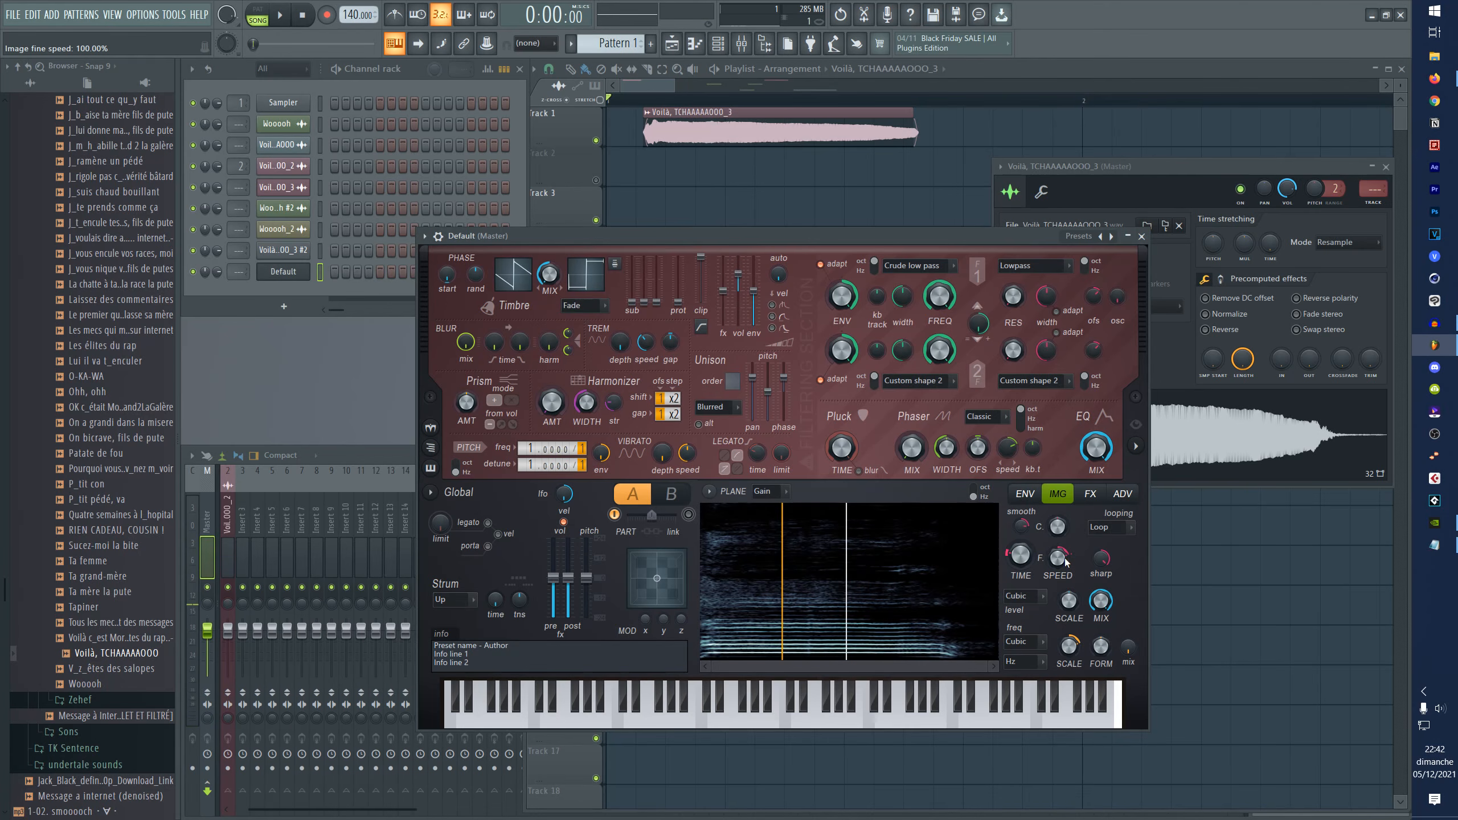
pyautogui.moveTo(1020, 560); pyautogui.dragTo(1021, 545)
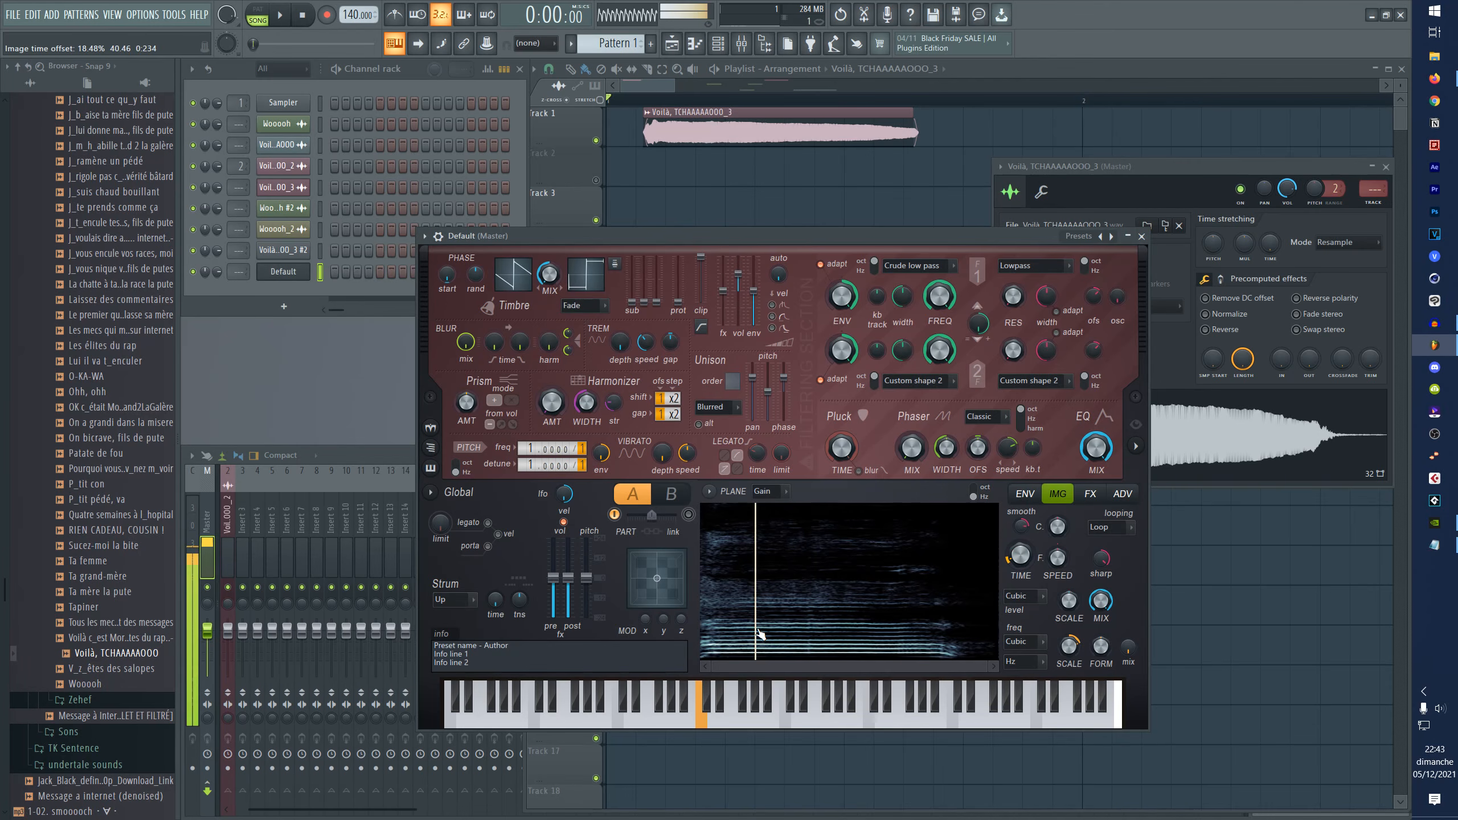
pyautogui.click(723, 638)
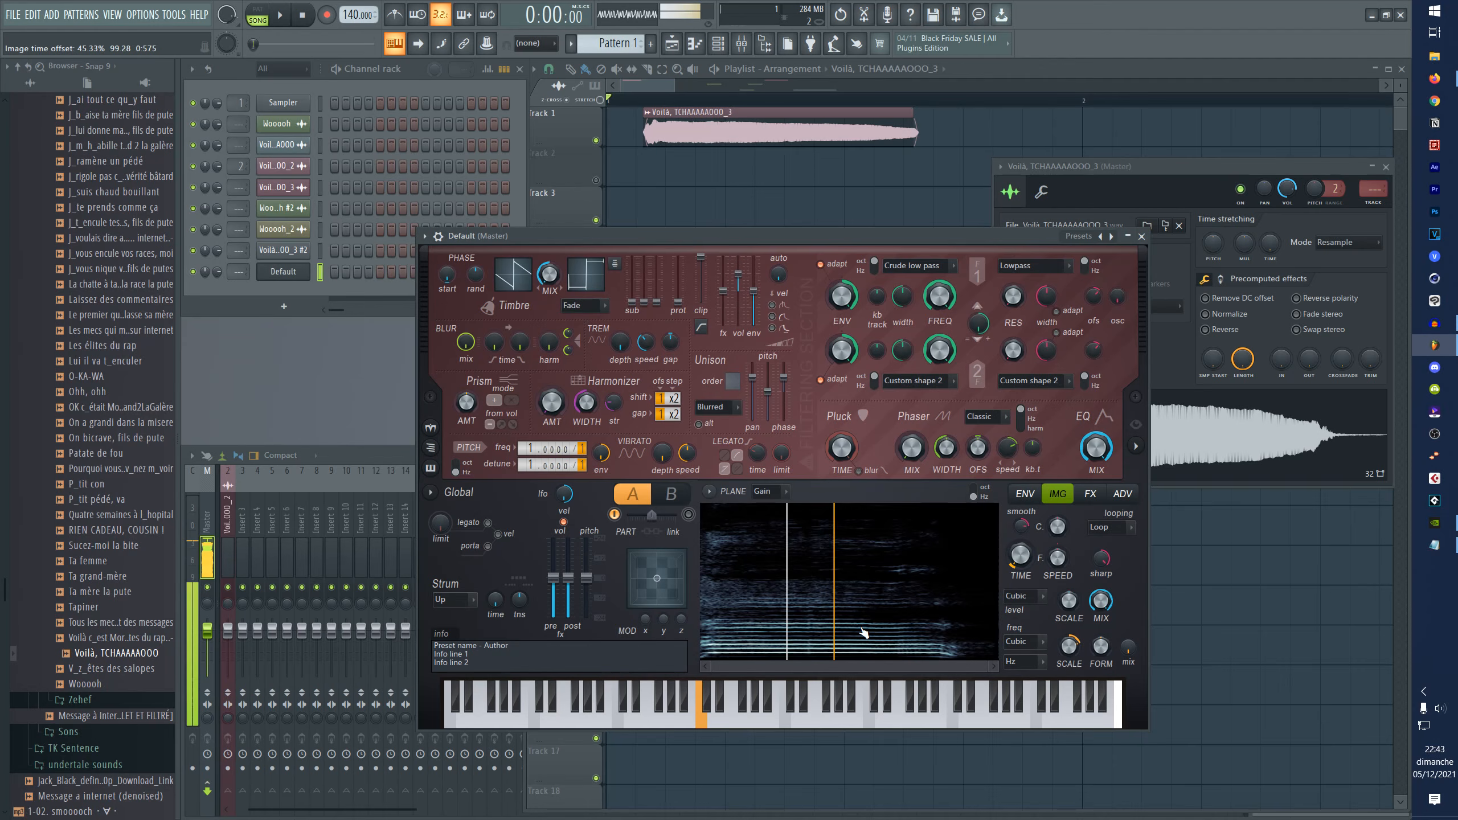
pyautogui.click(745, 639)
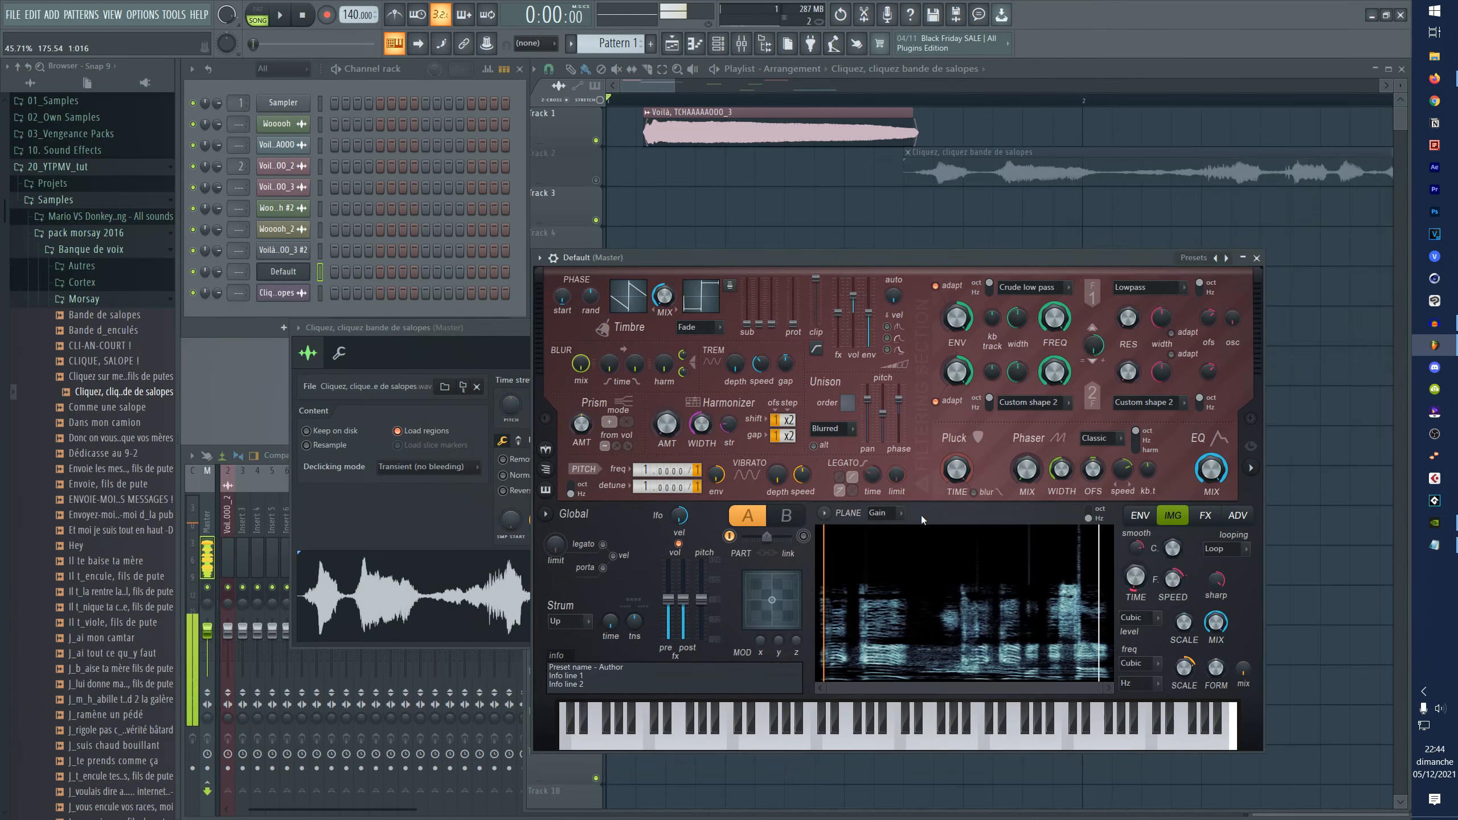
# - Compare Harmor's parts A and B and load the Cliquez clip's waveform into part B's image section
pyautogui.click(778, 517)
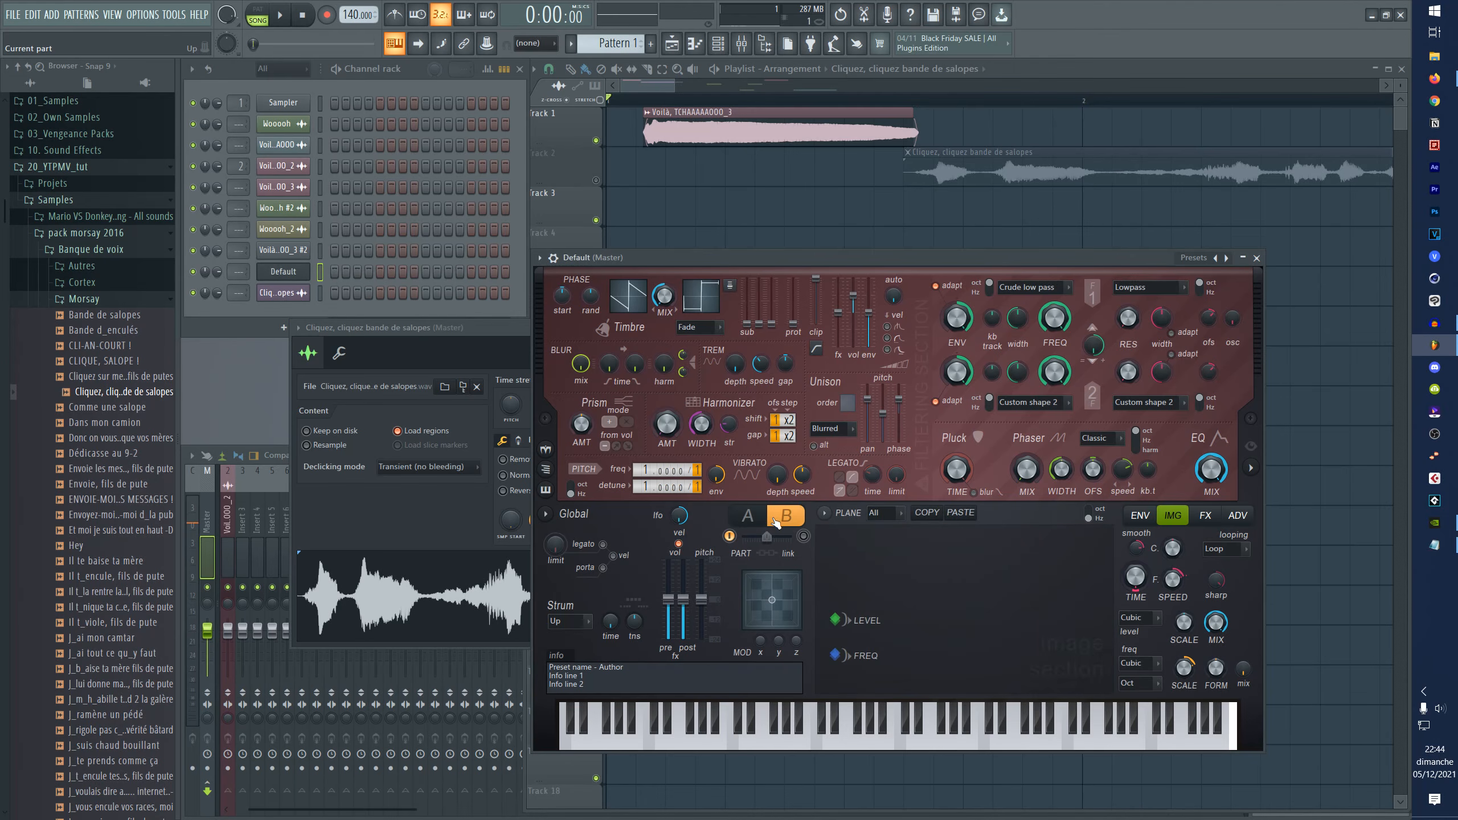
pyautogui.click(751, 524)
pyautogui.click(785, 524)
pyautogui.click(743, 524)
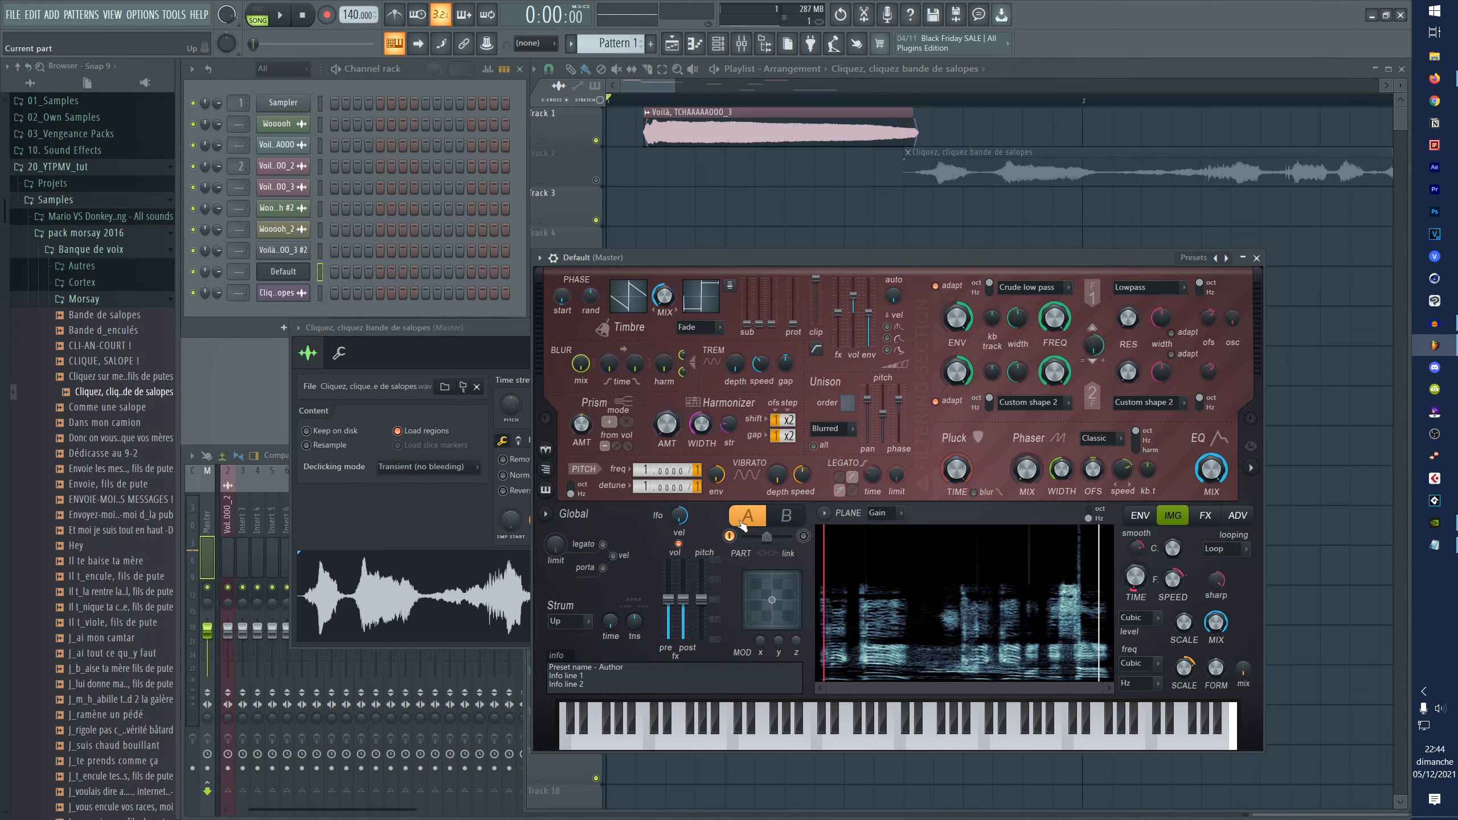
pyautogui.click(786, 517)
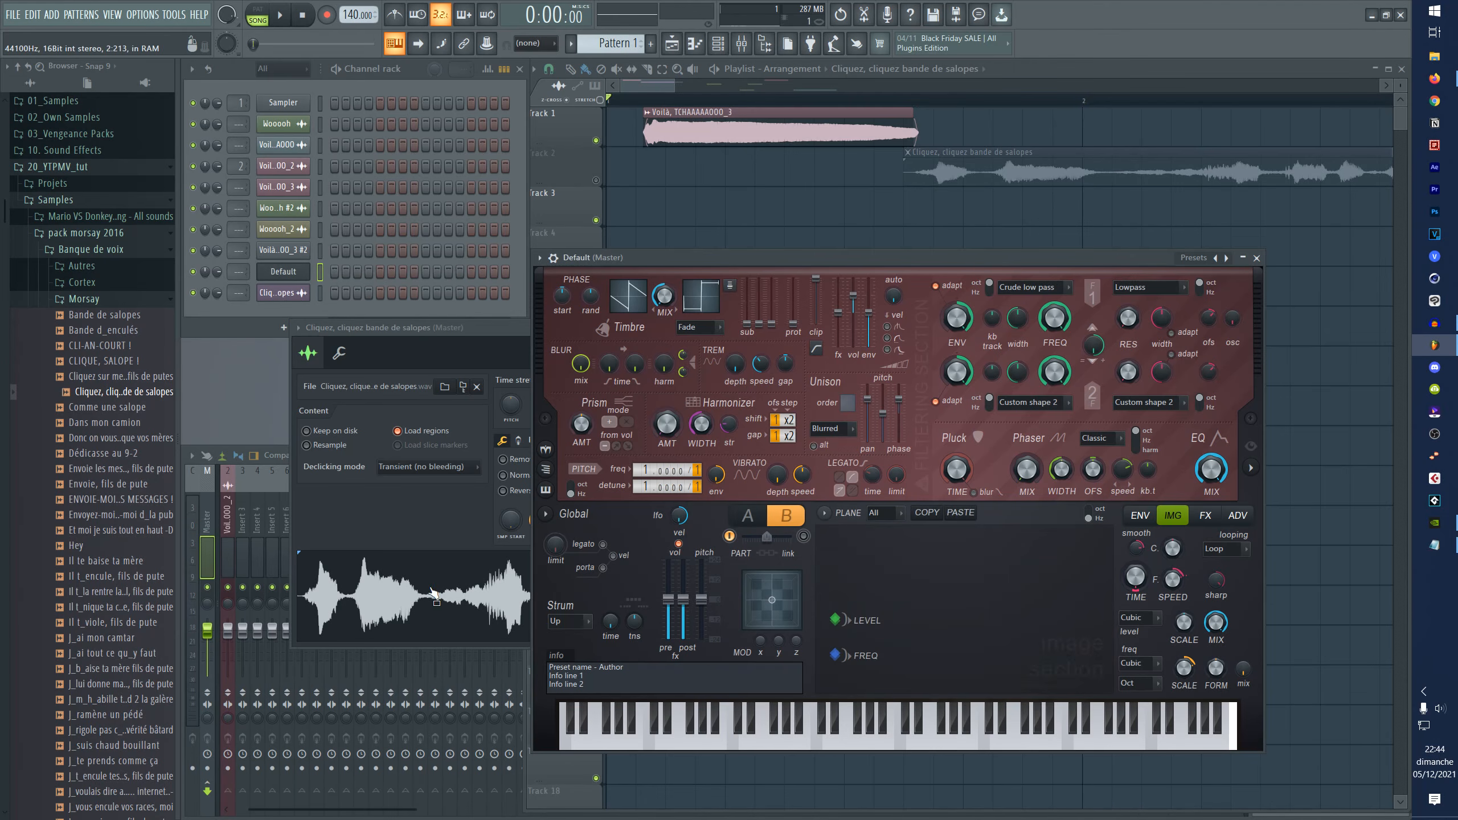
pyautogui.moveTo(414, 597); pyautogui.dragTo(948, 609)
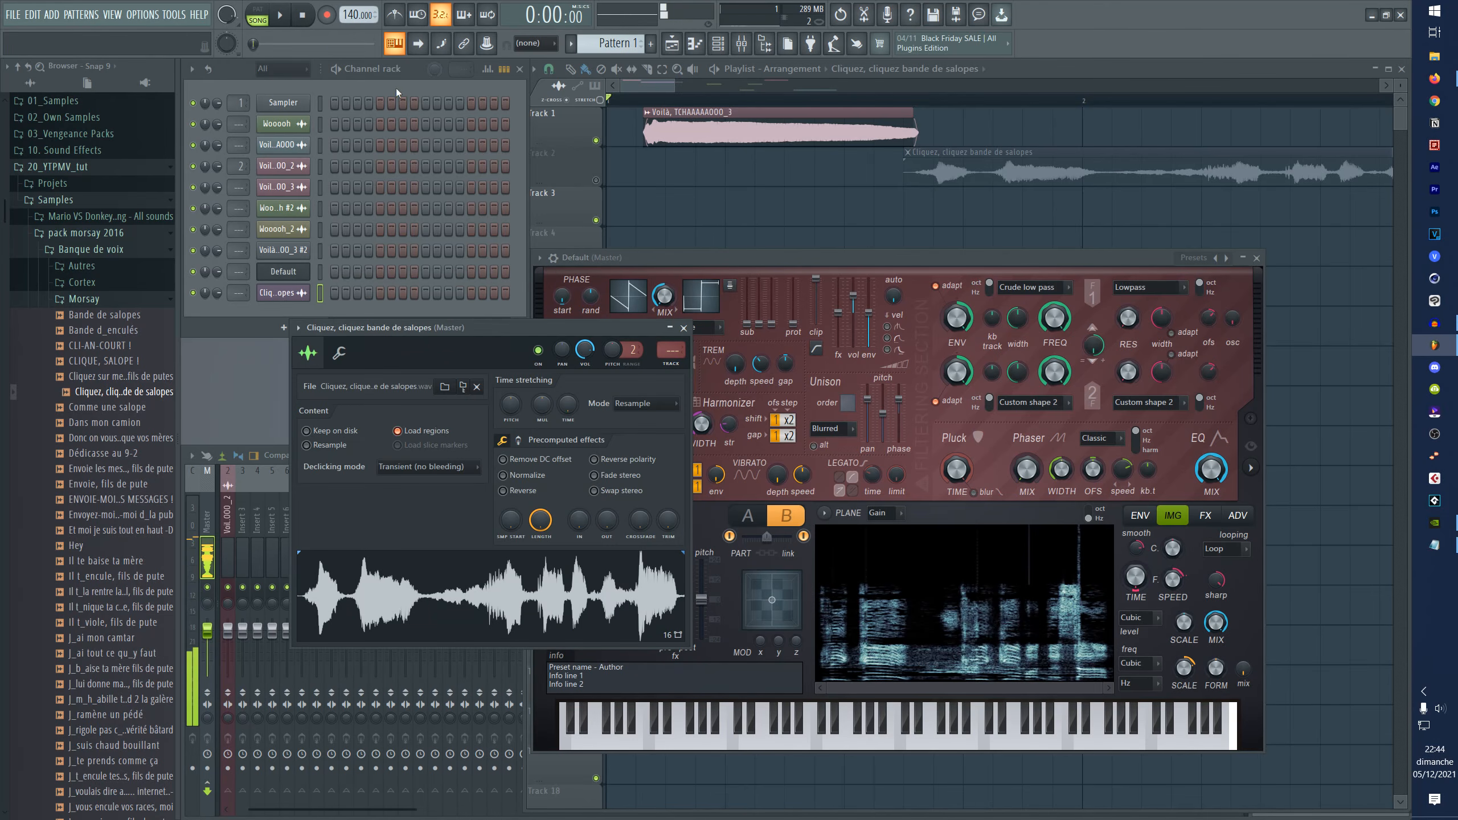
# - Bring Harmor back in front of the clip settings and check the images loaded in both parts
pyautogui.moveTo(847, 262); pyautogui.dragTo(855, 259)
pyautogui.click(758, 513)
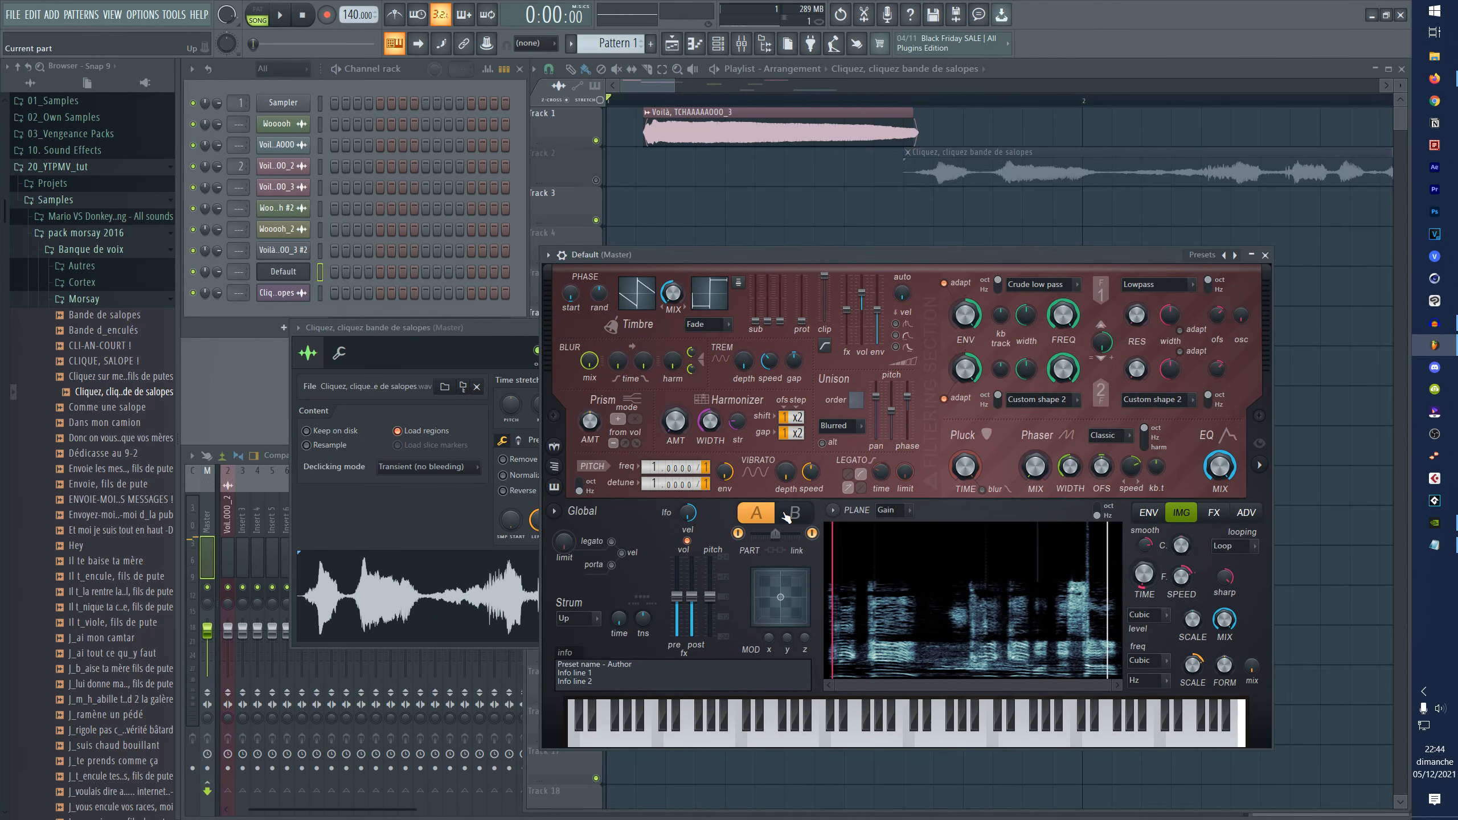
pyautogui.click(788, 514)
pyautogui.click(760, 515)
pyautogui.click(789, 514)
pyautogui.click(1233, 517)
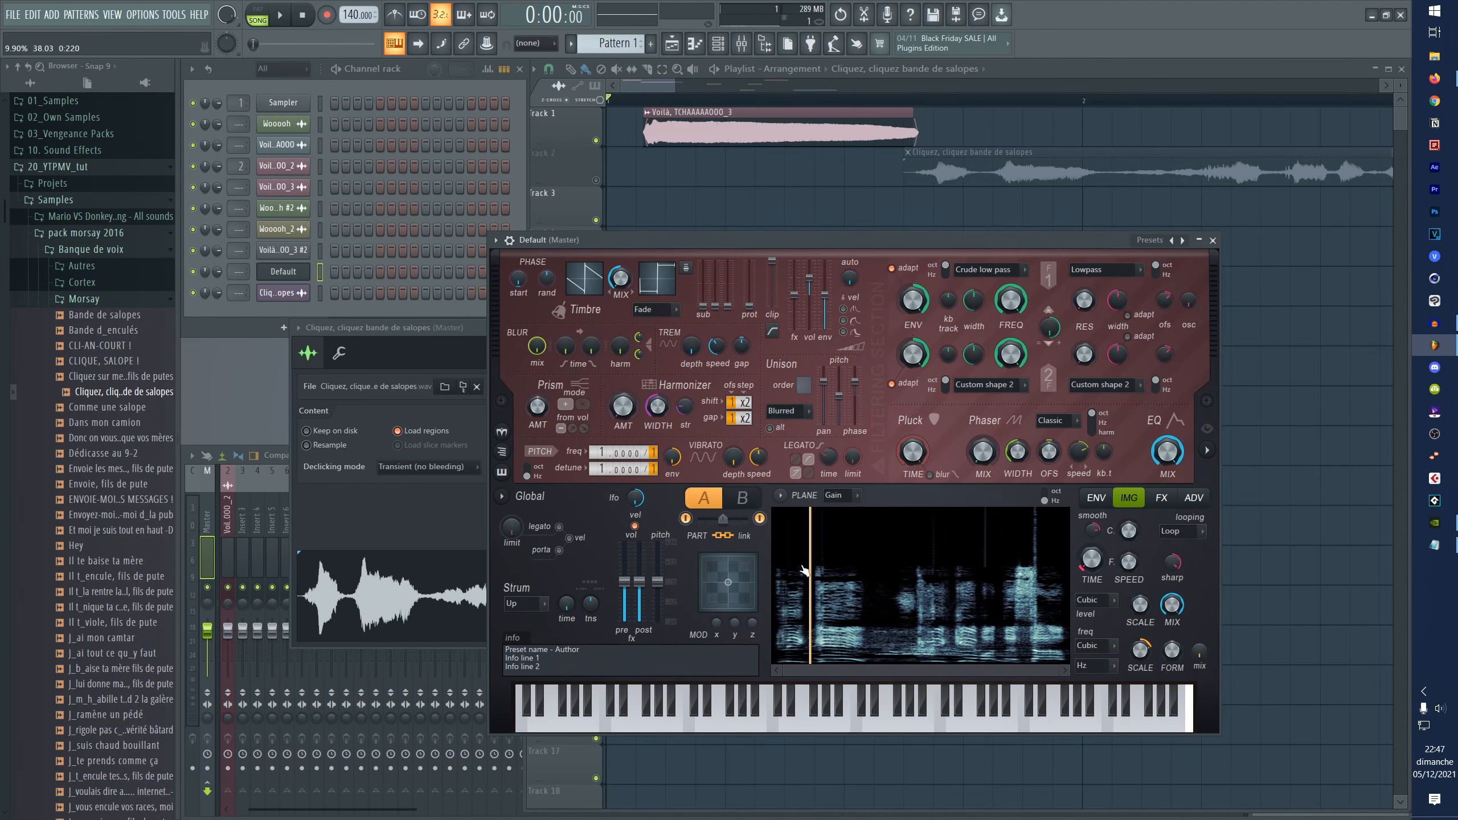
# - Compare the differing part A and part B images and look at the control that blends the two parts
pyautogui.click(742, 498)
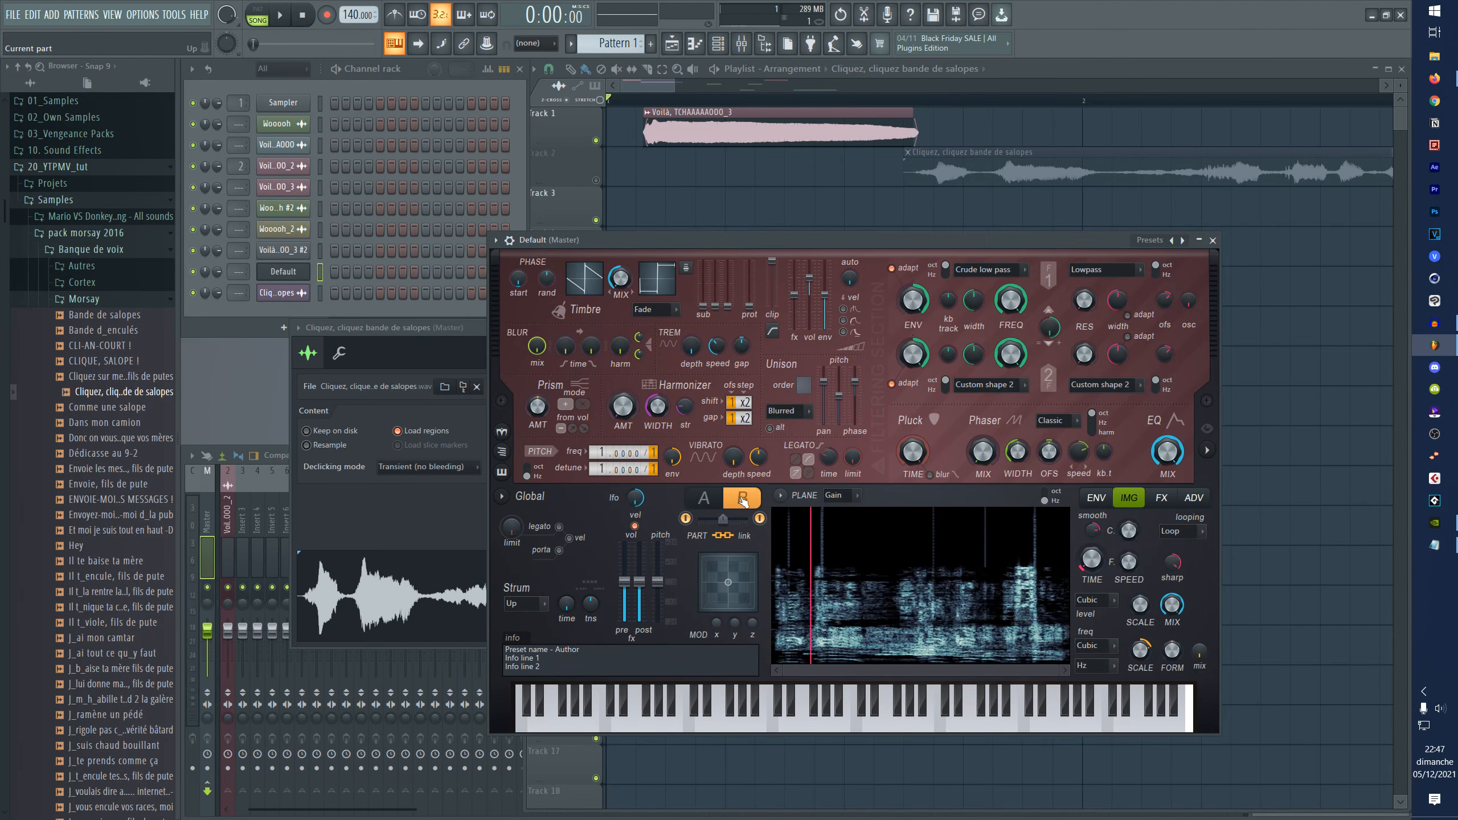
pyautogui.click(705, 498)
pyautogui.click(742, 498)
pyautogui.click(715, 504)
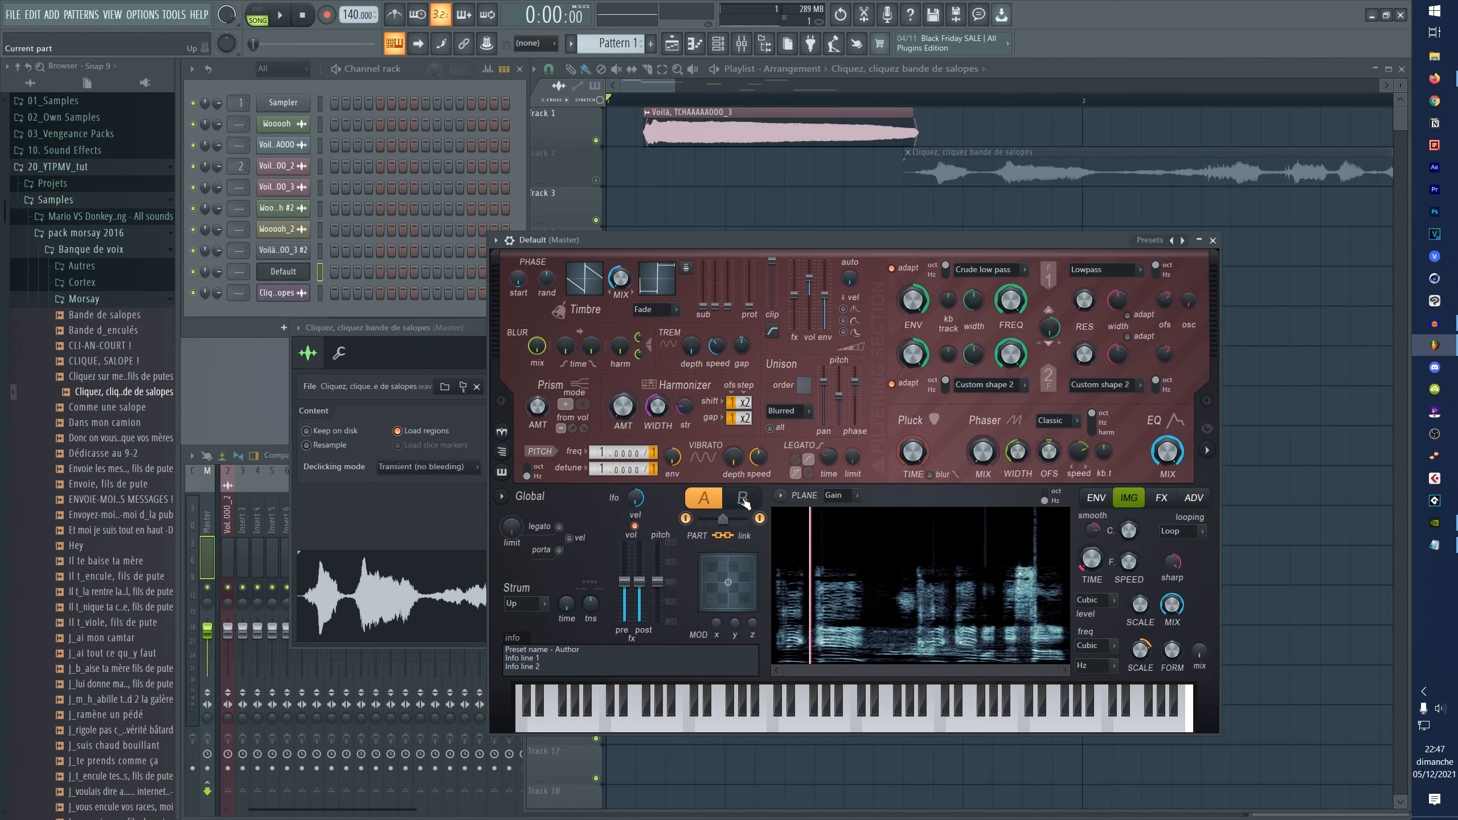
pyautogui.click(742, 498)
pyautogui.click(705, 498)
pyautogui.click(723, 535)
pyautogui.click(742, 497)
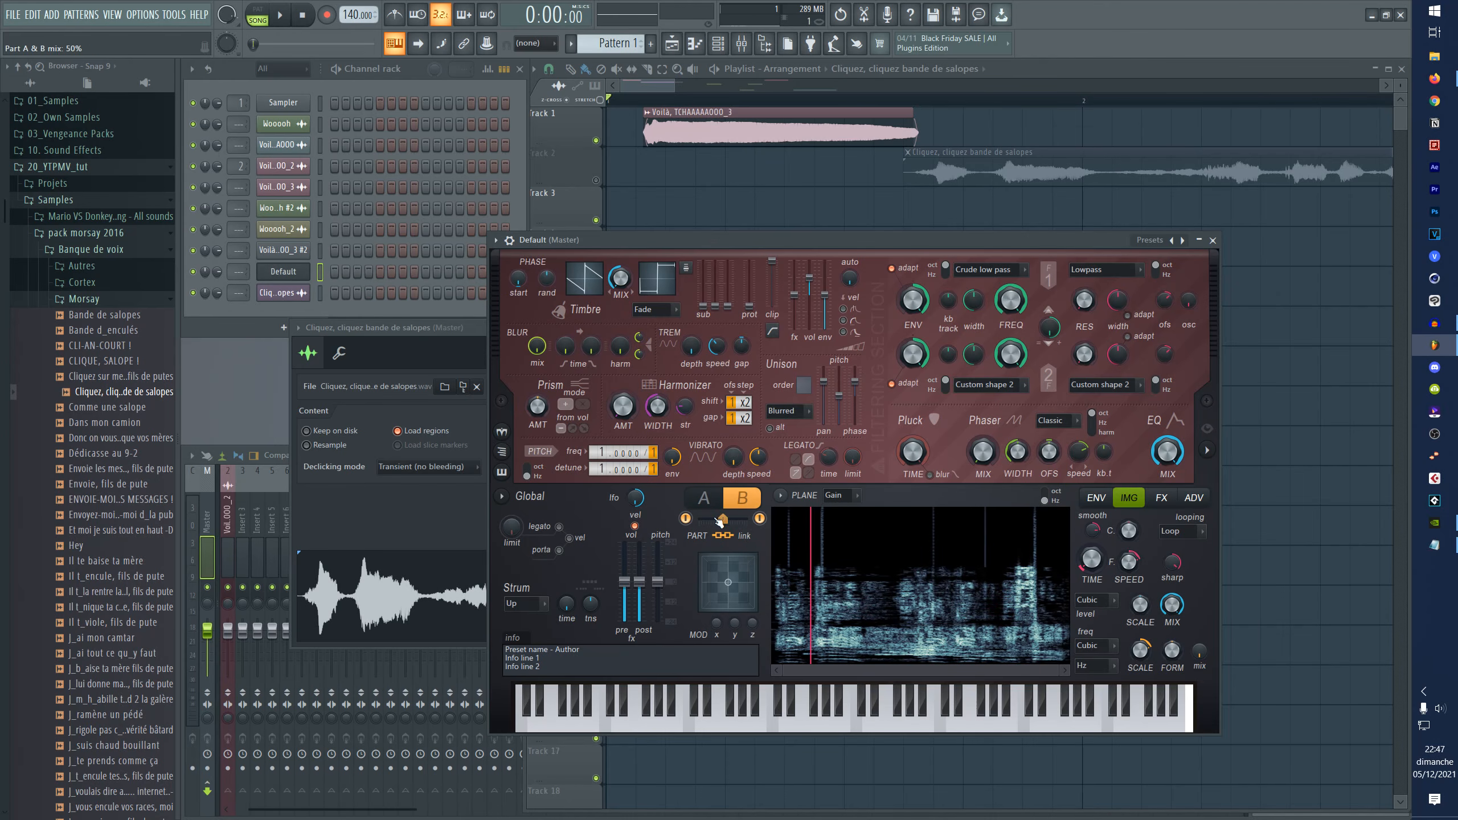
# - Audition part A's resynthesized voice with the image time offset at about 78% and 90%
pyautogui.click(704, 497)
pyautogui.click(976, 652)
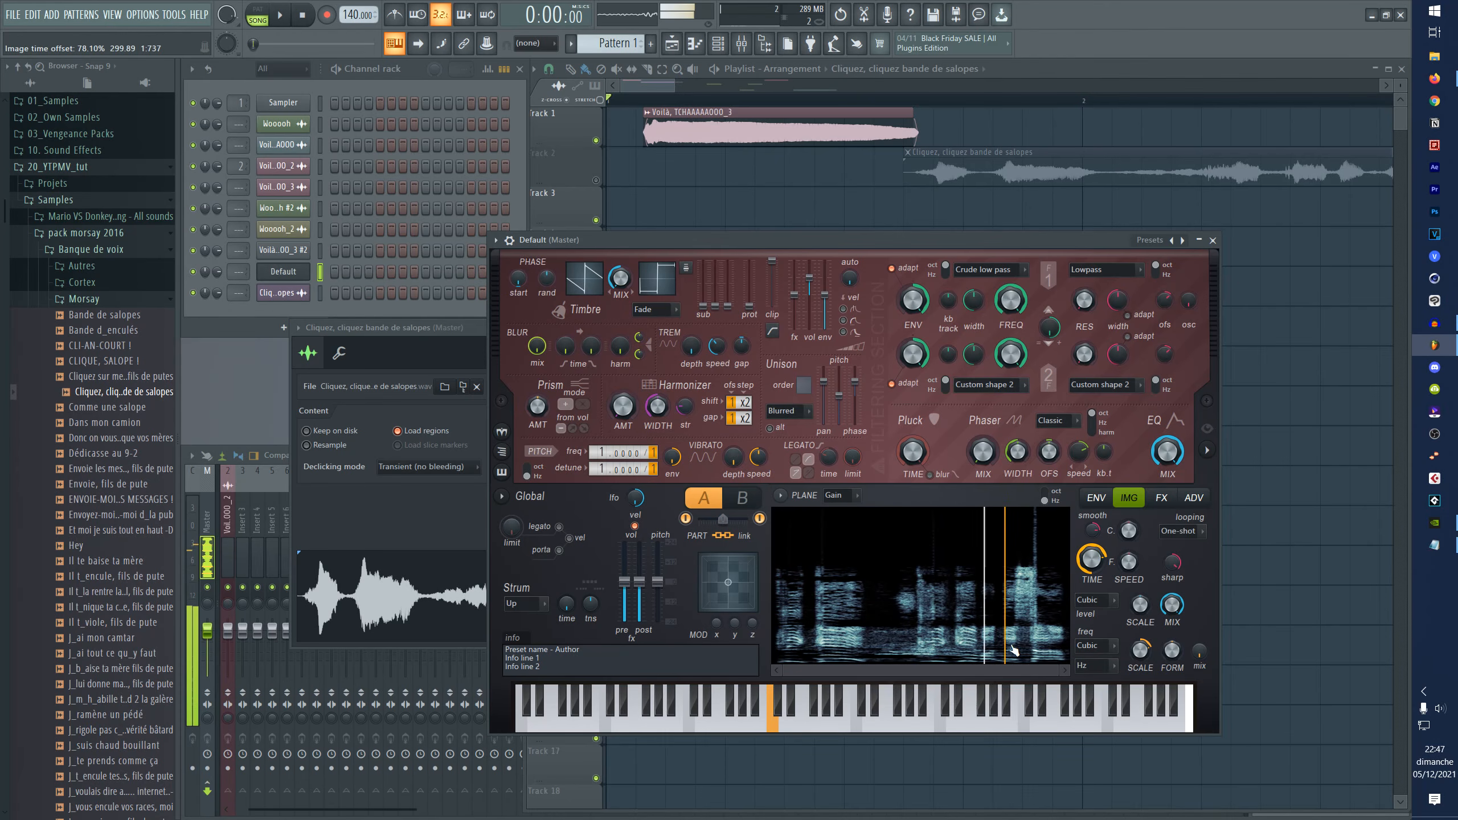
pyautogui.click(1040, 652)
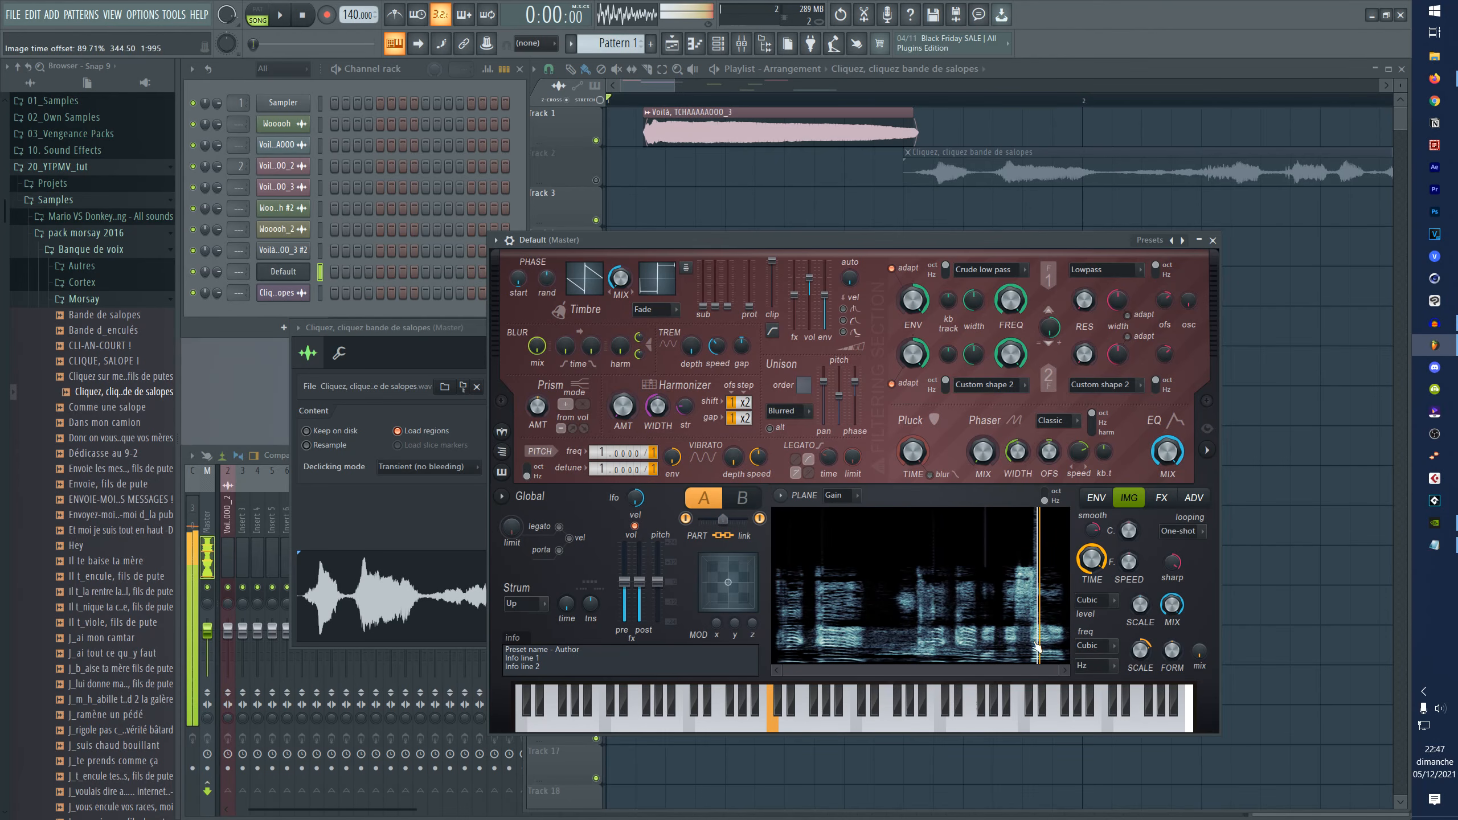
# - Move the Cliquez clip's settings window aside from Harmor and close it
pyautogui.scroll(4, 86, 413)
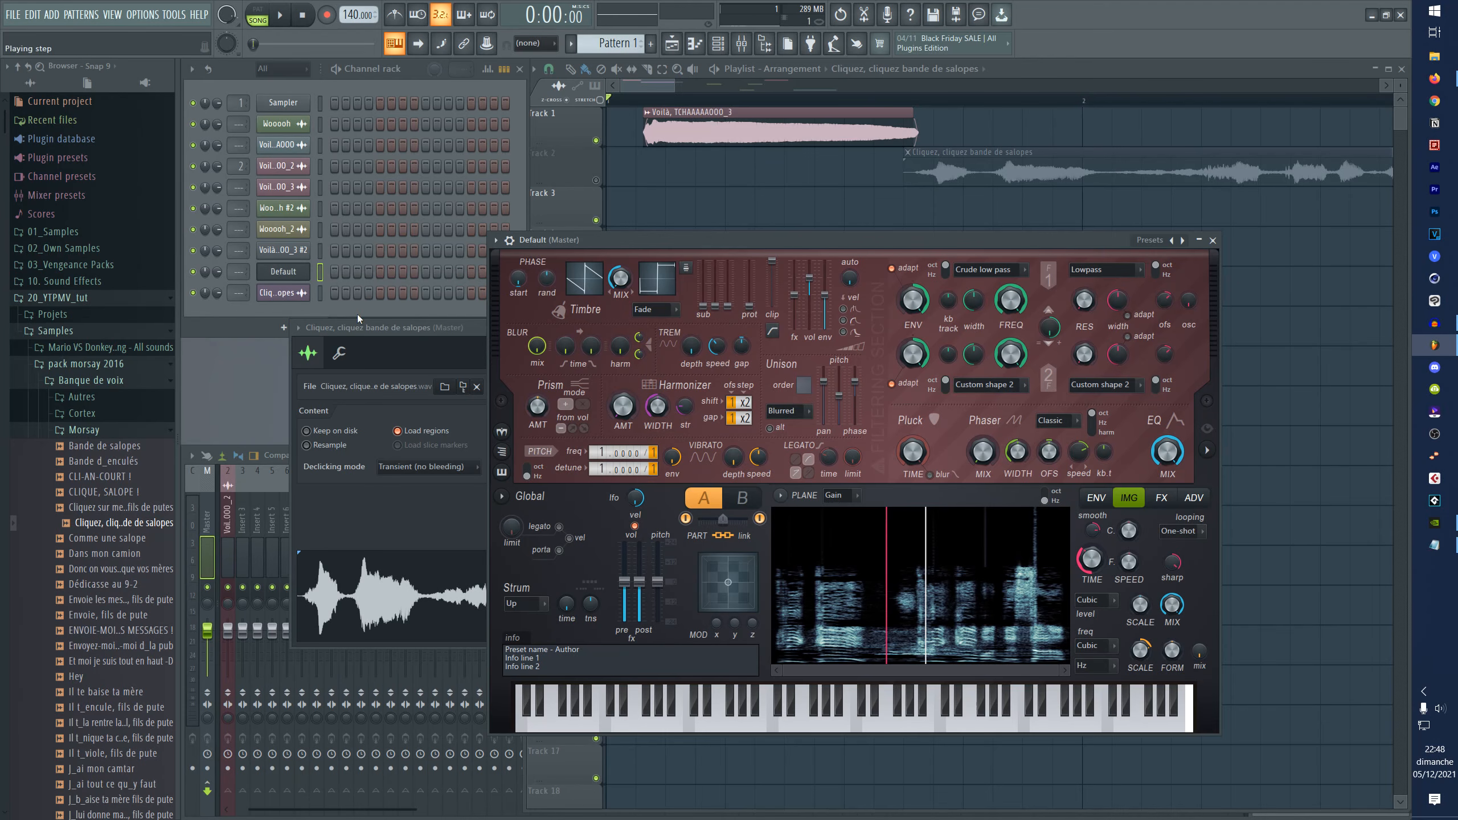
pyautogui.moveTo(392, 332); pyautogui.dragTo(392, 382)
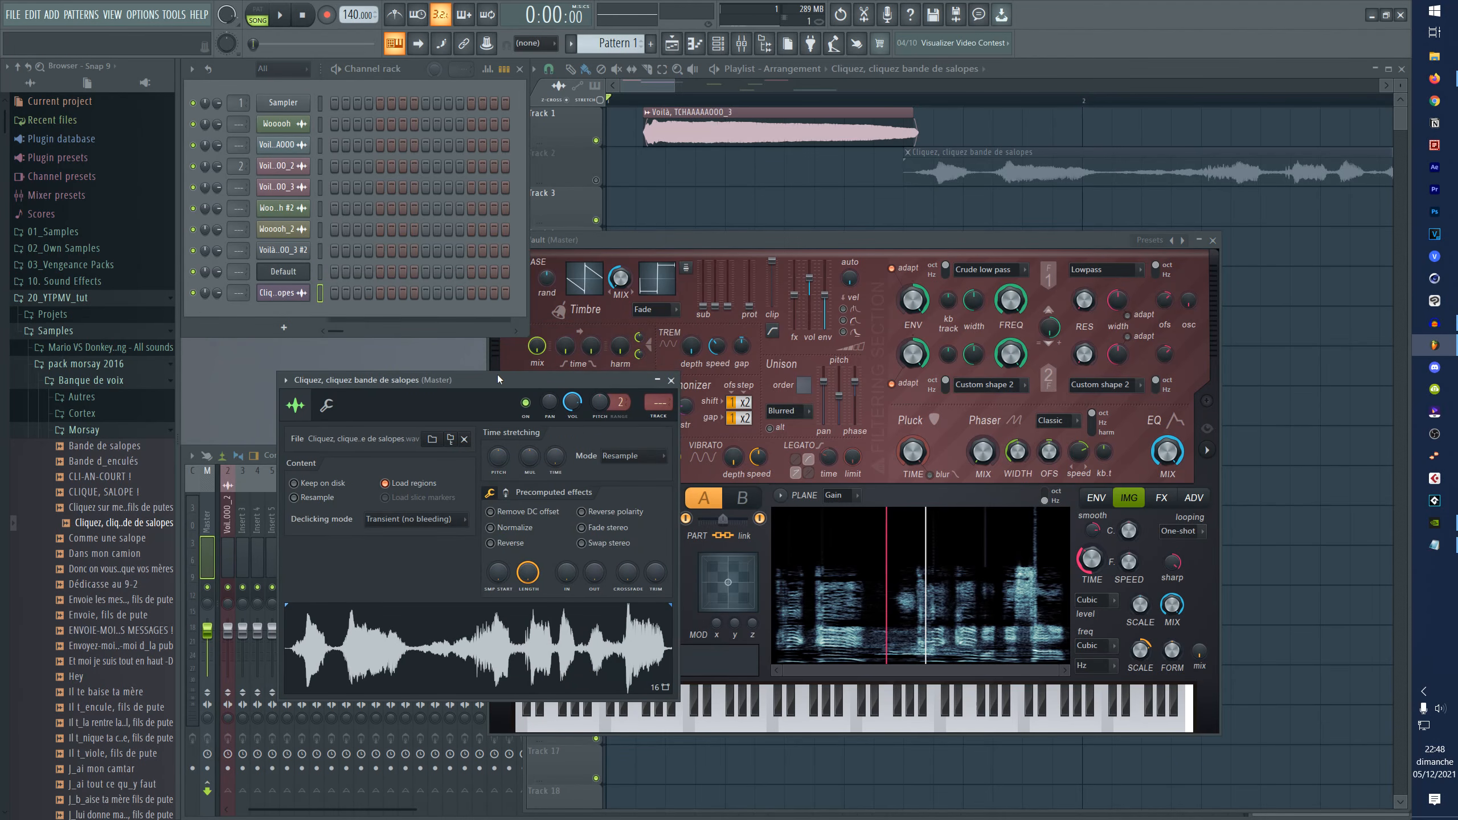
pyautogui.click(671, 381)
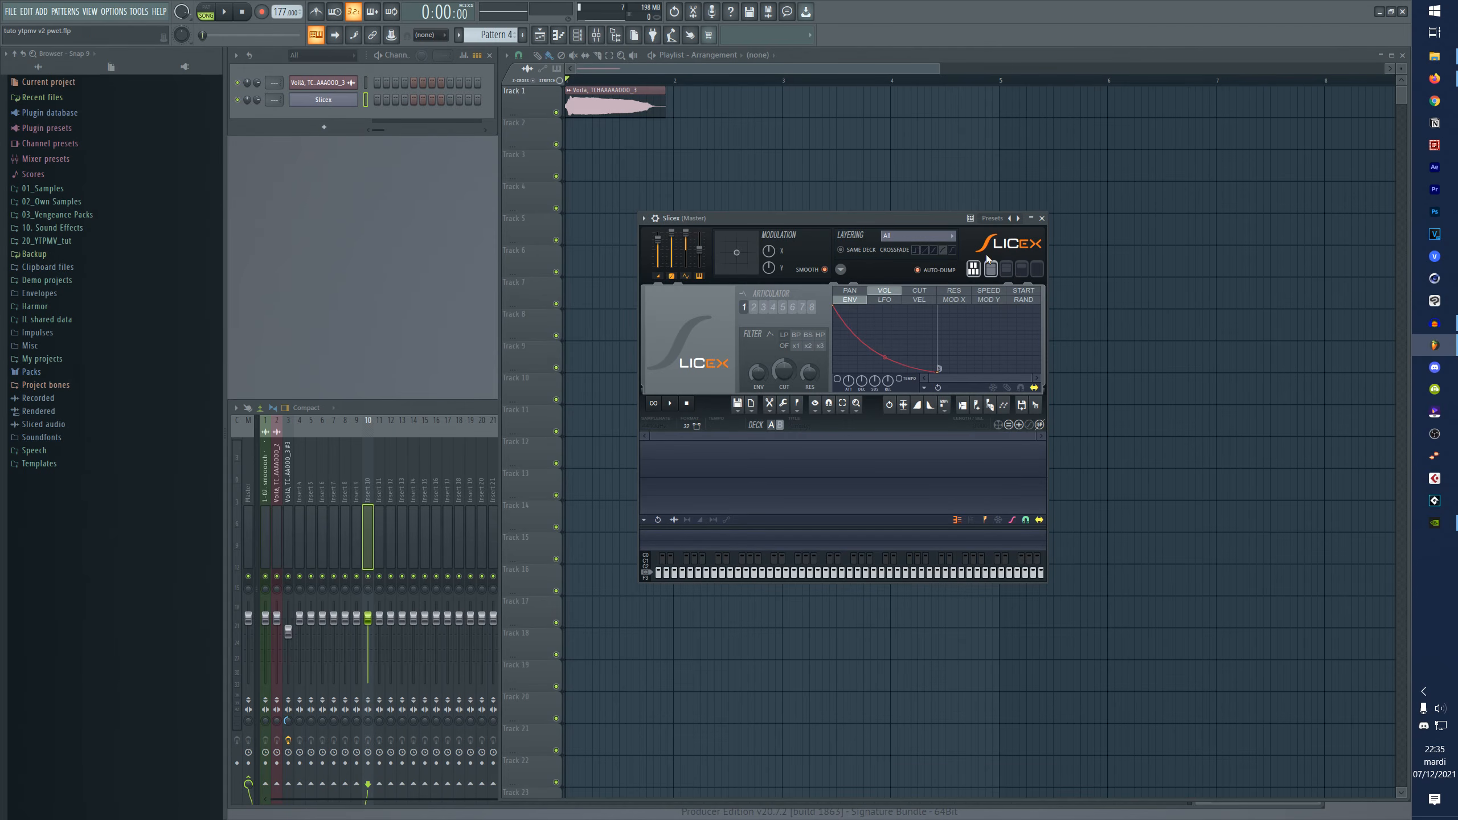
# - Reposition the empty Slicex window and open the sample settings of the Voilà, TCHAAAAAOOO_3 playlist clip
pyautogui.moveTo(909, 221); pyautogui.dragTo(894, 218)
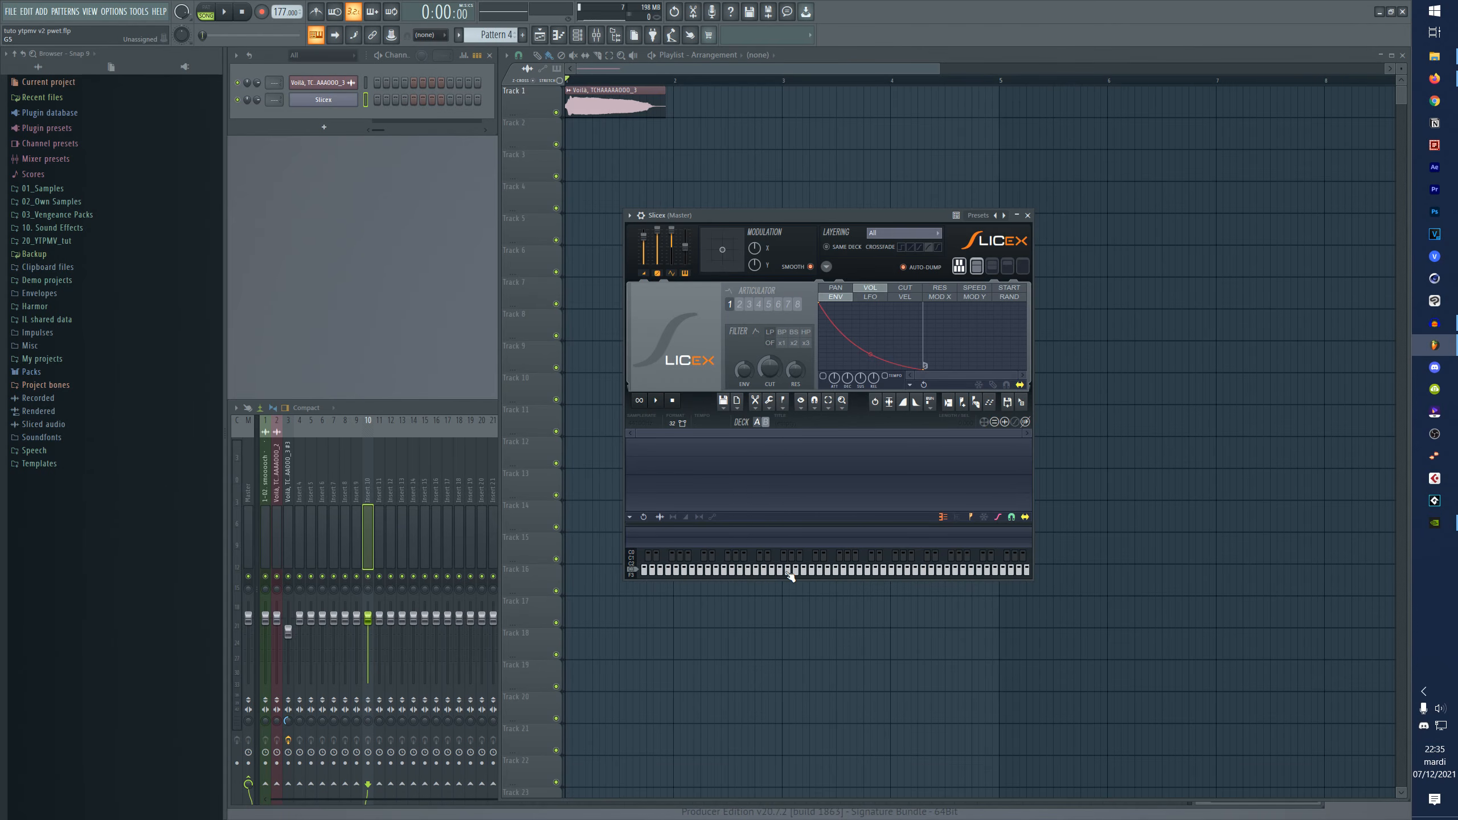
pyautogui.moveTo(800, 216); pyautogui.dragTo(834, 269)
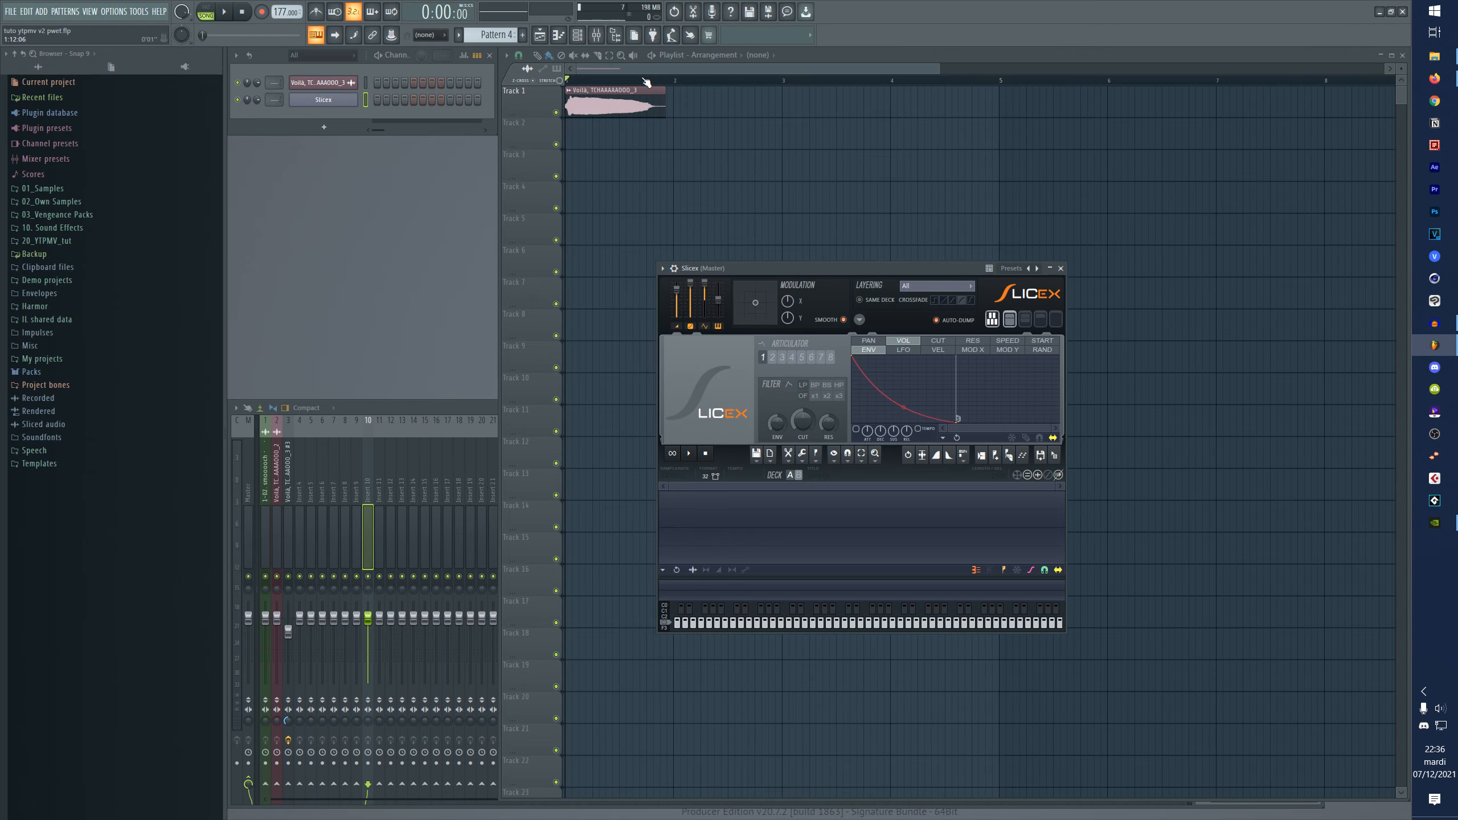
pyautogui.doubleClick(634, 102)
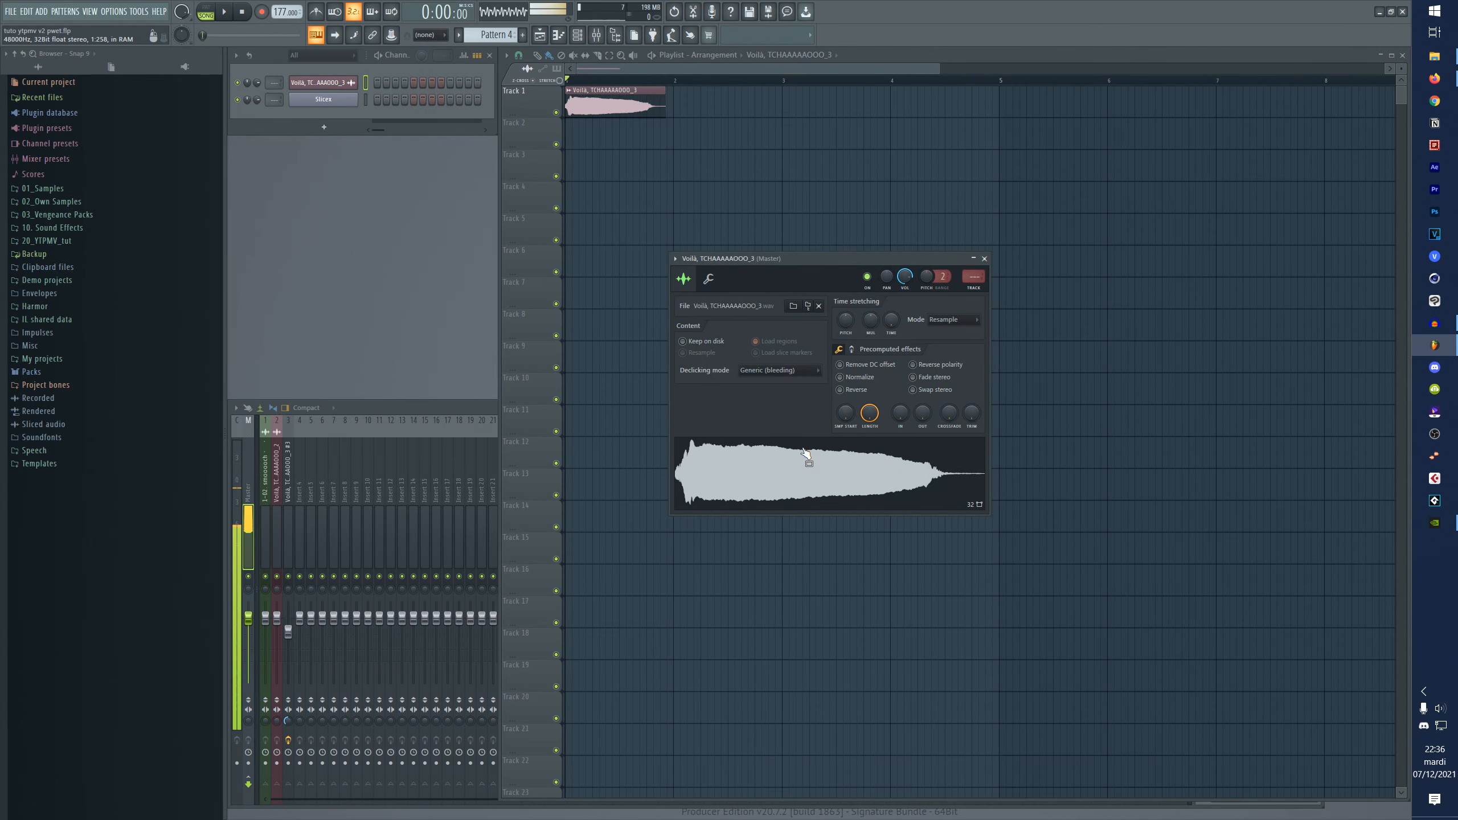
pyautogui.rightClick(801, 447)
pyautogui.click(820, 464)
# - Switch to Melodyne 5, open the Voilà, TCHAAAAAOOO_3 audio in a maximized window and play it
pyautogui.press('super')
pyautogui.write('melodyne')
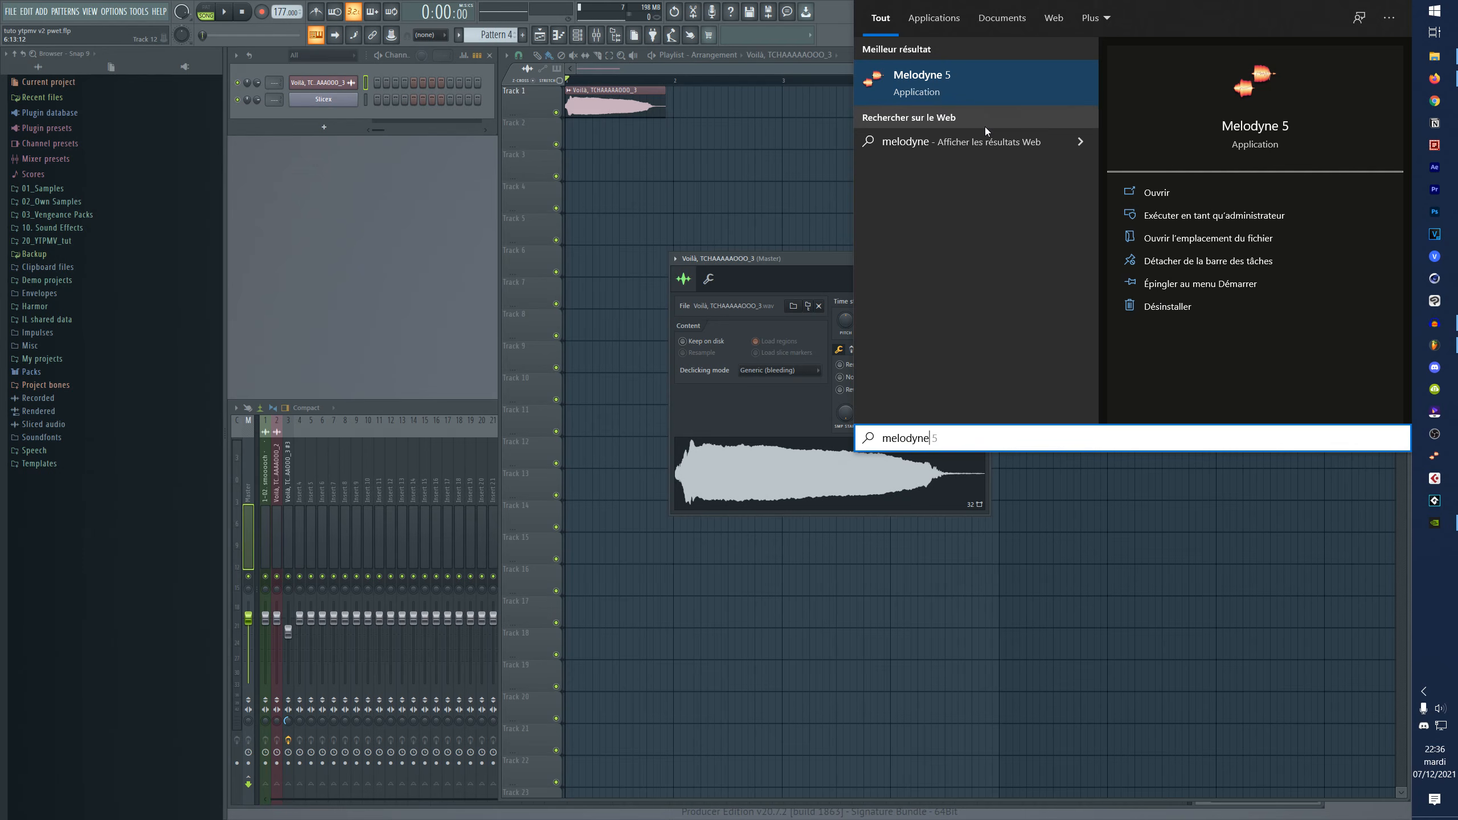
pyautogui.click(983, 80)
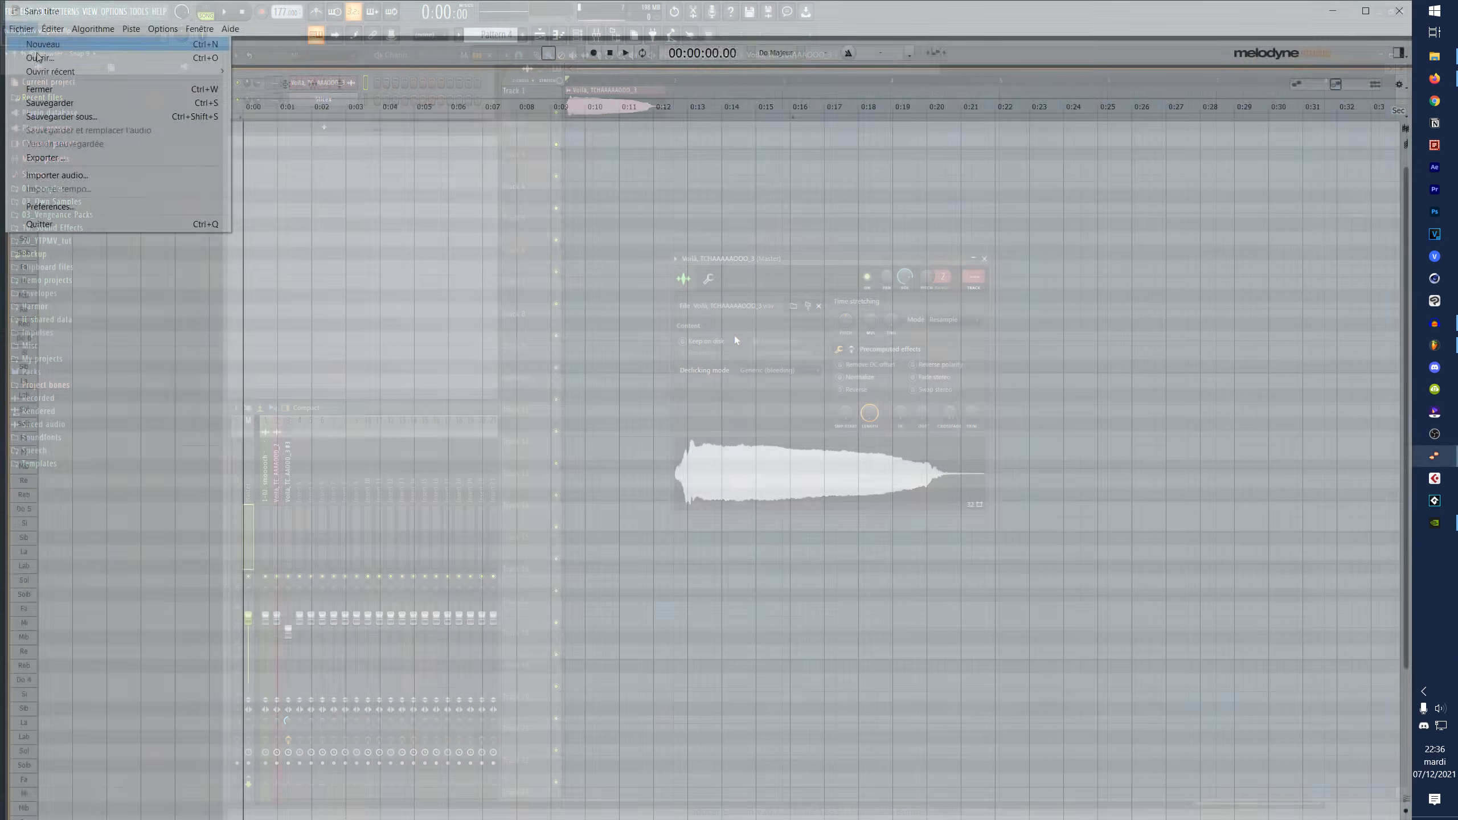
pyautogui.click(39, 58)
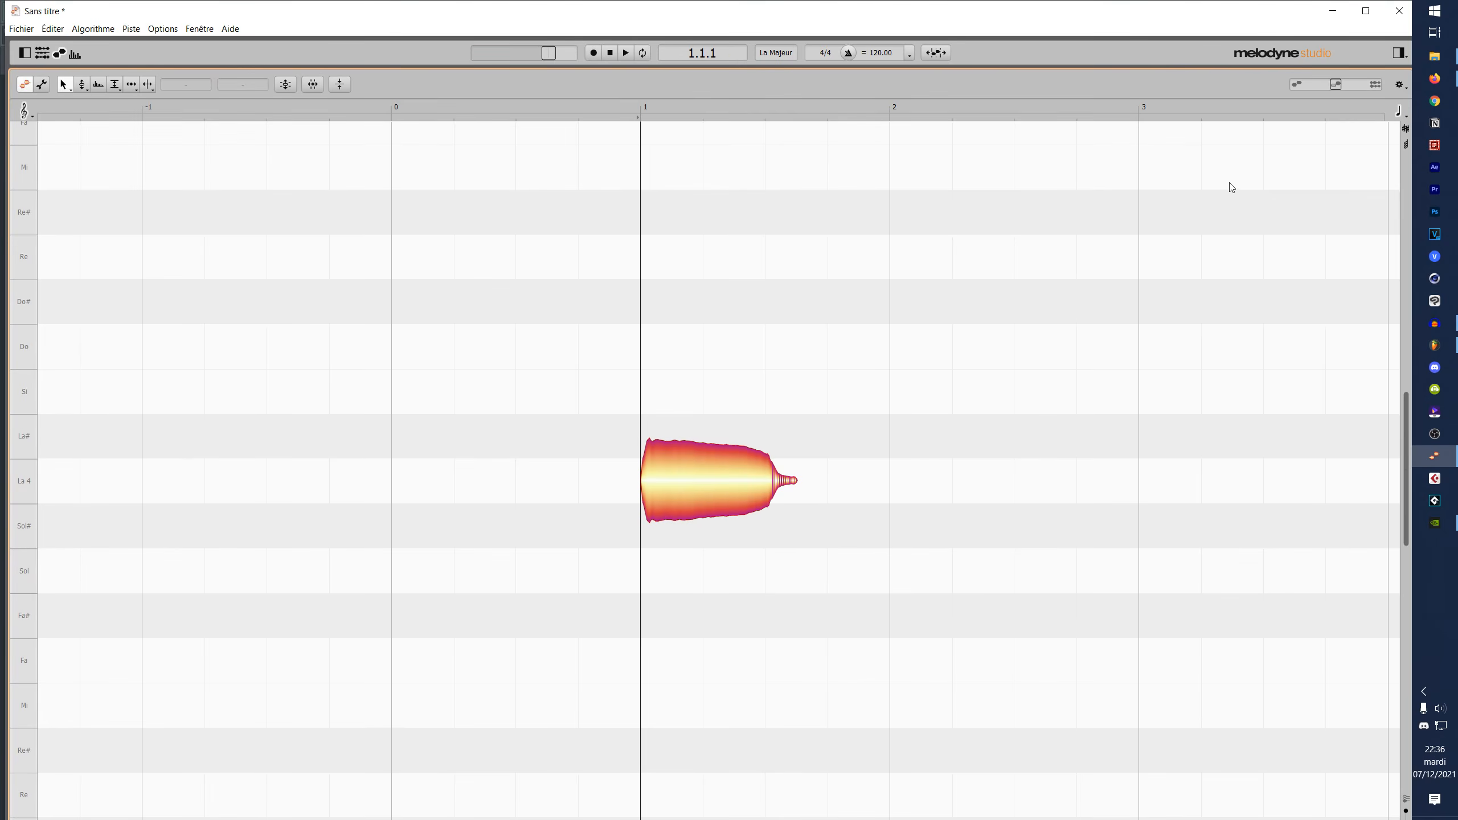
pyautogui.click(1365, 10)
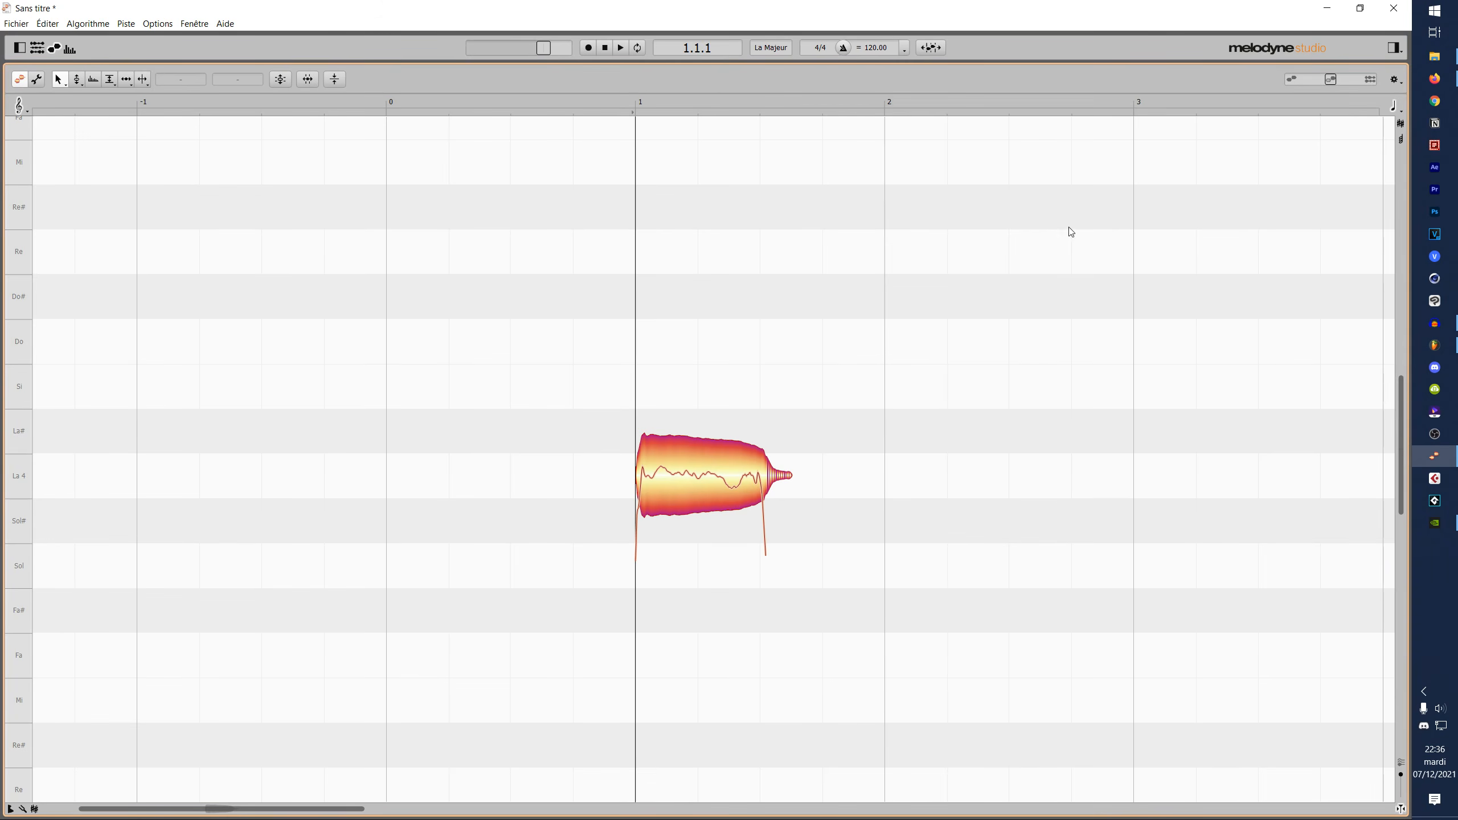
pyautogui.press('space')
pyautogui.press('space')
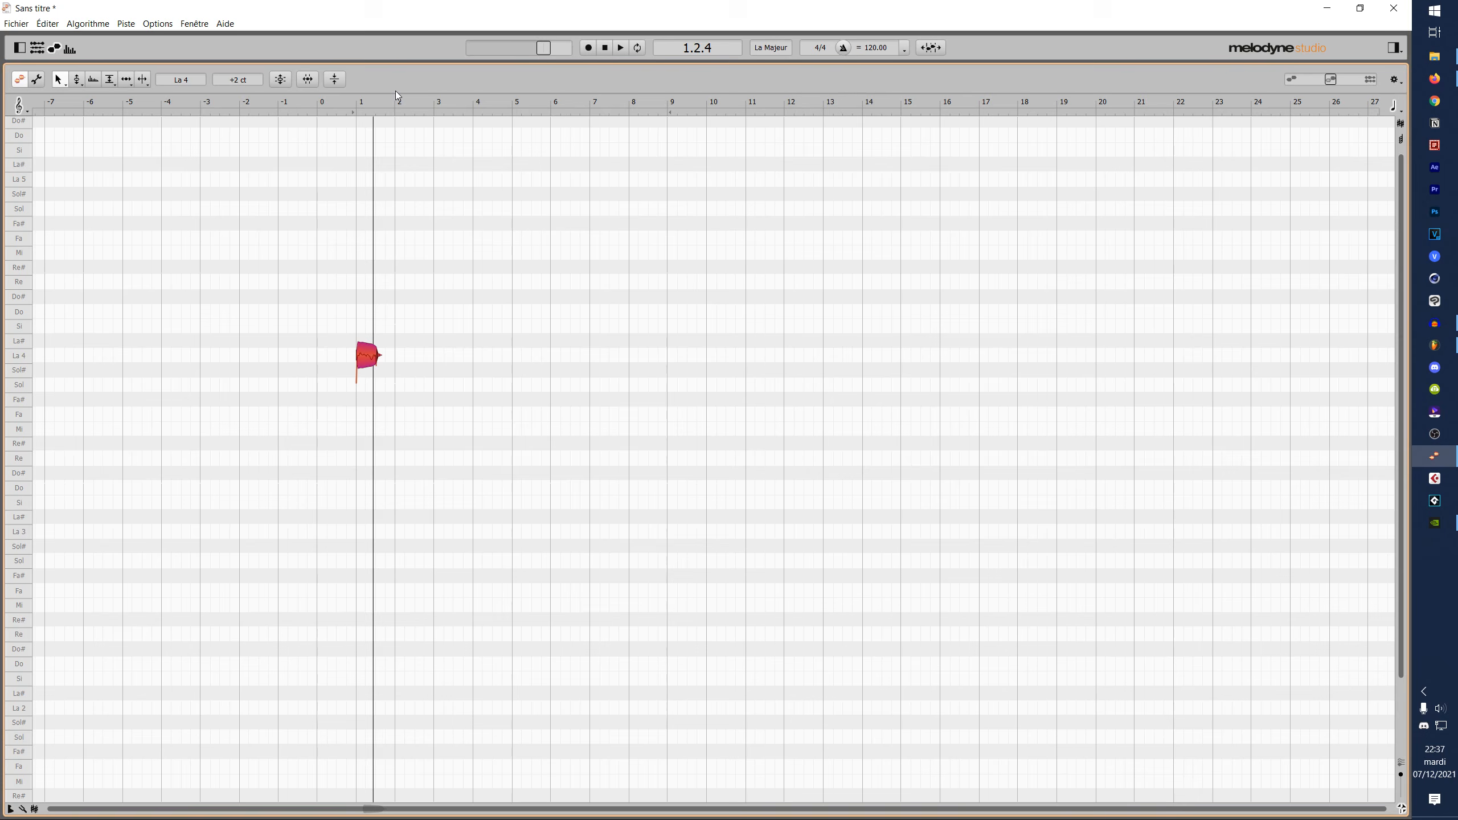
# - Position the playhead after the La 4 note and paste copies of it in a row up to bar 36
pyautogui.press('Home')
pyautogui.click(390, 102)
pyautogui.press('Home')
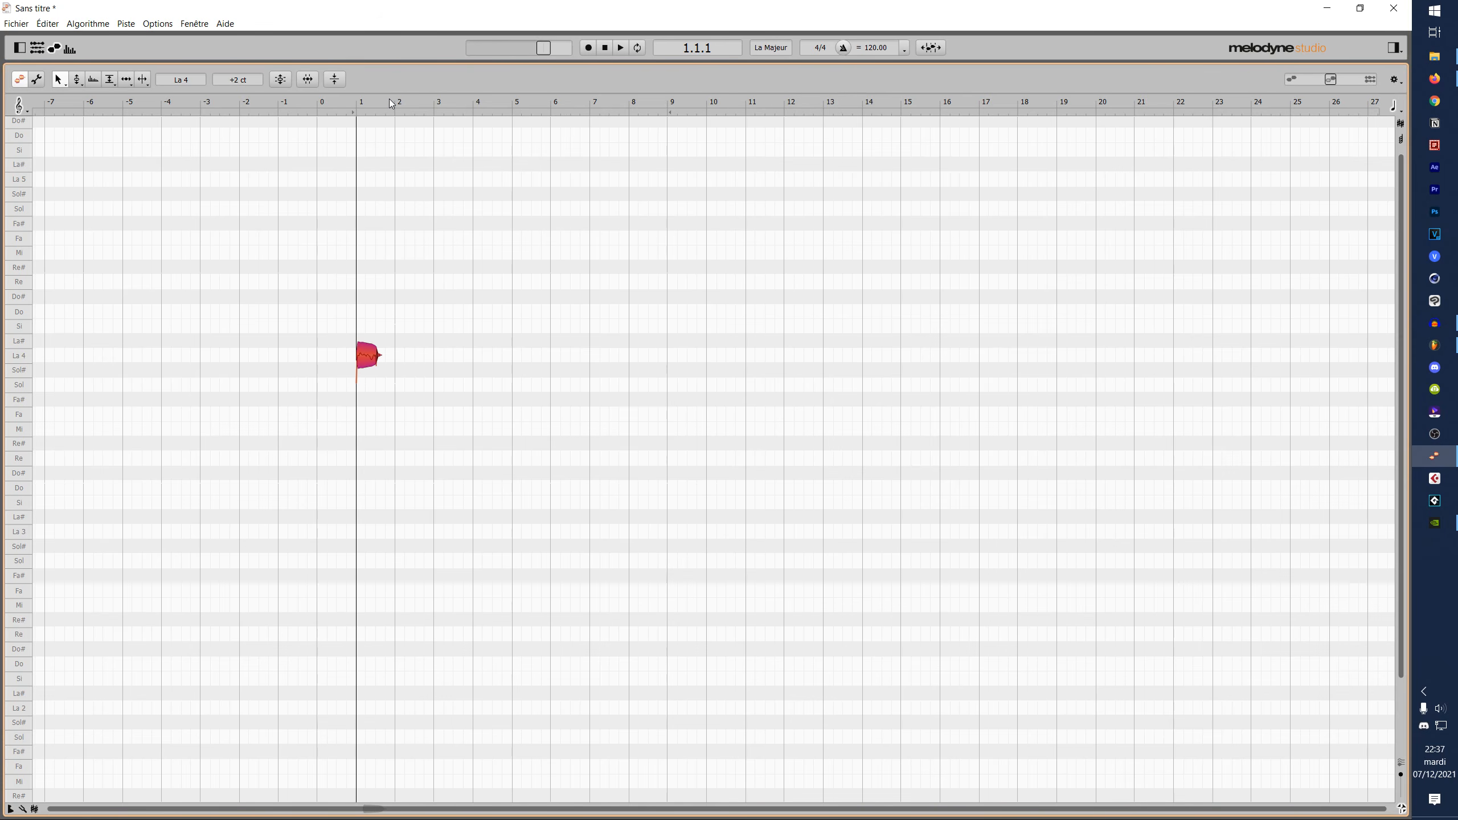
pyautogui.doubleClick(390, 101)
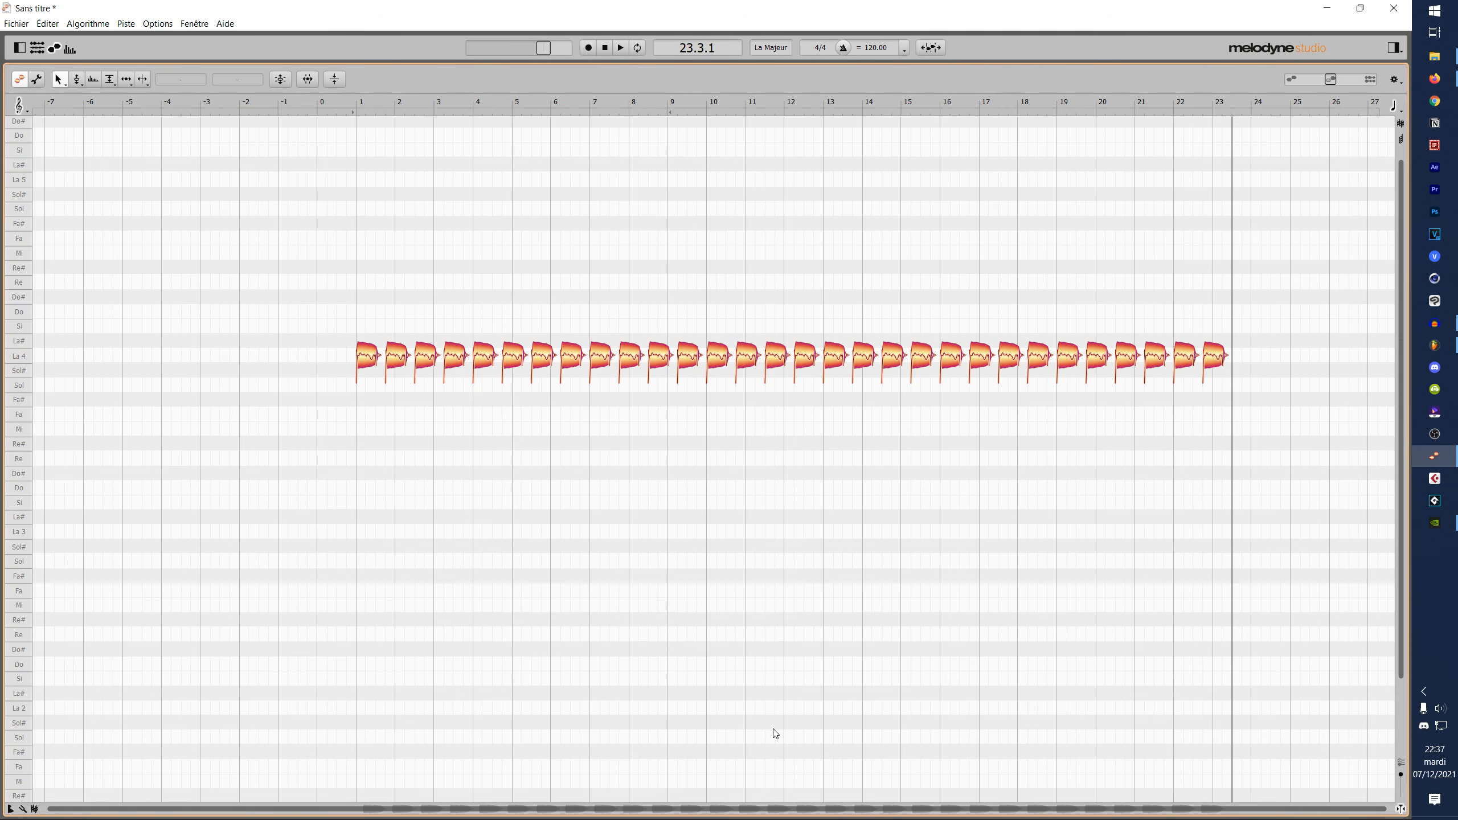
# - Raise the copied notes one semitone further at each step, forming an ascending chromatic scale from La 4 to Sol 8
pyautogui.moveTo(1127, 202); pyautogui.dragTo(241, 494)
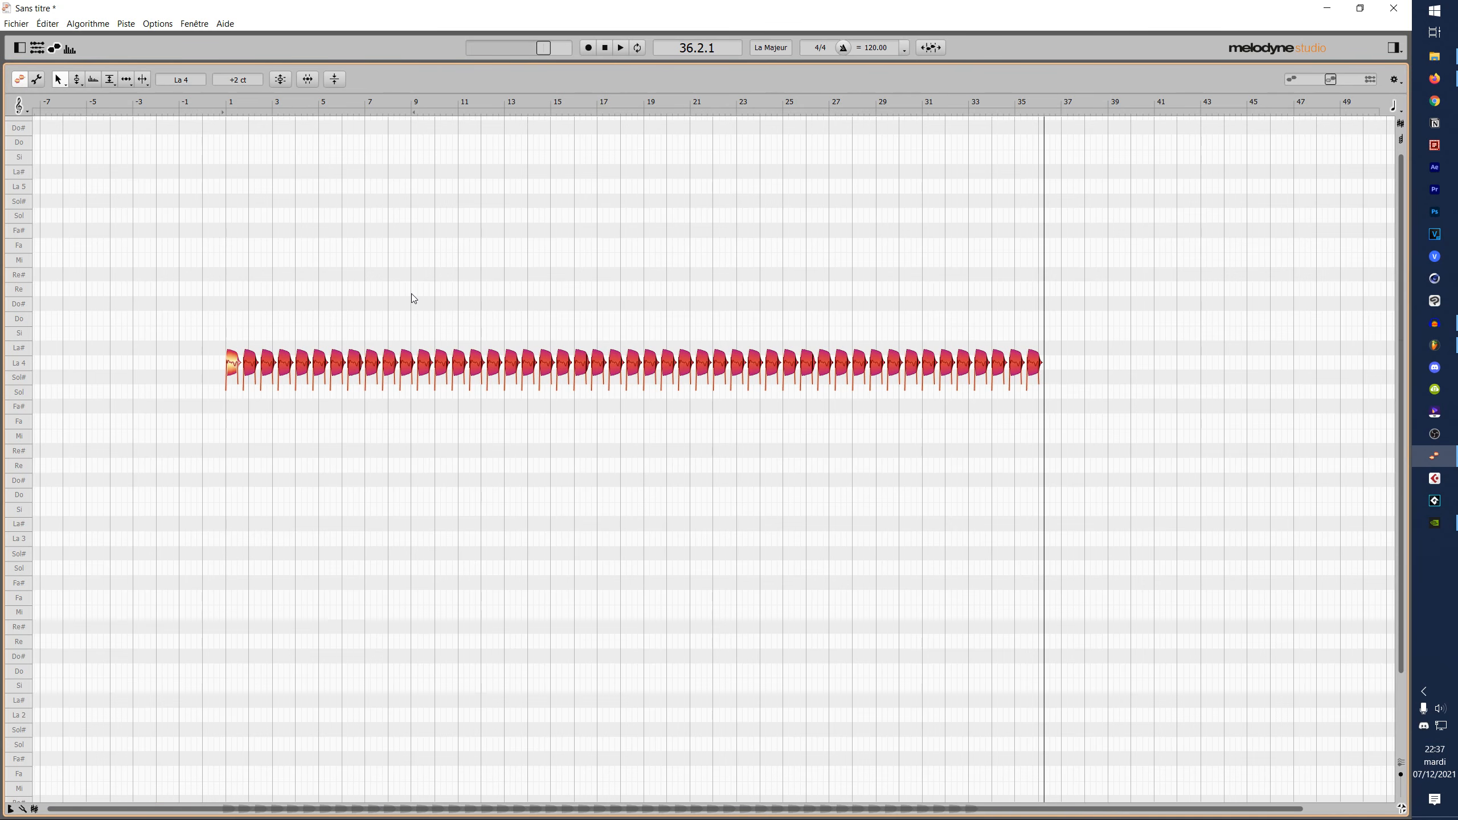
pyautogui.press('Up')
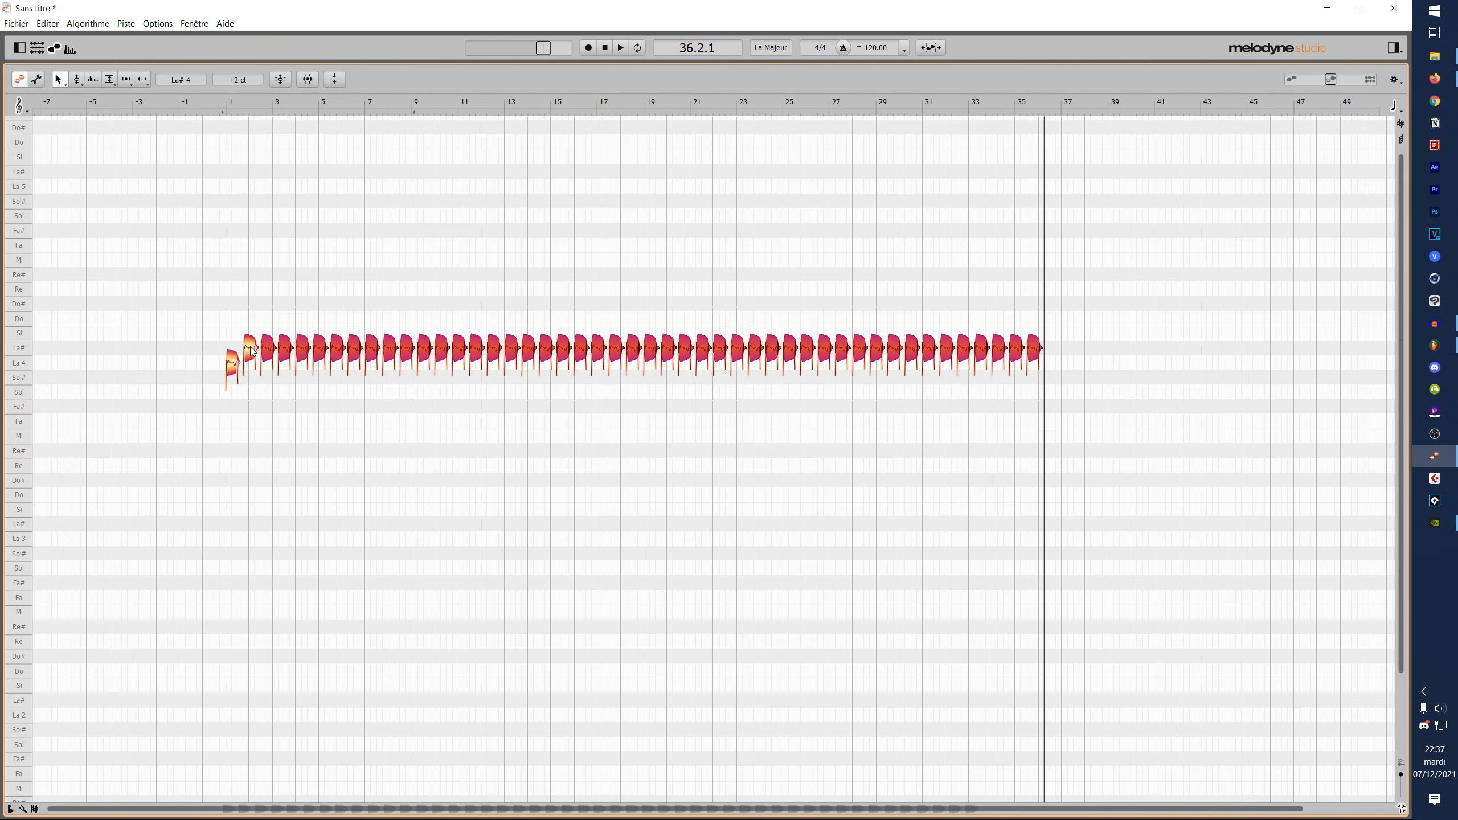
pyautogui.moveTo(259, 350); pyautogui.dragTo(404, 231)
pyautogui.moveTo(406, 230); pyautogui.dragTo(409, 216)
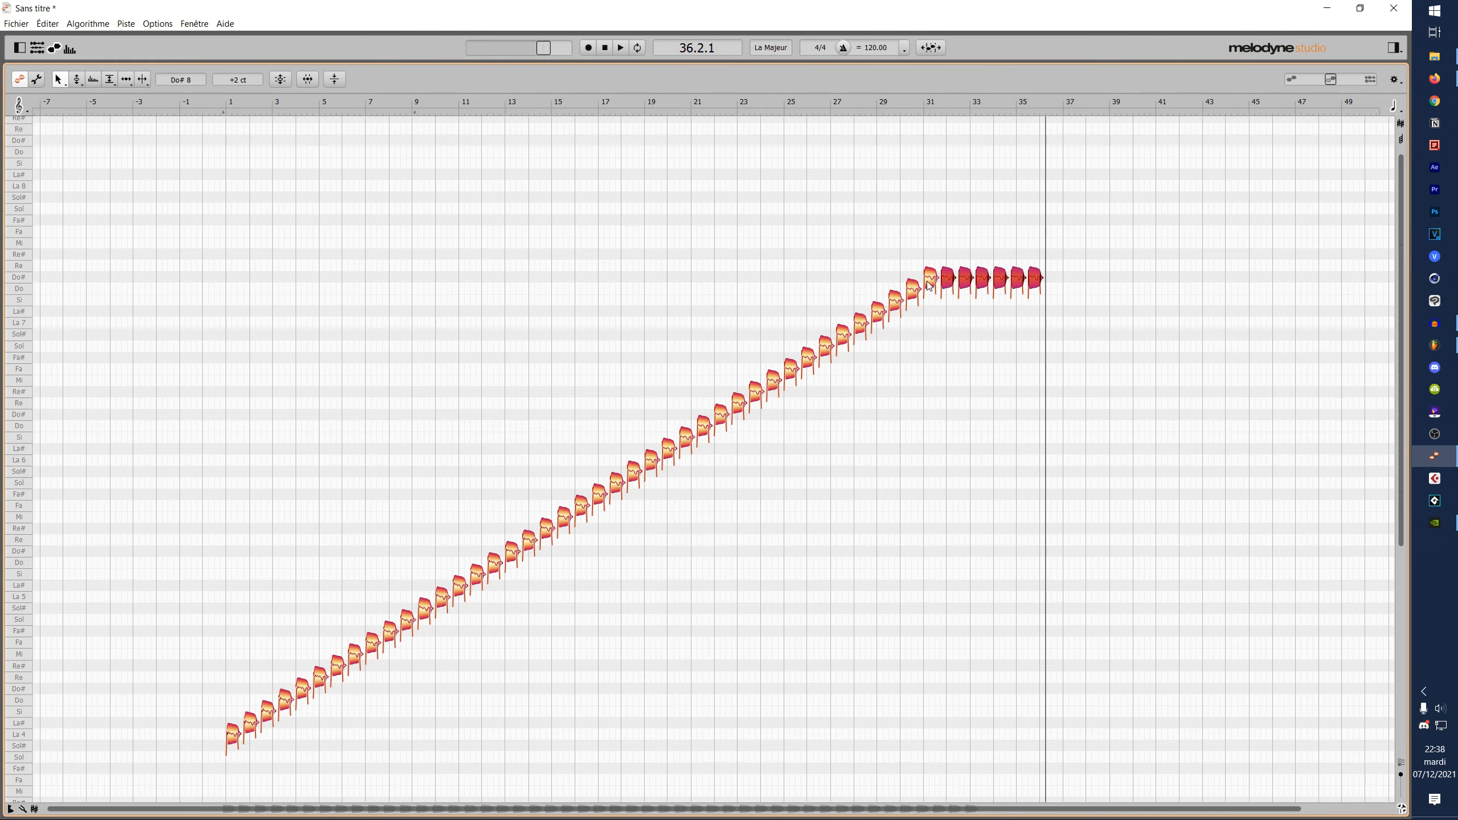
pyautogui.moveTo(949, 286); pyautogui.dragTo(1037, 220)
# - Play the chromatic scale from its beginning and around bar 17, and select all of its notes
pyautogui.click(680, 173)
pyautogui.press('space')
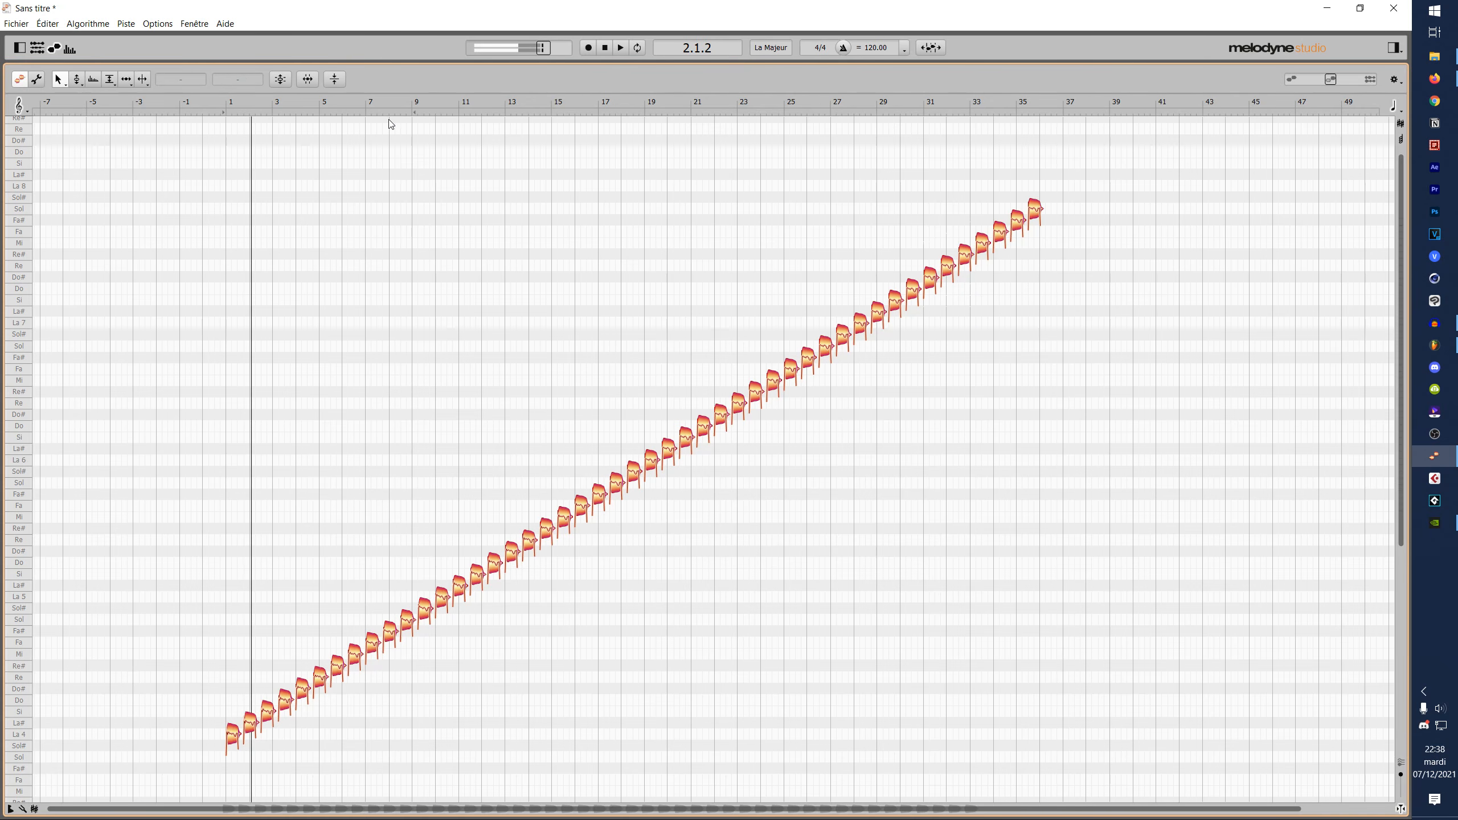
pyautogui.click(597, 101)
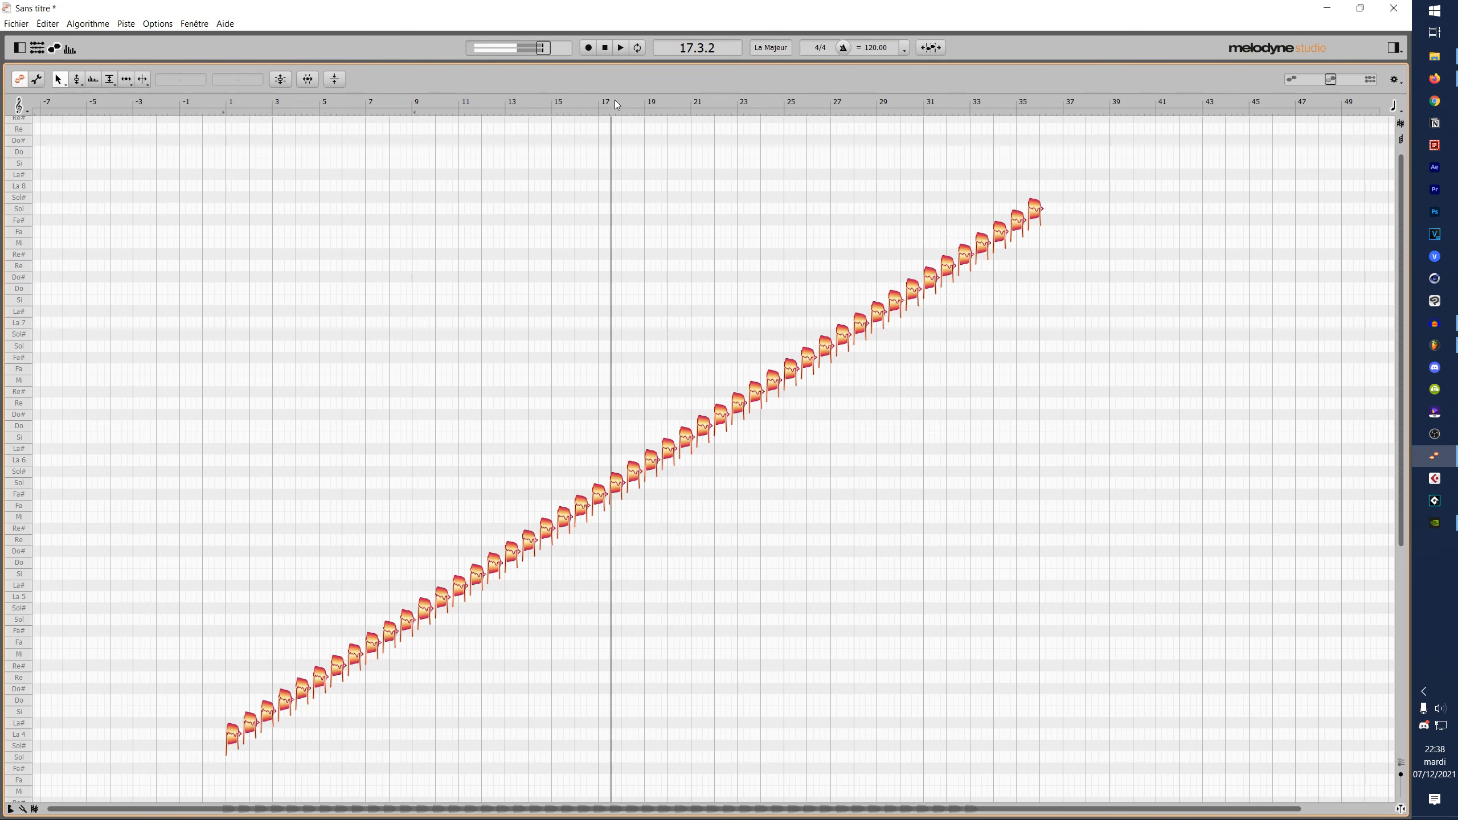
pyautogui.press('space')
pyautogui.moveTo(1198, 176); pyautogui.dragTo(224, 718)
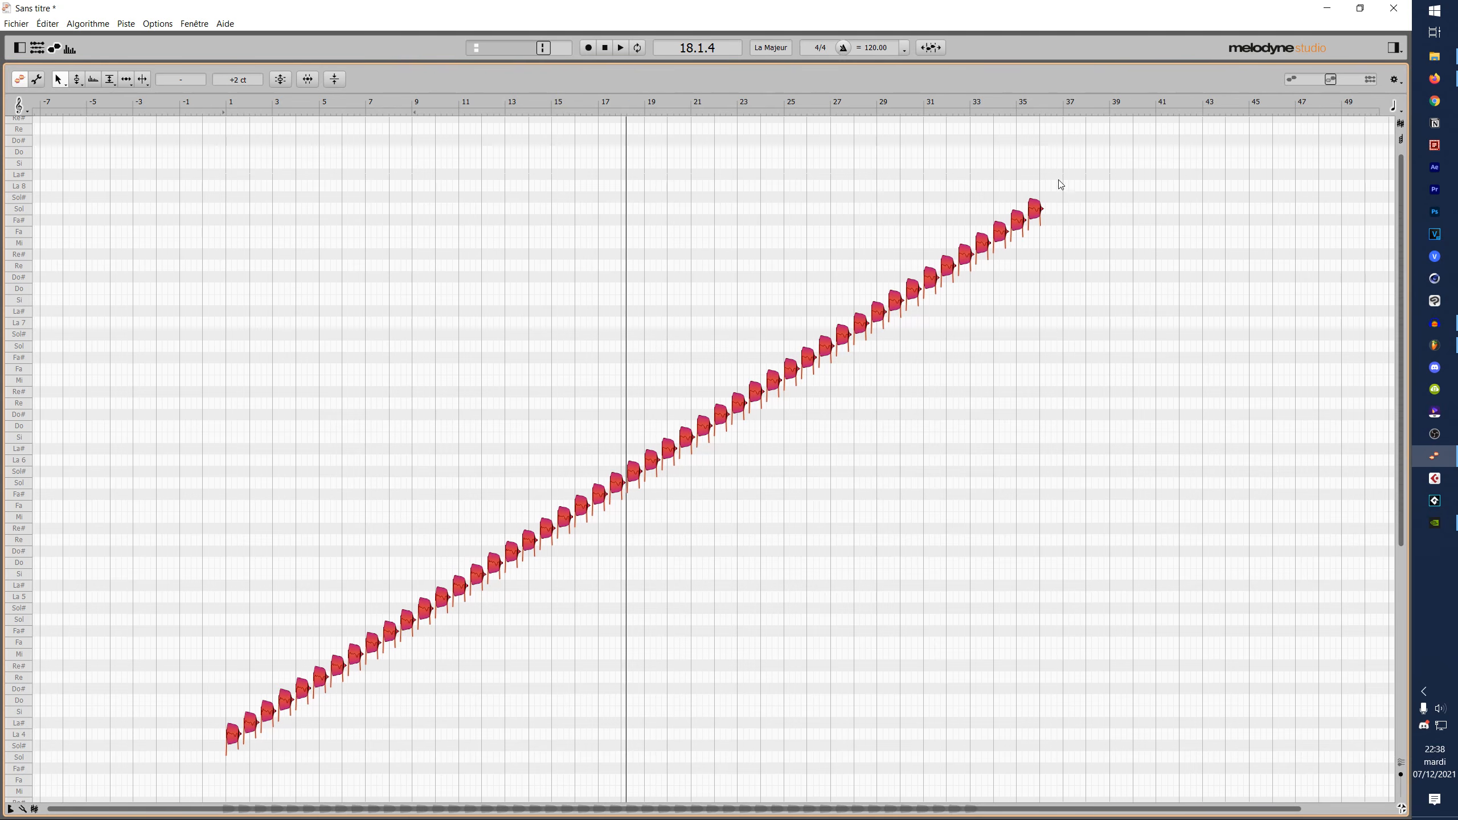
# - Return the playhead to the beginning and transpose the whole chromatic scale down so it spans Si 2 to La 6
pyautogui.click(239, 104)
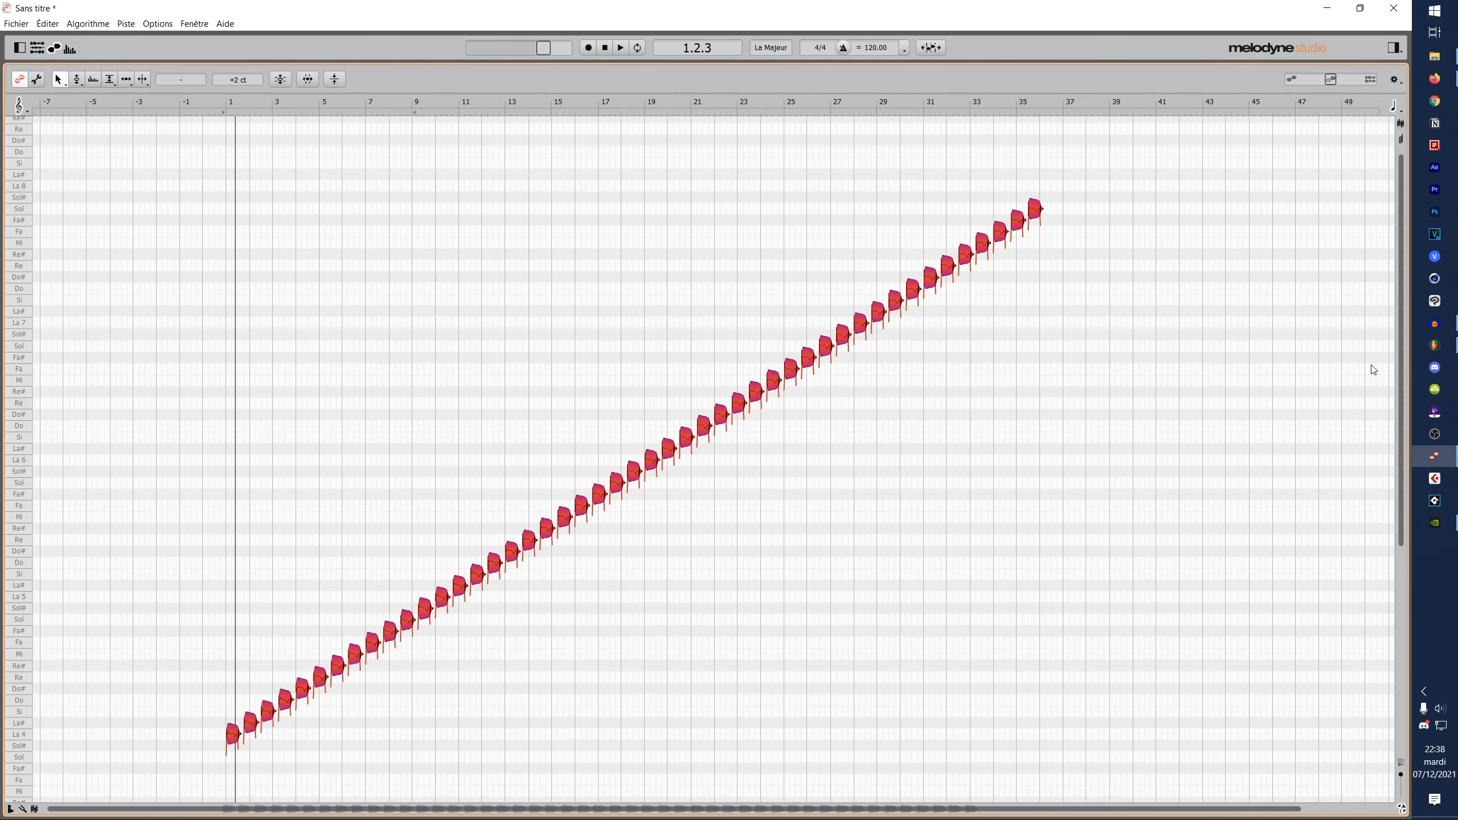
pyautogui.moveTo(1399, 370); pyautogui.dragTo(1390, 472)
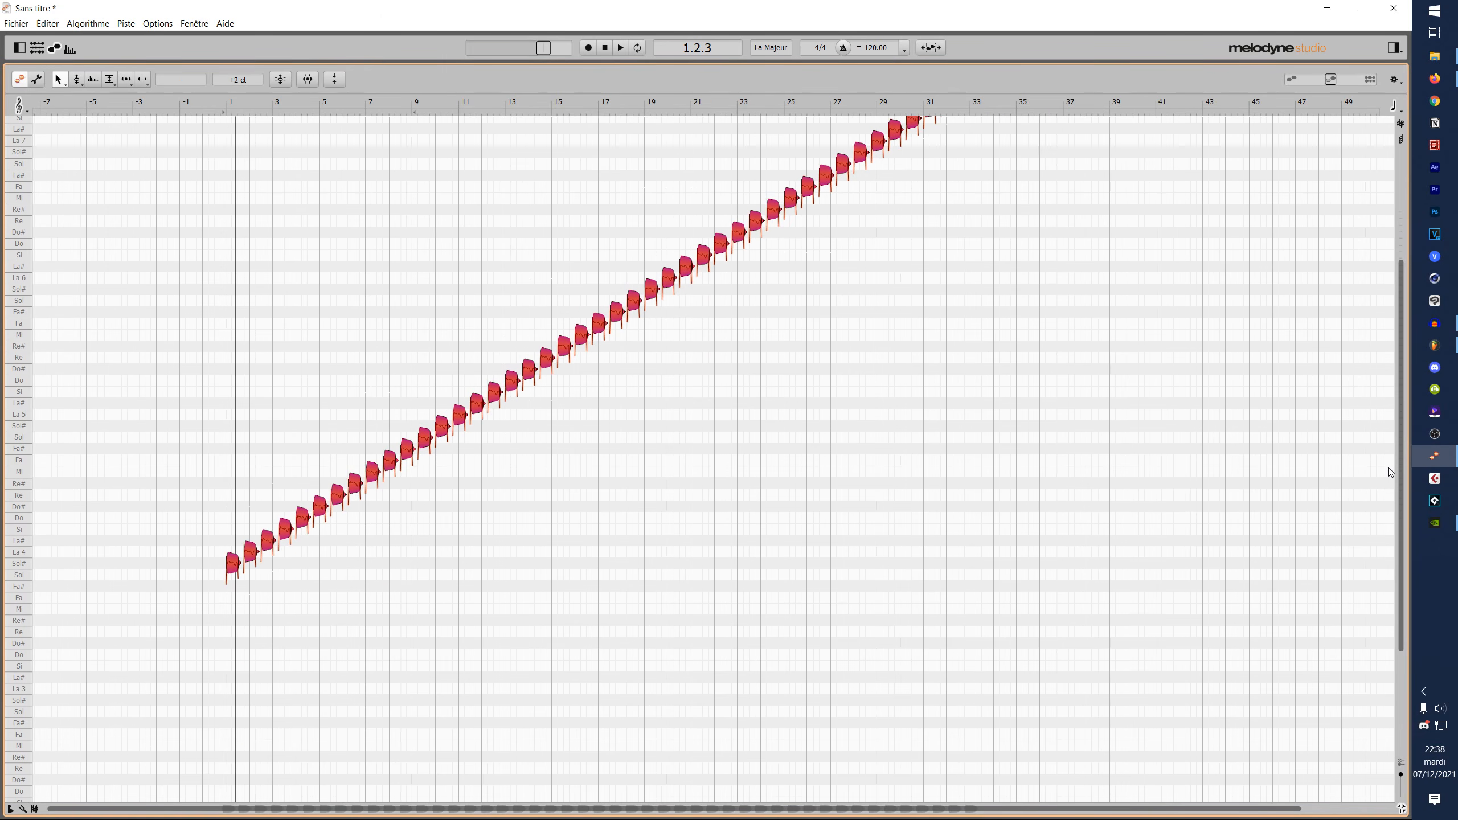
pyautogui.moveTo(1403, 357); pyautogui.dragTo(1403, 354)
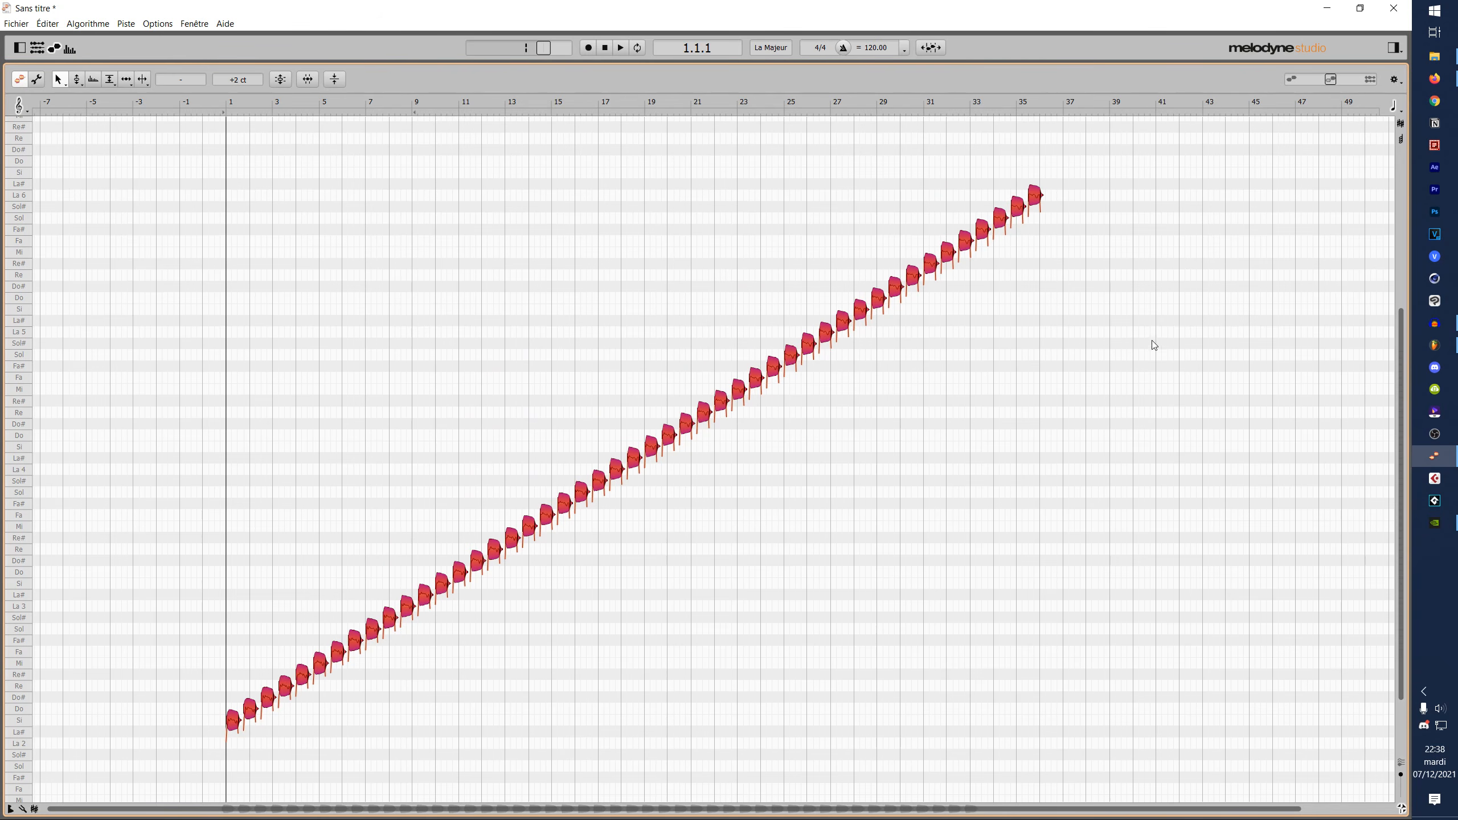
# - Play the lowered scale from several points between bar 1 and bar 29 to check its pitches
pyautogui.click(231, 103)
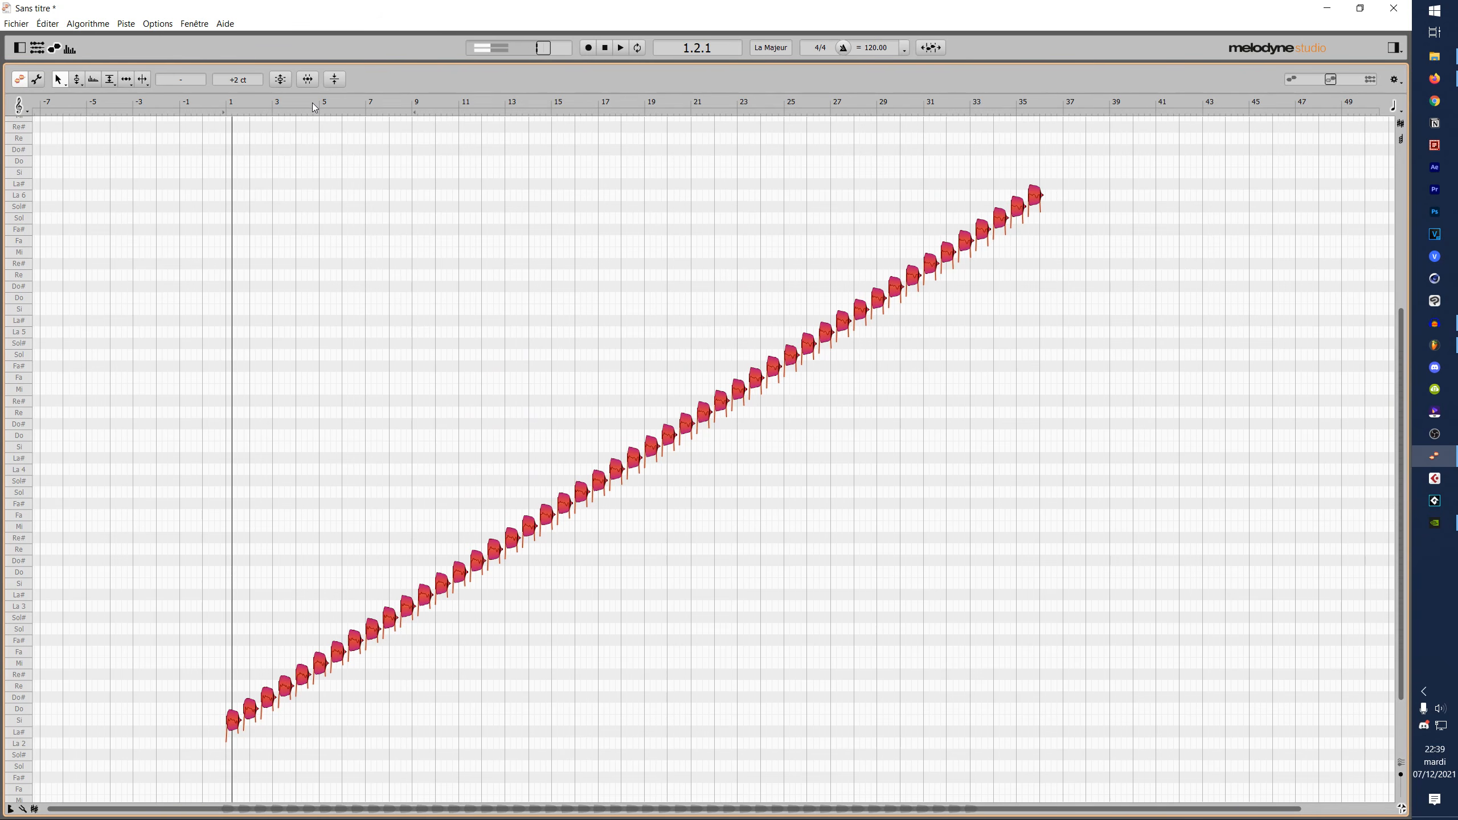
pyautogui.click(348, 103)
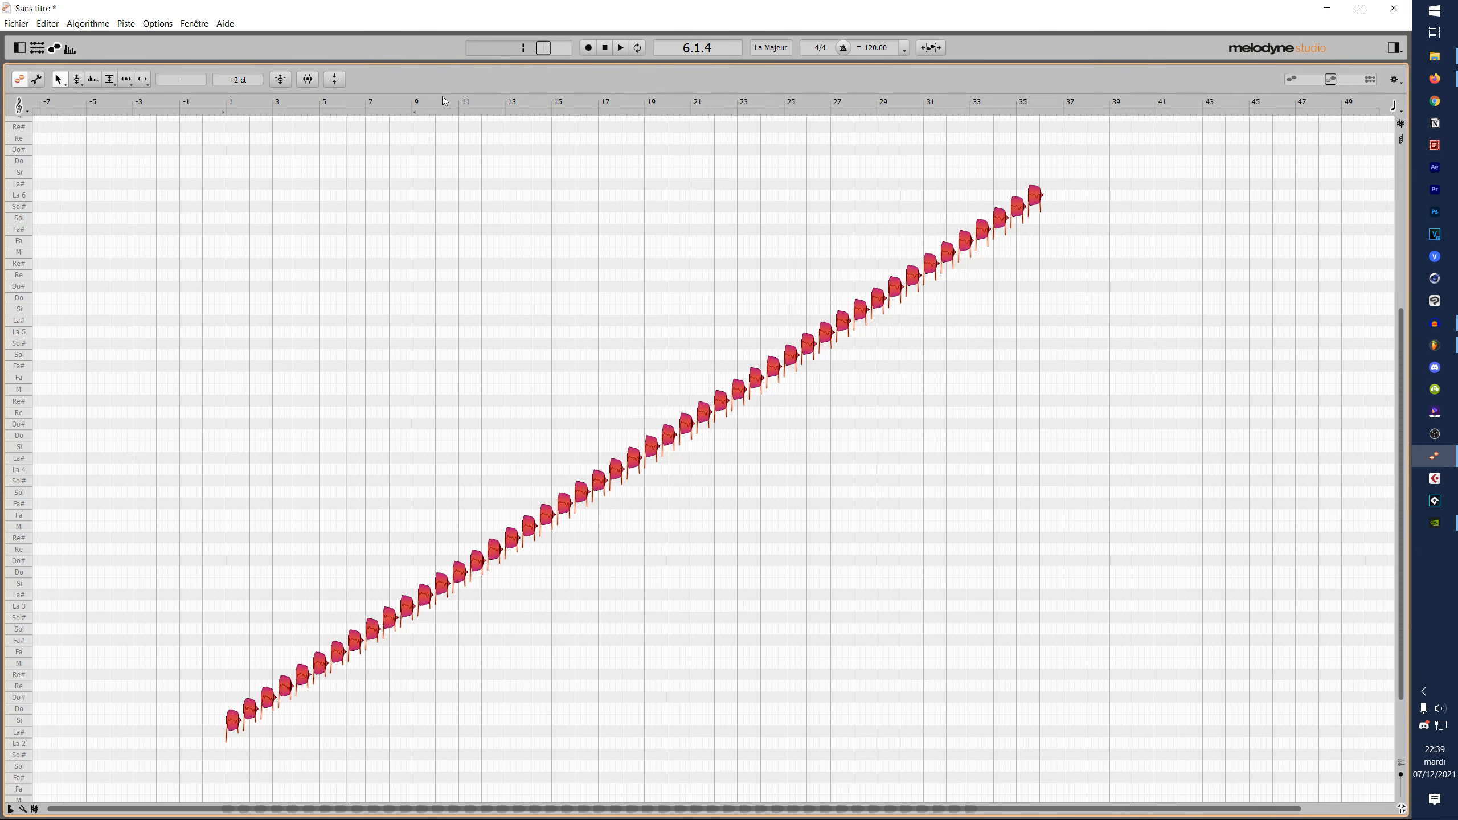
pyautogui.click(463, 103)
pyautogui.click(604, 103)
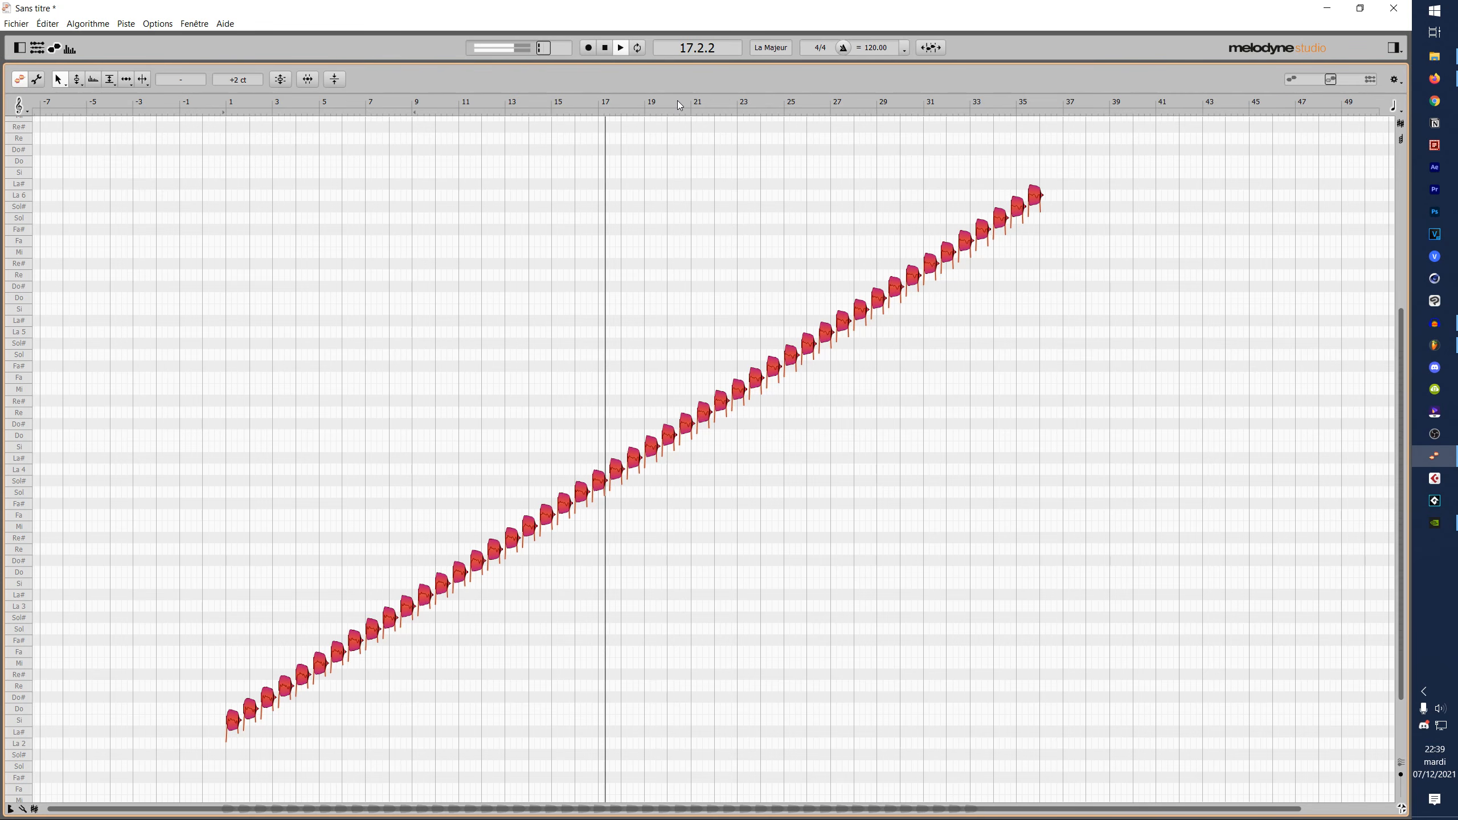
pyautogui.click(680, 101)
pyautogui.click(777, 101)
pyautogui.click(849, 99)
pyautogui.click(896, 98)
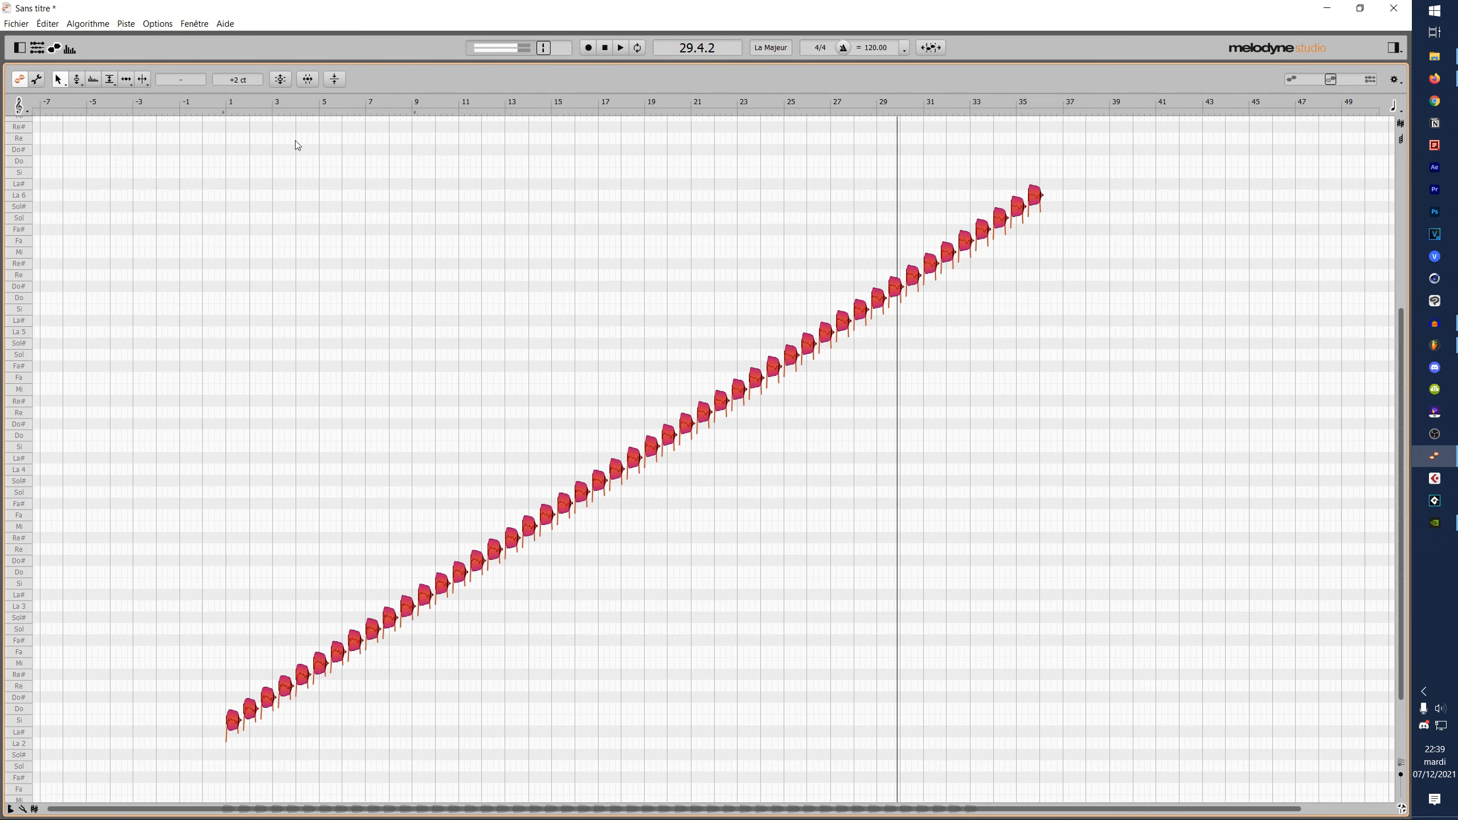
pyautogui.click(419, 102)
# - Export the full scale as a 44.1 kHz, 24-bit WAV named Sample Escalier in the Slicex folder
pyautogui.click(16, 23)
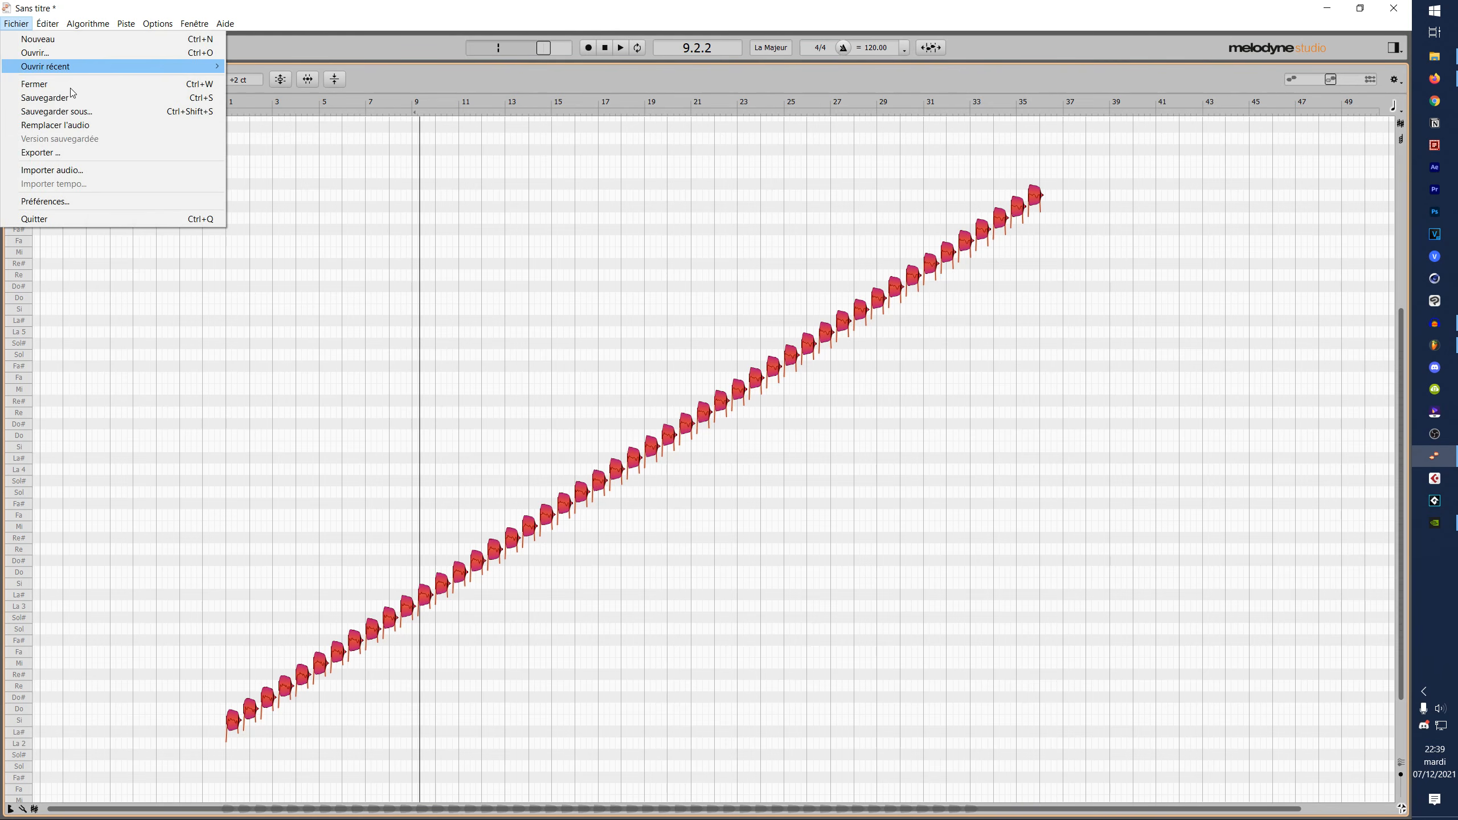
pyautogui.click(34, 151)
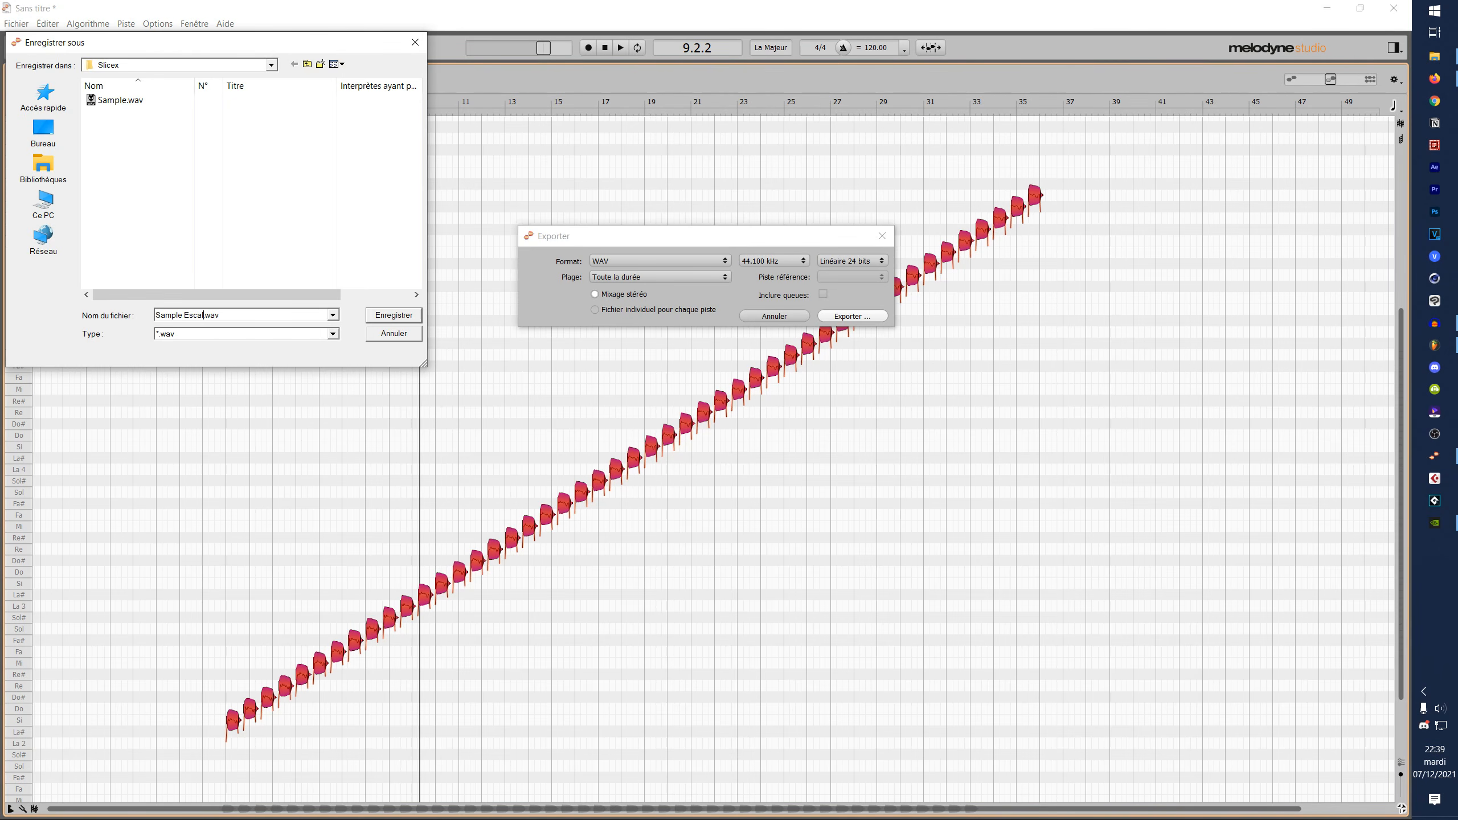
pyautogui.write('ier')
pyautogui.press('Return')
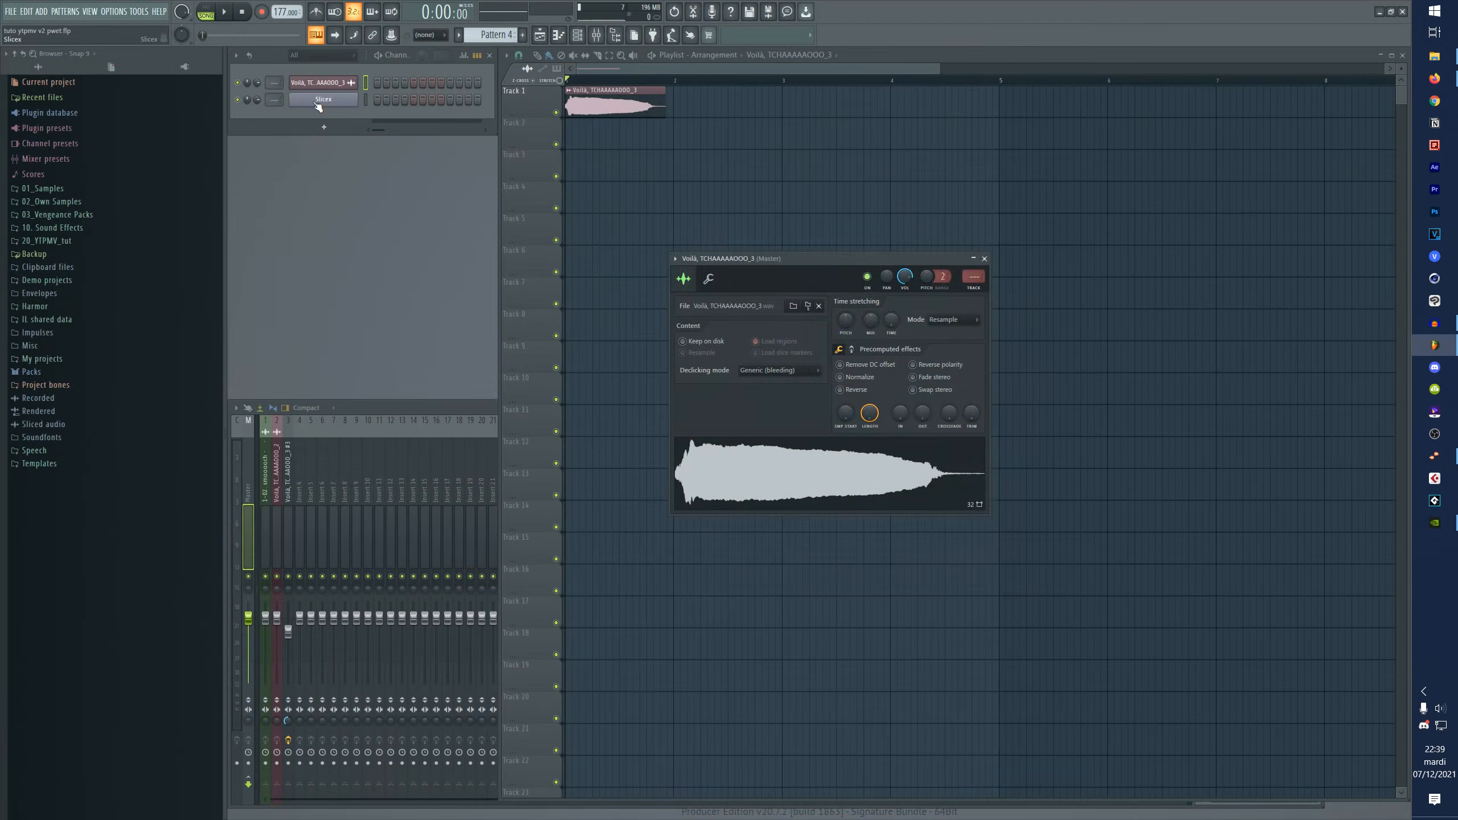
# - Switch to FL Studio, open the Slicex channel and load Sample Escalier.wav into it from the Slicex folder
pyautogui.click(319, 102)
pyautogui.moveTo(845, 271); pyautogui.dragTo(828, 198)
pyautogui.click(645, 495)
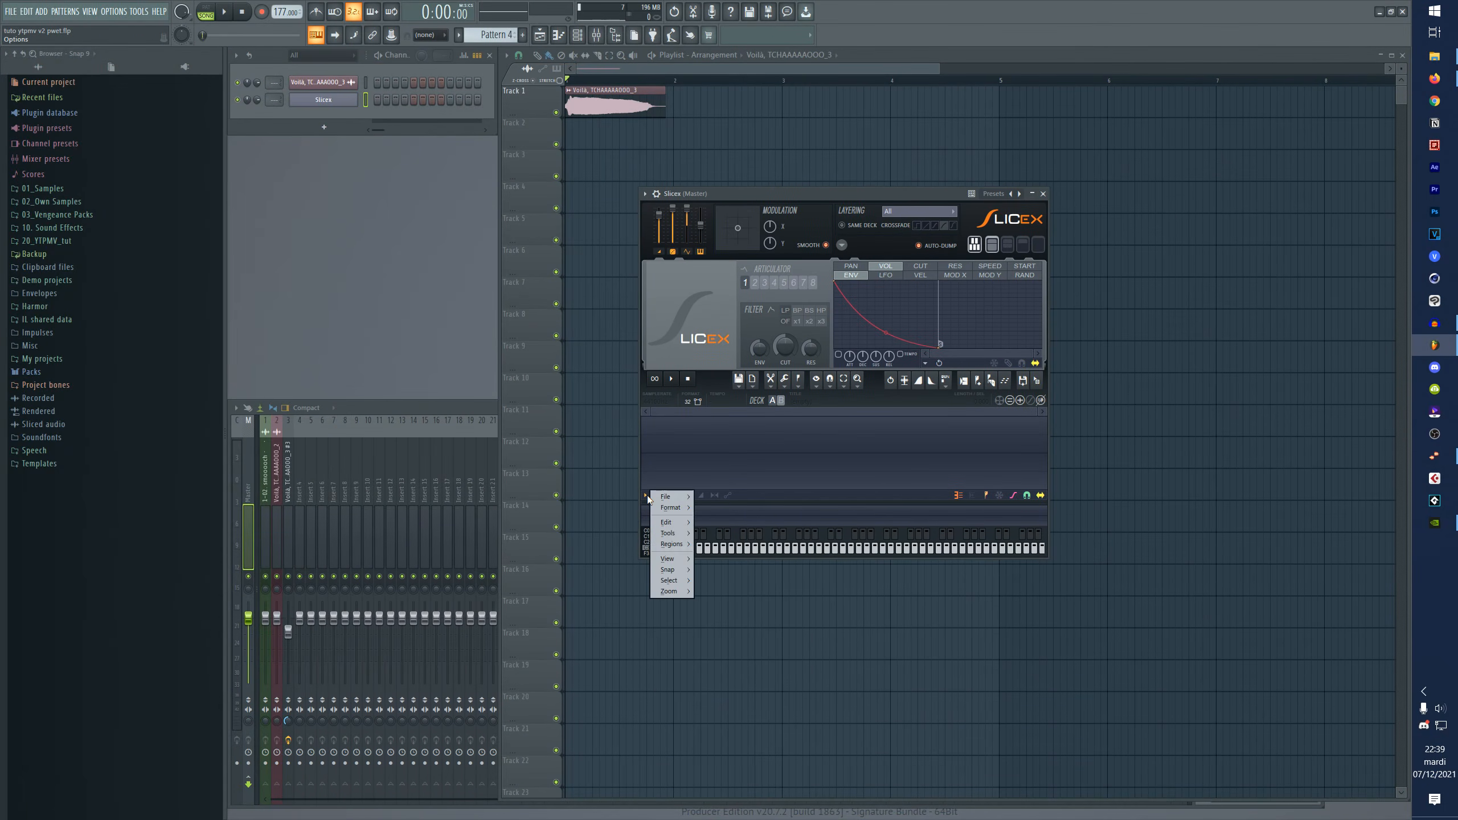
pyautogui.moveTo(663, 500)
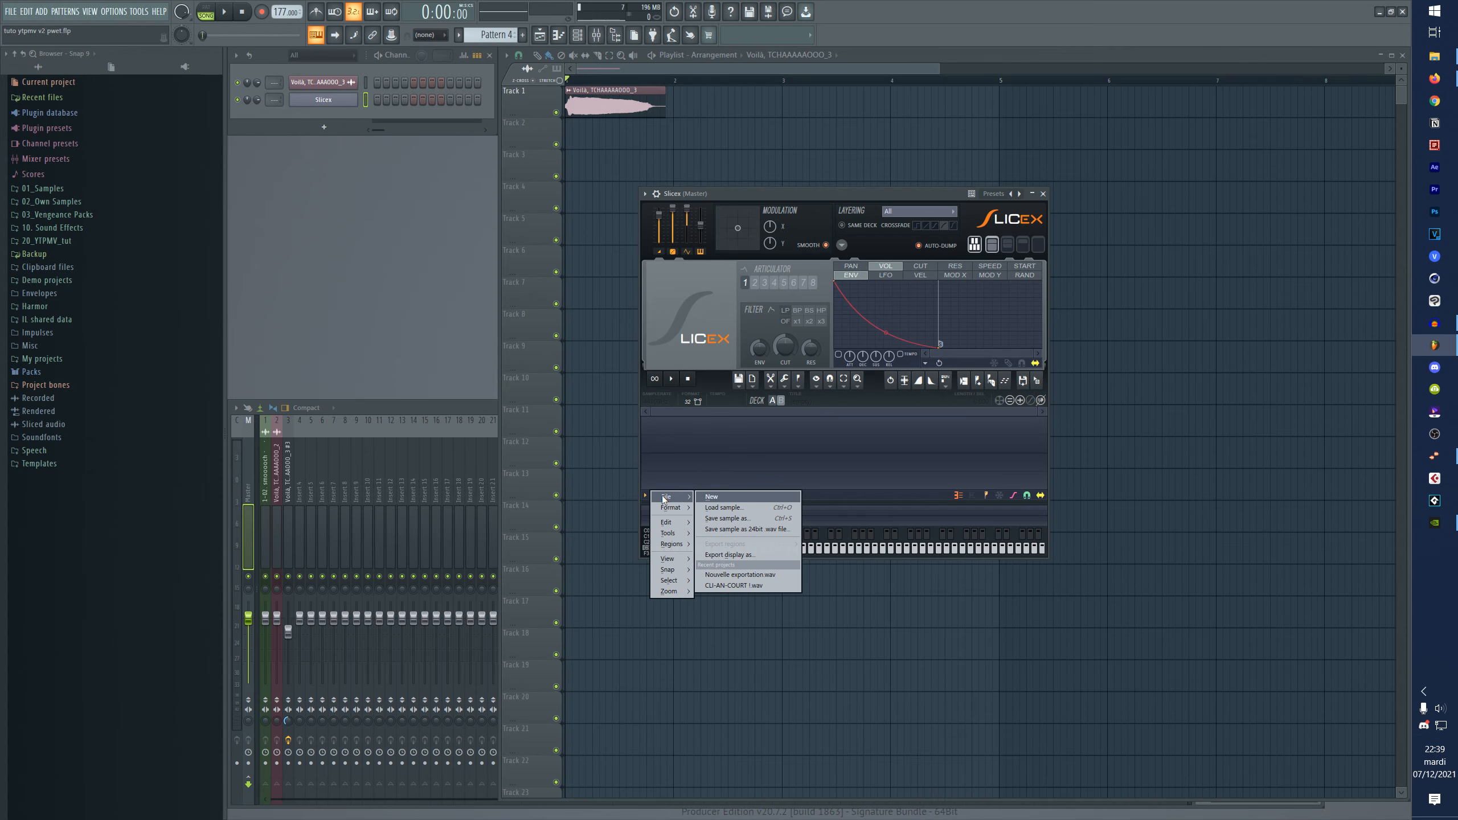
pyautogui.click(725, 507)
pyautogui.doubleClick(491, 310)
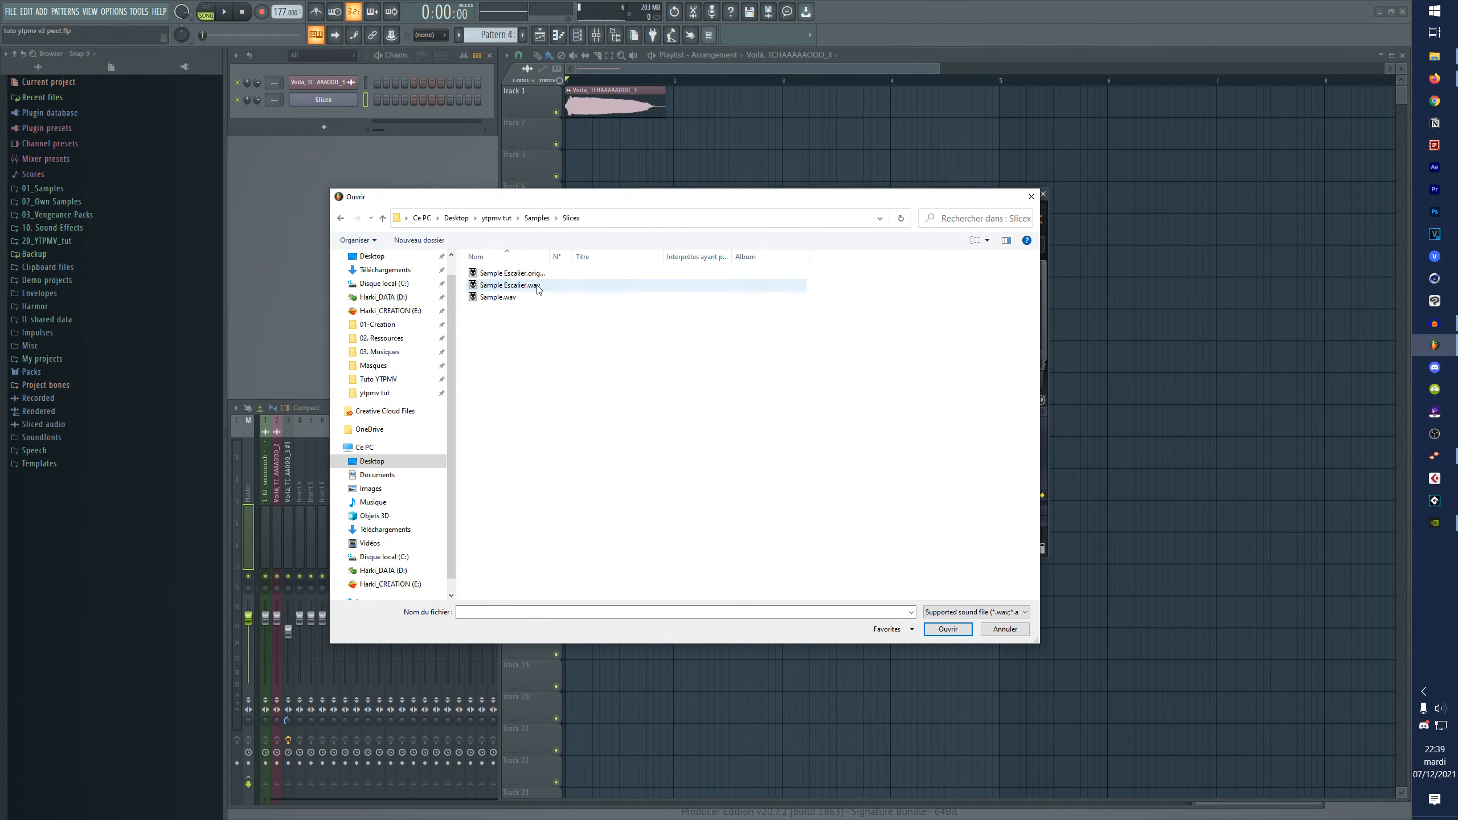
pyautogui.doubleClick(509, 285)
pyautogui.moveTo(849, 205)
pyautogui.mouseDown()
pyautogui.moveTo(808, 219)
pyautogui.moveTo(844, 193)
pyautogui.mouseUp()
pyautogui.moveTo(702, 195); pyautogui.dragTo(697, 206)
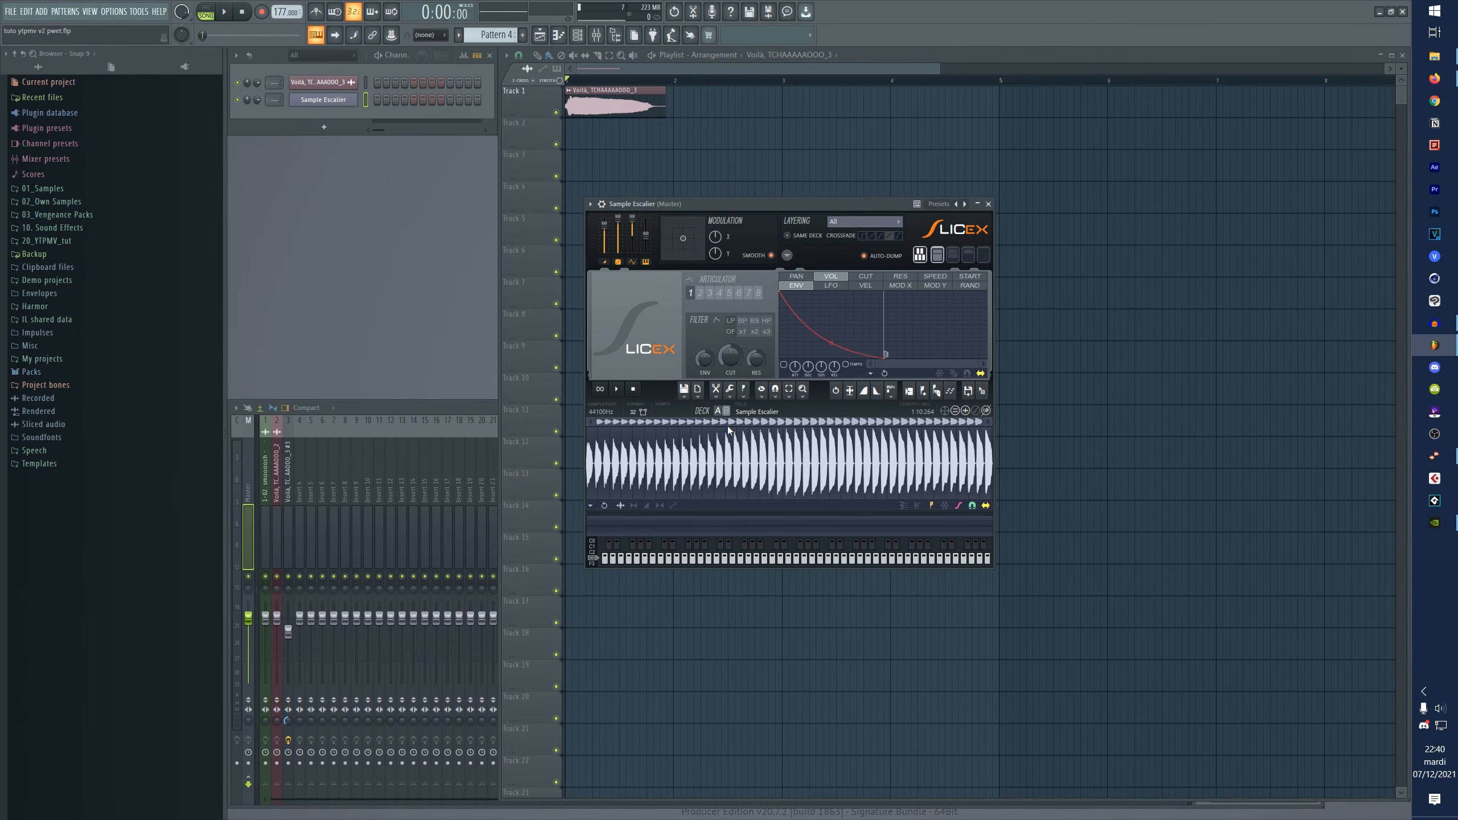
# - Slice the loaded scale with dull auto-slicing and play some of the resulting slices on the Slicex keyboard
pyautogui.click(743, 392)
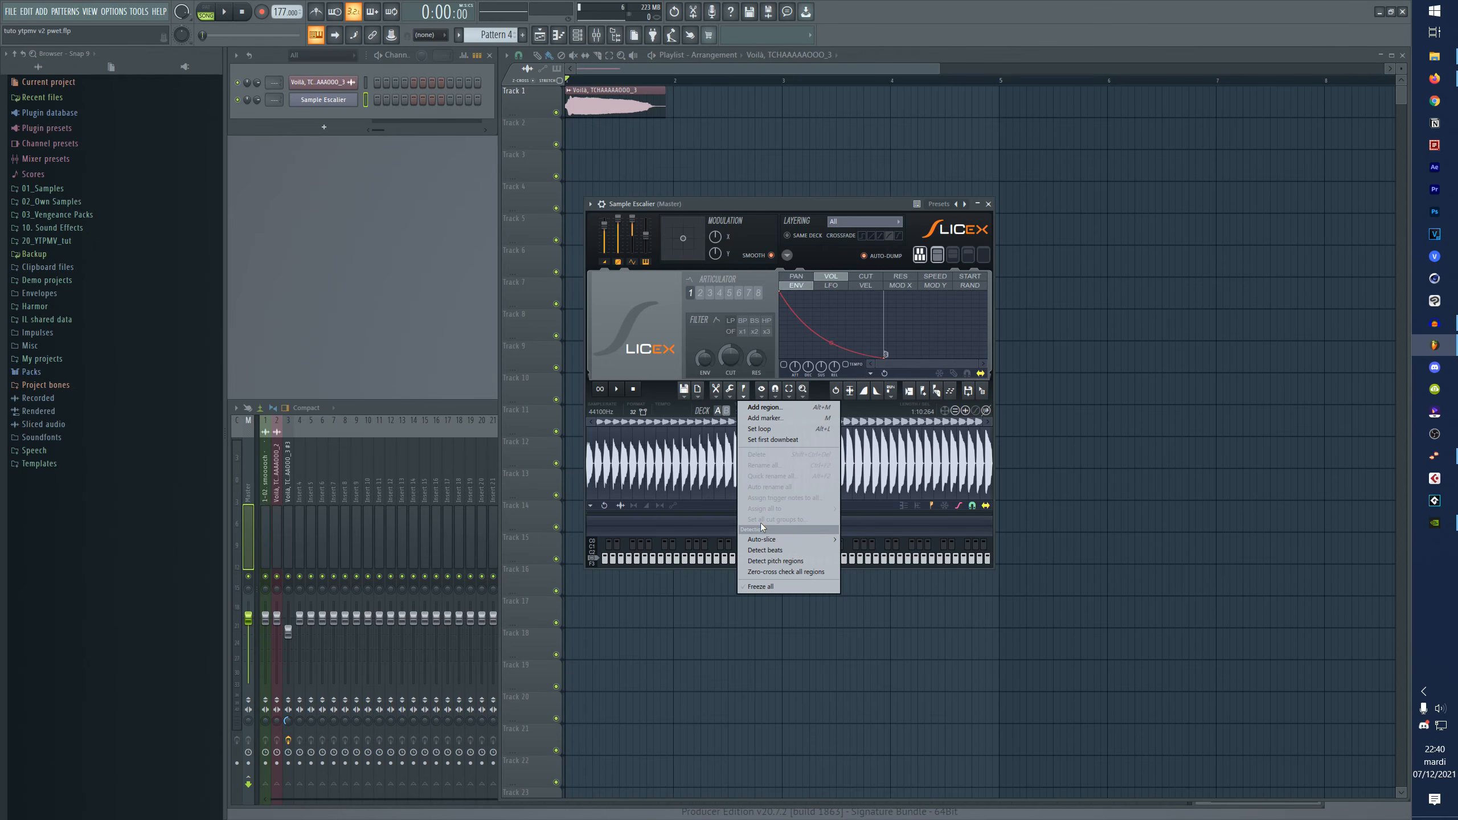
pyautogui.moveTo(763, 543)
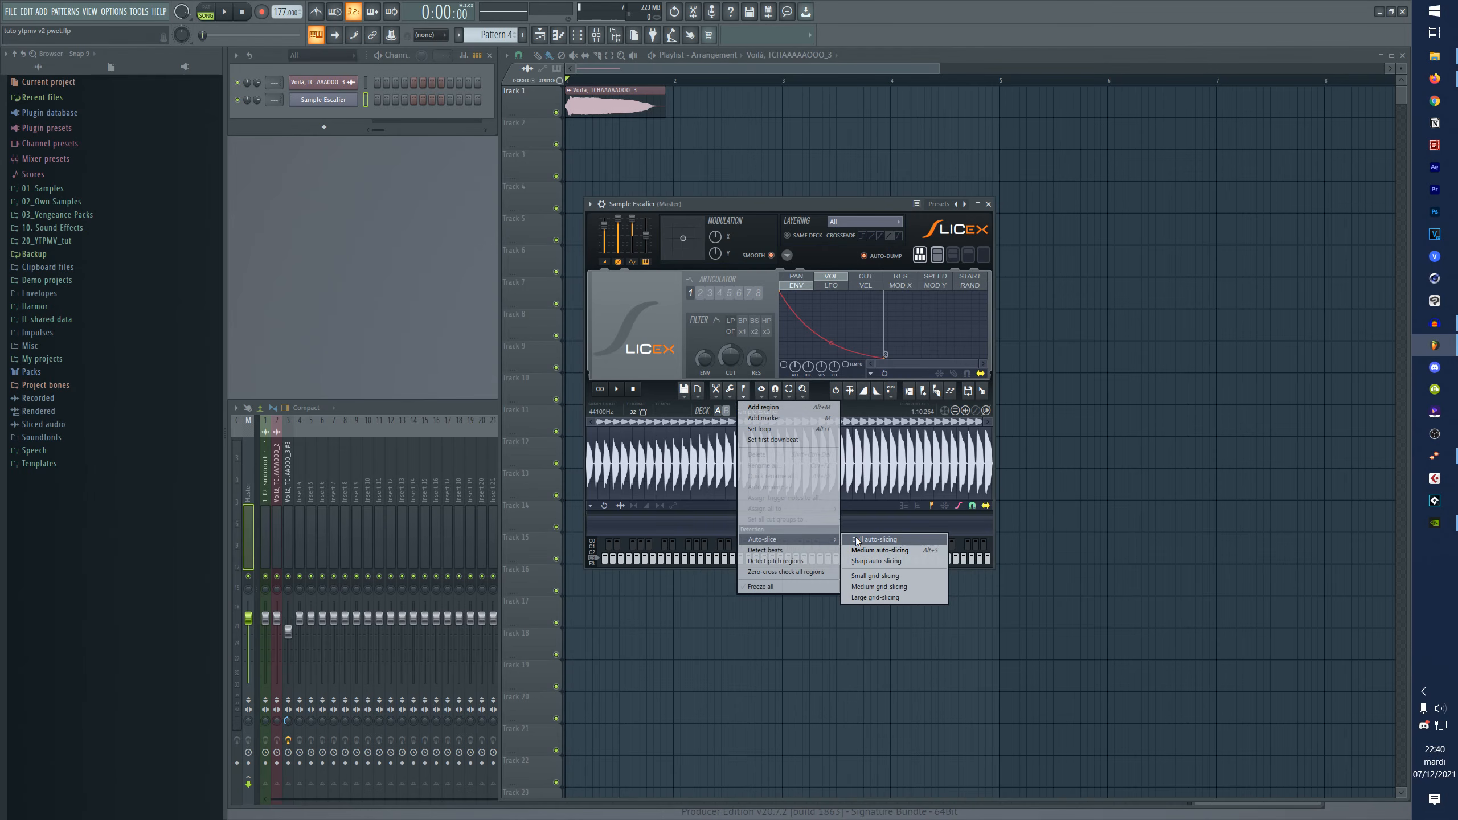
pyautogui.click(882, 543)
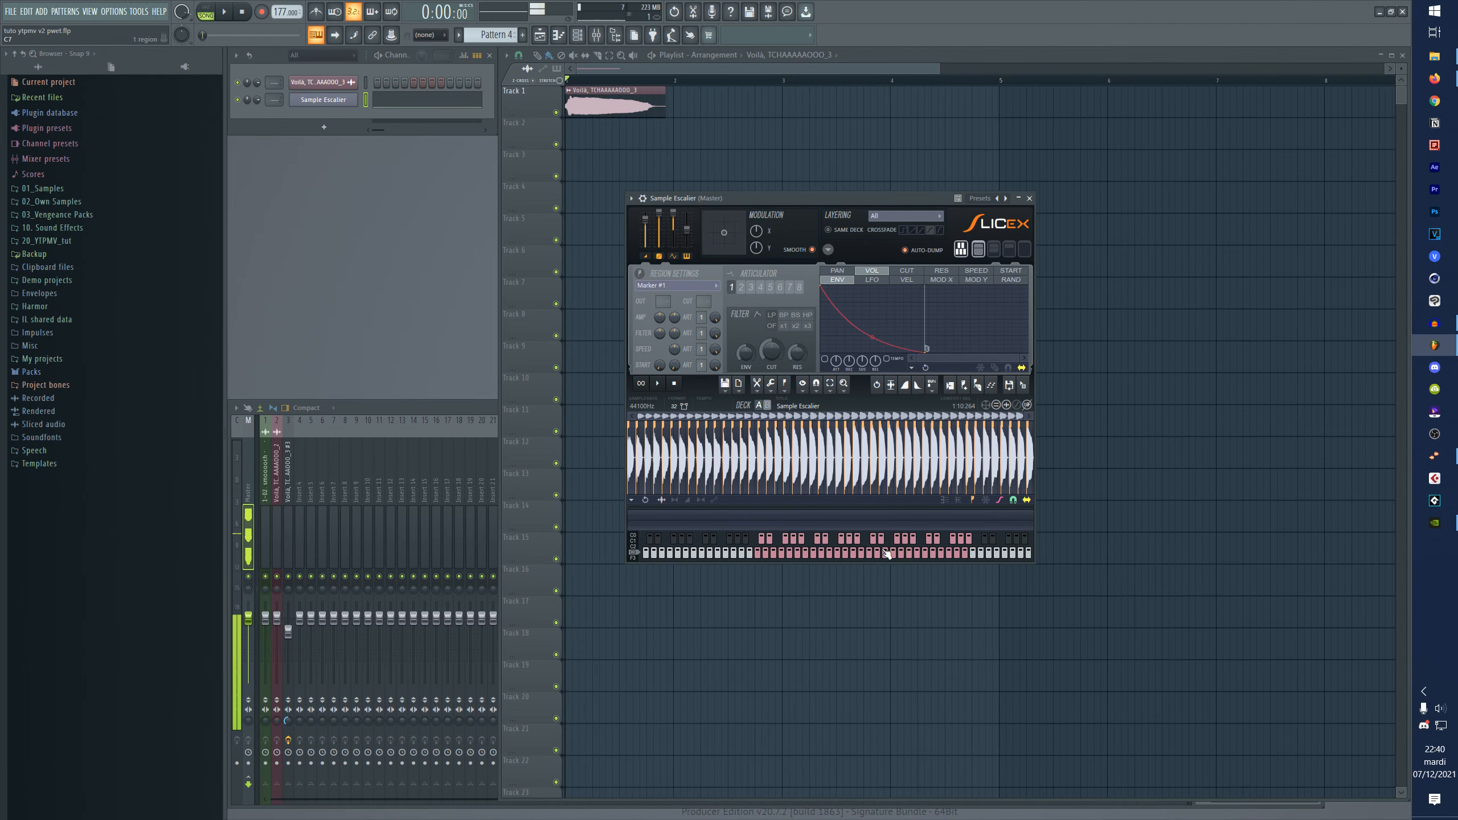
pyautogui.moveTo(886, 555)
pyautogui.mouseDown()
pyautogui.moveTo(764, 558)
pyautogui.moveTo(926, 555)
pyautogui.mouseUp()
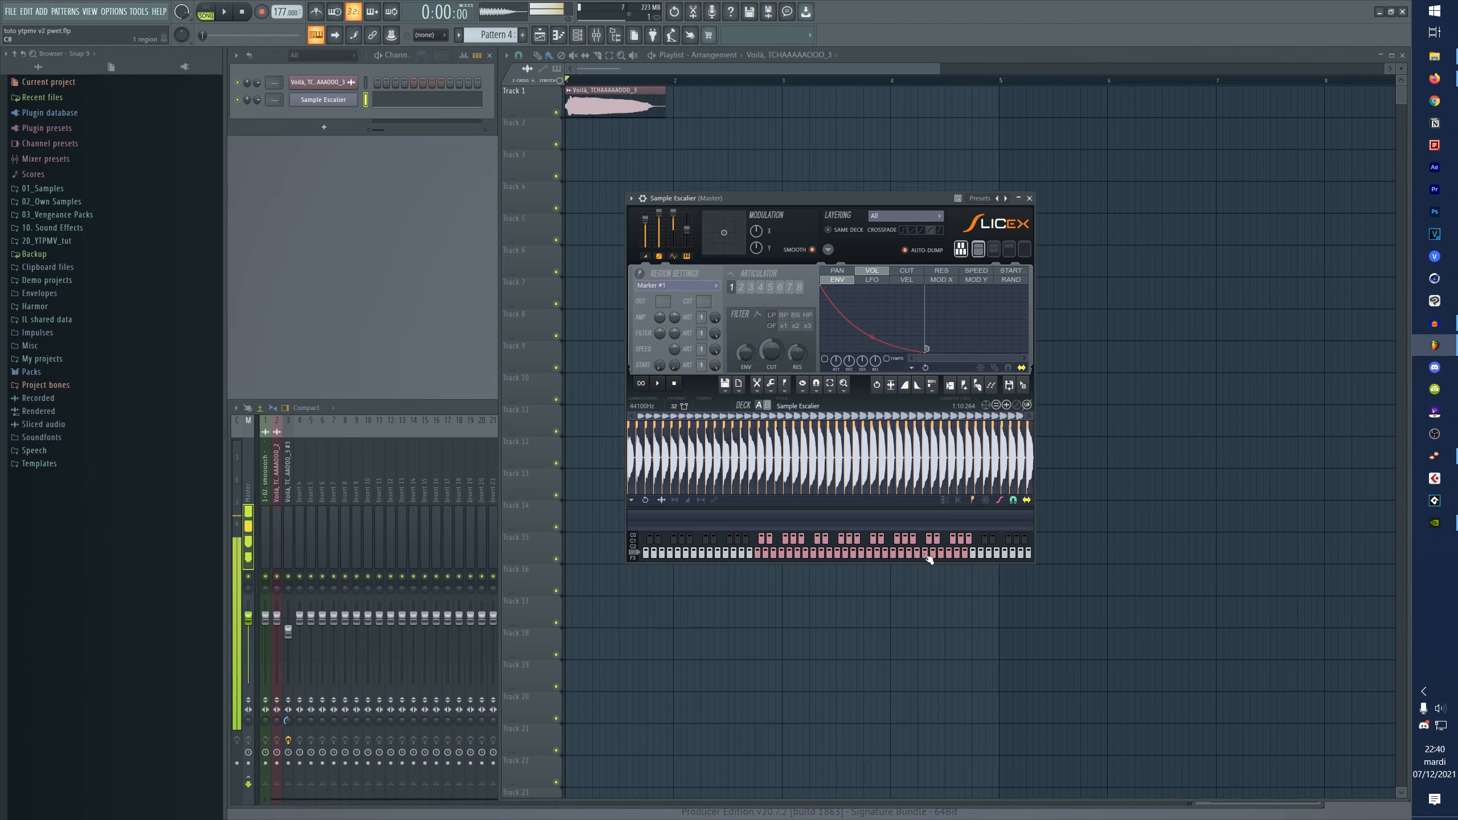
# - Open the Sample Escalier piano roll and shift the Slicex slice markers slightly later in the waveform
pyautogui.press('F7')
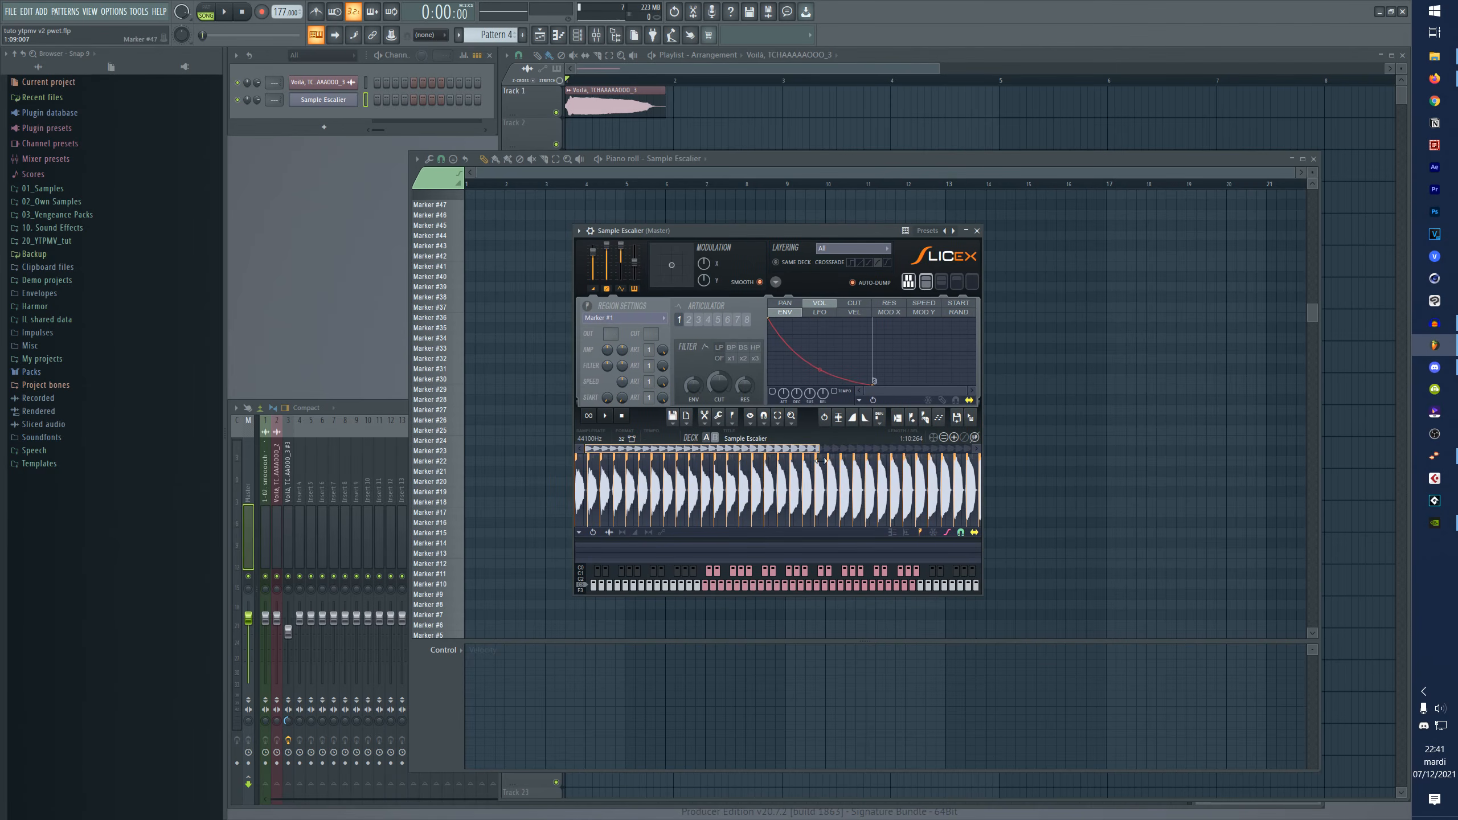
pyautogui.scroll(10, 576, 460)
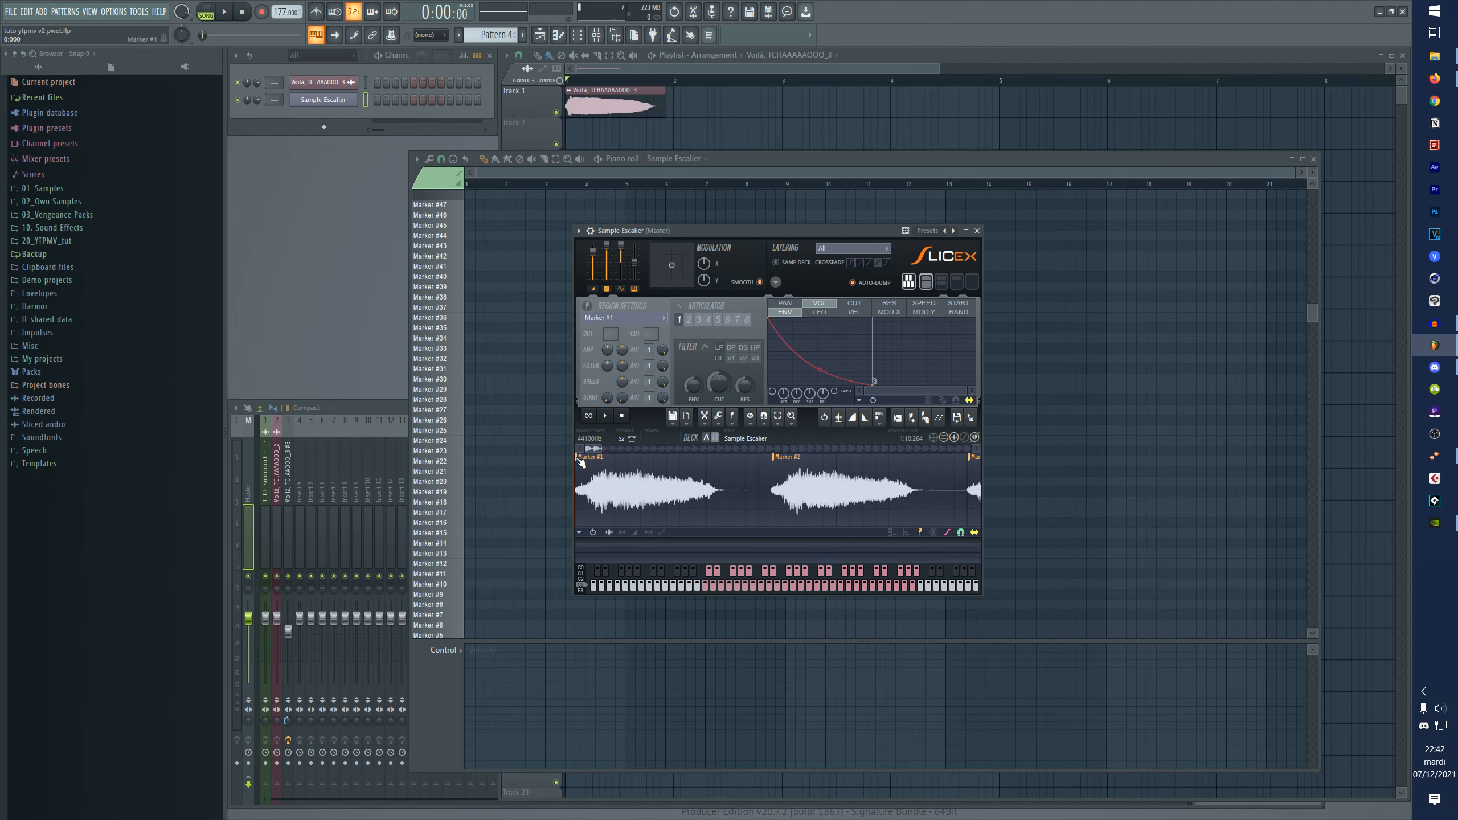
pyautogui.moveTo(581, 462); pyautogui.dragTo(597, 464)
pyautogui.moveTo(597, 464)
pyautogui.mouseDown()
pyautogui.moveTo(612, 449)
pyautogui.moveTo(687, 454)
pyautogui.mouseUp()
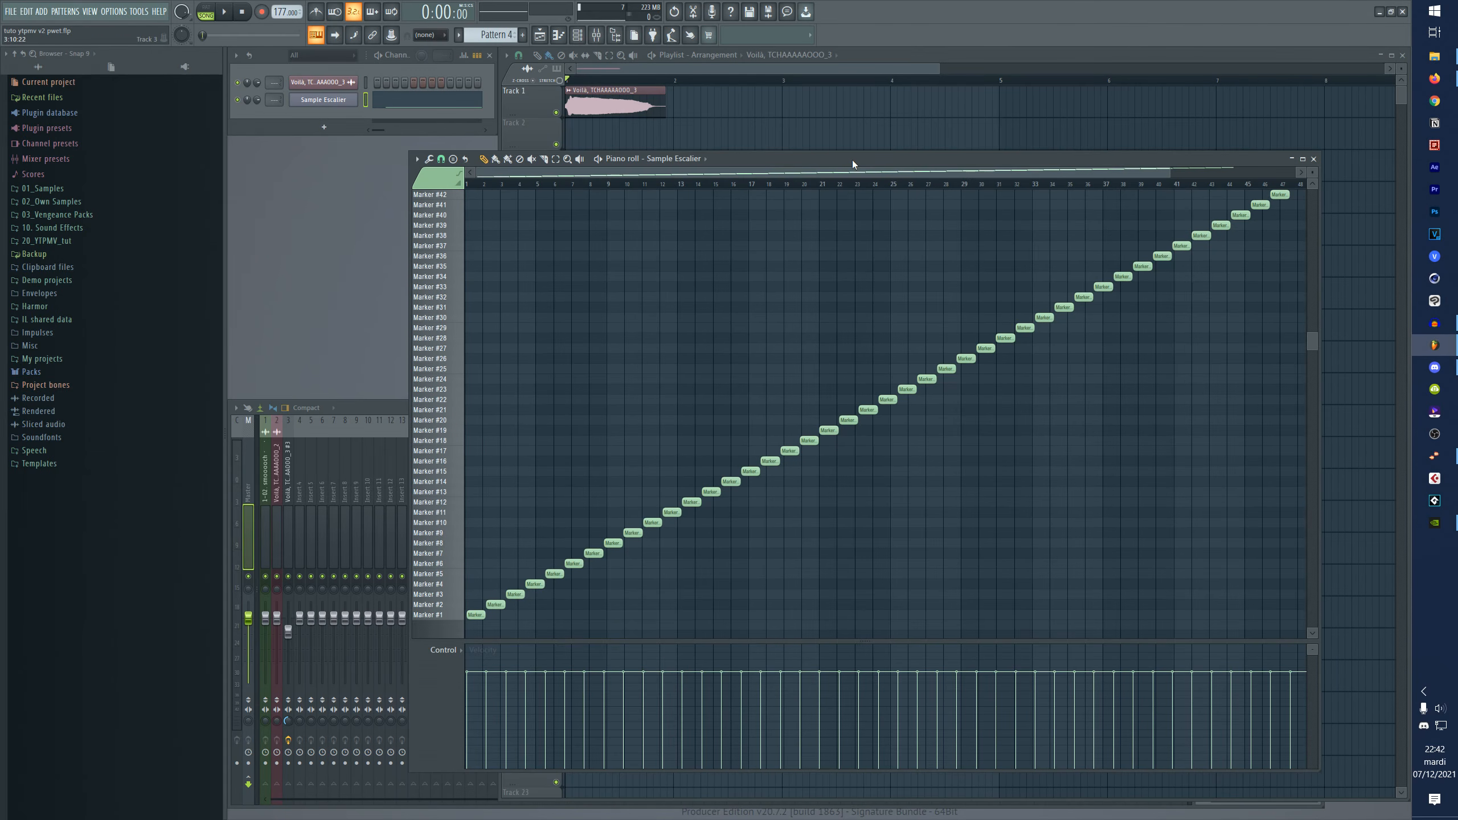
# - Reposition the piano roll and play various marker slices, from the low ones up to about Marker #30
pyautogui.moveTo(852, 160); pyautogui.dragTo(867, 153)
pyautogui.moveTo(459, 525); pyautogui.dragTo(463, 407)
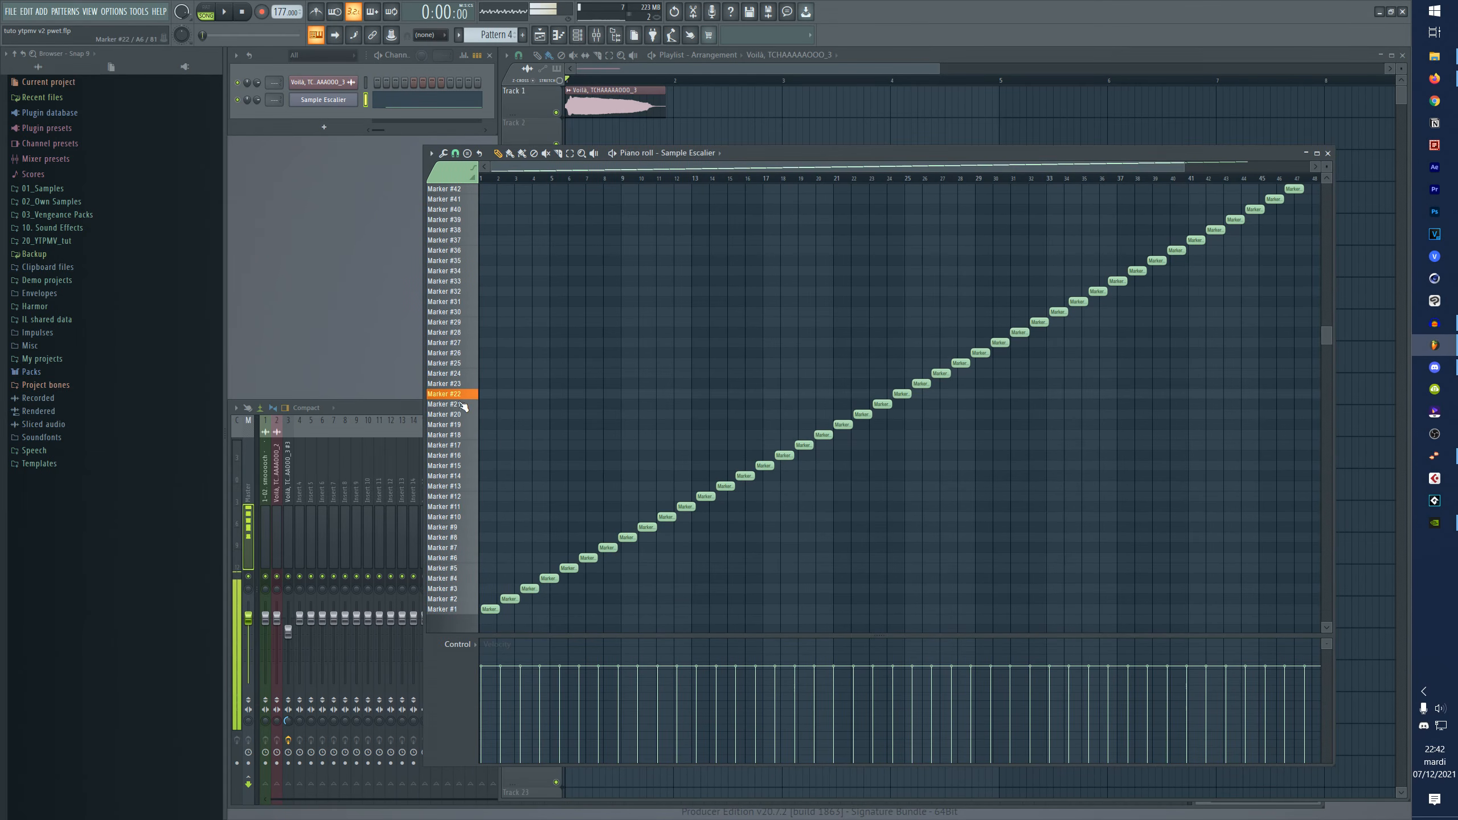
pyautogui.click(459, 476)
pyautogui.click(459, 414)
pyautogui.click(459, 424)
pyautogui.click(460, 486)
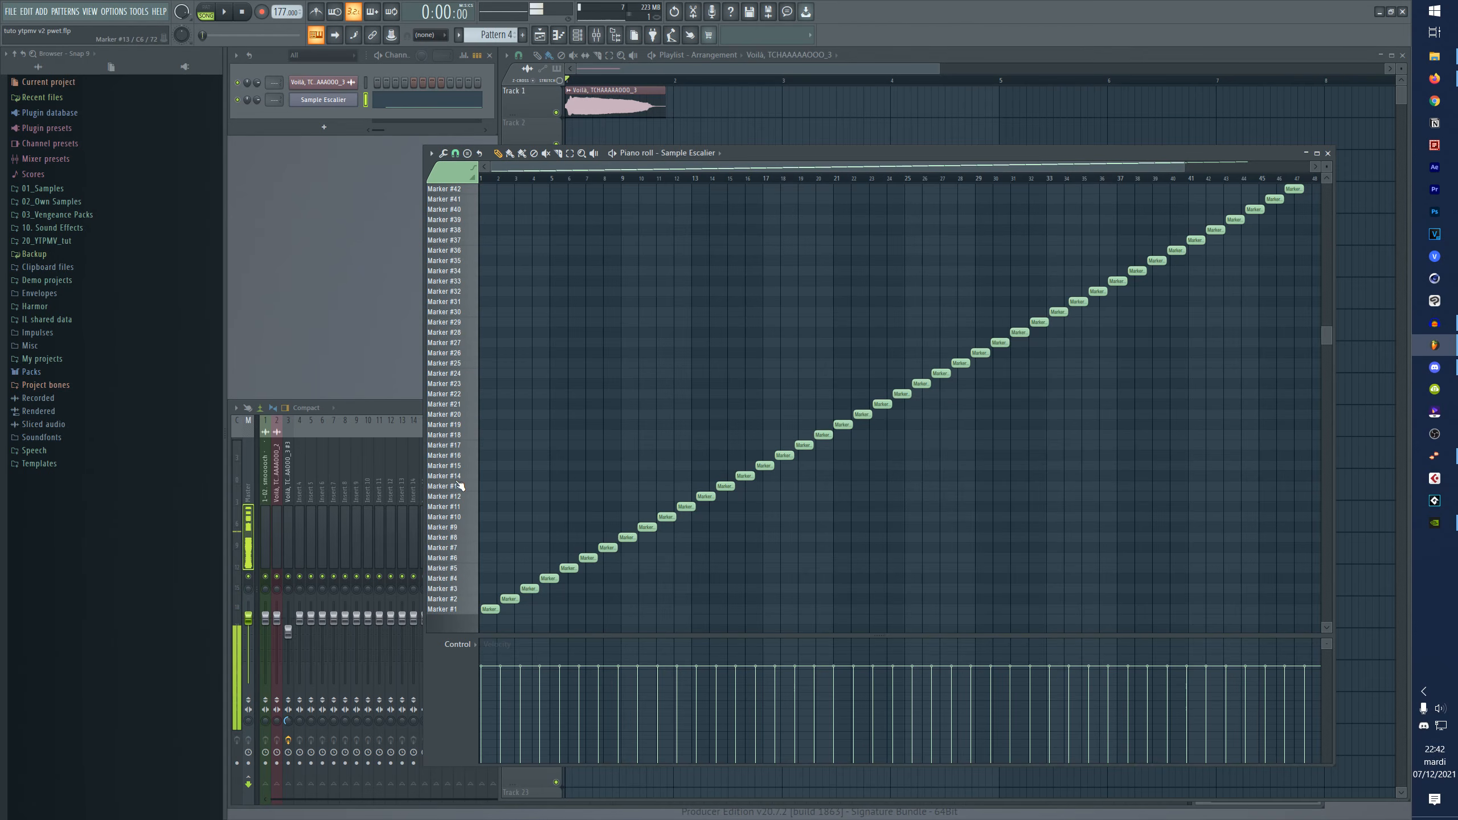
pyautogui.click(459, 304)
pyautogui.click(459, 309)
# - Reopen Slicex over the piano roll and apply the Vol - ADSR preset to its volume envelope
pyautogui.click(338, 101)
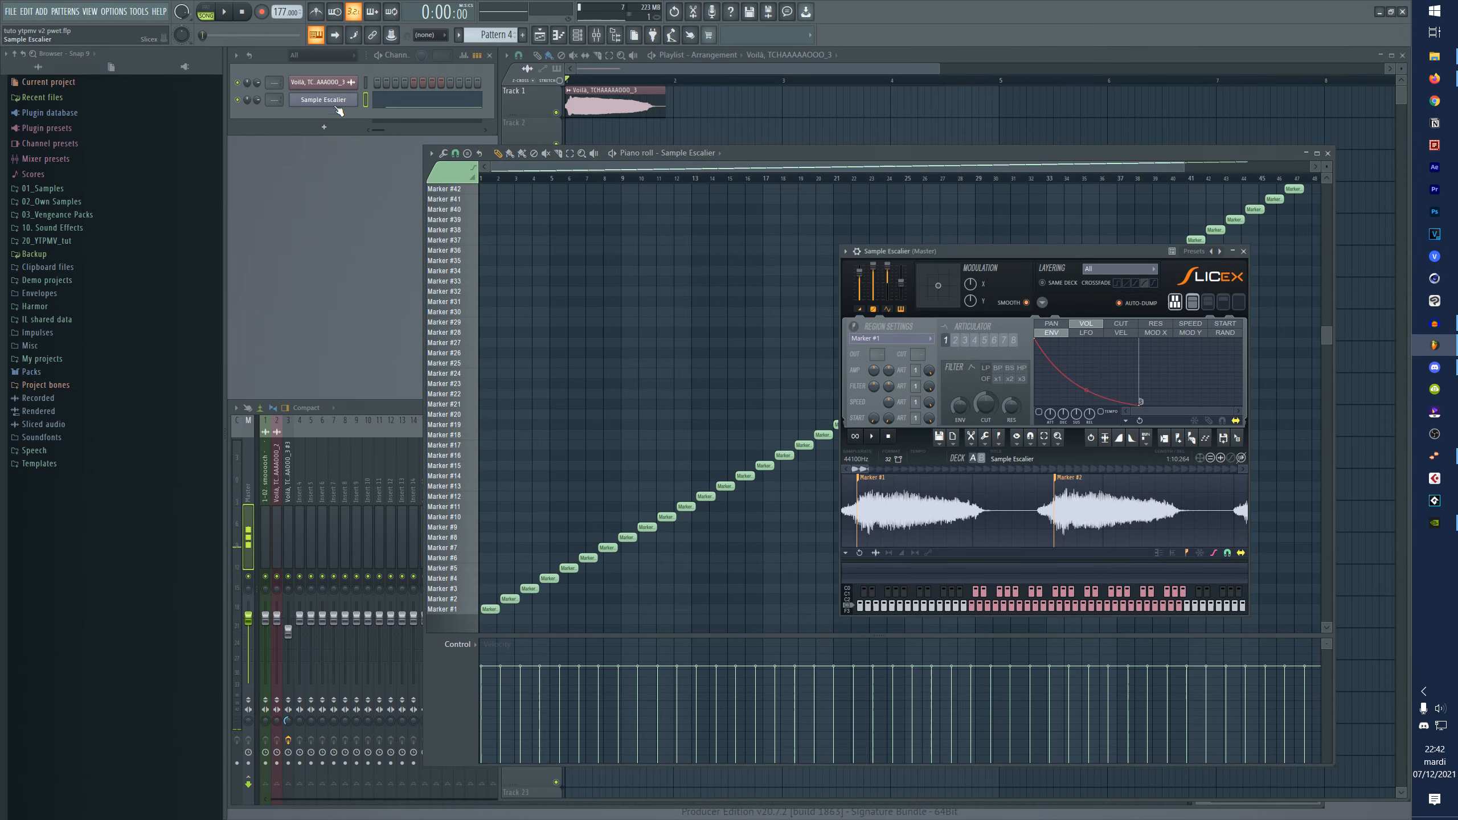
pyautogui.moveTo(1090, 252); pyautogui.dragTo(858, 293)
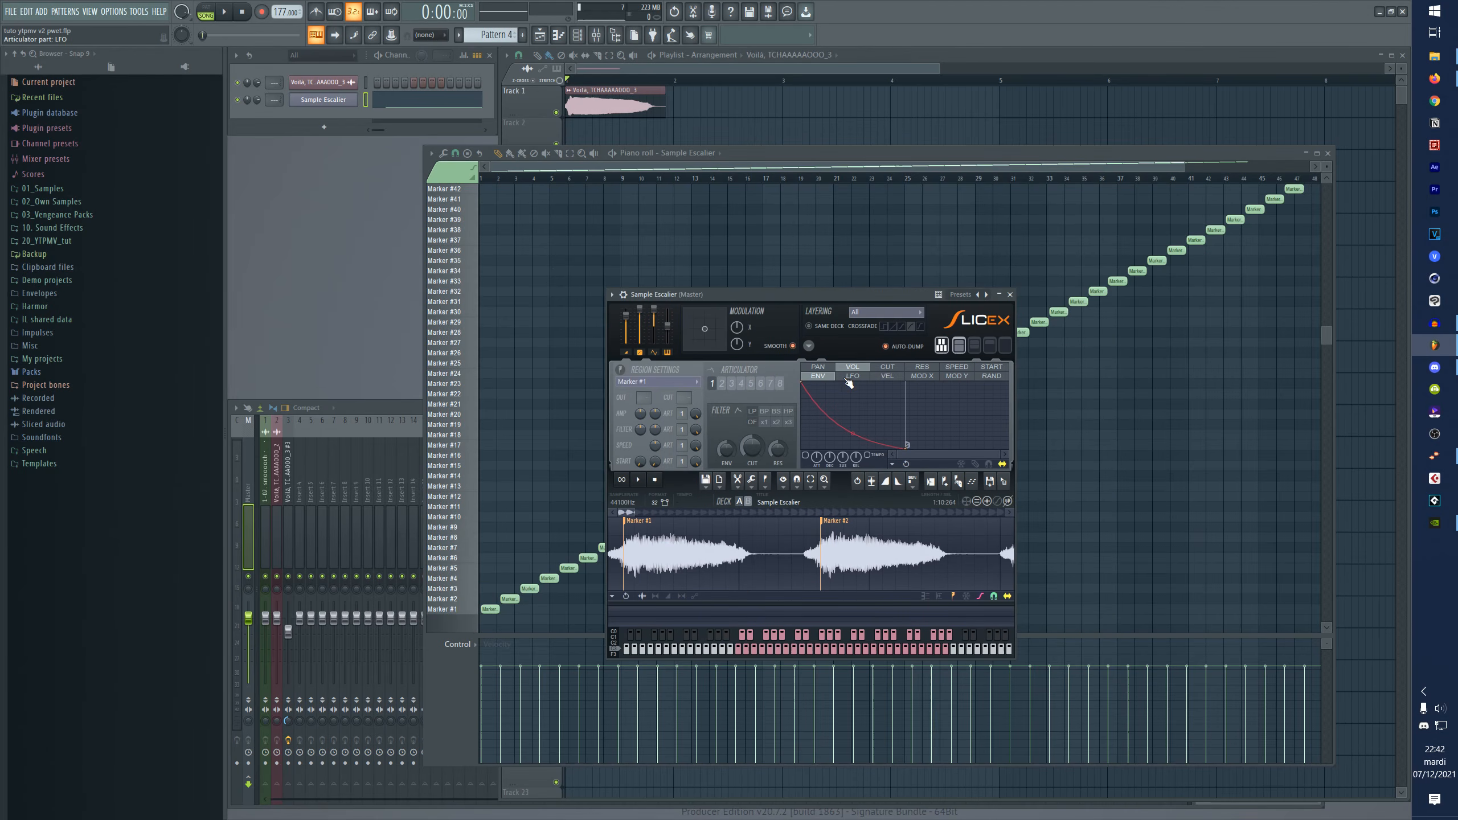
pyautogui.click(891, 465)
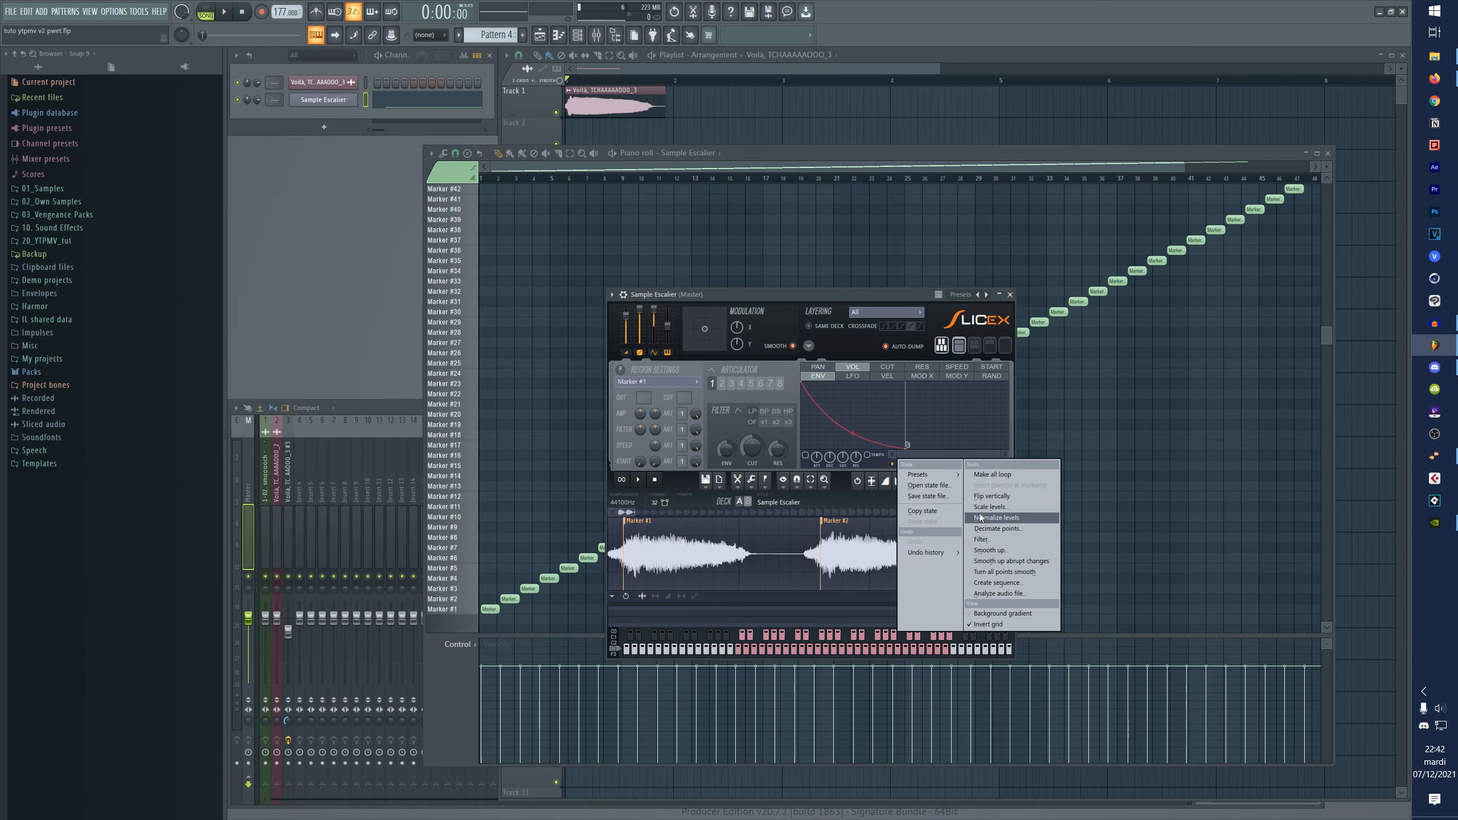
pyautogui.moveTo(948, 474)
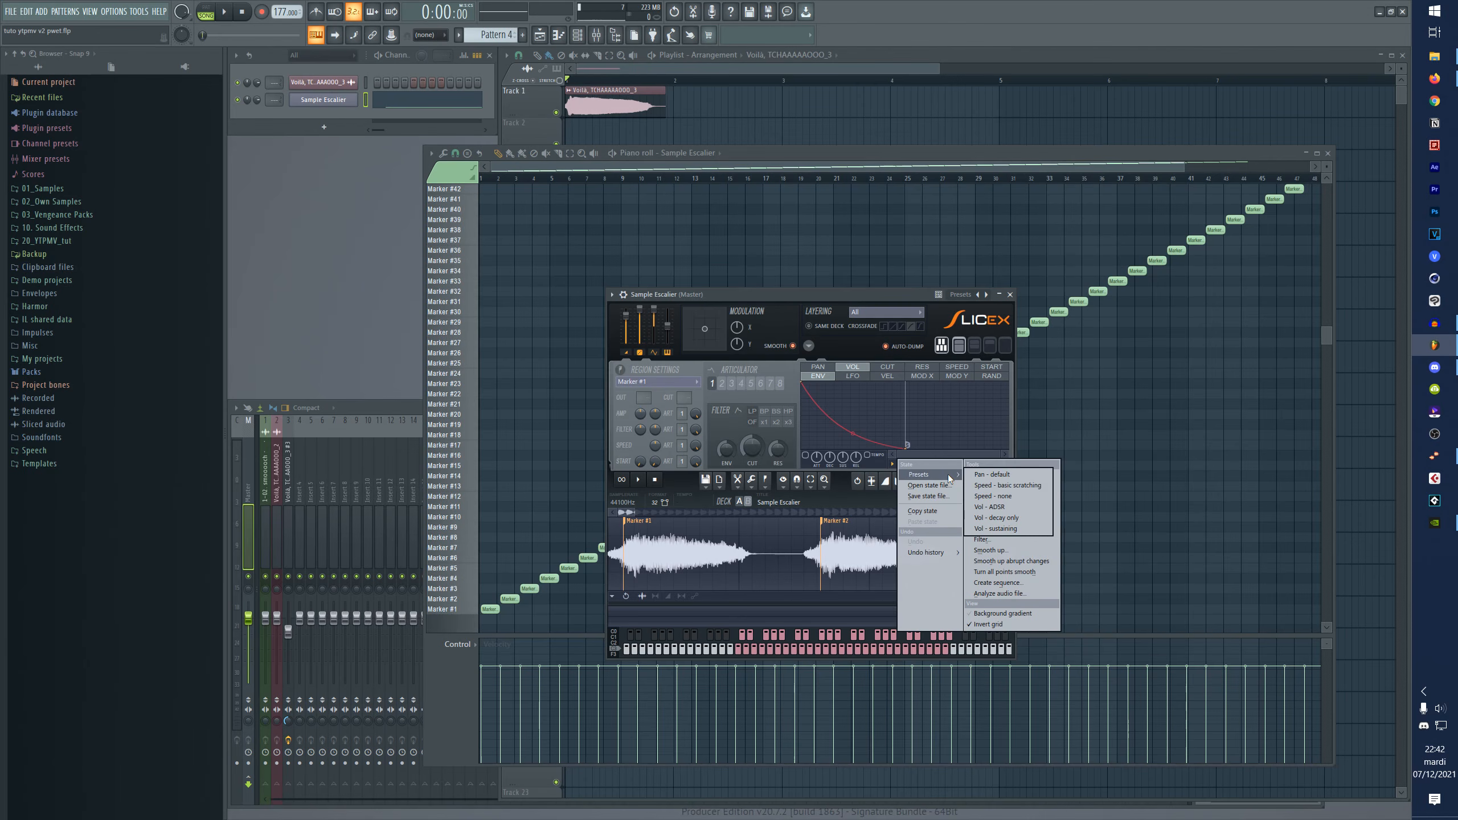
pyautogui.click(1000, 510)
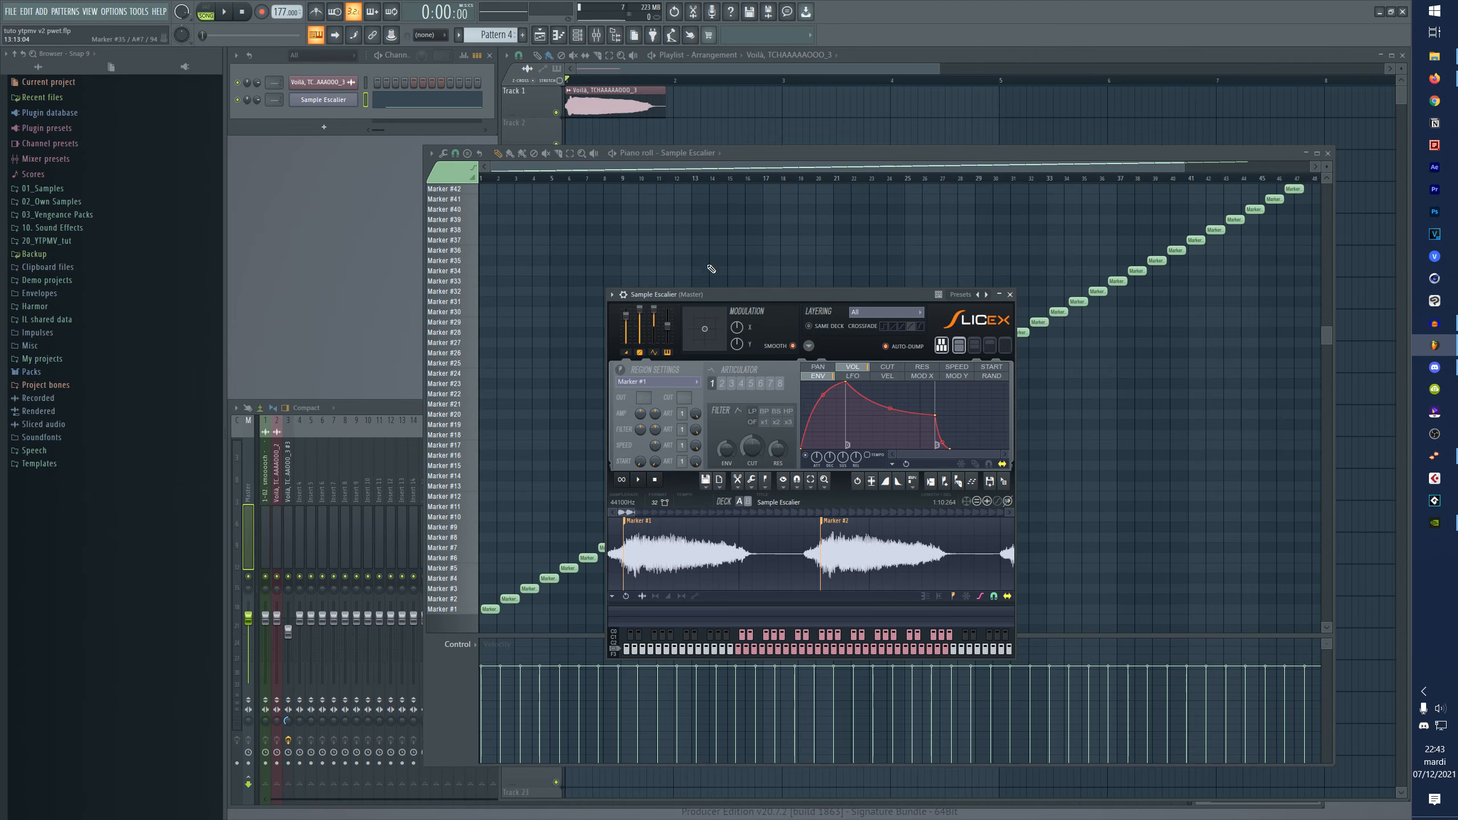
# - Adjust the attack and sustain of the Slicex volume envelope while repeatedly playing the Marker #13 slice
pyautogui.moveTo(735, 294); pyautogui.dragTo(751, 290)
pyautogui.press('q')
pyautogui.press('q')
pyautogui.press('q')
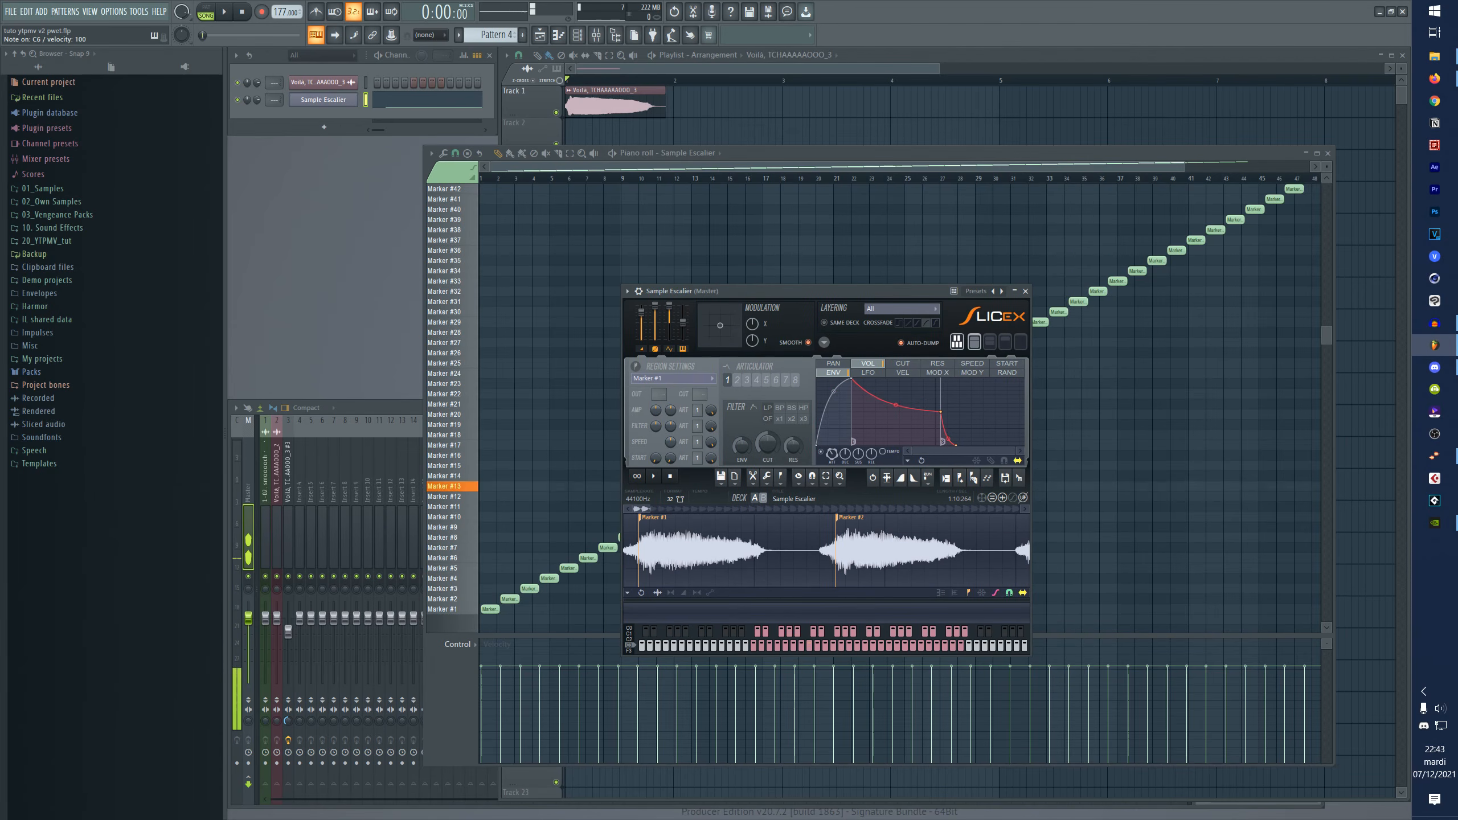
pyautogui.press('q')
pyautogui.press('q')
pyautogui.moveTo(831, 456); pyautogui.dragTo(832, 482)
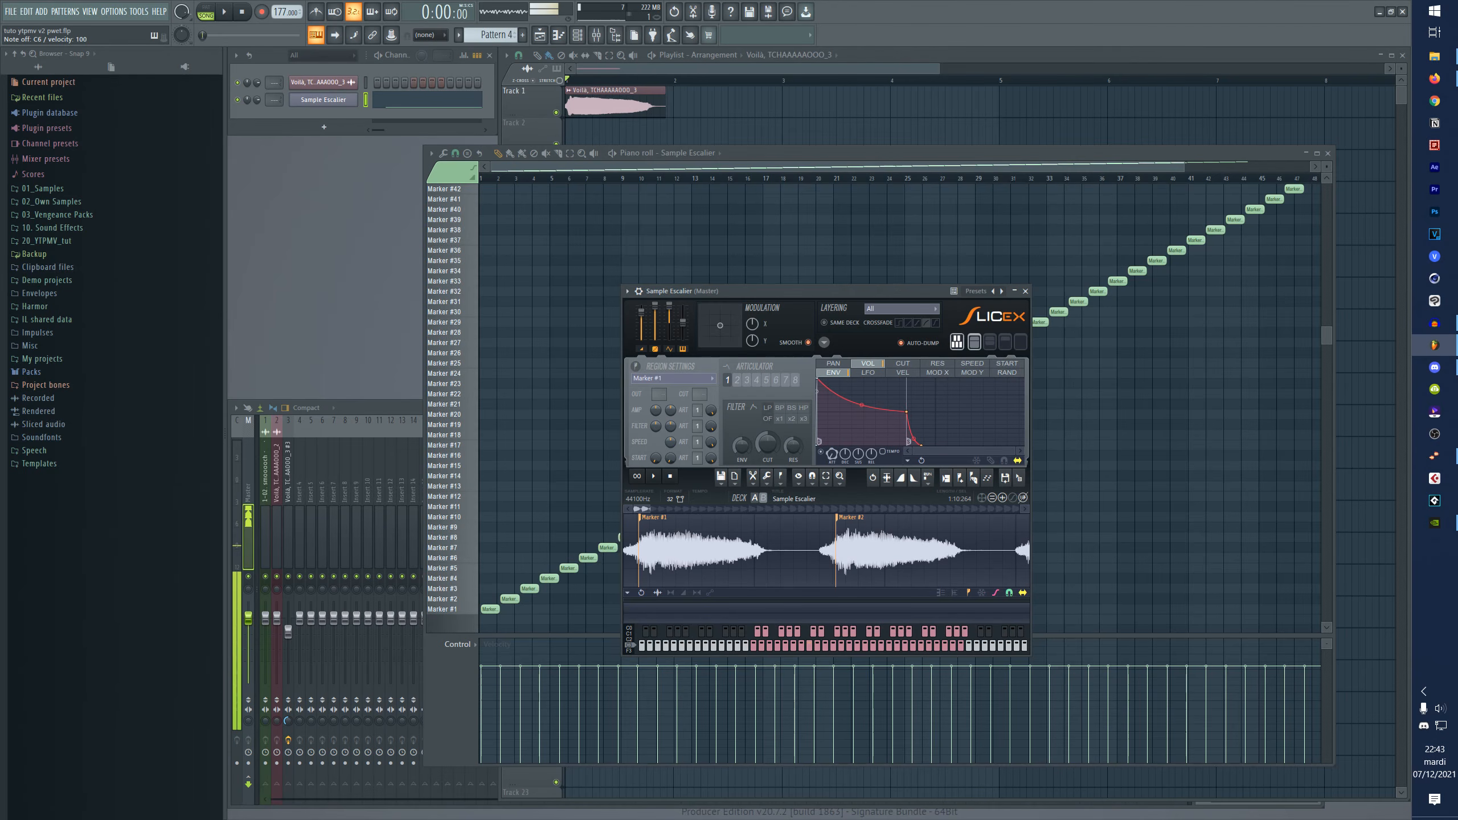
pyautogui.press('q')
pyautogui.press('q')
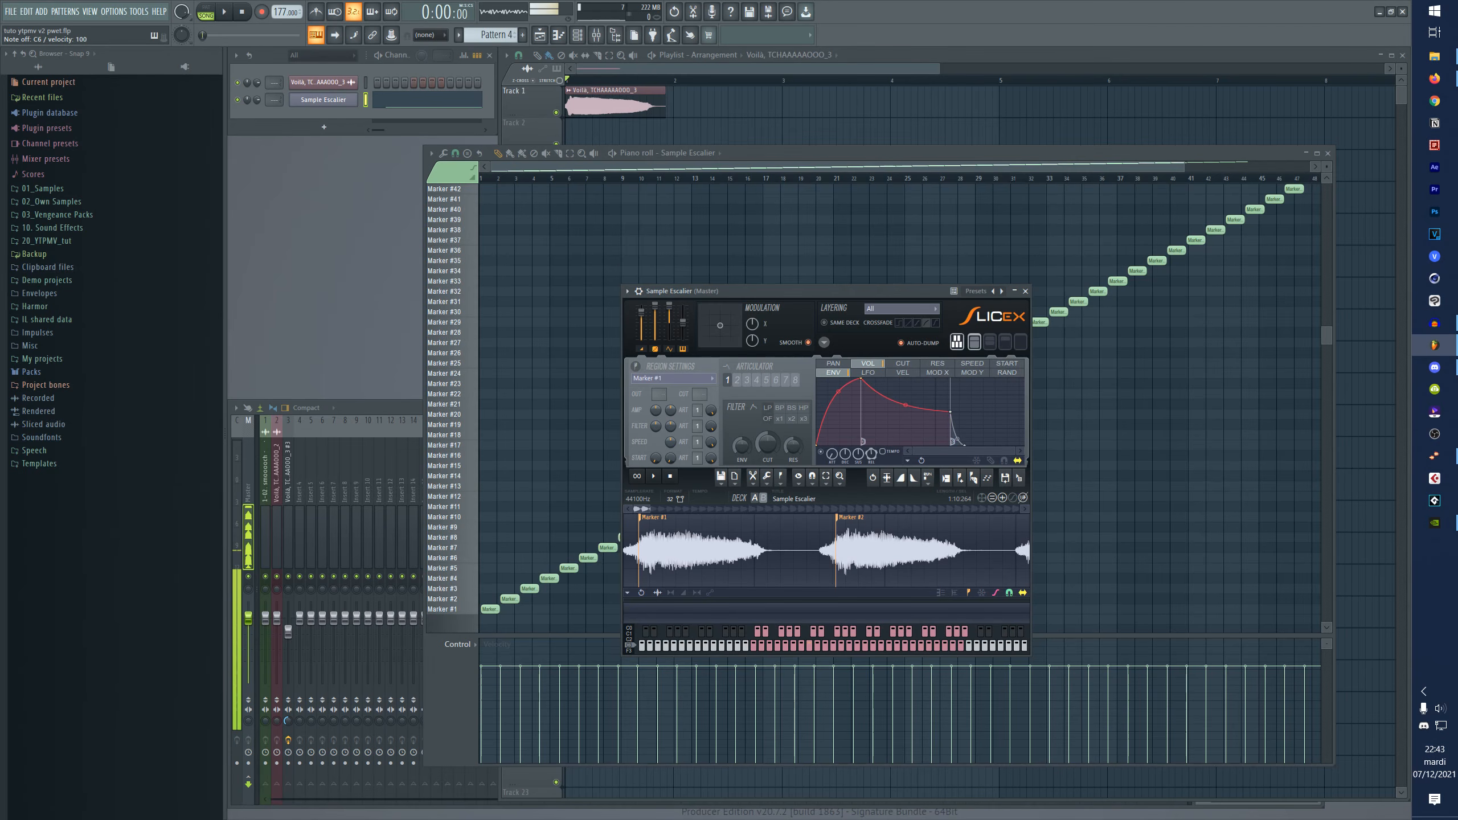
pyautogui.moveTo(860, 455); pyautogui.dragTo(859, 466)
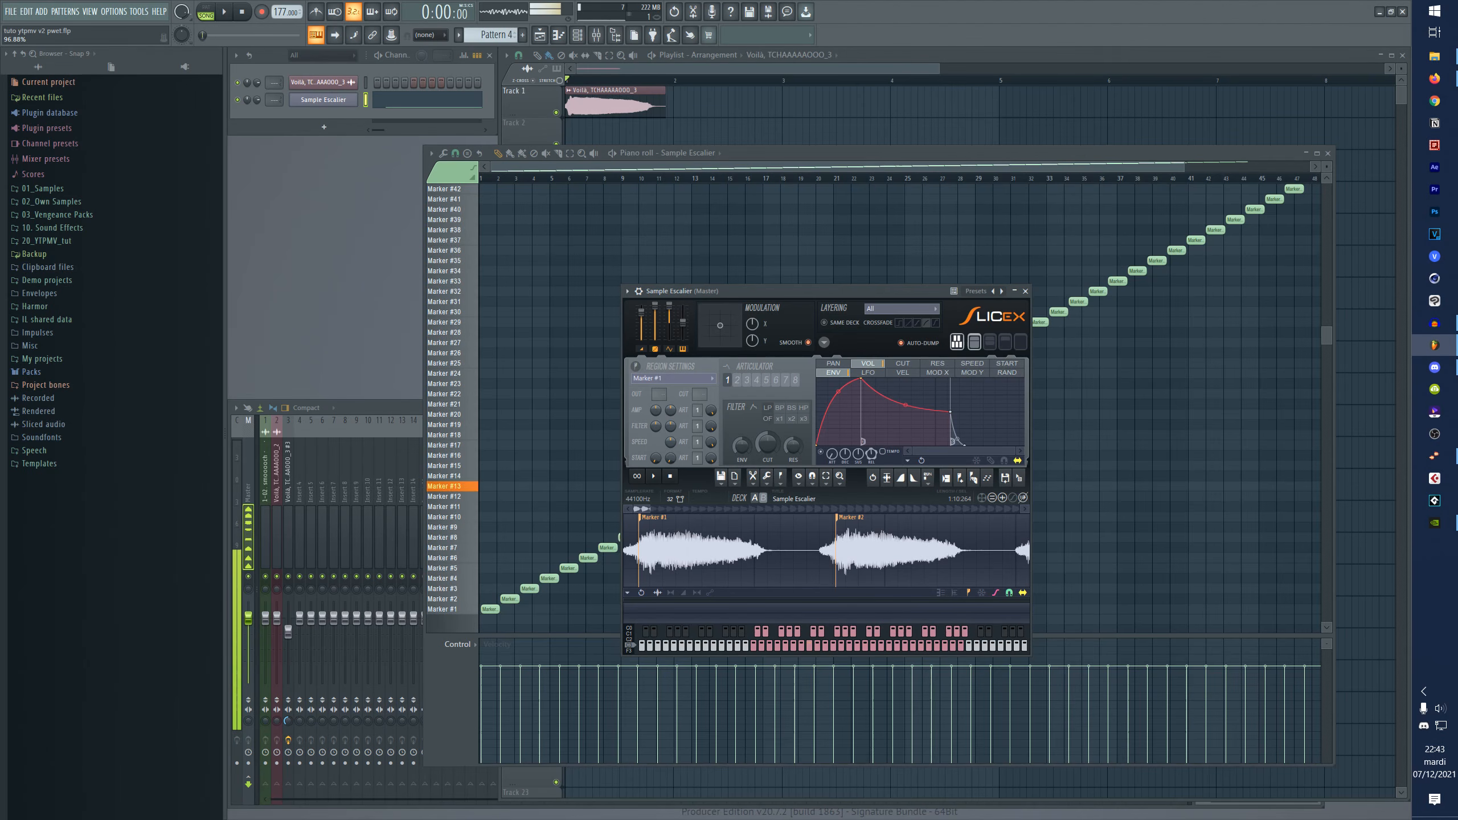
# - Play high and low slices from the piano roll keys, such as Marker #33, #37 and #17
pyautogui.click(458, 283)
pyautogui.click(445, 242)
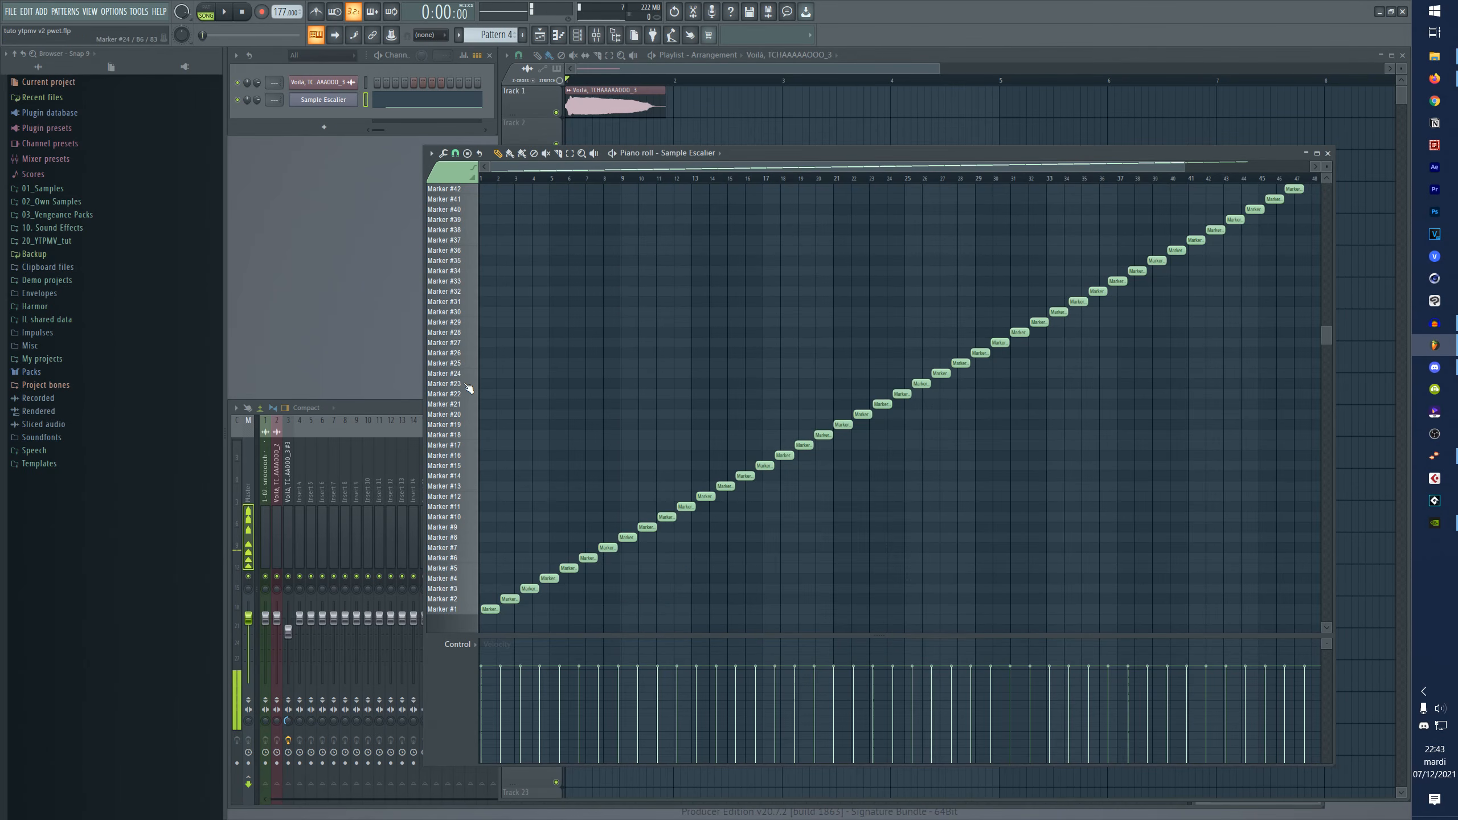
pyautogui.click(445, 445)
pyautogui.click(444, 473)
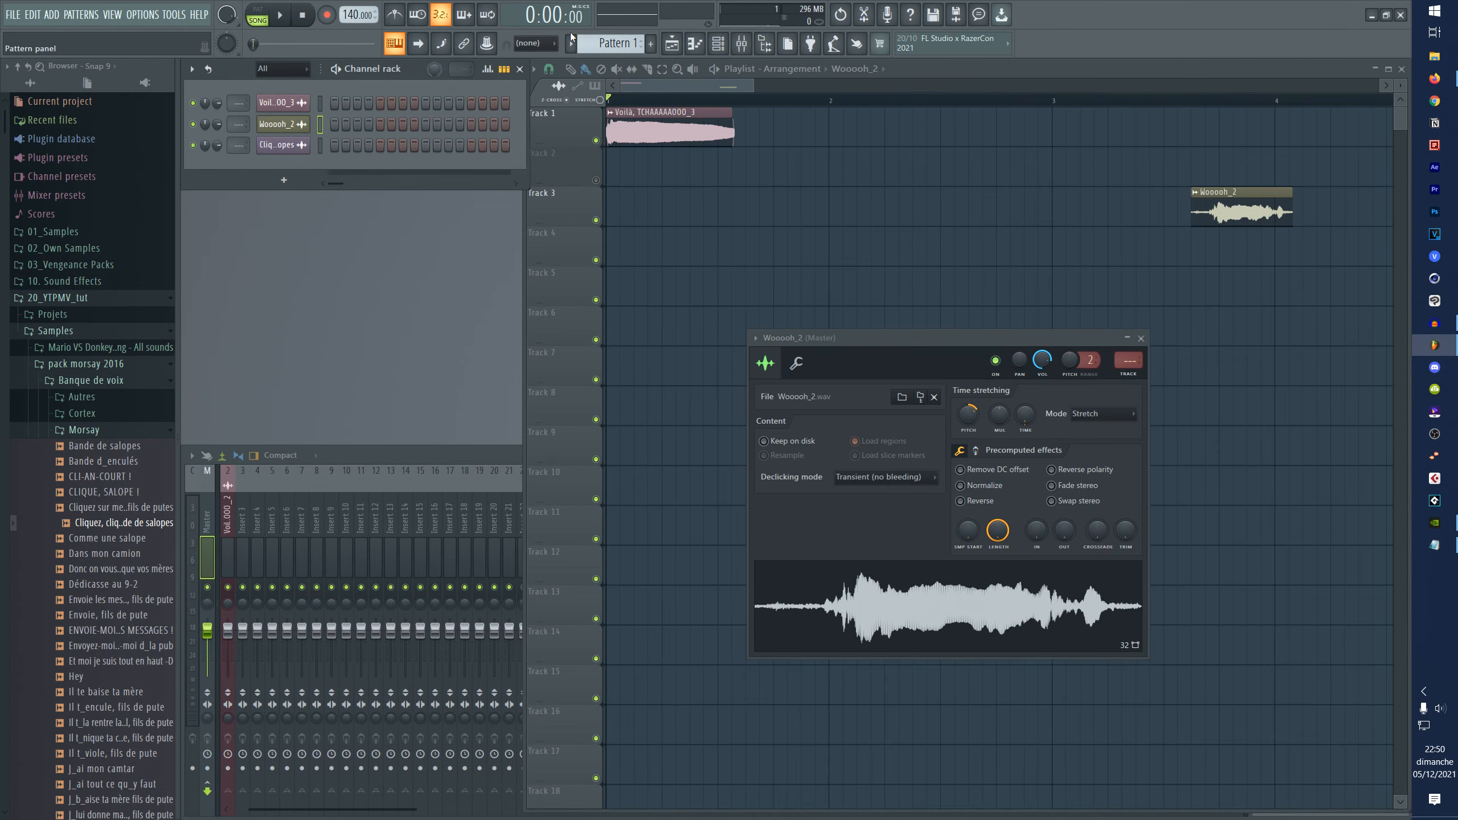
# - Switch to Pattern 2 and try to open the piano roll for the voice sample channels in the channel rack
pyautogui.scroll(1, 607, 51)
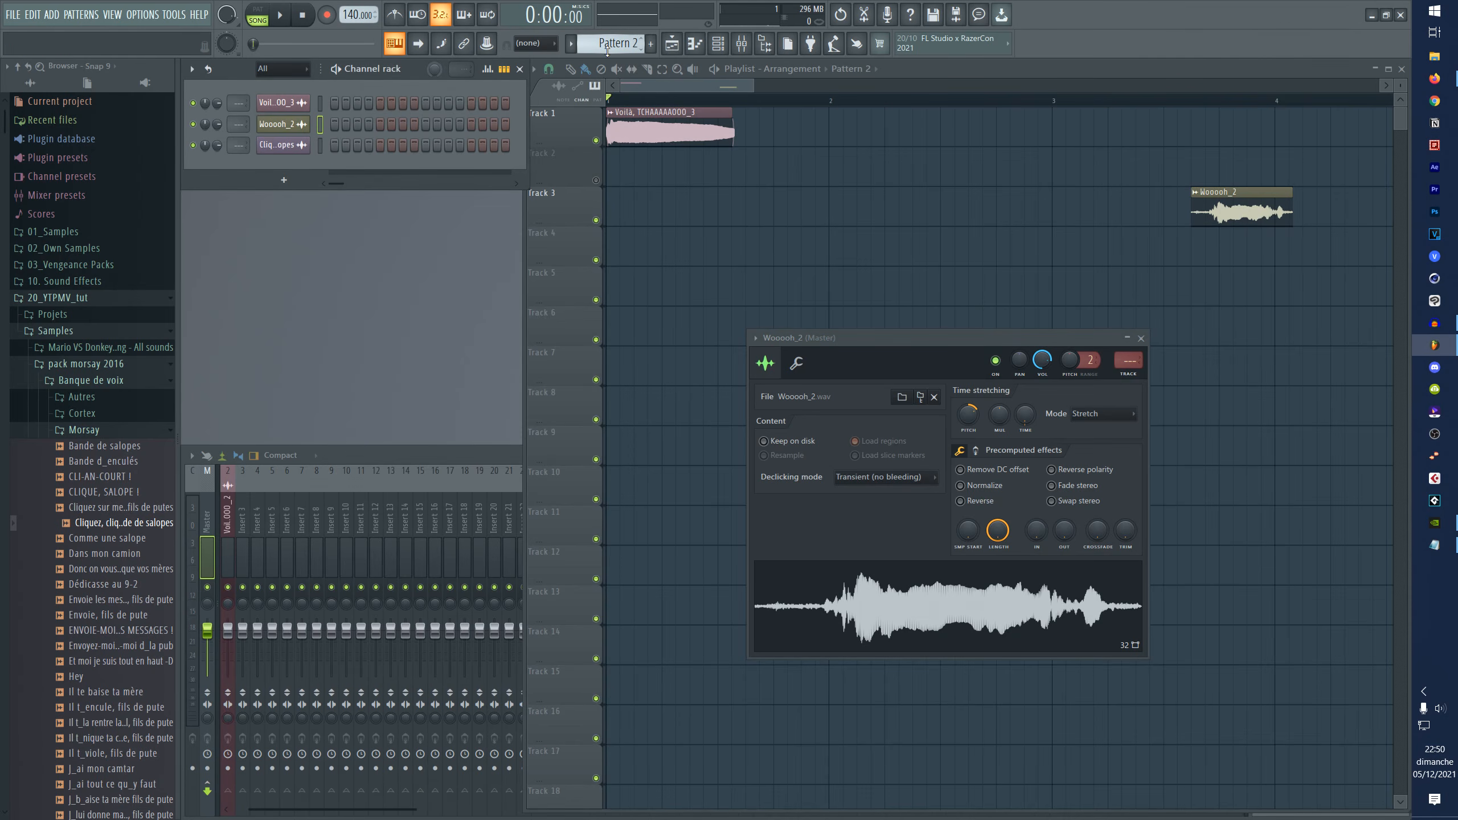
pyautogui.rightClick(309, 117)
pyautogui.moveTo(321, 101); pyautogui.dragTo(320, 138)
pyautogui.rightClick(310, 118)
pyautogui.click(340, 123)
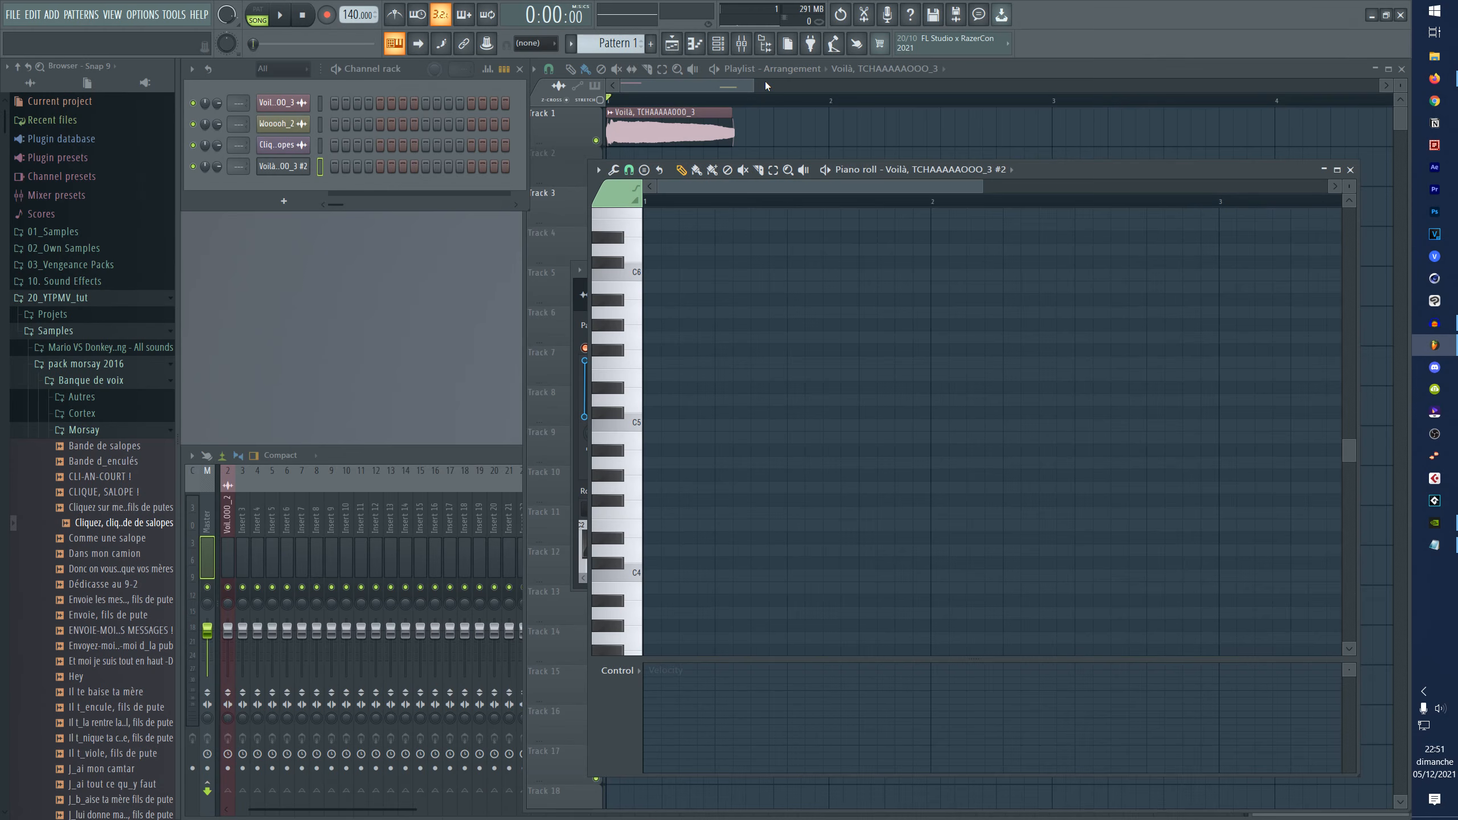
# - Move the Voilà, TCHAAAAAOOO_3 and Wooooh_2 clips further along the playlist timeline, away from the start
pyautogui.click(759, 85)
pyautogui.moveTo(753, 86); pyautogui.dragTo(933, 86)
pyautogui.moveTo(622, 136); pyautogui.dragTo(1435, 175)
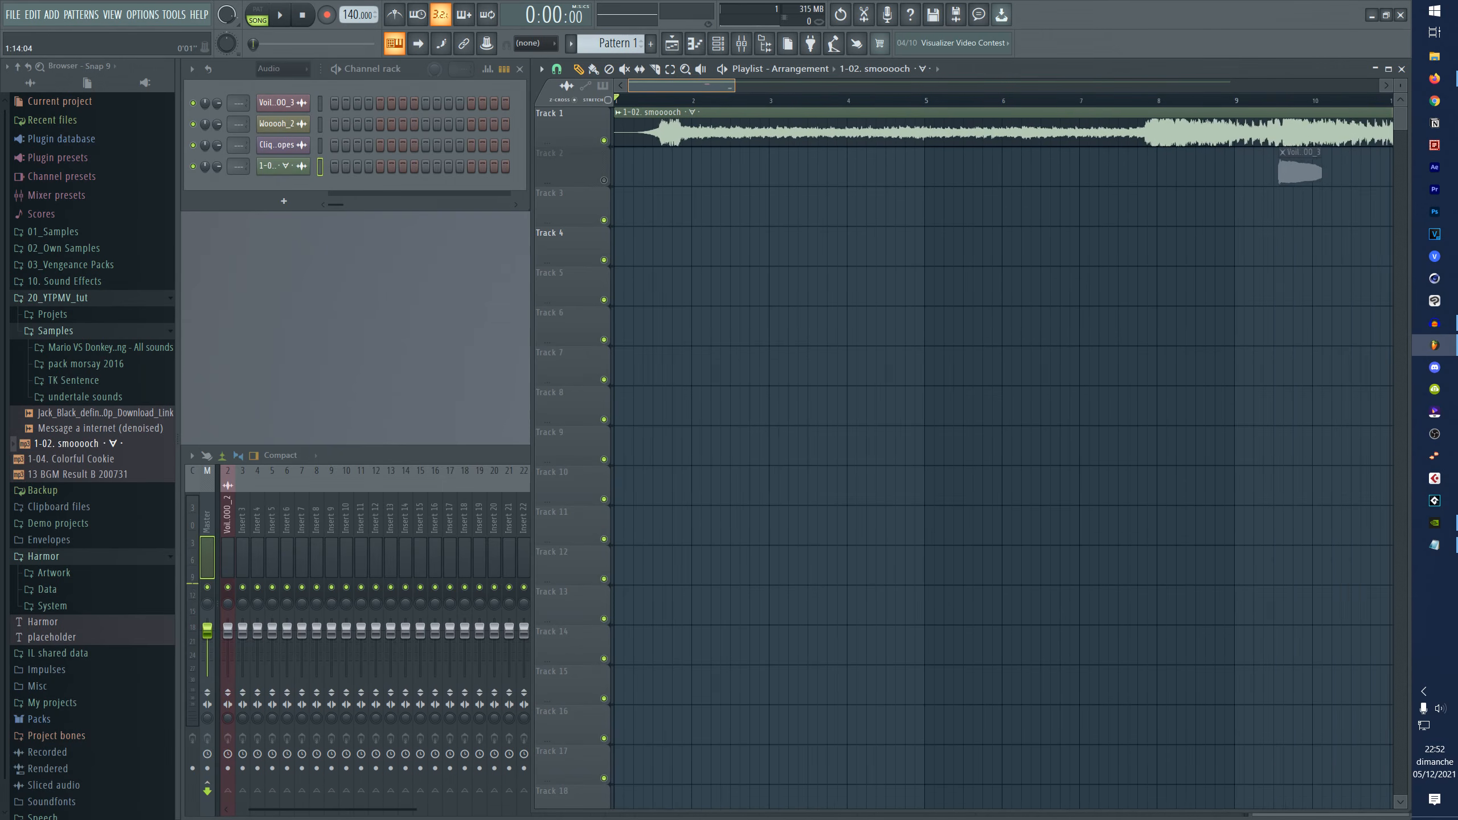
pyautogui.moveTo(1018, 173); pyautogui.dragTo(1087, 172)
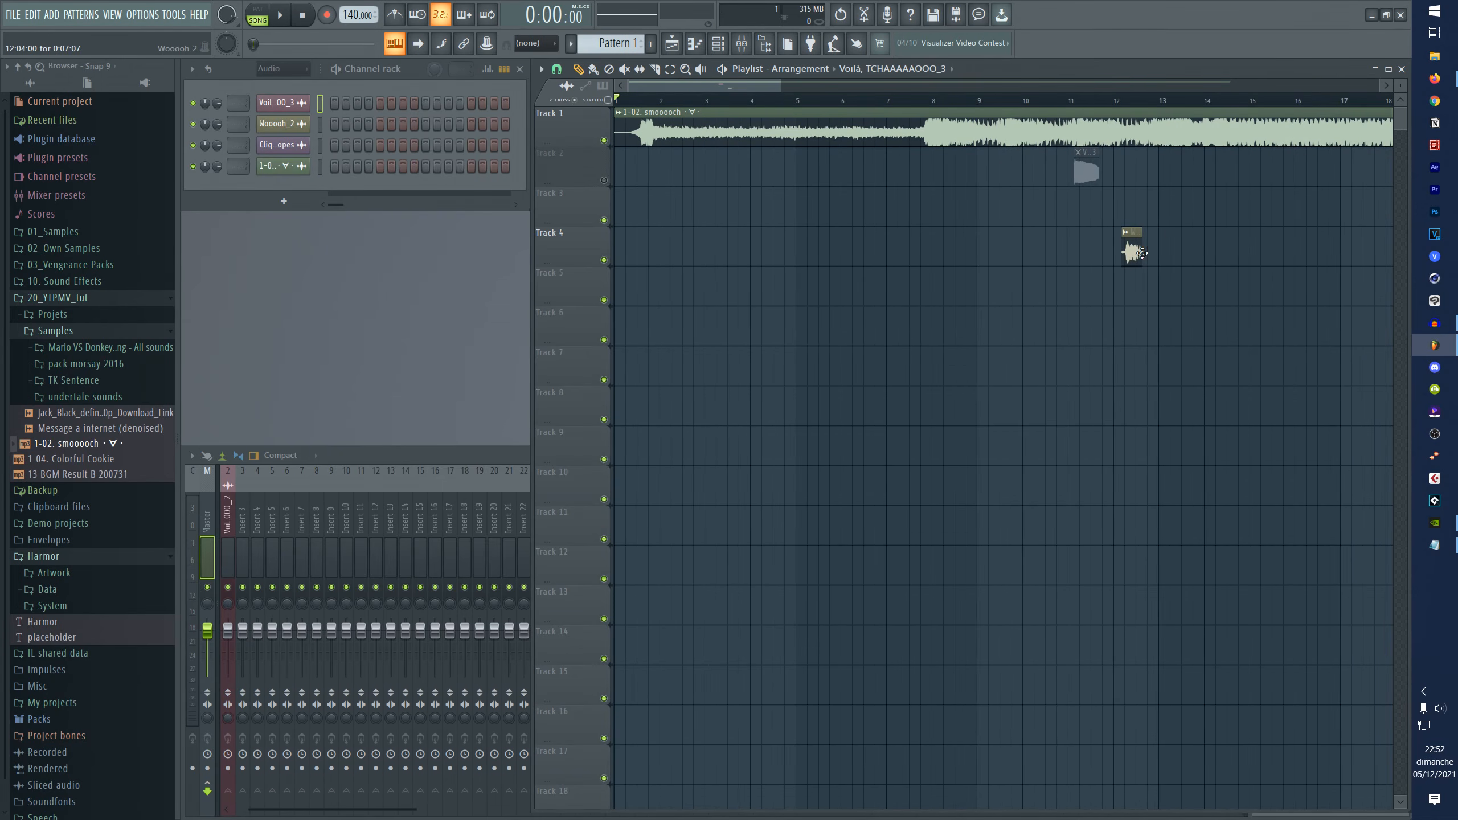
pyautogui.moveTo(1134, 251); pyautogui.dragTo(1197, 251)
# - Open the channel settings of the 1-02. smooooch song clip and run tempo detection on its waveform
pyautogui.doubleClick(877, 132)
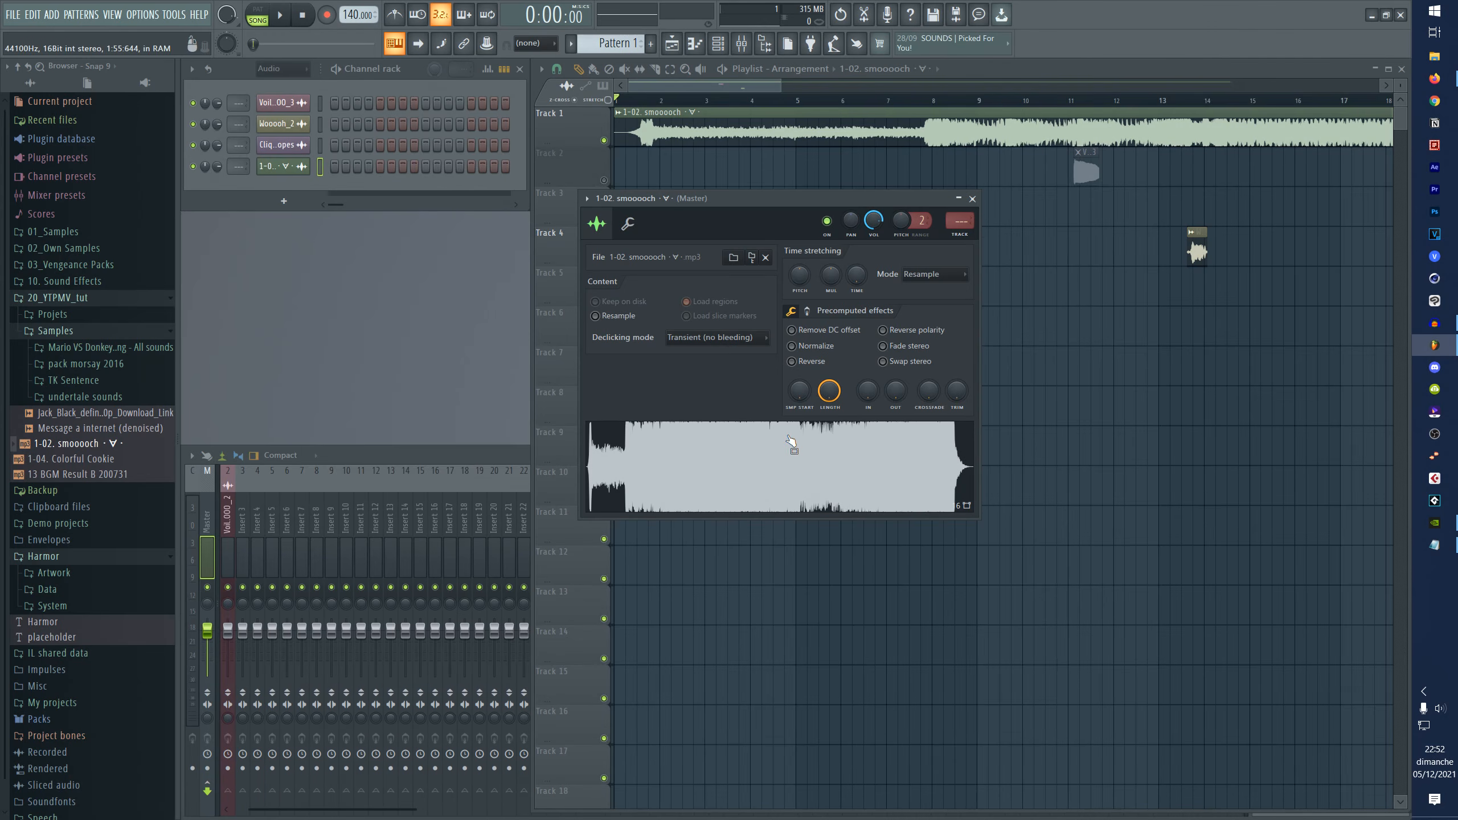
pyautogui.moveTo(721, 199); pyautogui.dragTo(669, 298)
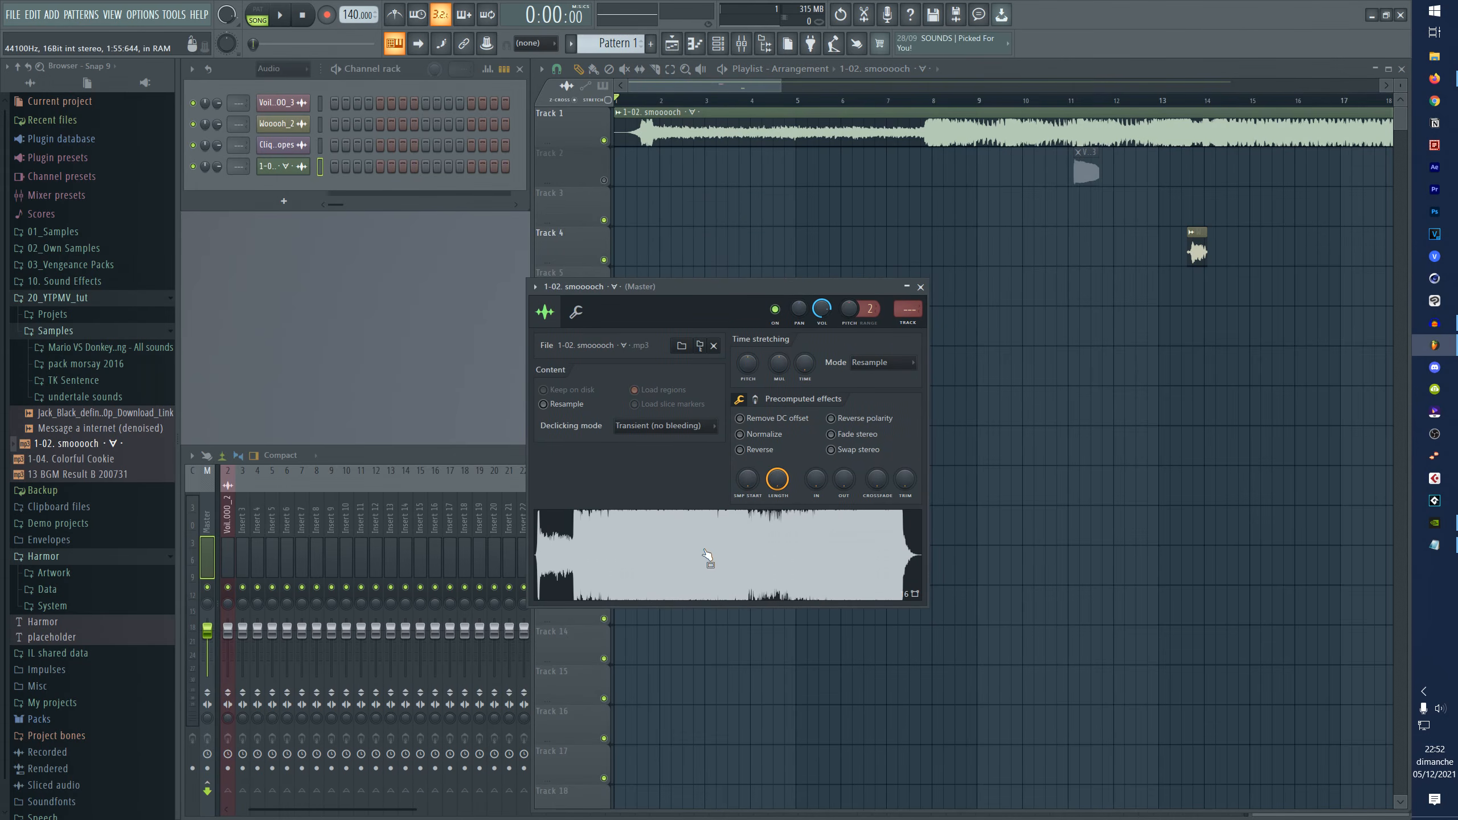
pyautogui.rightClick(711, 564)
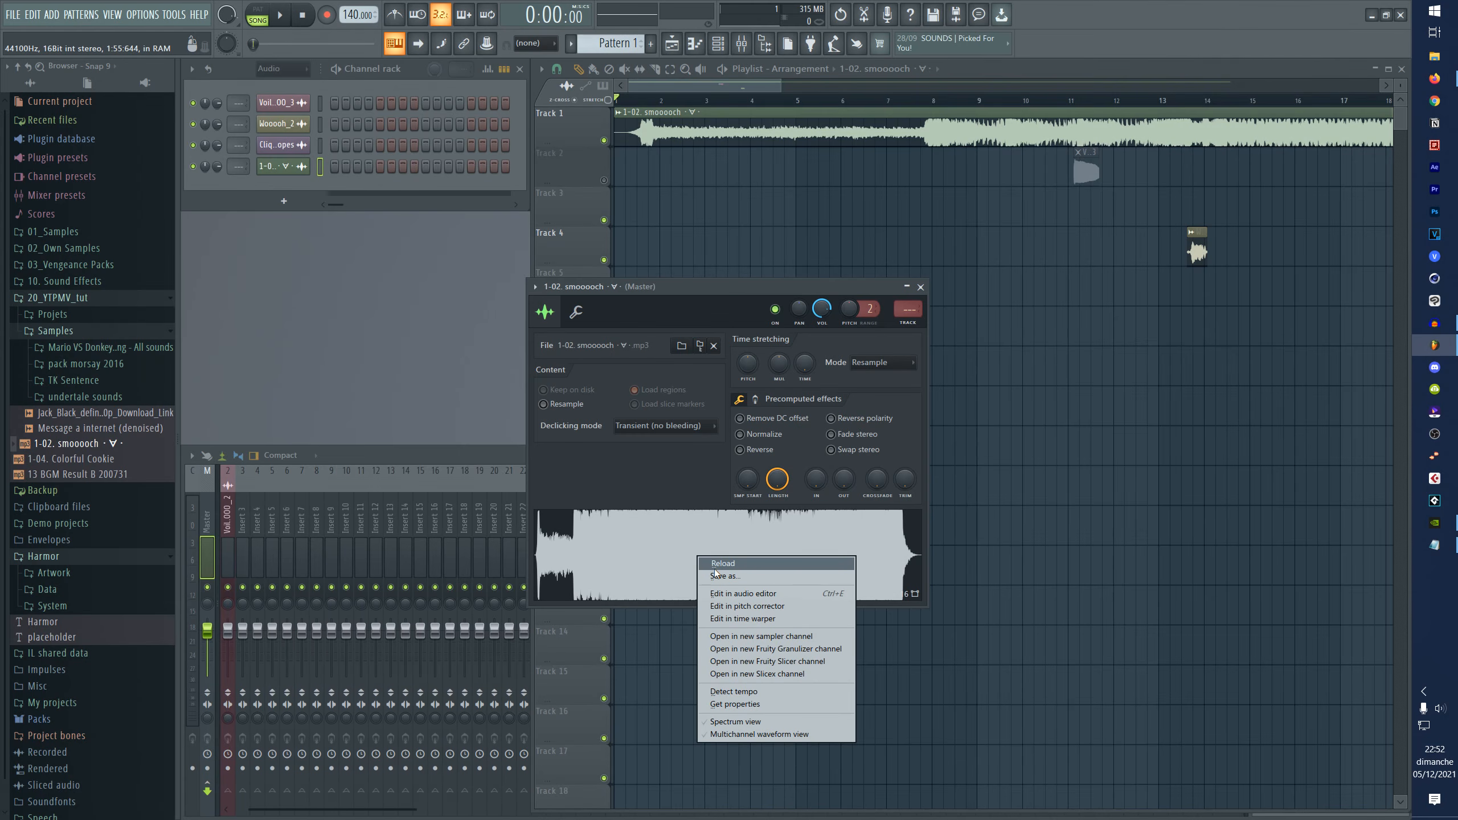
pyautogui.click(762, 694)
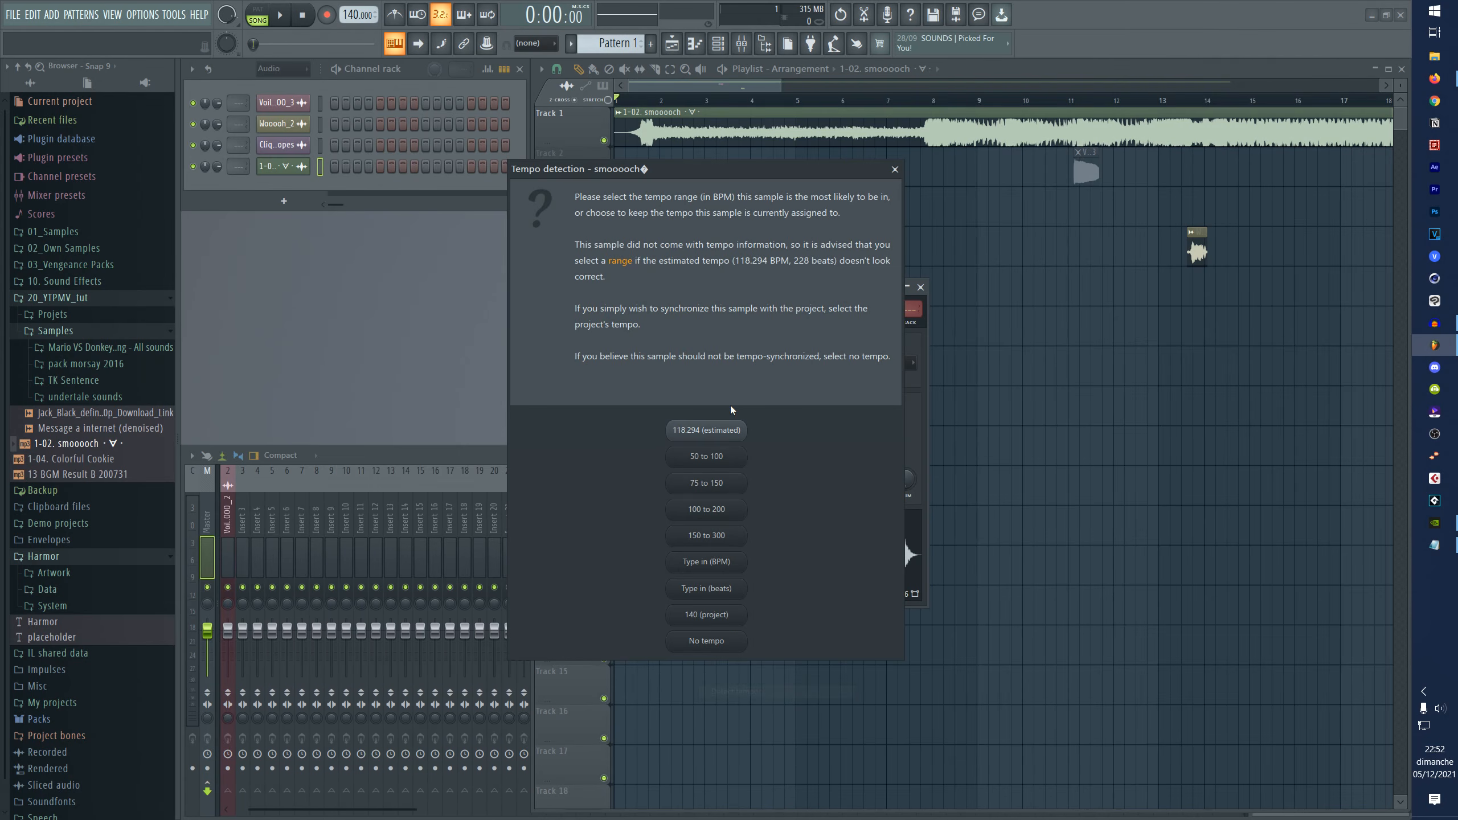
pyautogui.moveTo(804, 167); pyautogui.dragTo(826, 174)
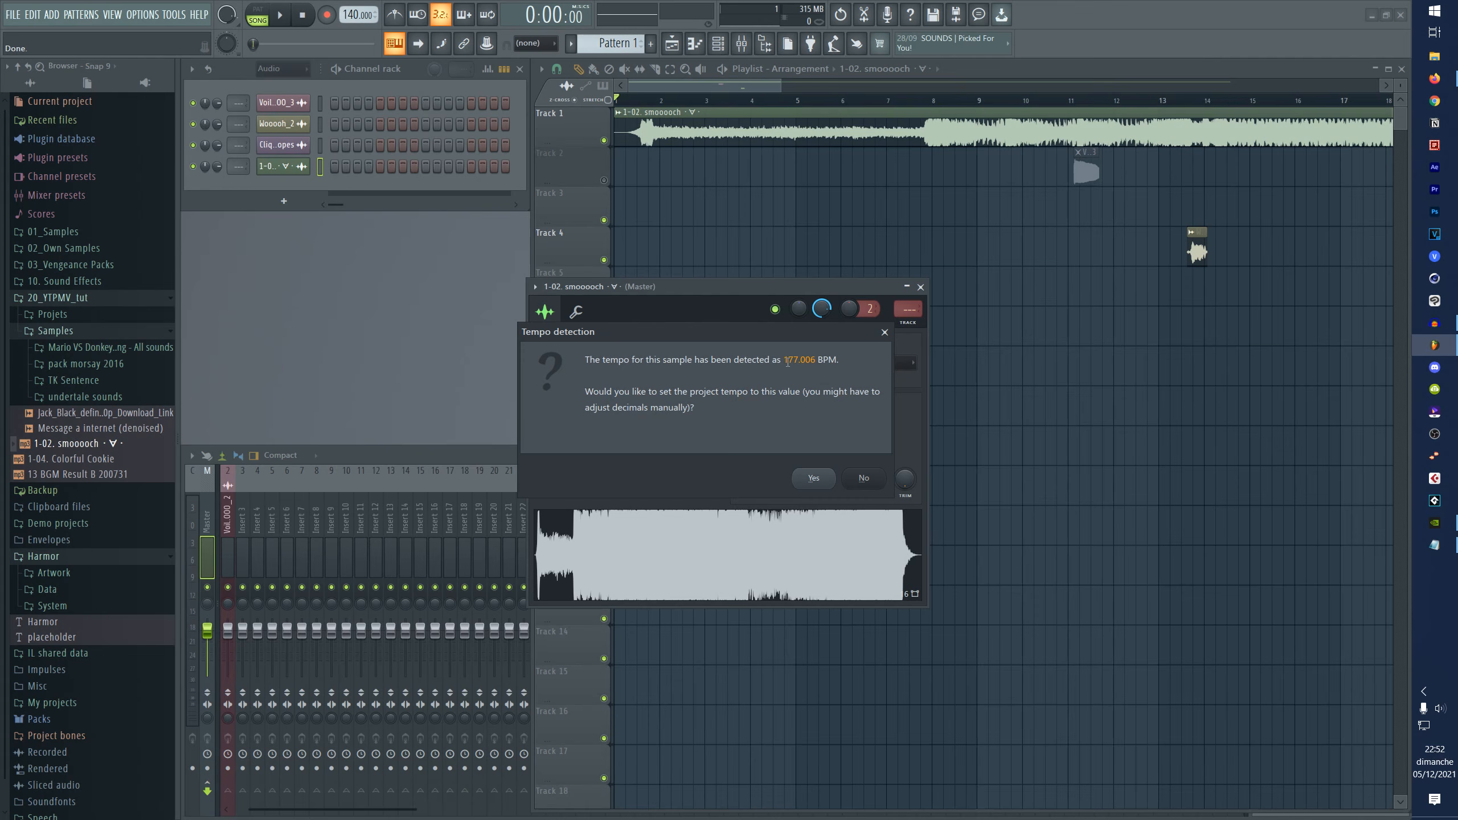
# - Accept the detected 177.006 BPM as the project tempo and look at the tempo's options without choosing one
pyautogui.moveTo(783, 361); pyautogui.dragTo(808, 362)
pyautogui.click(813, 365)
pyautogui.click(814, 478)
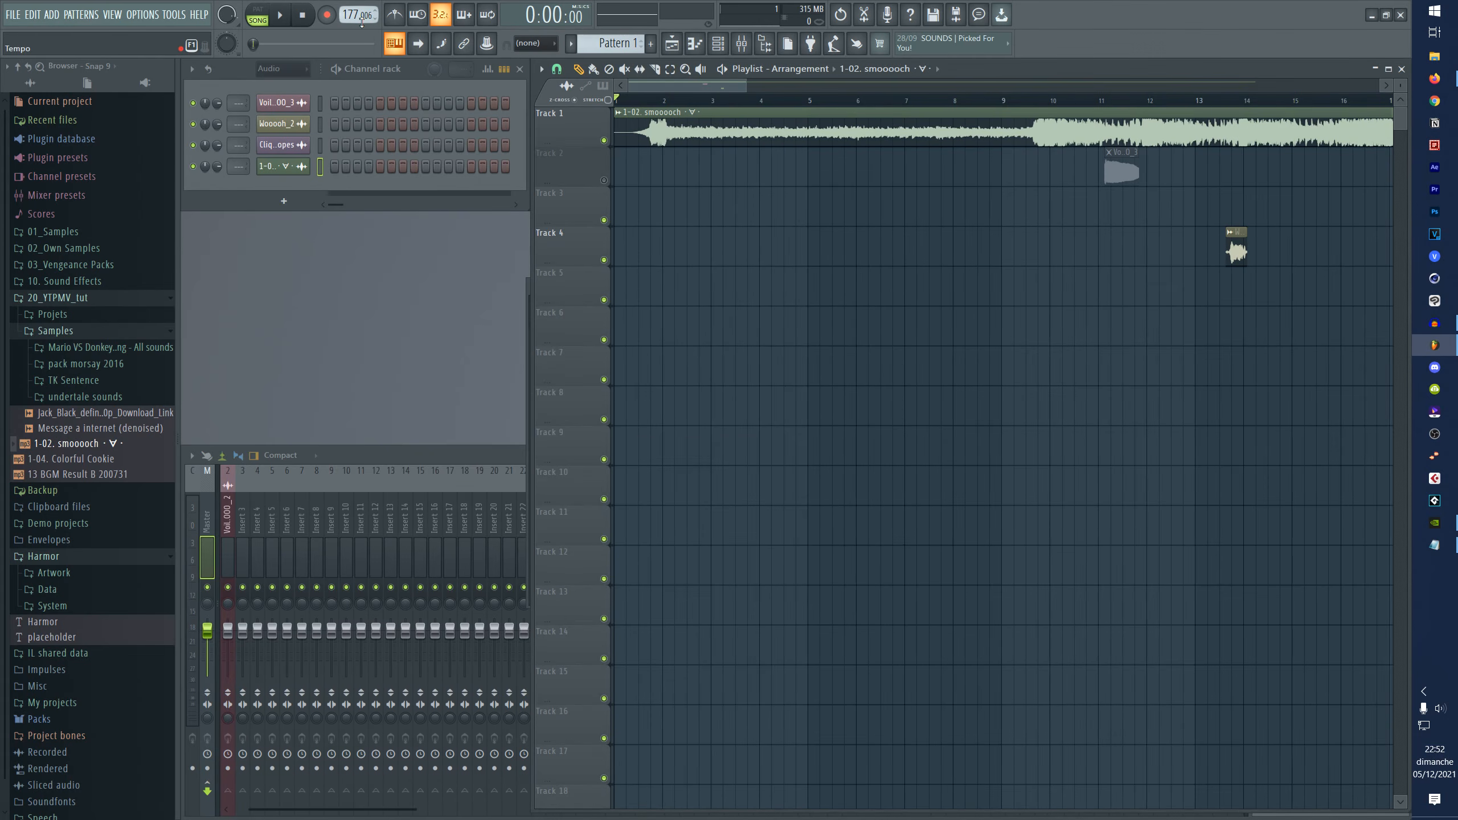
pyautogui.rightClick(365, 22)
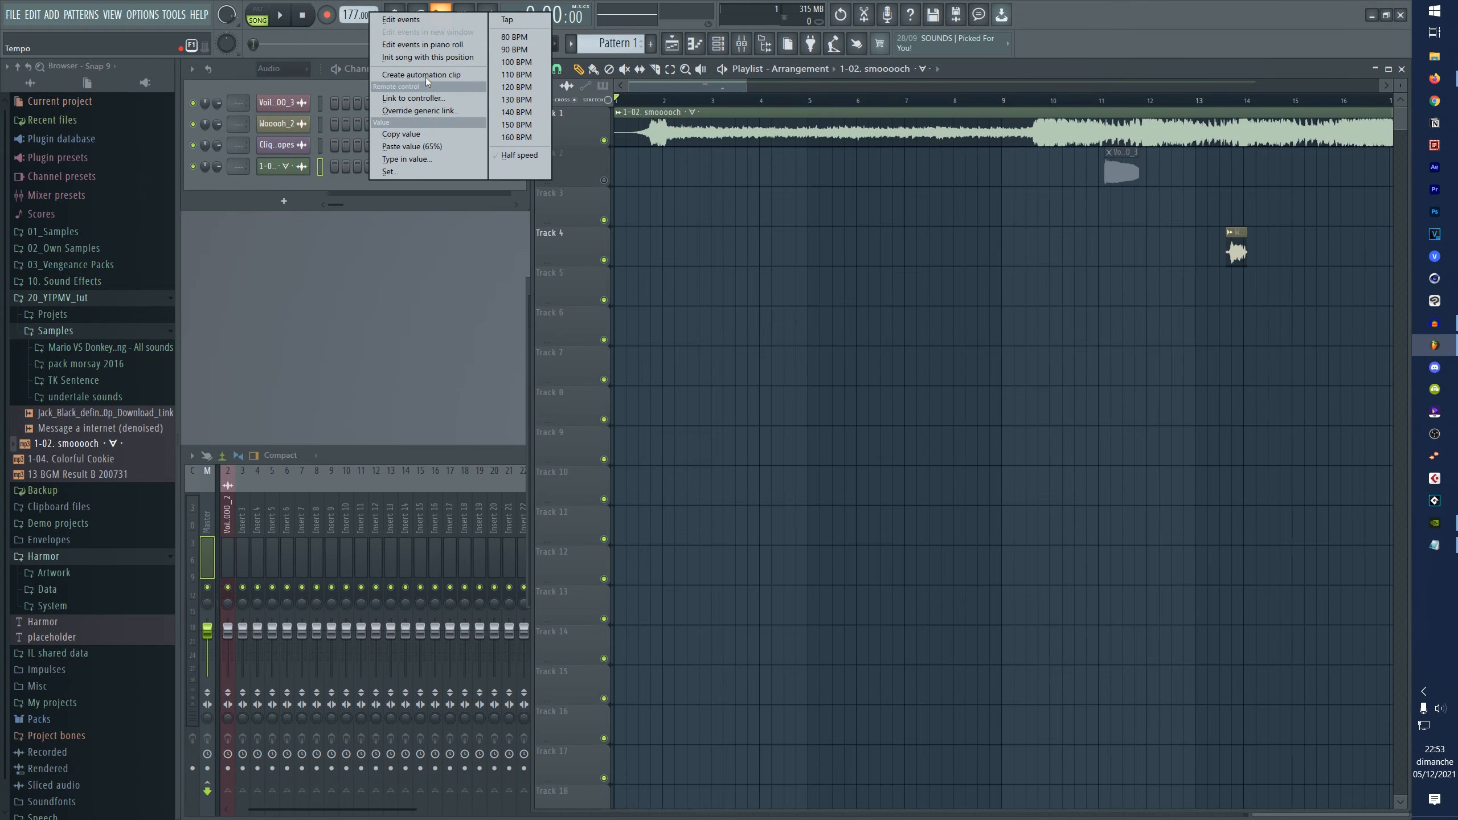
pyautogui.click(1100, 11)
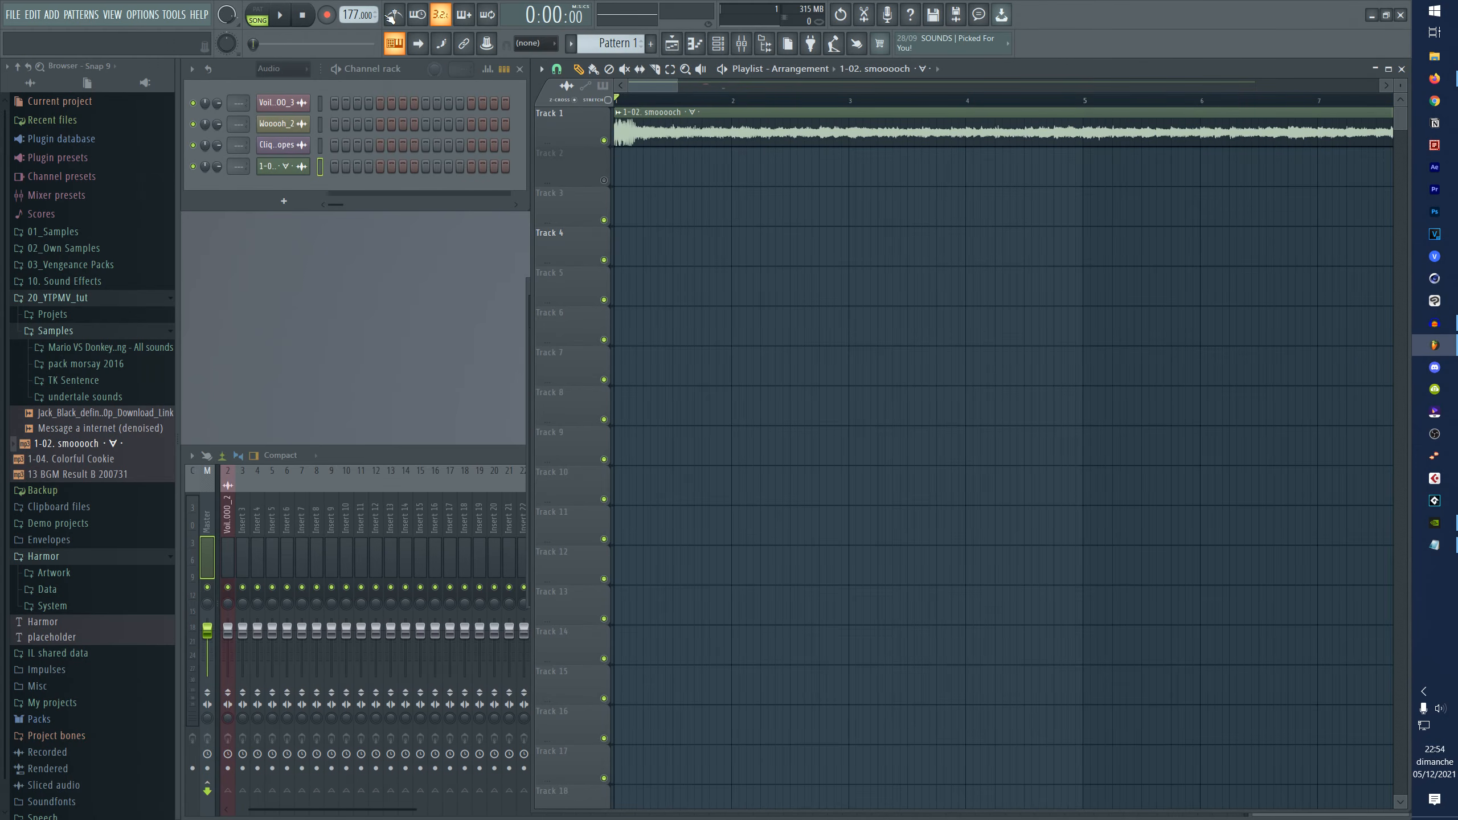
# - Turn on the metronome and play the song from the start to check it against the beat
pyautogui.click(396, 16)
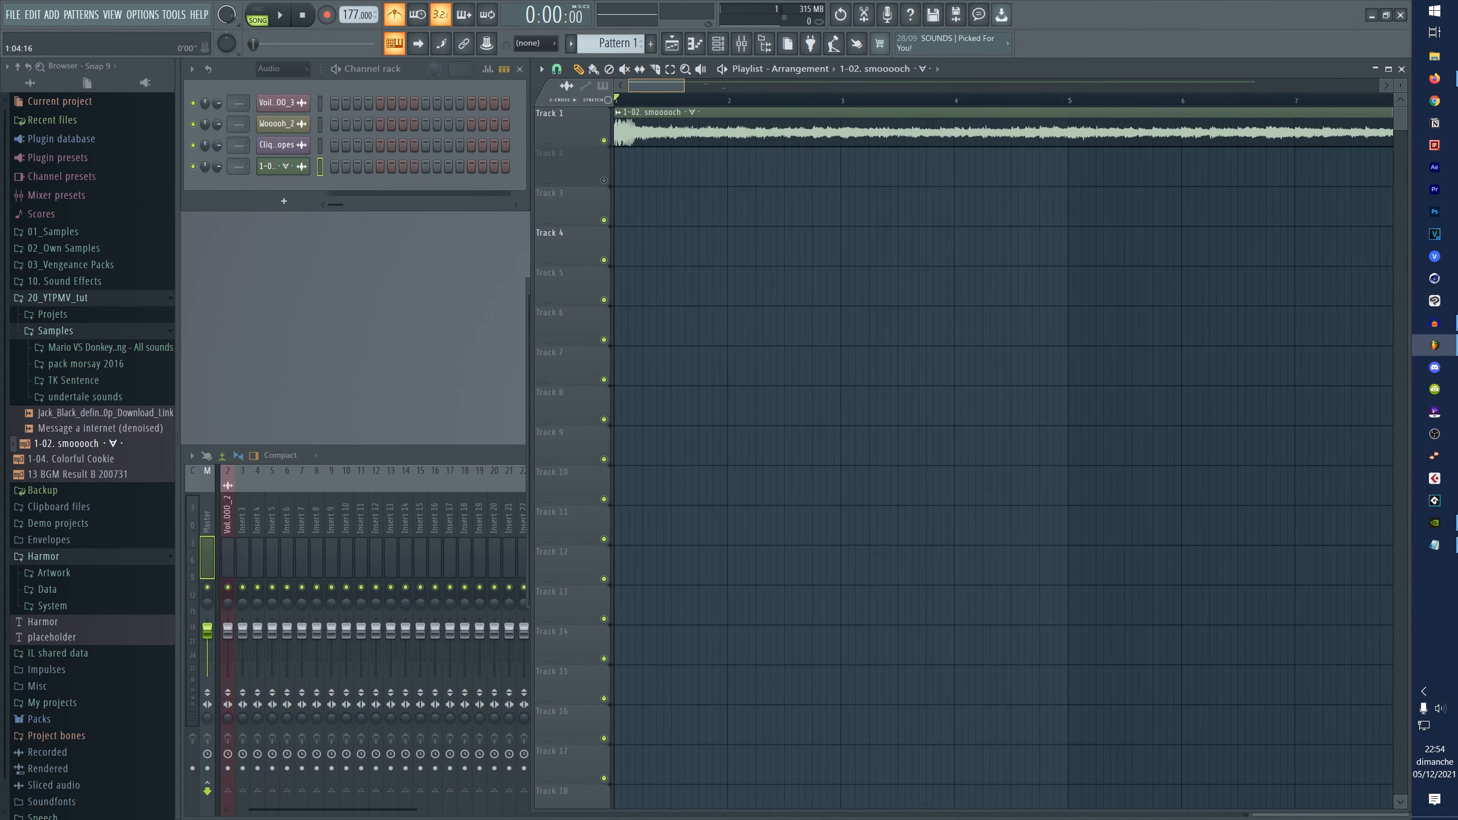
pyautogui.scroll(-2, 646, 95)
pyautogui.press('space')
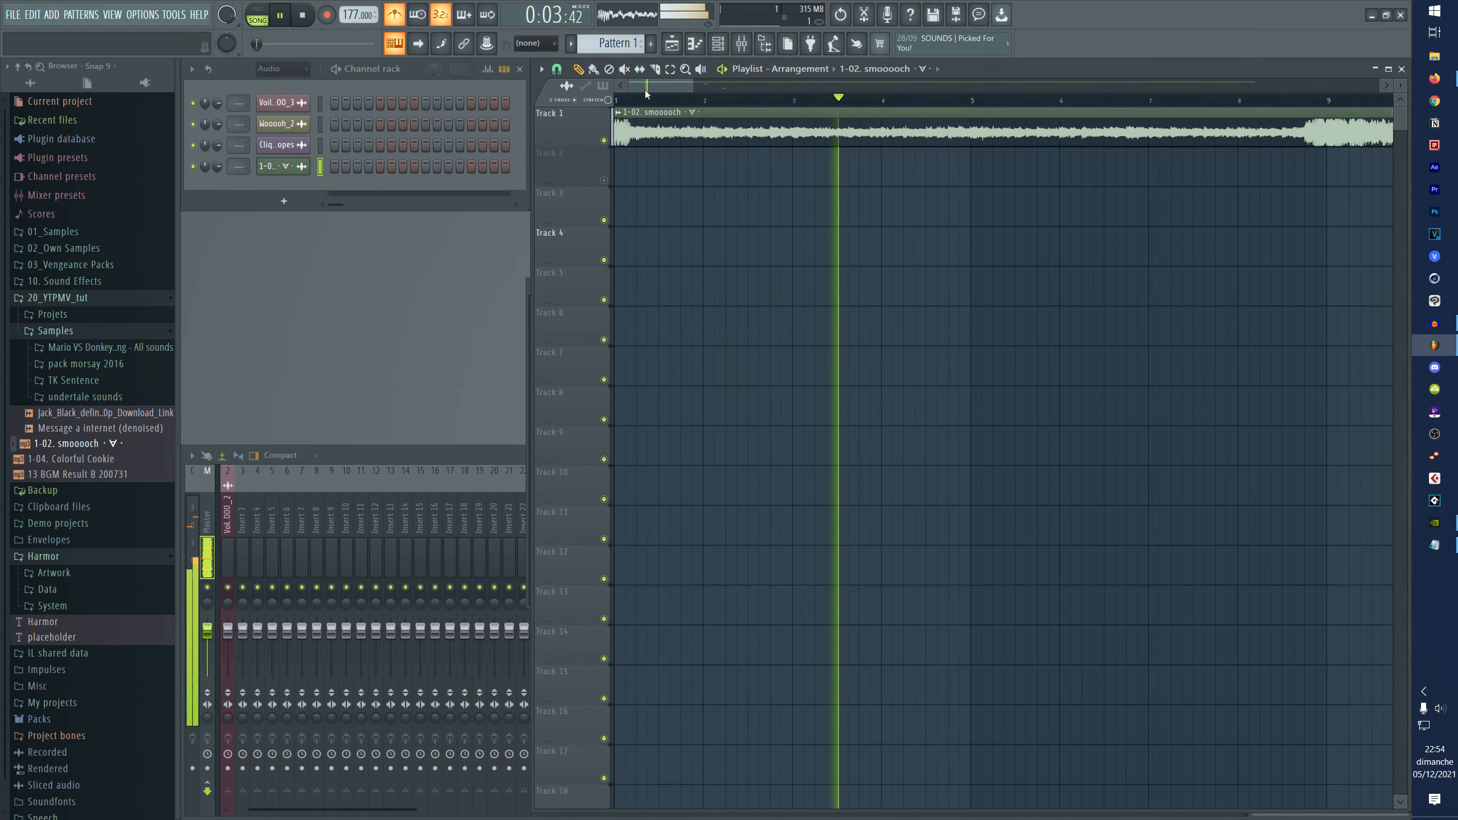
pyautogui.press('space')
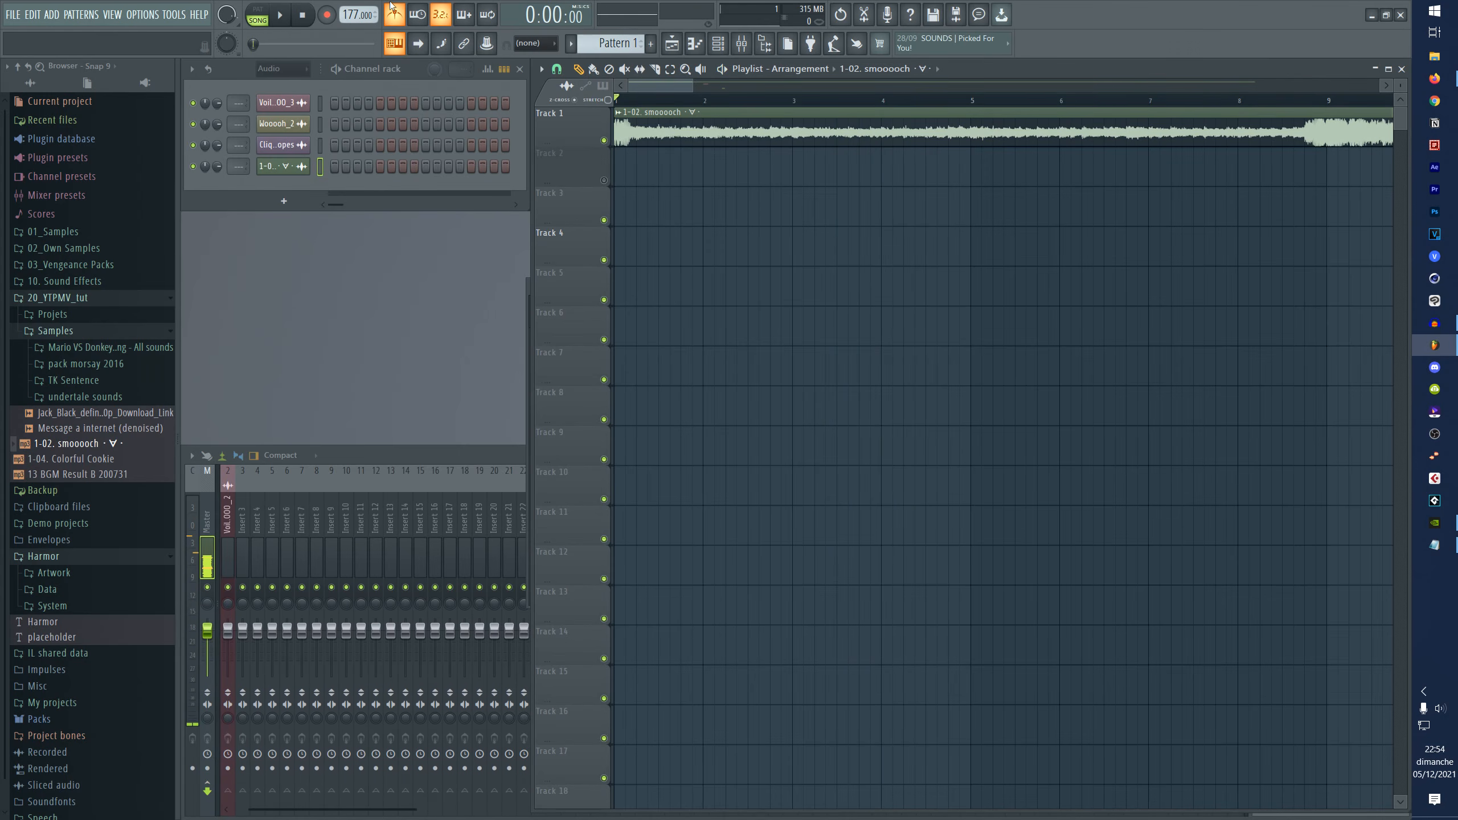
# - Place a Pattern 1 clip on Track 2 under the song, spanning about eight bars from the start
pyautogui.scroll(-2, 628, 100)
pyautogui.click(628, 98)
pyautogui.moveTo(625, 105); pyautogui.dragTo(592, 100)
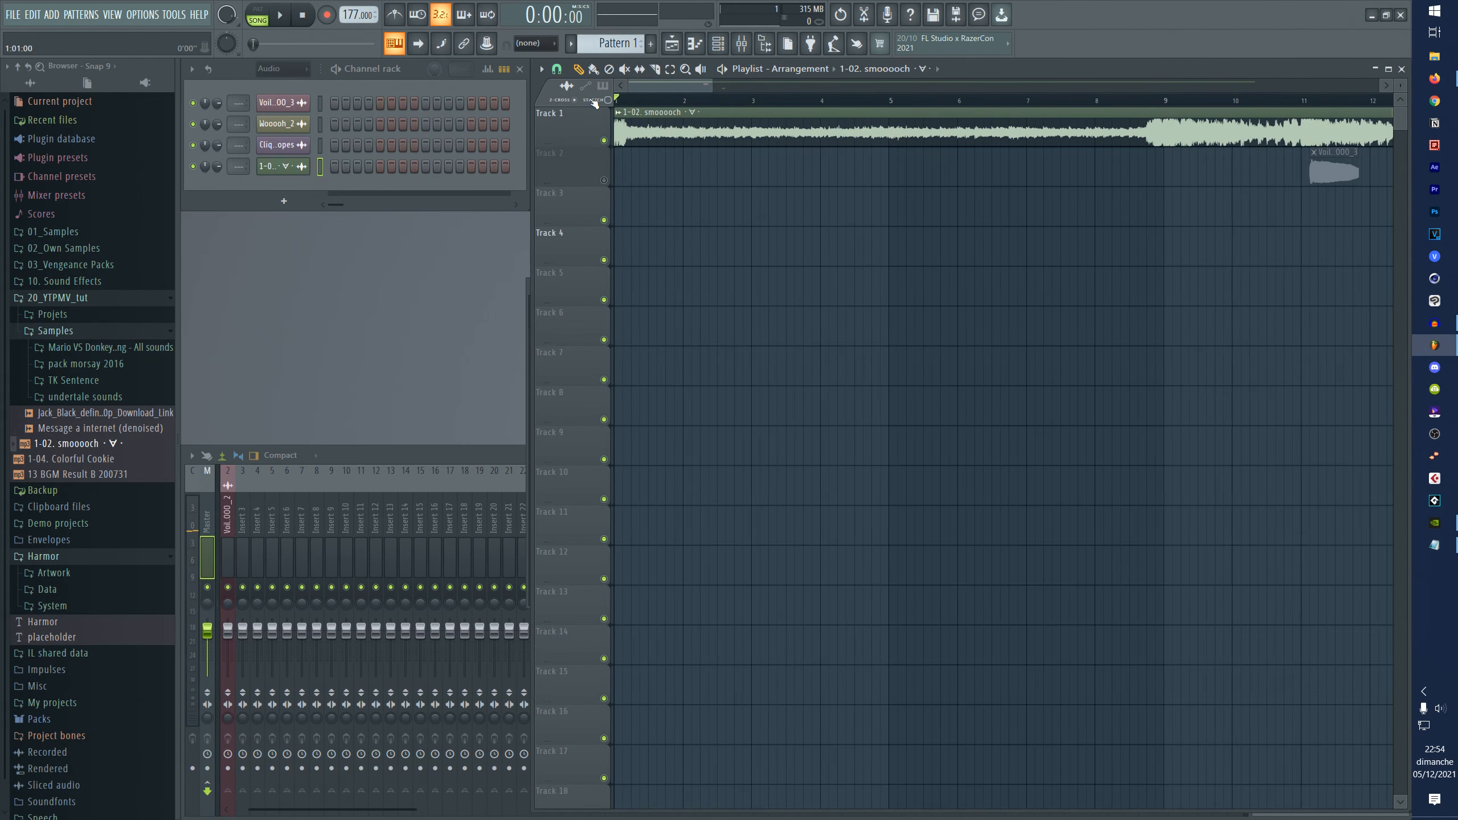
pyautogui.scroll(1, 653, 86)
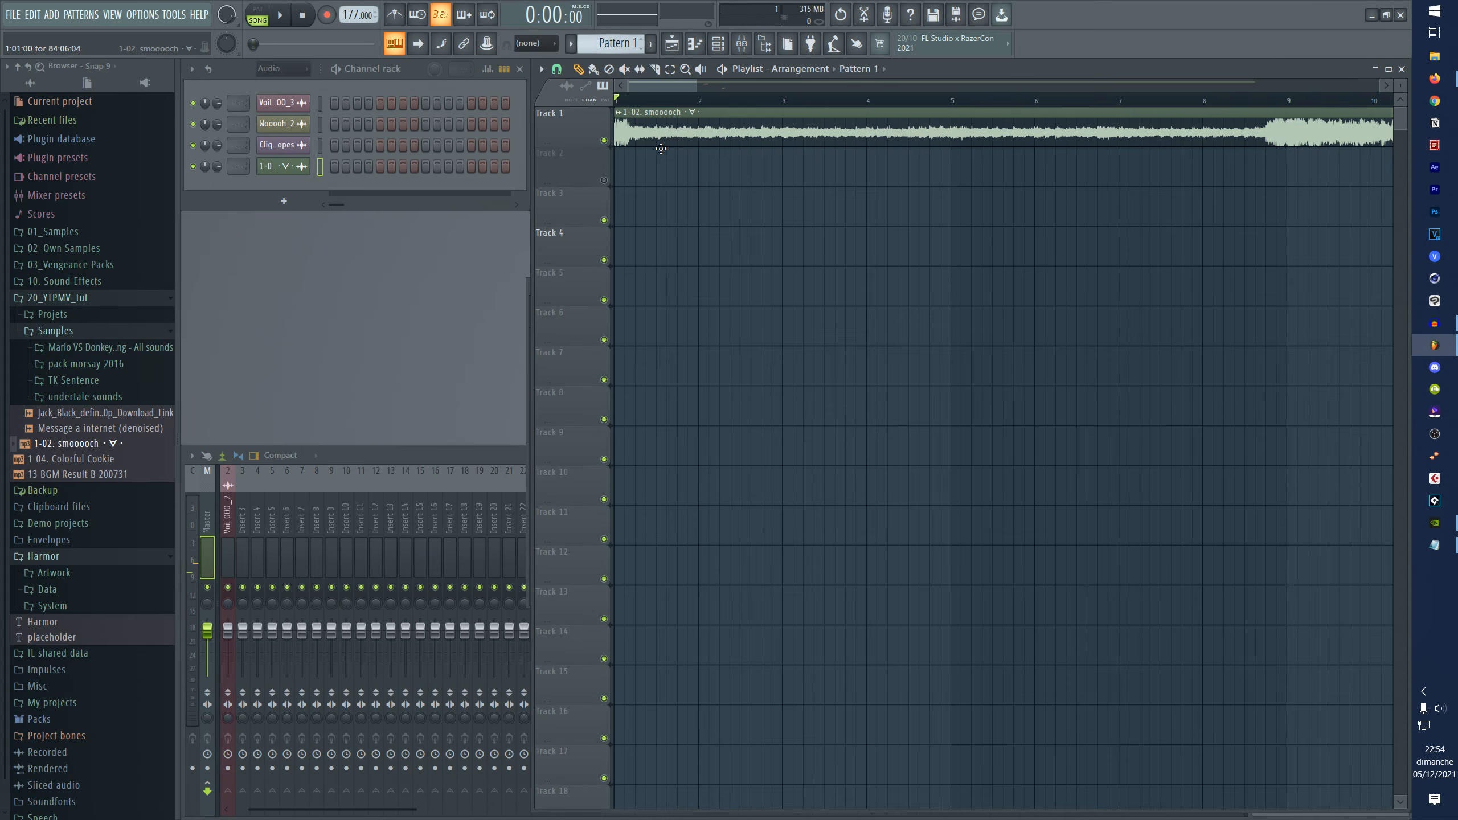
pyautogui.moveTo(698, 173); pyautogui.dragTo(1295, 190)
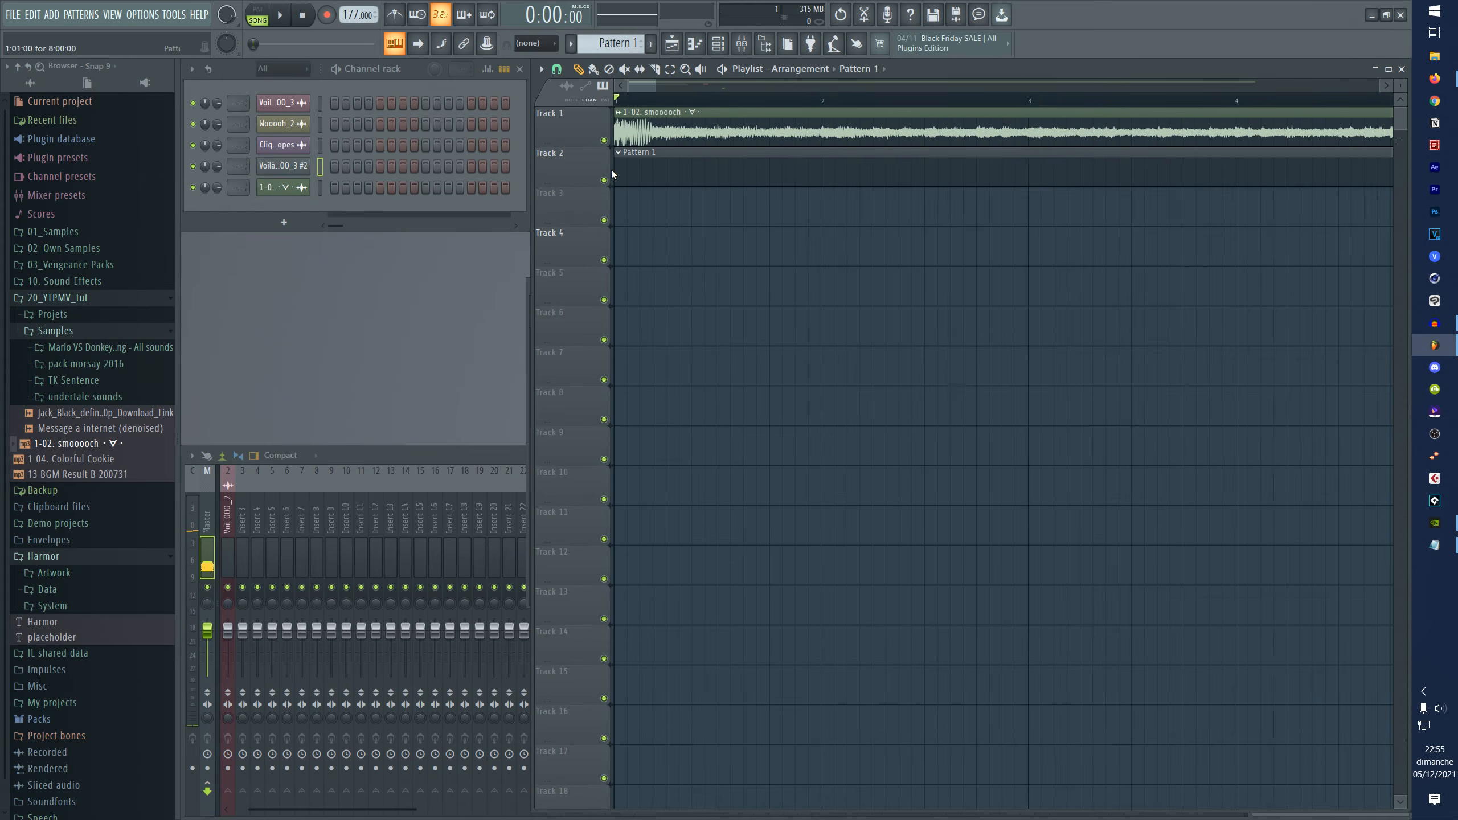
# - Open the piano roll of the Voilà, TCHAAAAAOOO_3 #2 channel and audition keys around F5 to find the melody's first pitch
pyautogui.rightClick(306, 173)
pyautogui.click(333, 166)
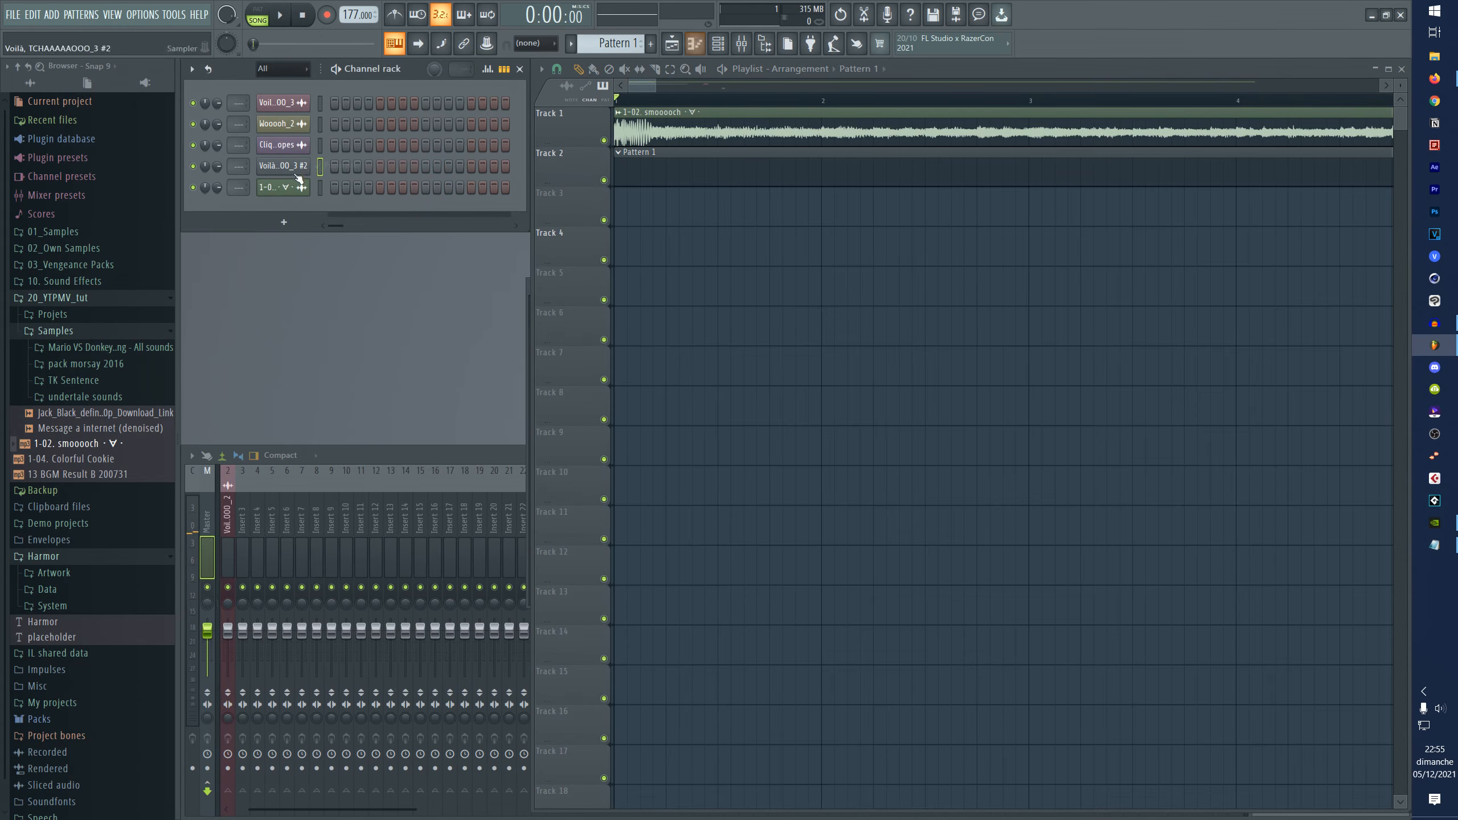
pyautogui.rightClick(299, 175)
pyautogui.click(358, 167)
pyautogui.press('space')
pyautogui.click(623, 355)
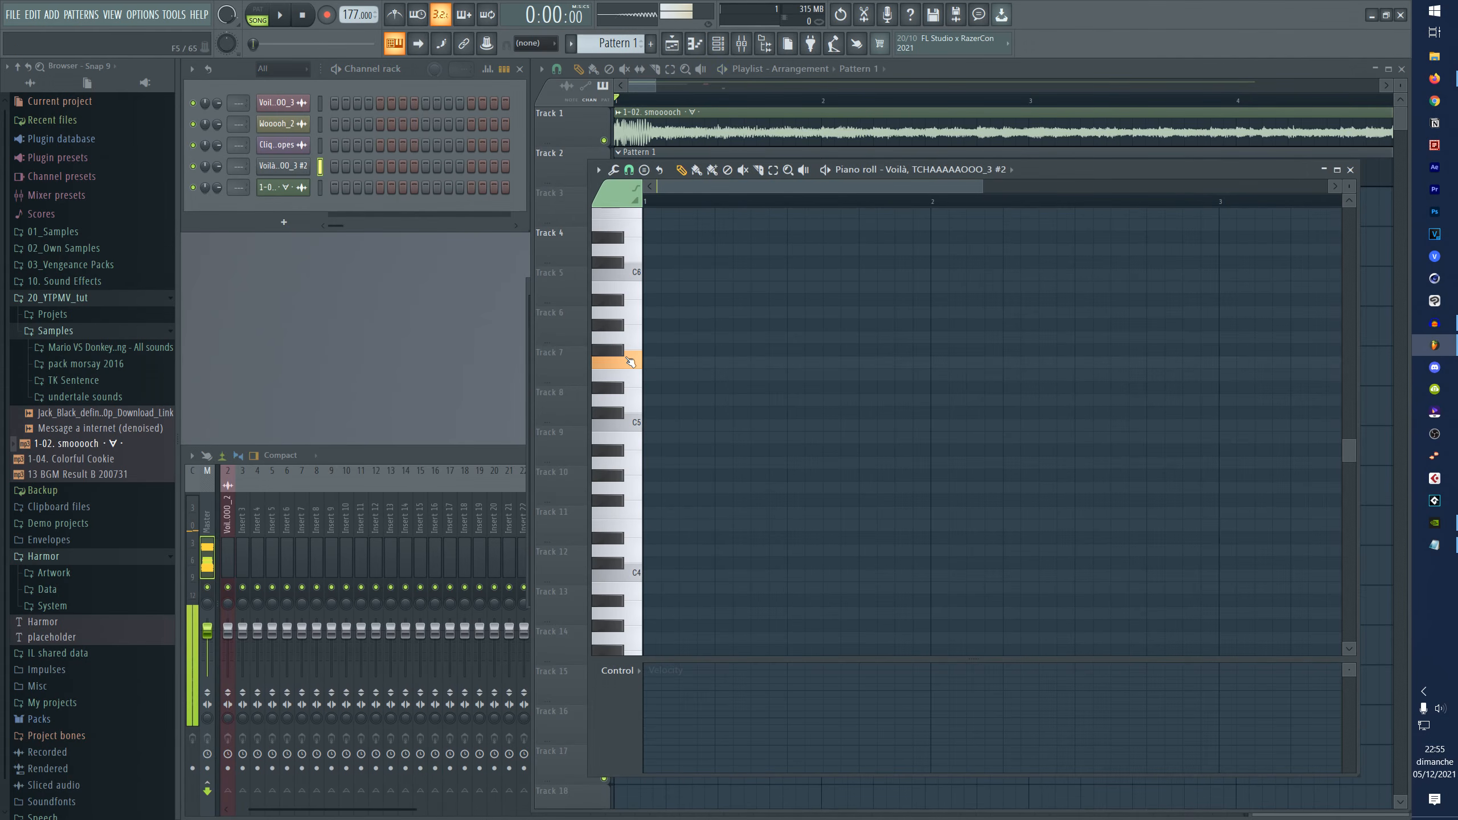
pyautogui.click(633, 246)
pyautogui.press('space')
# - Add the consecutive notes F5, C5, A#4, F4 and A#4 from bar 1, playing the song to compare
pyautogui.click(655, 362)
pyautogui.click(690, 425)
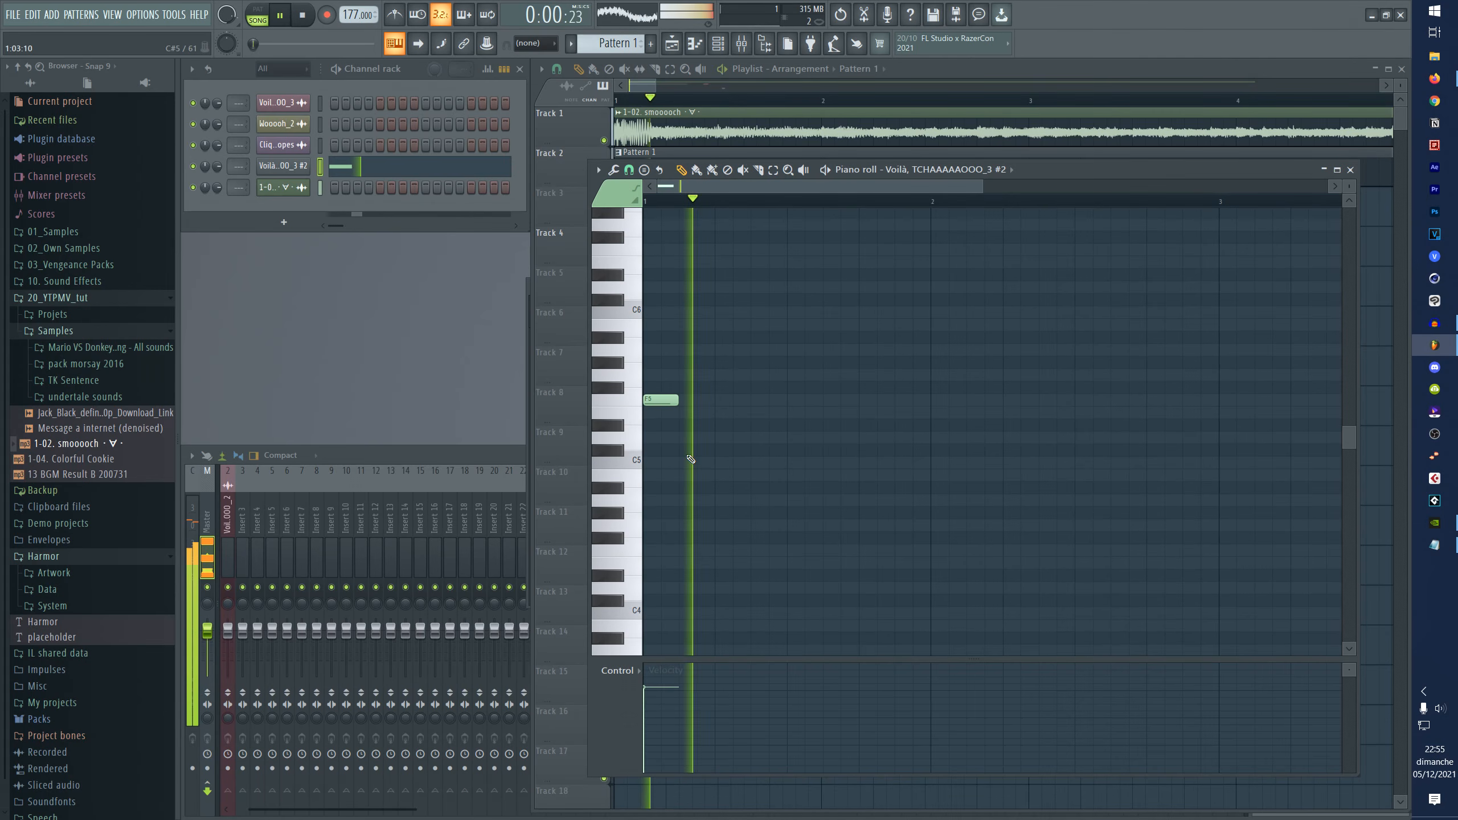
pyautogui.click(726, 450)
pyautogui.press('space')
pyautogui.click(762, 512)
pyautogui.click(799, 452)
pyautogui.click(813, 198)
pyautogui.press('space')
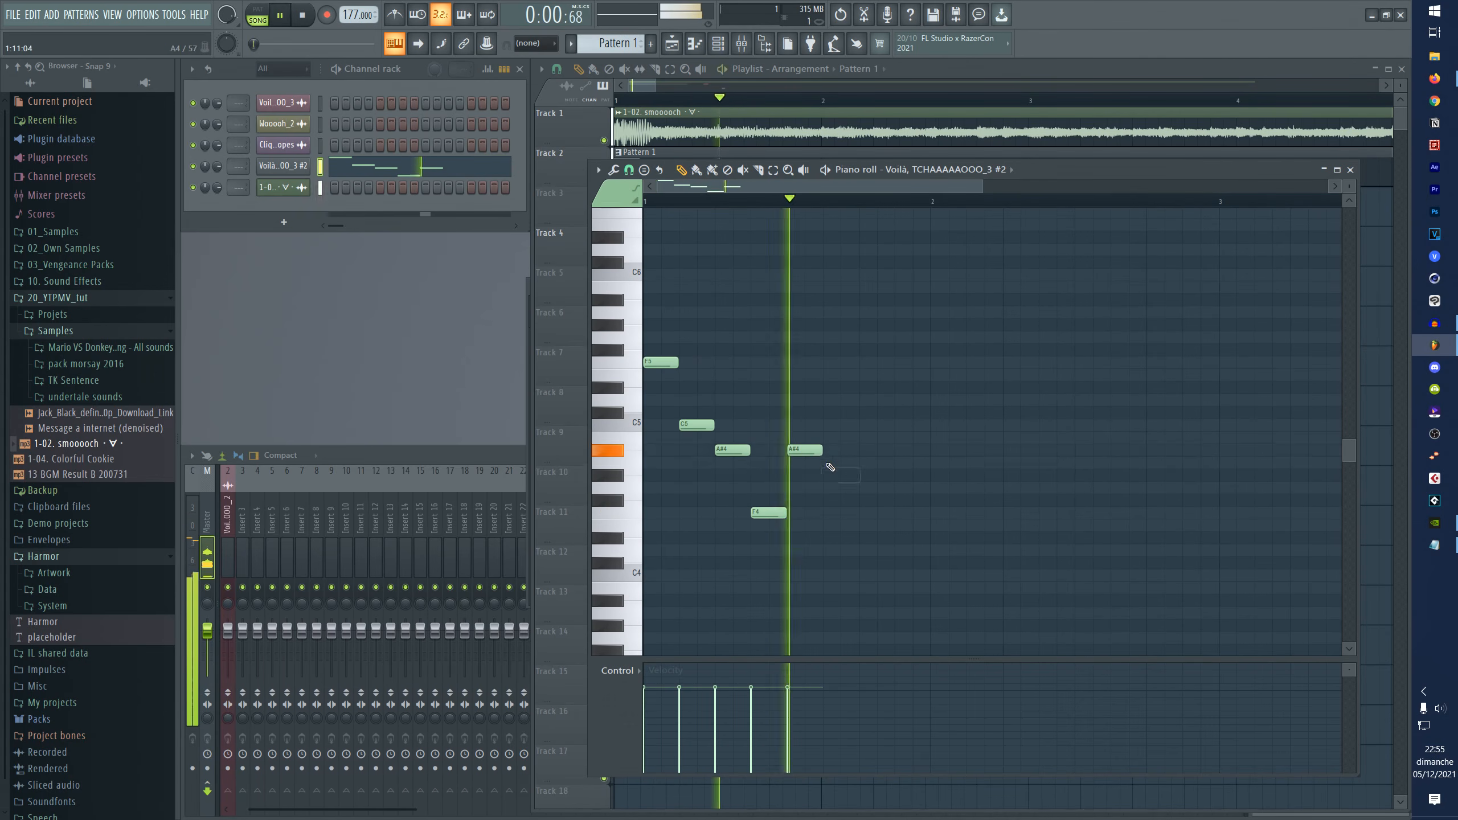
# - Complete the first bar with the notes A4, F4 and D4, and play it against the song
pyautogui.click(830, 465)
pyautogui.scroll(-1, 867, 488)
pyautogui.click(872, 476)
pyautogui.click(903, 512)
pyautogui.press('space')
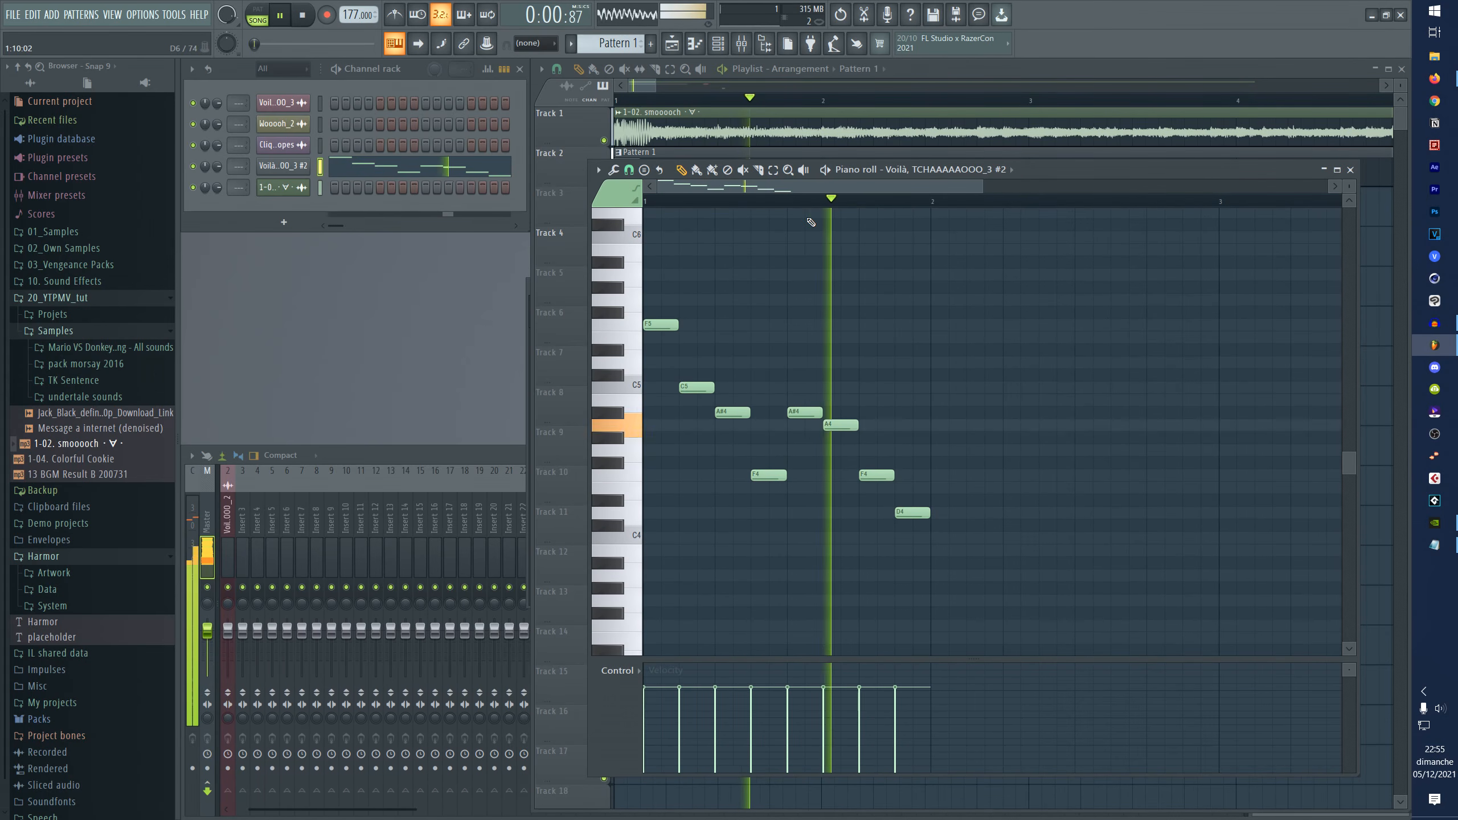
pyautogui.press('space')
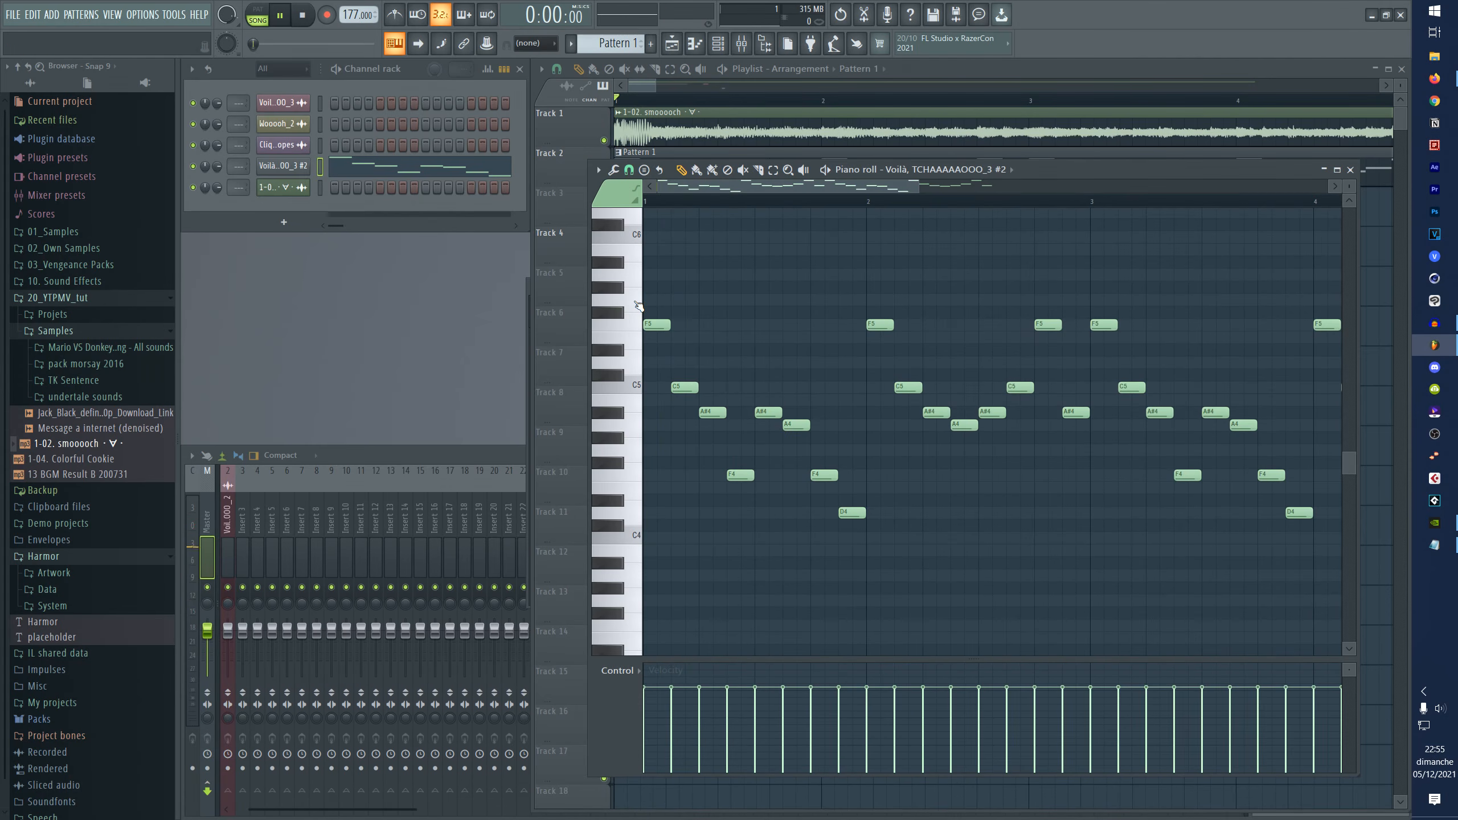
# - Play the four-bar melody along with the song and widen the piano roll window
pyautogui.press('space')
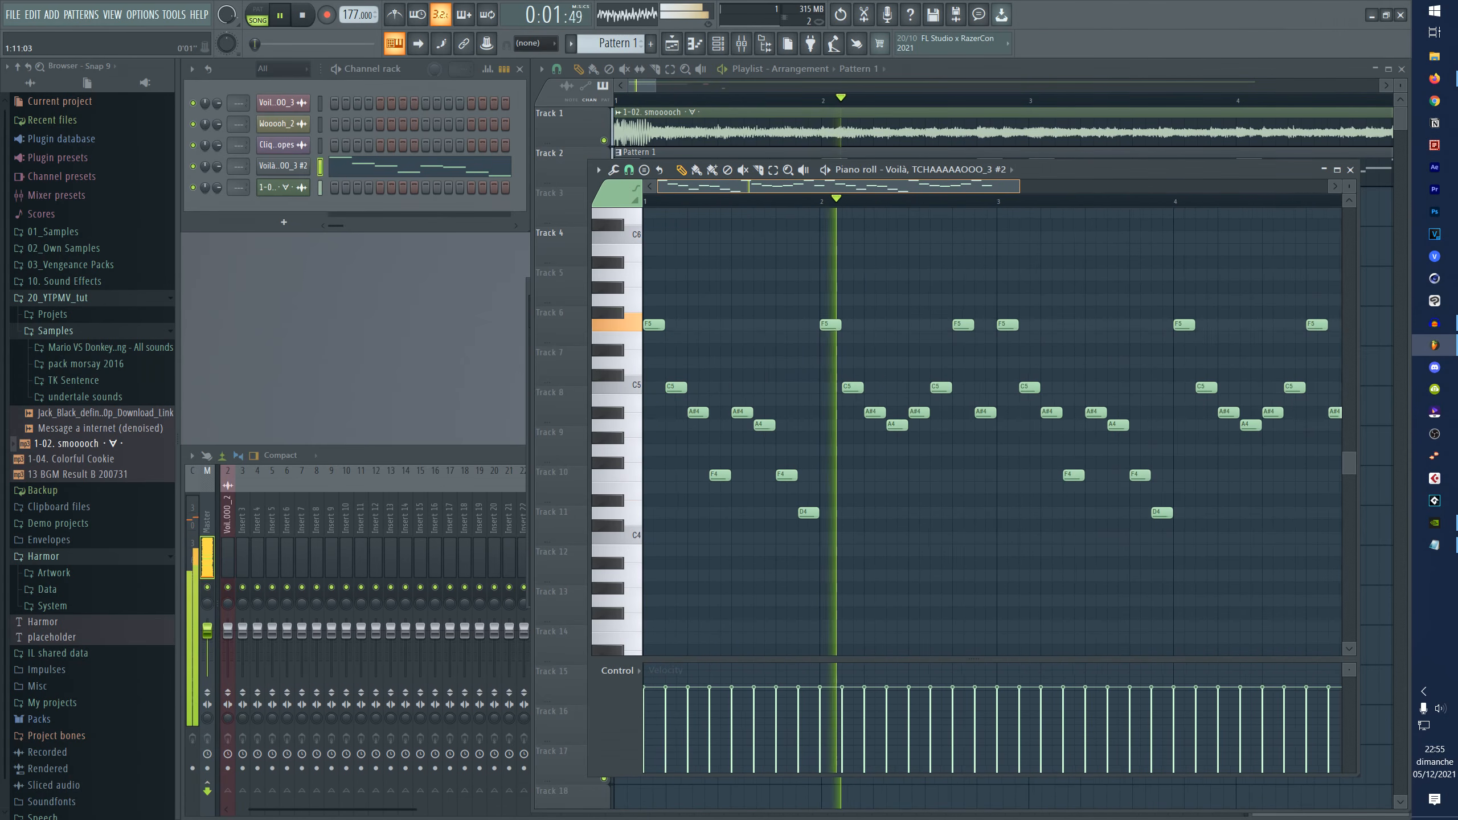
pyautogui.press('space')
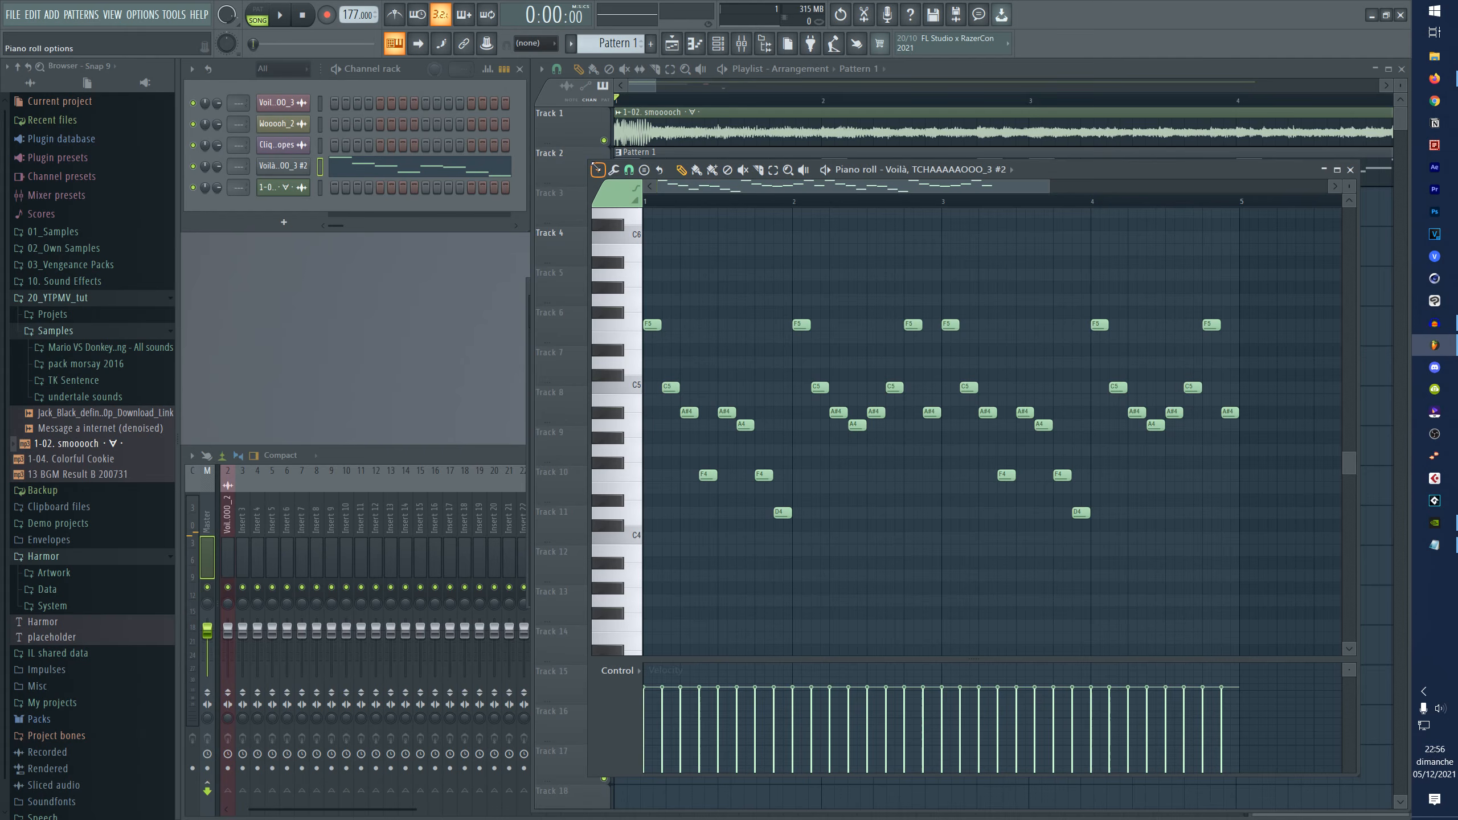
pyautogui.moveTo(592, 164); pyautogui.dragTo(449, 163)
pyautogui.keyDown('ctrl'); pyautogui.scroll(2, 654, 205); pyautogui.keyUp('ctrl')
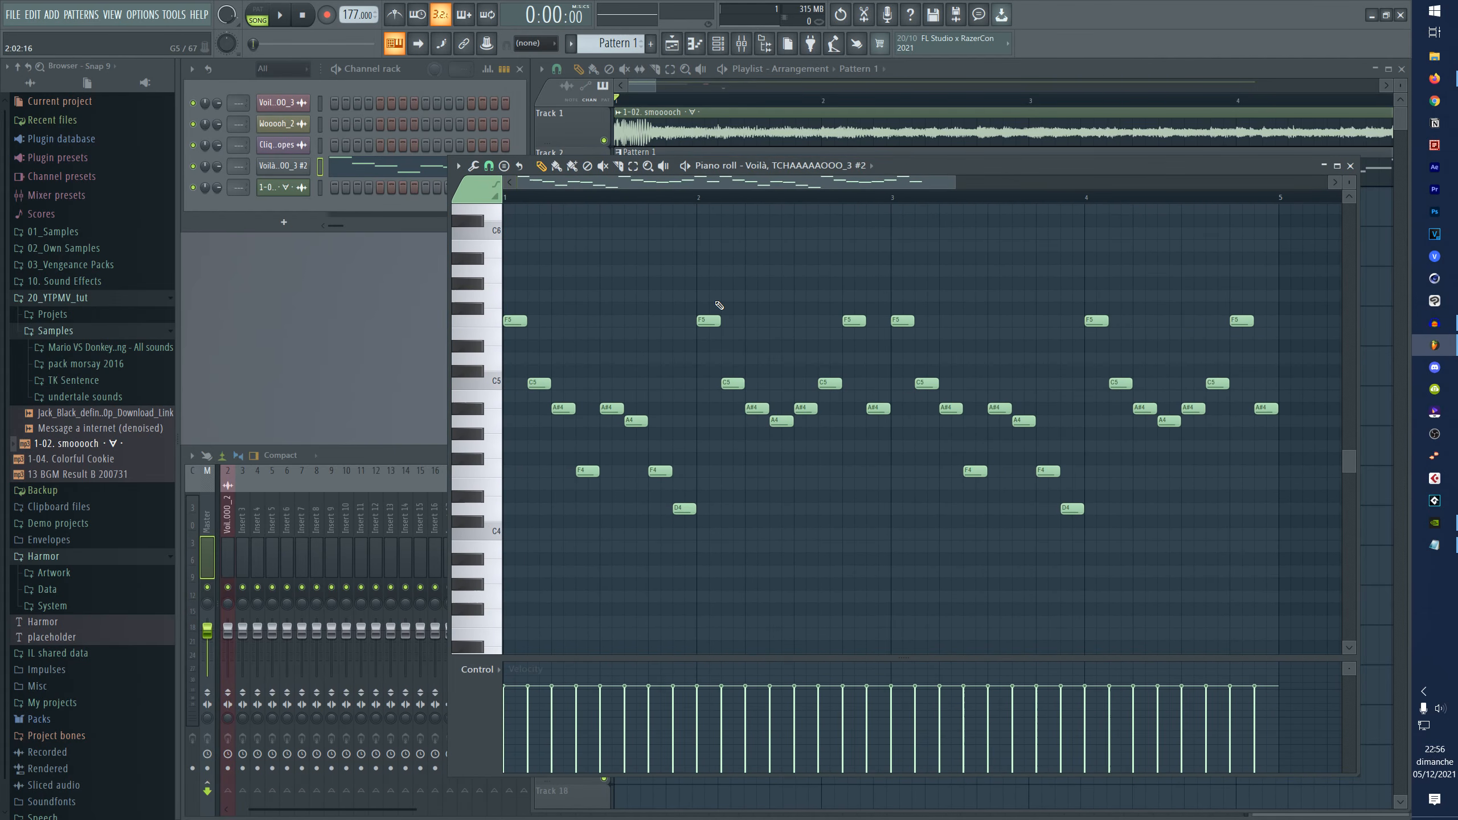
# - Add and remove a test A5 note, and undo the deletion of the F5 note at bar 2
pyautogui.click(666, 272)
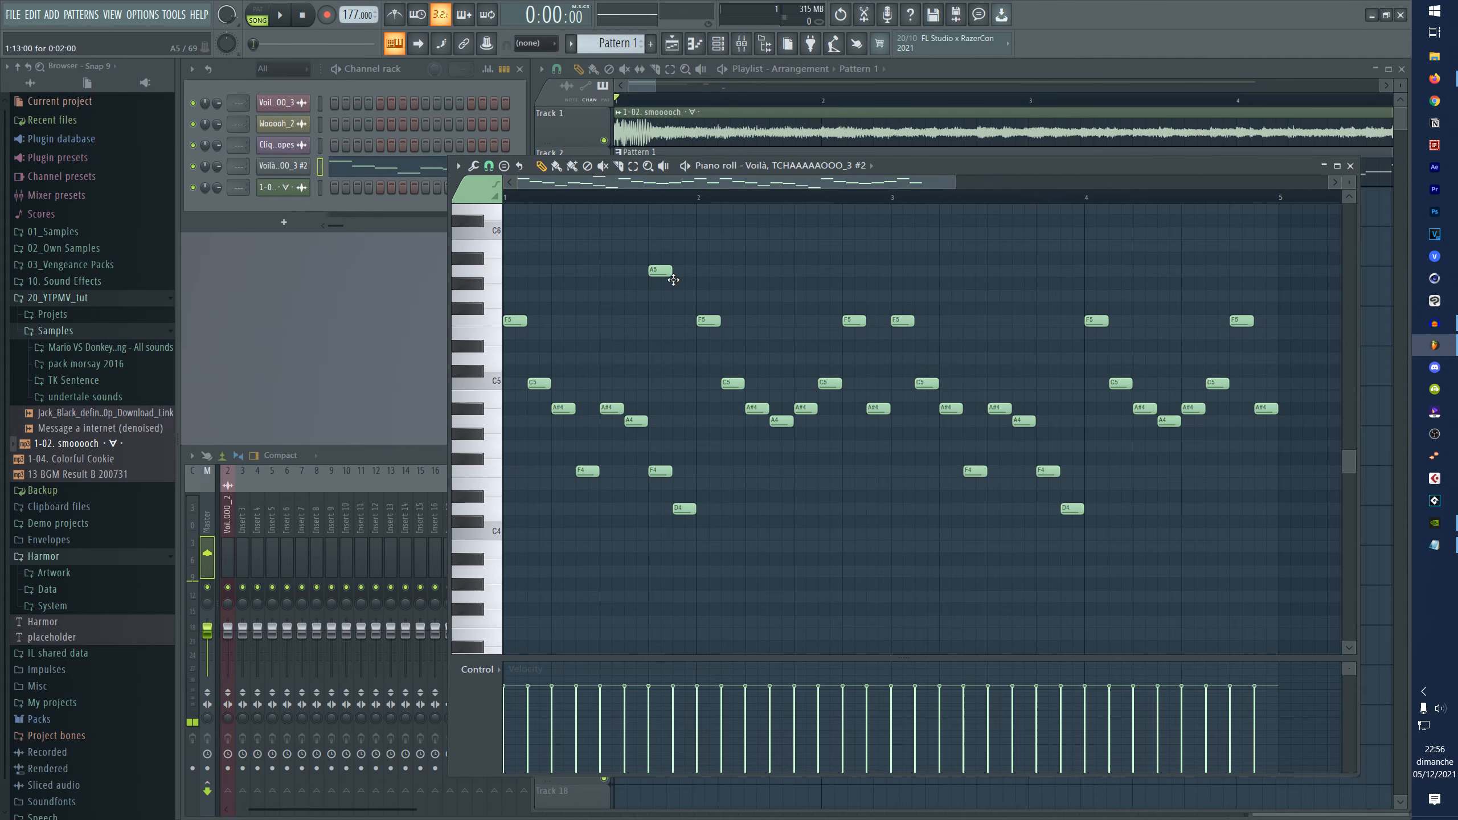
pyautogui.moveTo(672, 280)
pyautogui.mouseDown()
pyautogui.moveTo(795, 281)
pyautogui.moveTo(682, 295)
pyautogui.mouseUp()
pyautogui.rightClick(664, 268)
pyautogui.rightClick(711, 322)
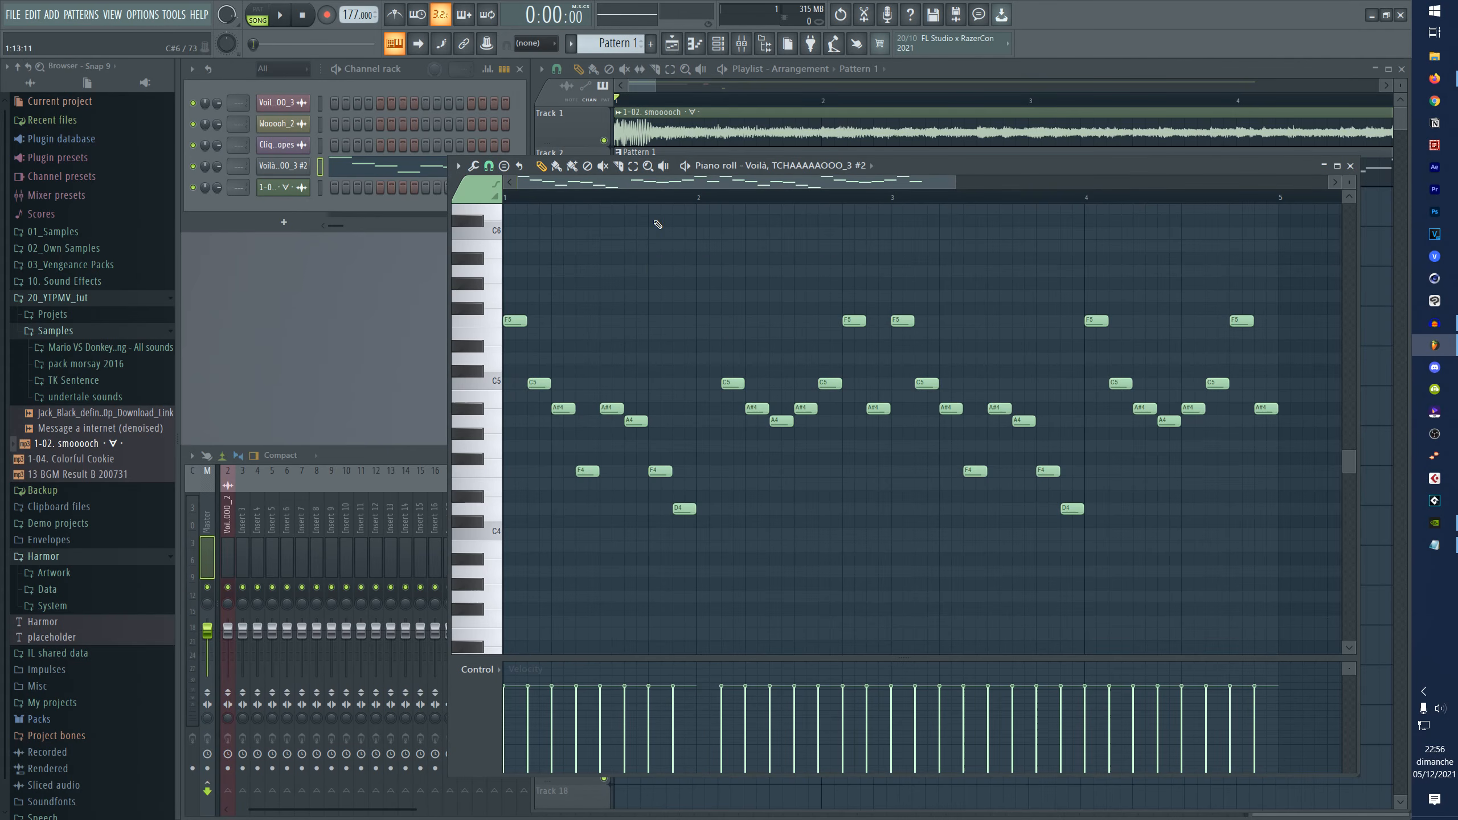
pyautogui.hotkey('ctrl', 'z')
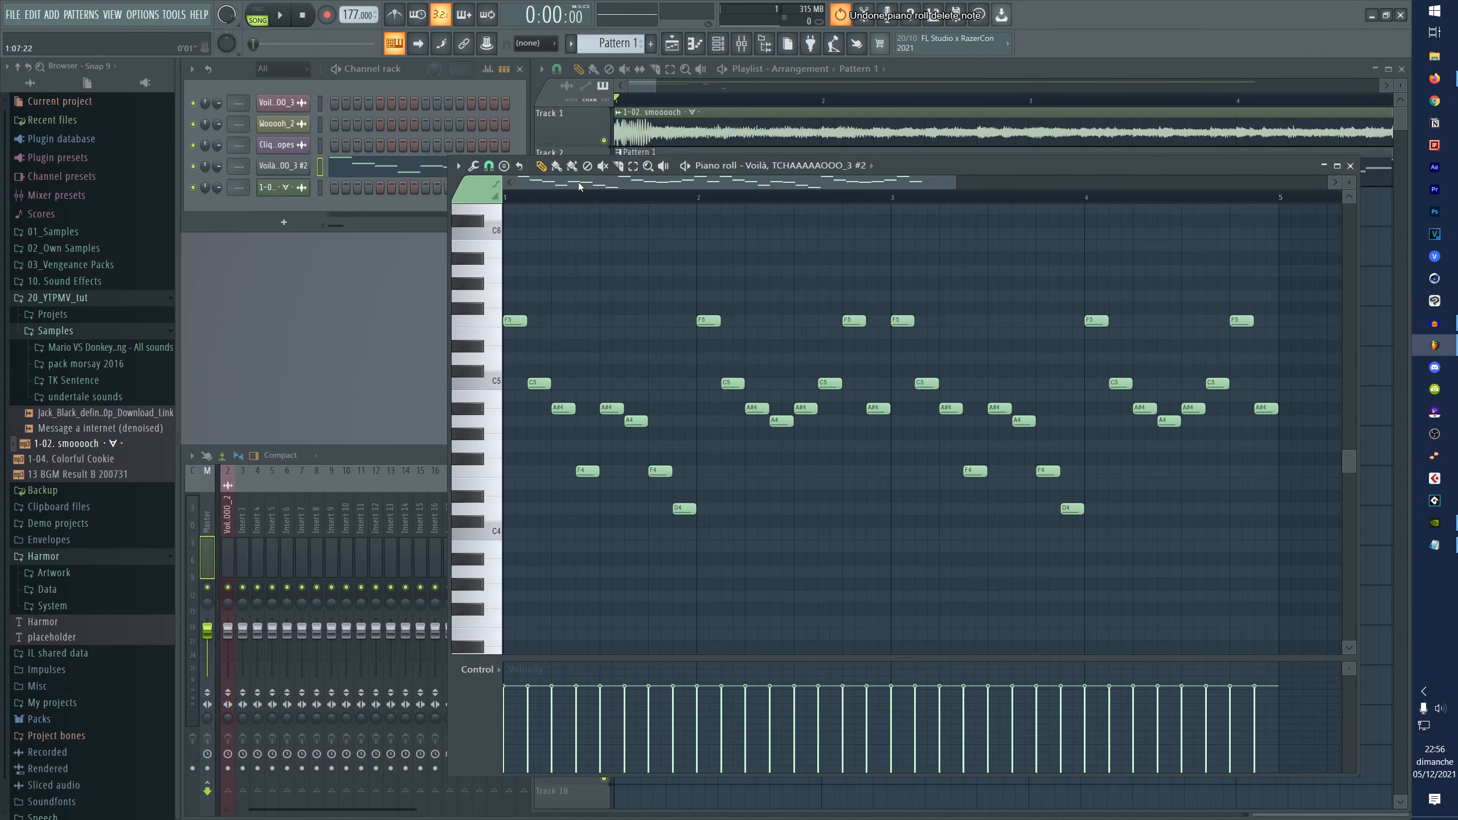
# - Set the piano roll snap to Beat and try it by placing, moving and deleting a test note above the melody
pyautogui.click(458, 167)
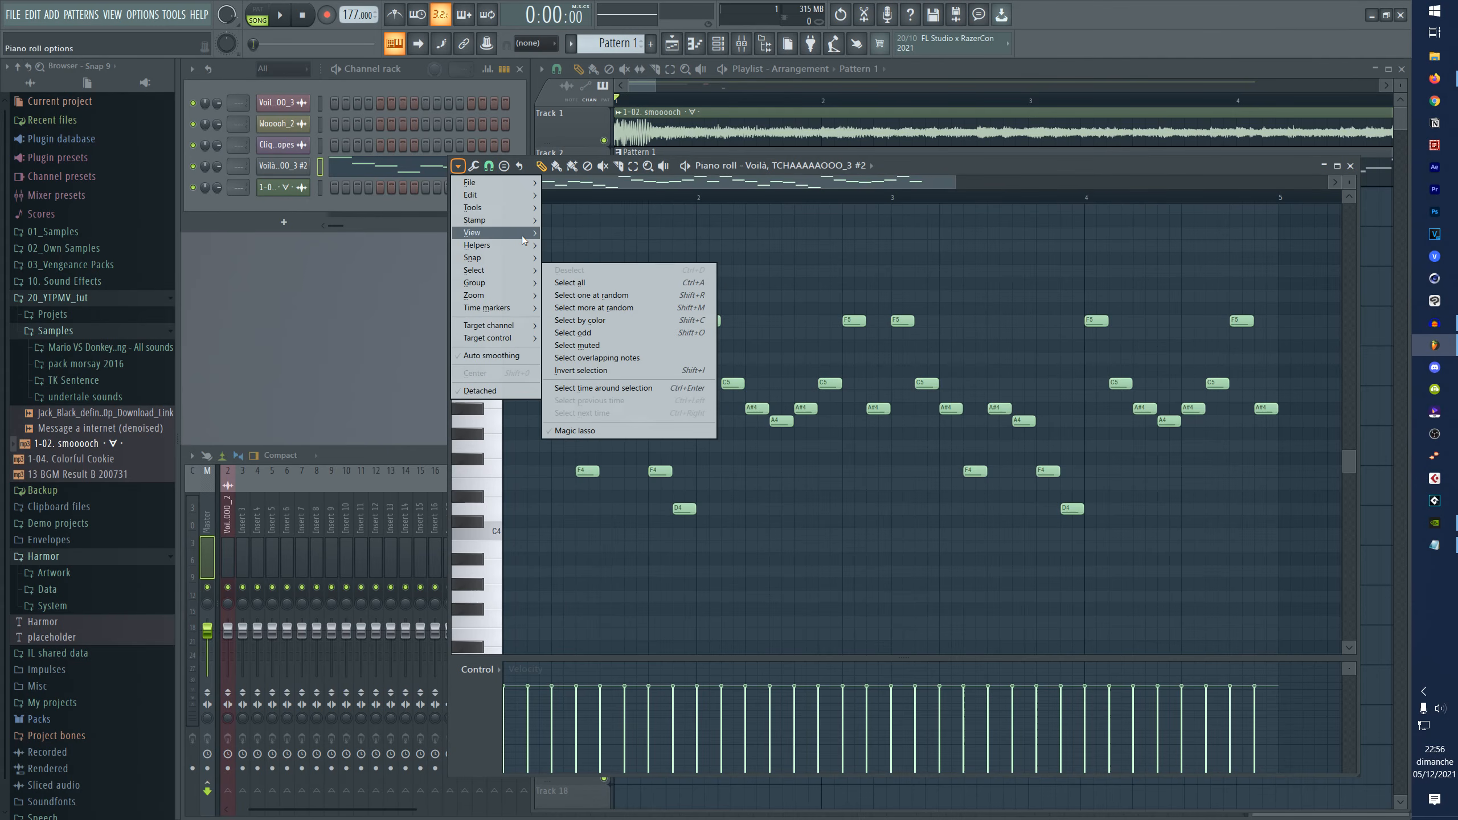
pyautogui.moveTo(486, 257)
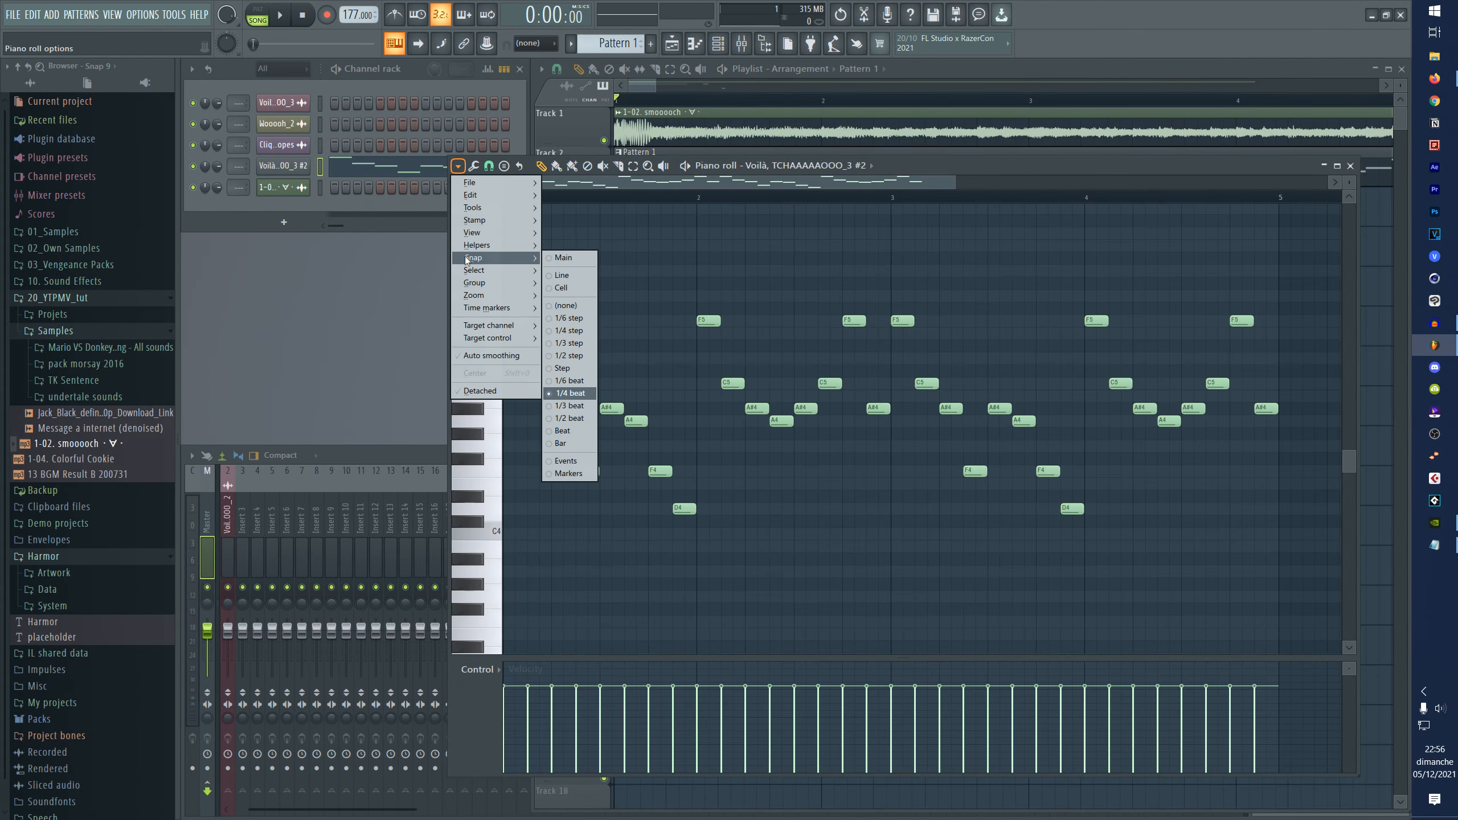
pyautogui.click(576, 436)
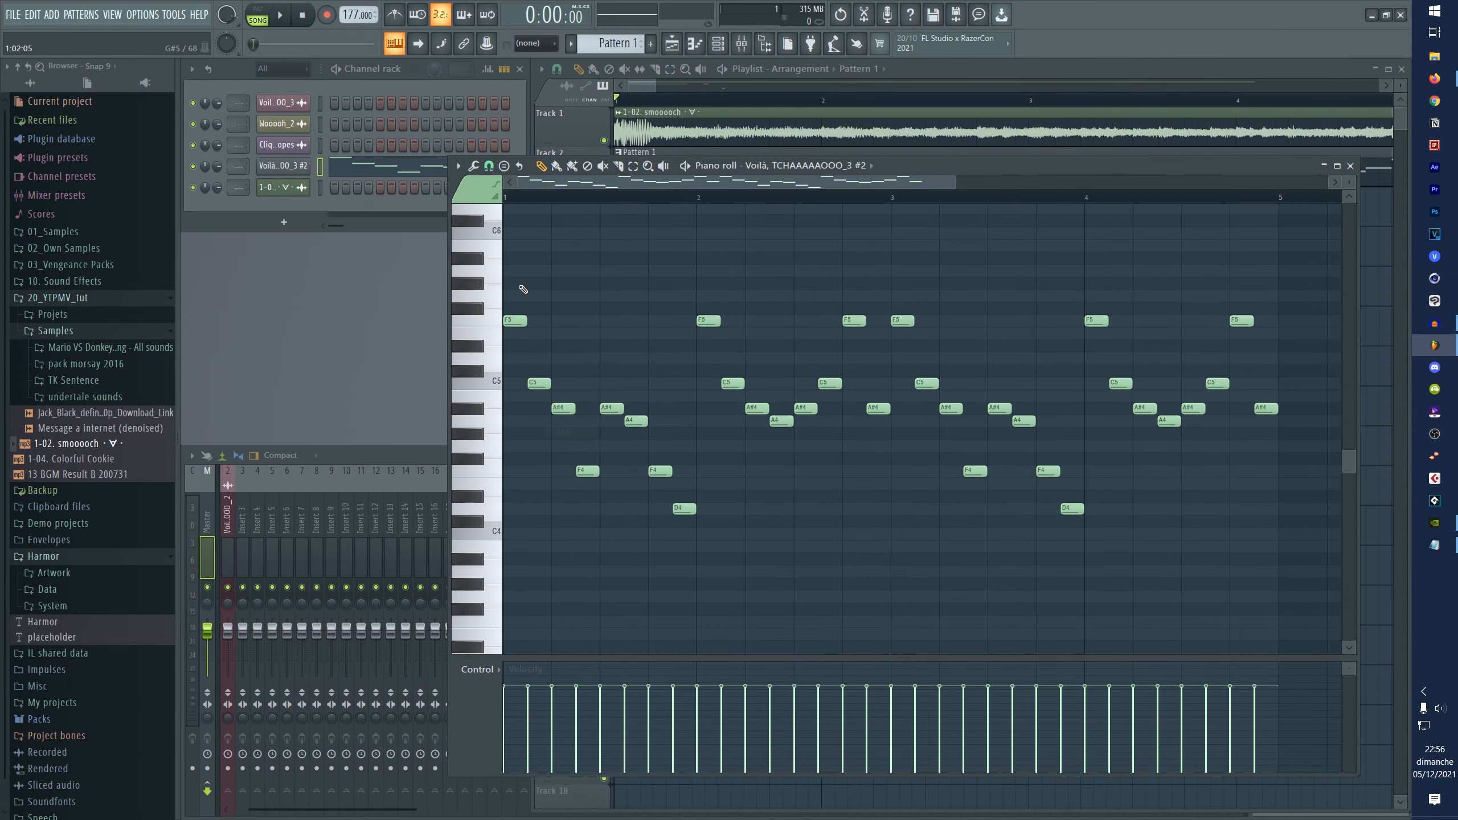
pyautogui.moveTo(520, 281); pyautogui.dragTo(659, 277)
pyautogui.rightClick(659, 282)
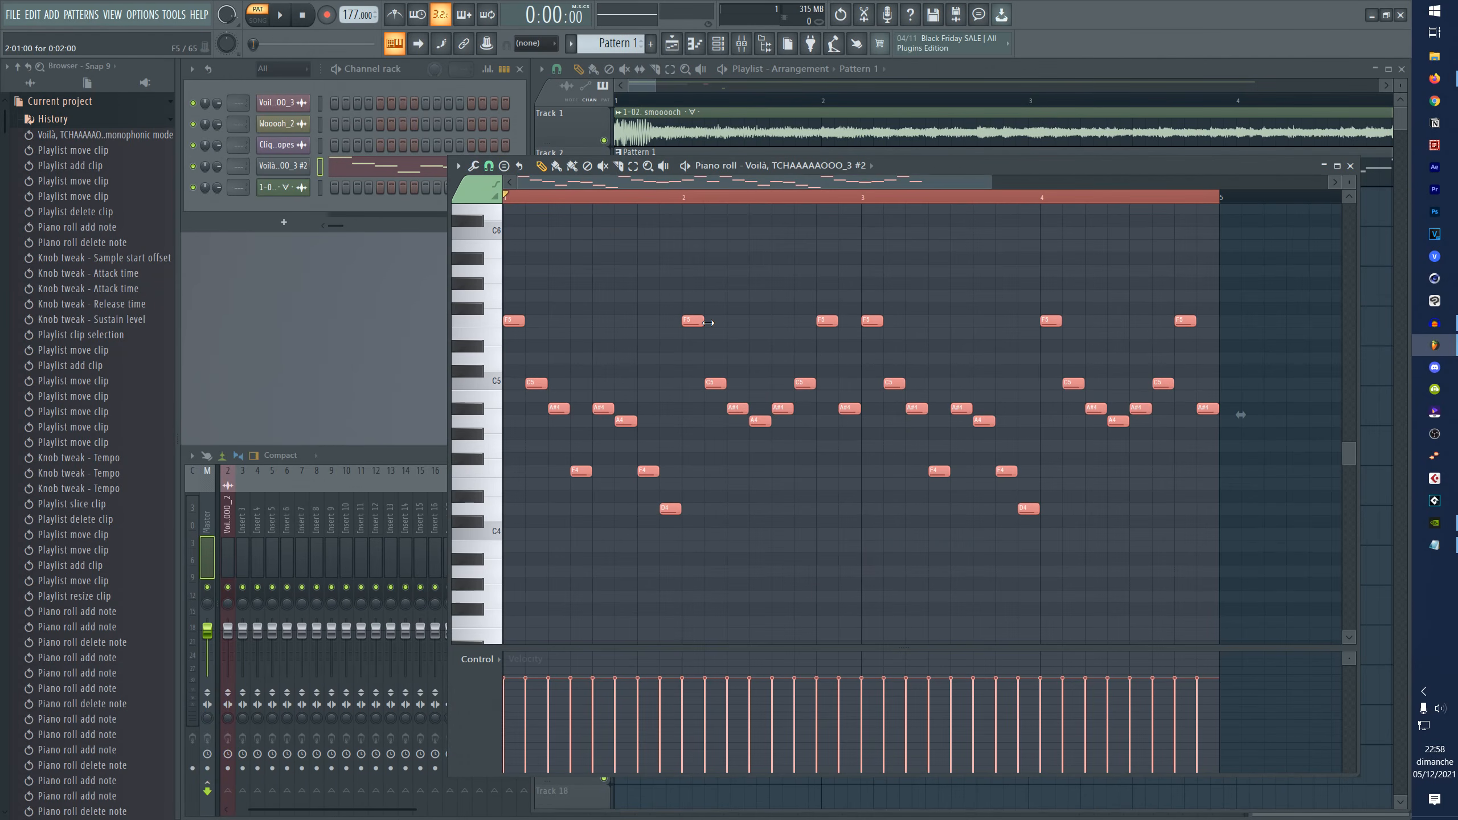
# - Shorten all the selected melody notes slightly from their ends to leave small gaps between them
pyautogui.moveTo(707, 322); pyautogui.dragTo(706, 339)
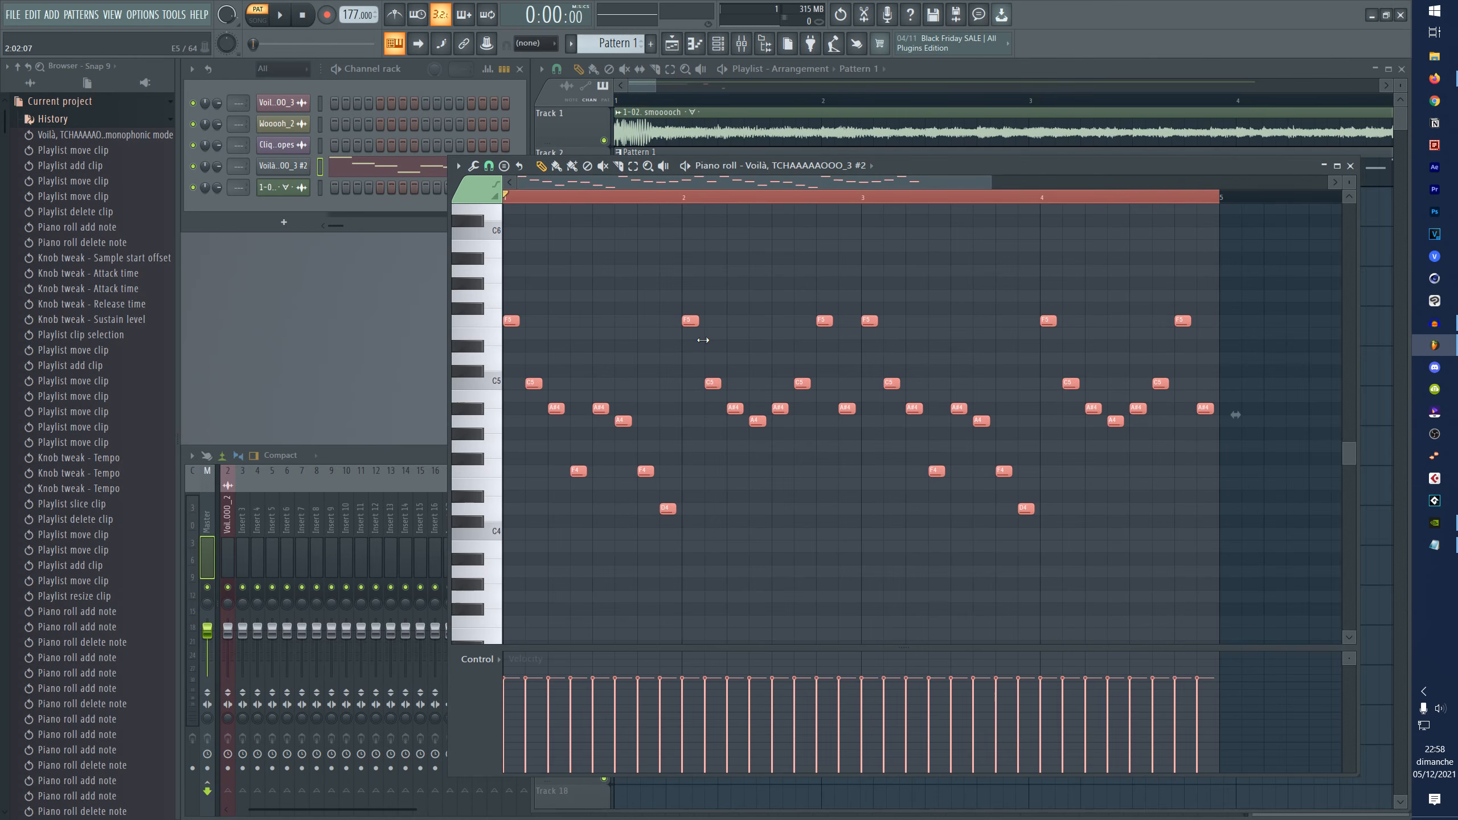
# - Open the 1-02. smooooch audio clip from playlist track 1 in the Edison audio editor
pyautogui.press('space')
pyautogui.moveTo(655, 85); pyautogui.dragTo(699, 86)
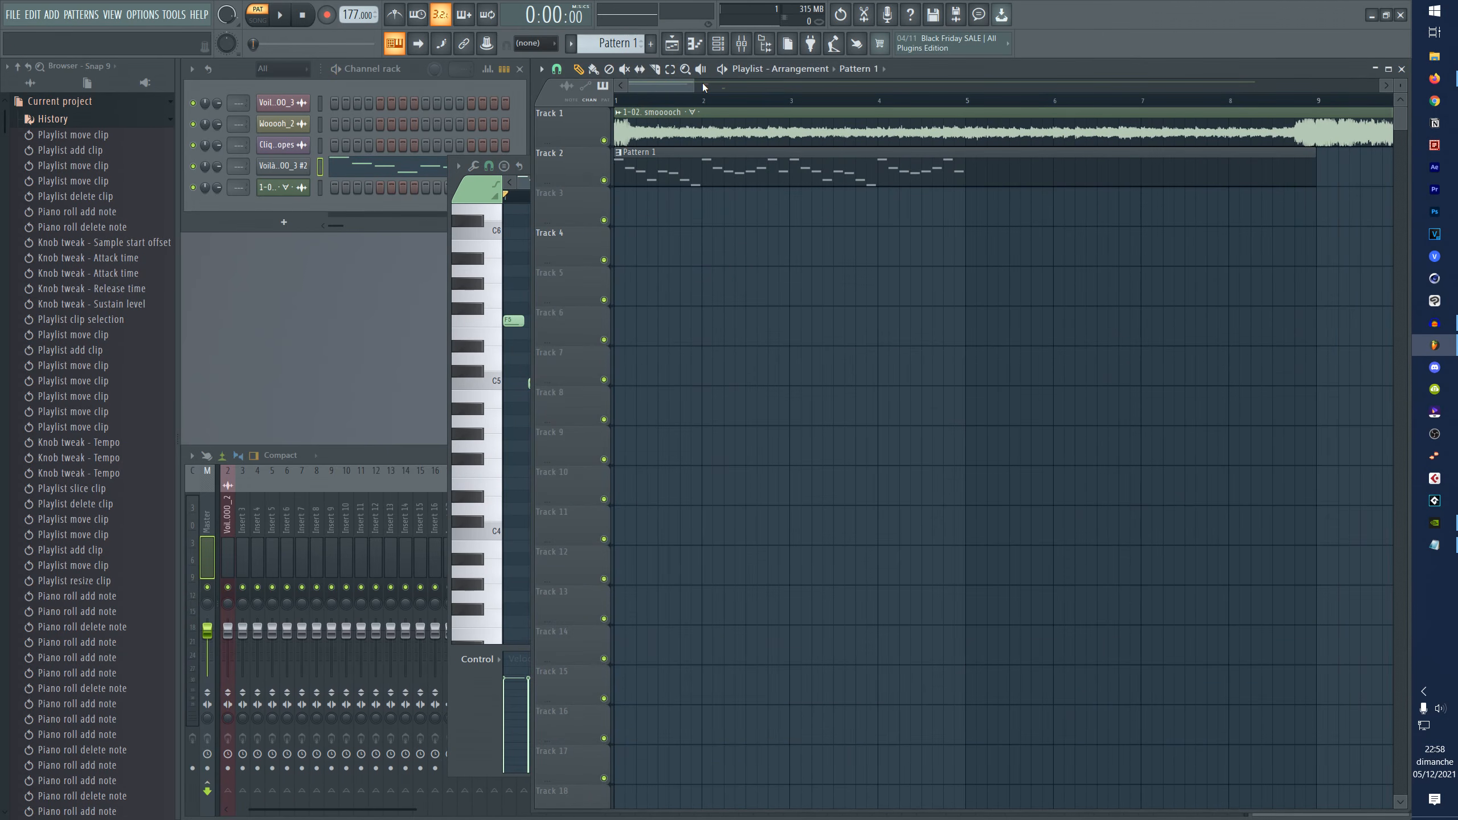
pyautogui.moveTo(702, 82)
pyautogui.mouseDown()
pyautogui.moveTo(857, 85)
pyautogui.moveTo(728, 85)
pyautogui.mouseUp()
pyautogui.press('F7')
pyautogui.doubleClick(703, 142)
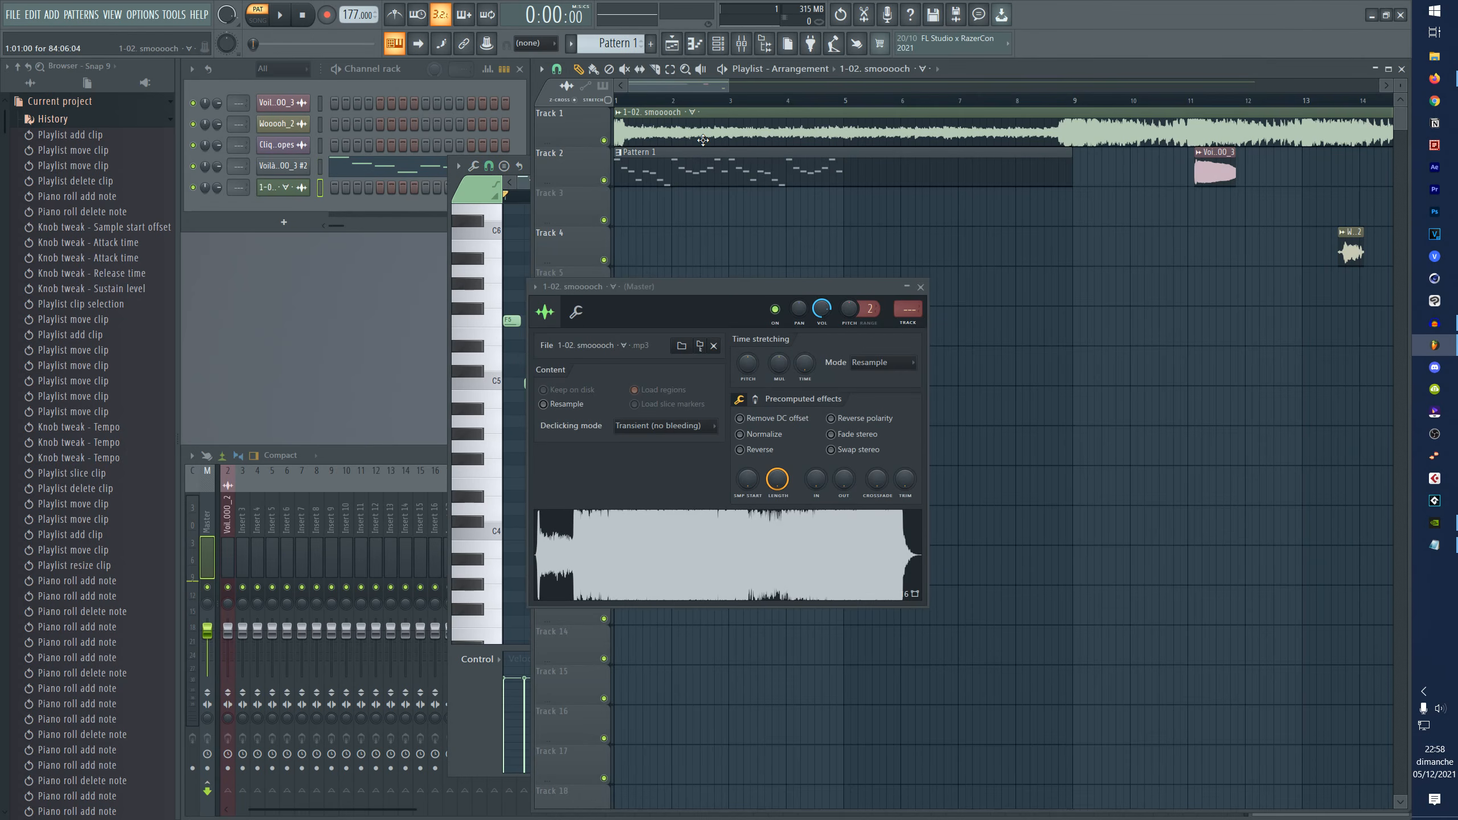
pyautogui.rightClick(764, 549)
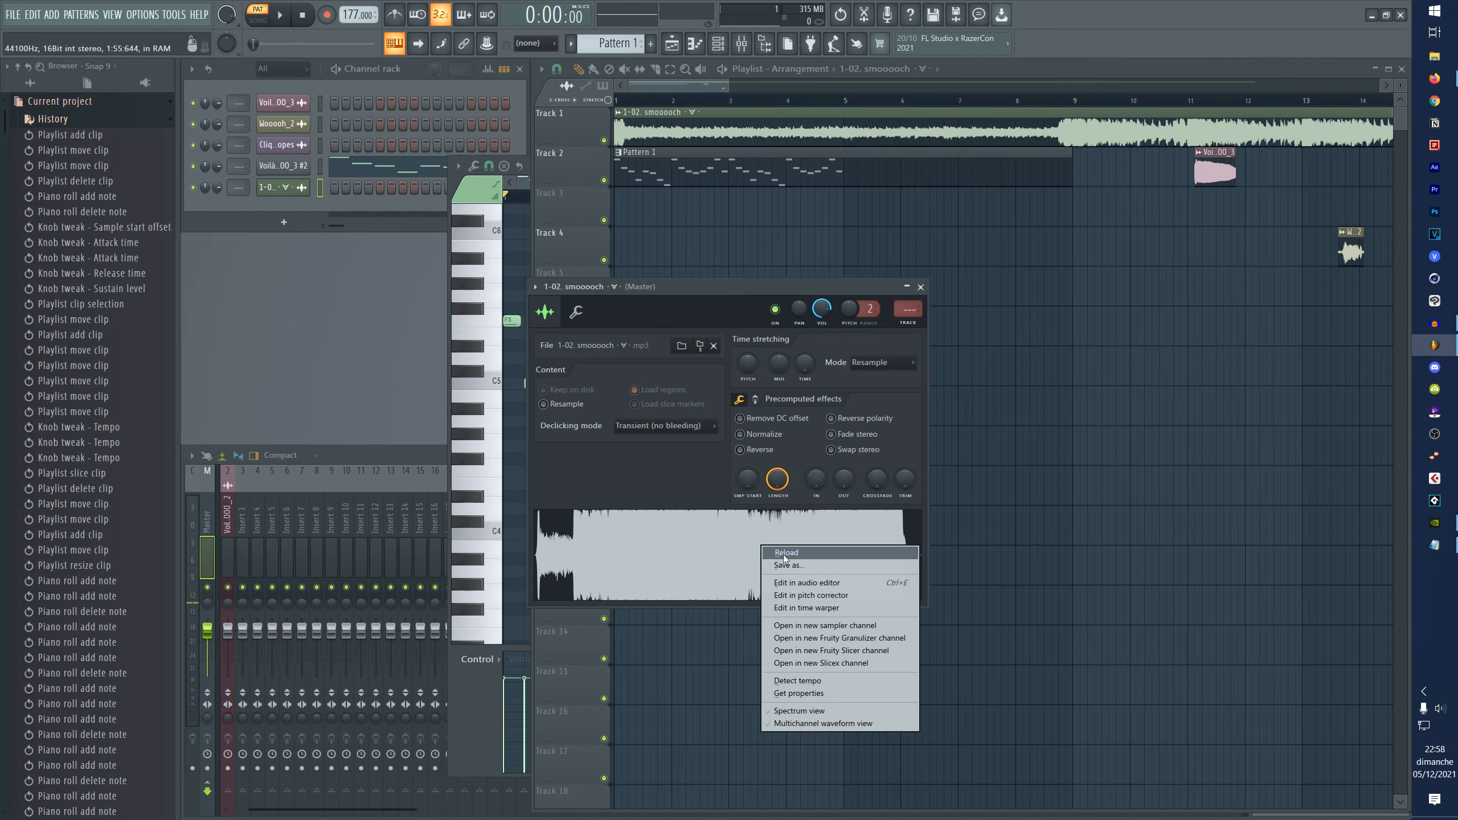
pyautogui.click(832, 585)
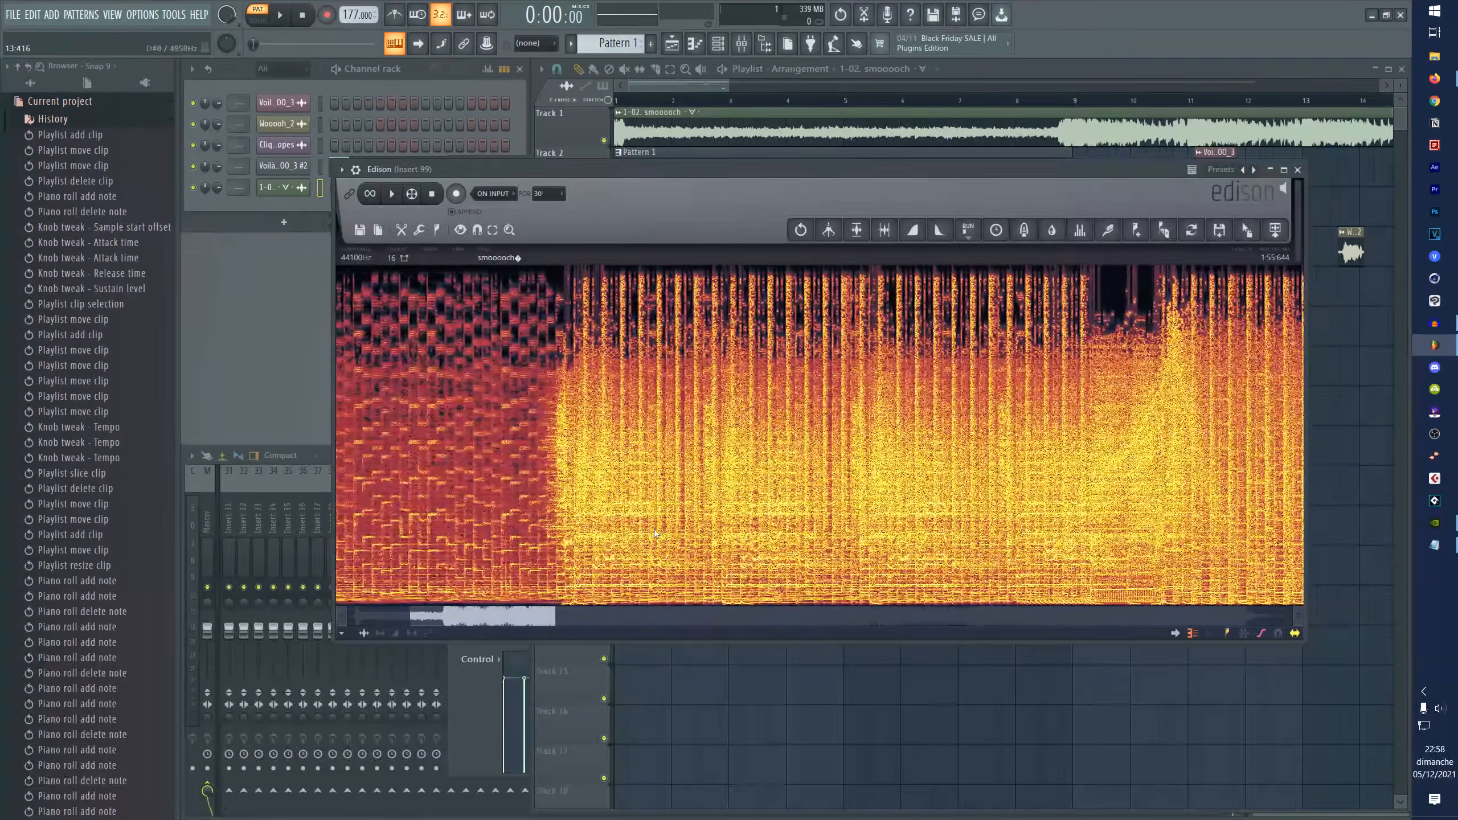
# - Examine the opening of the song's spectrogram, selecting and playing short passages to identify the individual notes
pyautogui.scroll(-4, 495, 539)
pyautogui.scroll(6, 463, 543)
pyautogui.scroll(-4, 424, 540)
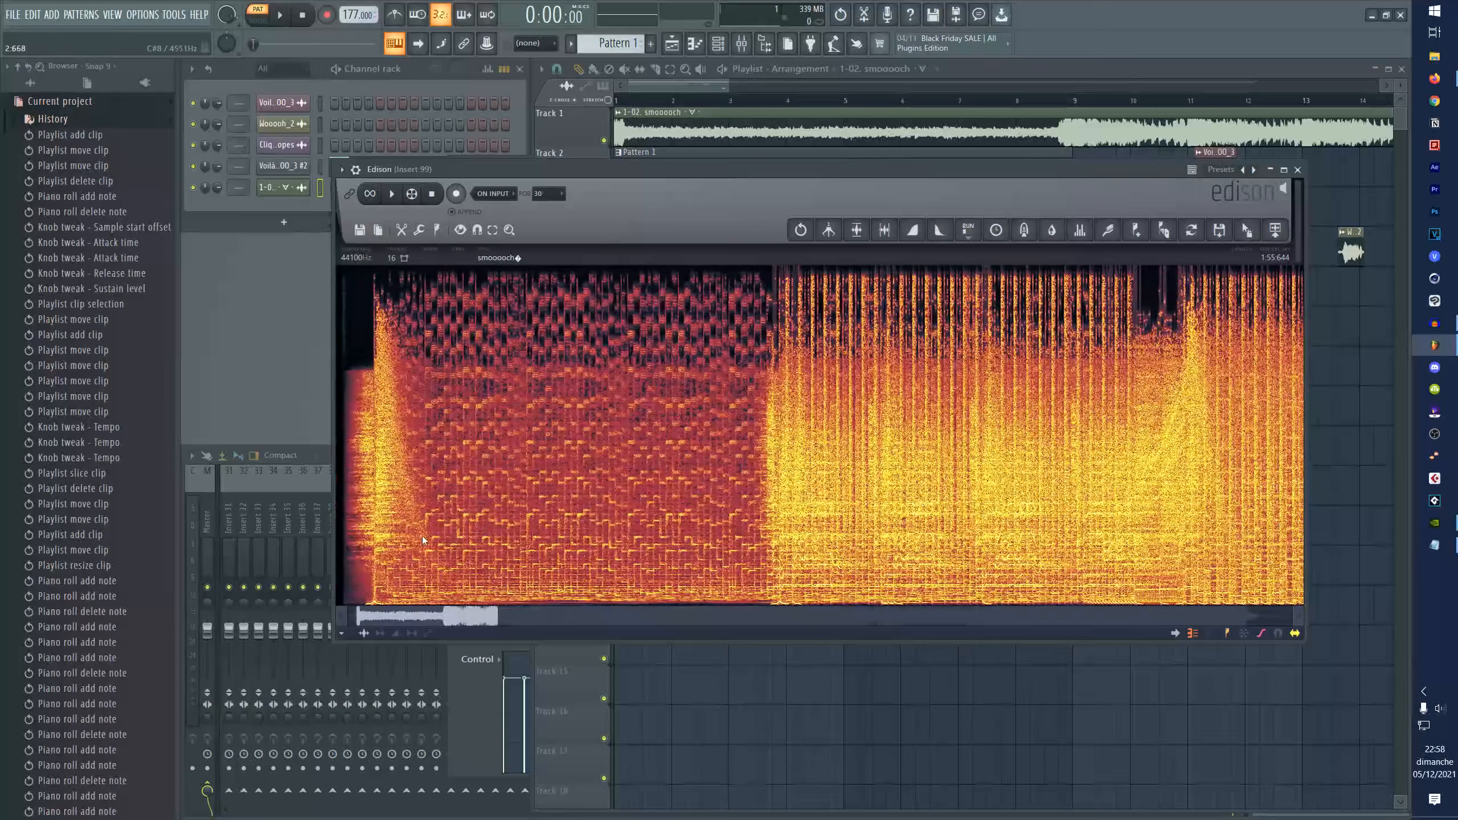
pyautogui.scroll(6, 427, 540)
pyautogui.scroll(-2, 698, 554)
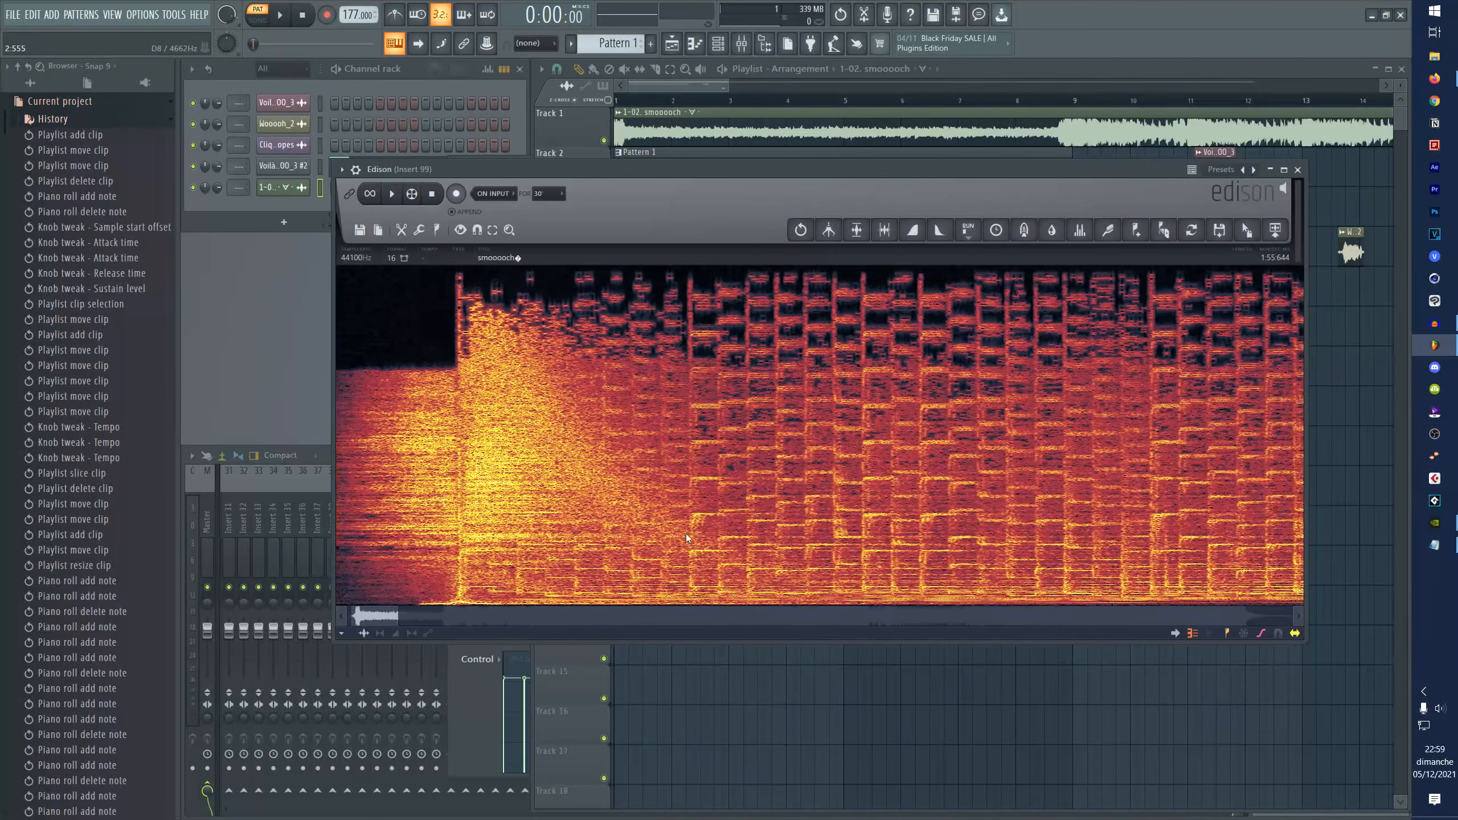
pyautogui.scroll(-2, 701, 537)
pyautogui.scroll(1, 713, 537)
pyautogui.moveTo(821, 537); pyautogui.dragTo(897, 539)
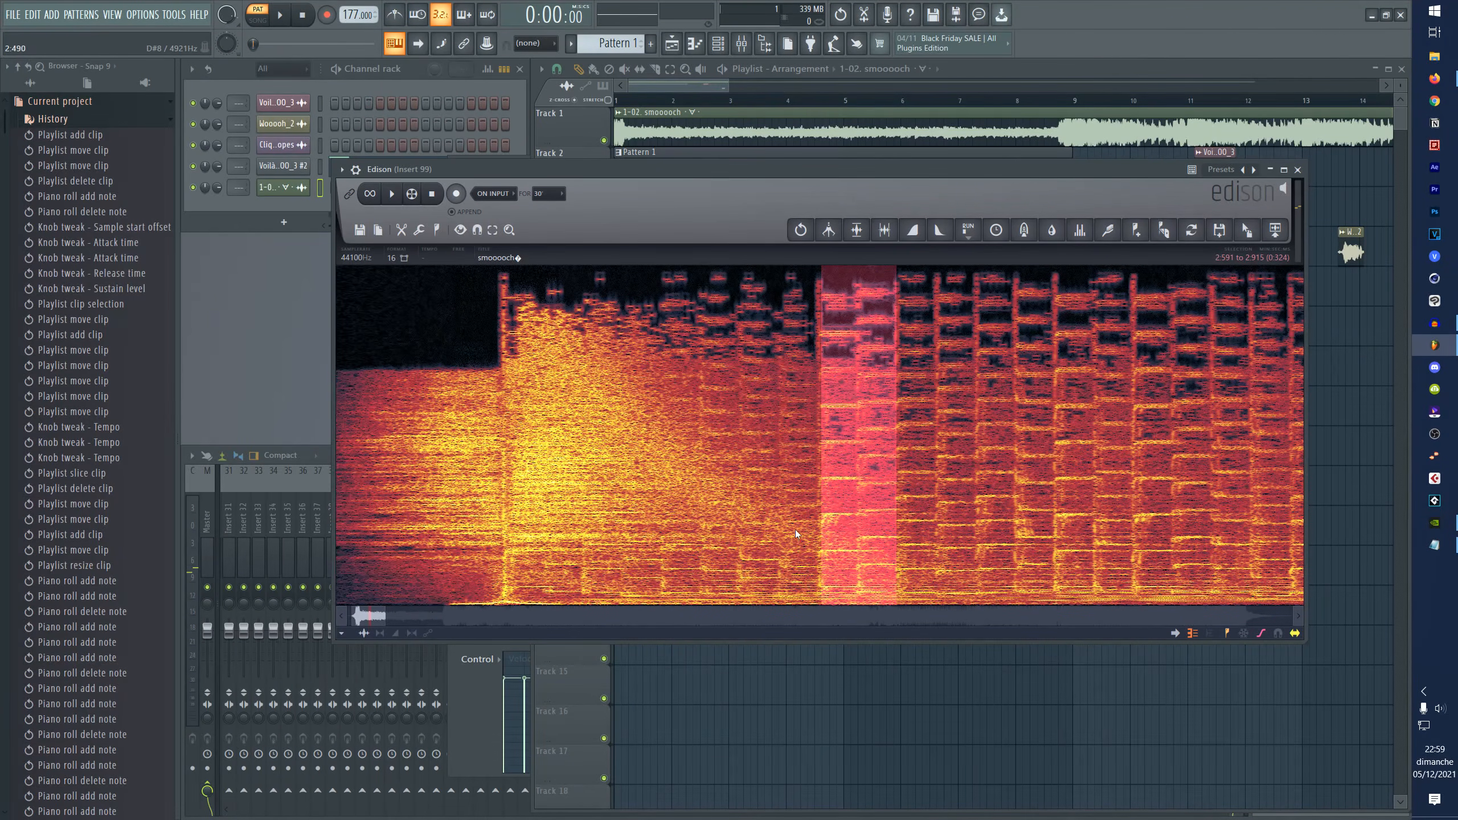
pyautogui.moveTo(791, 534); pyautogui.dragTo(985, 544)
pyautogui.press('space')
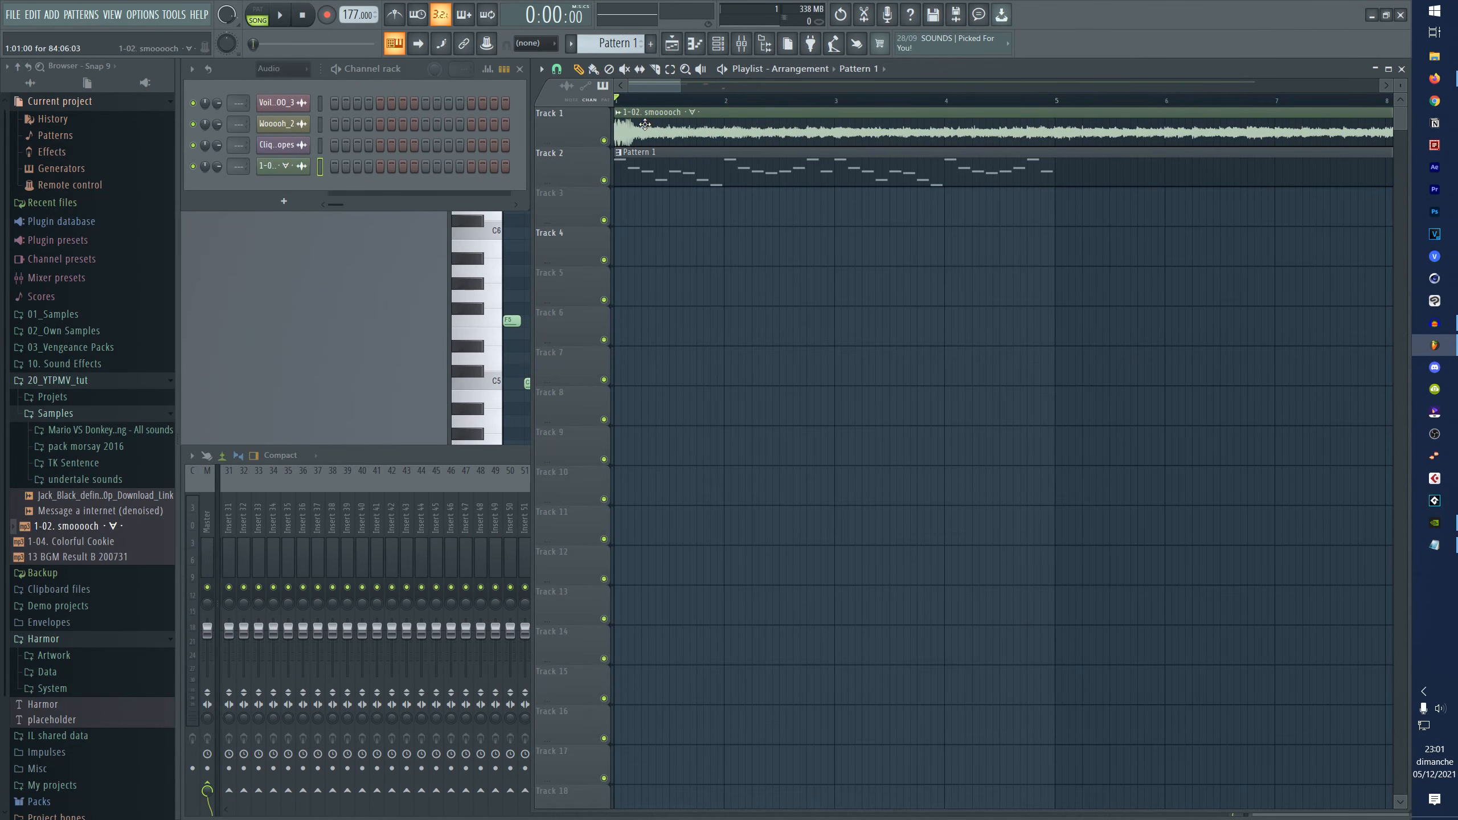
# - Find and launch Melodyne 5
pyautogui.press('super')
pyautogui.write('melodyne')
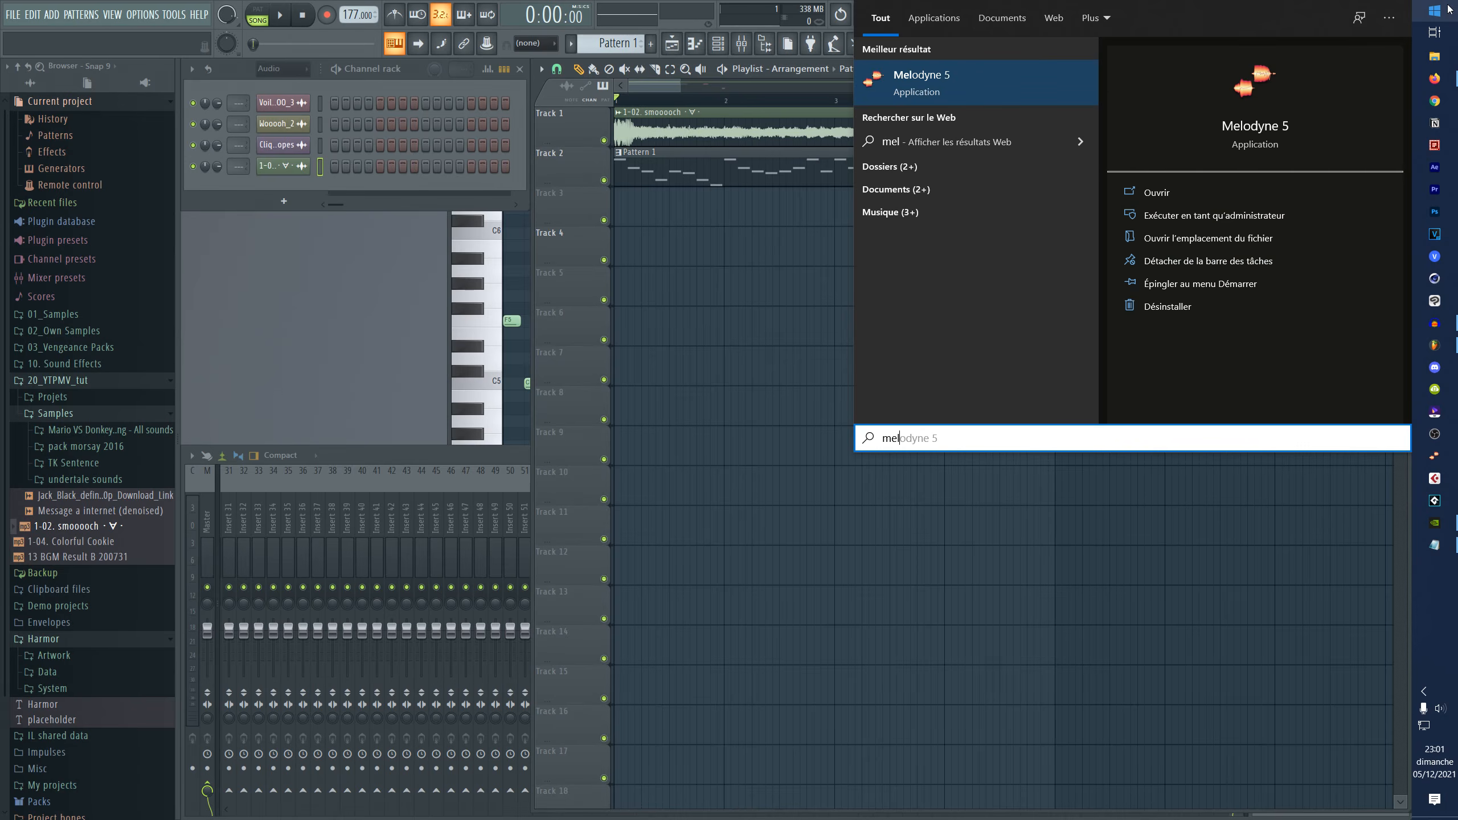
pyautogui.click(1449, 12)
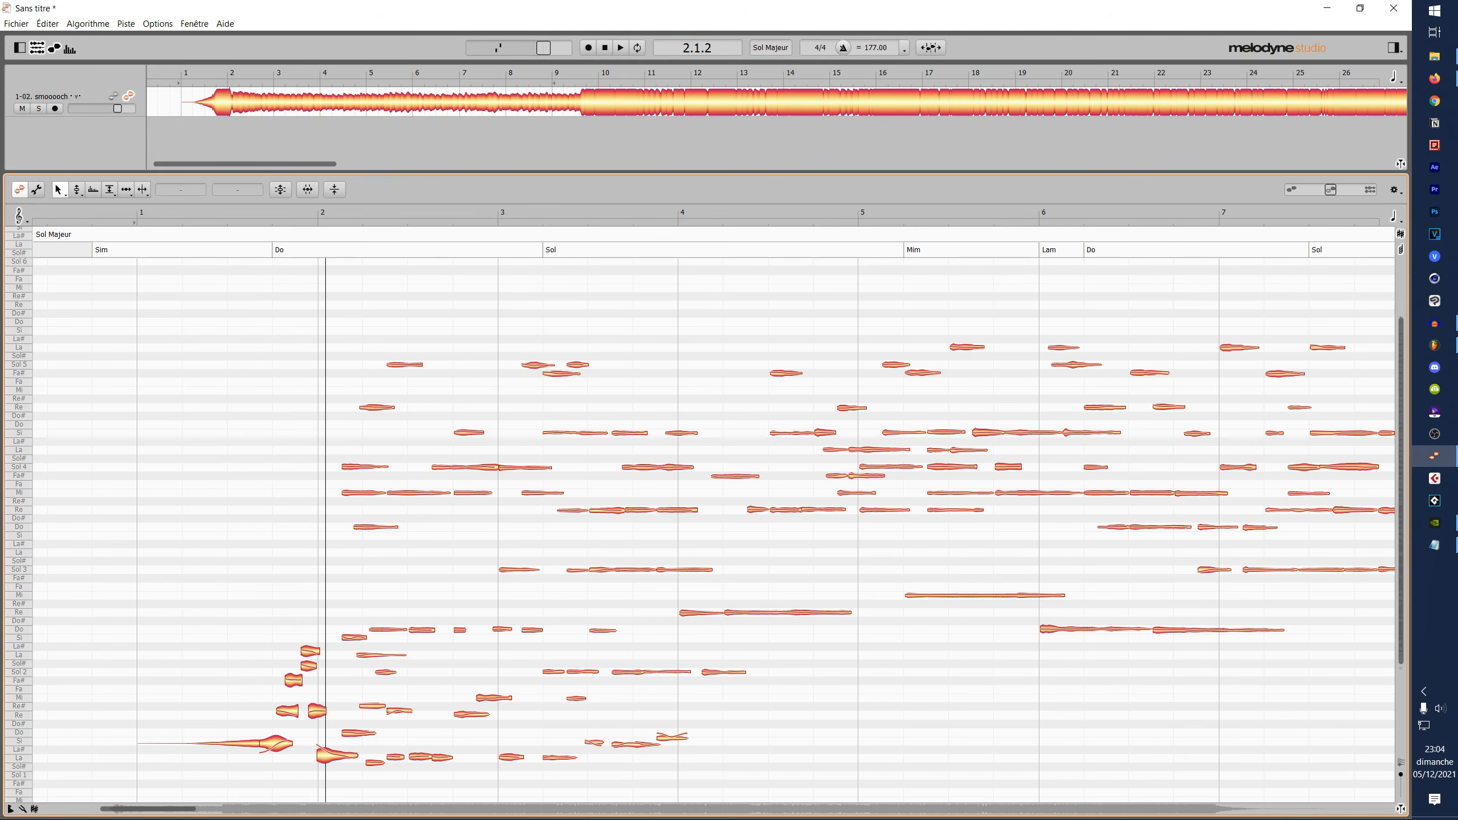
# - Examine the detected notes of the song's intro, scrubbing through bars 2 and 3
pyautogui.scroll(-3, 1407, 390)
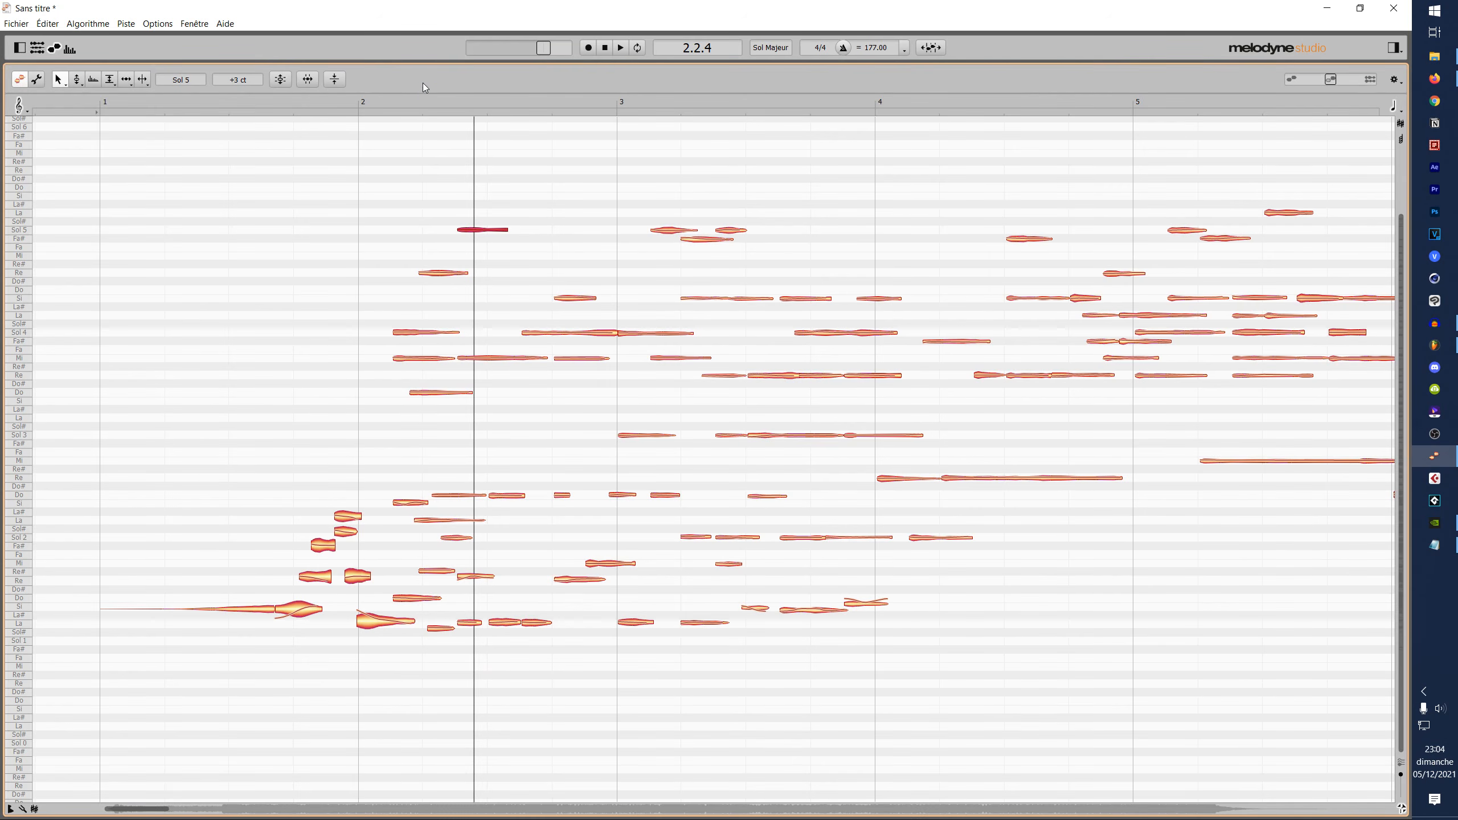
pyautogui.moveTo(395, 99); pyautogui.dragTo(568, 119)
pyautogui.moveTo(437, 109)
pyautogui.mouseDown()
pyautogui.moveTo(388, 107)
pyautogui.moveTo(445, 117)
pyautogui.mouseUp()
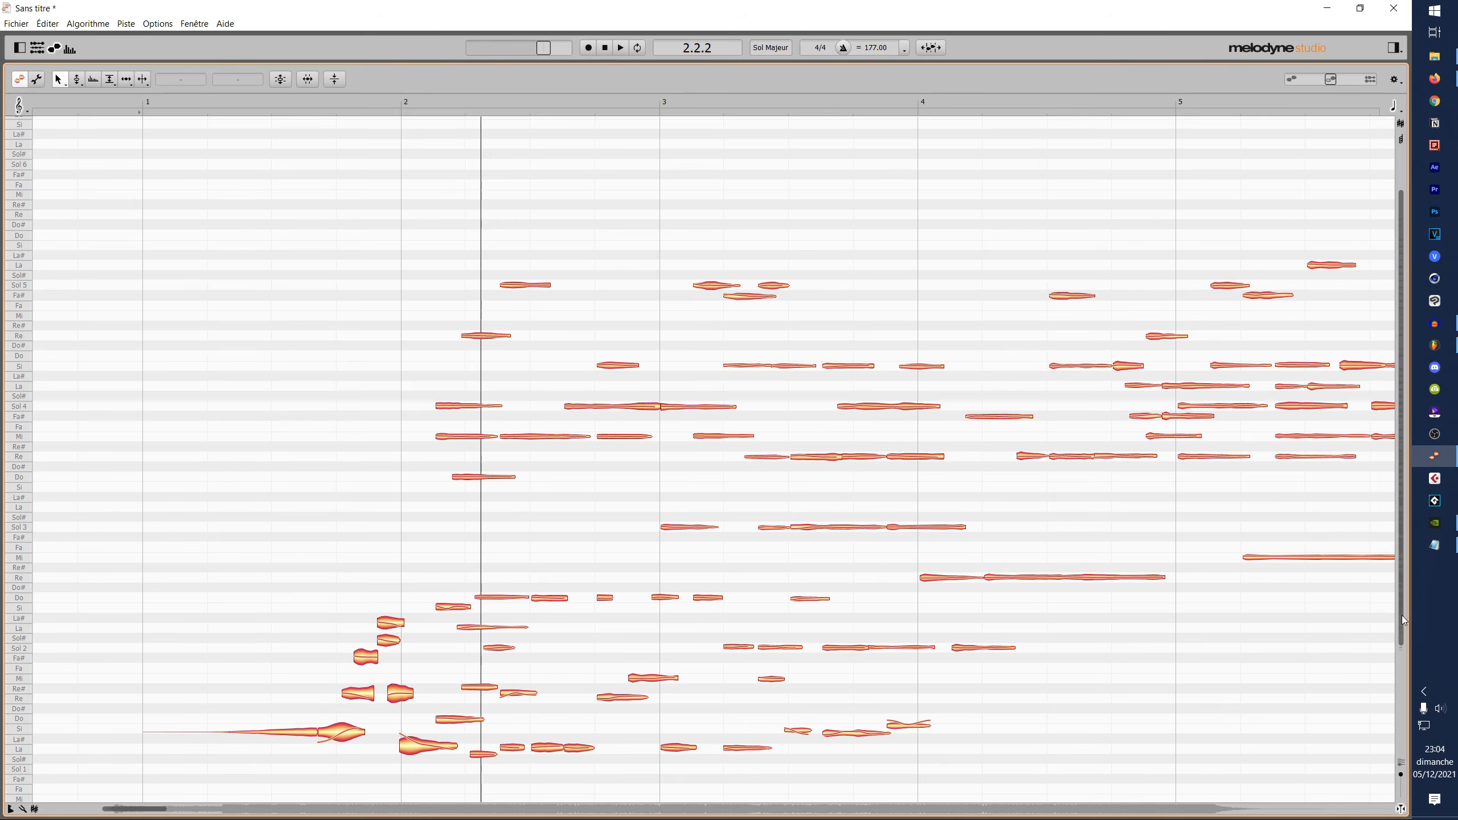
pyautogui.scroll(-3, 456, 278)
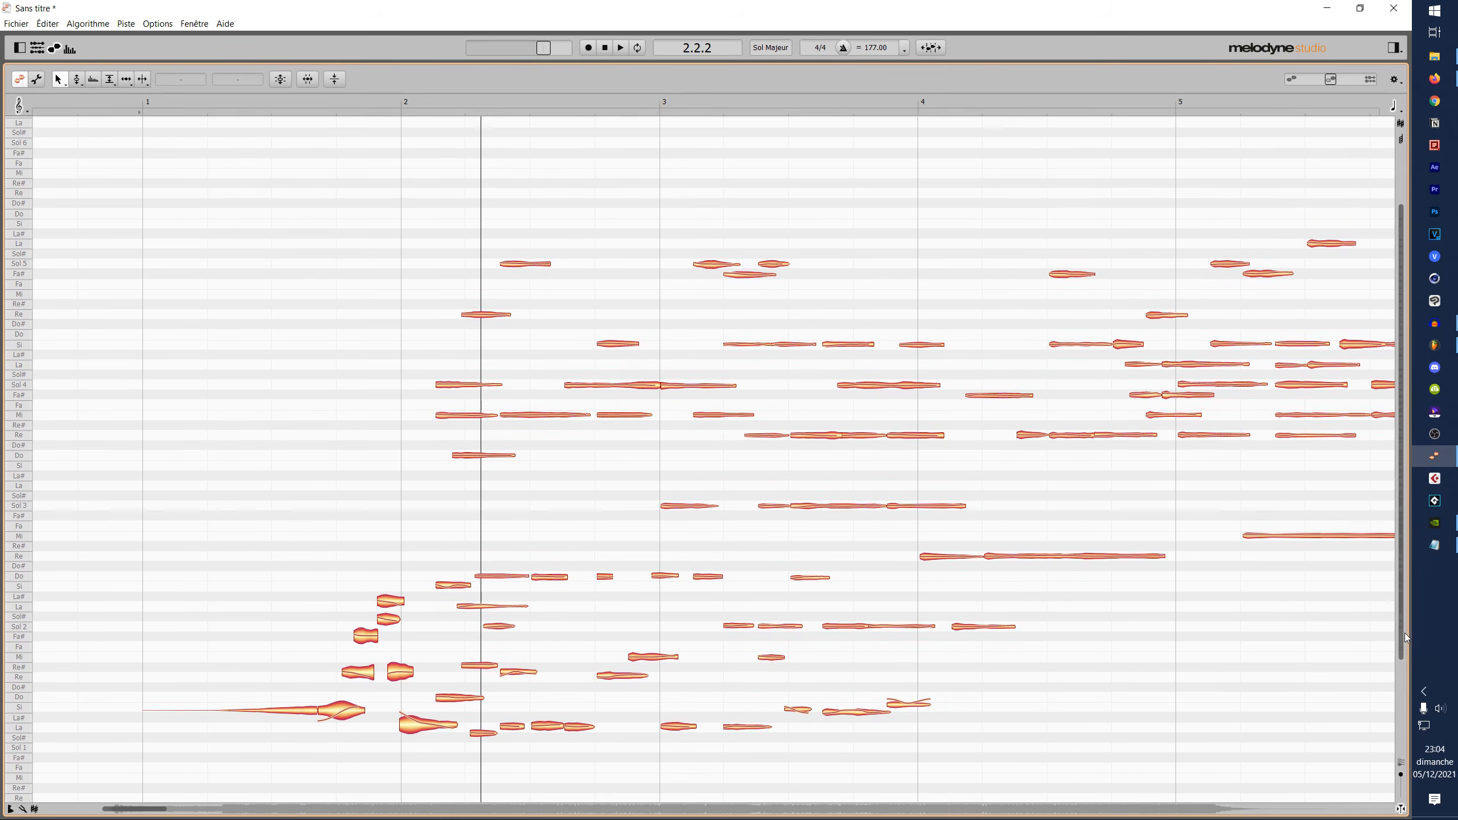
pyautogui.moveTo(491, 258); pyautogui.dragTo(38, 262)
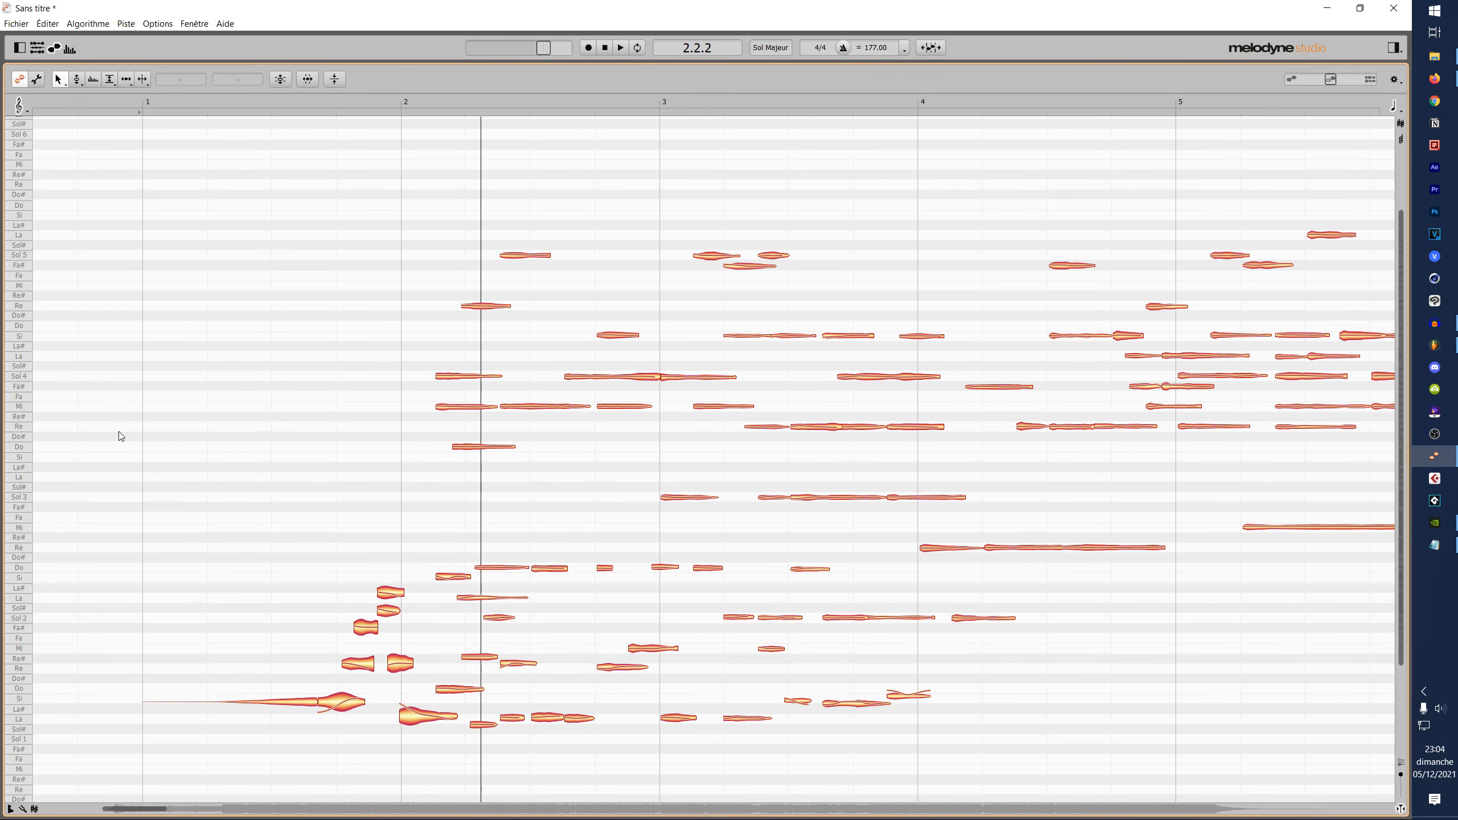
pyautogui.moveTo(432, 421); pyautogui.dragTo(424, 373)
# - Select the Sol 5 note in bar 2 and scrub the song from there to about bar 4
pyautogui.click(517, 255)
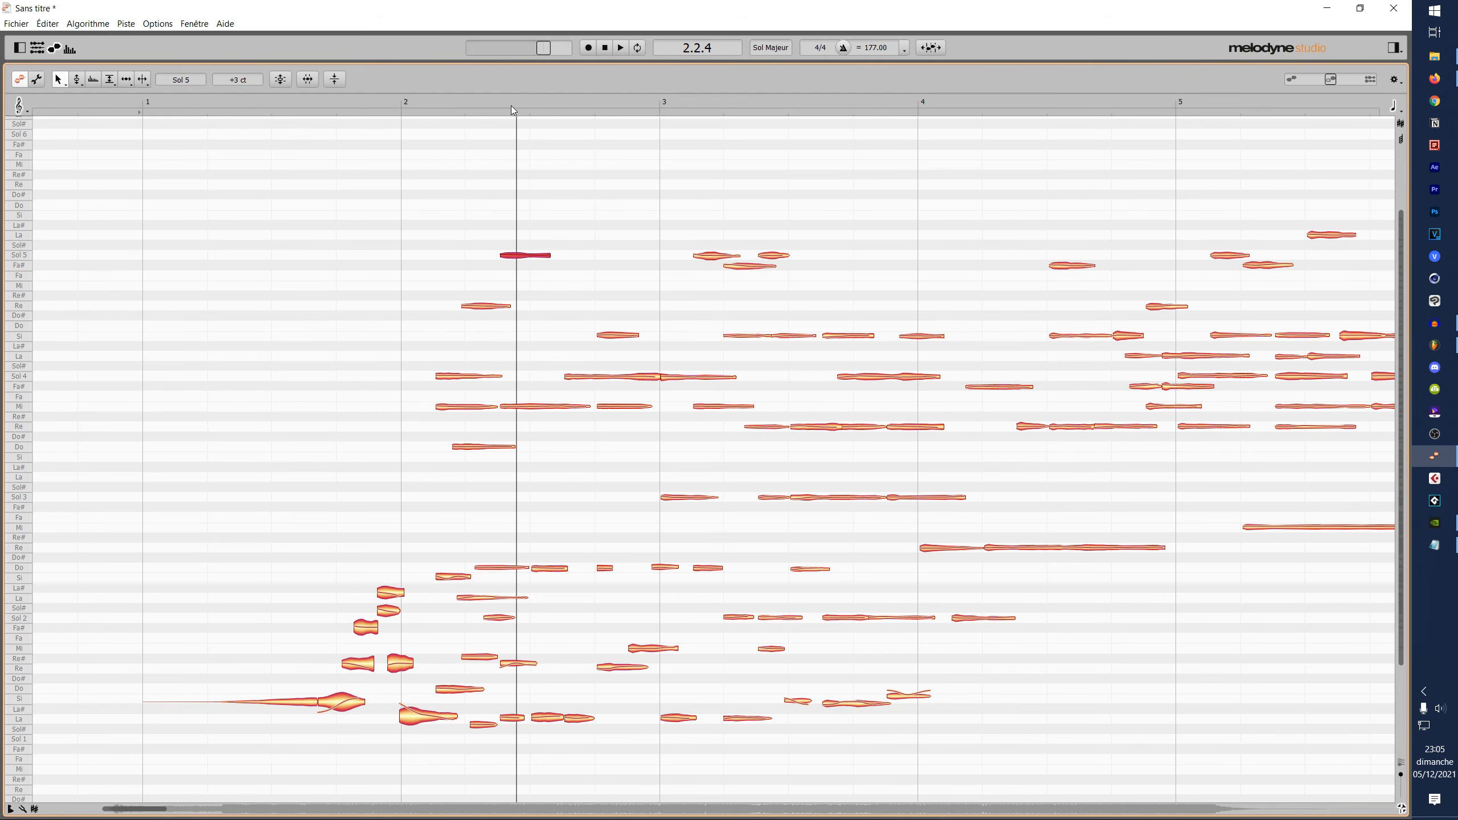
pyautogui.doubleClick(518, 109)
pyautogui.moveTo(527, 106); pyautogui.dragTo(1049, 109)
pyautogui.click(501, 100)
pyautogui.moveTo(502, 100); pyautogui.dragTo(528, 102)
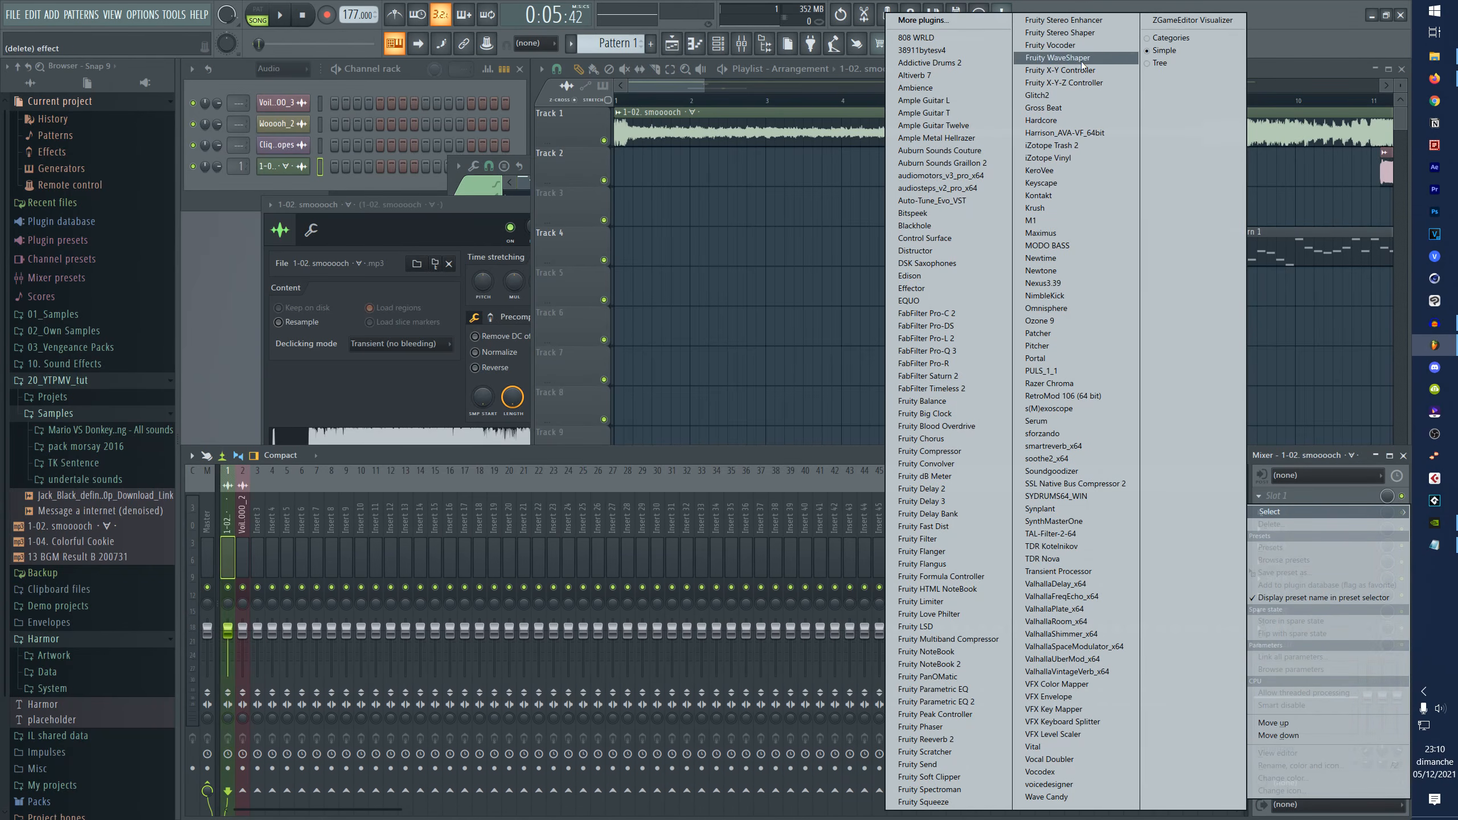
# - Add Fruity Parametric EQ 2 to the song's mixer track and set band 7 to Low pass
pyautogui.click(958, 710)
pyautogui.moveTo(686, 203); pyautogui.dragTo(891, 209)
pyautogui.rightClick(839, 325)
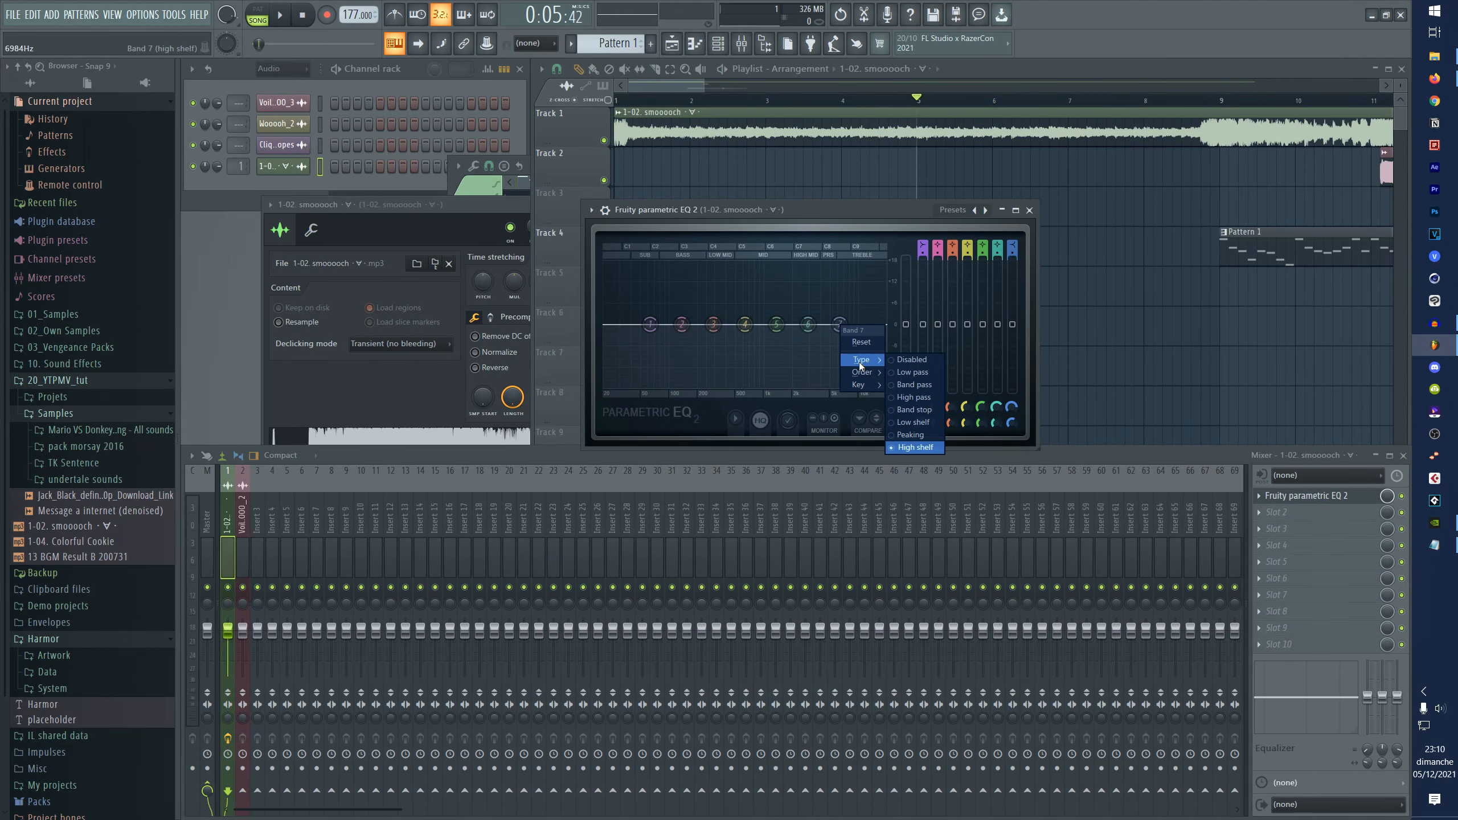
pyautogui.click(896, 370)
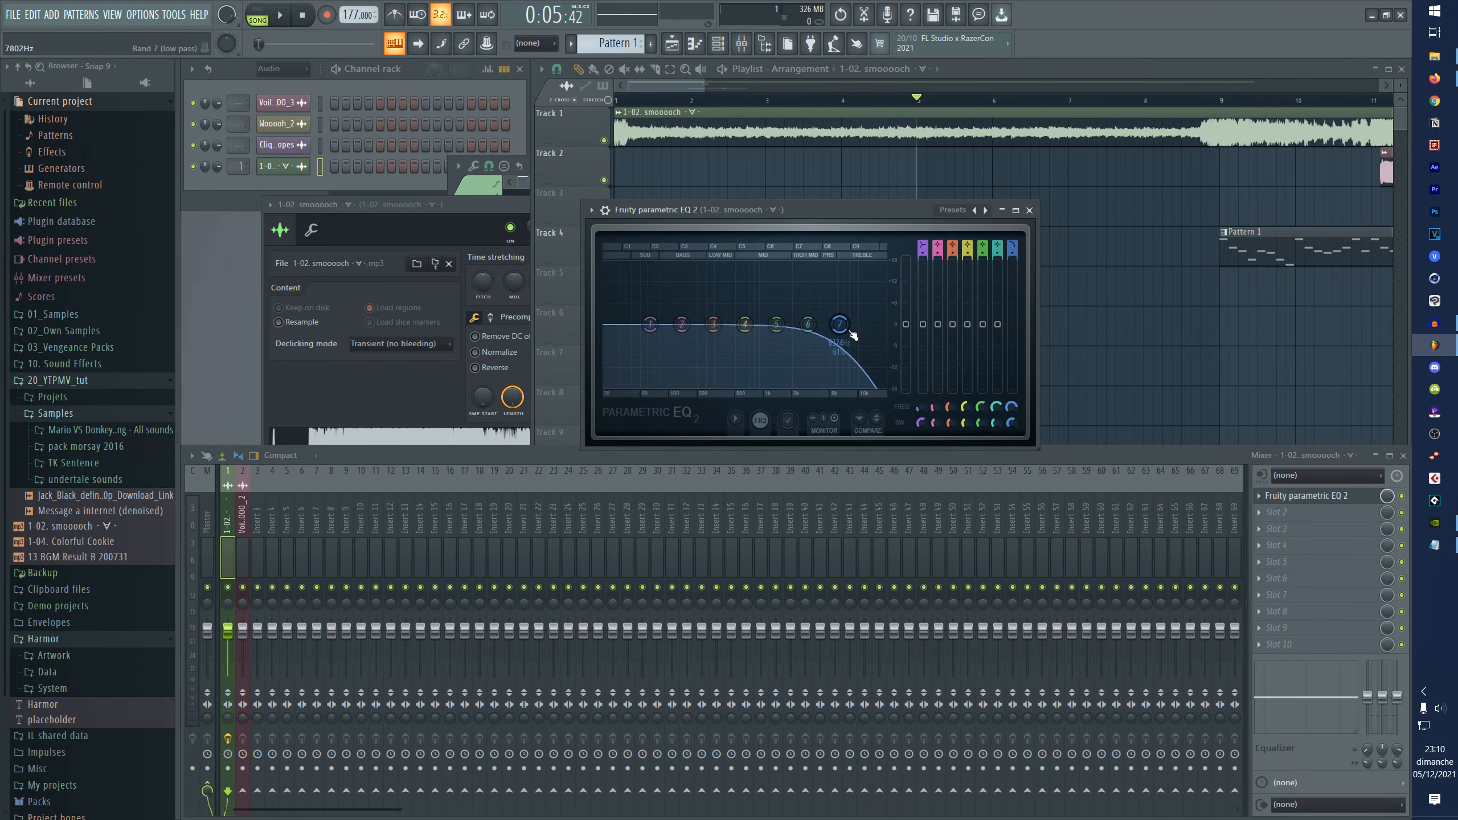
# - Lower the low-pass cutoff of band 7 to about 495 Hz and play the song through it
pyautogui.moveTo(846, 329); pyautogui.dragTo(737, 325)
pyautogui.press('space')
pyautogui.press('space')
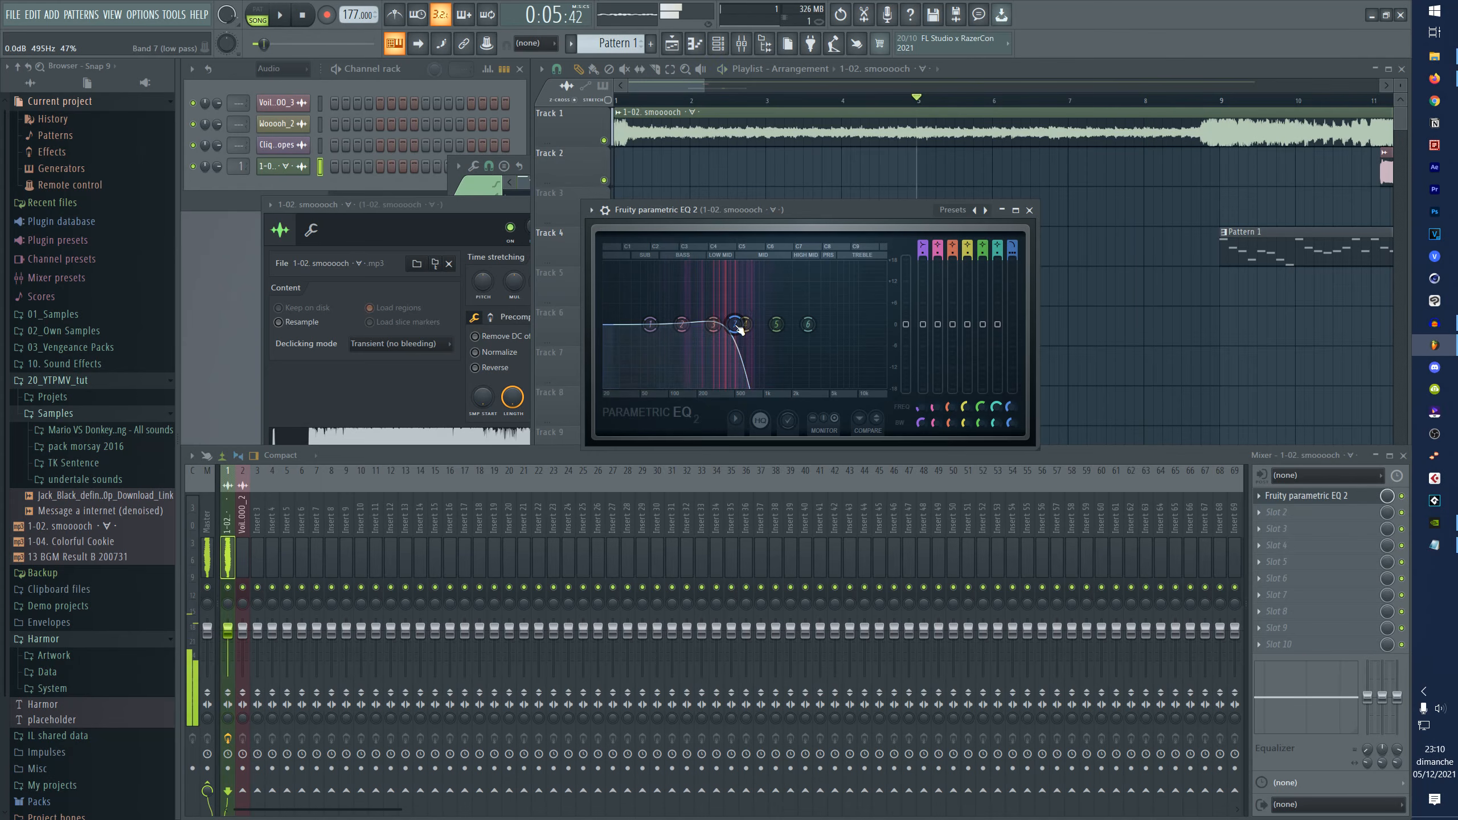
pyautogui.press('space')
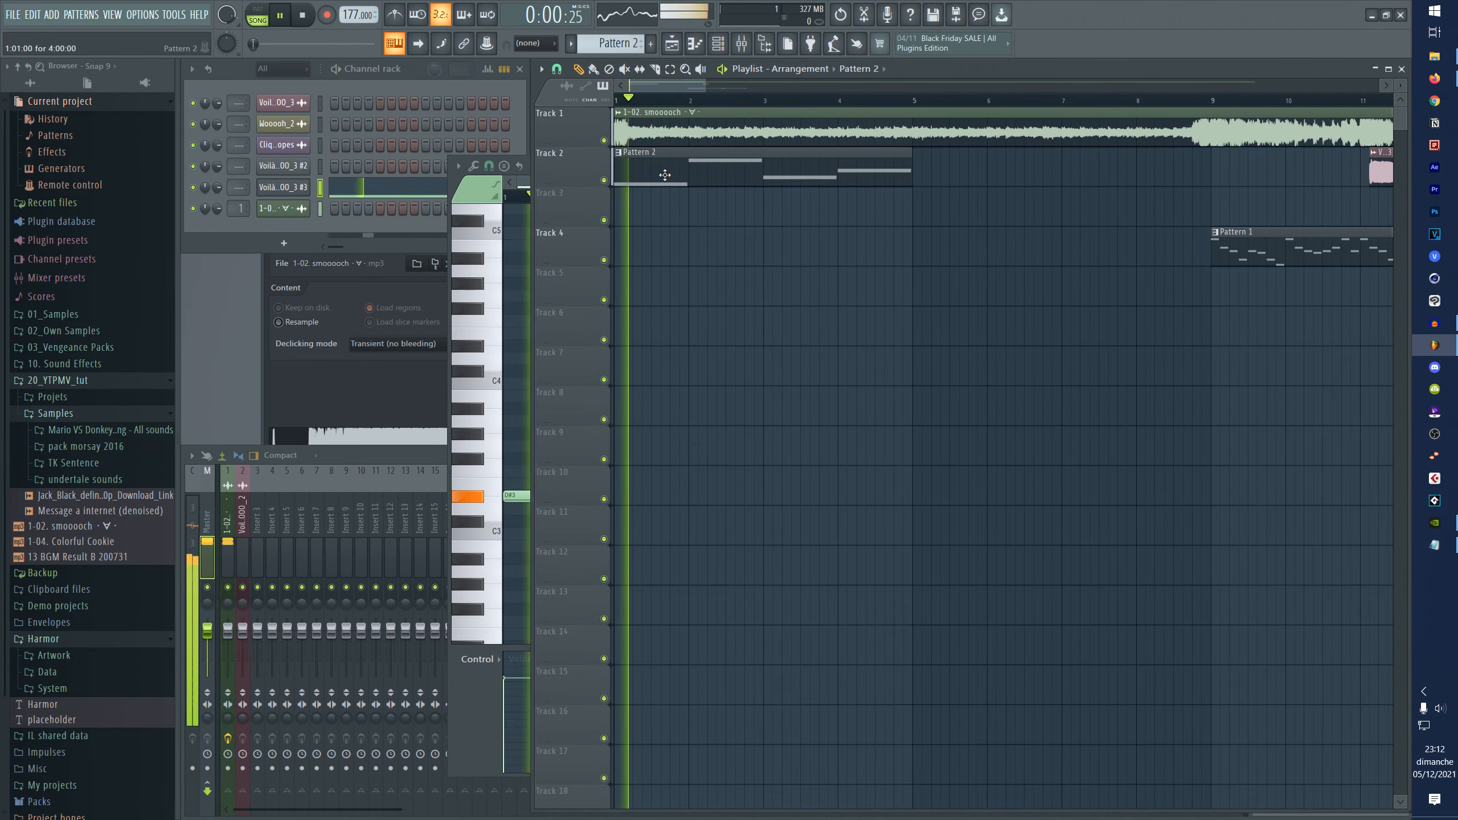
# - Open Pattern 2 in the piano roll and play its two-note chords along with the song
pyautogui.doubleClick(665, 175)
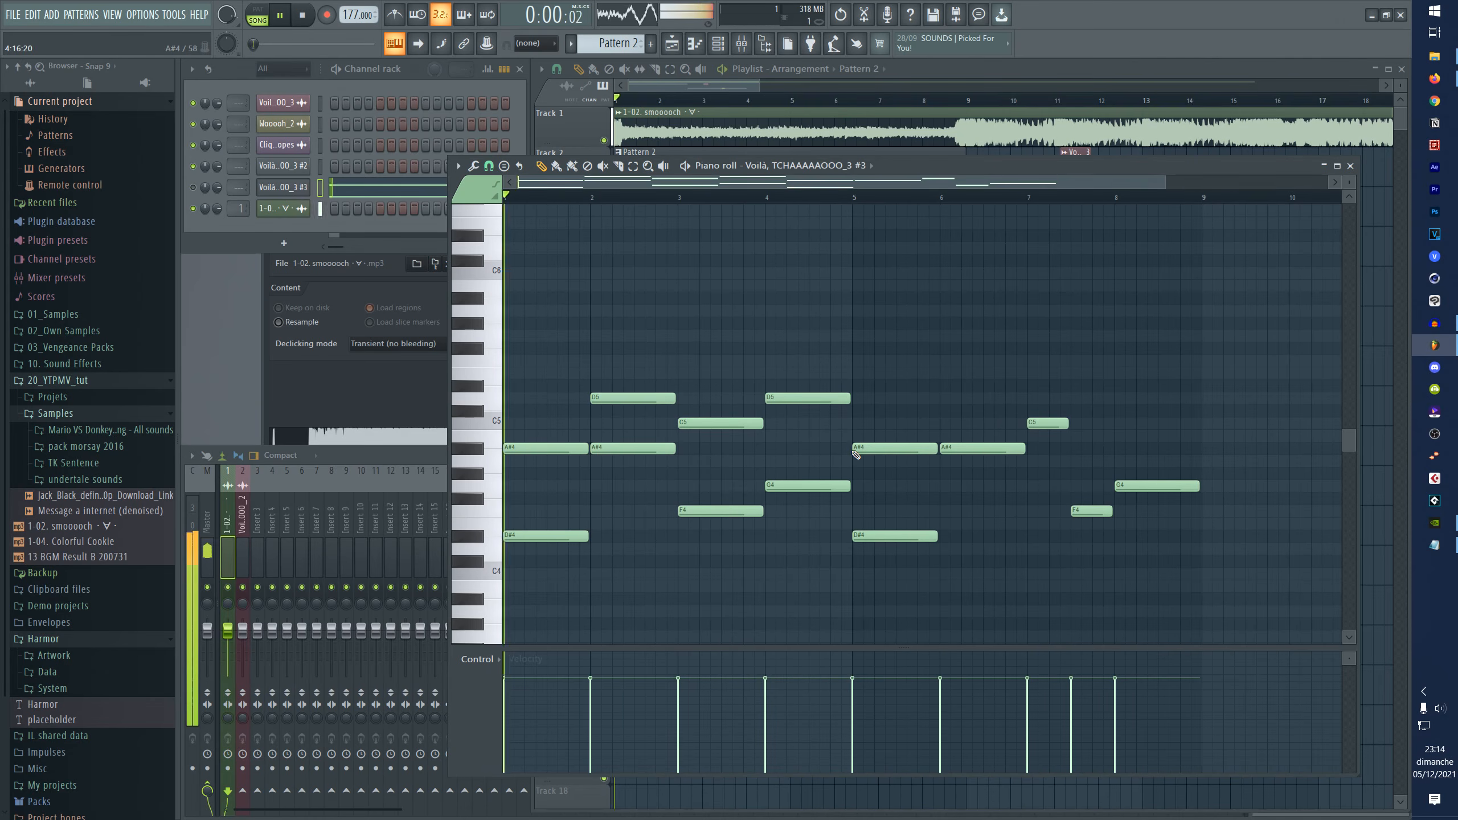
pyautogui.press('space')
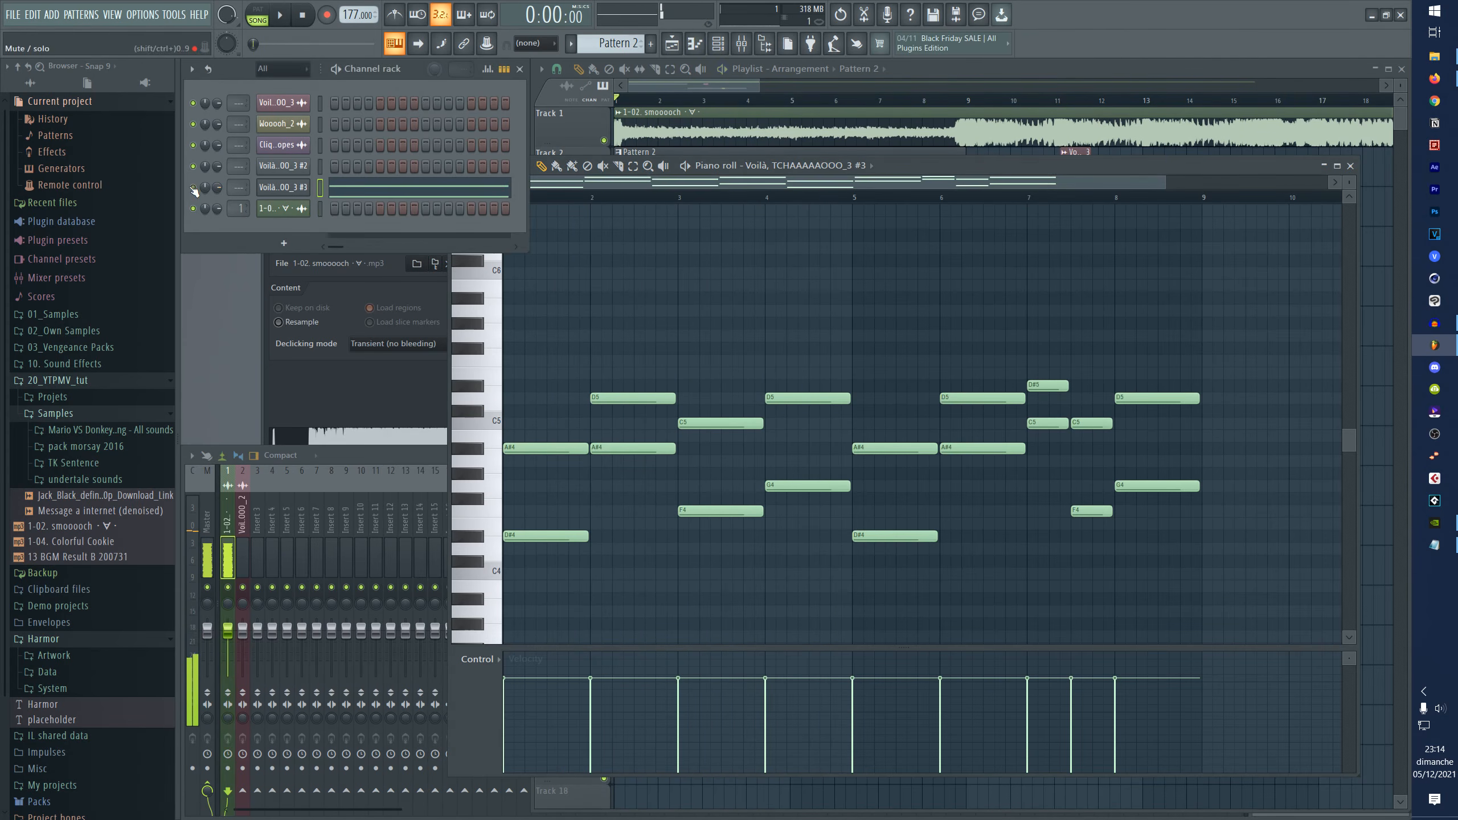
pyautogui.press('space')
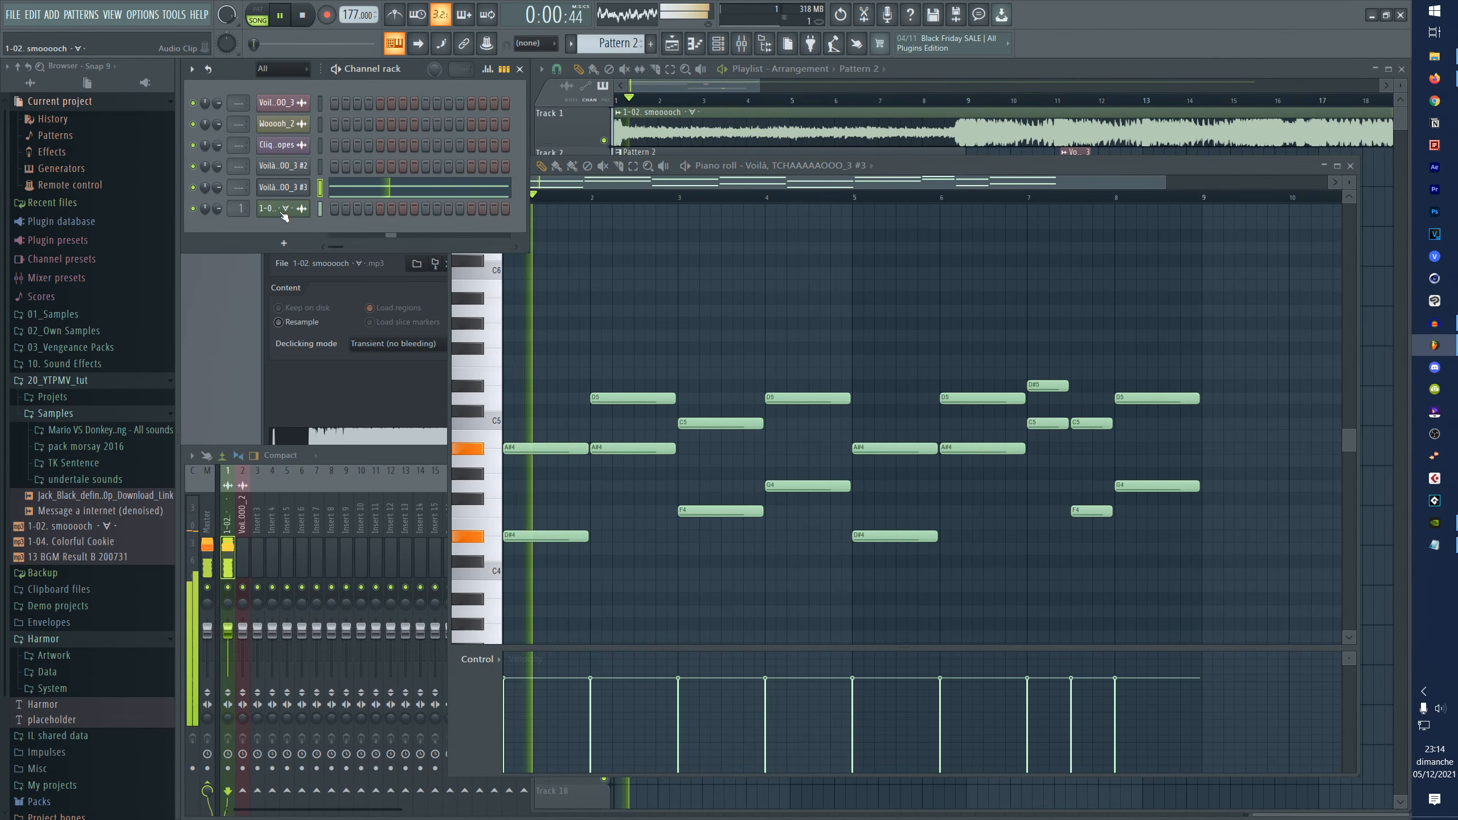
pyautogui.click(672, 205)
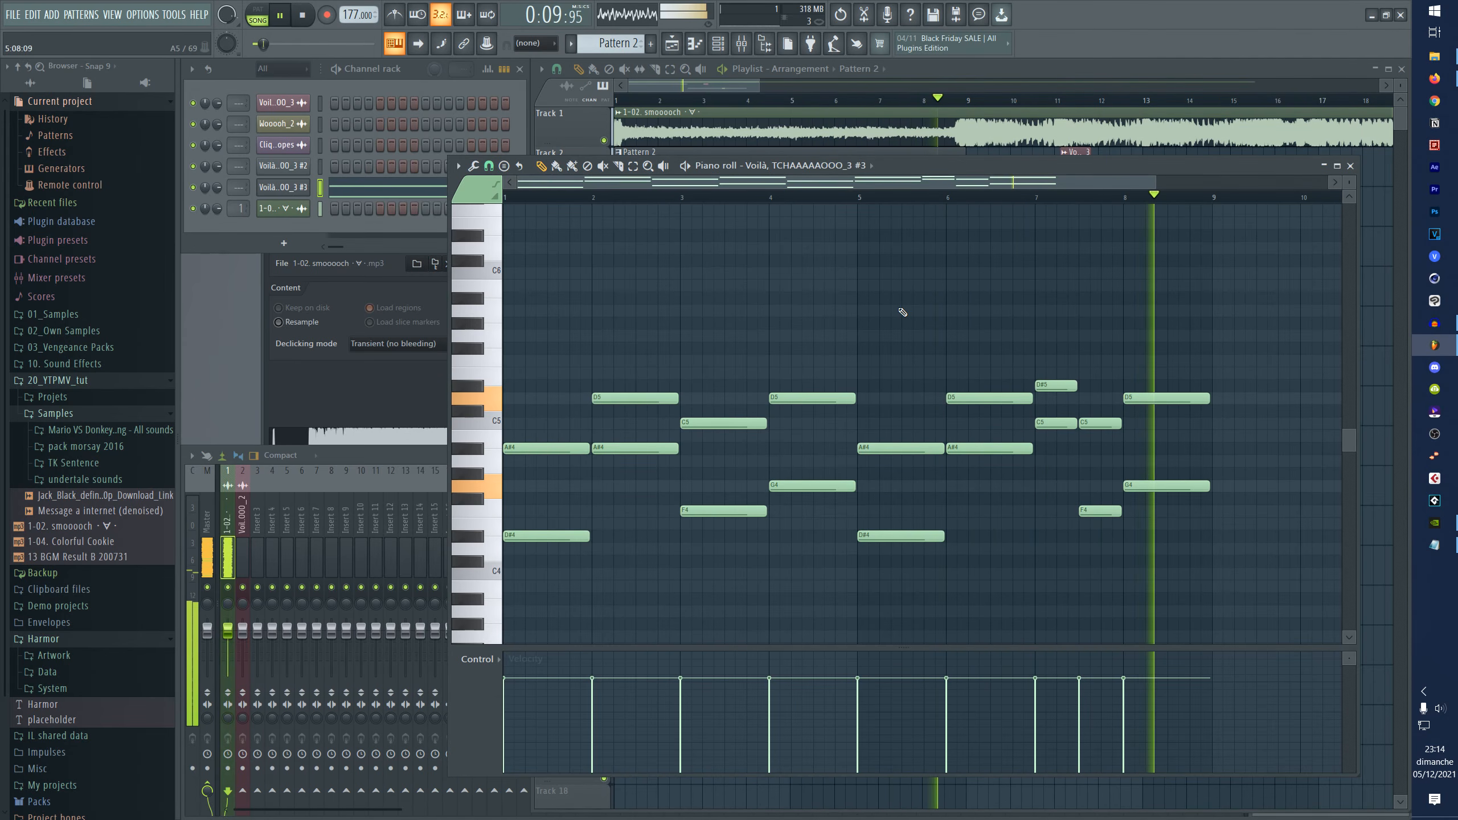
pyautogui.press('space')
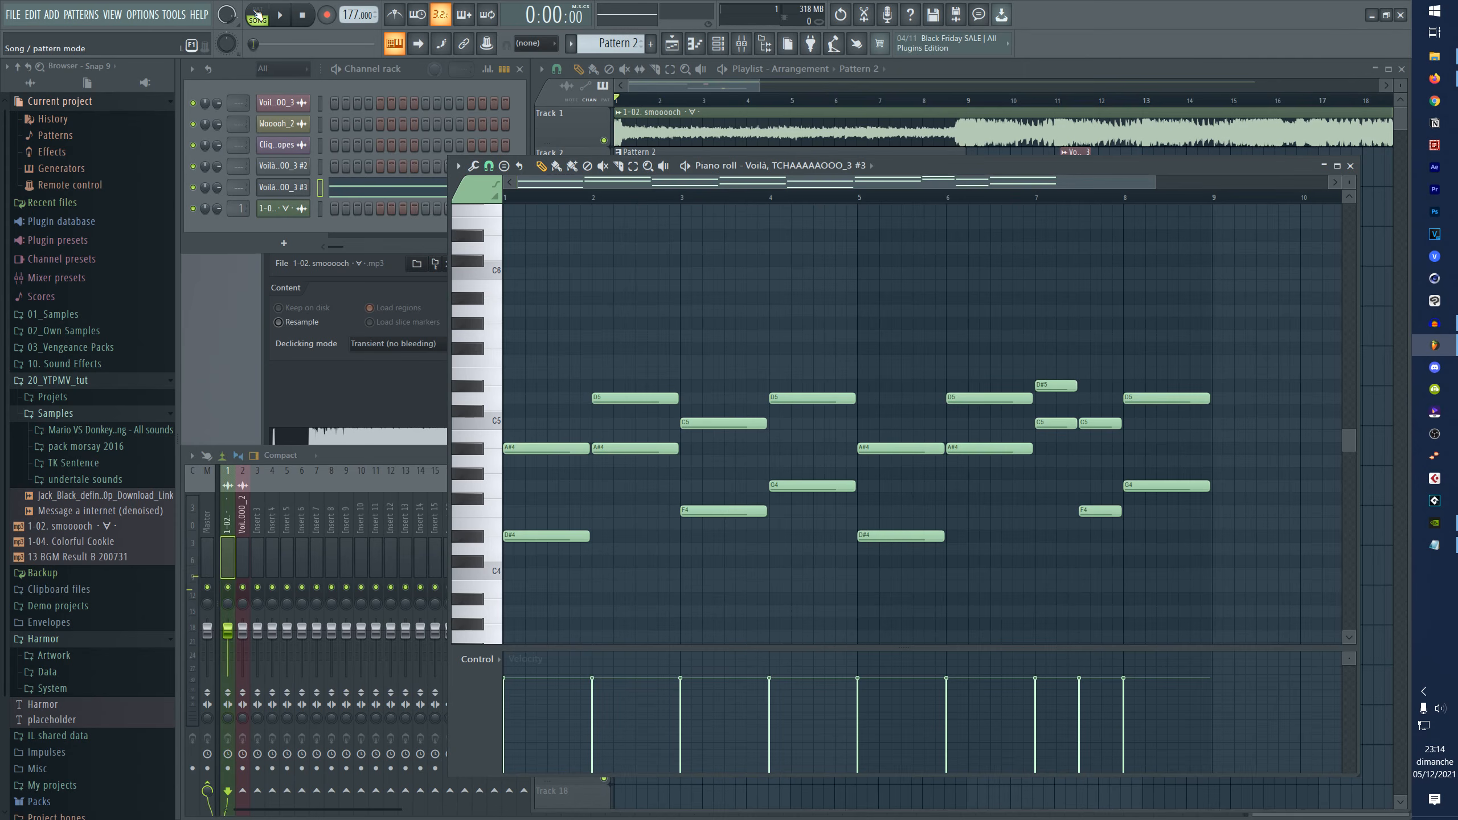
pyautogui.scroll(1, 675, 183)
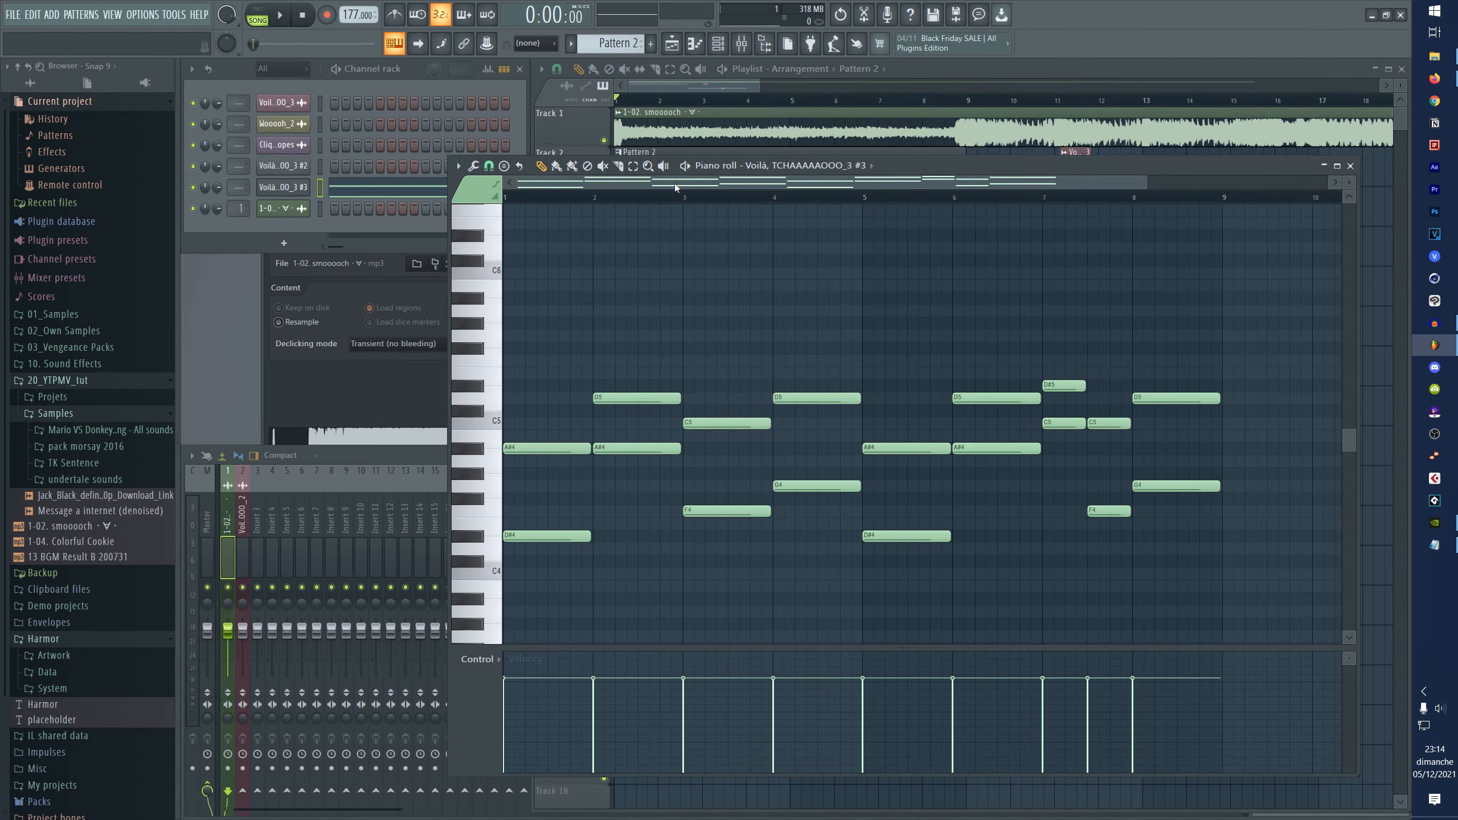
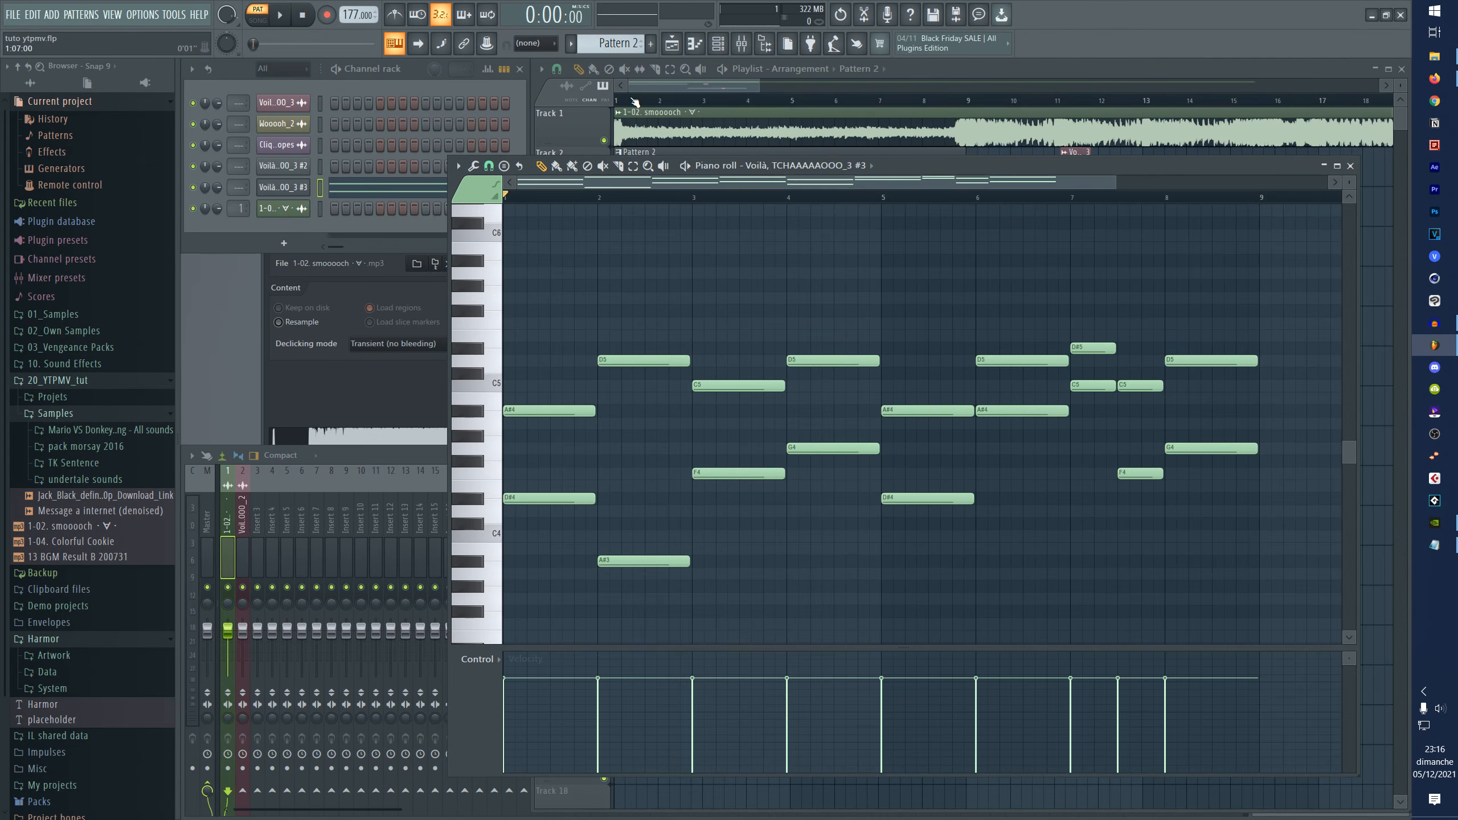
# - In song mode, add an F#4 note to the bar 1 chord, audition it and raise it to G4
pyautogui.click(632, 100)
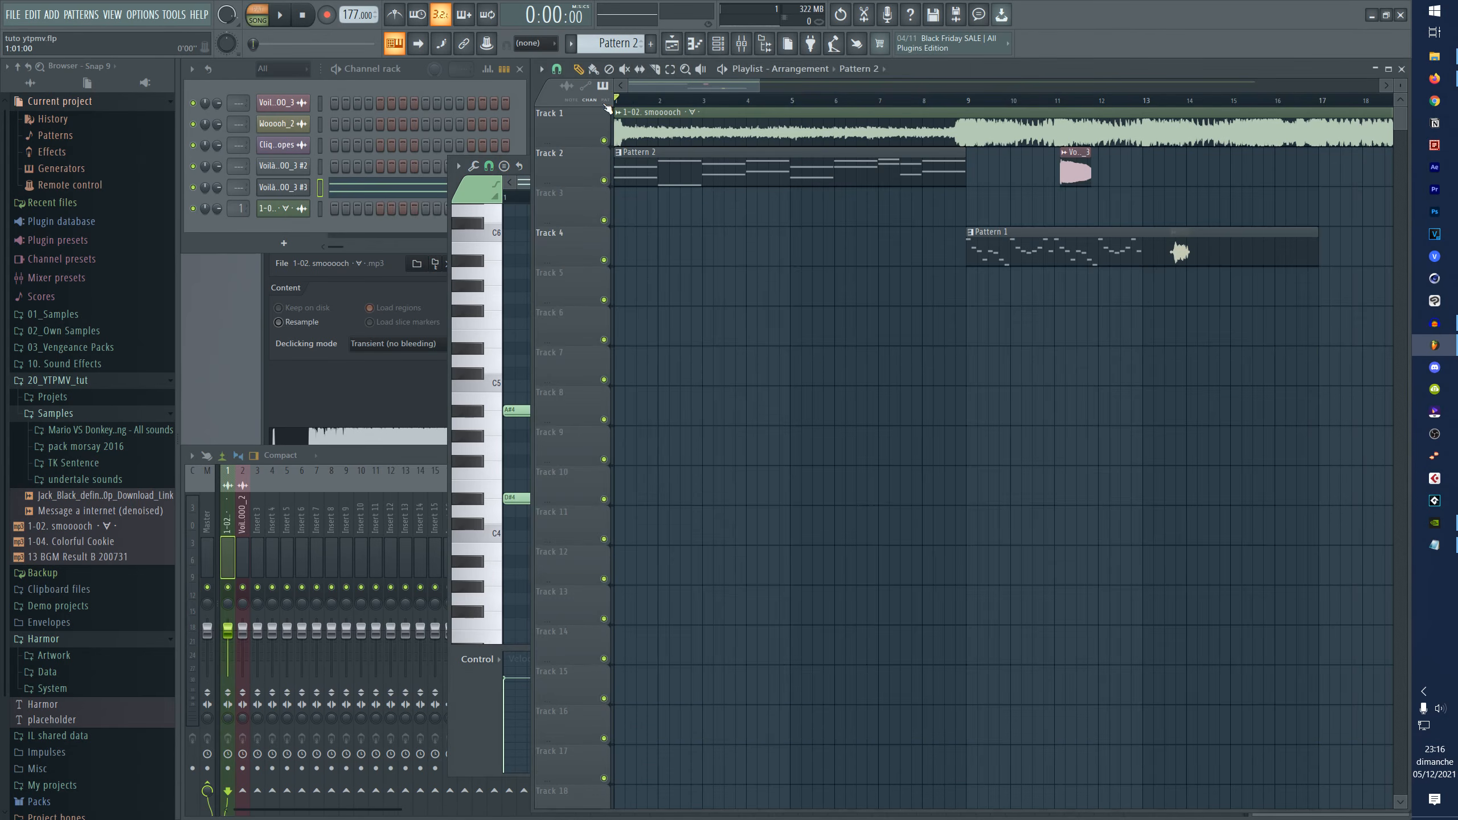
pyautogui.press('l')
pyautogui.press('F7')
pyautogui.click(519, 461)
pyautogui.press('space')
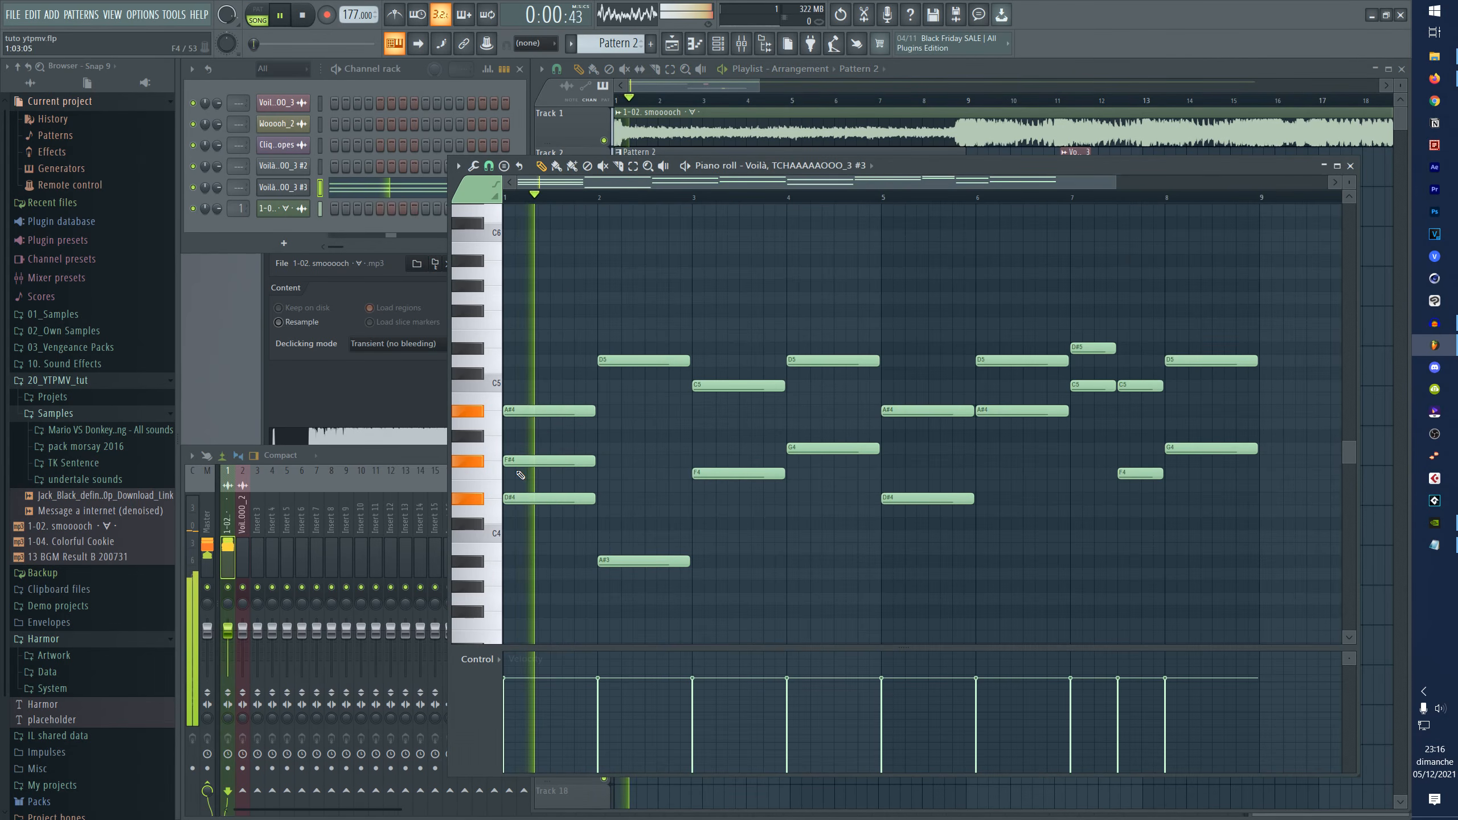
pyautogui.press('space')
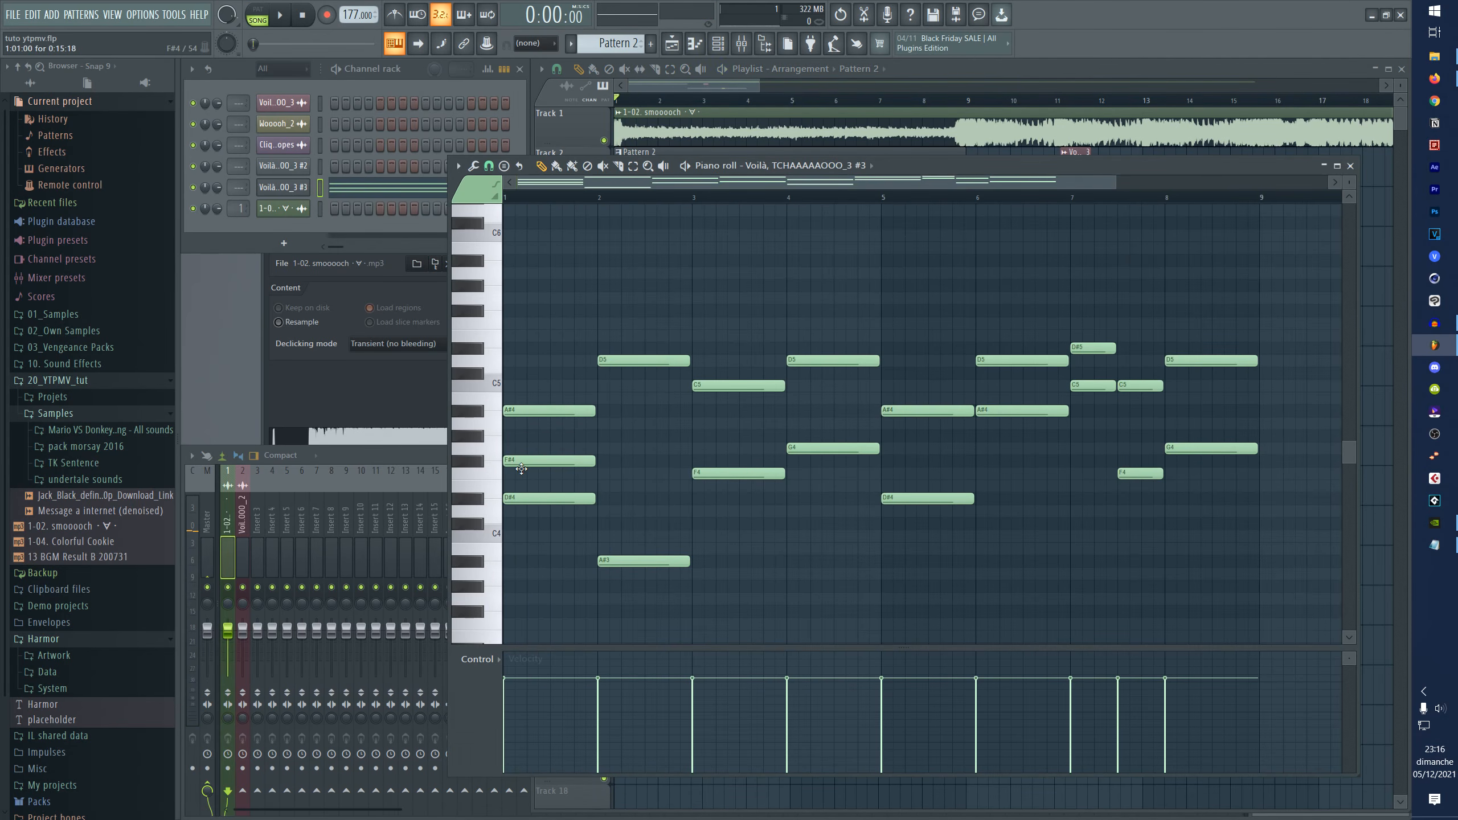
pyautogui.moveTo(523, 460); pyautogui.dragTo(523, 448)
pyautogui.press('space')
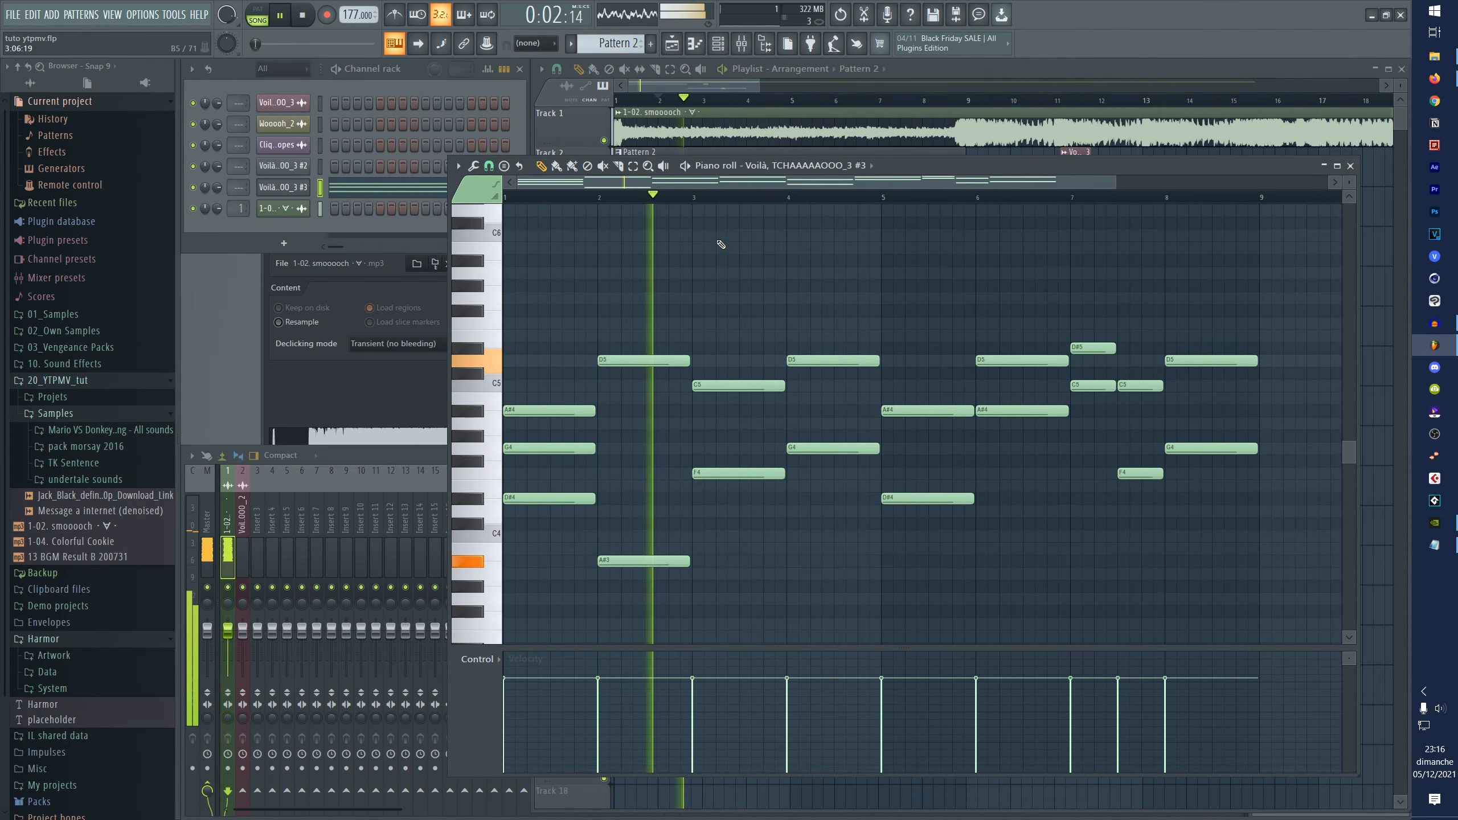
pyautogui.press('space')
# - Add an A4 note to the bar 3 chord and check it against the song
pyautogui.click(699, 425)
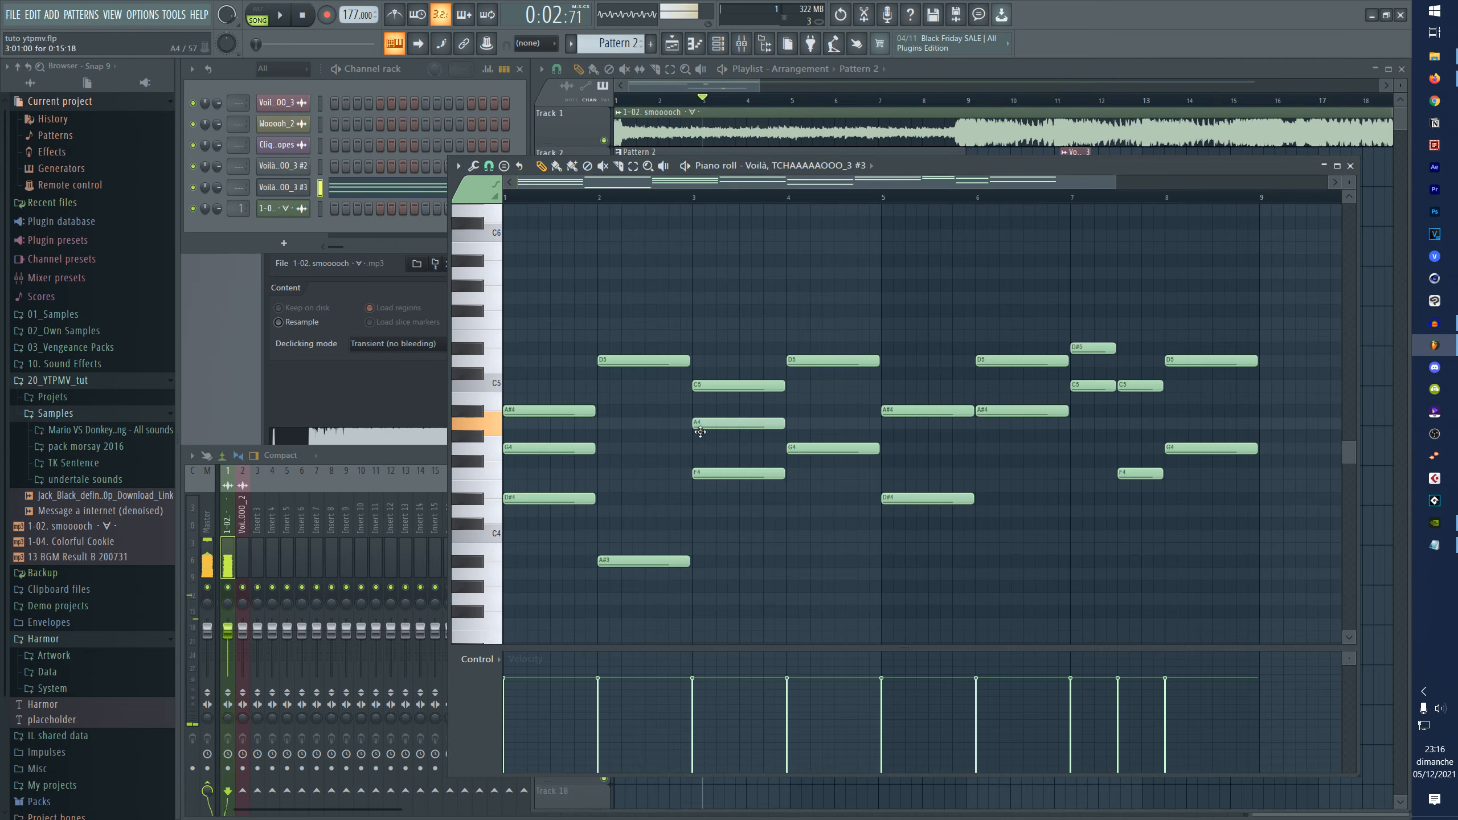
pyautogui.press('space')
pyautogui.press('space')
pyautogui.moveTo(699, 425); pyautogui.dragTo(701, 431)
pyautogui.press('space')
pyautogui.press('space')
pyautogui.press('space')
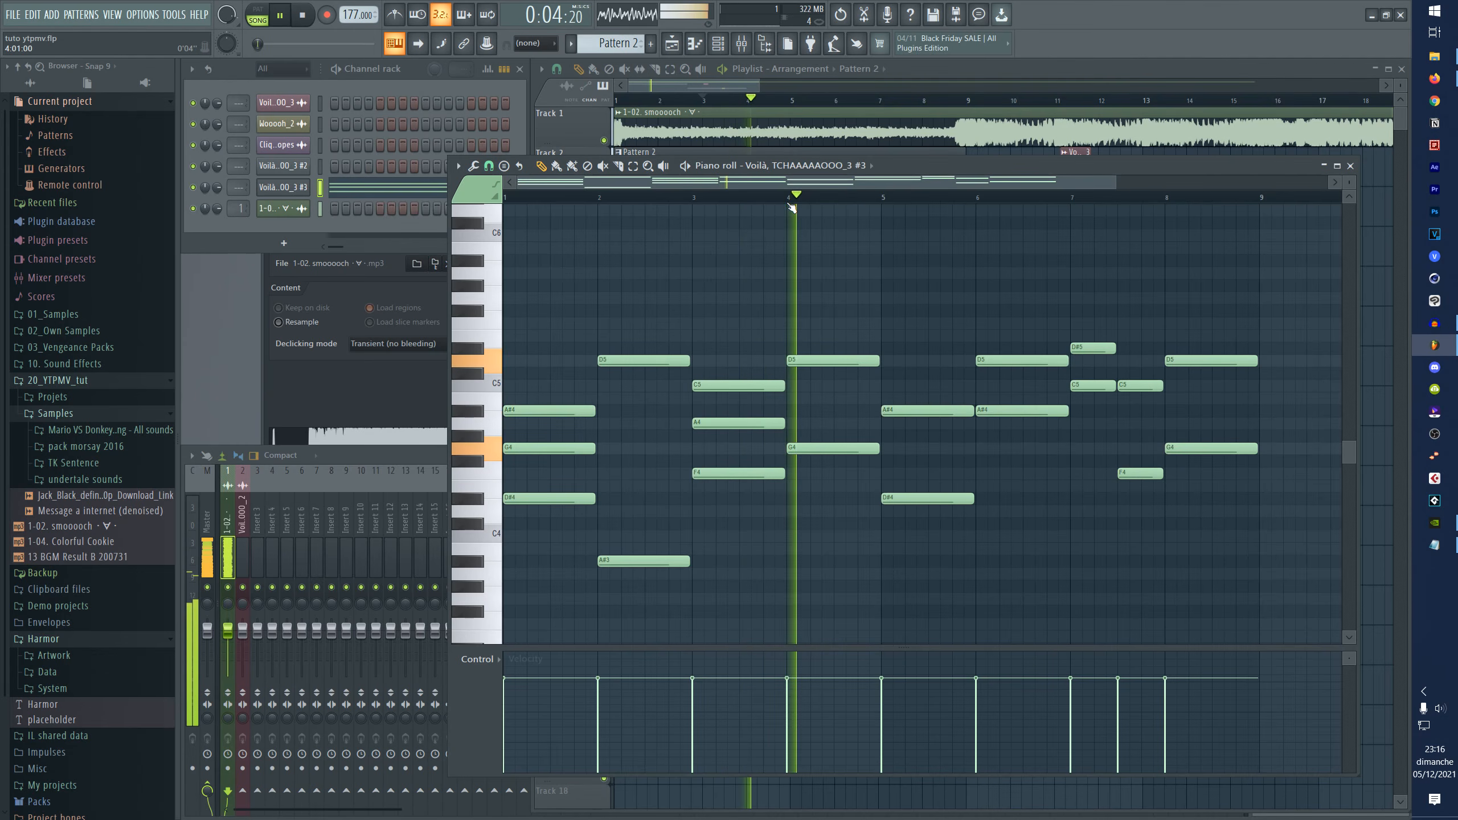
pyautogui.press('space')
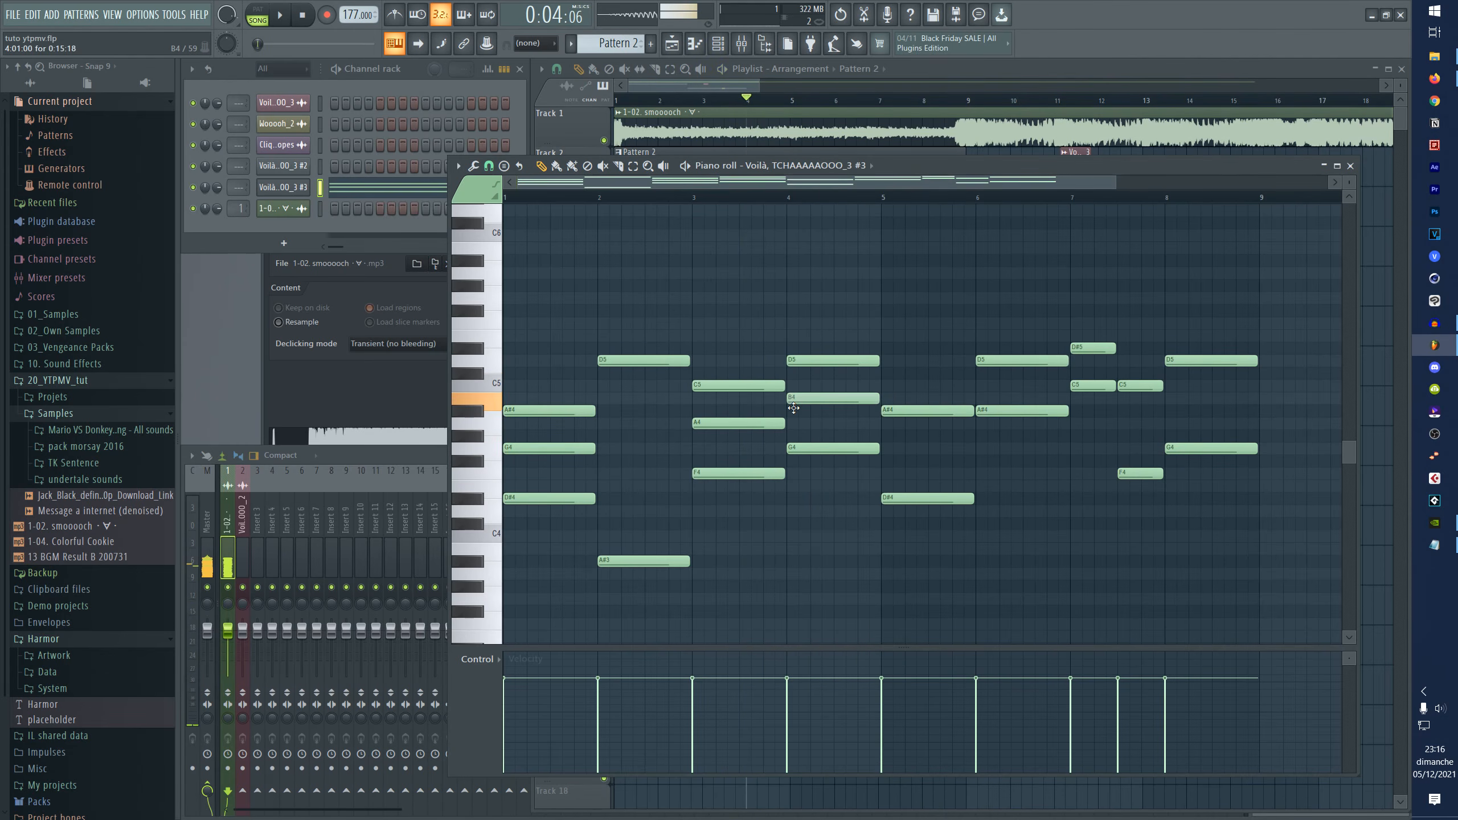
# - Try a B4 note in the bar 4 chord, audition it with the song and remove it
pyautogui.click(790, 397)
pyautogui.press('space')
pyautogui.press('space')
pyautogui.moveTo(815, 398); pyautogui.dragTo(815, 410)
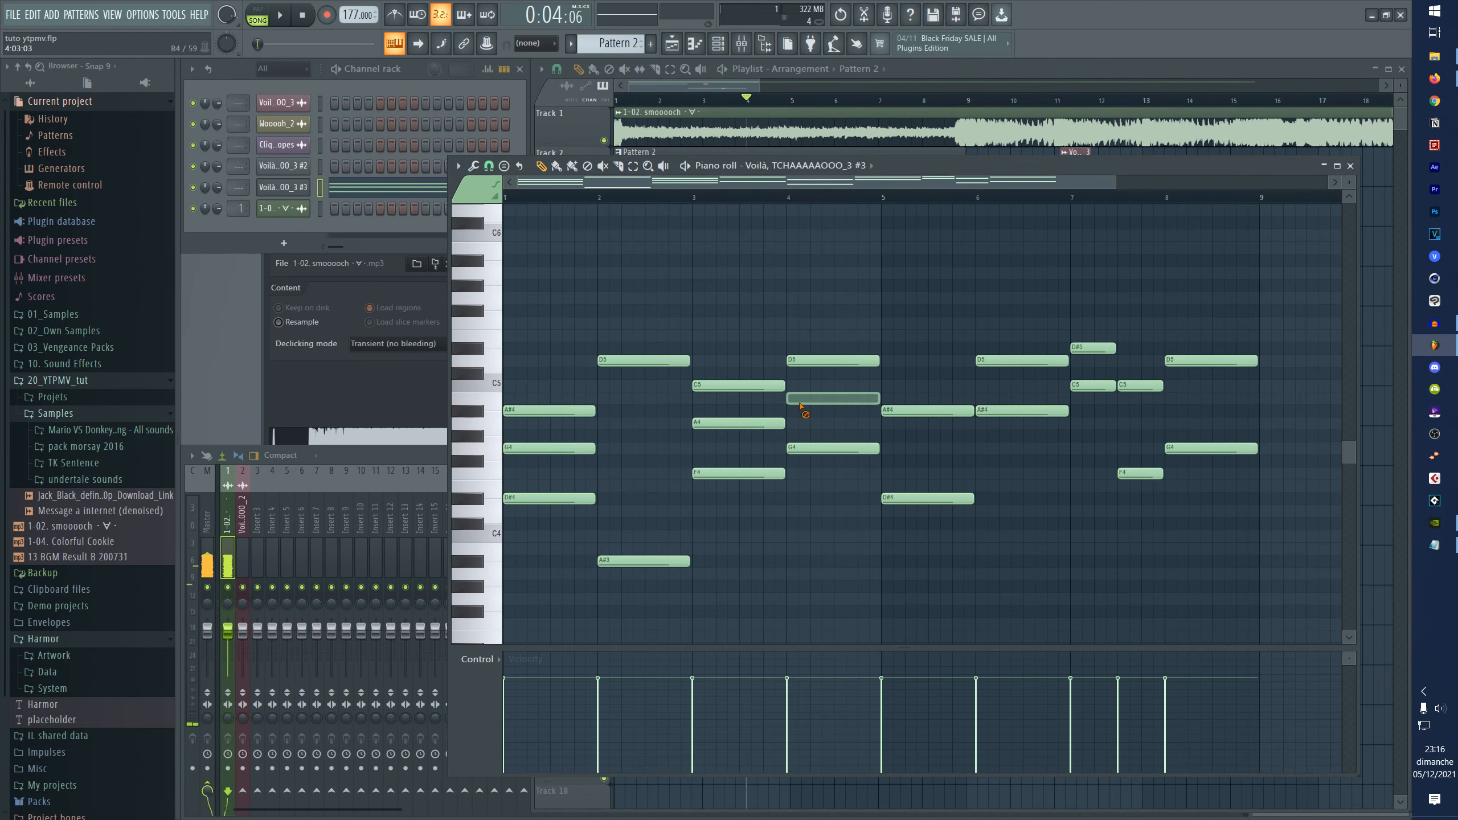
# - Add an A#4 note to the bar 4 chord and check it against the song
pyautogui.press('space')
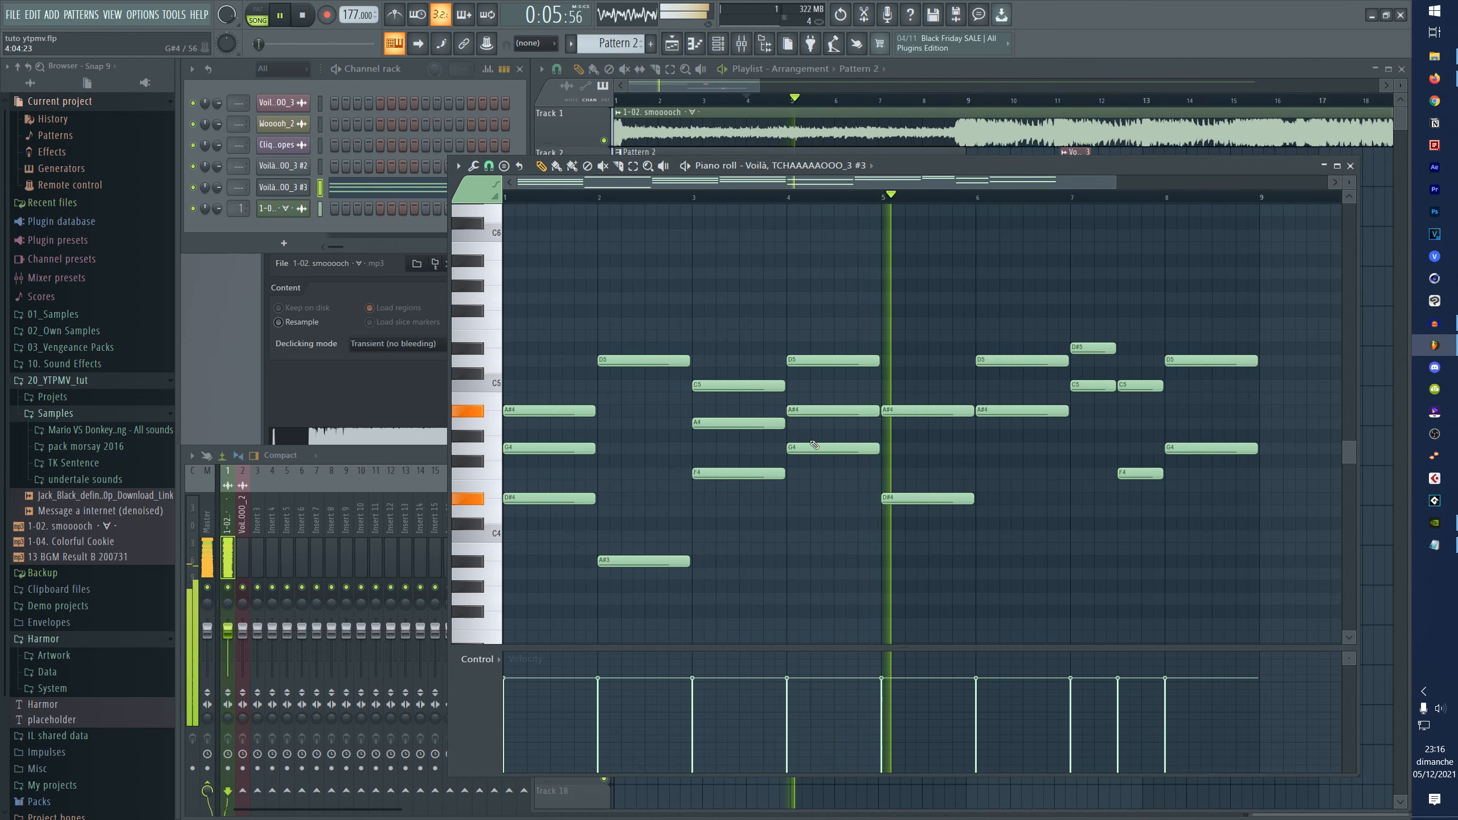
pyautogui.press('space')
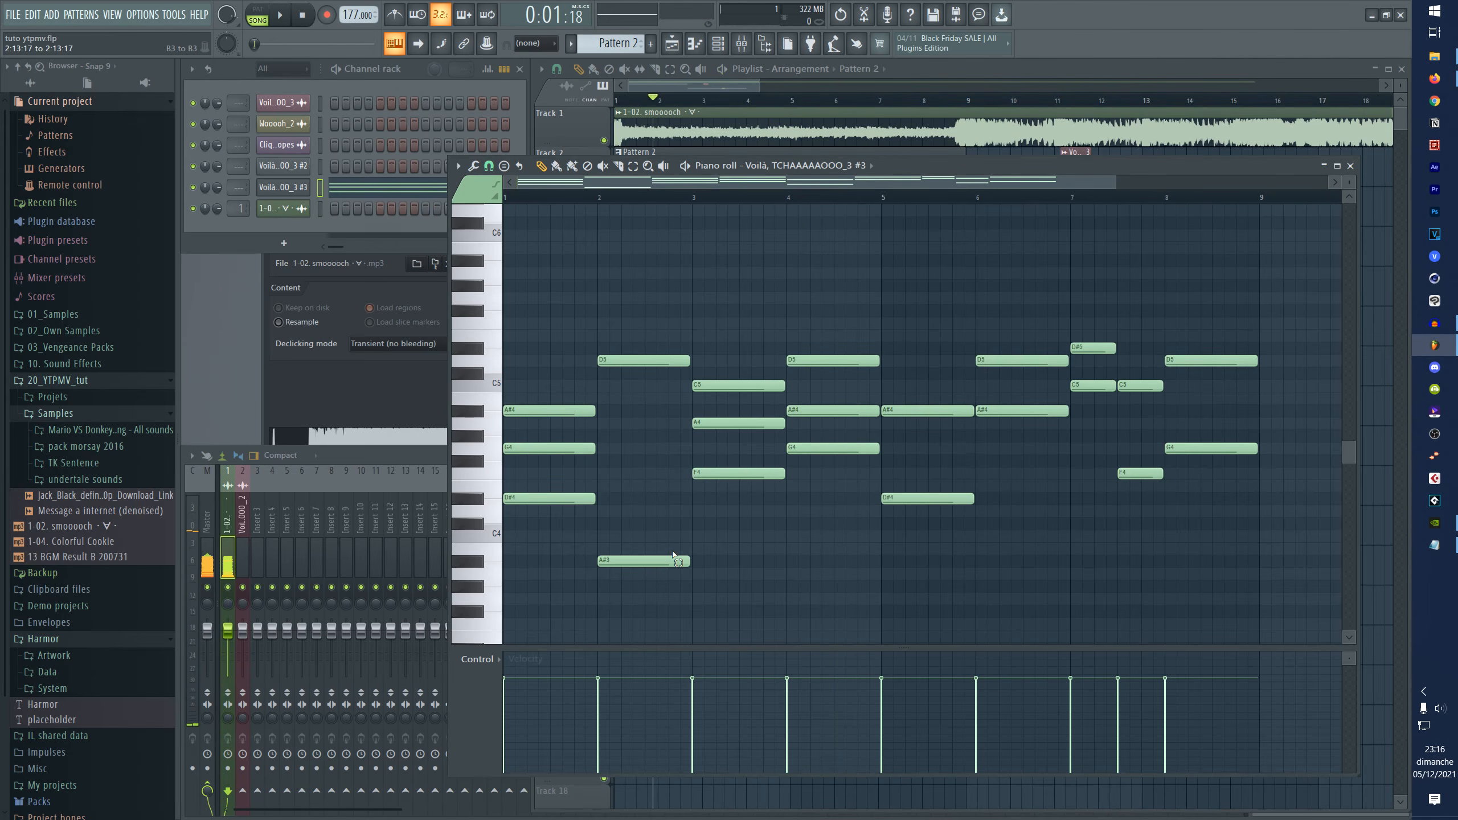
# - Raise the low A#3 note in bar 2 an octave to A#4 and delete the stray A3 note
pyautogui.click(663, 561)
pyautogui.hotkey('ctrl', 'Up')
pyautogui.click(647, 575)
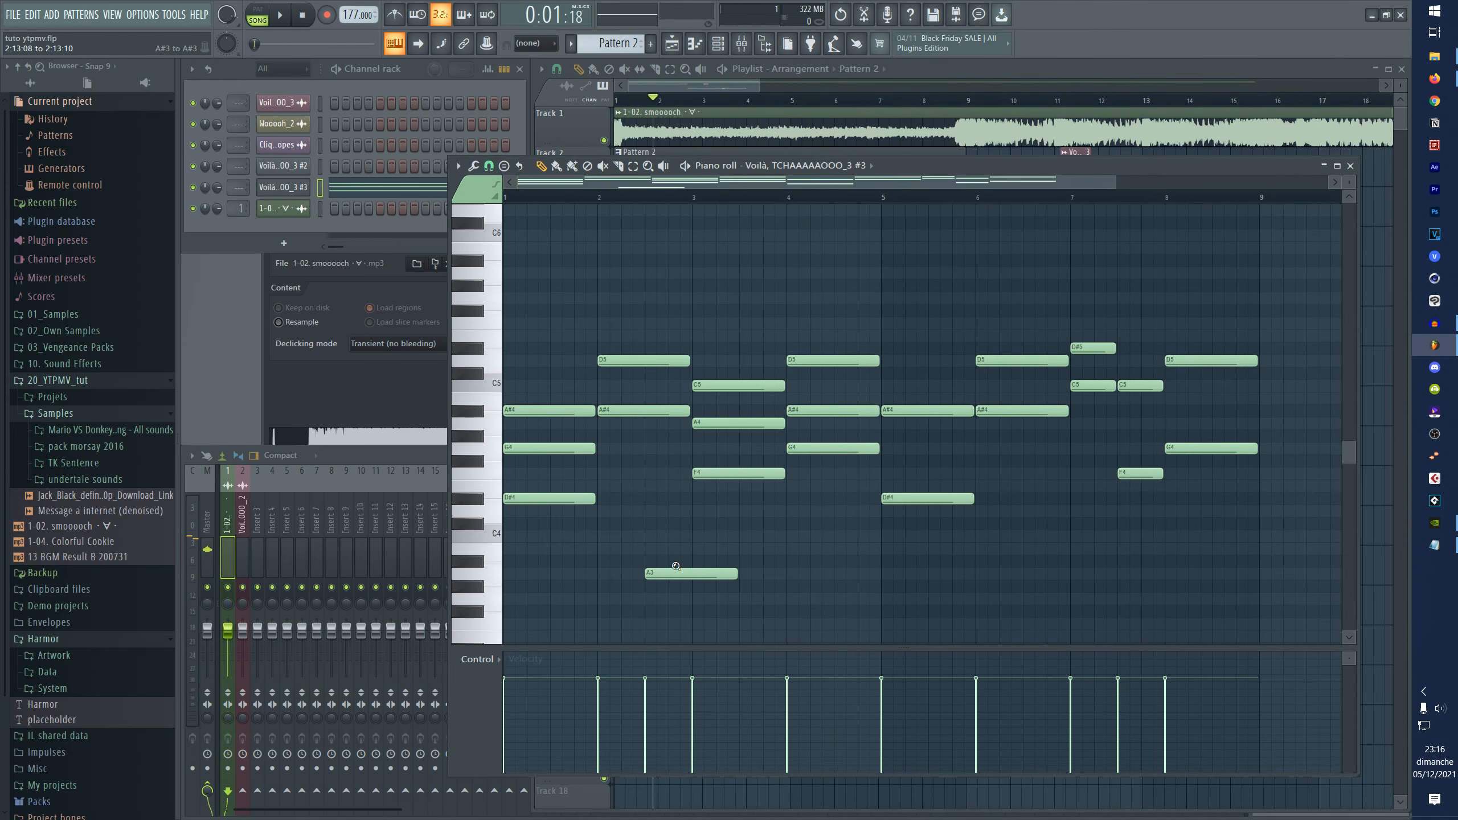
pyautogui.keyDown('ctrl'); pyautogui.rightClick(680, 585); pyautogui.keyUp('ctrl')
pyautogui.scroll(2, 830, 188)
pyautogui.rightClick(733, 560)
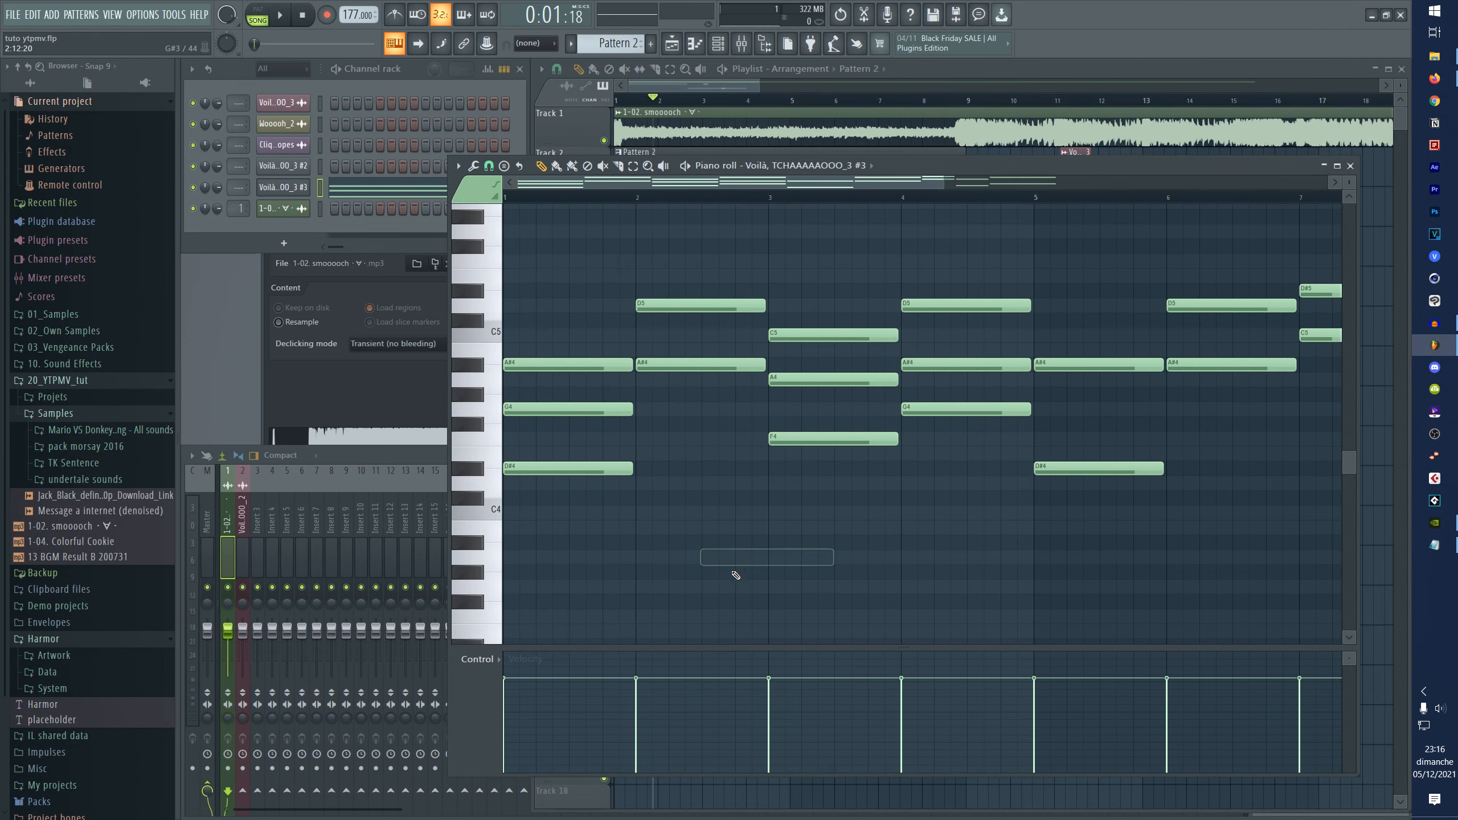
pyautogui.scroll(-2, 694, 187)
pyautogui.scroll(1, 672, 333)
pyautogui.scroll(1, 670, 336)
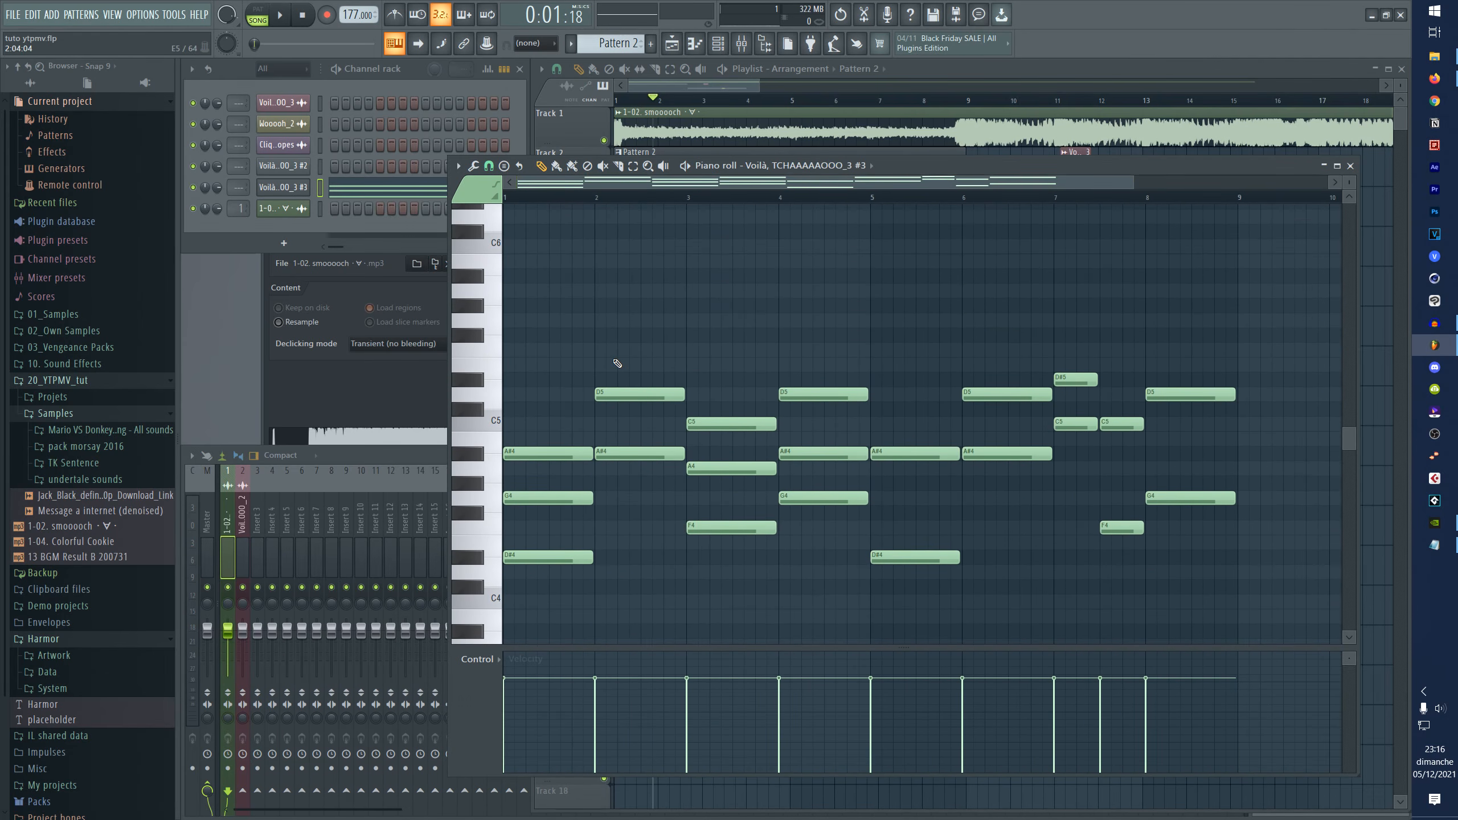
# - Add an F5 note to the bar 2 chord, audition it with the song and lower it an octave to F4
pyautogui.click(612, 349)
pyautogui.press('space')
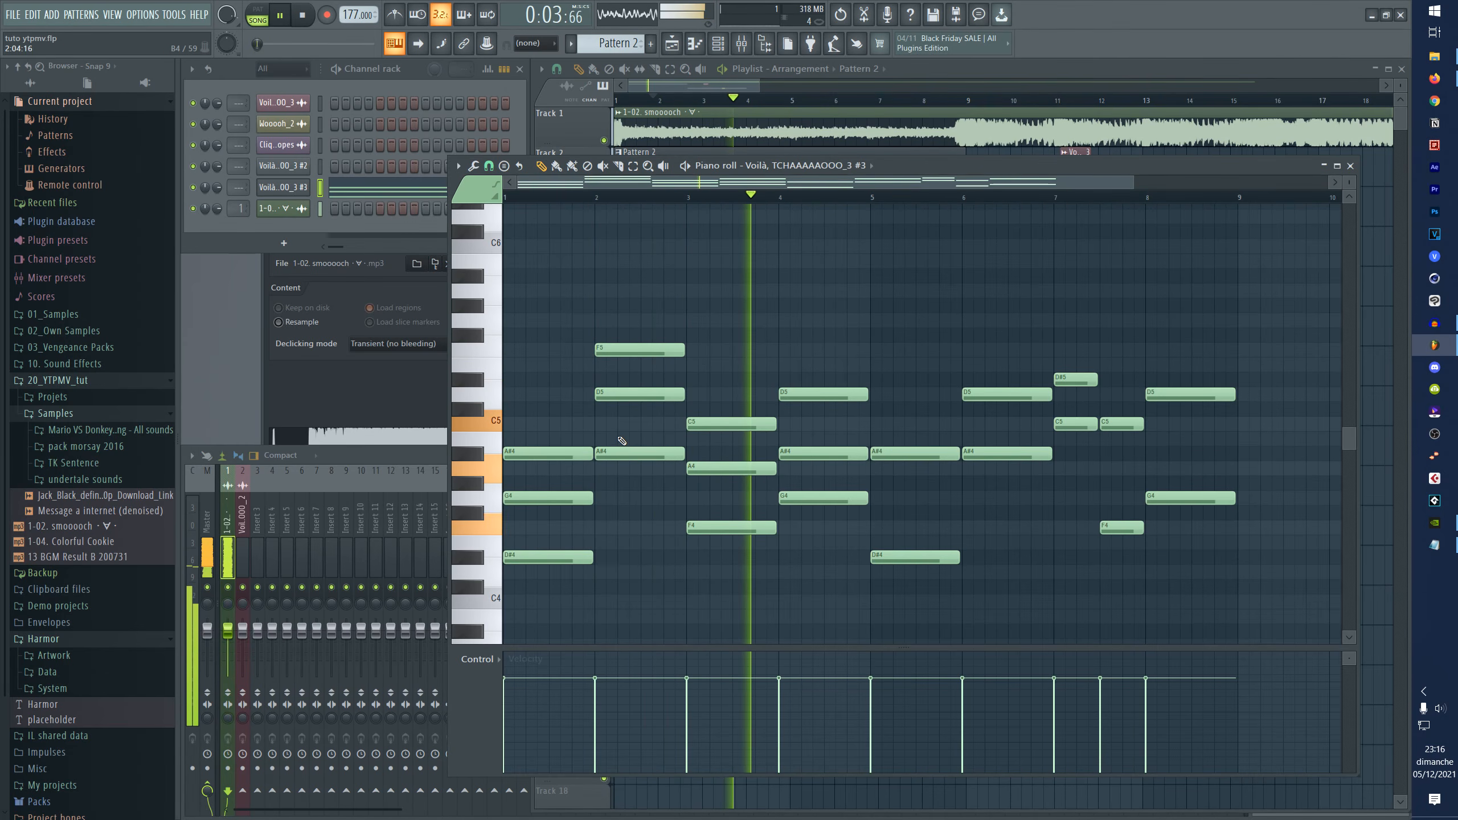
pyautogui.press('space')
pyautogui.rightClick(632, 351)
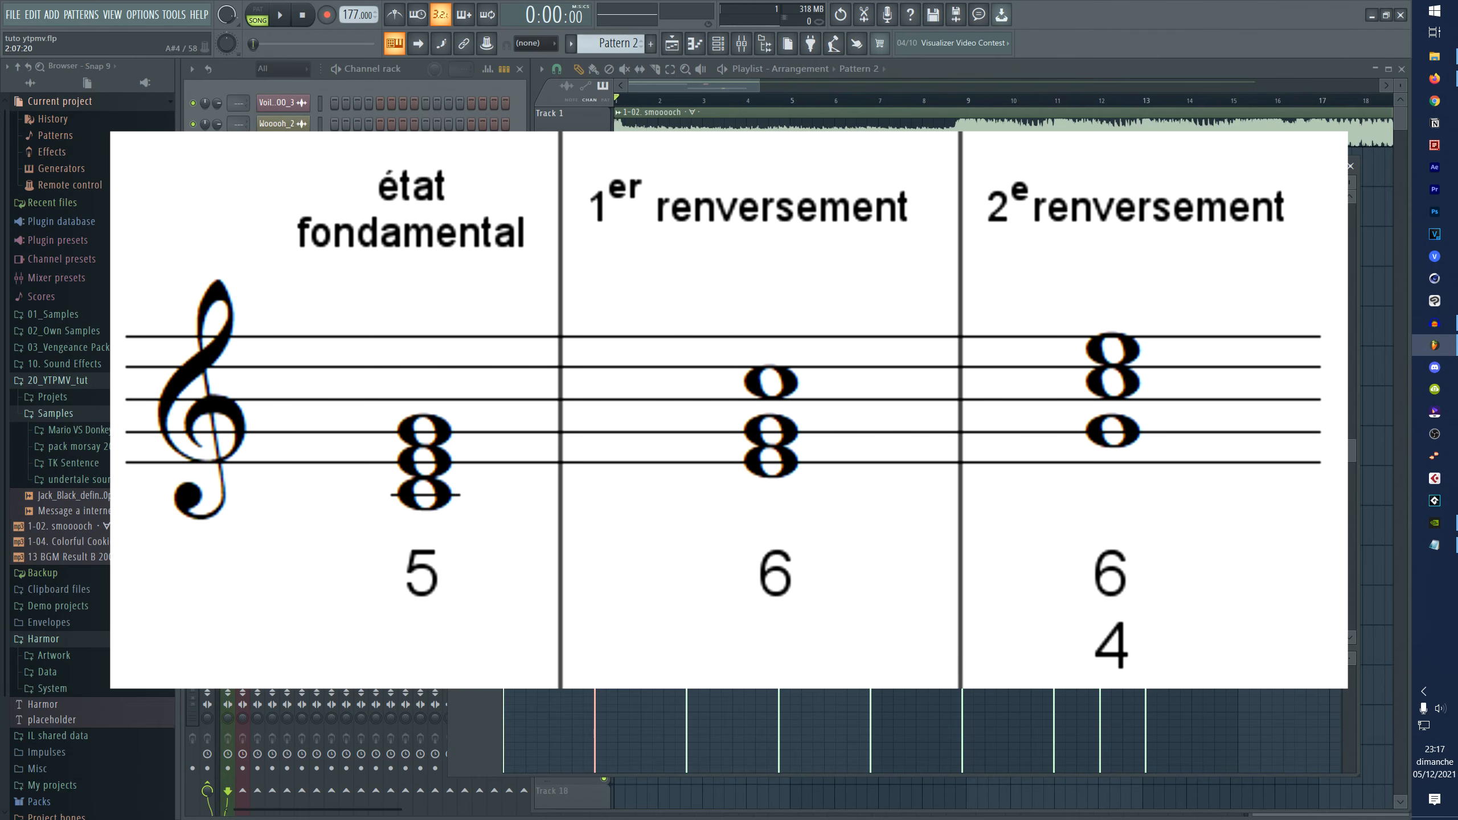
pyautogui.scroll(2, 729, 403)
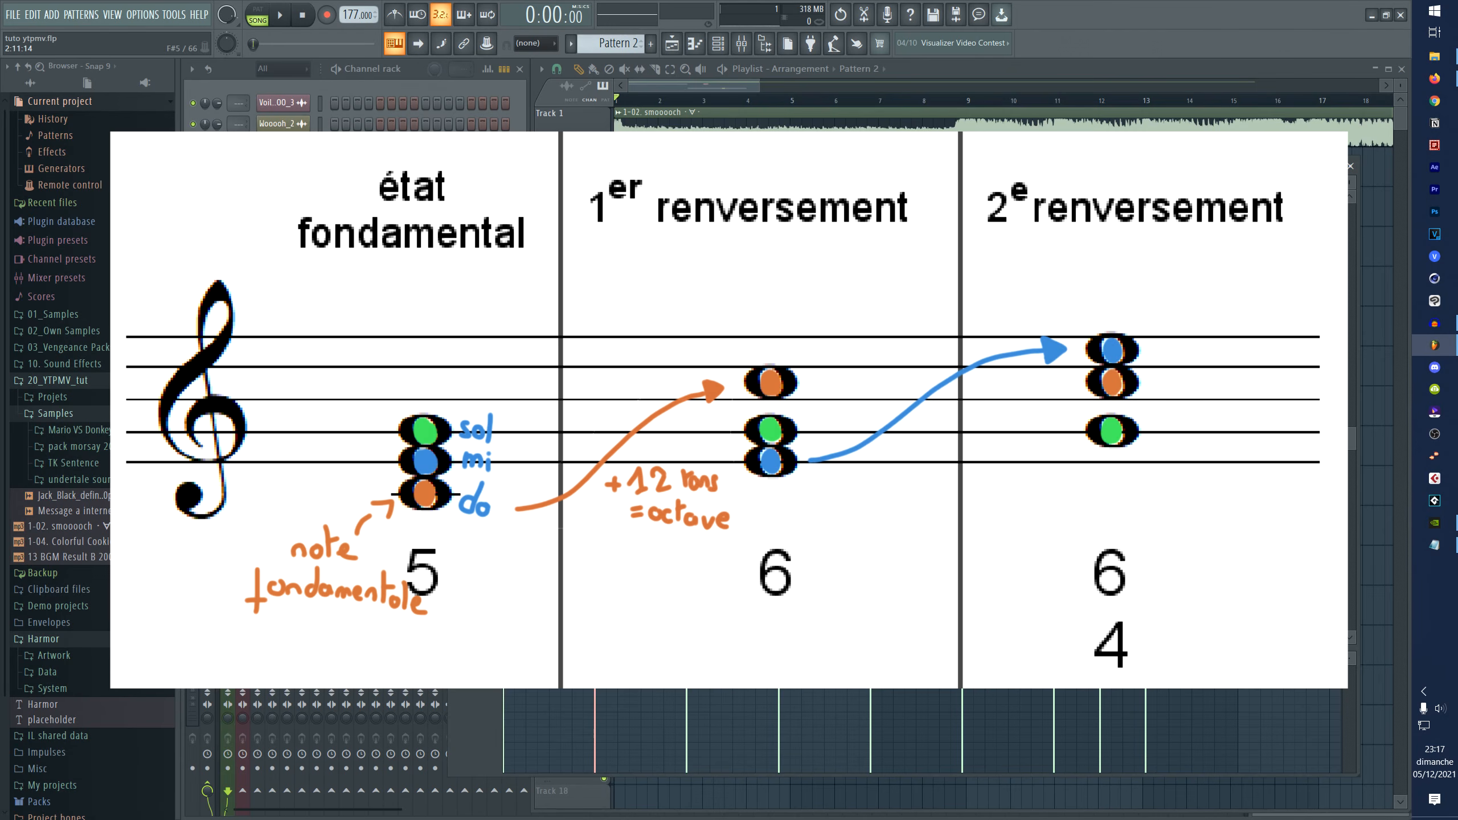
pyautogui.hotkey('ctrl', 'Down')
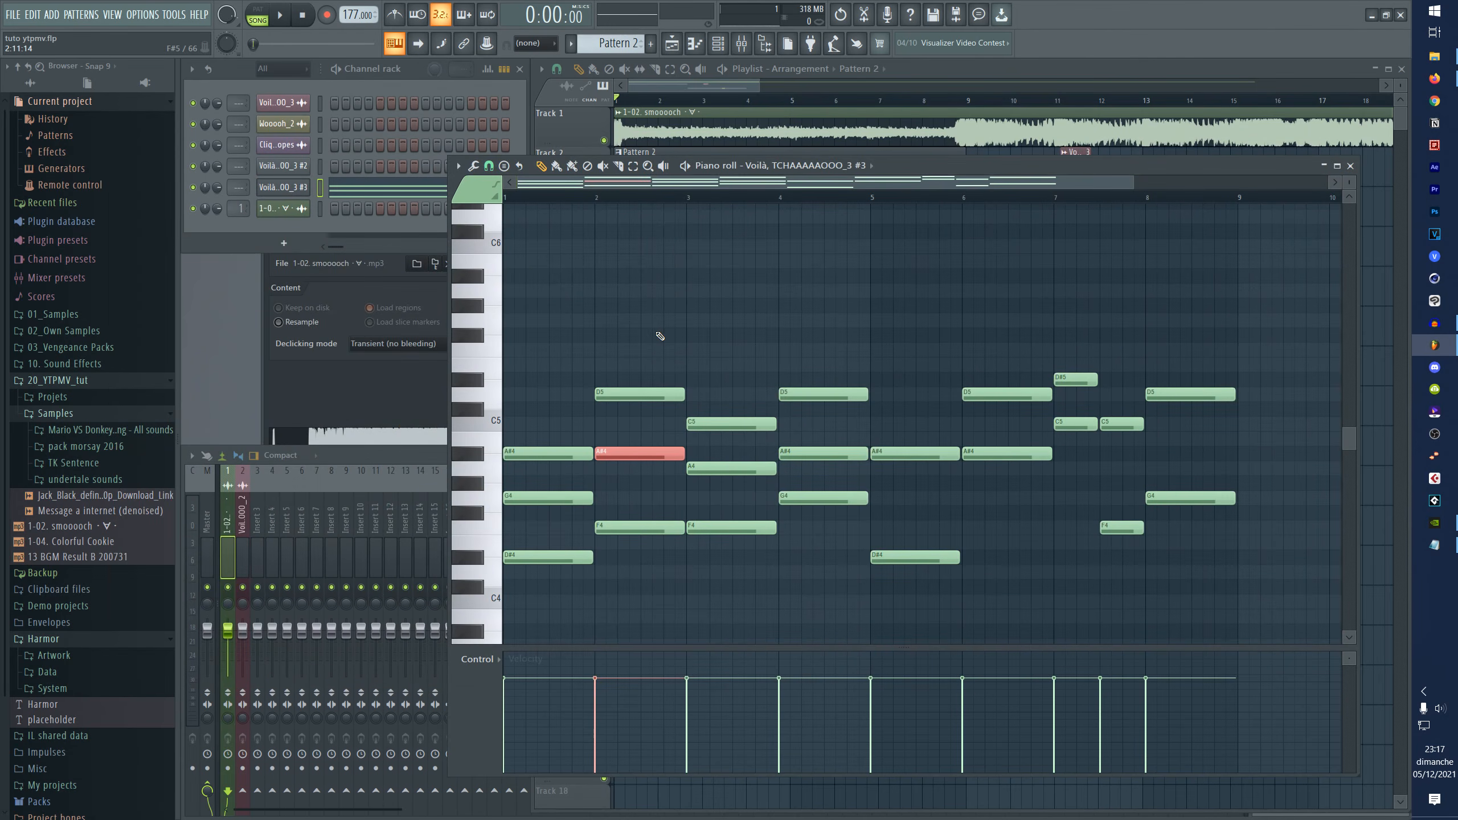
# - Try the bar 2 A#4 note a semitone lower at A4 and return it to A#4
pyautogui.hotkey('shift', 'Up')
pyautogui.hotkey('shift', 'Down')
pyautogui.hotkey('shift', 'Down')
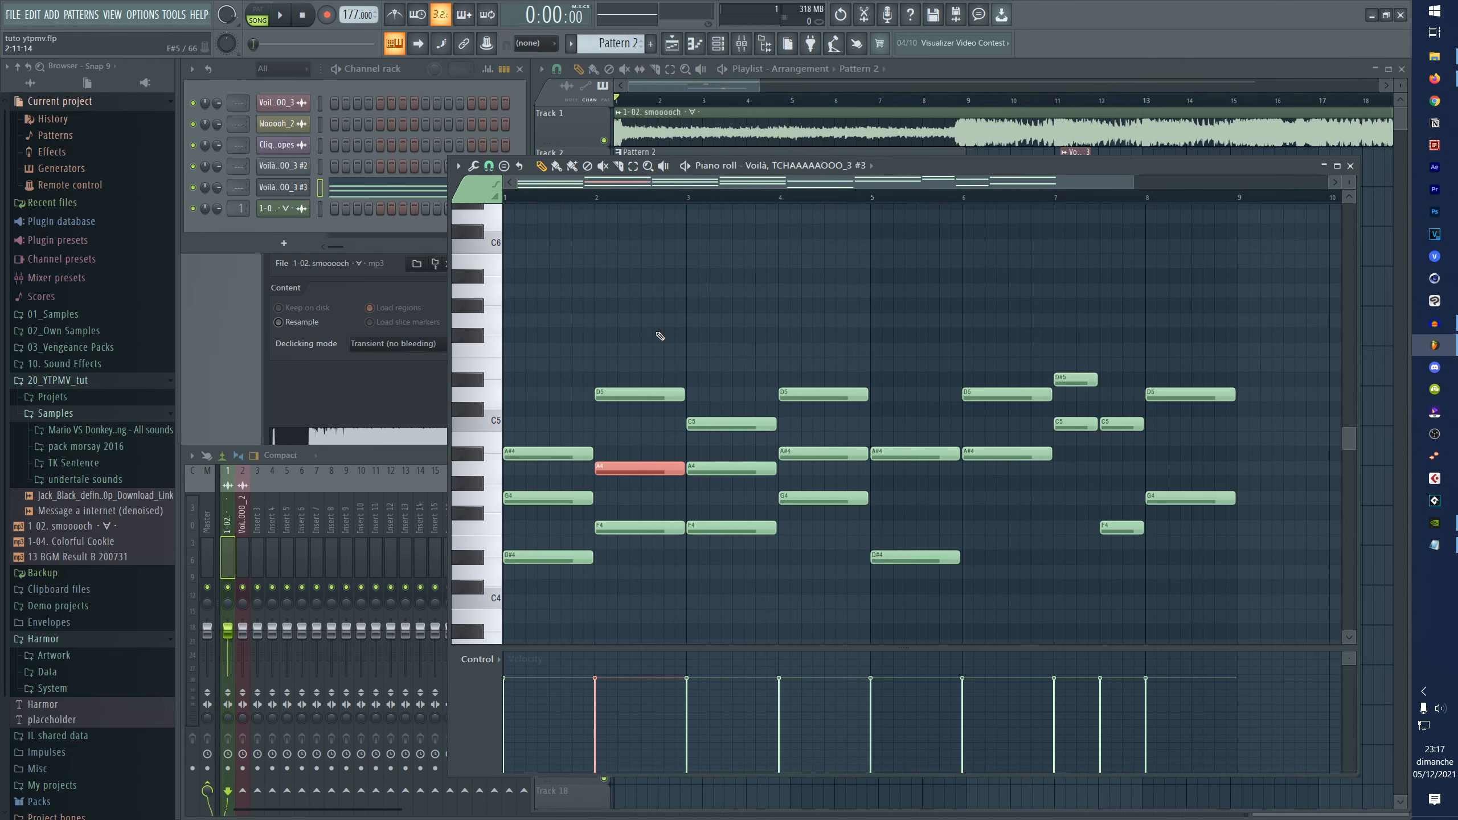
pyautogui.hotkey('shift', 'Up')
pyautogui.hotkey('shift', 'Right')
pyautogui.hotkey('shift', 'Left')
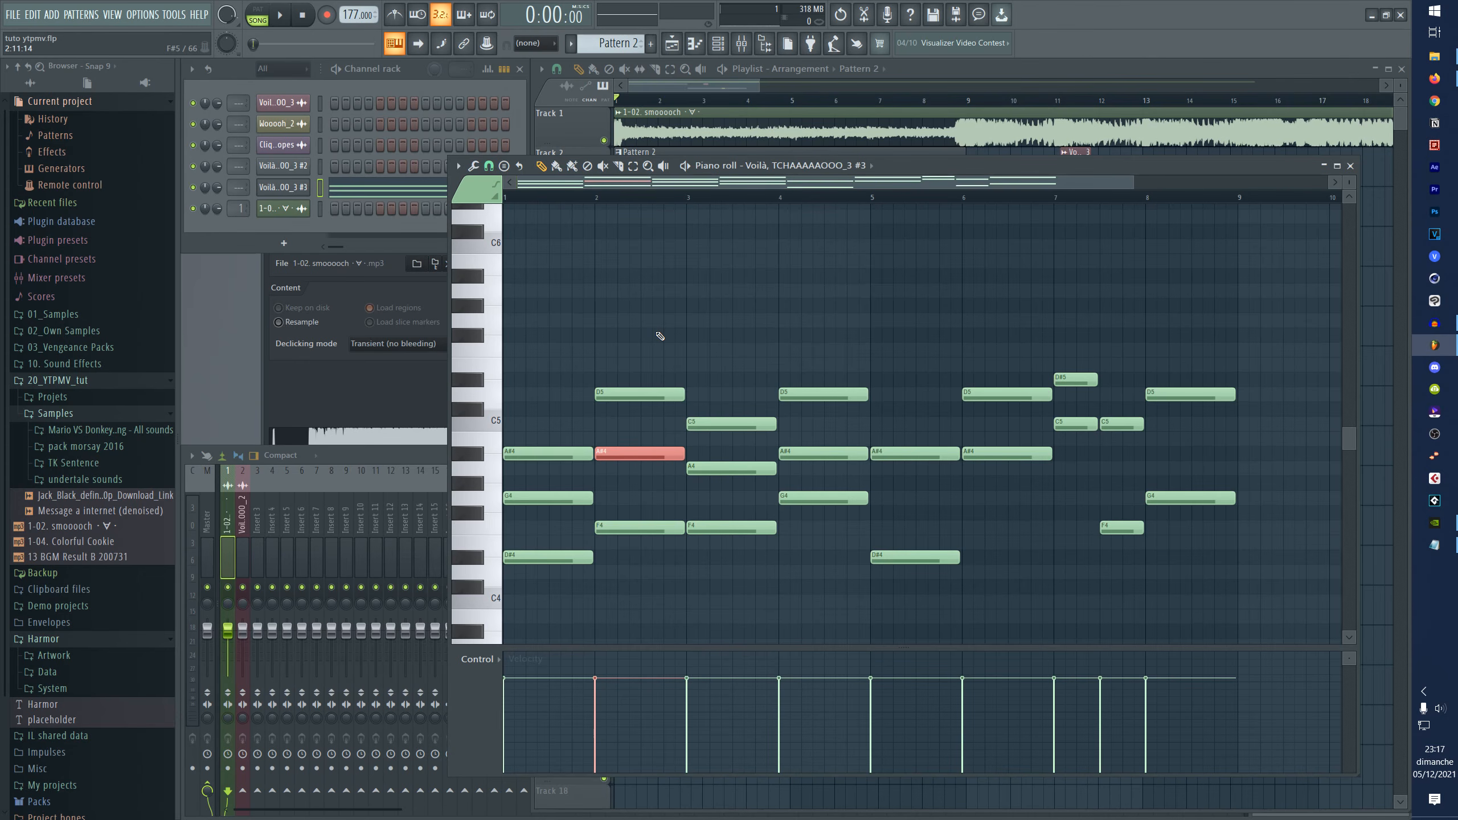
pyautogui.hotkey('shift', 'Down')
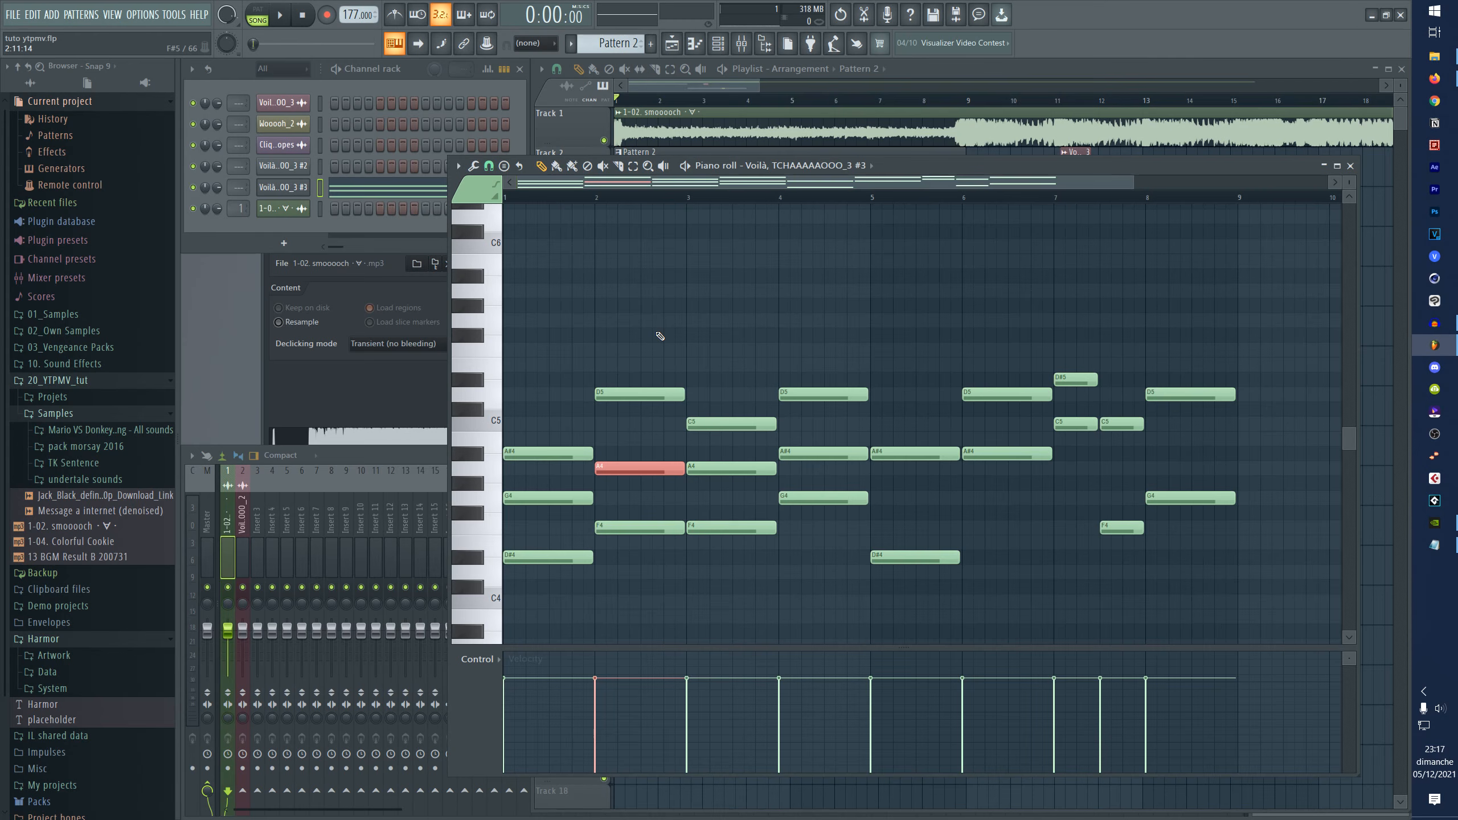
pyautogui.hotkey('shift', 'Up')
# - Play the bar 2 chord with its F4, A#4 and D5 notes along with the song
pyautogui.press('space')
pyautogui.scroll(-2, 632, 454)
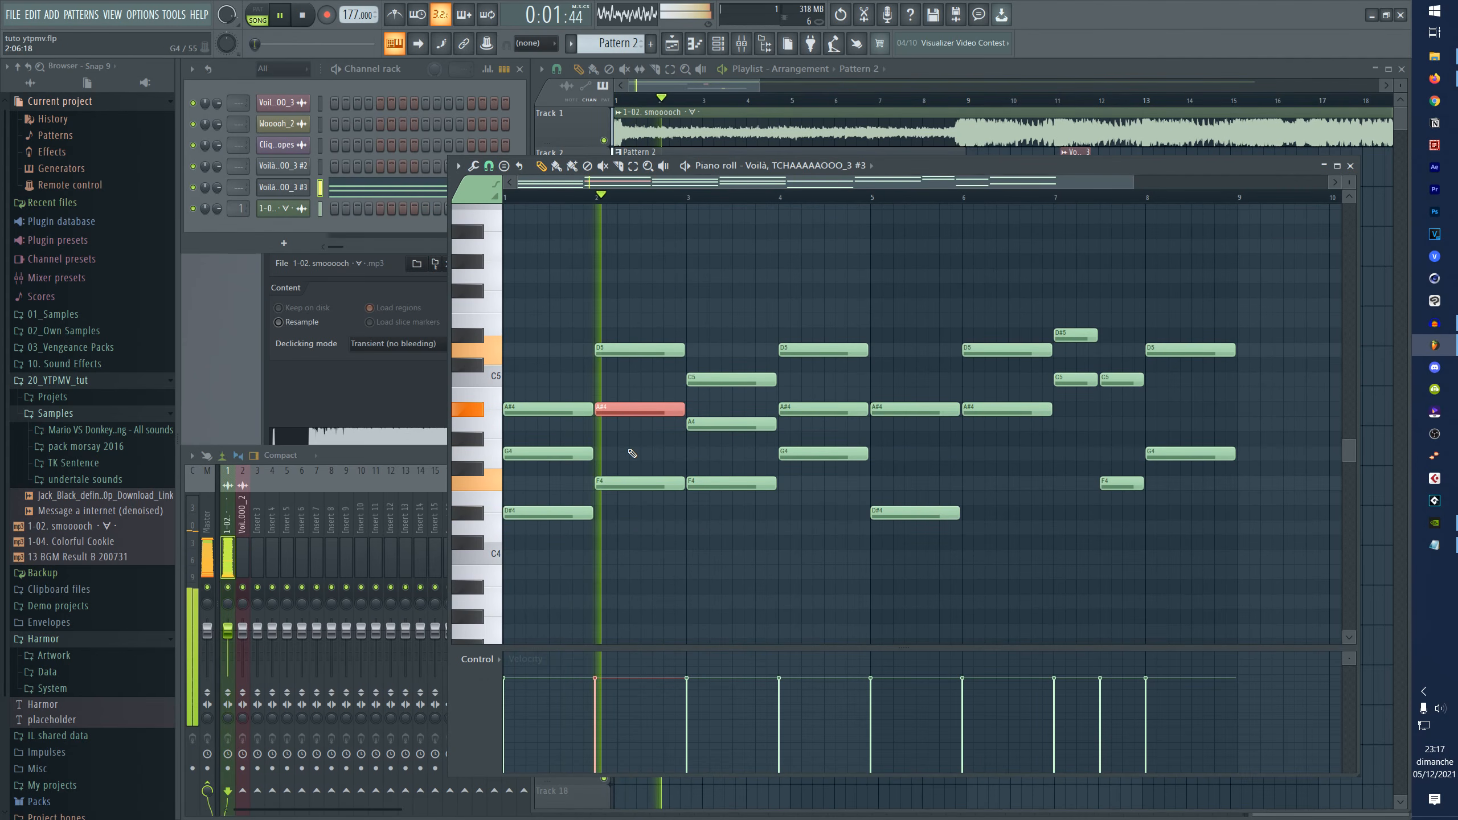
pyautogui.click(633, 453)
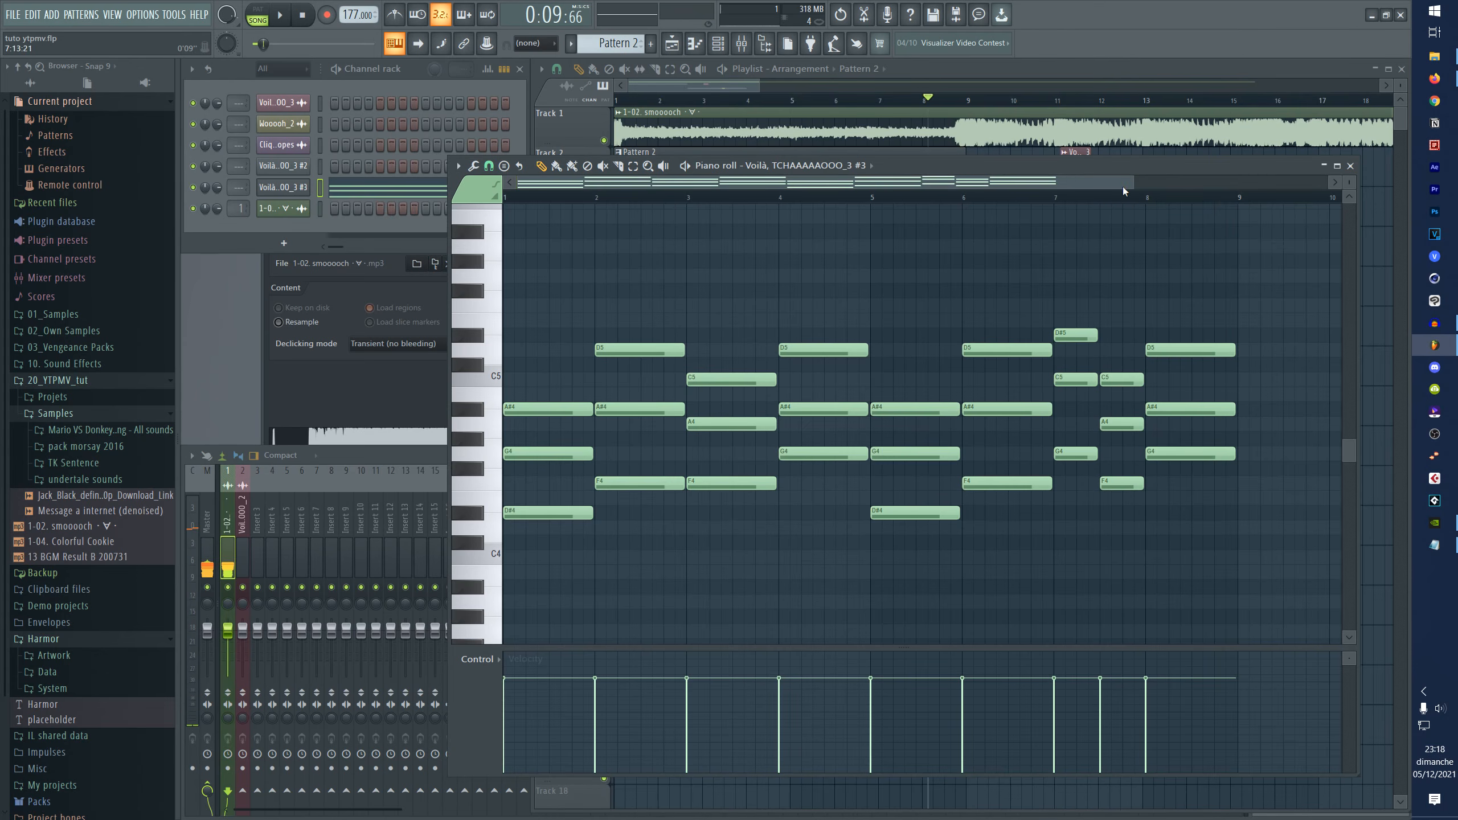
# - View the sampler settings of the Voilà, TCHAAAAAOOO_3 #3 channel and look over the completed chords in the piano roll
pyautogui.click(283, 188)
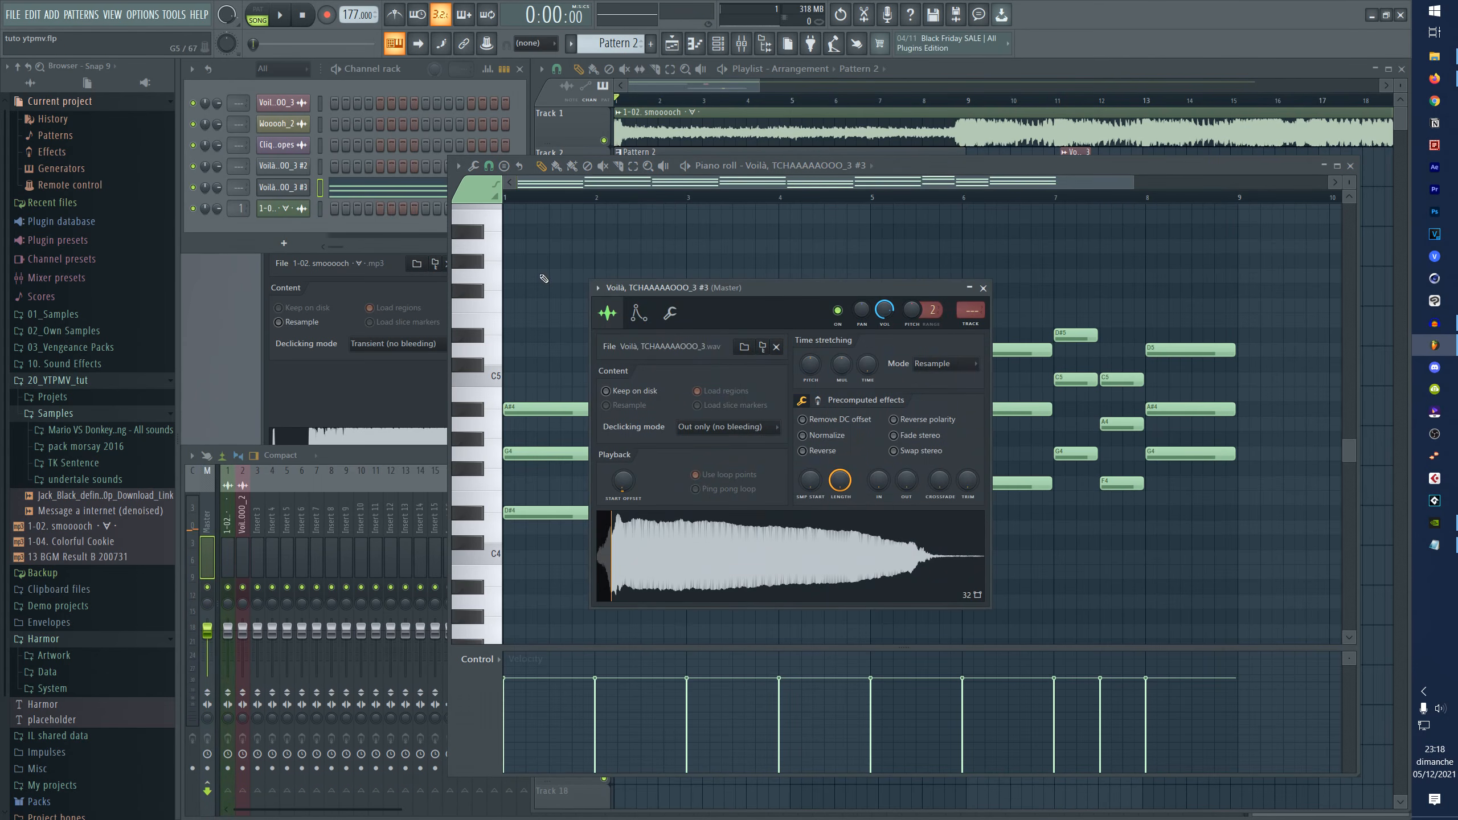
pyautogui.click(828, 188)
pyautogui.scroll(3, 829, 189)
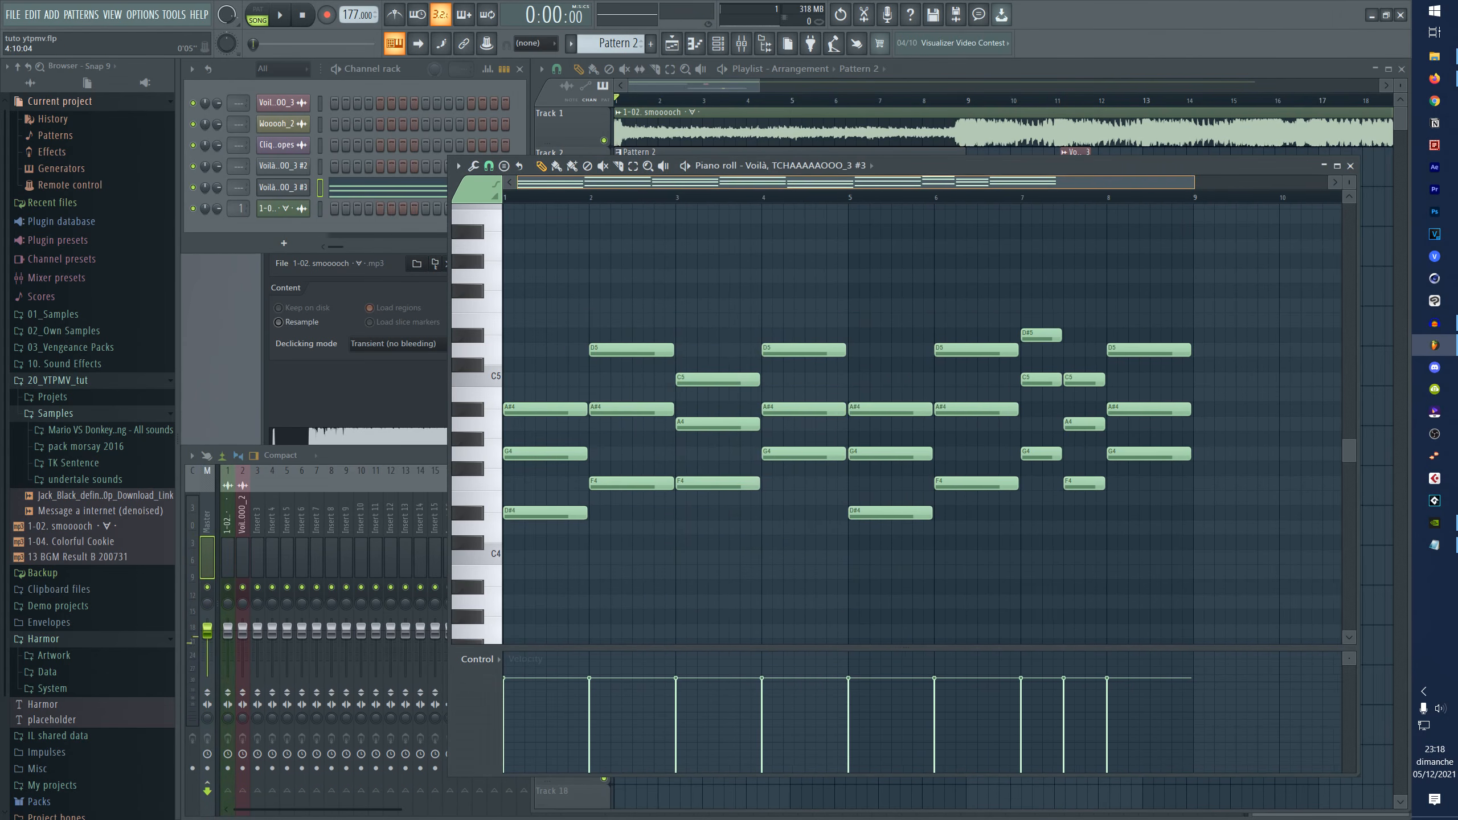
pyautogui.scroll(-2, 853, 207)
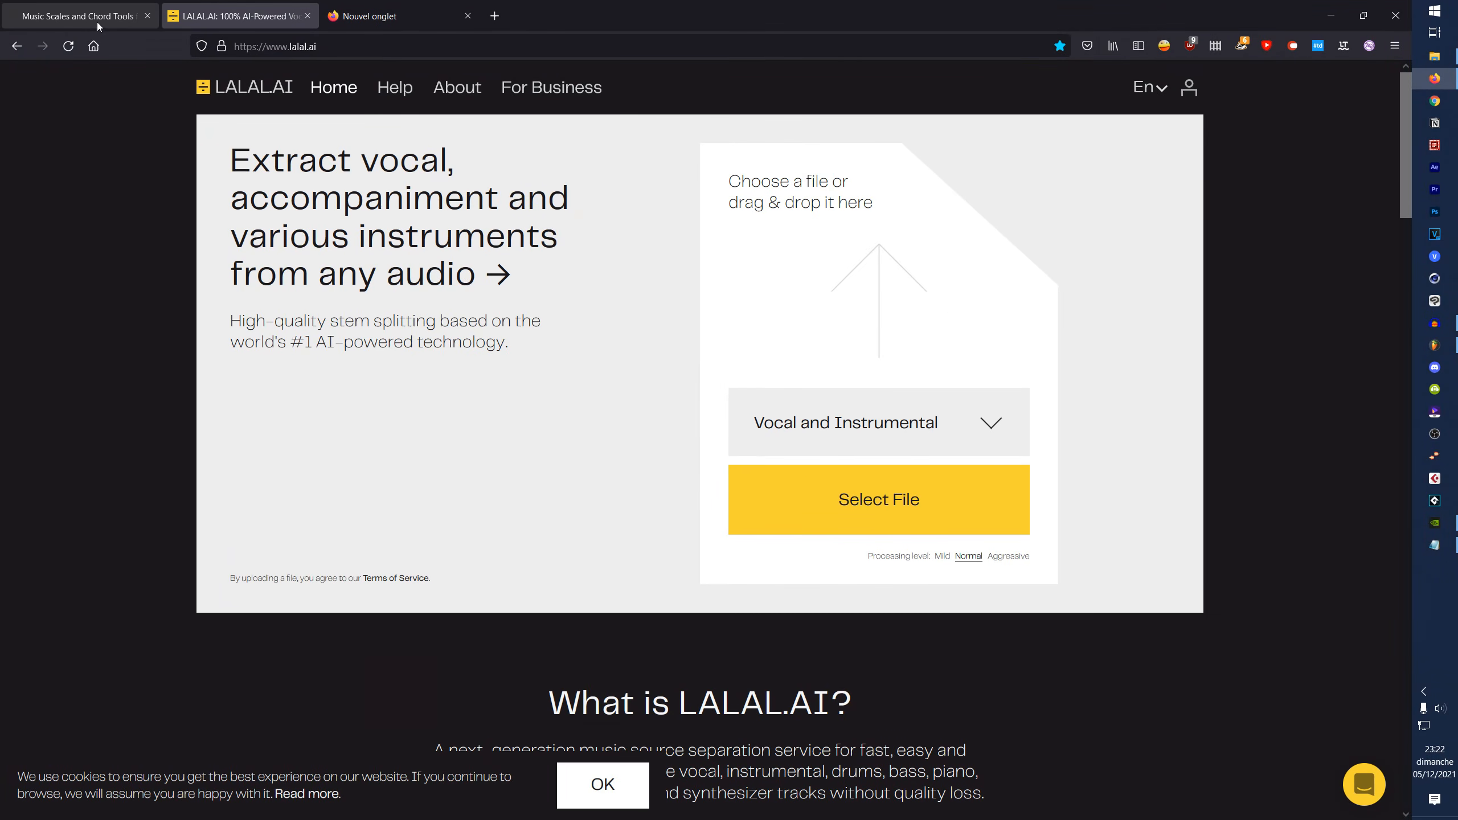
# - In the browser, view the Scales-Chords site, close its page and examine the stem separation types on LALAL.AI
pyautogui.click(72, 30)
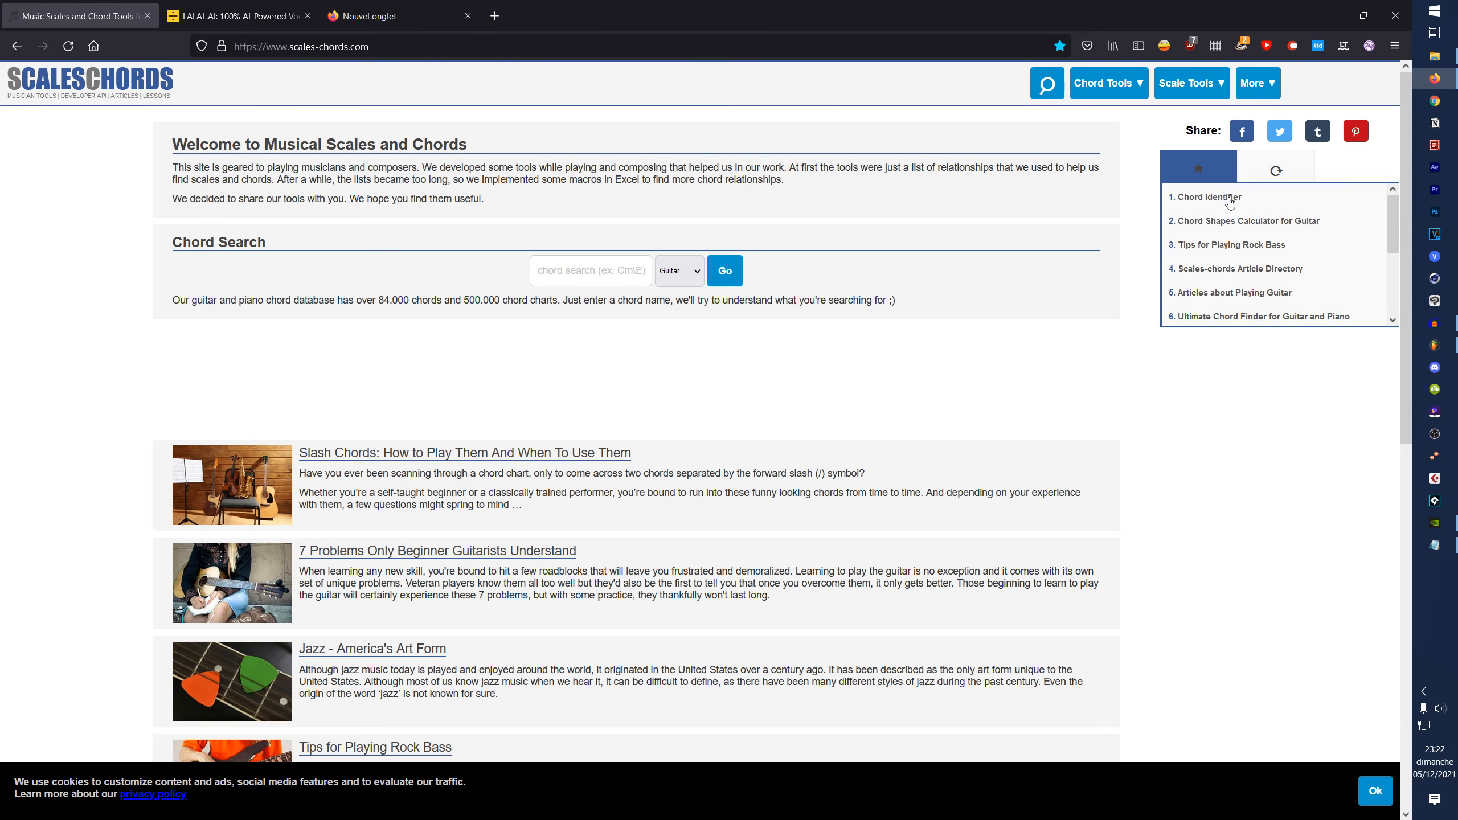
pyautogui.middleClick(113, 22)
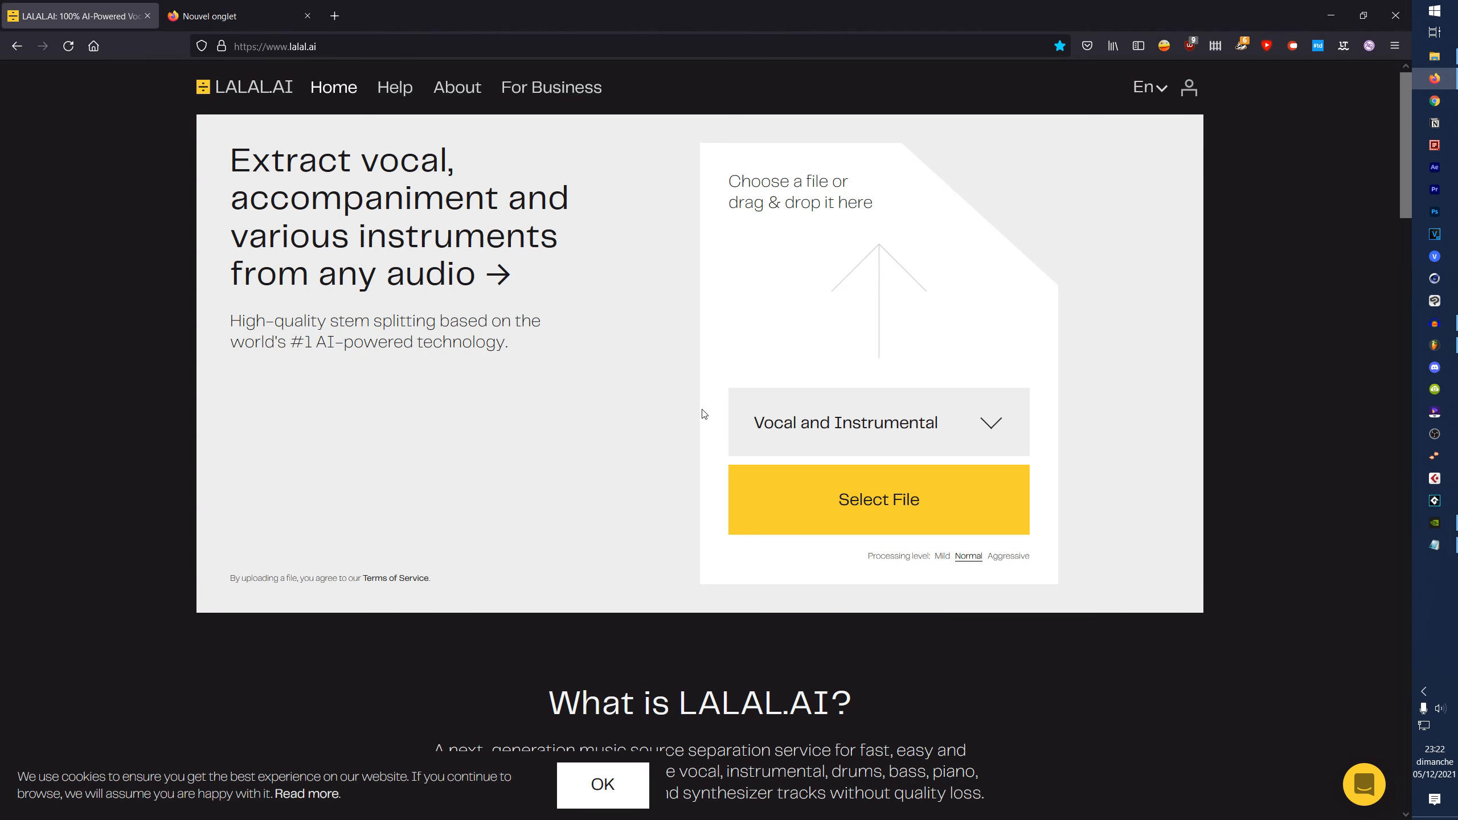
pyautogui.click(860, 433)
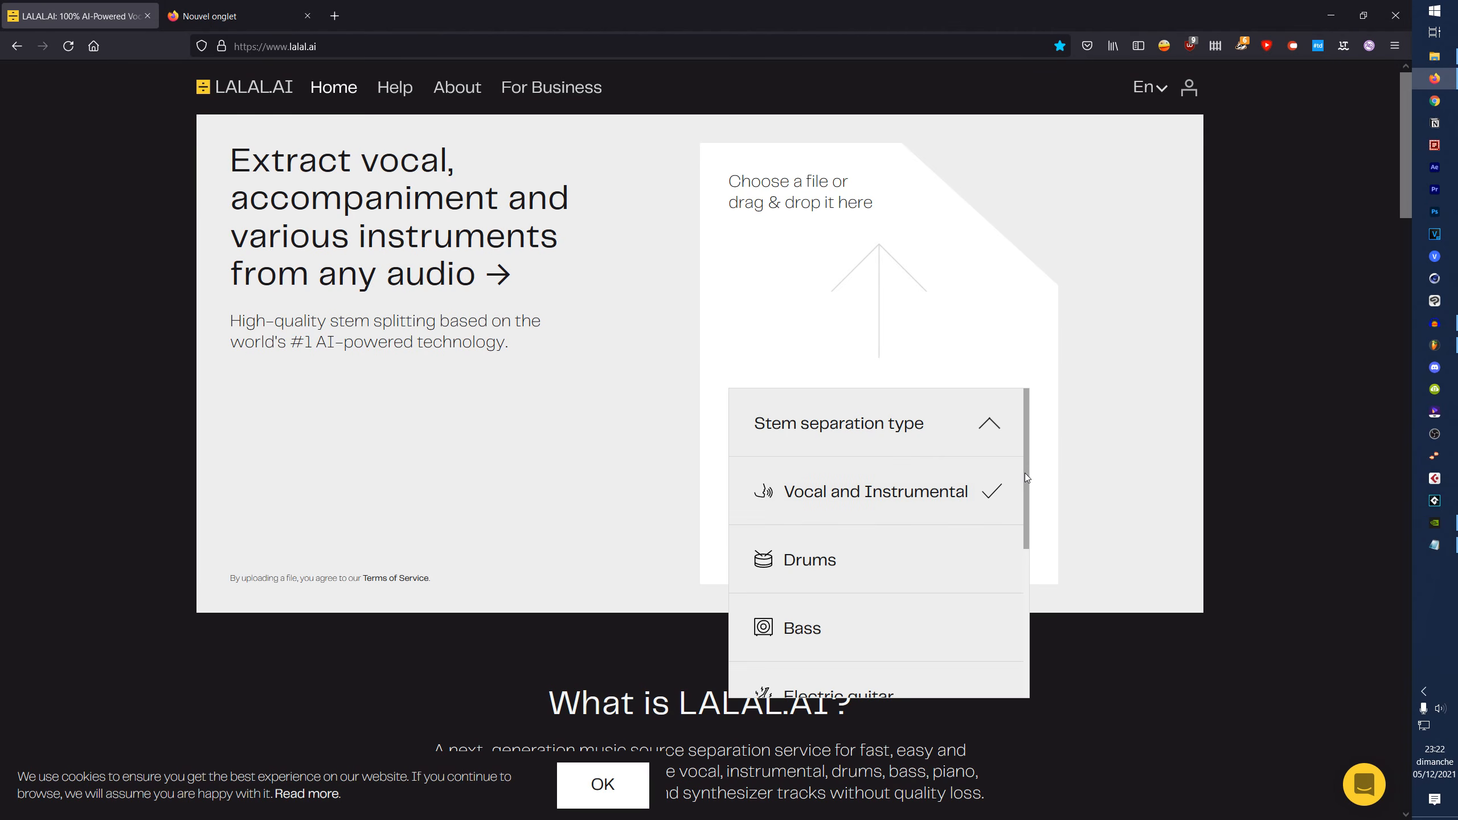
pyautogui.click(1001, 469)
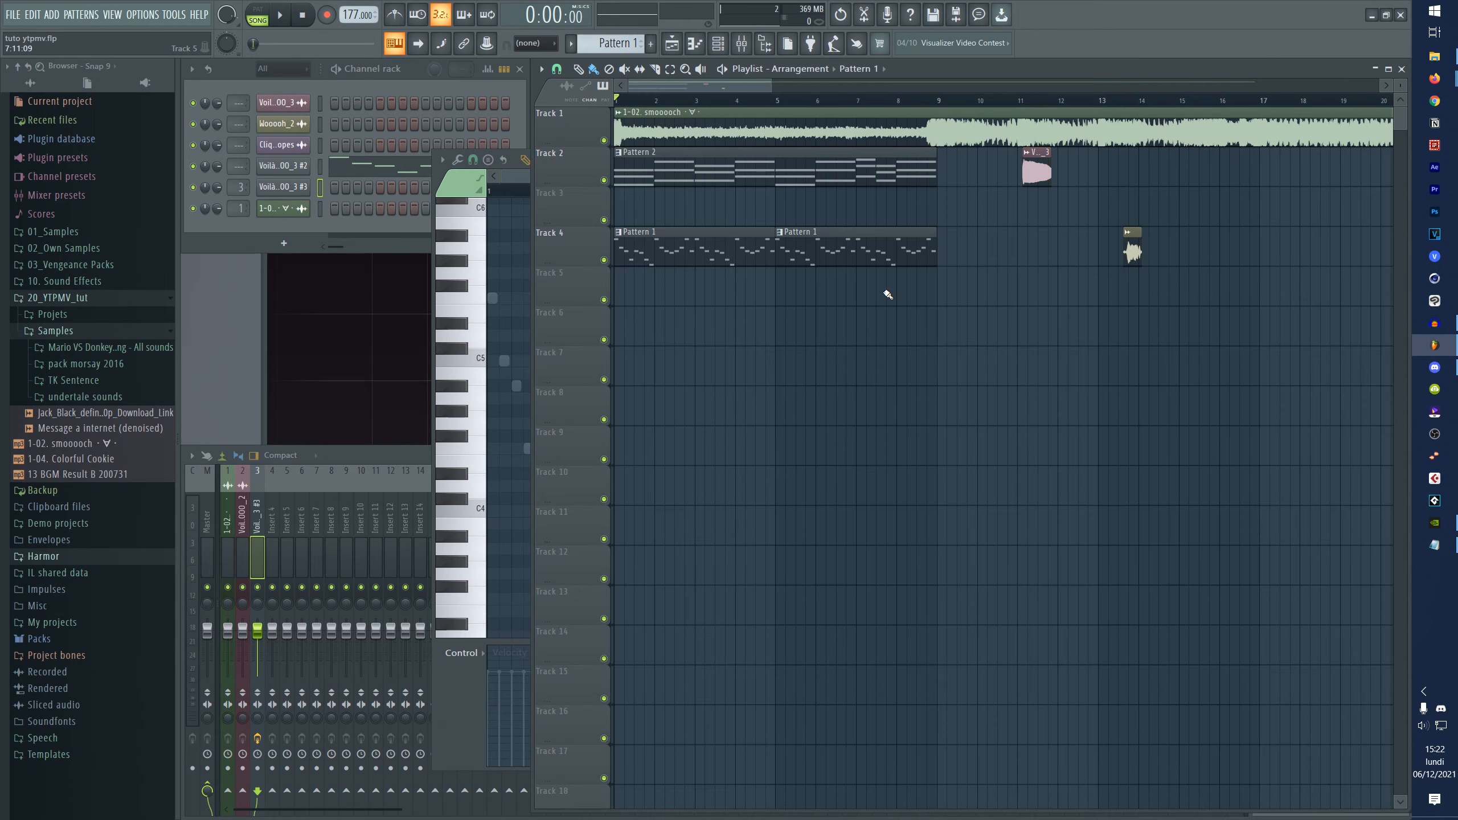
# - Solo Track 1 in the playlist and open the sampler settings of the 1-02. smooooch clip
pyautogui.keyDown('ctrl'); pyautogui.click(604, 141); pyautogui.keyUp('ctrl')
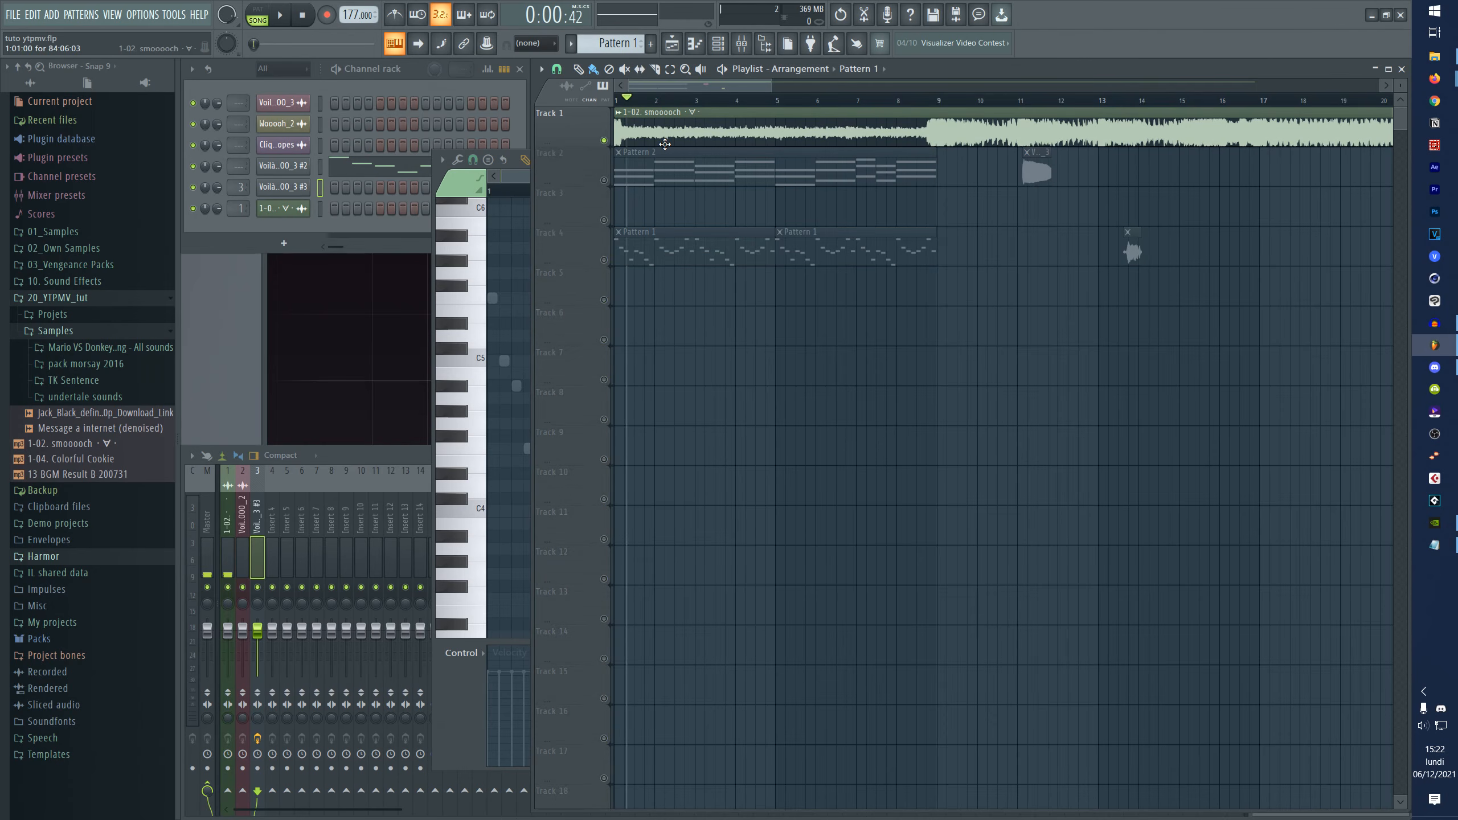
pyautogui.doubleClick(663, 142)
pyautogui.moveTo(578, 205); pyautogui.dragTo(686, 231)
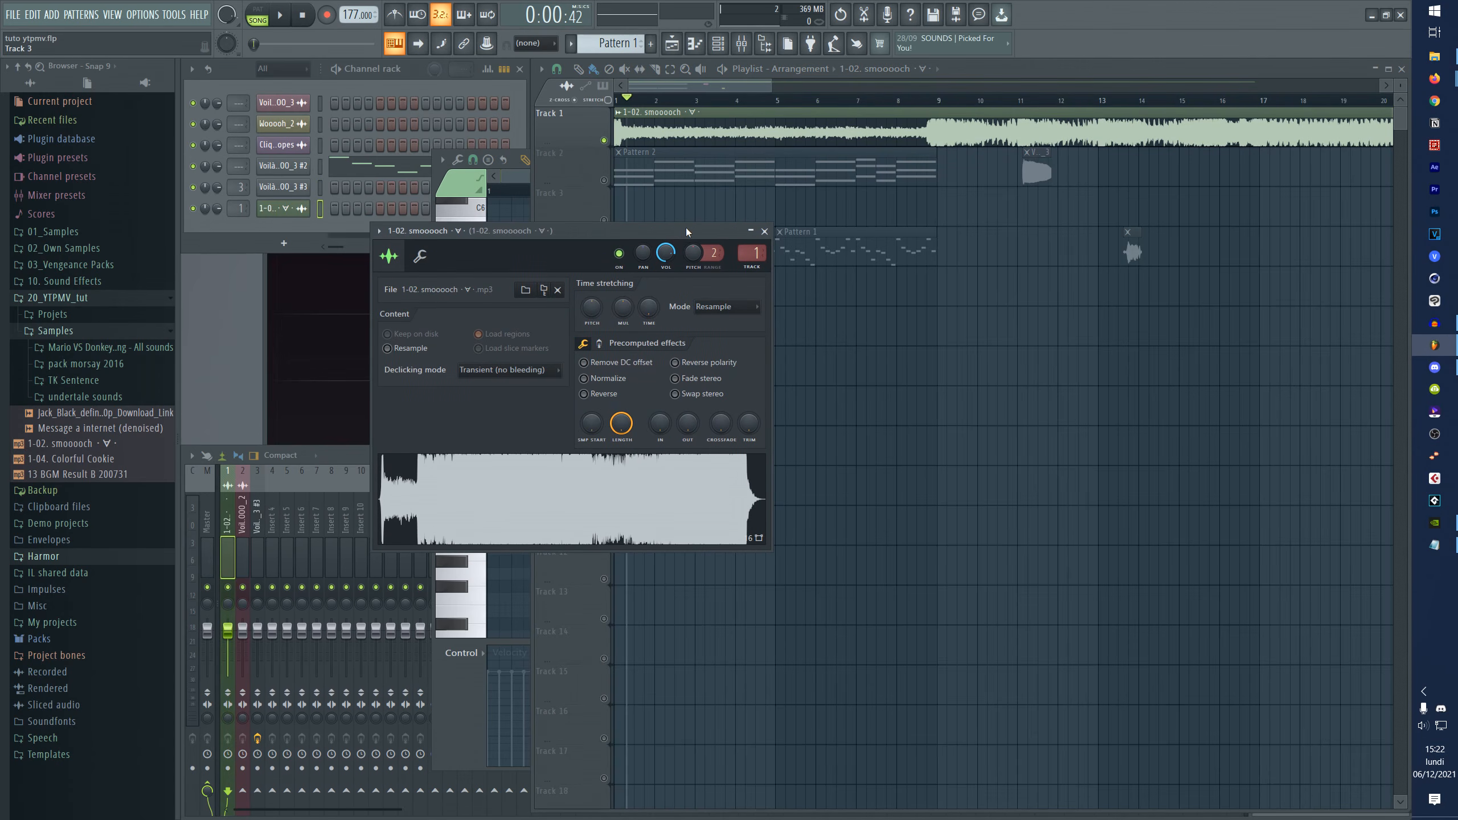
# - Switch to the browser, search Google for "smooooch midi" and look at the Smooooch Piano-Synthesia video's title and description
pyautogui.hotkey('alt', 'Tab')
pyautogui.write('smooooch')
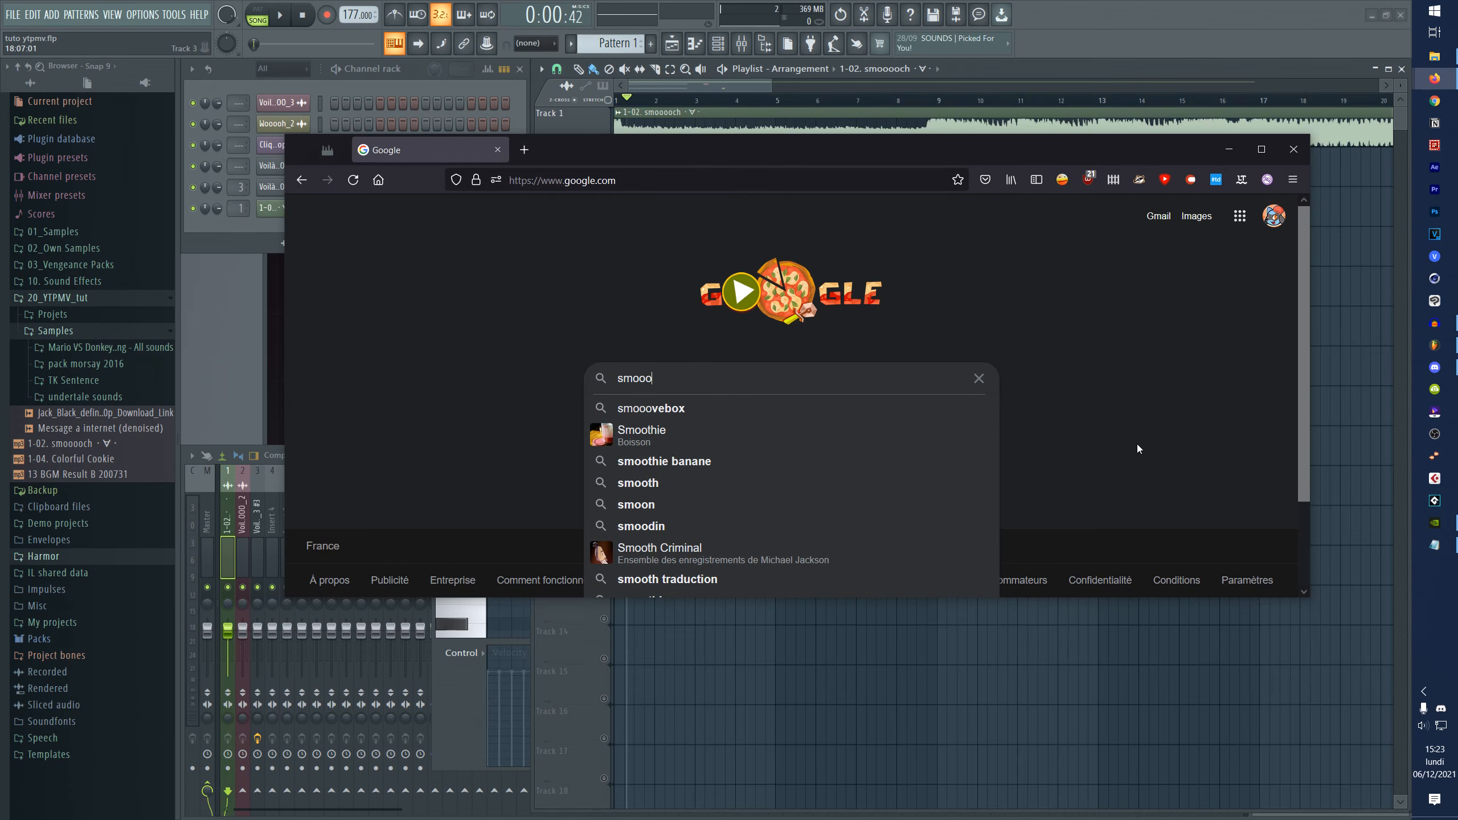
pyautogui.write(' midi')
pyautogui.press('Return')
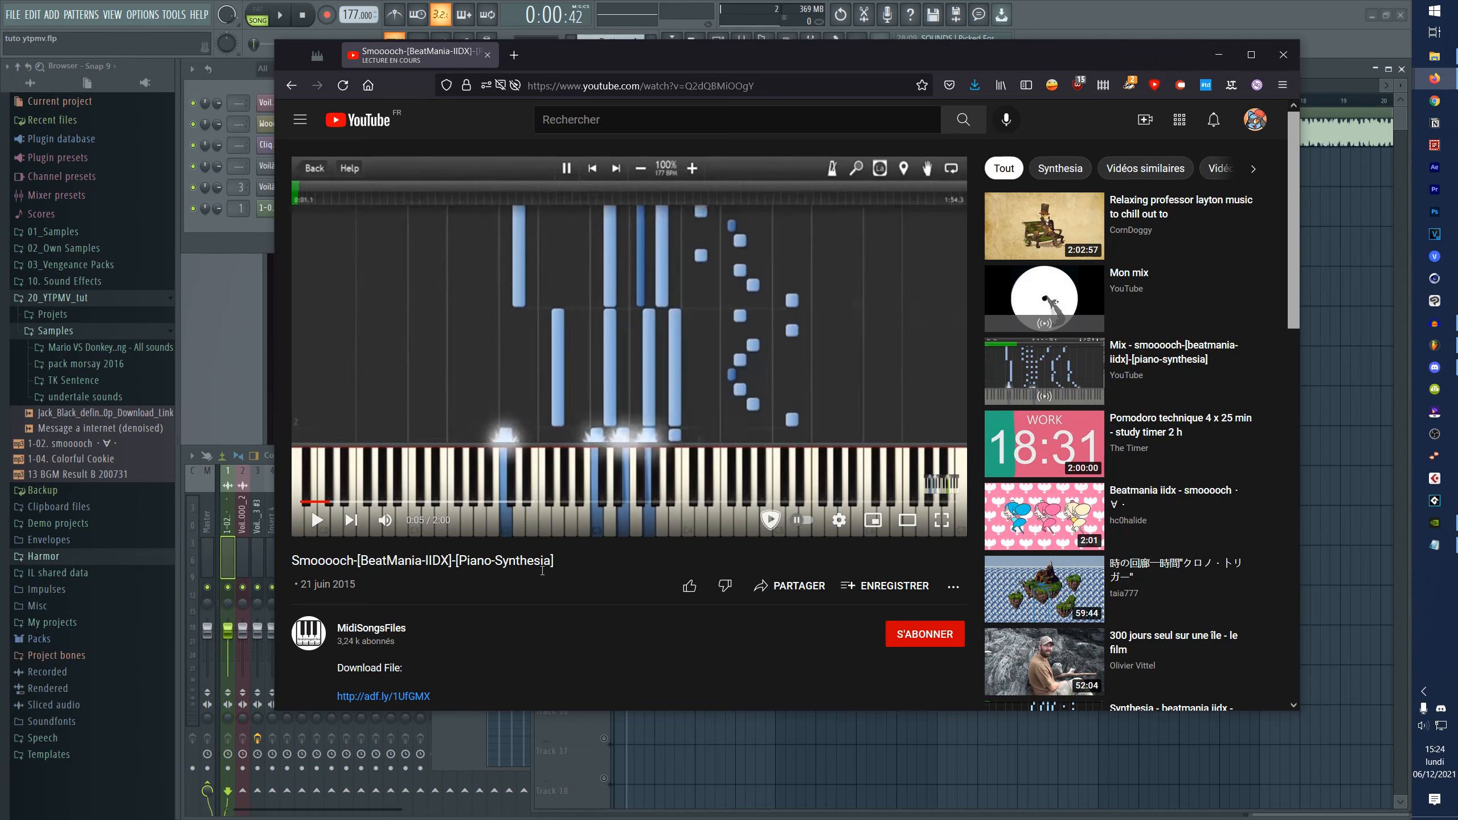
pyautogui.doubleClick(522, 561)
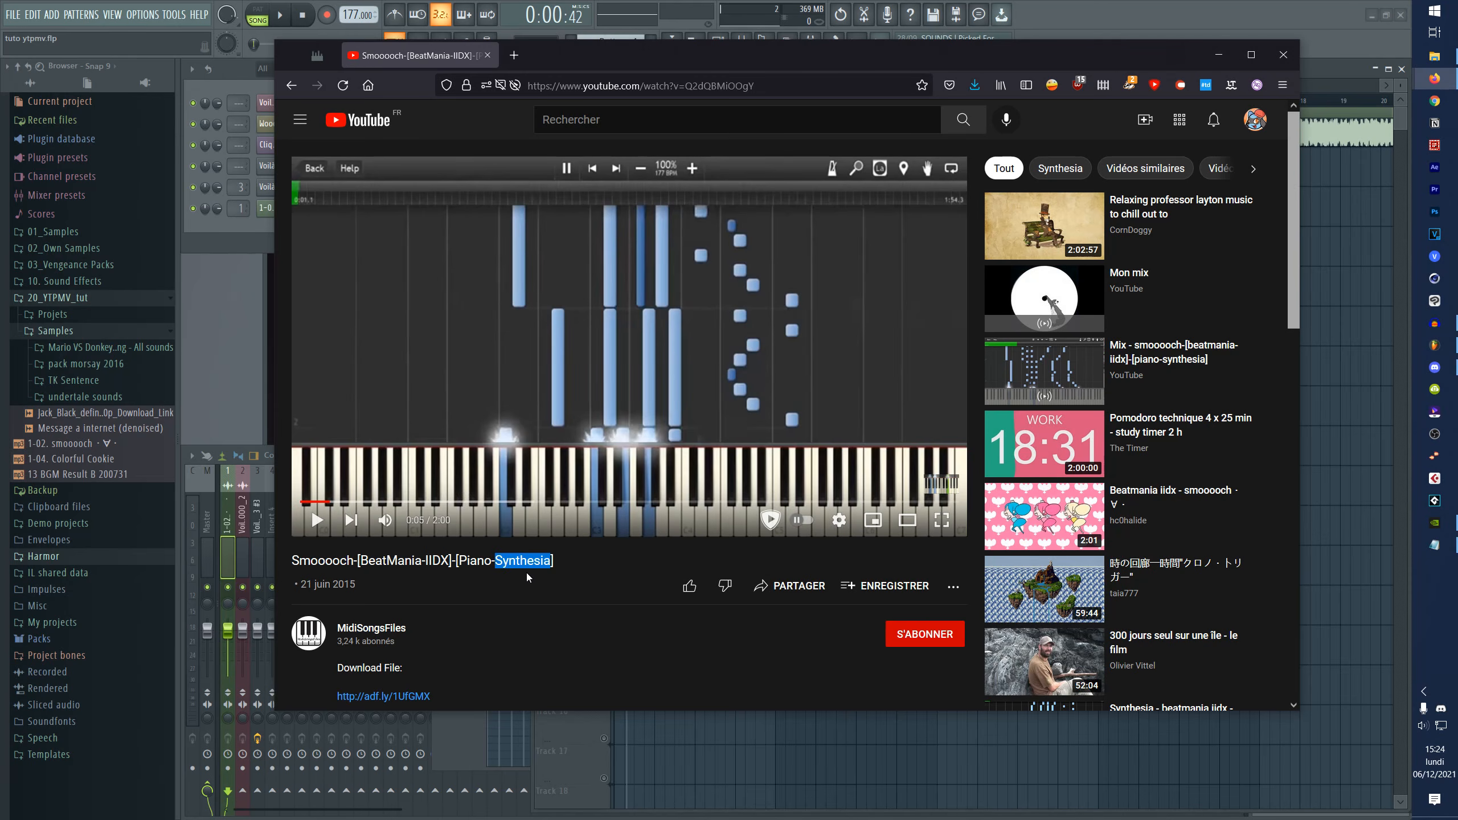
pyautogui.scroll(-4, 527, 572)
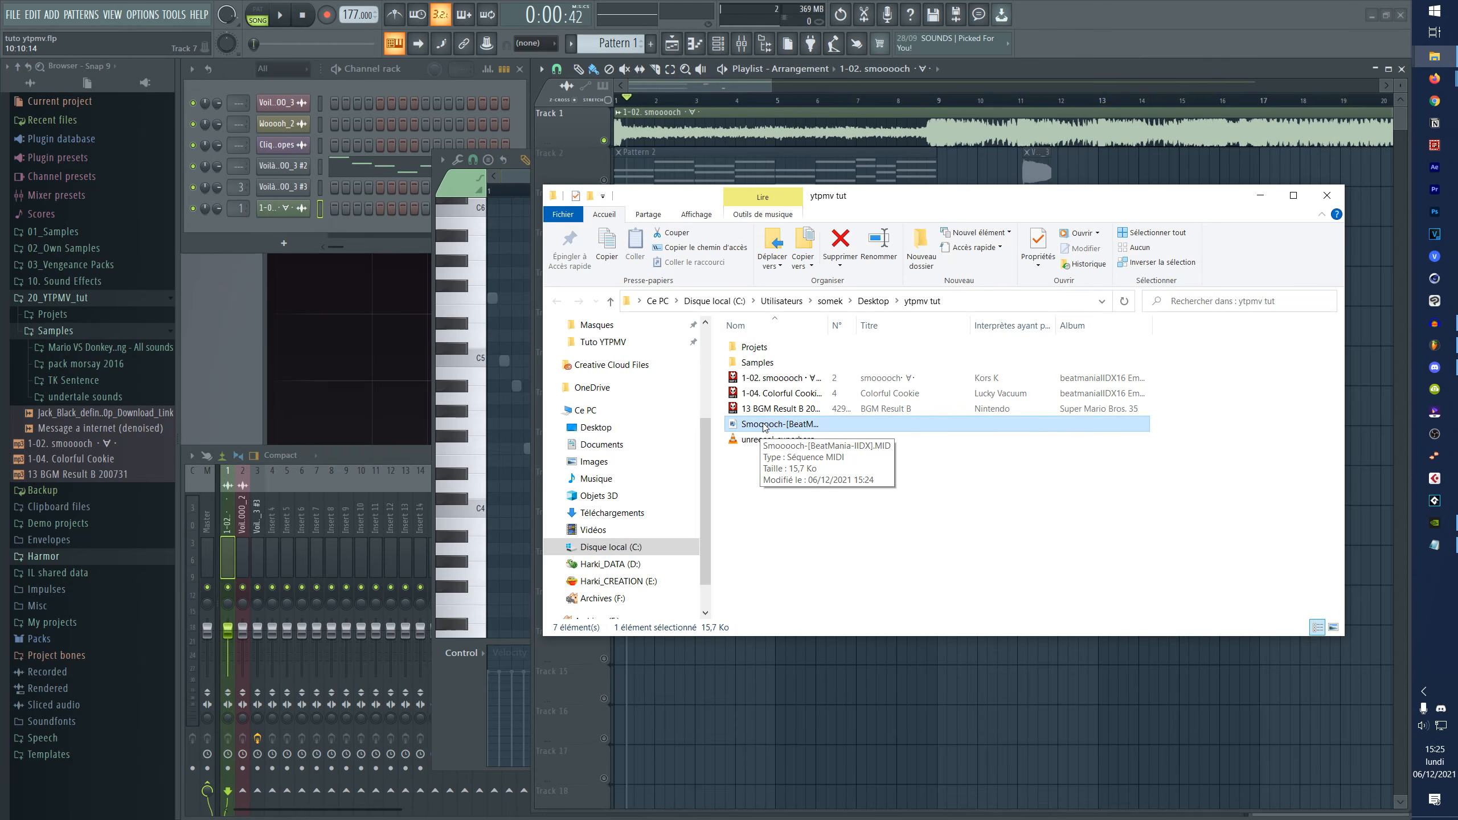
# - Import Smooooch-[BeatMania-IIDX].MID from the ytpmv tut folder into FL Studio as a new project with all tracks and channel type FLEX
pyautogui.moveTo(763, 423); pyautogui.dragTo(265, 154)
pyautogui.click(684, 465)
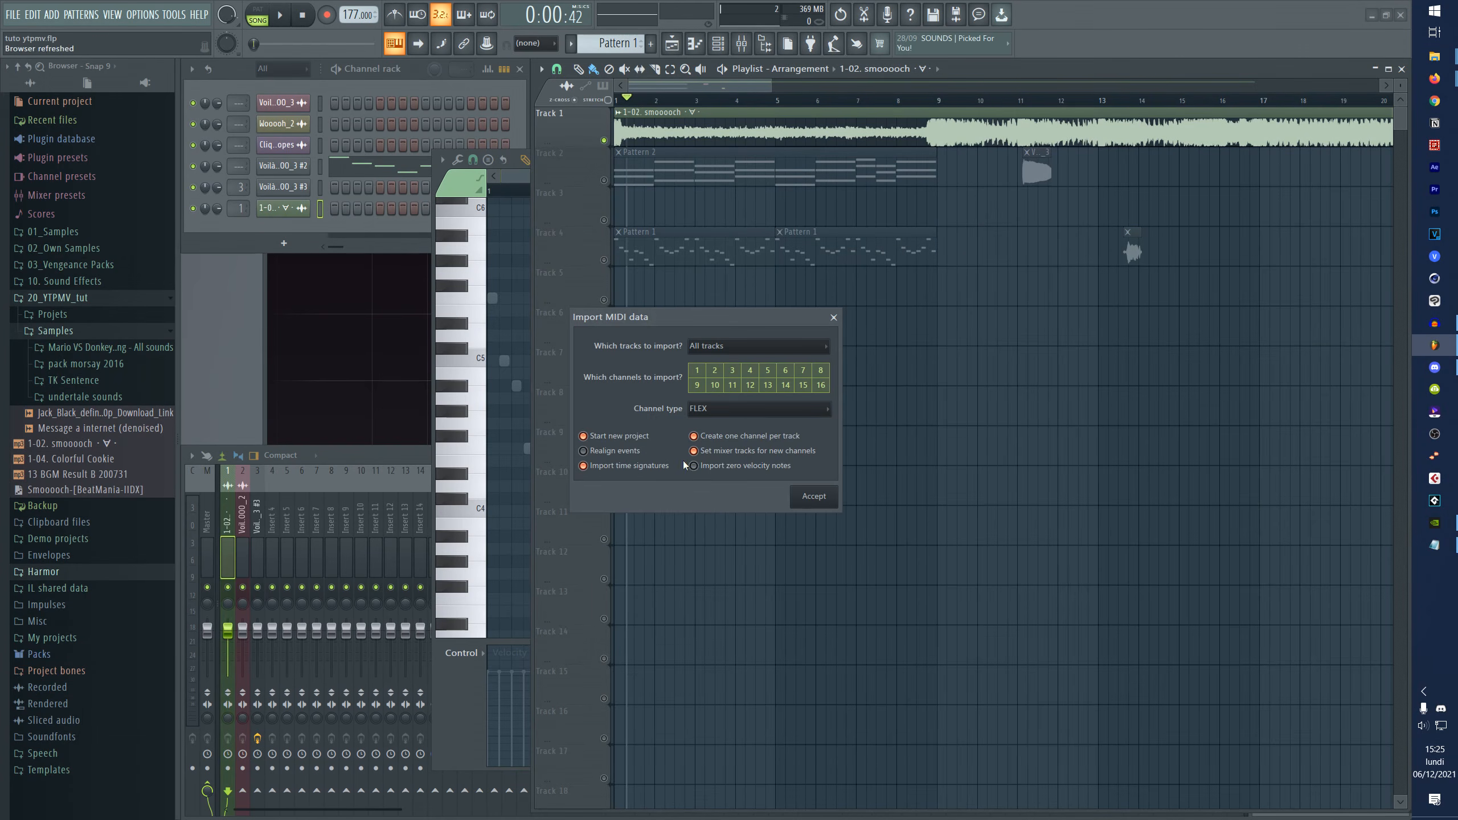
pyautogui.moveTo(658, 317)
pyautogui.mouseDown()
pyautogui.moveTo(672, 344)
pyautogui.moveTo(649, 344)
pyautogui.mouseUp()
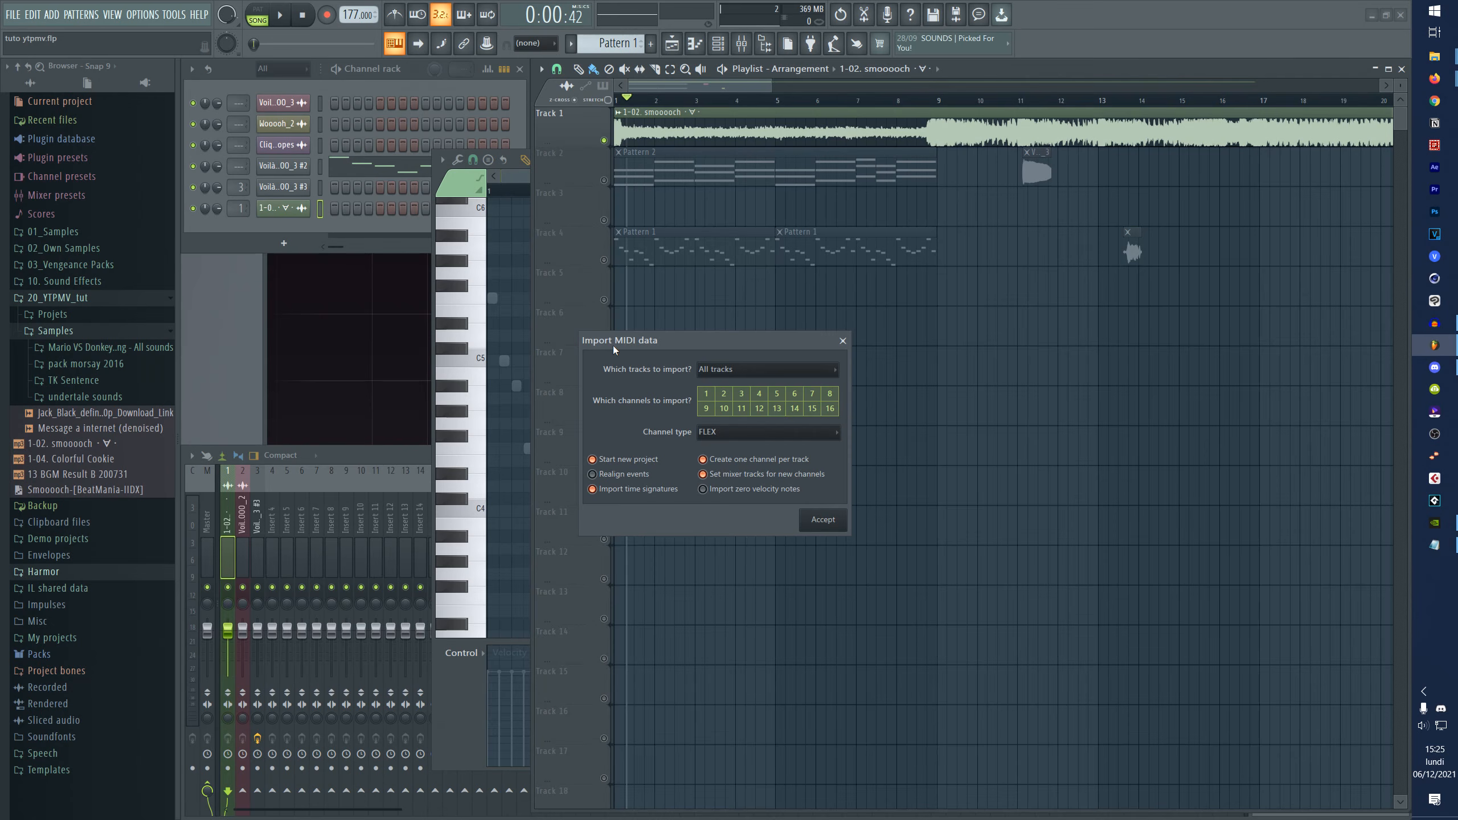
pyautogui.click(720, 370)
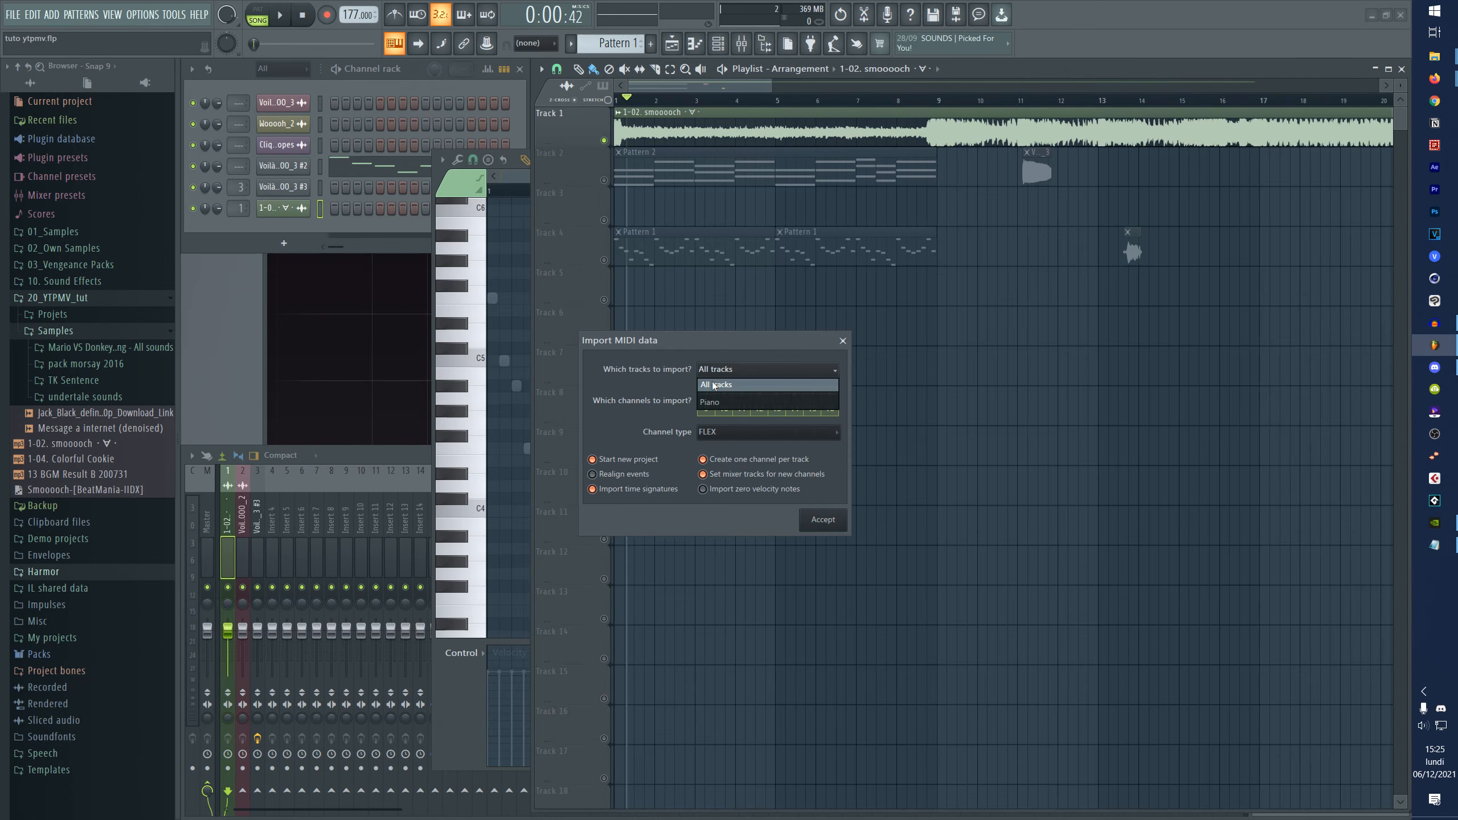
pyautogui.click(756, 386)
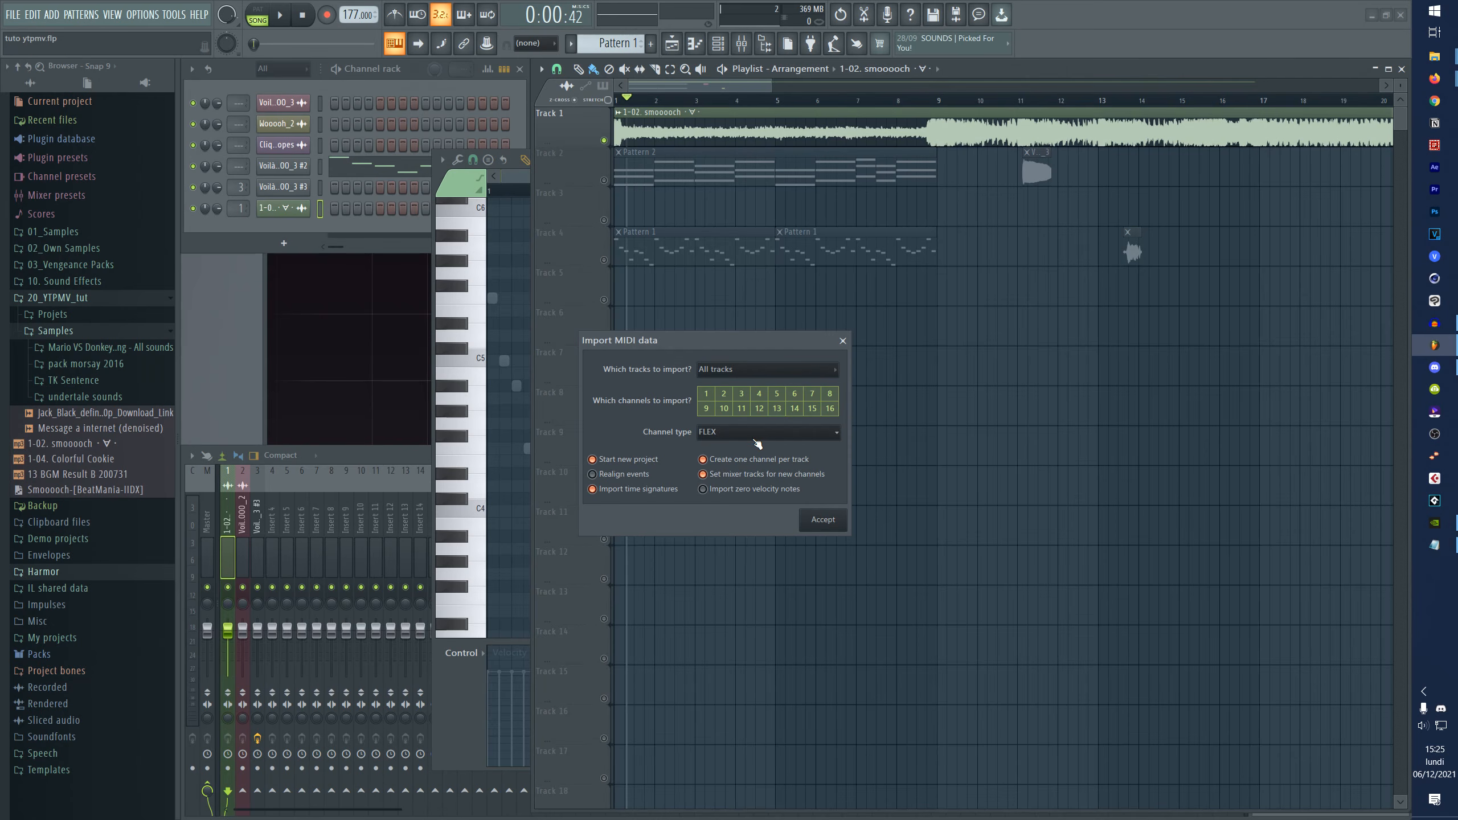
pyautogui.click(754, 439)
pyautogui.click(713, 436)
pyautogui.click(822, 520)
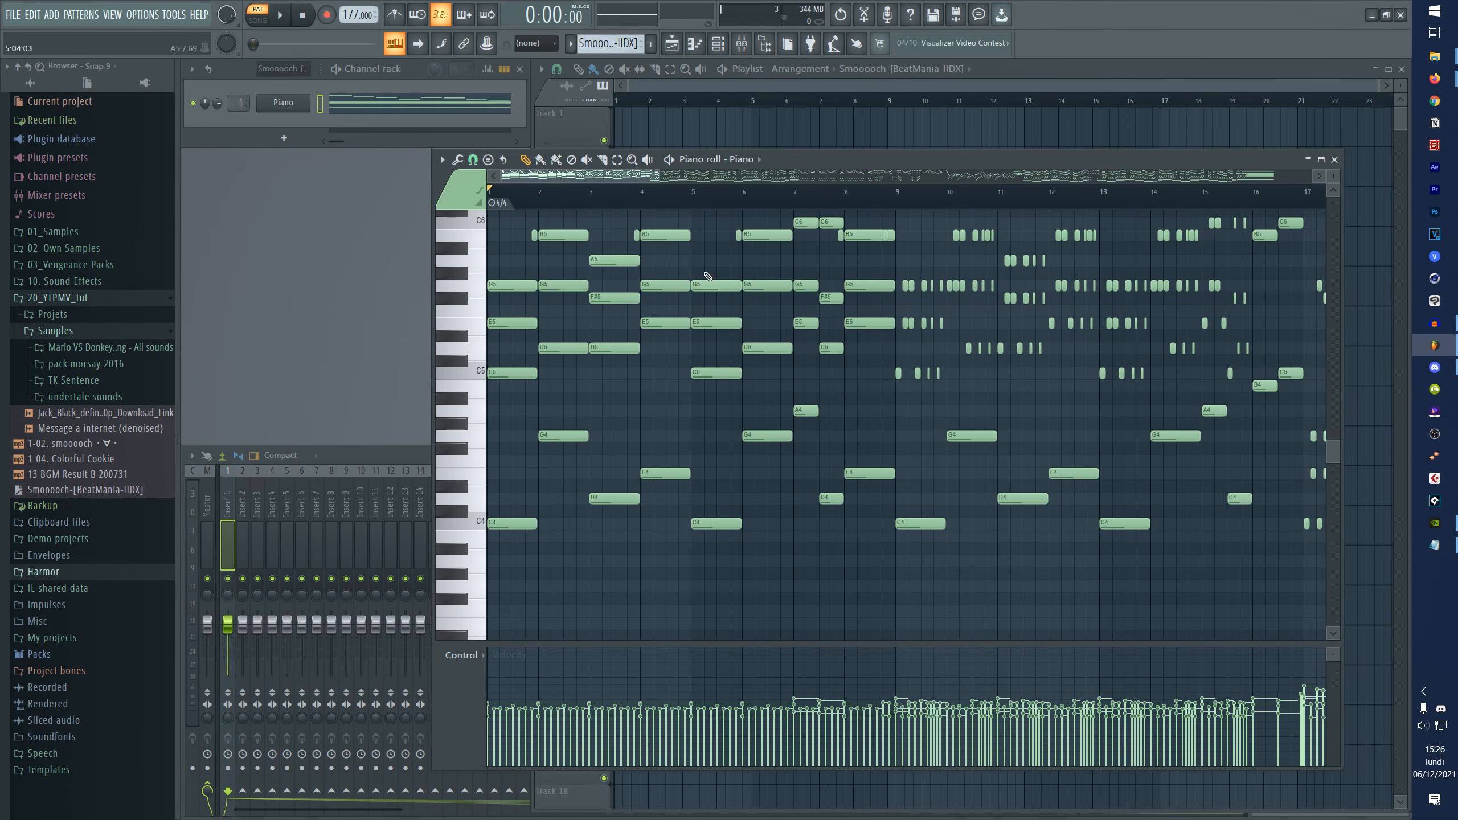
# - Play the start of the imported Piano part and examine its chords and melody in the piano roll
pyautogui.press('space')
pyautogui.scroll(-2, 718, 348)
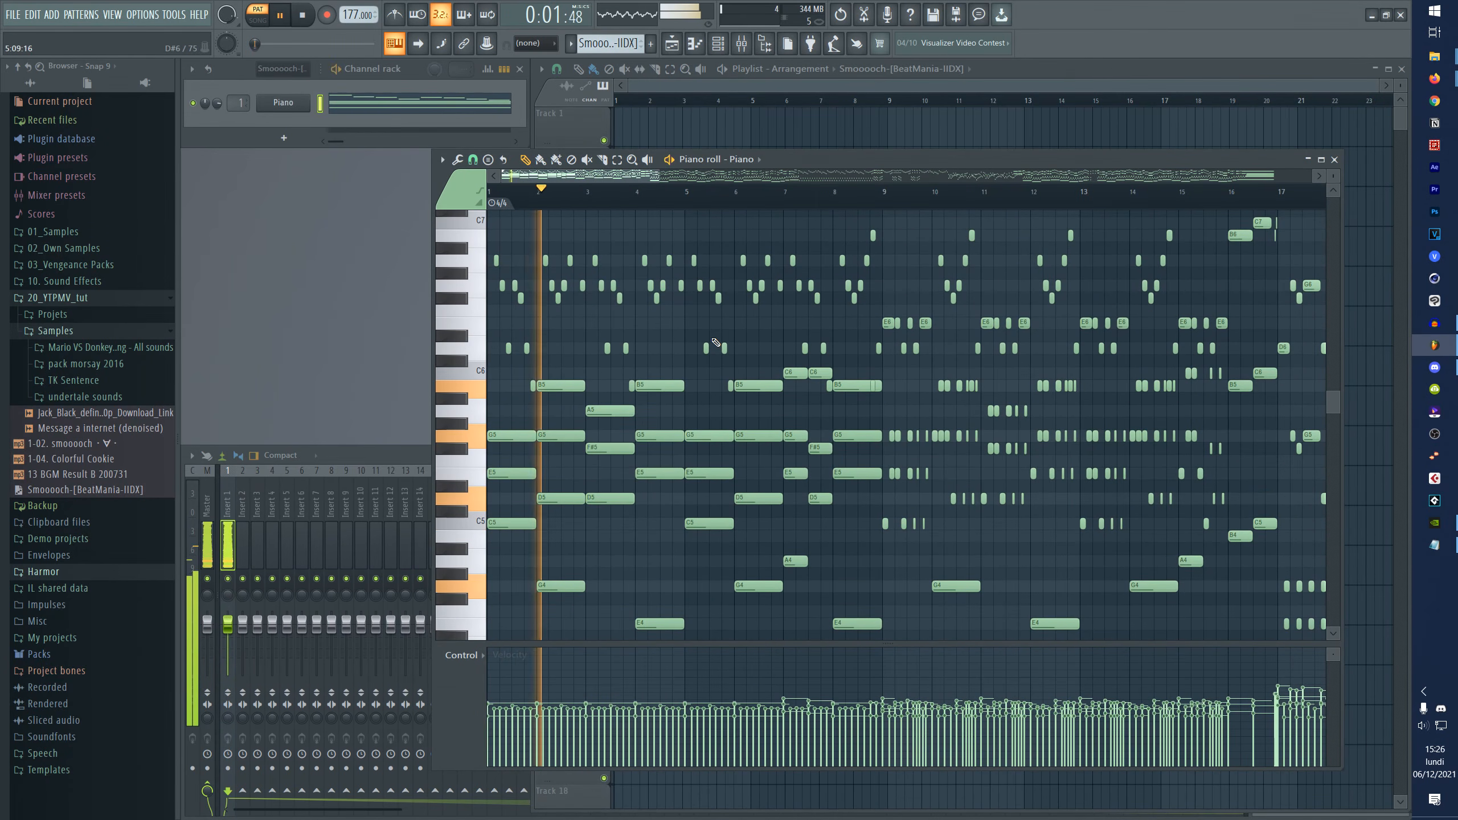
pyautogui.scroll(-2, 716, 343)
pyautogui.press('space')
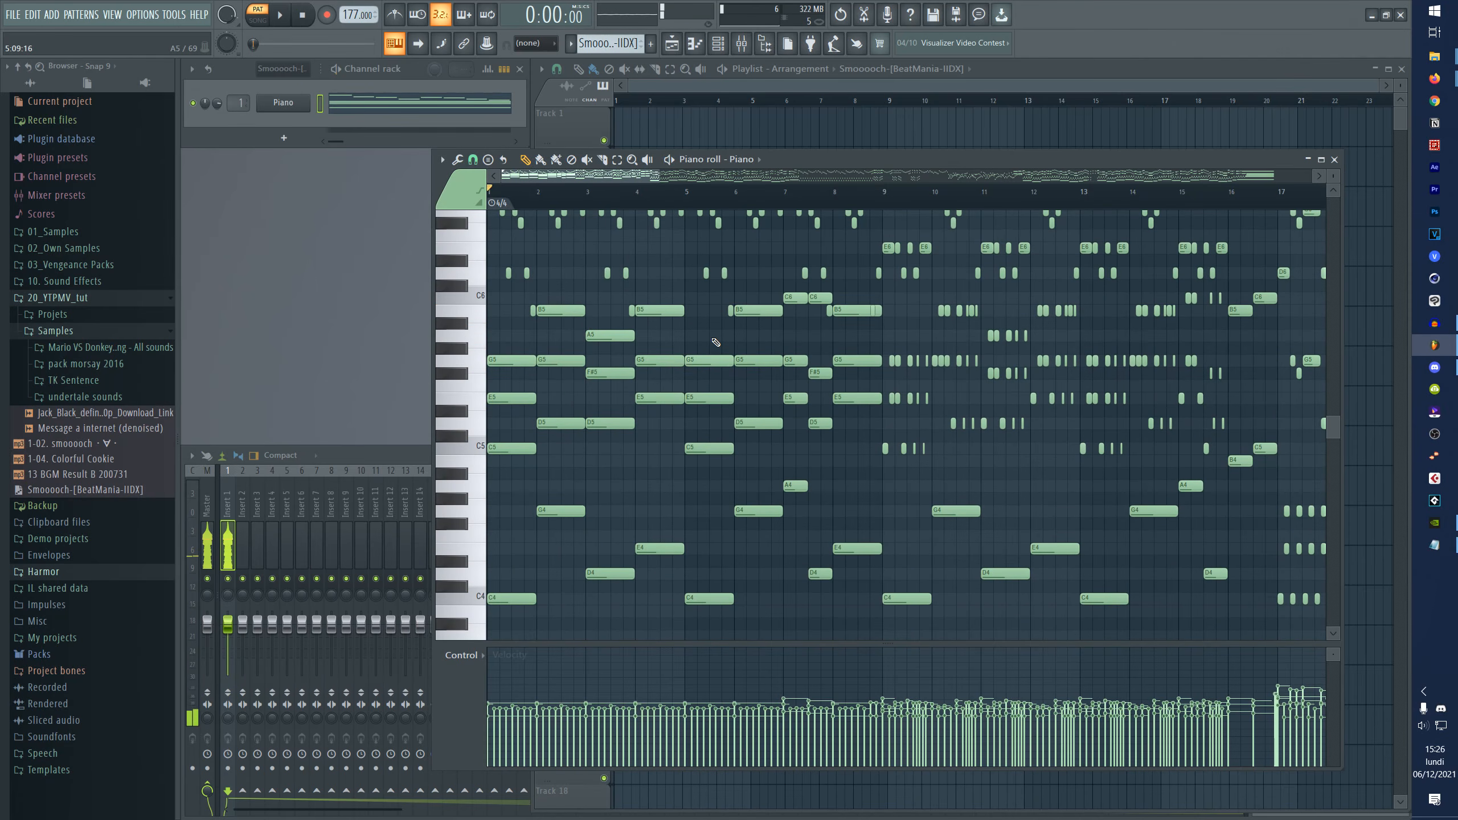
pyautogui.scroll(4, 811, 426)
pyautogui.scroll(-5, 954, 185)
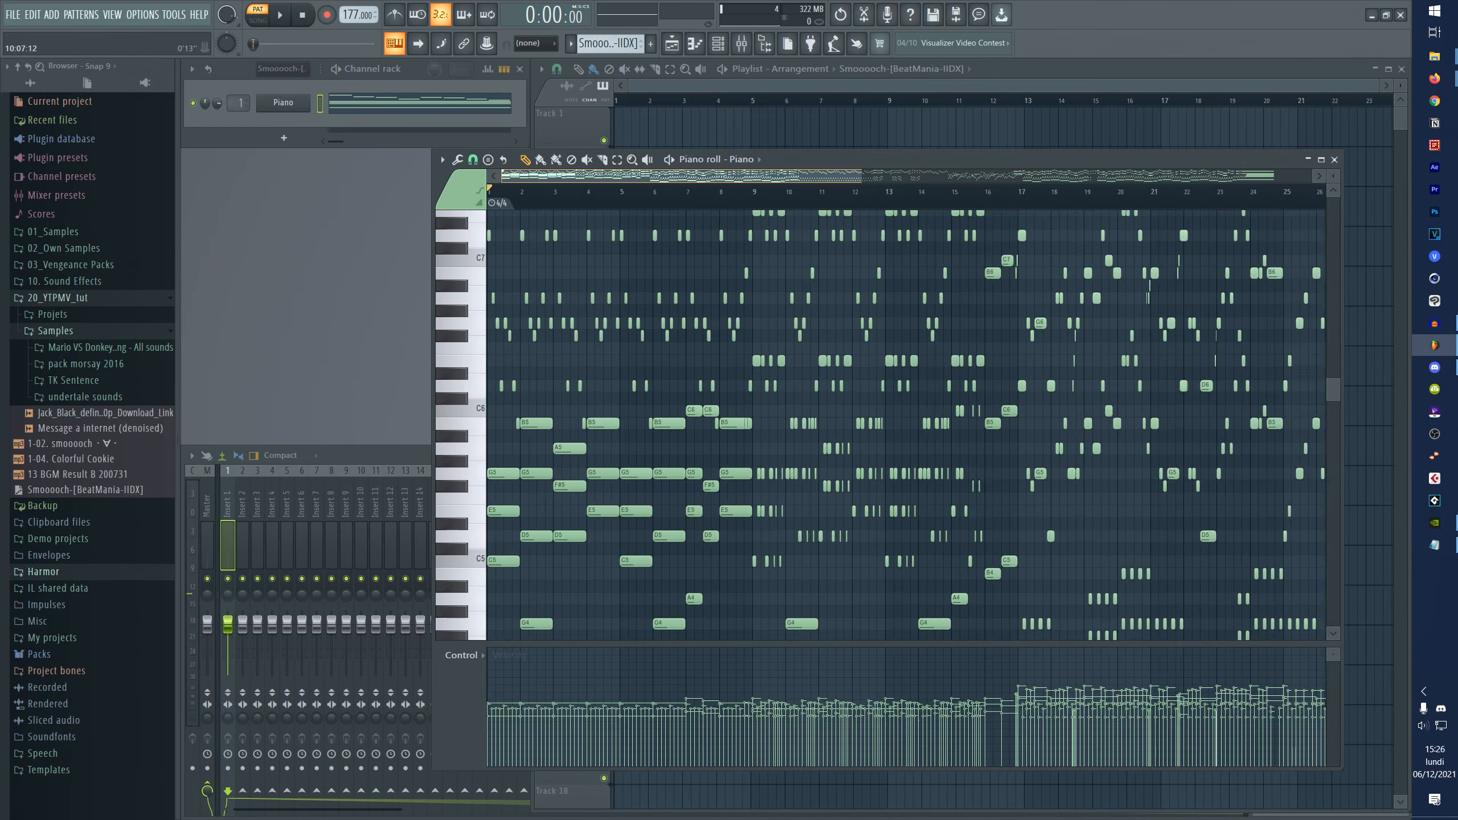
# - Select the notes of each successive chord in the opening bars of the Piano part to examine its chord progression
pyautogui.scroll(6, 944, 168)
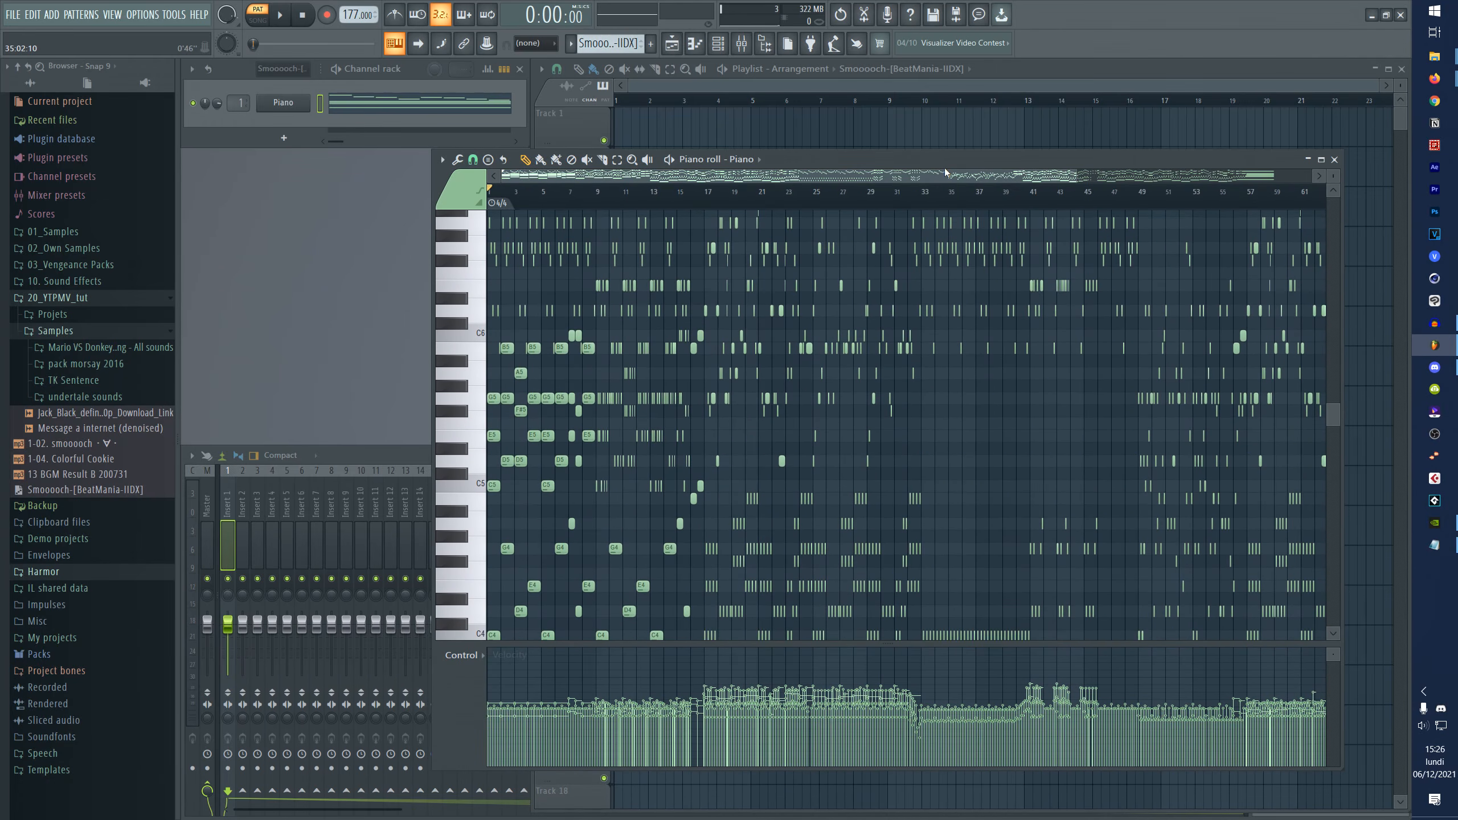
pyautogui.scroll(2, 552, 270)
pyautogui.moveTo(491, 247); pyautogui.dragTo(559, 404)
pyautogui.moveTo(622, 244); pyautogui.dragTo(608, 579)
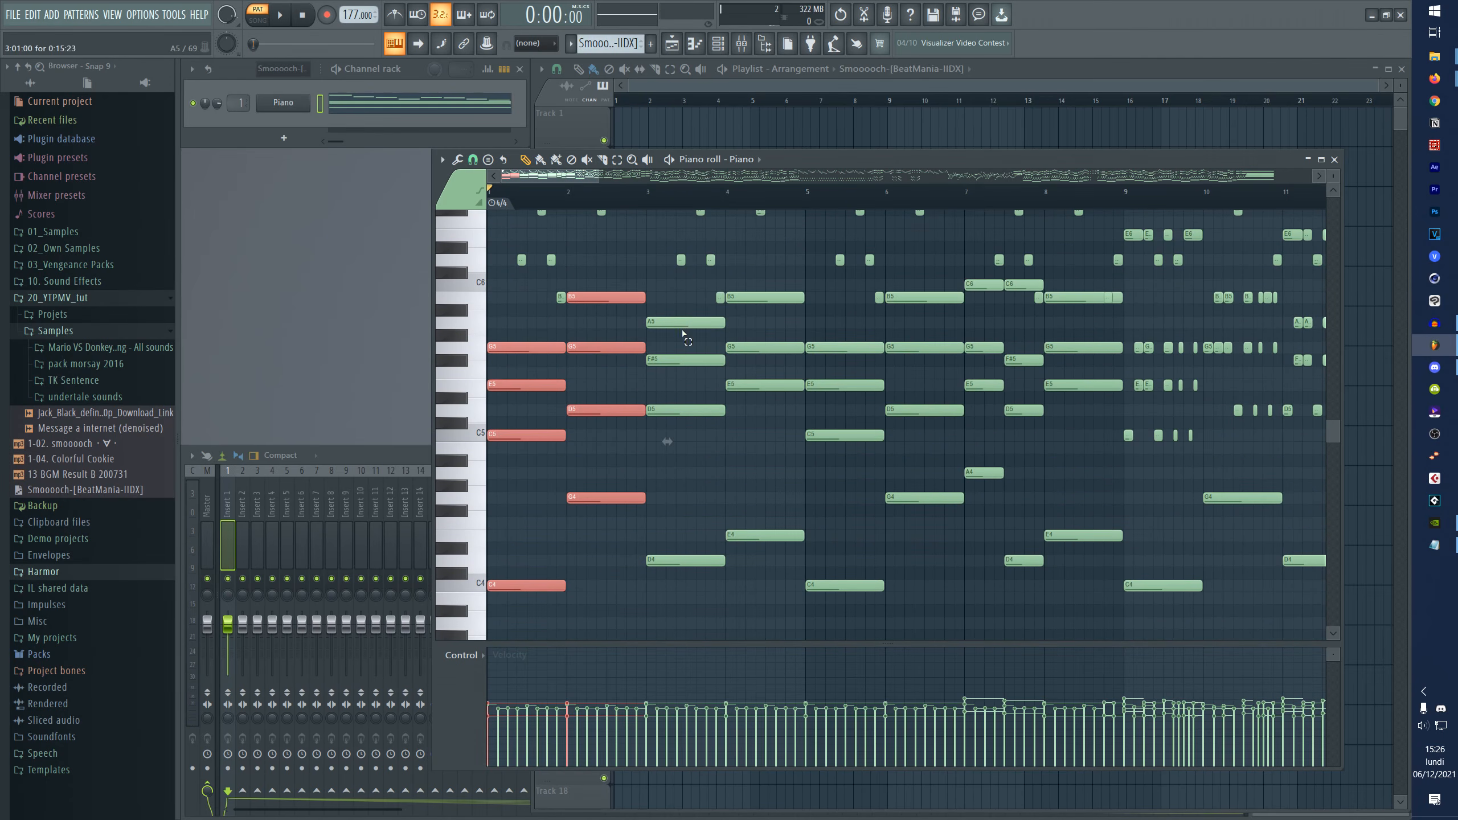
pyautogui.moveTo(681, 307); pyautogui.dragTo(683, 575)
pyautogui.moveTo(771, 579); pyautogui.dragTo(833, 585)
pyautogui.moveTo(924, 285); pyautogui.dragTo(1005, 300)
pyautogui.moveTo(1093, 279); pyautogui.dragTo(1091, 554)
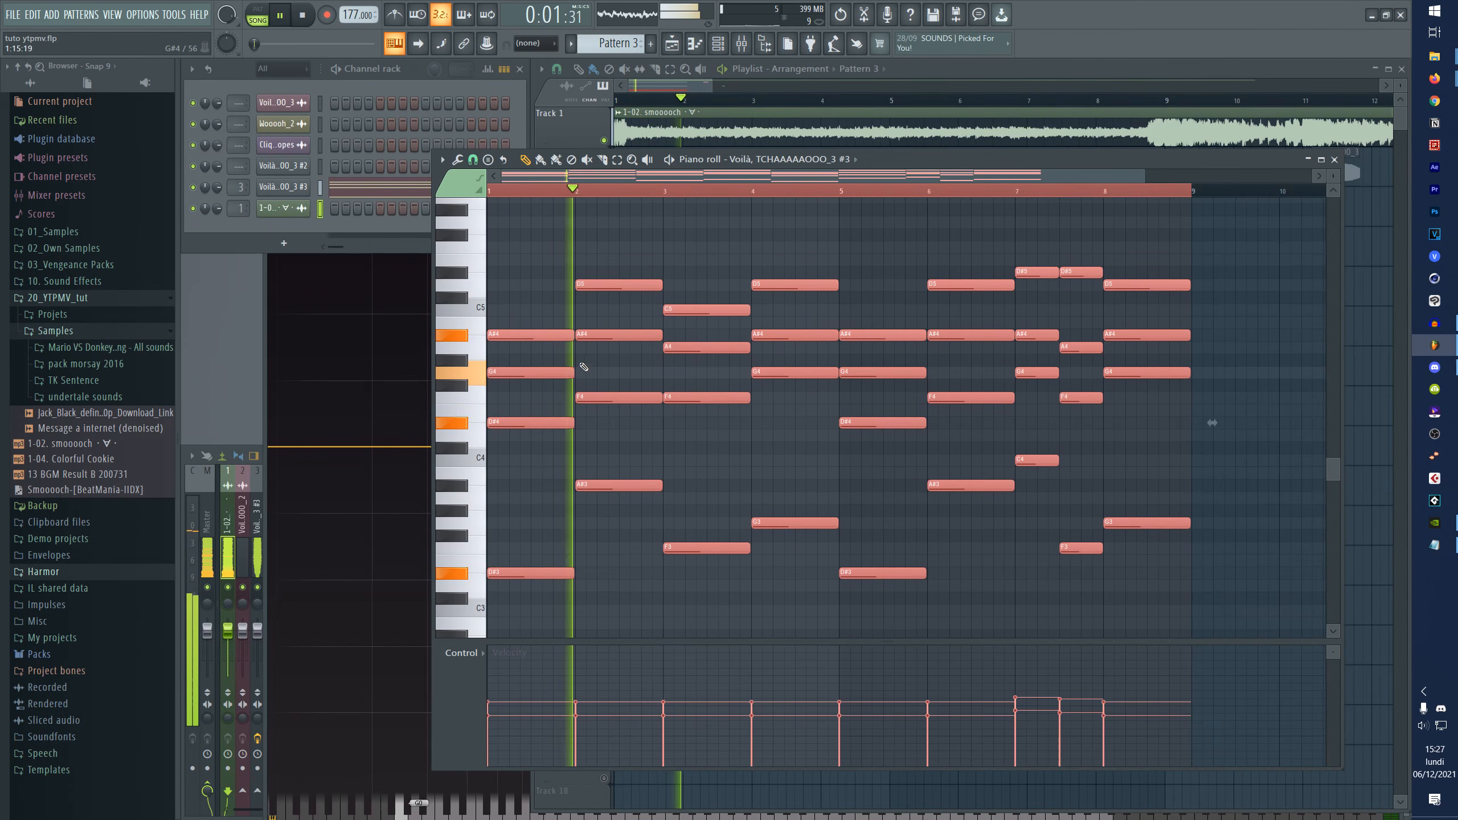
# - Play the Pattern 3 chords in the tuto ytpmv project and compare them with Pattern 2, highlighting the low bass notes
pyautogui.click(775, 368)
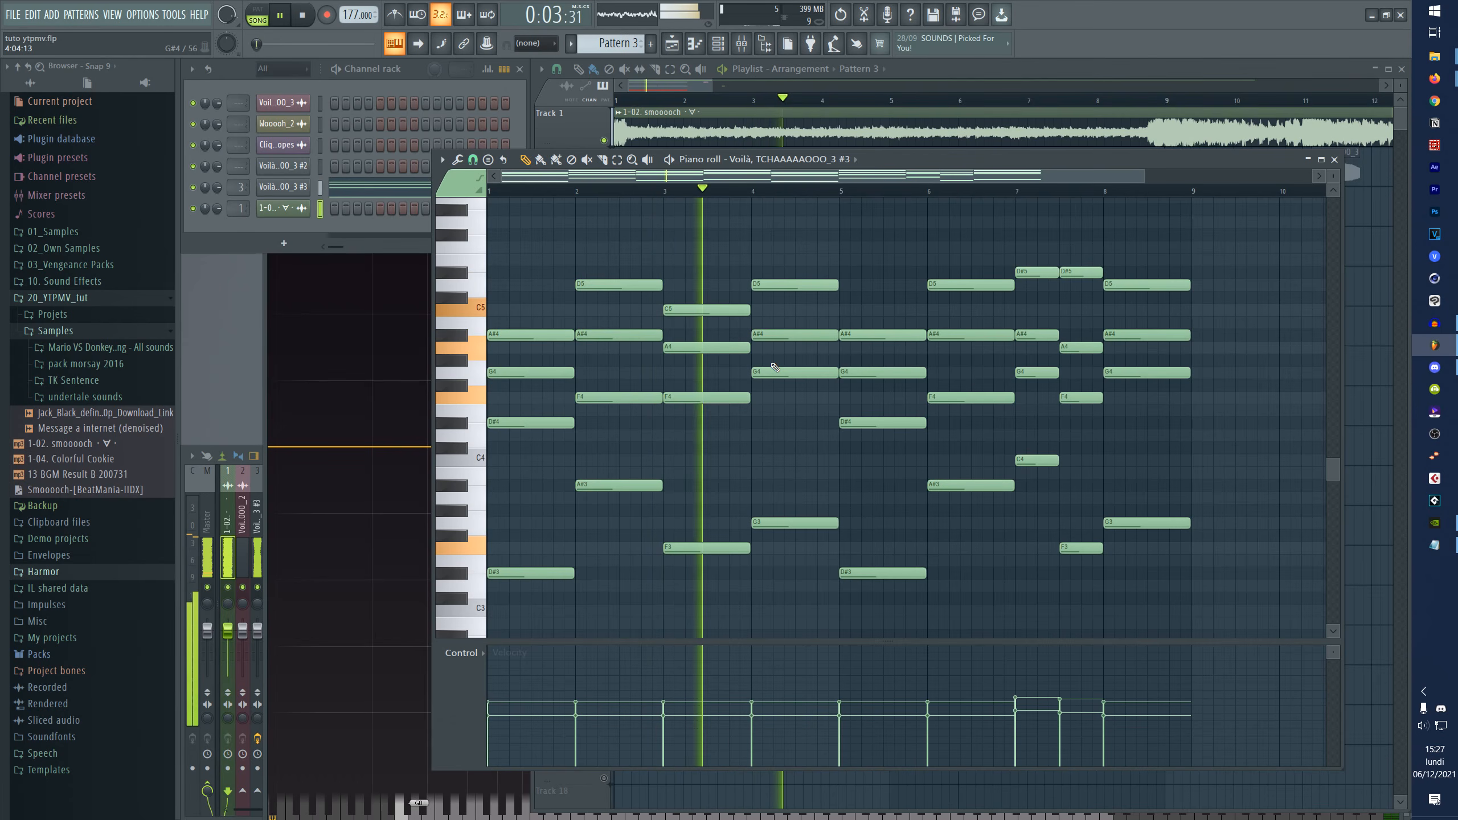
pyautogui.press('space')
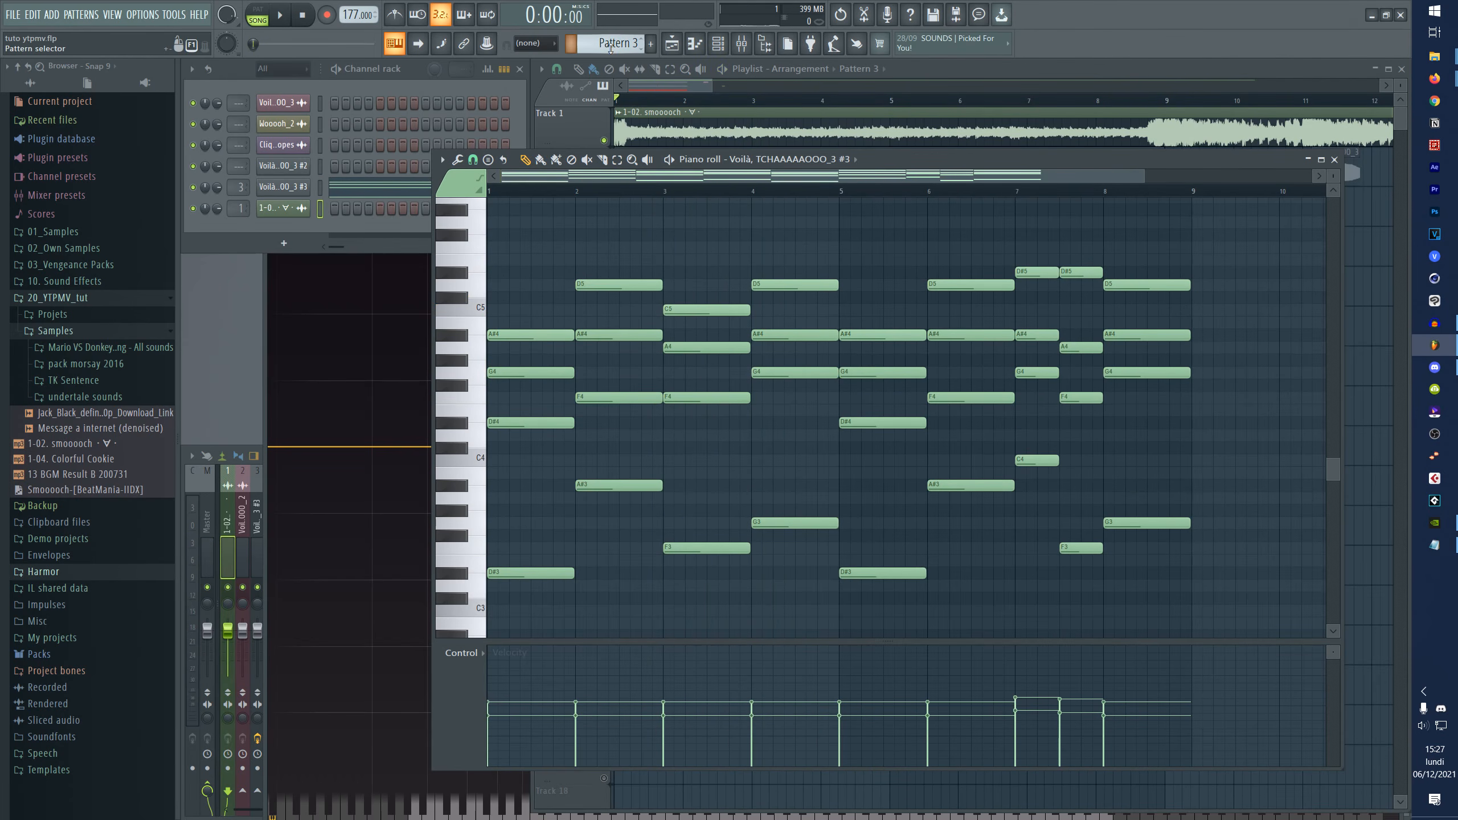
pyautogui.scroll(1, 611, 46)
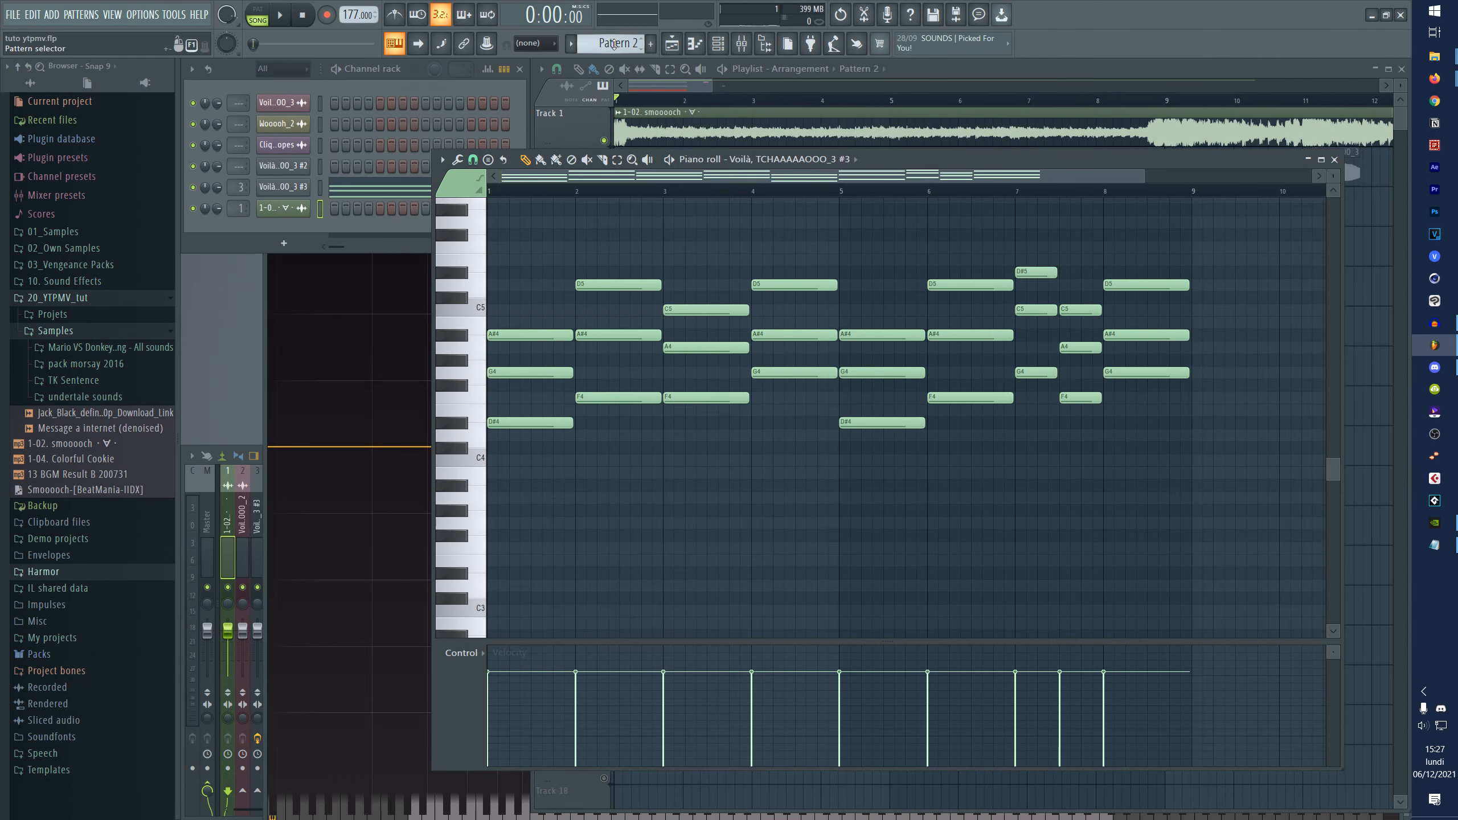
pyautogui.scroll(-1, 613, 45)
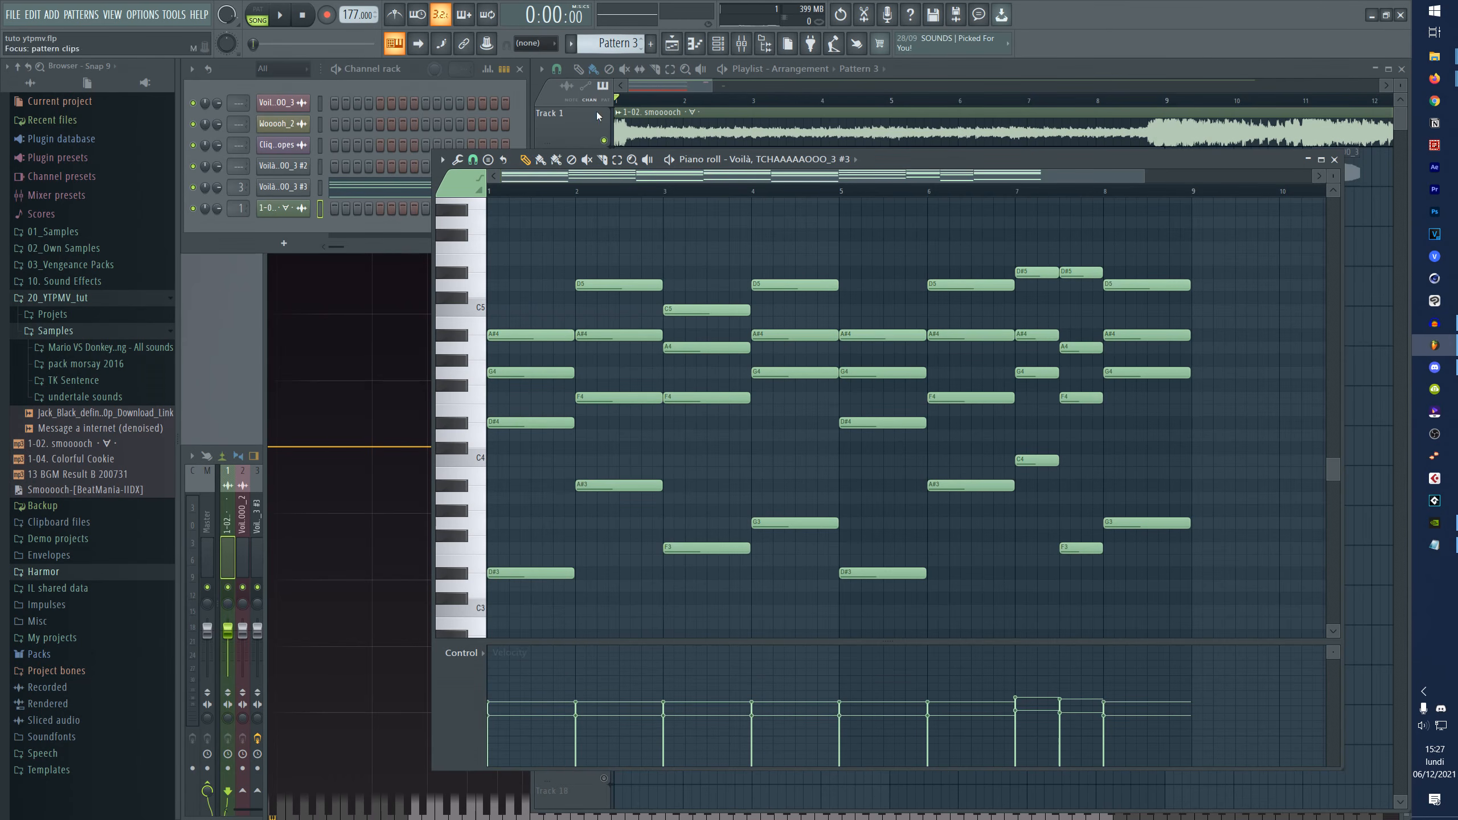
pyautogui.moveTo(488, 481); pyautogui.dragTo(1165, 623)
pyautogui.click(524, 450)
pyautogui.keyDown('ctrl'); pyautogui.click(519, 423); pyautogui.keyUp('ctrl')
pyautogui.keyDown('ctrl'); pyautogui.click(608, 398); pyautogui.keyUp('ctrl')
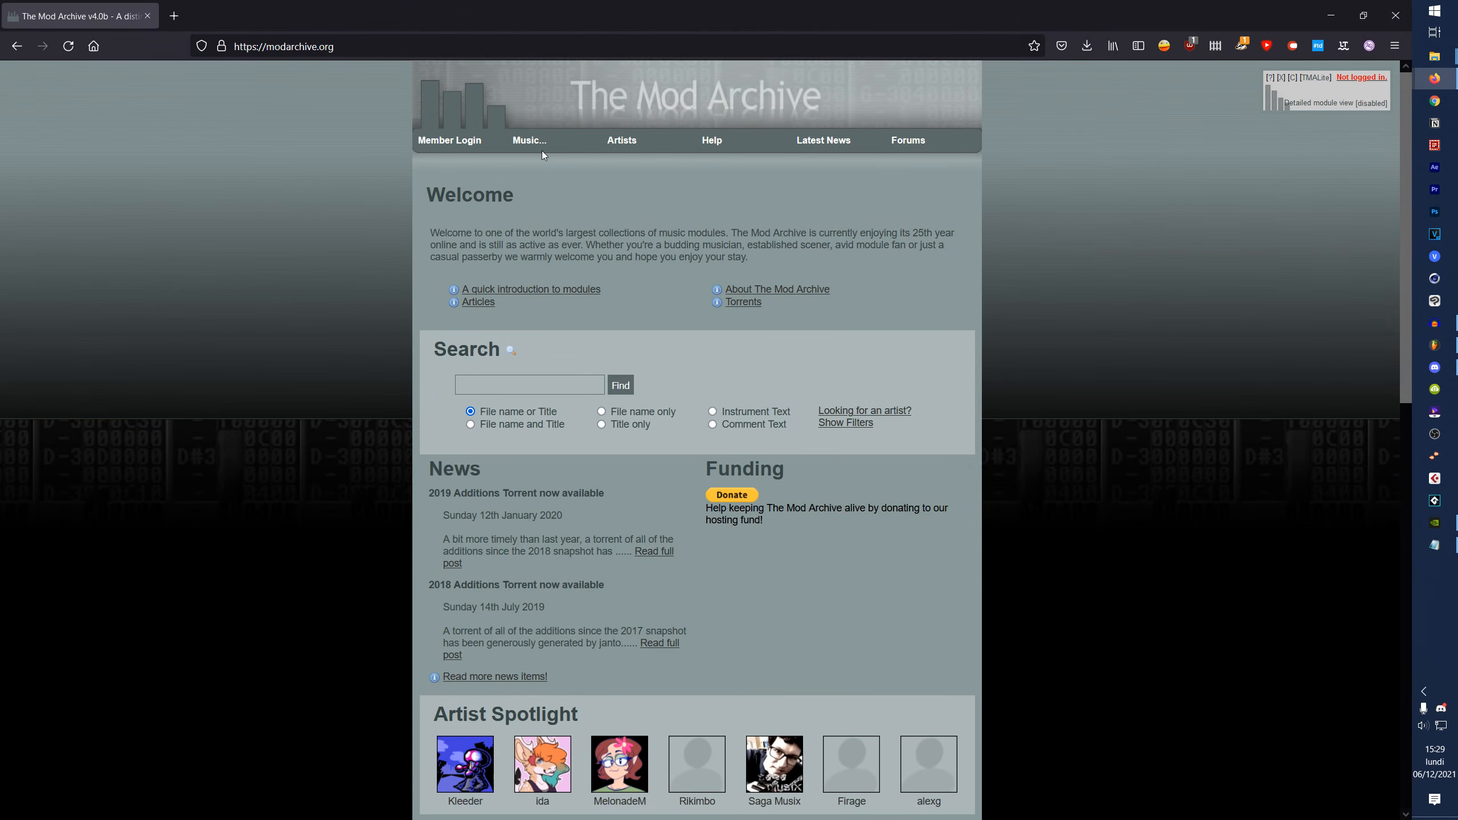
# - Switch to the browser, search The Mod Archive for "cerror" and save the module cerror-close_encounter.xm
pyautogui.click(550, 383)
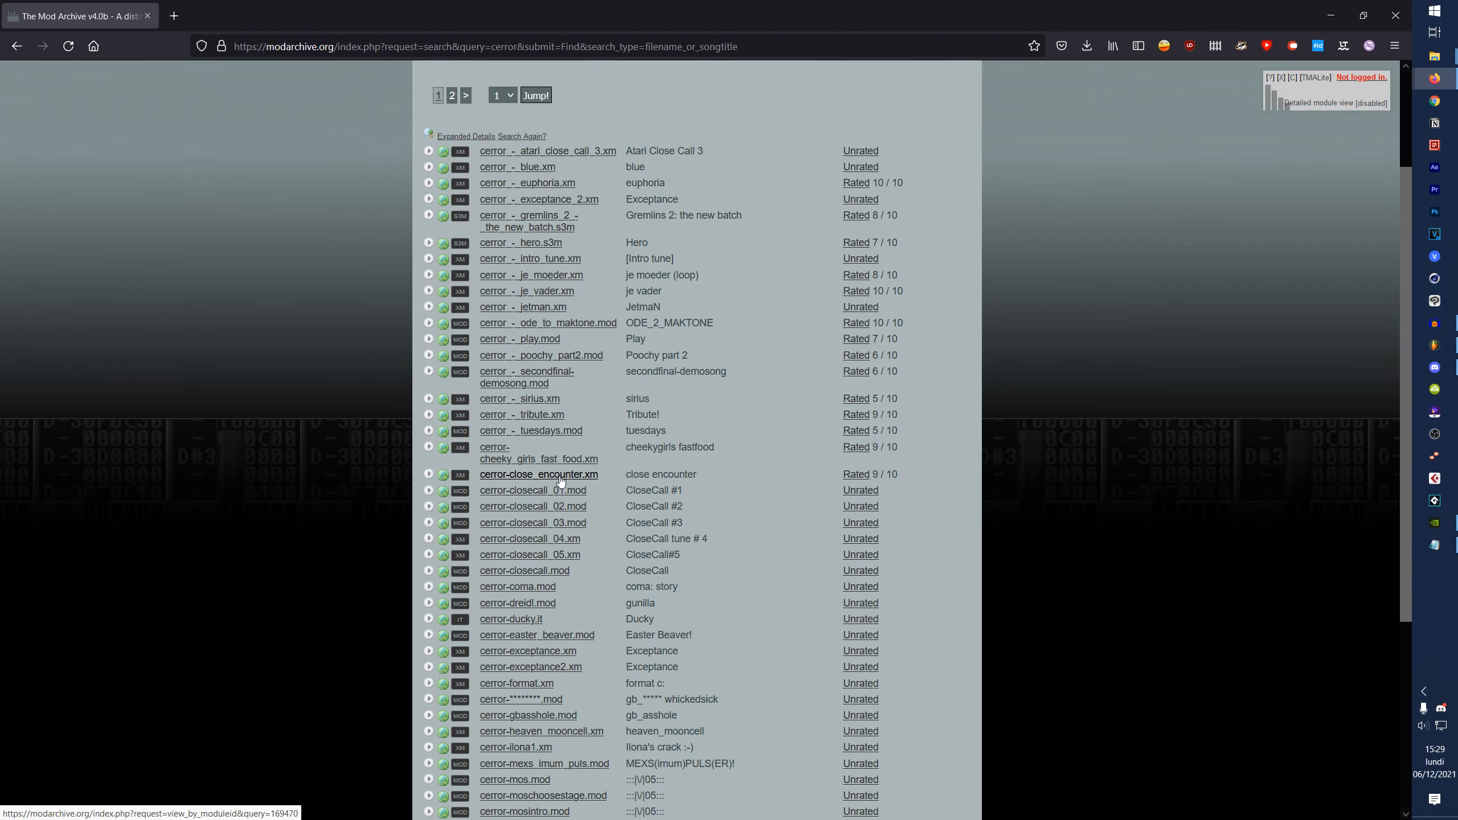
pyautogui.click(561, 482)
pyautogui.click(495, 269)
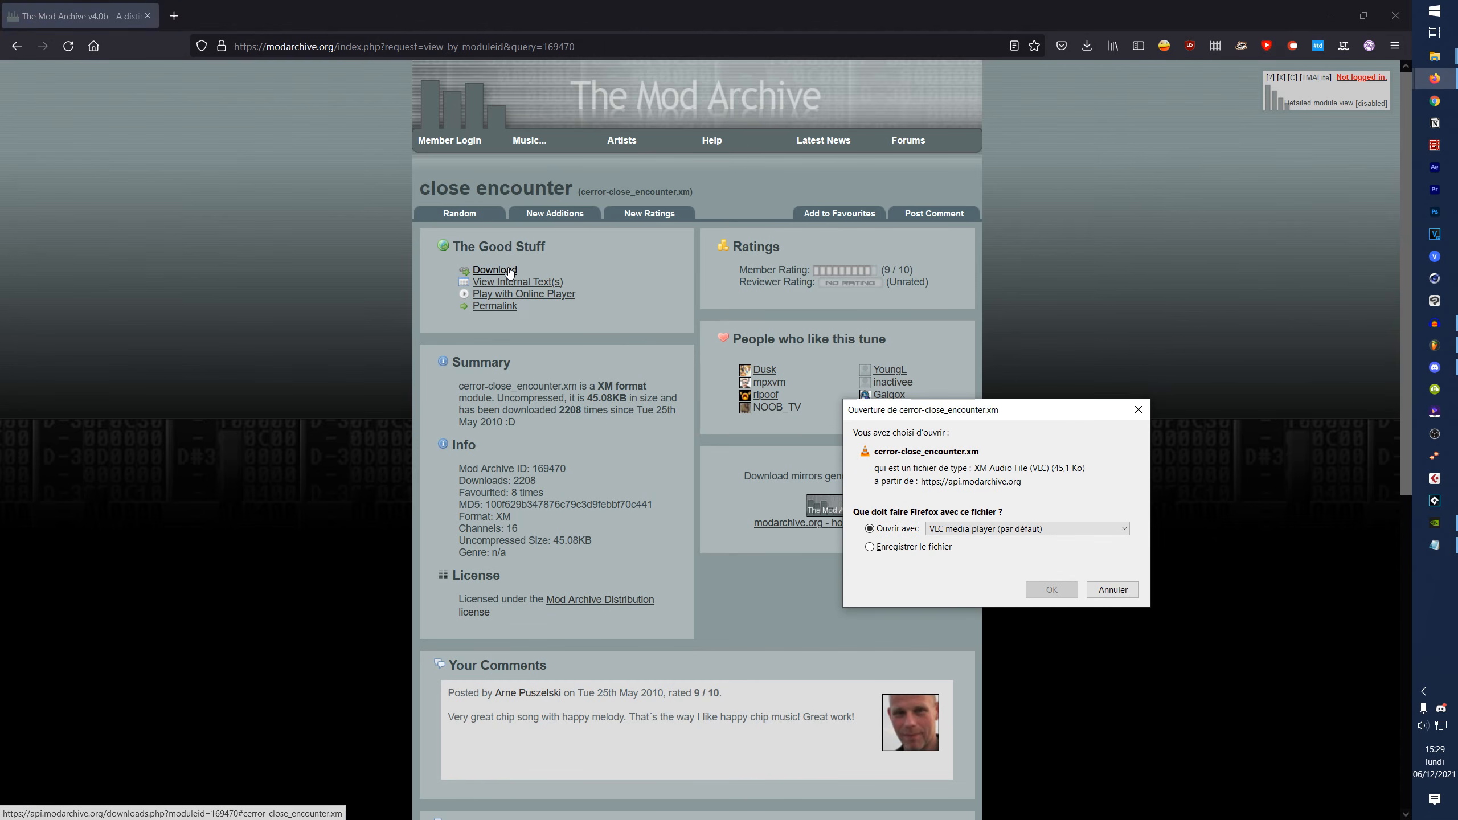
pyautogui.click(925, 549)
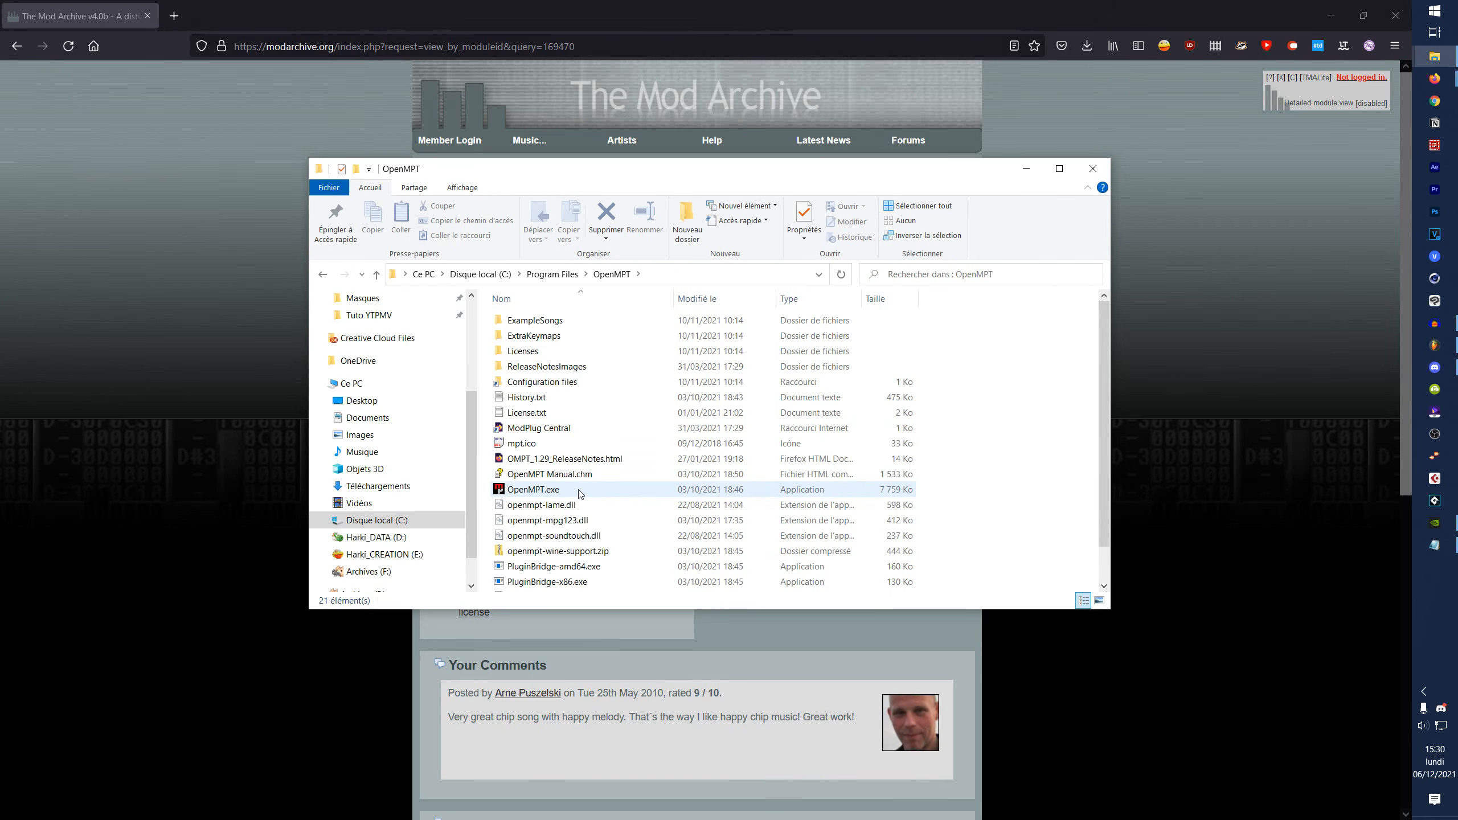
# - Launch OpenMPT without updating it, open cerror-close_encounter.xm from the ytpmv tut folder and play its patterns
pyautogui.doubleClick(533, 489)
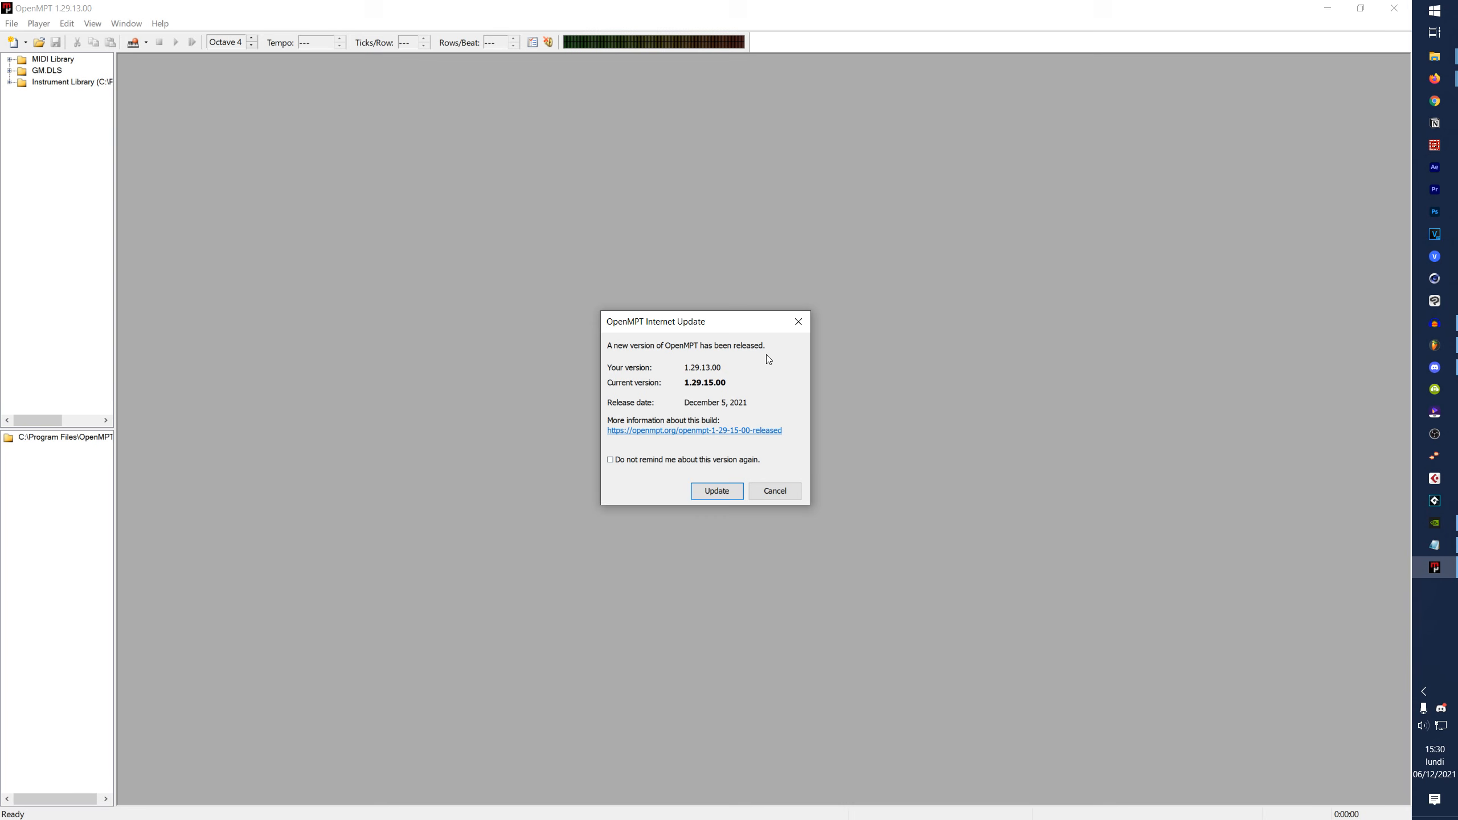
pyautogui.click(779, 490)
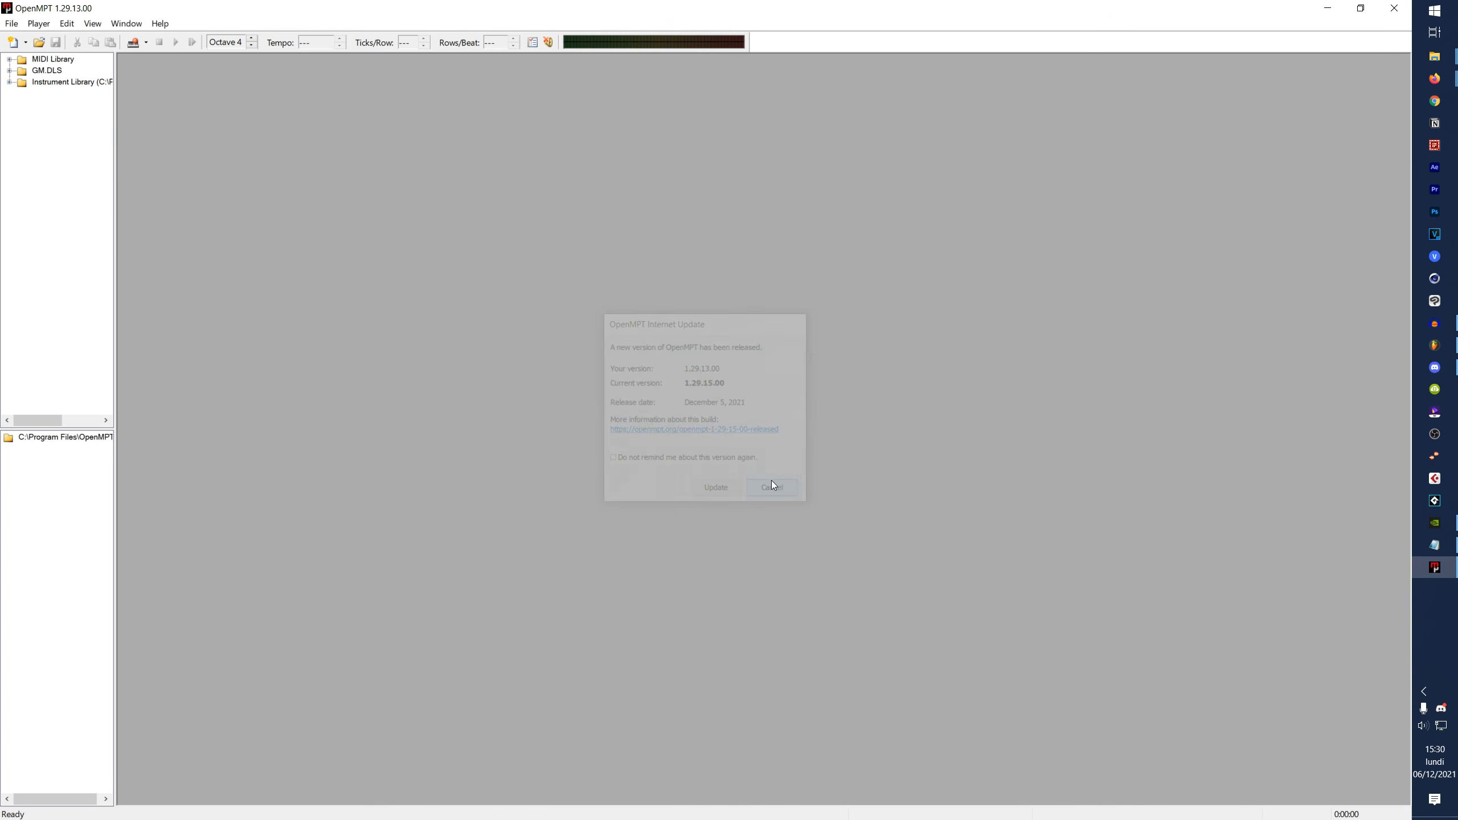
pyautogui.click(11, 22)
pyautogui.click(40, 56)
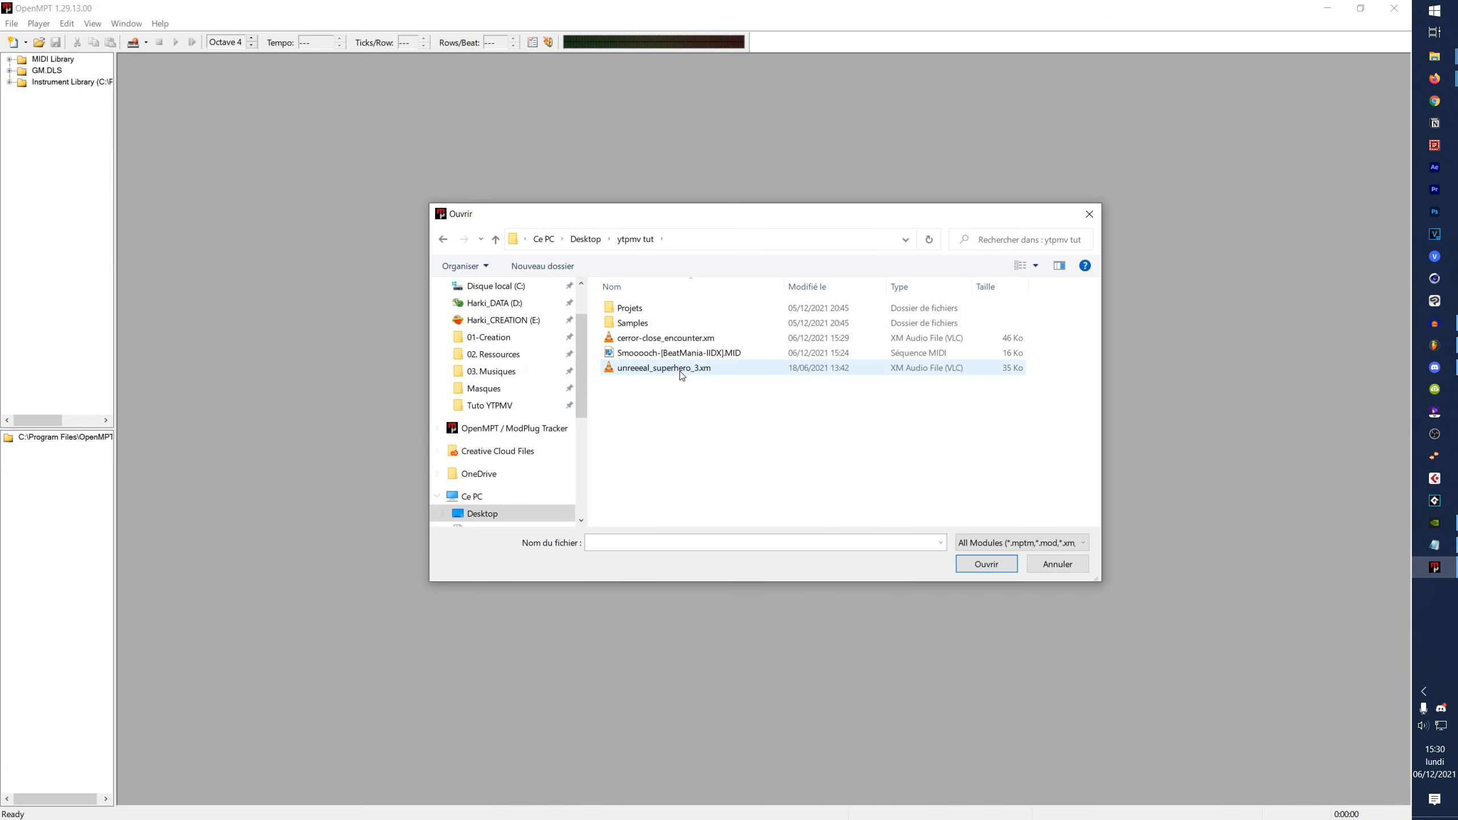
pyautogui.doubleClick(689, 339)
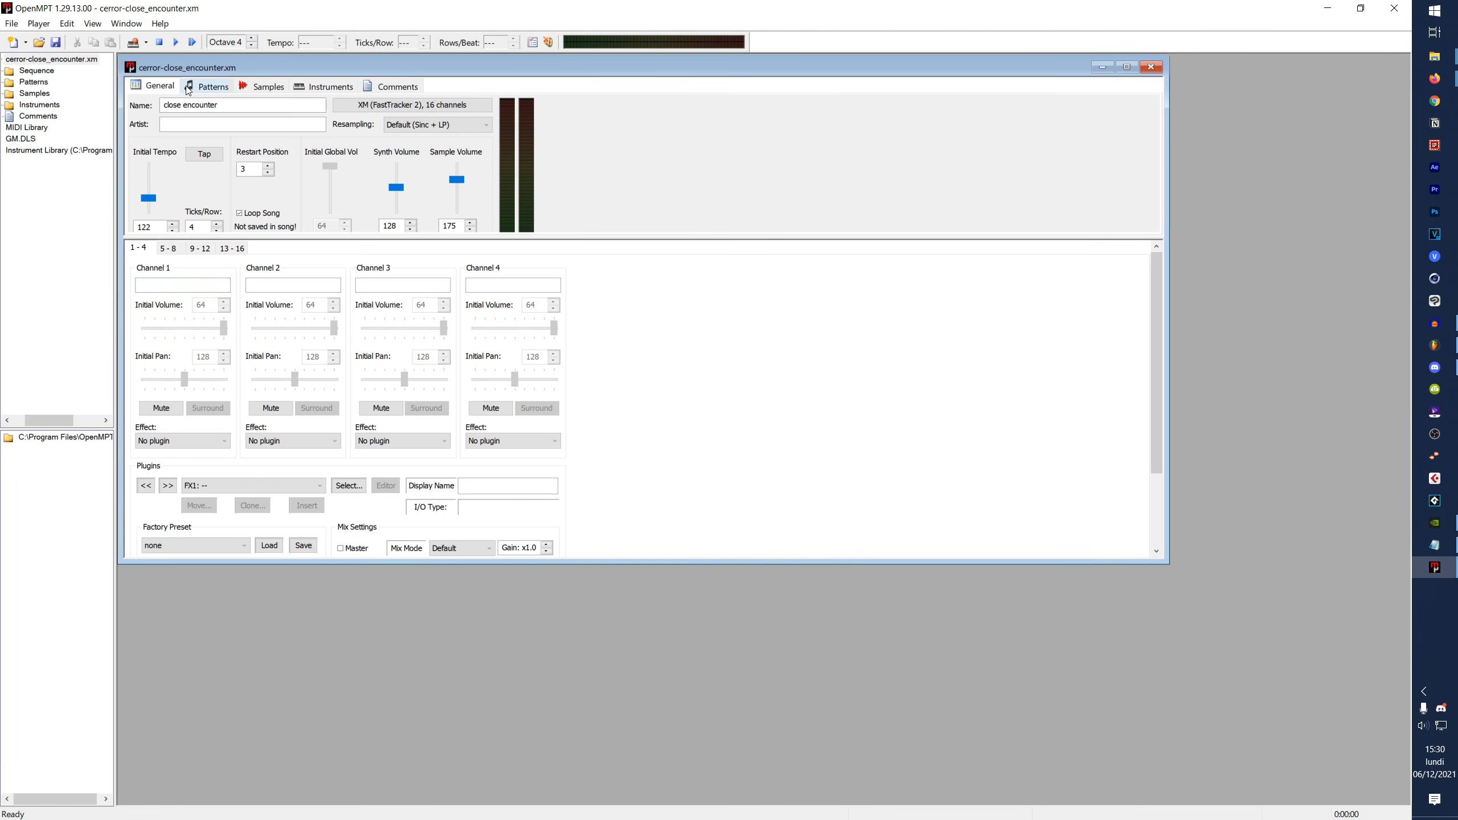
pyautogui.click(208, 87)
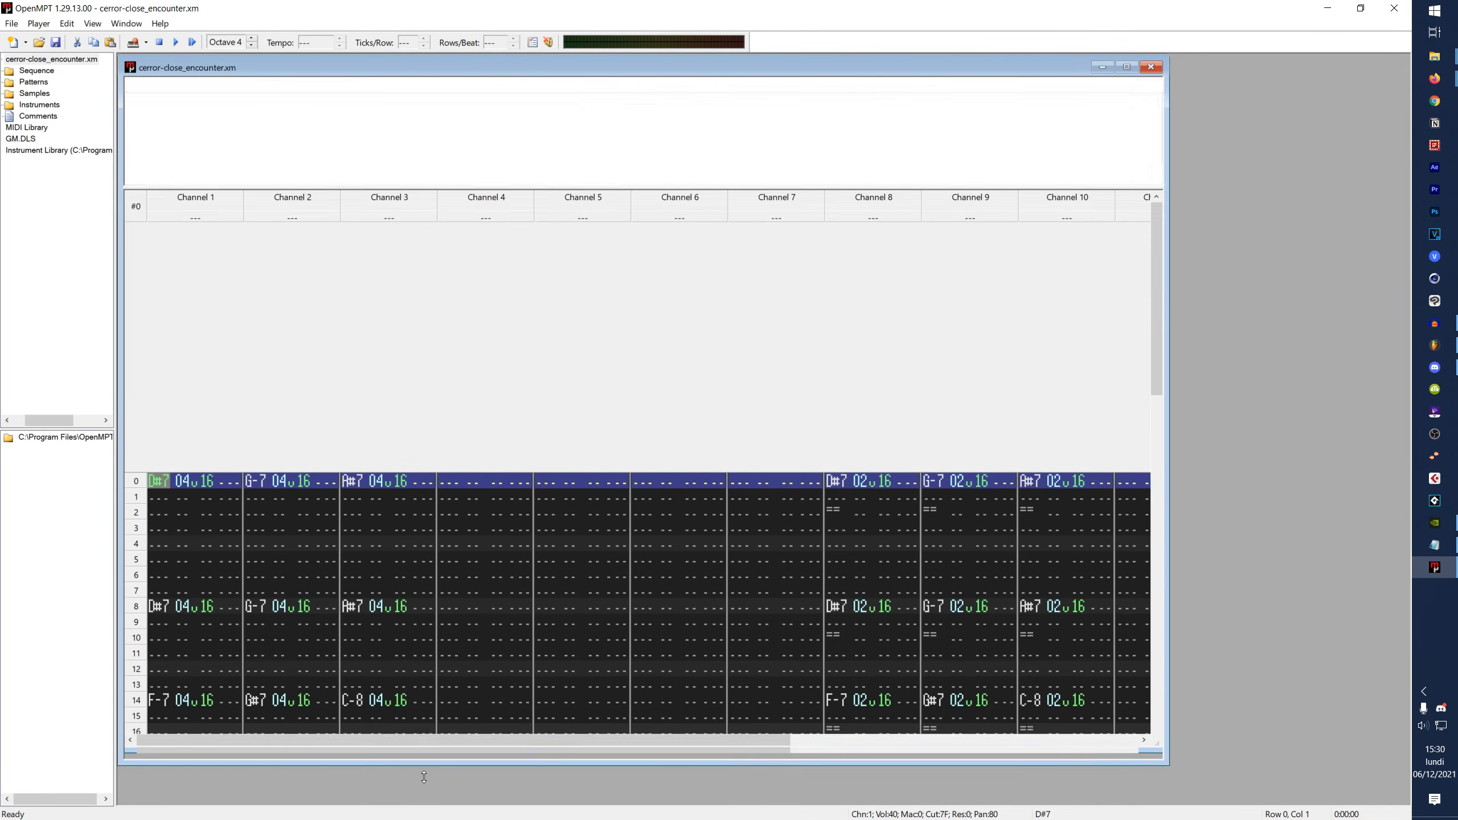
pyautogui.click(175, 43)
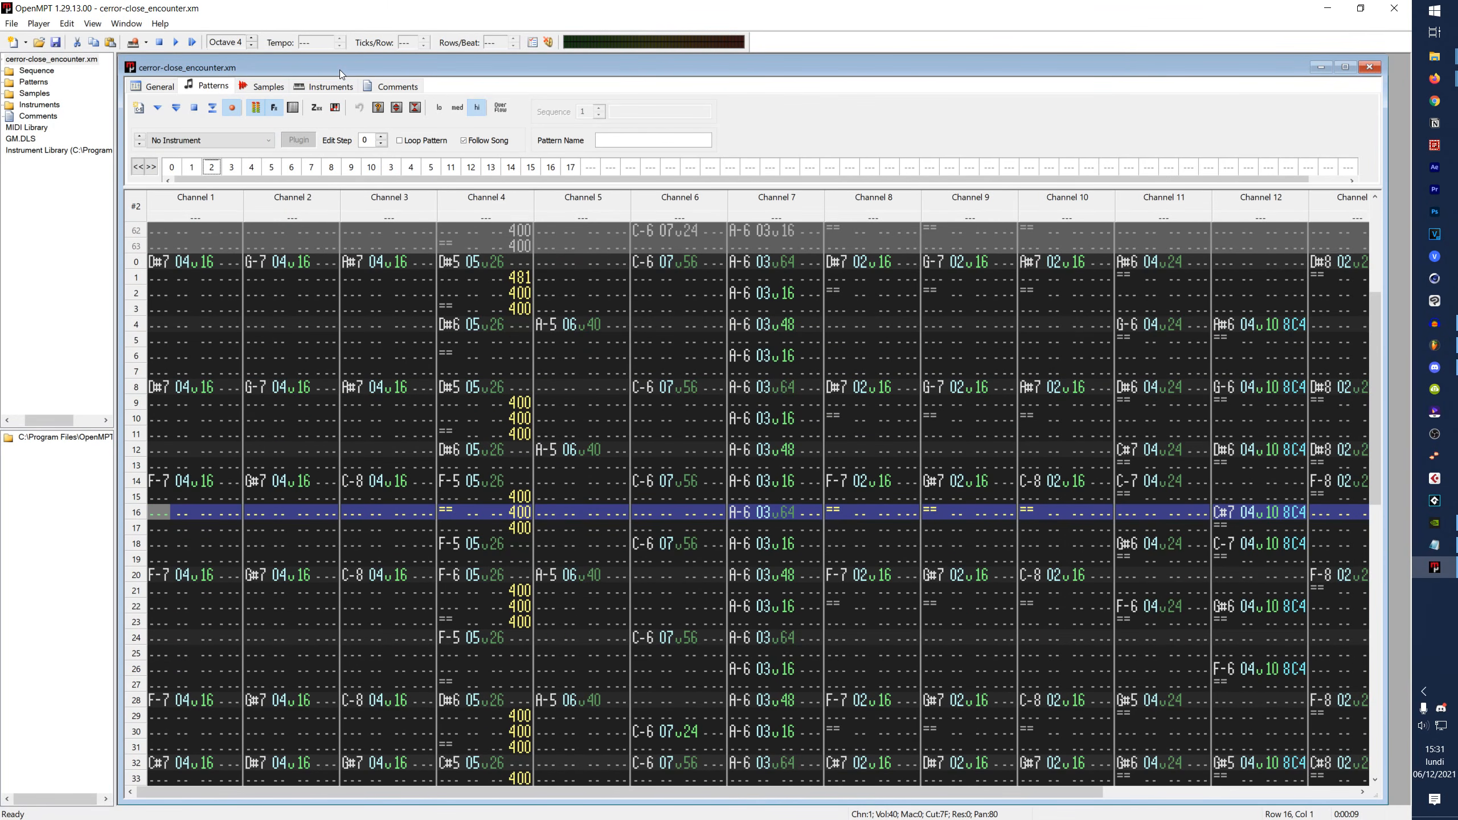
# - Export the module as the MIDI file cerror-close_encounter.mid in the ytpmv tut folder
pyautogui.click(12, 23)
pyautogui.click(112, 228)
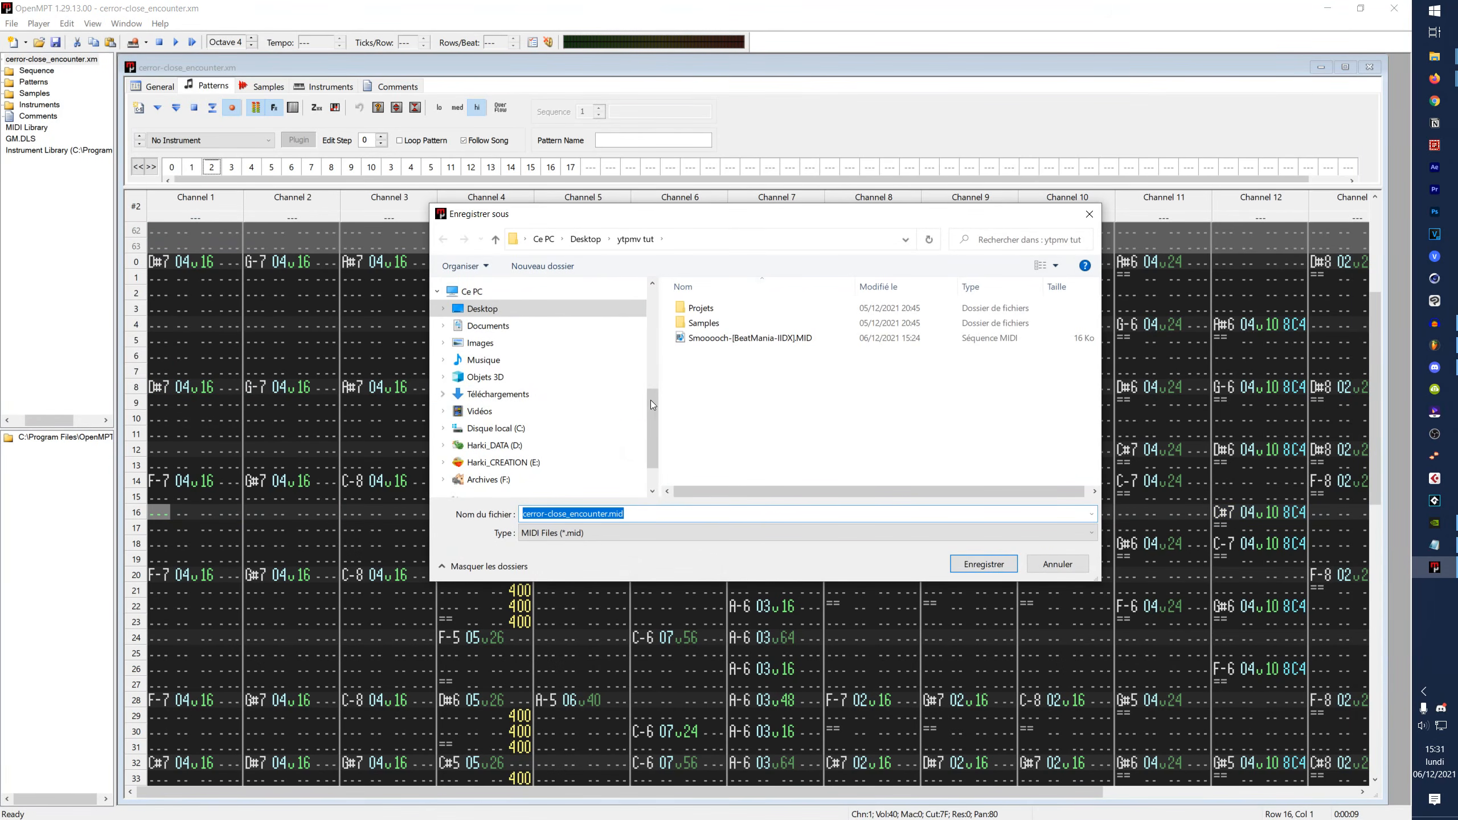
pyautogui.click(977, 561)
pyautogui.click(722, 401)
pyautogui.click(805, 374)
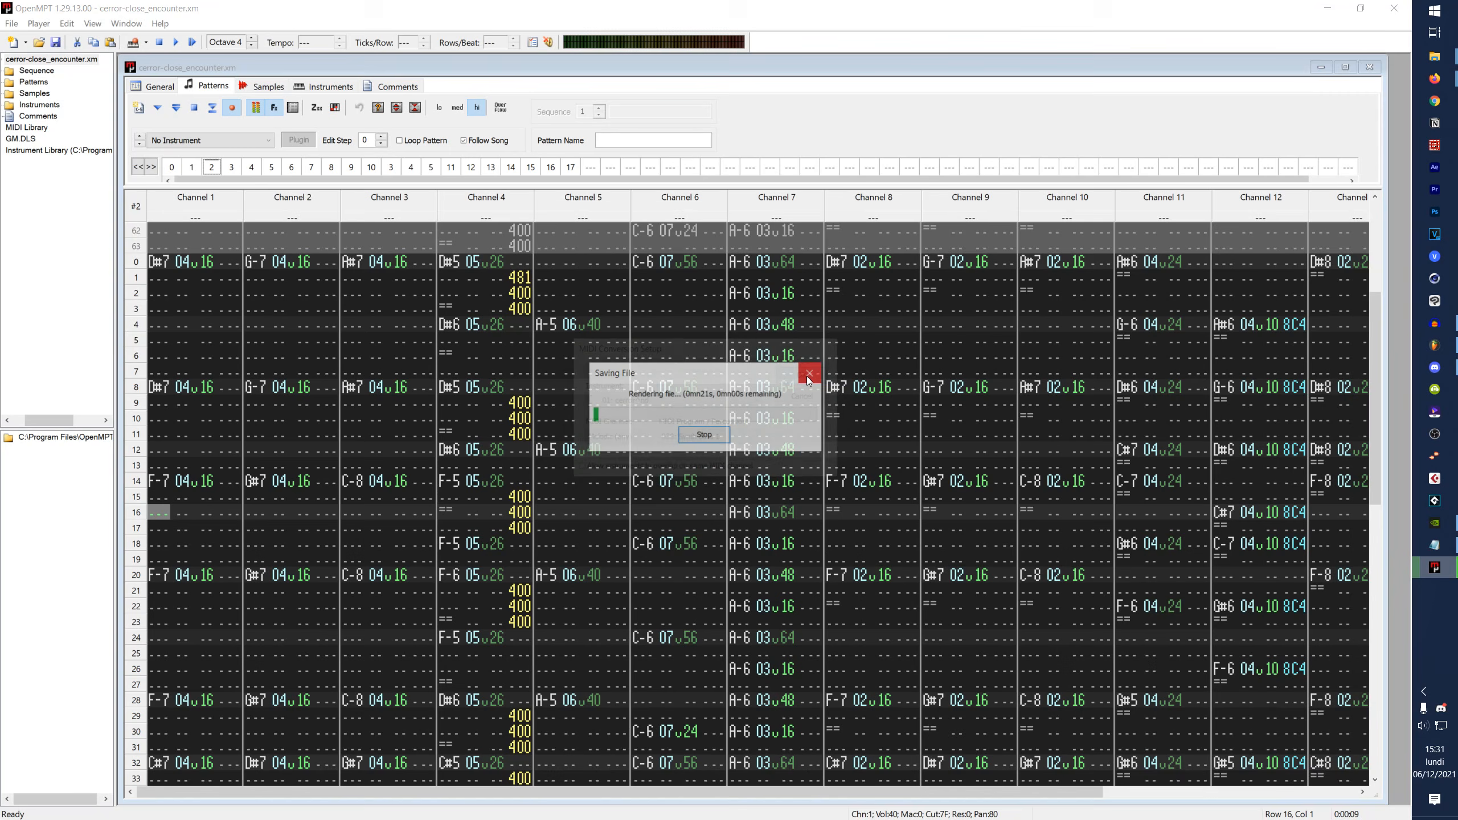
# - Export the song as 48000 Hz stereo 32-bit floating point WAV files, one file per channel
pyautogui.hotkey('alt', 'f')
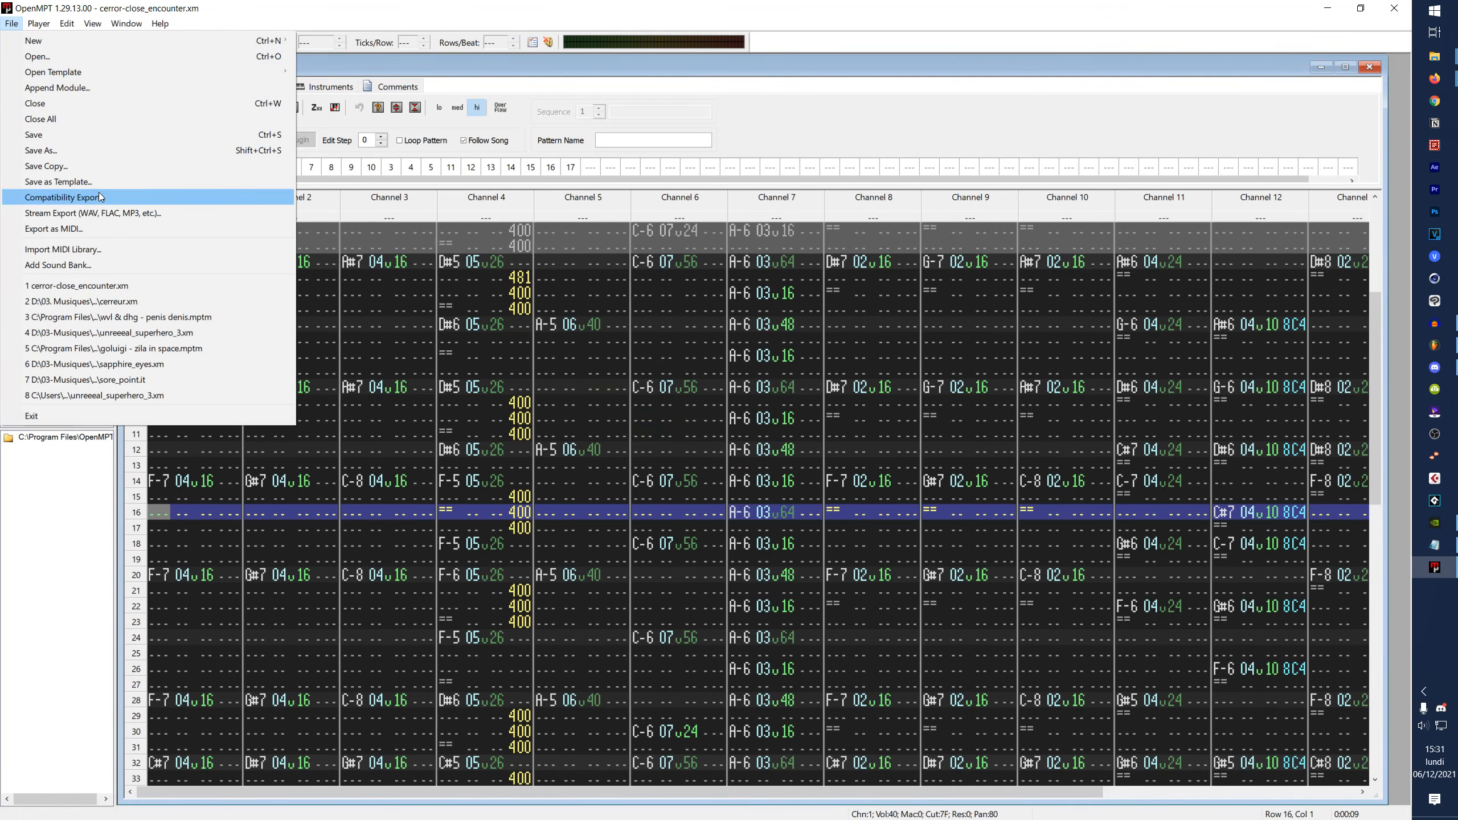
pyautogui.click(104, 216)
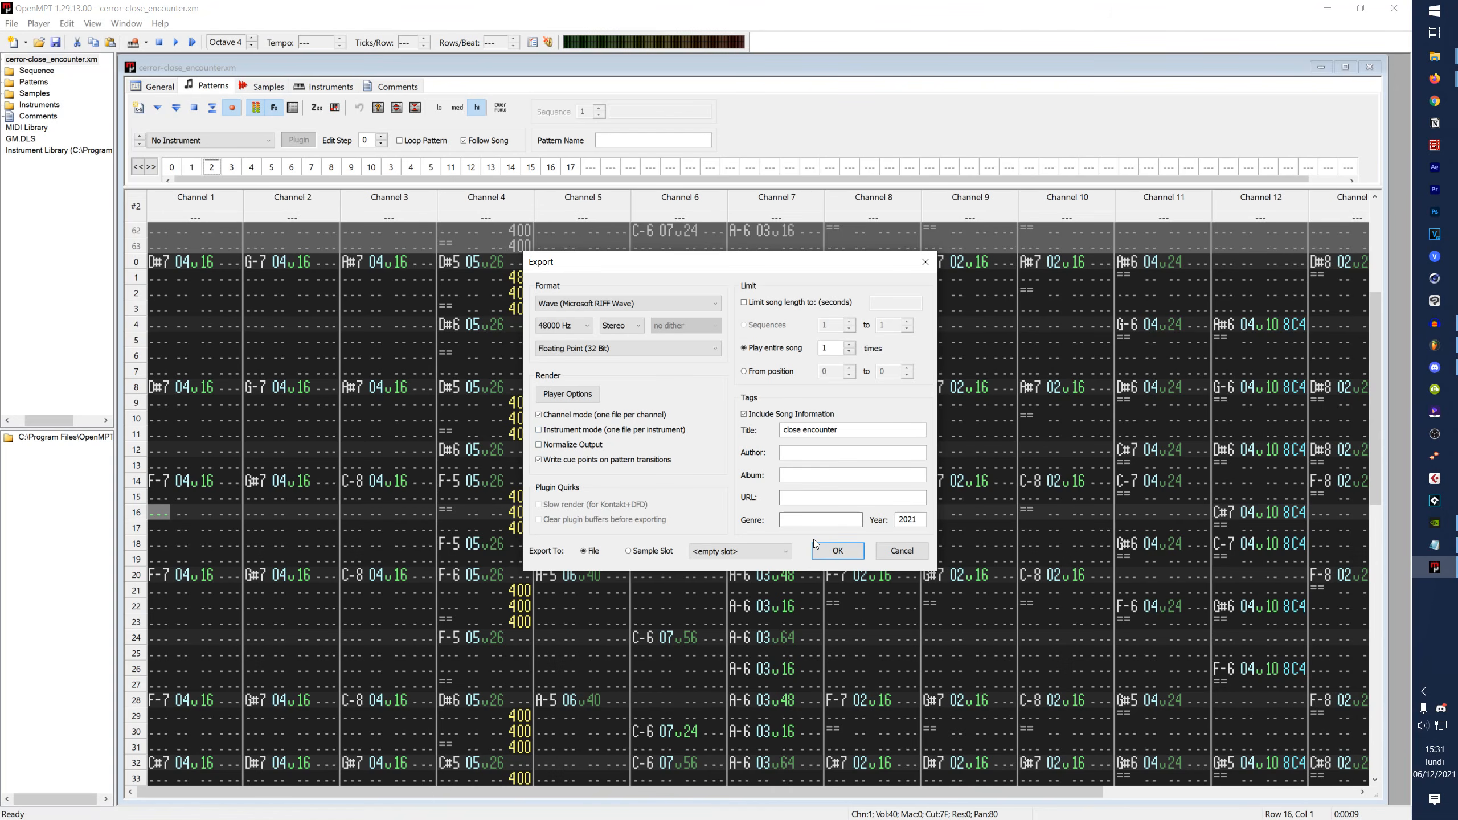
pyautogui.click(830, 550)
pyautogui.click(960, 557)
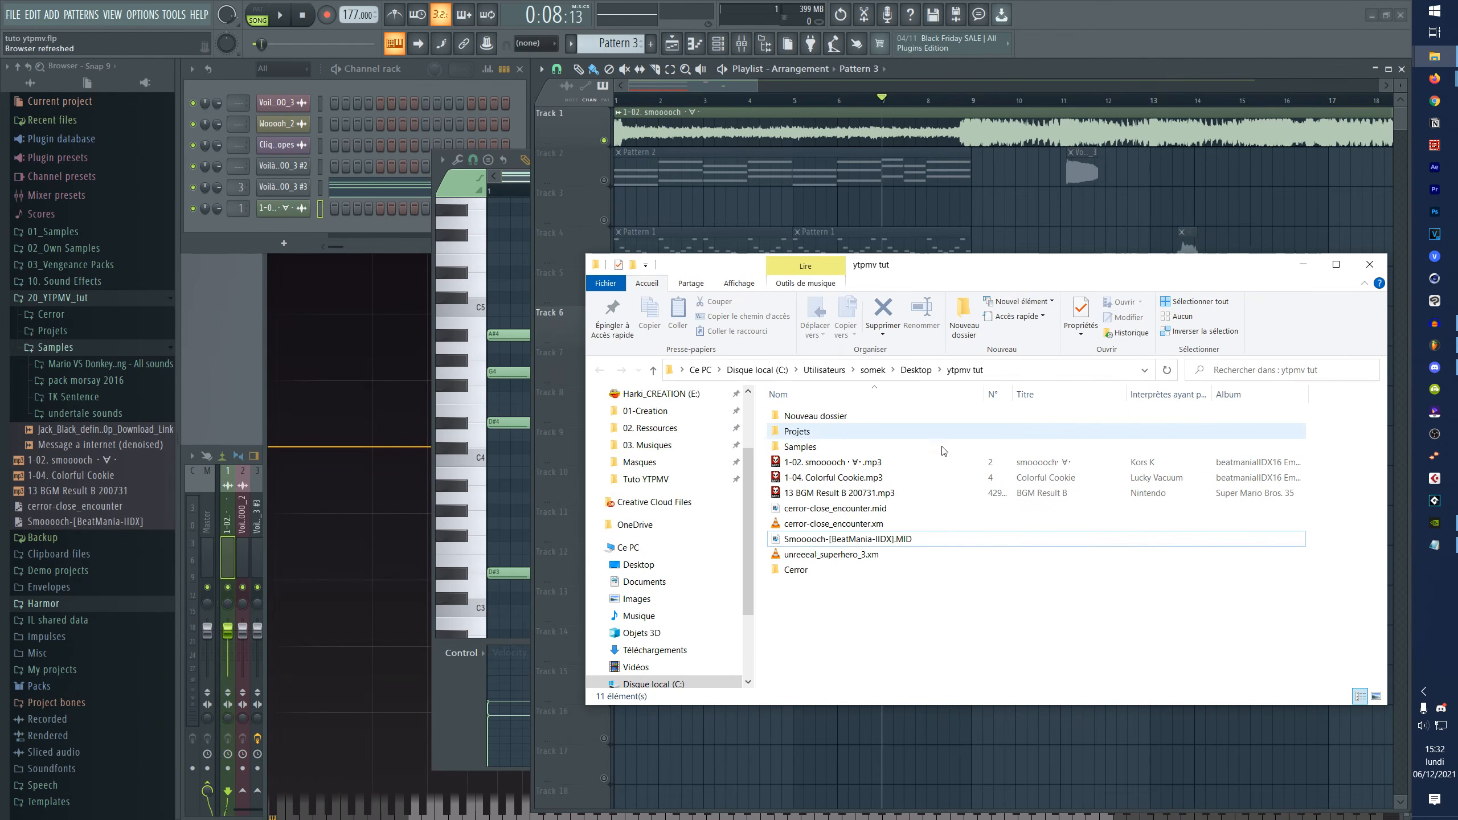
# - Switch to FL Studio, import cerror-close_encounter.mid and play its notes in the piano roll
pyautogui.moveTo(856, 509); pyautogui.dragTo(563, 467)
pyautogui.click(817, 499)
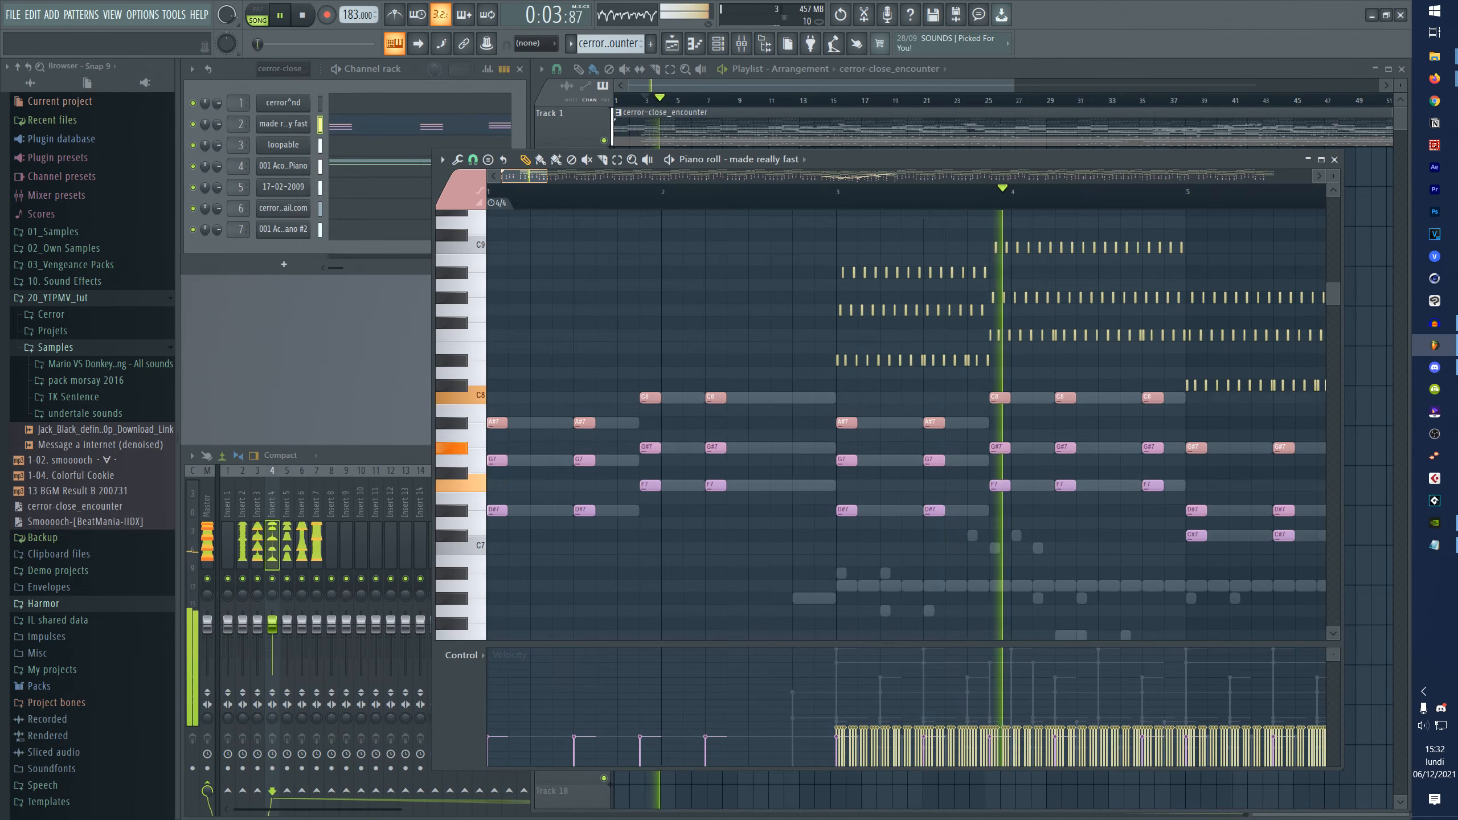
pyautogui.moveTo(523, 176); pyautogui.dragTo(542, 176)
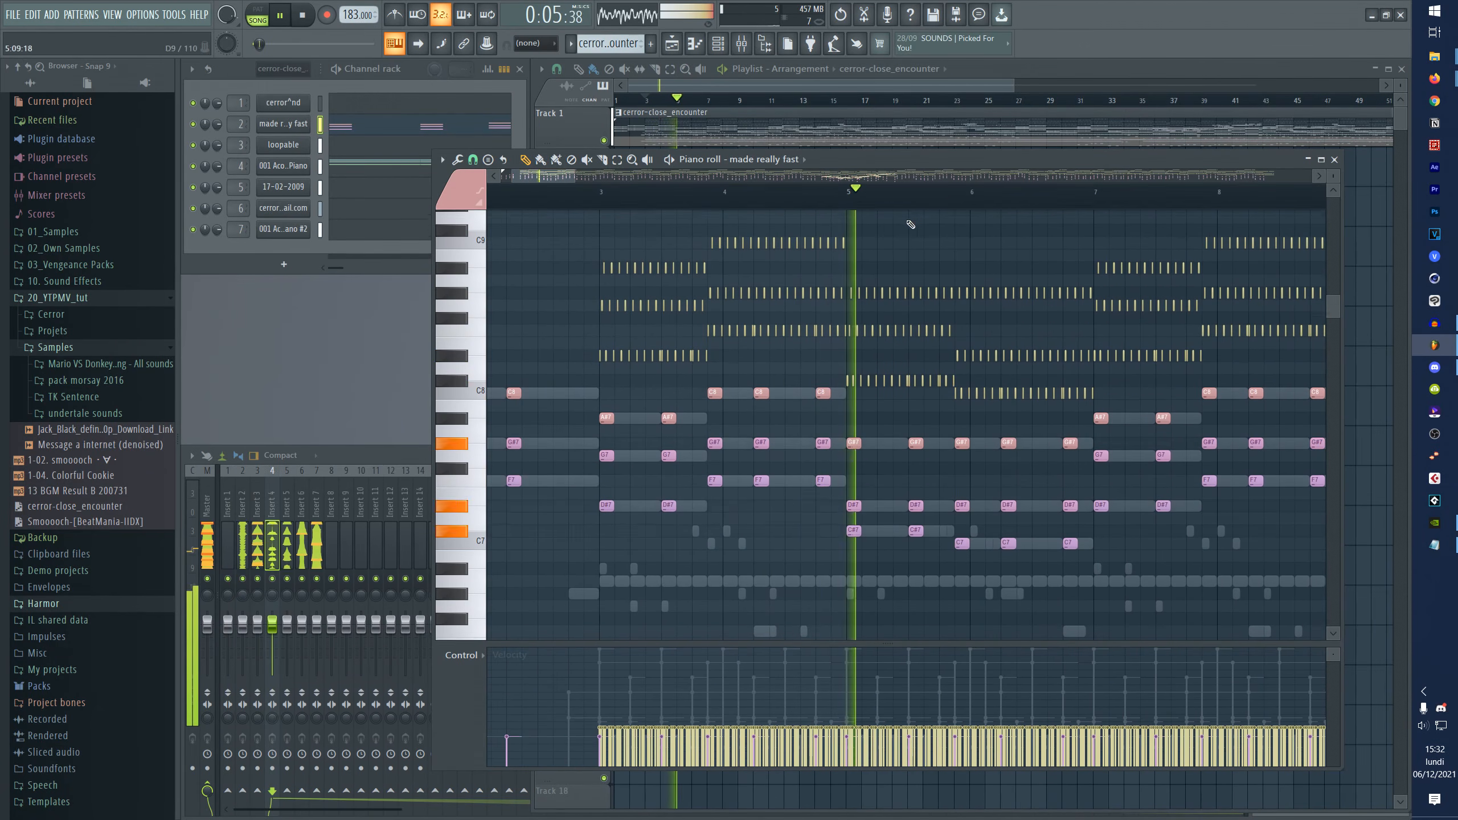
pyautogui.scroll(-2, 905, 425)
pyautogui.press('space')
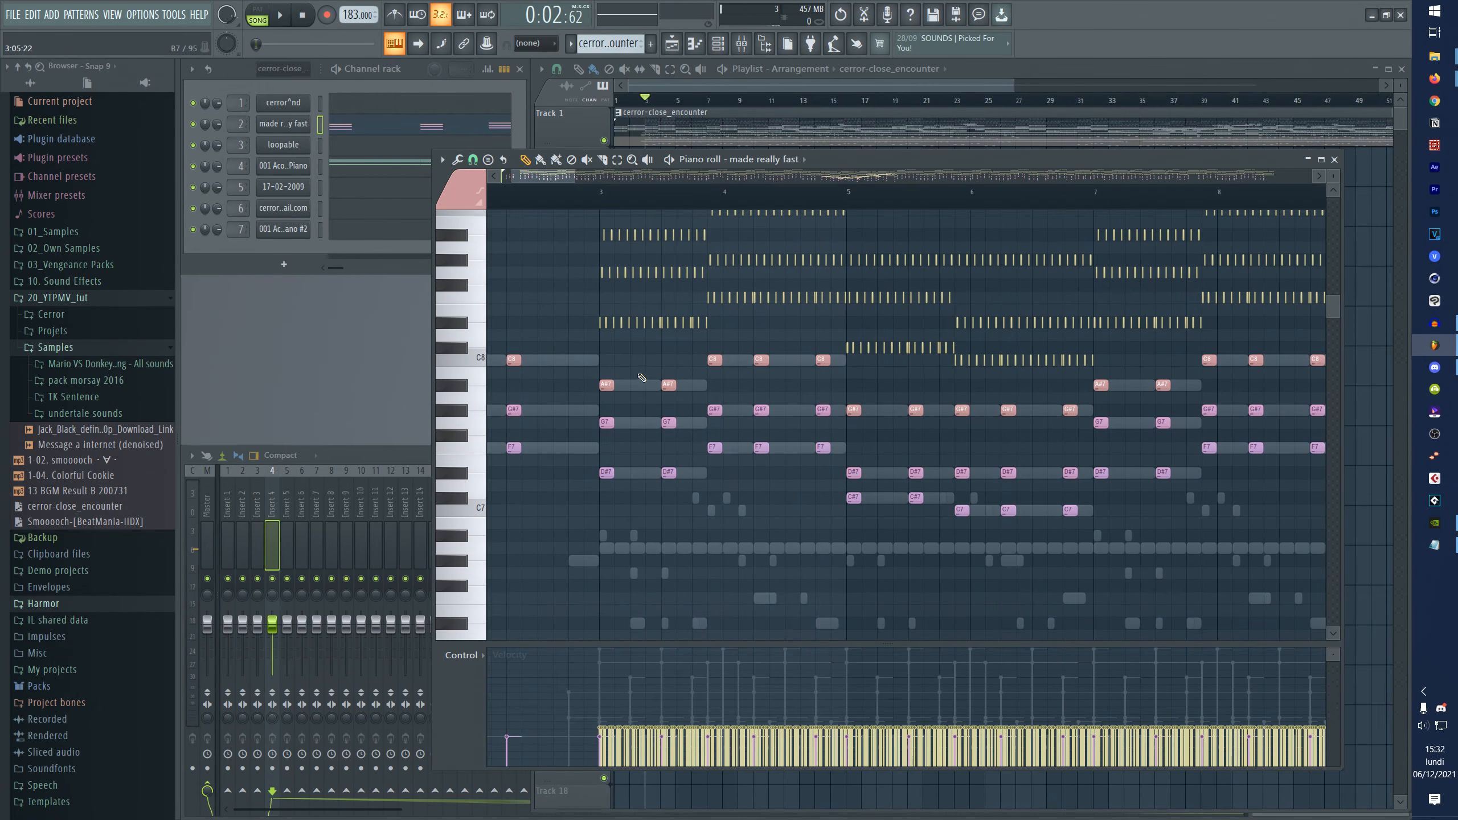
# - Examine the imported notes of the "made really fast" and "loopable" channels in the piano roll
pyautogui.scroll(-3, 613, 428)
pyautogui.moveTo(613, 429); pyautogui.dragTo(1065, 281)
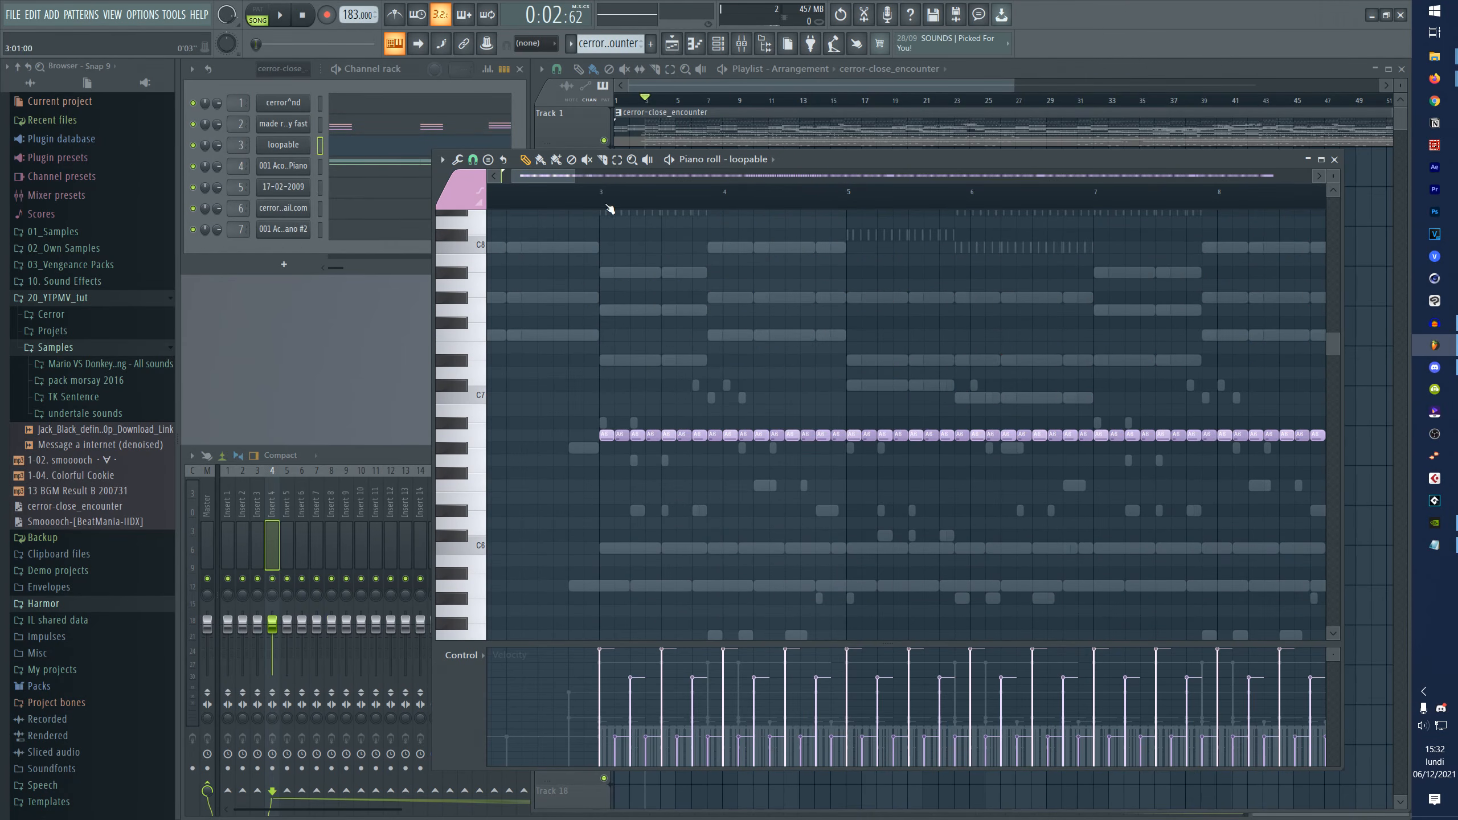
pyautogui.scroll(-3, 609, 208)
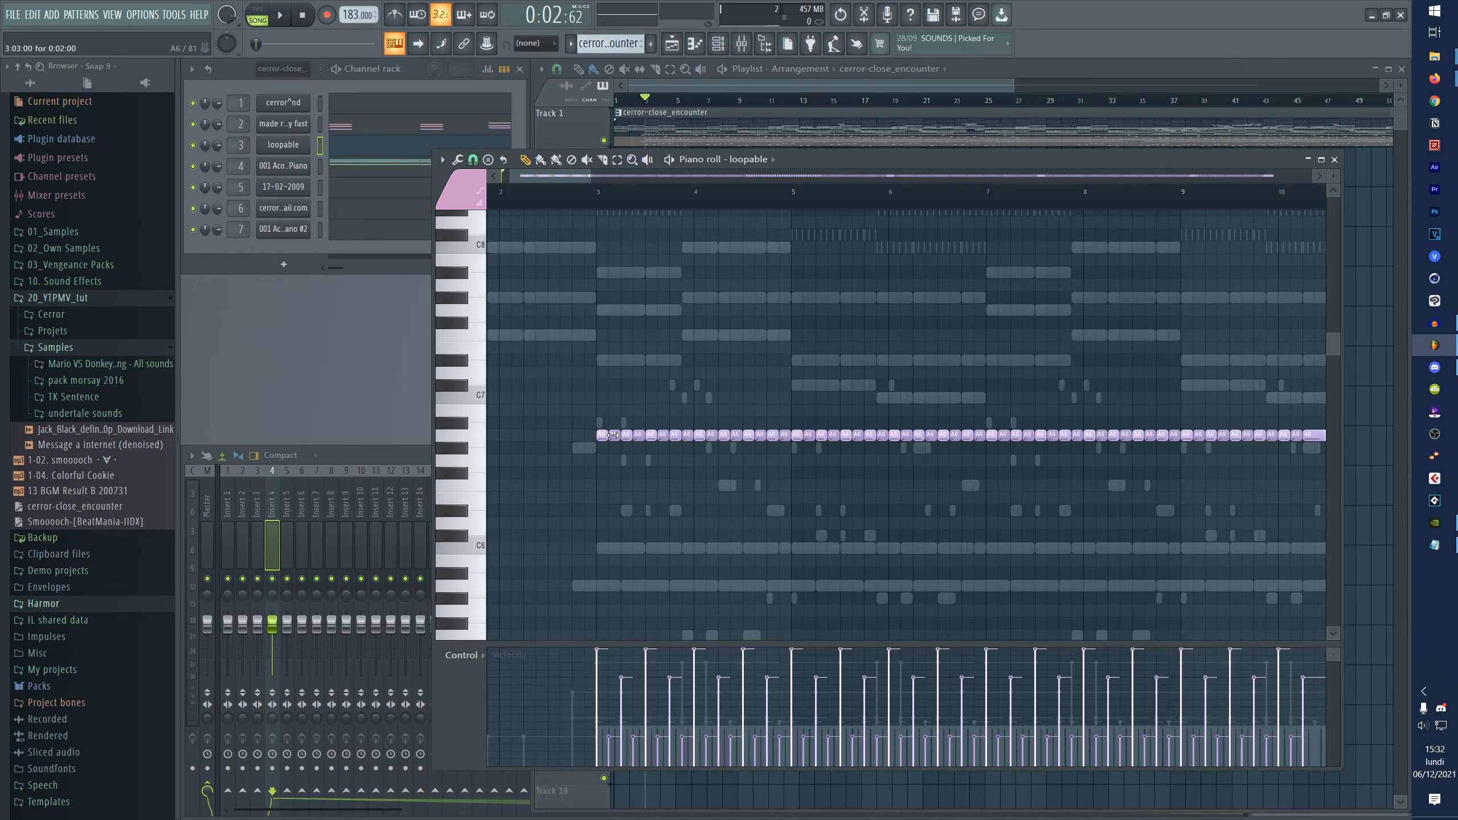
pyautogui.moveTo(560, 404); pyautogui.dragTo(945, 469)
pyautogui.scroll(-1, 876, 450)
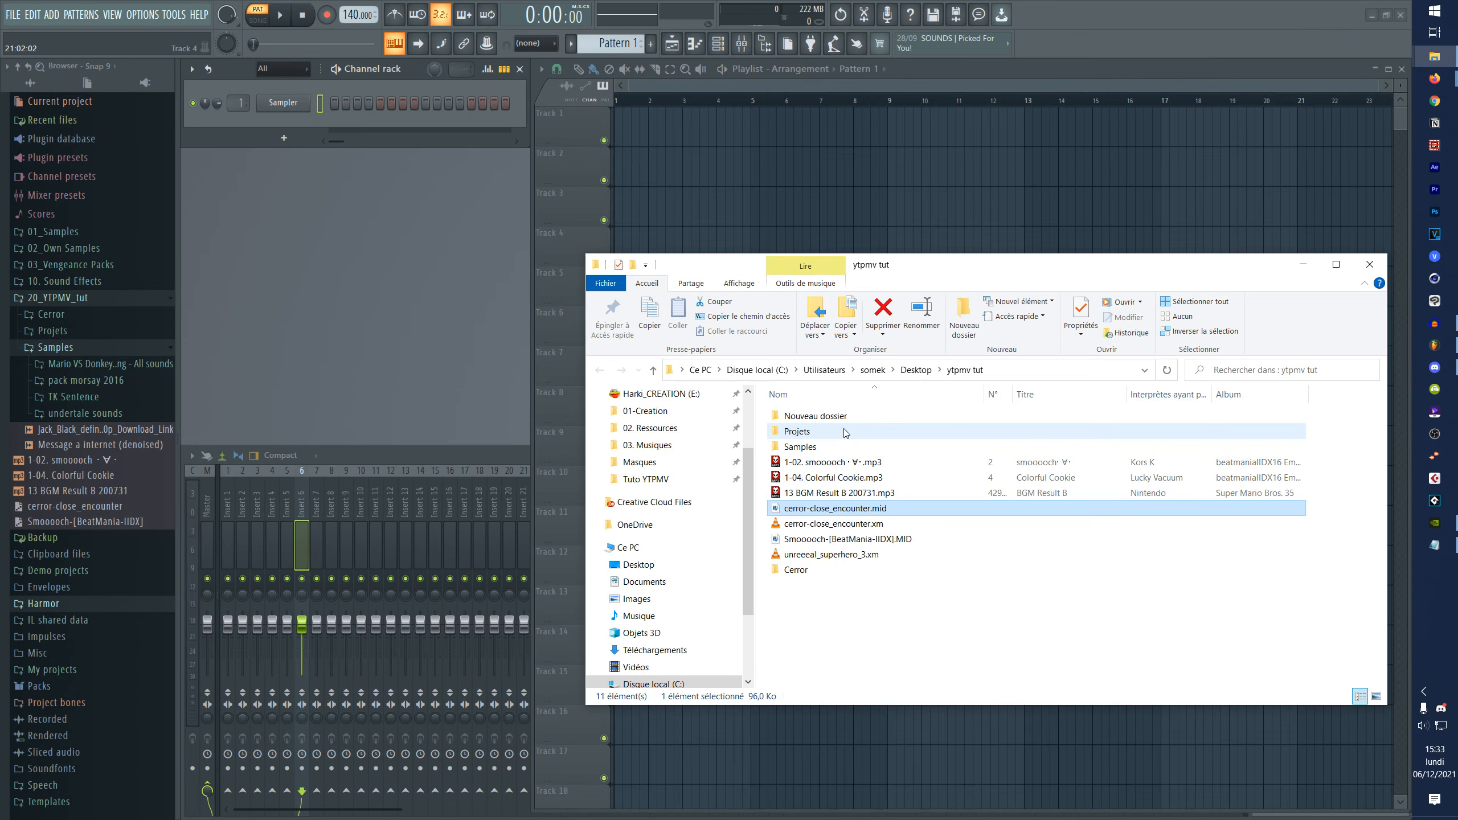
# - Place all 16 cerror-close_encounter WAV files from the Cerror folder on separate playlist tracks and play them together
pyautogui.doubleClick(847, 433)
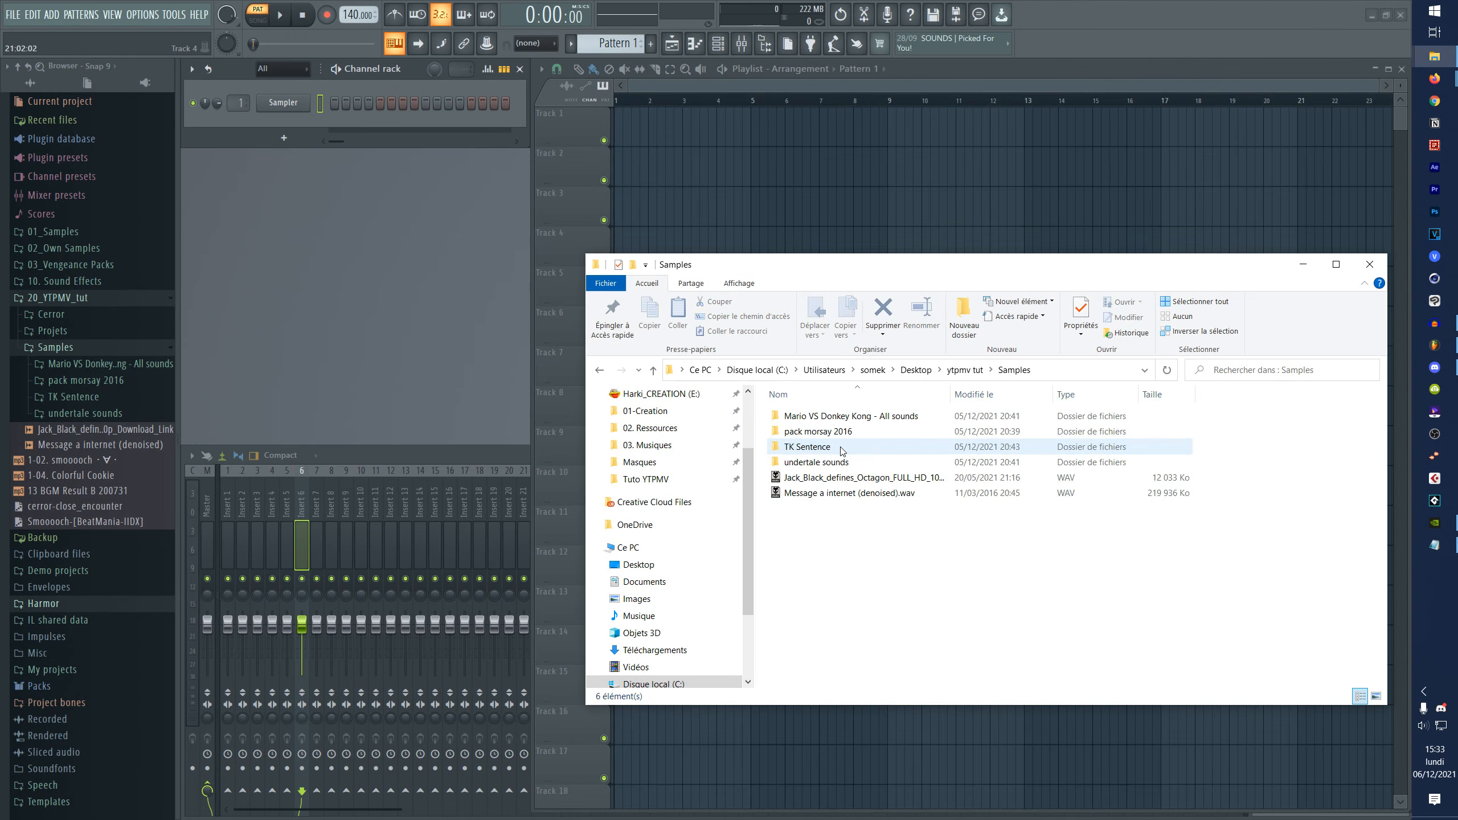
pyautogui.doubleClick(848, 433)
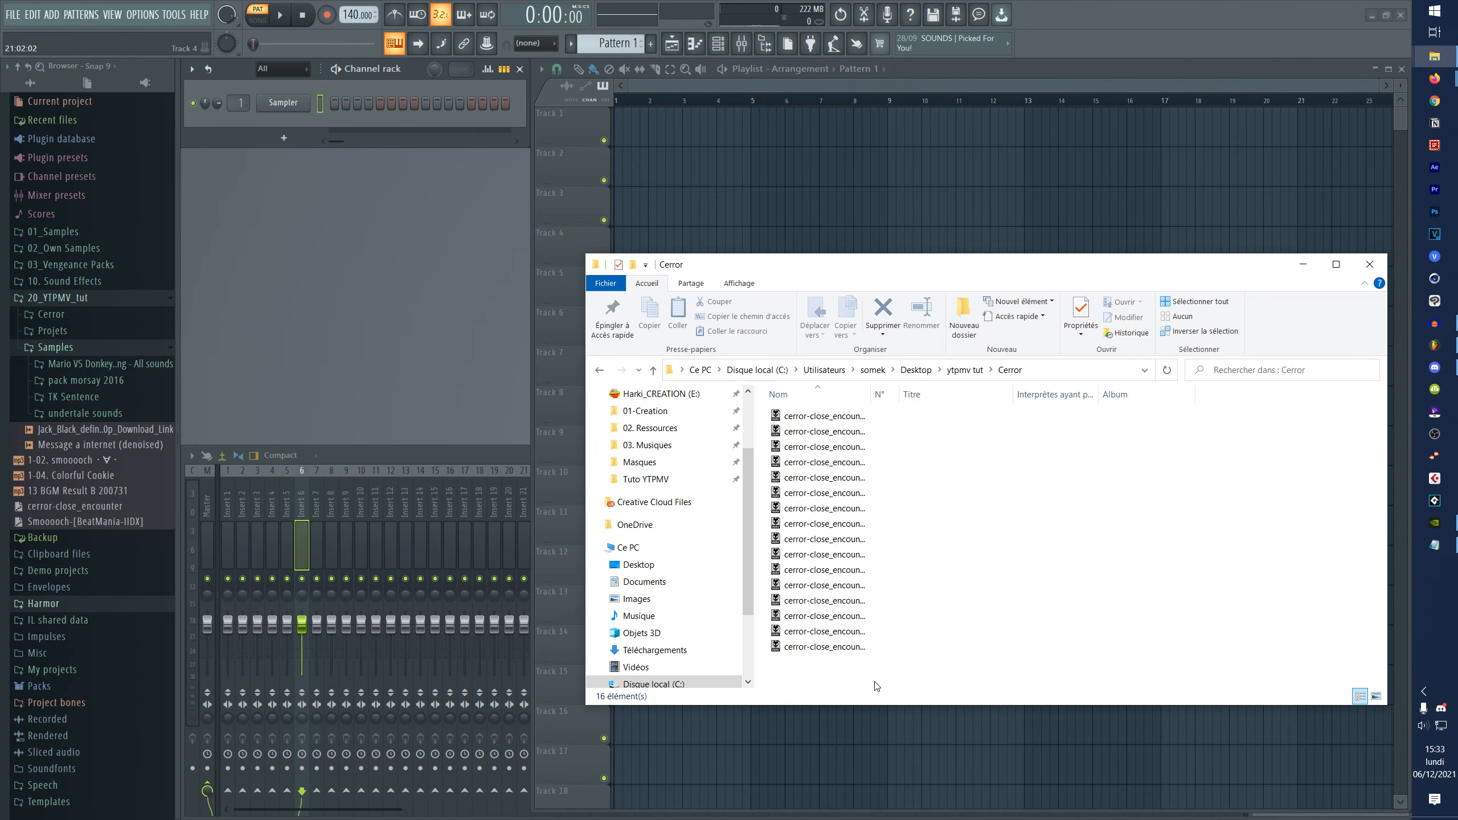
pyautogui.moveTo(872, 687); pyautogui.dragTo(615, 124)
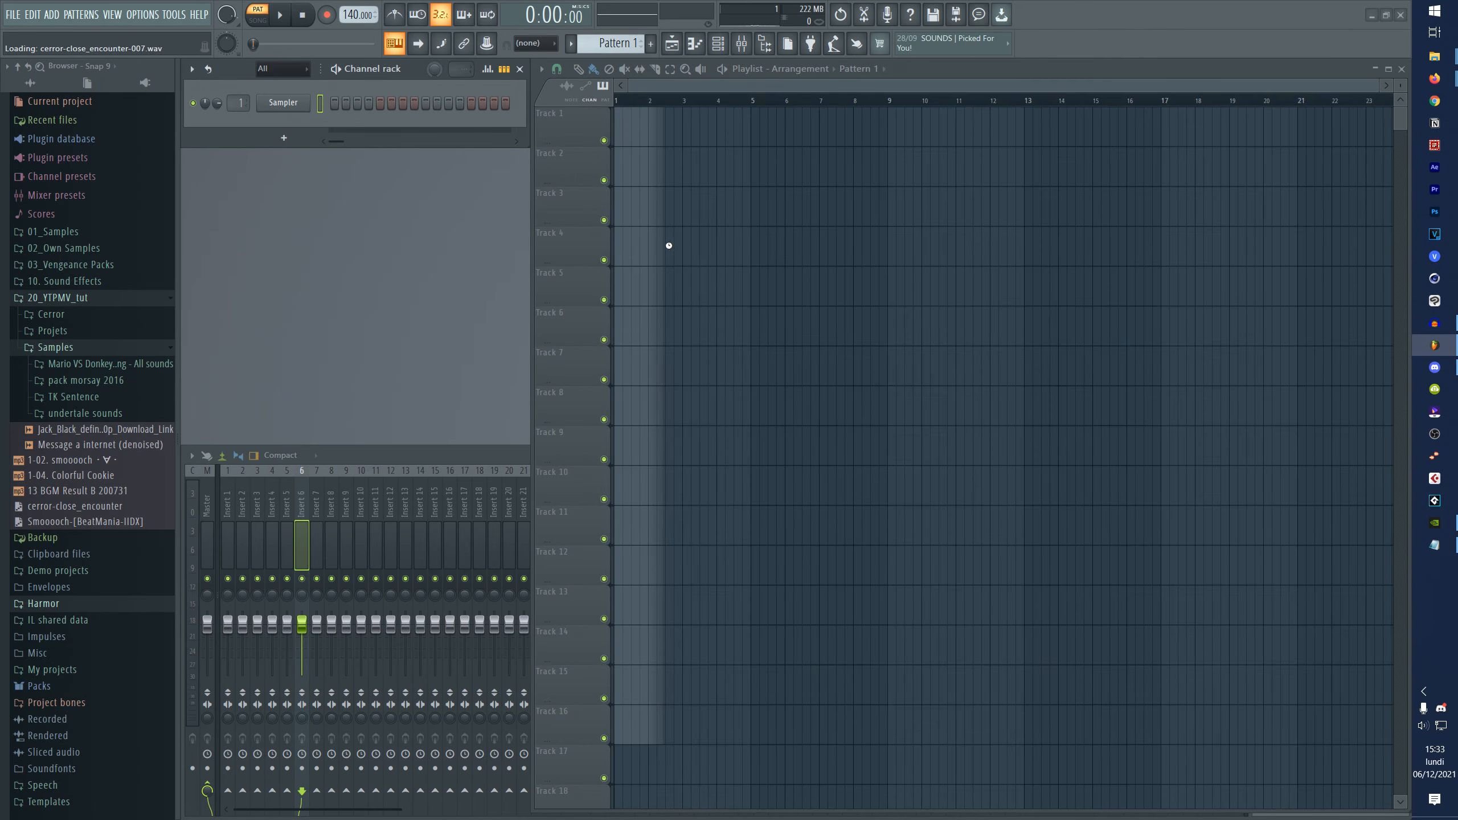
pyautogui.press('space')
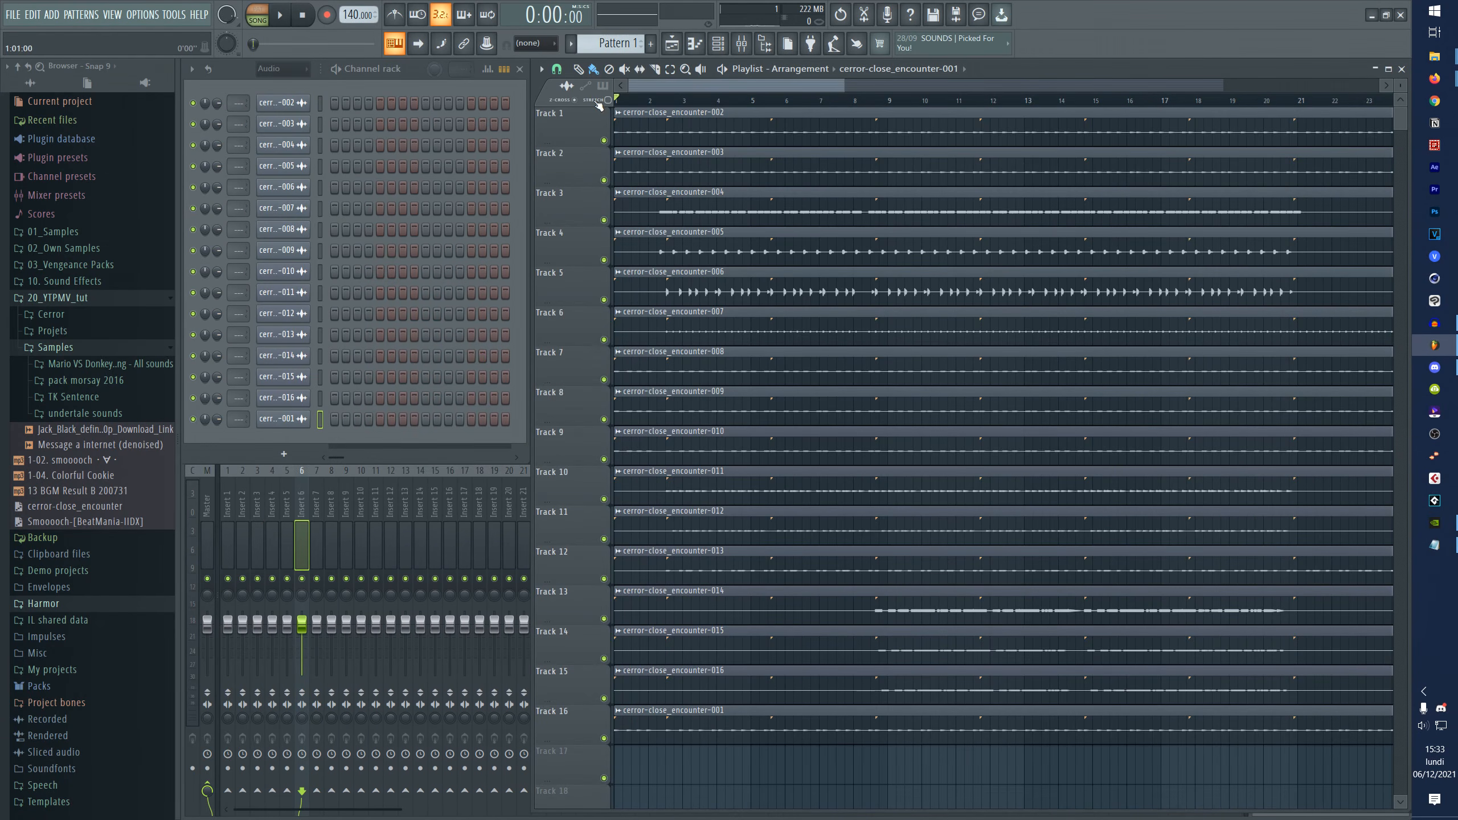
pyautogui.press('space')
pyautogui.scroll(3, 681, 90)
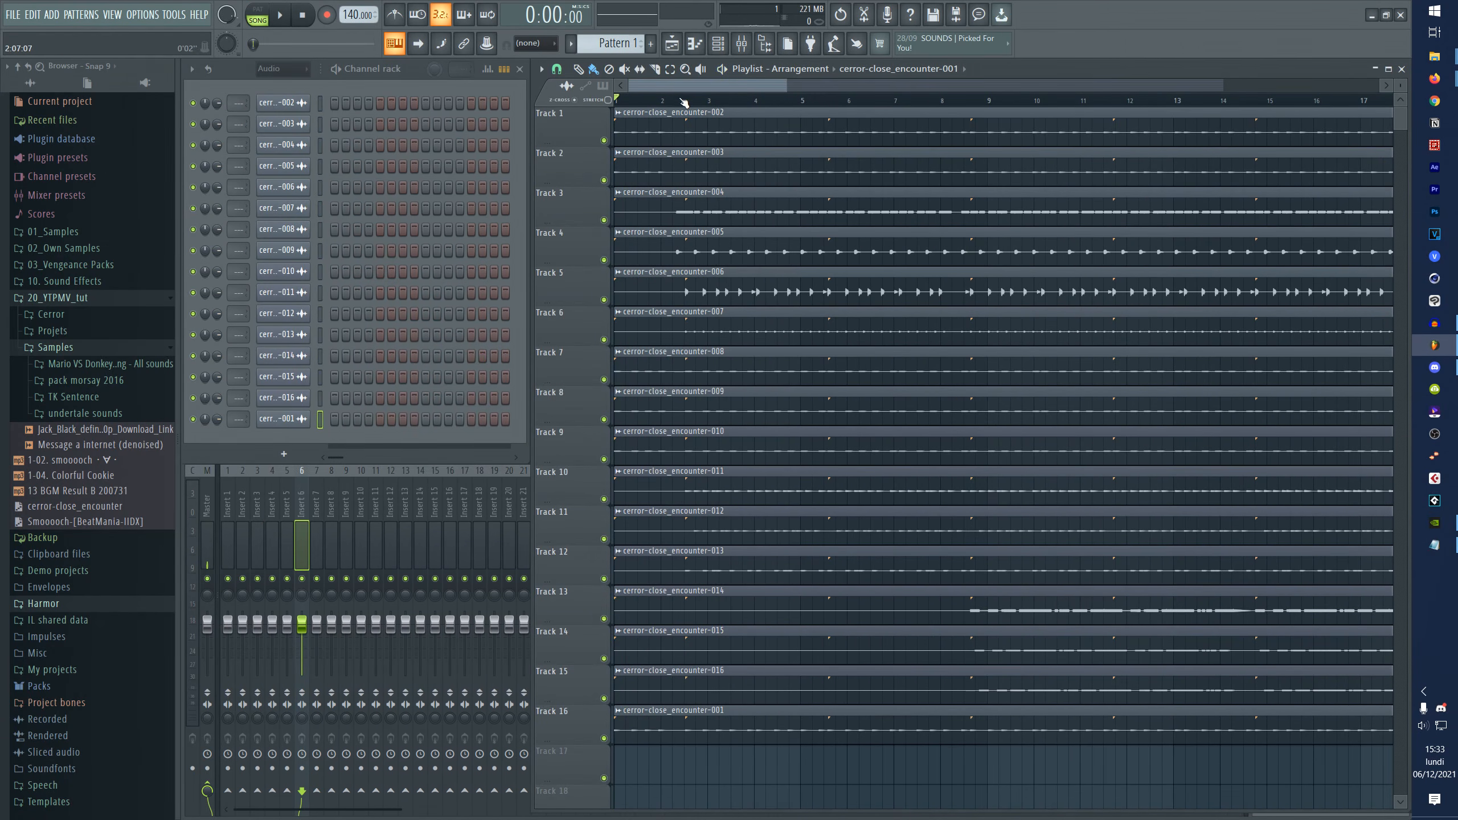
pyautogui.press('space')
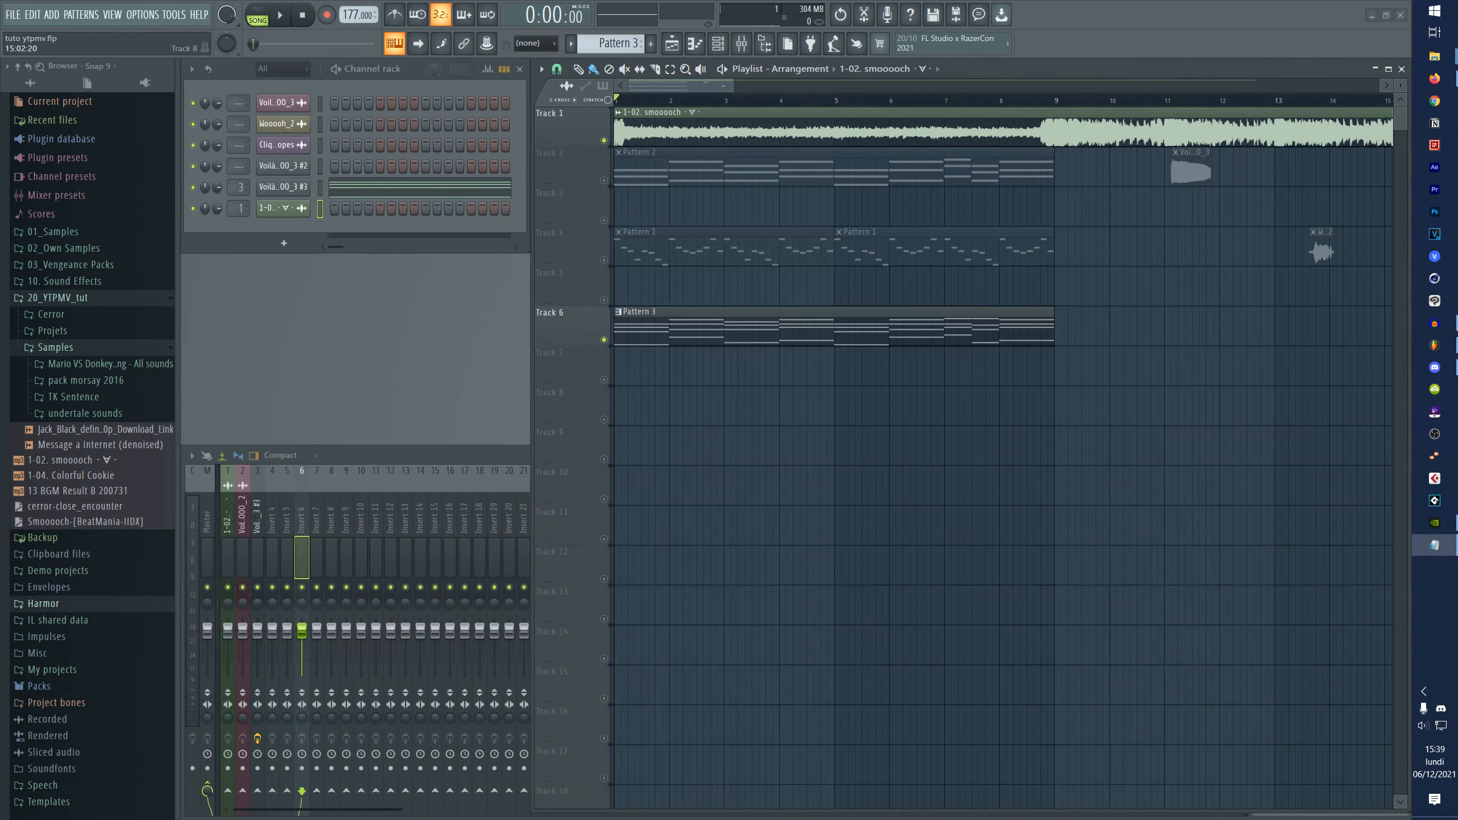
# - Add a 3x Osc channel to the 1-04. Colorful Cookie project and examine its melody notes in the piano roll
pyautogui.scroll(1, 887, 87)
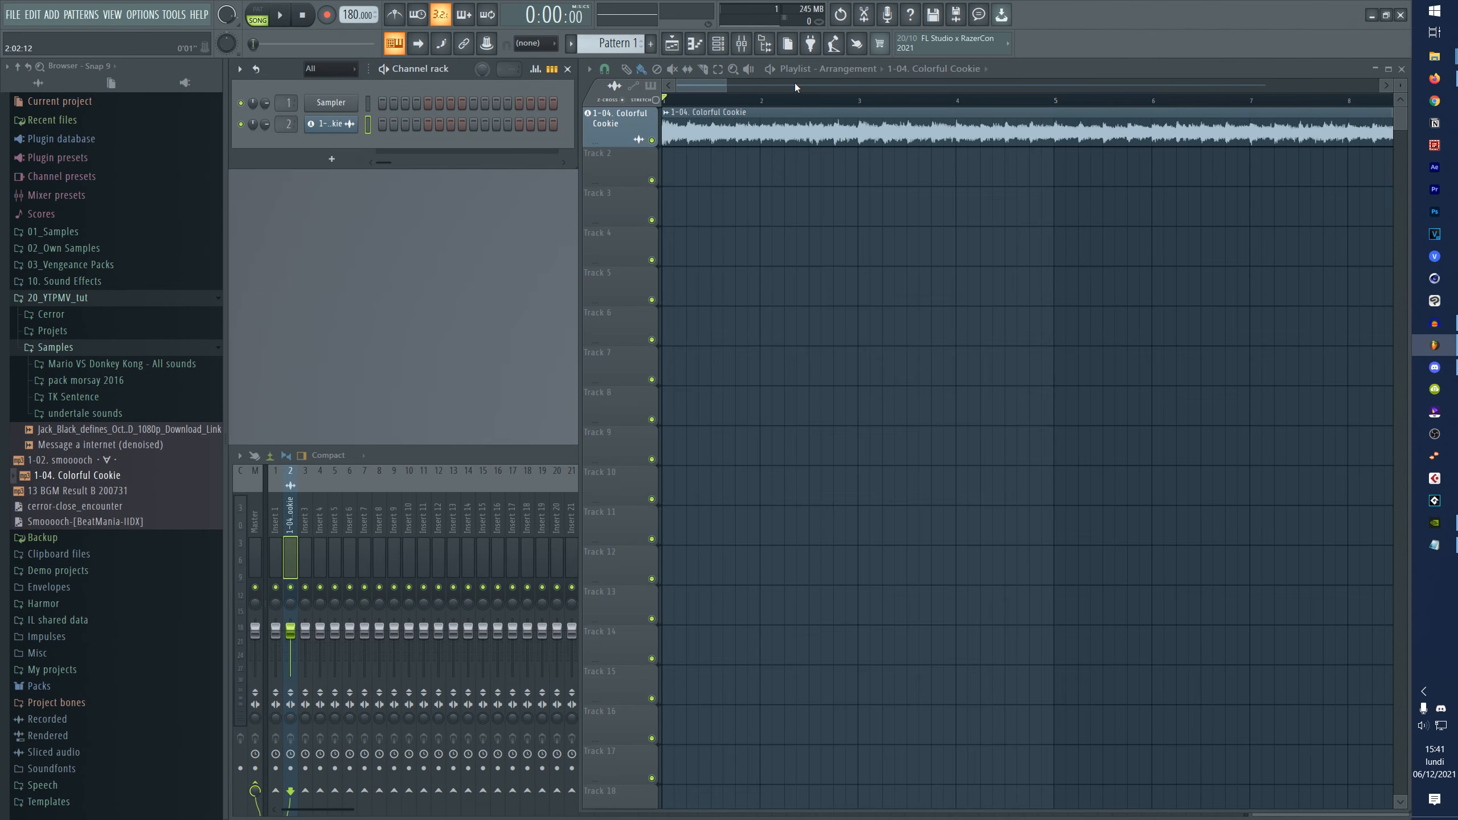
pyautogui.scroll(2, 792, 86)
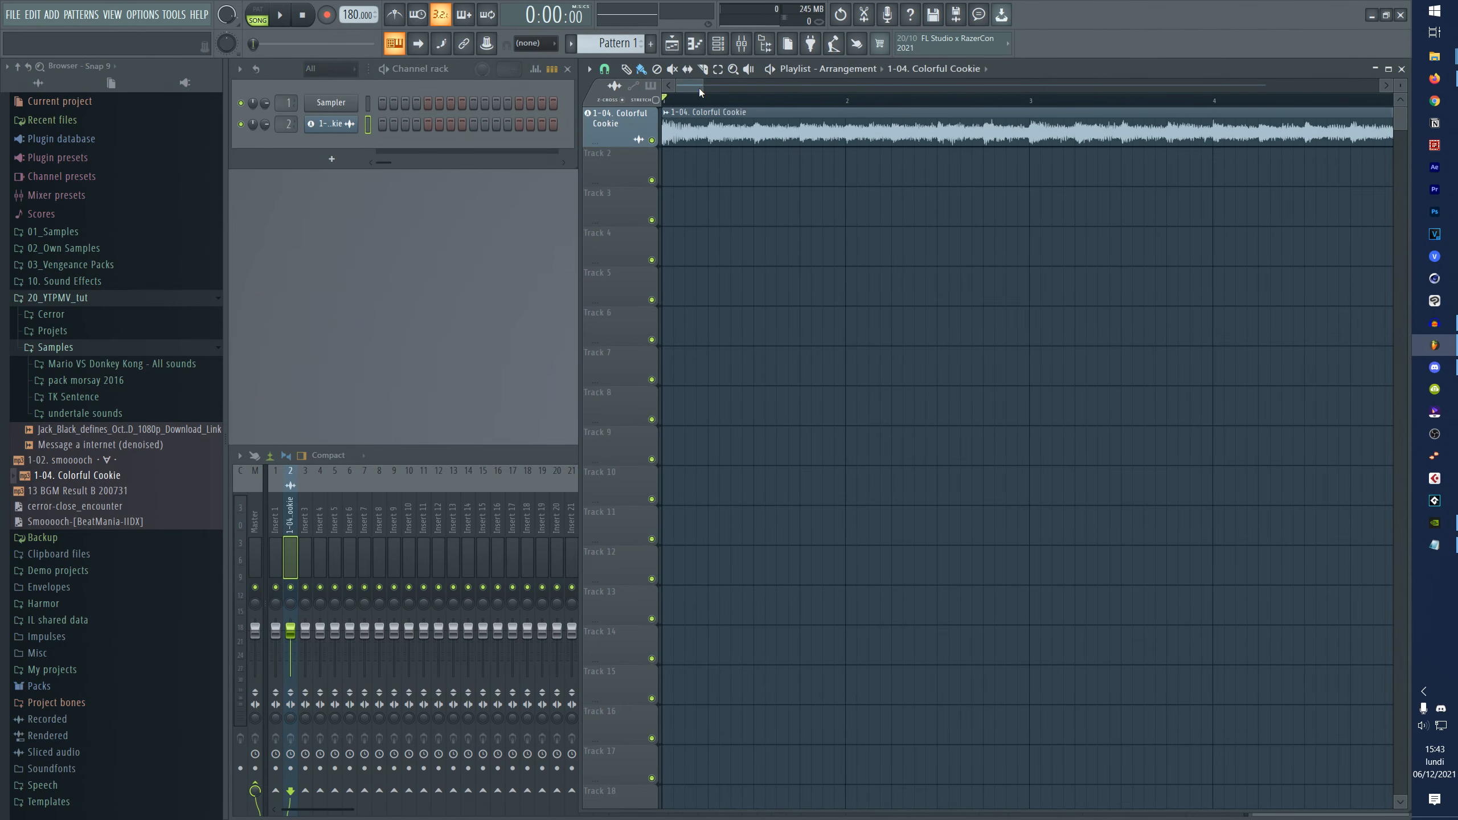
pyautogui.scroll(-2, 699, 88)
pyautogui.click(332, 159)
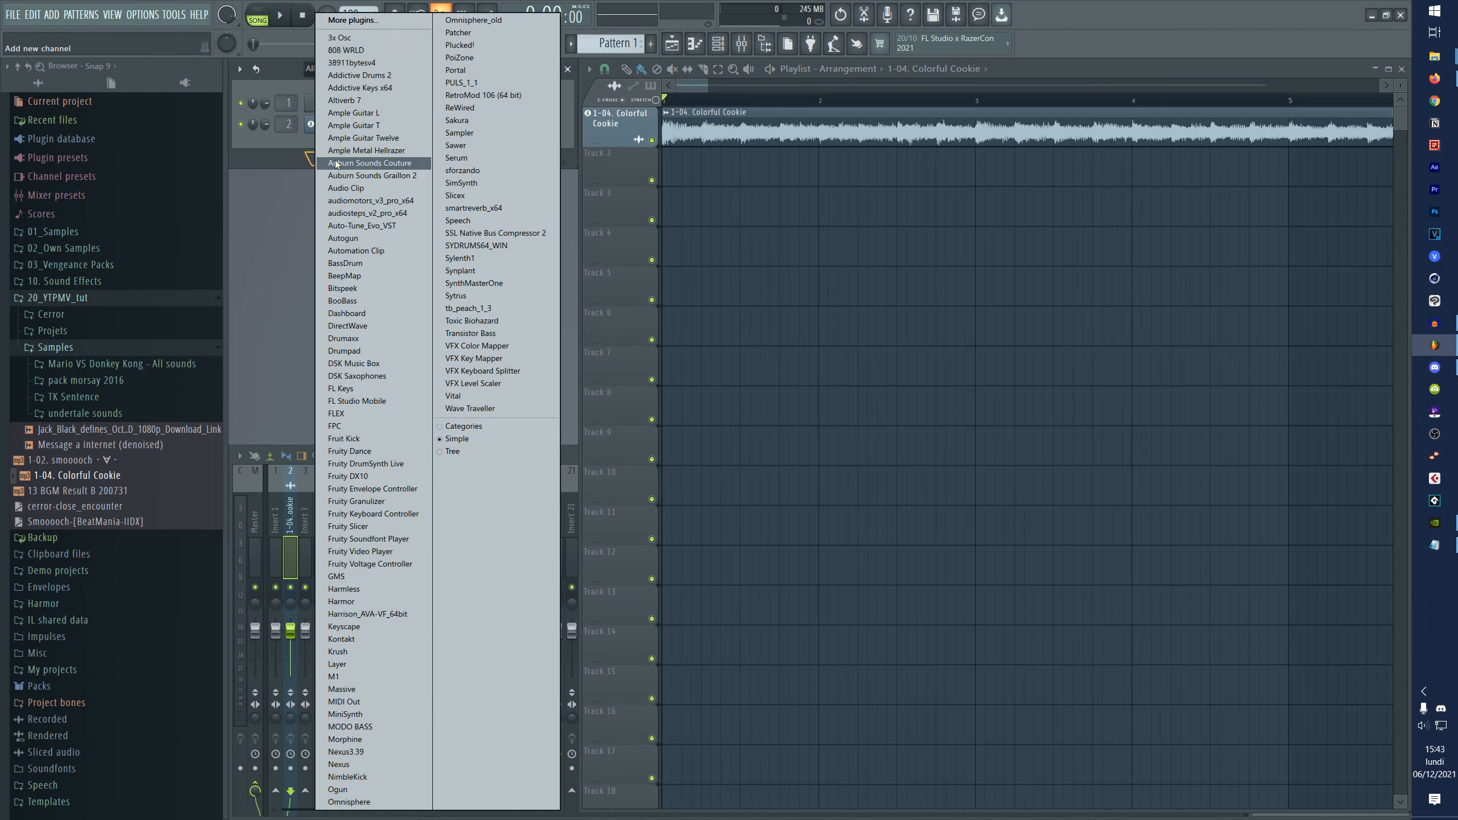
pyautogui.click(350, 38)
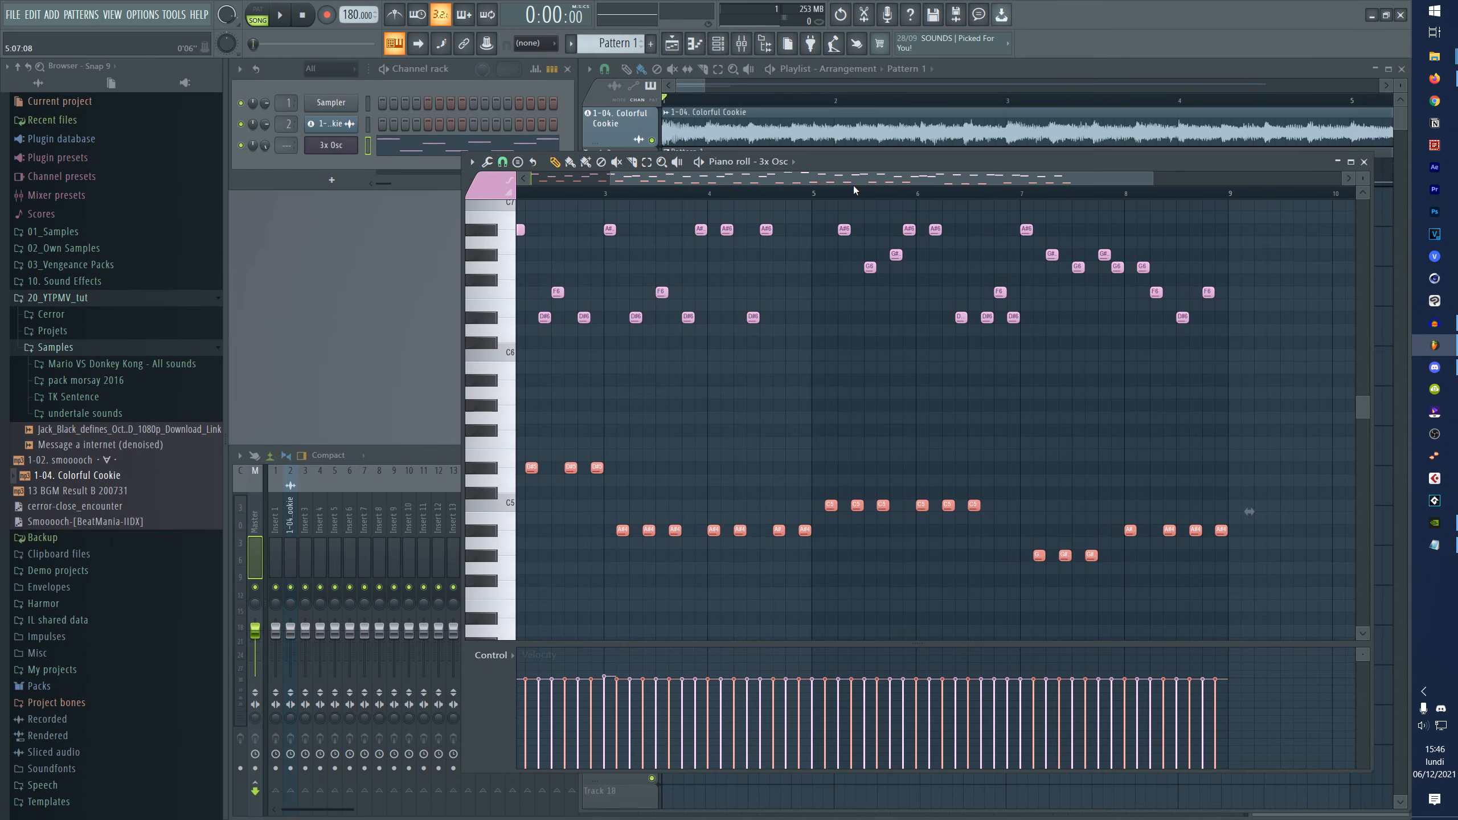
pyautogui.scroll(5, 853, 185)
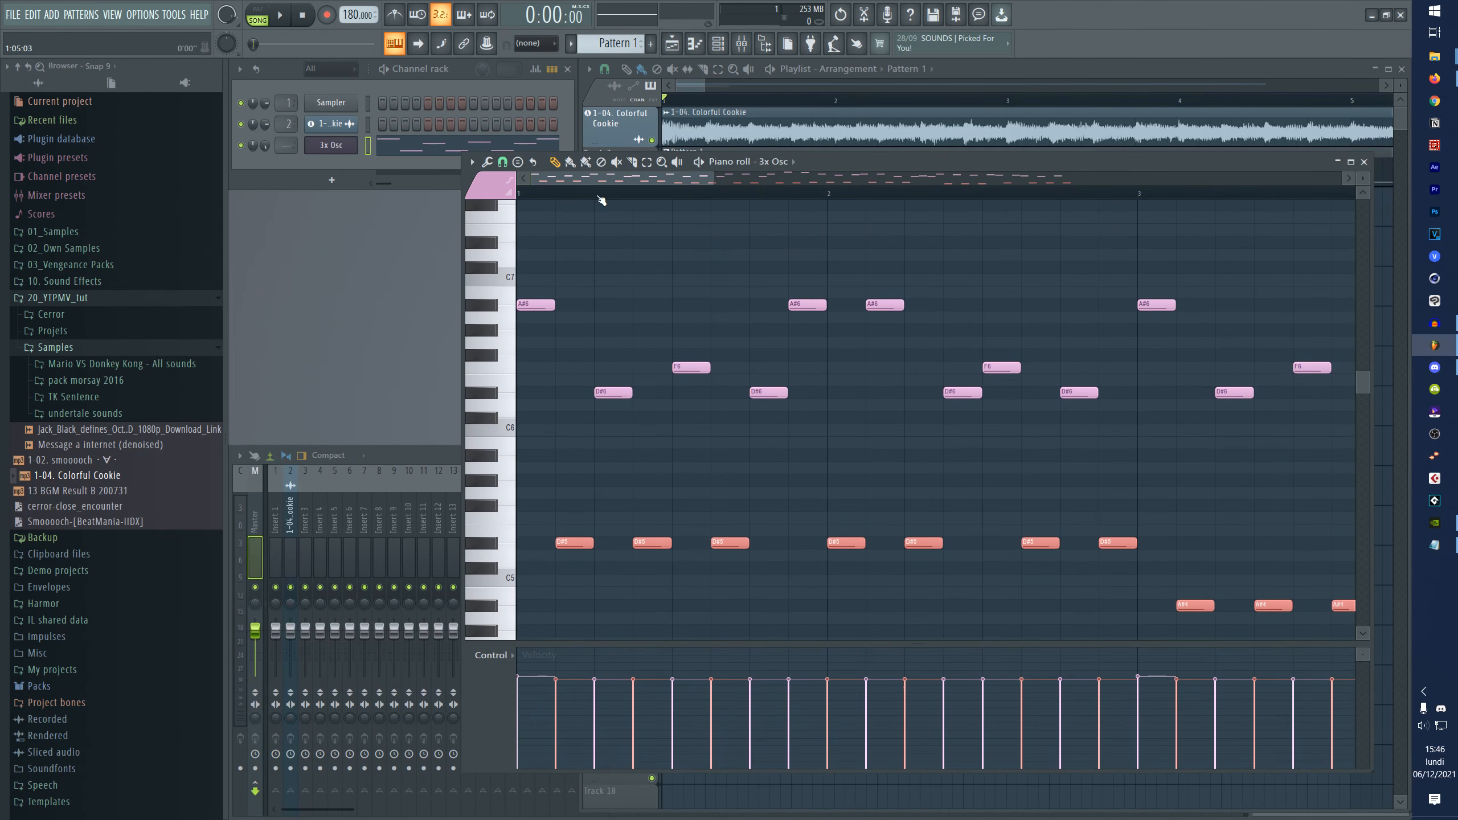
pyautogui.scroll(-4, 600, 182)
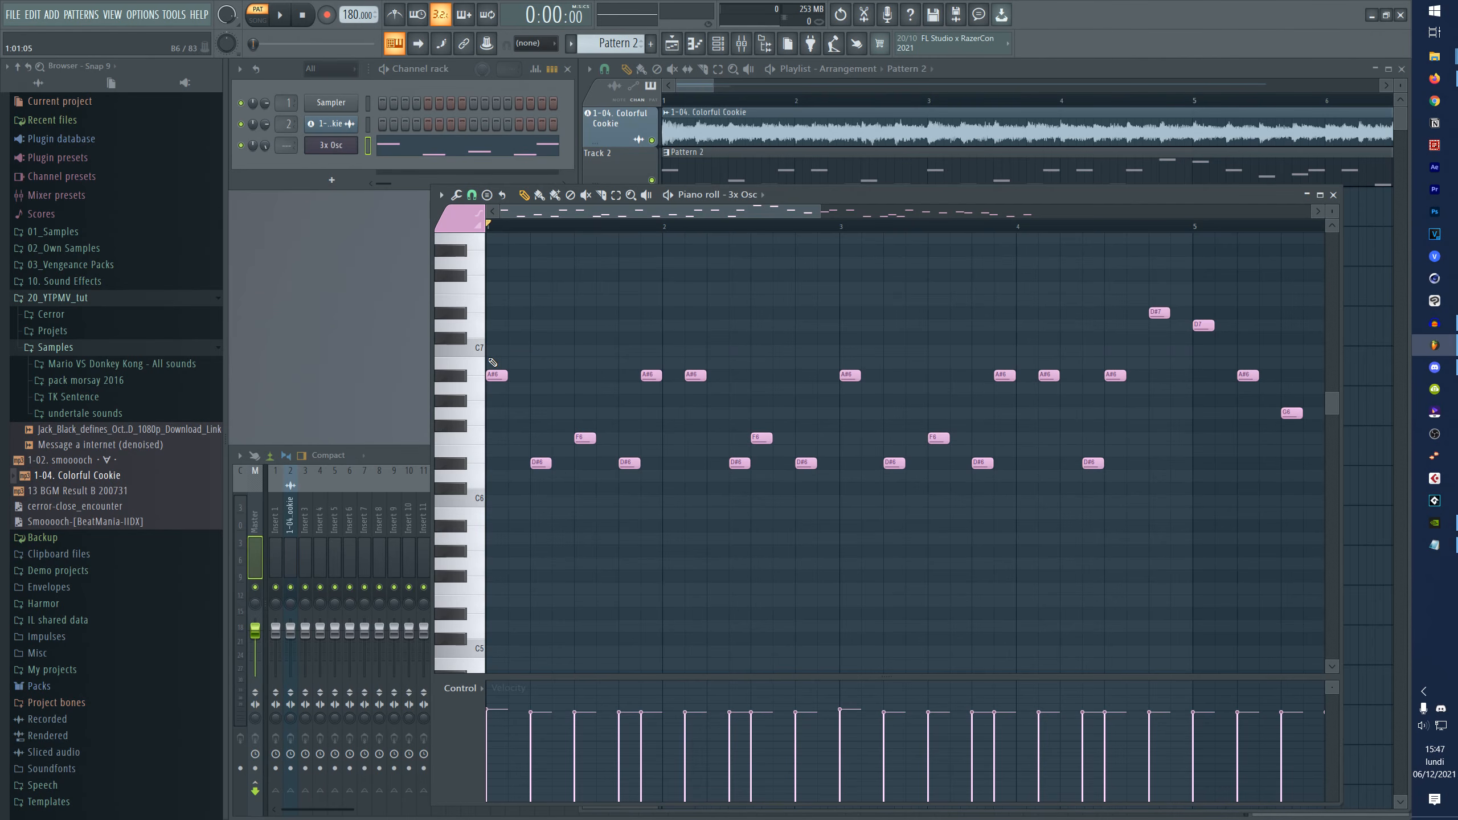
# - Play the opening of the 3x Osc melody in the piano roll, then stop playback
pyautogui.press('space')
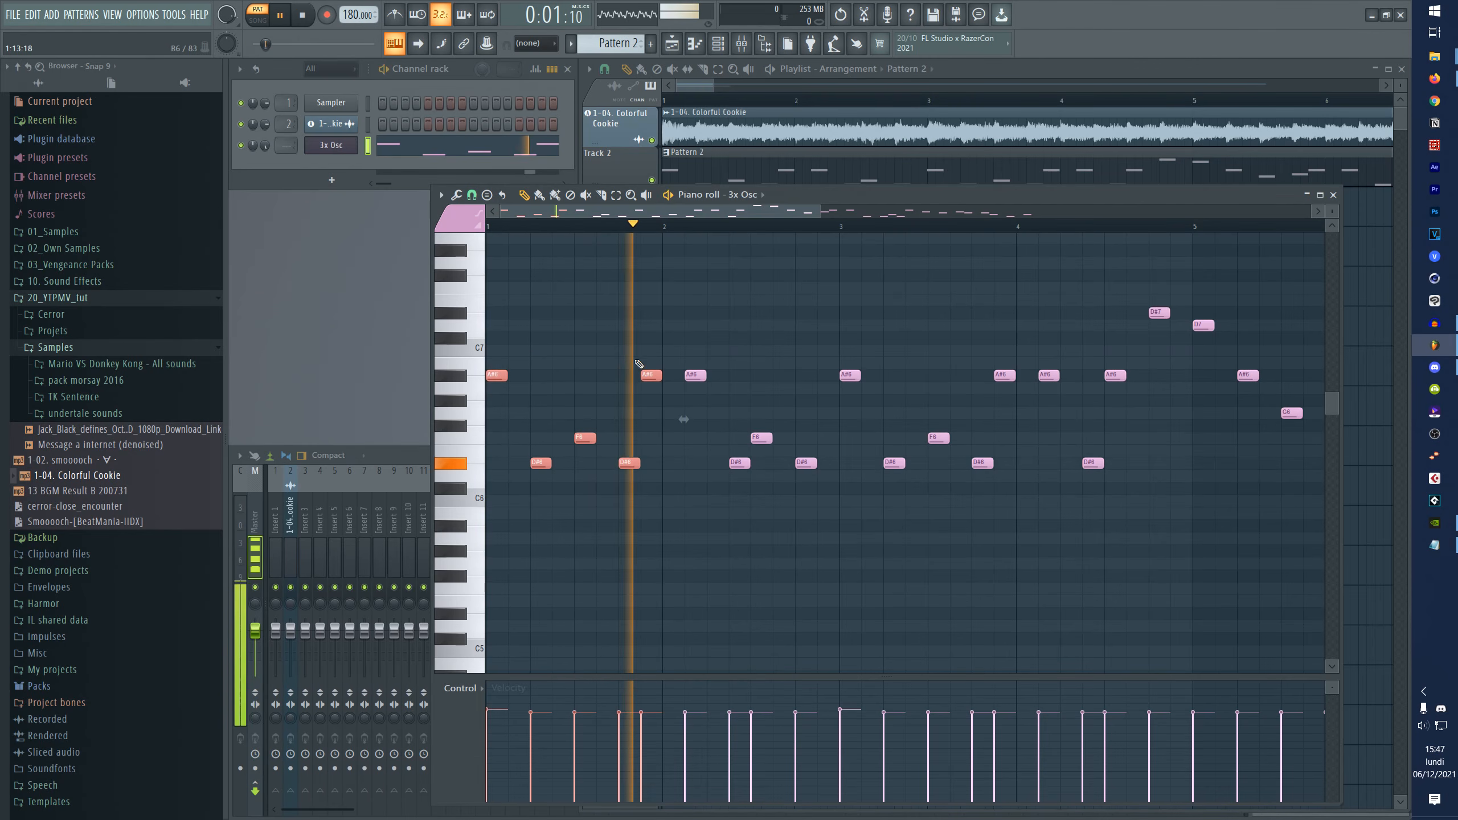
pyautogui.press('space')
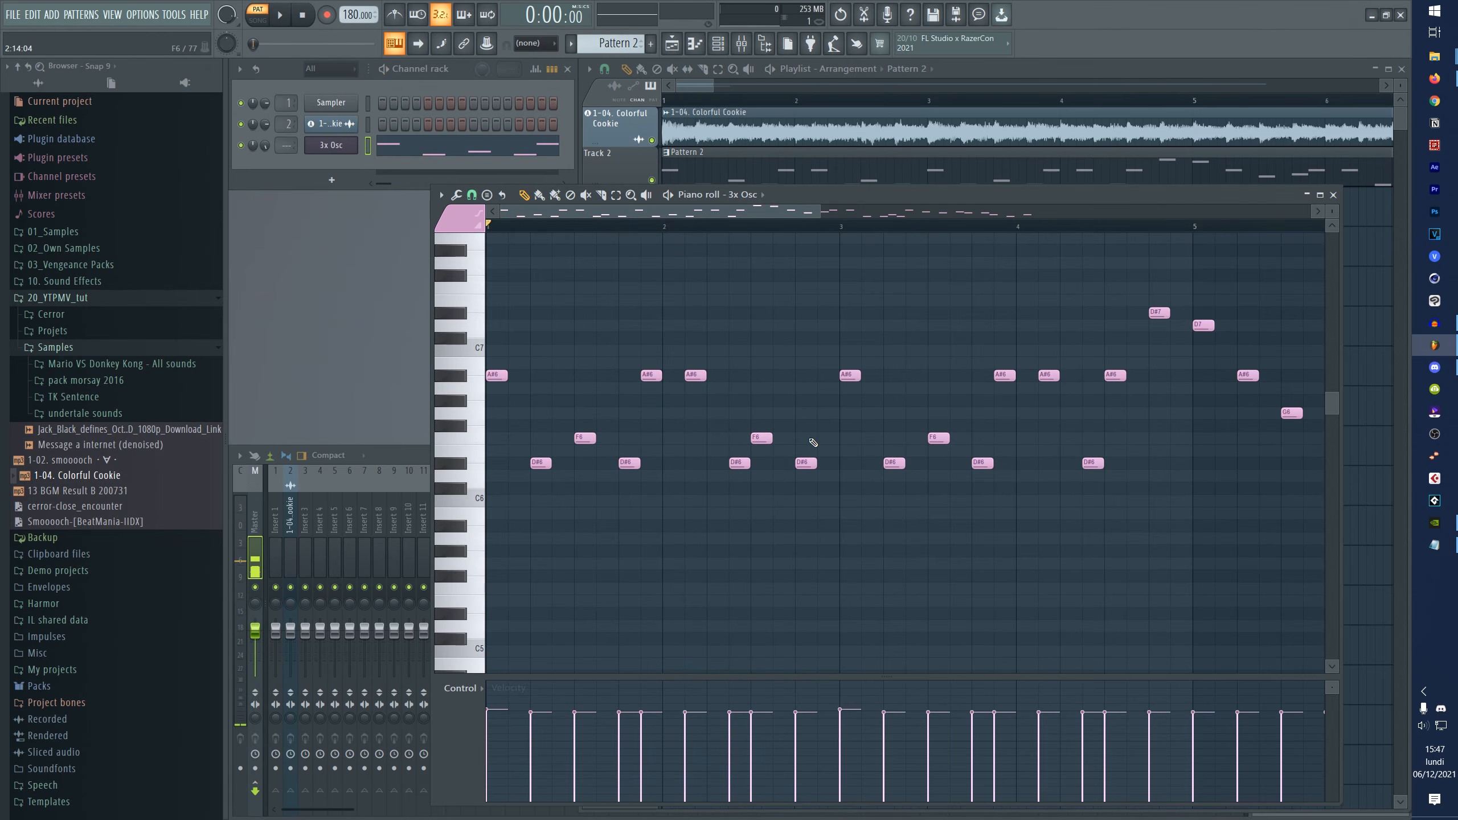
pyautogui.click(806, 463)
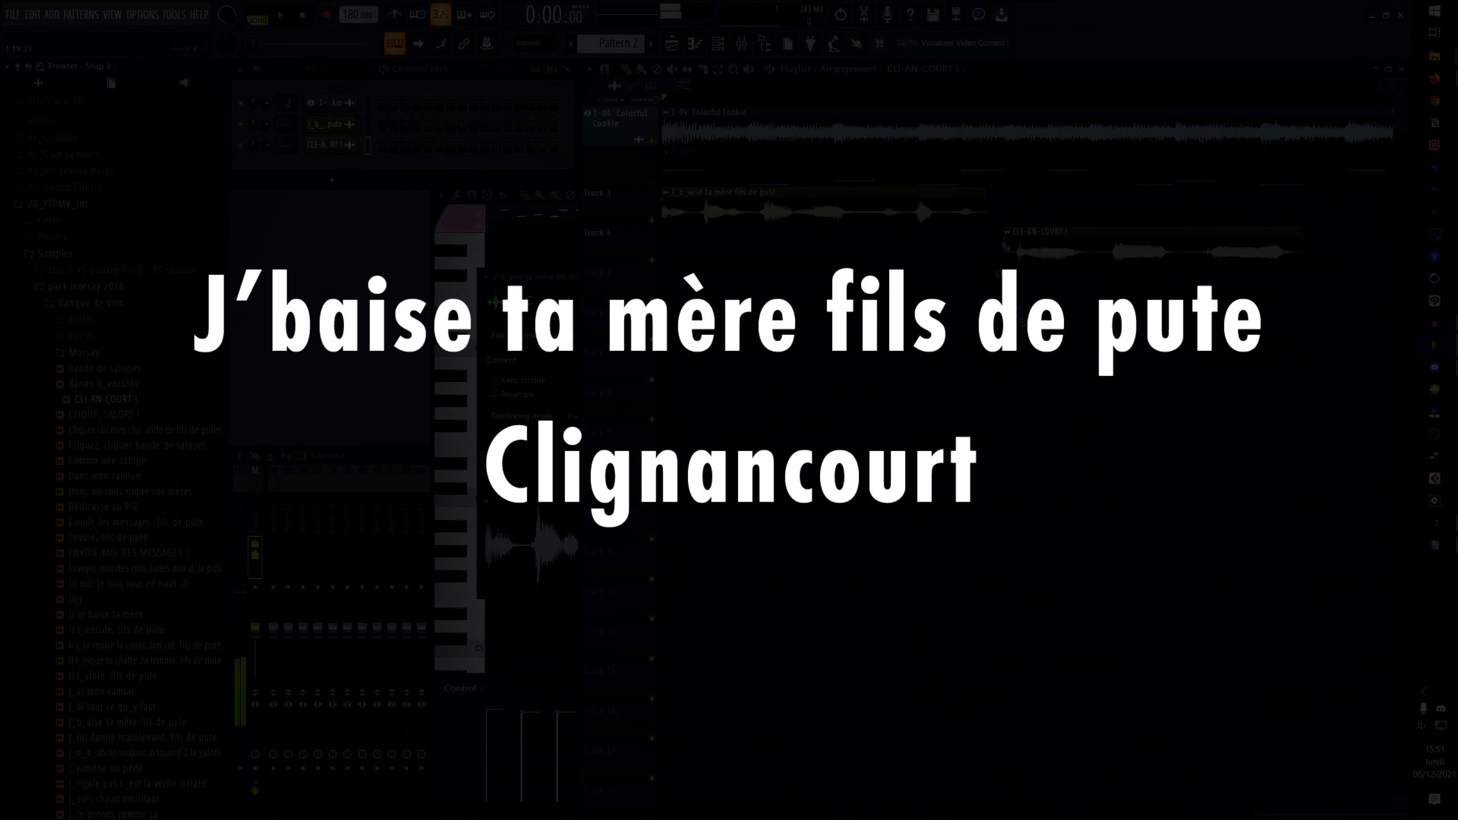
# - Capture a screenshot of the piano roll's opening melody notes with the snipping tool
pyautogui.rightClick(767, 543)
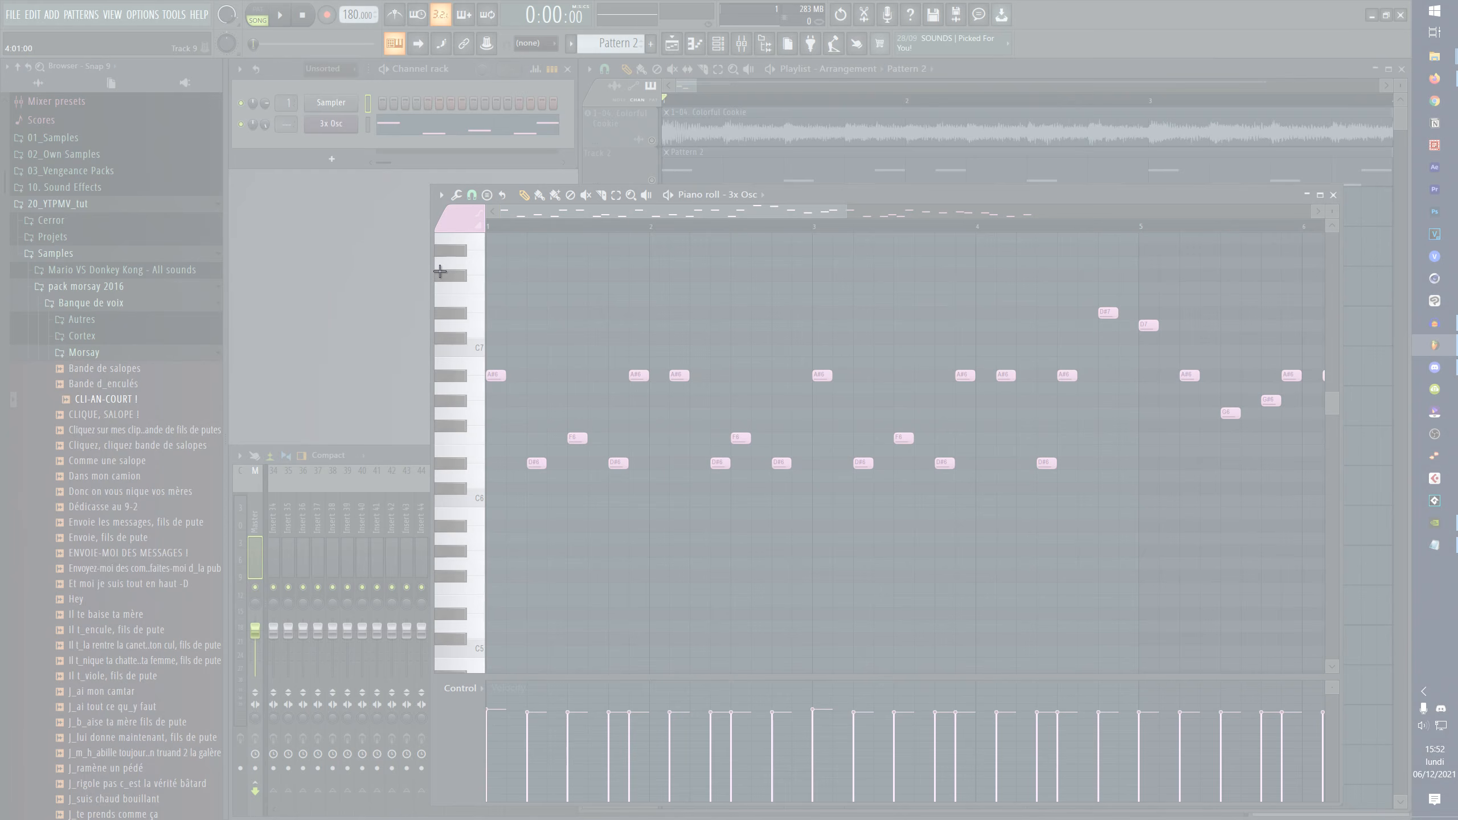
pyautogui.moveTo(440, 271); pyautogui.dragTo(1154, 667)
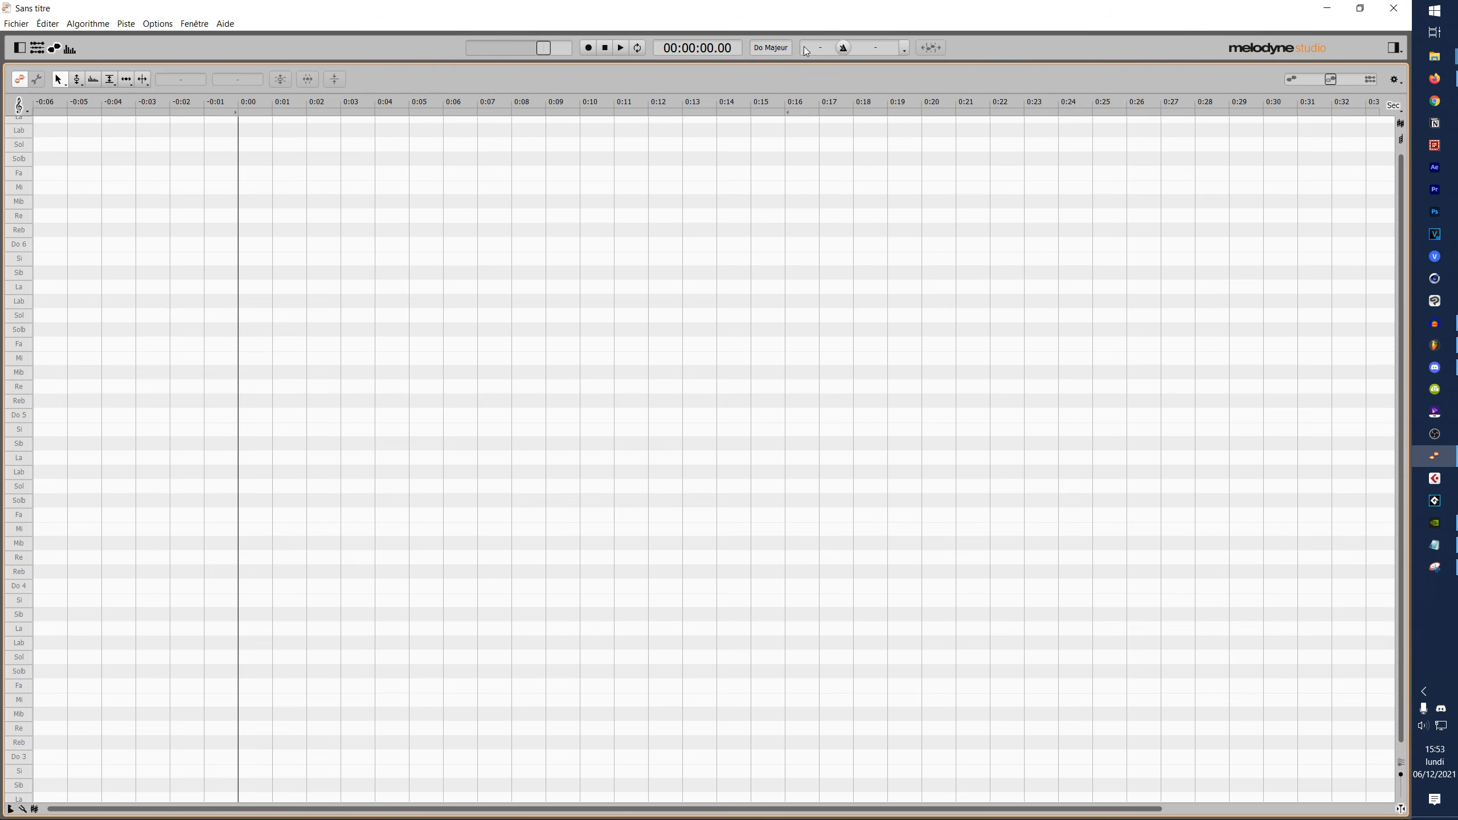
# - In Melodyne, set the tempo of the empty project to 180 BPM
pyautogui.click(882, 53)
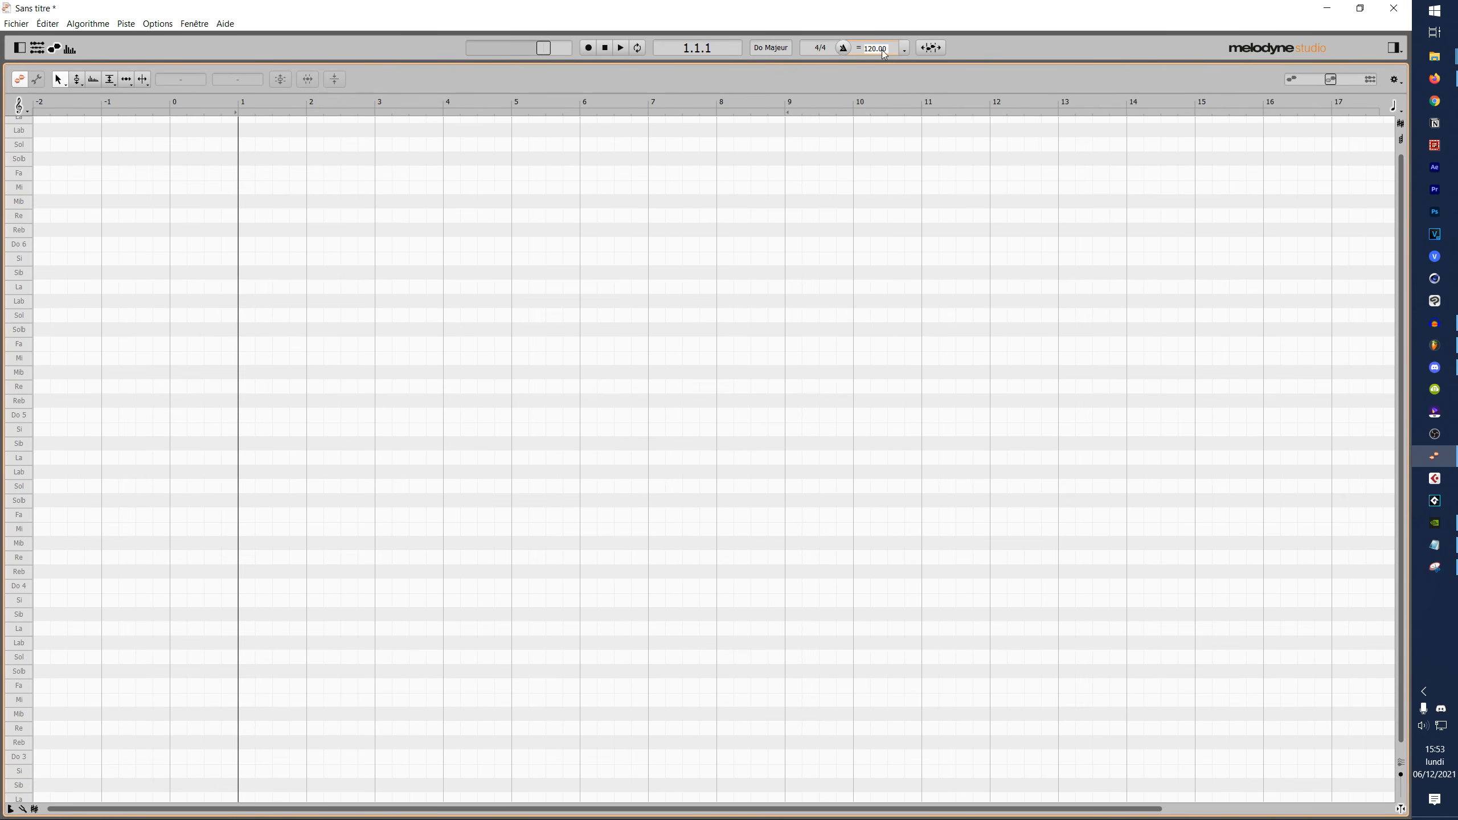
pyautogui.moveTo(1137, 8); pyautogui.dragTo(1099, 295)
pyautogui.doubleClick(660, 296)
pyautogui.press('Return')
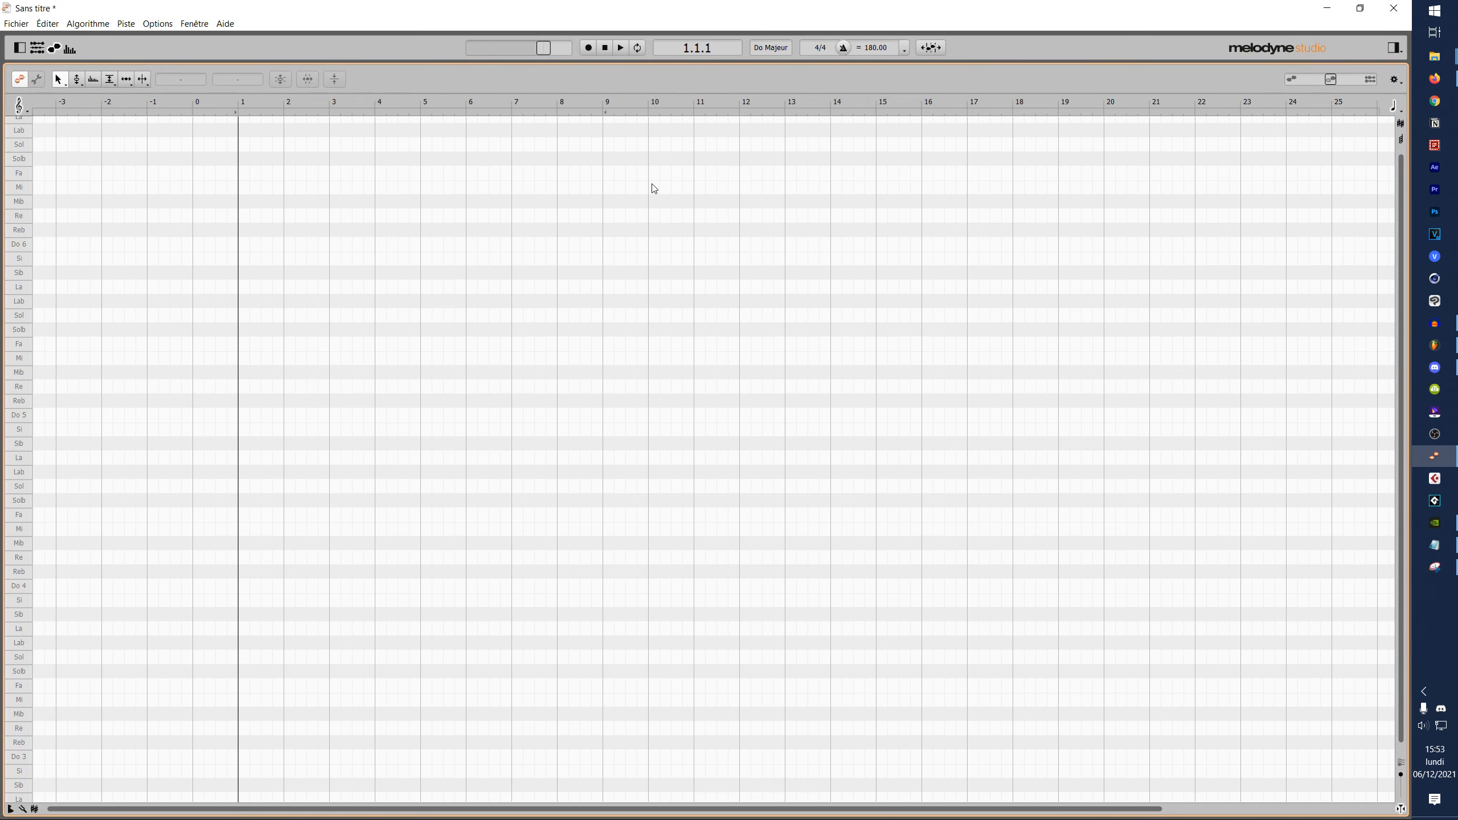
# - Import the audio file "J_b_aise ta mère fils de pute.wav" from the Morsay folder
pyautogui.scroll(3, 340, 107)
pyautogui.click(16, 23)
pyautogui.click(63, 118)
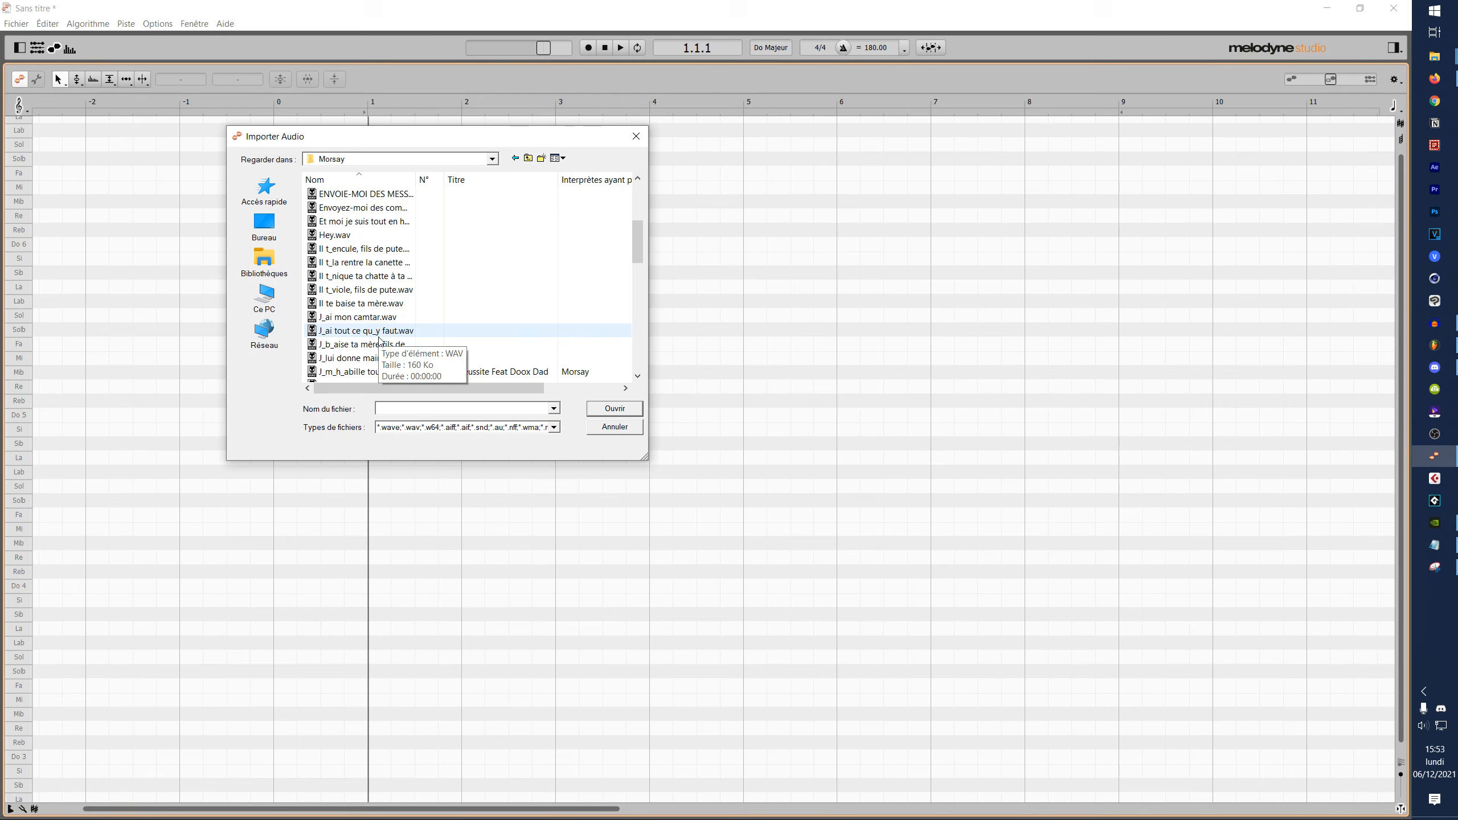
pyautogui.click(379, 345)
pyautogui.doubleClick(379, 345)
# - Separate the sample's first note where its second syllable starts, and split off the second syllable's unpitched tail
pyautogui.moveTo(618, 810); pyautogui.dragTo(267, 810)
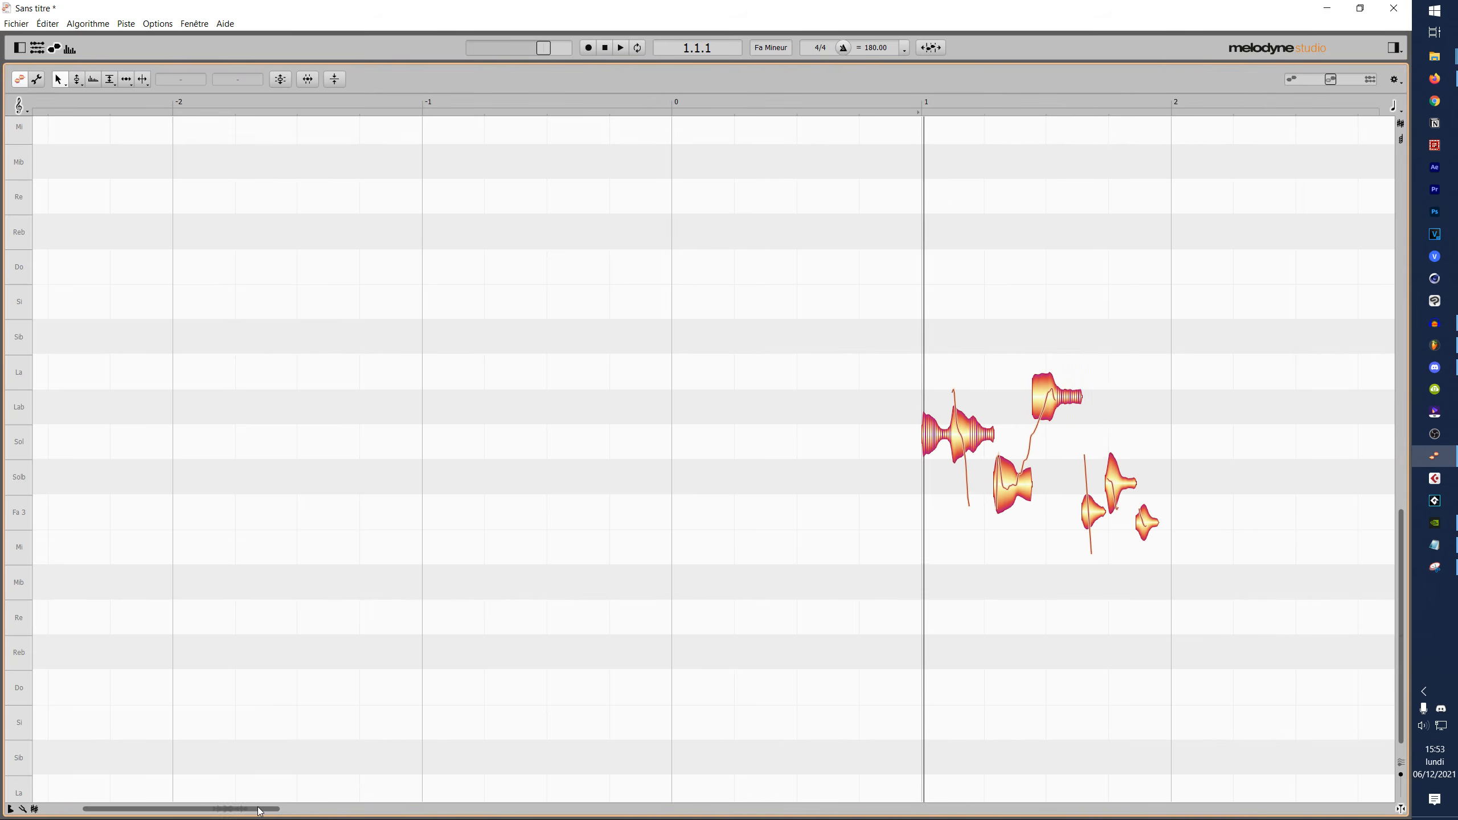
pyautogui.moveTo(265, 809); pyautogui.dragTo(349, 809)
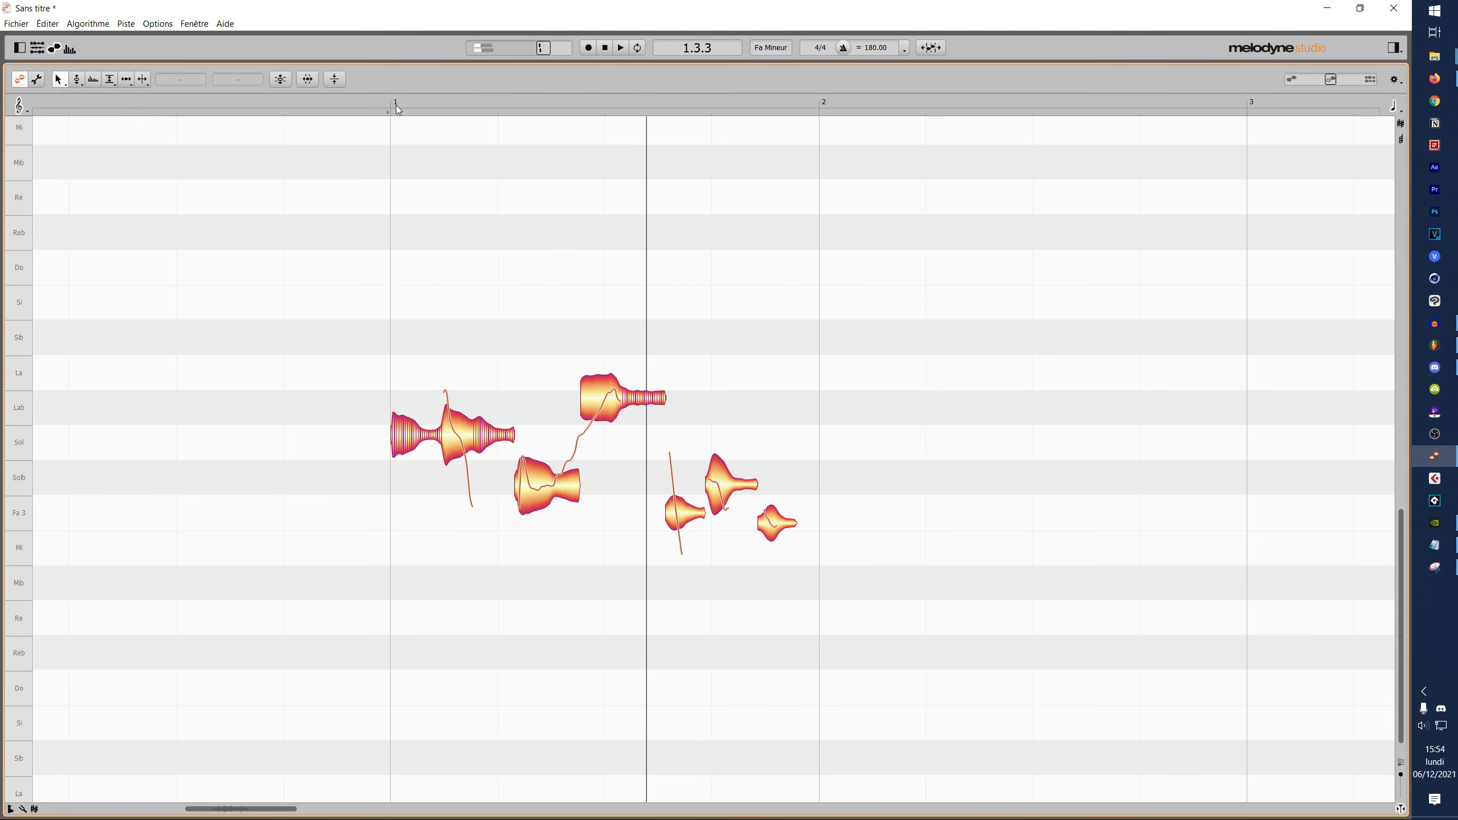
pyautogui.click(395, 101)
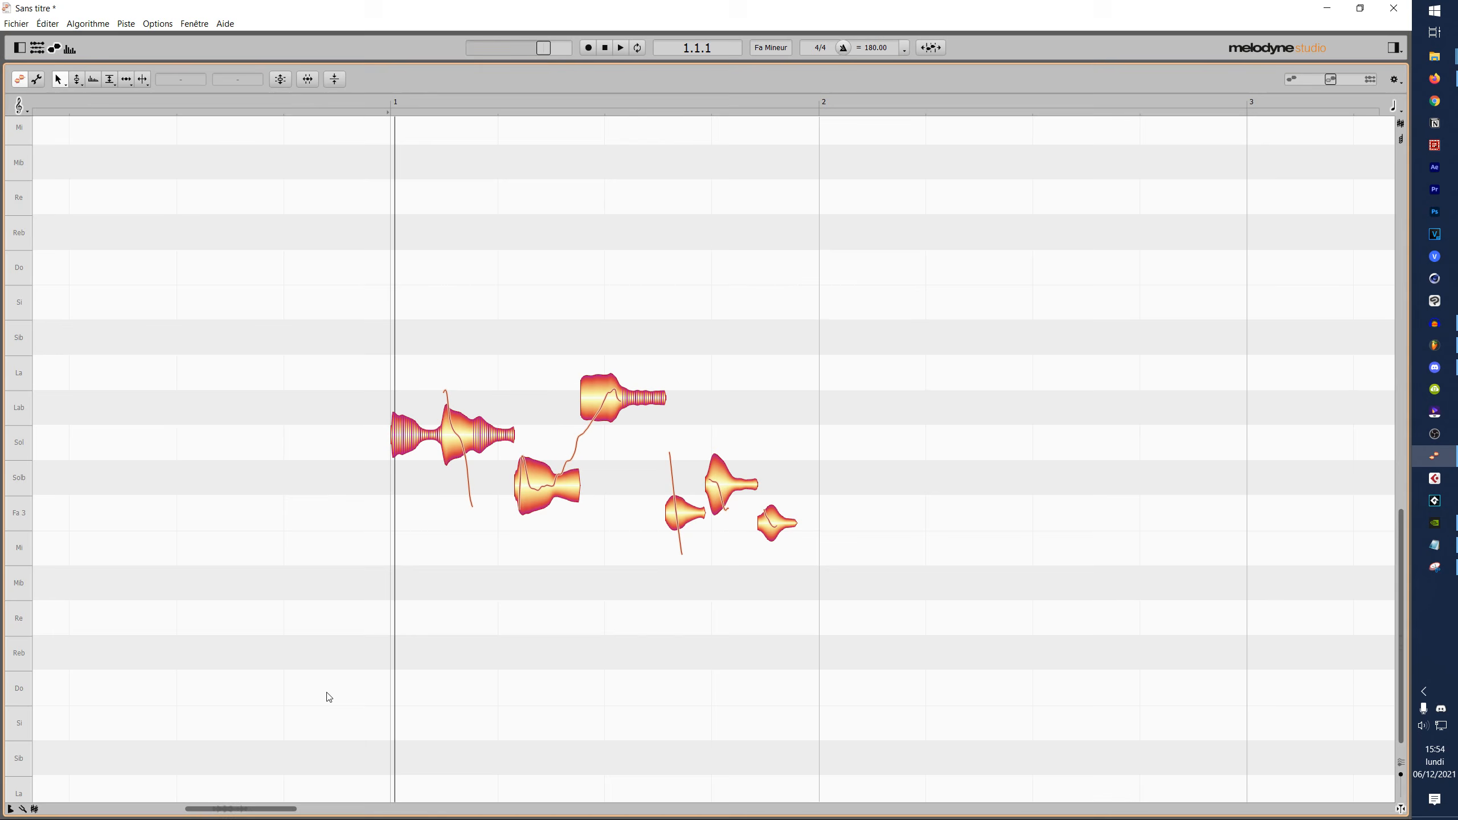
pyautogui.moveTo(298, 811); pyautogui.dragTo(249, 811)
pyautogui.moveTo(363, 280); pyautogui.dragTo(1066, 628)
pyautogui.click(750, 320)
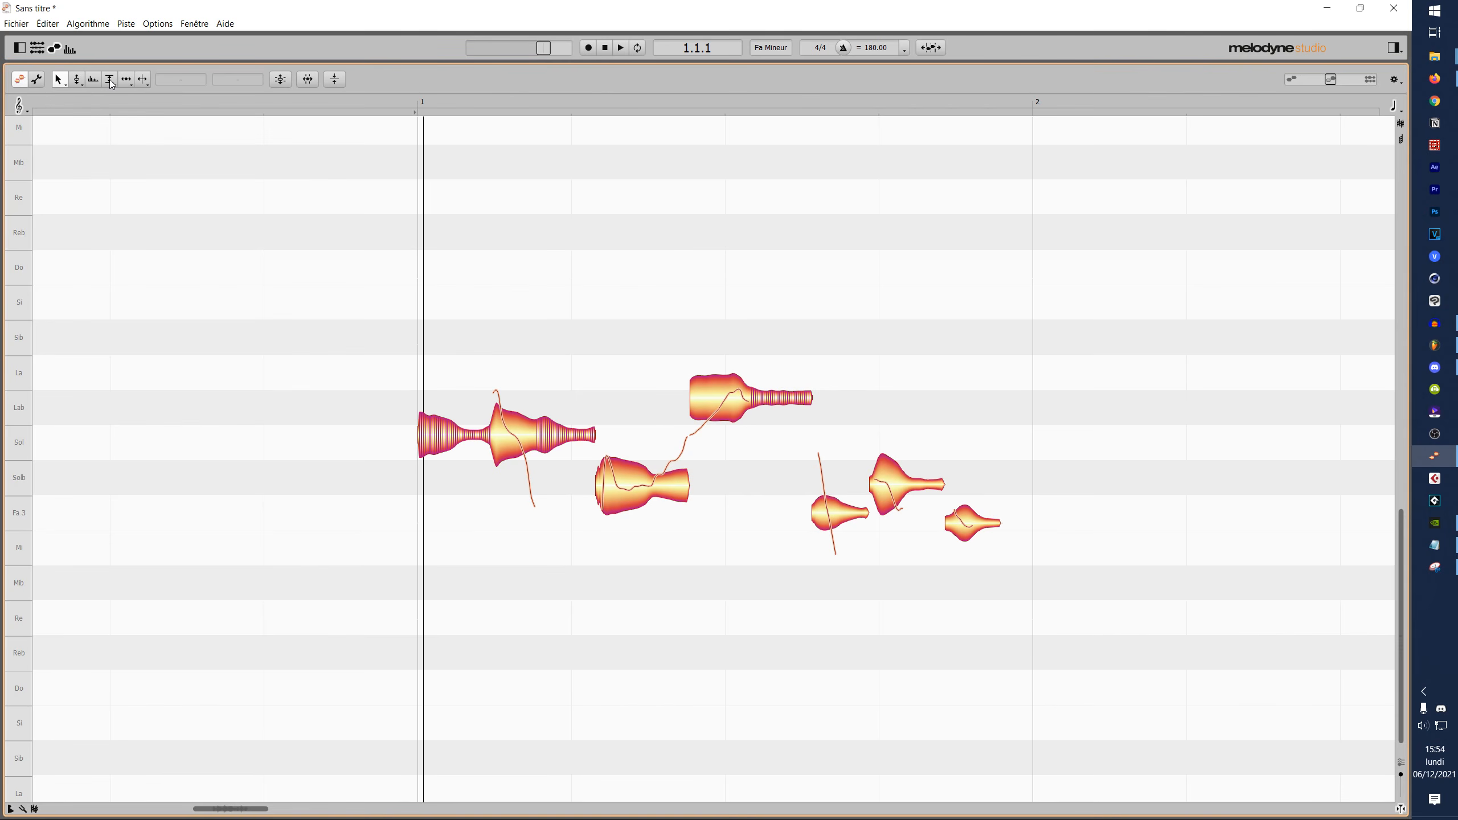
pyautogui.click(143, 81)
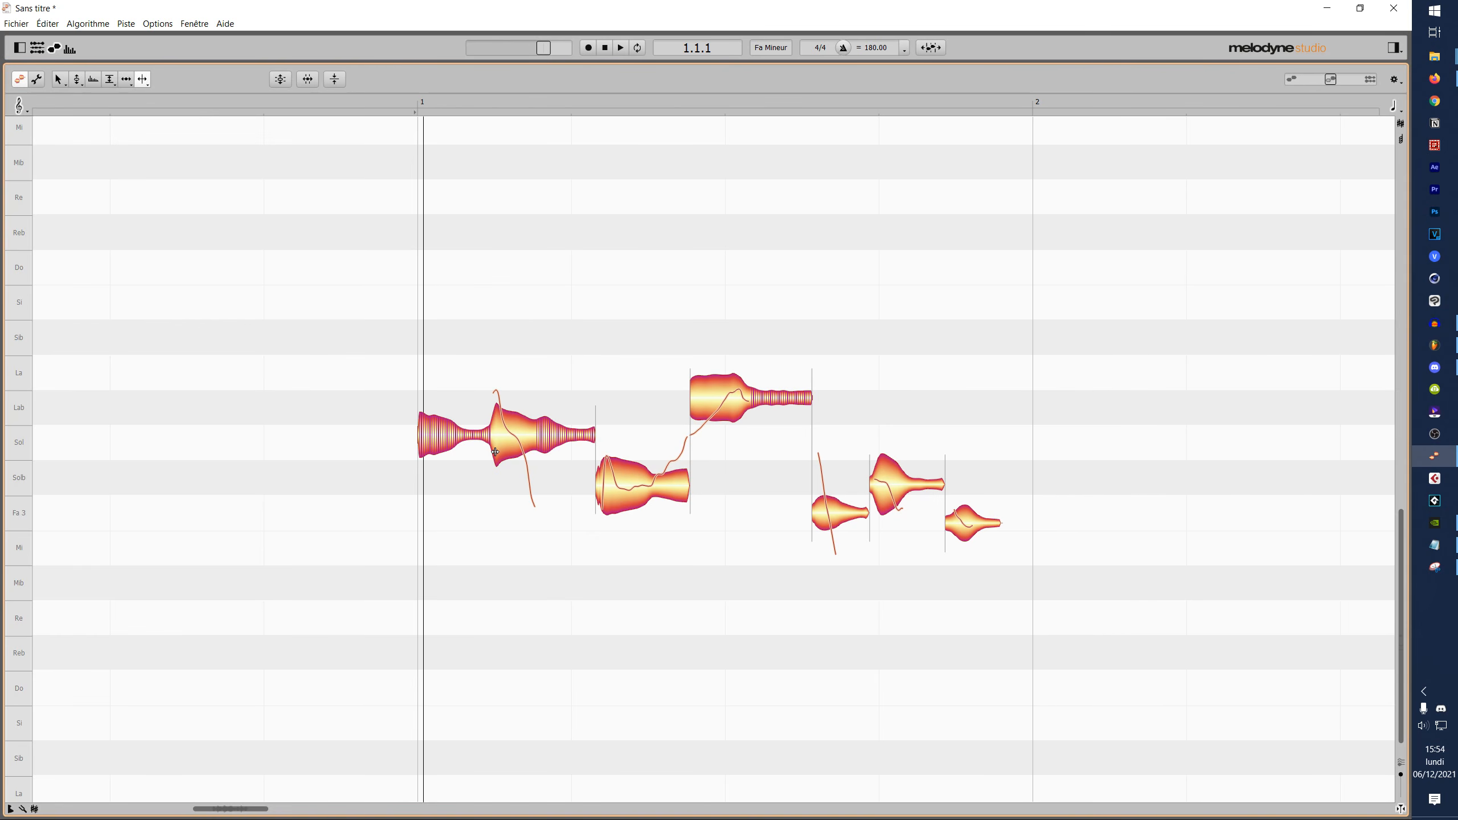
pyautogui.moveTo(273, 814); pyautogui.dragTo(236, 814)
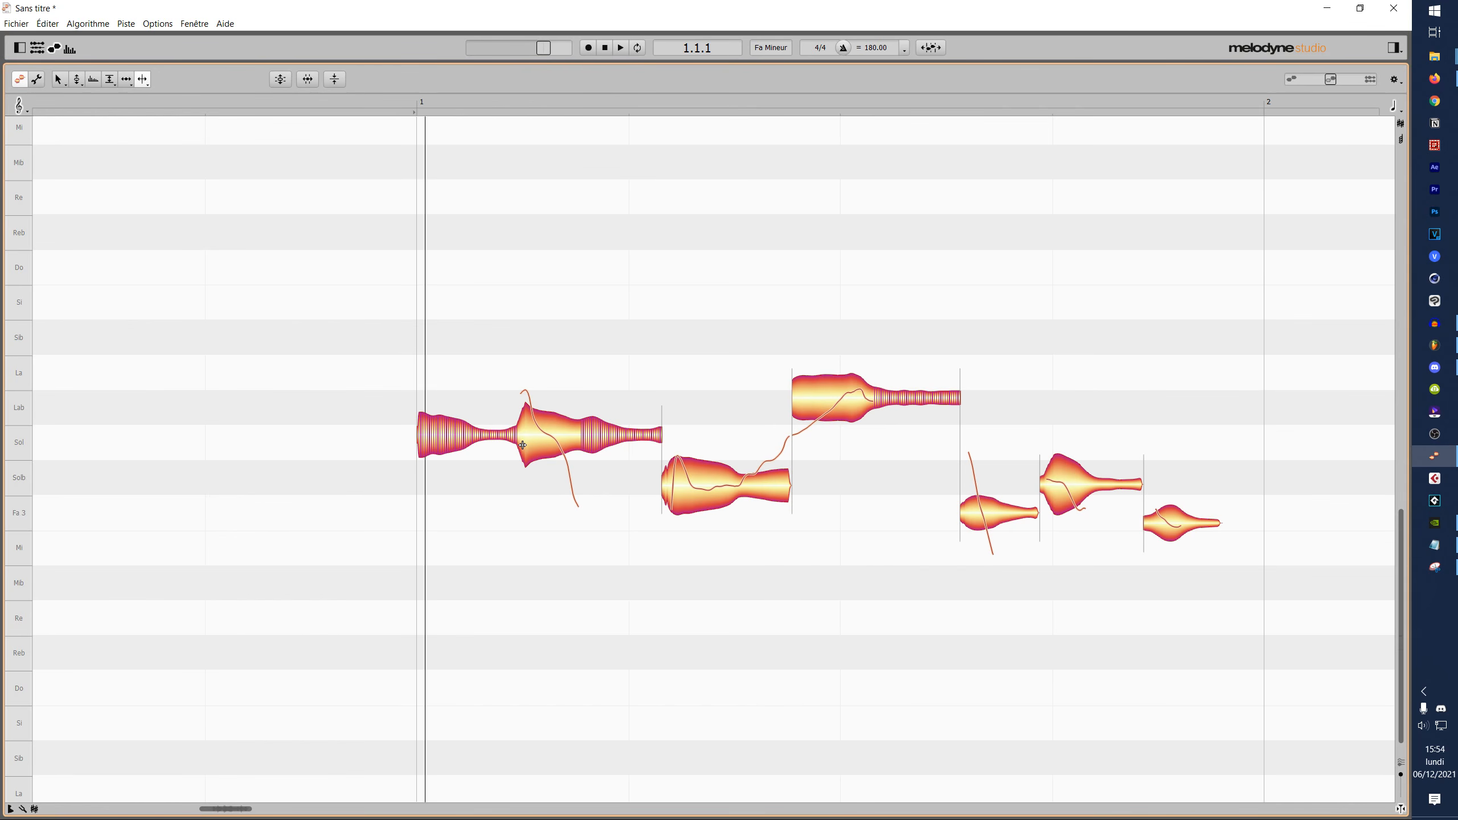
pyautogui.moveTo(420, 107); pyautogui.dragTo(537, 131)
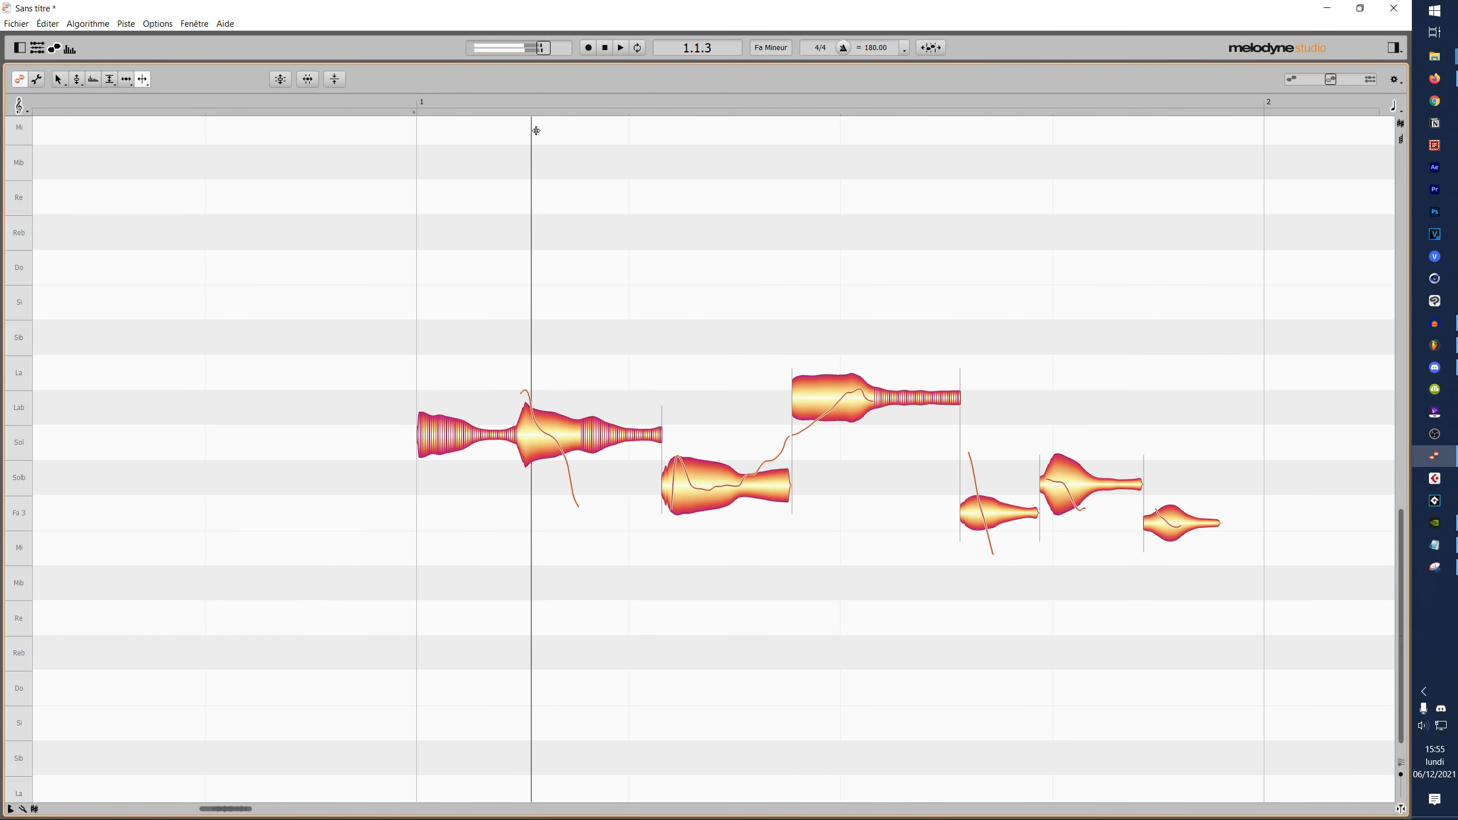
pyautogui.doubleClick(523, 436)
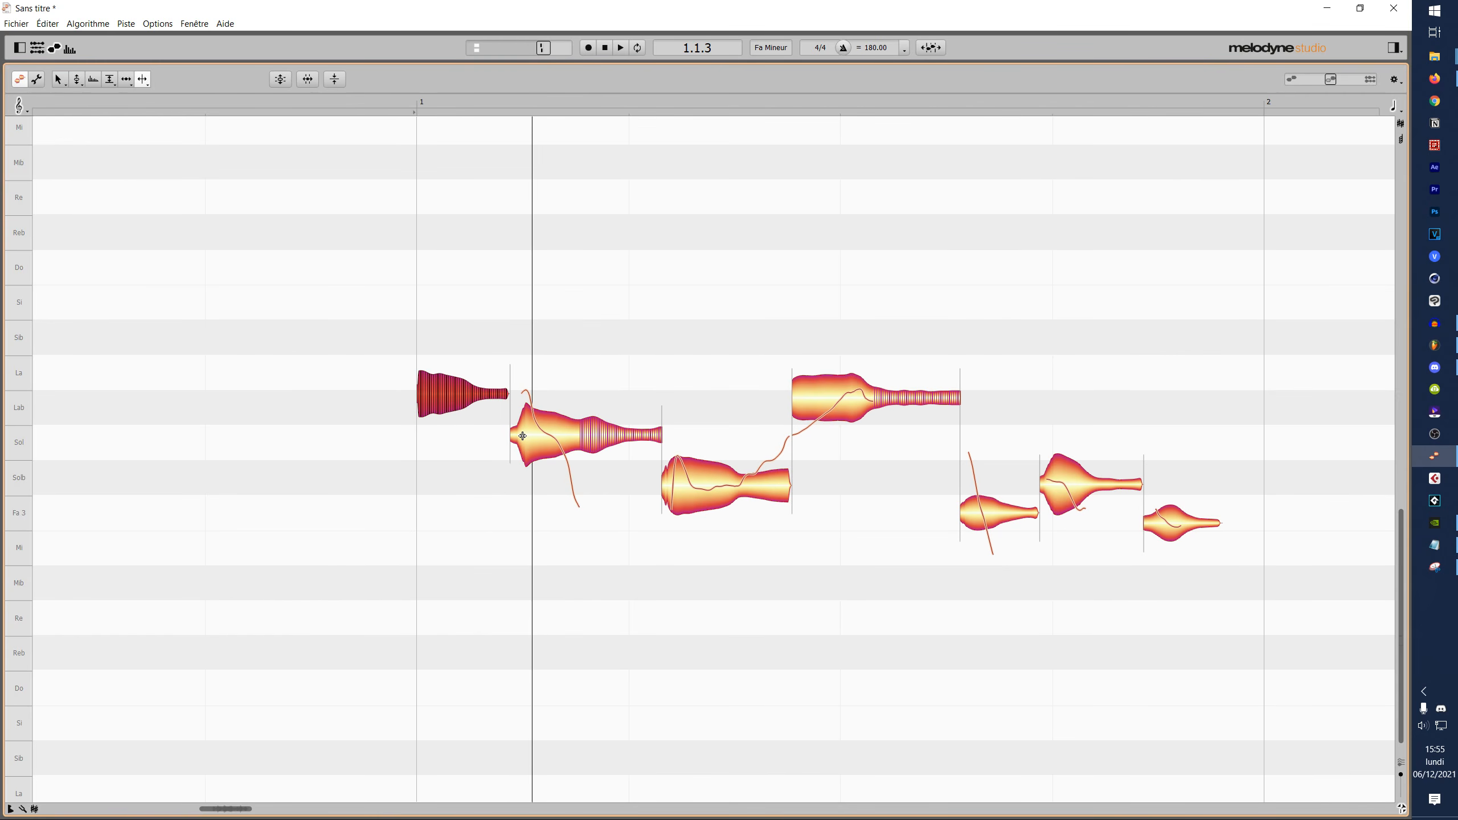
pyautogui.moveTo(545, 102); pyautogui.dragTo(1132, 123)
pyautogui.doubleClick(584, 436)
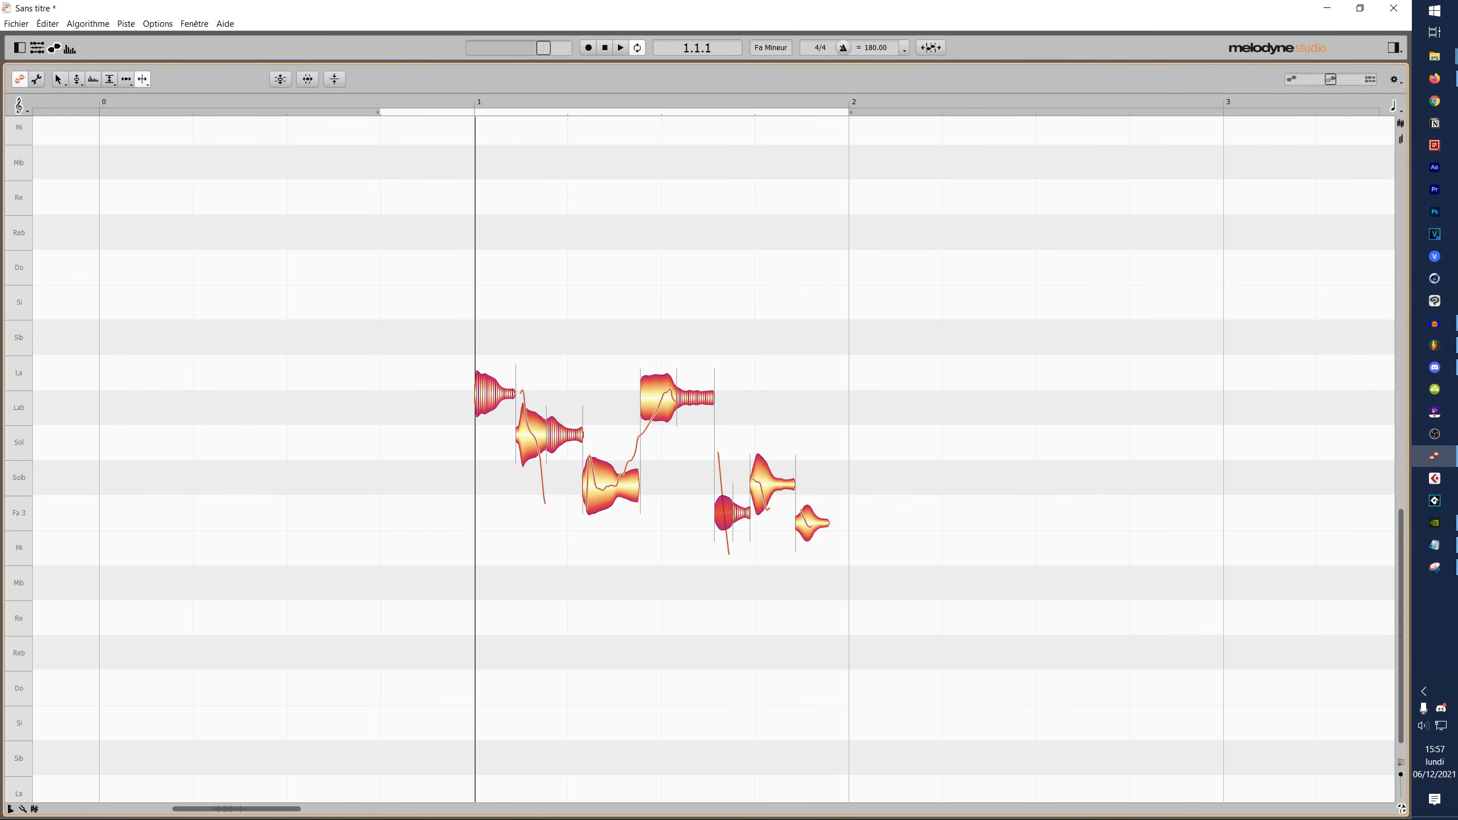
# - Check the captured melody and move the boundary between the second and third notes to beat 2 of bar 1
pyautogui.hotkey('alt', 'Tab')
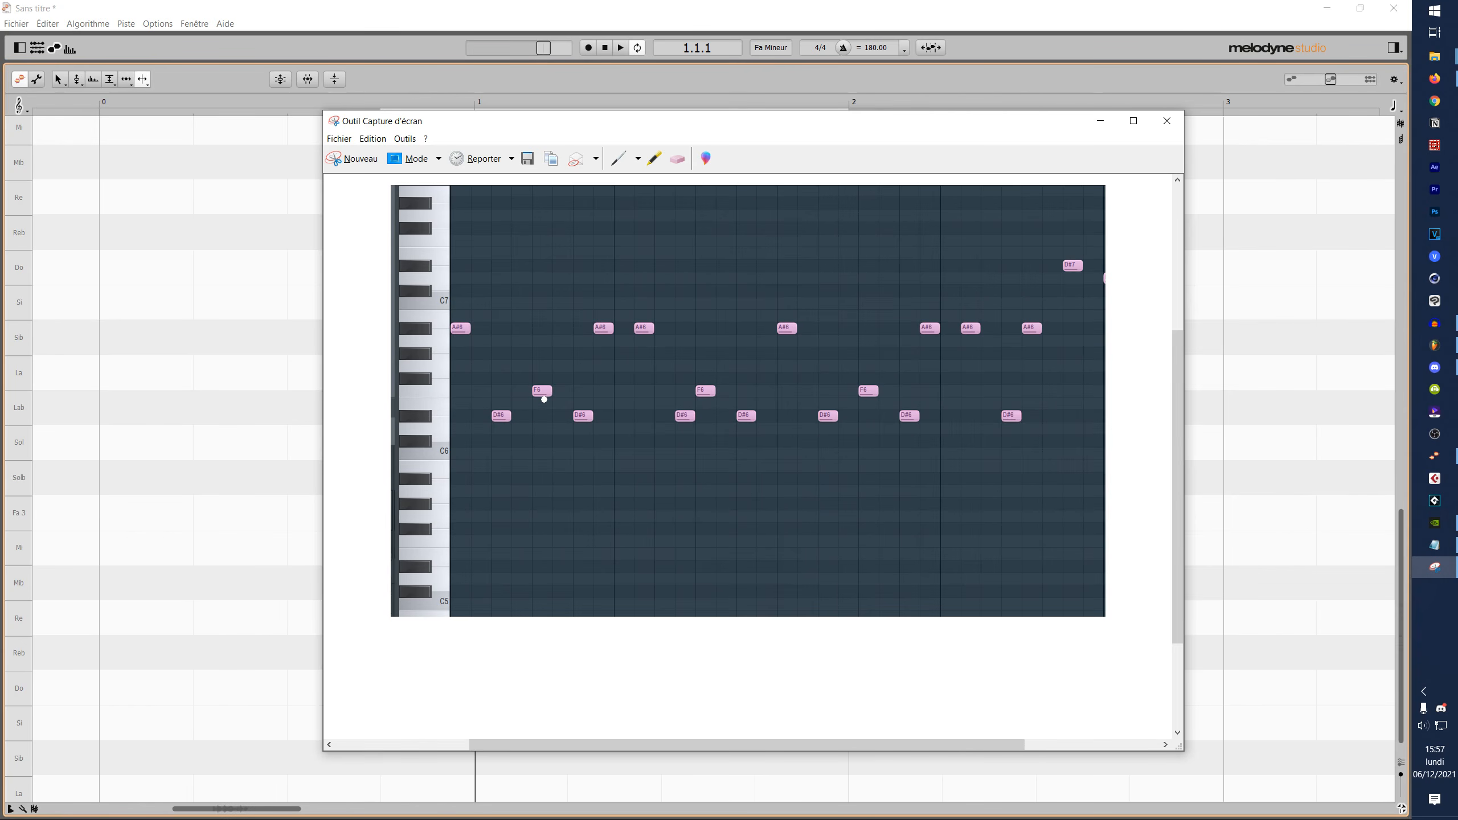
pyautogui.click(533, 102)
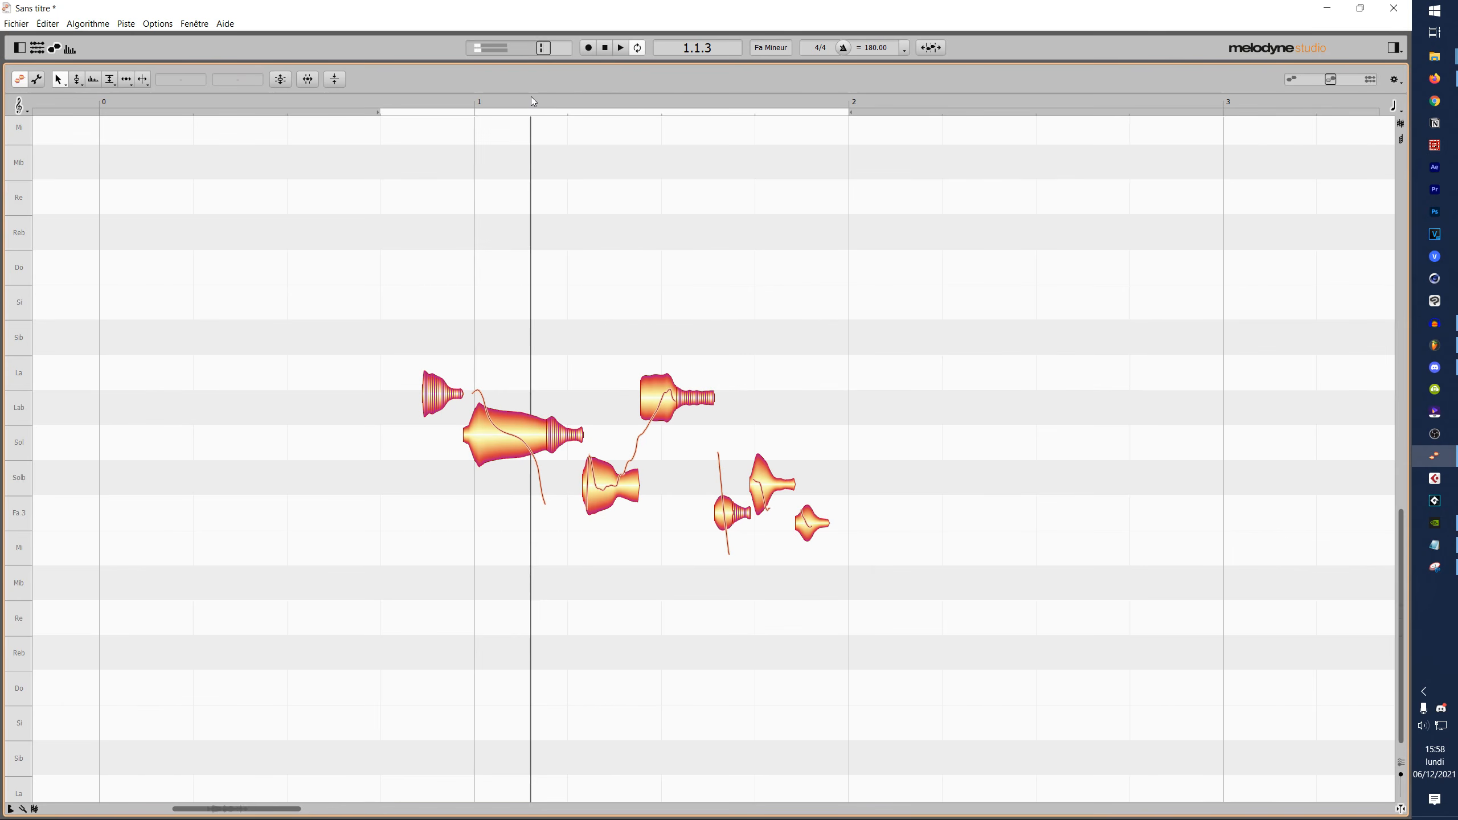
pyautogui.click(492, 95)
pyautogui.click(585, 444)
pyautogui.moveTo(585, 443); pyautogui.dragTo(559, 444)
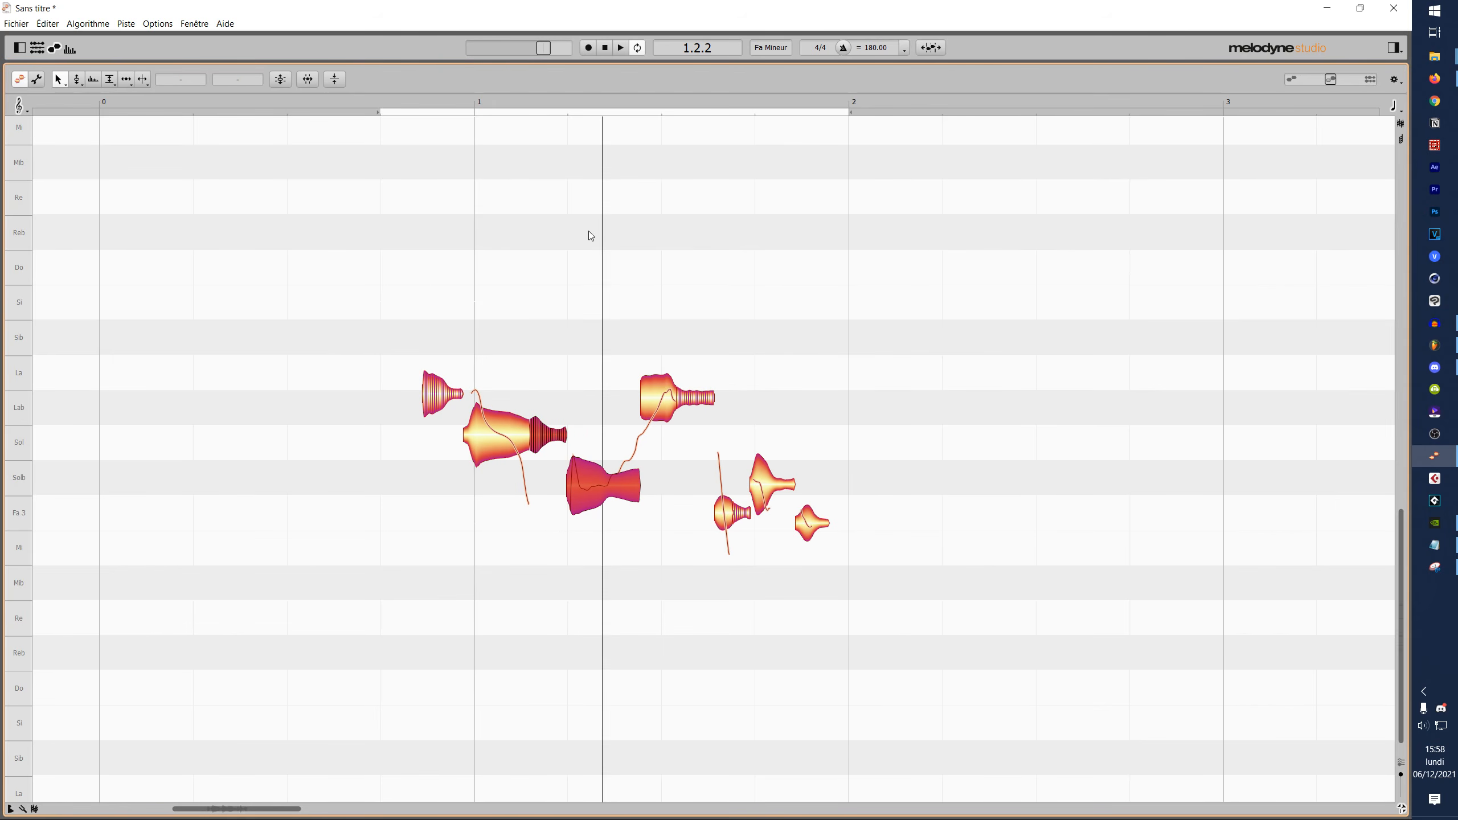
pyautogui.click(568, 100)
pyautogui.click(529, 100)
pyautogui.click(565, 100)
pyautogui.click(572, 100)
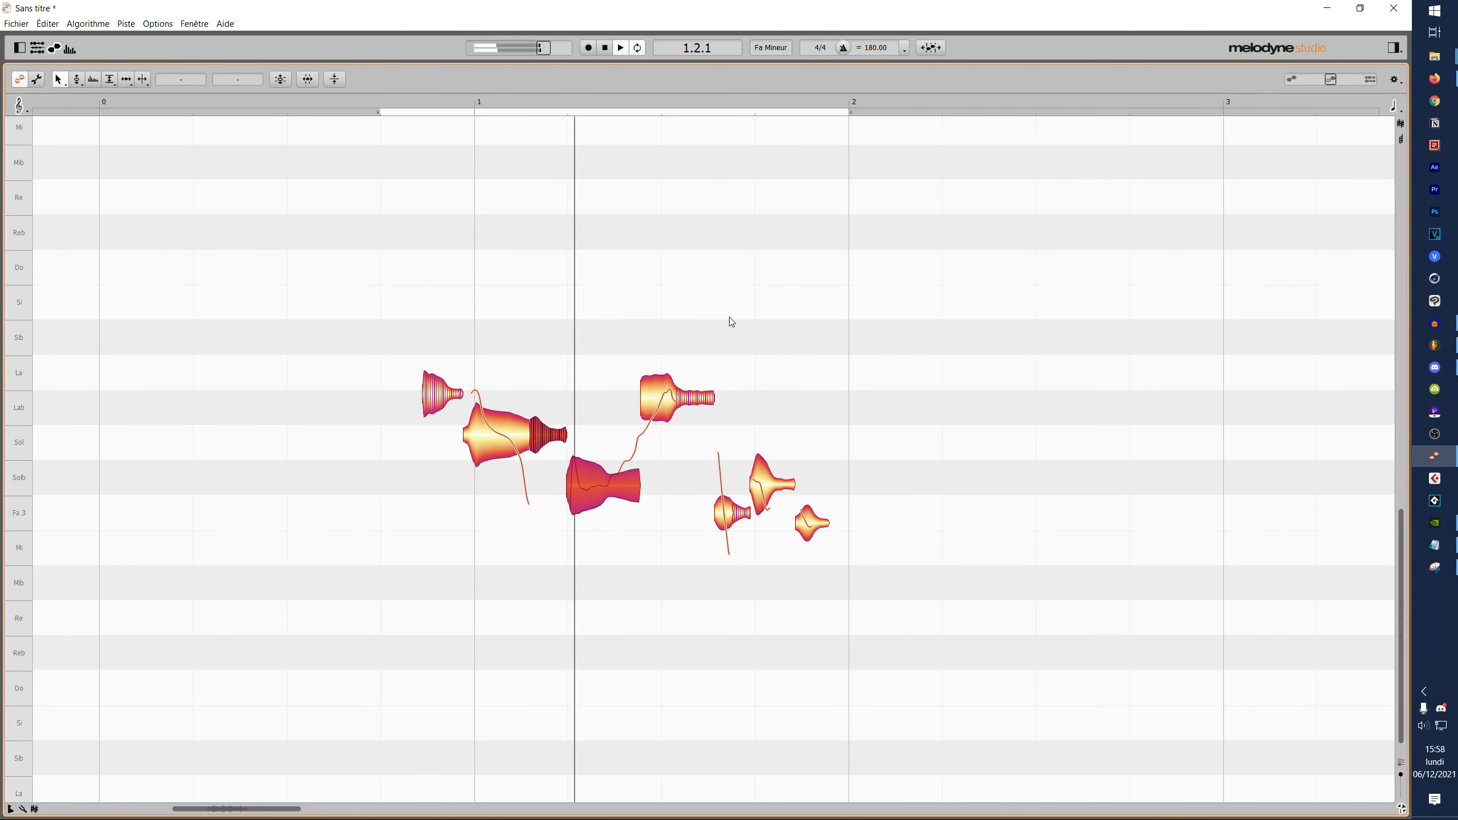
# - Shift the fourth note and everything after it to start at beat 3 of bar 1, stretching the third note
pyautogui.click(744, 354)
pyautogui.click(656, 403)
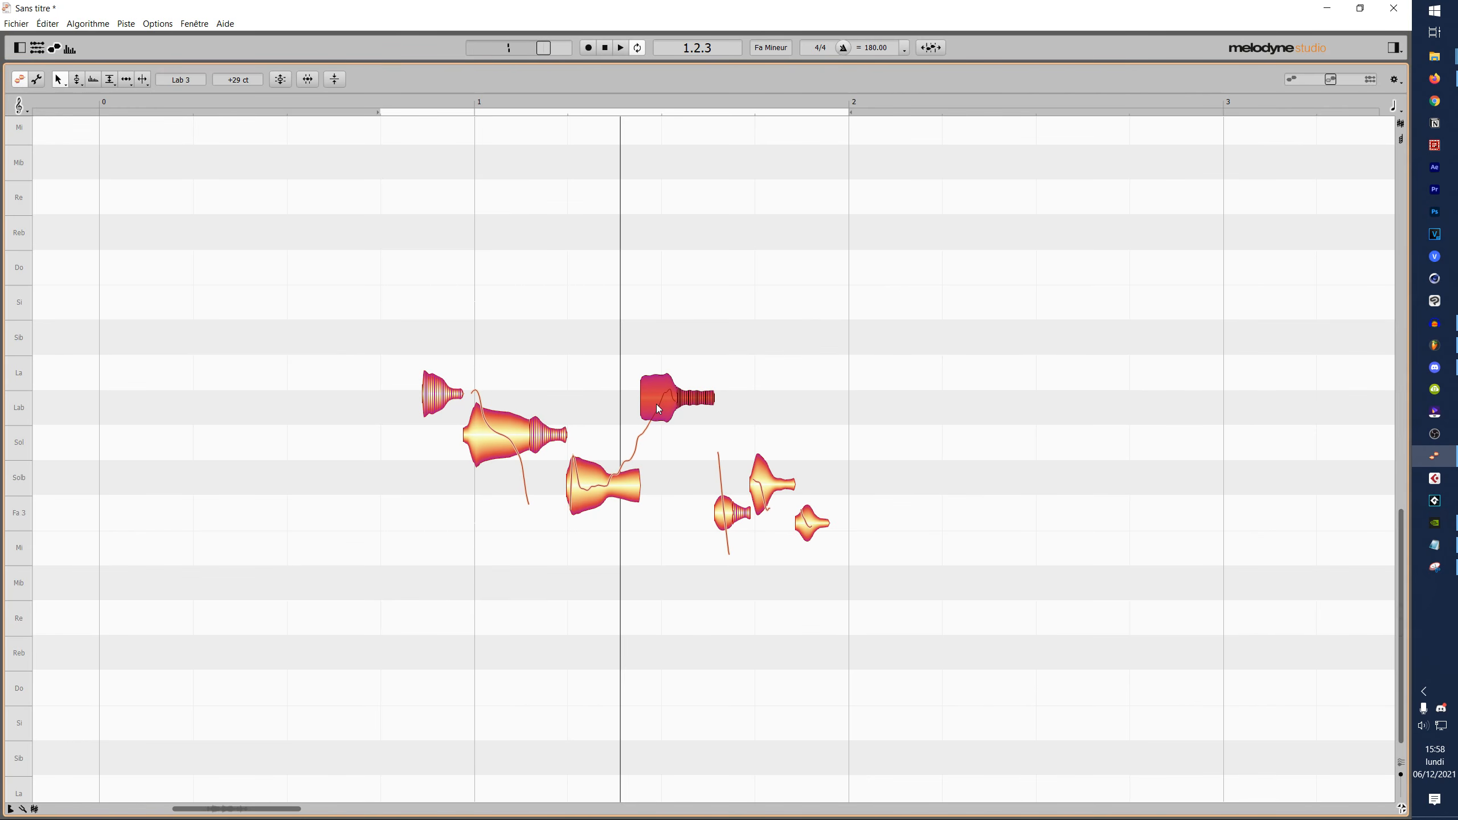
pyautogui.moveTo(905, 336); pyautogui.dragTo(652, 578)
pyautogui.moveTo(676, 397); pyautogui.dragTo(696, 398)
pyautogui.click(659, 96)
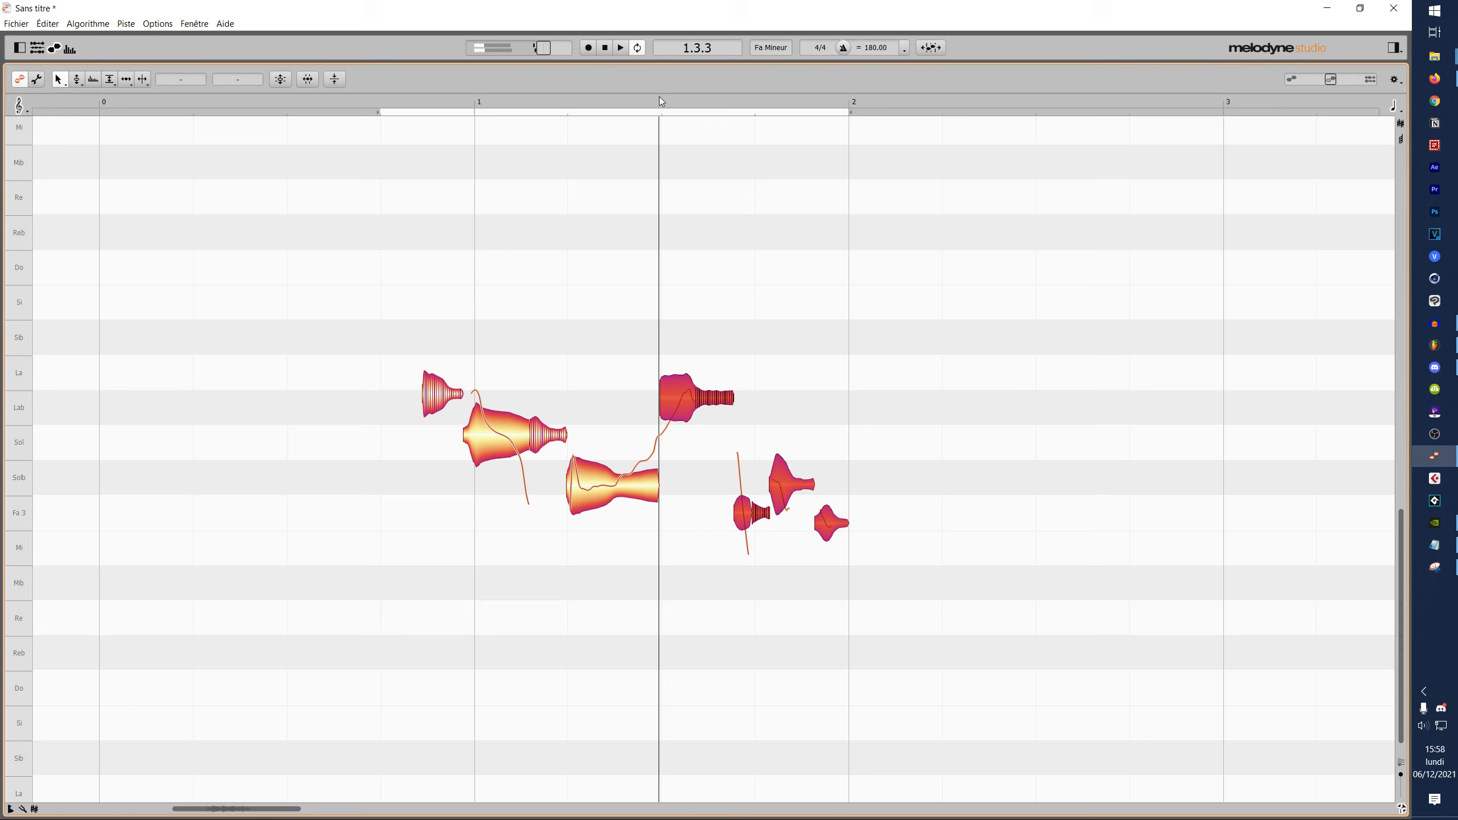
pyautogui.press('space')
pyautogui.click(781, 363)
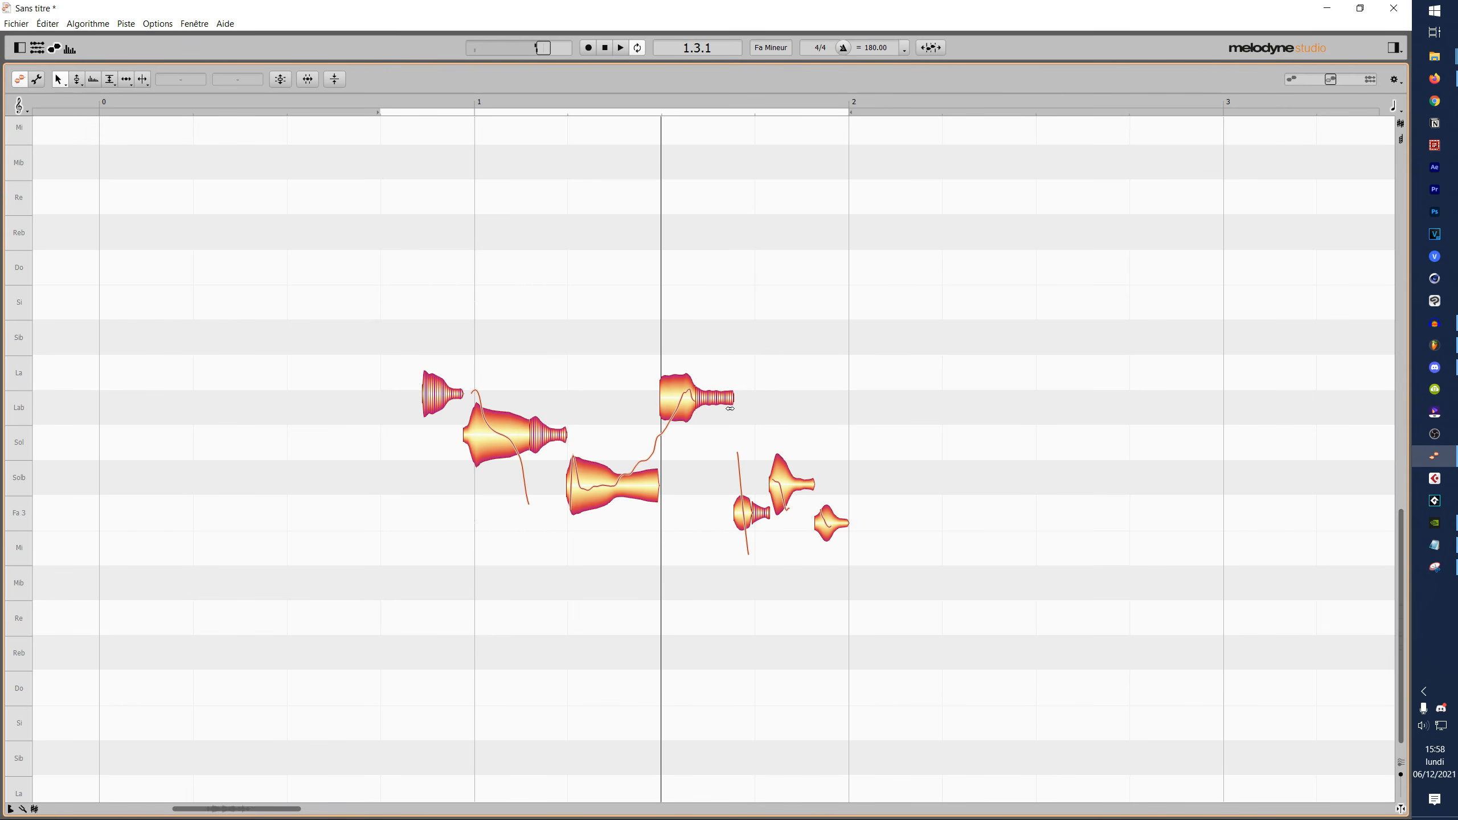
# - Lengthen the fourth note by shifting its tail and all following notes until the next note starts at beat 4 of bar 1
pyautogui.moveTo(874, 326); pyautogui.dragTo(697, 559)
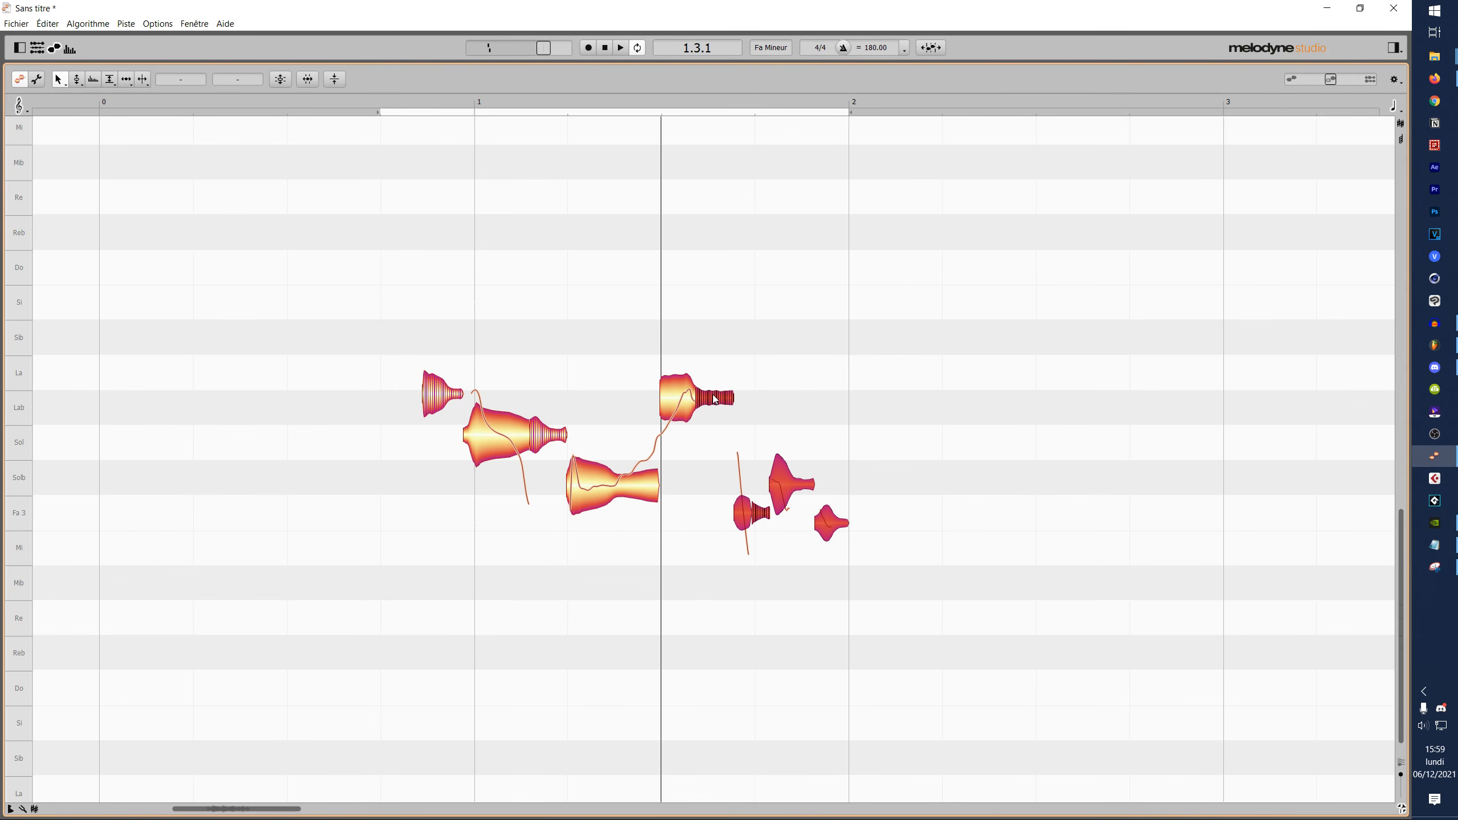
pyautogui.moveTo(717, 405); pyautogui.dragTo(765, 397)
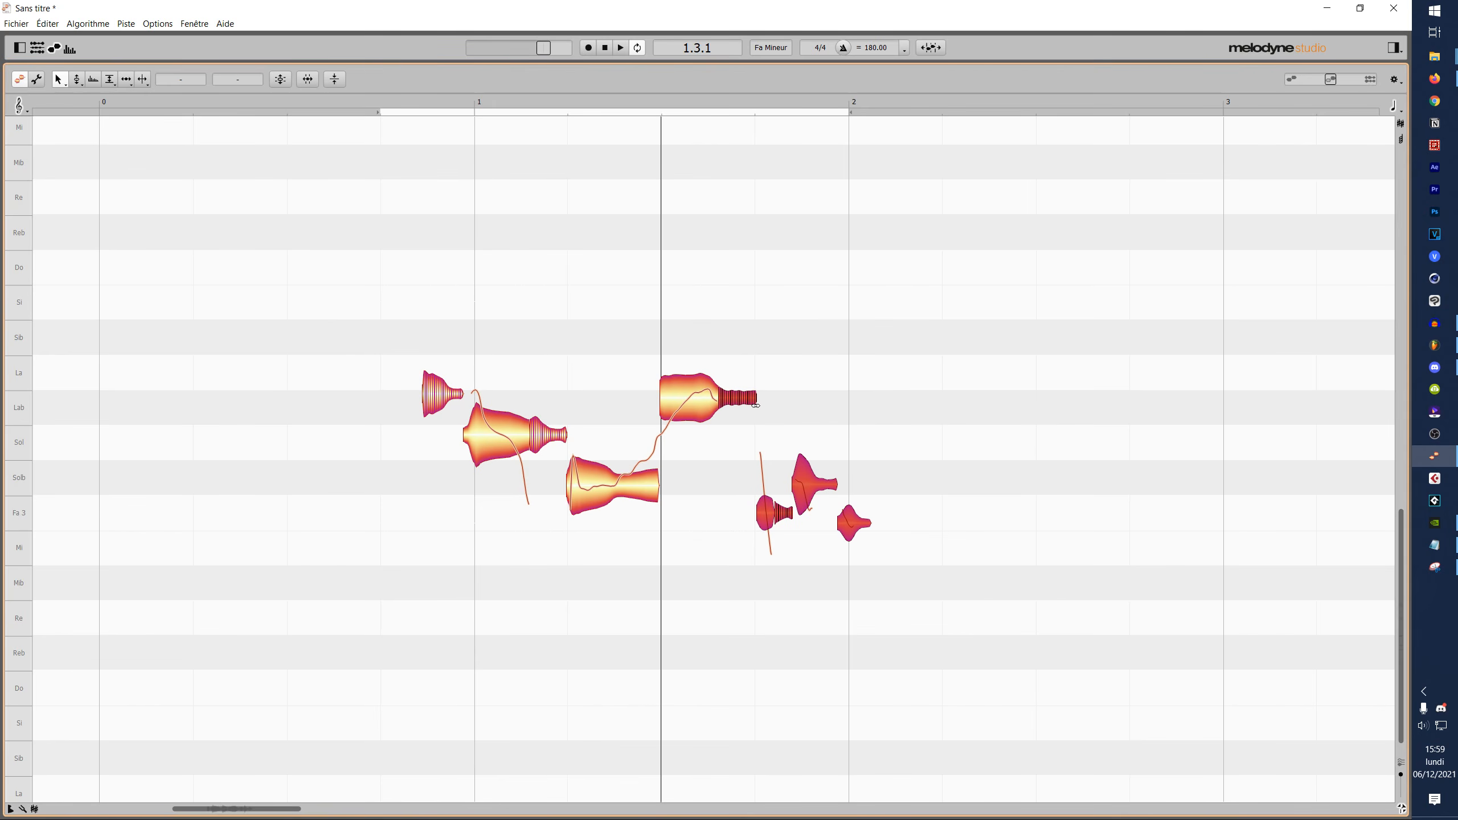
pyautogui.moveTo(737, 406)
pyautogui.mouseDown()
pyautogui.moveTo(1289, 401)
pyautogui.moveTo(746, 402)
pyautogui.mouseUp()
# - Split off the tail of the second-to-last note and stretch its body past bar 2, pushing the last note later
pyautogui.press('F6')
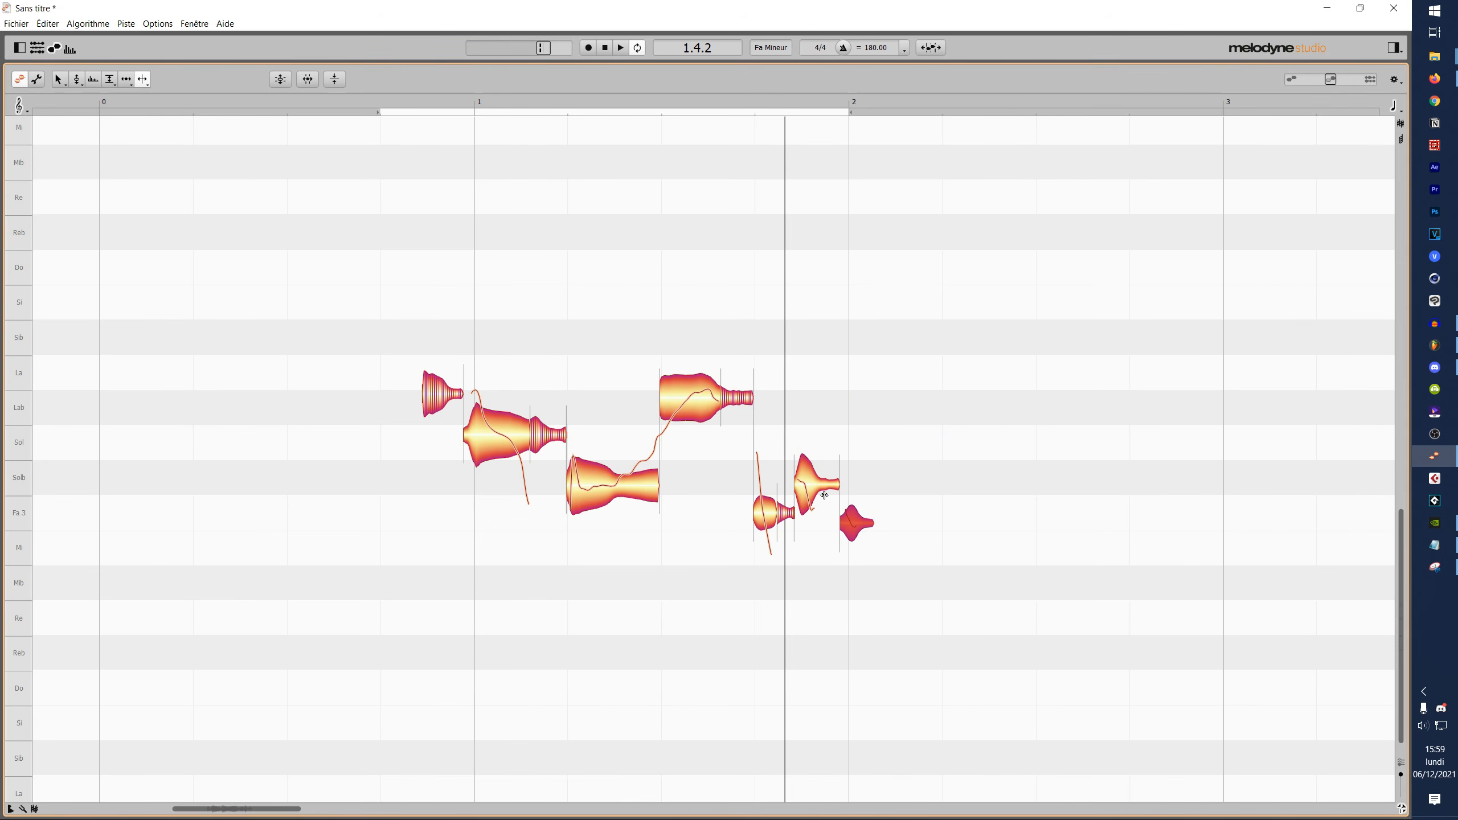
pyautogui.doubleClick(822, 492)
pyautogui.press('F1')
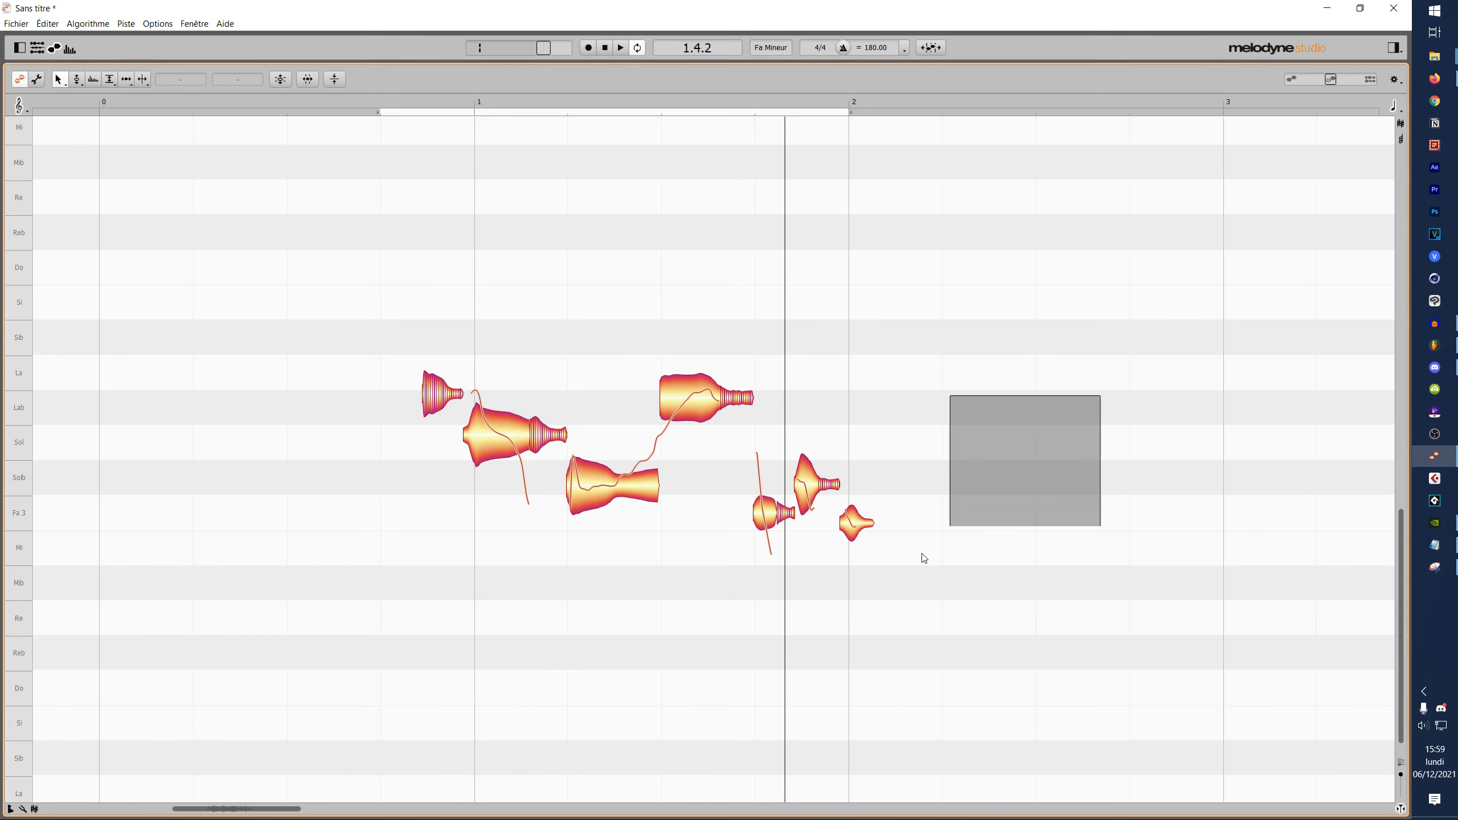
pyautogui.click(835, 509)
pyautogui.moveTo(829, 482); pyautogui.dragTo(891, 494)
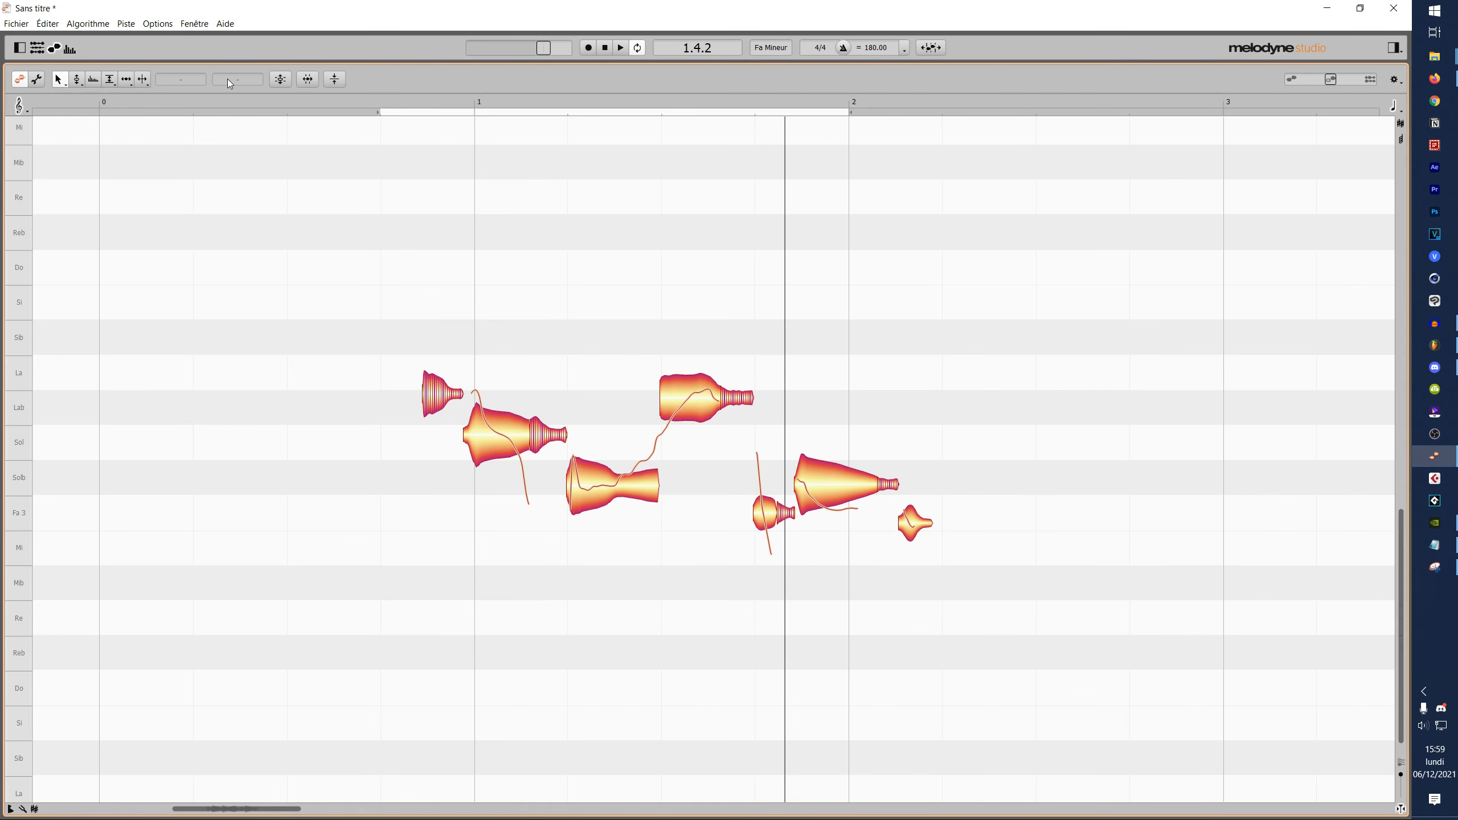
# - Split off the last note's tail and stretch its body so the note ends at about 2.2.2
pyautogui.press('F6')
pyautogui.press('F1')
pyautogui.moveTo(940, 521); pyautogui.dragTo(970, 558)
# - Extend the playback loop to about beat 3 of bar 2 and play the whole phrase
pyautogui.moveTo(851, 112); pyautogui.dragTo(1006, 134)
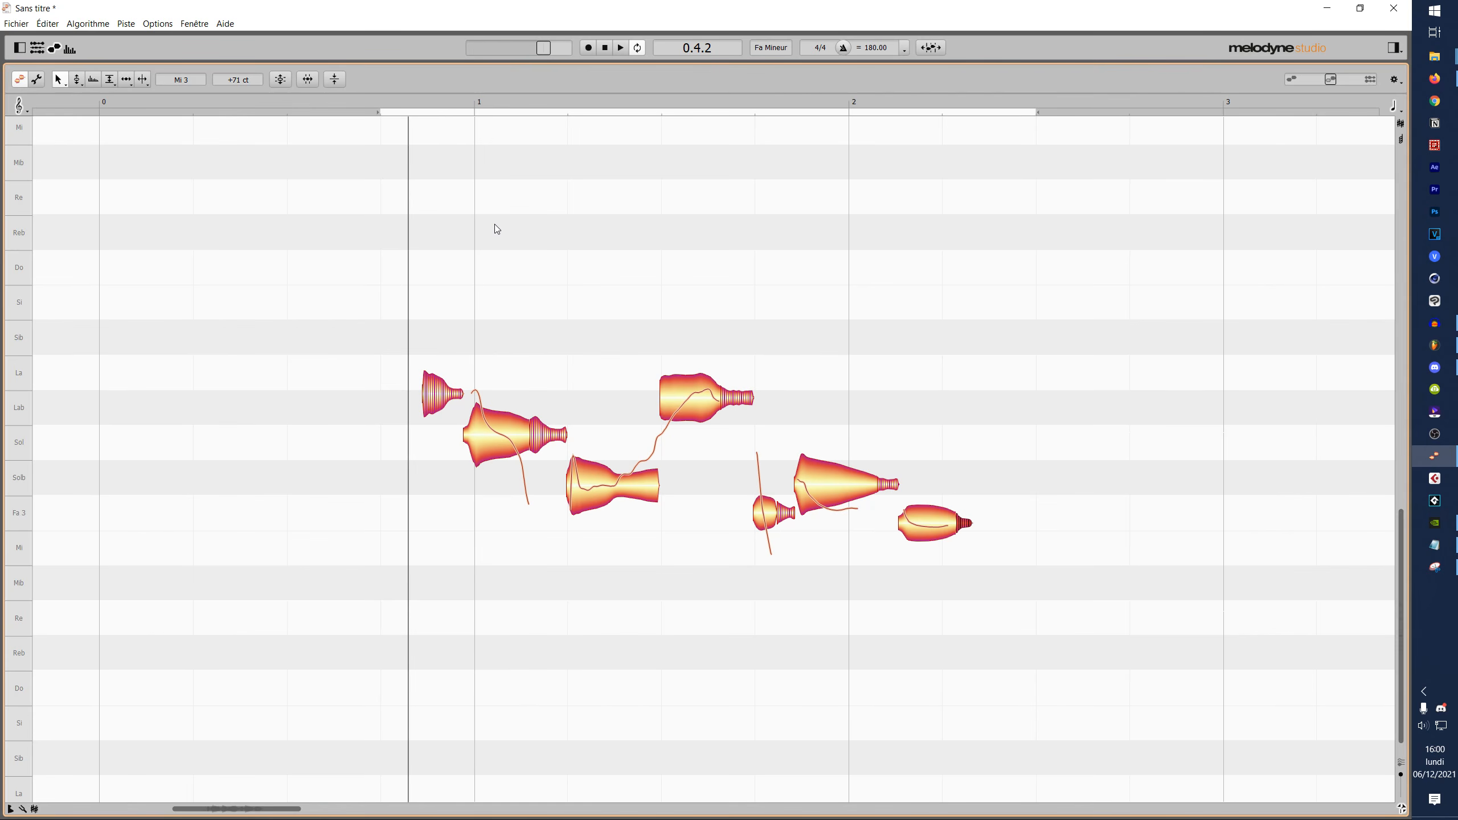
pyautogui.press('space')
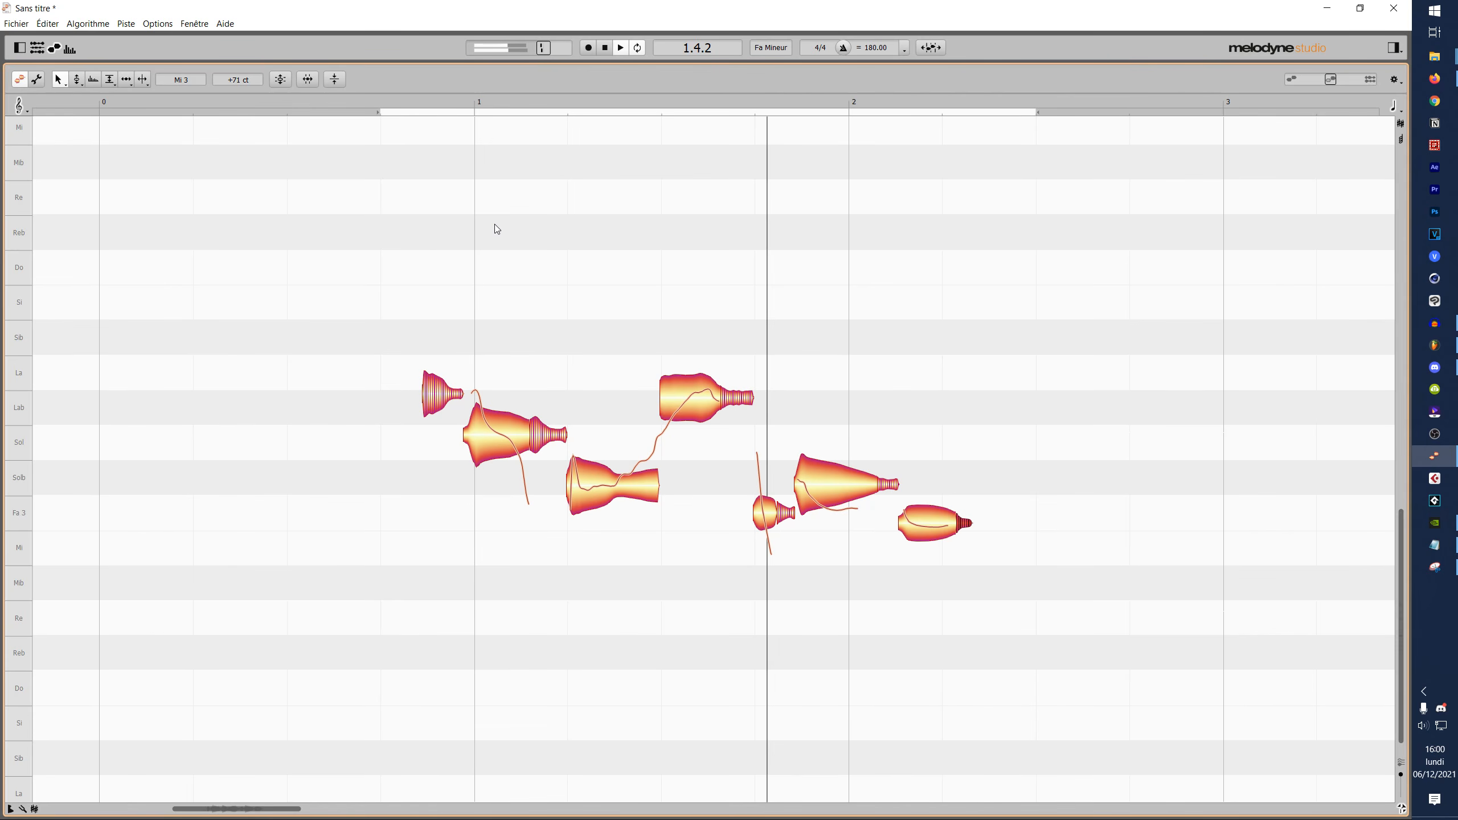
pyautogui.press('space')
# - Replay the phrase from position 0.4.2 against the metronome to check its timing
pyautogui.click(412, 97)
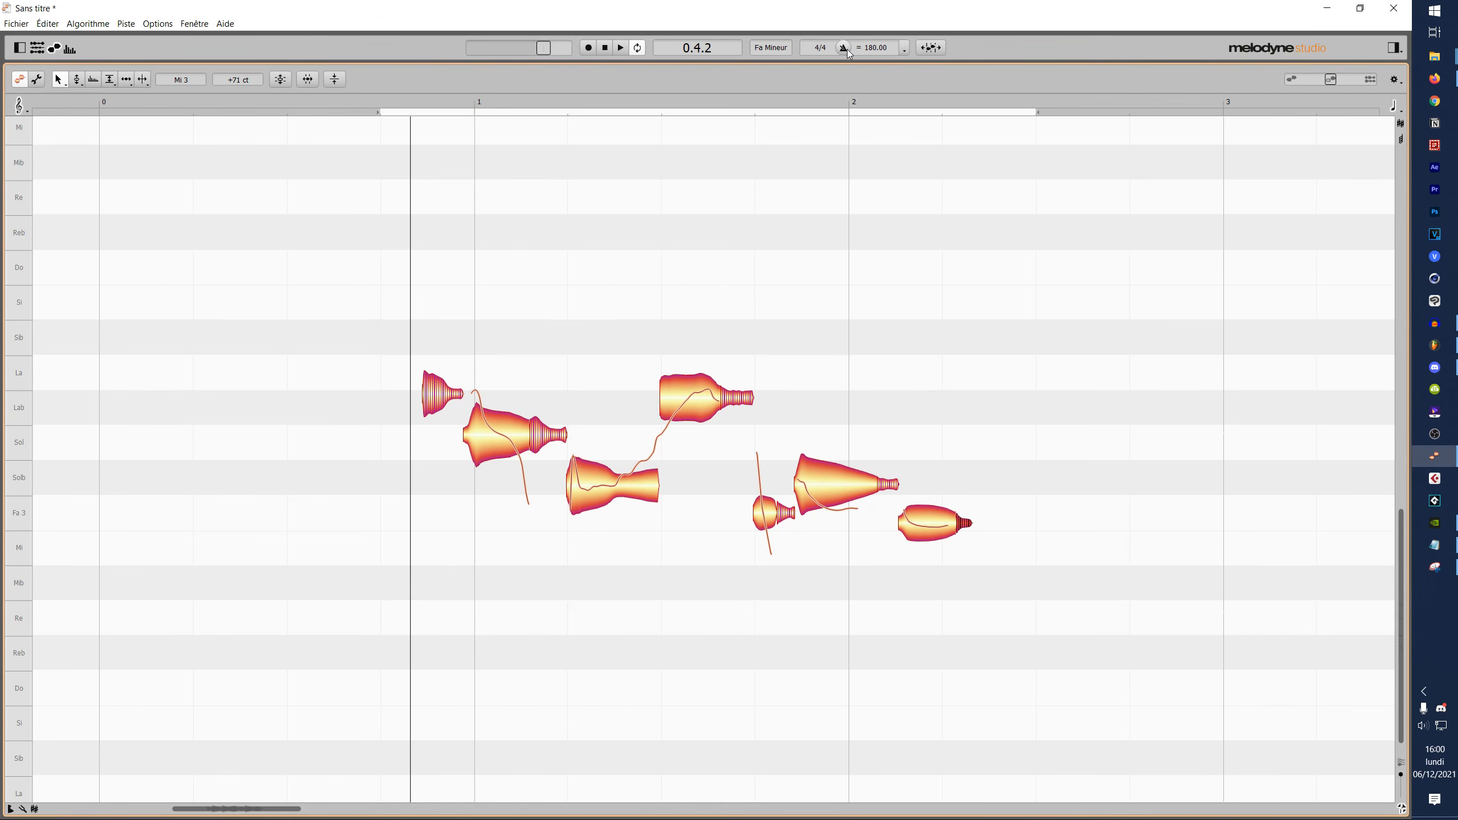
pyautogui.press('space')
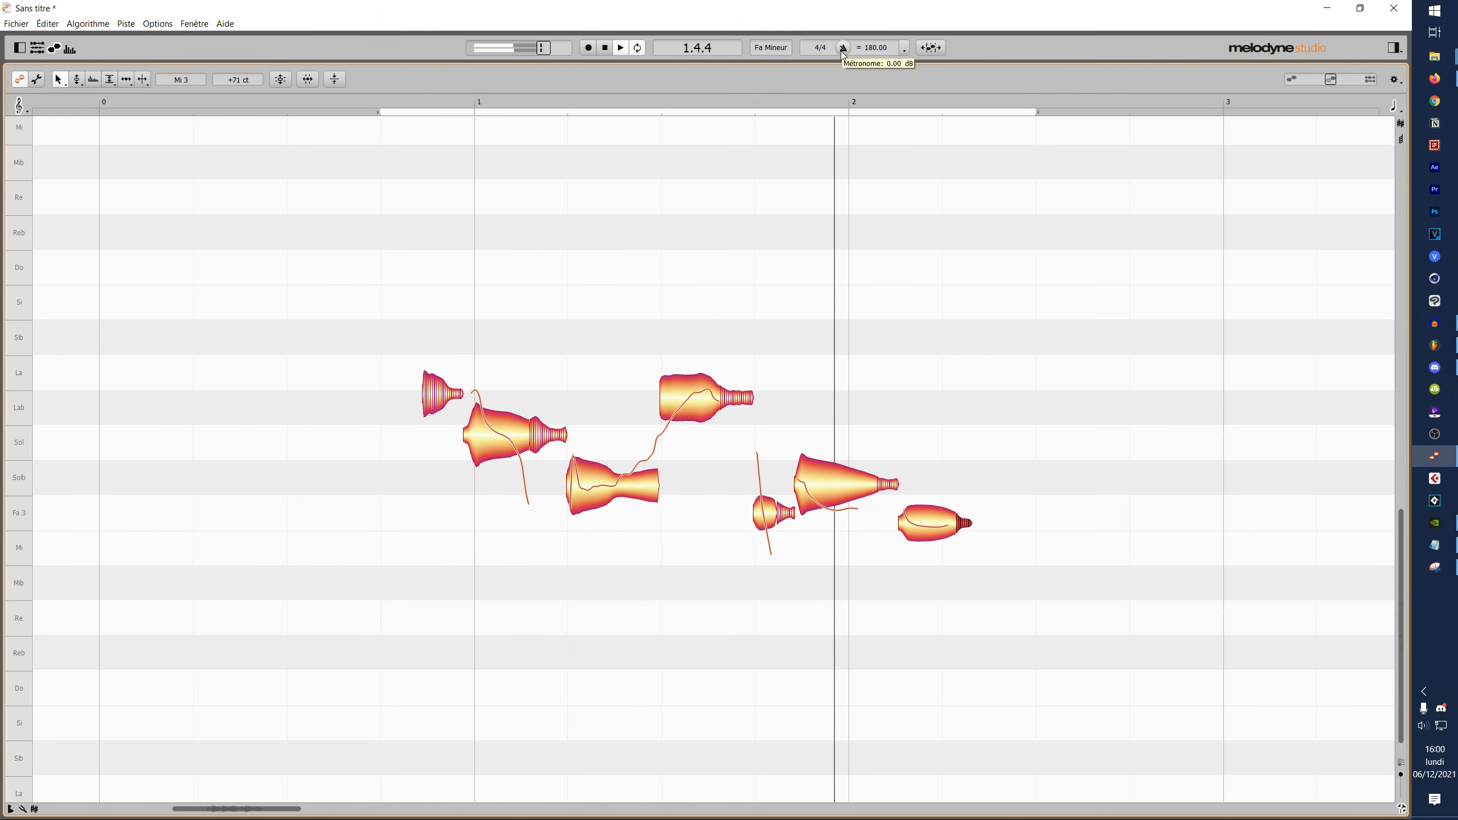
pyautogui.click(409, 101)
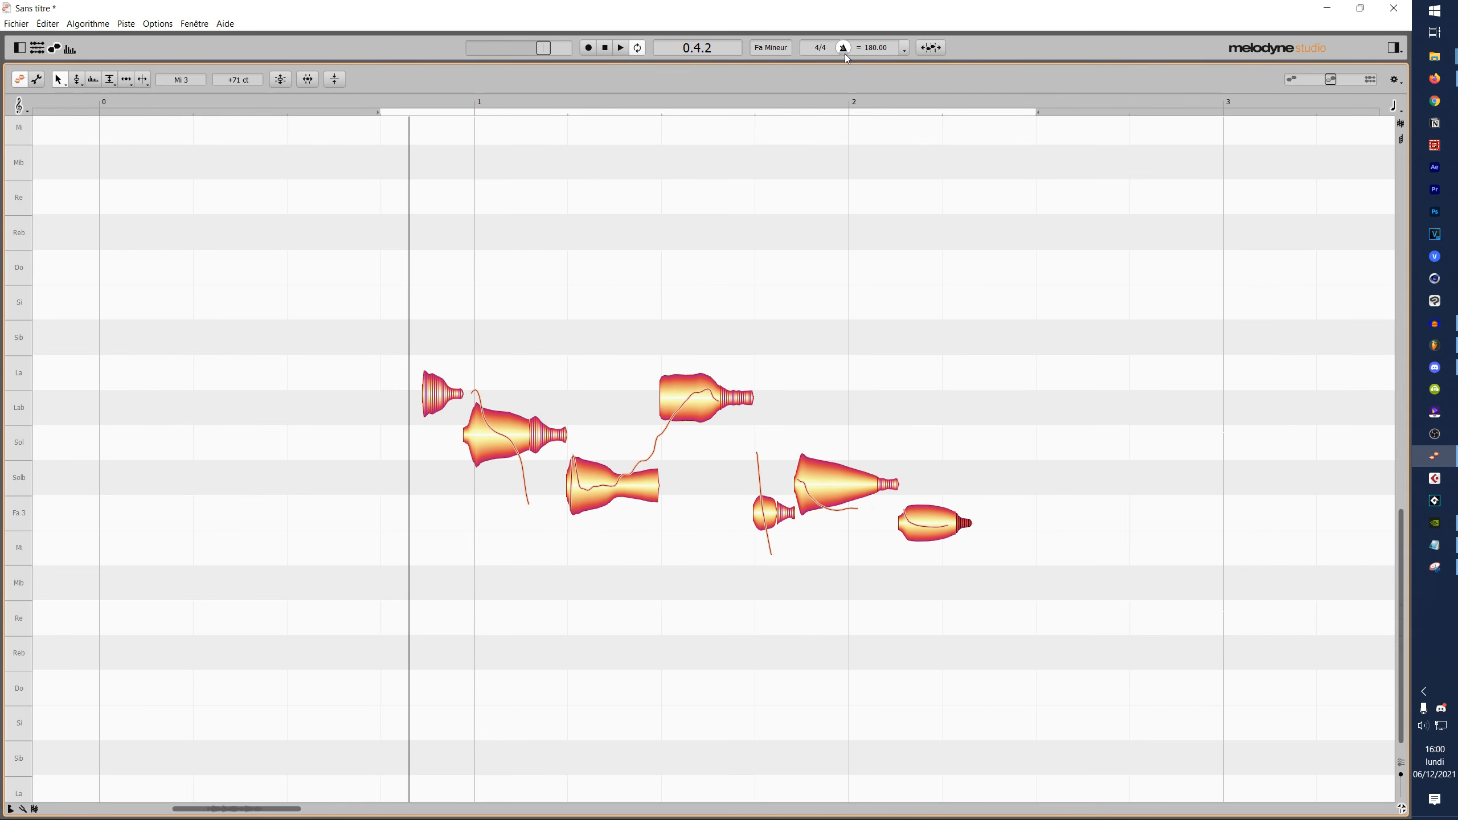
pyautogui.press('space')
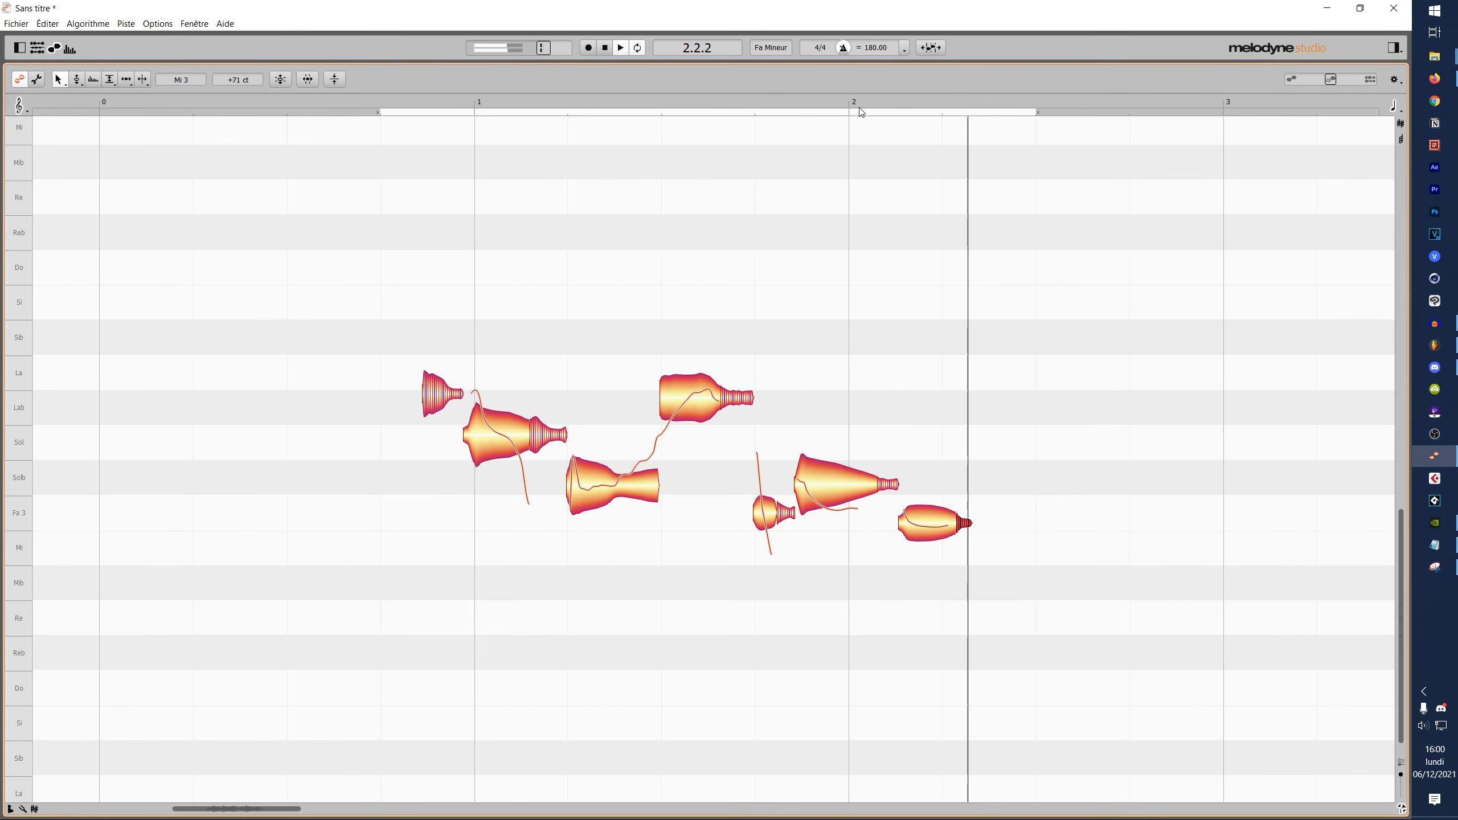
# - Move the body of the second note up to Sib 3 and the third note down to Mib 3
pyautogui.click(407, 102)
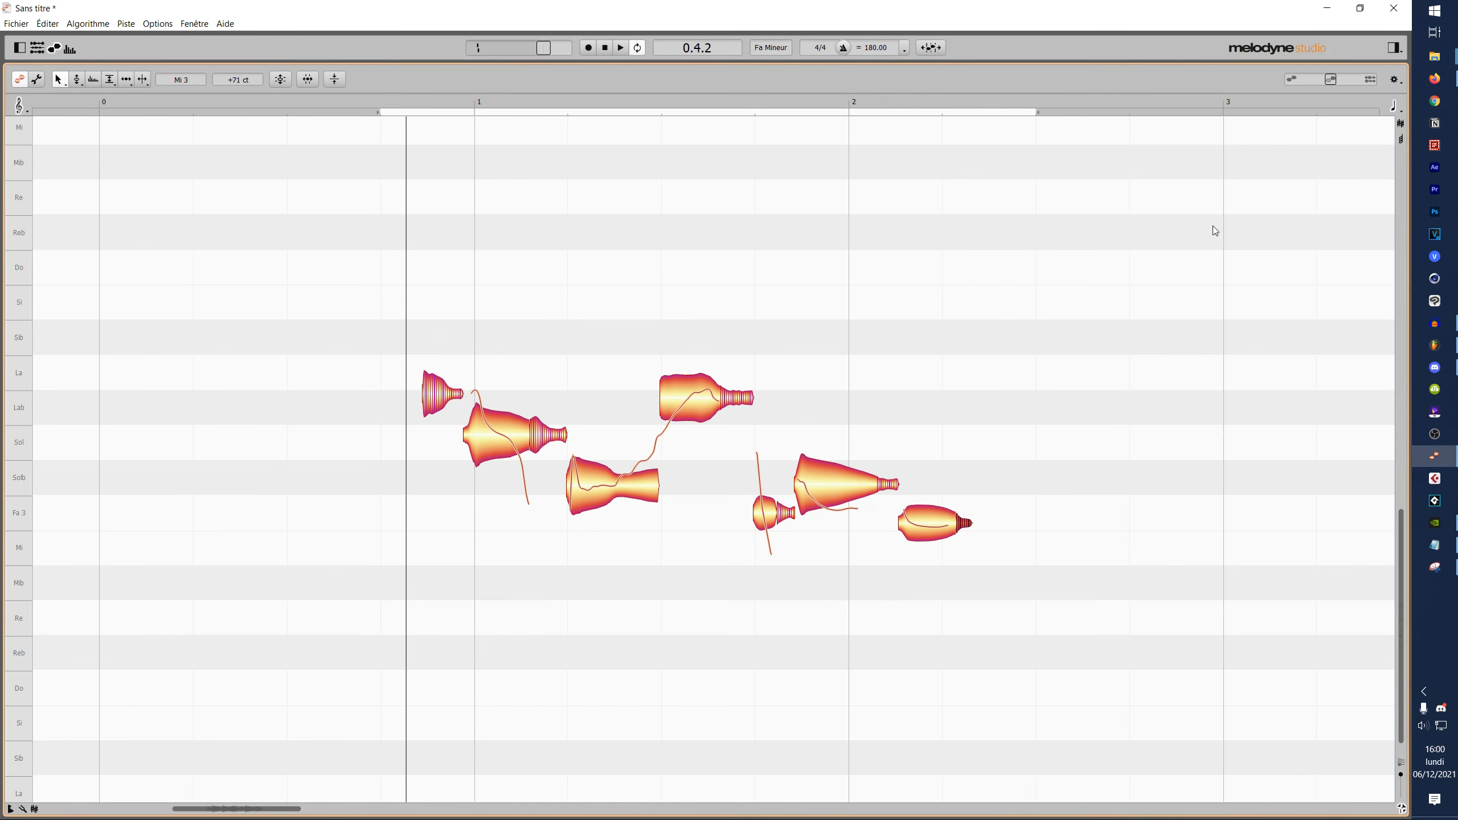
pyautogui.moveTo(884, 299); pyautogui.dragTo(504, 634)
pyautogui.click(718, 648)
pyautogui.moveTo(513, 438); pyautogui.dragTo(493, 349)
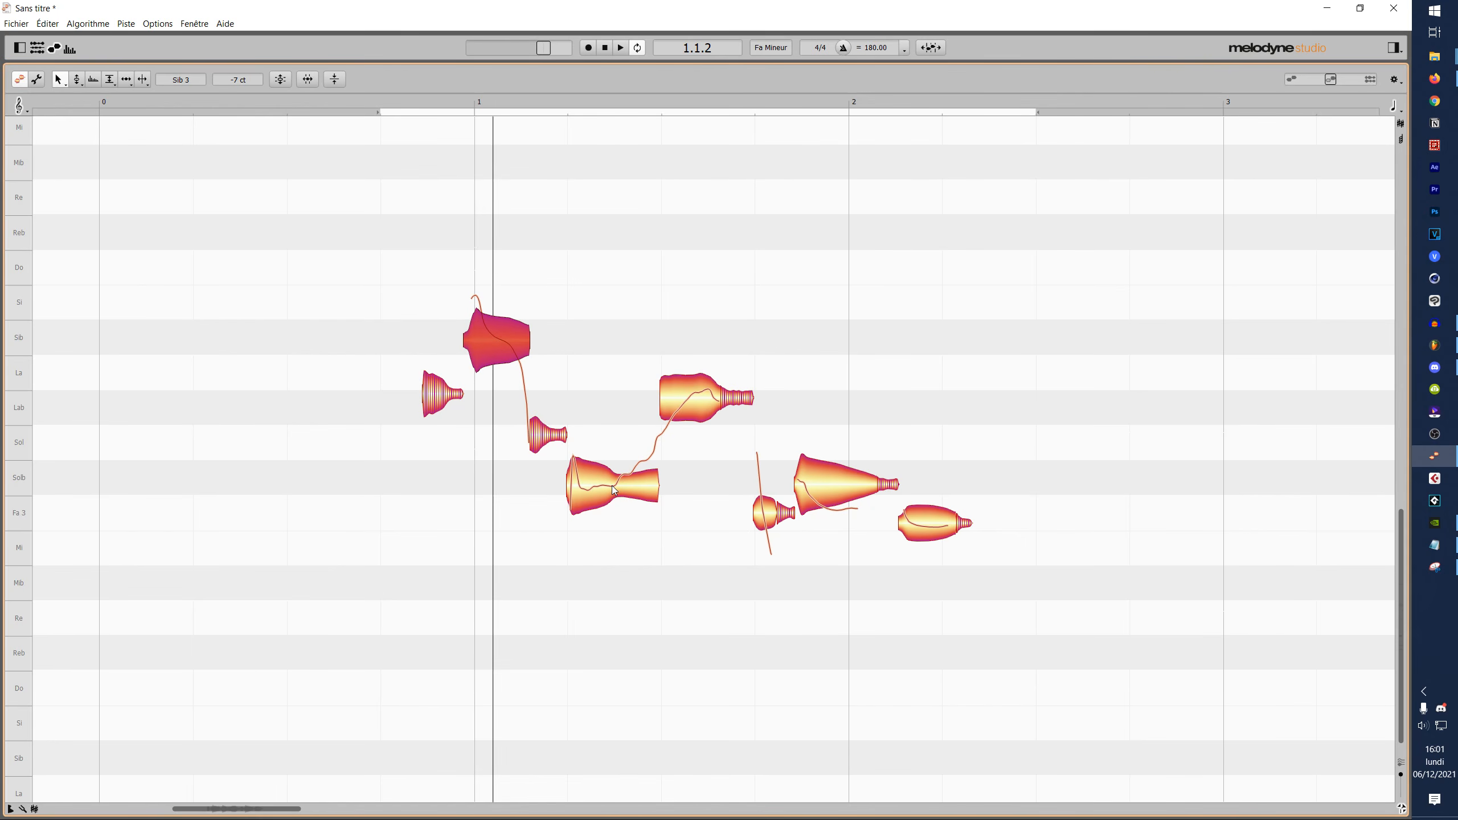
pyautogui.moveTo(612, 483); pyautogui.dragTo(610, 583)
# - Shift the fourth note's body to Fa 3, the fifth note's to Mib 3 and the last two notes' to Sib 3
pyautogui.moveTo(695, 398); pyautogui.dragTo(772, 585)
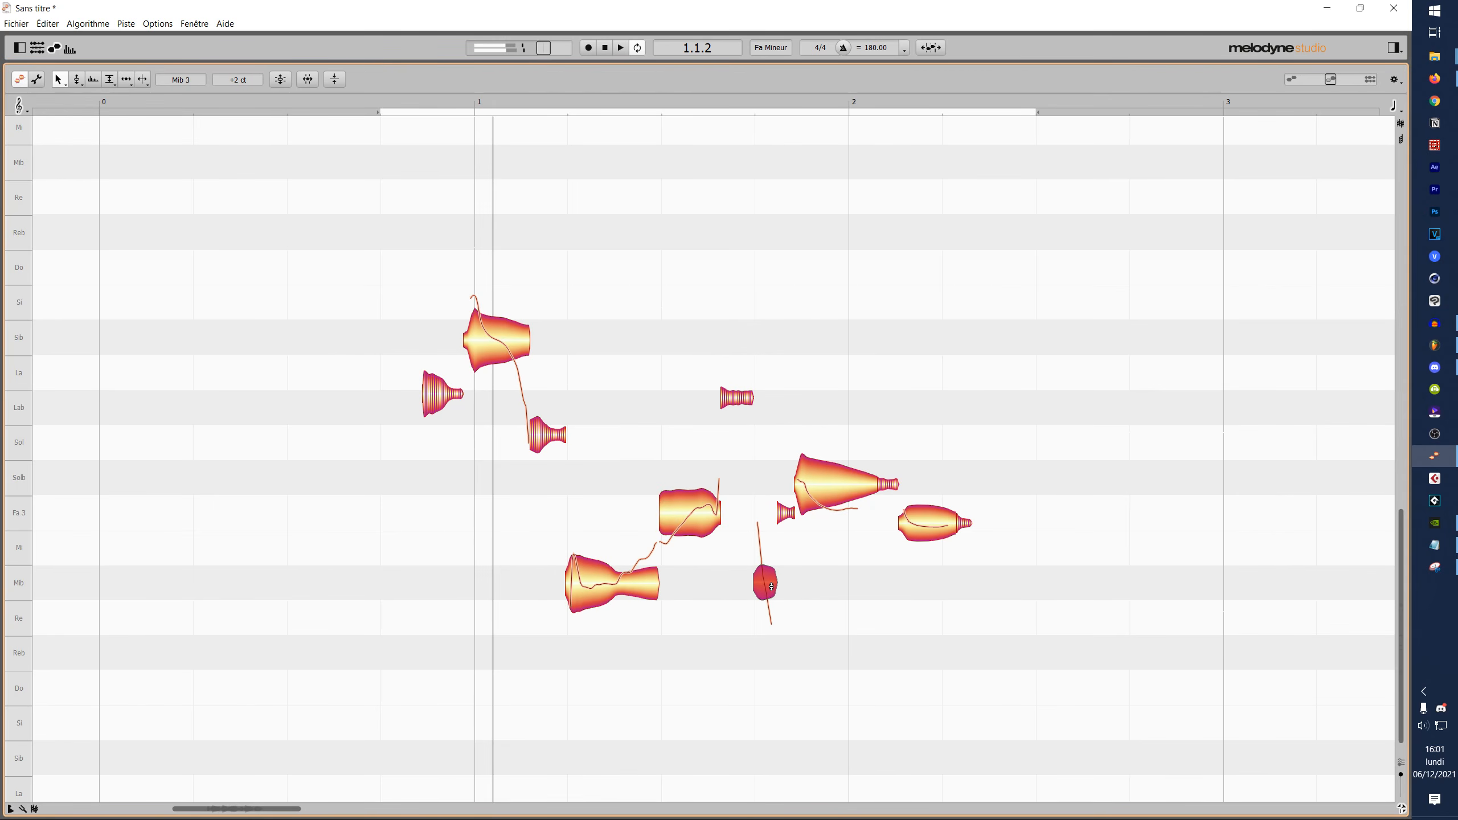
pyautogui.moveTo(834, 488); pyautogui.dragTo(835, 345)
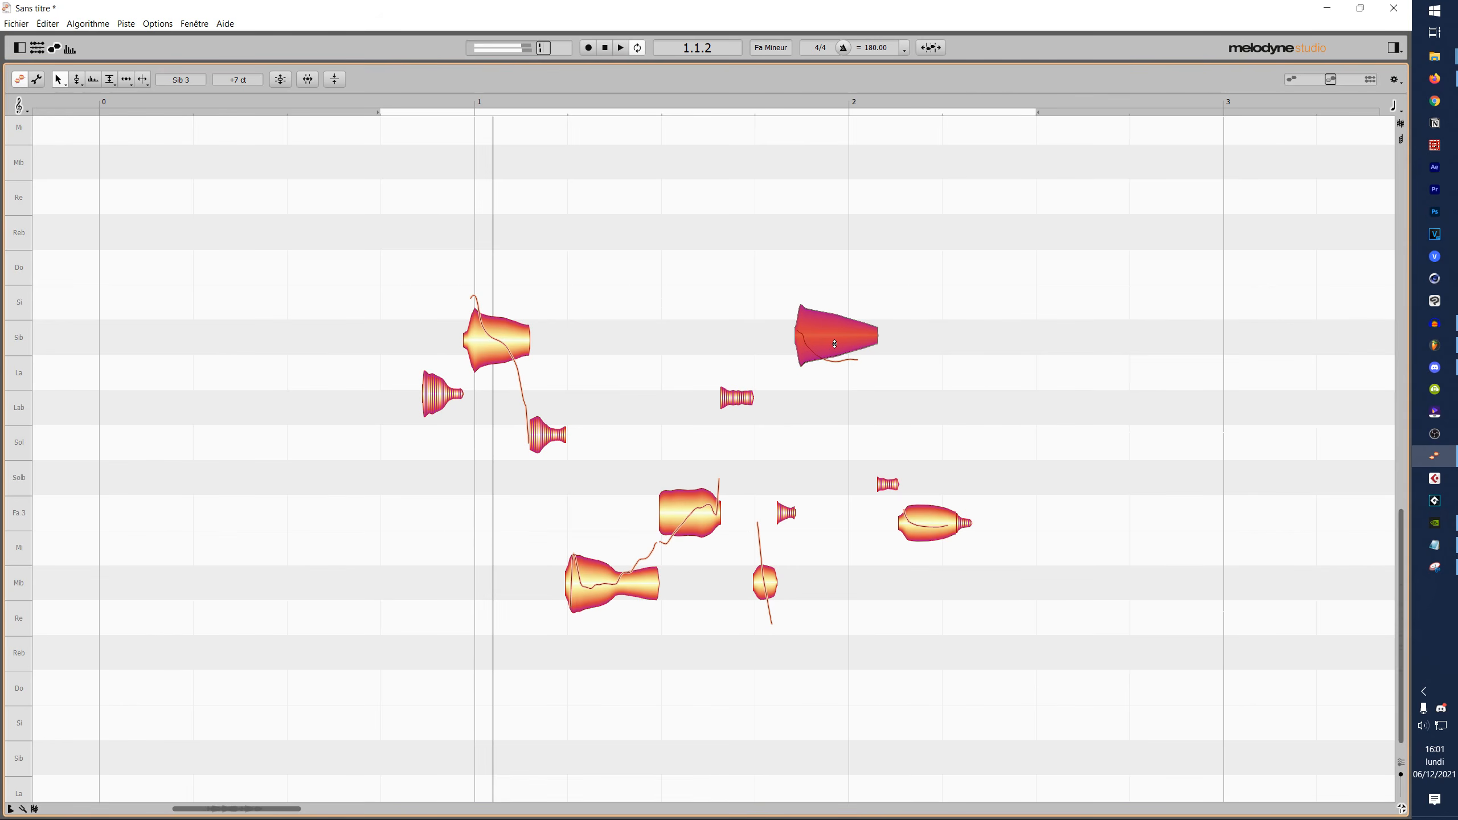
pyautogui.moveTo(935, 523); pyautogui.dragTo(939, 340)
# - Play the retuned phrase and replay it from position 0.4.2 to check the new melody
pyautogui.press('space')
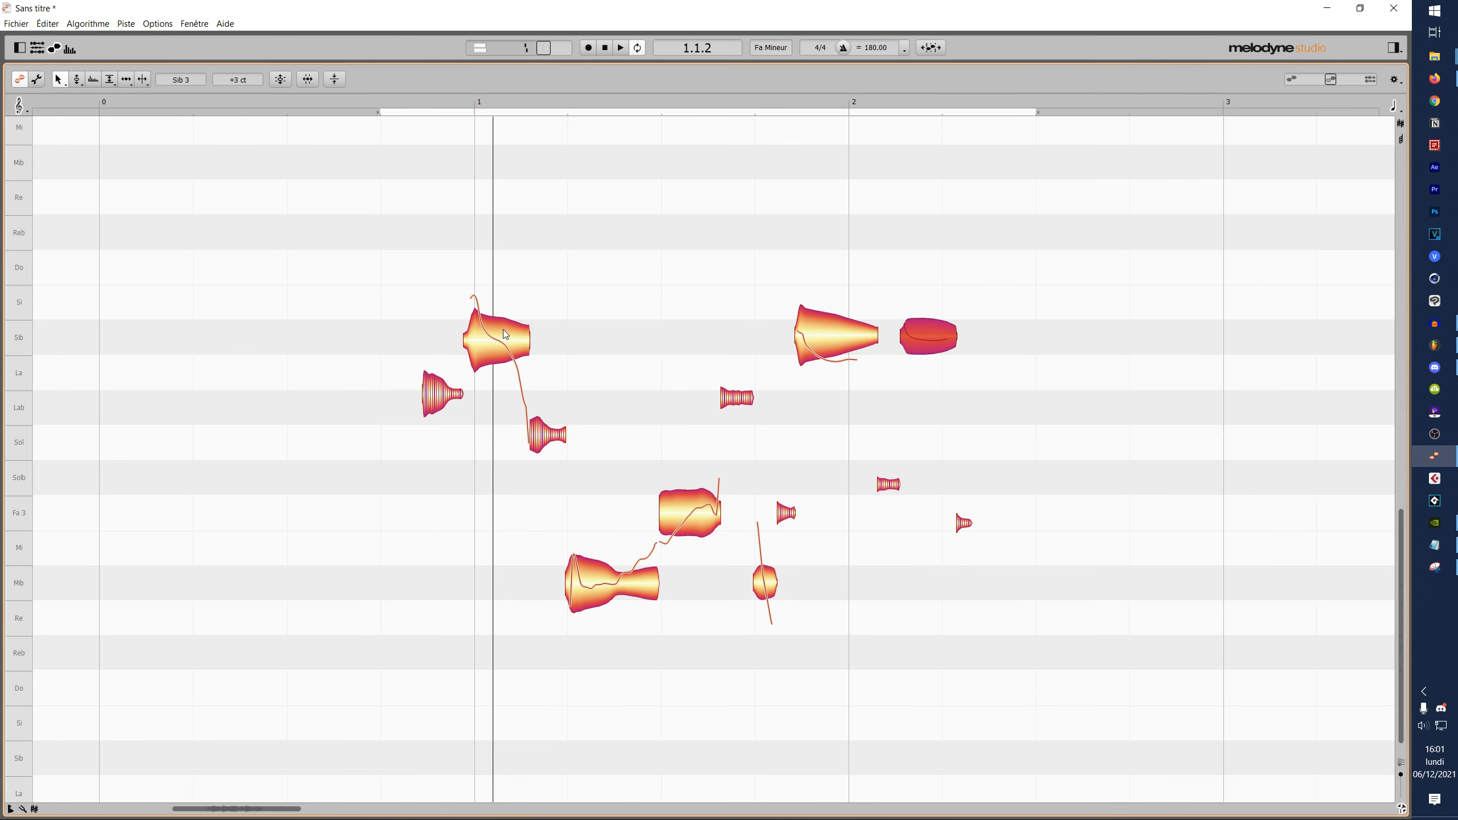
pyautogui.press('space')
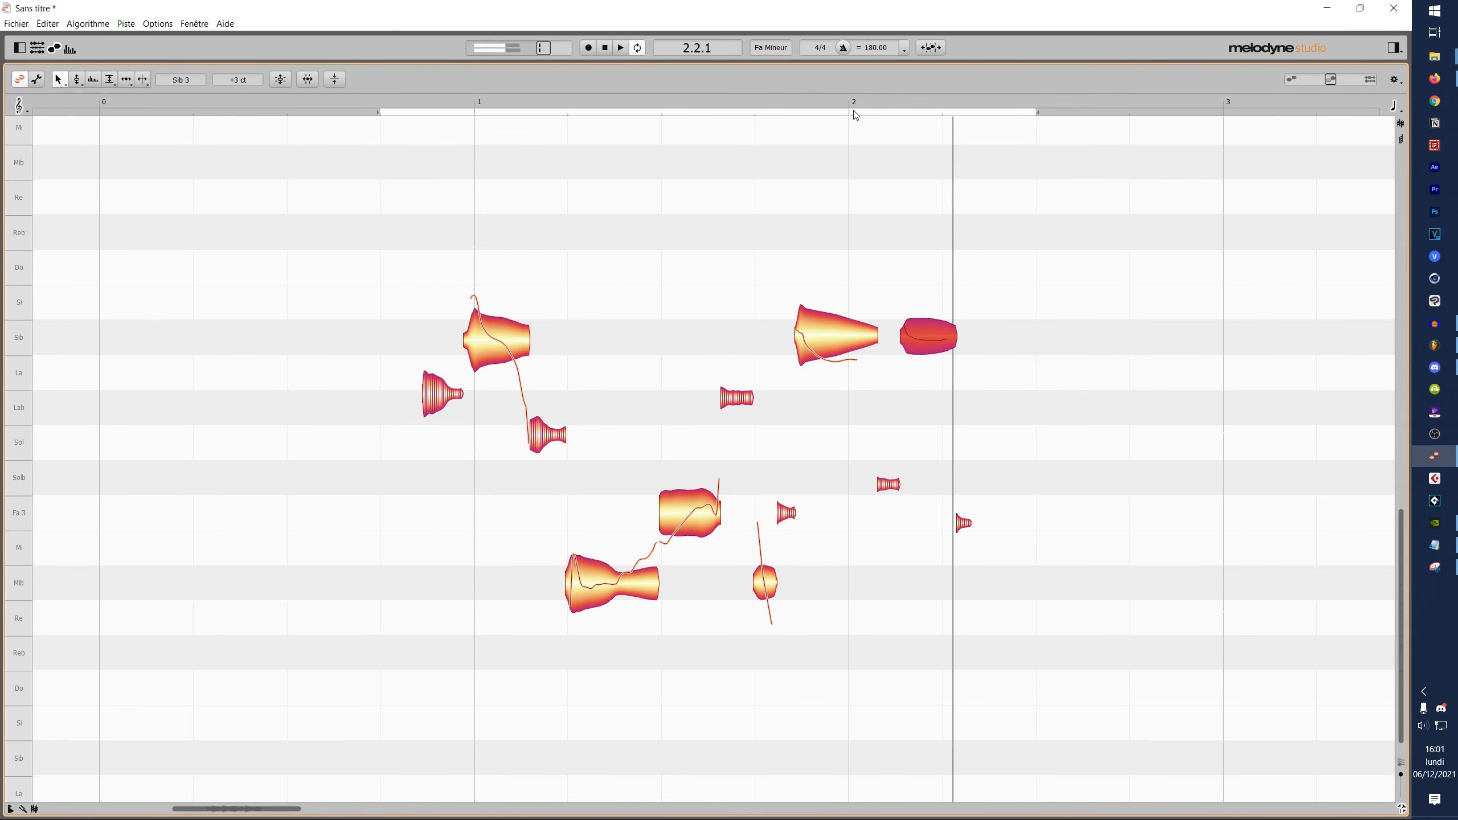
pyautogui.doubleClick(777, 96)
pyautogui.press('space')
pyautogui.click(410, 100)
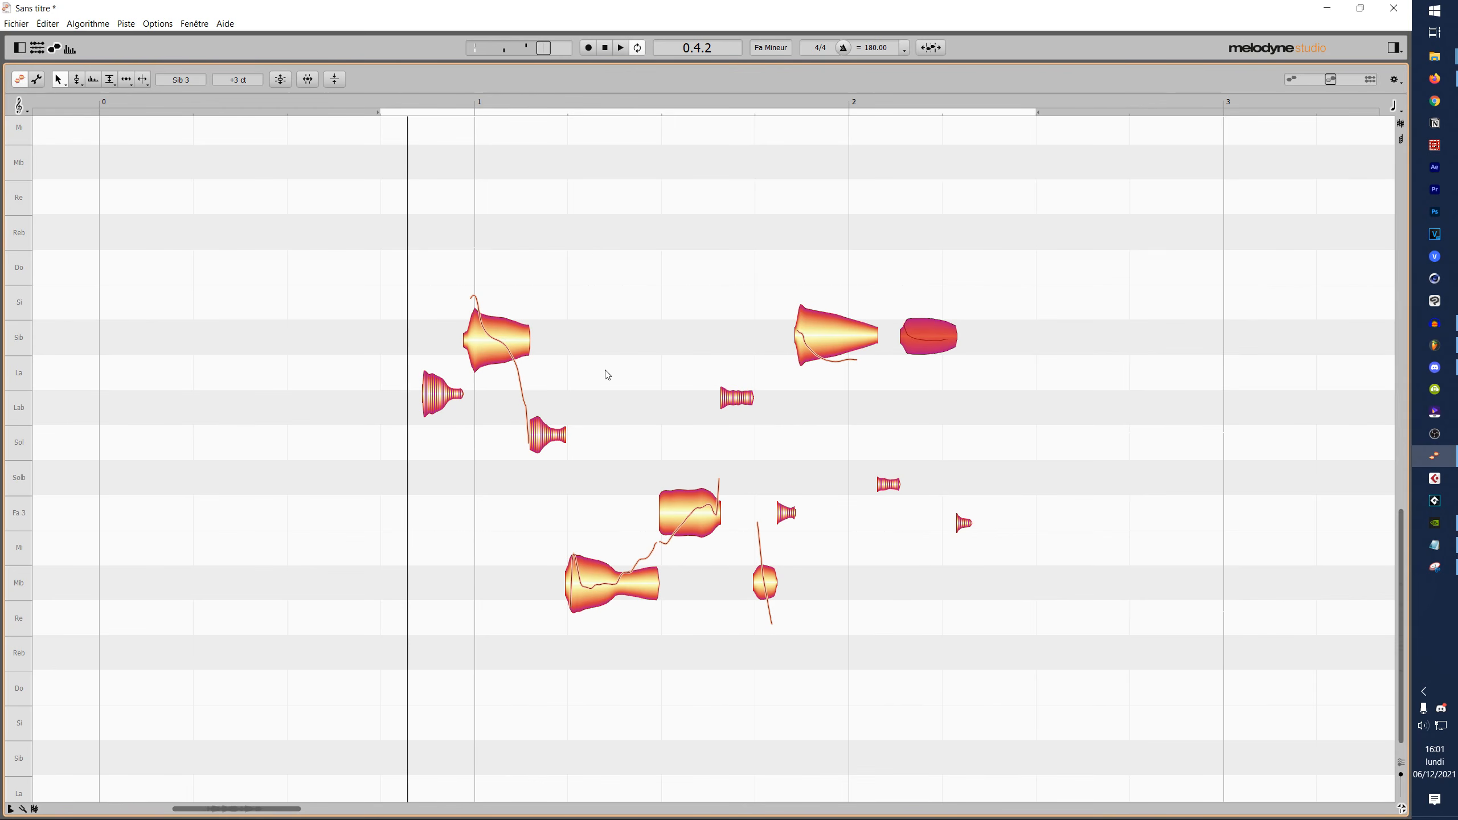
# - Correct the pitch centre of all notes to 100 %, including manually edited notes, and play the phrase again
pyautogui.click(920, 260)
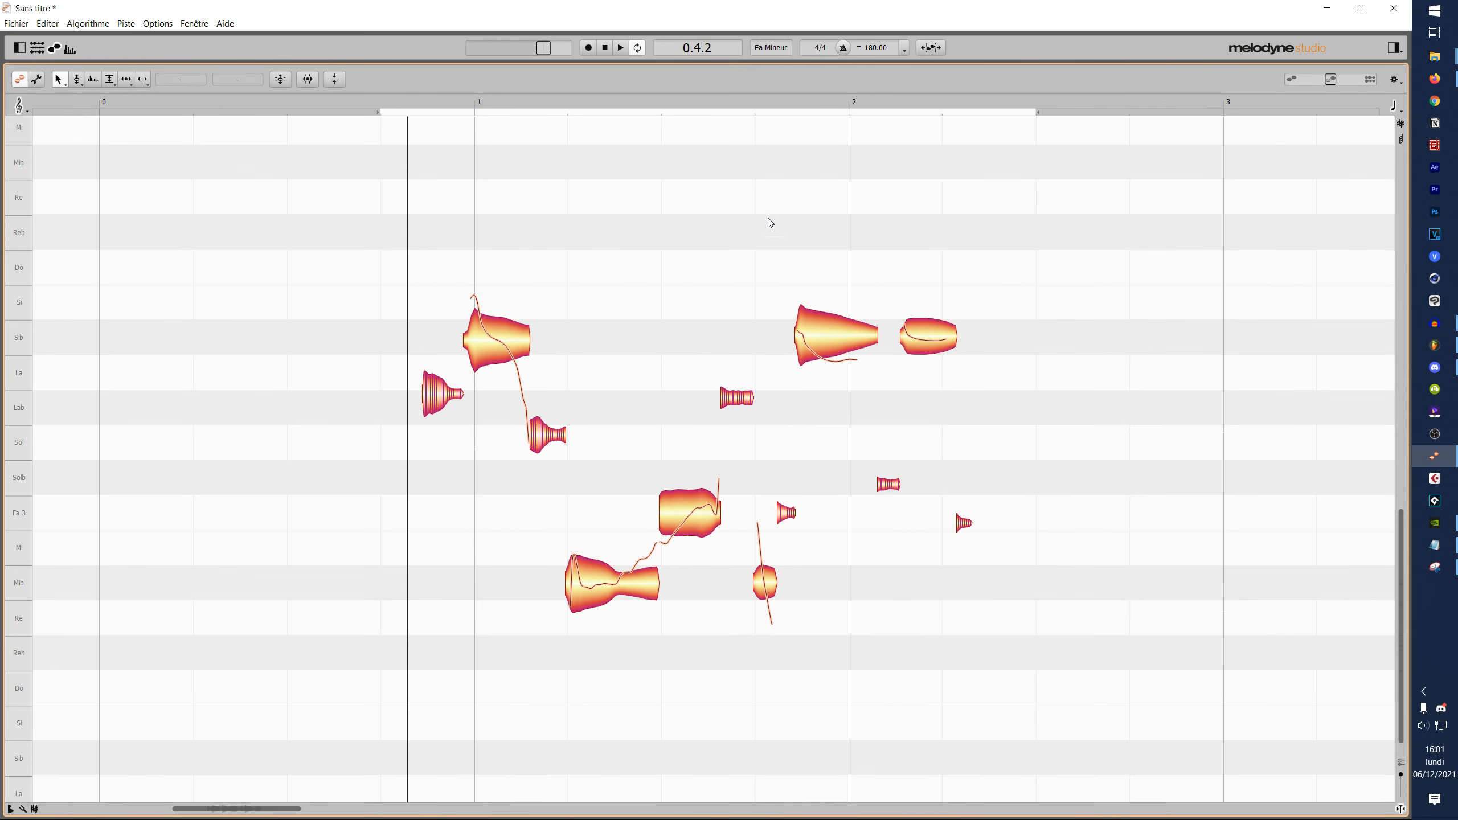
pyautogui.click(281, 80)
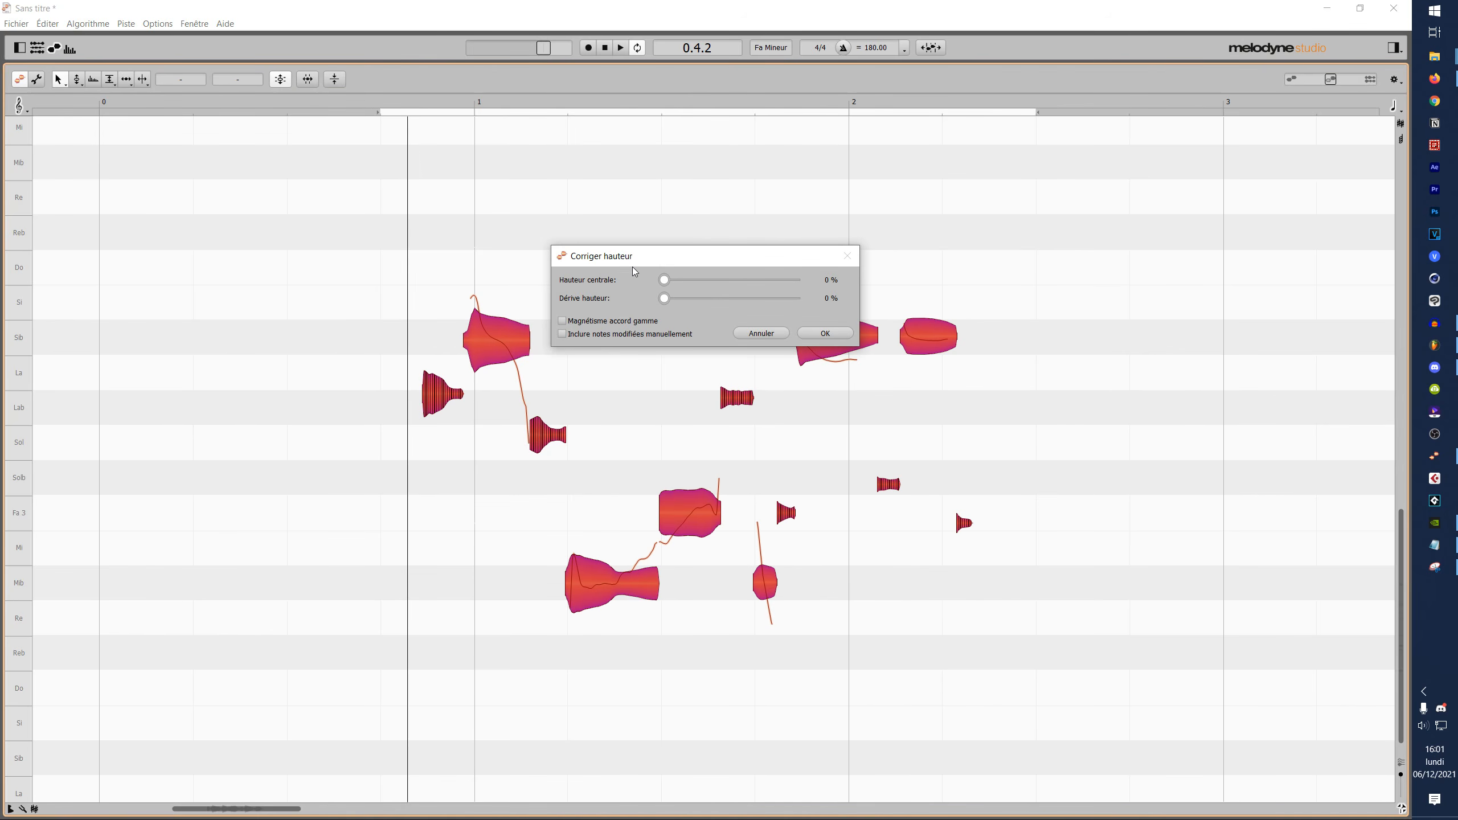
pyautogui.moveTo(664, 280); pyautogui.dragTo(795, 279)
pyautogui.click(676, 338)
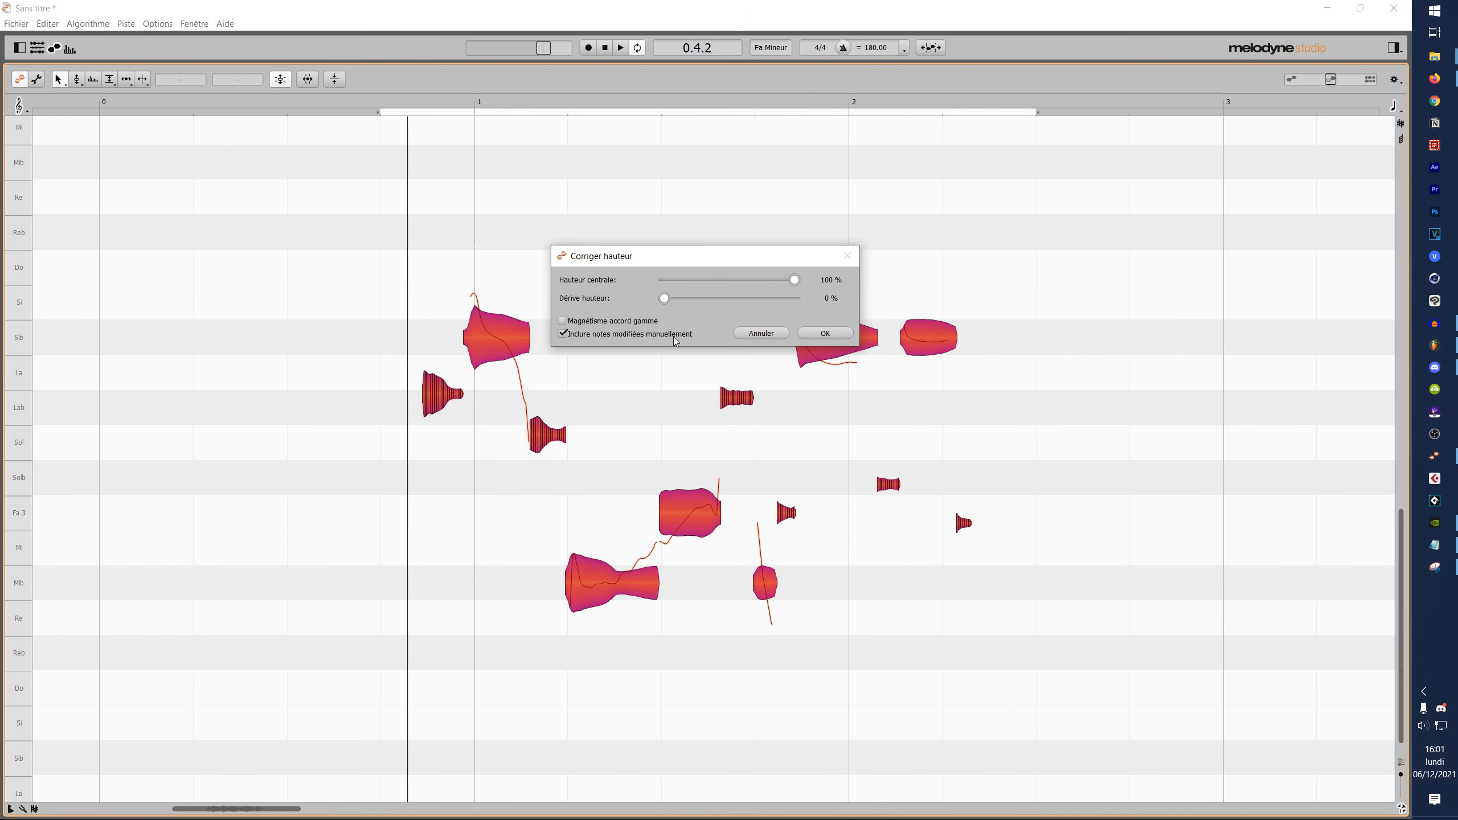
pyautogui.click(825, 333)
pyautogui.click(535, 213)
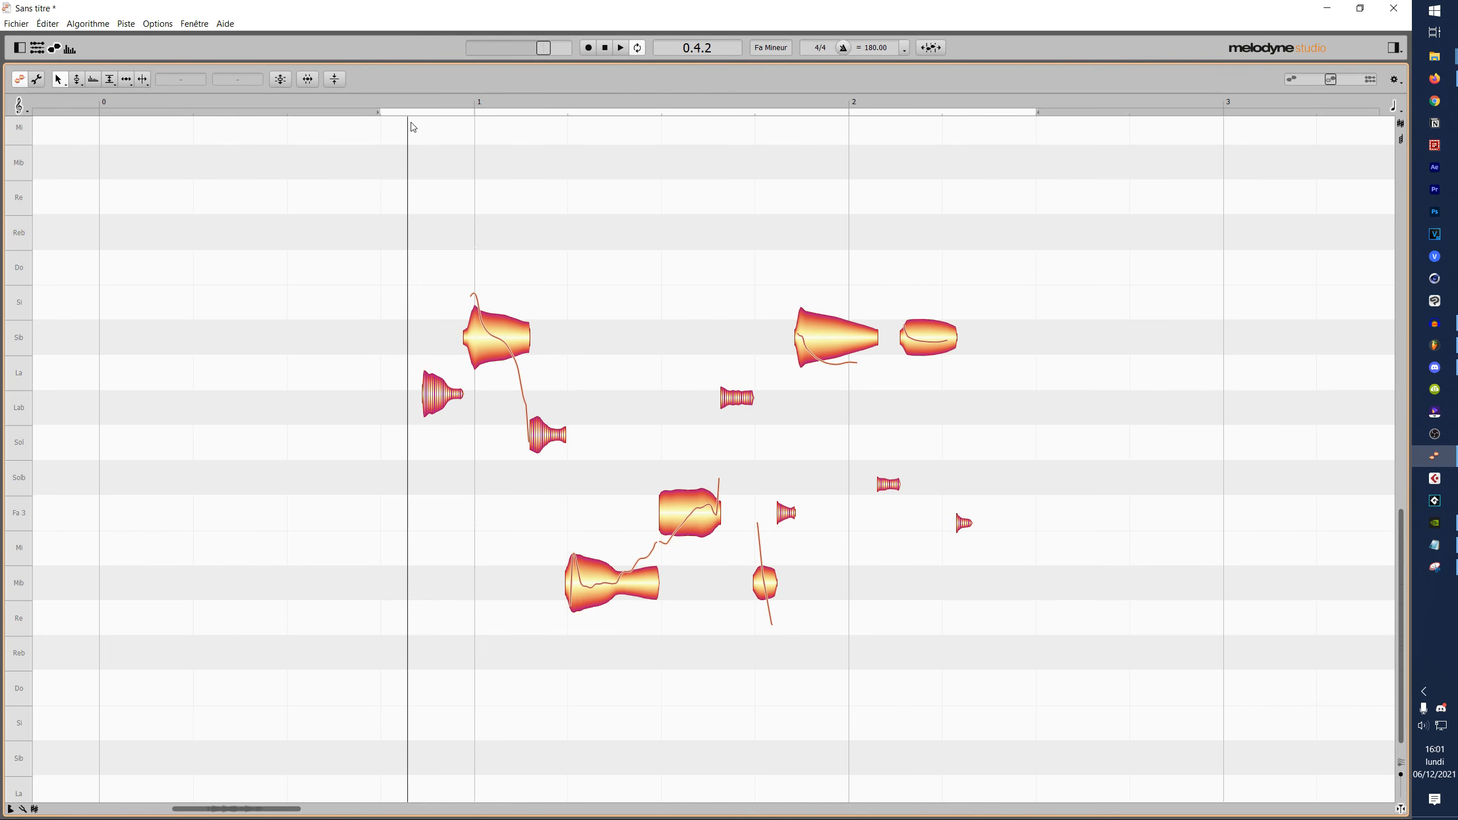
pyautogui.click(411, 106)
pyautogui.click(418, 111)
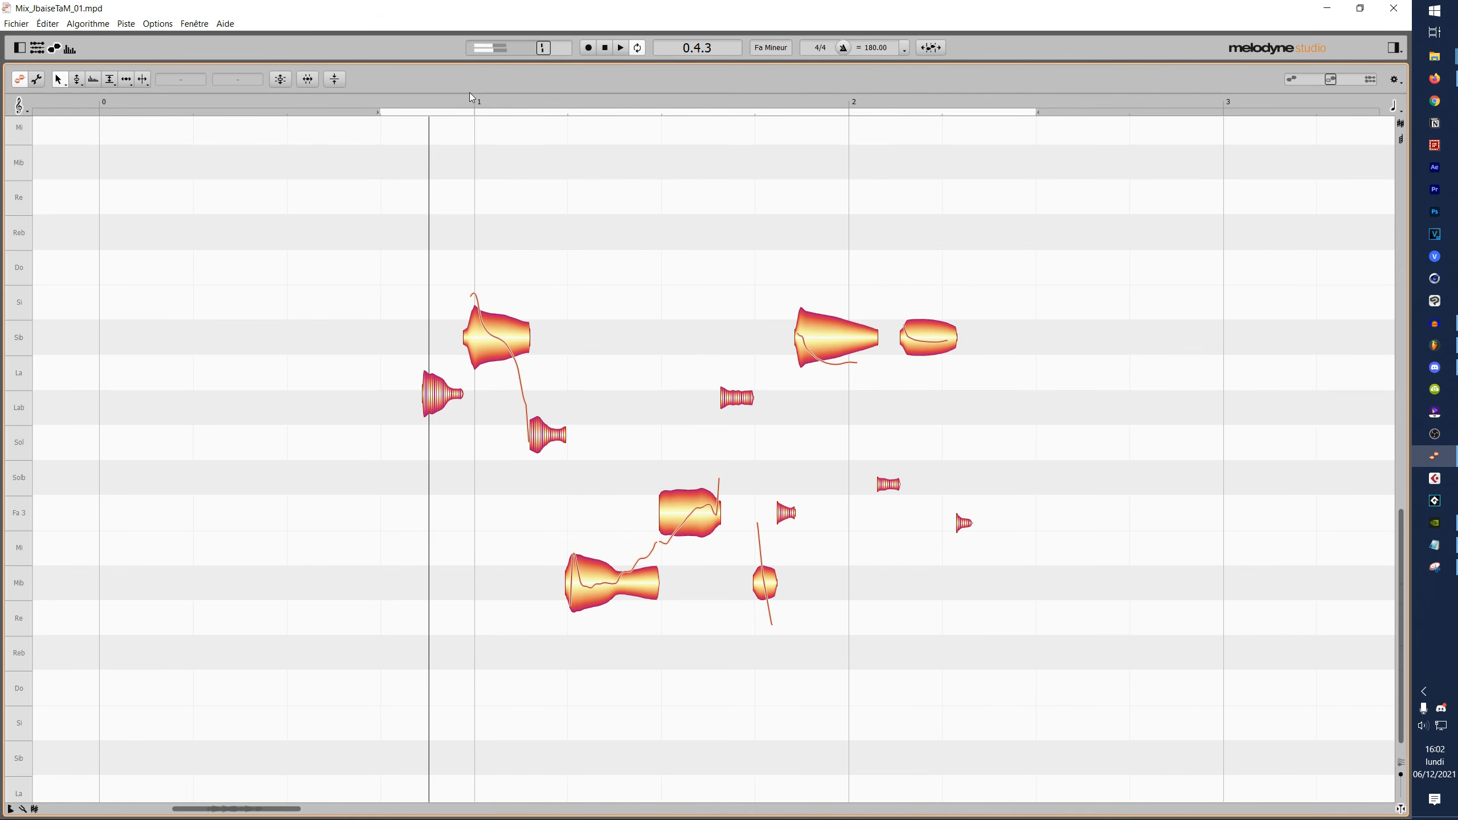
# - With the pitch modulation tool, reduce the second note's modulation to 28 %, playing from 0.4.2 to hear it
pyautogui.click(77, 78)
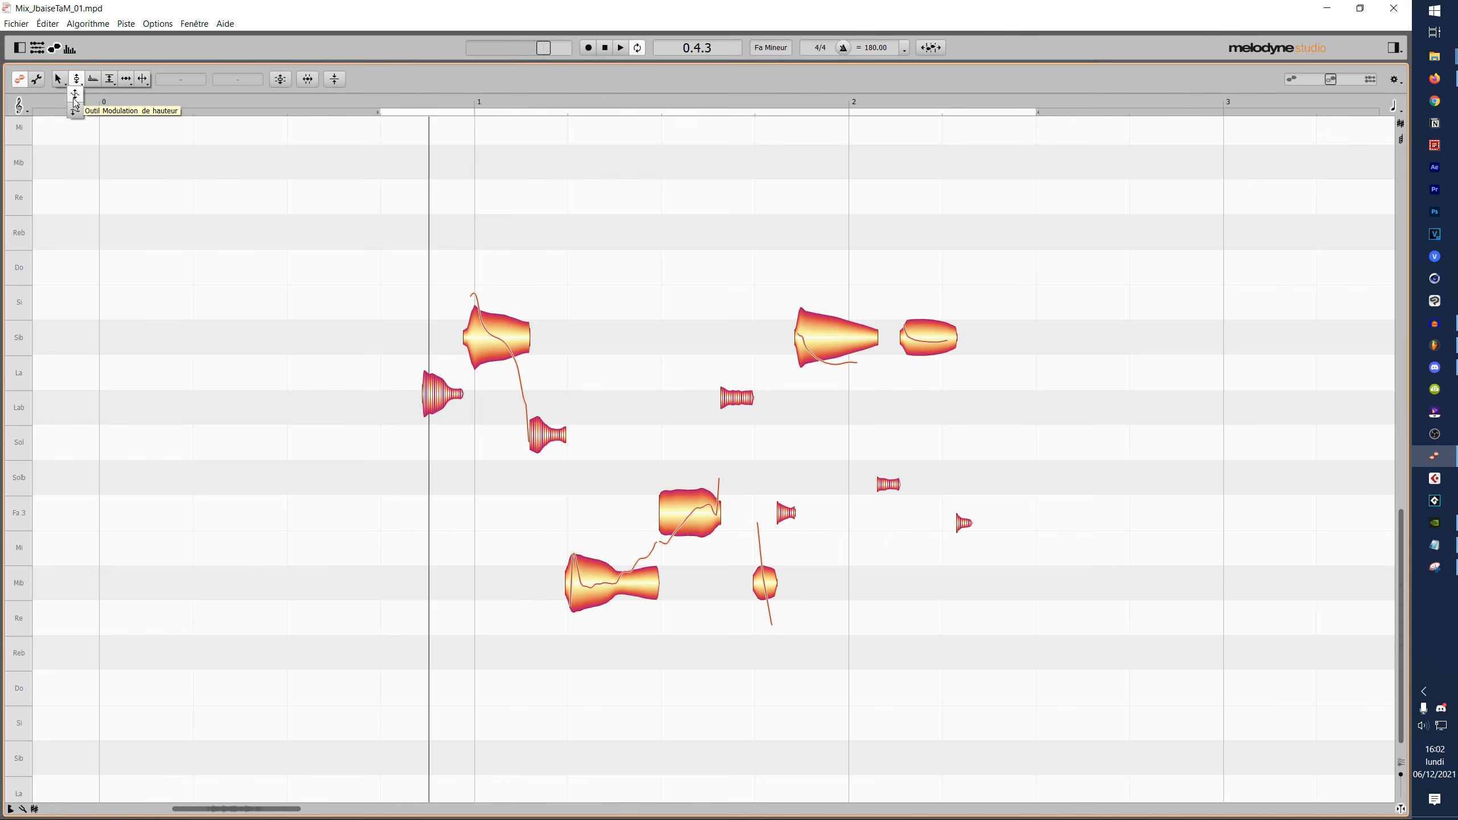
pyautogui.click(77, 93)
pyautogui.click(416, 114)
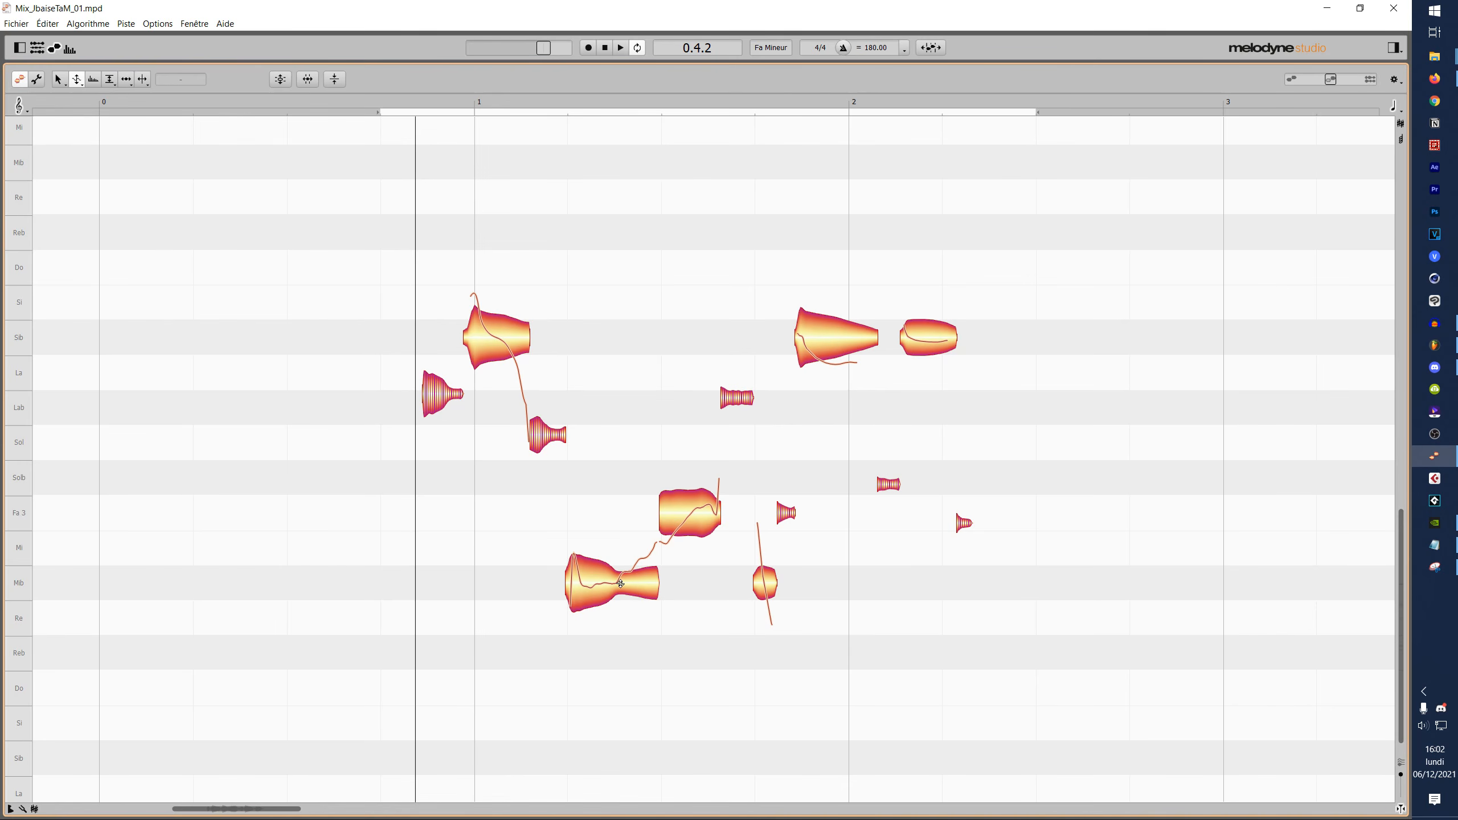
pyautogui.moveTo(497, 345); pyautogui.dragTo(517, 506)
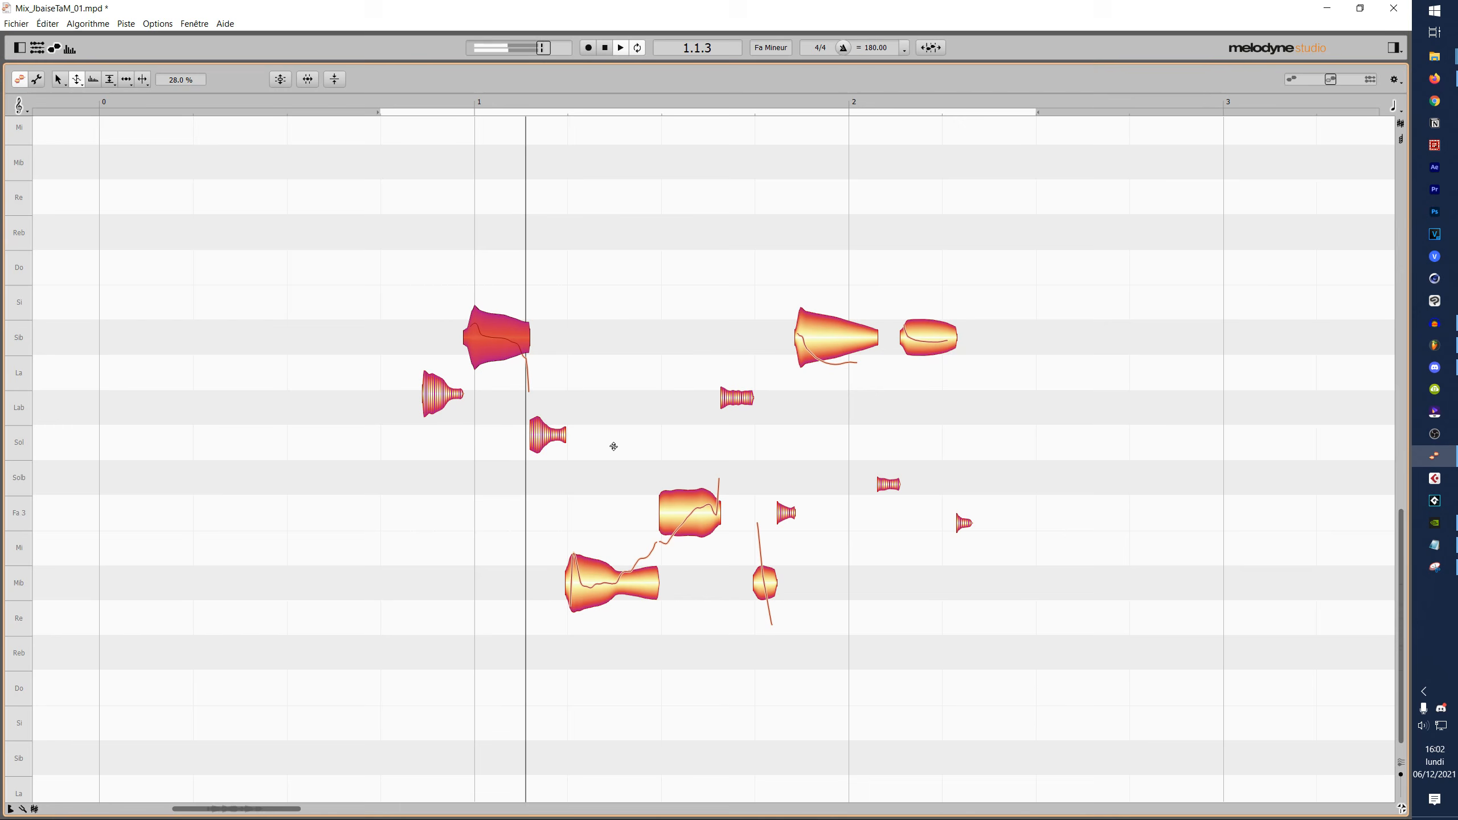
# - Reduce the pitch modulation of the third note to 60 %, the fourth to 38 % and the second-to-last to 27 %
pyautogui.click(613, 589)
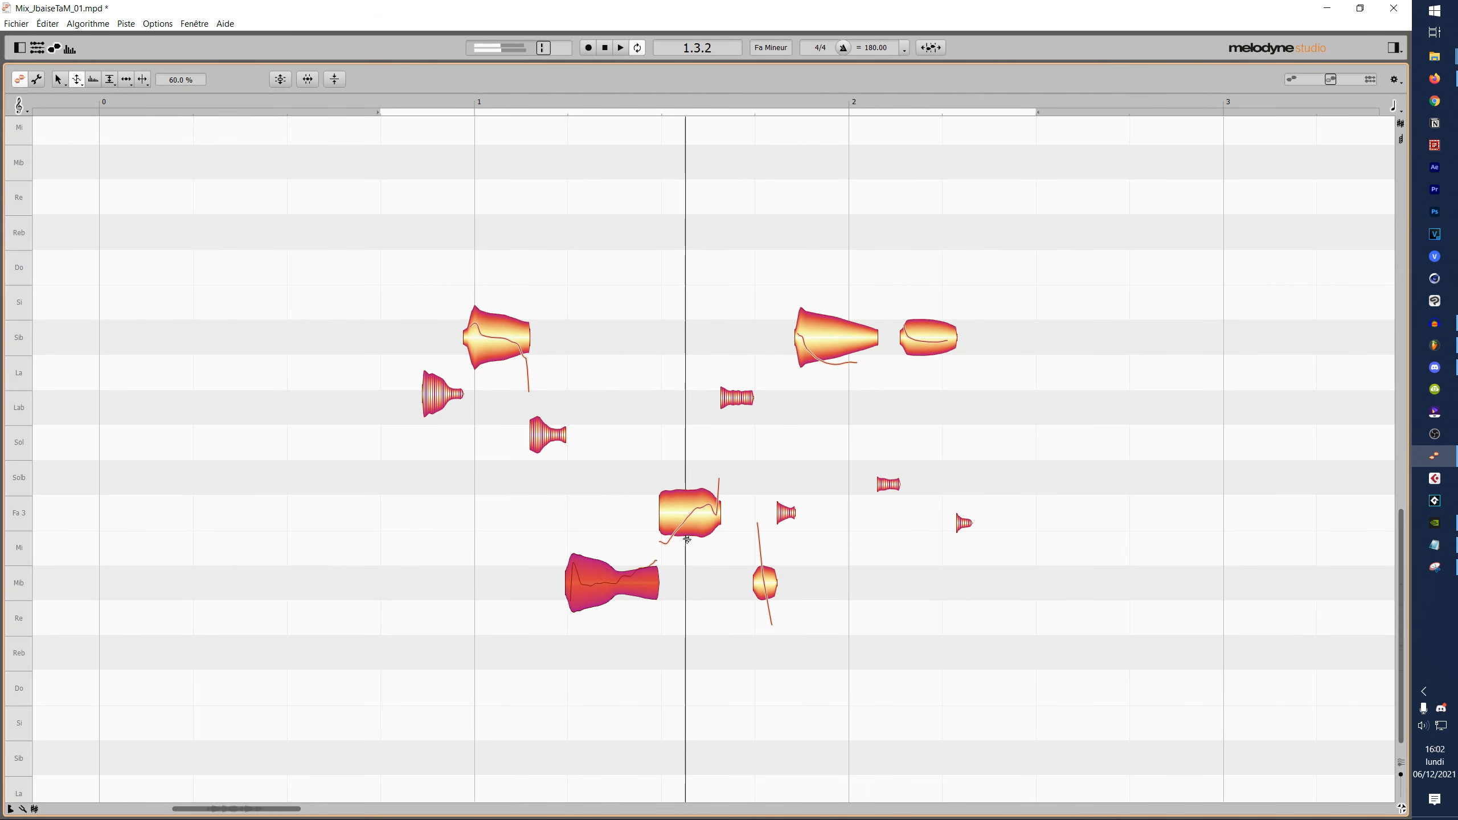
pyautogui.click(695, 508)
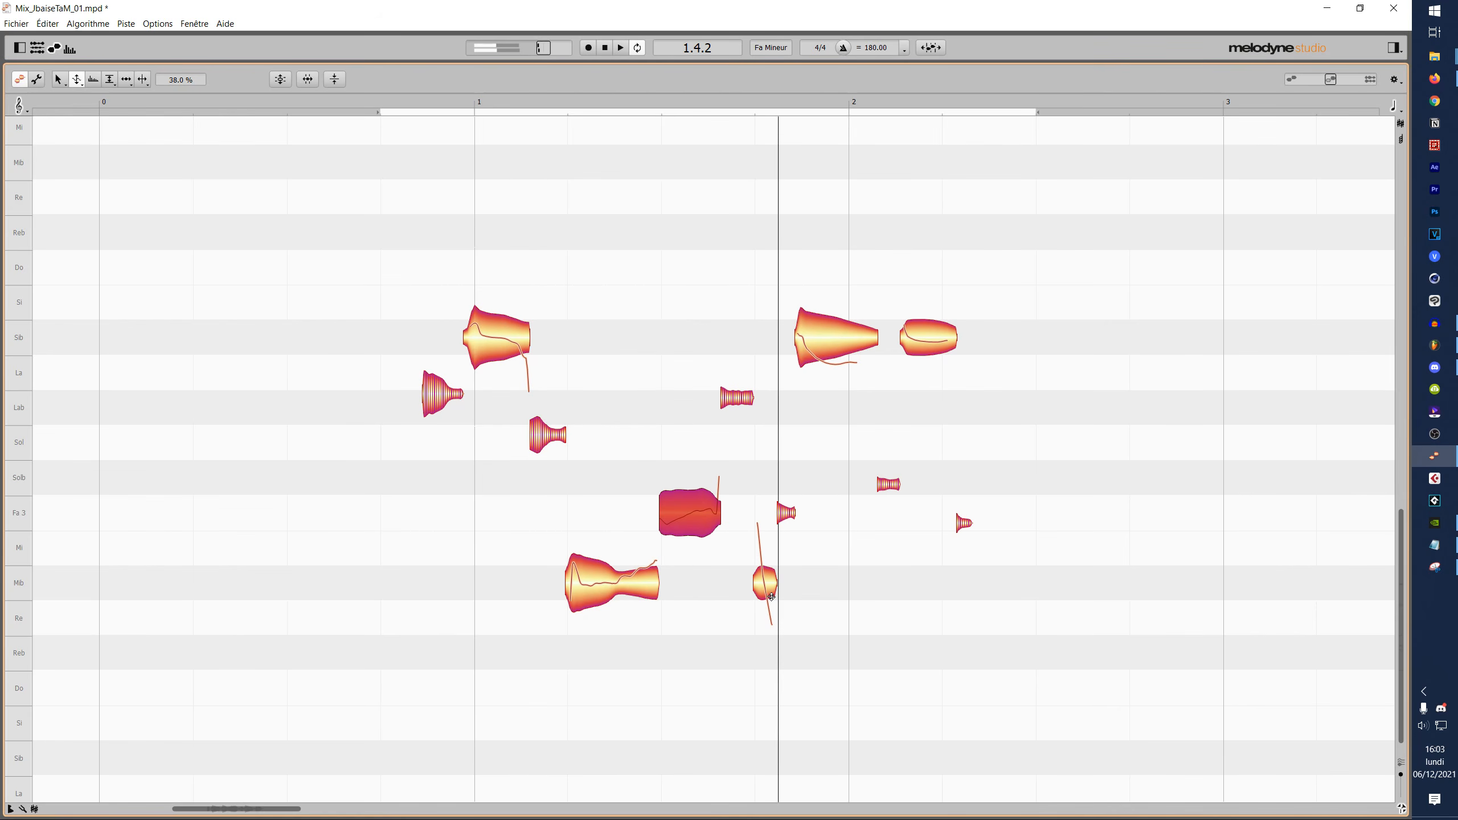
pyautogui.click(836, 334)
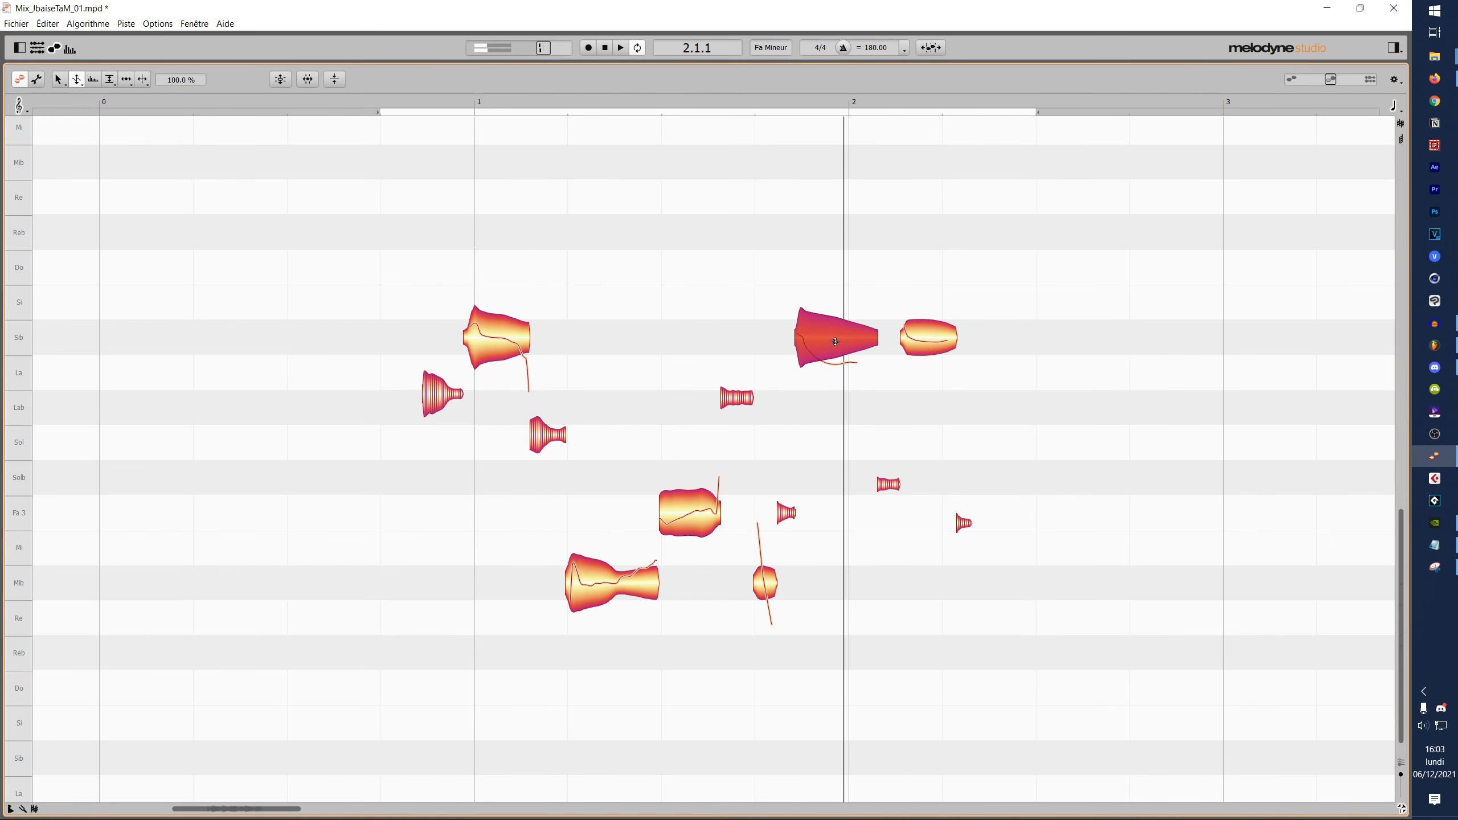
pyautogui.moveTo(838, 369); pyautogui.dragTo(831, 404)
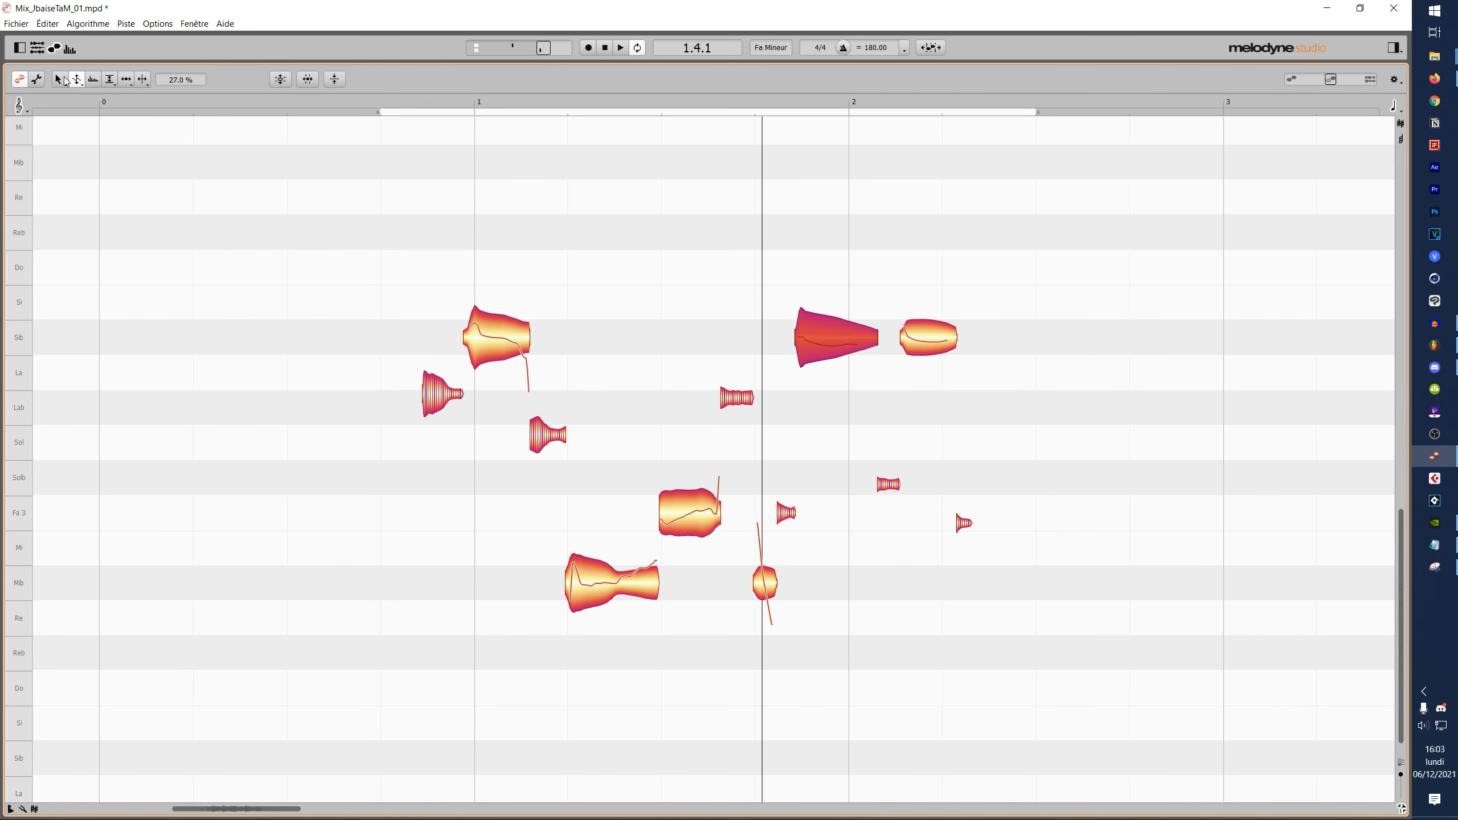
# - Using the main tool, fine-tune the second-to-last note to +16 ct and the last note to +8 ct
pyautogui.click(65, 80)
pyautogui.moveTo(838, 333); pyautogui.dragTo(838, 329)
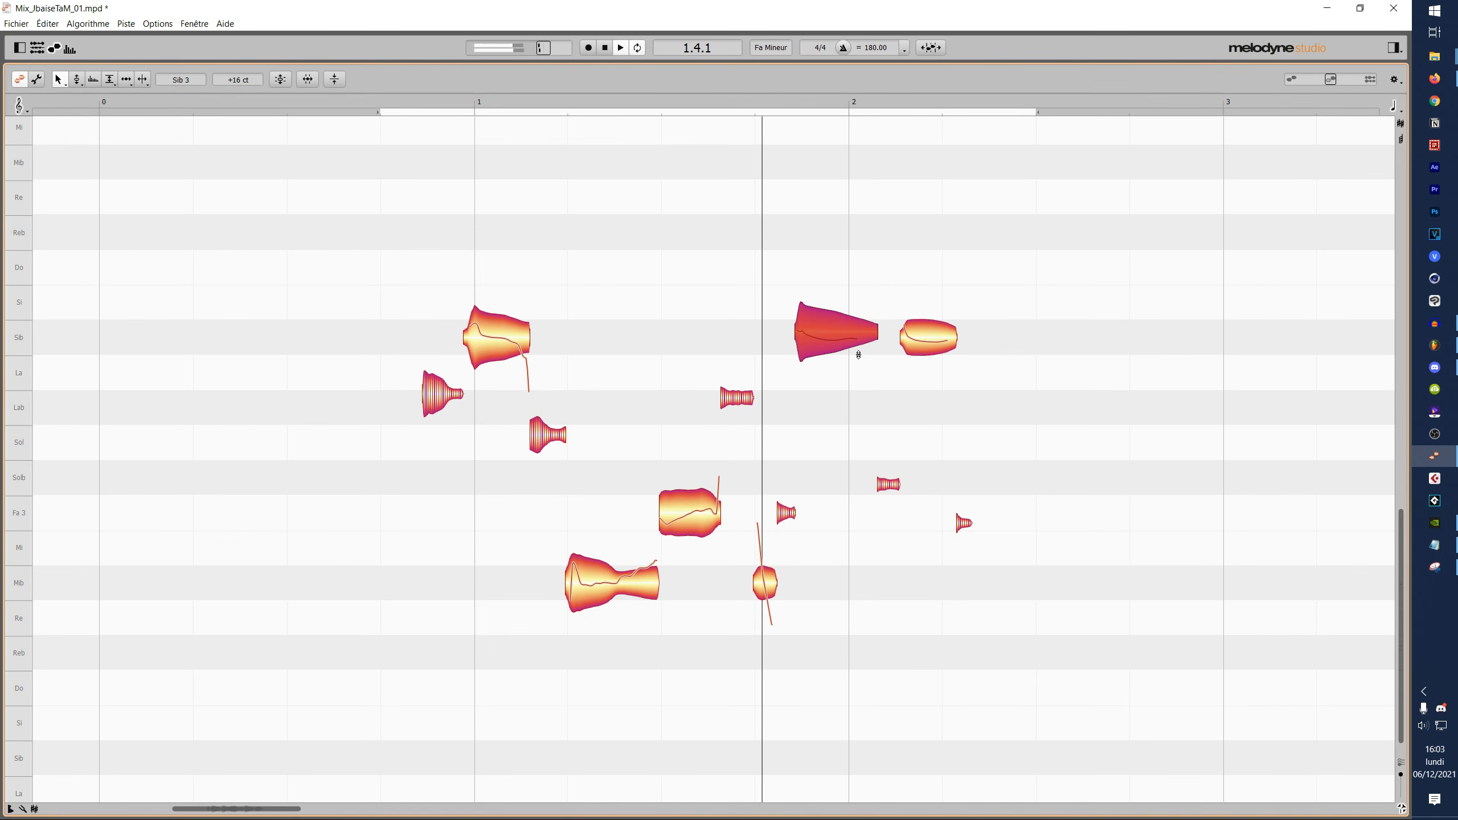
pyautogui.press('Right')
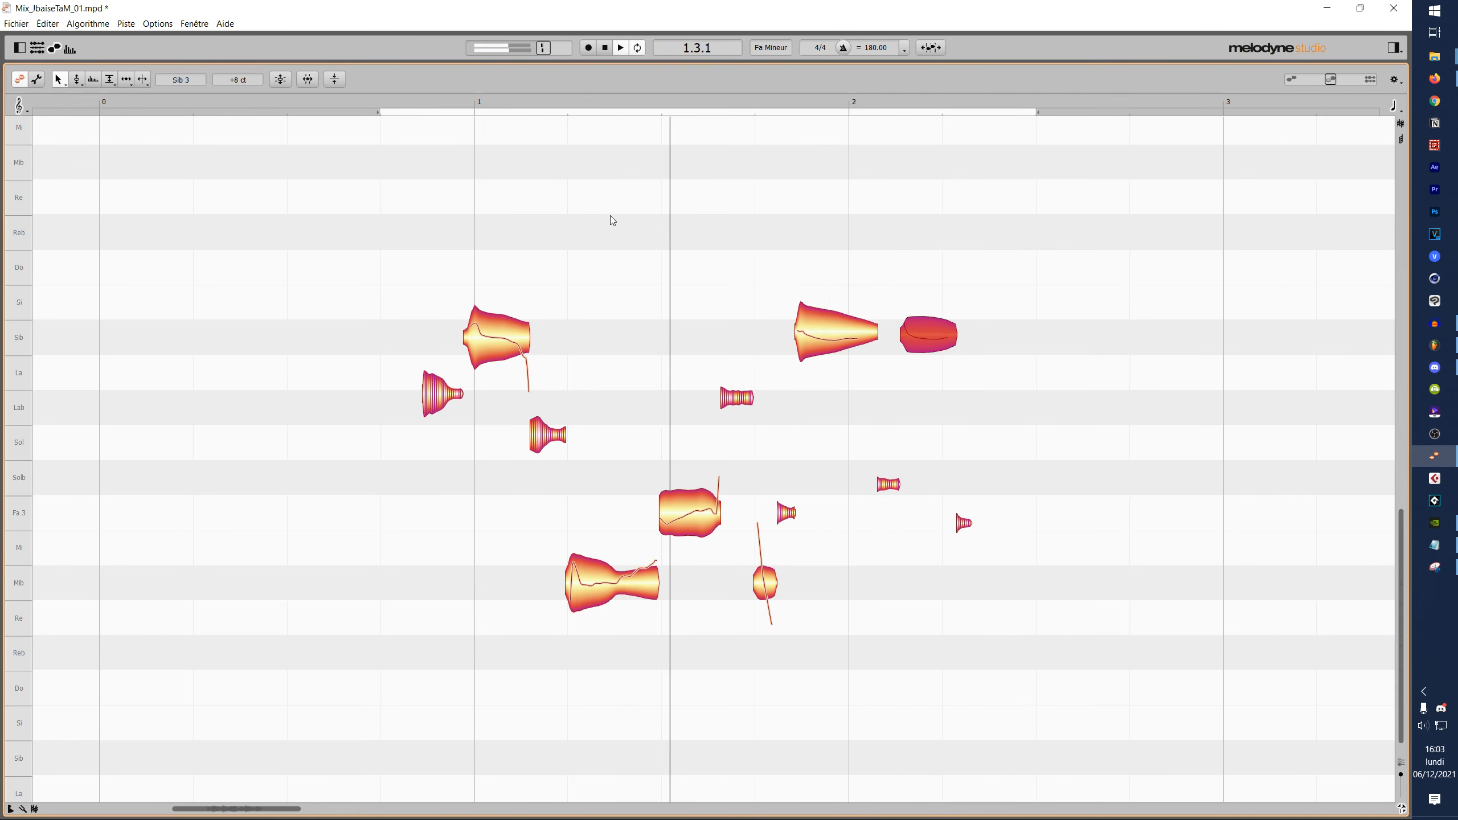
# - Save the project and export it as Mix_JbaiseTaM_01.wav into the Samples folder
pyautogui.click(8, 25)
pyautogui.click(47, 98)
pyautogui.click(16, 23)
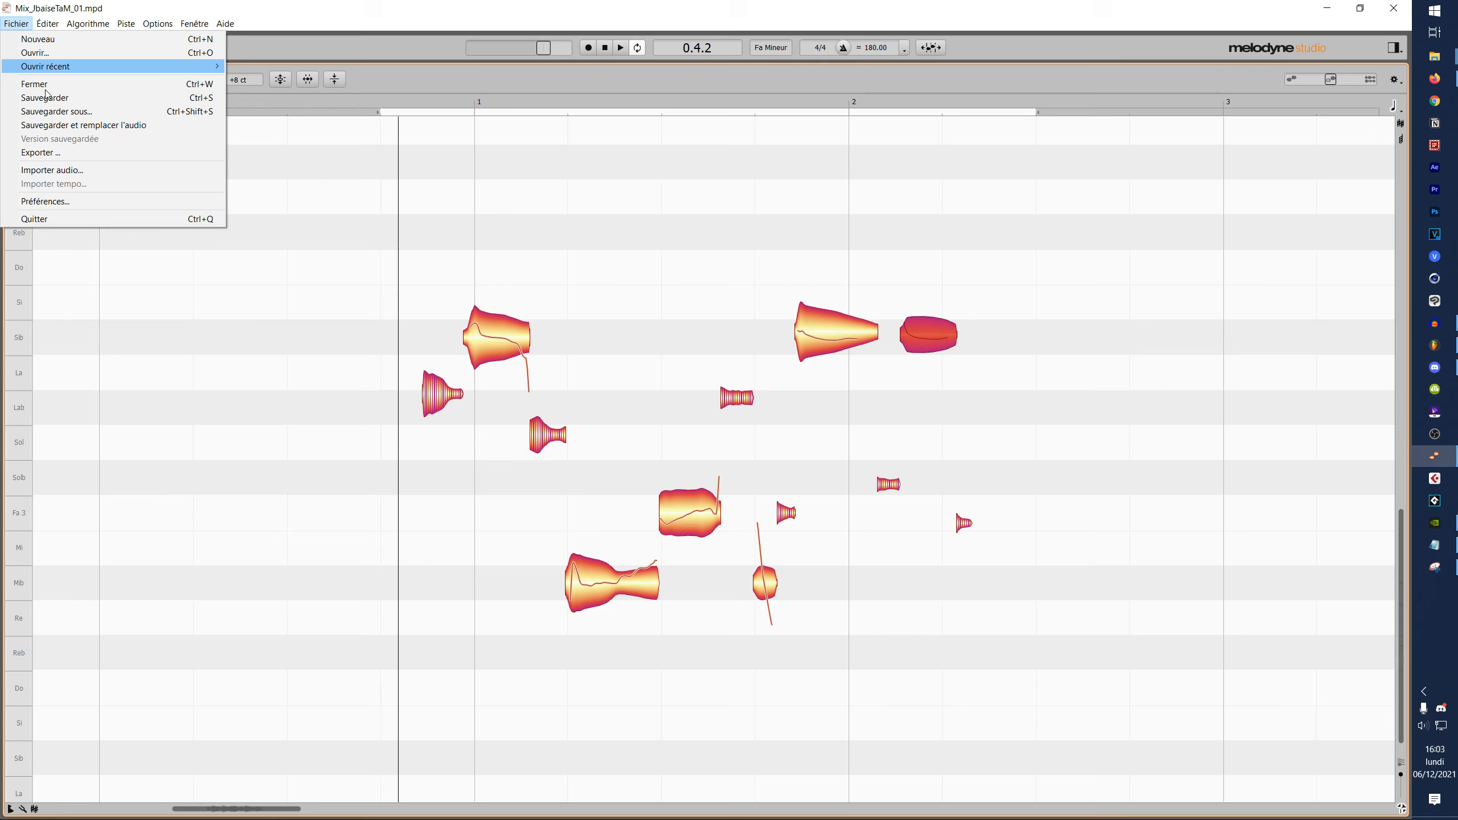
pyautogui.click(40, 152)
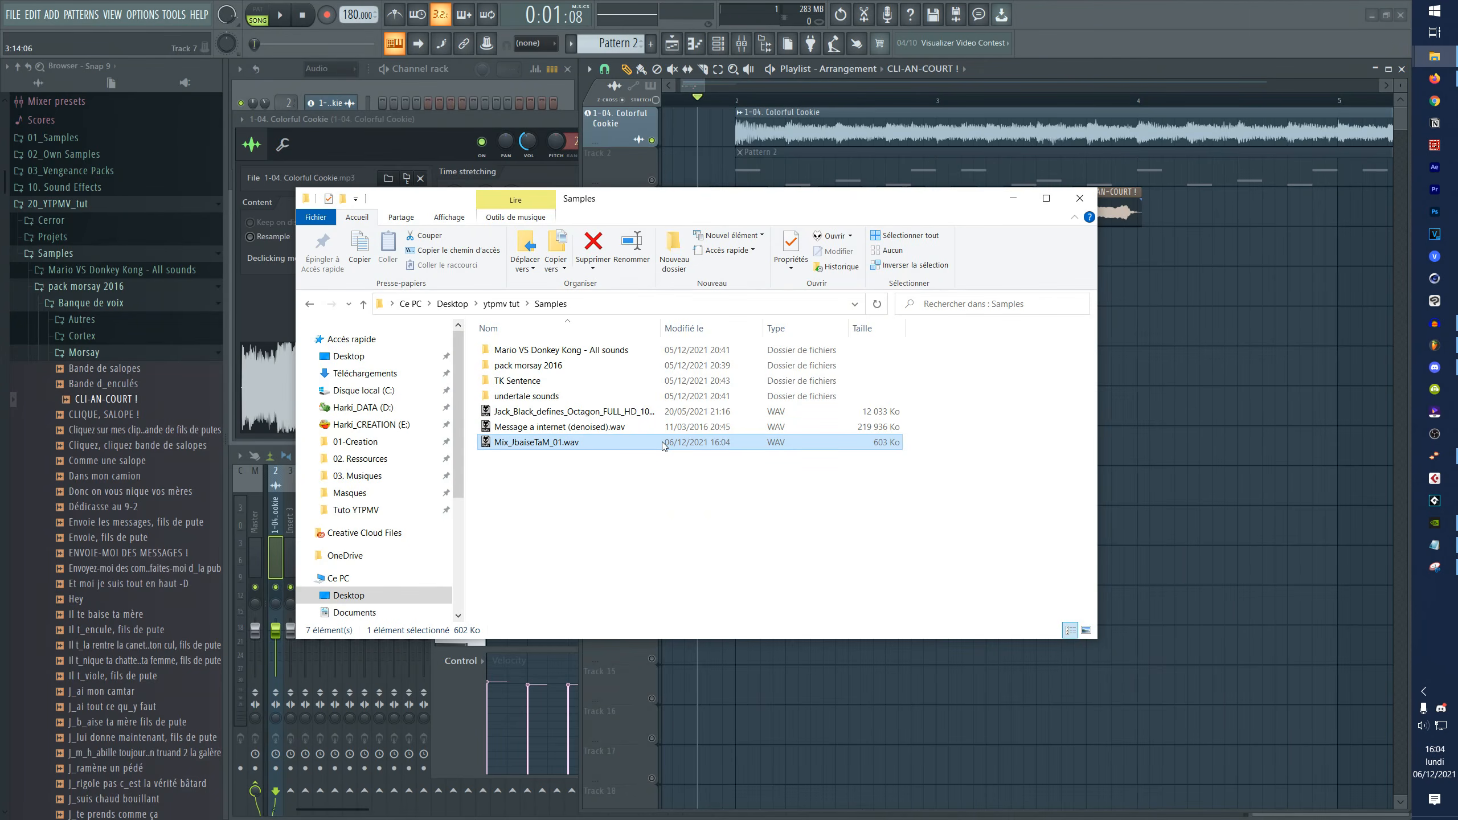
# - Place Mix_JbaiseTaM_01.wav on Track 5 of the FL Studio playlist just before bar 2 and play it with the song
pyautogui.moveTo(665, 441); pyautogui.dragTo(1251, 256)
pyautogui.press('space')
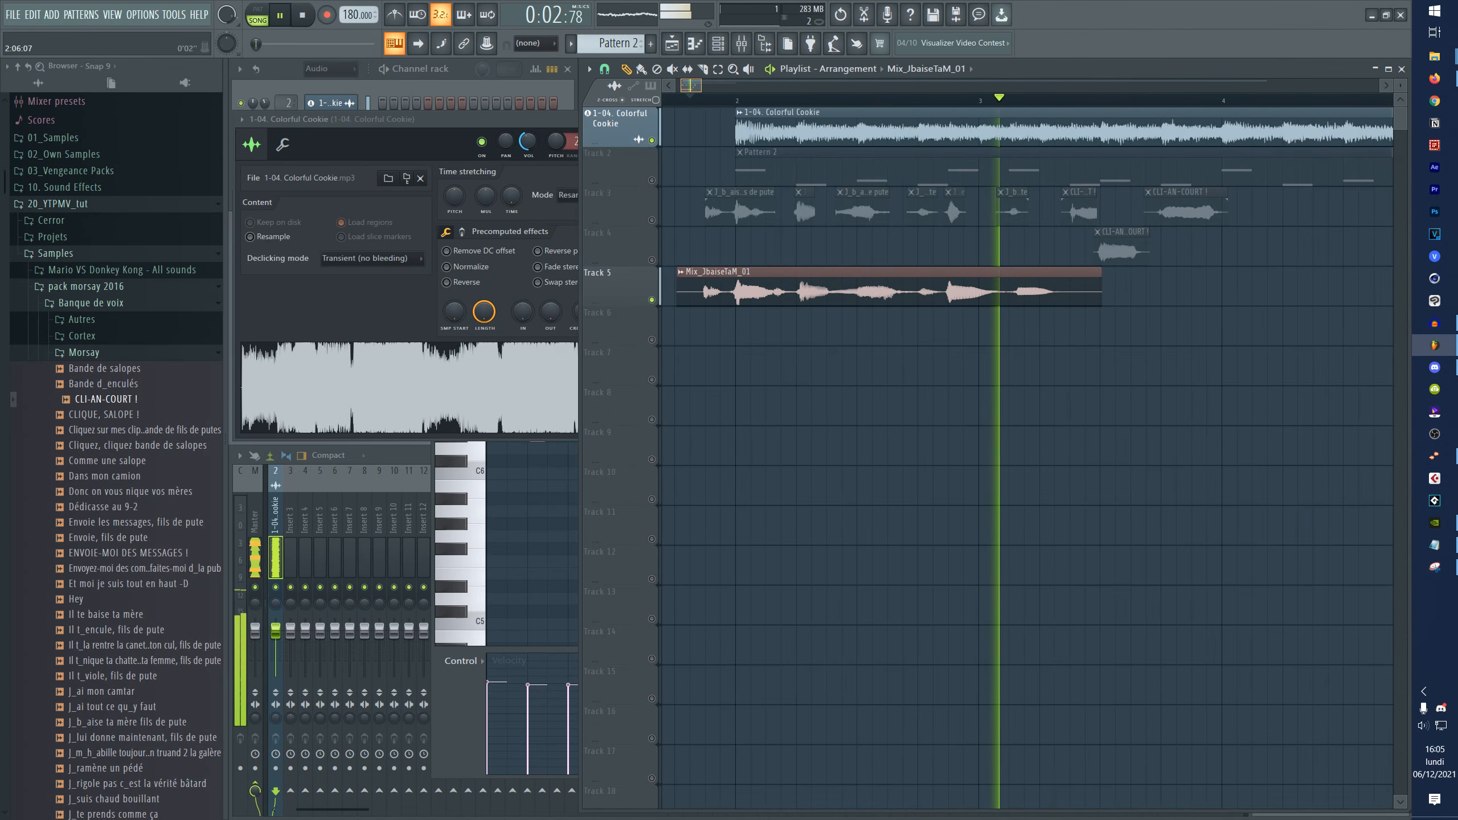
pyautogui.press('space')
pyautogui.scroll(-3, 1013, 100)
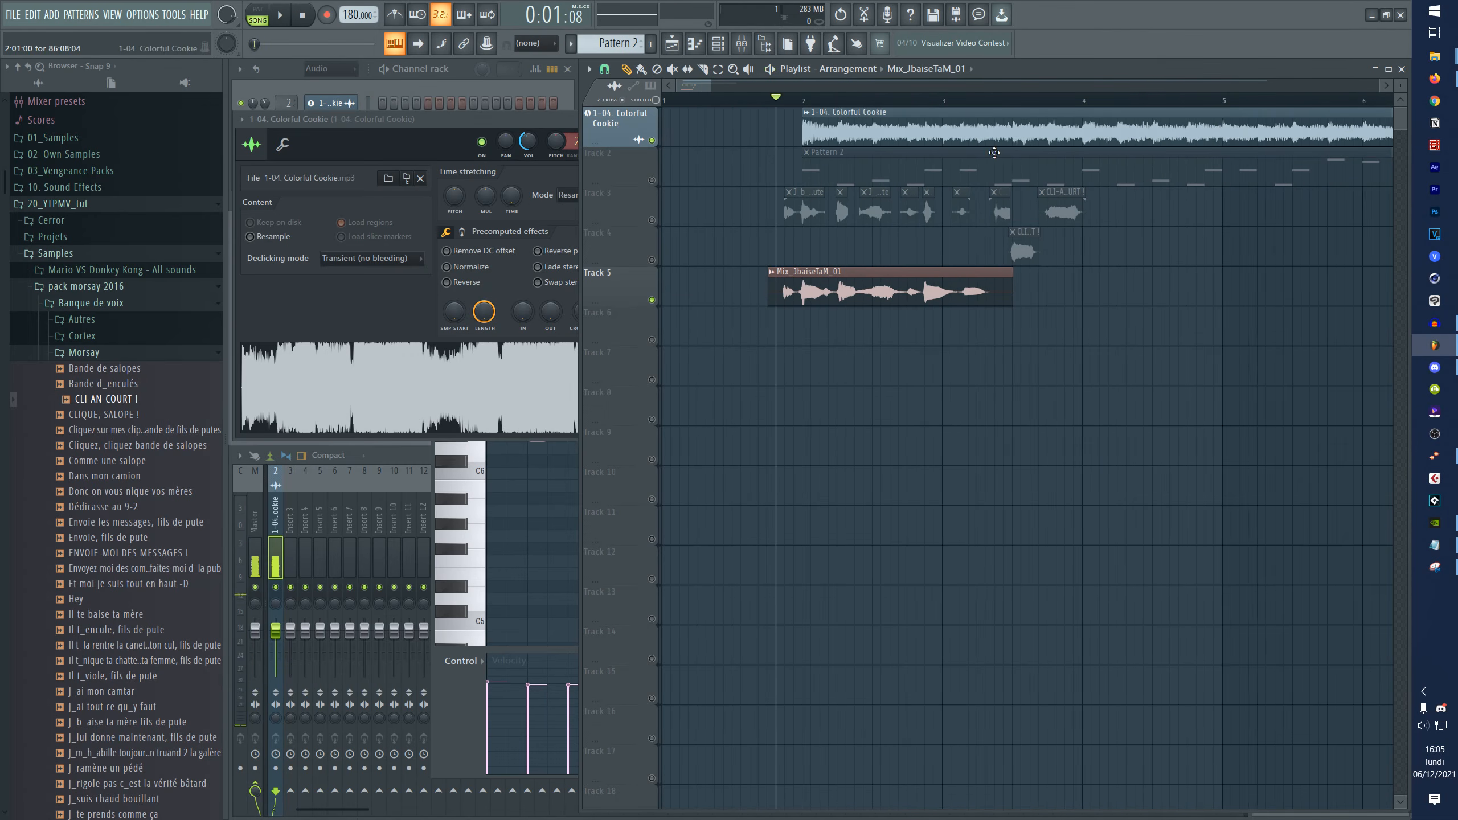
pyautogui.scroll(1, 1013, 99)
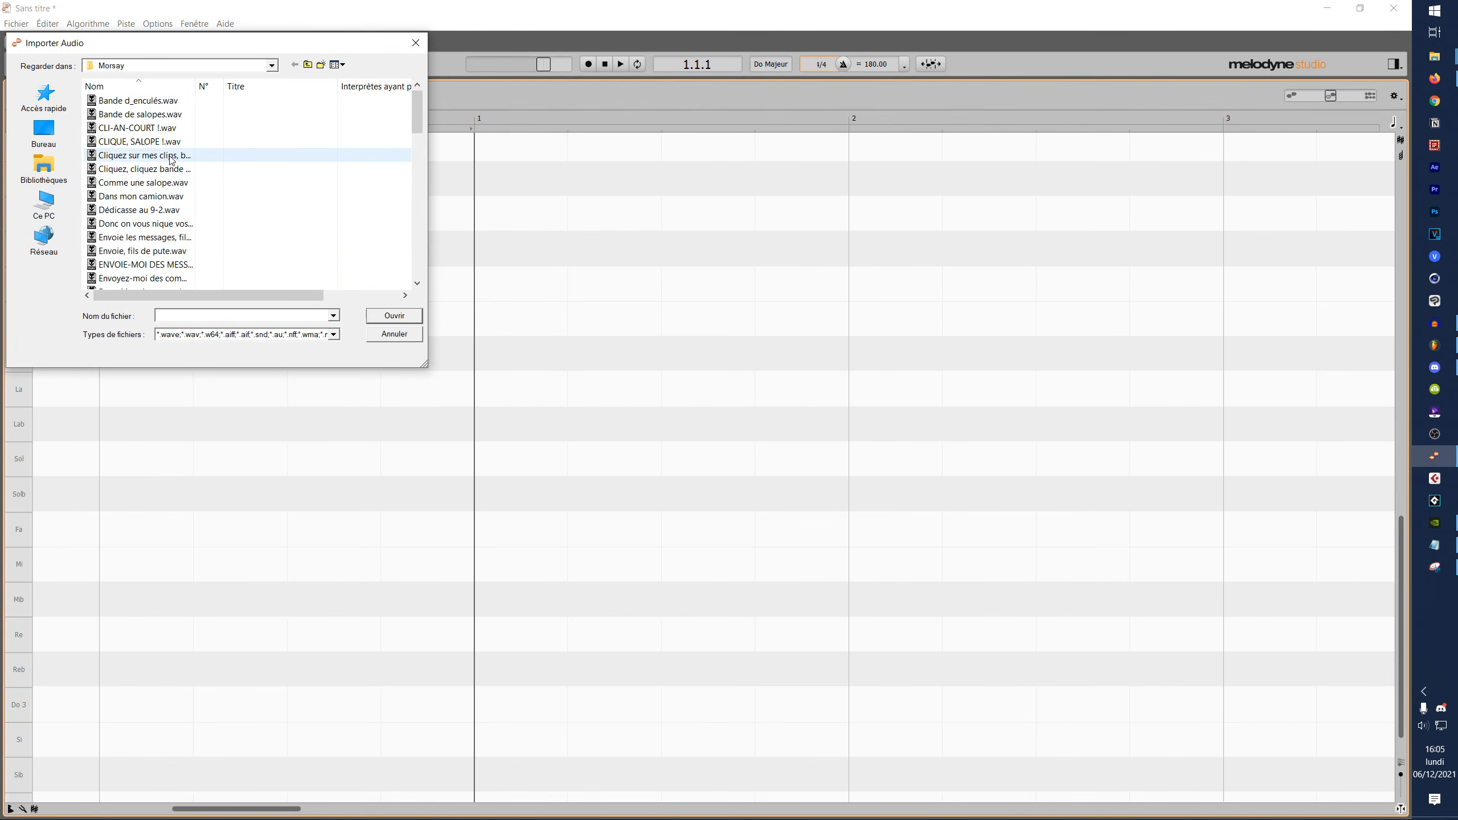
# - Import CLI-AN-COURT !.wav into a new Melodyne document and correct its pitch centre to 100 %
pyautogui.doubleClick(162, 133)
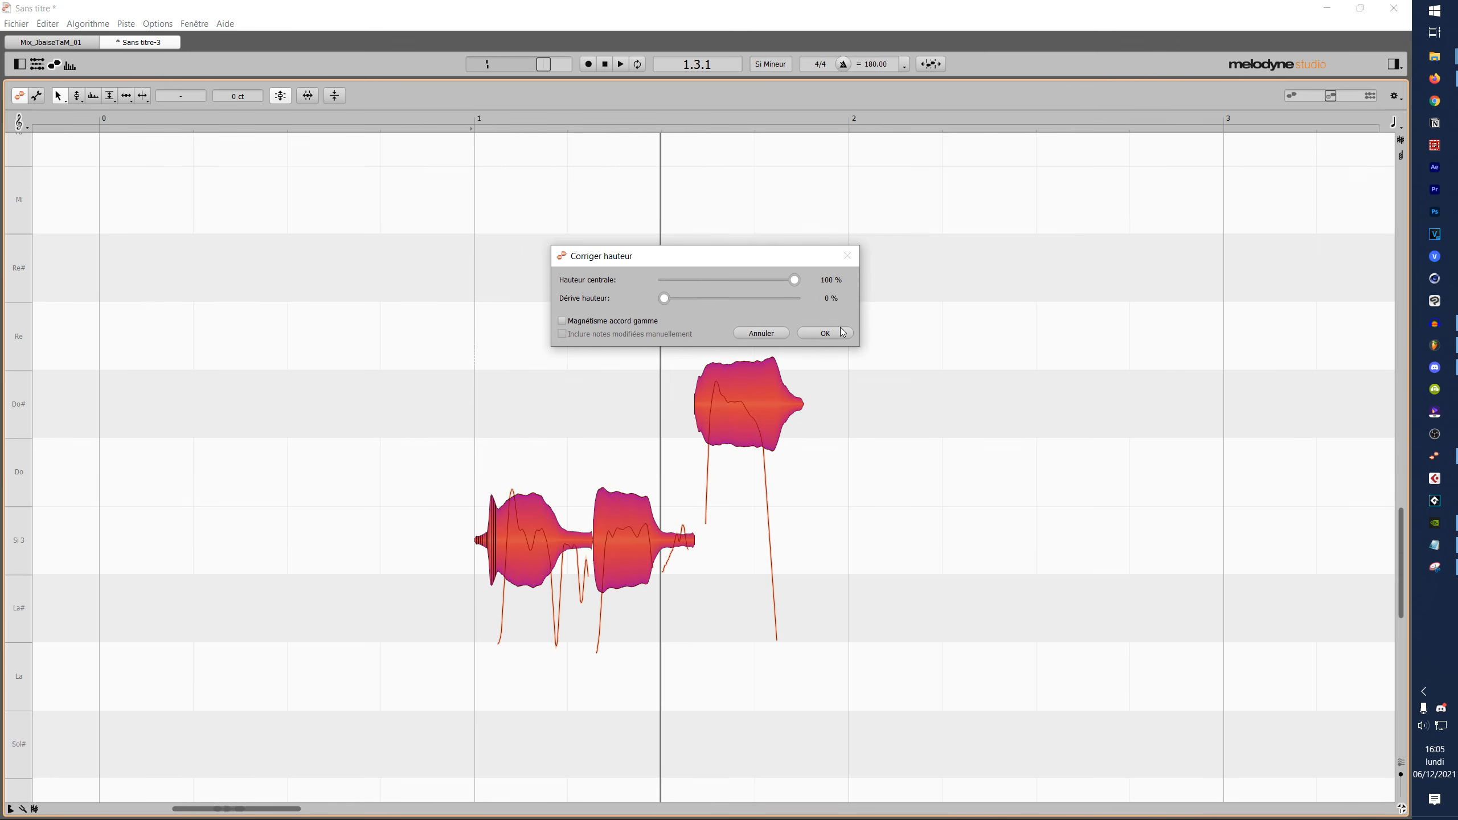
pyautogui.click(843, 332)
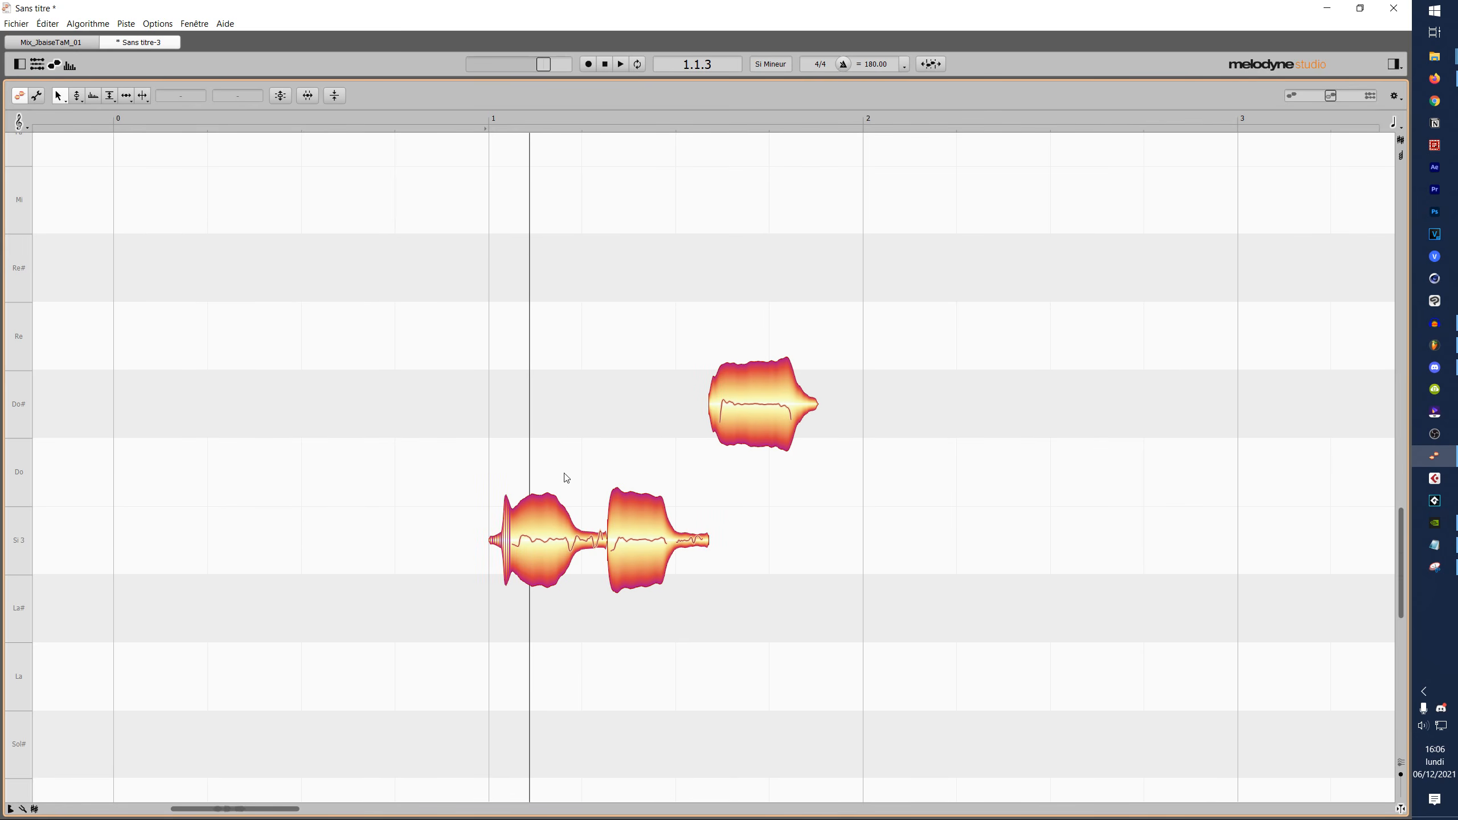
# - Retune the first note to Re# 4, the second to Fa 4 and the third to Re# 4
pyautogui.moveTo(553, 540); pyautogui.dragTo(555, 574)
pyautogui.moveTo(555, 573); pyautogui.dragTo(554, 233)
pyautogui.moveTo(657, 579); pyautogui.dragTo(658, 176)
pyautogui.scroll(3, 657, 287)
pyautogui.moveTo(763, 571); pyautogui.dragTo(763, 435)
# - Set the playback loop from about 0.4.1 to 2.3.1 and pull the first note's start slightly before bar 1
pyautogui.moveTo(393, 128); pyautogui.dragTo(491, 129)
pyautogui.moveTo(491, 130); pyautogui.dragTo(1051, 128)
pyautogui.moveTo(491, 434); pyautogui.dragTo(469, 434)
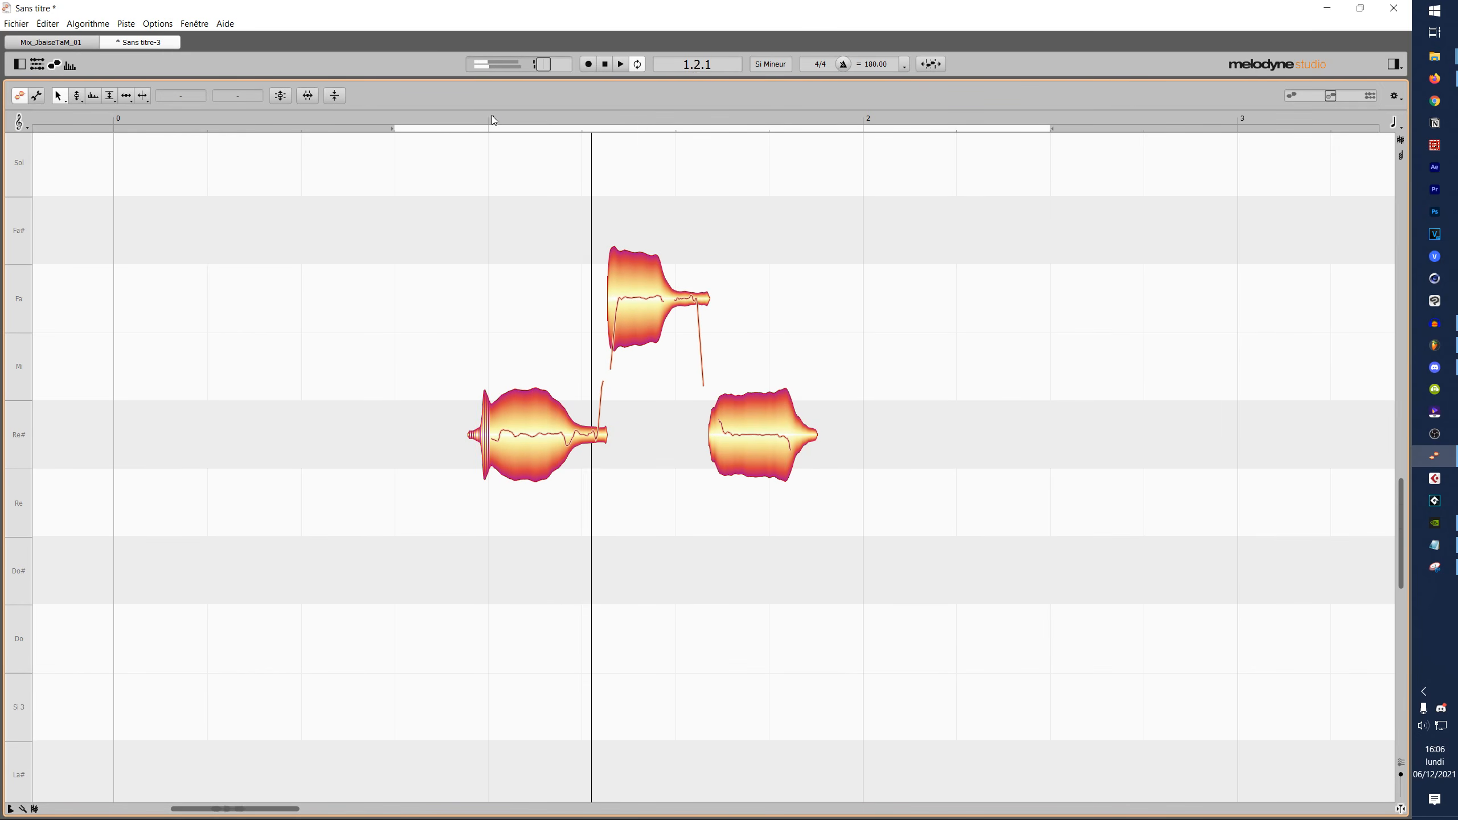
# - Shorten the first note from its end and shift all three notes earlier so the second one starts near bar 1
pyautogui.click(606, 434)
pyautogui.moveTo(607, 434); pyautogui.dragTo(537, 434)
pyautogui.moveTo(772, 202); pyautogui.dragTo(413, 483)
pyautogui.moveTo(517, 436); pyautogui.dragTo(462, 436)
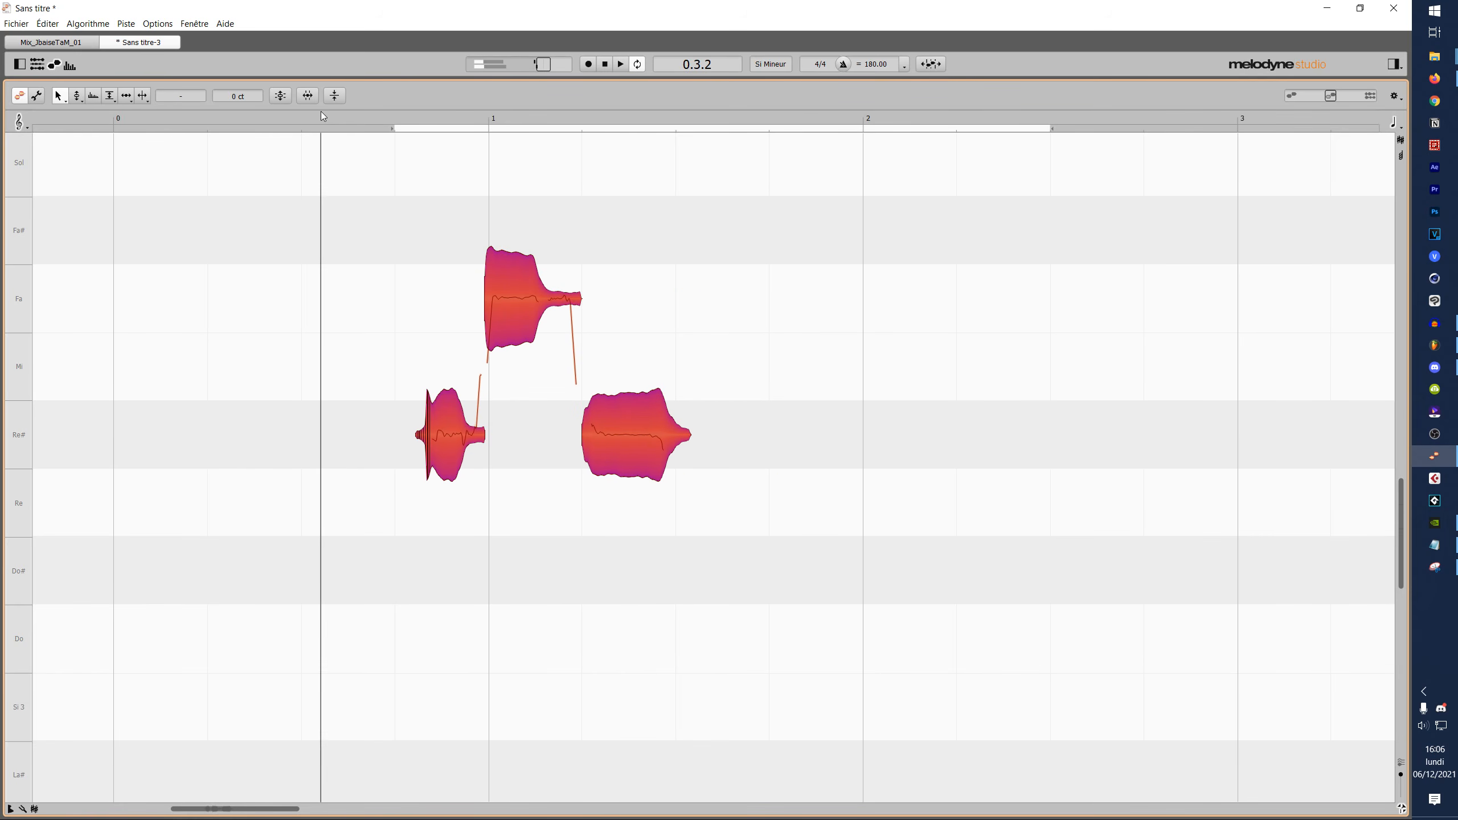
# - Align the second note's start with bar 1, trim the first note to start at about 0.4.2, and play the result
pyautogui.press('Escape')
pyautogui.moveTo(517, 299); pyautogui.dragTo(521, 298)
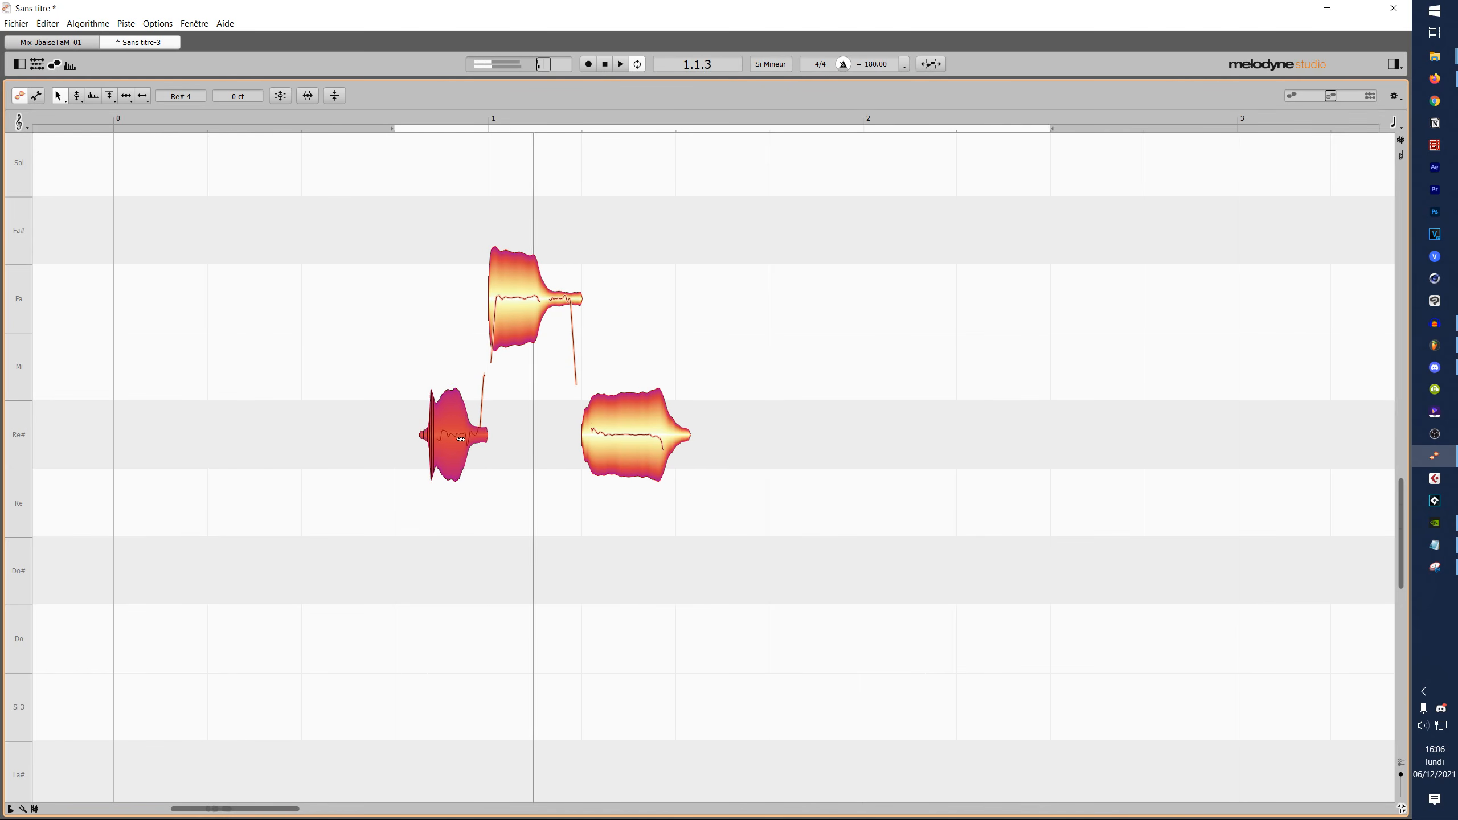
pyautogui.moveTo(417, 436)
pyautogui.mouseDown()
pyautogui.moveTo(353, 439)
pyautogui.moveTo(427, 435)
pyautogui.mouseUp()
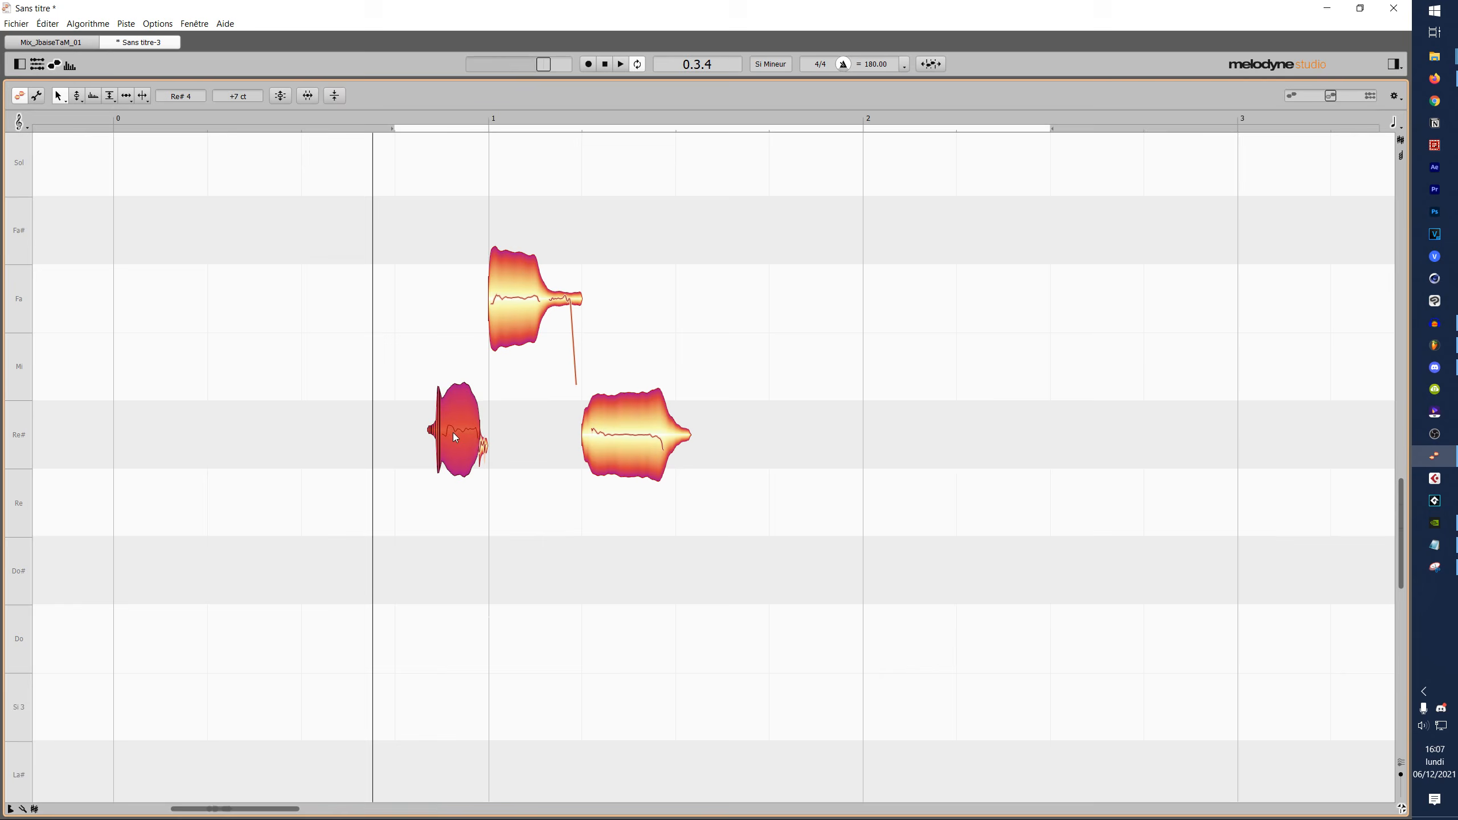
pyautogui.scroll(5, 453, 433)
pyautogui.click(419, 122)
pyautogui.press('space')
# - Switch to FL Studio and replay the assembled voice clips on Track 5 from their start
pyautogui.scroll(-5, 592, 433)
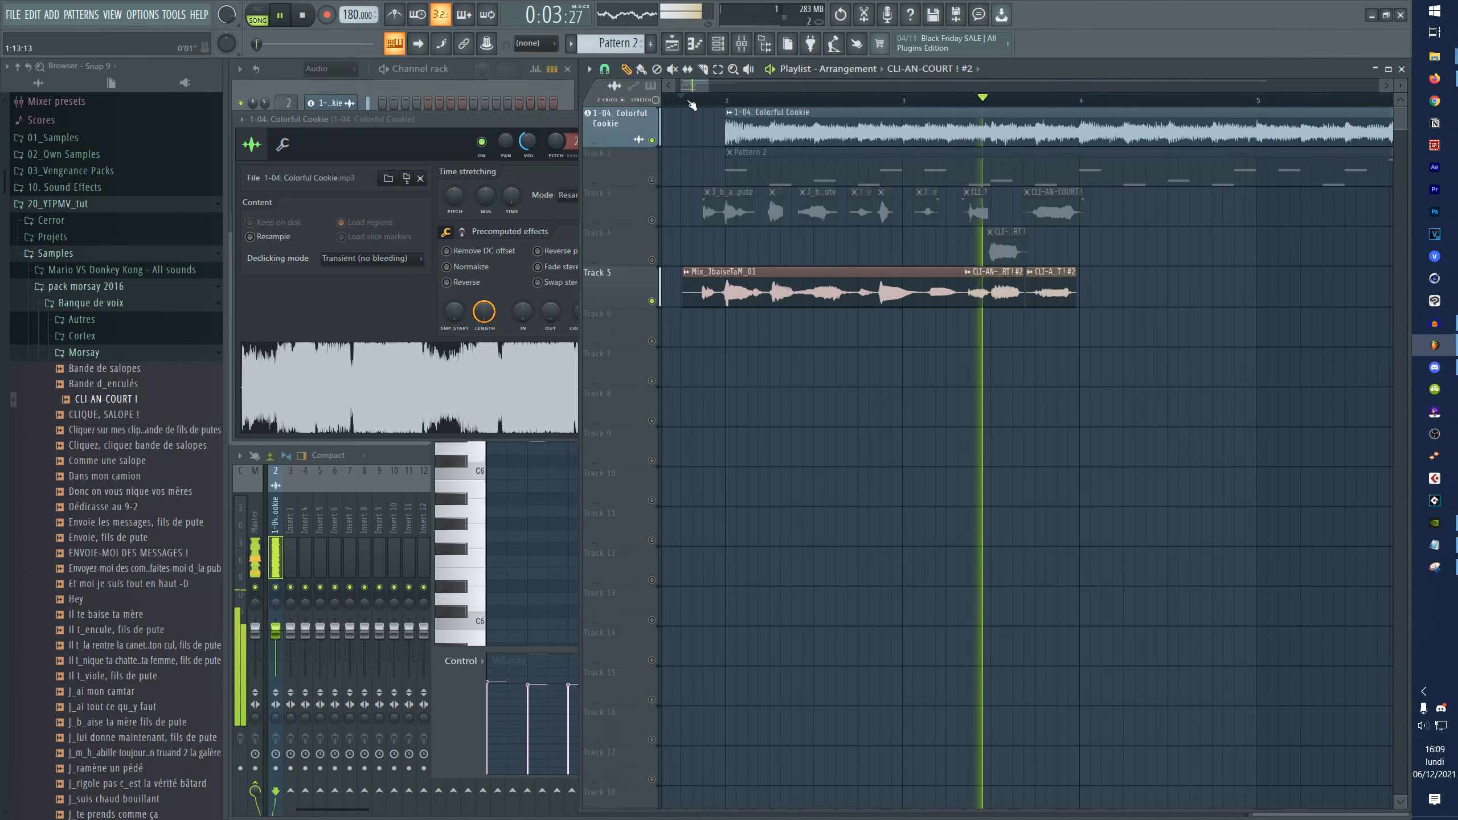
pyautogui.click(683, 101)
pyautogui.scroll(-2, 957, 110)
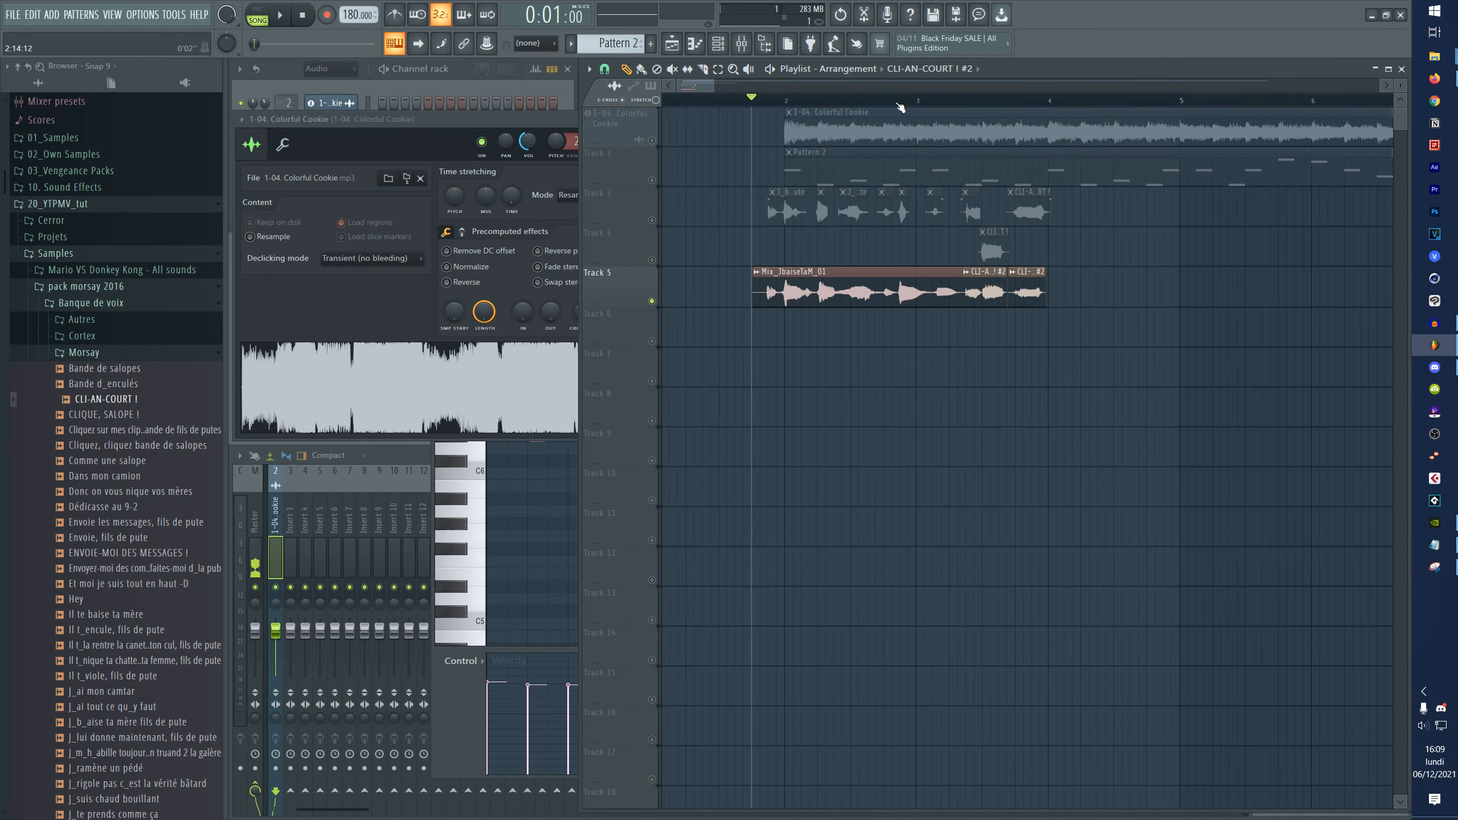
pyautogui.press('space')
pyautogui.scroll(3, 968, 113)
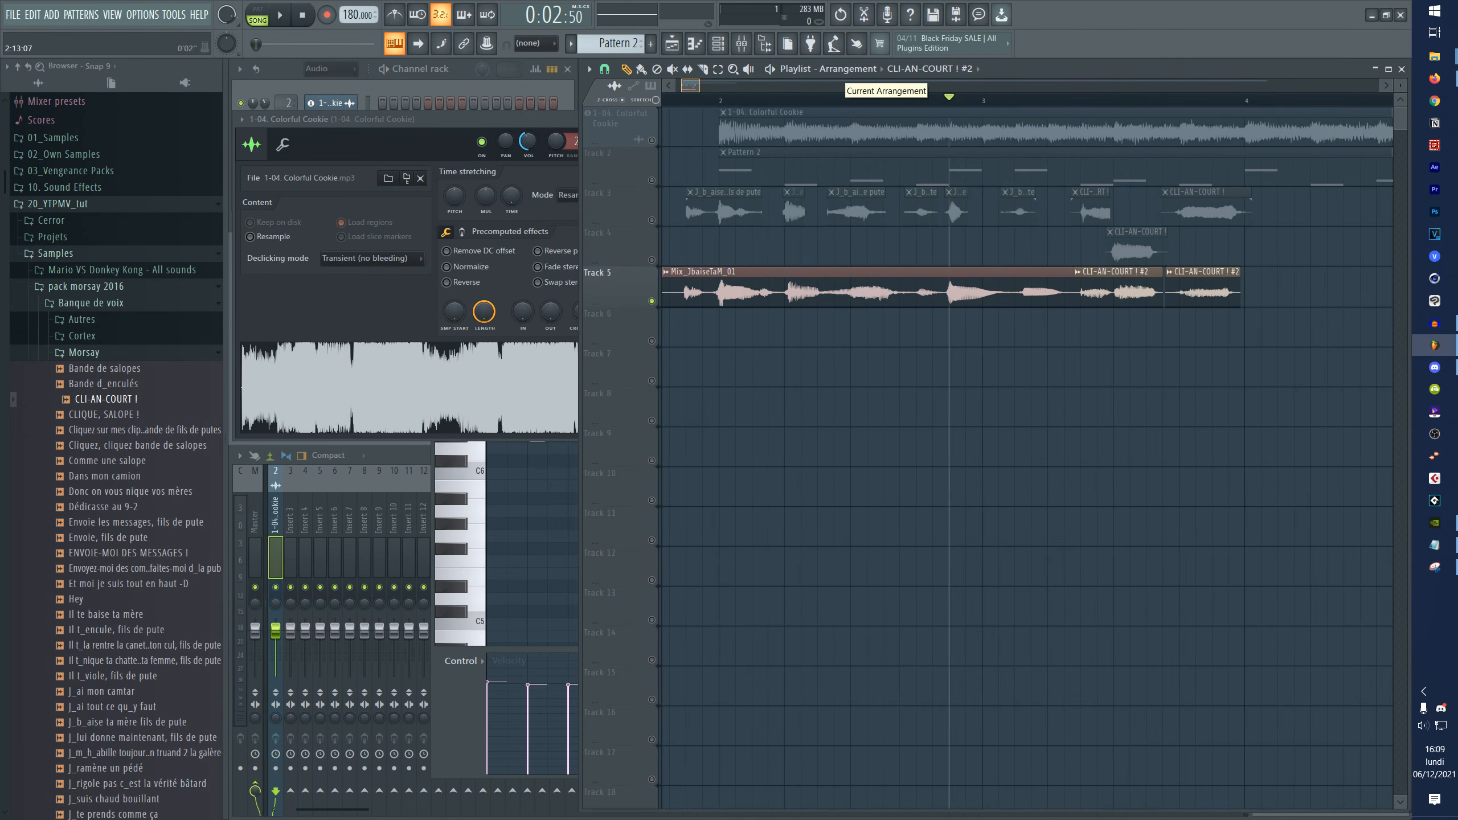
# - Replay the assembled voice clips on Track 5 from between bars 2 and 3
pyautogui.click(904, 103)
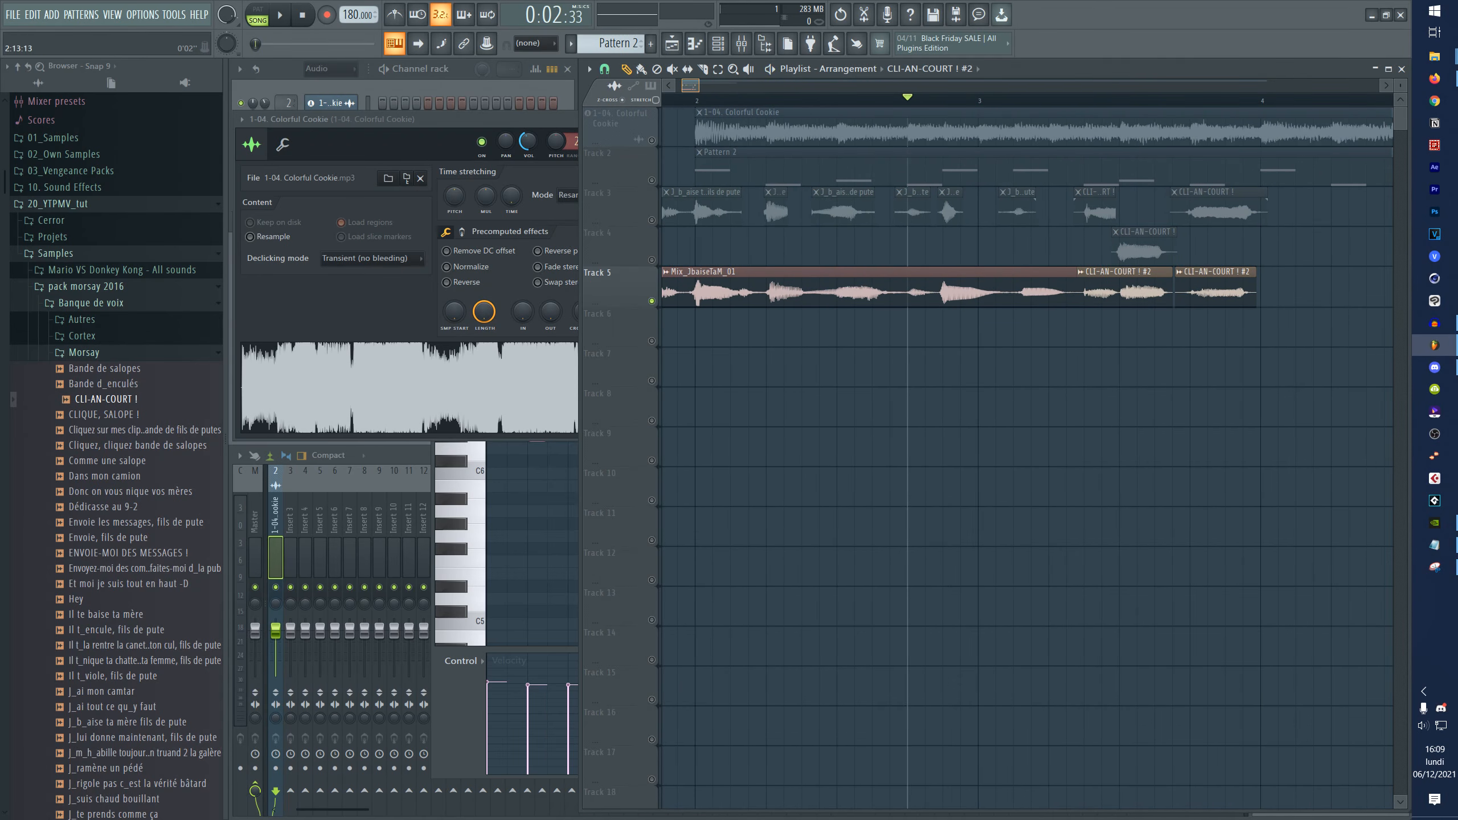
pyautogui.scroll(-1, 925, 86)
pyautogui.press('space')
pyautogui.press('space')
pyautogui.scroll(-1, 934, 88)
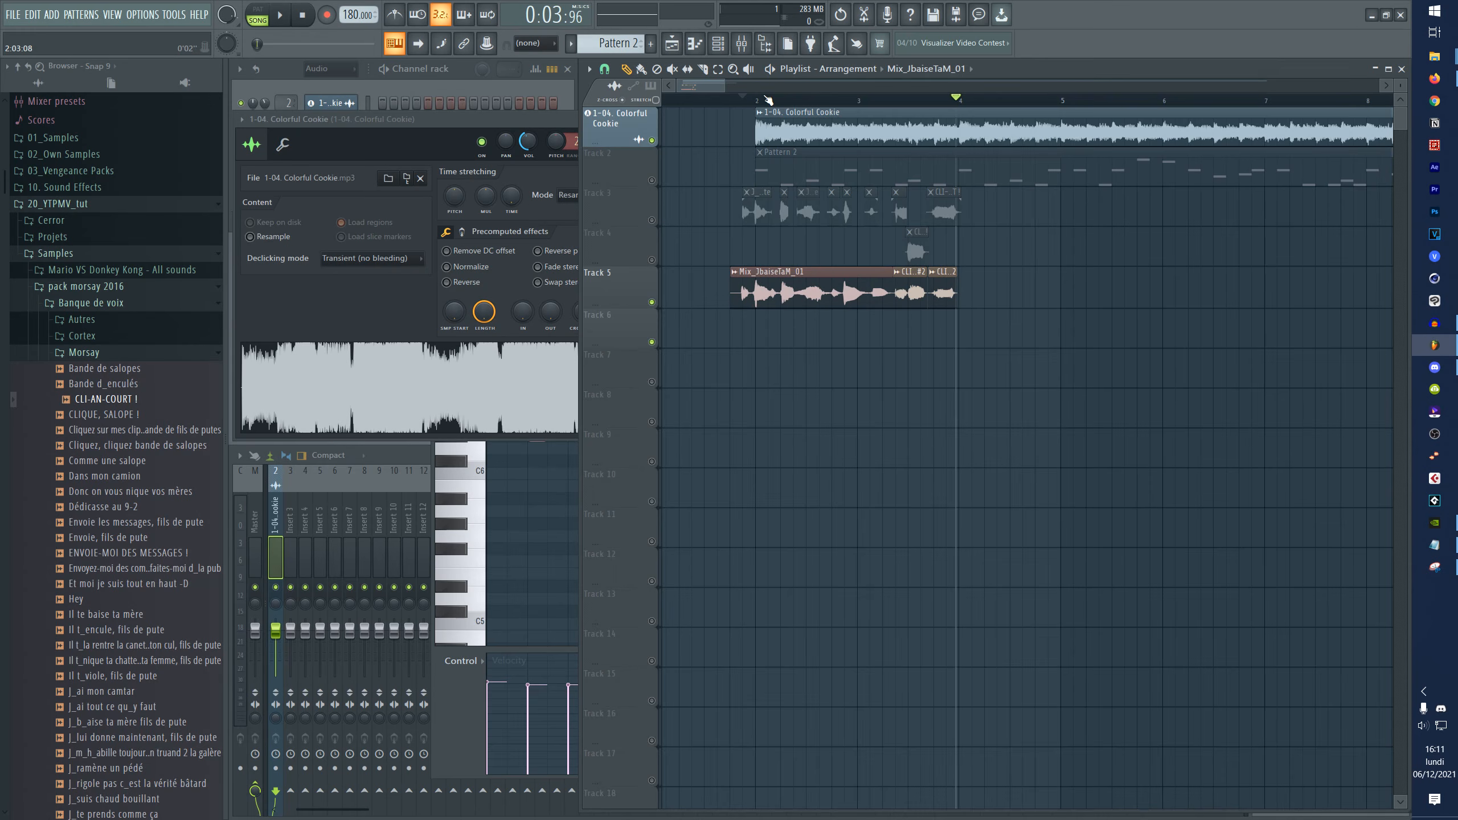
# - Place the playhead just before the voice clips, mute Track 5 and unmute Tracks 3 and 4
pyautogui.click(735, 102)
pyautogui.scroll(2, 741, 102)
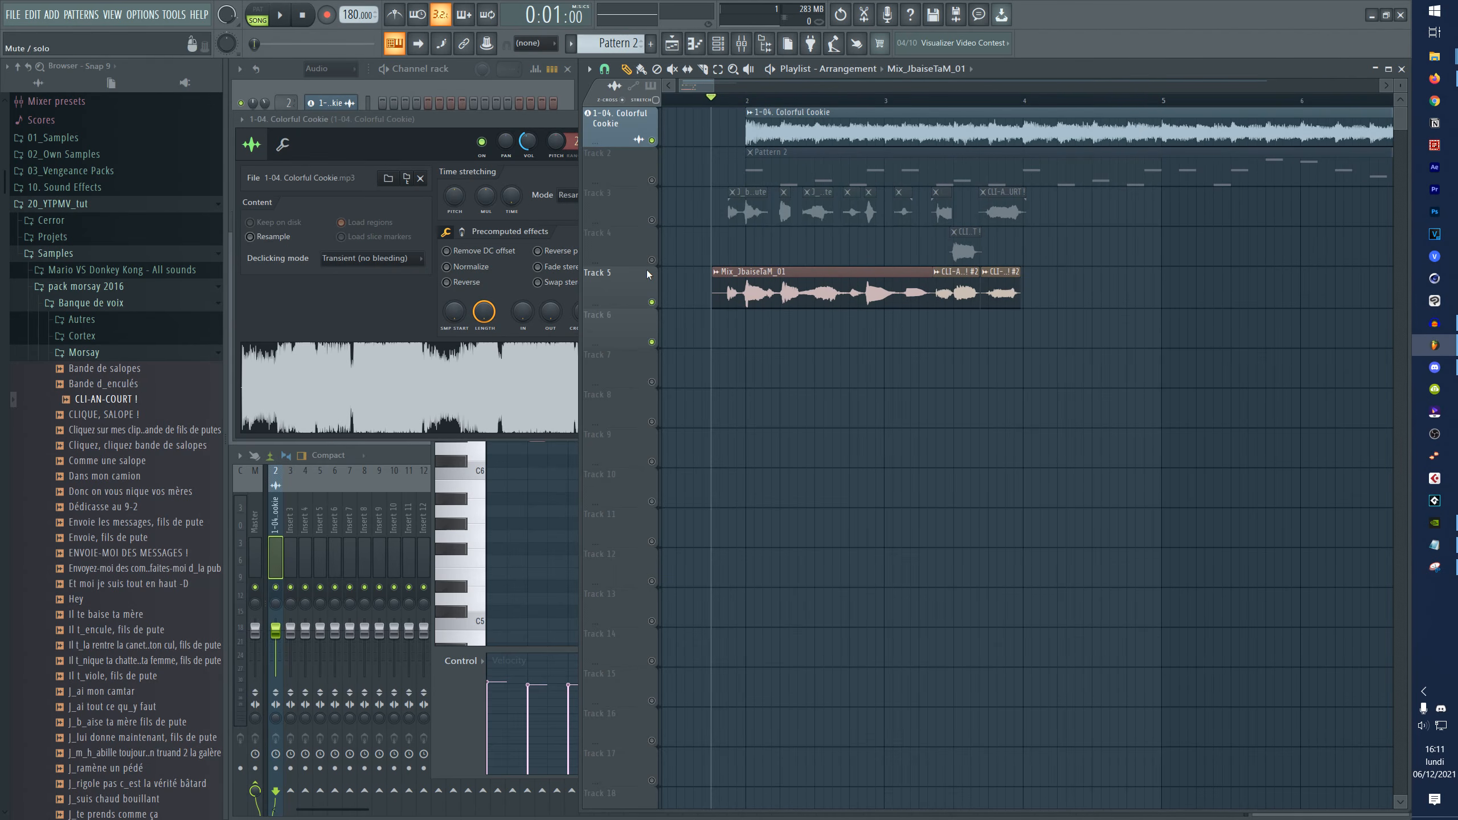
pyautogui.click(652, 302)
pyautogui.click(653, 221)
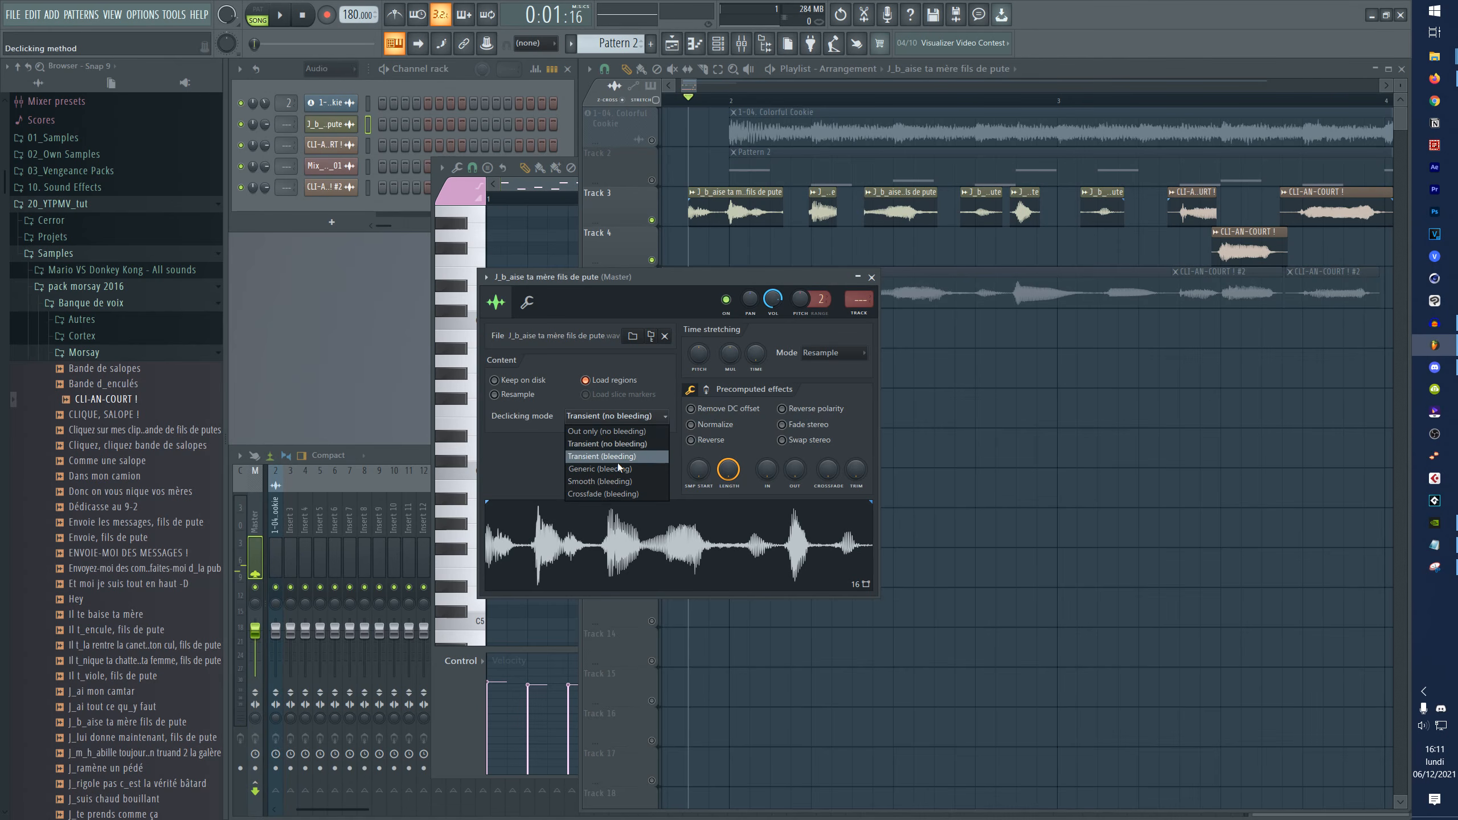
# - Set the declicking mode of the first voice sample on Track 3 to Generic (bleeding) and play the clips
pyautogui.click(619, 468)
pyautogui.click(614, 416)
pyautogui.click(600, 468)
pyautogui.press('space')
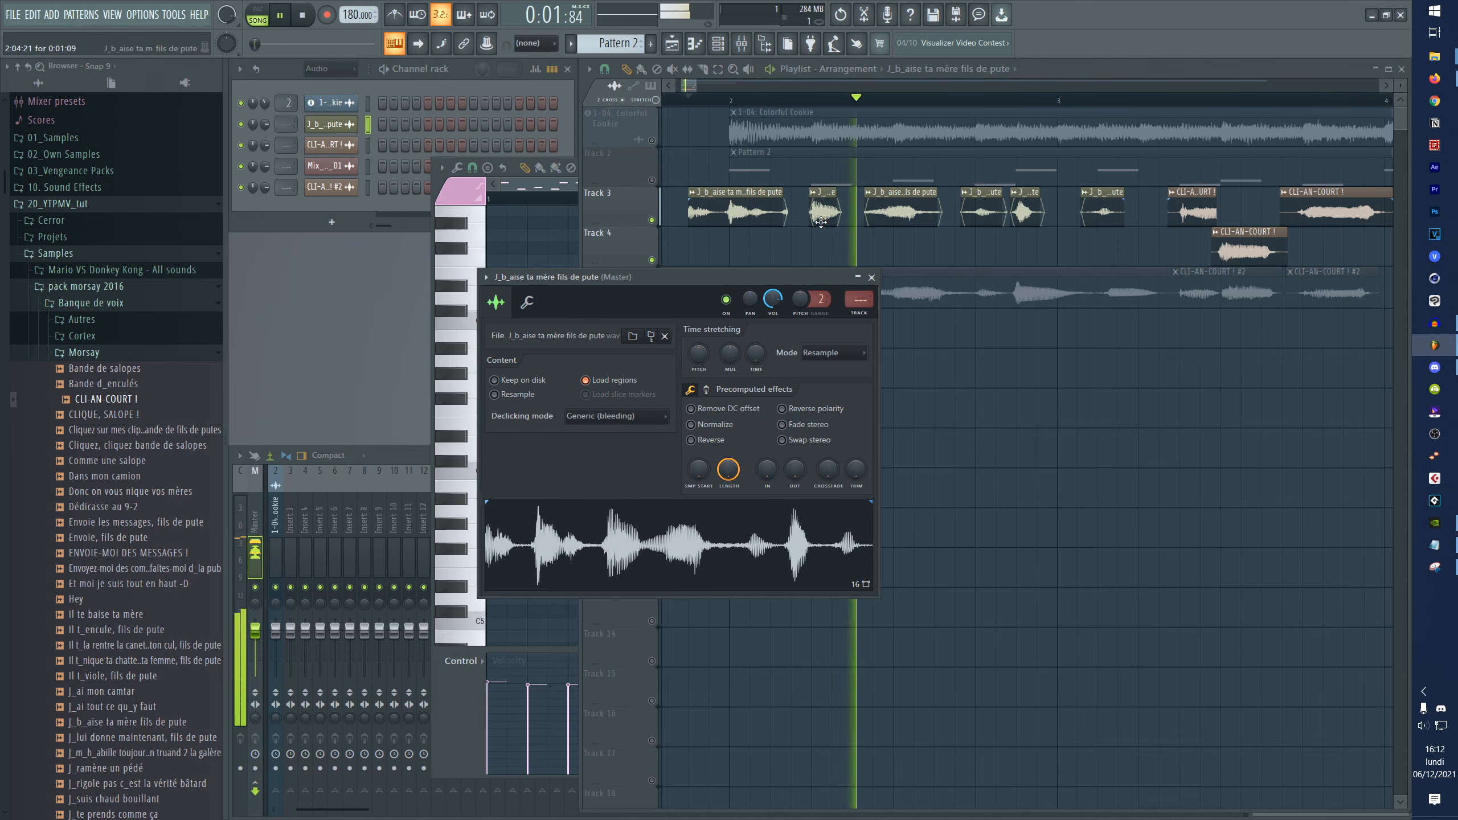
pyautogui.click(821, 222)
pyautogui.press('space')
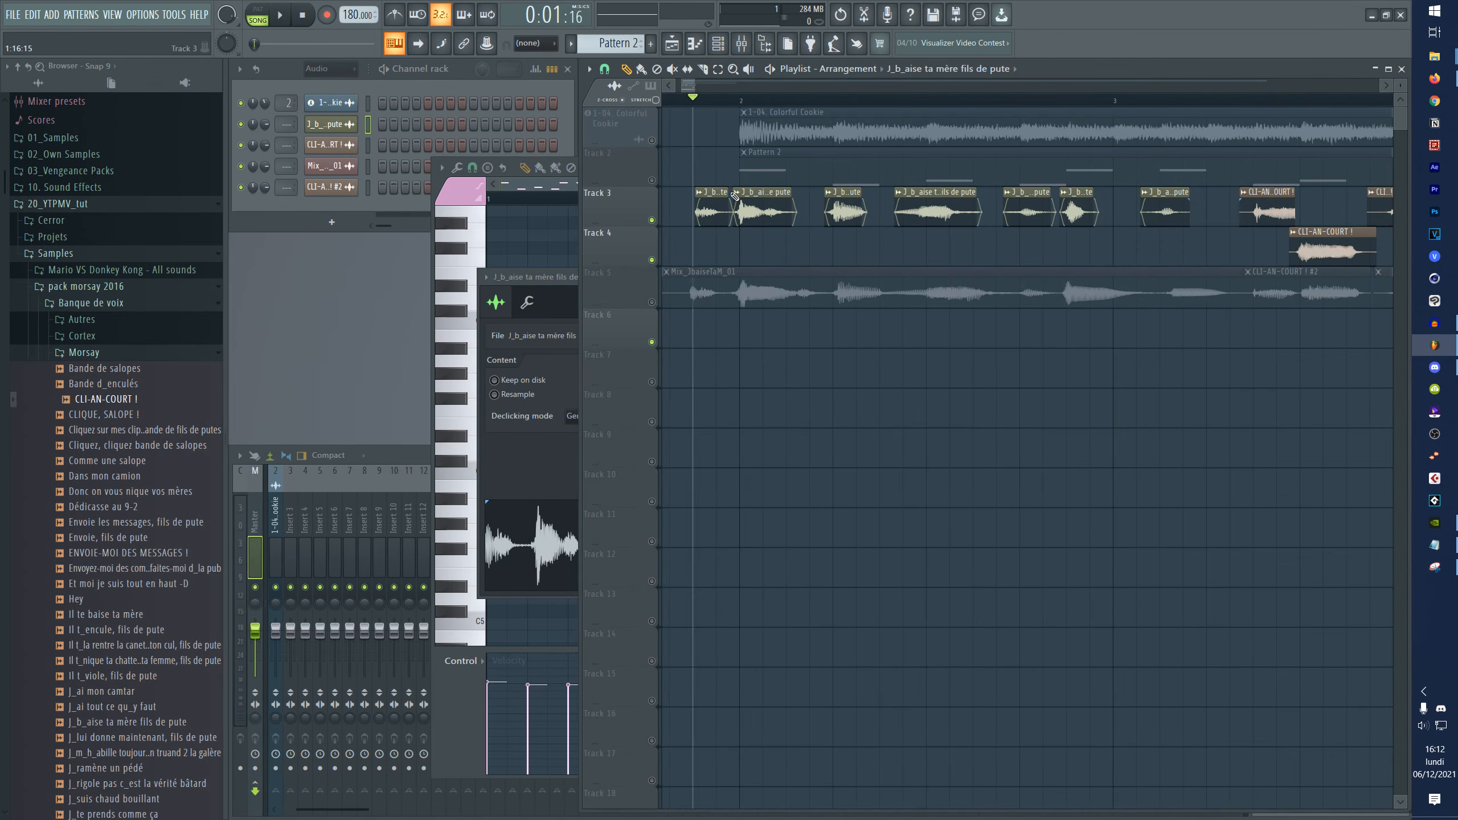
# - Make the voice clips on Tracks 3 and 4 unique, starting with the second clip on Track 3
pyautogui.click(737, 193)
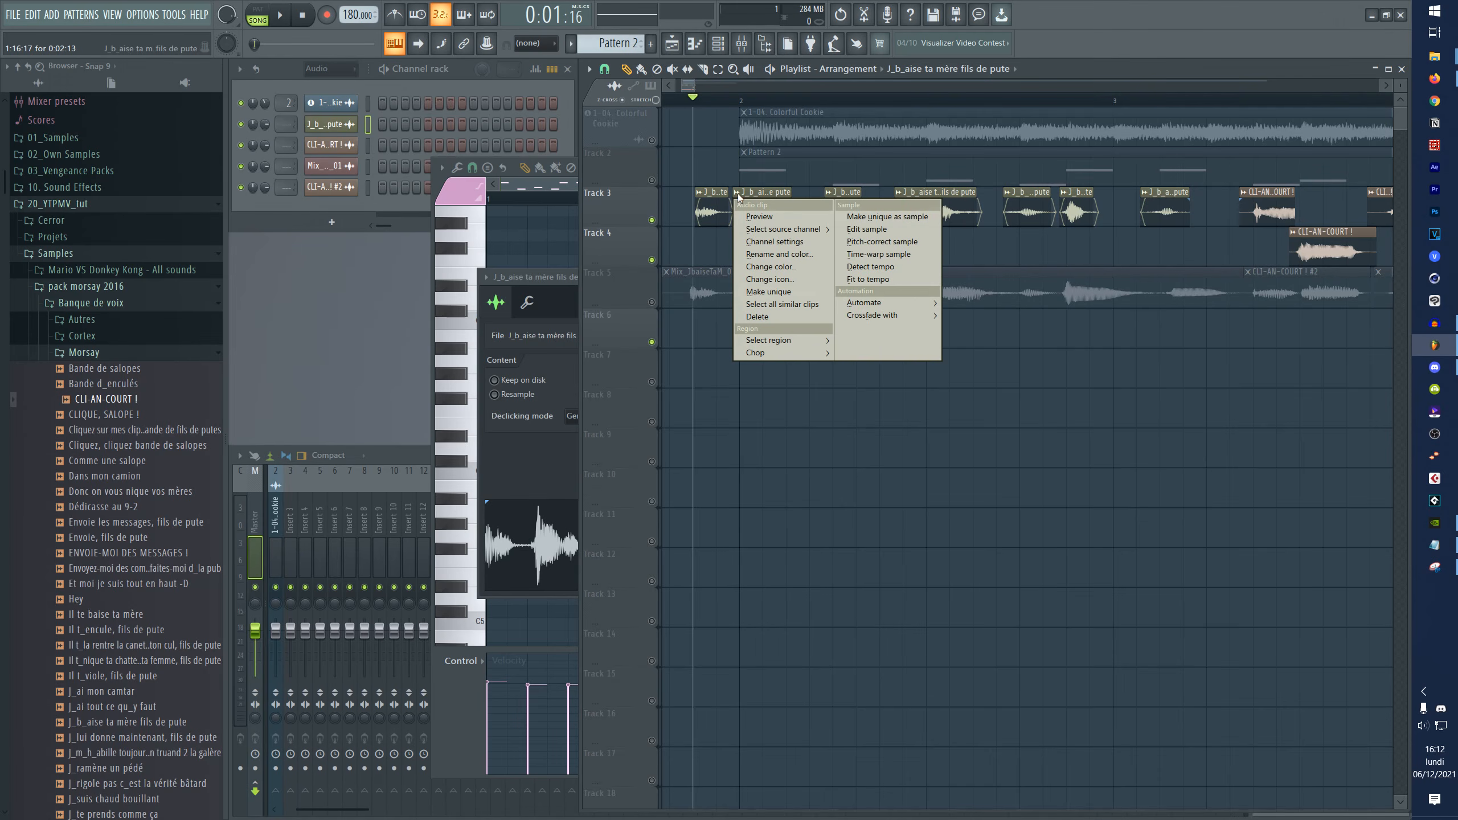
pyautogui.click(769, 291)
pyautogui.click(827, 193)
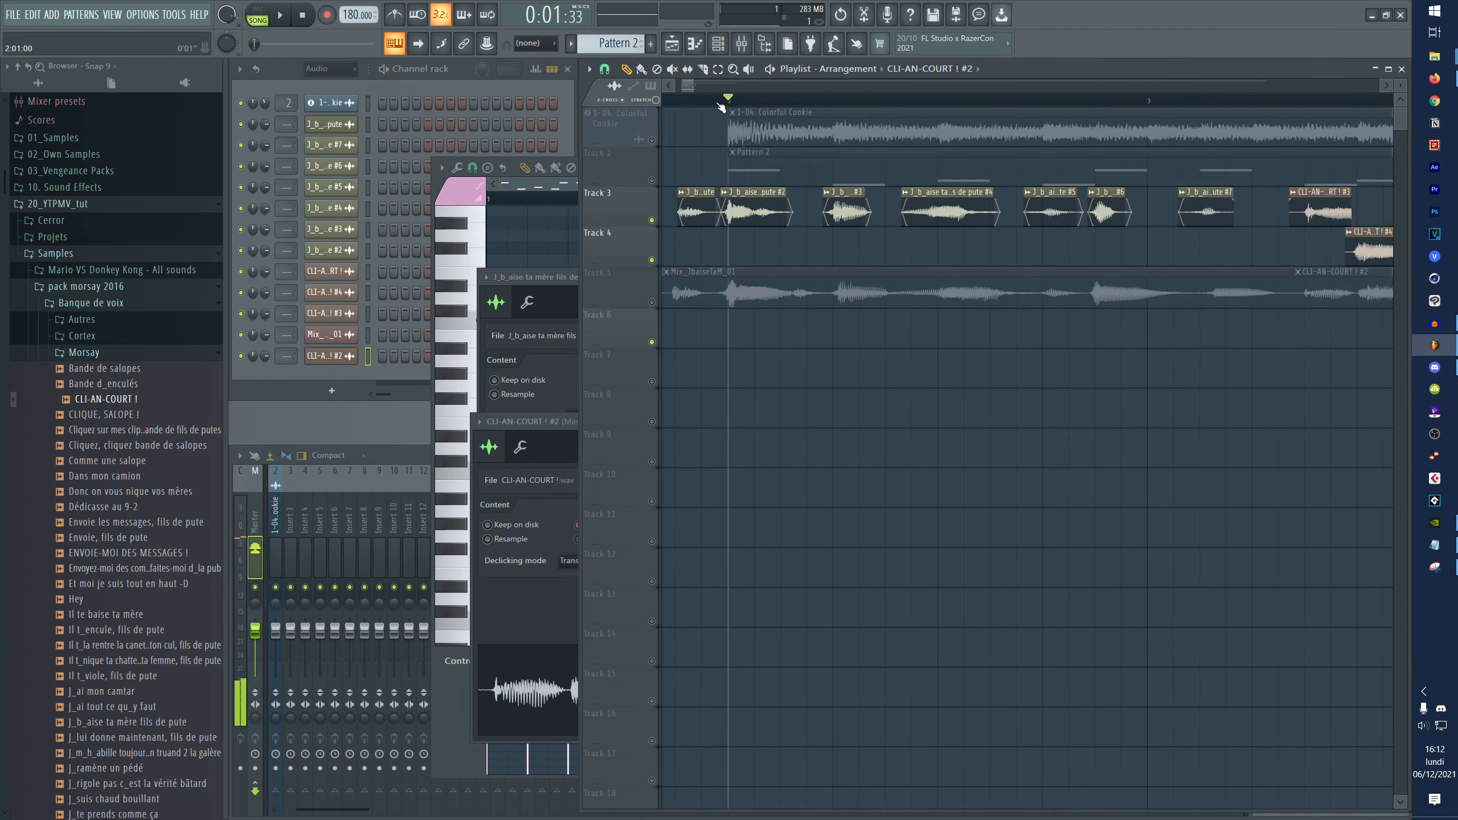
# - Set the time stretching mode of voice clip #2 to Auto, adjust its pitch shift and play it against the melody
pyautogui.doubleClick(749, 195)
pyautogui.moveTo(649, 234); pyautogui.dragTo(746, 321)
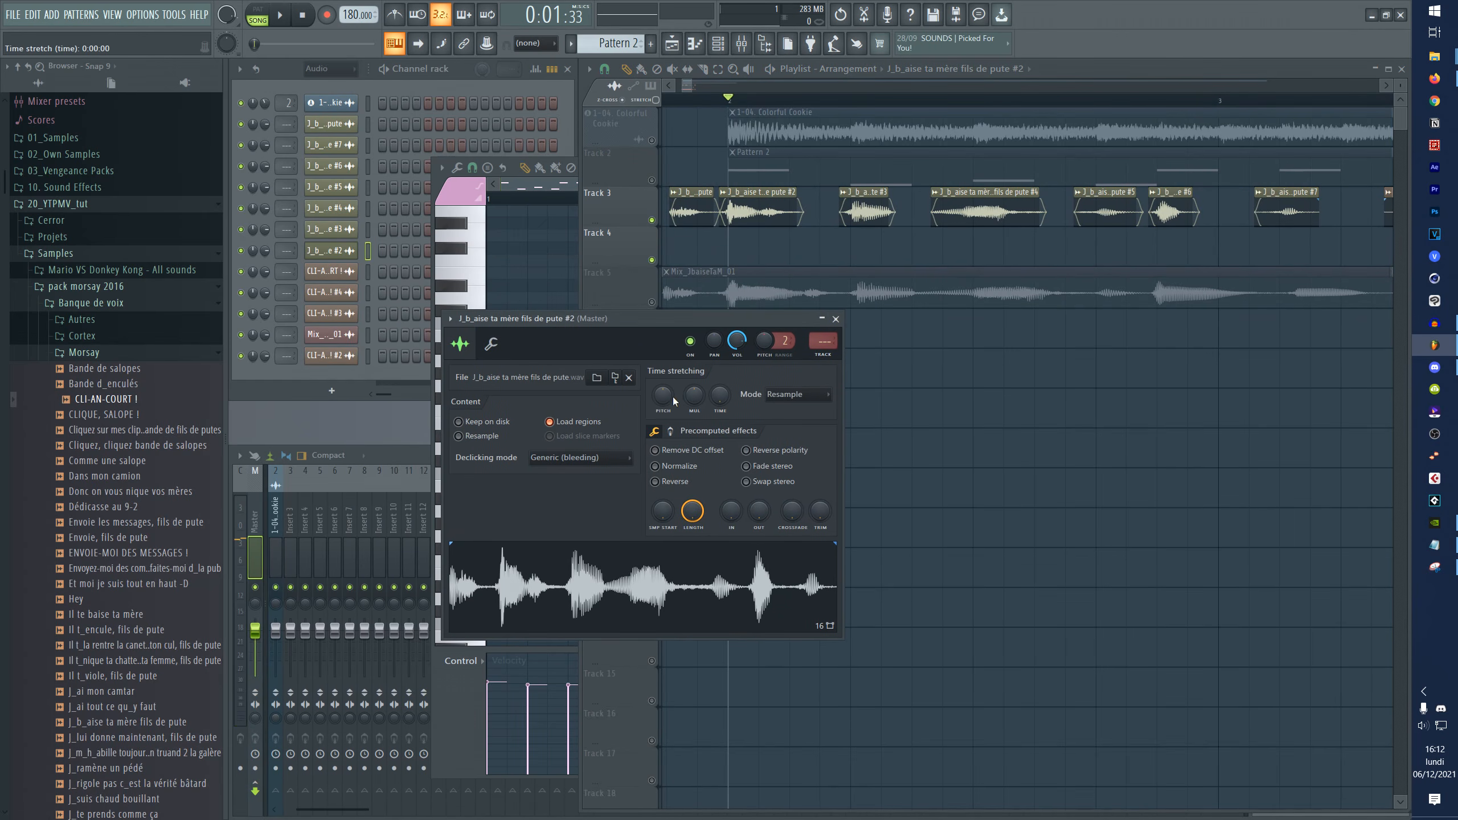
pyautogui.click(790, 398)
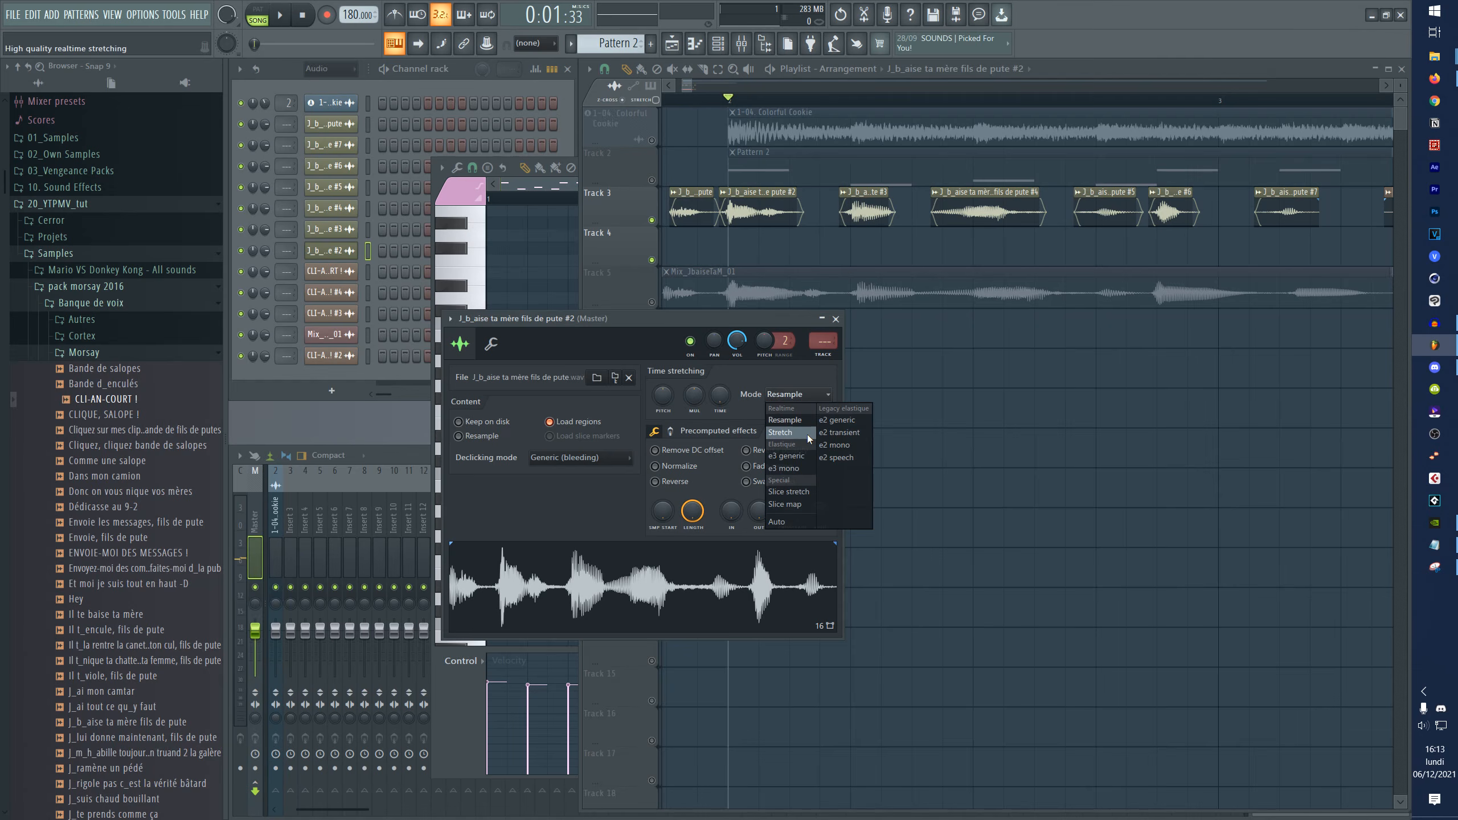
pyautogui.moveTo(766, 317); pyautogui.dragTo(932, 362)
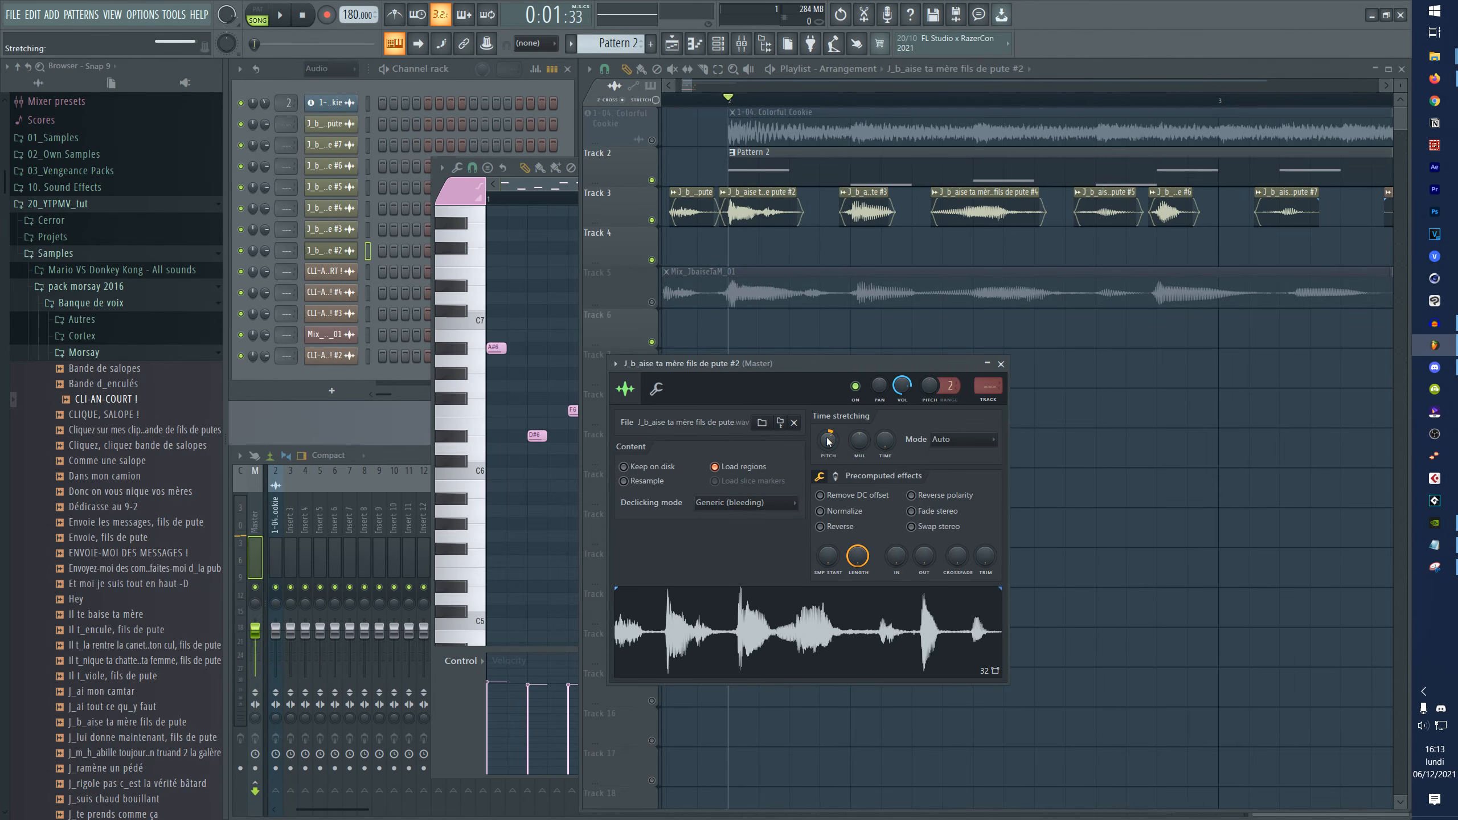
pyautogui.moveTo(828, 440); pyautogui.dragTo(831, 446)
pyautogui.press('space')
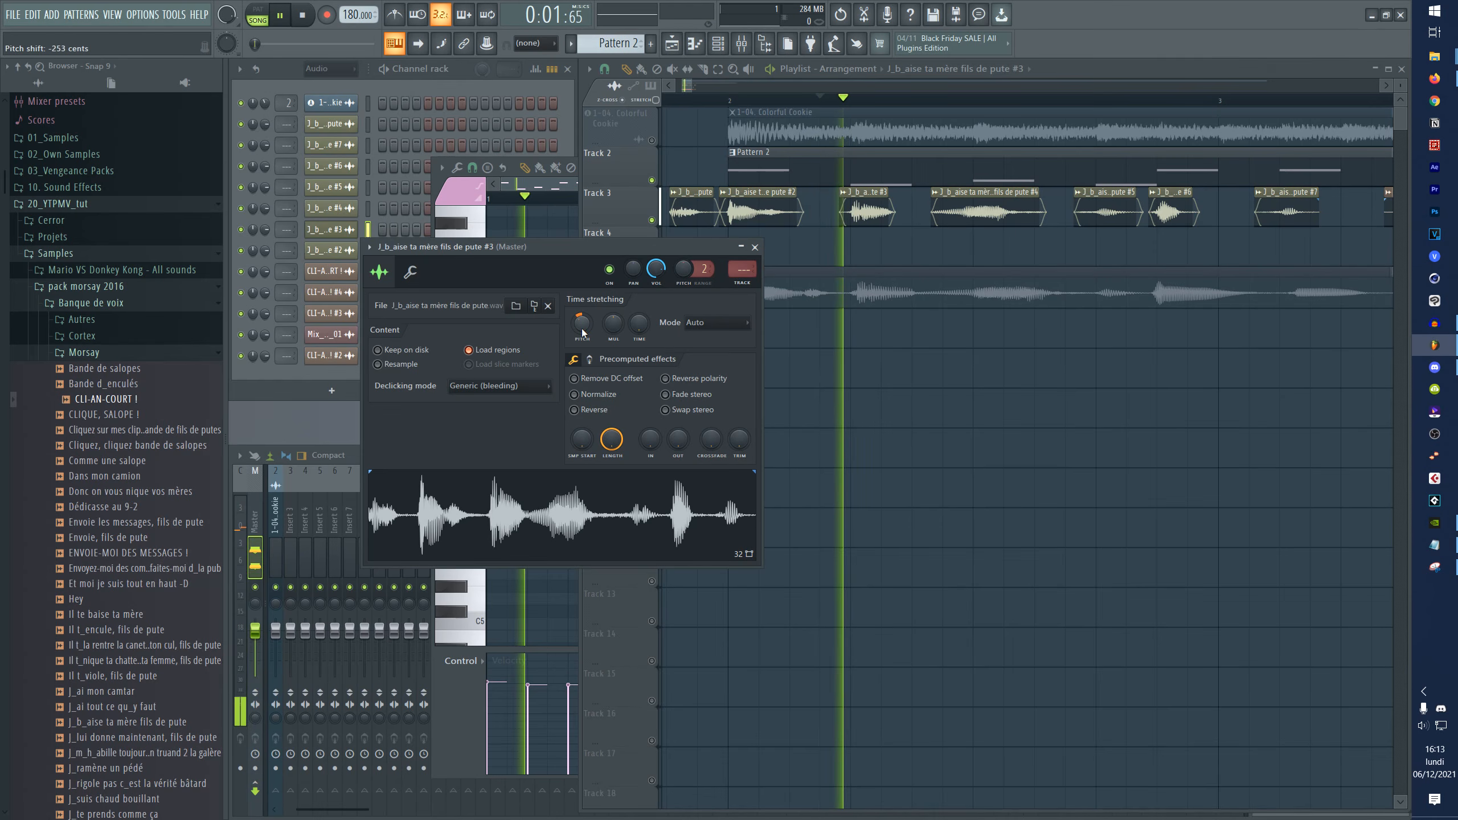
# - Open the sample settings of voice clip #4 for pitch adjustment and play the retuned clips with Pattern 2
pyautogui.doubleClick(968, 185)
pyautogui.press('space')
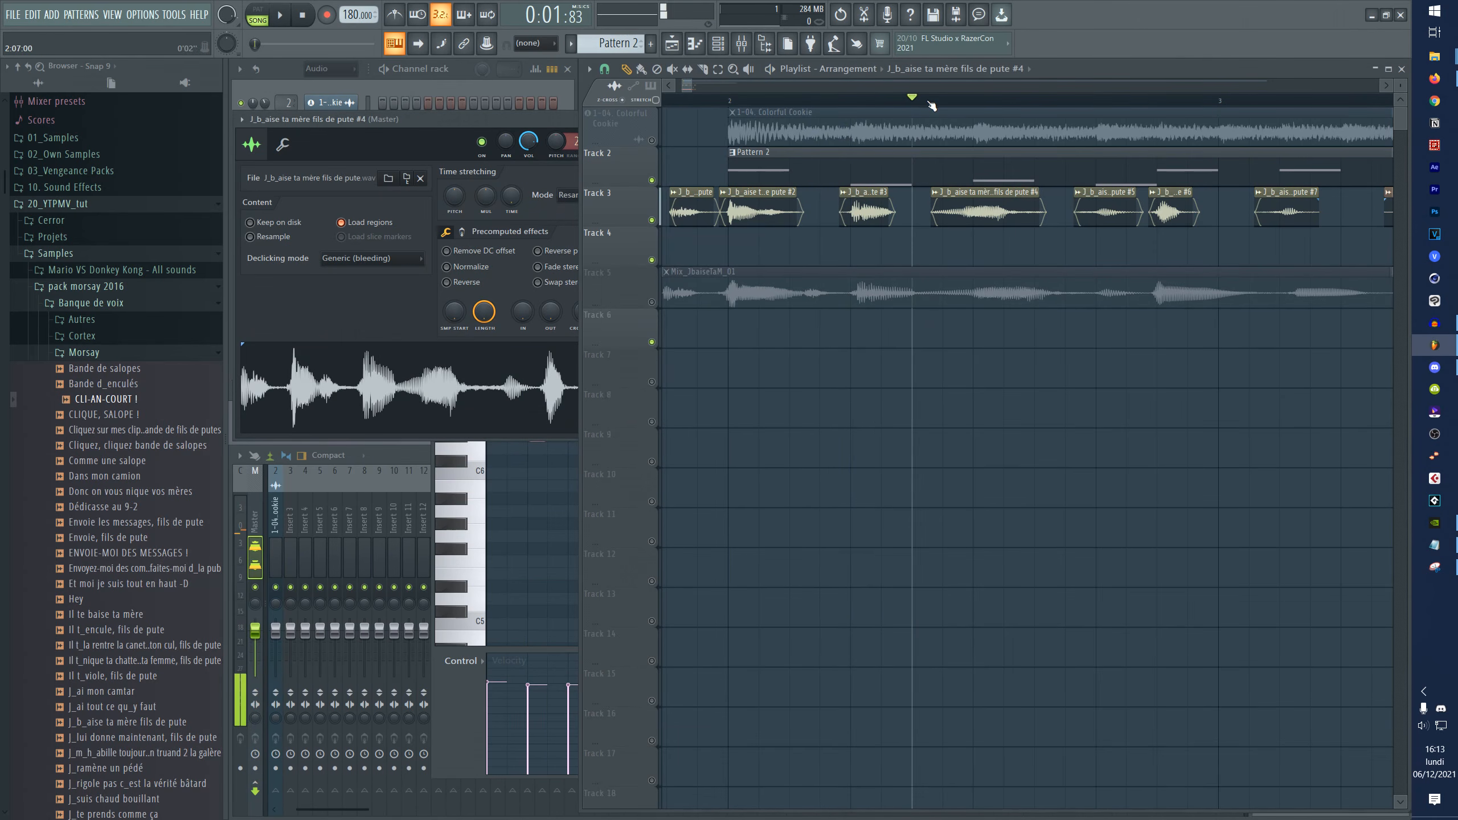
pyautogui.moveTo(549, 120); pyautogui.dragTo(825, 403)
pyautogui.press('space')
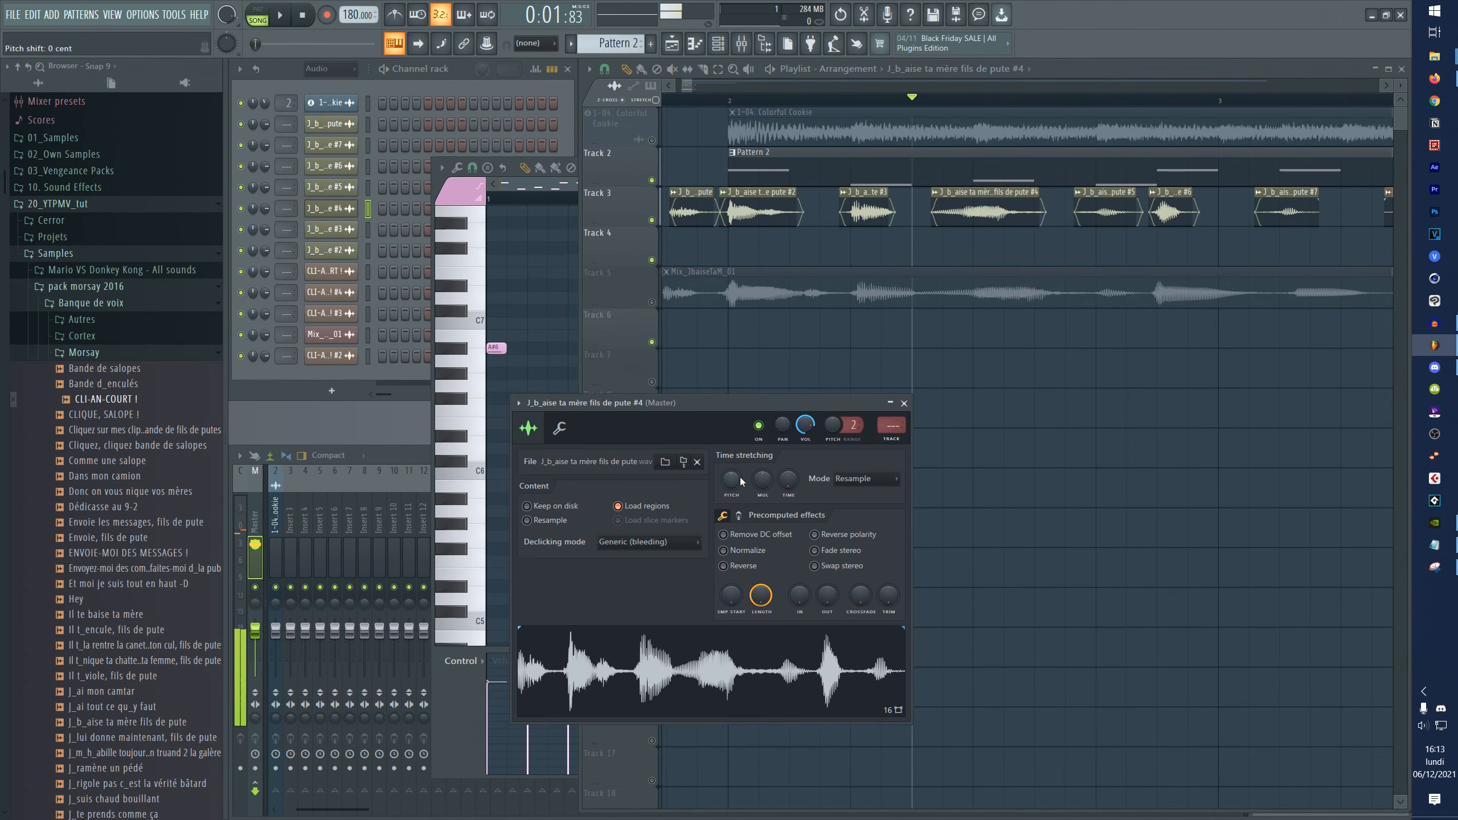
pyautogui.scroll(-3, 739, 483)
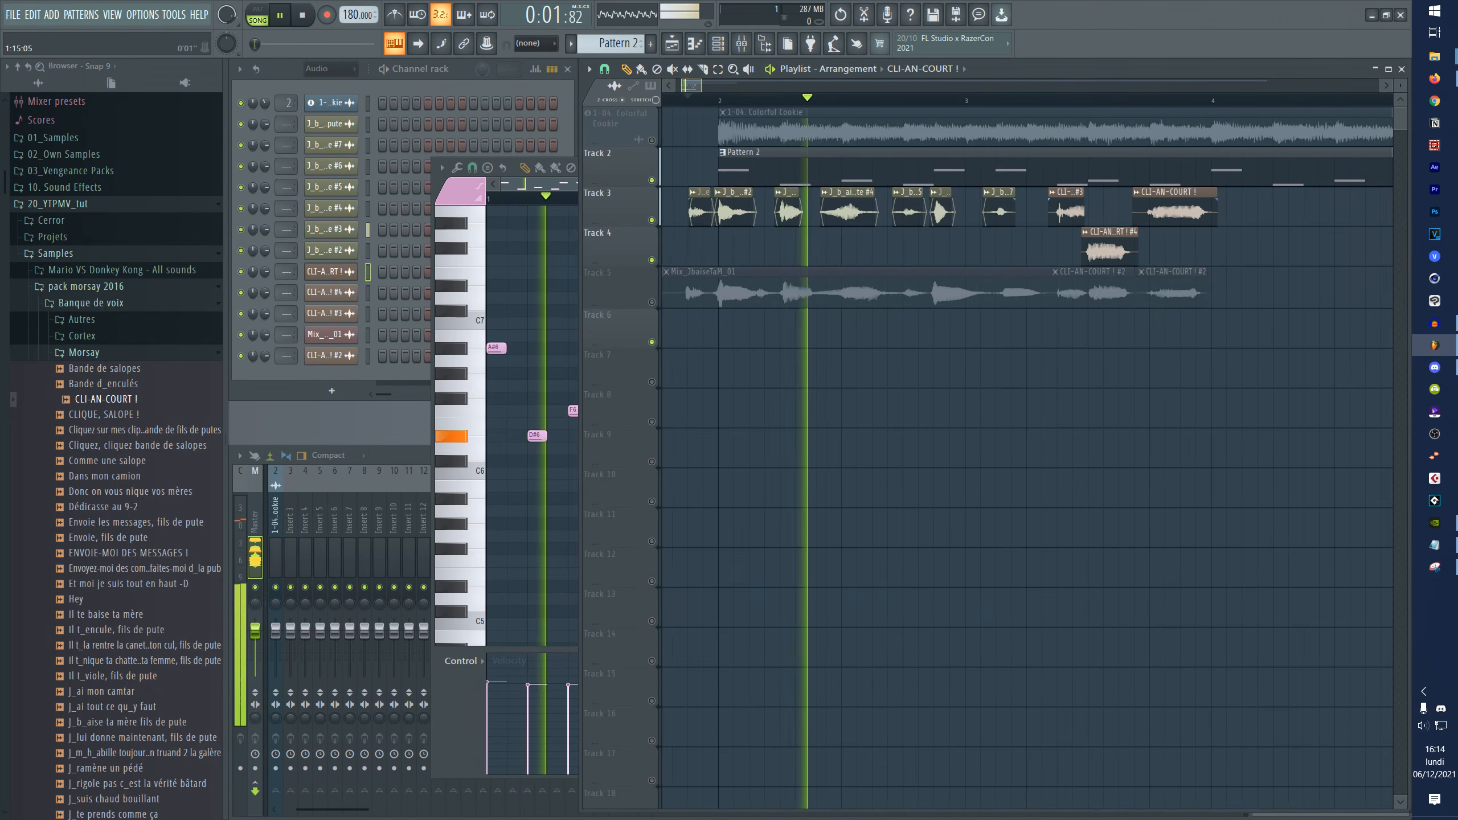
pyautogui.scroll(-1, 690, 173)
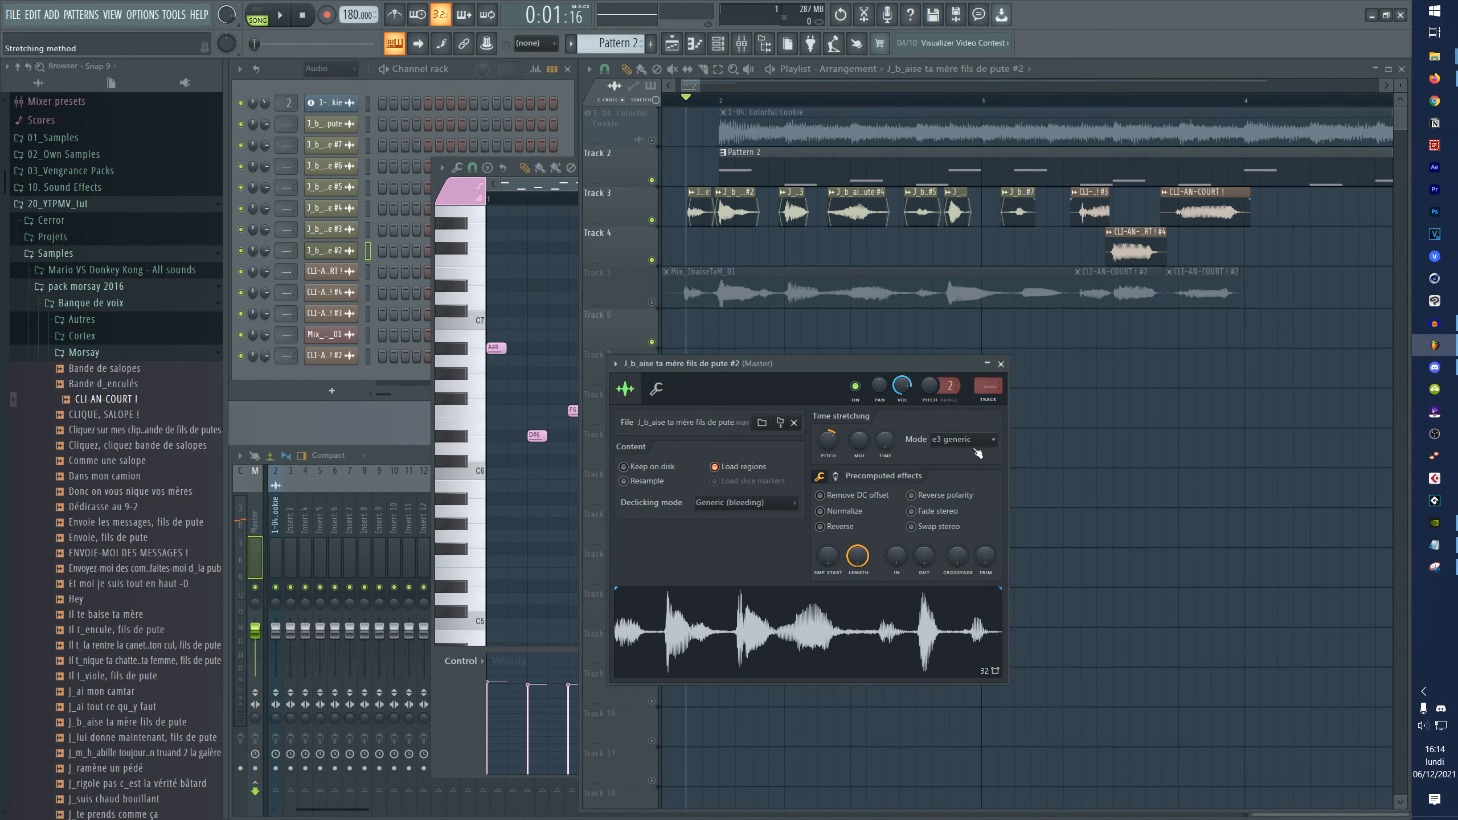
# - Change the stretching mode of voice clip #2 to e3 mono and play the Track 3 and 4 clips
pyautogui.click(969, 439)
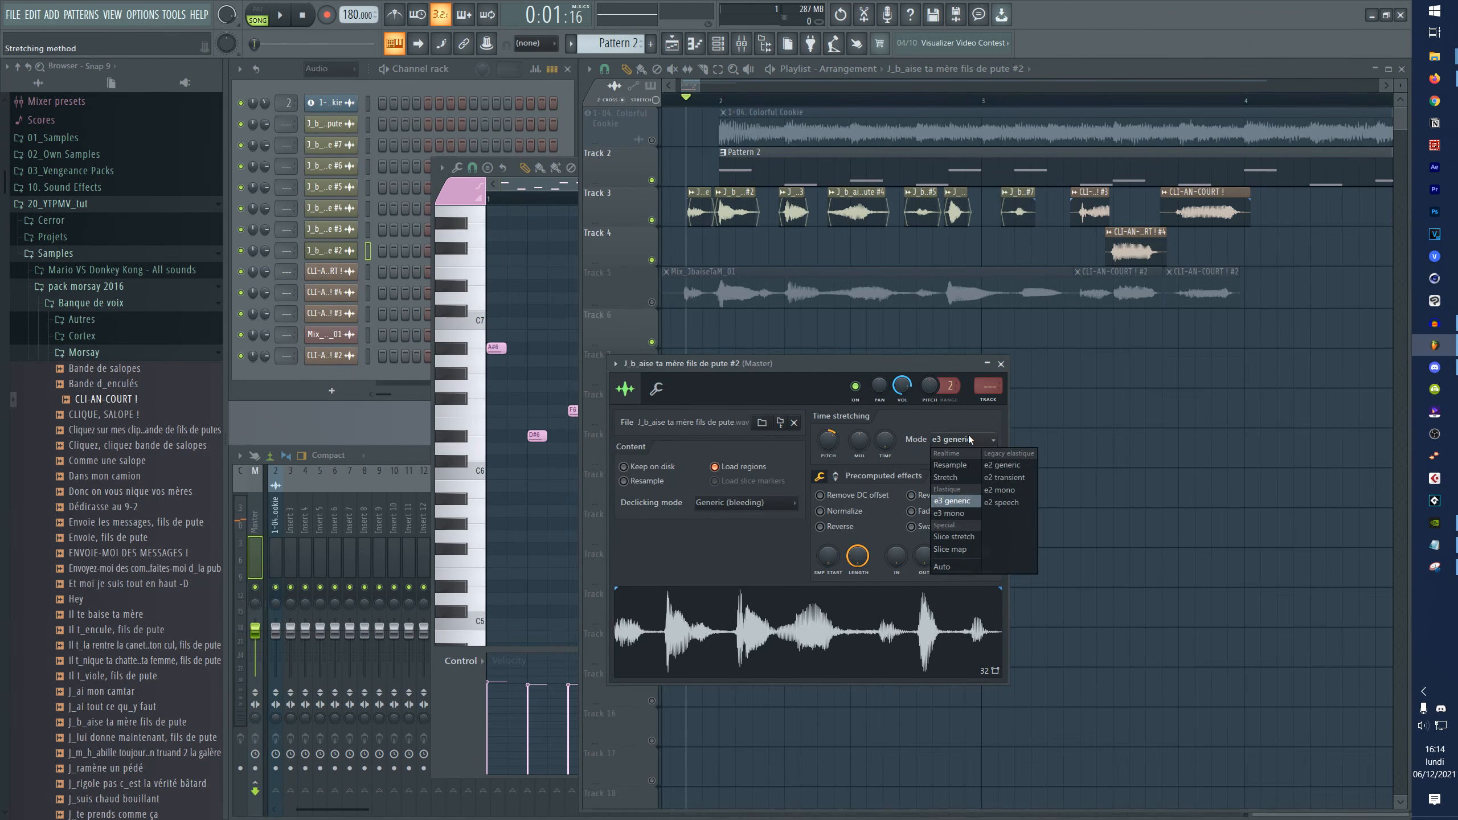
pyautogui.click(969, 513)
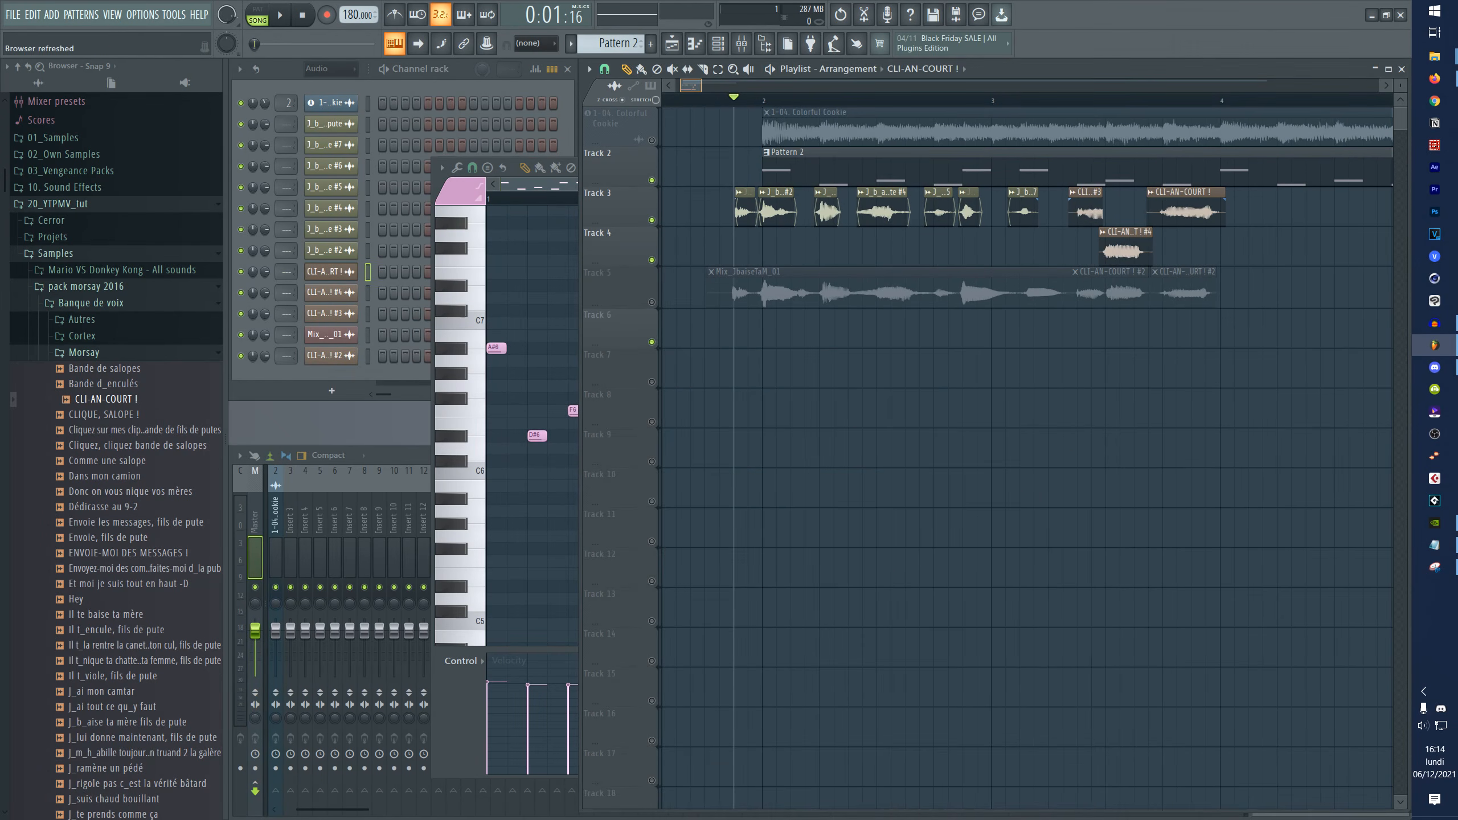
pyautogui.press('space')
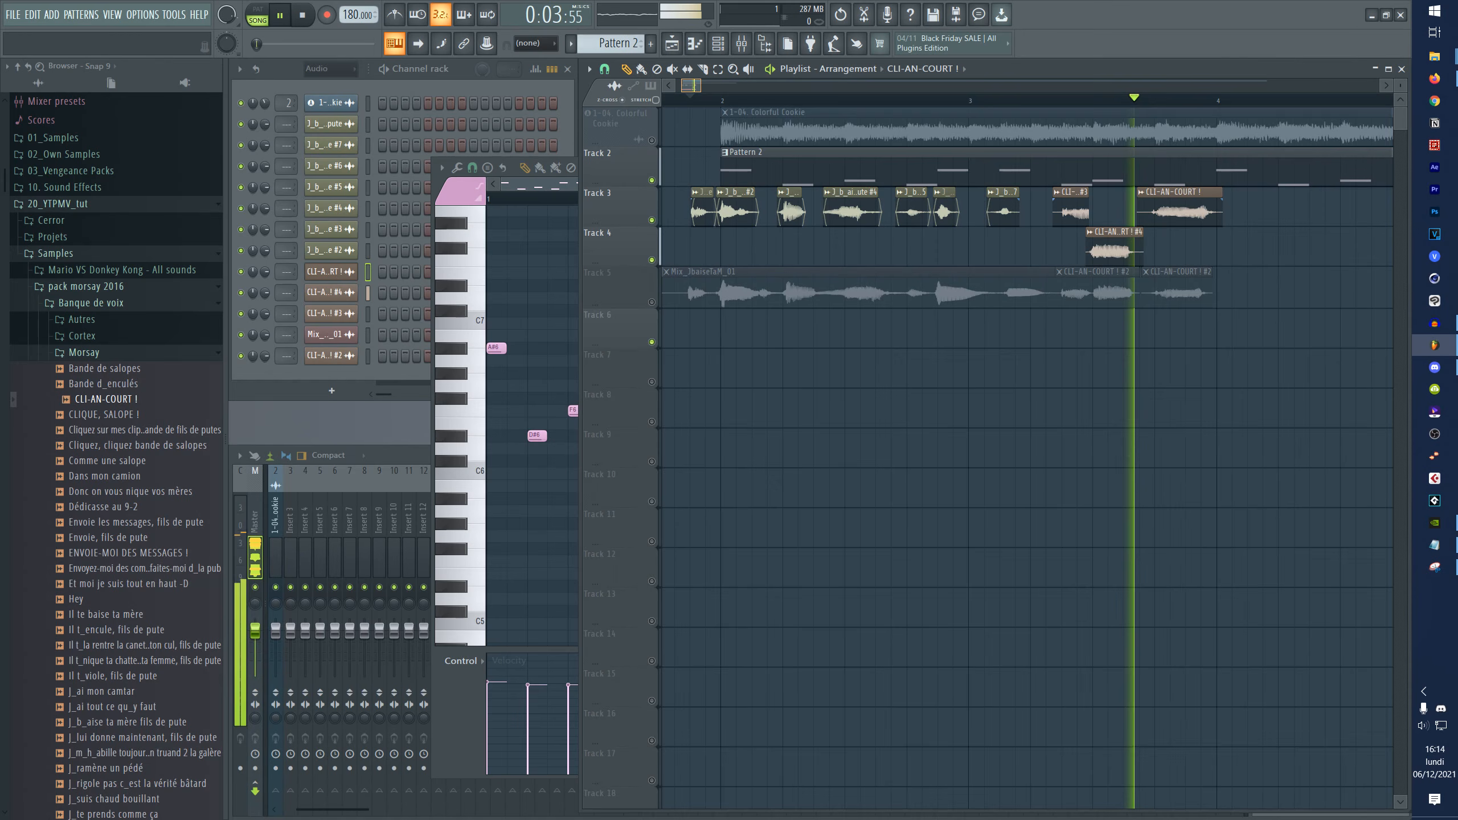
pyautogui.press('space')
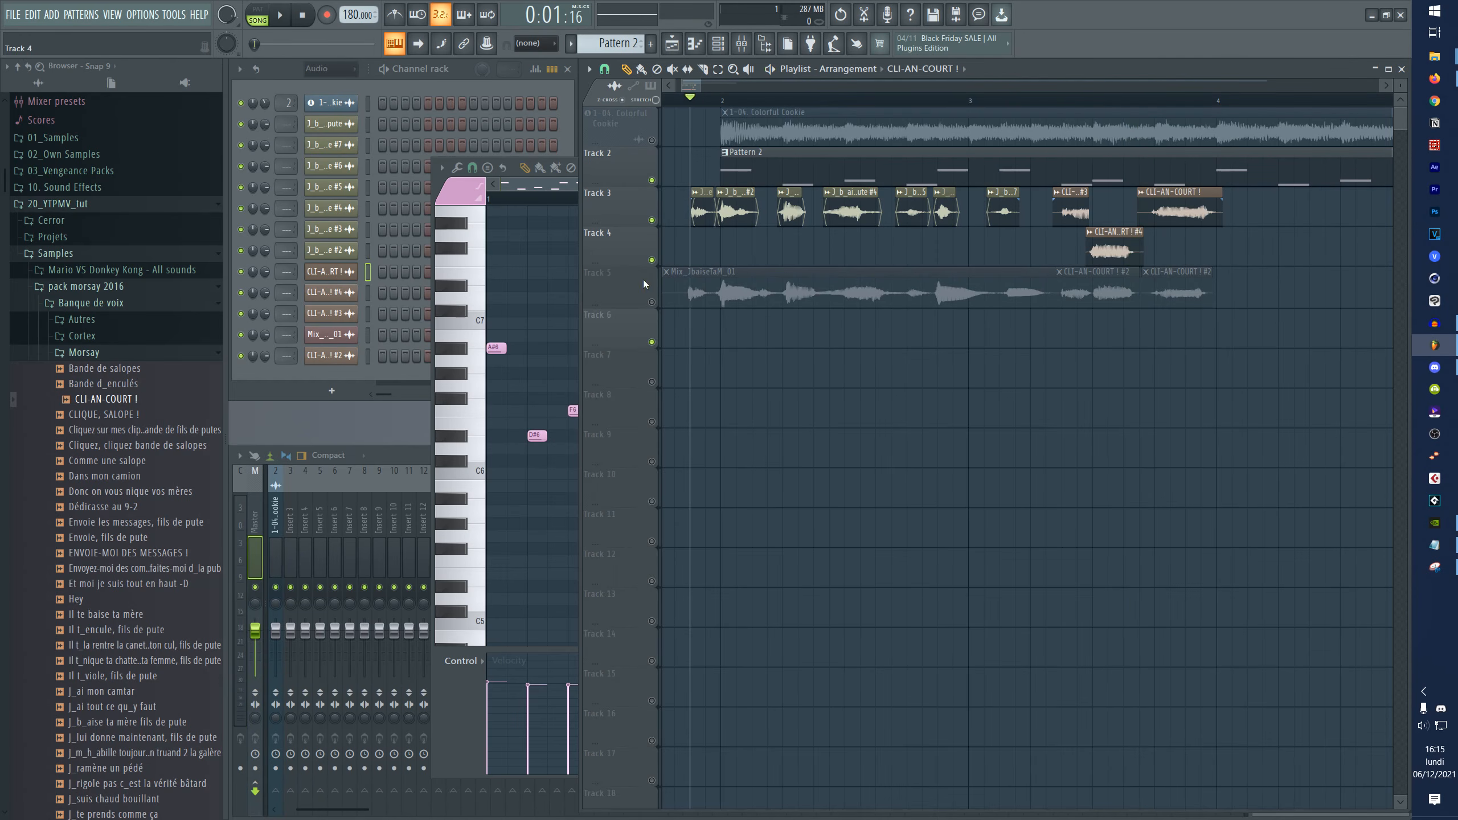
# - Unmute Track 5, mute Tracks 3 and 4, and play the Melodyne version for comparison
pyautogui.click(652, 301)
pyautogui.click(652, 220)
pyautogui.click(651, 260)
pyautogui.press('space')
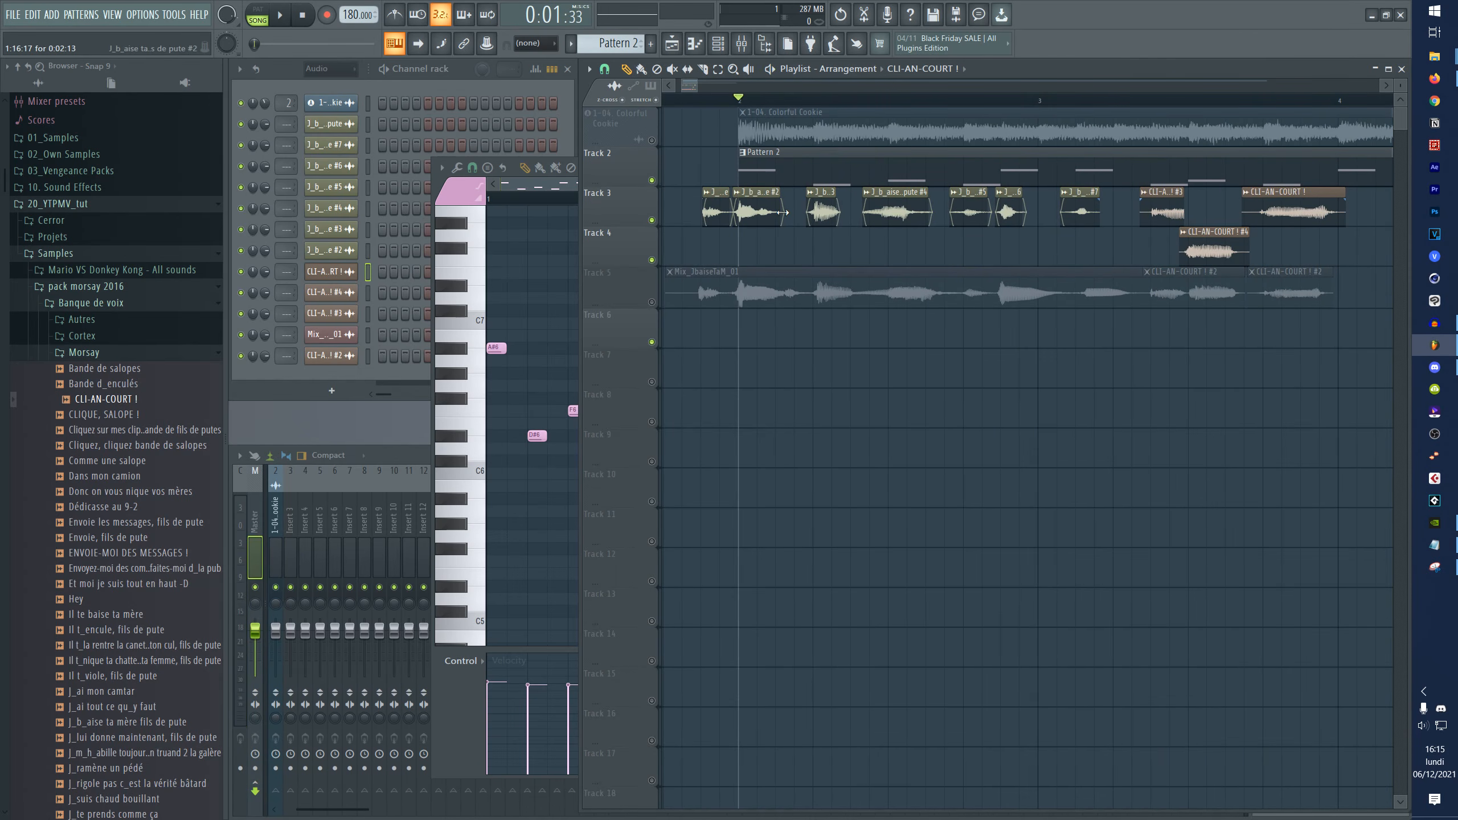
# - Stretch the end of voice clip #2 on Track 3 to the start of clip #3 and play the arrangement
pyautogui.moveTo(783, 213); pyautogui.dragTo(857, 219)
pyautogui.press('space')
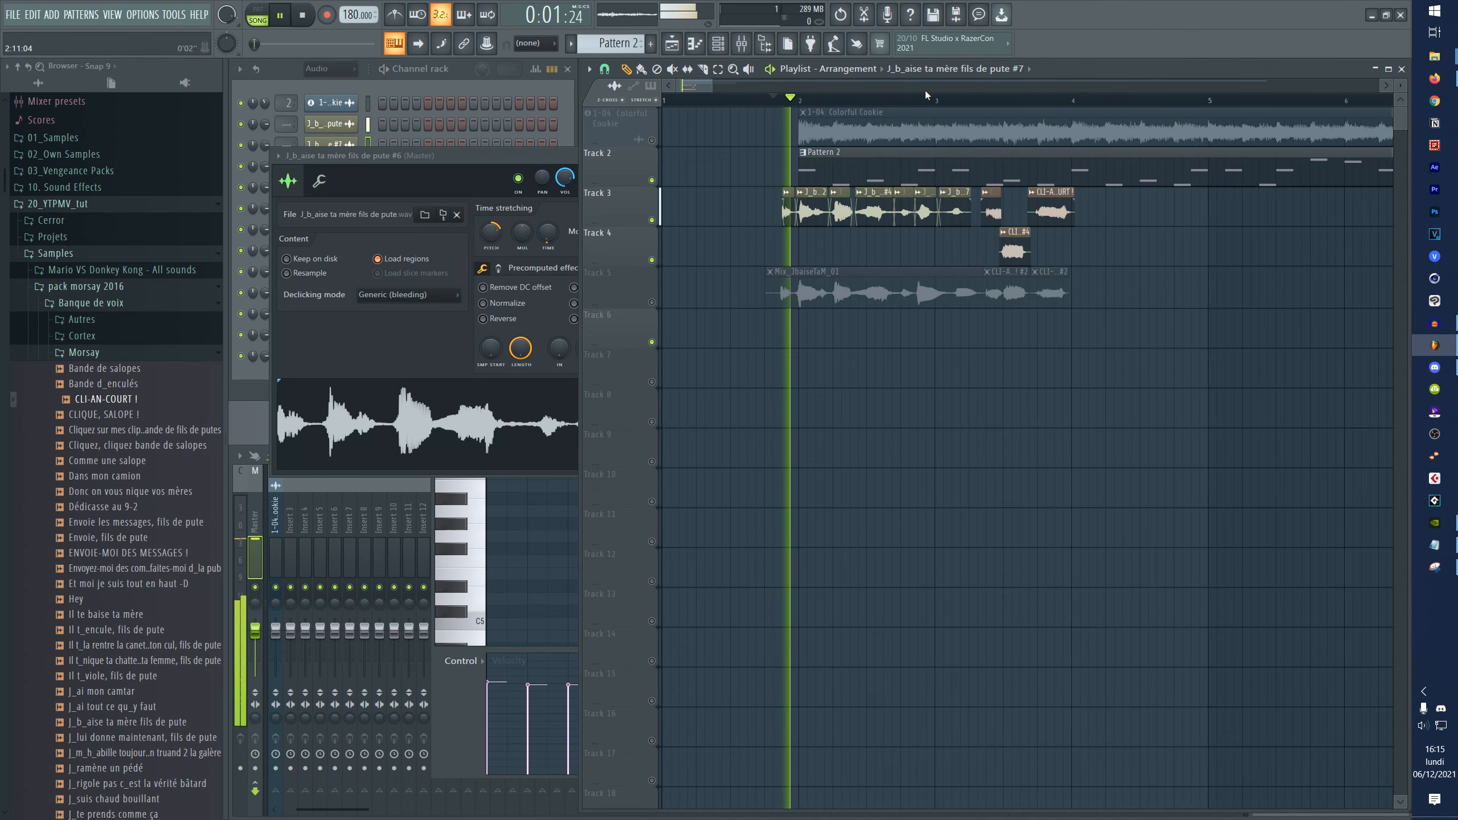
pyautogui.scroll(2, 937, 107)
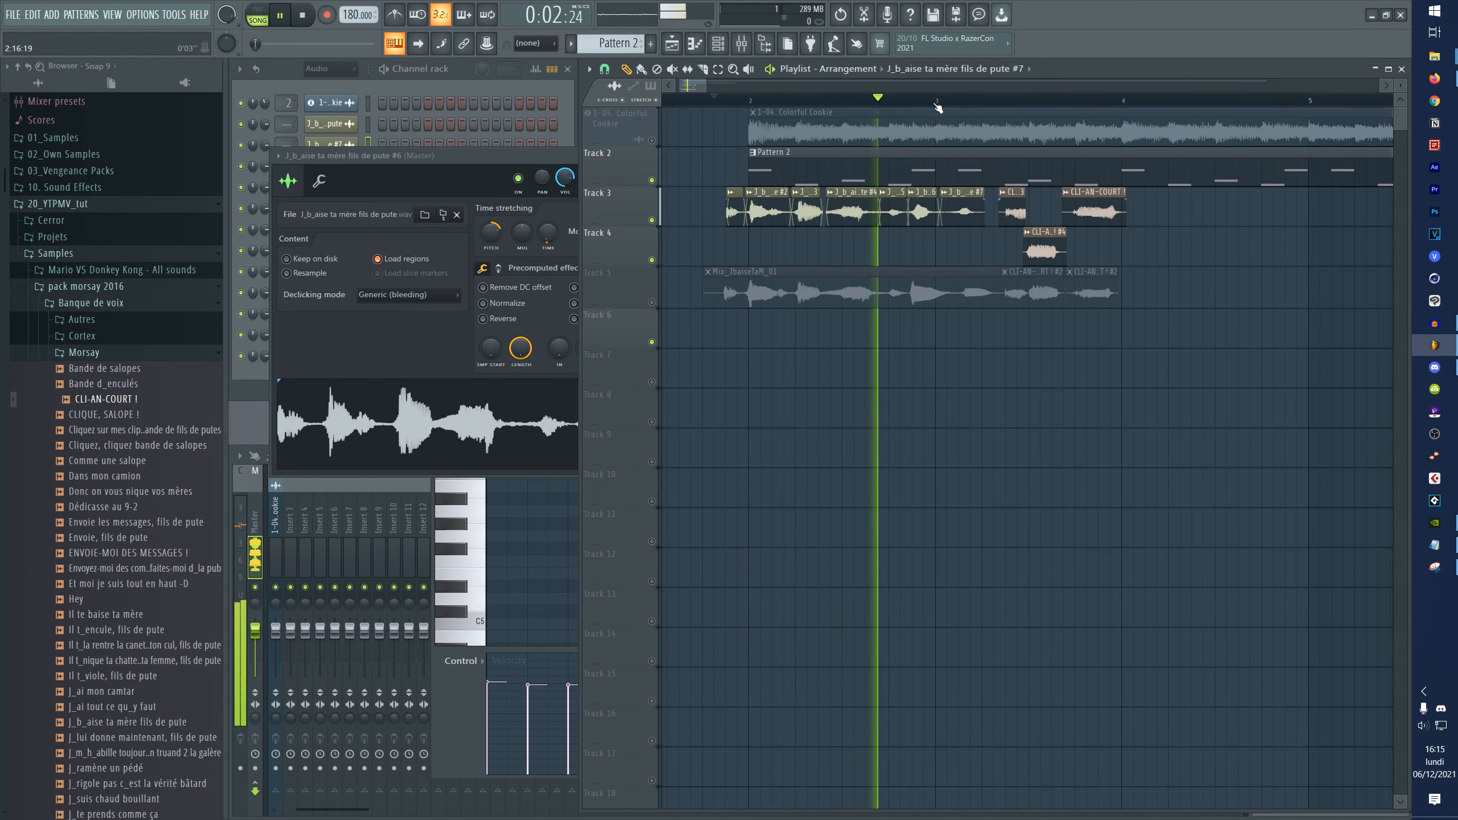
pyautogui.press('space')
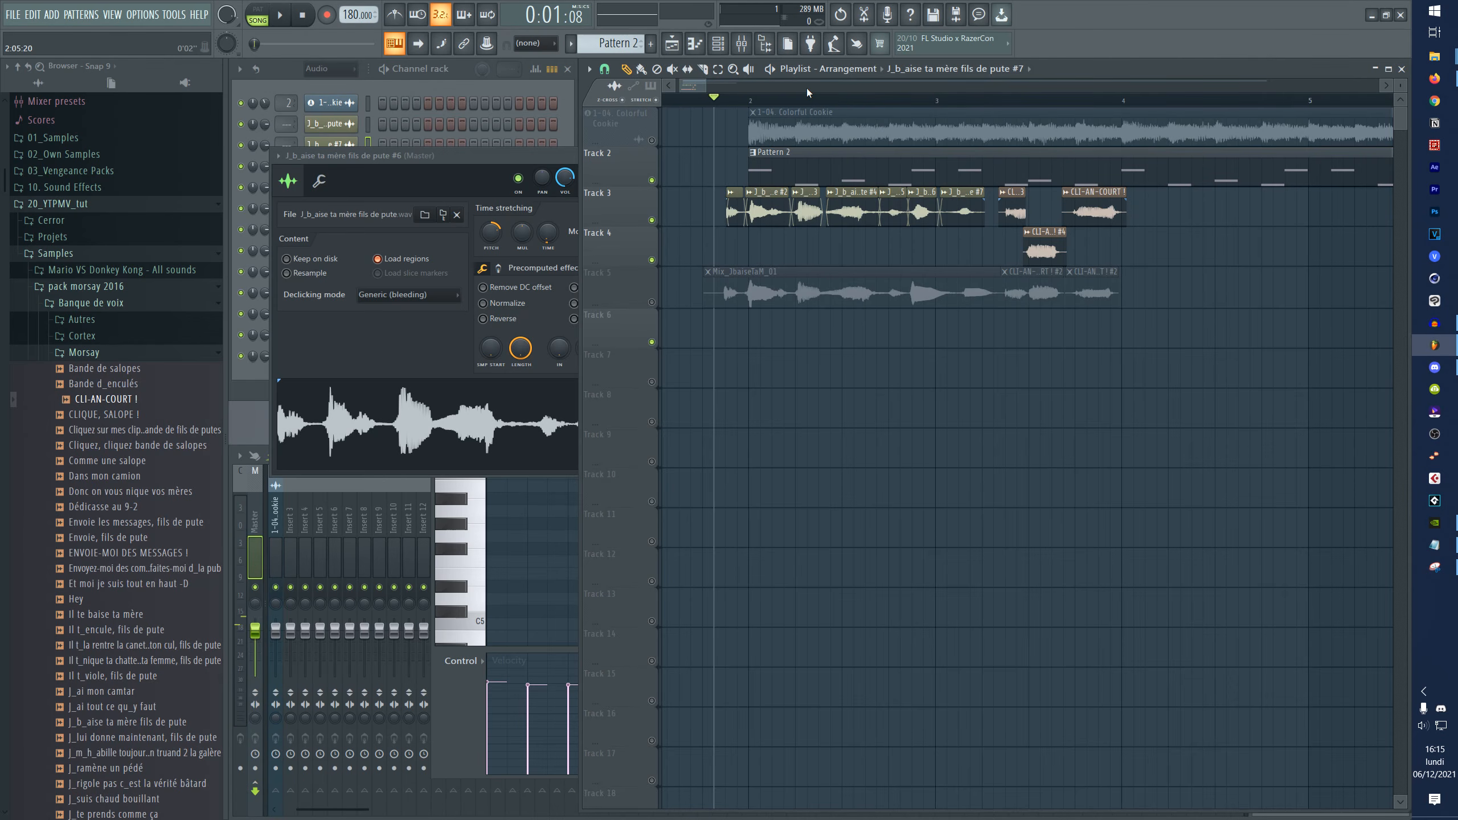
pyautogui.scroll(2, 807, 87)
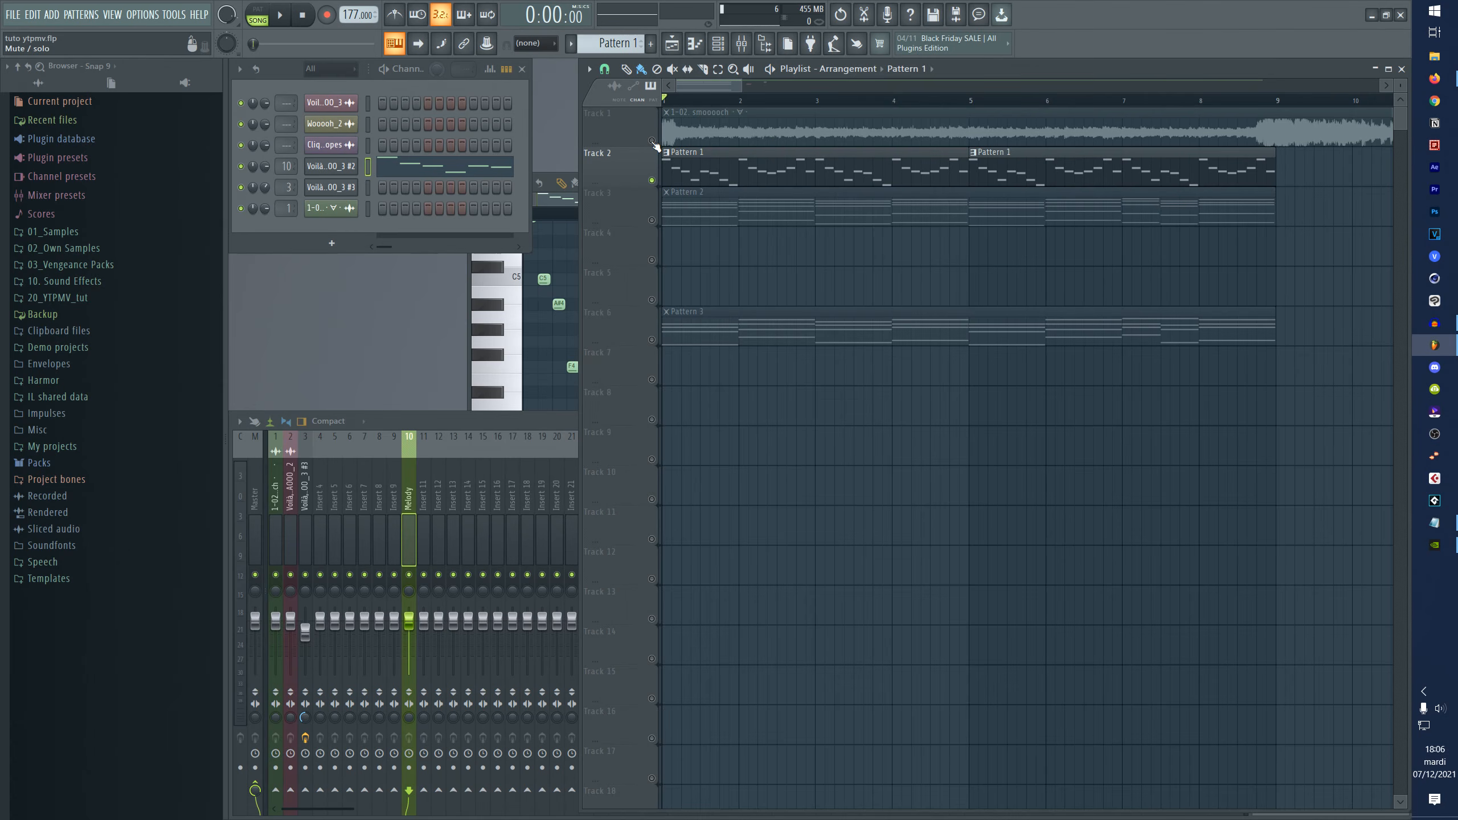
# - View the Pattern 1 melody of the tuto ytpmv project in the piano roll and play it from the start
pyautogui.moveTo(750, 93); pyautogui.dragTo(751, 150)
pyautogui.doubleClick(702, 179)
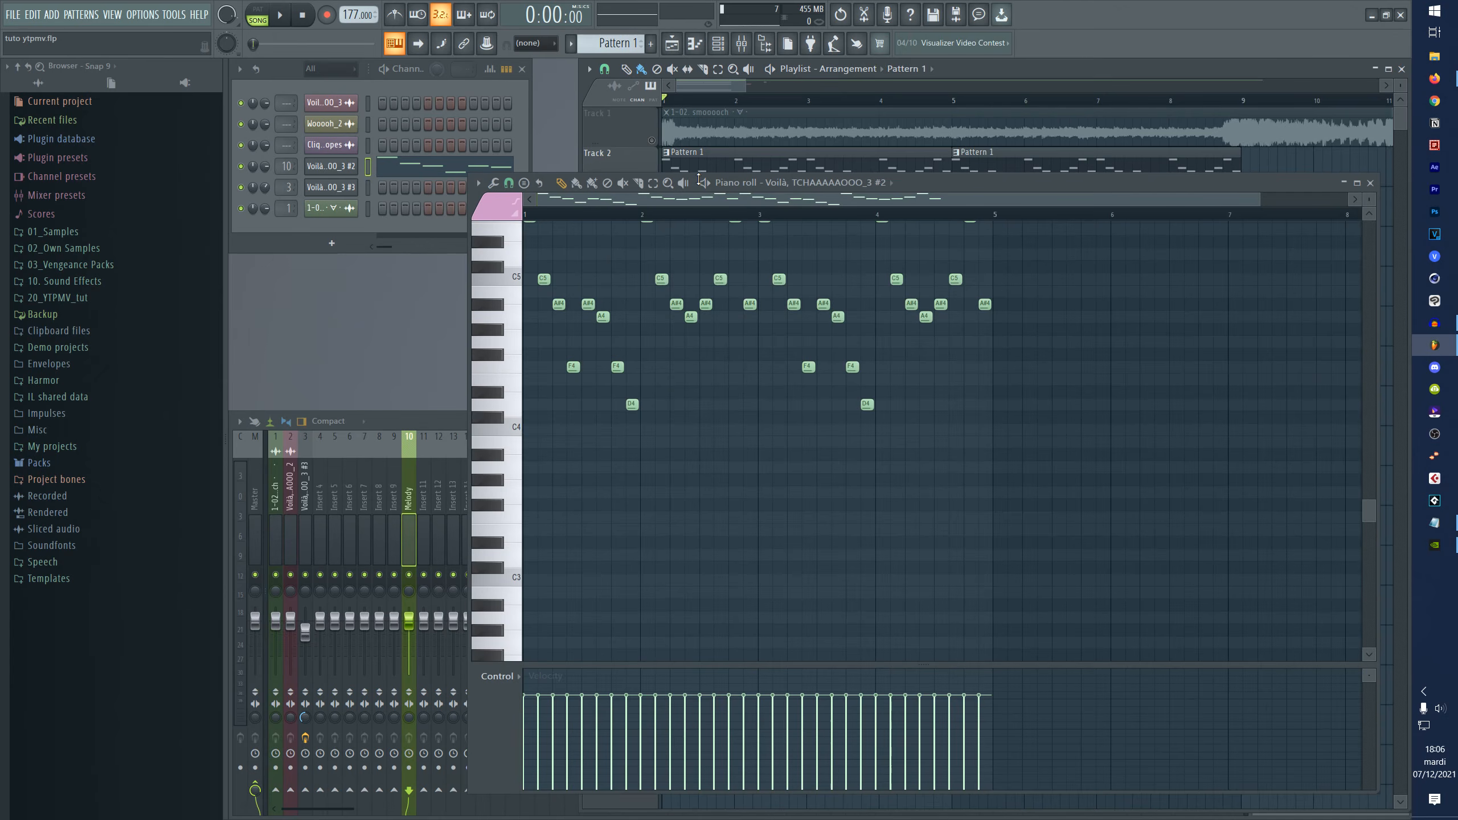
pyautogui.press('space')
pyautogui.click(723, 90)
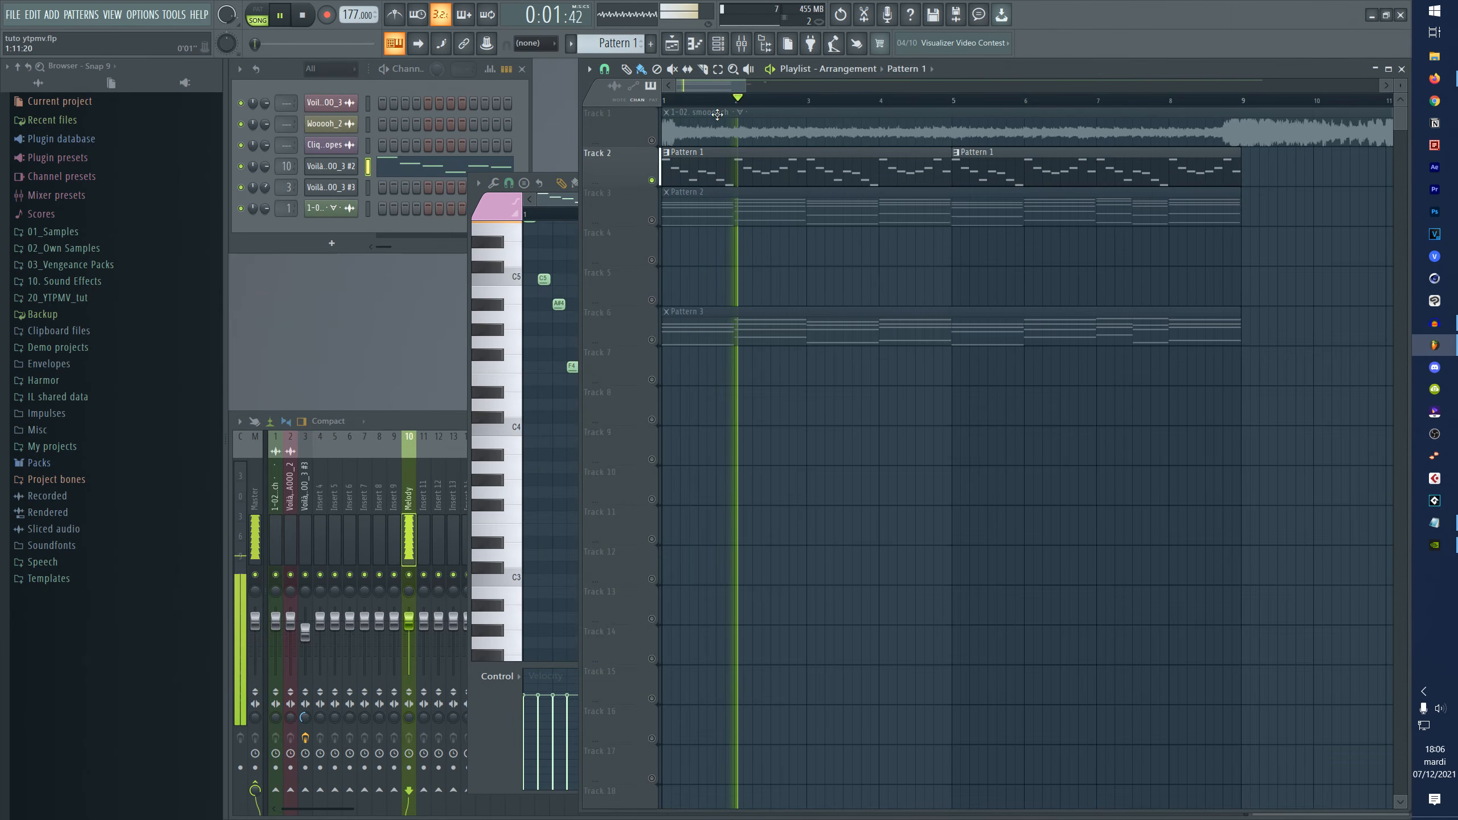
pyautogui.press('space')
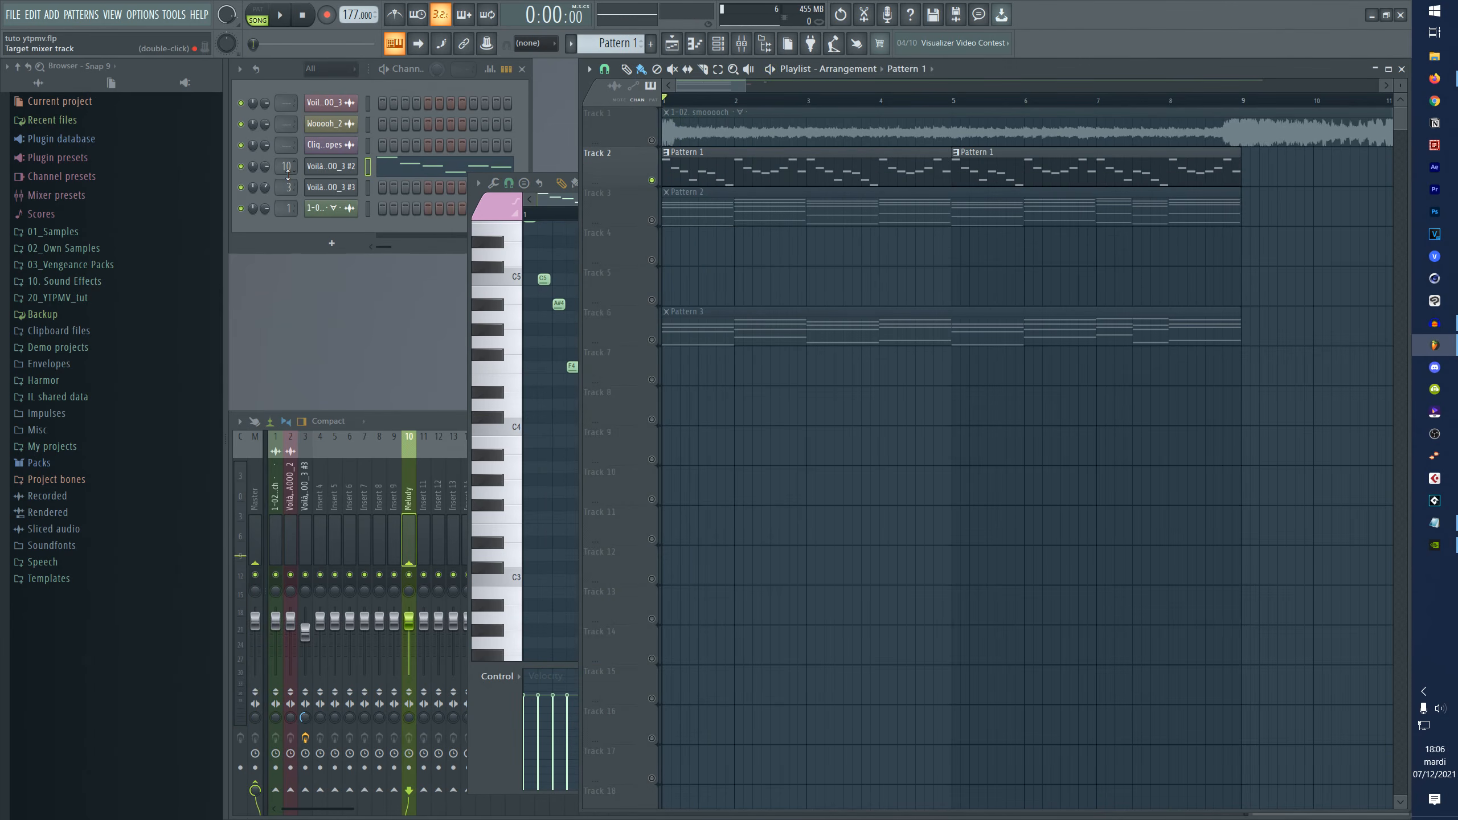
# - Go from the melody sample's channel settings to mixer track 10 and load FabFilter Pro-Q 3 in its first effect slot
pyautogui.click(330, 166)
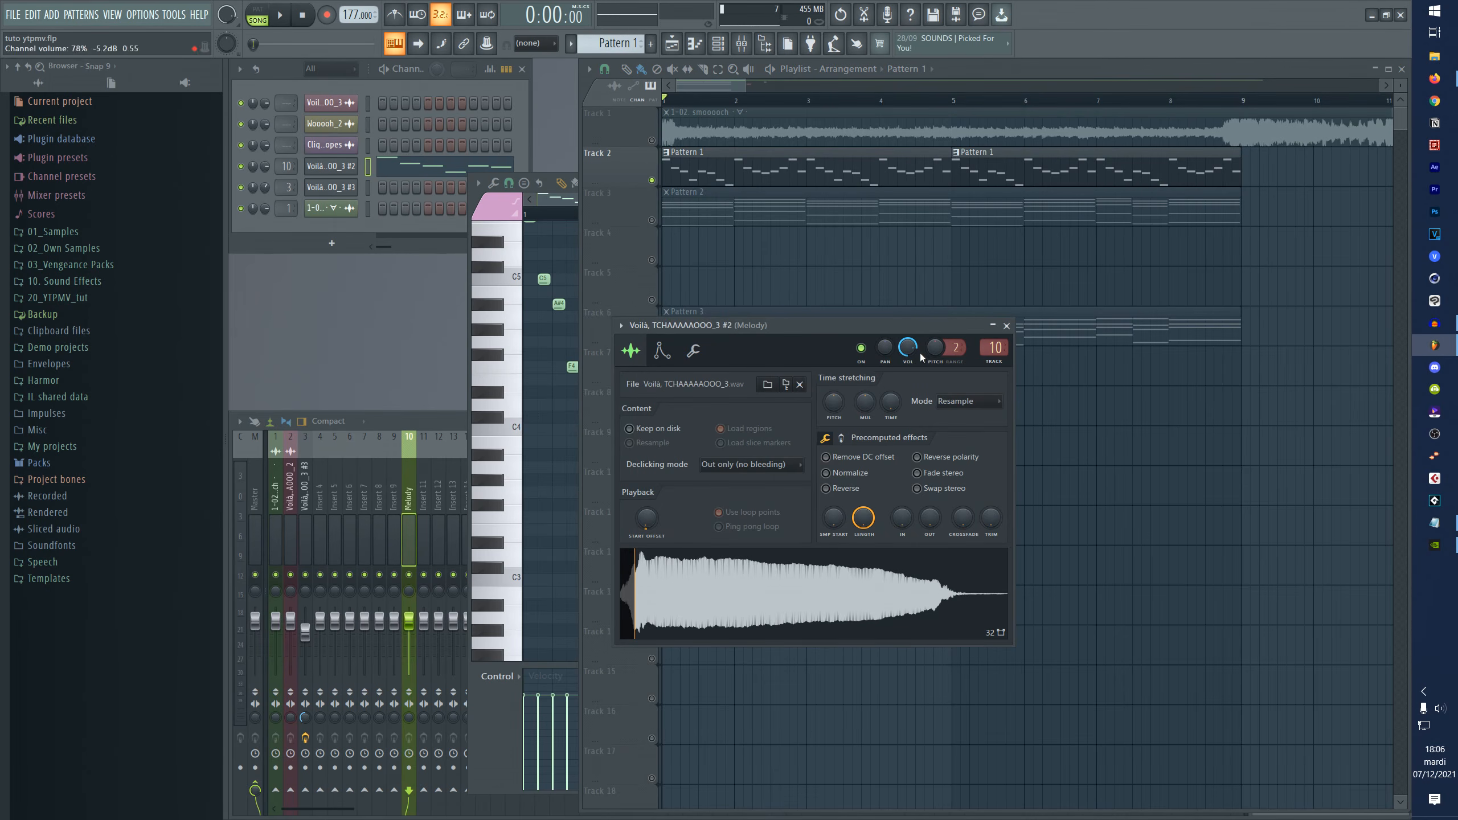
pyautogui.doubleClick(998, 353)
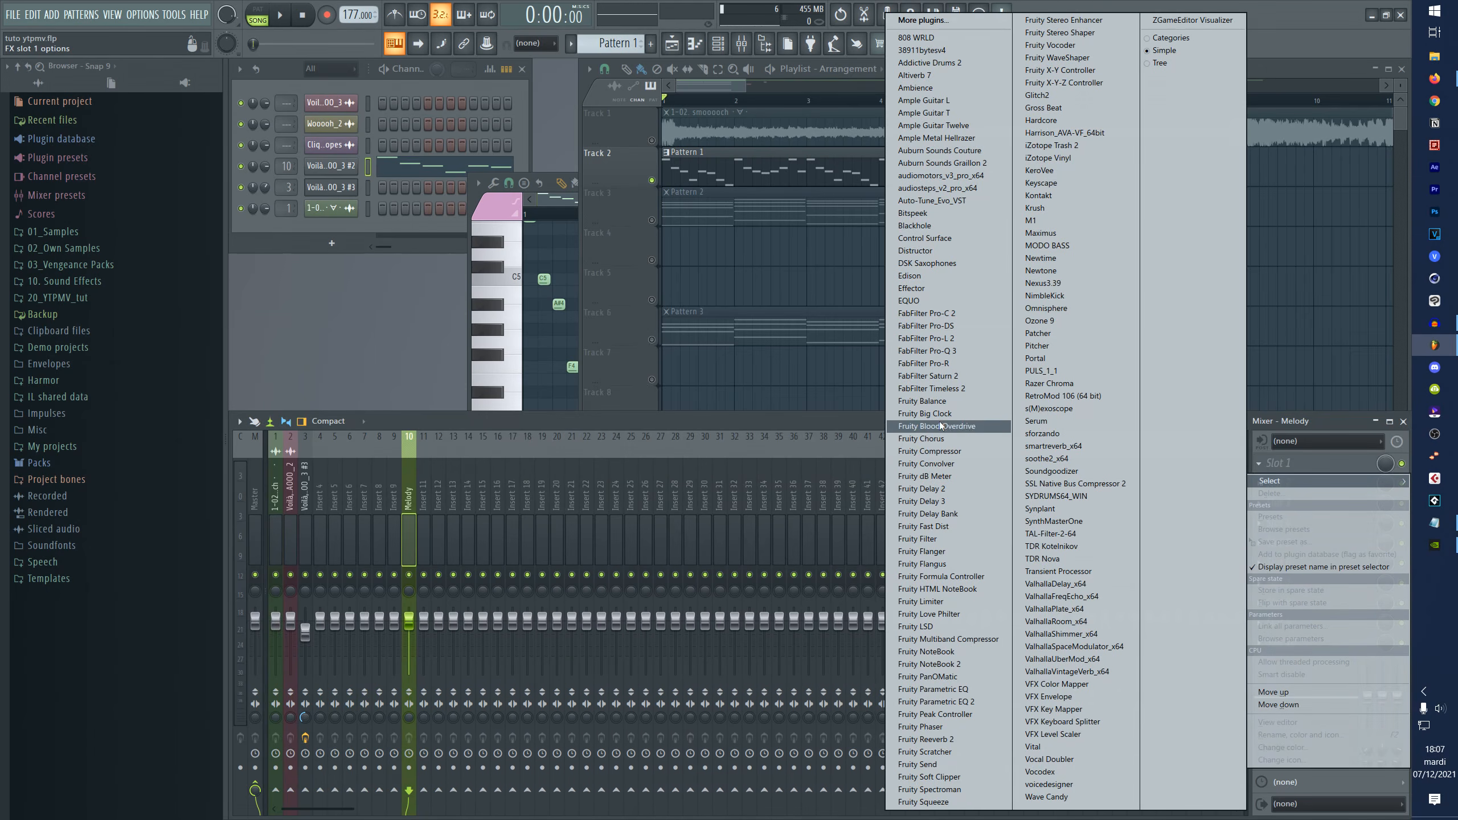
pyautogui.click(953, 351)
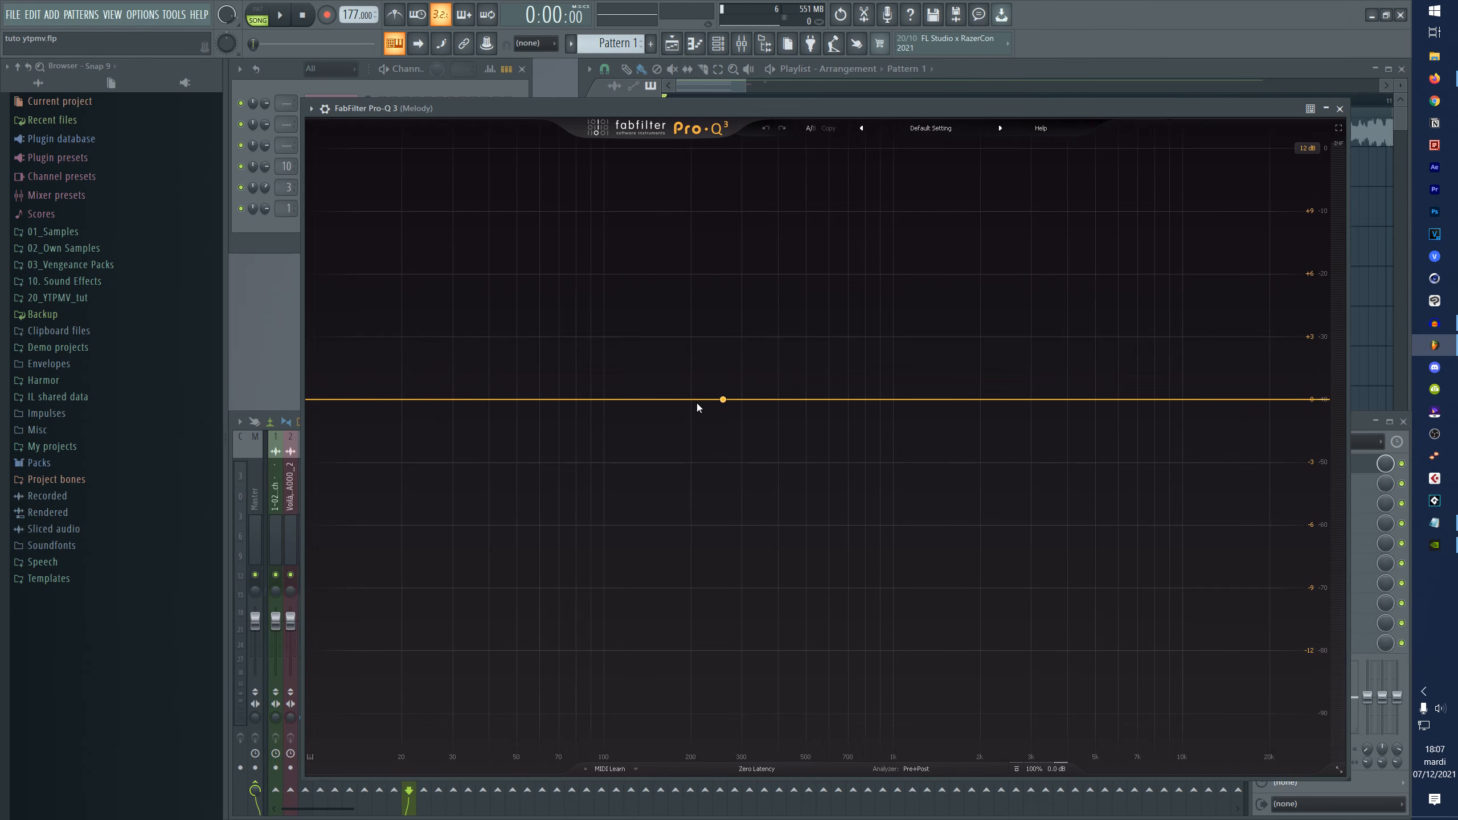
# - Try a bell band at about 203 Hz and +6 dB, adjust its gain and frequency, and delete it
pyautogui.moveTo(687, 403); pyautogui.dragTo(693, 276)
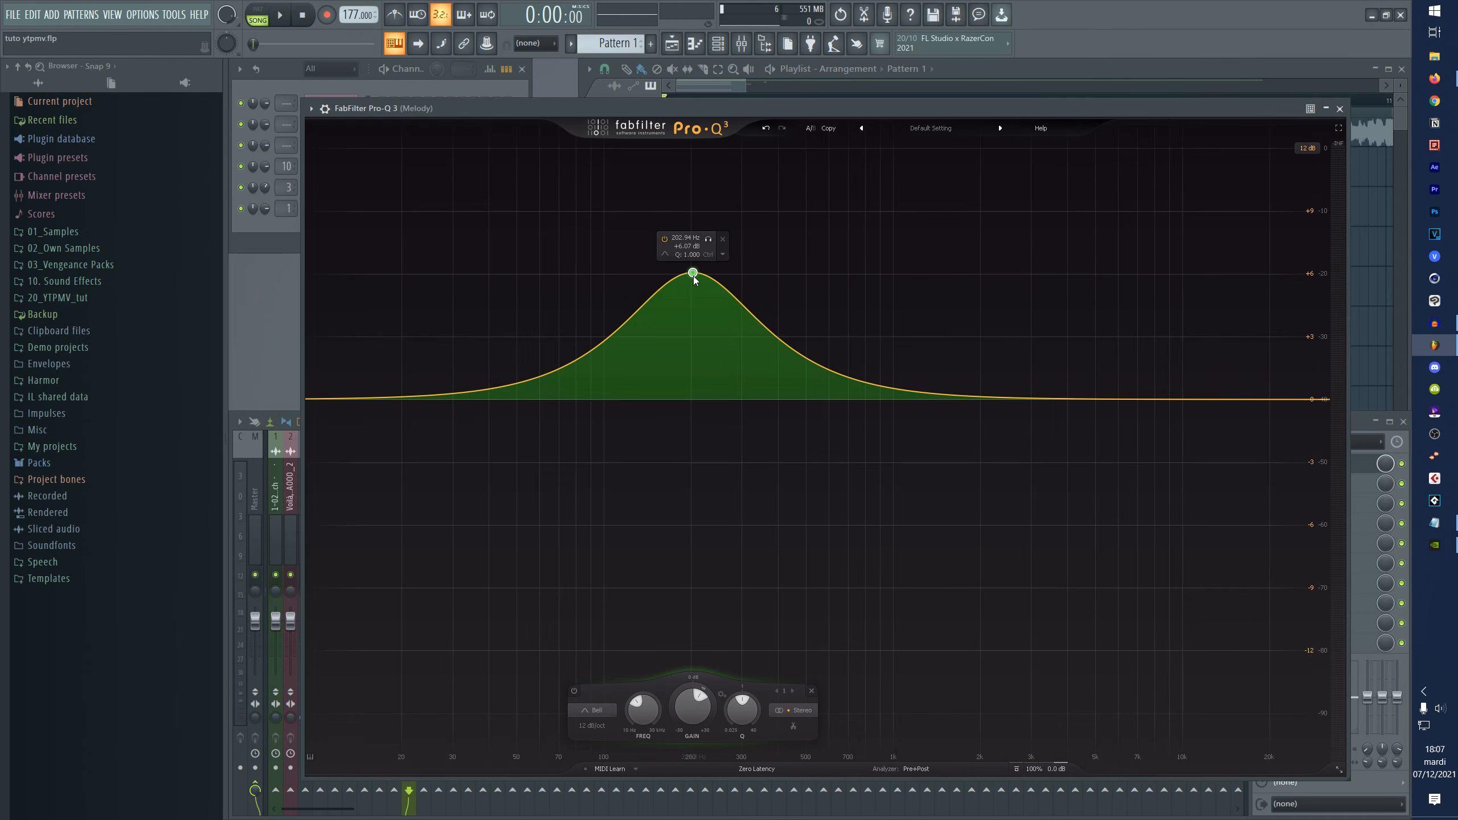
pyautogui.moveTo(769, 331); pyautogui.dragTo(805, 209)
pyautogui.moveTo(857, 722); pyautogui.dragTo(859, 659)
pyautogui.rightClick(905, 366)
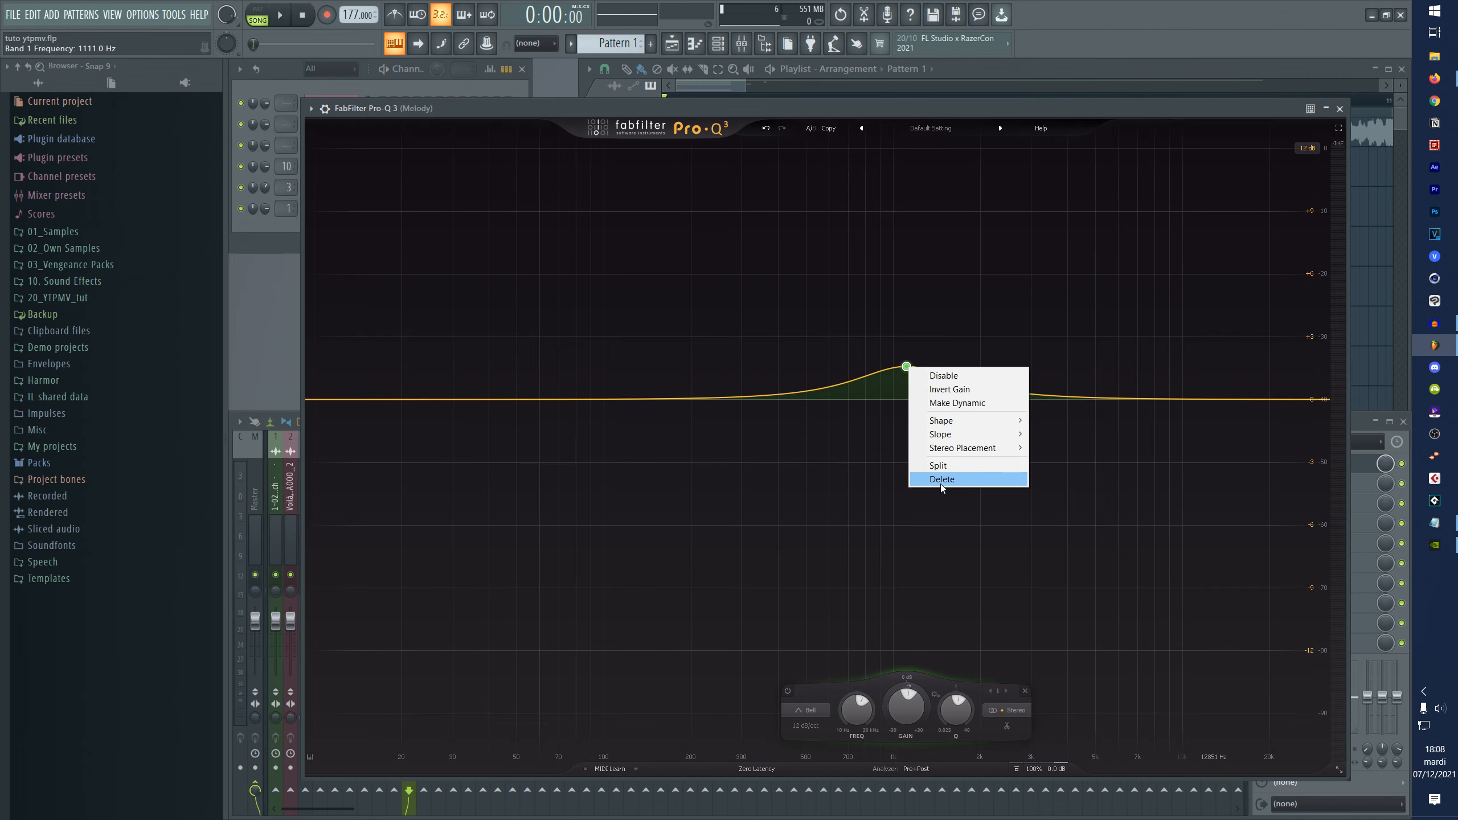
pyautogui.click(942, 479)
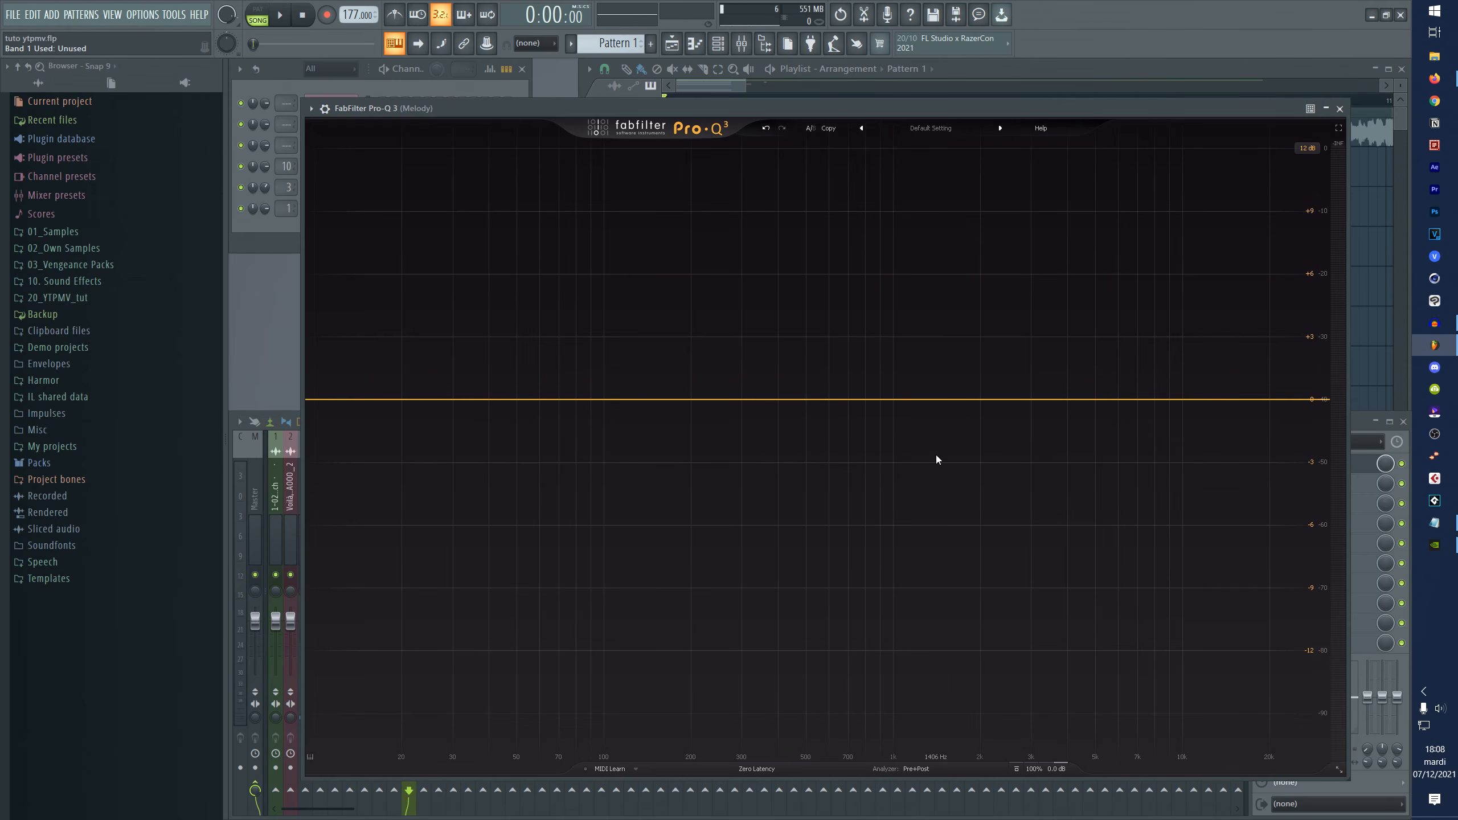
# - Play the melody through the flat equalizer to examine its frequency spectrum
pyautogui.press('space')
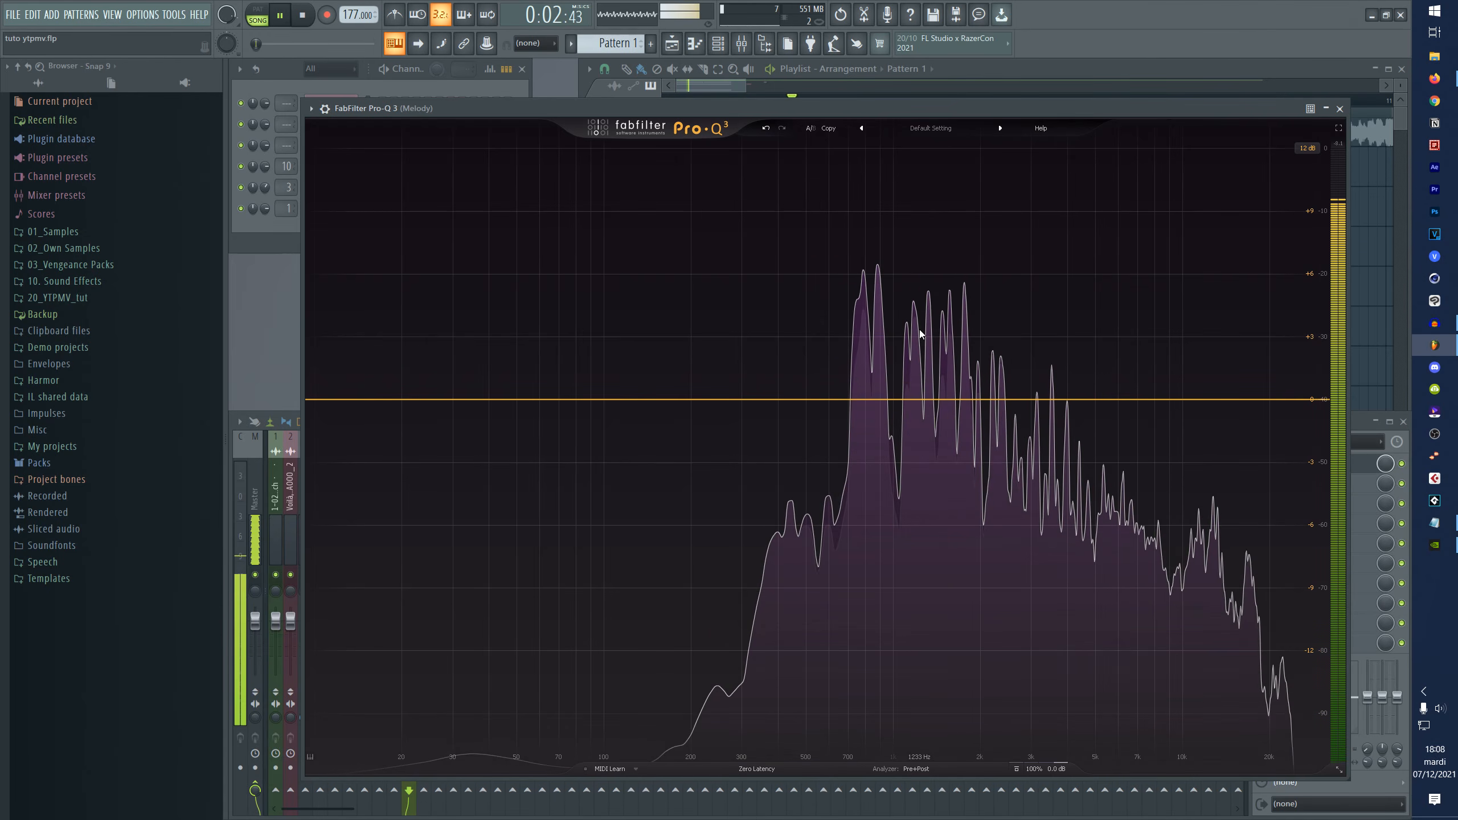
pyautogui.moveTo(919, 329)
pyautogui.press('space')
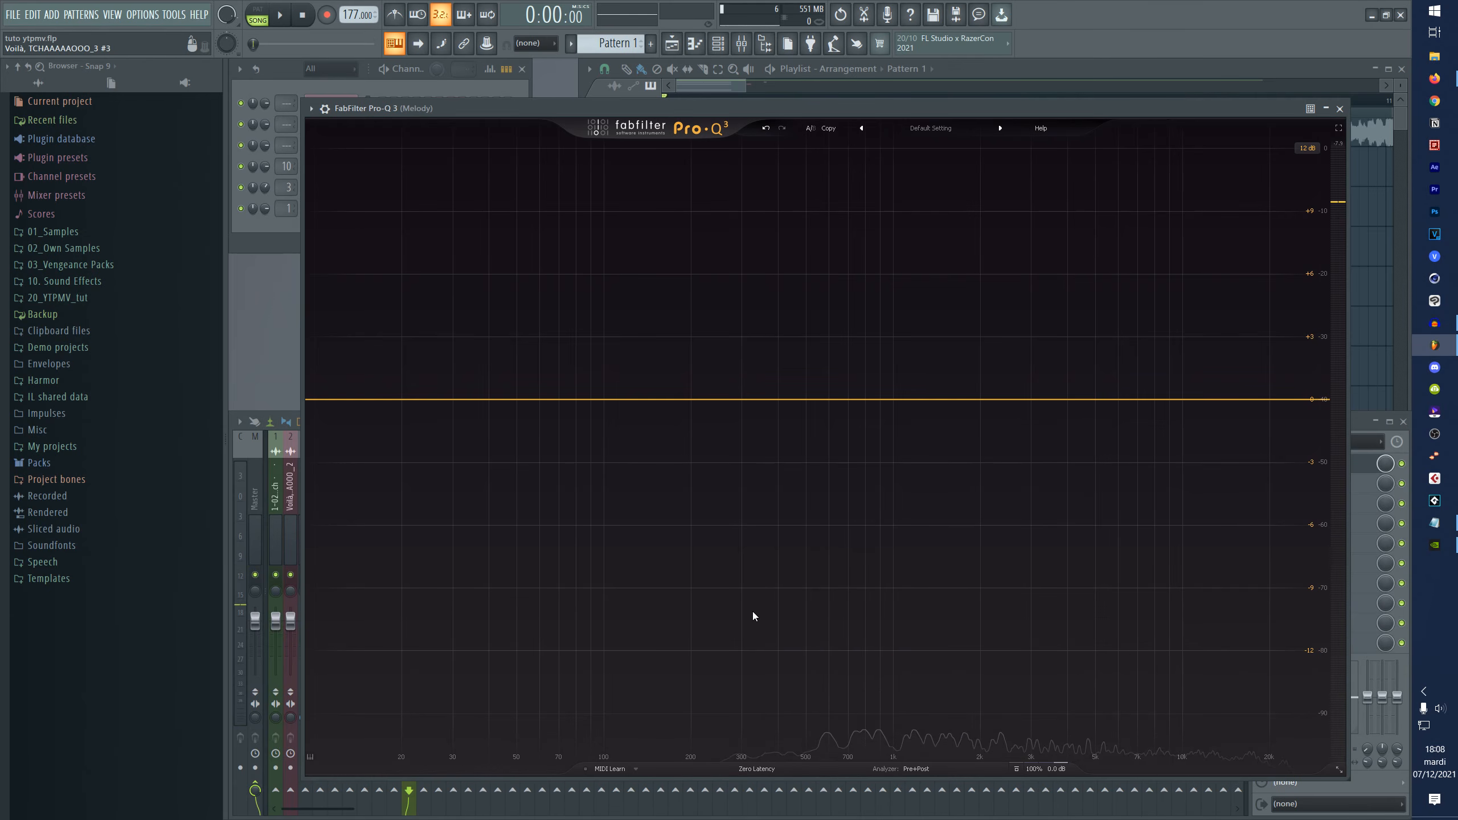
pyautogui.moveTo(666, 293); pyautogui.dragTo(326, 763)
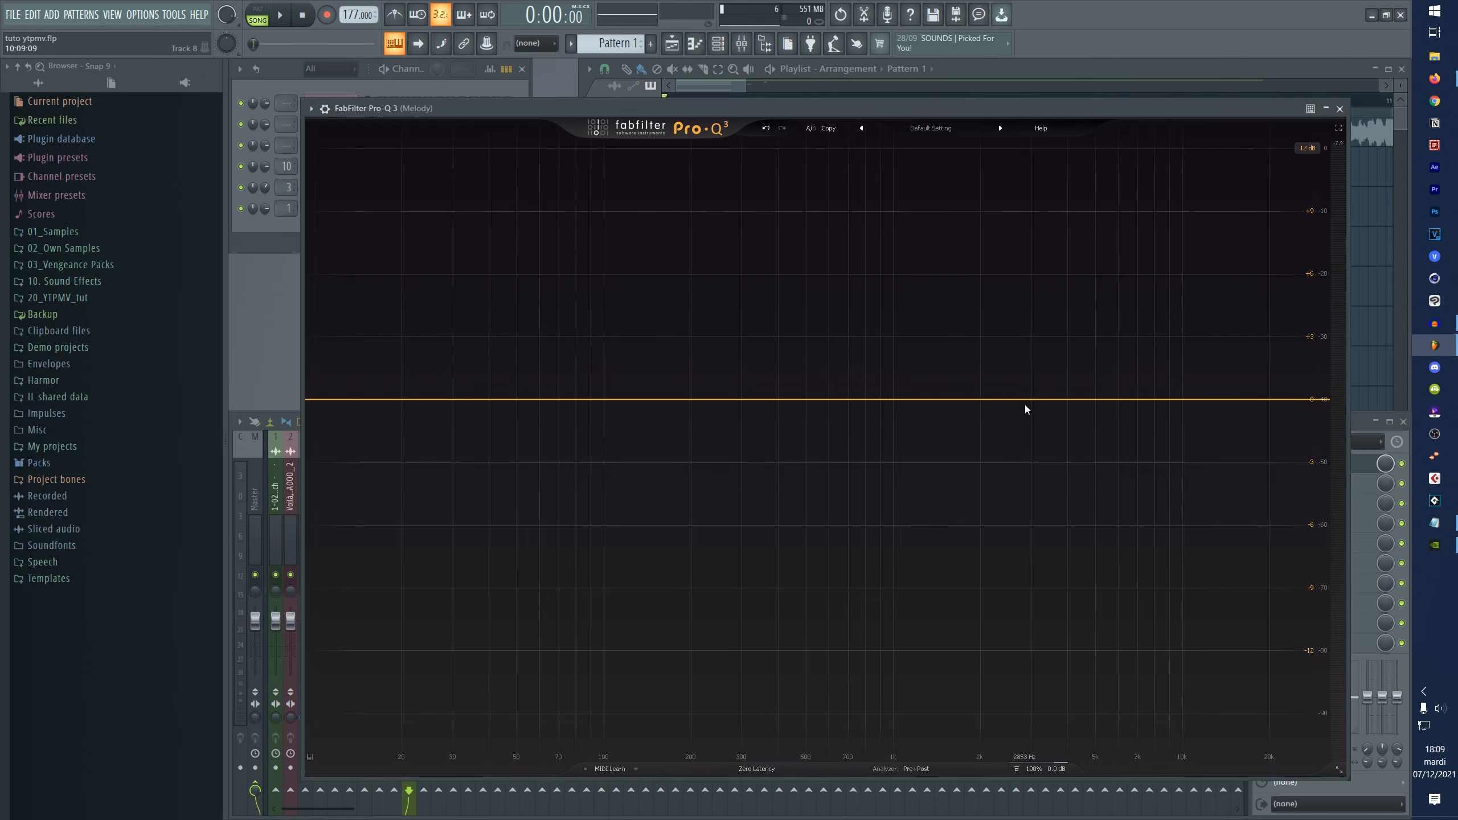
# - While the melody plays, add bell boosts at about 11.9 kHz with +10.4 dB and about 7 kHz with +3.7 dB
pyautogui.press('space')
pyautogui.moveTo(1139, 399); pyautogui.dragTo(1204, 183)
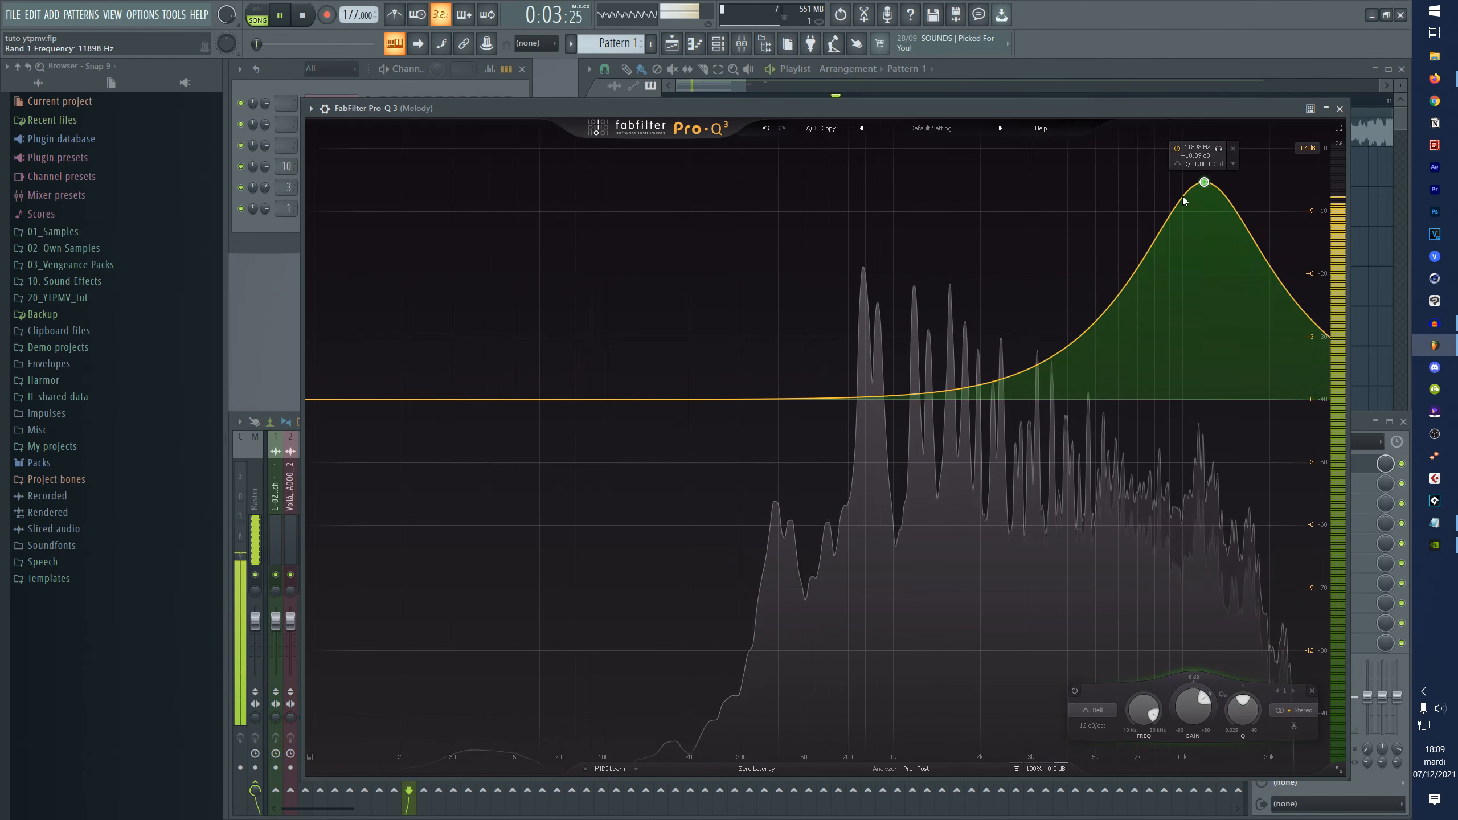
pyautogui.moveTo(1109, 310); pyautogui.dragTo(1134, 233)
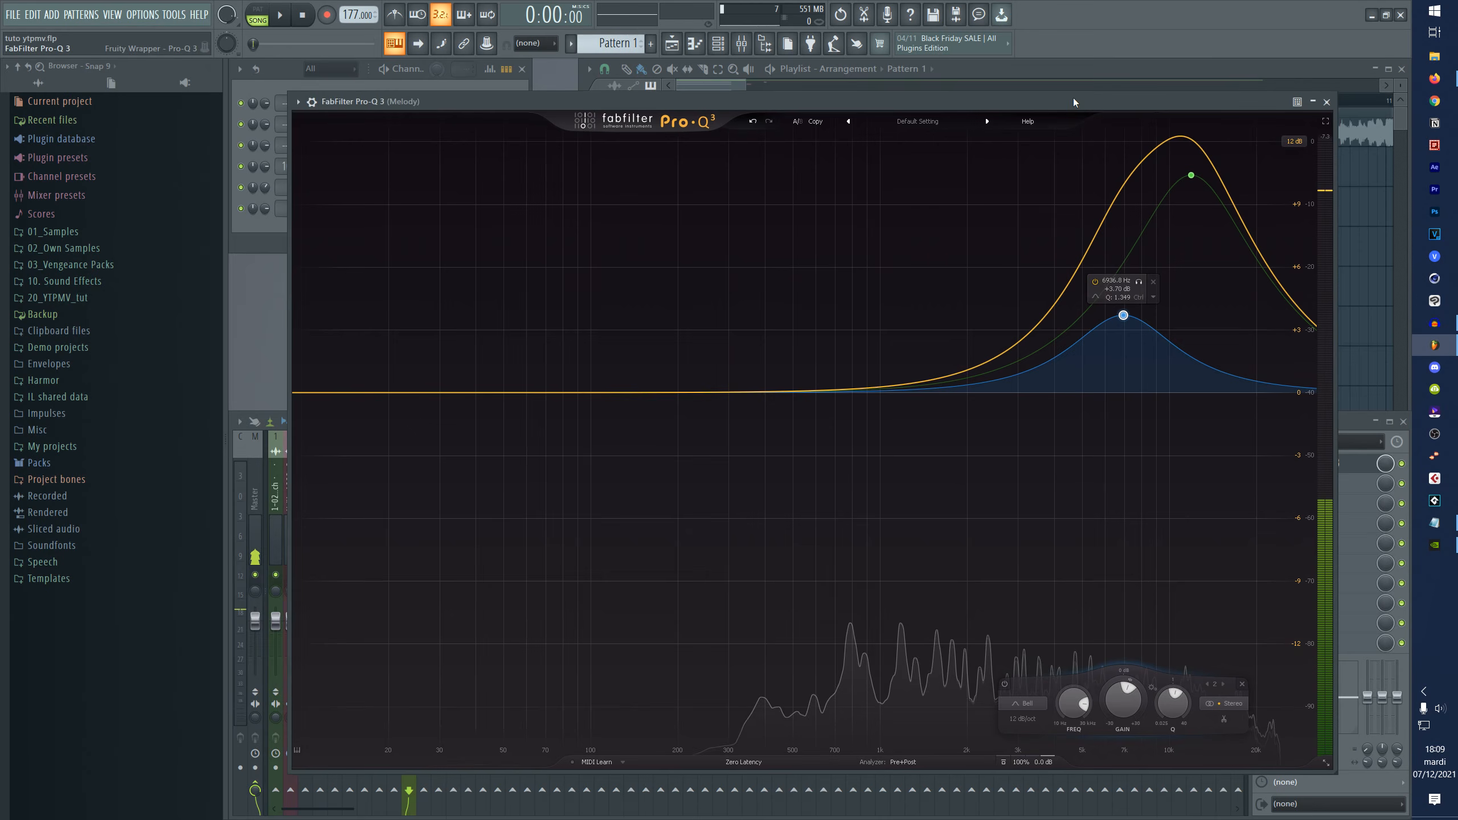
# - Add a third band at about 258 Hz and change its shape to Low Cut
pyautogui.click(707, 392)
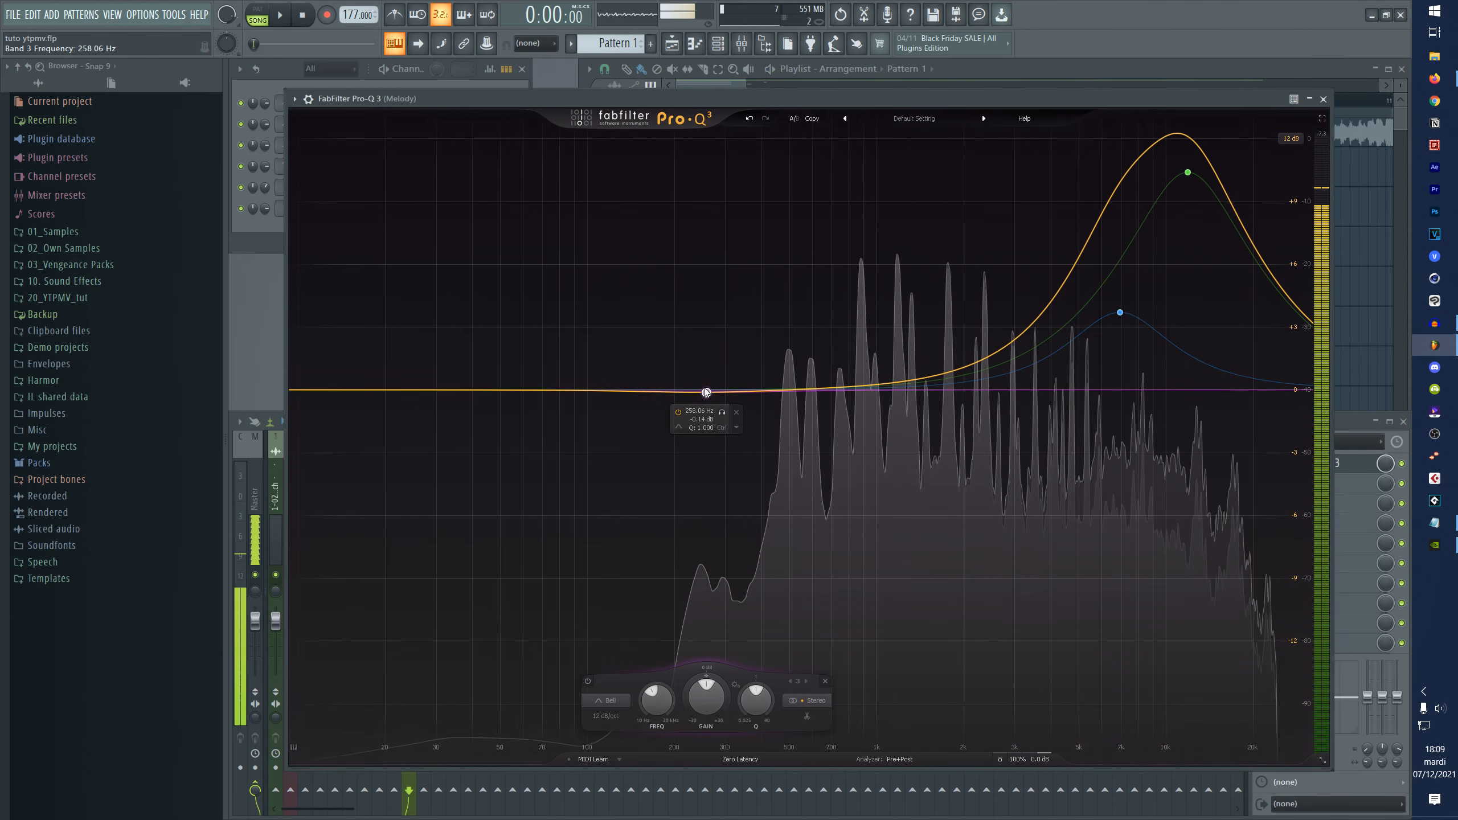
pyautogui.press('space')
pyautogui.rightClick(706, 393)
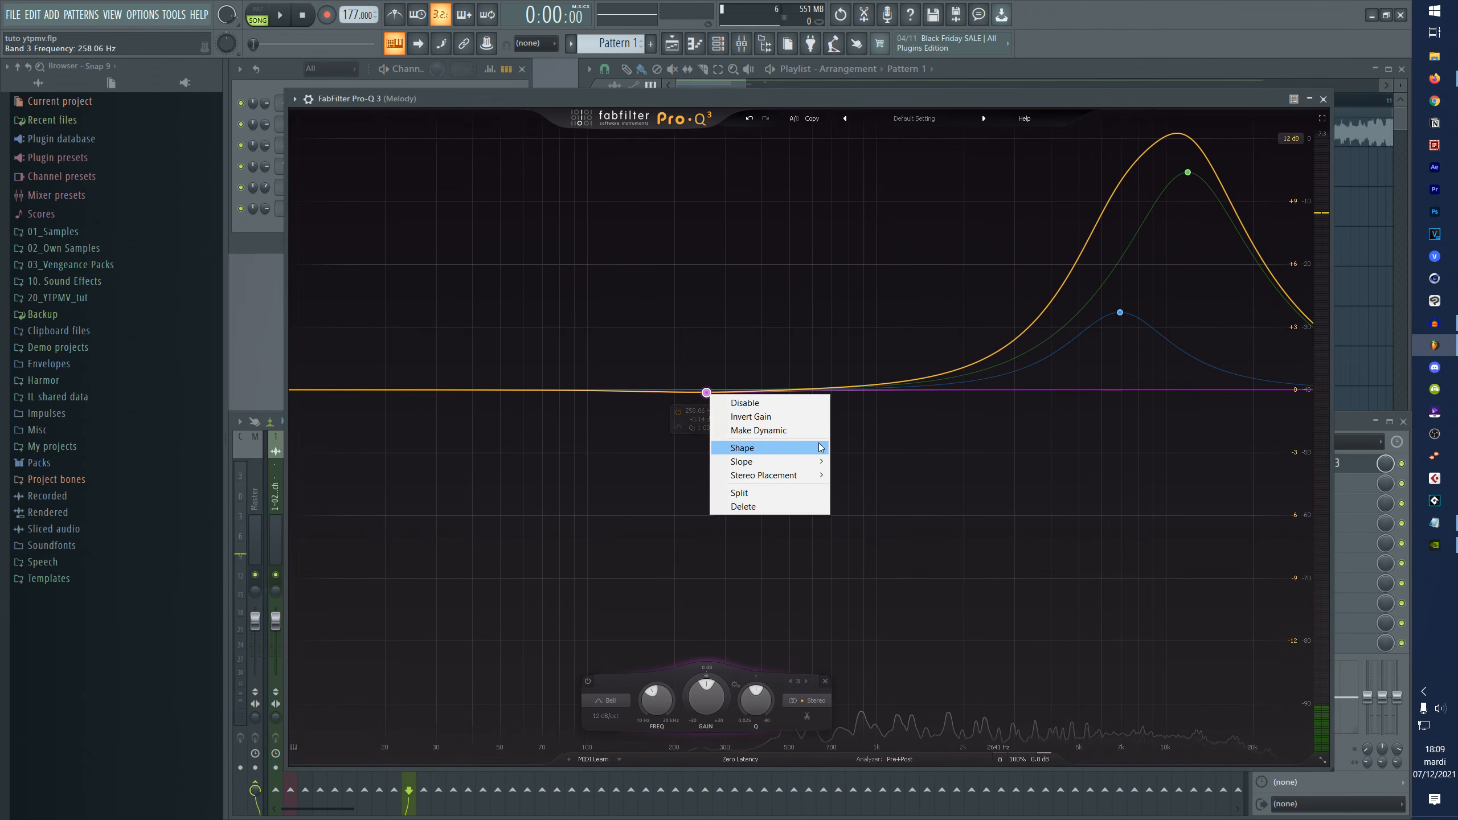
pyautogui.moveTo(764, 448)
pyautogui.click(867, 475)
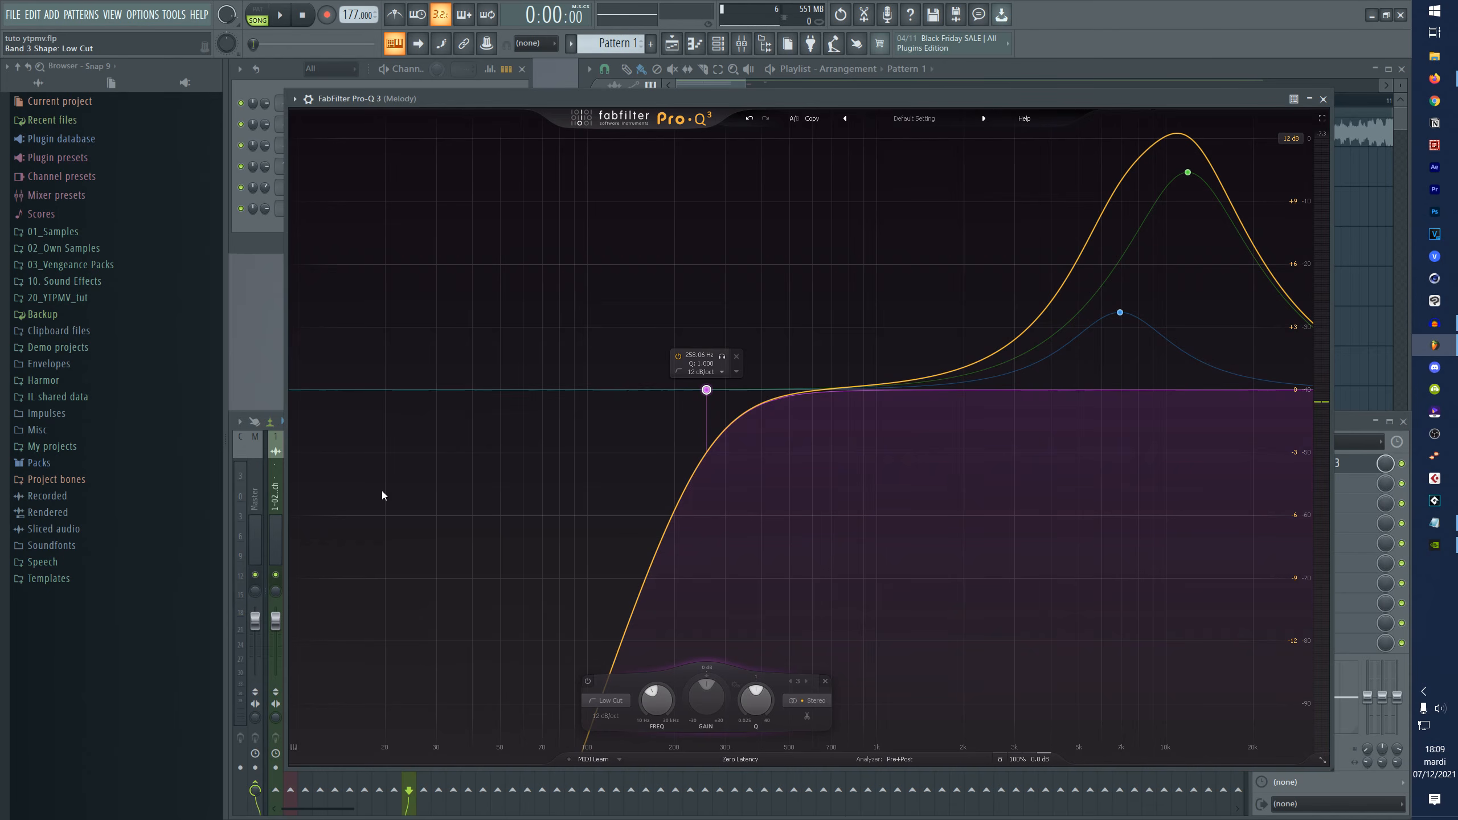
# - Set the low cut's slope to 18 dB/oct and move it to about 321 Hz while the melody plays
pyautogui.press('space')
pyautogui.rightClick(706, 391)
pyautogui.moveTo(776, 431)
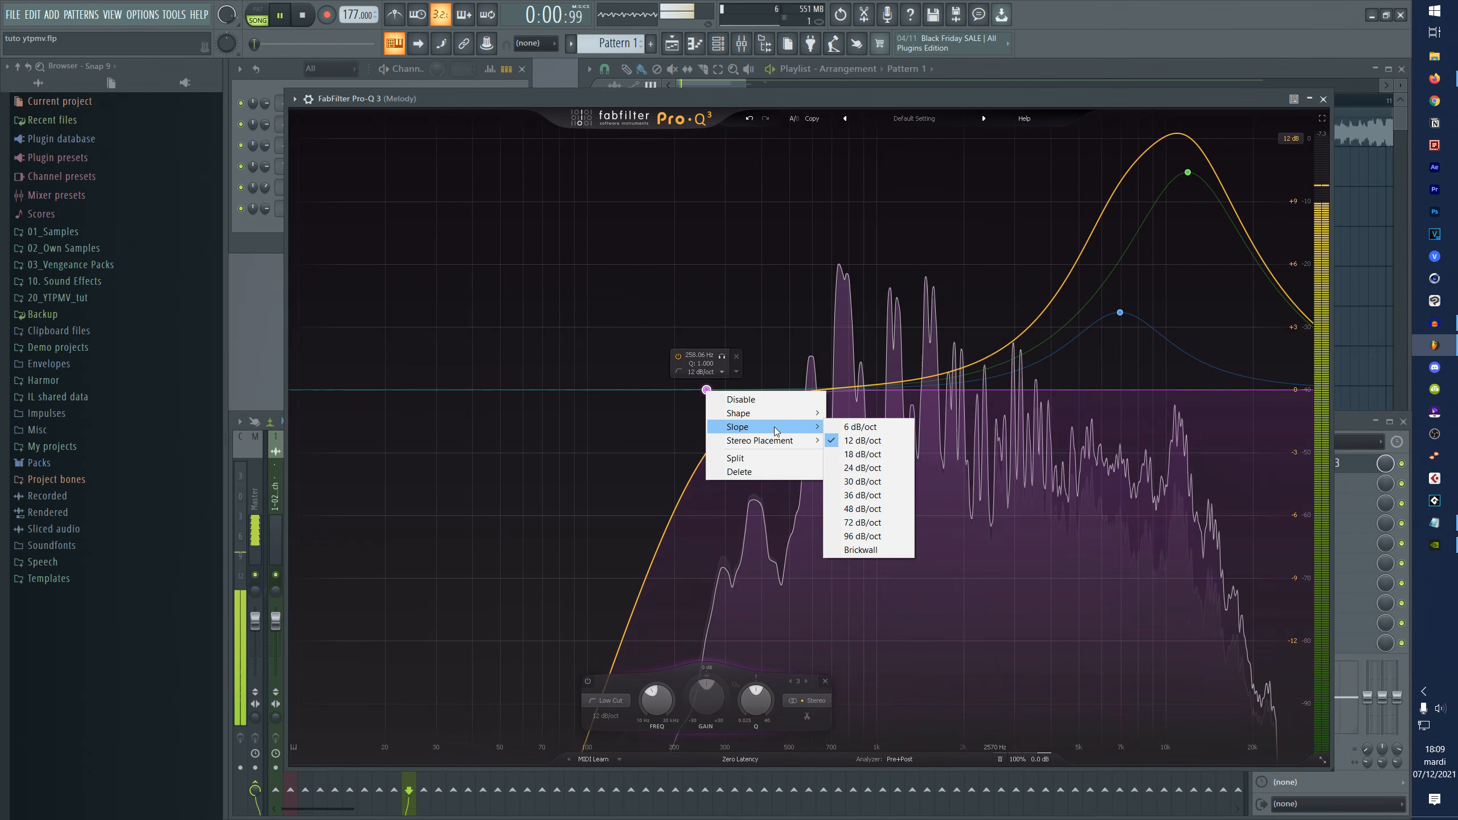
pyautogui.click(863, 454)
pyautogui.moveTo(705, 391); pyautogui.dragTo(736, 391)
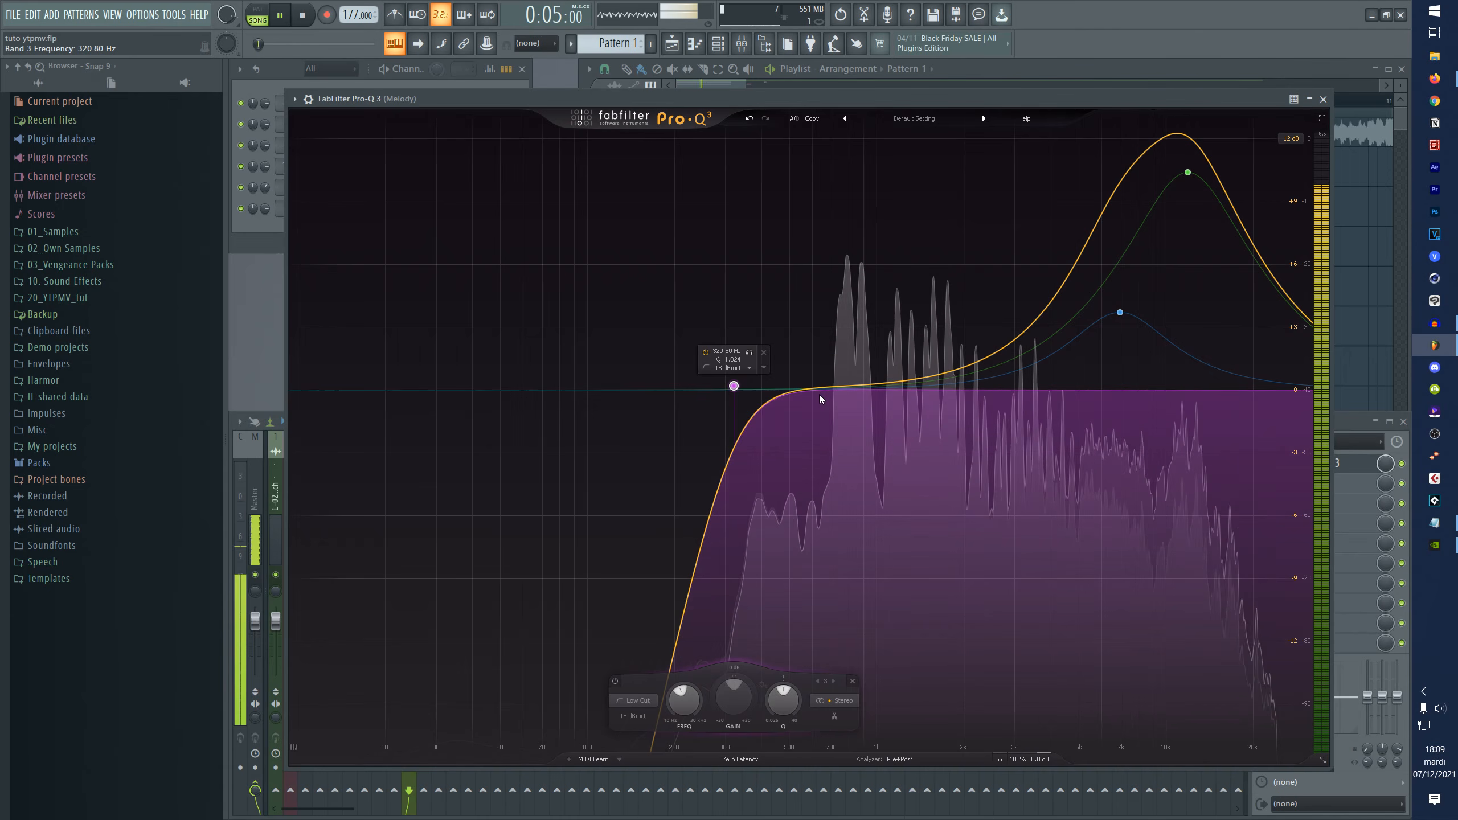
pyautogui.press('space')
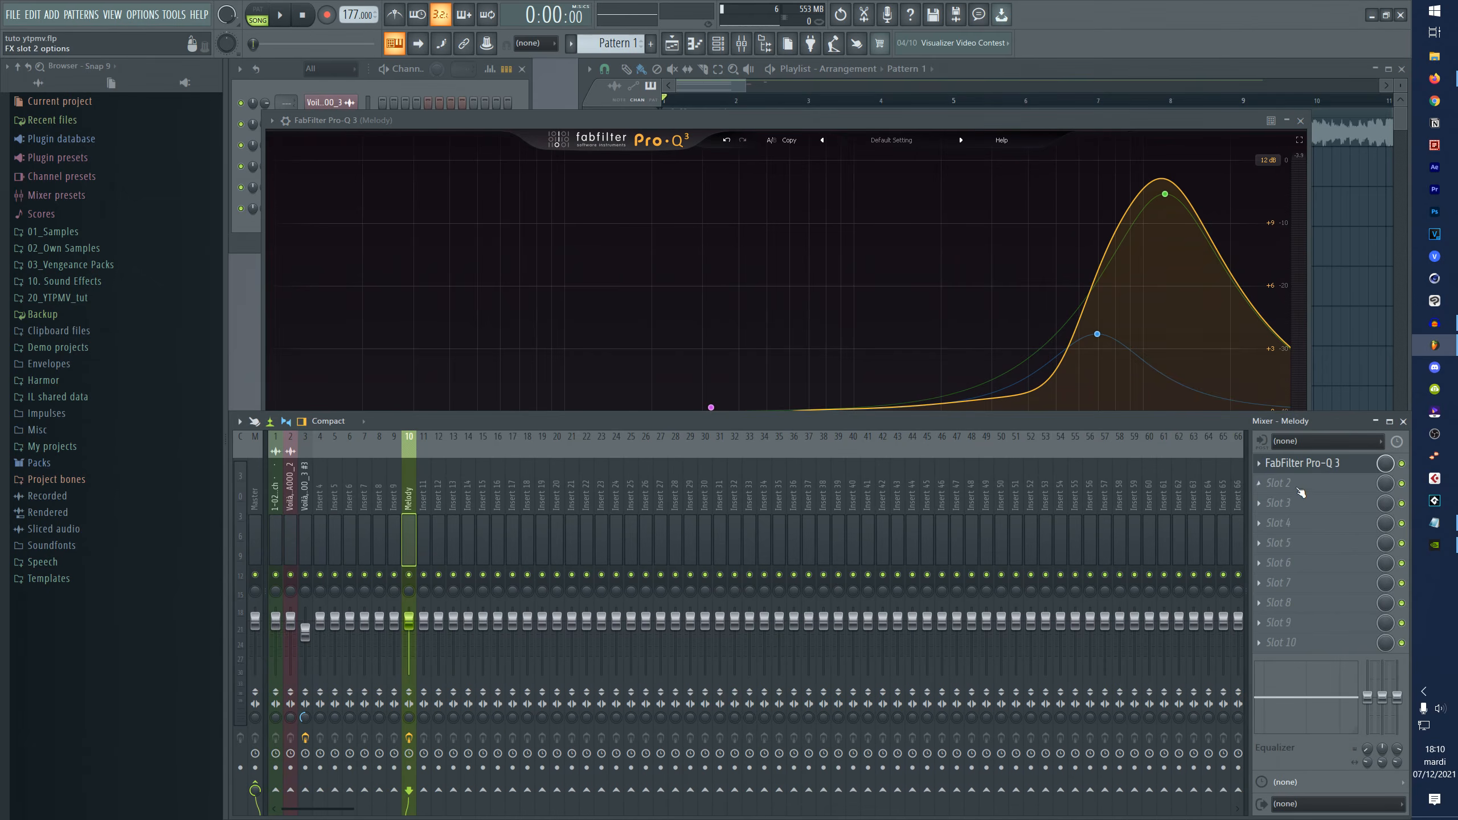
# - Load Fruity Parametric EQ 2 in the second effect slot of the Melody track and reposition its window
pyautogui.click(1298, 488)
pyautogui.moveTo(1282, 499)
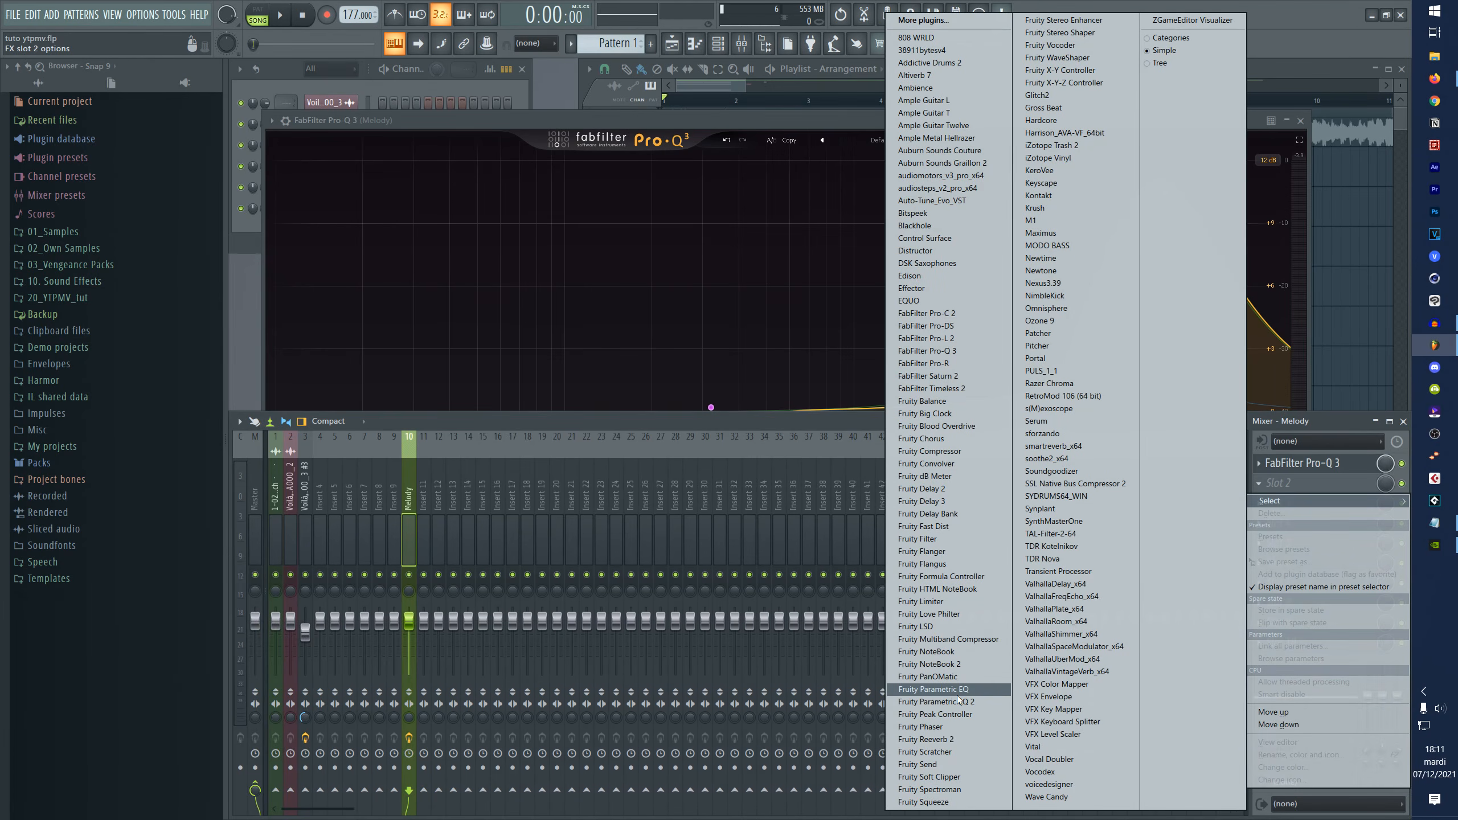
pyautogui.click(937, 701)
pyautogui.moveTo(869, 339); pyautogui.dragTo(814, 309)
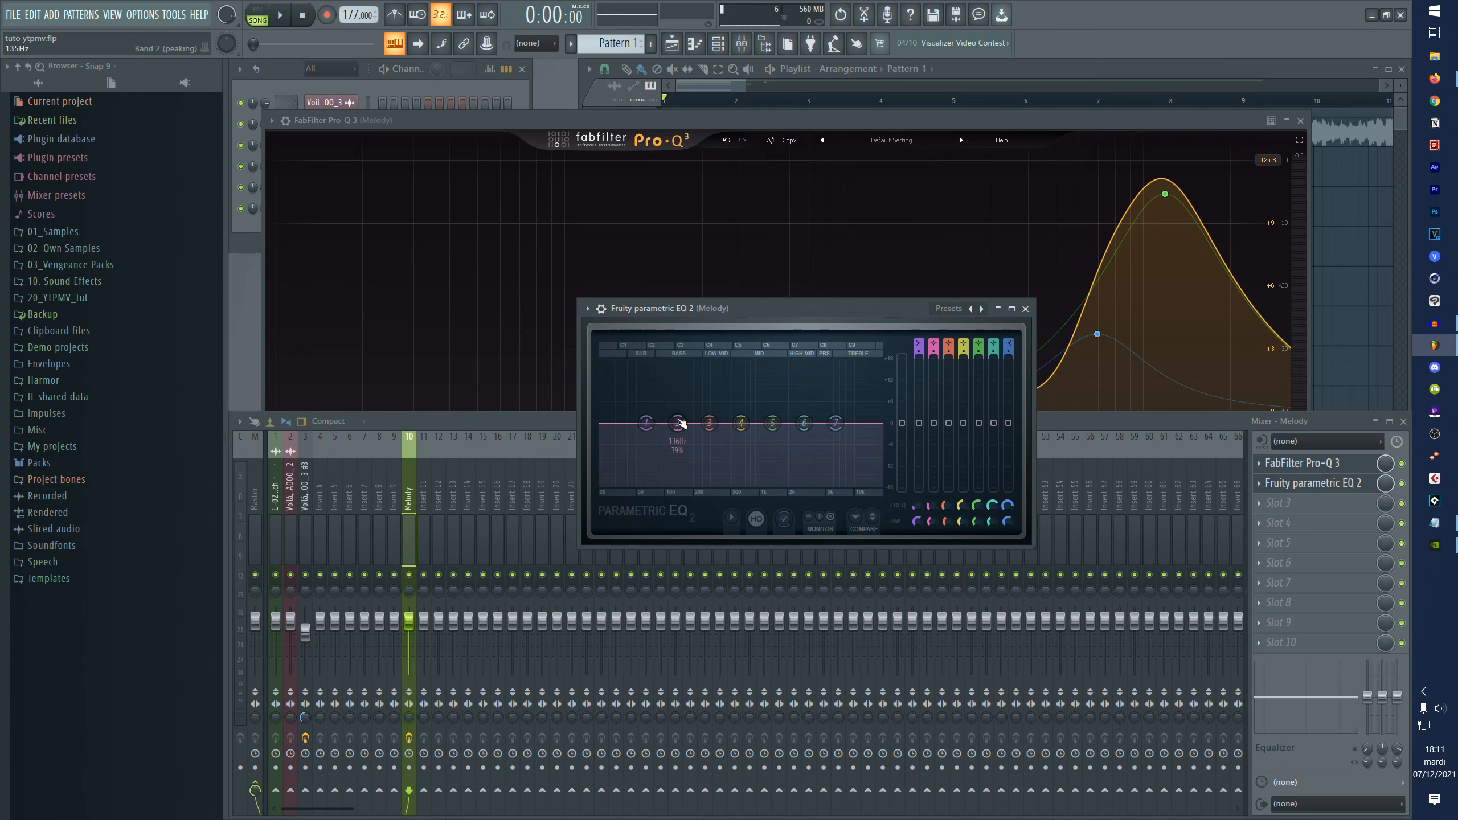
pyautogui.click(901, 331)
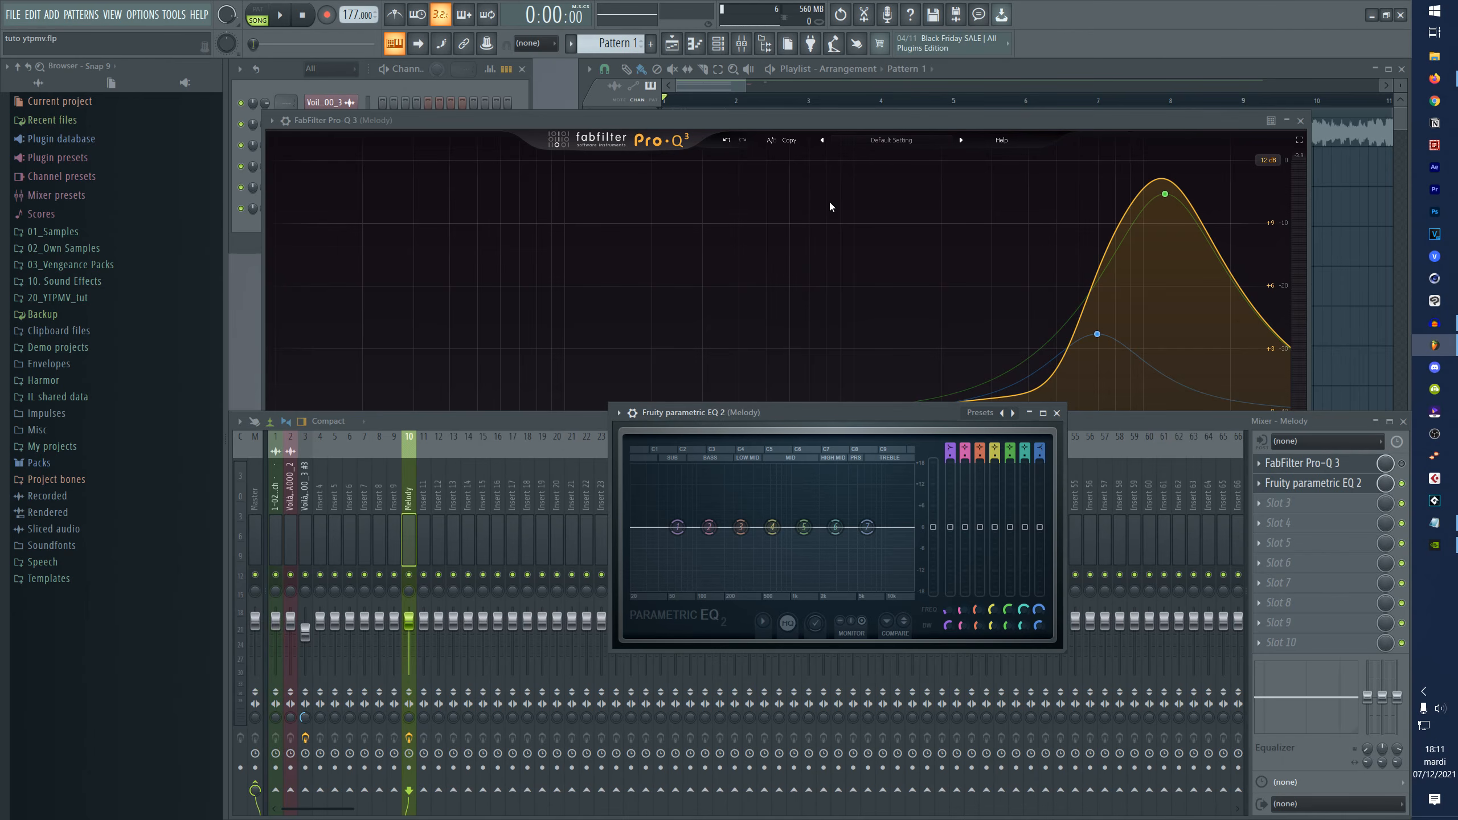
pyautogui.moveTo(801, 414); pyautogui.dragTo(796, 318)
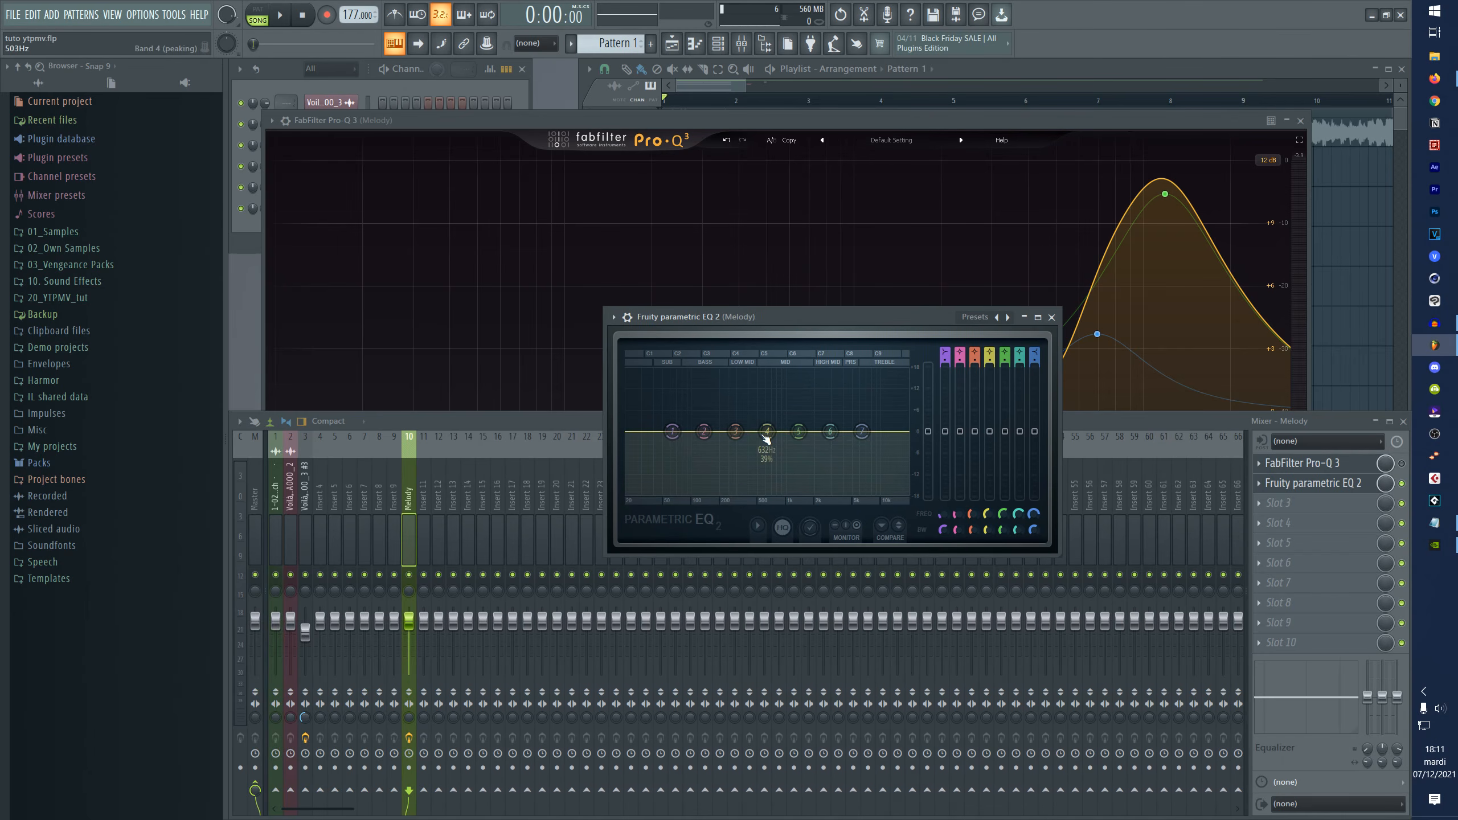
# - Try raising a low band in Fruity Parametric EQ 2, reset it, and play the melody
pyautogui.moveTo(672, 430)
pyautogui.mouseDown()
pyautogui.moveTo(715, 416)
pyautogui.moveTo(686, 425)
pyautogui.moveTo(677, 409)
pyautogui.mouseUp()
pyautogui.rightClick(682, 414)
pyautogui.click(706, 419)
pyautogui.press('space')
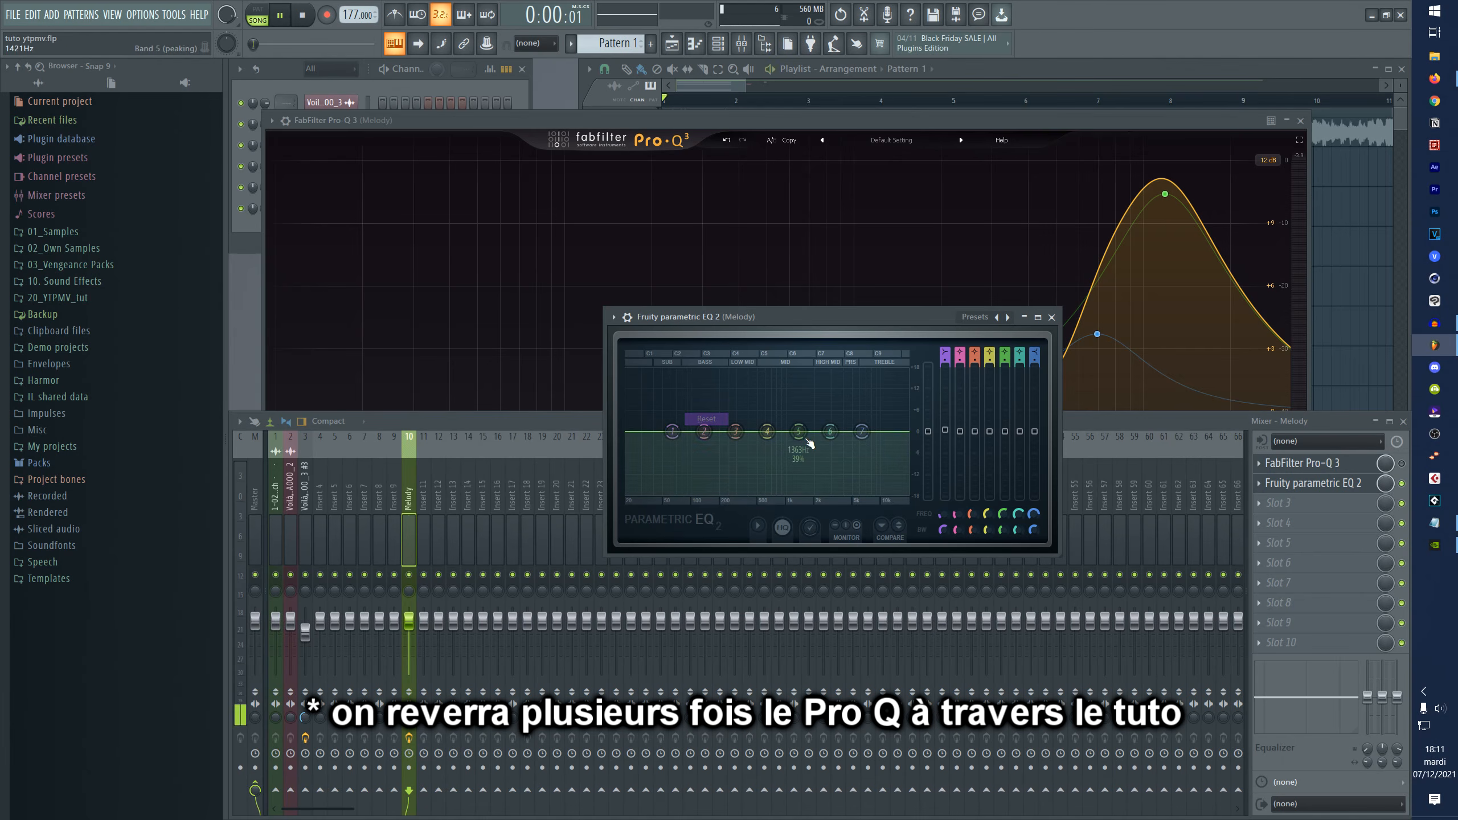
pyautogui.moveTo(809, 443)
pyautogui.mouseDown()
pyautogui.moveTo(801, 380)
pyautogui.moveTo(801, 460)
pyautogui.mouseUp()
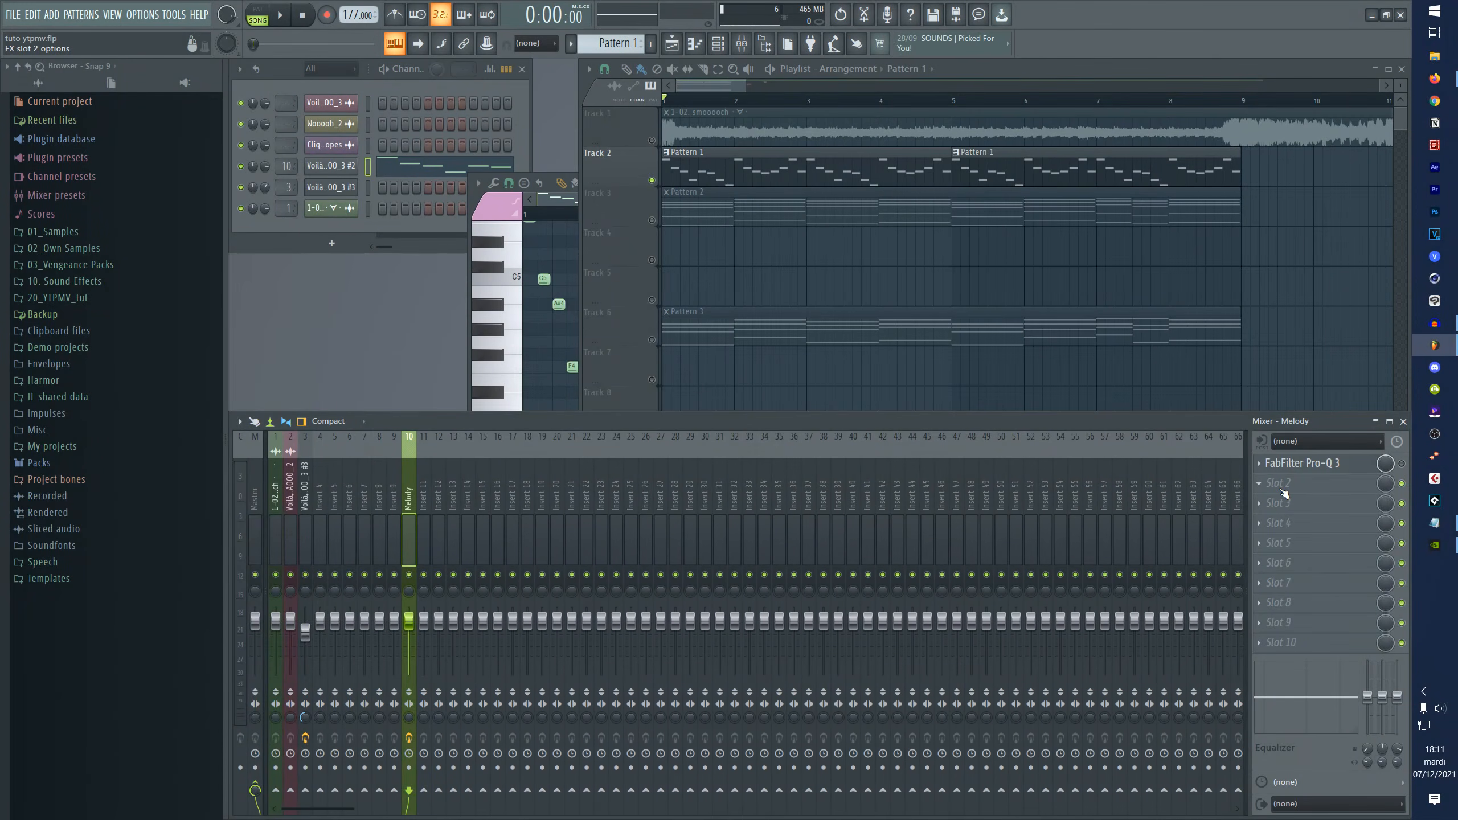
# - Load Fruity Delay 3 in the second effect slot of the Melody track and move its window aside
pyautogui.click(1284, 490)
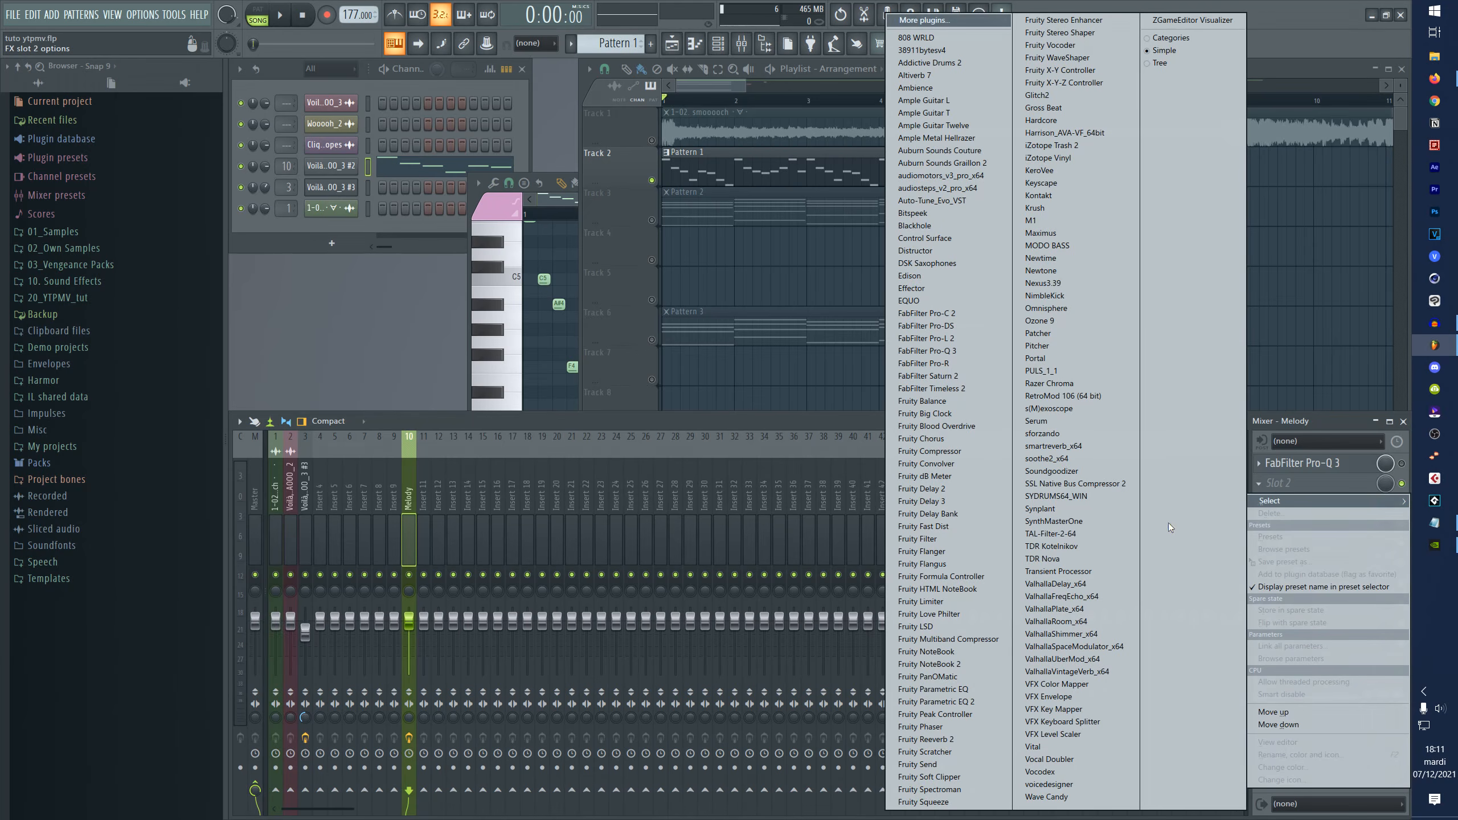
pyautogui.click(977, 452)
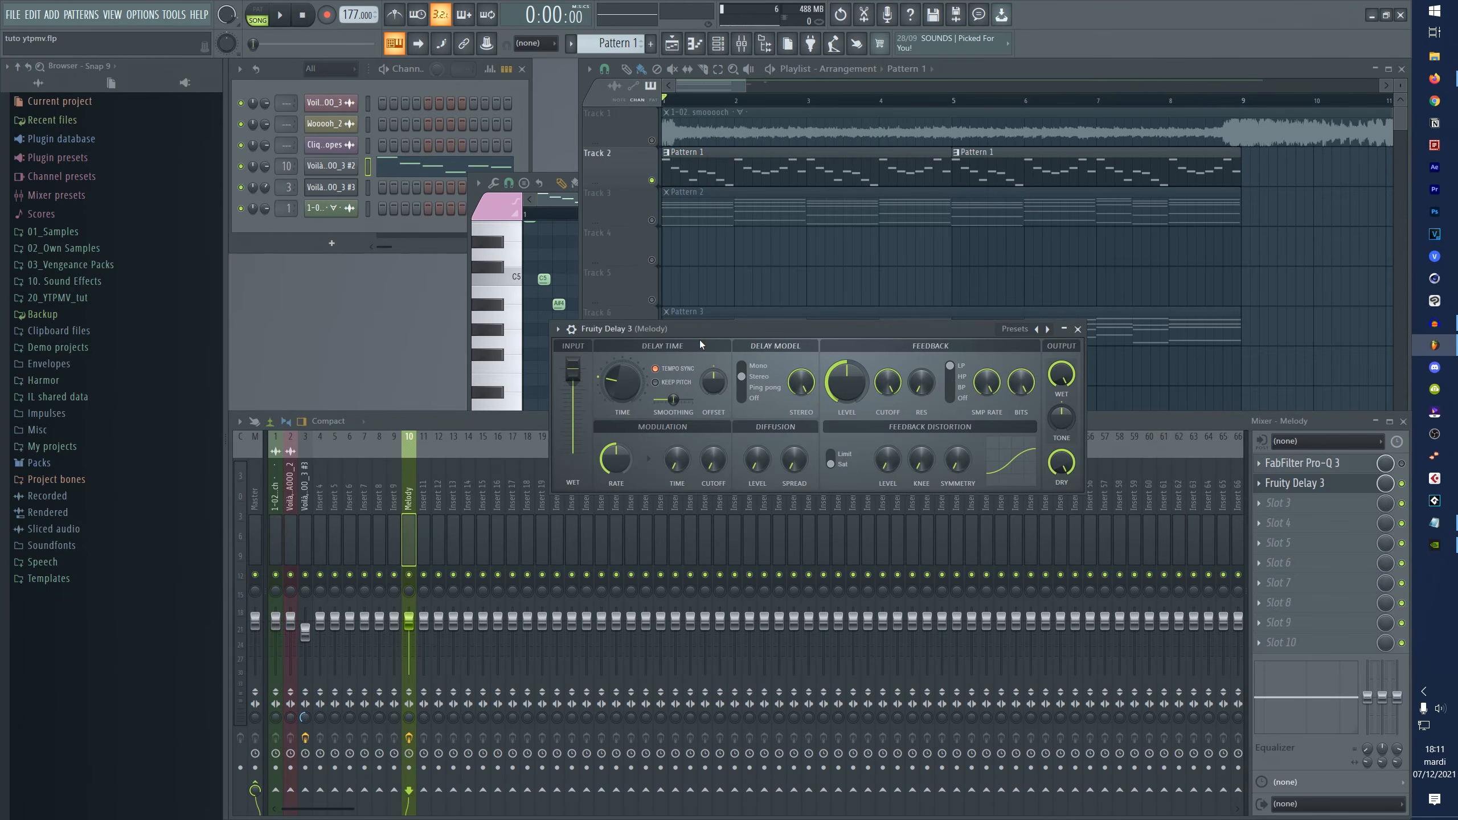
pyautogui.moveTo(700, 339); pyautogui.dragTo(724, 373)
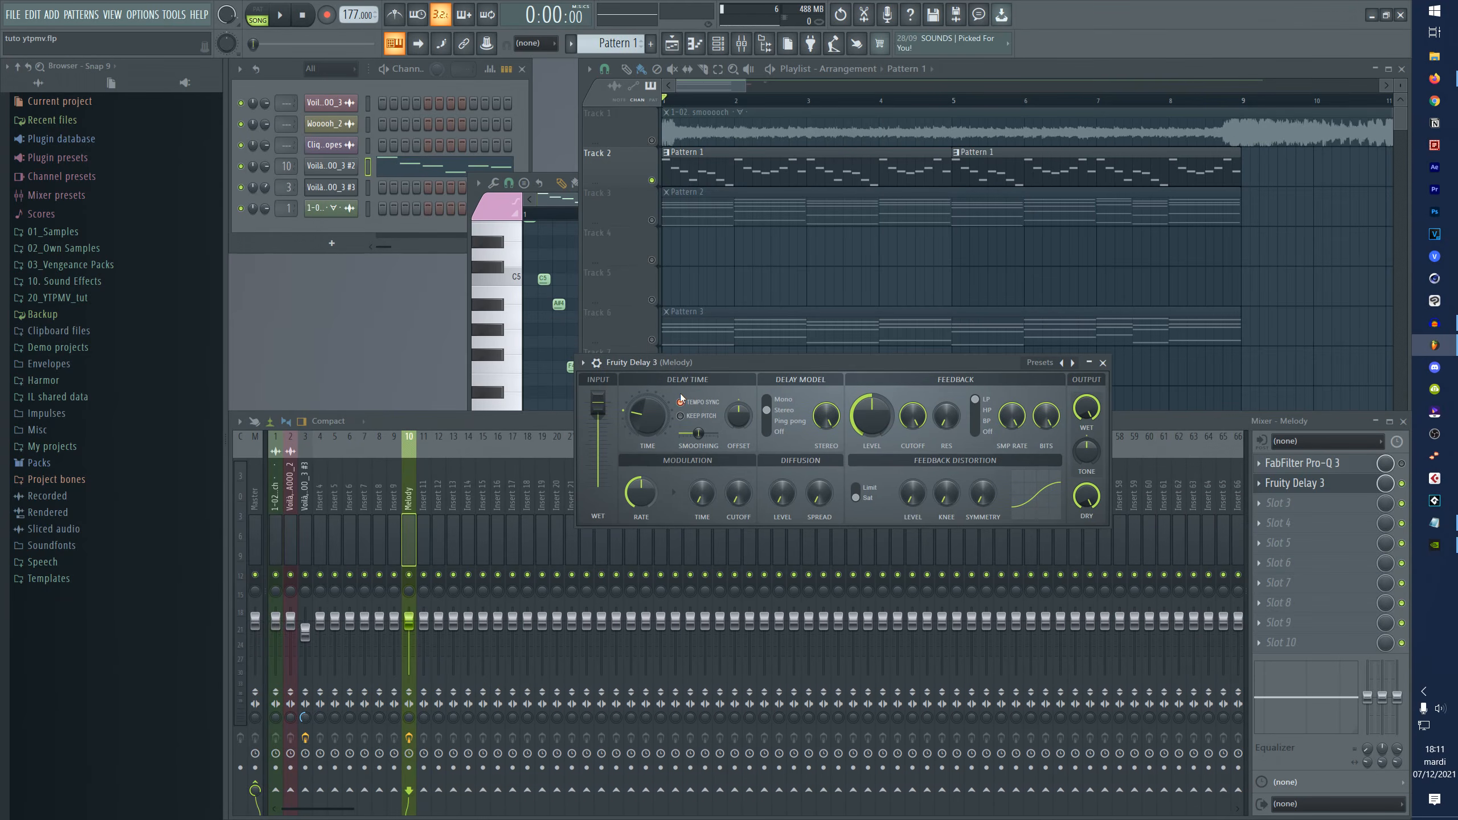
# - Listen to the melody through the delay and reset the delay time to its default
pyautogui.press('space')
pyautogui.press('space')
pyautogui.rightClick(650, 413)
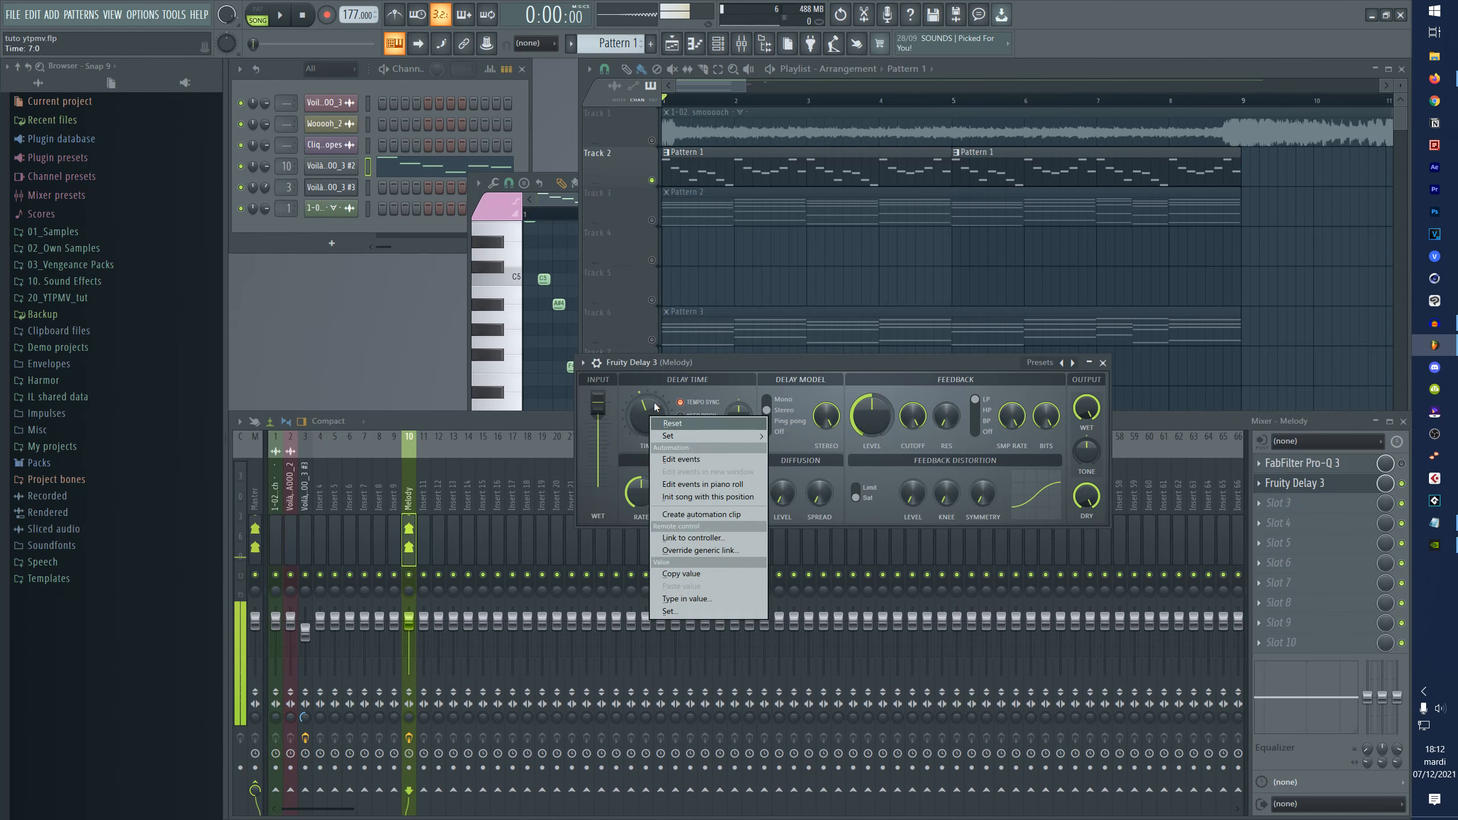
pyautogui.click(660, 423)
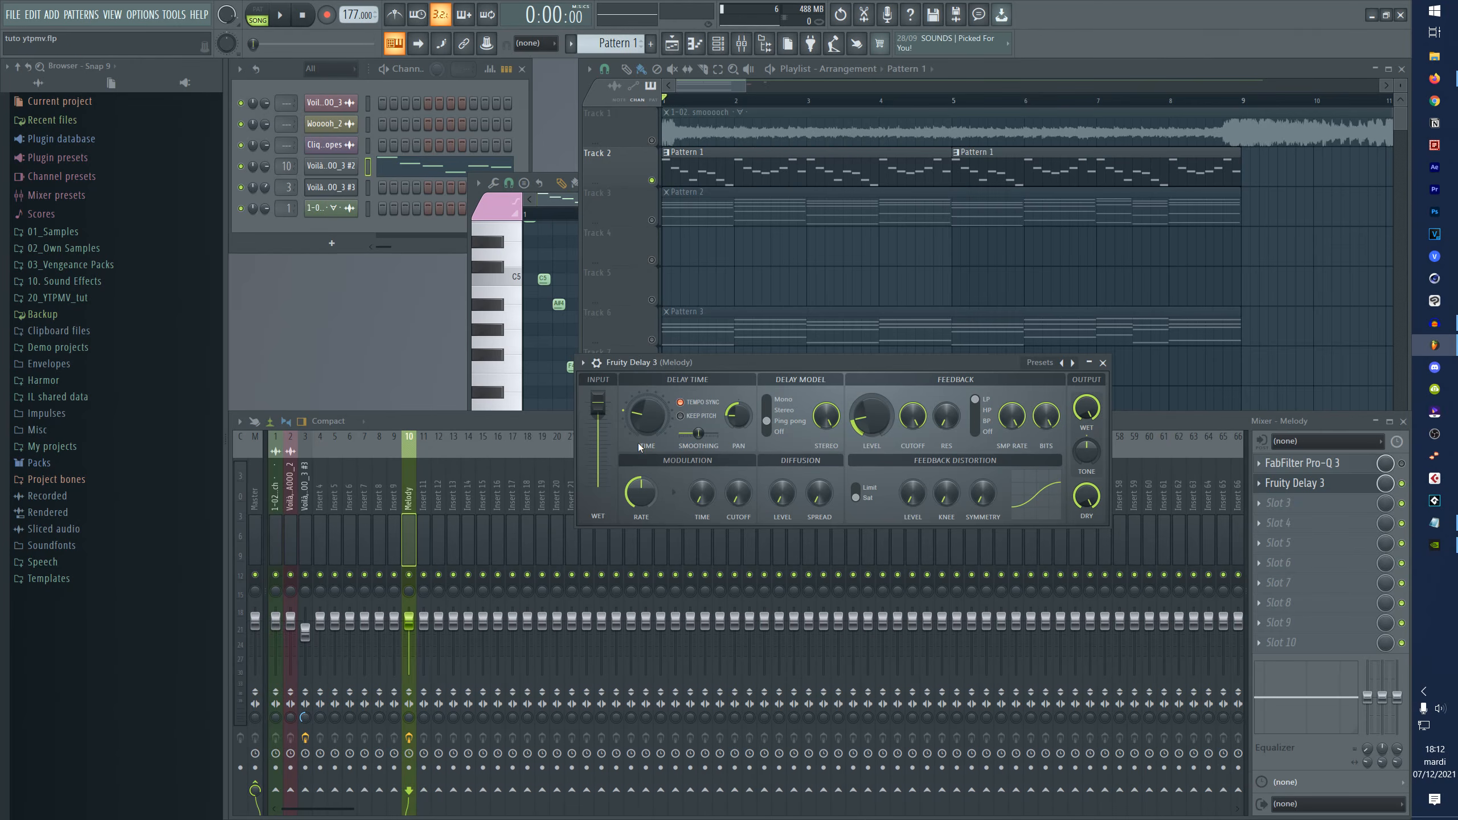
# - Play the melody with the Ping Pong delay model and compare low and high feedback levels, ending on a low level
pyautogui.press('space')
pyautogui.press('space')
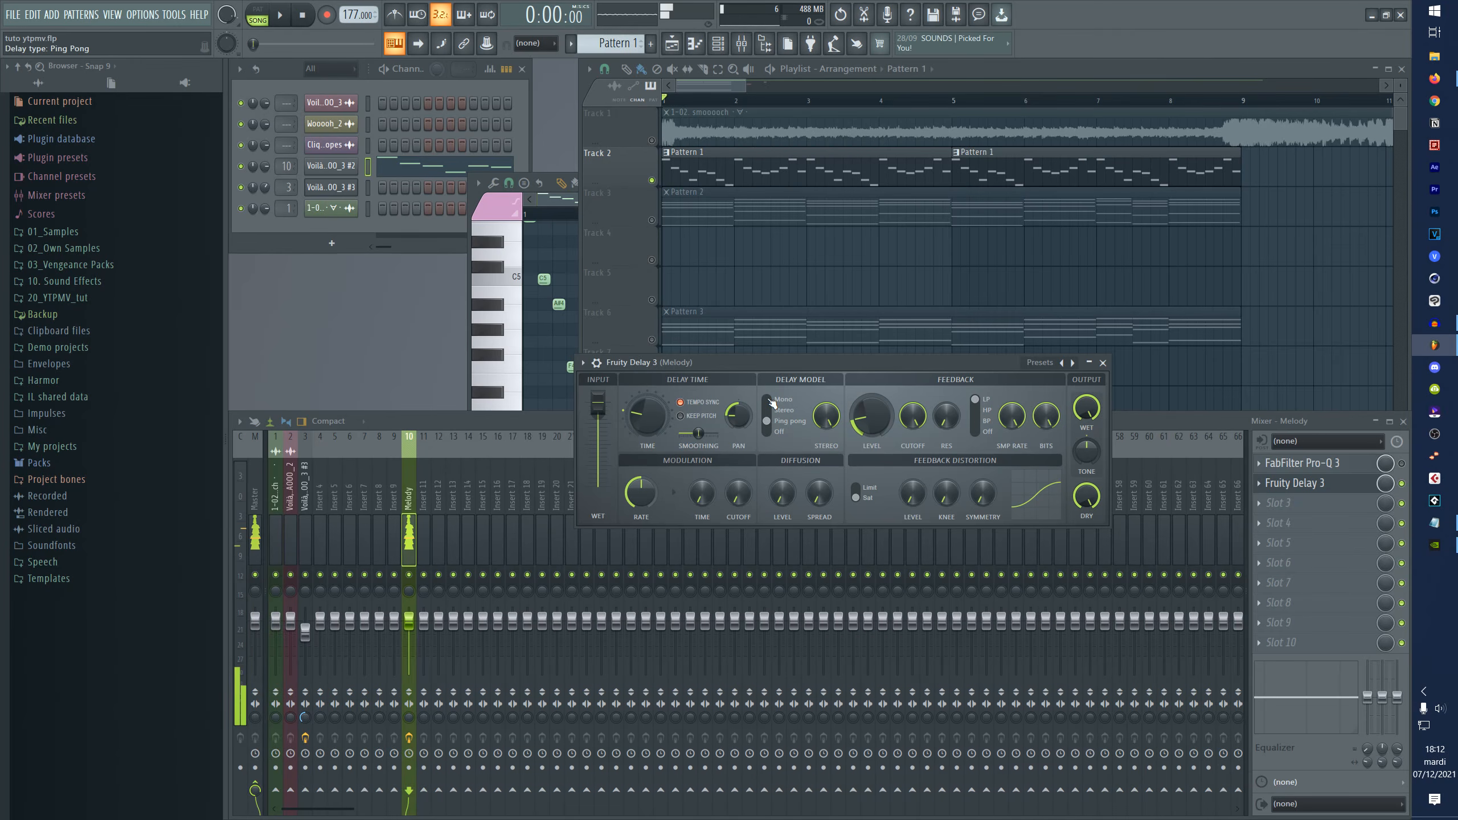
pyautogui.moveTo(870, 414); pyautogui.dragTo(871, 373)
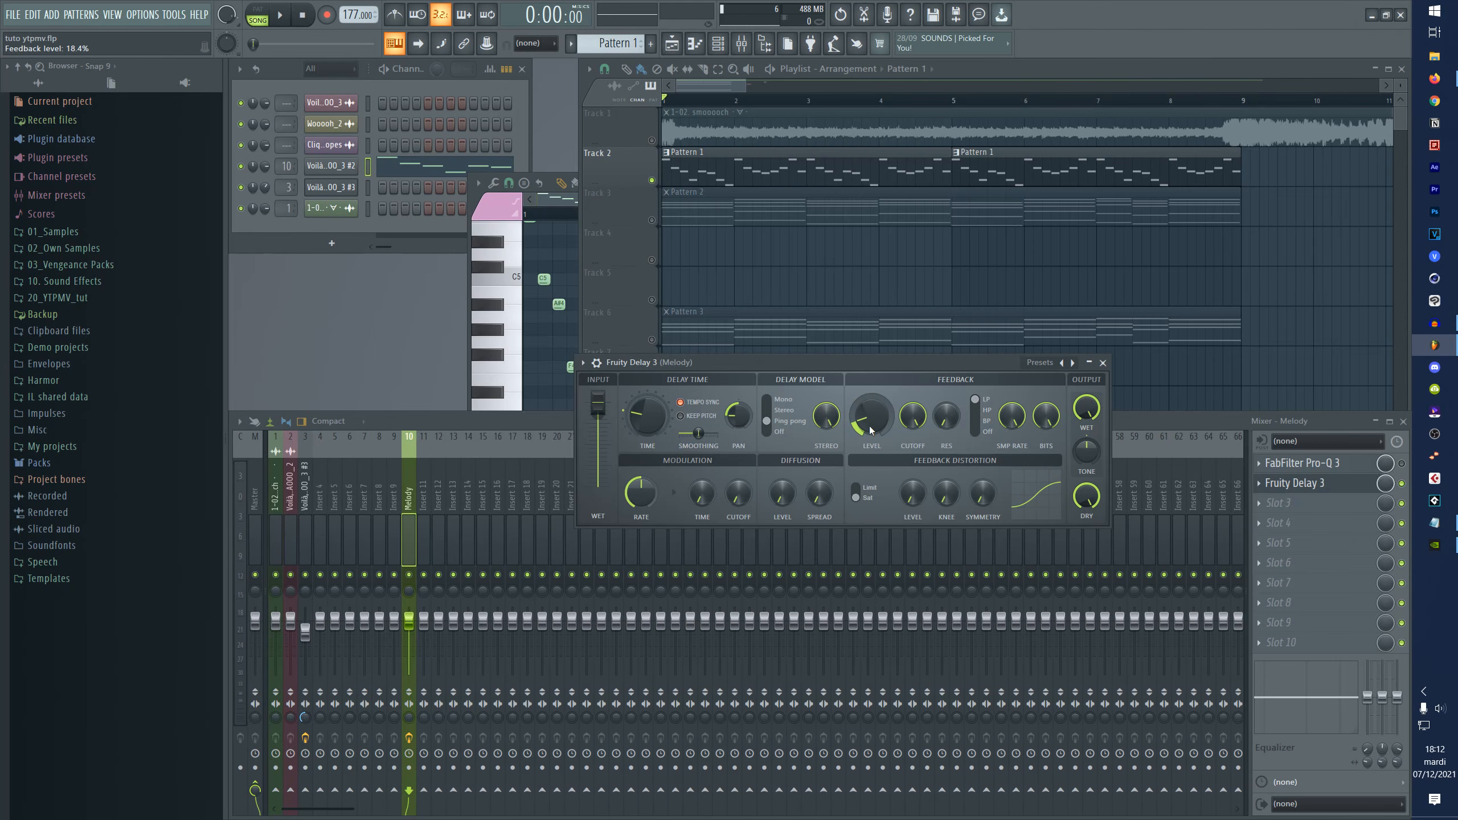
pyautogui.moveTo(870, 430); pyautogui.dragTo(878, 418)
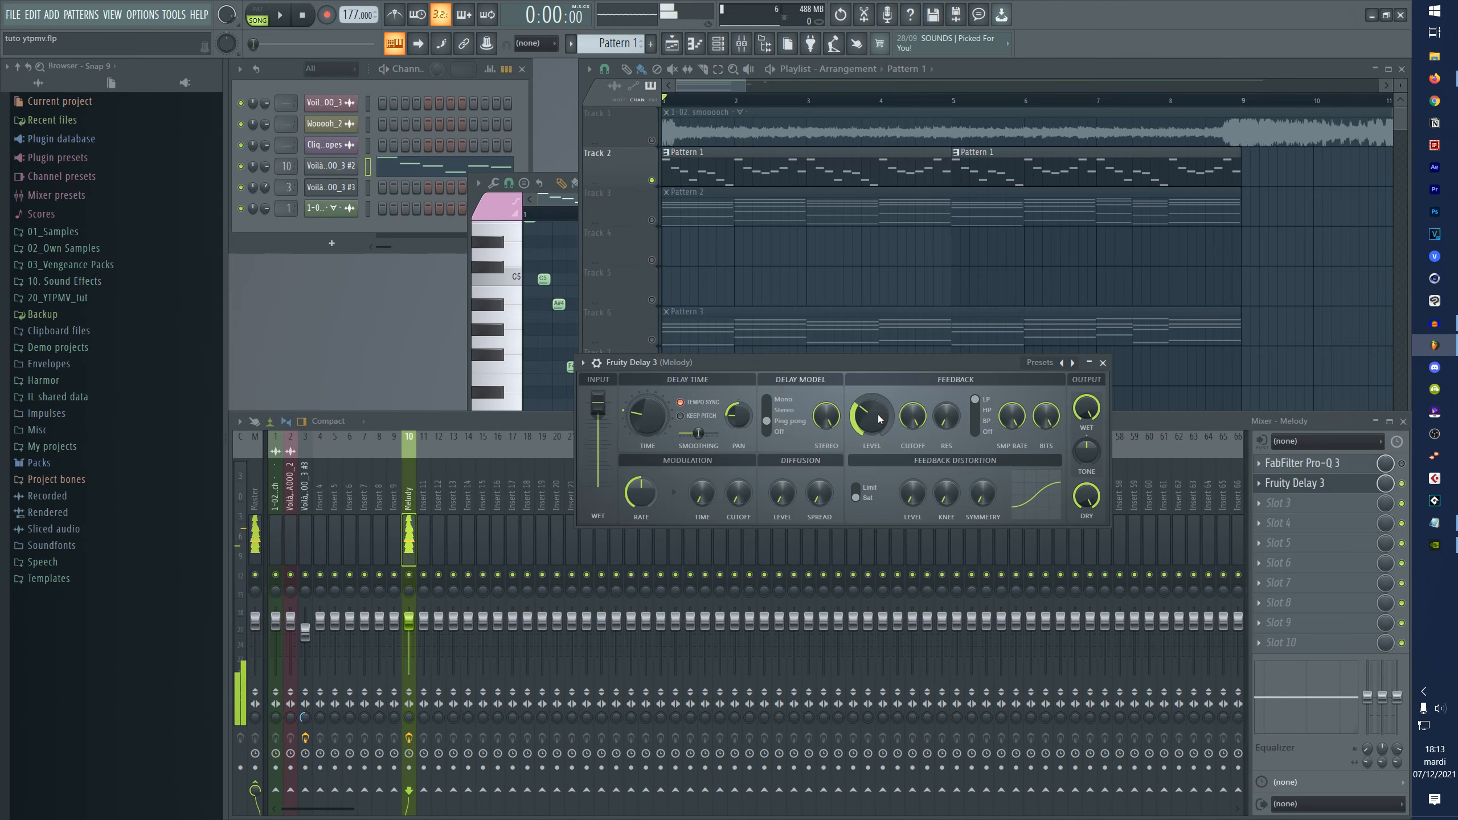
pyautogui.scroll(-10, 878, 418)
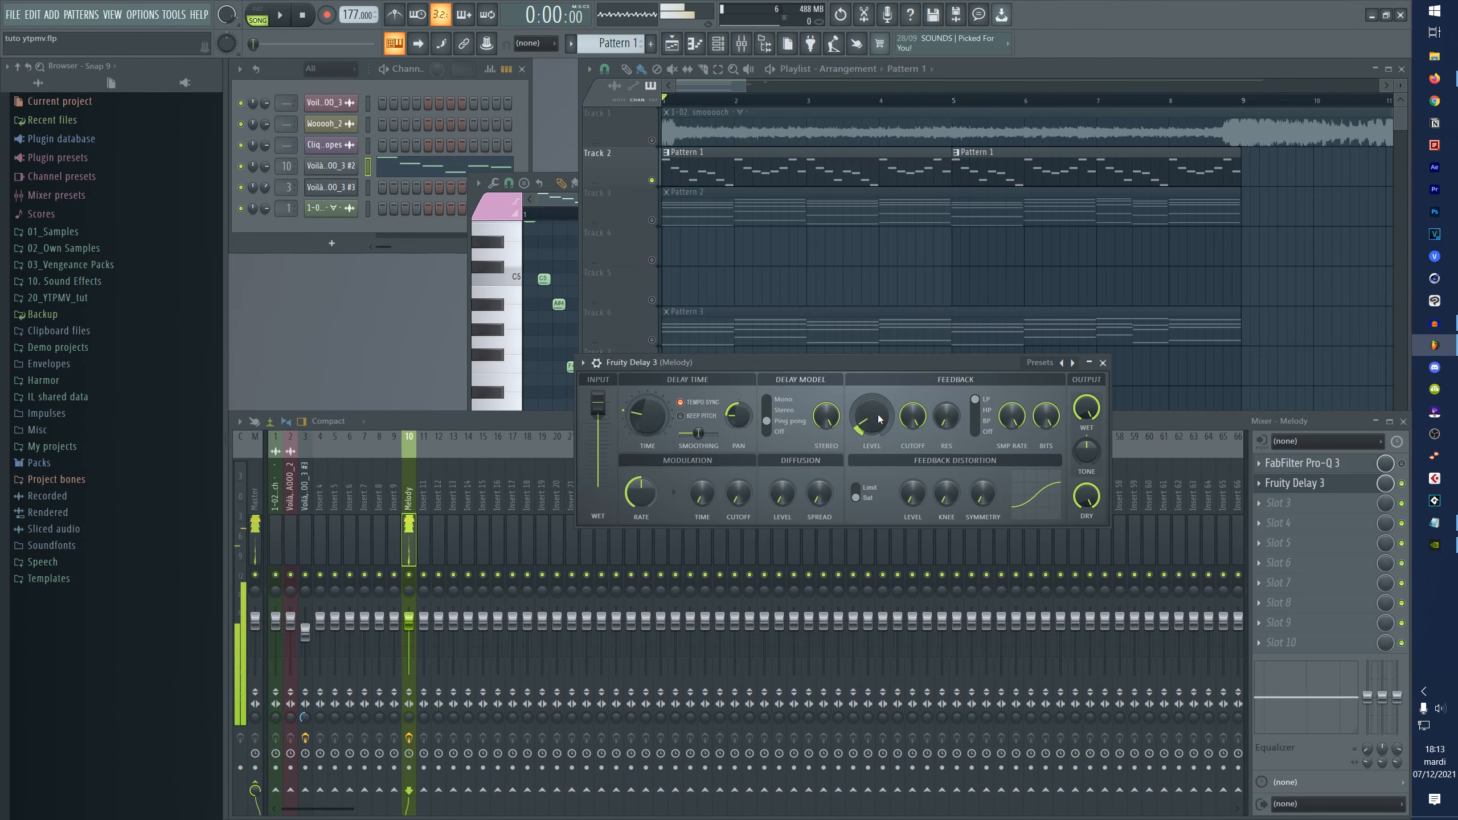
pyautogui.scroll(10, 878, 419)
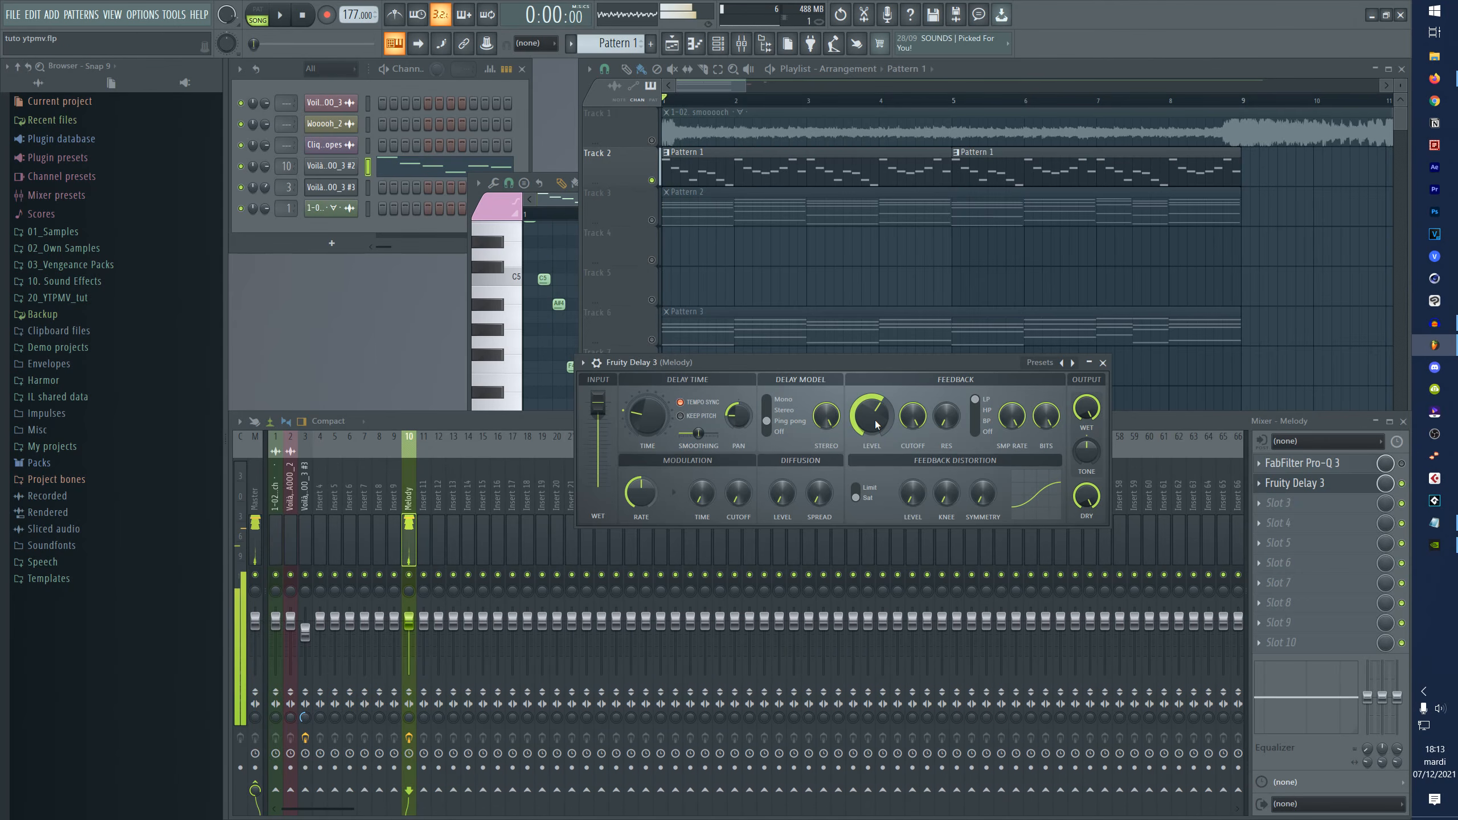
pyautogui.scroll(-10, 877, 425)
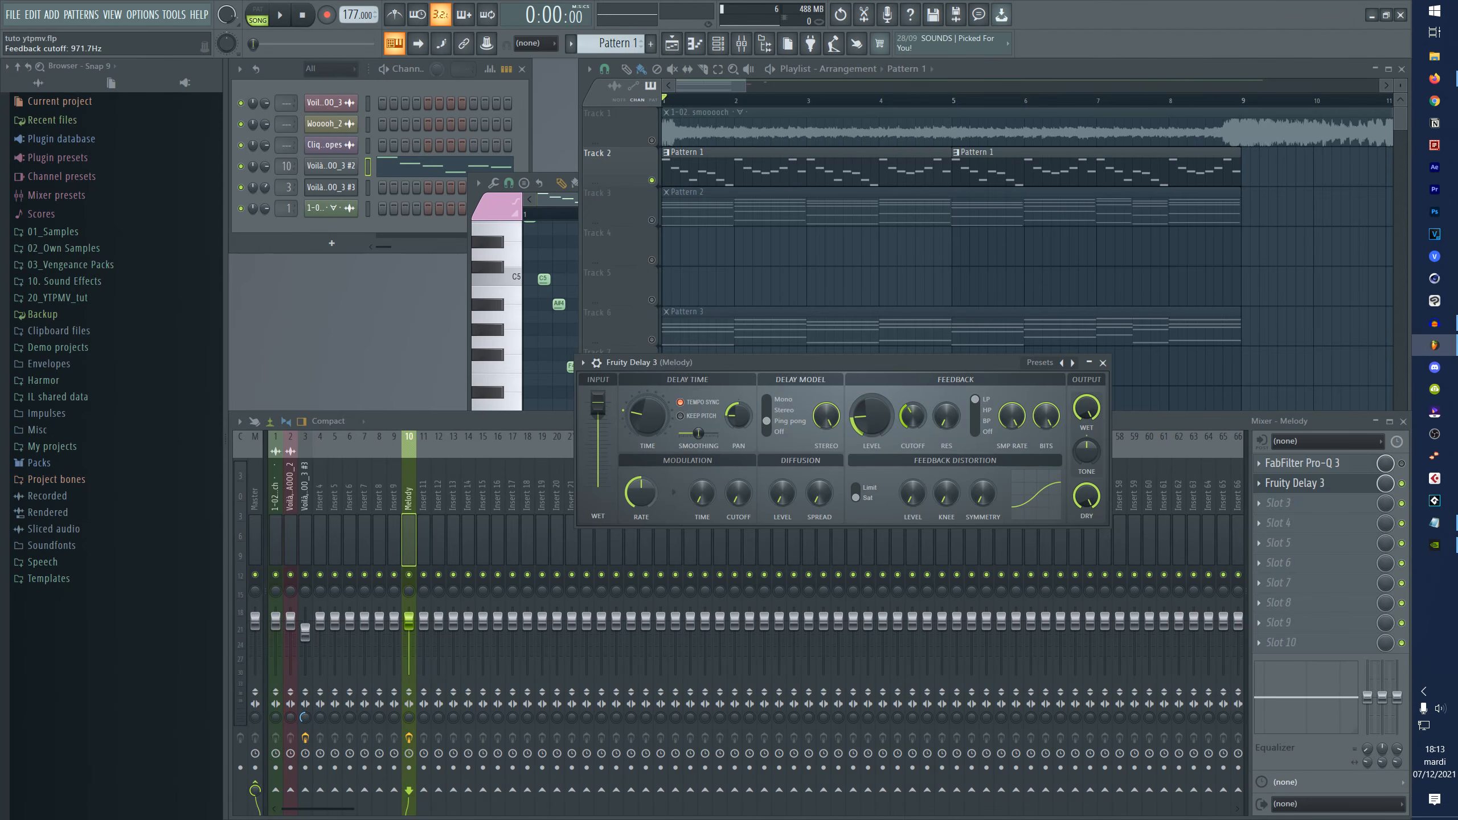
# - Listen to the delay with the feedback cutoff lowered to about 972 Hz, and raise the cutoff back up
pyautogui.press('space')
pyautogui.press('space')
pyautogui.moveTo(921, 418); pyautogui.dragTo(921, 356)
pyautogui.moveTo(914, 367); pyautogui.dragTo(923, 370)
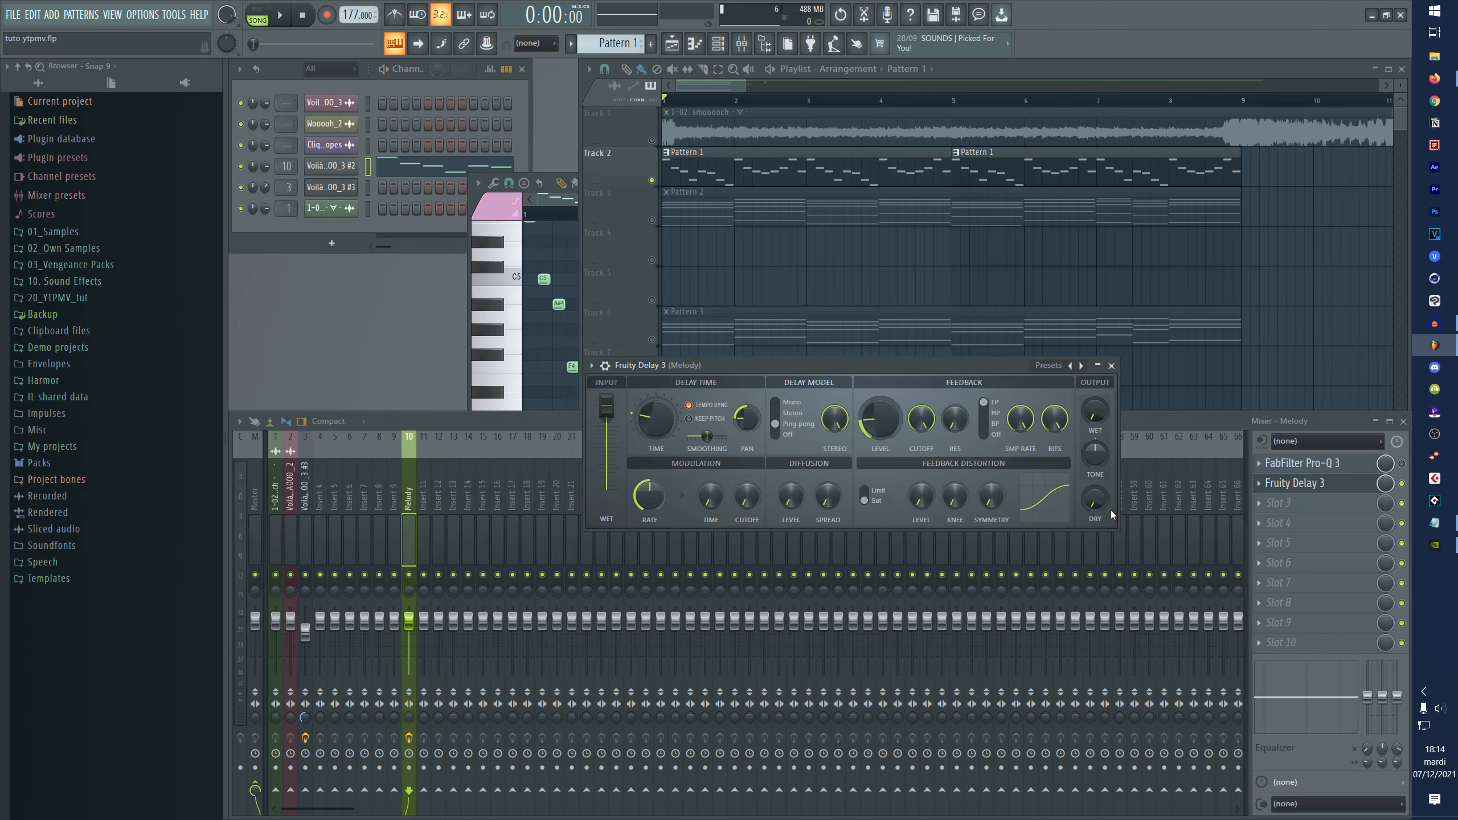
# - Compare the delay's output with only dry signal and with only 100% wet signal, and blend both levels
pyautogui.press('space')
pyautogui.press('space')
pyautogui.press('space')
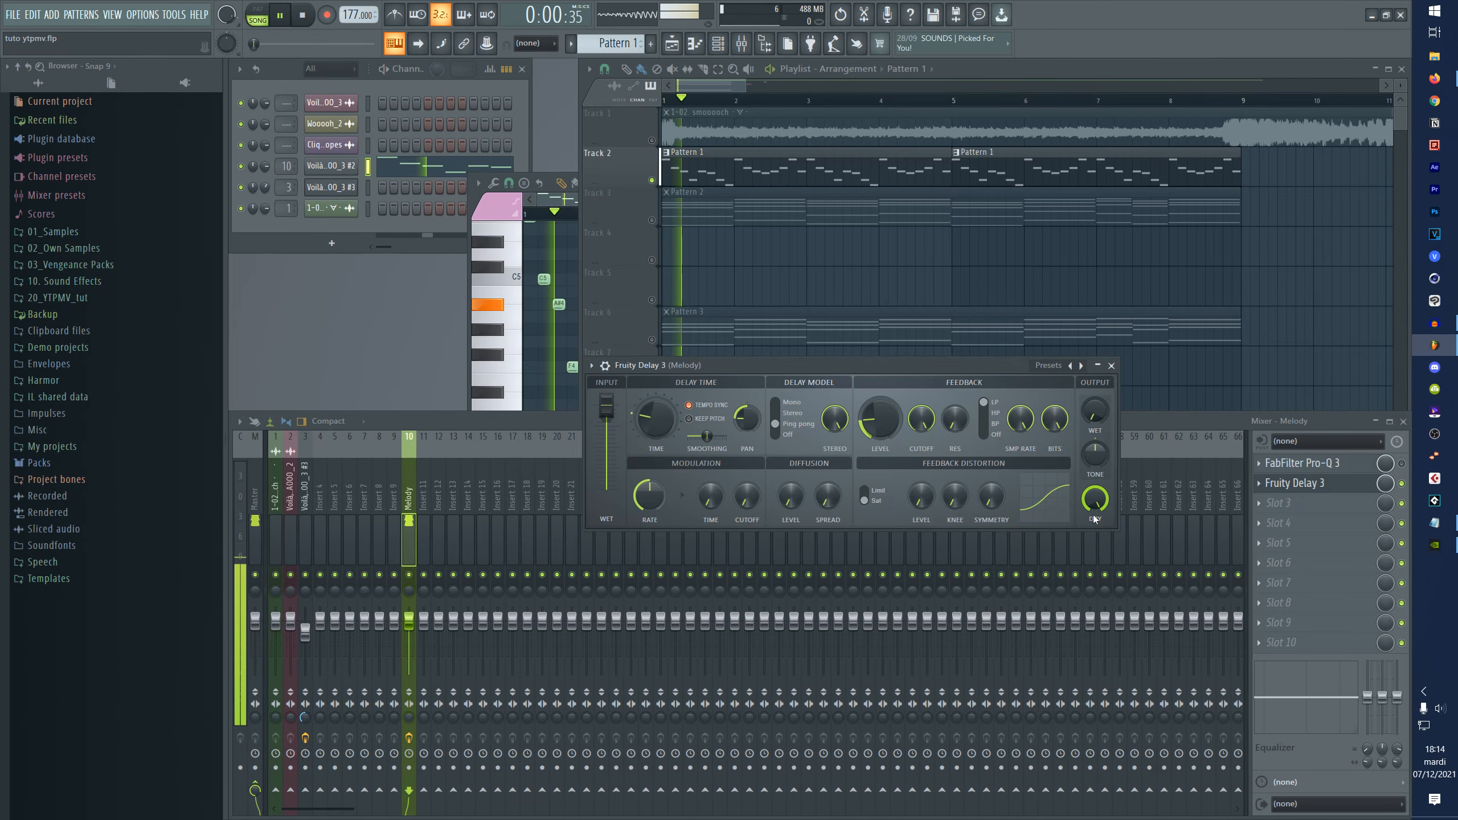
pyautogui.press('space')
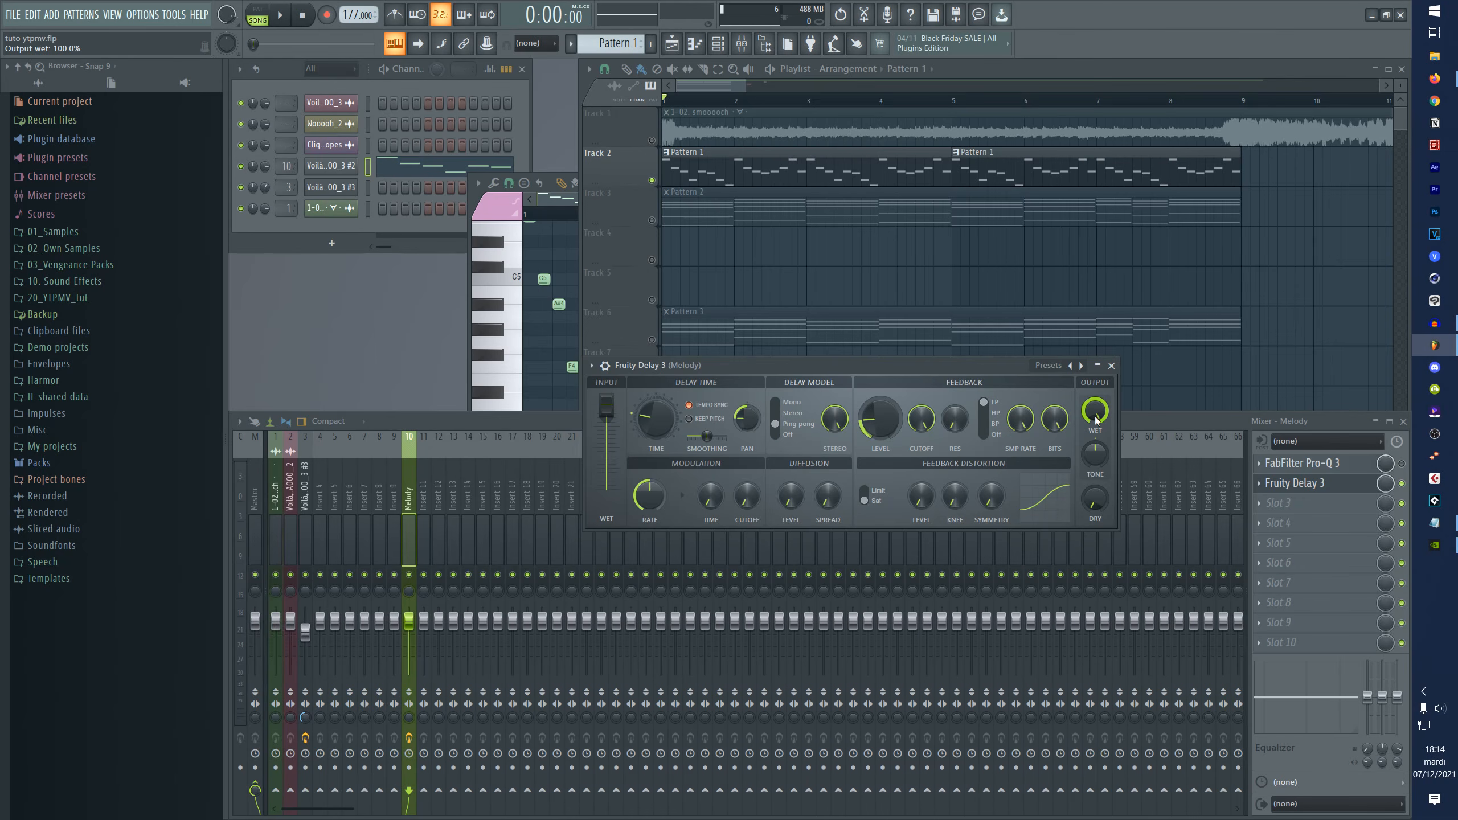
pyautogui.press('space')
pyautogui.press('space')
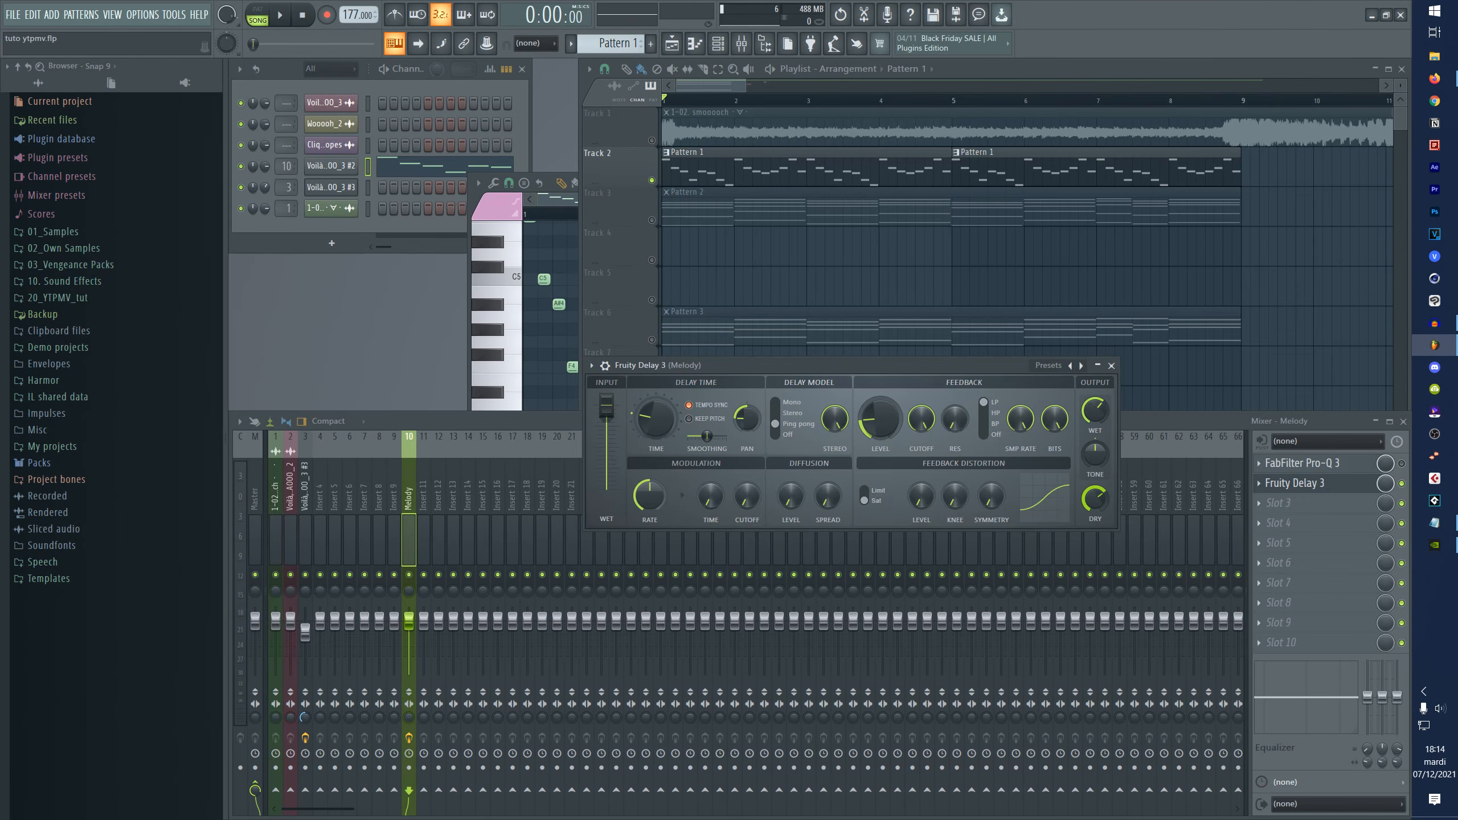
pyautogui.scroll(3, 1091, 423)
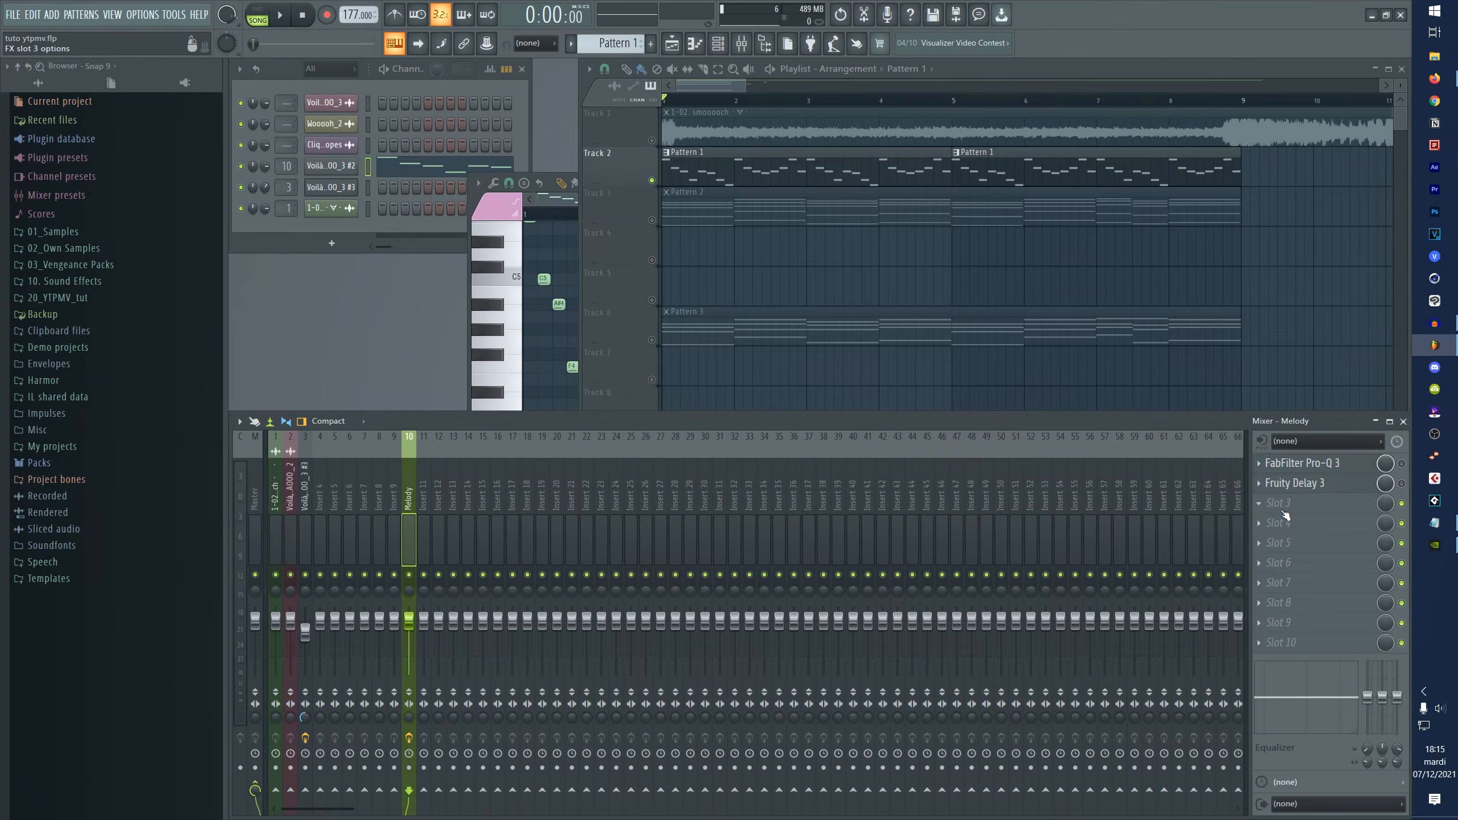
# - Load the Ambience reverb in the third effect slot of the Melody track and move its window up
pyautogui.click(1273, 505)
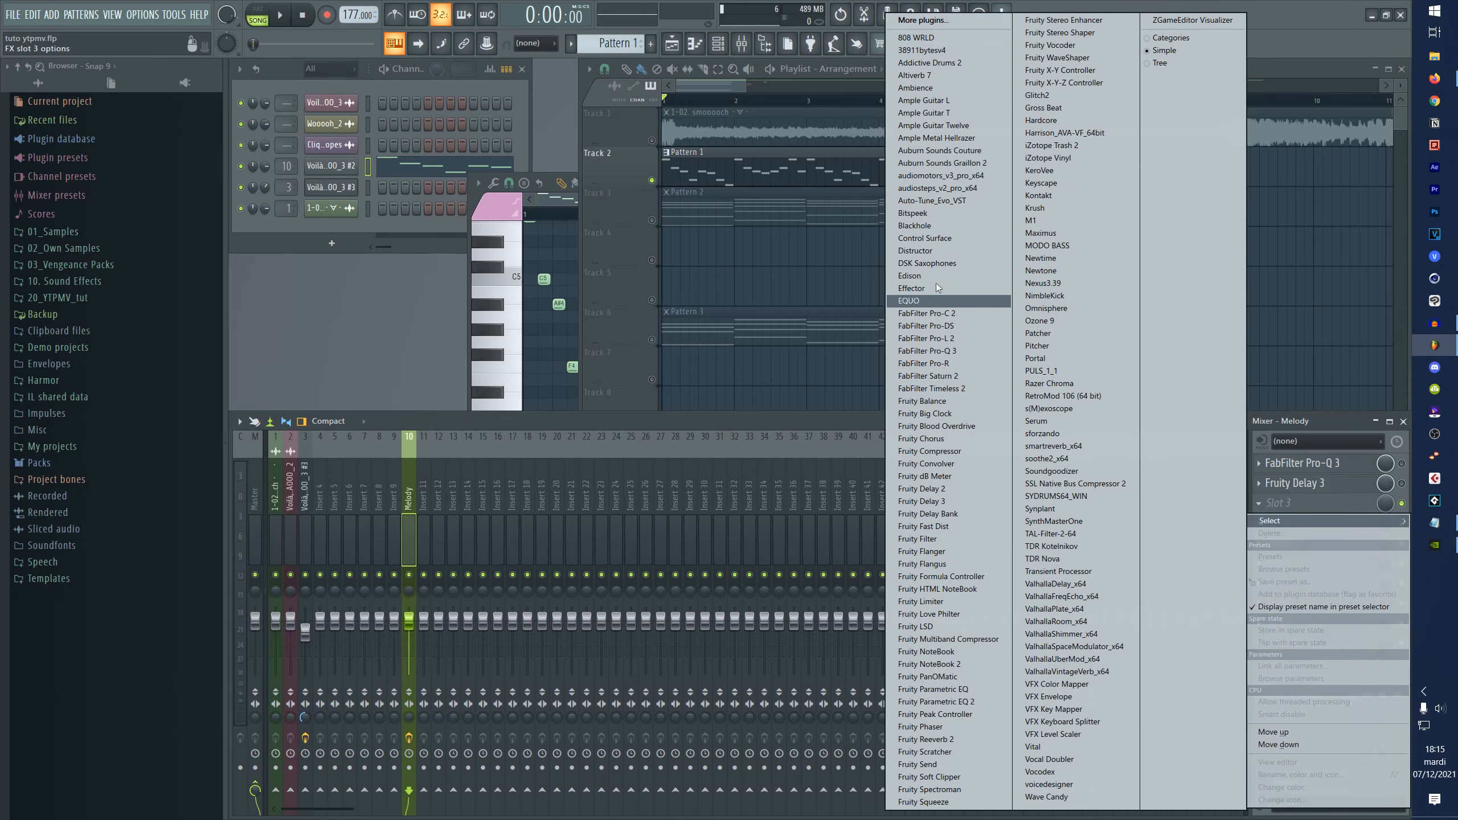
pyautogui.click(966, 89)
pyautogui.moveTo(803, 348); pyautogui.dragTo(809, 293)
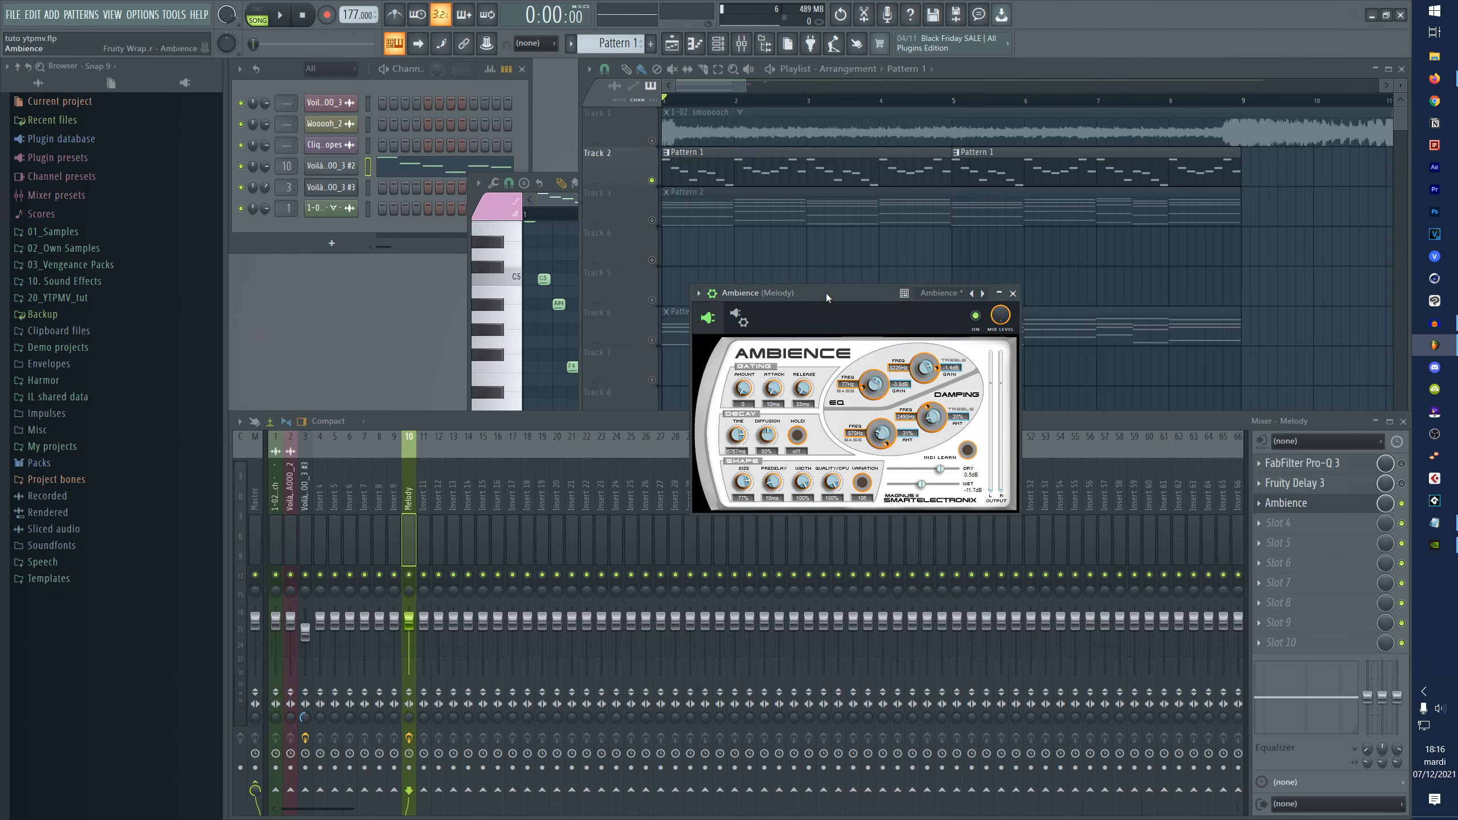
# - Play the melody while adjusting the Ambience reverb's decay time, predelay and low-shelf cut
pyautogui.press('space')
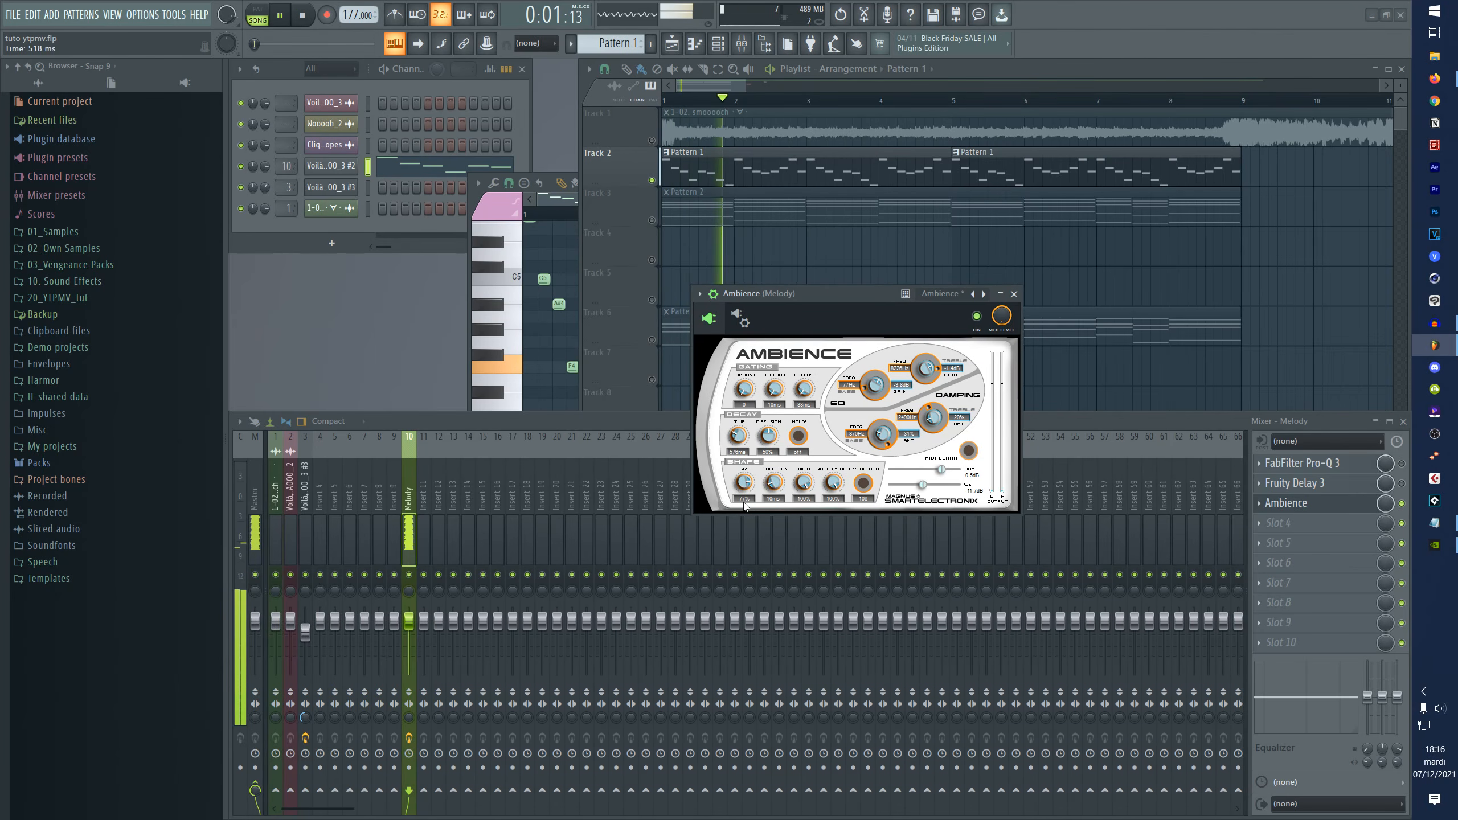
pyautogui.moveTo(743, 502); pyautogui.dragTo(744, 457)
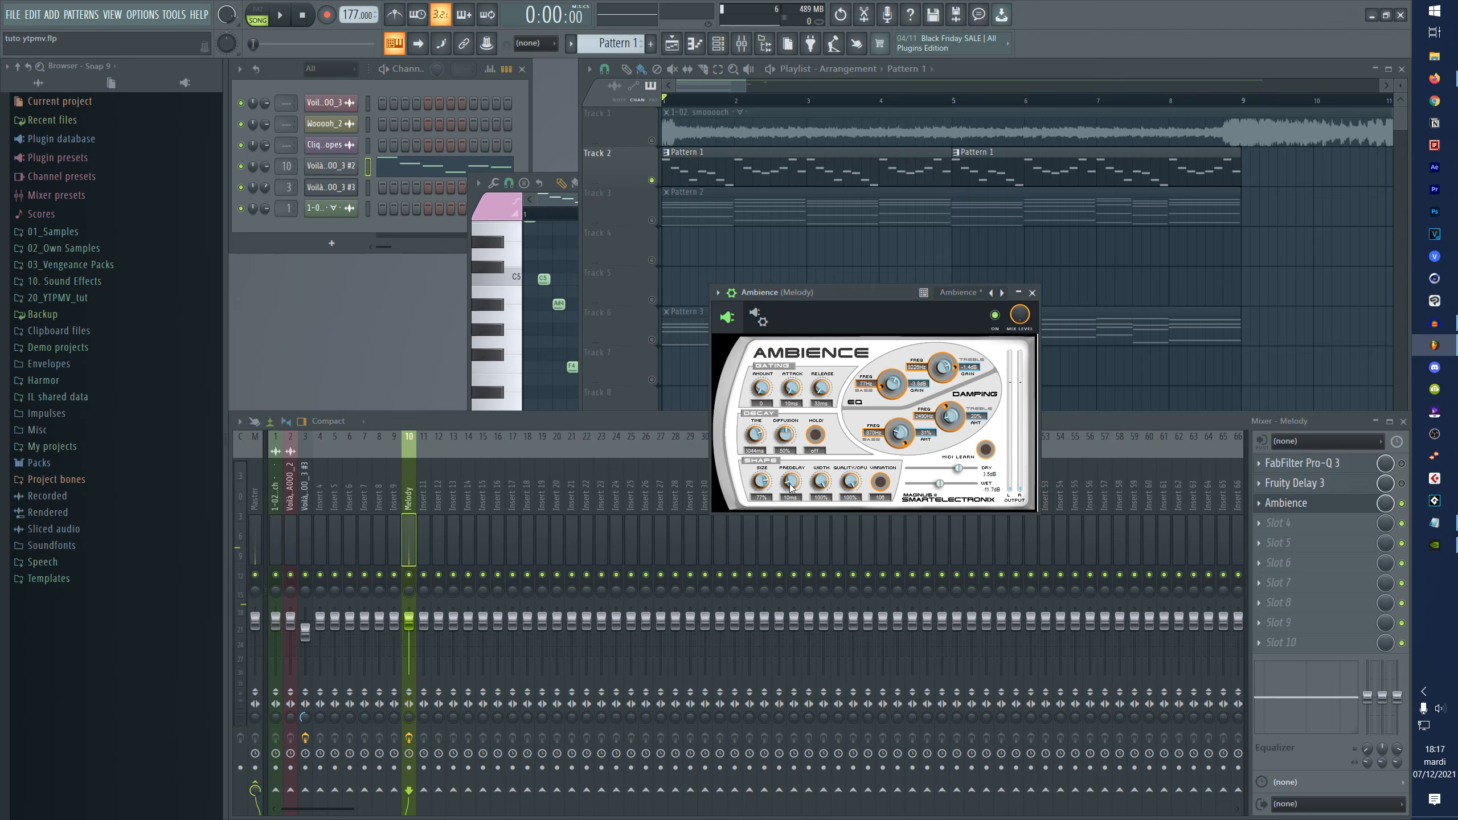
pyautogui.moveTo(791, 485)
pyautogui.mouseDown()
pyautogui.moveTo(811, 479)
pyautogui.moveTo(798, 492)
pyautogui.mouseUp()
pyautogui.press('space')
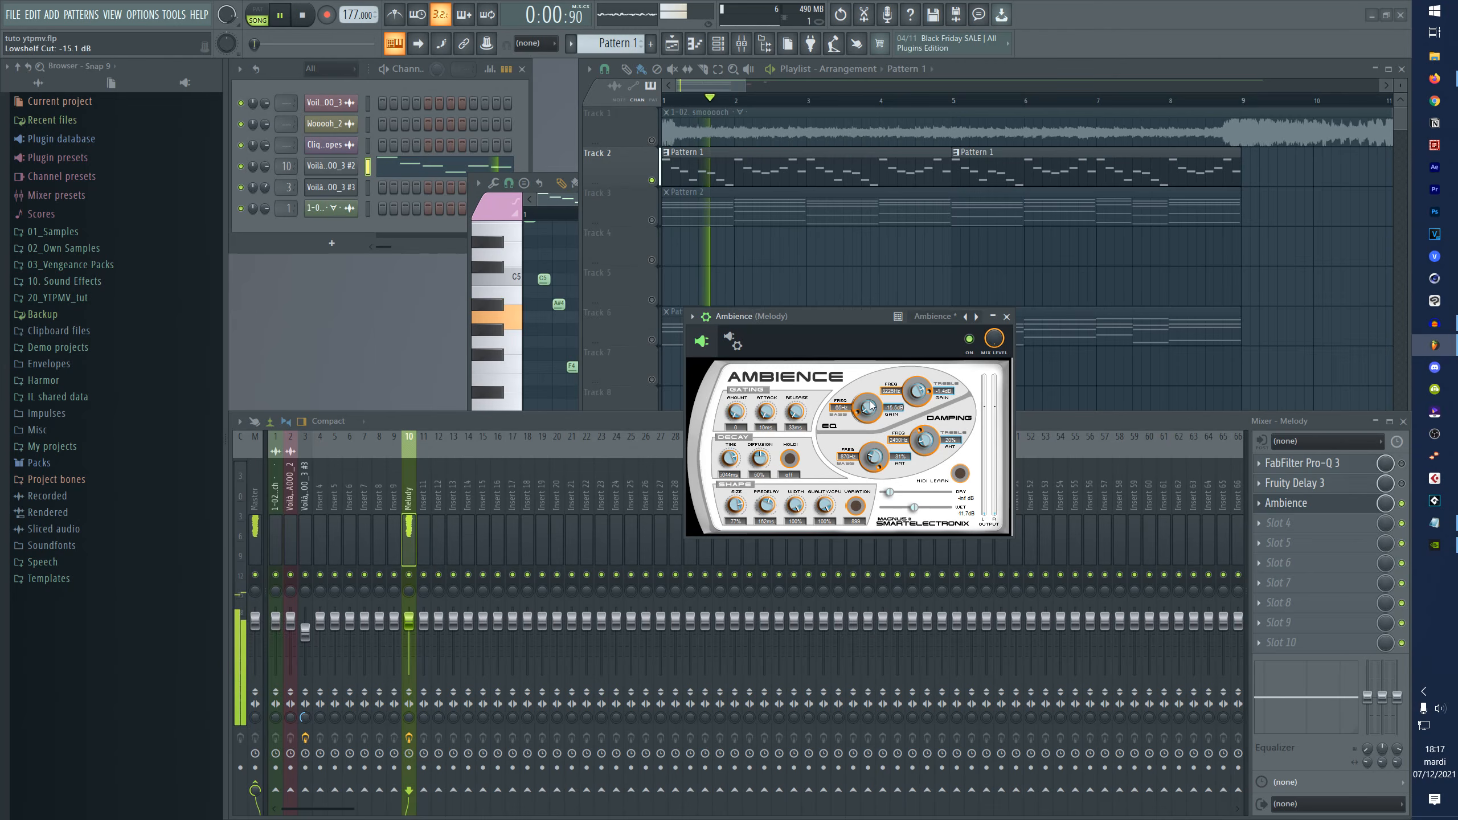
pyautogui.moveTo(871, 405); pyautogui.dragTo(861, 386)
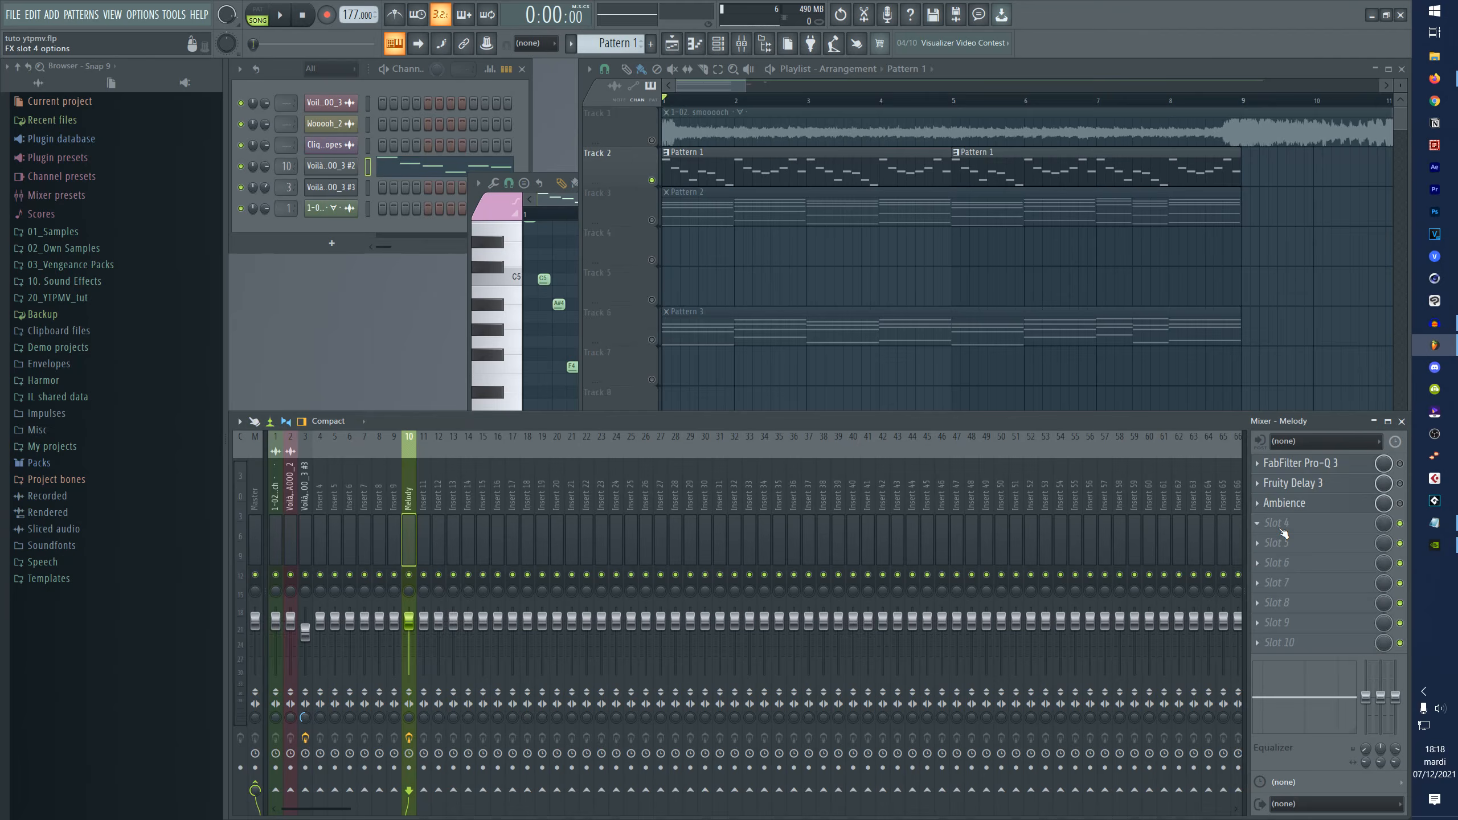
# - Load Fruity Flanger in the fourth effect slot of the Melody track and move its window down
pyautogui.click(1278, 524)
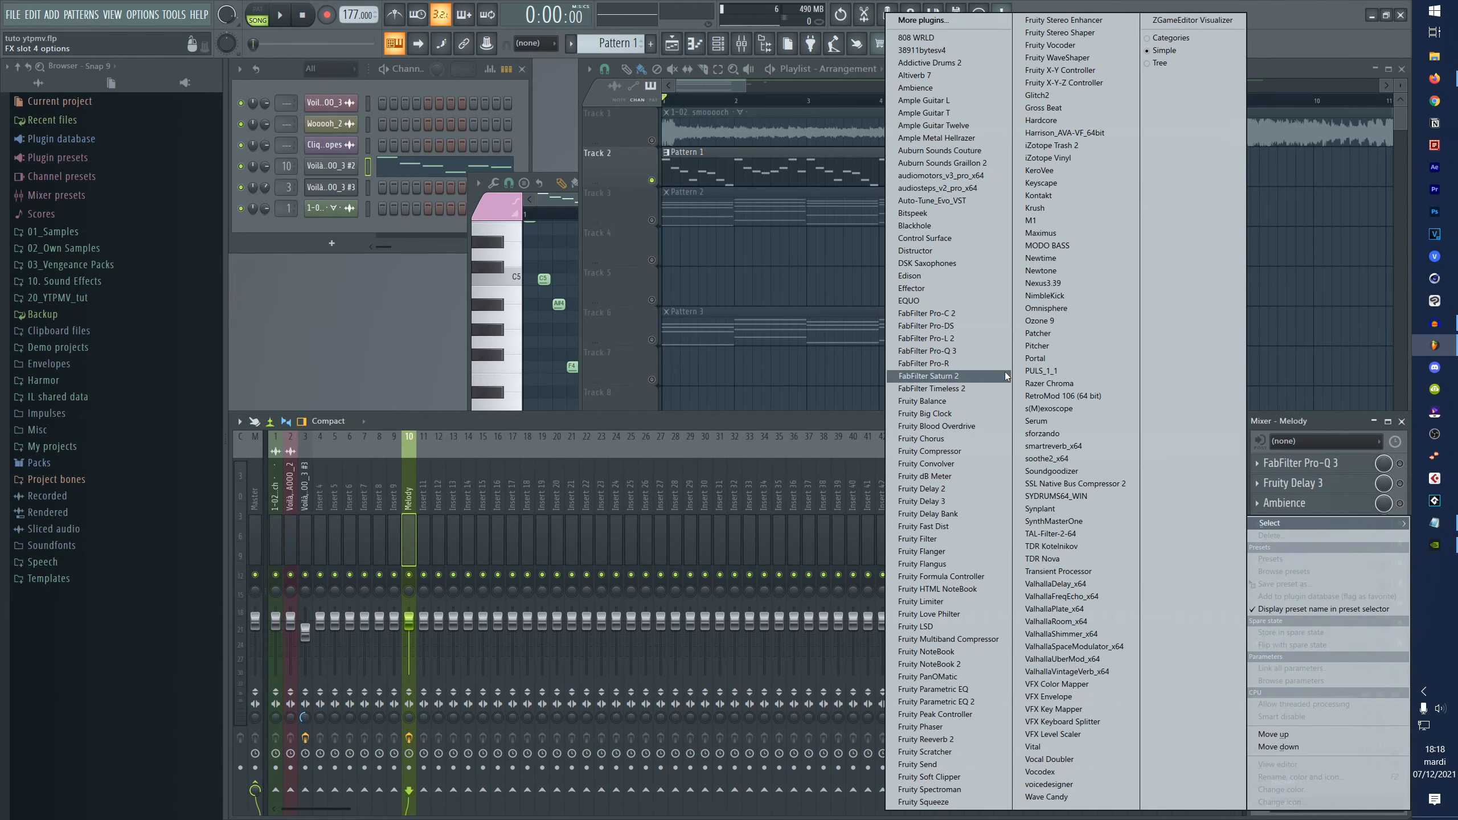
pyautogui.click(997, 553)
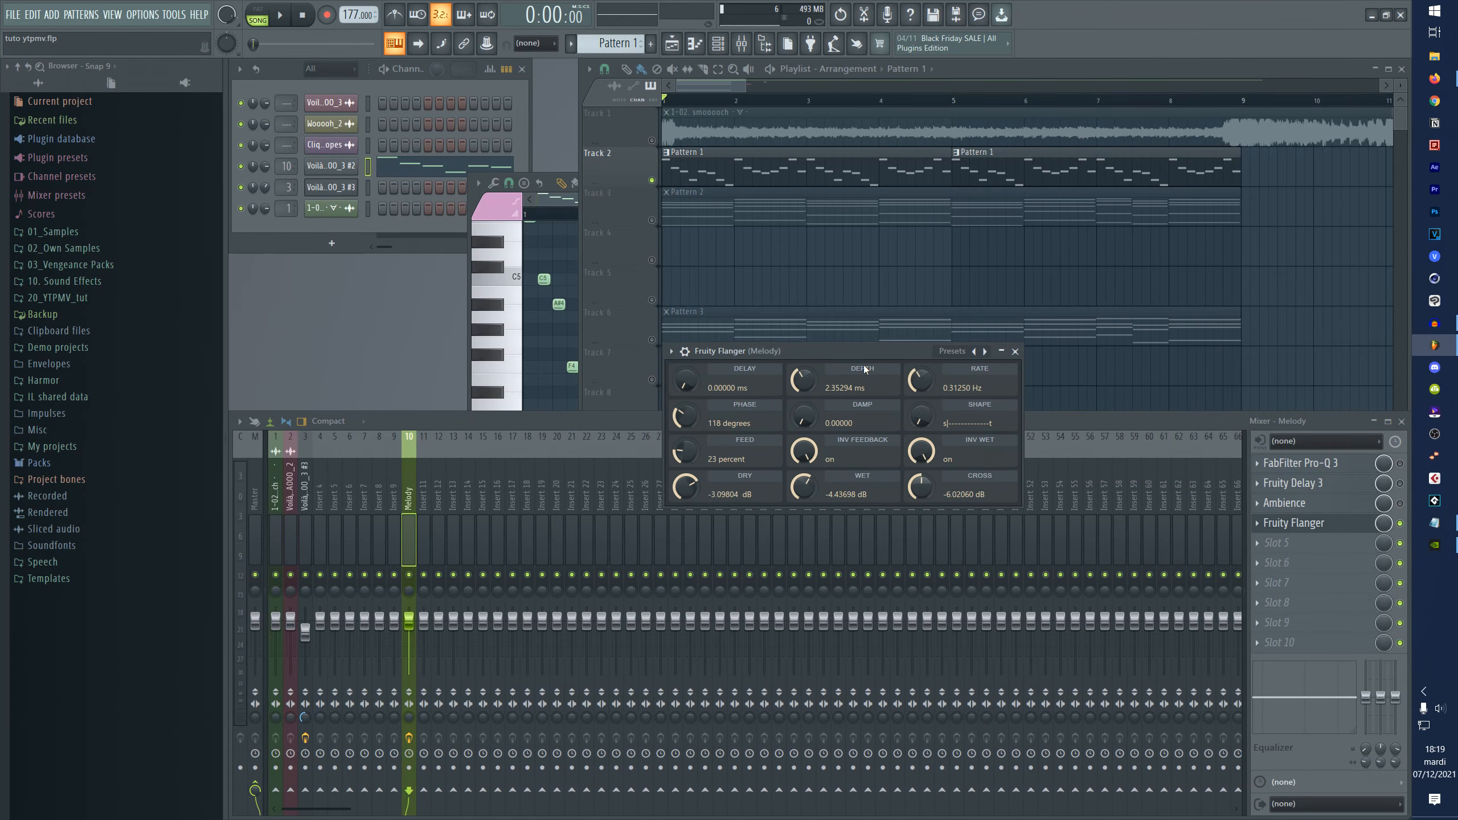
pyautogui.moveTo(867, 353)
pyautogui.mouseDown()
pyautogui.moveTo(882, 358)
pyautogui.moveTo(863, 361)
pyautogui.moveTo(875, 371)
pyautogui.mouseUp()
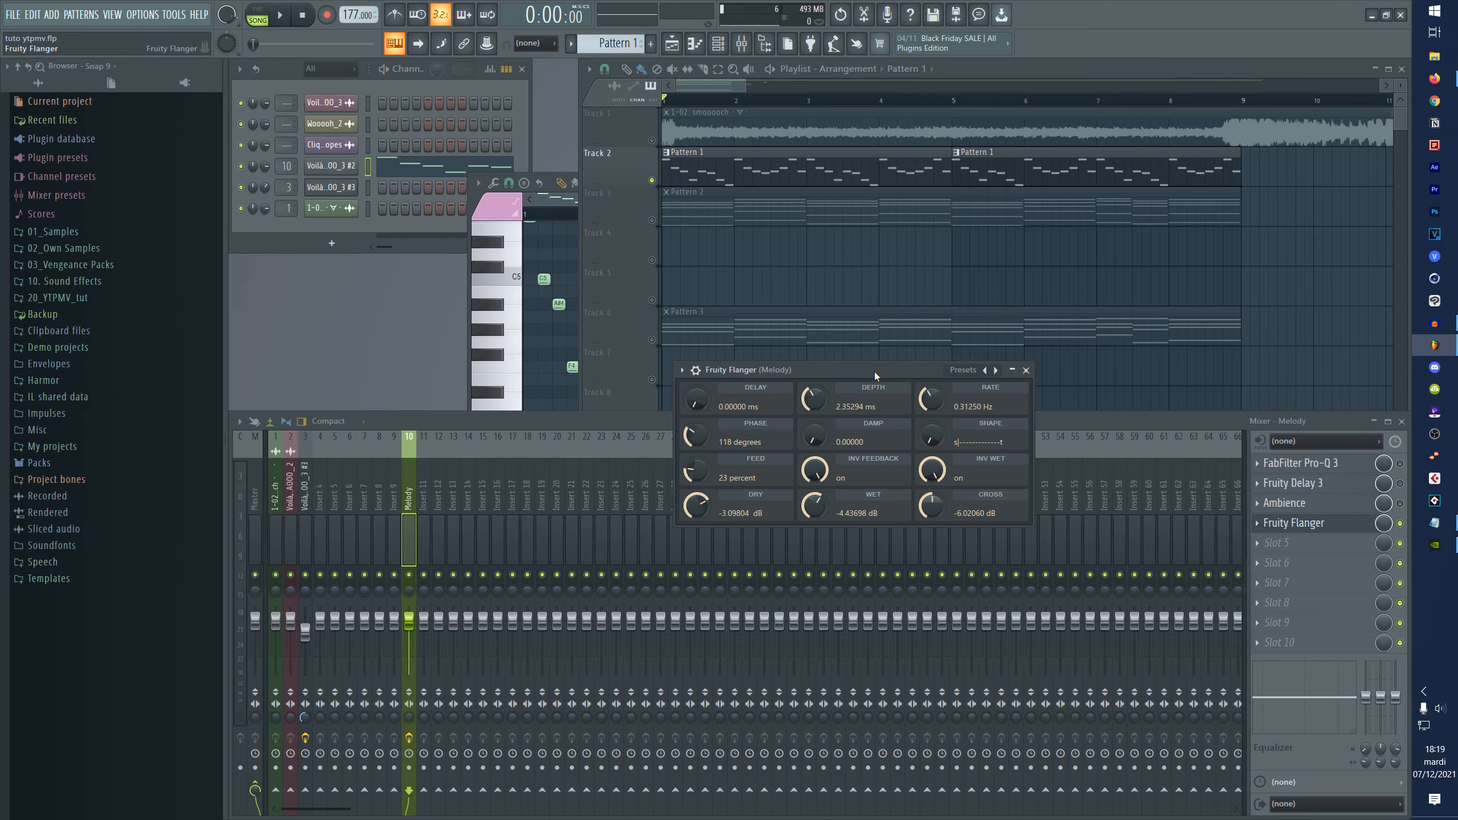
pyautogui.moveTo(875, 372); pyautogui.dragTo(904, 389)
# - Play the melody through flanger presets including Bad Leslie, Chorusy, Classic Flanger, Moving Distortion and Trance 01, ending on Ultra Fat Chorus
pyautogui.press('space')
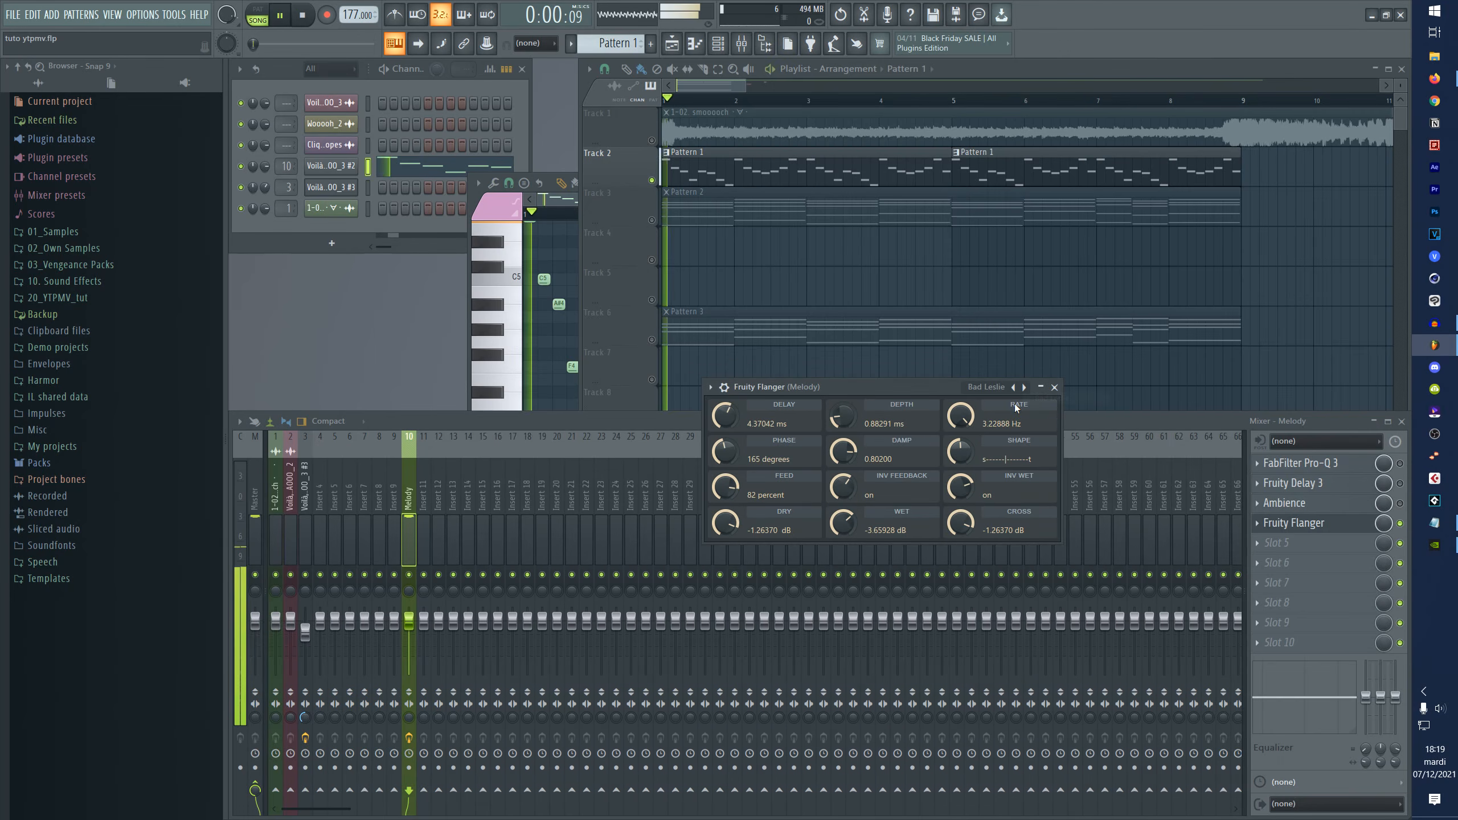
pyautogui.click(1024, 387)
pyautogui.click(1025, 388)
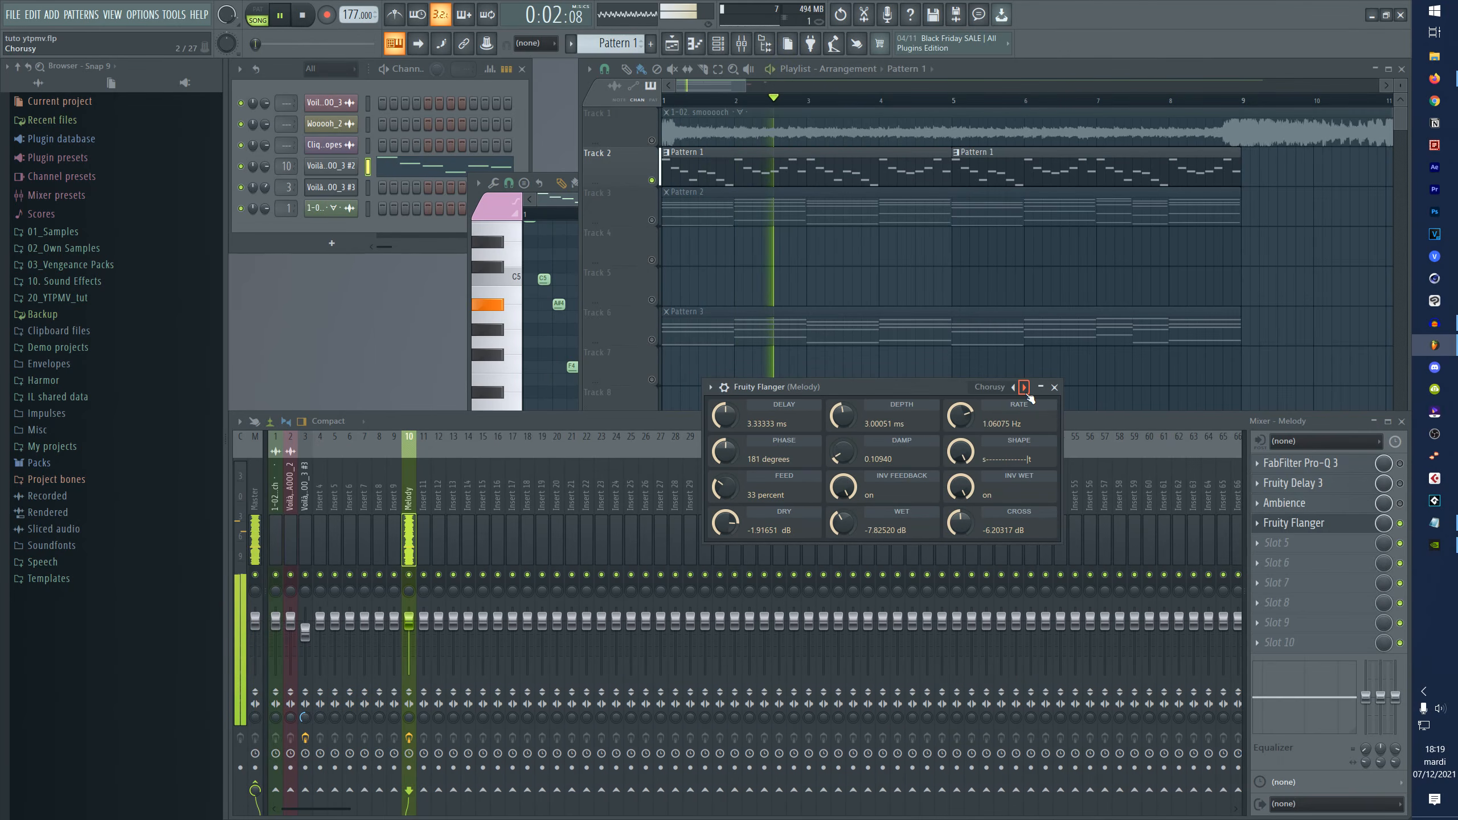
pyautogui.click(1025, 388)
pyautogui.rightClick(1025, 388)
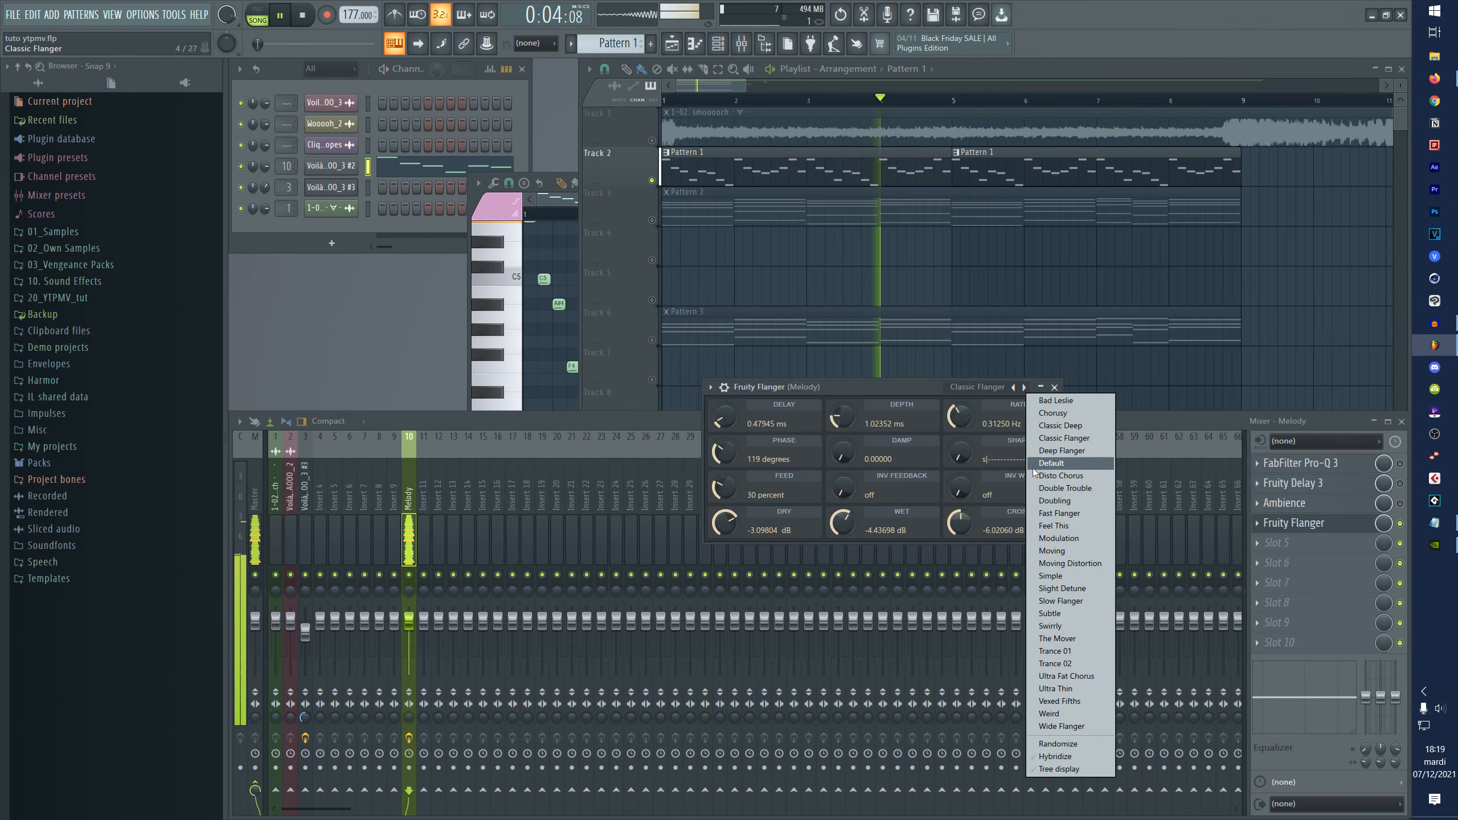
pyautogui.click(1059, 568)
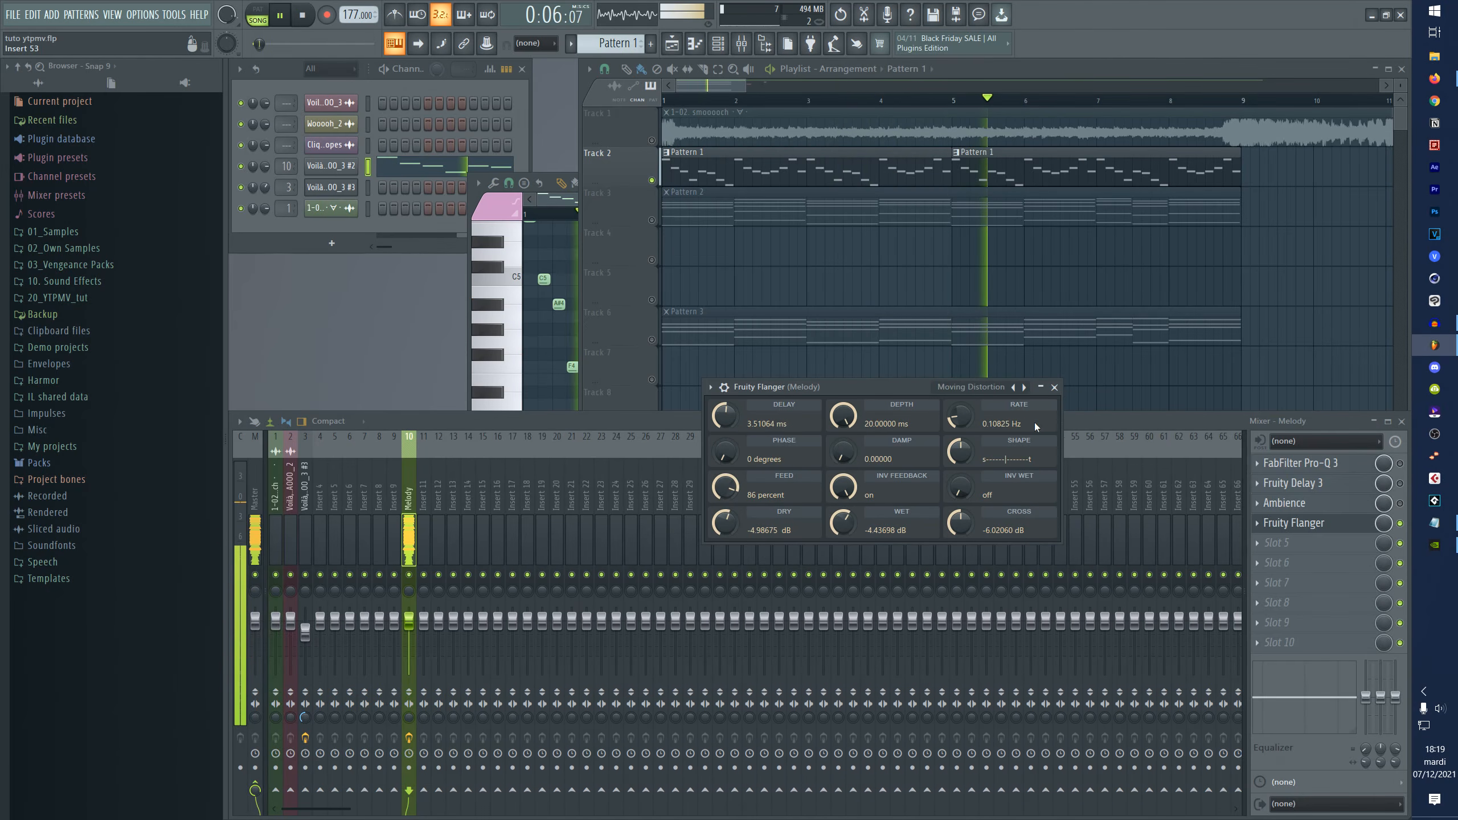
pyautogui.rightClick(1025, 389)
pyautogui.click(1059, 653)
pyautogui.rightClick(1026, 389)
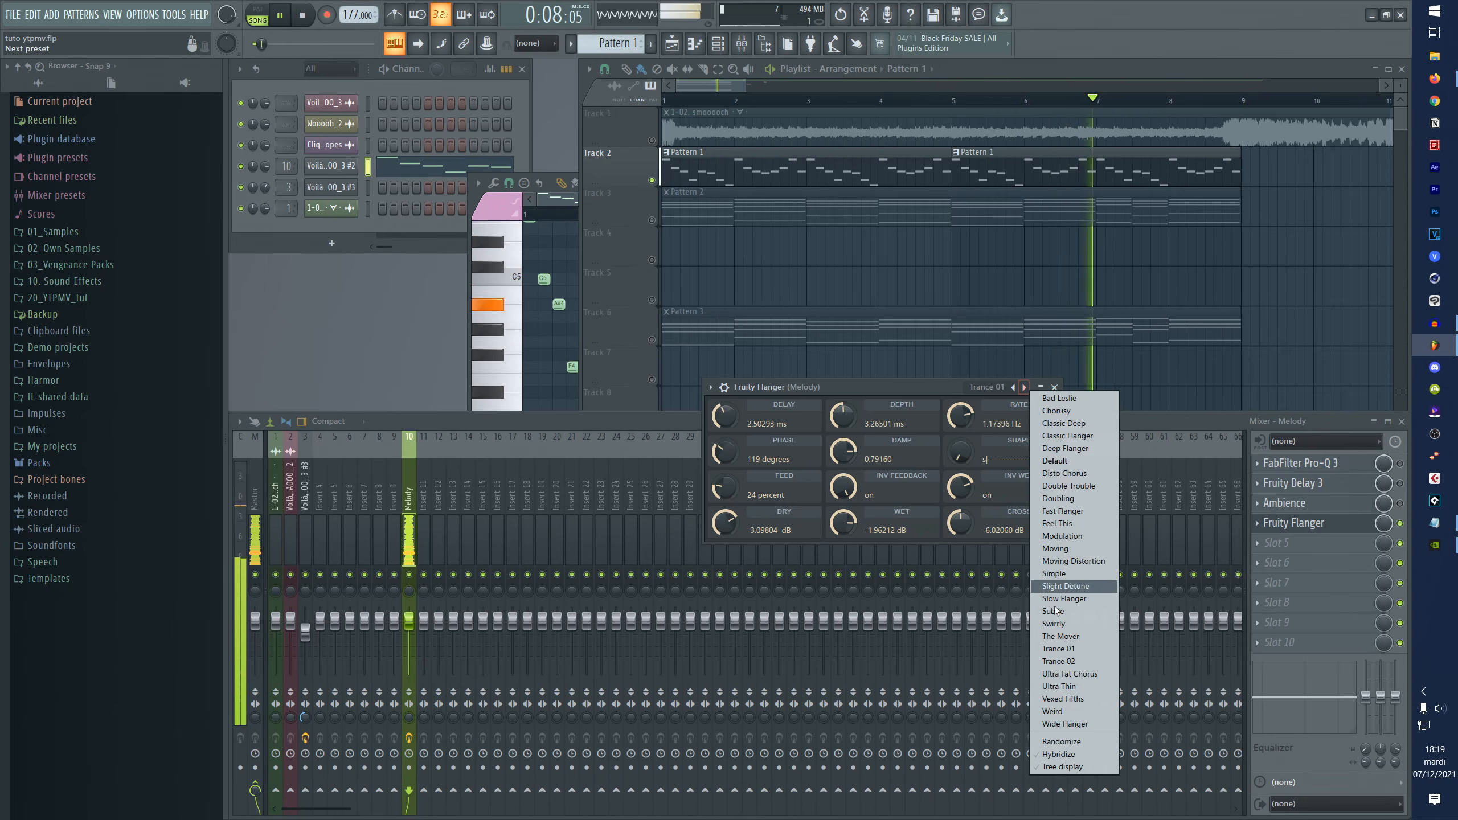
pyautogui.click(1061, 687)
pyautogui.press('space')
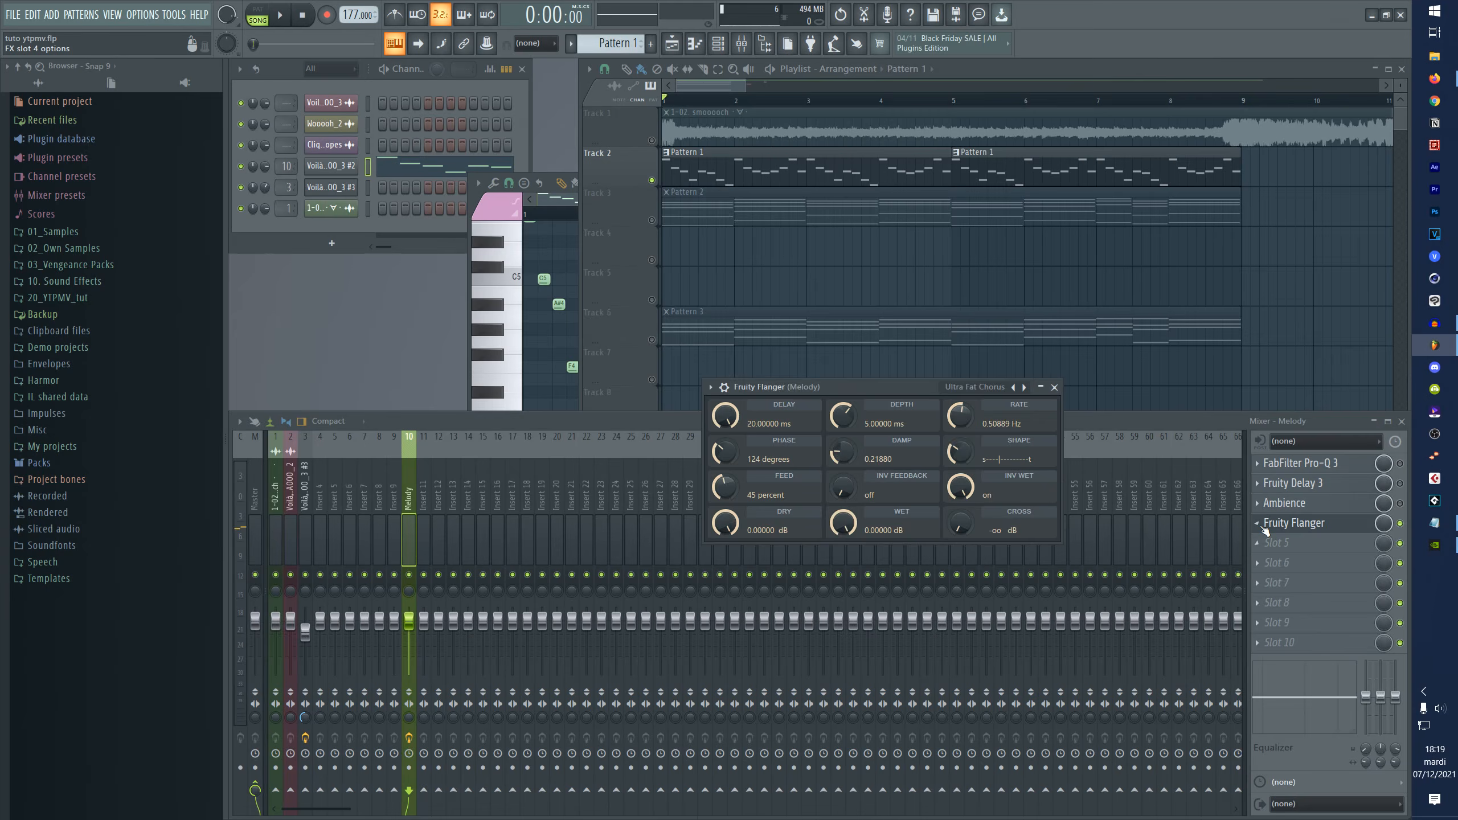
# - Load Fruity Flangus in the fifth effect slot, move its window over the playlist and listen to the melody through it
pyautogui.click(1265, 530)
pyautogui.click(1275, 555)
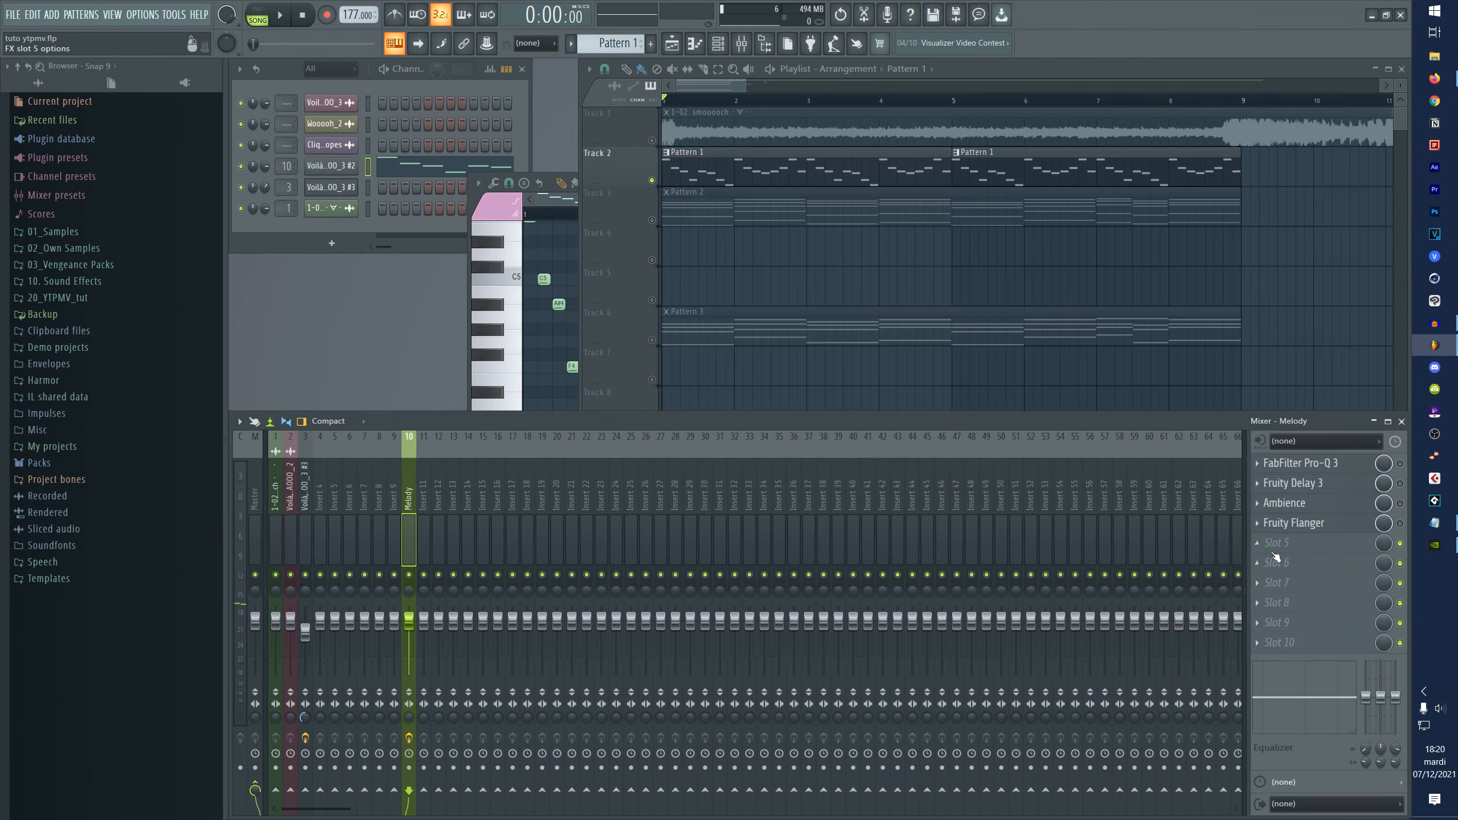
pyautogui.click(1271, 550)
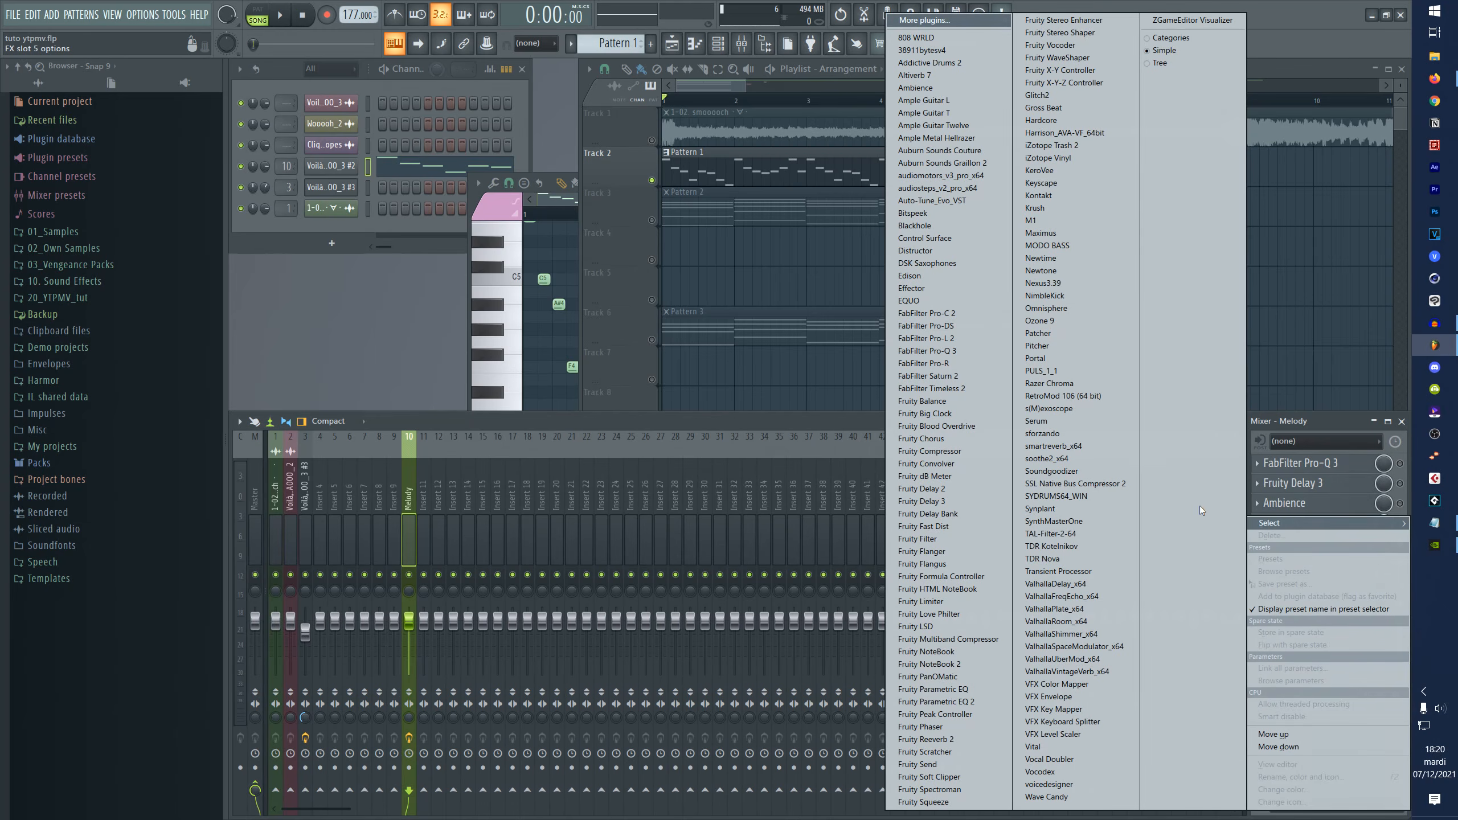
pyautogui.click(970, 564)
pyautogui.moveTo(380, 152); pyautogui.dragTo(783, 316)
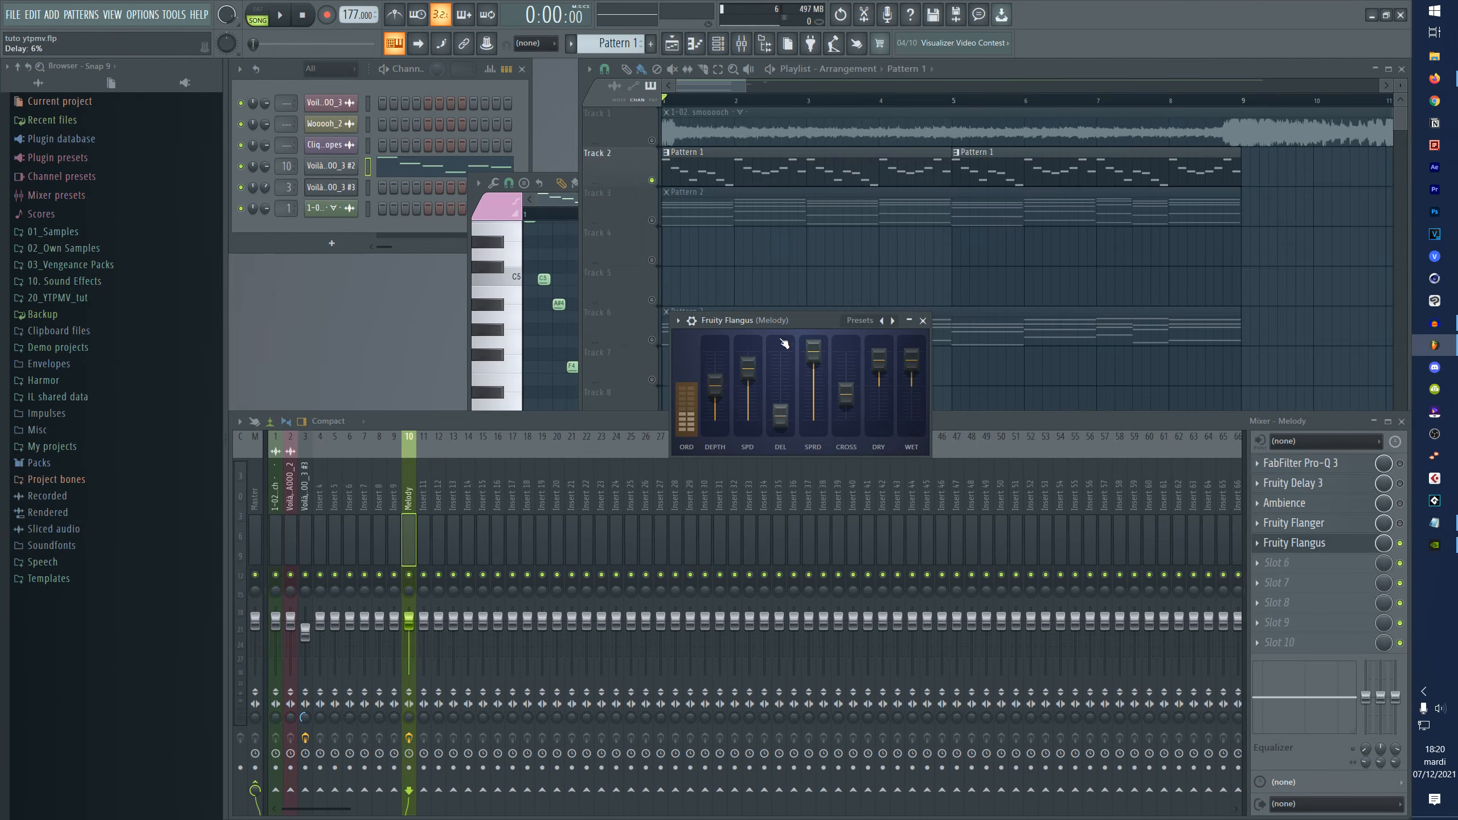
pyautogui.press('space')
pyautogui.moveTo(811, 325); pyautogui.dragTo(818, 369)
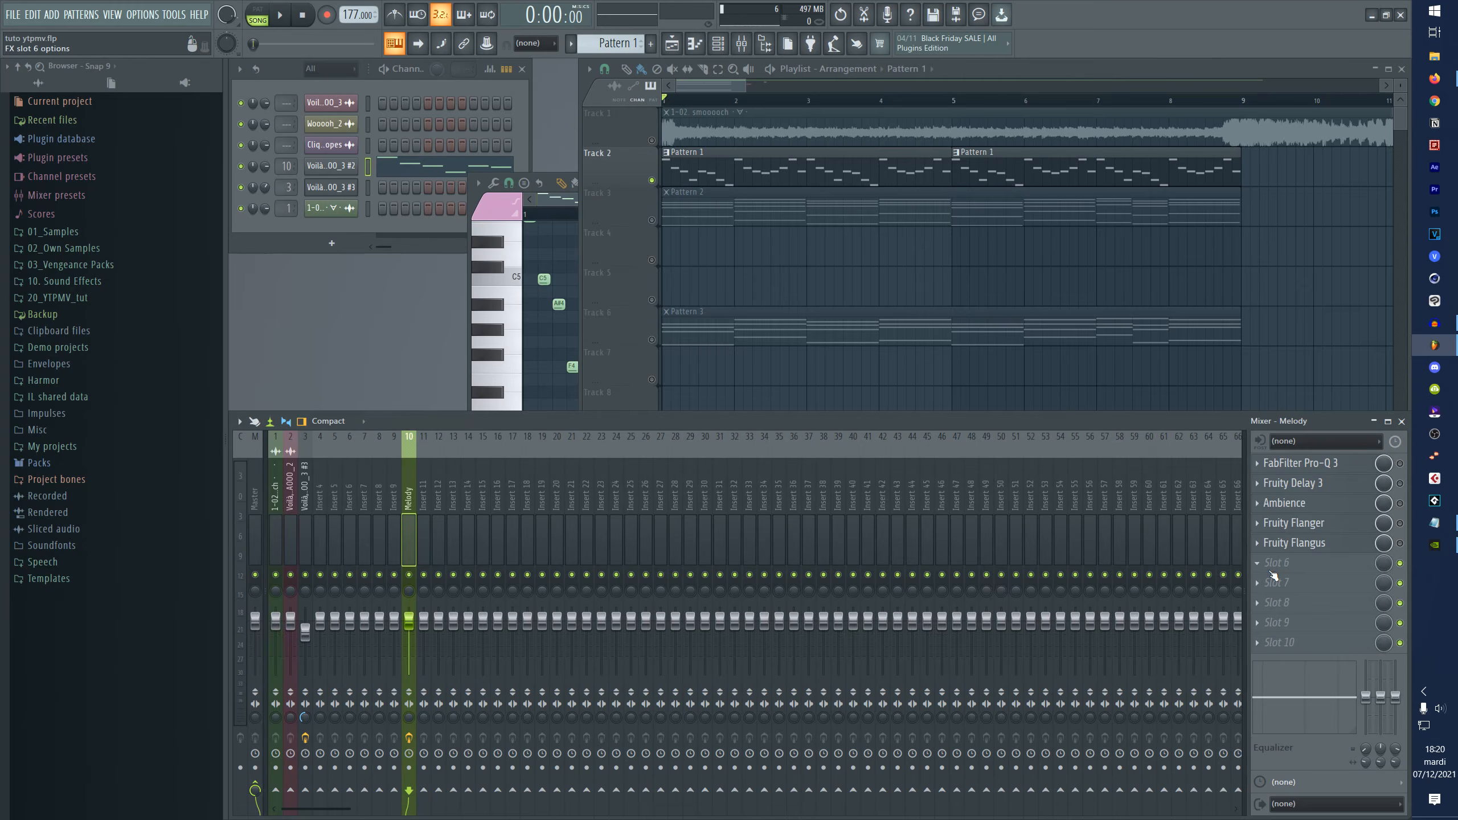
# - Load Fruity Stereo Enhancer in the sixth effect slot of the Melody track and move its window over the playlist
pyautogui.click(1271, 572)
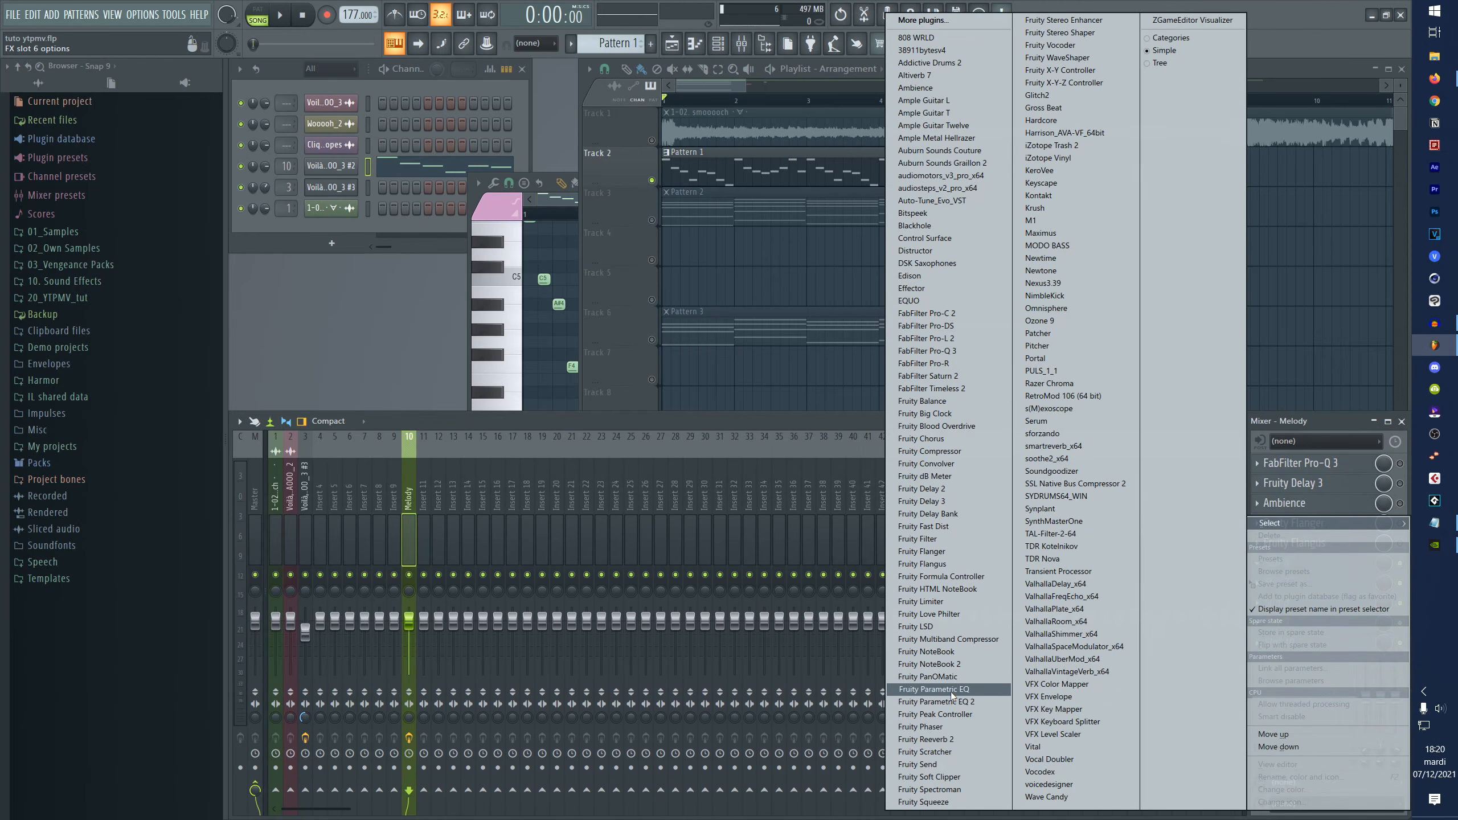
pyautogui.click(1079, 20)
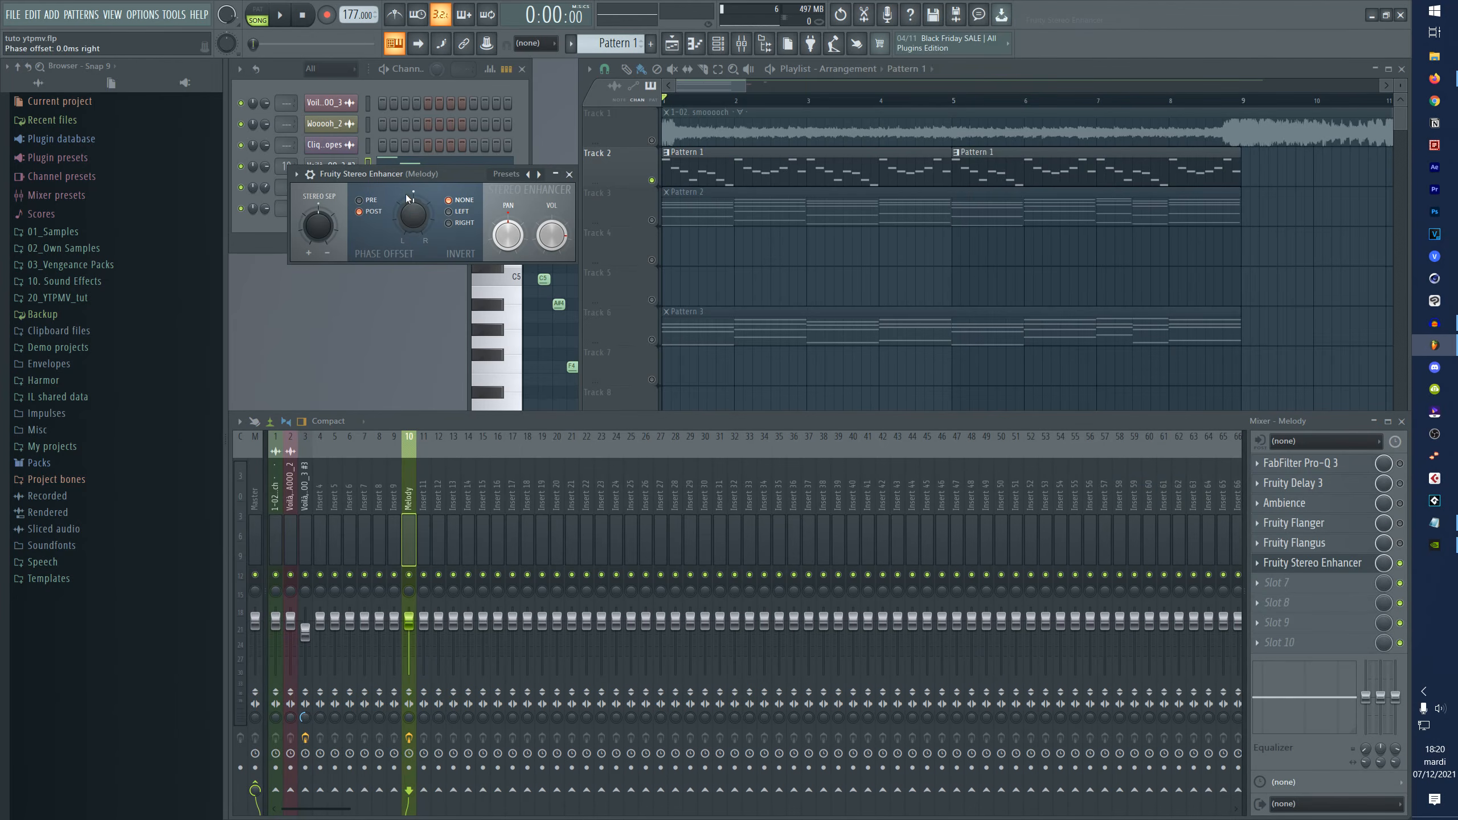
pyautogui.moveTo(406, 194); pyautogui.dragTo(733, 330)
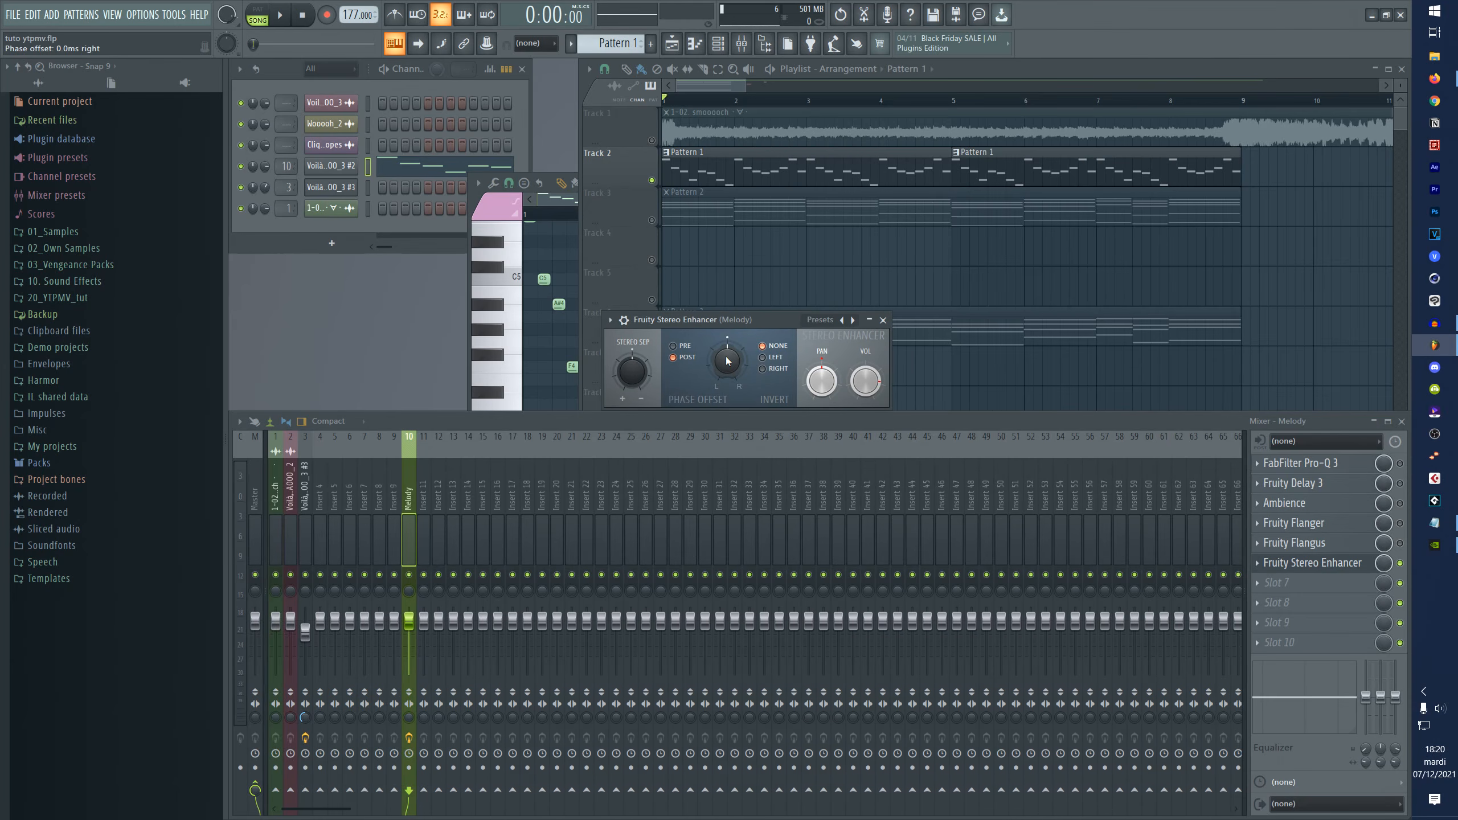
# - Listen to the melody with Stereo Enhancer phase offsets of about 3.1 and 283.5 ms right, and choose Pre with left inversion
pyautogui.press('space')
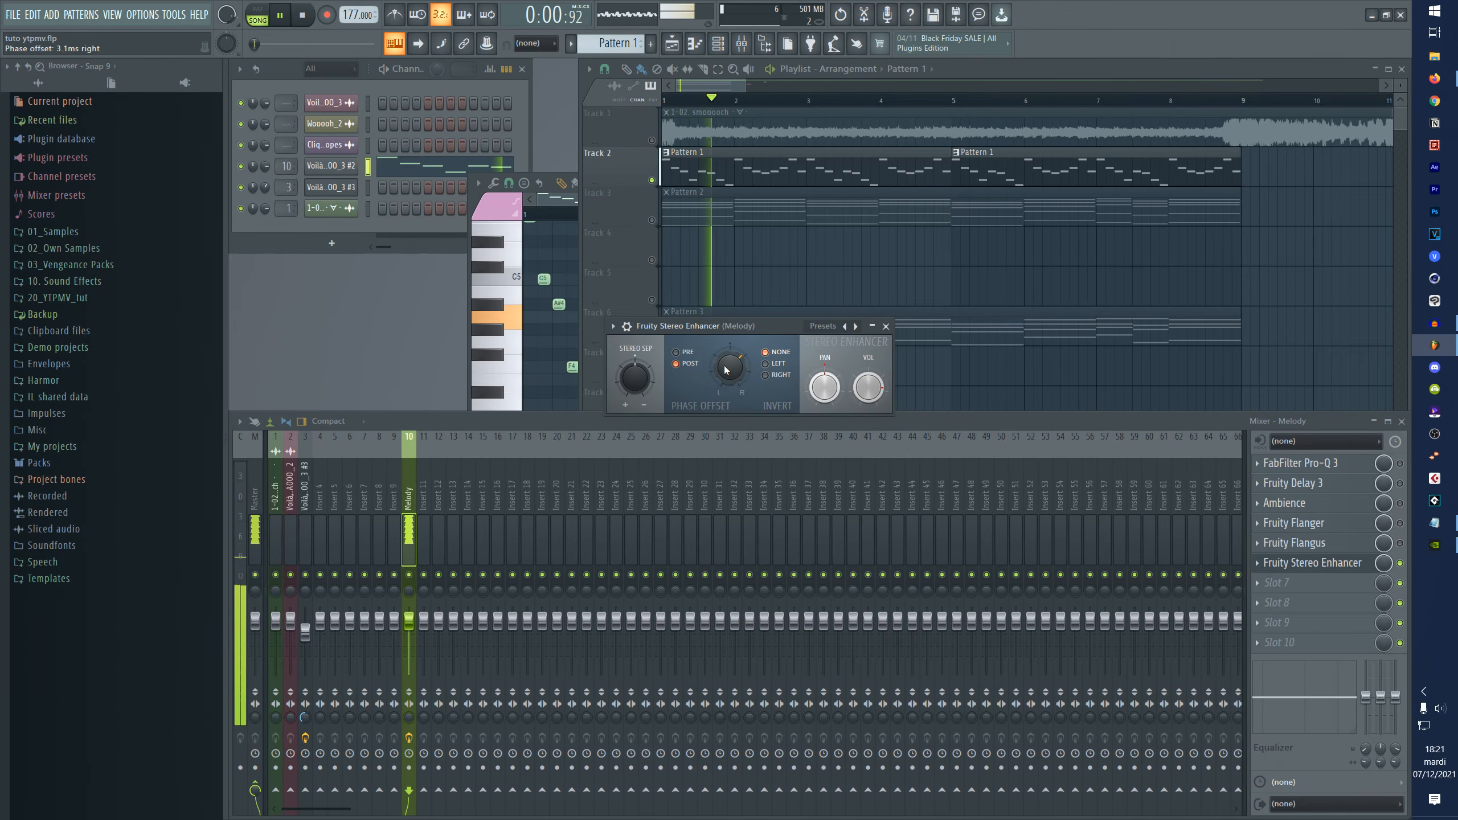
pyautogui.press('space')
pyautogui.press('space')
pyautogui.press('space')
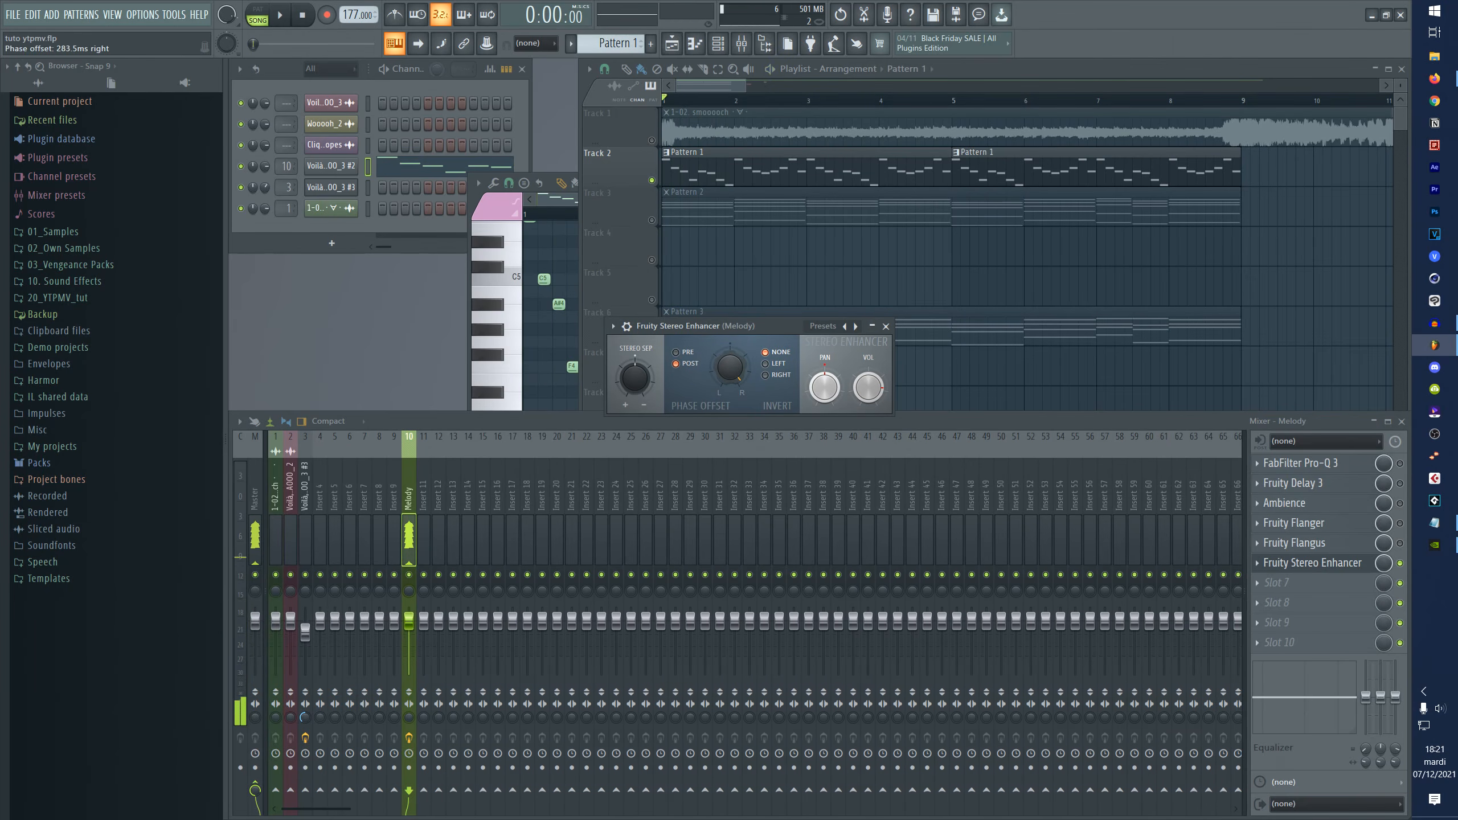
pyautogui.press('space')
pyautogui.click(1258, 563)
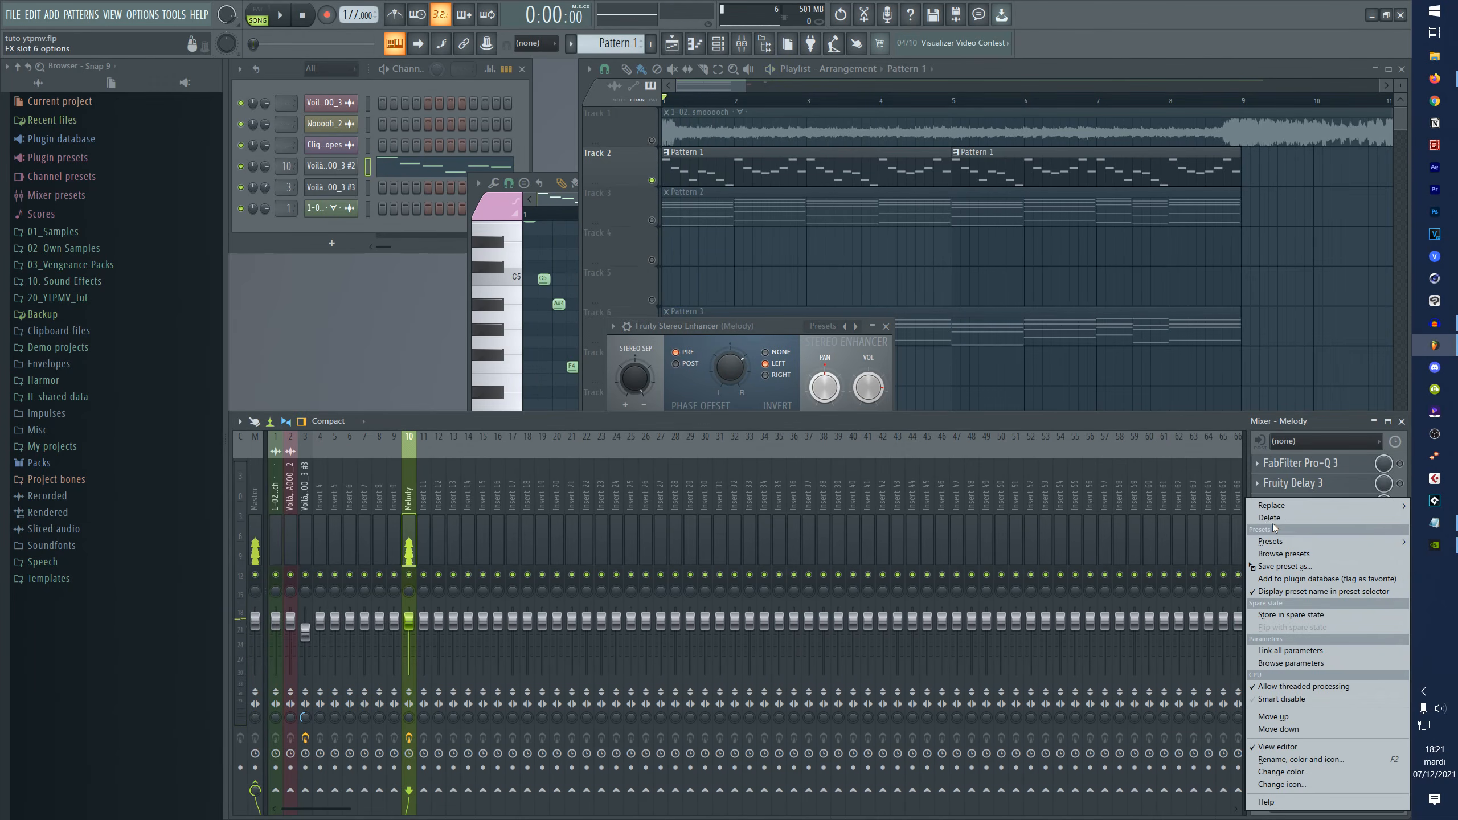
pyautogui.click(1306, 534)
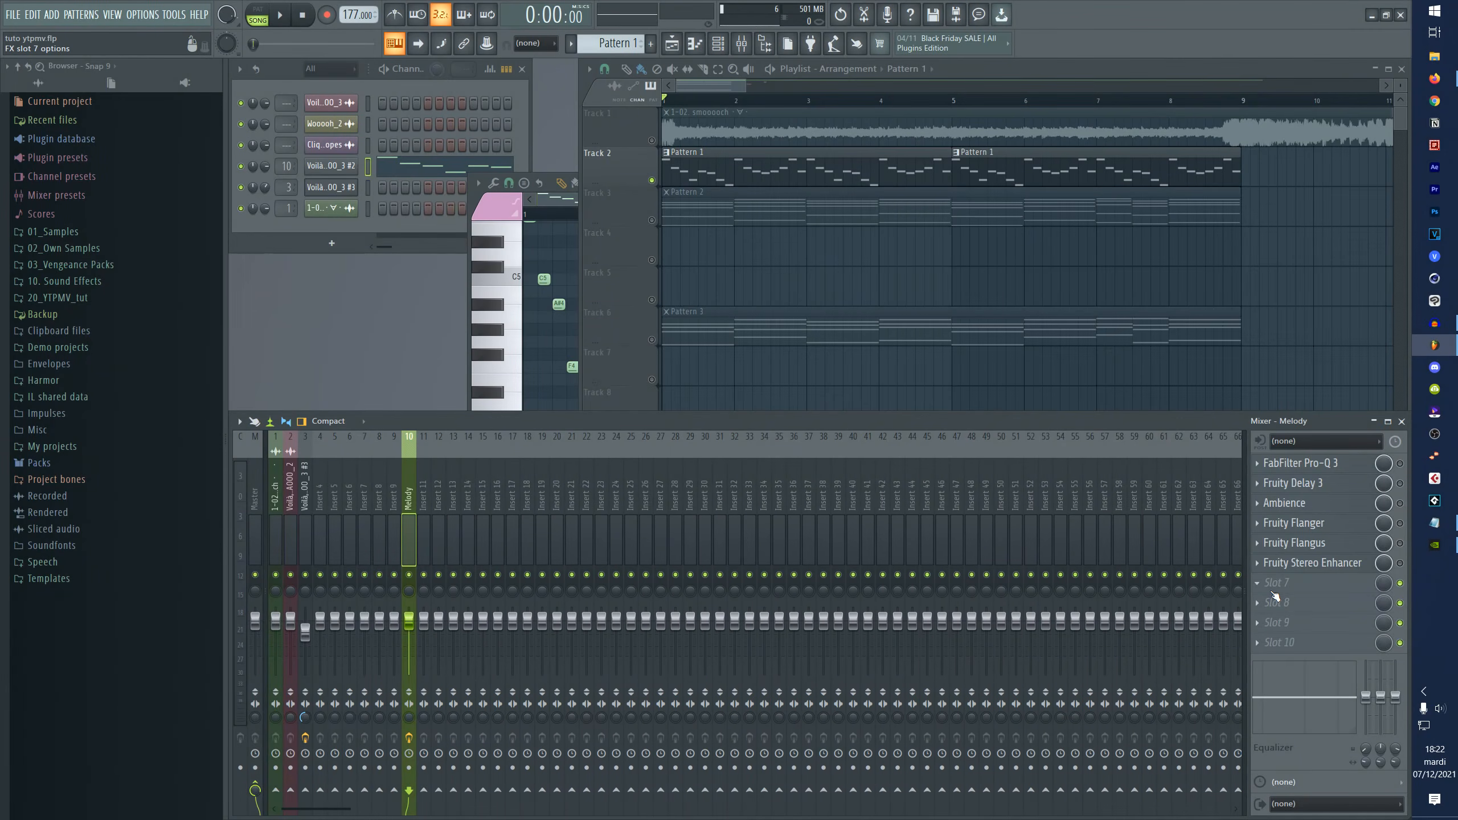
# - Load FabFilter Pro-C 2 in the seventh effect slot of the Melody track and enlarge its interface
pyautogui.click(1273, 592)
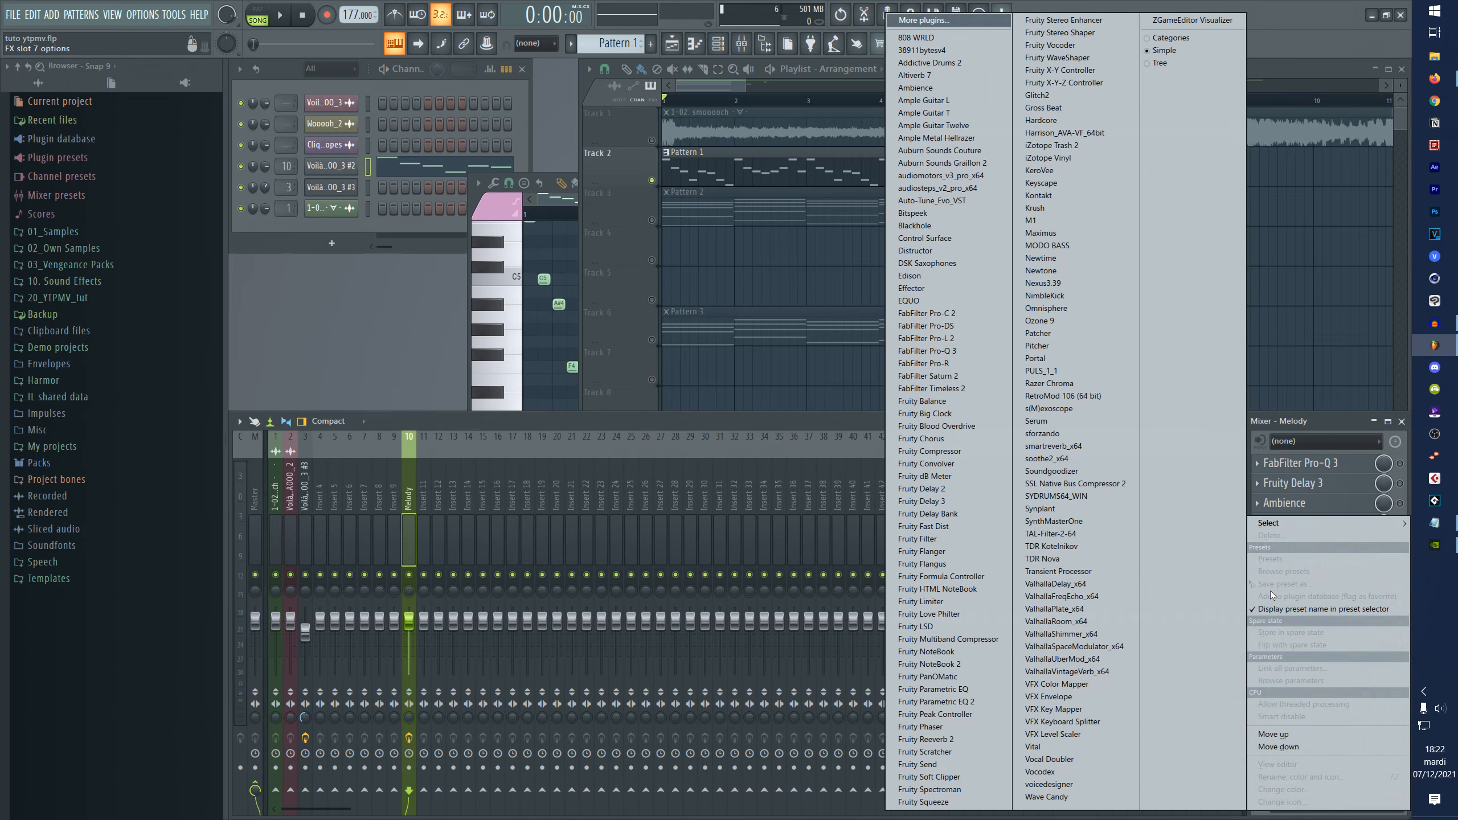
pyautogui.click(926, 313)
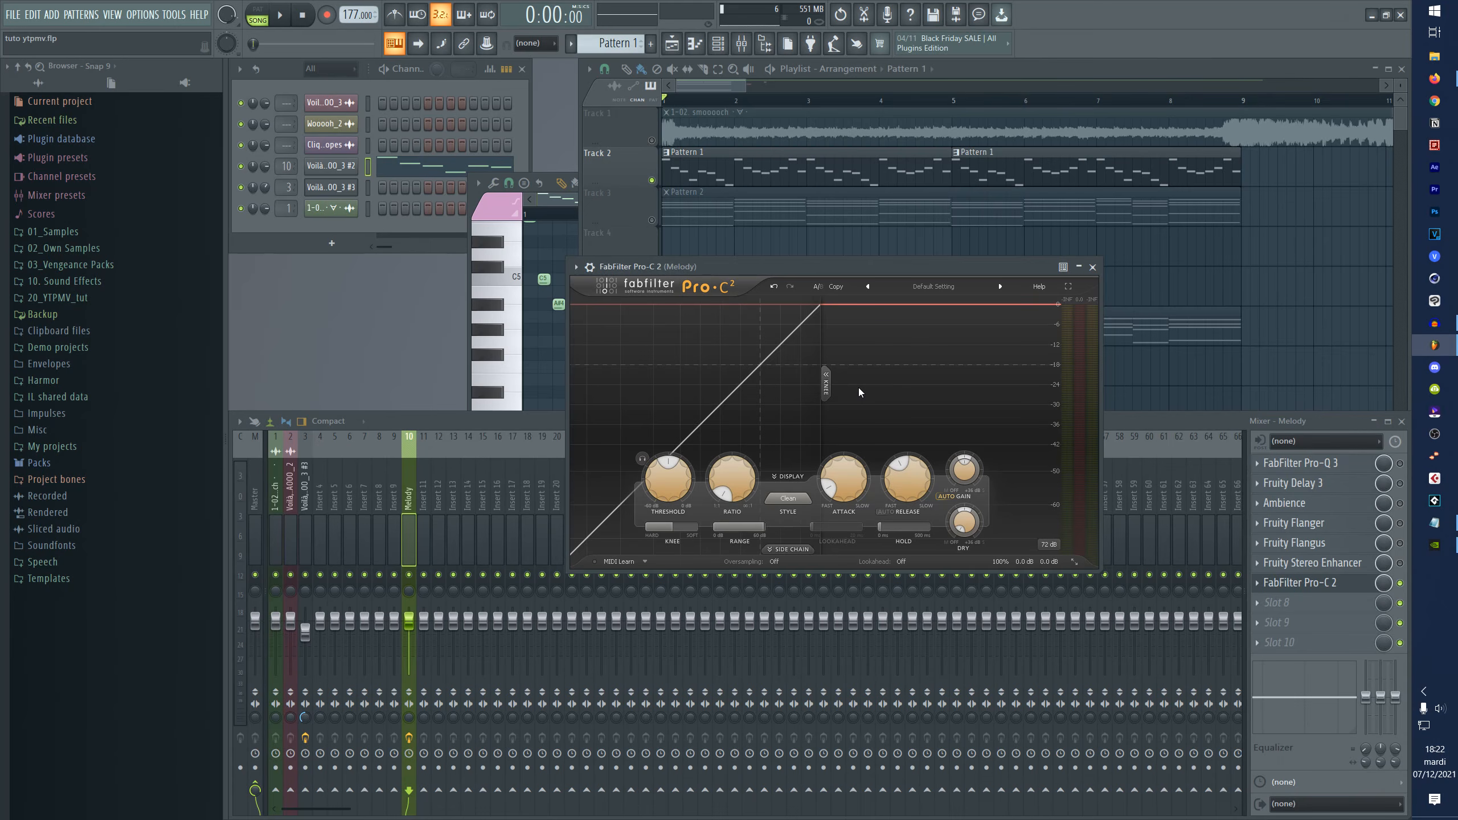
pyautogui.click(1068, 286)
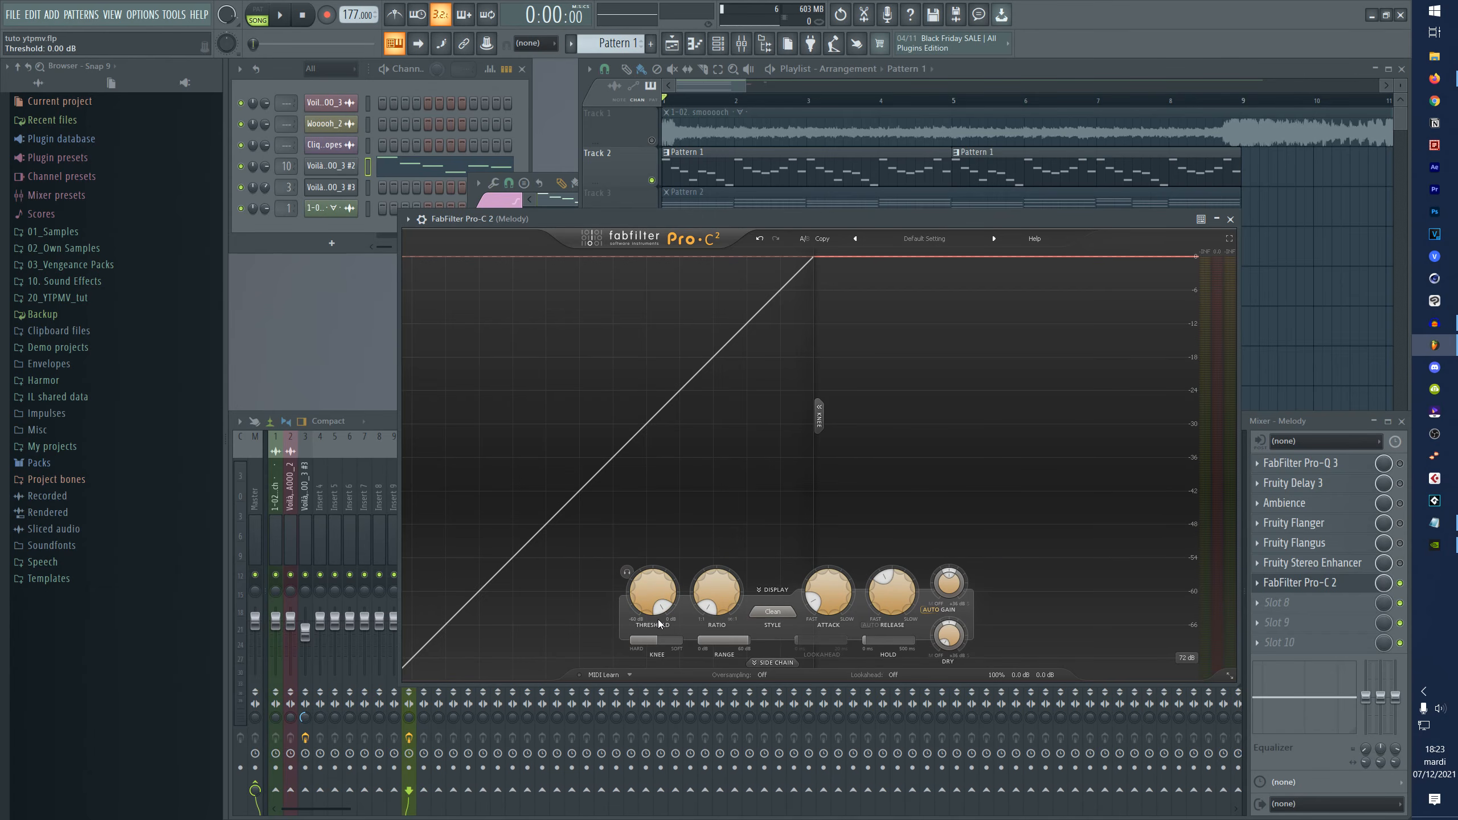
# - Set the compressor's threshold to about -32.44 dB and its ratio to about 6.60:1 while playing the melody
pyautogui.press('space')
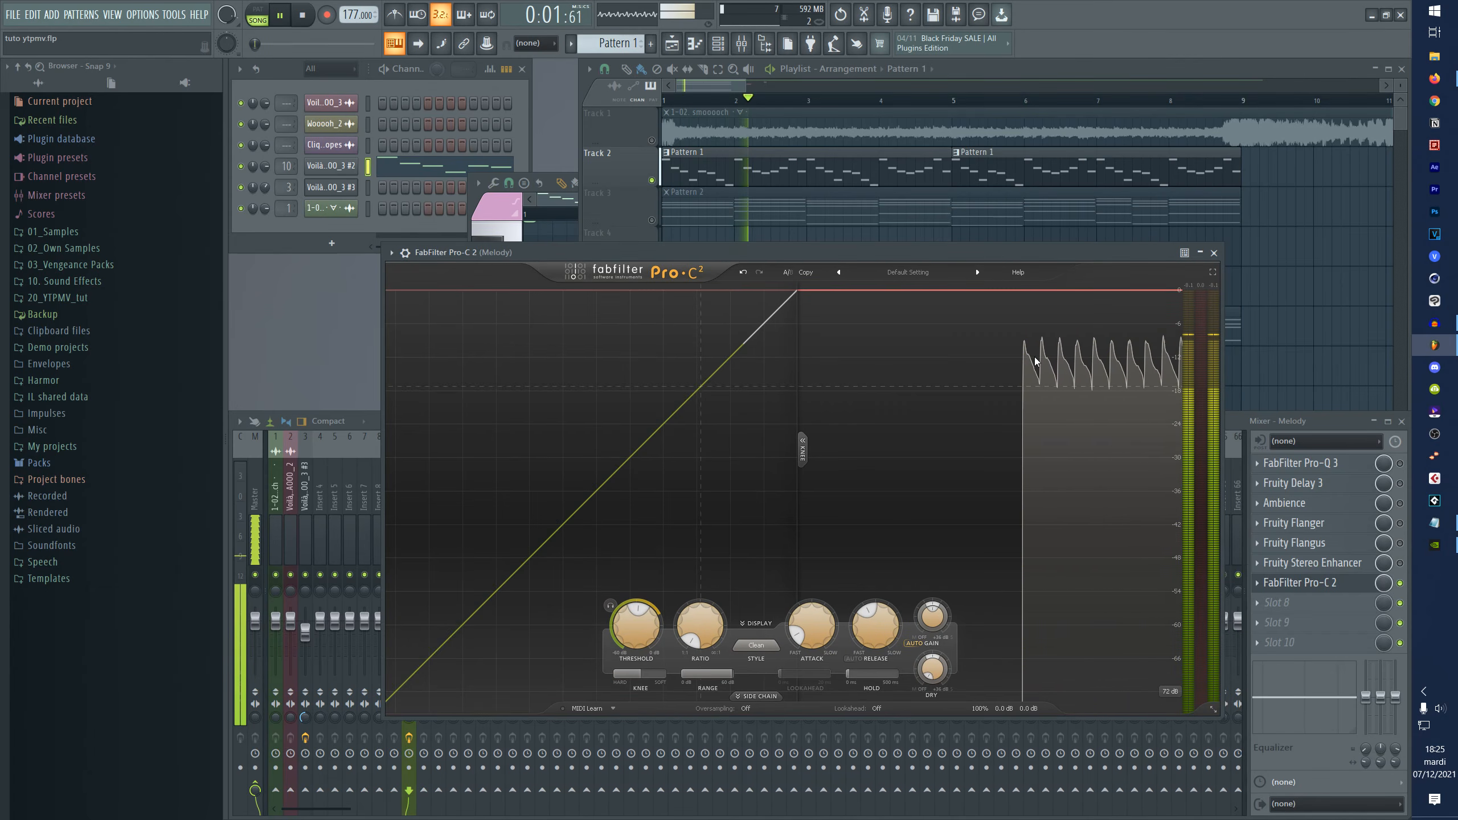
pyautogui.press('space')
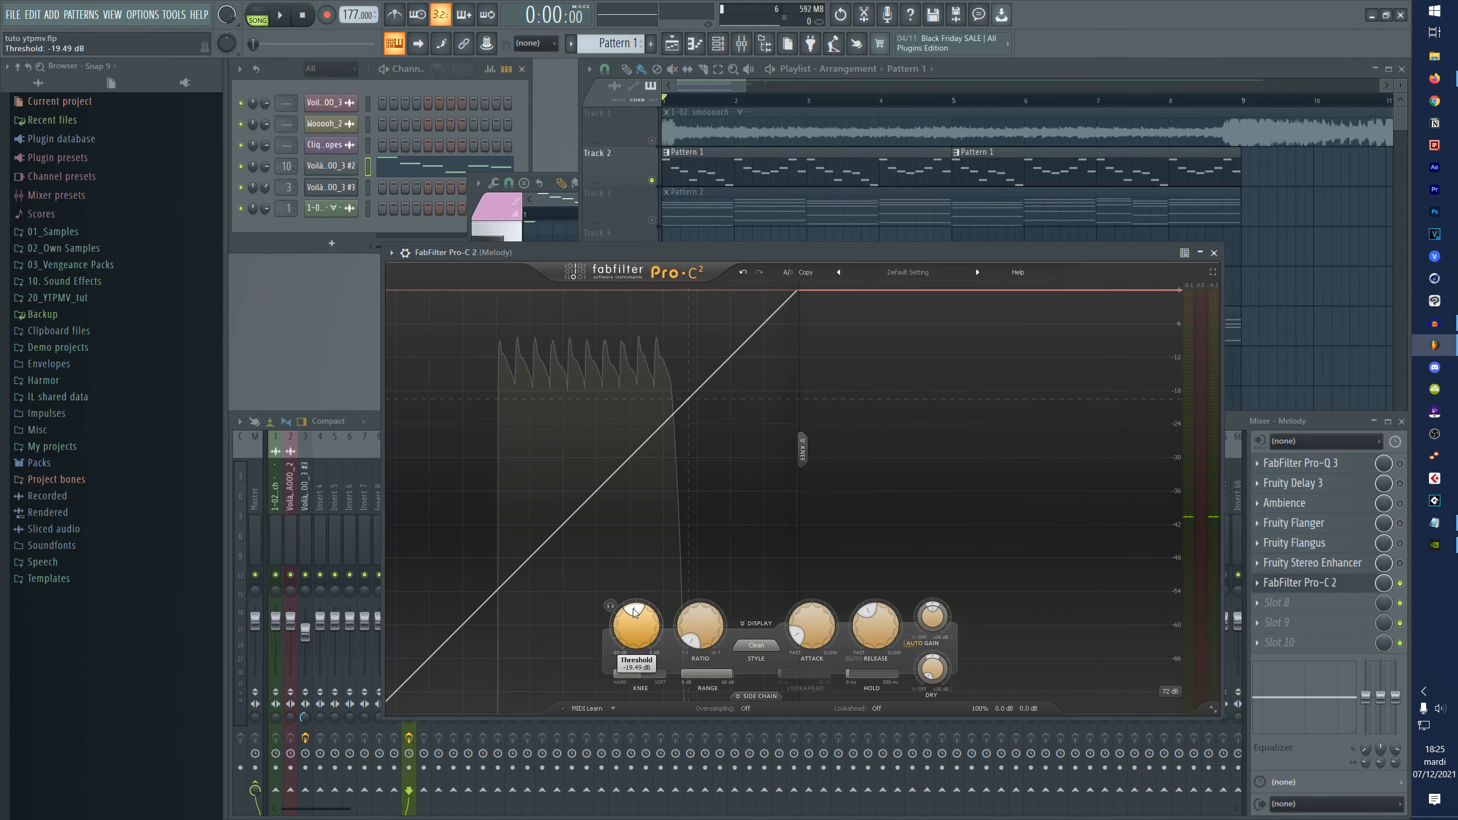
pyautogui.moveTo(634, 613); pyautogui.dragTo(610, 623)
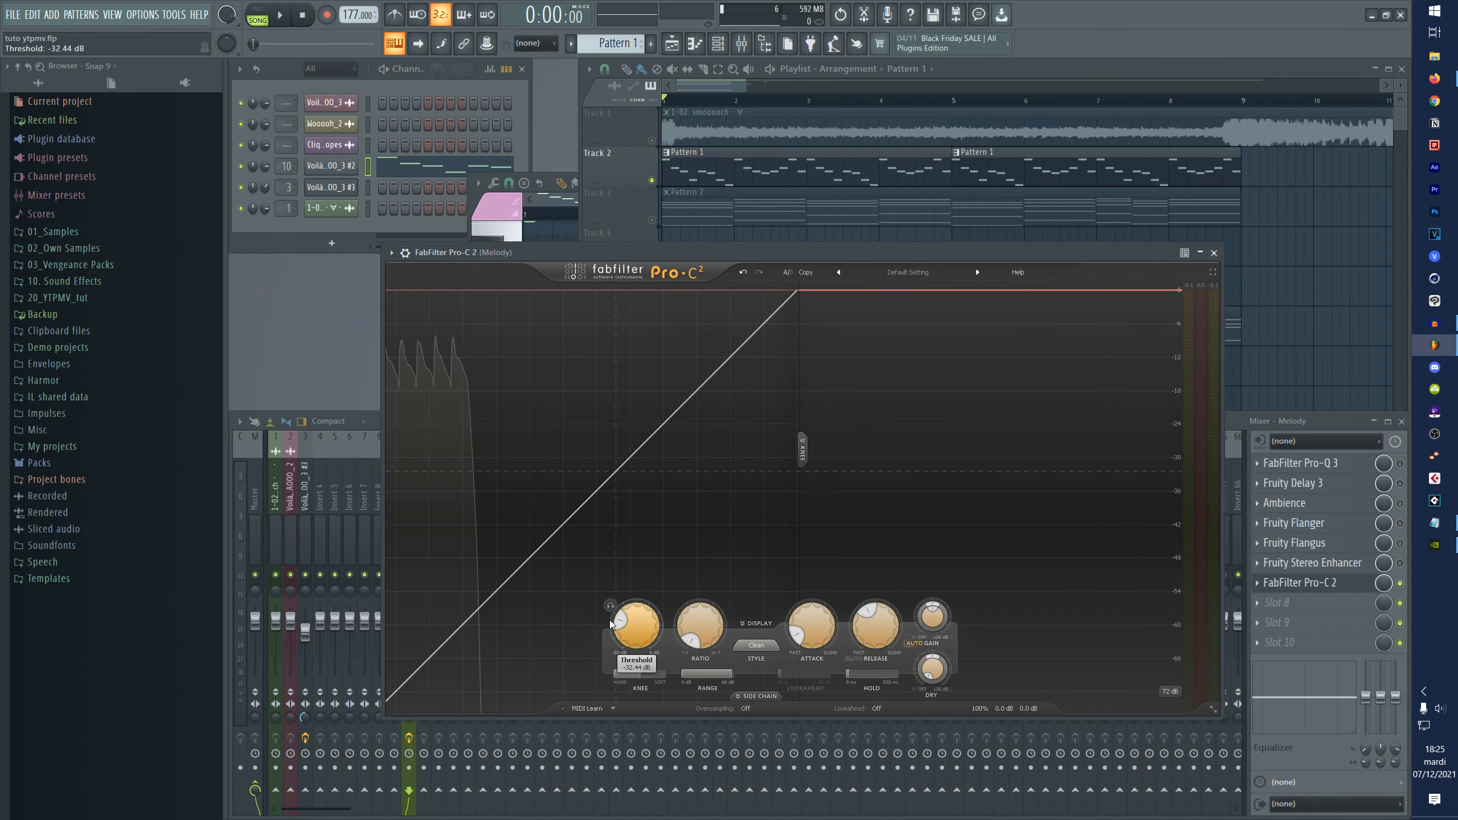
pyautogui.press('space')
pyautogui.moveTo(691, 644); pyautogui.dragTo(854, 534)
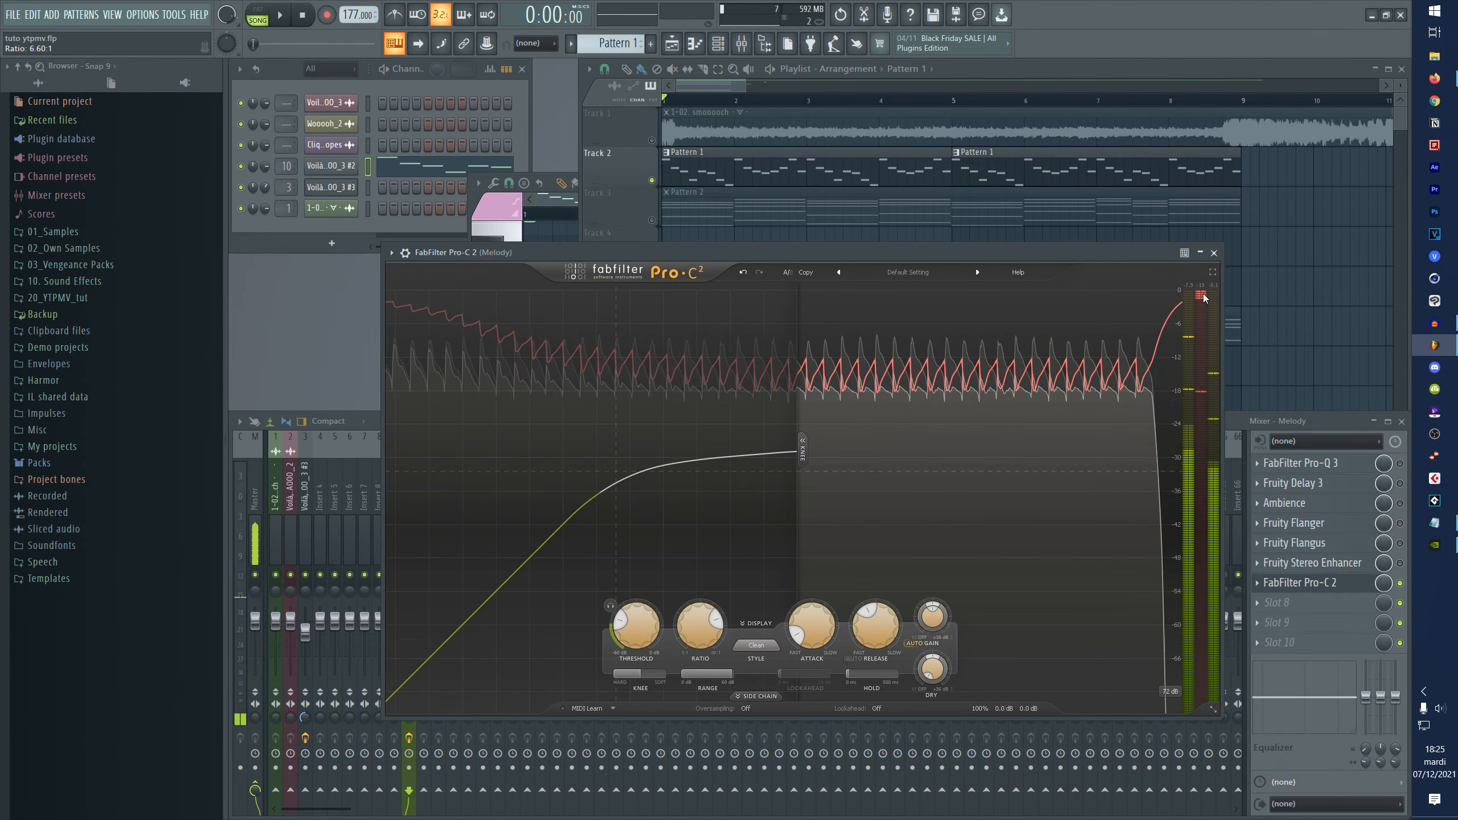
# - Start and stop the melody to examine the compressor's gain reduction curve and release behaviour
pyautogui.press('space')
pyautogui.press('space')
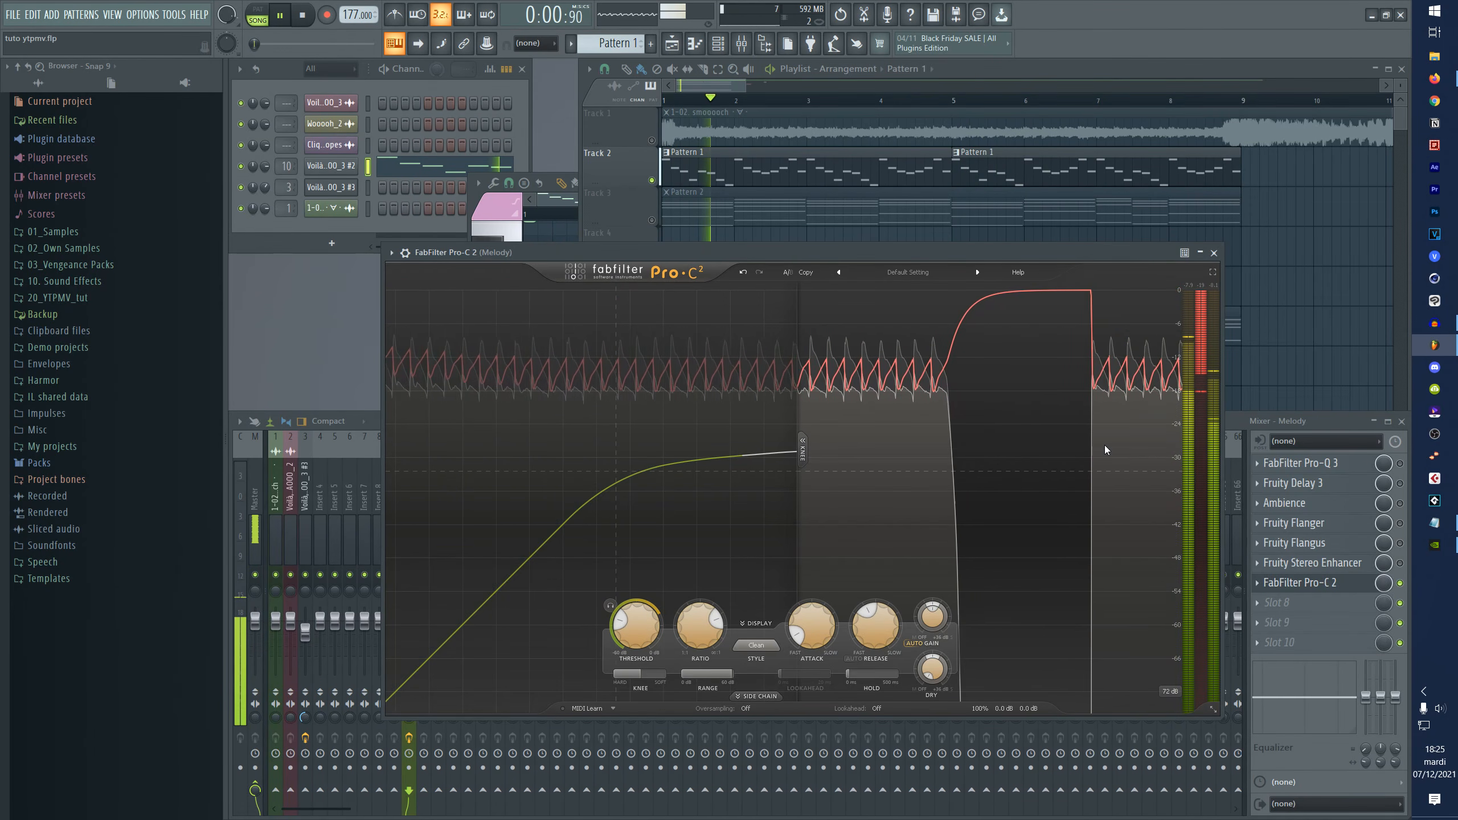
pyautogui.press('space')
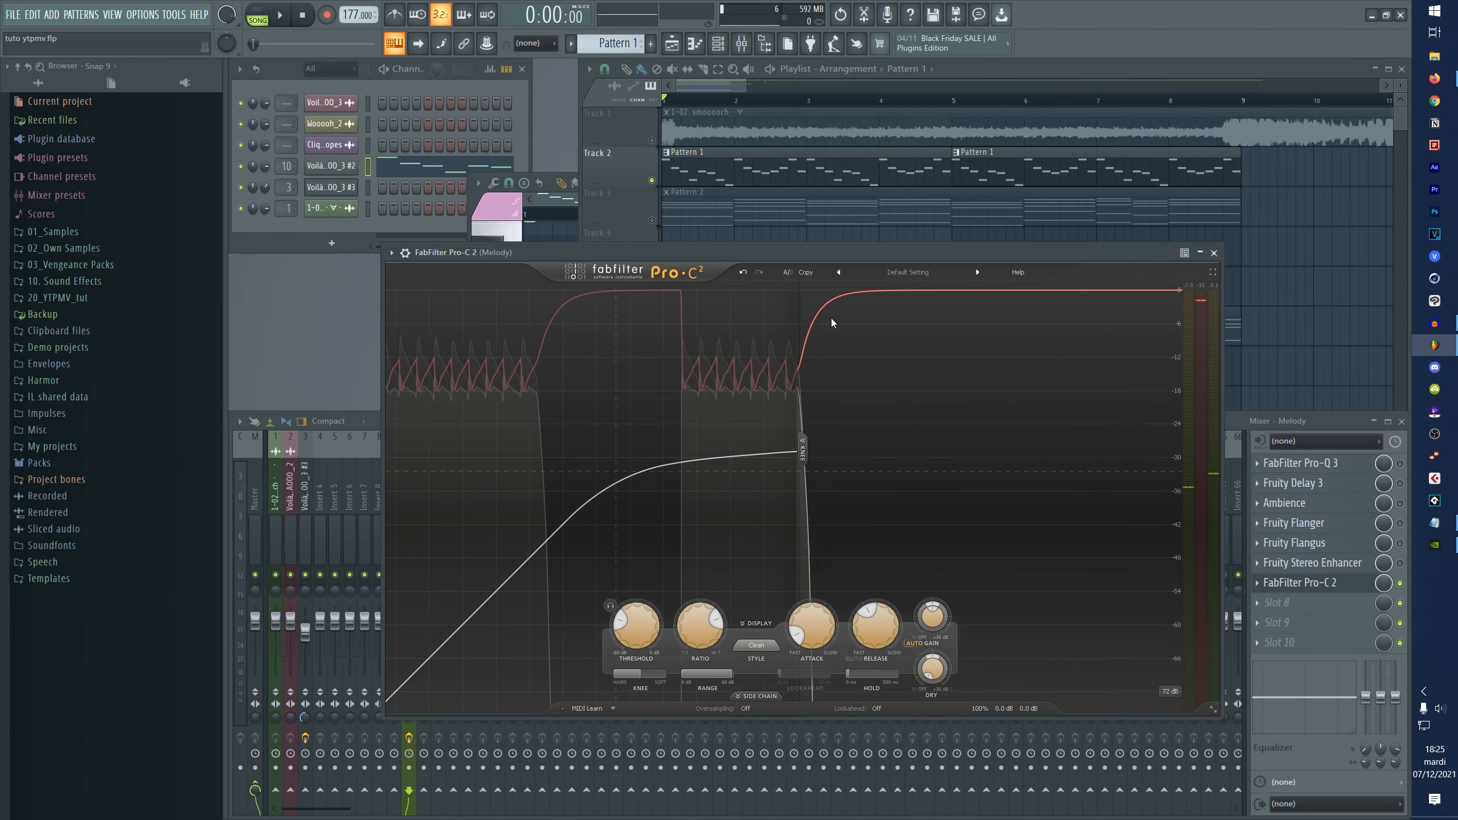
pyautogui.press('space')
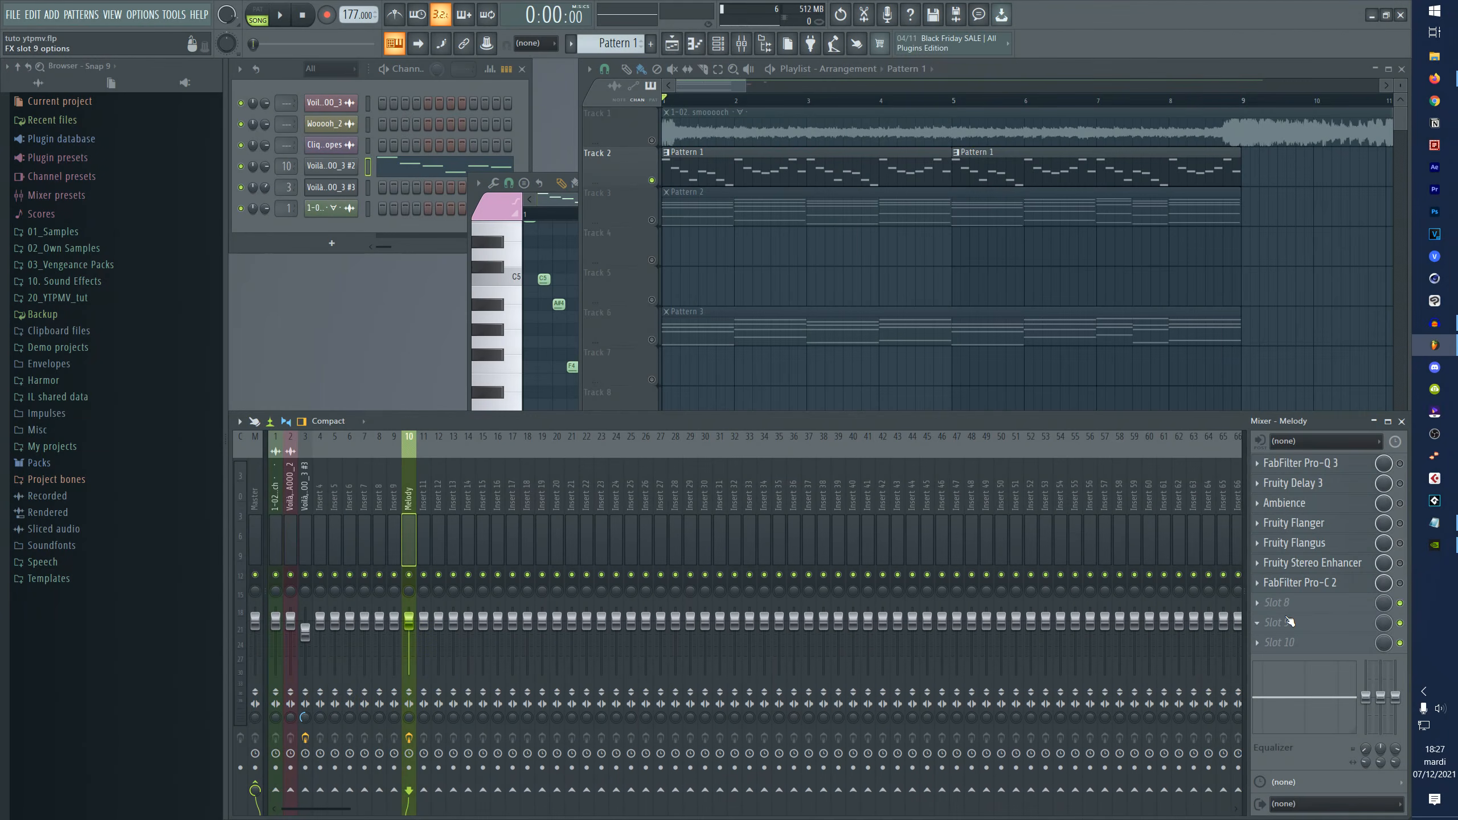
# - Load Fruity Limiter in the eighth effect slot of the Melody track and move its window over the playlist
pyautogui.click(1284, 603)
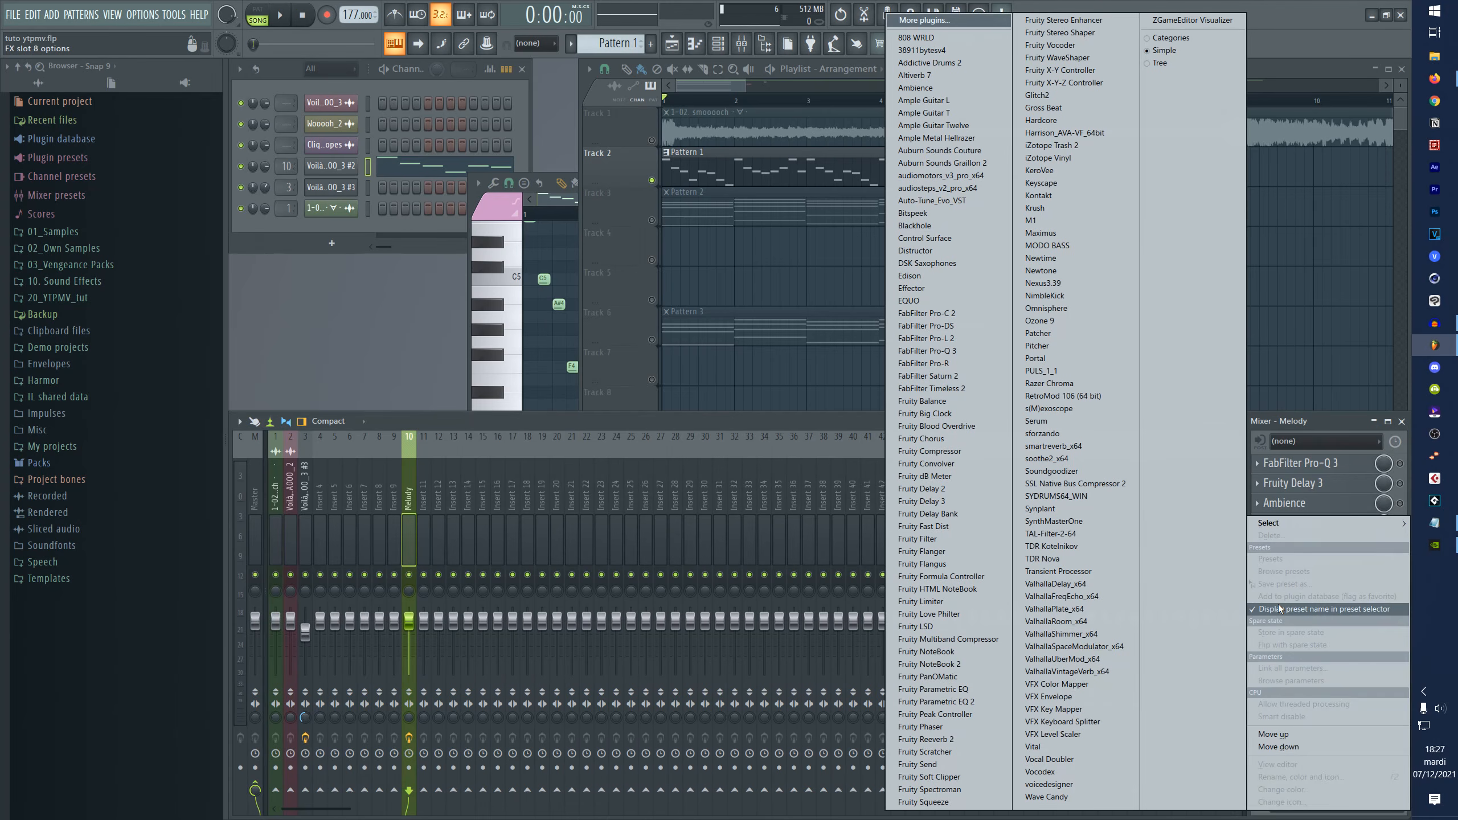
pyautogui.click(945, 607)
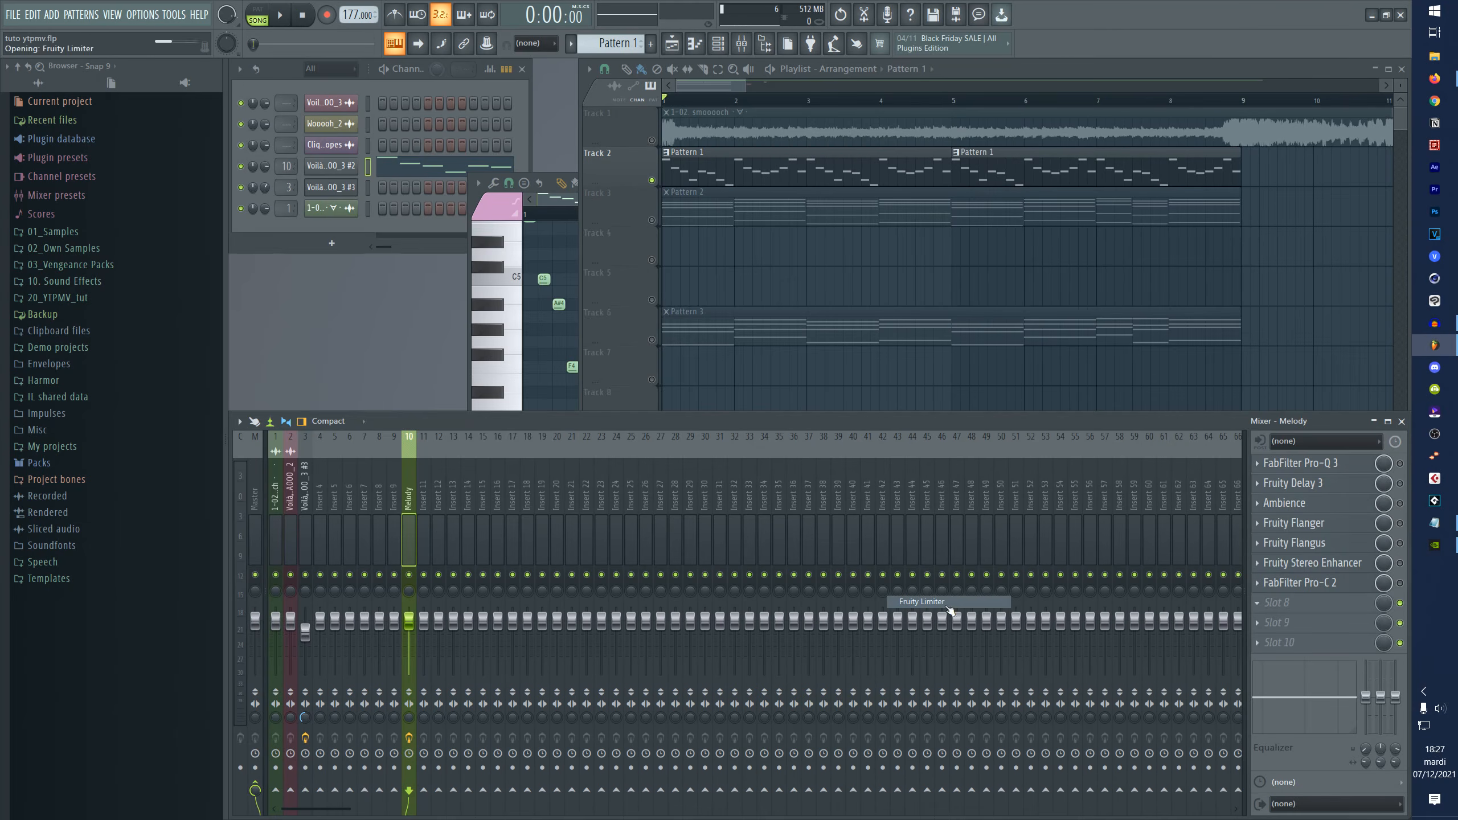
pyautogui.moveTo(704, 217); pyautogui.dragTo(914, 261)
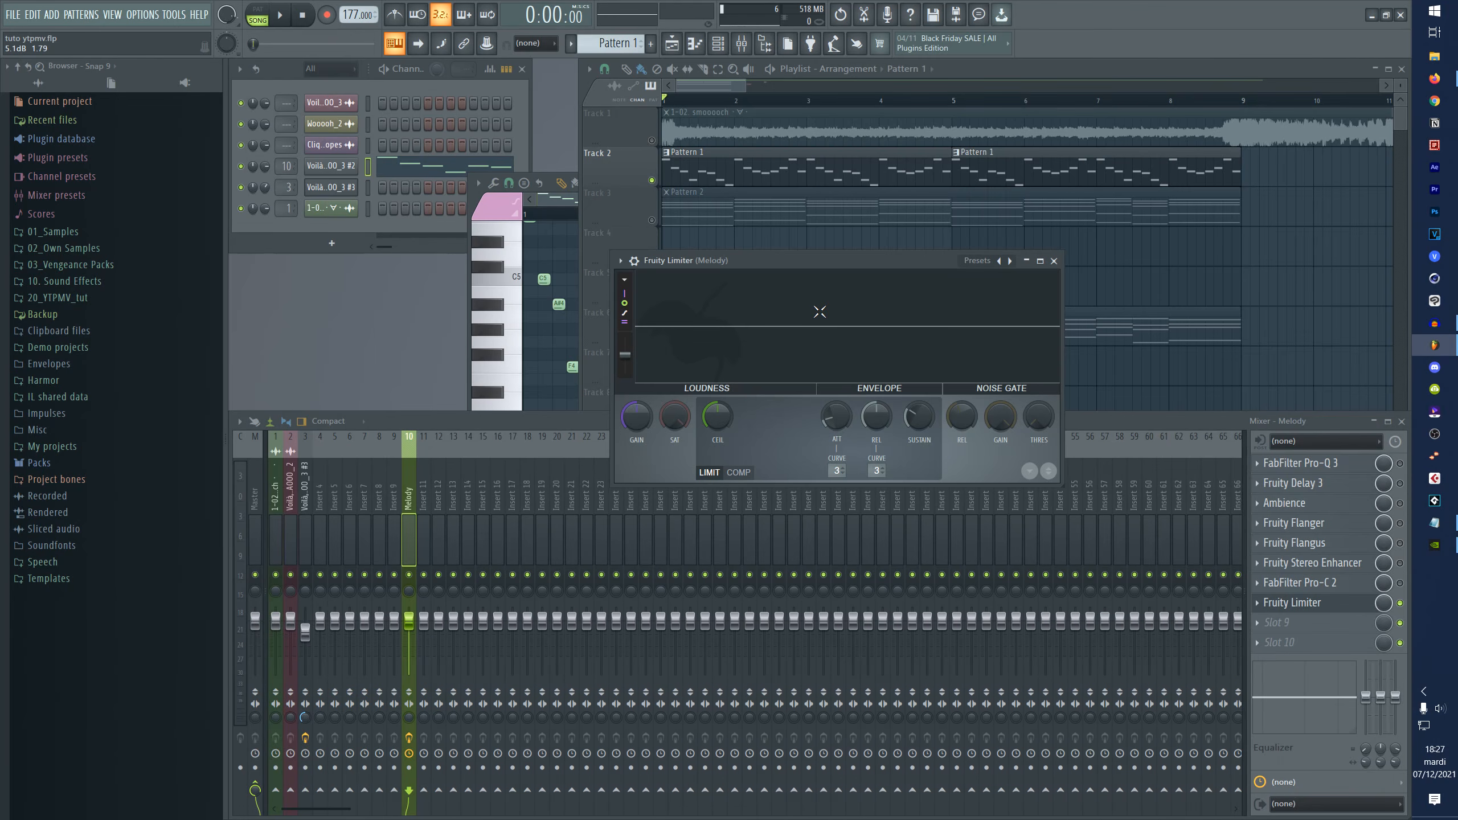
pyautogui.moveTo(819, 262); pyautogui.dragTo(905, 240)
pyautogui.moveTo(1035, 351); pyautogui.dragTo(1069, 348)
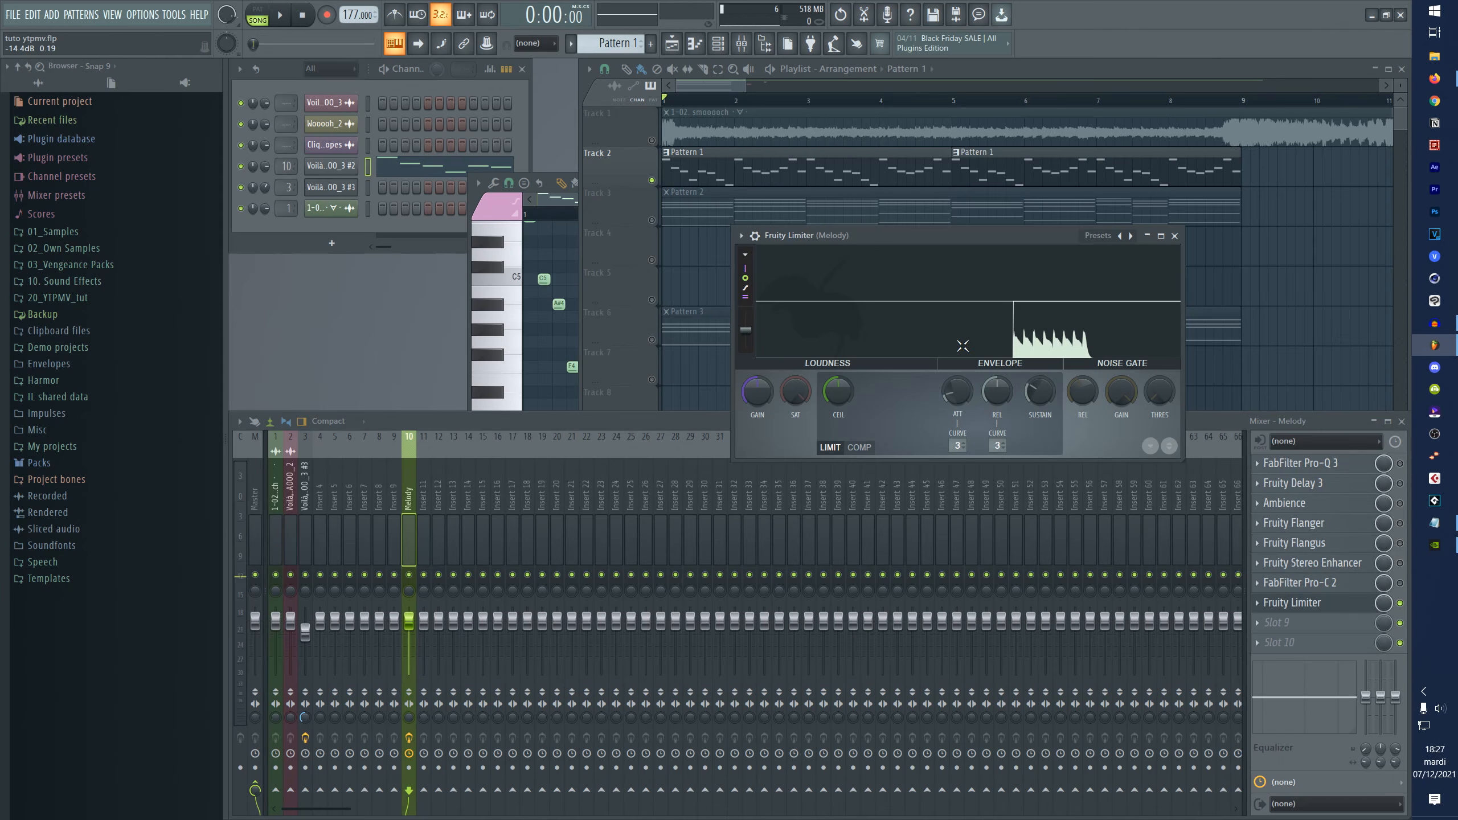
# - Play the melody while raising the melody sampler's volume multiplier to about 186% to examine how the limiter caps the peaks
pyautogui.click(331, 171)
pyautogui.moveTo(825, 316); pyautogui.dragTo(577, 344)
pyautogui.moveTo(835, 234); pyautogui.dragTo(930, 265)
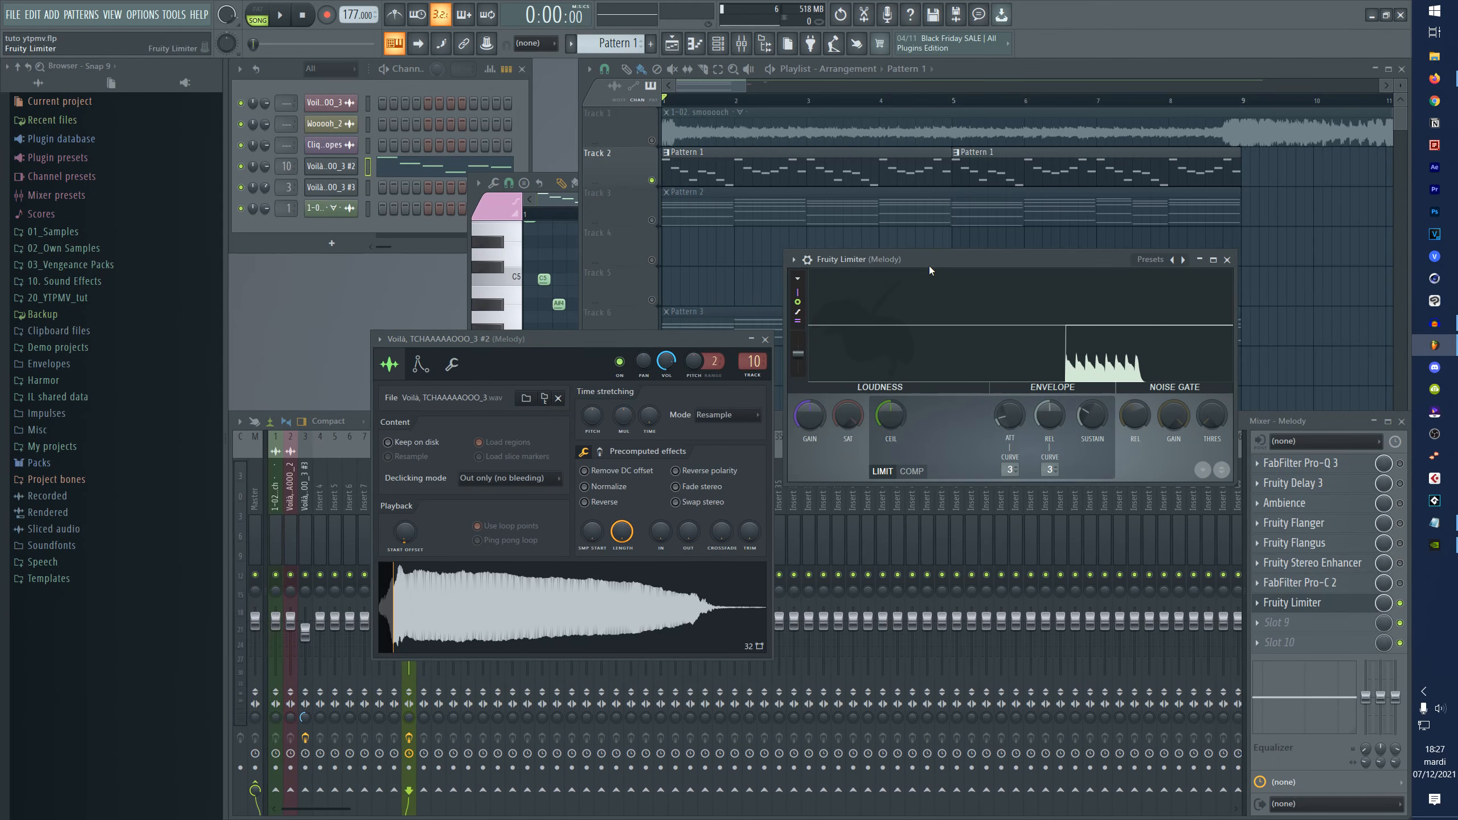
pyautogui.click(452, 364)
pyautogui.press('space')
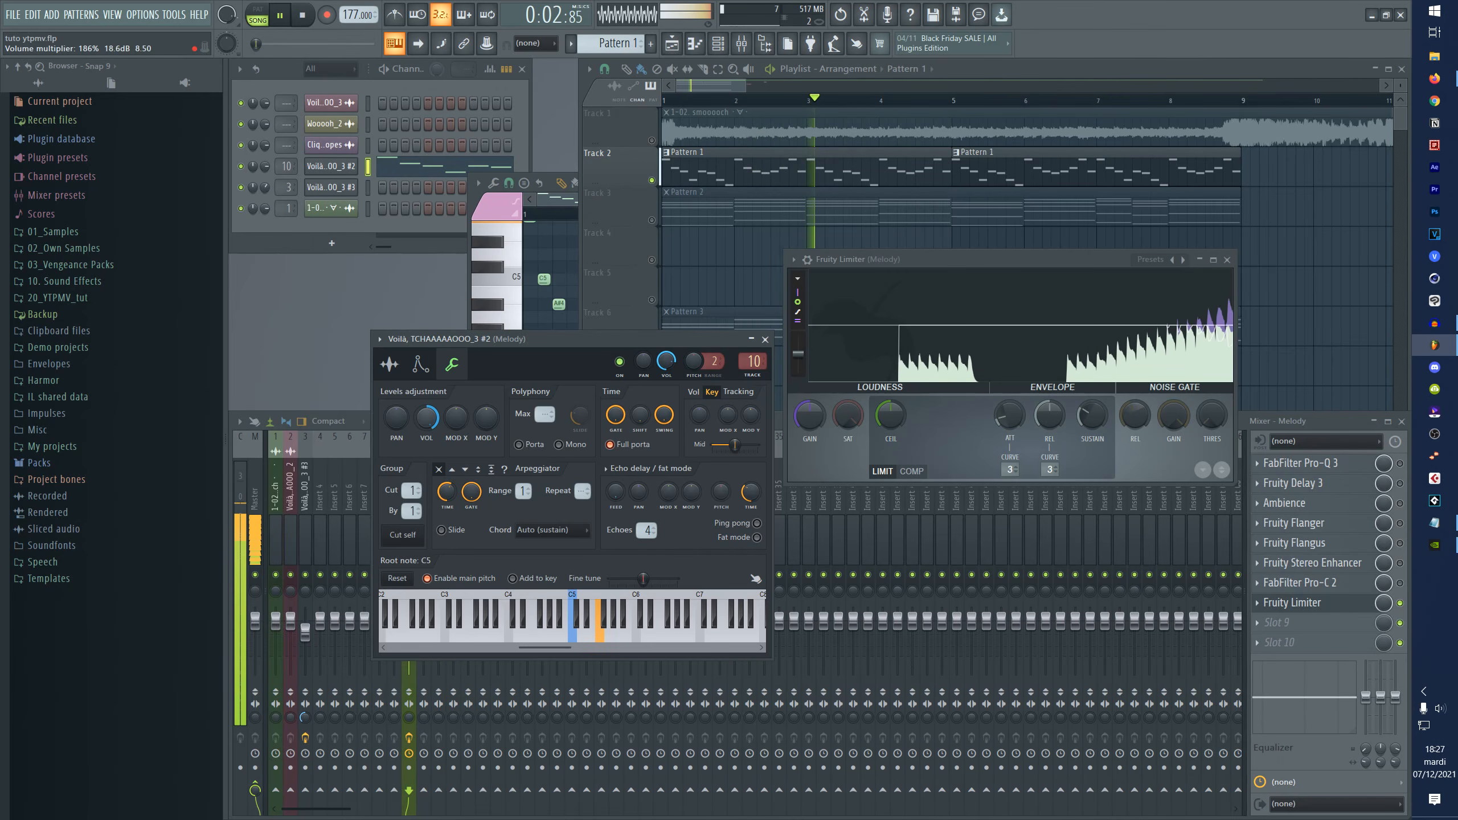
pyautogui.moveTo(1030, 342); pyautogui.dragTo(960, 345)
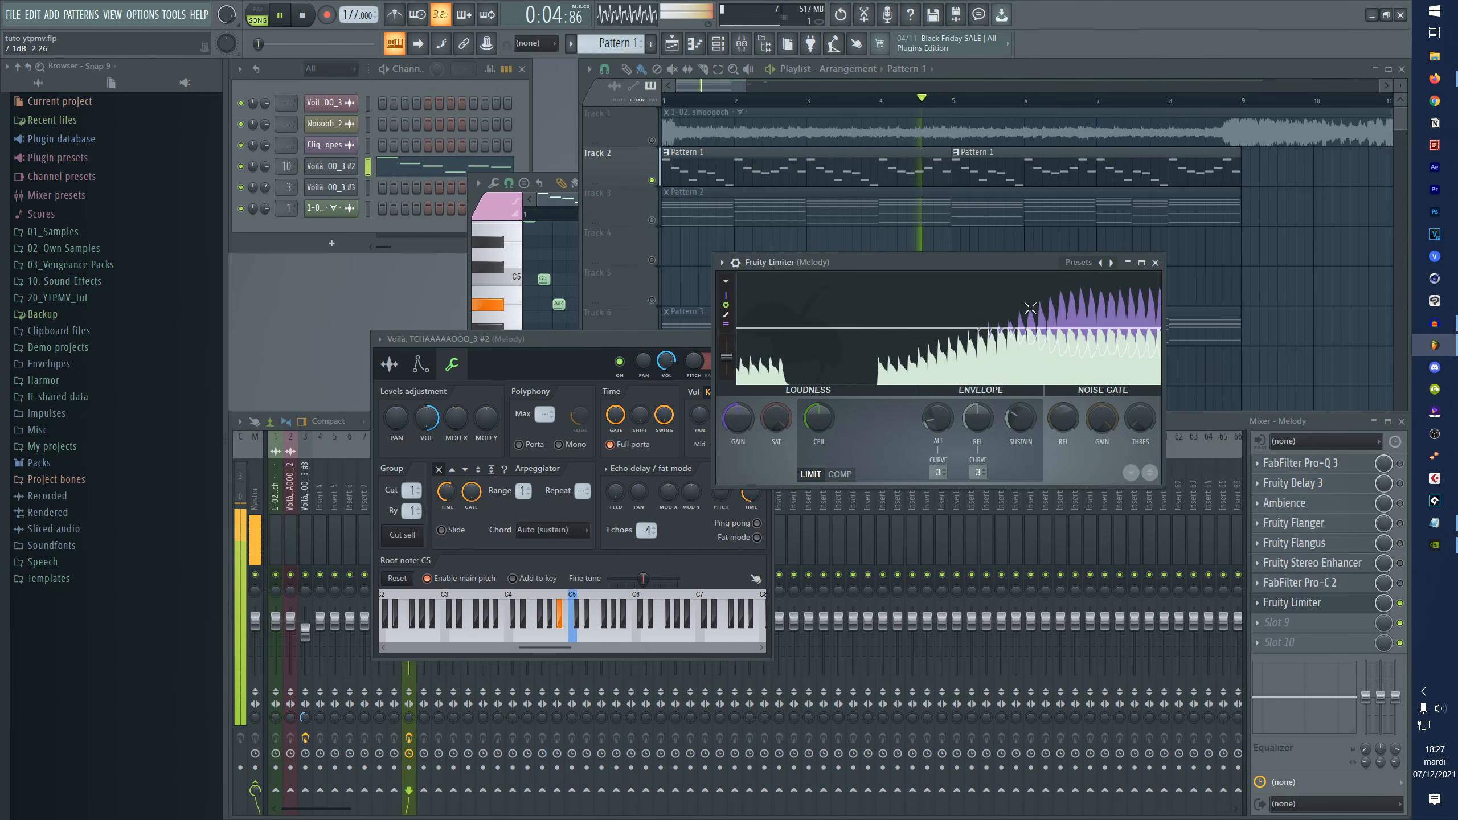
pyautogui.press('space')
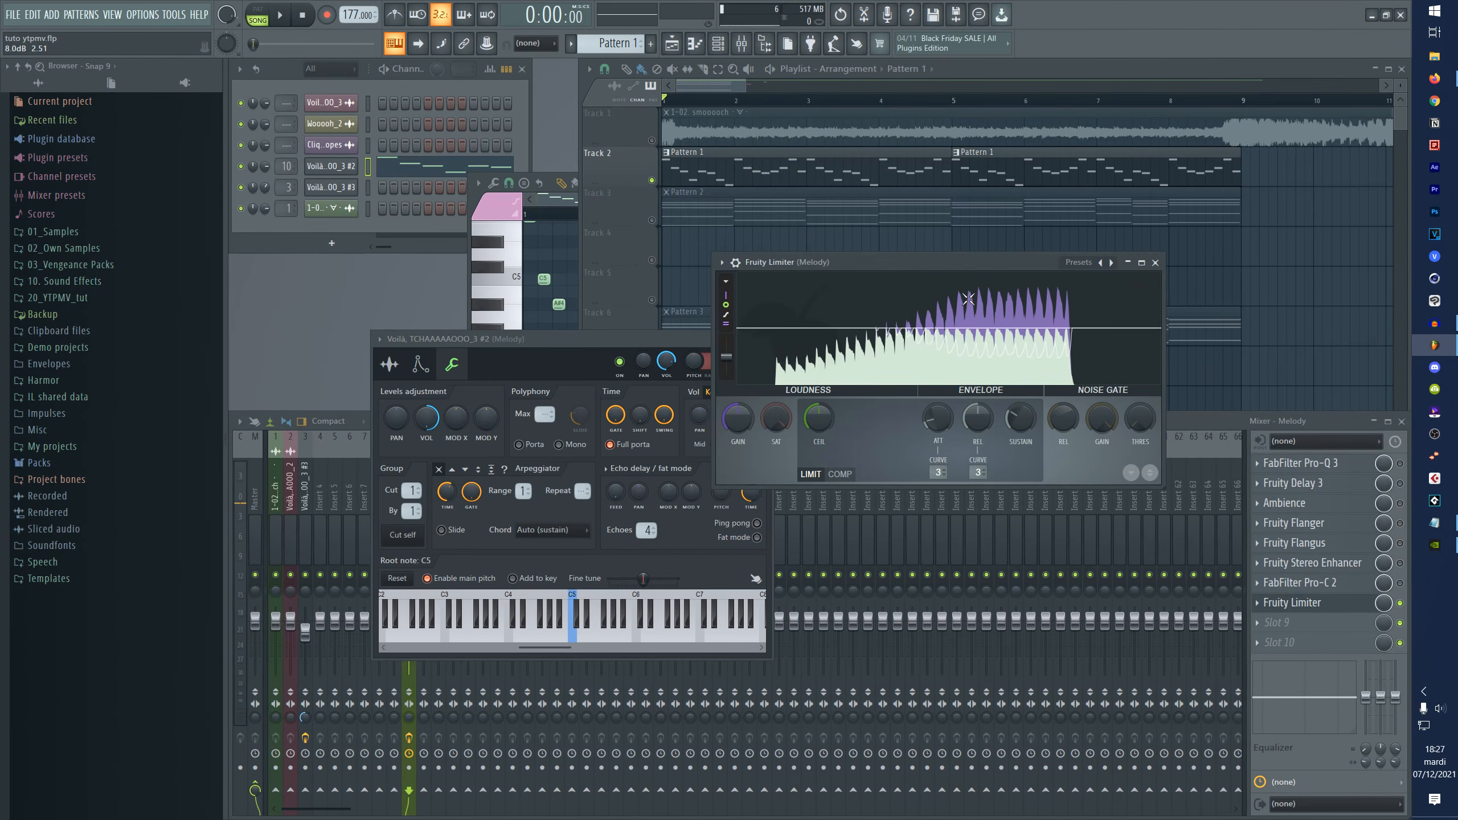
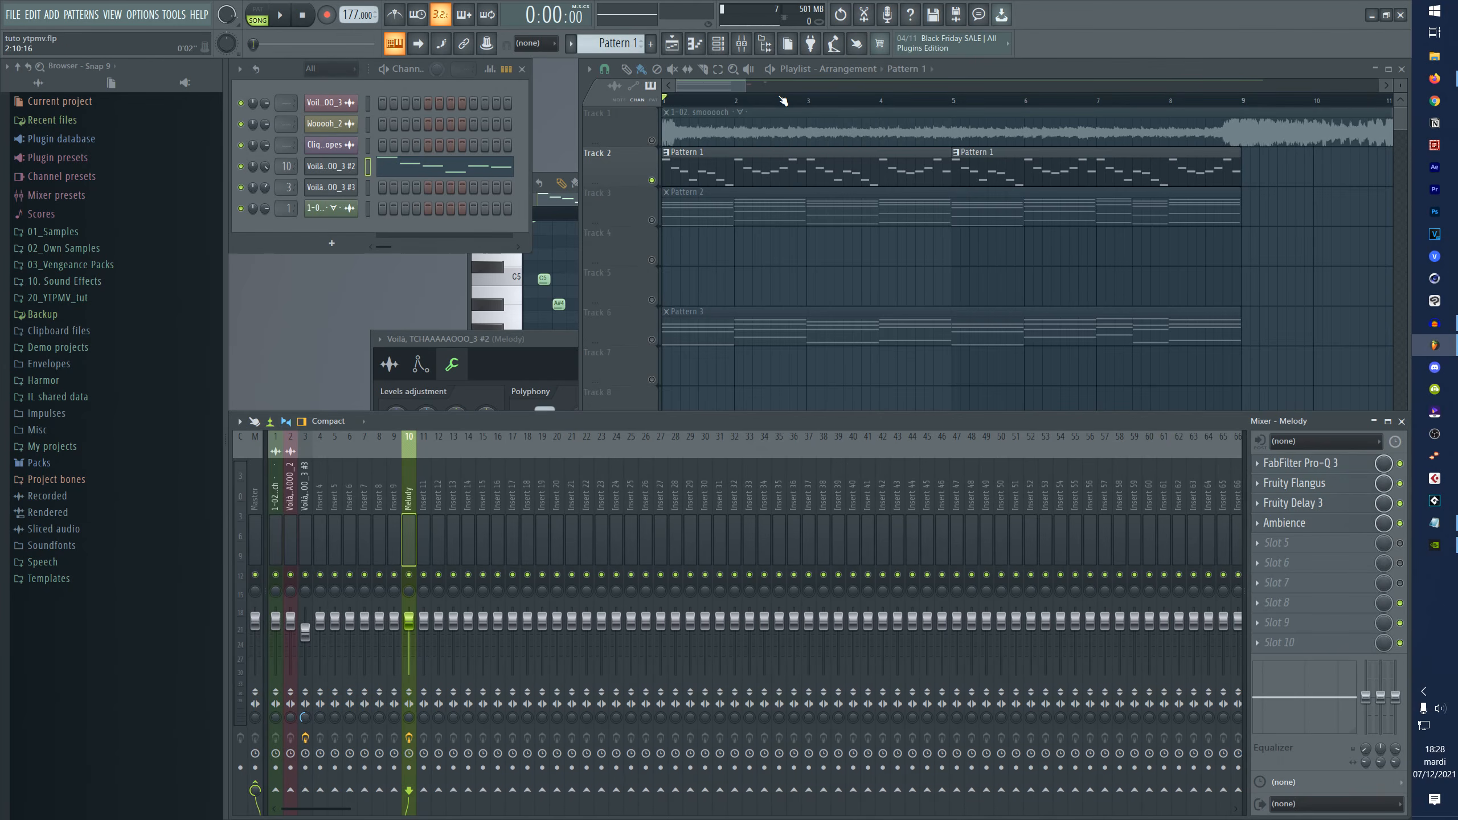
# - Listen to the basic sampler version of the melody with its equalizer, Flangus, delay and Ambience effects
pyautogui.press('space')
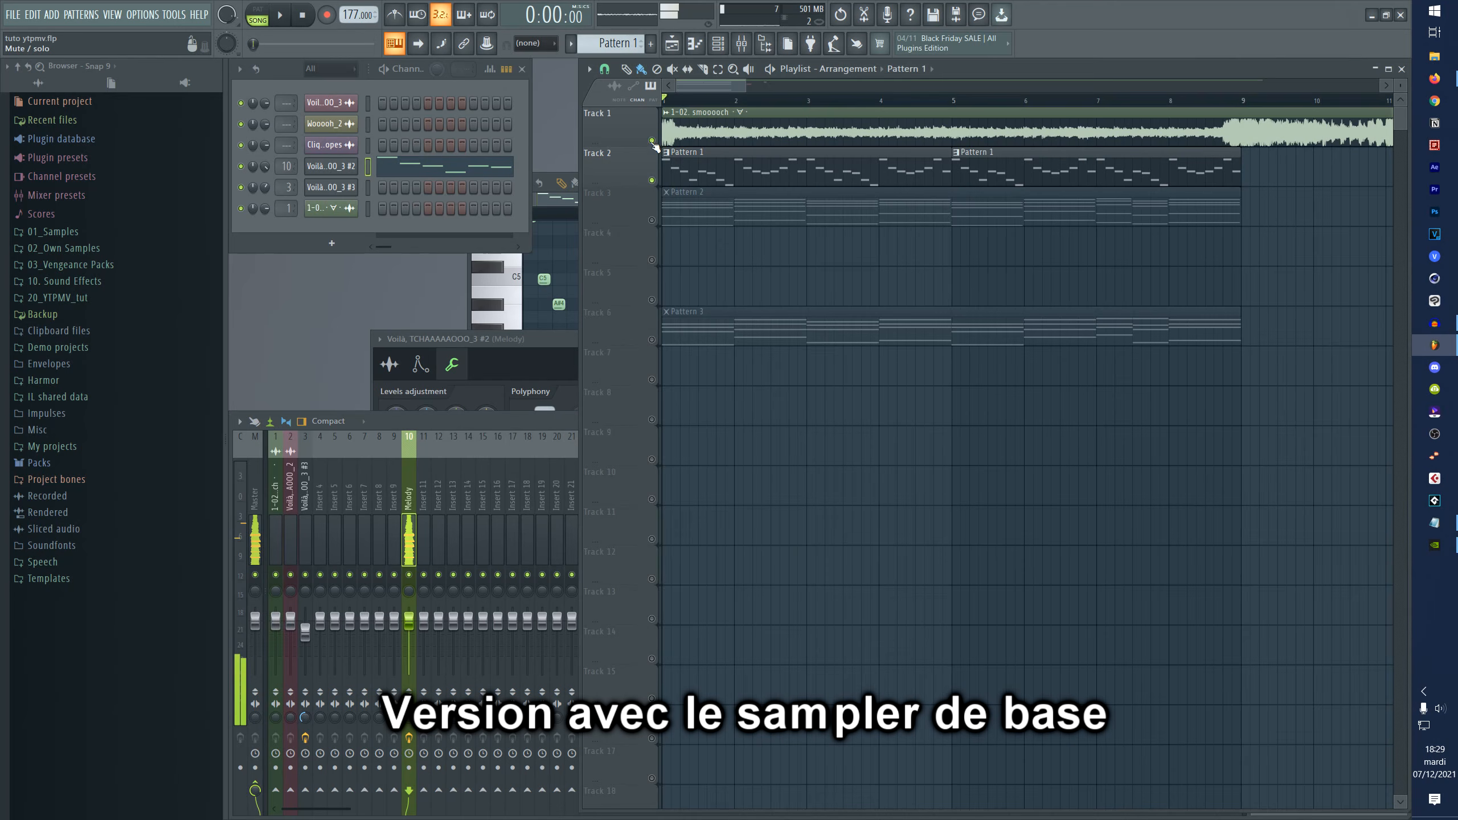
pyautogui.press('space')
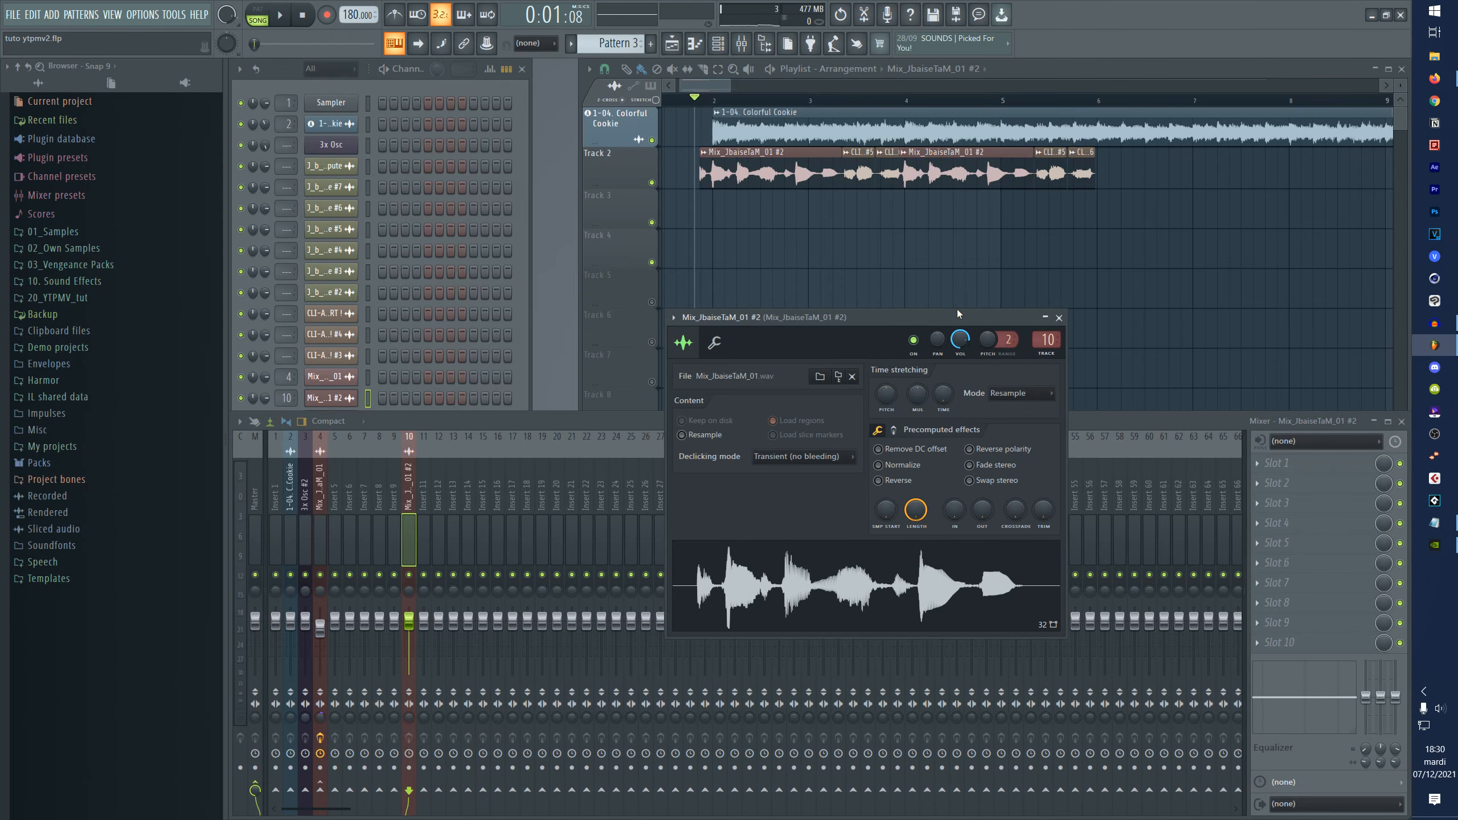
# - Load Vocodex in the first effect slot of the Mix_JbaiseTaM_01 #2 track and mute the Colorful Cookie playlist track
pyautogui.click(1281, 463)
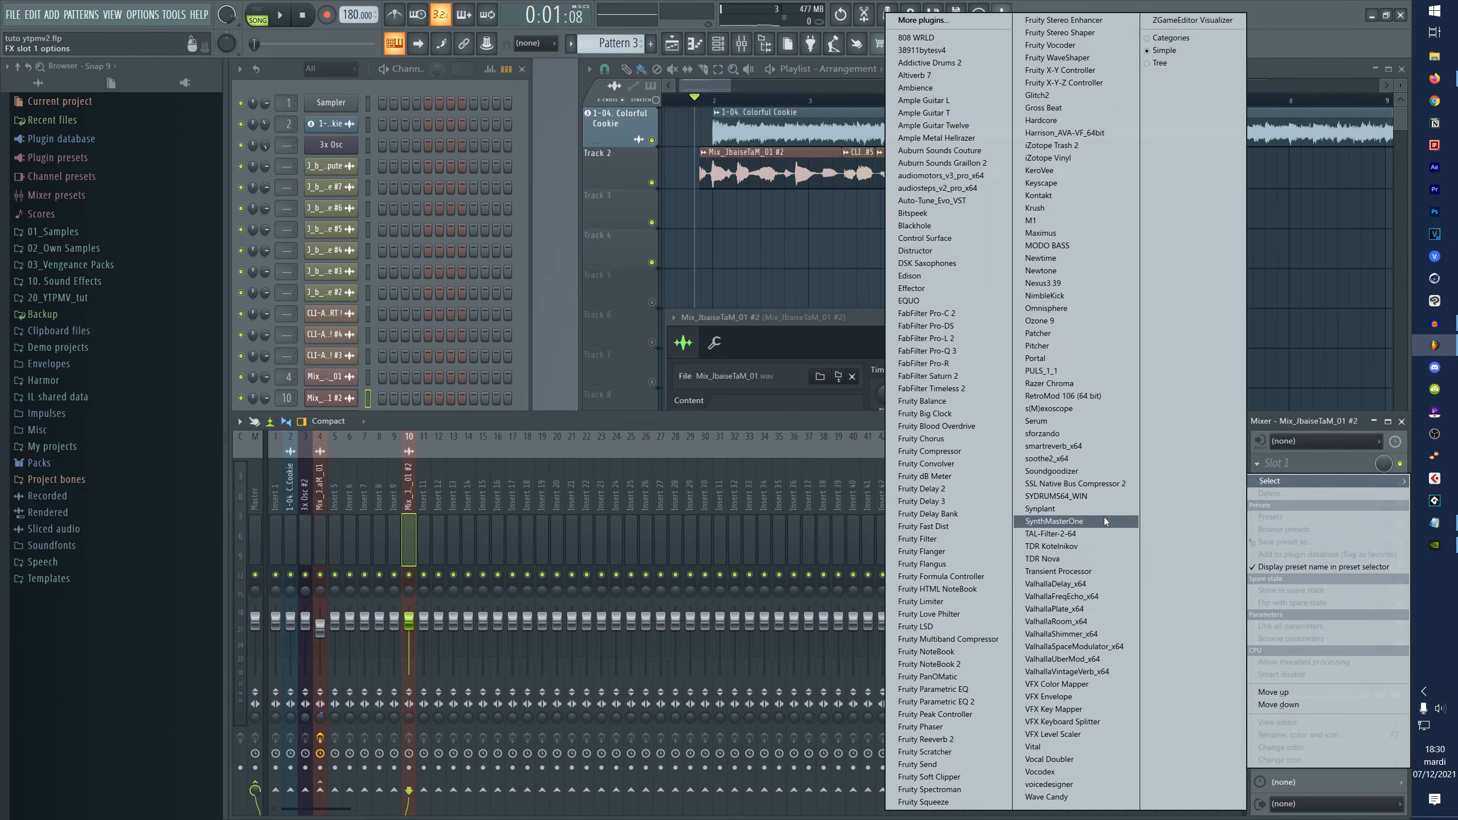
pyautogui.click(1083, 772)
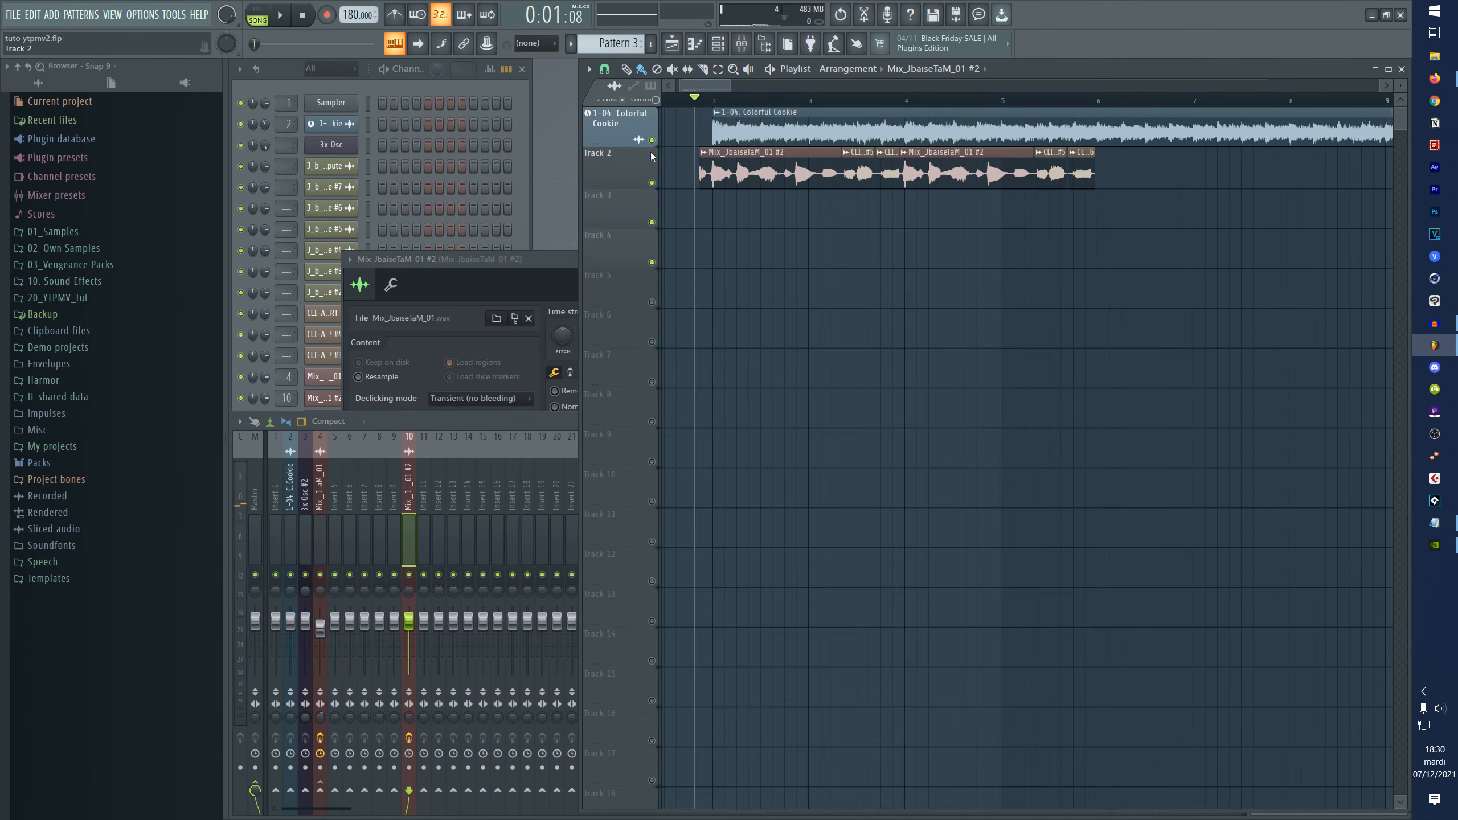
pyautogui.click(652, 141)
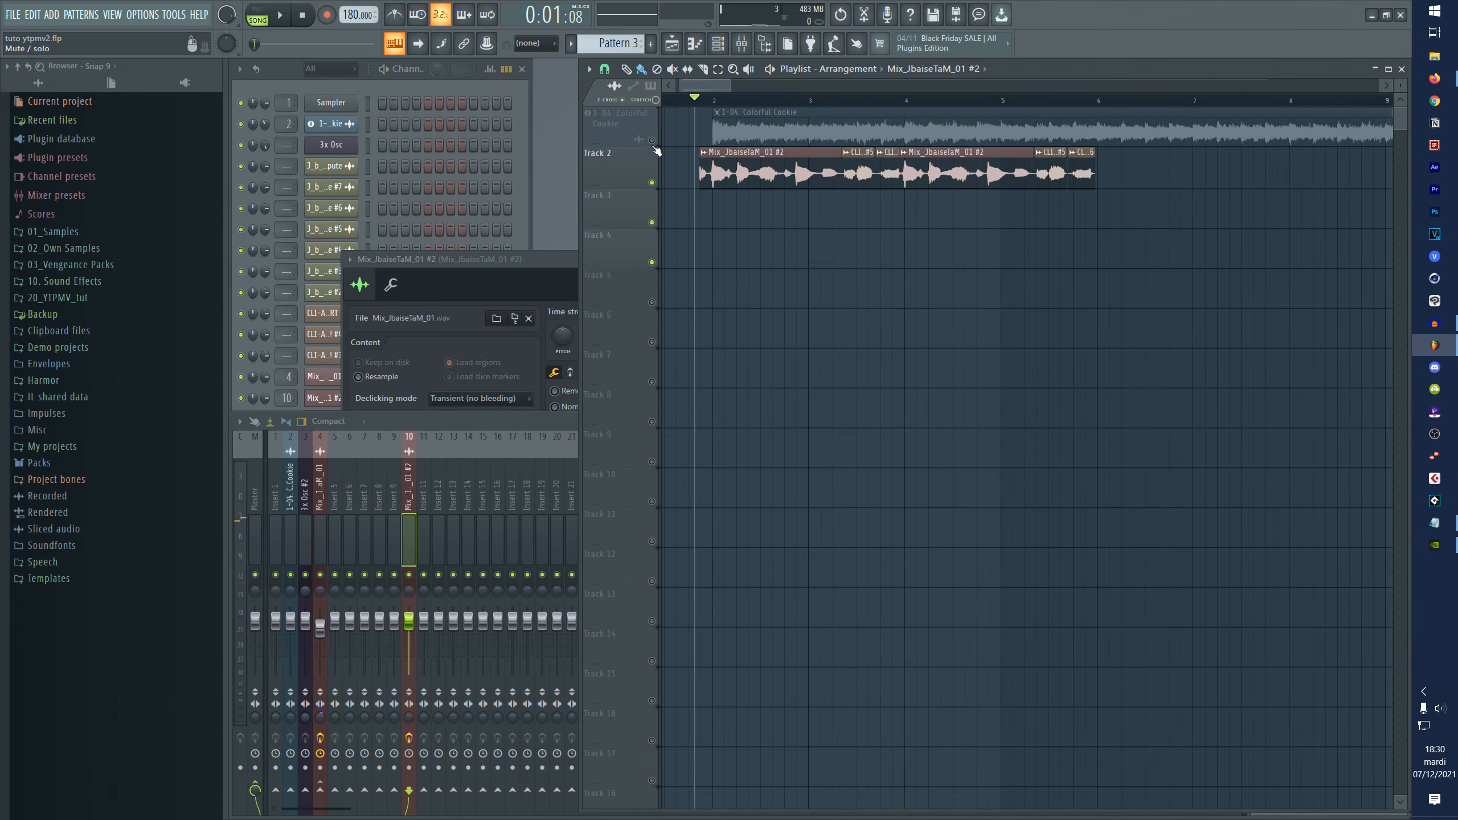
# - Listen to the voice clips alone and examine their signal in the Vocodex interface
pyautogui.press('space')
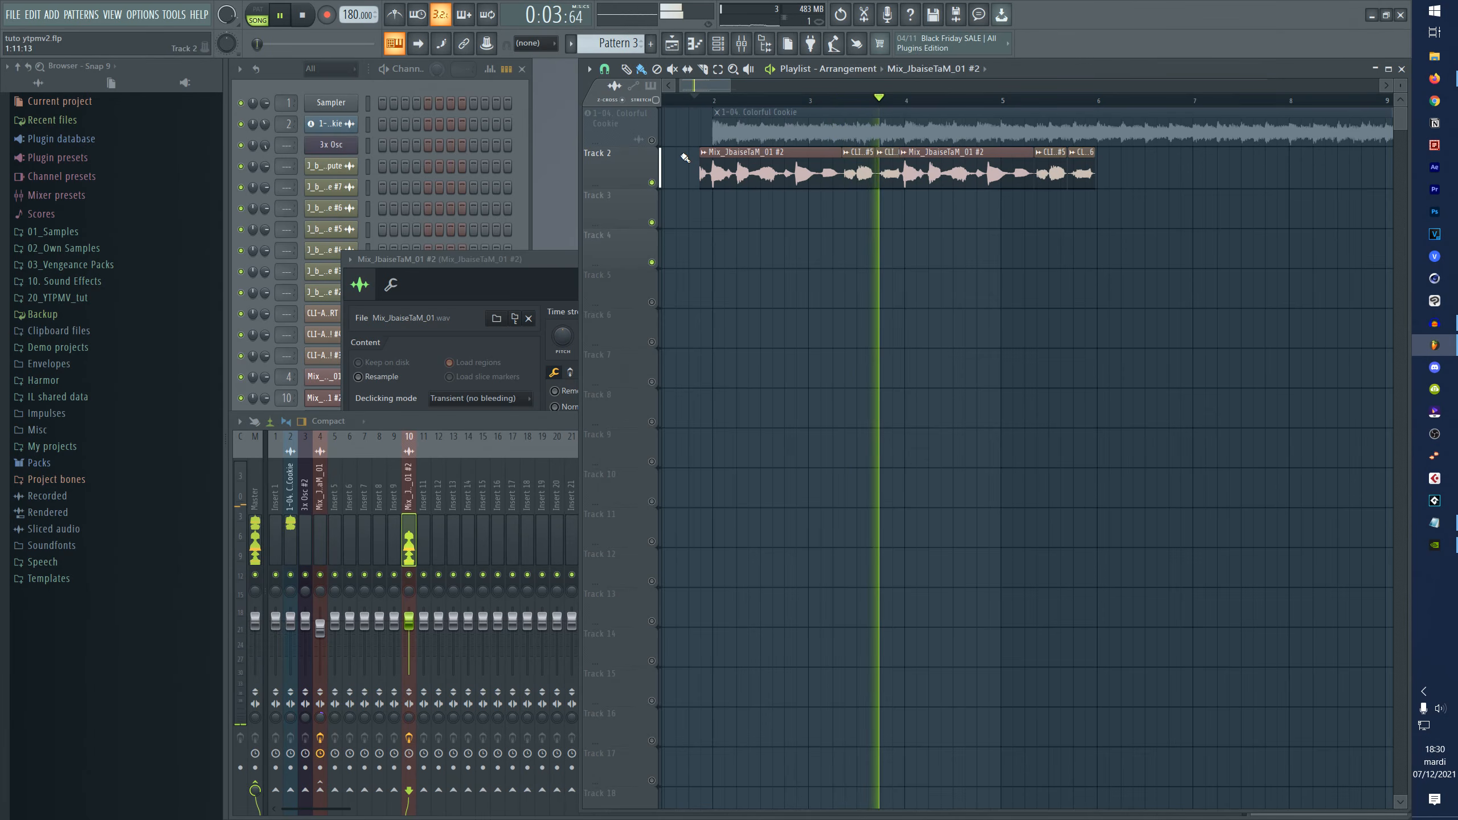
pyautogui.press('space')
pyautogui.click(567, 427)
pyautogui.click(1282, 463)
pyautogui.press('space')
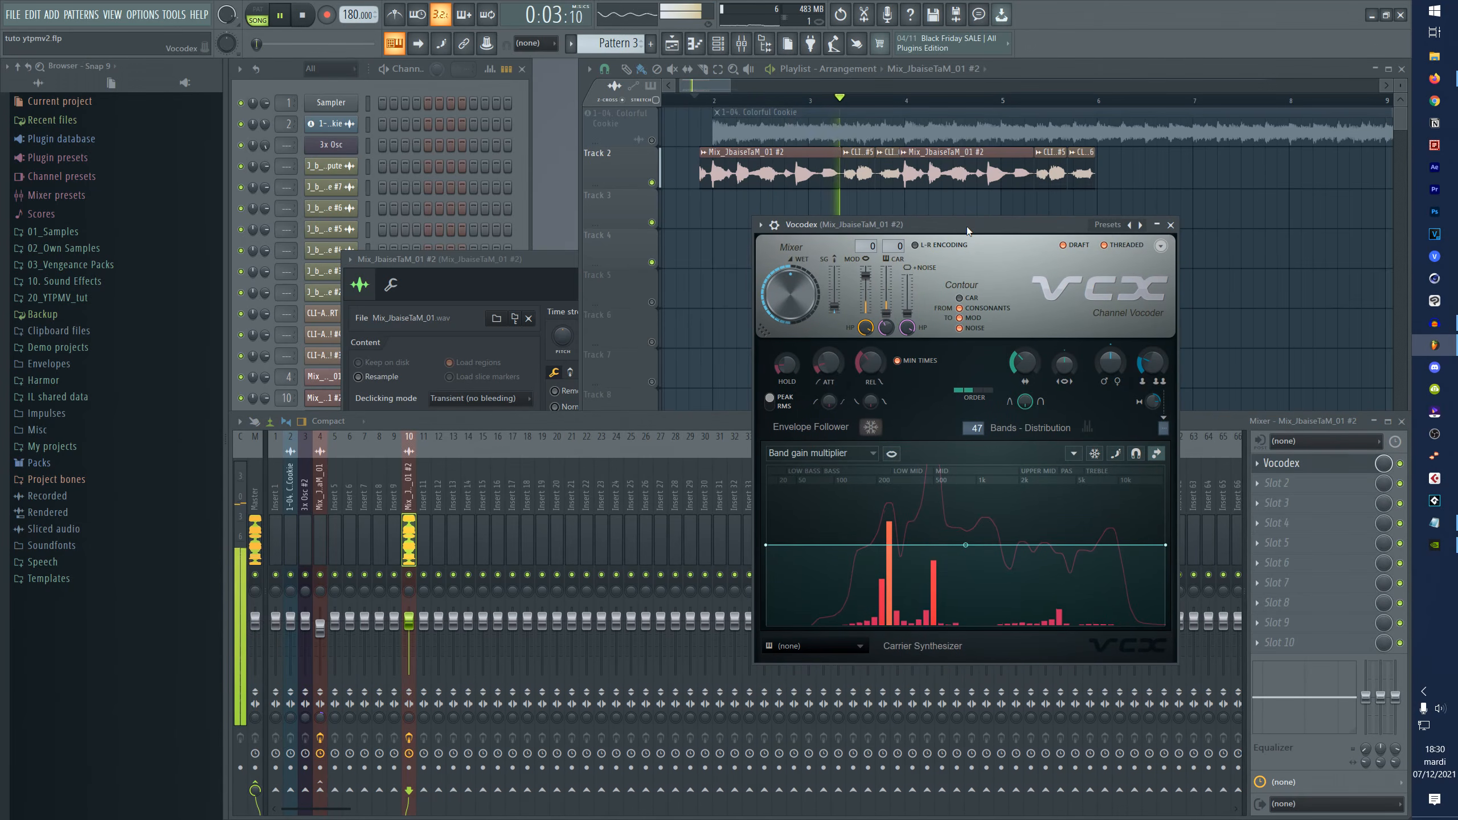
pyautogui.press('space')
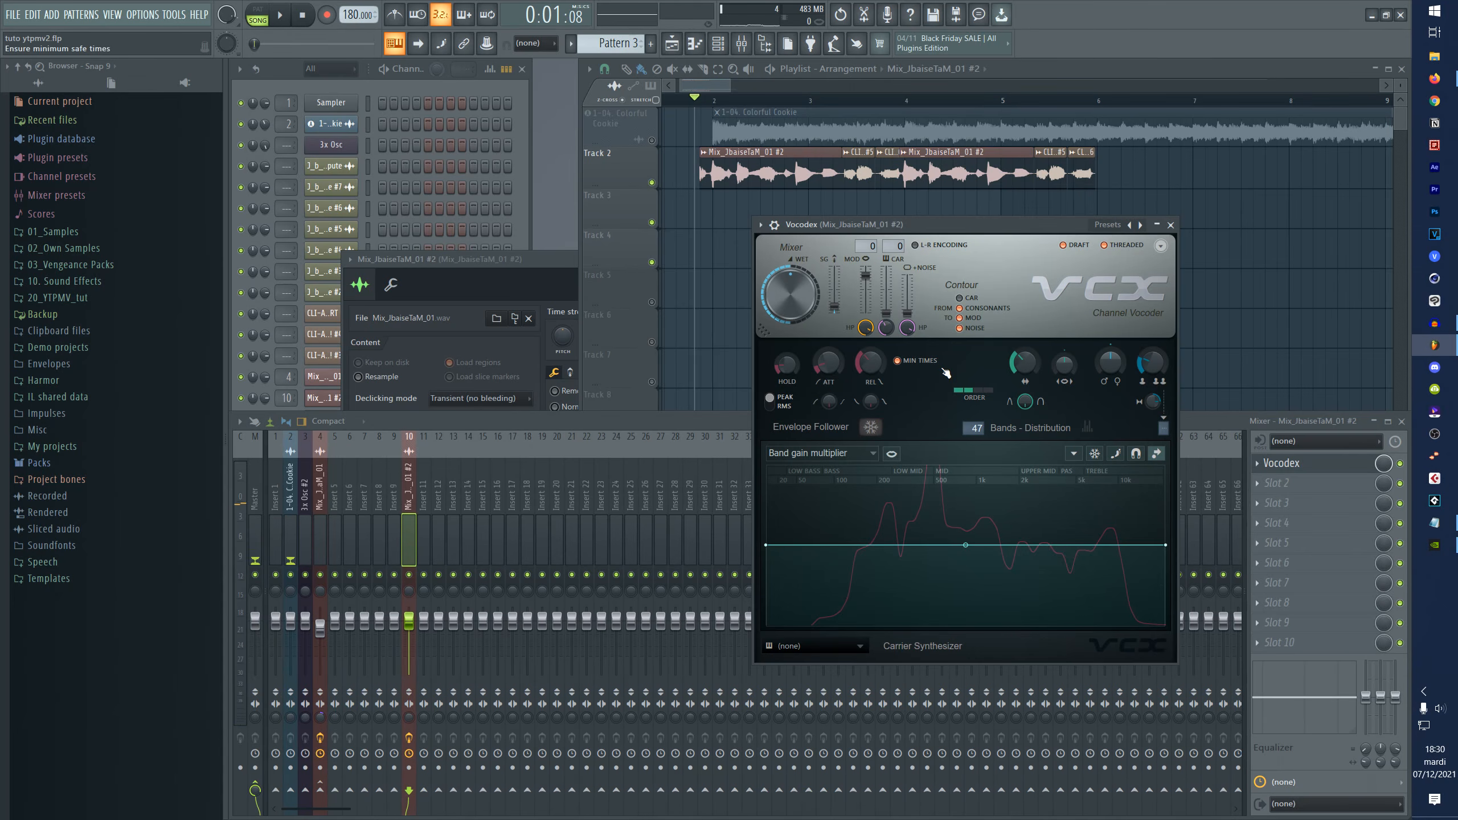
pyautogui.moveTo(973, 227); pyautogui.dragTo(986, 231)
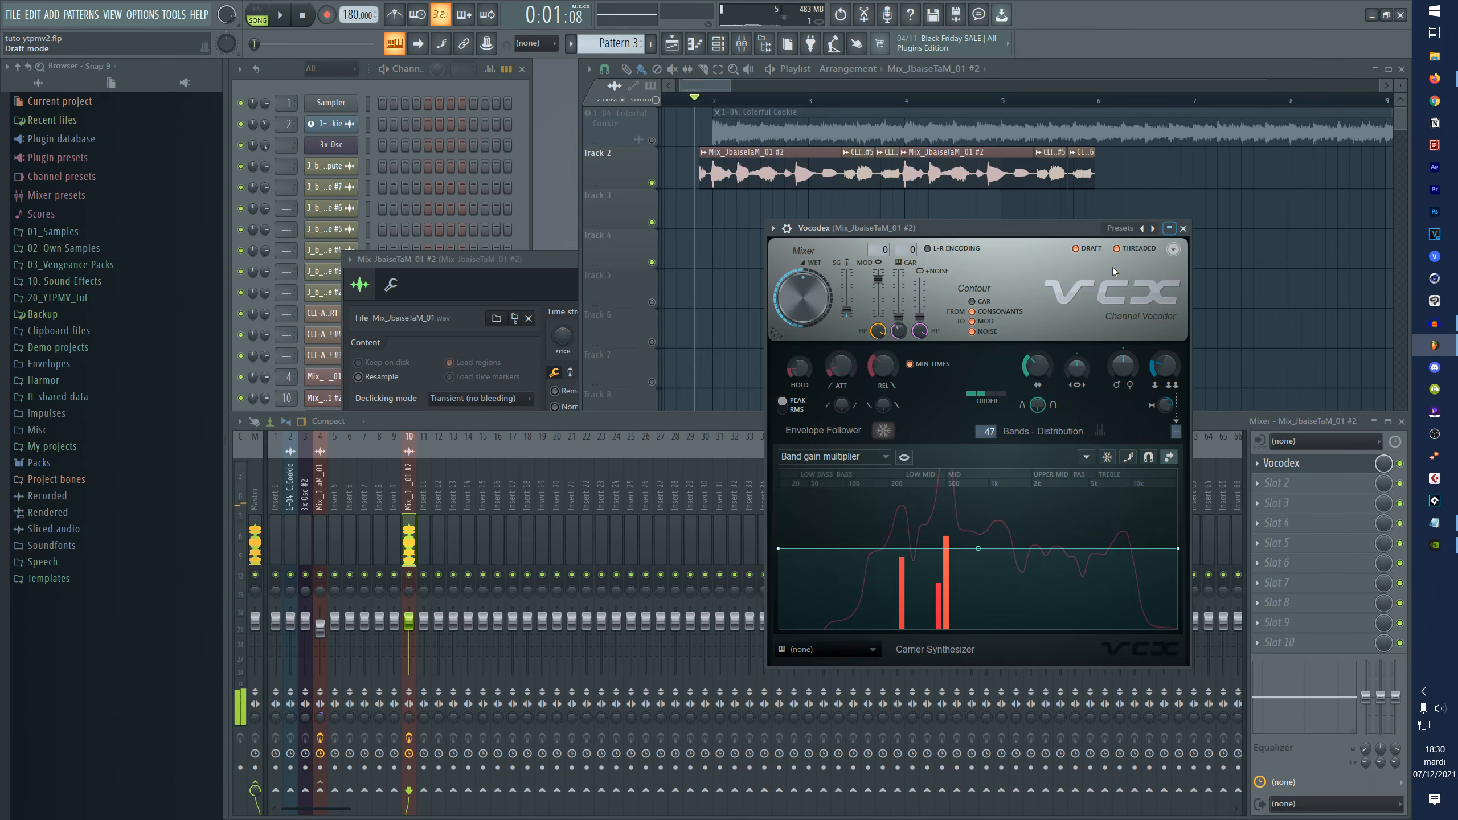
# - Load Vocodex's Chord preset and audition other presets such as Elderly, For drums and Group on the voice
pyautogui.rightClick(1143, 230)
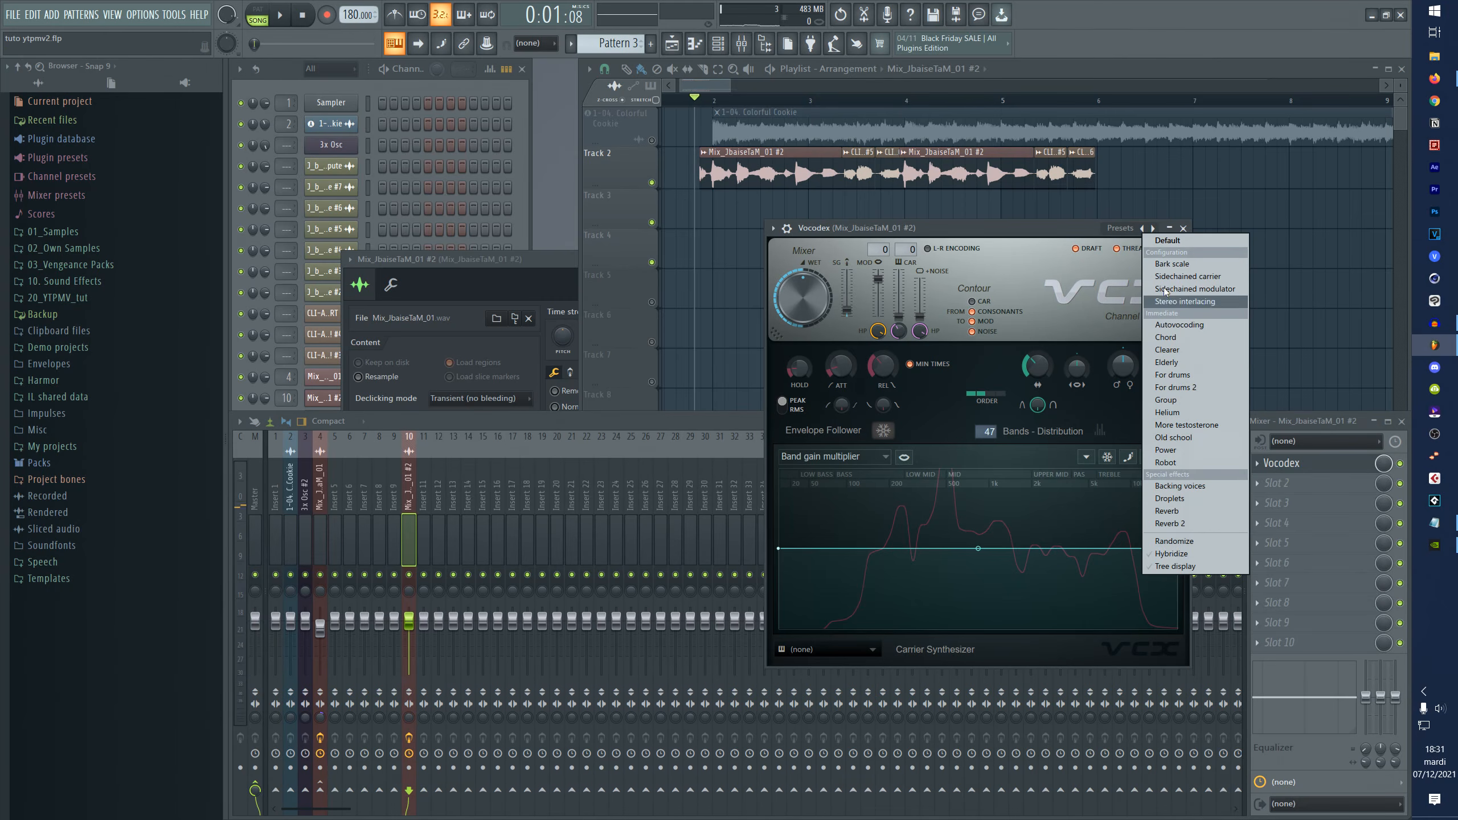
pyautogui.click(1165, 337)
pyautogui.press('space')
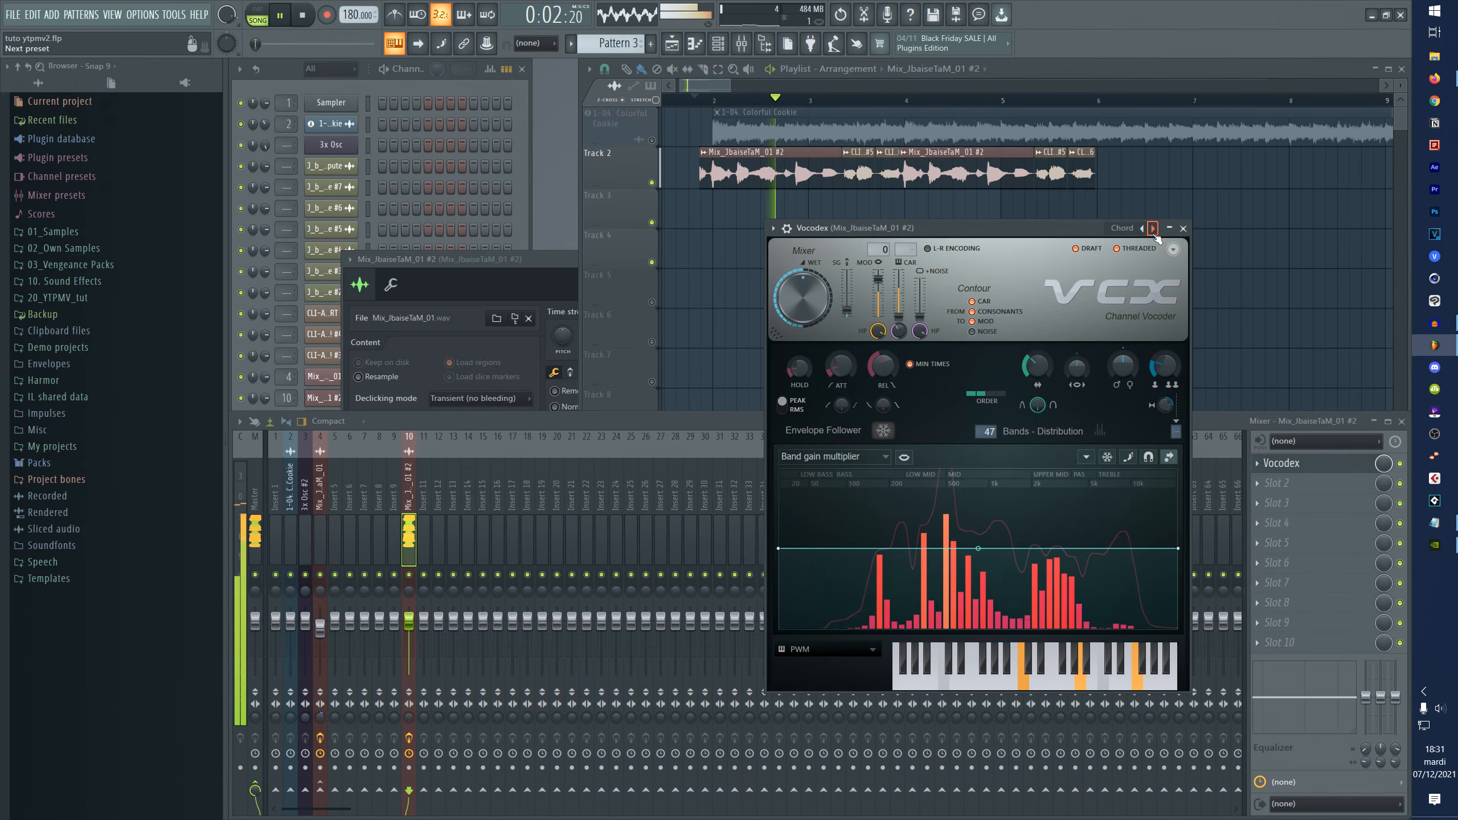
pyautogui.click(1153, 228)
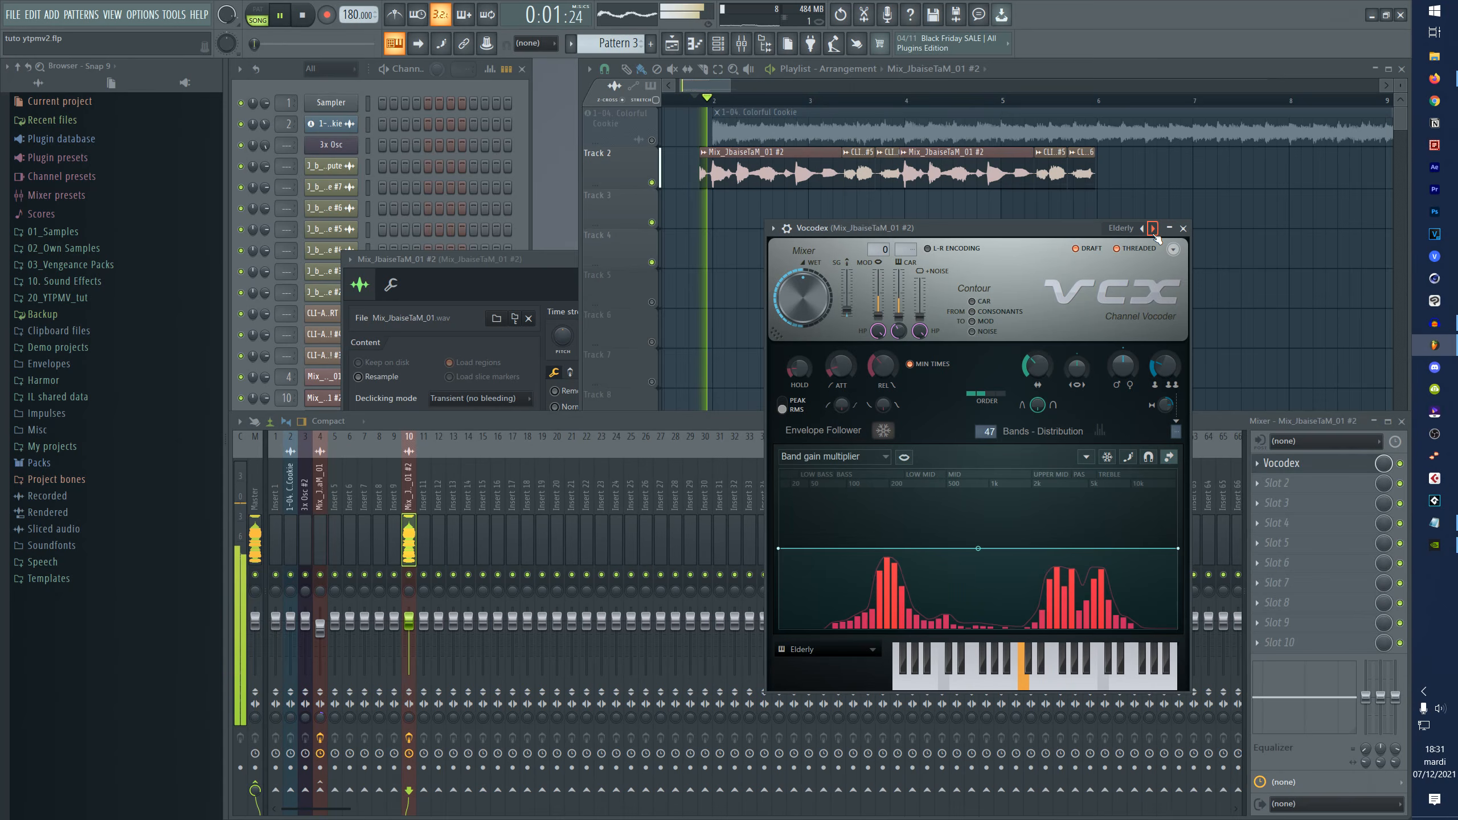
pyautogui.click(1153, 228)
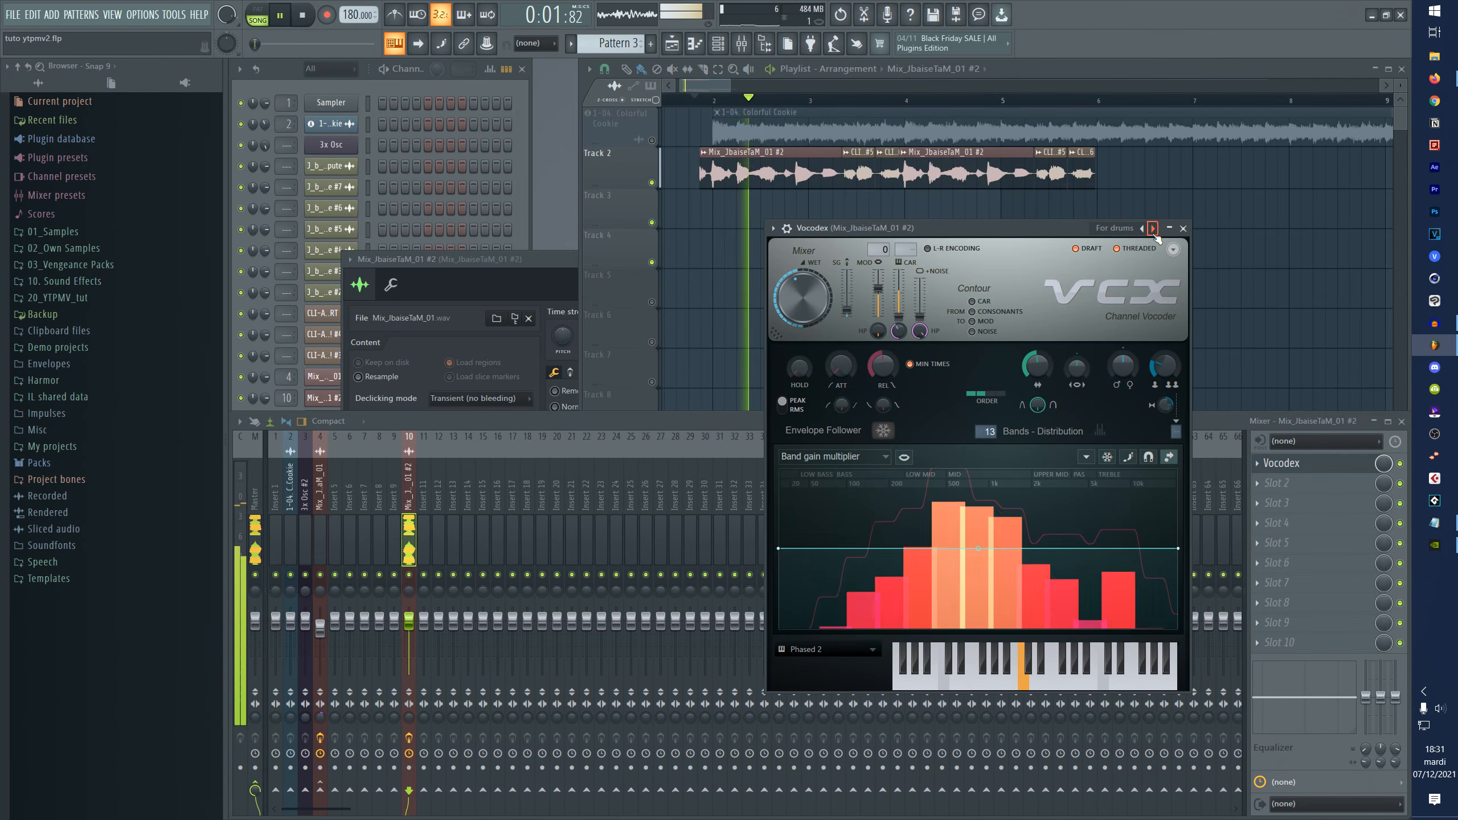
pyautogui.click(1153, 228)
pyautogui.press('space')
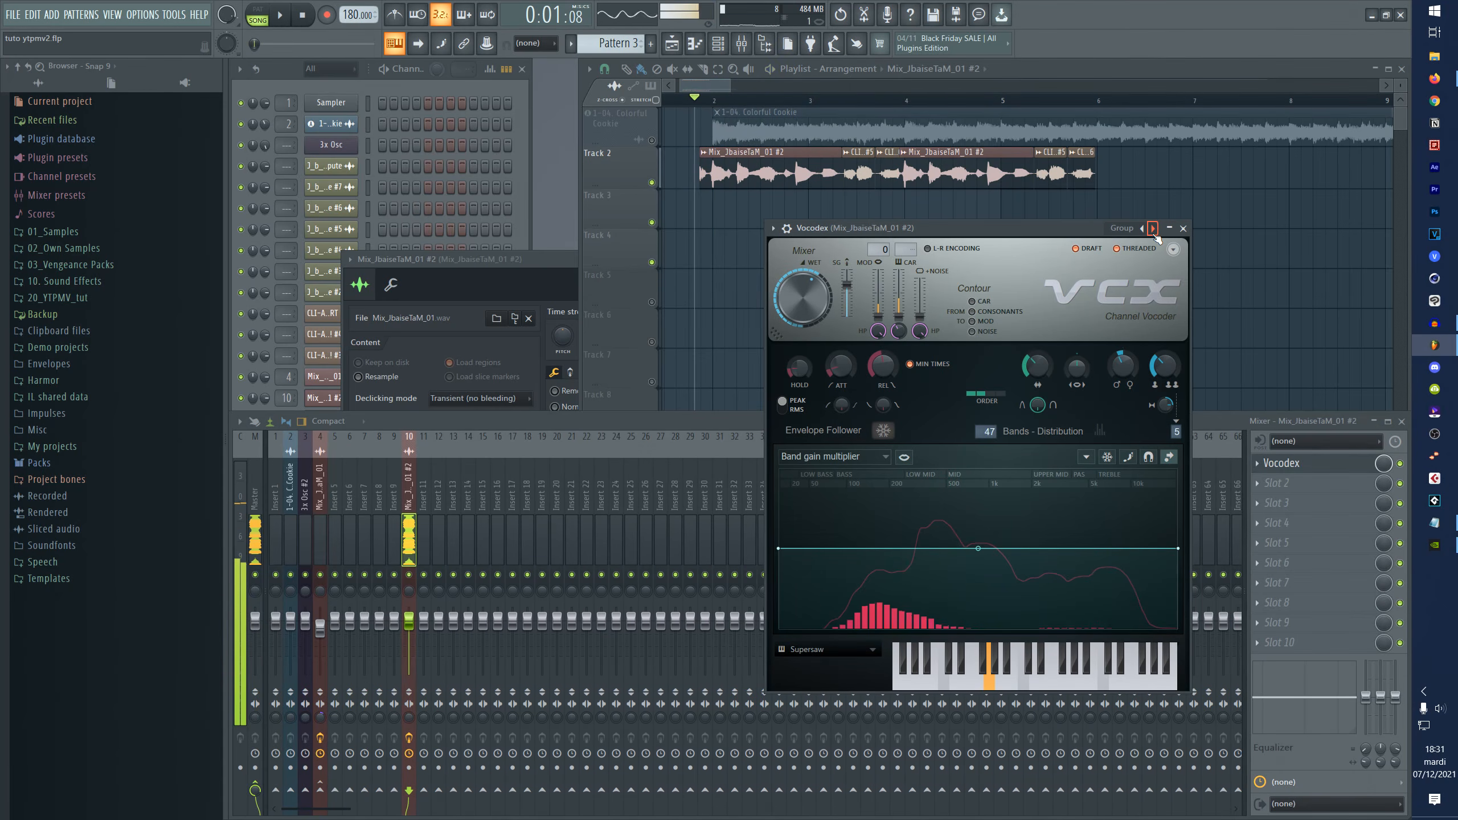
pyautogui.click(1153, 228)
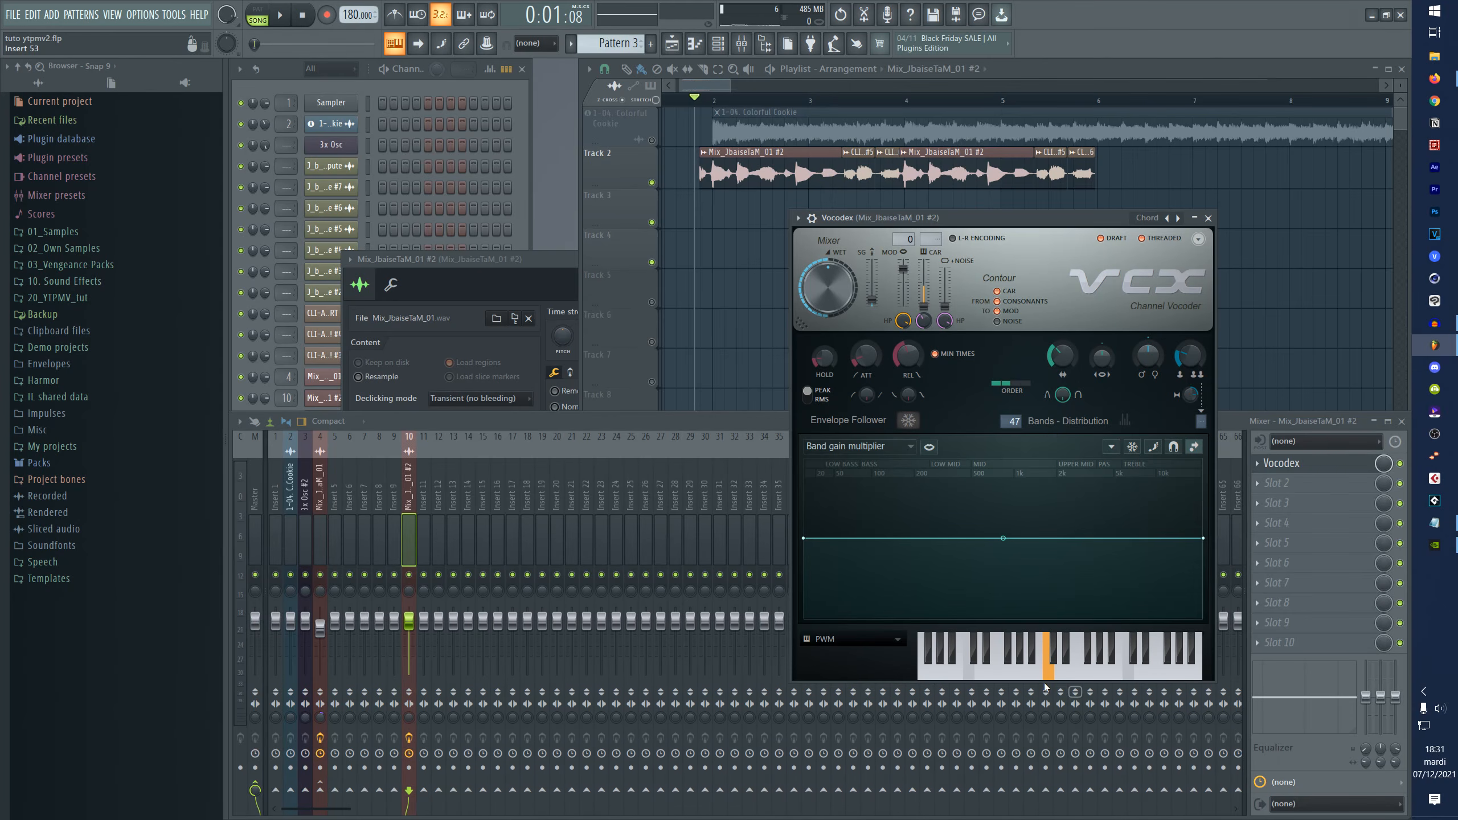
# - Play the voice with the Chord preset while adding notes on Vocodex's carrier keyboard to build a three-note chord
pyautogui.press('space')
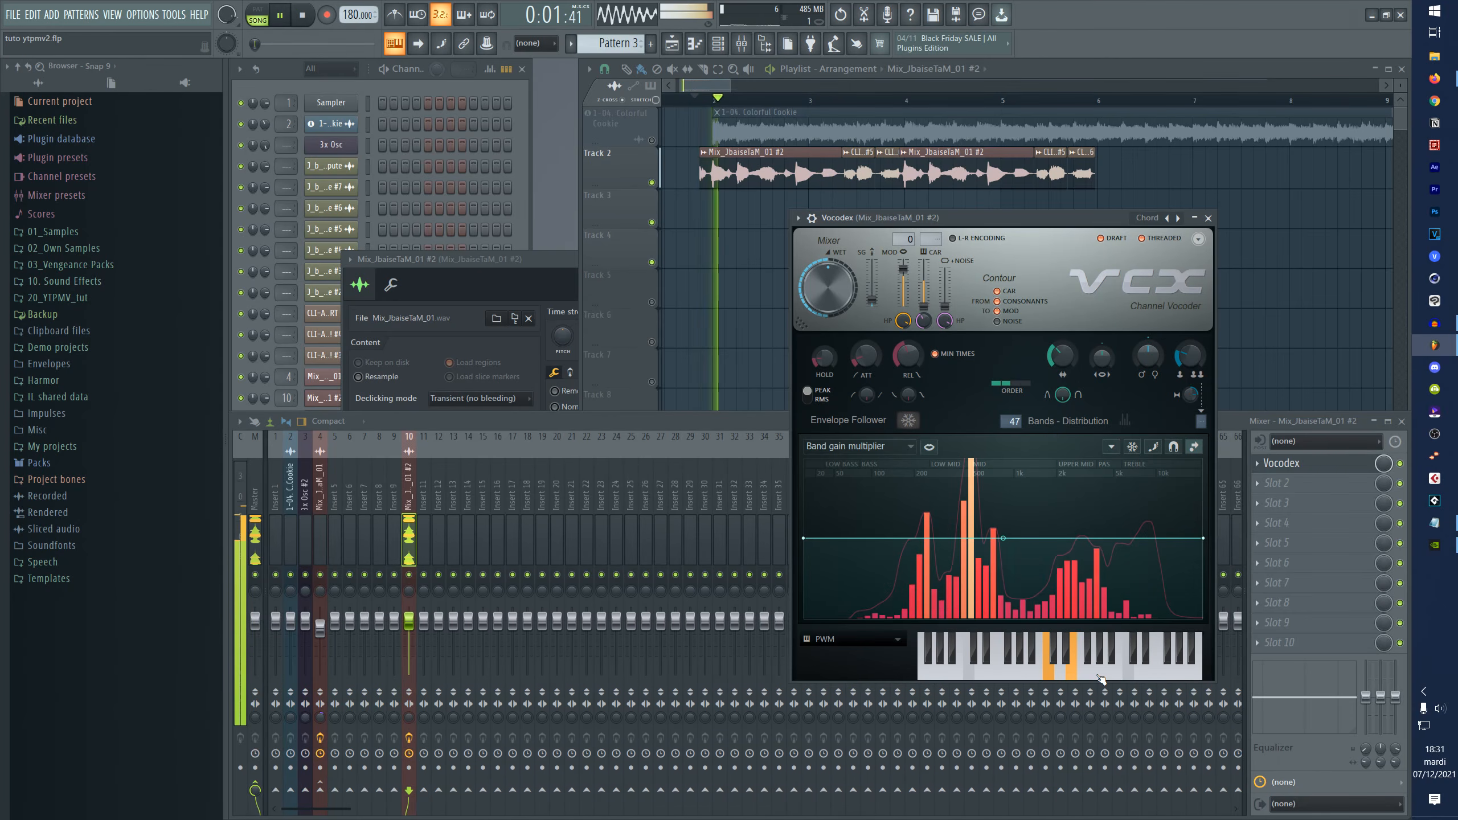
pyautogui.press('space')
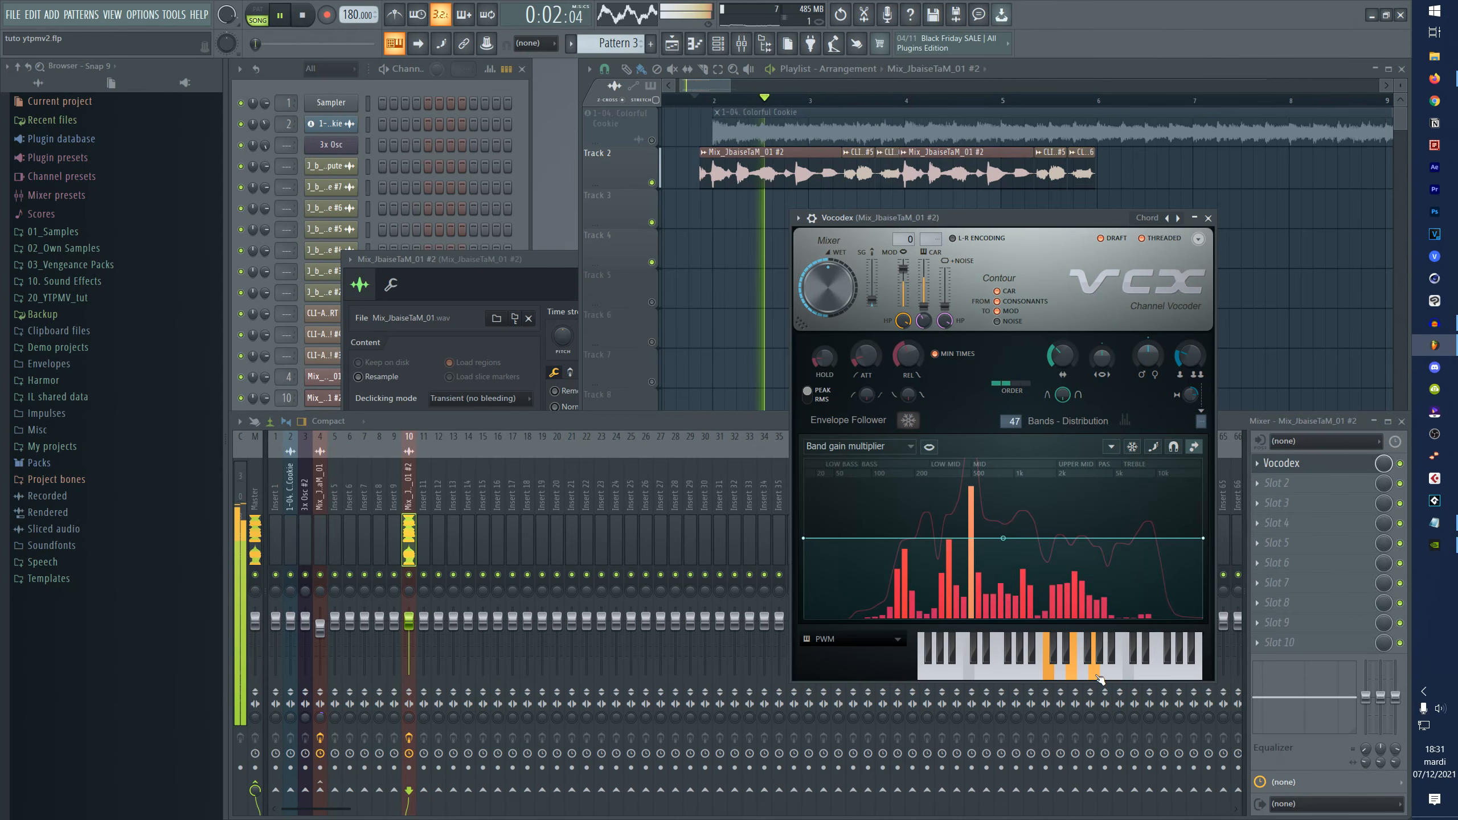
pyautogui.press('space')
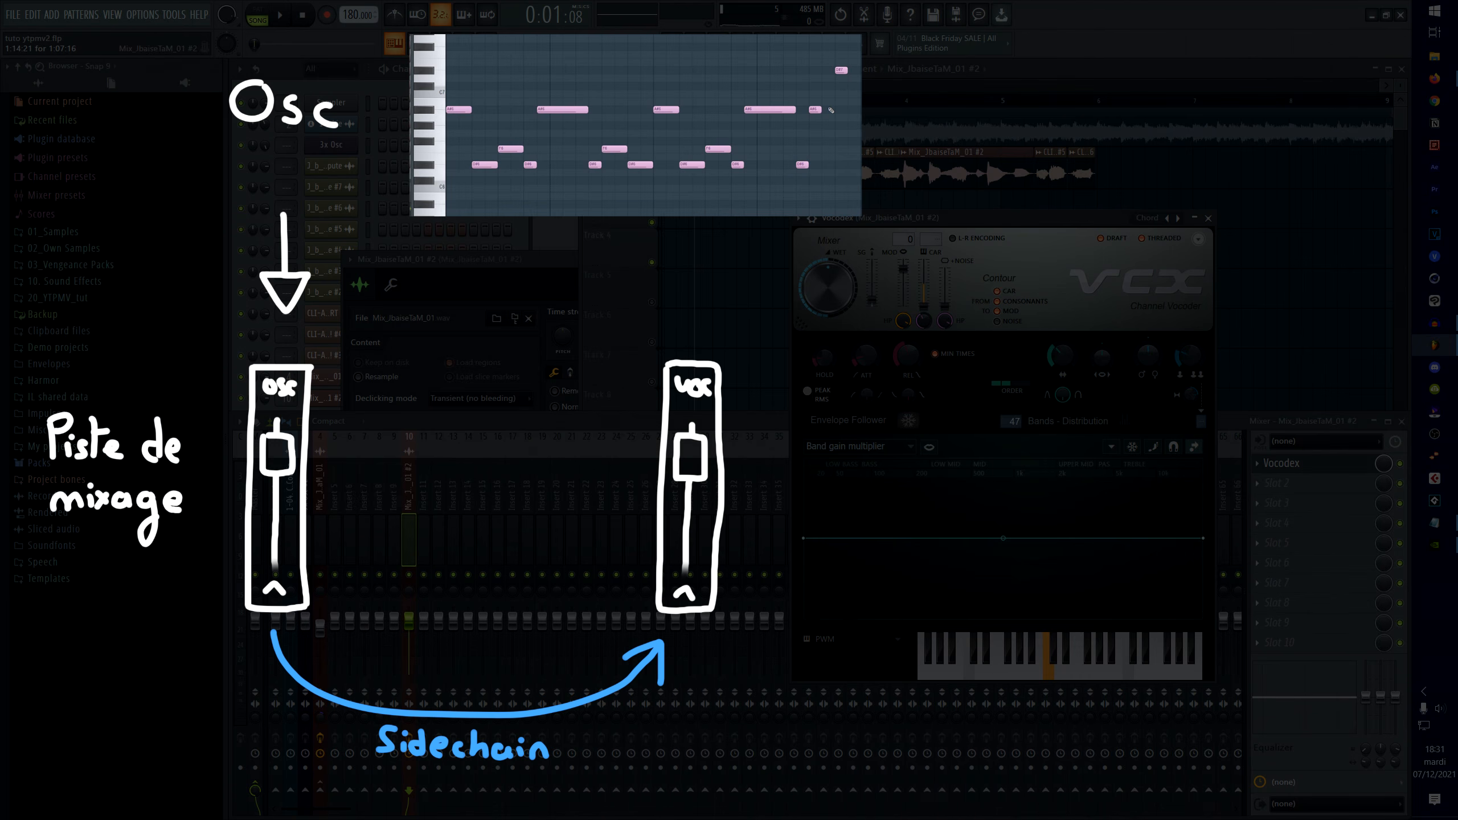
pyautogui.press('space')
pyautogui.moveTo(1031, 220); pyautogui.dragTo(1028, 232)
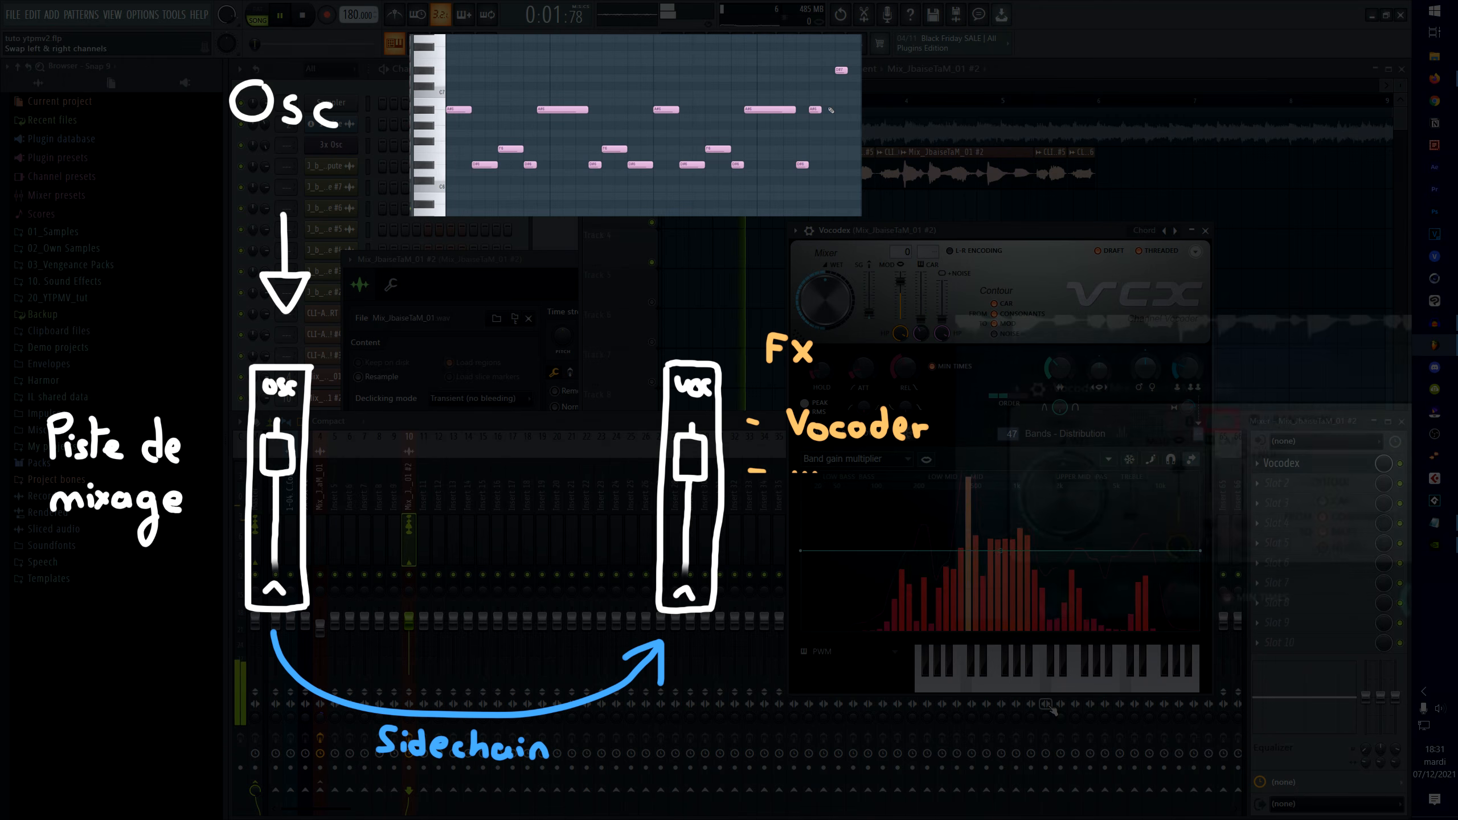
pyautogui.press('space')
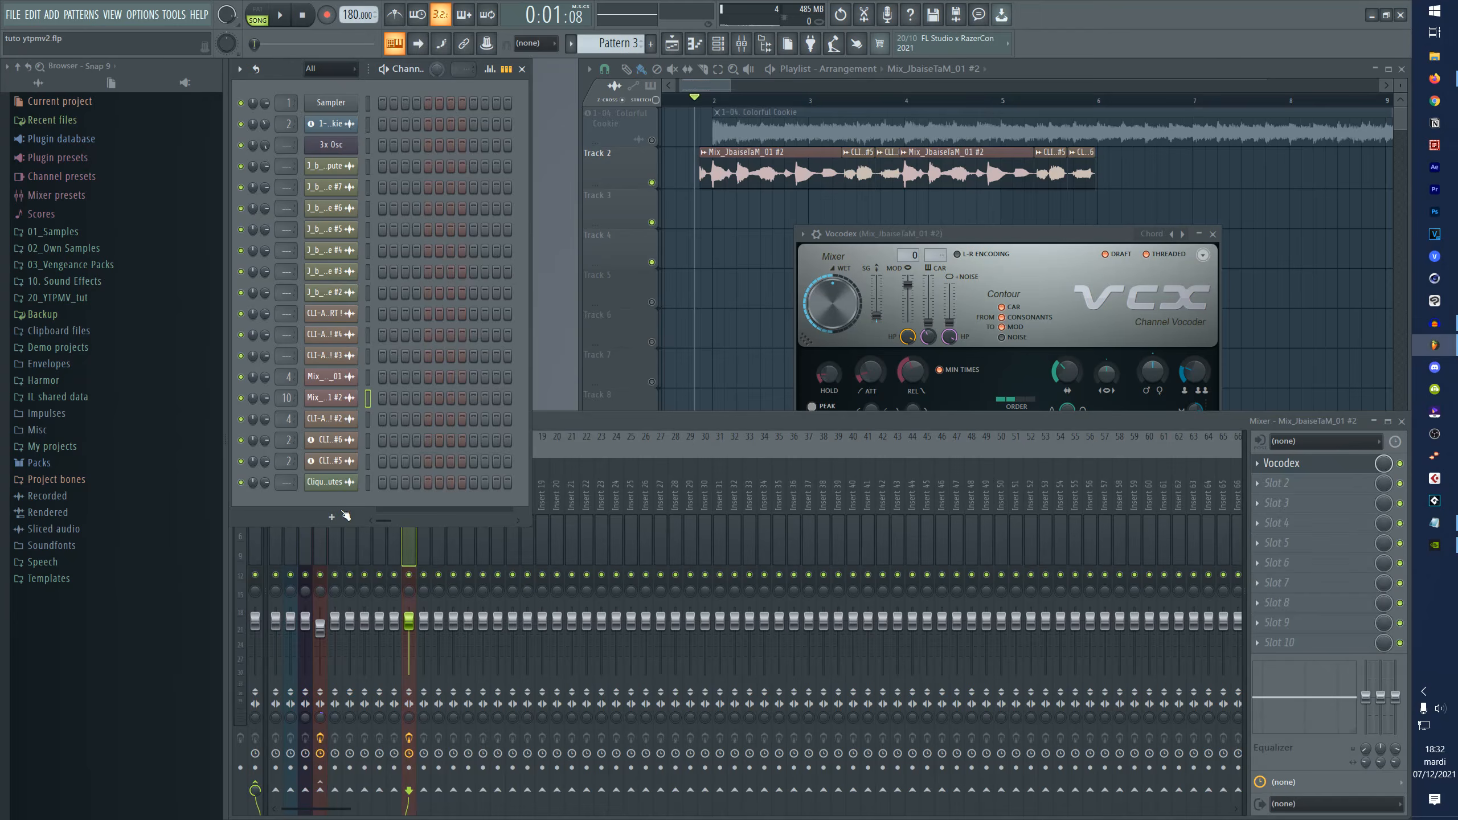
# - Add a new 3x Osc instrument channel and choose a waveform for its first oscillator
pyautogui.click(341, 518)
pyautogui.click(379, 39)
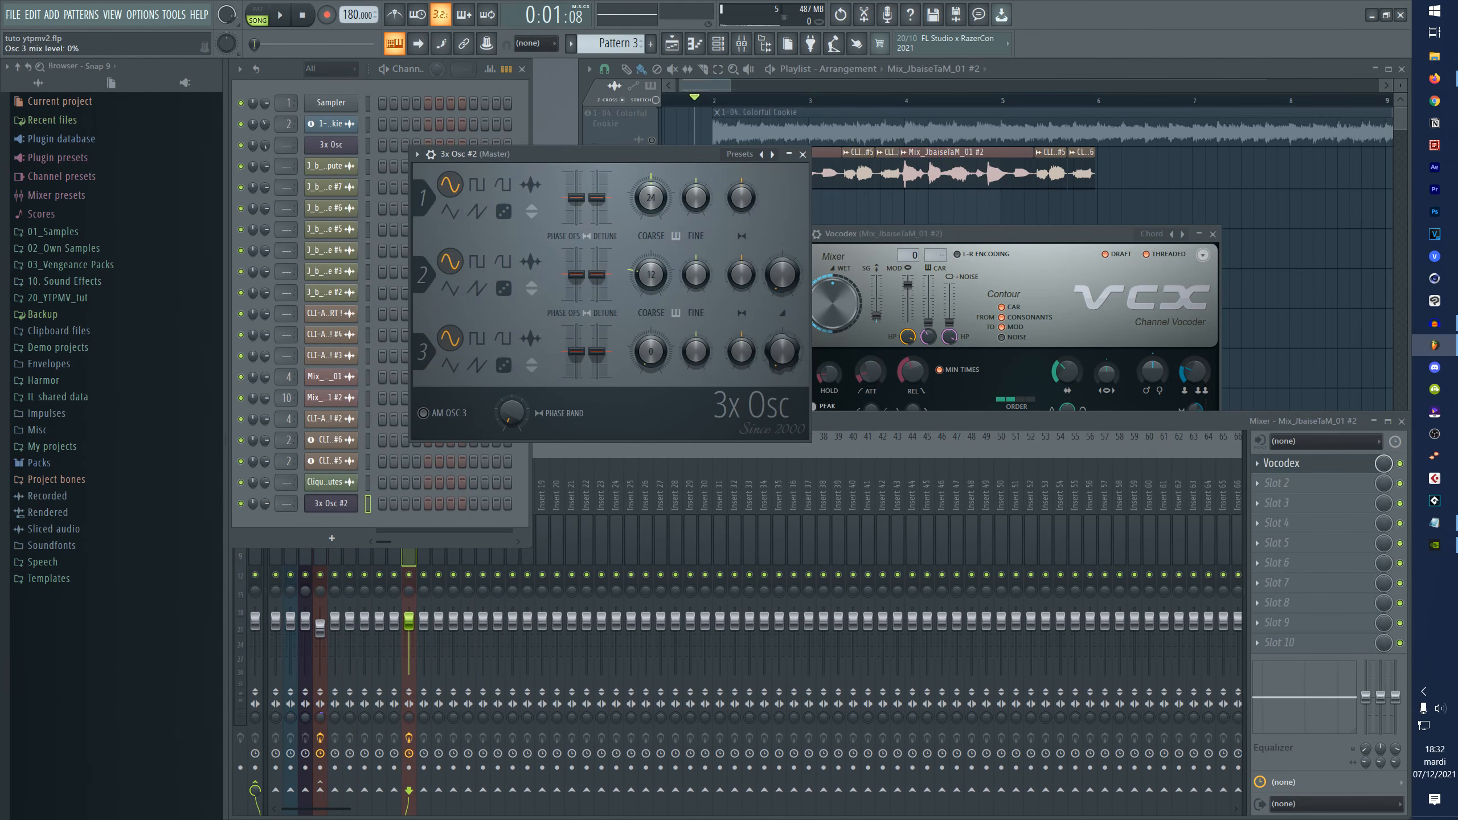
pyautogui.moveTo(683, 154); pyautogui.dragTo(793, 285)
pyautogui.click(588, 321)
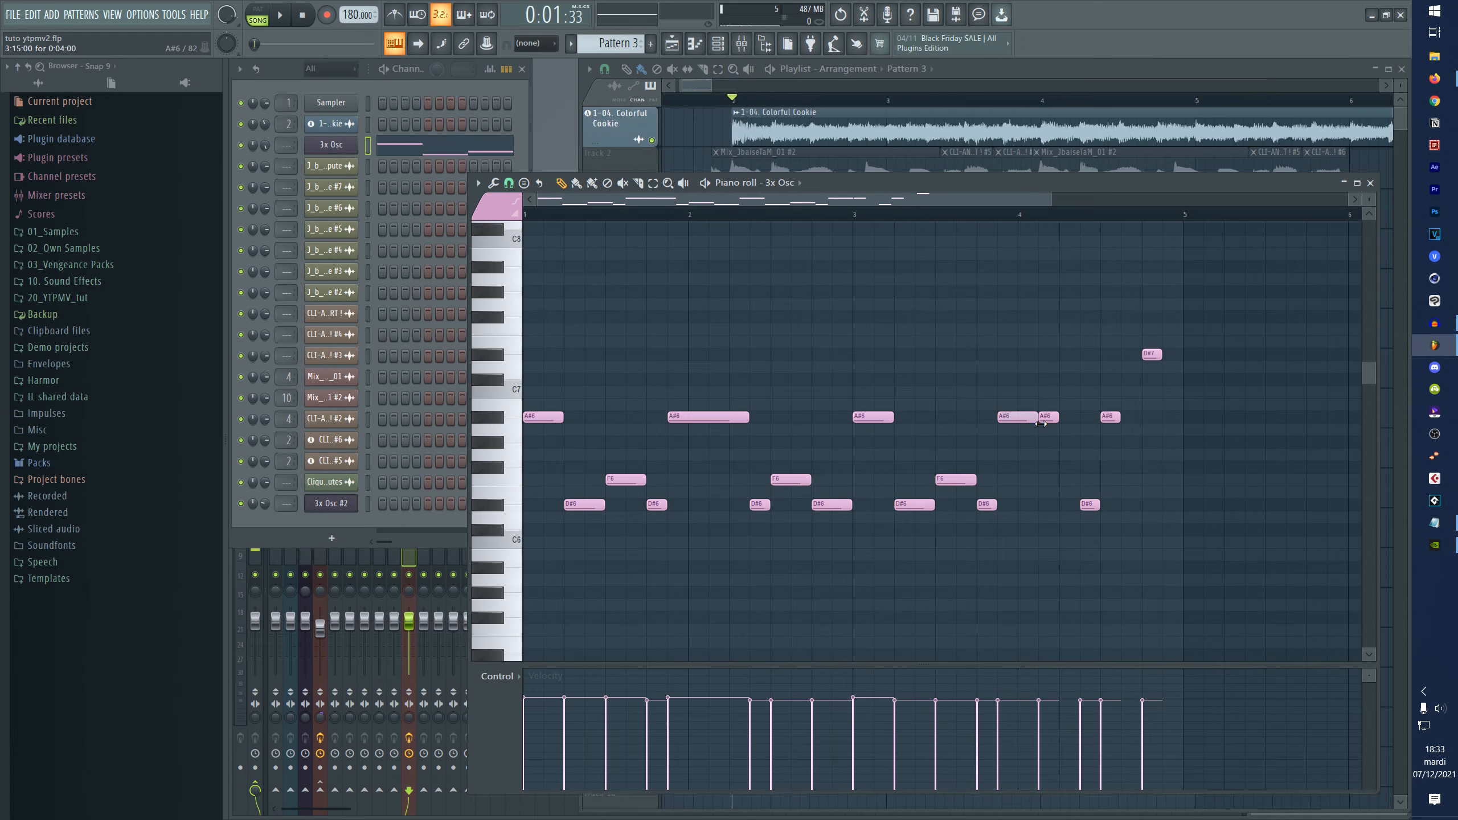
# - Delete the short A#6 note after the long one in bar 4 and lengthen the last A#6 note of the 3x Osc melody
pyautogui.rightClick(1049, 423)
pyautogui.moveTo(1126, 419); pyautogui.dragTo(1146, 419)
pyautogui.press('space')
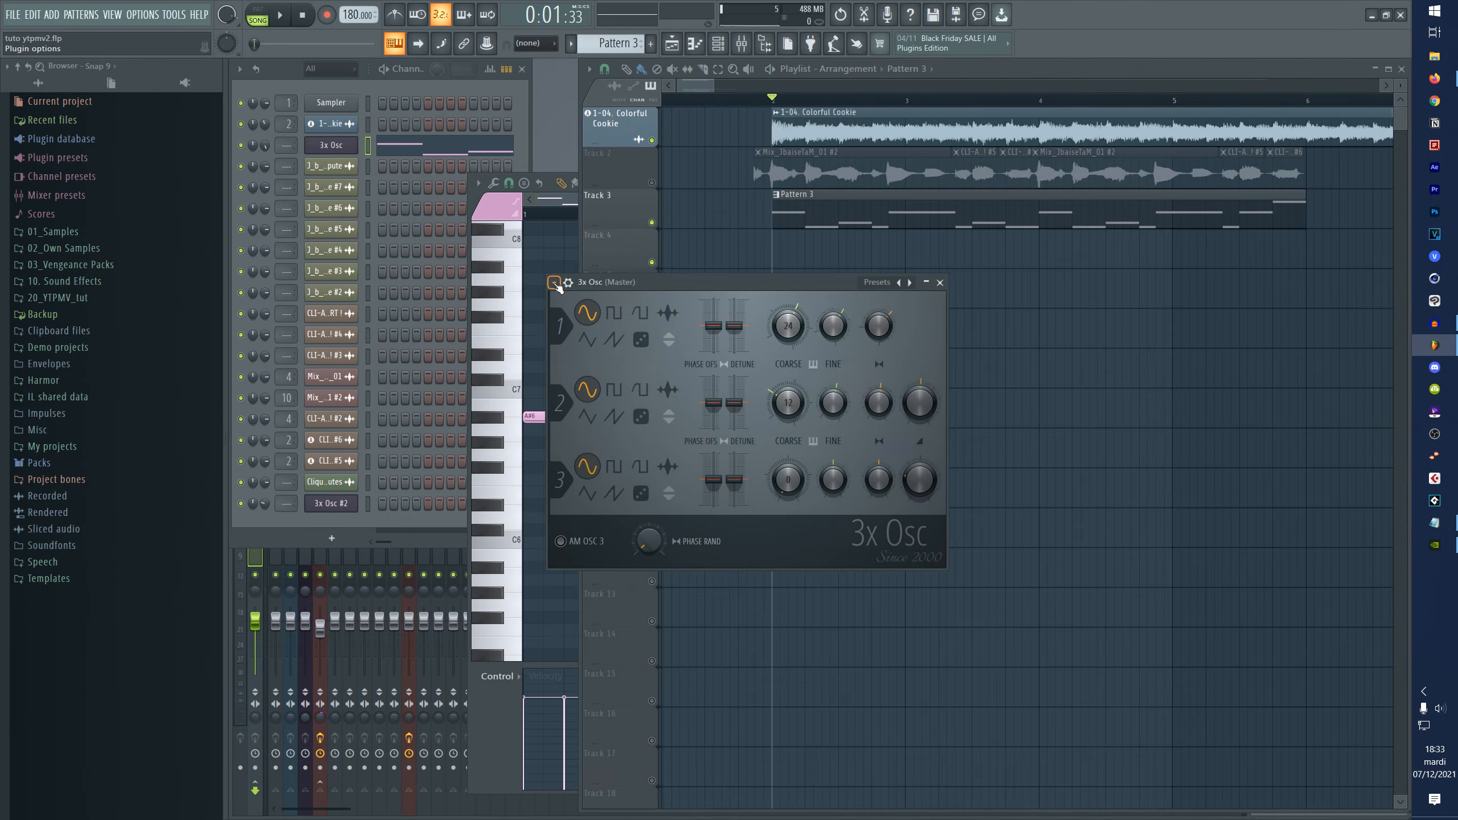
# - Route the 3x Osc channel to a free mixer track and play the song to check its signal there
pyautogui.click(554, 282)
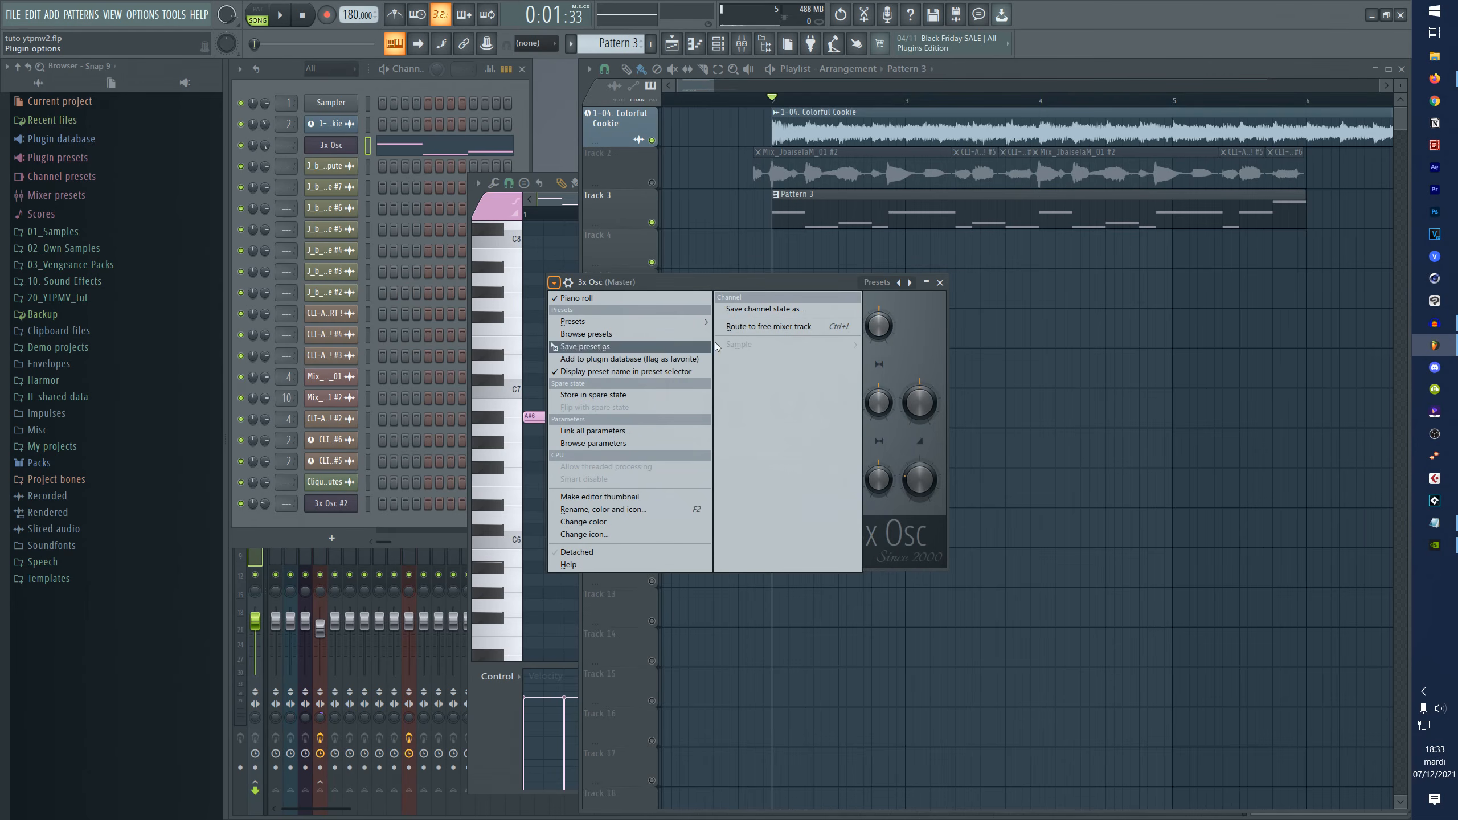
pyautogui.click(768, 326)
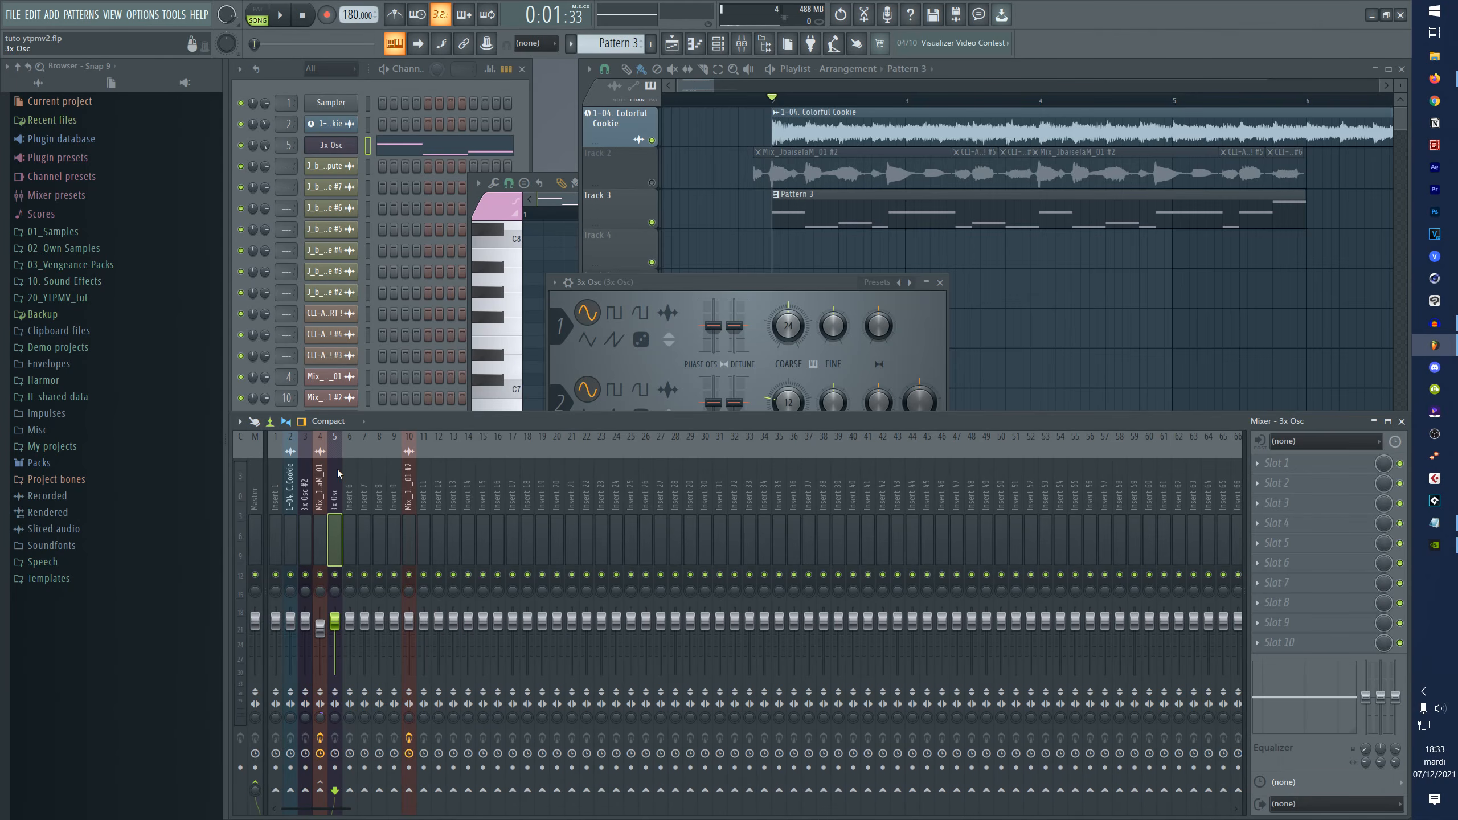
pyautogui.press('space')
pyautogui.press('space')
pyautogui.press('space')
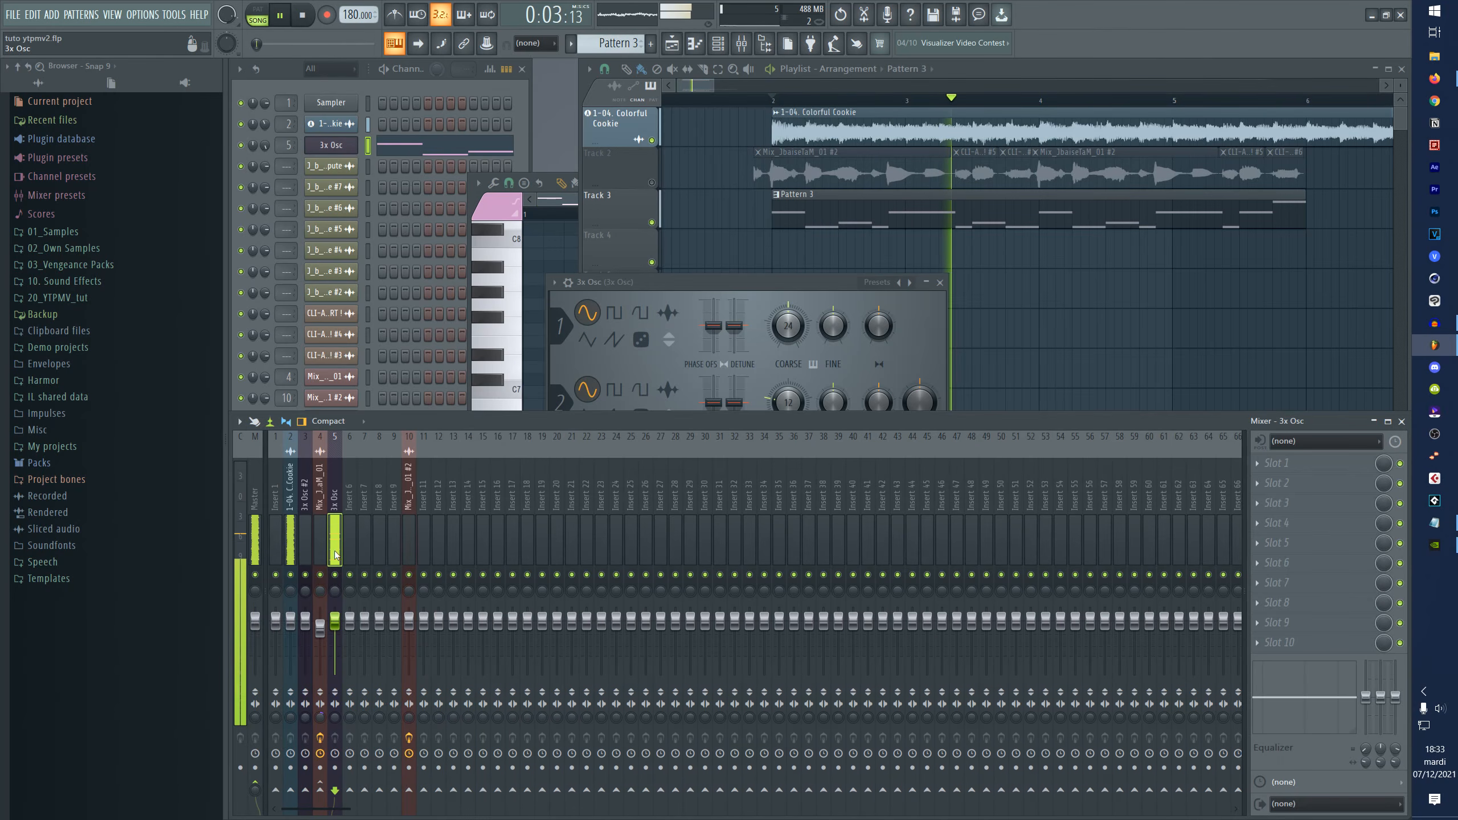
# - Stop playback and sidechain the 3x Osc mixer track to the Mix_JbaiseTaM_01 #2 voice track
pyautogui.press('space')
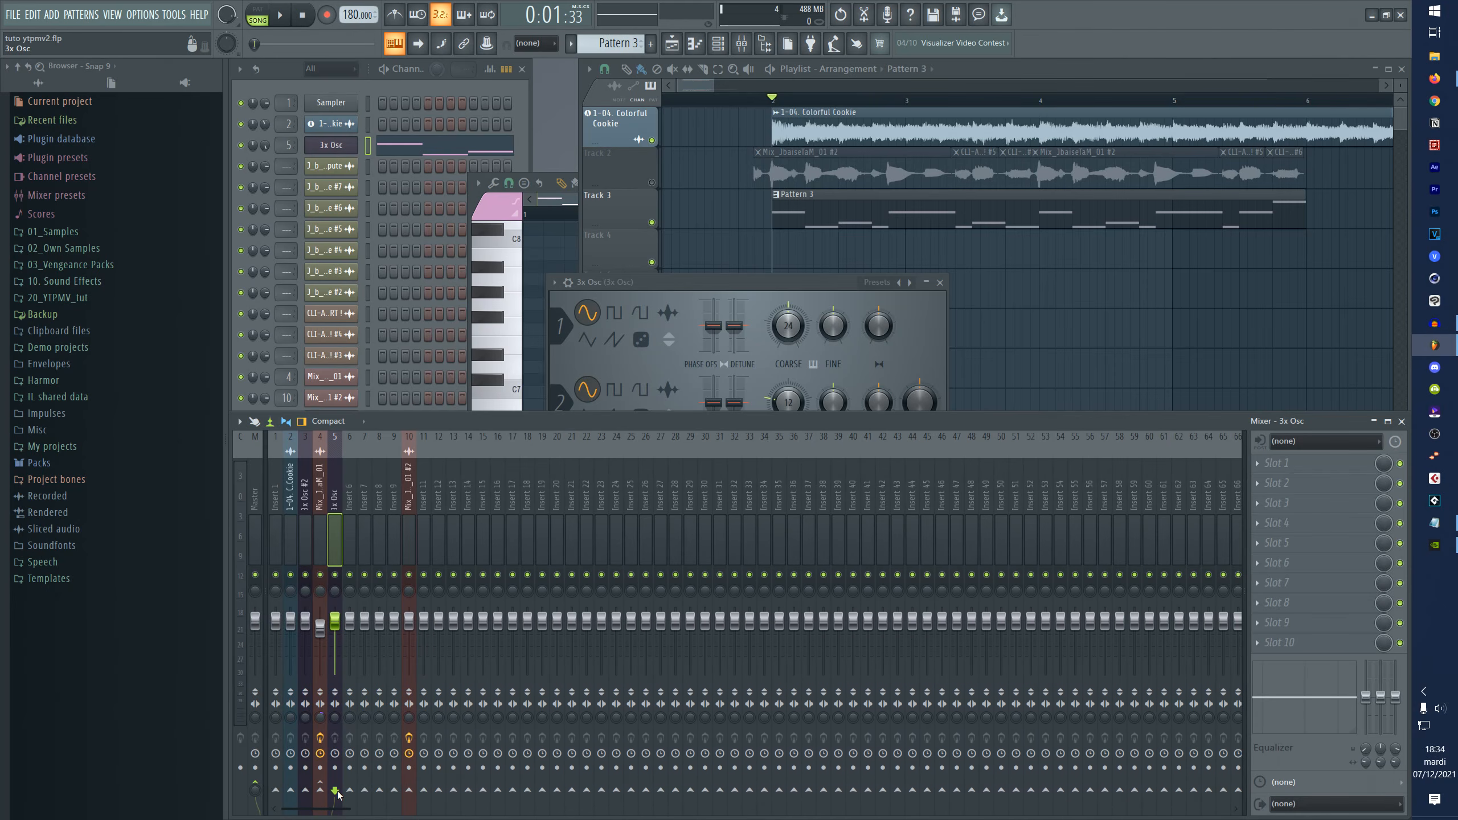
pyautogui.rightClick(414, 793)
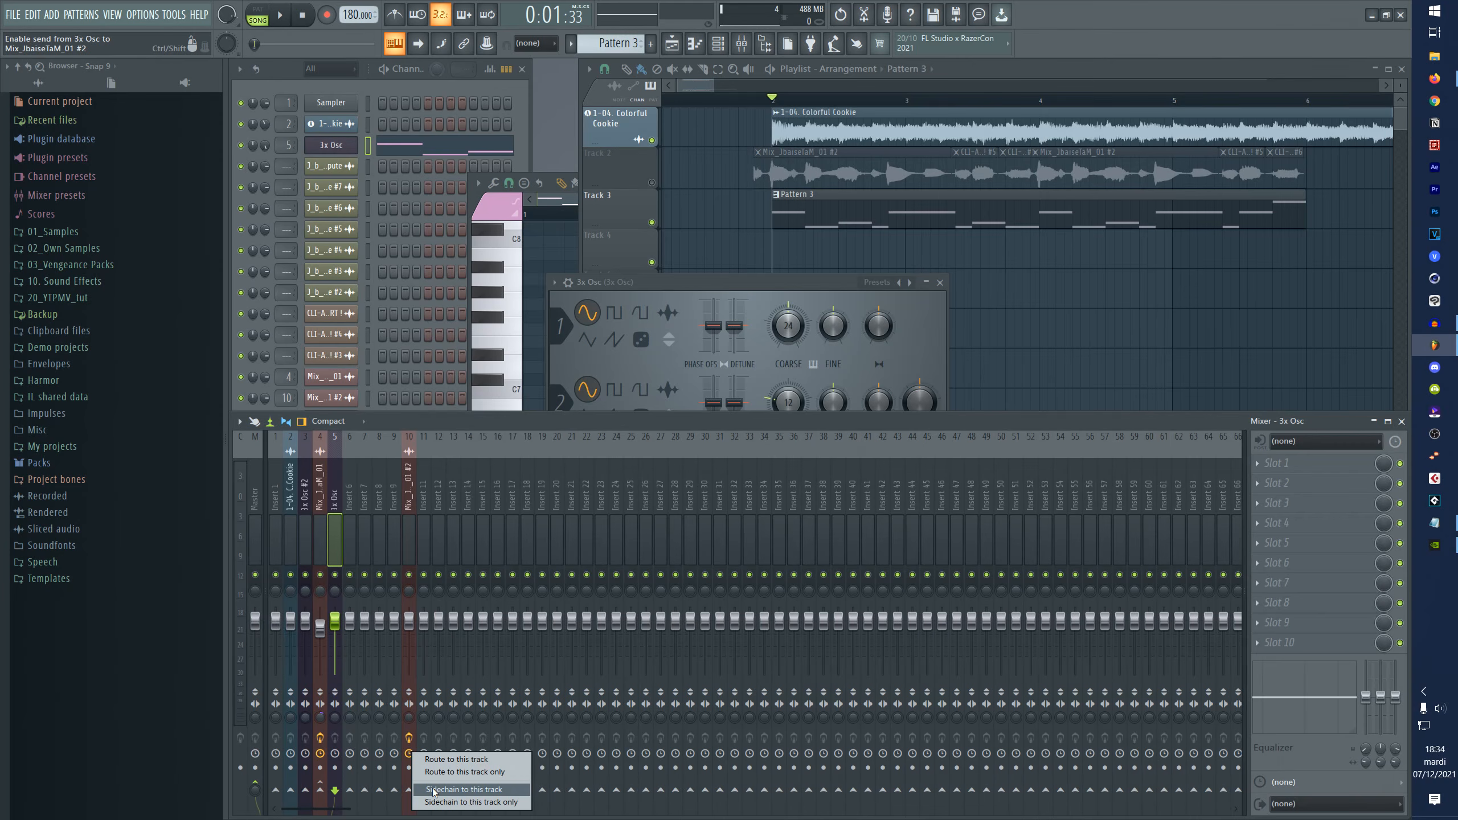
pyautogui.click(437, 790)
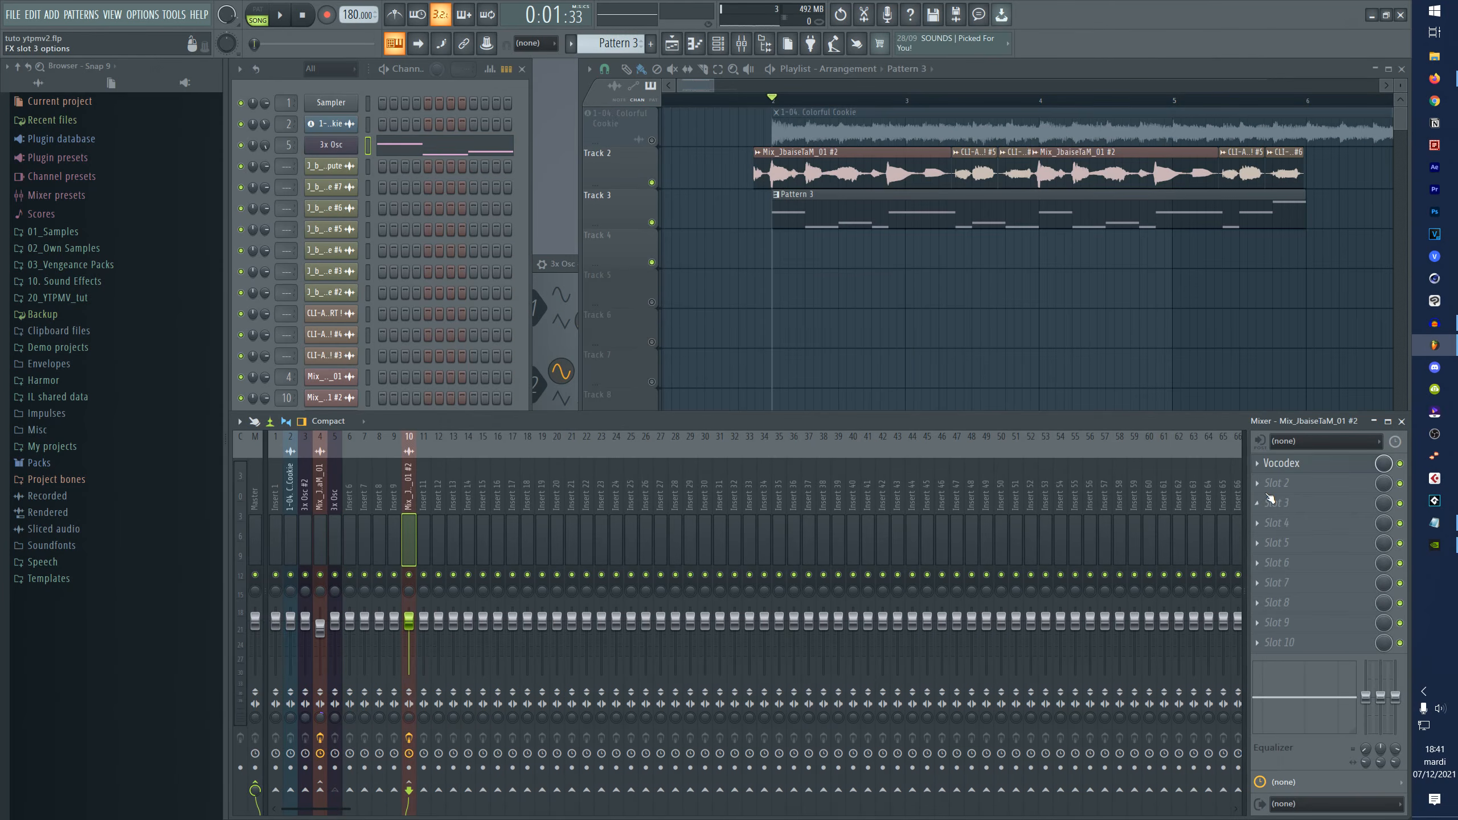
# - Open Vocodex on the voice track, play the song to hear the vocoded voice, and close the CLI-AN-COURT sample settings
pyautogui.click(1281, 463)
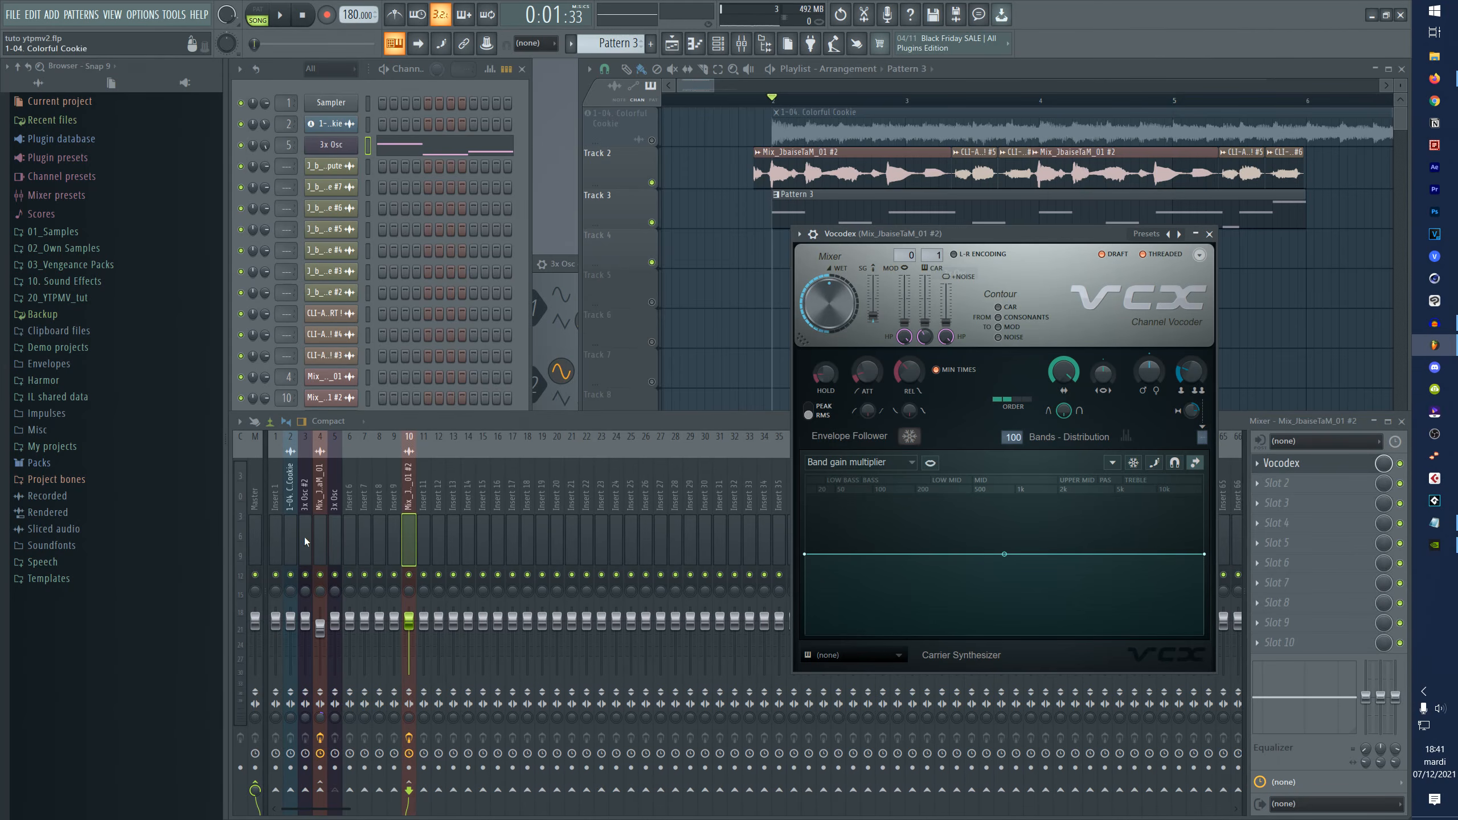
pyautogui.press('space')
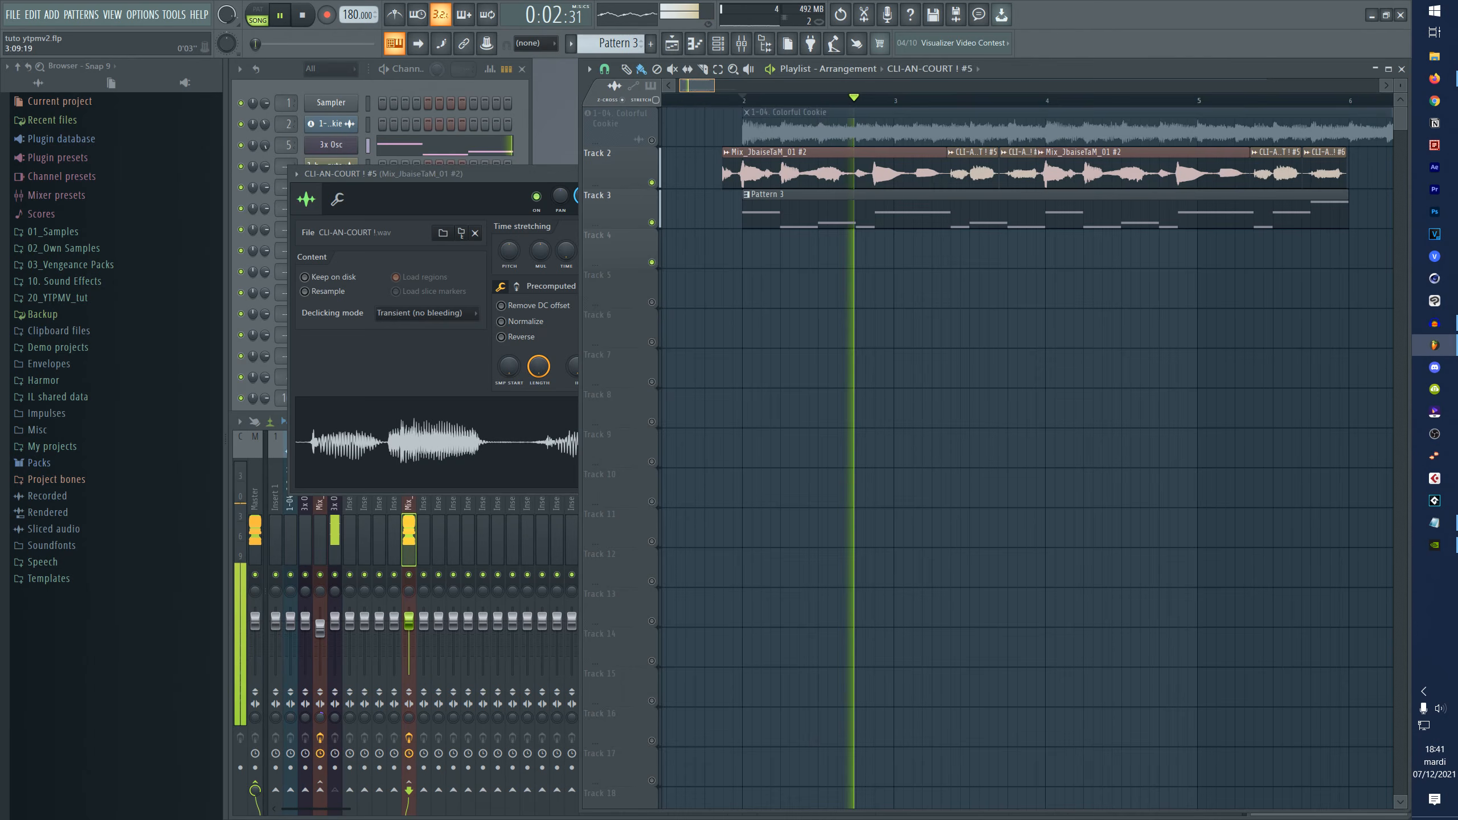
pyautogui.press('space')
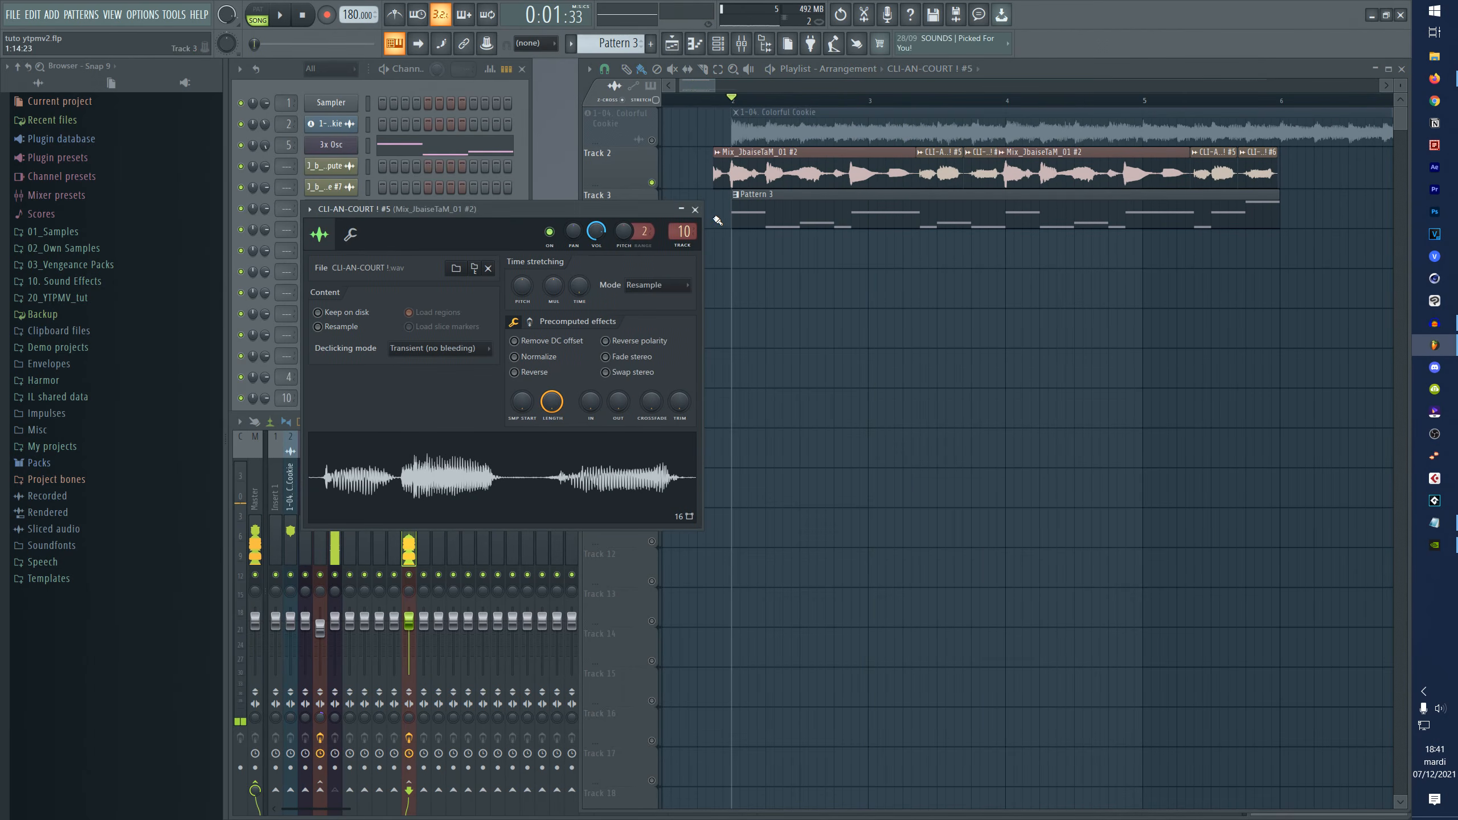
pyautogui.press('Escape')
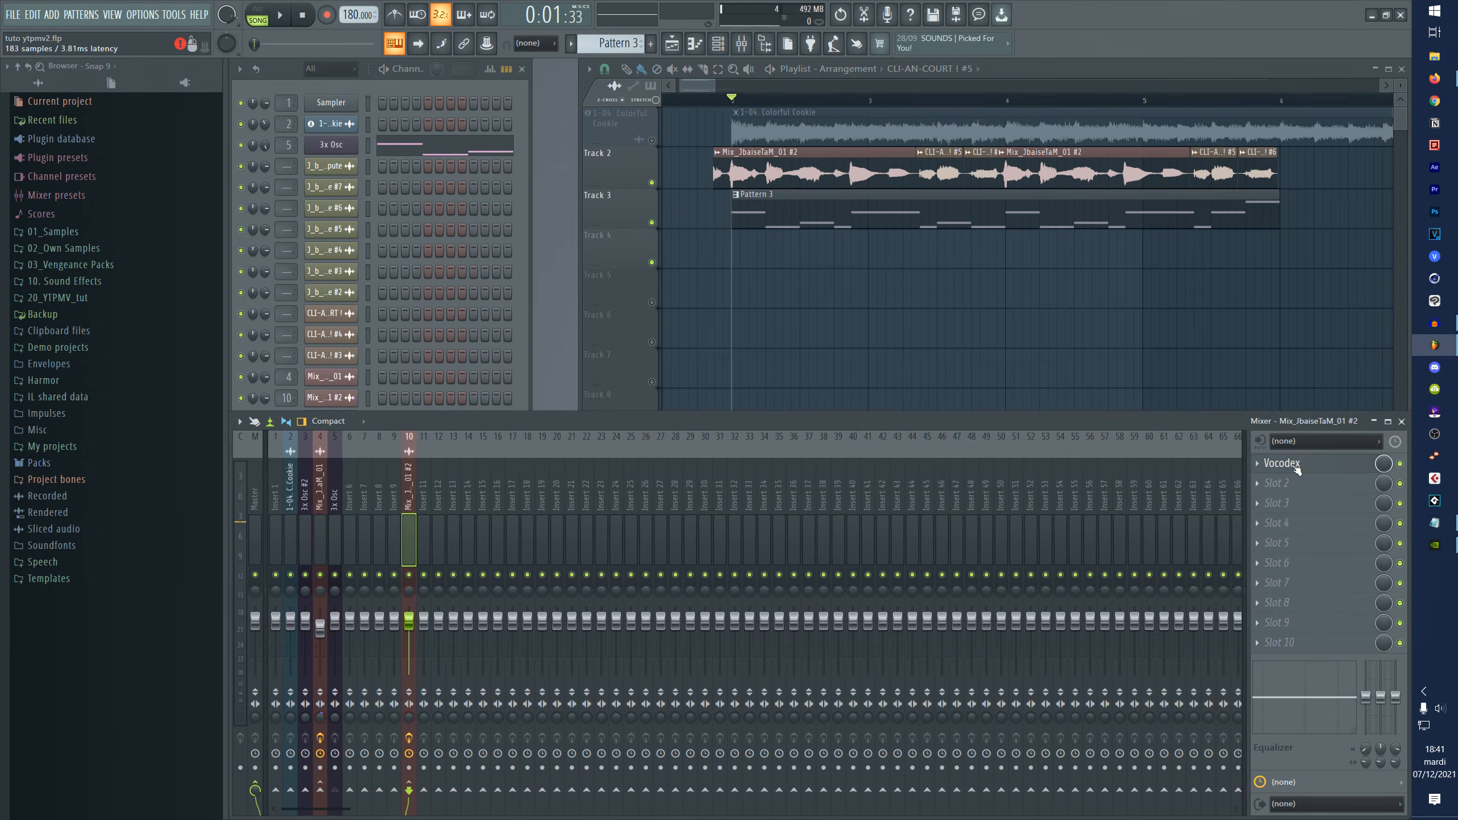
# - Play the song while lowering Vocodex's band width to 1%, and open the 3x Osc melody in the piano roll
pyautogui.click(1282, 463)
pyautogui.moveTo(956, 249); pyautogui.dragTo(953, 256)
pyautogui.press('space')
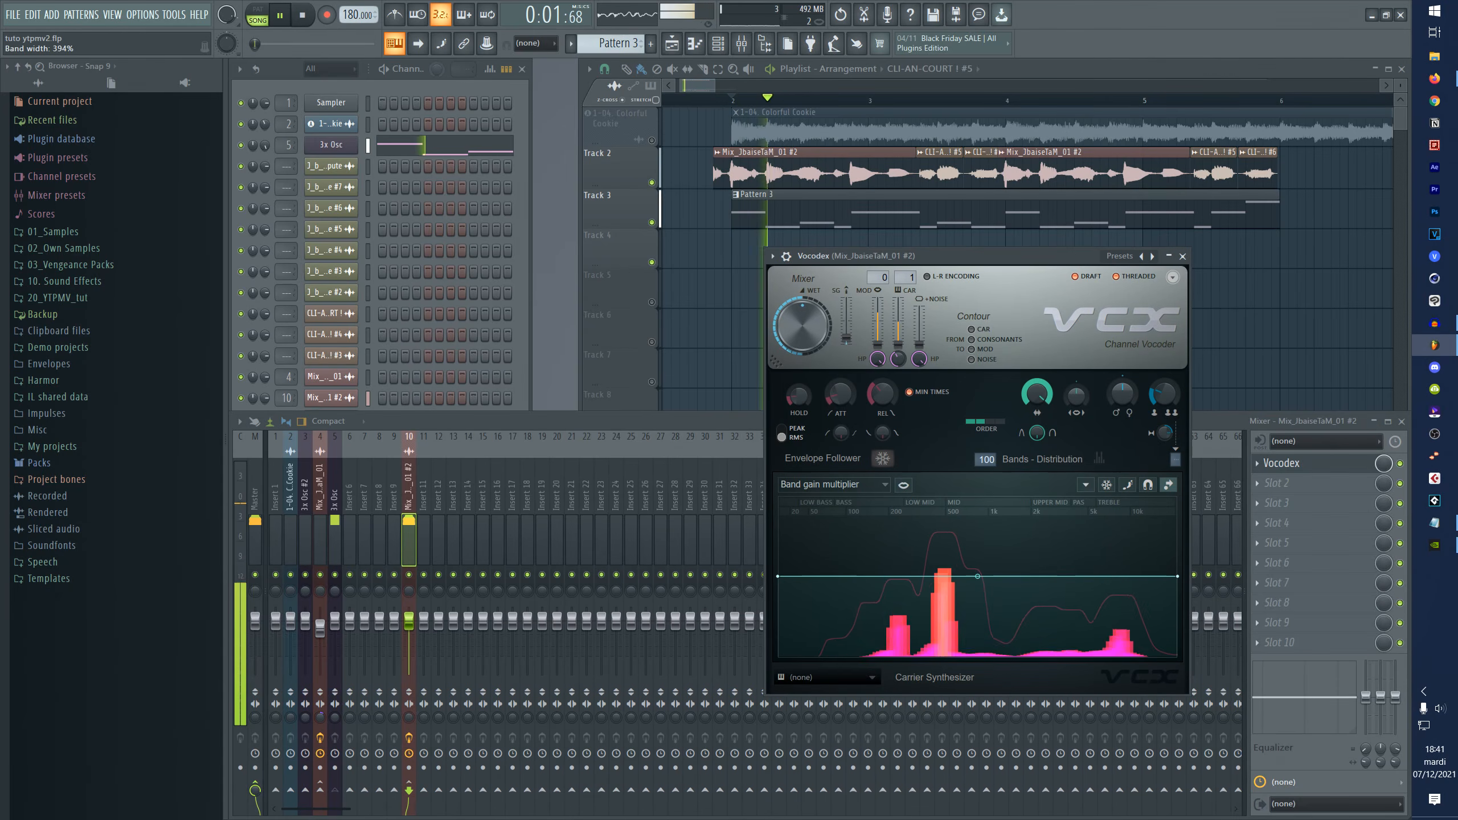
pyautogui.press('space')
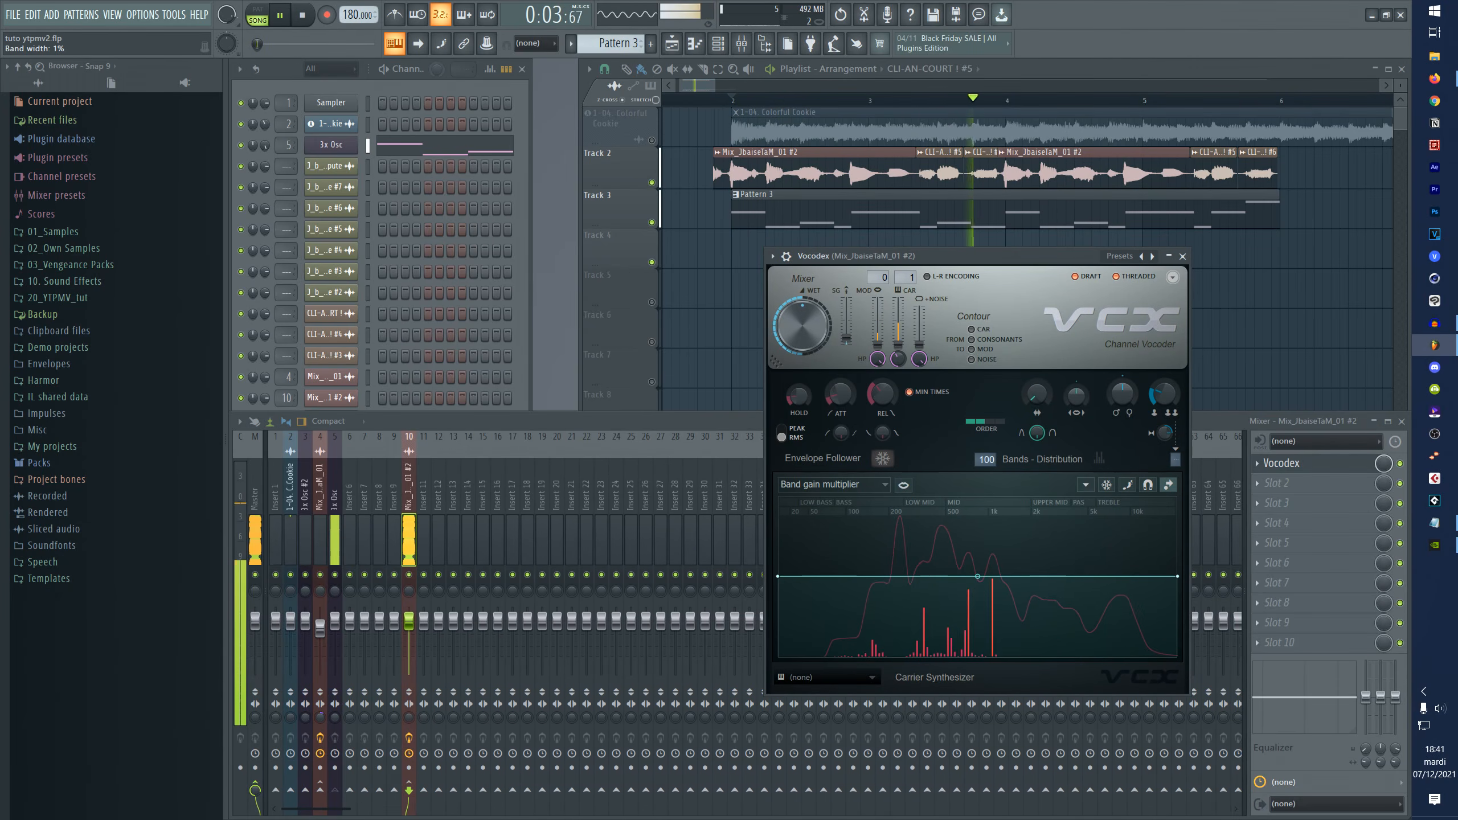
pyautogui.press('space')
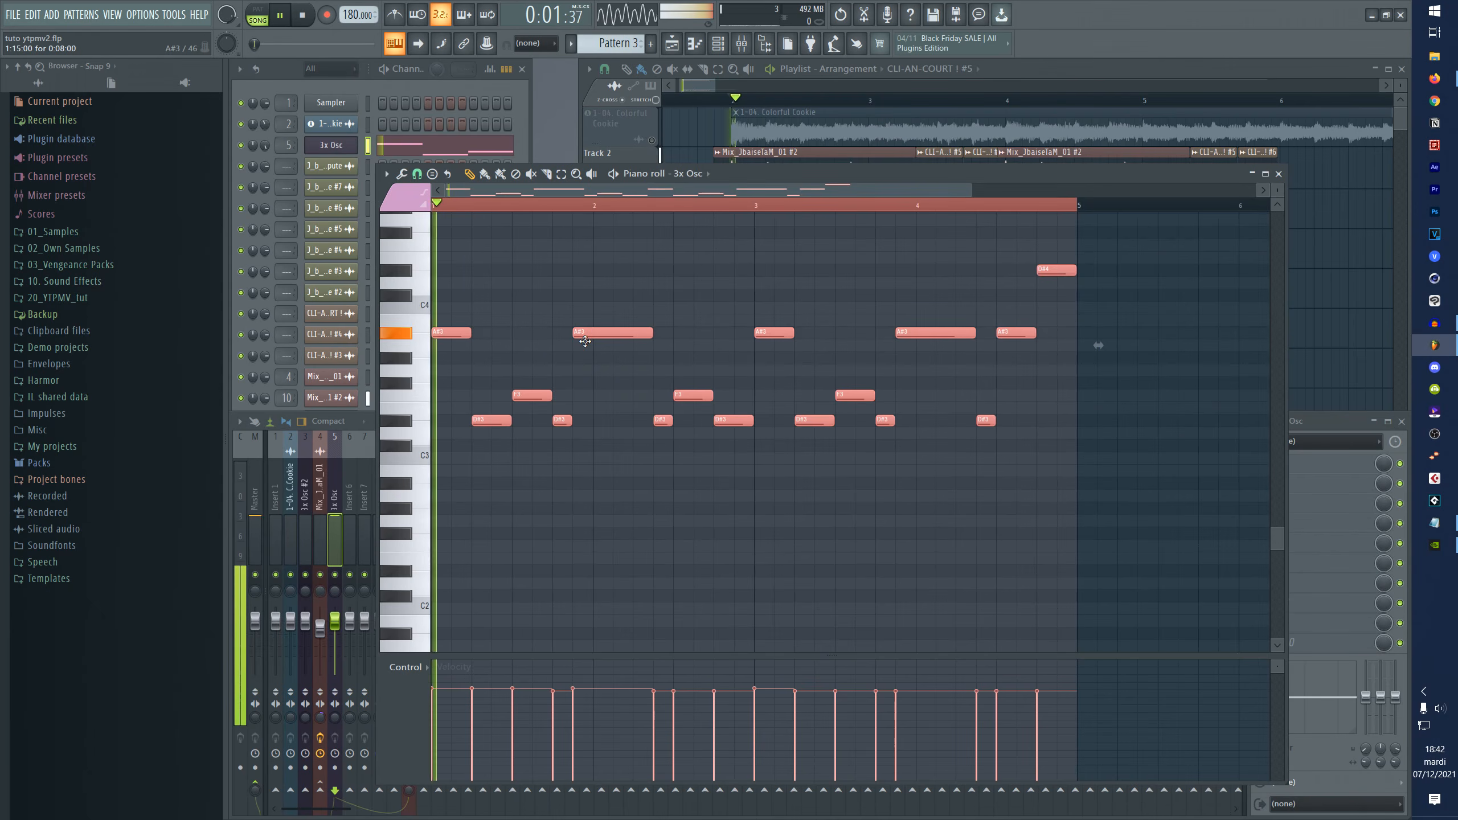
pyautogui.click(445, 145)
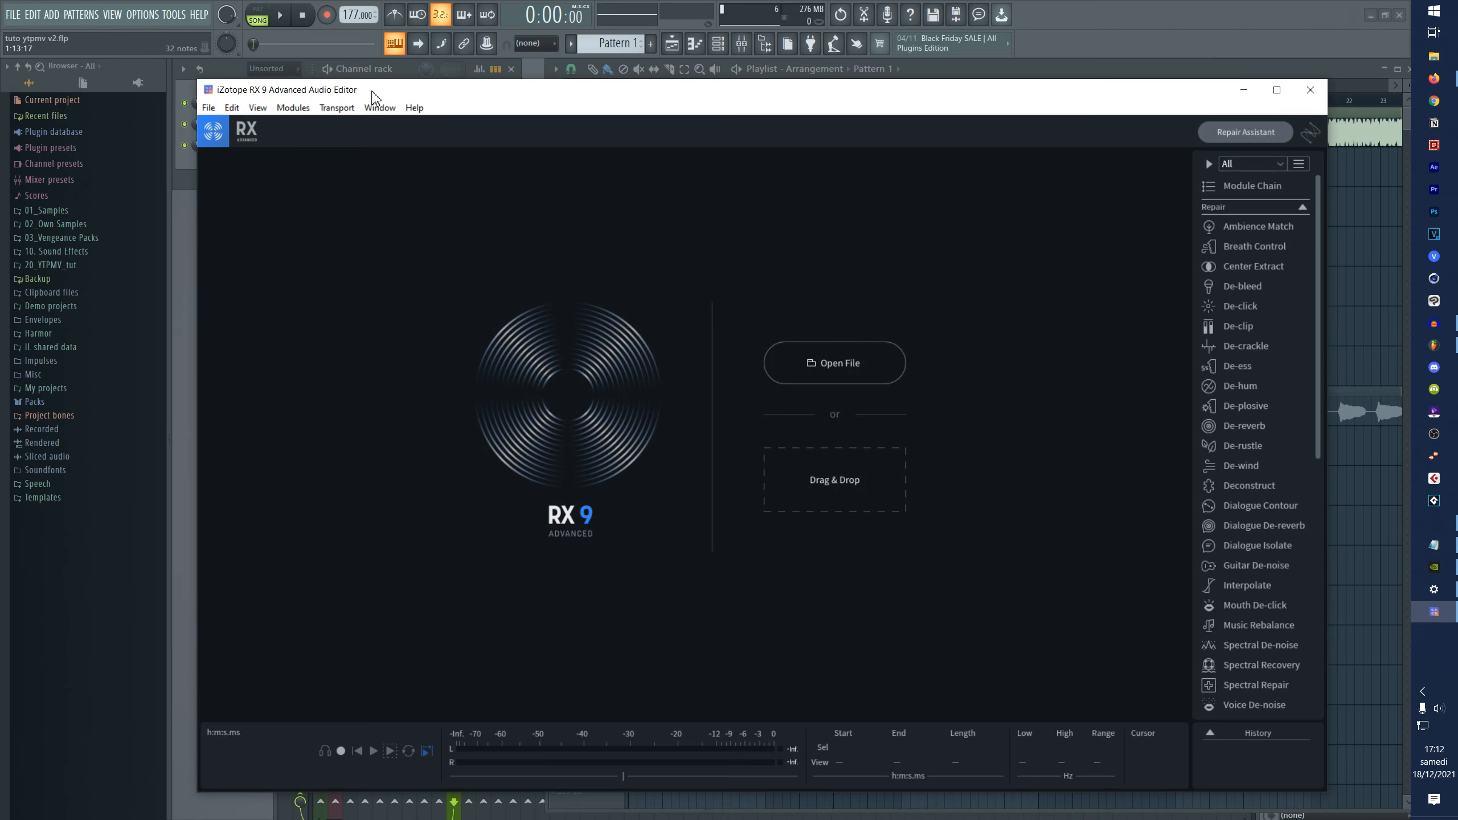
# - Switch to iZotope RX 9, browse the repair modules, and open Morsay - Message à Internet.mp4
pyautogui.moveTo(372, 91); pyautogui.dragTo(339, 94)
pyautogui.moveTo(1287, 207); pyautogui.dragTo(1294, 237)
pyautogui.scroll(-1, 1286, 229)
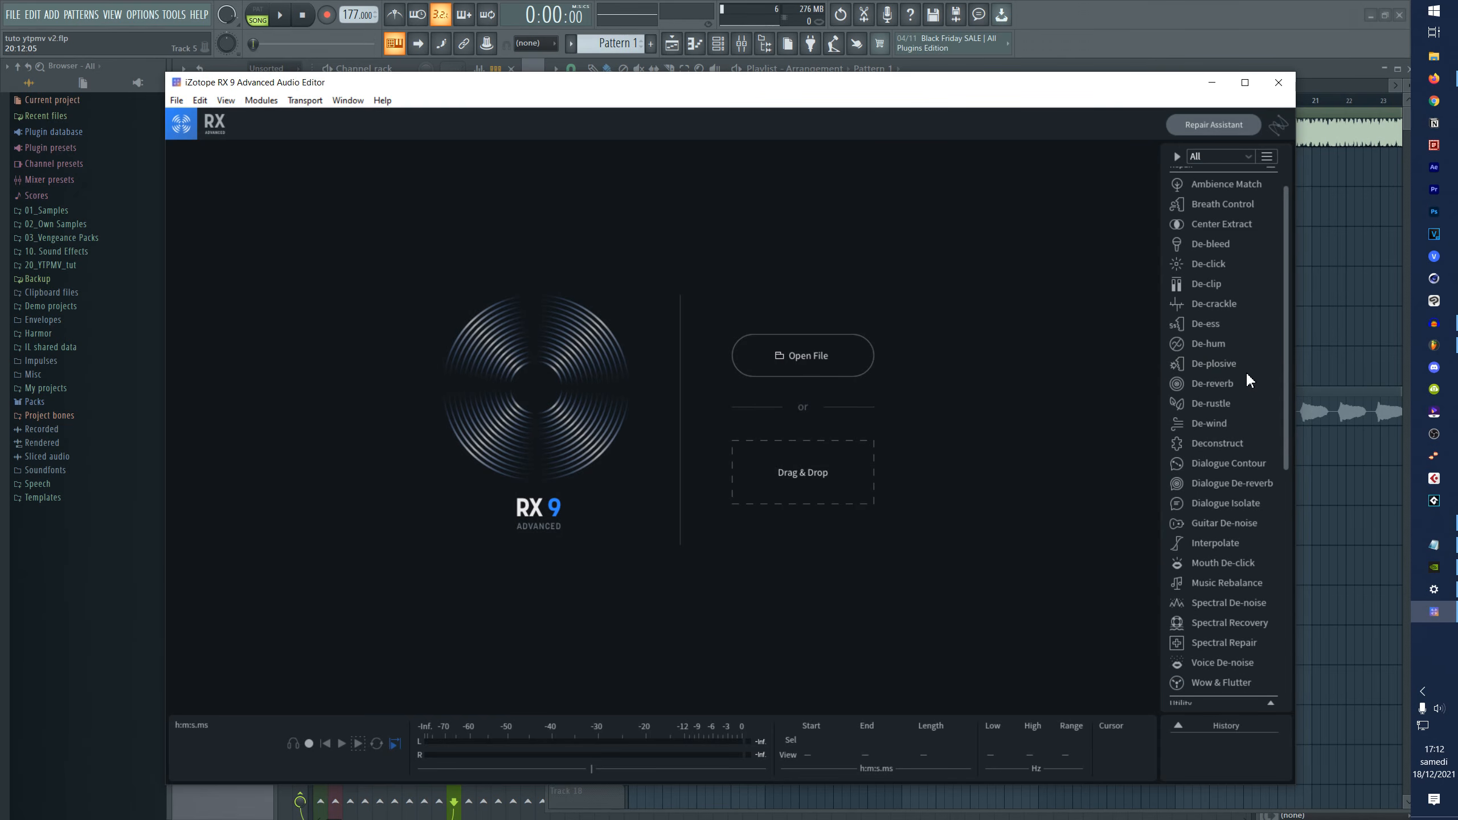
pyautogui.scroll(-2, 1281, 419)
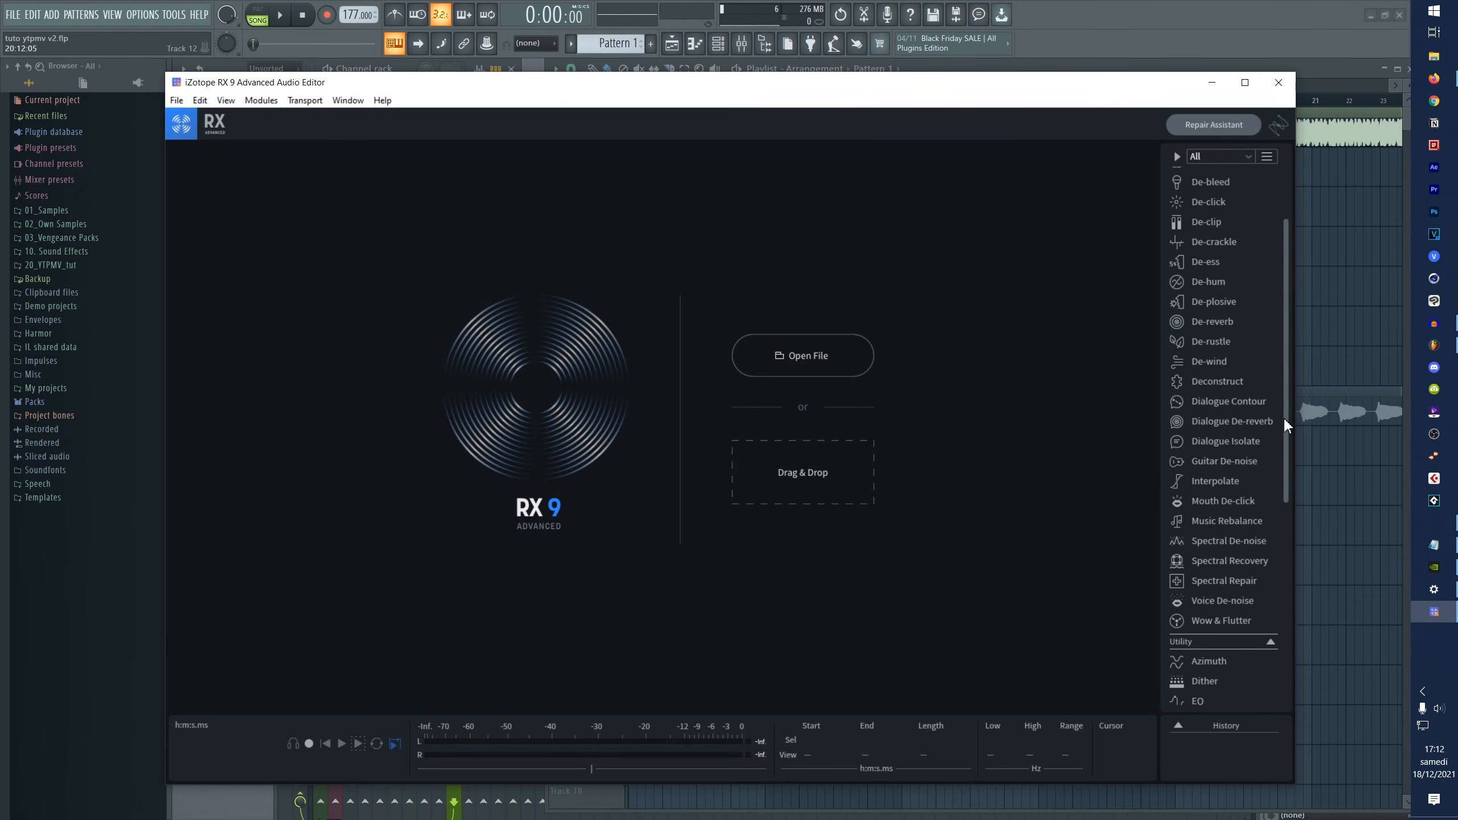
pyautogui.moveTo(1283, 417); pyautogui.dragTo(1309, 343)
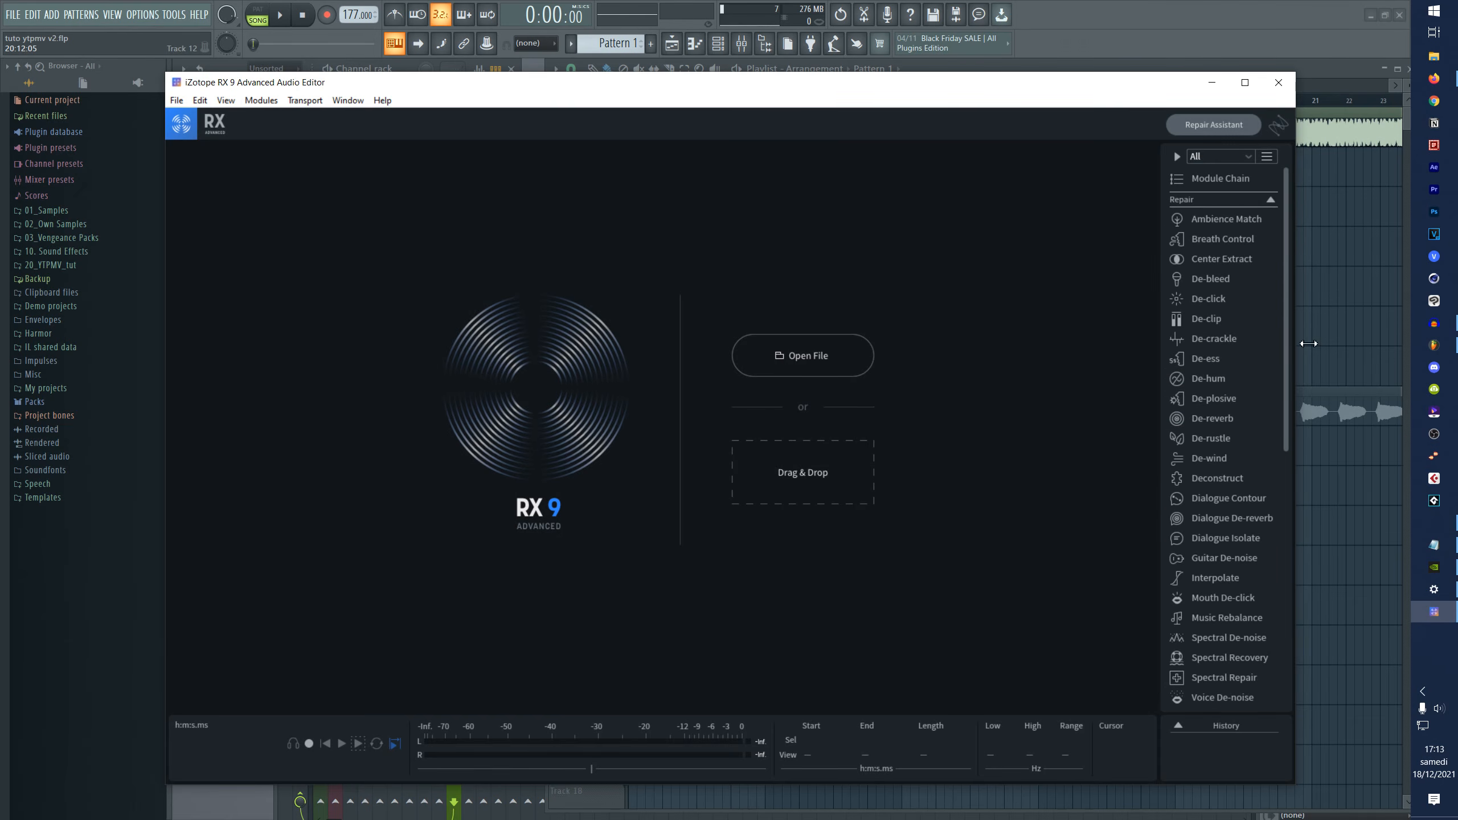
pyautogui.click(768, 355)
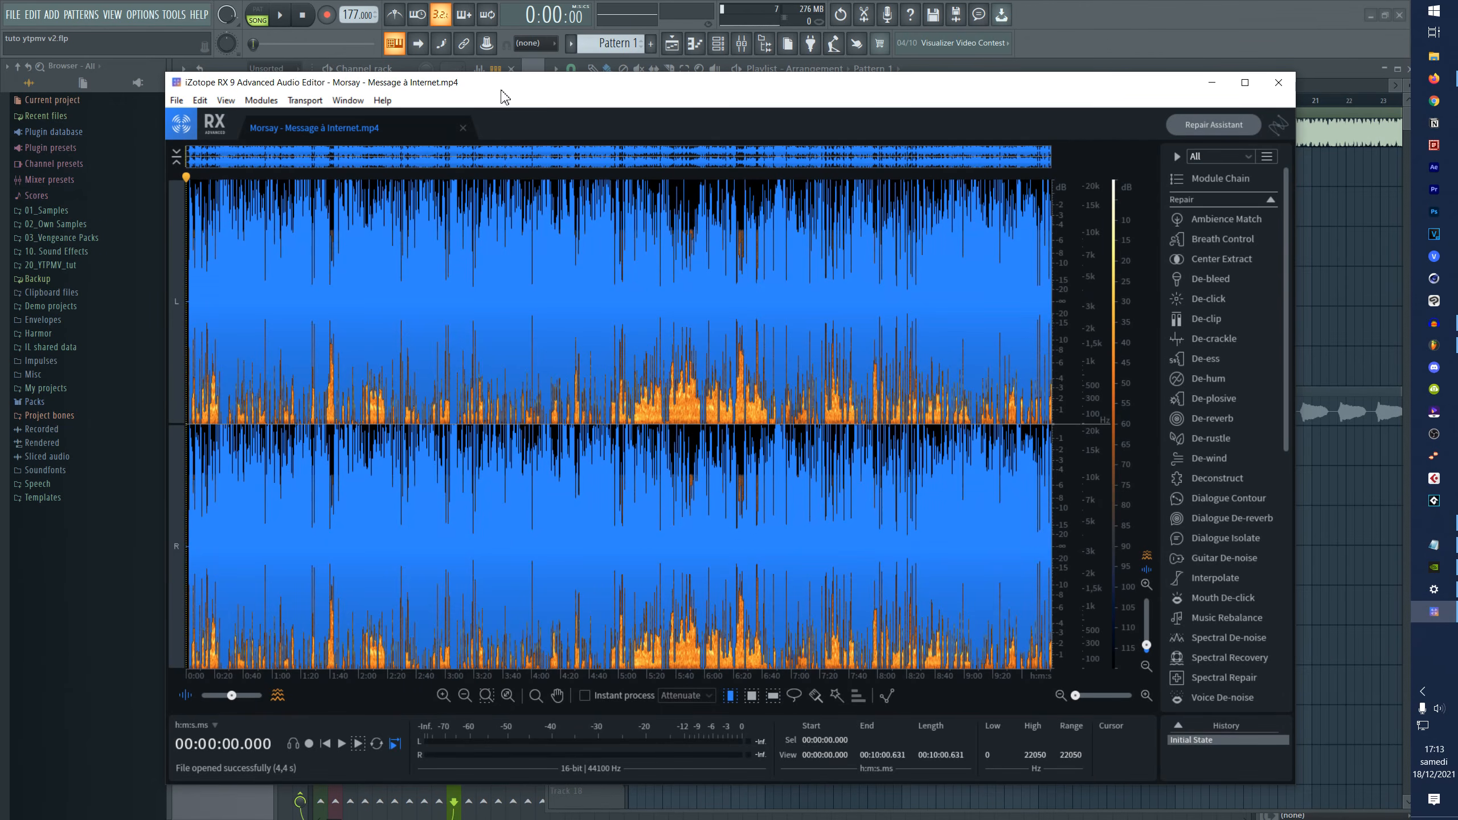
pyautogui.moveTo(522, 87); pyautogui.dragTo(541, 85)
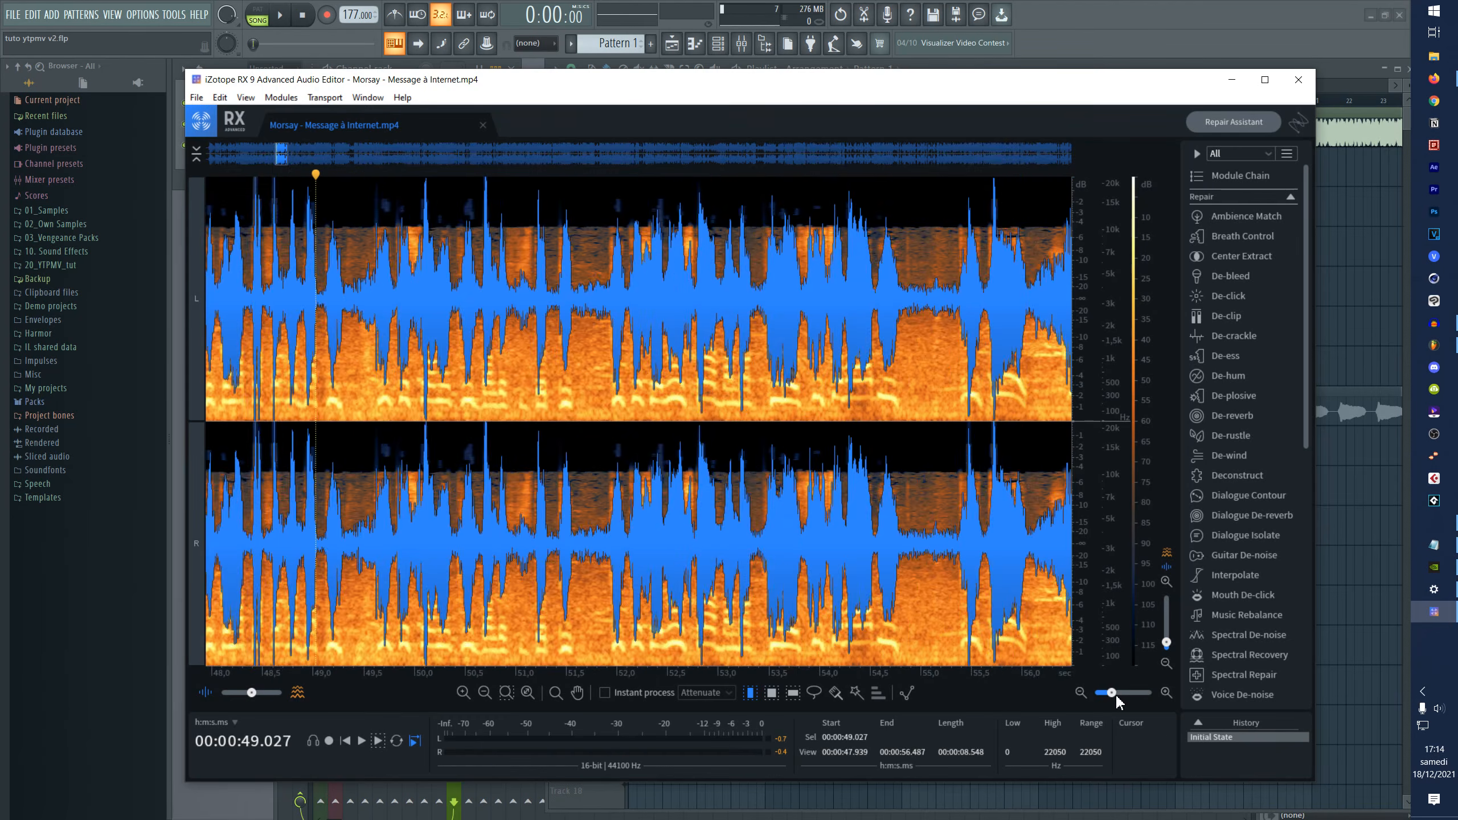
# - Play the recording from about 49 seconds onward to find a passage for noise repair
pyautogui.moveTo(1114, 693); pyautogui.dragTo(1109, 694)
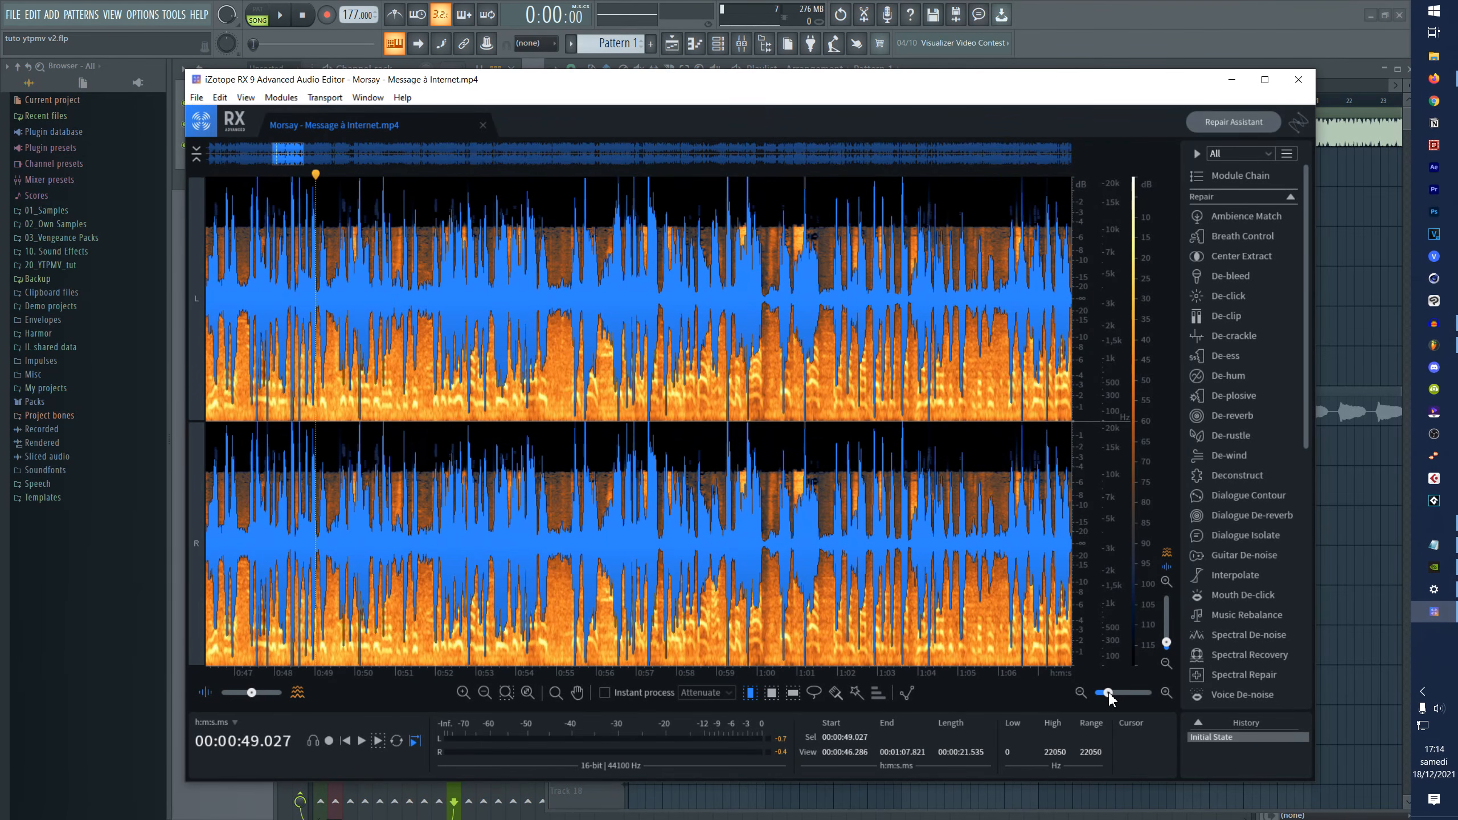
pyautogui.press('space')
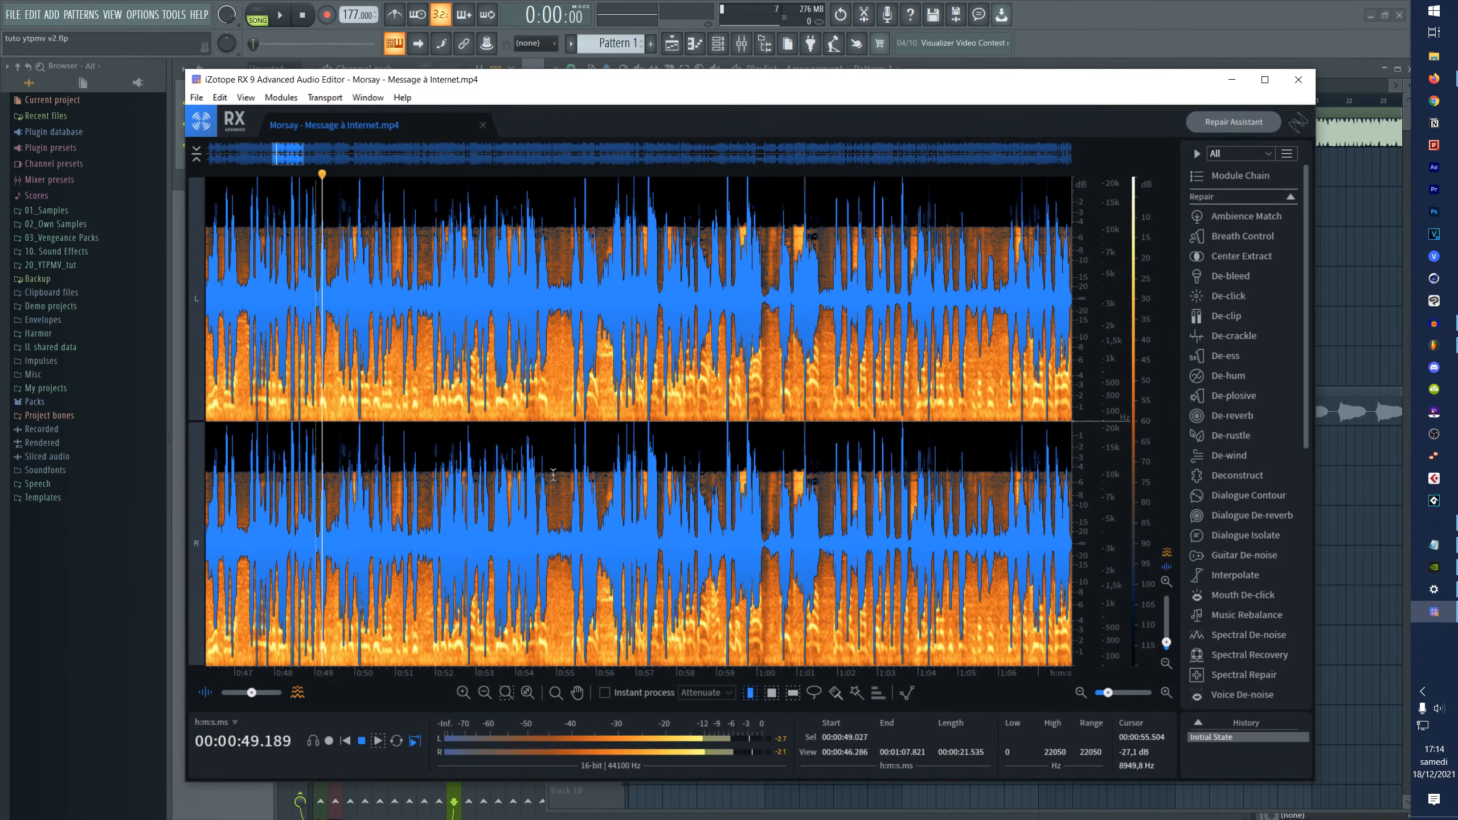
pyautogui.moveTo(292, 159); pyautogui.dragTo(292, 160)
pyautogui.press('space')
pyautogui.press('space')
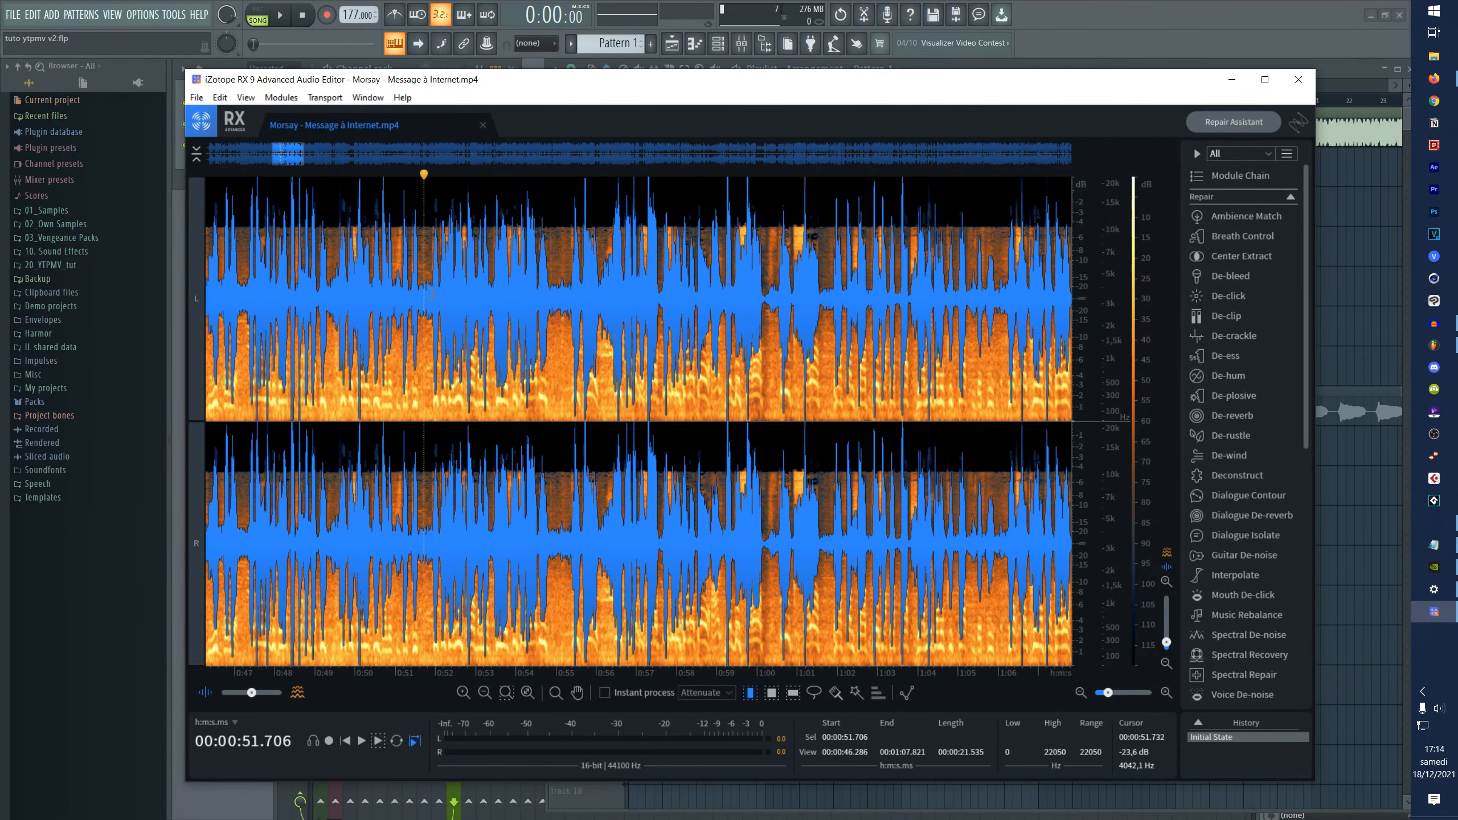
pyautogui.moveTo(423, 290); pyautogui.dragTo(925, 331)
pyautogui.moveTo(404, 313); pyautogui.dragTo(913, 322)
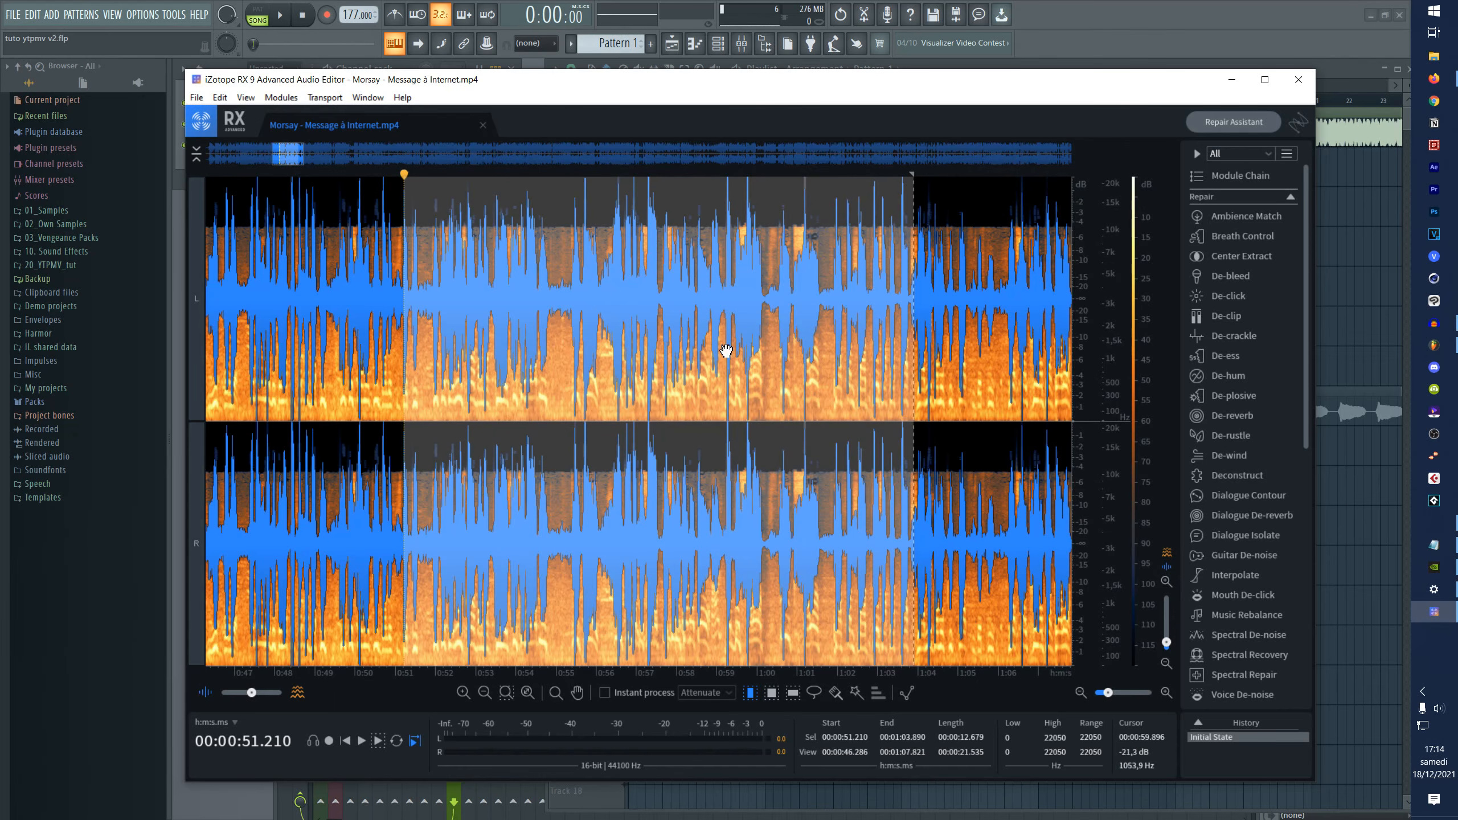
pyautogui.moveTo(250, 692)
pyautogui.mouseDown()
pyautogui.moveTo(282, 693)
pyautogui.moveTo(228, 694)
pyautogui.moveTo(251, 694)
pyautogui.mouseUp()
pyautogui.click(464, 270)
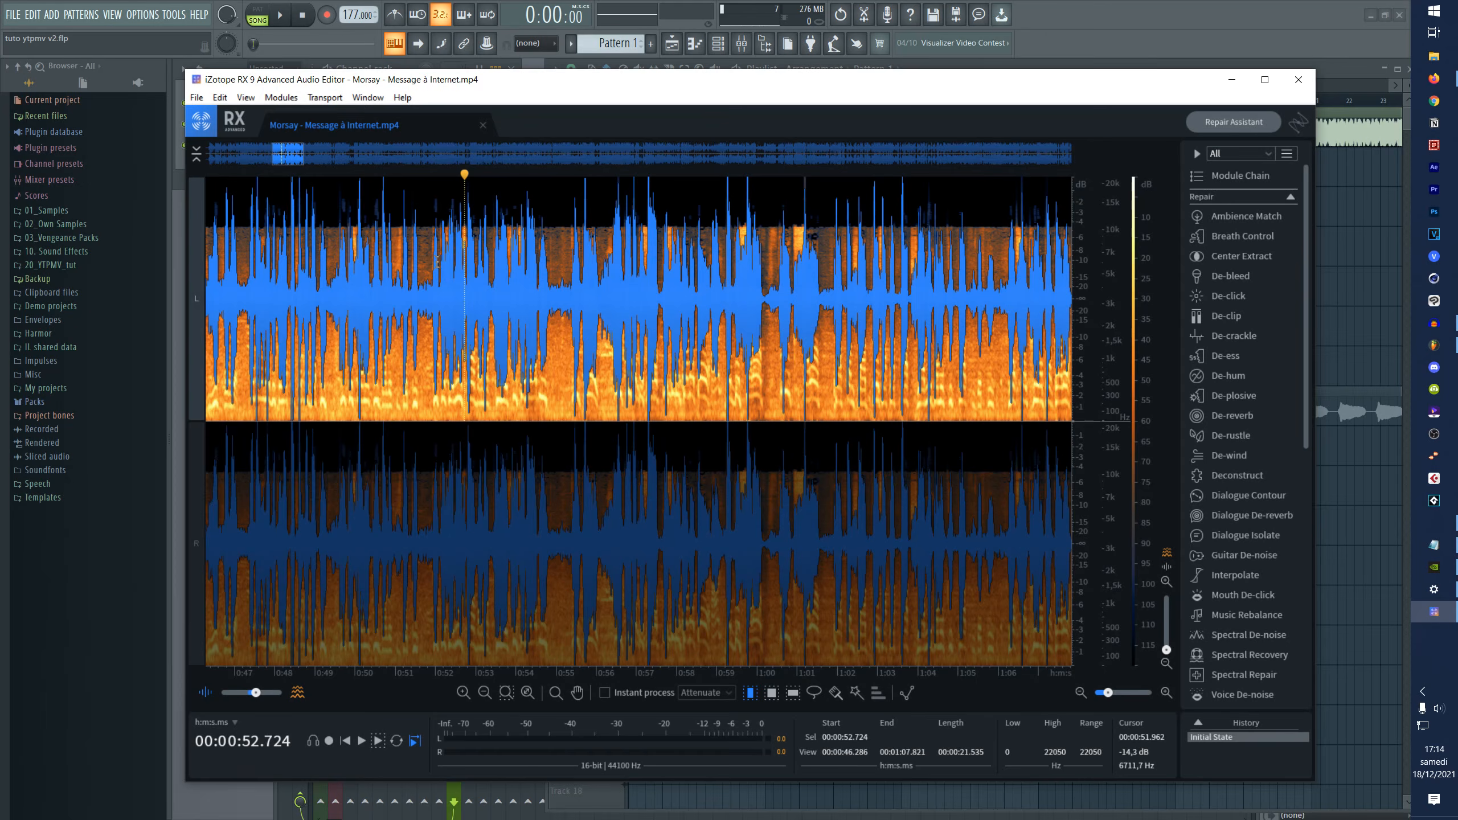
# - Select the passage from about 0:51.8 to 1:01.8 on both channels and listen to part of it
pyautogui.moveTo(430, 266); pyautogui.dragTo(832, 319)
pyautogui.press('space')
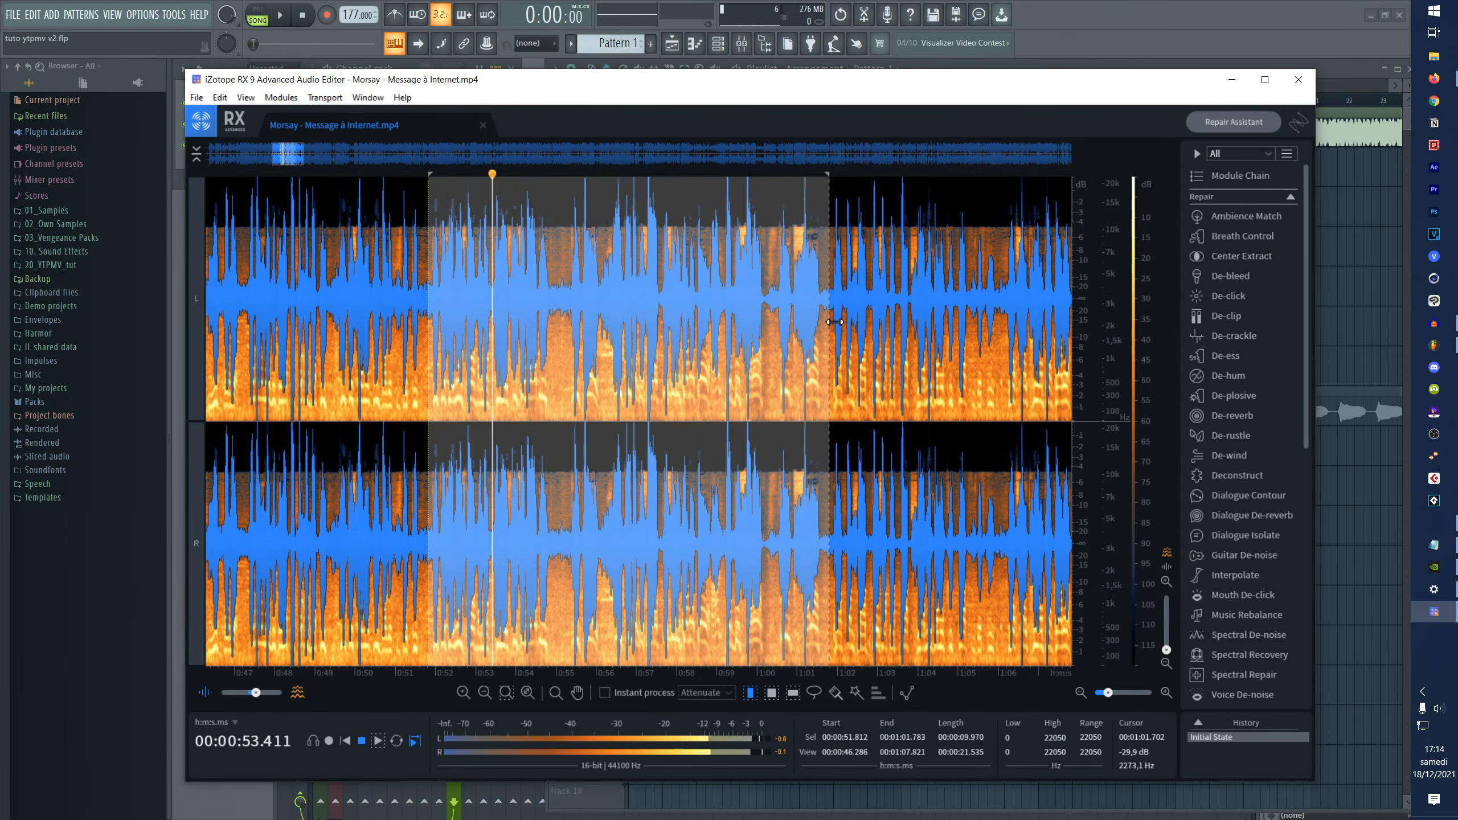
pyautogui.press('space')
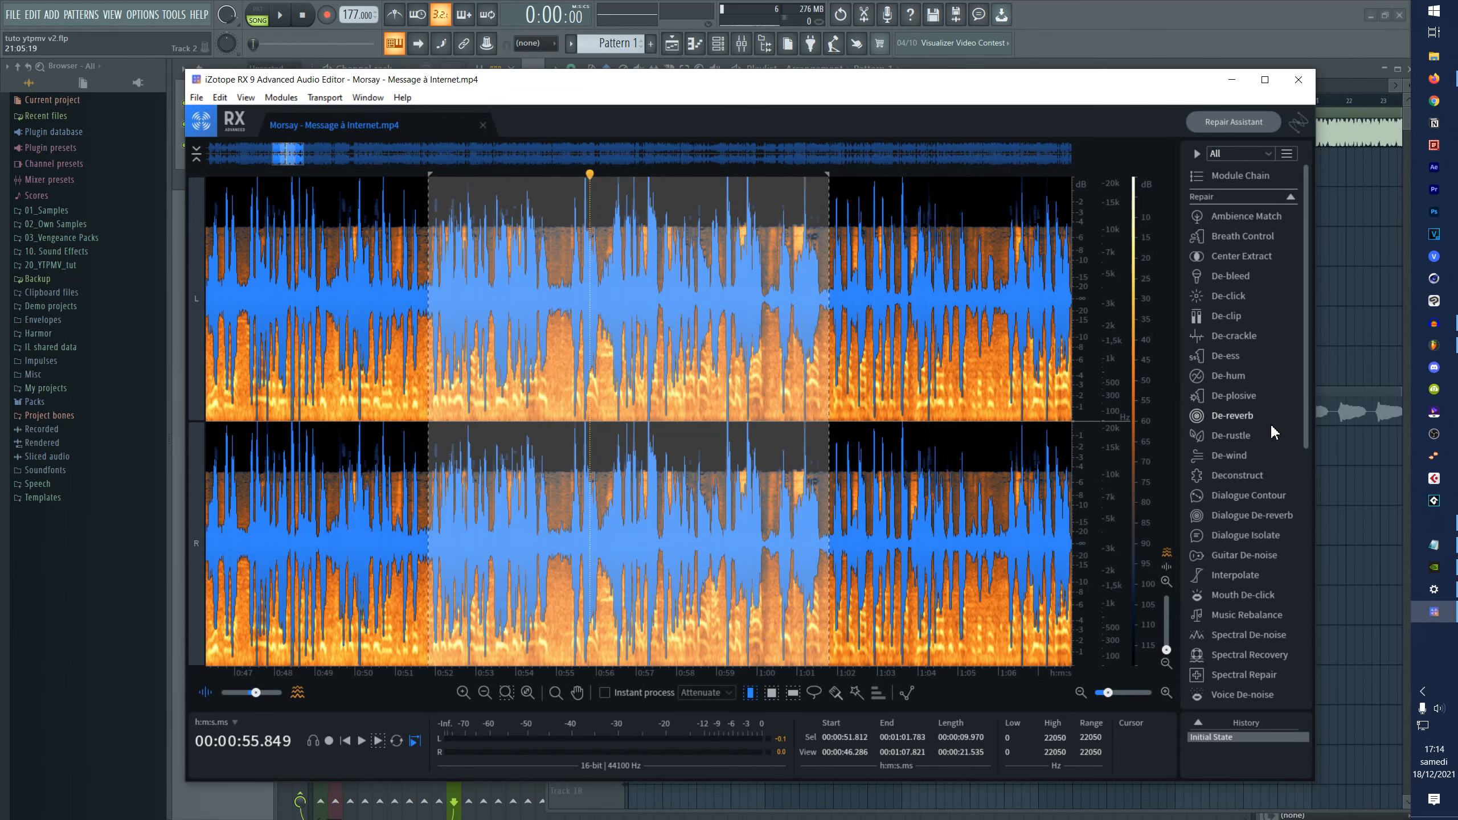
# - Open Dialogue Isolate for the selected passage and preview its effect with the existing settings
pyautogui.scroll(-2, 1306, 430)
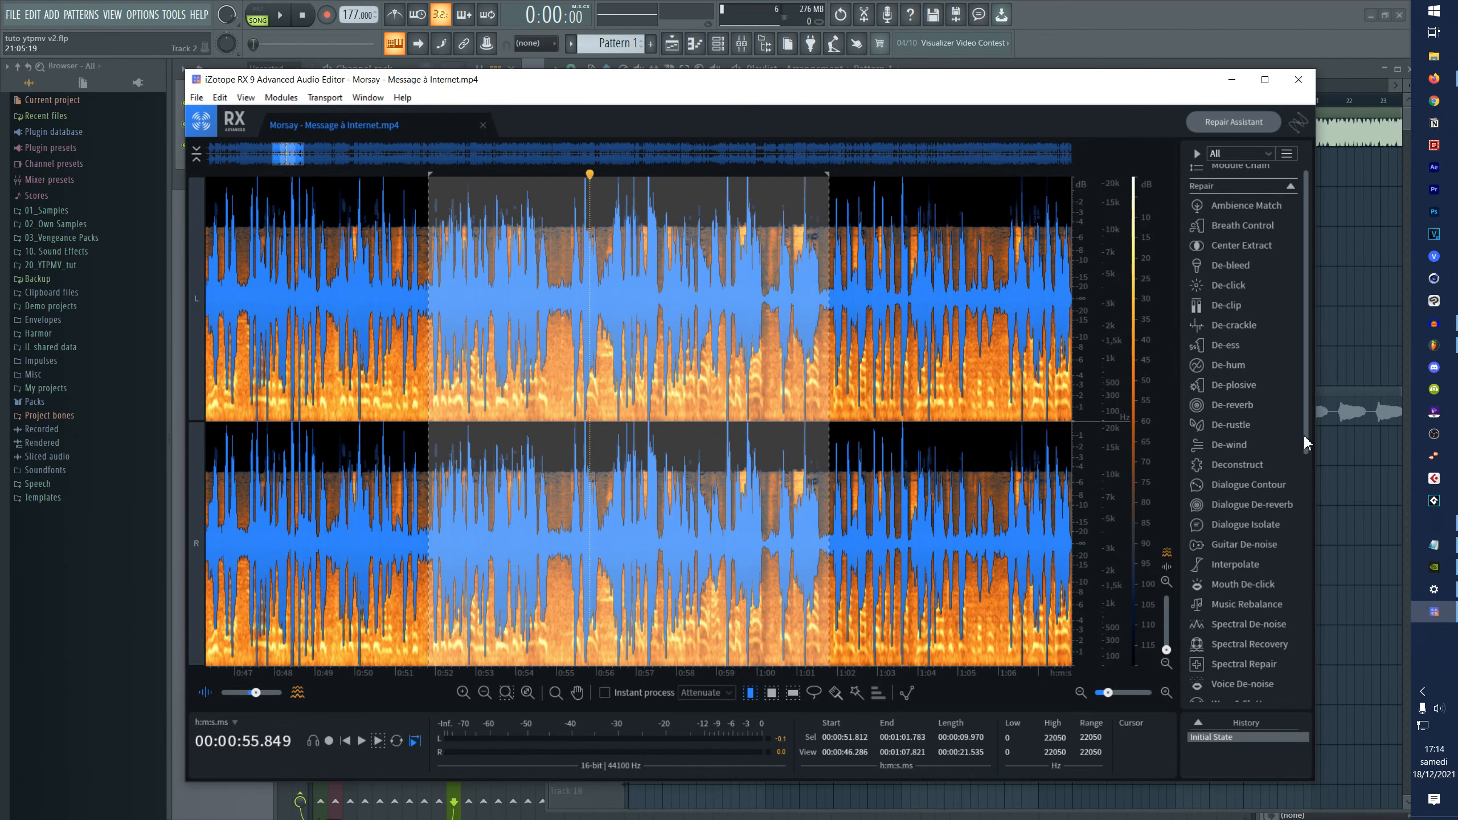
pyautogui.click(1247, 521)
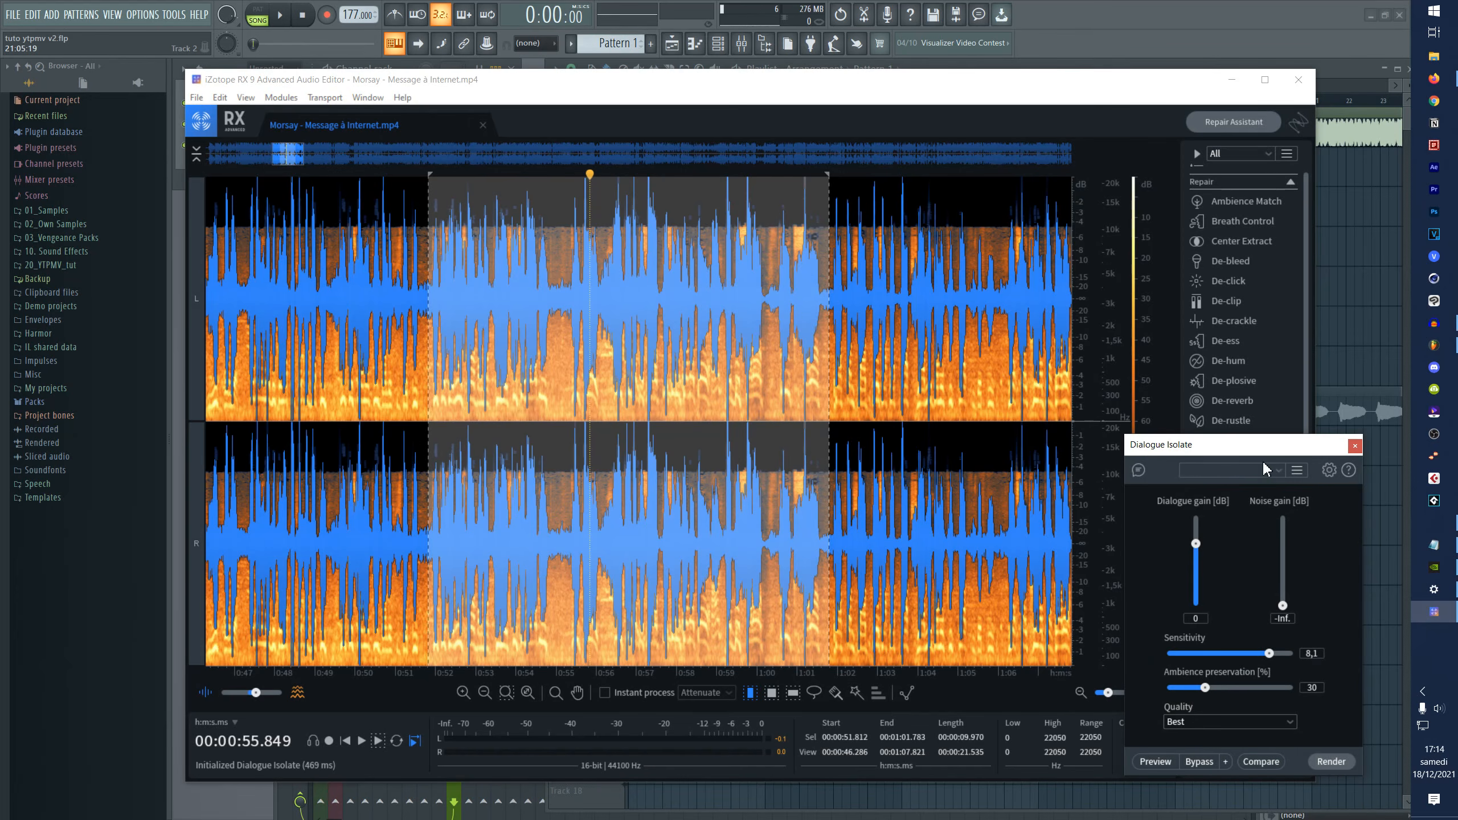
pyautogui.moveTo(1263, 445); pyautogui.dragTo(906, 217)
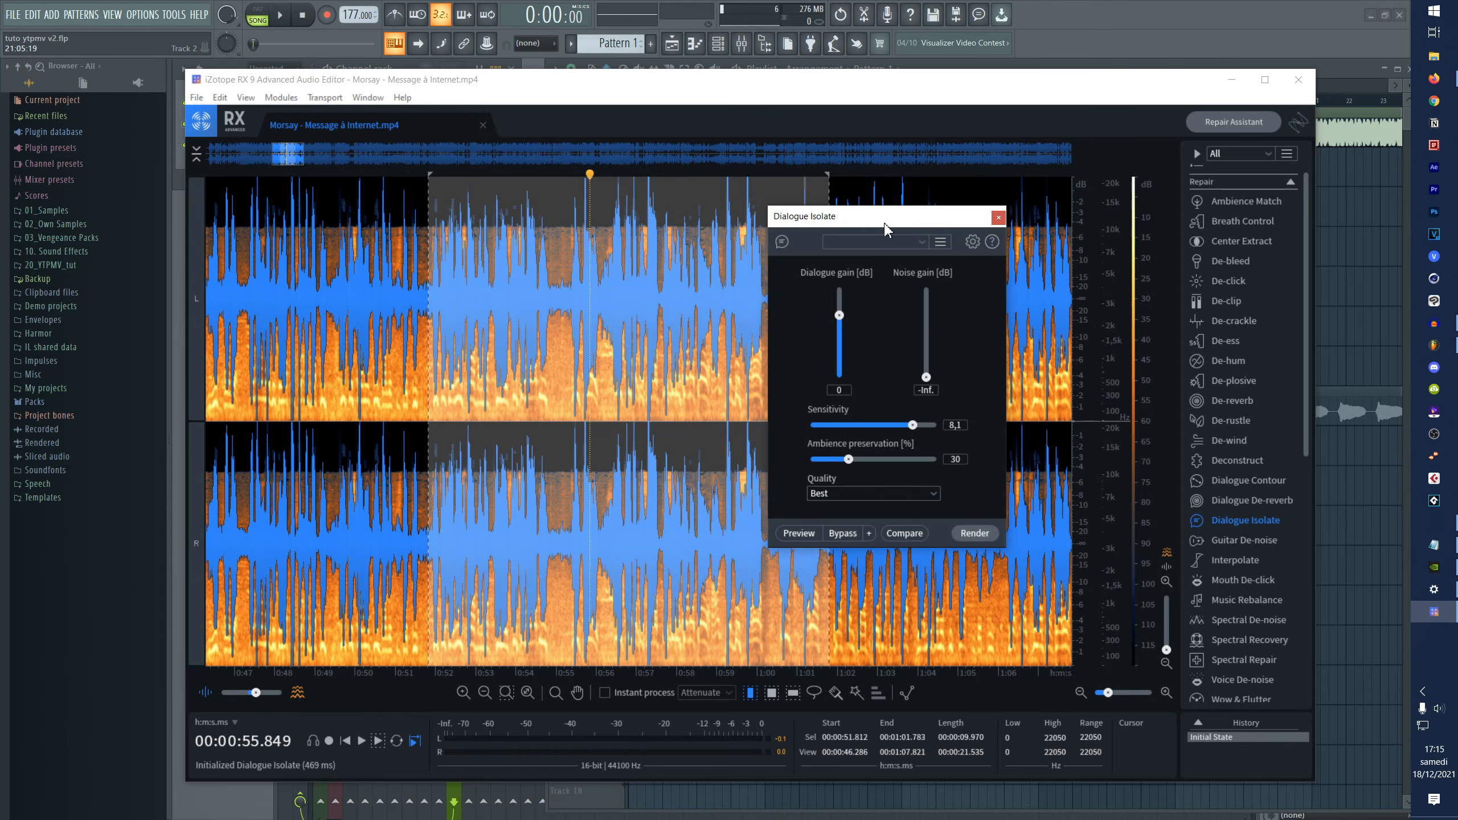
pyautogui.moveTo(885, 223); pyautogui.dragTo(916, 225)
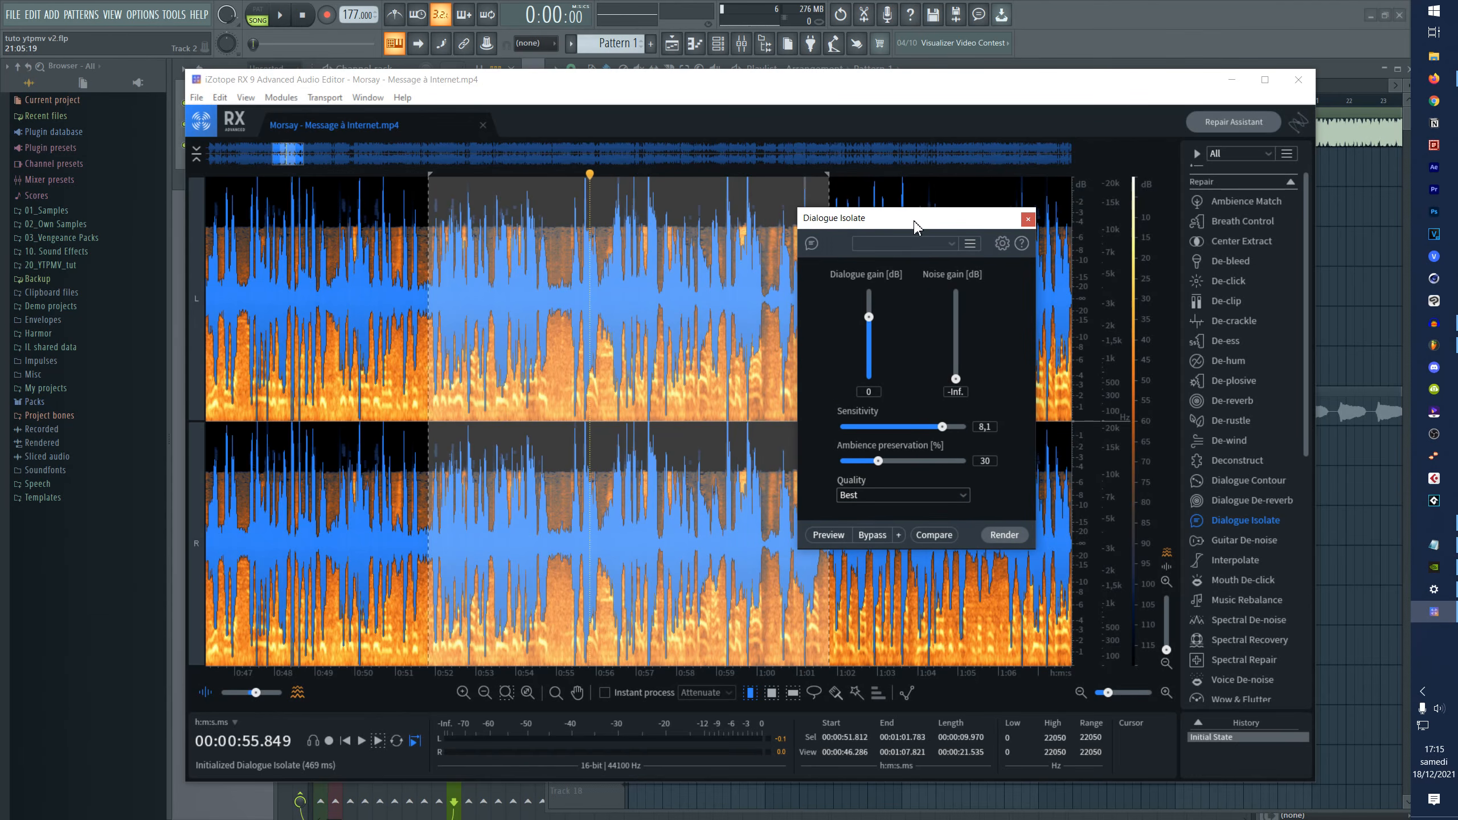
pyautogui.click(828, 535)
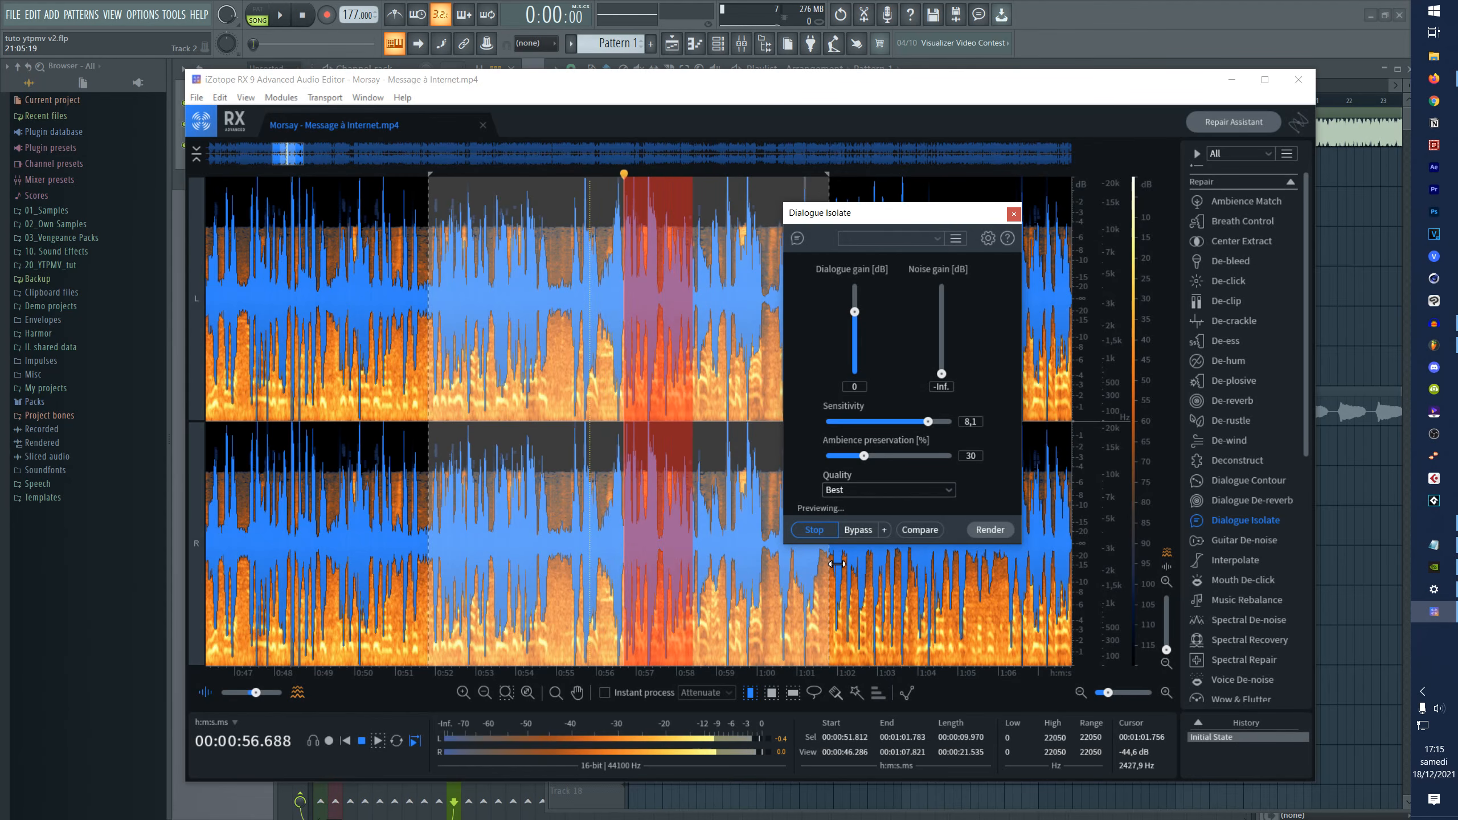
pyautogui.press('space')
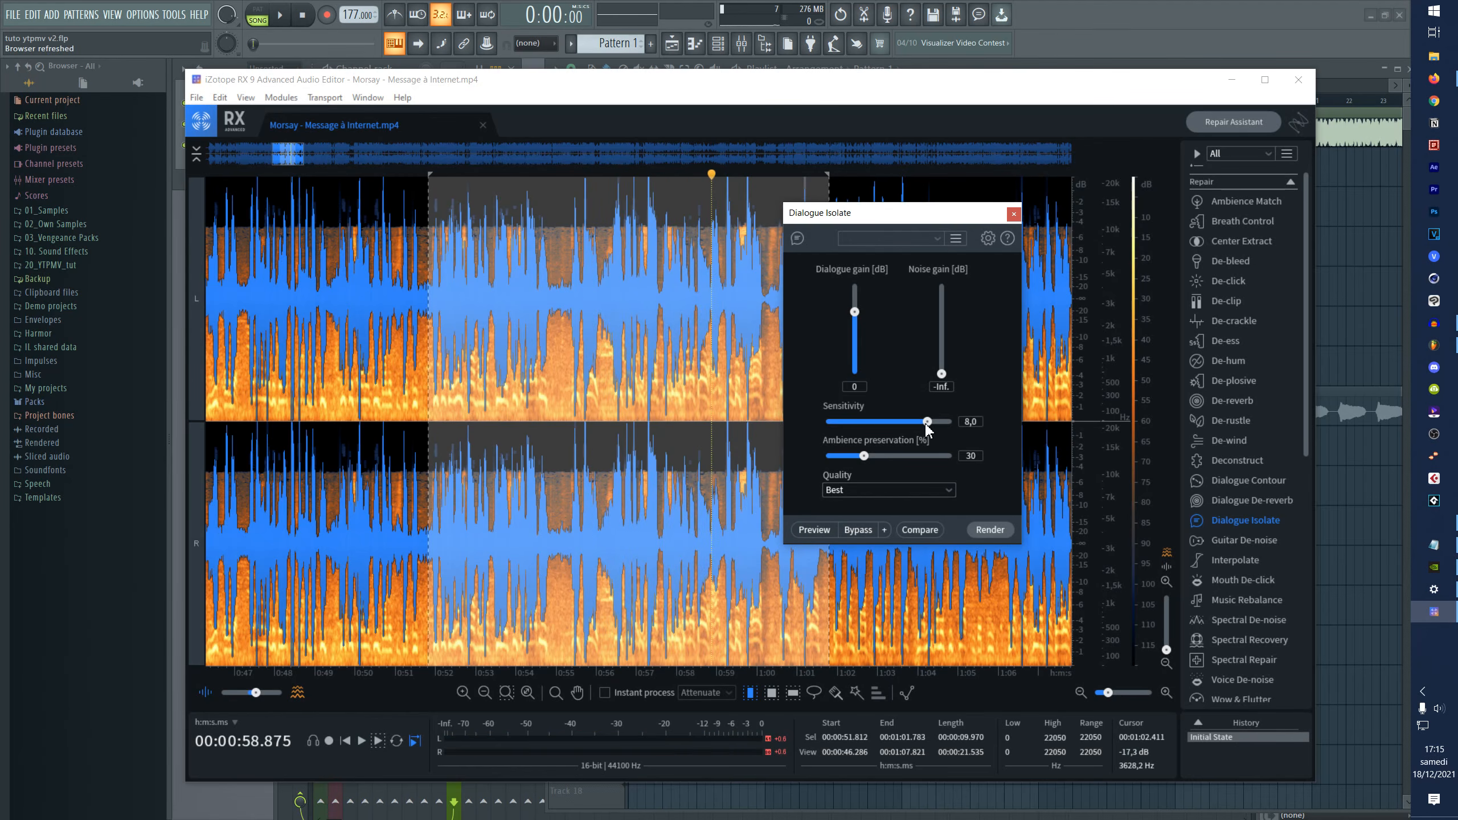
# - Set Dialogue Isolate's sensitivity to 3.0, preview the selection again, and render the effect
pyautogui.moveTo(887, 438); pyautogui.dragTo(872, 439)
pyautogui.click(816, 533)
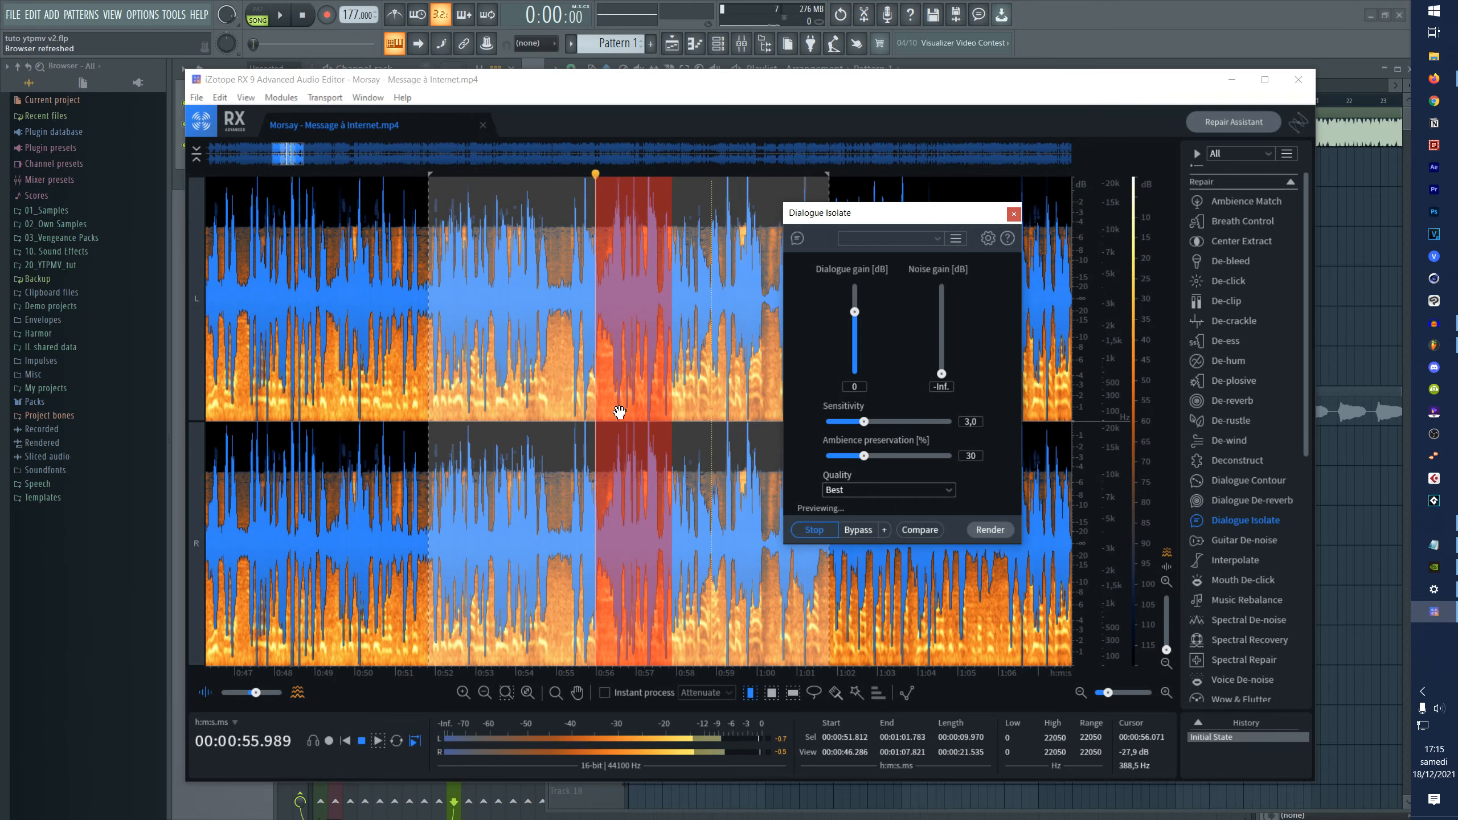
pyautogui.click(812, 534)
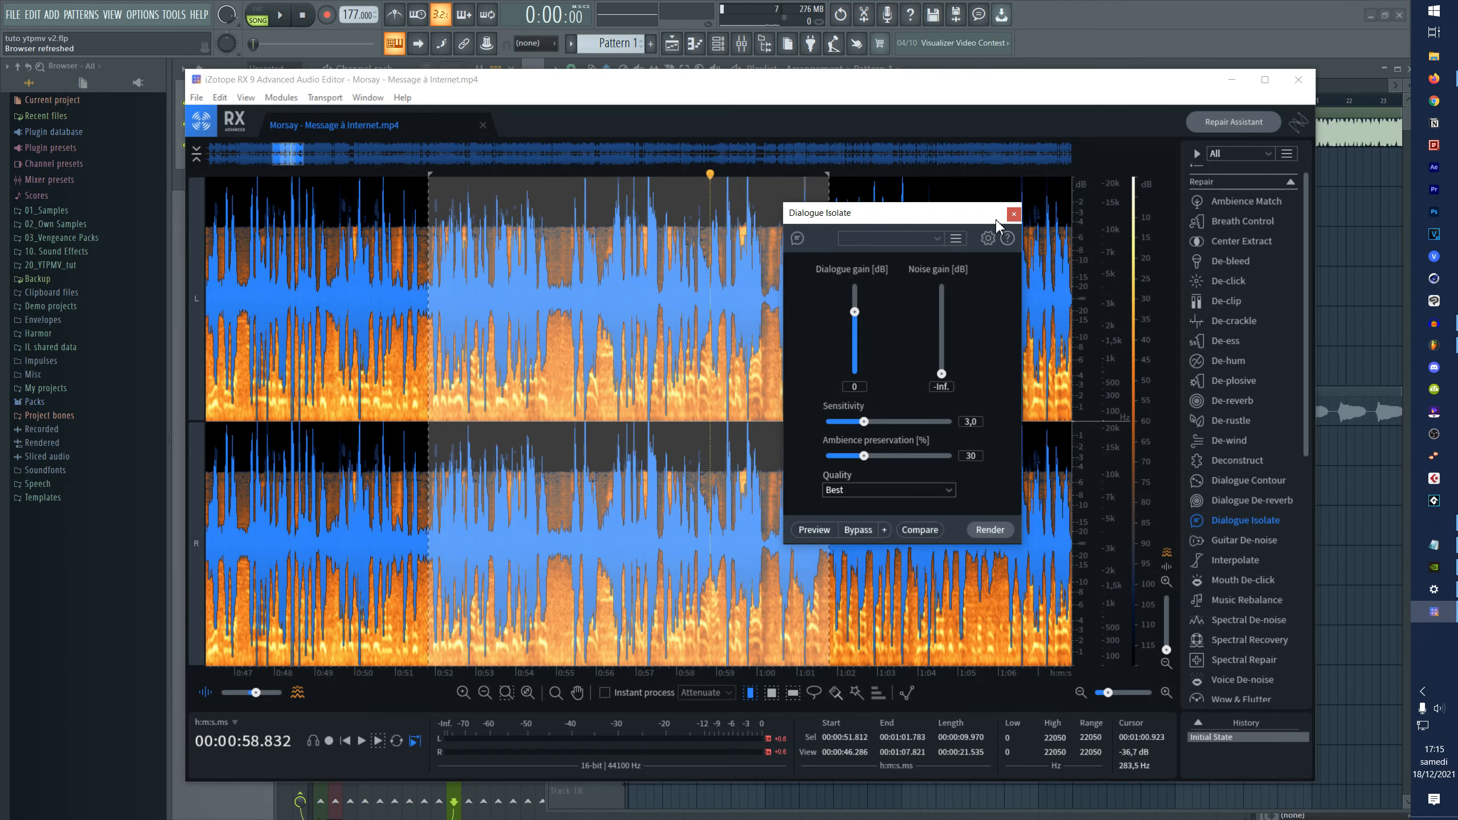
pyautogui.moveTo(996, 220); pyautogui.dragTo(1009, 218)
pyautogui.click(999, 530)
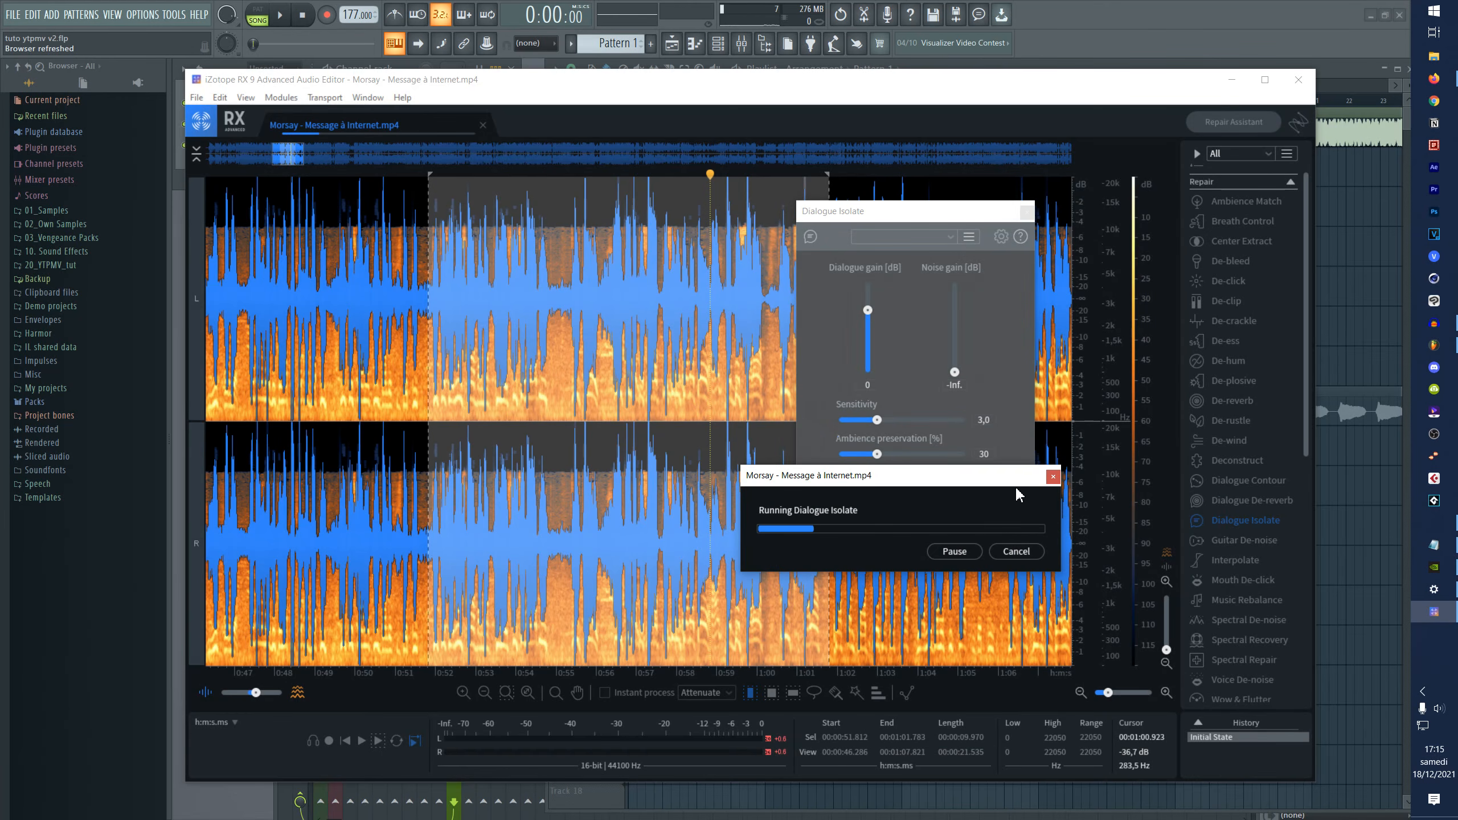
pyautogui.doubleClick(884, 212)
# - Play the processed passage from its start and undo the Dialogue Isolate render
pyautogui.click(472, 232)
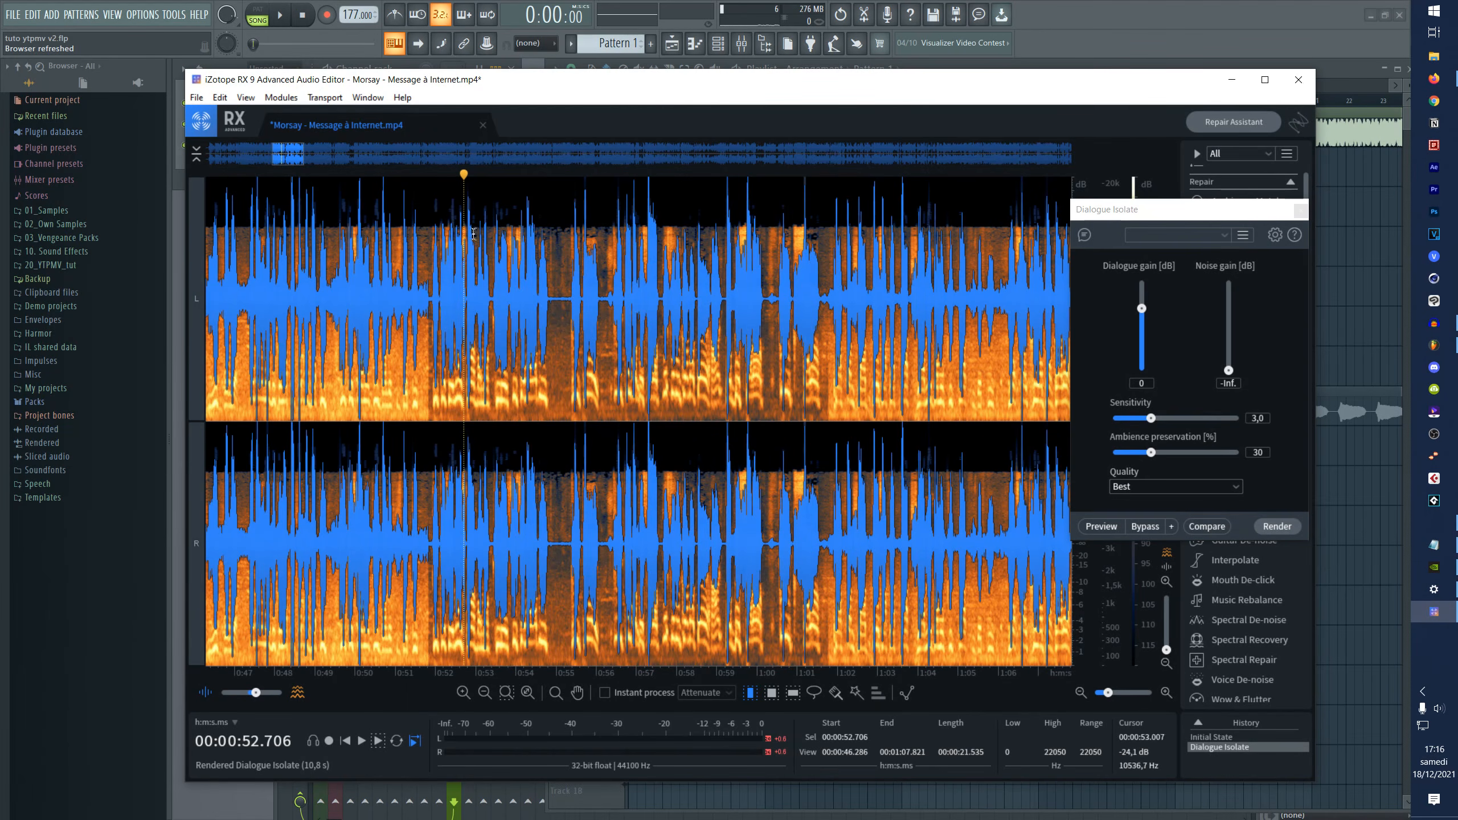
pyautogui.click(434, 266)
pyautogui.press('space')
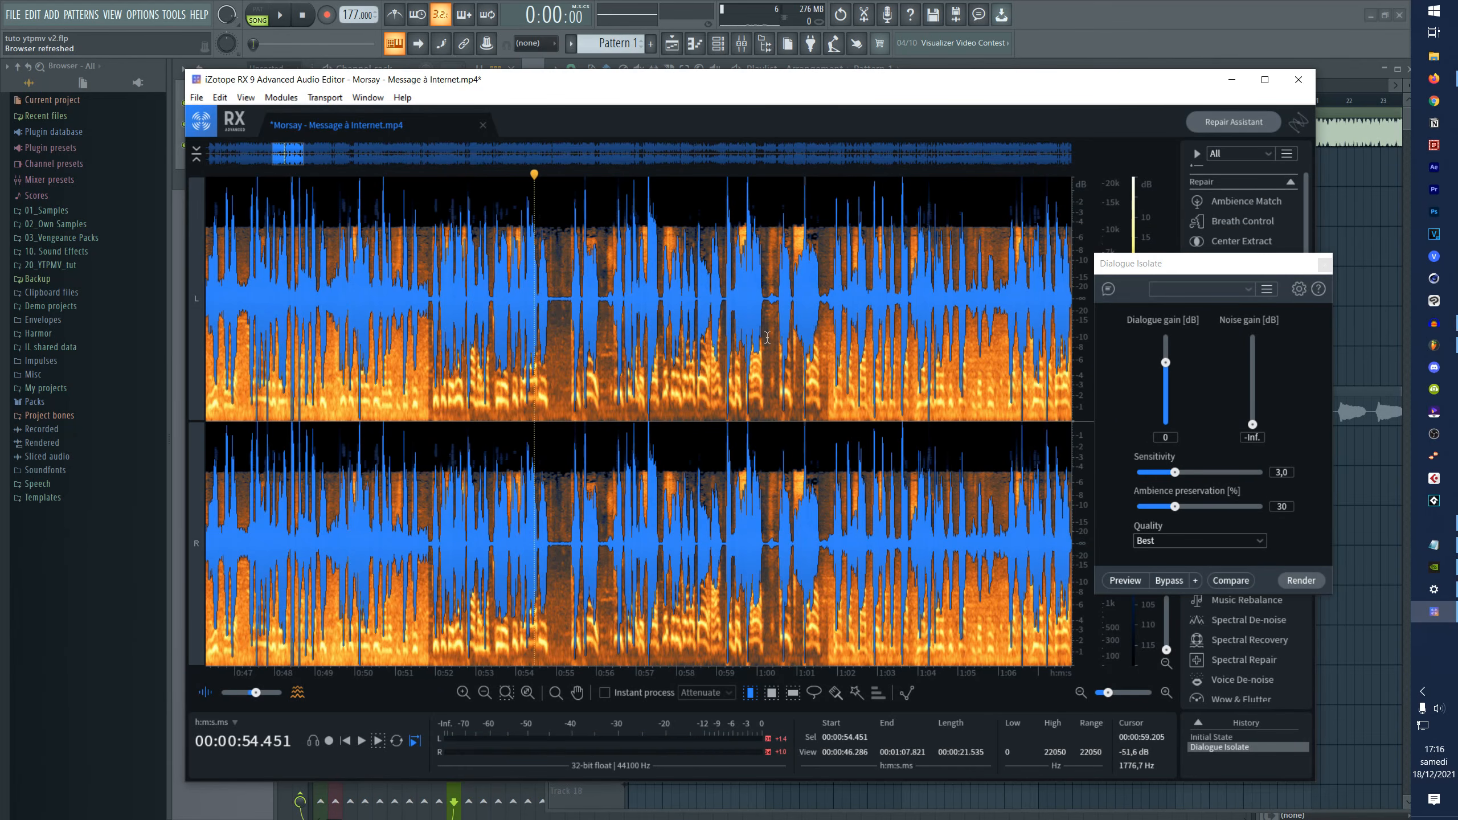
pyautogui.hotkey('ctrl', 'z')
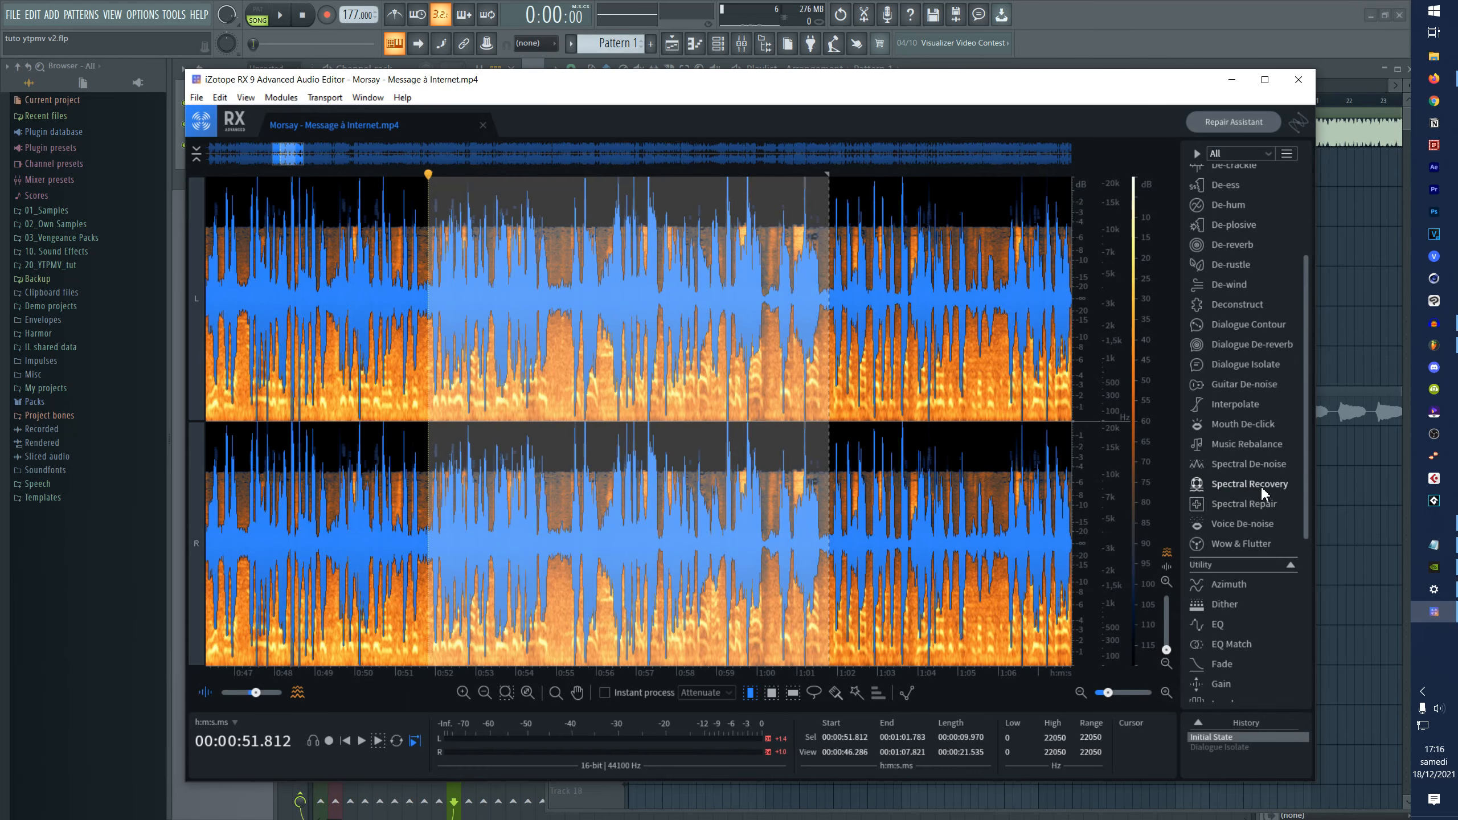
# - Run Spectral Recovery on the selected passage with a cutoff of 10100 Hz, listening to the passage before and after rendering
pyautogui.click(1257, 485)
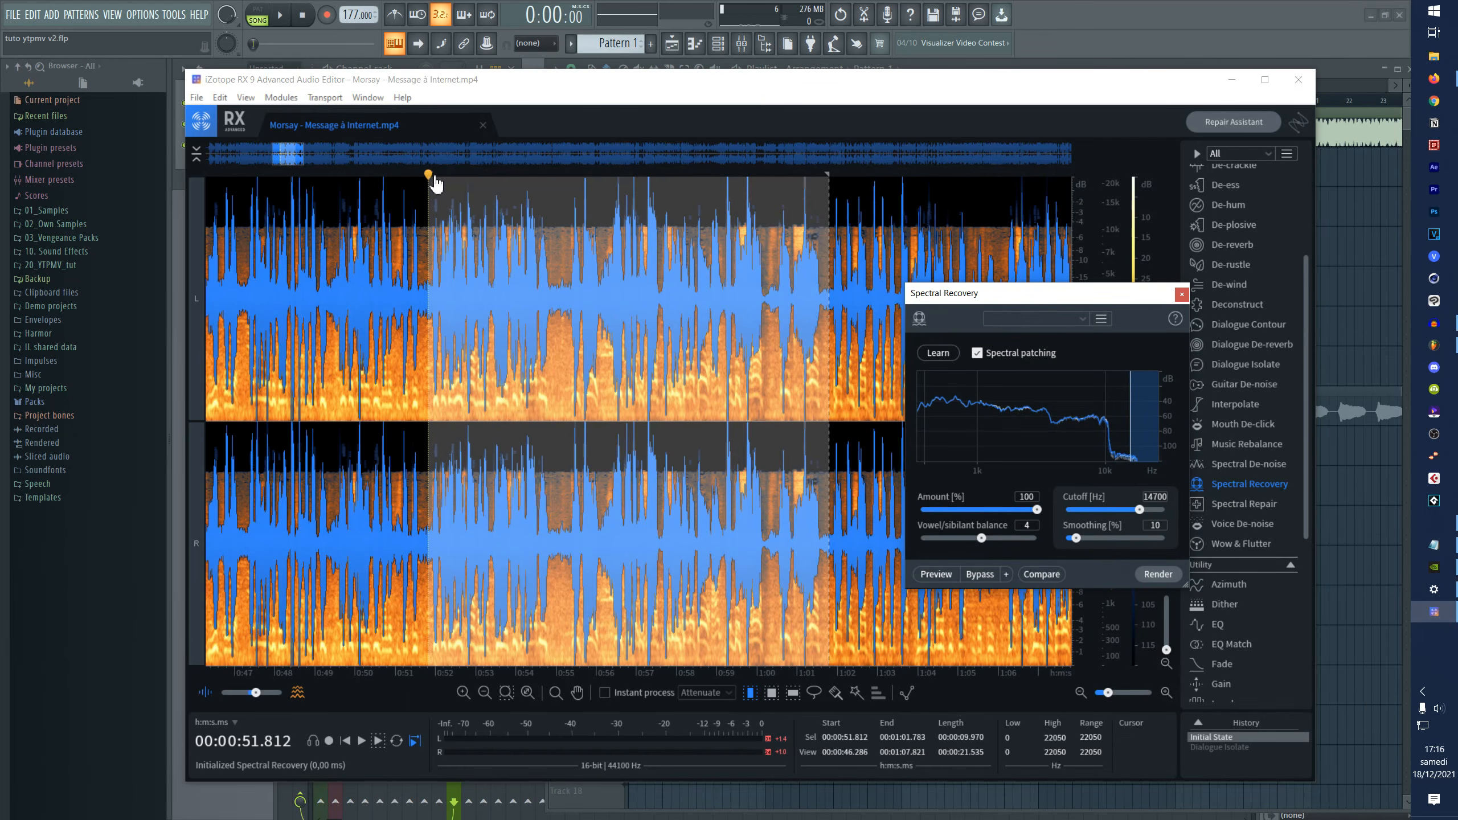
pyautogui.press('space')
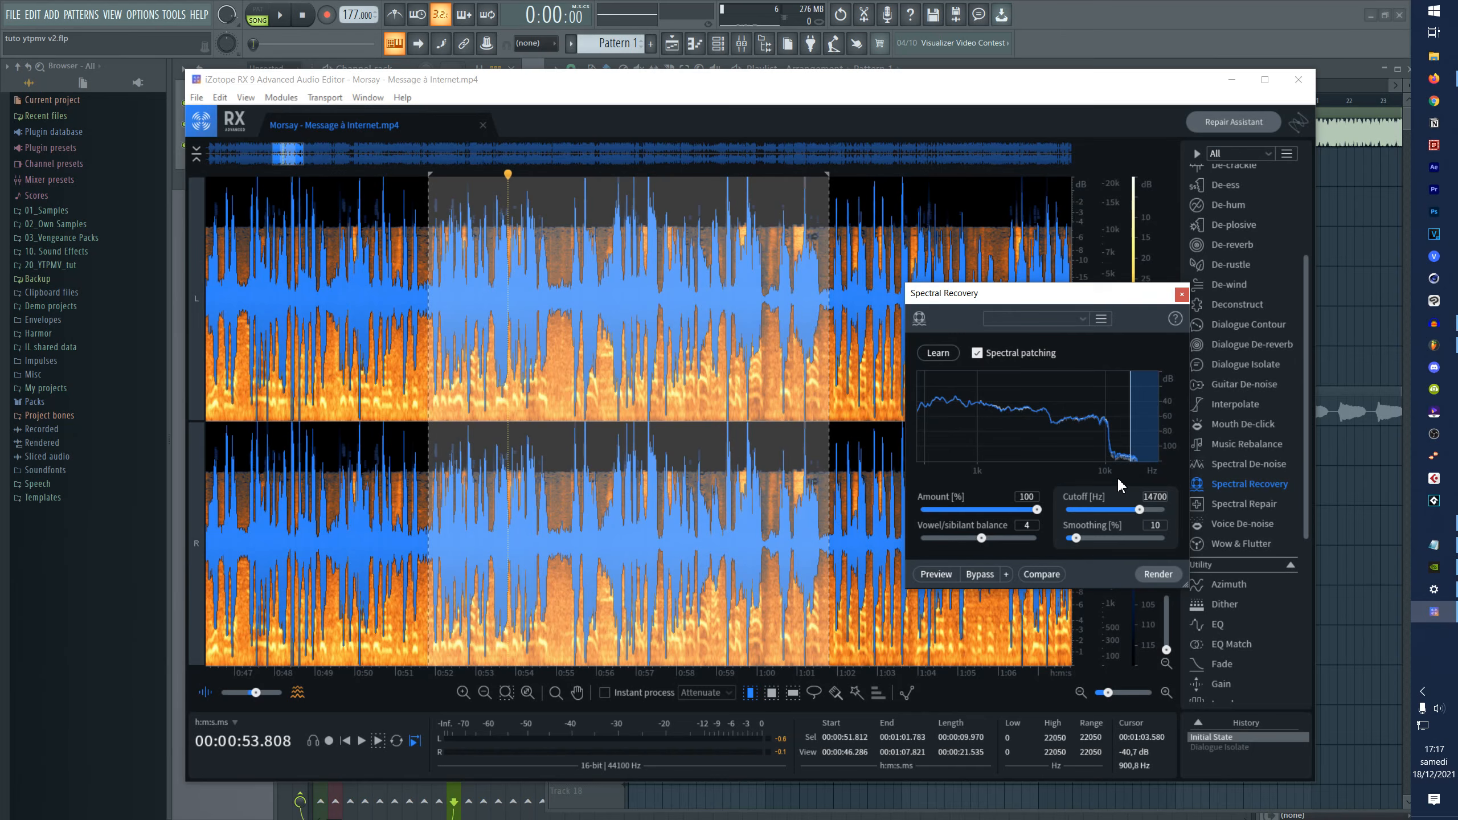
pyautogui.moveTo(1134, 516); pyautogui.dragTo(1118, 522)
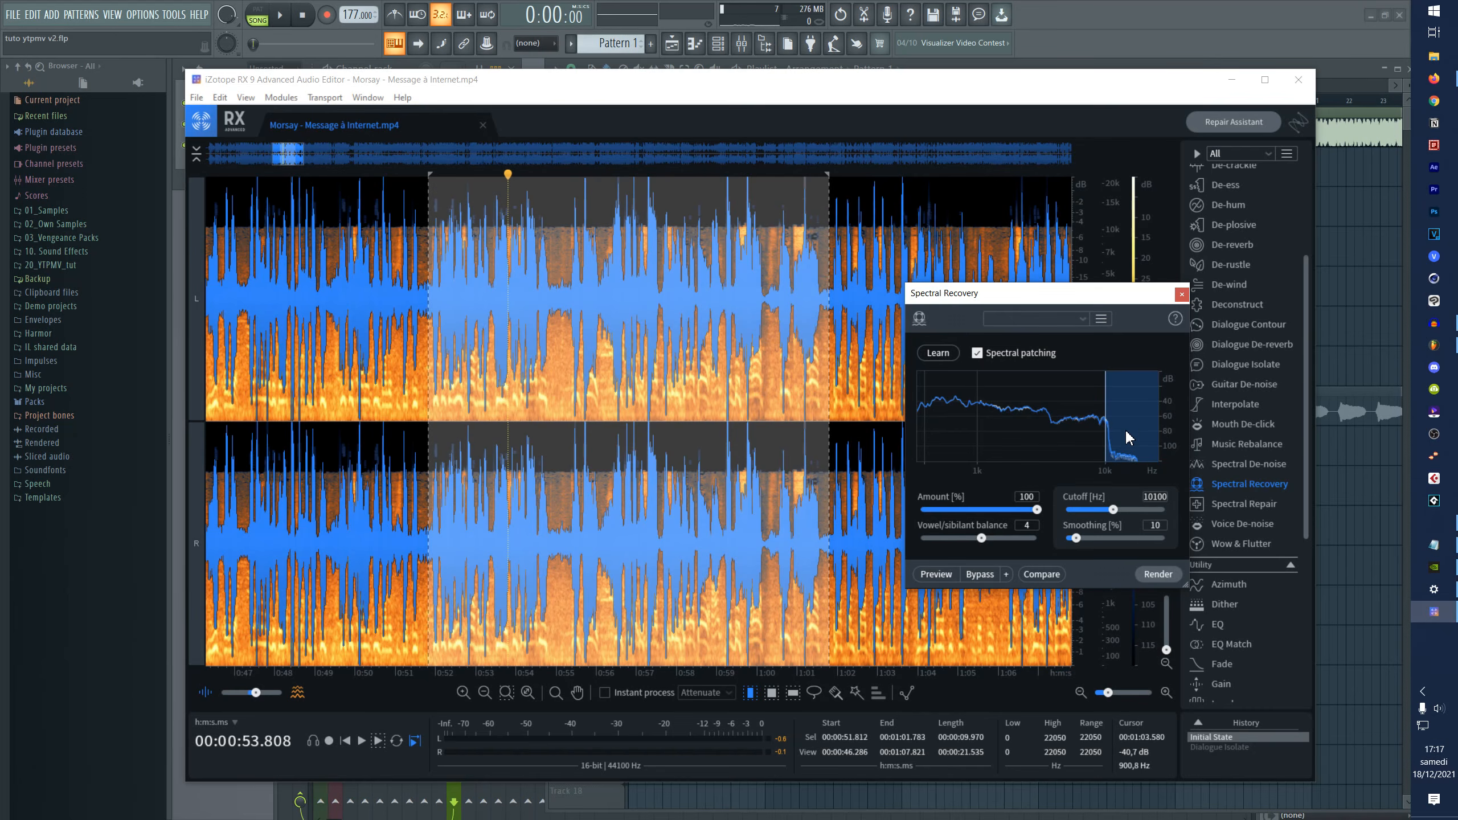
pyautogui.click(1159, 574)
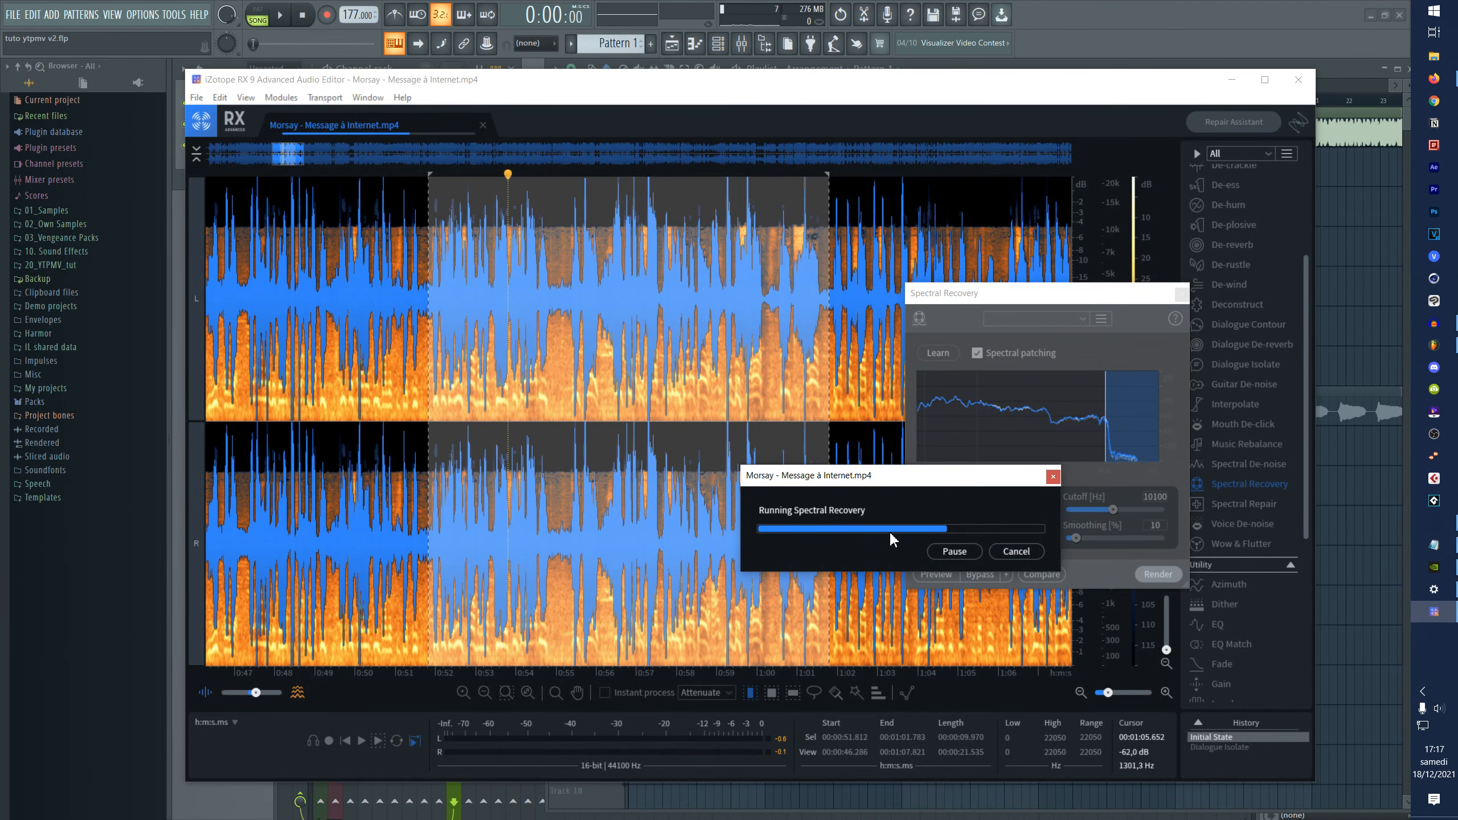
pyautogui.click(431, 314)
pyautogui.press('space')
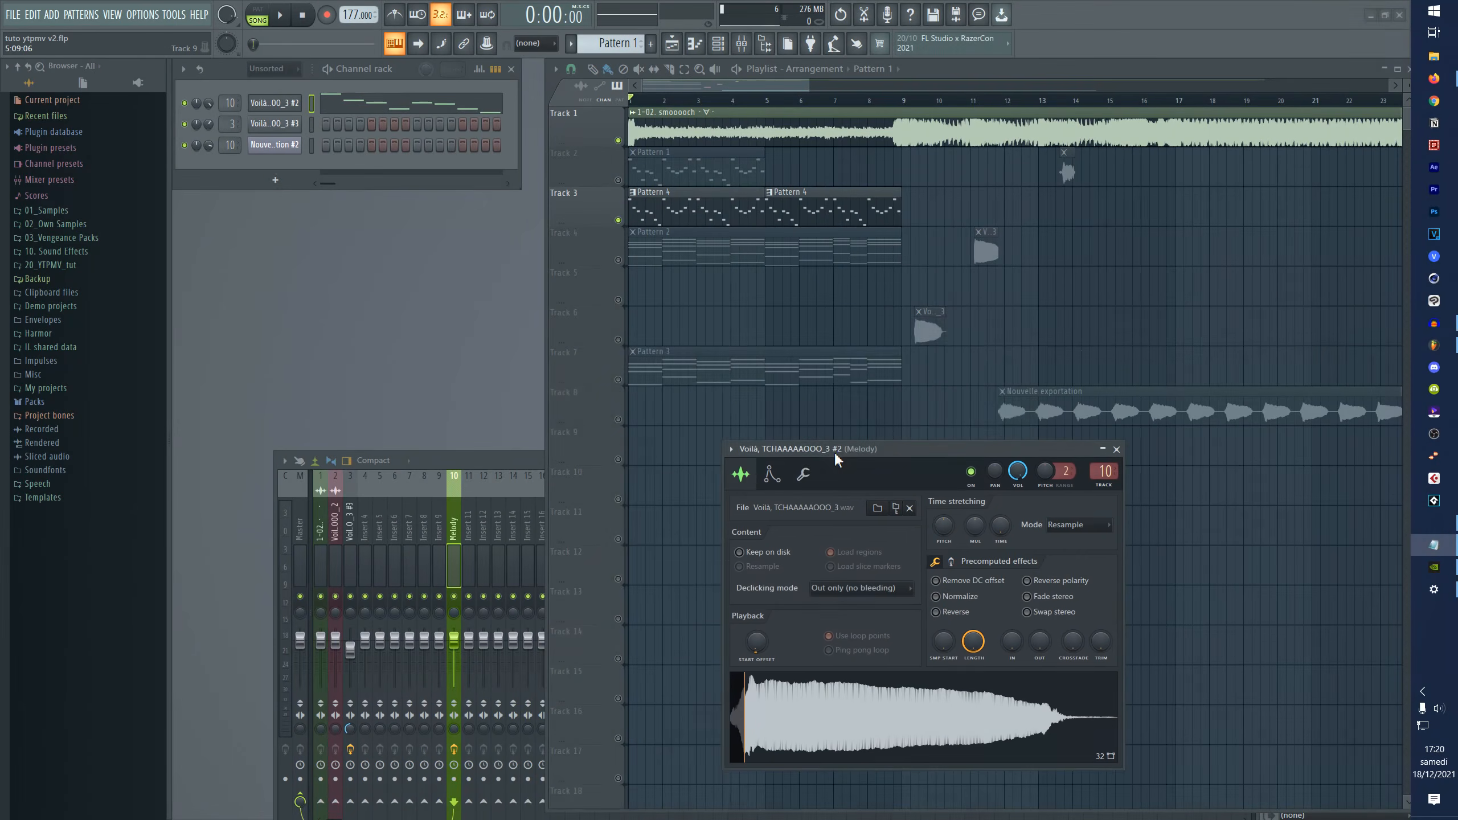
# - In FL Studio, try several root notes, including F4, for the Voilà, TCHAAAAAOOO_3 #2 sampler and return it to C5
pyautogui.moveTo(838, 450); pyautogui.dragTo(725, 234)
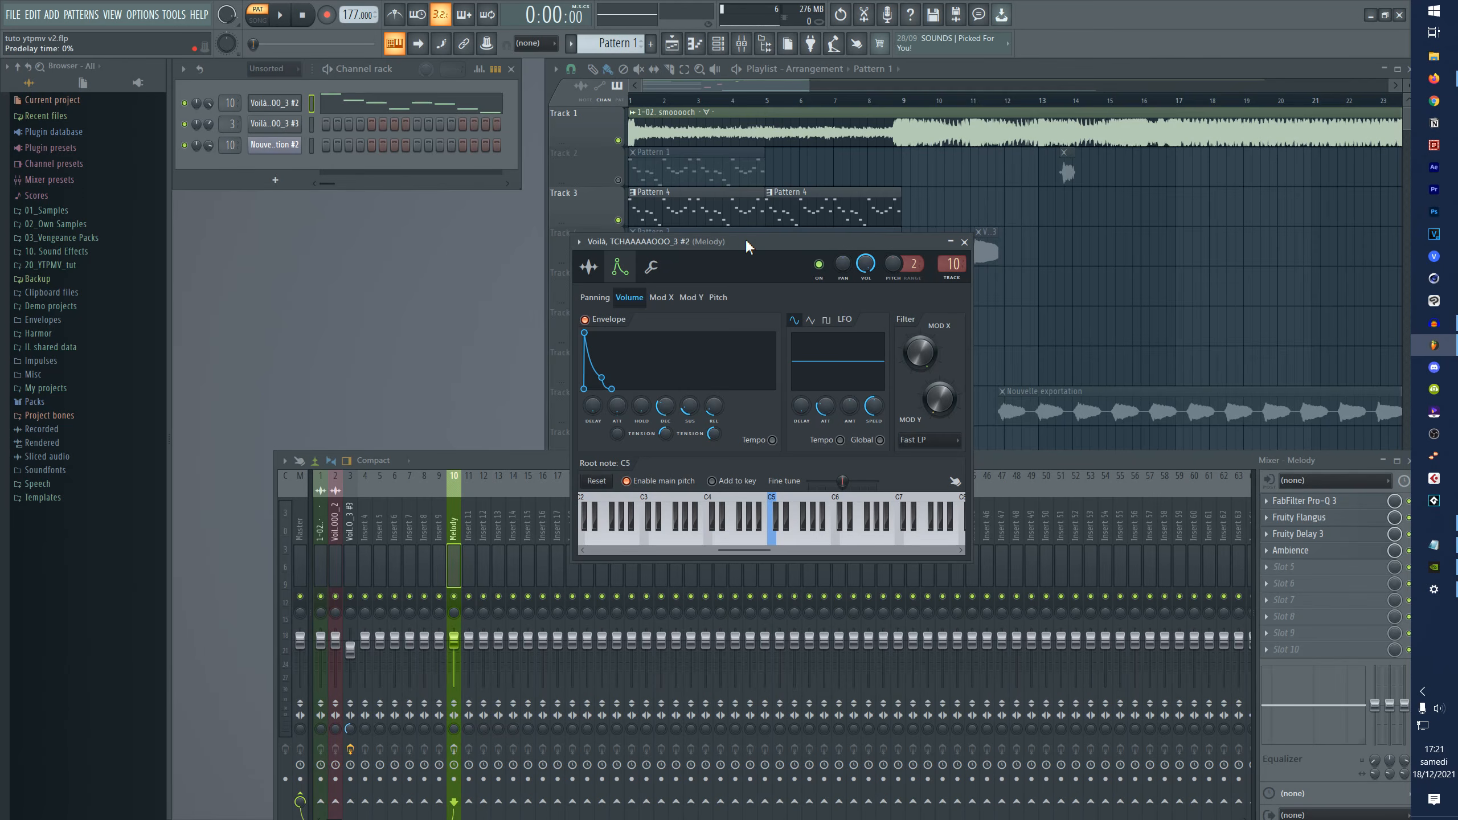
pyautogui.moveTo(747, 246); pyautogui.dragTo(755, 277)
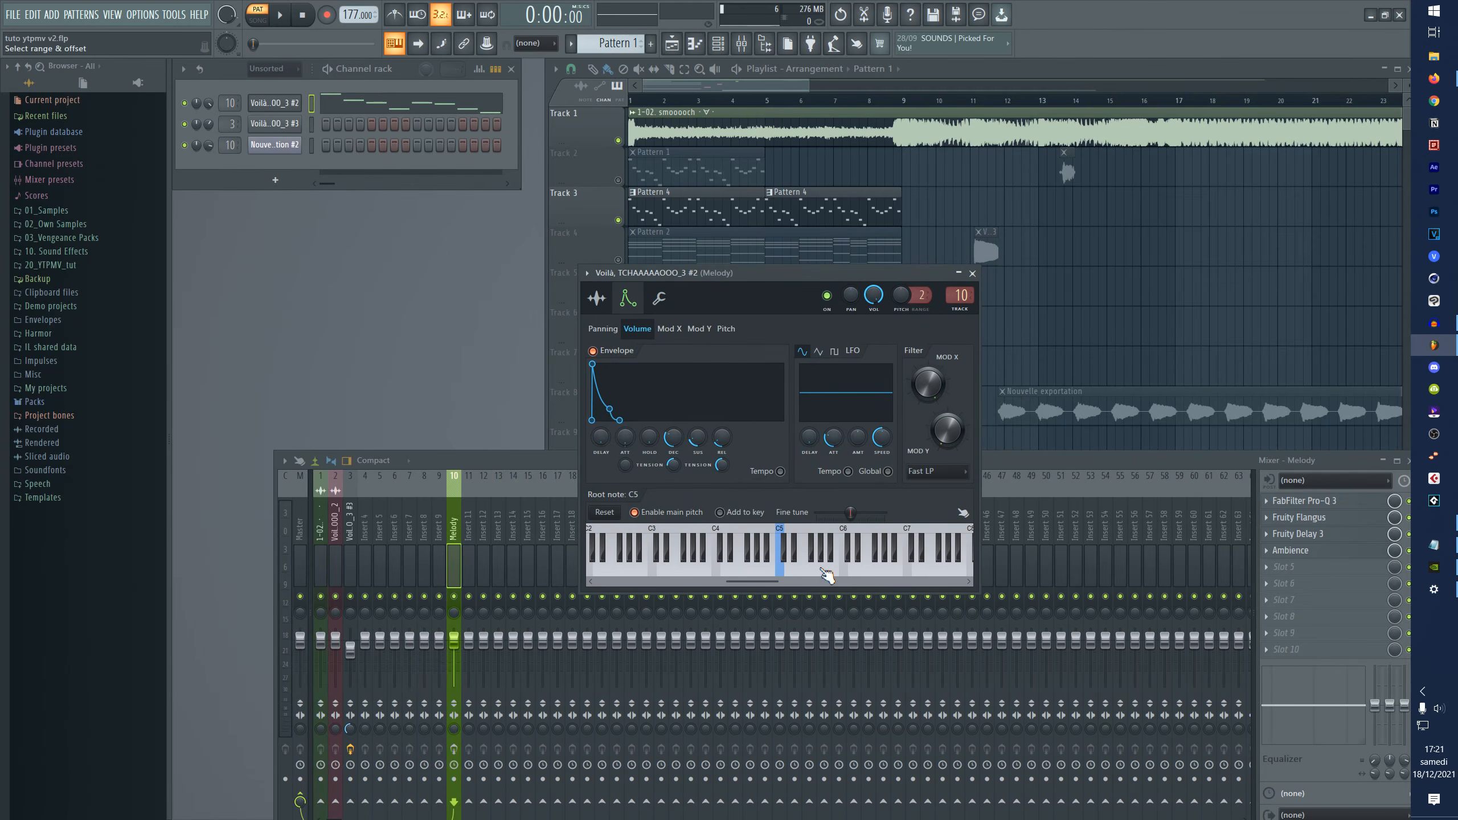
pyautogui.moveTo(854, 535); pyautogui.dragTo(861, 531)
pyautogui.moveTo(775, 274); pyautogui.dragTo(788, 279)
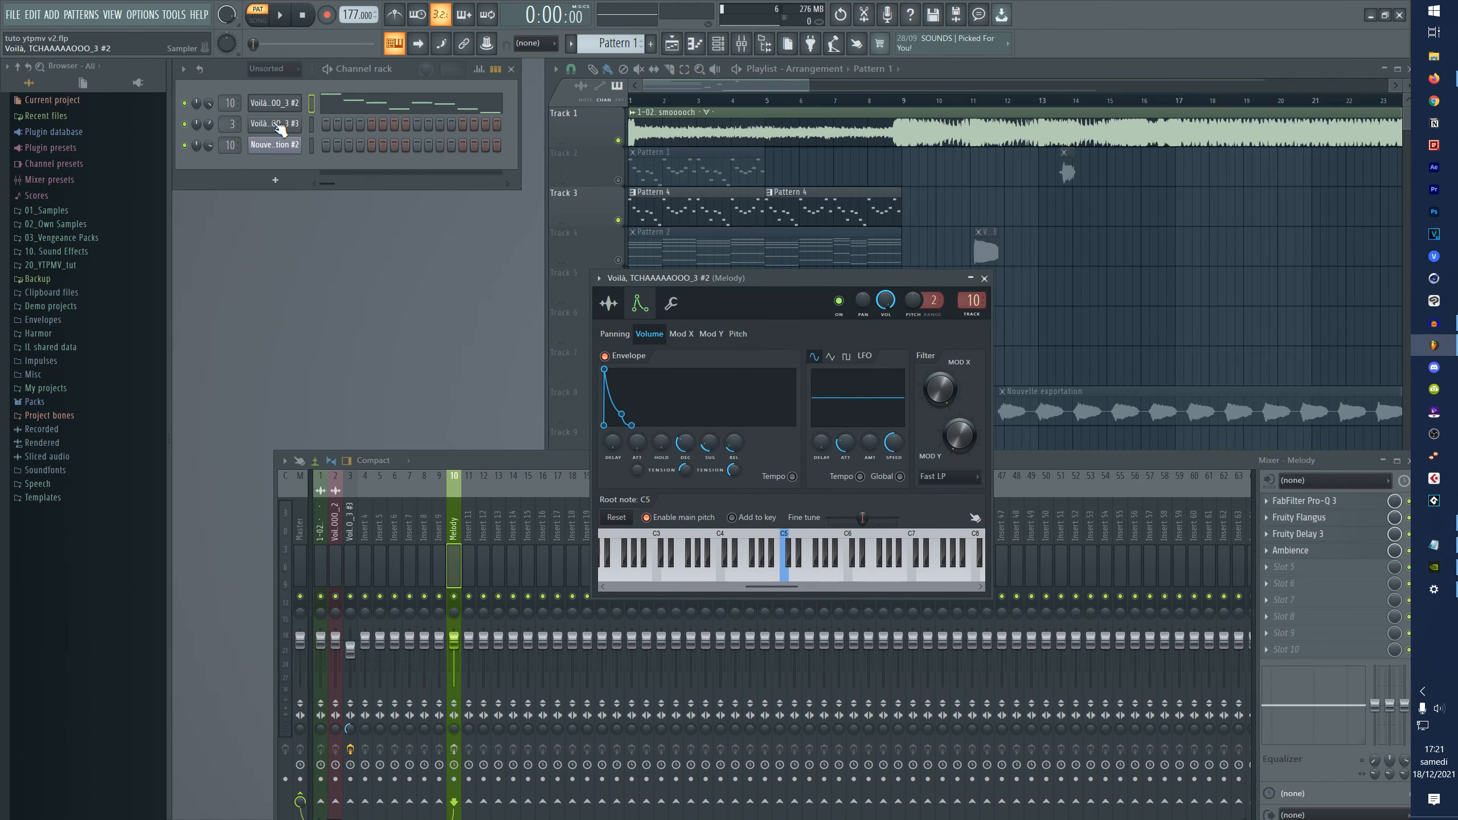
pyautogui.rightClick(814, 576)
pyautogui.rightClick(747, 576)
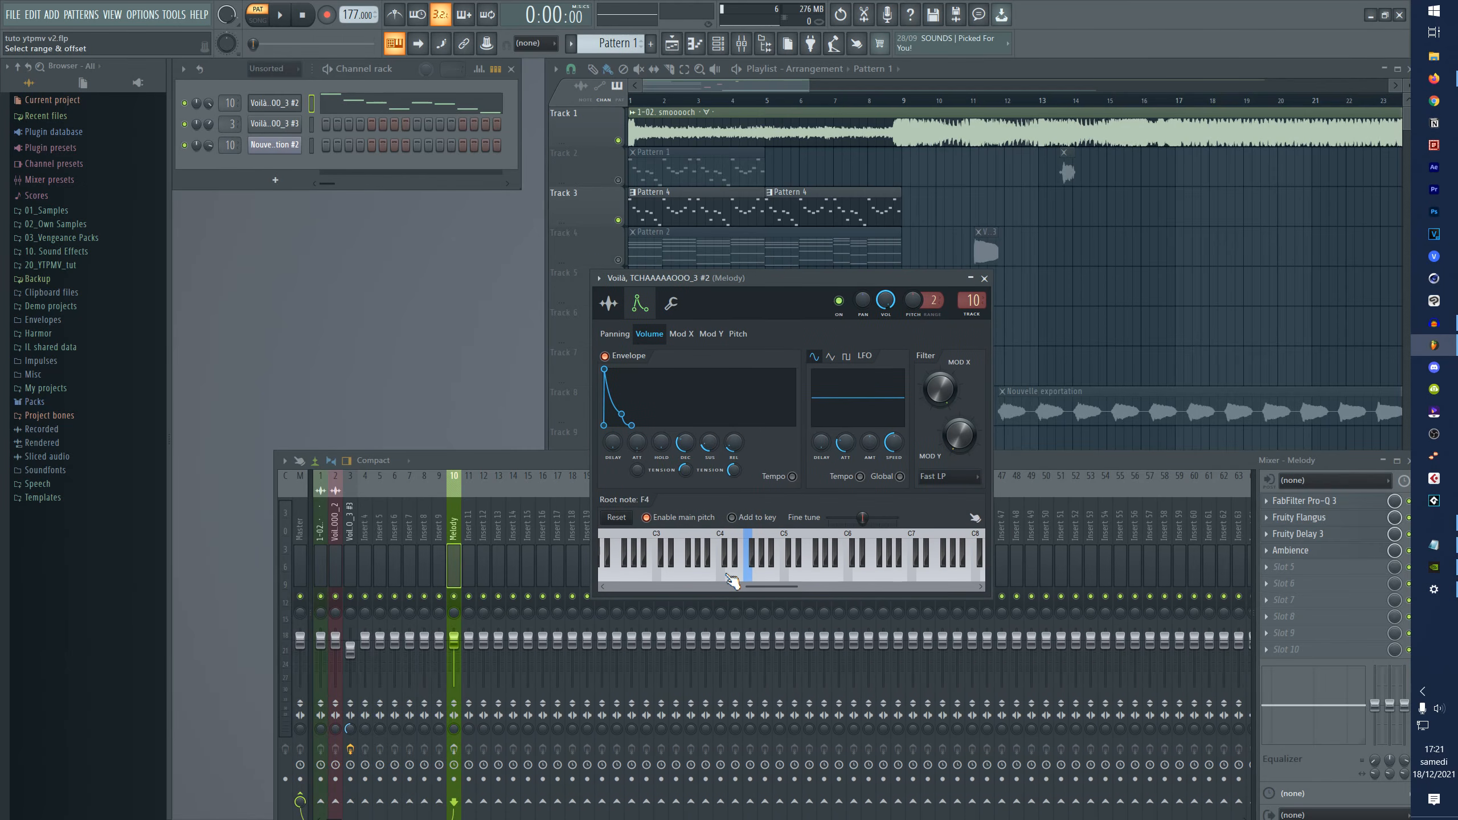
pyautogui.rightClick(684, 576)
pyautogui.rightClick(813, 576)
pyautogui.rightClick(785, 578)
pyautogui.moveTo(794, 278); pyautogui.dragTo(762, 278)
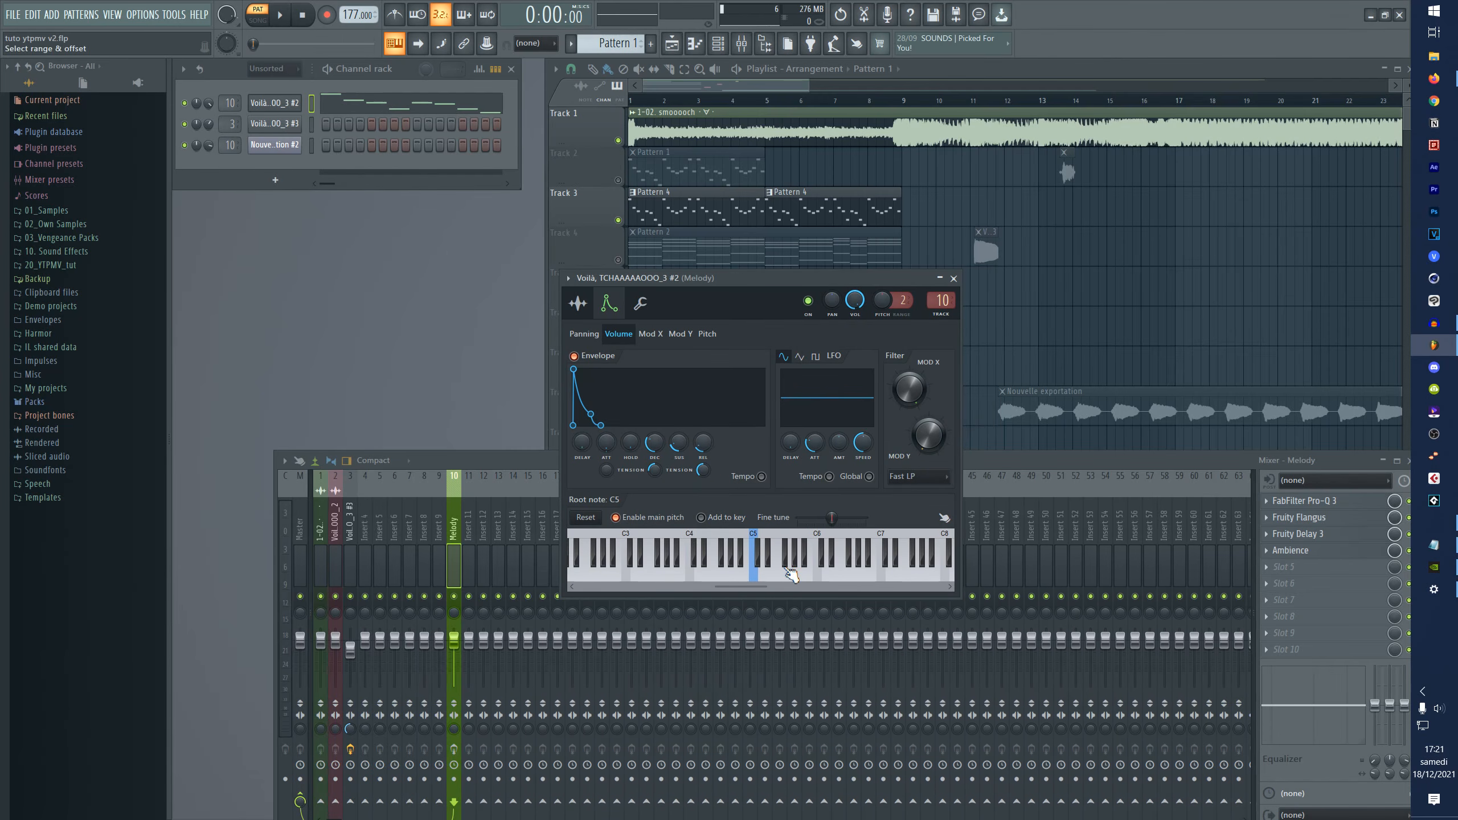
# - Play the melody pattern while trying lower and higher root notes, stop playback, and restore the root note to C5
pyautogui.press('space')
pyautogui.rightClick(717, 574)
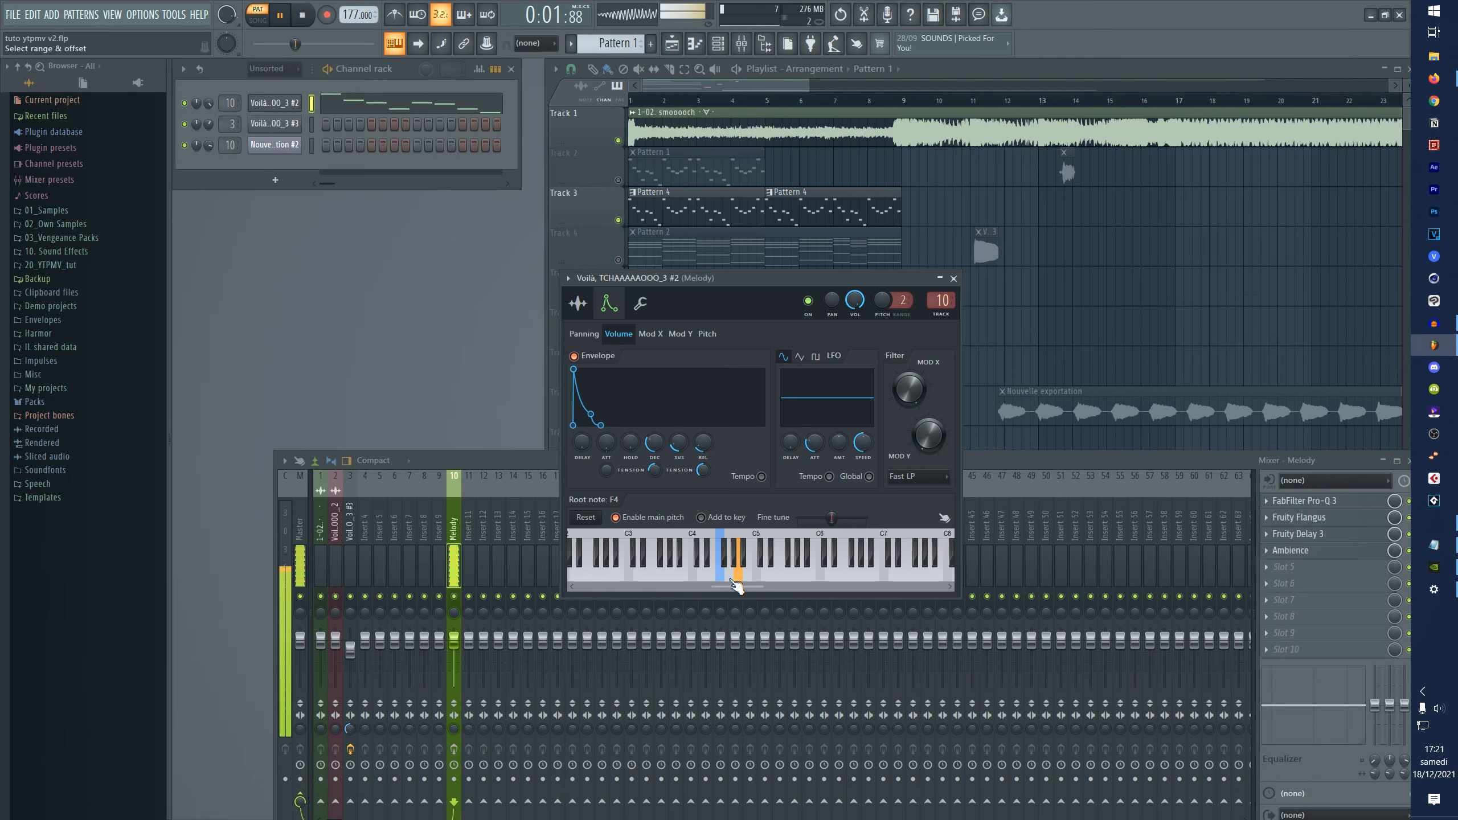
pyautogui.rightClick(680, 574)
pyautogui.rightClick(861, 574)
pyautogui.rightClick(902, 574)
pyautogui.press('space')
pyautogui.rightClick(757, 574)
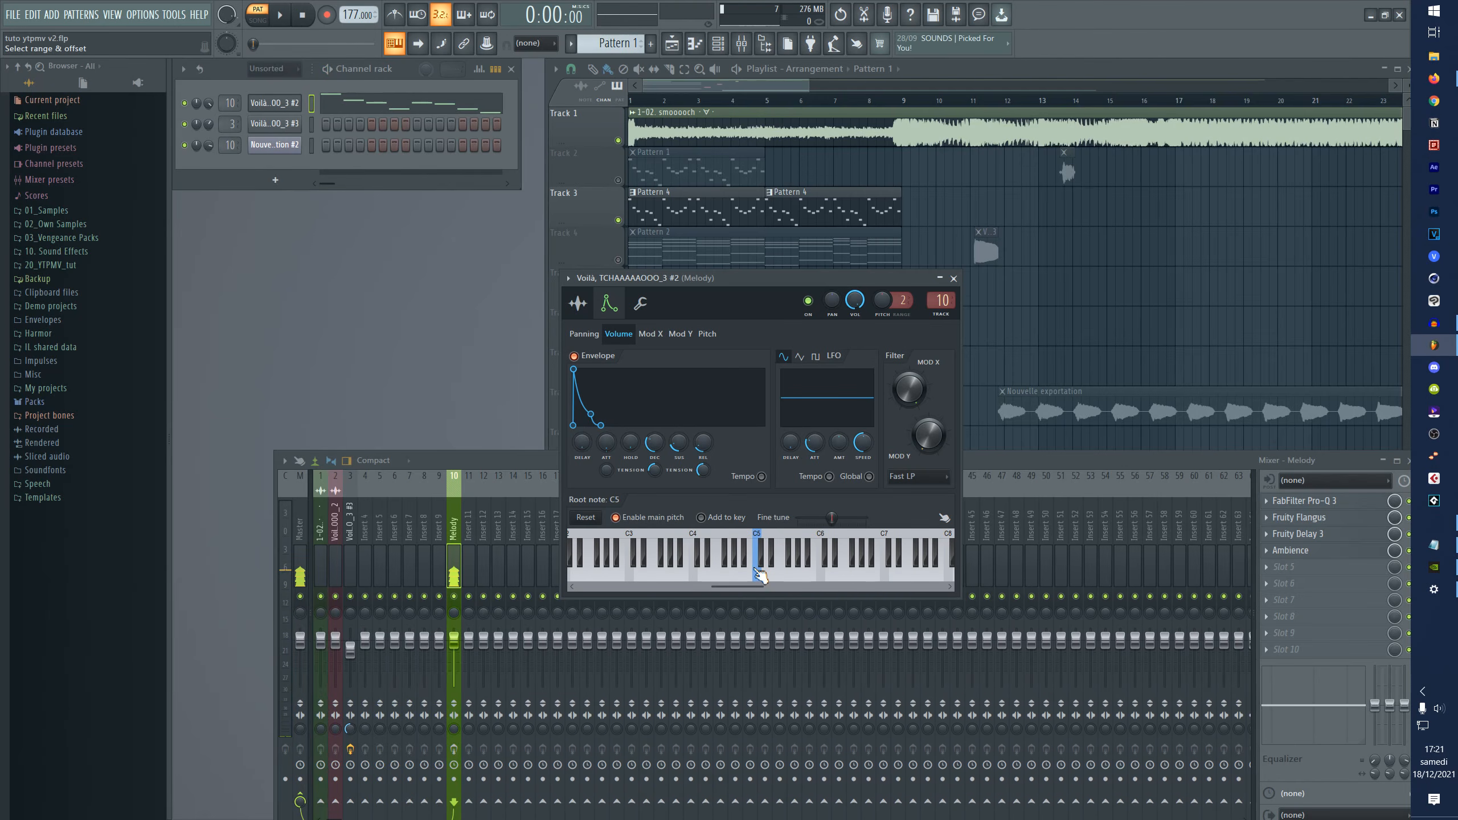
# - Set the melody sampler's root note to A4 and audition C5 in its piano roll
pyautogui.rightClick(741, 577)
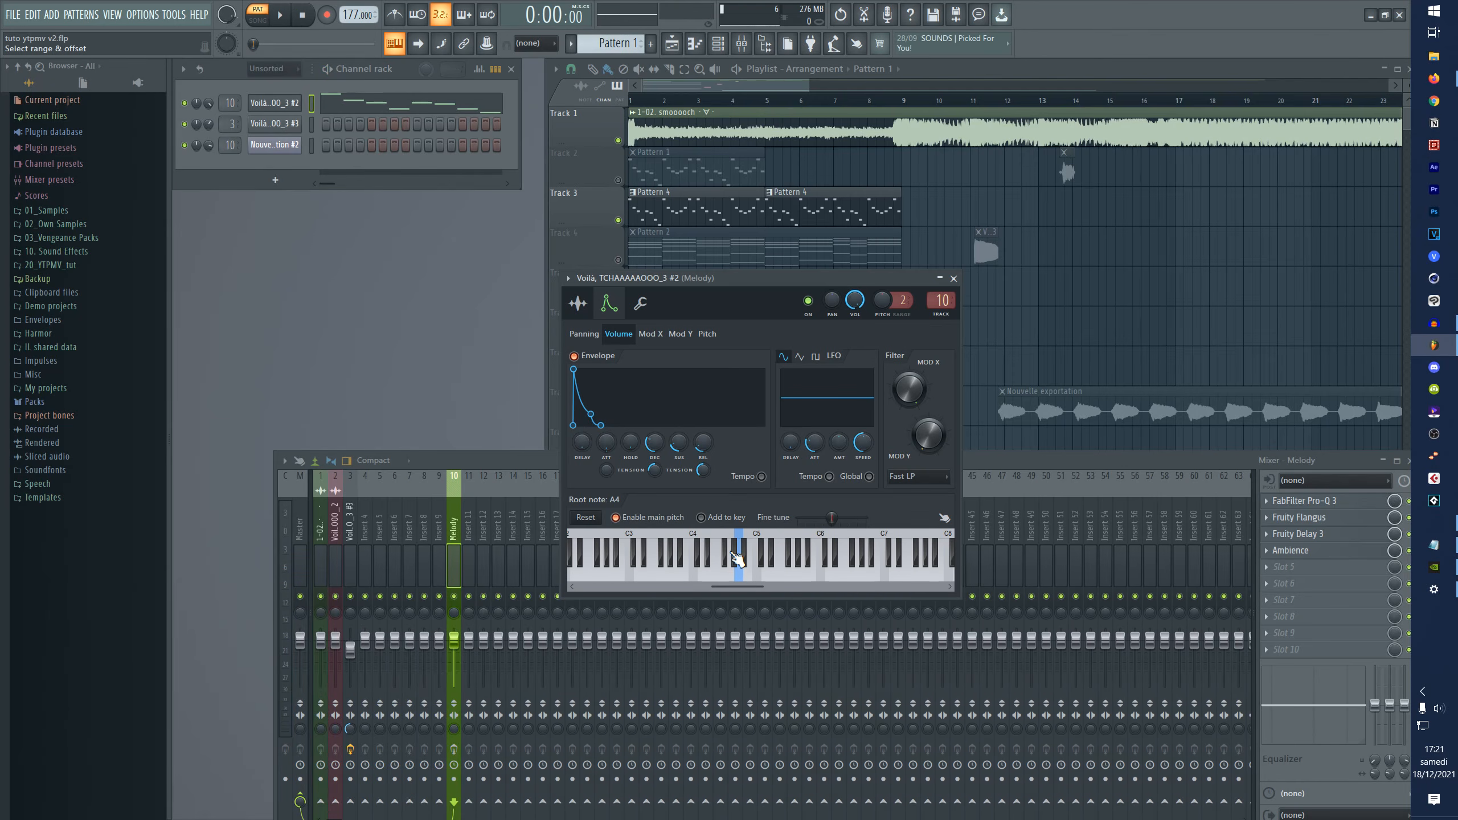
pyautogui.press('F7')
pyautogui.scroll(5, 468, 399)
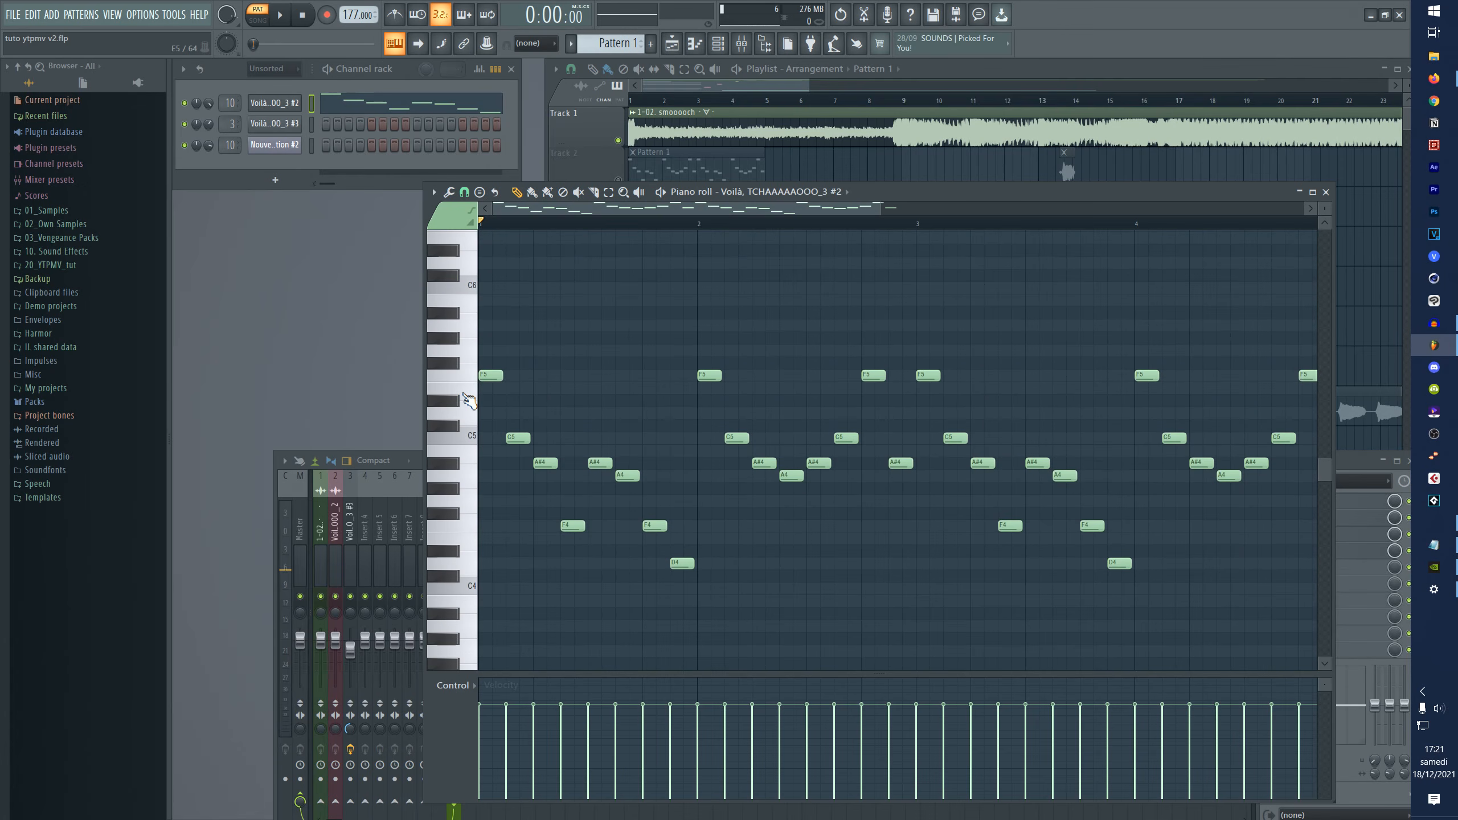
pyautogui.click(475, 440)
pyautogui.click(476, 440)
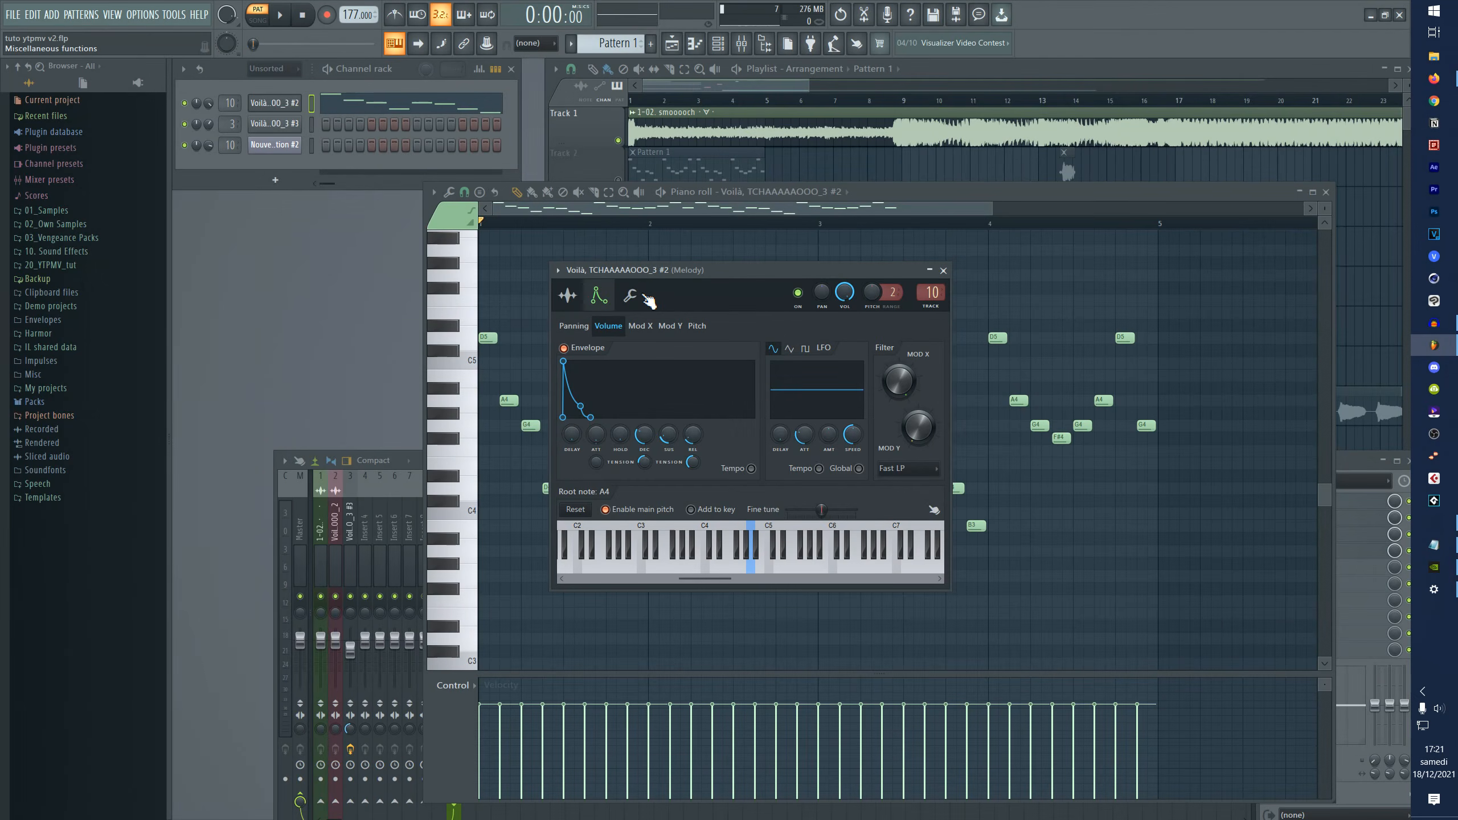
# - Apply the Fat - detuned echo preset in the melody sampler's miscellaneous settings
pyautogui.click(643, 298)
pyautogui.moveTo(649, 304); pyautogui.dragTo(684, 334)
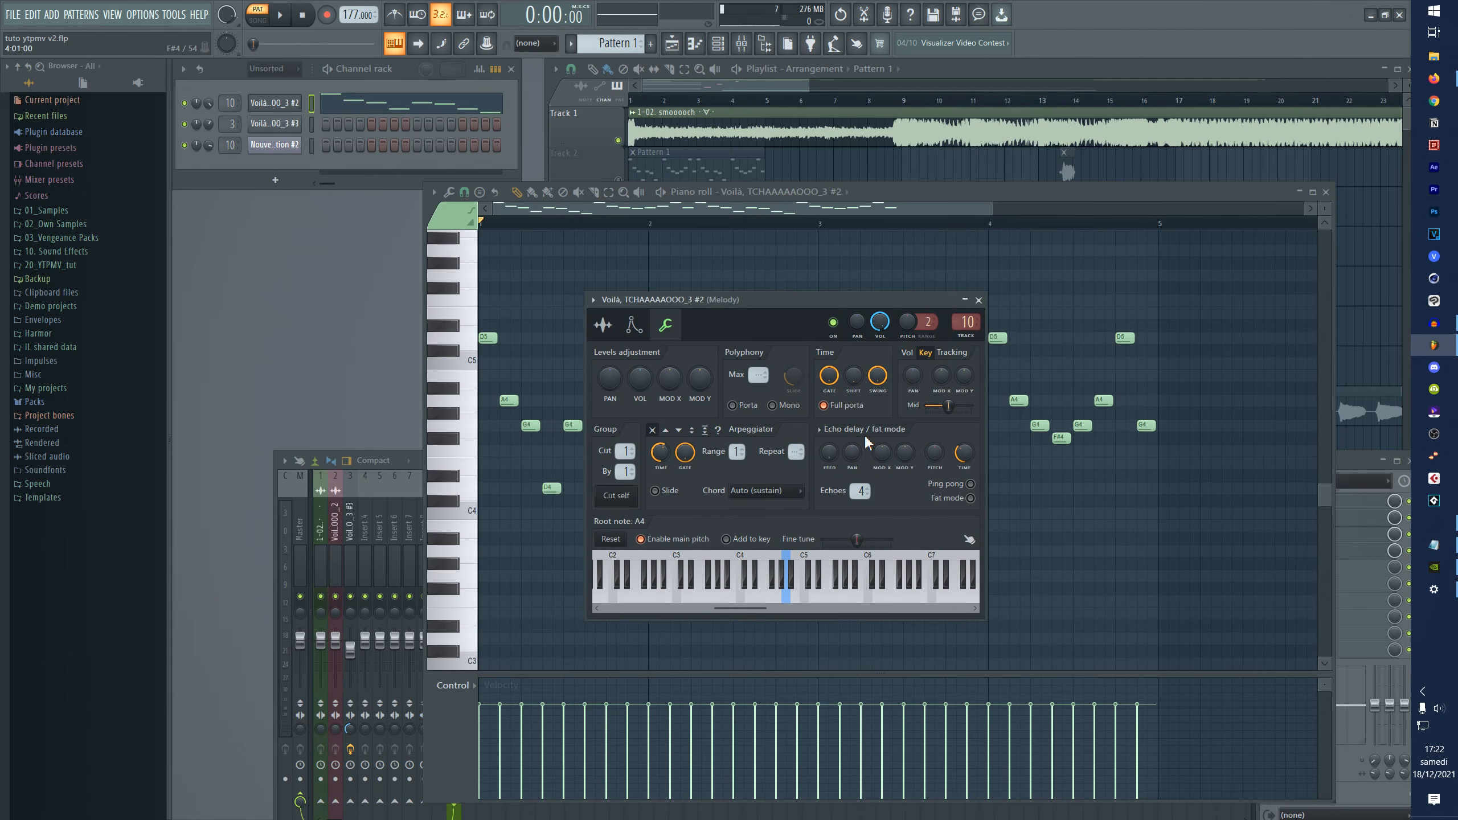
pyautogui.click(850, 429)
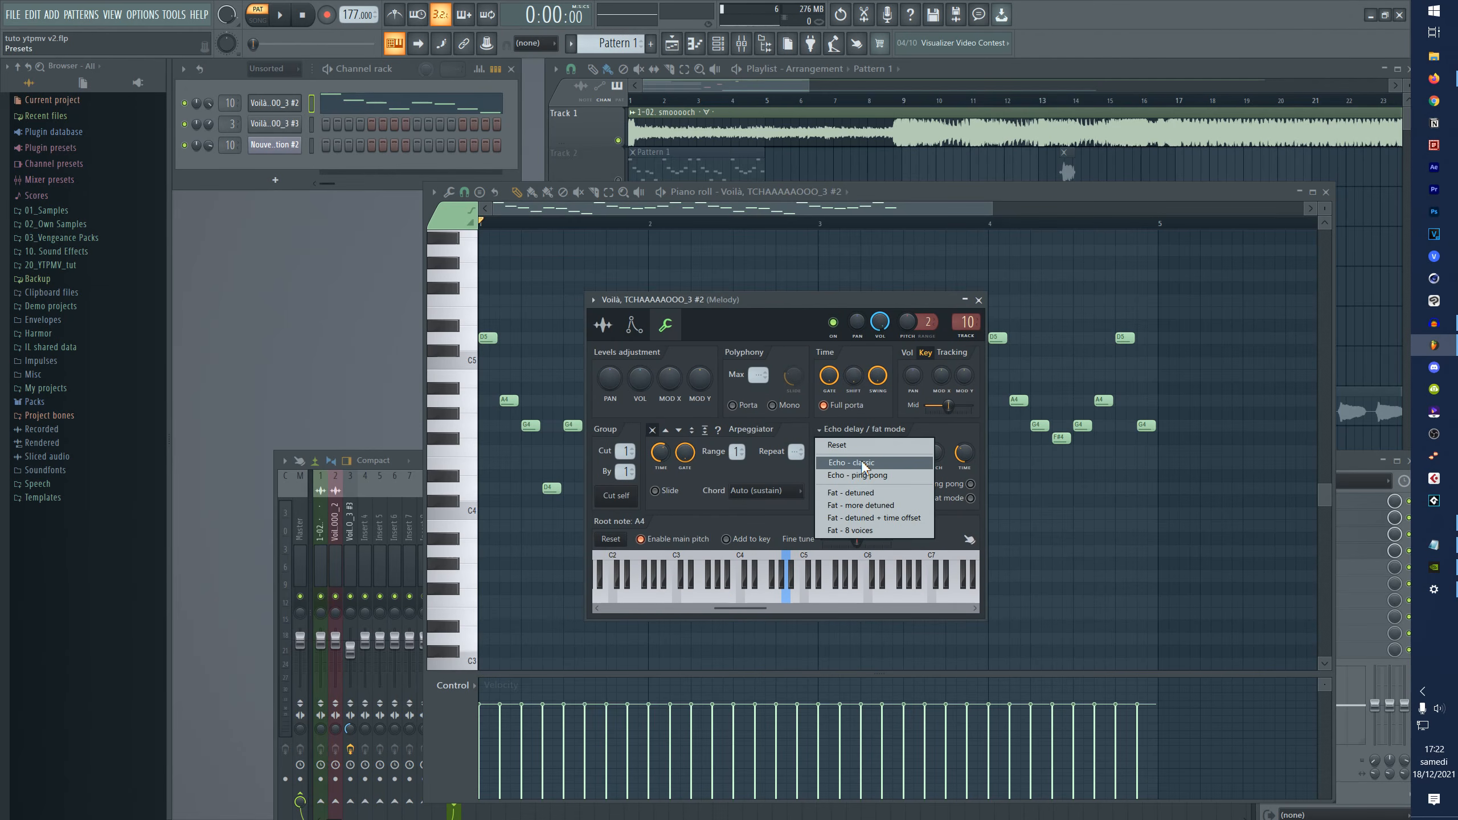
pyautogui.click(872, 494)
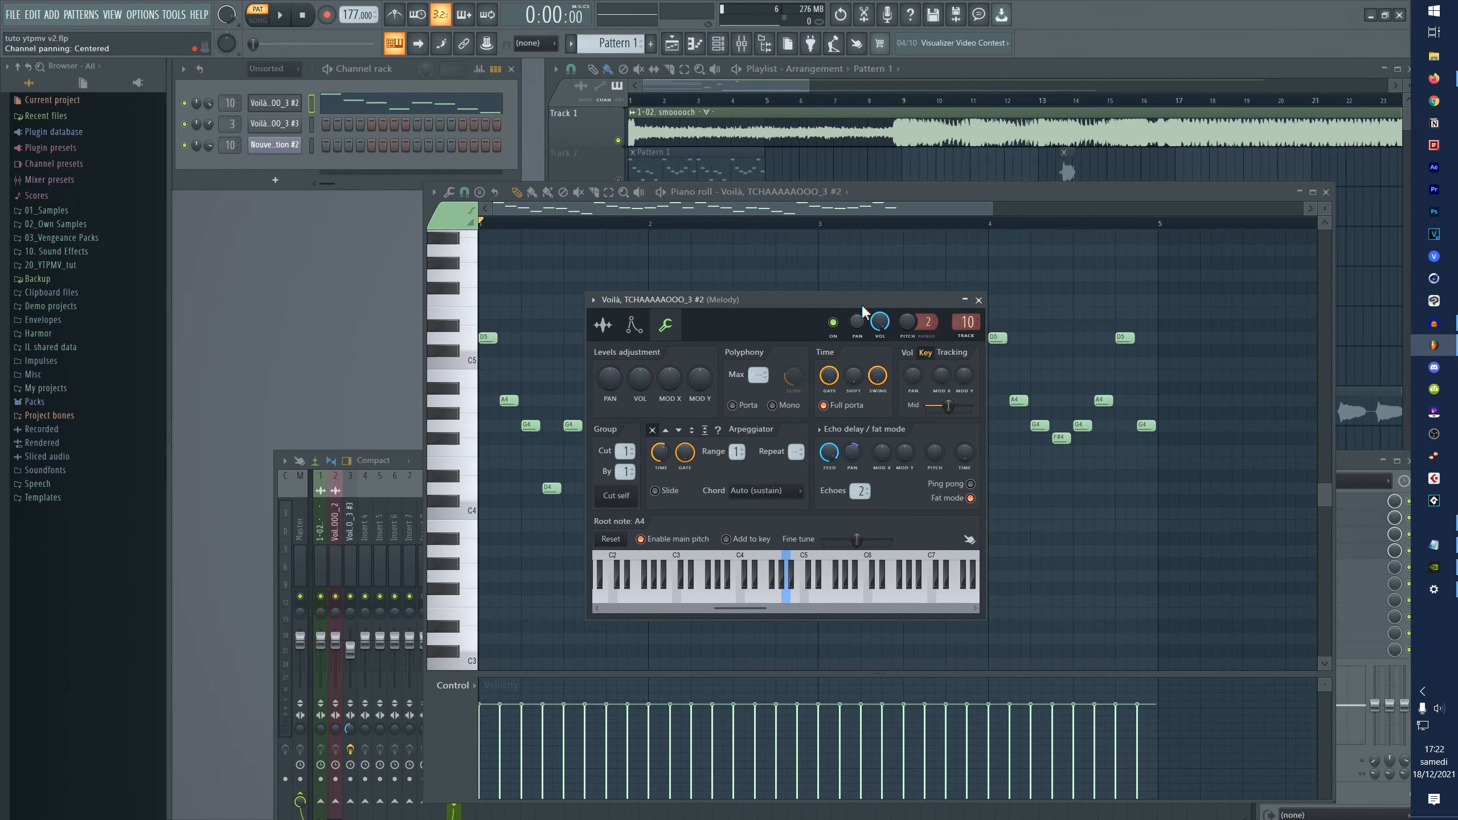
pyautogui.moveTo(861, 303); pyautogui.dragTo(874, 302)
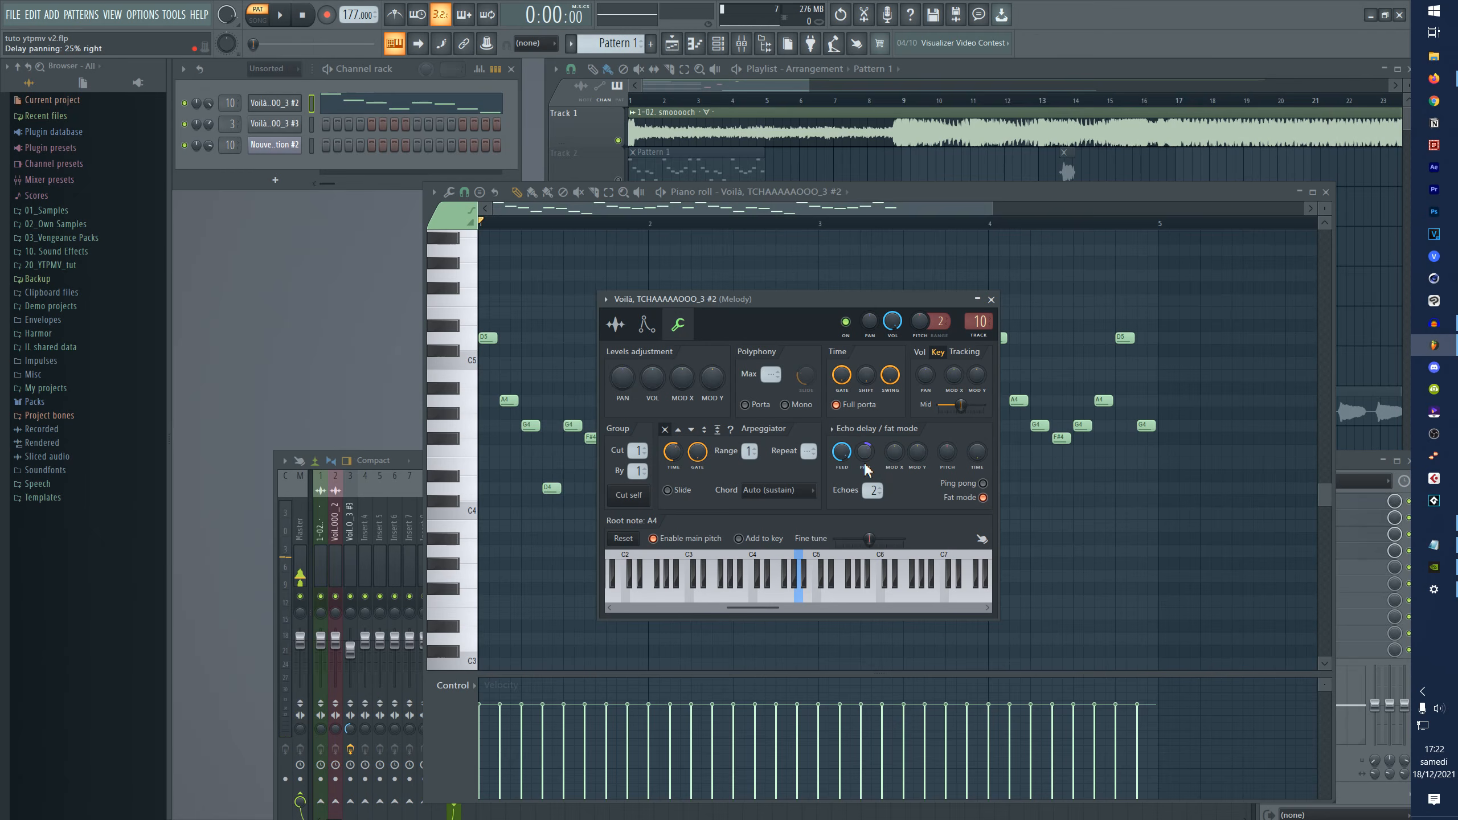
# - Audition notes with the fat-mode echo while raising its pitch offset and reducing the echoes to 1
pyautogui.press('q')
pyautogui.press('e')
pyautogui.press('t')
pyautogui.press('t')
pyautogui.press('q')
pyautogui.moveTo(951, 462); pyautogui.dragTo(951, 402)
pyautogui.press('q')
pyautogui.press('q')
pyautogui.press('q')
pyautogui.press('q')
pyautogui.press('q')
pyautogui.press('q')
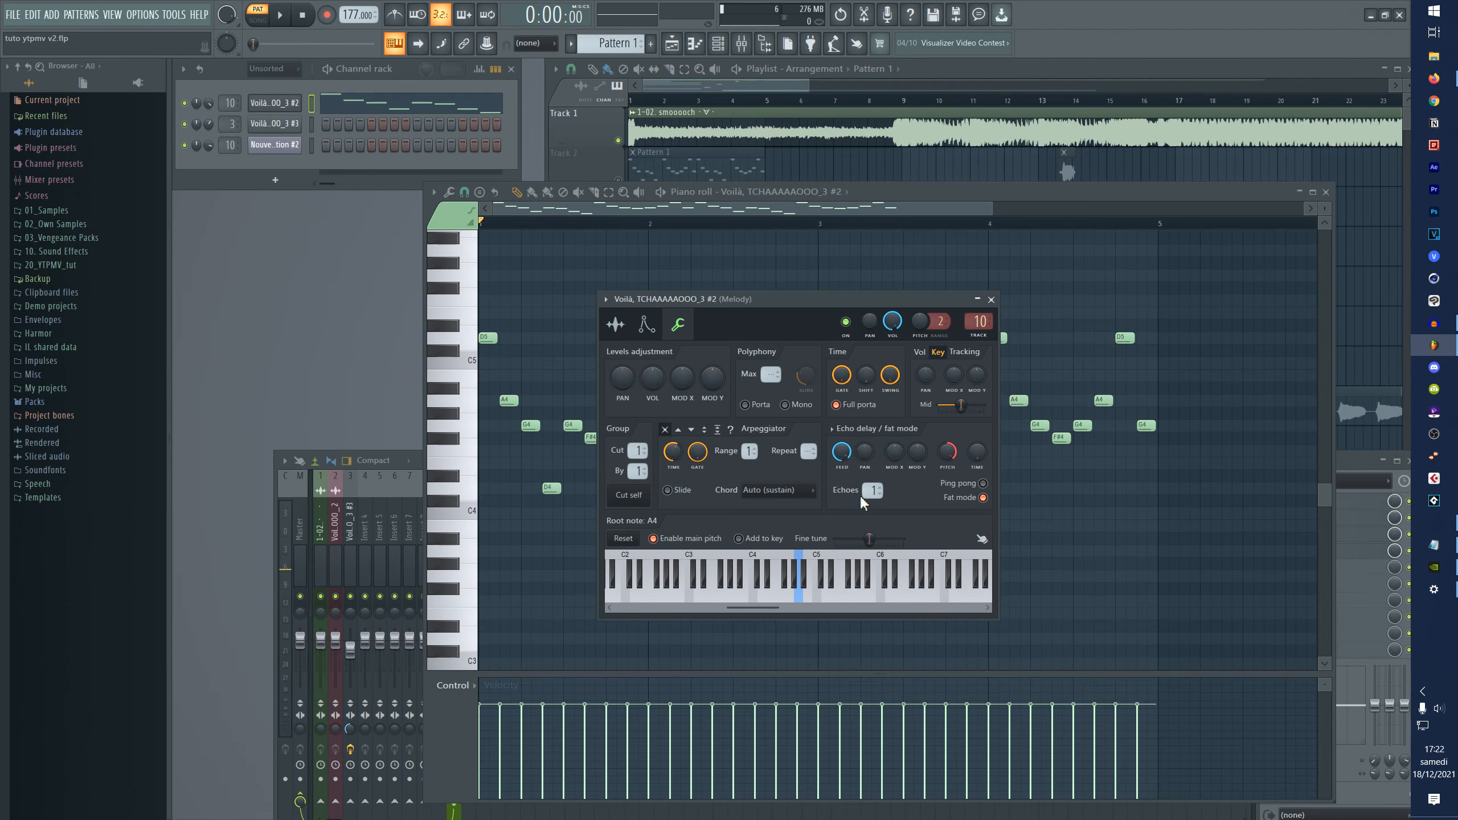
# - Return the echo's pitch offset to neutral and turn its delay feedback down to zero, auditioning notes along the way
pyautogui.moveTo(947, 452); pyautogui.dragTo(947, 466)
pyautogui.press('q')
pyautogui.press('q')
pyautogui.press('q')
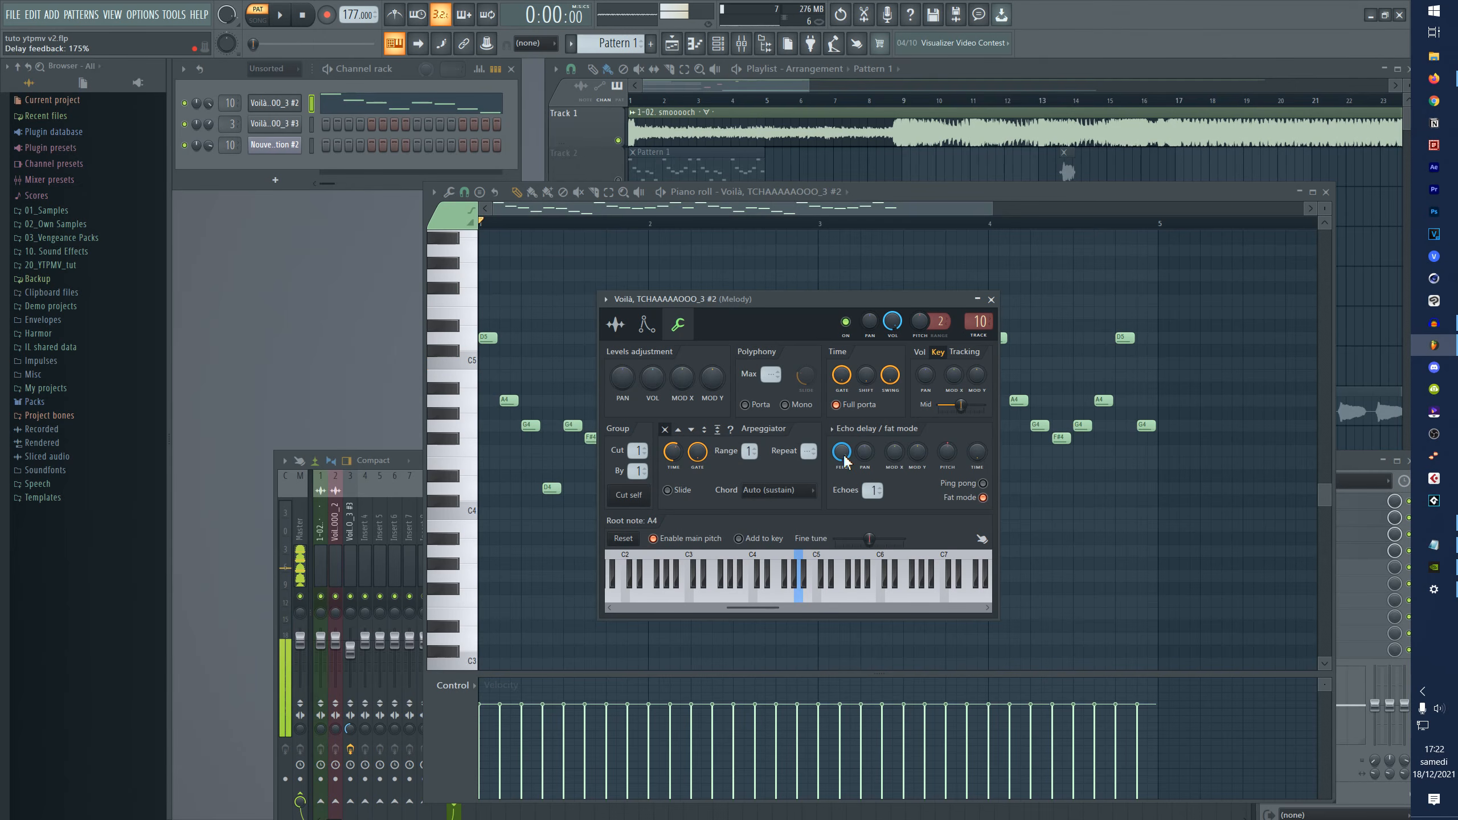
pyautogui.press('t')
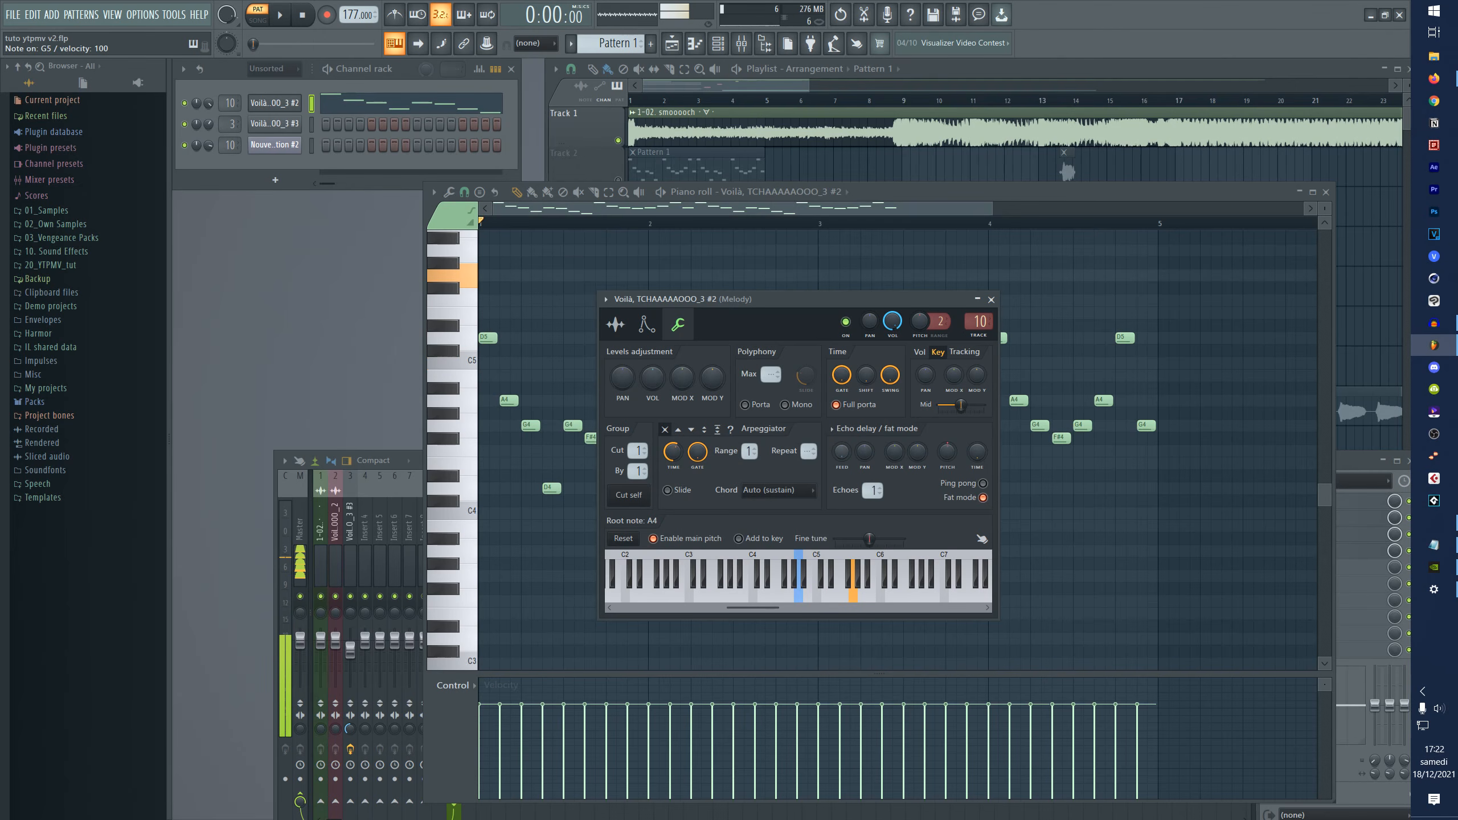
pyautogui.moveTo(842, 452); pyautogui.dragTo(842, 460)
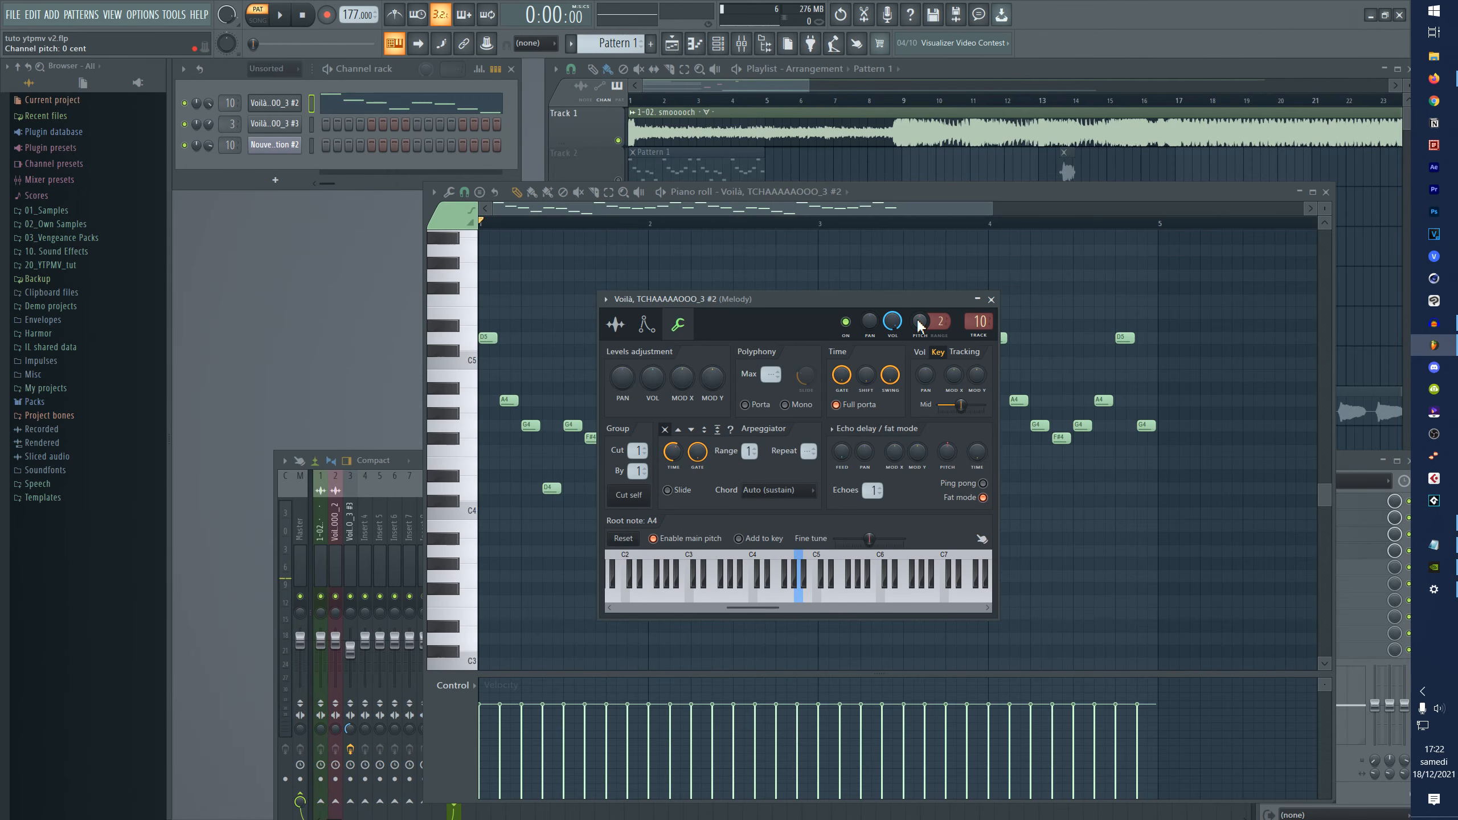
pyautogui.moveTo(912, 303); pyautogui.dragTo(925, 301)
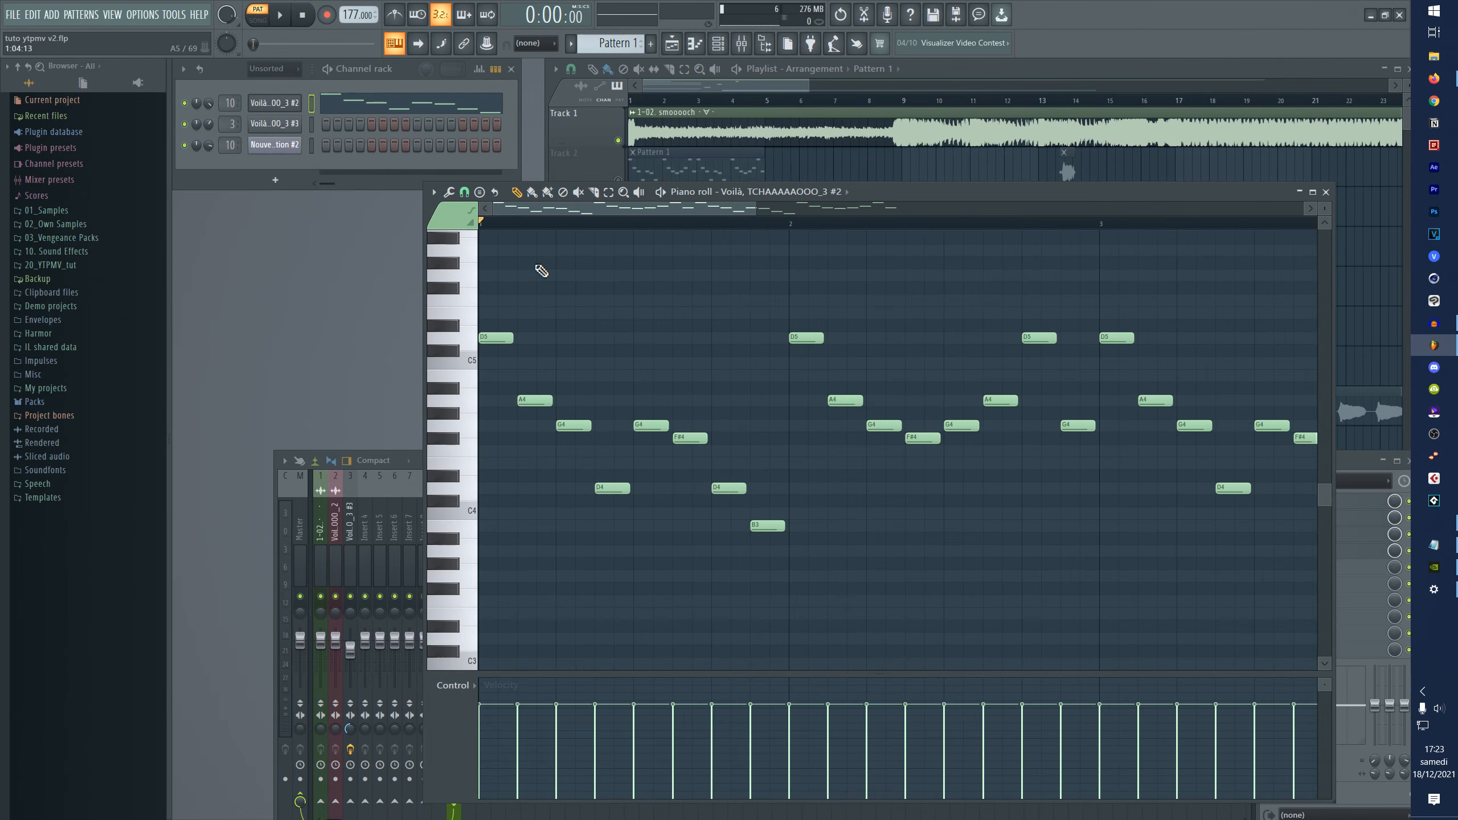
# - Reopen the melody sampler and audition its arpeggiator in the up direction with a range of 2, trying slide mode as well
pyautogui.scroll(3, 537, 385)
pyautogui.scroll(1, 651, 202)
pyautogui.scroll(-1, 632, 259)
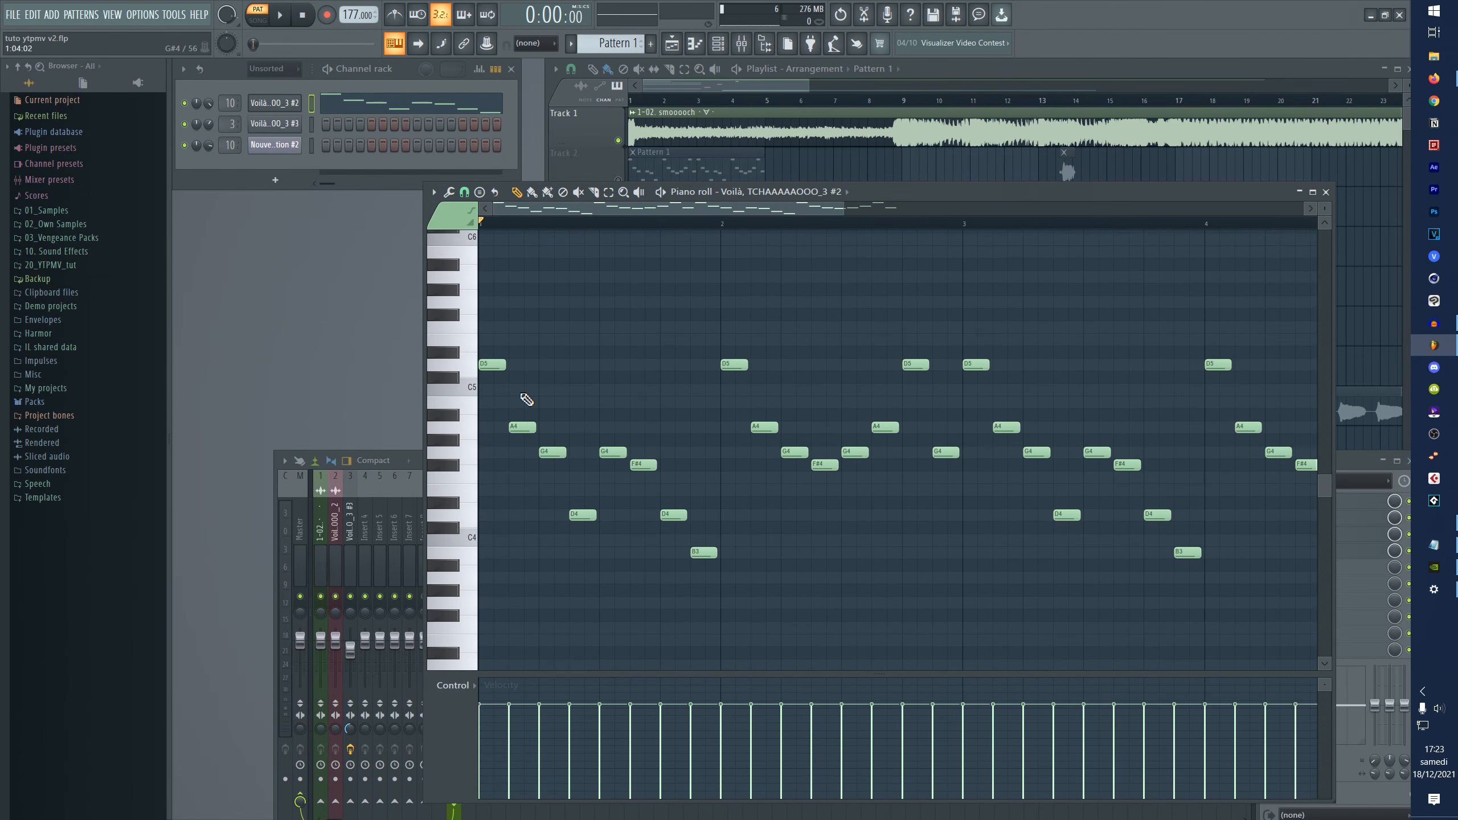
pyautogui.click(276, 104)
pyautogui.moveTo(853, 311); pyautogui.dragTo(849, 296)
pyautogui.press('q')
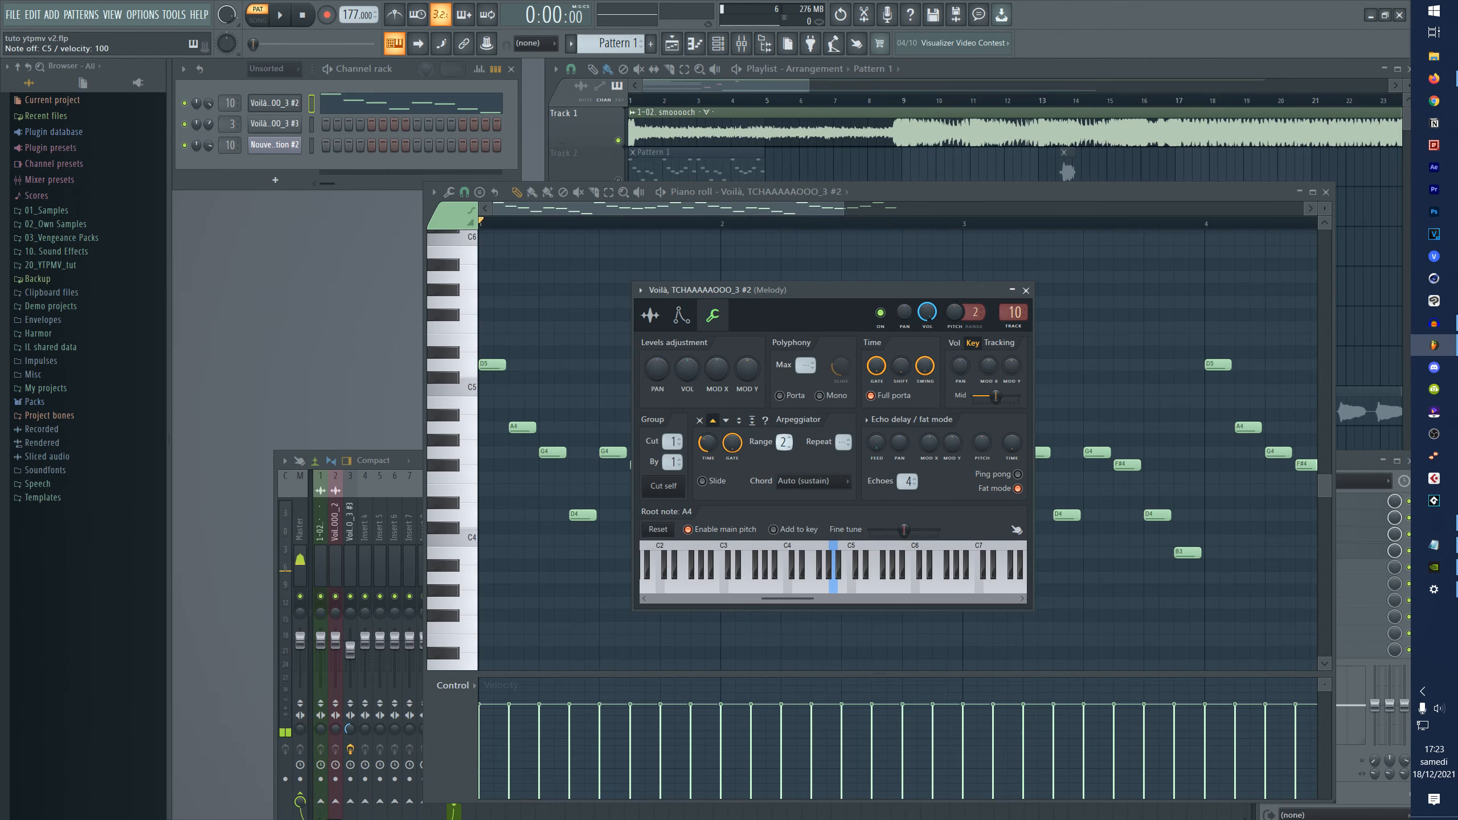
pyautogui.press('q')
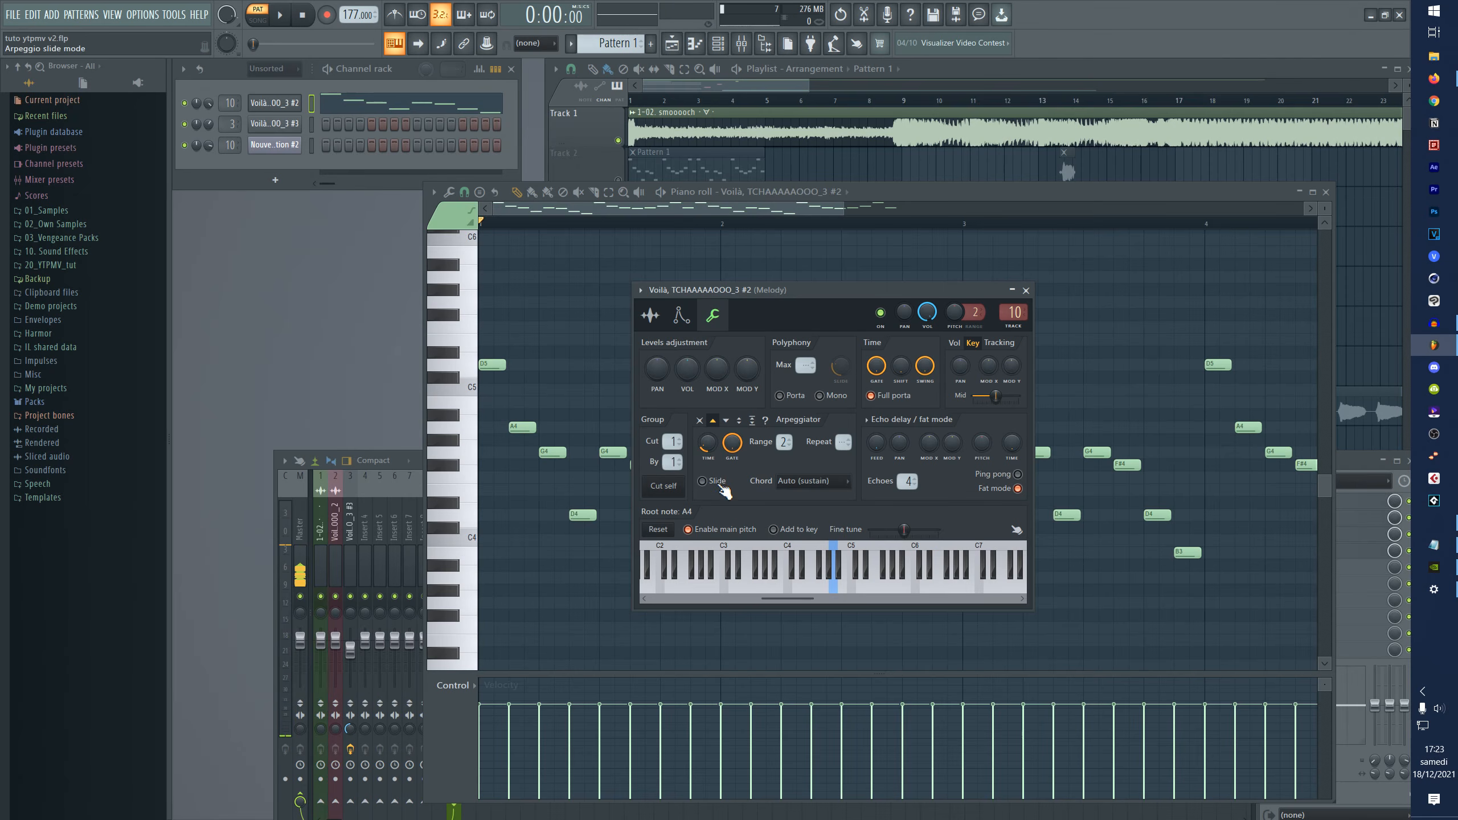
pyautogui.press('q')
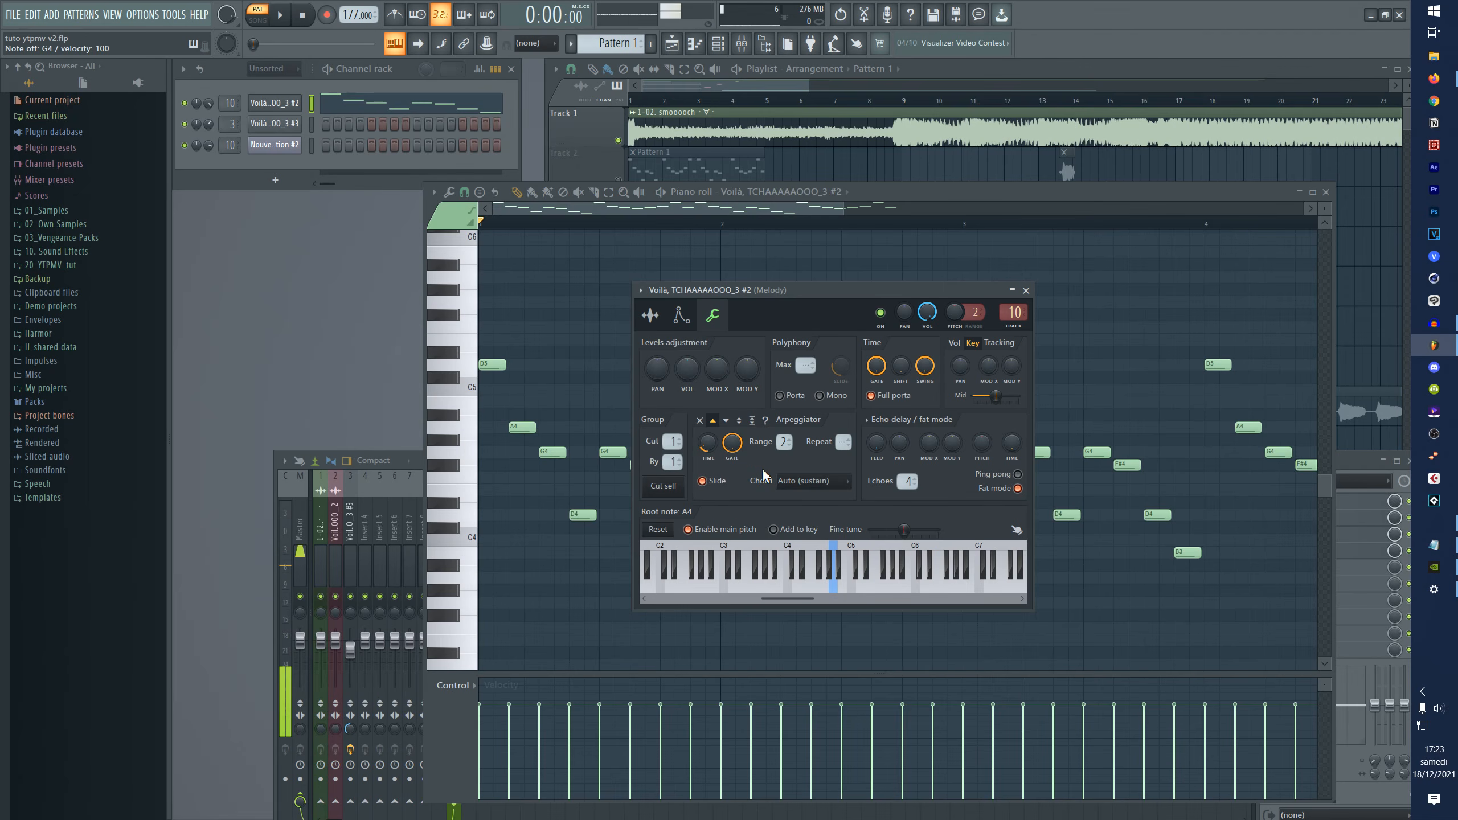
pyautogui.press('q')
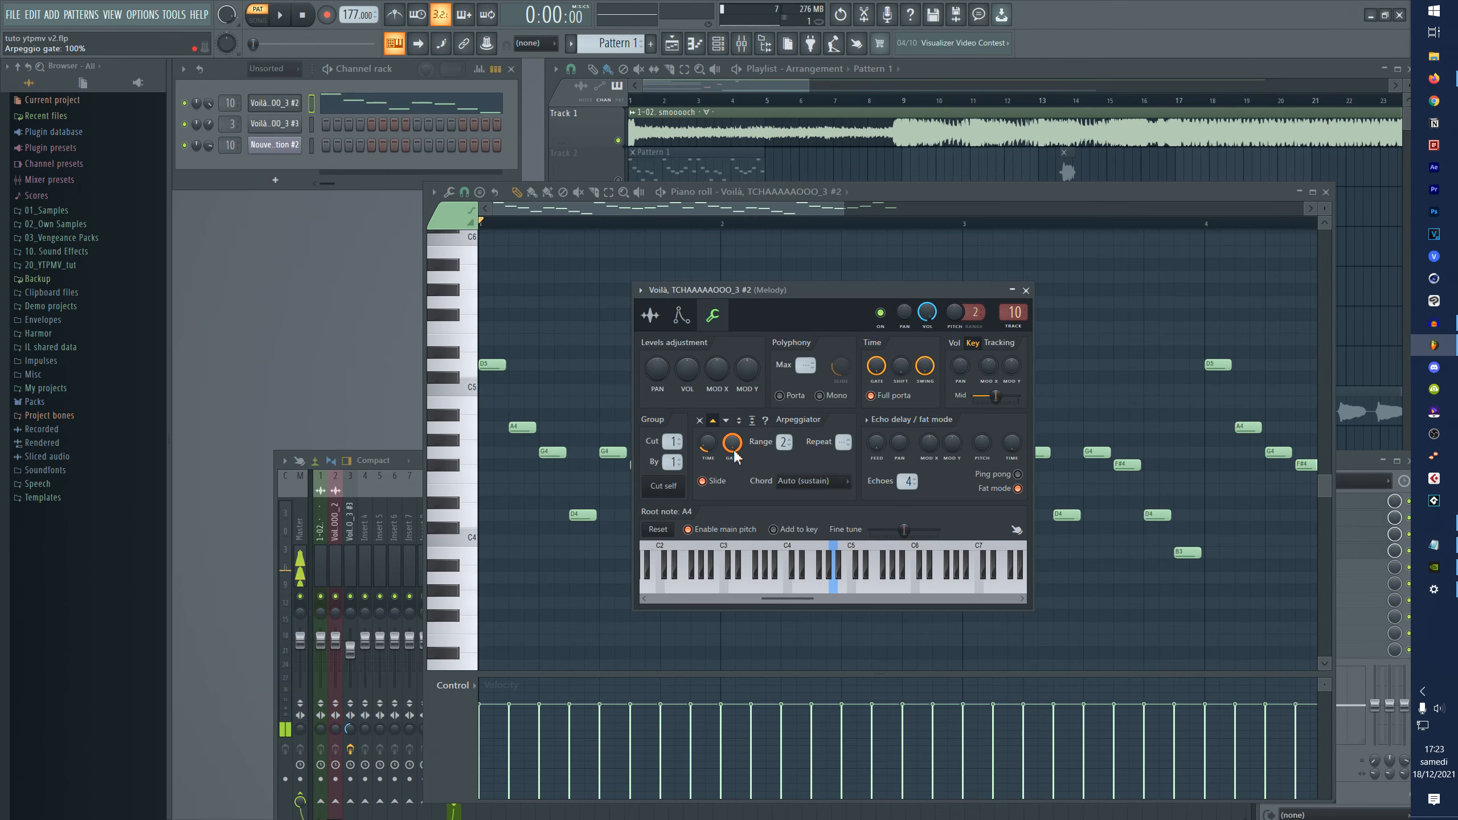
# - Turn arpeggio slide off and set the arpeggiator to a Major chord, range 1 and time 1:00, auditioning the result
pyautogui.click(702, 480)
pyautogui.moveTo(708, 442); pyautogui.dragTo(708, 427)
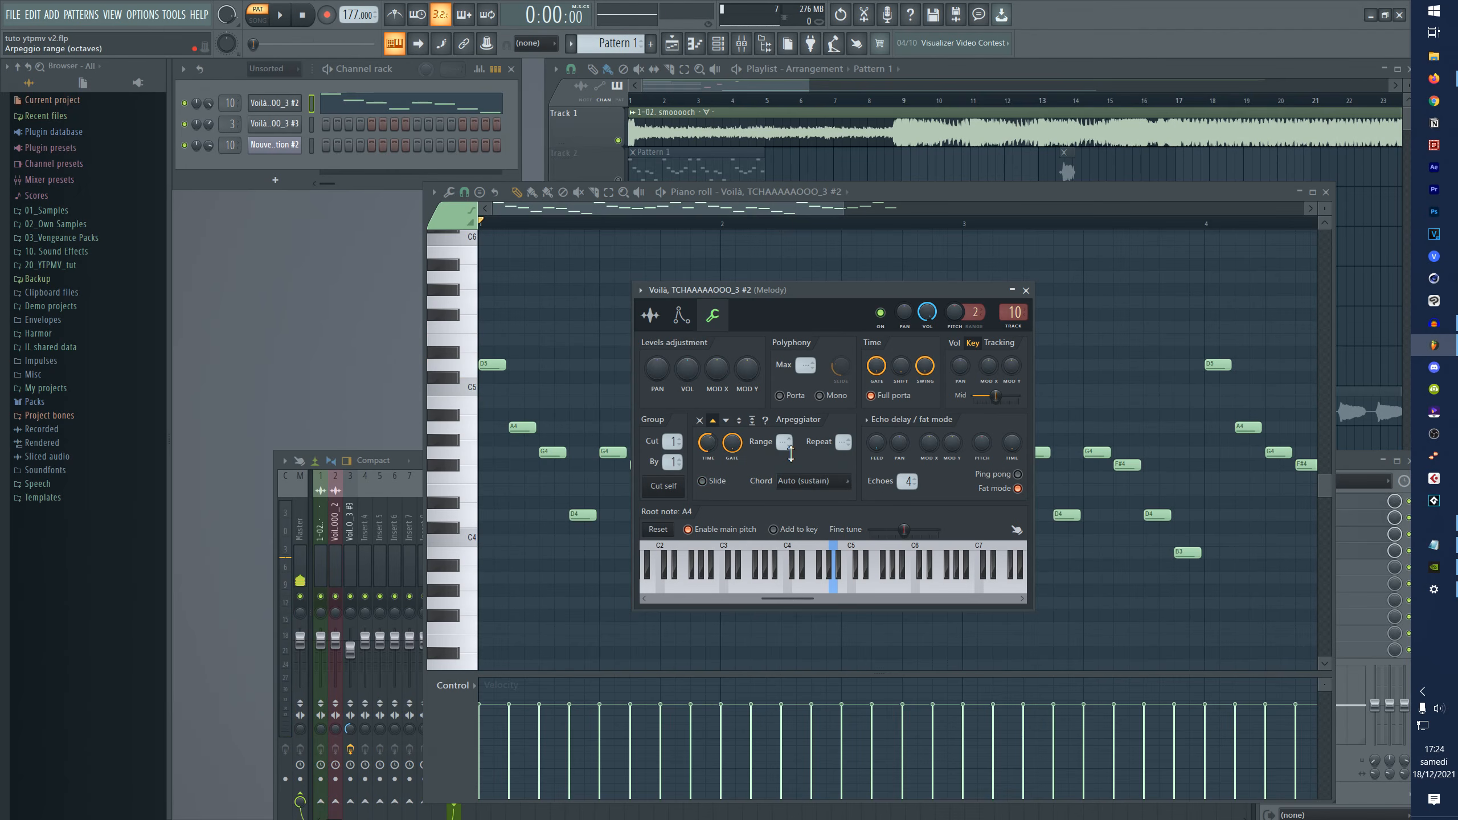
pyautogui.click(797, 489)
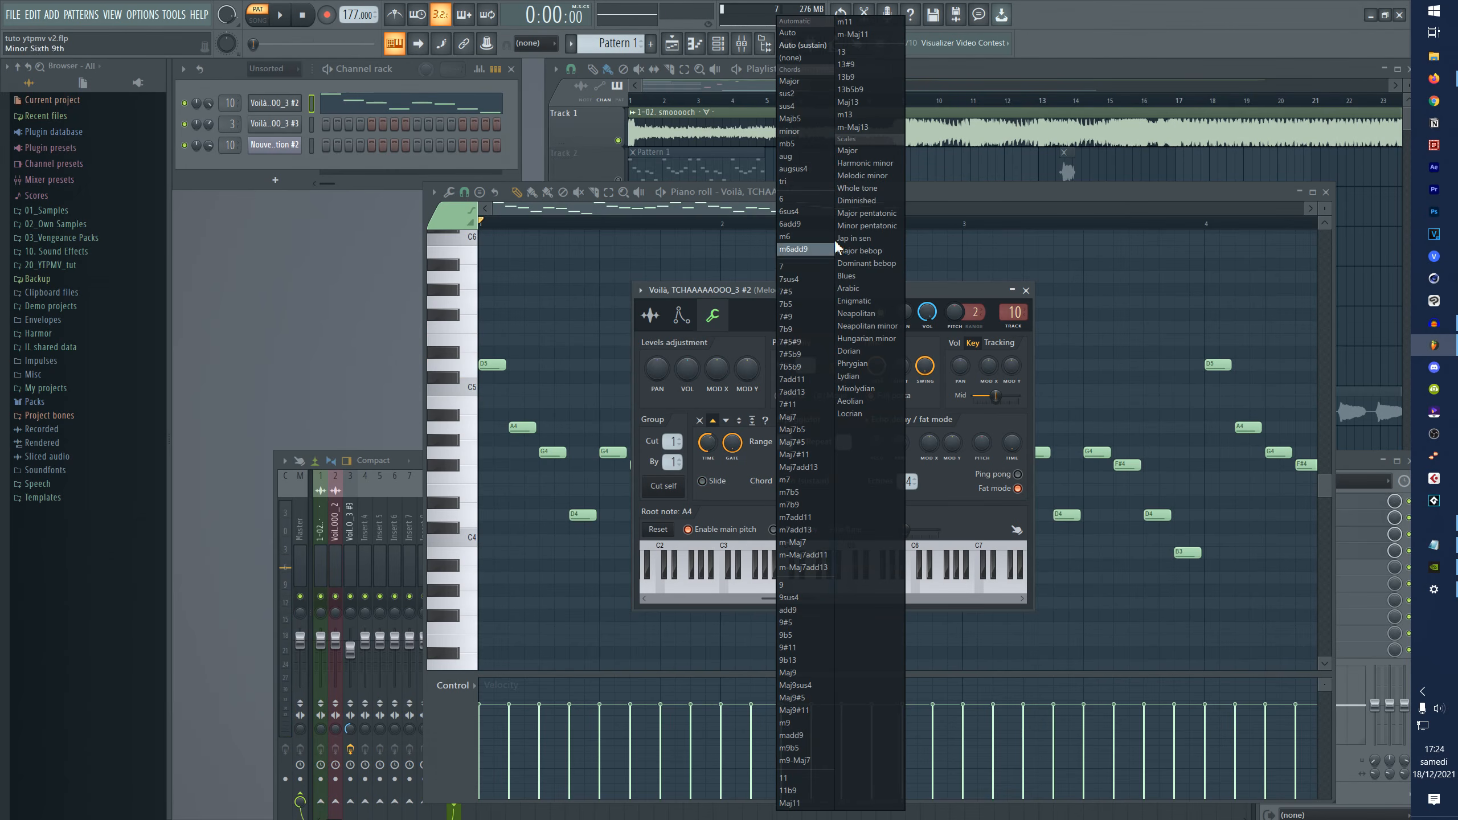
pyautogui.click(807, 86)
pyautogui.press('q')
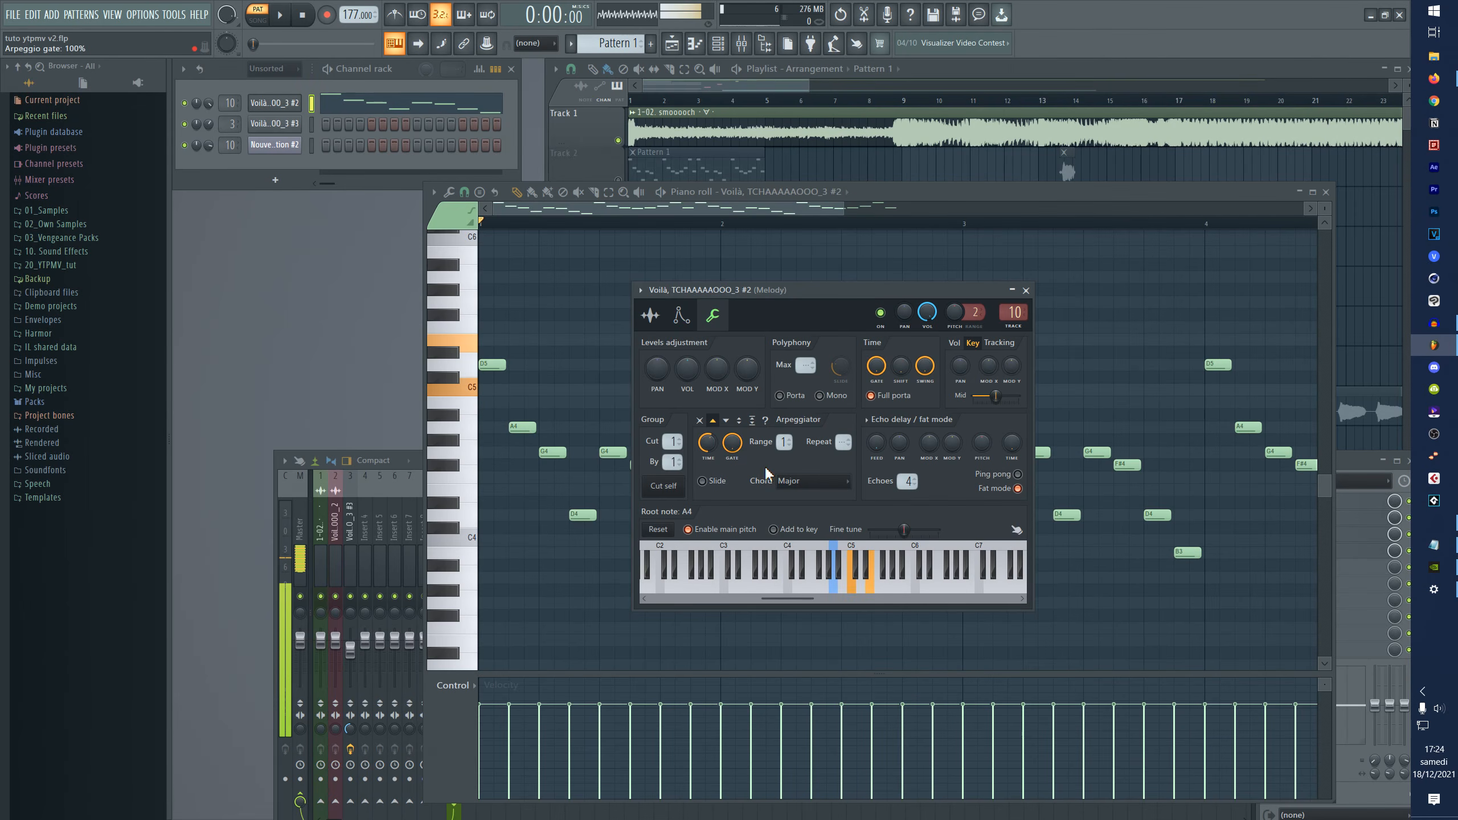
pyautogui.moveTo(707, 442); pyautogui.dragTo(710, 443)
pyautogui.press('q')
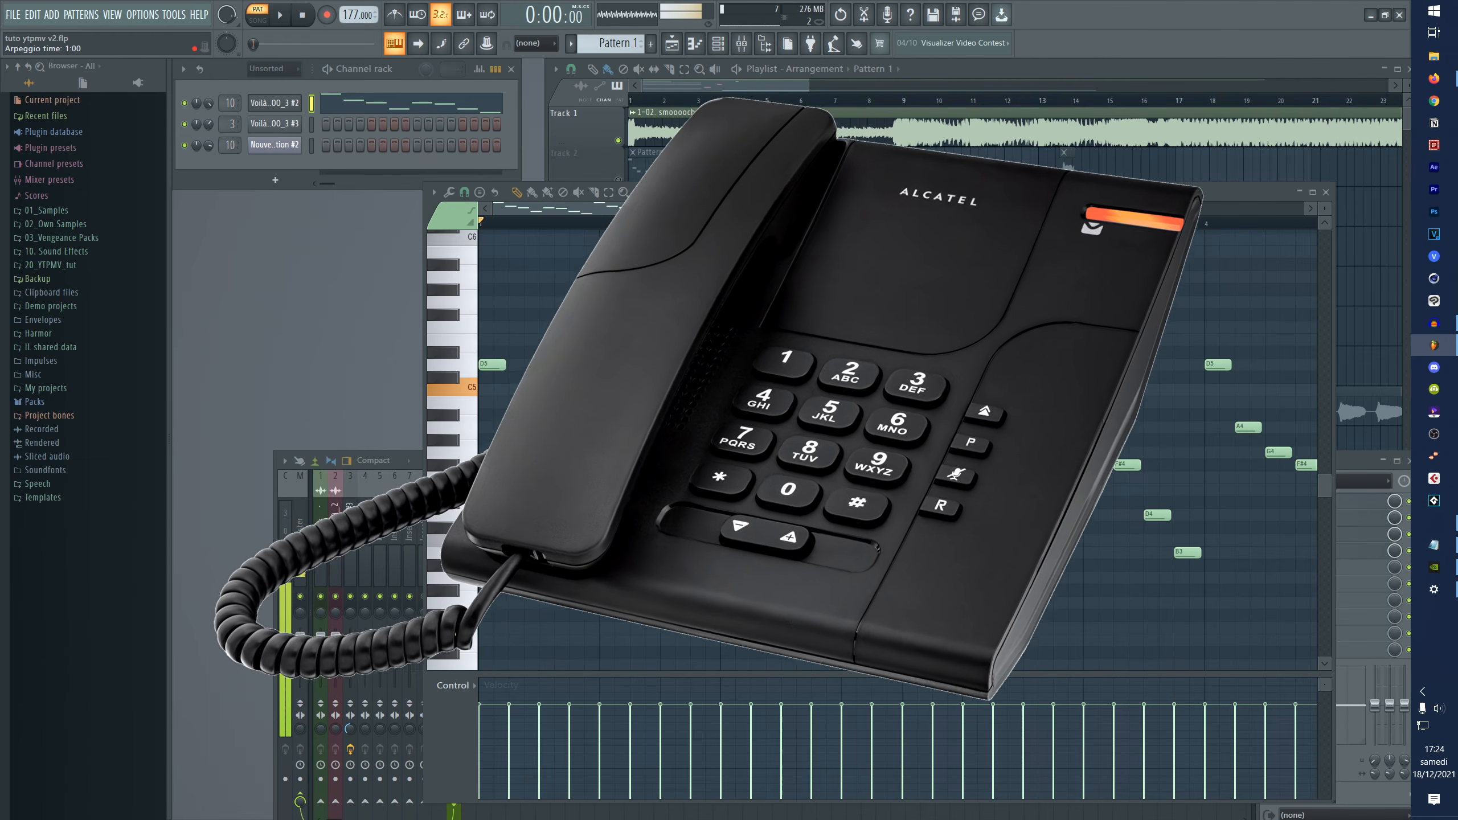
# - Audition the Major arpeggio on C5 and change the arpeggiator chord to minor
pyautogui.click(812, 480)
pyautogui.click(752, 505)
pyautogui.press('q')
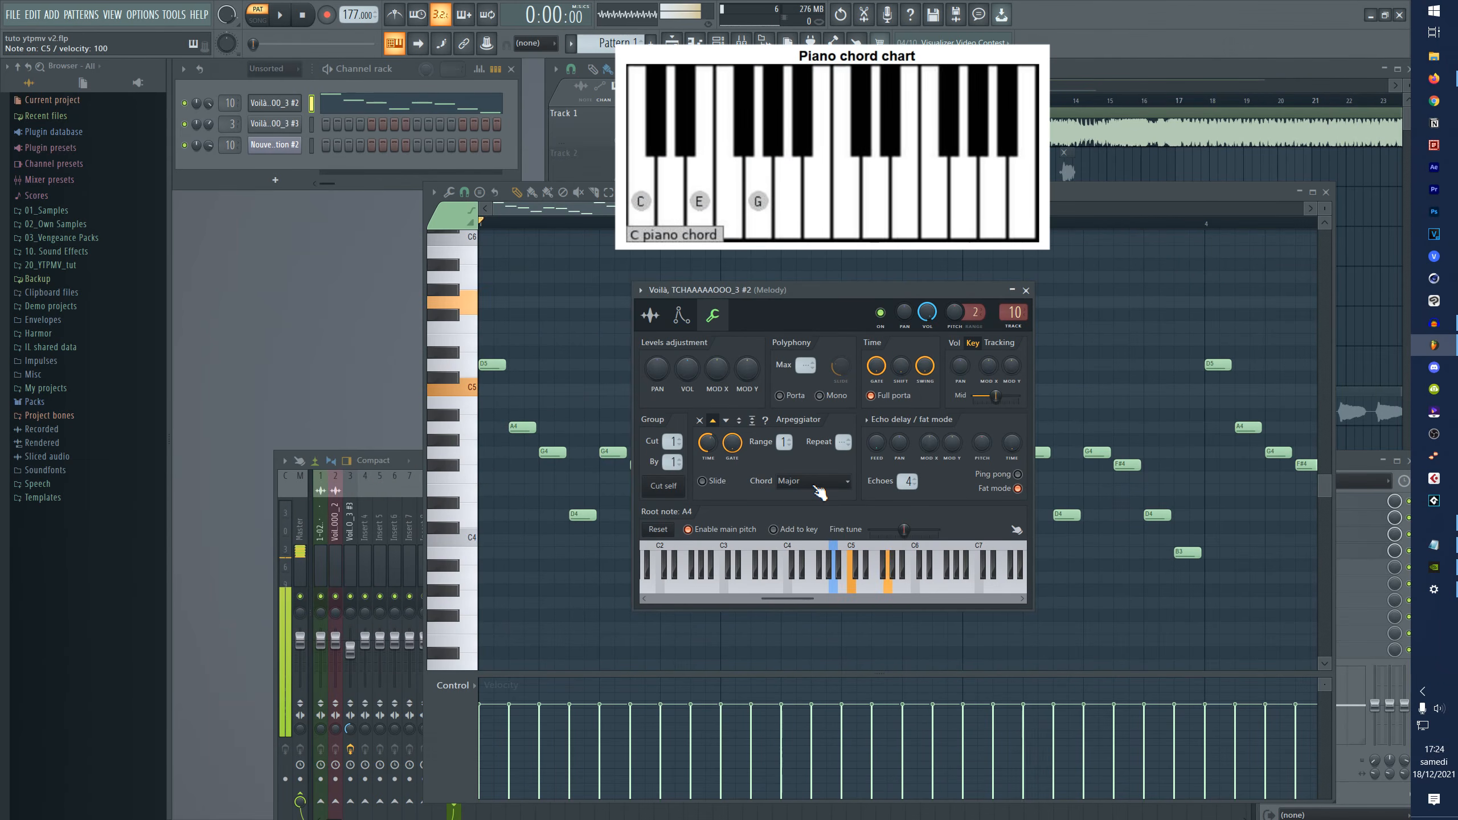
pyautogui.scroll(-2, 814, 488)
pyautogui.scroll(-2, 819, 491)
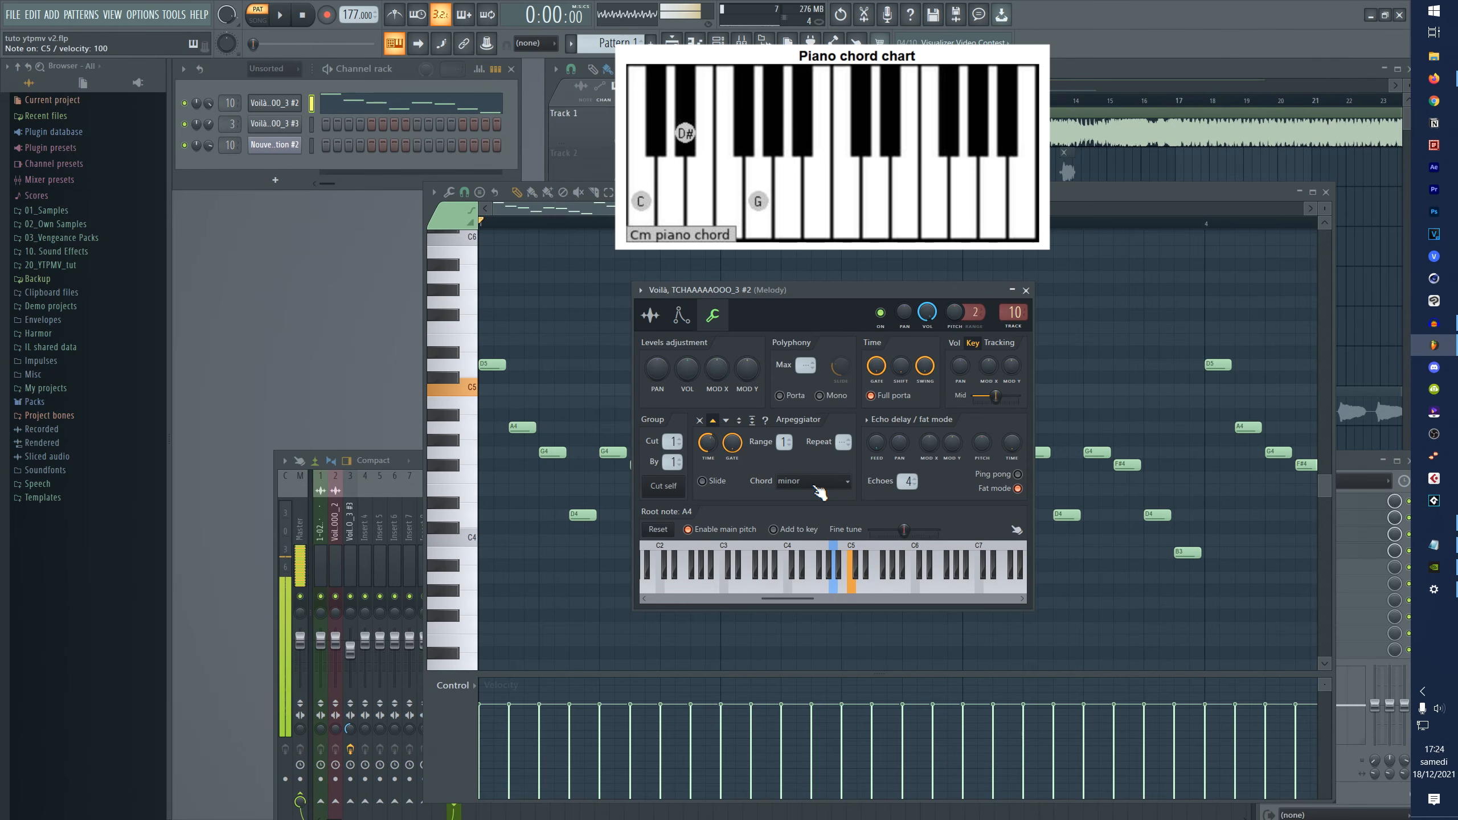
# - Set the arpeggiator chord to (none), turn the arpeggiator off and open the melody sampler's envelope and LFO settings
pyautogui.click(815, 484)
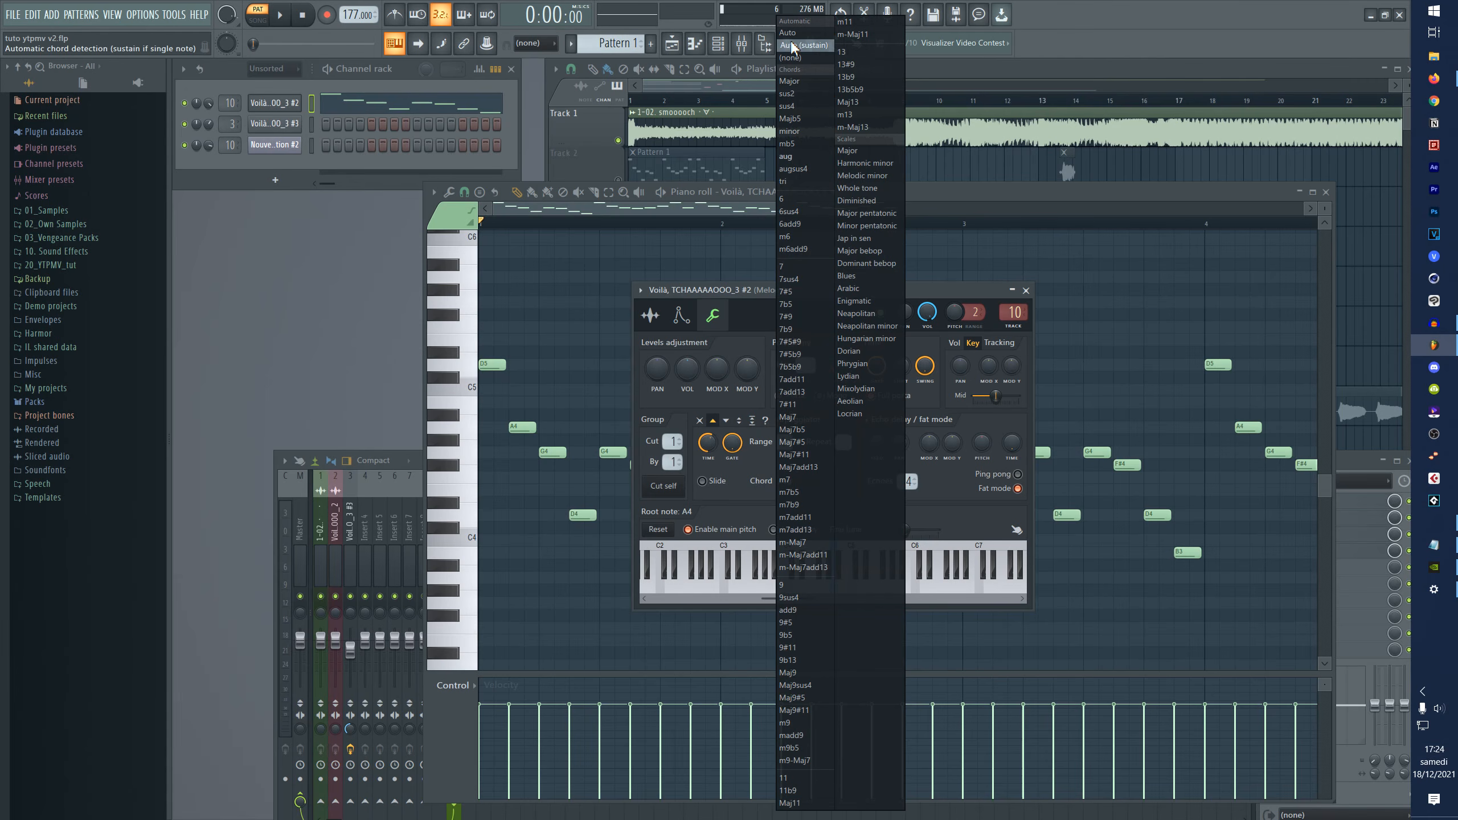
pyautogui.click(801, 57)
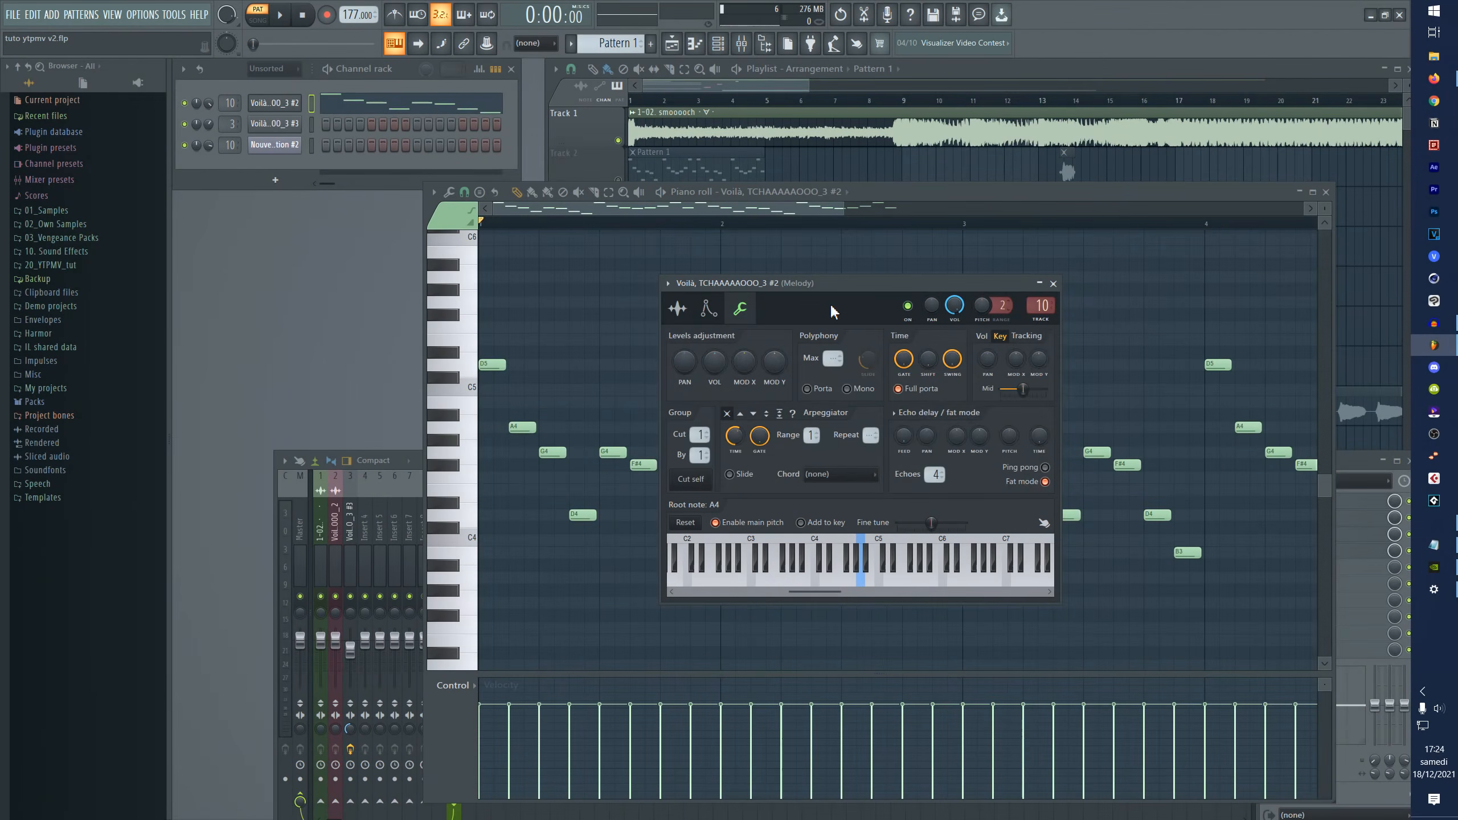
pyautogui.click(709, 309)
pyautogui.moveTo(763, 283); pyautogui.dragTo(732, 294)
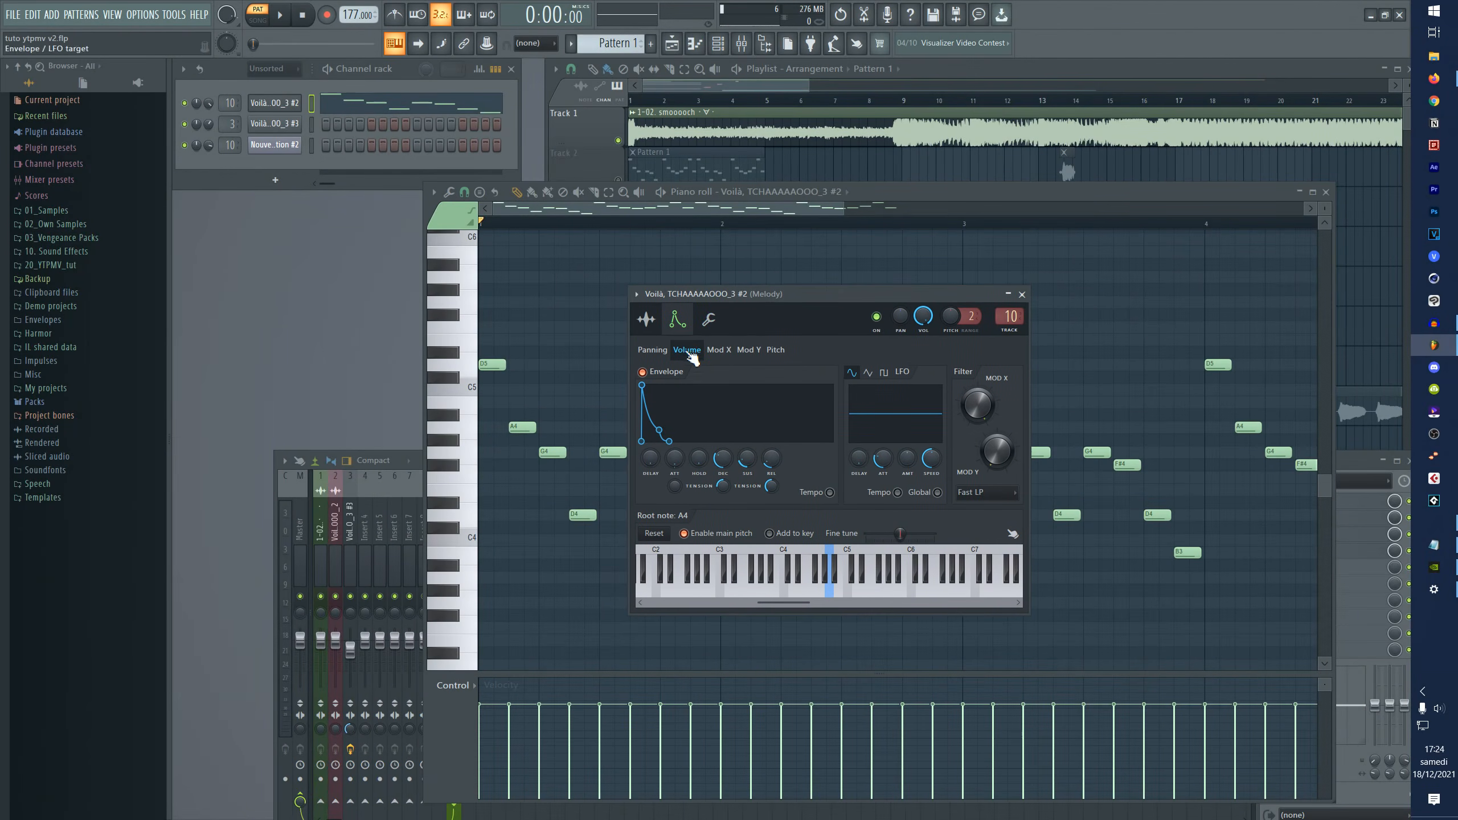
# - Browse the Mod X, Mod Y, Pitch, Volume and Panning targets of the sampler's envelope and LFO
pyautogui.click(718, 350)
pyautogui.click(751, 351)
pyautogui.click(778, 351)
pyautogui.click(753, 352)
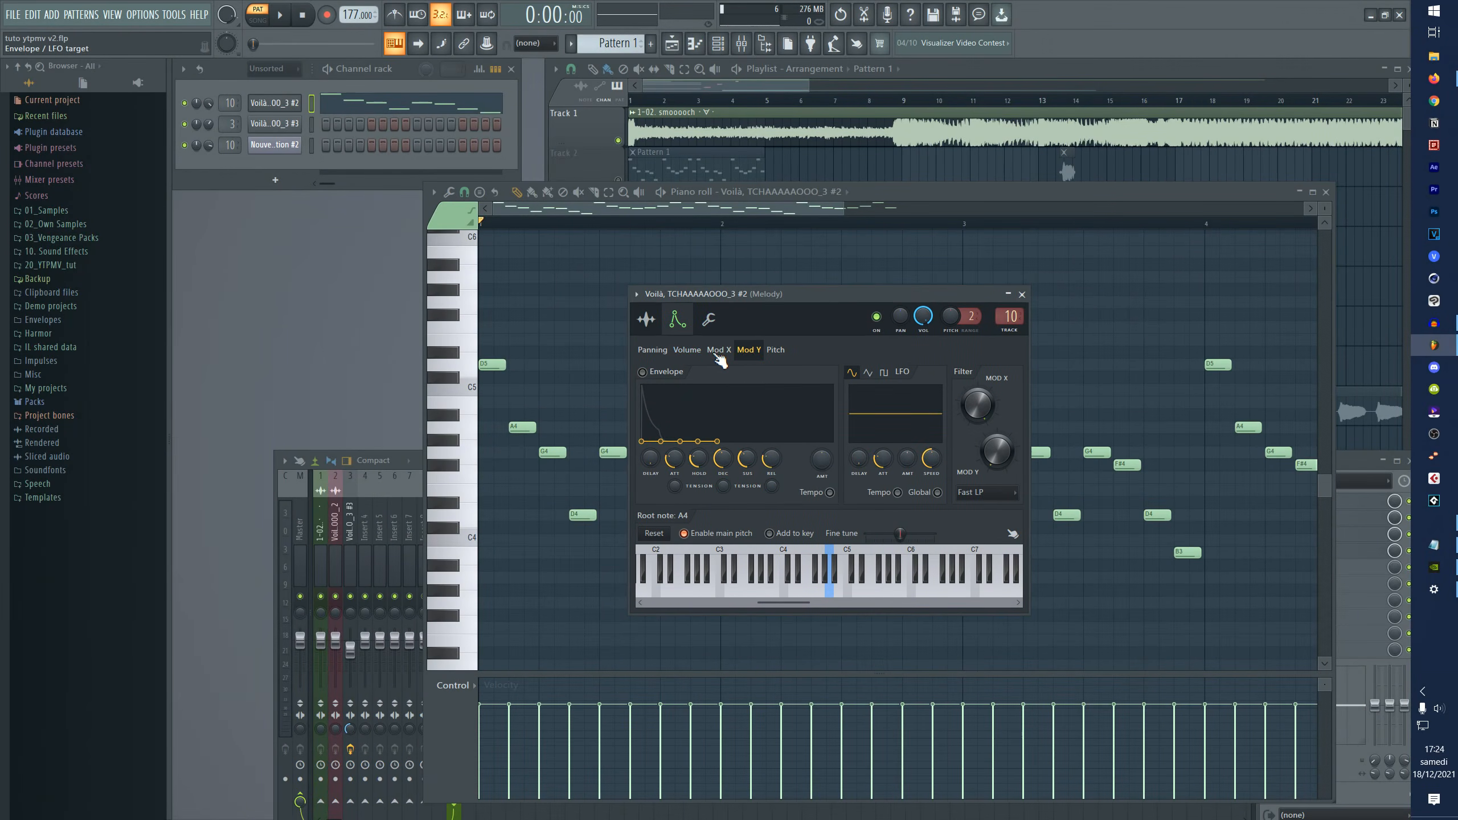
pyautogui.click(686, 353)
pyautogui.click(662, 354)
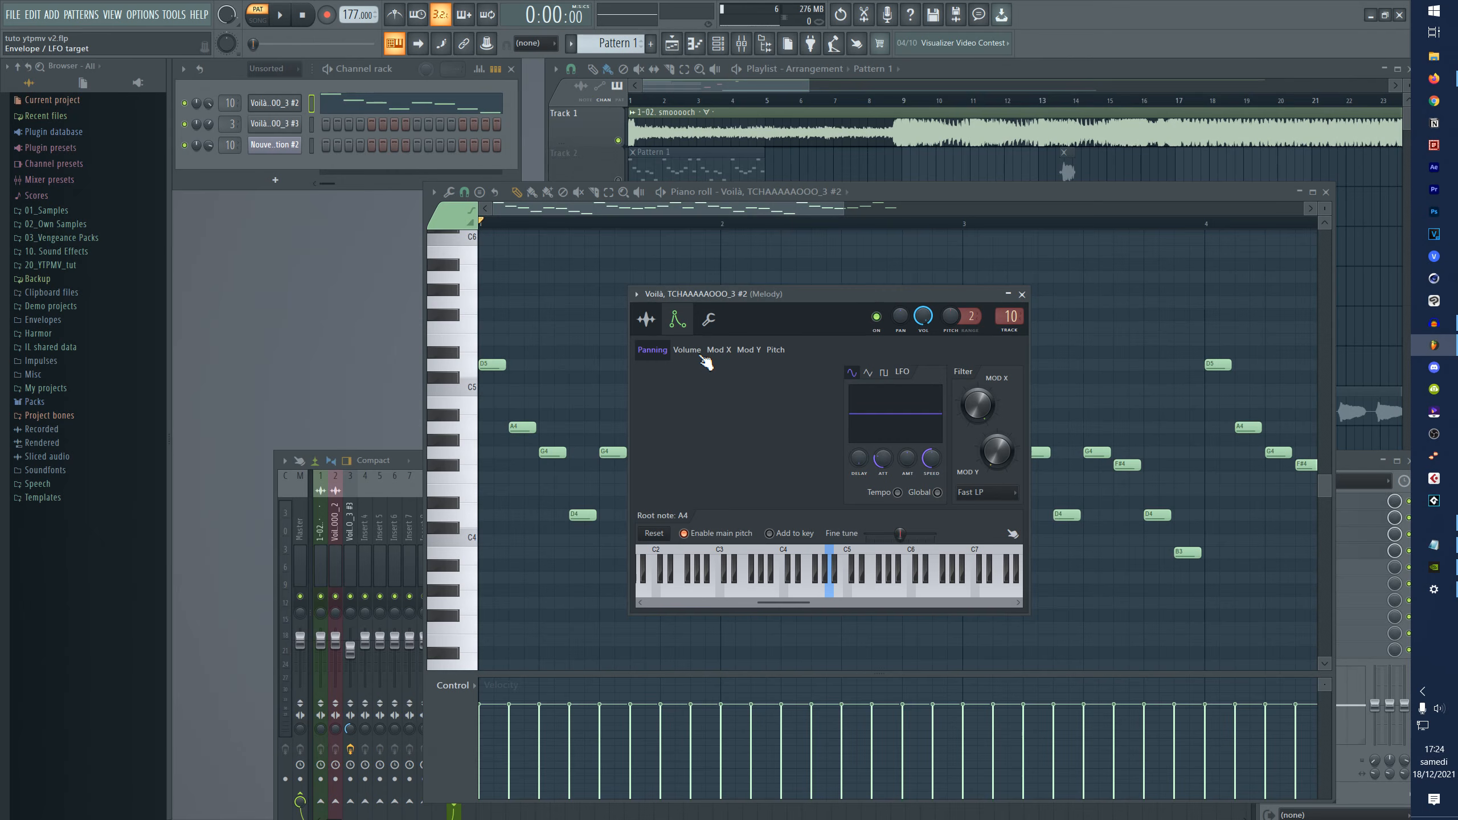
pyautogui.moveTo(782, 297); pyautogui.dragTo(773, 305)
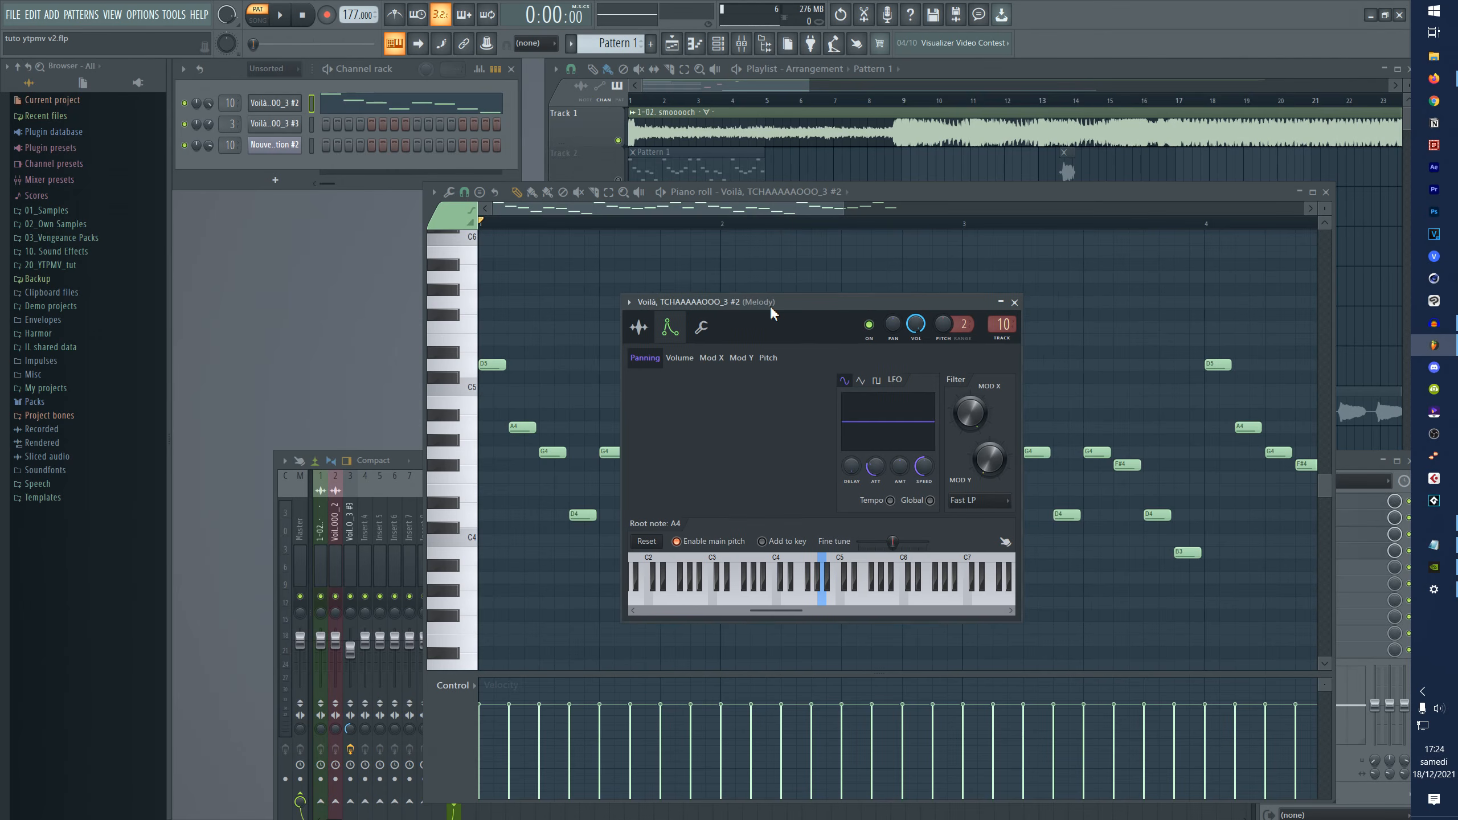
pyautogui.moveTo(895, 312); pyautogui.dragTo(872, 310)
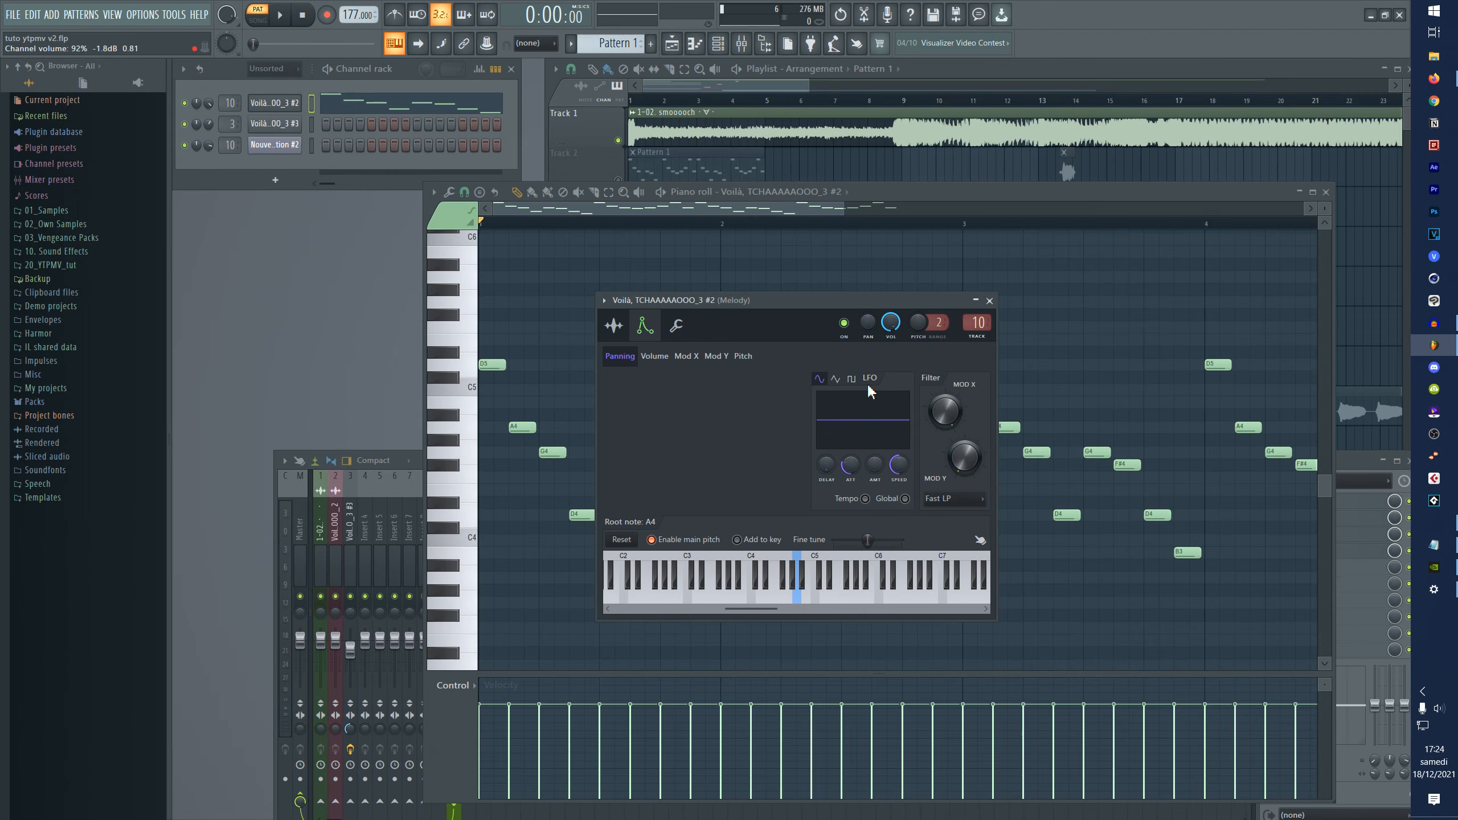
pyautogui.hotkey('alt', 'Tab')
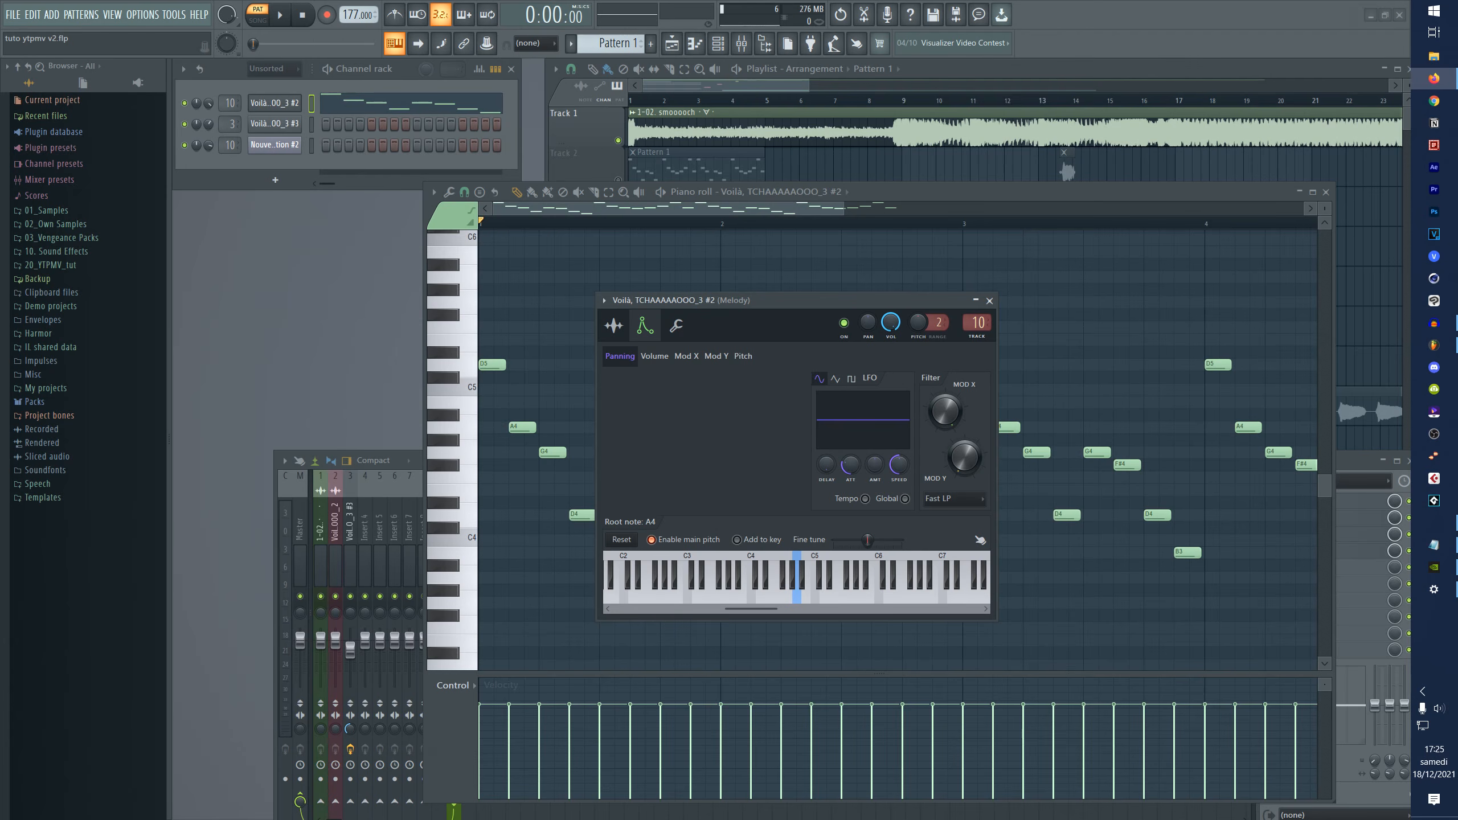
pyautogui.moveTo(846, 305); pyautogui.dragTo(880, 310)
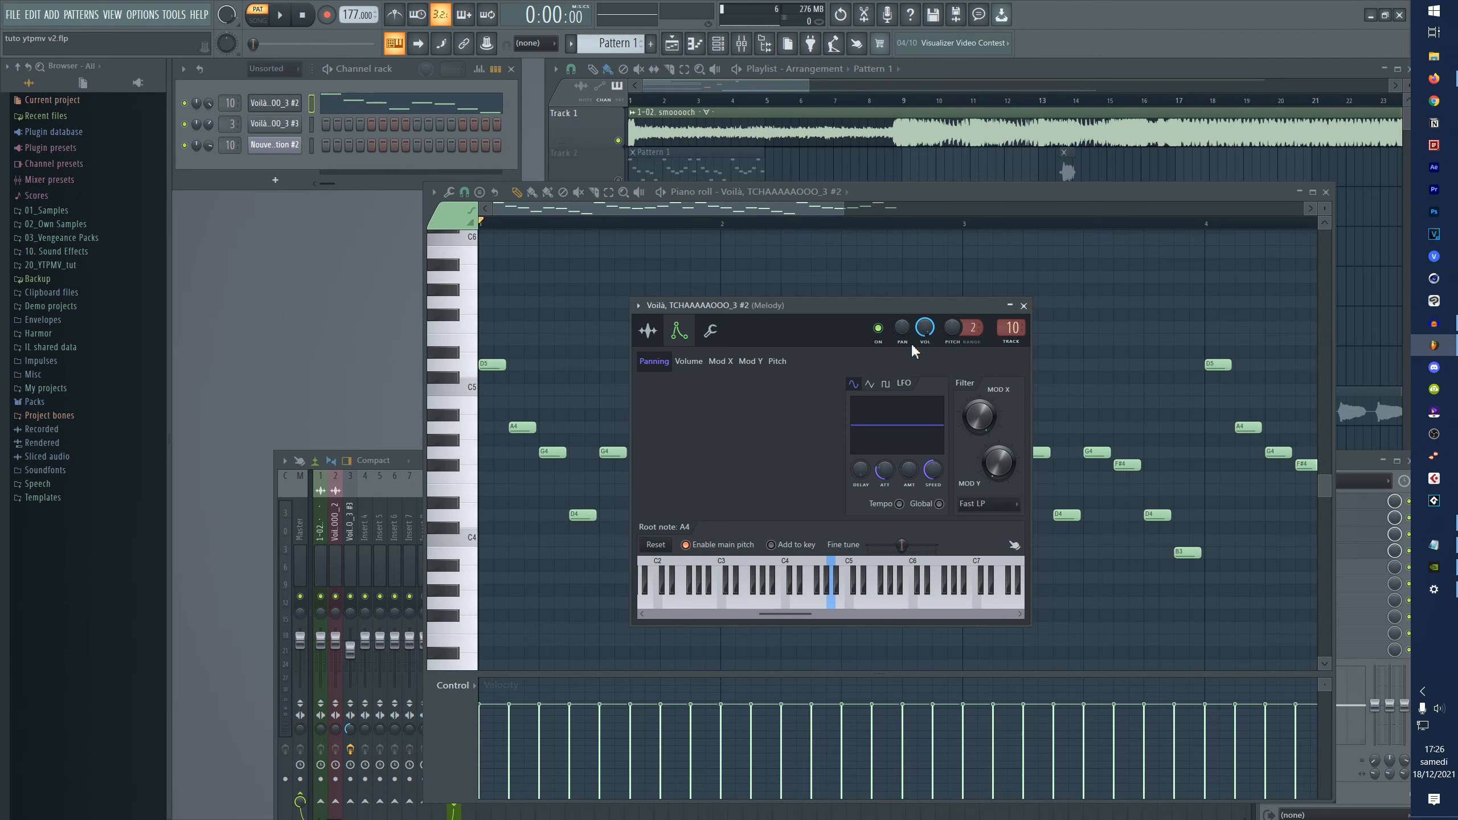
pyautogui.moveTo(884, 304); pyautogui.dragTo(881, 289)
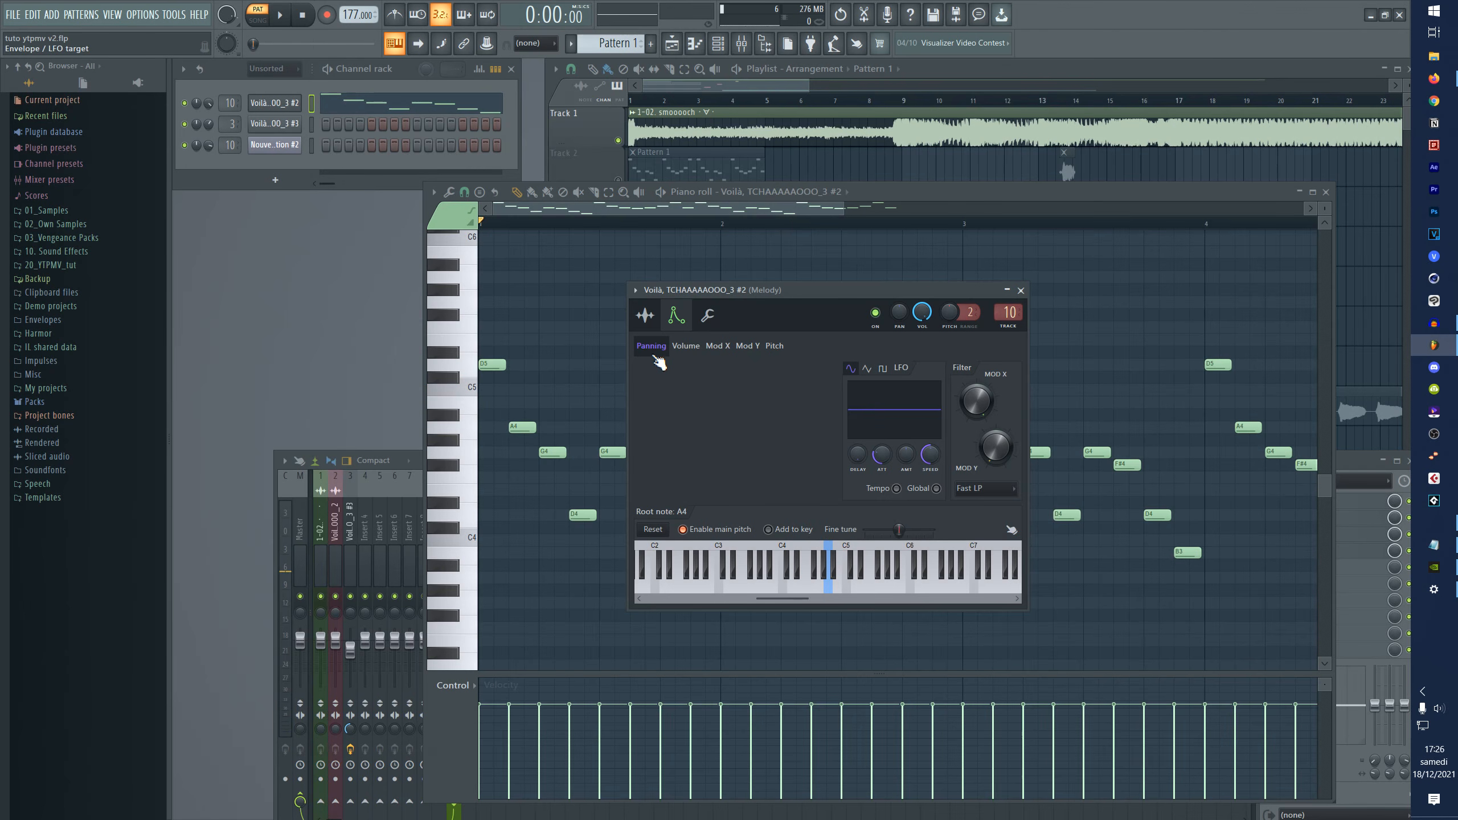
# - Select the Pitch target and raise its LFO amount to 39%, auditioning notes with the vibrato
pyautogui.click(780, 347)
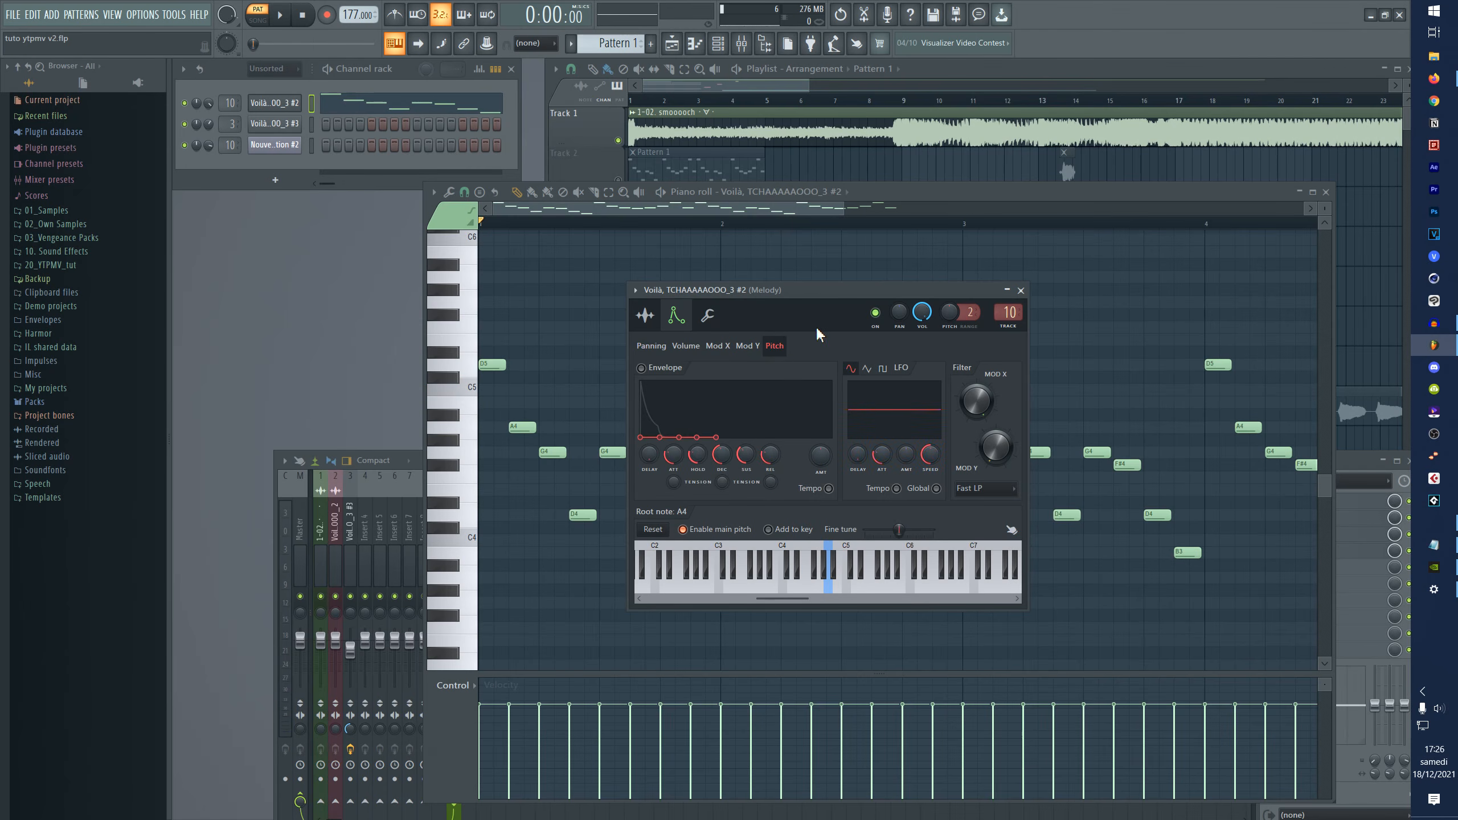
pyautogui.moveTo(819, 293); pyautogui.dragTo(816, 304)
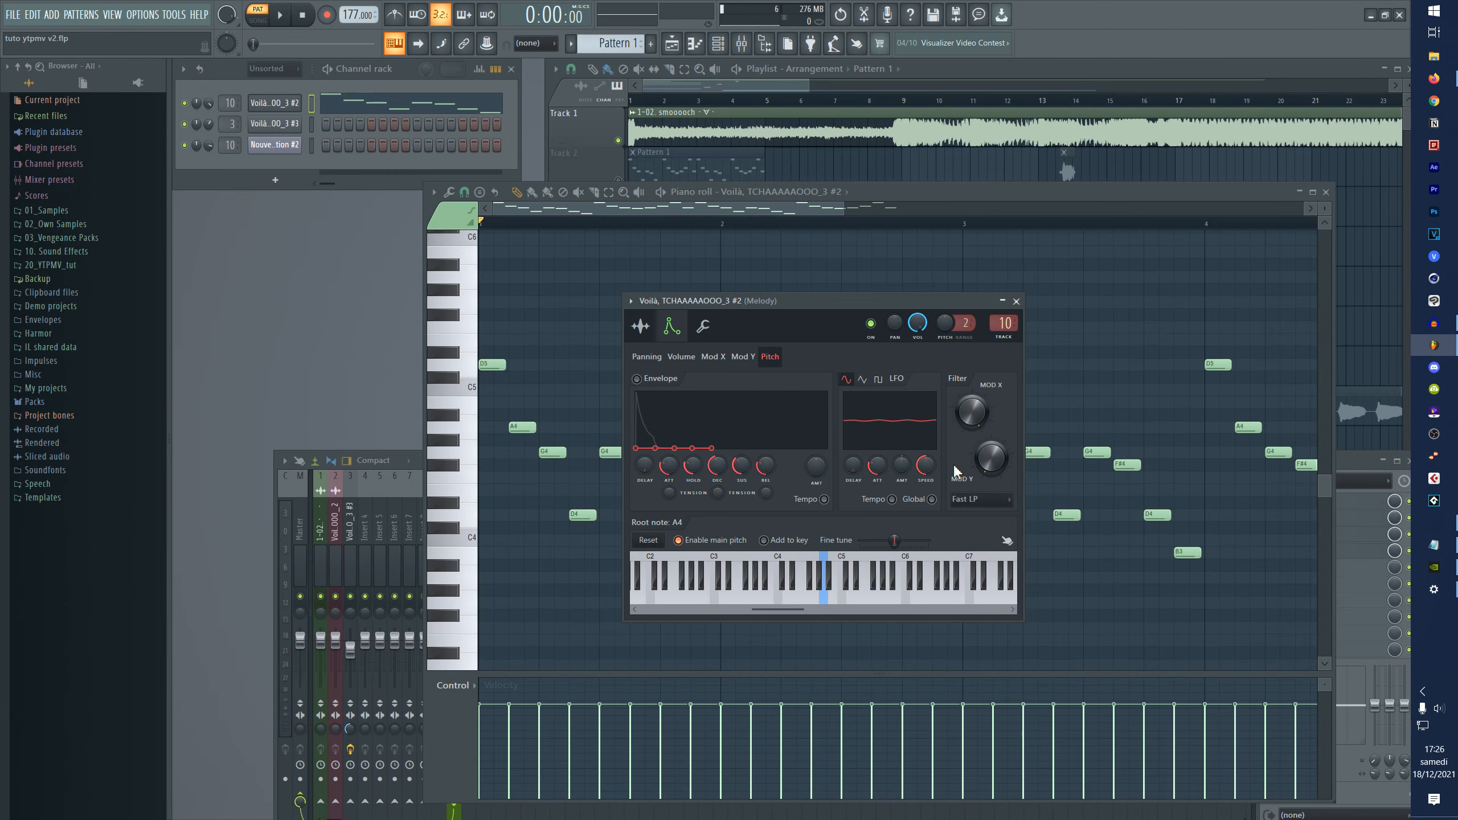
pyautogui.moveTo(892, 487); pyautogui.dragTo(878, 445)
pyautogui.press('w')
pyautogui.press('w')
pyautogui.press('w')
pyautogui.press('q')
pyautogui.press('q')
pyautogui.press('q')
pyautogui.press('q')
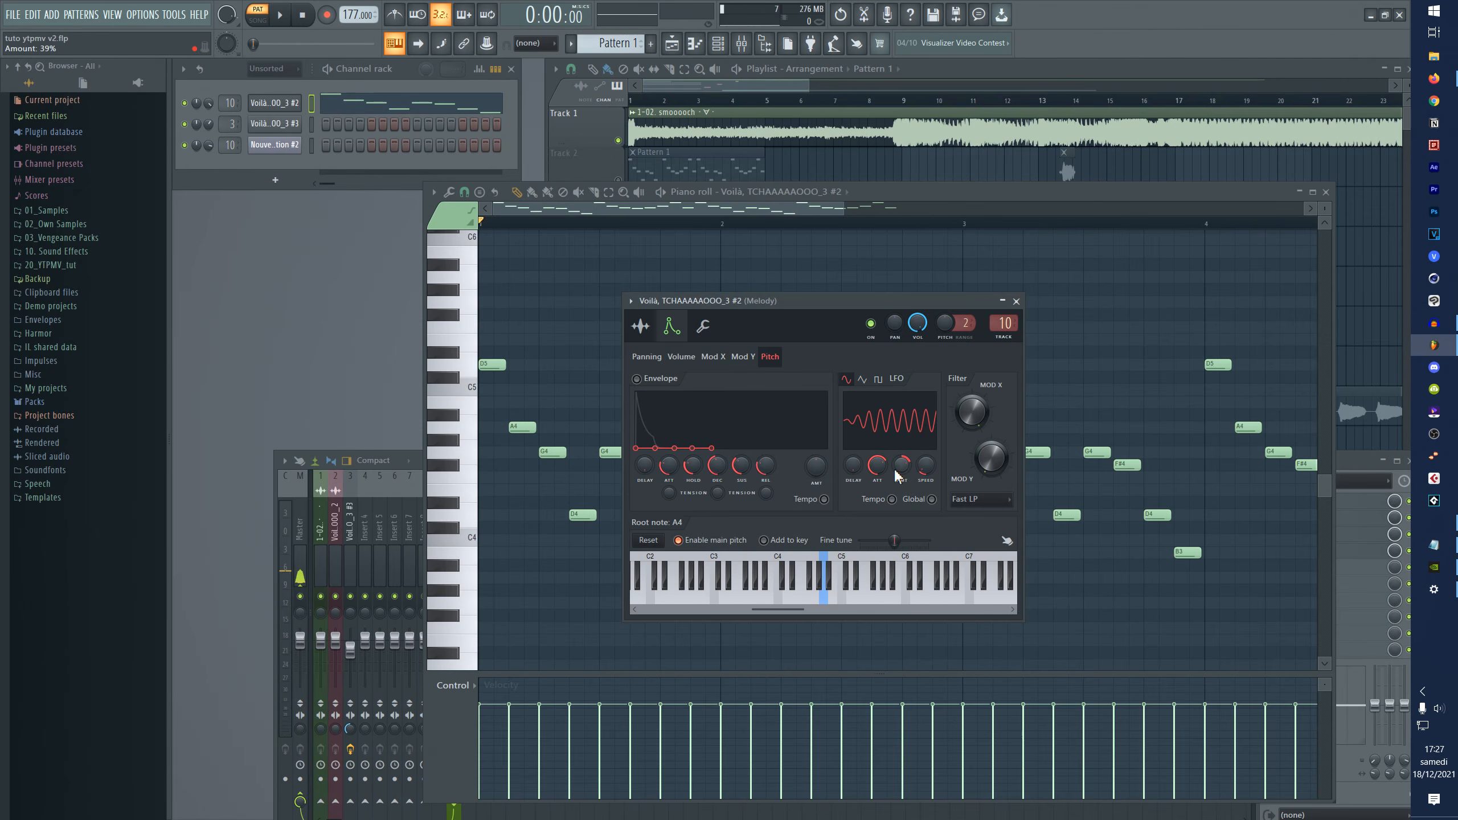
# - Audition the pitch vibrato, lower the LFO amount and reset it
pyautogui.press('t')
pyautogui.press('q')
pyautogui.moveTo(902, 463); pyautogui.dragTo(902, 477)
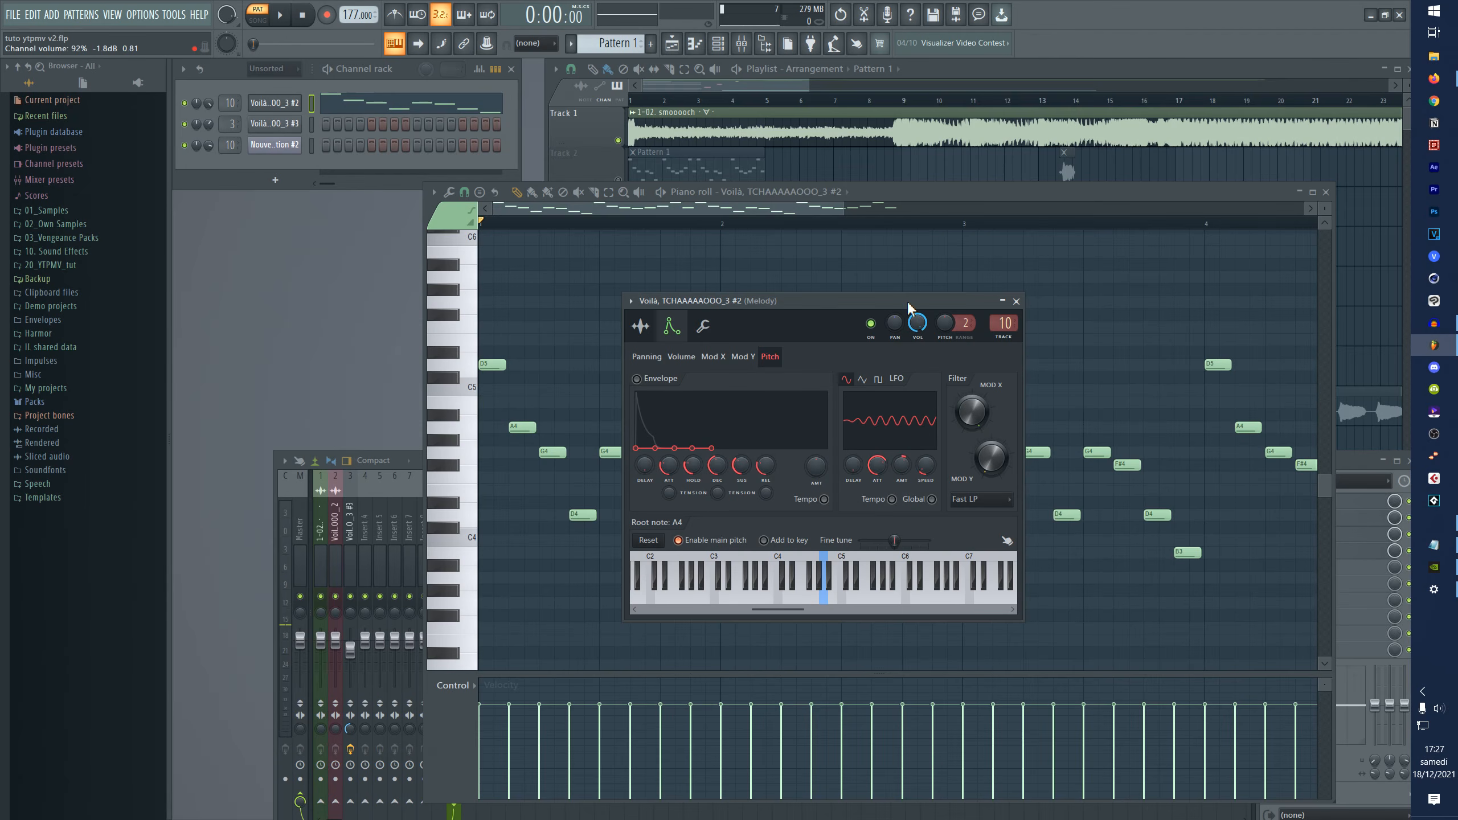
pyautogui.moveTo(908, 305); pyautogui.dragTo(924, 310)
pyautogui.moveTo(918, 470); pyautogui.dragTo(970, 498)
pyautogui.rightClick(925, 484)
pyautogui.click(930, 487)
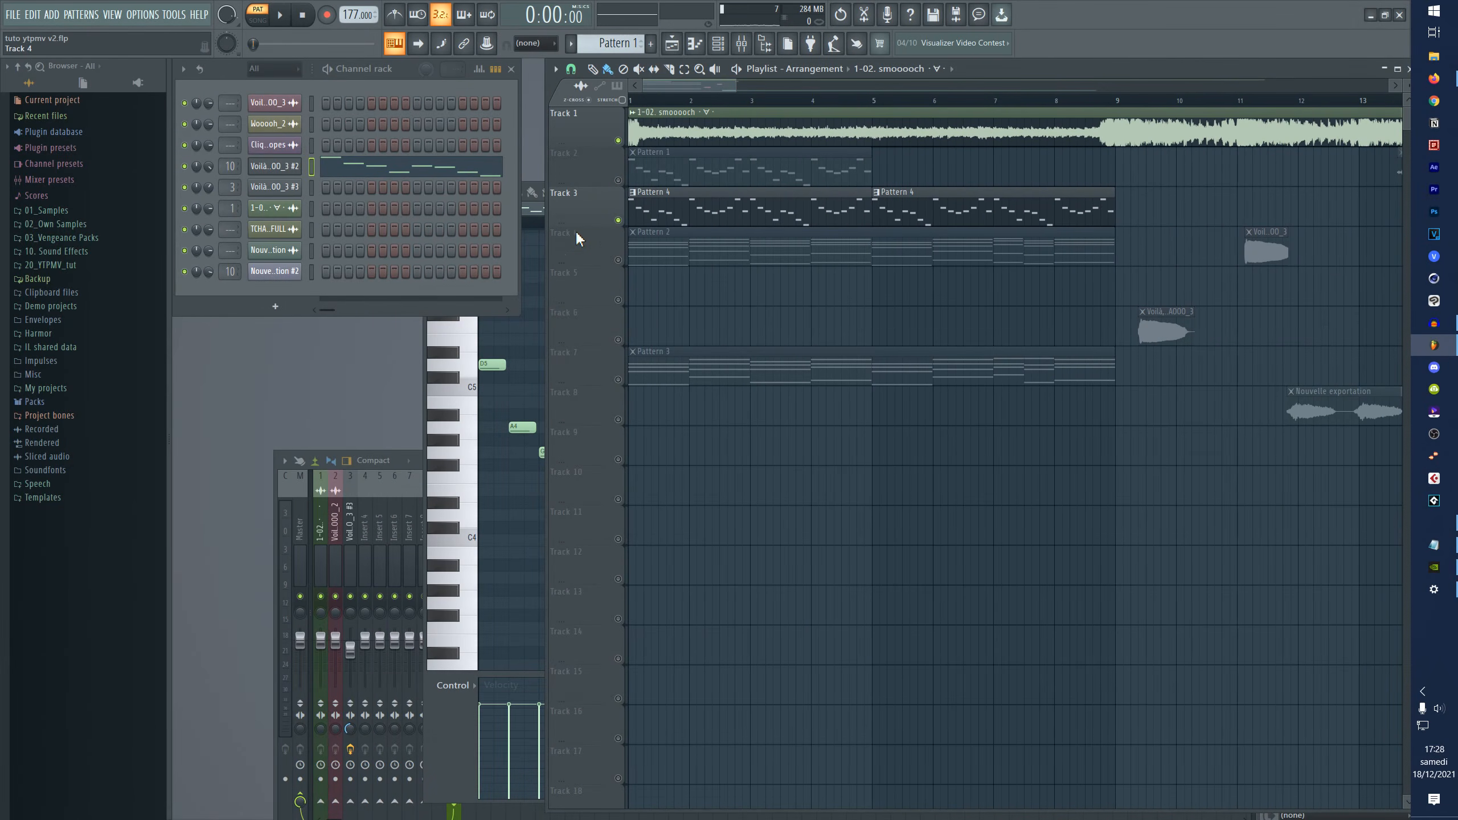
# - Rearrange the playlist tracks to place the Pattern 4 clips directly below the music track
pyautogui.scroll(-3, 587, 207)
pyautogui.moveTo(588, 328); pyautogui.dragTo(579, 405)
pyautogui.moveTo(563, 328); pyautogui.dragTo(561, 205)
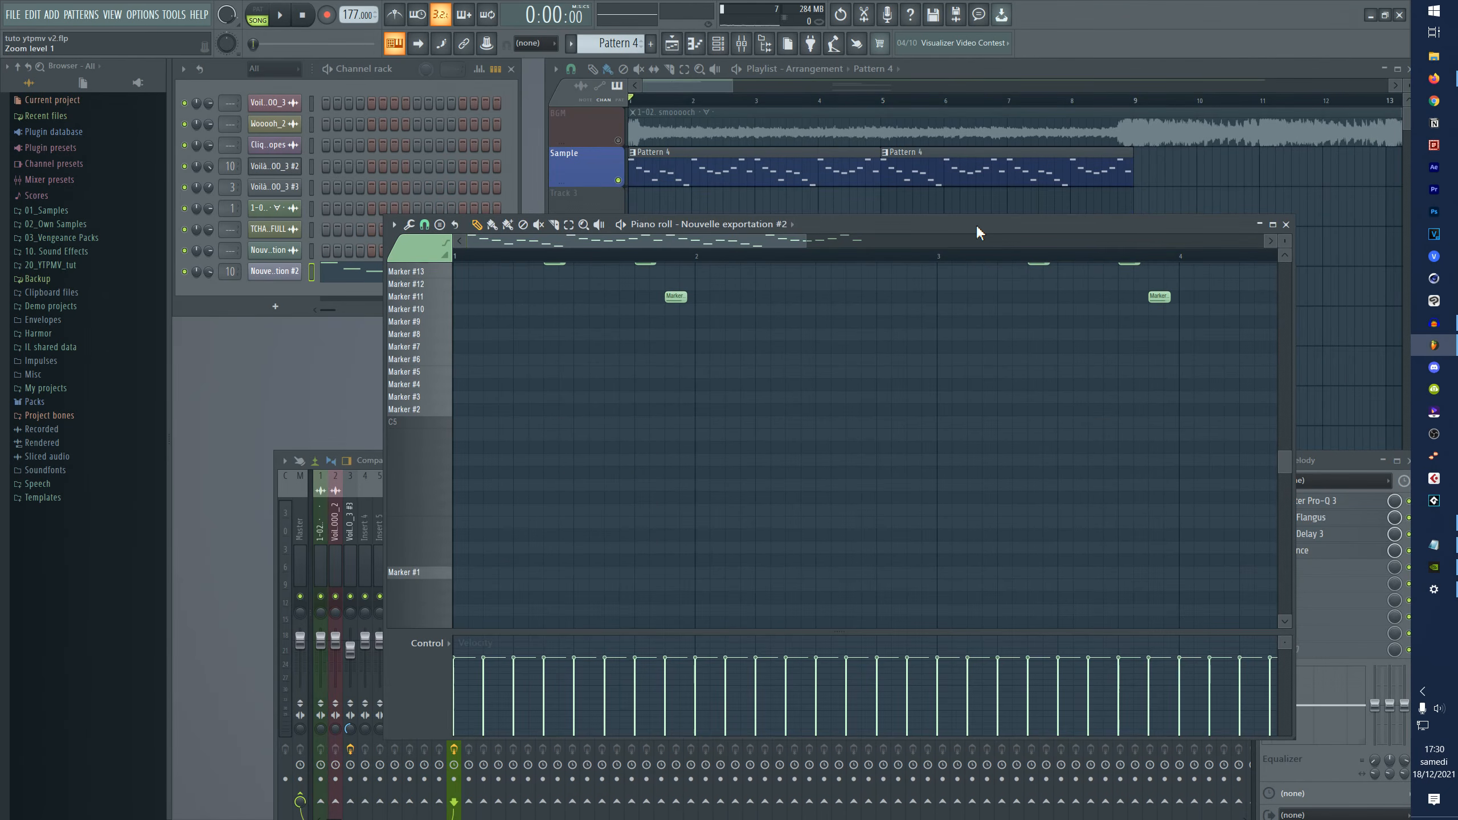
# - Close the piano roll and adjust the Fruity Delay 3 mix level on the Melody mixer track
pyautogui.click(1287, 225)
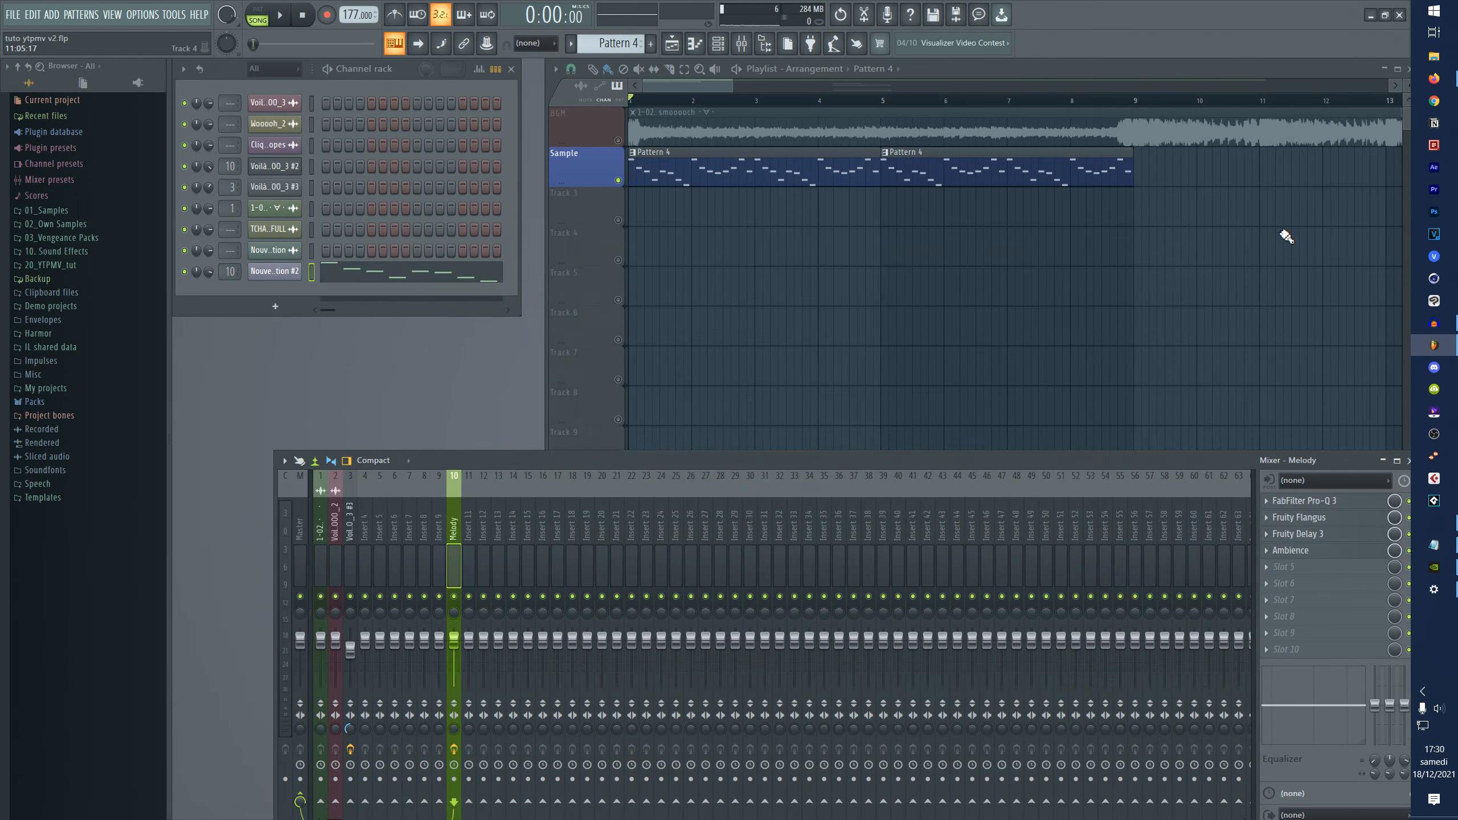
pyautogui.moveTo(1203, 464); pyautogui.dragTo(1198, 457)
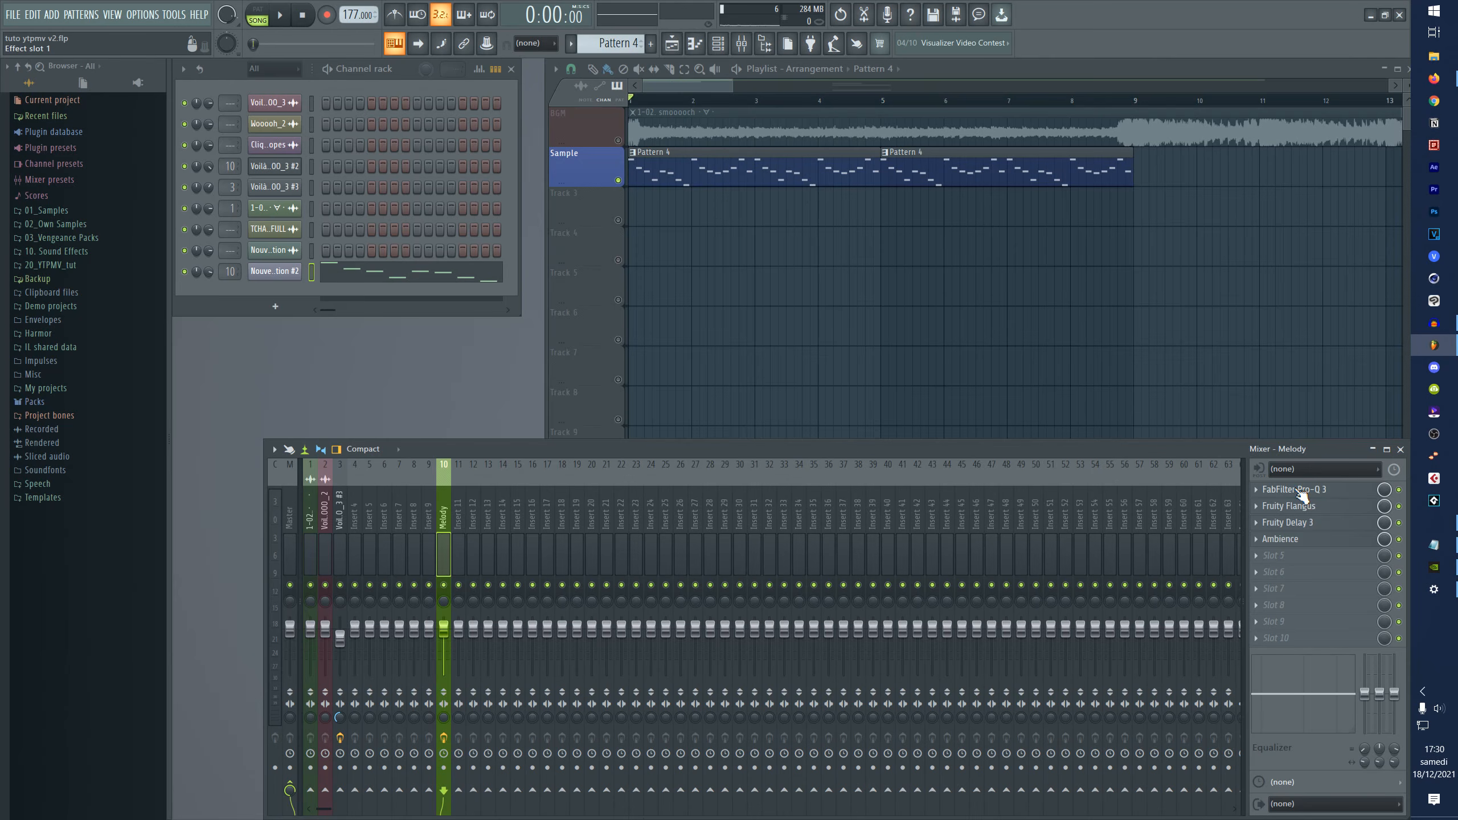
pyautogui.moveTo(1384, 524); pyautogui.dragTo(1384, 532)
# - Open the Slicex channel used by Pattern 4 and create an automation clip for its channel volume
pyautogui.doubleClick(804, 171)
pyautogui.moveTo(827, 227); pyautogui.dragTo(850, 282)
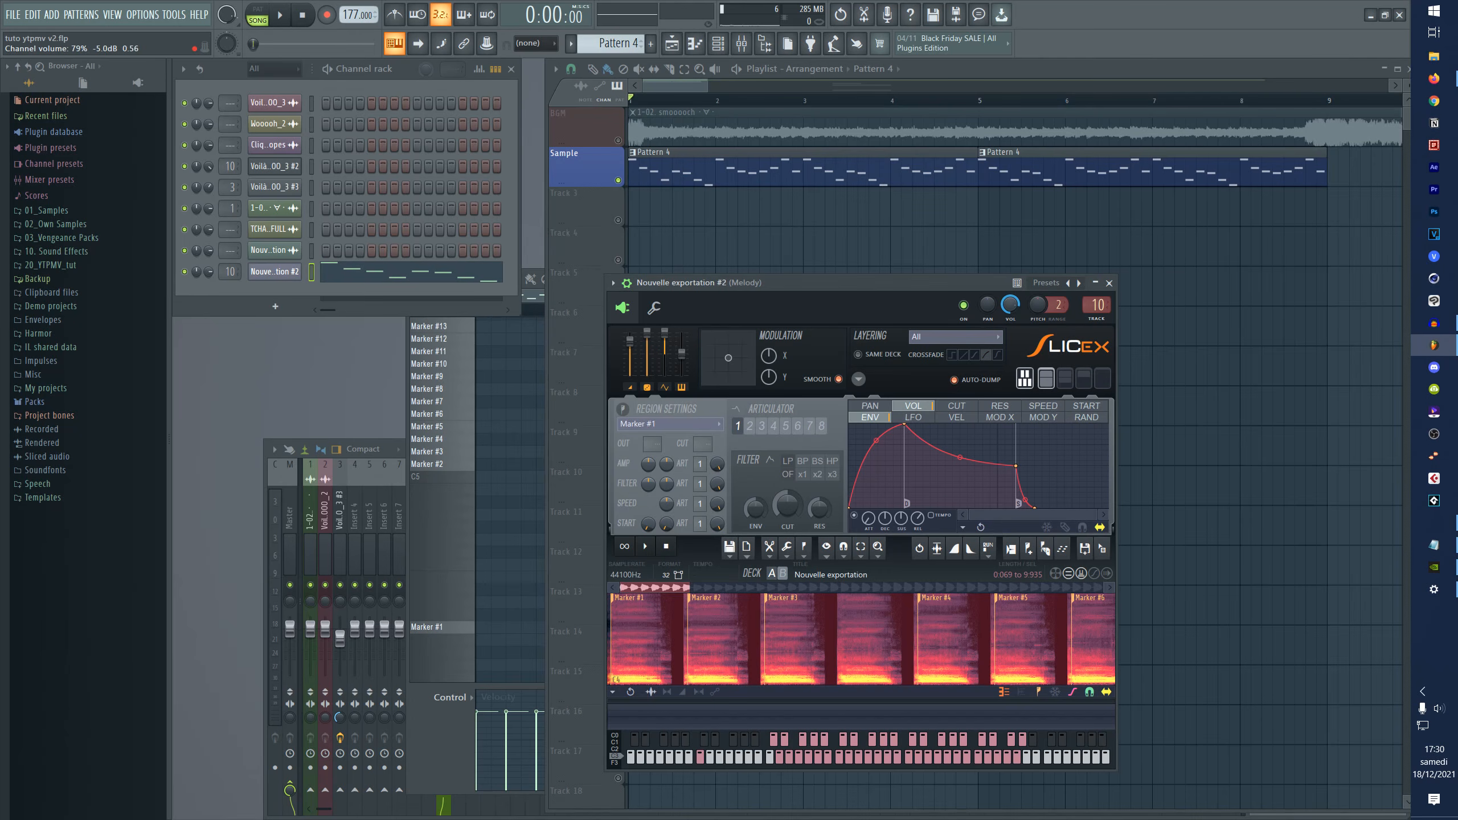
pyautogui.rightClick(1011, 314)
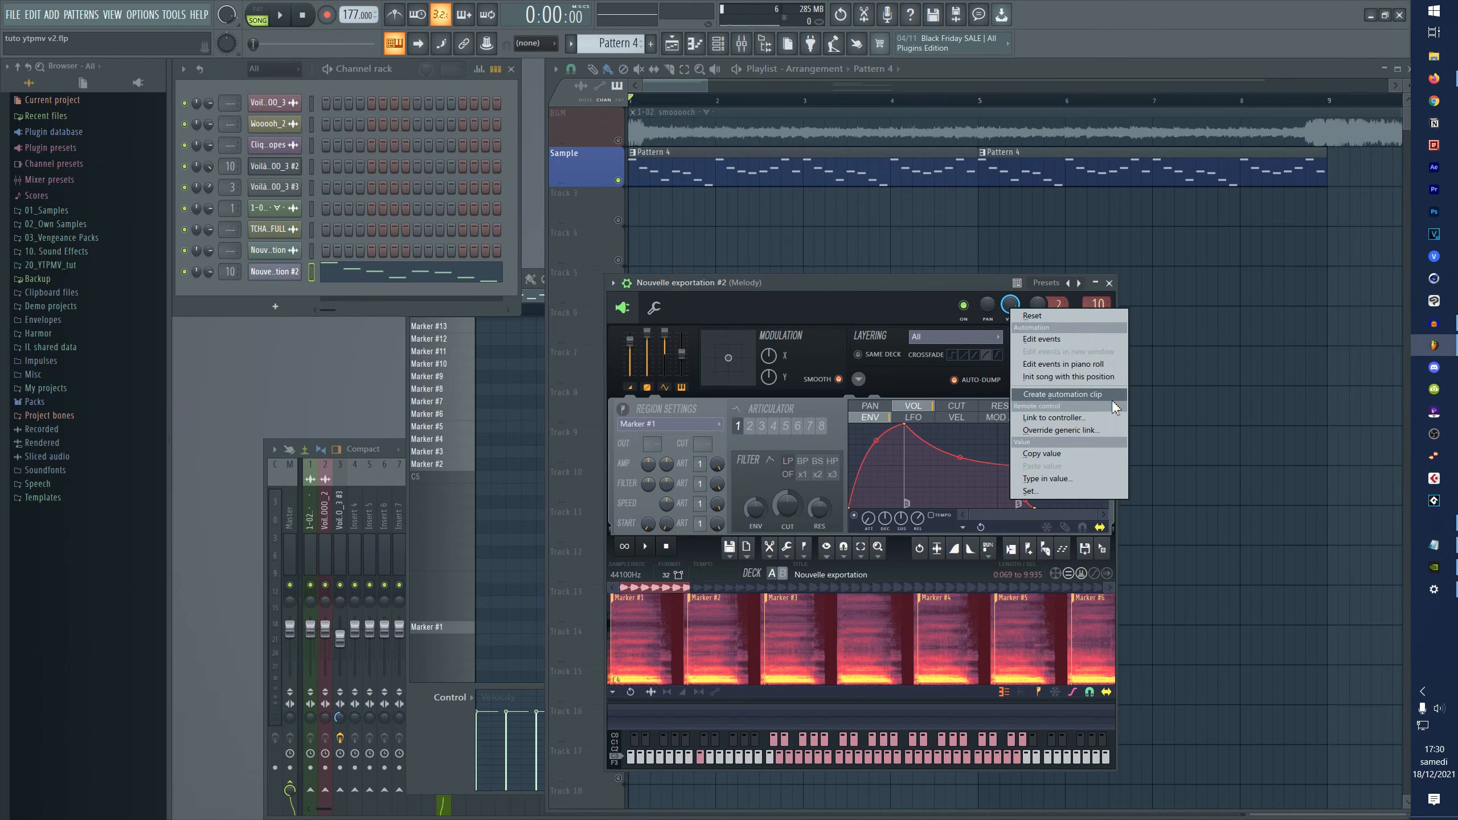
pyautogui.click(1066, 396)
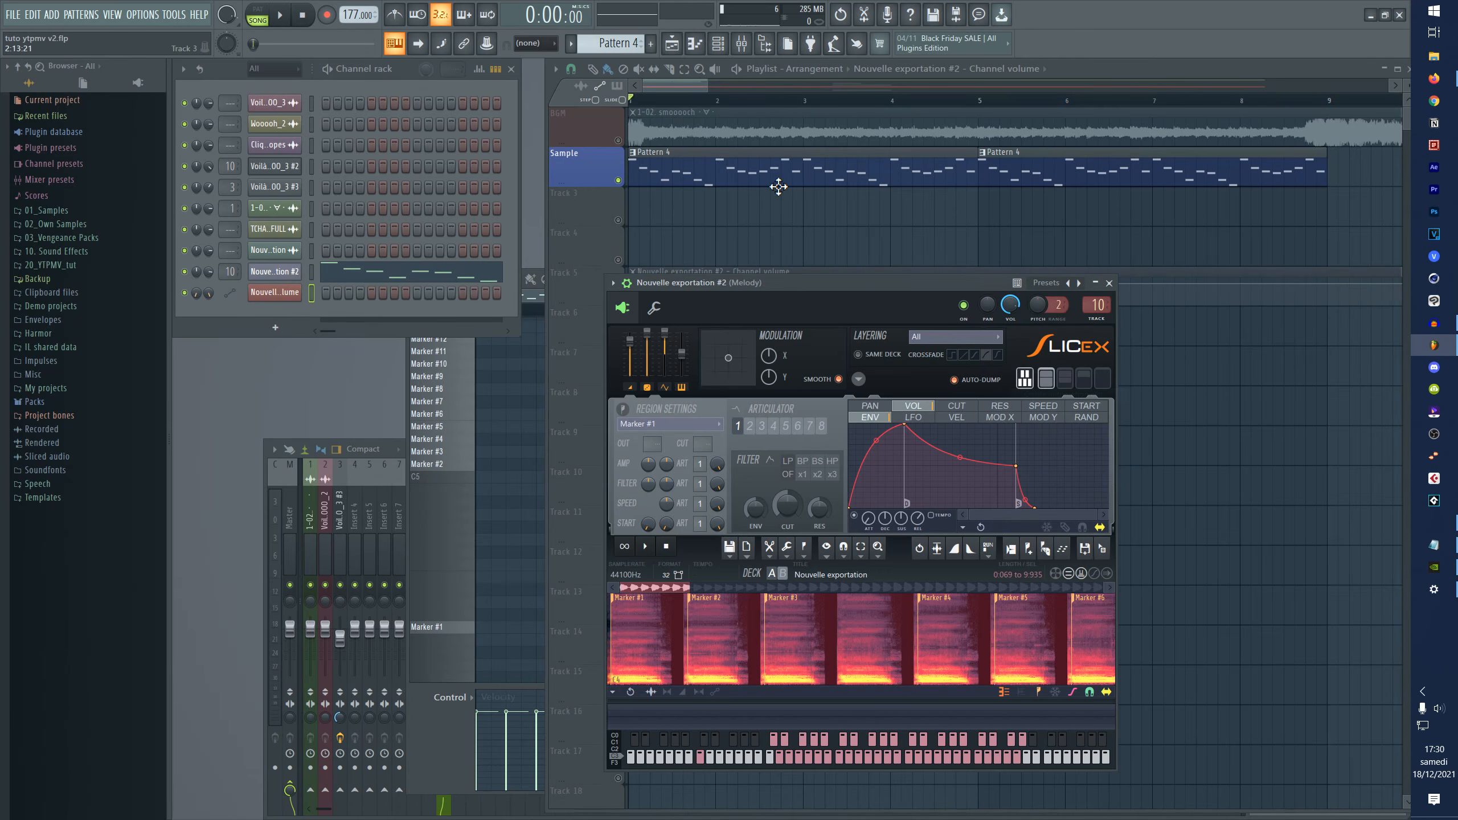
pyautogui.click(597, 319)
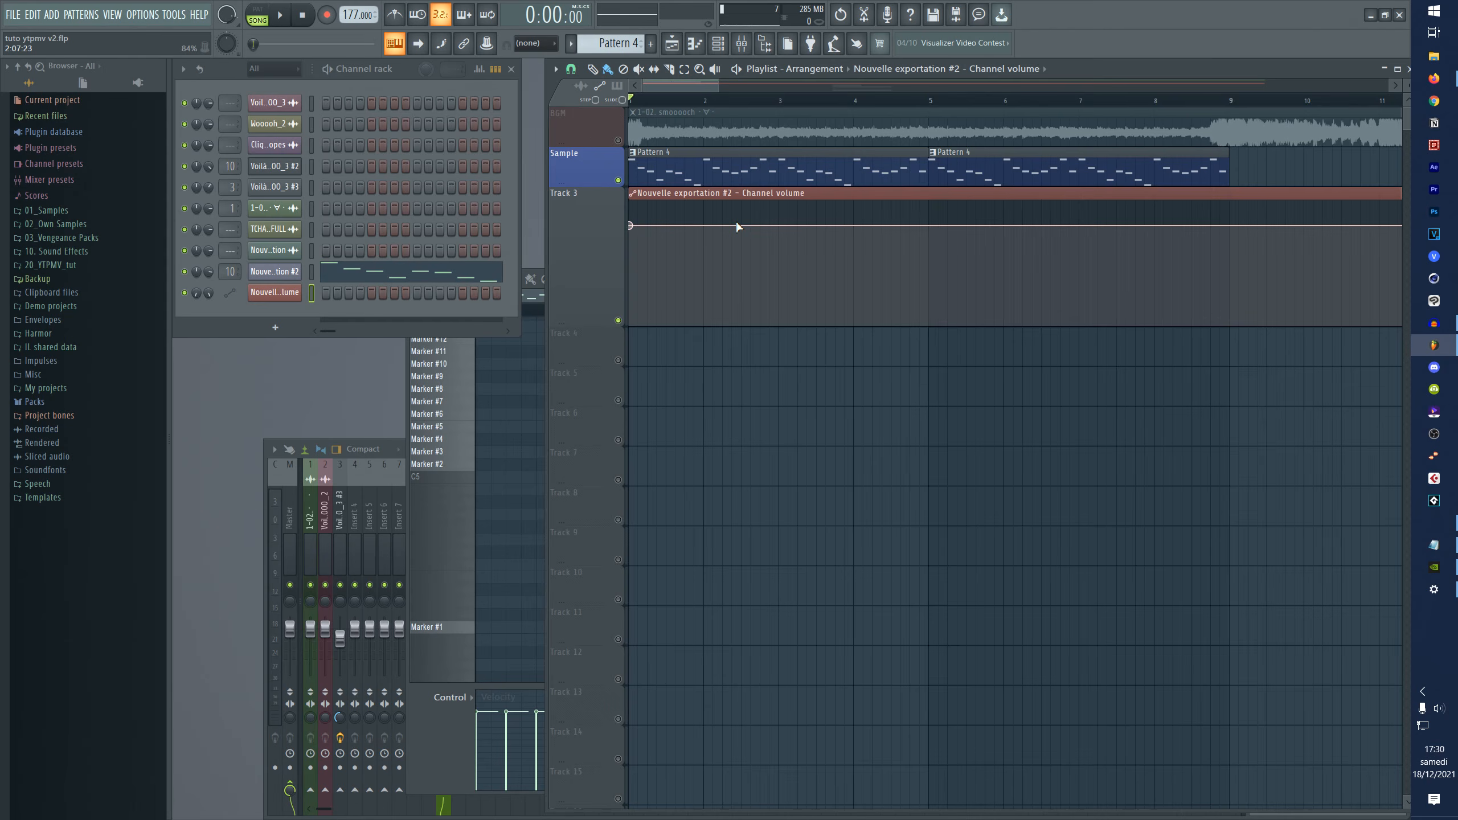
# - Try a curved volume drop near the start of the automation clip and undo it
pyautogui.moveTo(738, 226); pyautogui.dragTo(745, 300)
pyautogui.moveTo(687, 263); pyautogui.dragTo(686, 297)
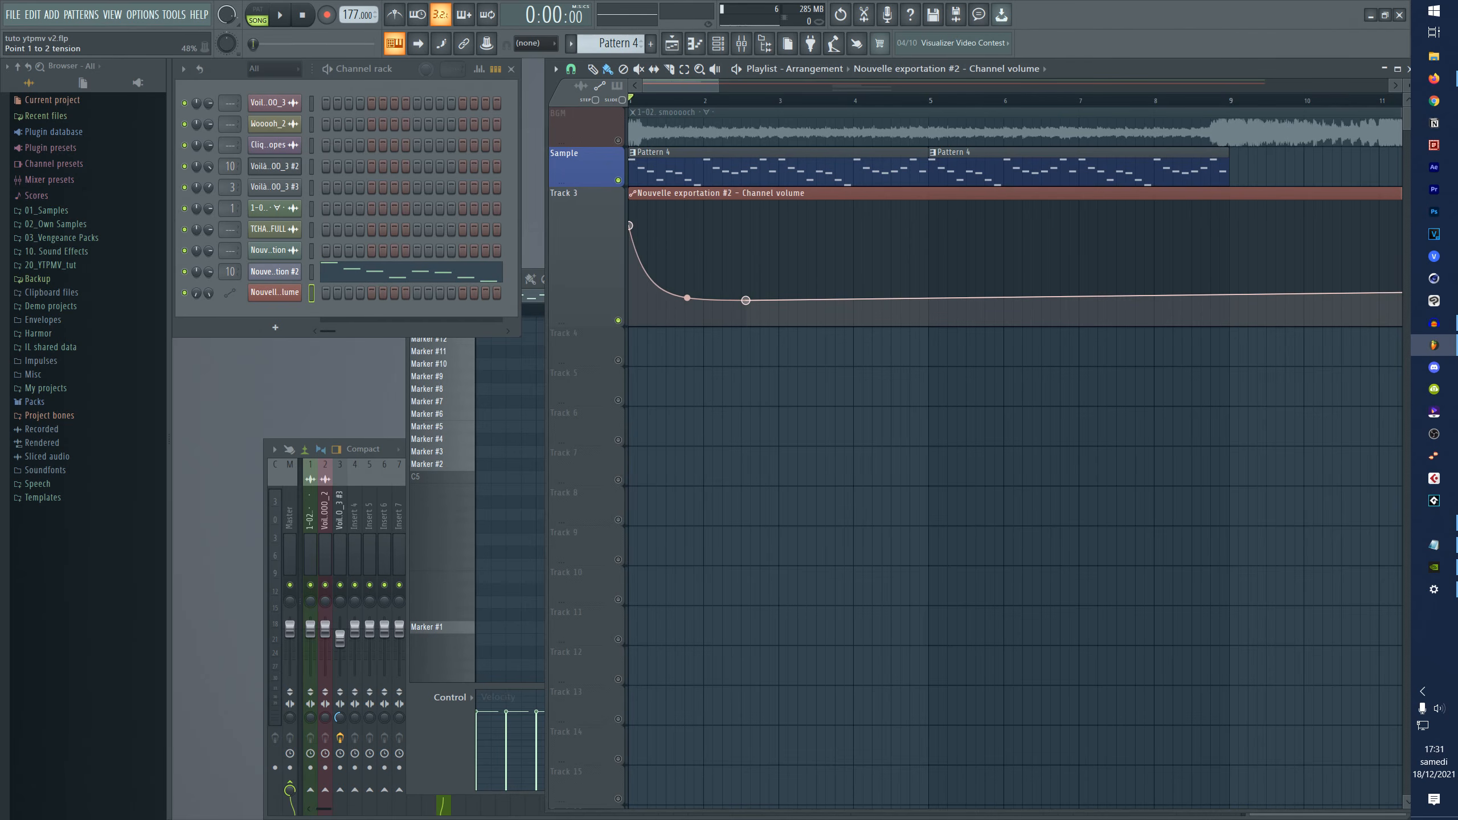
pyautogui.hotkey('ctrl', 'alt', 'z')
pyautogui.hotkey('ctrl', 'alt', 'z')
# - Play the start of the song, add an automation point at bar 3 and pull its volume down to zero
pyautogui.scroll(1, 639, 237)
pyautogui.press('space')
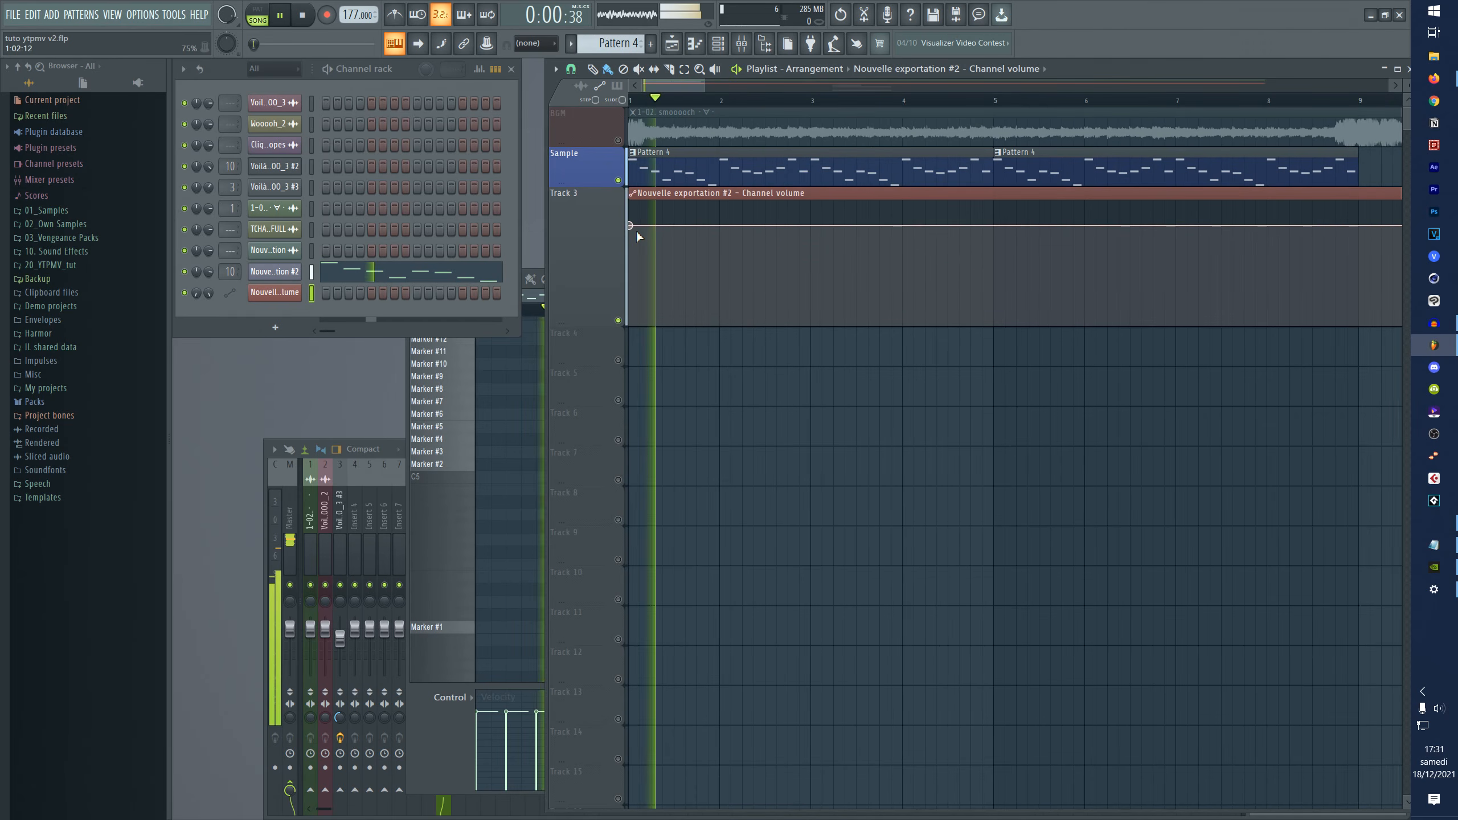
pyautogui.press('space')
pyautogui.rightClick(717, 226)
pyautogui.rightClick(804, 226)
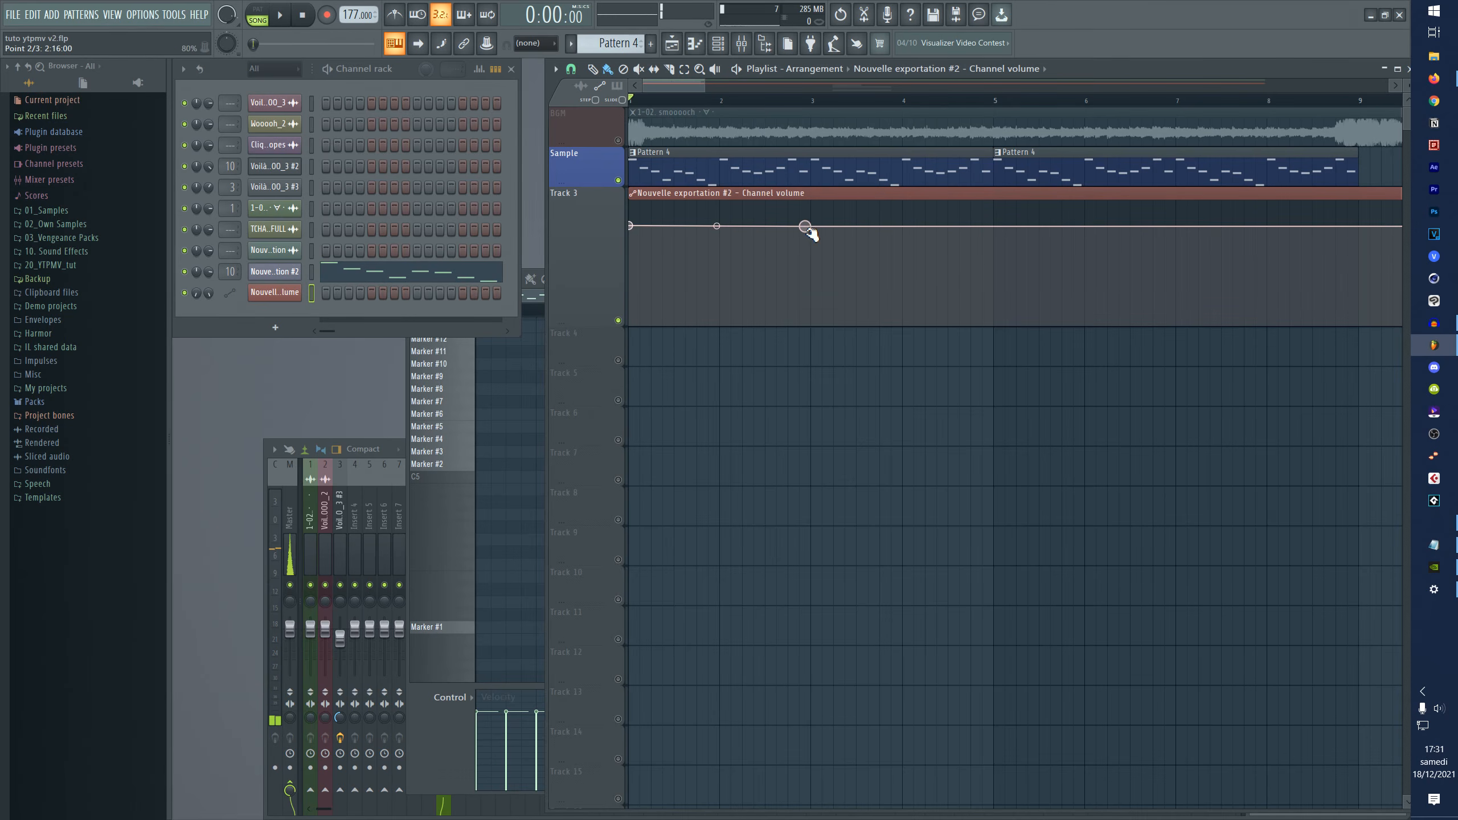
pyautogui.moveTo(805, 226); pyautogui.dragTo(815, 336)
# - Add an automation point at bar 5, raise it to about the starting volume and play from bar 3
pyautogui.click(811, 100)
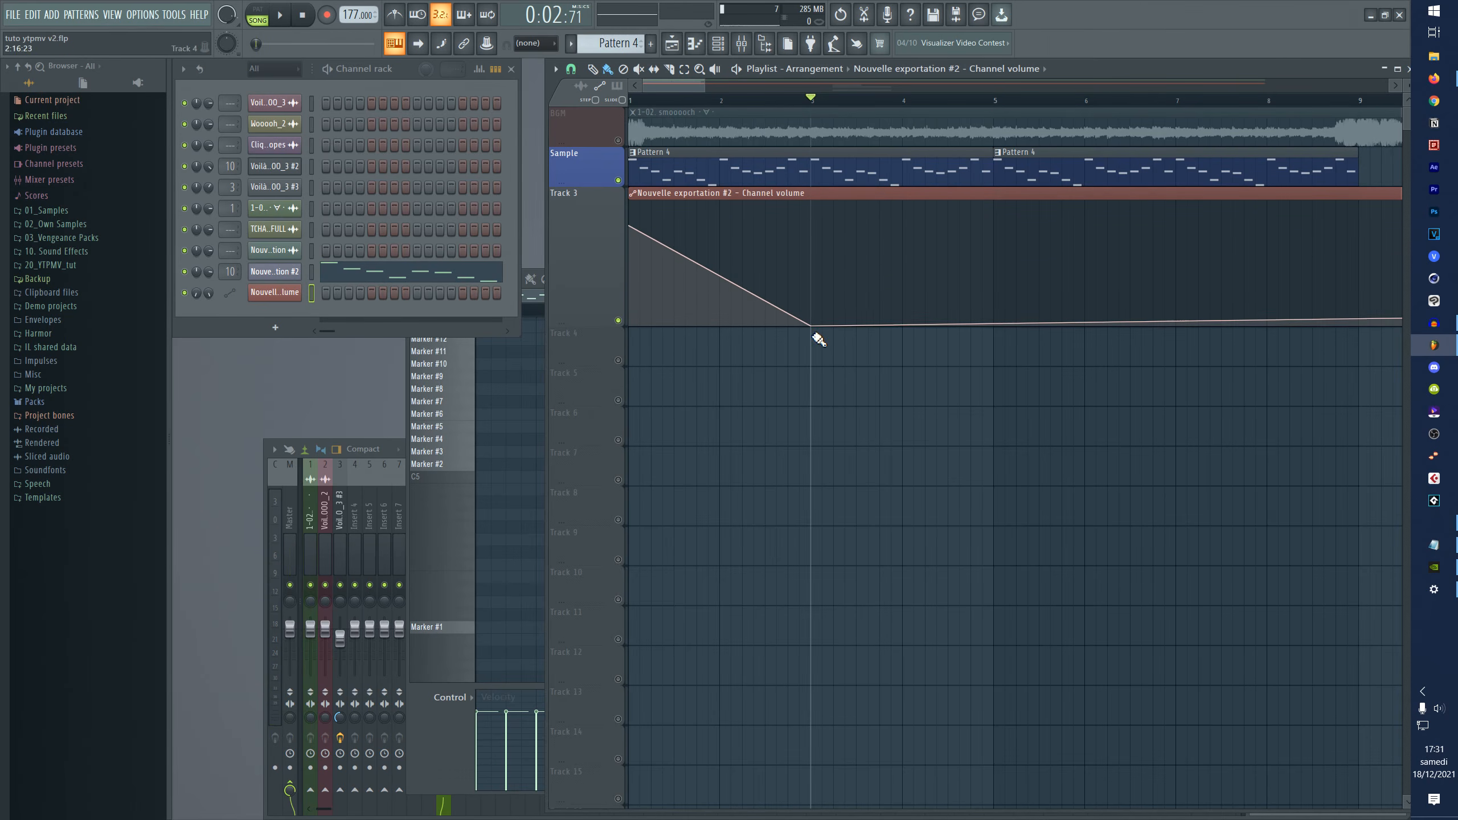
pyautogui.rightClick(995, 300)
pyautogui.moveTo(996, 296); pyautogui.dragTo(1000, 235)
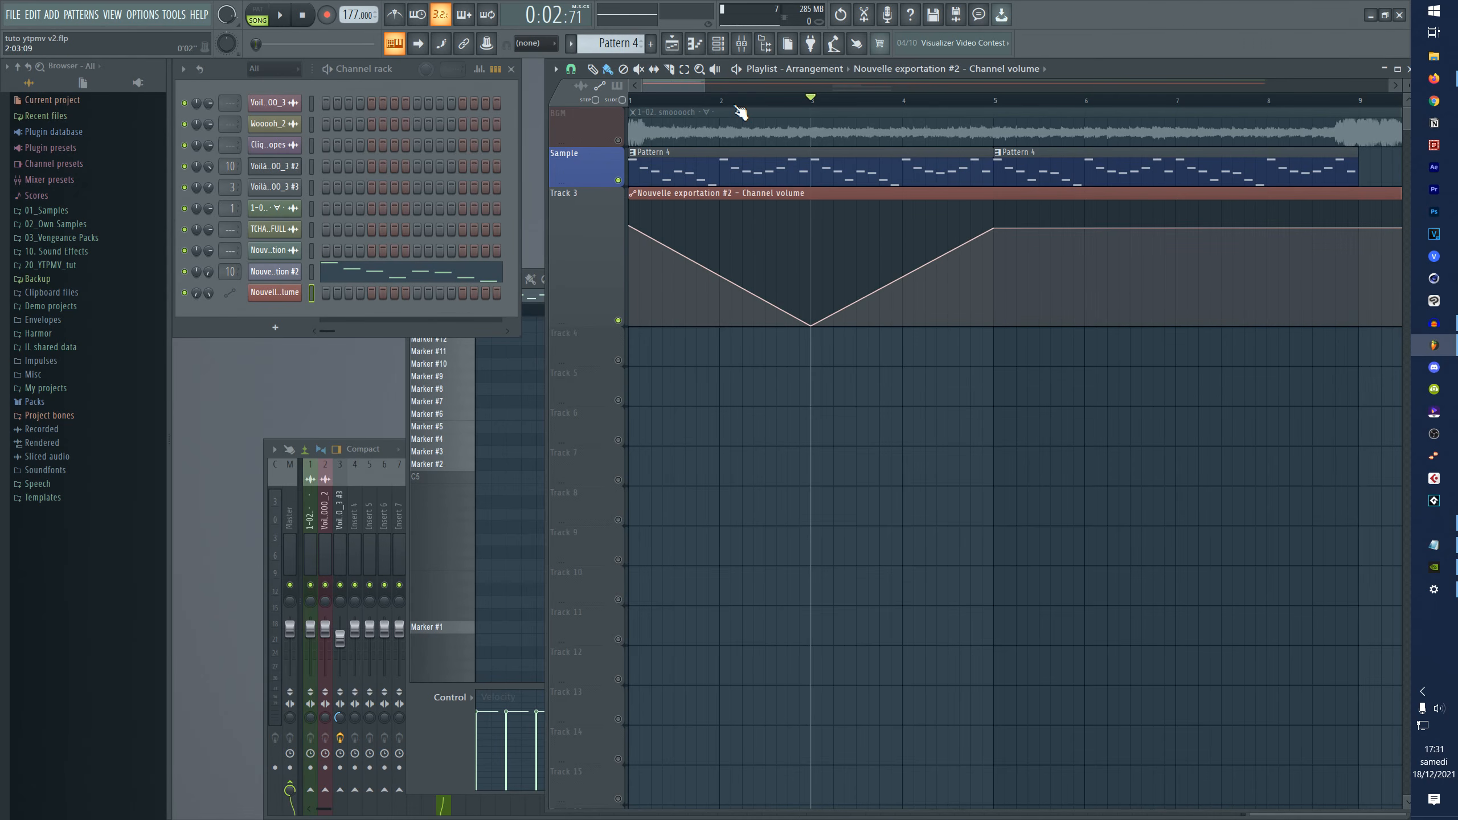
pyautogui.press('space')
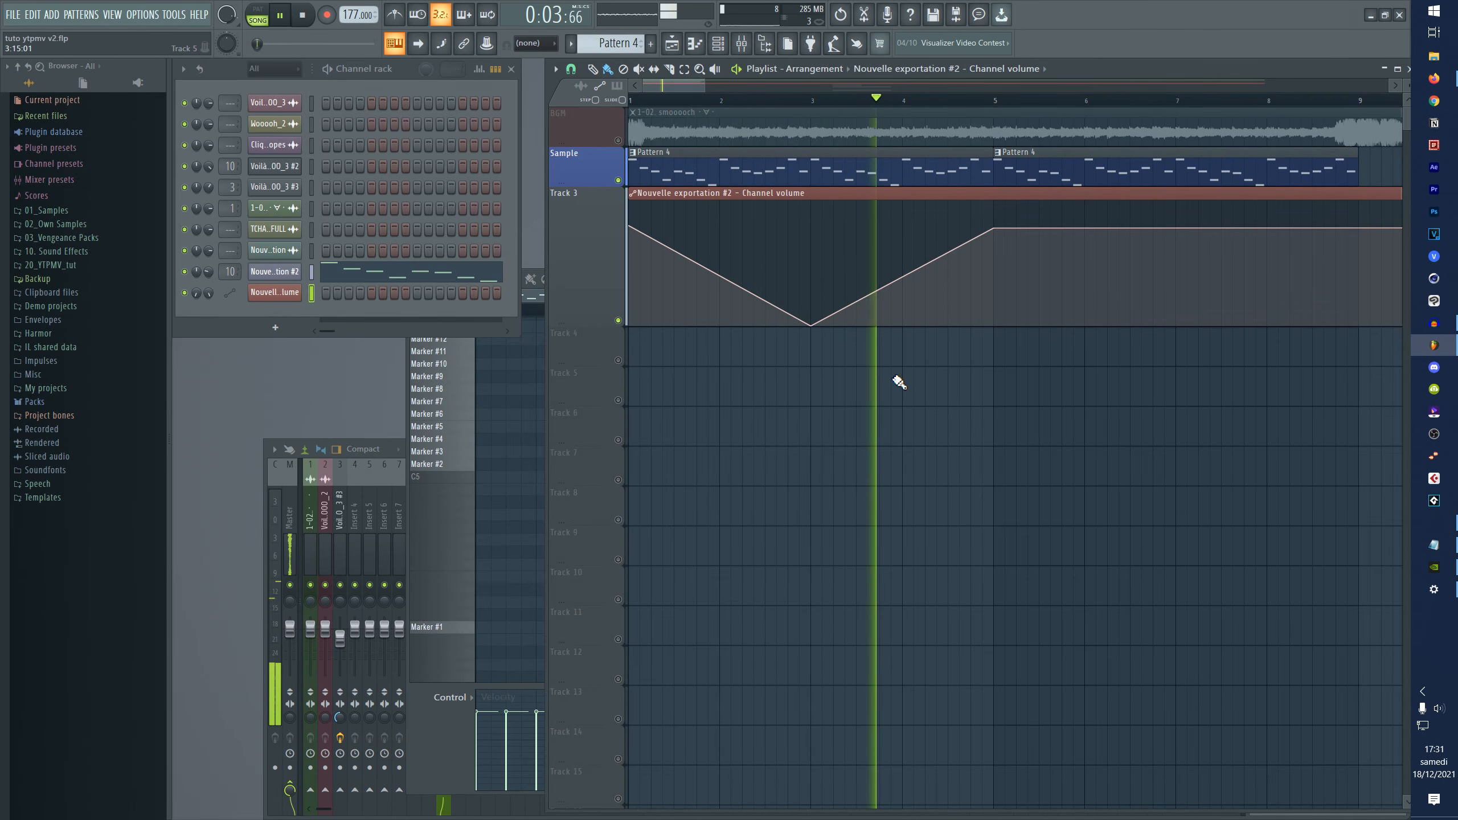
pyautogui.press('space')
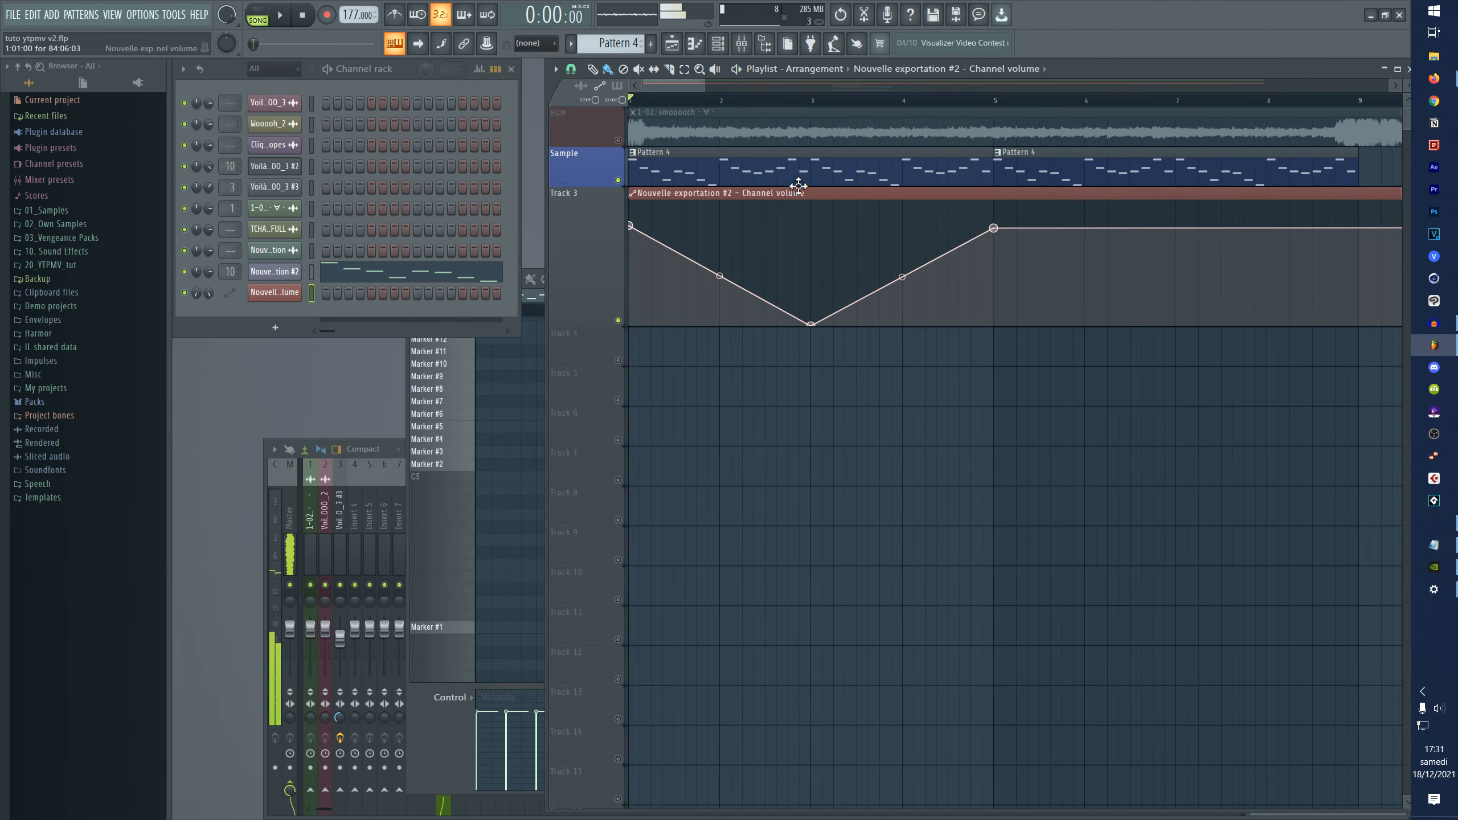
# - Bend the fade-out before bar 3 into an outward curve and set the bar 5 point's mode to Hold
pyautogui.scroll(-2, 798, 186)
pyautogui.moveTo(685, 276); pyautogui.dragTo(693, 237)
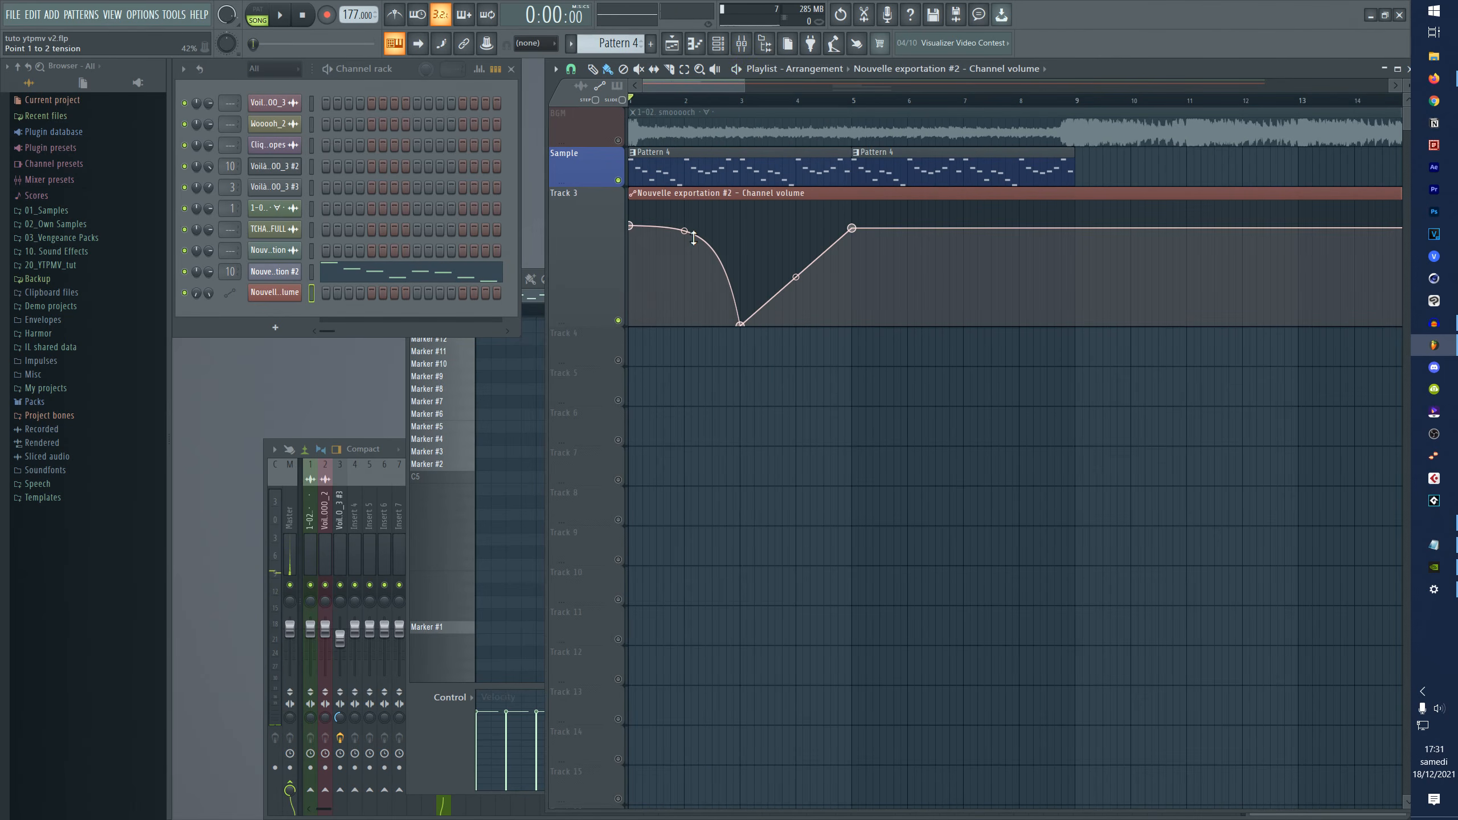
pyautogui.rightClick(853, 232)
pyautogui.click(876, 286)
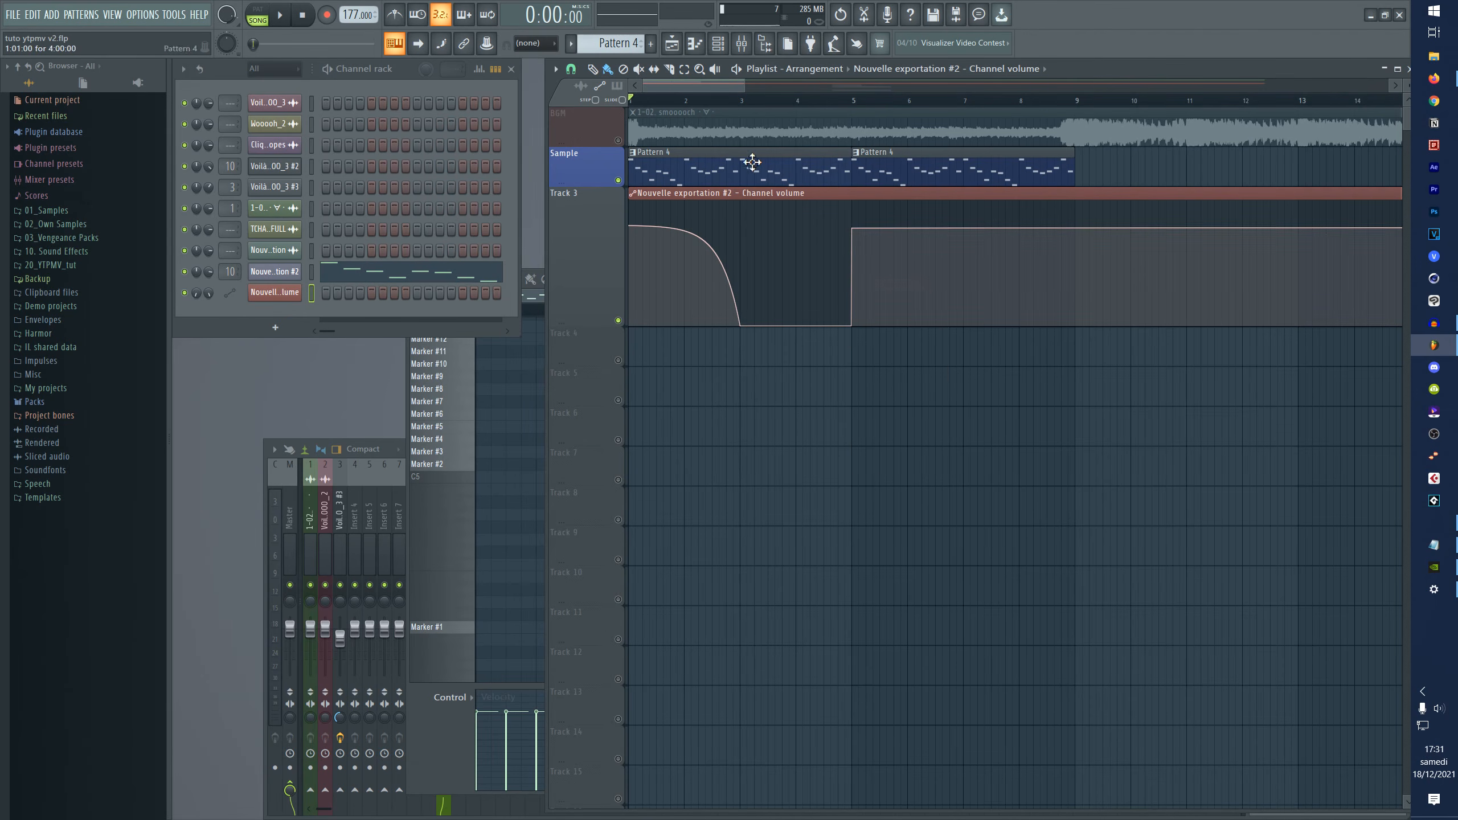
# - Check the bar 5 point's mode options and play the held silent section from just after bar 3
pyautogui.scroll(1, 752, 162)
pyautogui.click(763, 101)
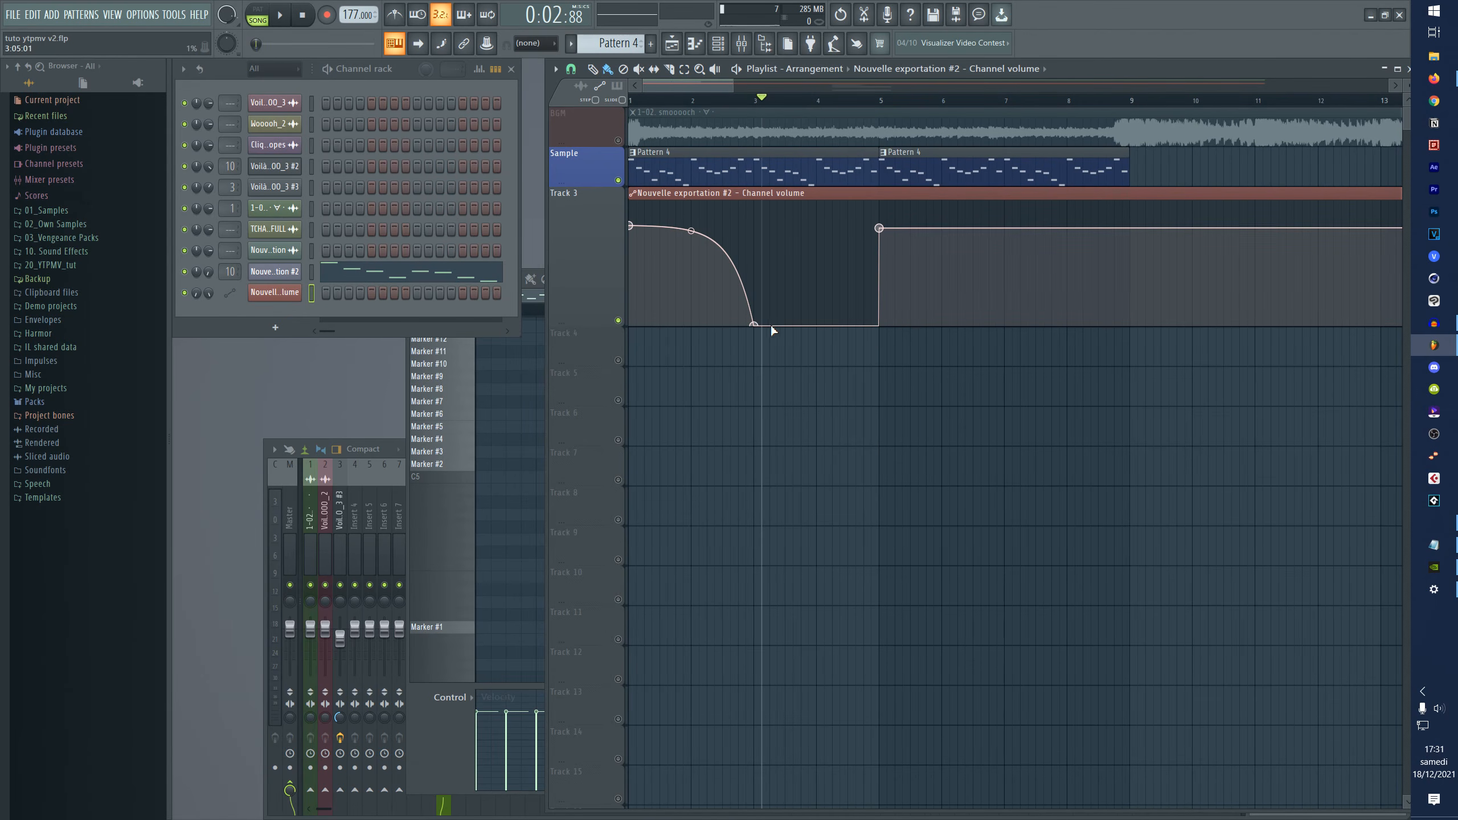
pyautogui.rightClick(879, 228)
pyautogui.press('Escape')
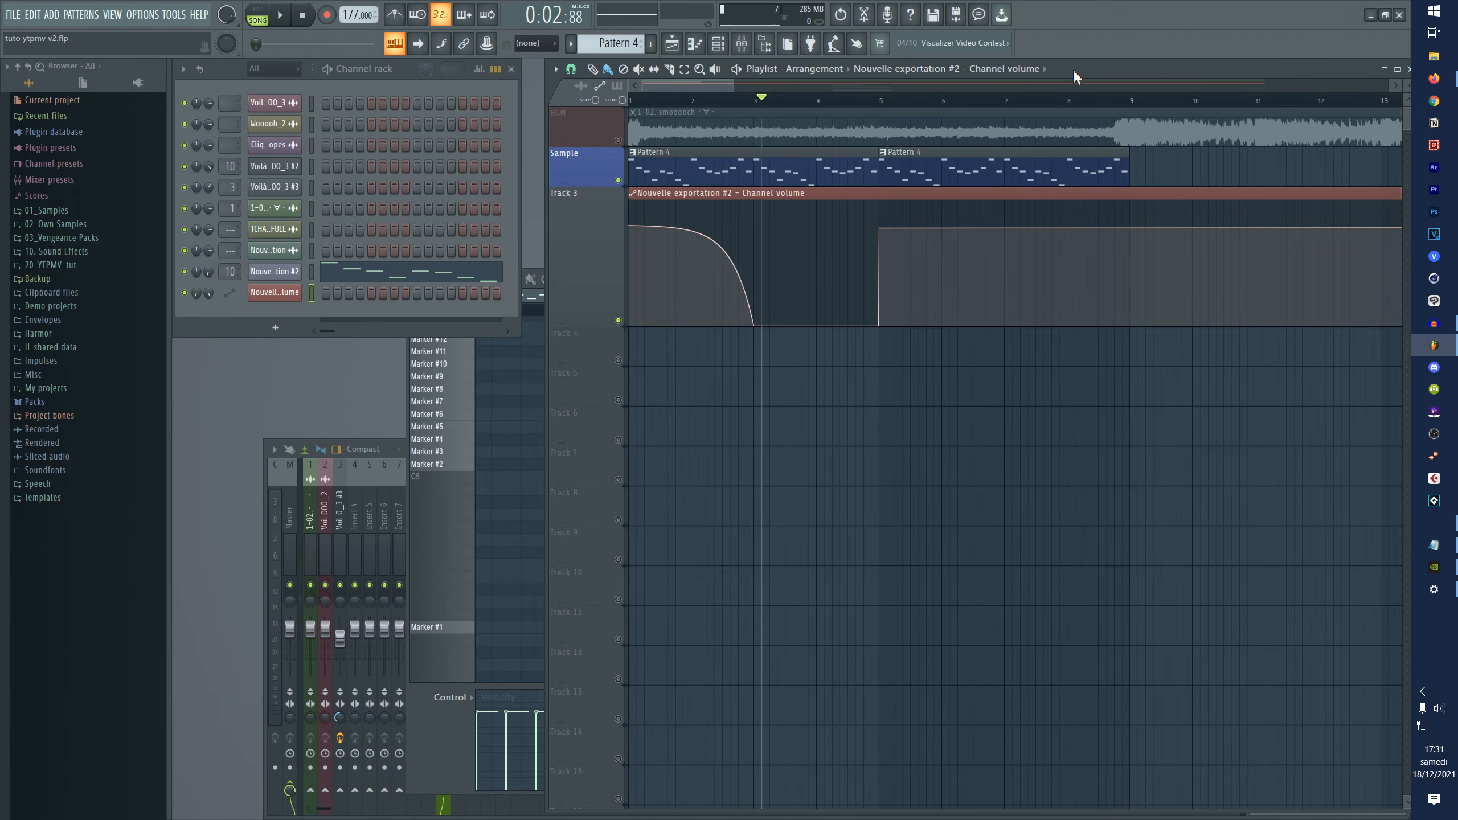
pyautogui.press('space')
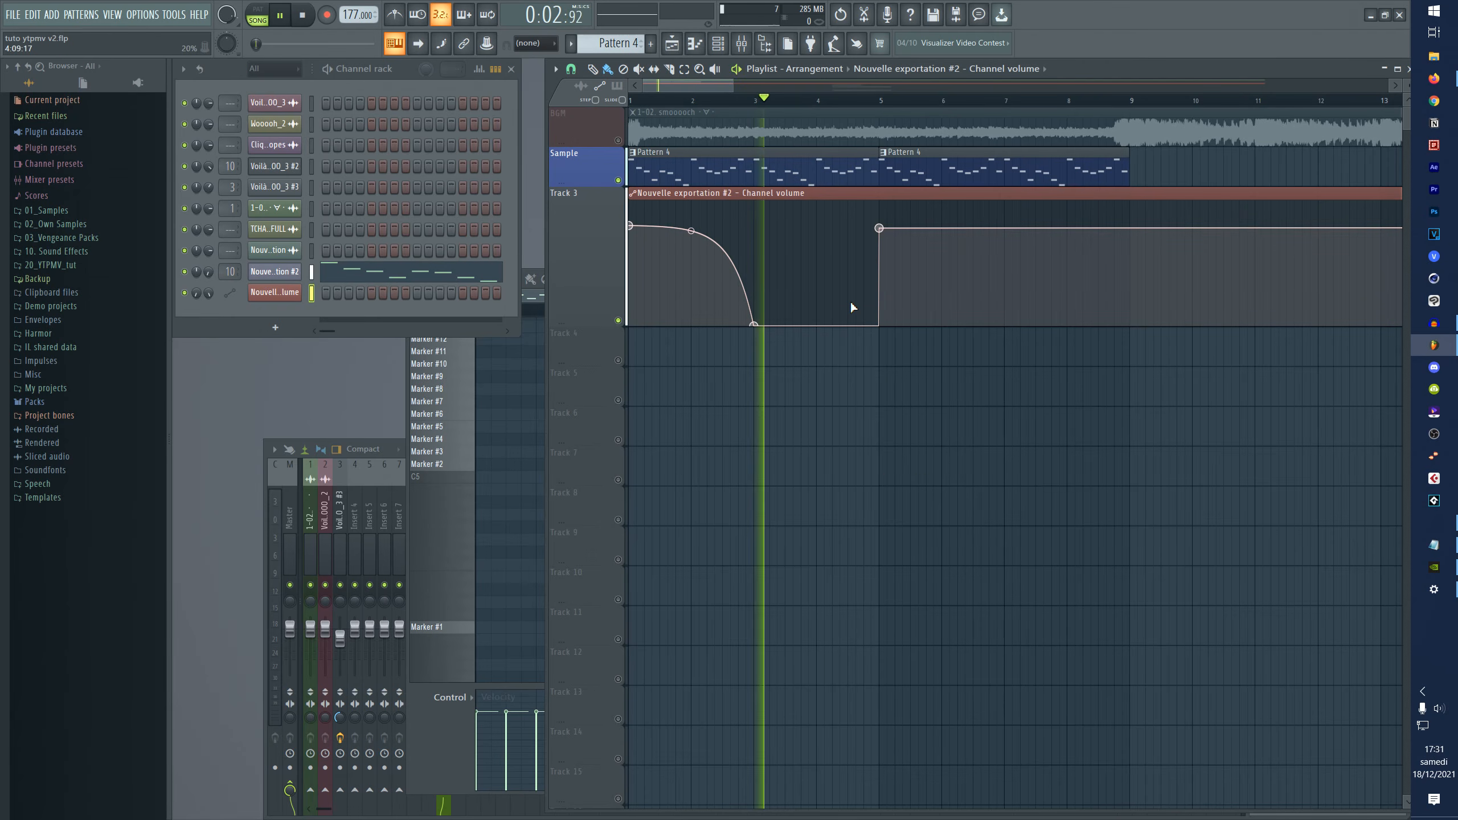
pyautogui.press('space')
# - Delete the bar 5 point, move the bar 3 point up and halfway into bar 3, and set its value to 0.5
pyautogui.rightClick(879, 228)
pyautogui.click(907, 253)
pyautogui.moveTo(753, 324); pyautogui.dragTo(781, 254)
pyautogui.rightClick(781, 266)
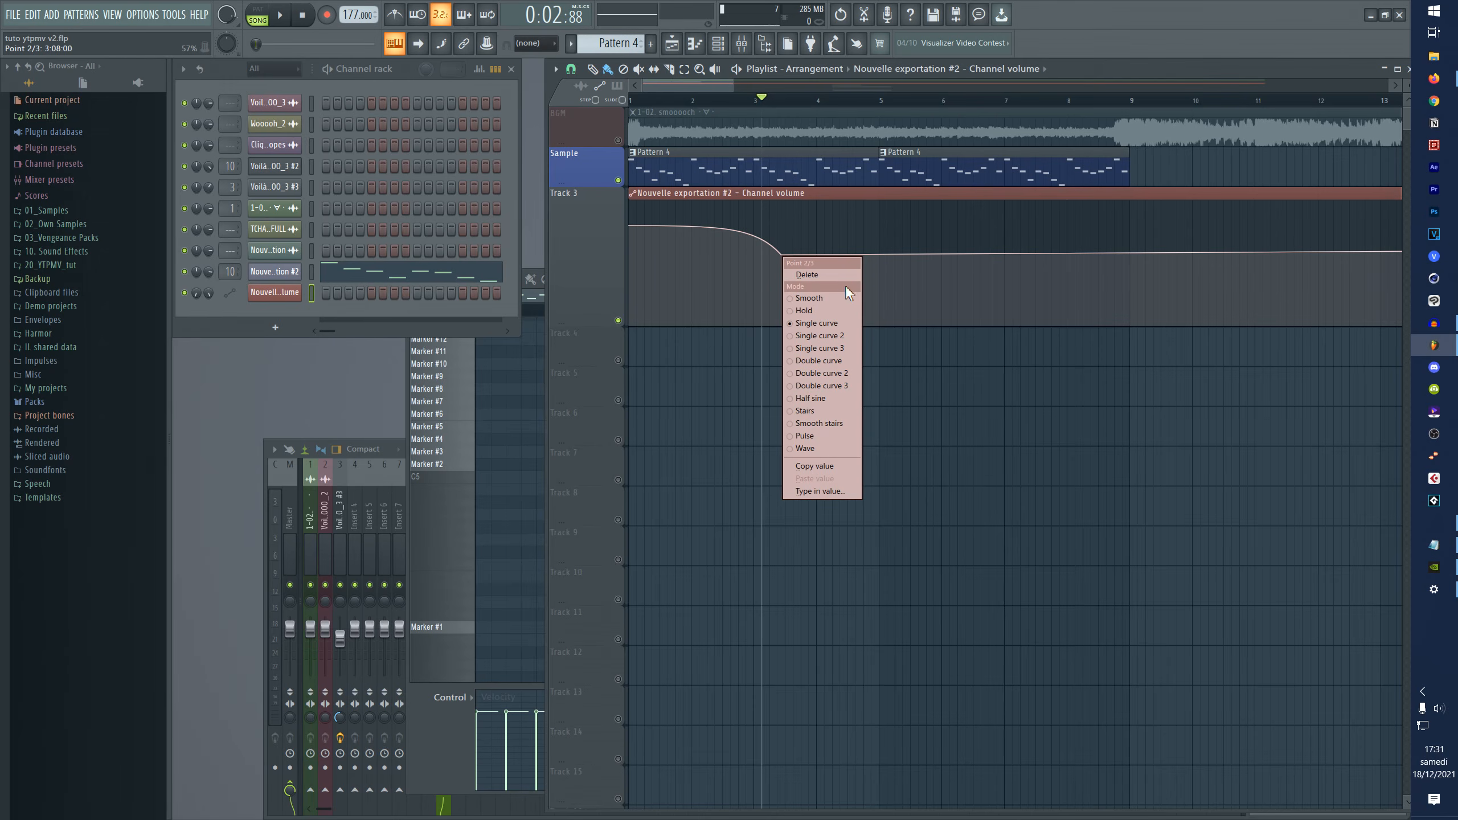
pyautogui.click(822, 491)
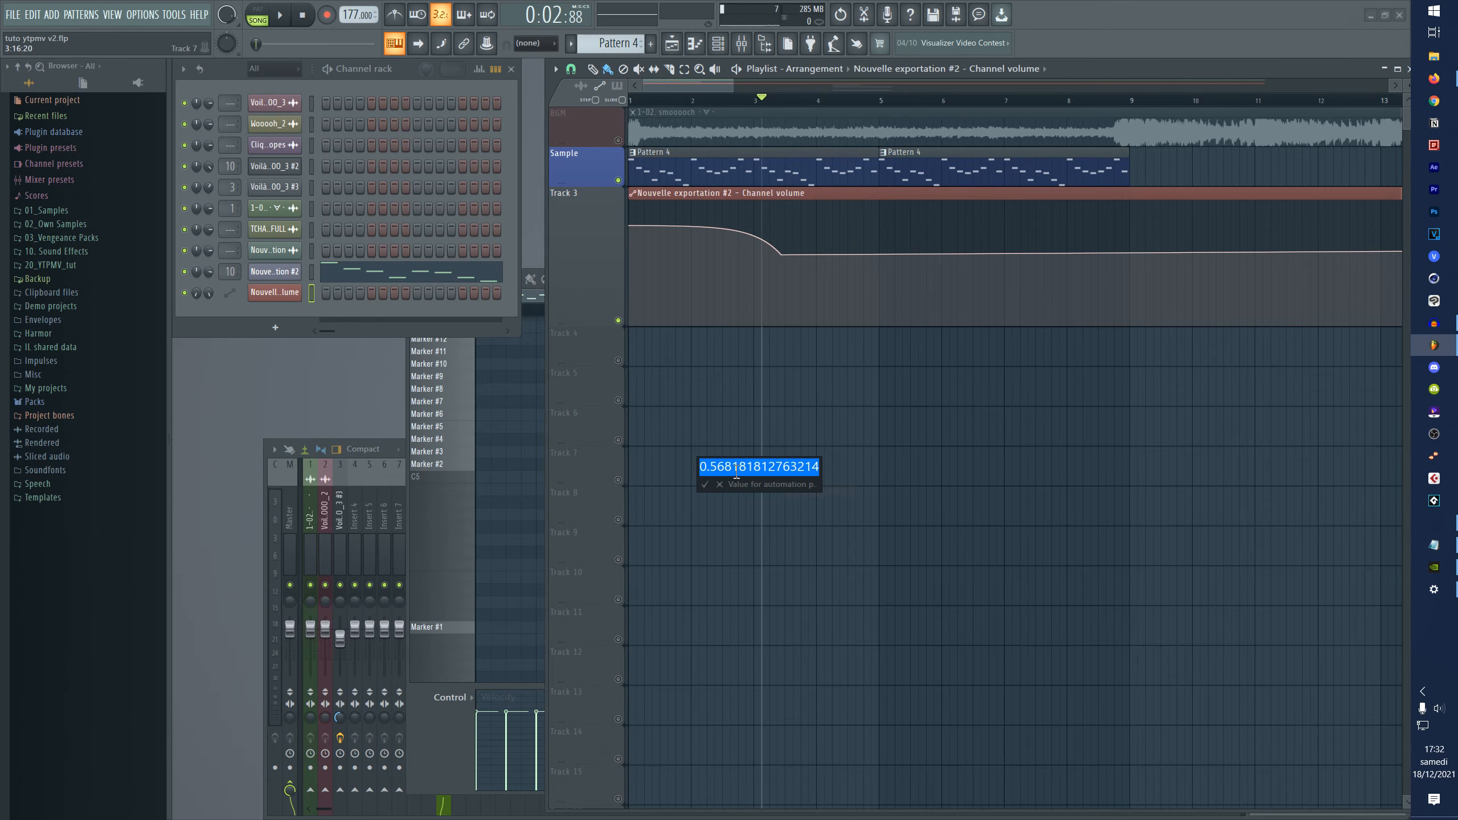
pyautogui.write('0.5')
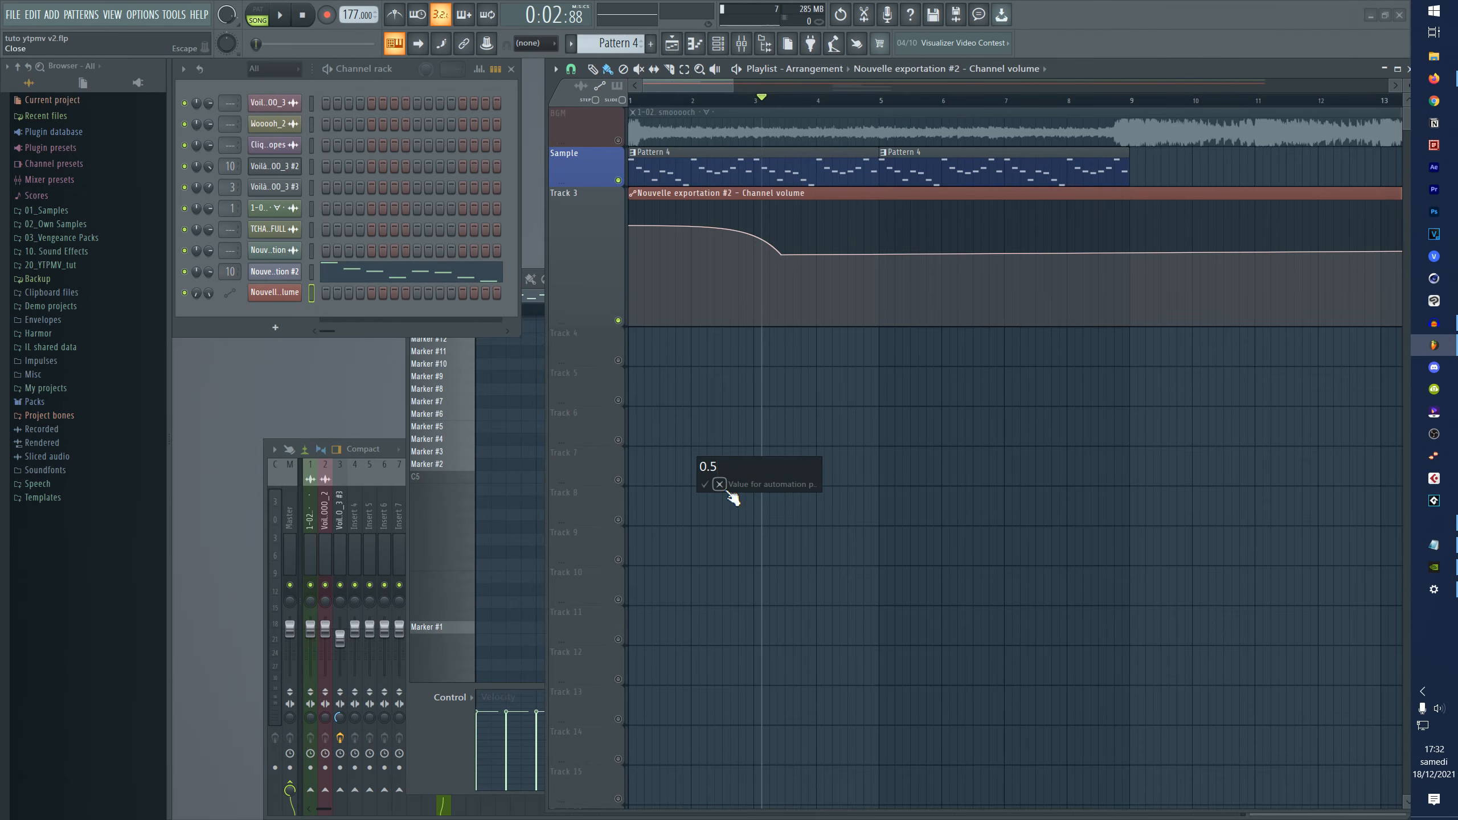
pyautogui.press('Return')
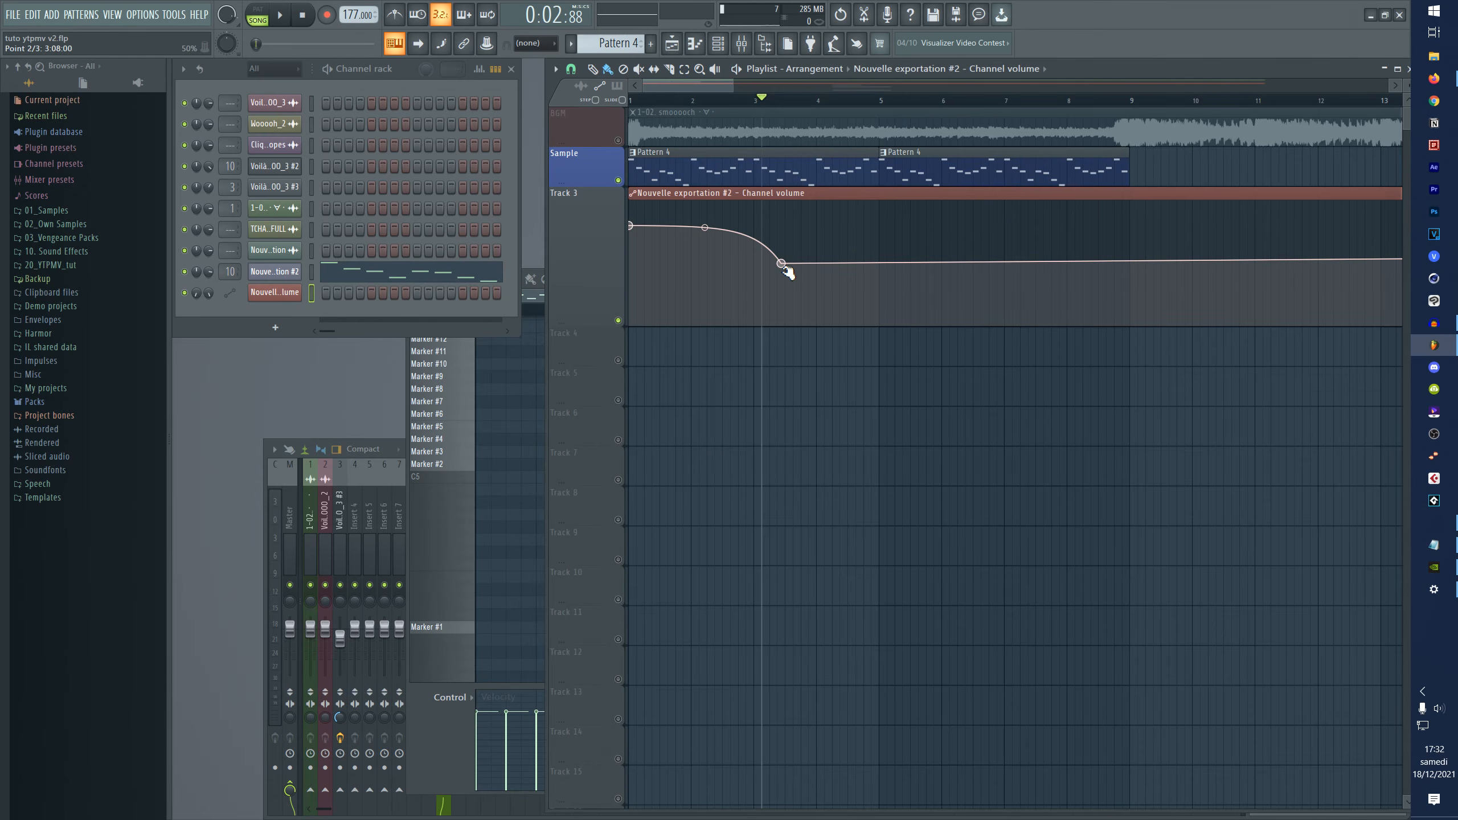
# - Copy the first volume point's value and paste it onto the point halfway through bar 3
pyautogui.click(803, 100)
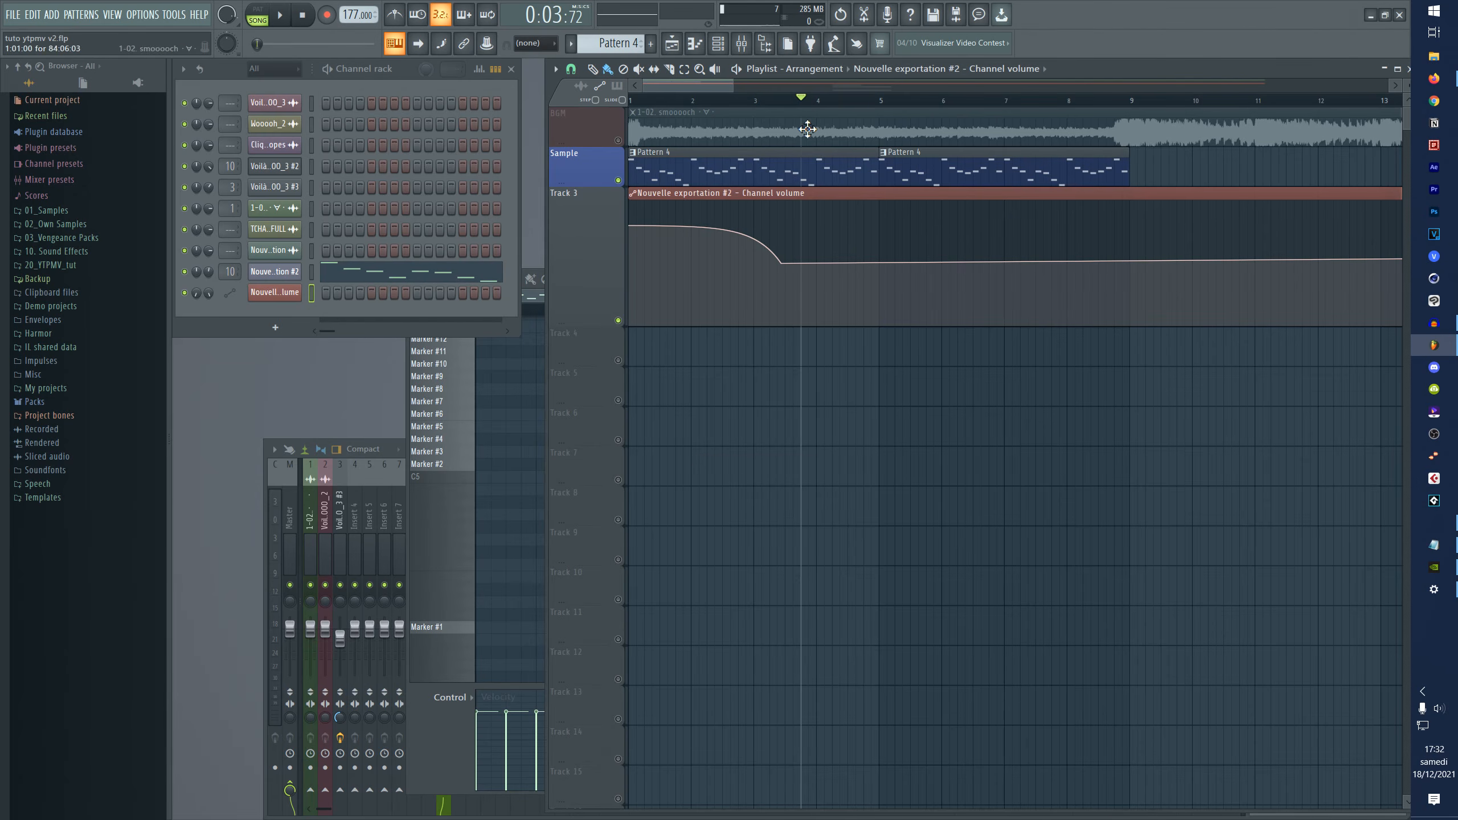
pyautogui.rightClick(632, 226)
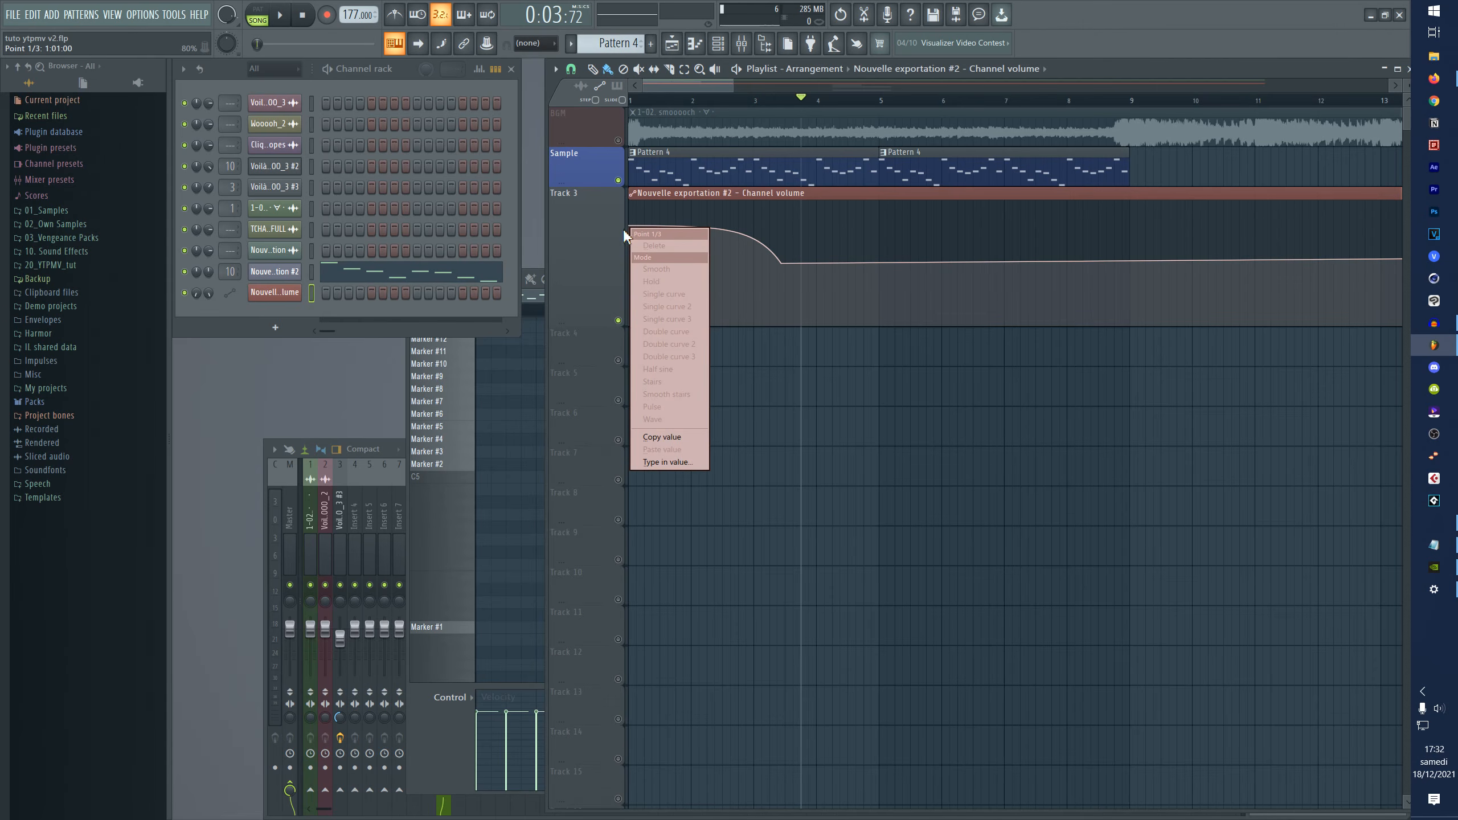
pyautogui.click(662, 437)
pyautogui.rightClick(781, 263)
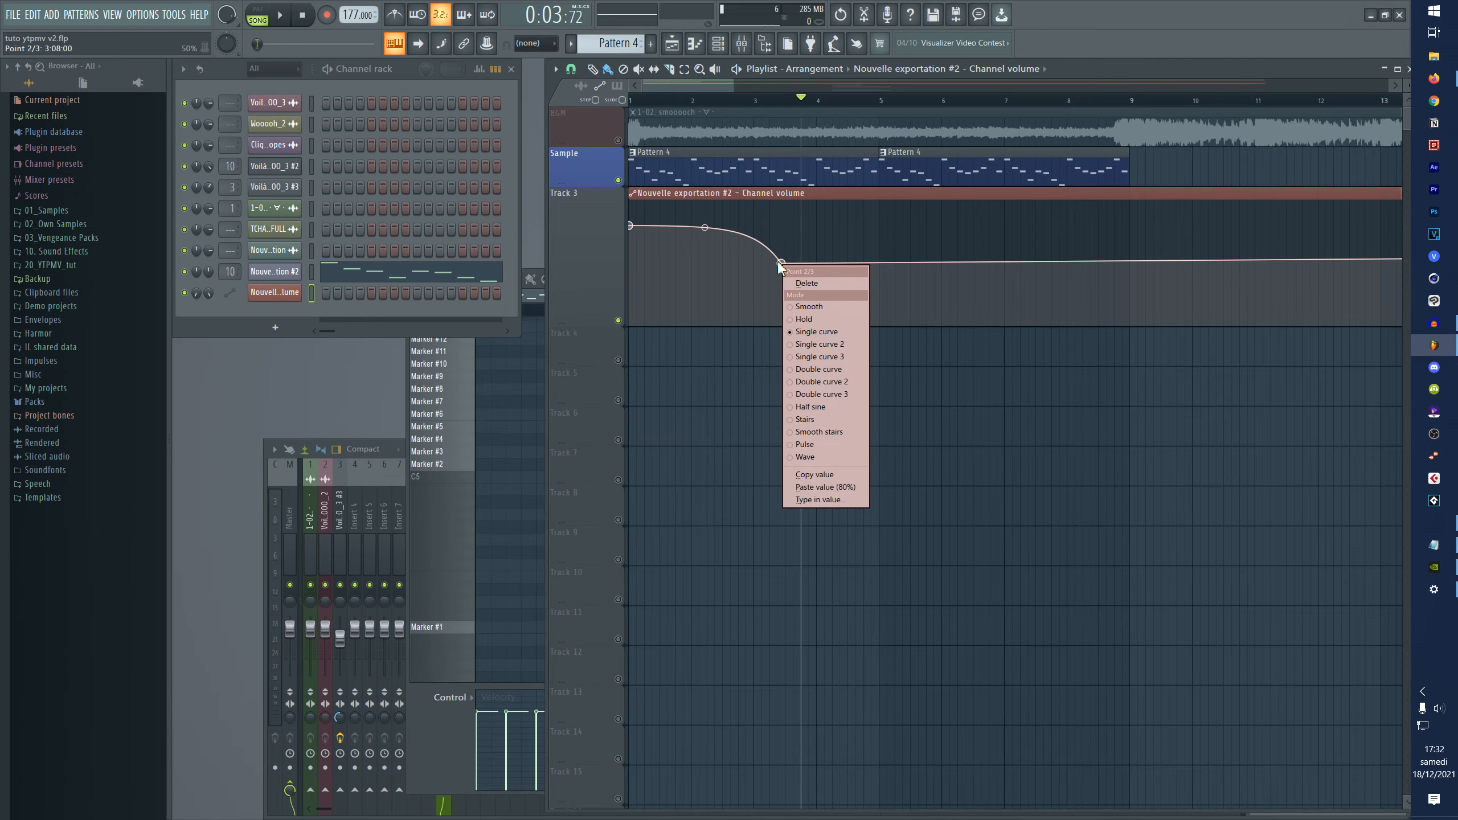
pyautogui.click(819, 486)
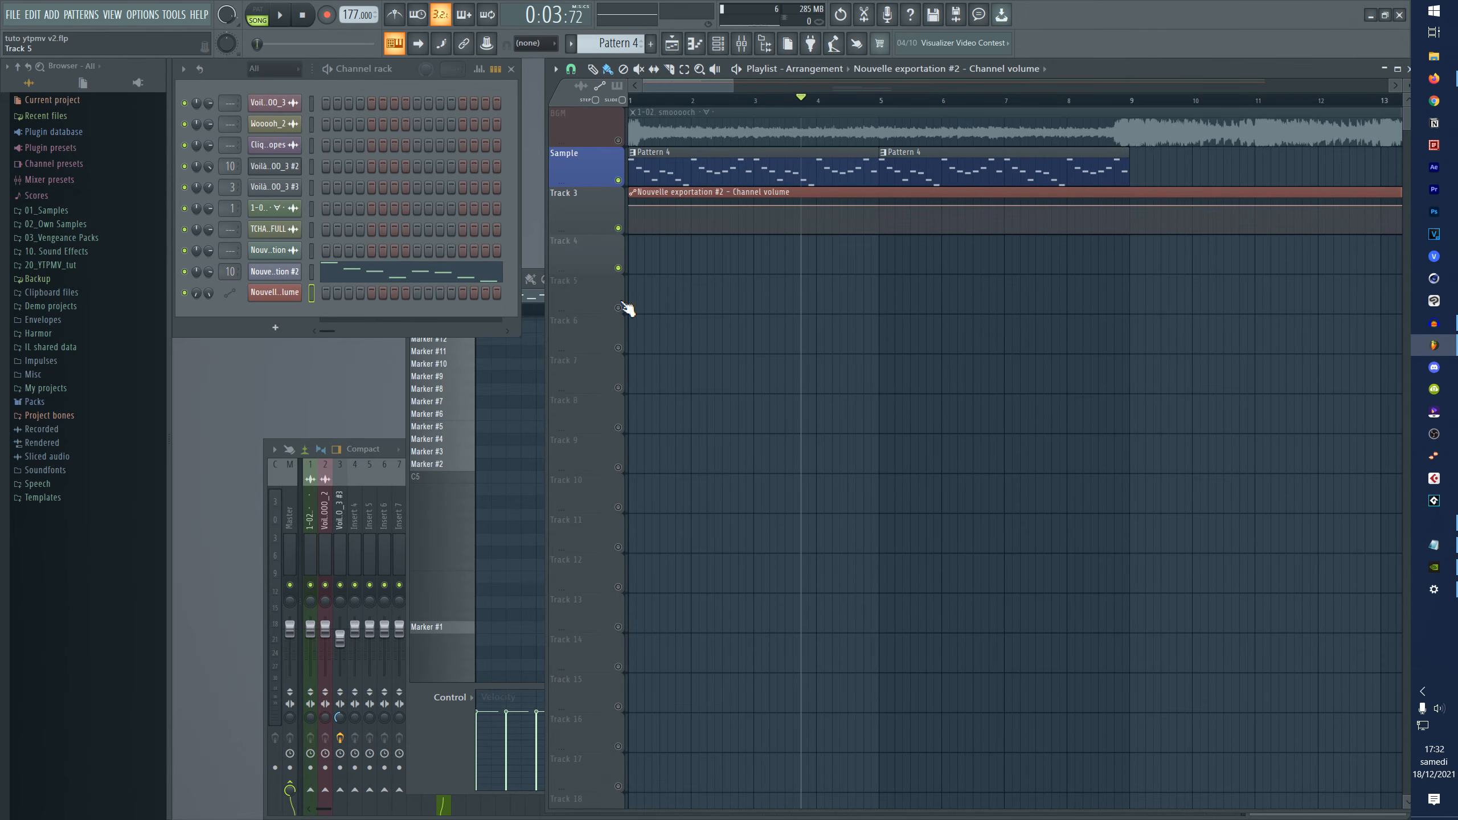
# - Bring up the Melody mixer track, open its Ambience reverb and reposition the plugin window
pyautogui.doubleClick(712, 173)
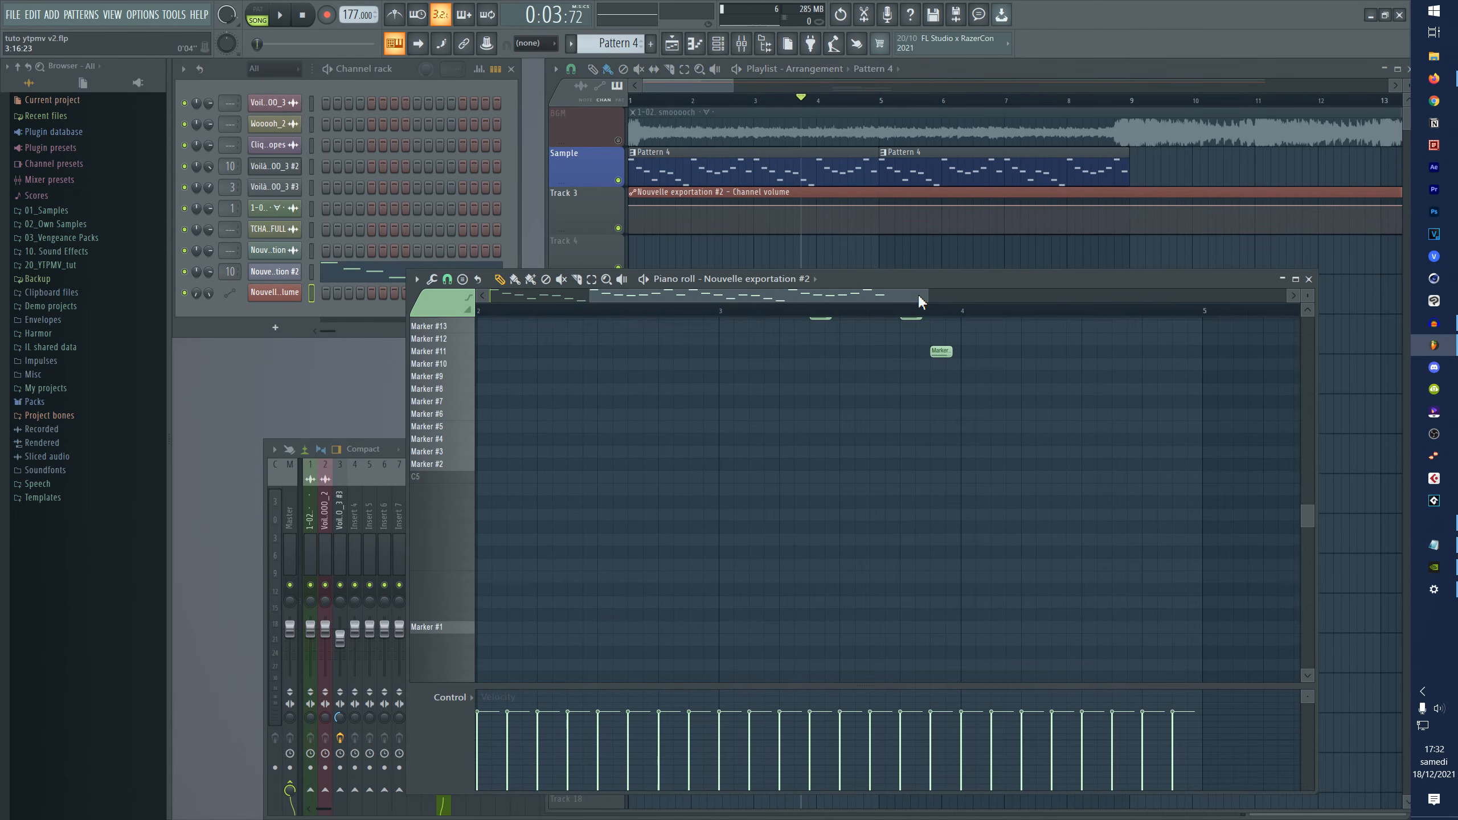
pyautogui.doubleClick(230, 273)
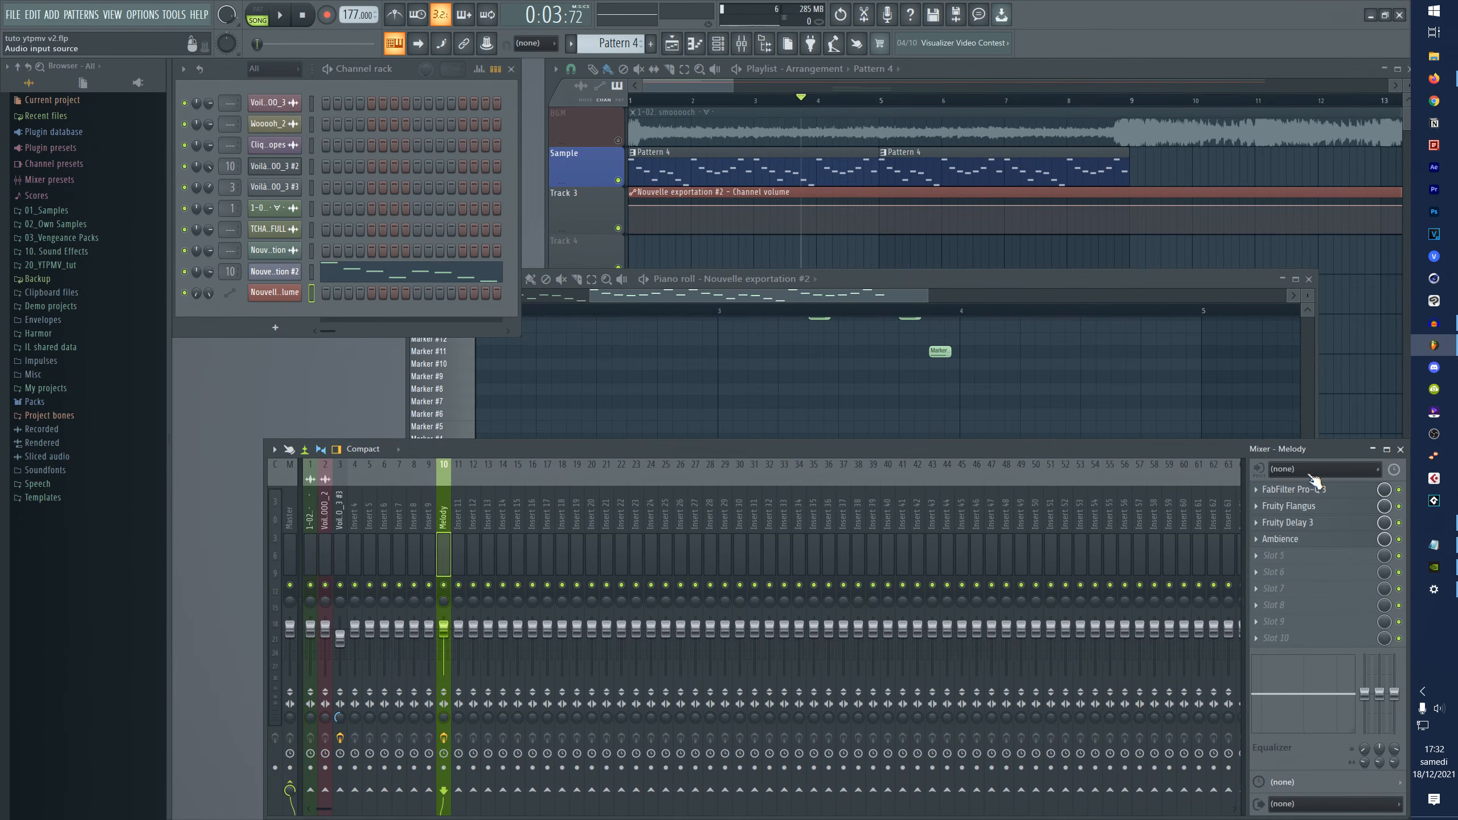
pyautogui.click(1280, 539)
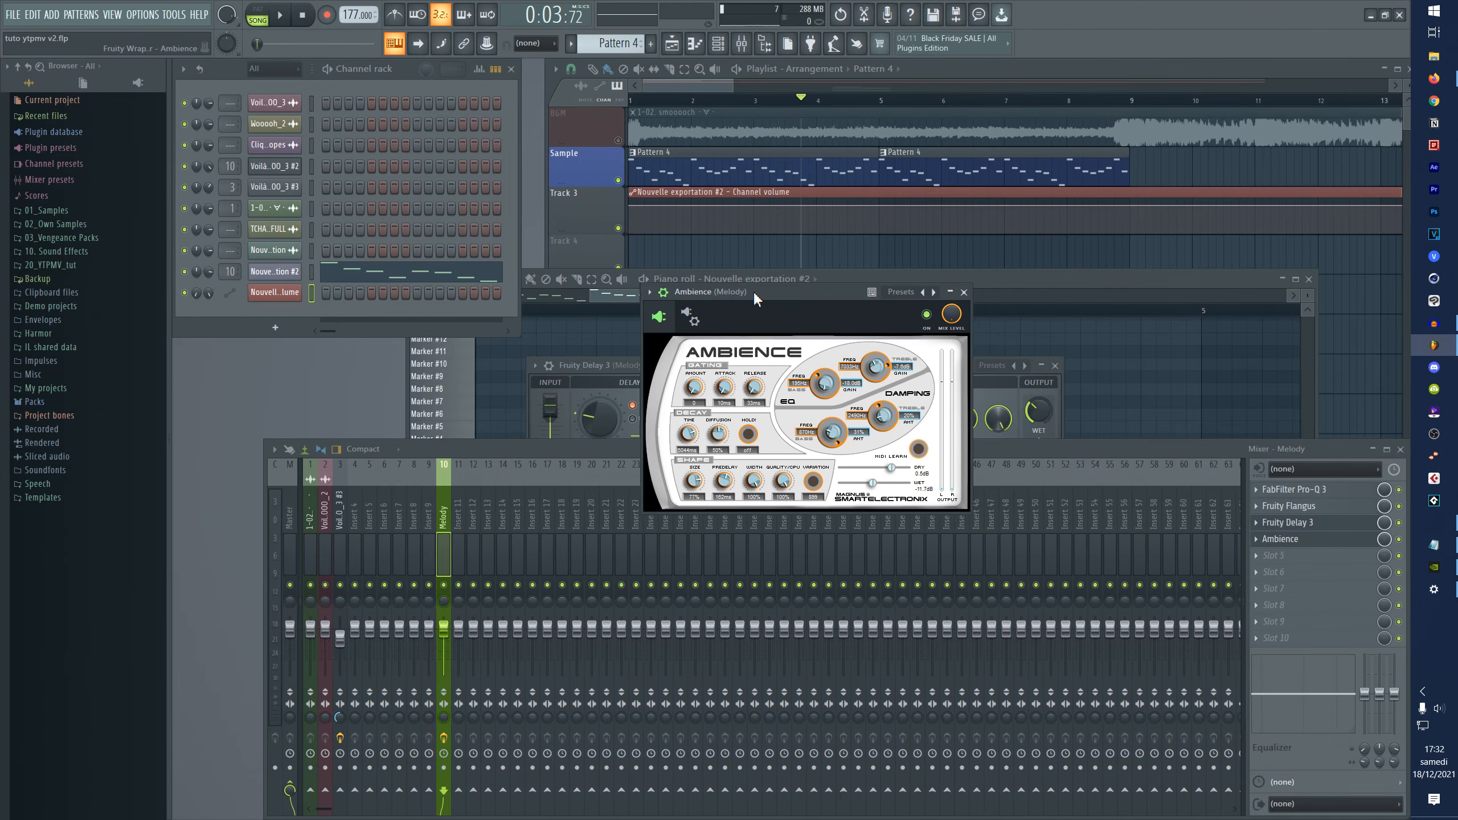
pyautogui.moveTo(753, 302); pyautogui.dragTo(850, 261)
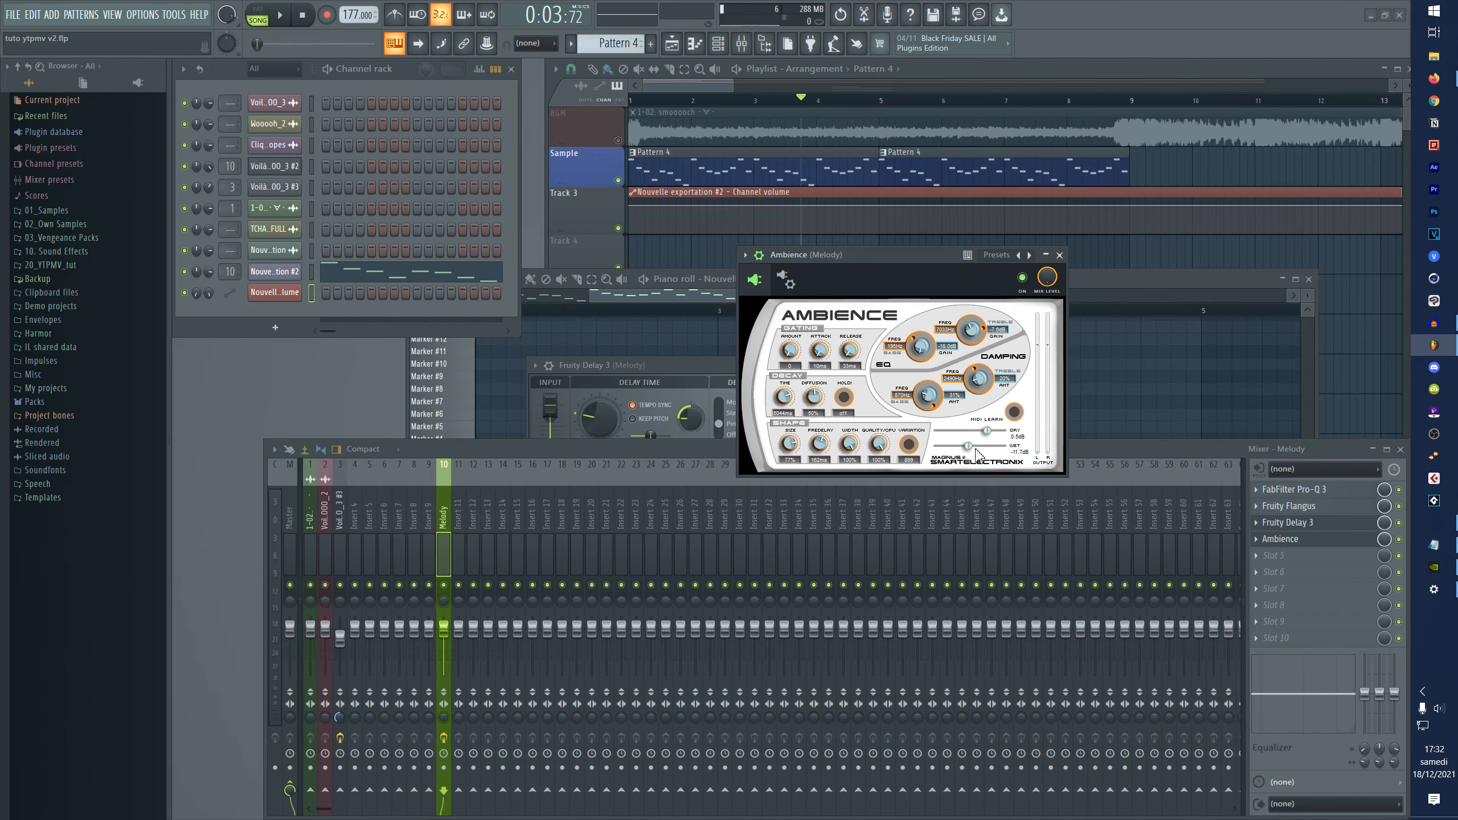
pyautogui.moveTo(803, 254); pyautogui.dragTo(789, 291)
# - List Ambience's parameters in the browser and widen the browser to read their names
pyautogui.click(731, 292)
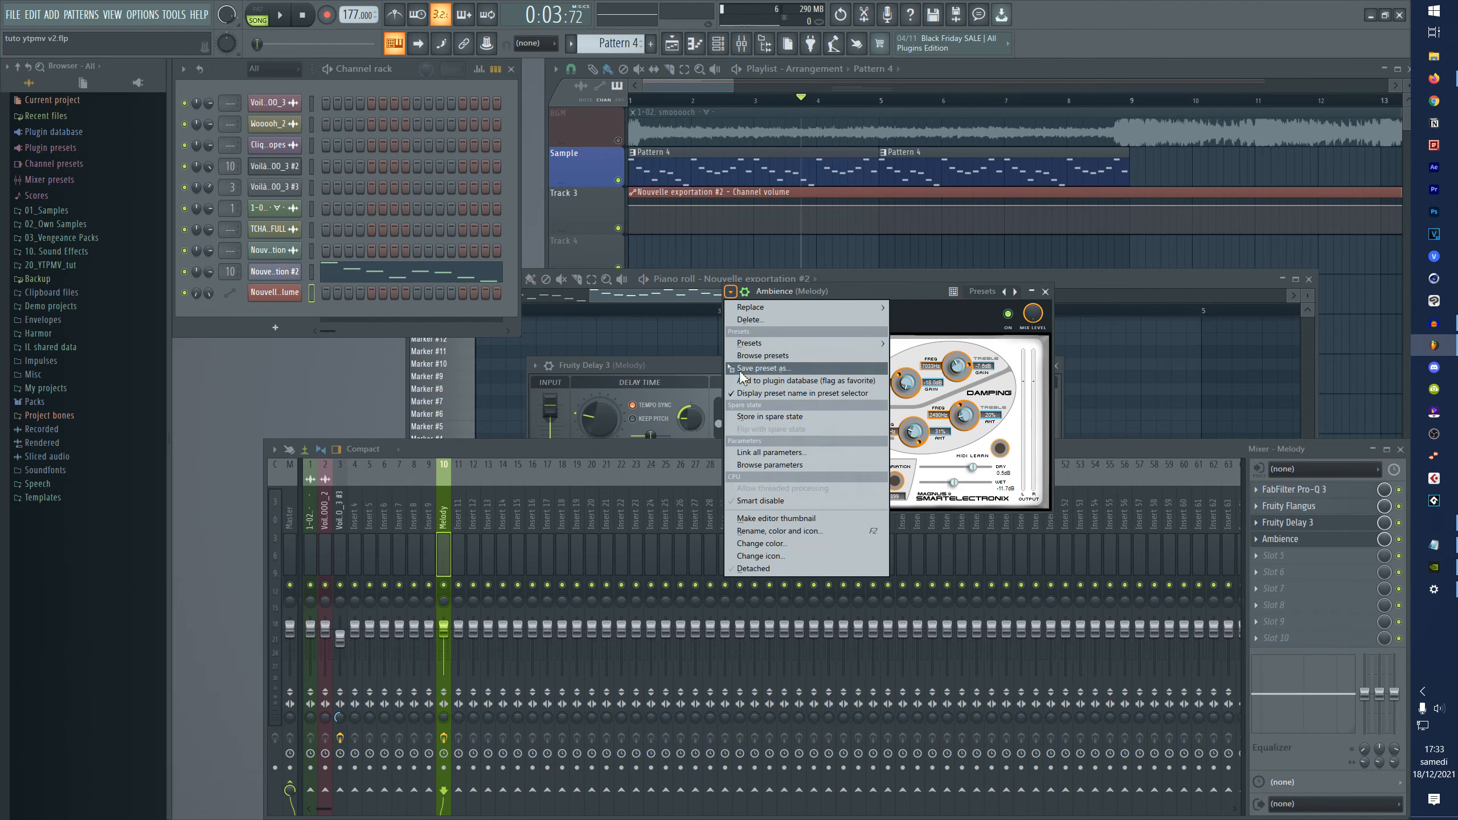
pyautogui.click(790, 476)
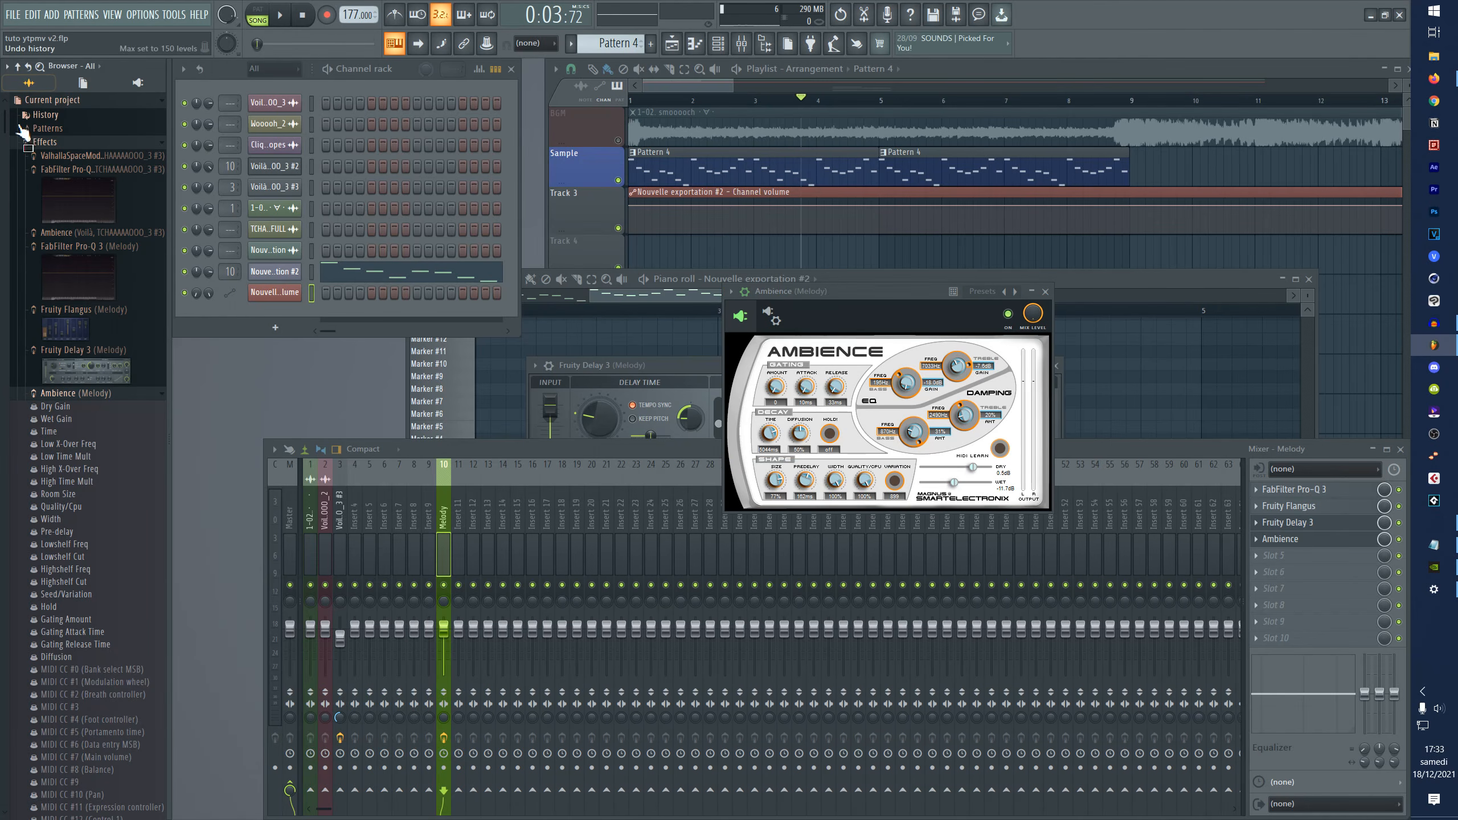
pyautogui.moveTo(177, 135); pyautogui.dragTo(225, 135)
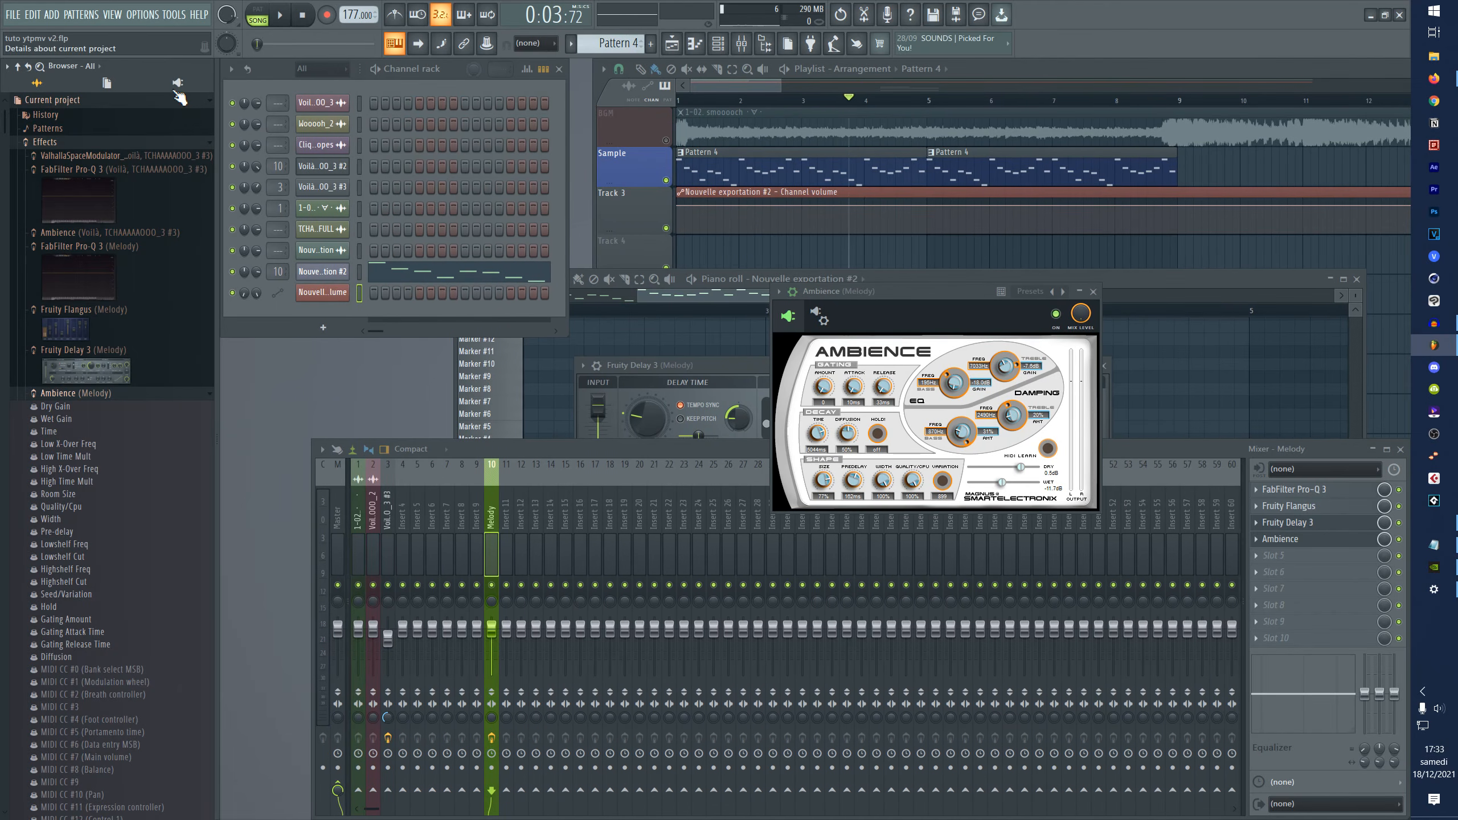
pyautogui.scroll(-4, 107, 368)
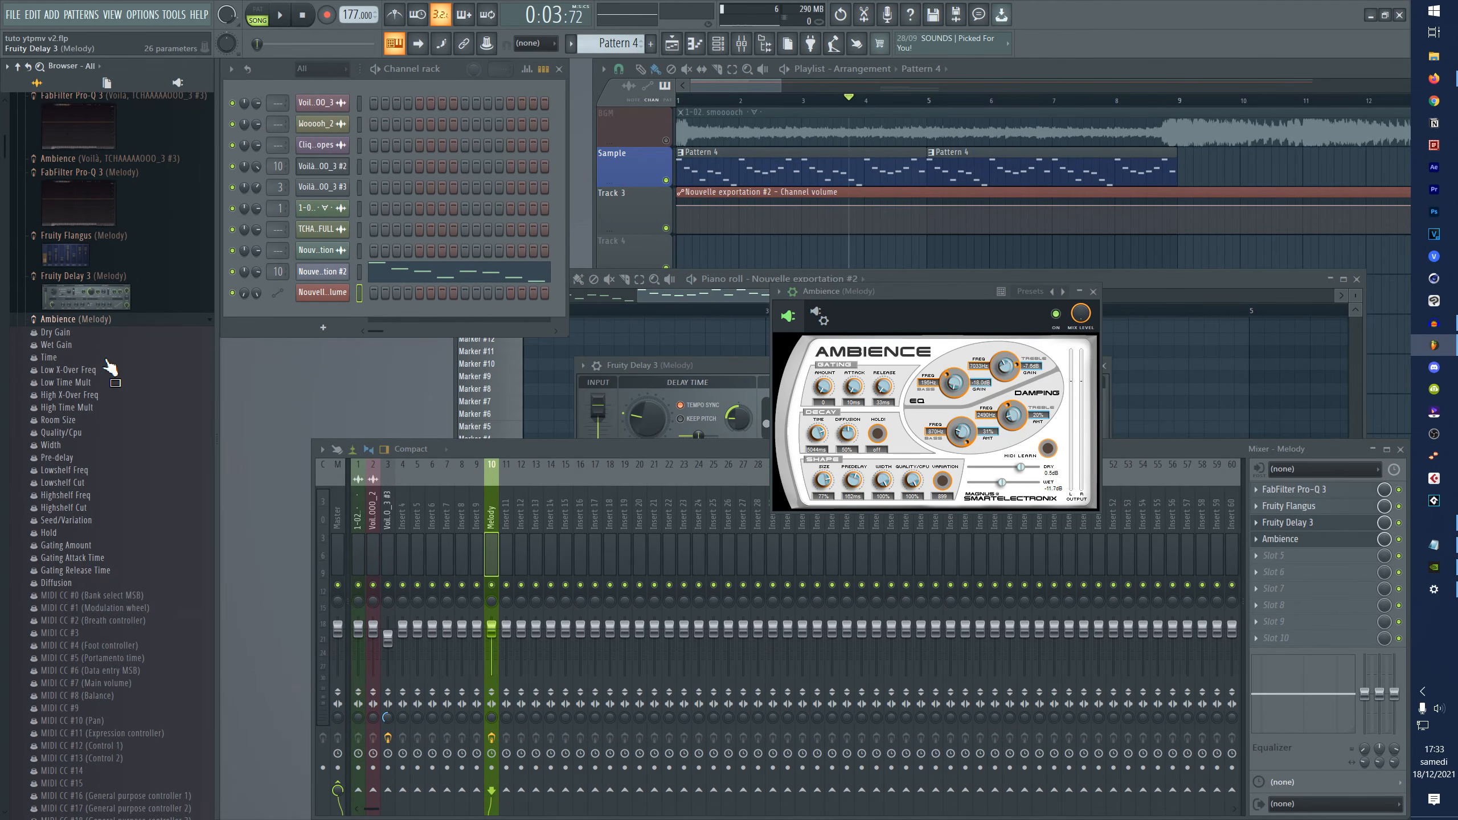
pyautogui.scroll(2, 109, 367)
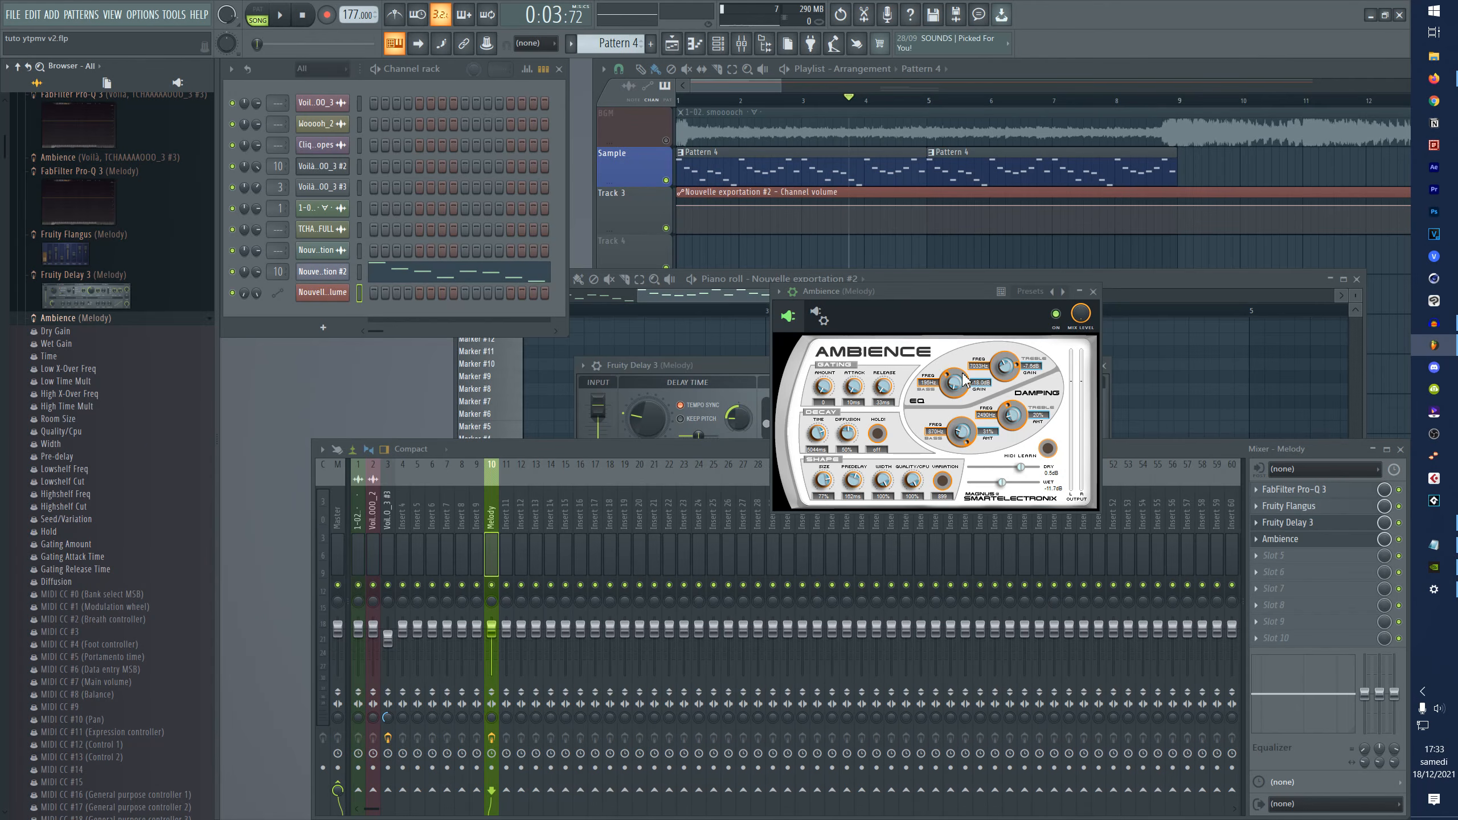
# - Lower Ambience's Wet Gain to about -12.4 dB and create an automation clip for it
pyautogui.click(78, 344)
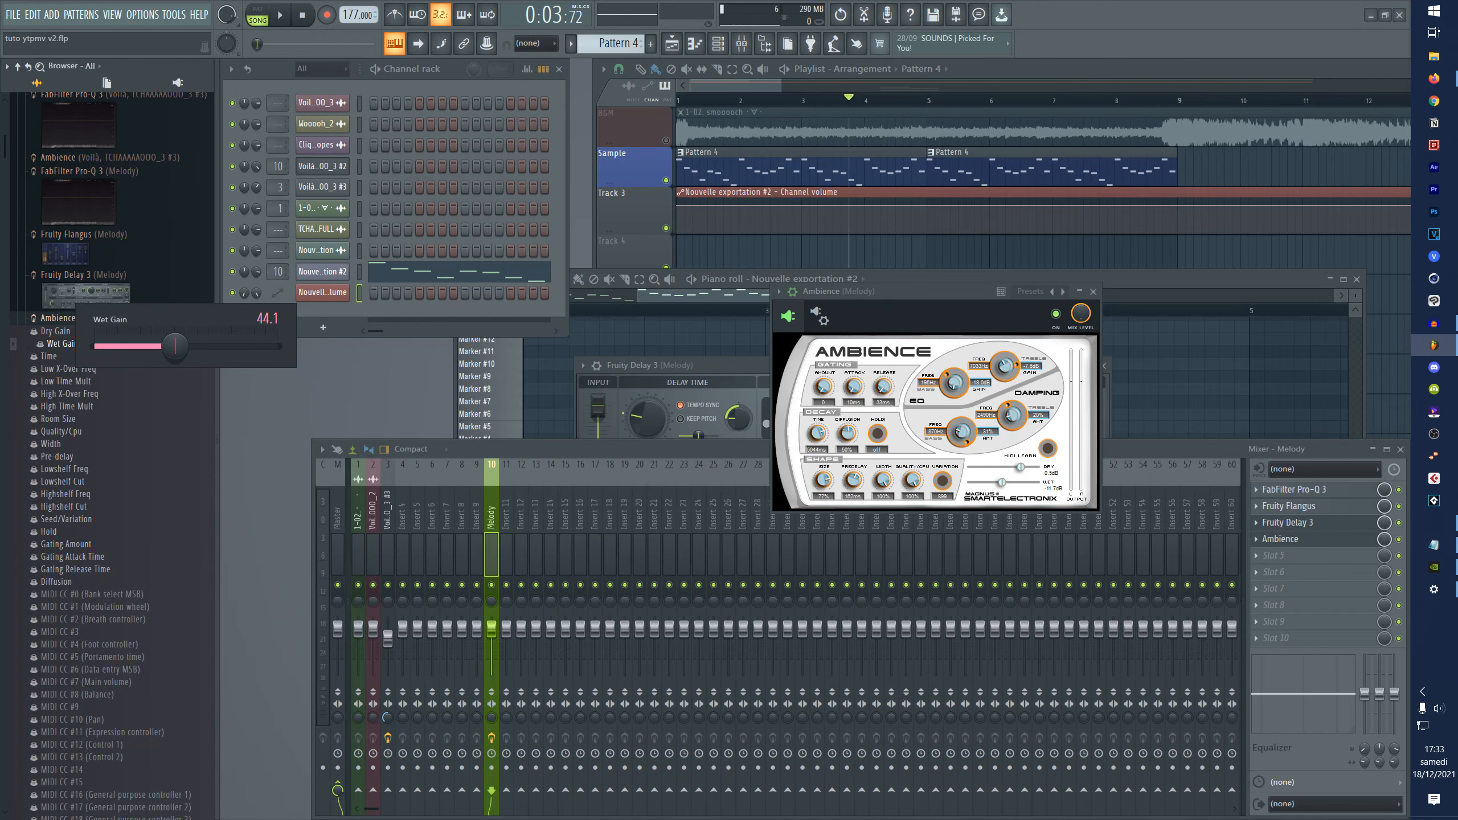
pyautogui.moveTo(79, 345); pyautogui.dragTo(75, 352)
pyautogui.click(79, 348)
pyautogui.moveTo(176, 346); pyautogui.dragTo(146, 347)
pyautogui.rightClick(62, 345)
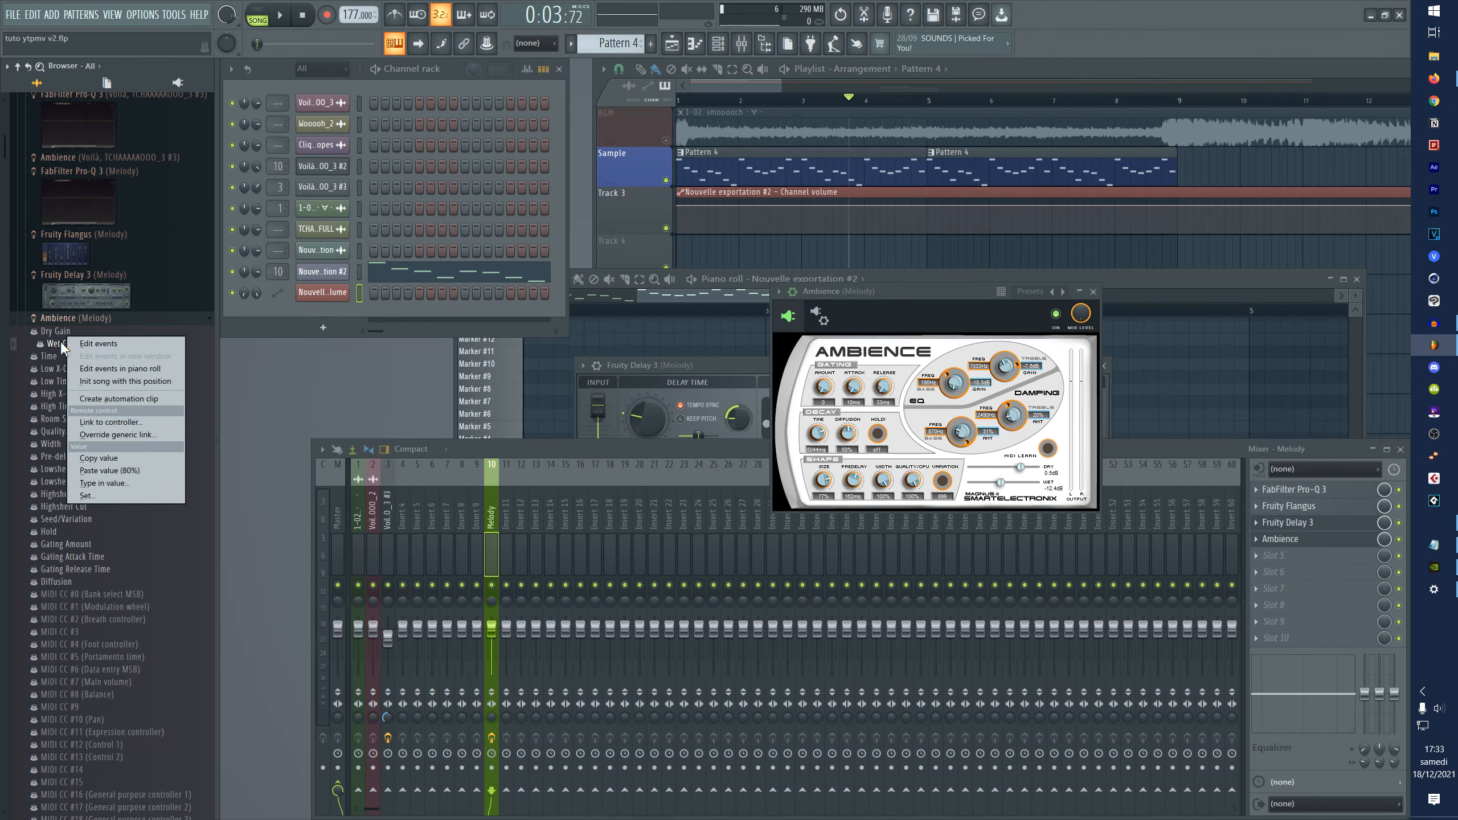
pyautogui.click(122, 399)
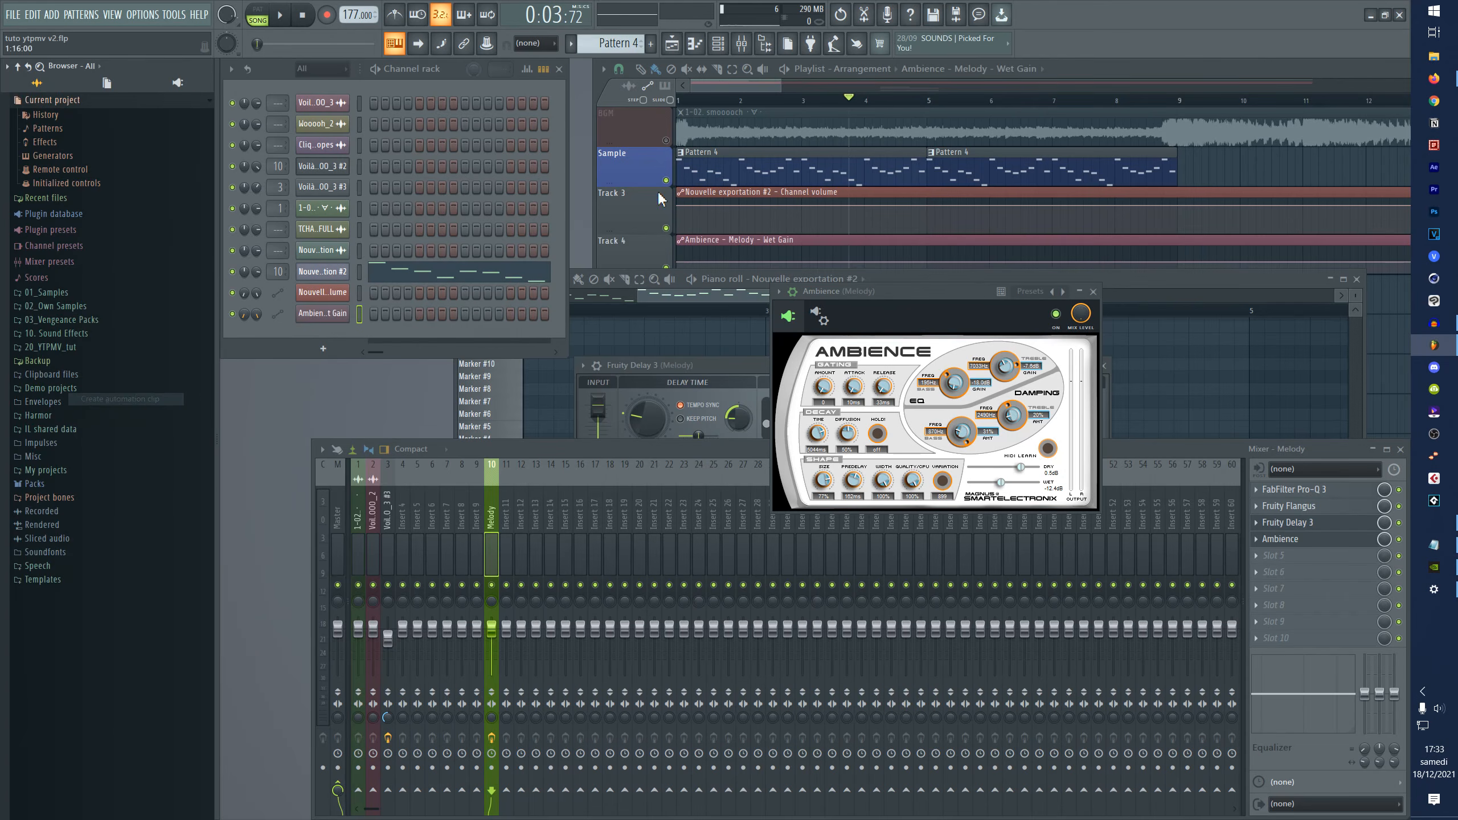
# - Mute the channel volume automation track and return the playhead to the start of the song
pyautogui.click(670, 242)
pyautogui.click(666, 228)
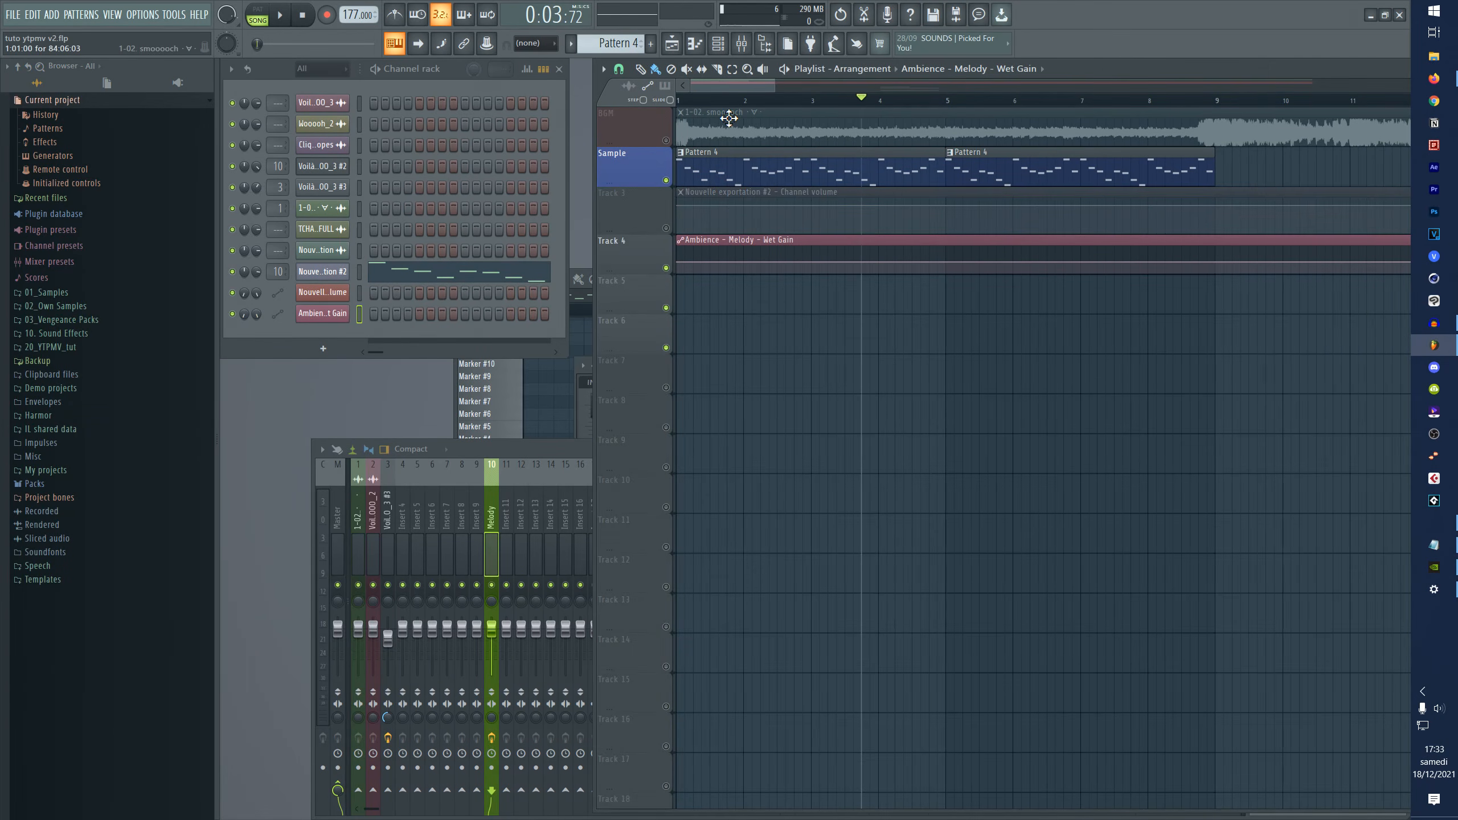
pyautogui.click(678, 99)
pyautogui.scroll(2, 679, 258)
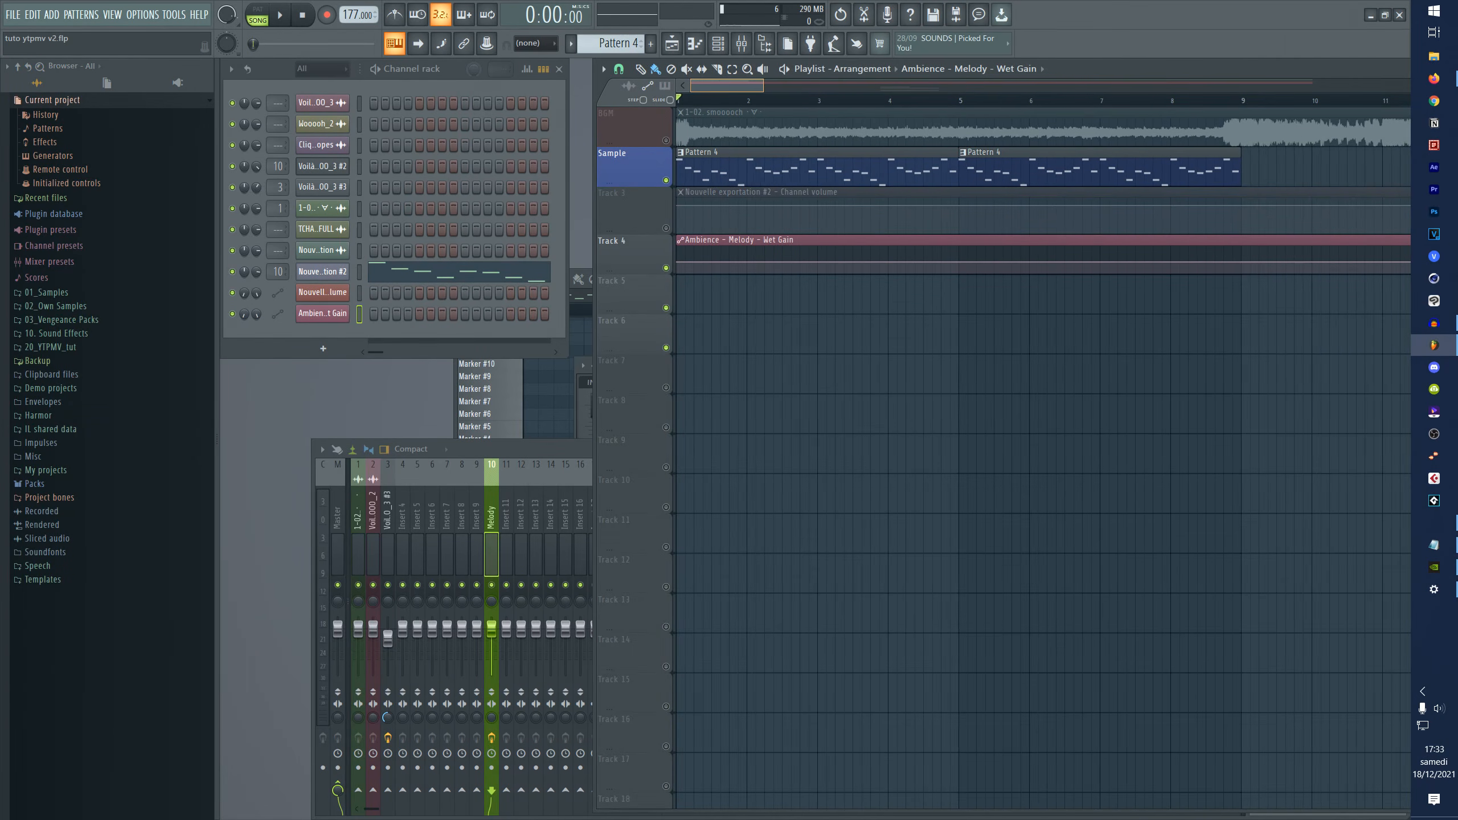
pyautogui.rightClick(673, 266)
pyautogui.click(664, 261)
pyautogui.rightClick(684, 264)
pyautogui.rightClick(684, 265)
pyautogui.click(699, 282)
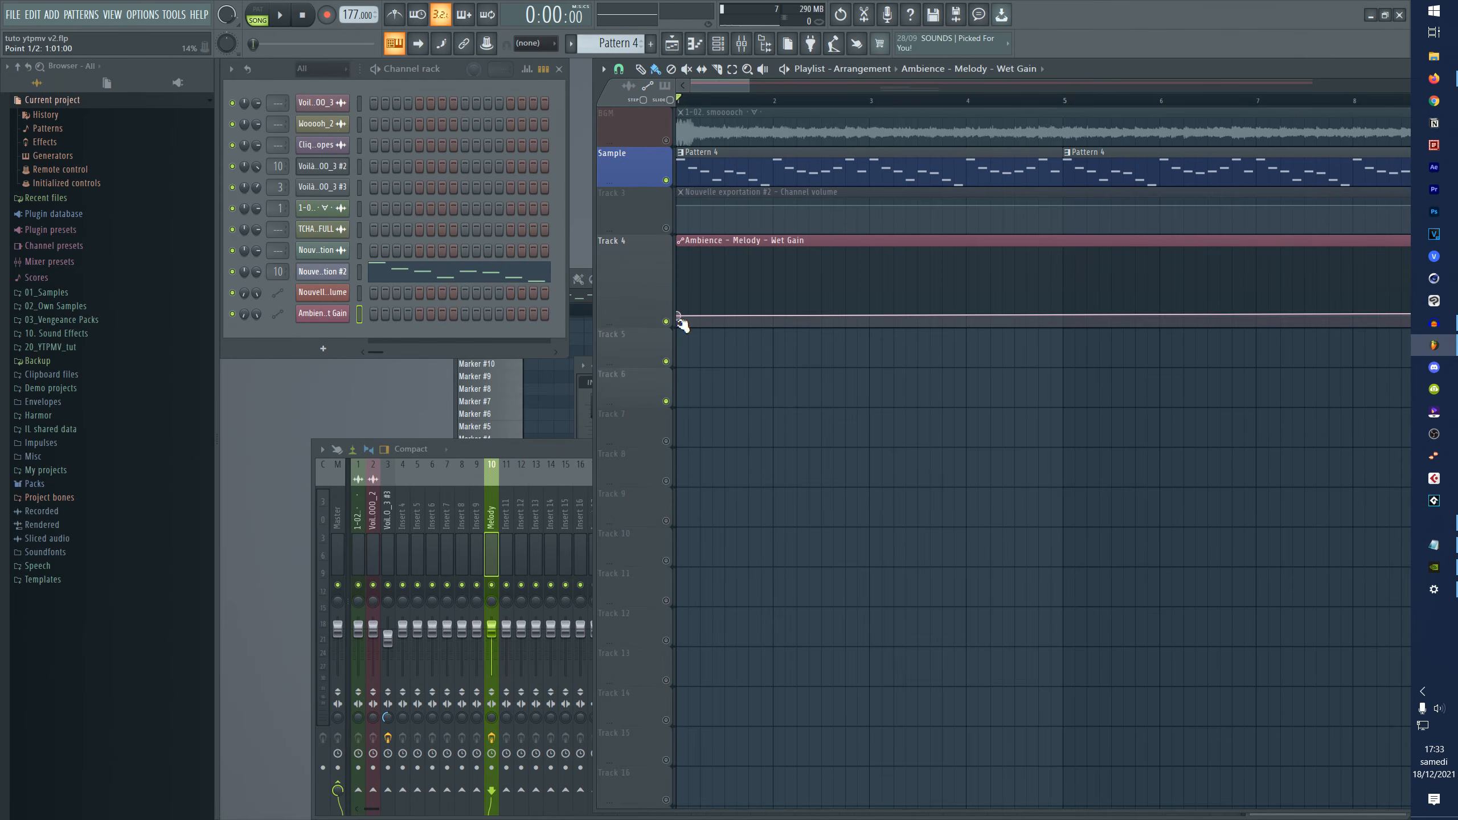
# - Pull the Wet Gain clip's first point to zero, start playback and add a point at bar 5 at about 60%
pyautogui.moveTo(678, 317); pyautogui.dragTo(680, 343)
pyautogui.press('space')
pyautogui.moveTo(1064, 287); pyautogui.dragTo(1066, 279)
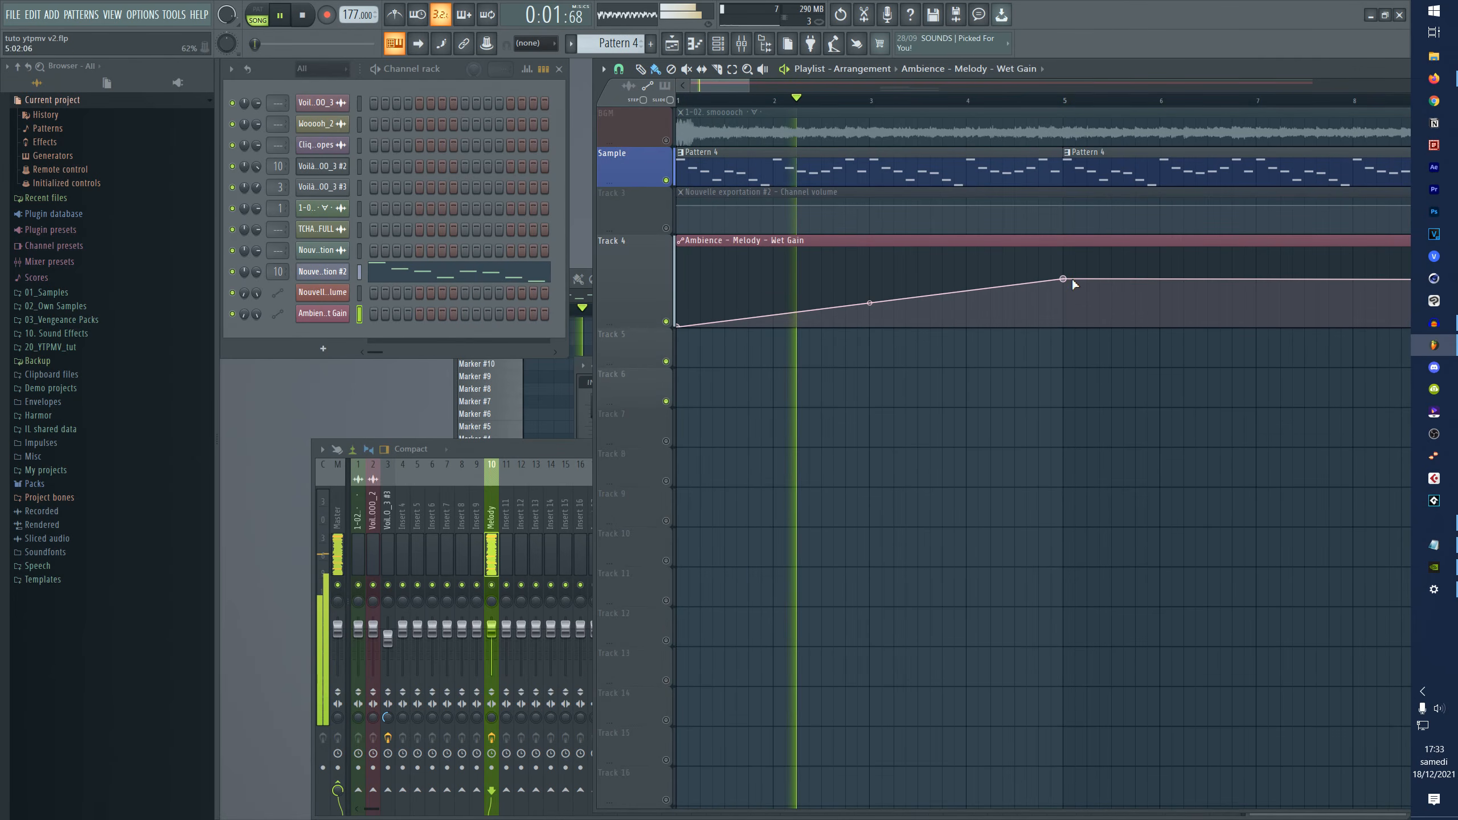
pyautogui.scroll(-2, 1047, 84)
pyautogui.scroll(-1, 1046, 82)
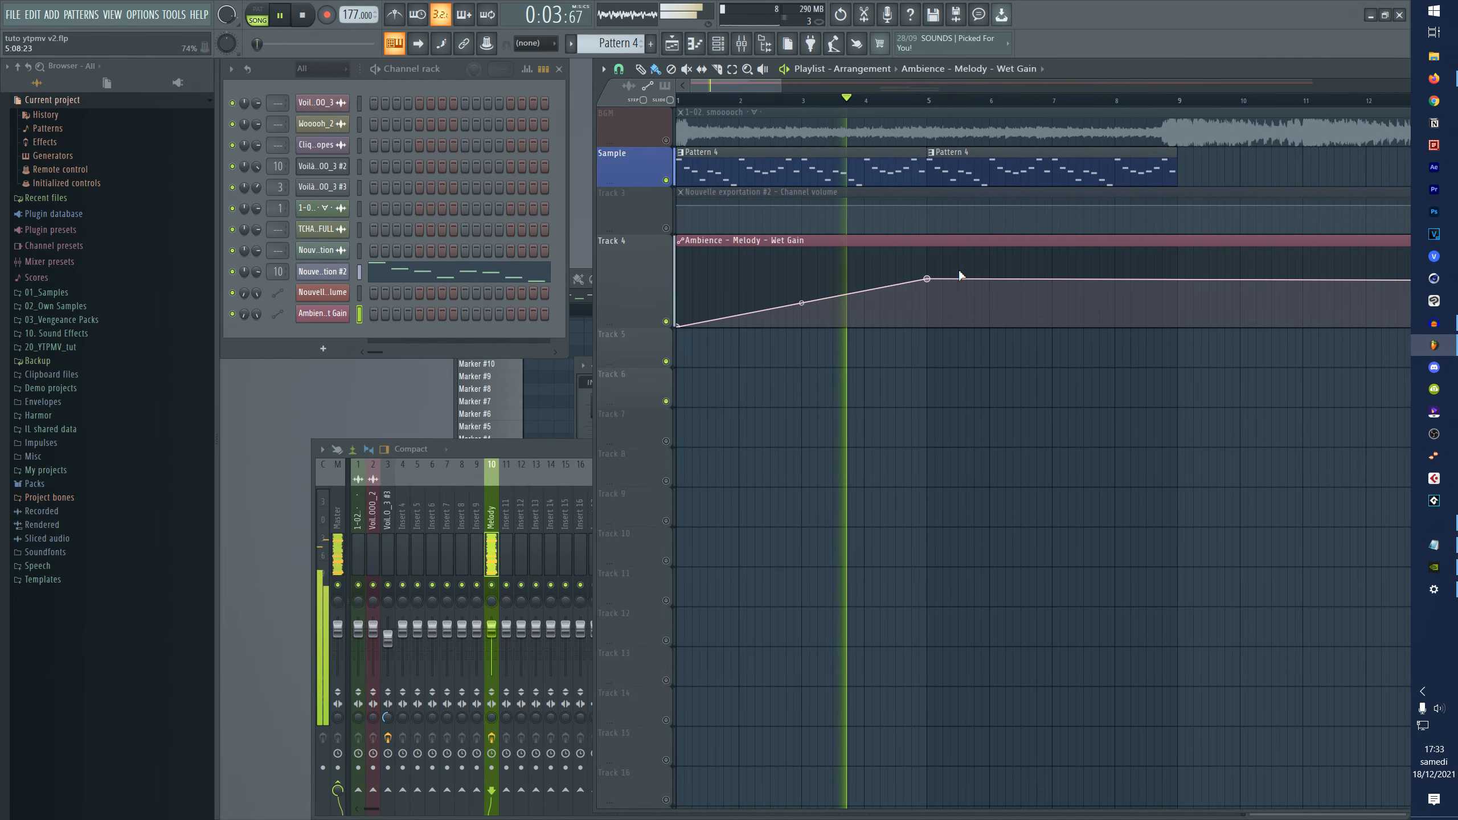
# - Add alternating high and low Wet Gain points from bar 6 to just before bar 9 during playback, ending by stopping the song
pyautogui.click(990, 256)
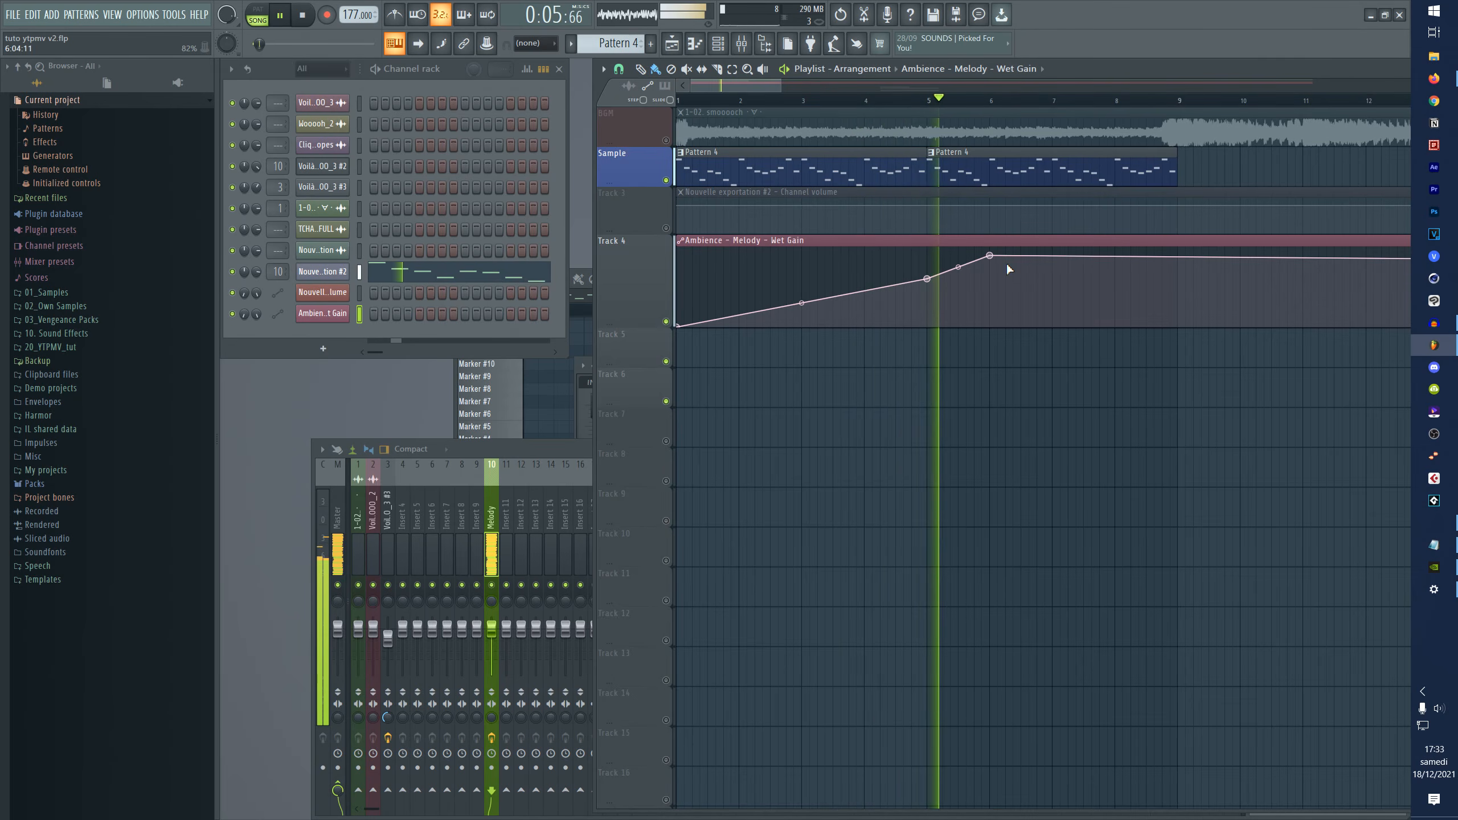
pyautogui.click(1052, 306)
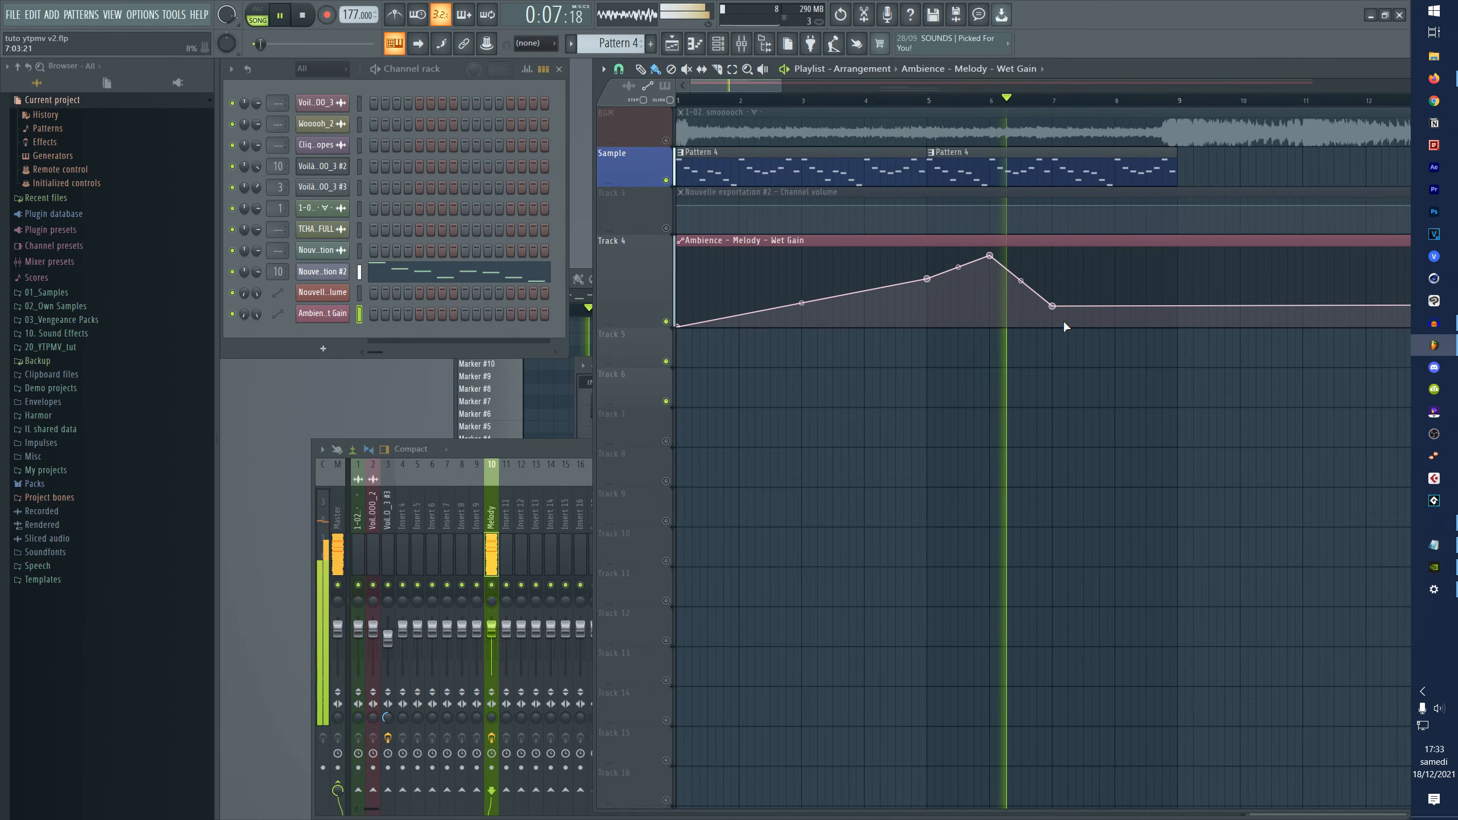
pyautogui.click(1073, 250)
pyautogui.click(1100, 309)
pyautogui.click(1119, 249)
pyautogui.click(1135, 304)
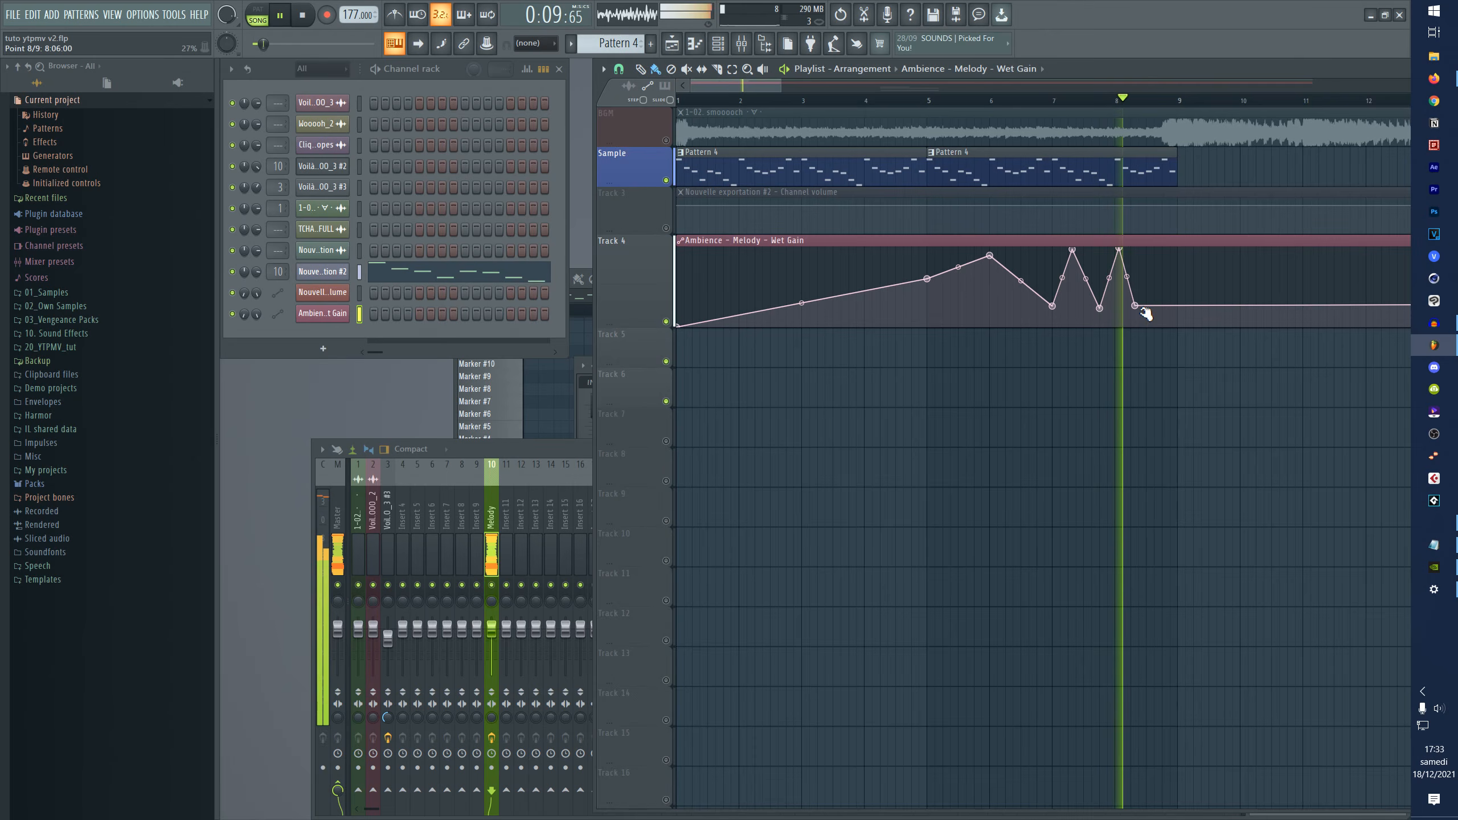
pyautogui.click(1150, 262)
pyautogui.click(1165, 294)
pyautogui.press('space')
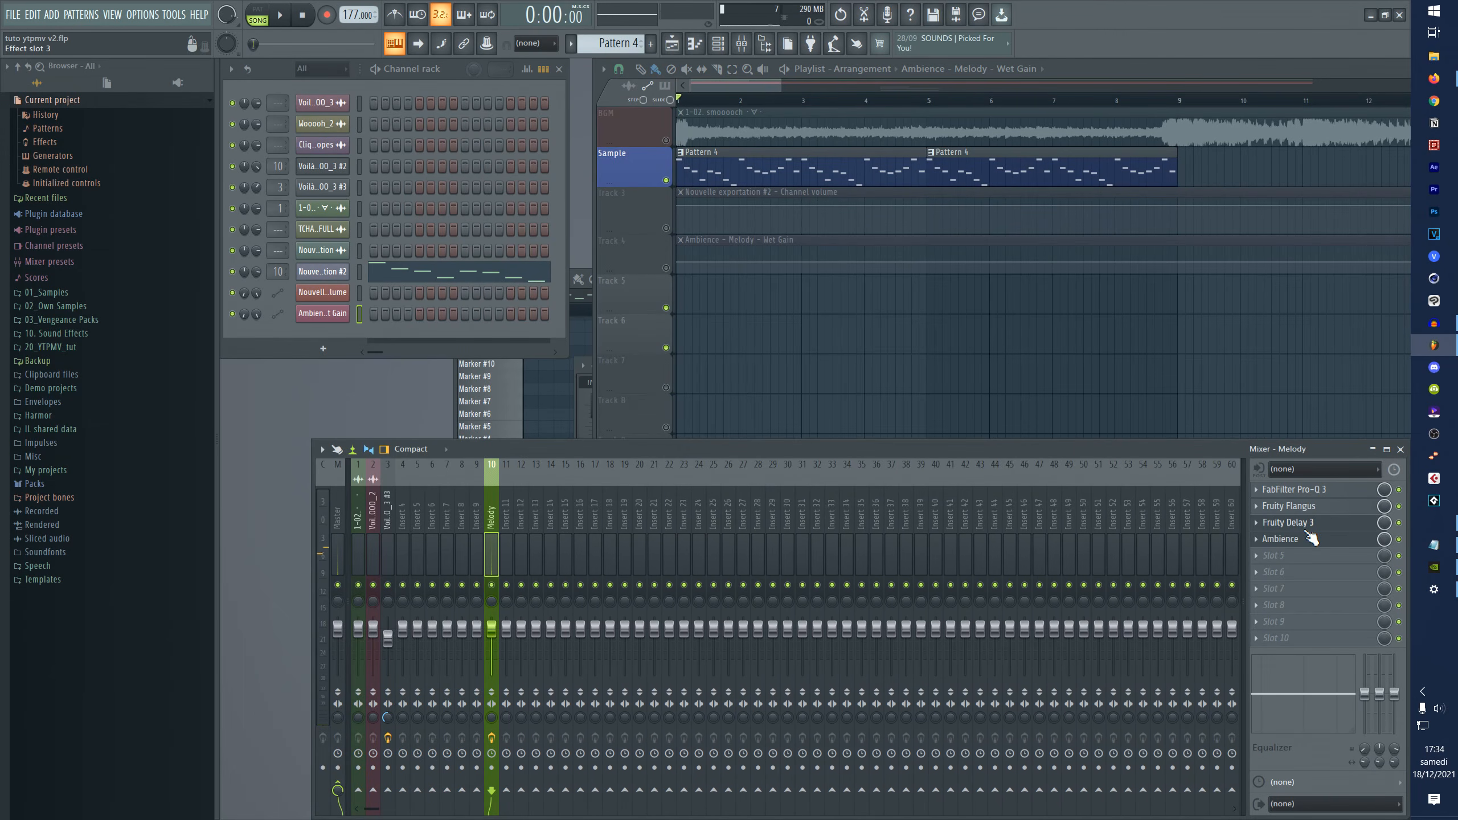
# - Open Fruity Delay 3 on the Melody mixer track and create an automation clip for its last tweaked Output wet parameter
pyautogui.click(1306, 522)
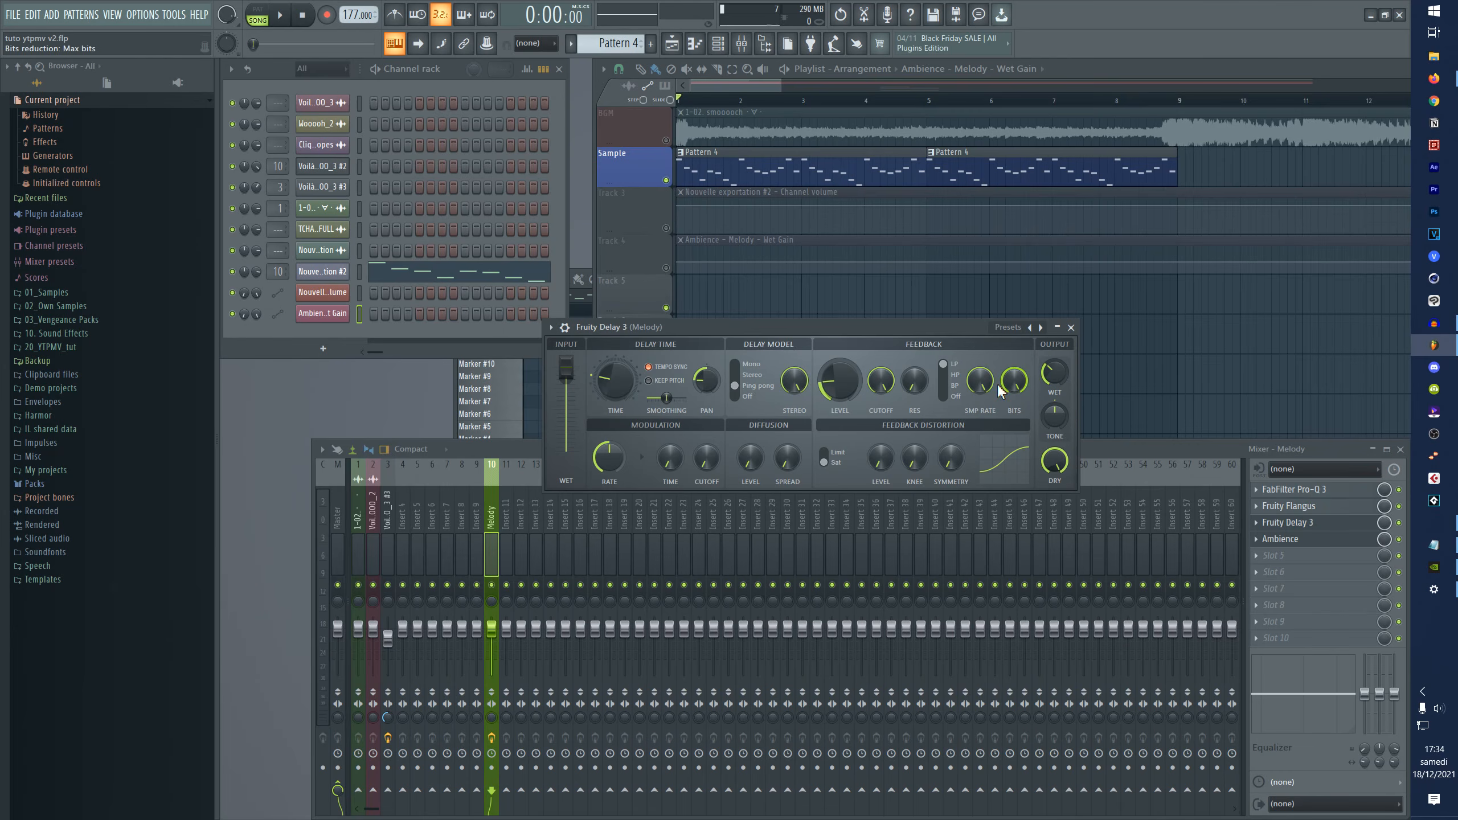
pyautogui.moveTo(970, 327); pyautogui.dragTo(998, 359)
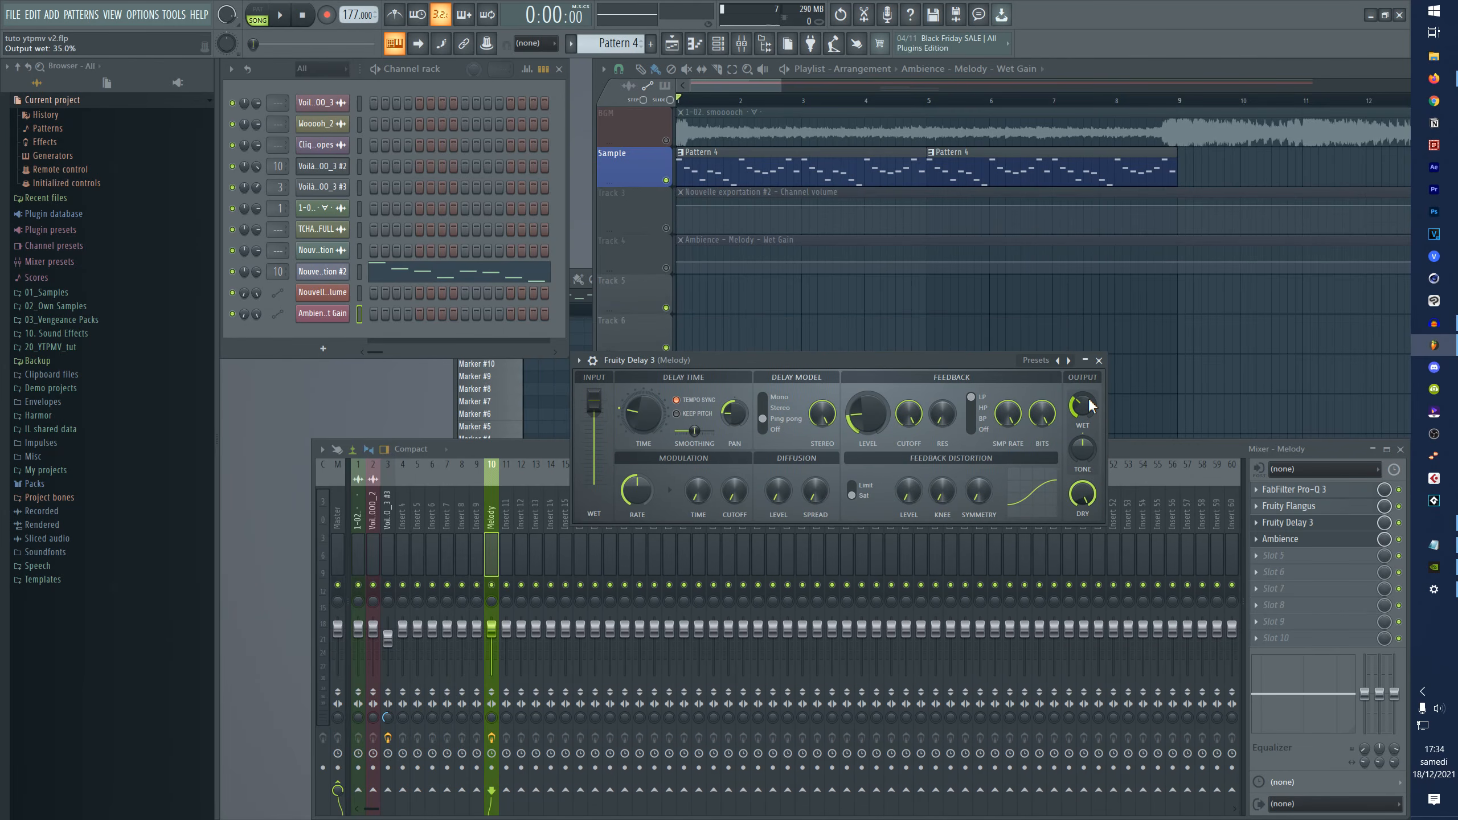
pyautogui.click(173, 15)
pyautogui.moveTo(203, 184)
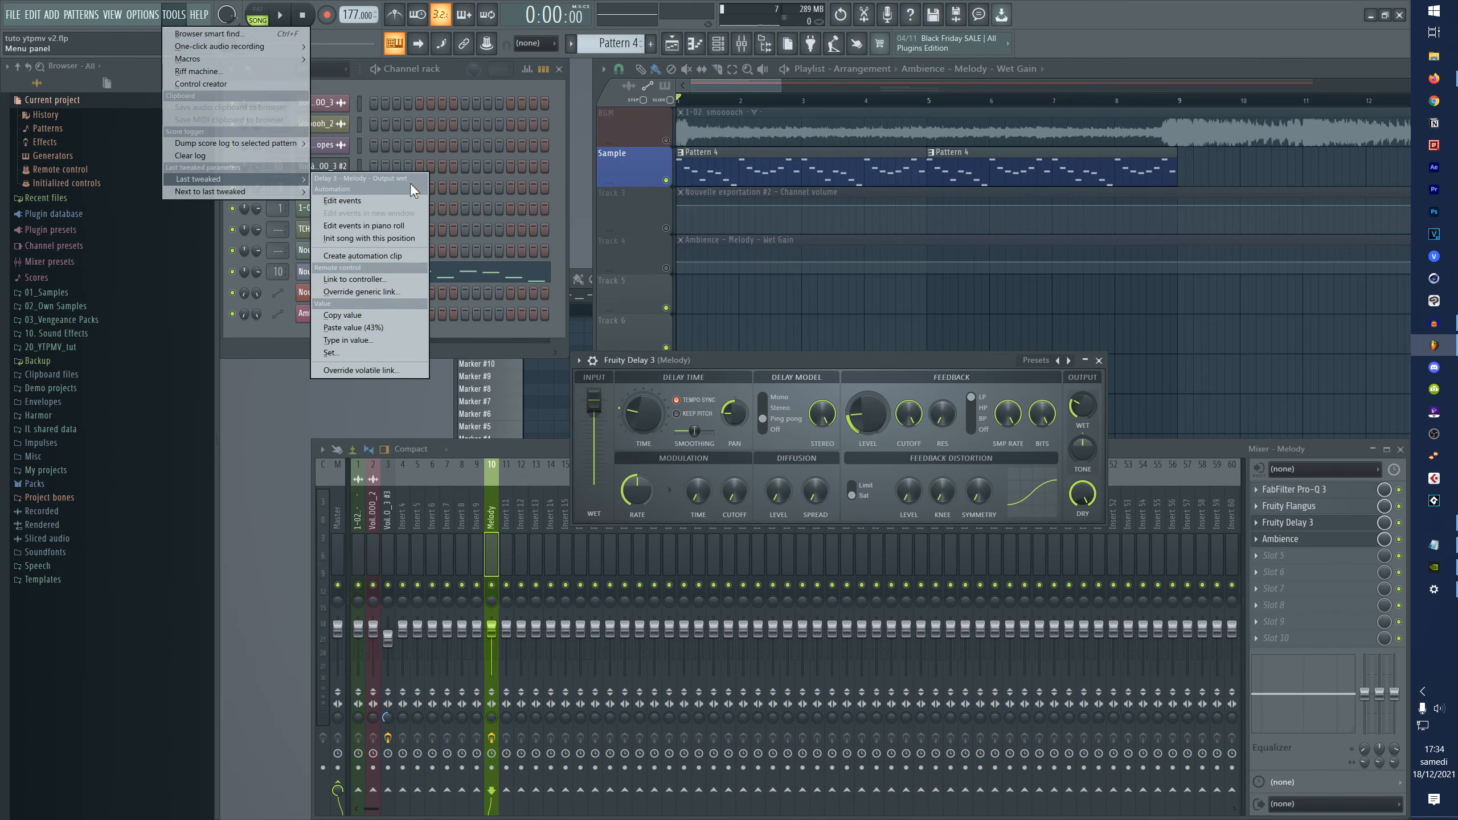
pyautogui.click(363, 257)
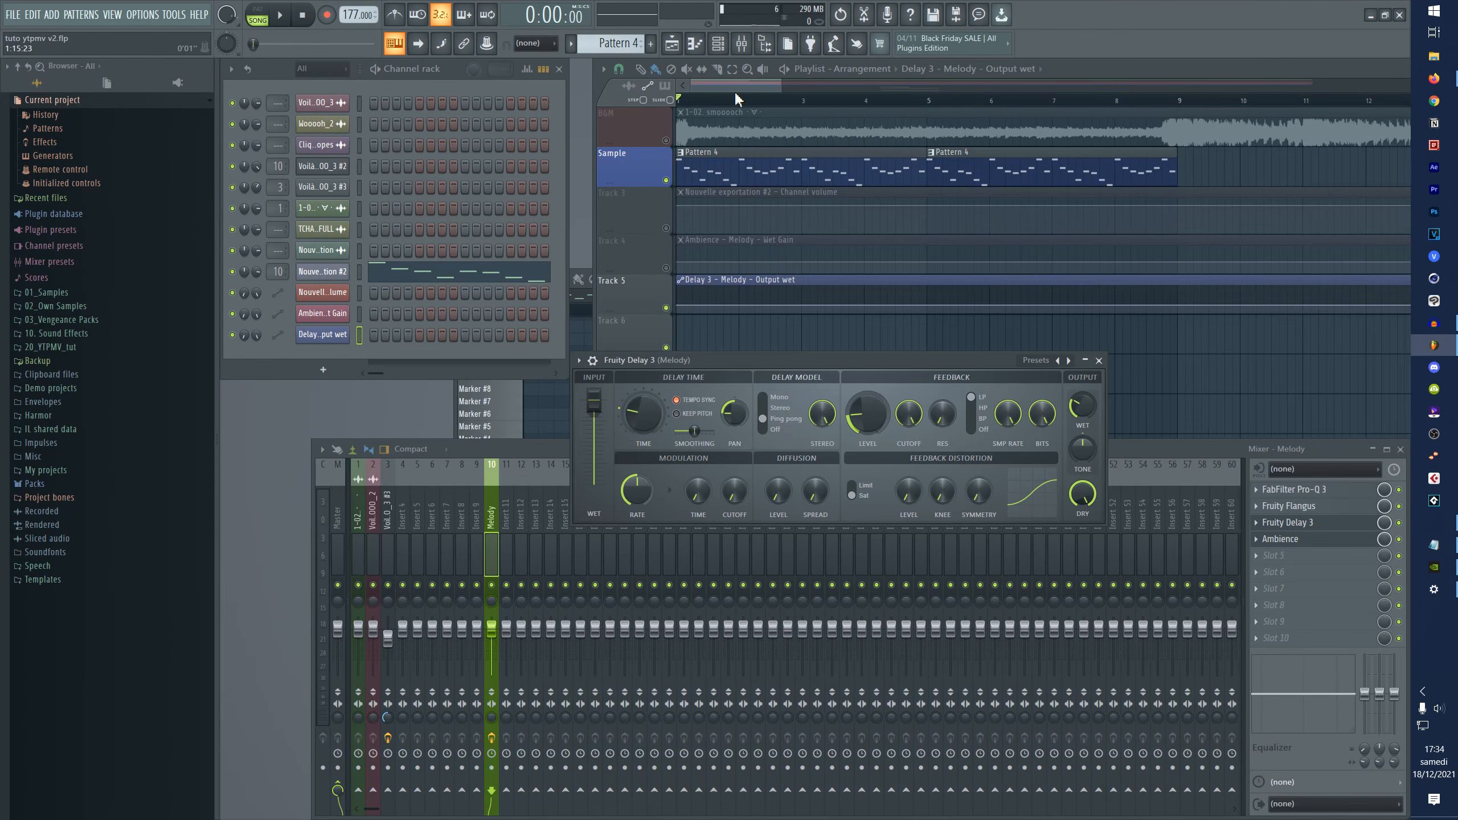
# - Play the song while adding a zero point before bar 3 and a high point just after it in the Output wet clip
pyautogui.press('space')
pyautogui.rightClick(782, 312)
pyautogui.moveTo(810, 309); pyautogui.dragTo(809, 287)
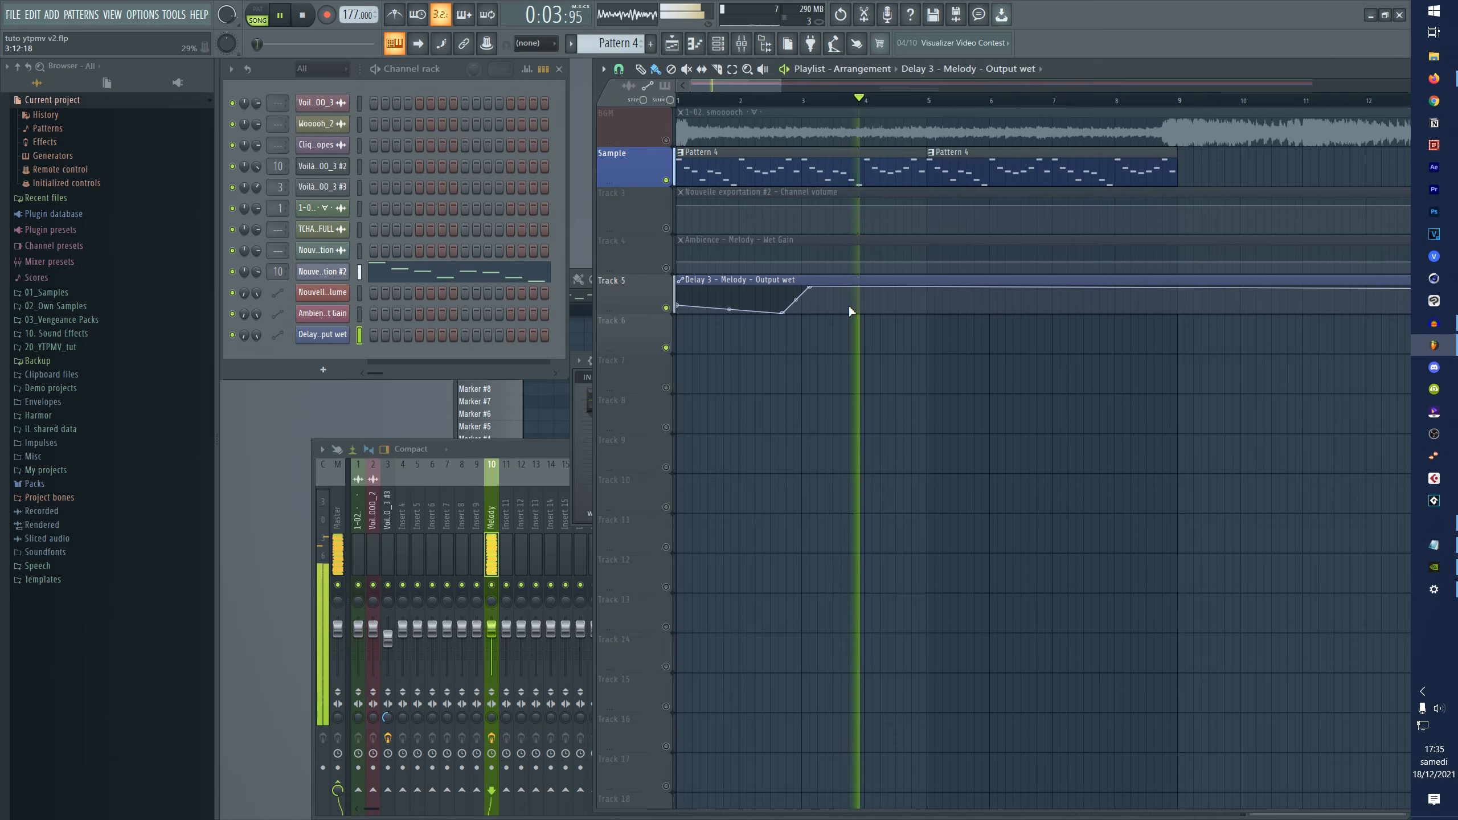
pyautogui.press('space')
# - Delete the added points from the Output wet automation clip
pyautogui.rightClick(869, 302)
pyautogui.rightClick(869, 302)
pyautogui.click(885, 321)
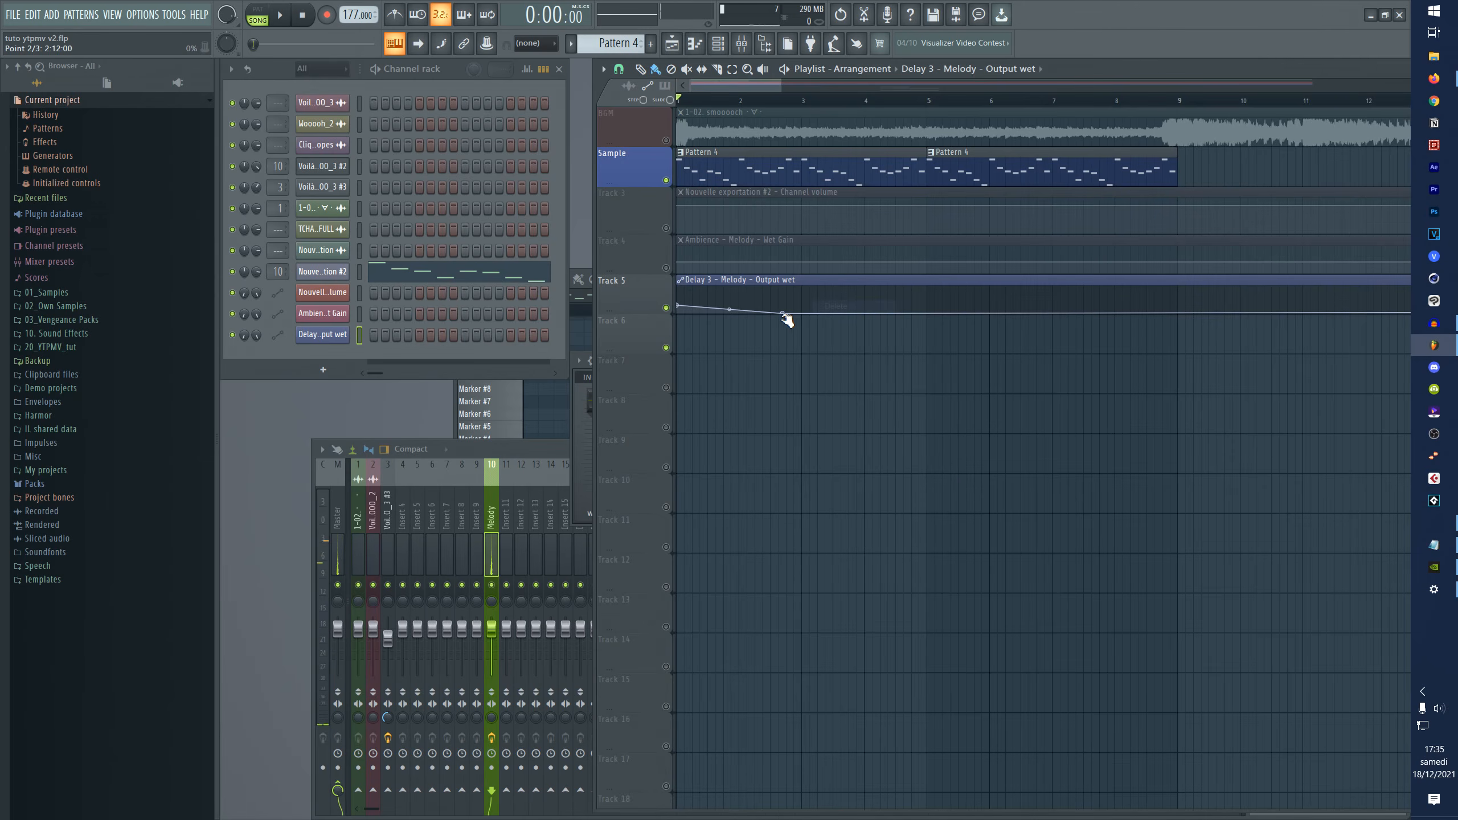
pyautogui.rightClick(783, 313)
pyautogui.click(800, 335)
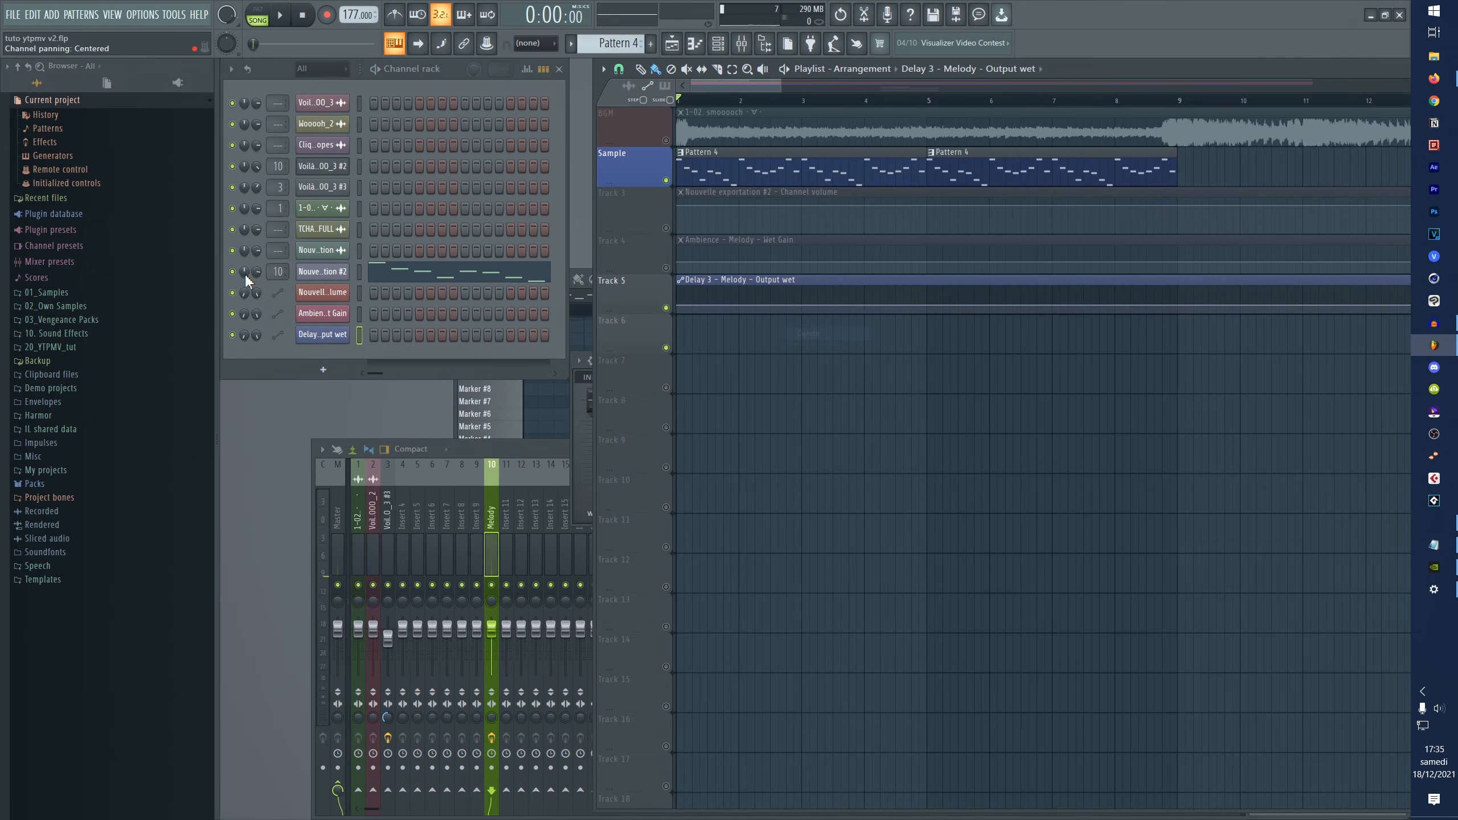
# - Open the Slicex window of the Nouvelle exportation #2 channel, move it higher and play Pattern 4
pyautogui.doubleClick(276, 272)
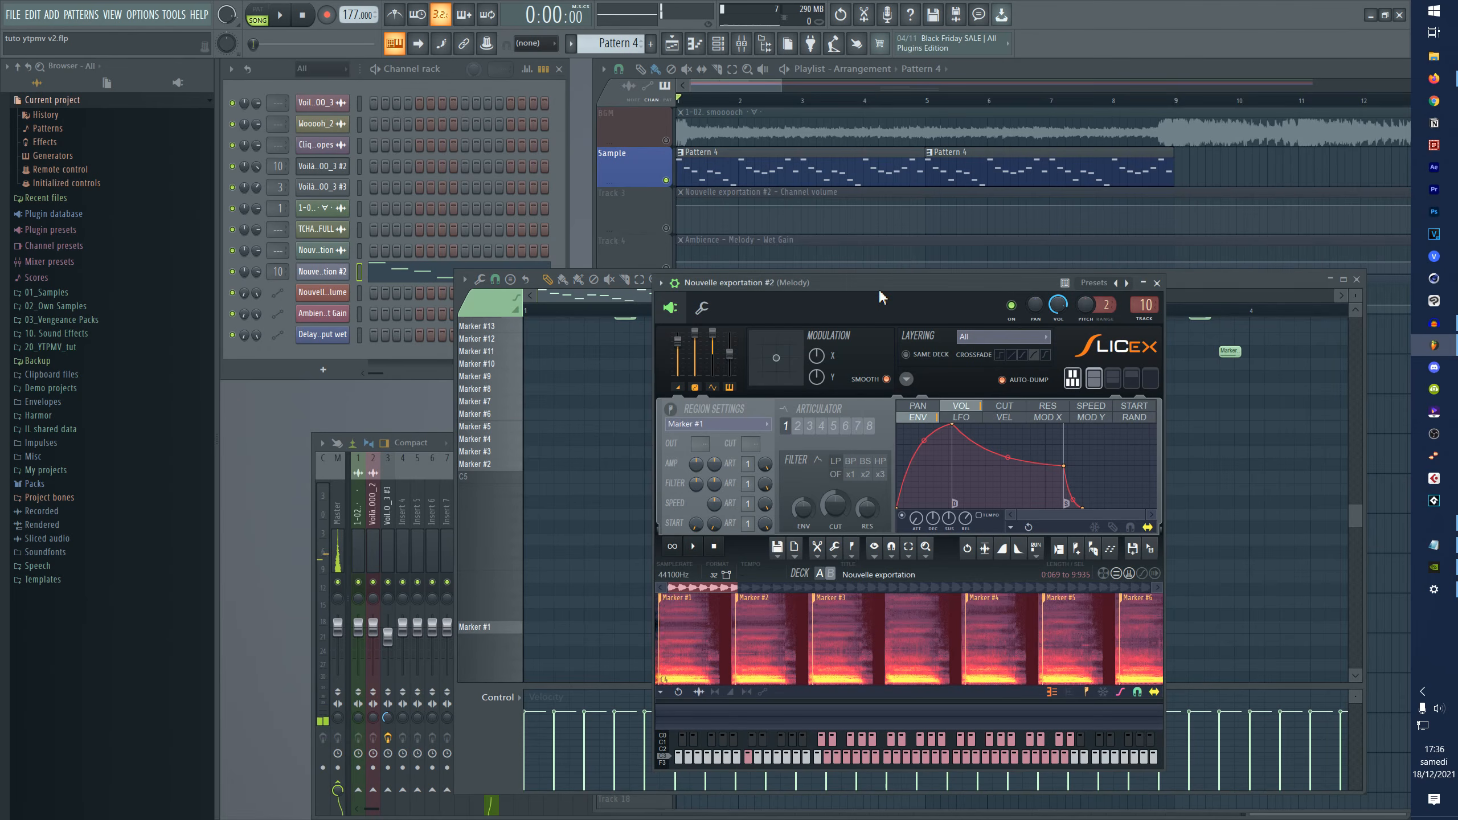
pyautogui.moveTo(878, 285); pyautogui.dragTo(880, 189)
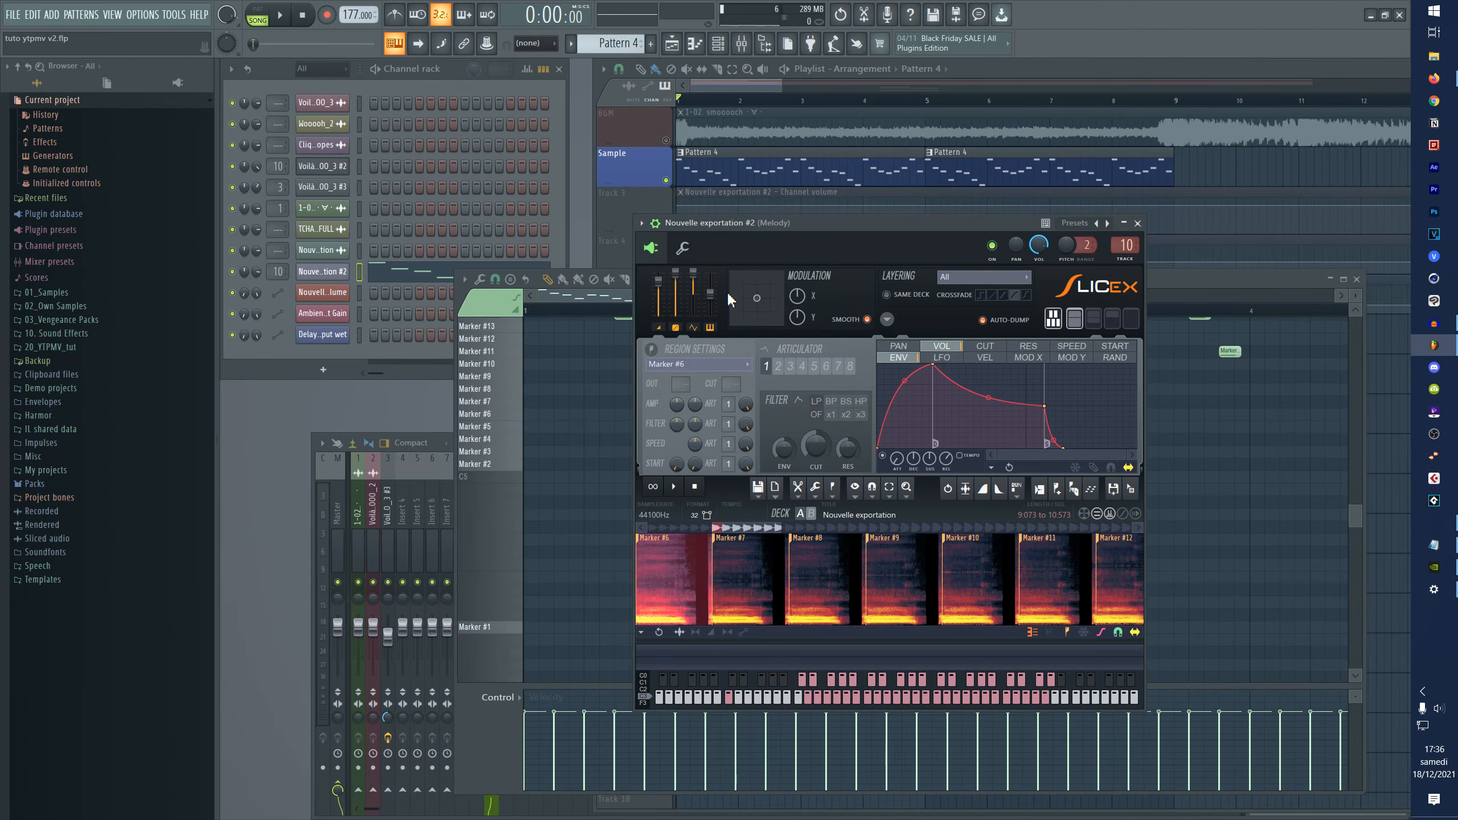
pyautogui.moveTo(767, 222); pyautogui.dragTo(779, 236)
pyautogui.moveTo(722, 308); pyautogui.dragTo(721, 304)
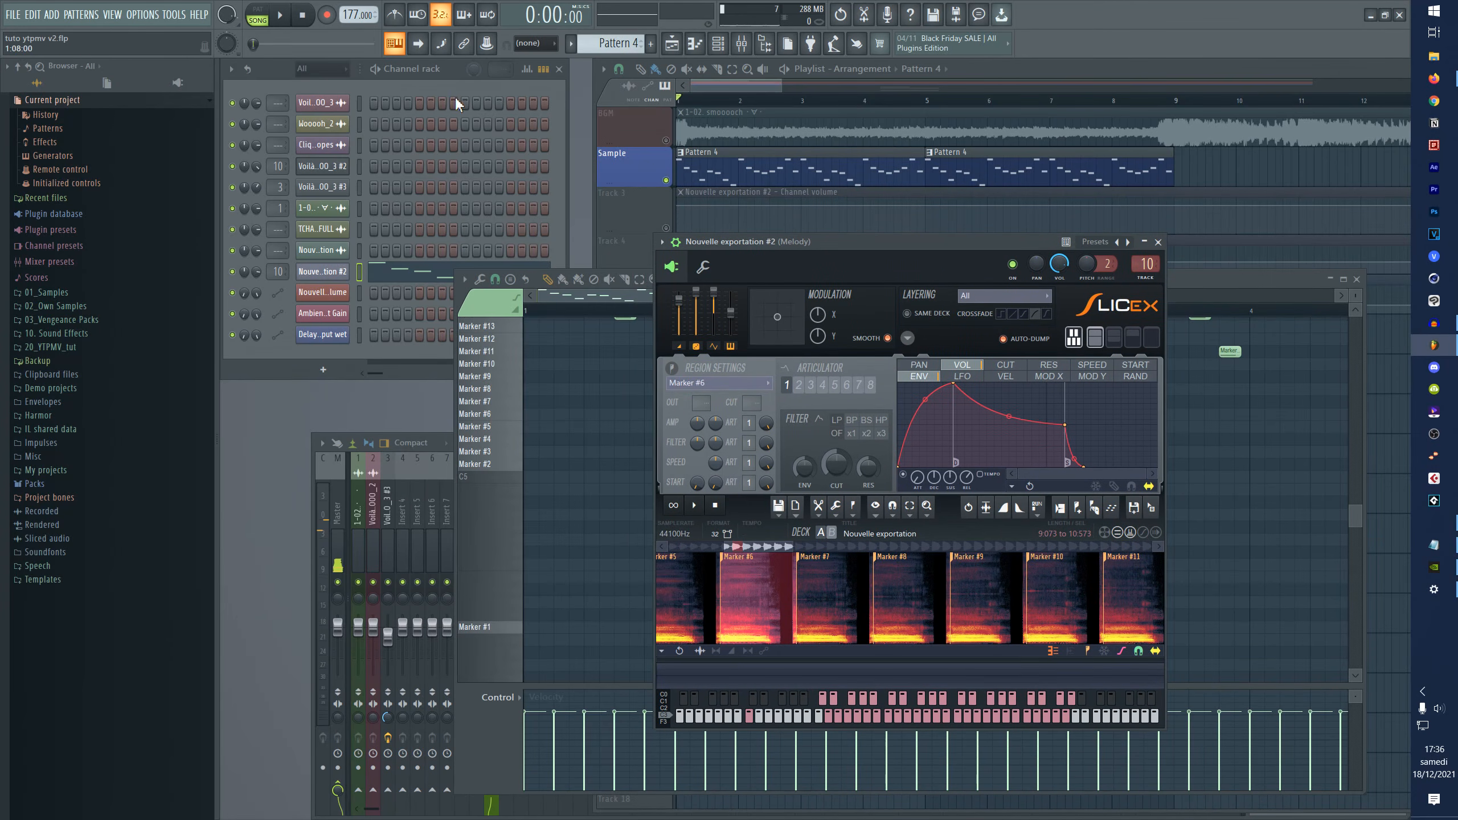
pyautogui.click(283, 18)
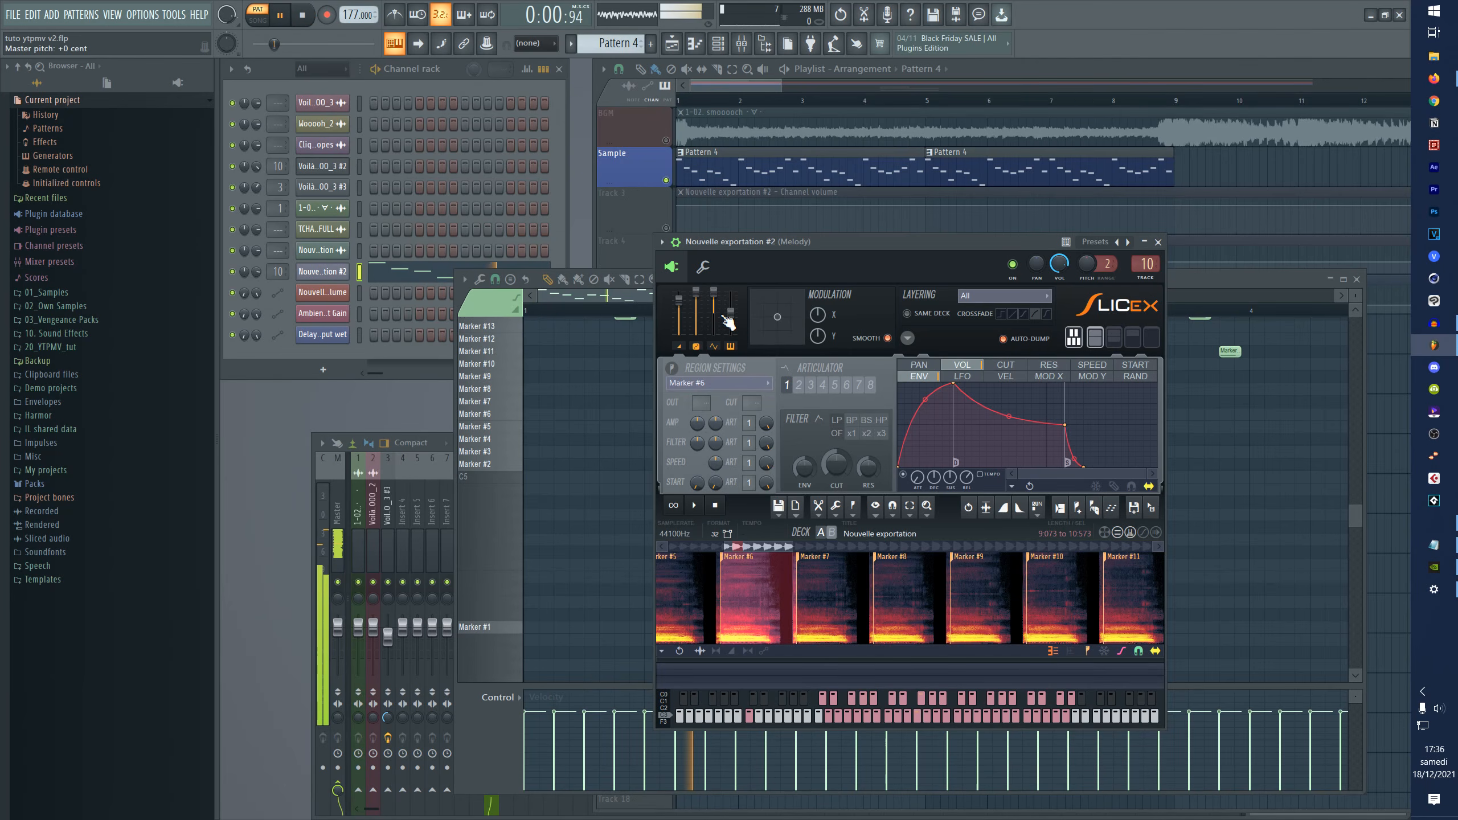
# - Adjust the Slicex master pitch, and play back Pattern 5 in song mode
pyautogui.moveTo(733, 326)
pyautogui.mouseDown()
pyautogui.moveTo(733, 304)
pyautogui.moveTo(731, 316)
pyautogui.mouseUp()
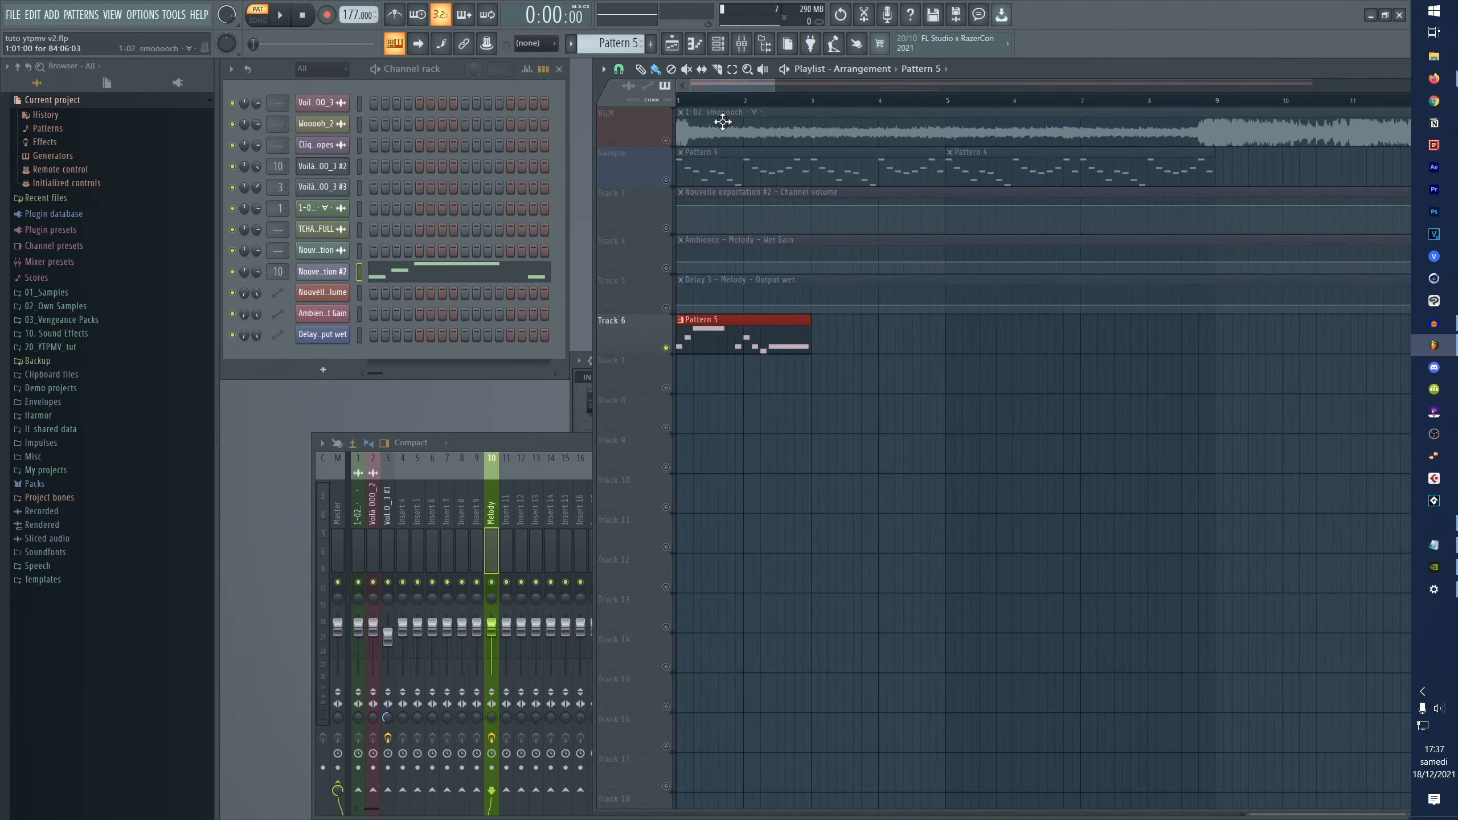
pyautogui.press('l')
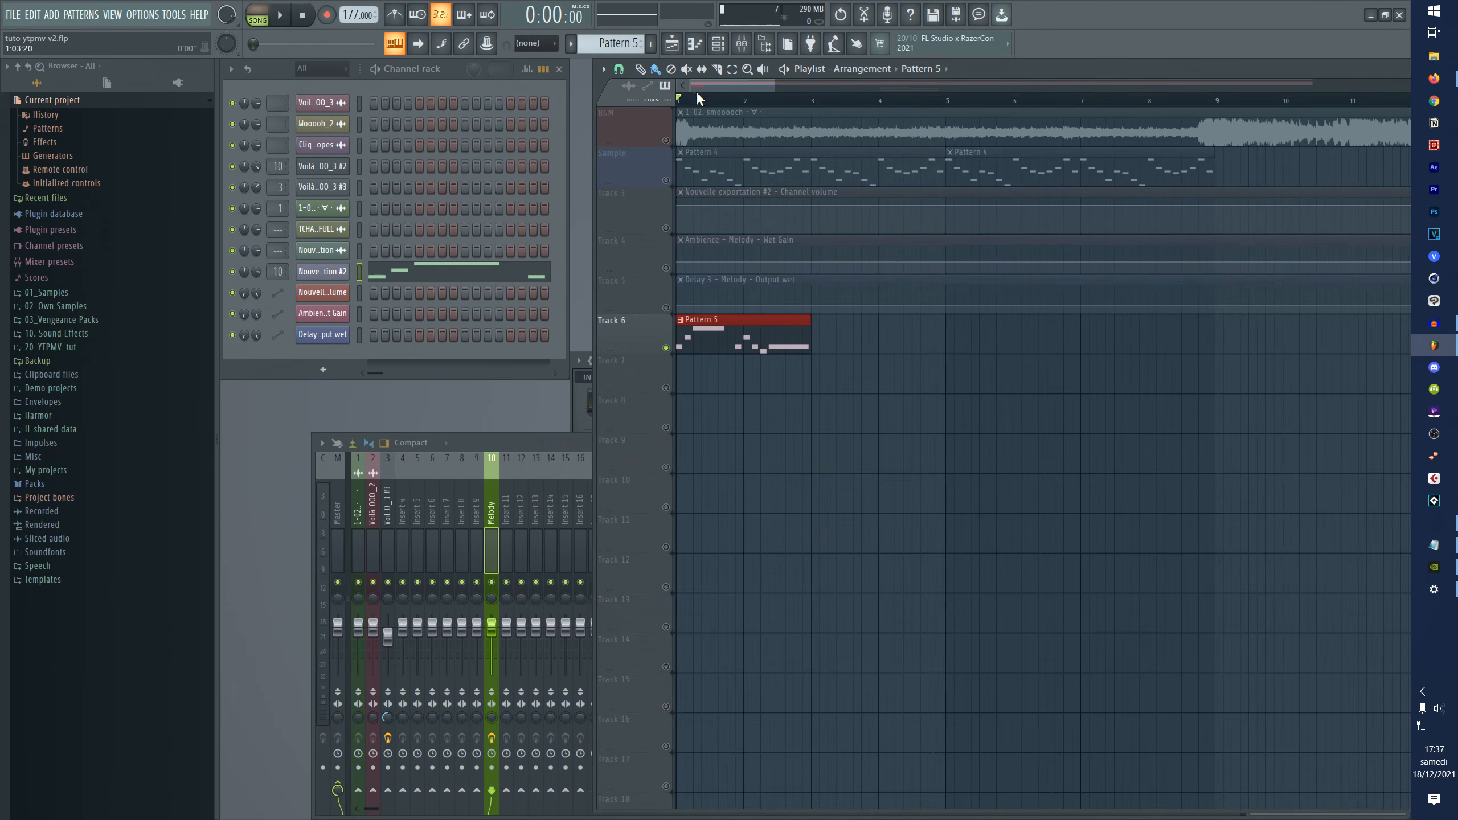
pyautogui.moveTo(775, 85); pyautogui.dragTo(740, 86)
pyautogui.press('space')
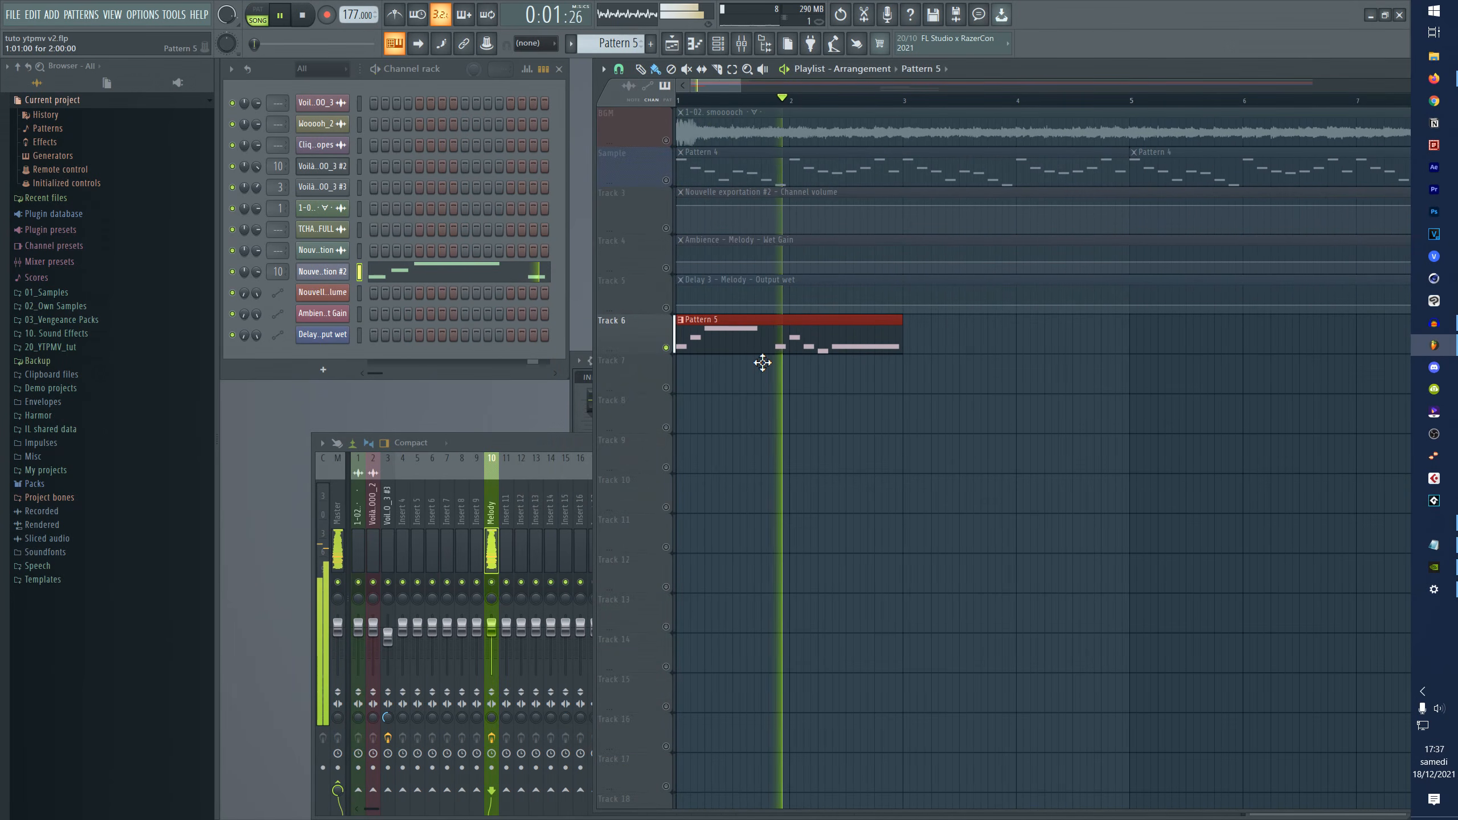
pyautogui.press('space')
# - Create an automation clip for the master pitch of the Slicex channel Nouvelle exportation #2
pyautogui.click(322, 272)
pyautogui.moveTo(845, 265); pyautogui.dragTo(836, 288)
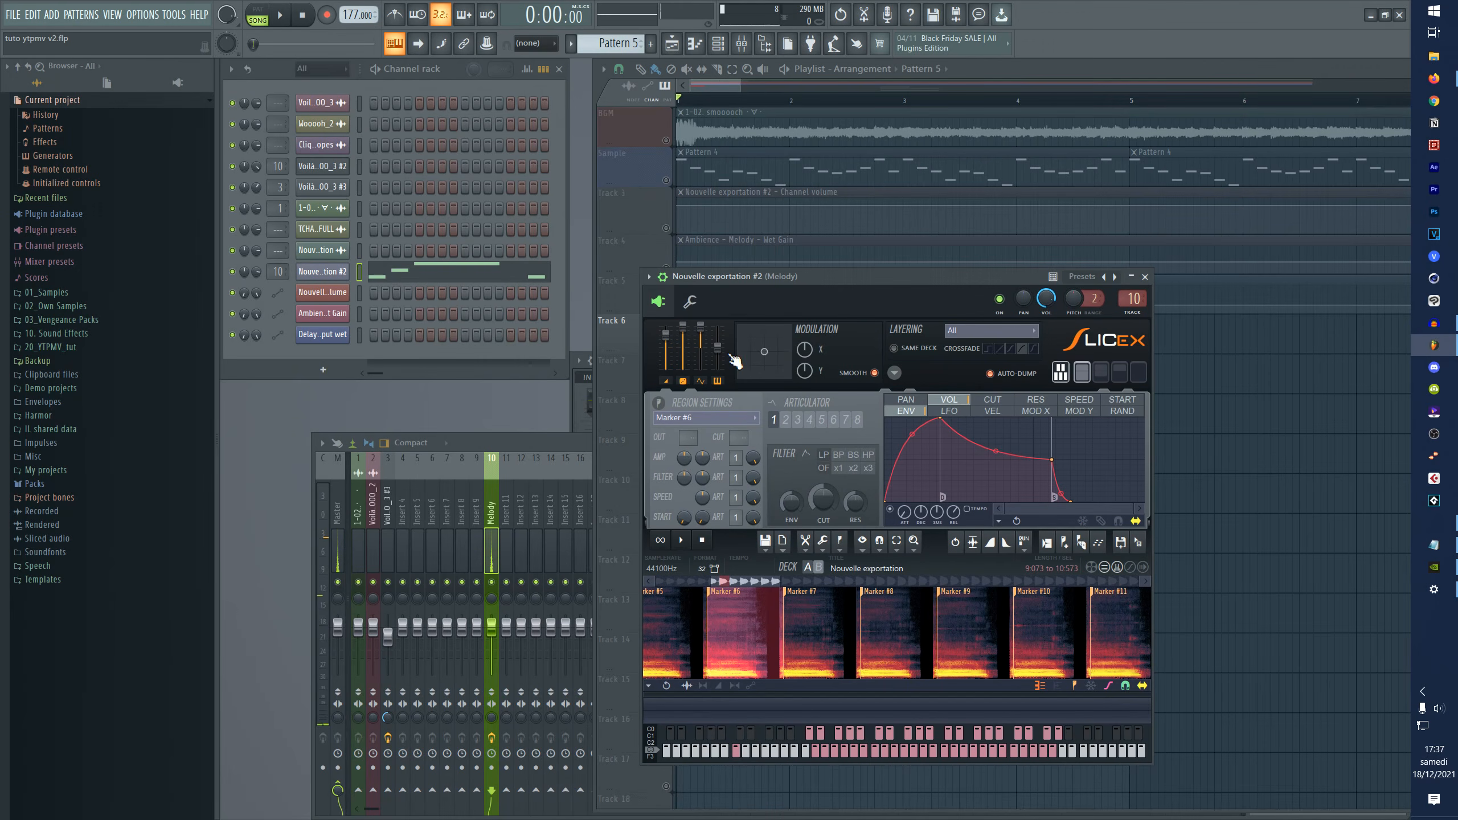
pyautogui.rightClick(719, 350)
pyautogui.click(772, 437)
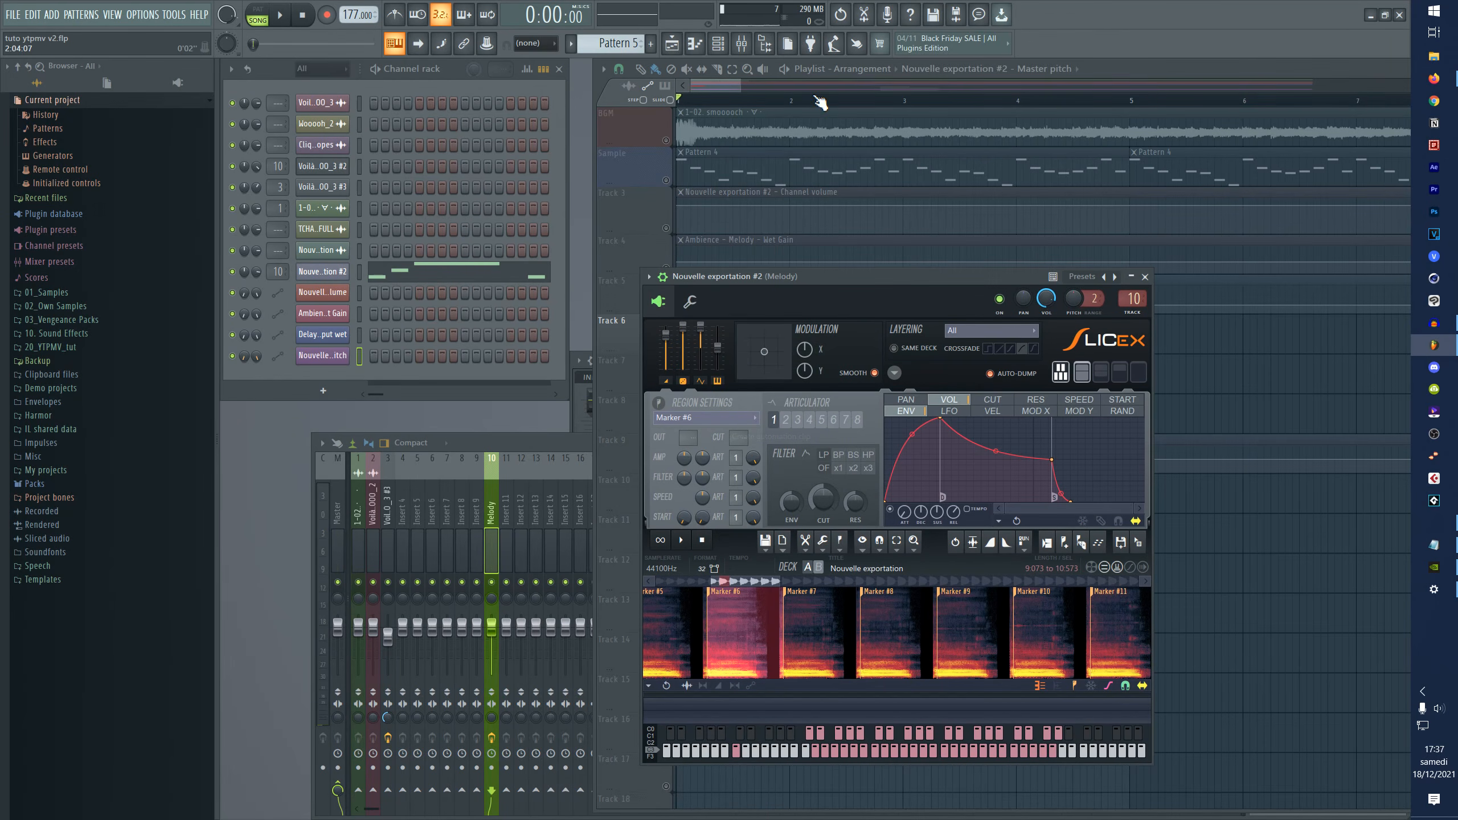
pyautogui.moveTo(740, 86); pyautogui.dragTo(738, 85)
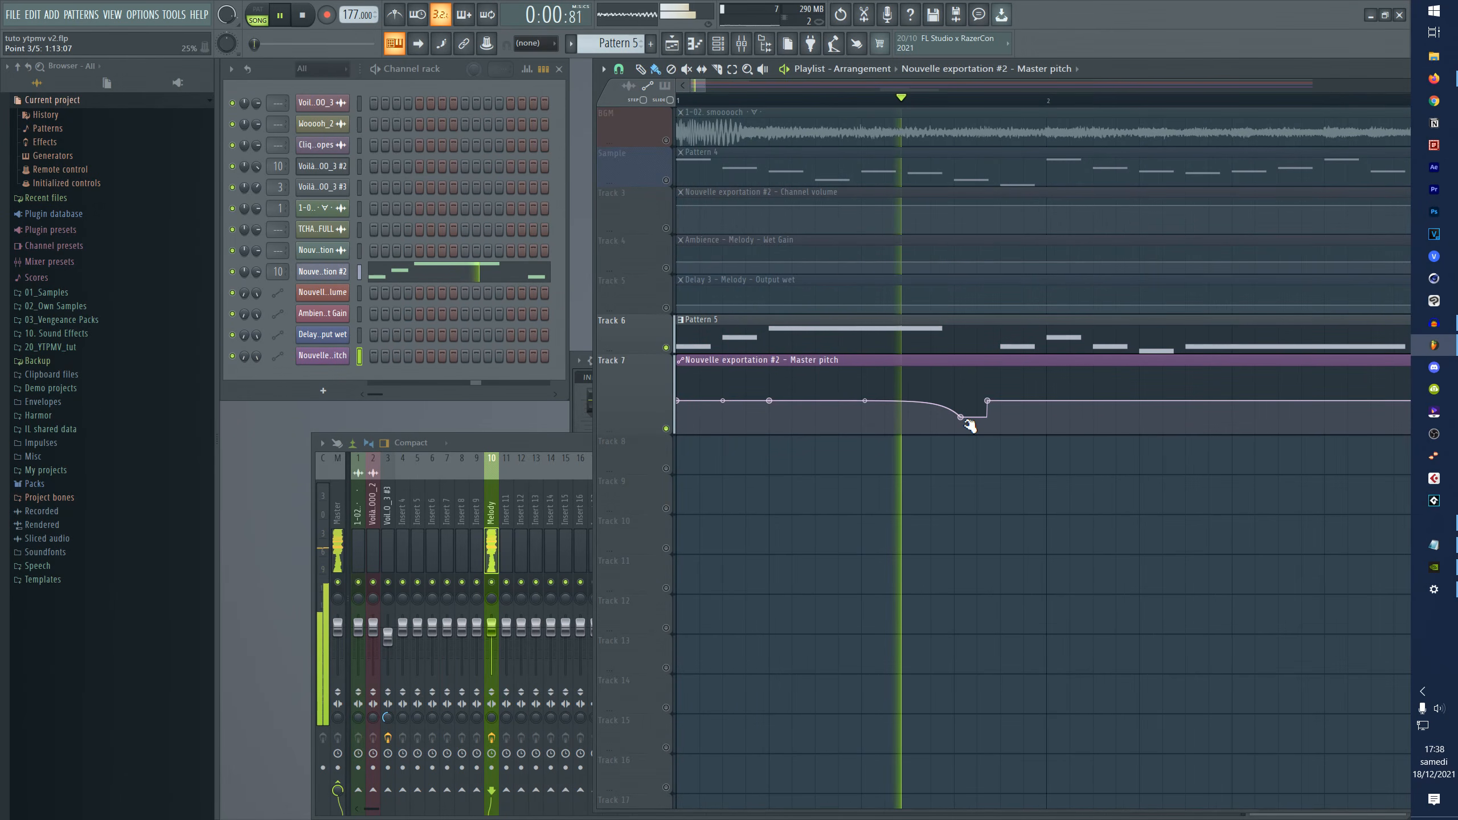
# - Play Pattern 5 with its master pitch automation clip to hear the pitch bends
pyautogui.press('space')
pyautogui.press('space')
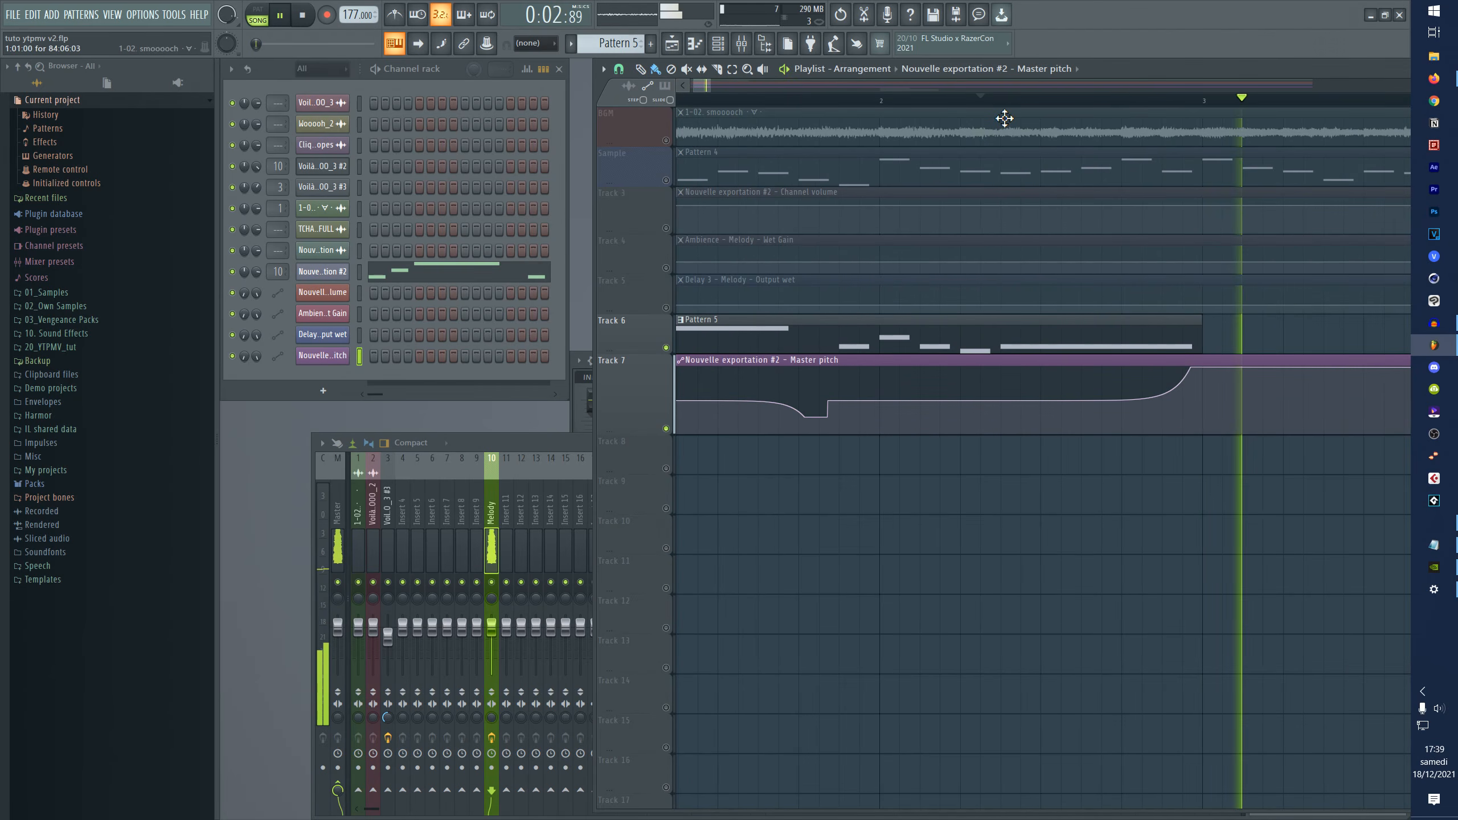
pyautogui.press('space')
pyautogui.scroll(-3, 995, 92)
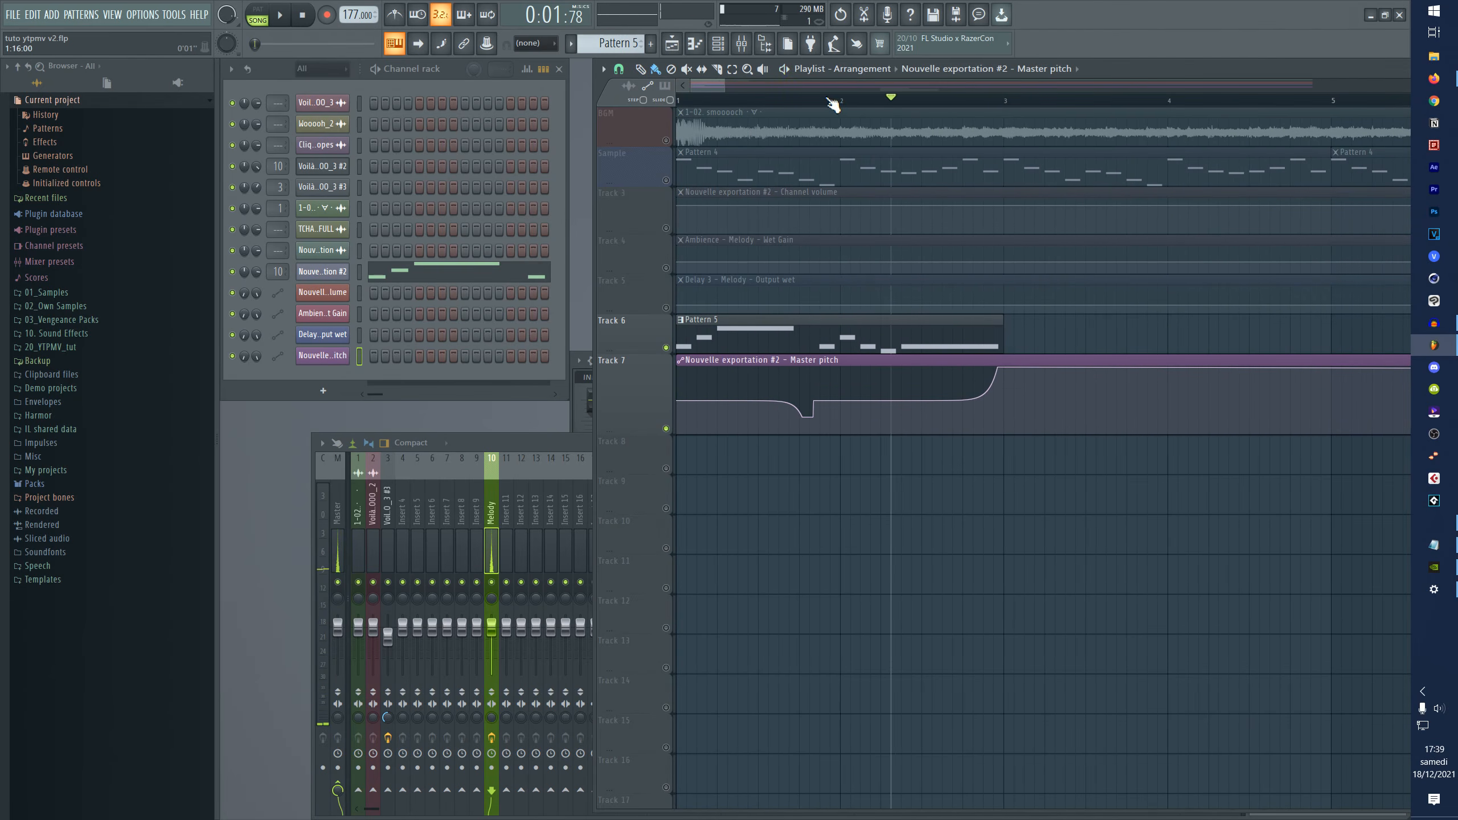
pyautogui.click(829, 102)
pyautogui.press('space')
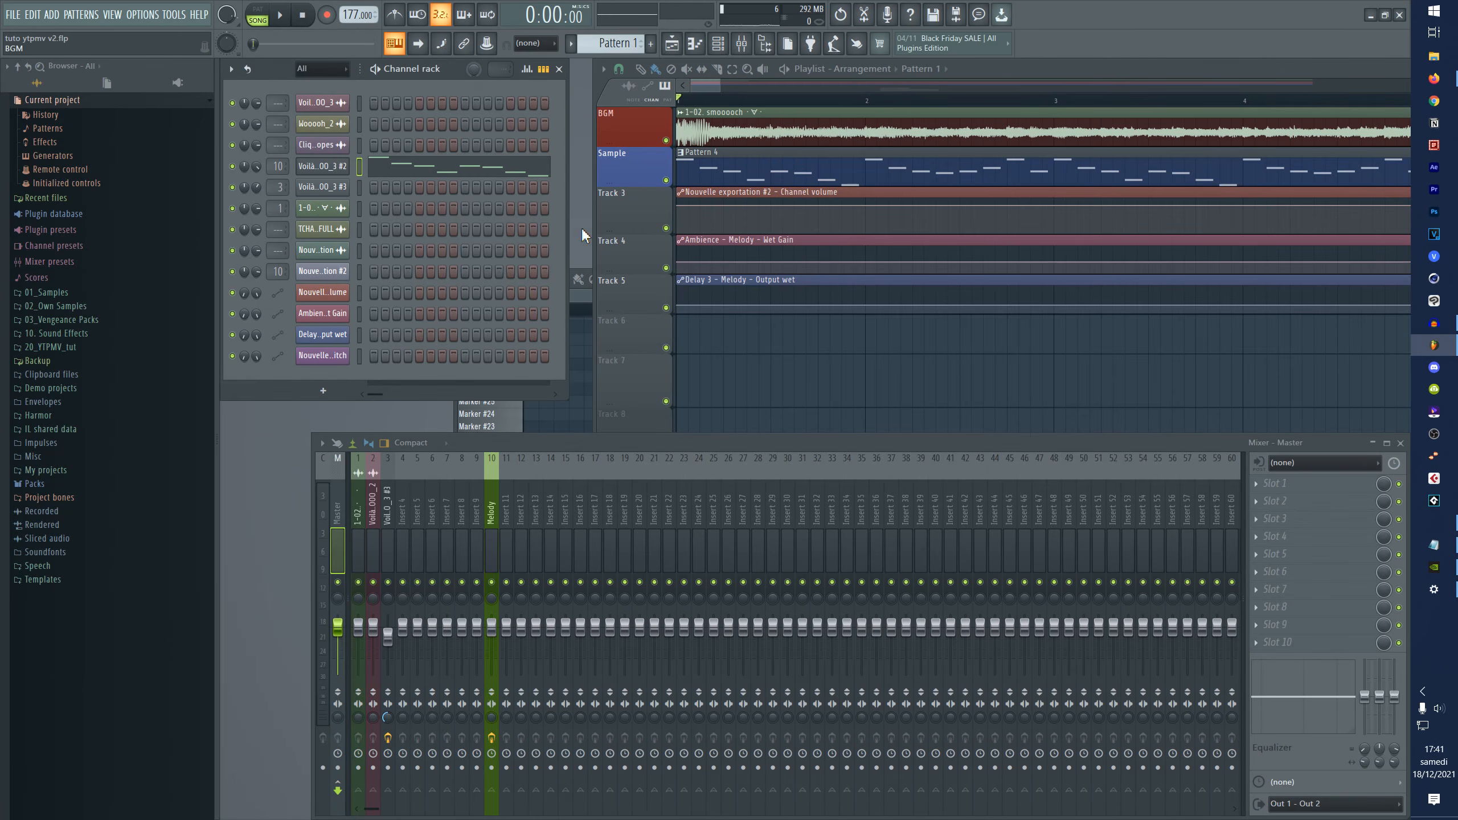
# - Select Pattern 4, mute the BGM track, and play the pattern's notes with its piano roll open
pyautogui.click(749, 168)
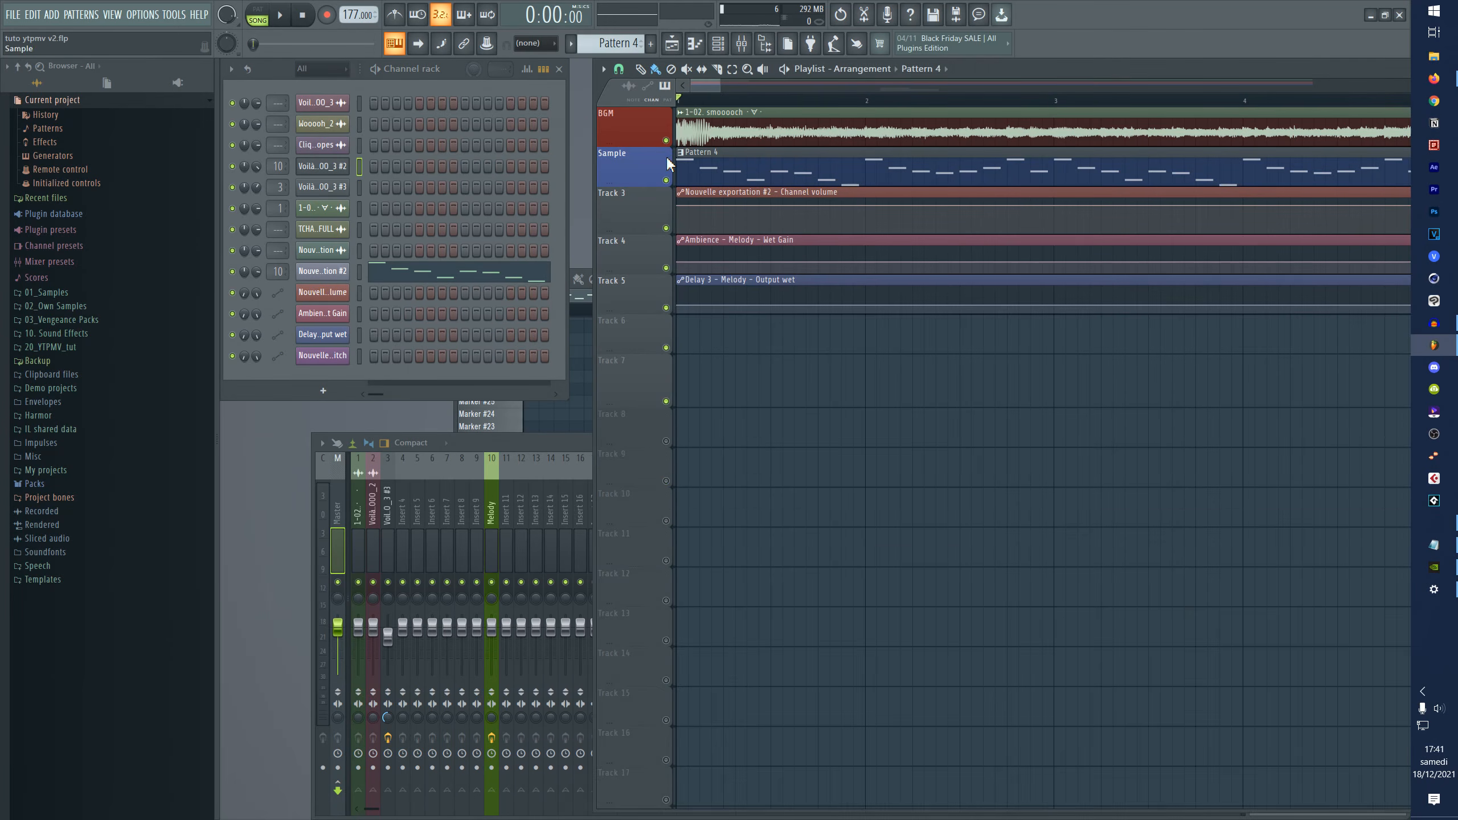
pyautogui.click(666, 140)
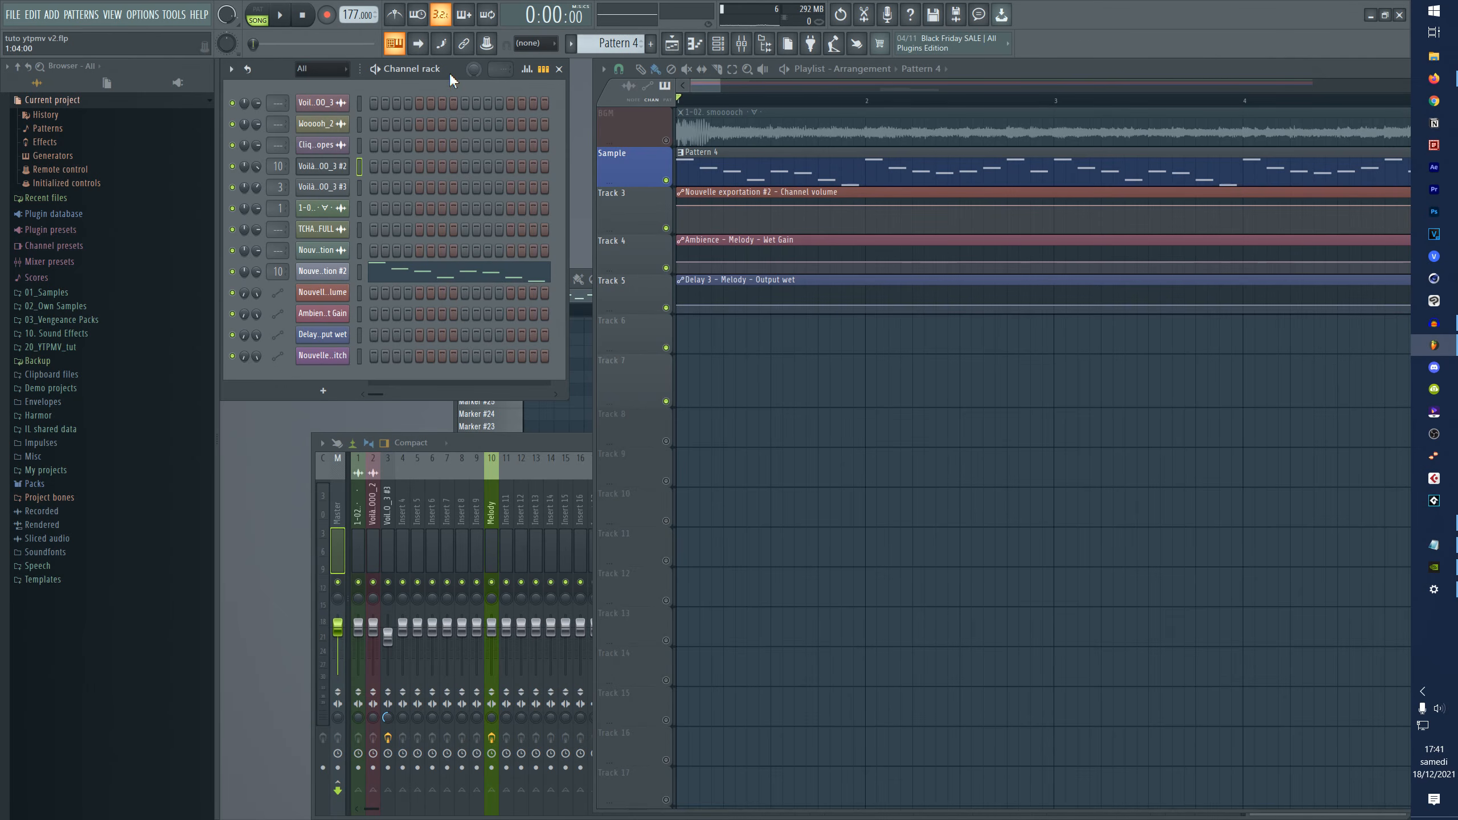
pyautogui.press('F7')
pyautogui.press('space')
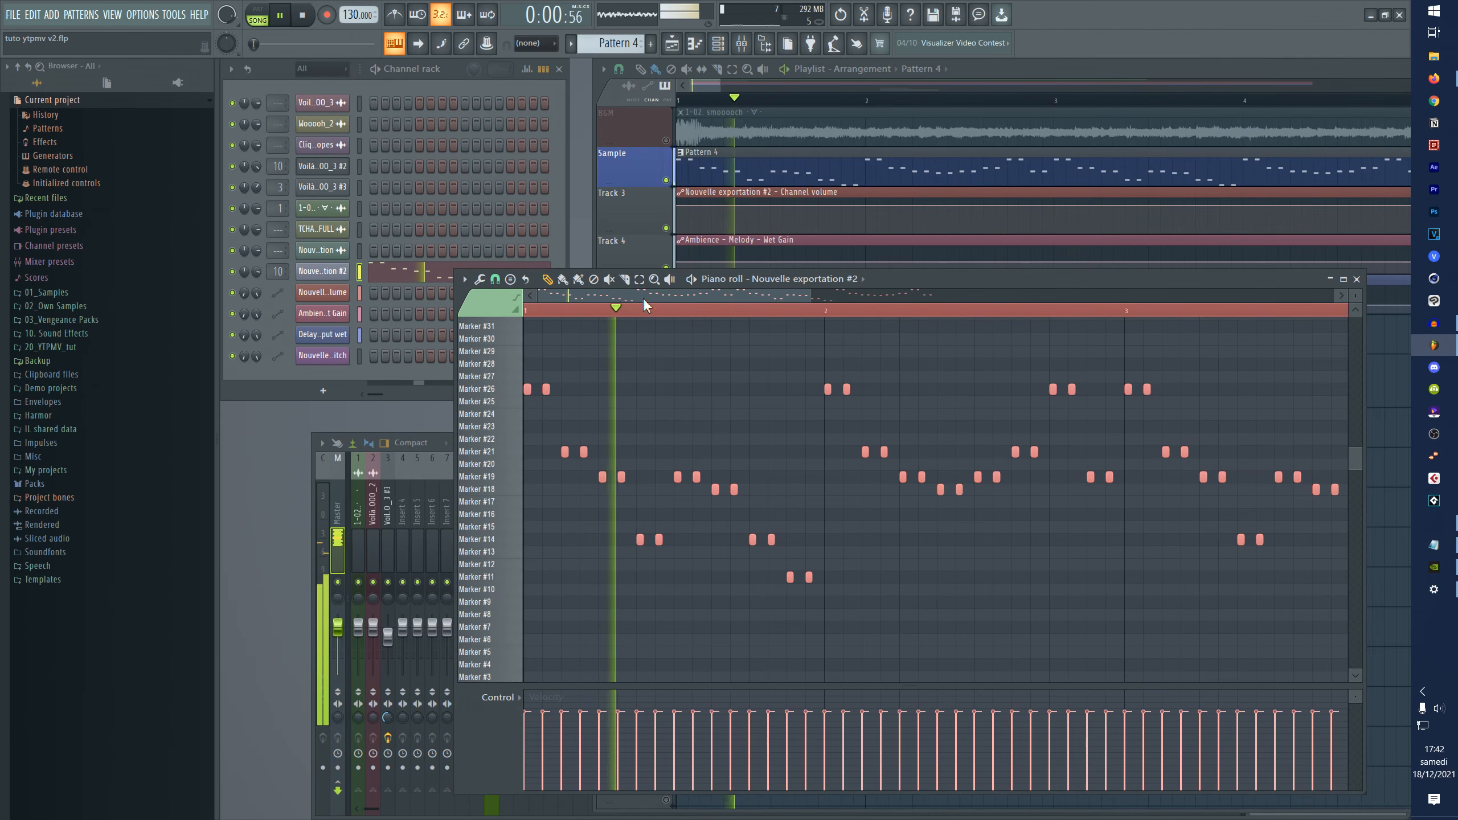
pyautogui.press('space')
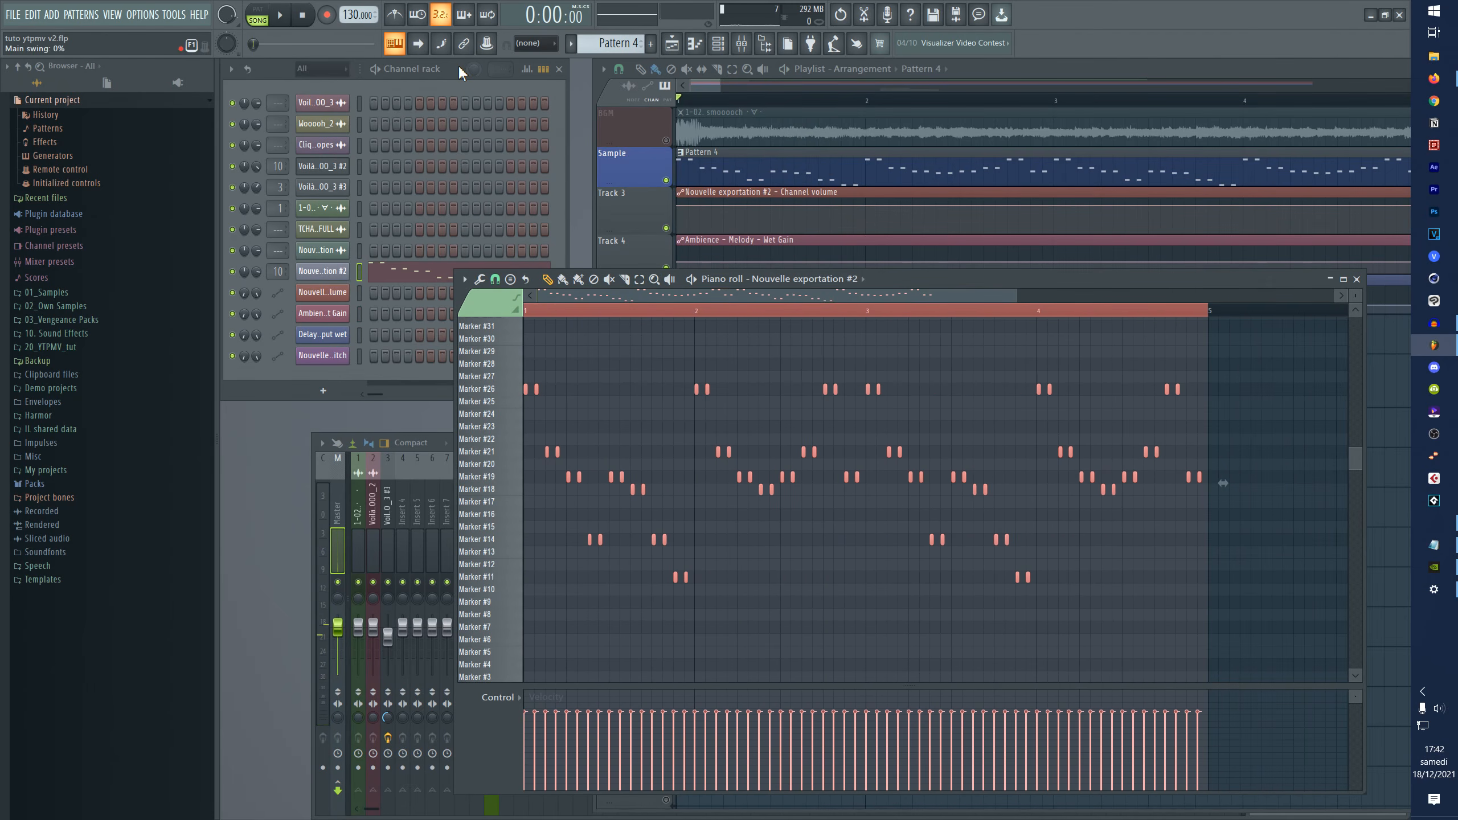
# - Play Pattern 4 and raise the main swing of the channel rack
pyautogui.press('space')
pyautogui.moveTo(473, 69); pyautogui.dragTo(473, 35)
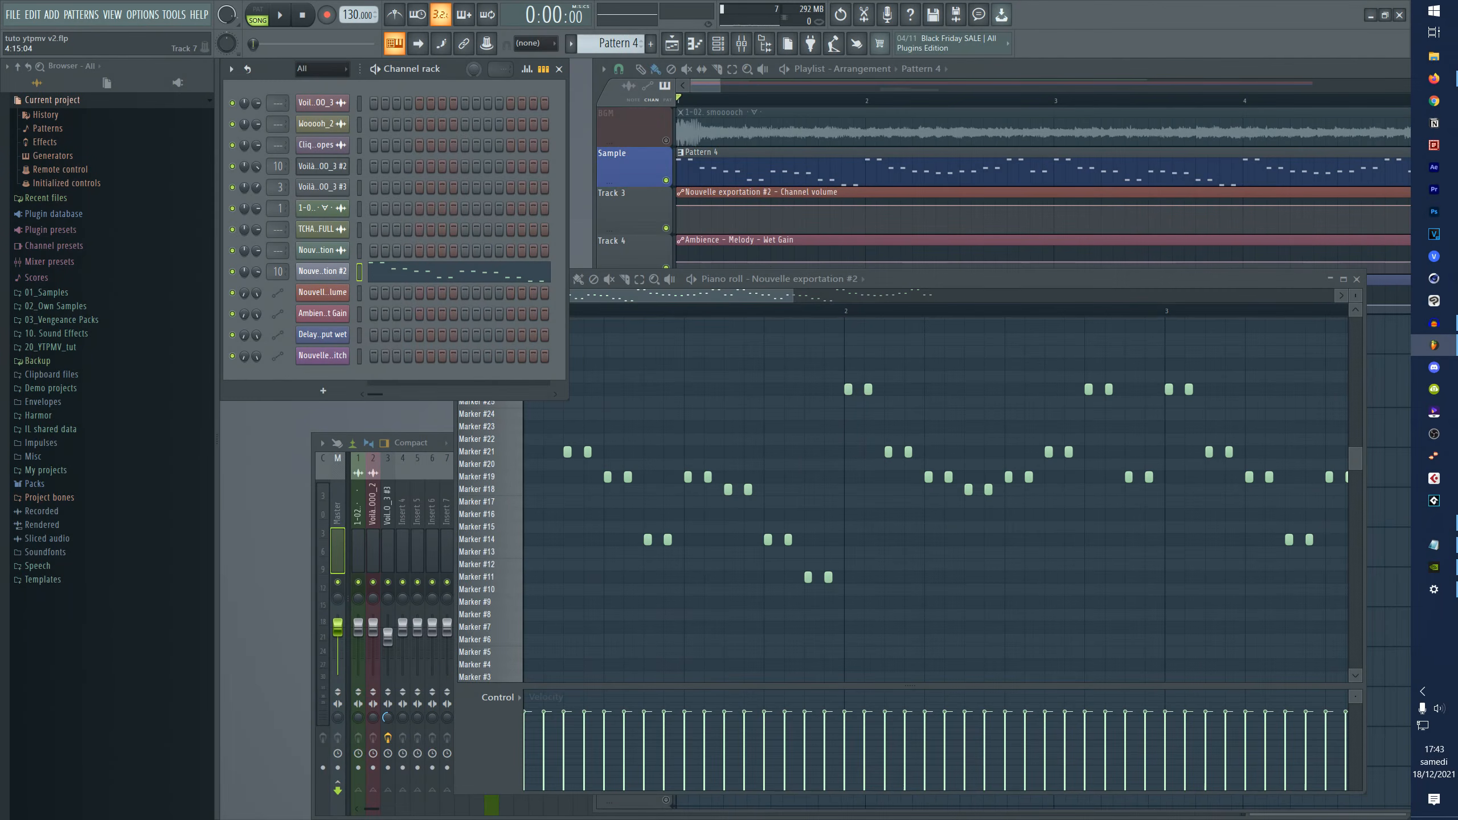
pyautogui.hotkey('alt', 'Tab')
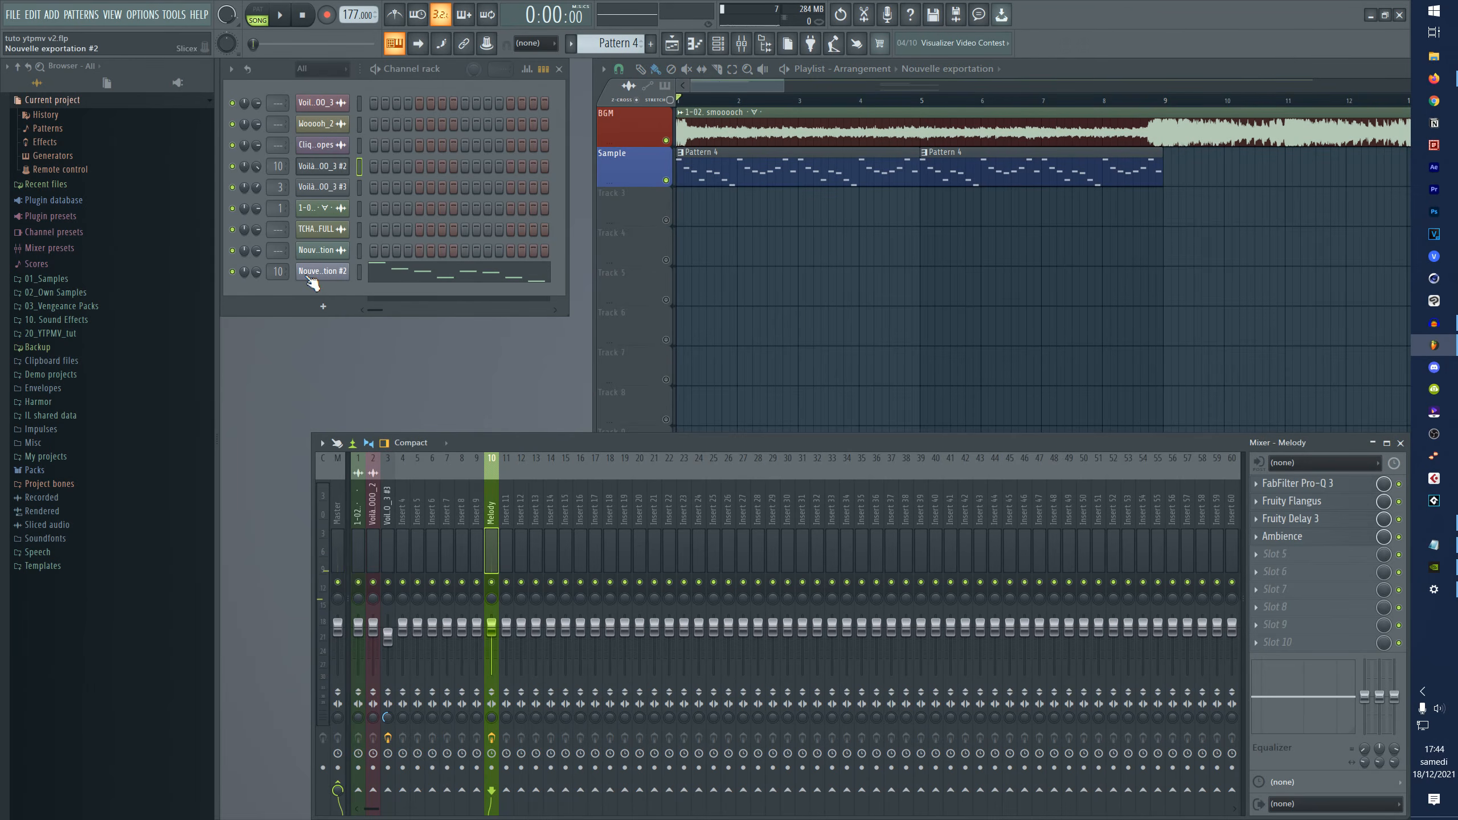
# - Insert Fruity Filter in slot 3 of the Melody mixer track, ahead of Fruity Delay 3 and Ambience
pyautogui.click(354, 273)
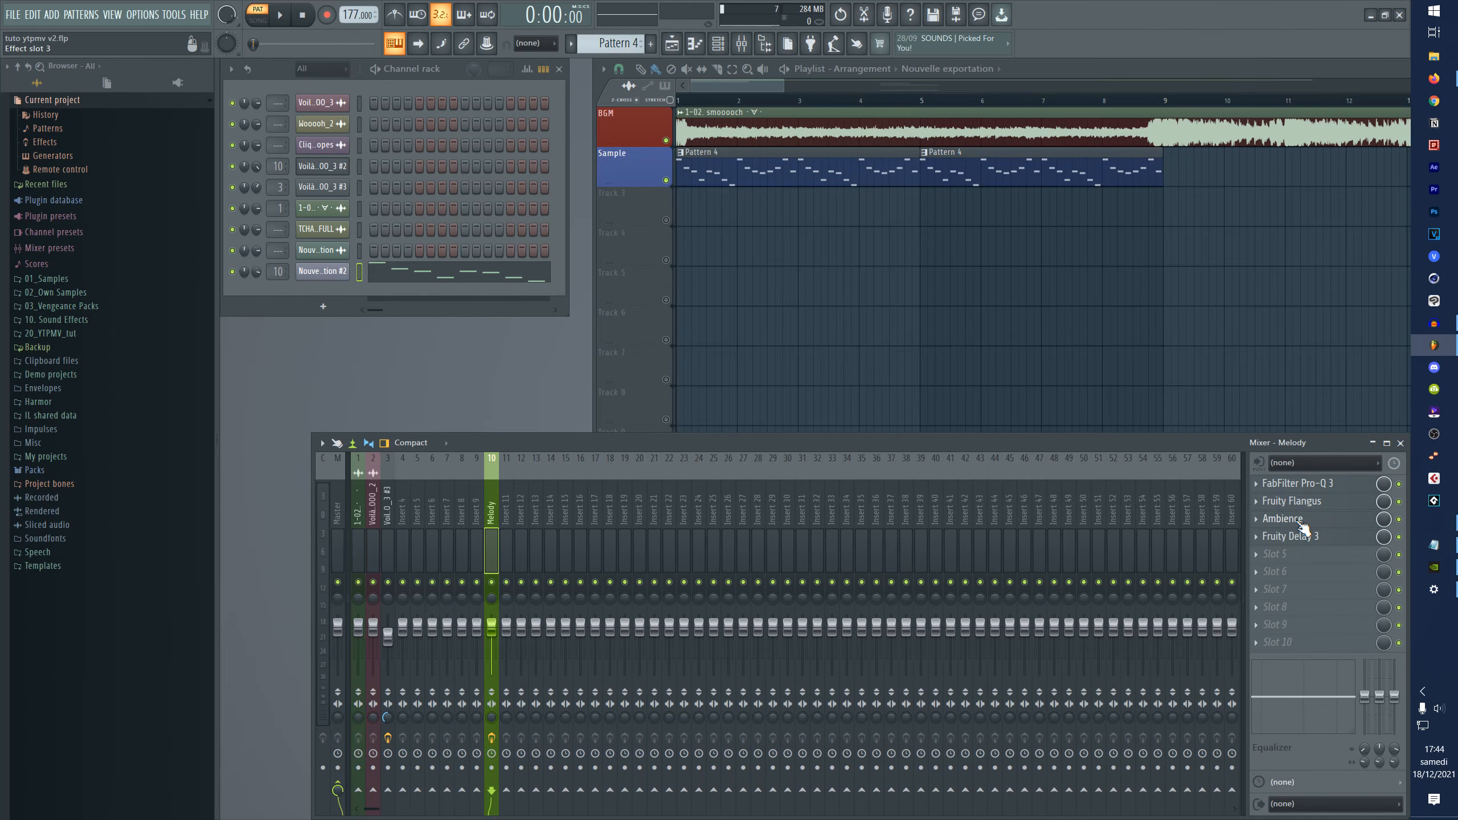
pyautogui.moveTo(1301, 542); pyautogui.dragTo(1267, 528)
pyautogui.click(1270, 528)
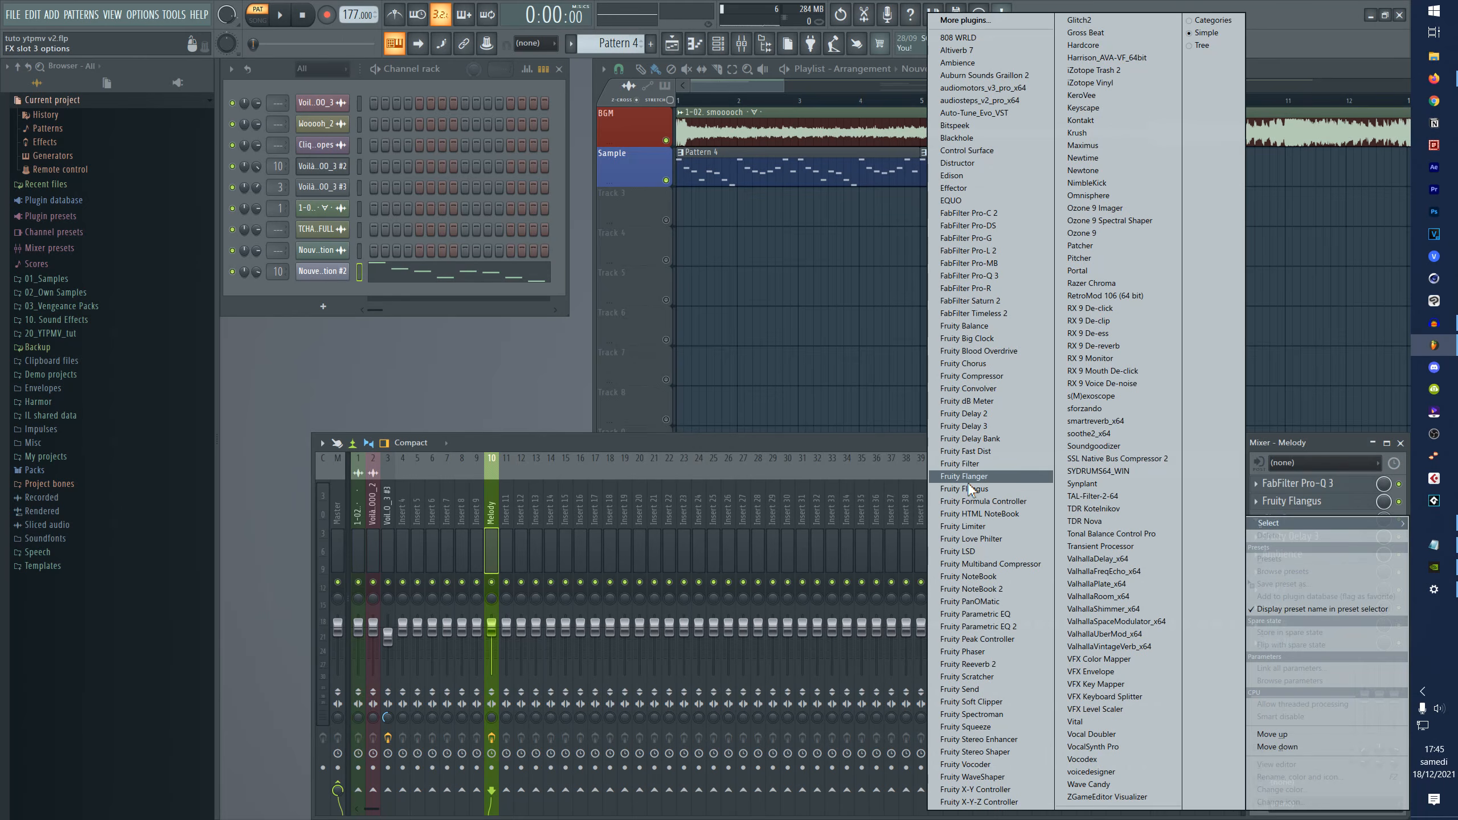
pyautogui.click(976, 464)
pyautogui.moveTo(428, 155); pyautogui.dragTo(745, 317)
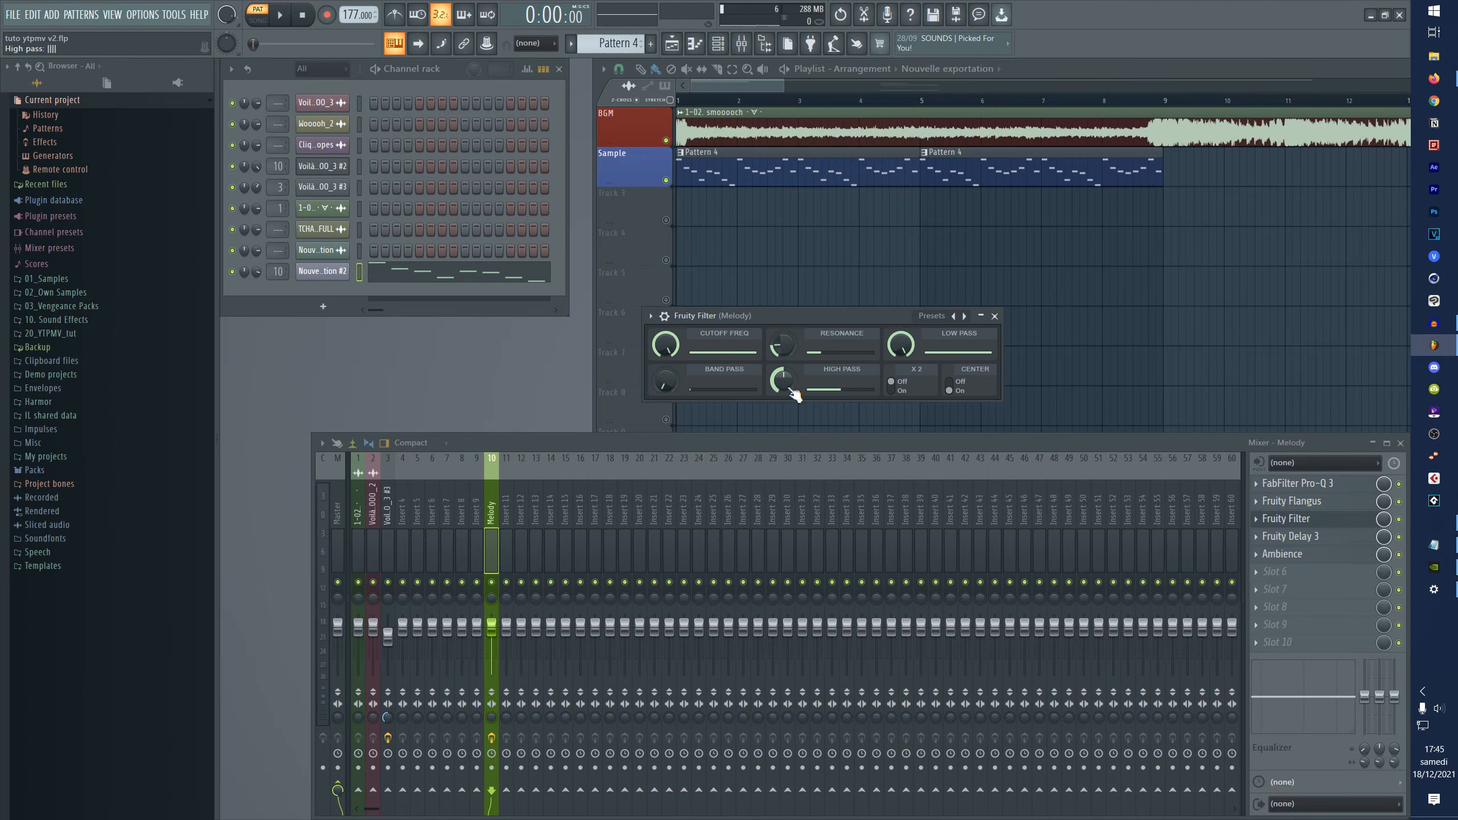
# - Sweep the Fruity Filter cutoff frequency down during Pattern 4 playback, once with low pass and once with high pass
pyautogui.press('space')
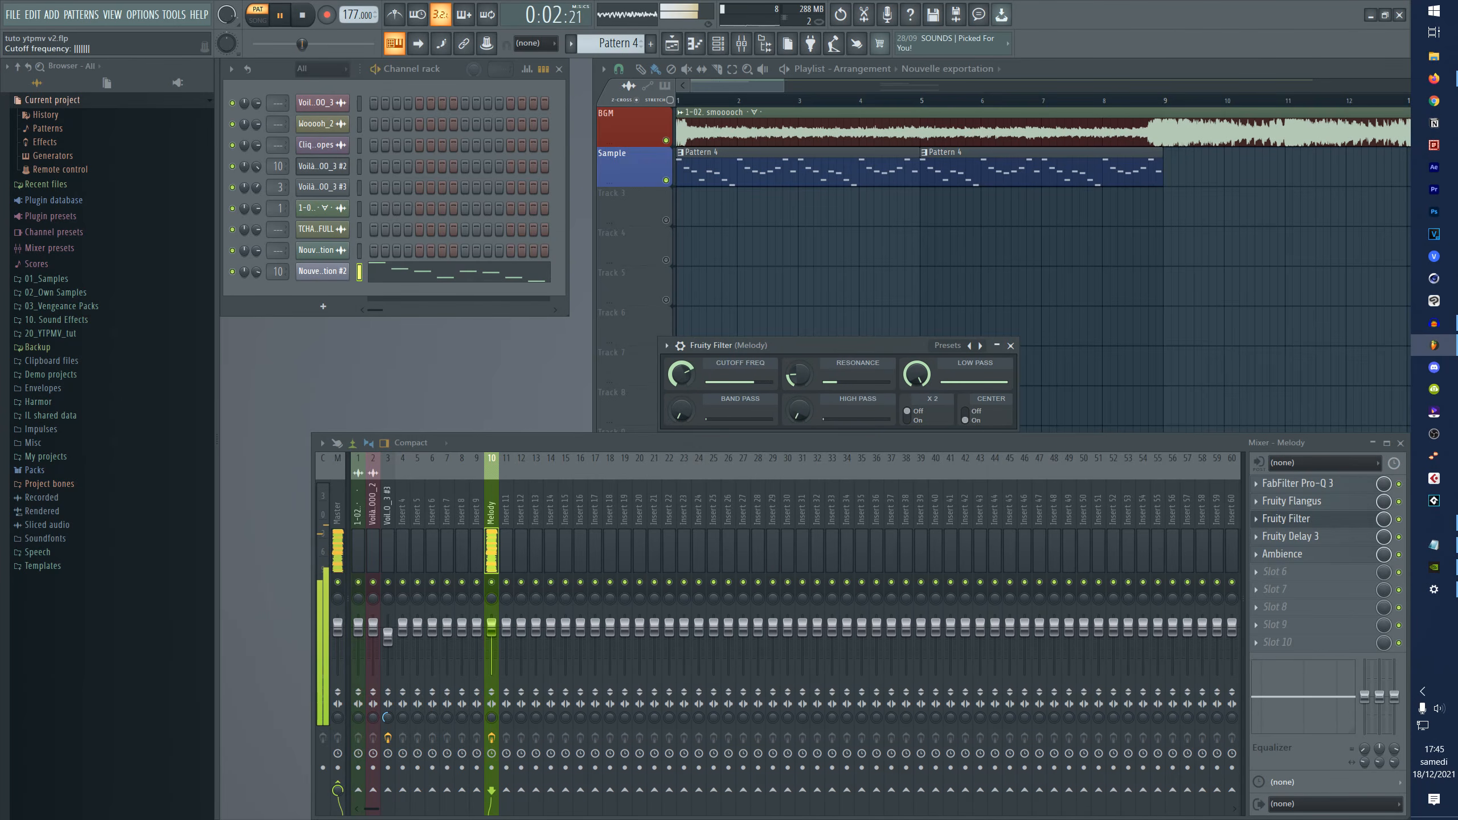
pyautogui.moveTo(680, 373); pyautogui.dragTo(680, 409)
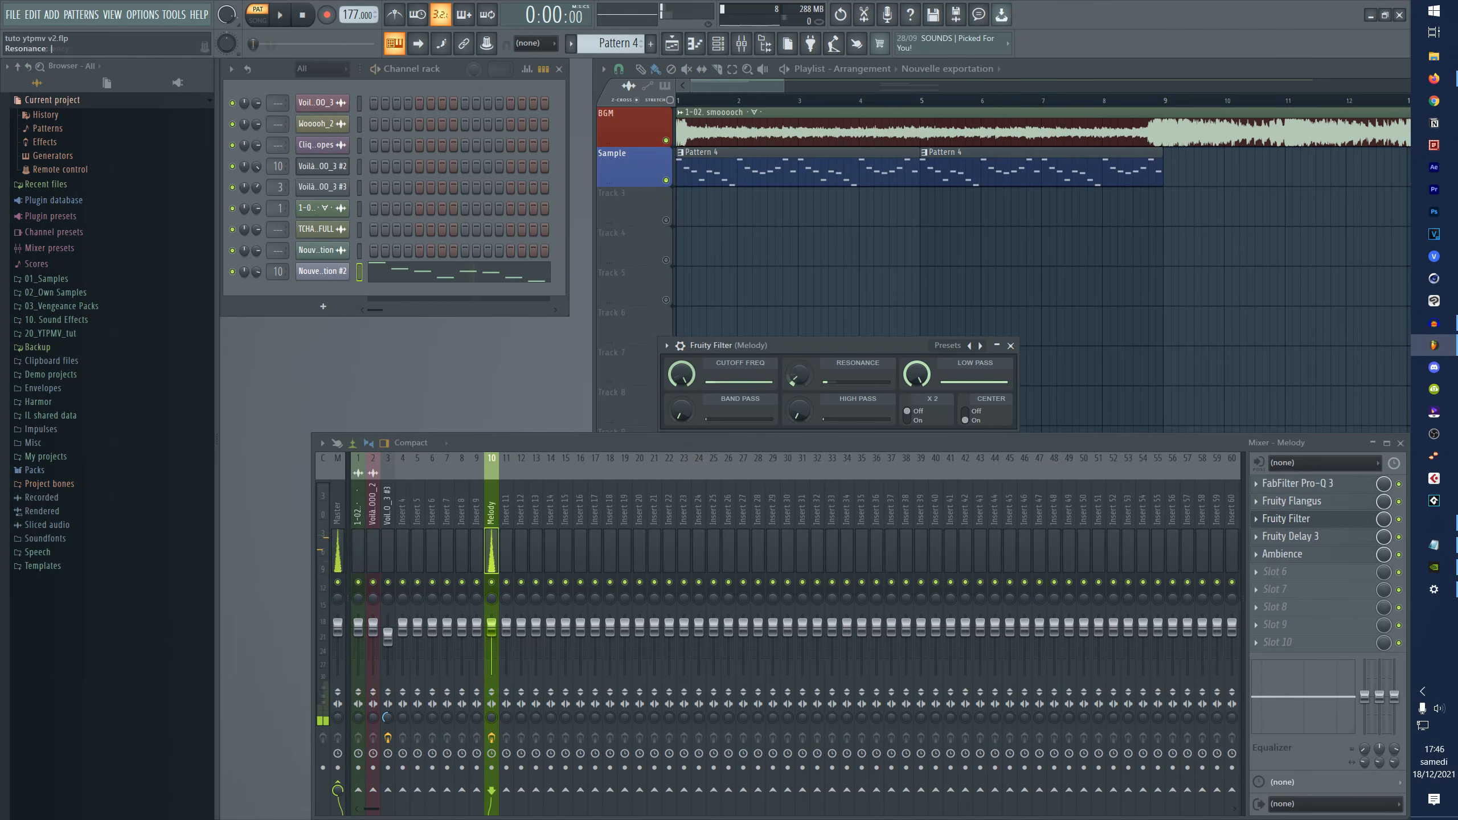
pyautogui.press('space')
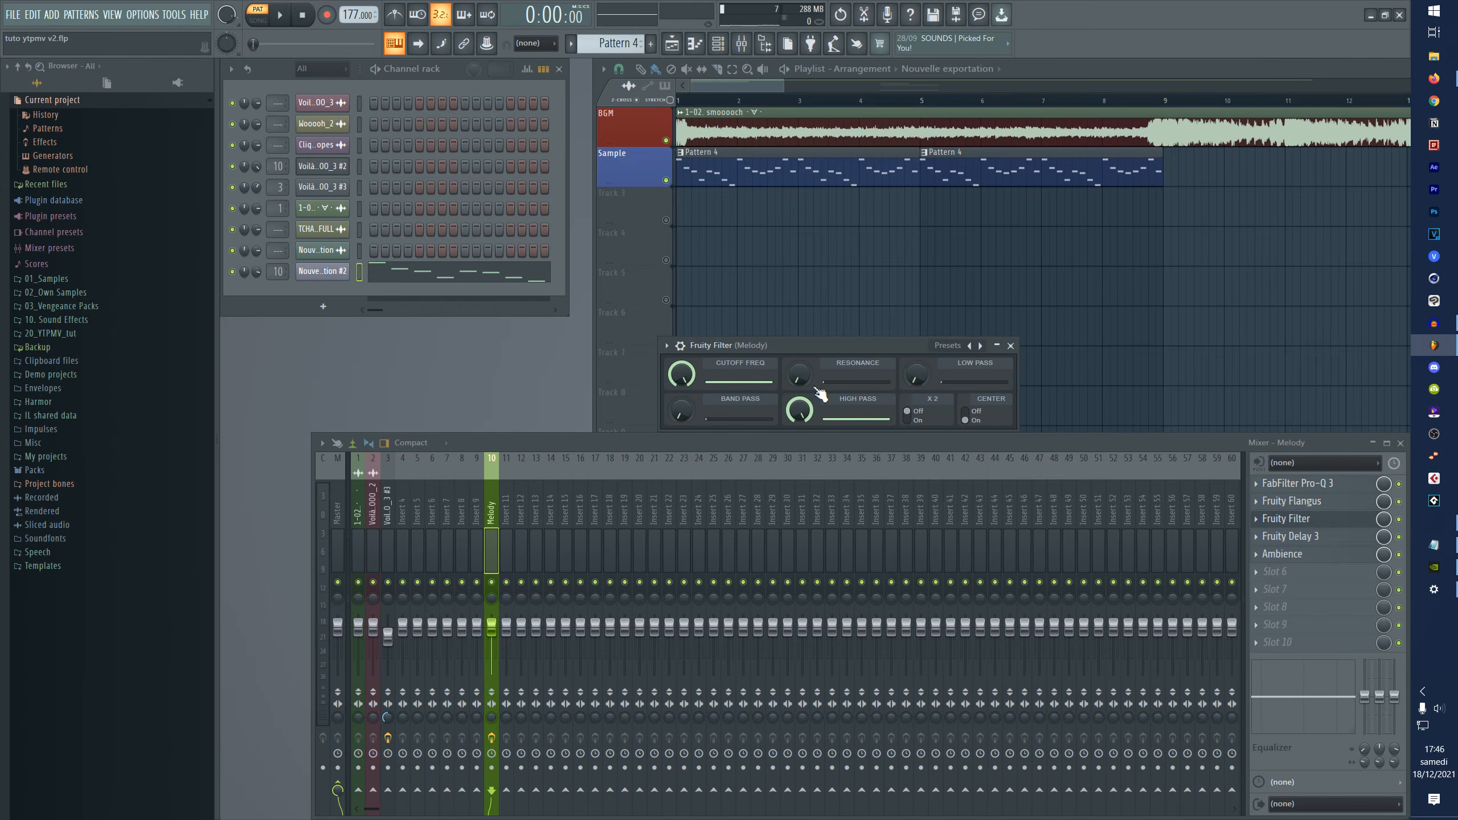
pyautogui.press('space')
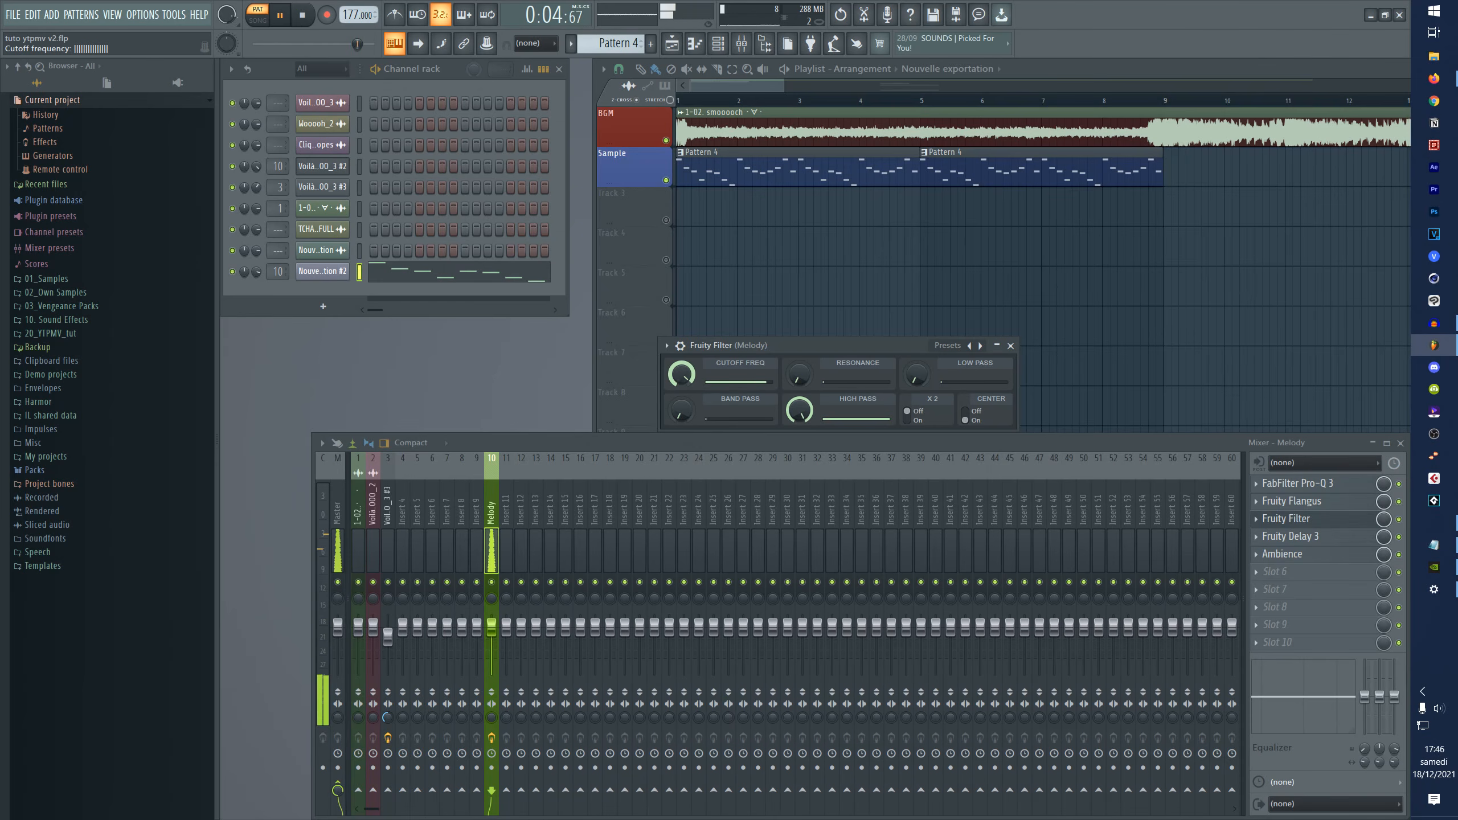
pyautogui.moveTo(681, 374); pyautogui.dragTo(682, 422)
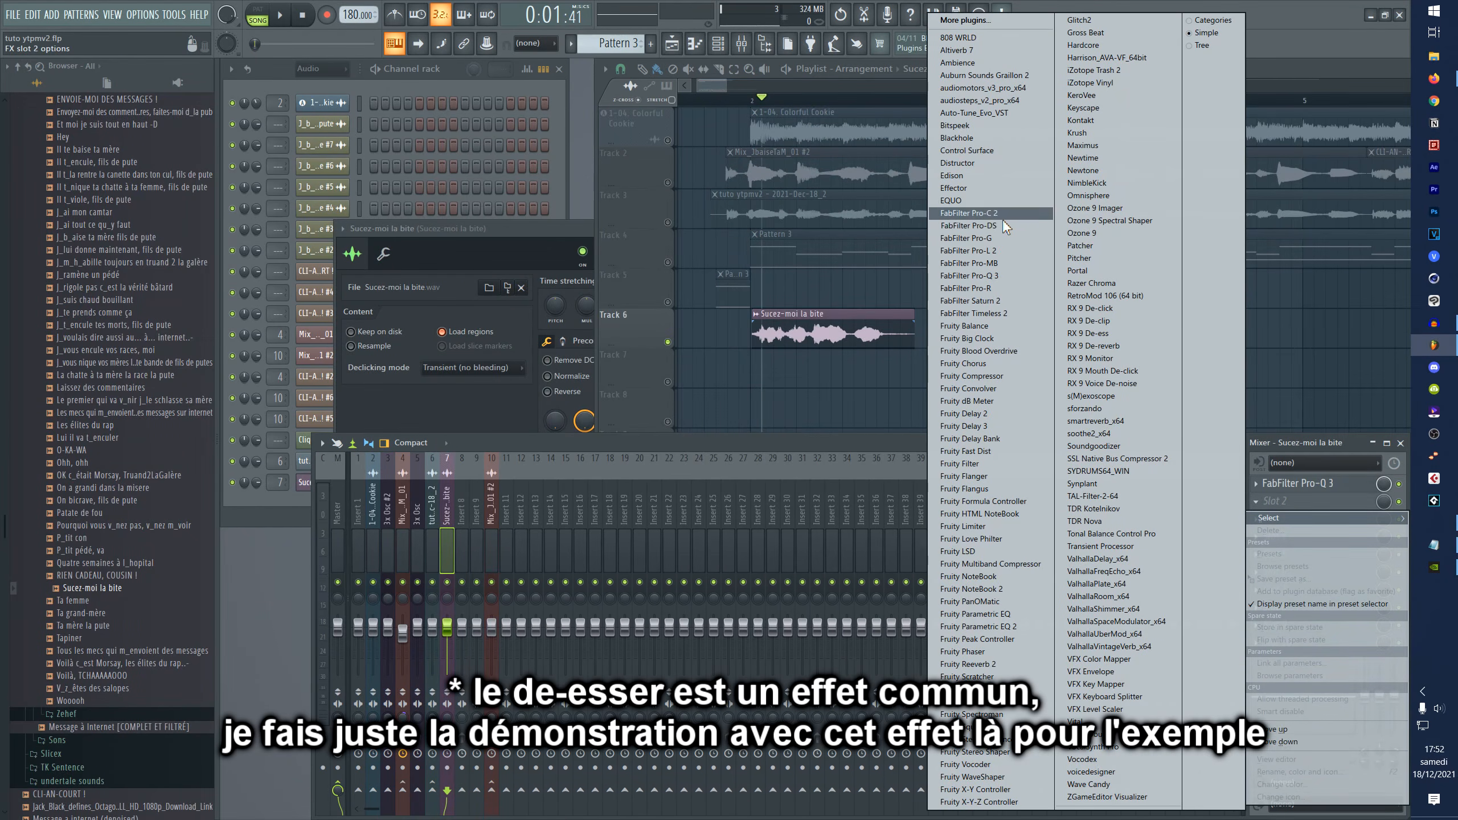
# - Load FabFilter Pro-DS into slot 2 of the vocal sample's mixer track and play the sample
pyautogui.click(968, 225)
pyautogui.moveTo(459, 137); pyautogui.dragTo(866, 291)
pyautogui.press('space')
pyautogui.press('space')
# - Set the Pro-DS side-chain frequency range to about 5.1 to 11.3 kHz, auditioning the vocal sample while adjusting
pyautogui.moveTo(745, 507); pyautogui.dragTo(723, 500)
pyautogui.press('space')
pyautogui.press('space')
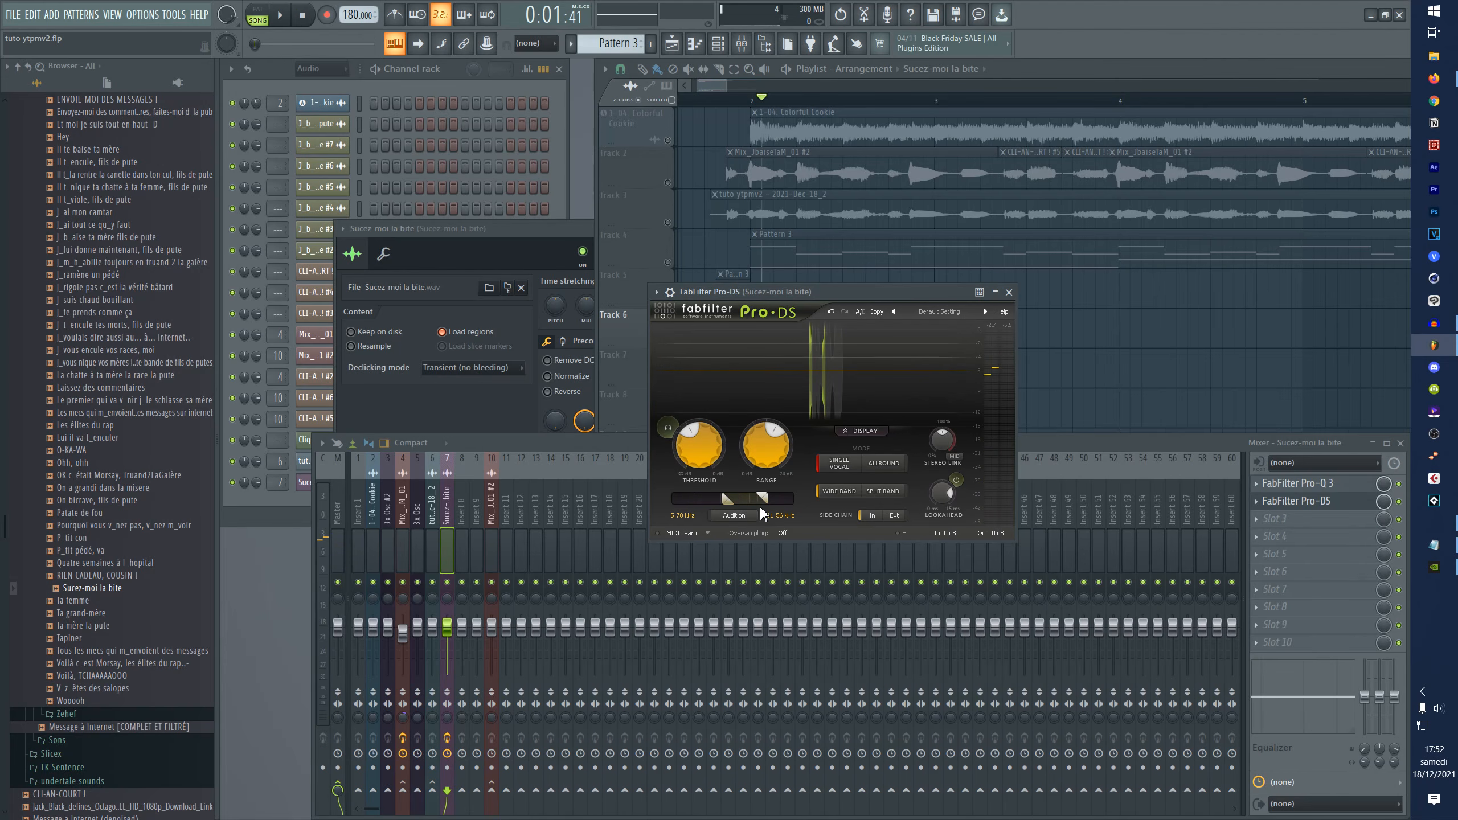
pyautogui.press('space')
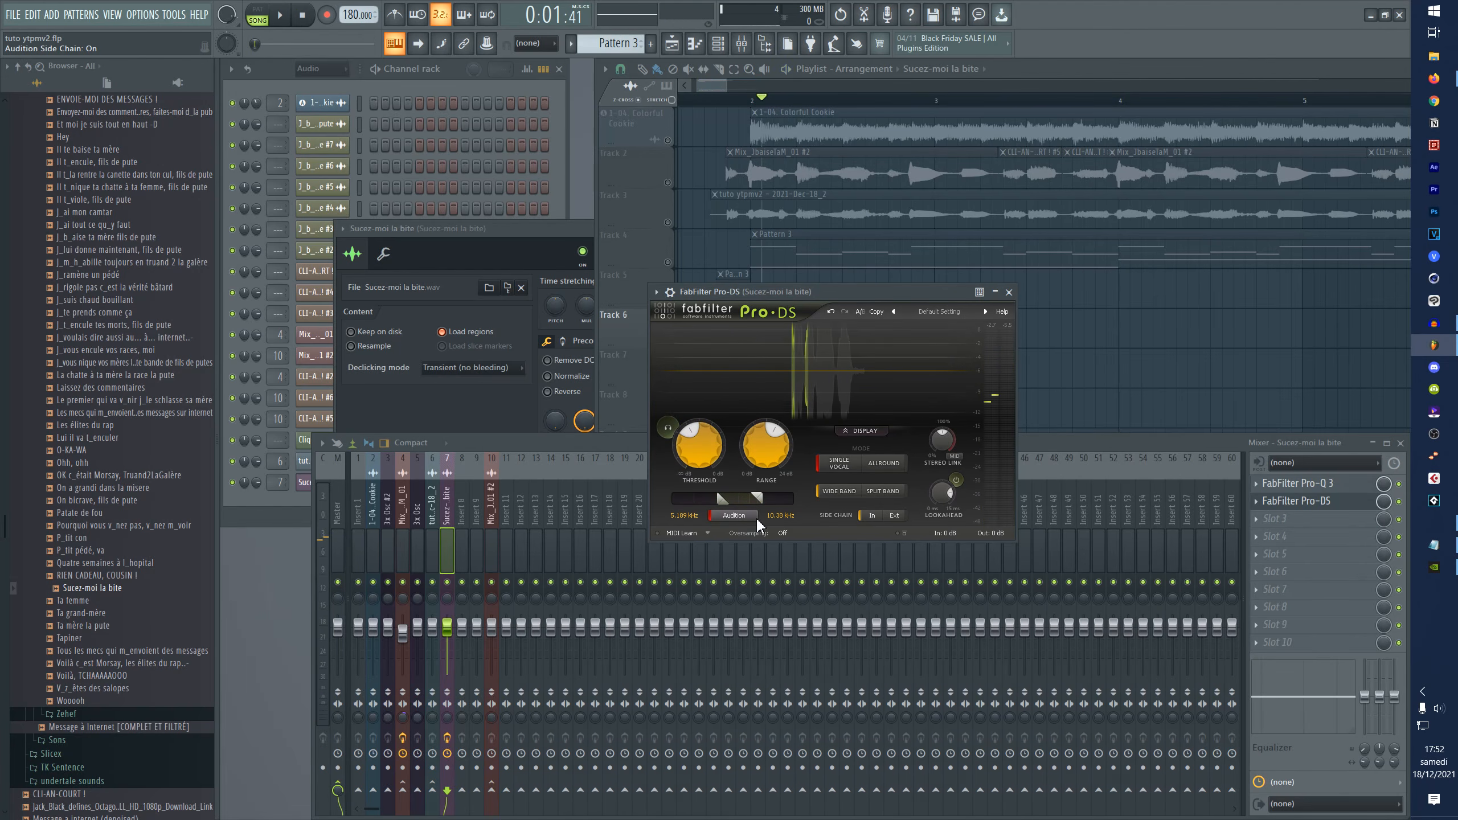
pyautogui.moveTo(746, 506)
pyautogui.mouseDown()
pyautogui.moveTo(686, 506)
pyautogui.moveTo(761, 497)
pyautogui.mouseUp()
pyautogui.press('space')
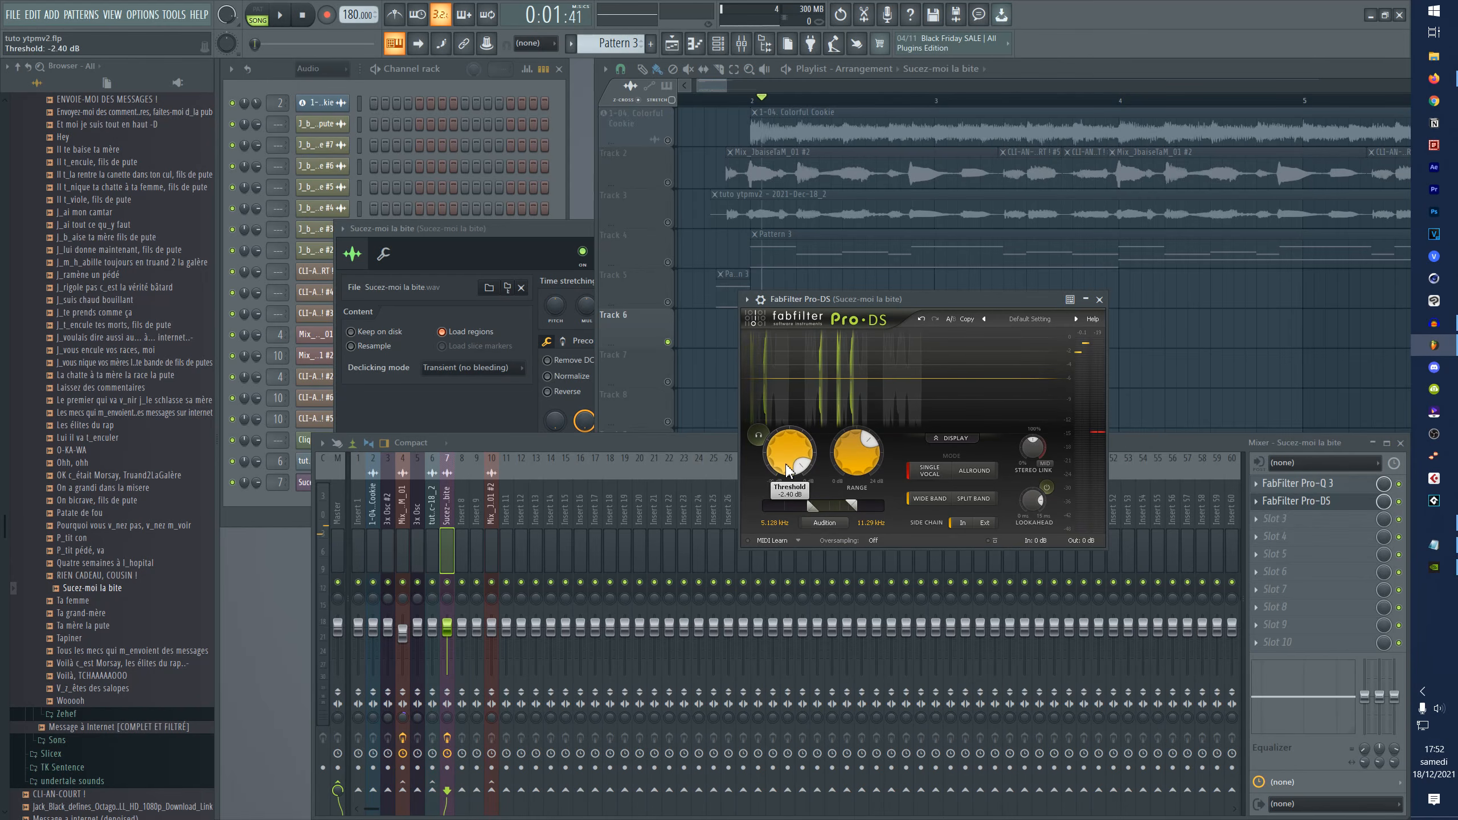
# - Try different Pro-DS threshold levels on the vocal sample, including -24.13 dB and the minimum
pyautogui.moveTo(797, 473); pyautogui.dragTo(803, 514)
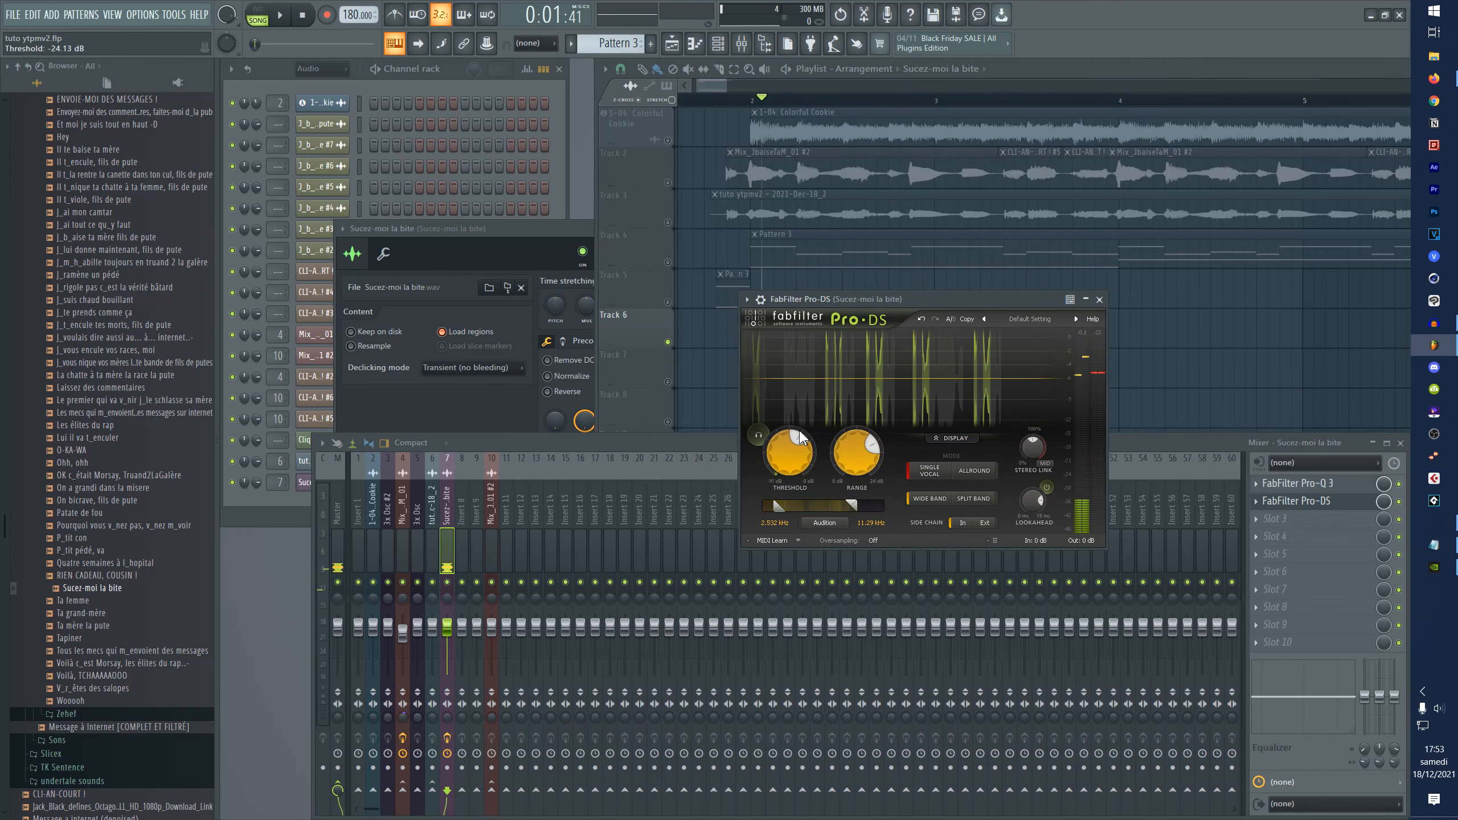
pyautogui.moveTo(801, 438); pyautogui.dragTo(758, 447)
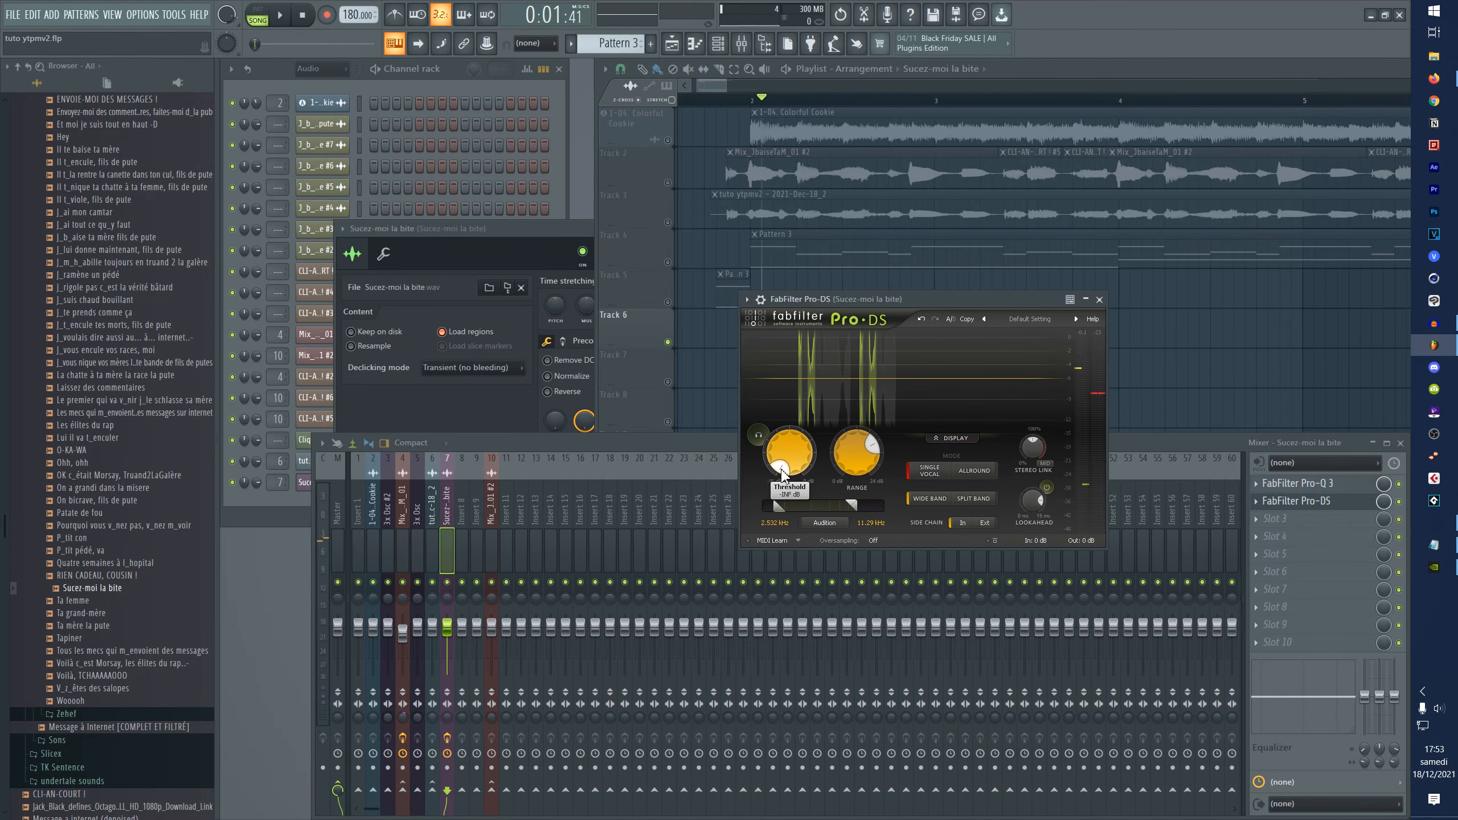
pyautogui.moveTo(783, 474); pyautogui.dragTo(804, 484)
# - Play the selected section with the vocal sample and toggle Pro-DS in its mixer slot for comparison
pyautogui.press('space')
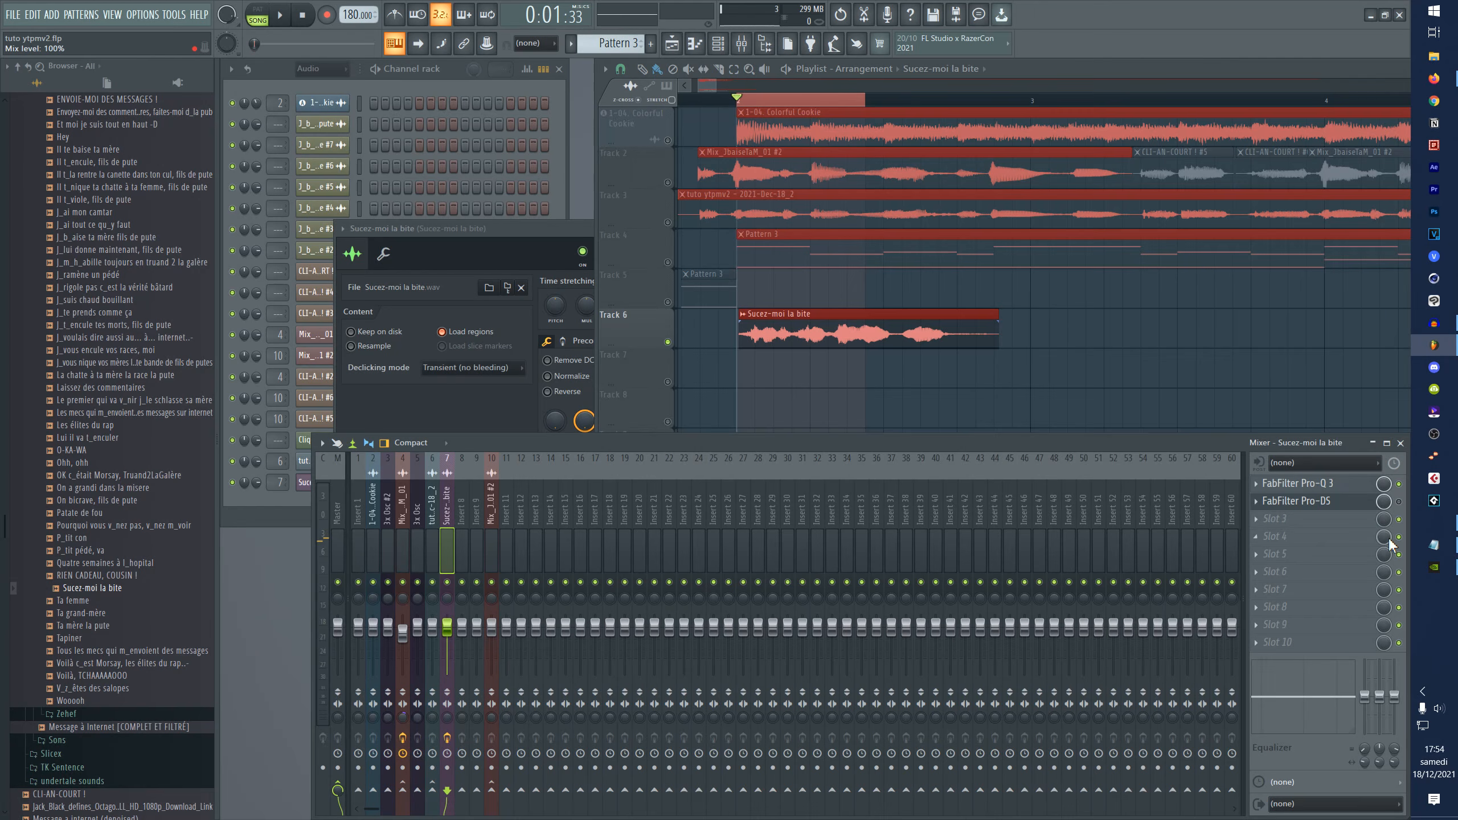
pyautogui.press('space')
pyautogui.click(1399, 502)
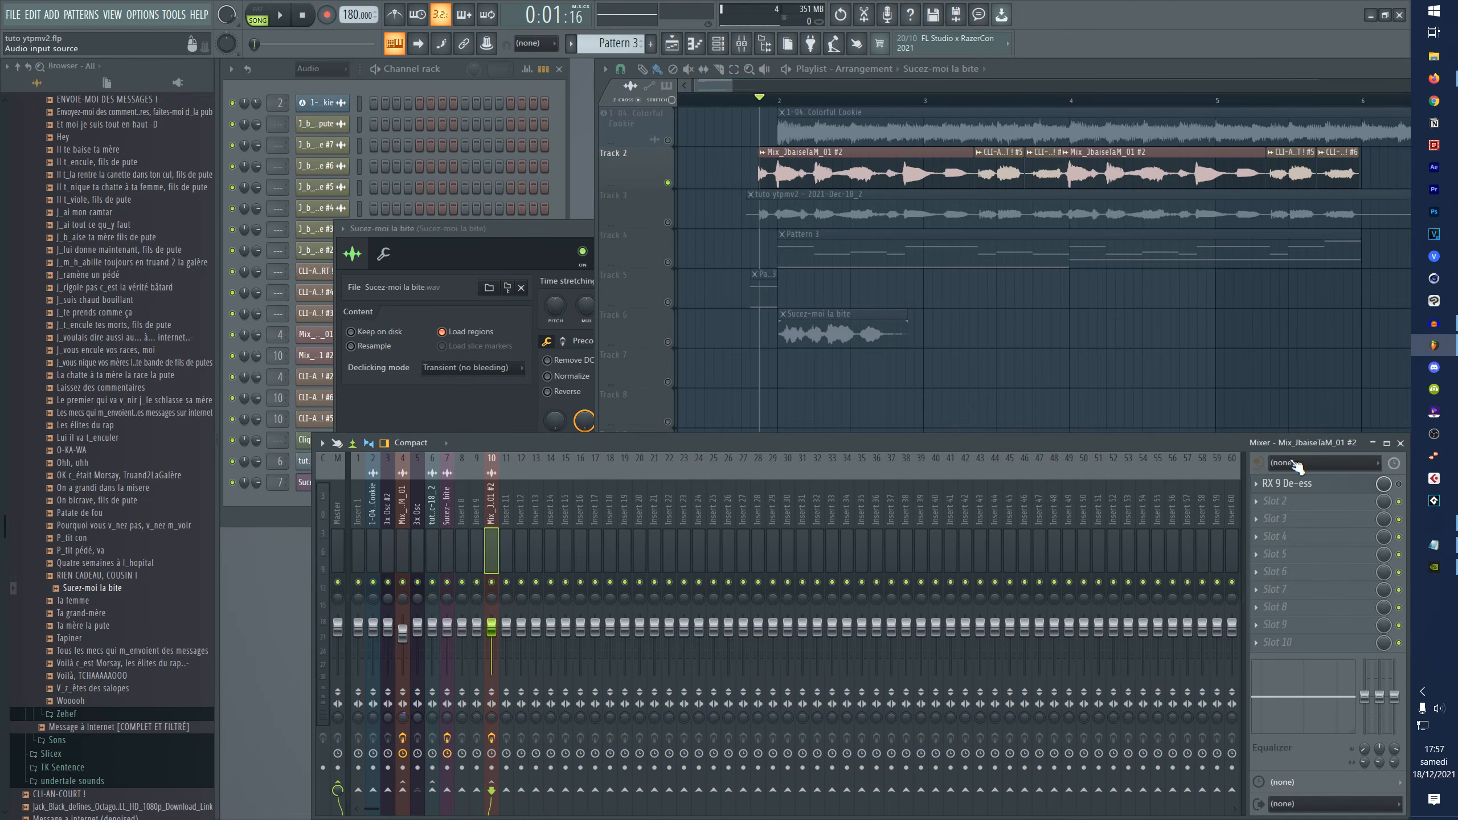
# - Load Effector into slot 1 of mixer track 10 in place of RX 9 De-ess
pyautogui.click(1286, 483)
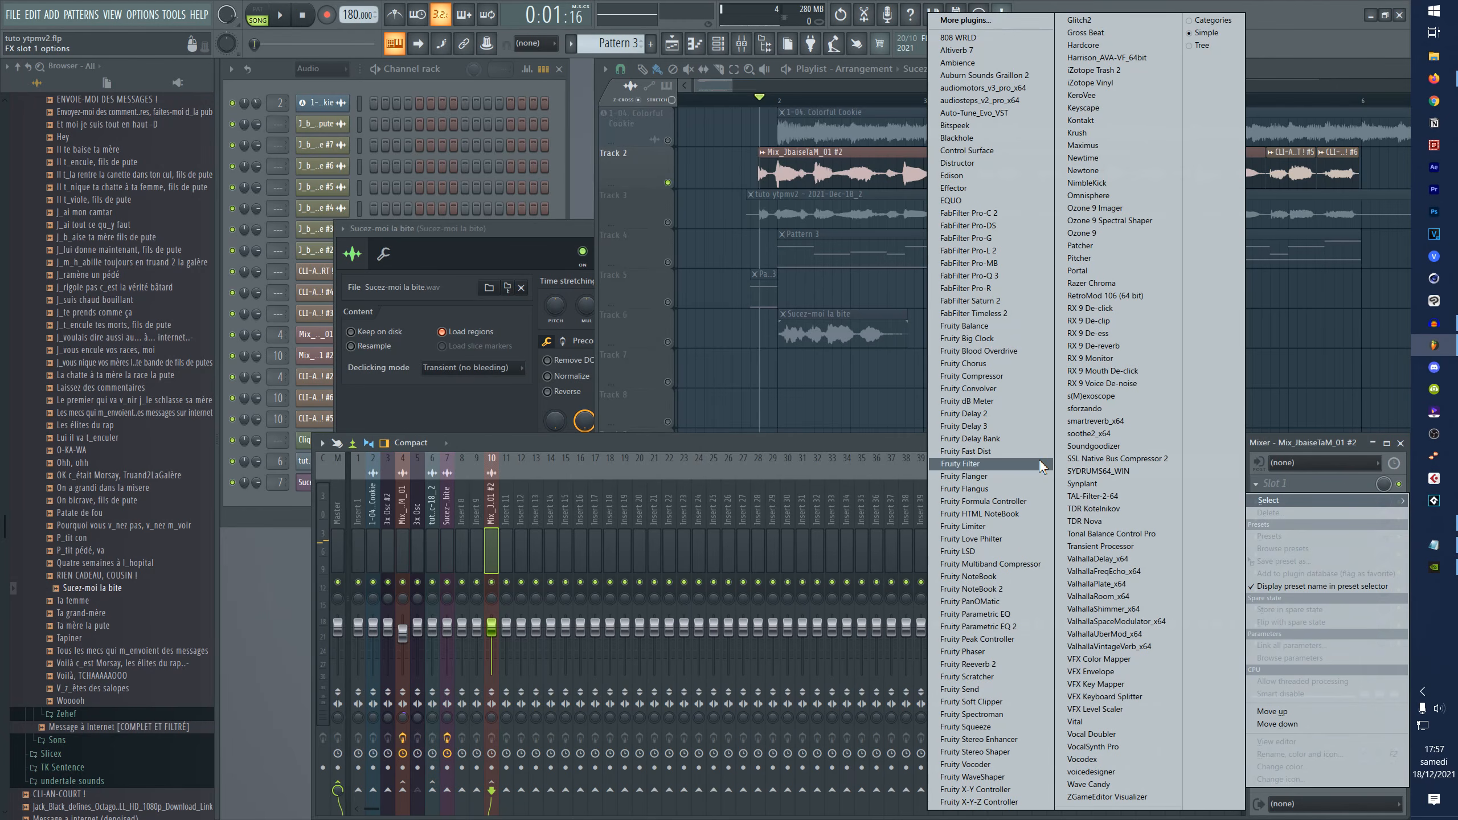
pyautogui.click(964, 188)
pyautogui.moveTo(973, 309); pyautogui.dragTo(834, 289)
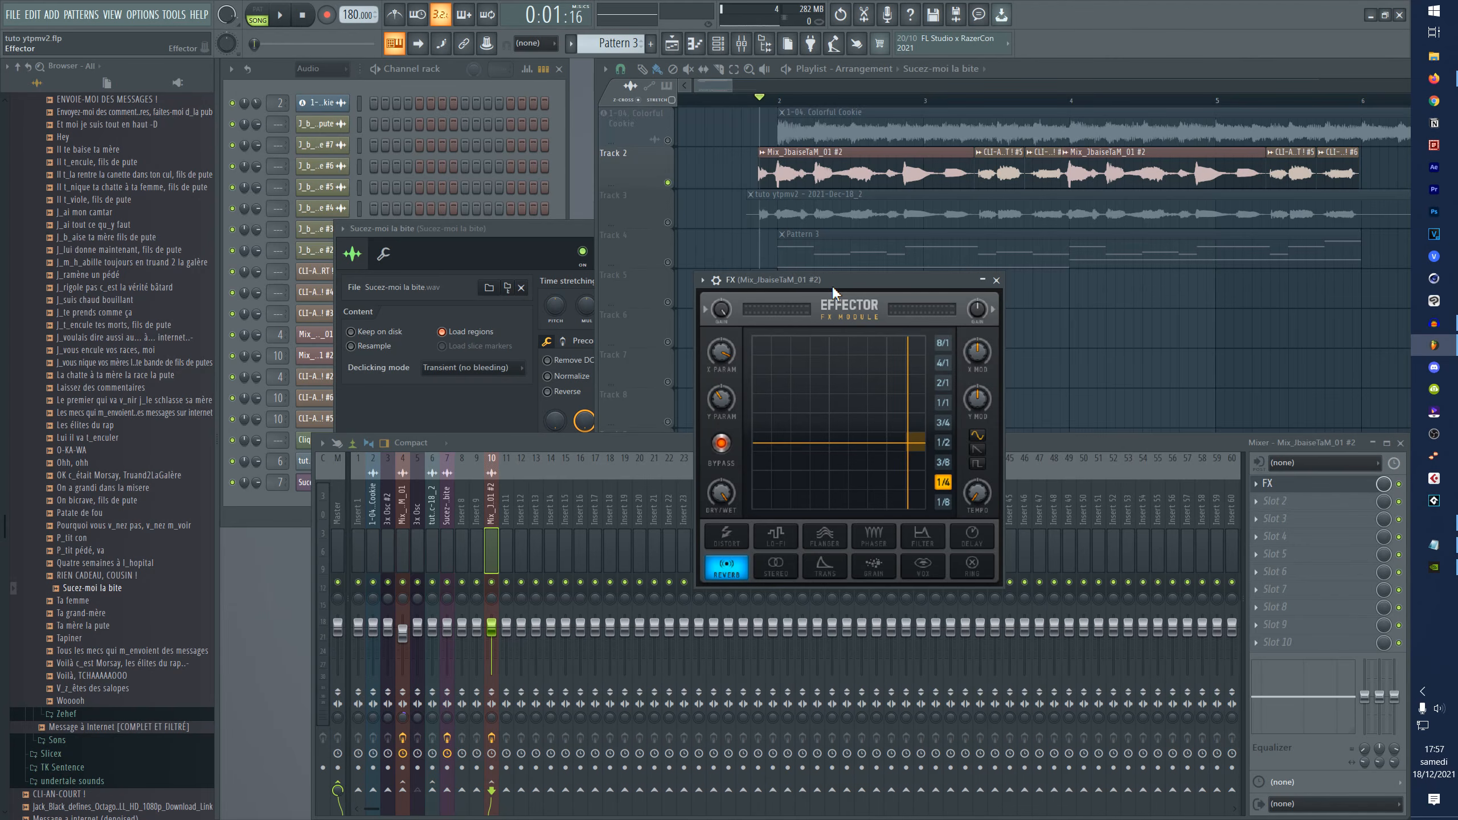
pyautogui.moveTo(833, 288); pyautogui.dragTo(822, 289)
# - Play the vocal mix track and switch the Effector effect from reverb to distortion
pyautogui.press('space')
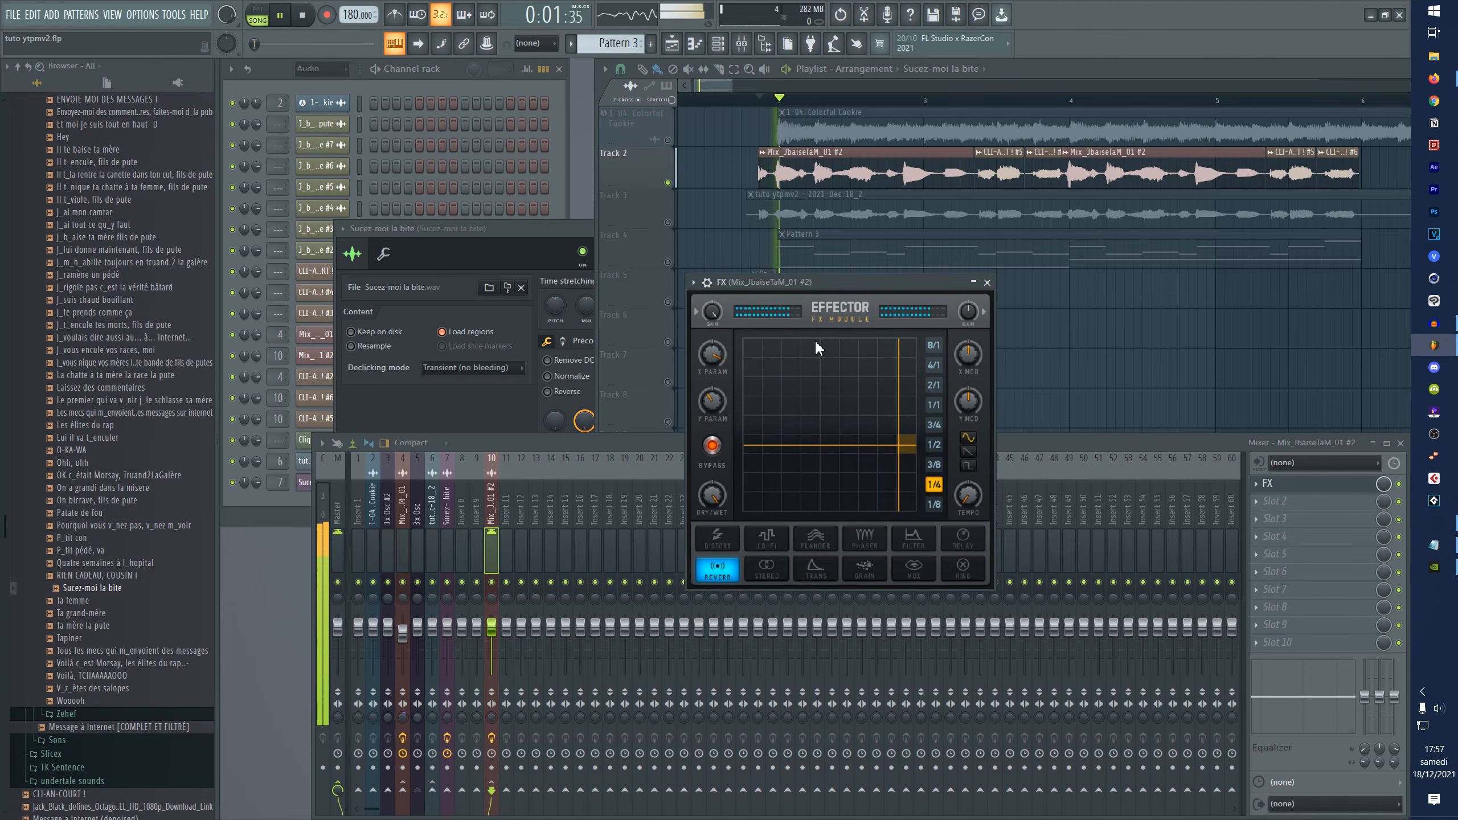
pyautogui.press('space')
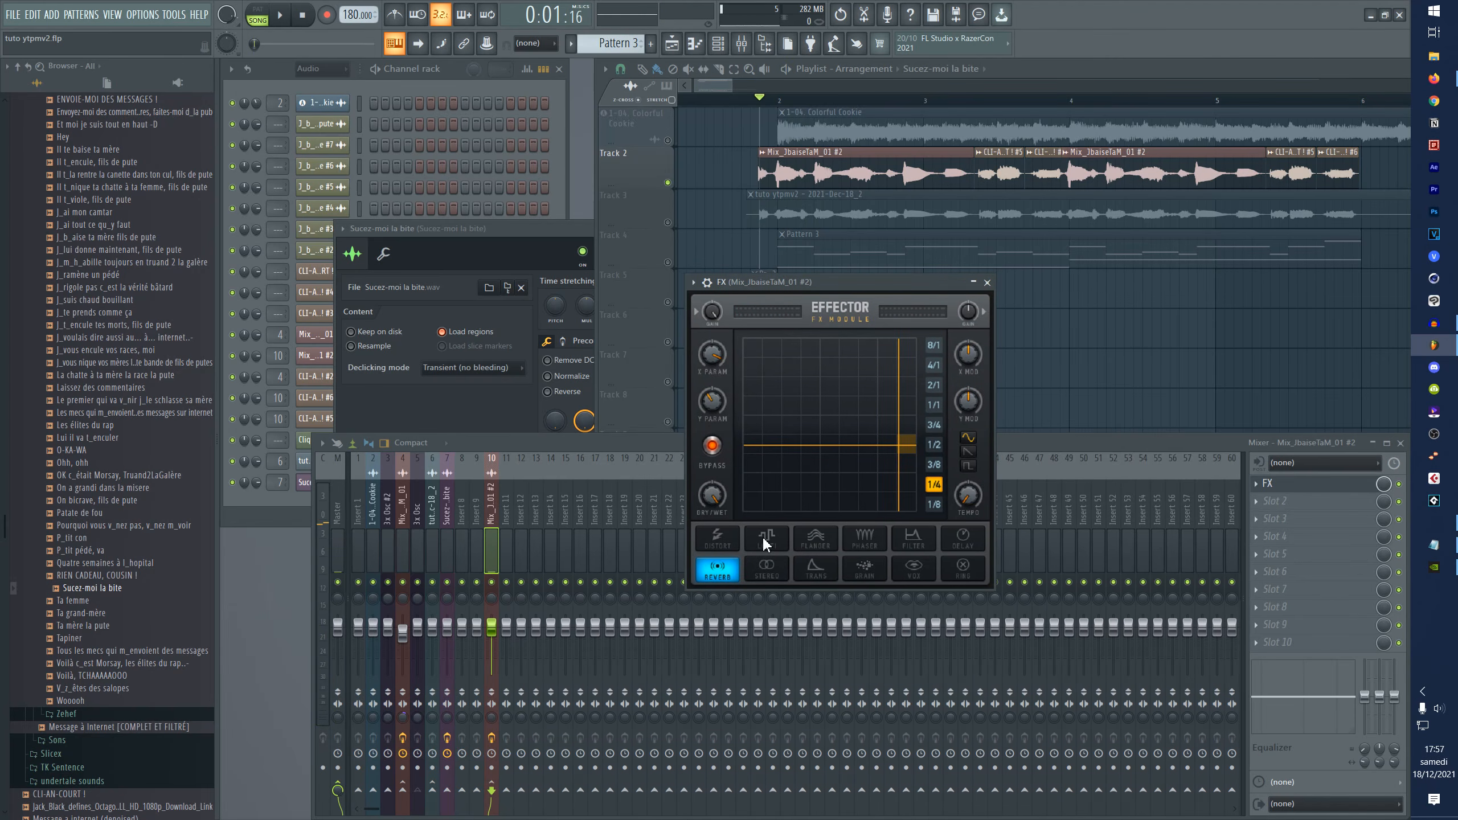
pyautogui.moveTo(846, 290); pyautogui.dragTo(874, 320)
pyautogui.click(745, 570)
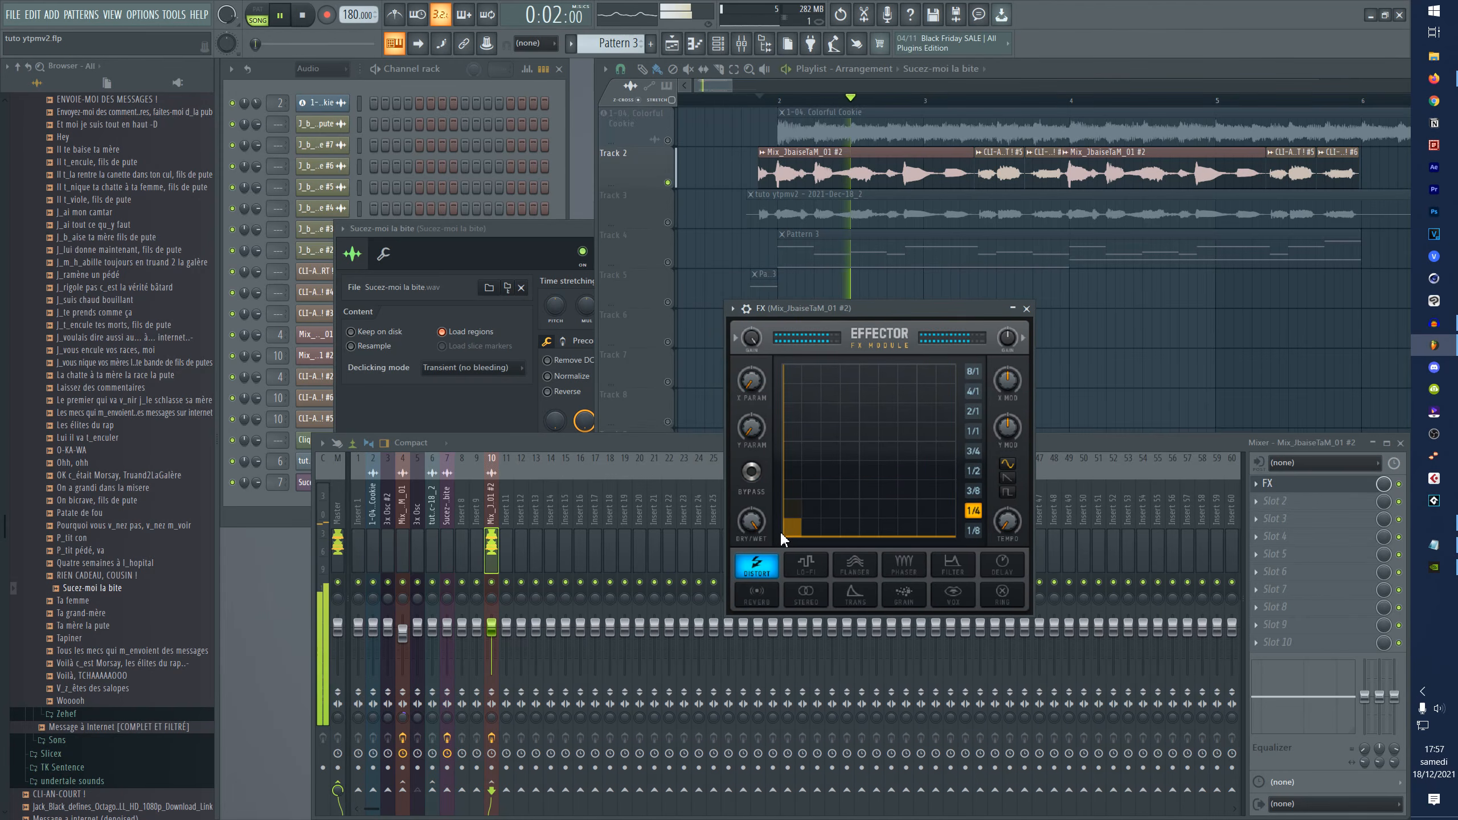
# - Audition Effector's lo-fi and flanger effects on the playing vocal mix while varying the X and Y parameters
pyautogui.press('space')
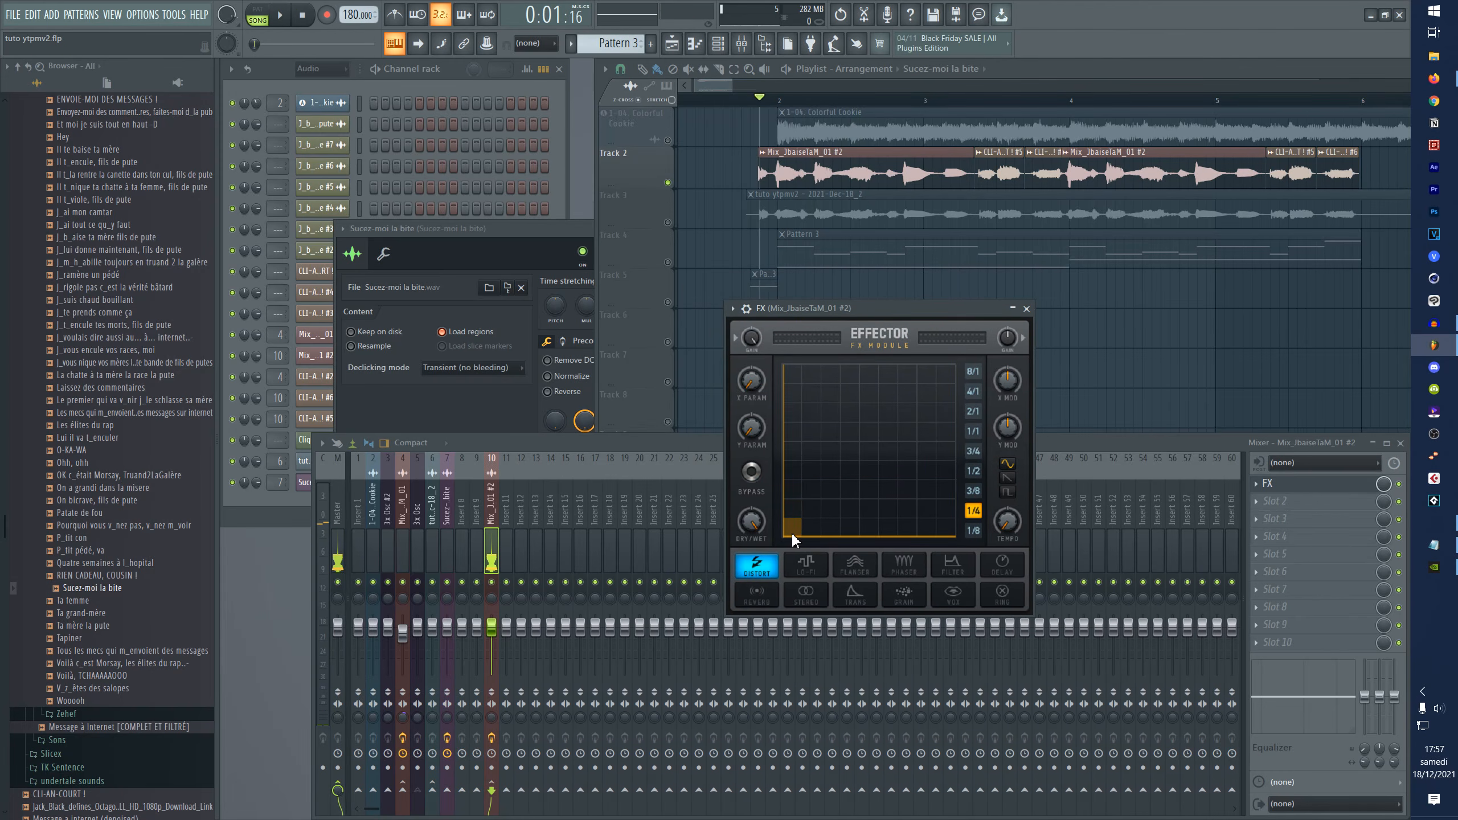
pyautogui.press('space')
pyautogui.moveTo(793, 511)
pyautogui.mouseDown()
pyautogui.moveTo(841, 502)
pyautogui.moveTo(782, 508)
pyautogui.mouseUp()
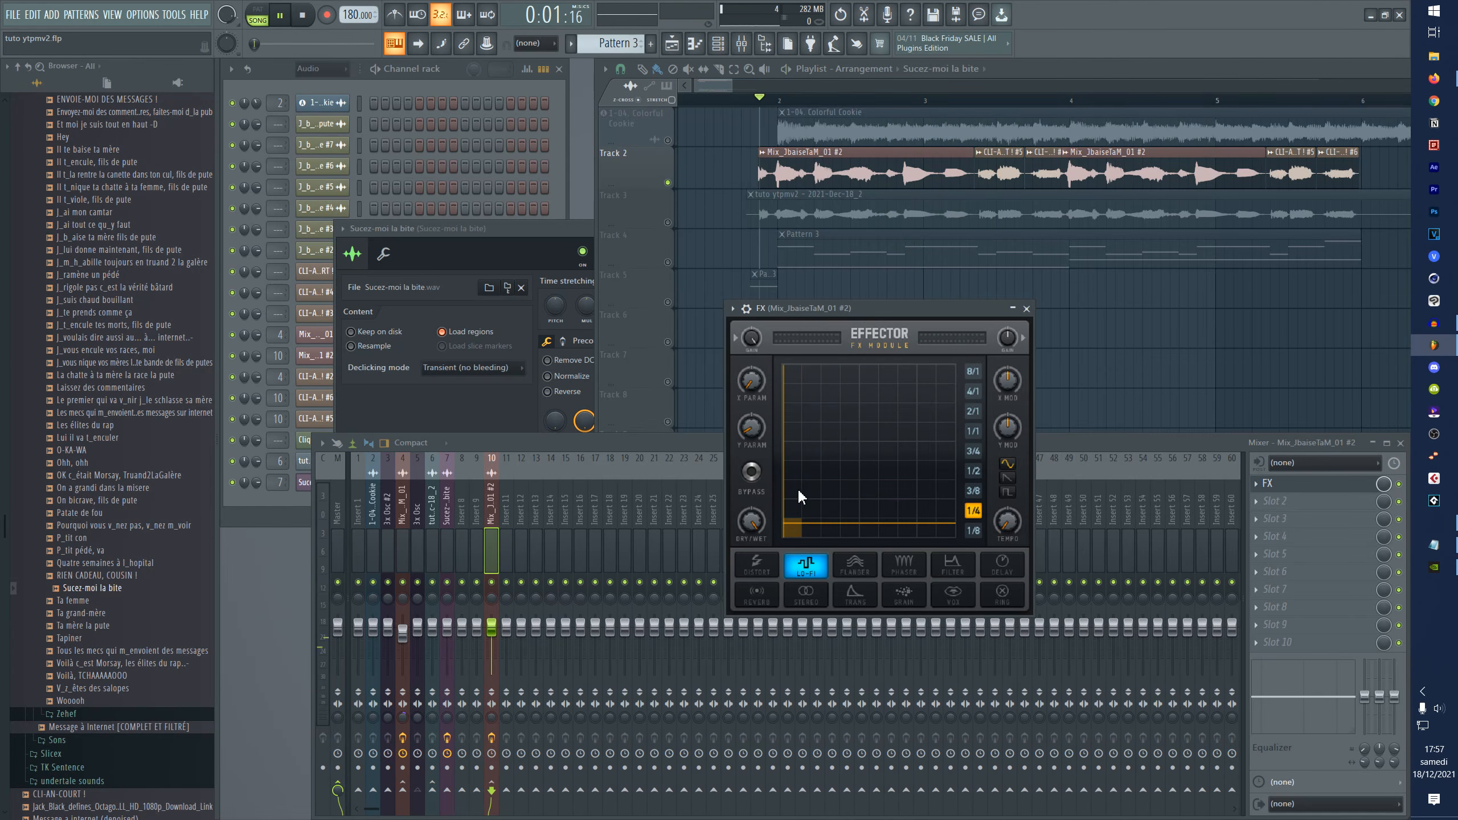
pyautogui.press('space')
pyautogui.moveTo(797, 489); pyautogui.dragTo(887, 497)
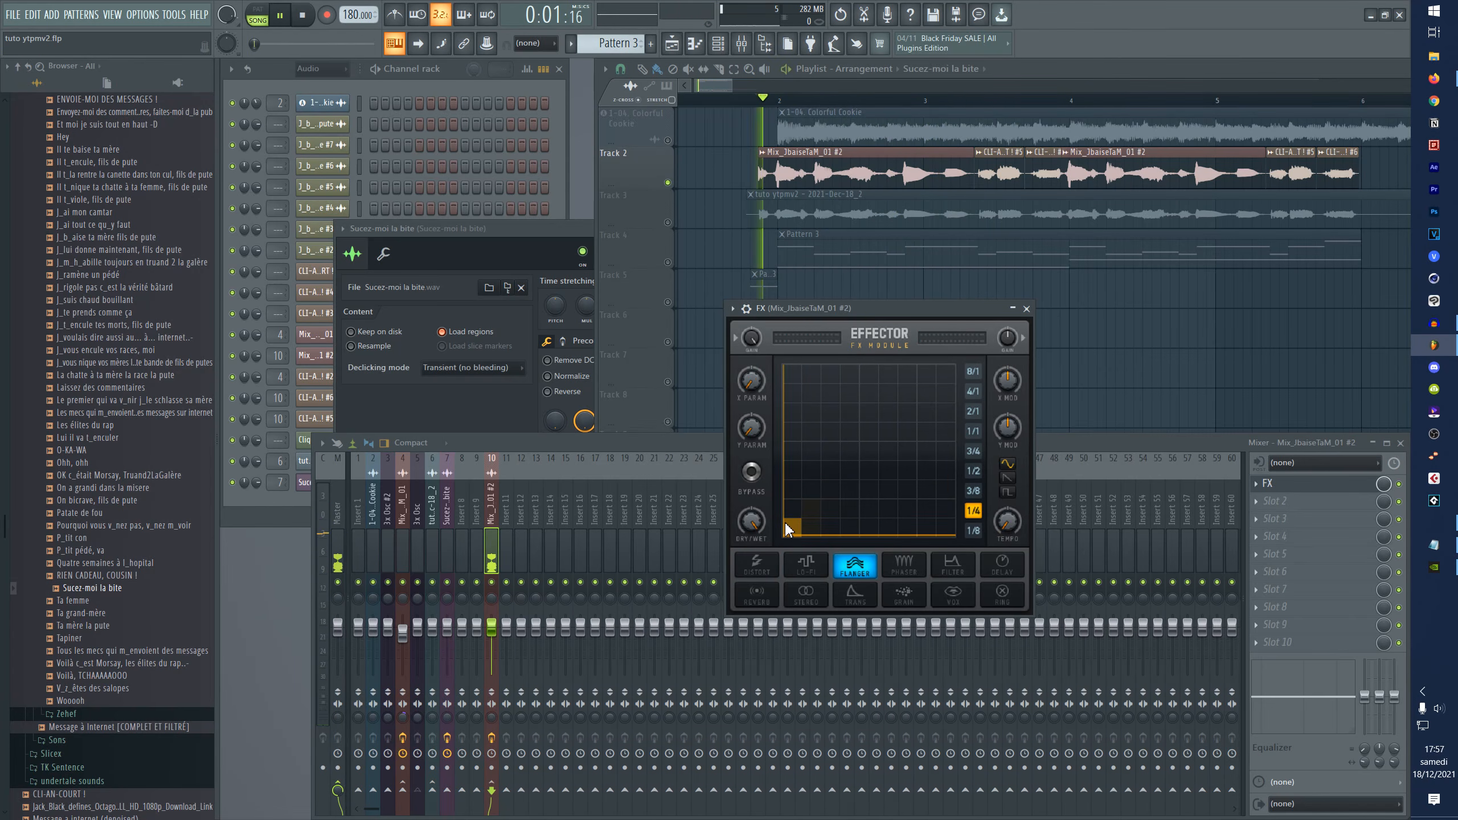
pyautogui.moveTo(787, 529); pyautogui.dragTo(887, 505)
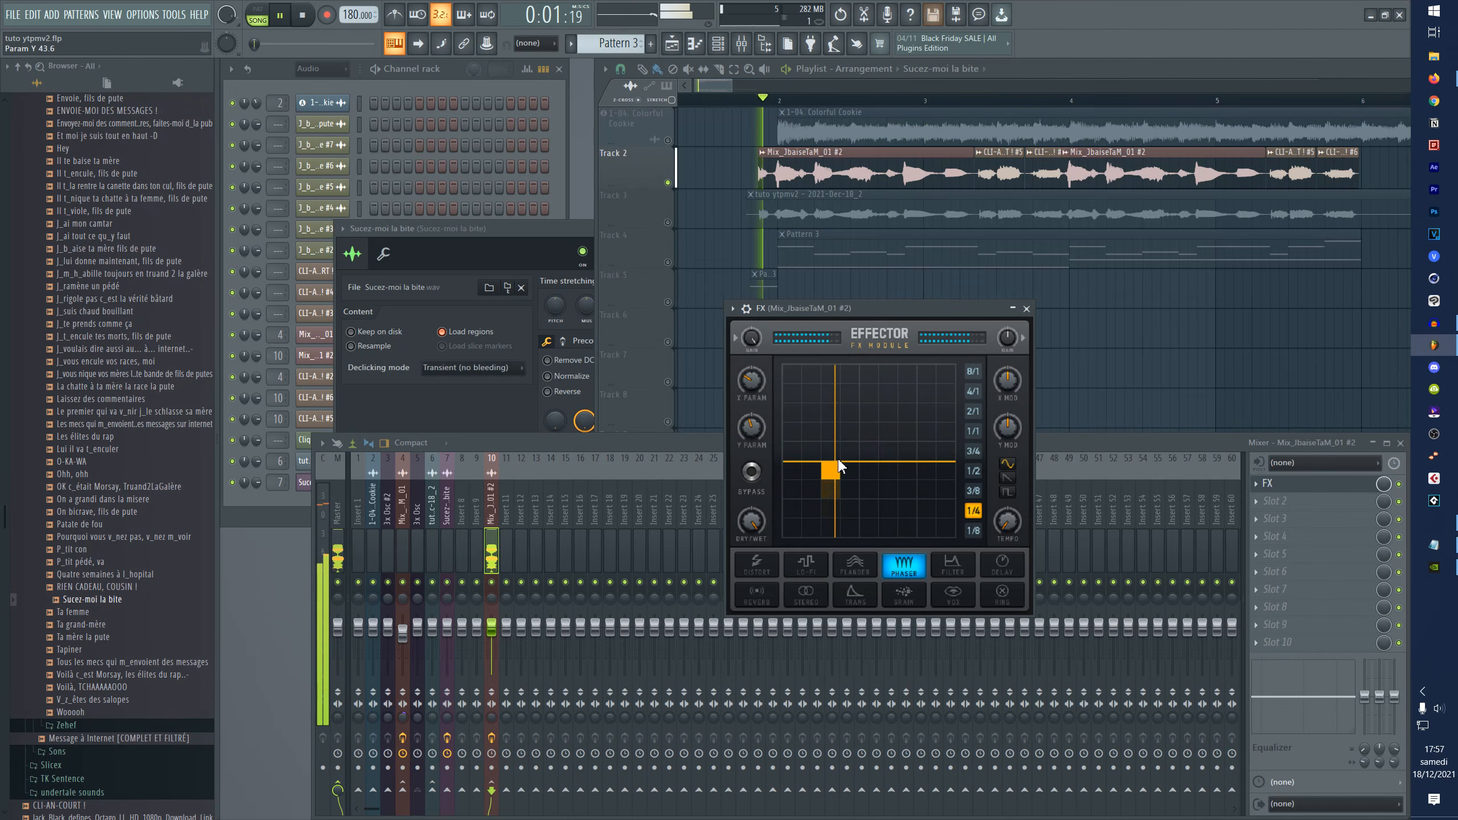
# - Audition Effector's phaser, filter and delay effects on the vocal mix while sweeping the X/Y pad
pyautogui.moveTo(840, 469); pyautogui.dragTo(872, 511)
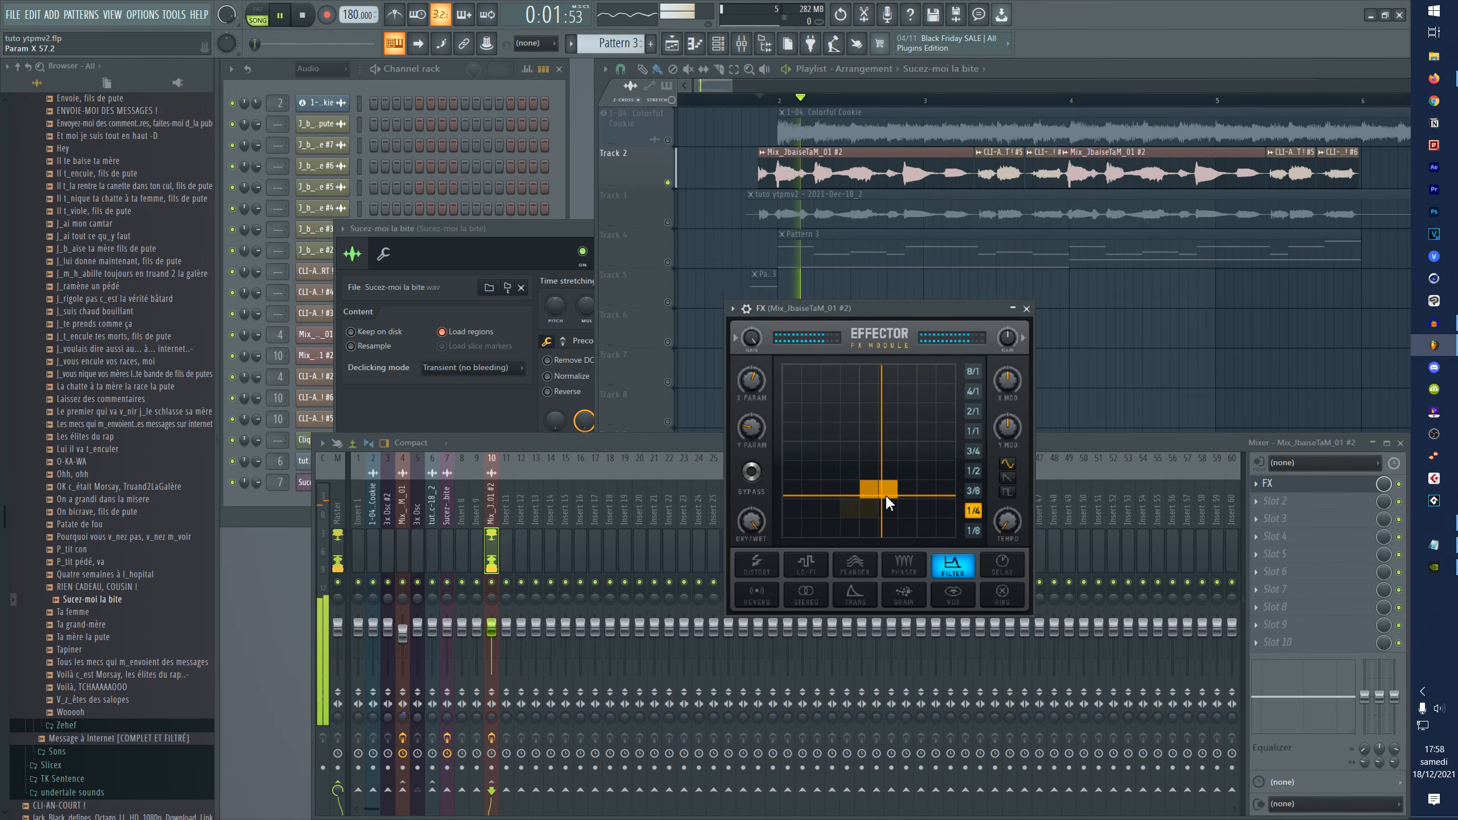
pyautogui.moveTo(885, 495); pyautogui.dragTo(836, 492)
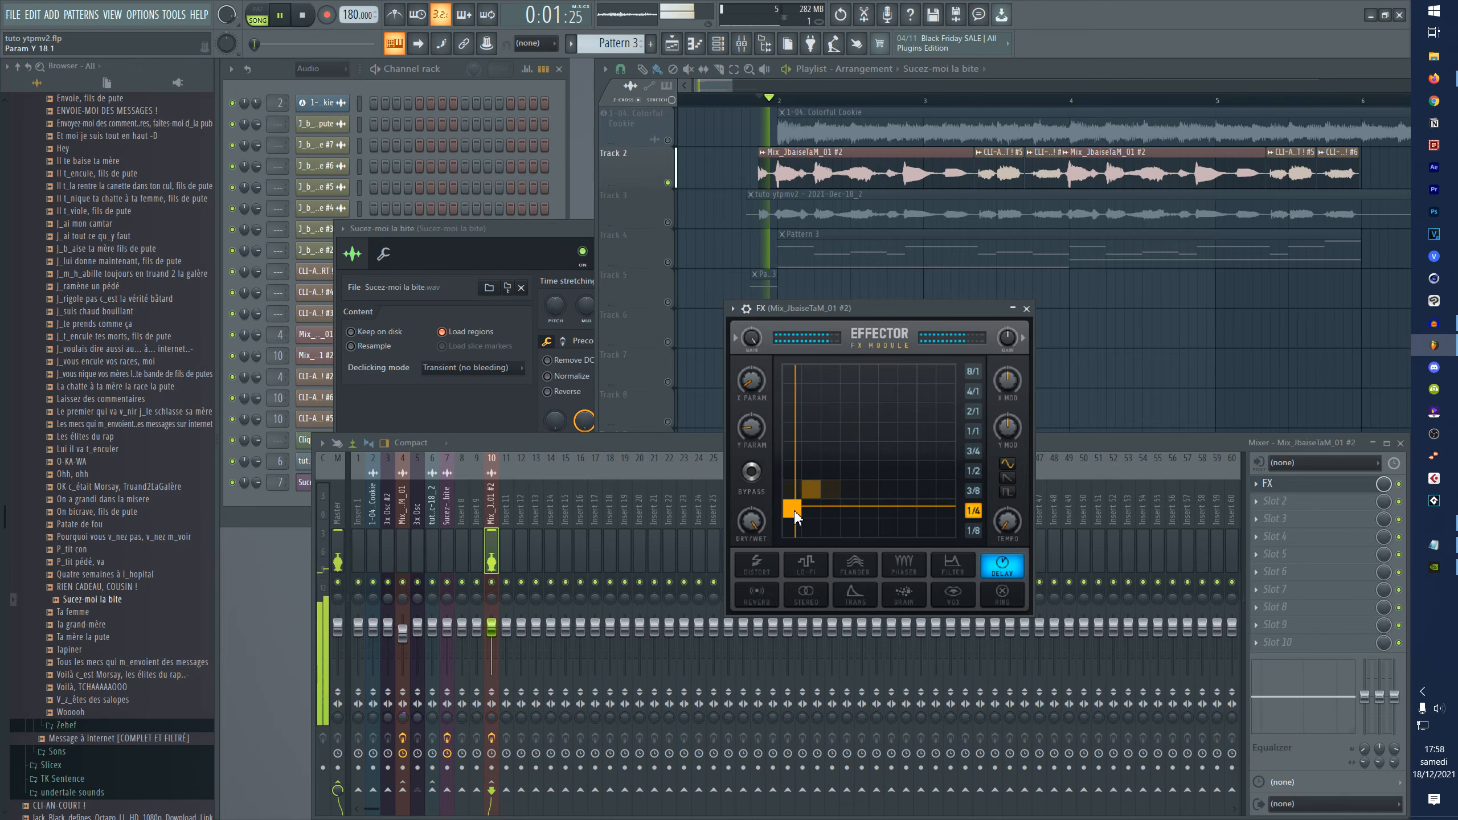
pyautogui.moveTo(791, 503); pyautogui.dragTo(906, 413)
pyautogui.press('space')
pyautogui.moveTo(788, 531); pyautogui.dragTo(941, 457)
pyautogui.press('space')
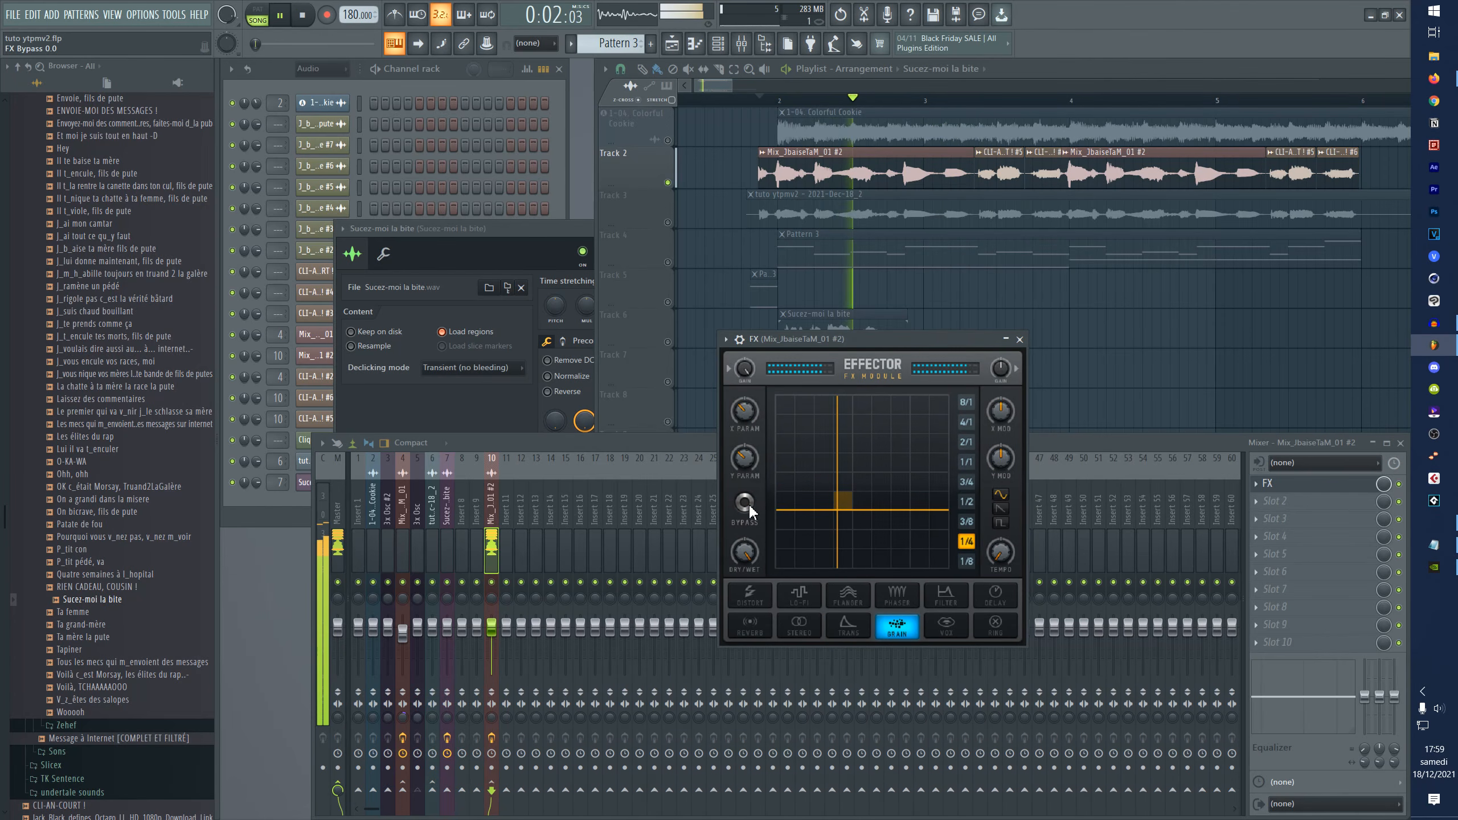
# - Compare Effector's grain effect on the vocal mix at 1/4 and 1/8 by toggling its bypass, and stop playback
pyautogui.click(745, 503)
pyautogui.click(744, 504)
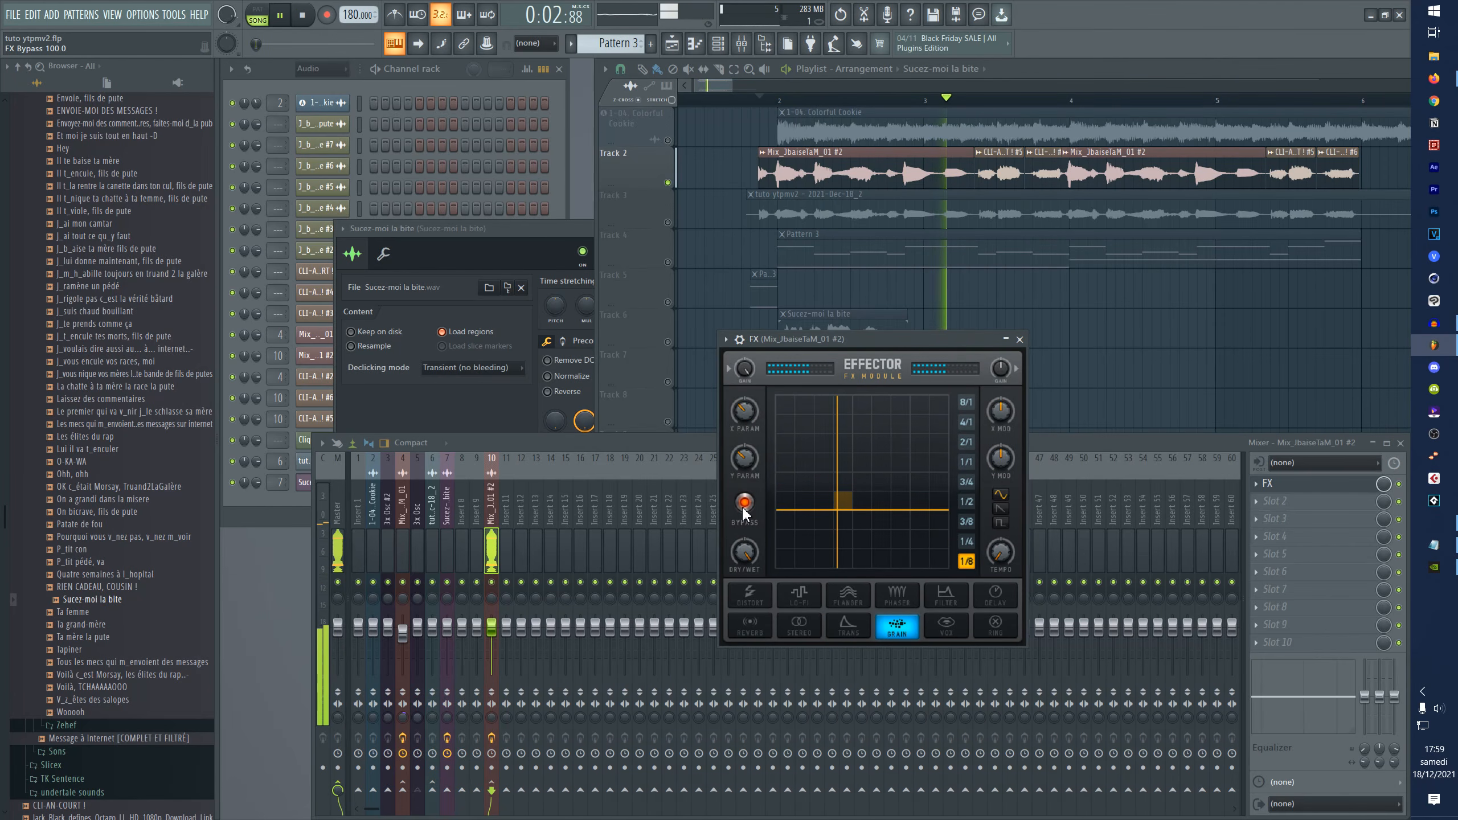
pyautogui.click(744, 504)
pyautogui.moveTo(790, 416); pyautogui.dragTo(861, 475)
pyautogui.press('space')
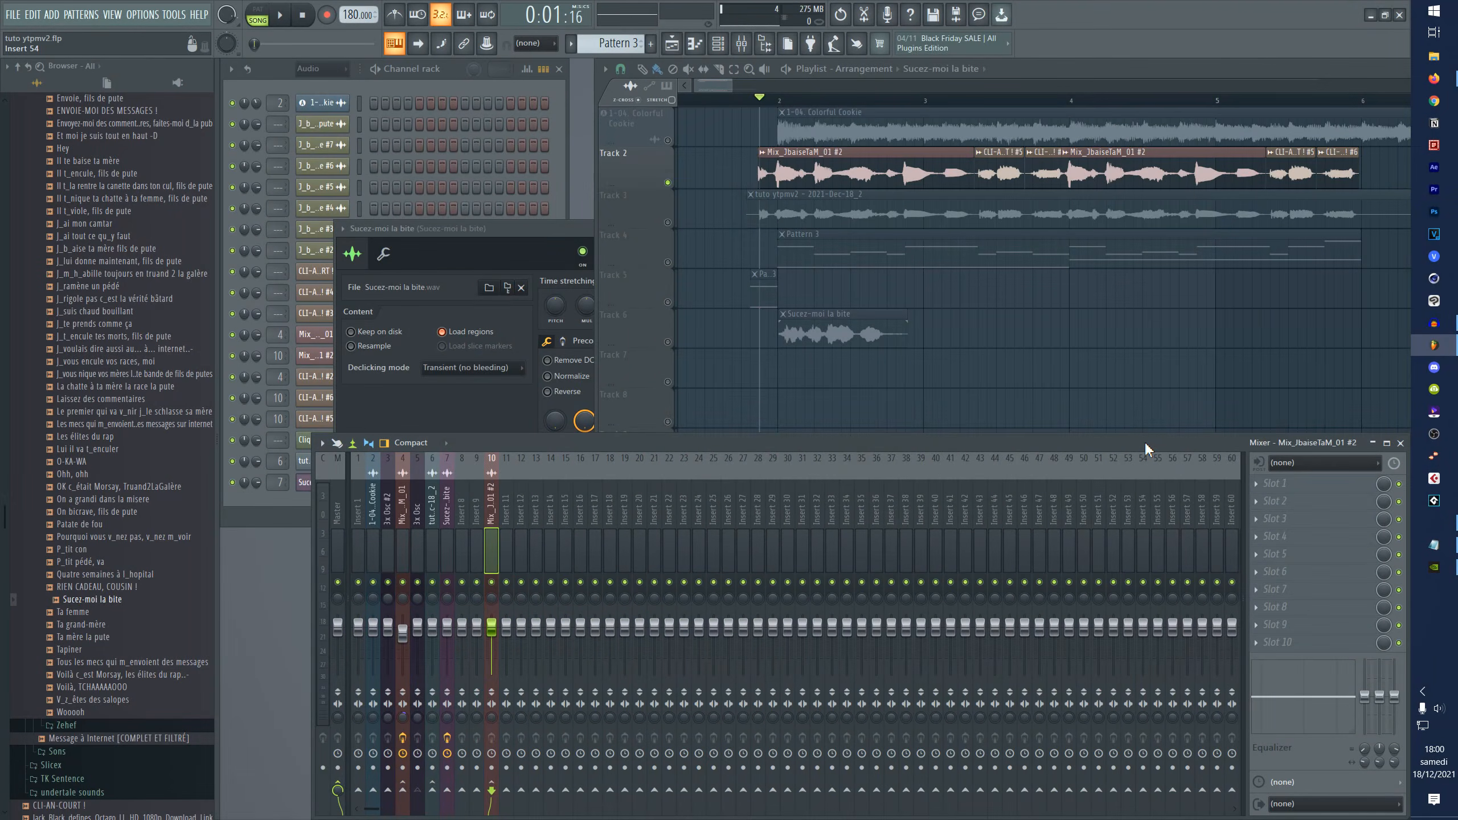
# - Open the channel settings of the 1-02. smooooch clip on the BGM track in the tuto ytpmv v2 project
pyautogui.doubleClick(803, 208)
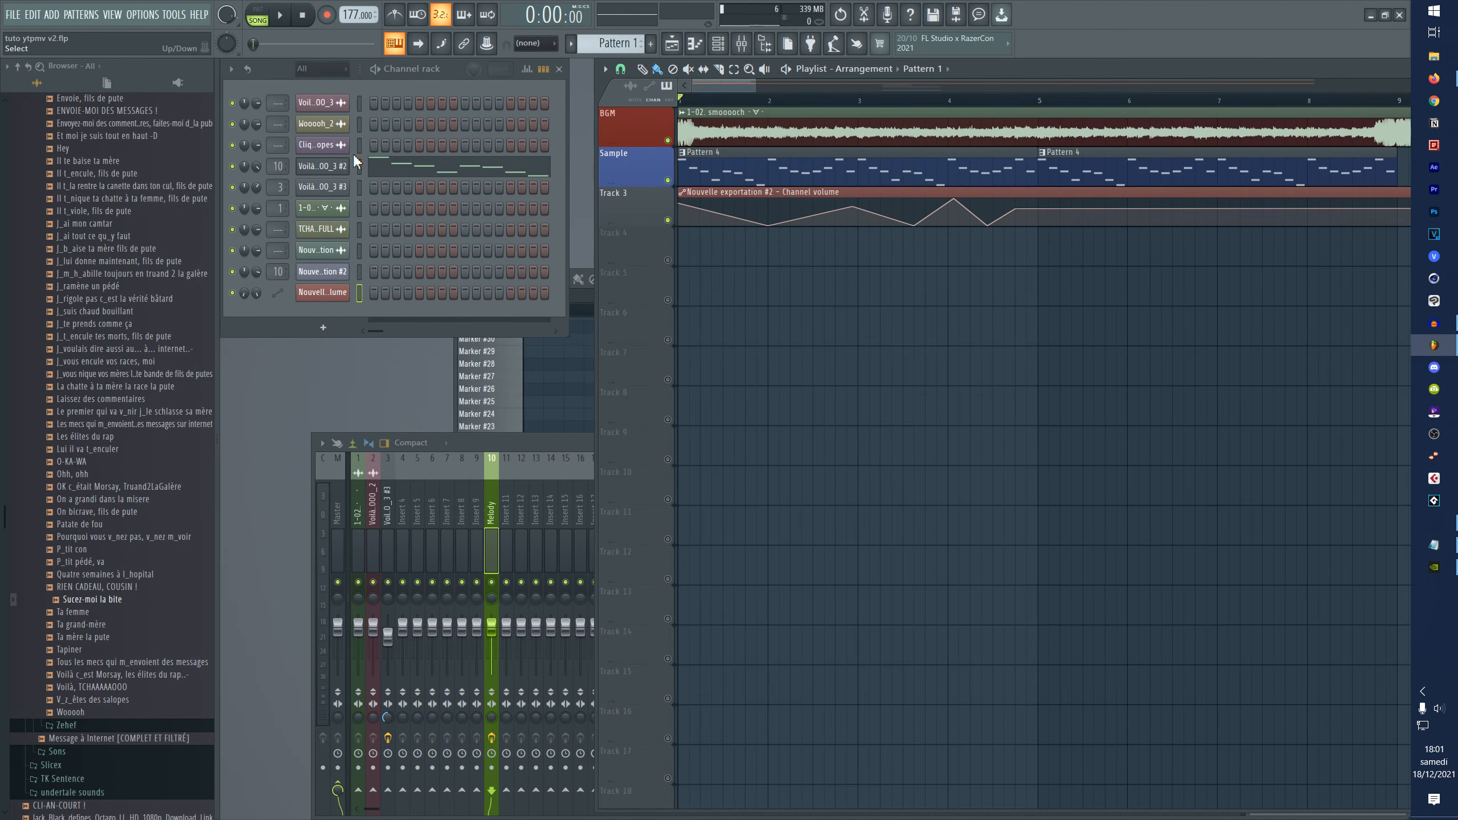
pyautogui.doubleClick(706, 135)
pyautogui.moveTo(632, 241); pyautogui.dragTo(595, 290)
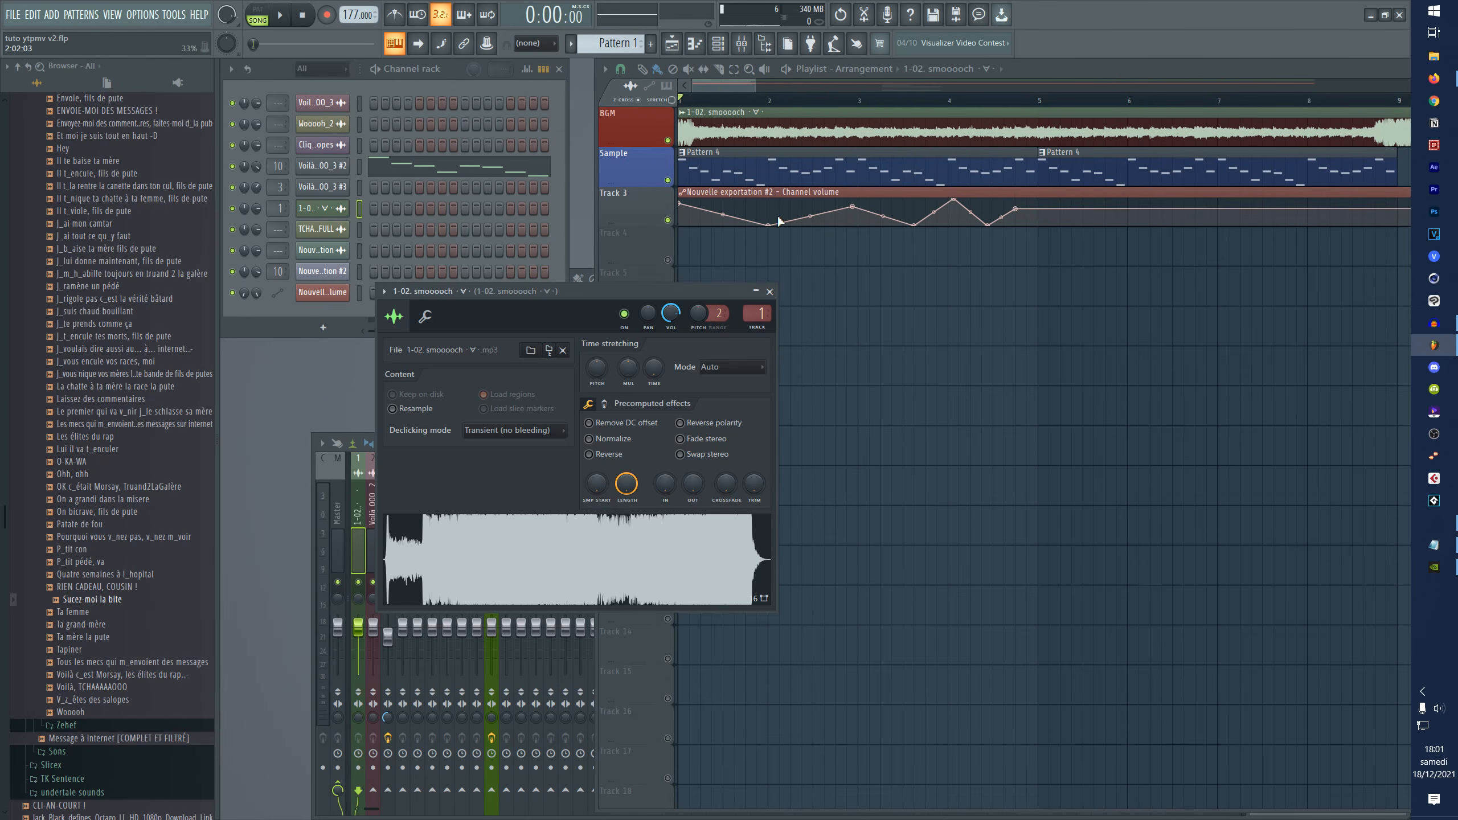
pyautogui.moveTo(574, 290); pyautogui.dragTo(555, 293)
# - Link the 1-02. smooooch channel volume to the Nouvelle exportation #2 - Channel volume automation clip as internal controller
pyautogui.rightClick(652, 315)
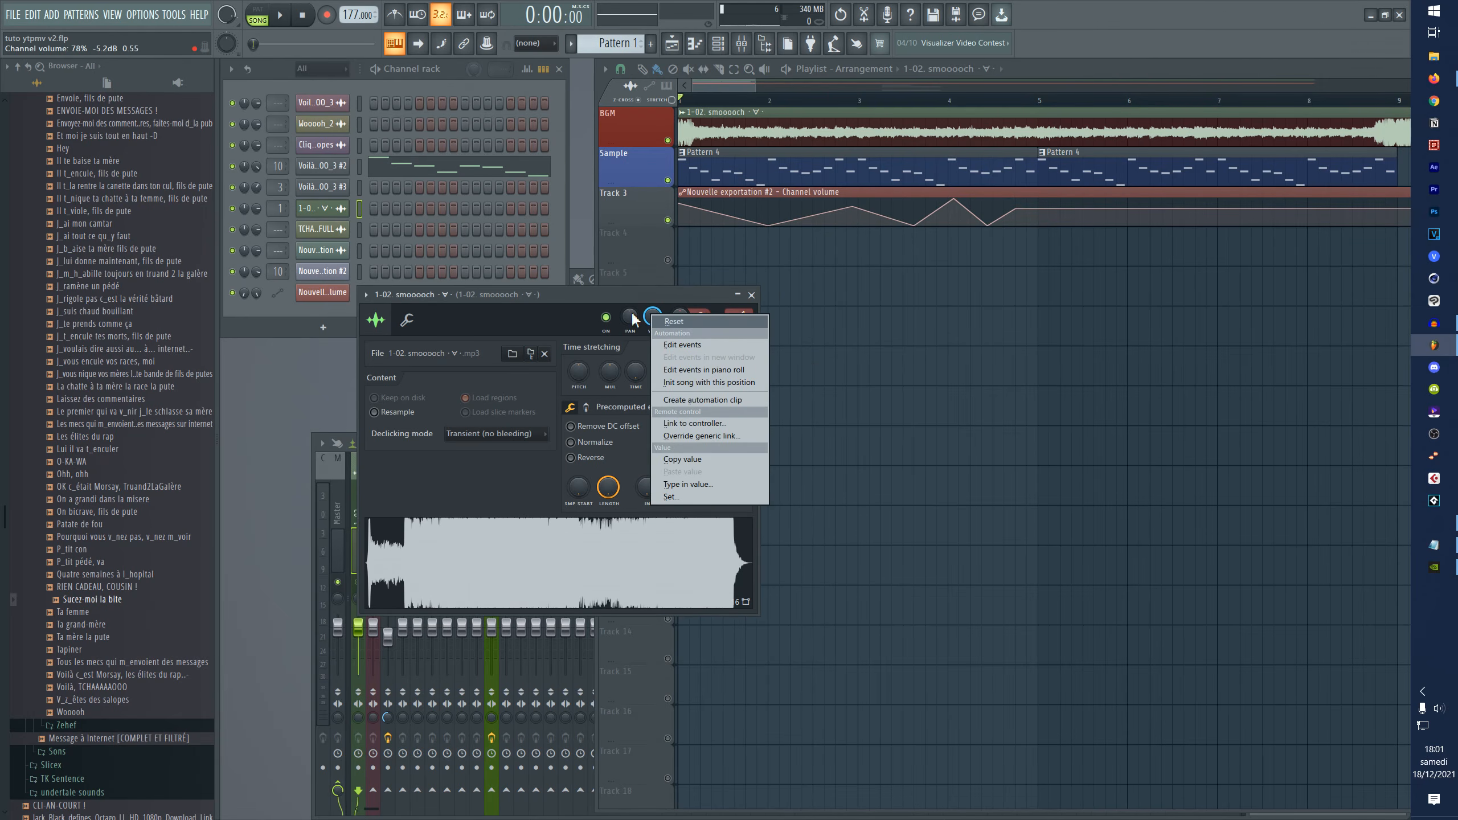
pyautogui.click(701, 424)
pyautogui.moveTo(699, 274); pyautogui.dragTo(901, 300)
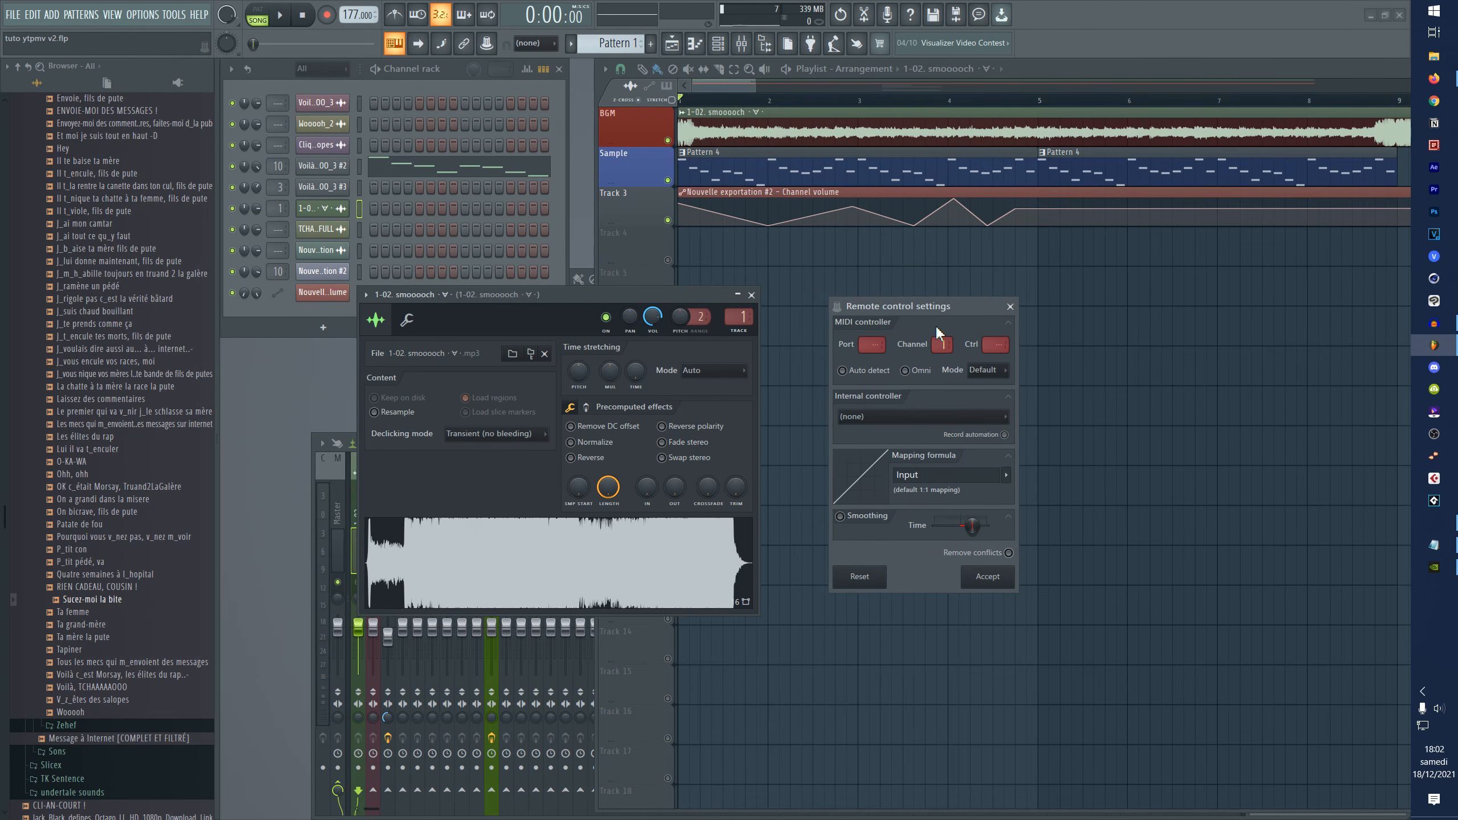
pyautogui.click(935, 323)
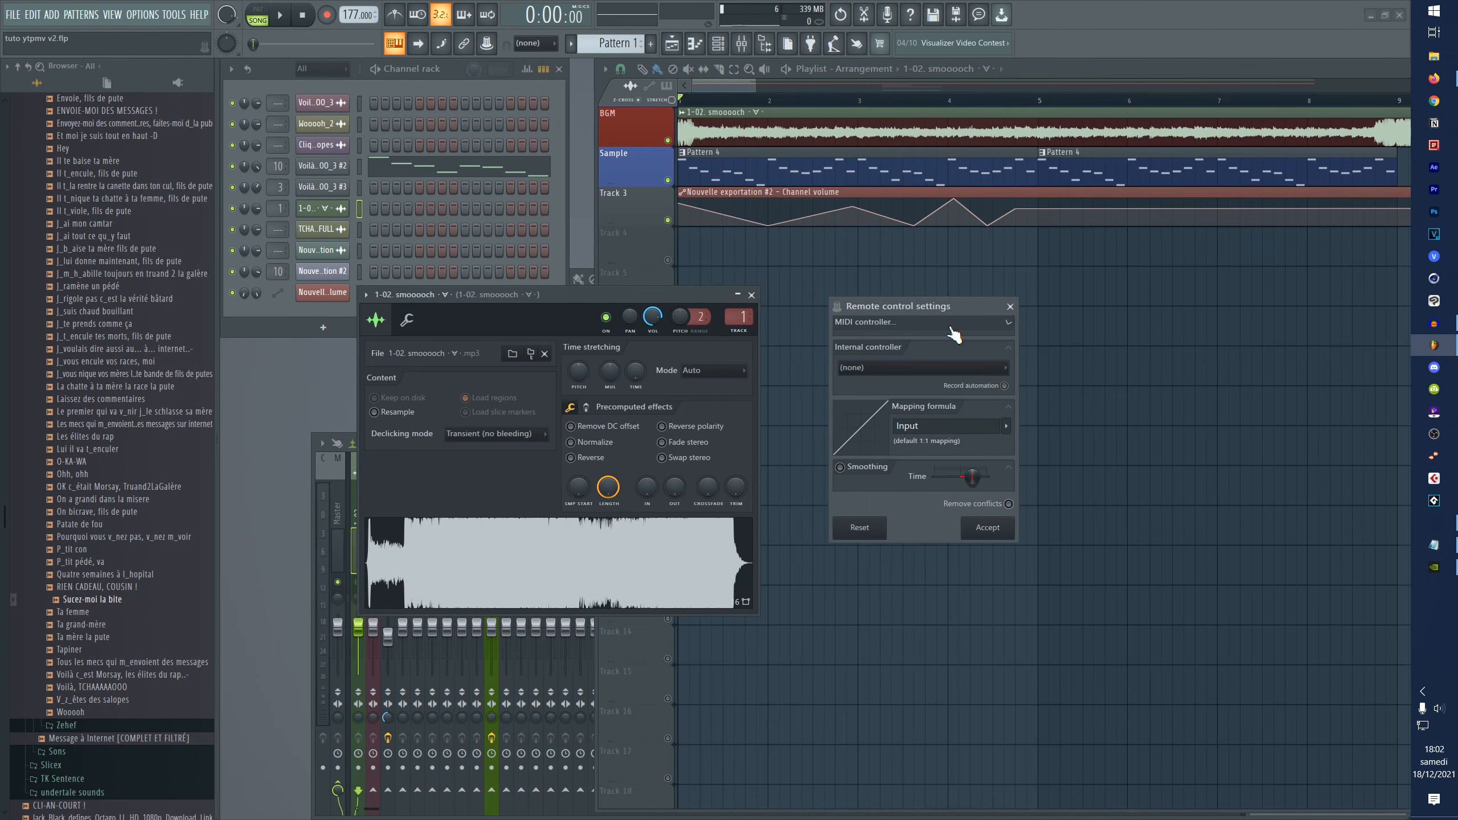
pyautogui.click(876, 372)
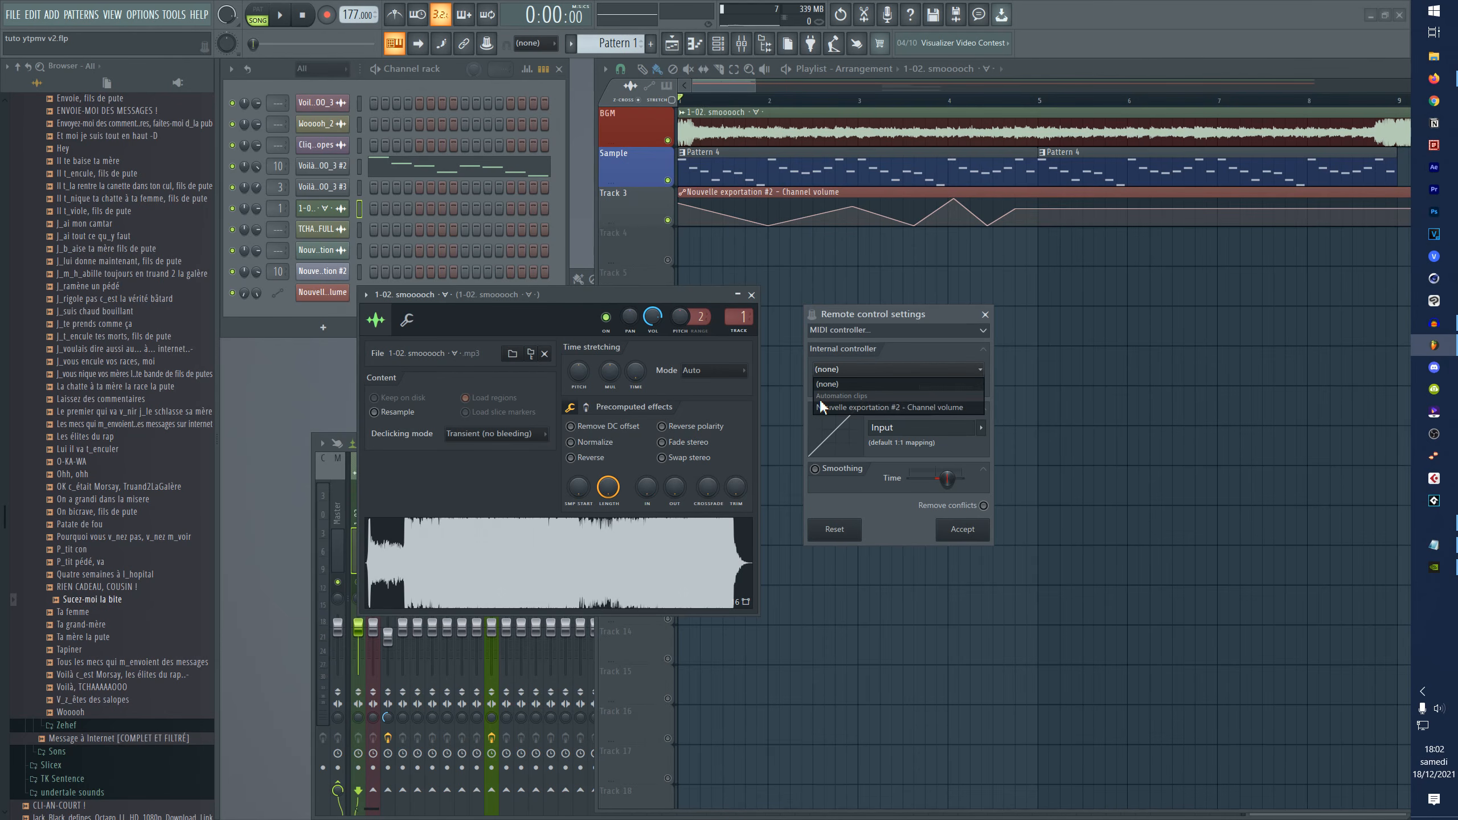
pyautogui.click(856, 407)
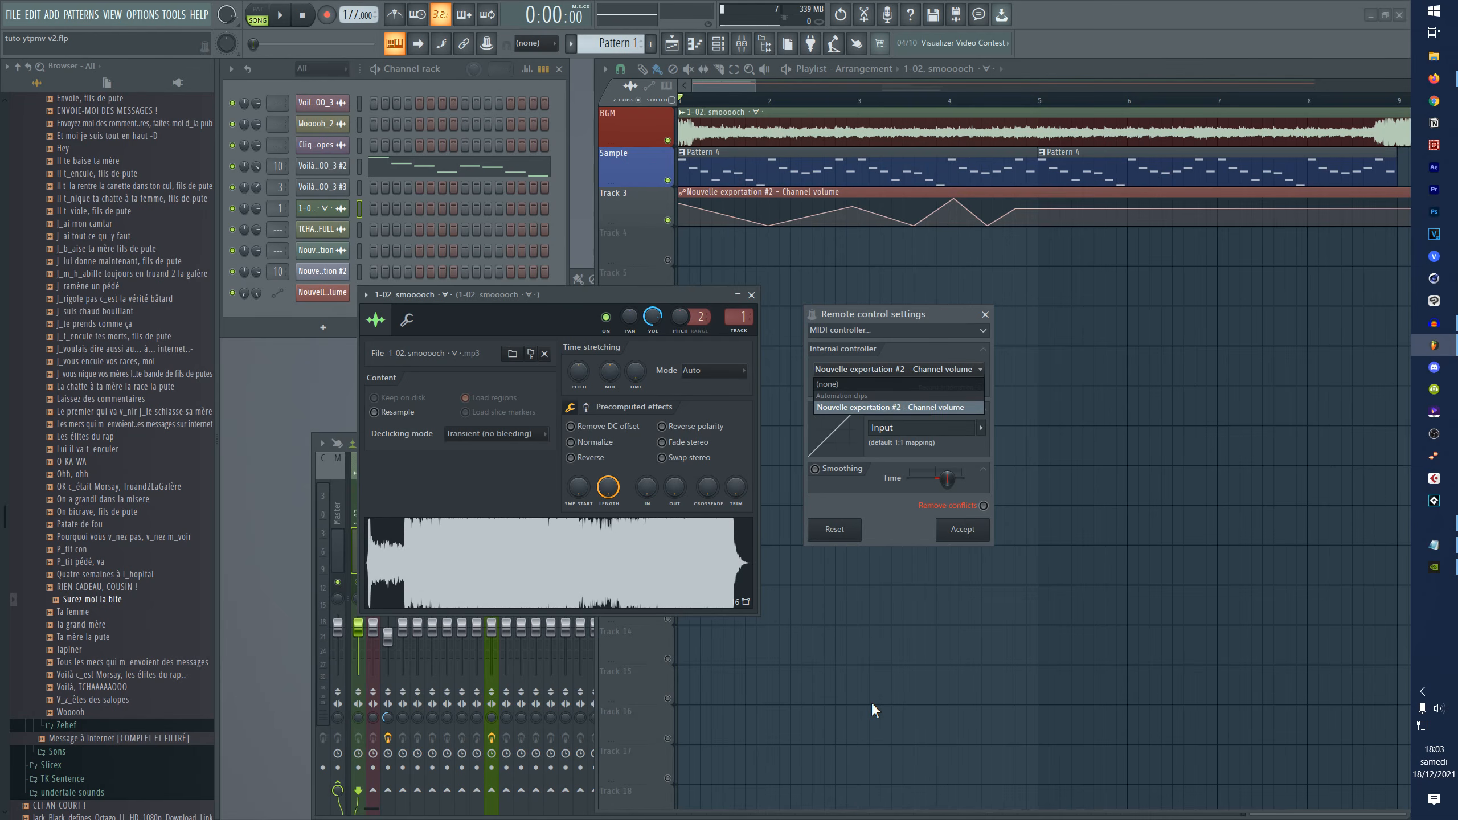
pyautogui.click(884, 413)
pyautogui.click(964, 532)
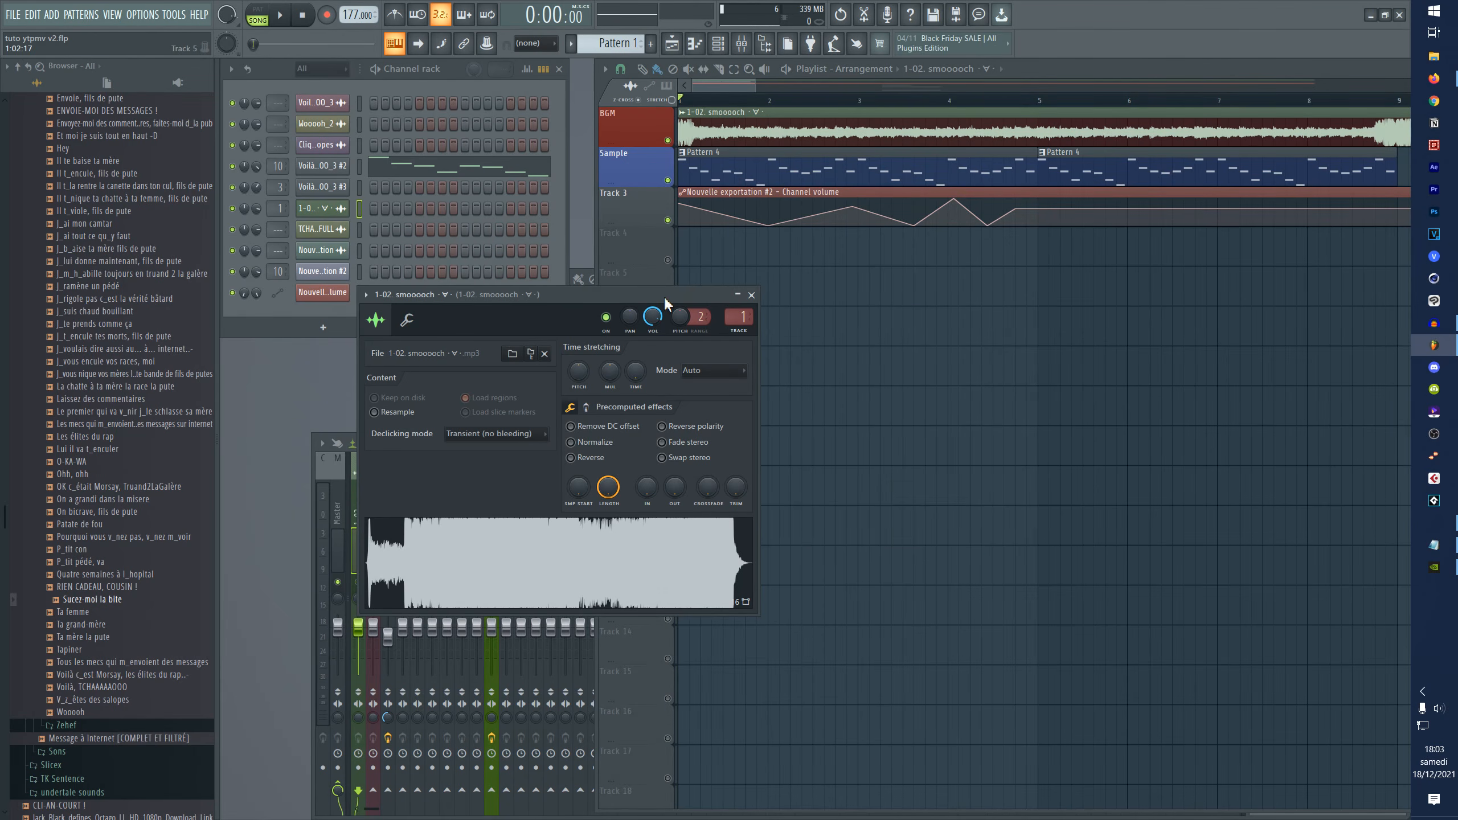
# - Play the song to check the linked volume automation and open Pattern 4 from the Sample track
pyautogui.moveTo(663, 295); pyautogui.dragTo(618, 310)
pyautogui.press('space')
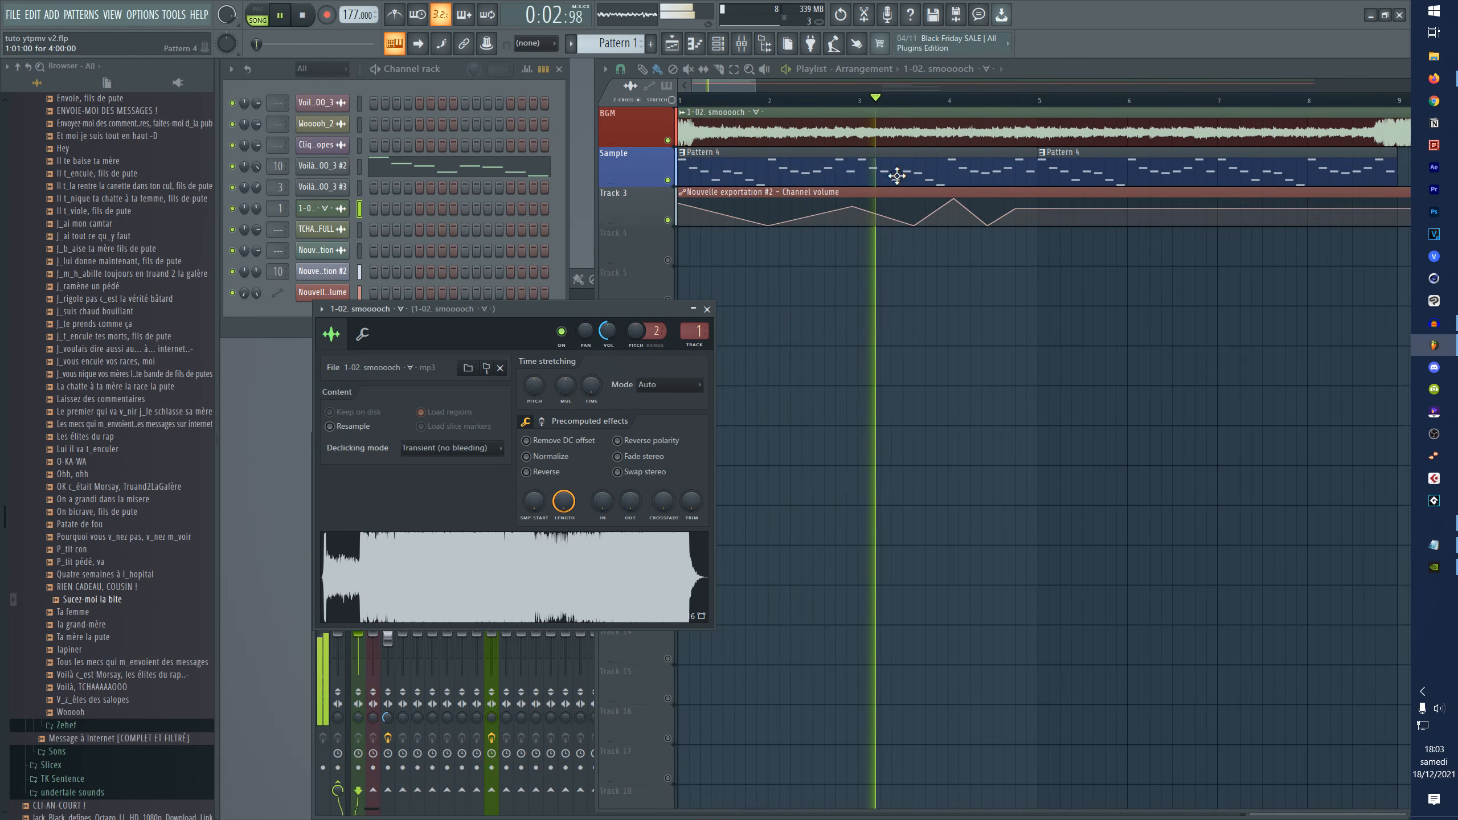
pyautogui.doubleClick(751, 182)
pyautogui.press('space')
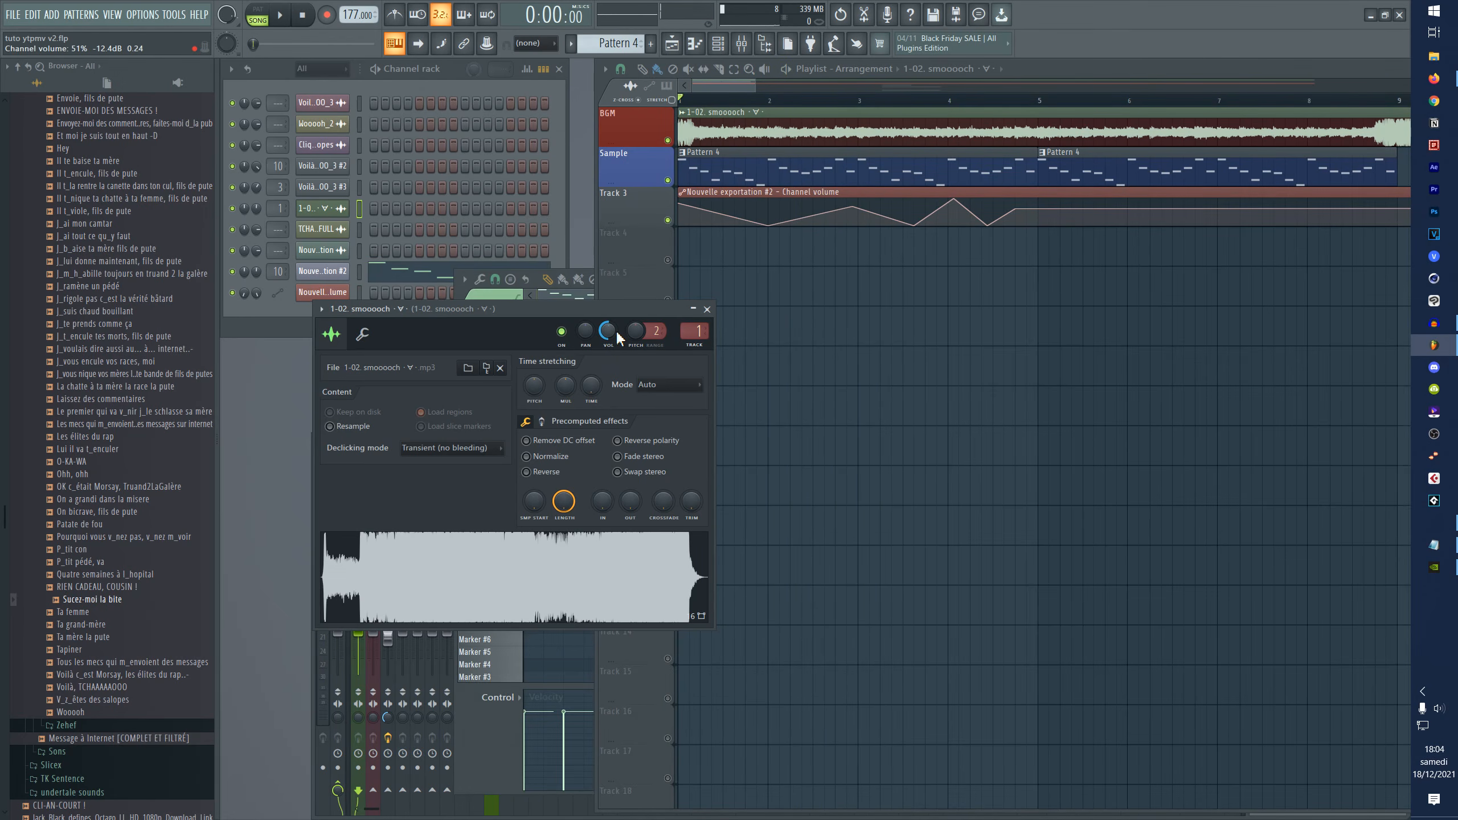
# - Set the mapping formula of the smooooch channel's volume link to Inverted (1-Input) and accept it
pyautogui.click(609, 177)
pyautogui.moveTo(566, 321); pyautogui.dragTo(583, 337)
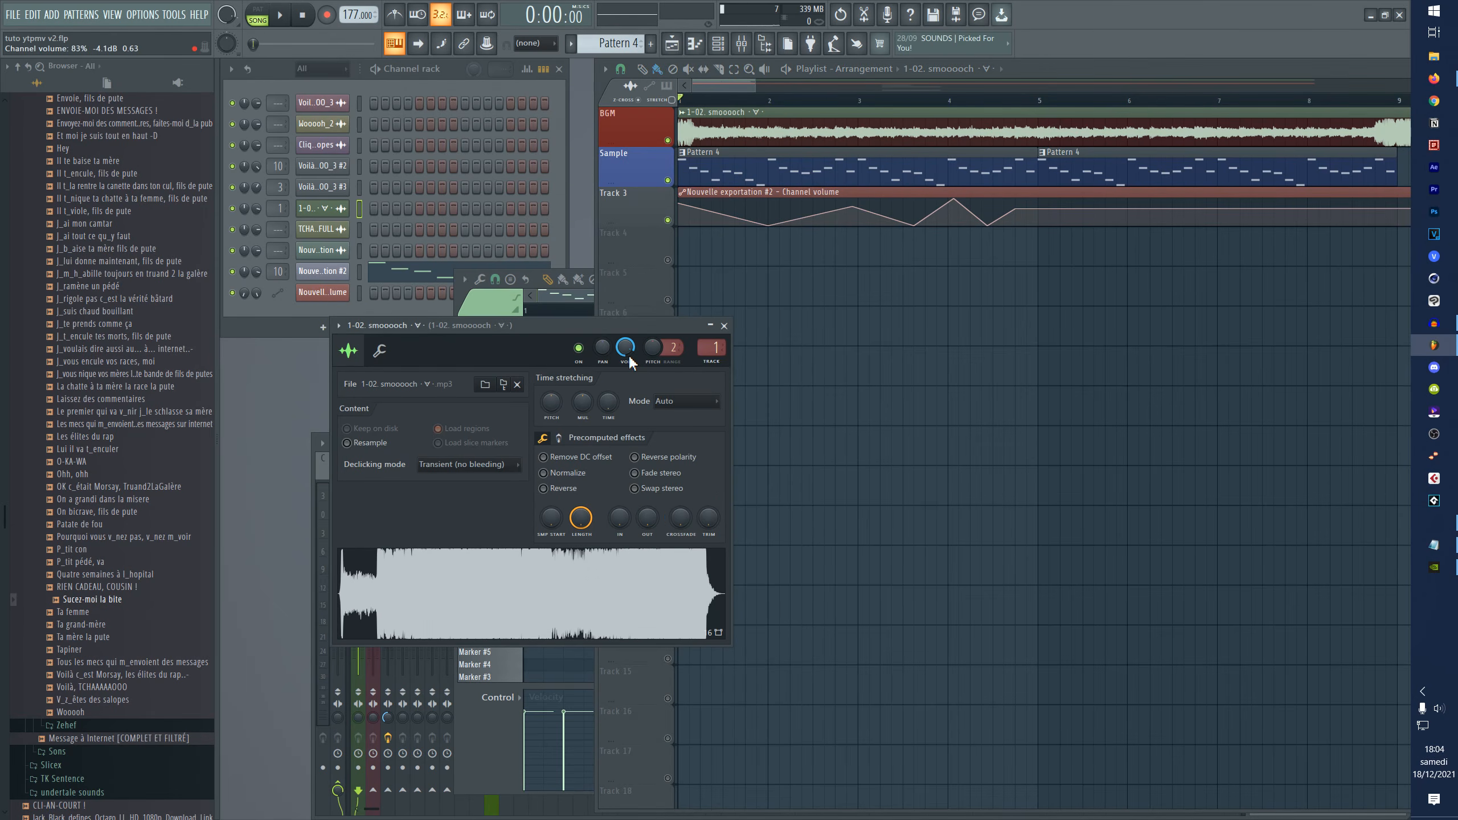
pyautogui.rightClick(626, 347)
pyautogui.click(669, 479)
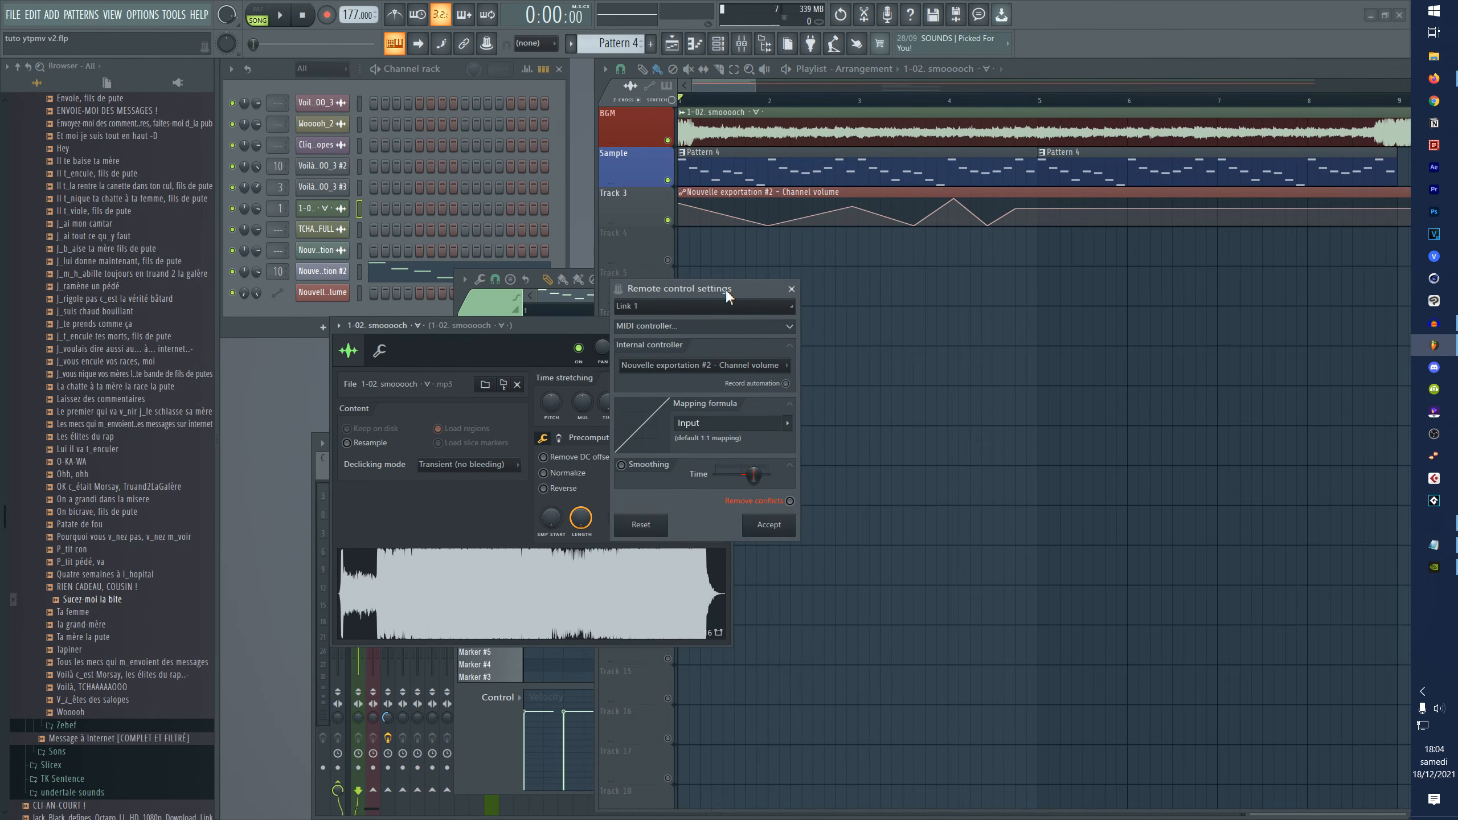
pyautogui.moveTo(727, 294); pyautogui.dragTo(829, 339)
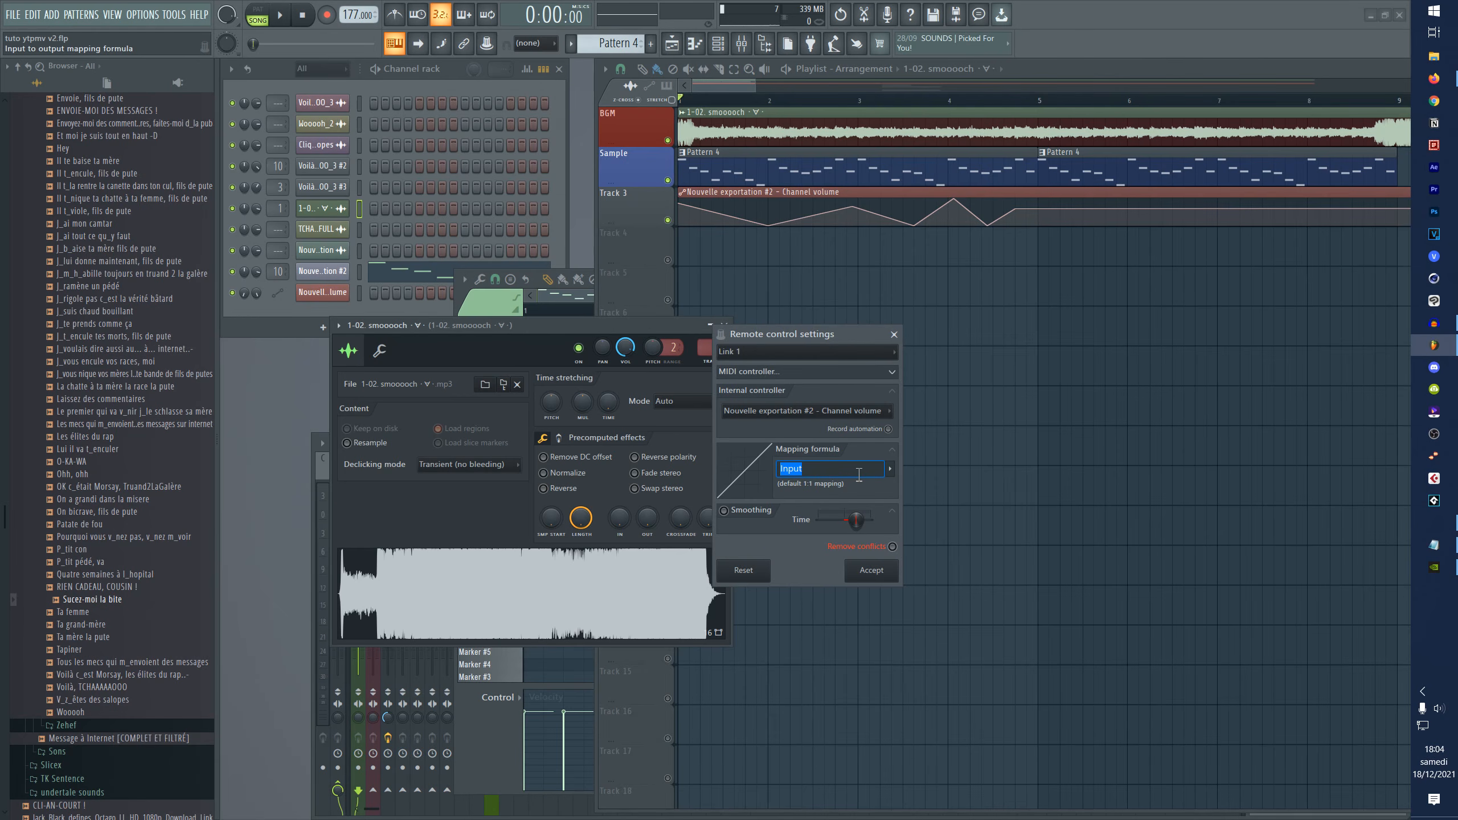
pyautogui.click(890, 469)
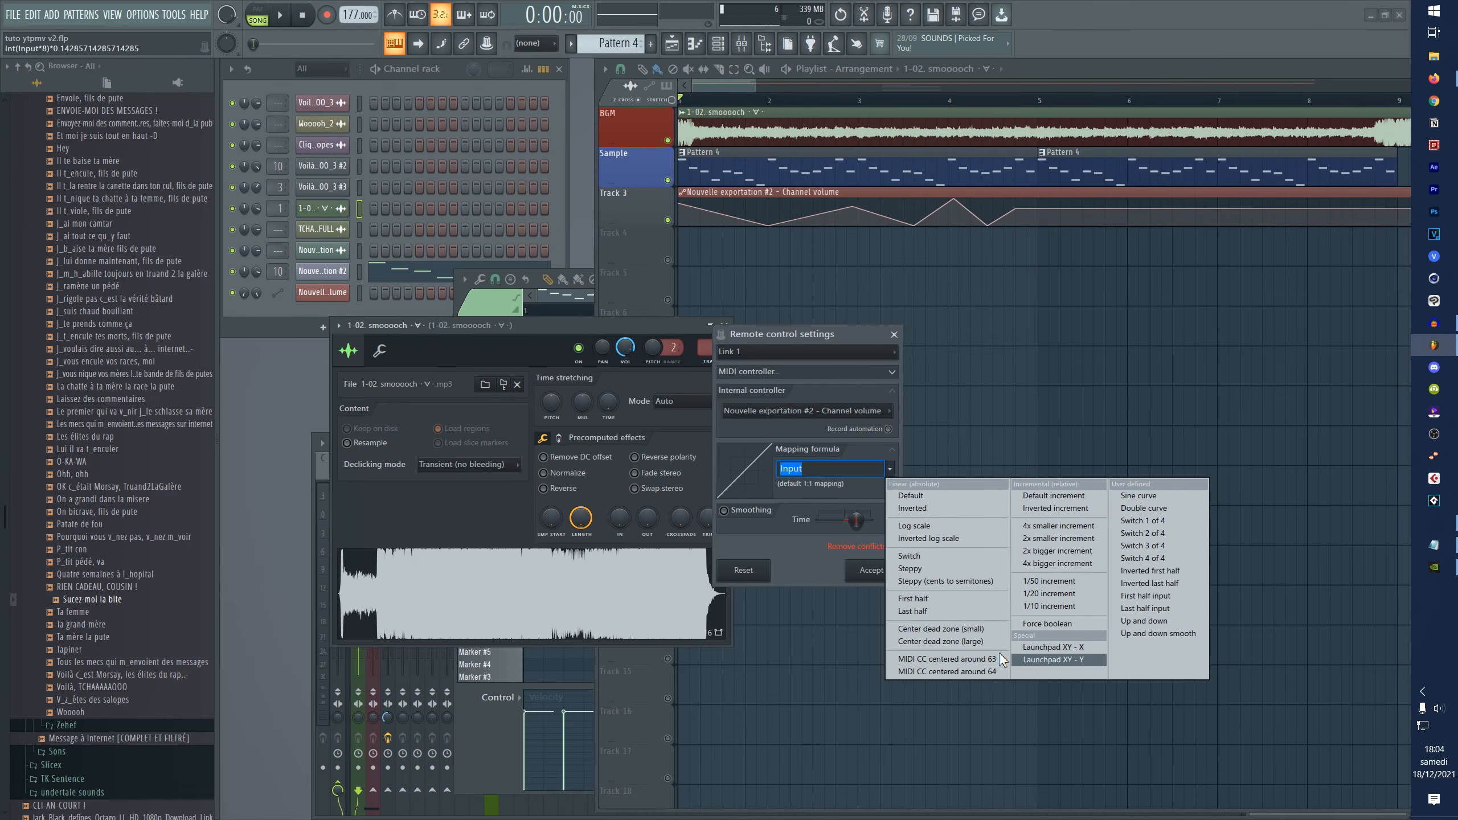
pyautogui.click(909, 511)
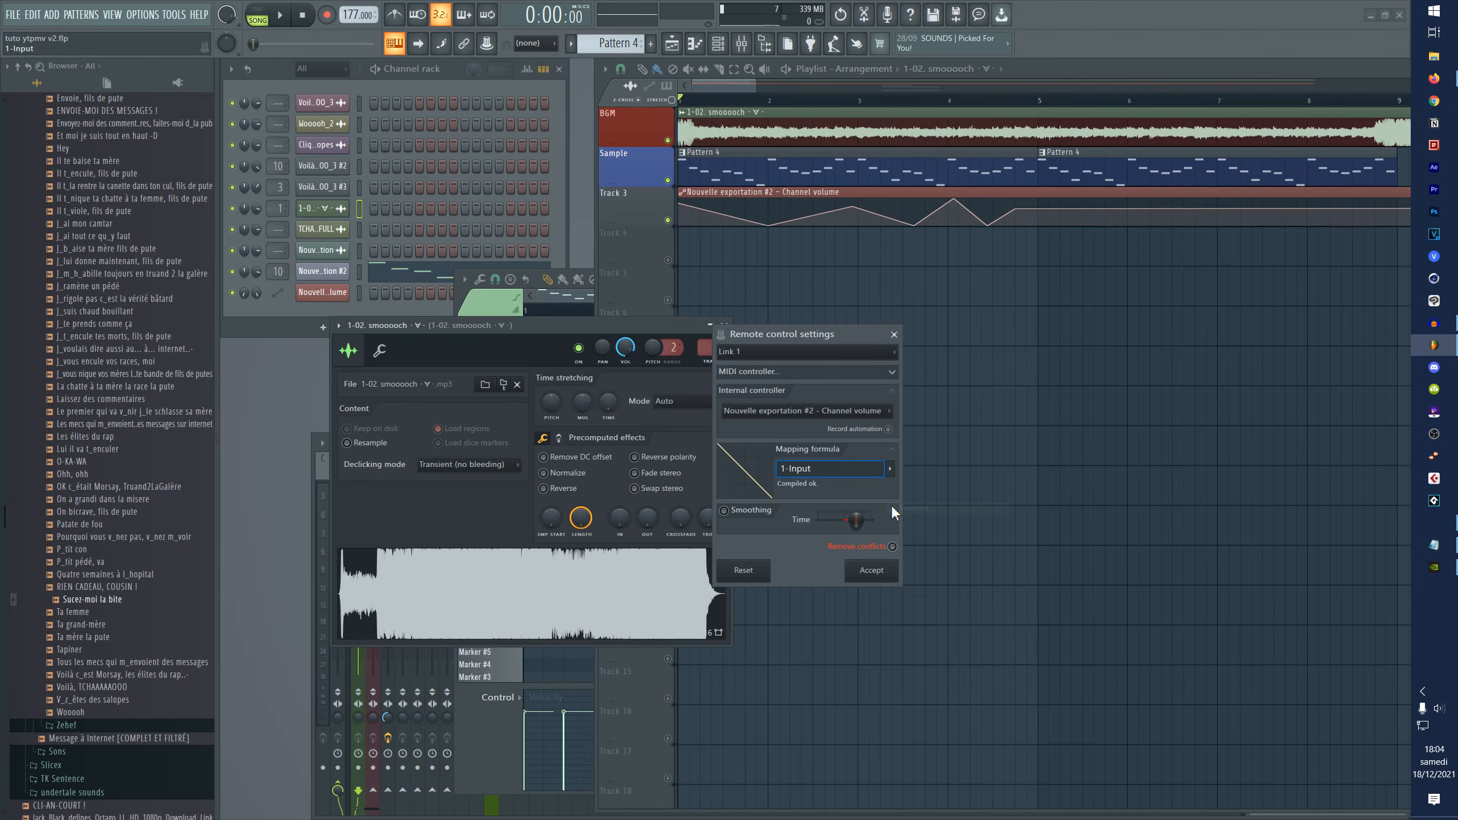
pyautogui.click(872, 572)
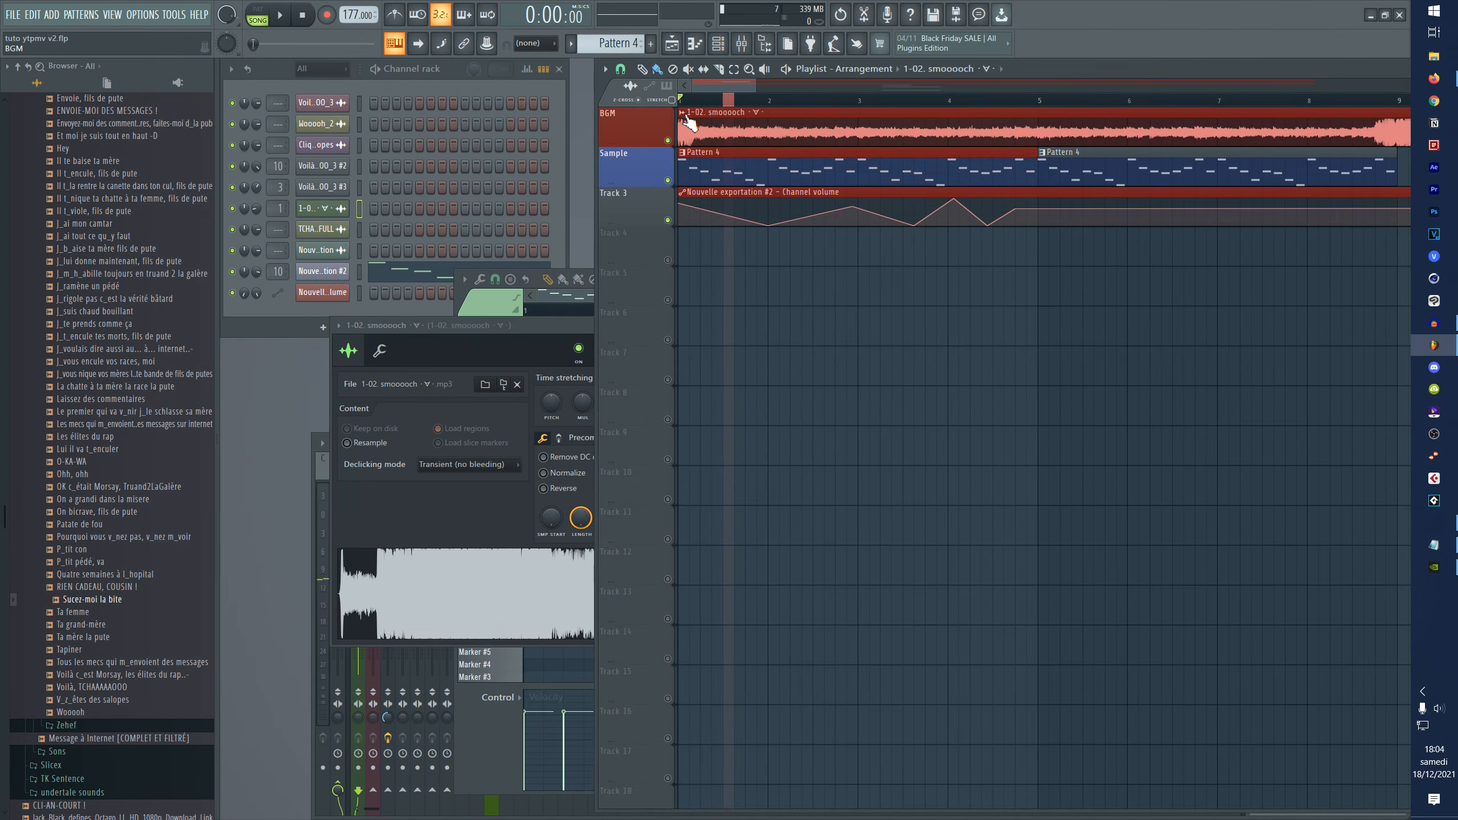
# - Deselect the playlist clips and play the song to hear the inverted volume automation
pyautogui.hotkey('ctrl', 'd')
pyautogui.press('space')
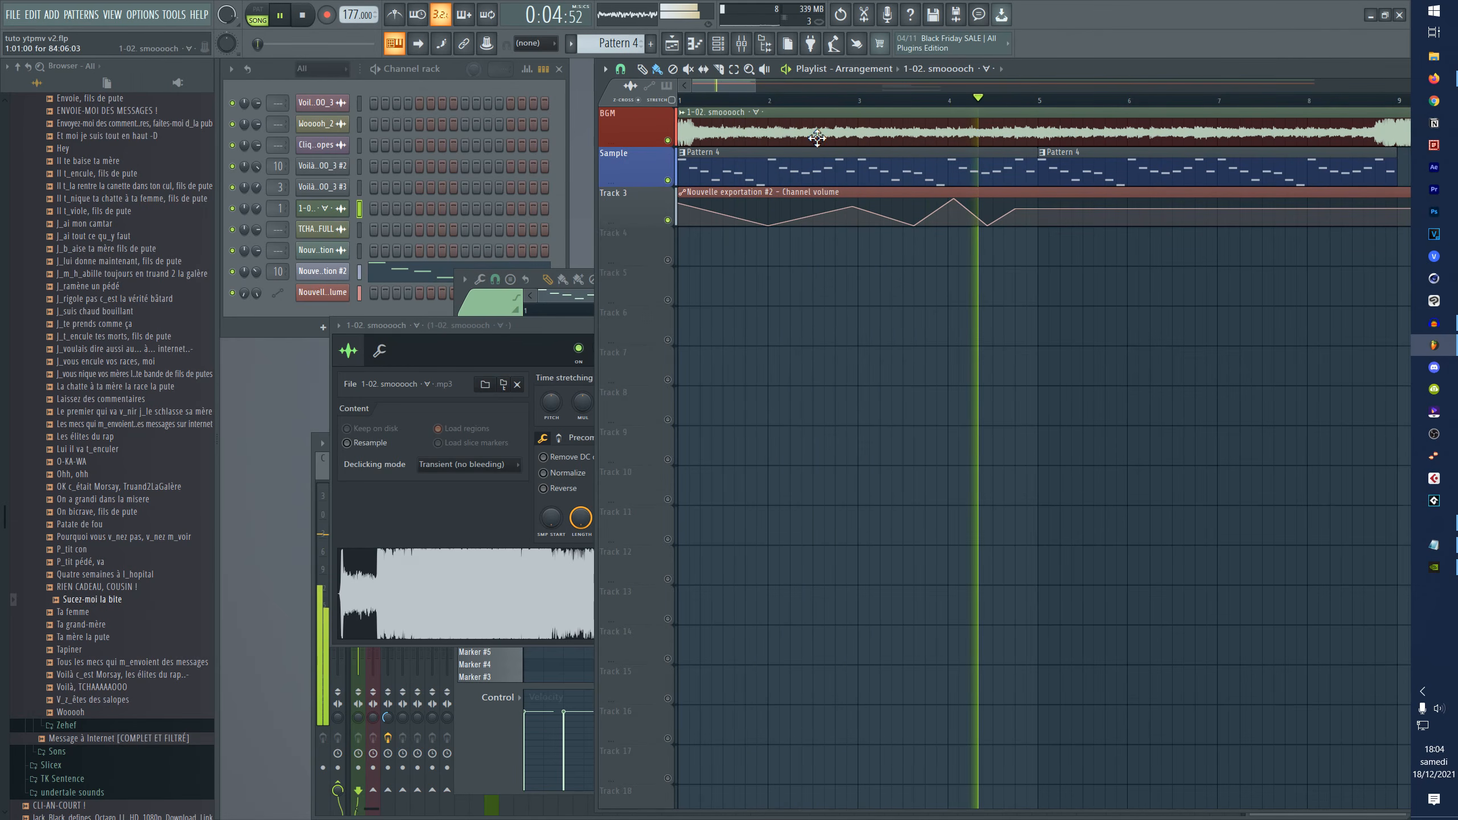
pyautogui.press('space')
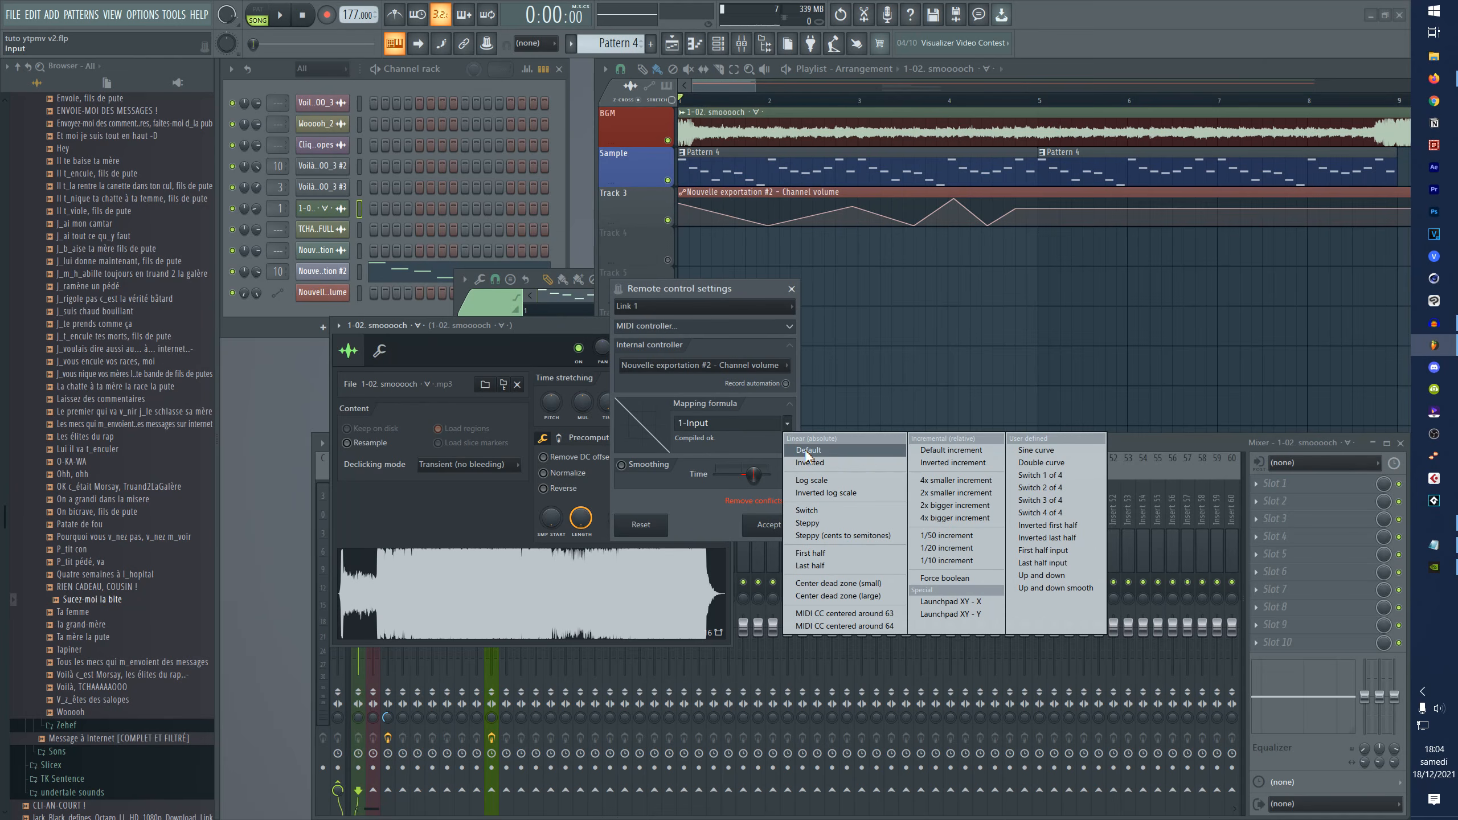
# - Set the mapping formula of the smooooch channel's volume link to Input/2 and accept it
pyautogui.click(811, 452)
pyautogui.moveTo(739, 296); pyautogui.dragTo(786, 306)
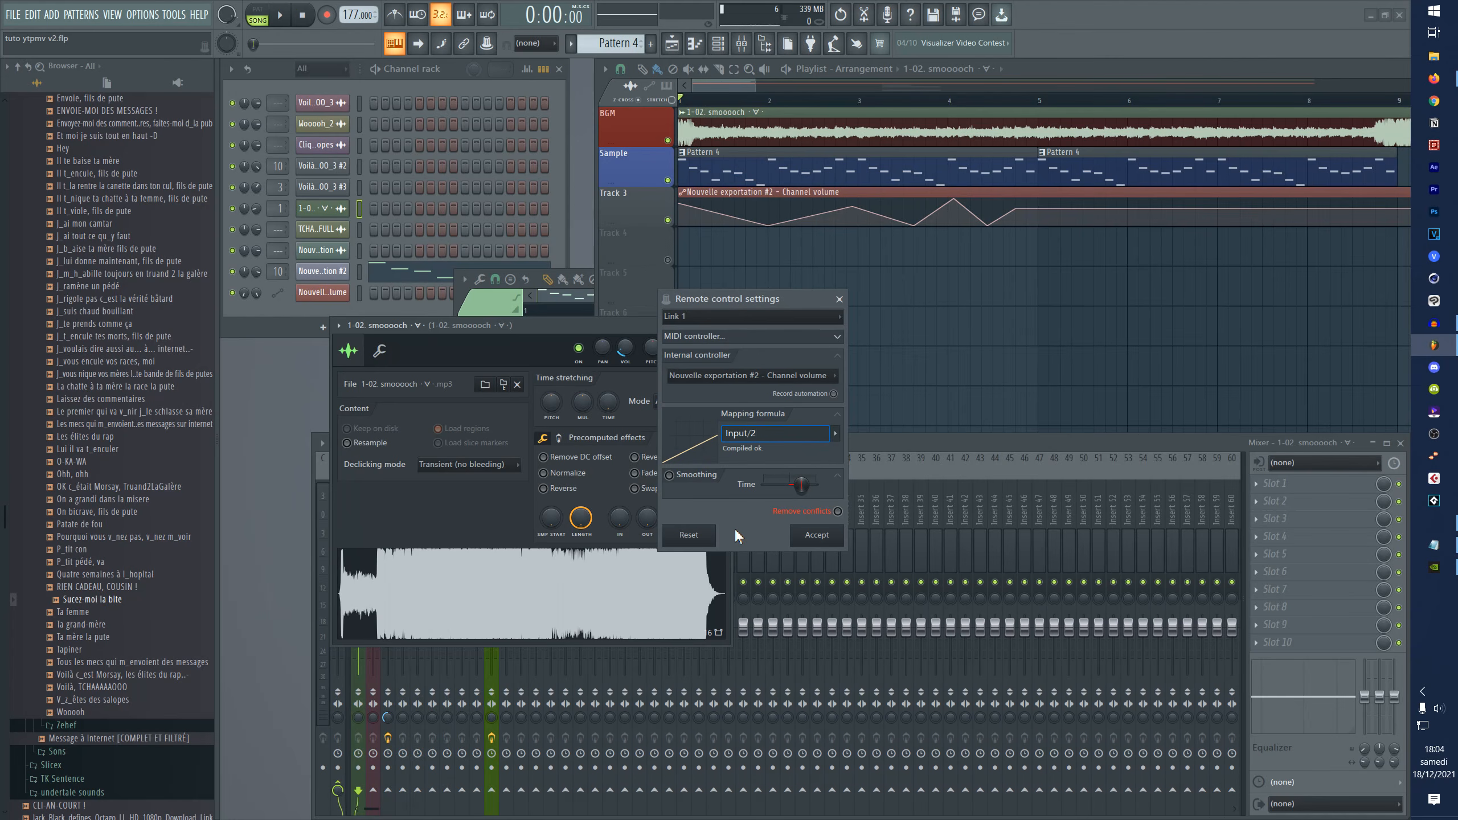
pyautogui.click(822, 537)
# - Play the song with the Sample track muted and reopen the controller link settings of the smooooch channel volume
pyautogui.click(704, 85)
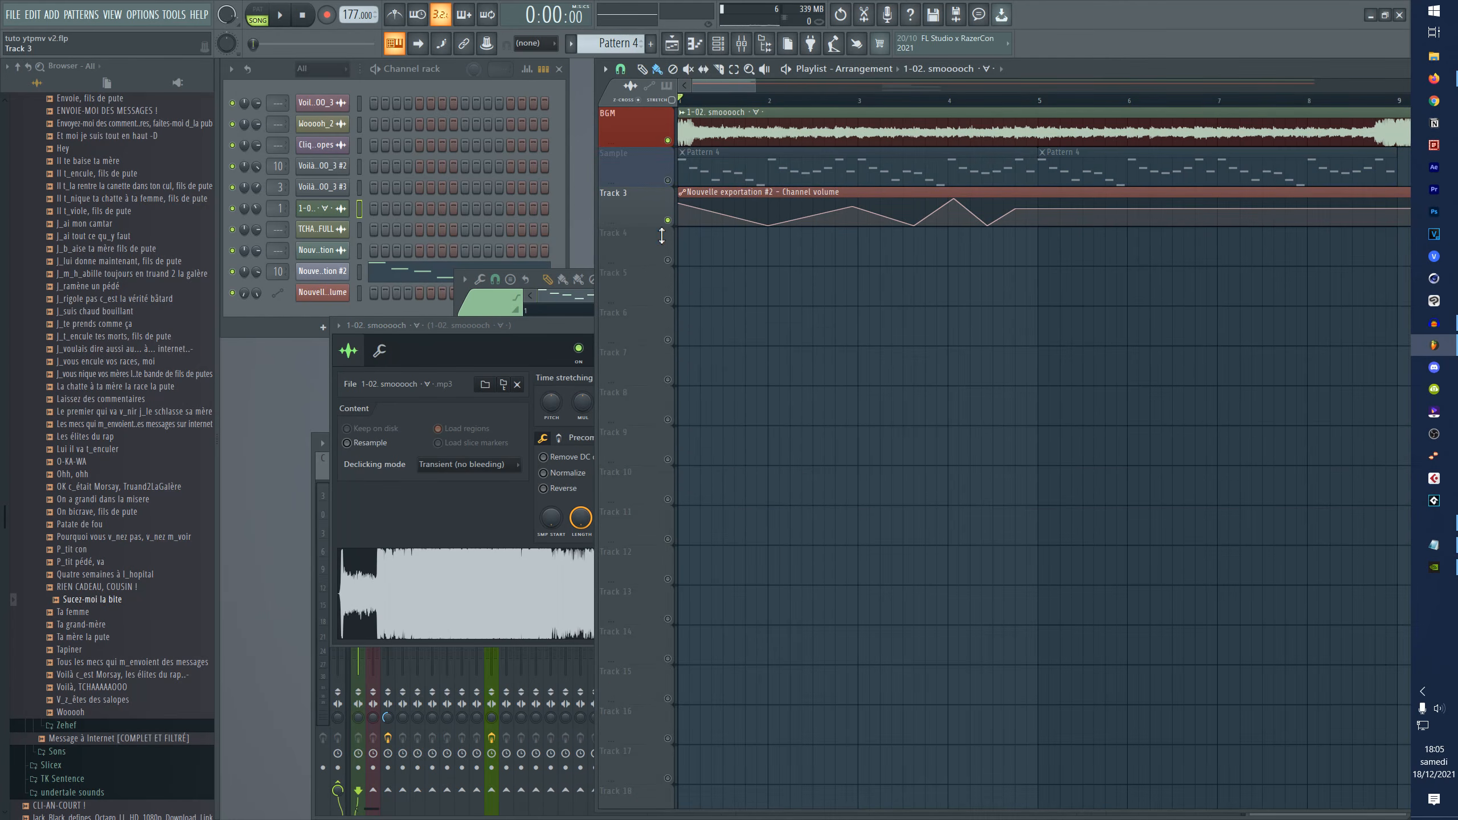
pyautogui.click(573, 319)
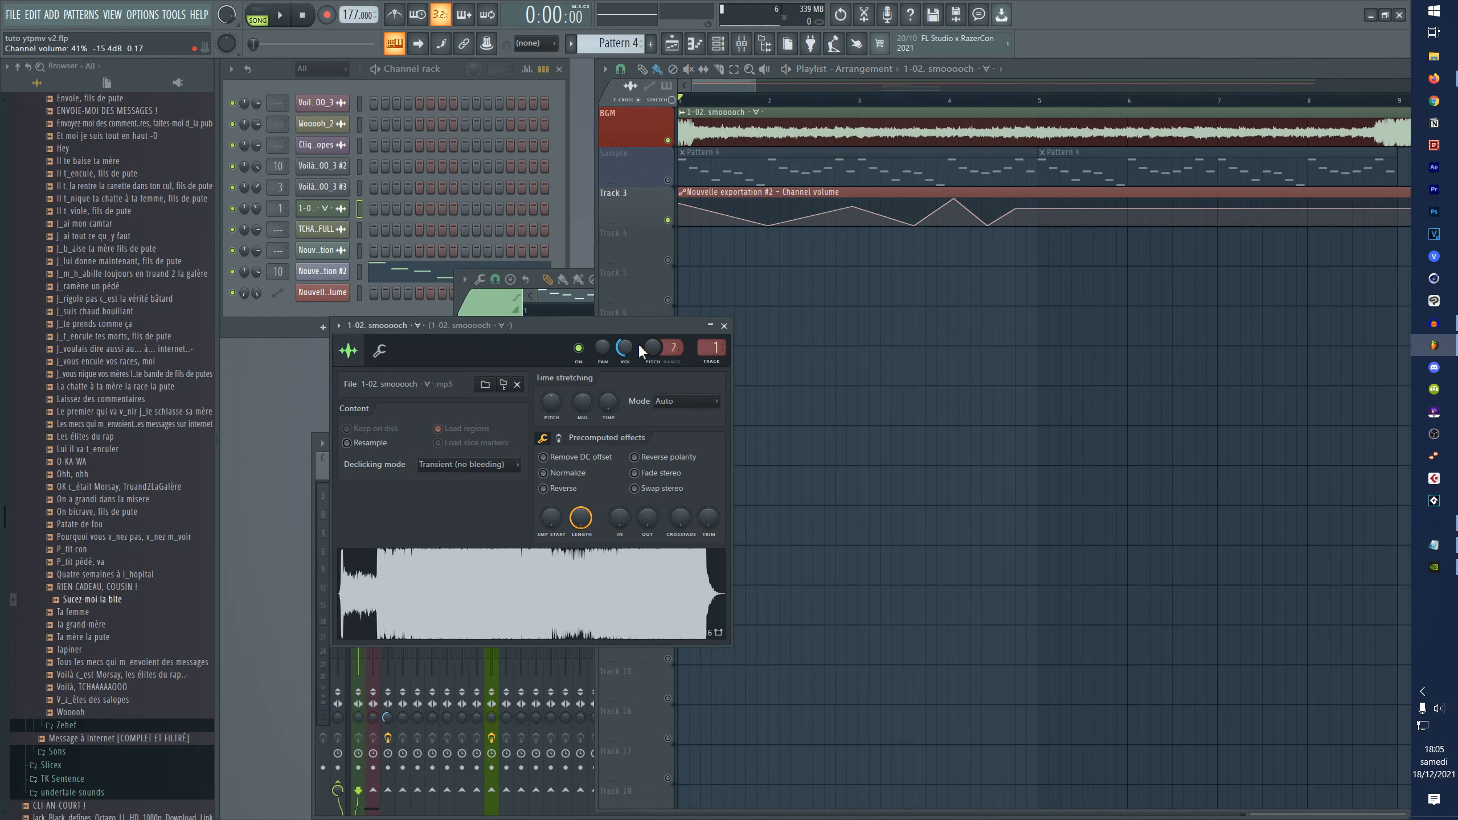
pyautogui.press('space')
pyautogui.moveTo(628, 356); pyautogui.dragTo(618, 348)
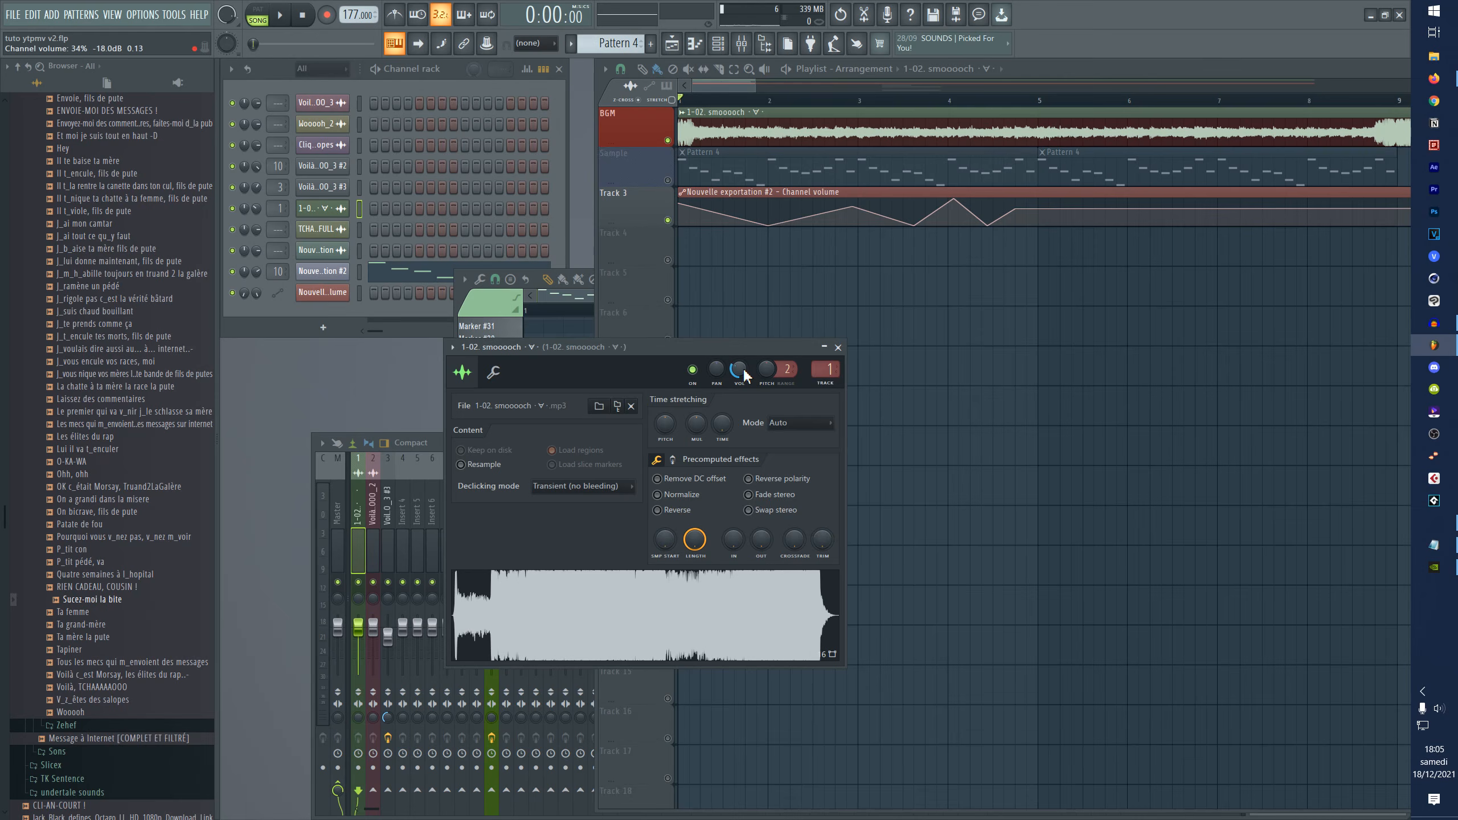
pyautogui.rightClick(744, 370)
pyautogui.click(753, 478)
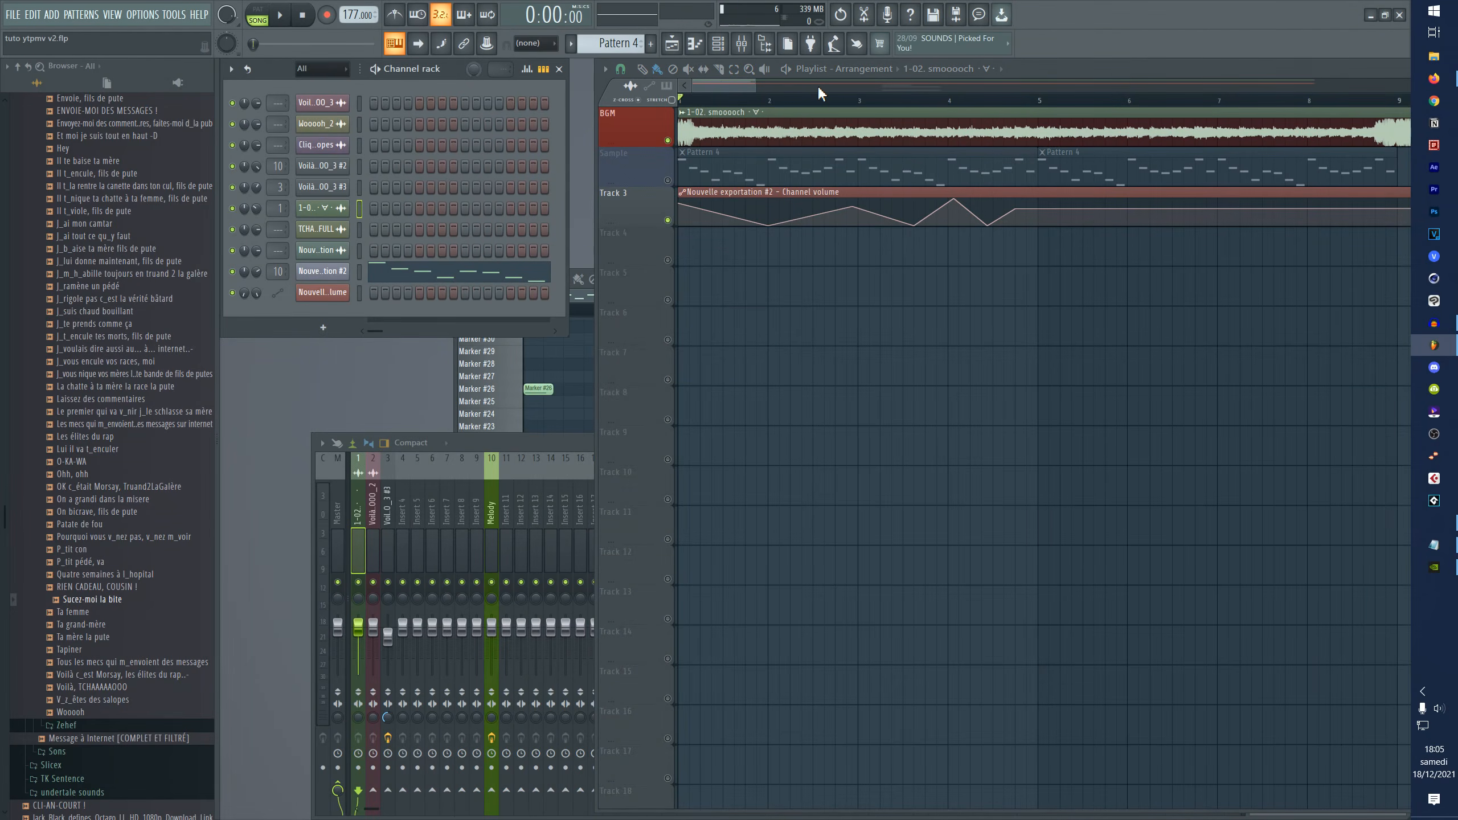
# - Move Fruity Delay 3 and Ambience up to slots 3 and 4 of the Melody mixer track and load Fruity Peak Controller in slot 6
pyautogui.moveTo(755, 86); pyautogui.dragTo(760, 86)
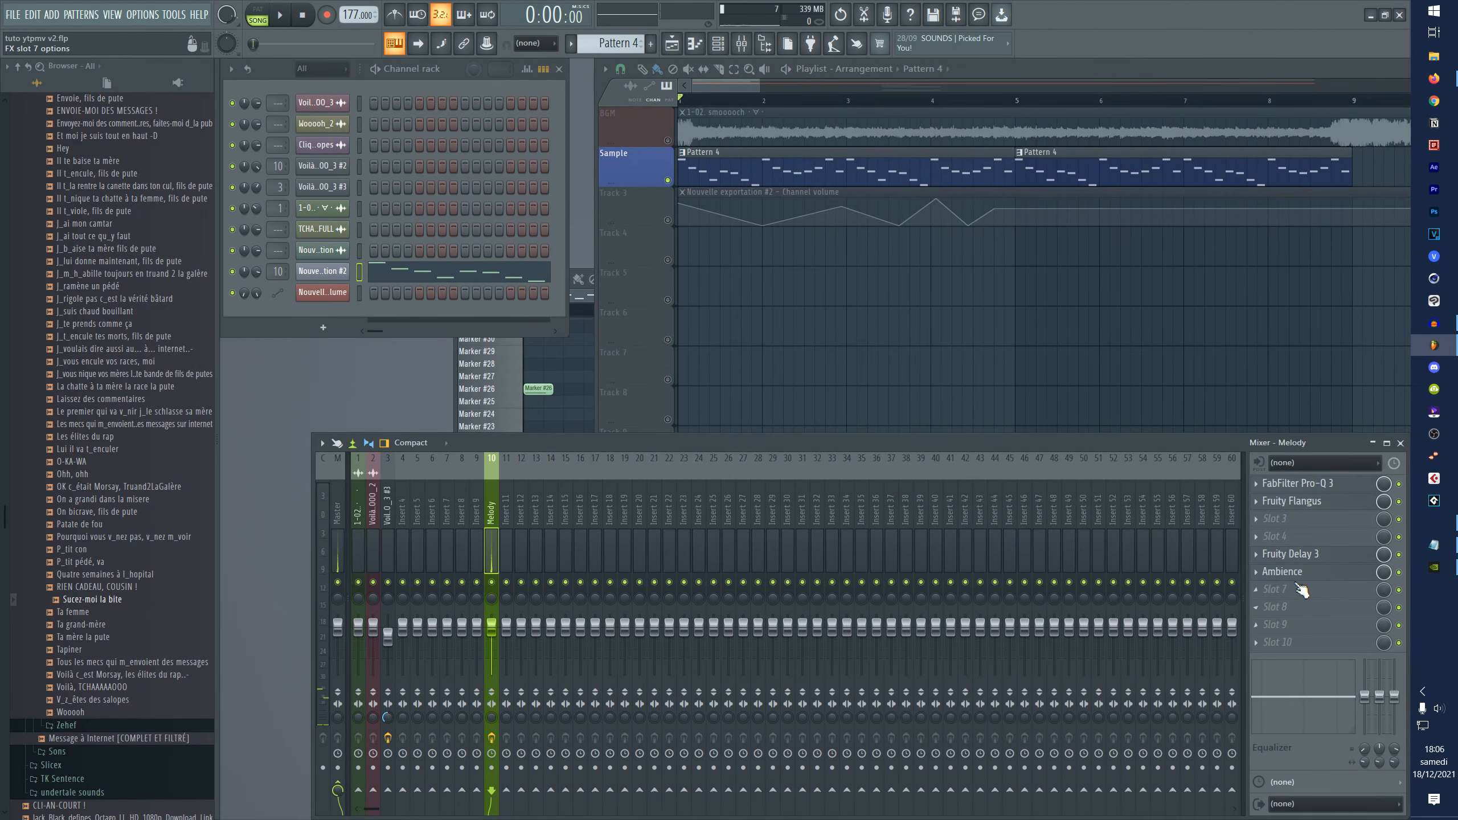
pyautogui.moveTo(1301, 590); pyautogui.dragTo(1302, 546)
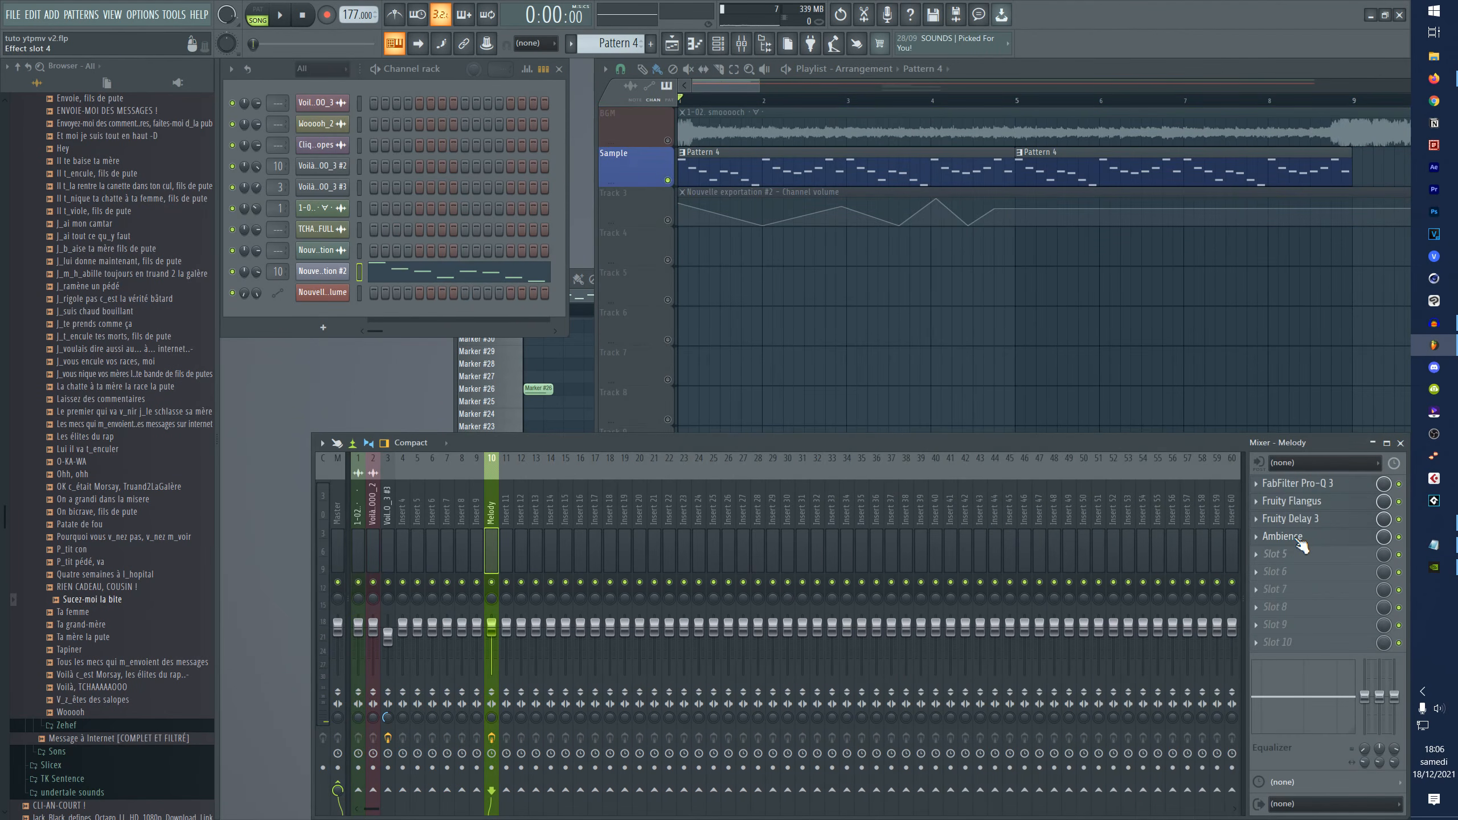
pyautogui.click(1285, 581)
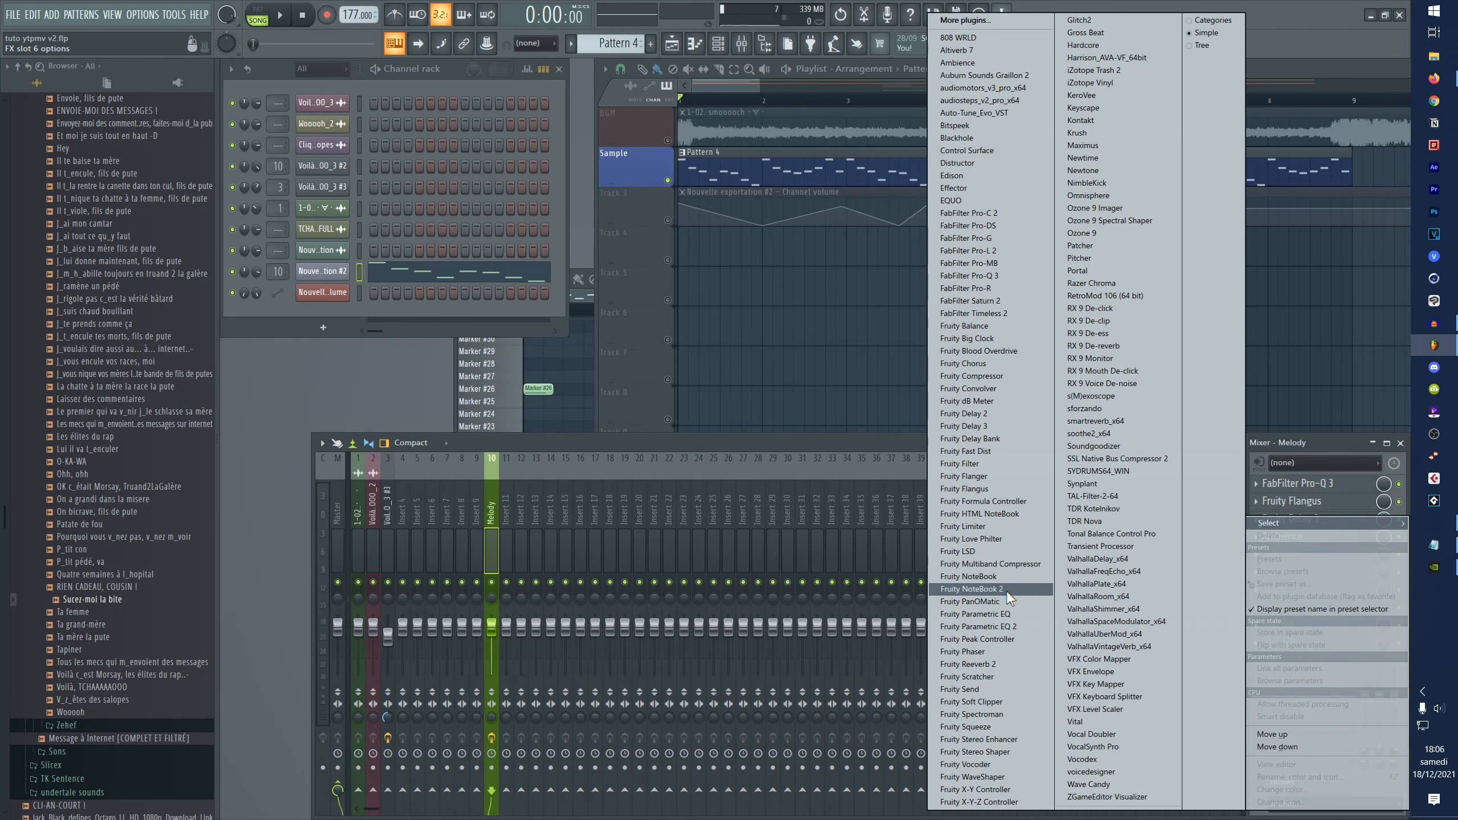
pyautogui.click(988, 603)
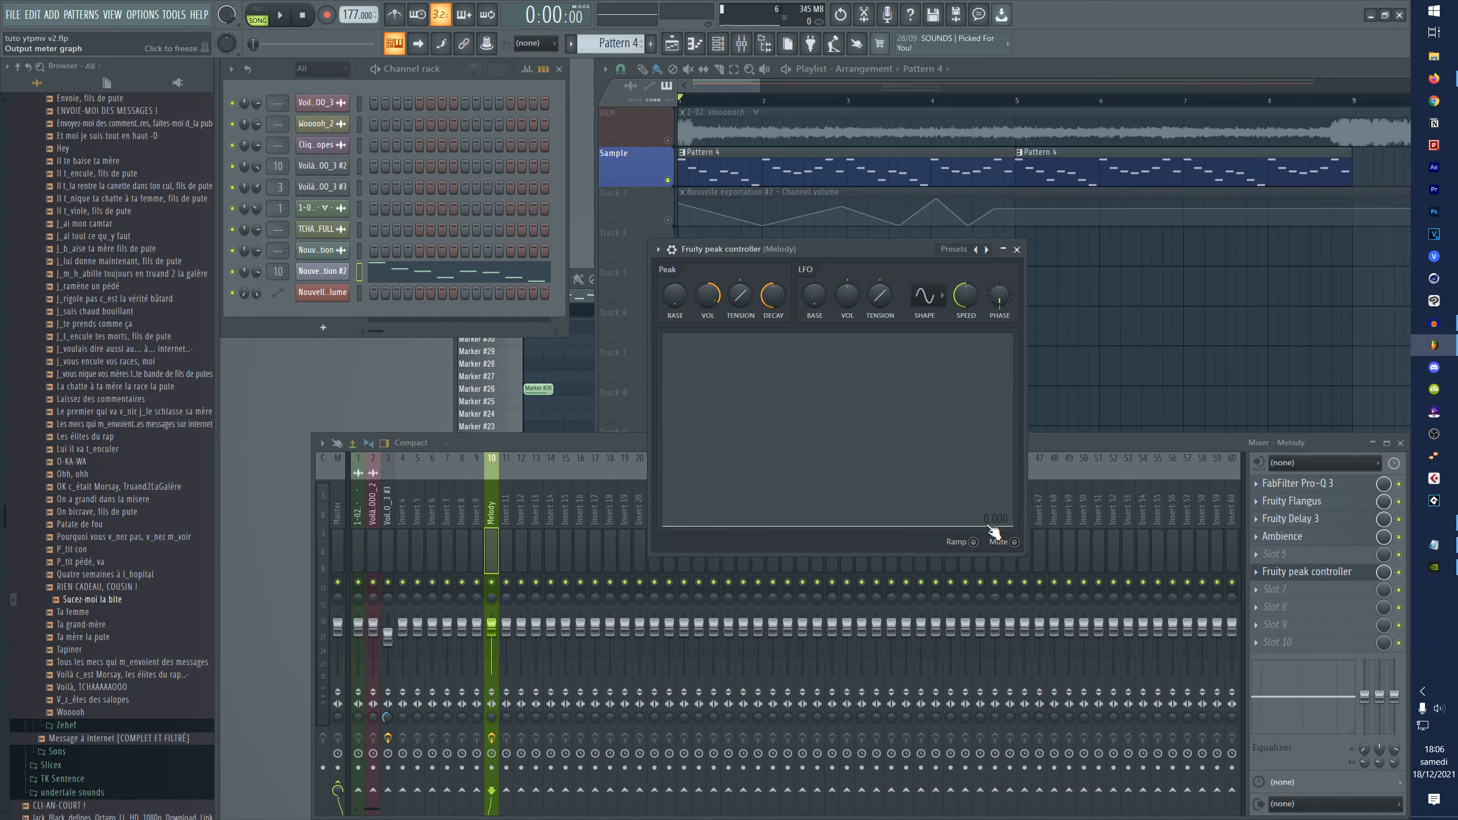
# - Play the song to see how the peak controller follows the Melody signal while trying its Peak volume and tension settings
pyautogui.click(992, 204)
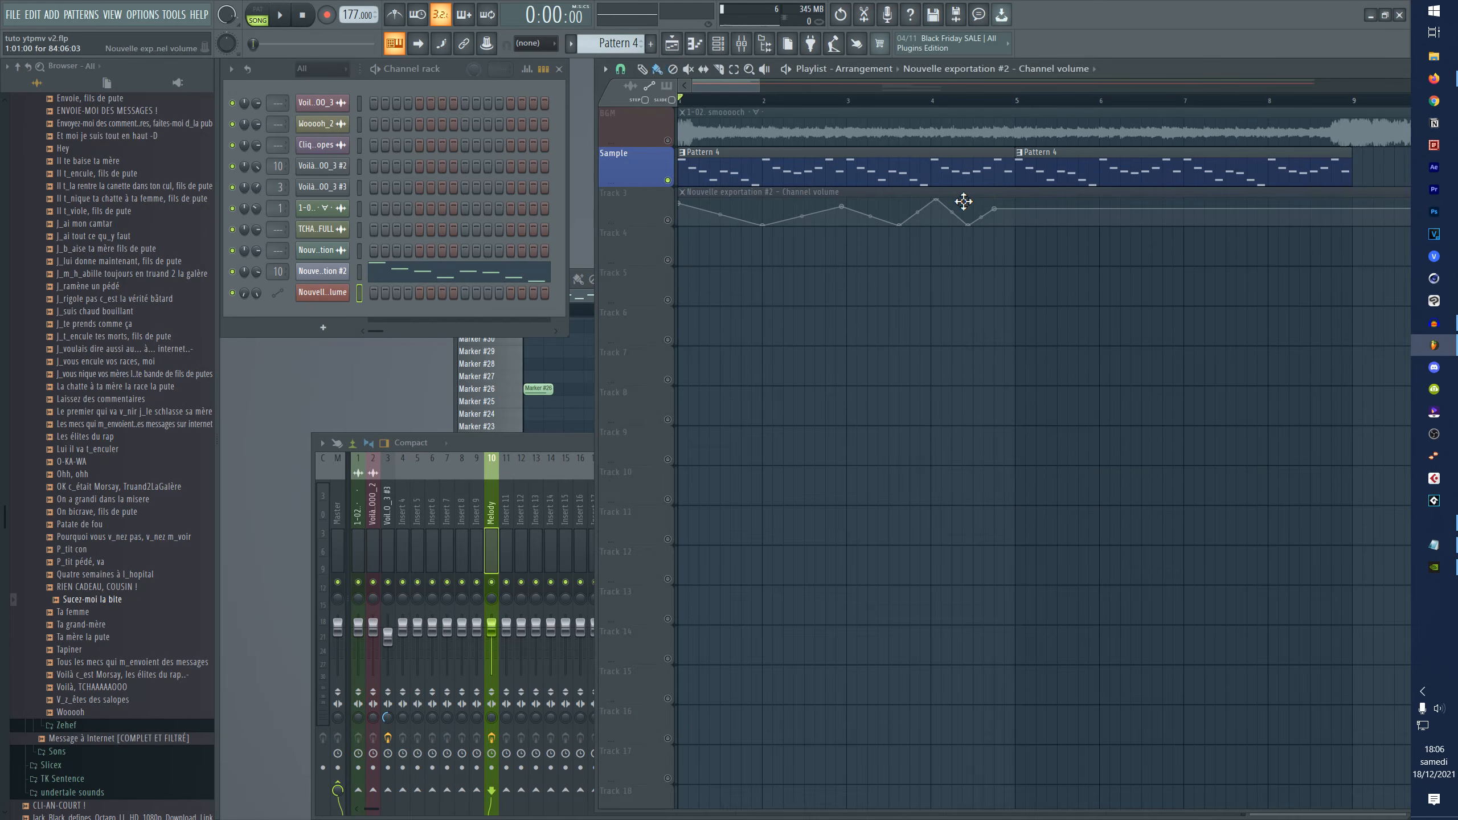
pyautogui.moveTo(764, 86); pyautogui.dragTo(761, 86)
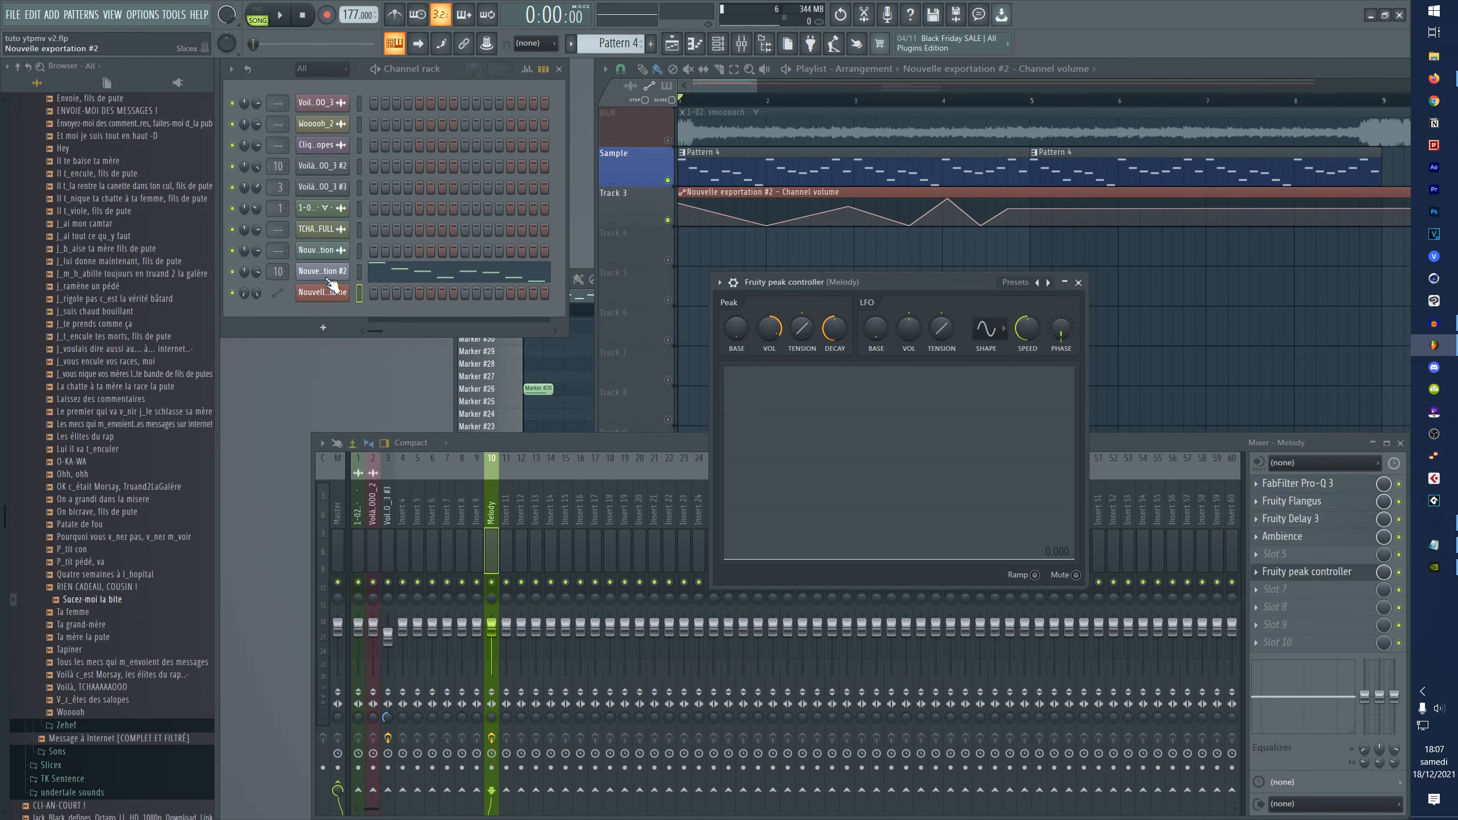
pyautogui.press('space')
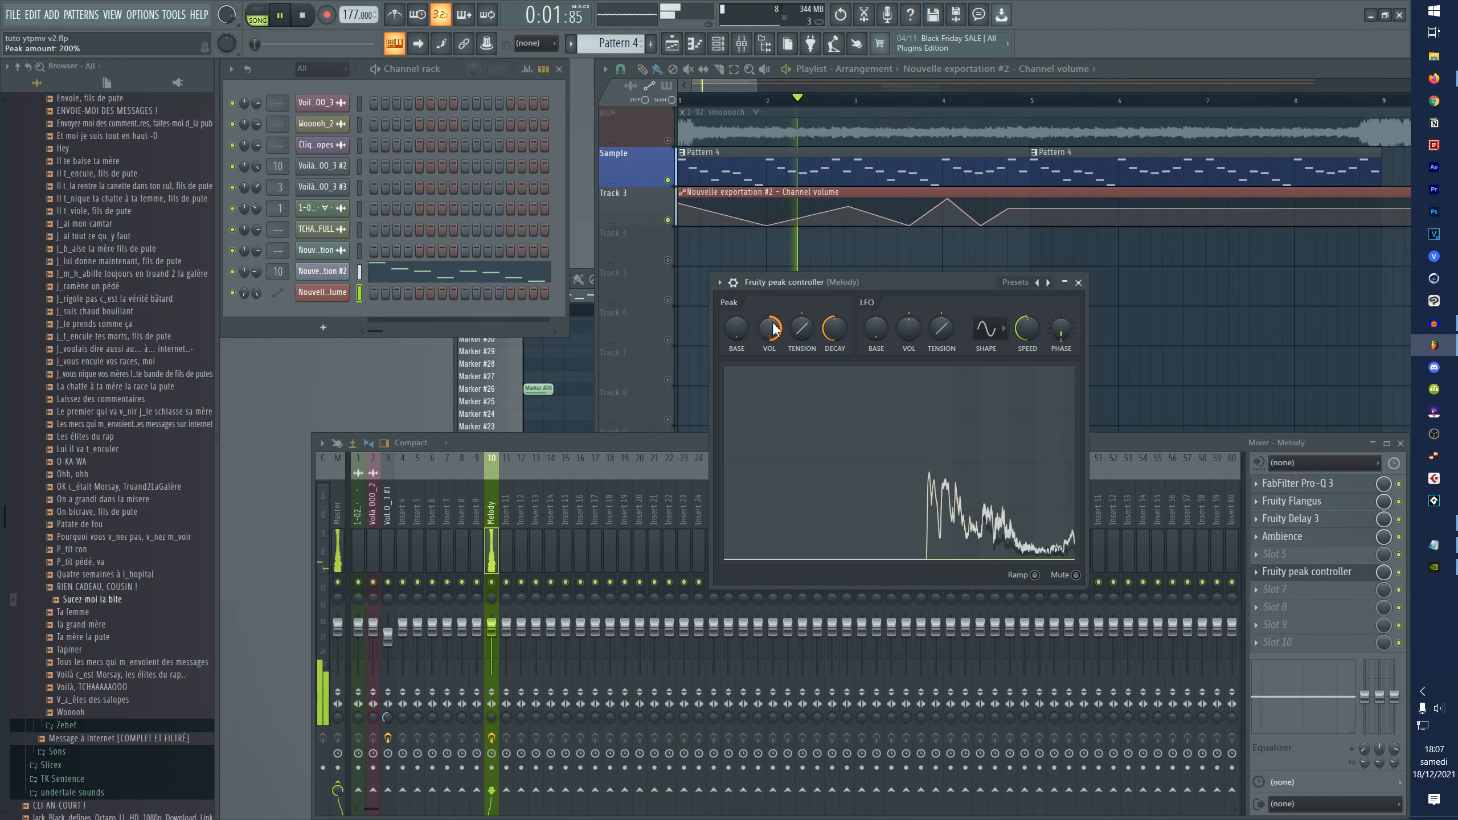
pyautogui.moveTo(803, 336); pyautogui.dragTo(807, 436)
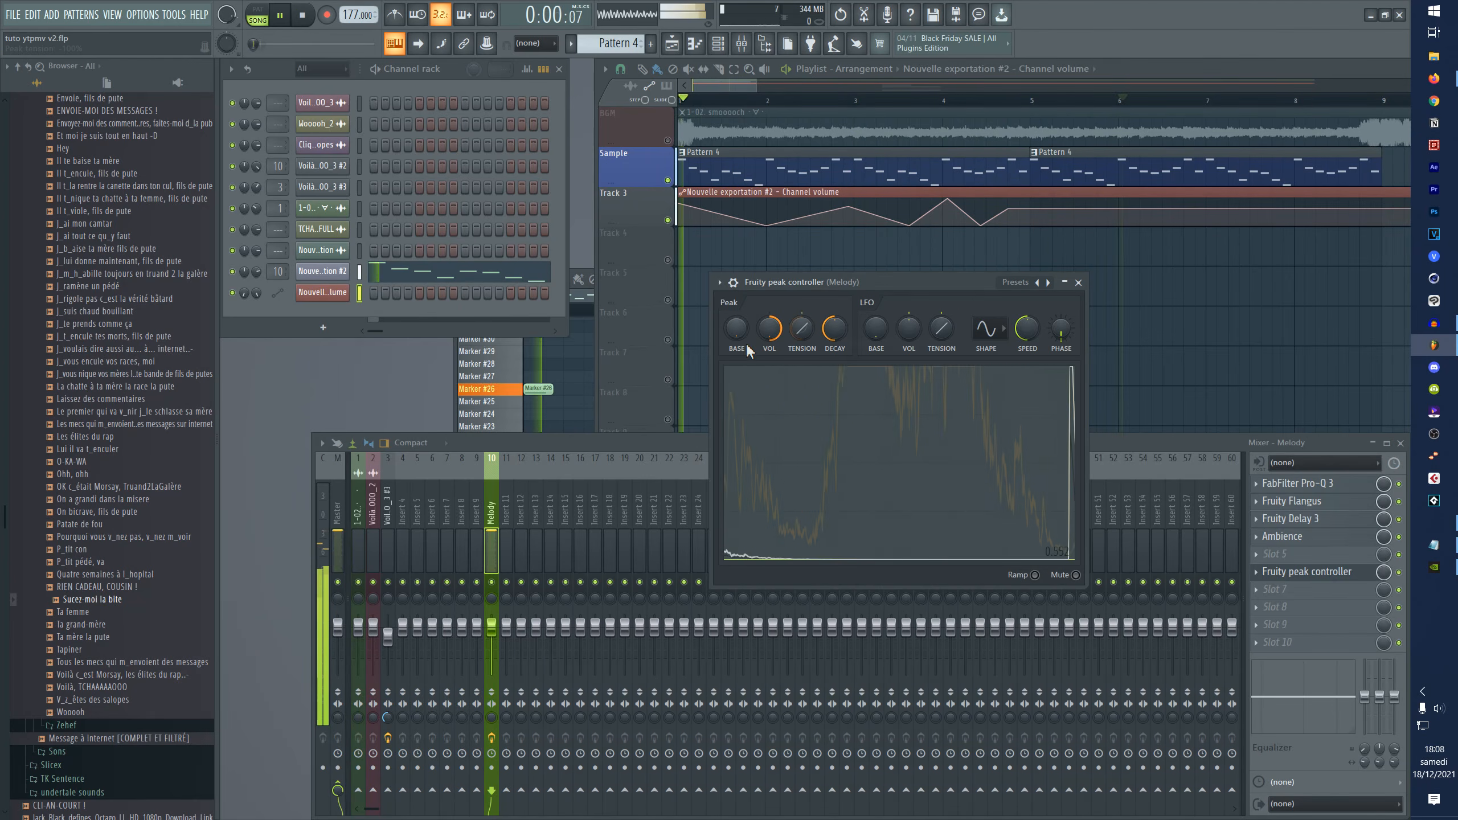
pyautogui.press('space')
# - Raise the peak controller's Peak base to about half and play the song to check the offset curve
pyautogui.moveTo(737, 331); pyautogui.dragTo(737, 301)
pyautogui.moveTo(736, 328); pyautogui.dragTo(769, 317)
pyautogui.press('space')
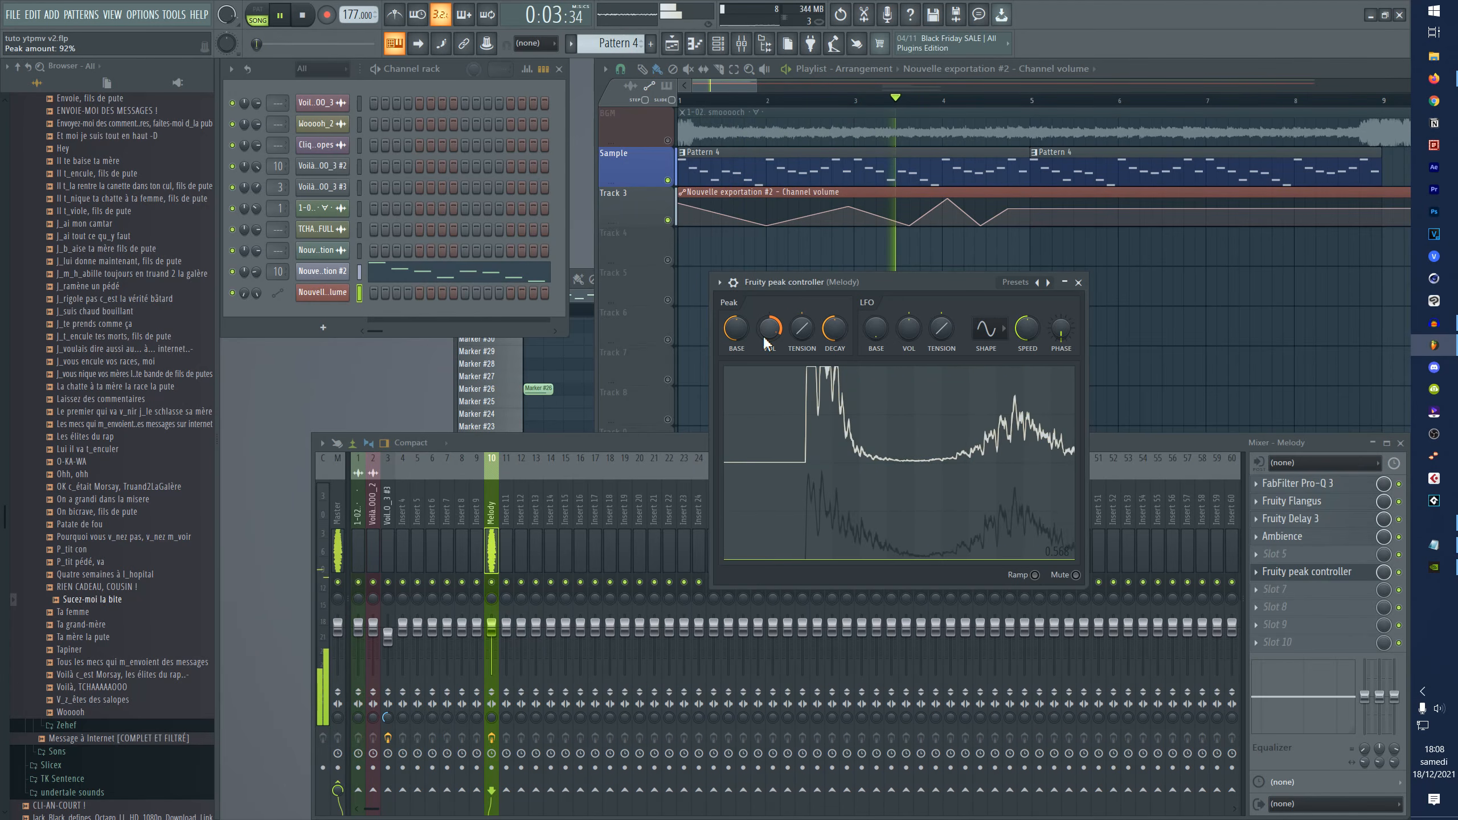
pyautogui.press('space')
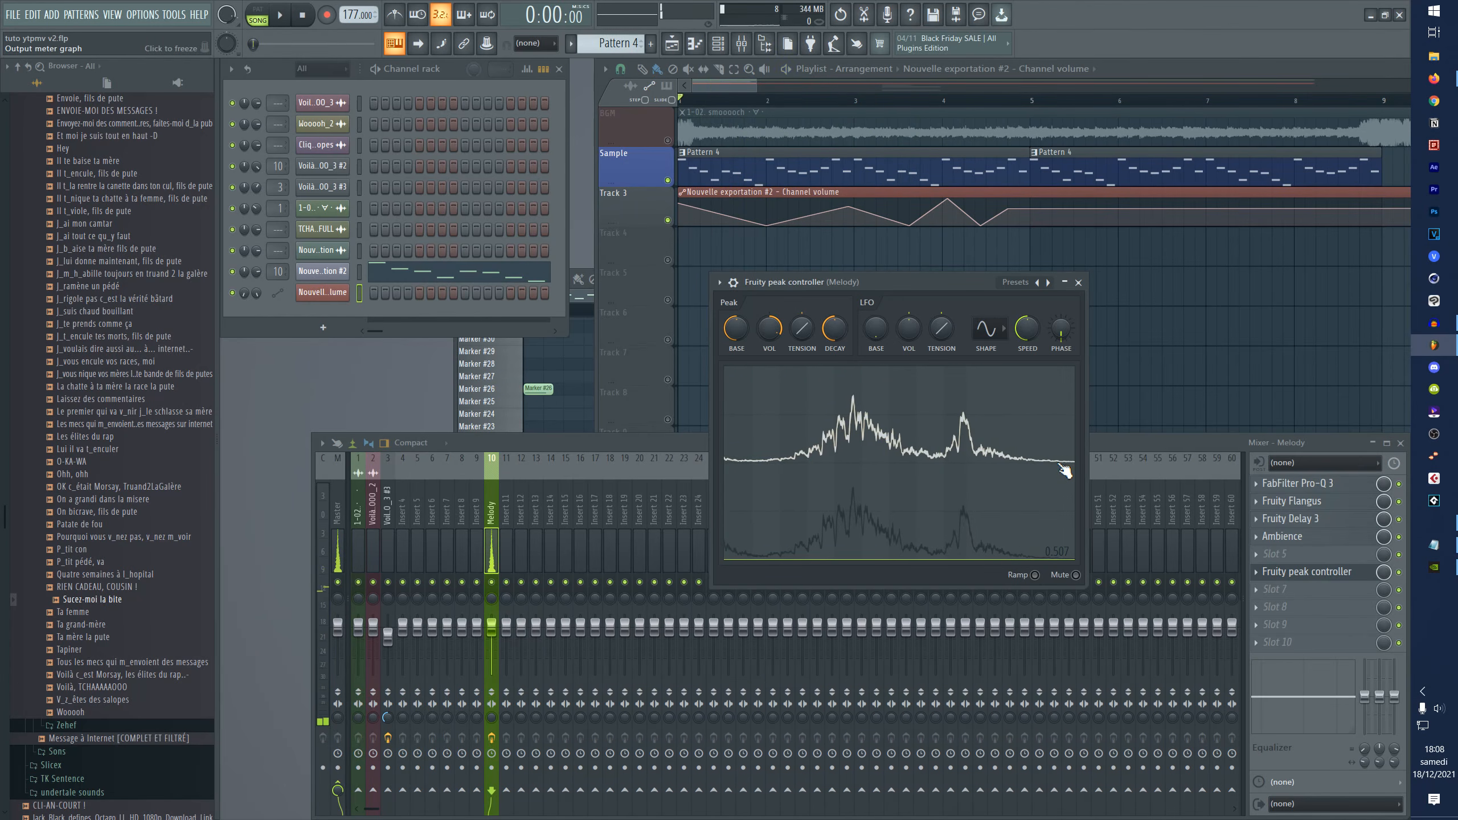
# - Link the fourth level slider of the Nouvelle exportation #2 Slicex channel to the internal controller Peak ctrl - Peak and accept it
pyautogui.moveTo(940, 282); pyautogui.dragTo(1078, 278)
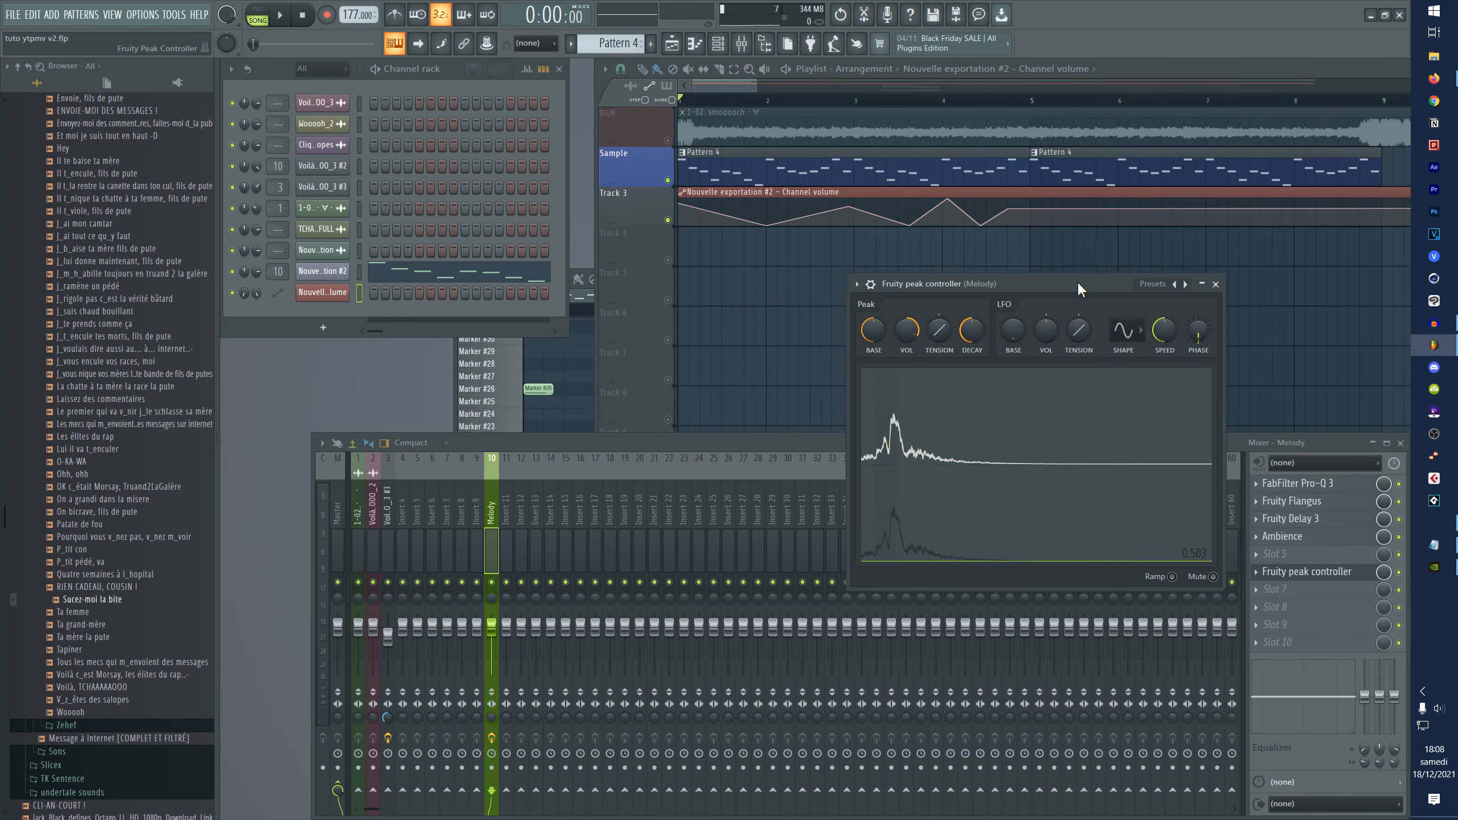
pyautogui.click(304, 276)
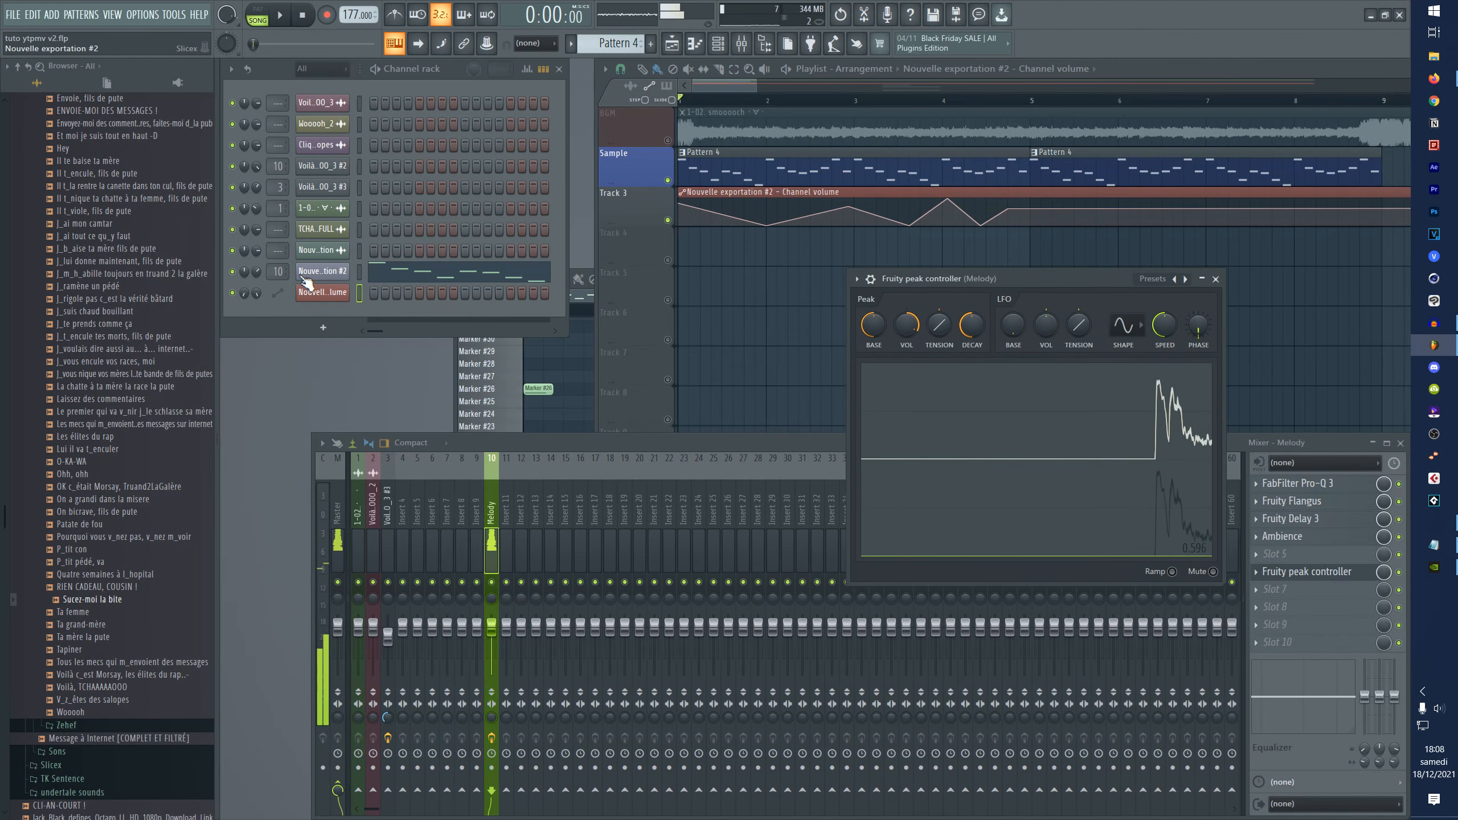
pyautogui.moveTo(883, 281); pyautogui.dragTo(646, 321)
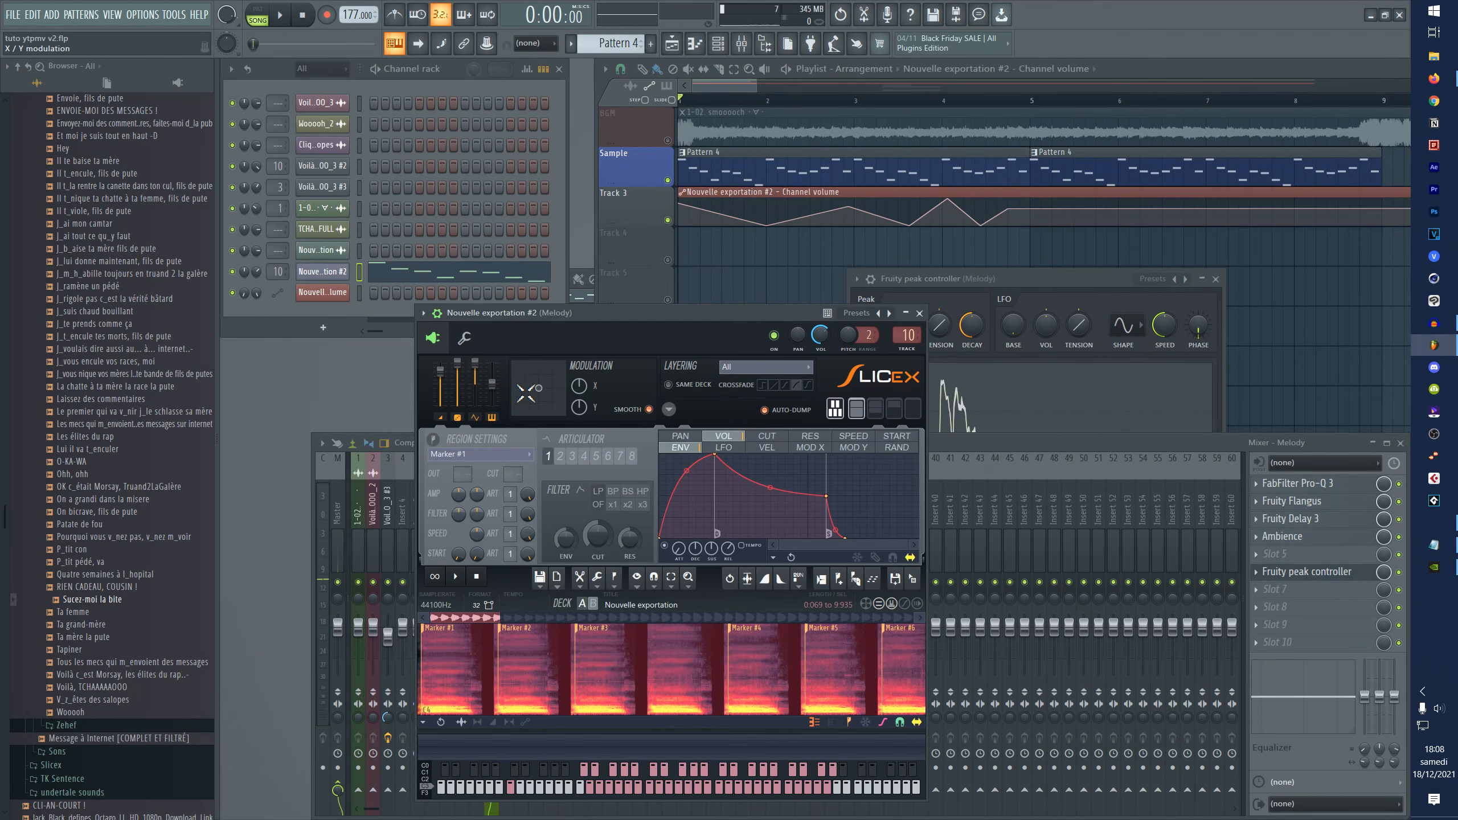
pyautogui.rightClick(494, 394)
pyautogui.click(529, 511)
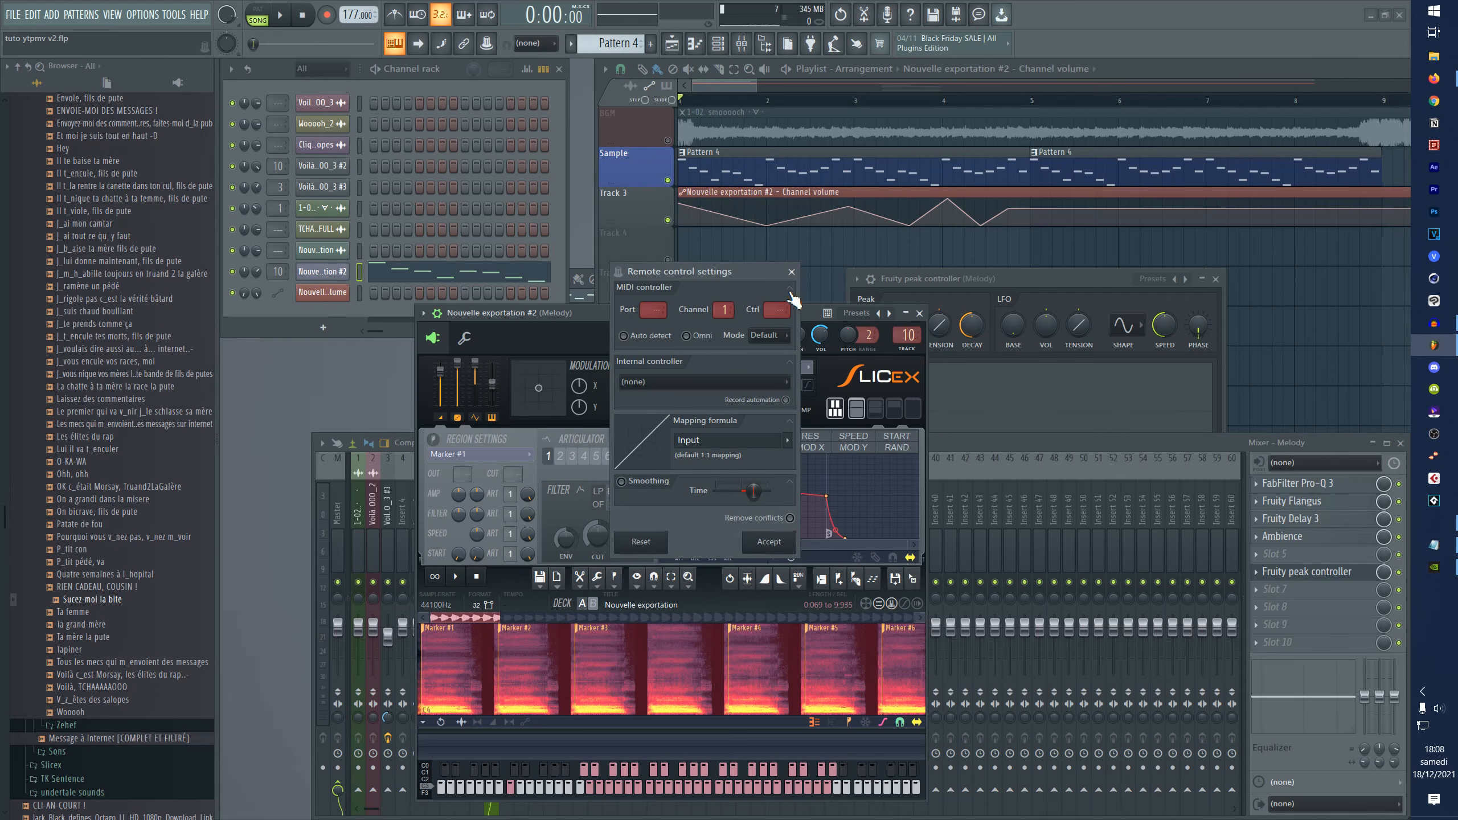
pyautogui.click(723, 384)
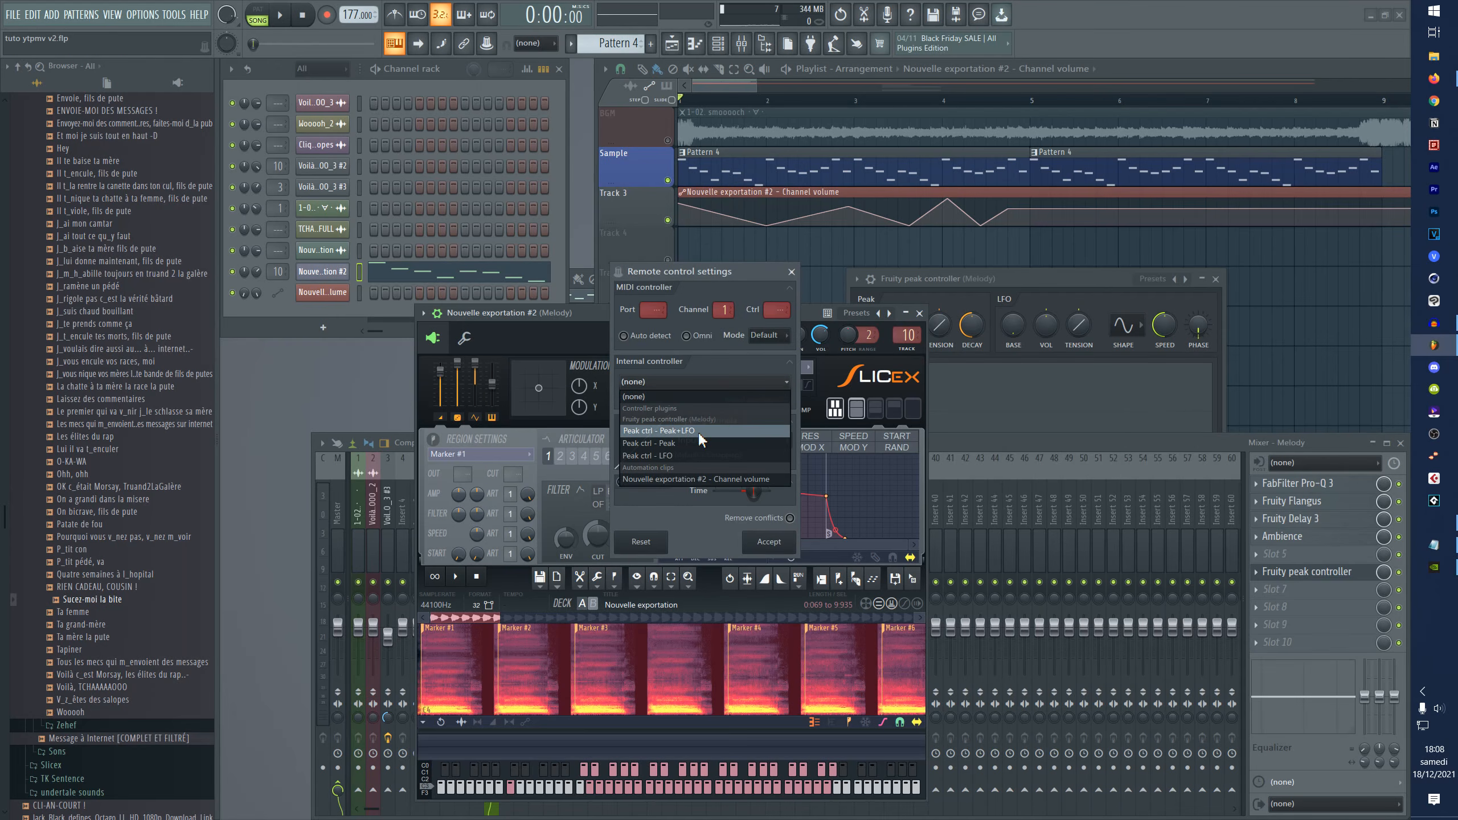
pyautogui.click(706, 388)
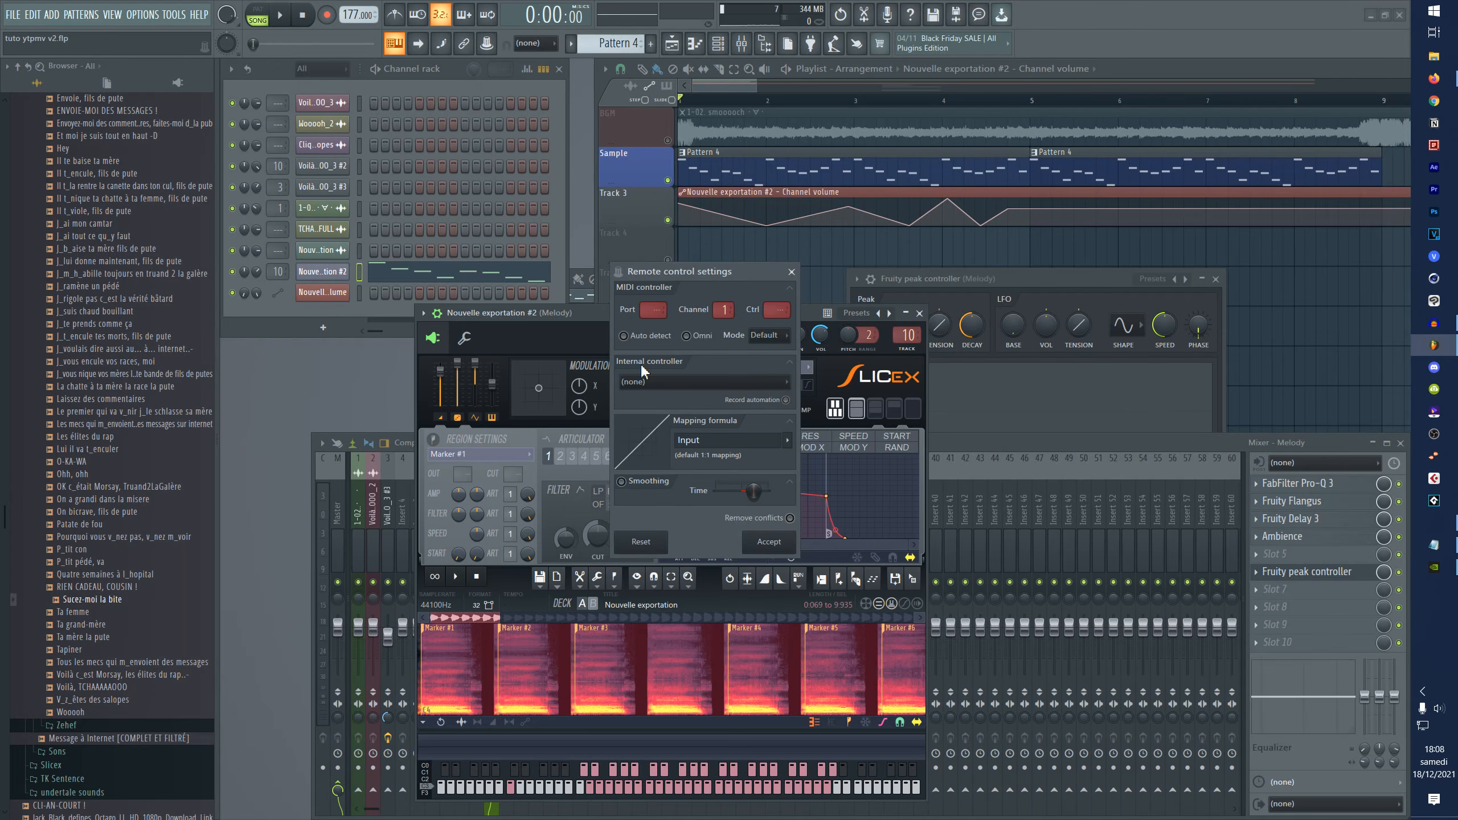
pyautogui.click(660, 380)
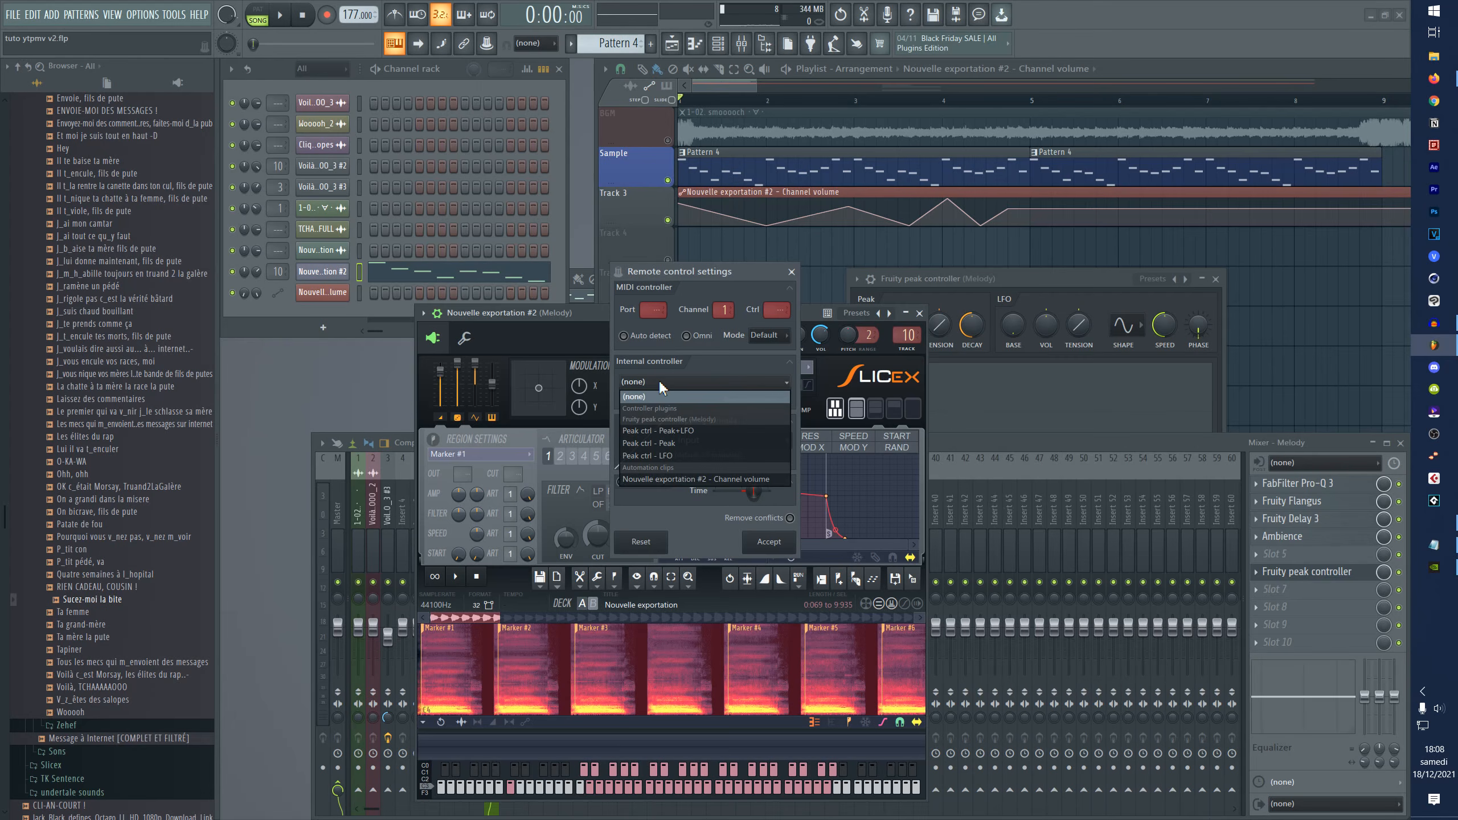
pyautogui.click(669, 443)
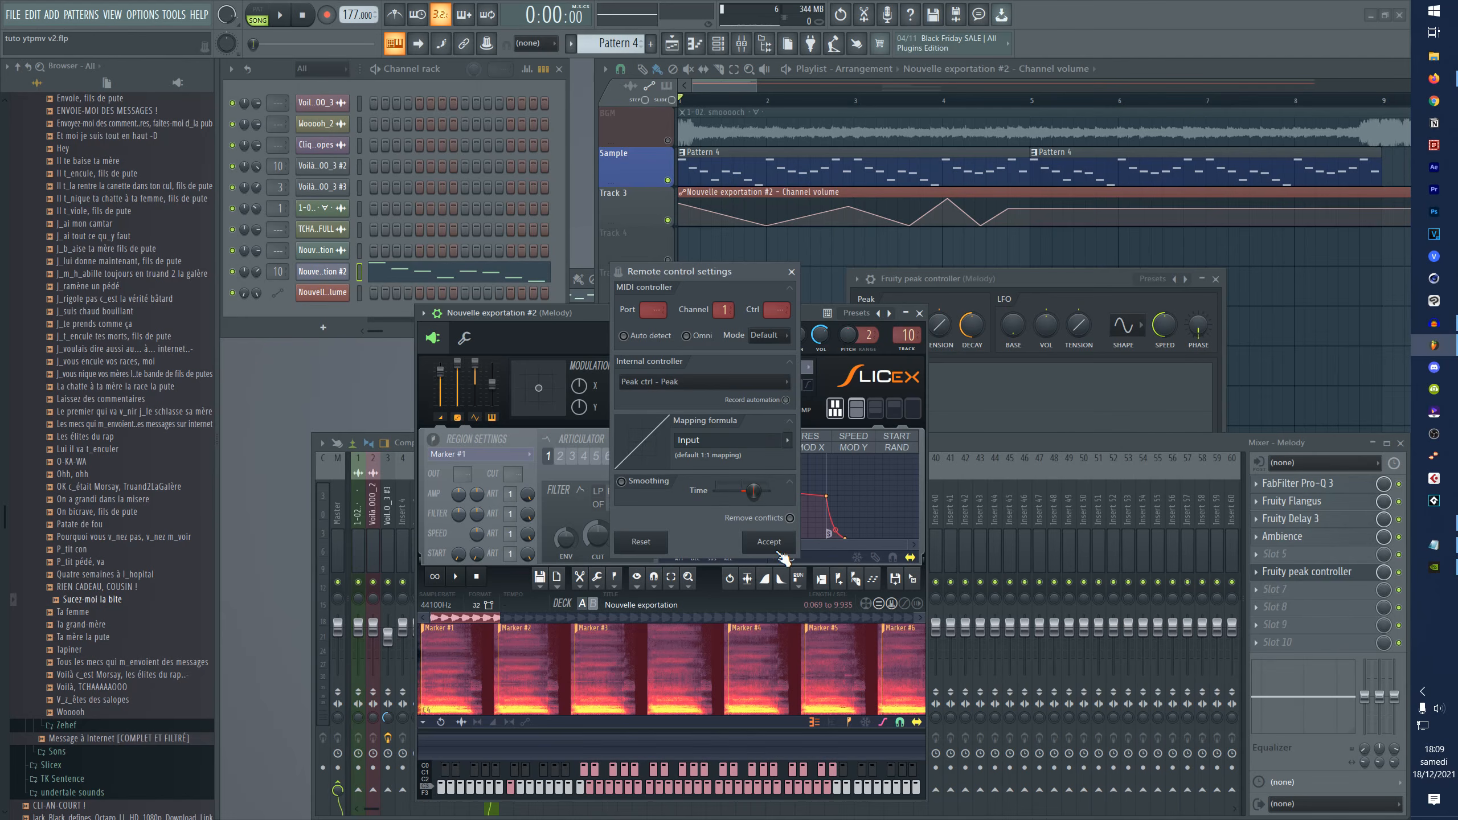
pyautogui.click(777, 546)
# - Play the song to watch the linked Slicex slider respond to the peak controller, and inspect the slider's link options
pyautogui.moveTo(695, 316); pyautogui.dragTo(652, 311)
pyautogui.click(280, 15)
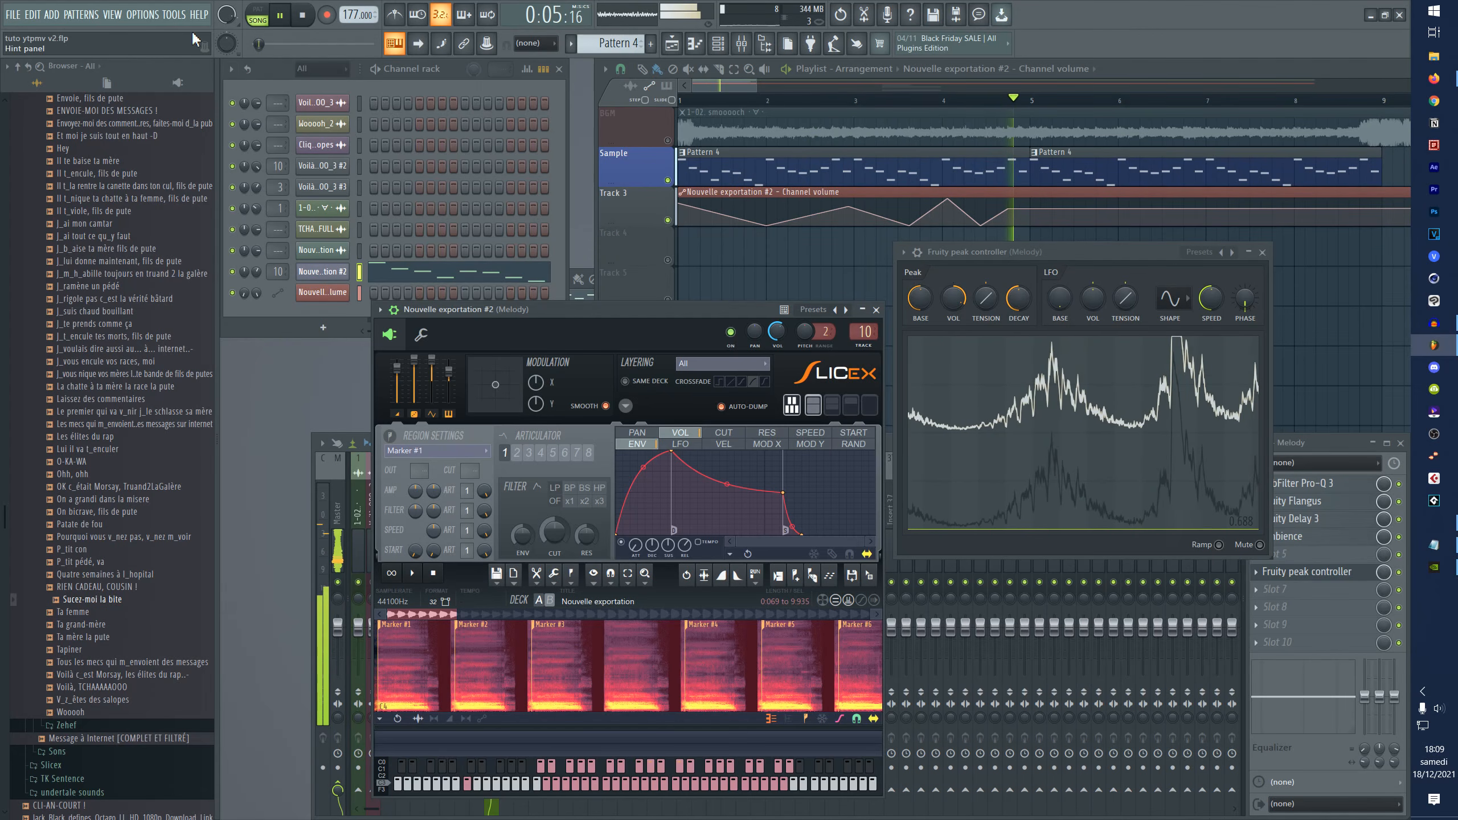
pyautogui.press('space')
pyautogui.rightClick(449, 378)
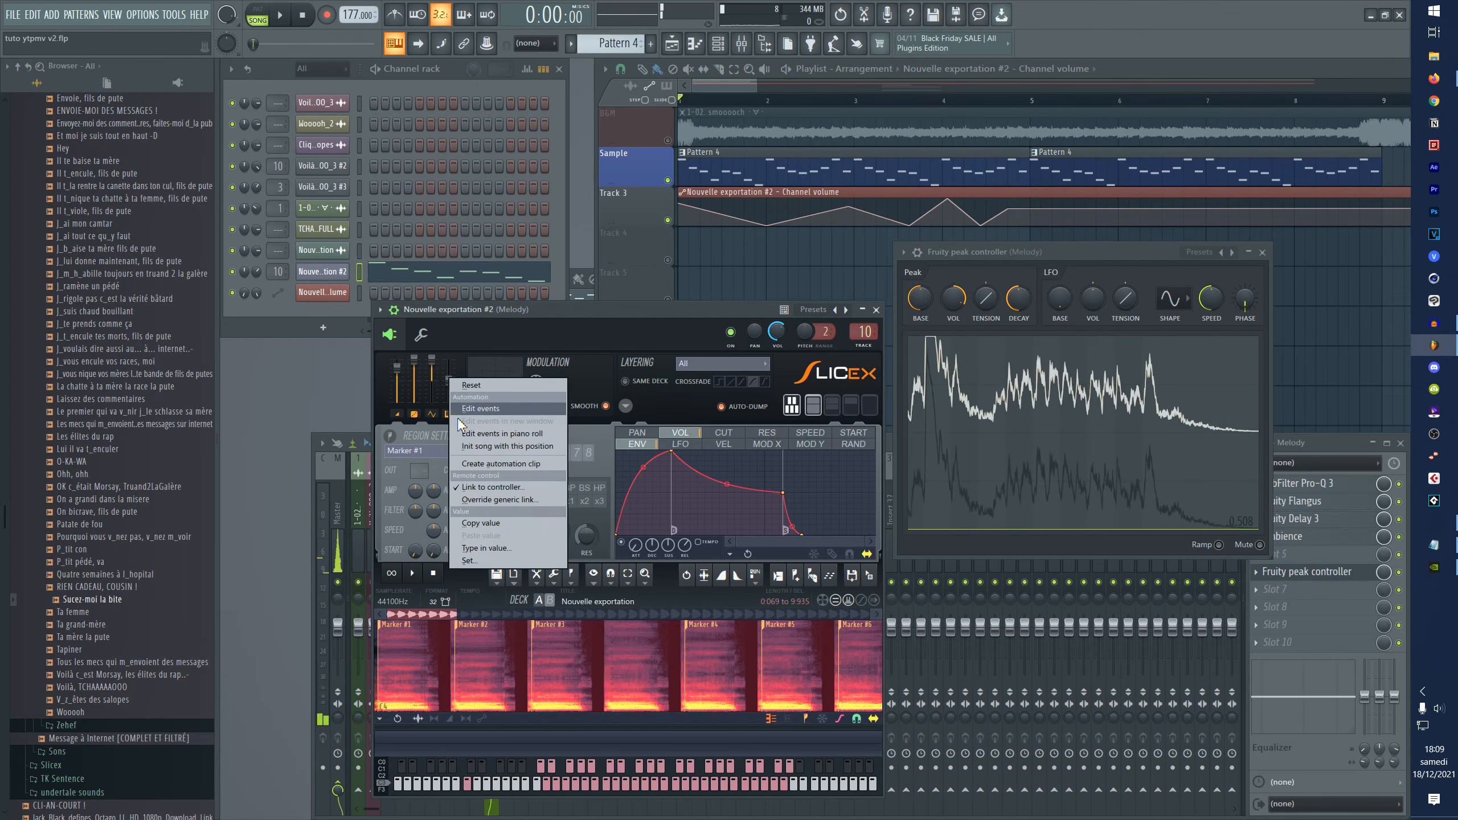
pyautogui.press('Escape')
# - Reset the peak controller's Peak volume to 0% and close the Nouvelle exportation #2 channel window
pyautogui.moveTo(1019, 253); pyautogui.dragTo(1020, 277)
pyautogui.rightClick(963, 336)
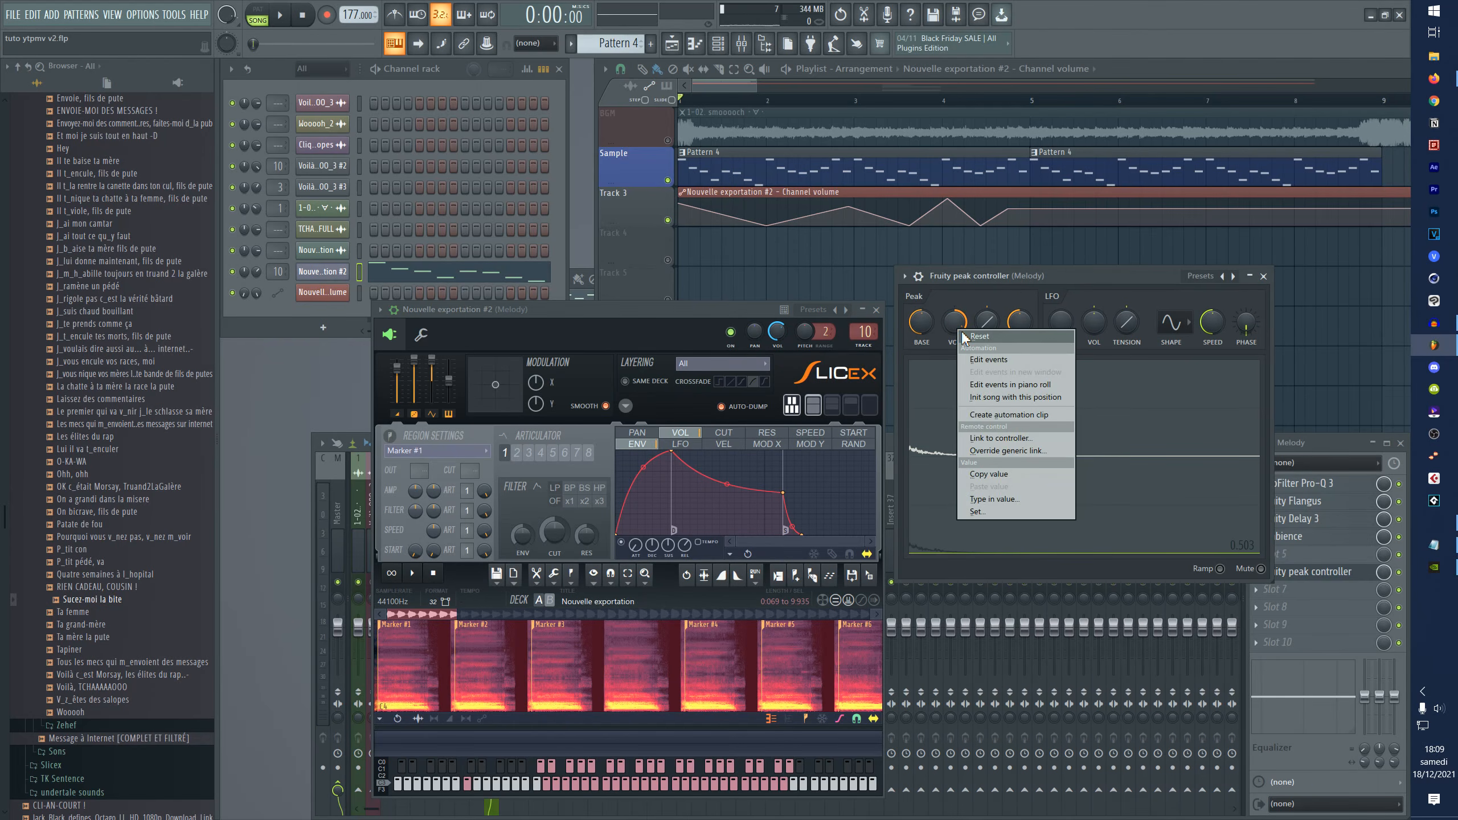
pyautogui.click(964, 336)
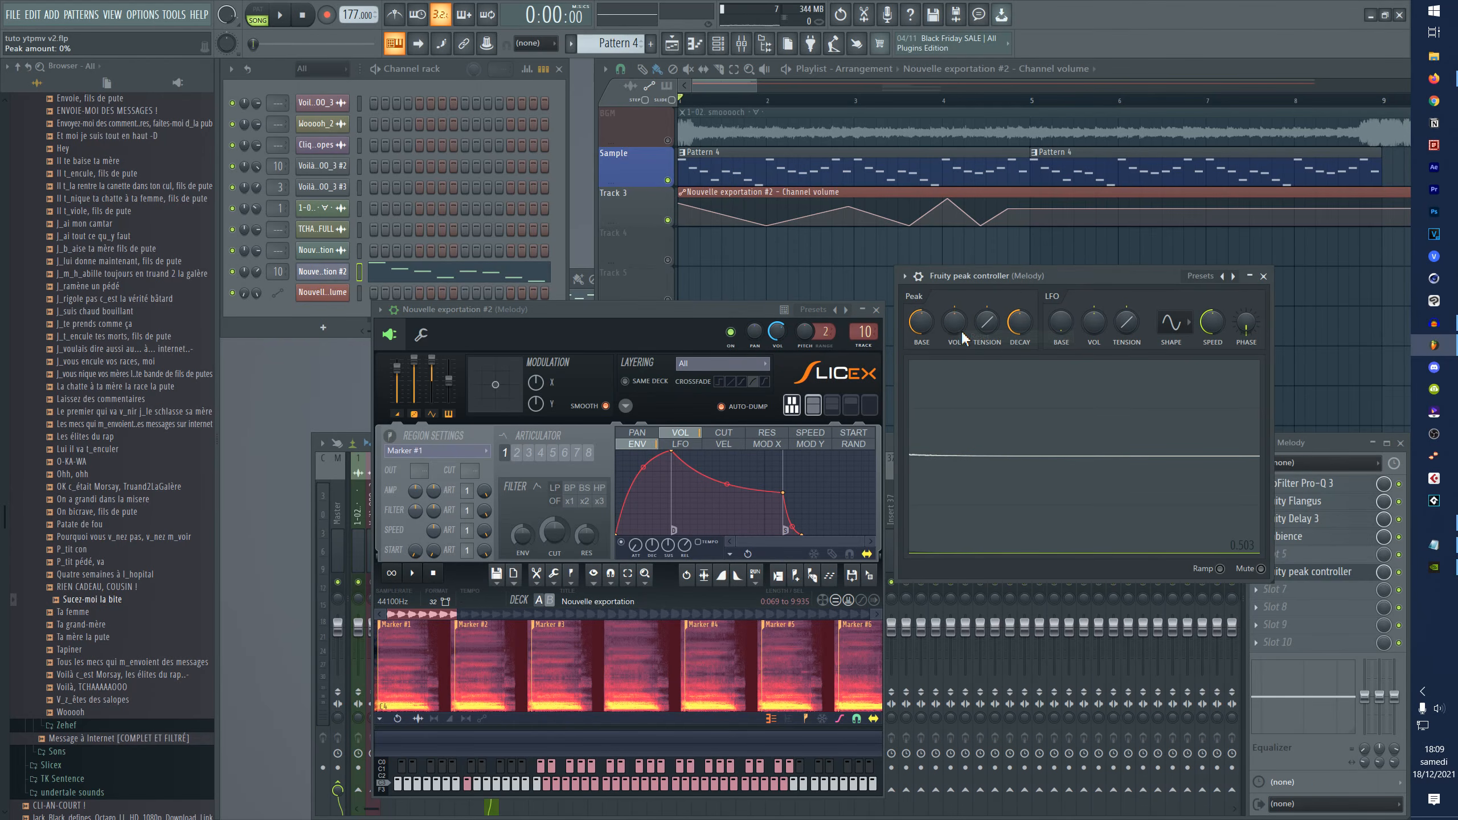
pyautogui.click(876, 310)
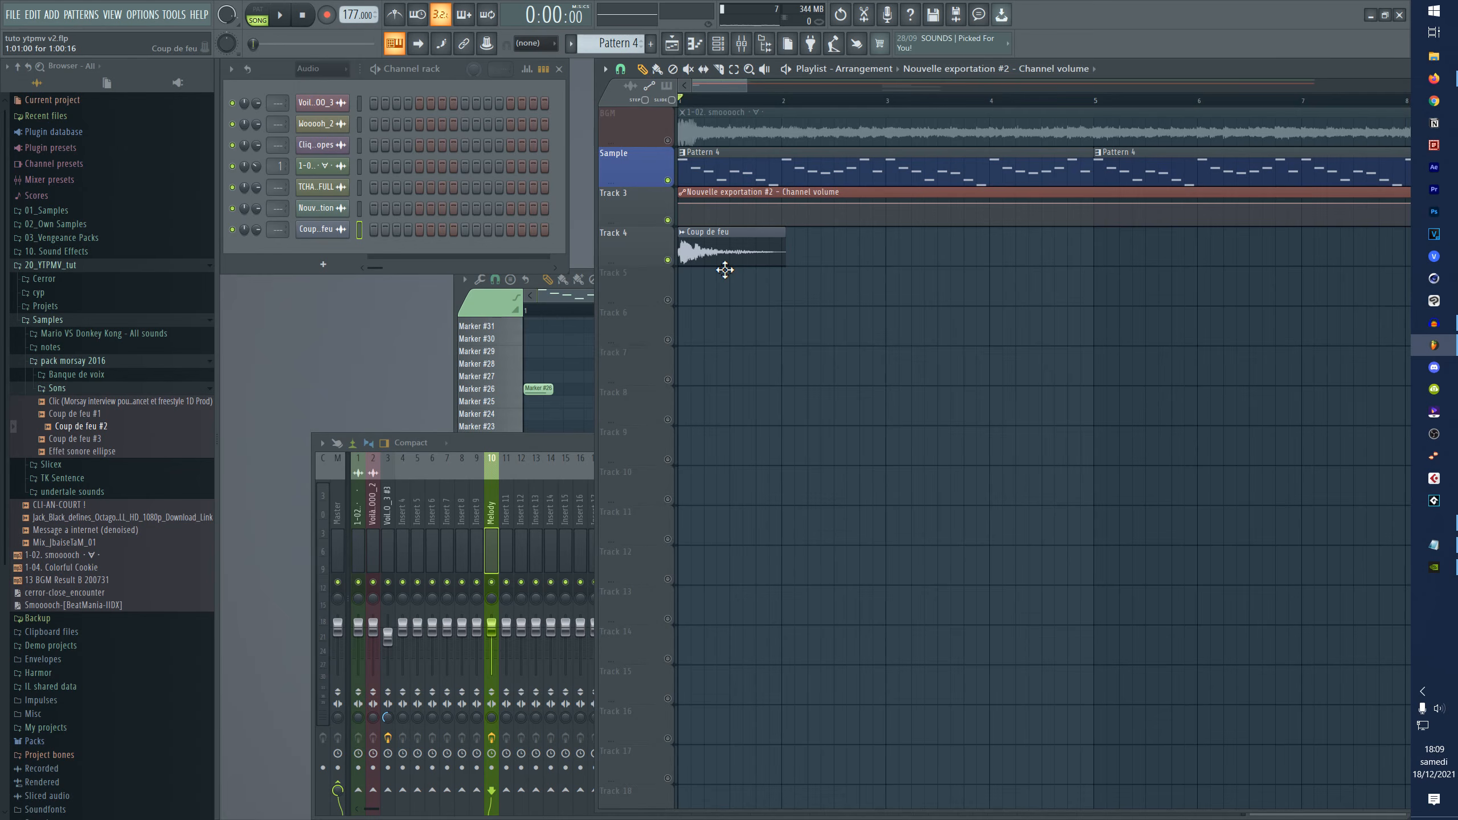
# - Shorten the Coup de feu clip on Track 4 to about half a bar and play it from the start
pyautogui.moveTo(787, 269); pyautogui.dragTo(735, 266)
pyautogui.press('space')
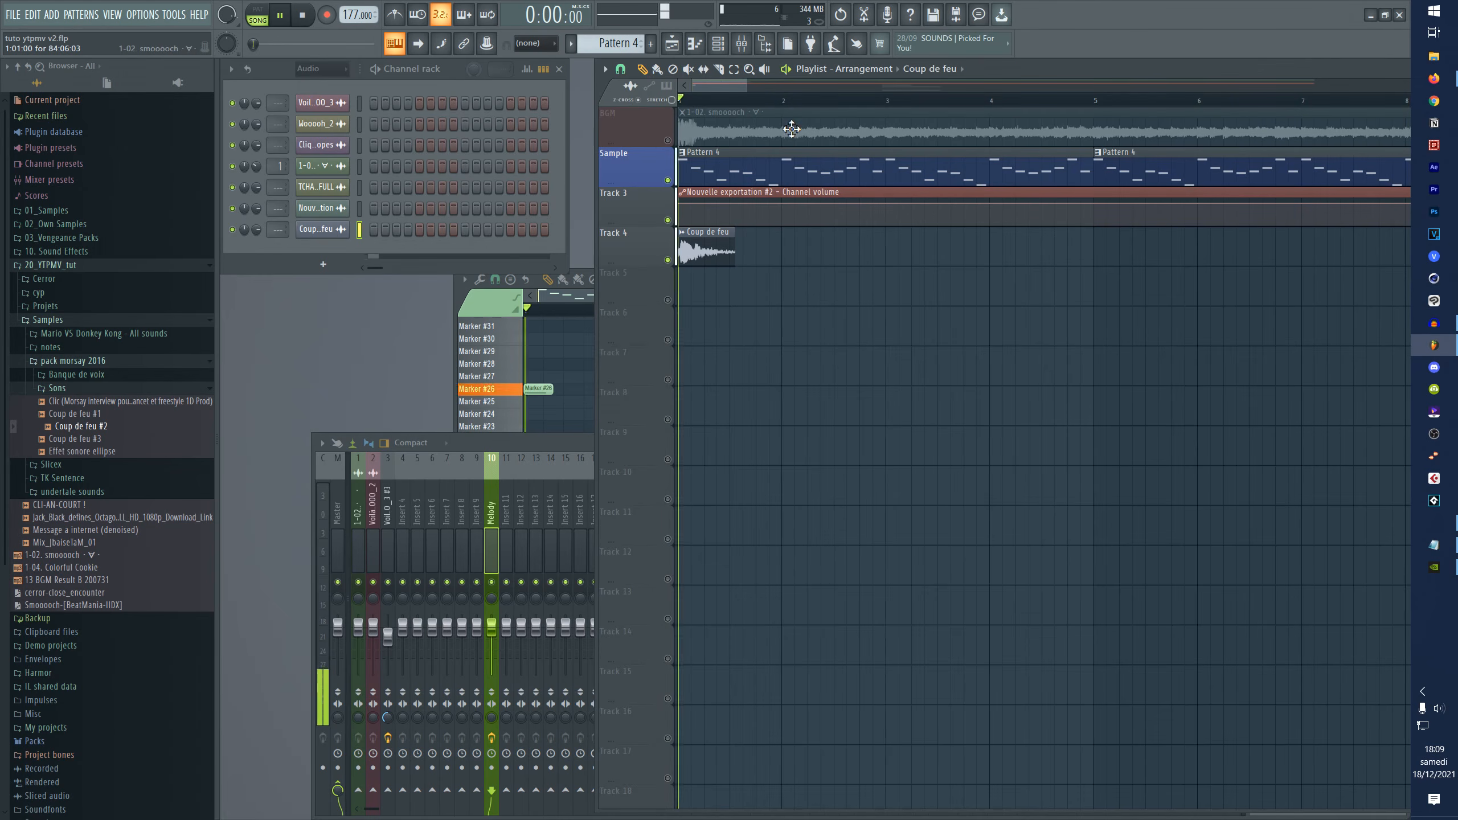
pyautogui.scroll(3, 784, 202)
pyautogui.press('space')
# - View the notes of Pattern 4 and play the song to hear the gunshot together with the melody
pyautogui.doubleClick(701, 177)
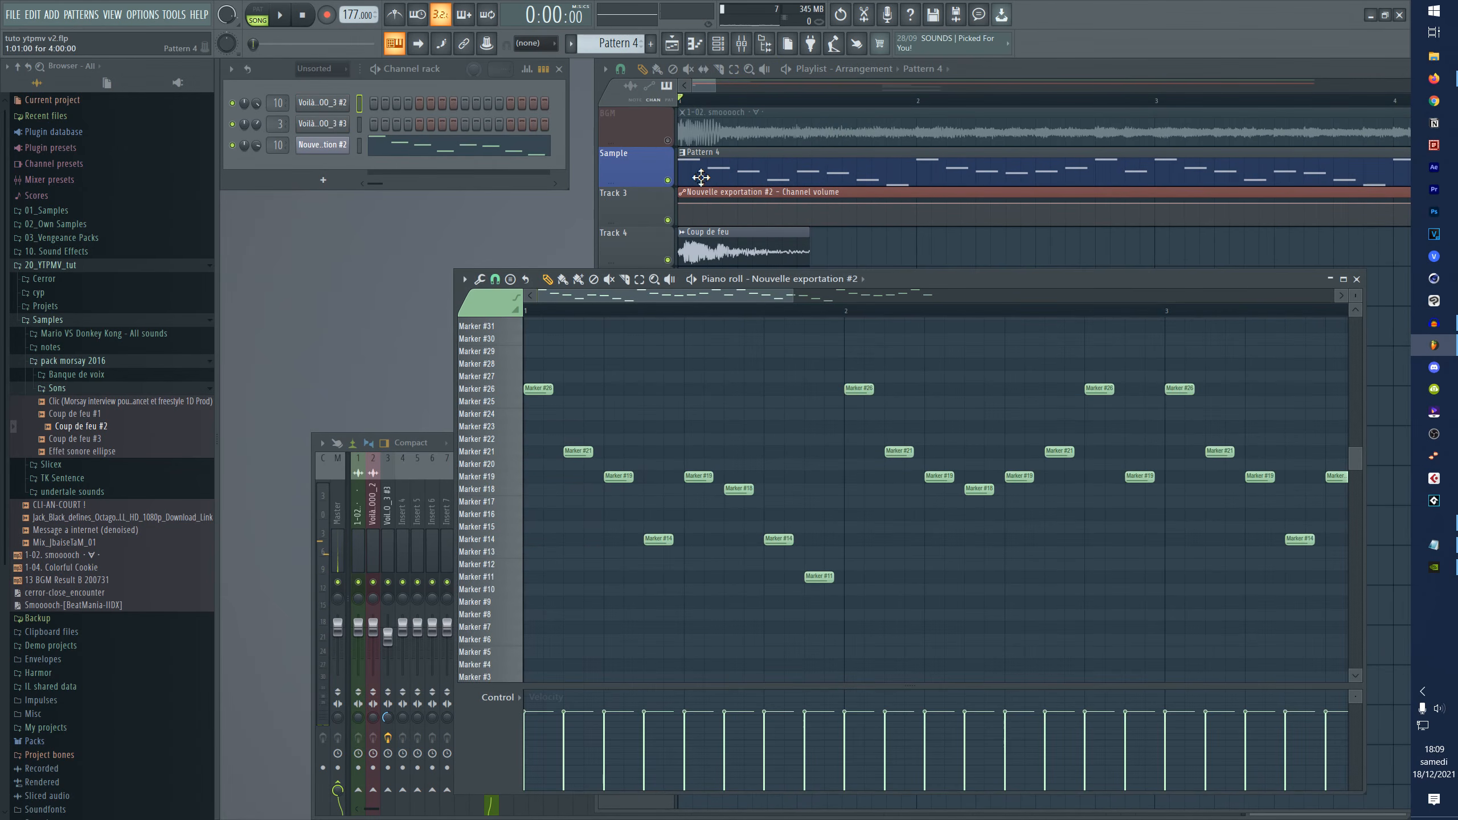
pyautogui.moveTo(716, 86); pyautogui.dragTo(715, 86)
pyautogui.press('space')
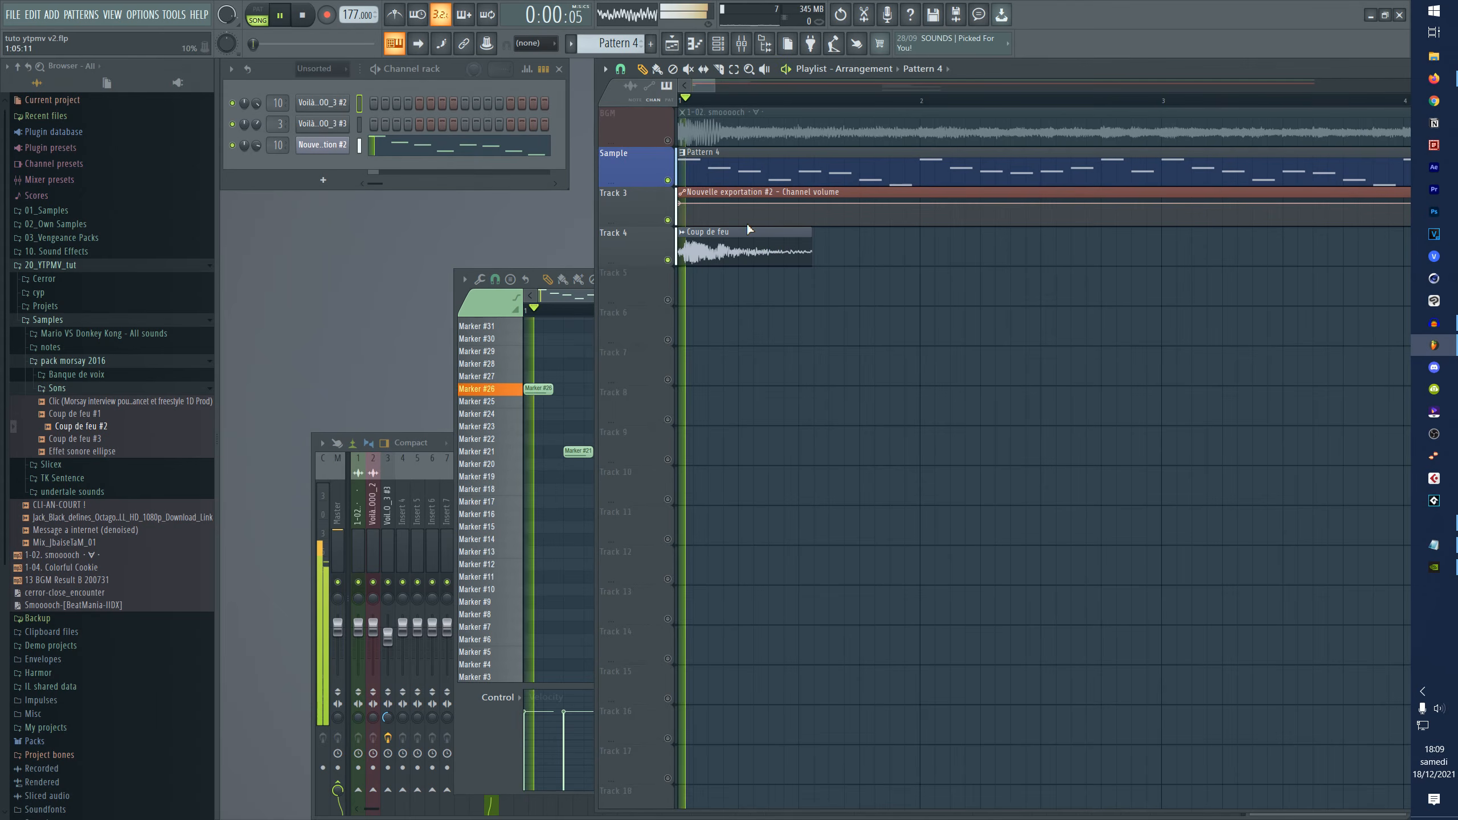
pyautogui.press('space')
# - Try a volume fade-in from 0% at the start of the Track 3 automation clip, play it, and delete the fade's end point
pyautogui.click(689, 214)
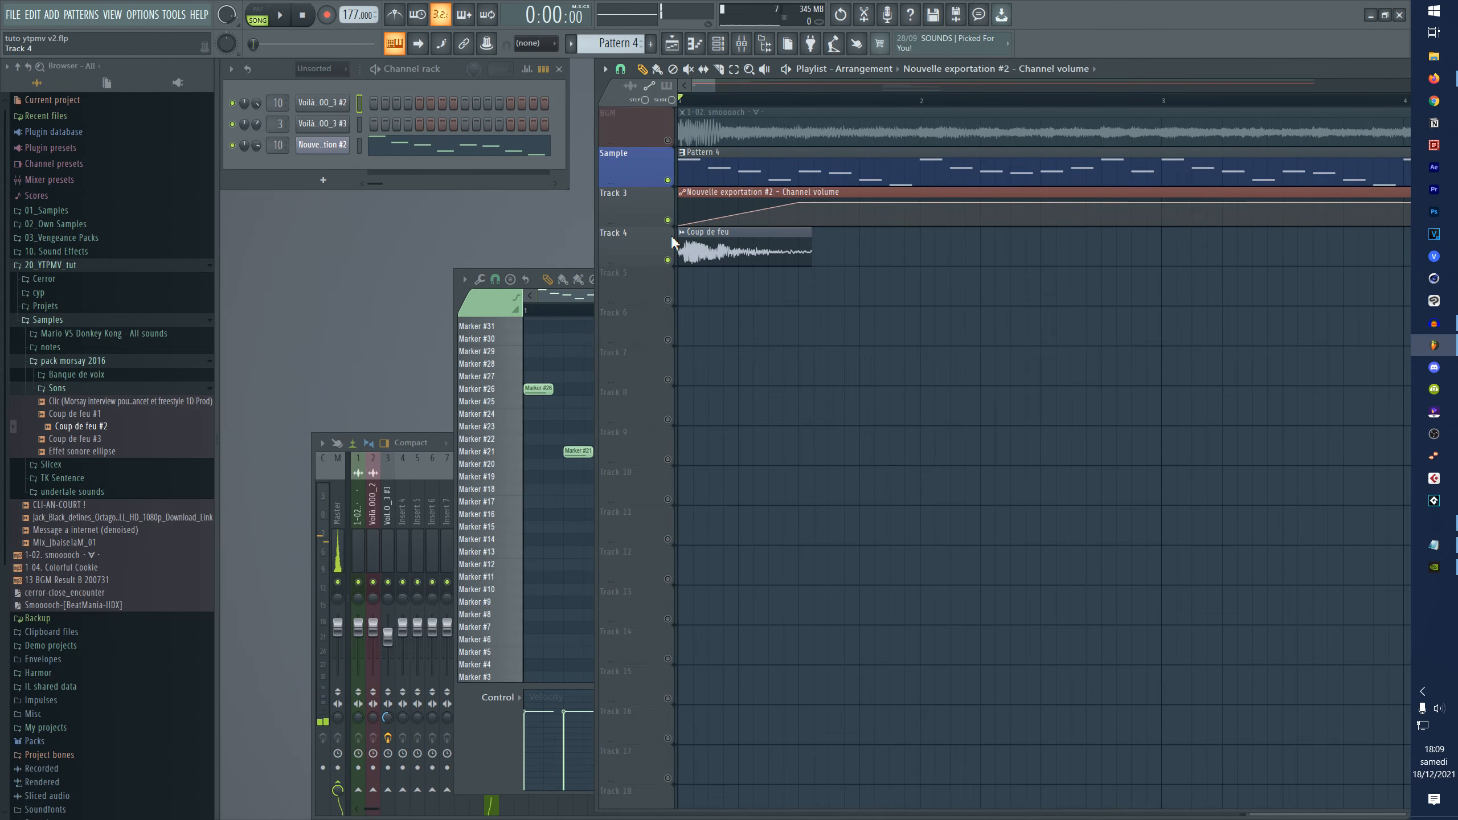
pyautogui.press('space')
pyautogui.press('space')
pyautogui.rightClick(680, 227)
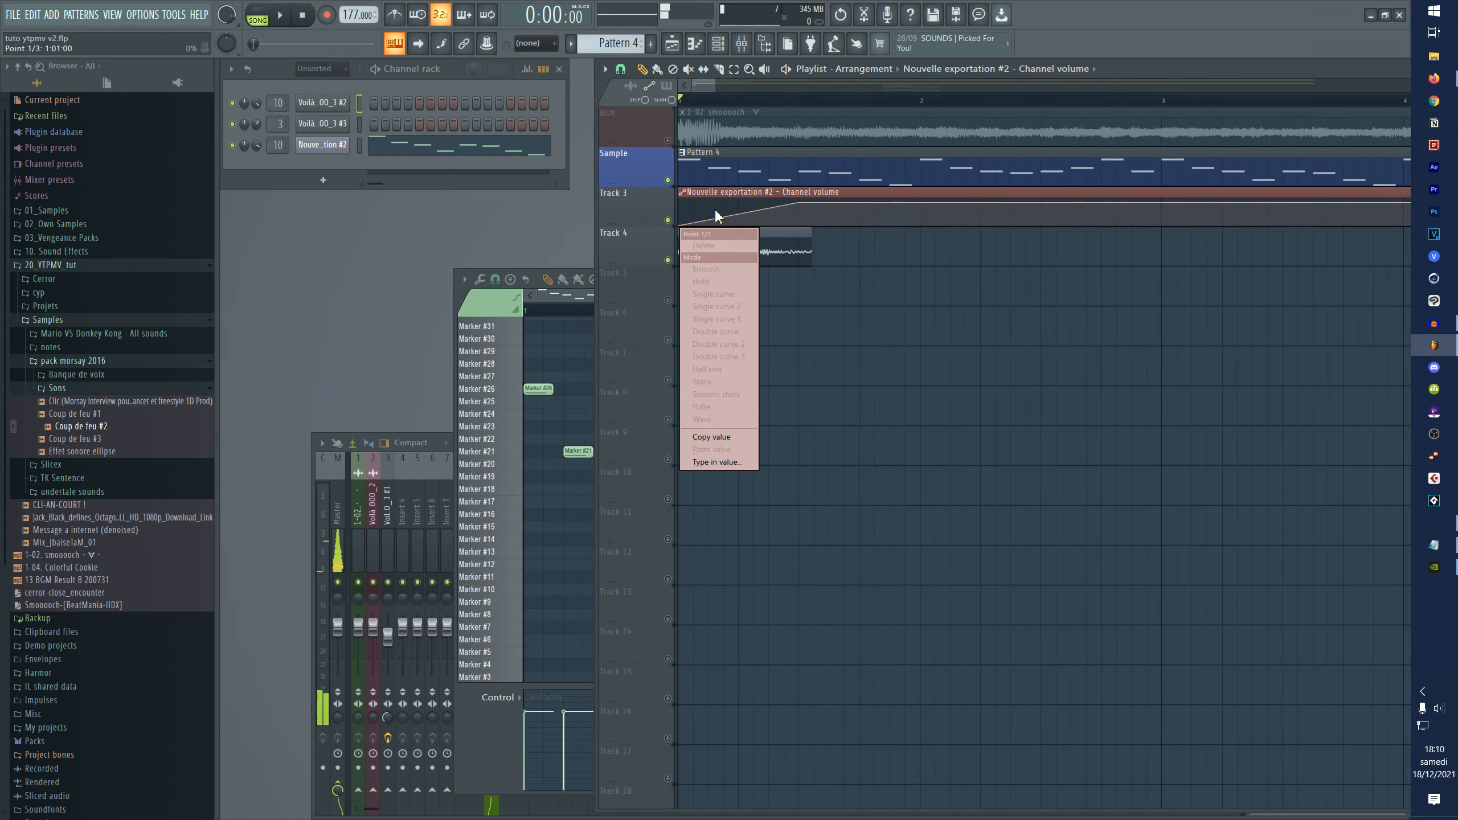
pyautogui.click(718, 212)
pyautogui.rightClick(801, 206)
pyautogui.click(823, 222)
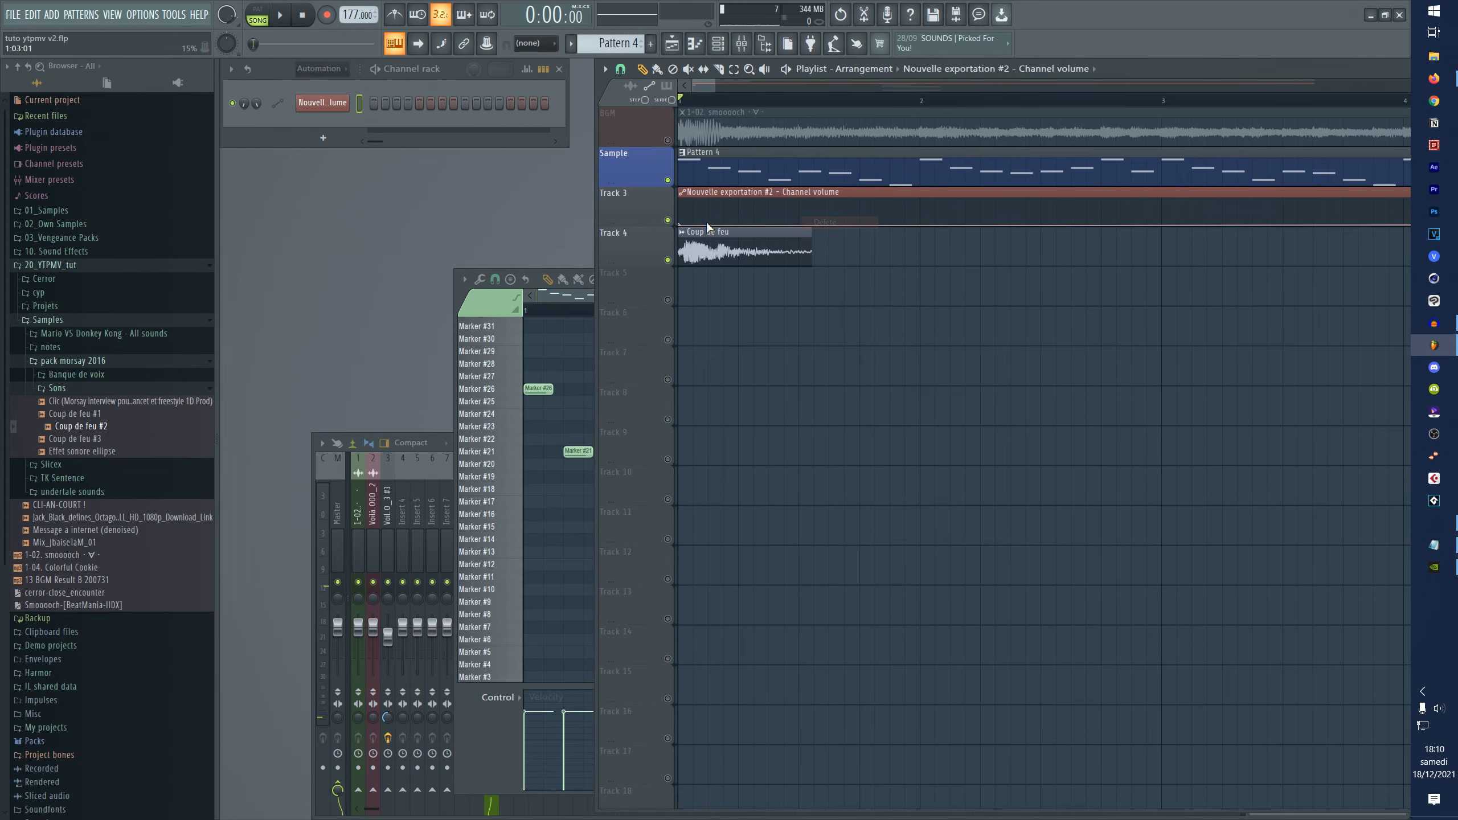
# - Place shortened copies of the Coup de feu clip at intervals along Track 4 and play them with the melody
pyautogui.click(686, 233)
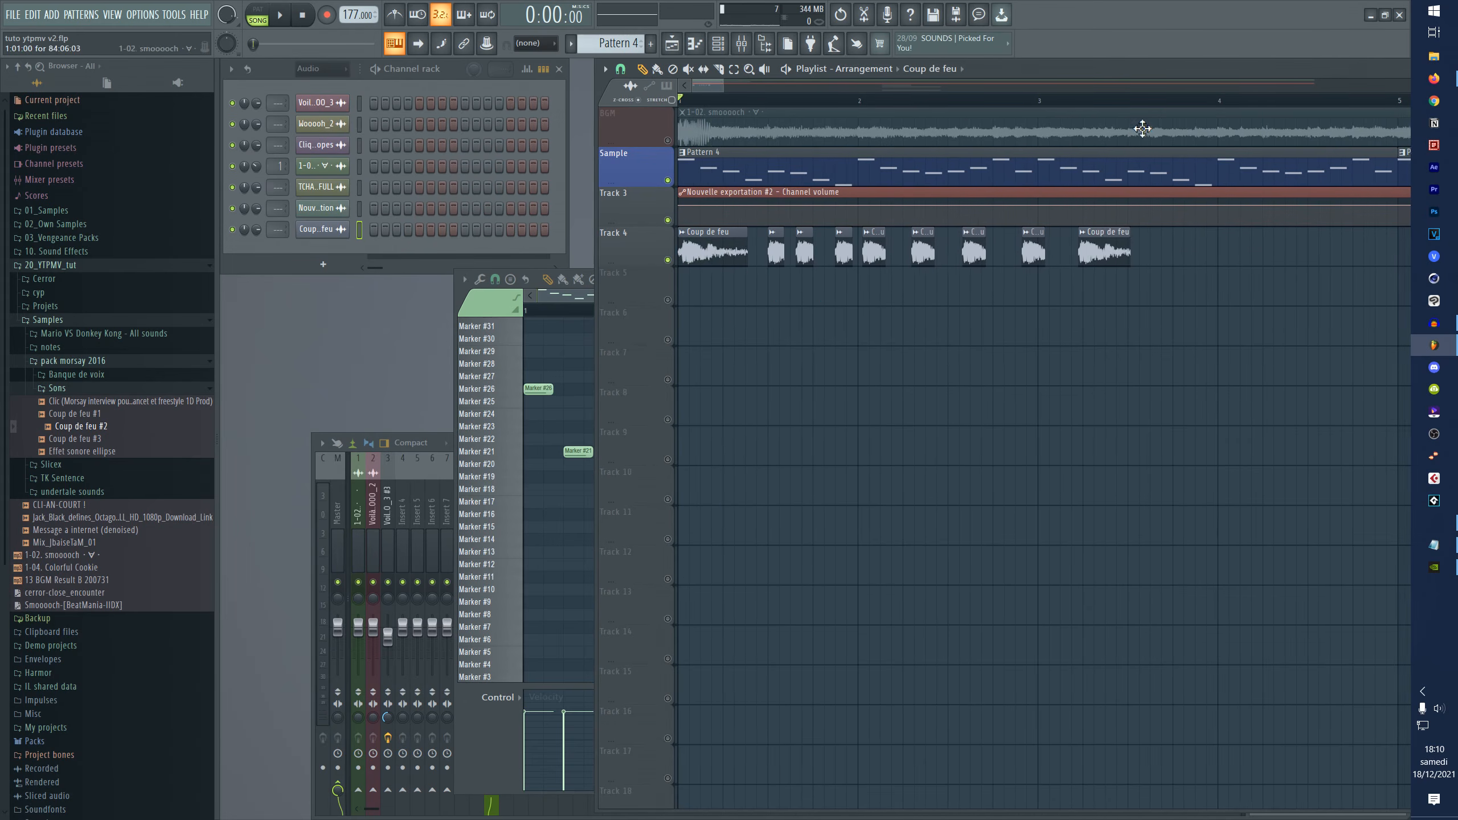
pyautogui.press('space')
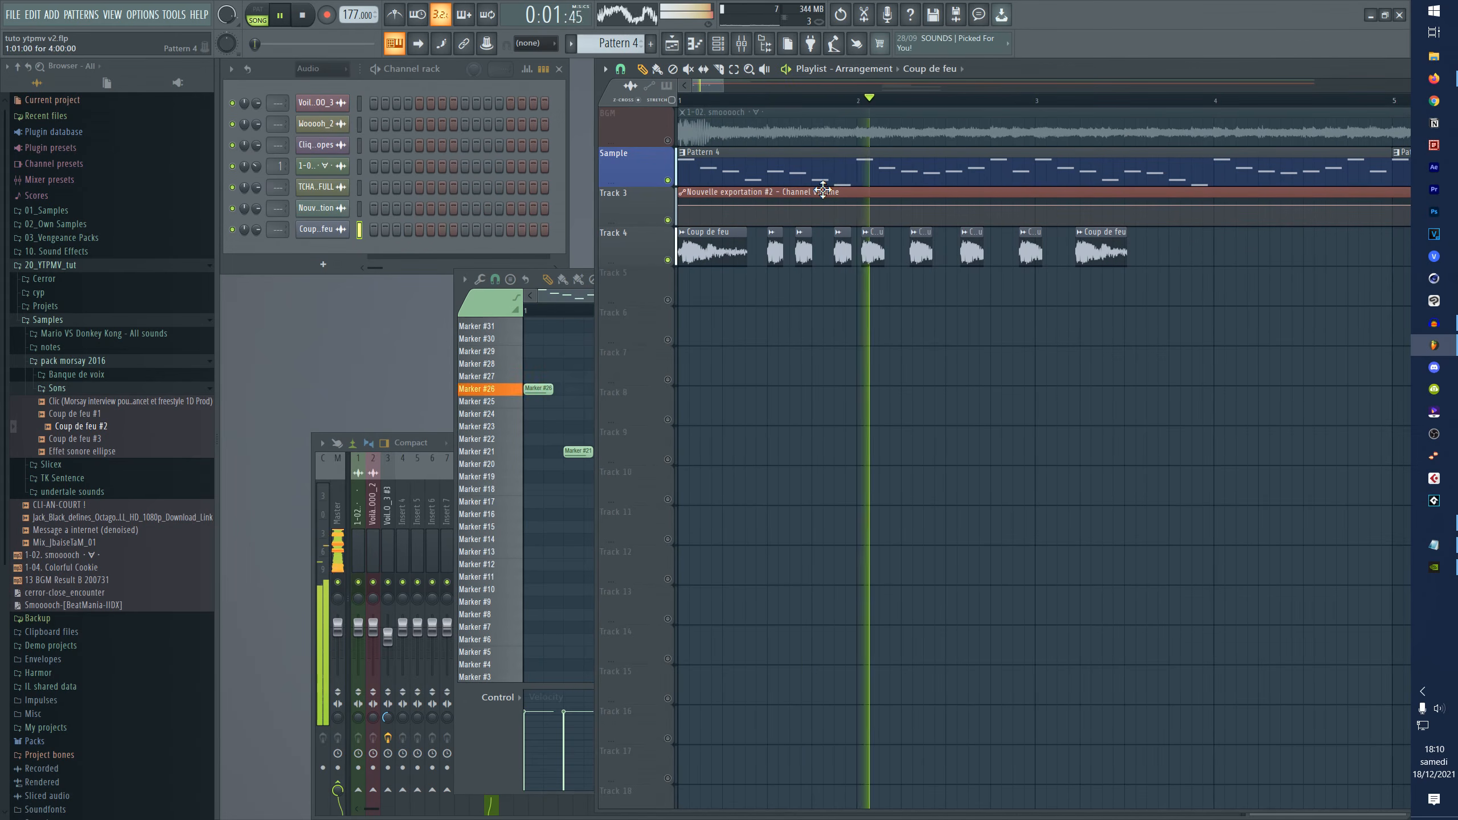
pyautogui.press('space')
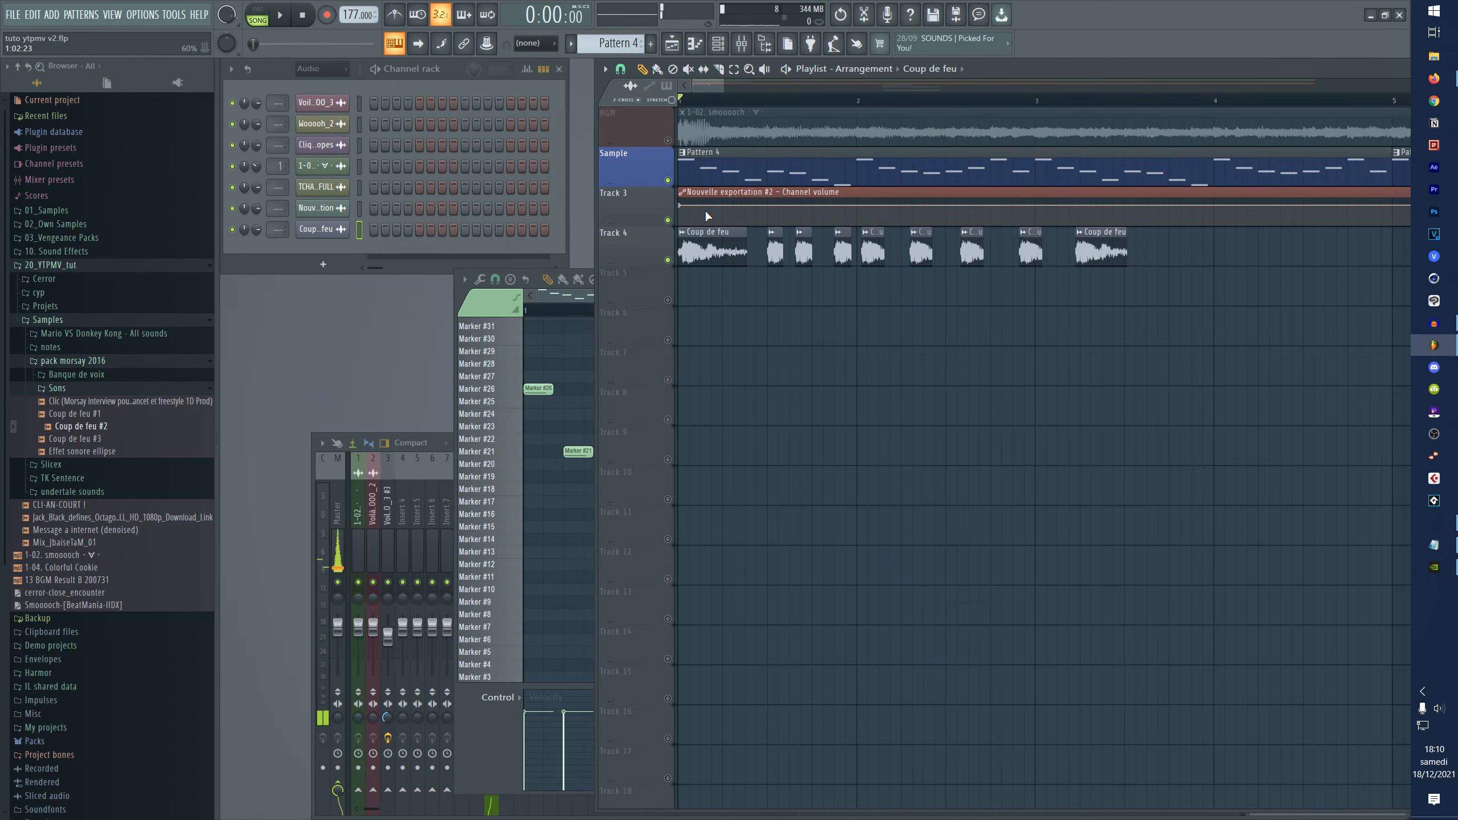
# - Try drawing a volume dip at the second gunshot in the Track 3 automation clip, and delete the added points
pyautogui.rightClick(768, 214)
pyautogui.rightClick(779, 221)
pyautogui.rightClick(779, 210)
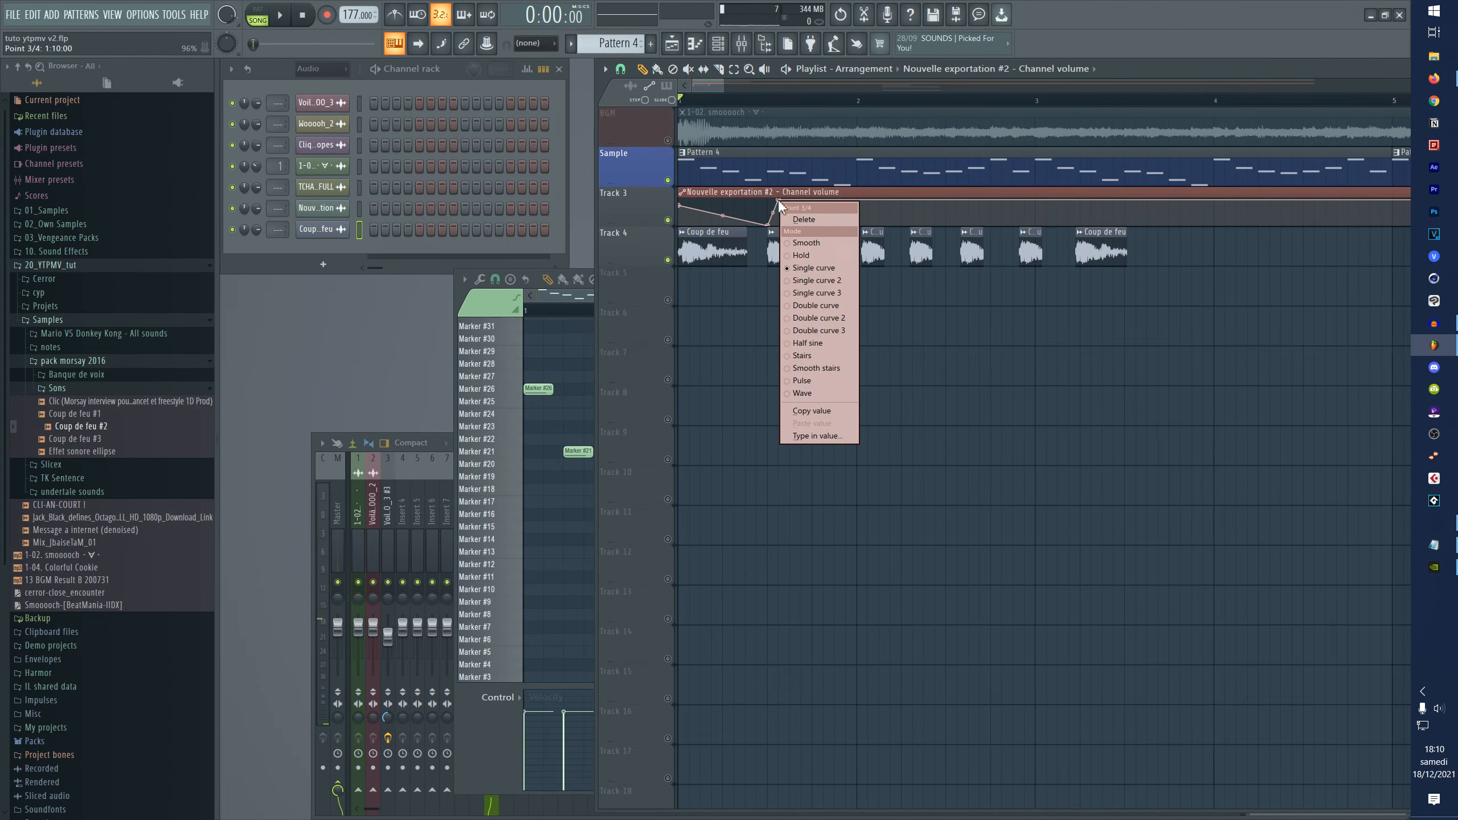
pyautogui.click(784, 219)
pyautogui.rightClick(769, 226)
pyautogui.click(781, 248)
# - Open the Coup de feu channel settings and route the sample to its own free mixer track, number 4
pyautogui.doubleClick(684, 236)
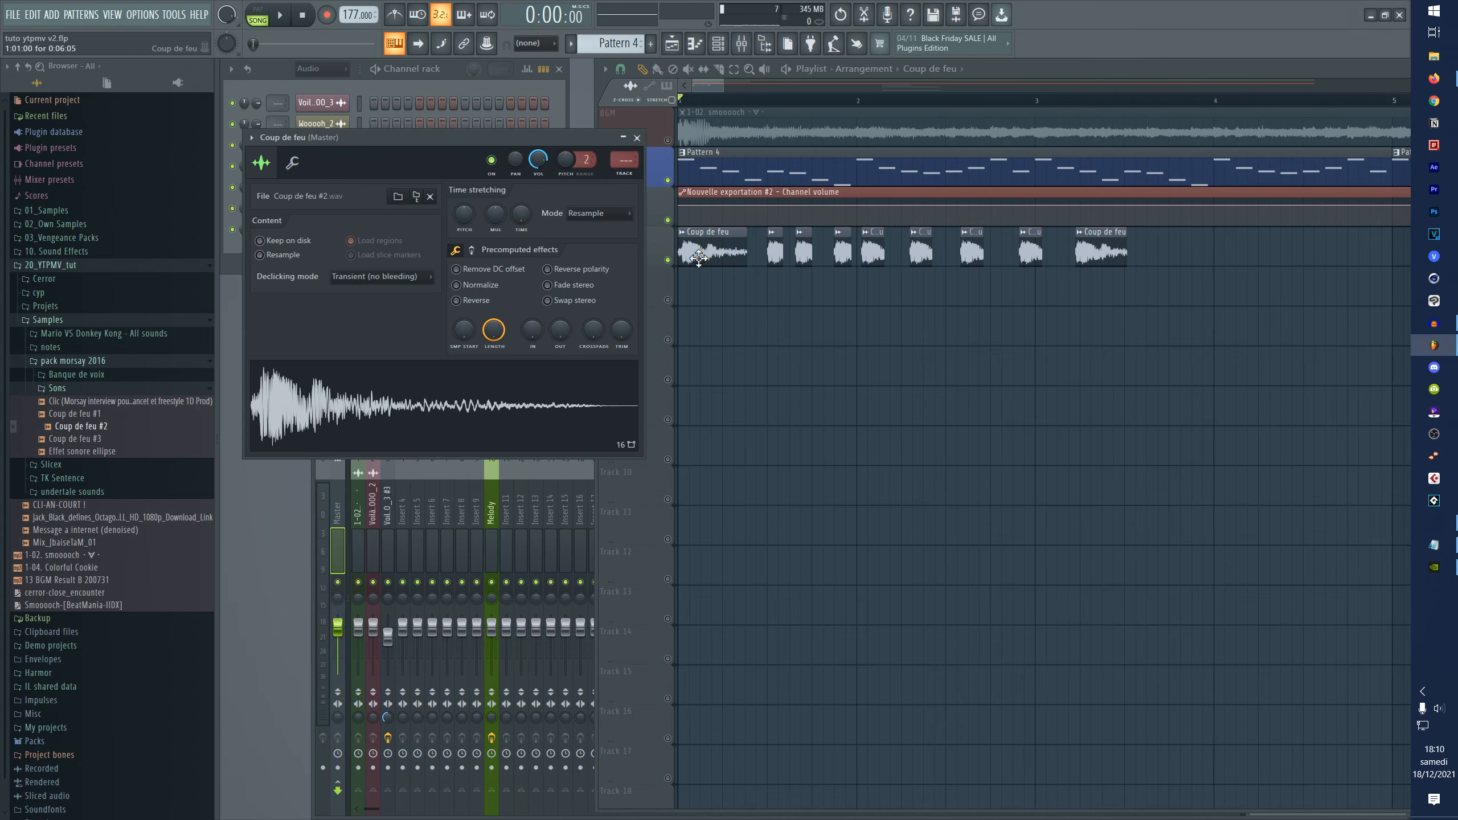
pyautogui.click(251, 138)
pyautogui.moveTo(277, 154)
pyautogui.click(485, 182)
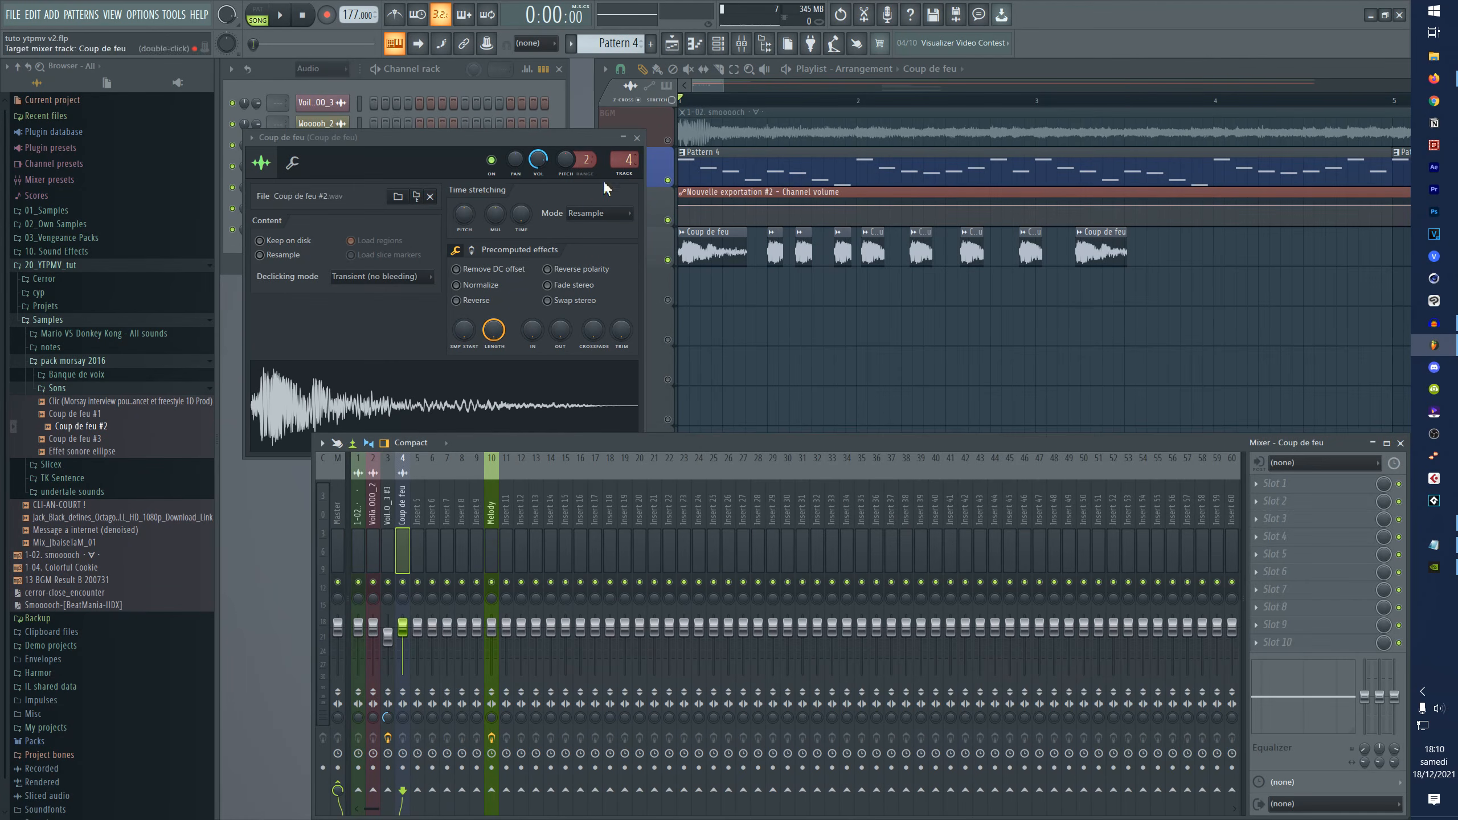
# - Load Fruity peak controller into the first effect slot of the Coup de feu mixer track and play the song to check its graph
pyautogui.click(1361, 487)
pyautogui.click(991, 558)
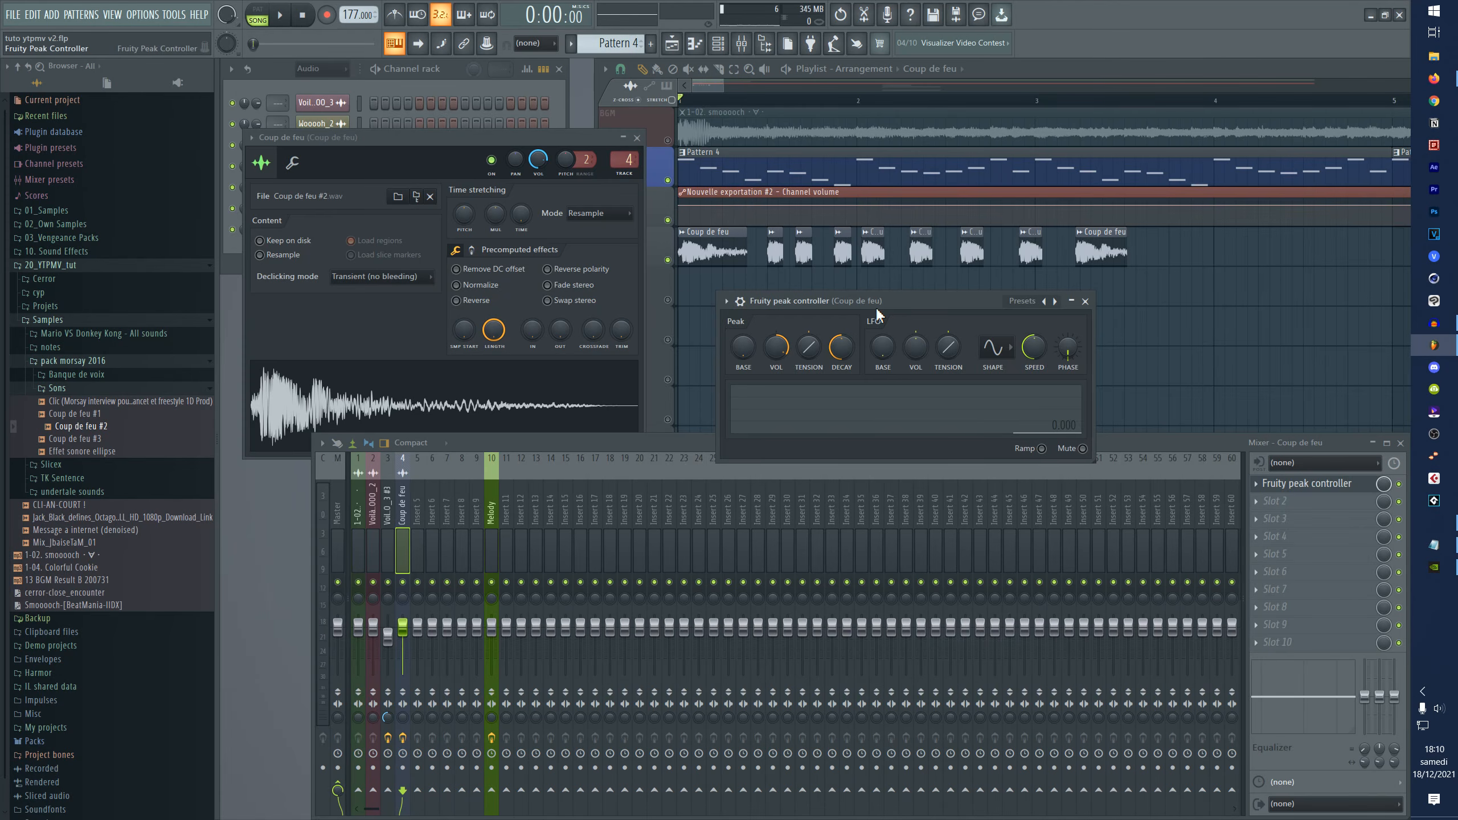
pyautogui.moveTo(792, 301); pyautogui.dragTo(736, 303)
pyautogui.press('space')
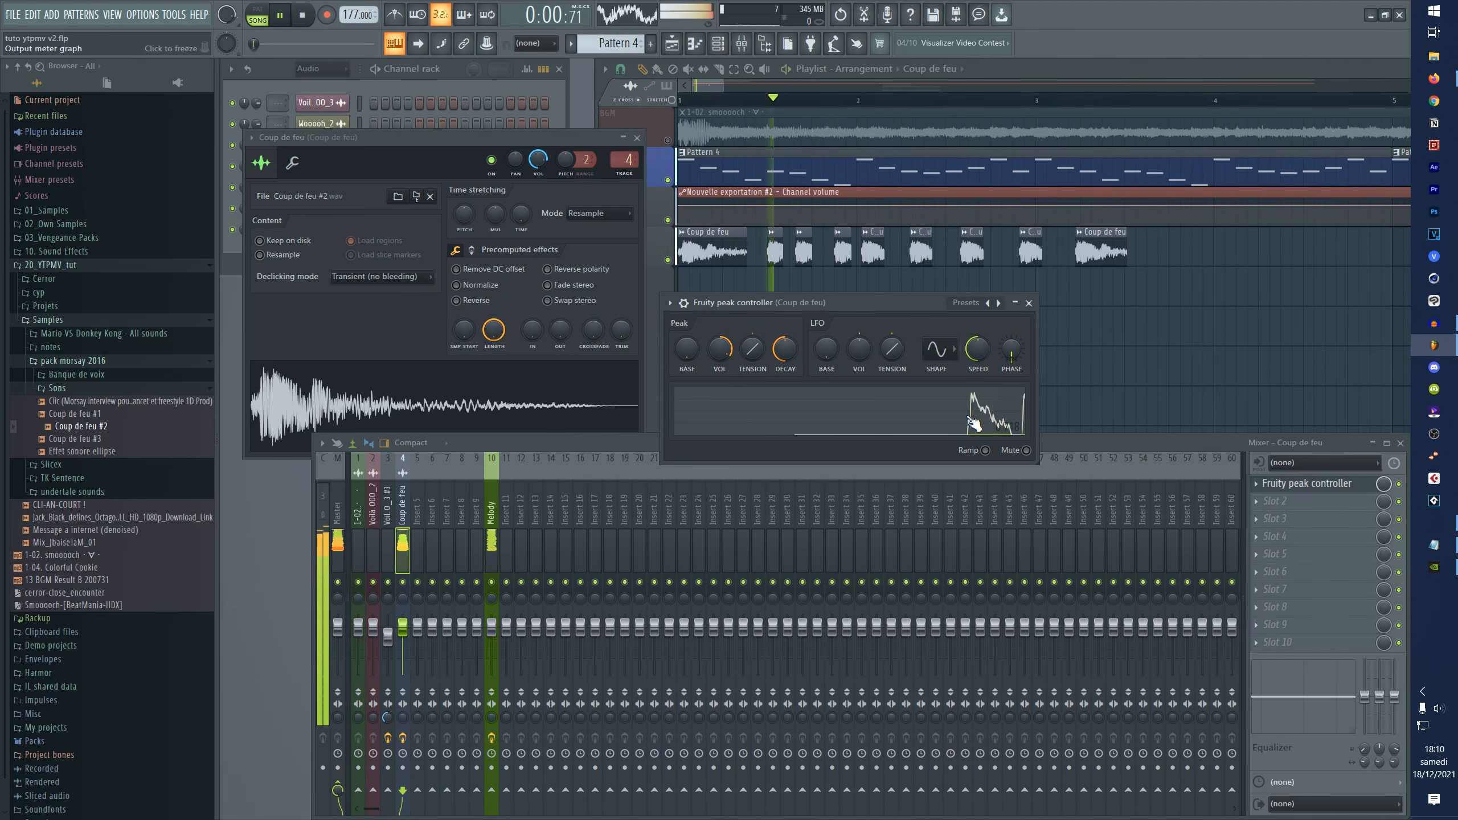
pyautogui.press('space')
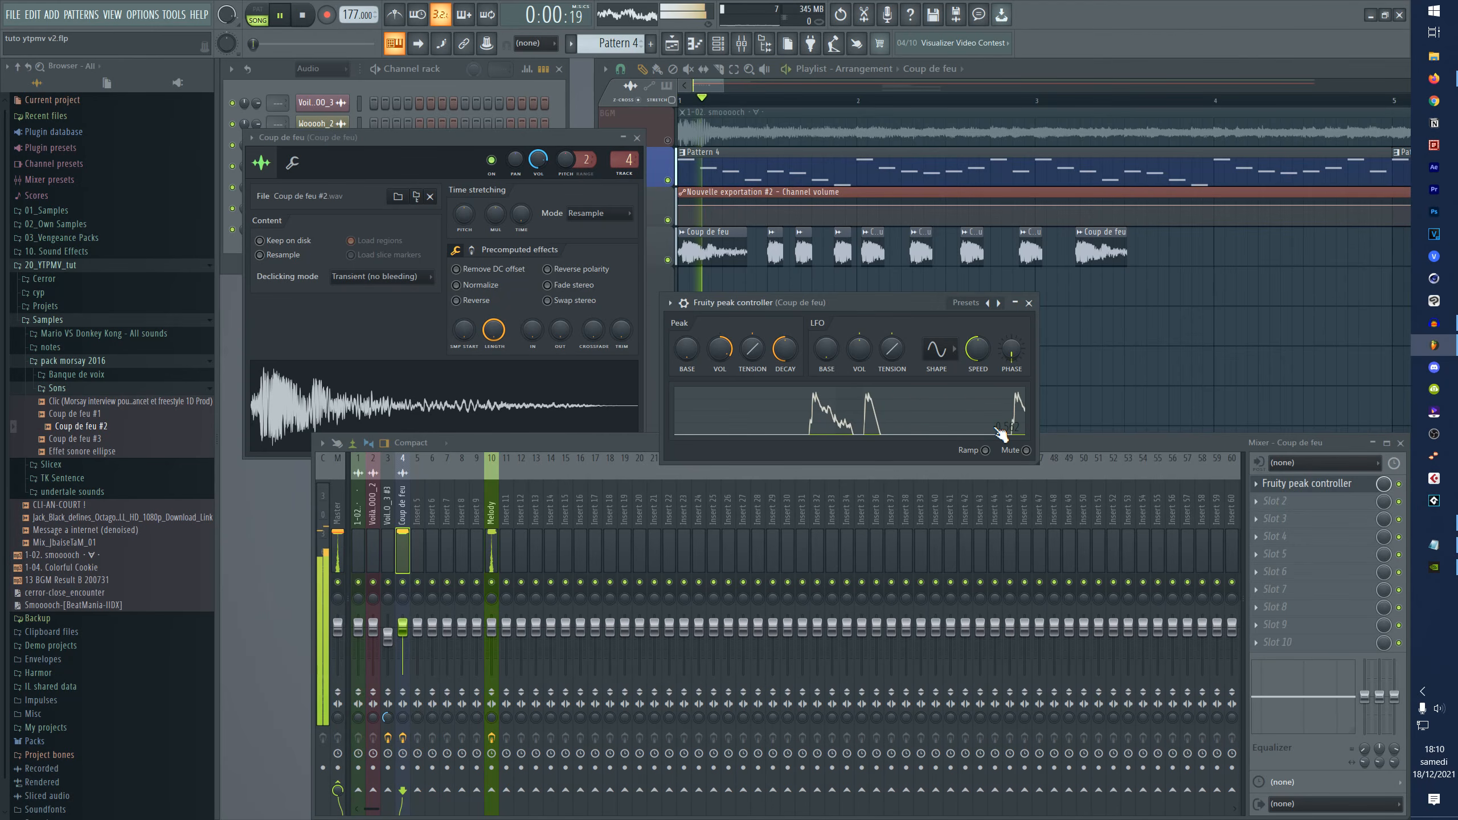
pyautogui.press('space')
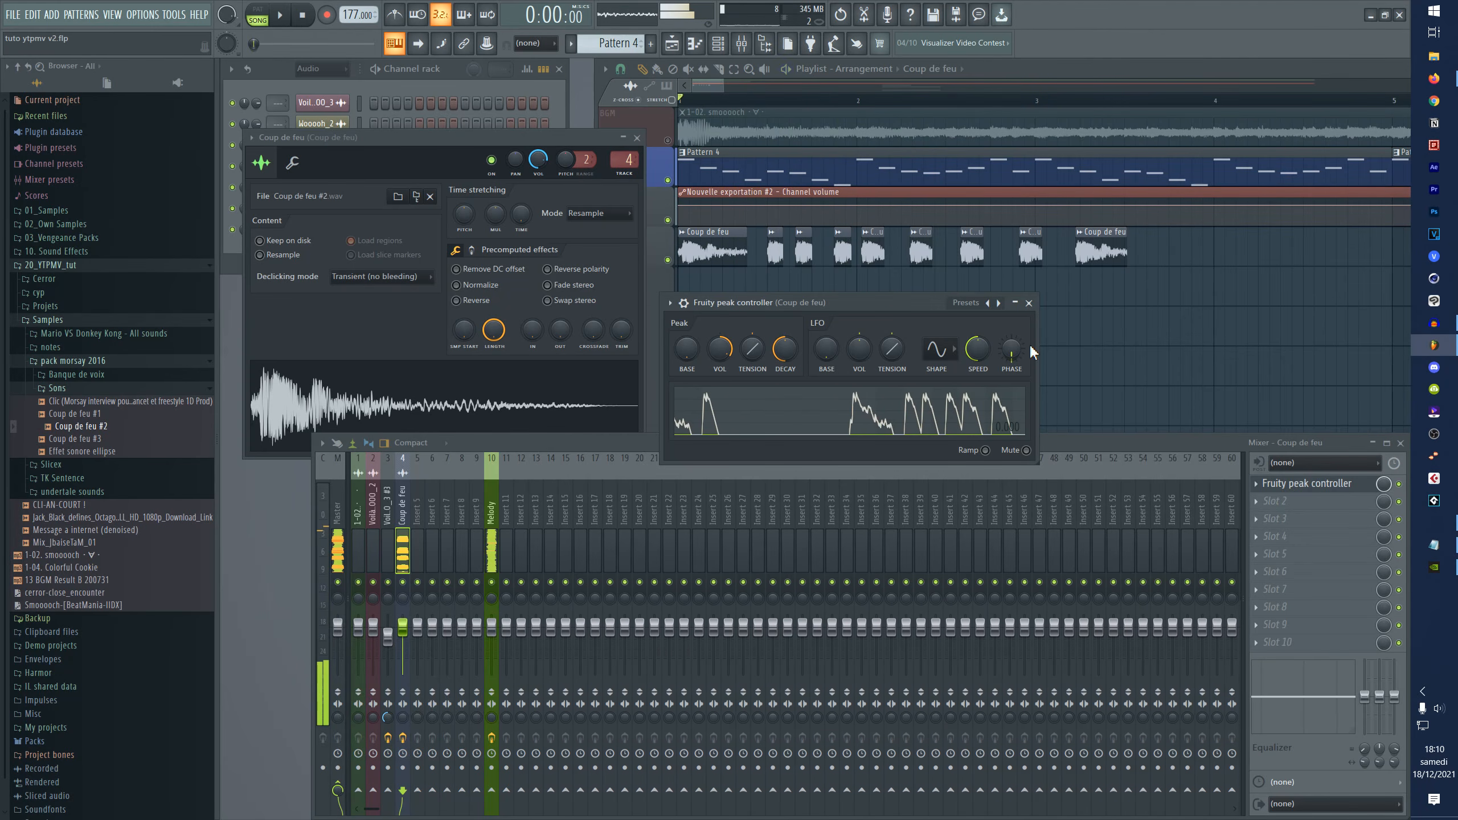
pyautogui.moveTo(915, 296); pyautogui.dragTo(796, 279)
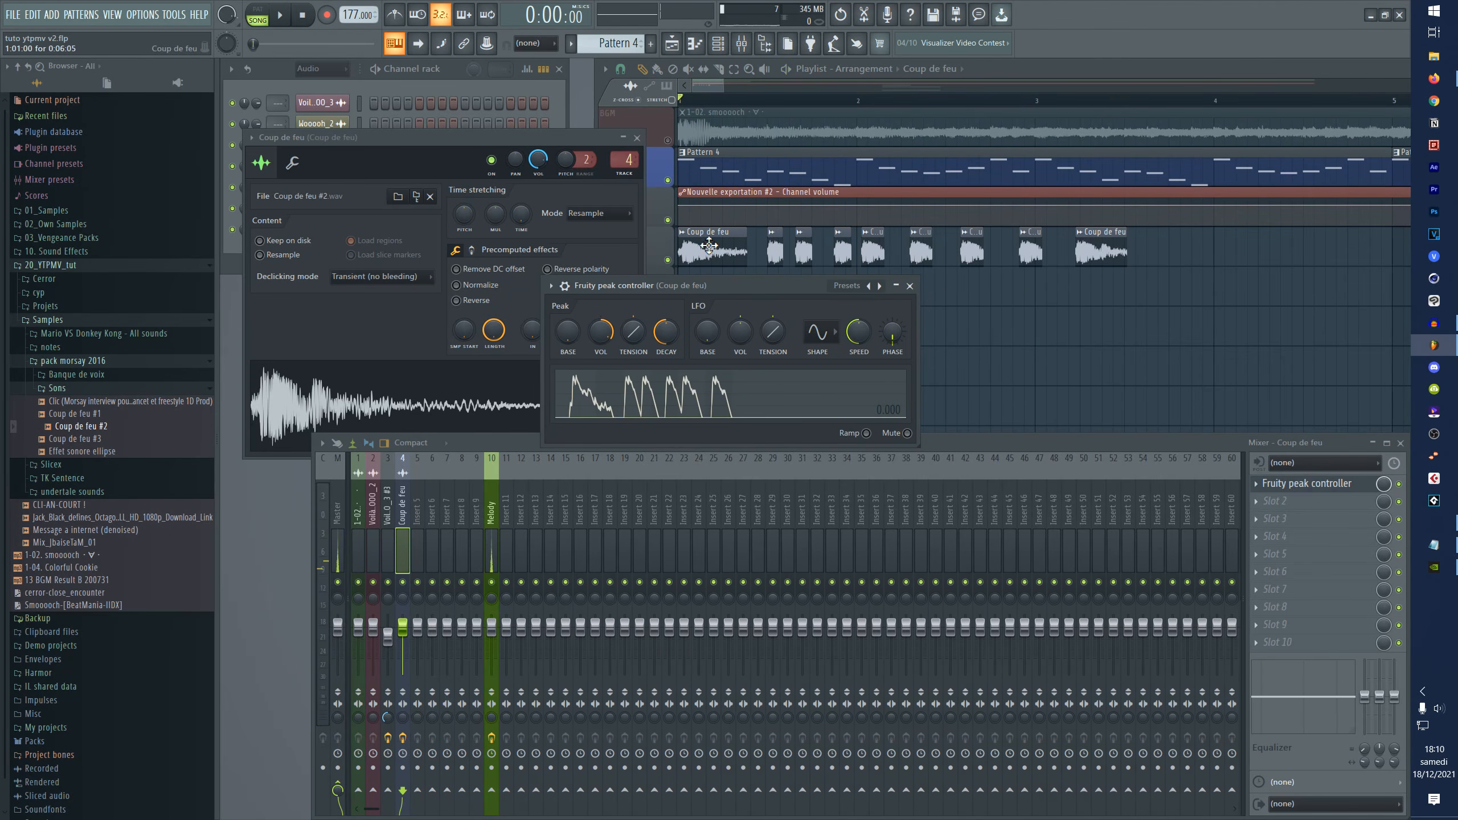
# - Open the Nouvelle exportation #2 channel used in Pattern 4 and bring up its mixer track, number 10
pyautogui.doubleClick(734, 184)
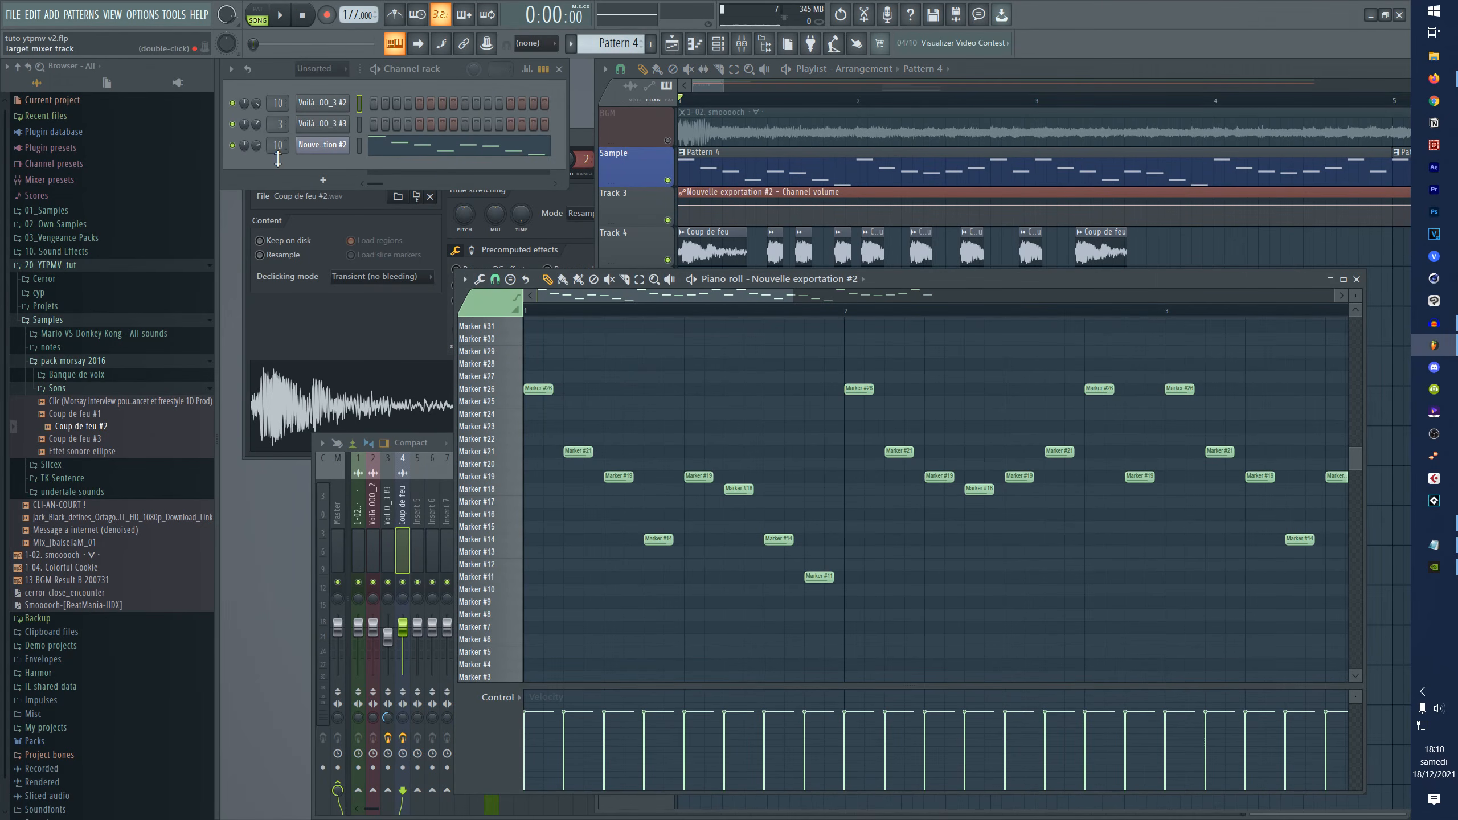
pyautogui.click(323, 147)
pyautogui.rightClick(778, 332)
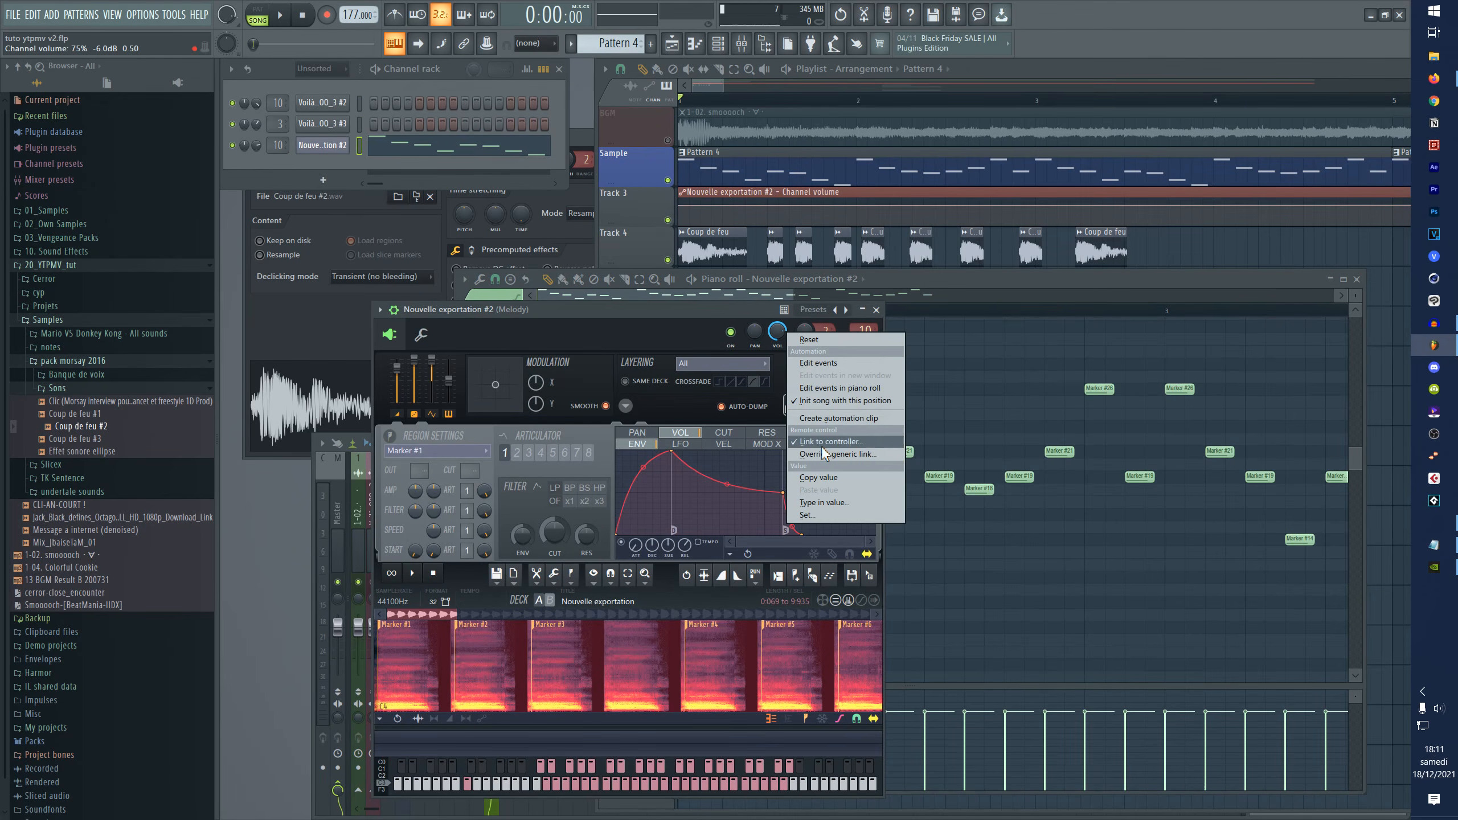
pyautogui.doubleClick(869, 332)
# - Link the Melody mixer track's volume fader to the Peak output of the Coup de feu peak controller and play the song
pyautogui.rightClick(490, 637)
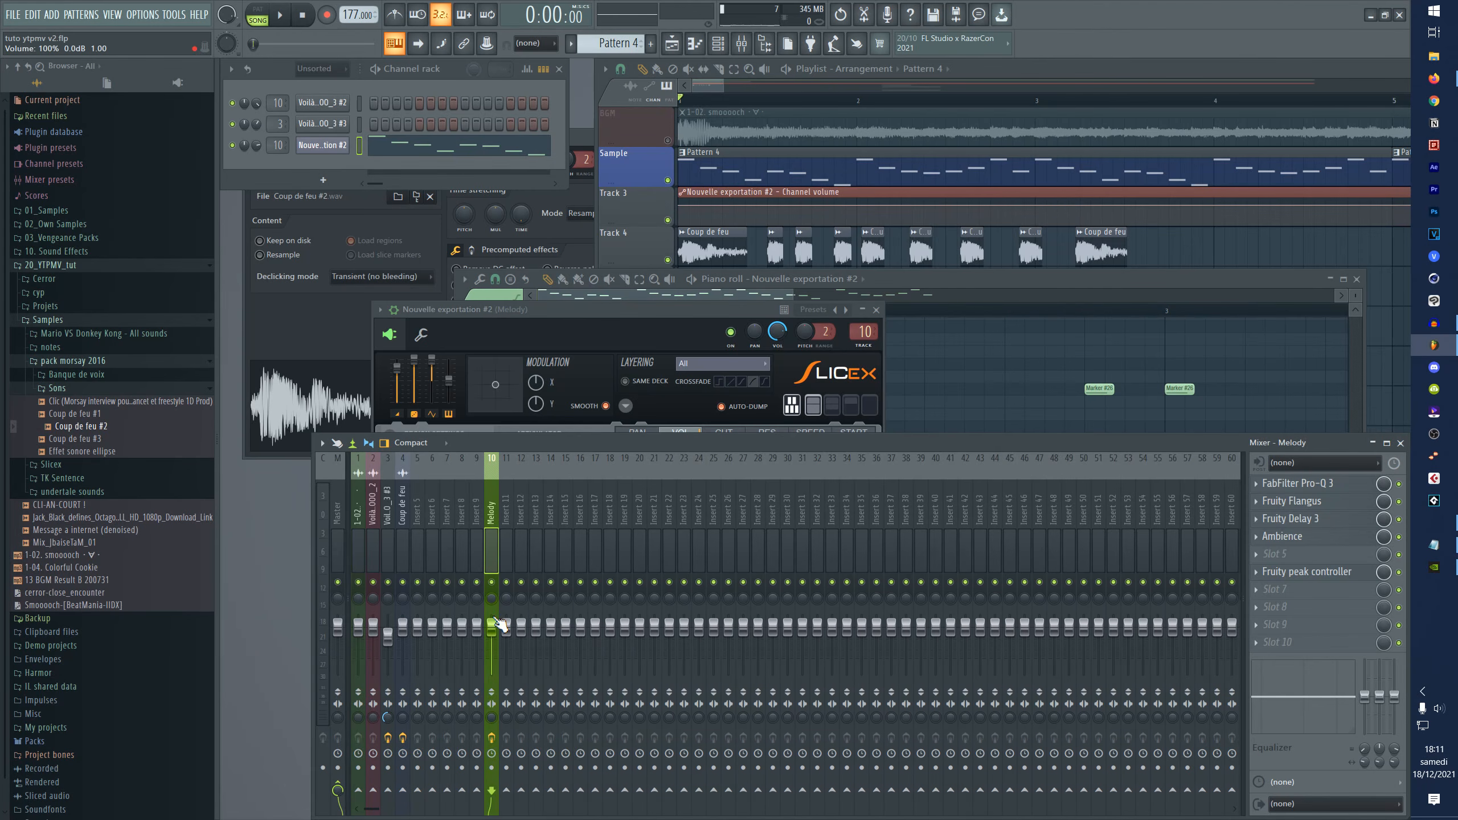
pyautogui.rightClick(493, 626)
pyautogui.click(538, 729)
pyautogui.click(734, 384)
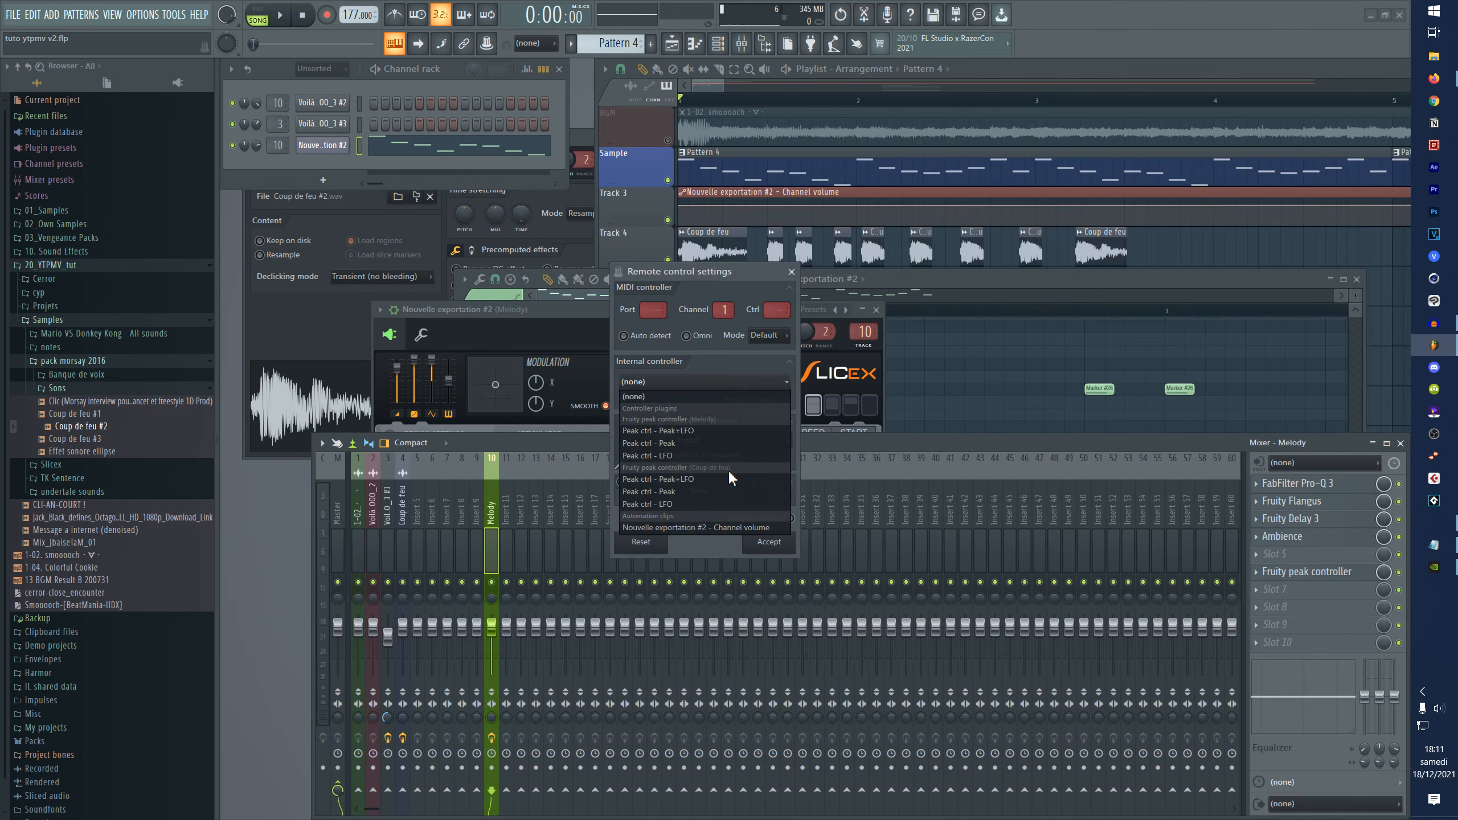
pyautogui.click(675, 491)
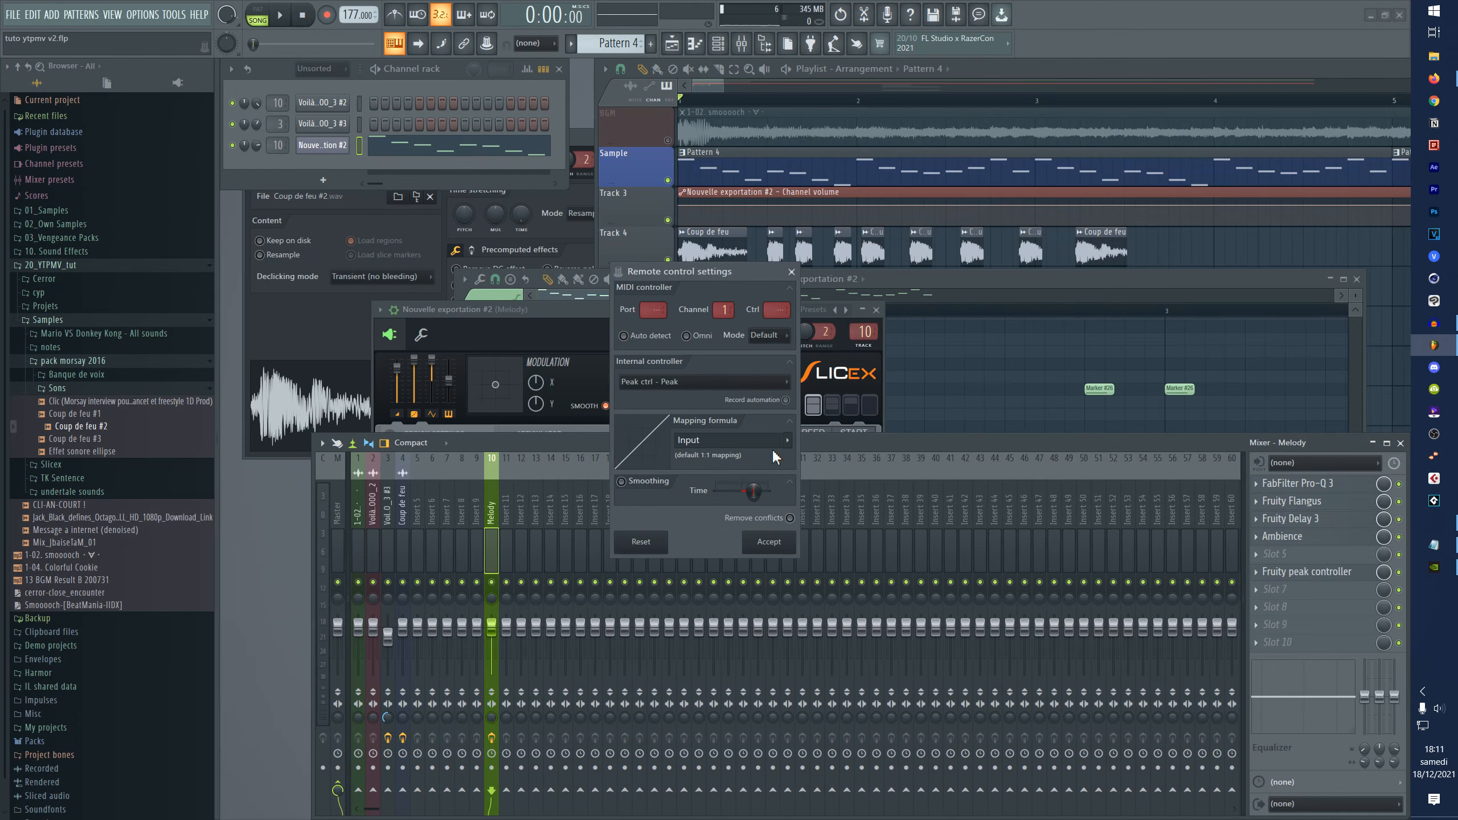
pyautogui.click(770, 542)
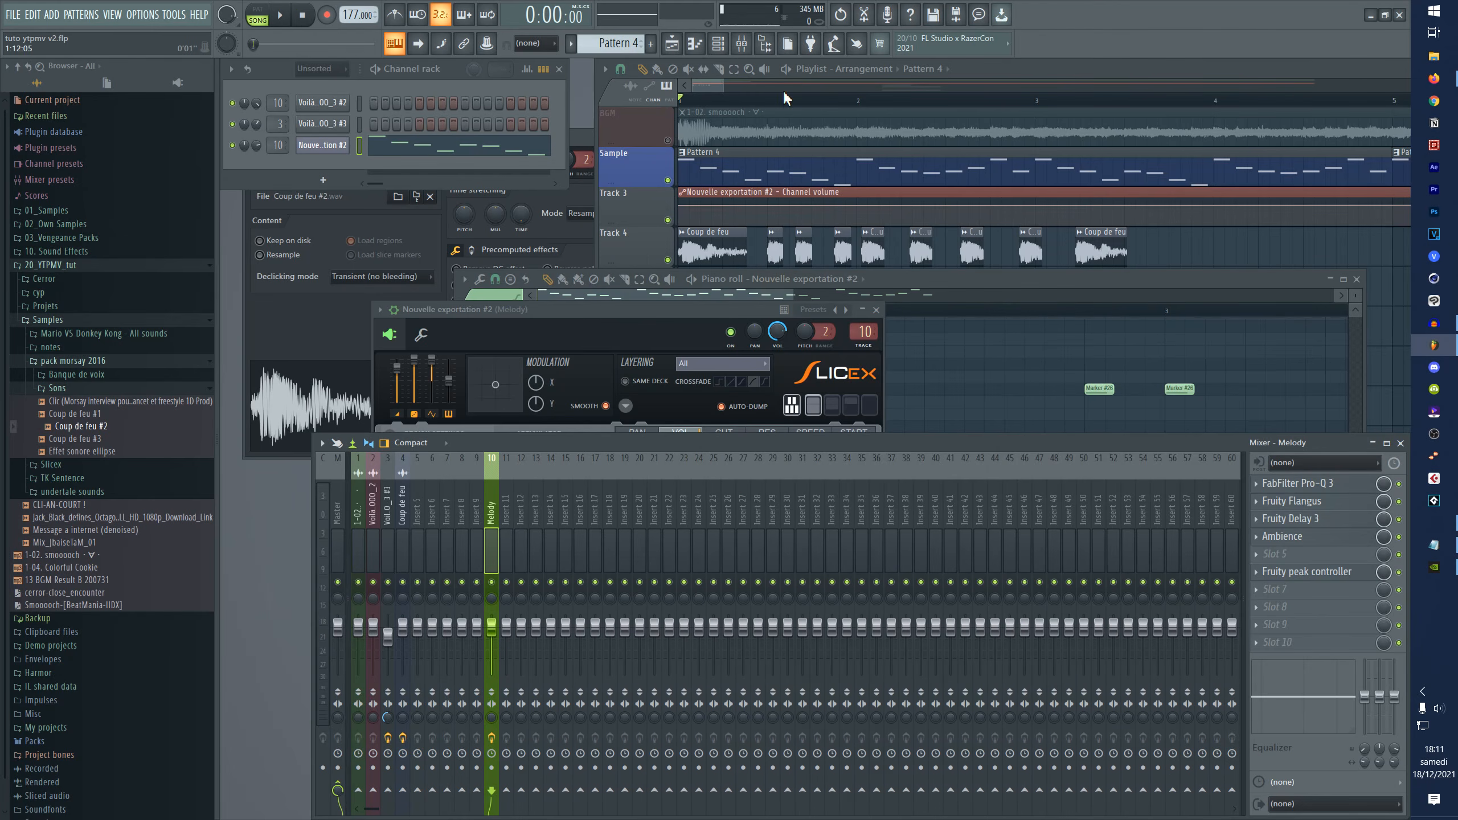
pyautogui.scroll(-1, 785, 97)
pyautogui.press('space')
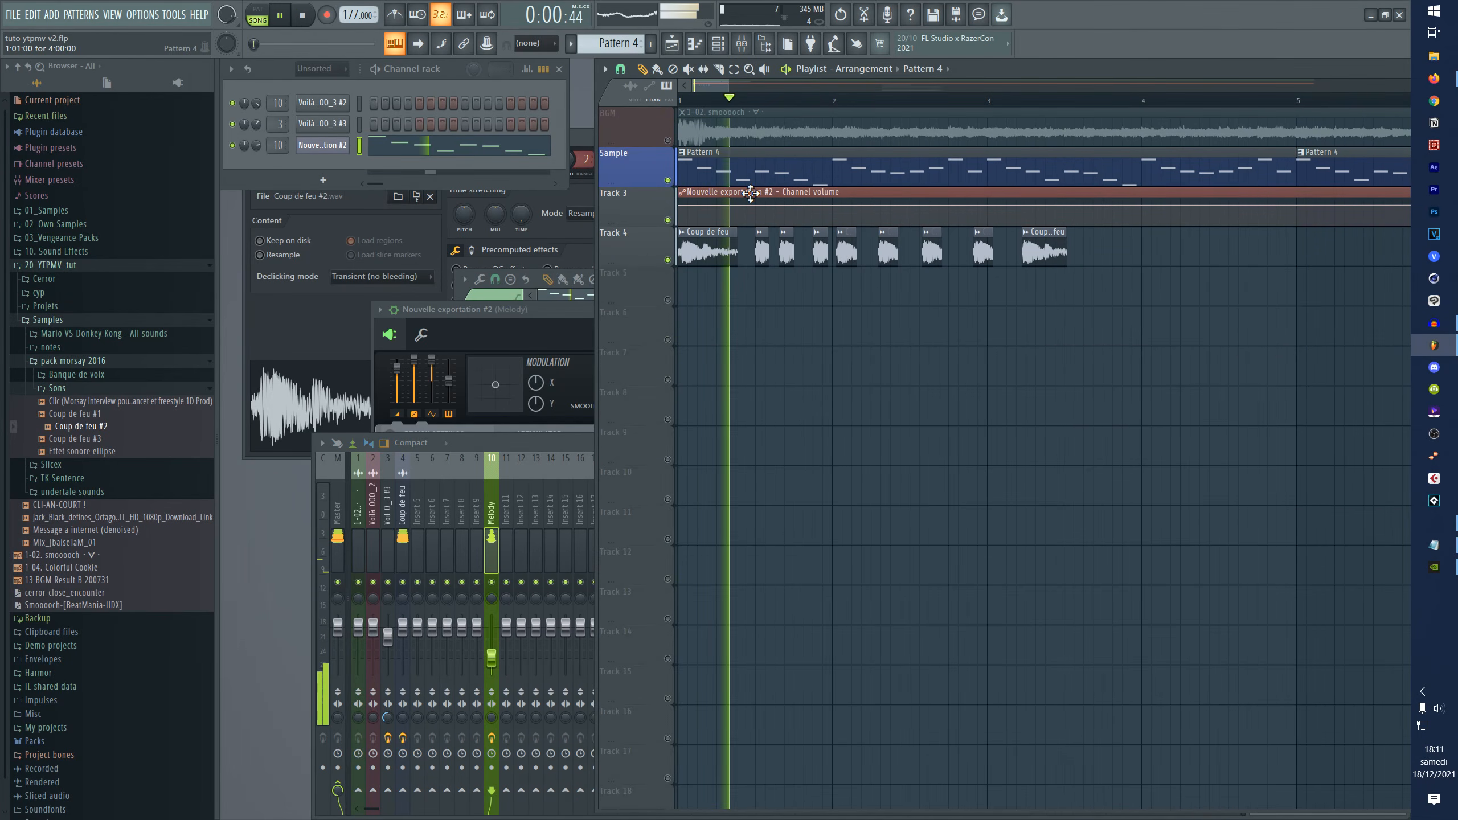
# - Change the Melody fader link's mapping formula to Inverted and play the song with the gunshots
pyautogui.click(540, 730)
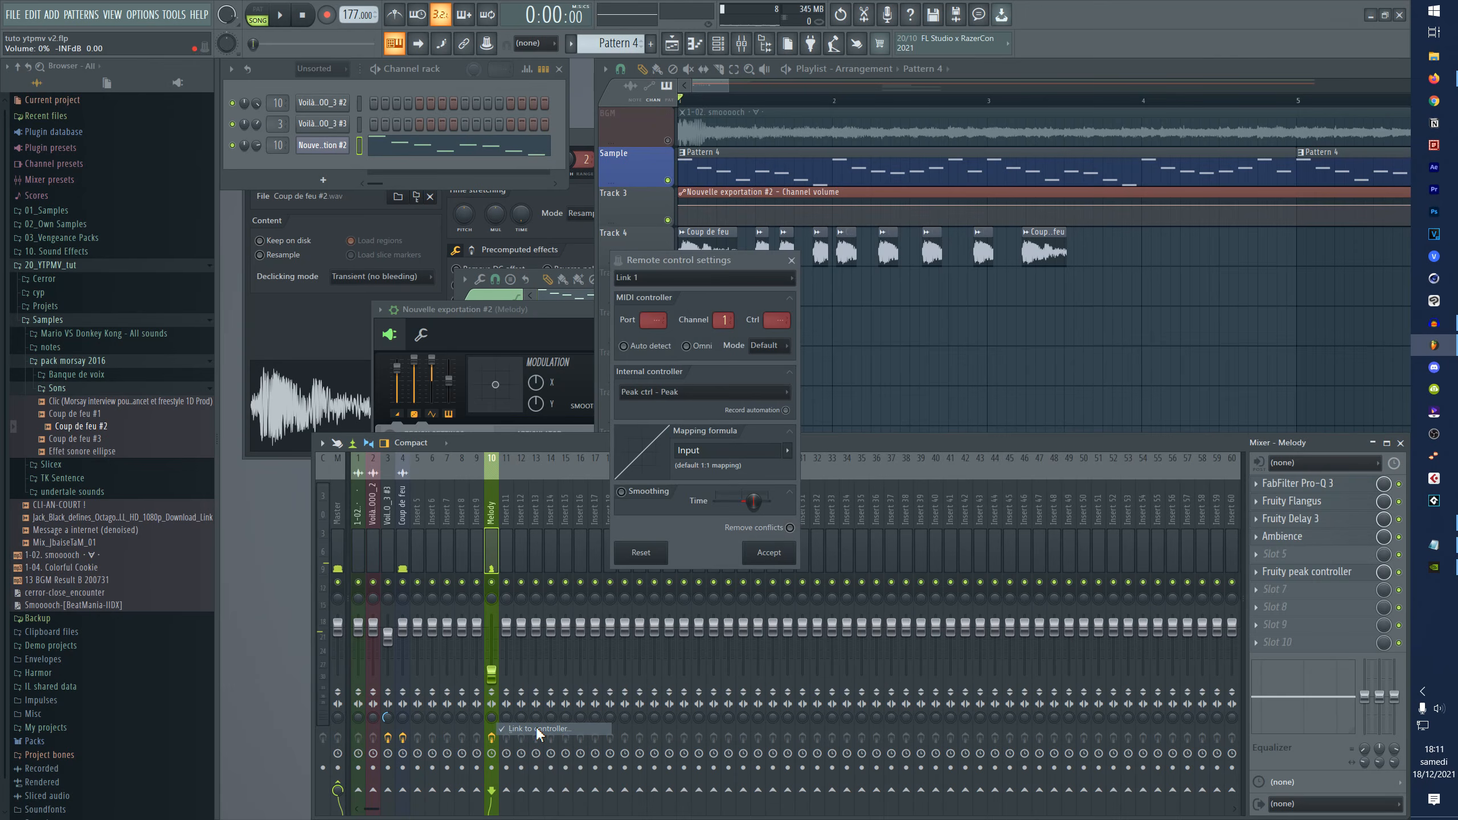
pyautogui.click(791, 458)
pyautogui.click(815, 493)
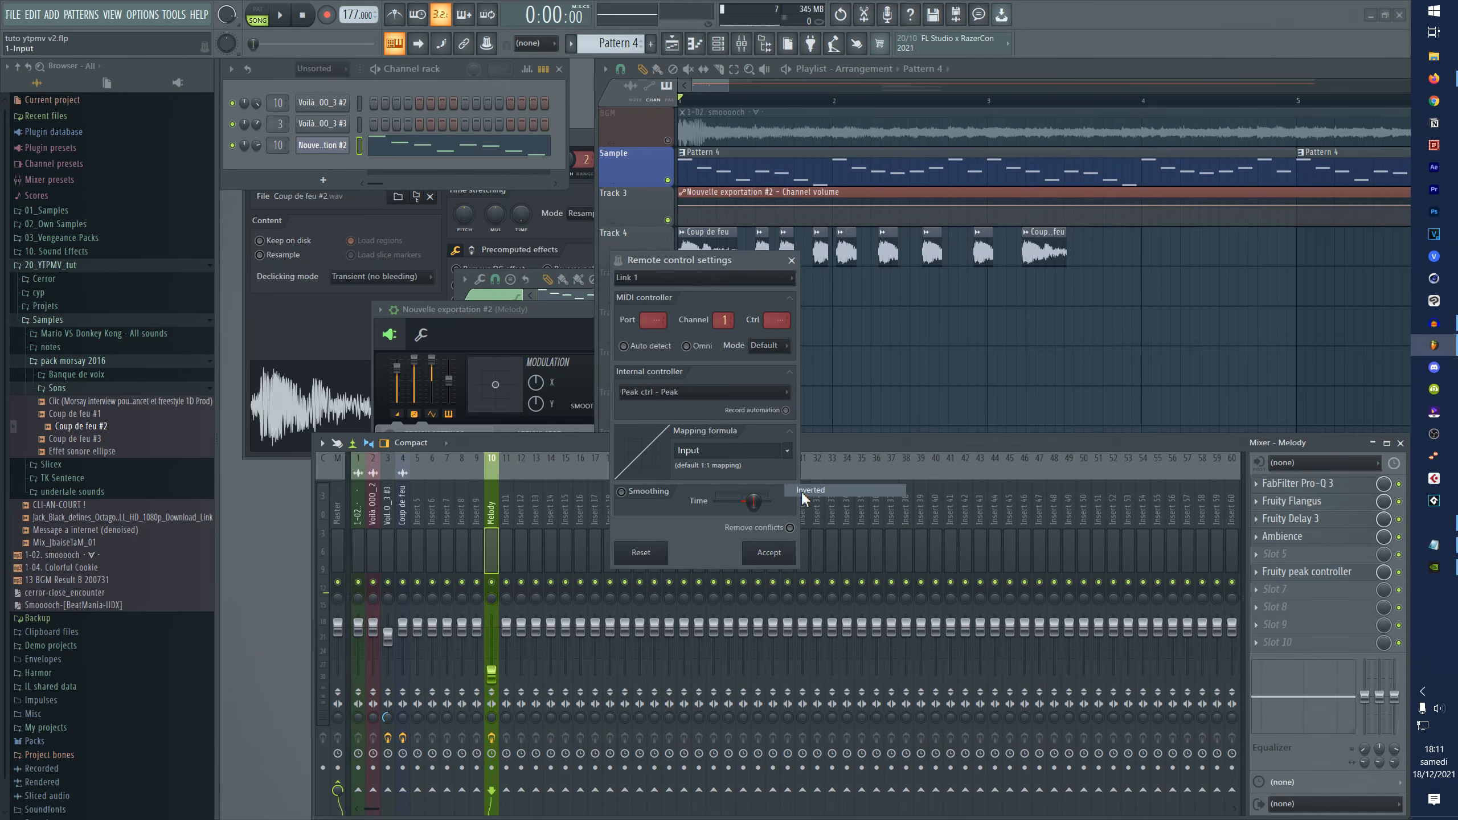
pyautogui.click(769, 552)
pyautogui.press('space')
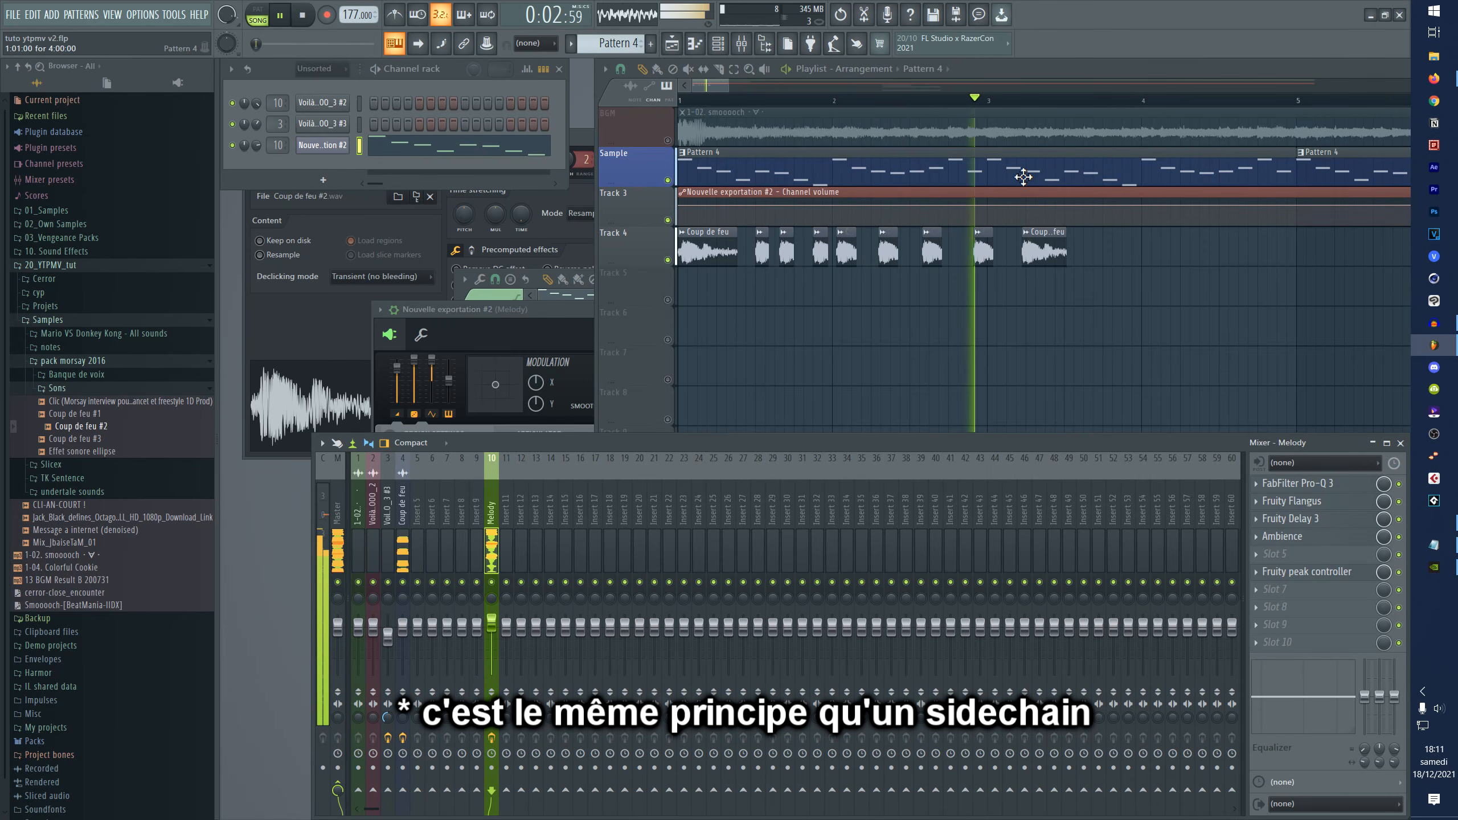
pyautogui.press('space')
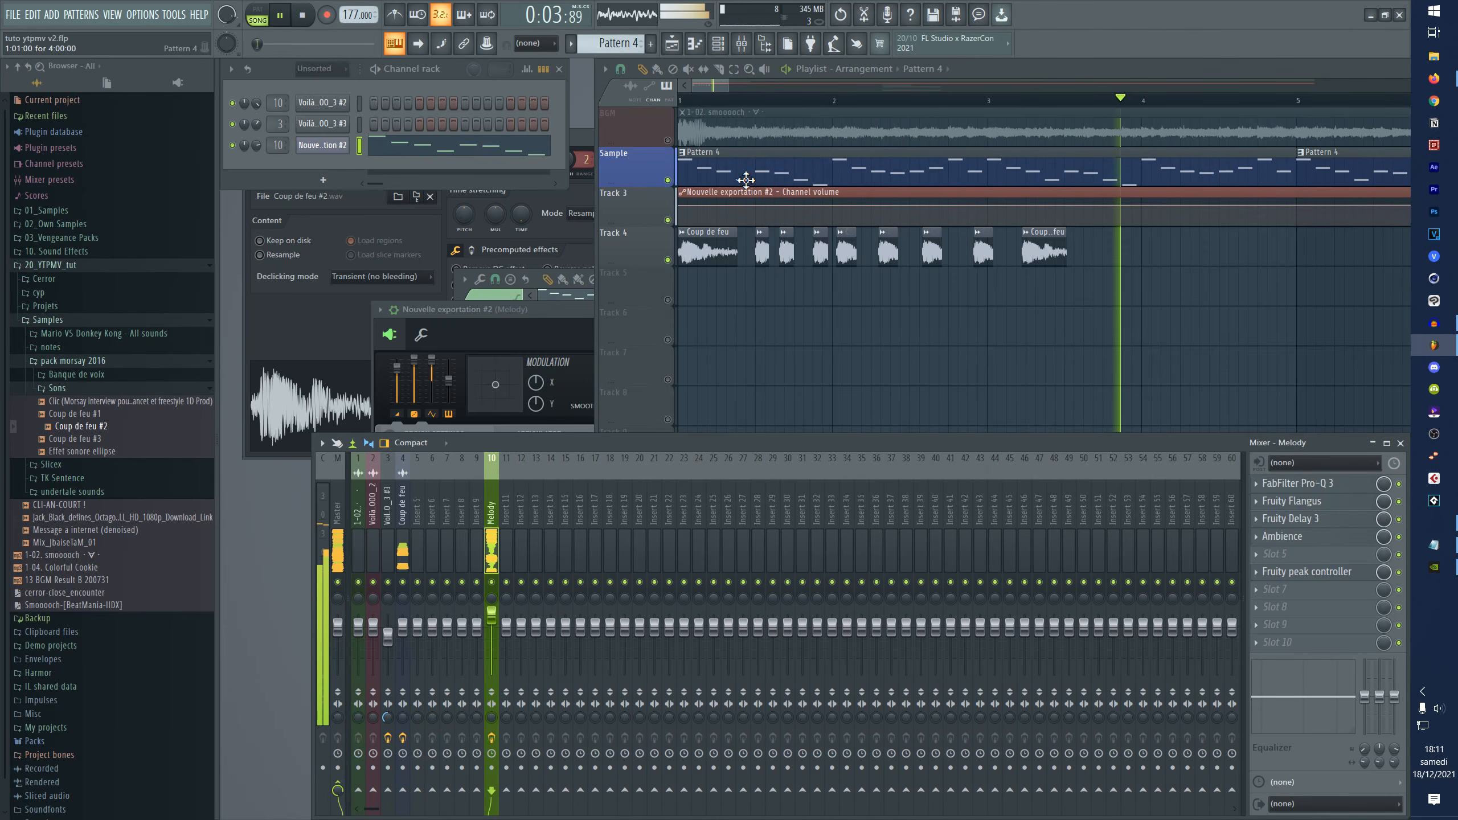
pyautogui.press('space')
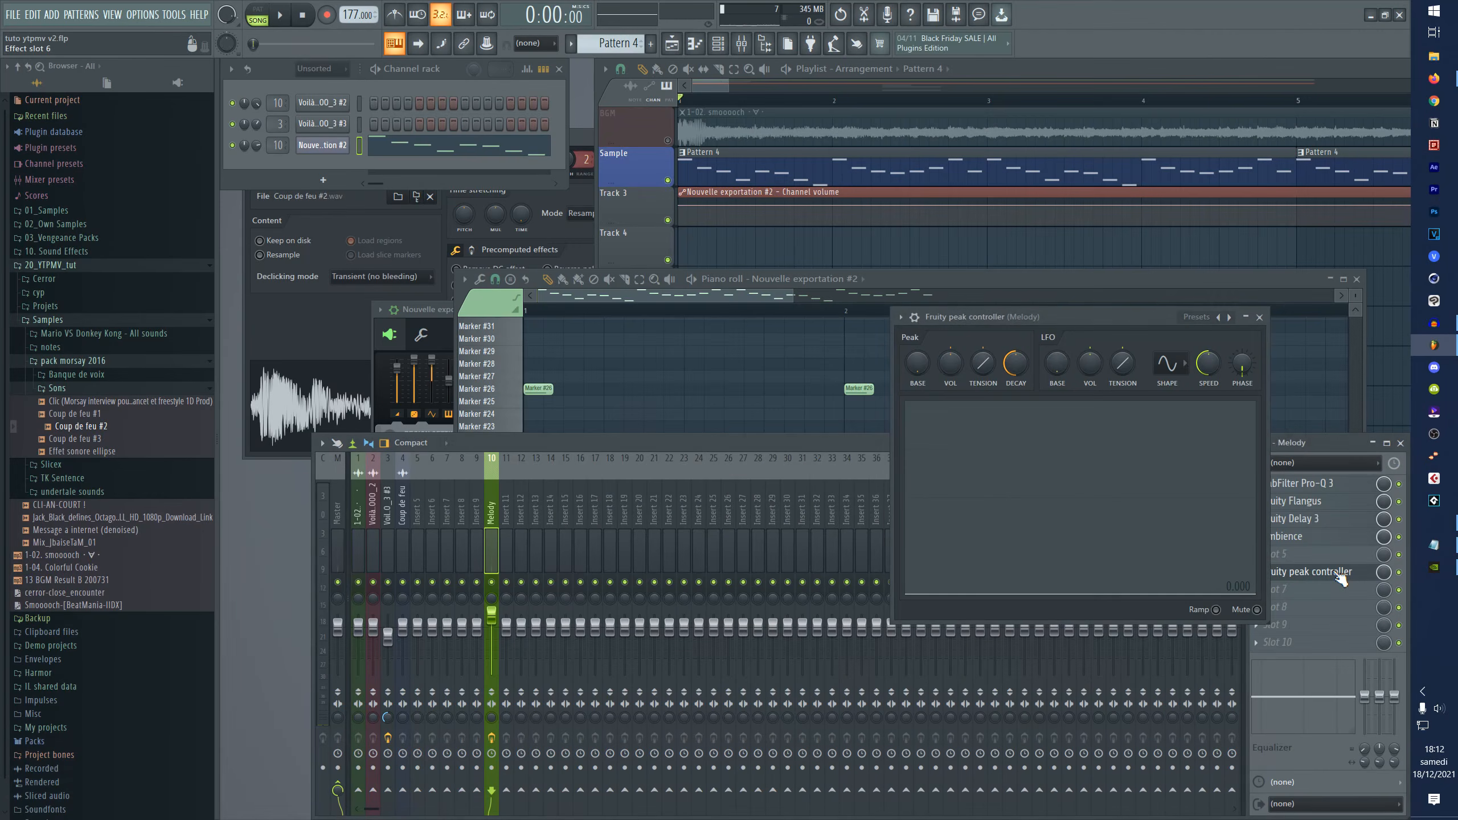
# - Open the Melody track's Fruity peak controller and raise its LFO base level to 36%
pyautogui.click(1331, 572)
pyautogui.click(1341, 574)
pyautogui.moveTo(1154, 320); pyautogui.dragTo(800, 349)
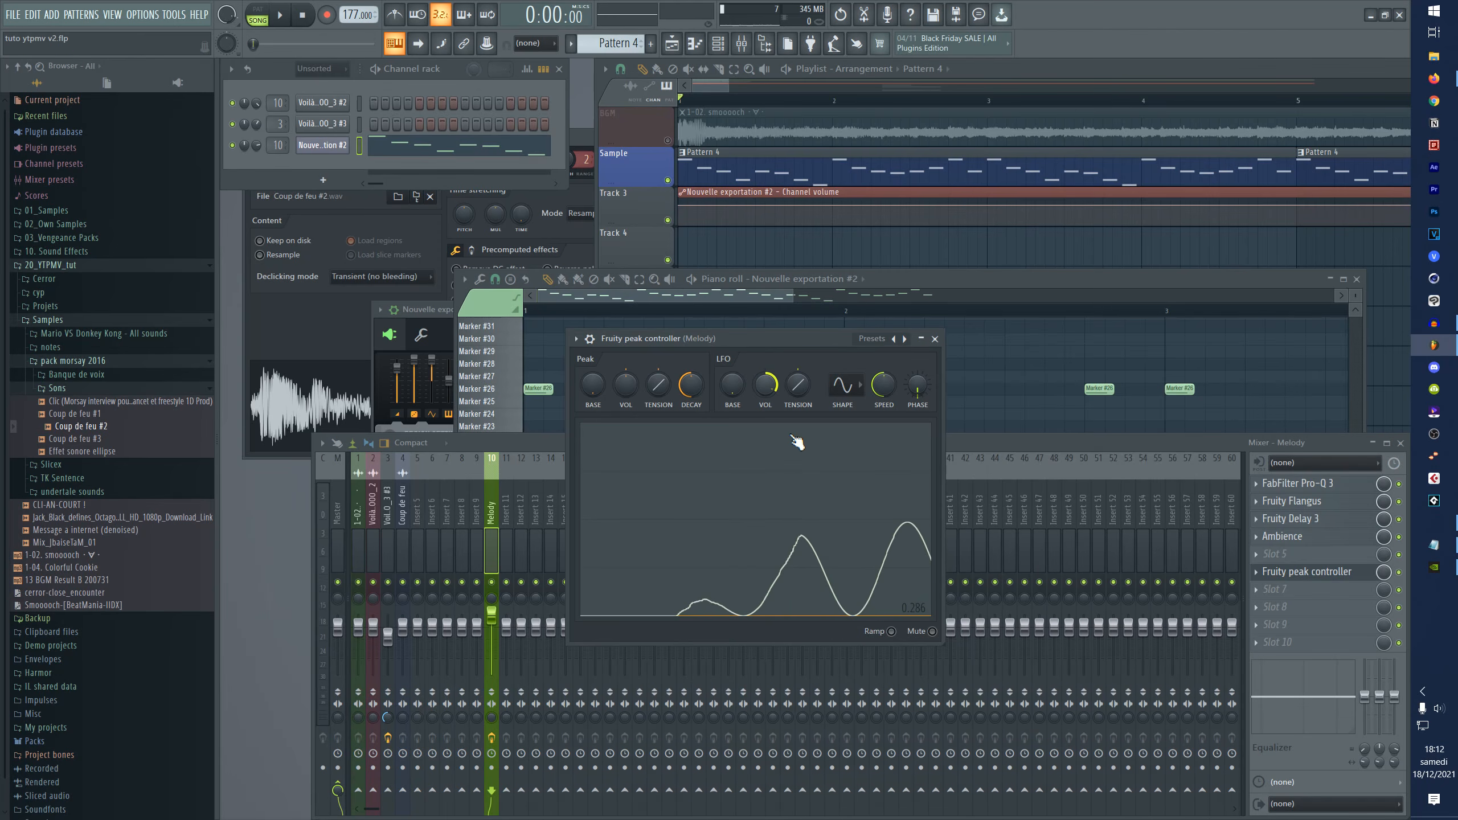
pyautogui.click(930, 632)
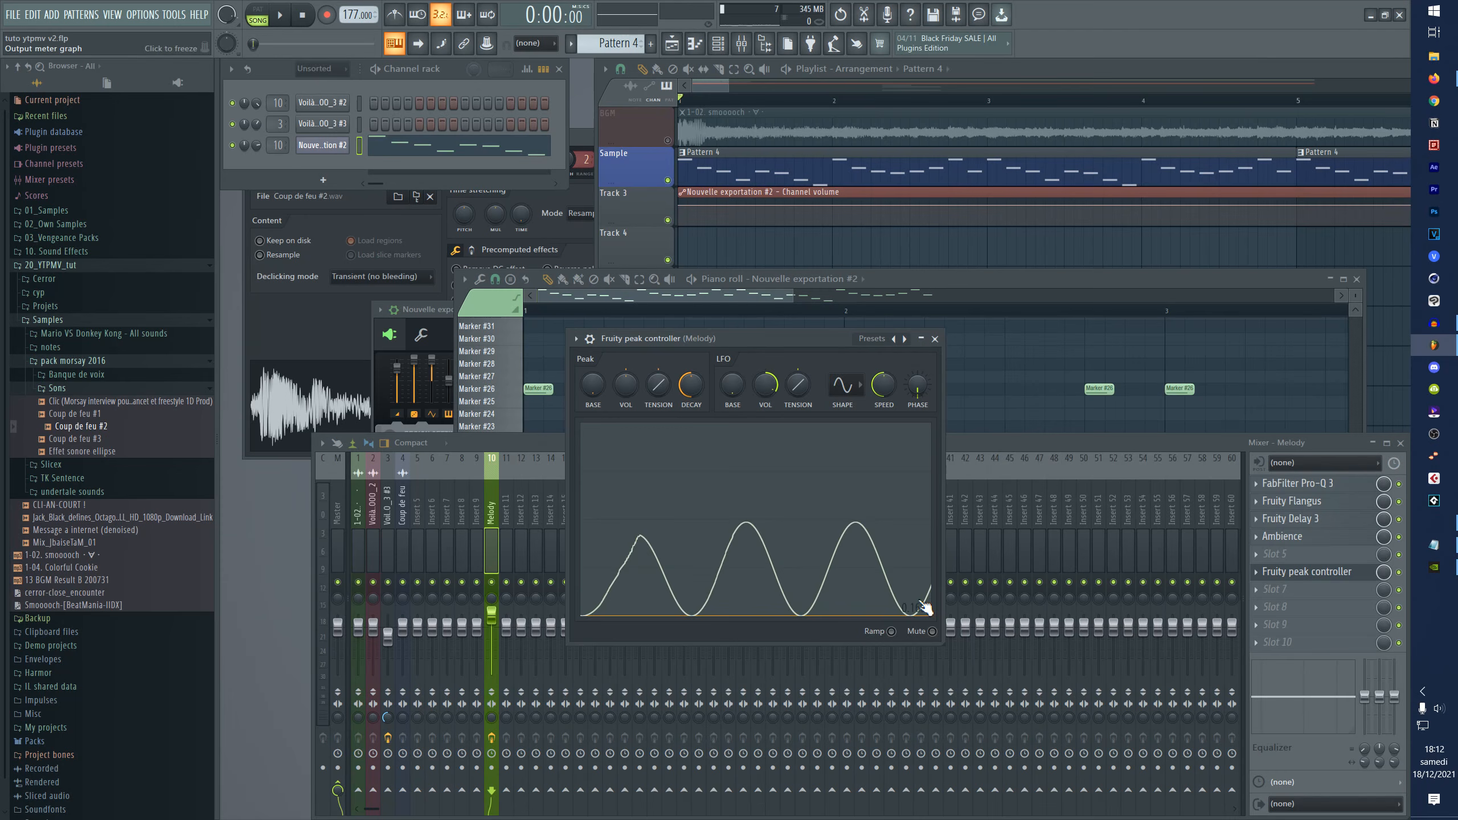
pyautogui.moveTo(732, 385)
pyautogui.mouseDown()
pyautogui.moveTo(733, 364)
pyautogui.moveTo(737, 385)
pyautogui.mouseUp()
pyautogui.rightClick(738, 387)
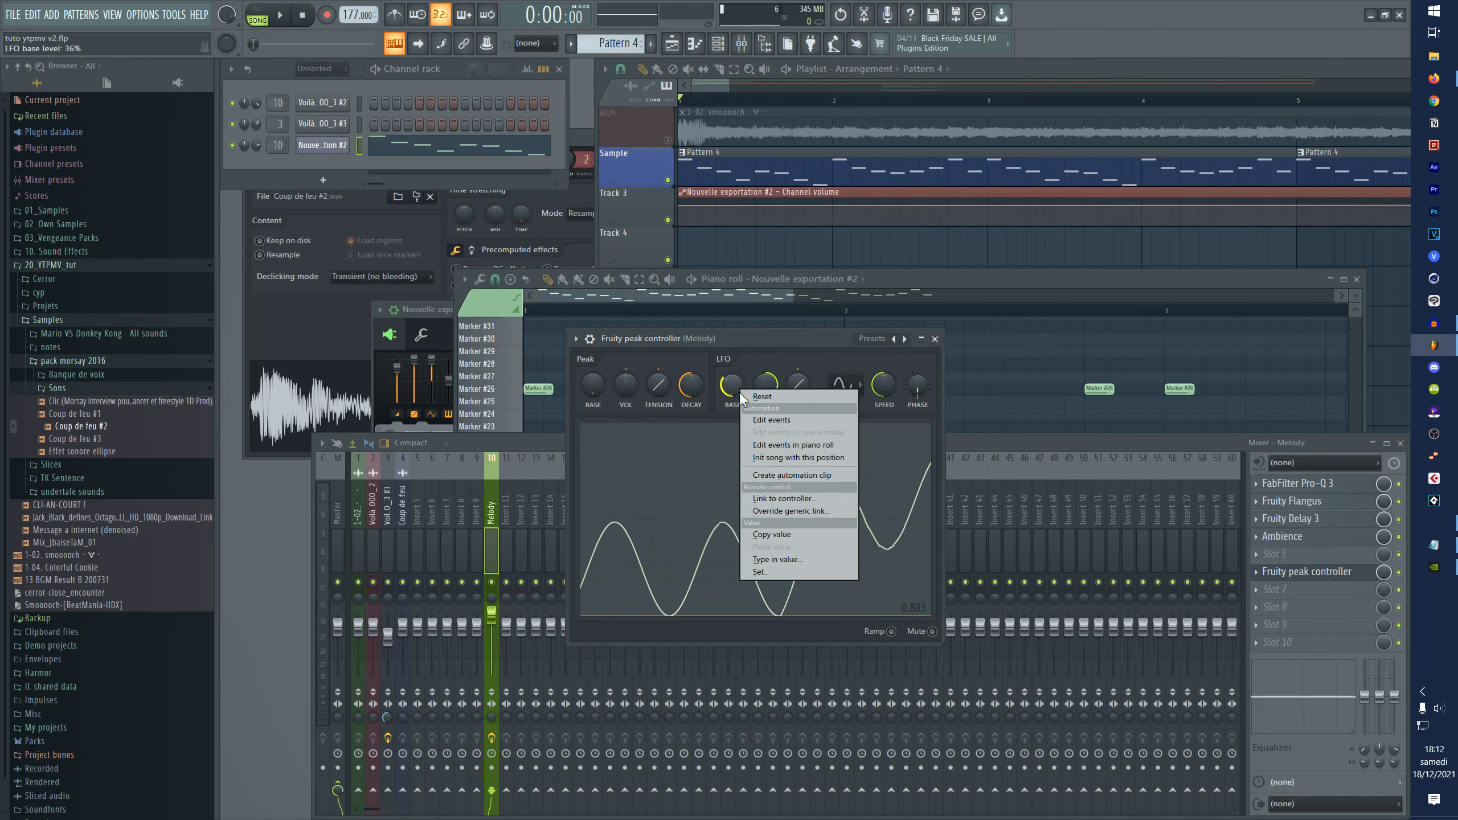
pyautogui.click(738, 387)
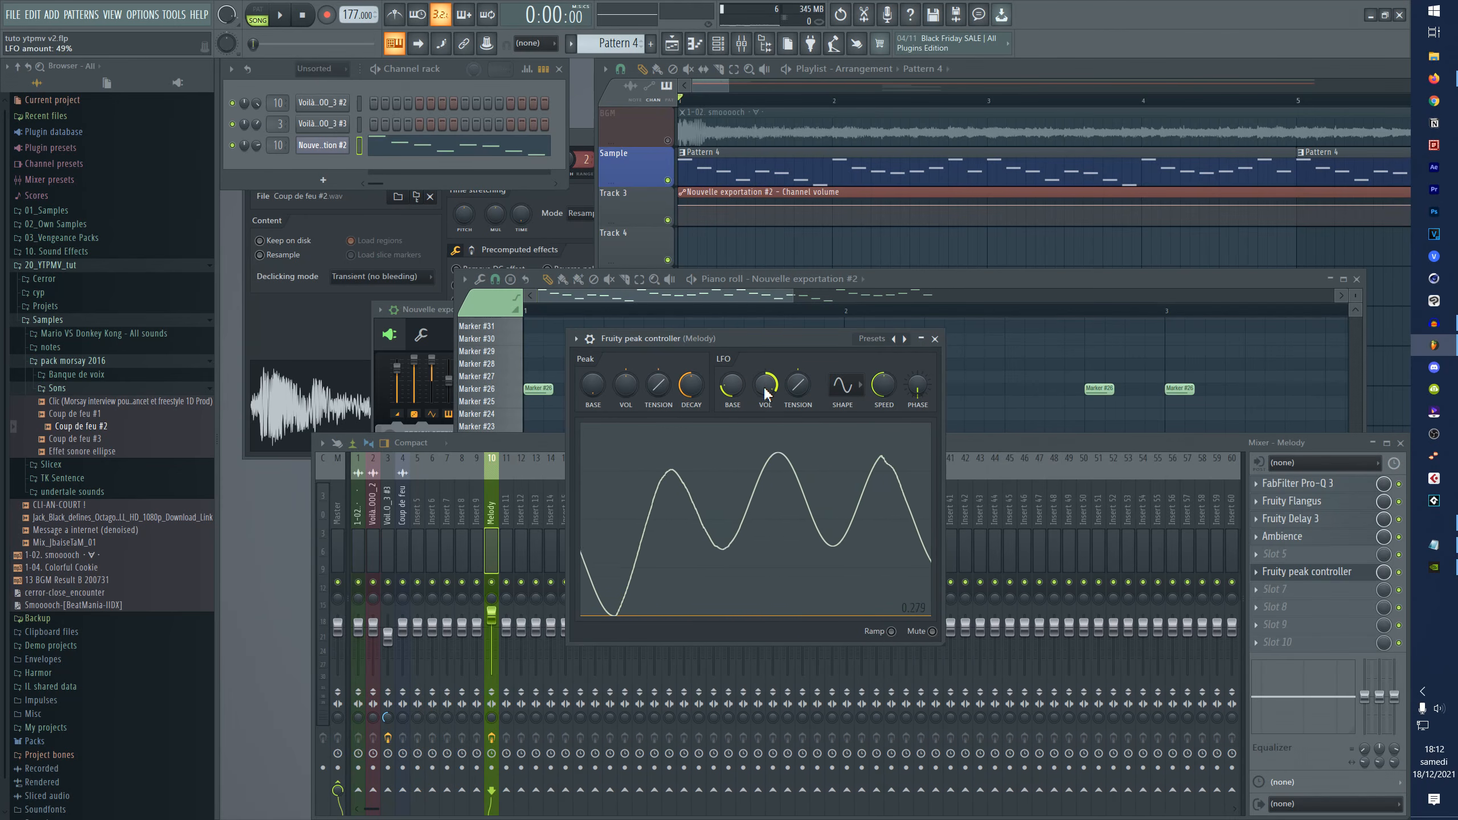
# - Try an LFO tension of about -71% in the Melody peak controller and reset it
pyautogui.moveTo(798, 384); pyautogui.dragTo(797, 394)
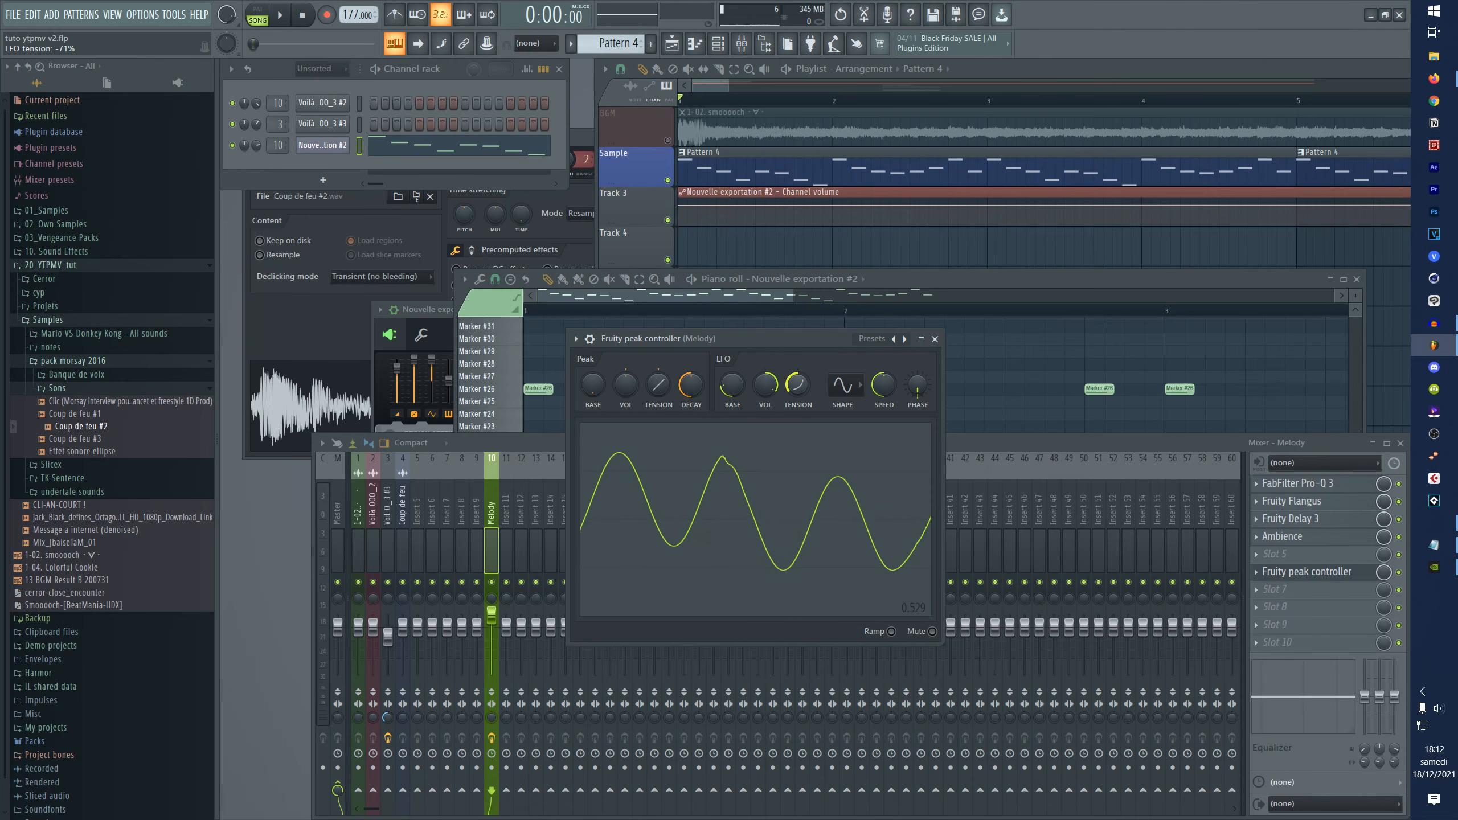
pyautogui.rightClick(801, 389)
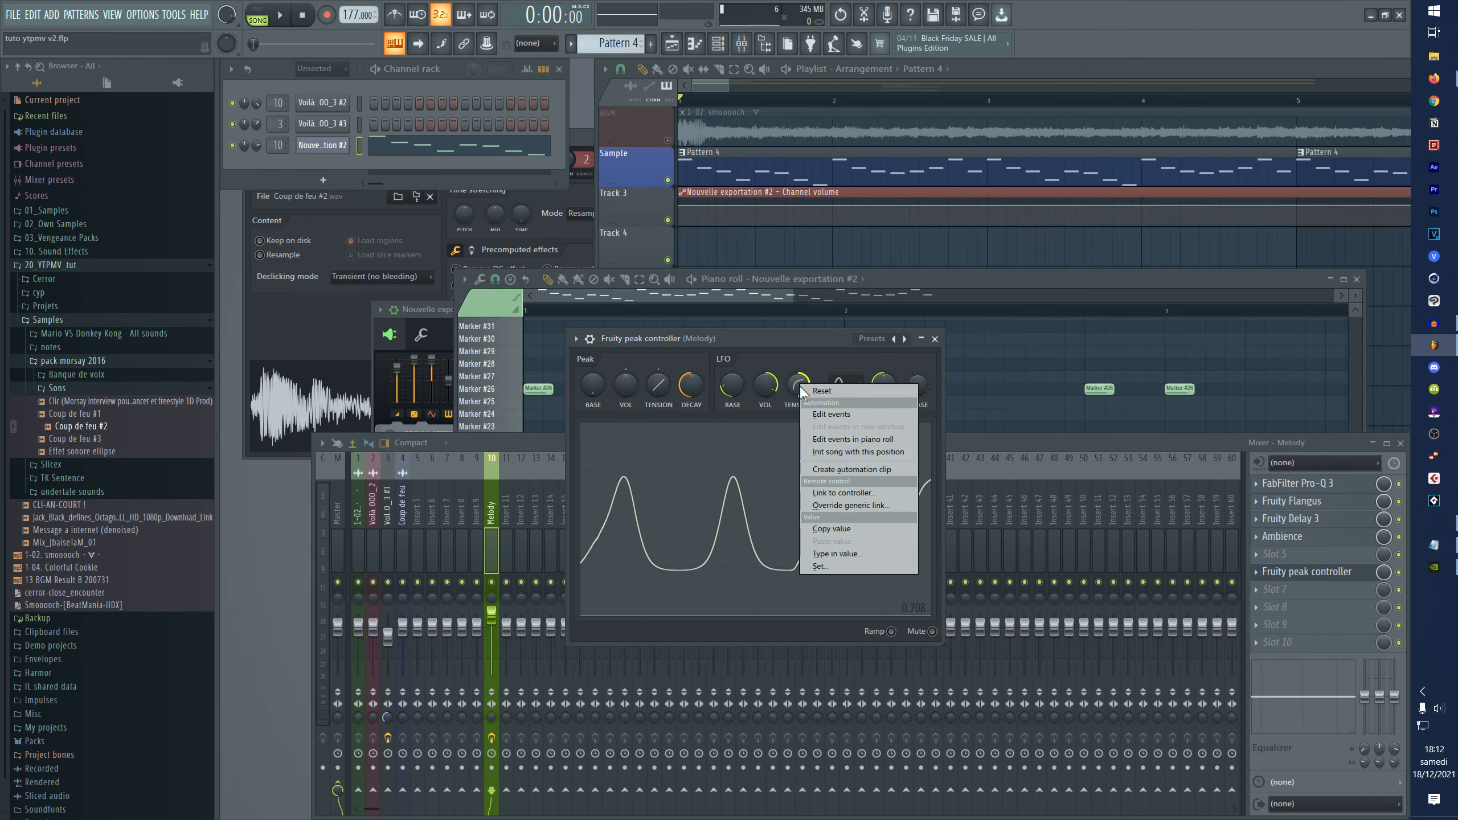
pyautogui.click(864, 408)
# - Set the Melody peak controller's LFO shape to Random and its speed to about 0:33
pyautogui.click(856, 387)
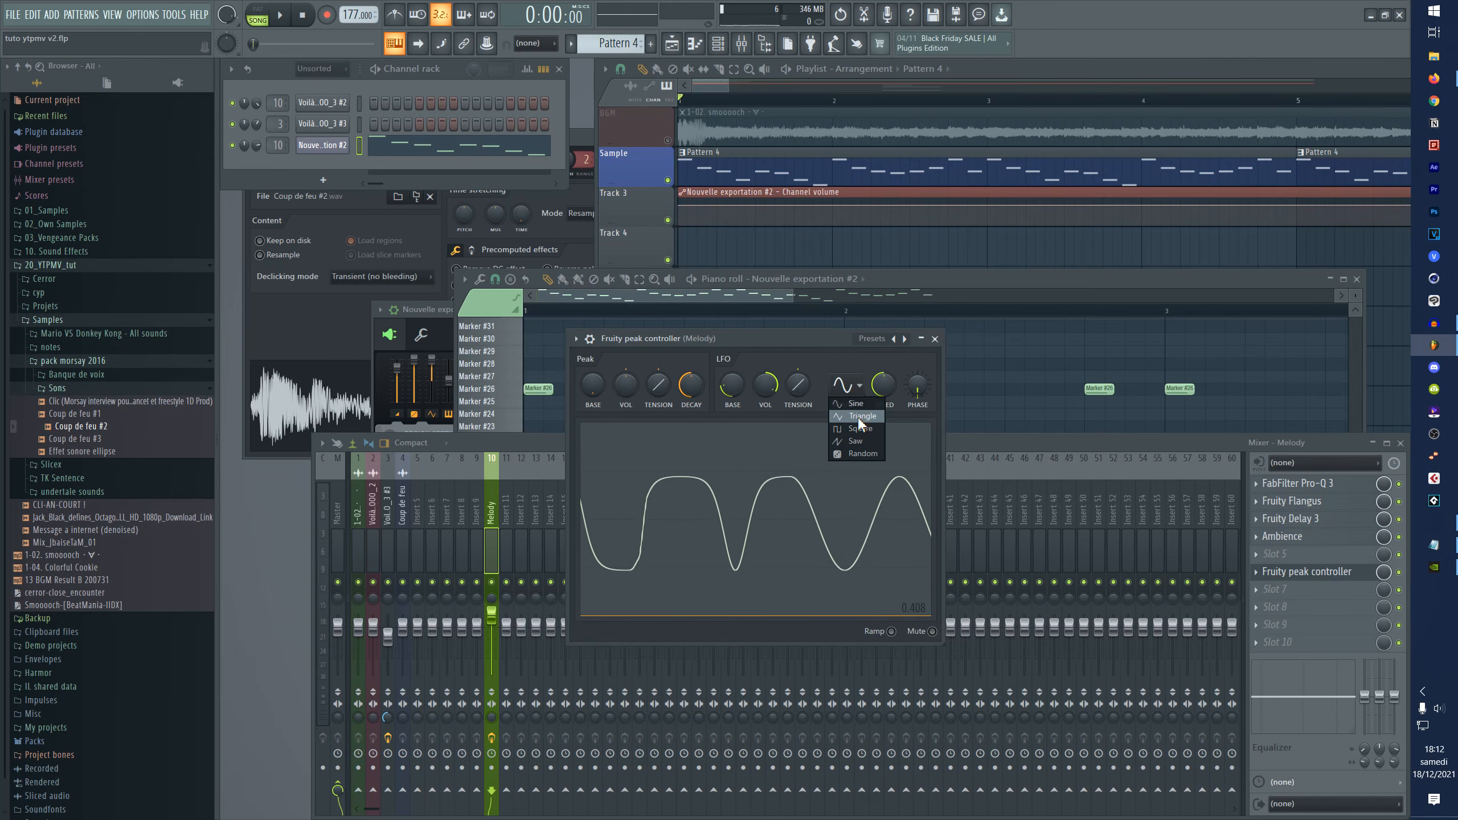
pyautogui.click(862, 454)
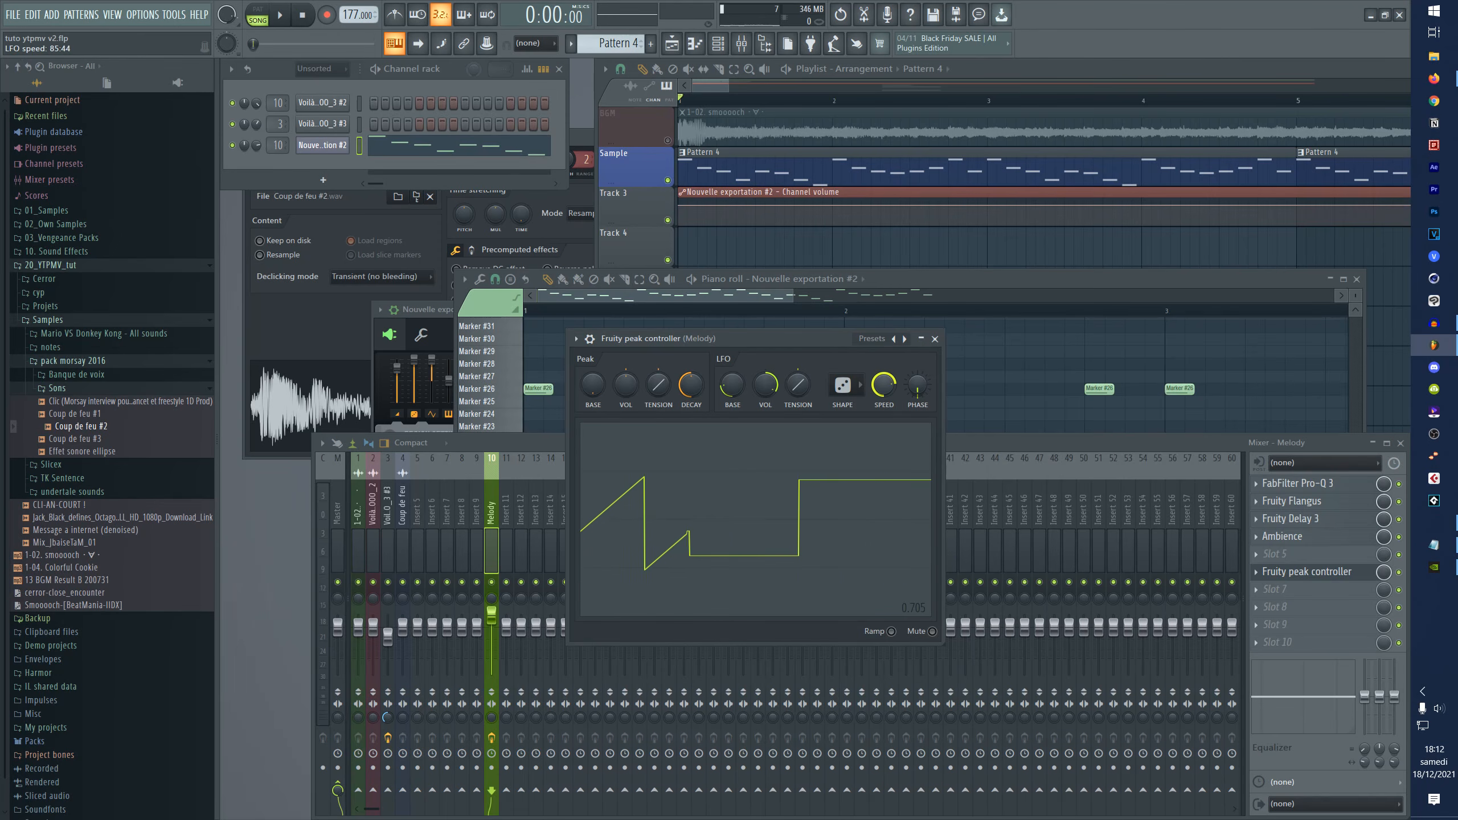
pyautogui.moveTo(883, 396); pyautogui.dragTo(883, 382)
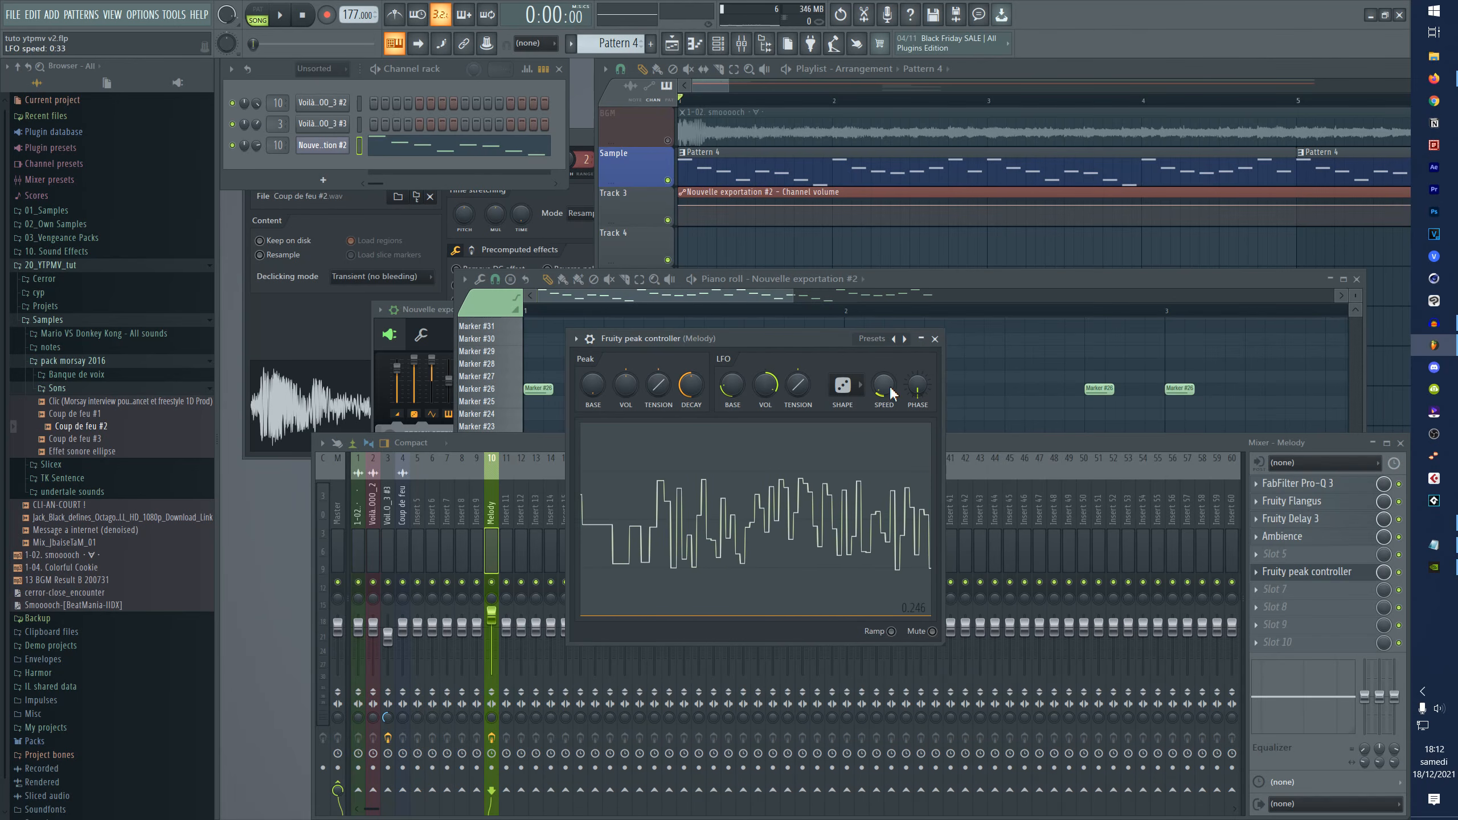
pyautogui.moveTo(887, 393); pyautogui.dragTo(892, 393)
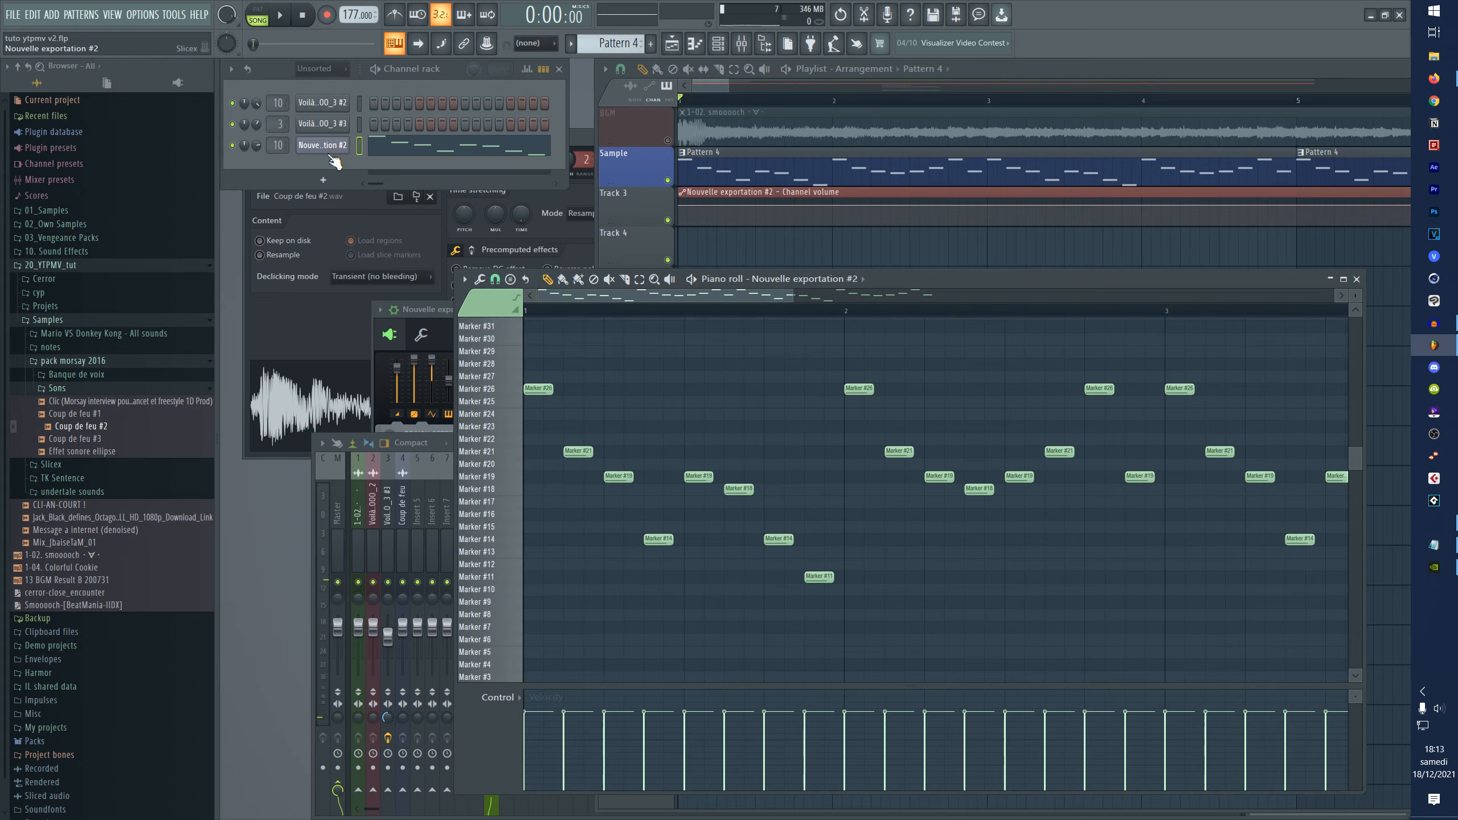
# - Link the panning of the Nouvelle exportation #2 channel to the LFO output of the Melody peak controller
pyautogui.click(315, 147)
pyautogui.click(315, 147)
pyautogui.rightClick(753, 343)
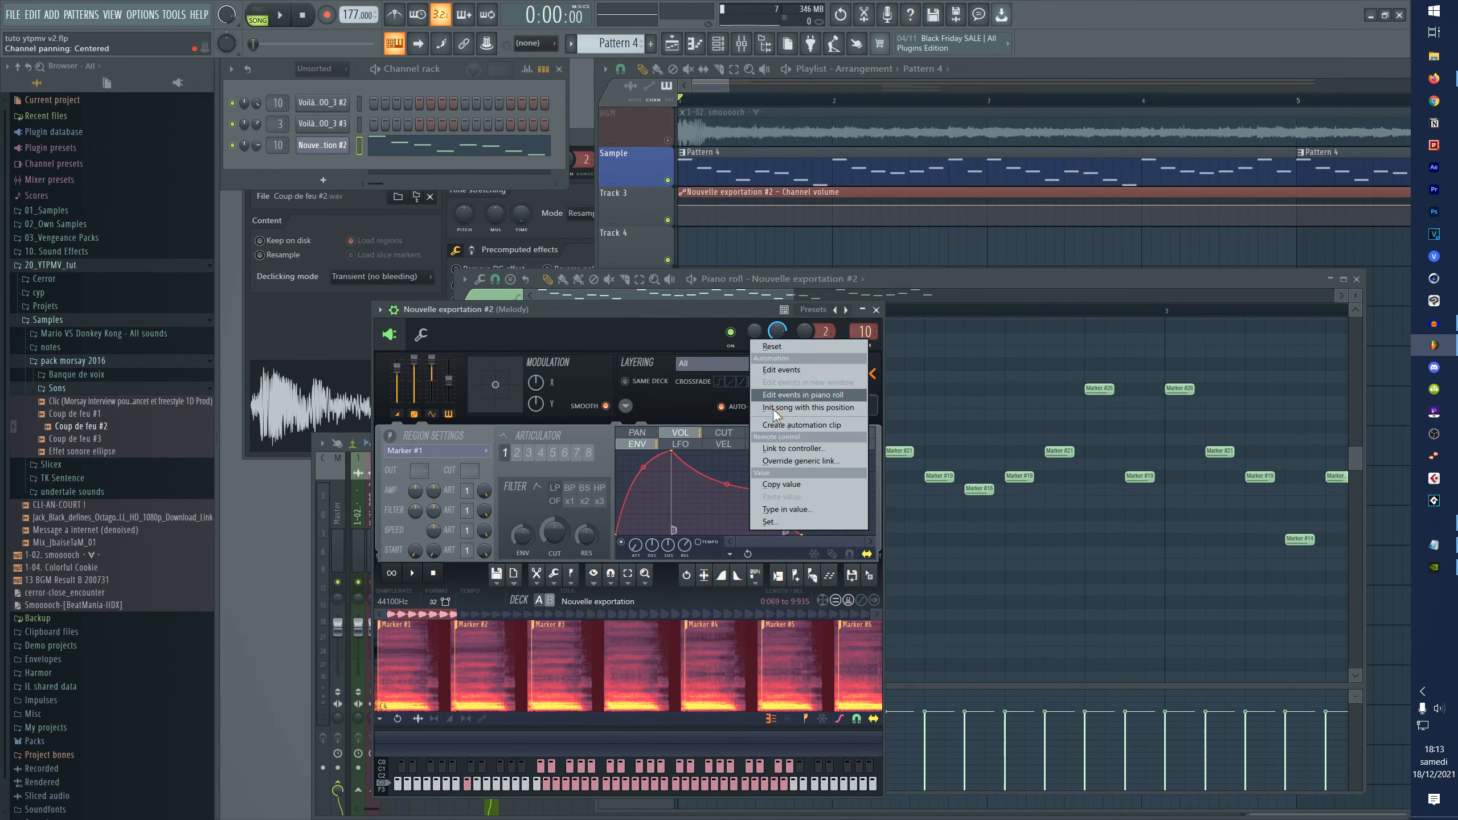
pyautogui.click(782, 458)
pyautogui.click(706, 381)
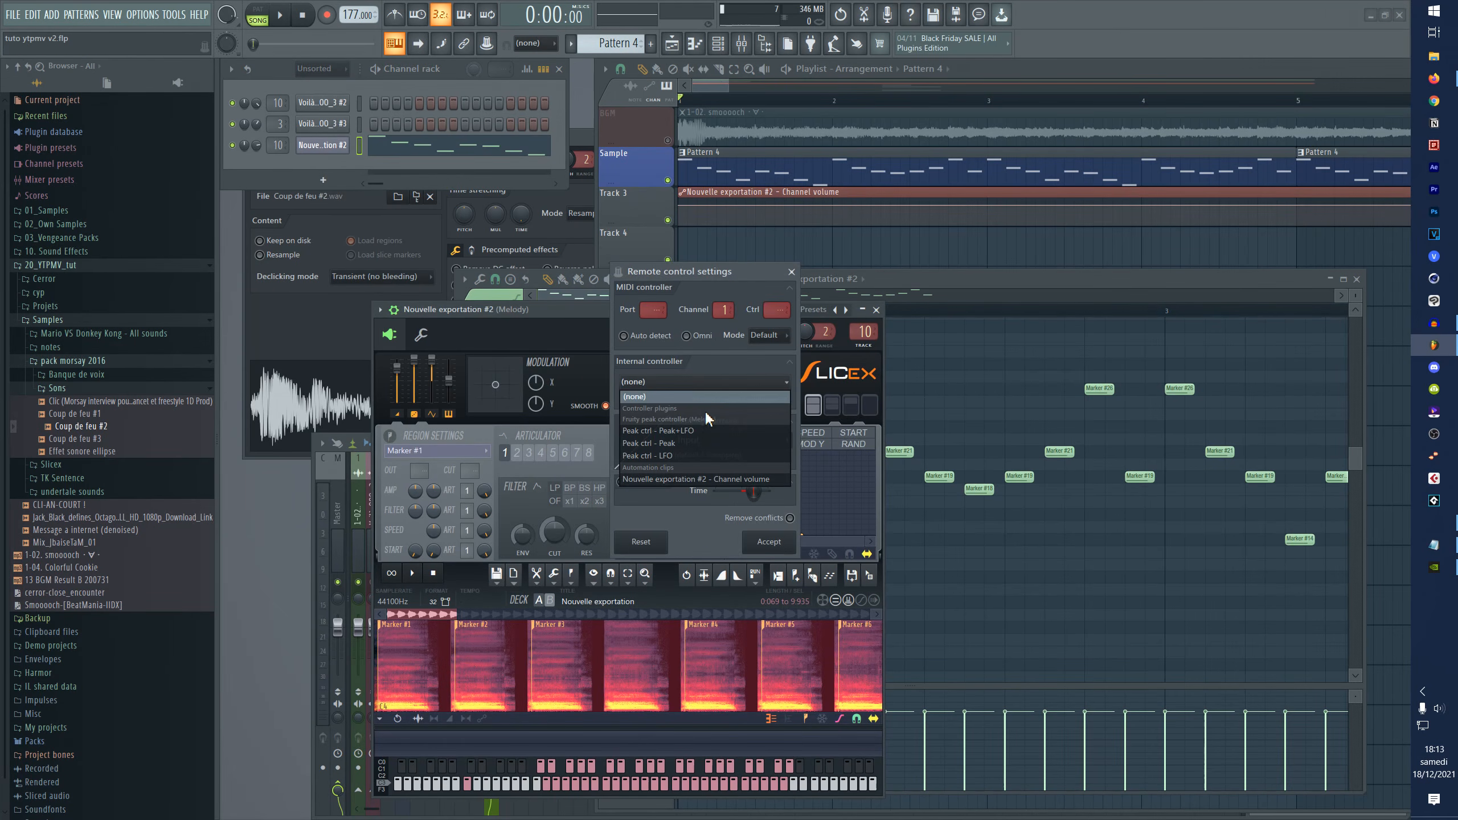
pyautogui.click(669, 456)
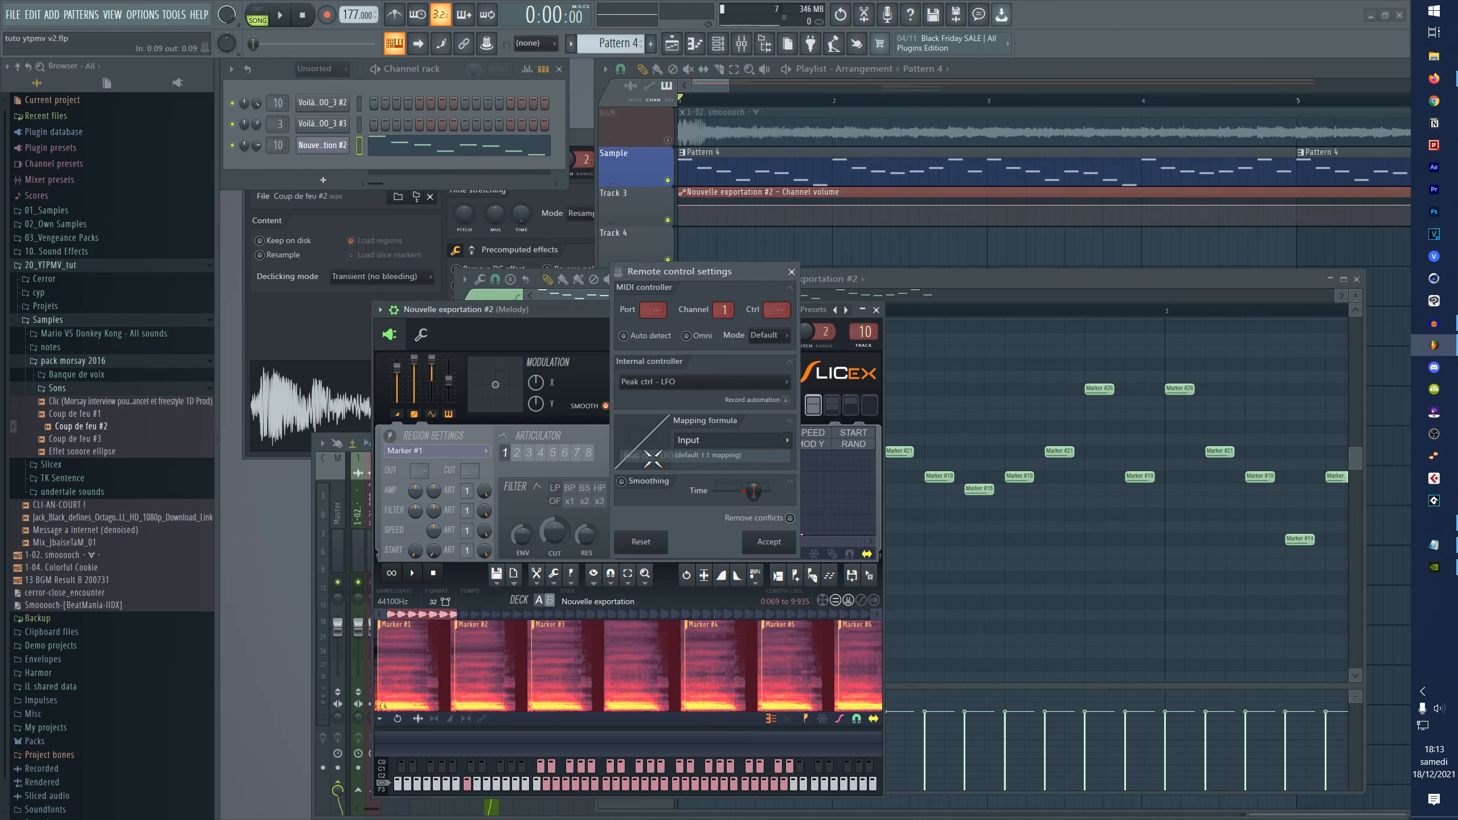
pyautogui.click(770, 541)
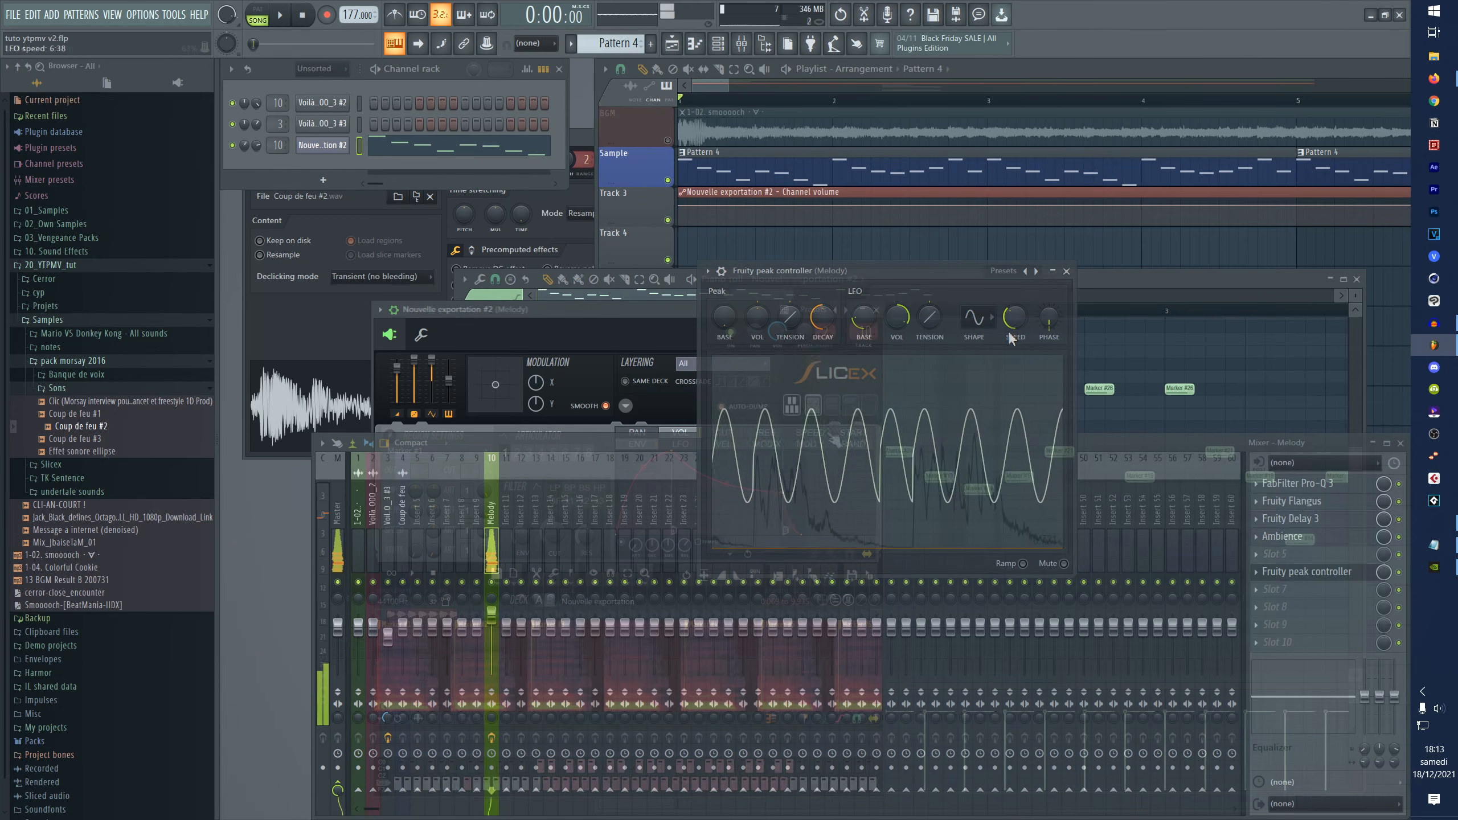
# - Play the melody while raising the LFO volume, lowering the LFO base to zero and adjusting the LFO speed
pyautogui.press('space')
pyautogui.moveTo(905, 323); pyautogui.dragTo(905, 270)
pyautogui.moveTo(865, 319); pyautogui.dragTo(865, 344)
pyautogui.moveTo(1015, 317)
pyautogui.mouseDown()
pyautogui.moveTo(1015, 339)
pyautogui.moveTo(1015, 281)
pyautogui.moveTo(1021, 346)
pyautogui.moveTo(1021, 330)
pyautogui.mouseUp()
pyautogui.press('space')
# - Switch the LFO driving the melody's panning to the Random shape and play the result
pyautogui.click(981, 324)
pyautogui.click(995, 386)
pyautogui.press('space')
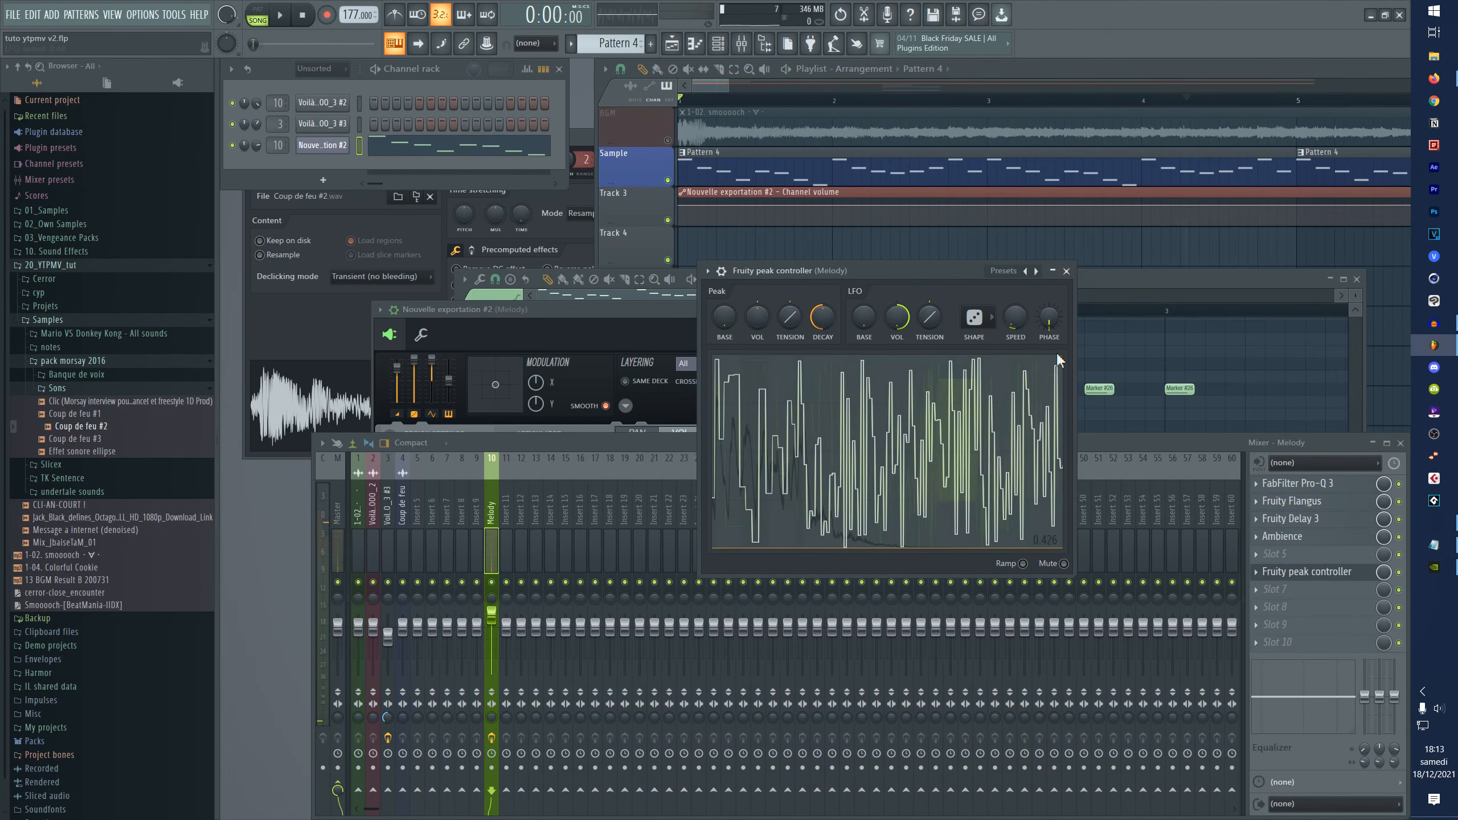
pyautogui.moveTo(913, 275); pyautogui.dragTo(904, 299)
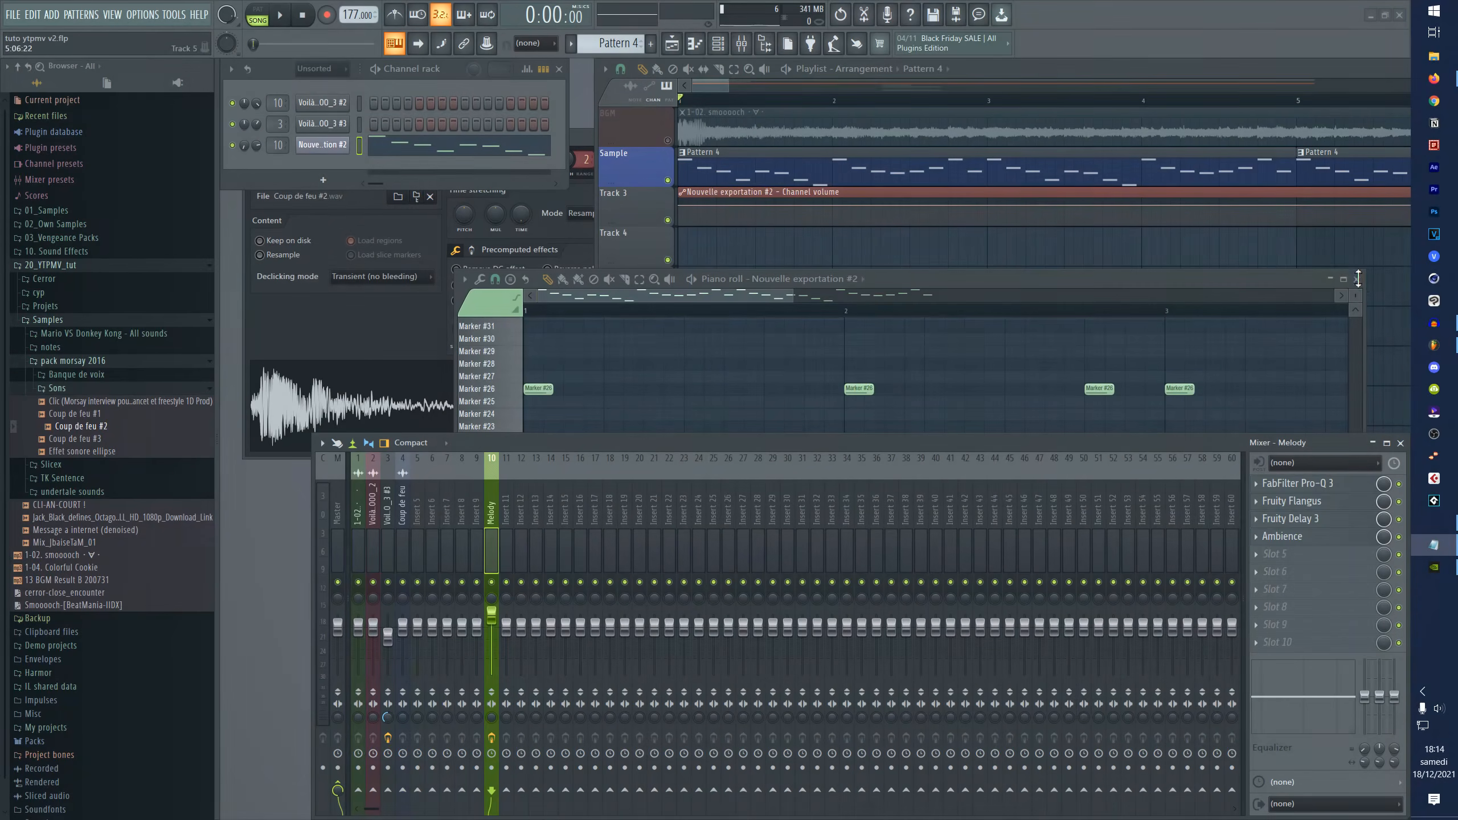
# - Close the piano roll and the Coup de feu channel settings
pyautogui.click(1357, 279)
pyautogui.click(369, 309)
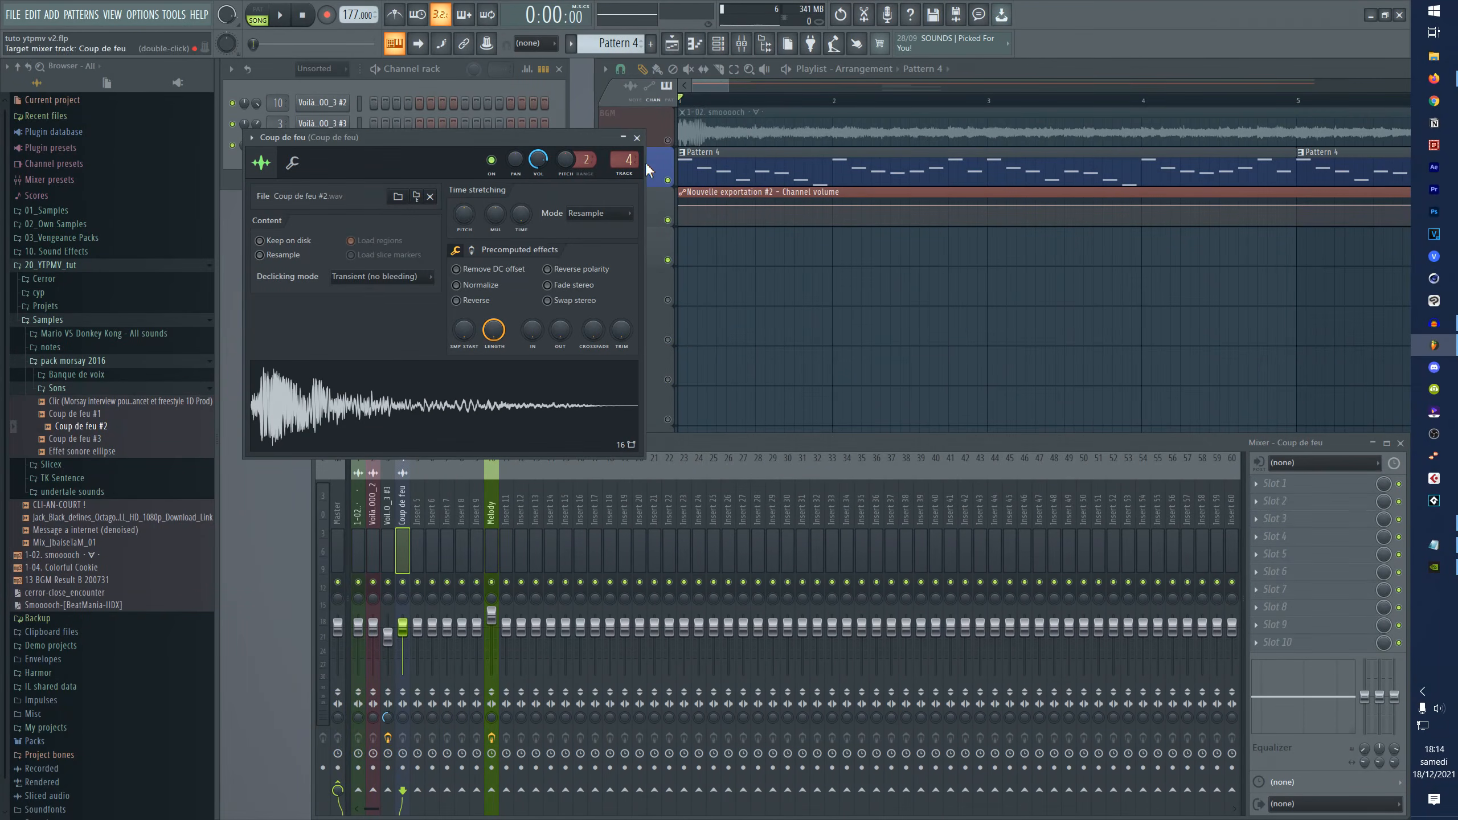
pyautogui.click(637, 139)
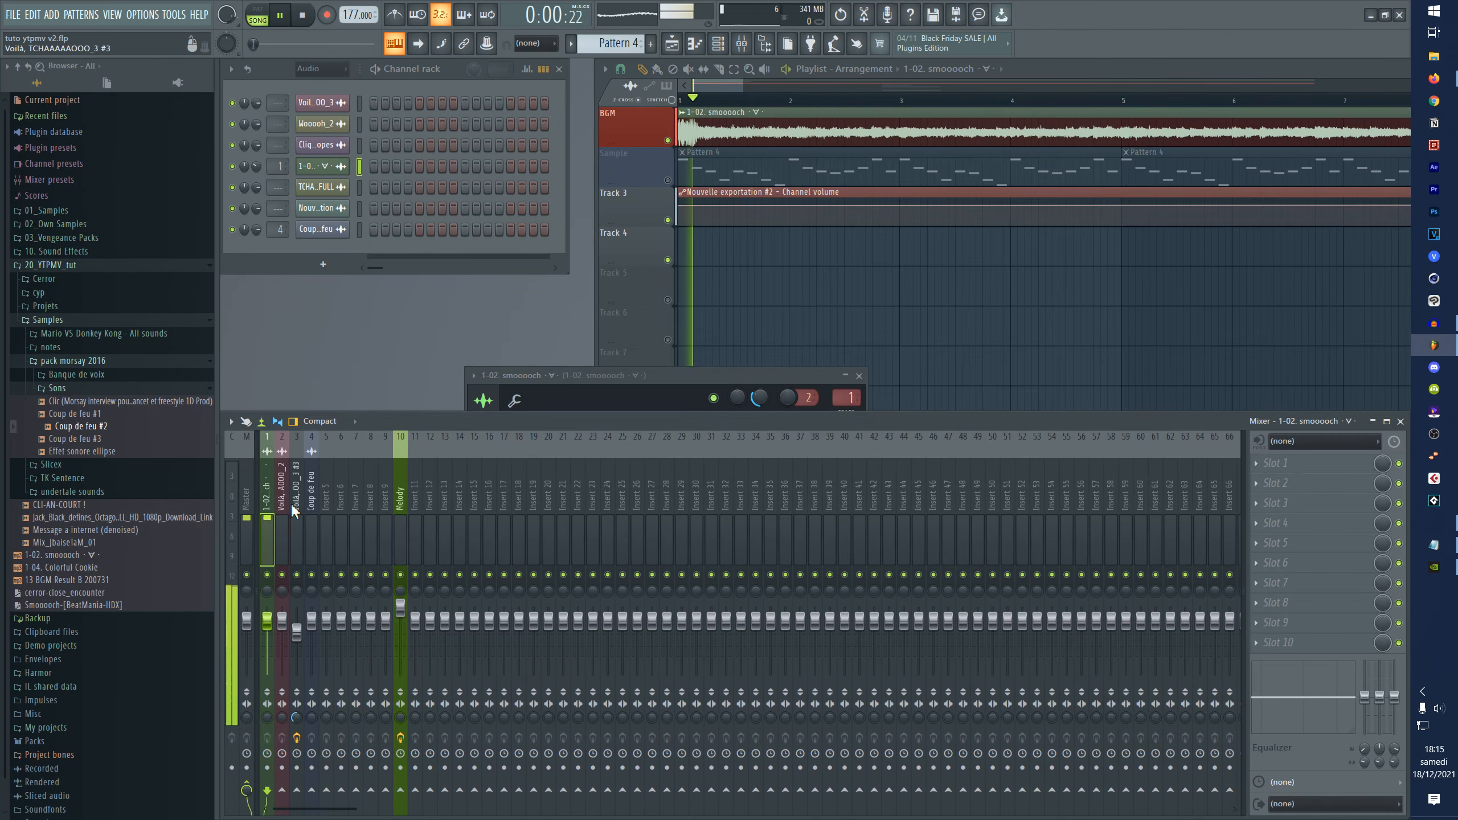
# - Rename the first mixer insert to BGM and give it a red color
pyautogui.rightClick(271, 437)
pyautogui.click(310, 449)
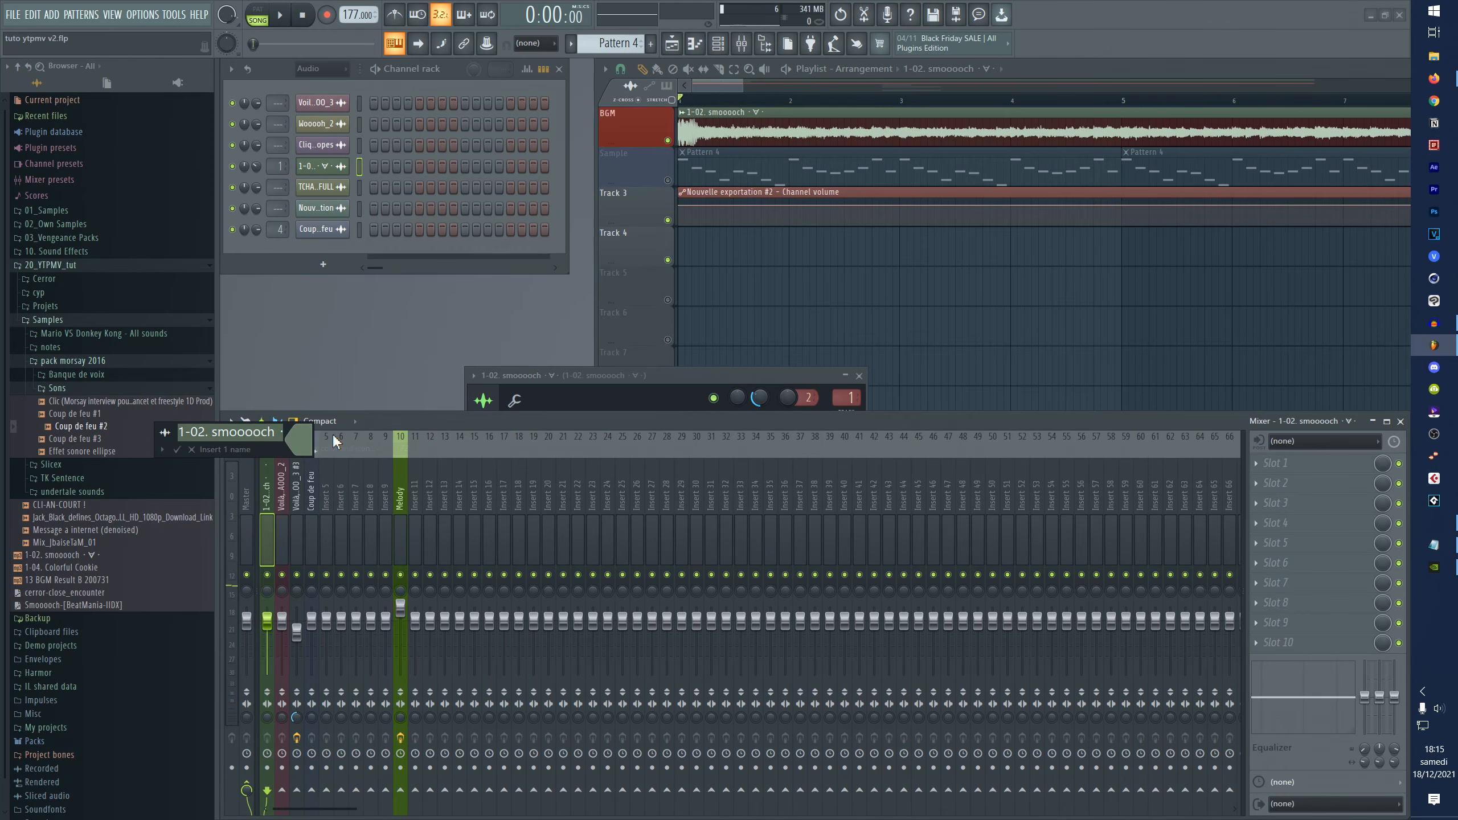
pyautogui.write('BGM')
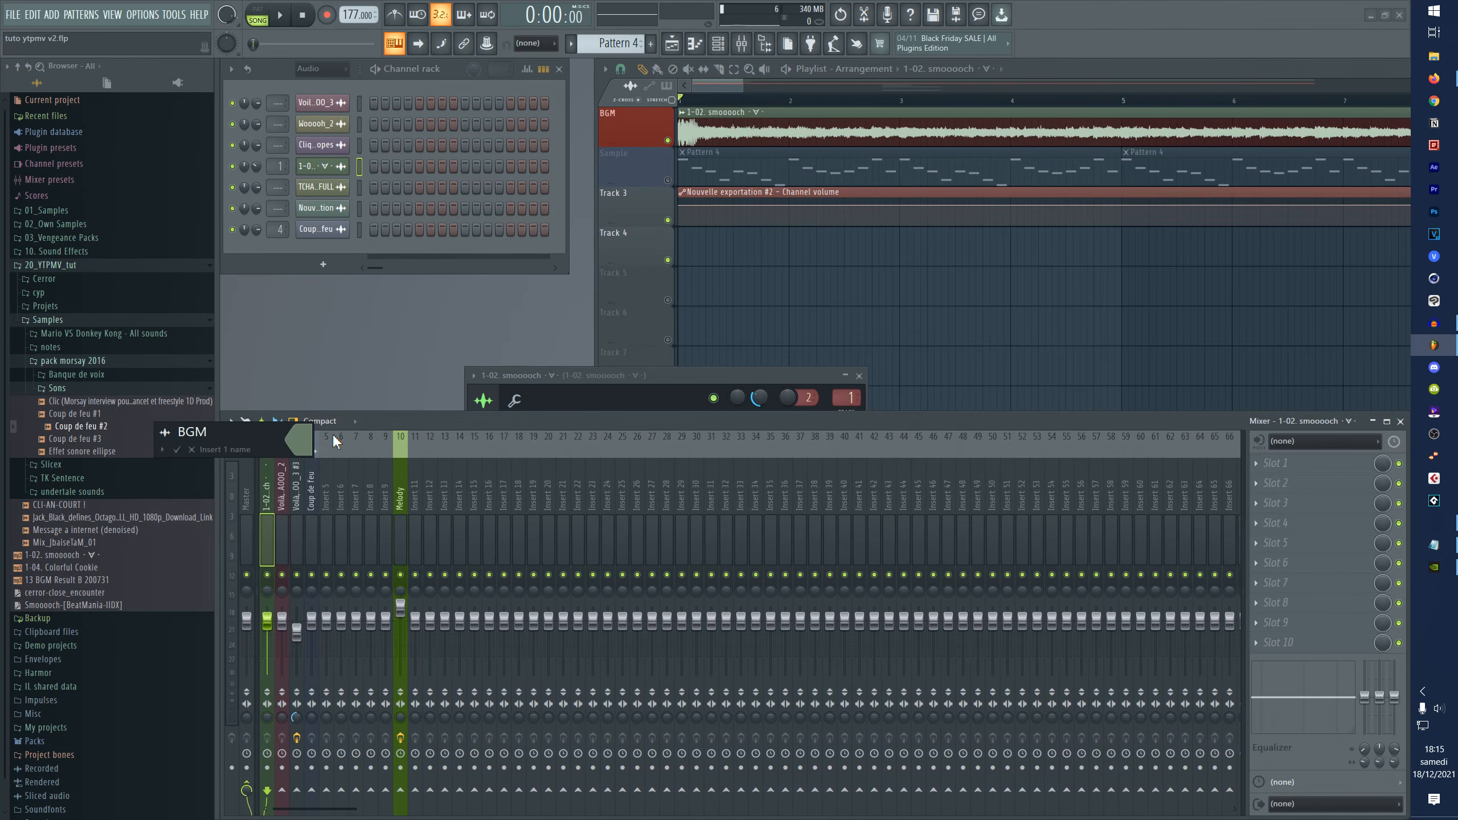
pyautogui.click(301, 447)
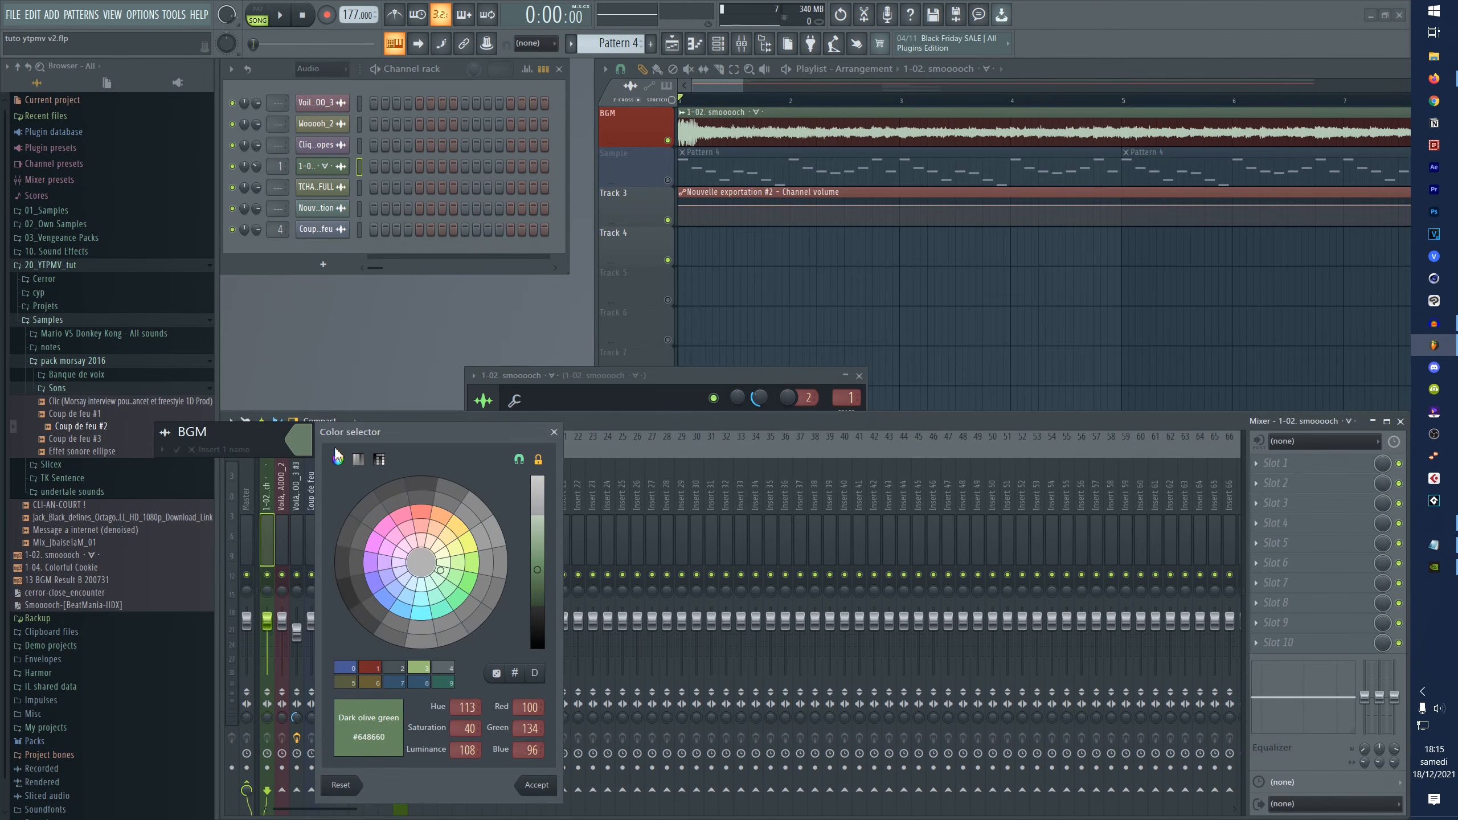
pyautogui.click(421, 512)
pyautogui.click(547, 785)
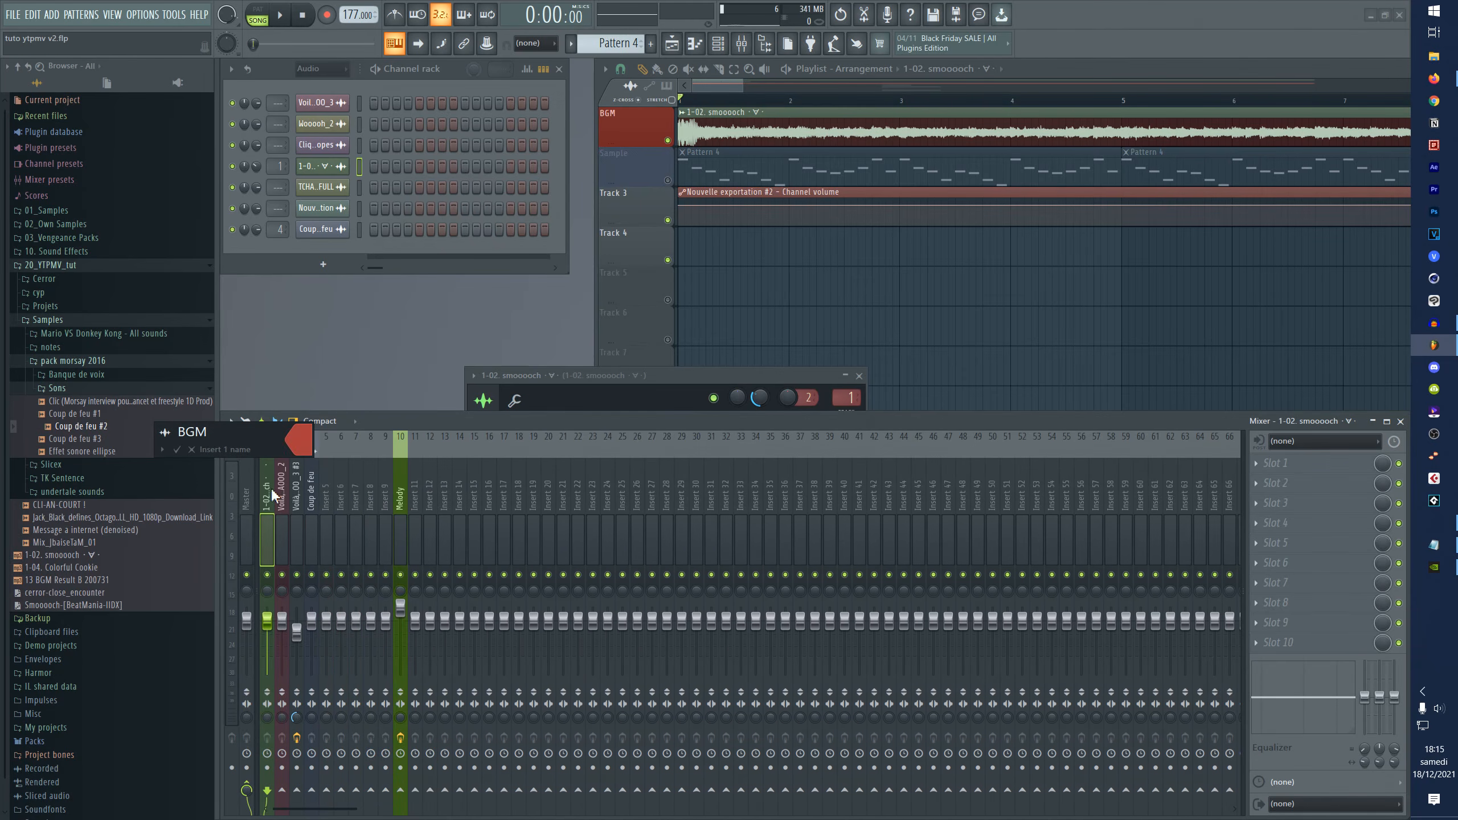
pyautogui.click(177, 450)
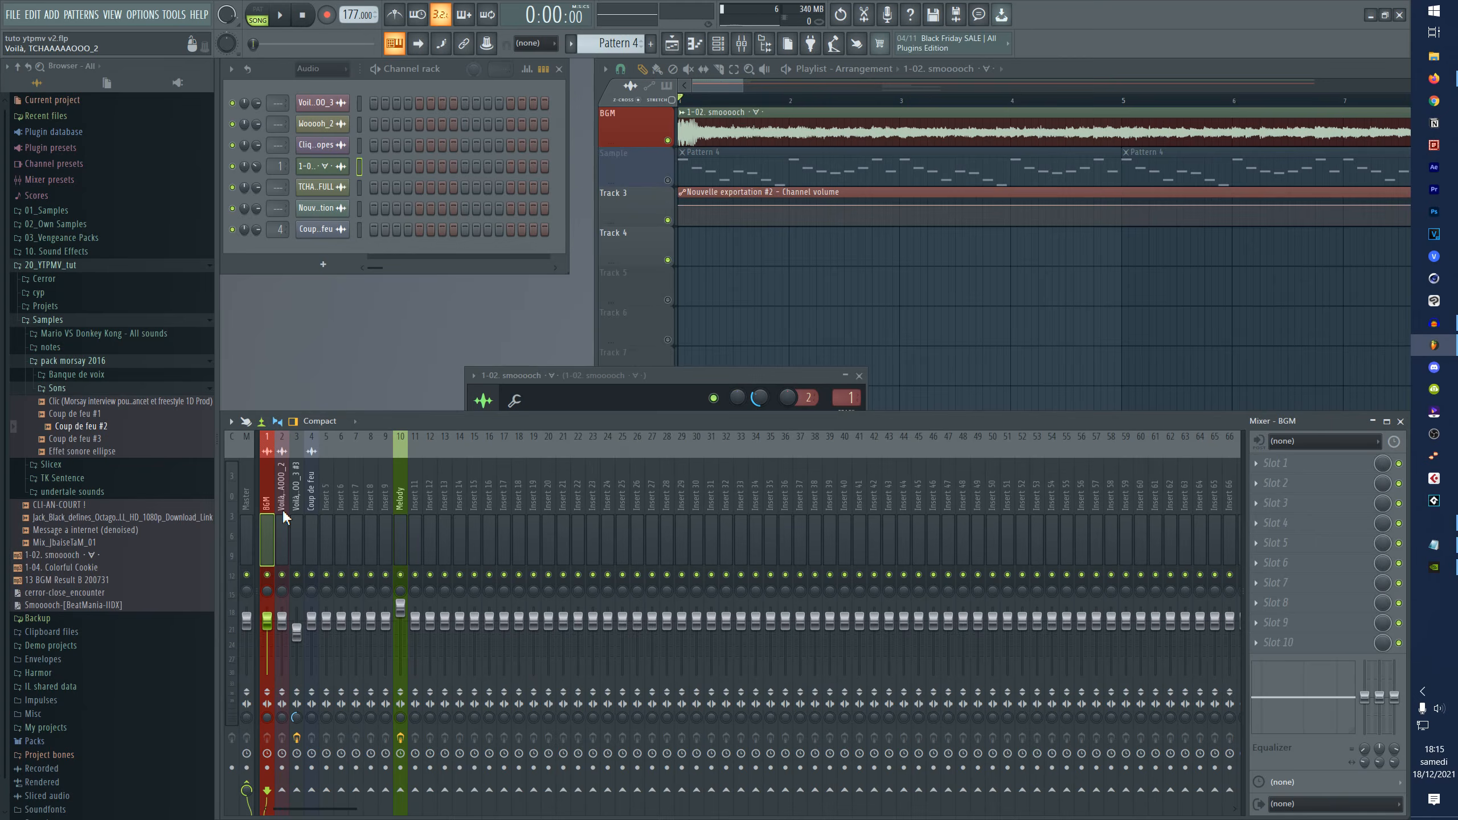
# - Move the Melody mixer track from insert 10 to insert 2, directly beside BGM
pyautogui.rightClick(268, 511)
pyautogui.rightClick(269, 511)
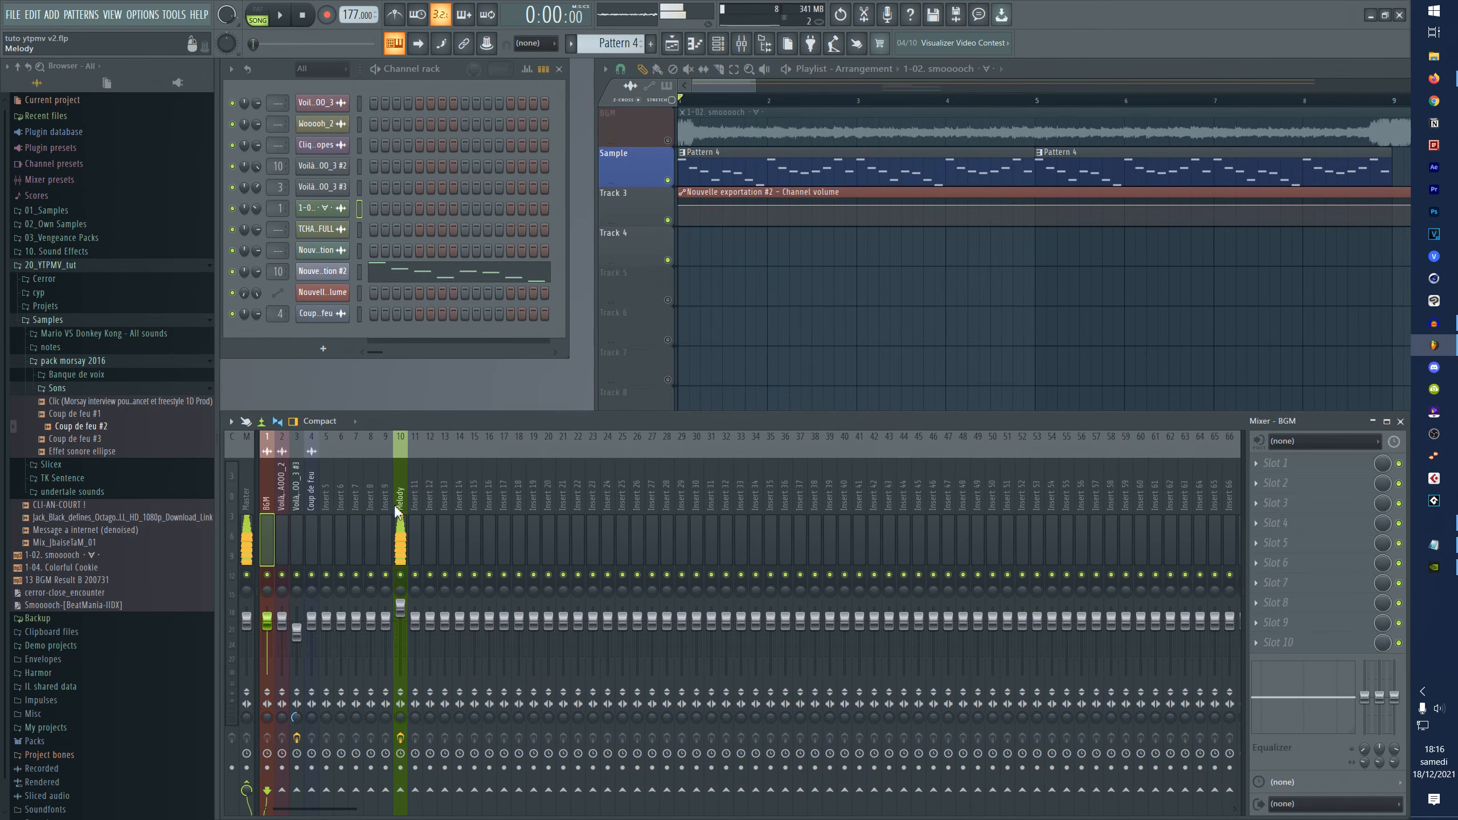
pyautogui.click(400, 517)
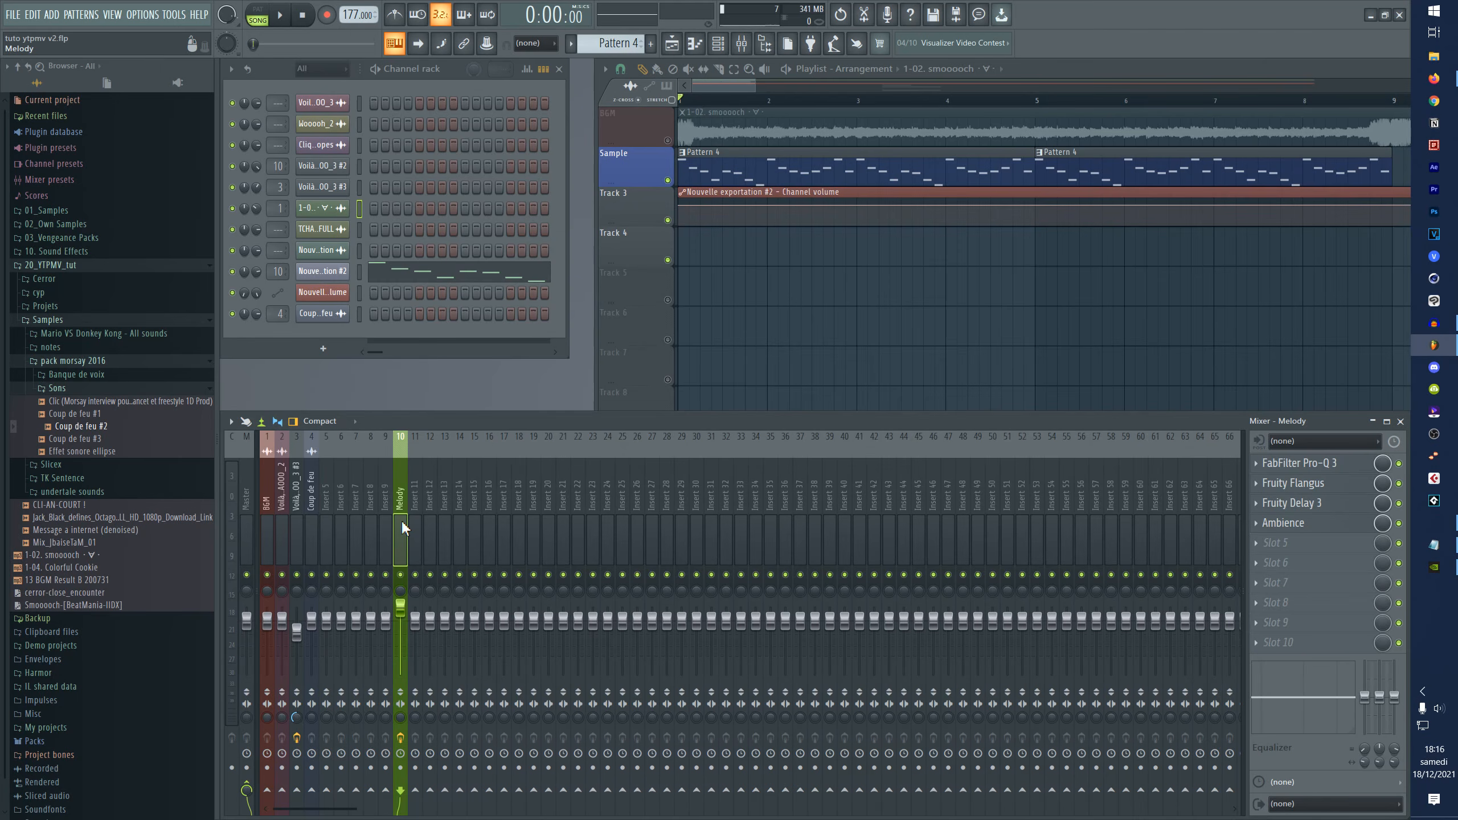
pyautogui.moveTo(400, 520); pyautogui.dragTo(282, 520)
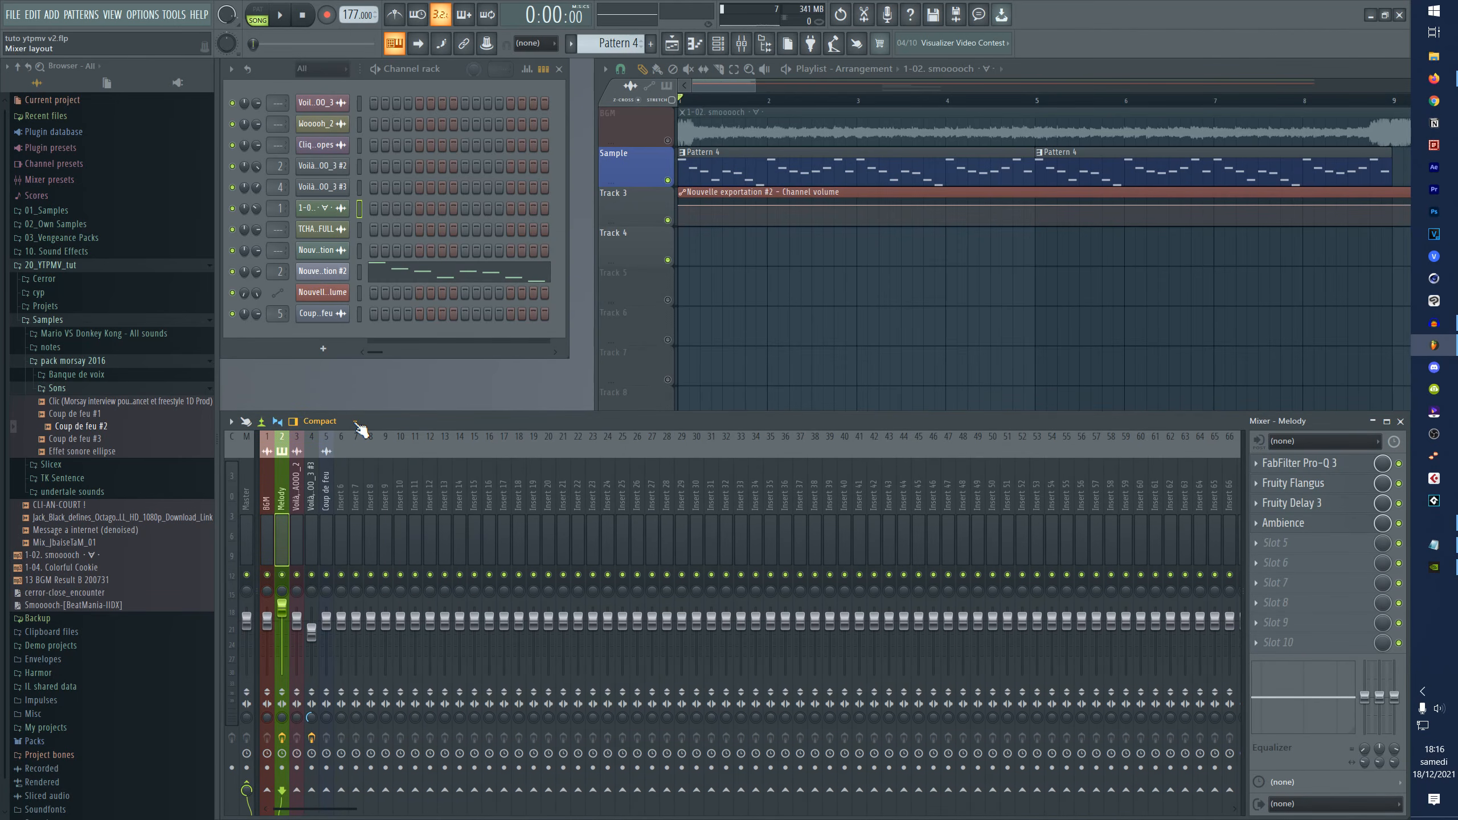
# - Try the Compact 2, Compact alt, Wide and Wide 3 layouts for the mixer
pyautogui.click(357, 424)
pyautogui.click(325, 448)
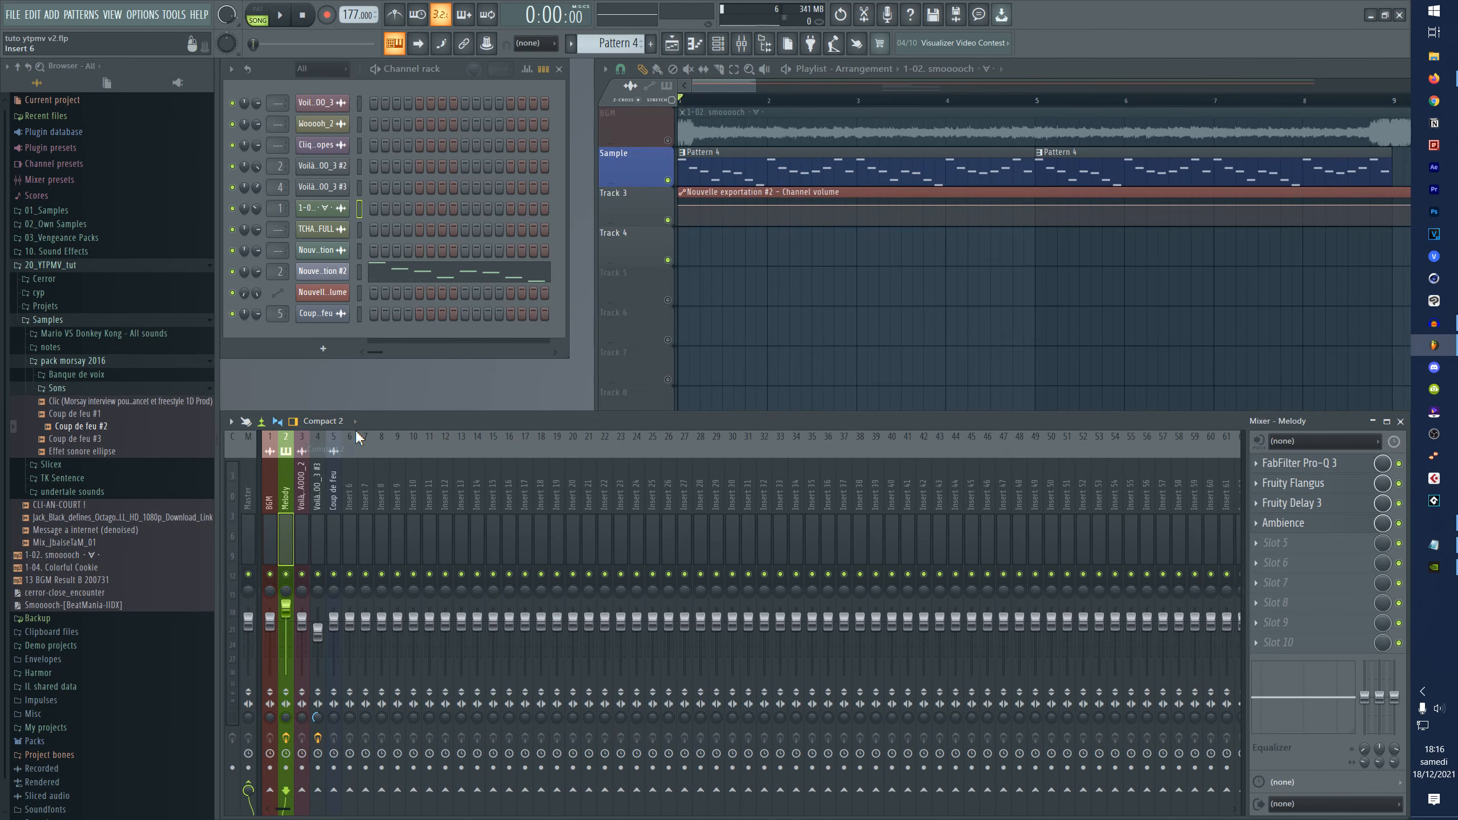
pyautogui.click(356, 425)
pyautogui.click(343, 461)
pyautogui.click(355, 422)
pyautogui.click(325, 449)
pyautogui.click(355, 422)
pyautogui.click(342, 485)
pyautogui.click(355, 422)
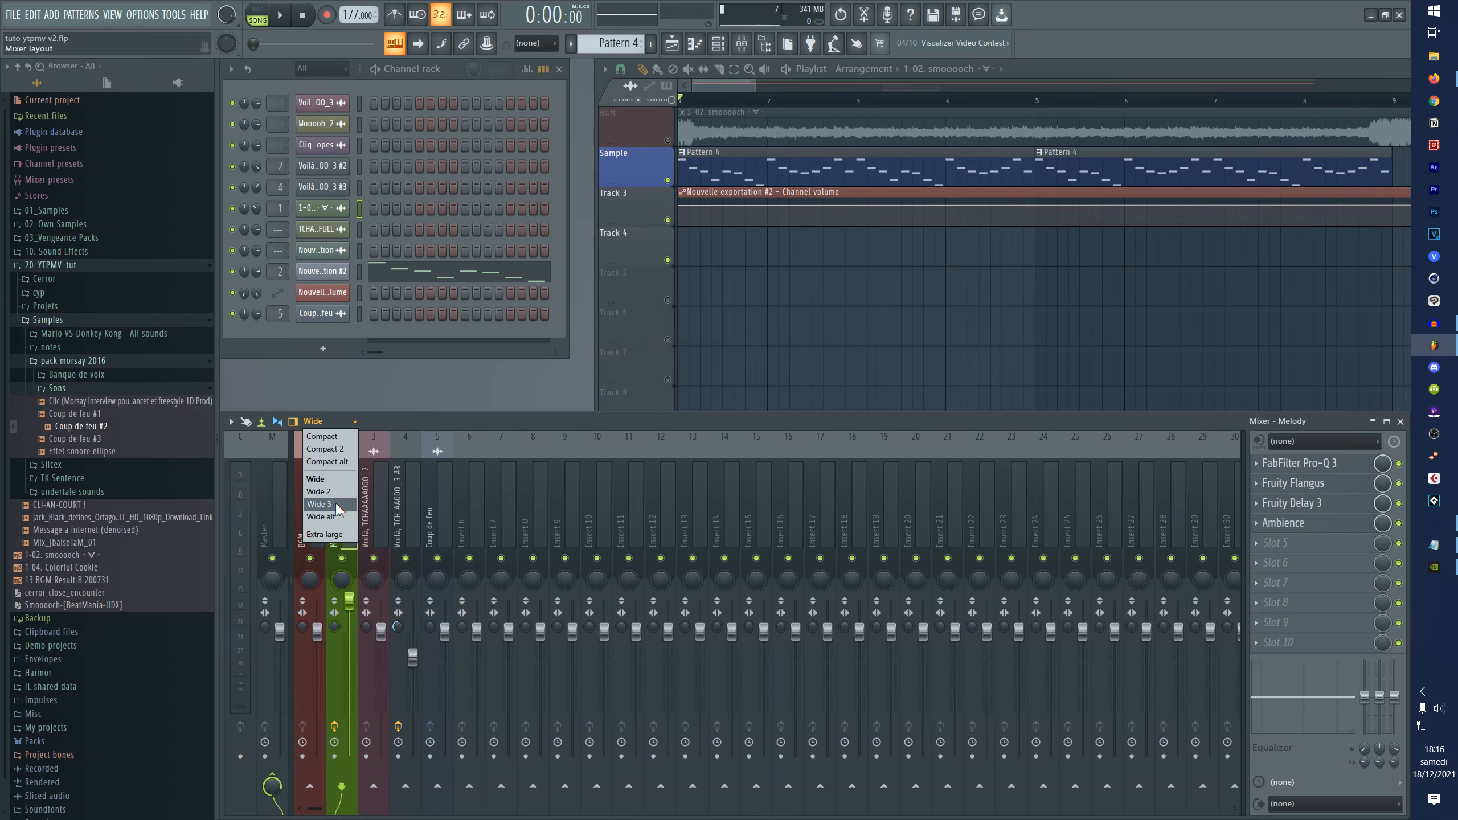
pyautogui.click(321, 504)
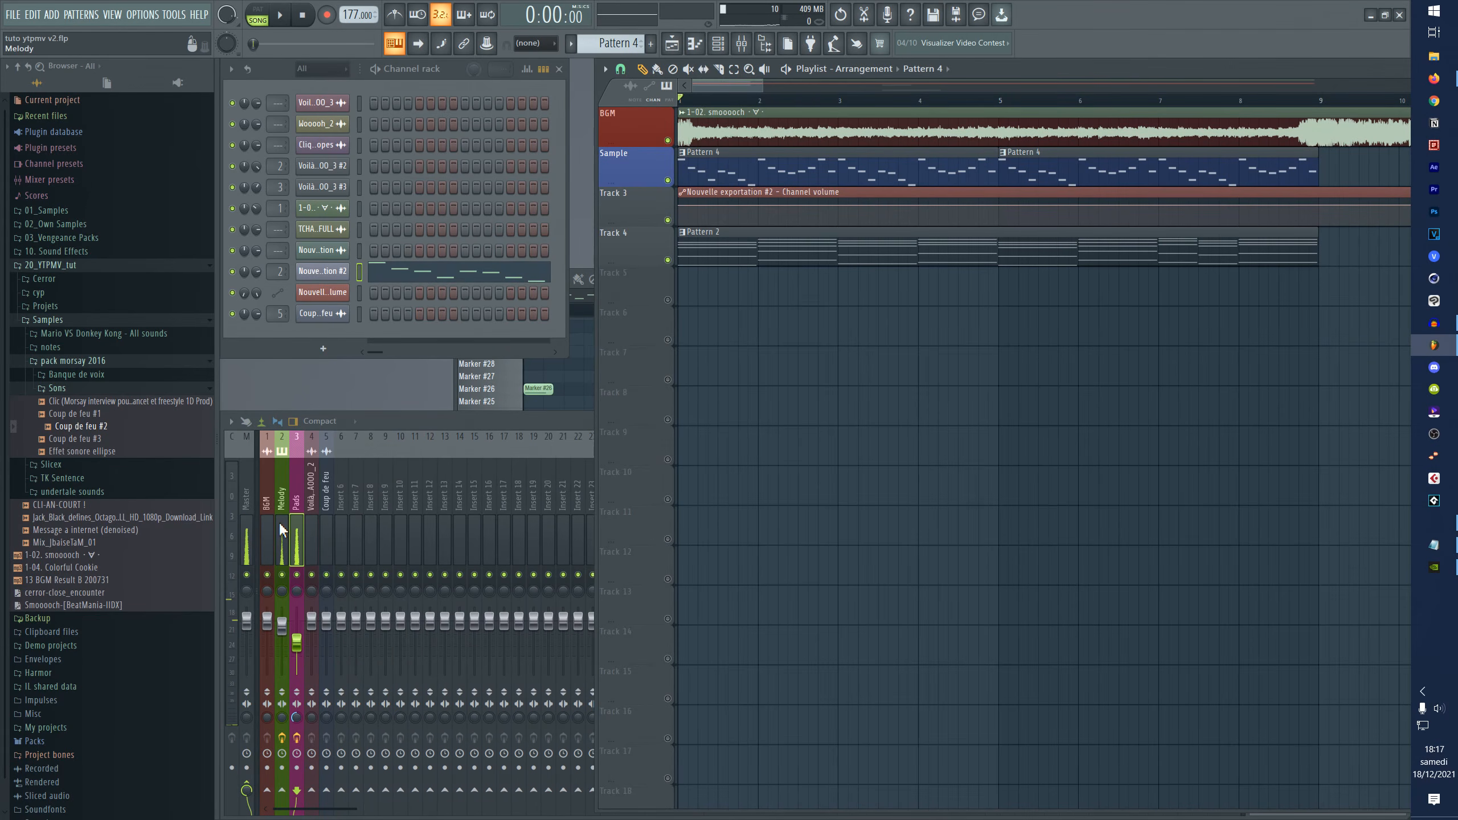
# - Check the BGM and Voilà mixer tracks and widen the Playlist window slightly
pyautogui.click(271, 526)
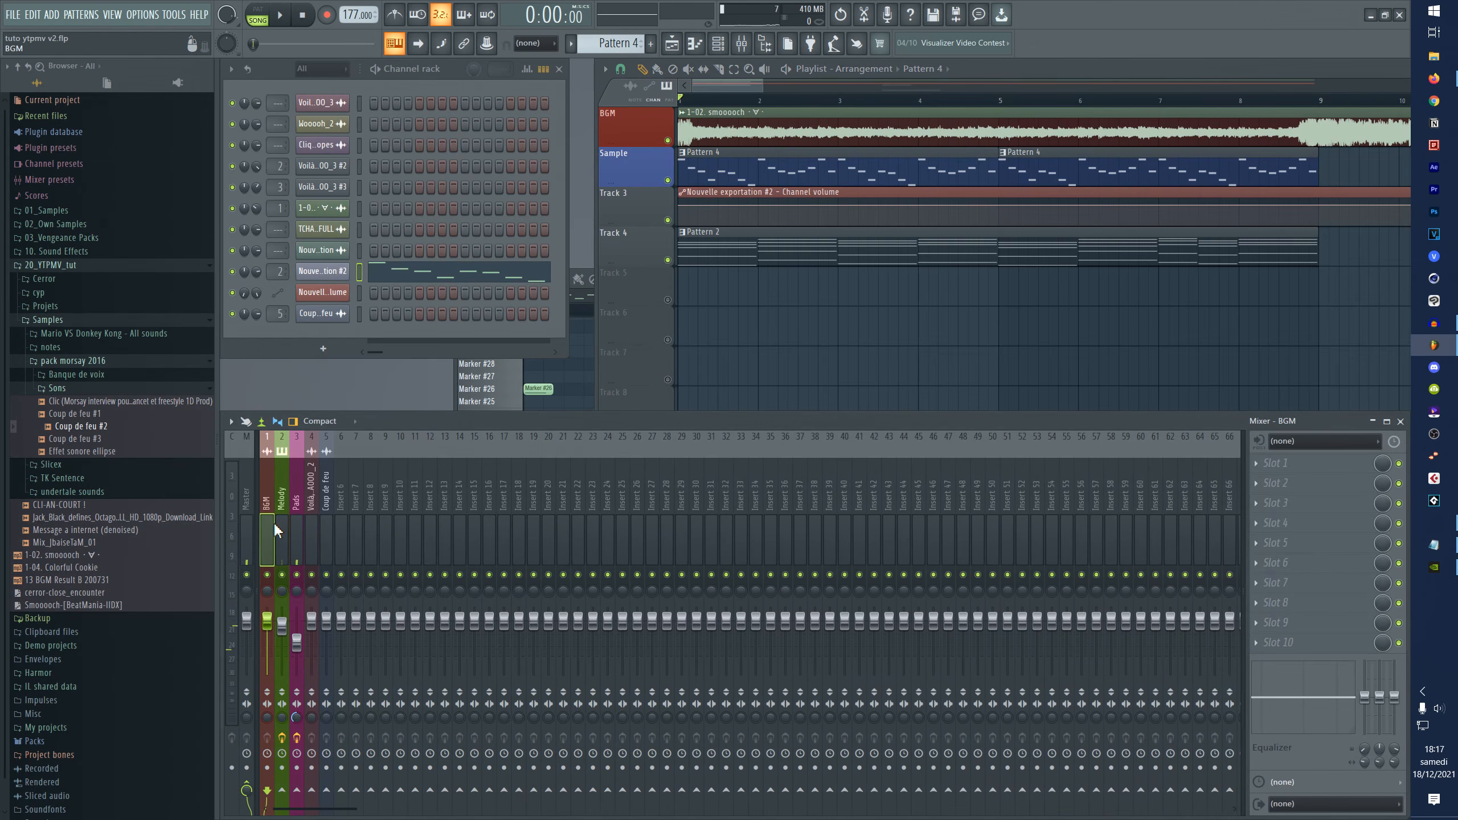
pyautogui.click(312, 508)
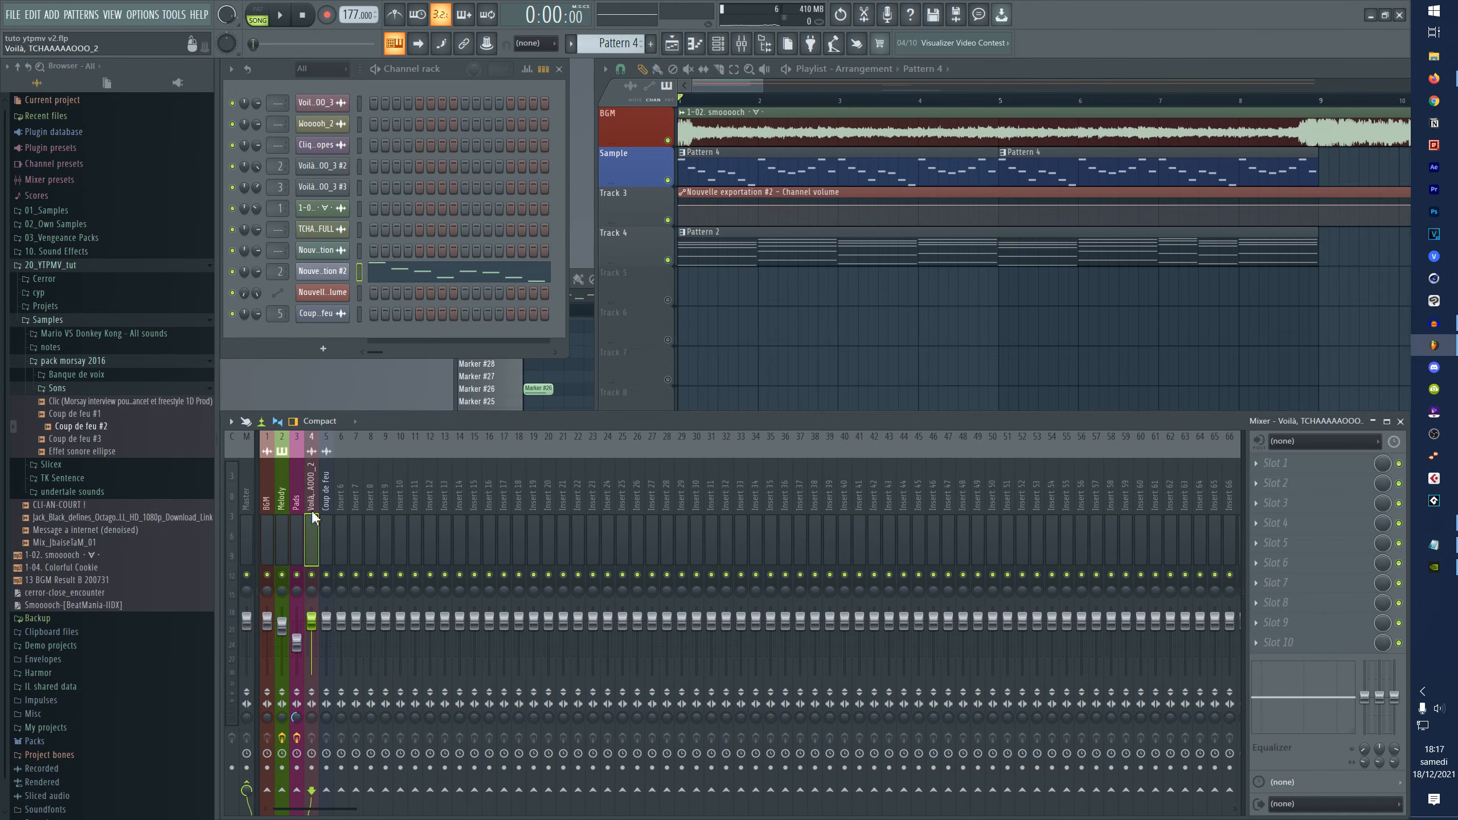
pyautogui.click(646, 151)
pyautogui.scroll(1, 655, 151)
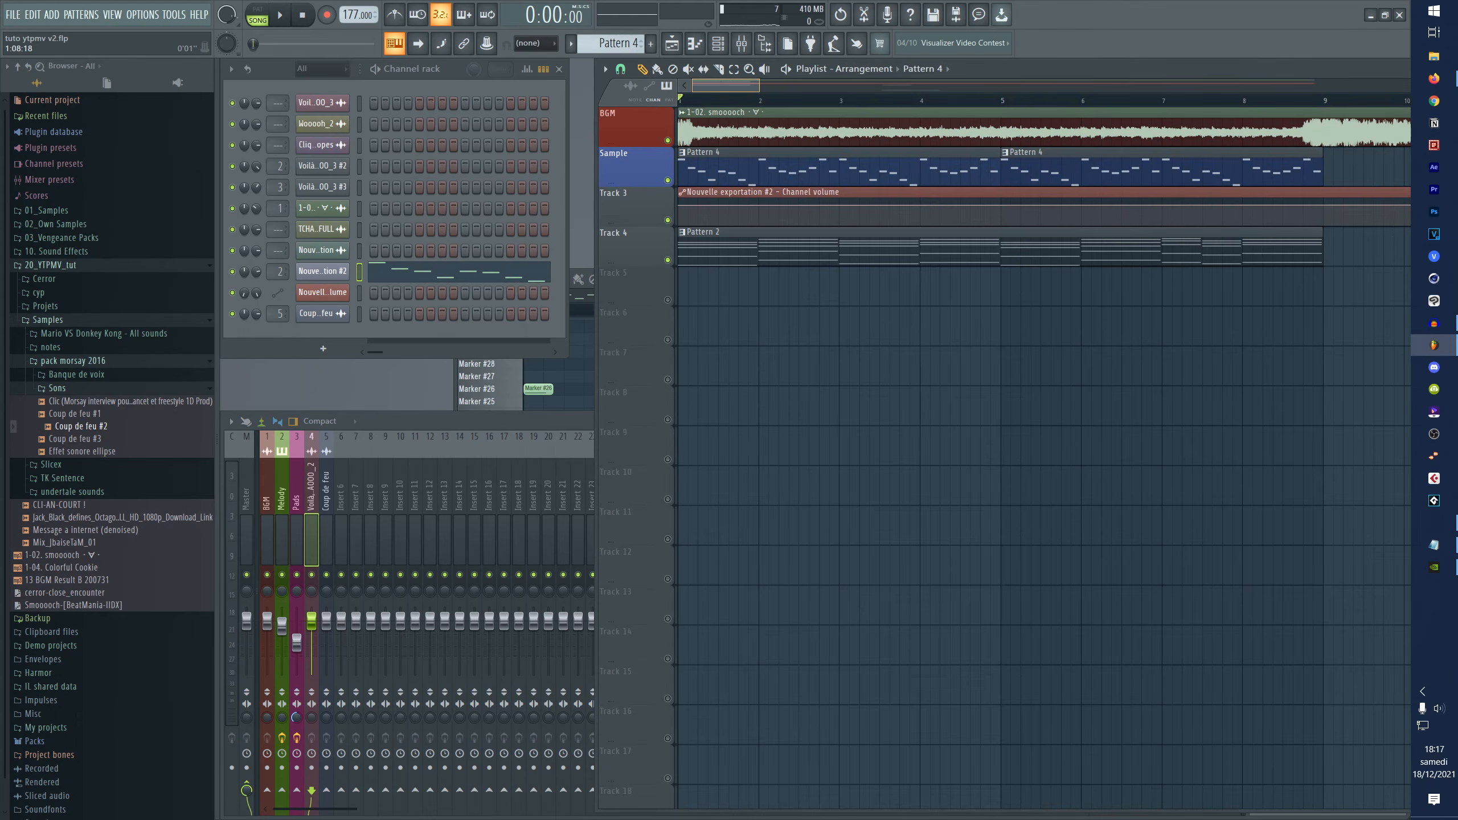
pyautogui.rightClick(639, 127)
pyautogui.moveTo(597, 132); pyautogui.dragTo(581, 136)
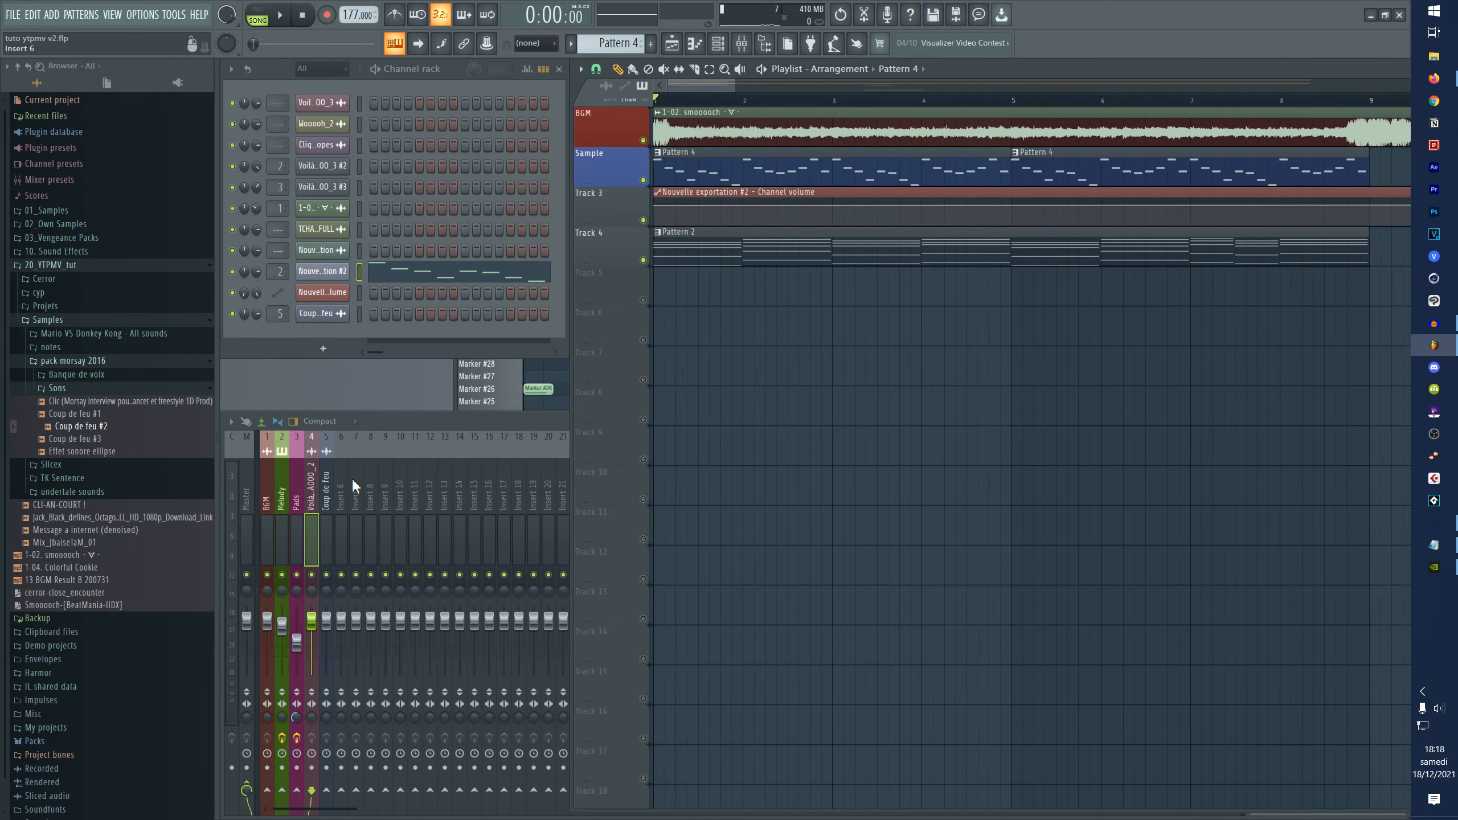
pyautogui.rightClick(633, 151)
pyautogui.click(652, 158)
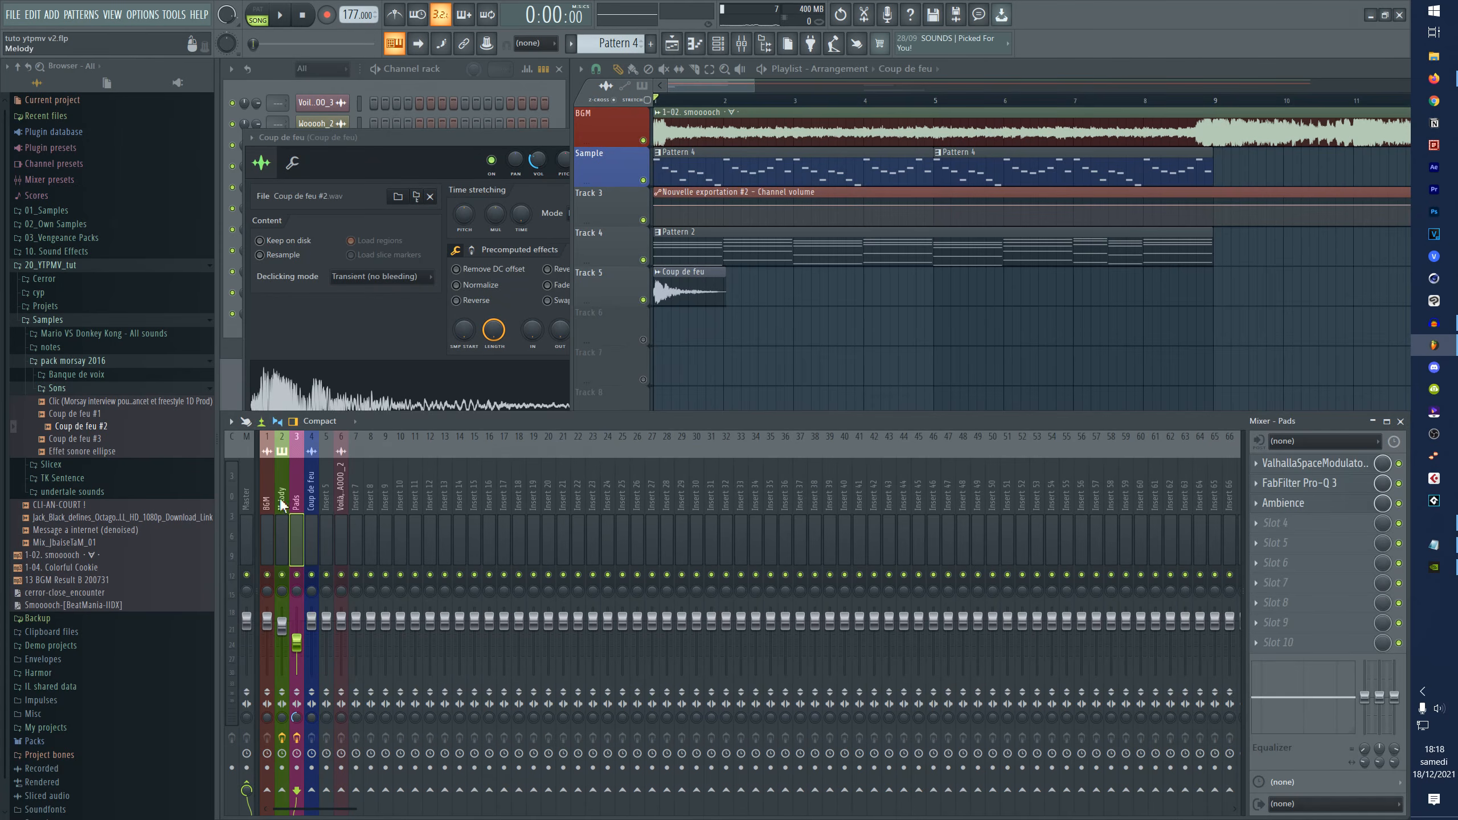
# - Go through the BGM, Melody, Pads and Coup de feu mixer tracks to review their effect slots
pyautogui.click(282, 534)
pyautogui.click(311, 534)
pyautogui.click(285, 526)
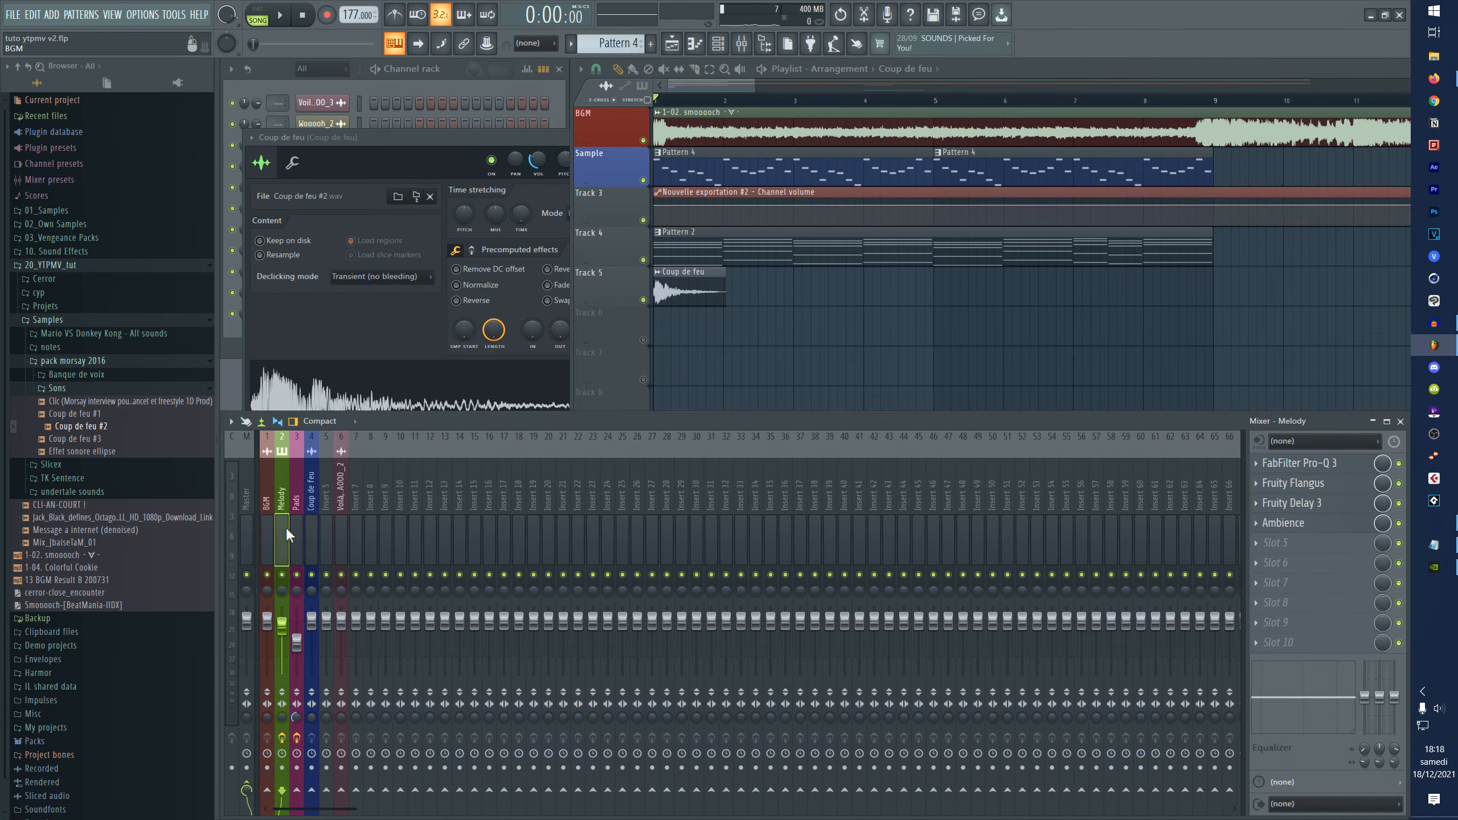
pyautogui.click(307, 540)
pyautogui.click(300, 538)
pyautogui.click(281, 540)
pyautogui.click(270, 538)
pyautogui.click(283, 537)
pyautogui.click(306, 532)
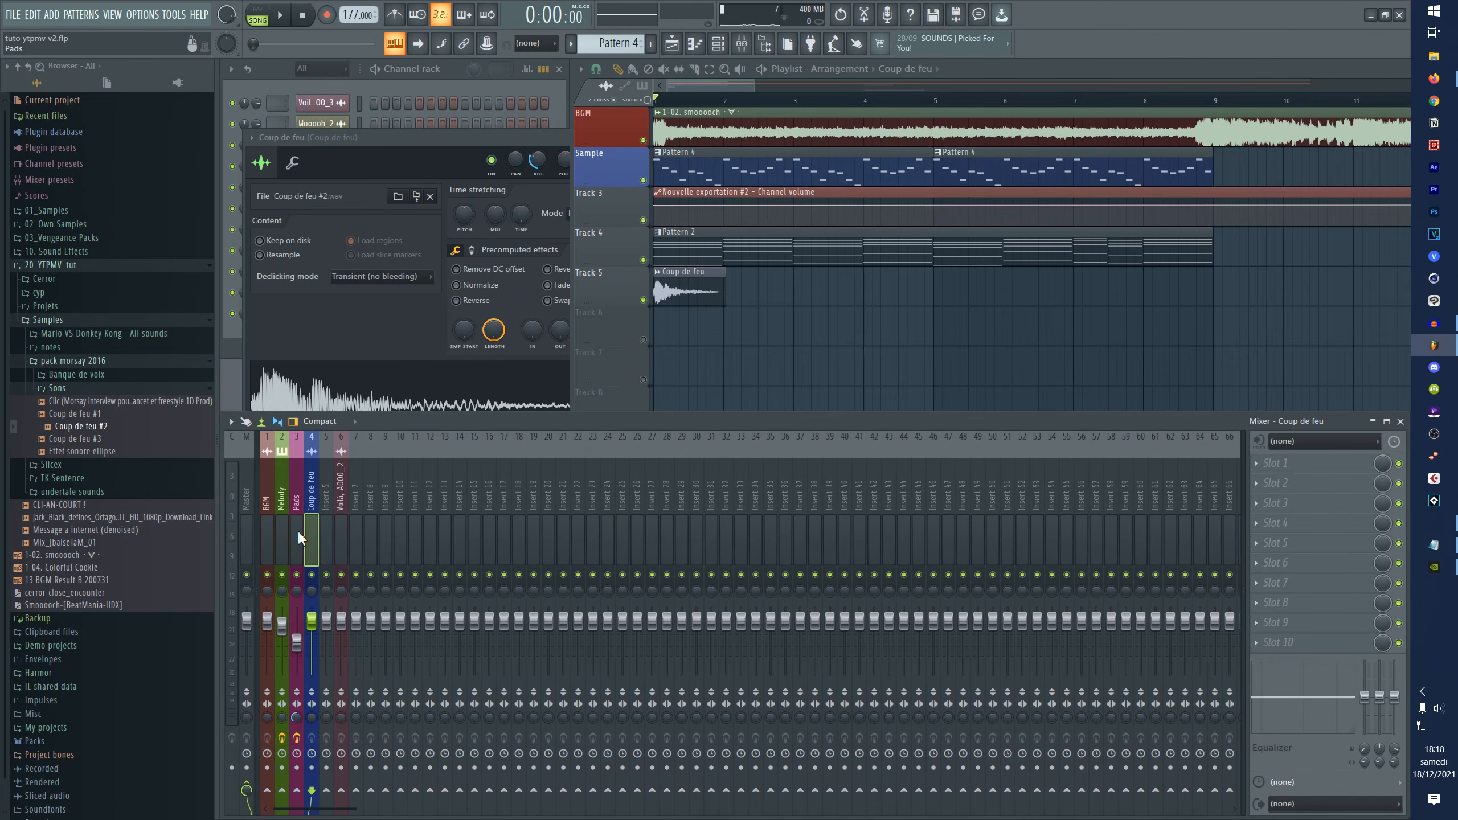
pyautogui.click(269, 527)
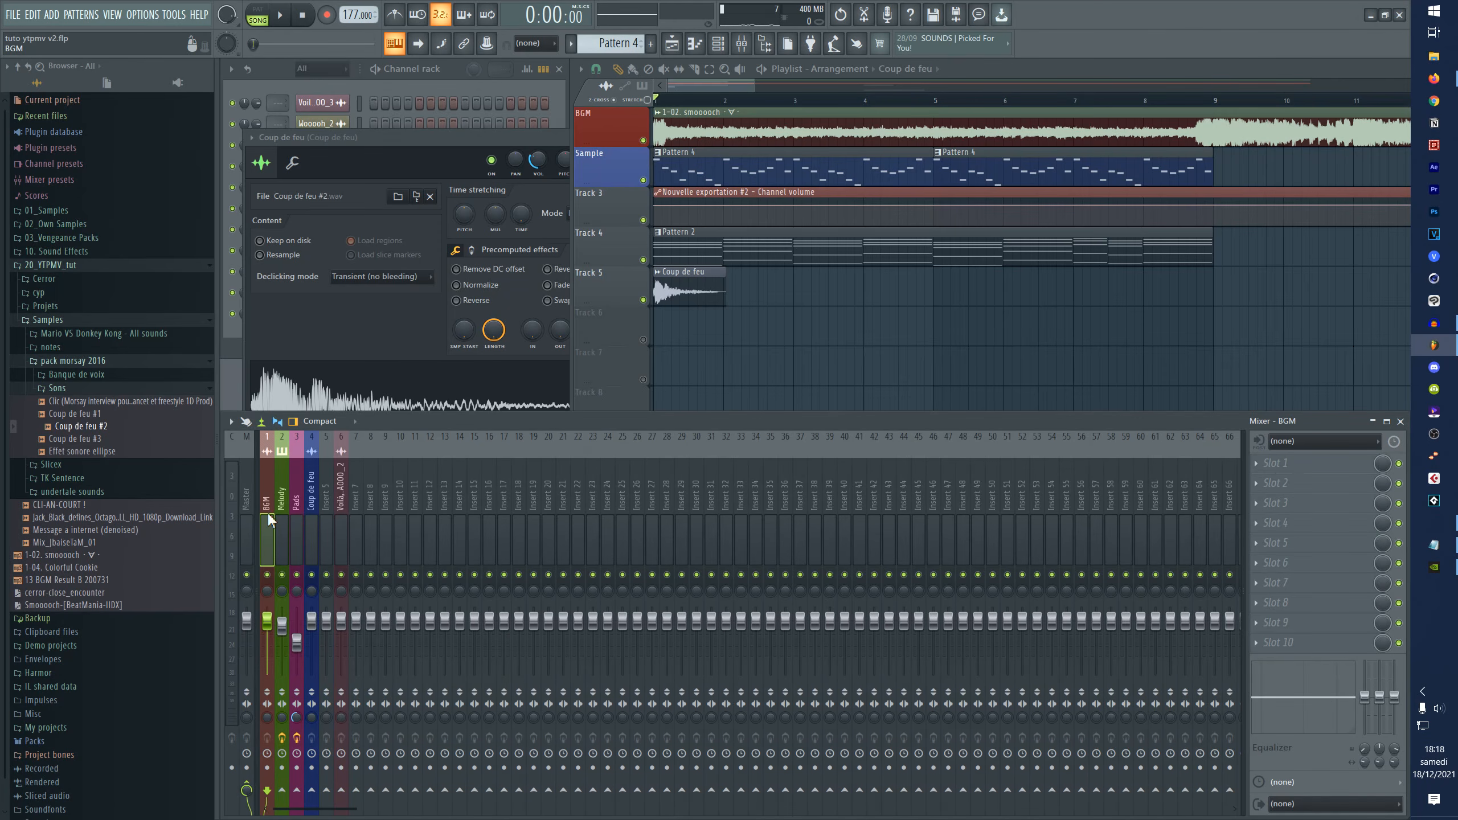
pyautogui.click(281, 503)
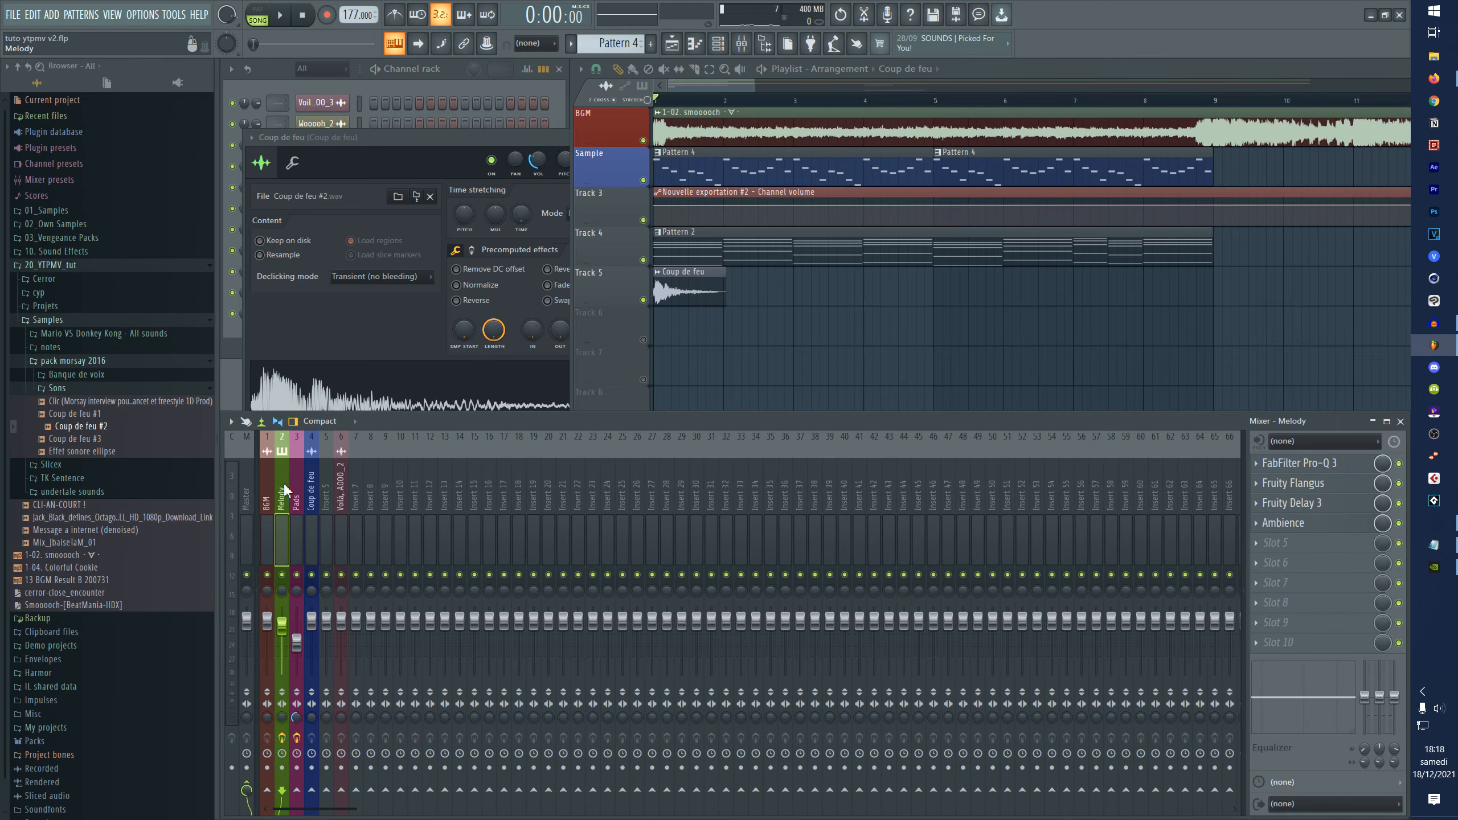
pyautogui.click(309, 519)
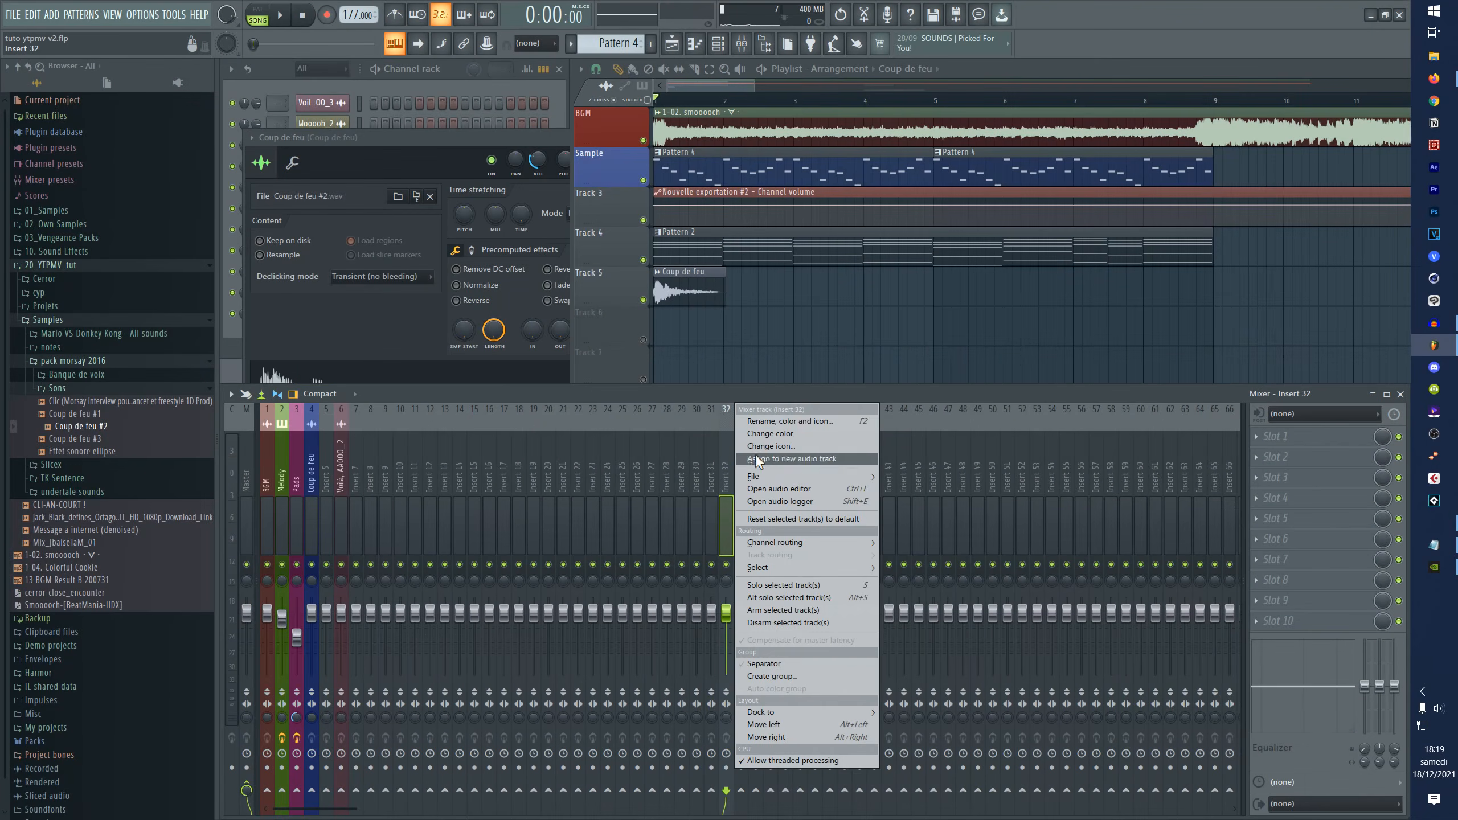
# - Name mixer inserts 32 and 33 MUSIQUE and MELODIQUE, colored red and yellow
pyautogui.click(792, 461)
pyautogui.write('MUSIQUE')
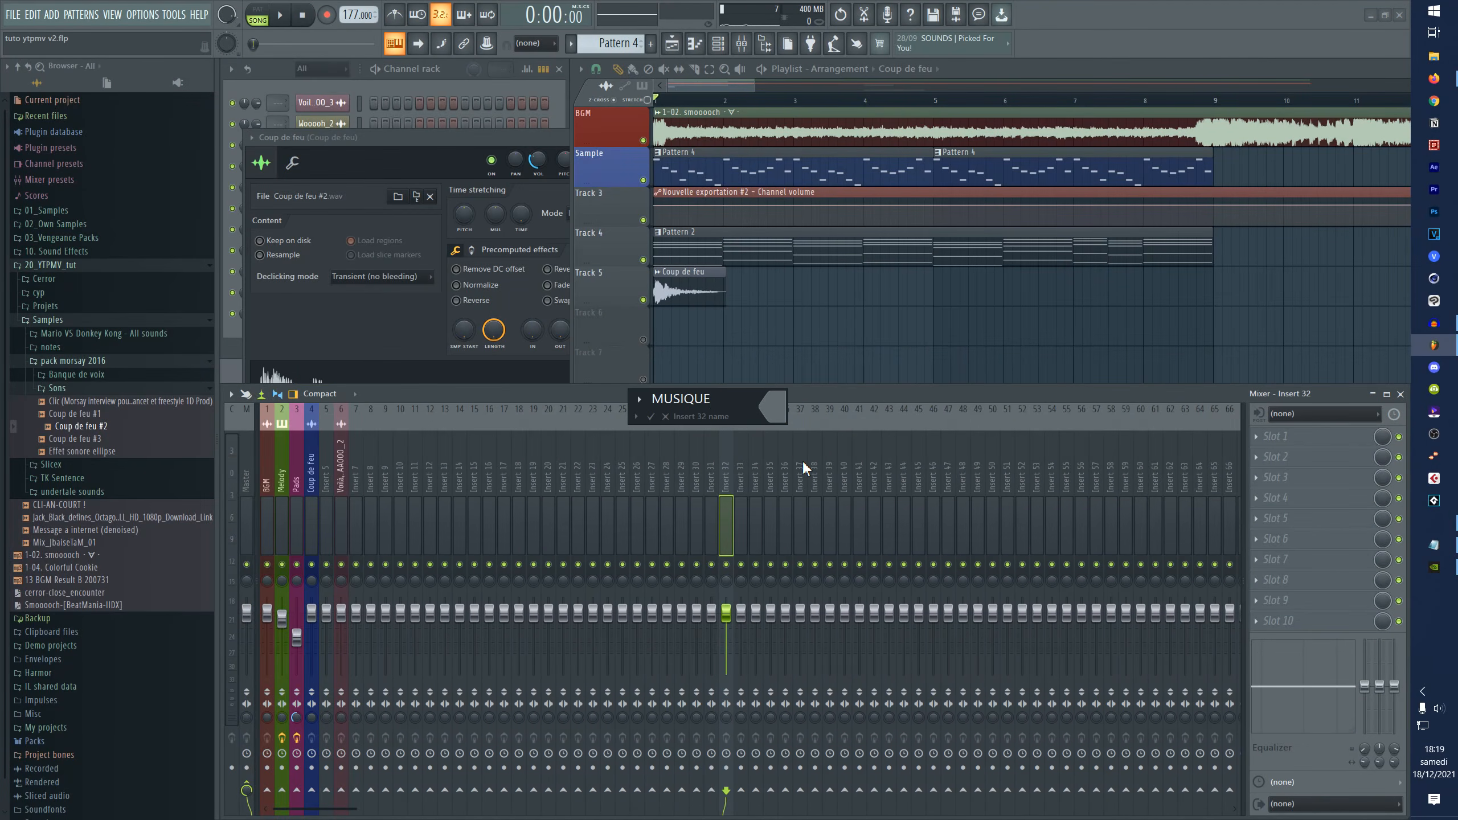
pyautogui.press('Tab')
pyautogui.write('MELODIQUE')
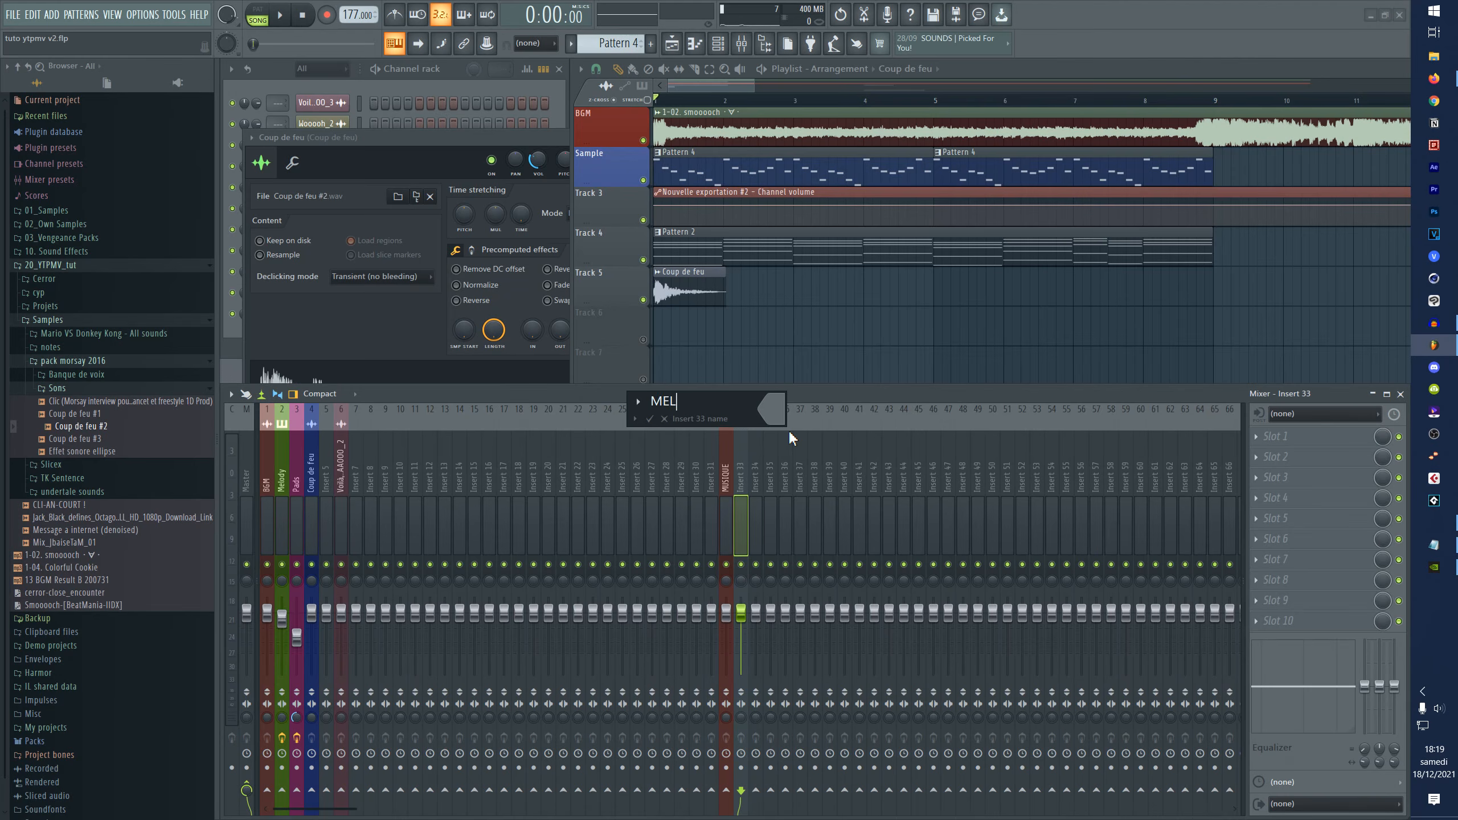
pyautogui.click(778, 418)
# - Name mixer insert 34 PERCUSSIONS and color it green
pyautogui.rightClick(778, 418)
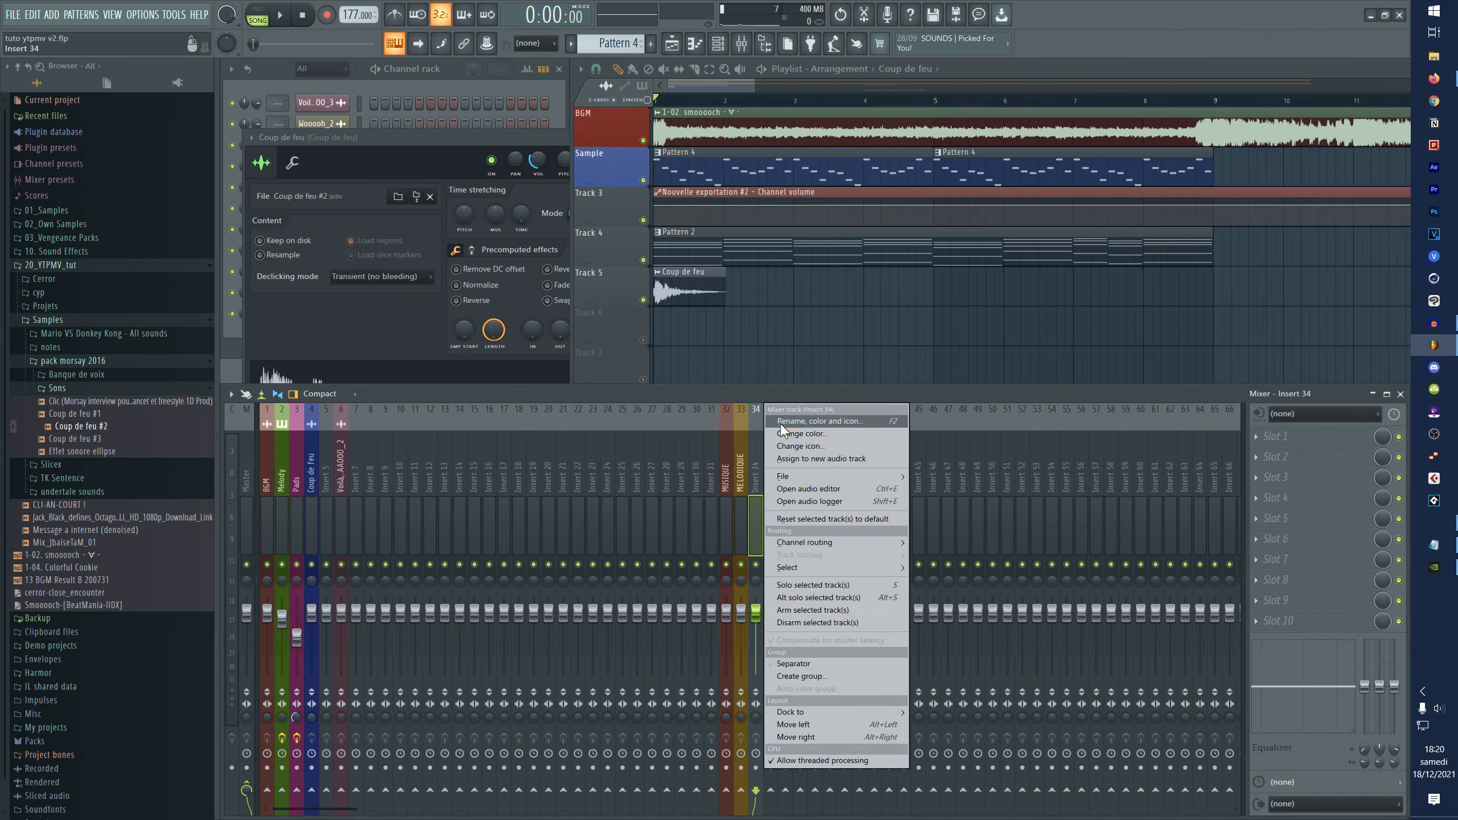
pyautogui.click(789, 426)
pyautogui.press('Tab')
pyautogui.write('PERCUSSIONS')
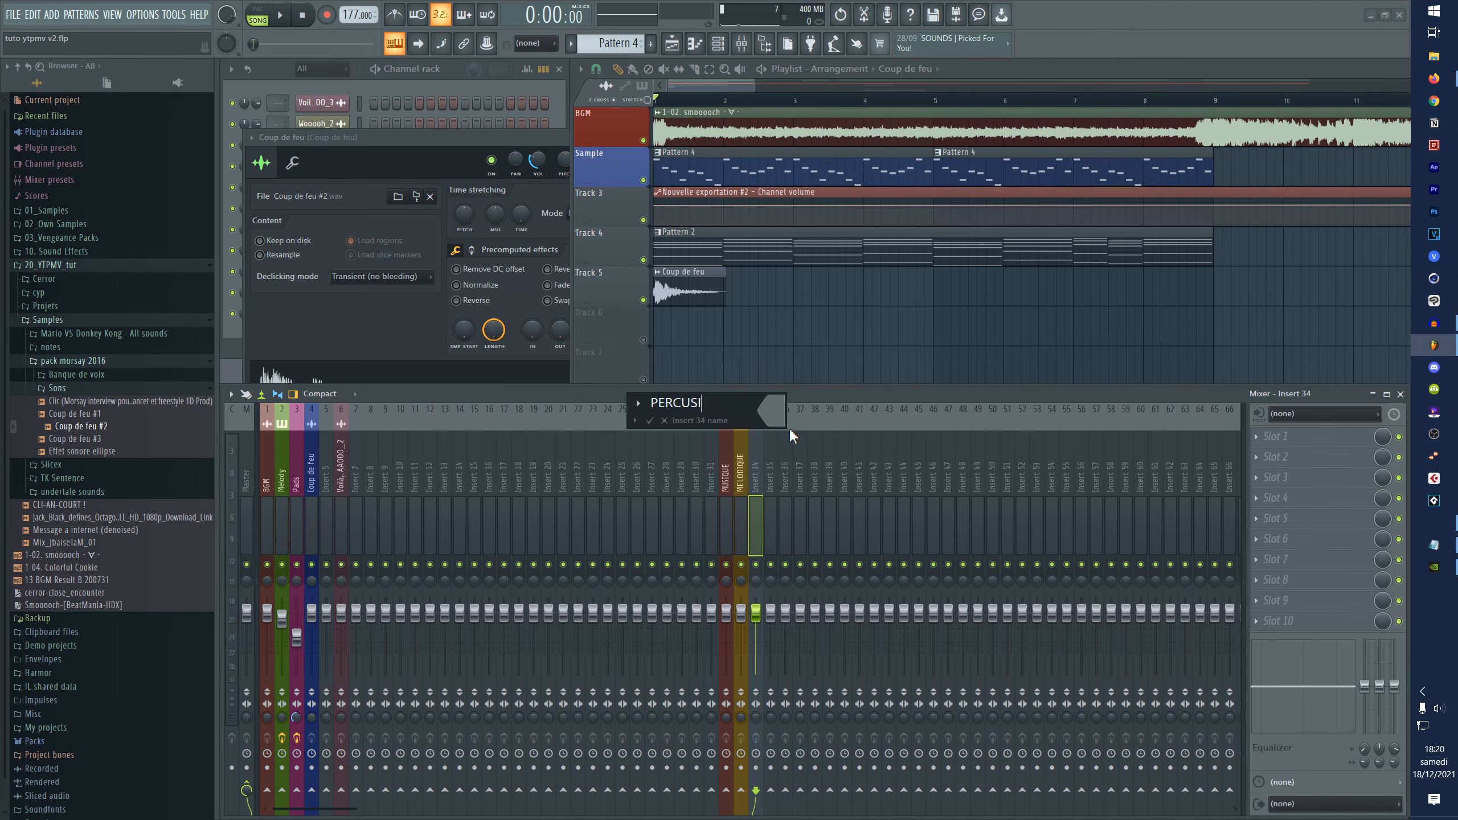
pyautogui.press('Return')
# - Dock the MUSIQUE, MELODIQUE and PERCUSSIONS tracks to the Right section of the mixer
pyautogui.click(730, 505)
pyautogui.rightClick(744, 494)
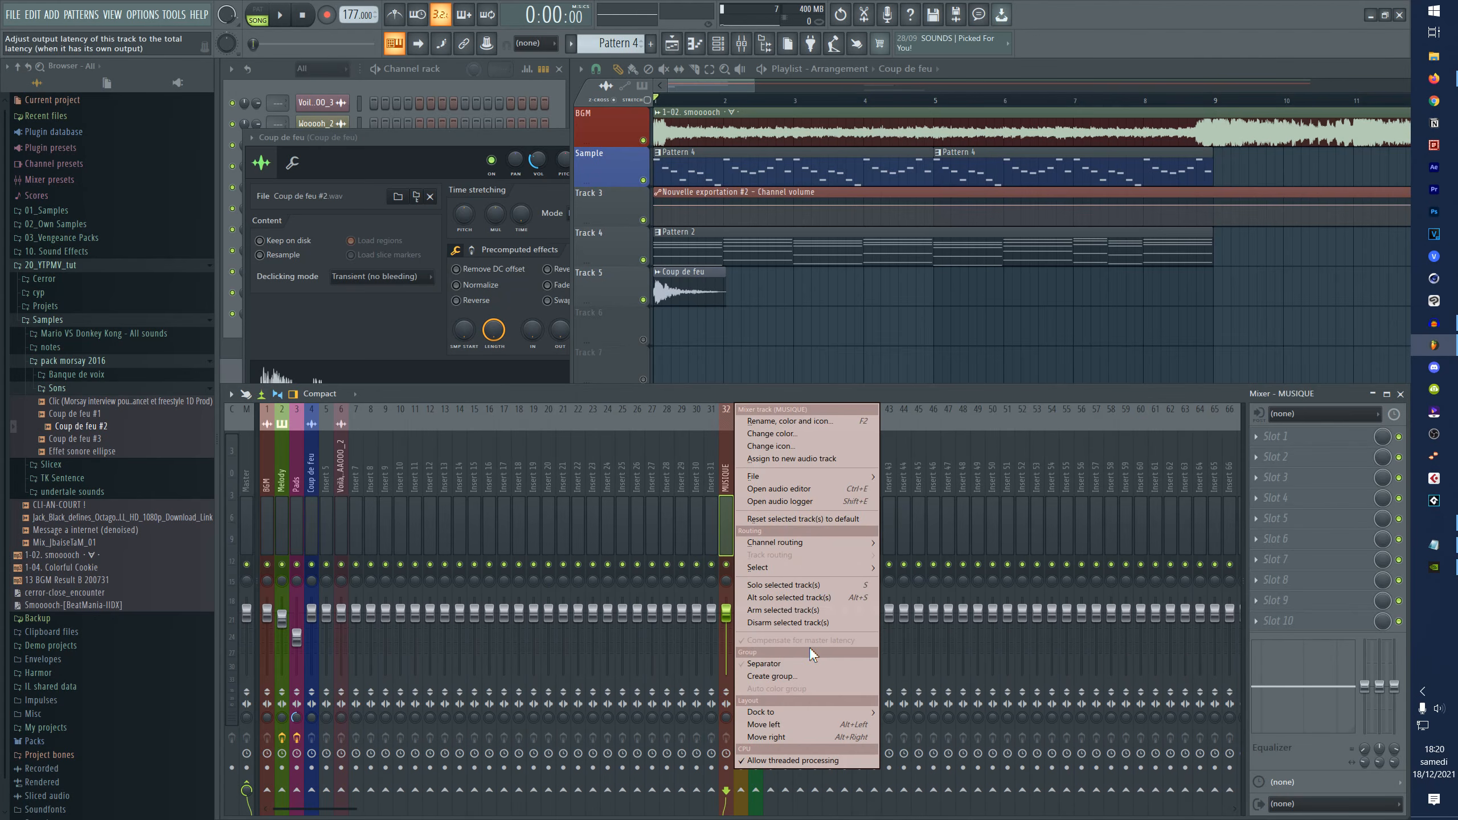
pyautogui.moveTo(832, 712)
pyautogui.click(906, 738)
pyautogui.rightClick(724, 517)
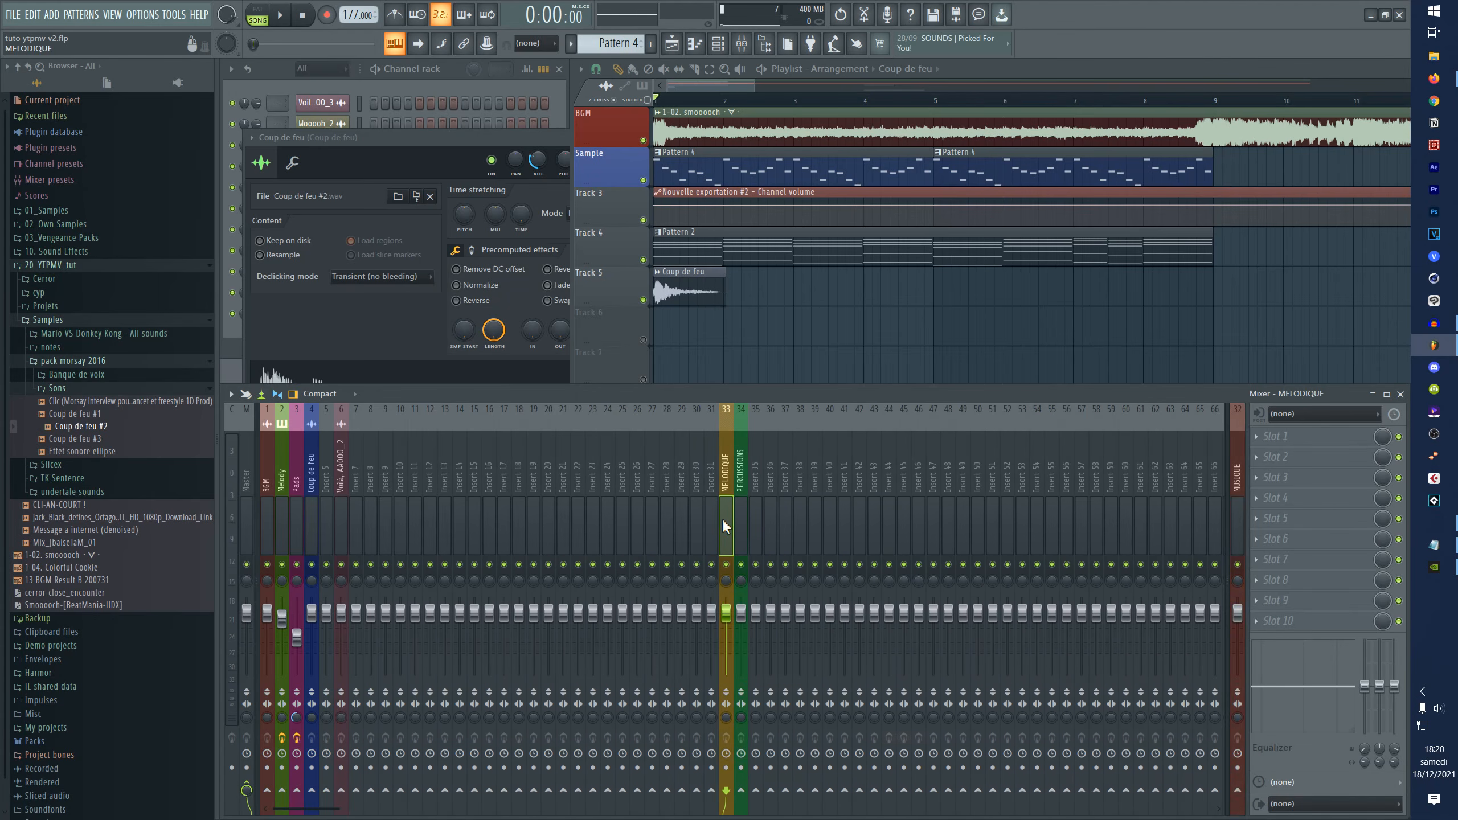
pyautogui.click(901, 737)
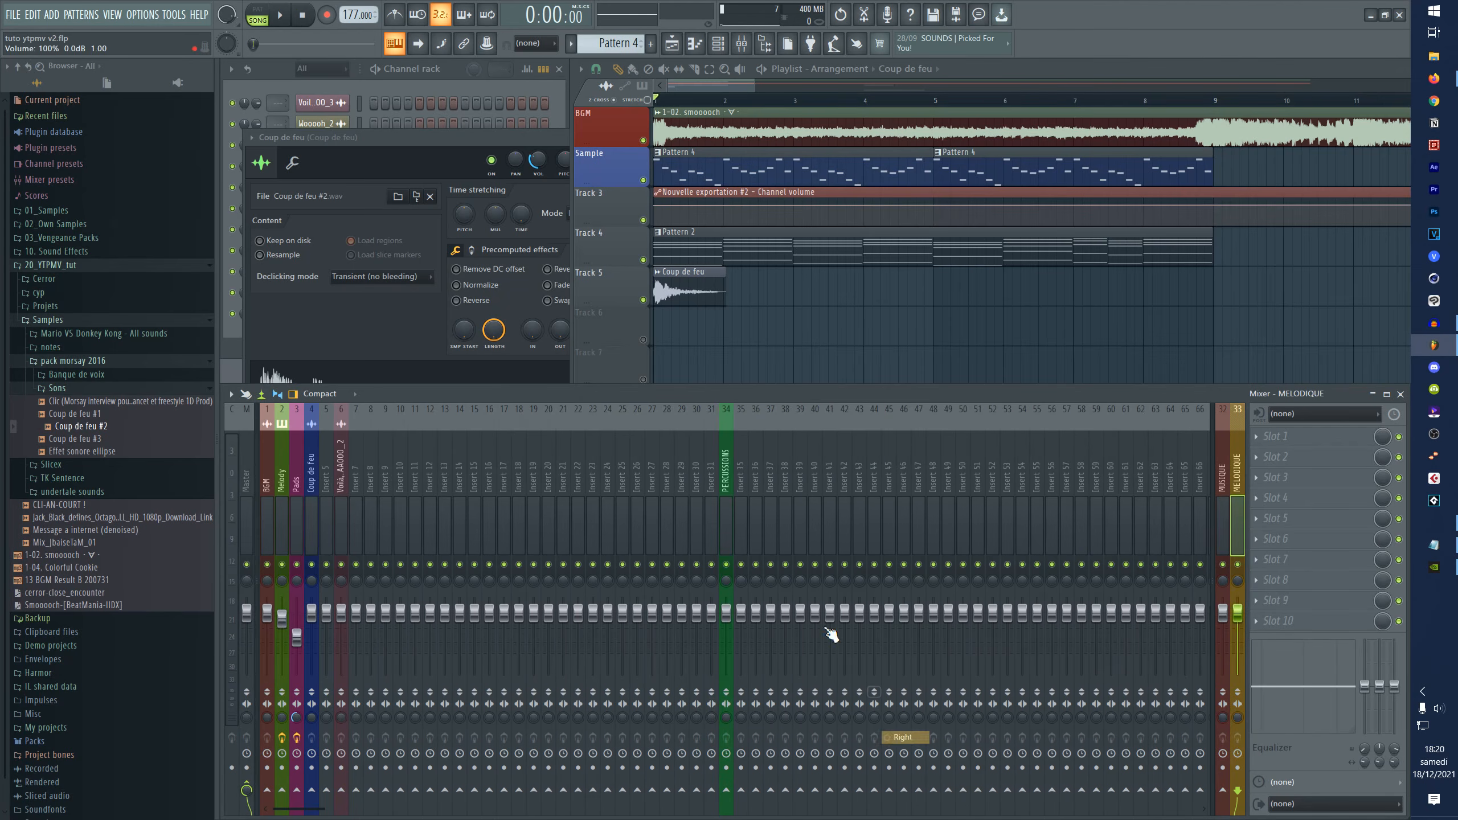
pyautogui.rightClick(726, 517)
pyautogui.moveTo(832, 712)
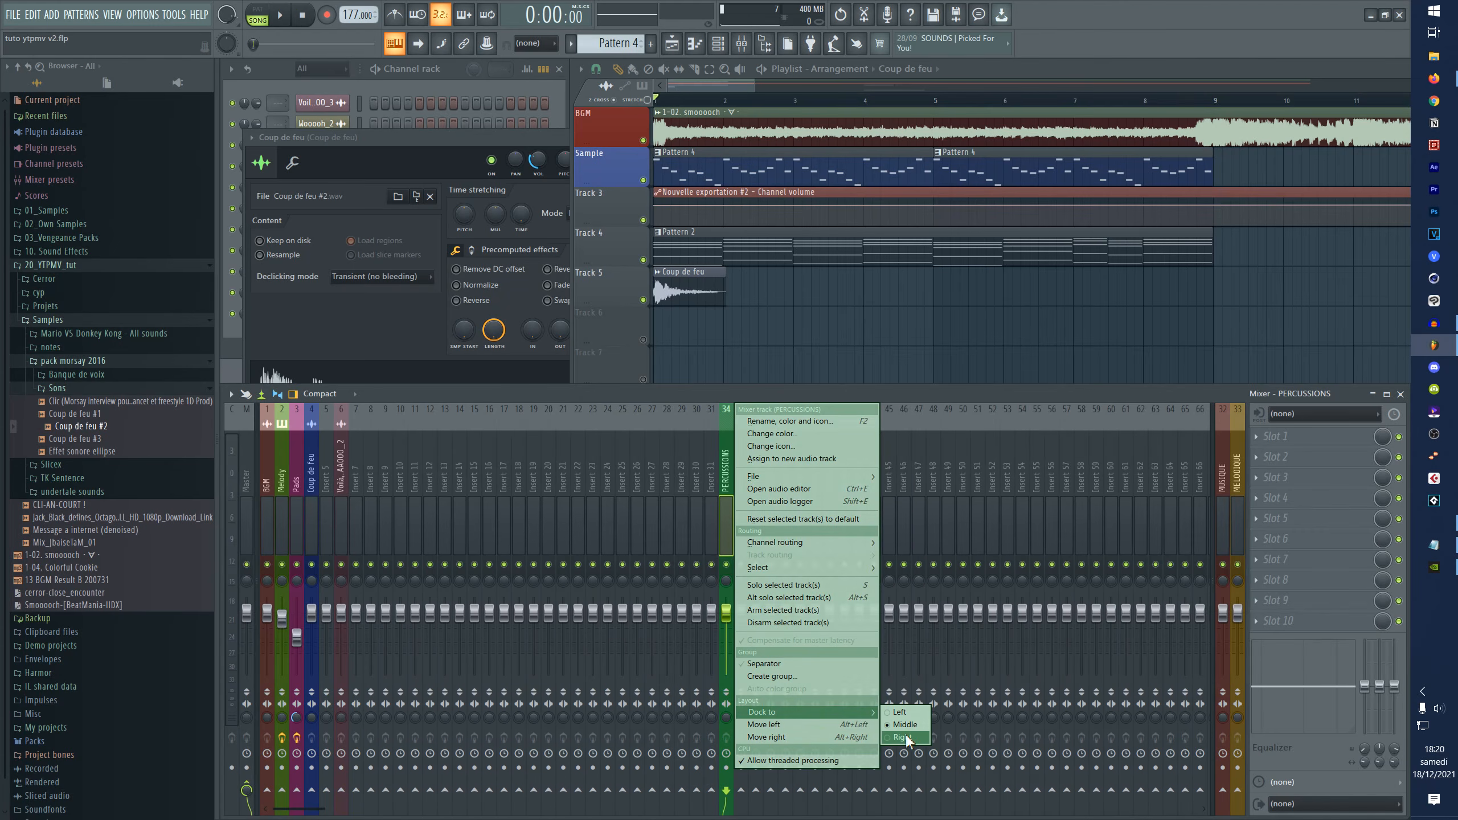
pyautogui.click(904, 738)
# - Route the BGM mixer track to the MUSIQUE track only
pyautogui.click(1210, 475)
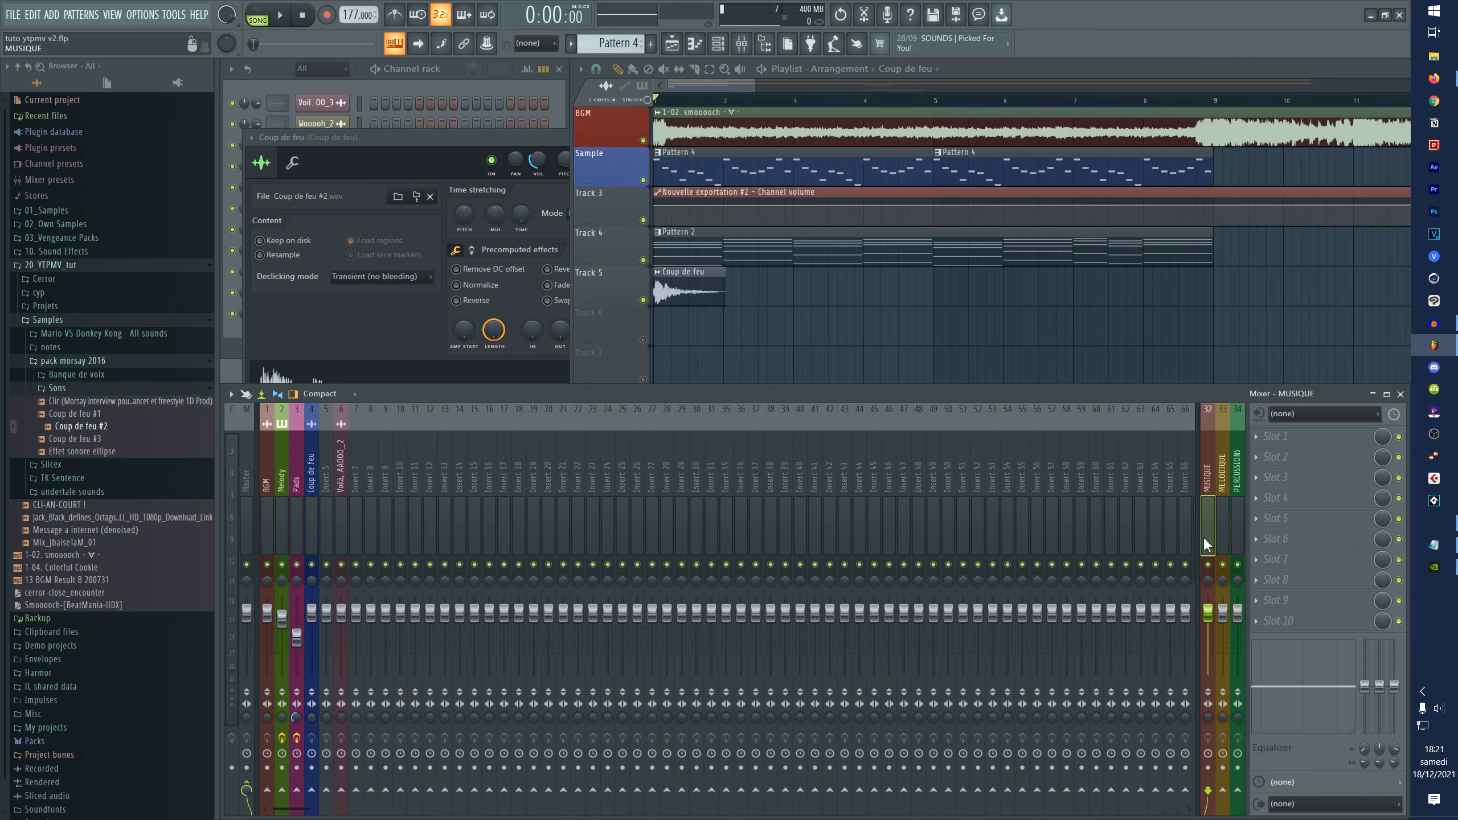
pyautogui.click(270, 508)
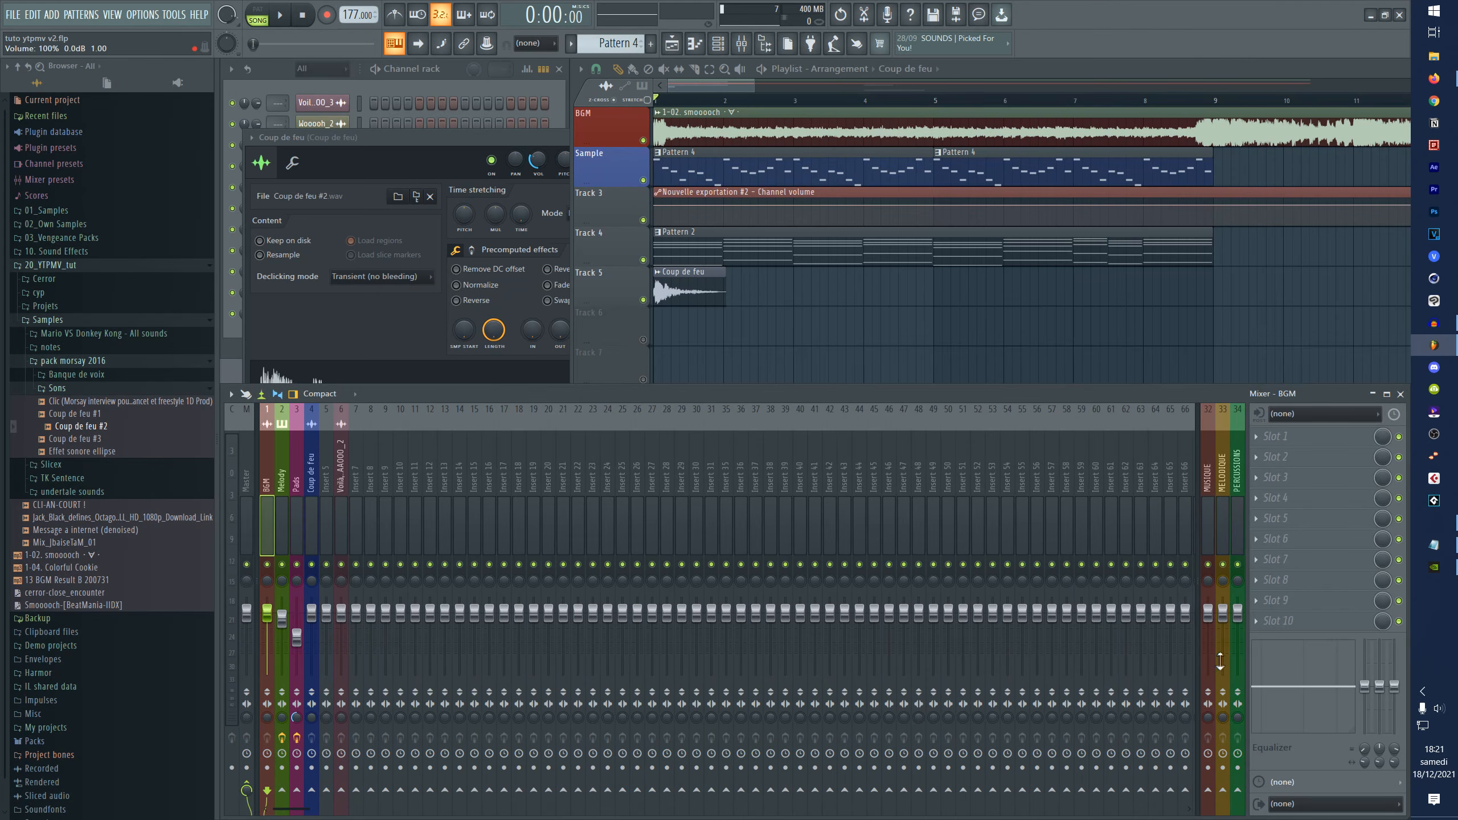
pyautogui.rightClick(1209, 794)
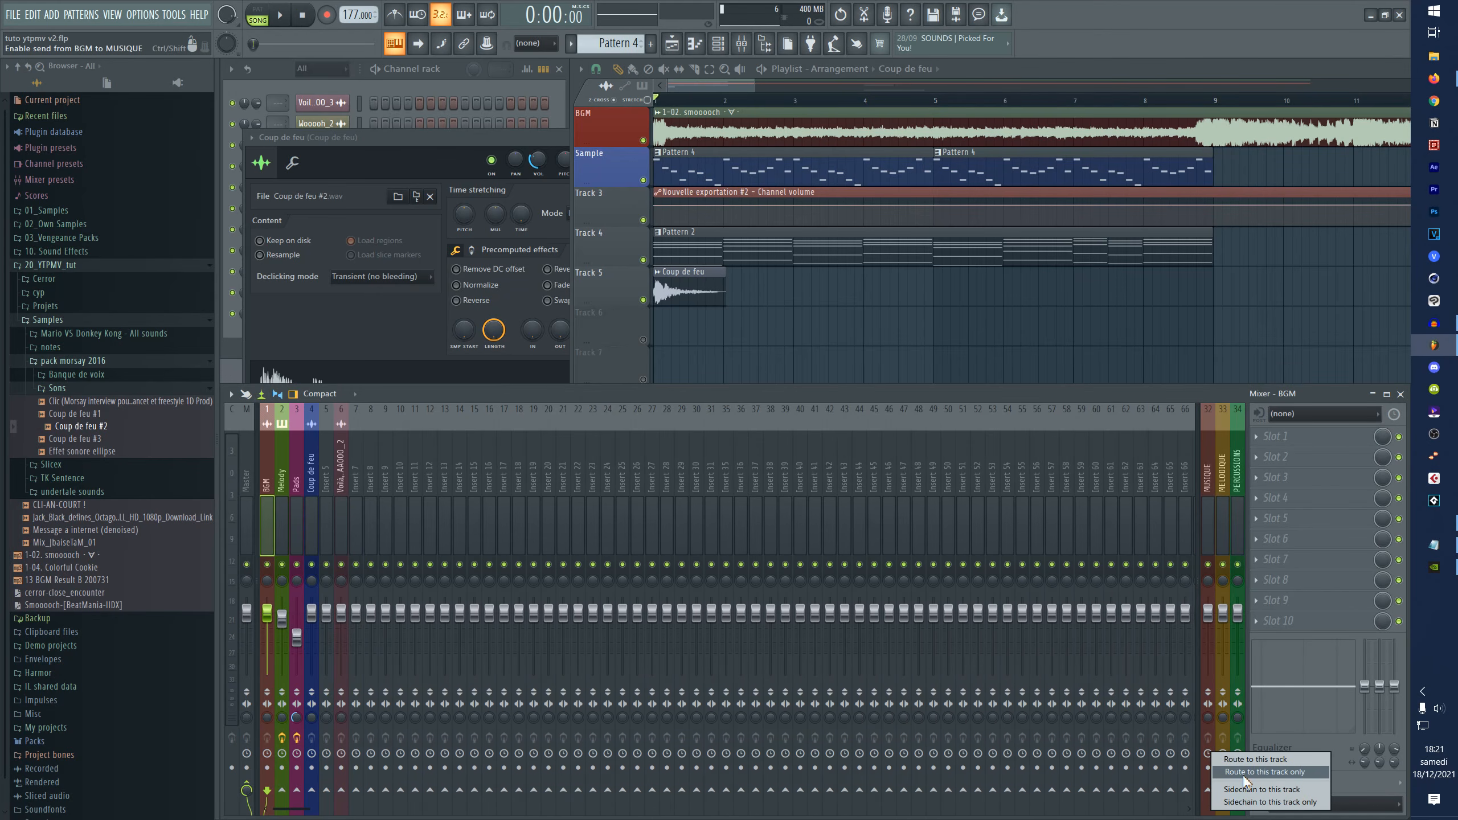
pyautogui.click(1286, 781)
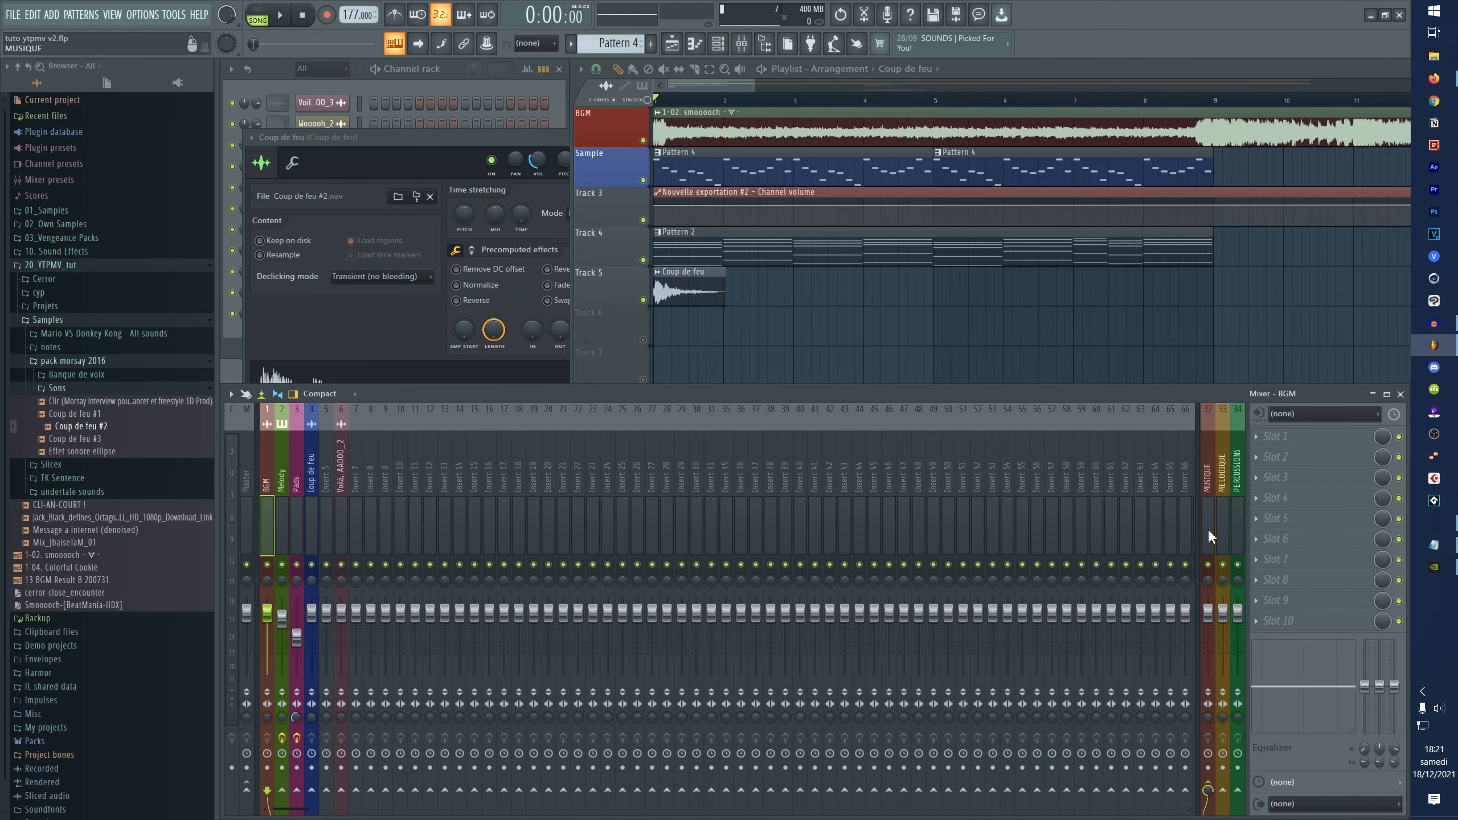
# - Route the Melody and Pads mixer tracks to the MELODIQUE track only
pyautogui.click(285, 508)
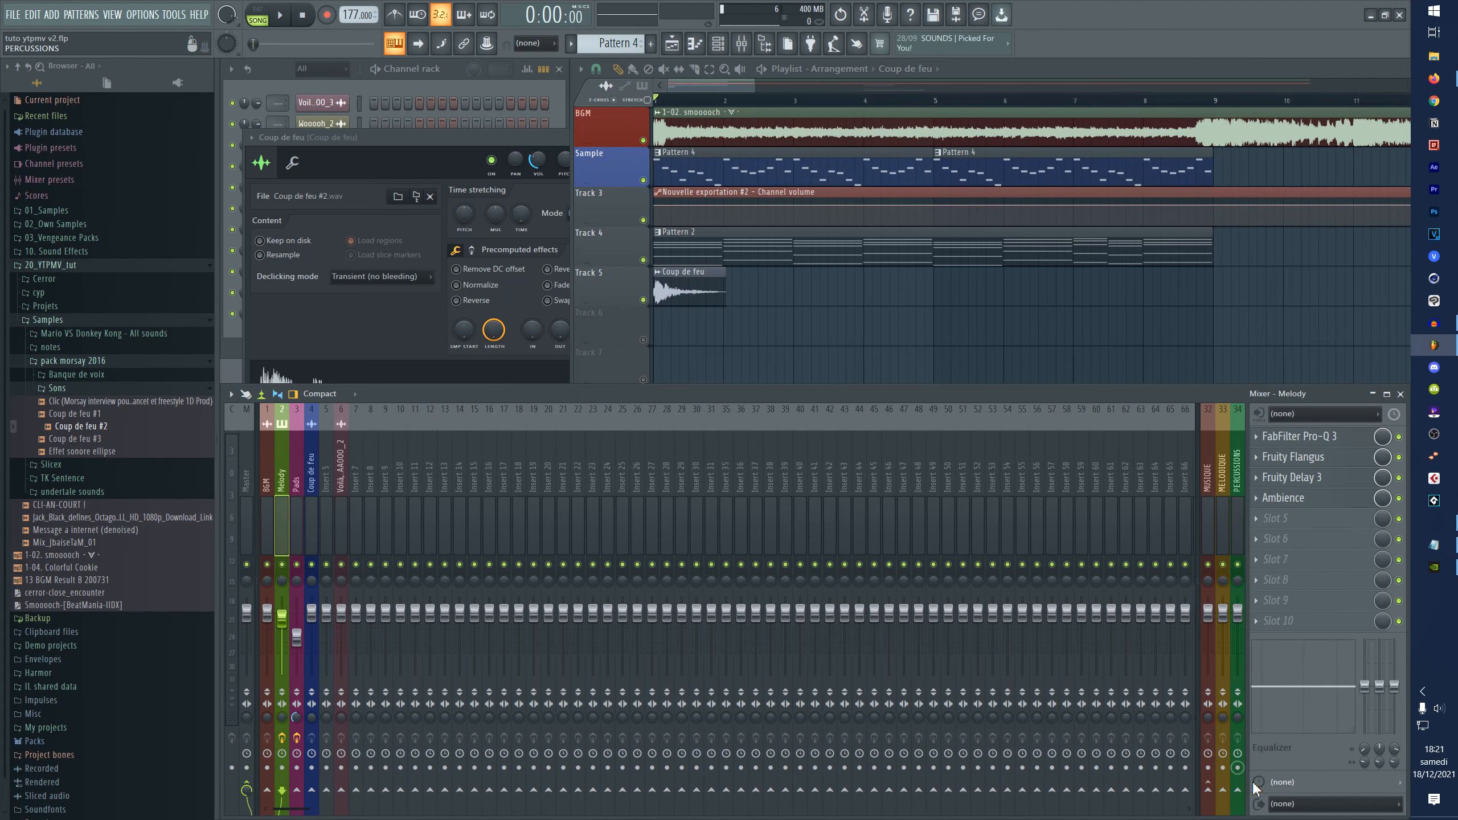
pyautogui.rightClick(1223, 796)
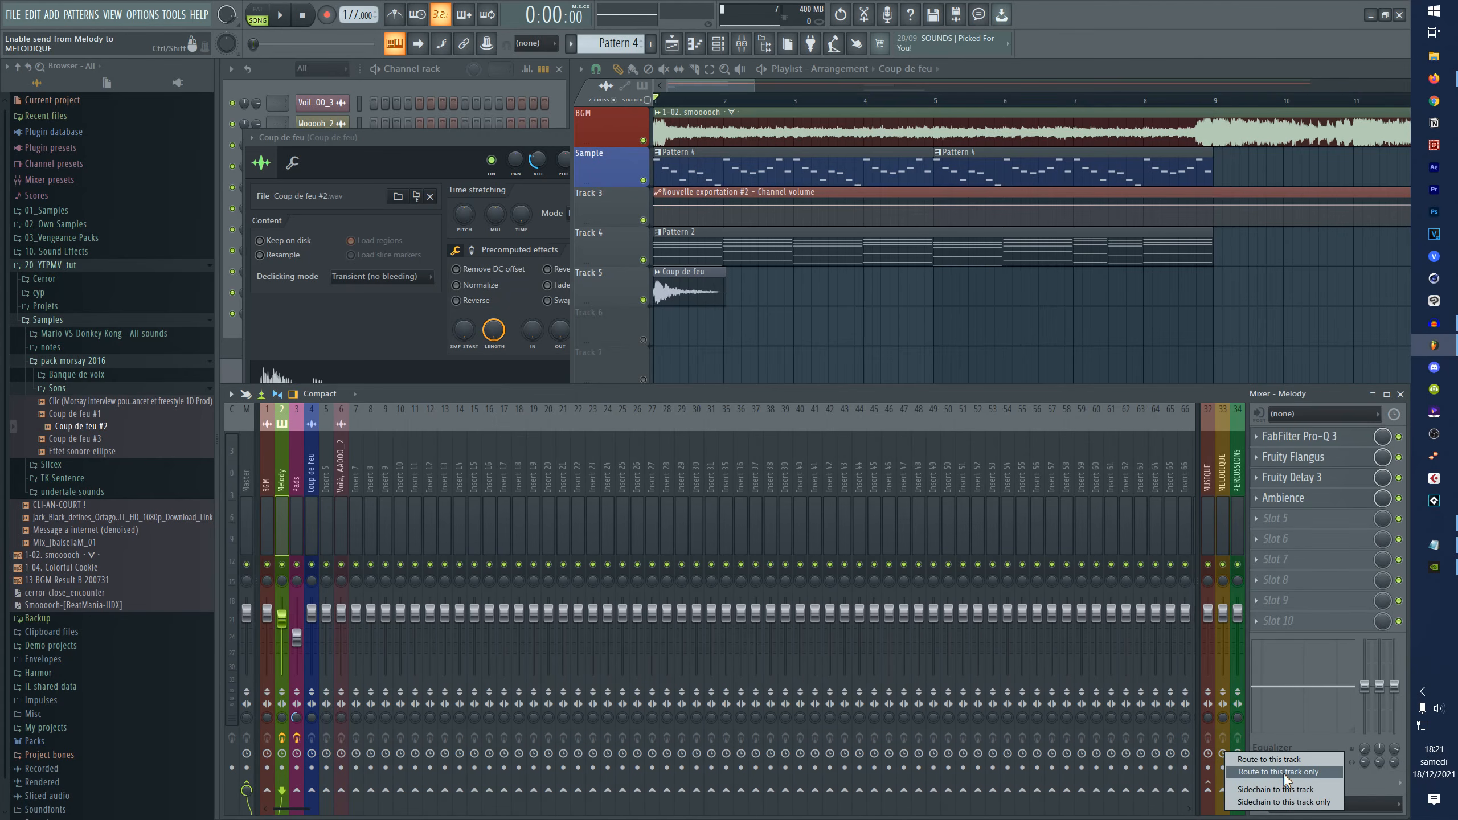
pyautogui.click(1321, 777)
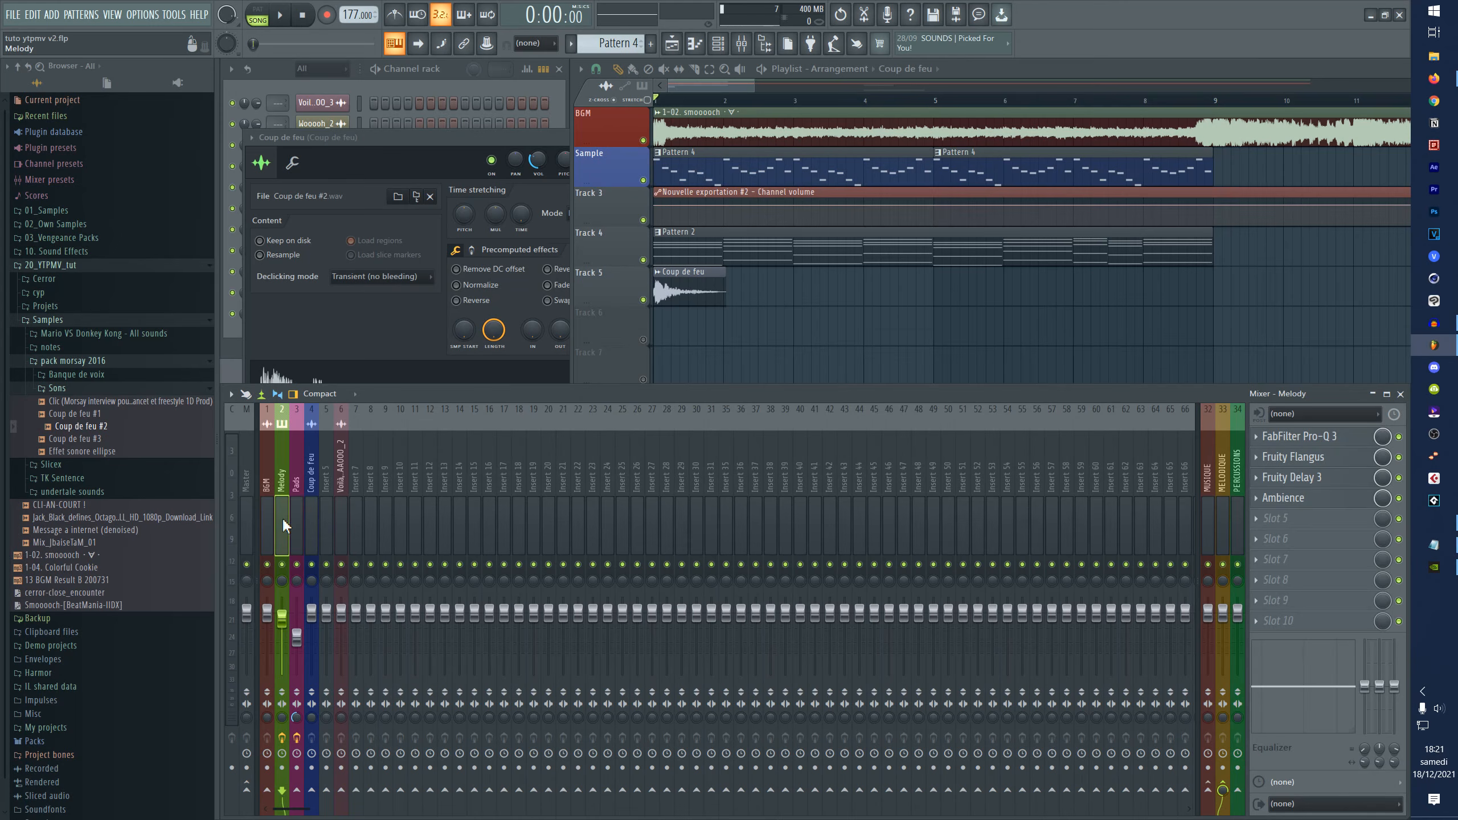
pyautogui.click(296, 525)
pyautogui.rightClick(1223, 796)
pyautogui.click(1286, 776)
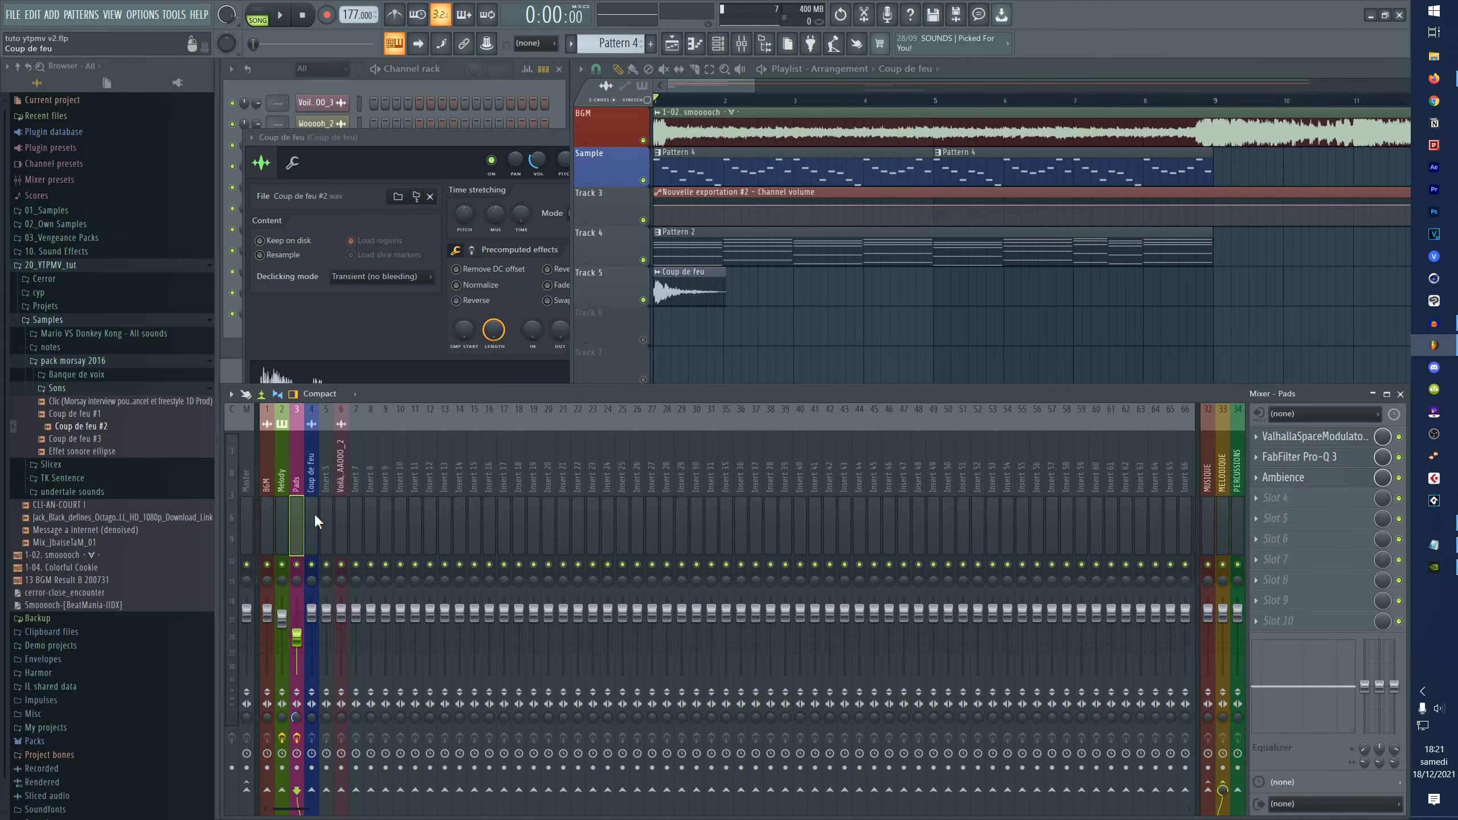
# - Route the Coup de feu mixer track to the PERCUSSIONS track only
pyautogui.click(311, 525)
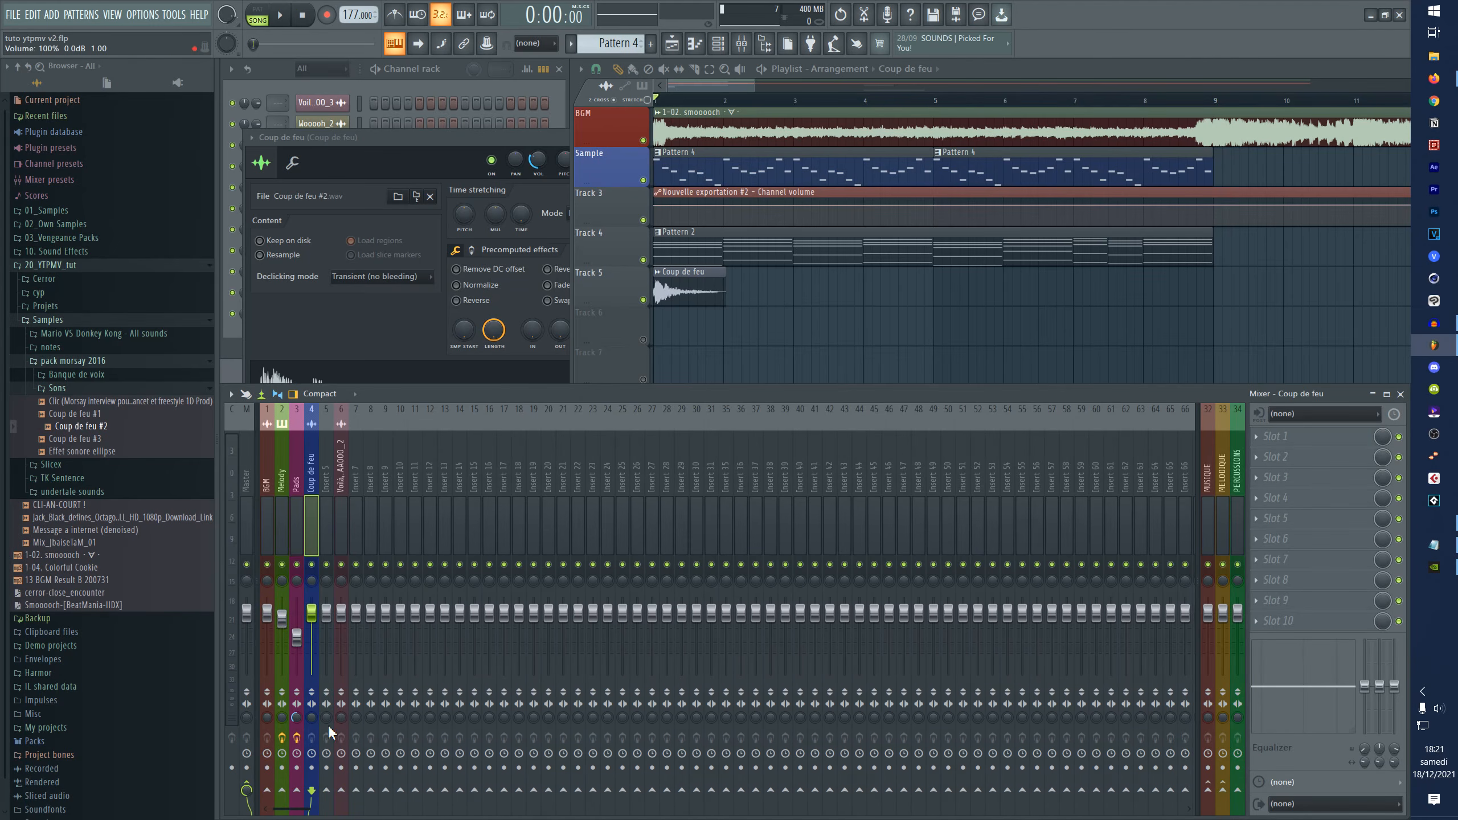
pyautogui.rightClick(1238, 791)
pyautogui.click(1258, 779)
# - Play the song while soloing individual source tracks such as BGM and Melody in the mixer, and re-enable all tracks
pyautogui.press('space')
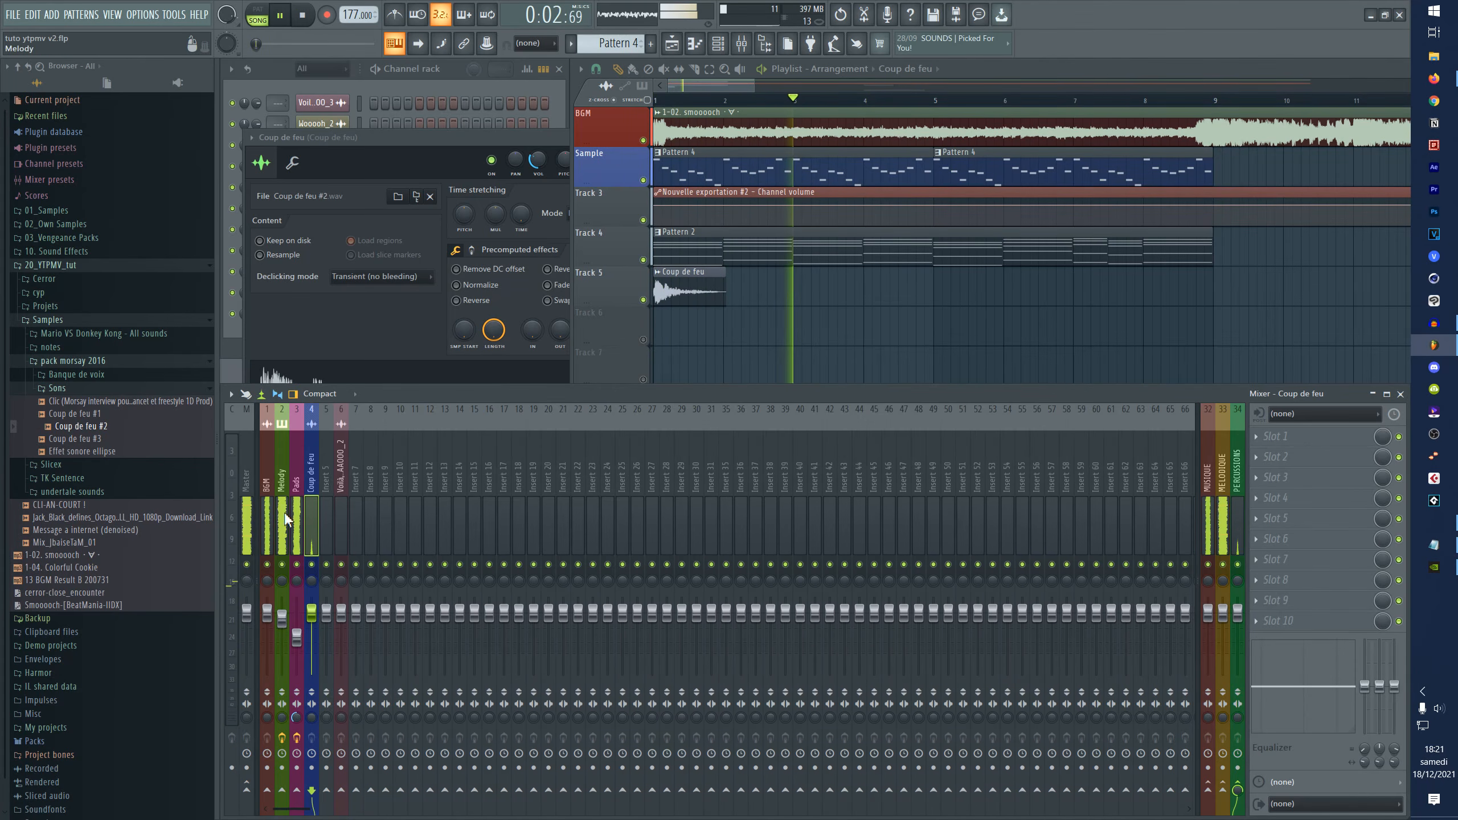
pyautogui.click(289, 556)
pyautogui.press('space')
pyautogui.press('space')
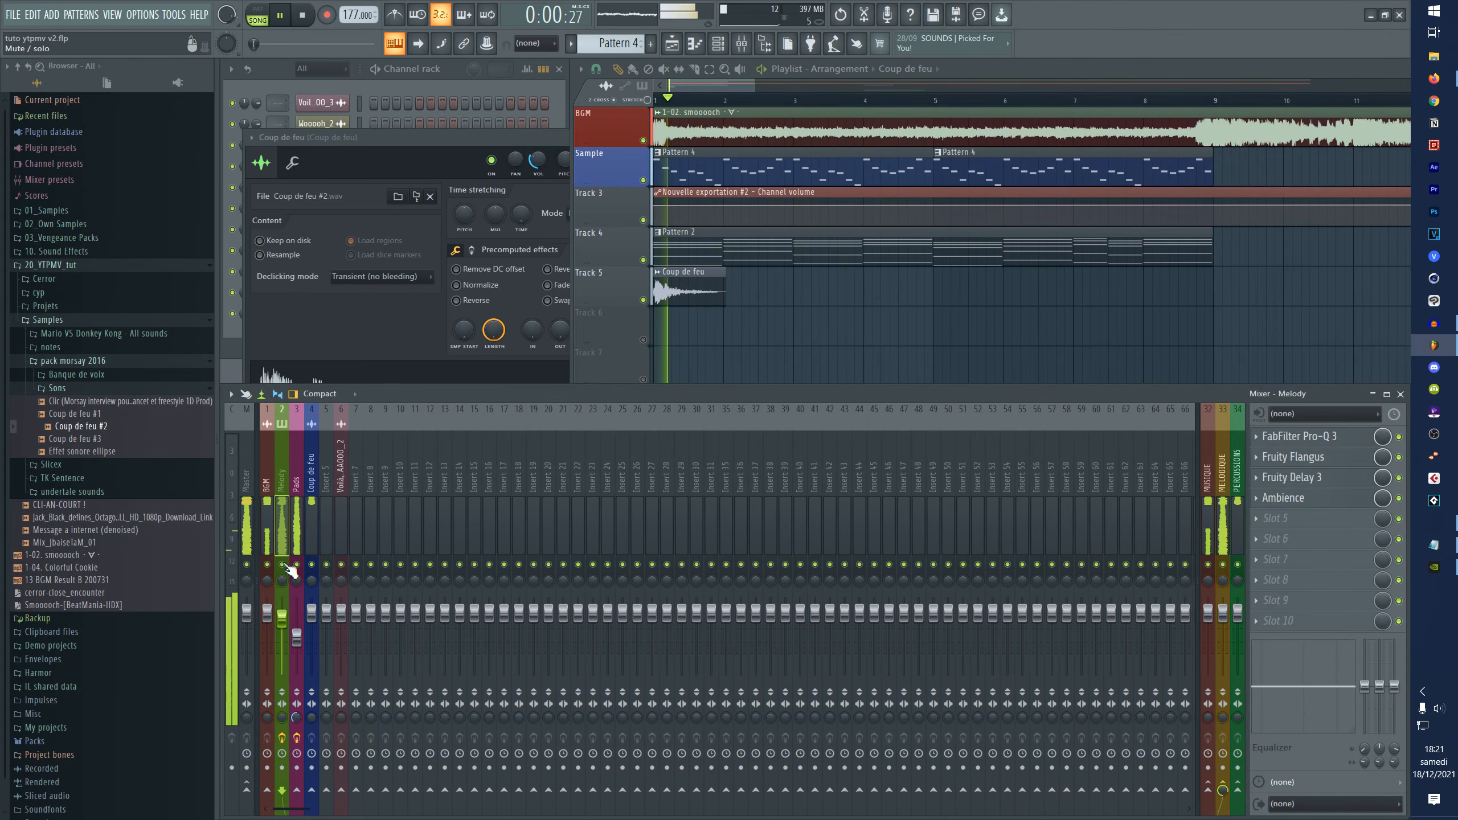
pyautogui.moveTo(304, 565); pyautogui.dragTo(312, 565)
pyautogui.click(269, 565)
pyautogui.click(268, 565)
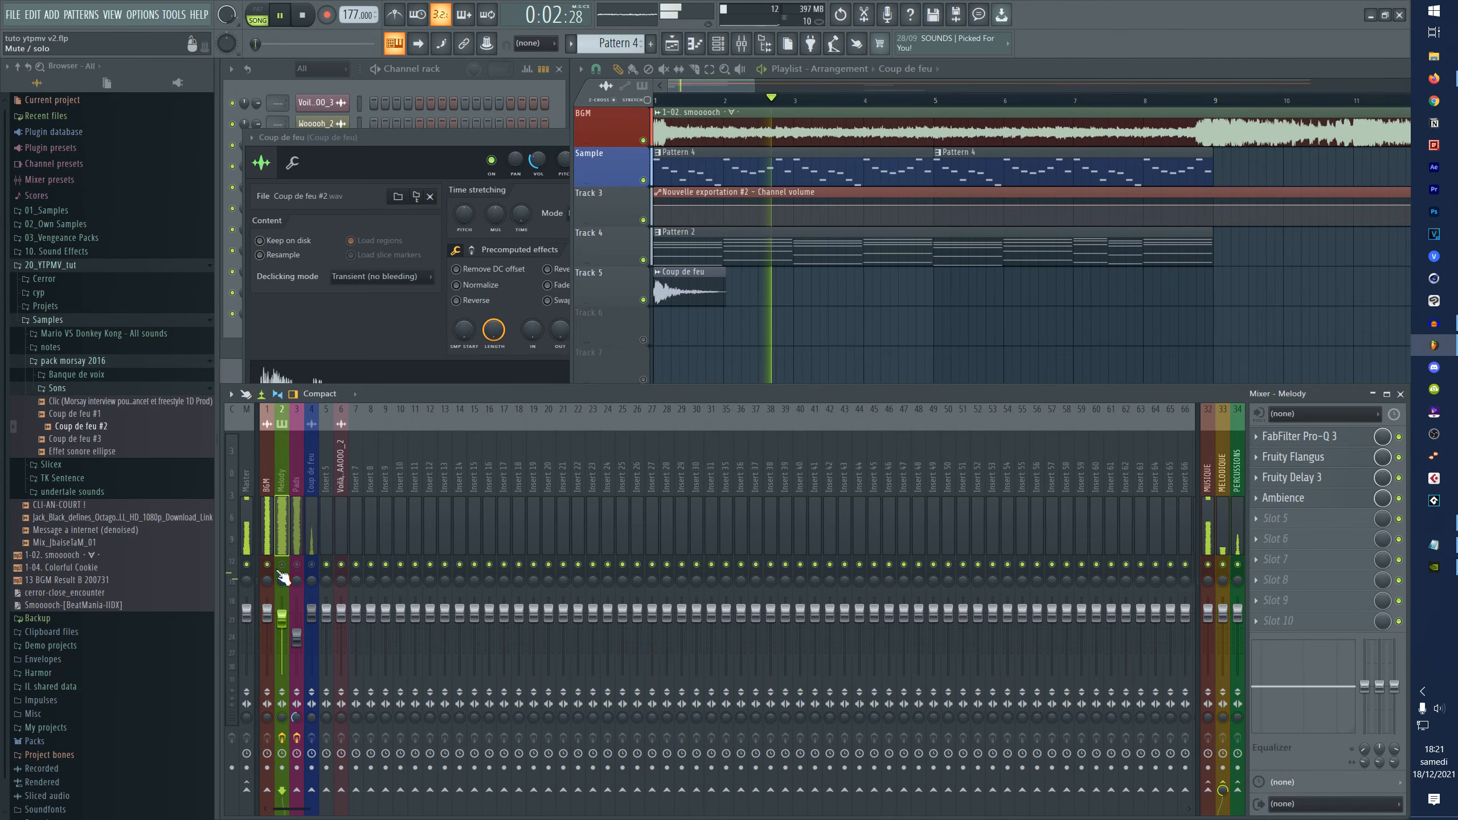
pyautogui.click(268, 565)
pyautogui.click(282, 565)
pyautogui.click(282, 565)
pyautogui.click(297, 565)
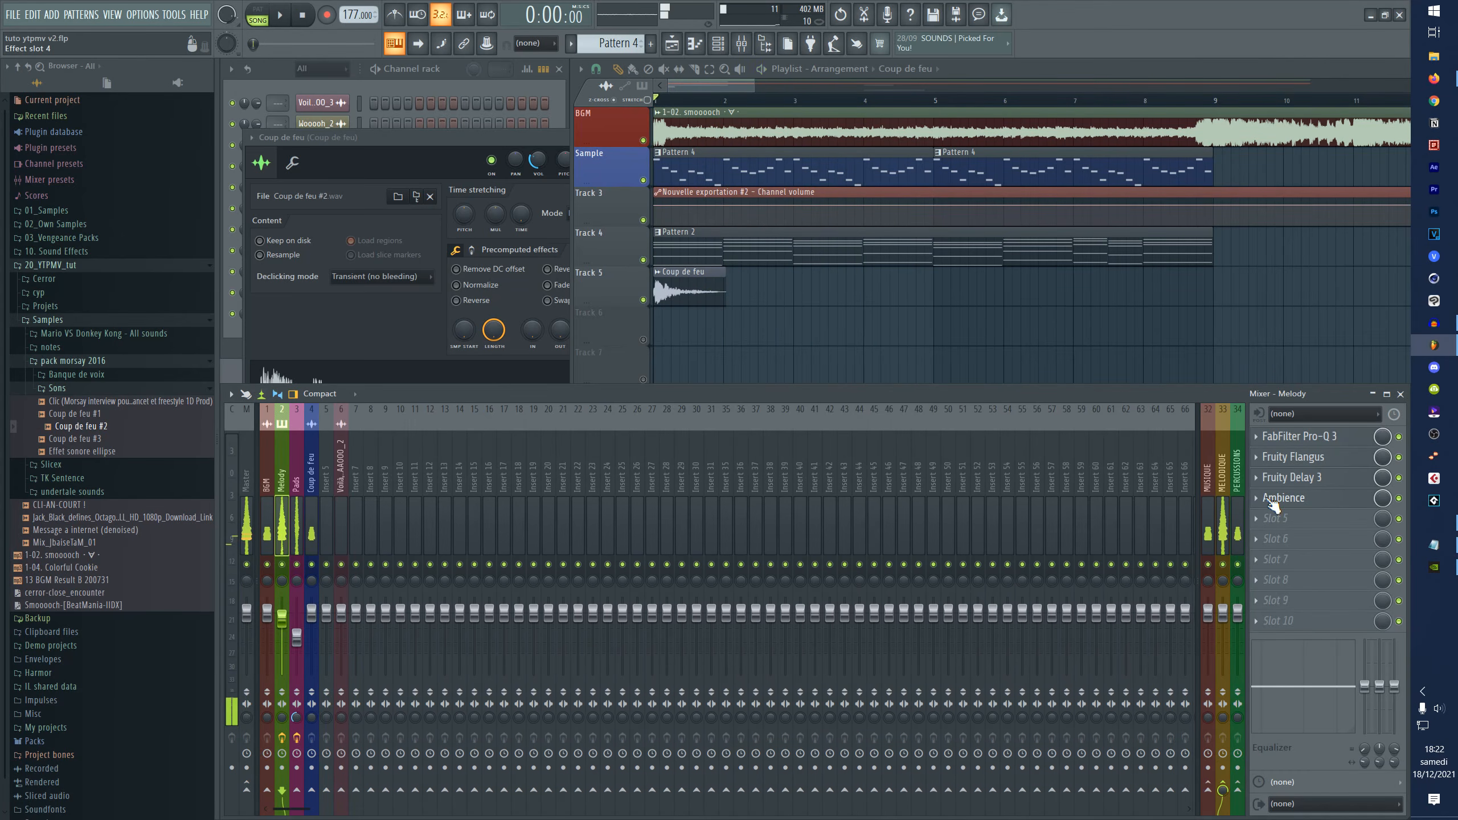
# - Solo the PERCUSSIONS bus track and listen to it during playback
pyautogui.click(1211, 488)
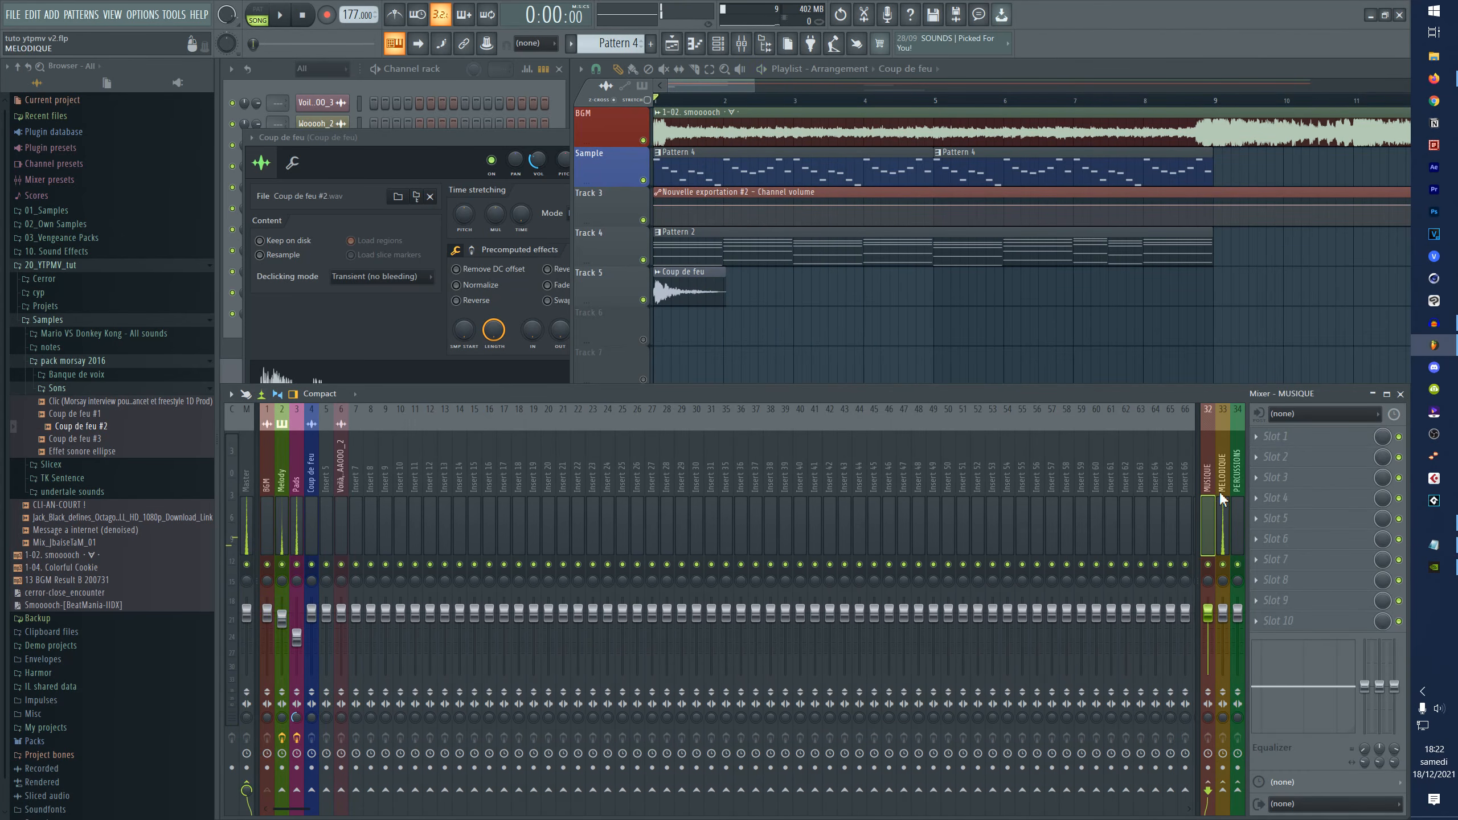
pyautogui.click(1225, 491)
pyautogui.rightClick(1238, 564)
pyautogui.press('space')
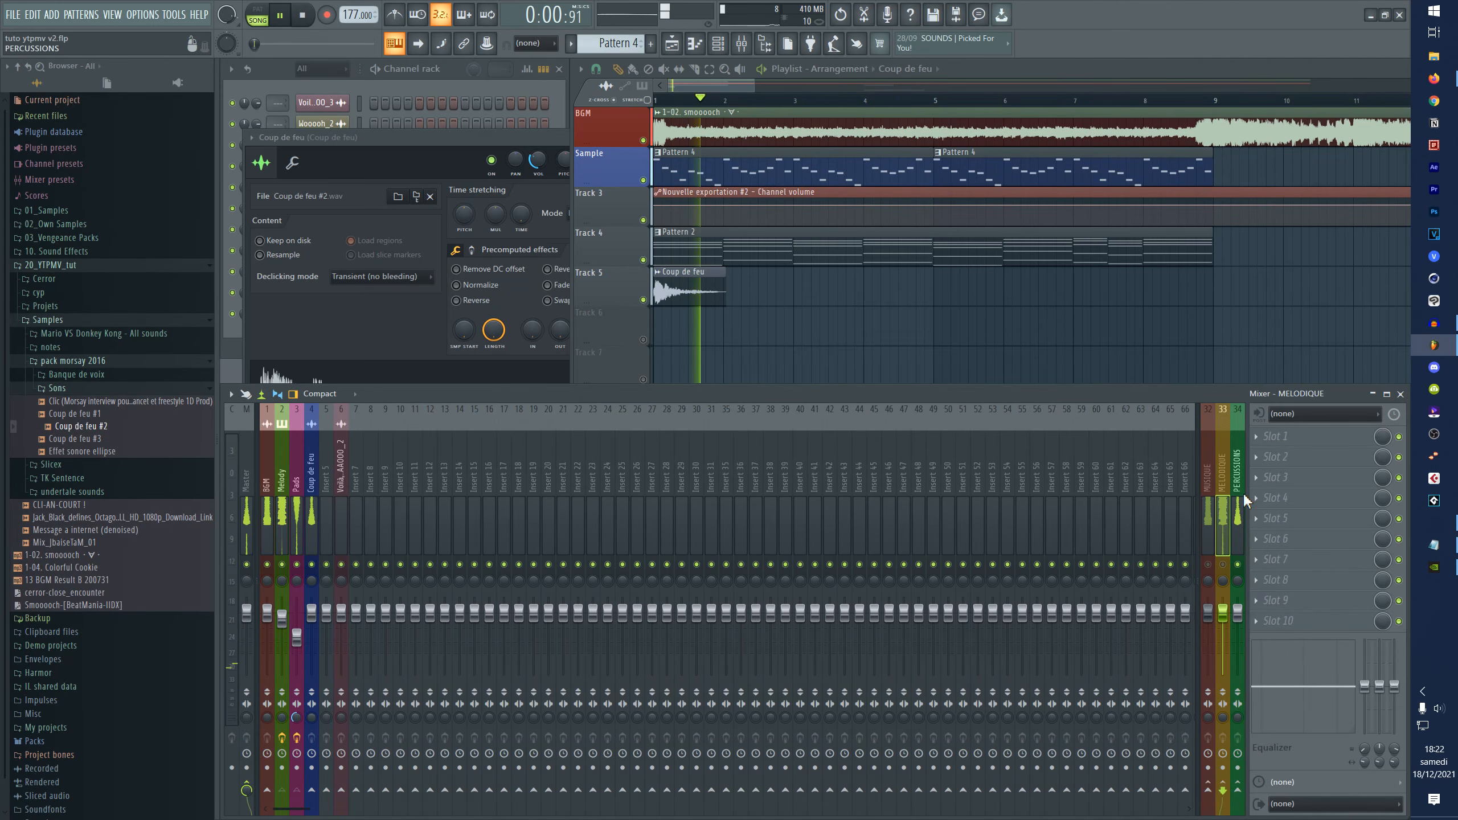
pyautogui.click(1238, 564)
# - Solo the MELODIQUE bus track and listen to it during playback
pyautogui.click(1223, 564)
pyautogui.press('space')
pyautogui.press('space')
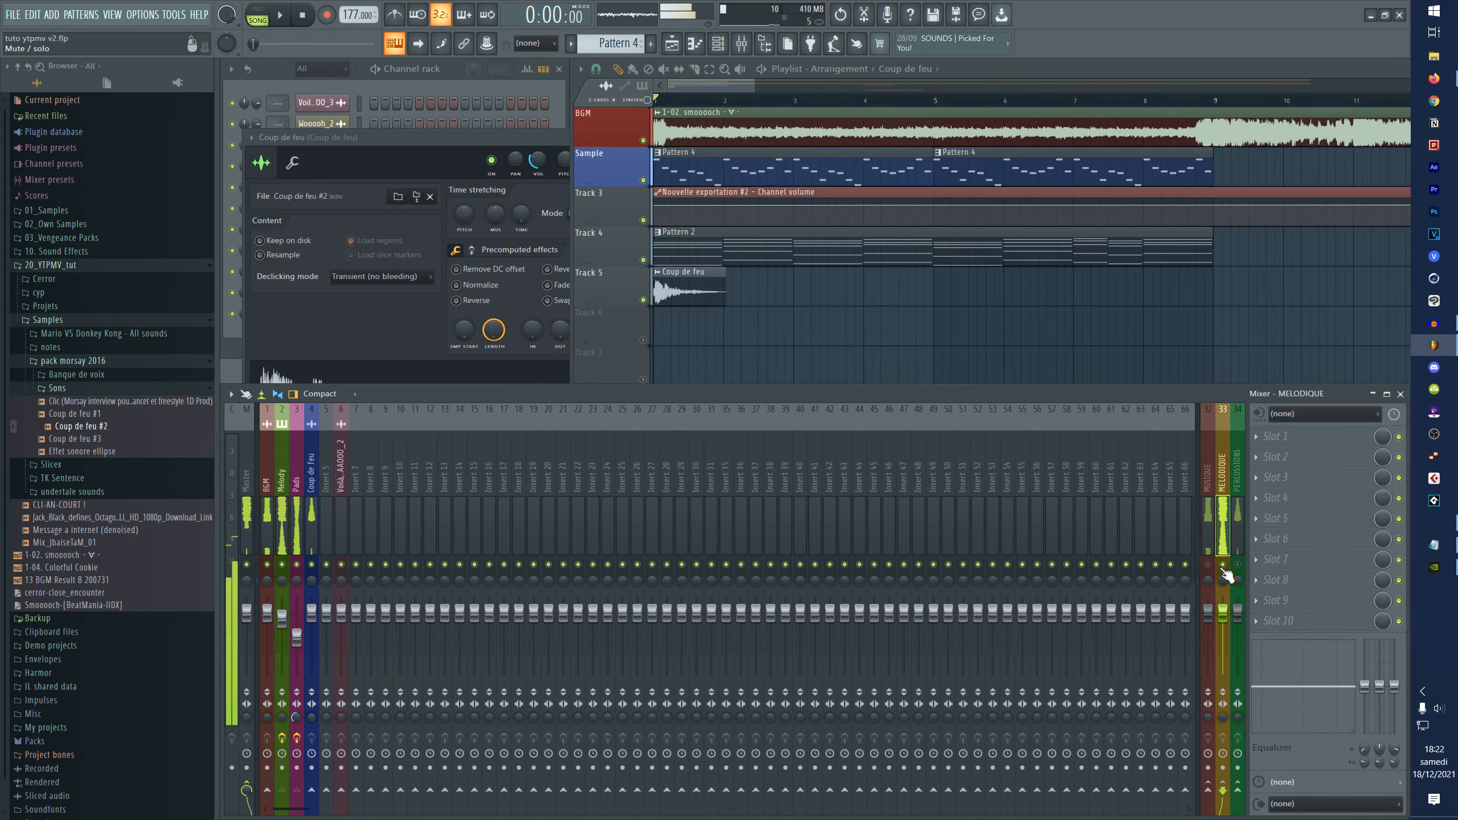
pyautogui.click(1223, 565)
# - Solo the MUSIQUE bus track, listen to it during playback, and re-enable all three bus tracks
pyautogui.click(1208, 564)
pyautogui.press('space')
pyautogui.press('space')
pyautogui.click(1209, 565)
pyautogui.click(1209, 564)
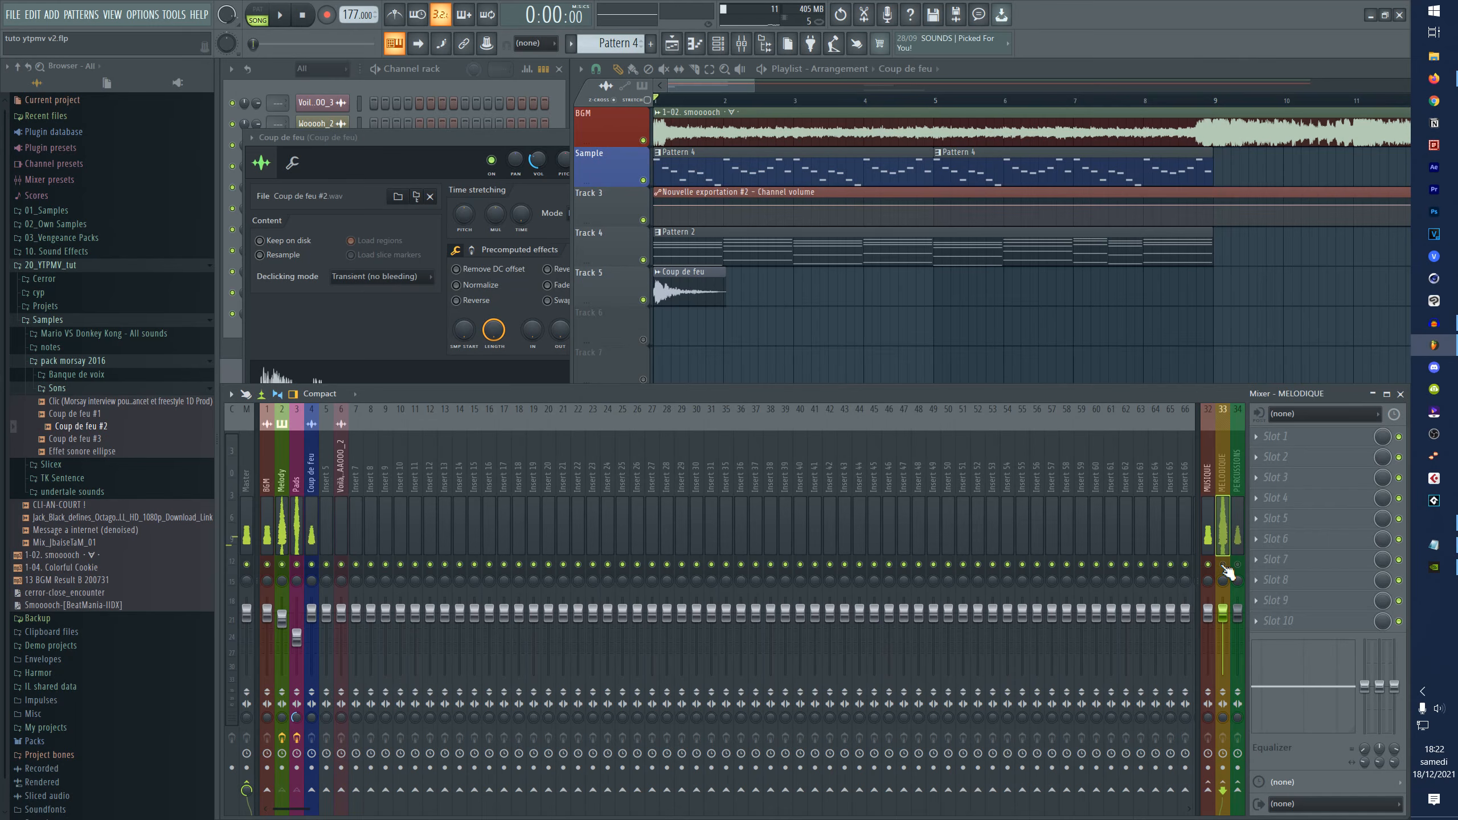
pyautogui.click(1223, 565)
pyautogui.click(1237, 564)
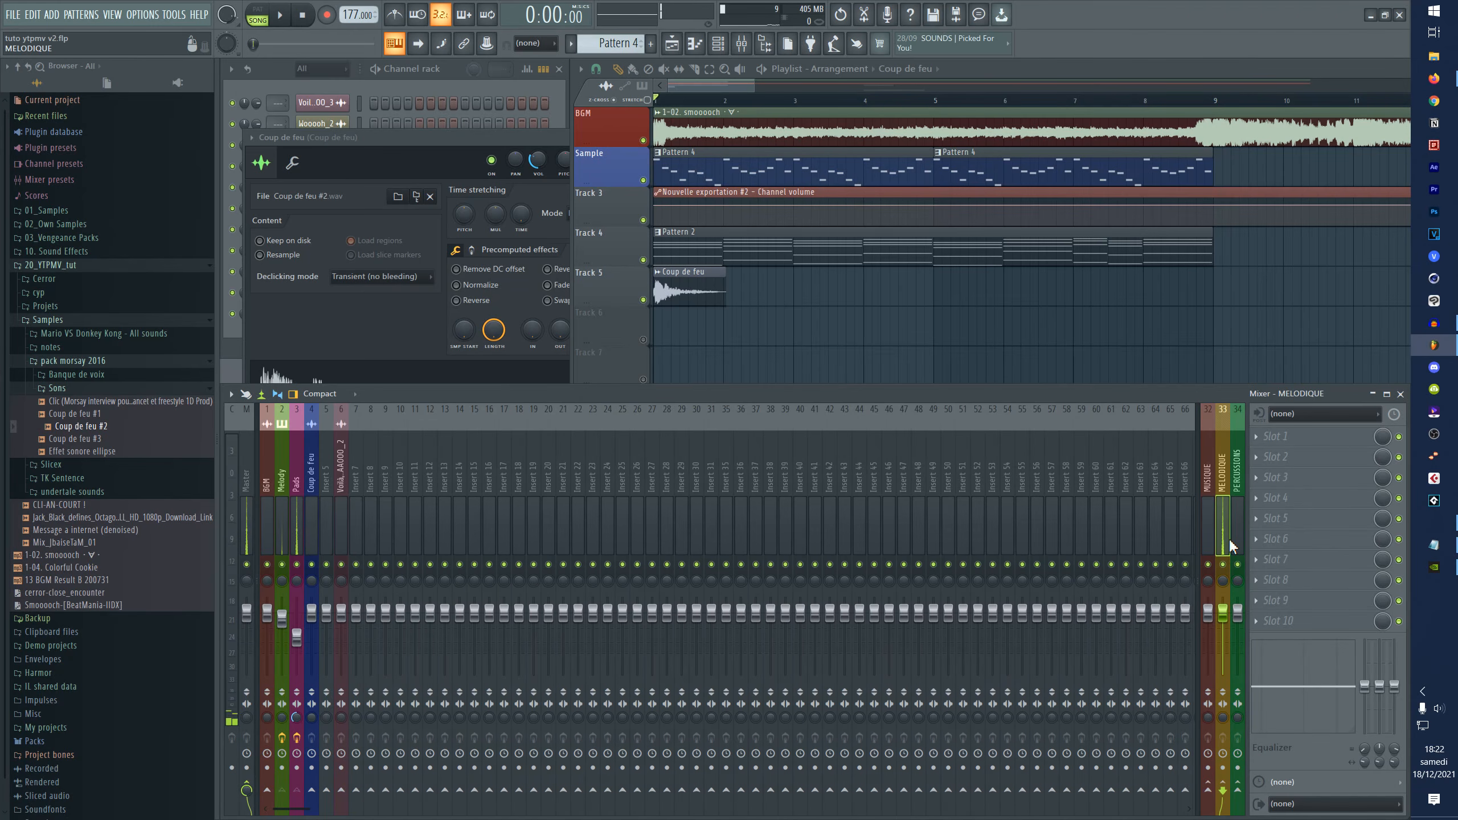
# - Add Fruity Filter to the MELODIQUE track and sweep its cutoff frequency down and back to maximum during playback
pyautogui.click(1006, 466)
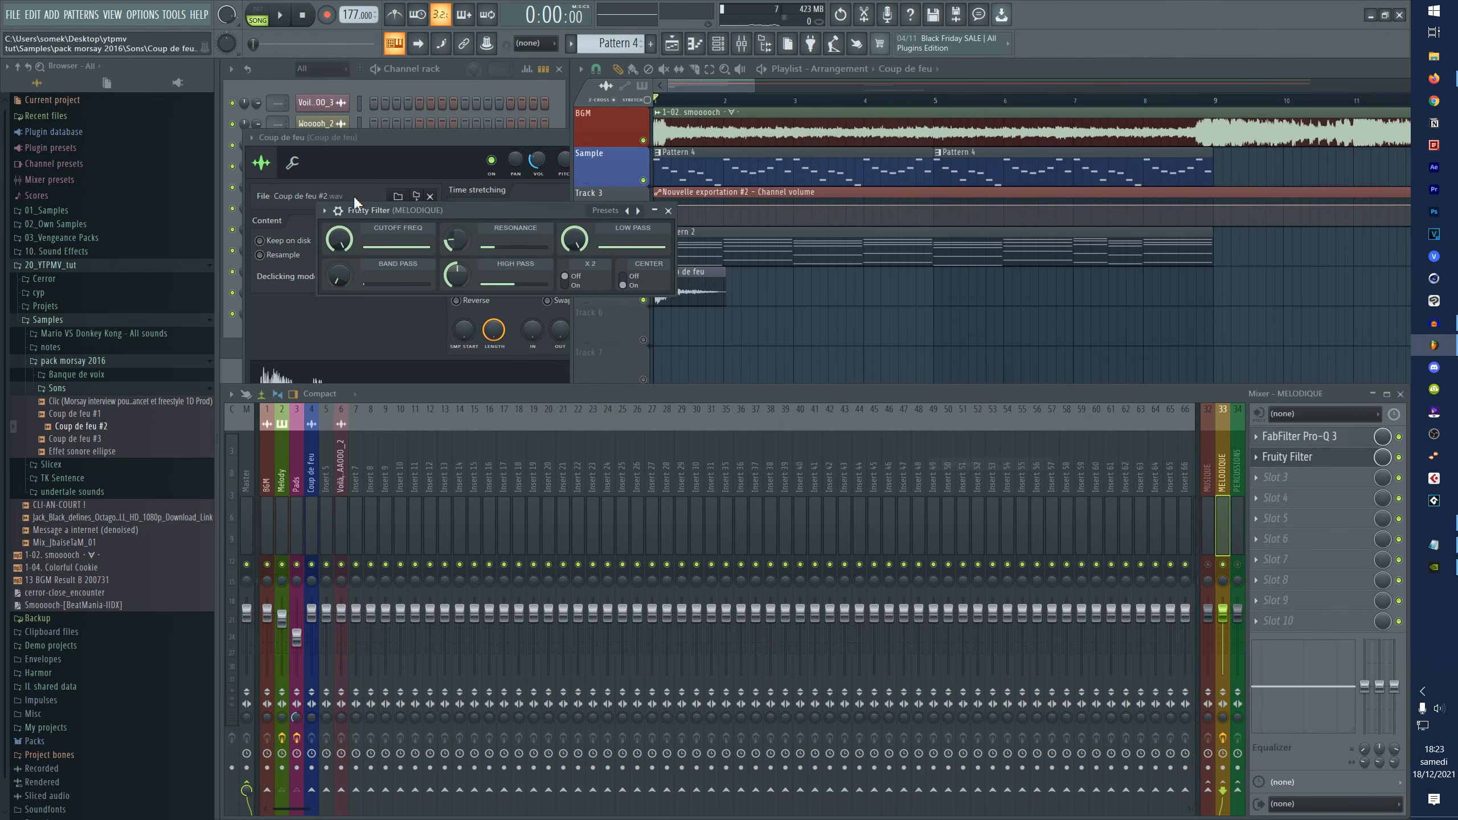
pyautogui.moveTo(343, 241); pyautogui.dragTo(343, 246)
pyautogui.press('space')
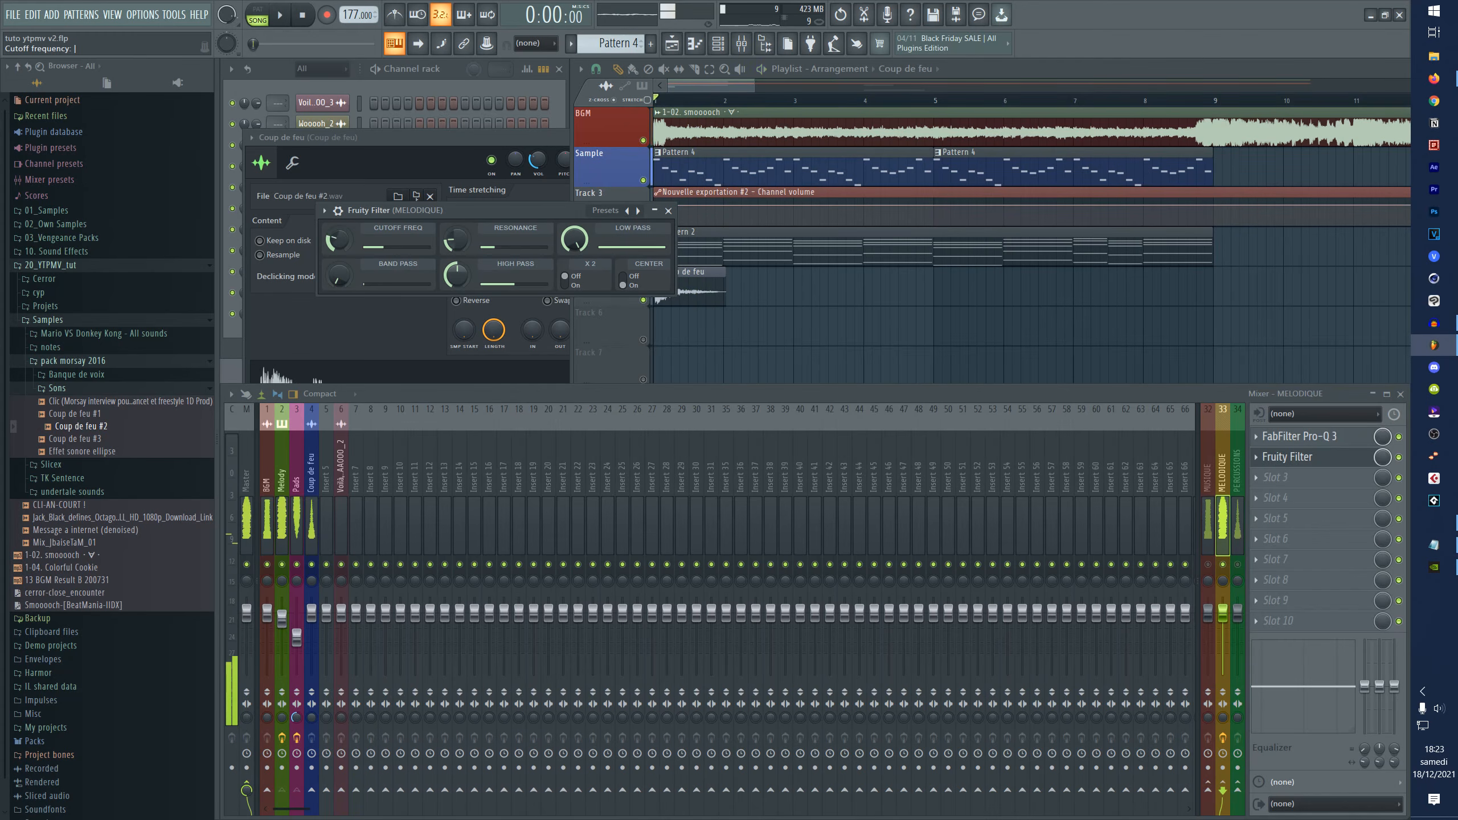
pyautogui.press('space')
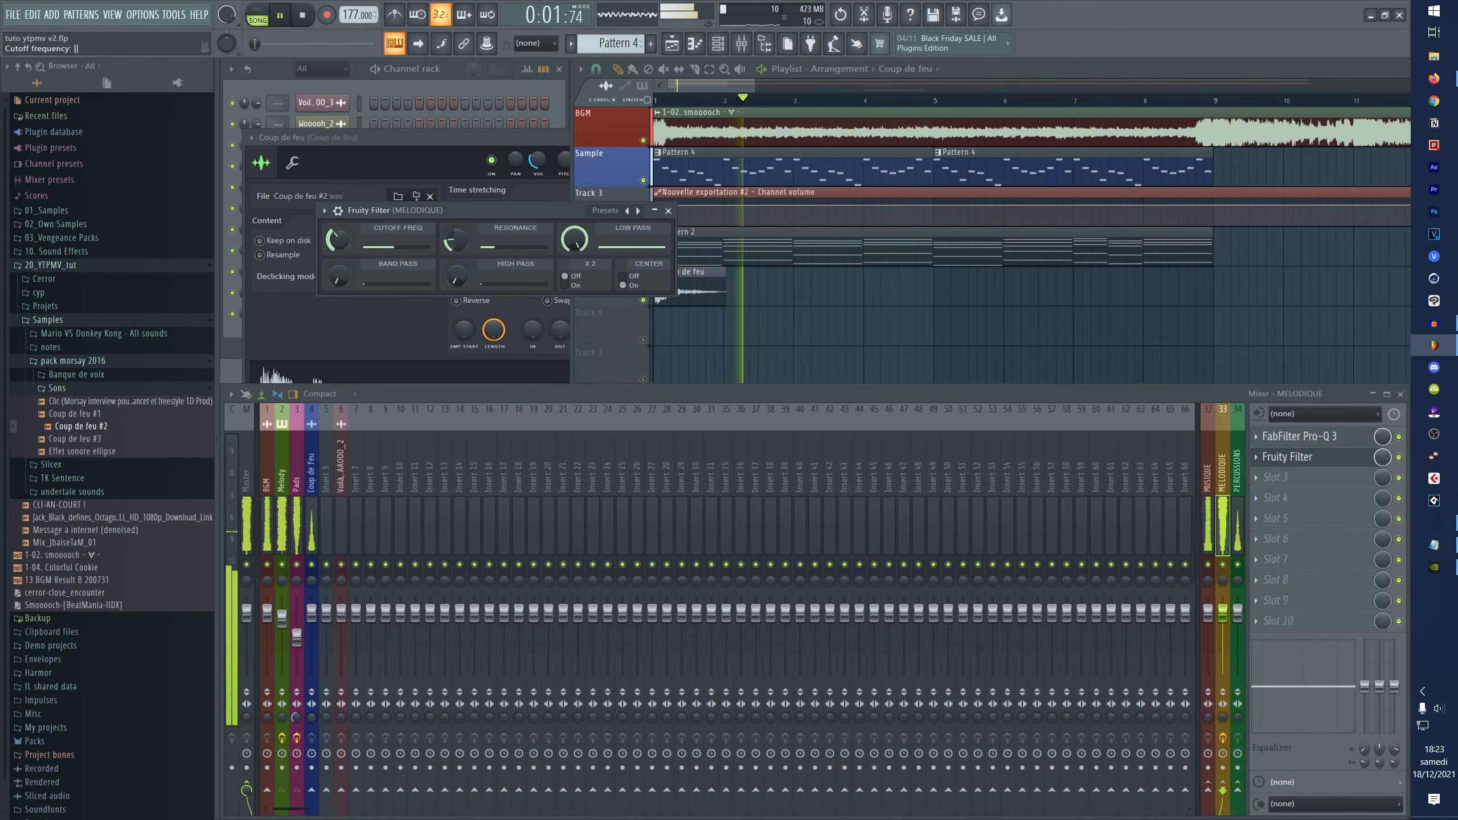
pyautogui.moveTo(340, 239); pyautogui.dragTo(340, 161)
pyautogui.press('space')
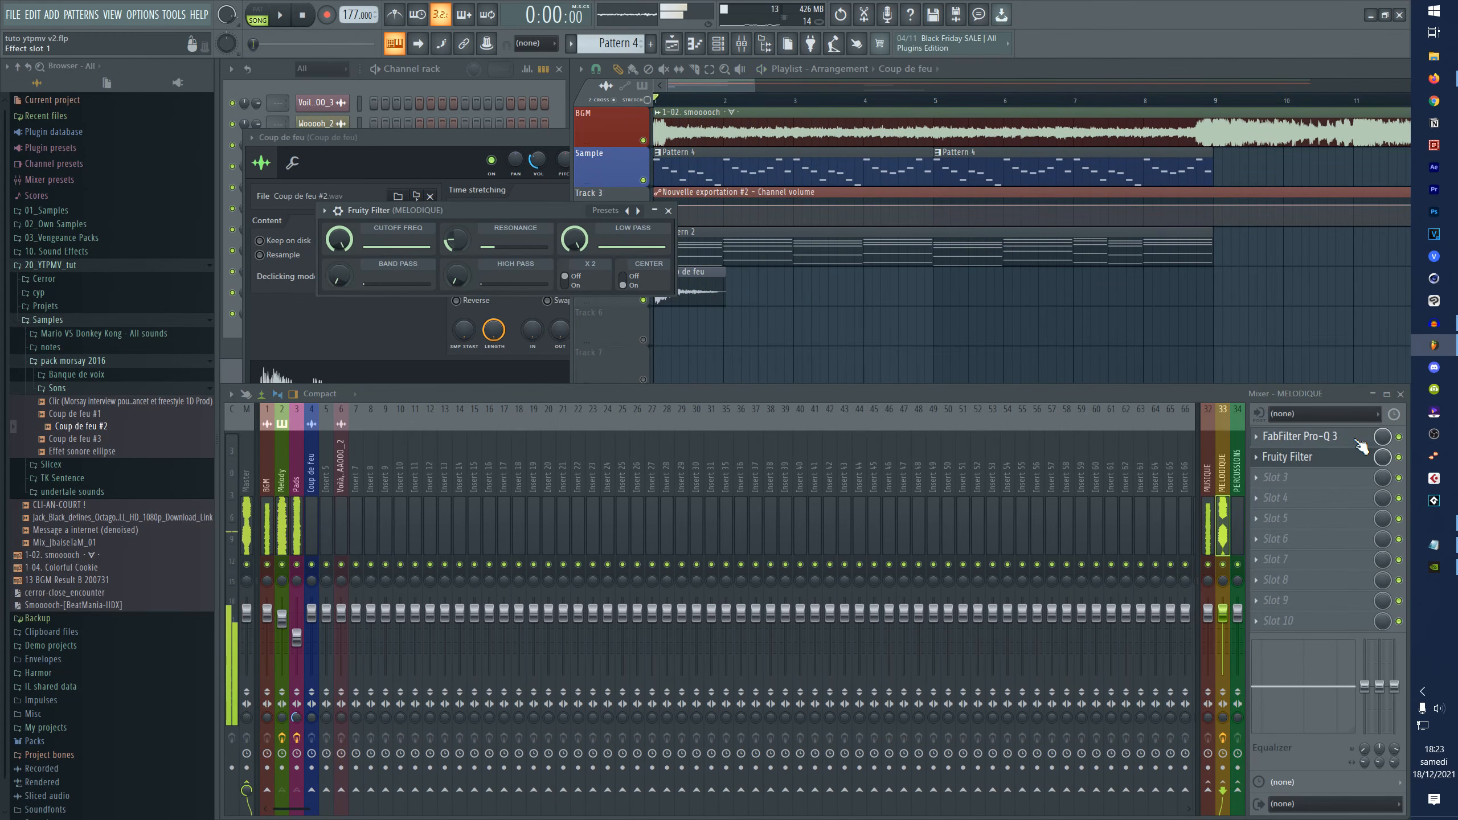
# - Browse the available effect plugins for the MELODIQUE track and review the Melody and MUSIQUE mixer tracks
pyautogui.click(1280, 478)
pyautogui.moveTo(1269, 469)
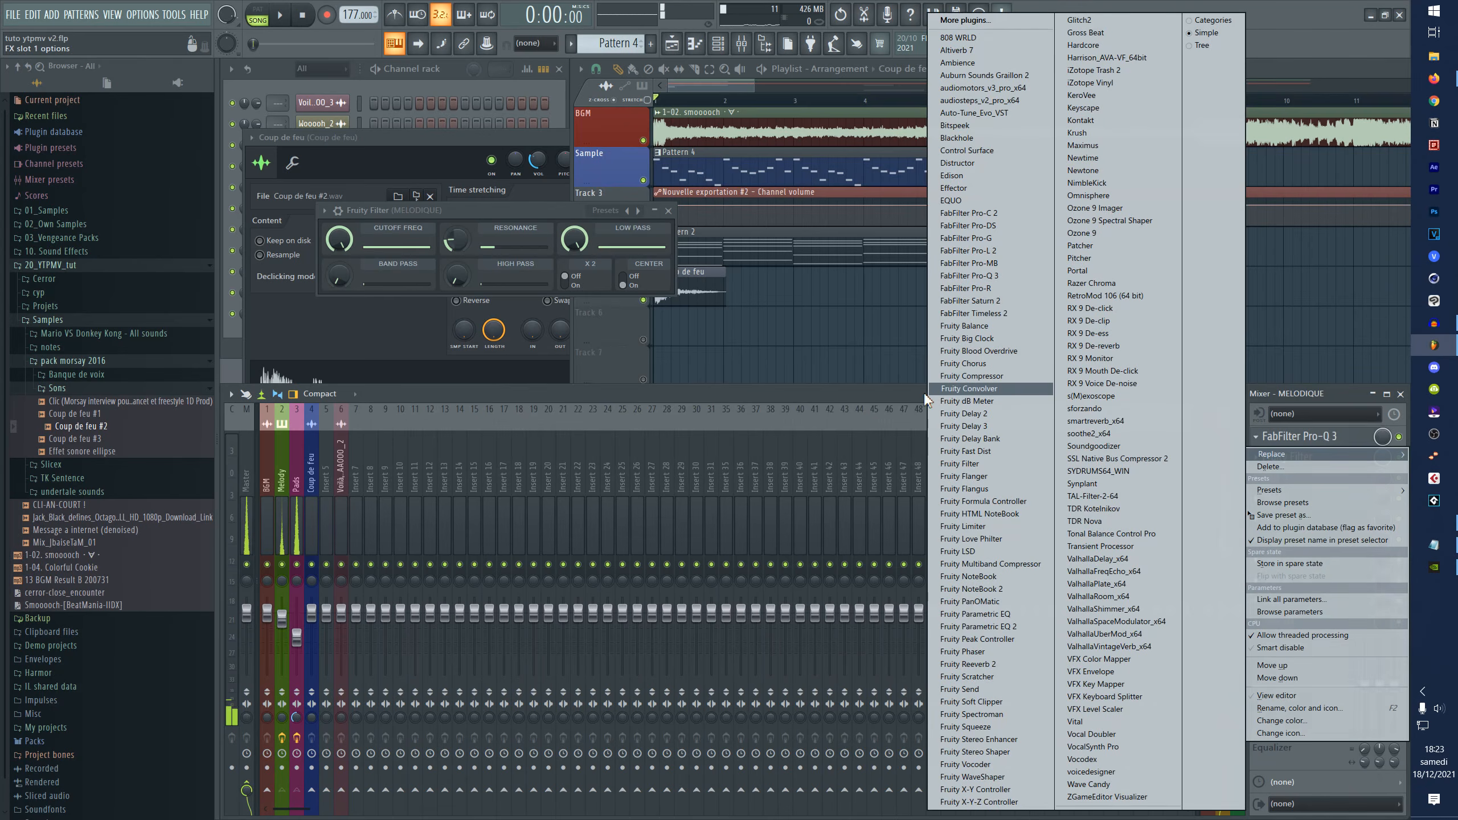
pyautogui.click(1016, 390)
pyautogui.click(1282, 484)
pyautogui.click(283, 511)
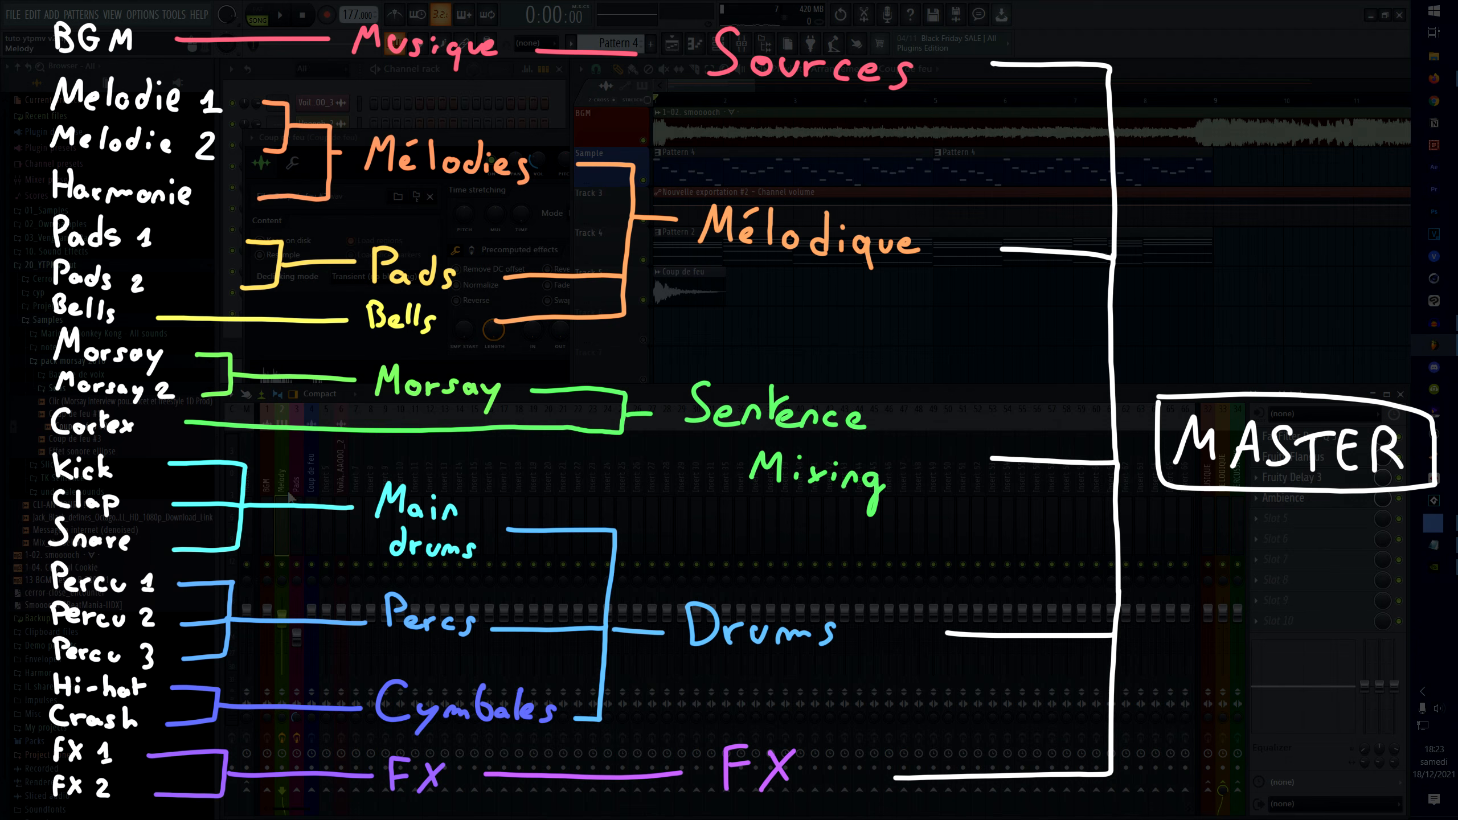
pyautogui.click(1208, 494)
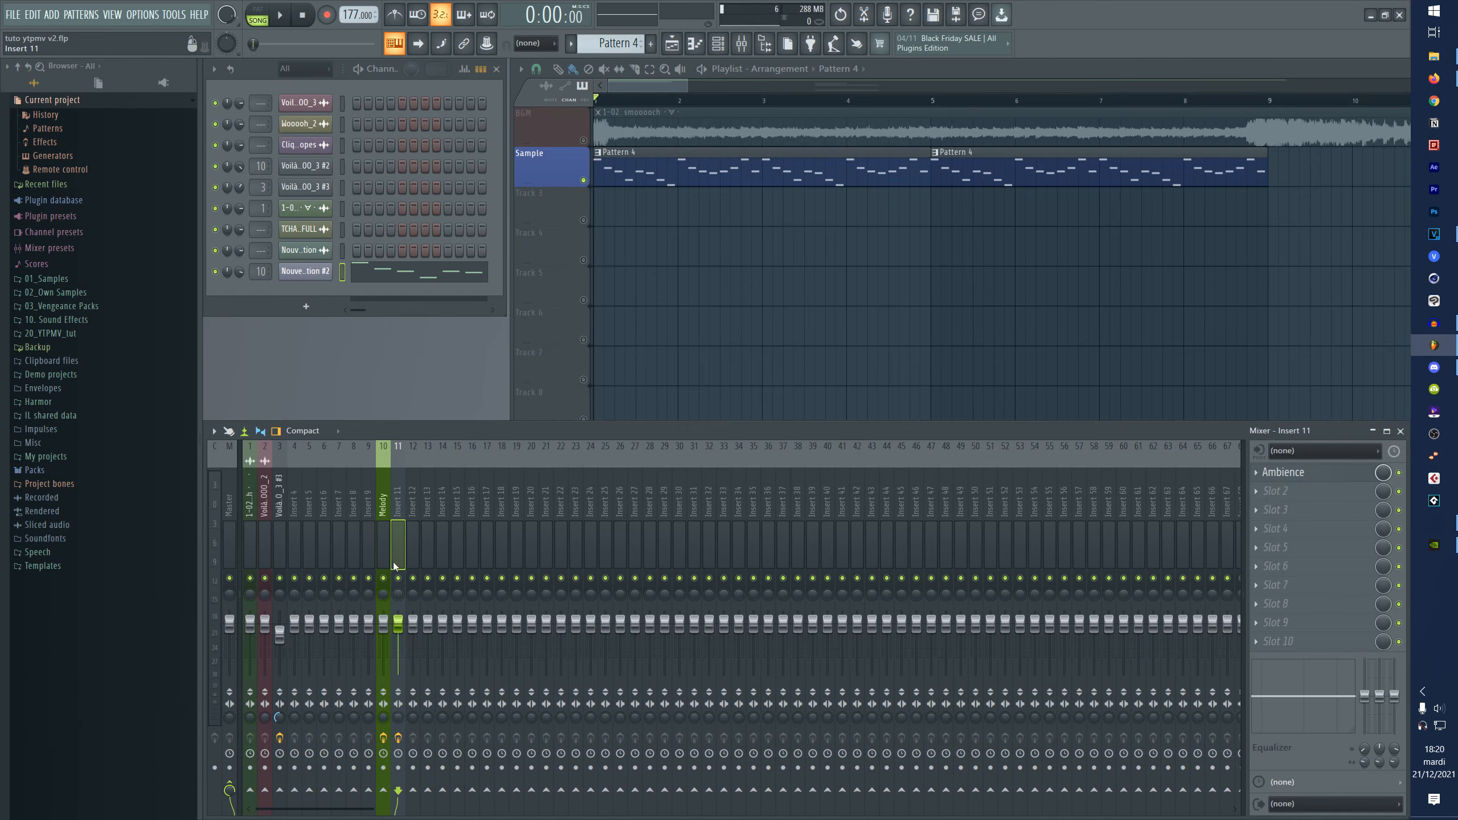
# - Open the Ambience reverb on Insert 11 and route the Melody track to Insert 11 only
pyautogui.click(1292, 475)
pyautogui.moveTo(853, 213); pyautogui.dragTo(864, 193)
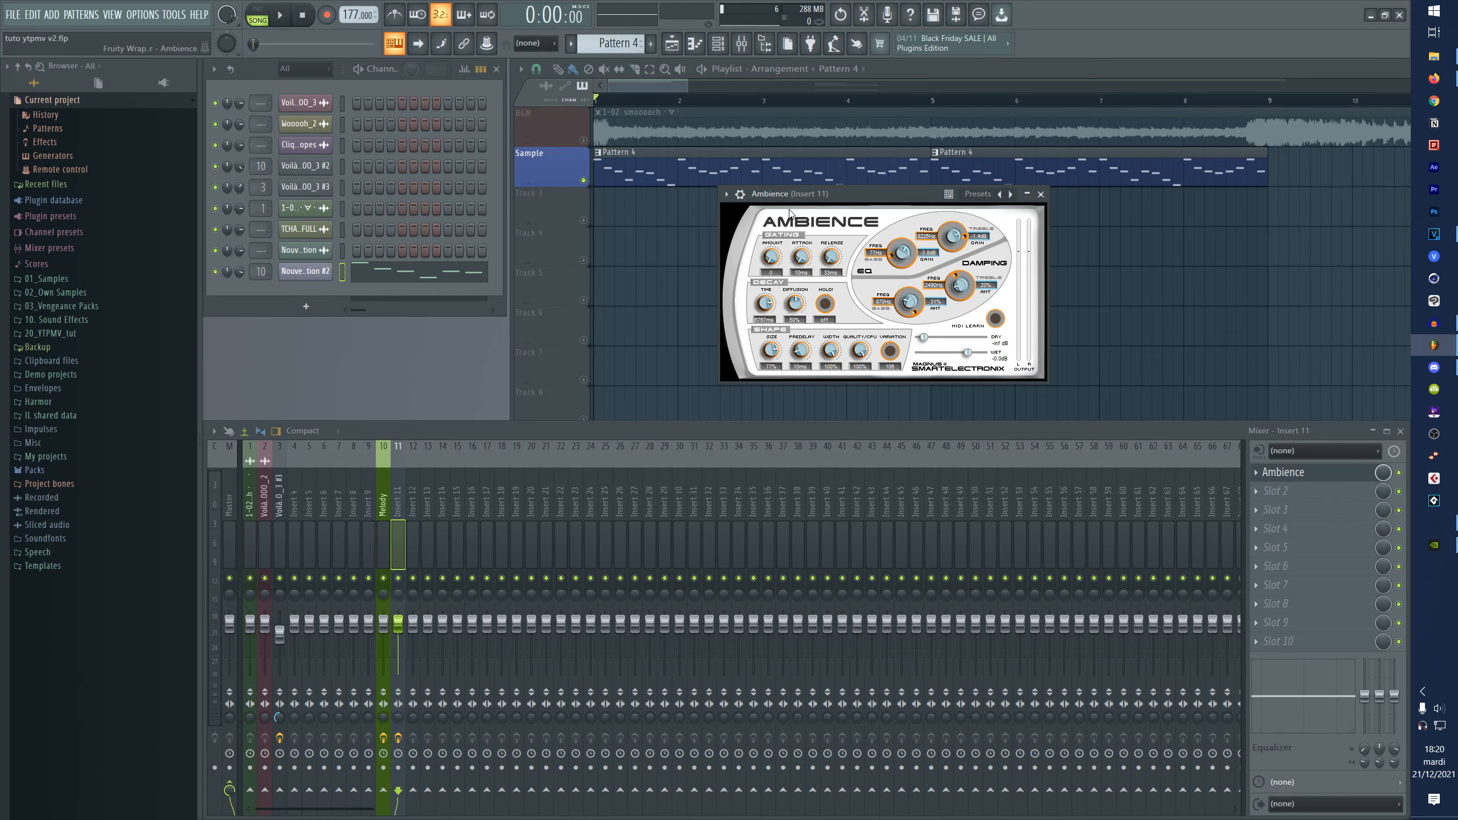
pyautogui.click(383, 533)
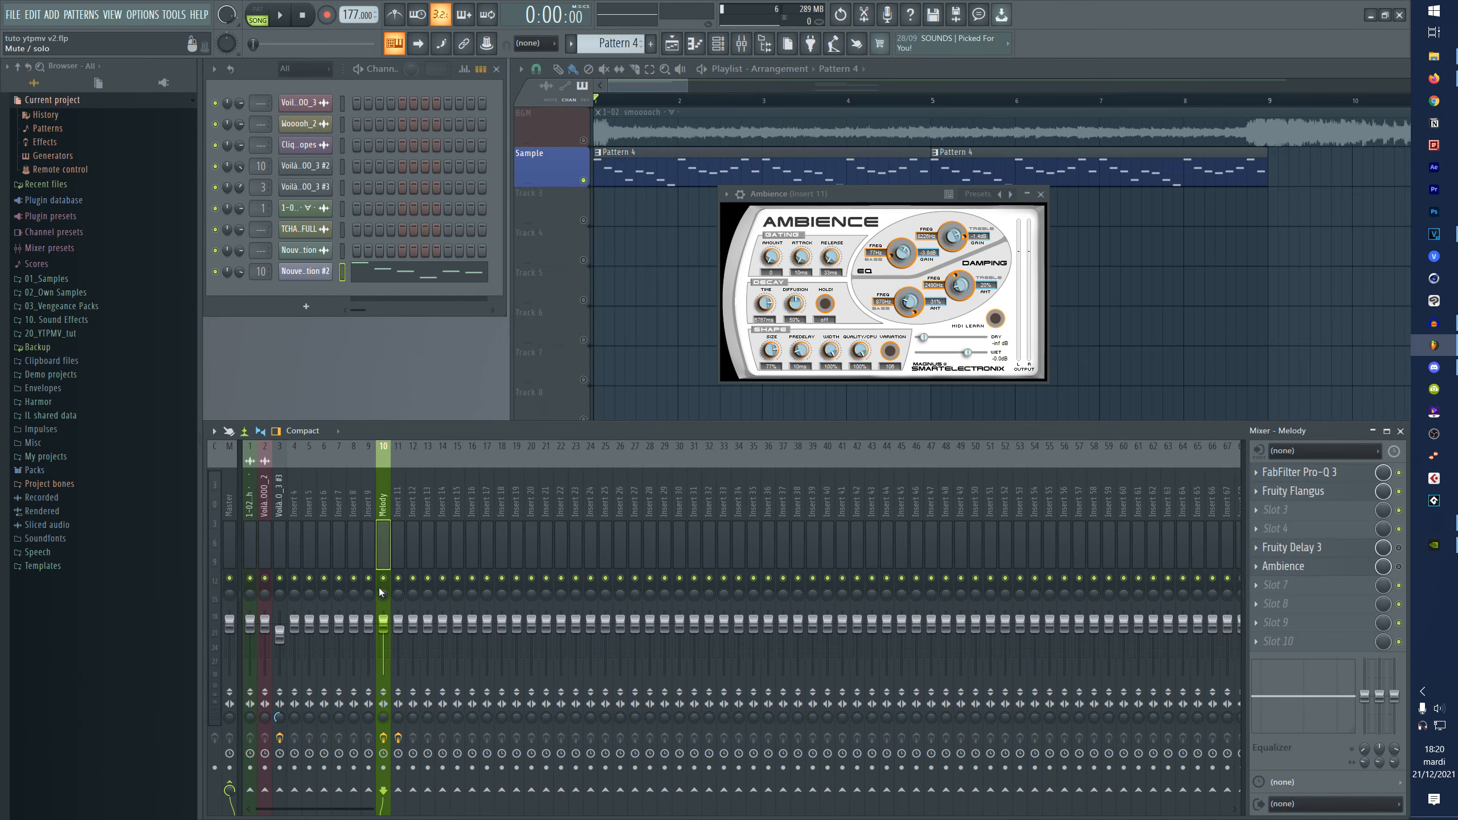
pyautogui.rightClick(399, 793)
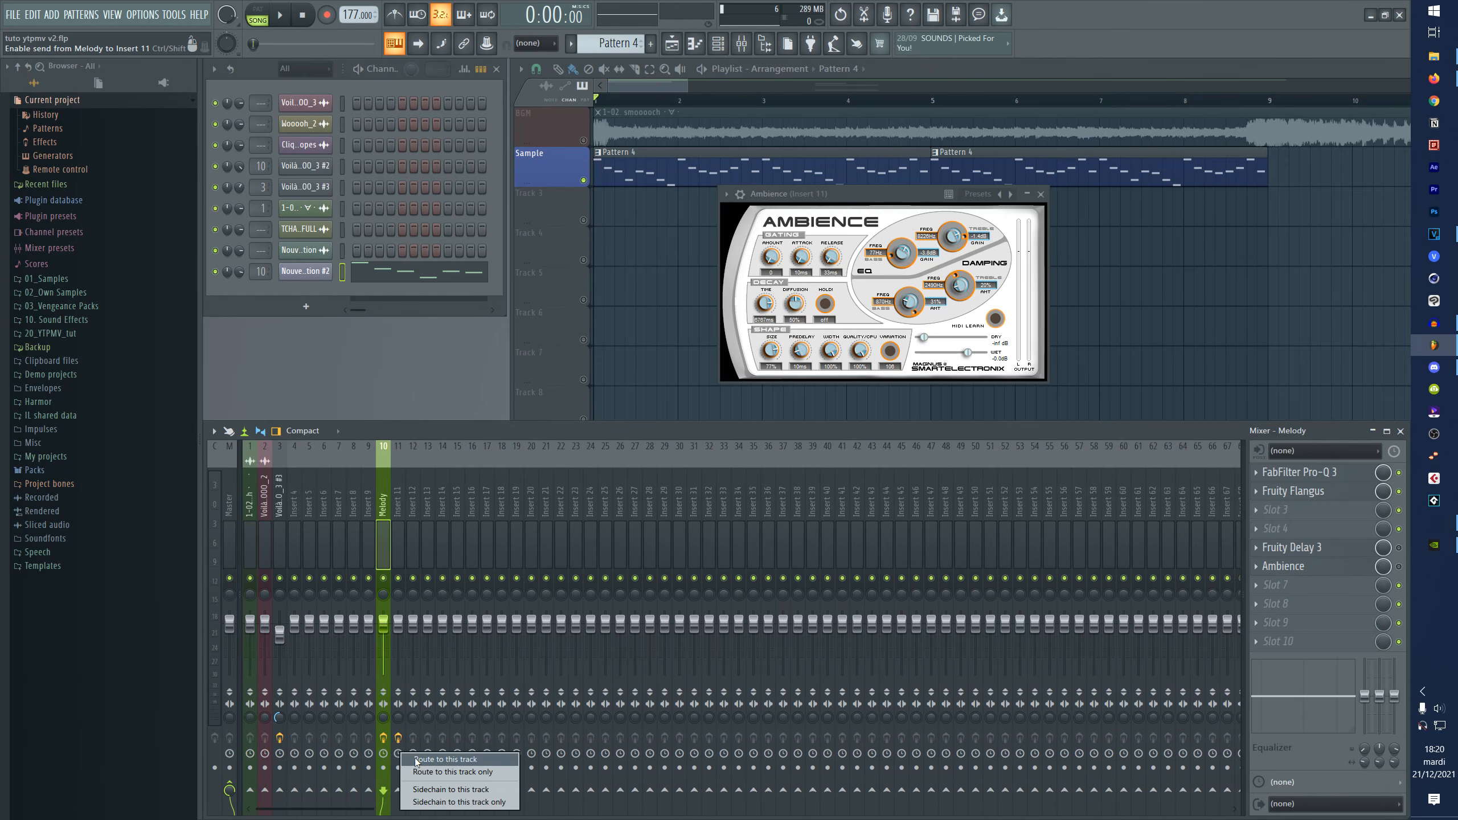
pyautogui.click(490, 773)
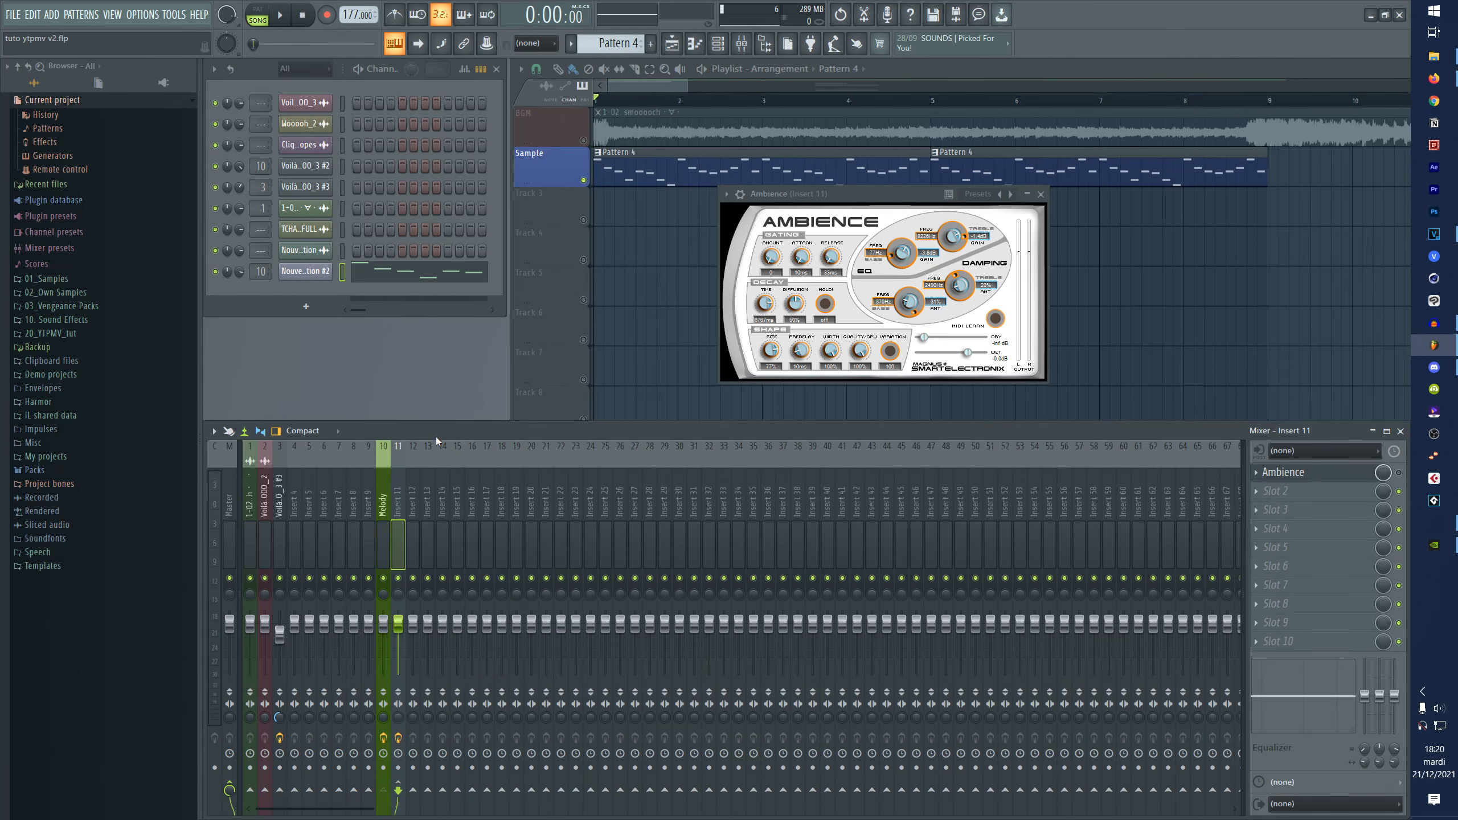
# - Play the song to listen to the Melody track through the Ambience reverb on Insert 11
pyautogui.press('space')
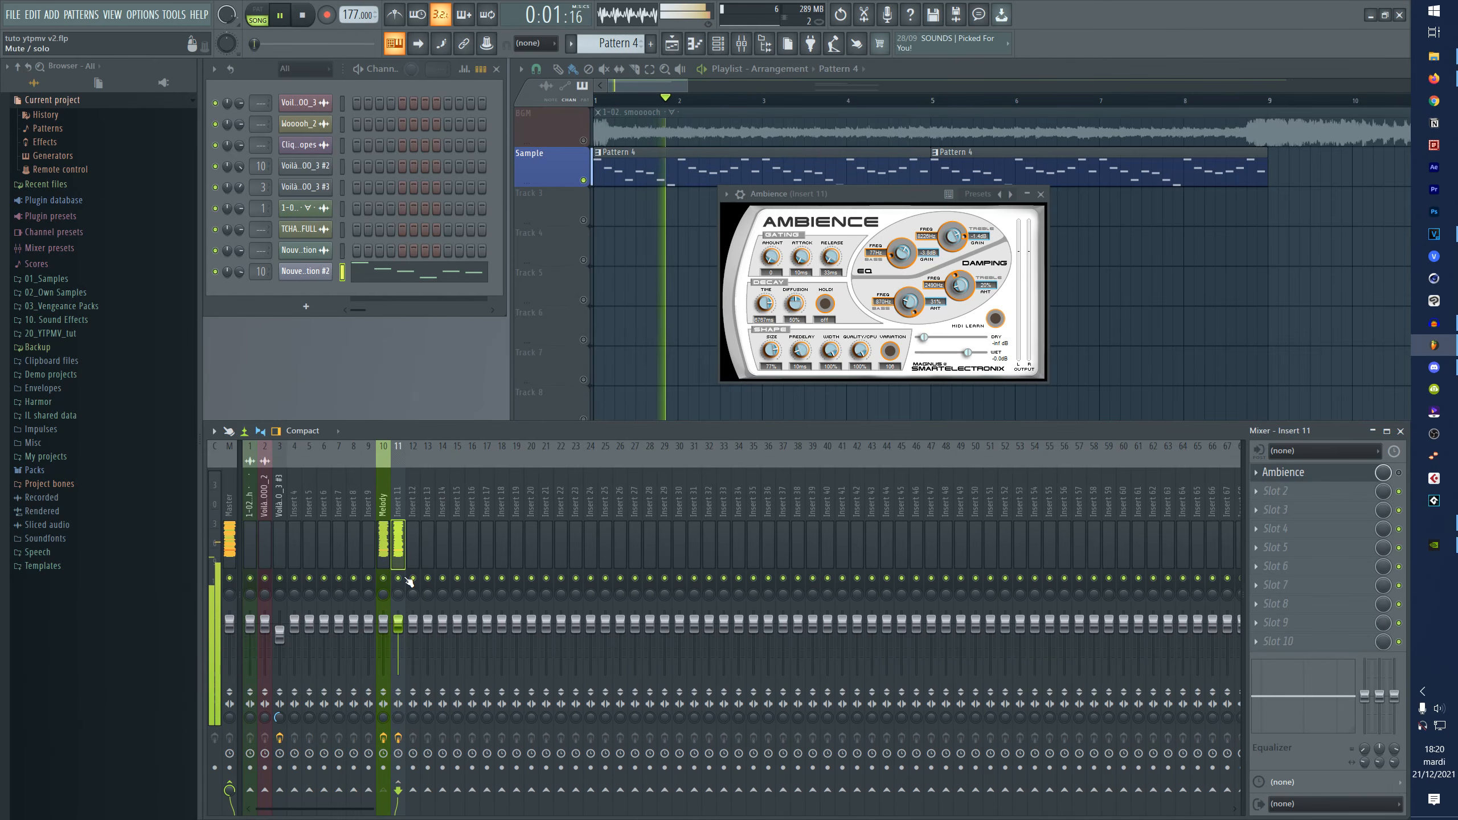
pyautogui.press('space')
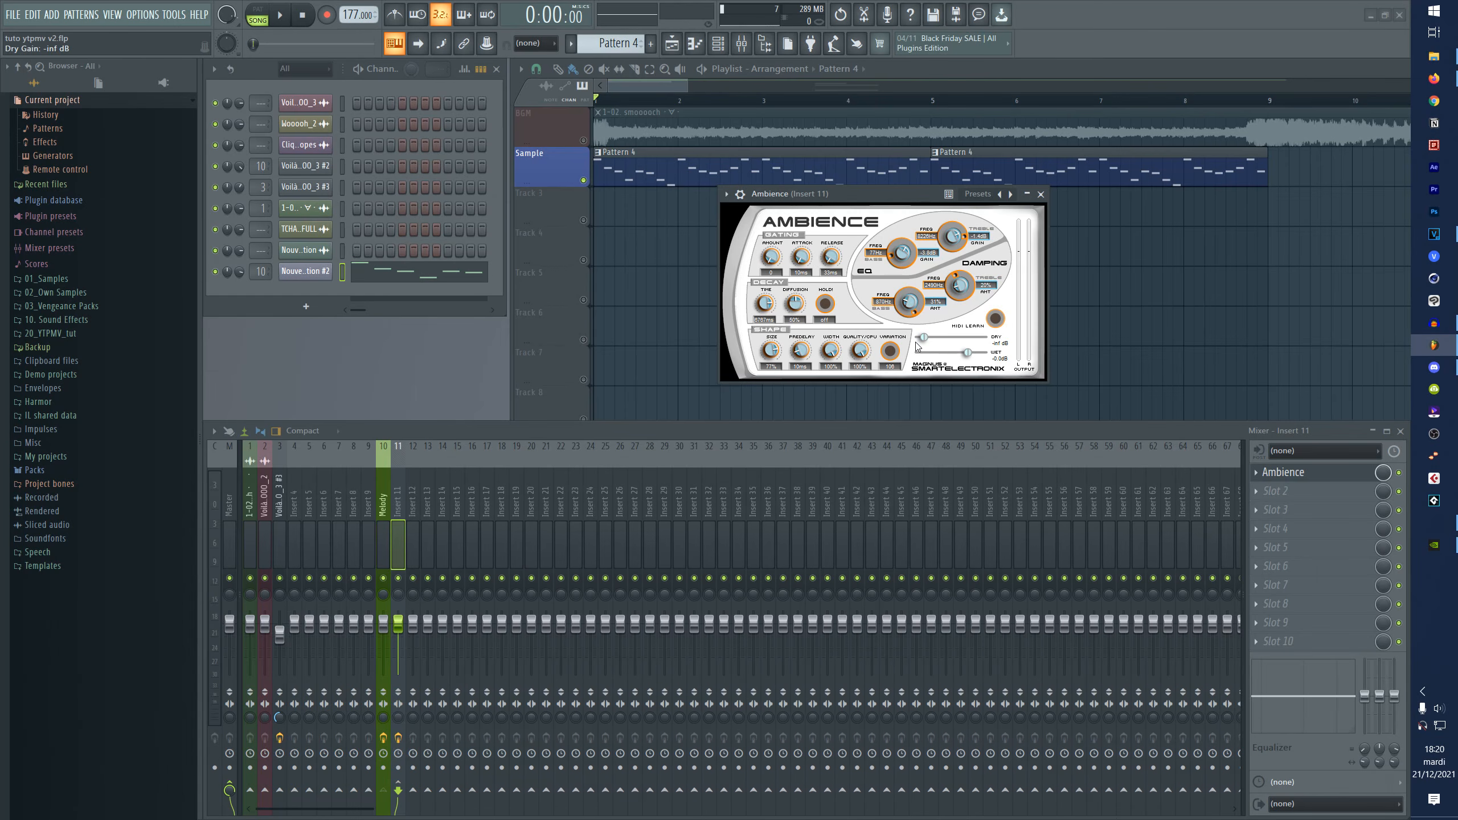
pyautogui.press('space')
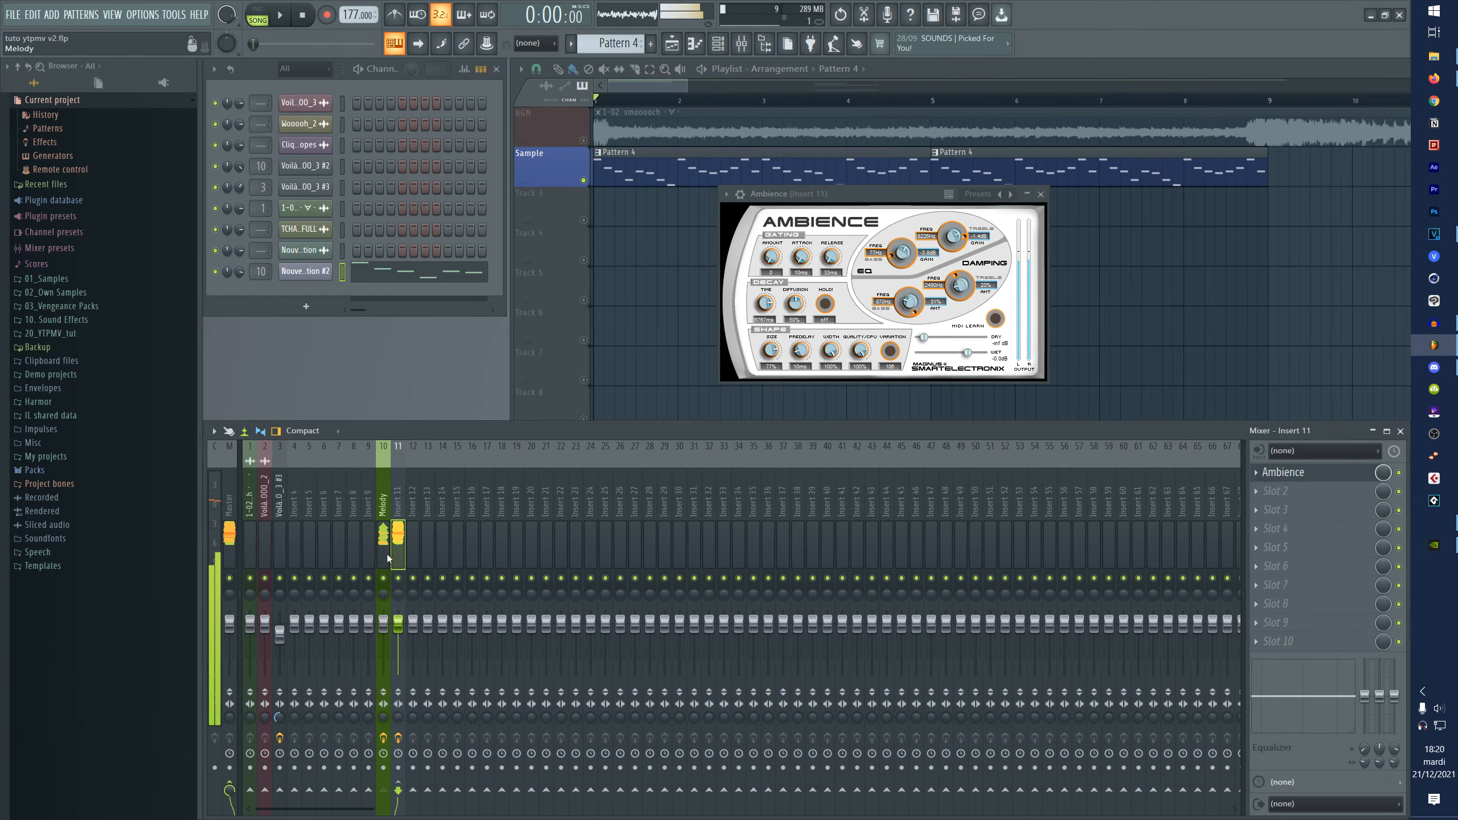
# - Lower the Melody track's send level to Insert 11 to 0% and raise it to about 27% during playback
pyautogui.click(383, 505)
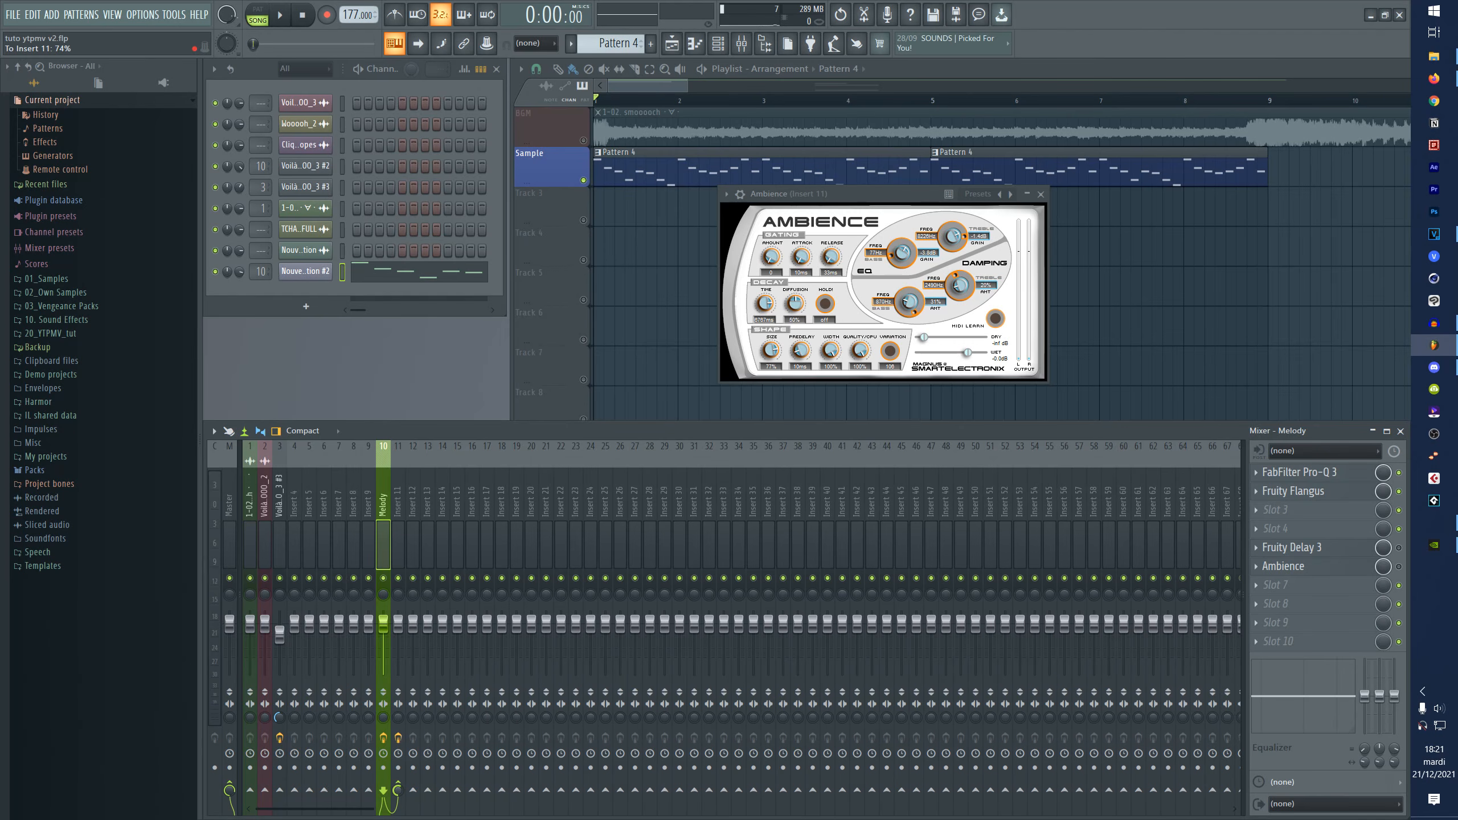
pyautogui.press('space')
pyautogui.moveTo(398, 794); pyautogui.dragTo(399, 796)
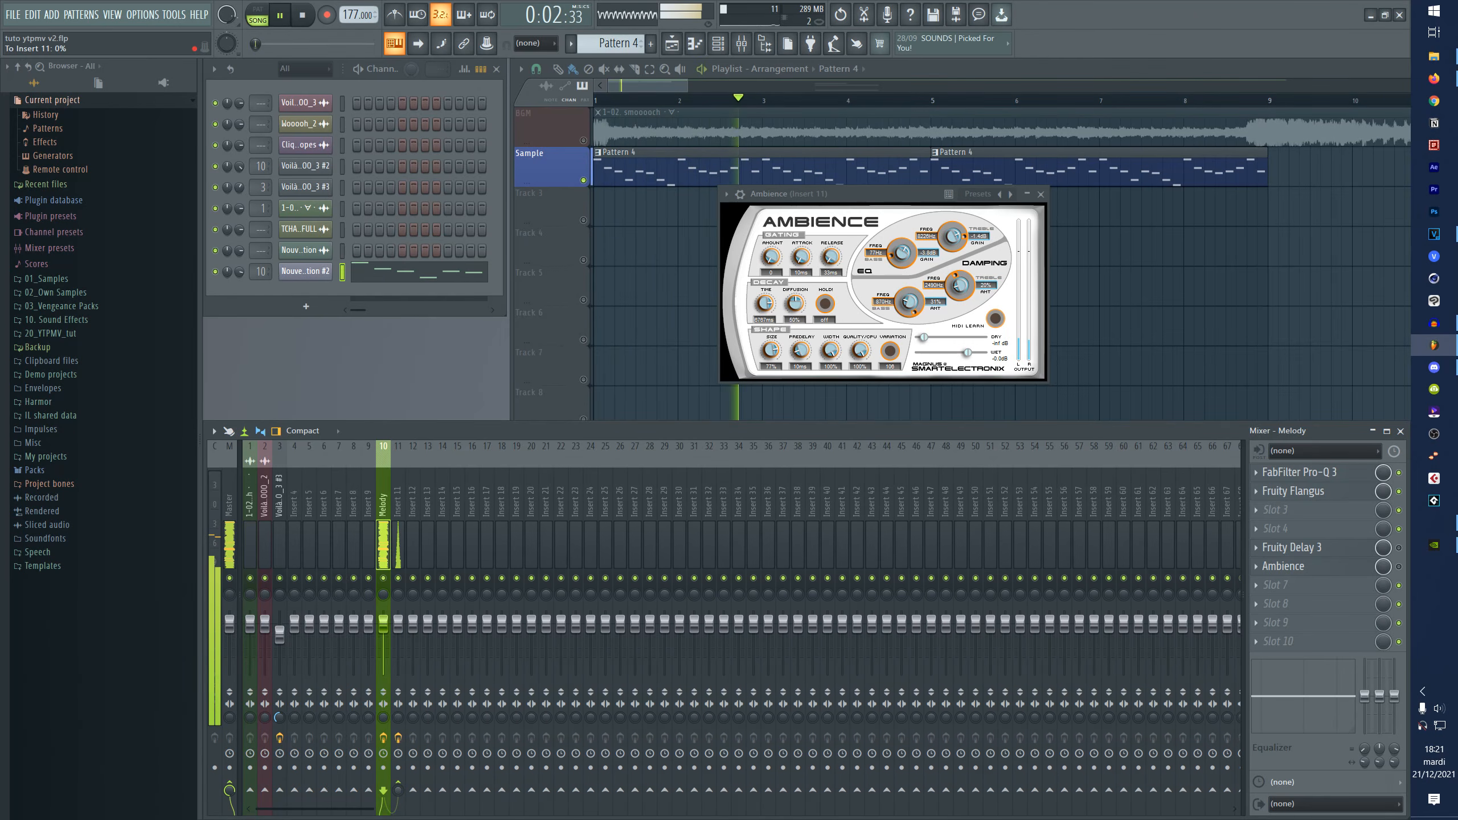
pyautogui.moveTo(399, 795)
pyautogui.mouseDown()
pyautogui.moveTo(398, 755)
pyautogui.moveTo(399, 775)
pyautogui.mouseUp()
pyautogui.press('space')
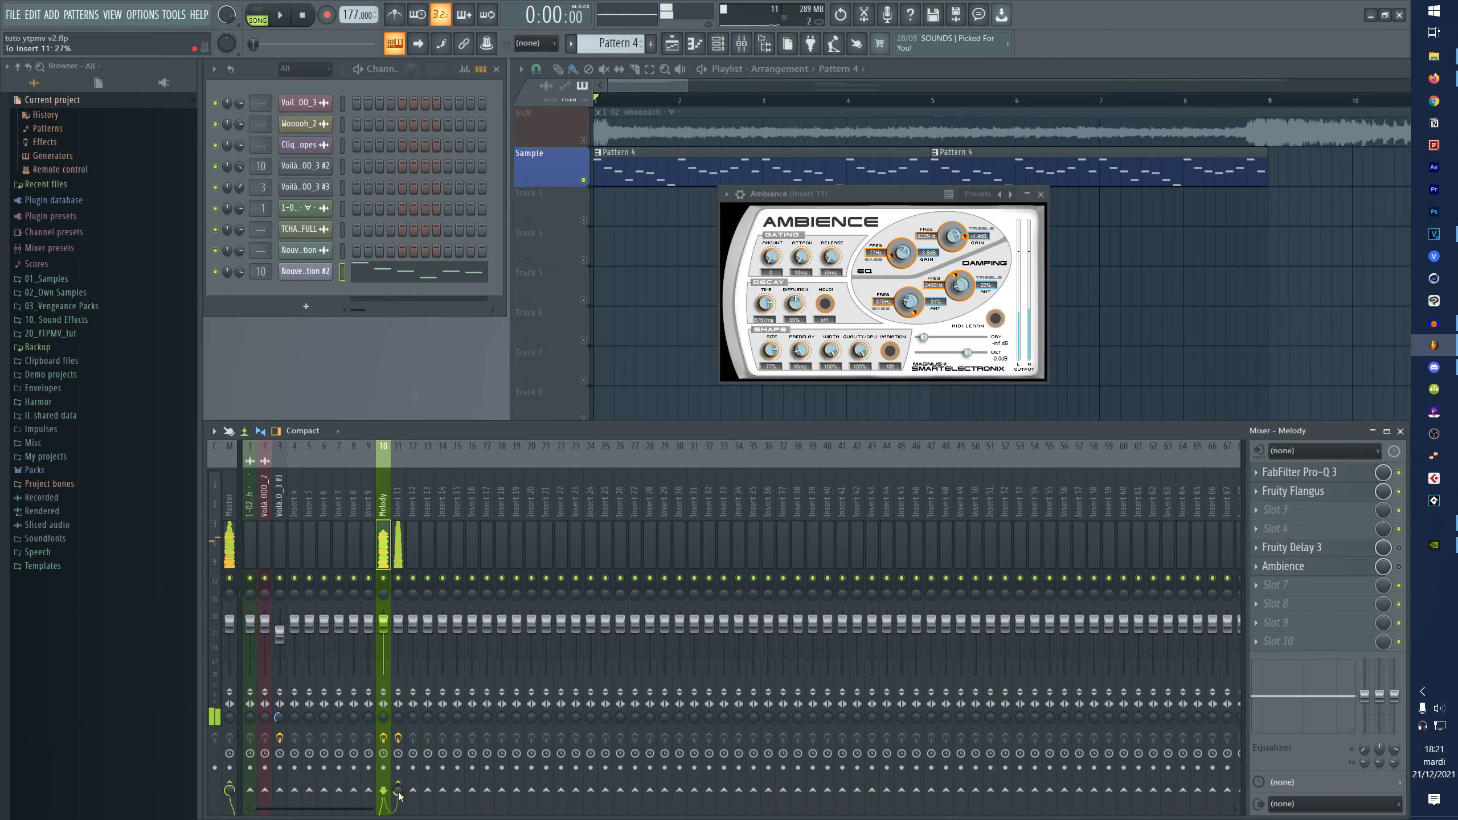
# - Send Insert 9 to the reverb track Insert 11 as well
pyautogui.click(369, 537)
pyautogui.click(400, 791)
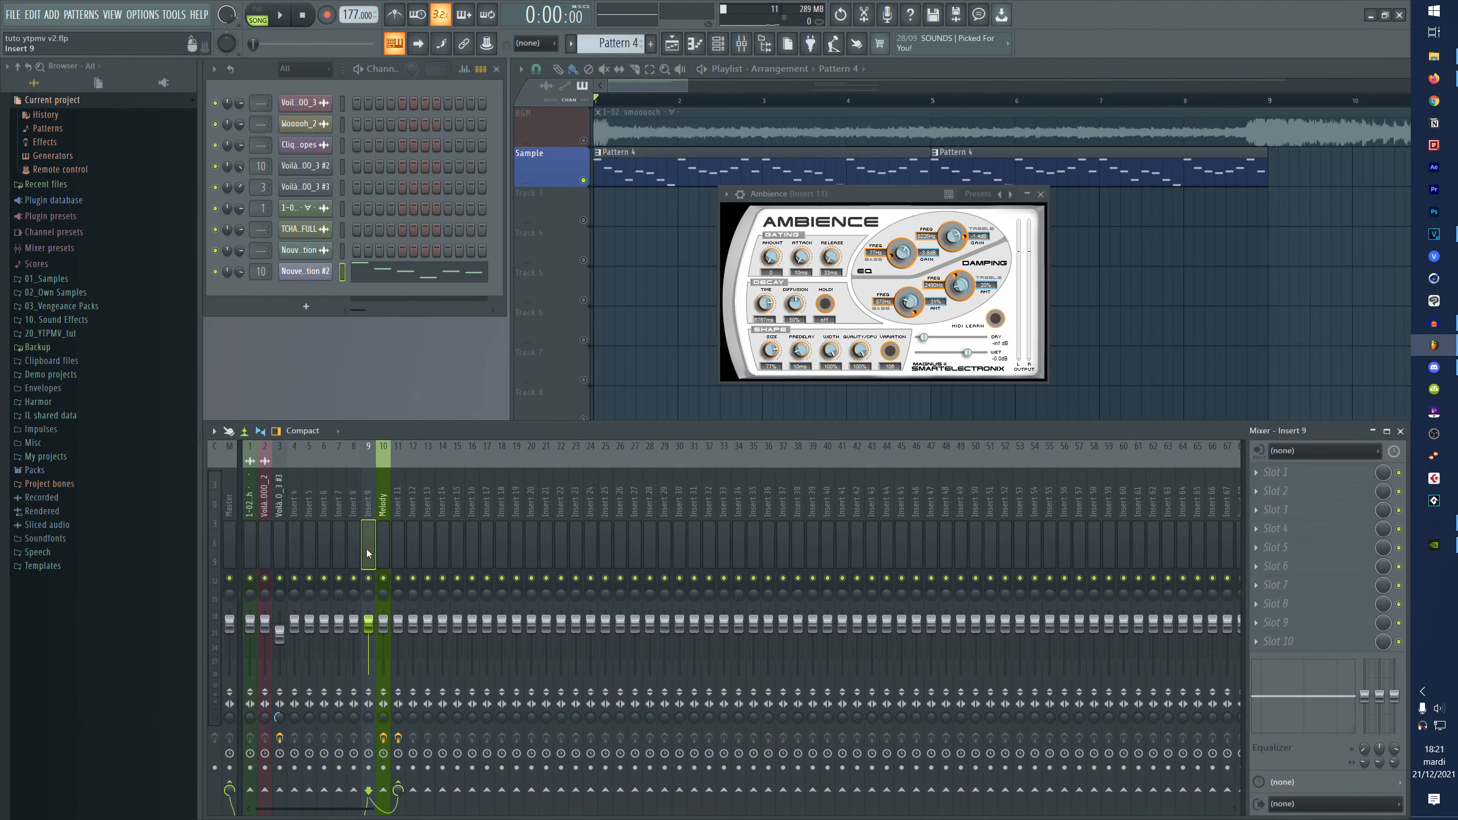
pyautogui.press('Left')
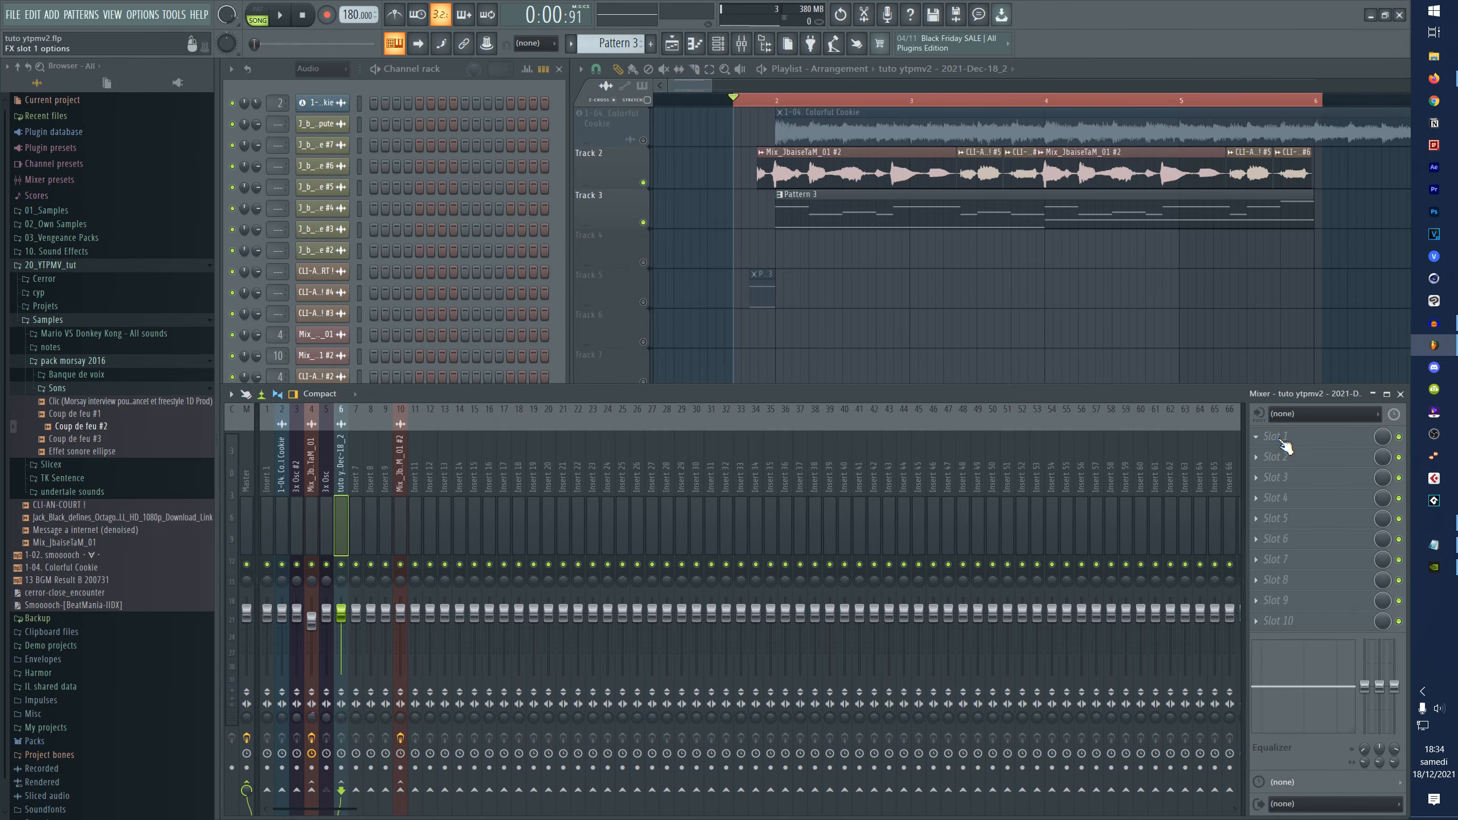
# - Open the options of the empty first effect slot on mixer insert 6
pyautogui.click(1286, 442)
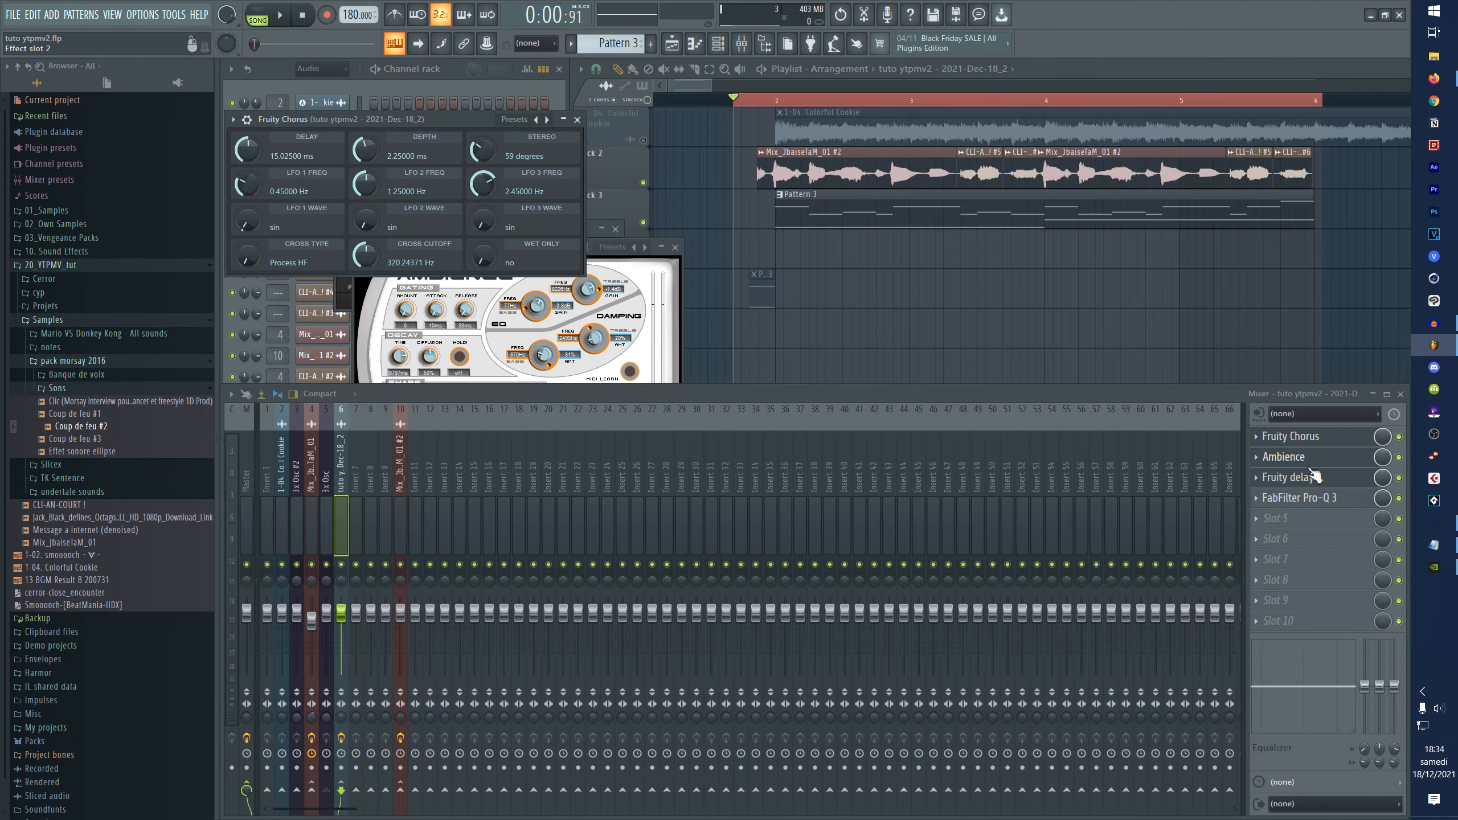
# - Delete the Fruity delay, Ambience and Fruity Chorus effects from mixer insert 6
pyautogui.click(1257, 478)
pyautogui.click(1262, 507)
pyautogui.click(1256, 456)
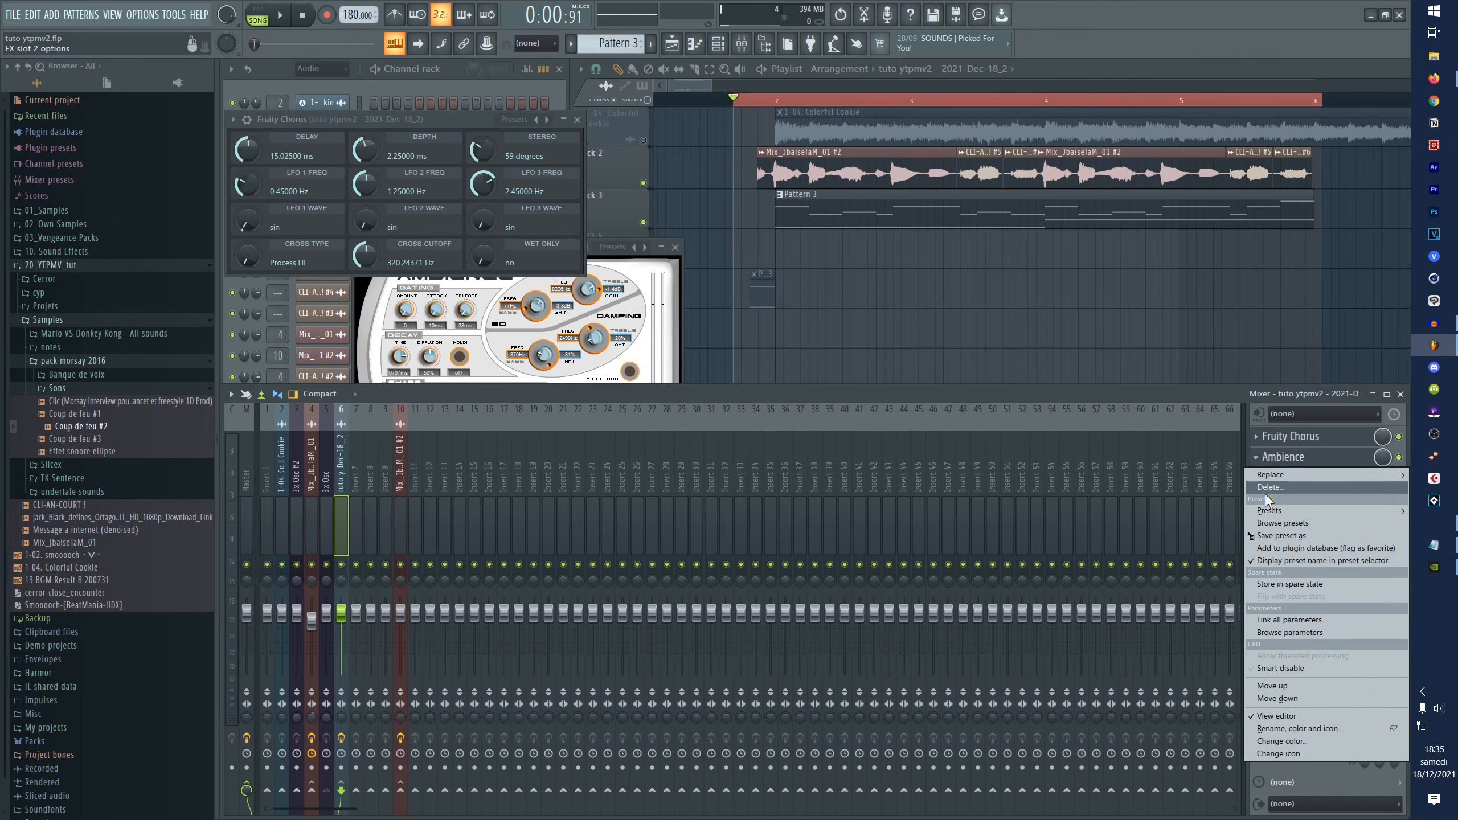
pyautogui.click(1266, 487)
pyautogui.click(1257, 436)
pyautogui.click(1267, 466)
# - Load Patcher into the first effect slot of mixer insert 6
pyautogui.click(1278, 436)
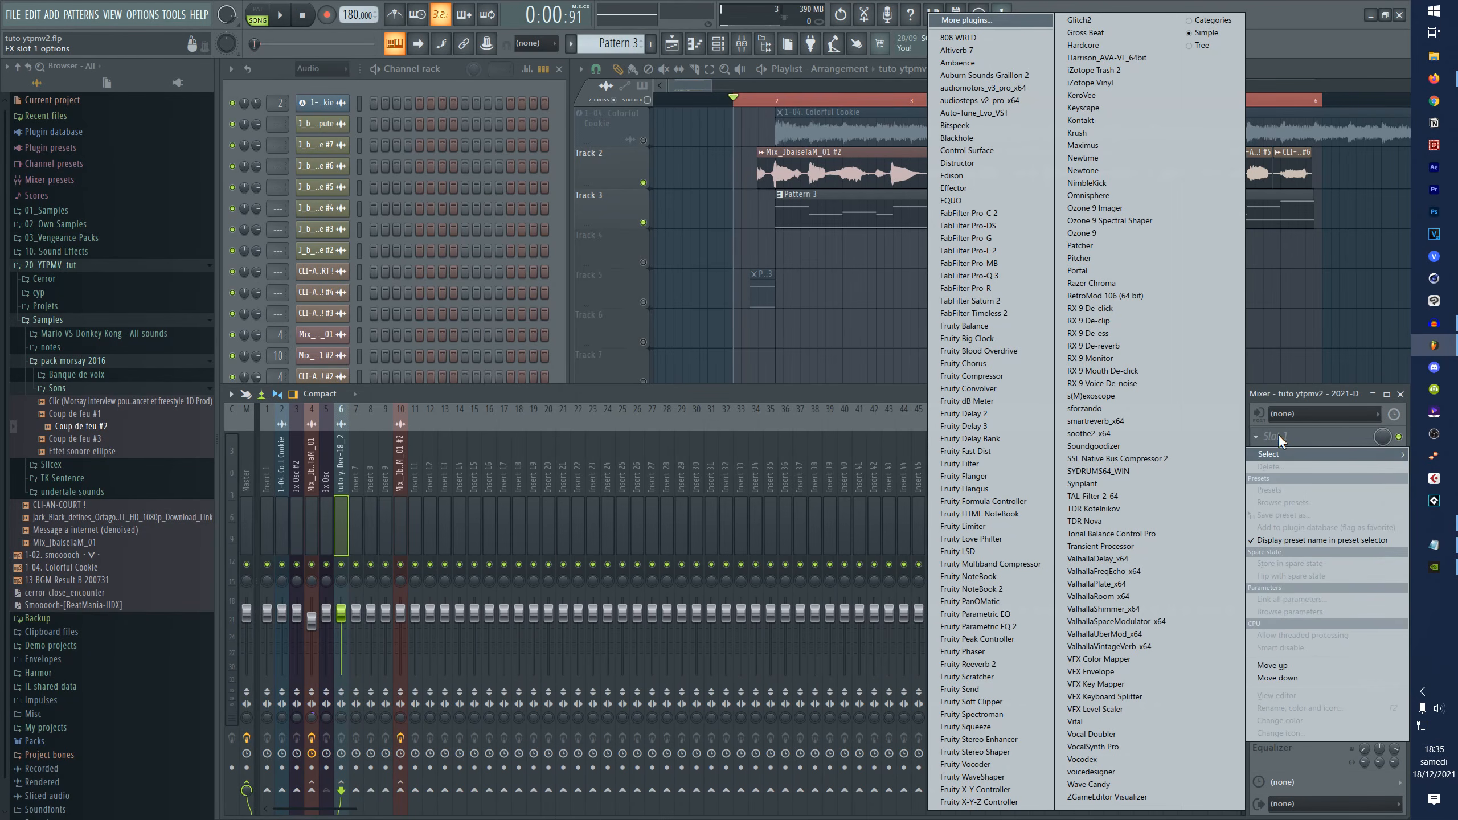
pyautogui.click(1091, 258)
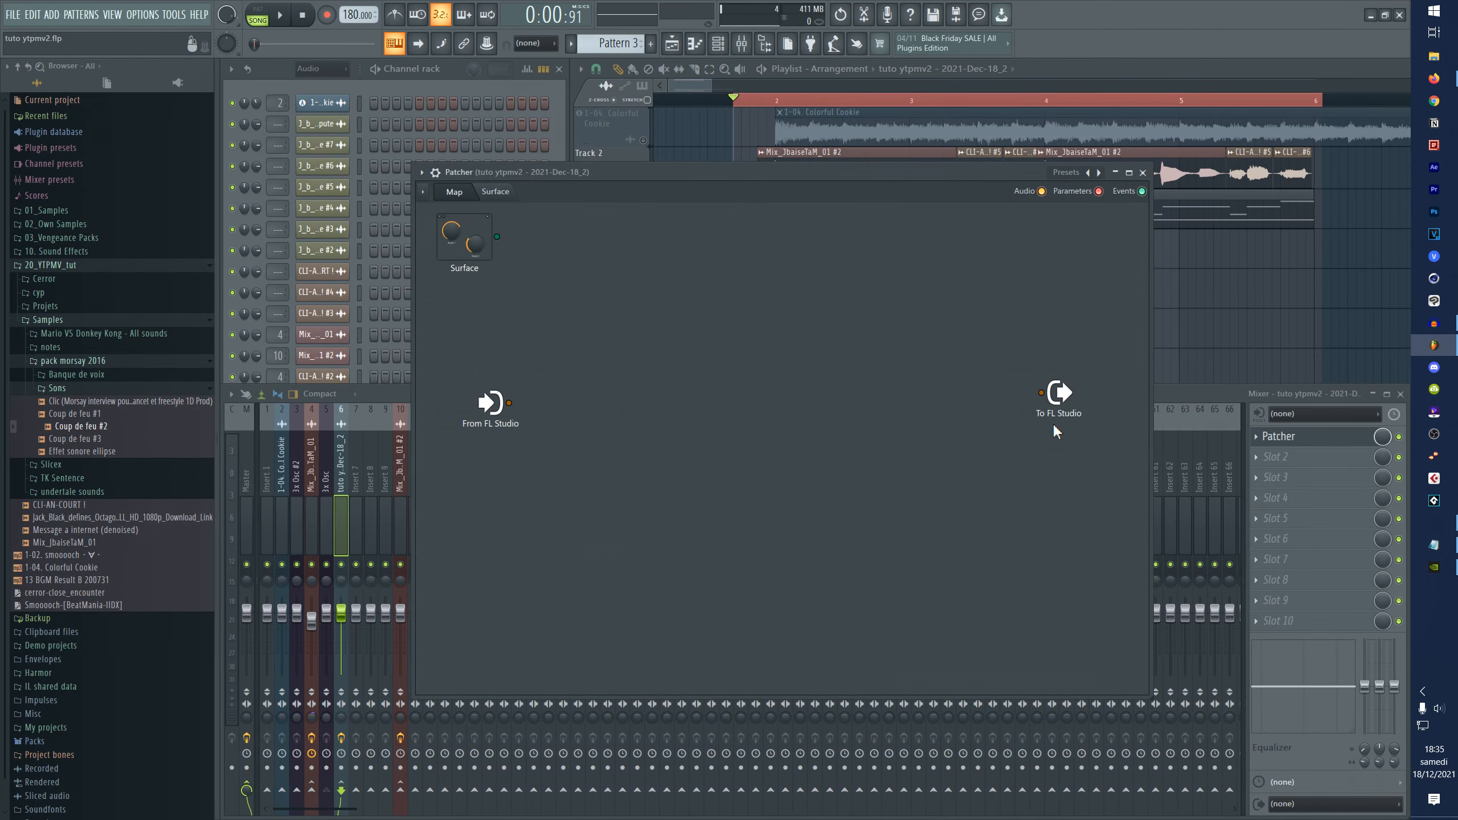
pyautogui.moveTo(1058, 401); pyautogui.dragTo(1069, 414)
pyautogui.moveTo(891, 235); pyautogui.dragTo(891, 216)
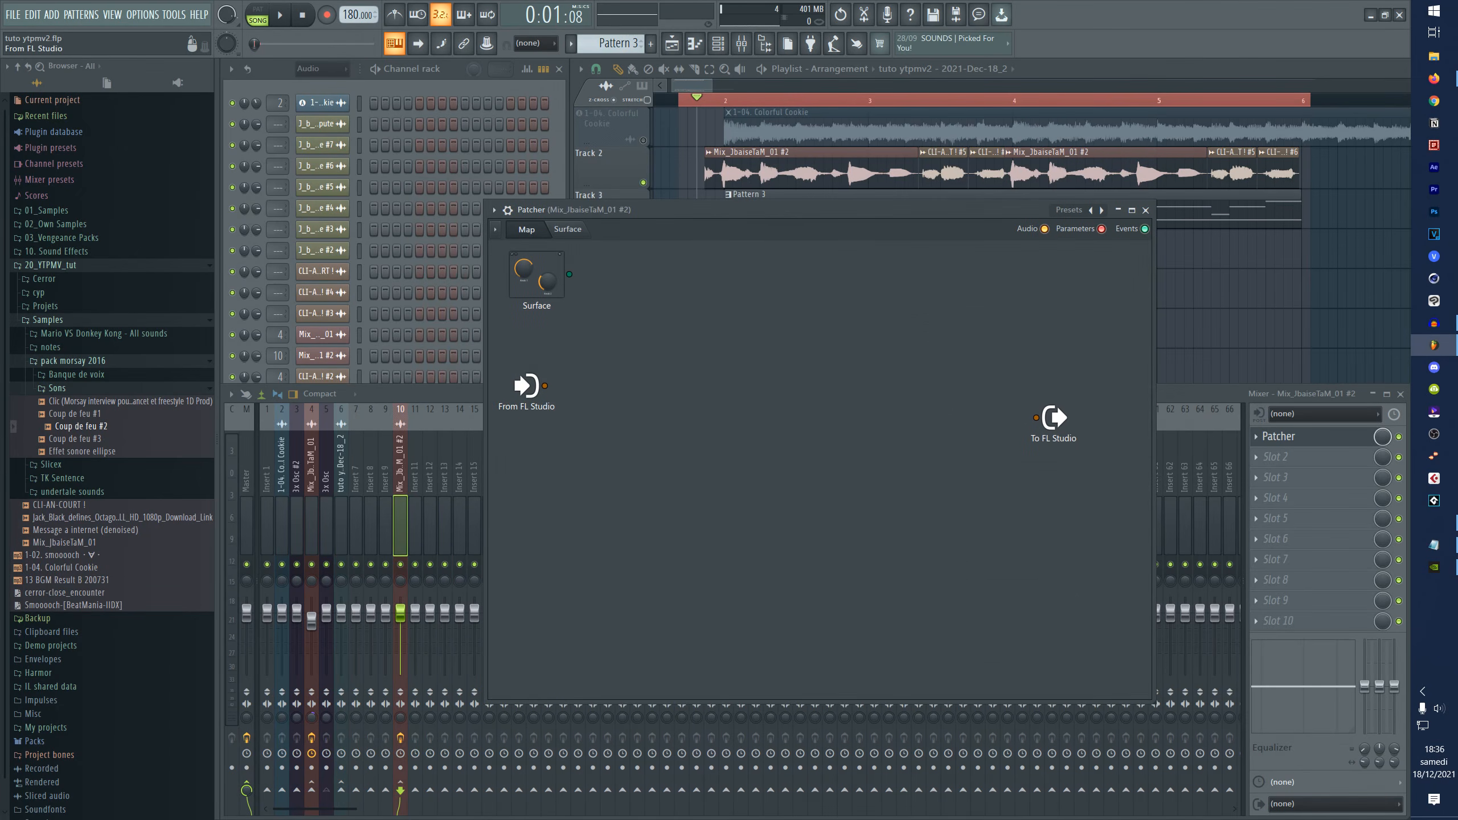
# - In insert 10's Patcher, connect the From FL Studio audio directly to To FL Studio and play the song briefly
pyautogui.moveTo(528, 386); pyautogui.dragTo(541, 429)
pyautogui.moveTo(1054, 418); pyautogui.dragTo(1071, 424)
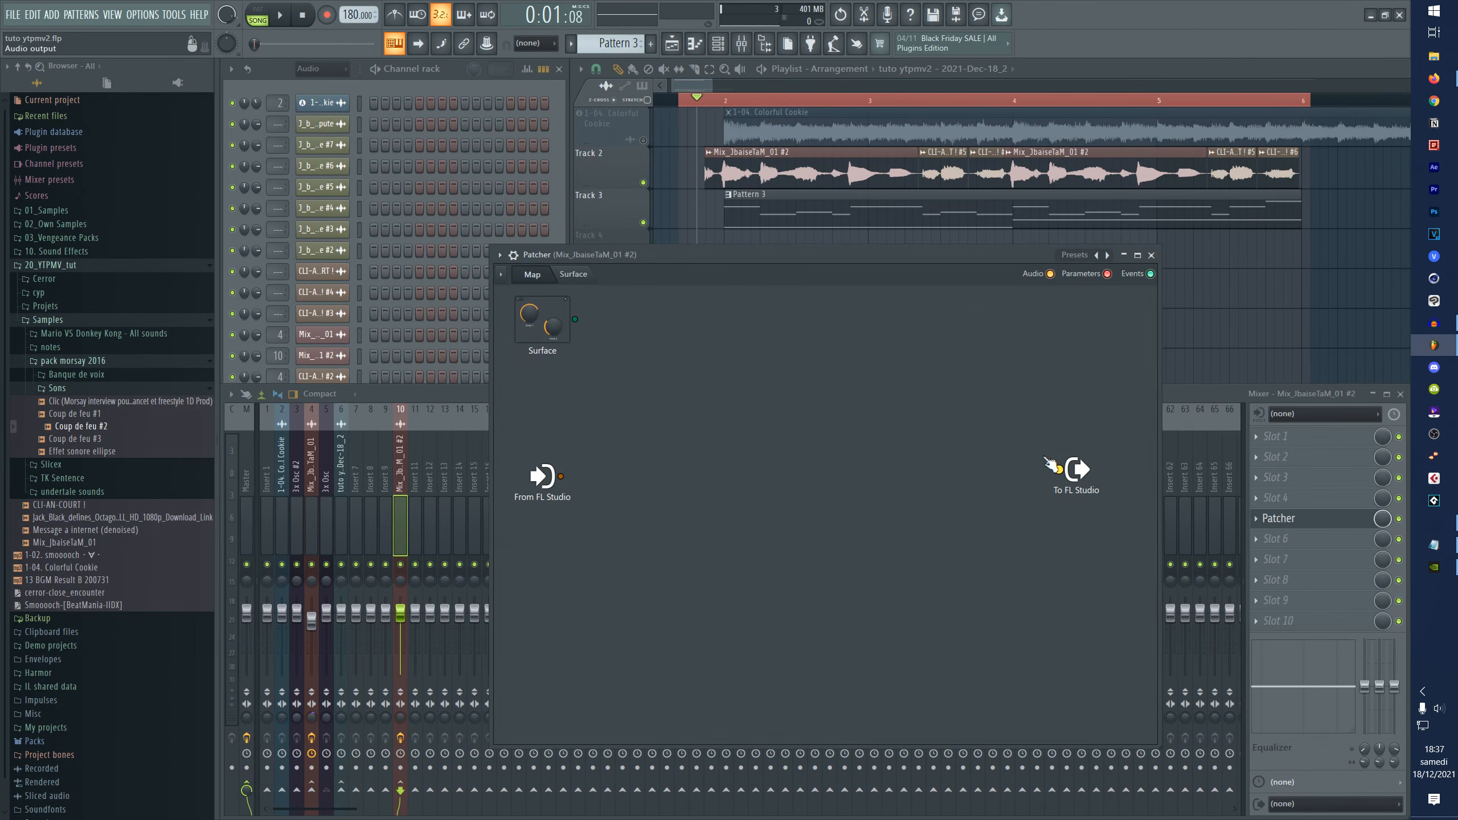
pyautogui.moveTo(1090, 475); pyautogui.dragTo(1103, 483)
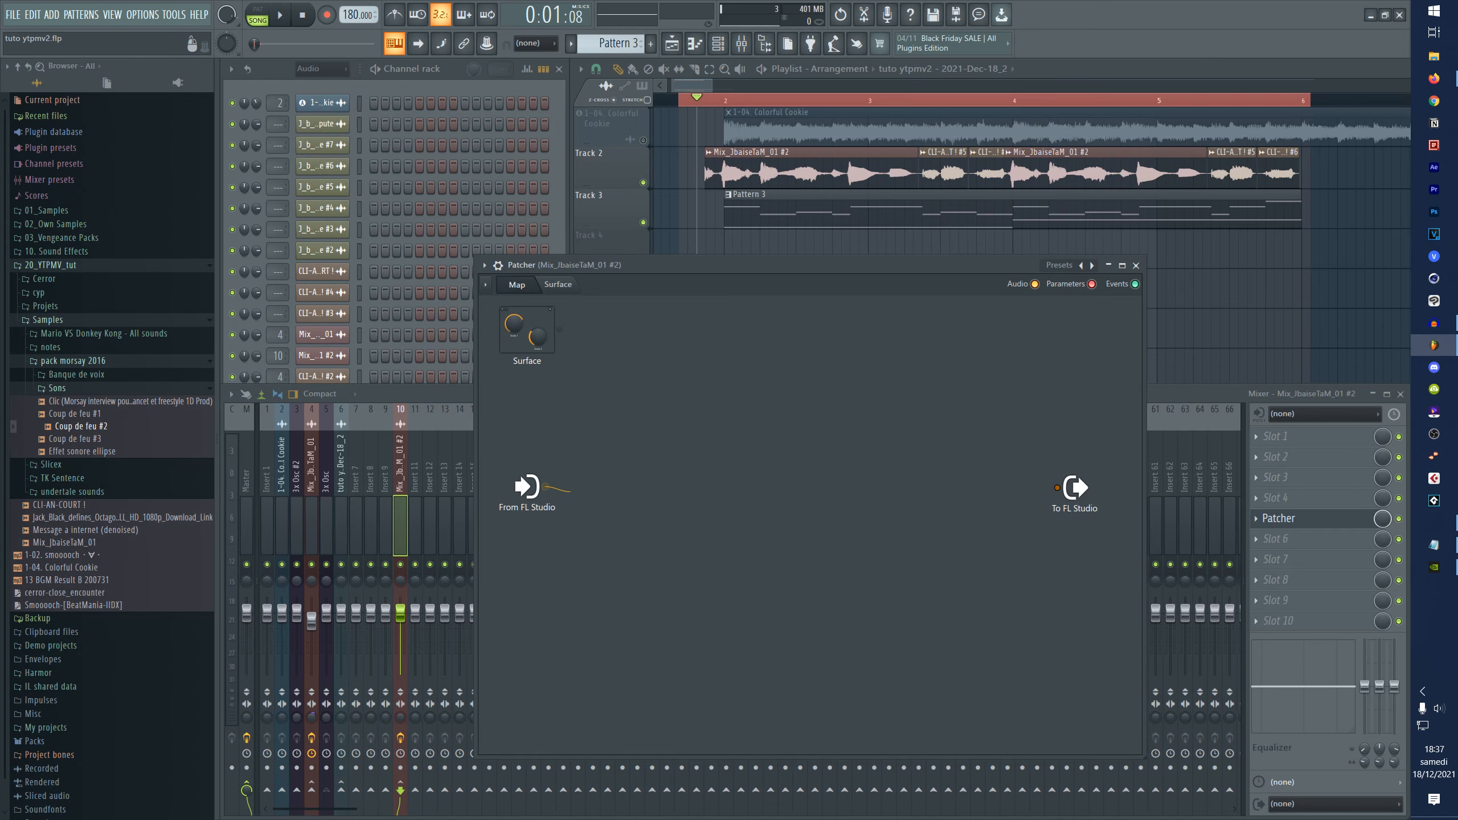
pyautogui.moveTo(570, 491); pyautogui.dragTo(1057, 488)
pyautogui.press('space')
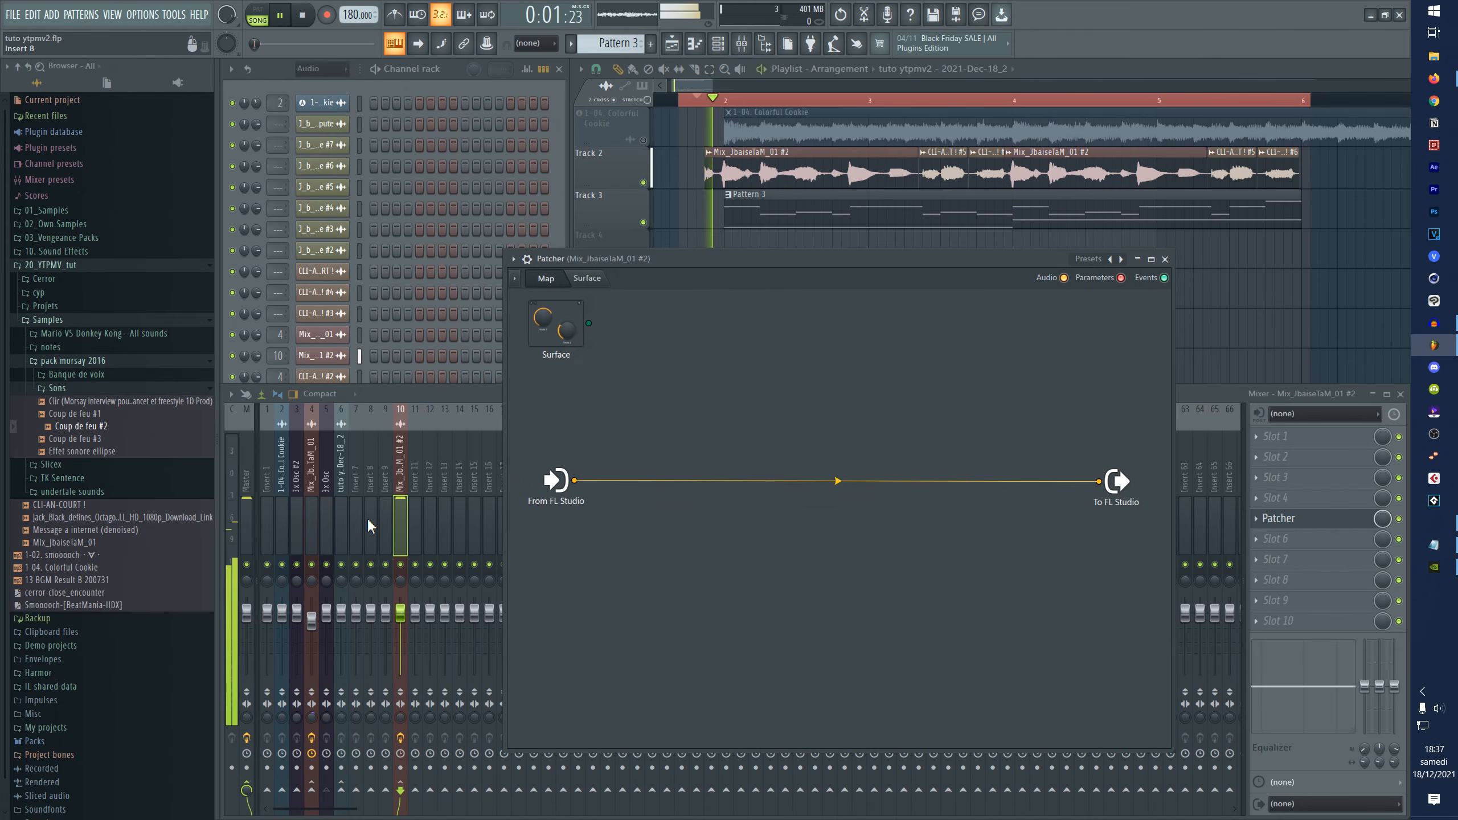
pyautogui.press('space')
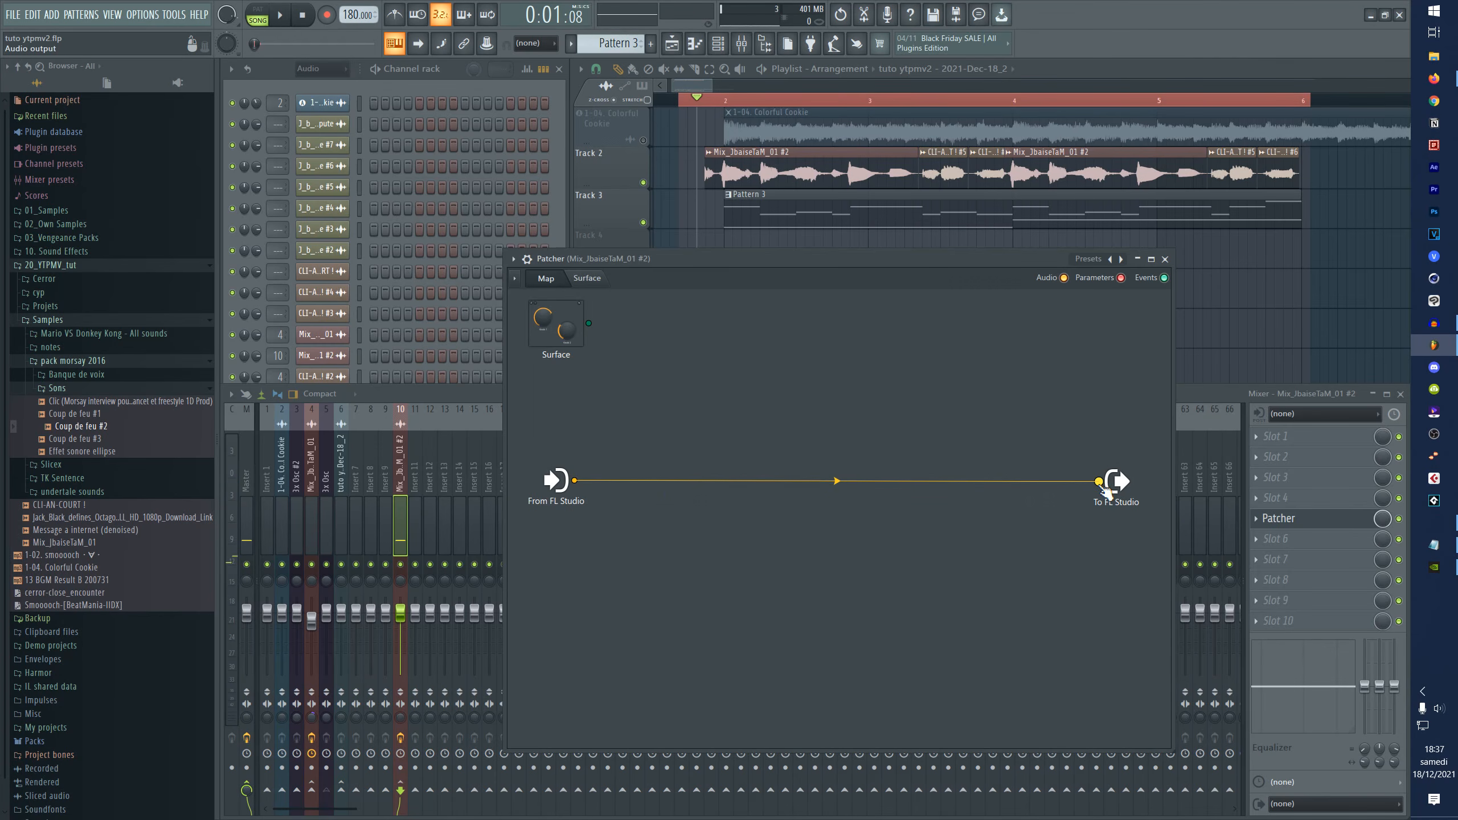
# - Play the song while trying the direct audio cable's volume control, and switch the cable off and on
pyautogui.press('space')
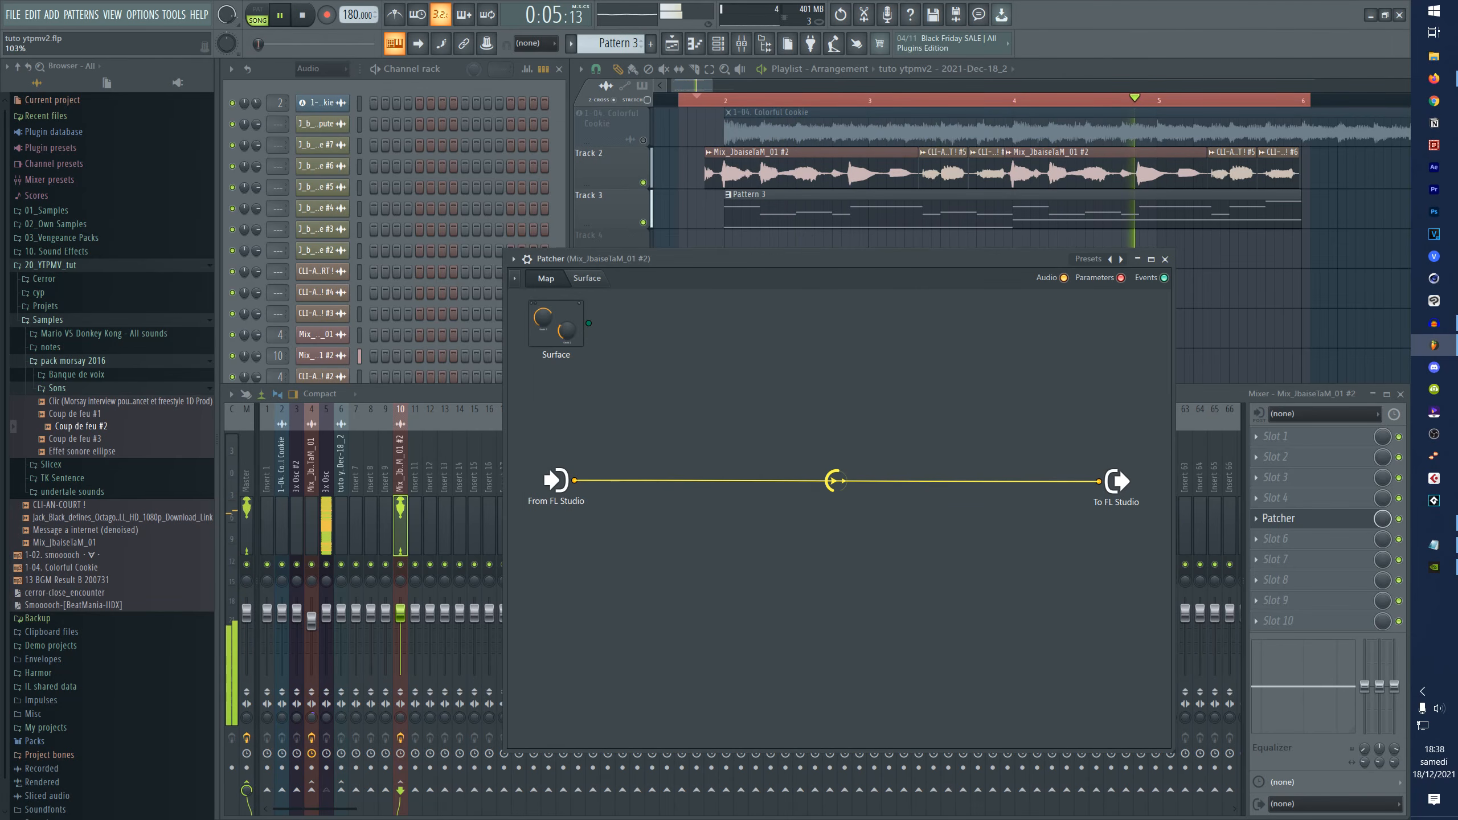
pyautogui.click(836, 481)
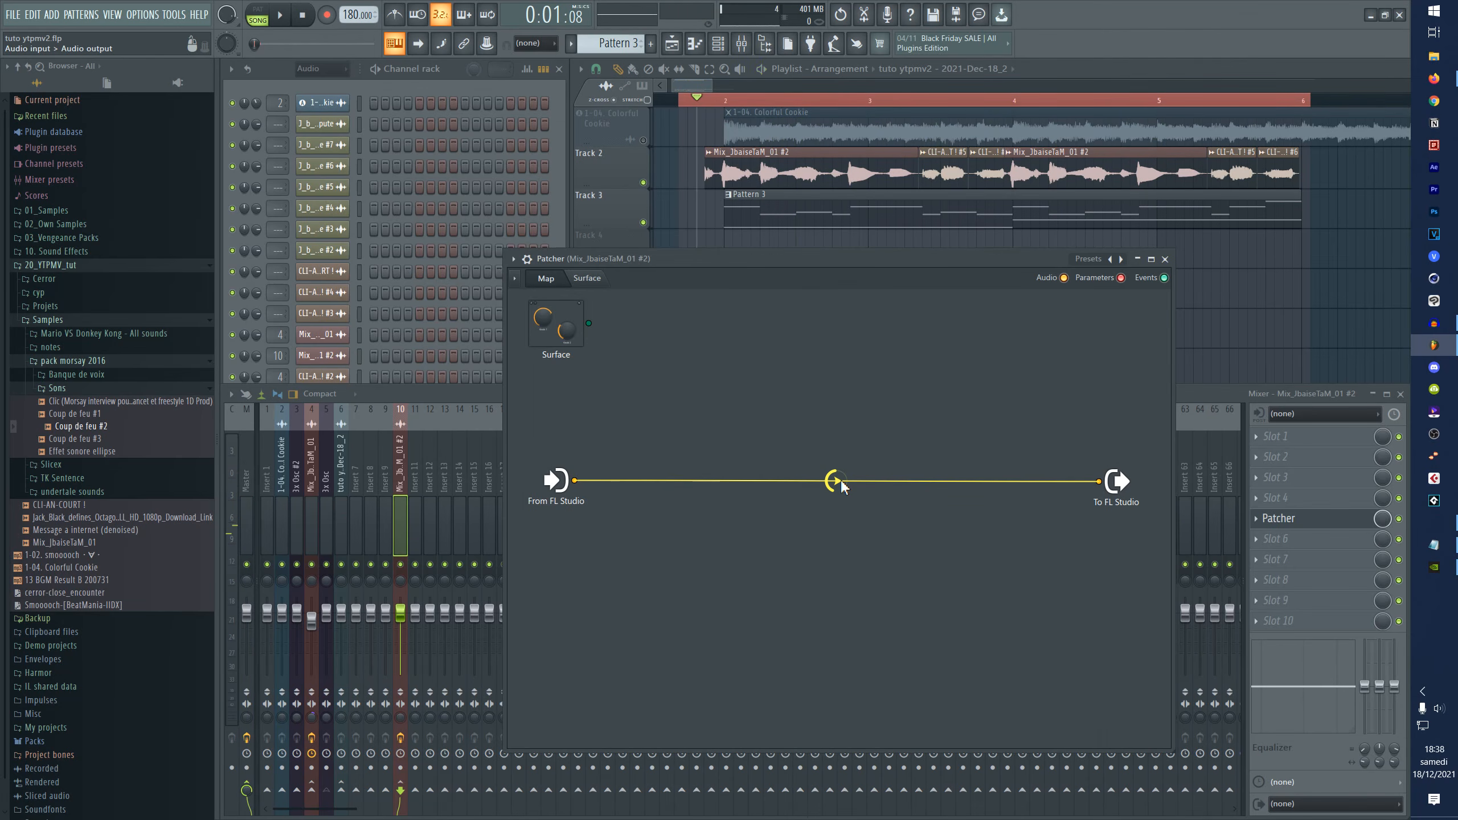
pyautogui.press('space')
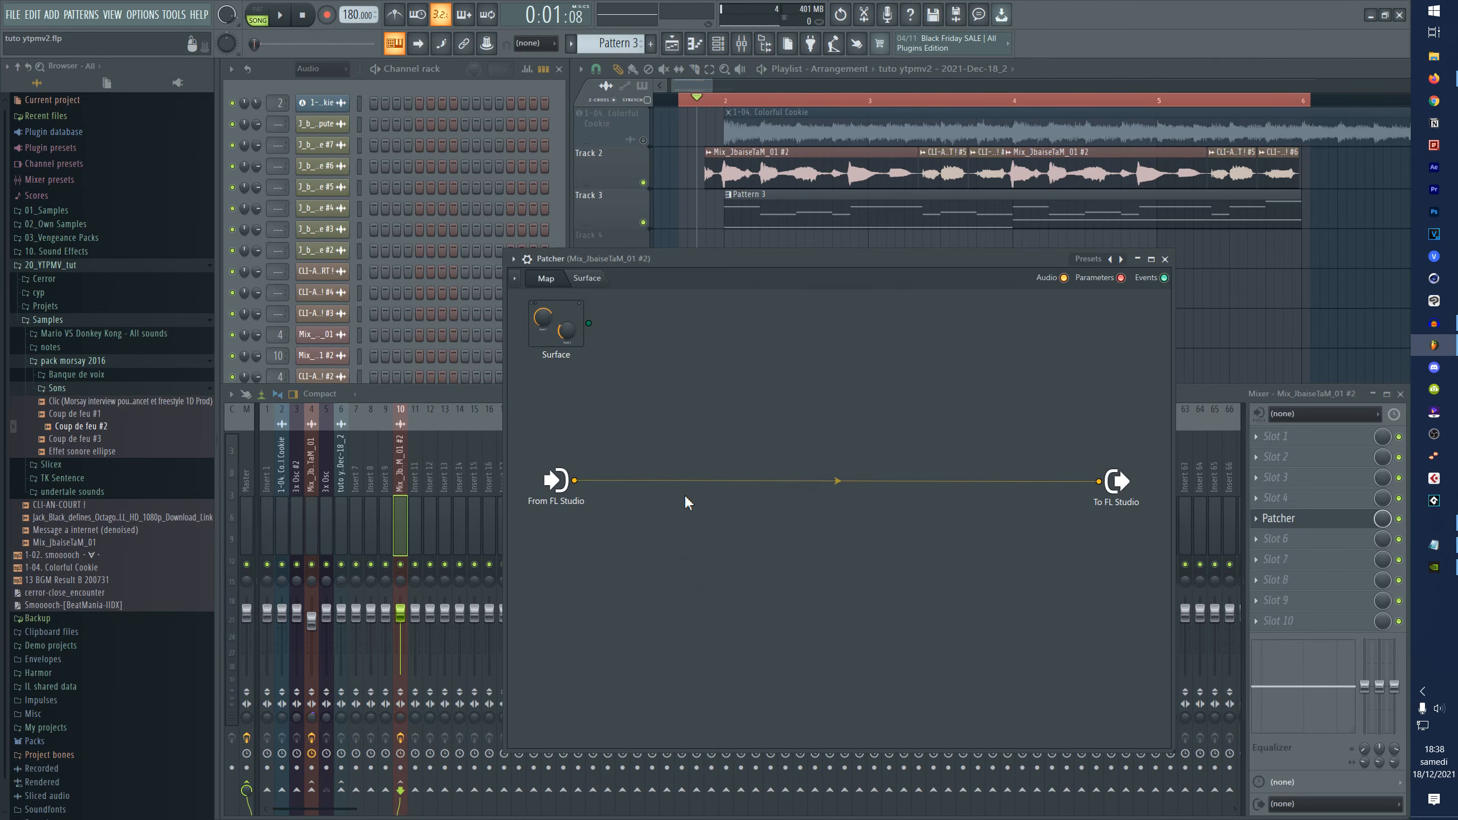
pyautogui.click(837, 481)
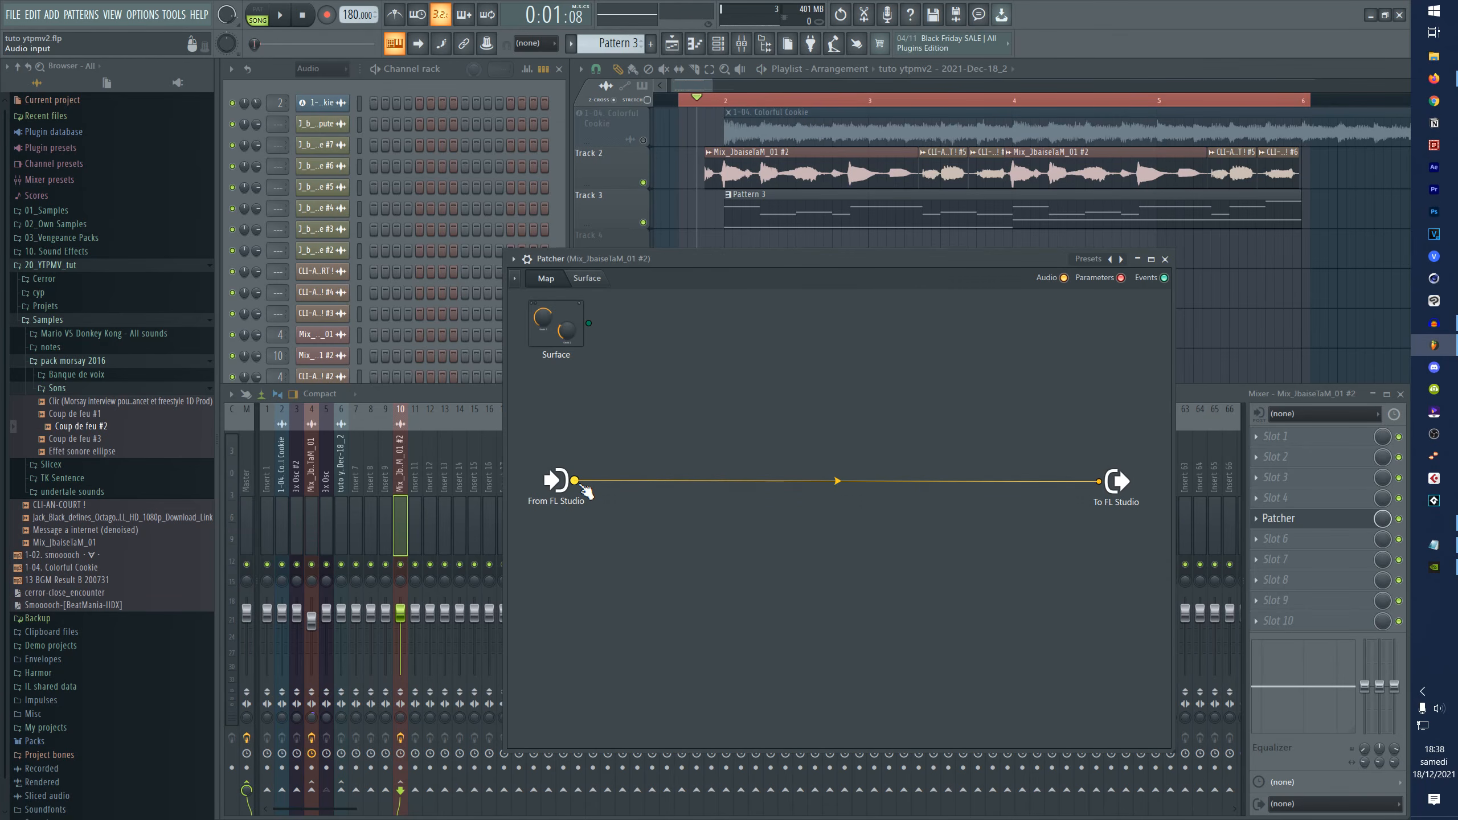
# - Disconnect everything from the From FL Studio audio input and reconnect it to the To FL Studio audio output
pyautogui.rightClick(586, 489)
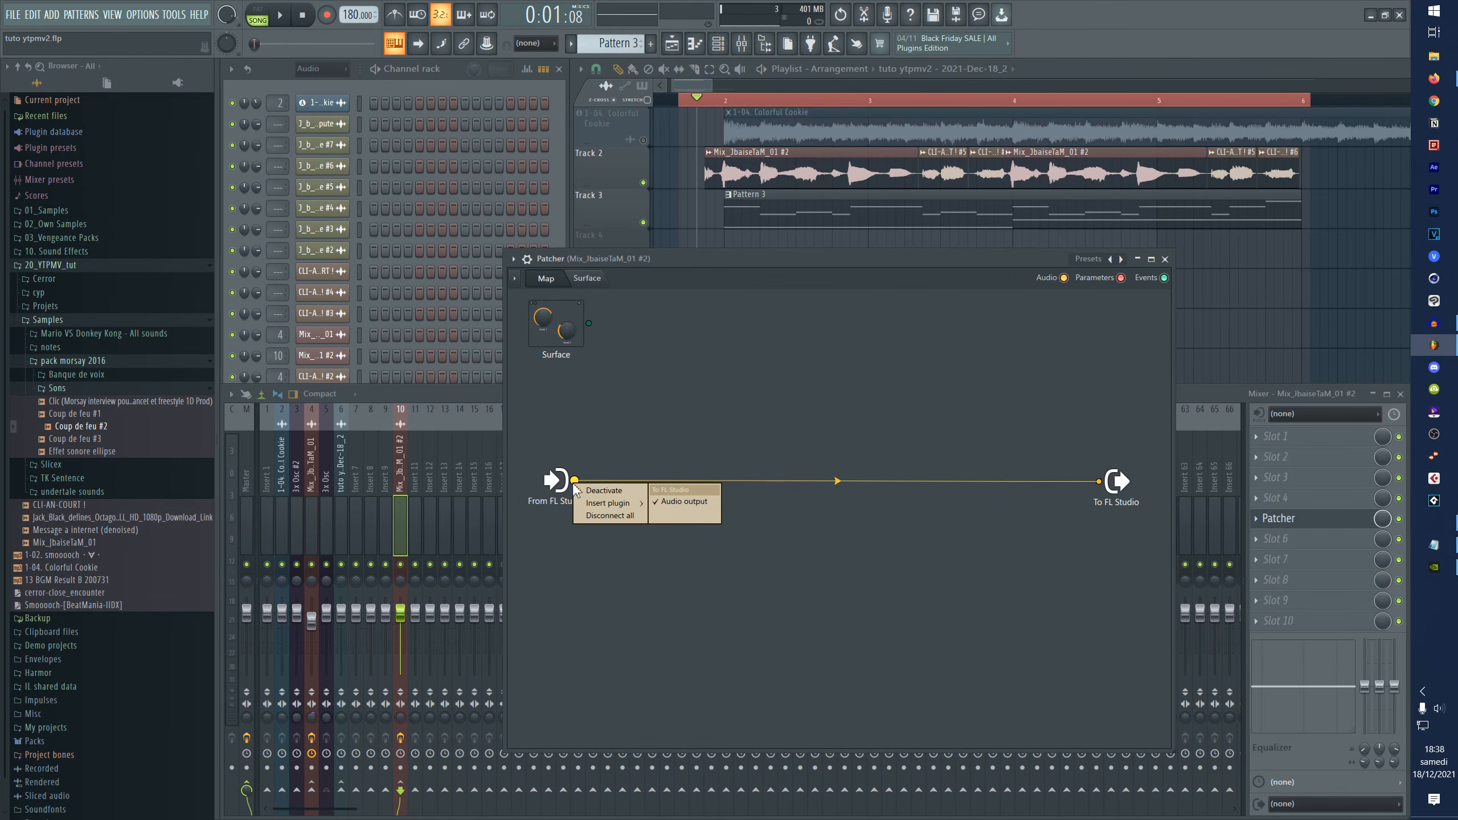
pyautogui.click(610, 517)
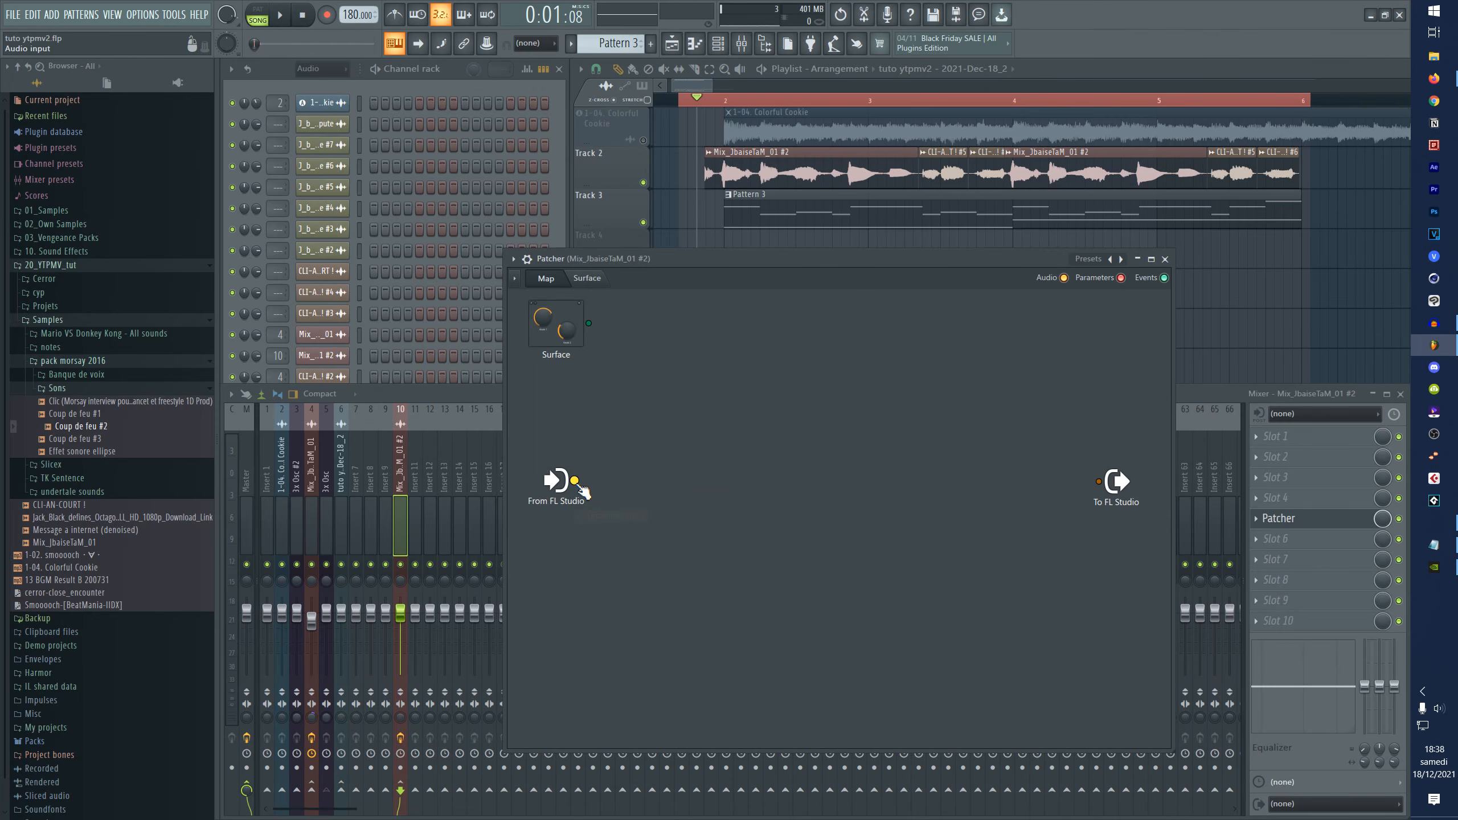
pyautogui.rightClick(576, 483)
pyautogui.moveTo(611, 509)
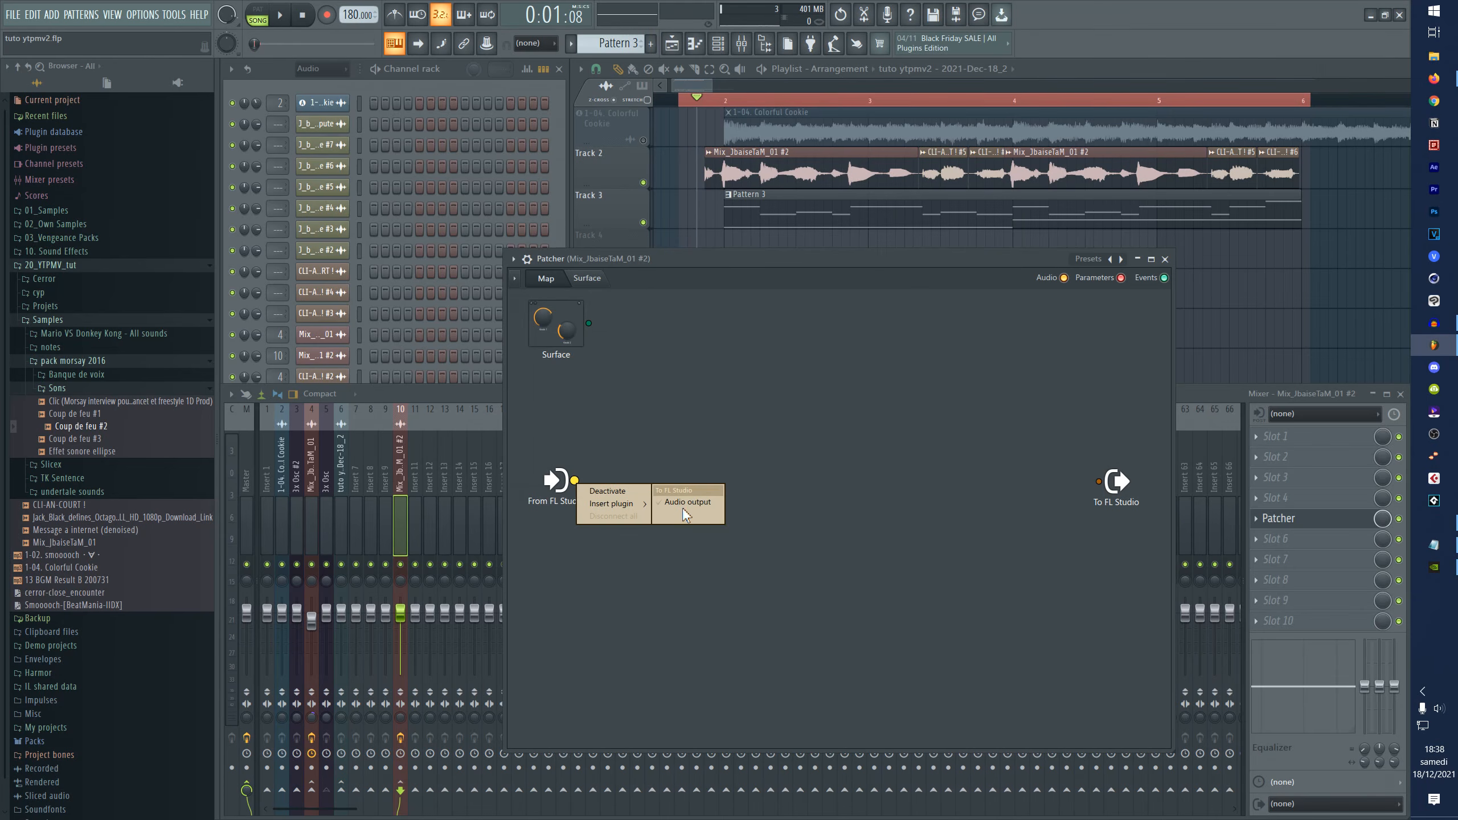
pyautogui.click(688, 516)
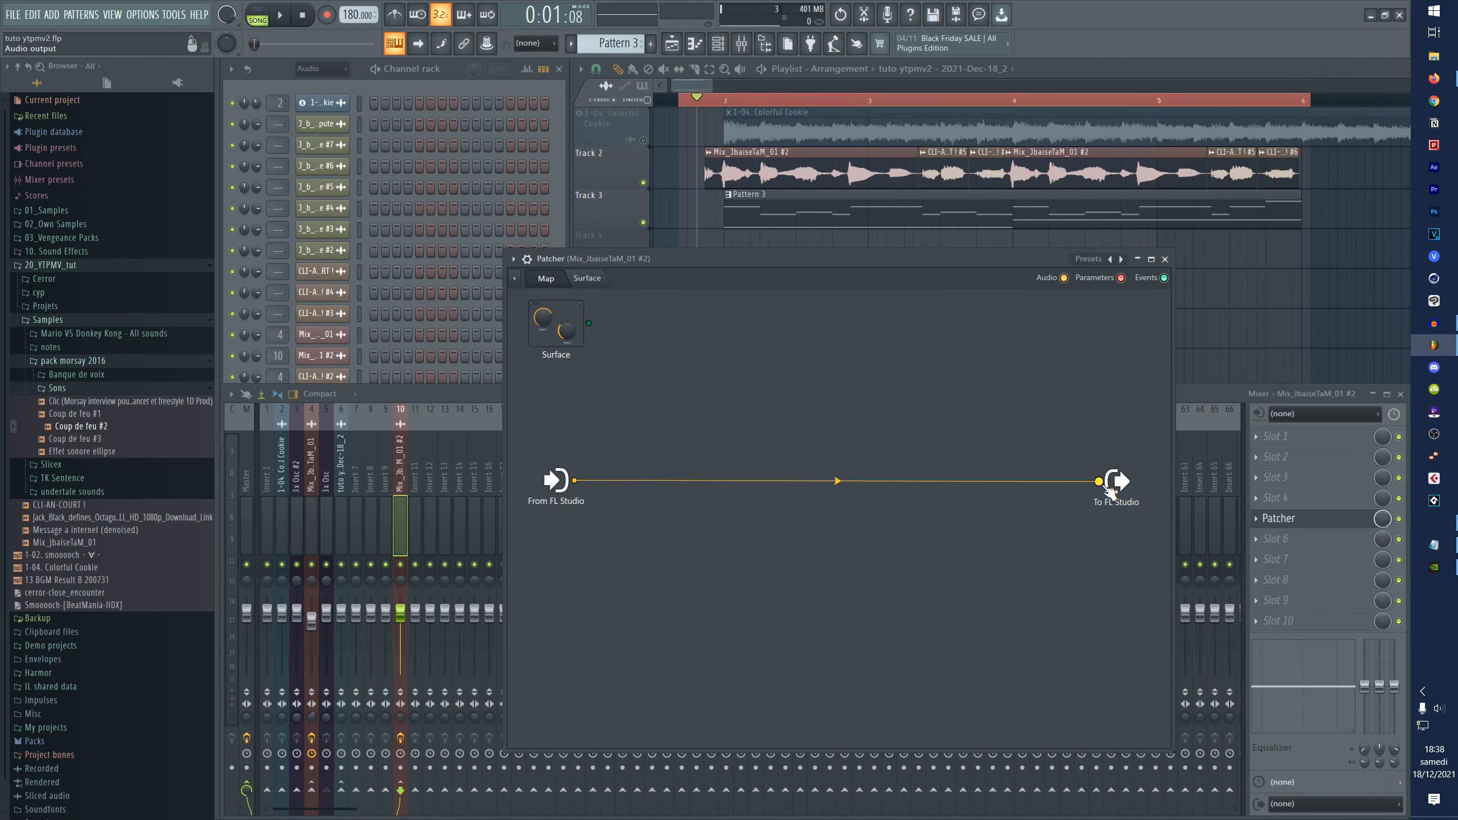
# - Add the Ambience effect to the Patcher map, placed just above the direct audio cable
pyautogui.rightClick(756, 368)
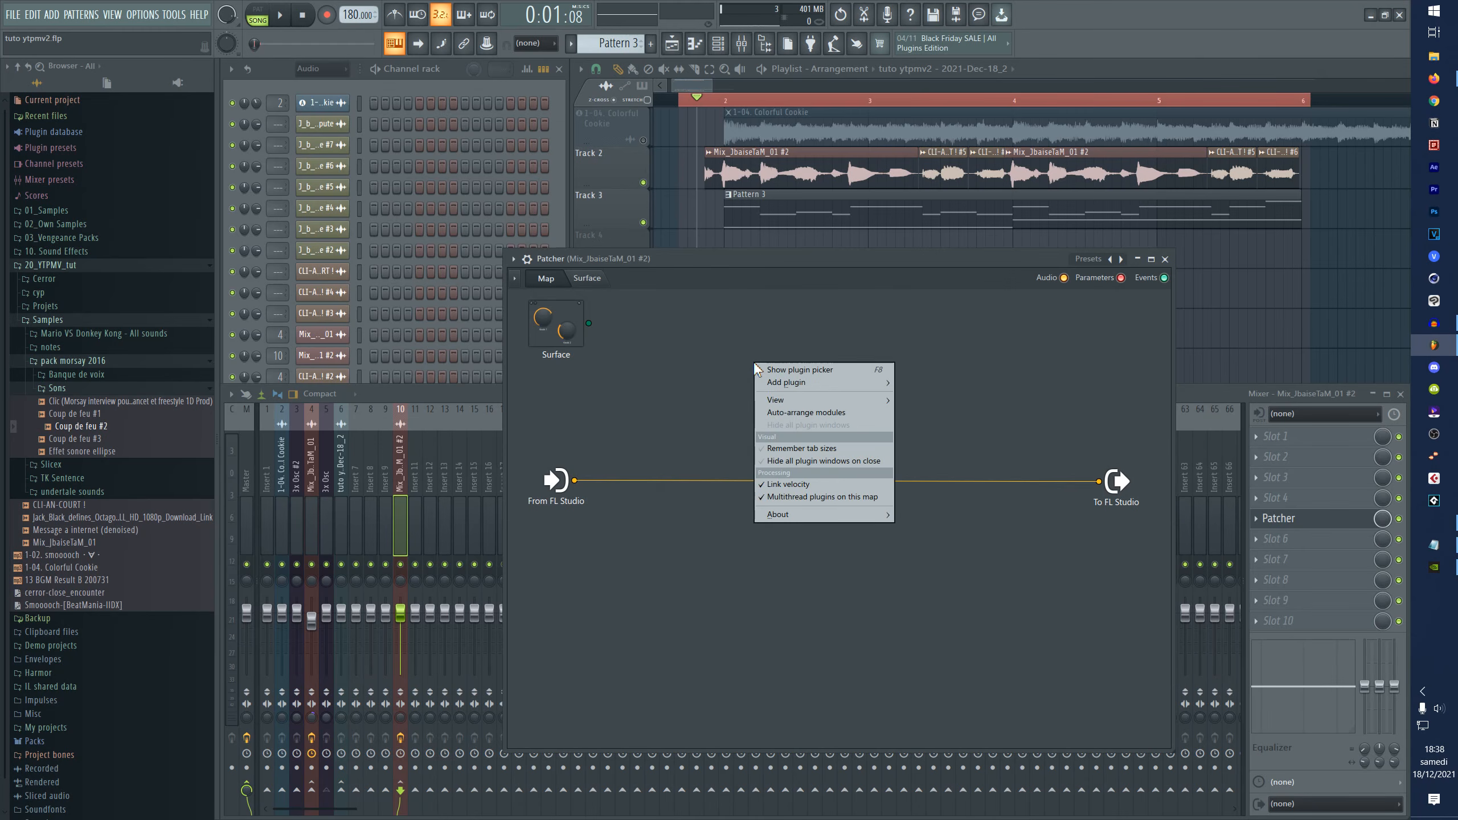
pyautogui.moveTo(785, 387)
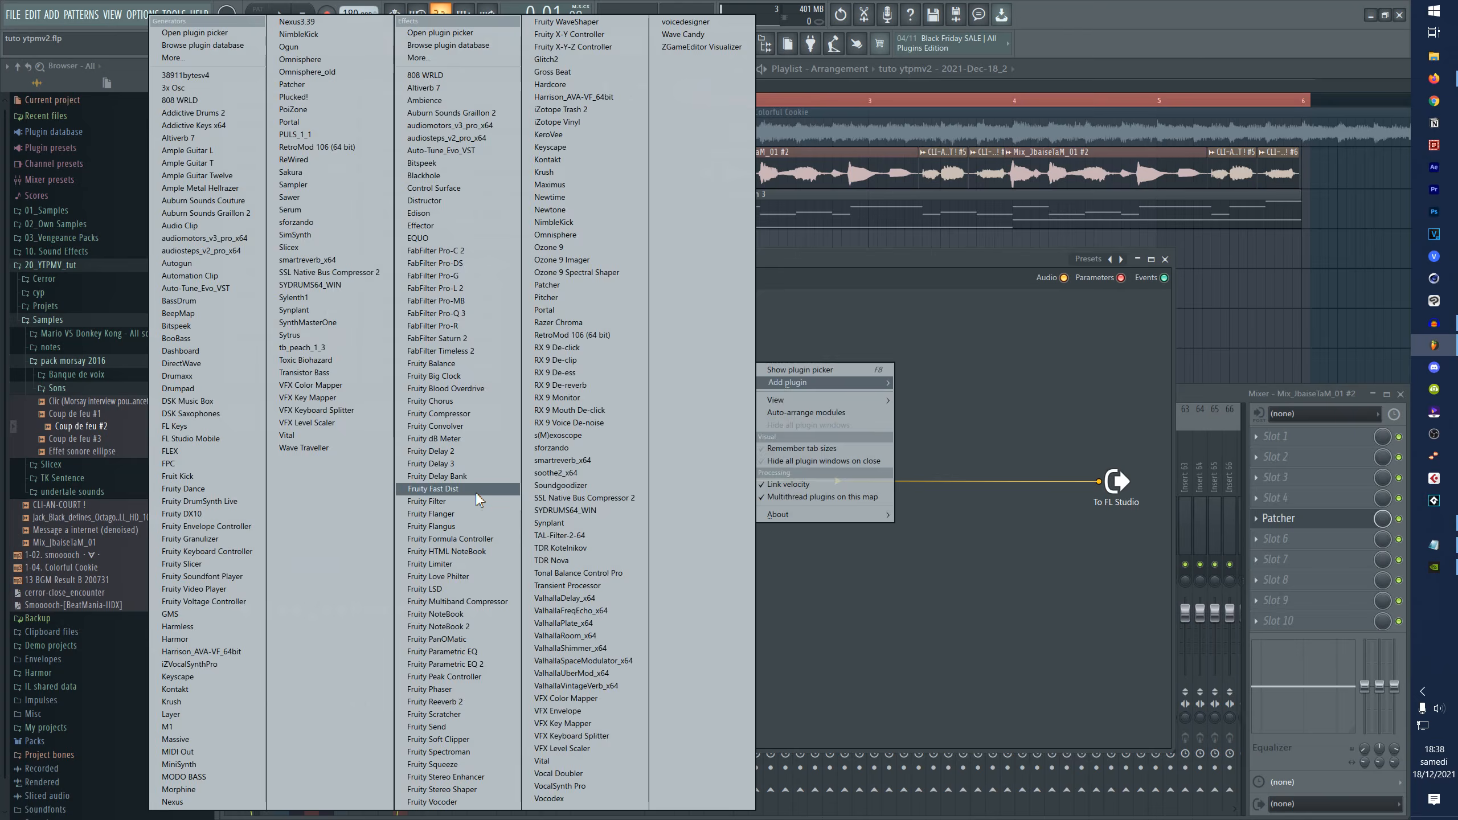
pyautogui.click(425, 99)
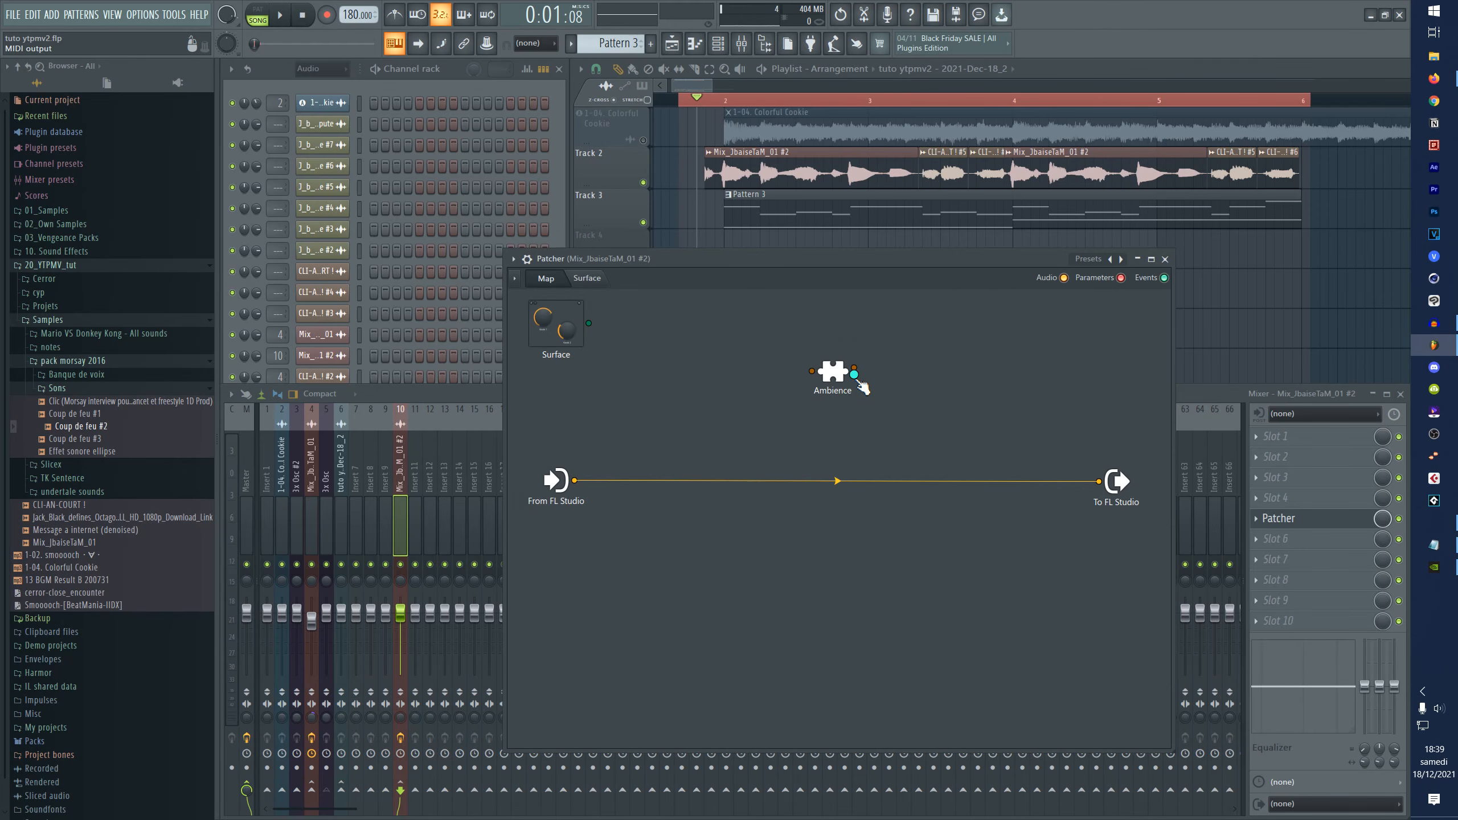
pyautogui.moveTo(863, 388); pyautogui.dragTo(866, 423)
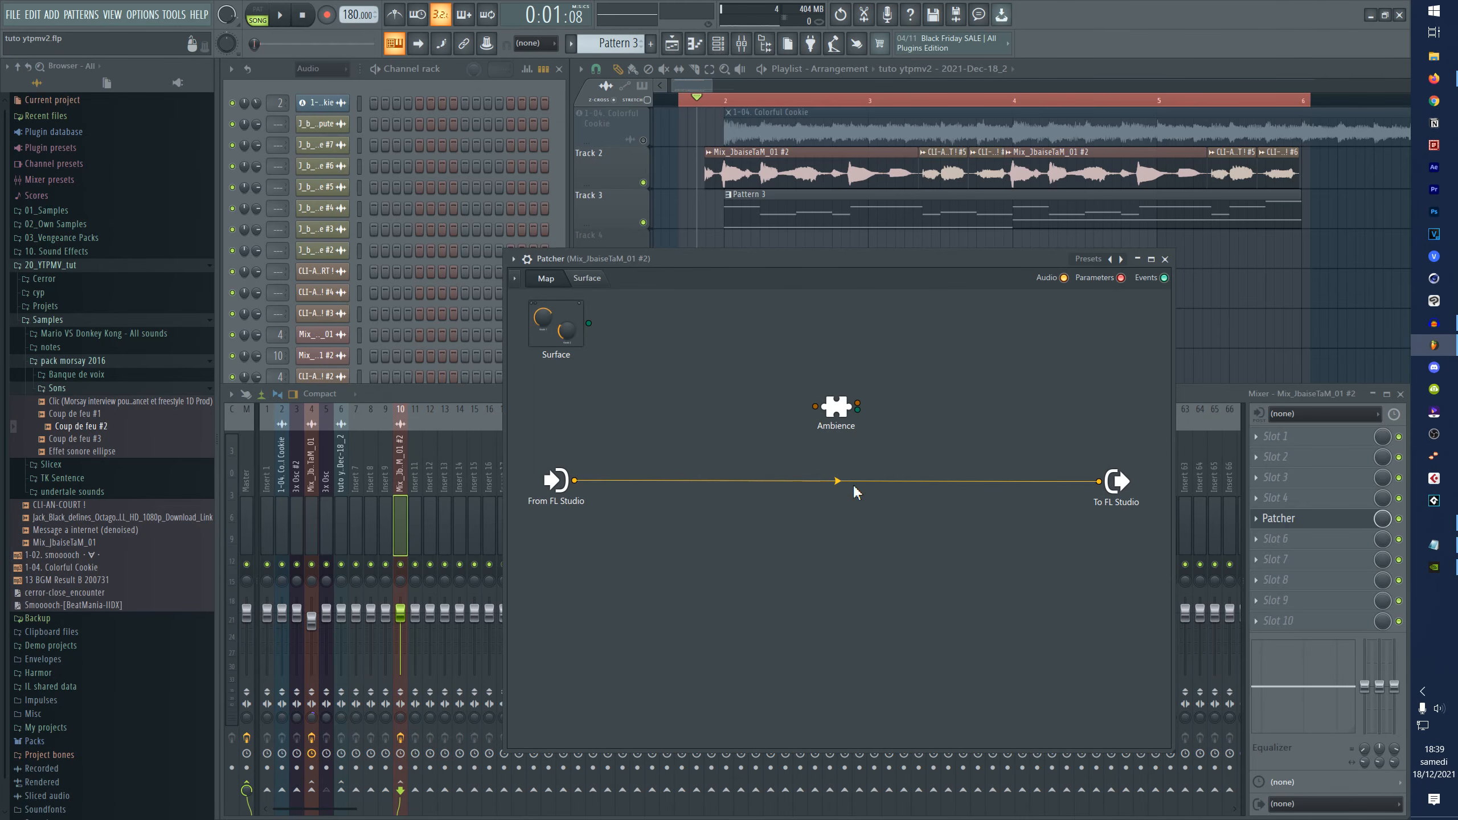
# - Disconnect the direct cable and route the audio from From FL Studio through Ambience to To FL Studio
pyautogui.rightClick(1114, 485)
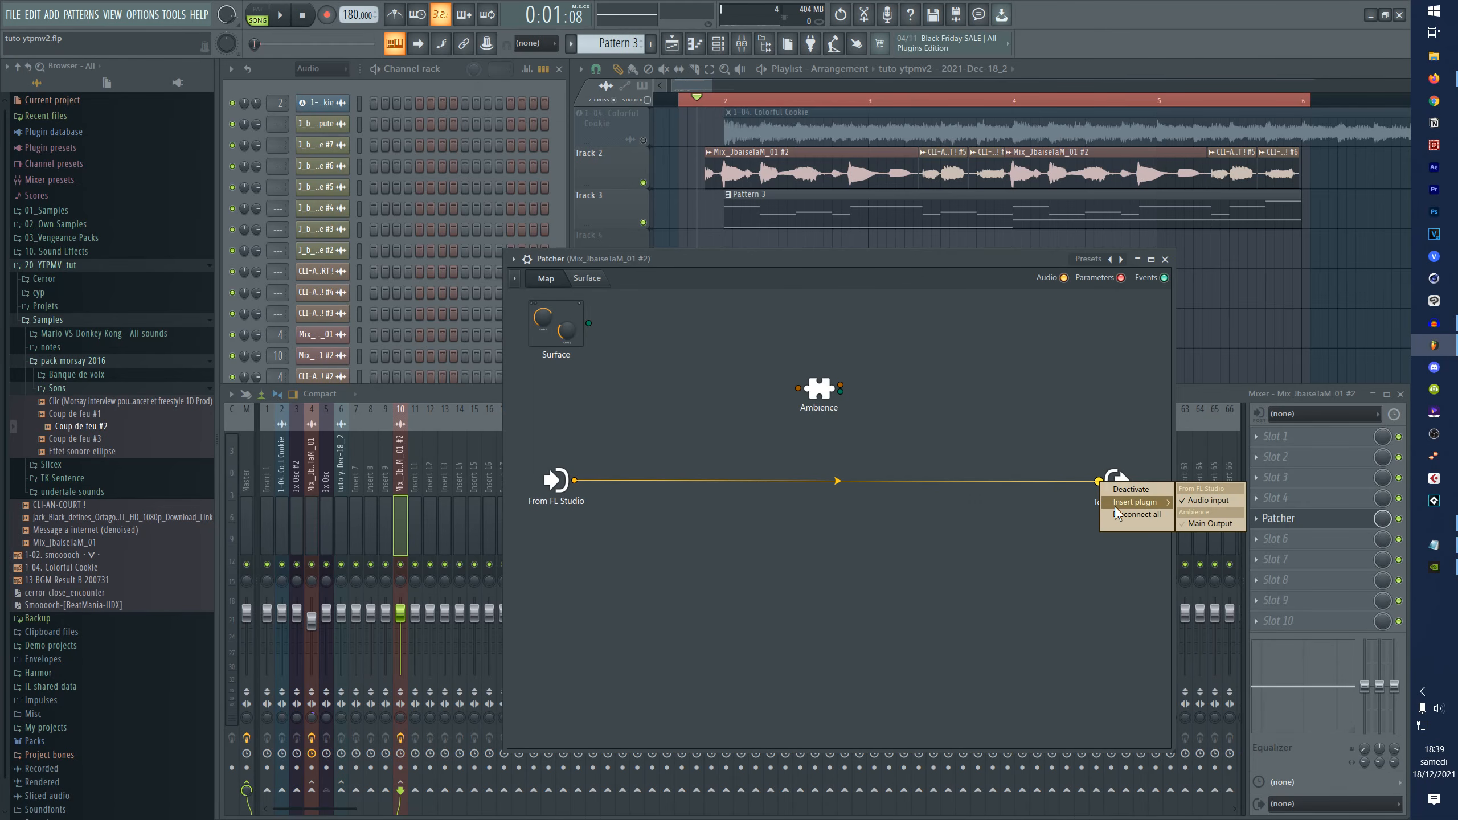
pyautogui.click(1160, 508)
pyautogui.moveTo(832, 409); pyautogui.dragTo(821, 482)
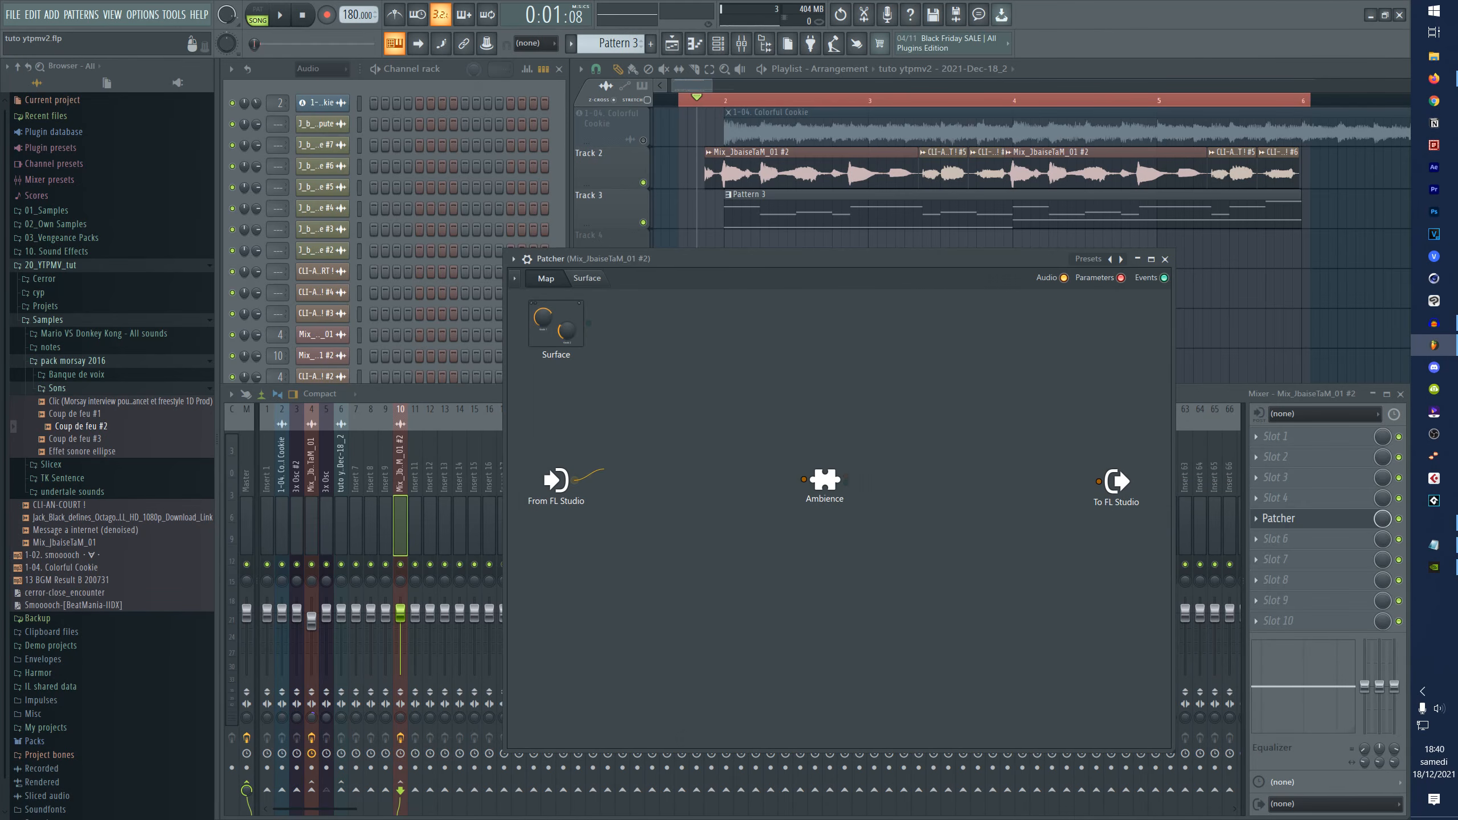
pyautogui.moveTo(733, 470); pyautogui.dragTo(871, 472)
pyautogui.moveTo(965, 471); pyautogui.dragTo(1114, 487)
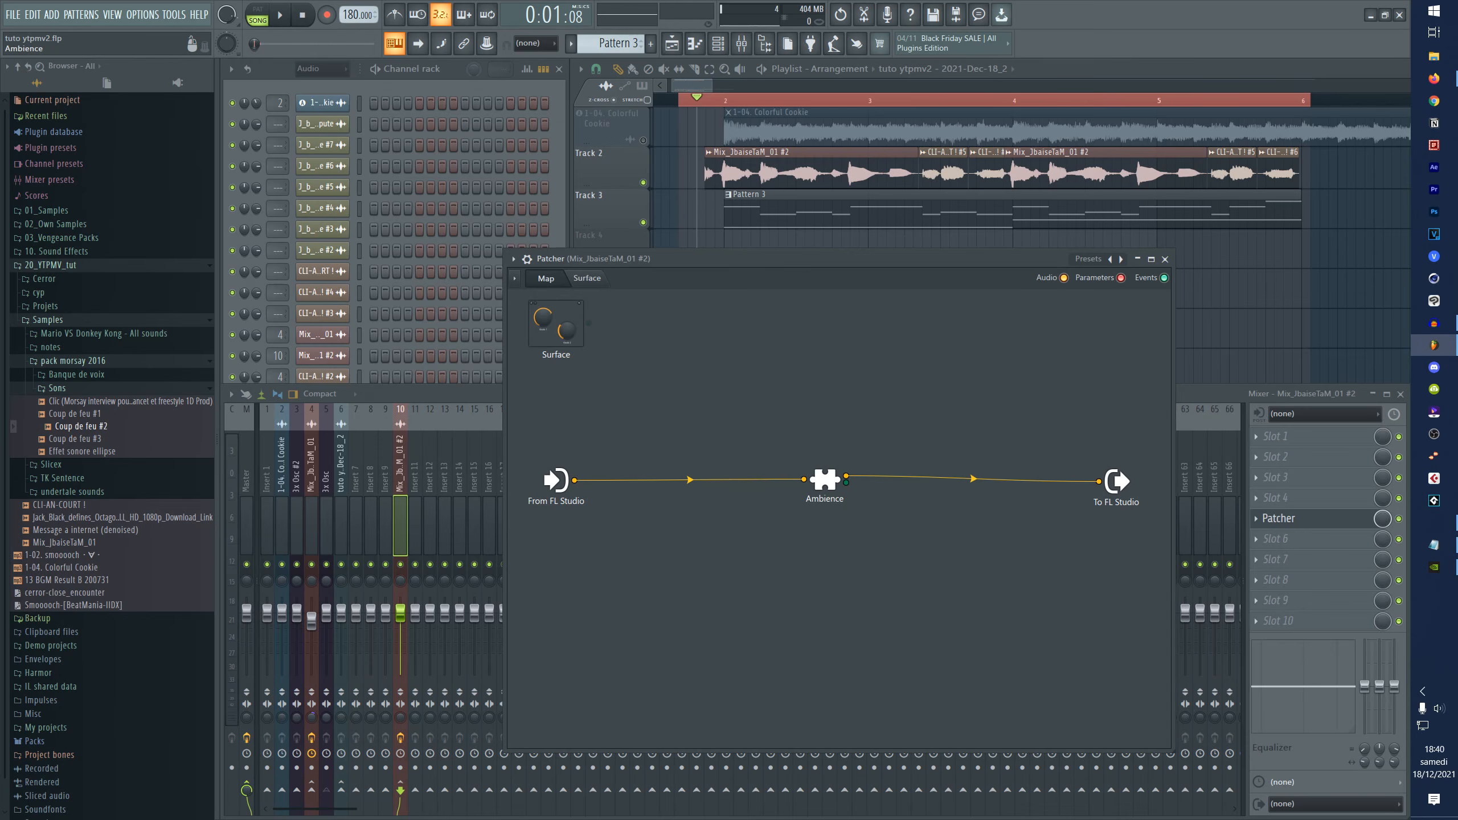
# - Set Ambience's dry gain to about -0.1 dB and wet gain to about -17 dB, and listen to the song
pyautogui.moveTo(834, 495); pyautogui.dragTo(838, 494)
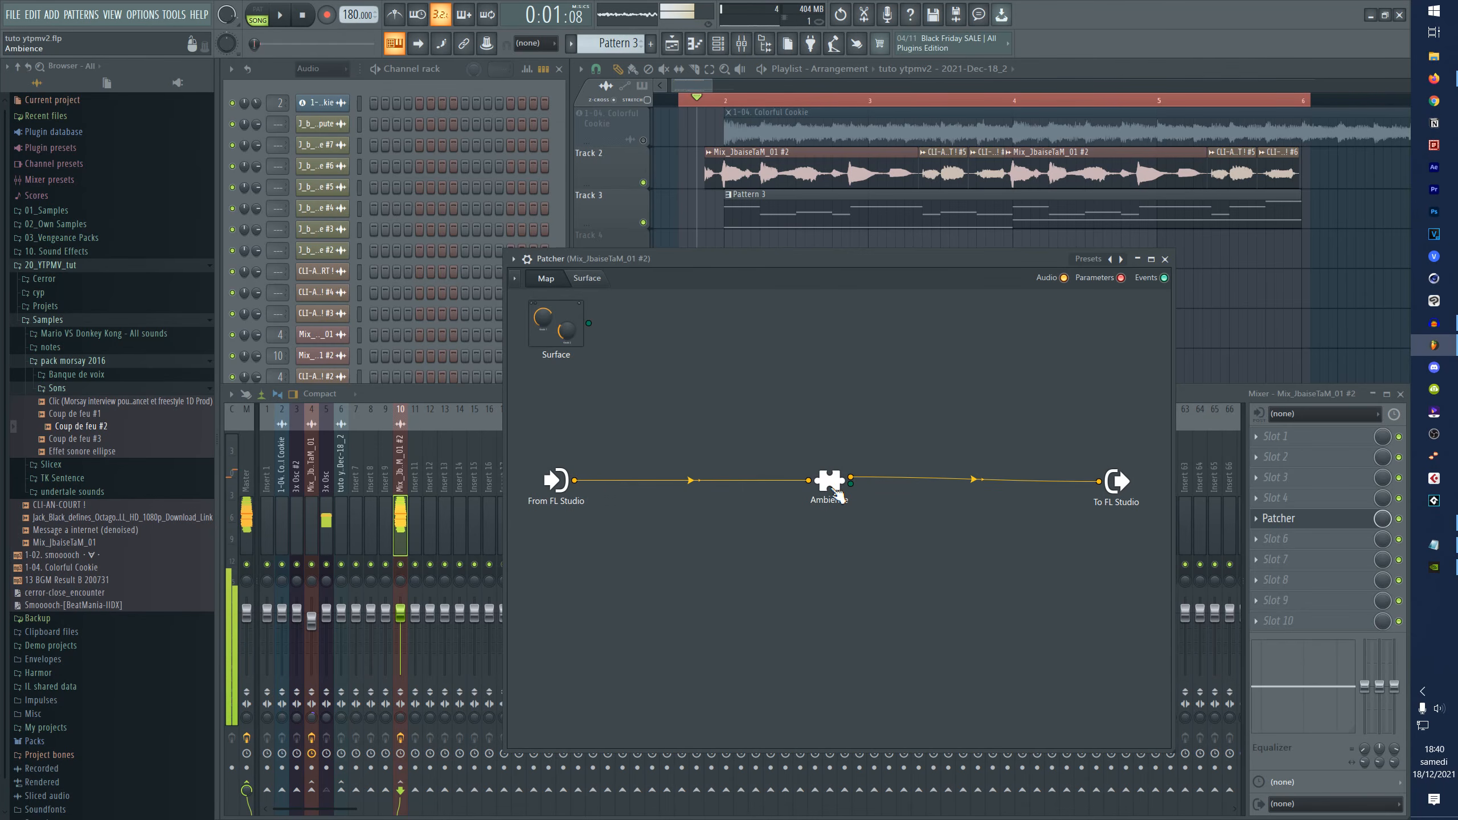
pyautogui.click(835, 491)
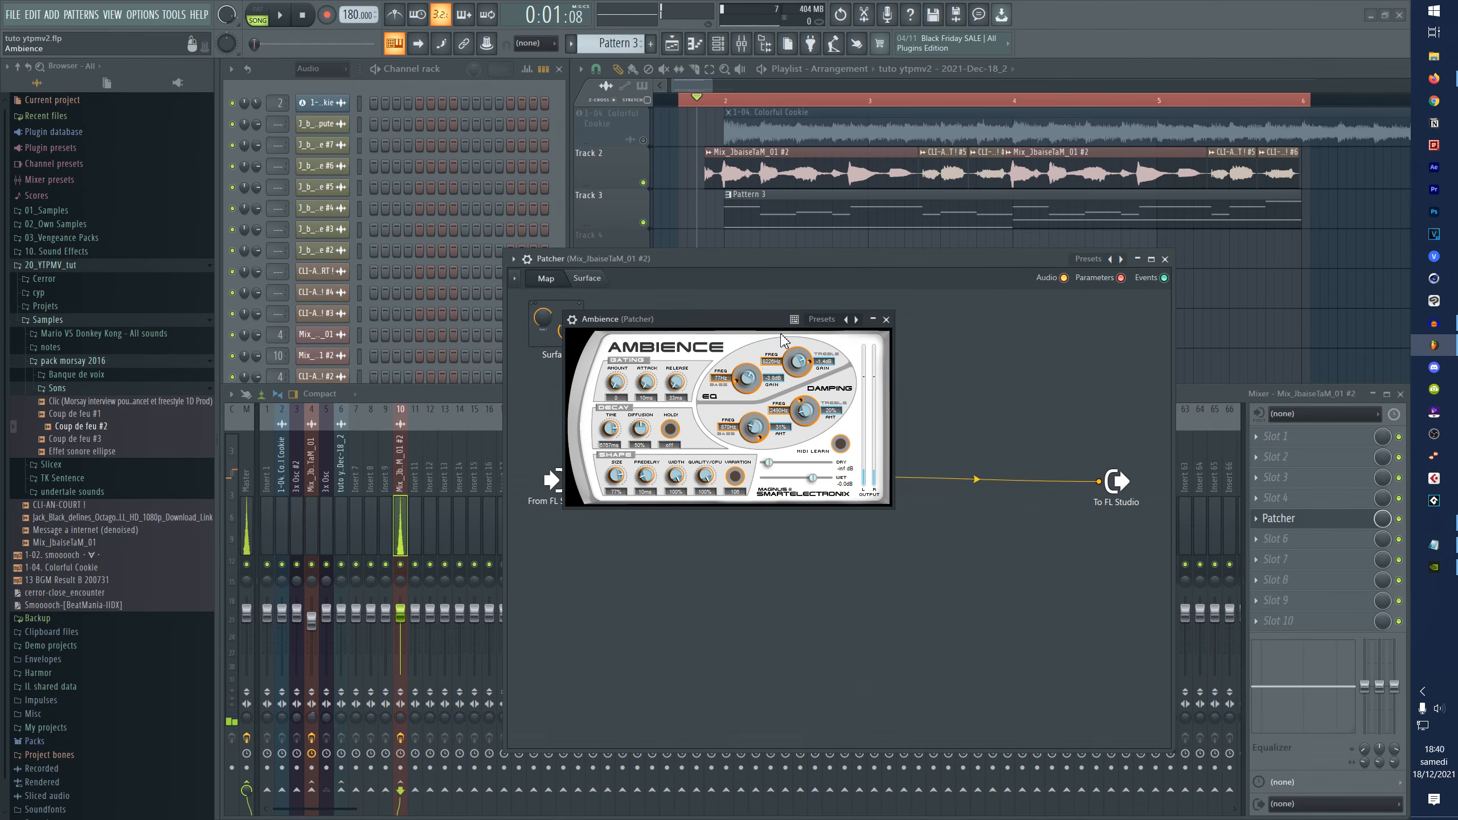
pyautogui.moveTo(736, 319); pyautogui.dragTo(818, 227)
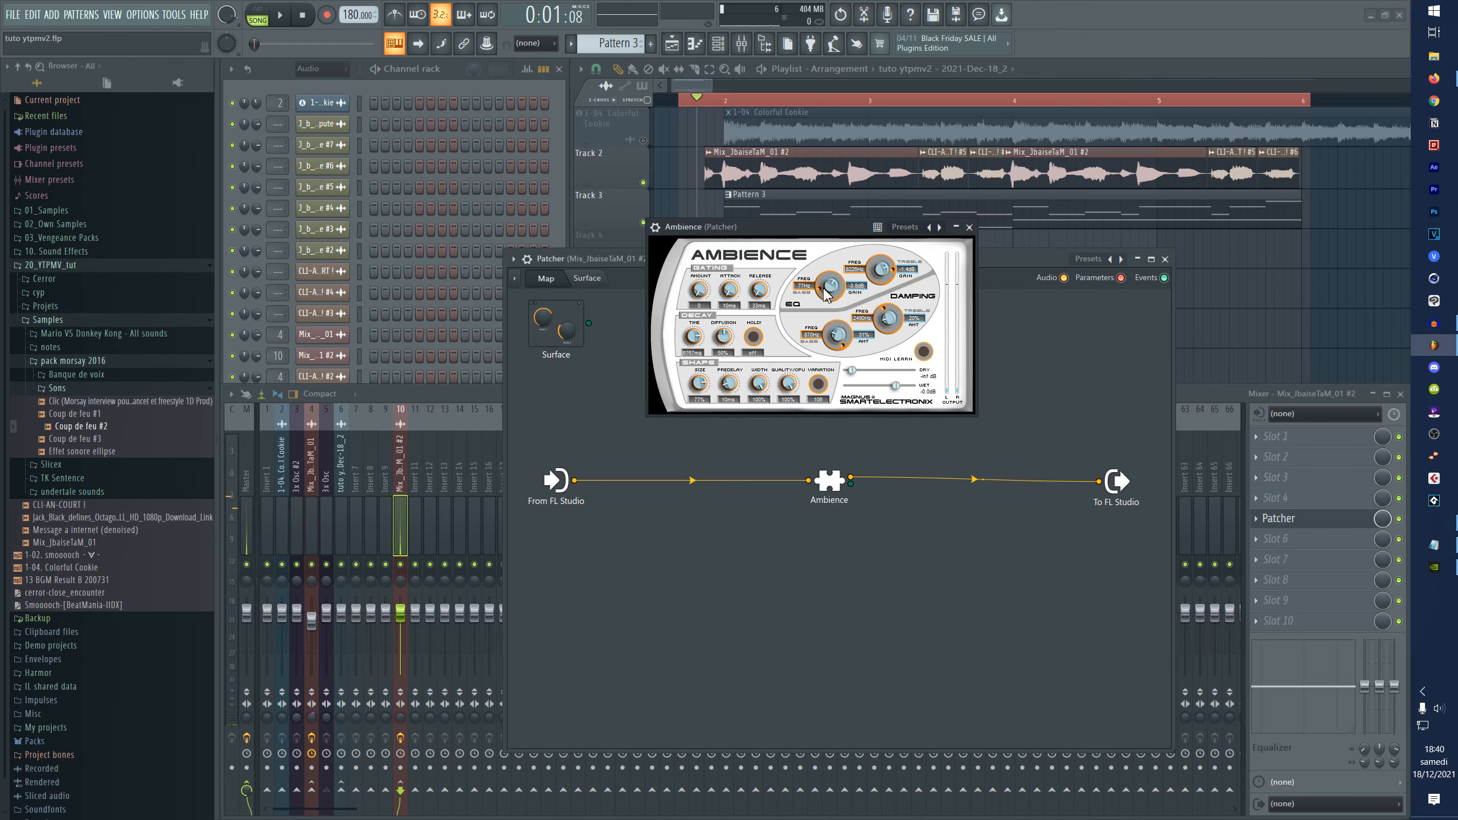
pyautogui.moveTo(887, 372)
pyautogui.mouseDown()
pyautogui.moveTo(886, 391)
pyautogui.moveTo(874, 385)
pyautogui.moveTo(894, 373)
pyautogui.moveTo(873, 387)
pyautogui.mouseUp()
pyautogui.press('space')
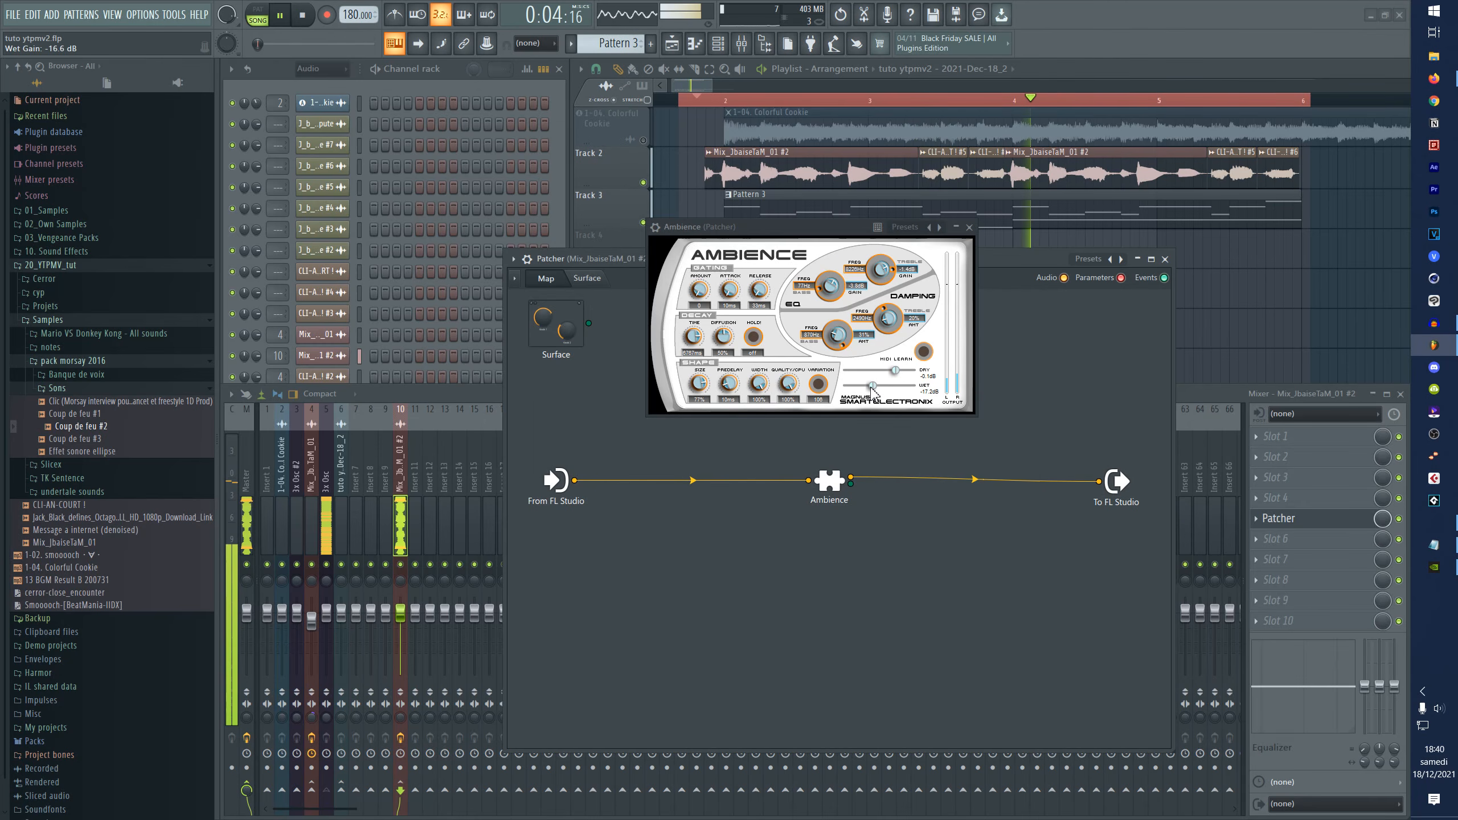
# - Move the Ambience module above the audio path and add Fruity Delay 3 below it in the Patcher map
pyautogui.moveTo(829, 481); pyautogui.dragTo(825, 416)
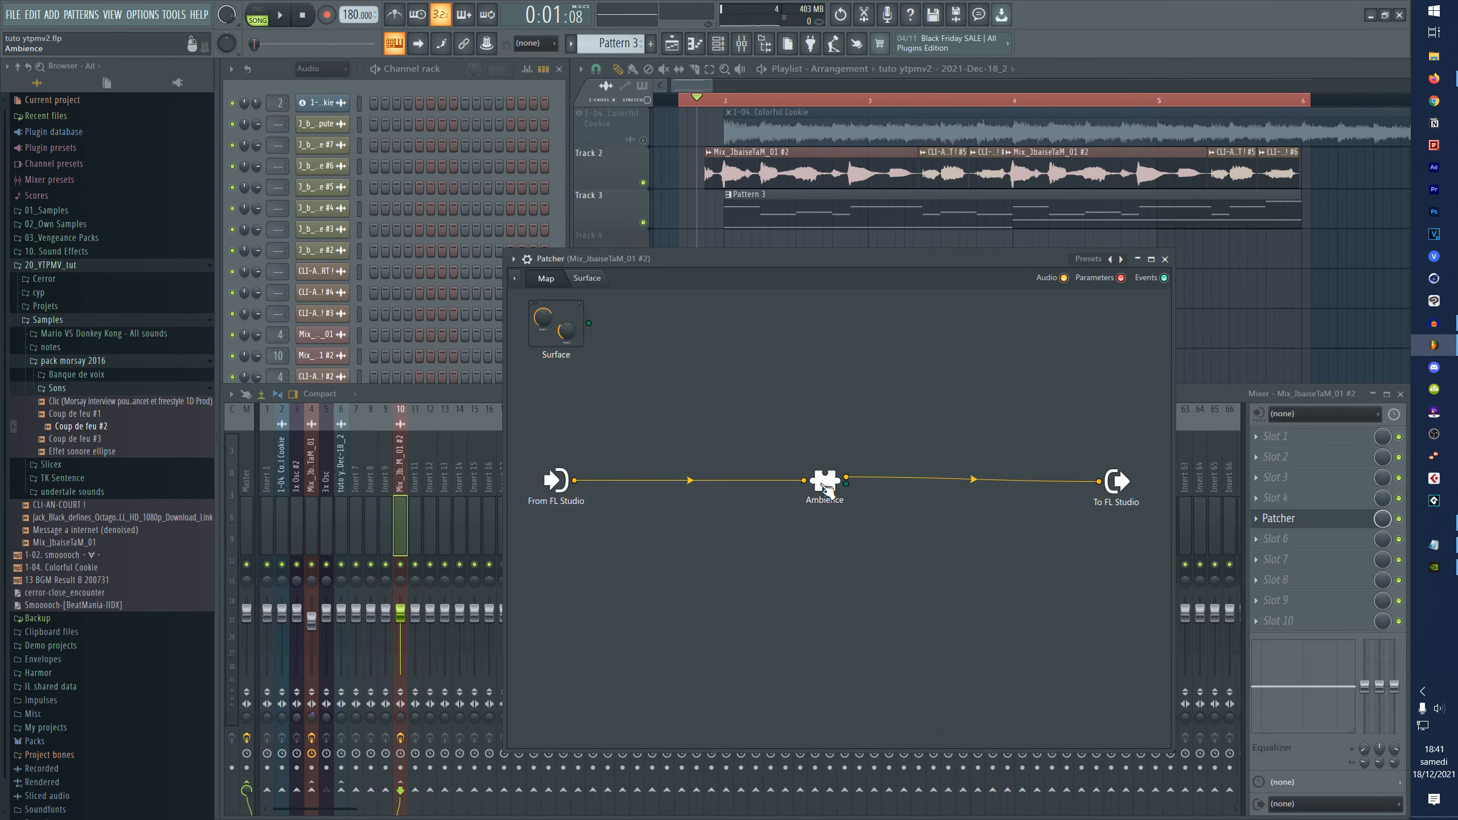
pyautogui.moveTo(575, 480); pyautogui.dragTo(602, 491)
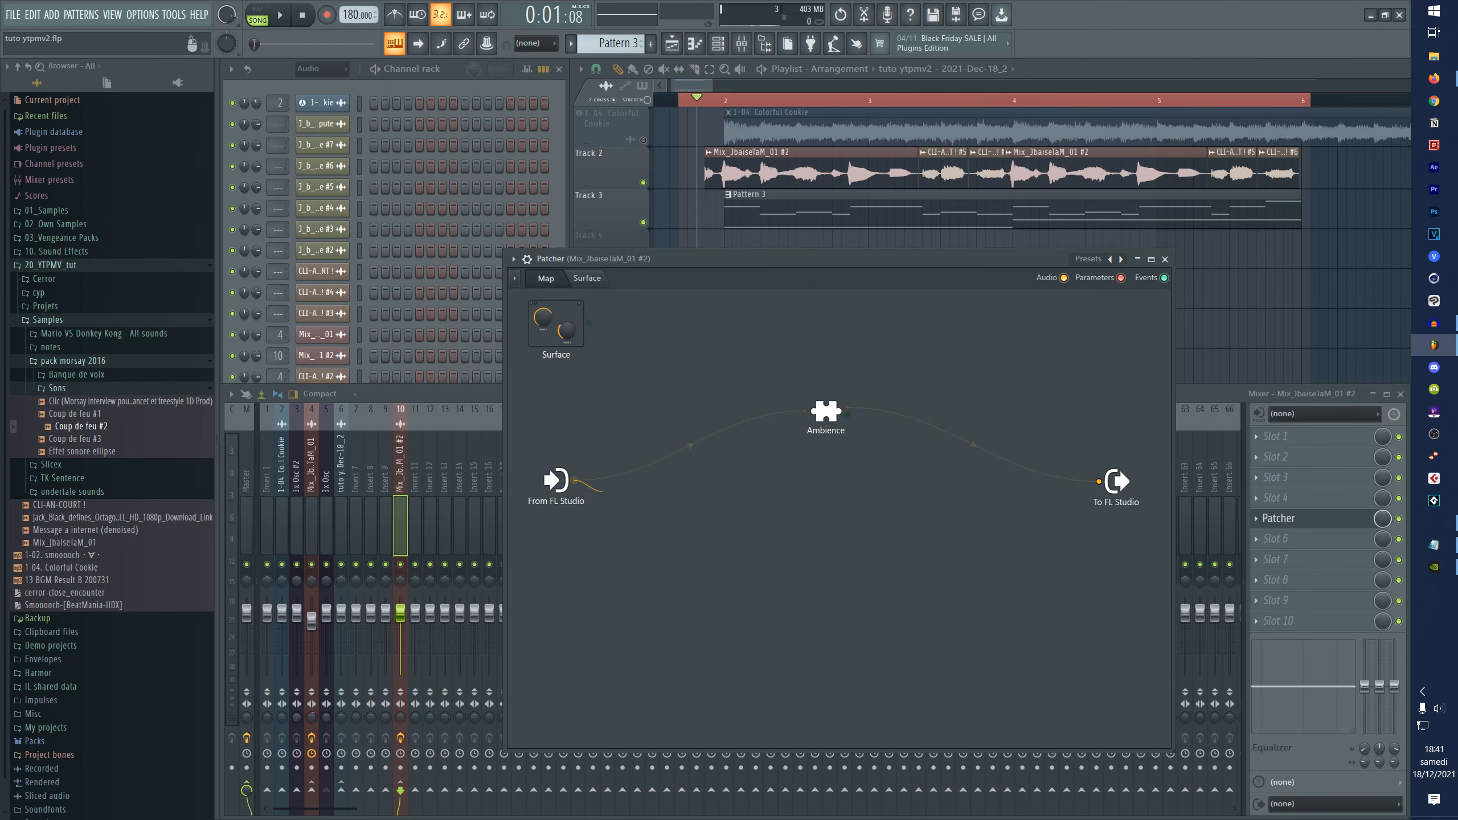
pyautogui.moveTo(795, 464); pyautogui.dragTo(808, 504)
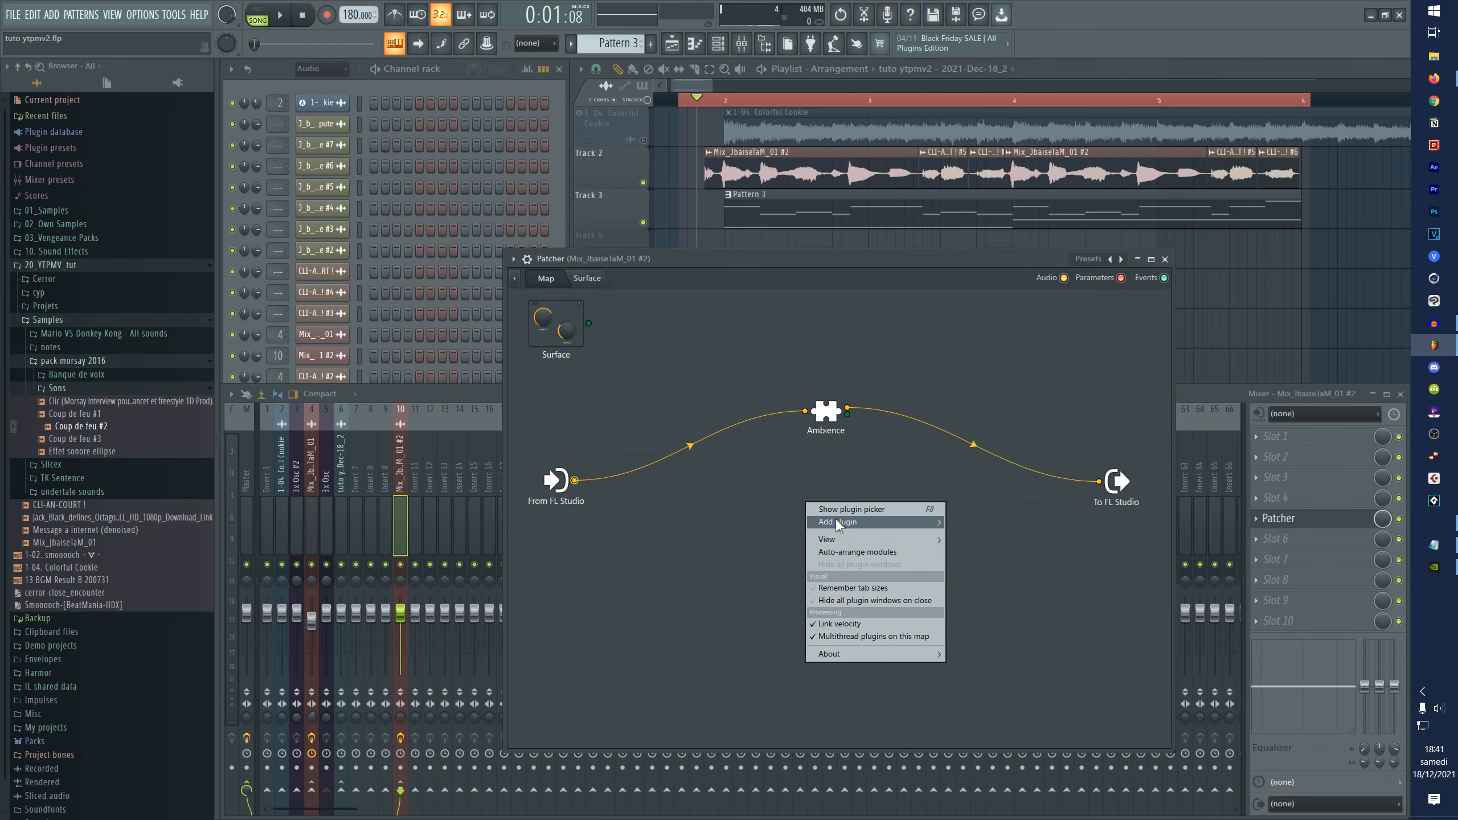
pyautogui.moveTo(838, 522)
pyautogui.click(482, 464)
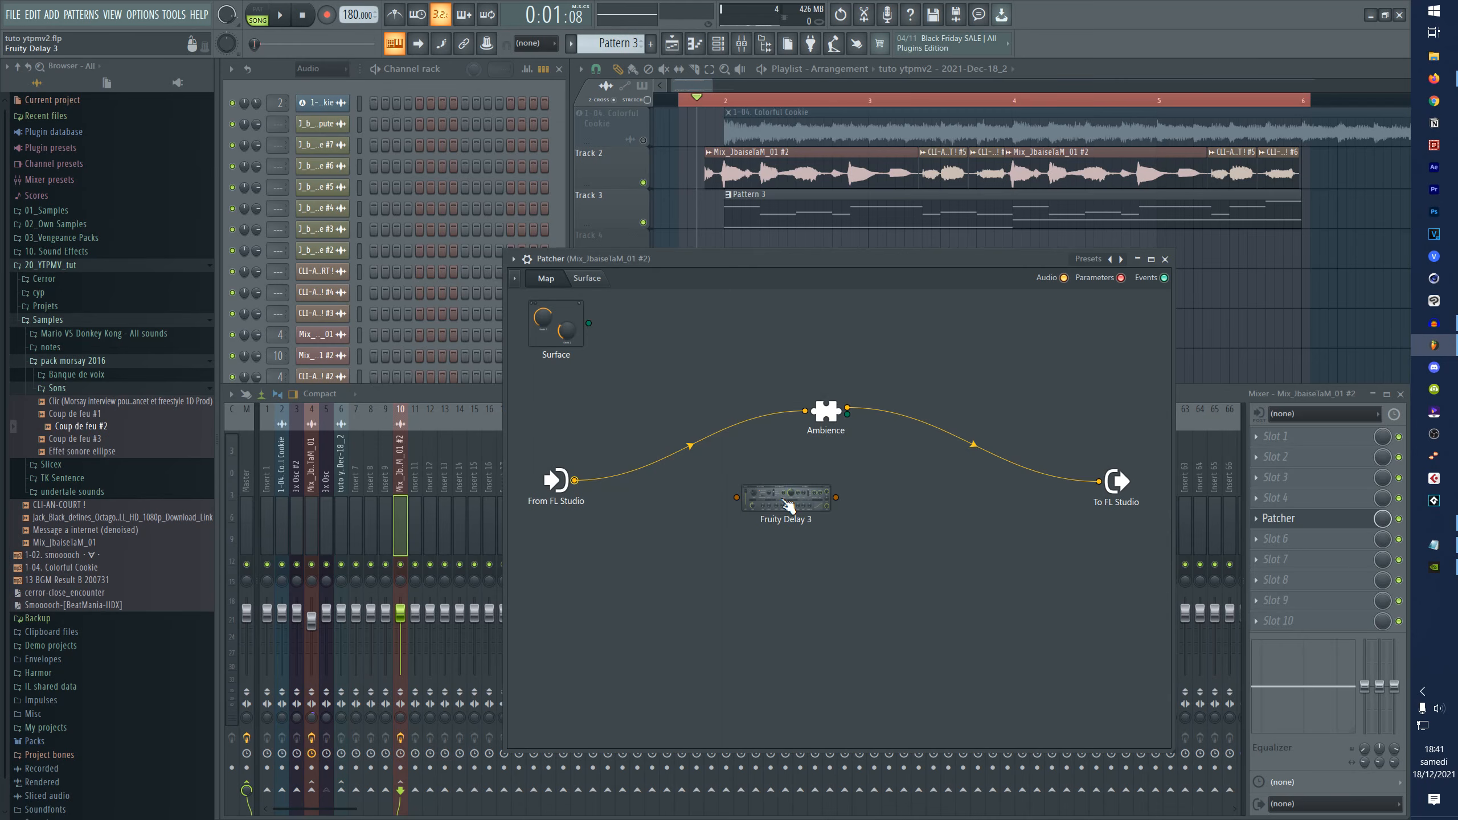
pyautogui.moveTo(788, 505); pyautogui.dragTo(791, 546)
# - Load the Ping pong preset in Fruity Delay 3
pyautogui.click(791, 547)
pyautogui.rightClick(932, 328)
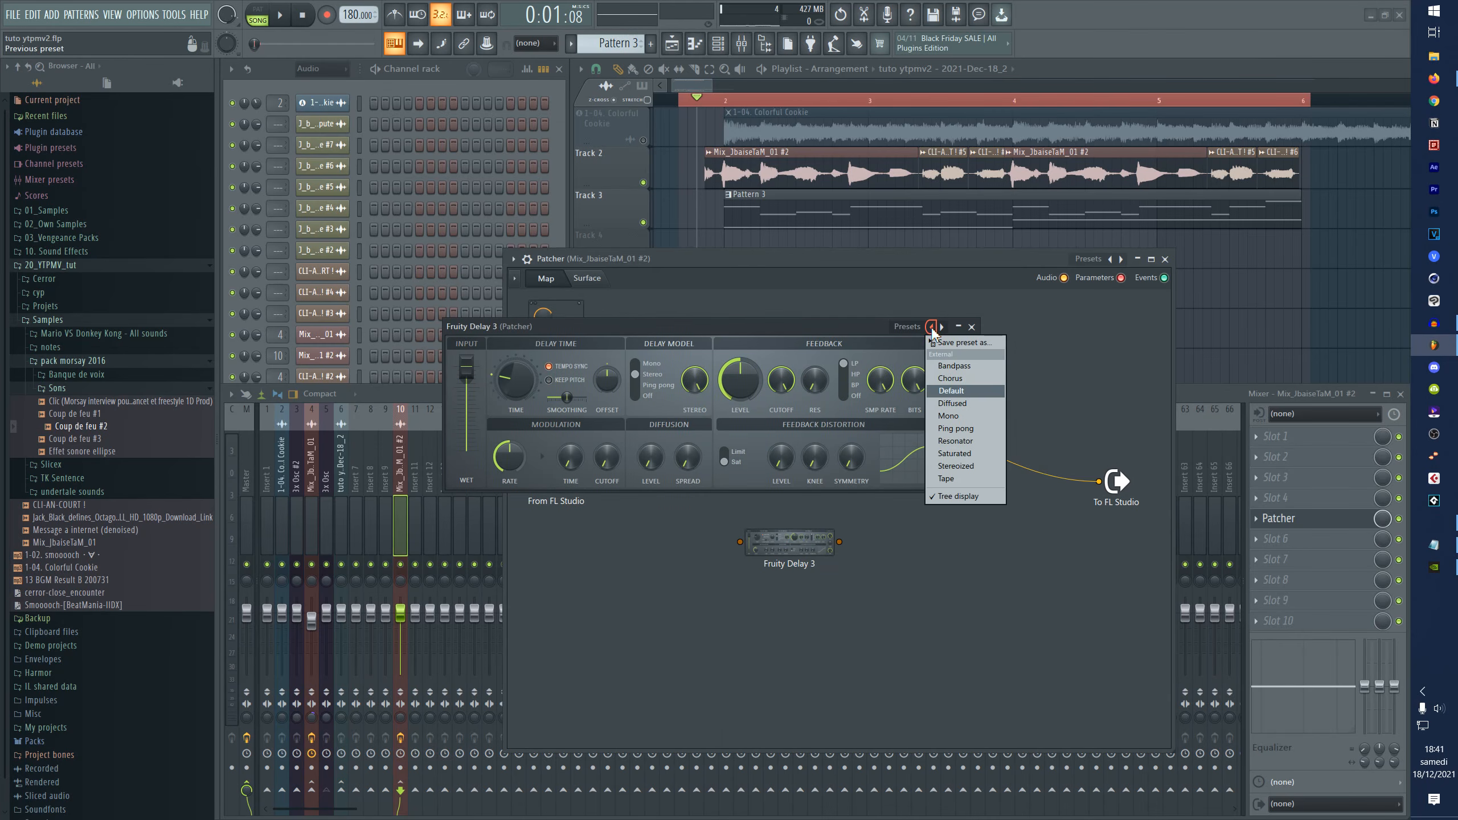
pyautogui.click(956, 428)
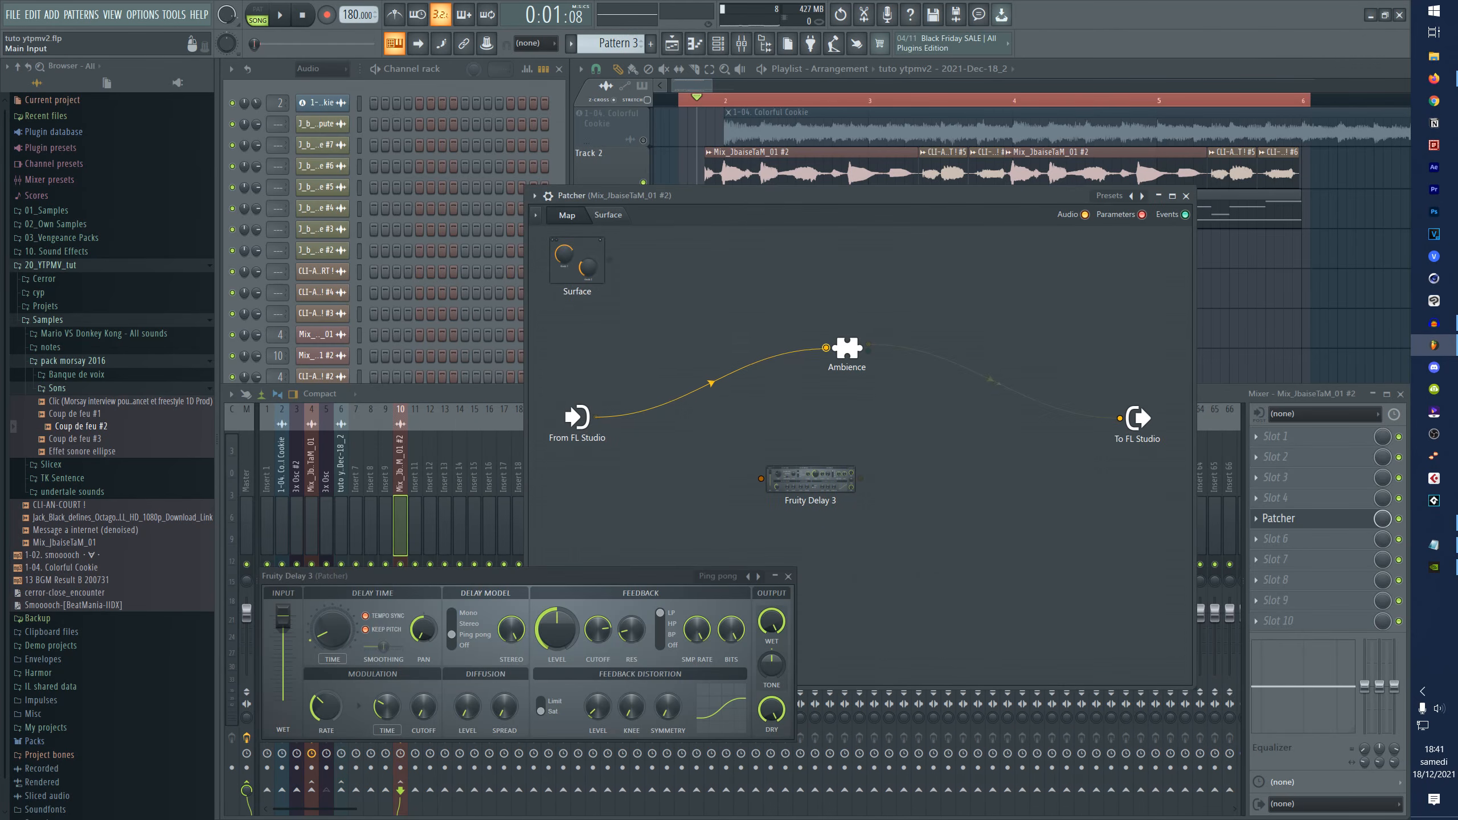
# - Reroute the audio from From FL Studio through Fruity Delay 3 to To FL Studio, bypassing Ambience, and play the song
pyautogui.moveTo(825, 348); pyautogui.dragTo(893, 344)
pyautogui.moveTo(906, 446); pyautogui.dragTo(909, 446)
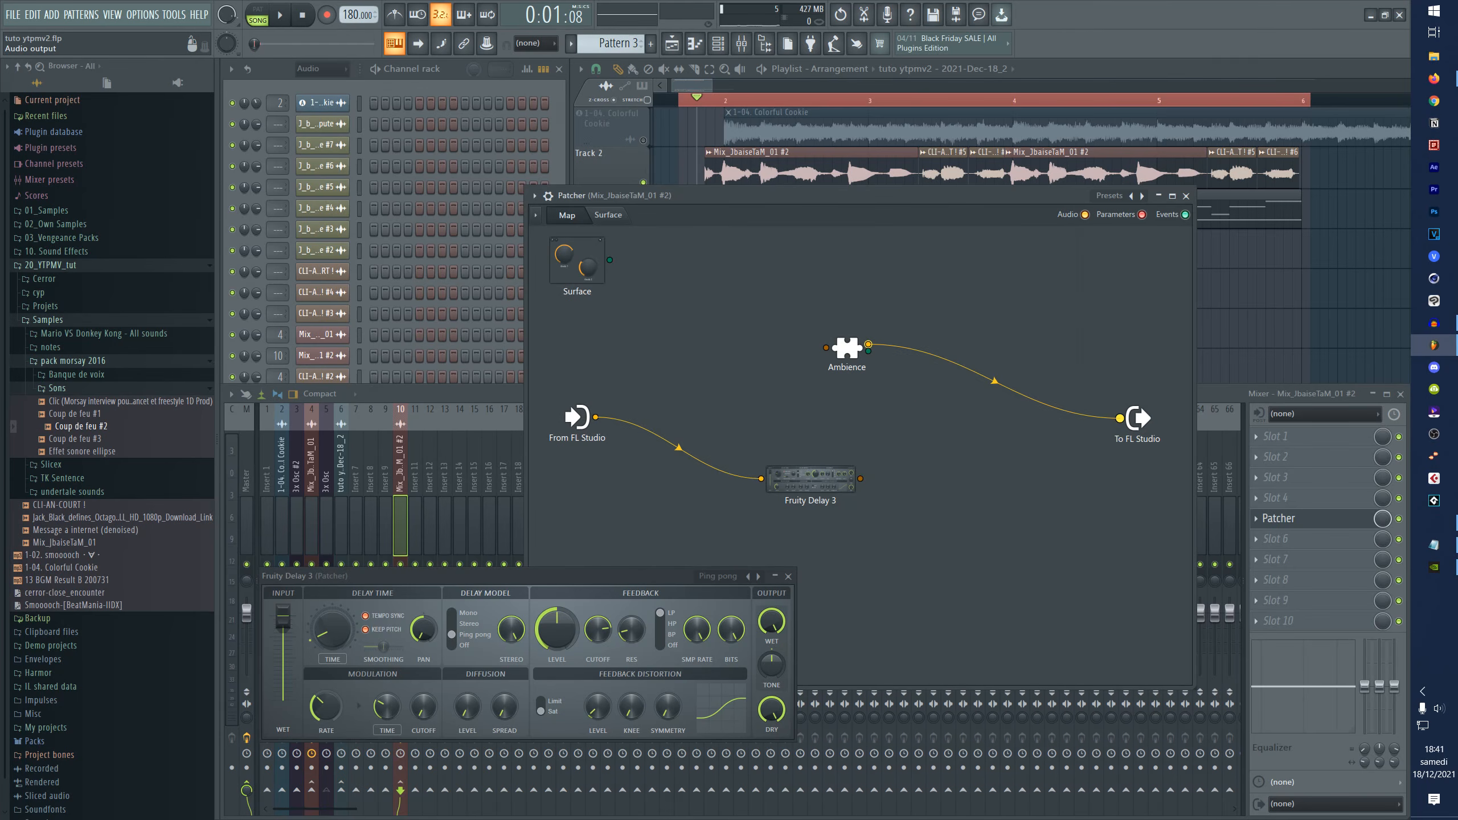
pyautogui.moveTo(1120, 418); pyautogui.dragTo(860, 478)
pyautogui.press('space')
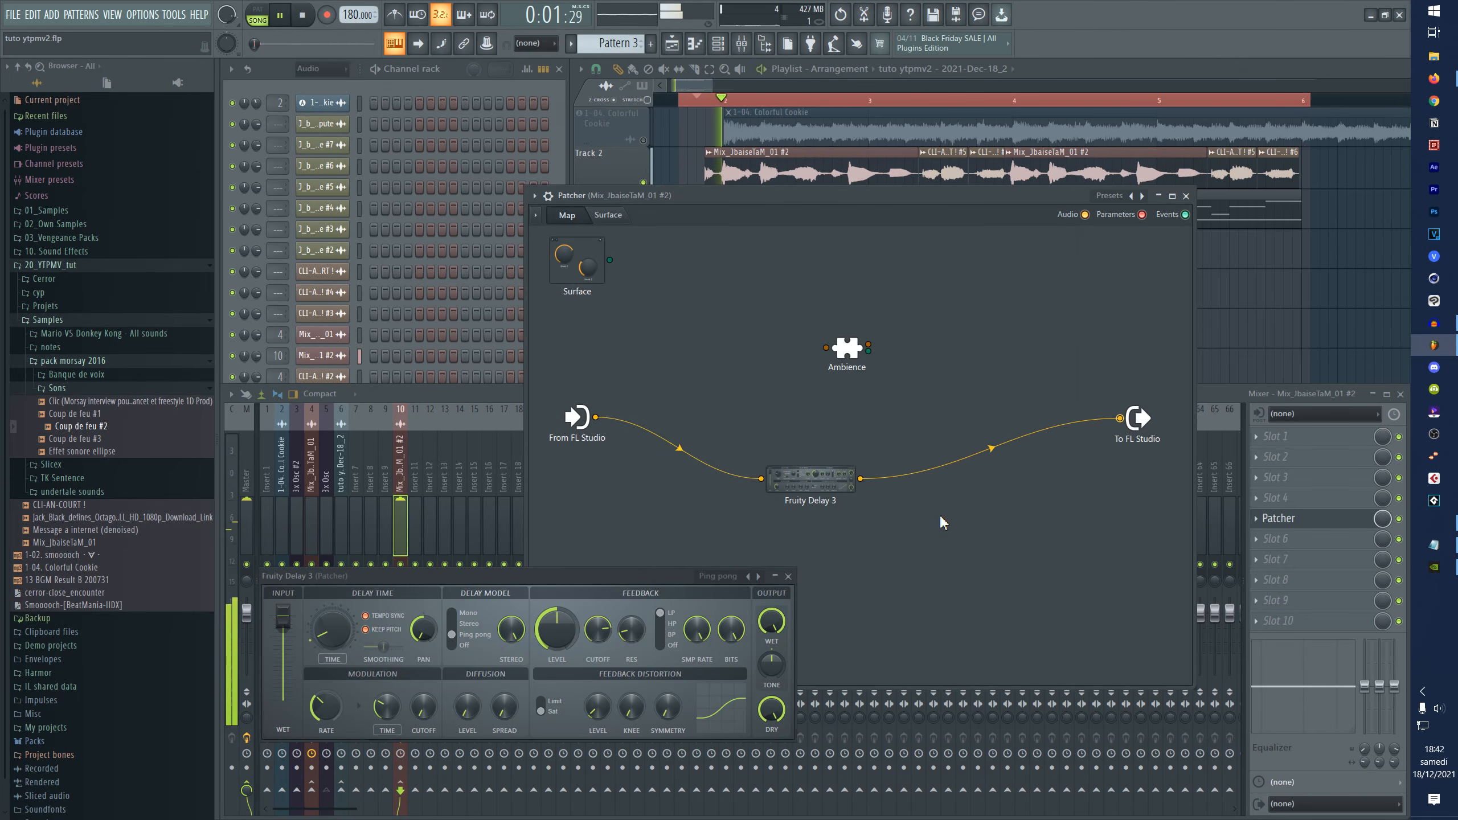
# - Move the Fruity Delay 3 window over the map, replay the song and lower the delay's wet output level
pyautogui.press('space')
pyautogui.moveTo(489, 573); pyautogui.dragTo(704, 537)
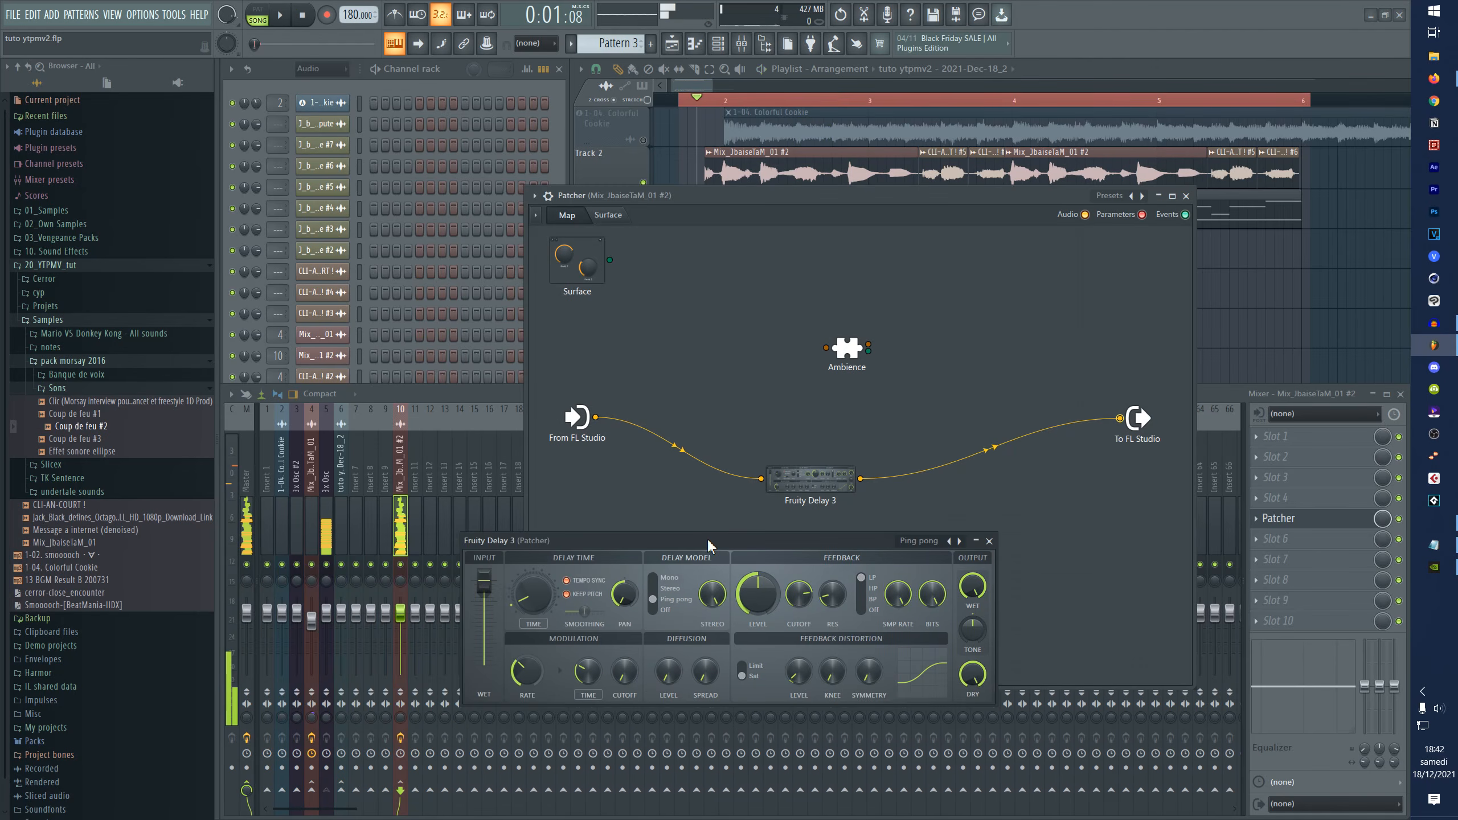
pyautogui.press('space')
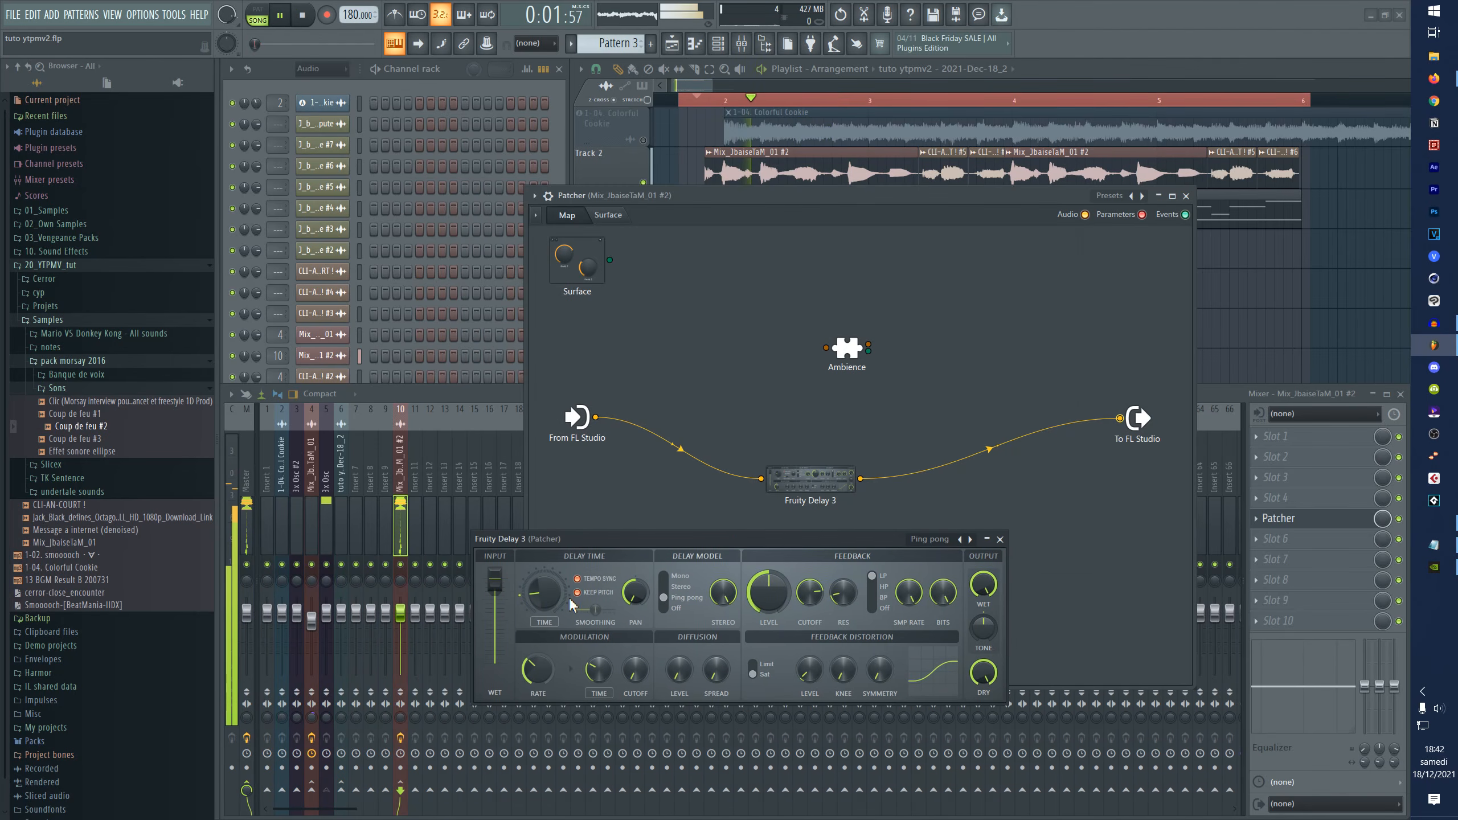
# - Route From FL Studio to To FL Studio in parallel through Ambience, through Fruity Delay 3 and over a direct dry connection
pyautogui.moveTo(595, 417); pyautogui.dragTo(940, 364)
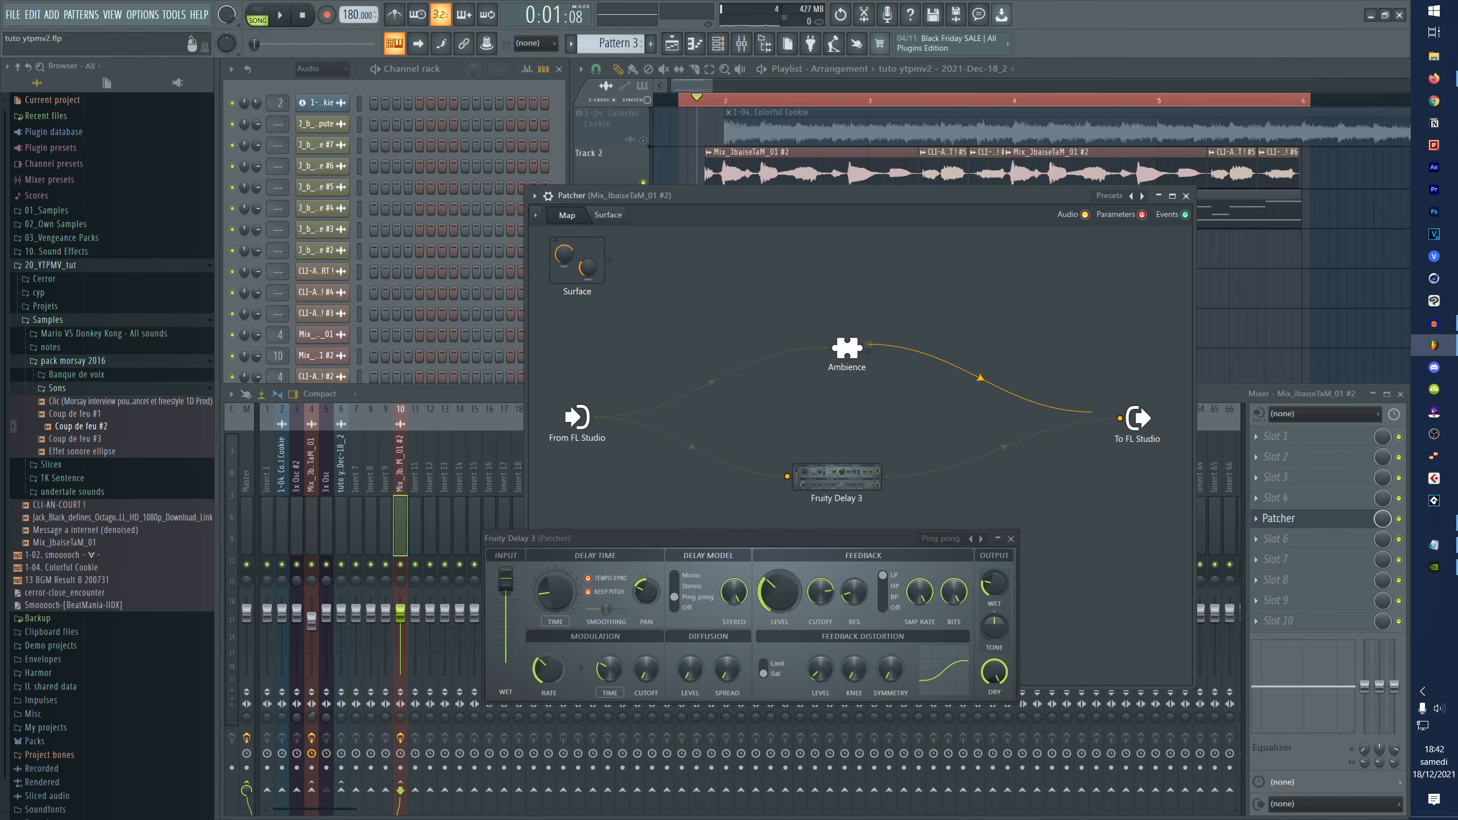
pyautogui.moveTo(1092, 413); pyautogui.dragTo(1119, 418)
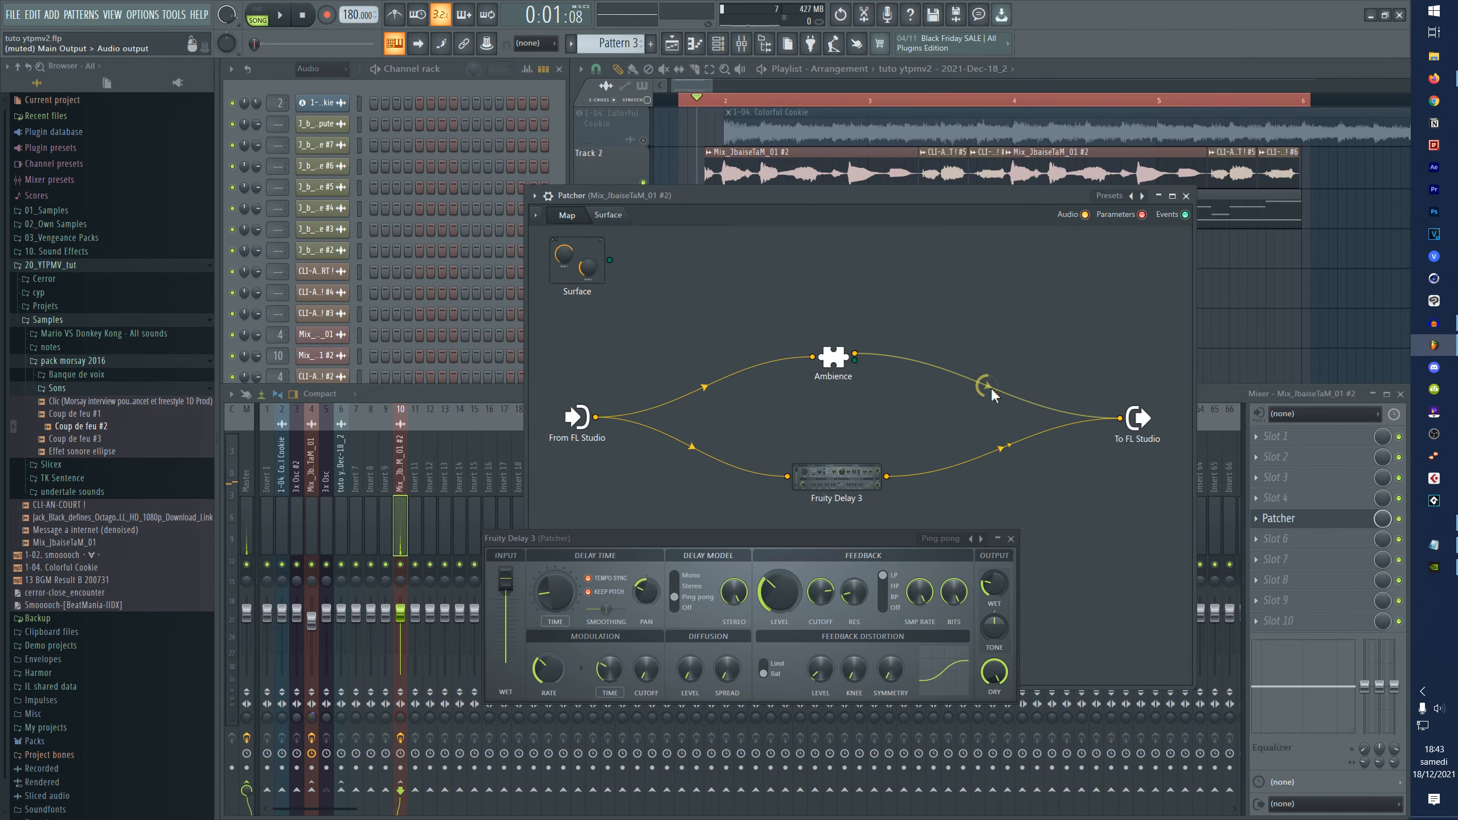
pyautogui.click(992, 391)
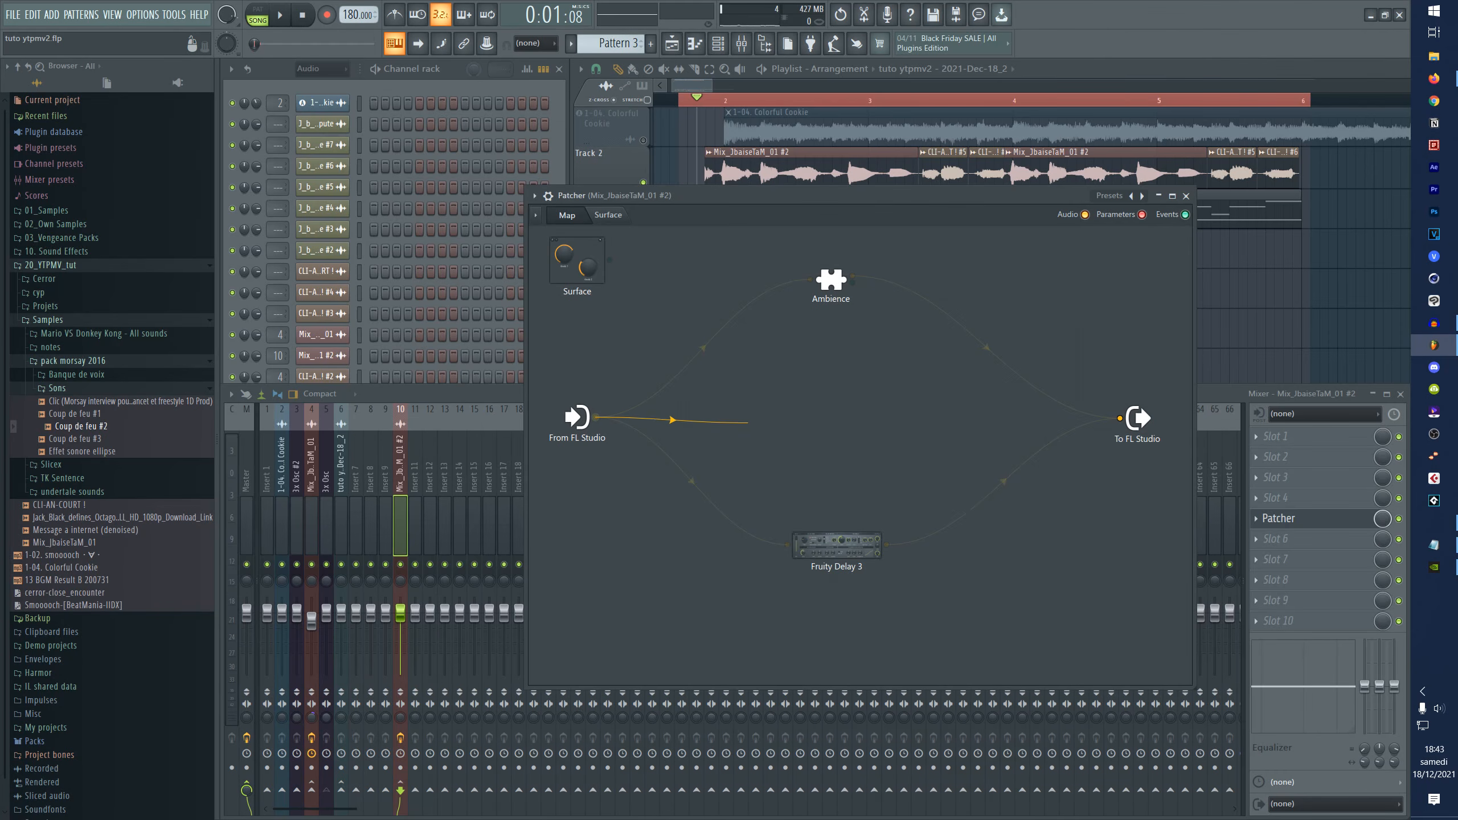
pyautogui.moveTo(878, 423); pyautogui.dragTo(1119, 418)
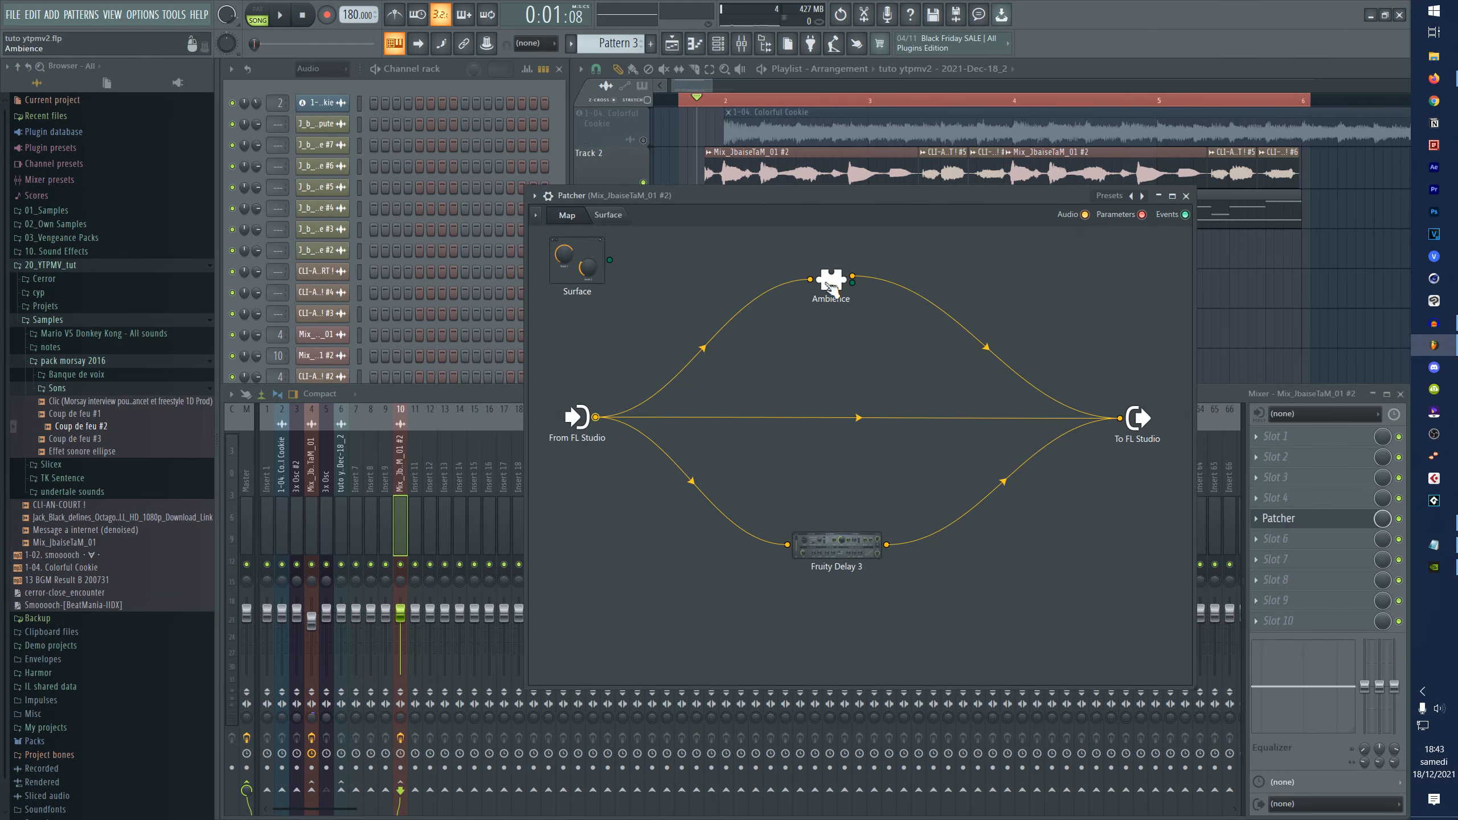
# - Set Ambience's dry gain to -inf dB so that its branch carries only reverb
pyautogui.moveTo(837, 291); pyautogui.dragTo(815, 310)
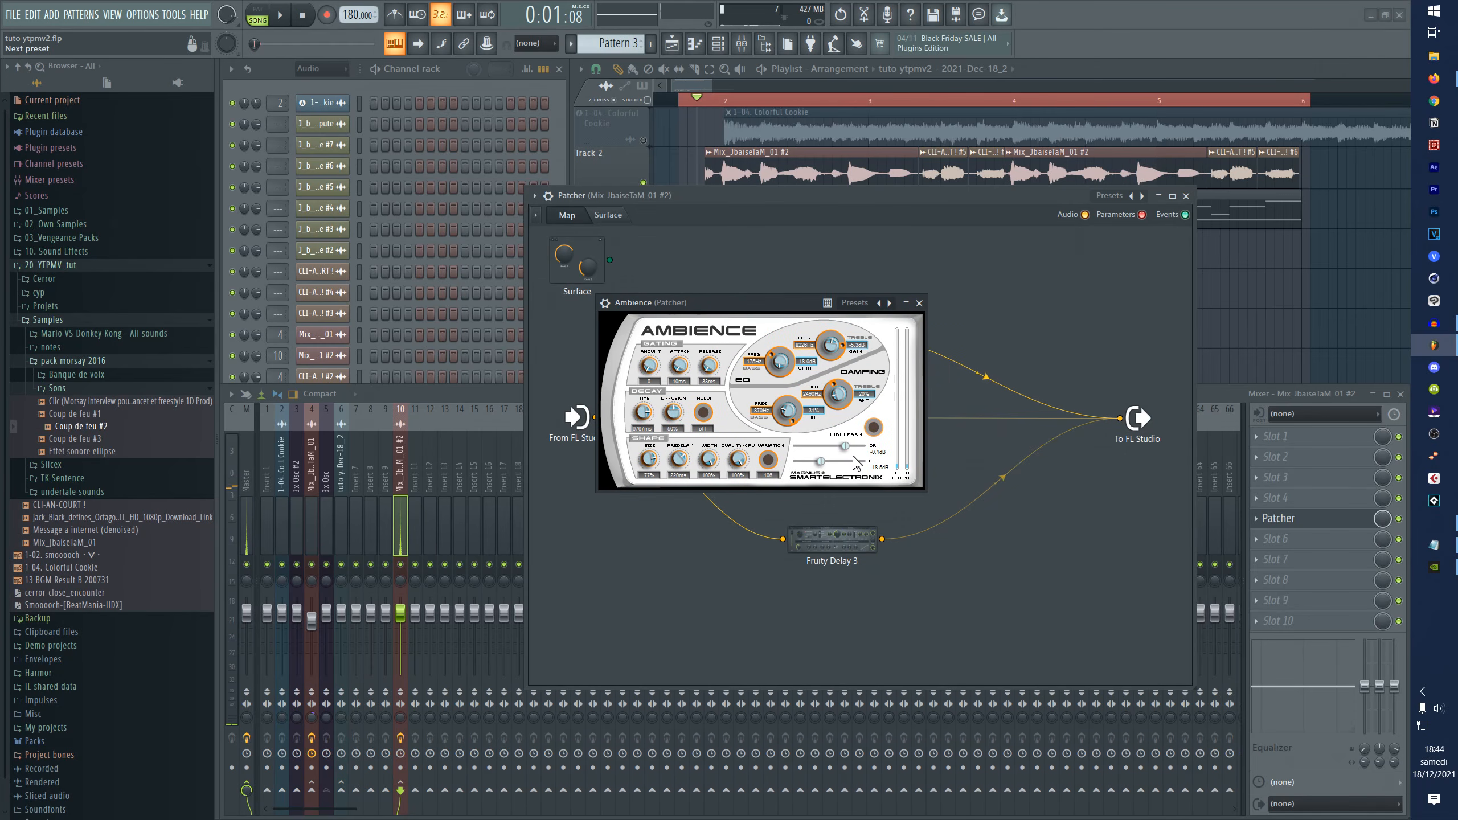
pyautogui.moveTo(848, 452); pyautogui.dragTo(836, 453)
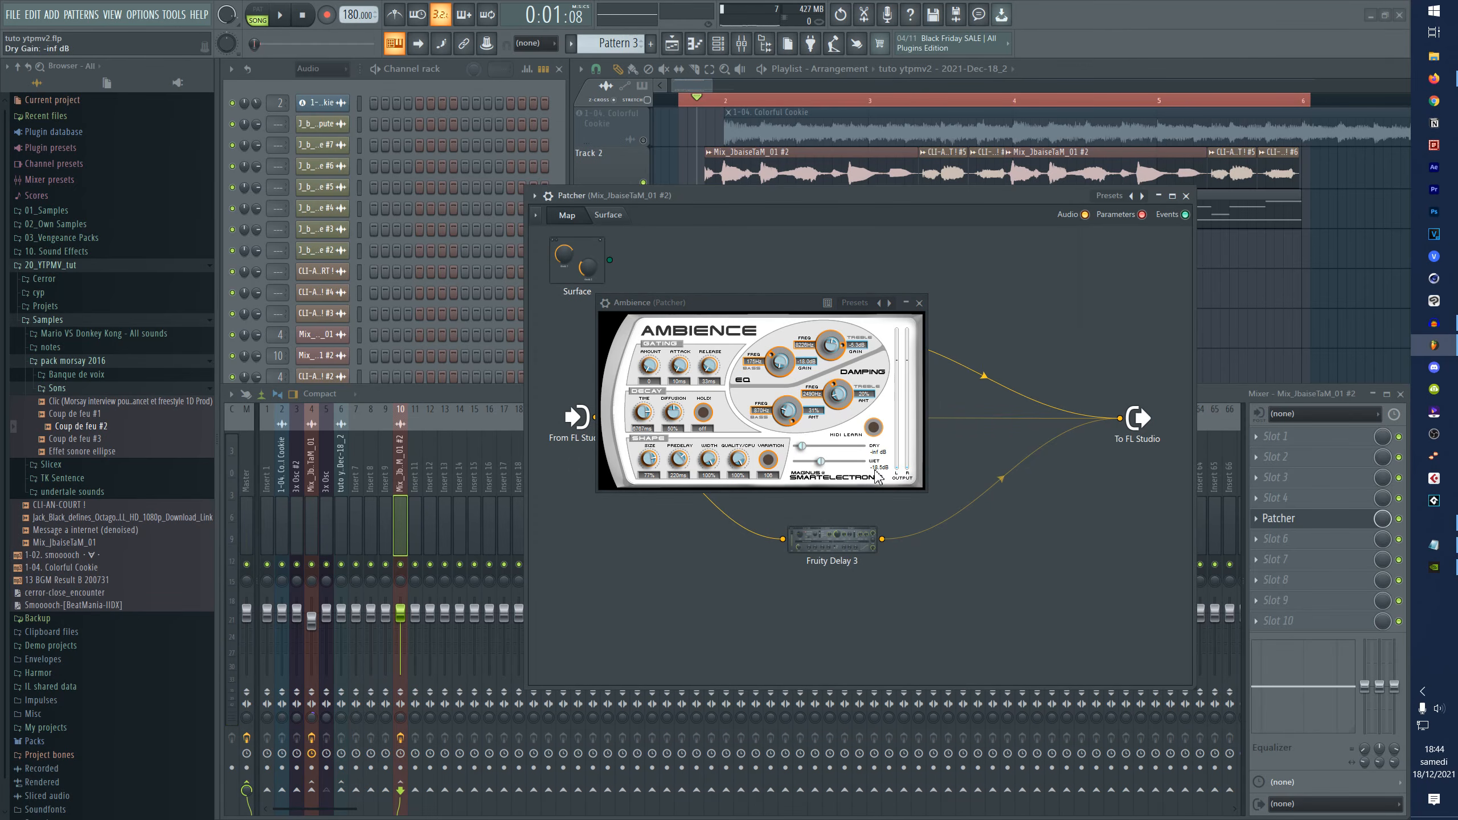
pyautogui.moveTo(761, 303); pyautogui.dragTo(758, 347)
# - Turn Fruity Delay 3's dry output all the way down and close its window
pyautogui.press('space')
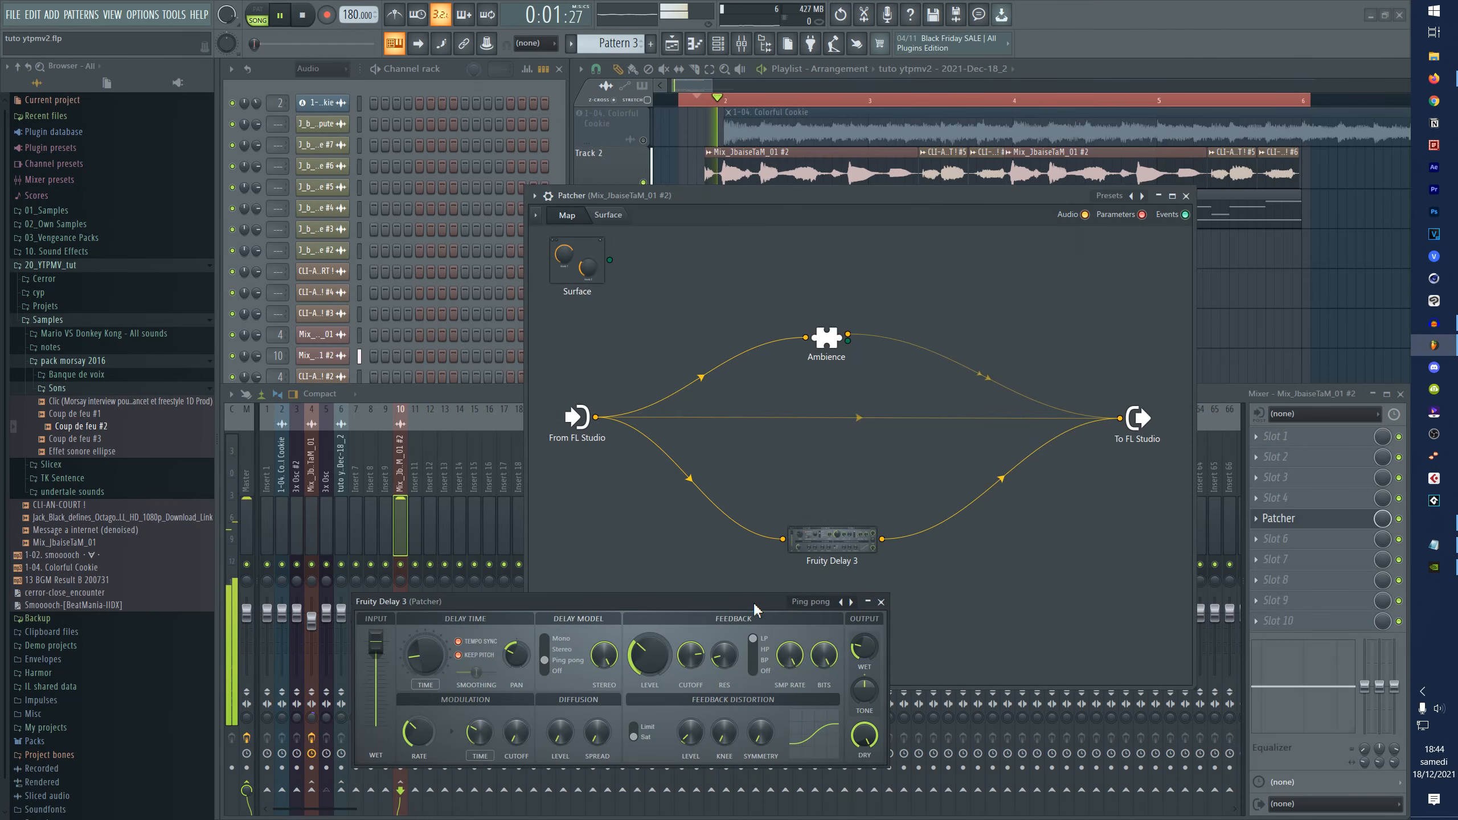
pyautogui.click(846, 544)
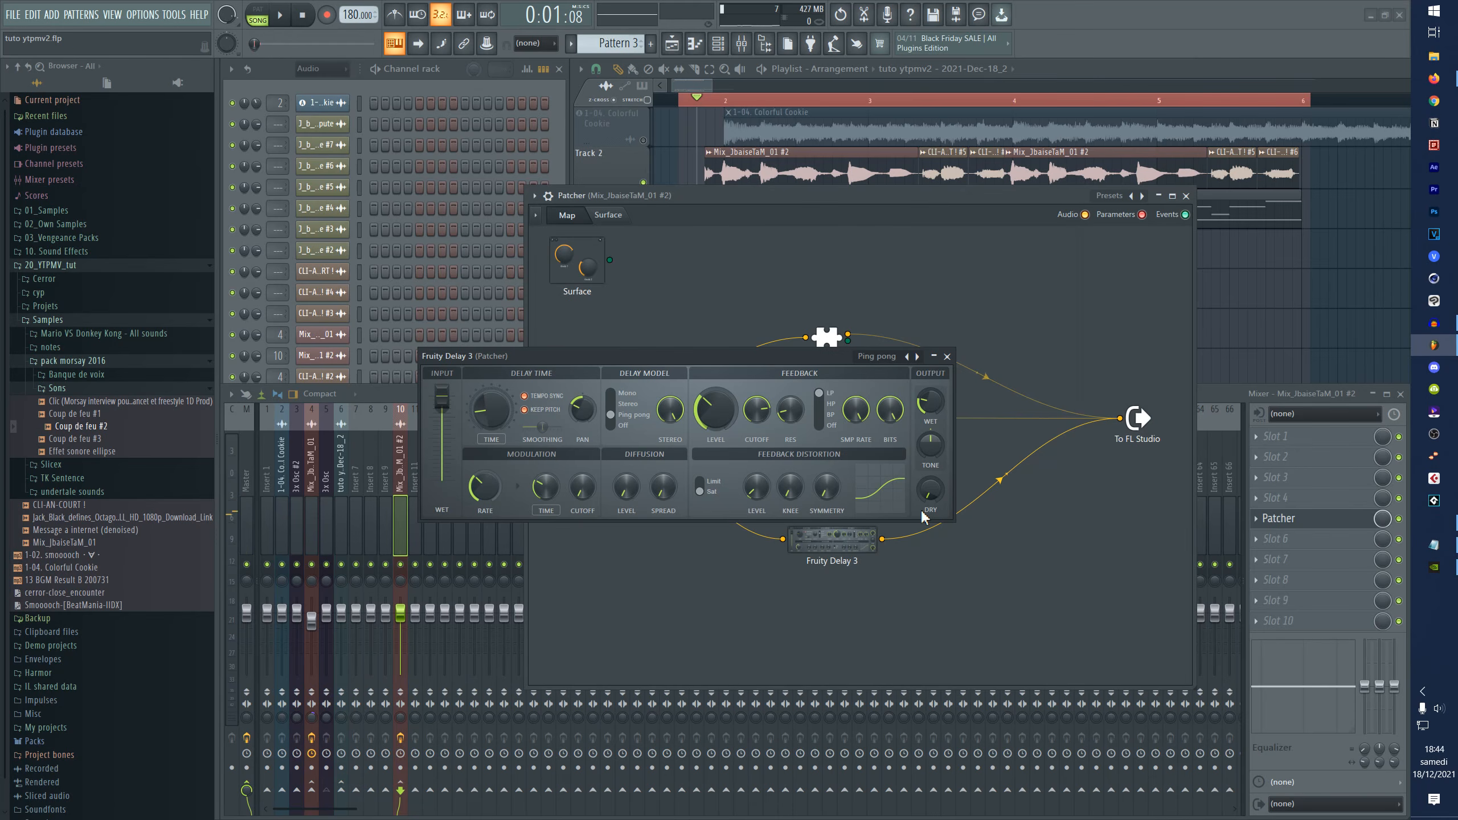
pyautogui.click(948, 356)
# - Listen to the song through the parallel reverb, dry and delay paths
pyautogui.press('space')
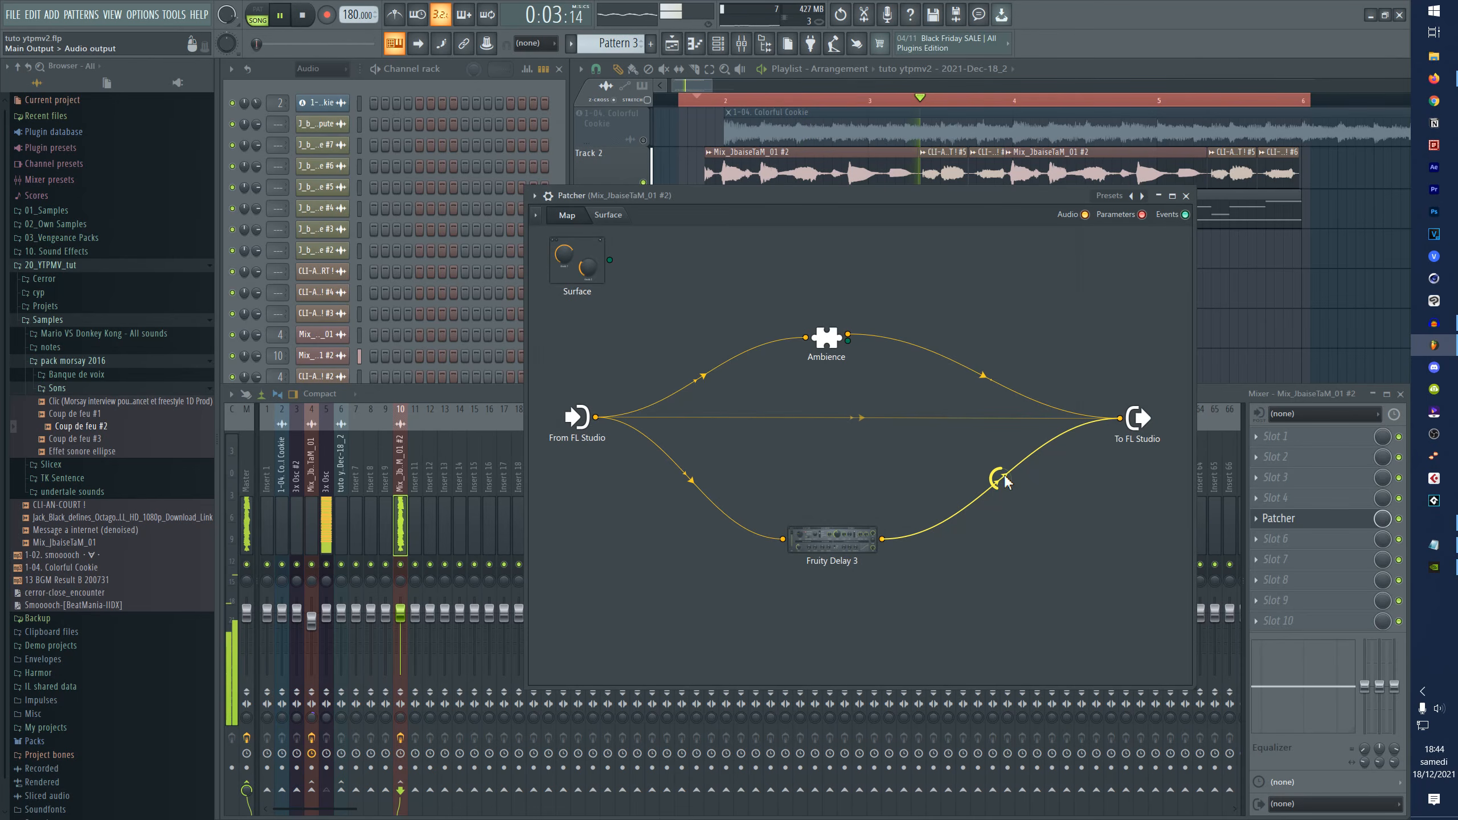
pyautogui.press('space')
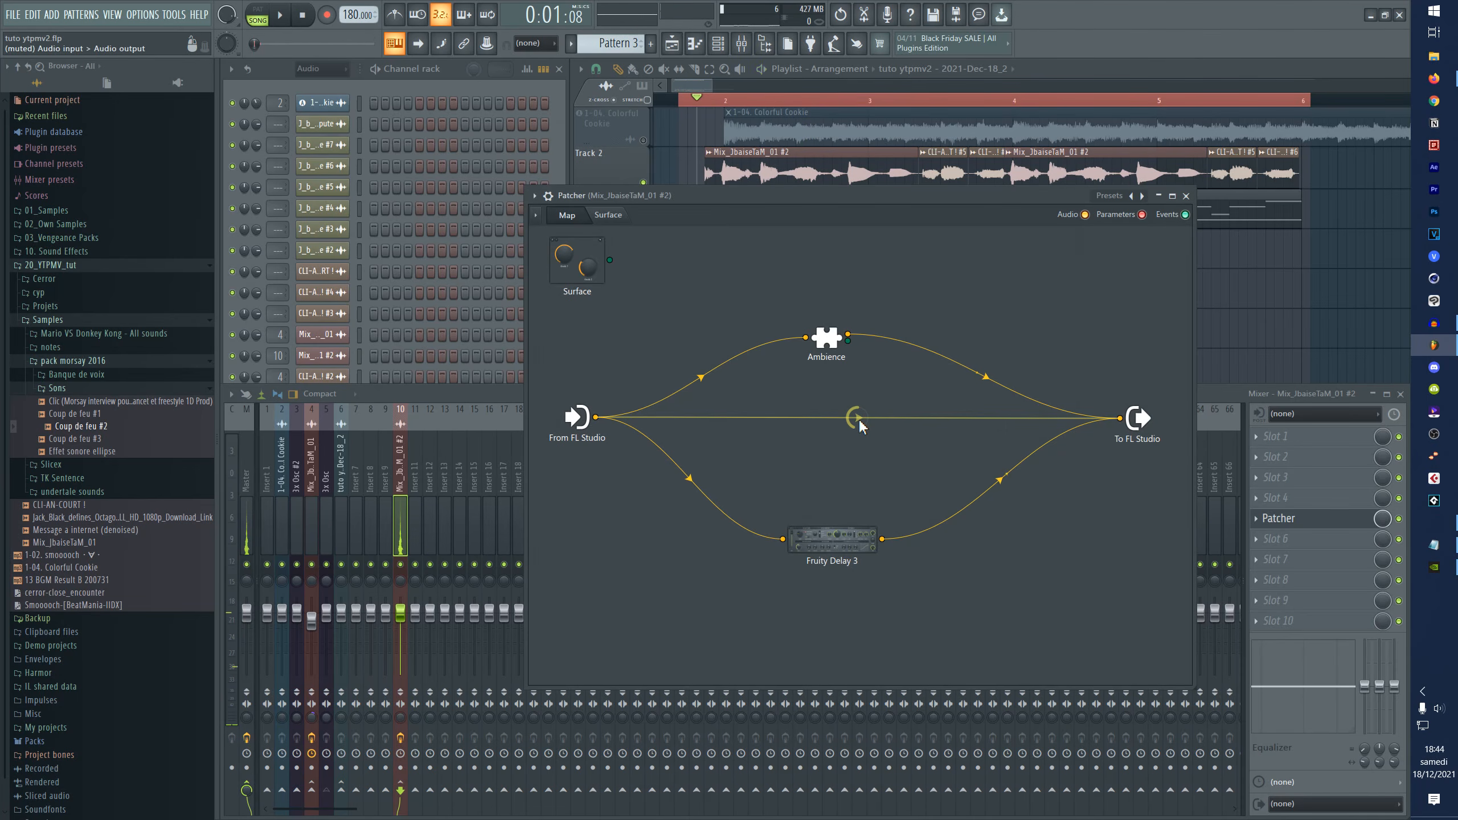
pyautogui.press('space')
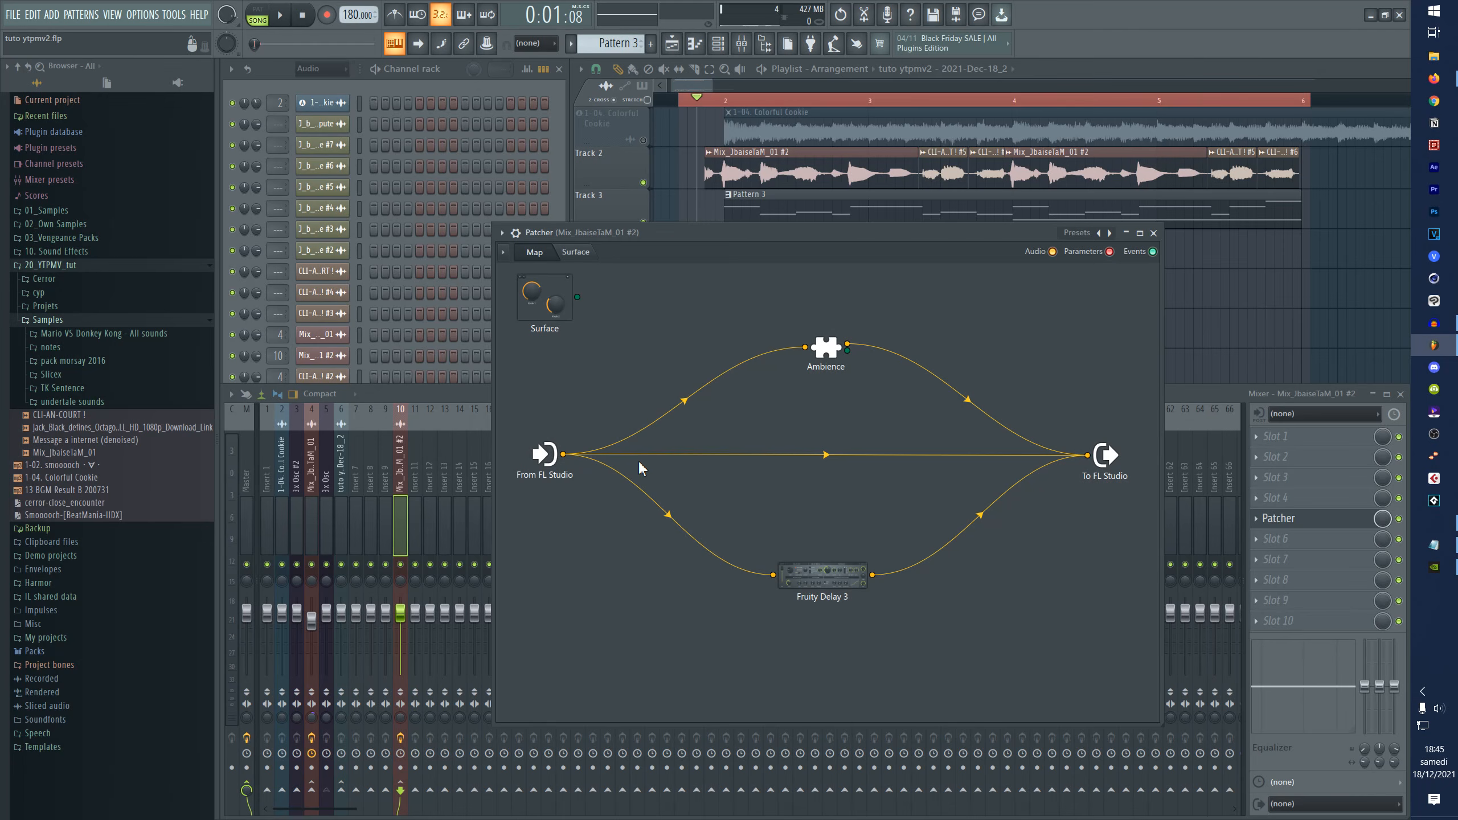
# - Add FabFilter Pro-Q 3 to the Patcher map beside Ambience
pyautogui.rightClick(948, 327)
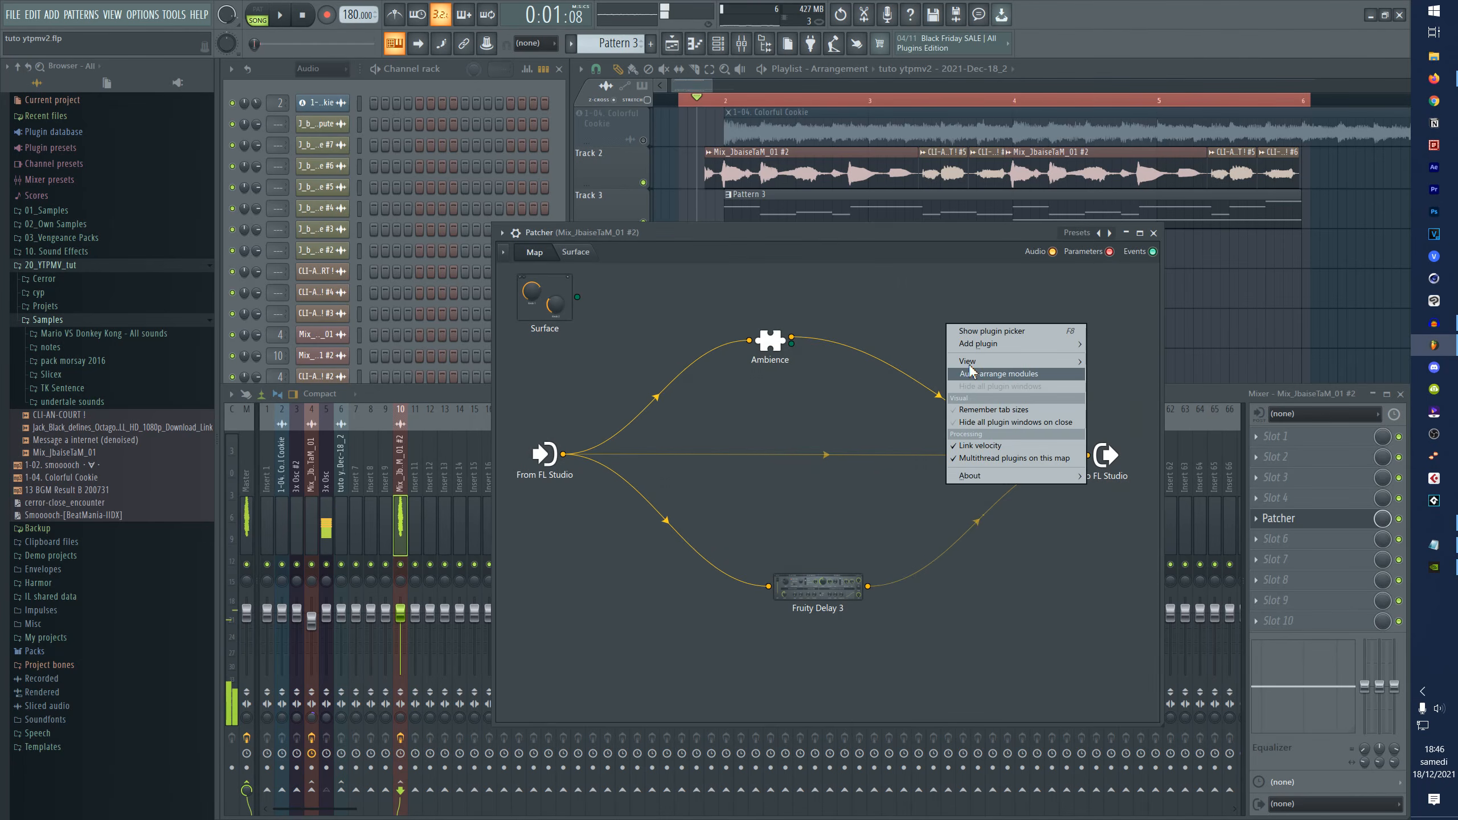
pyautogui.moveTo(988, 343)
pyautogui.click(677, 313)
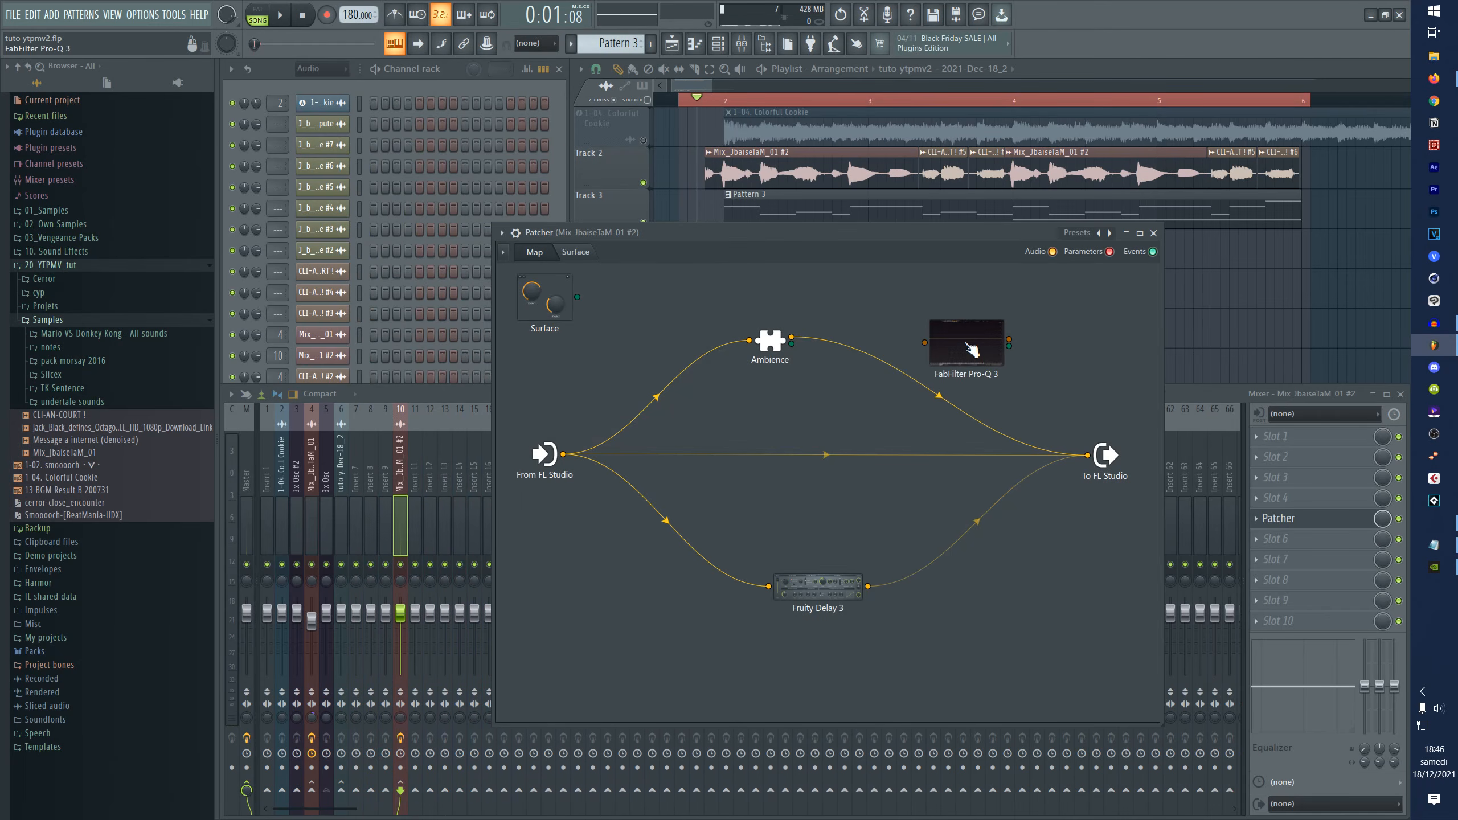
# - Disconnect Ambience from To FL Studio and route its output through FabFilter Pro-Q 3 to To FL Studio
pyautogui.rightClick(1086, 454)
pyautogui.moveTo(1125, 471)
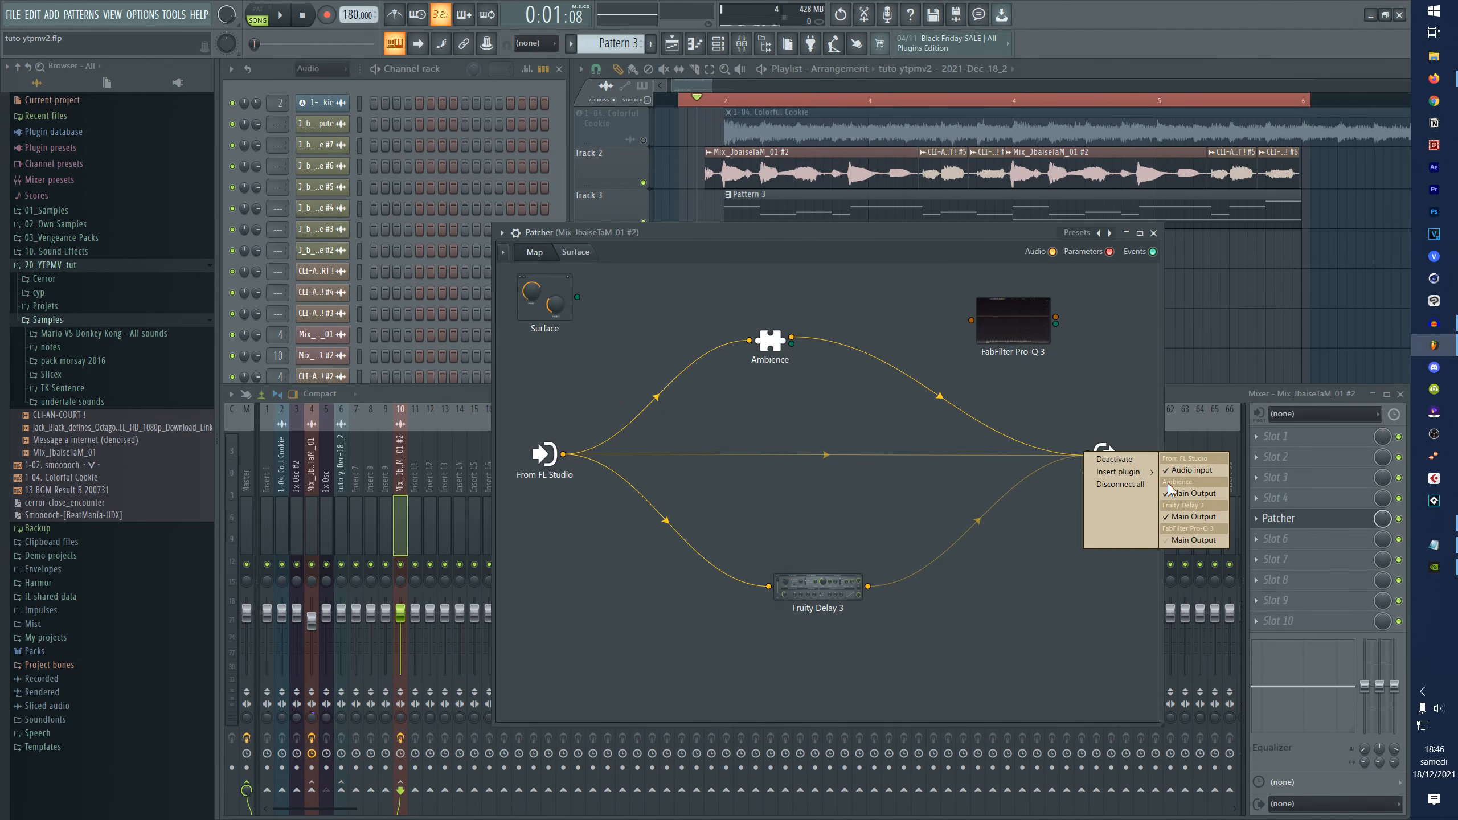
pyautogui.click(1193, 493)
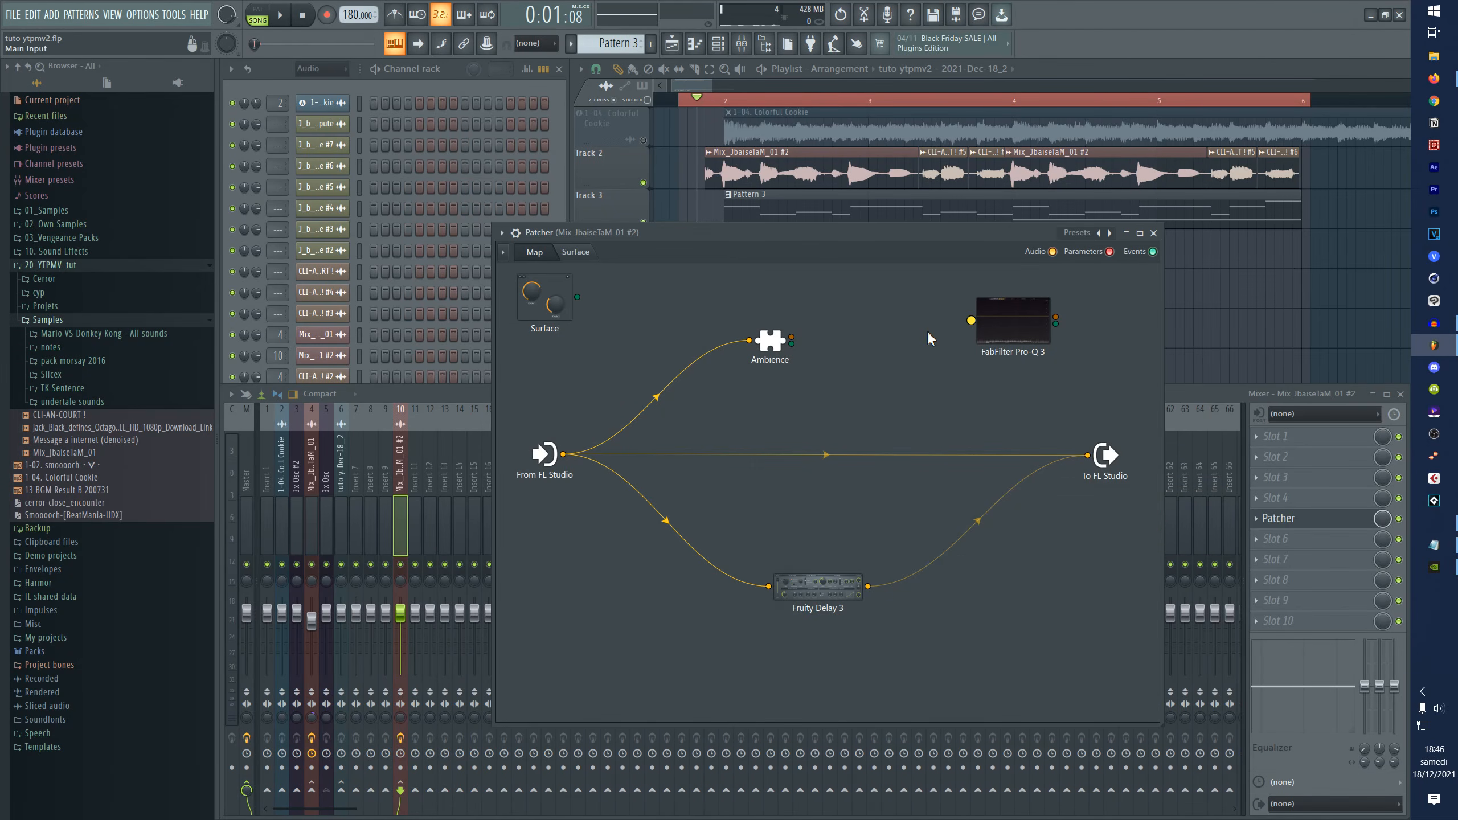
pyautogui.moveTo(802, 344); pyautogui.dragTo(809, 337)
pyautogui.moveTo(970, 320); pyautogui.dragTo(971, 321)
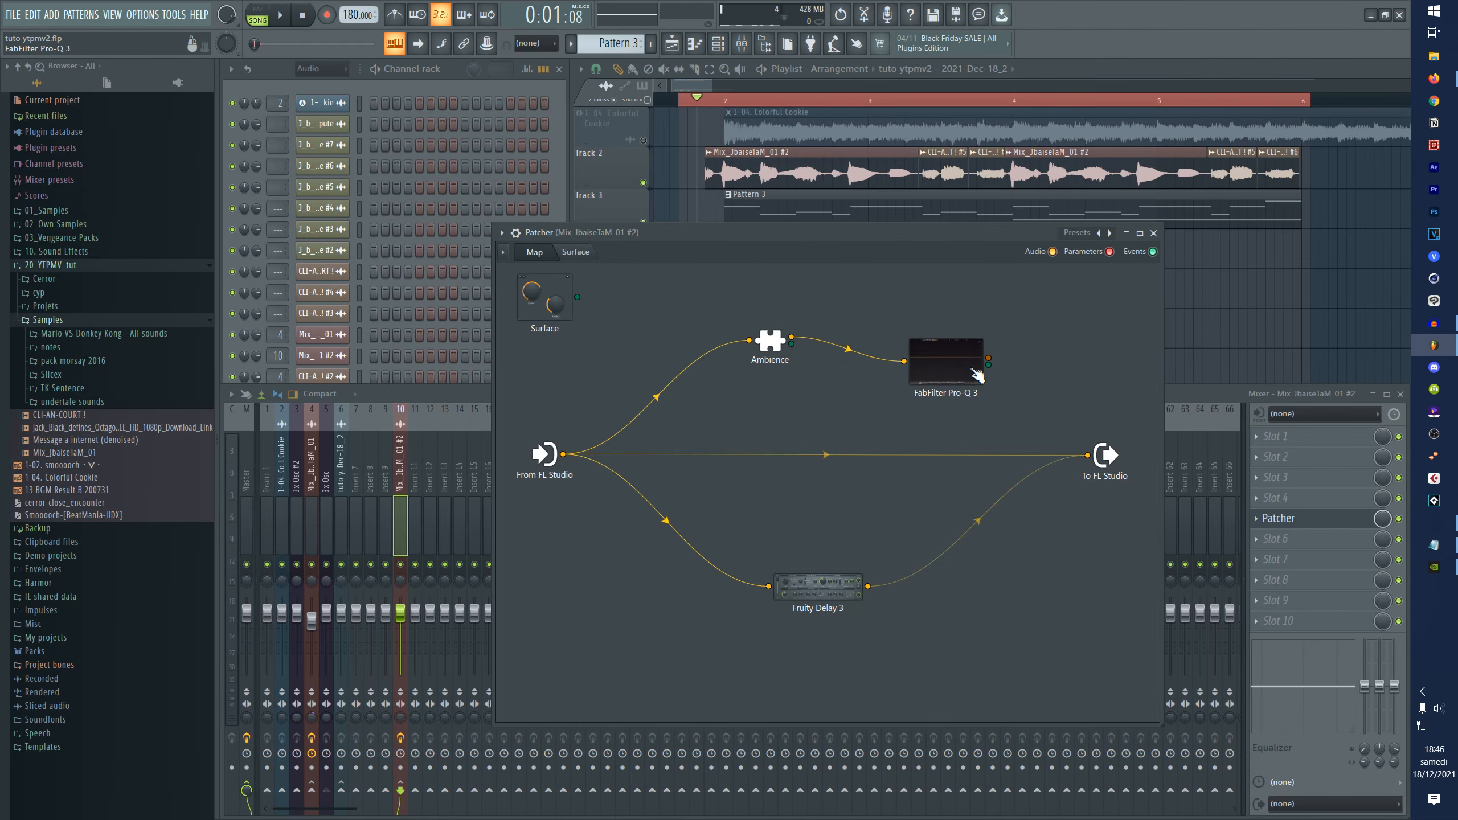
pyautogui.moveTo(988, 359); pyautogui.dragTo(1075, 416)
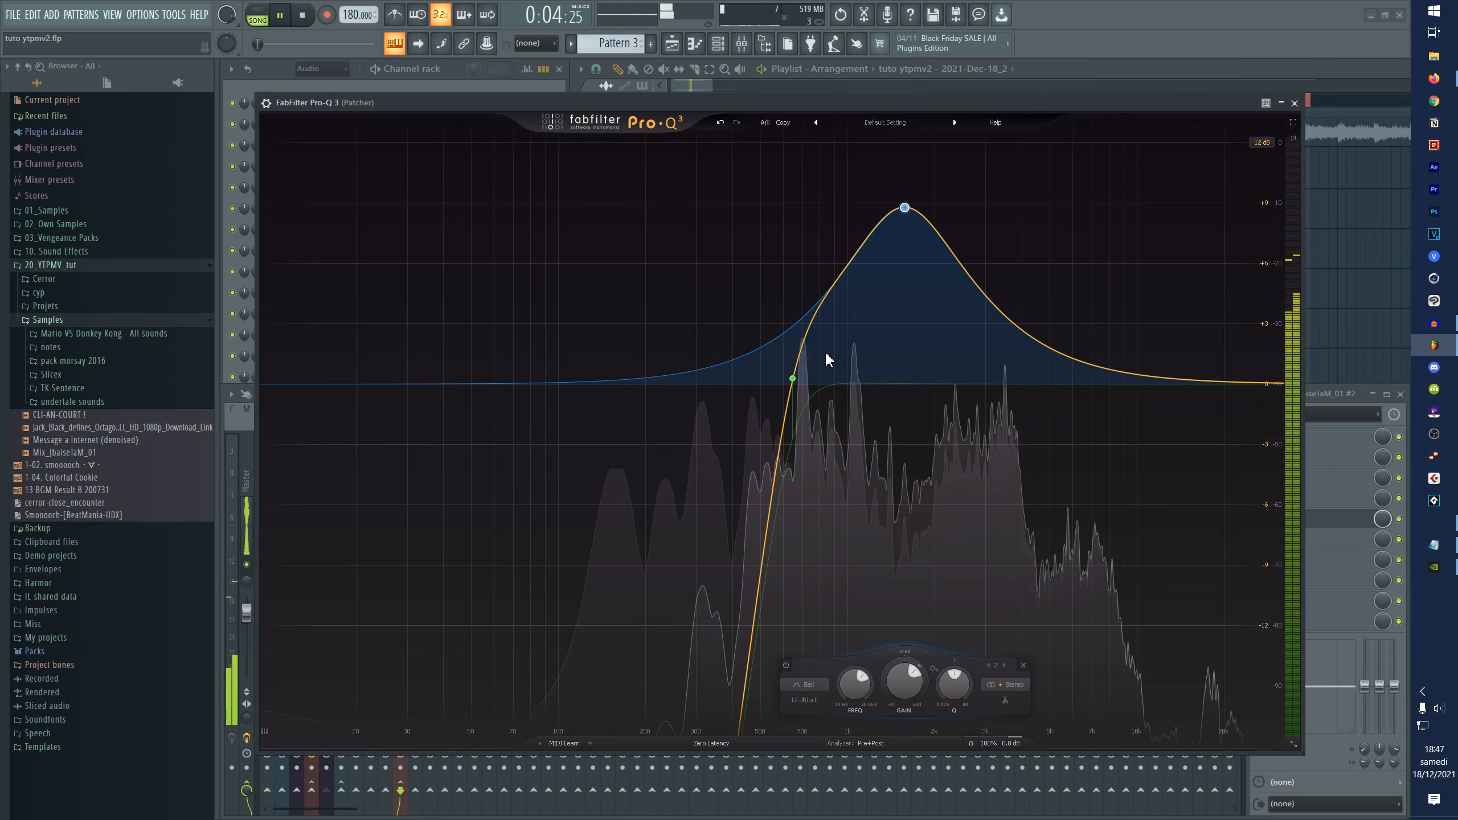
# - Set the Pro-Q 3 low-cut band's frequency to about 745 Hz and close the equalizer
pyautogui.moveTo(825, 367)
pyautogui.mouseDown()
pyautogui.moveTo(793, 380)
pyautogui.moveTo(830, 380)
pyautogui.moveTo(811, 379)
pyautogui.mouseUp()
pyautogui.press('space')
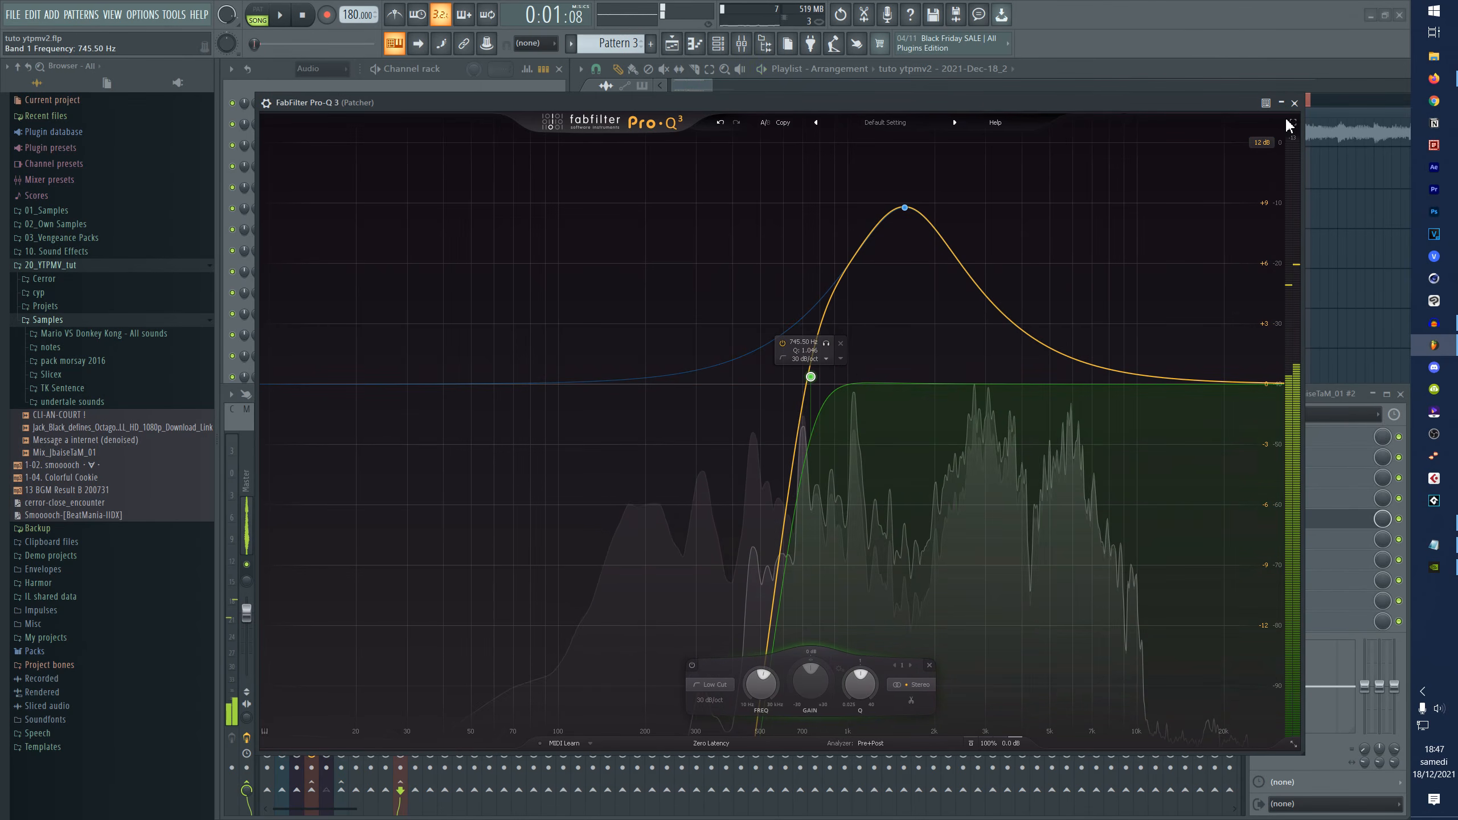
pyautogui.click(1294, 102)
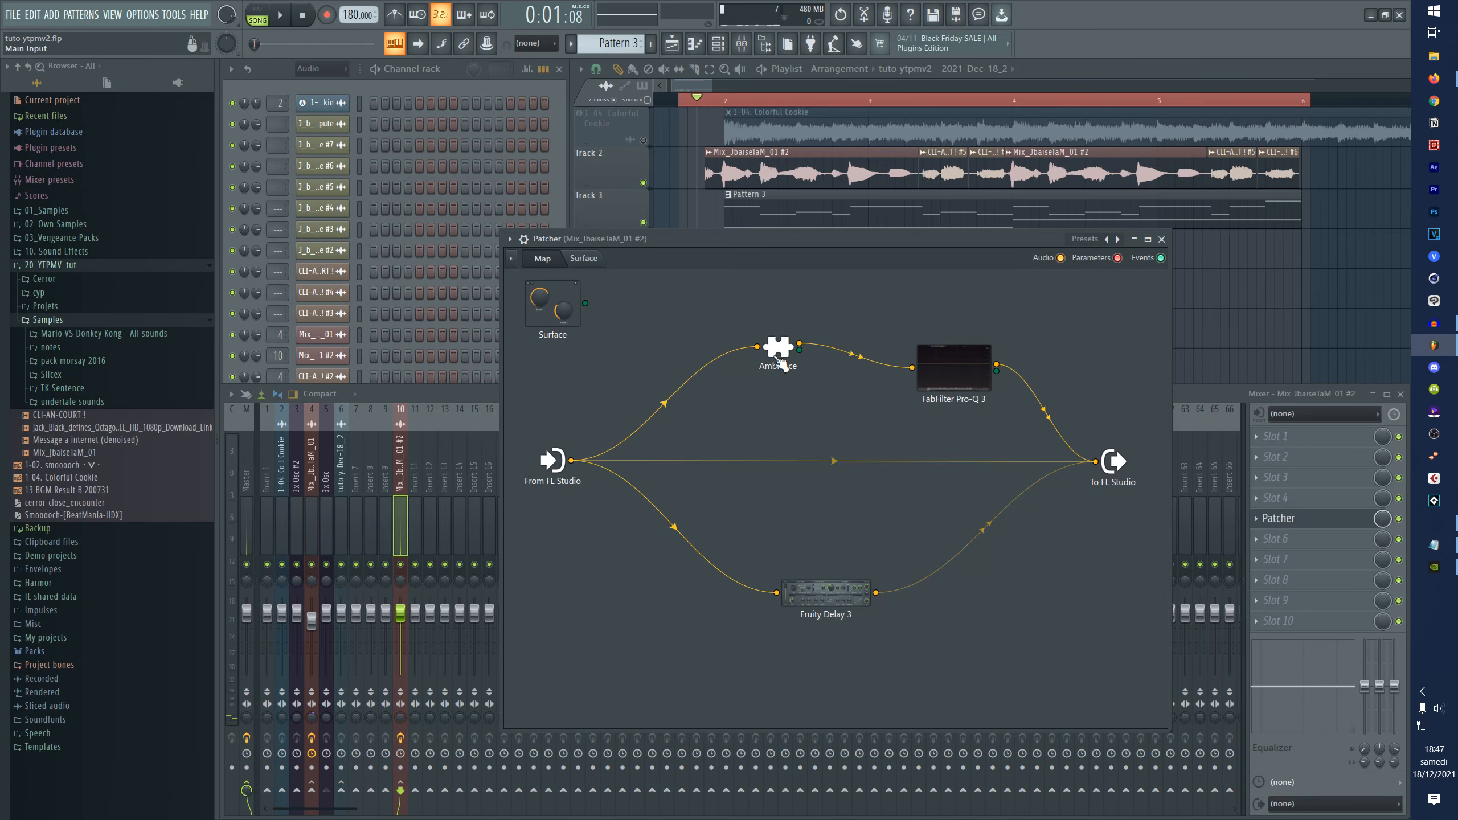
# - Move Ambience and FabFilter Pro-Q 3 closer to the direct path and listen to the song
pyautogui.moveTo(781, 362); pyautogui.dragTo(789, 385)
pyautogui.moveTo(969, 388); pyautogui.dragTo(959, 402)
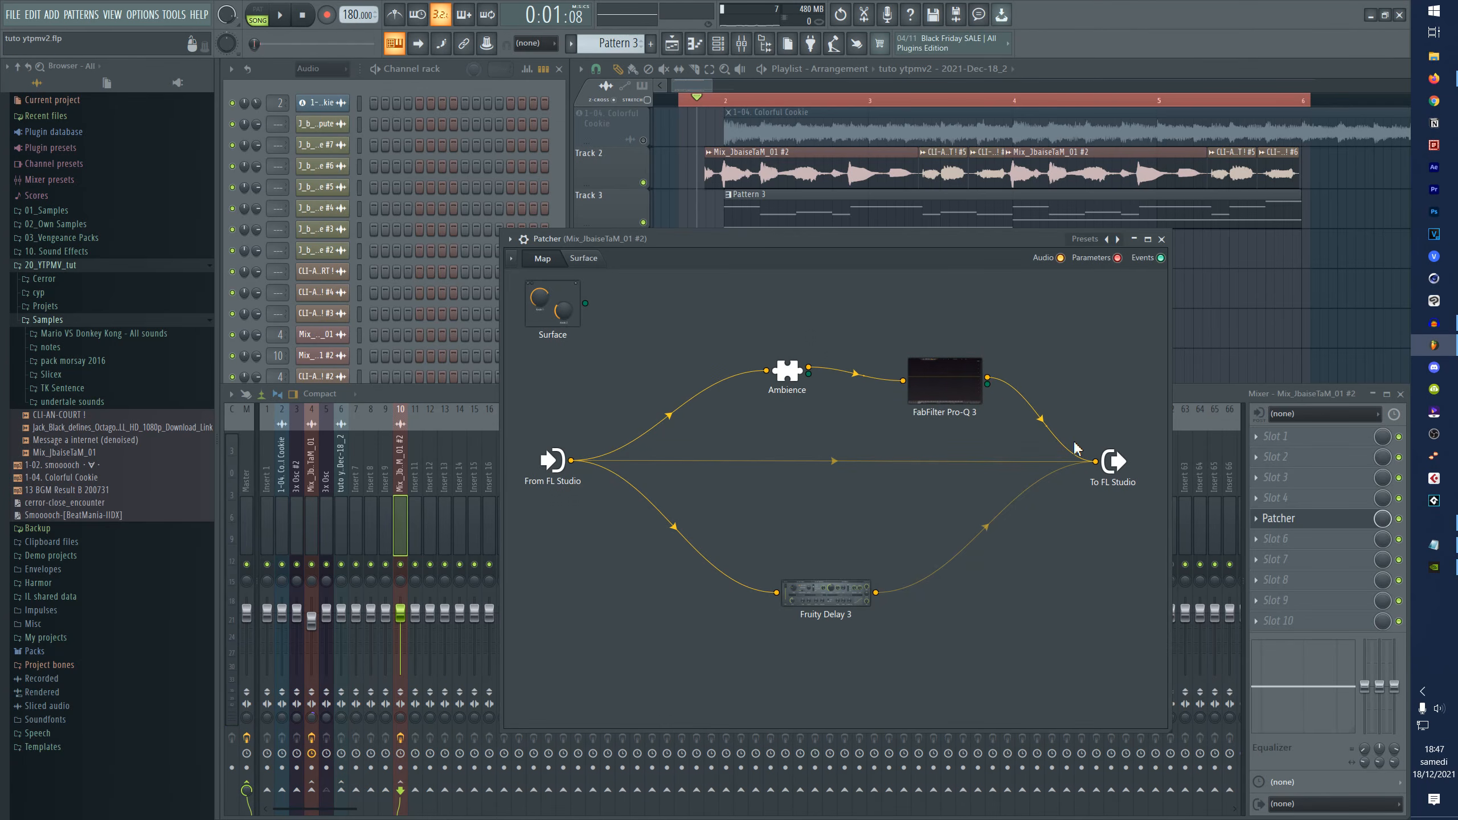
pyautogui.press('space')
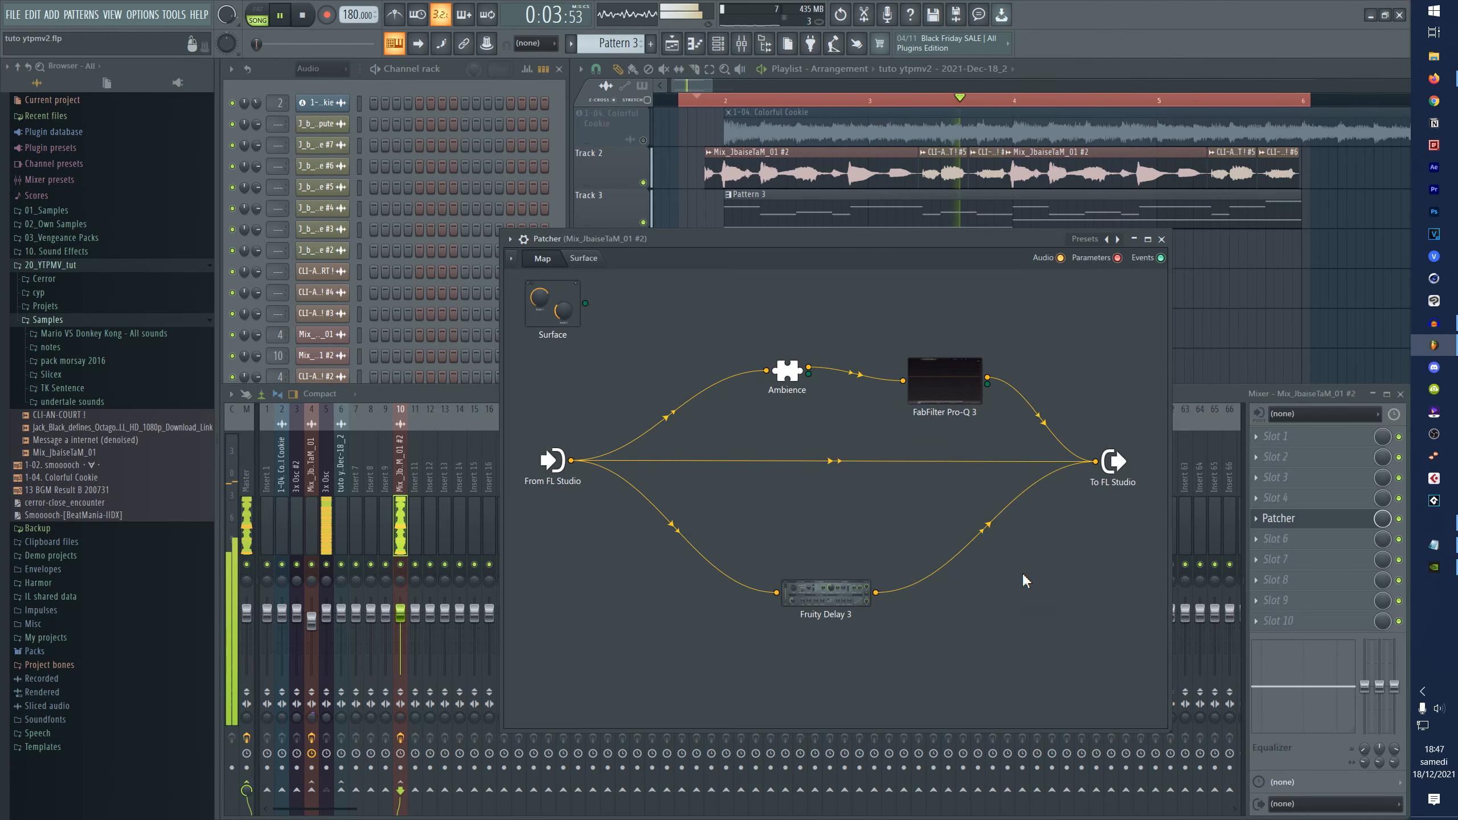
pyautogui.press('space')
# - Reposition Ambience, FabFilter Pro-Q 3 and Fruity Delay 3 to tidy the Patcher map's layout
pyautogui.moveTo(943, 394); pyautogui.dragTo(922, 401)
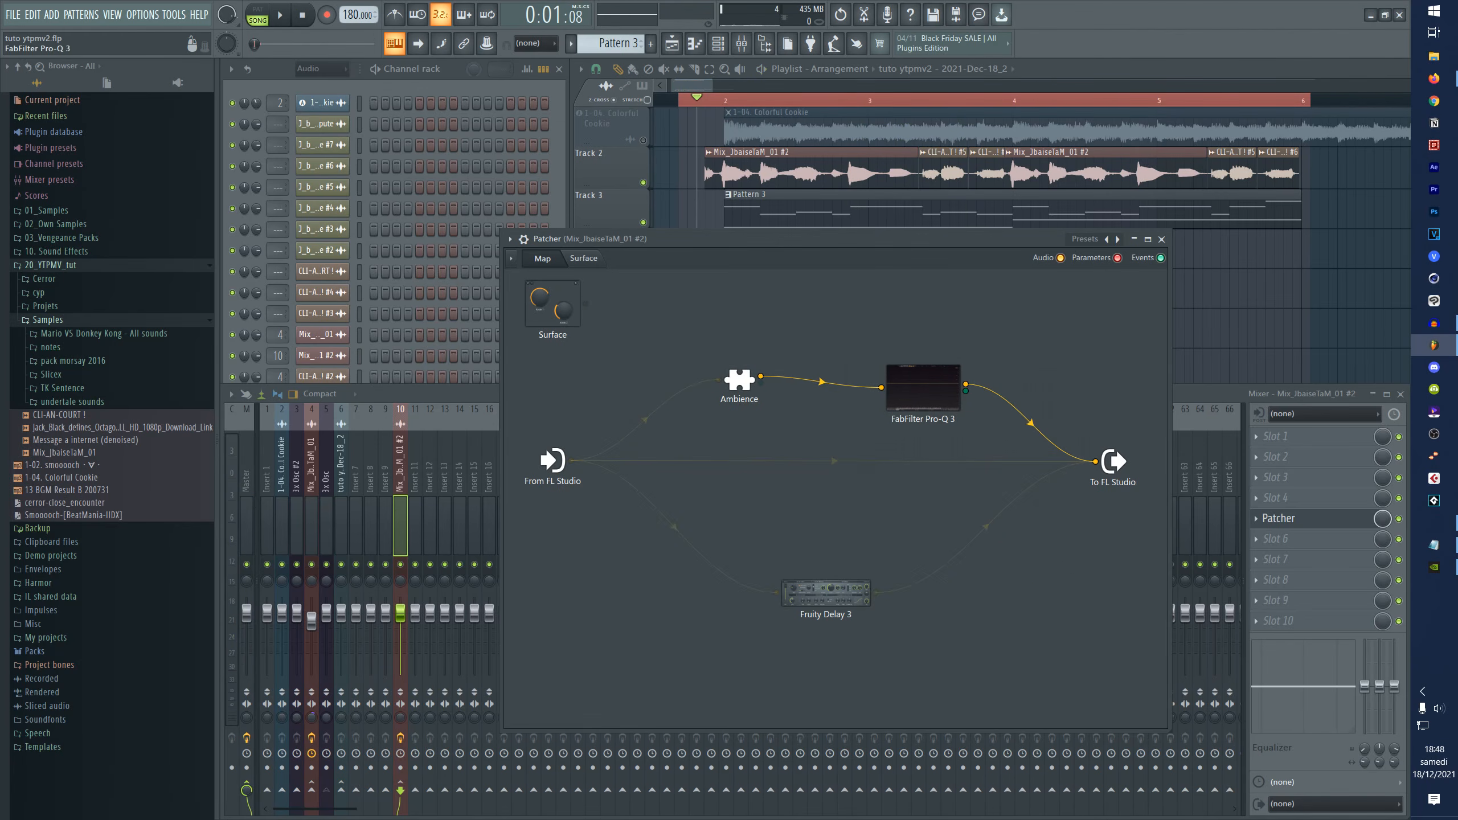
pyautogui.moveTo(845, 595); pyautogui.dragTo(840, 552)
pyautogui.moveTo(745, 389); pyautogui.dragTo(757, 410)
pyautogui.moveTo(909, 403); pyautogui.dragTo(906, 393)
pyautogui.moveTo(760, 414); pyautogui.dragTo(755, 399)
# - Add Fruity Peak Controller to the Patcher map and raise its LFO volume and base for a sine modulation
pyautogui.rightClick(652, 304)
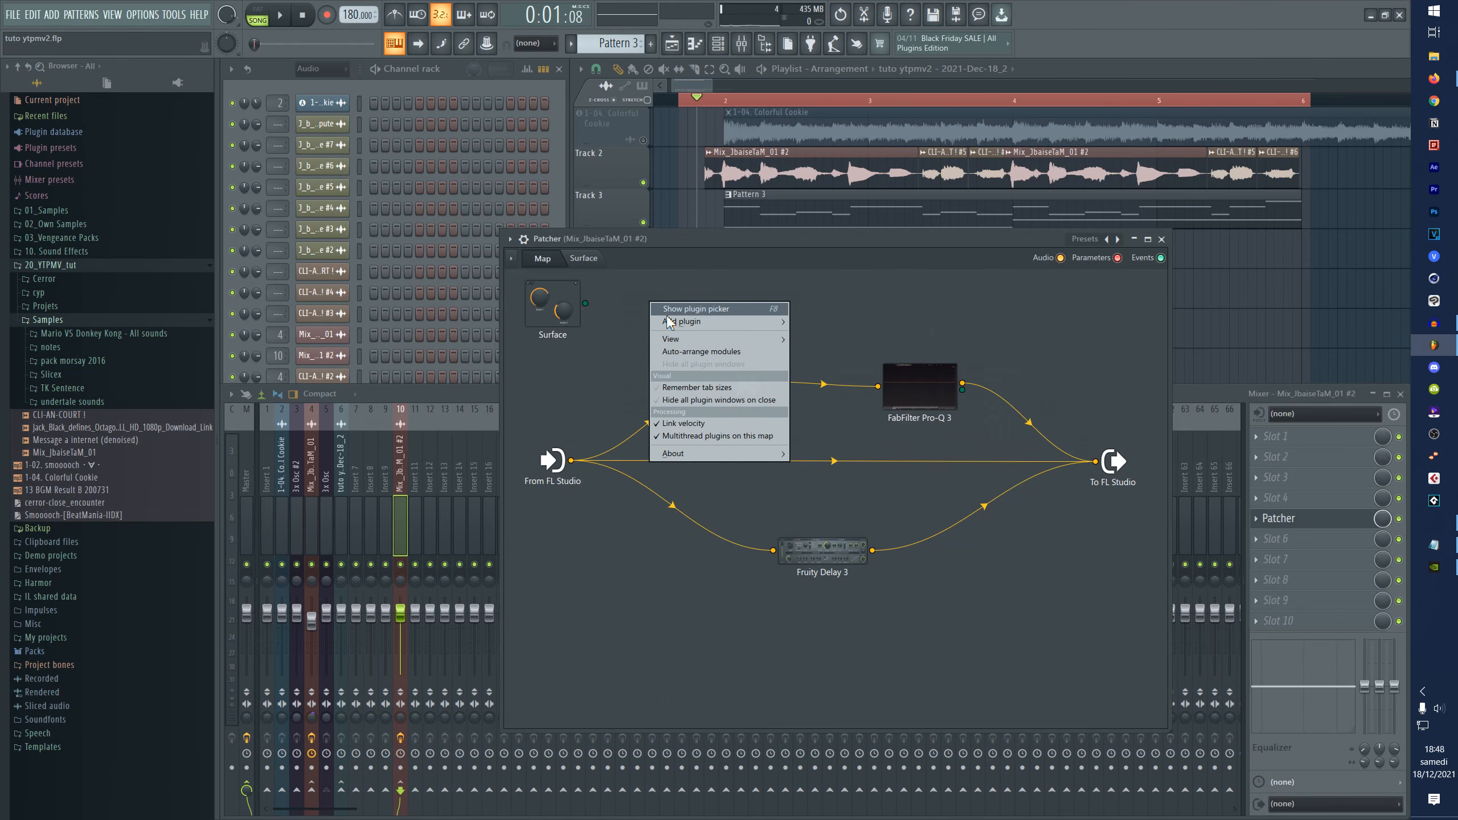
pyautogui.moveTo(677, 322)
pyautogui.click(1091, 677)
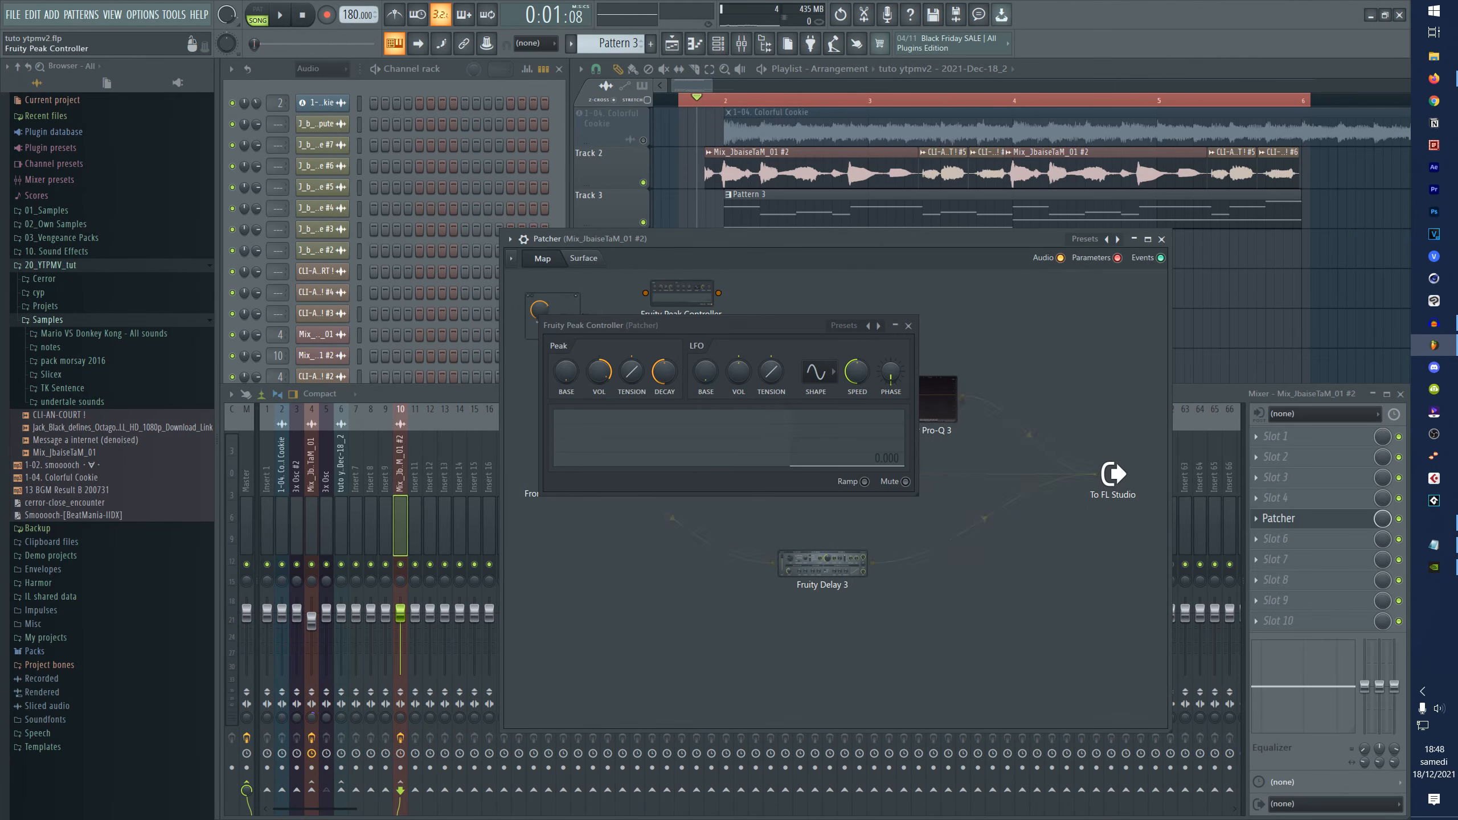
pyautogui.moveTo(747, 329); pyautogui.dragTo(523, 418)
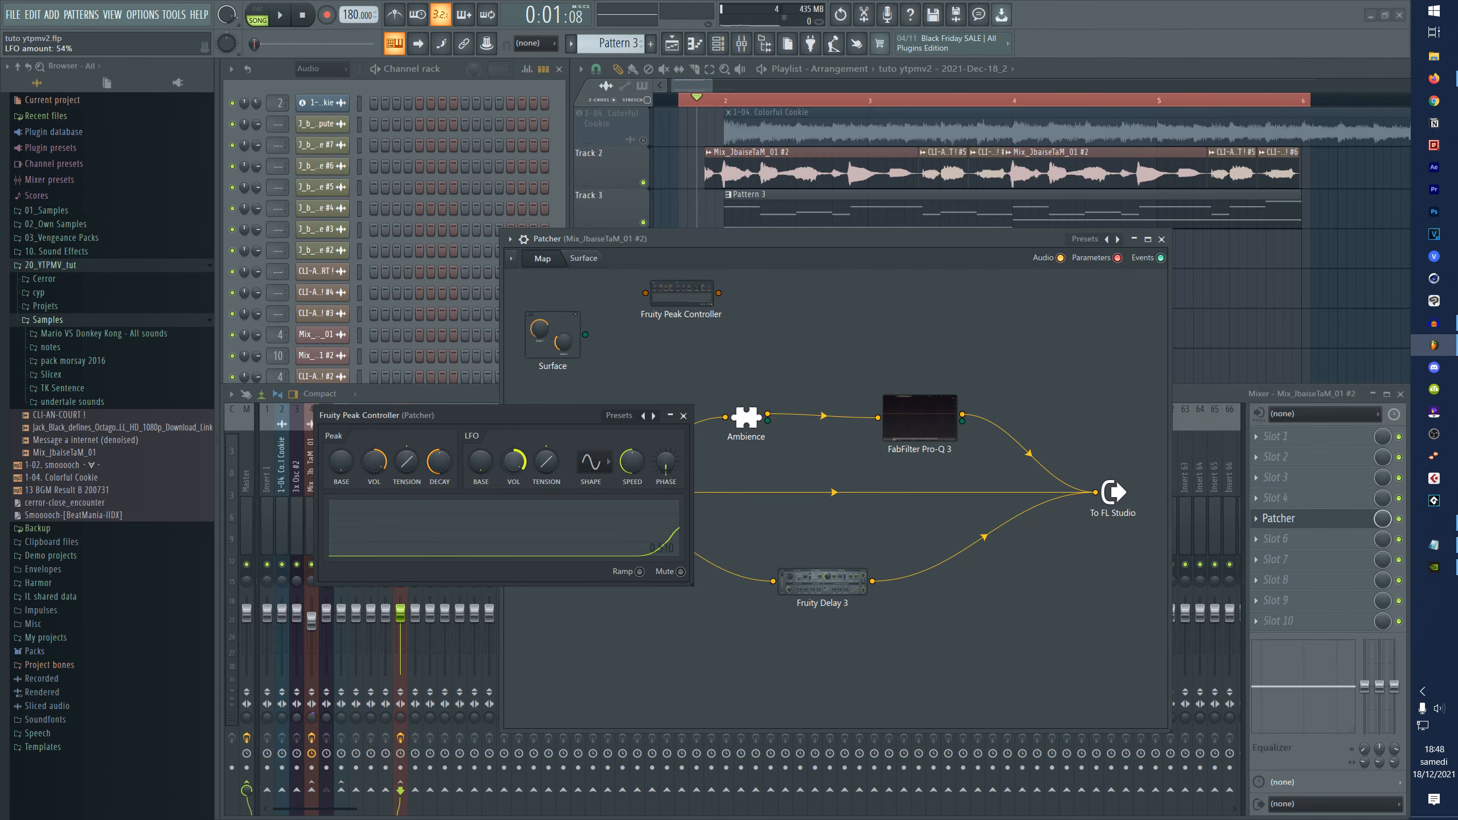
pyautogui.moveTo(481, 462); pyautogui.dragTo(481, 457)
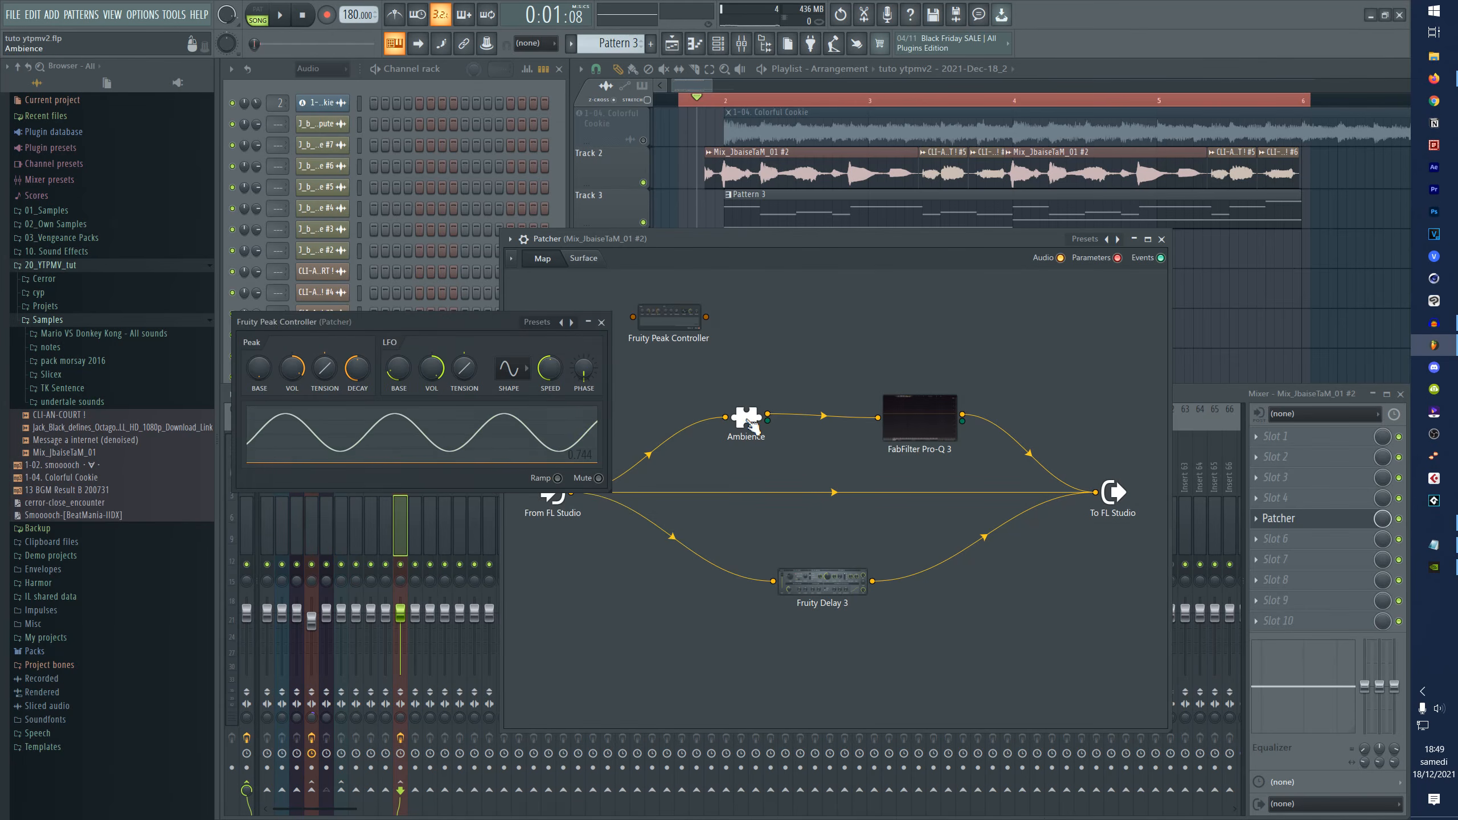
# - Look over Ambience's dry and wet gain controls, and reopen Fruity Peak Controller
pyautogui.doubleClick(746, 418)
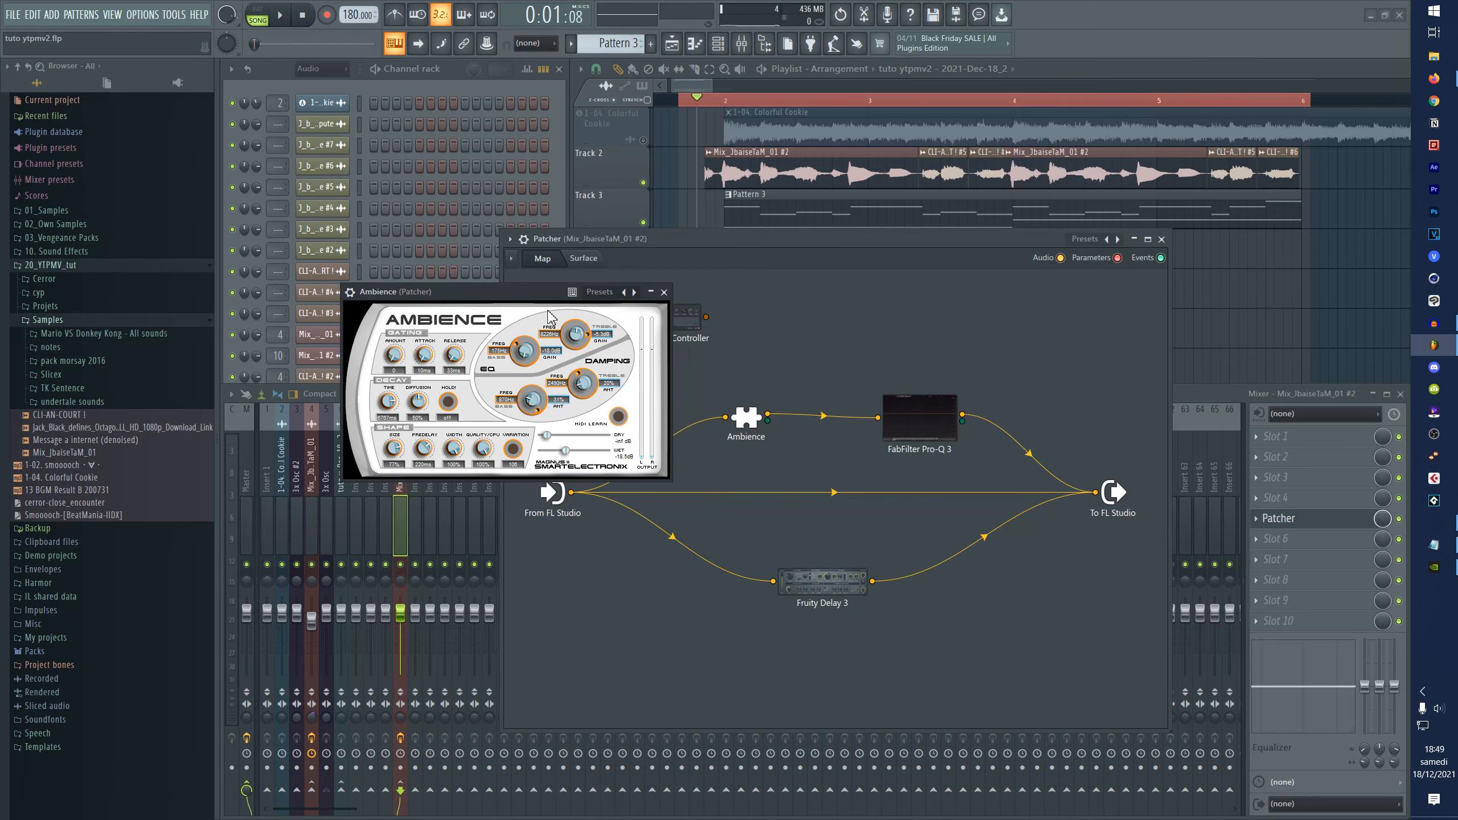
pyautogui.moveTo(538, 292); pyautogui.dragTo(723, 285)
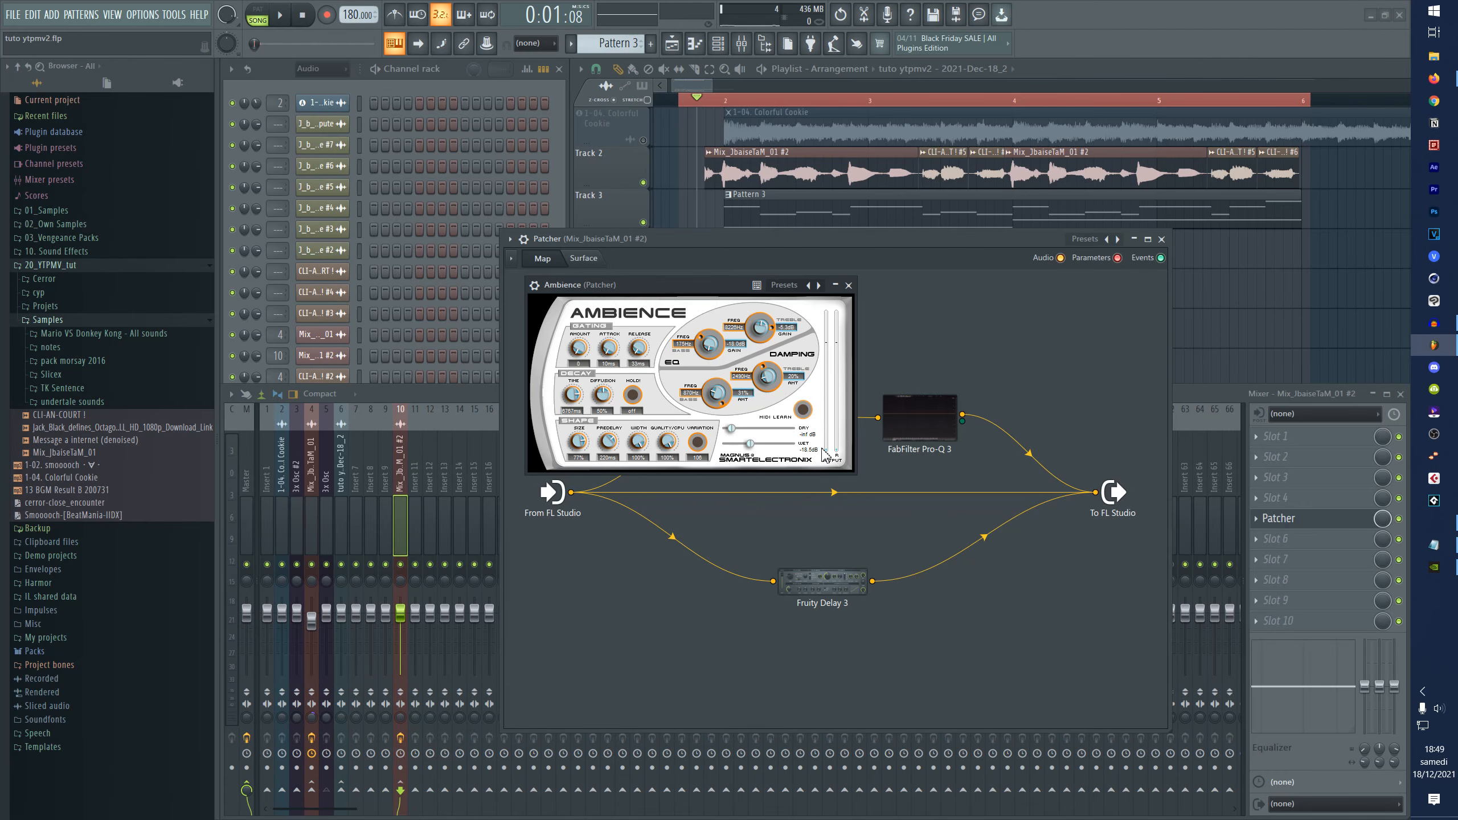
pyautogui.moveTo(719, 288); pyautogui.dragTo(598, 455)
pyautogui.doubleClick(667, 328)
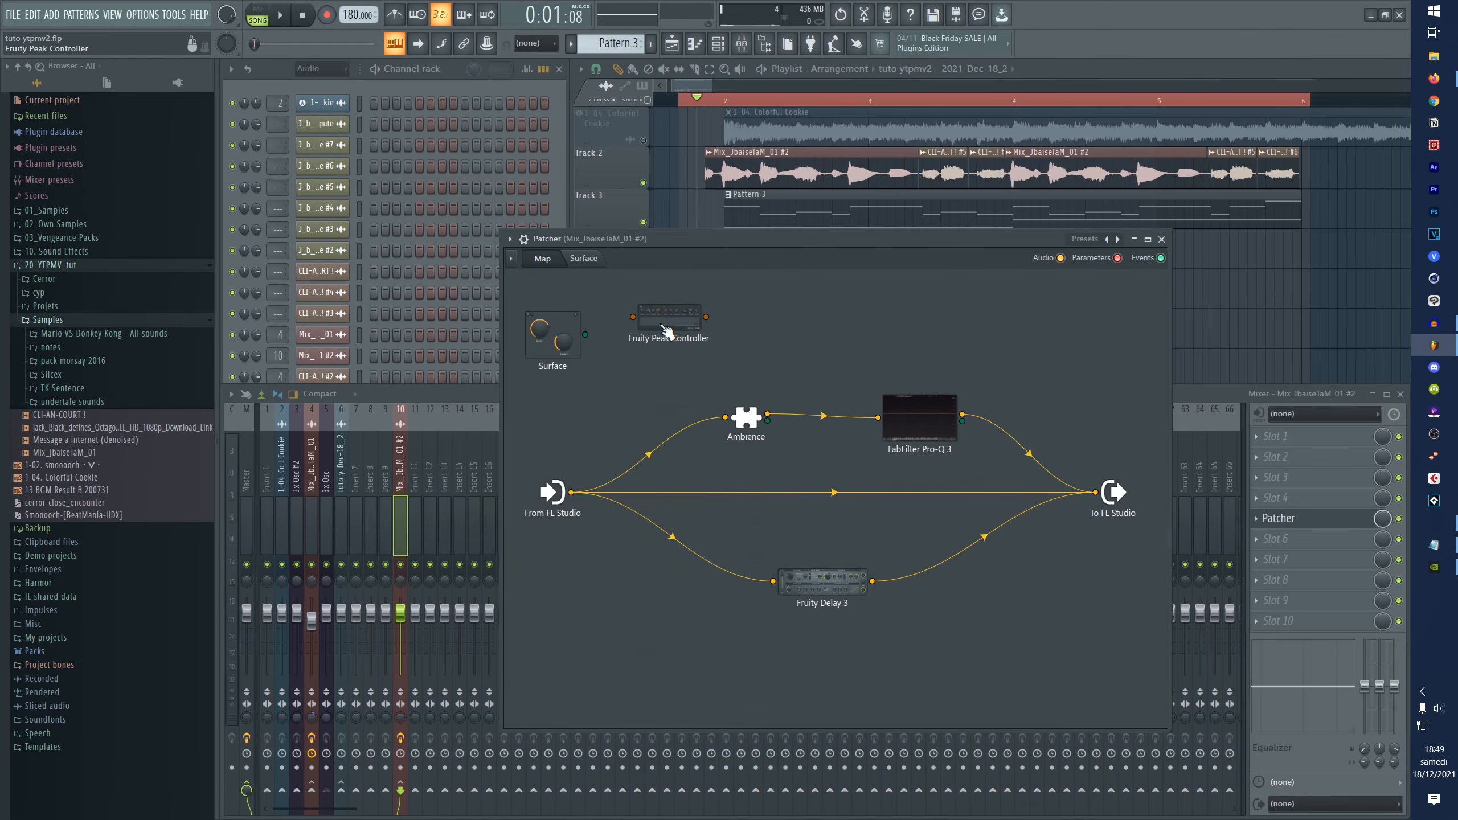
# - Enable Wet Gain as a parameter input on Ambience and shift the module slightly along the reverb path
pyautogui.rightClick(746, 419)
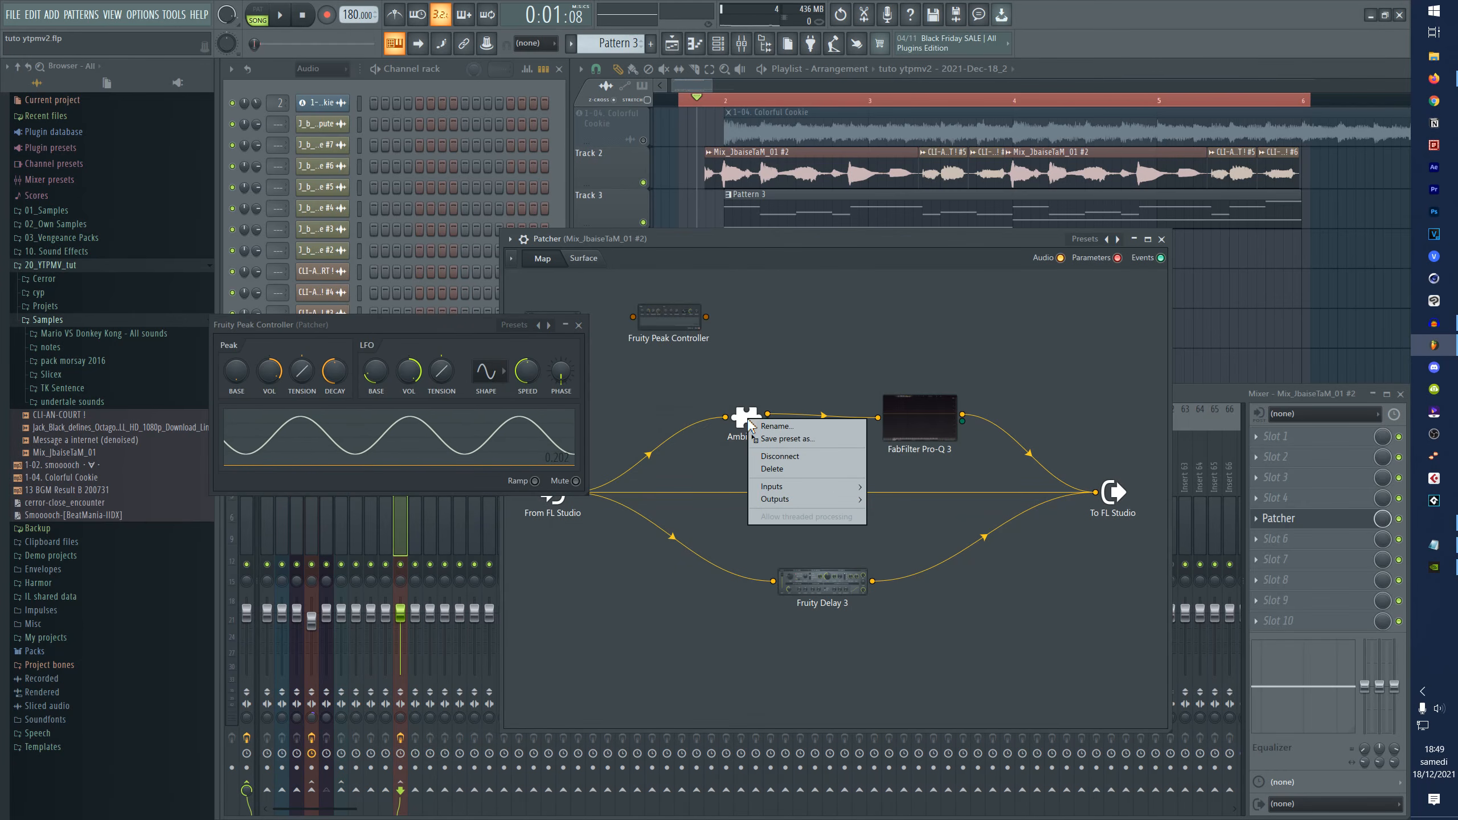
pyautogui.rightClick(742, 414)
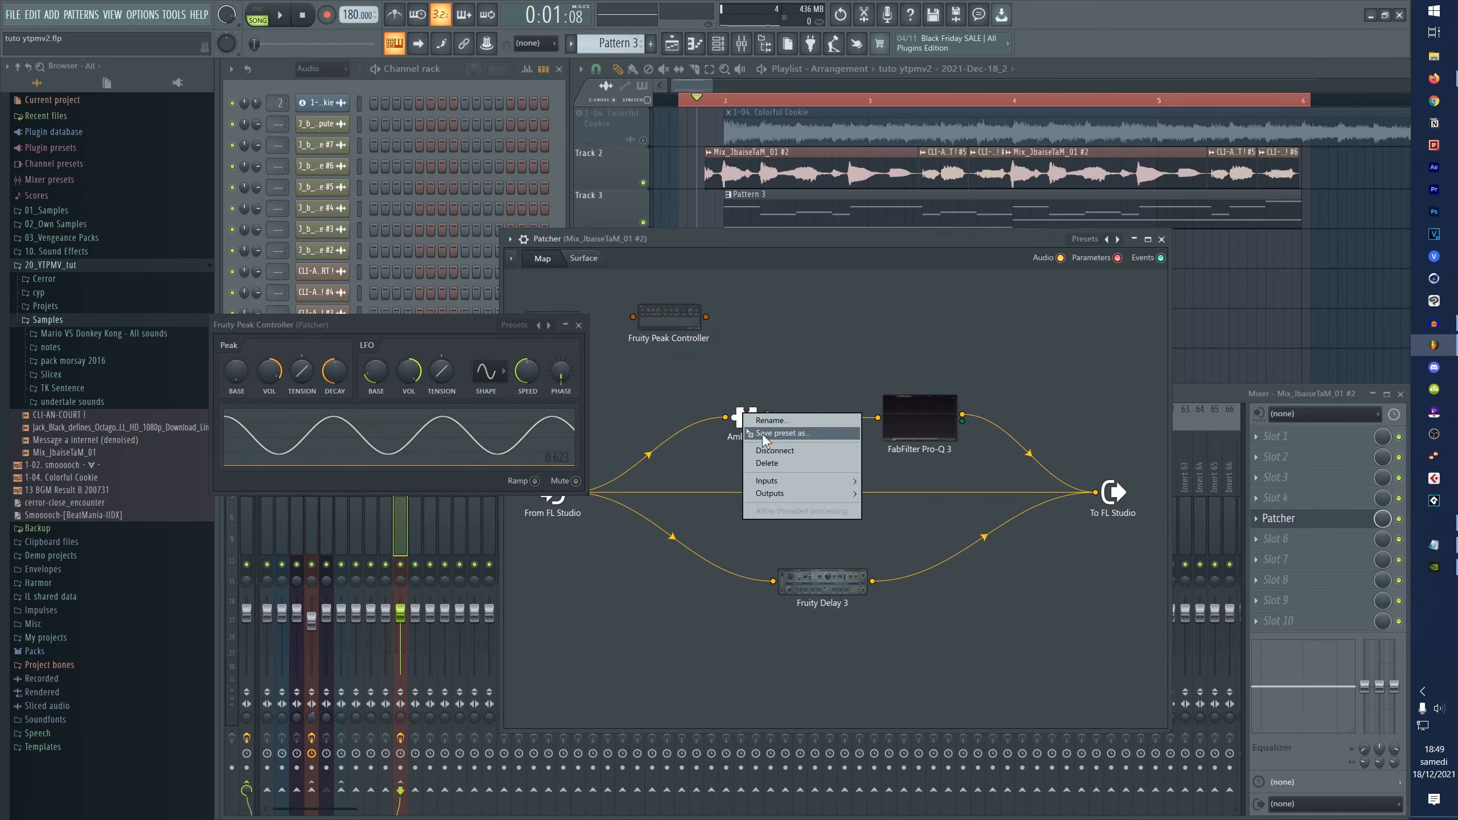
pyautogui.moveTo(772, 487)
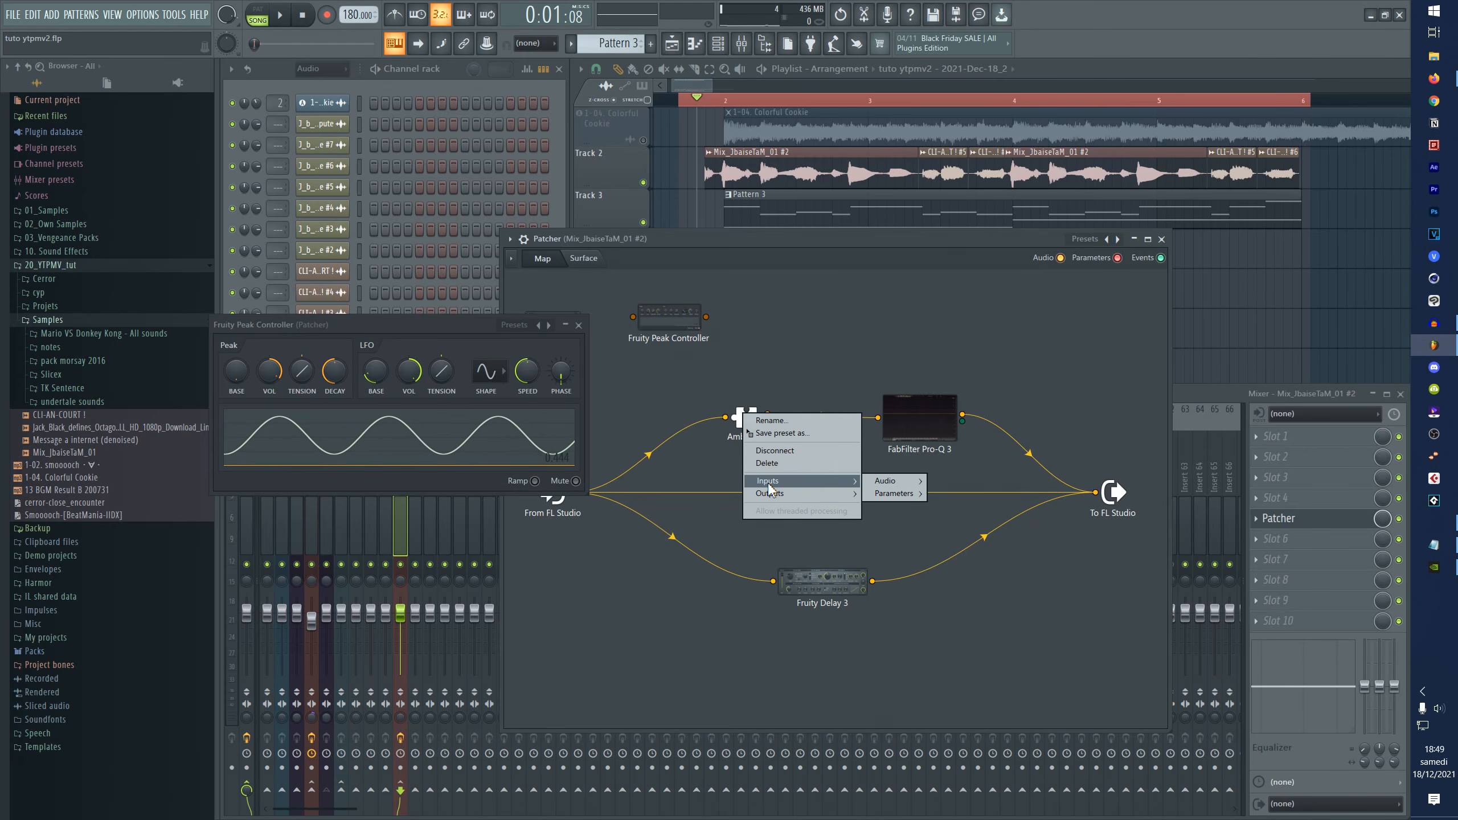
pyautogui.moveTo(895, 496)
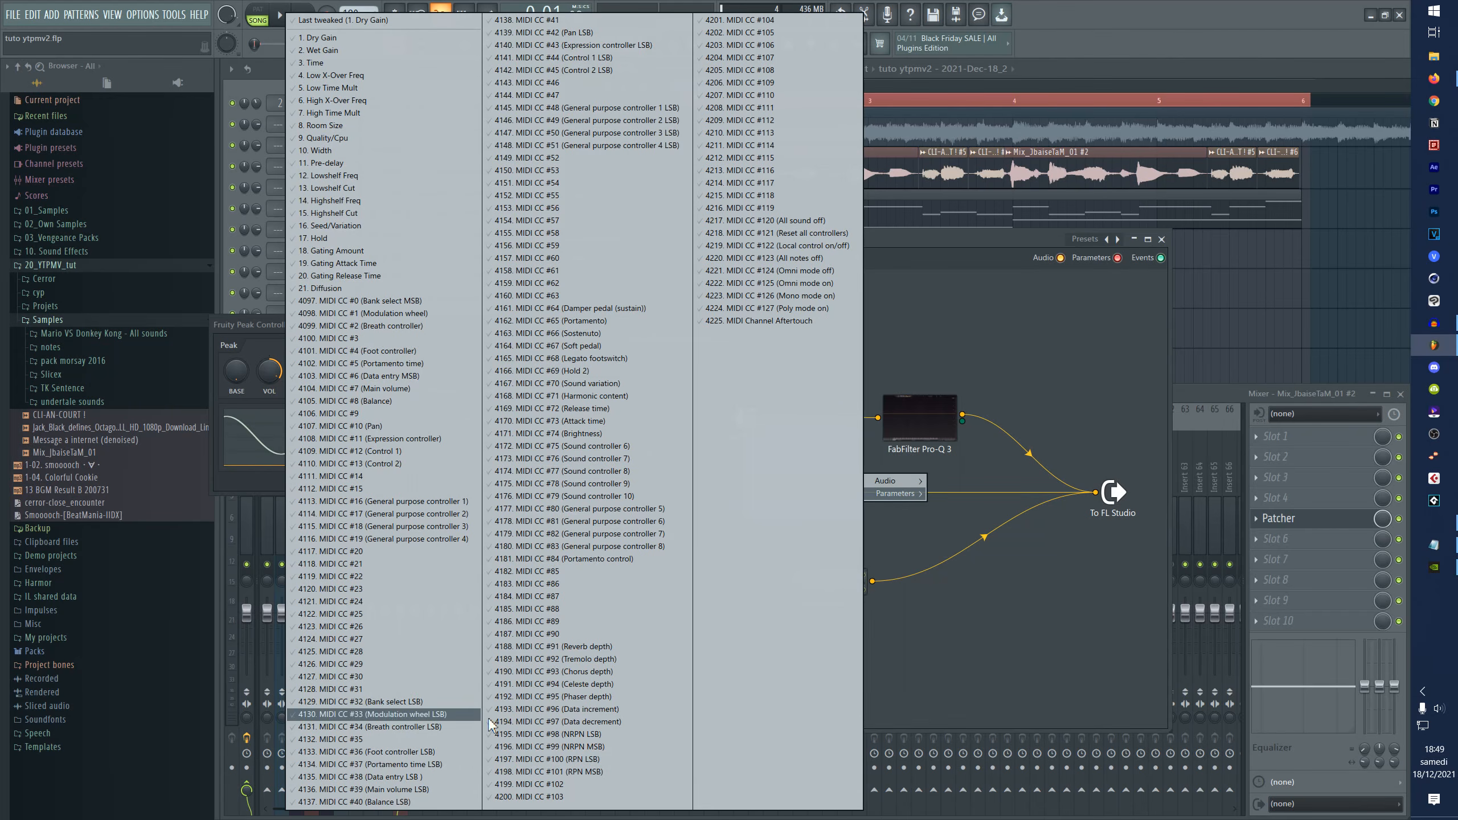
pyautogui.click(326, 52)
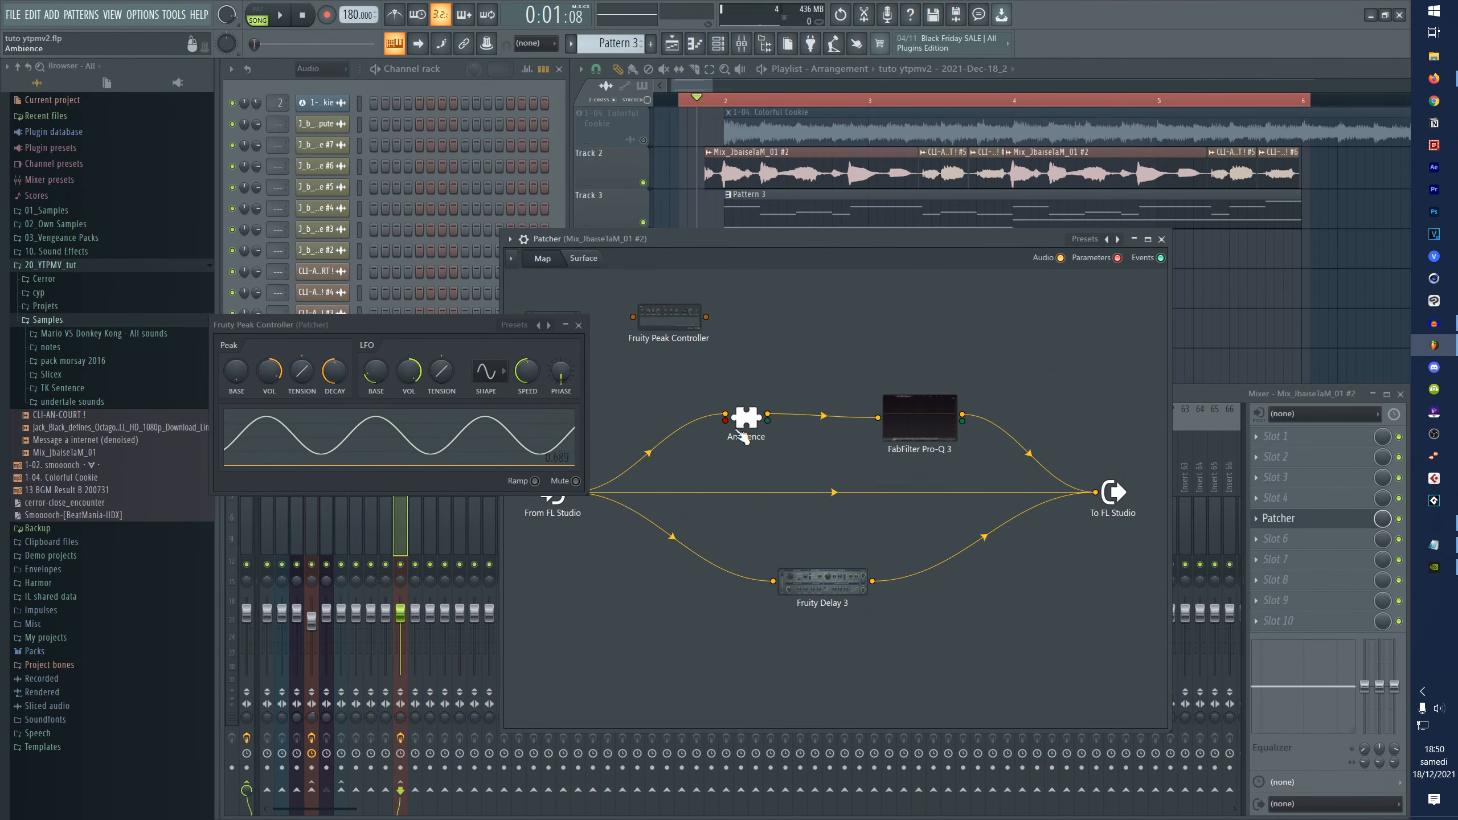
pyautogui.moveTo(742, 434)
pyautogui.mouseDown()
pyautogui.moveTo(761, 429)
pyautogui.moveTo(749, 435)
pyautogui.mouseUp()
# - Enable Fruity Peak Controller's LFO output and link it to Ambience's Wet Gain input
pyautogui.click(670, 332)
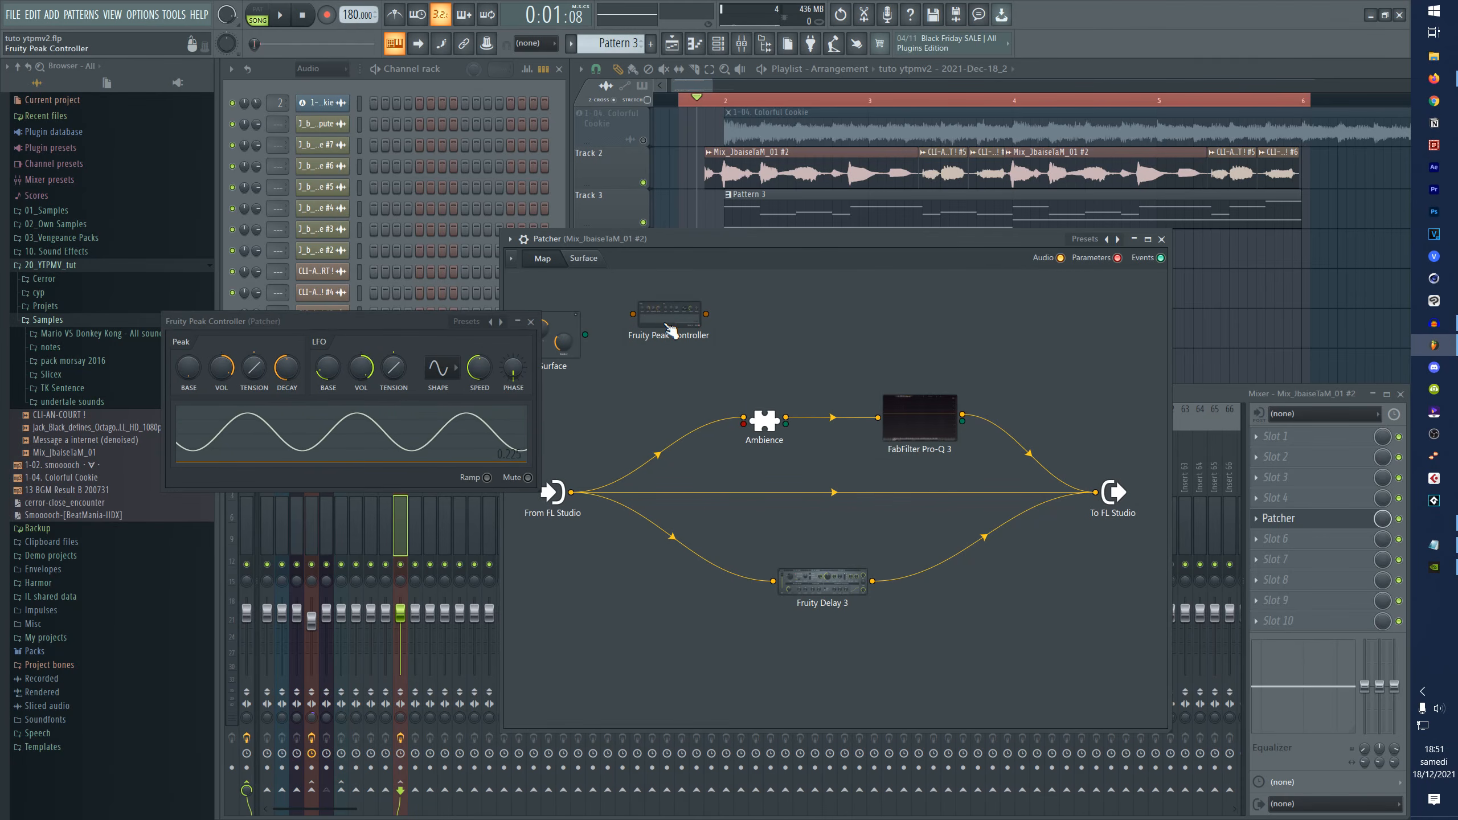
pyautogui.rightClick(672, 321)
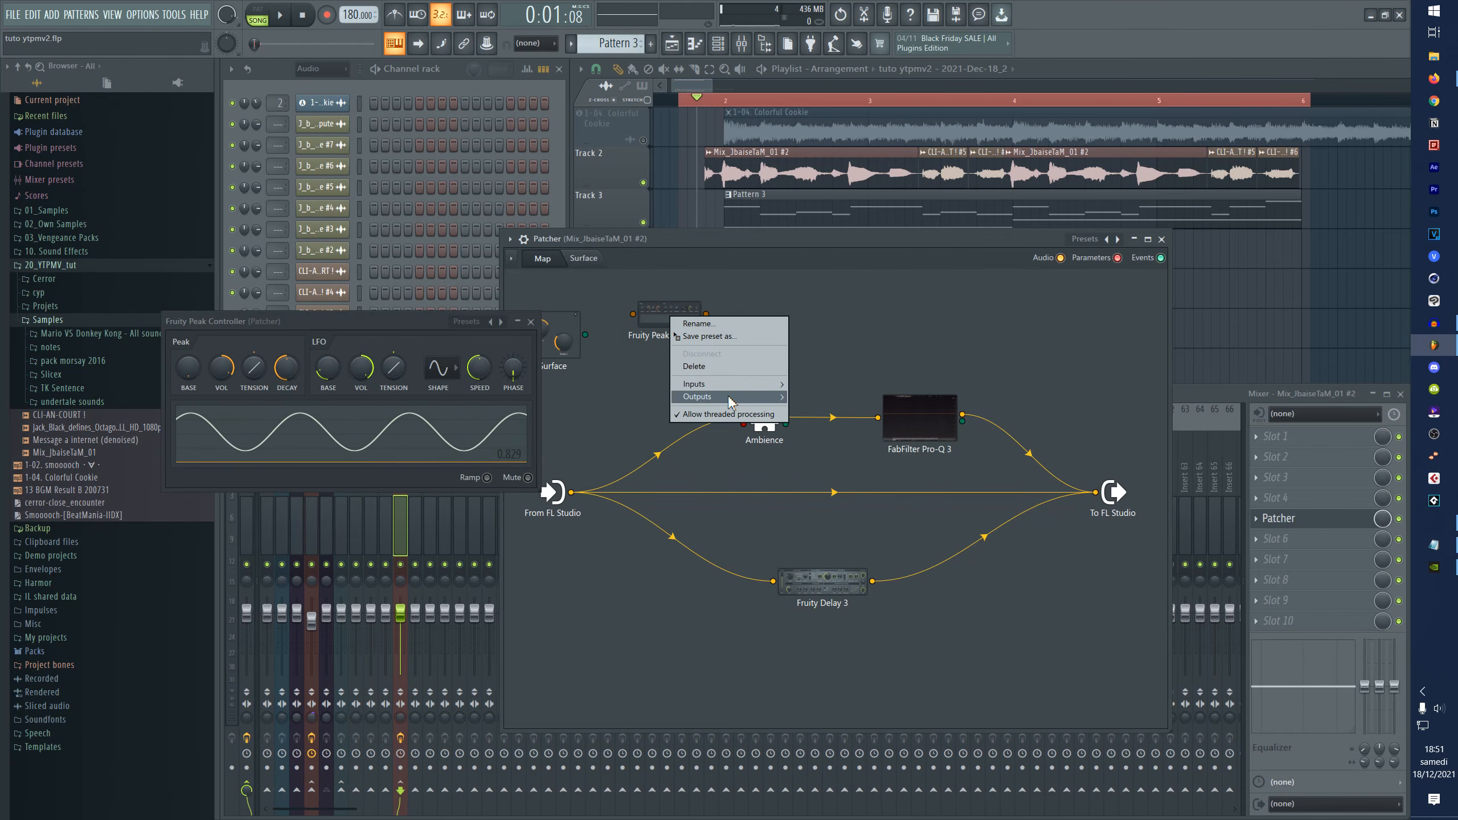
pyautogui.moveTo(727, 400)
pyautogui.moveTo(843, 415)
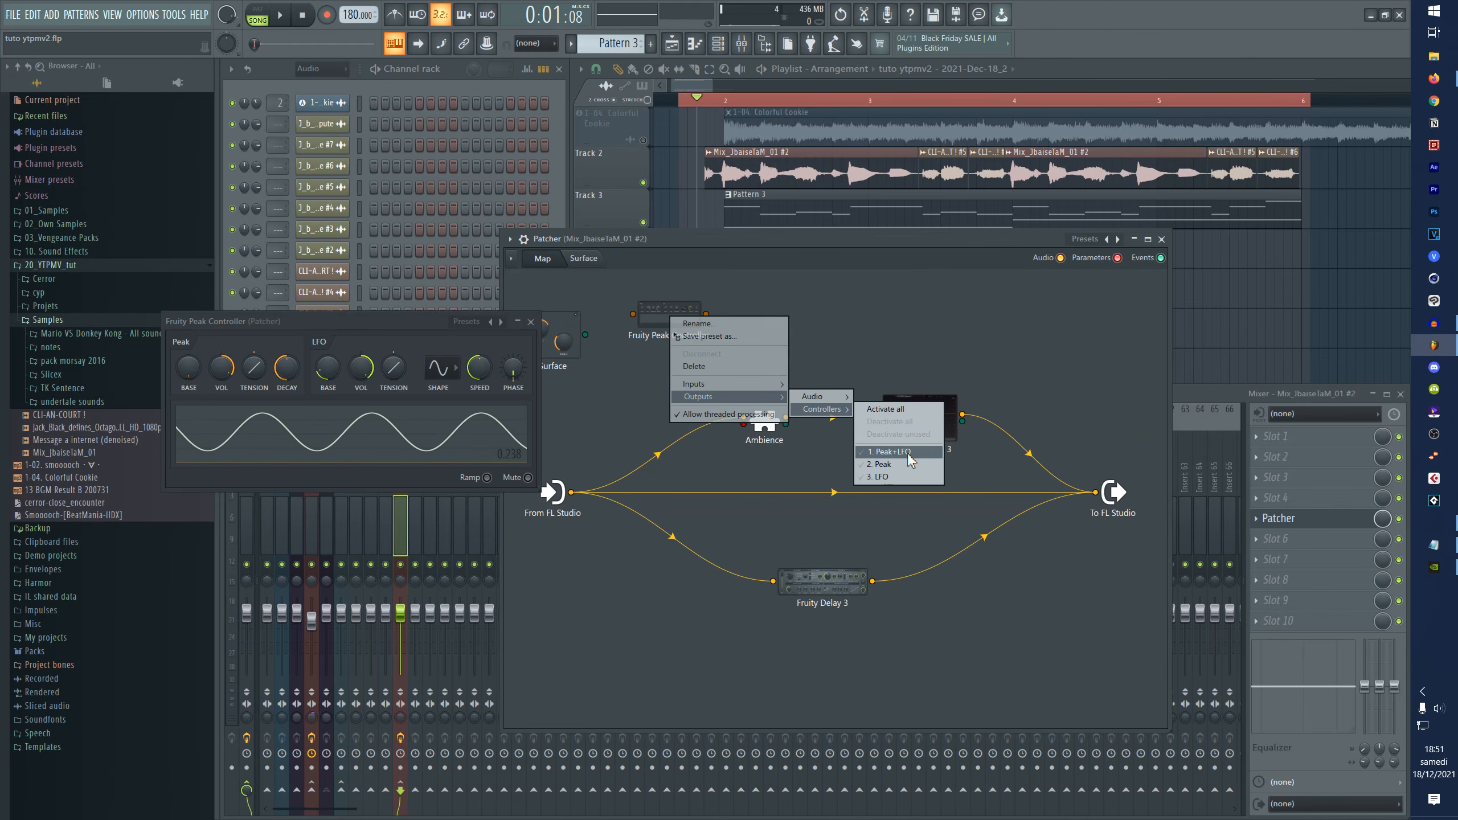
pyautogui.click(879, 476)
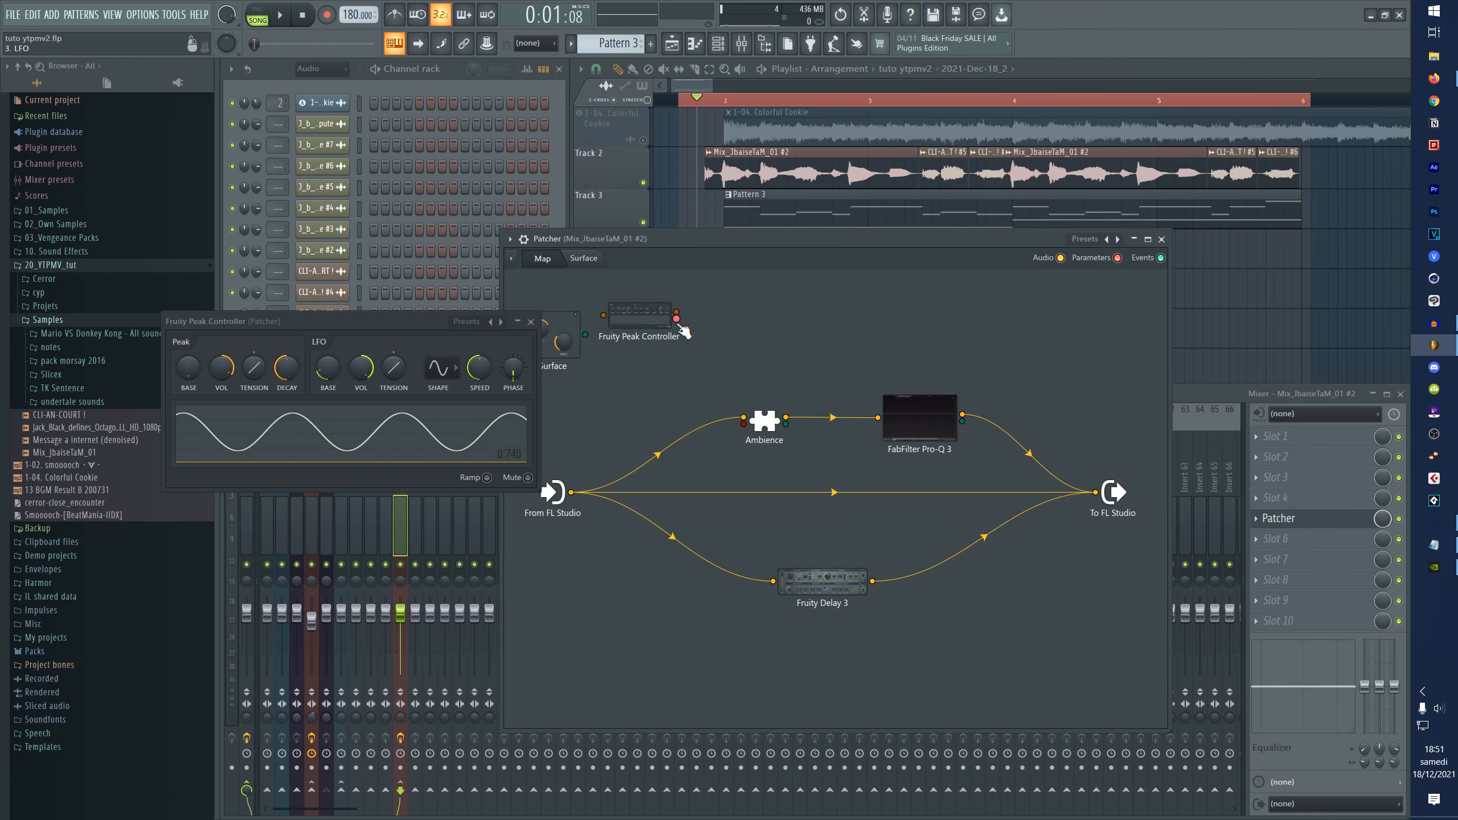
pyautogui.moveTo(677, 319); pyautogui.dragTo(677, 320)
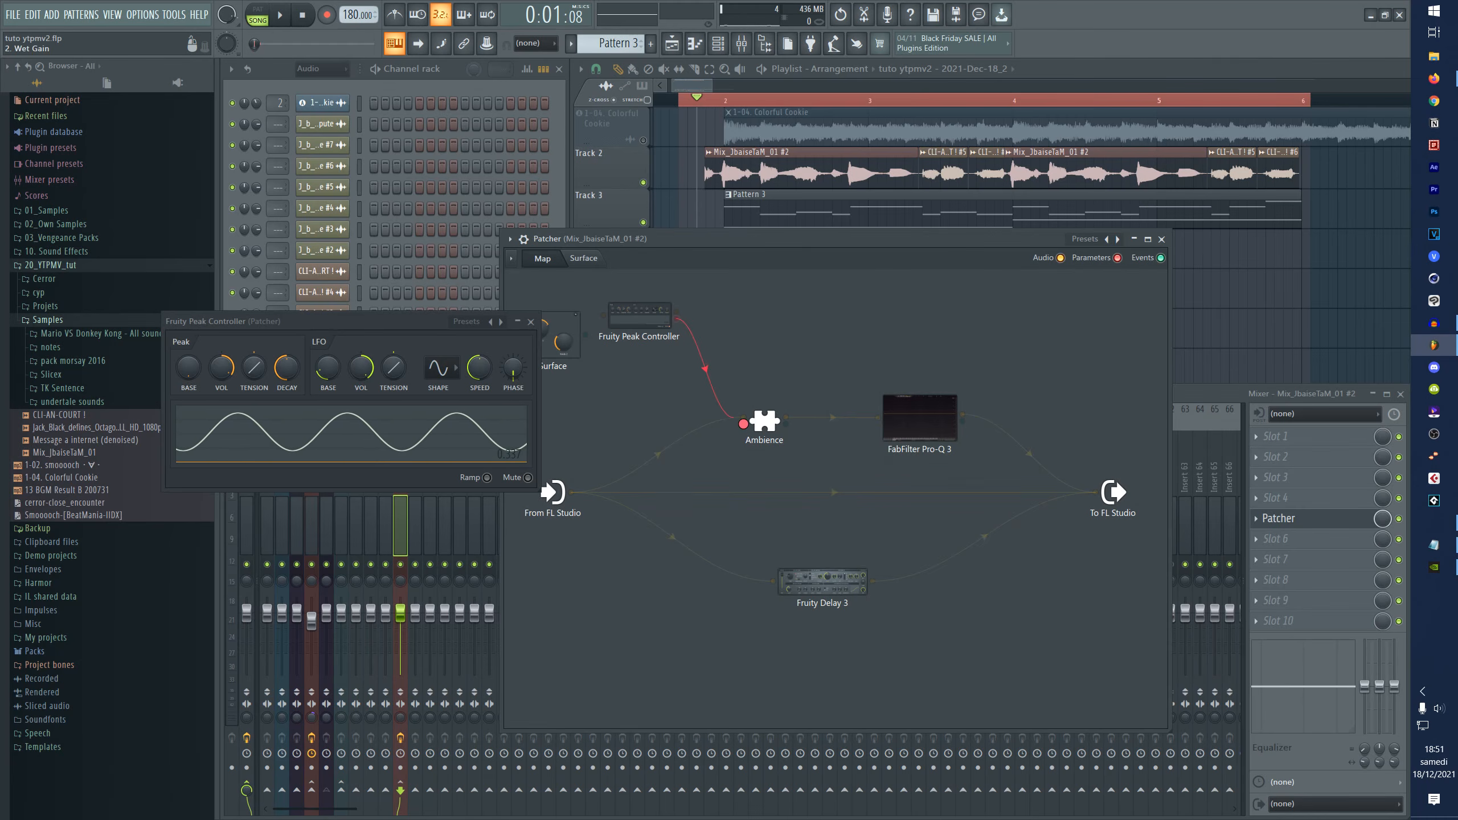
pyautogui.moveTo(739, 420); pyautogui.dragTo(744, 425)
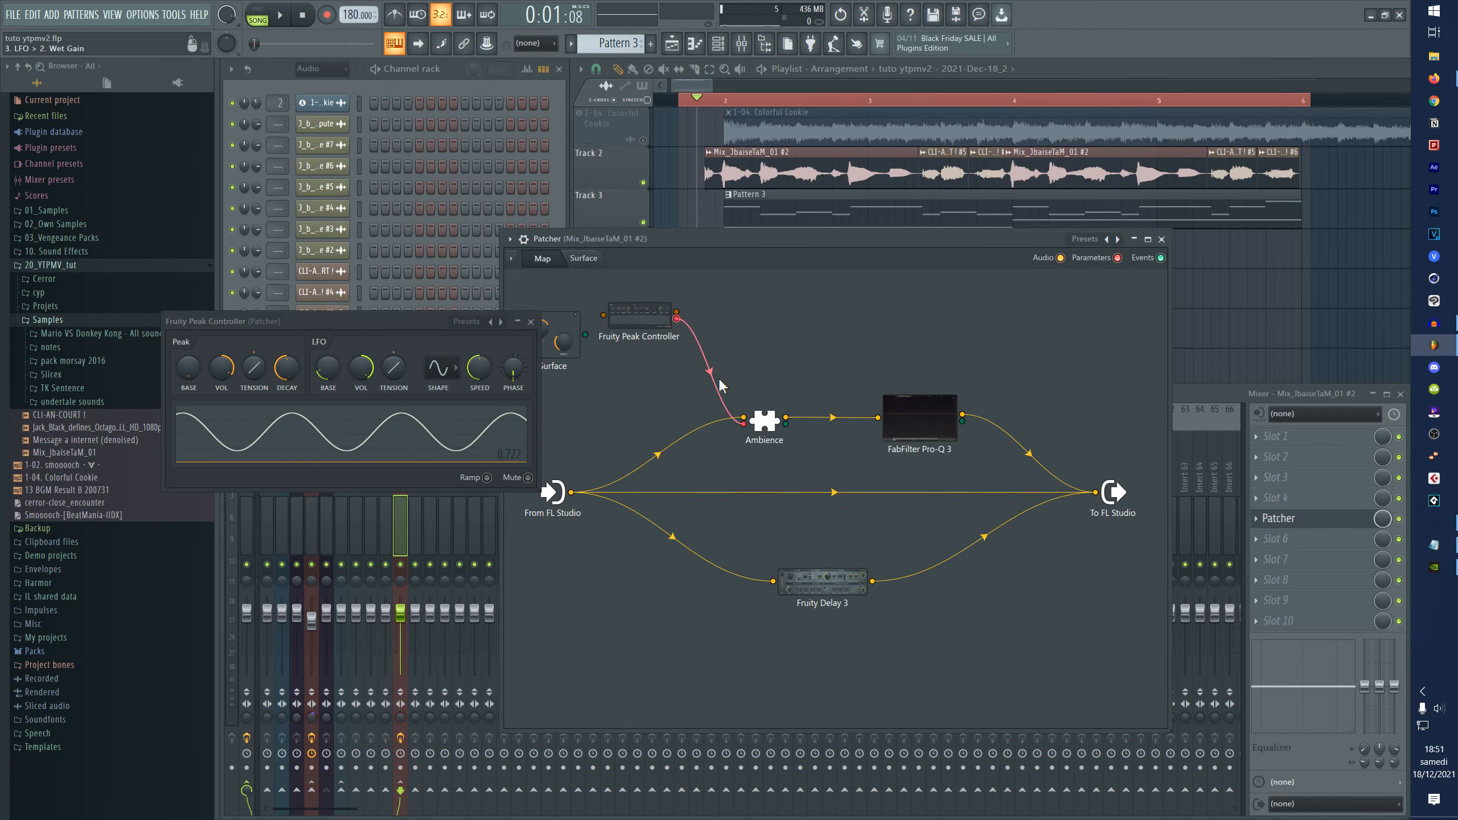
# - Play the song with Ambience open to watch the LFO modulate its wet level, moving Fruity Peak Controller closer to the reverb path
pyautogui.doubleClick(764, 421)
pyautogui.press('space')
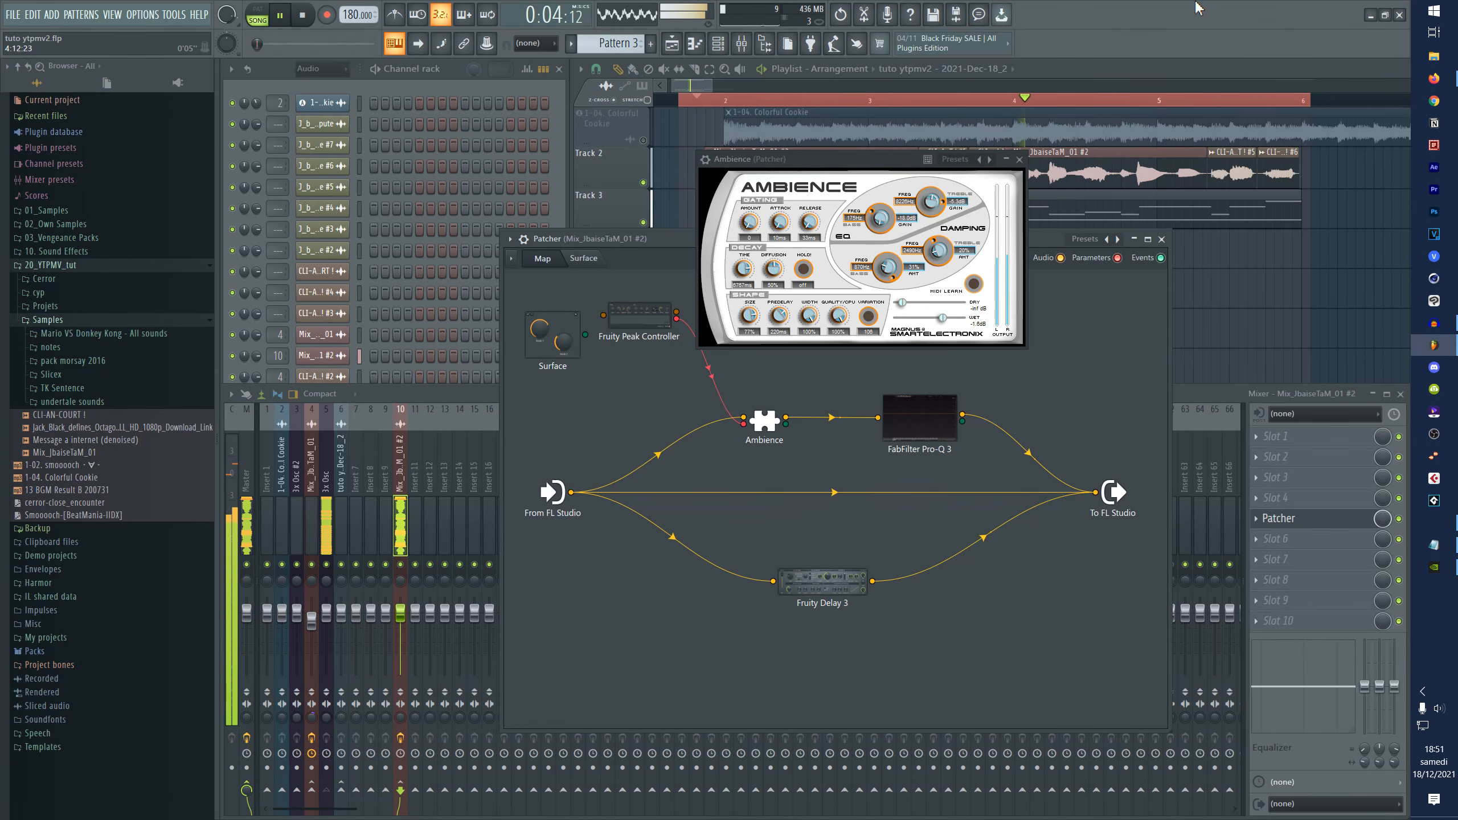
pyautogui.press('space')
pyautogui.moveTo(638, 315); pyautogui.dragTo(637, 361)
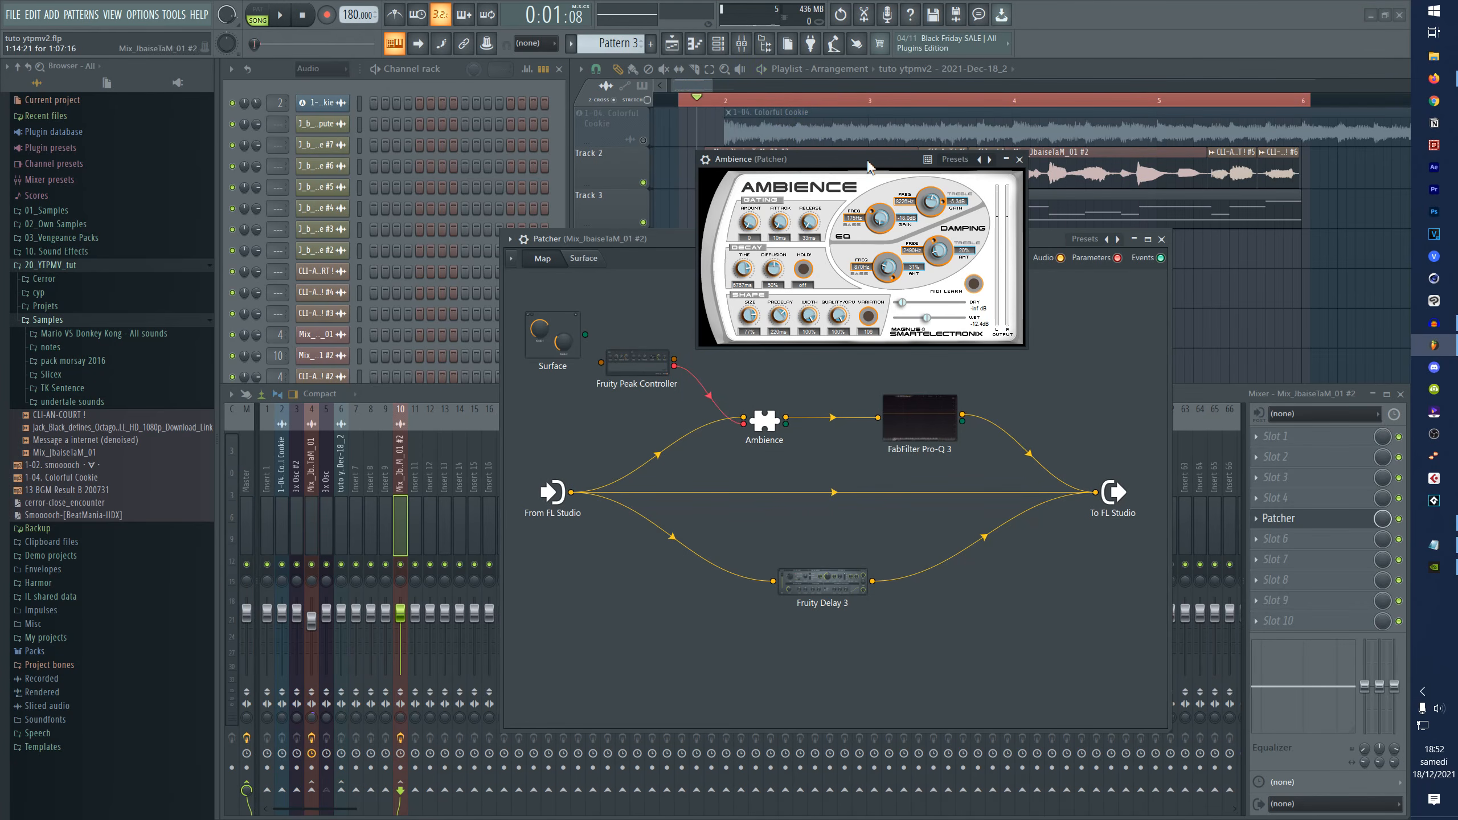
pyautogui.moveTo(869, 163); pyautogui.dragTo(961, 155)
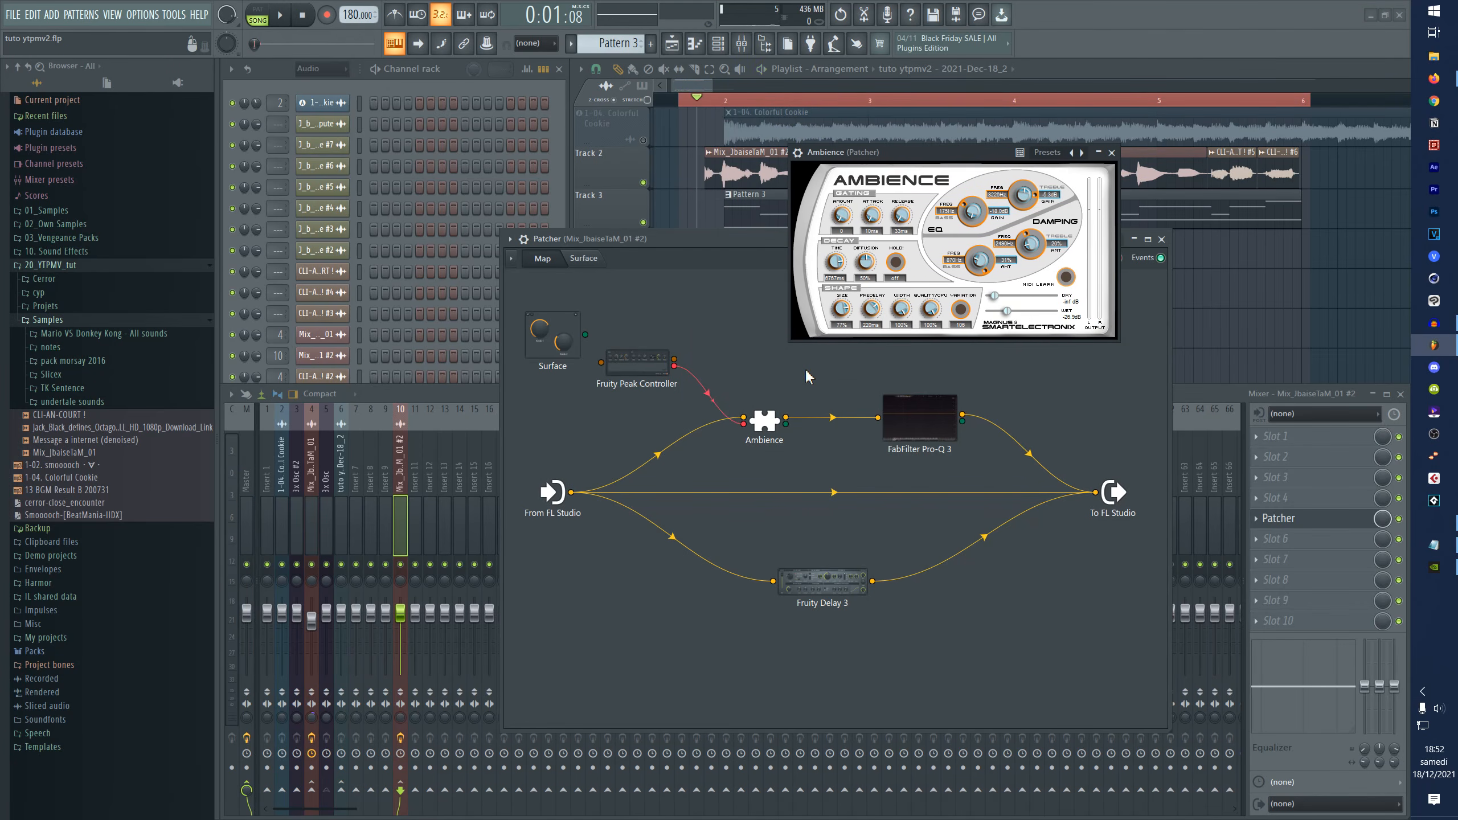
# - Reopen Fruity Peak Controller and lower its LFO volume while watching Ambience's wet level
pyautogui.click(653, 378)
pyautogui.moveTo(422, 317); pyautogui.dragTo(533, 318)
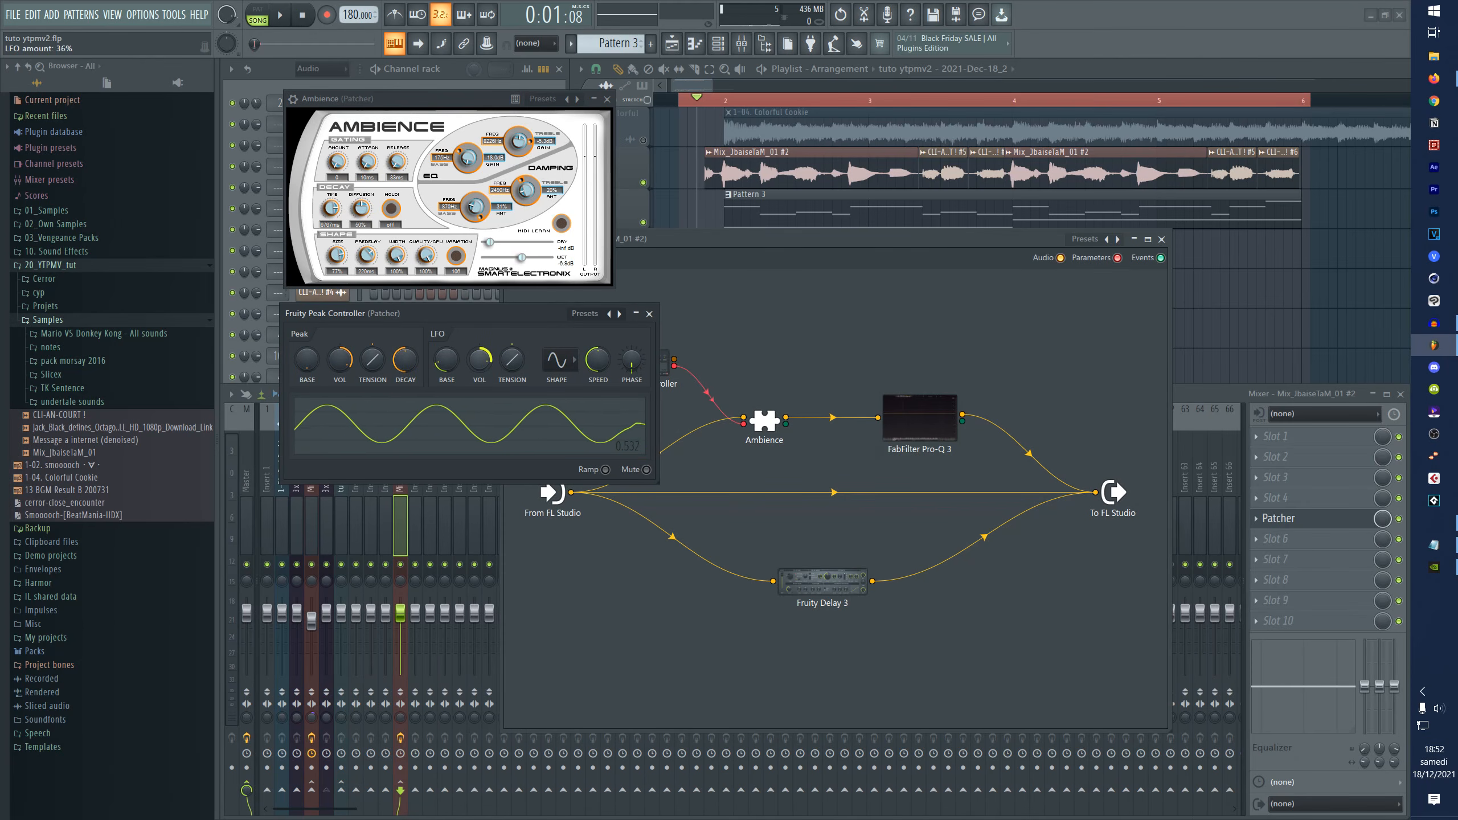
pyautogui.moveTo(479, 358); pyautogui.dragTo(480, 380)
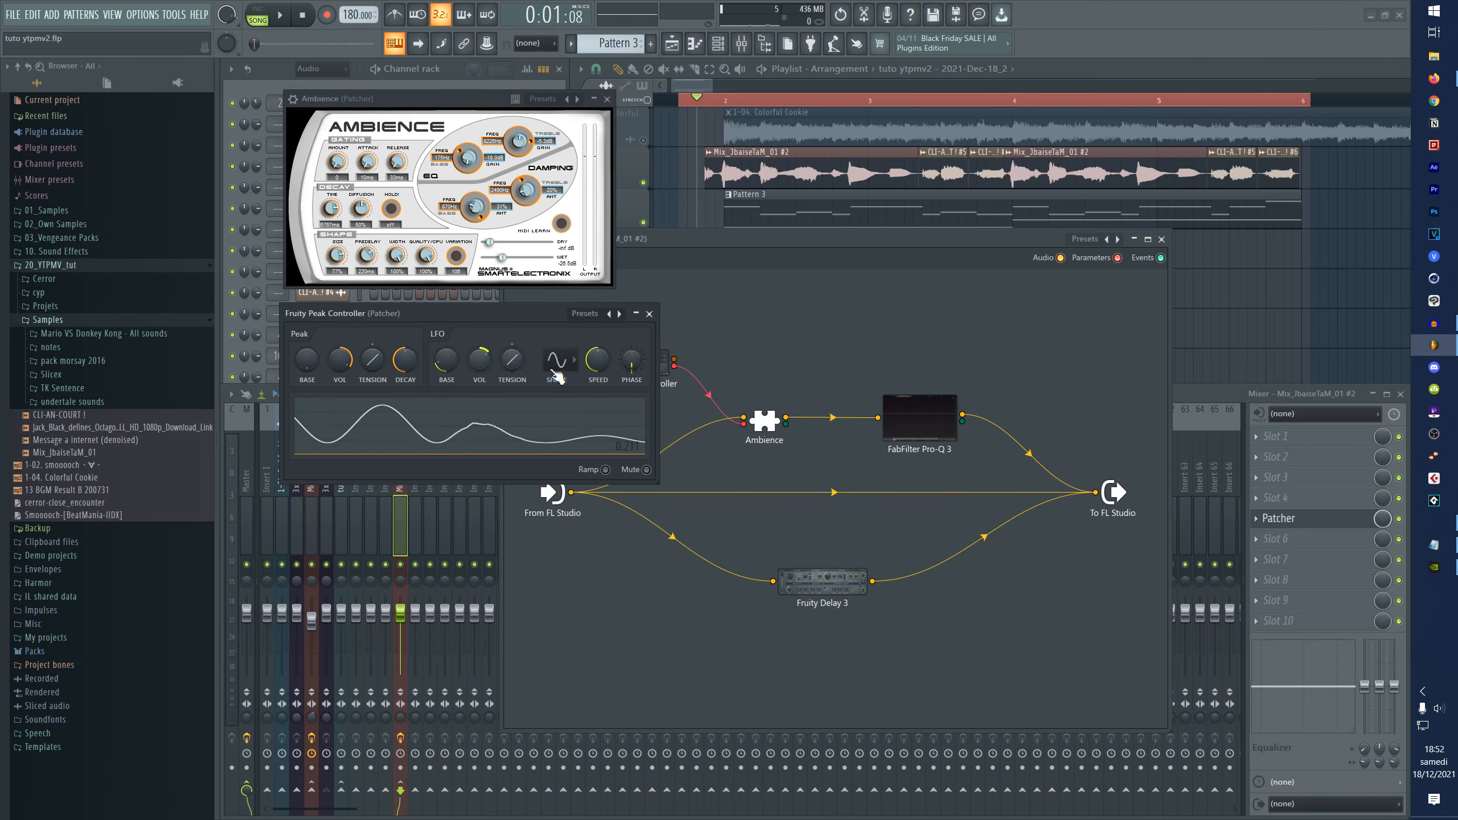
# - Replace Fruity Peak Controller with a fresh instance and reopen Ambience beside the Patcher map
pyautogui.click(779, 409)
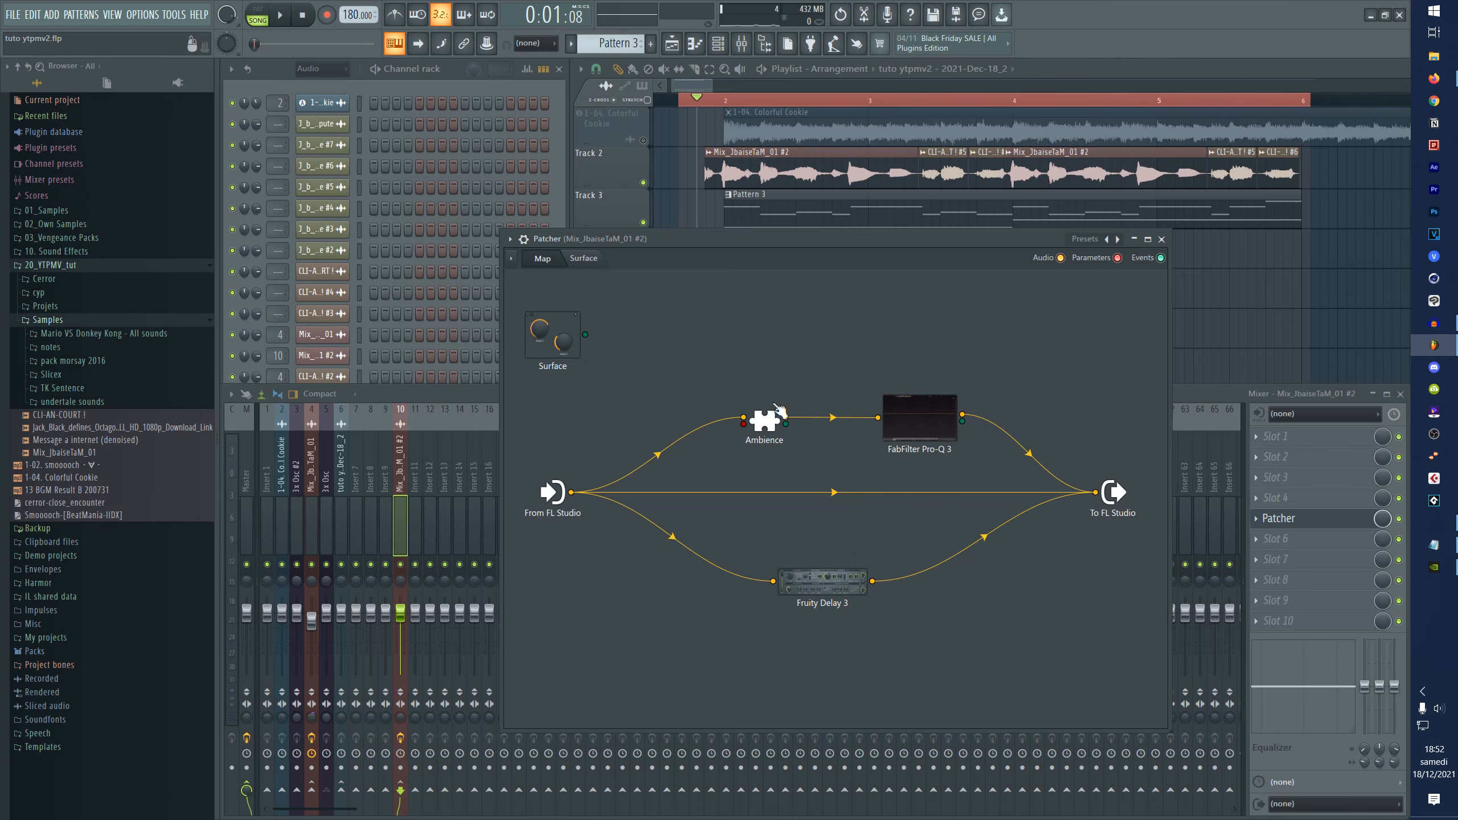
pyautogui.moveTo(780, 409); pyautogui.dragTo(792, 410)
pyautogui.click(781, 430)
pyautogui.moveTo(844, 97); pyautogui.dragTo(931, 152)
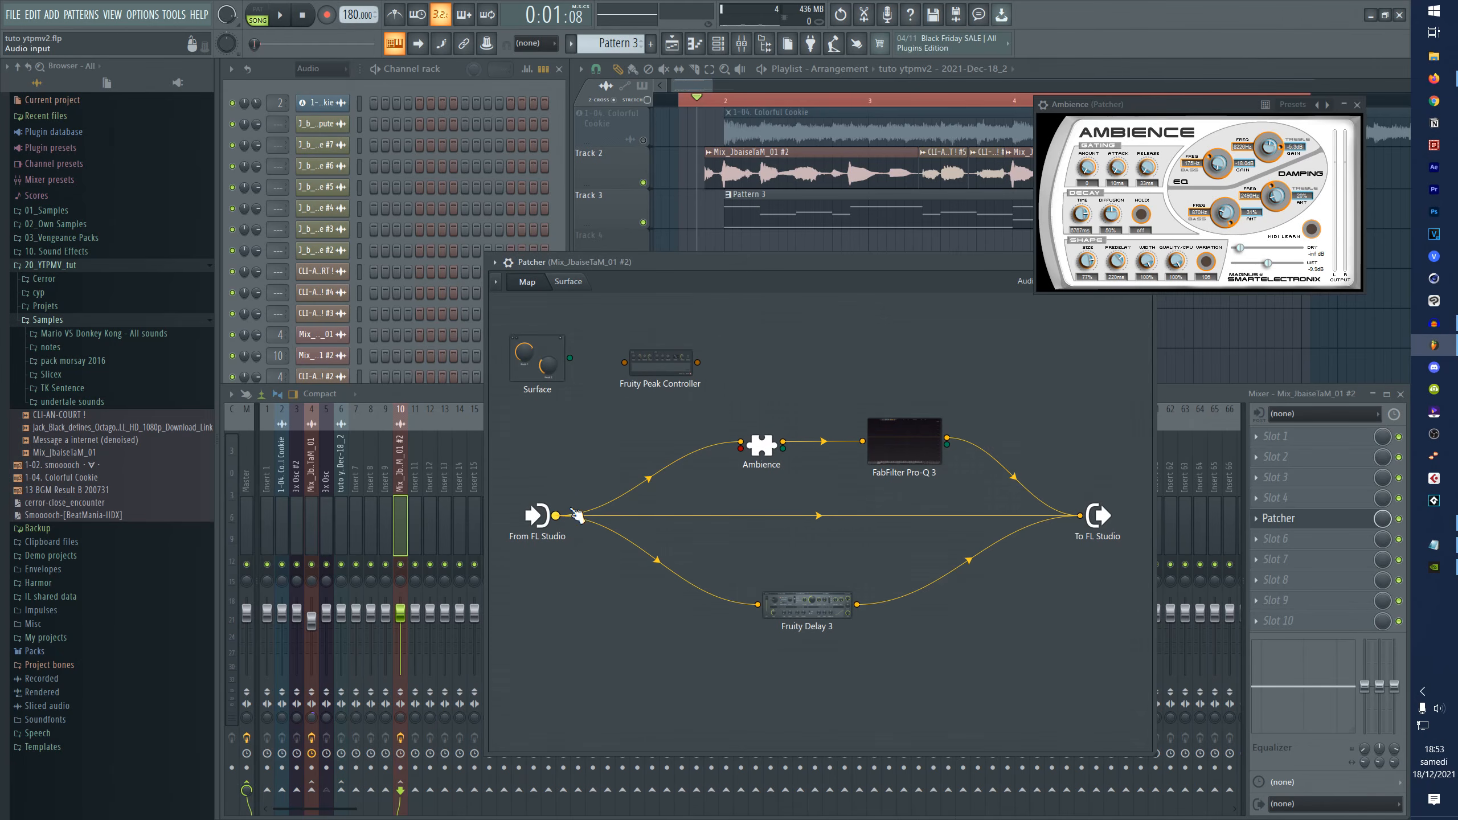
# - Feed audio from From FL Studio into Fruity Peak Controller and adjust its peak decay while the song plays
pyautogui.moveTo(575, 514); pyautogui.dragTo(586, 427)
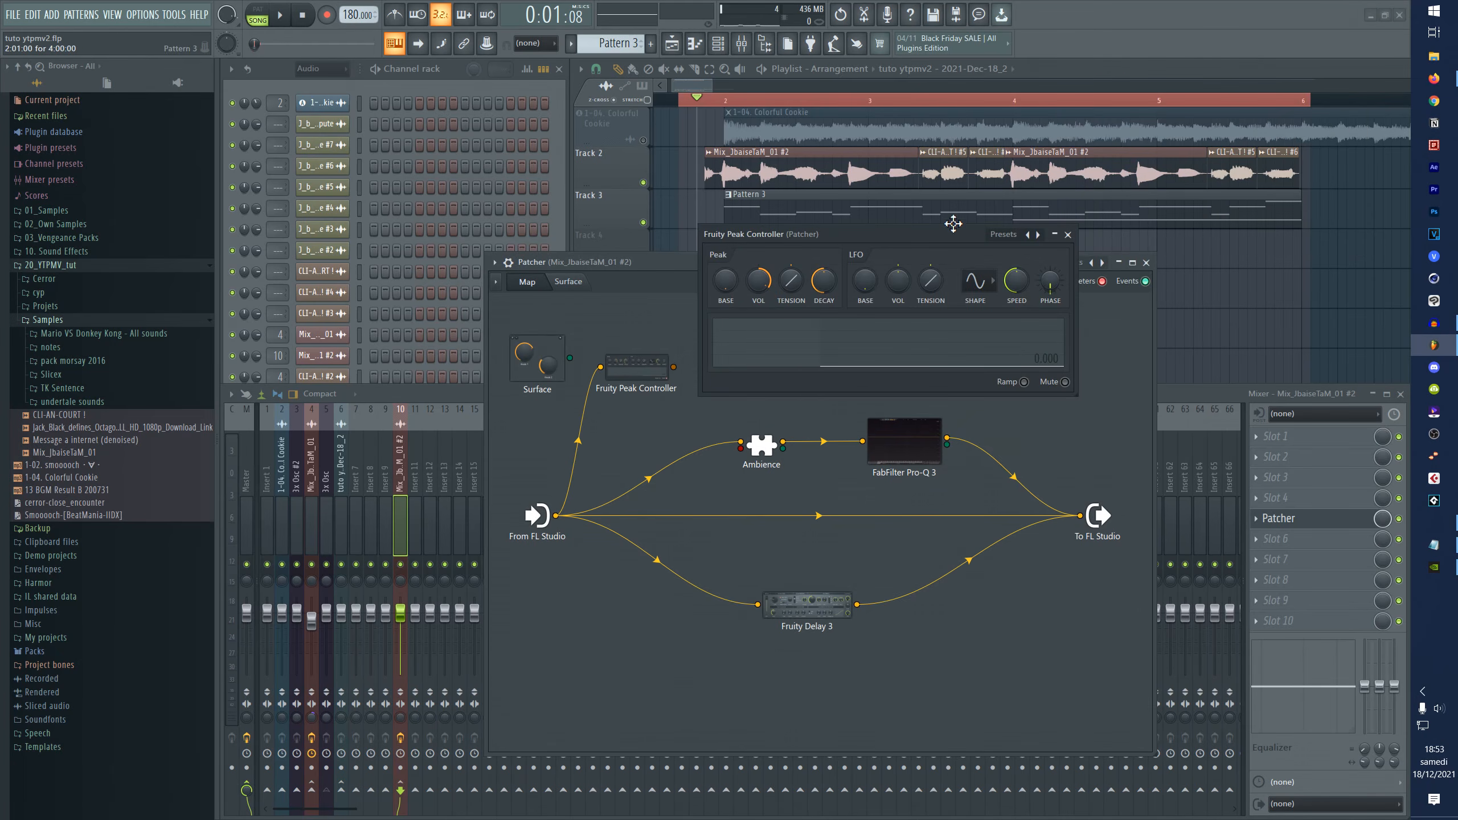
pyautogui.press('space')
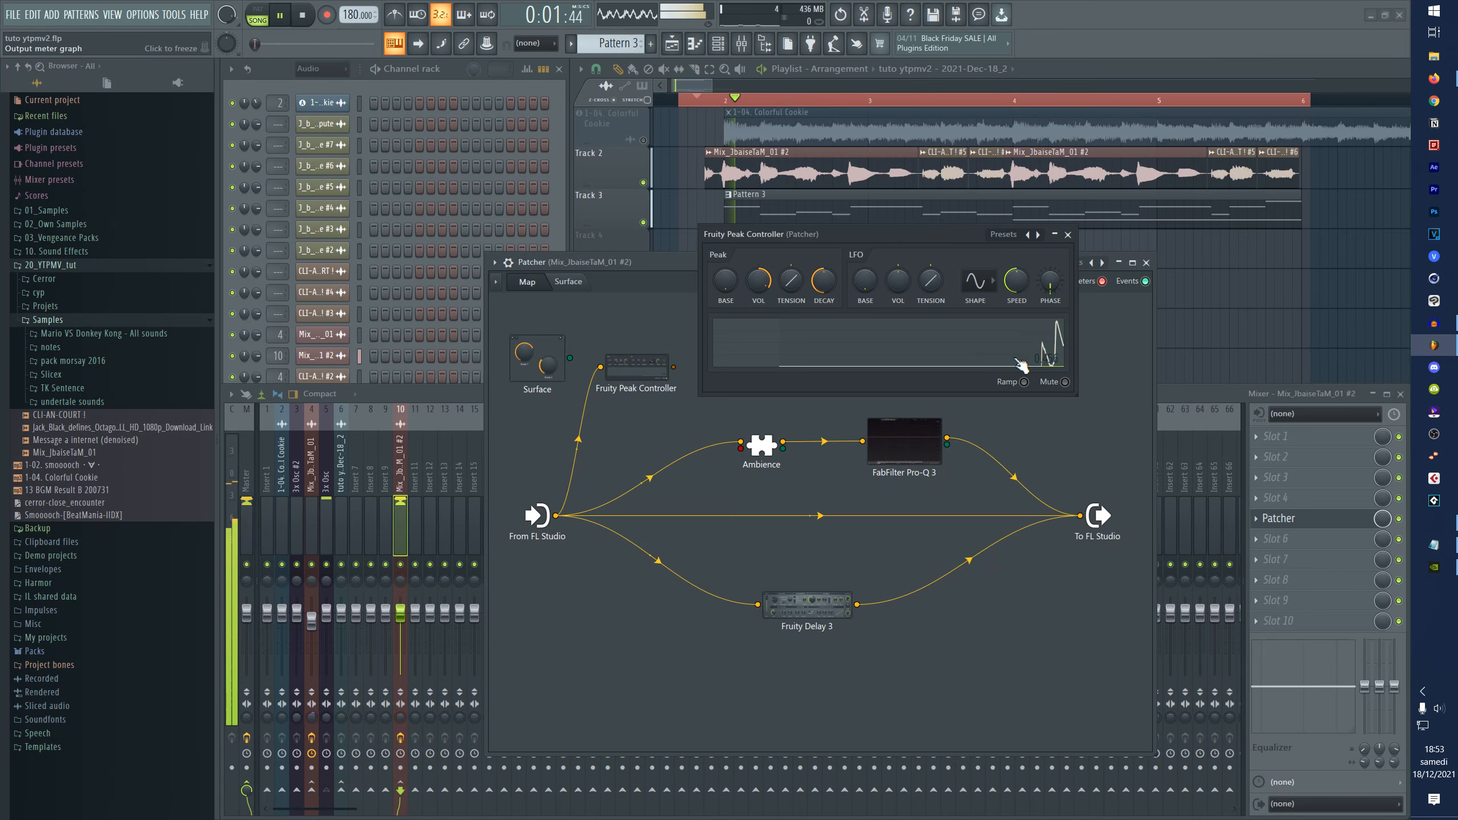
pyautogui.moveTo(822, 281); pyautogui.dragTo(824, 287)
# - Enable Fruity Peak Controller's Peak output and link it to Ambience's Wet Gain input
pyautogui.rightClick(648, 391)
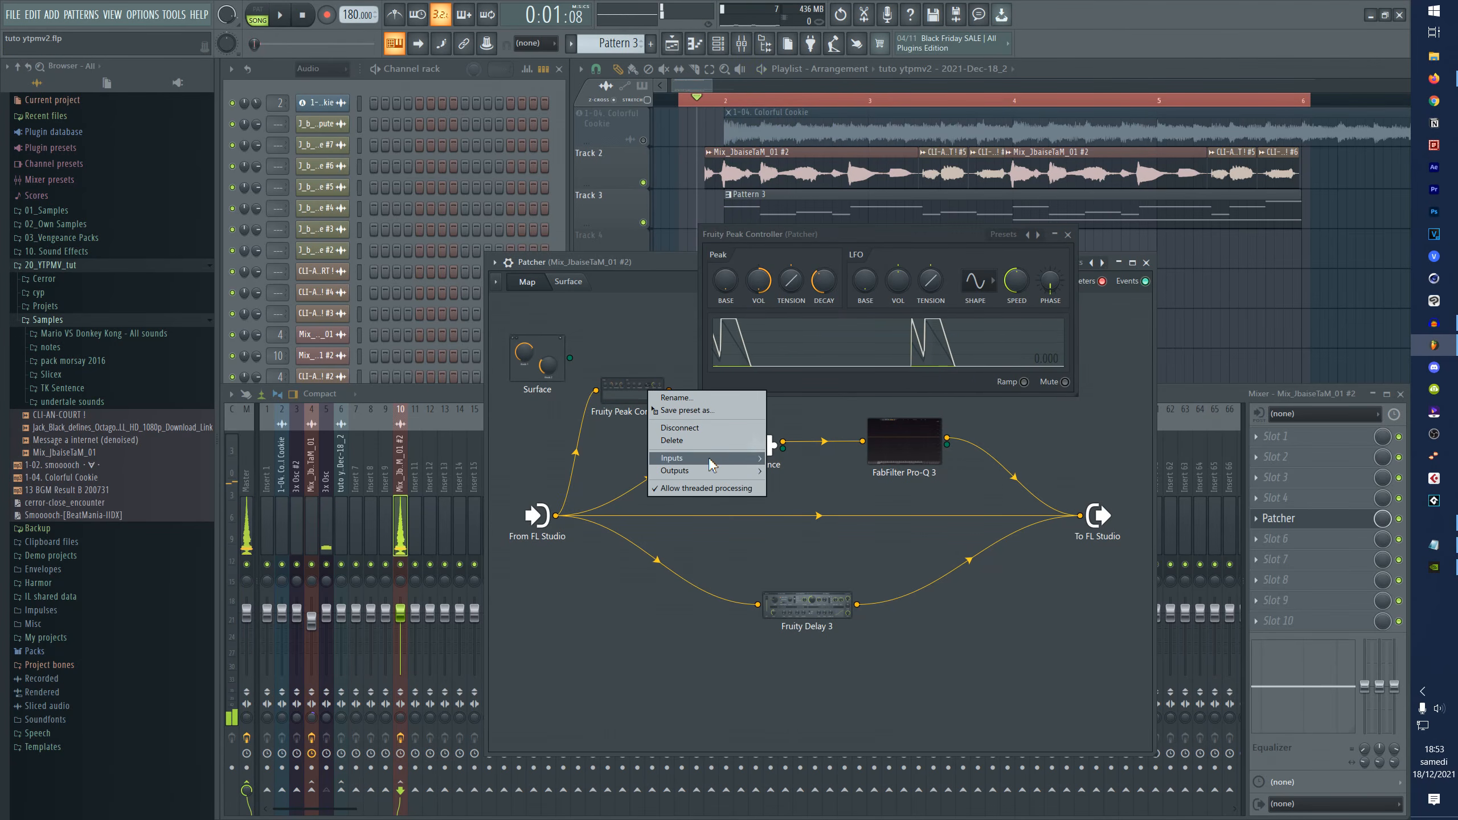
pyautogui.moveTo(712, 470)
pyautogui.moveTo(800, 483)
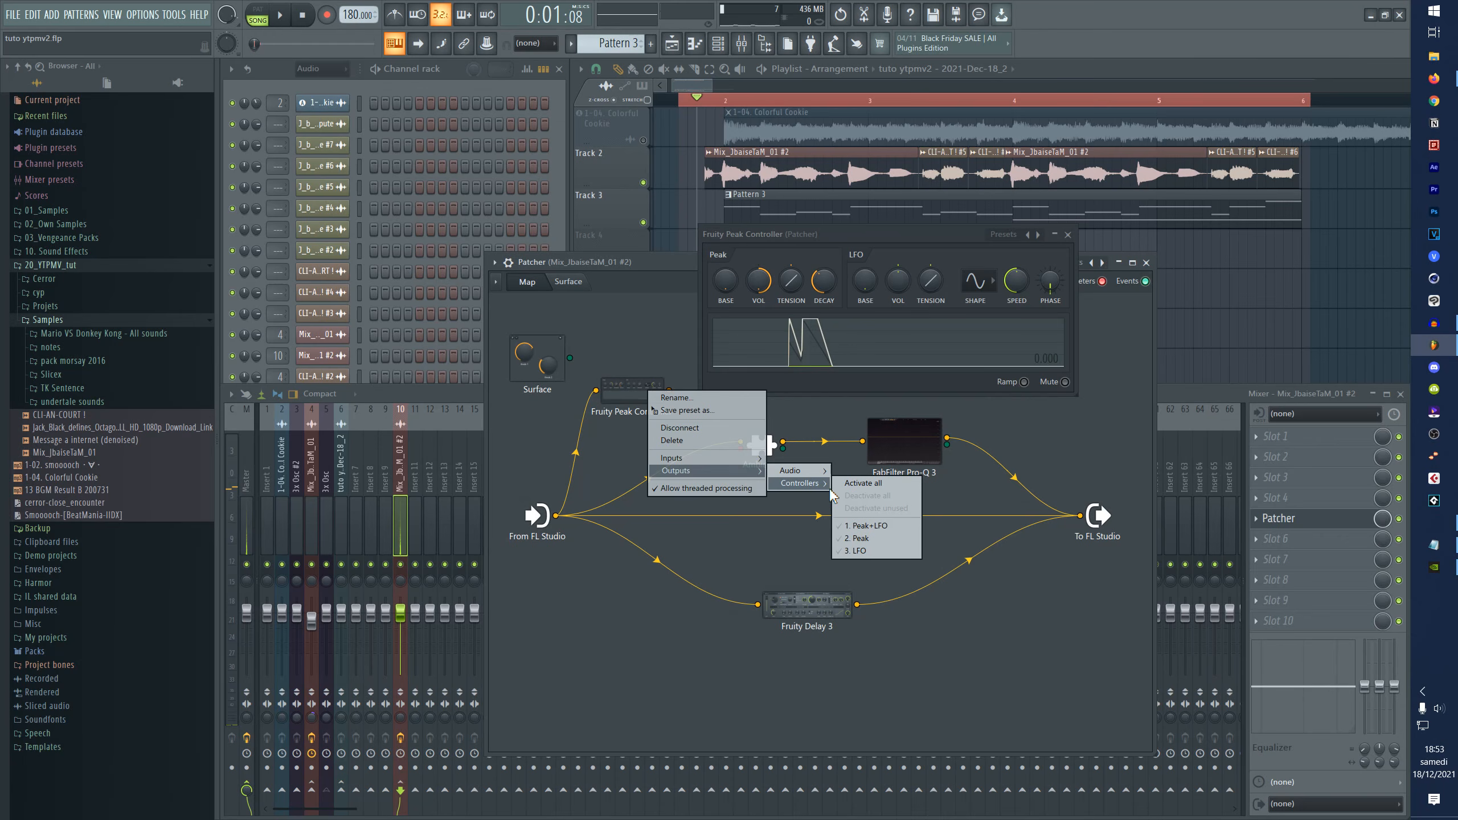
pyautogui.click(876, 539)
pyautogui.moveTo(668, 394); pyautogui.dragTo(768, 459)
# - Play the song with Ambience open to watch its wet level follow the peak signal
pyautogui.doubleClick(762, 448)
pyautogui.press('space')
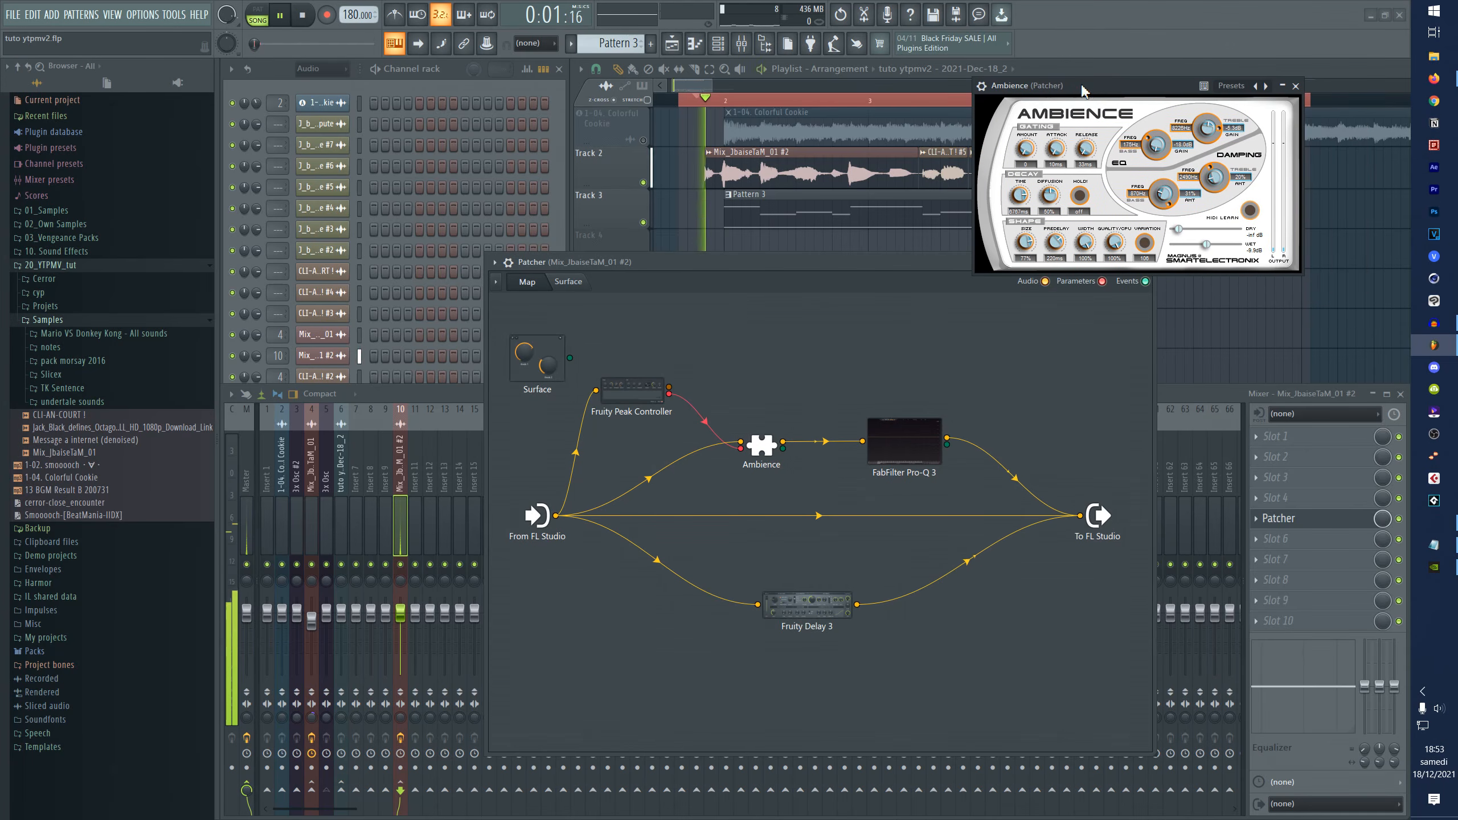
pyautogui.press('space')
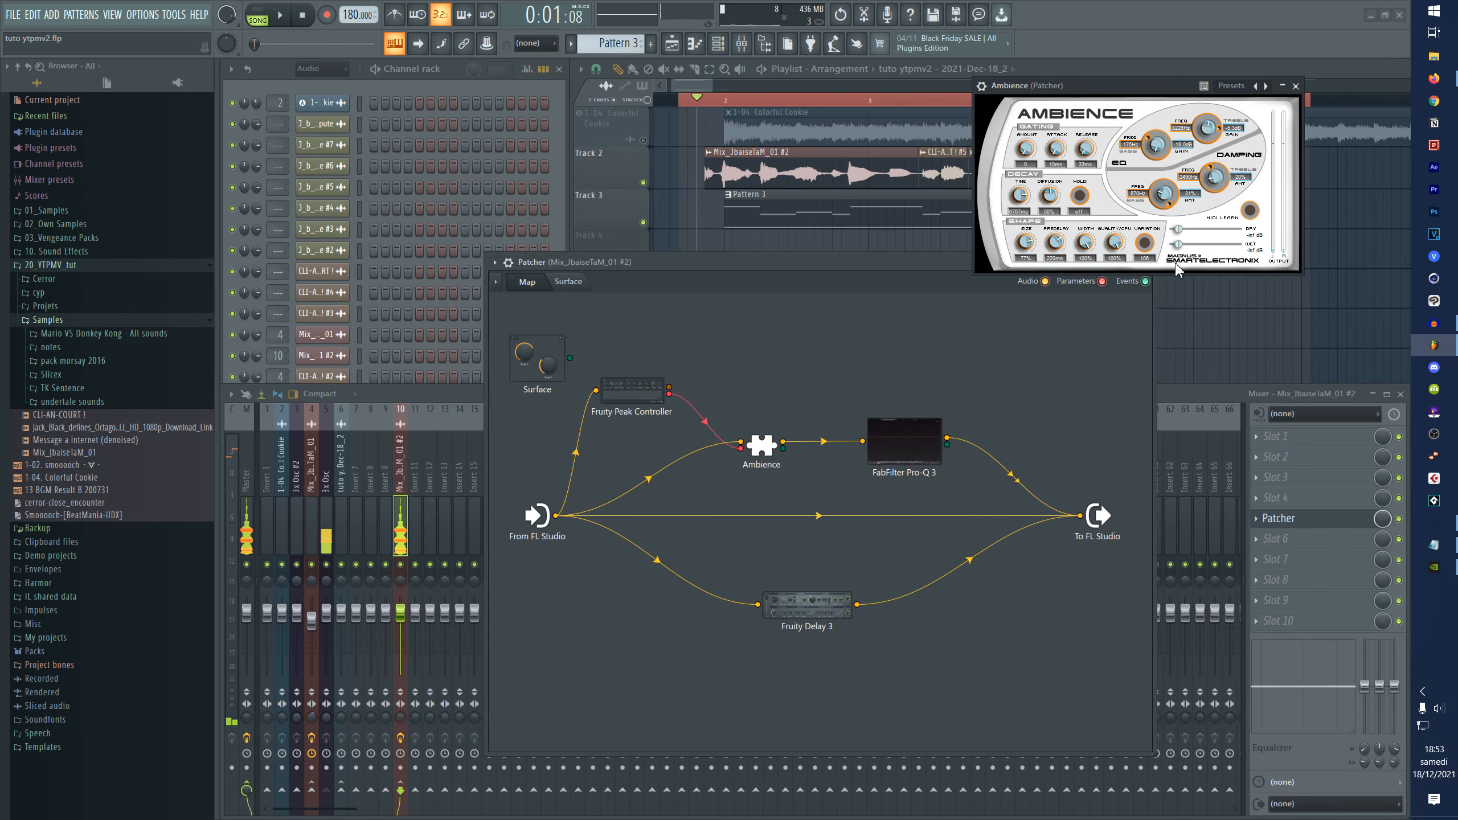
# - Reopen Fruity Peak Controller and spread the Patcher map's modules further apart in an enlarged window
pyautogui.doubleClick(632, 388)
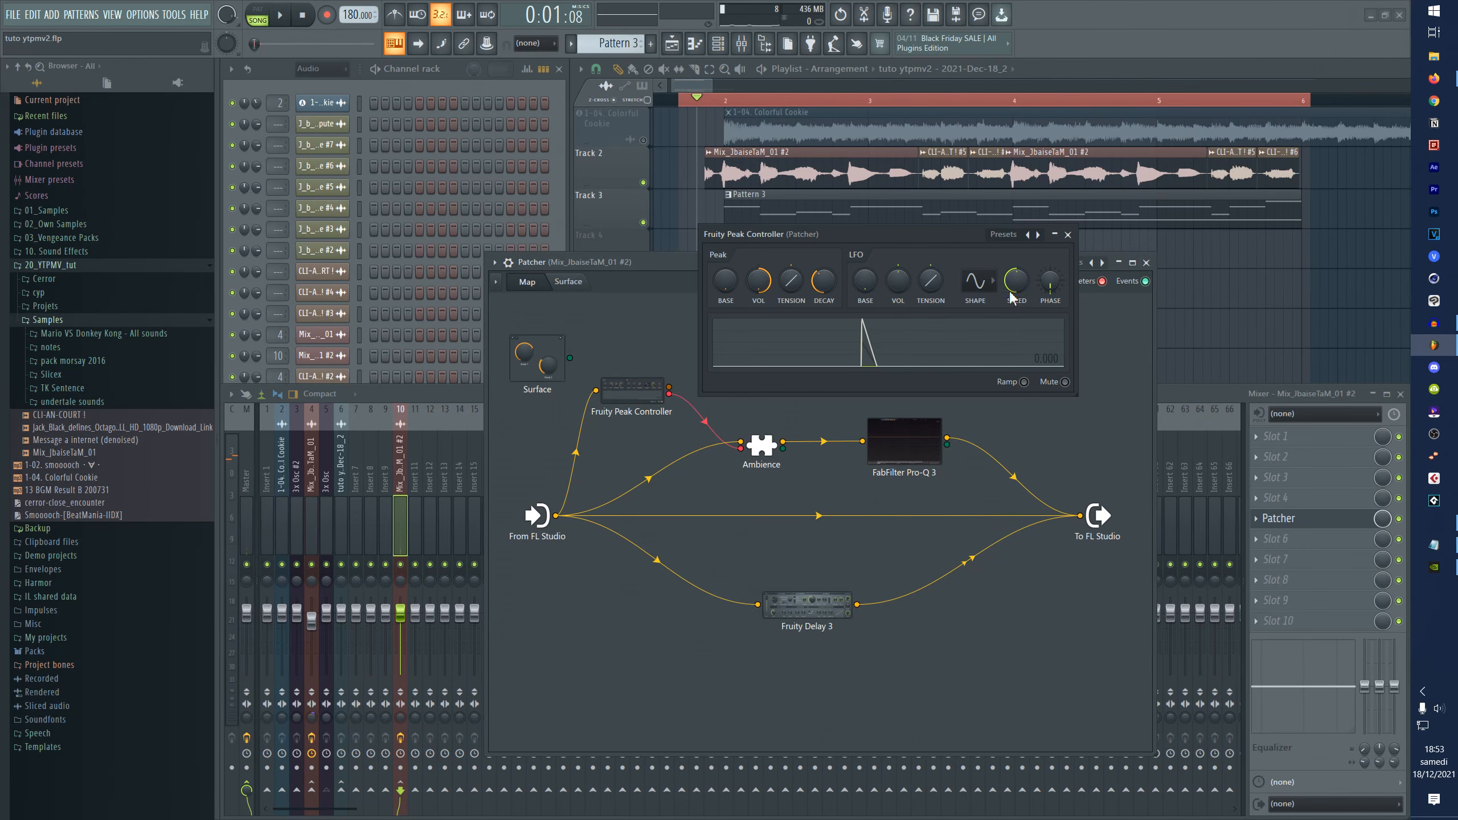
pyautogui.moveTo(959, 242); pyautogui.dragTo(994, 260)
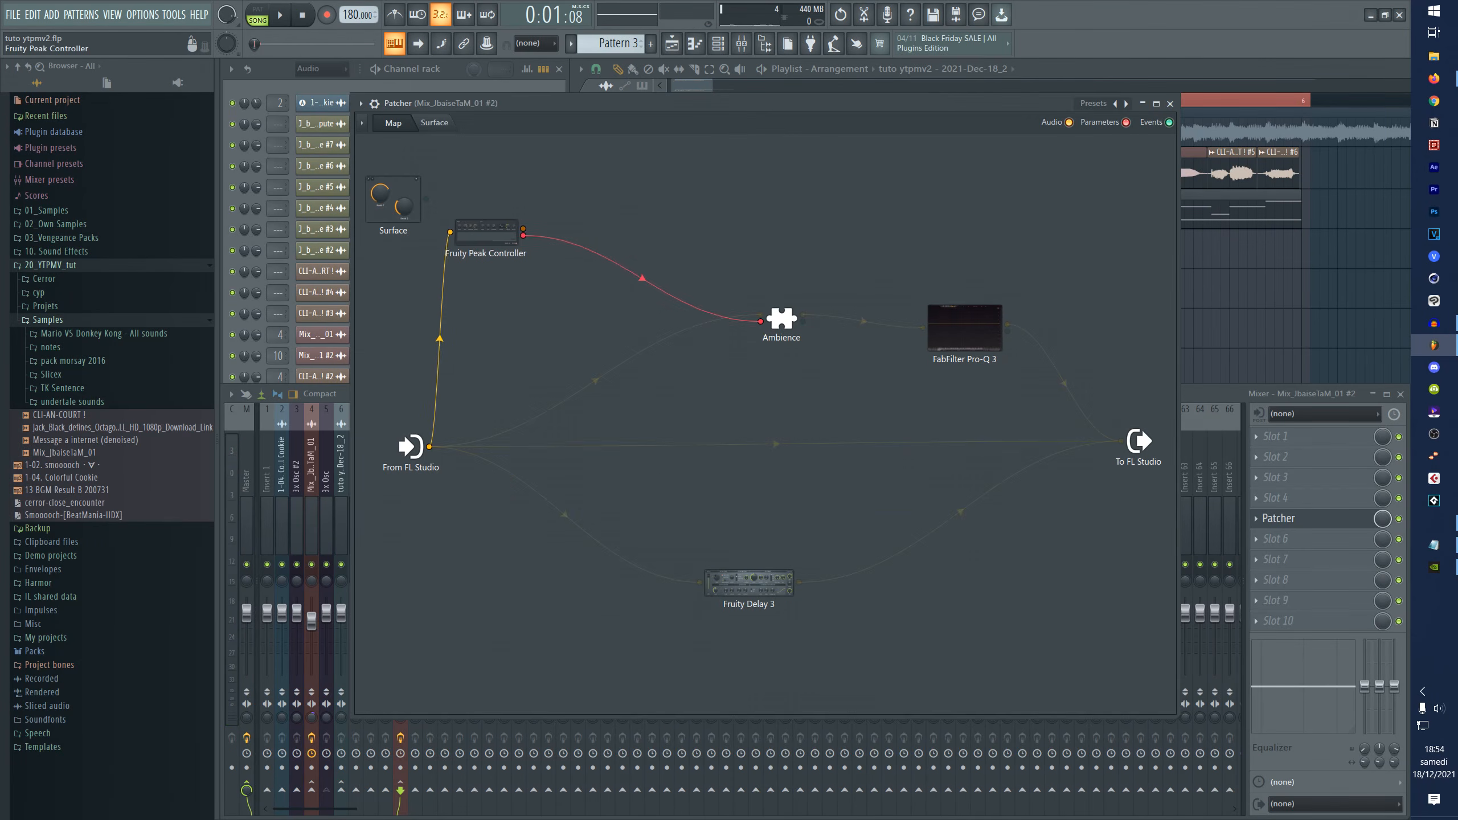
pyautogui.moveTo(491, 235); pyautogui.dragTo(502, 242)
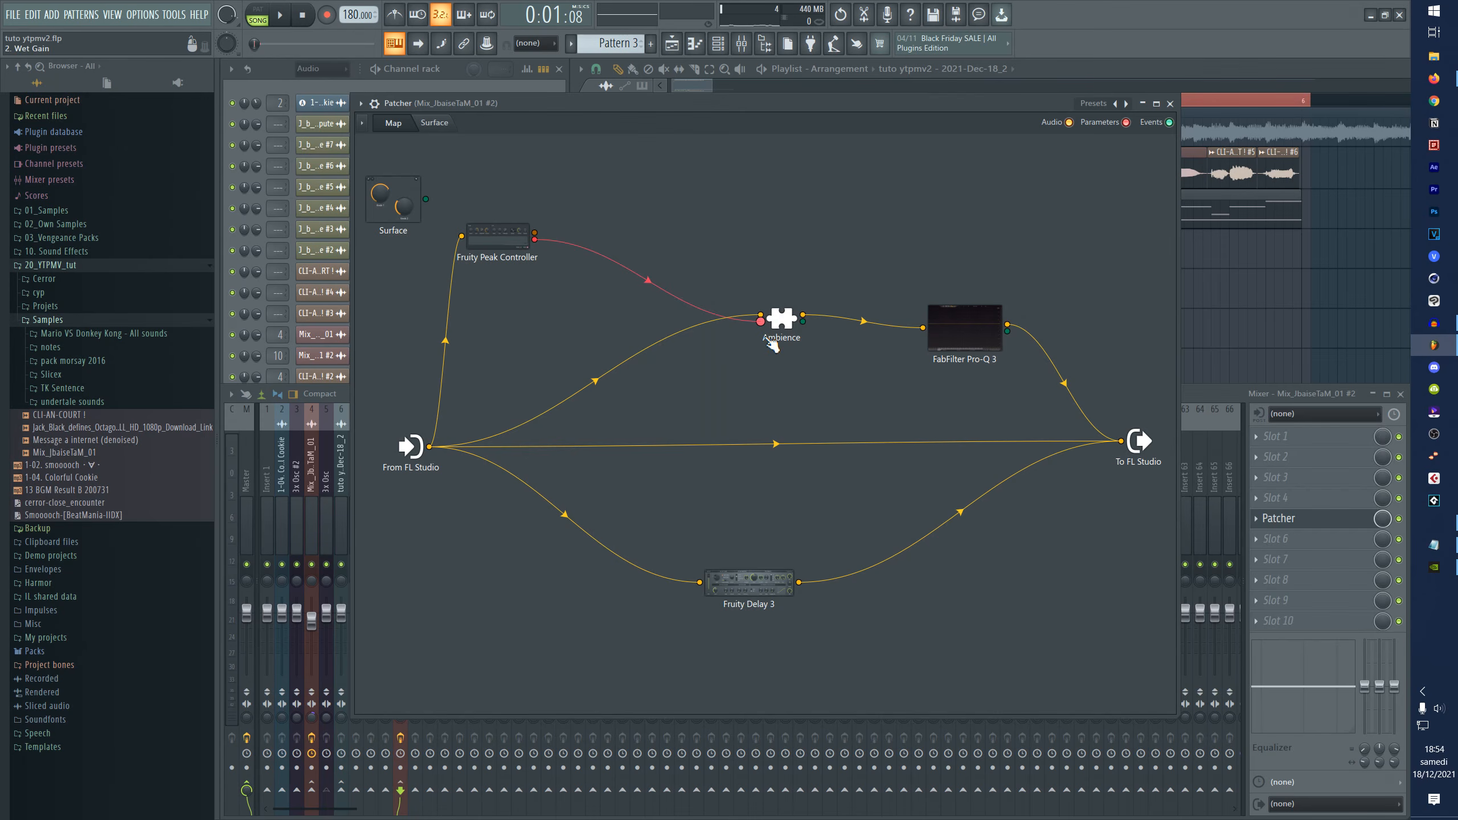
# - Add Fruity Formula Controller to the Patcher map and enable its a parameter input and Out controller output
pyautogui.rightClick(716, 210)
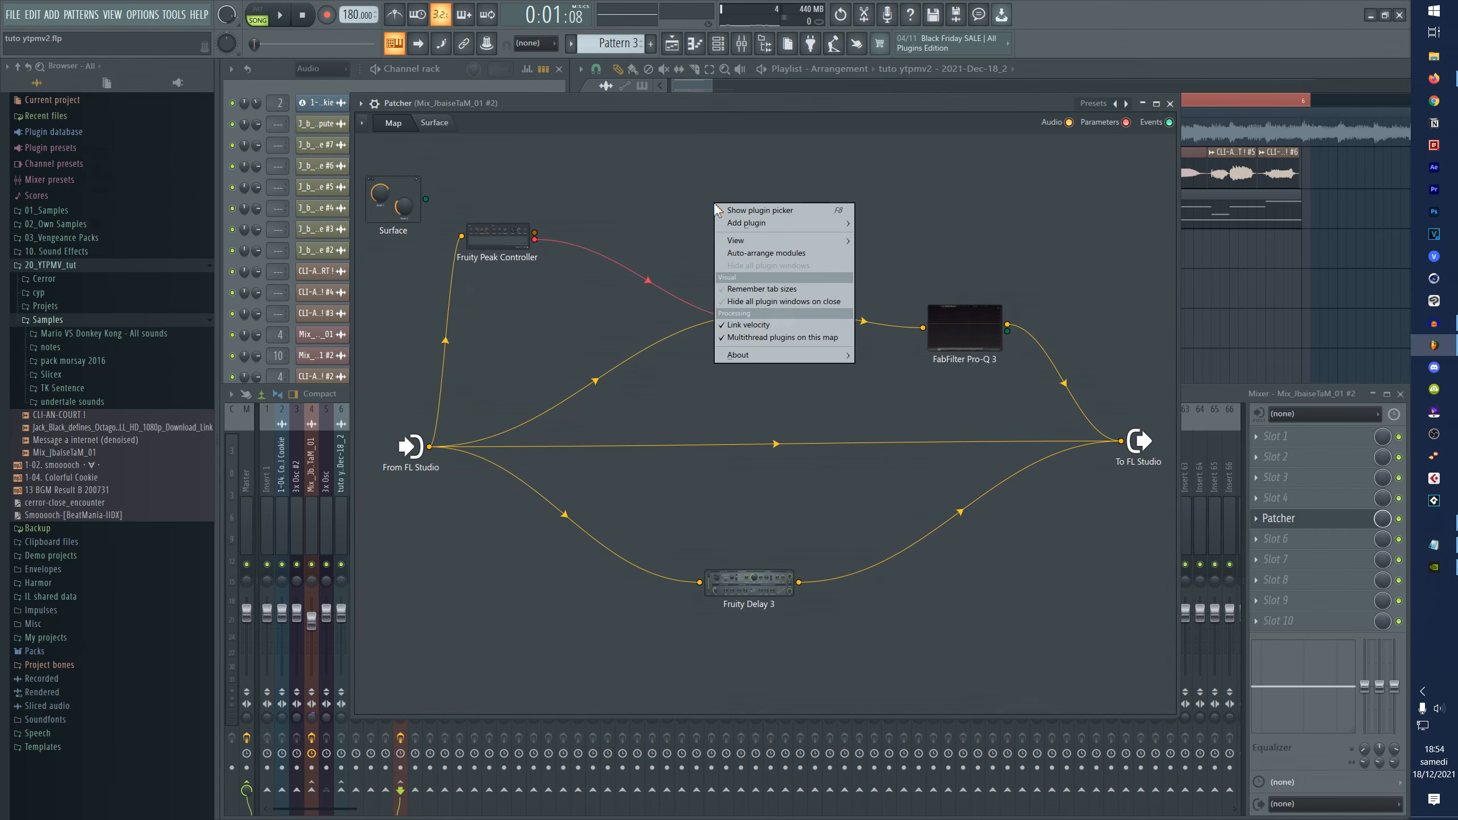
pyautogui.moveTo(751, 227)
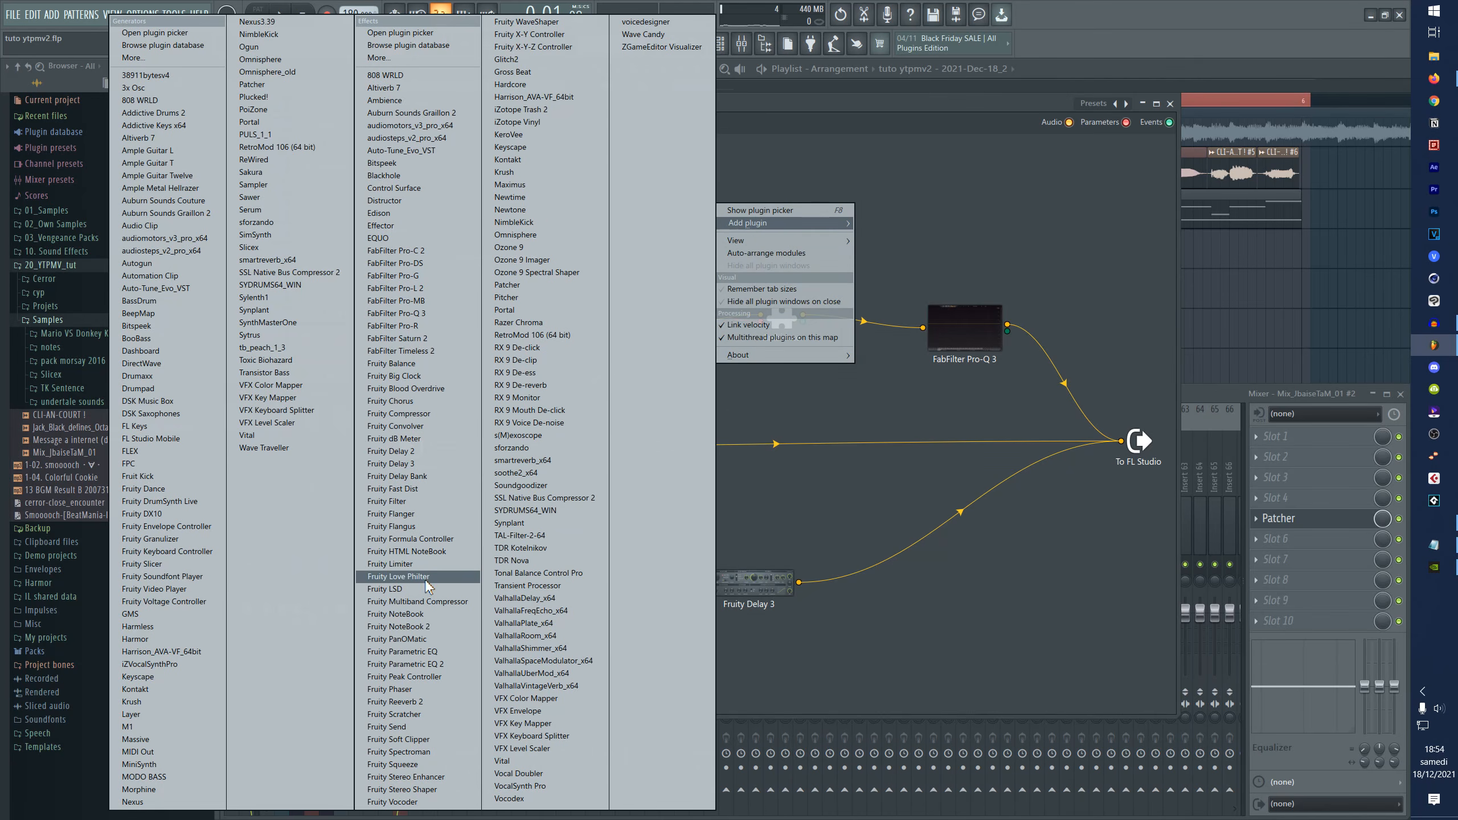
pyautogui.click(425, 540)
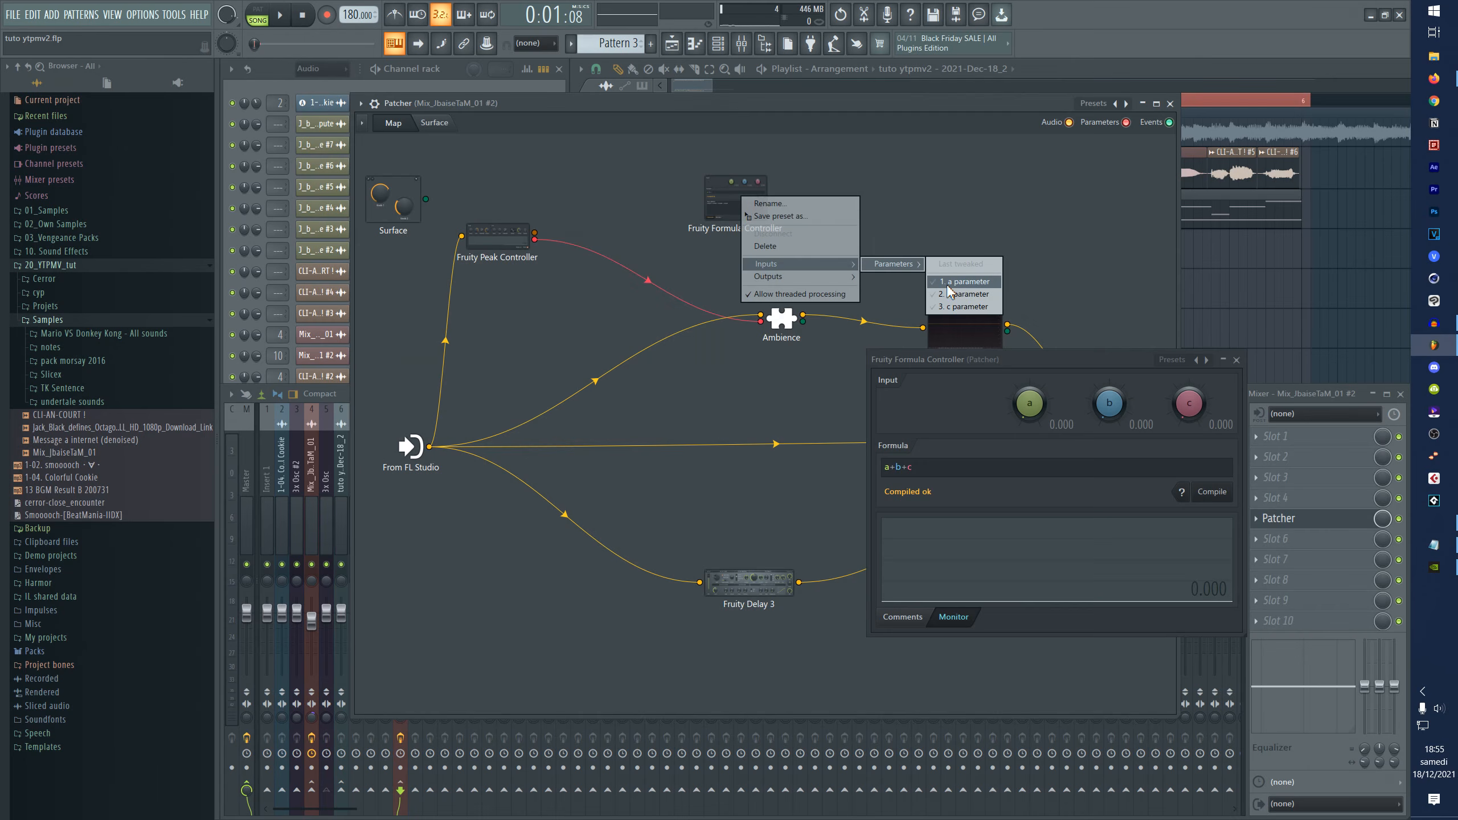
pyautogui.click(942, 280)
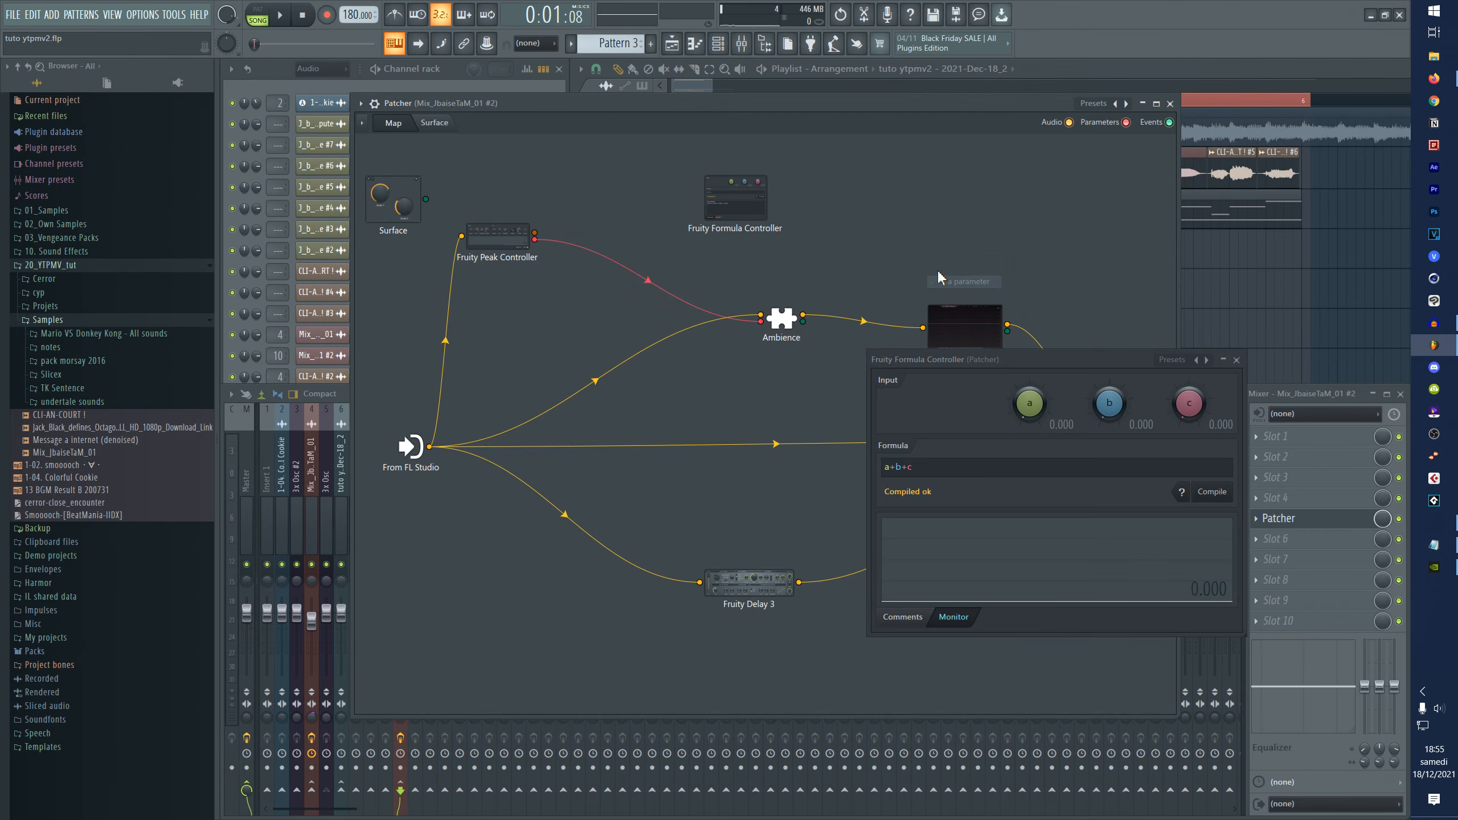
pyautogui.rightClick(724, 209)
pyautogui.moveTo(770, 284)
pyautogui.moveTo(861, 284)
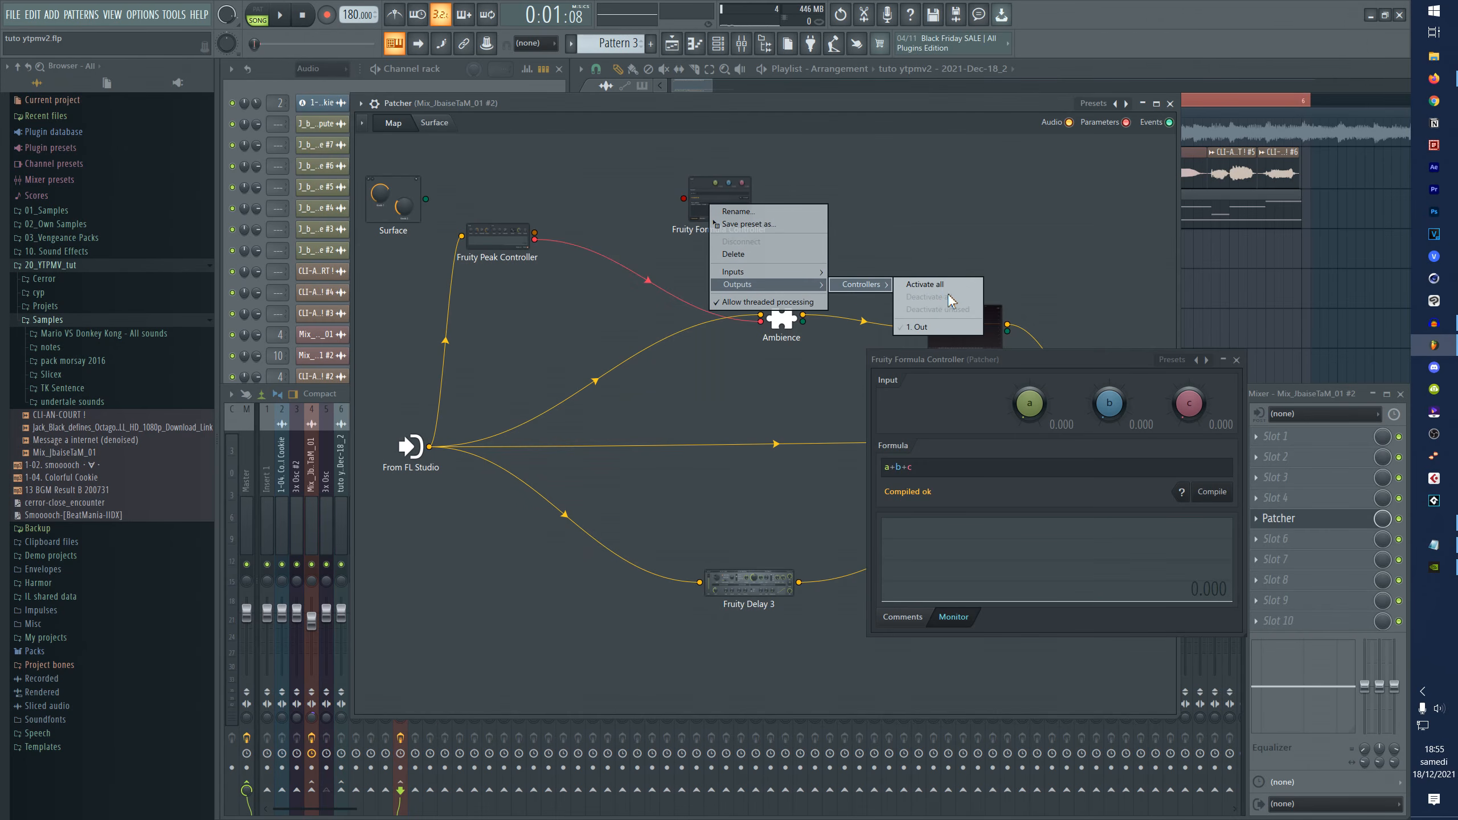
pyautogui.click(945, 327)
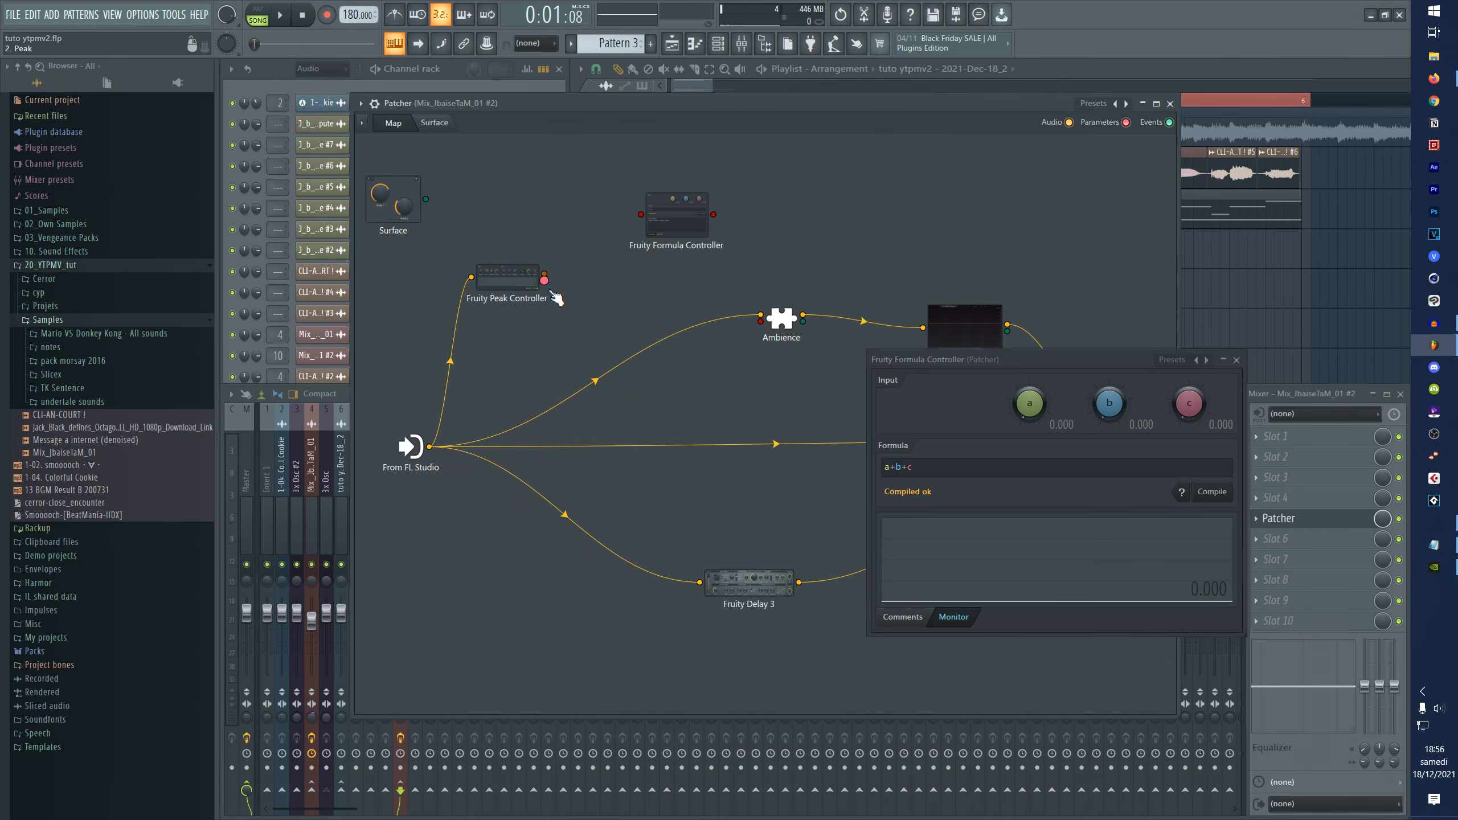
# - Reroute Fruity Peak Controller's Peak output from Ambience to Fruity Formula Controller's a parameter, and play the song to compare both monitors
pyautogui.moveTo(544, 280); pyautogui.dragTo(544, 283)
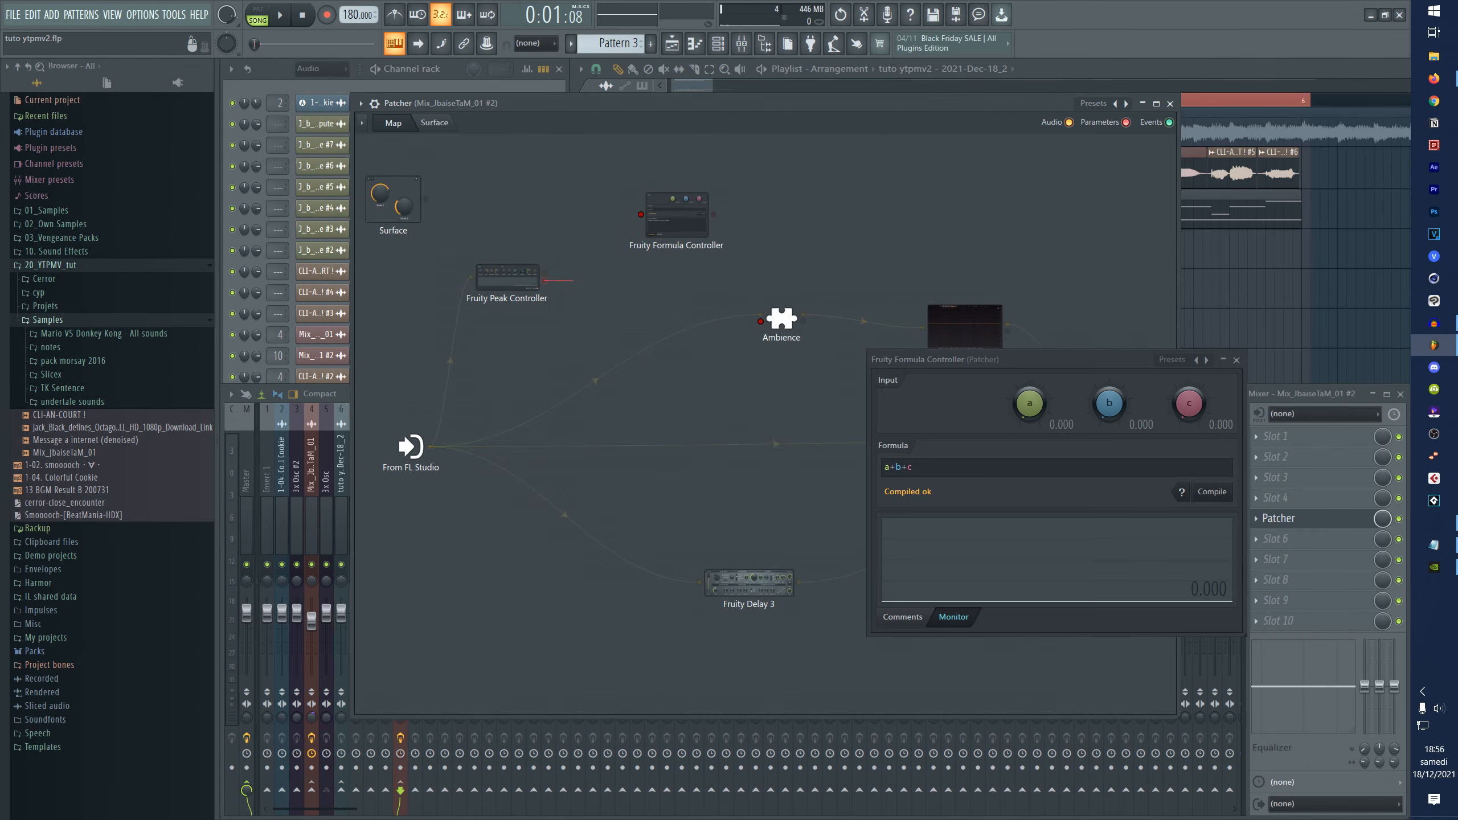
pyautogui.moveTo(622, 230); pyautogui.dragTo(641, 215)
pyautogui.doubleClick(529, 285)
pyautogui.press('space')
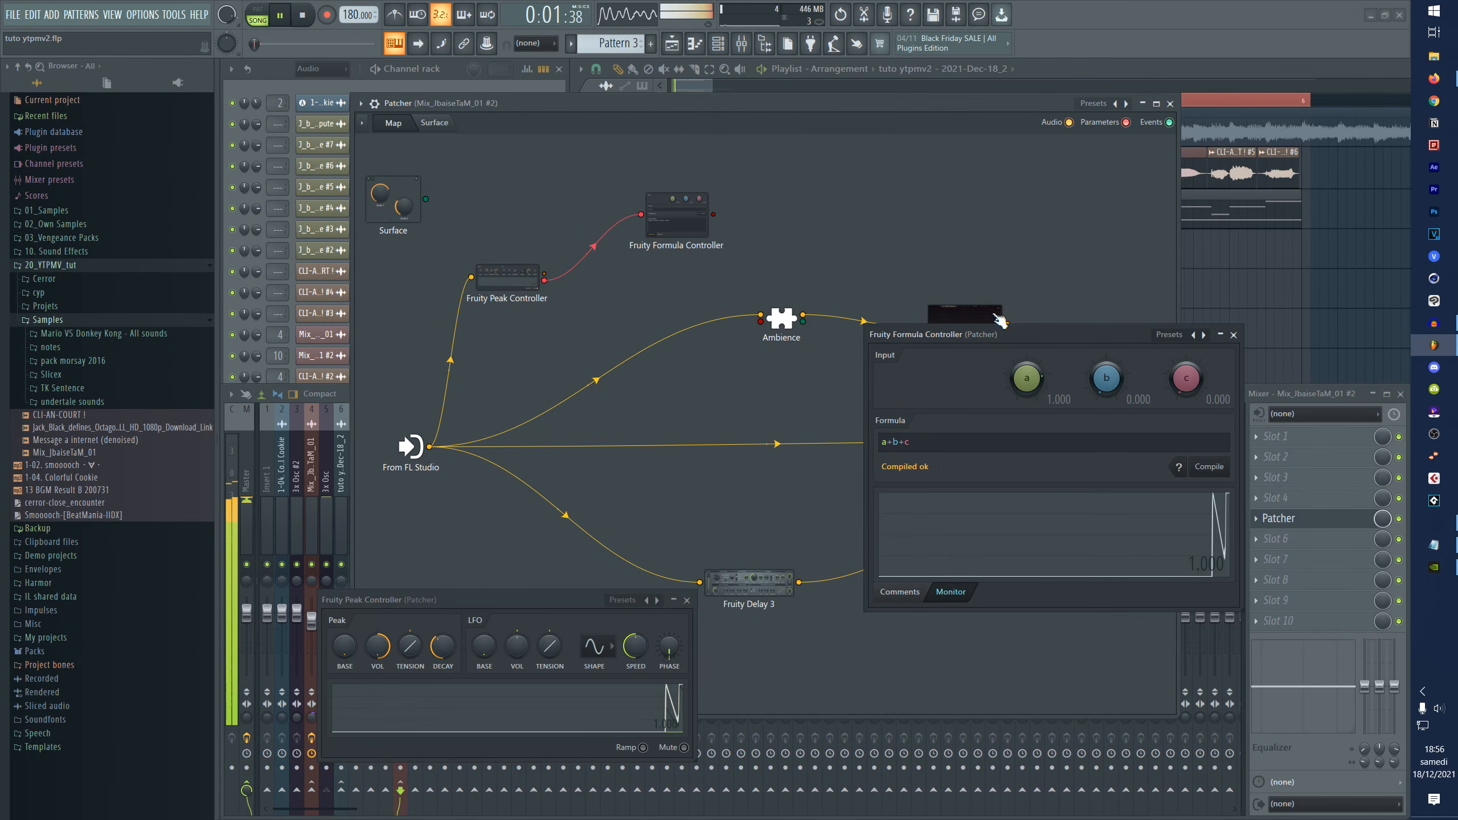
# - Replay short passages of the song to watch Fruity Formula Controller's monitor respond to the peak signal
pyautogui.press('space')
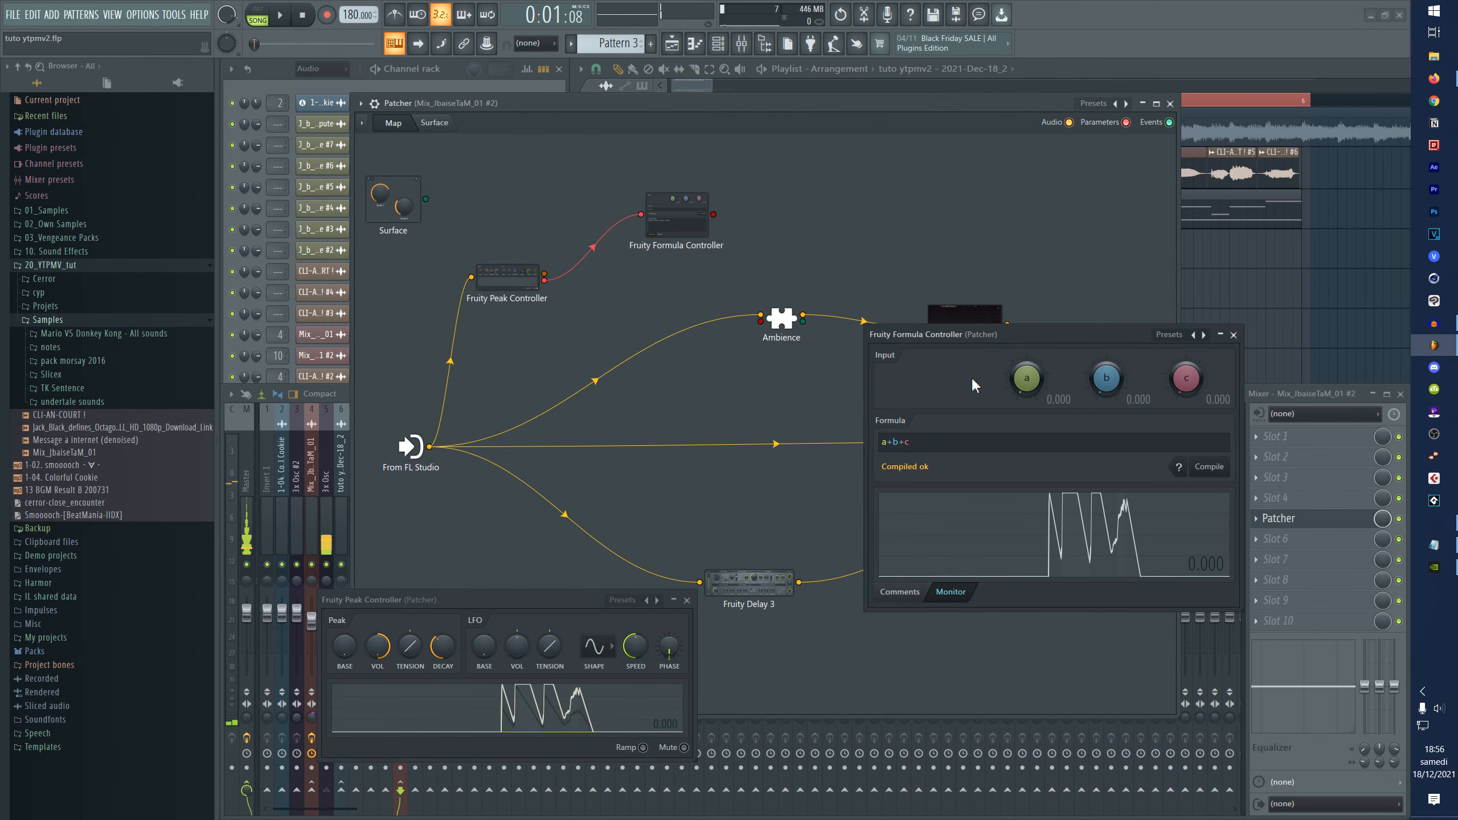
pyautogui.press('space')
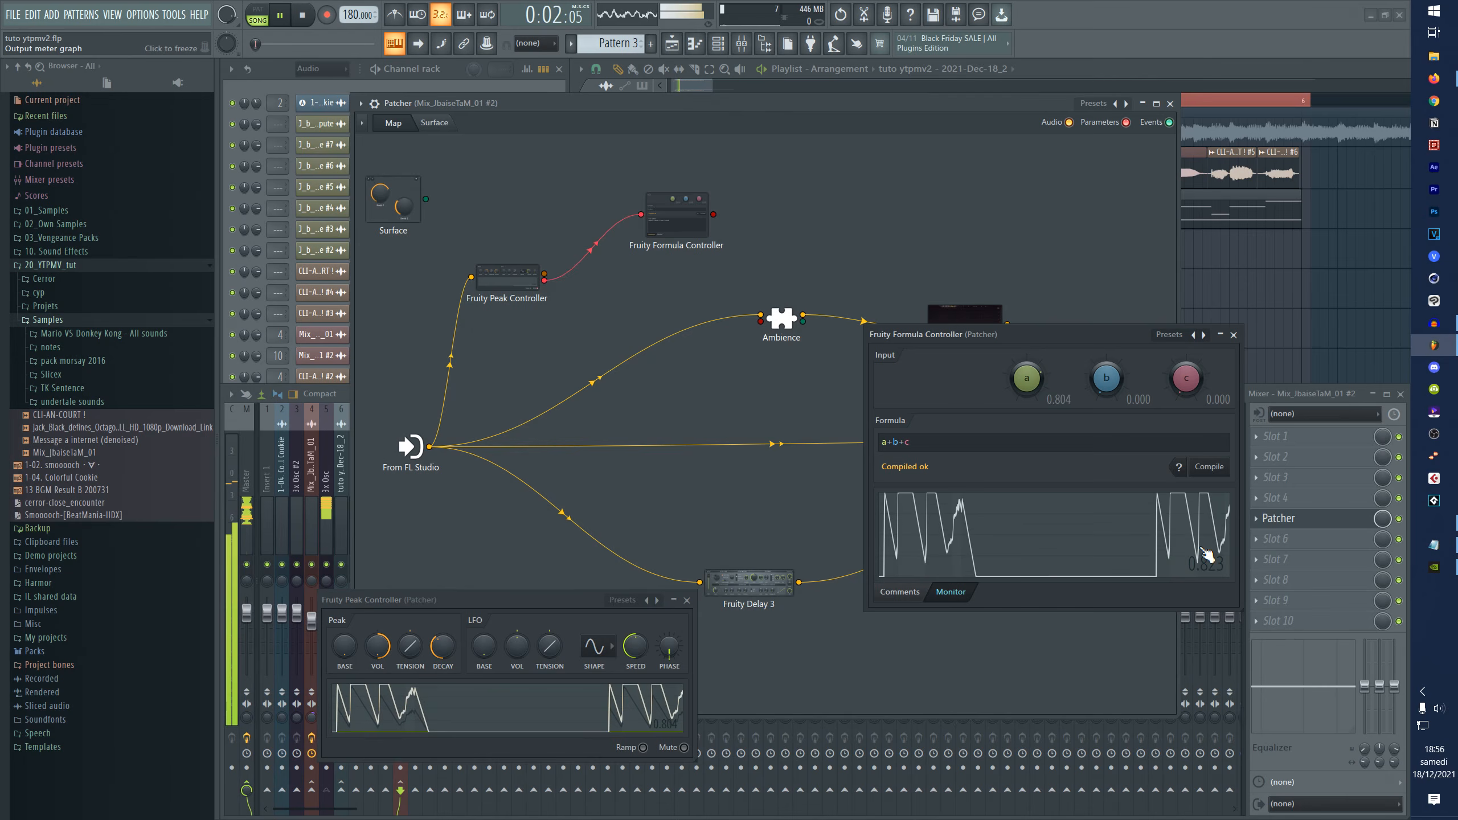
pyautogui.press('space')
# - Set Fruity Formula Controller's formula to 1-a to invert the peak signal, and play the song to check its monitor
pyautogui.click(916, 451)
pyautogui.write('a')
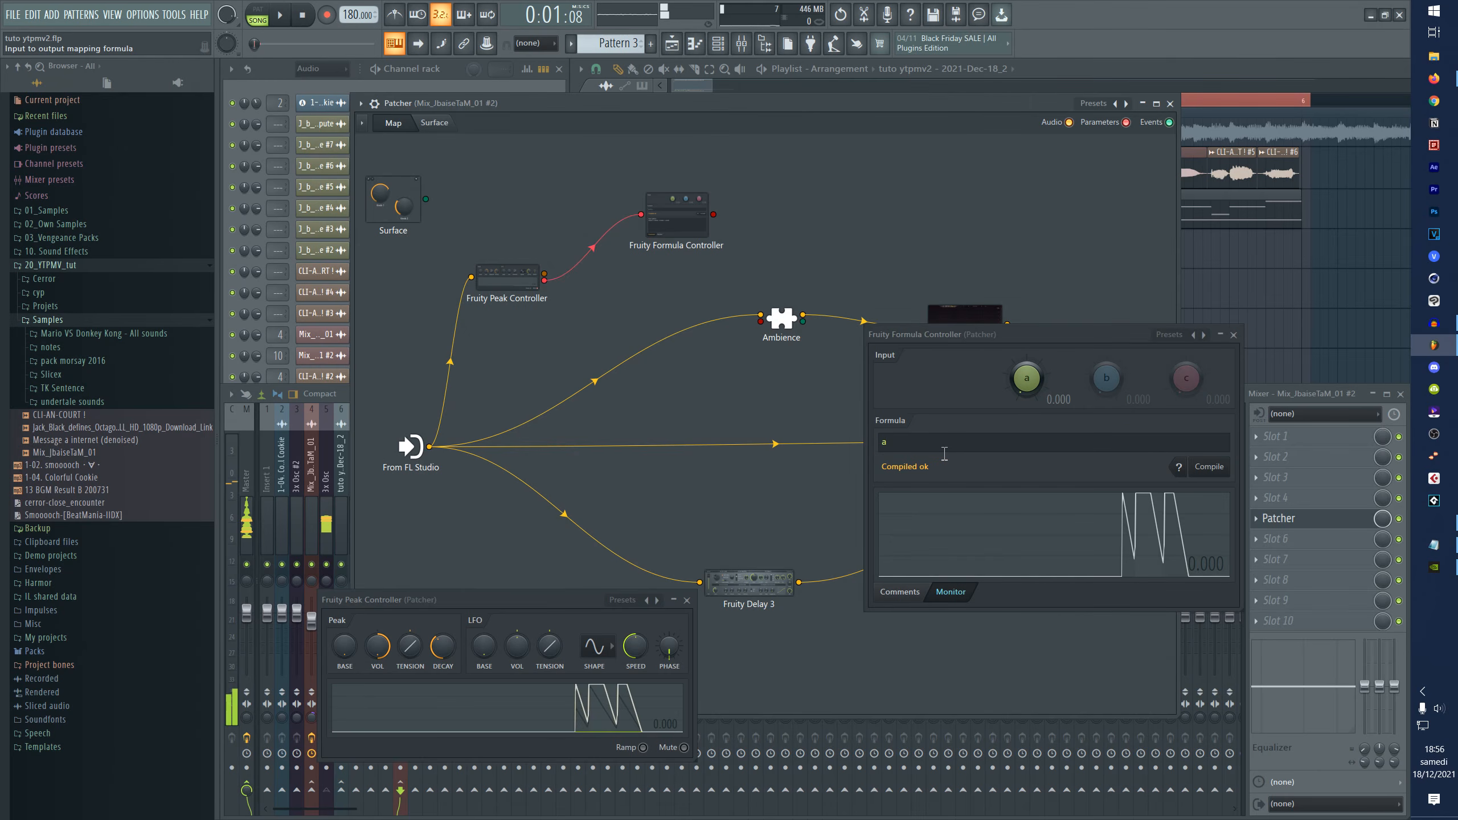
pyautogui.click(955, 452)
pyautogui.press('Left')
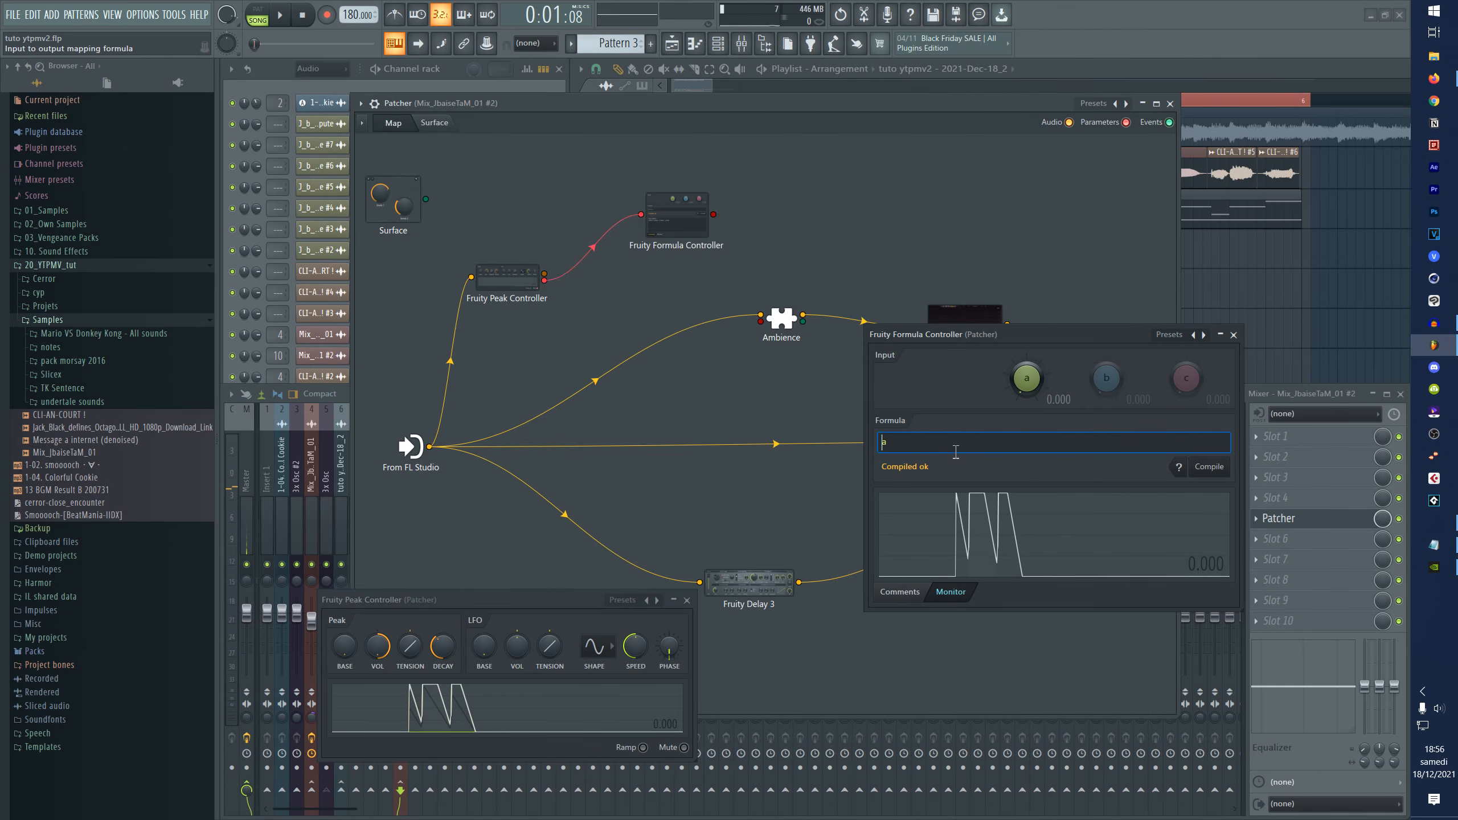
pyautogui.write('1-')
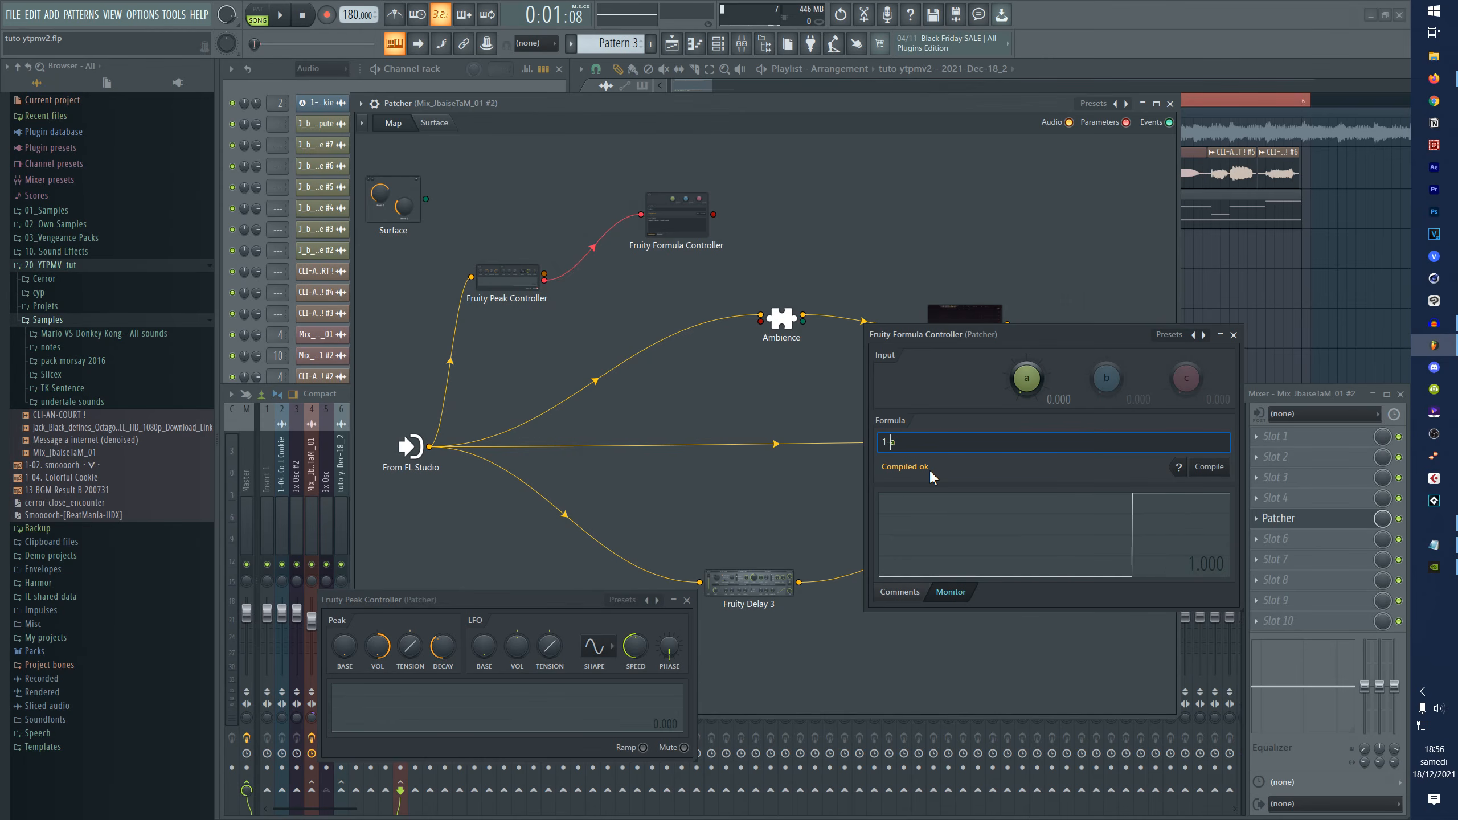
pyautogui.click(959, 126)
pyautogui.press('space')
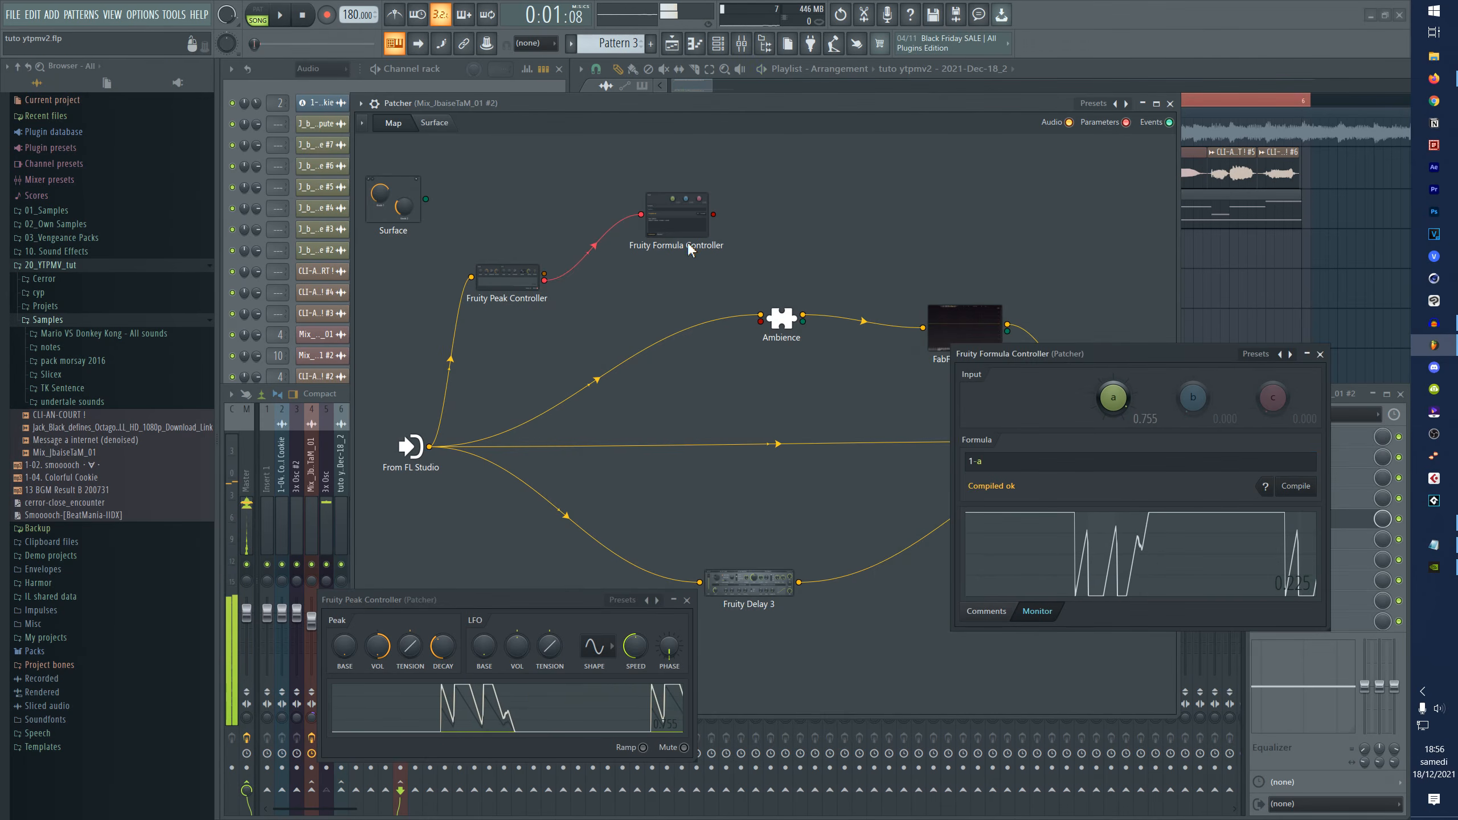
# - Connect Fruity Formula Controller's output to Ambience's parameter input, and play the song with Fruity Peak Controller's peak amount at 33%
pyautogui.moveTo(654, 231); pyautogui.dragTo(760, 322)
pyautogui.press('space')
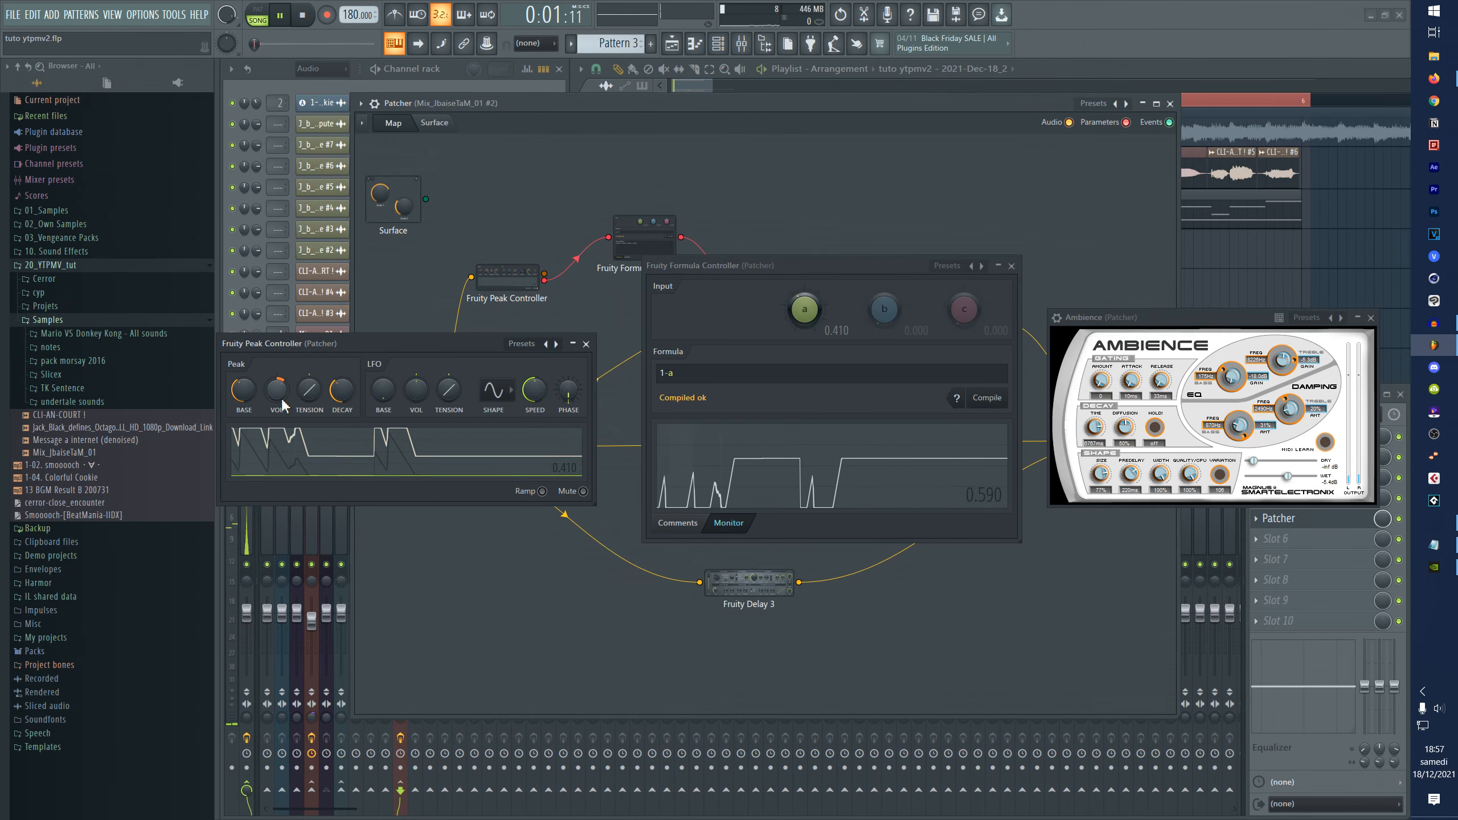
pyautogui.press('space')
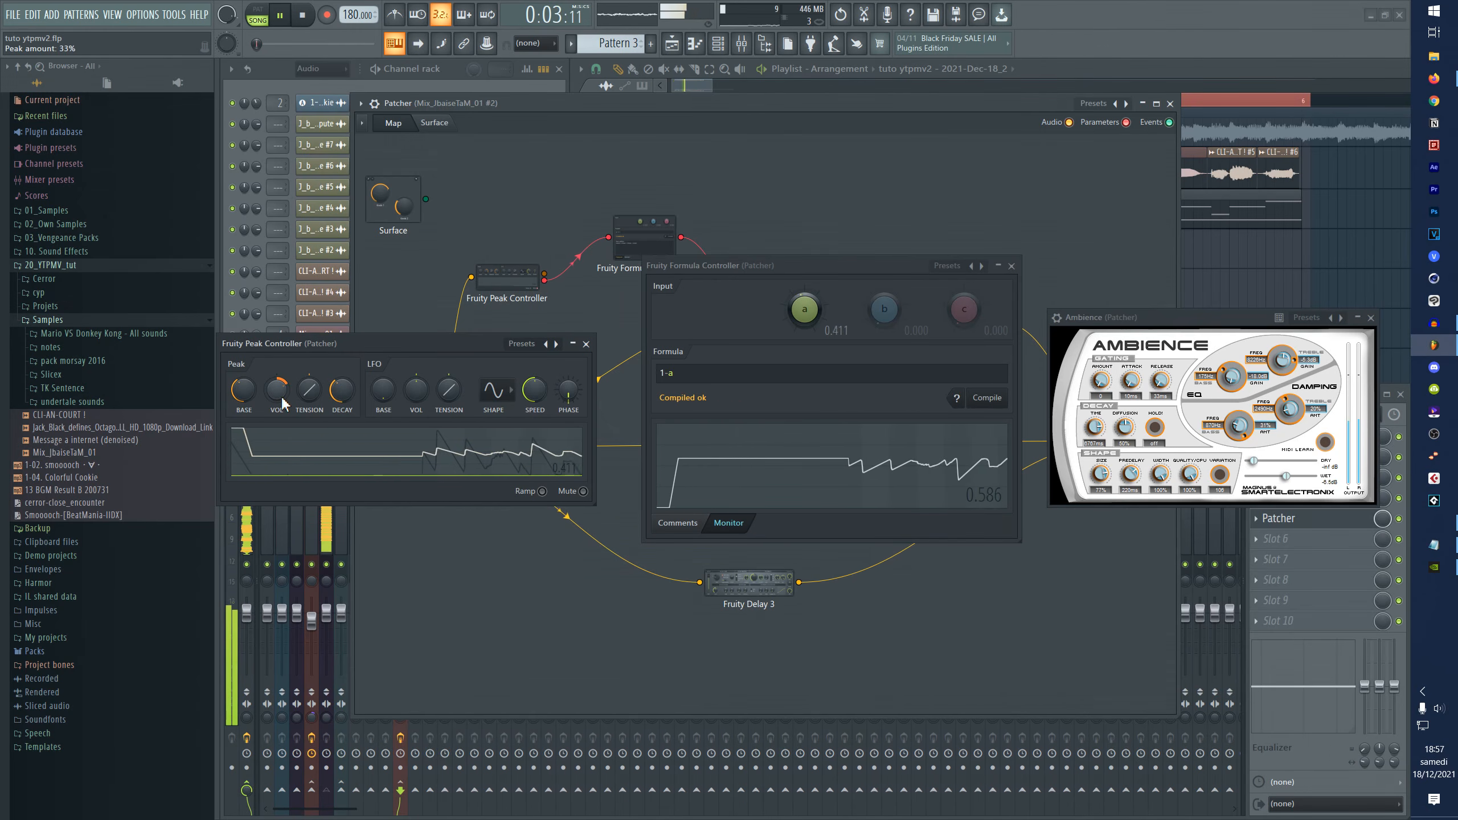
# - Stop playback and extend Fruity Formula Controller's formula to 1-a-0.1
pyautogui.press('space')
pyautogui.click(736, 379)
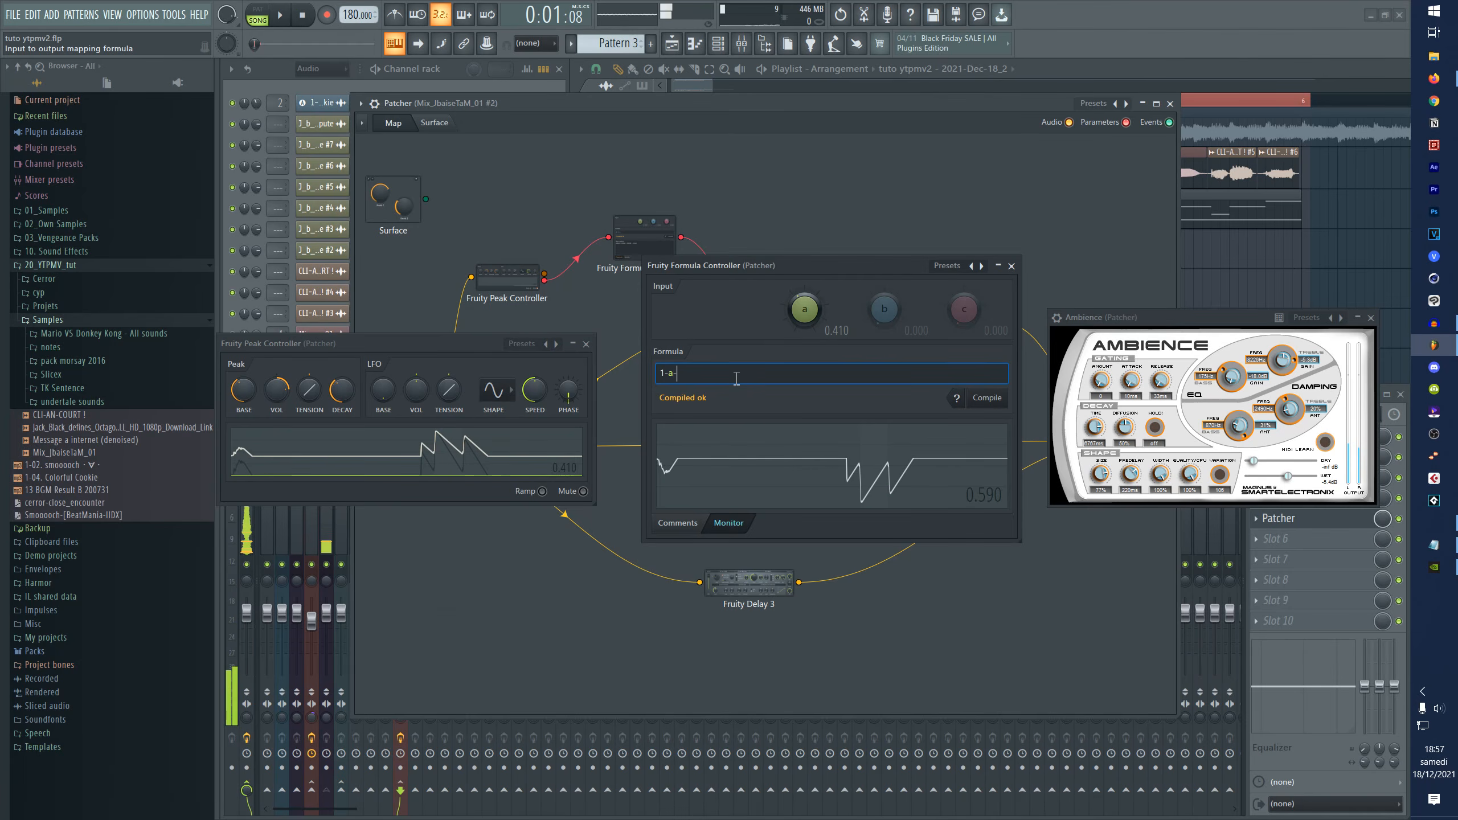
pyautogui.write('-0.1')
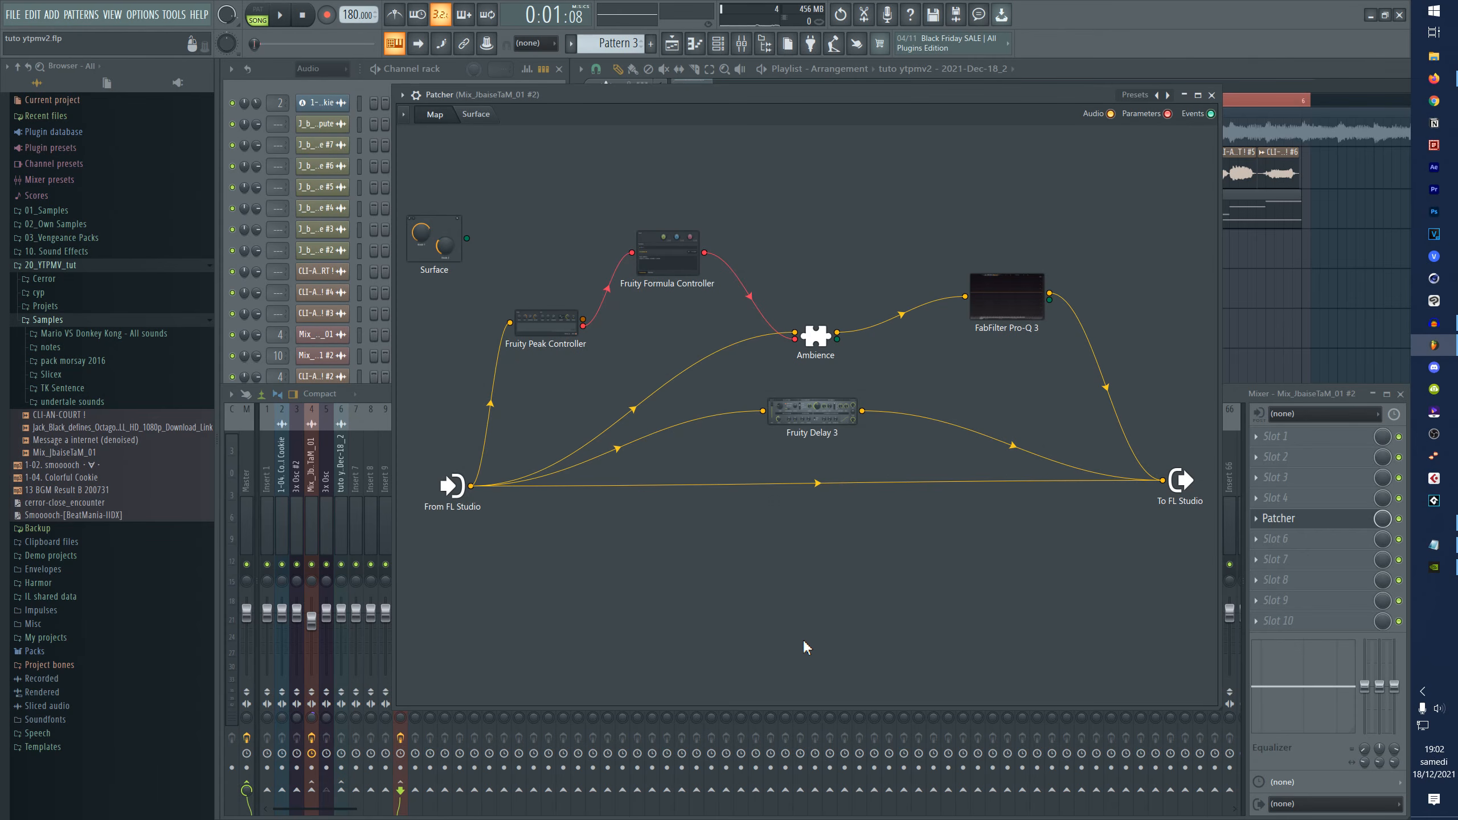
# - Add VocalSynth Pro below Fruity Delay 3 in the Patcher map and wire it between From FL Studio and To FL Studio
pyautogui.rightClick(819, 609)
pyautogui.moveTo(850, 626)
pyautogui.click(624, 787)
pyautogui.moveTo(813, 420); pyautogui.dragTo(804, 563)
pyautogui.doubleClick(792, 552)
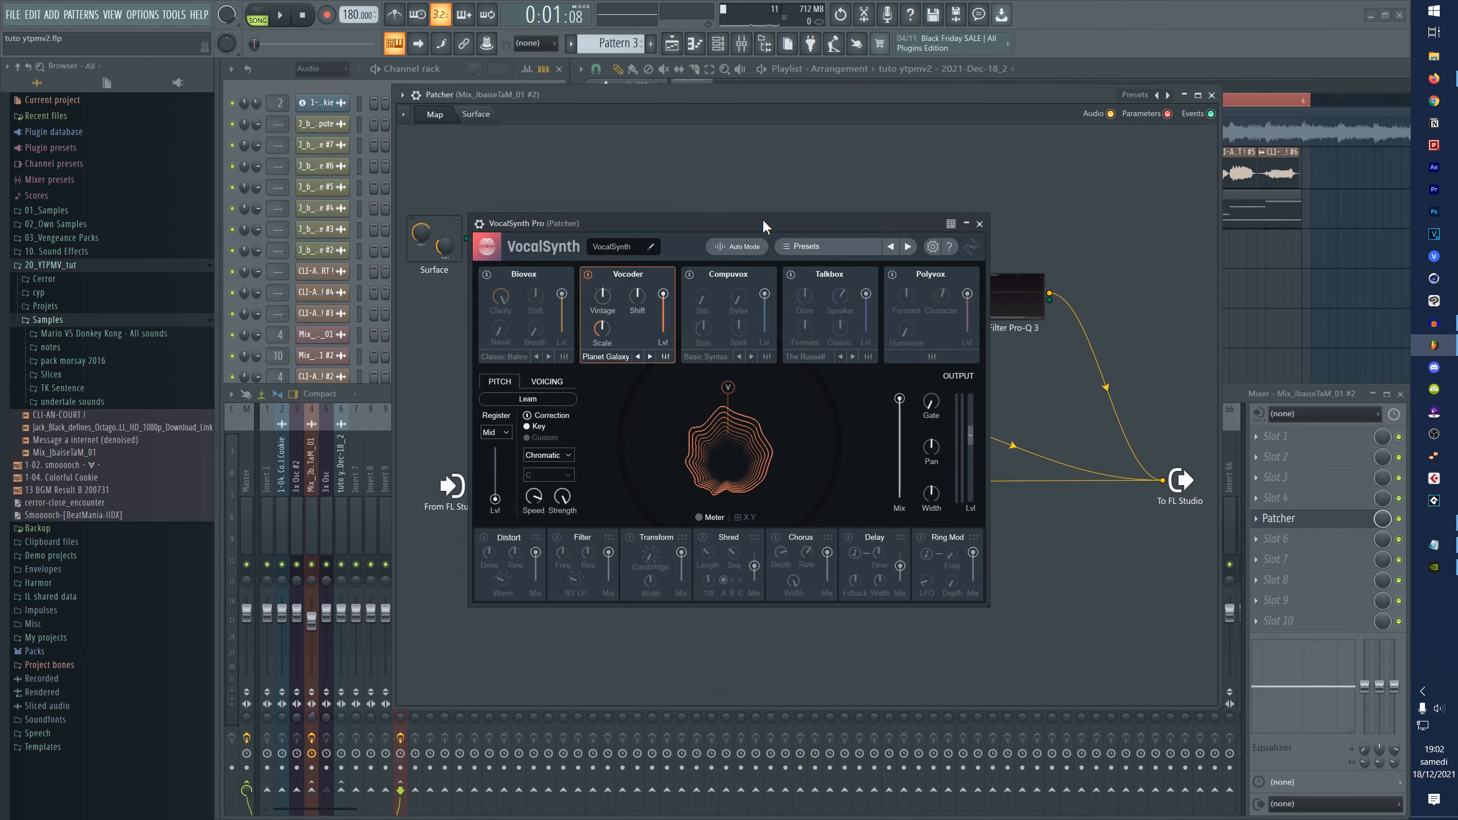
pyautogui.moveTo(763, 223); pyautogui.dragTo(829, 79)
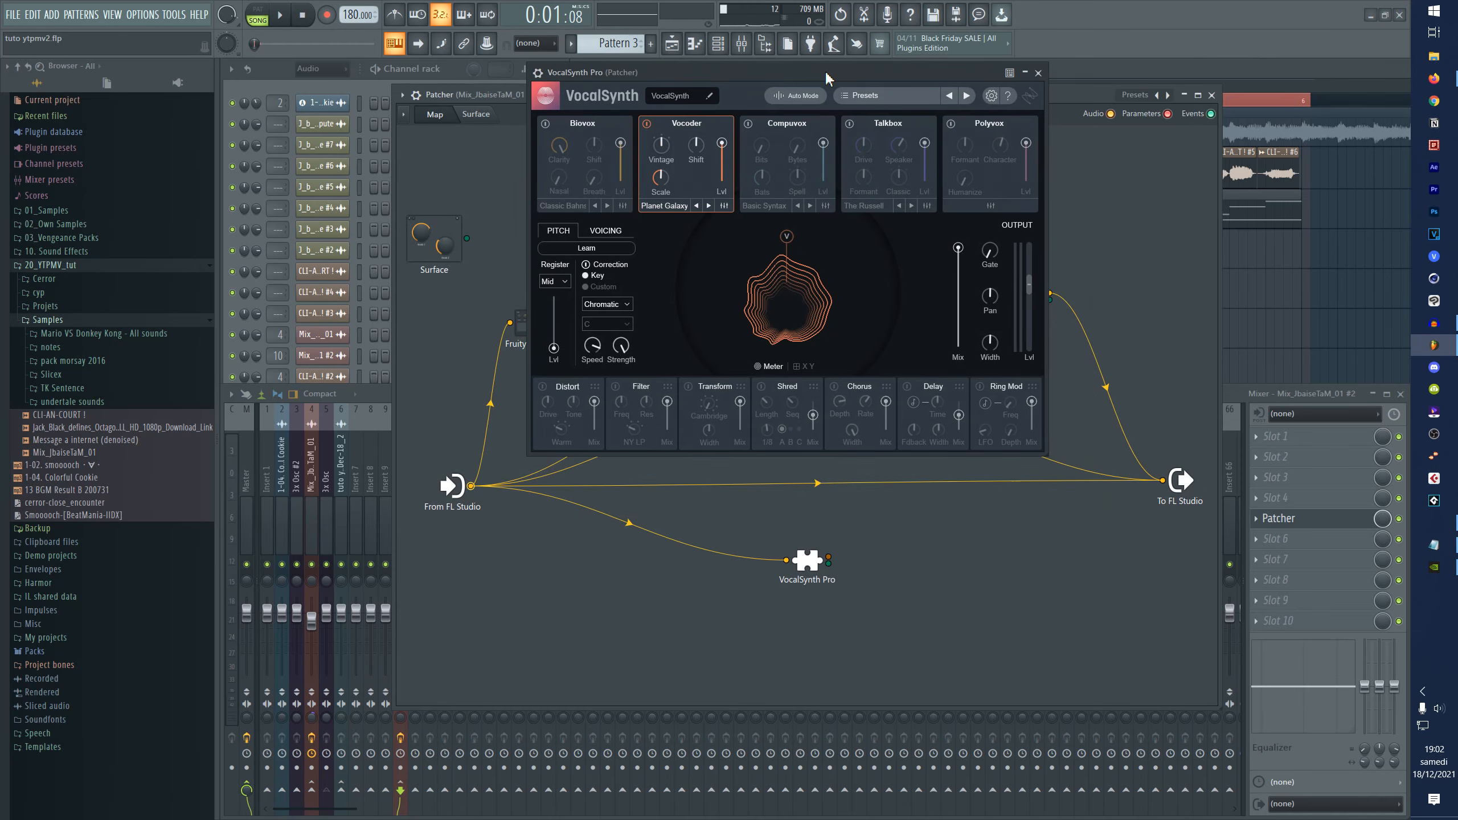
pyautogui.moveTo(829, 565); pyautogui.dragTo(1159, 483)
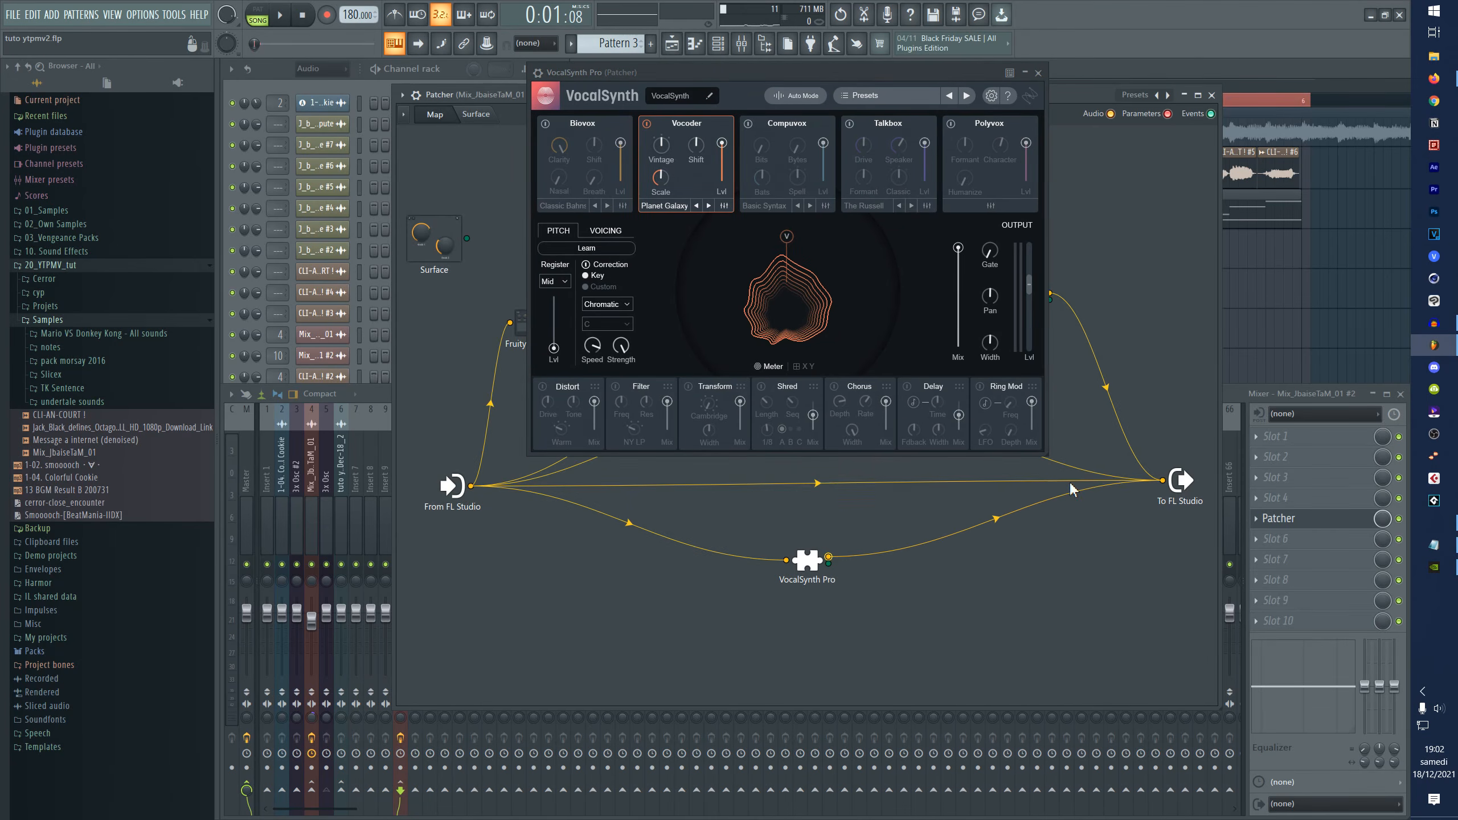
# - Play the song while auditioning VocalSynth Pro presets, including By Myself and Flight of the Angels
pyautogui.moveTo(828, 74); pyautogui.dragTo(451, 476)
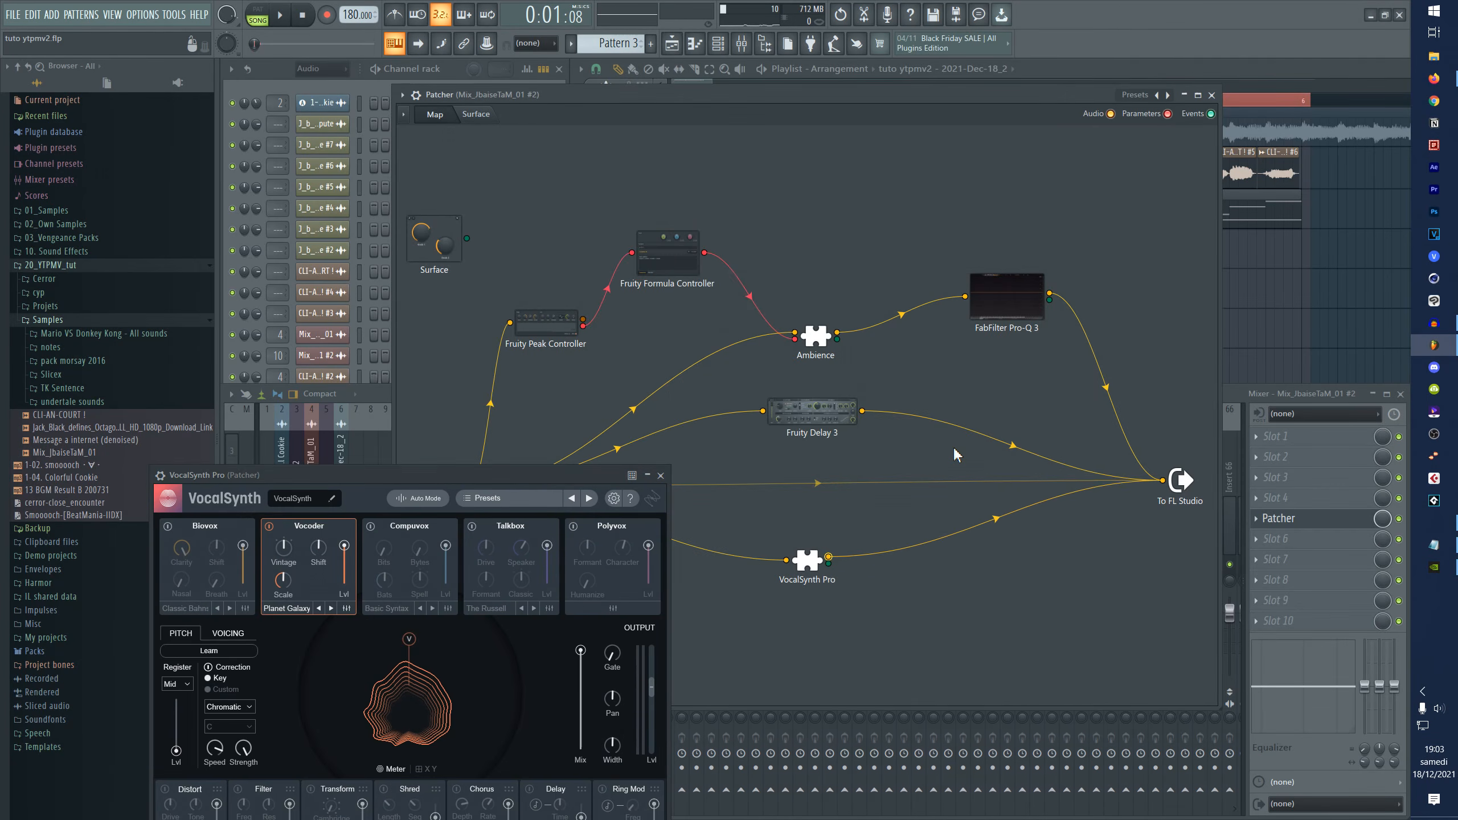
pyautogui.moveTo(556, 469); pyautogui.dragTo(937, 198)
pyautogui.press('space')
pyautogui.press('space')
pyautogui.click(988, 219)
pyautogui.press('space')
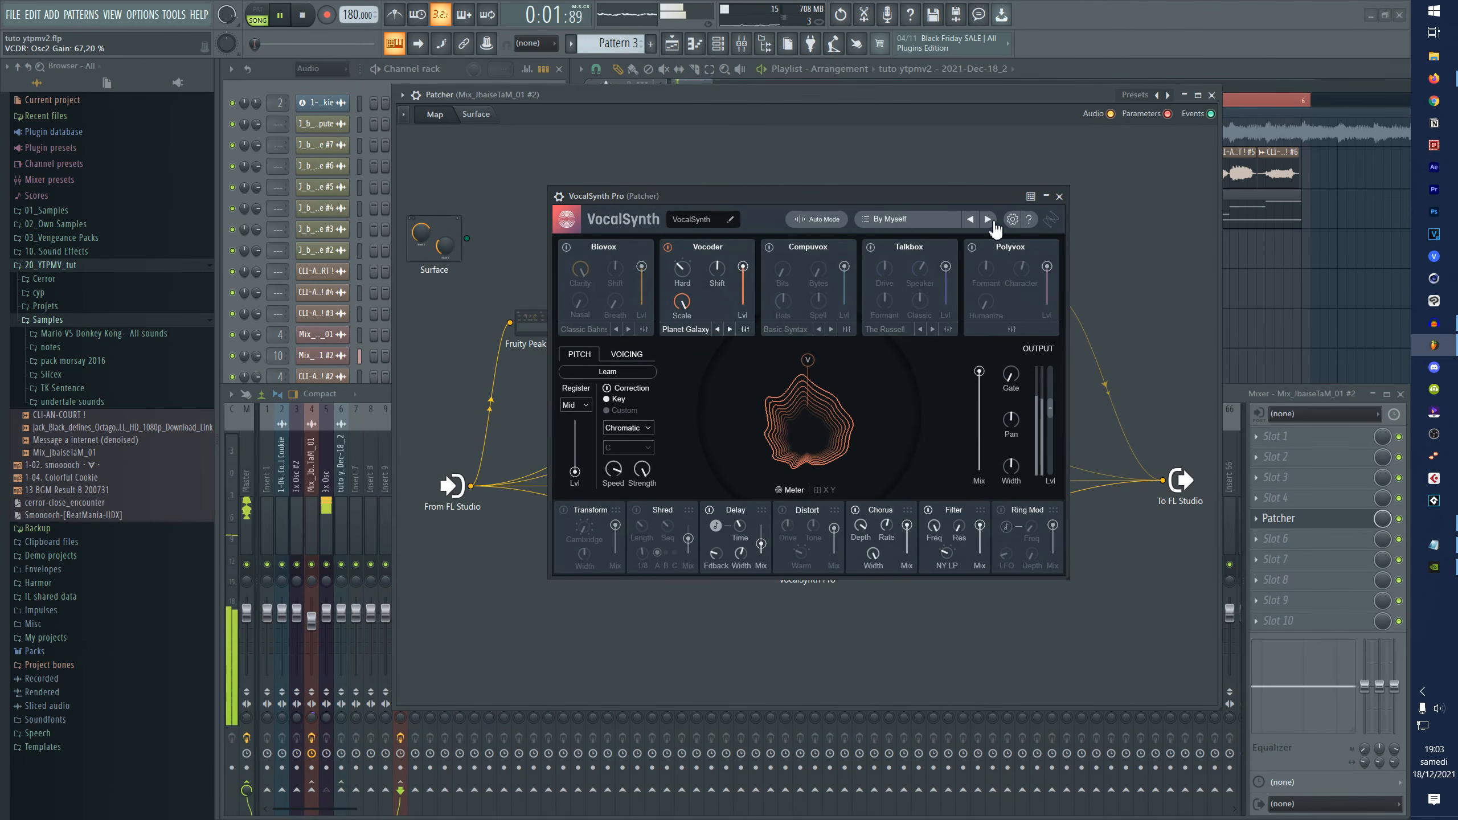
pyautogui.click(989, 220)
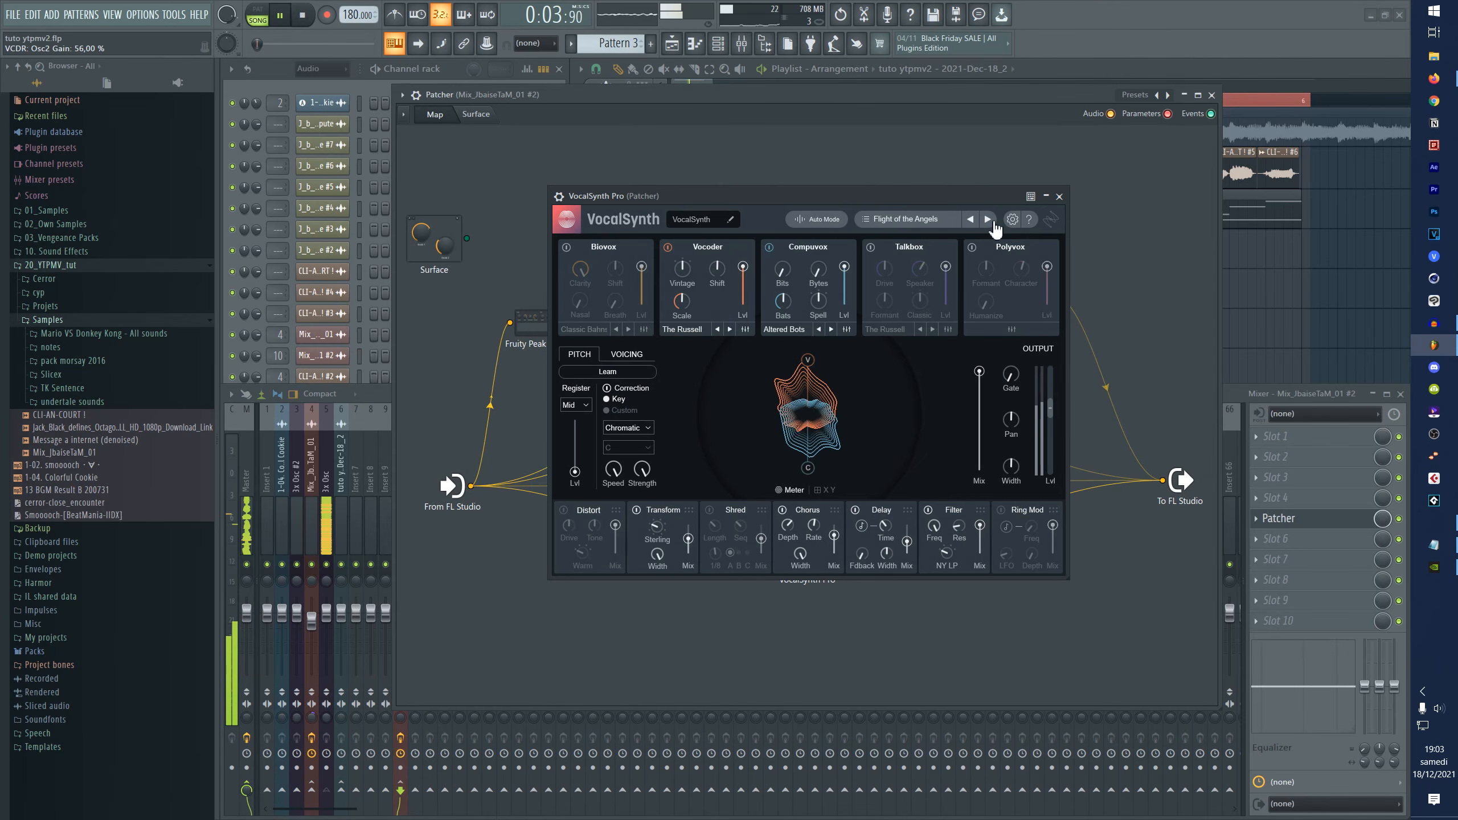
pyautogui.click(989, 220)
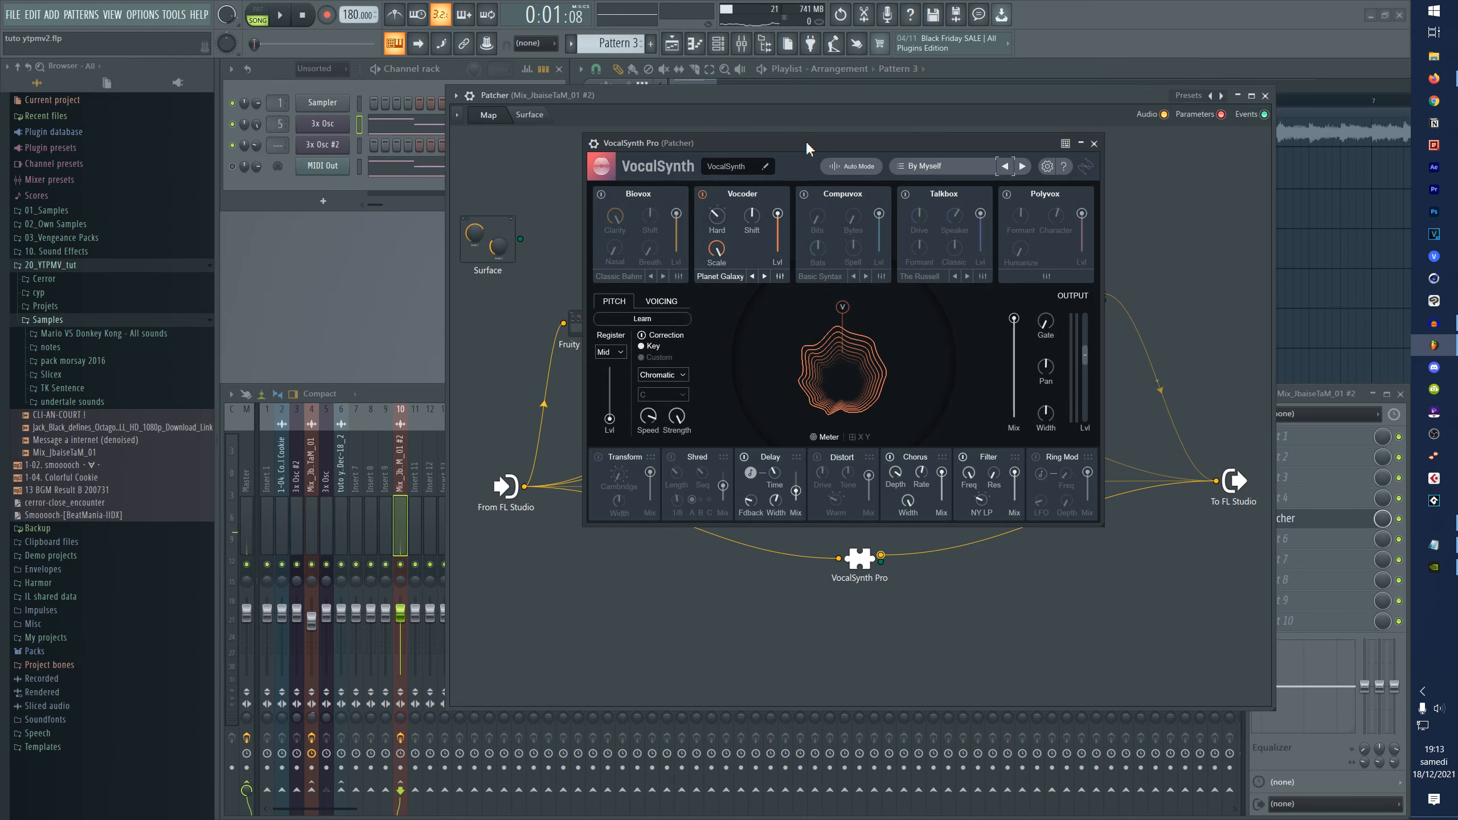
# - Open the 3x Osc channel's piano roll and examine its melody notes
pyautogui.moveTo(806, 145); pyautogui.dragTo(739, 121)
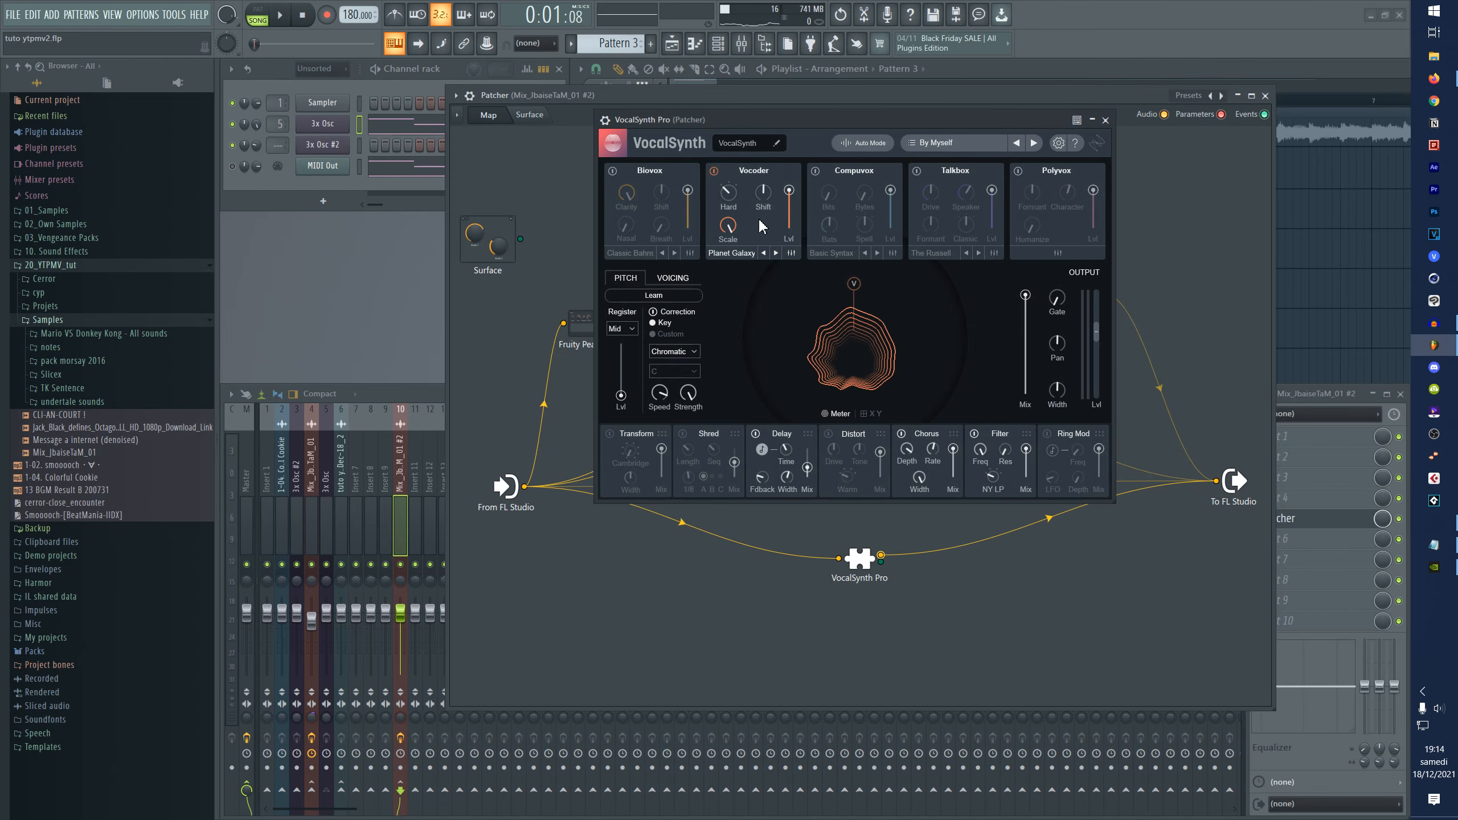
pyautogui.moveTo(822, 130); pyautogui.dragTo(831, 115)
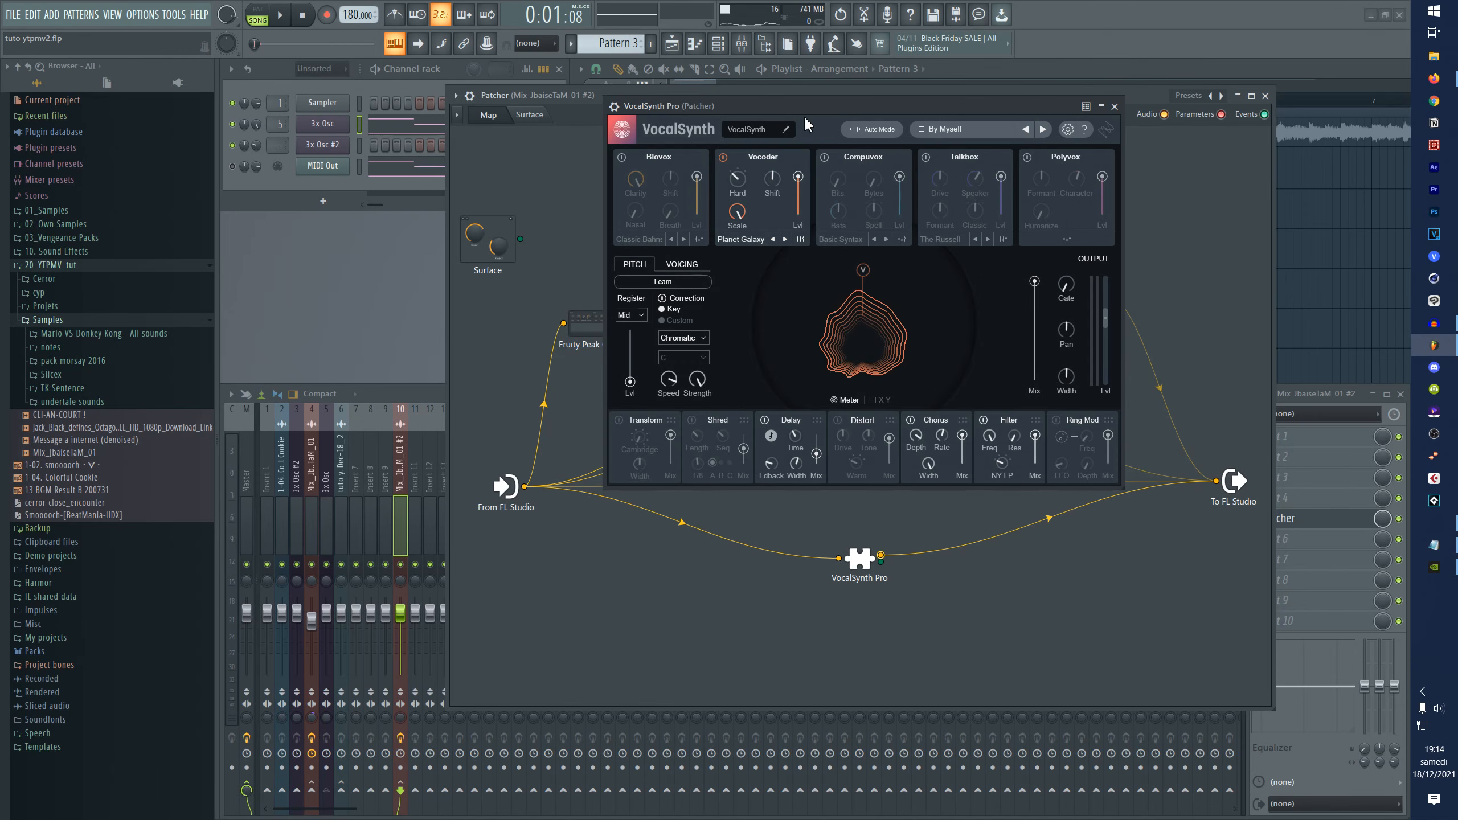
pyautogui.click(438, 127)
pyautogui.moveTo(1191, 281); pyautogui.dragTo(922, 366)
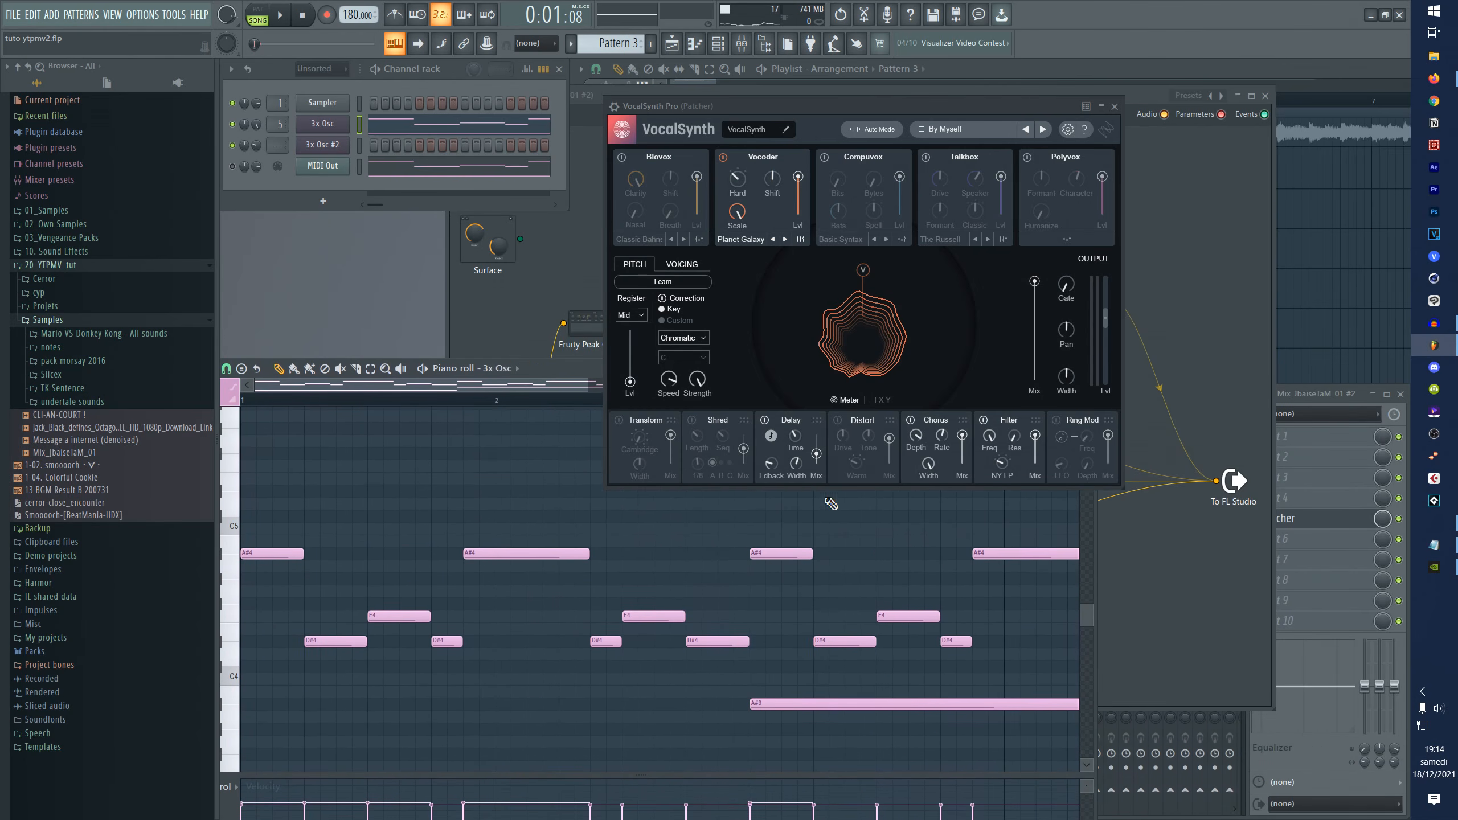
pyautogui.scroll(-5, 560, 618)
pyautogui.scroll(4, 558, 615)
pyautogui.scroll(-1, 486, 398)
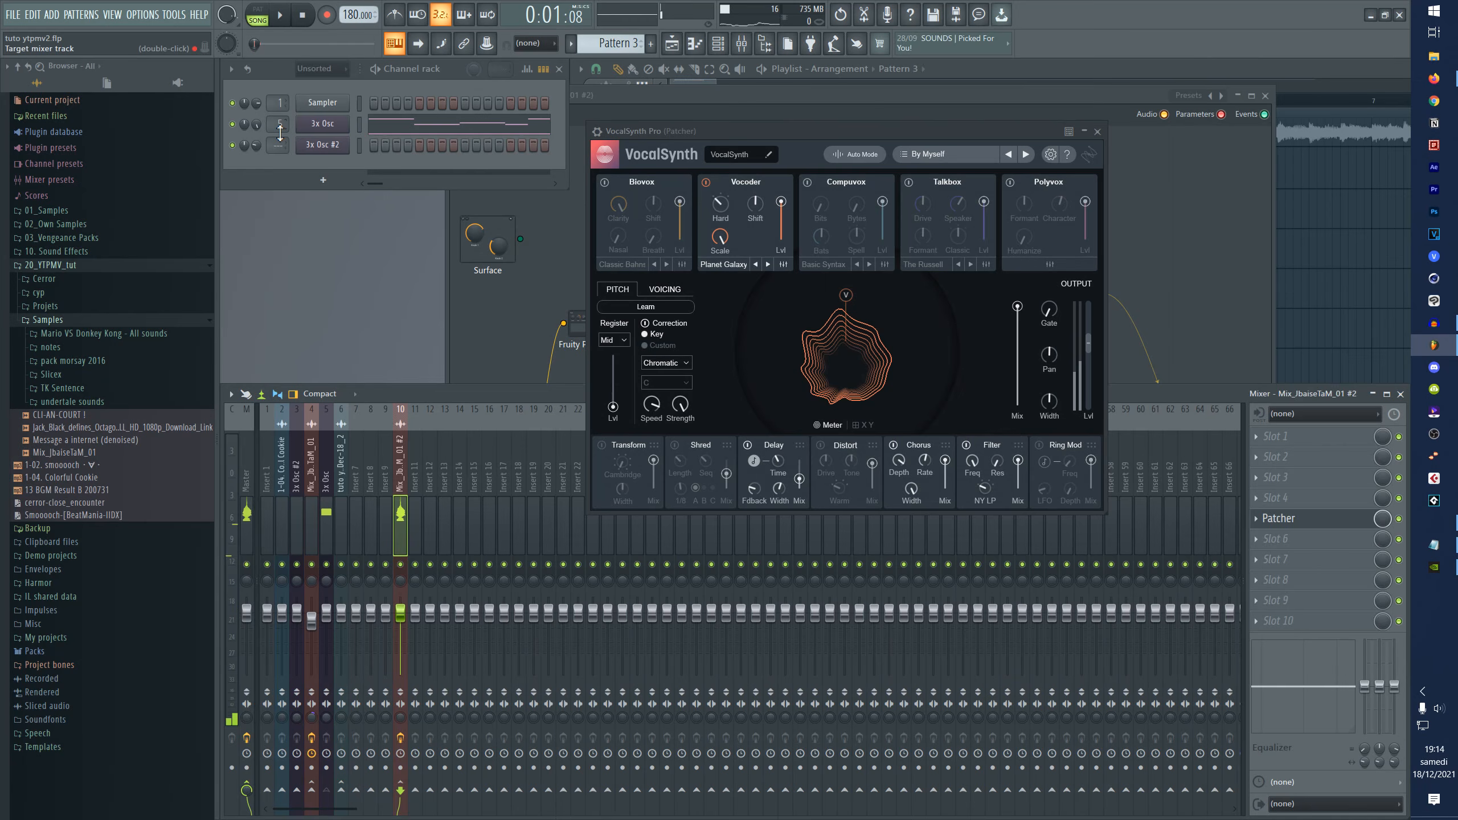
# - Sidechain the 3x Osc mixer track on insert 5 to the Patcher track on insert 10
pyautogui.click(326, 517)
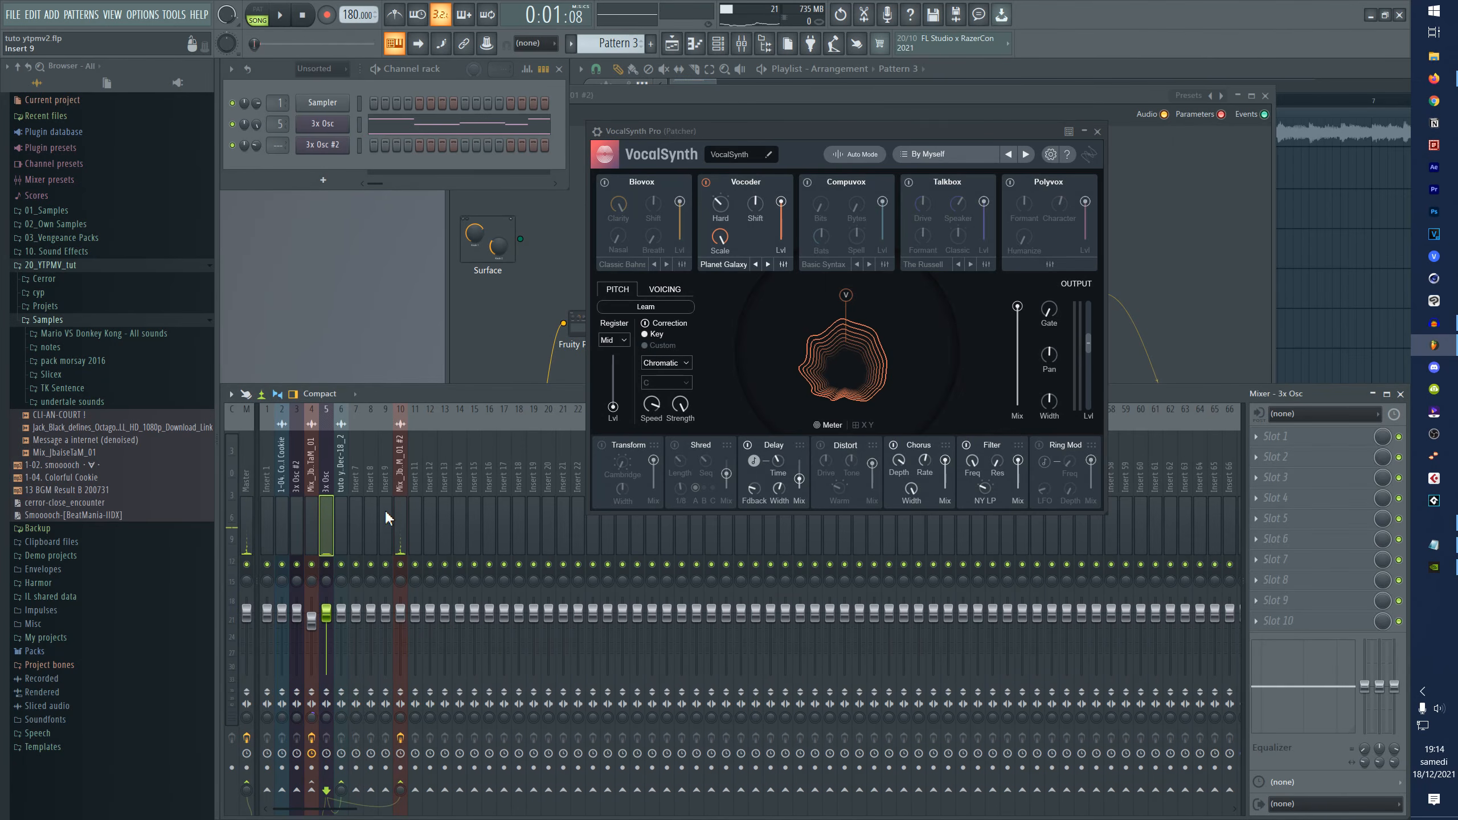
pyautogui.click(402, 500)
pyautogui.click(326, 517)
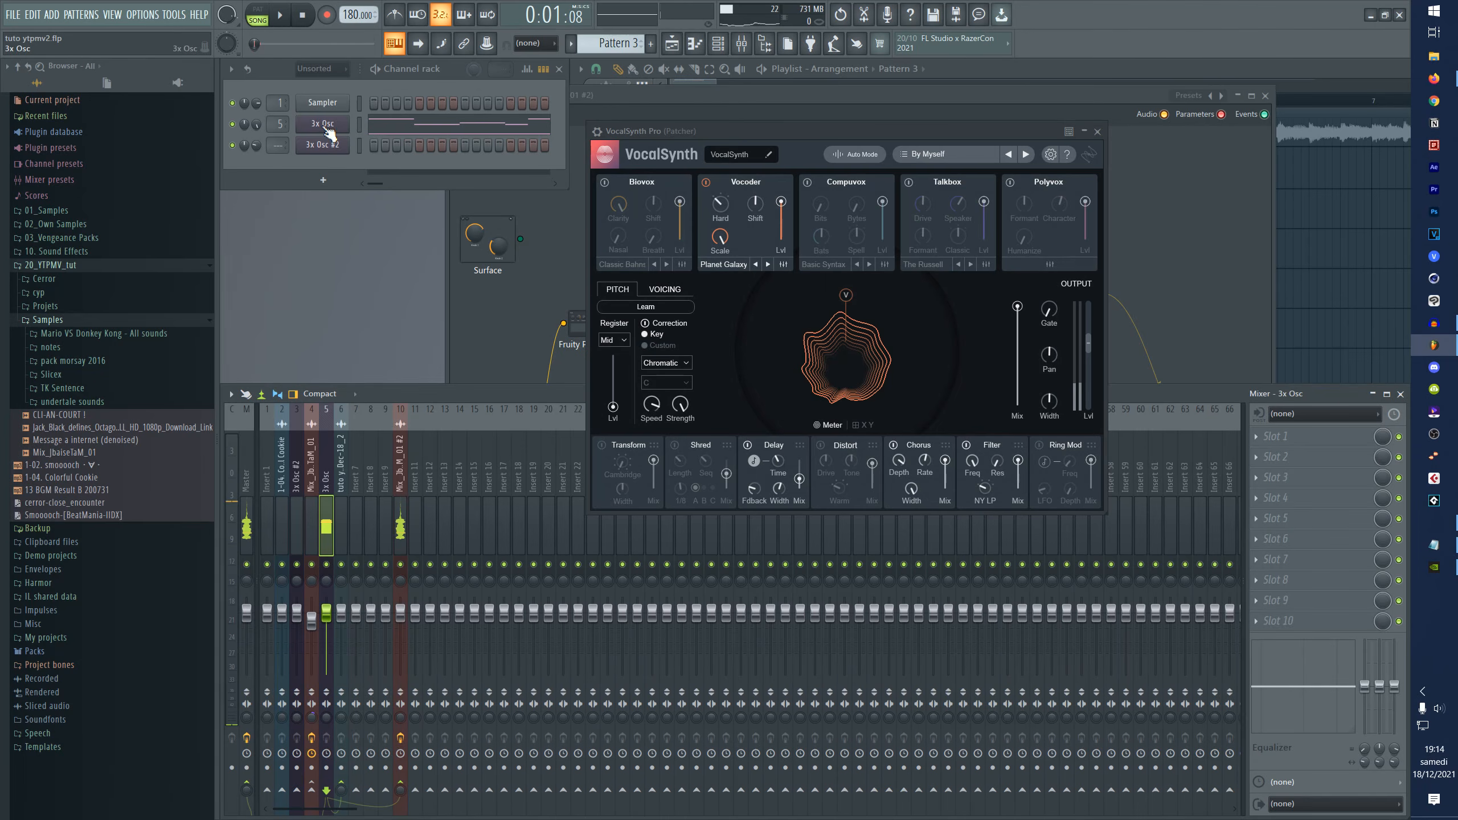
pyautogui.rightClick(400, 783)
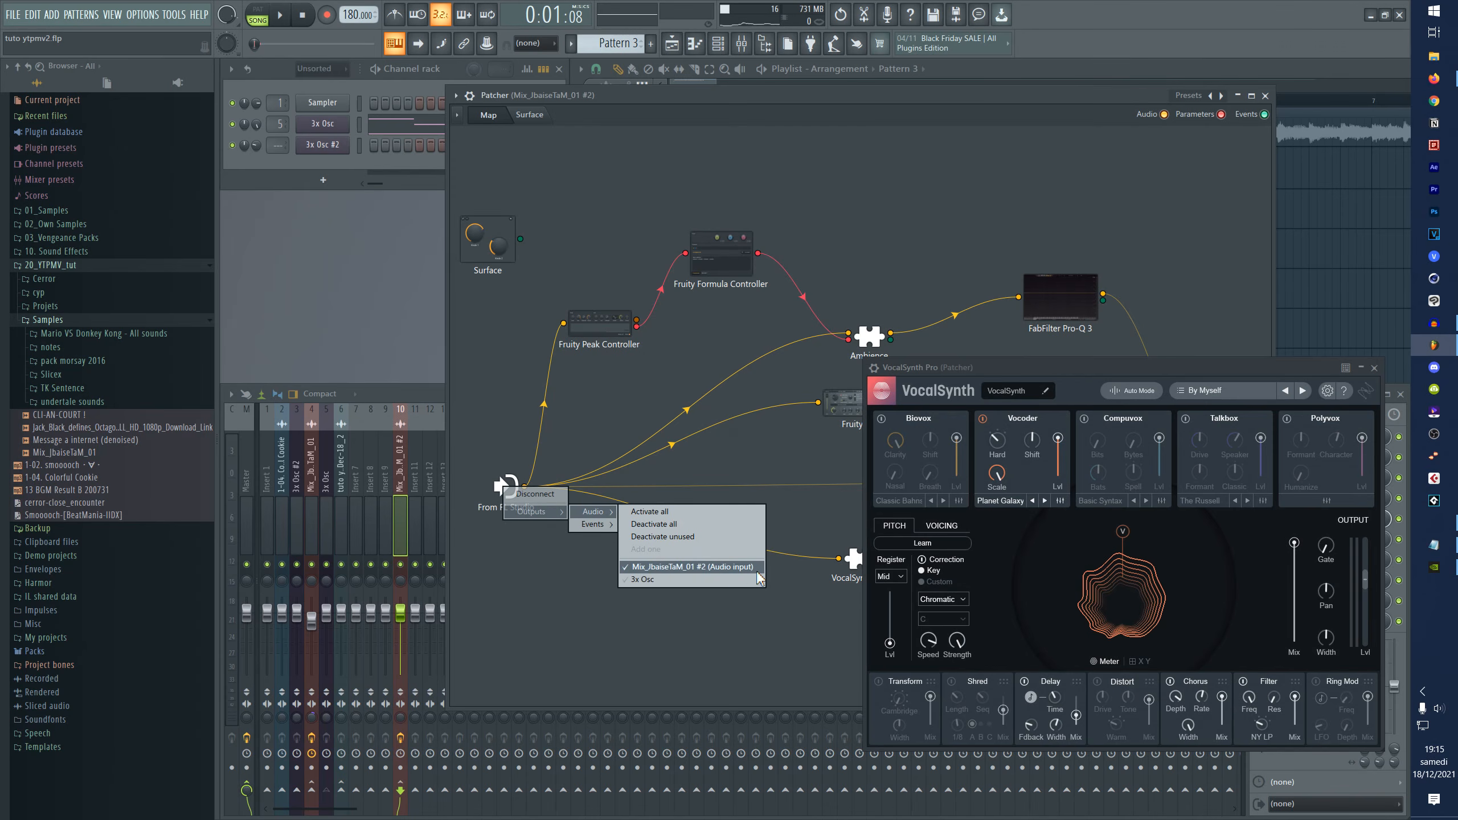
# - Enable From FL Studio's 3x Osc audio output and connect it to a second audio input added to VocalSynth Pro
pyautogui.click(648, 582)
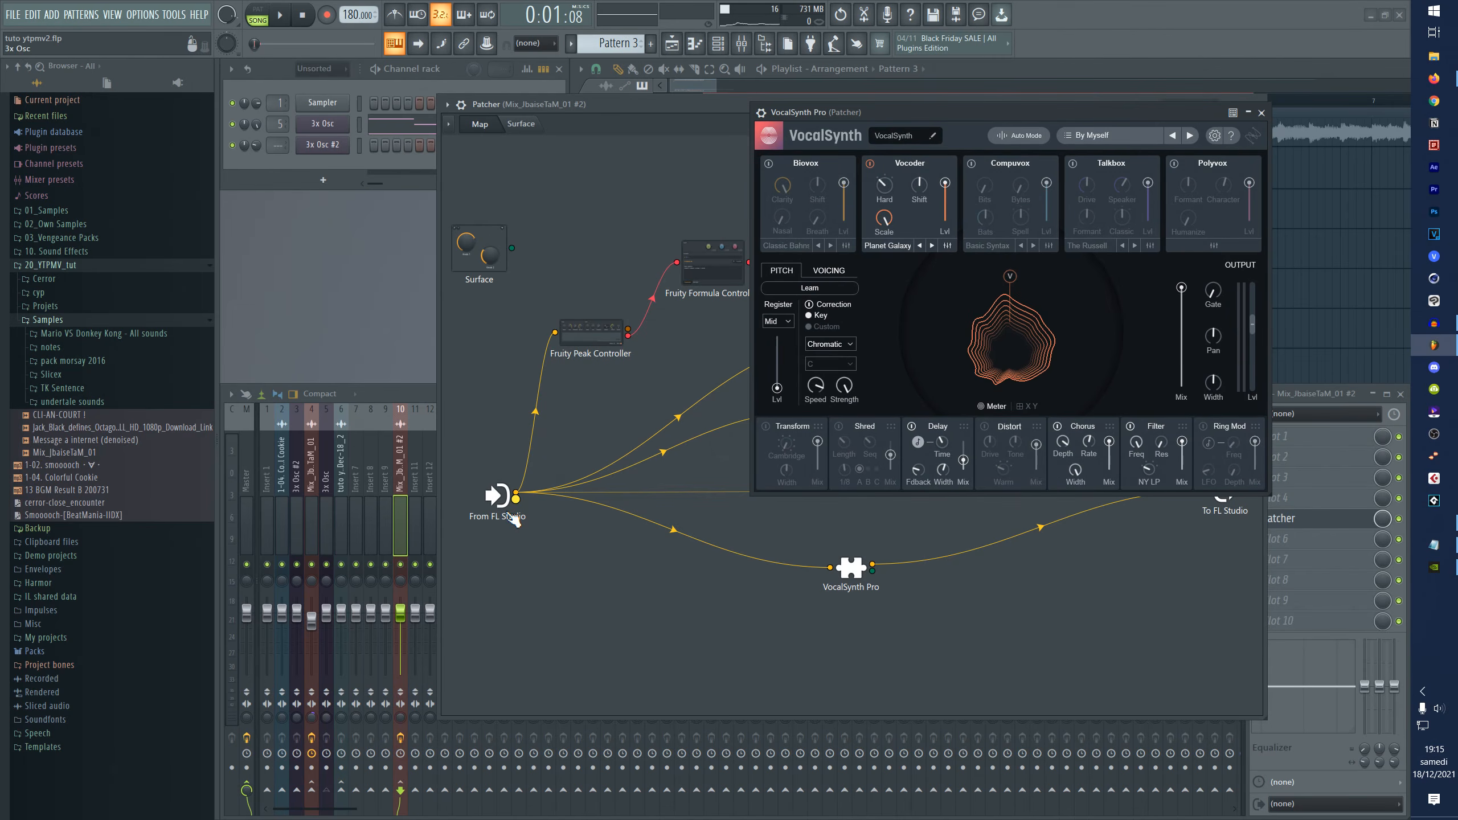
pyautogui.moveTo(838, 582); pyautogui.dragTo(817, 609)
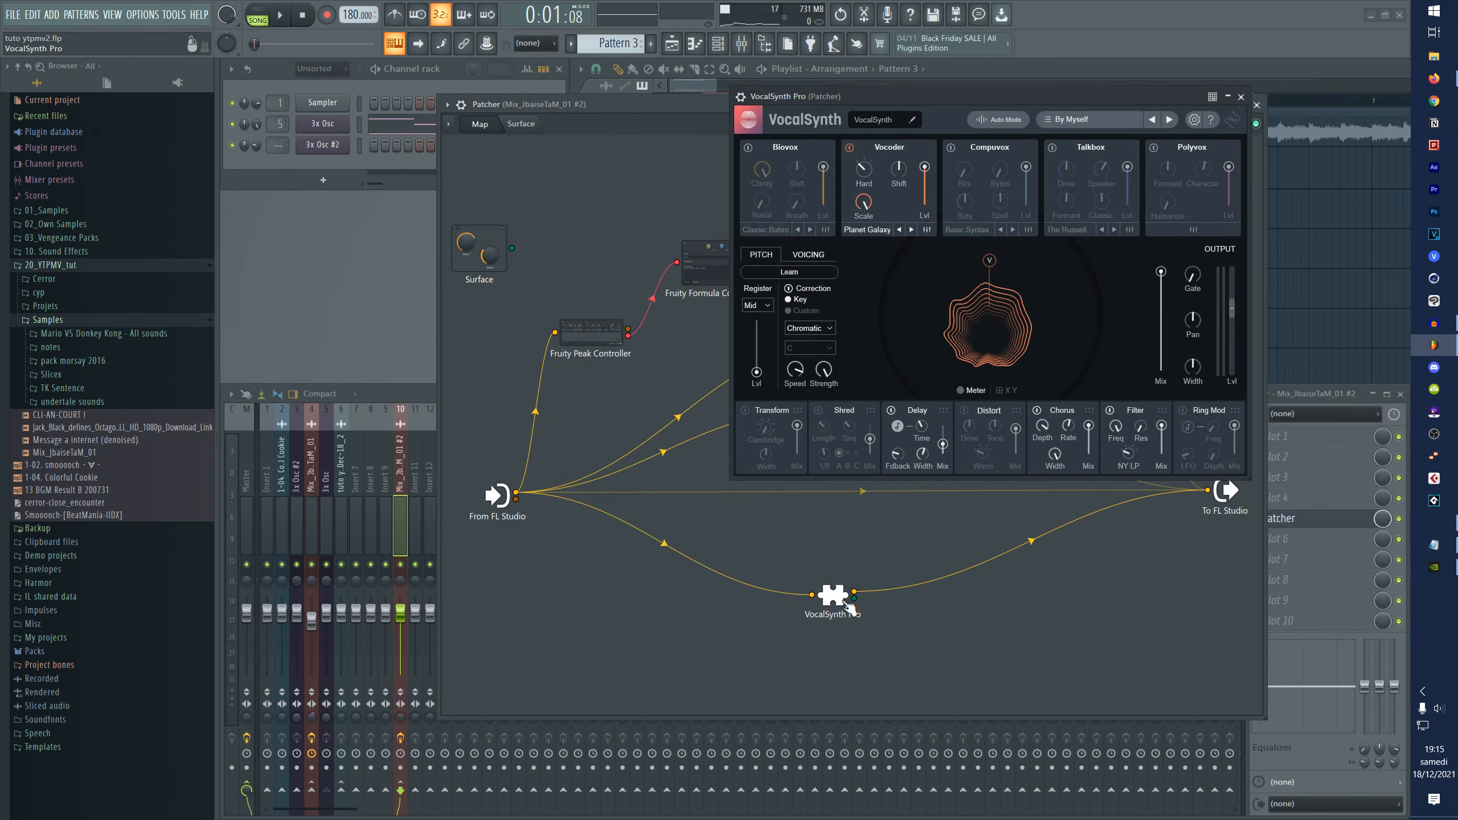
pyautogui.rightClick(833, 599)
pyautogui.moveTo(912, 666)
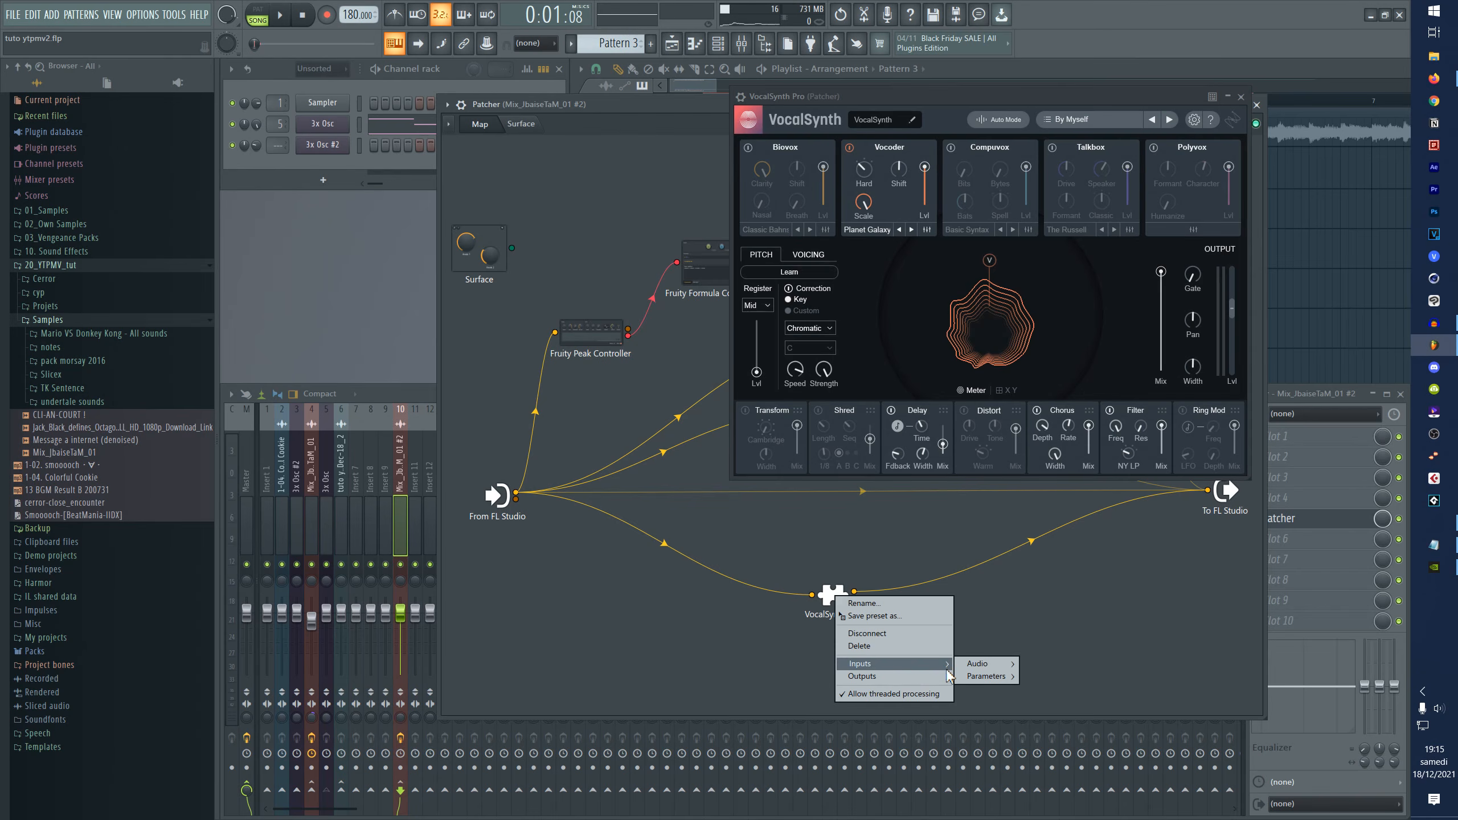
pyautogui.moveTo(978, 664)
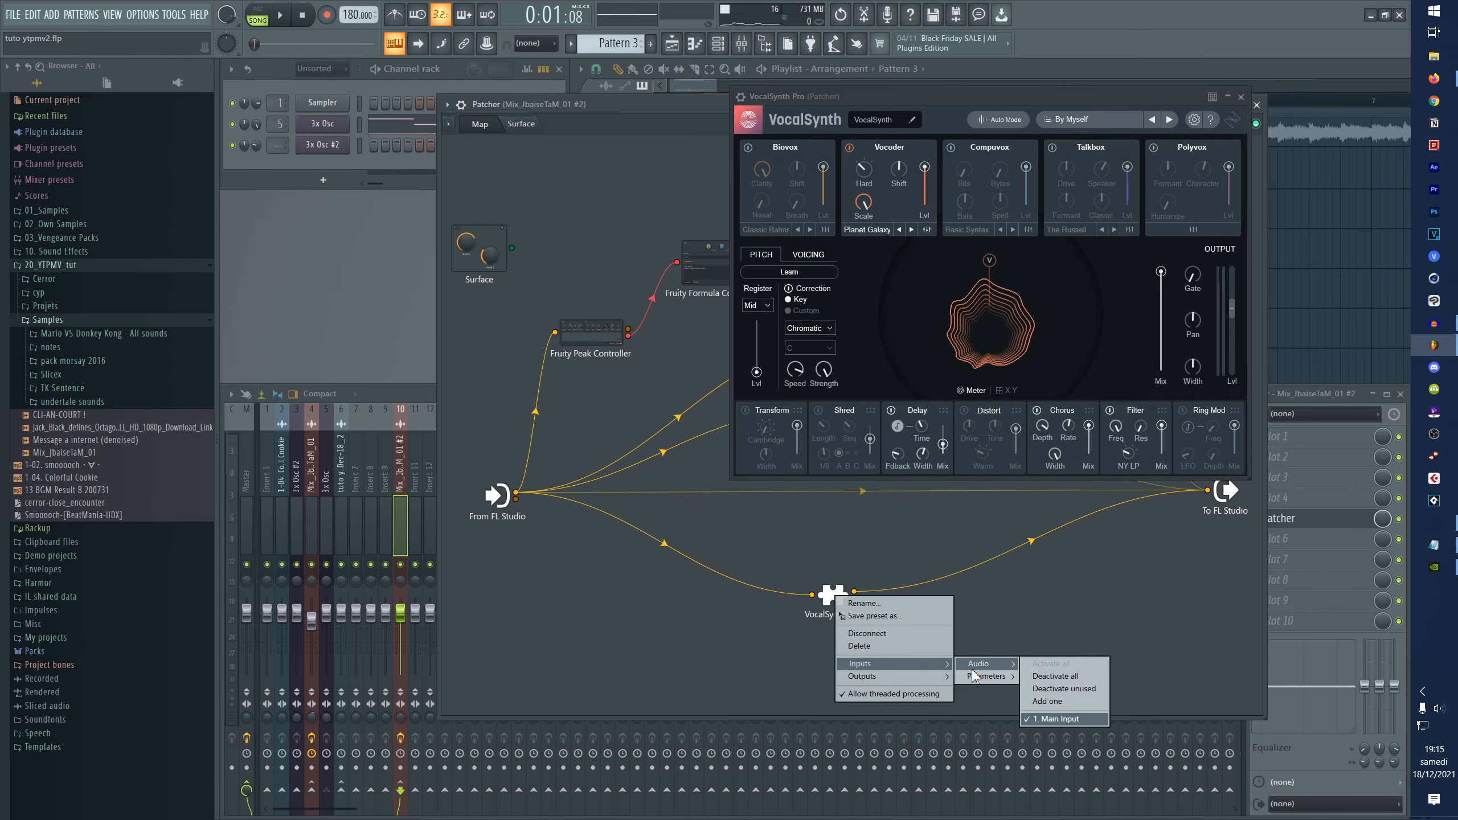
pyautogui.click(1043, 707)
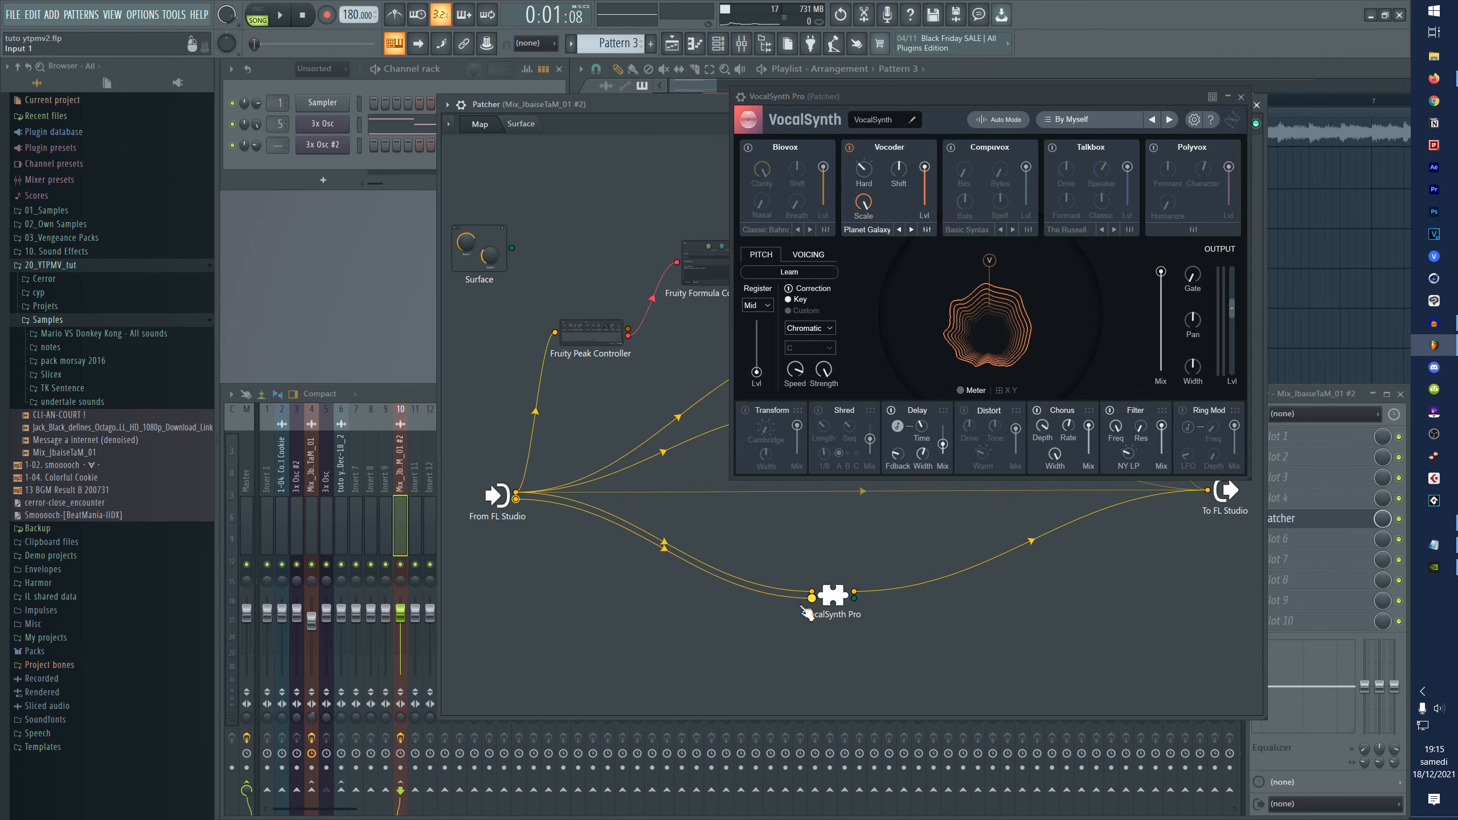
# - Map VocalSynth Pro's Stereo Aux In to sidechain index 1 in the plugin's processing settings
pyautogui.moveTo(936, 98); pyautogui.dragTo(877, 129)
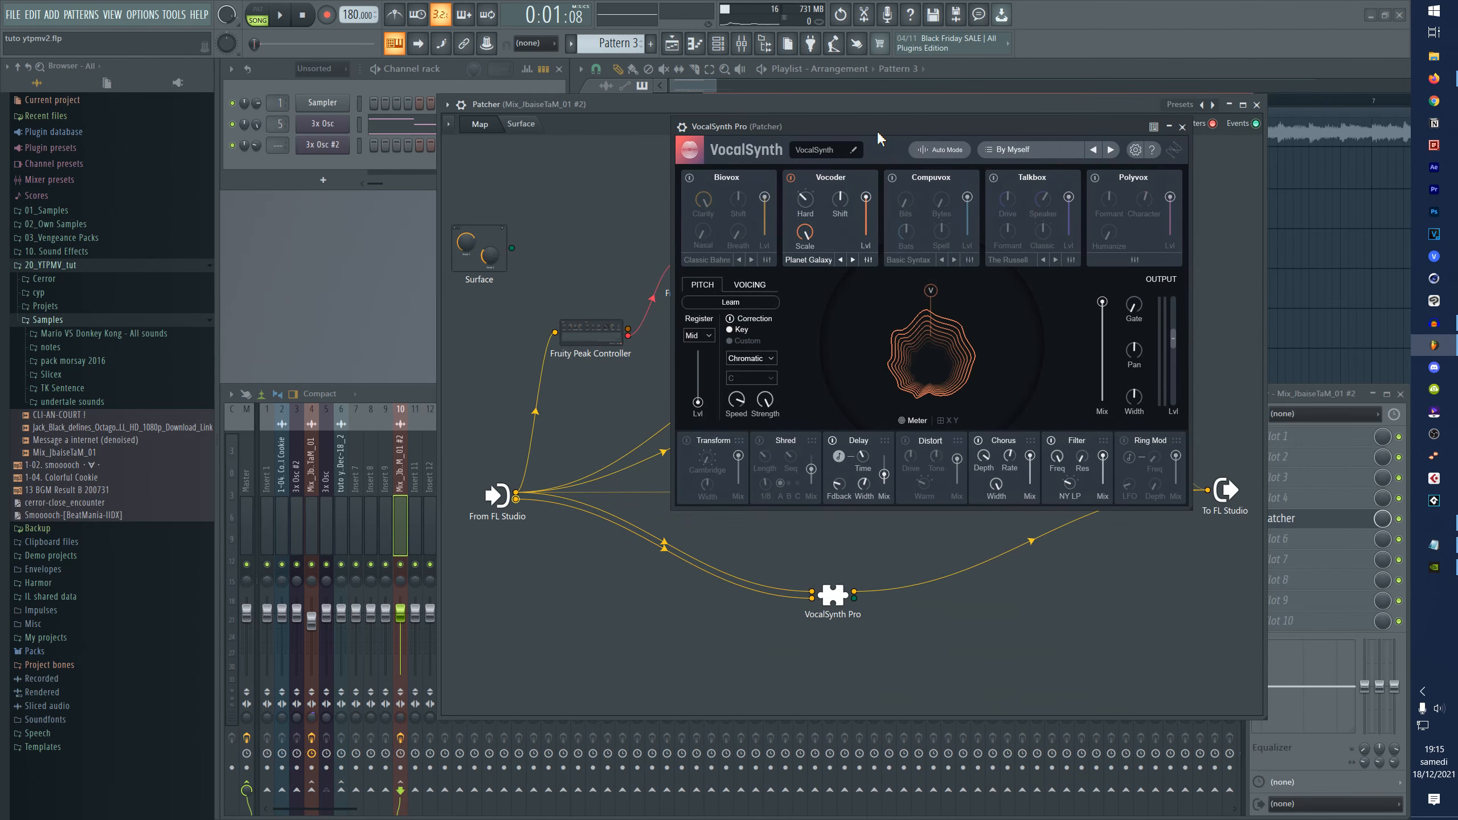
pyautogui.click(682, 127)
pyautogui.click(740, 149)
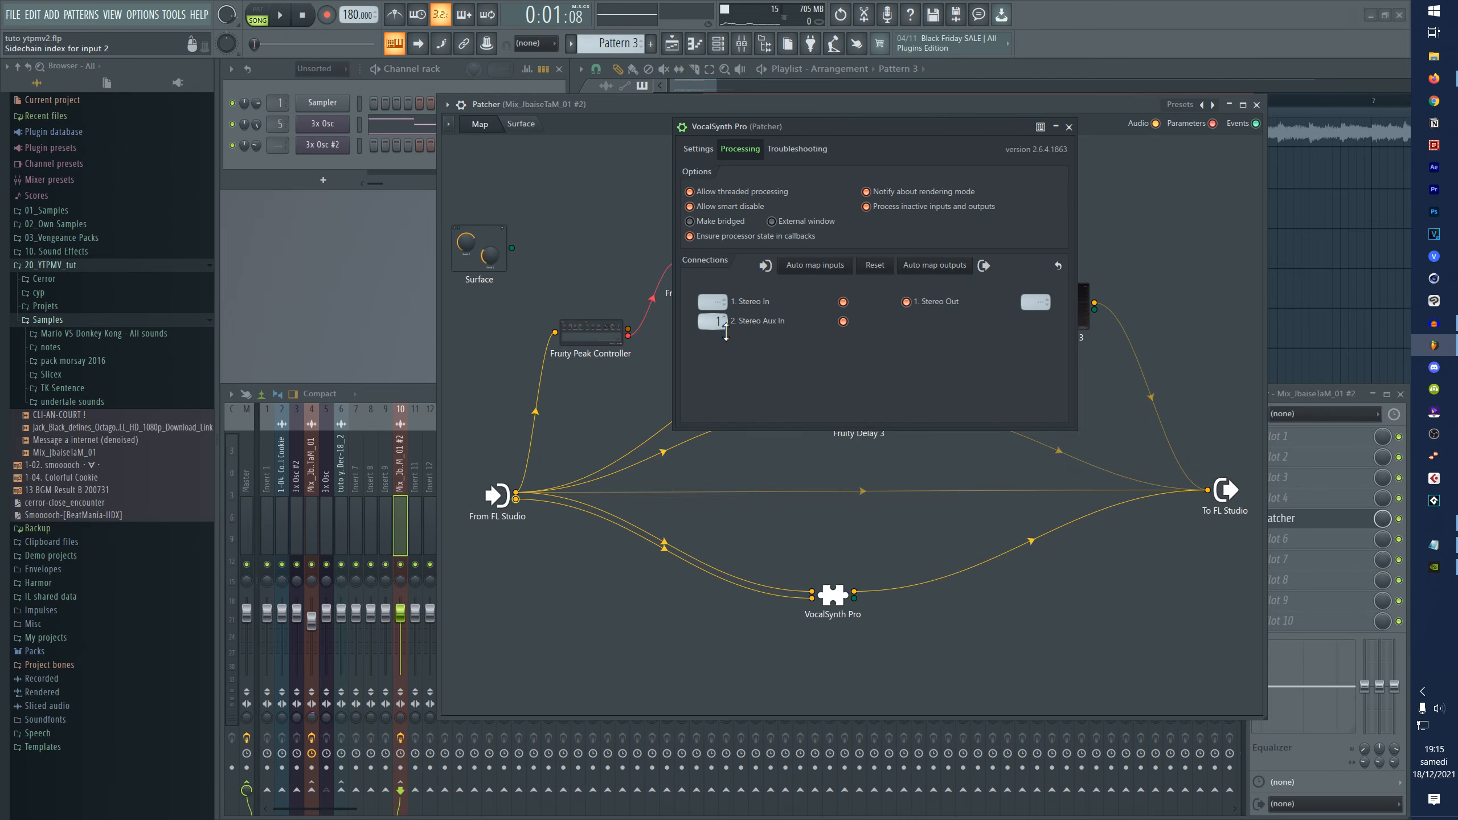
pyautogui.click(682, 127)
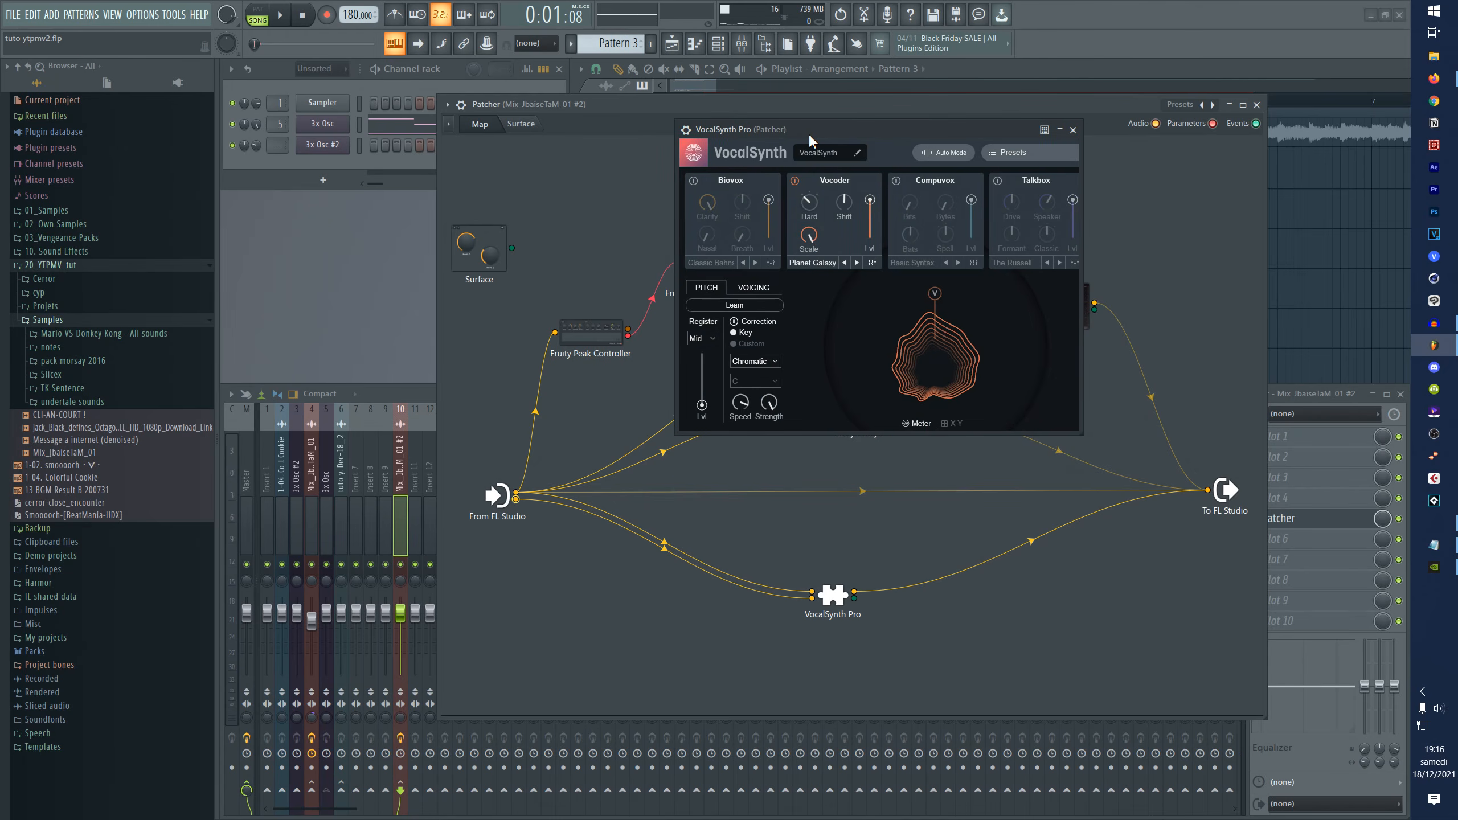
# - Switch VocalSynth Pro's input mode from Auto to Sidechain, and play the song to hear the vocoded result
pyautogui.click(926, 174)
pyautogui.click(727, 331)
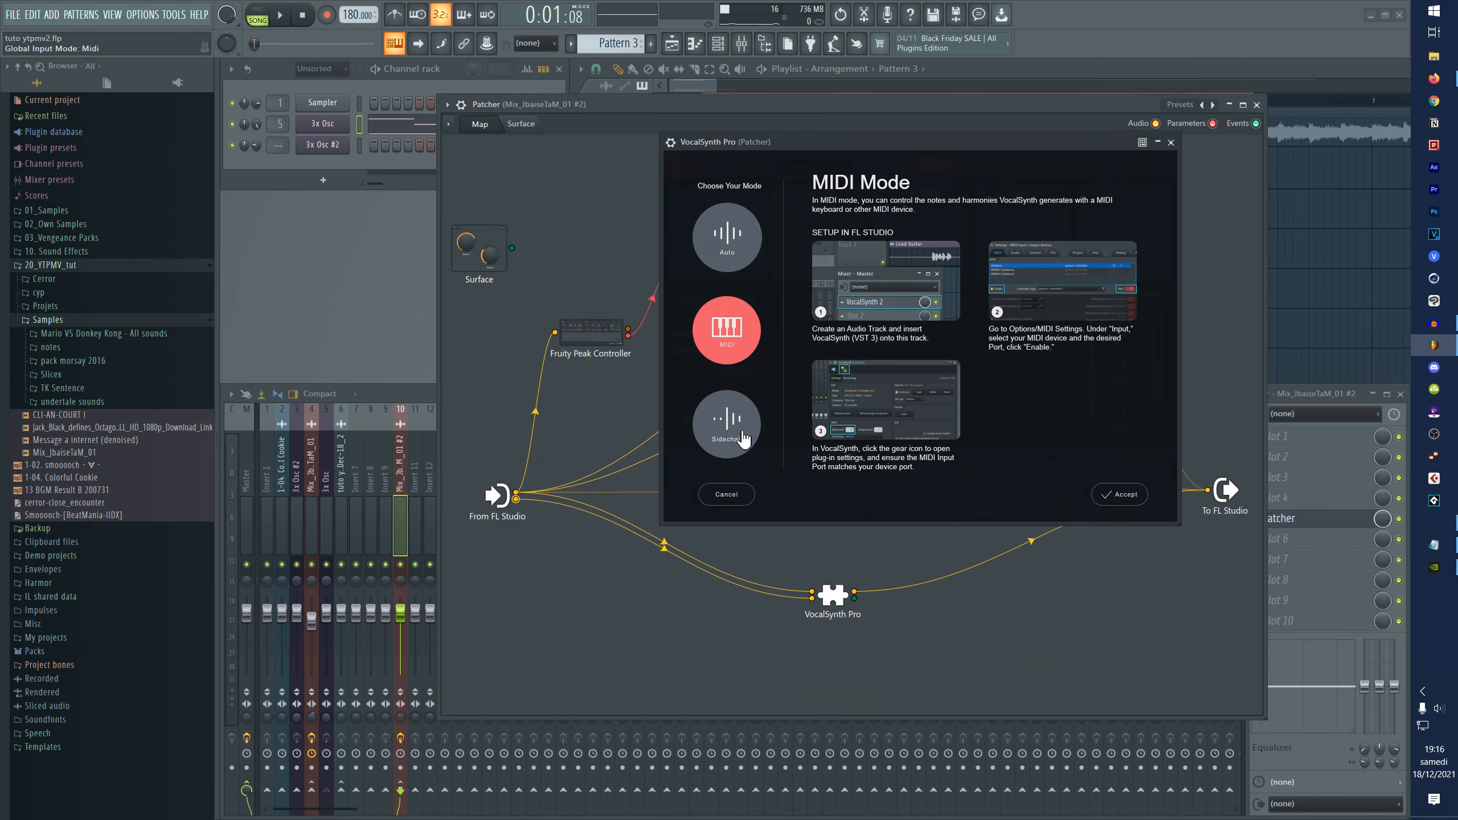
pyautogui.click(727, 425)
pyautogui.click(1119, 494)
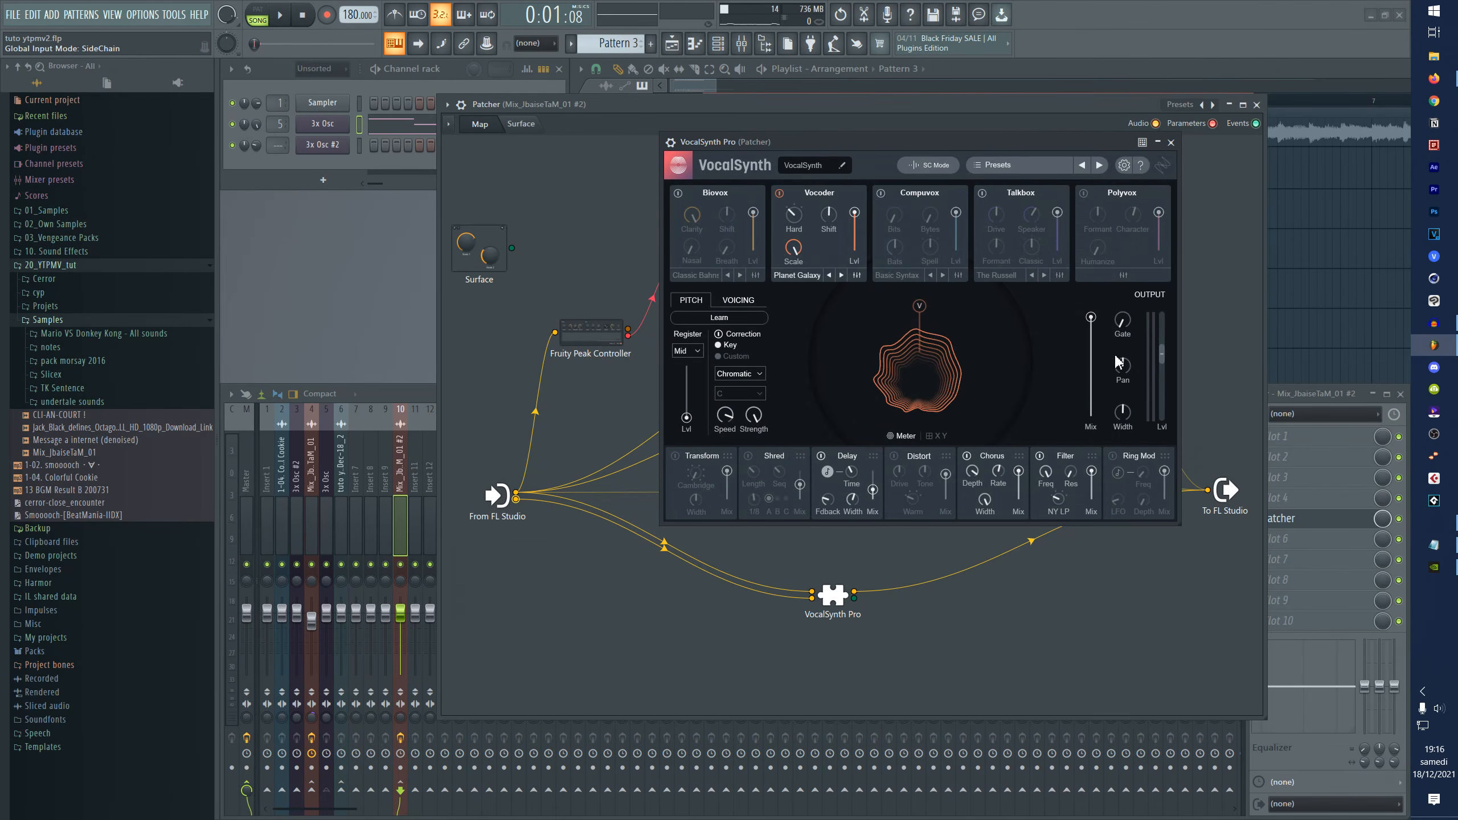
pyautogui.press('space')
pyautogui.press('space')
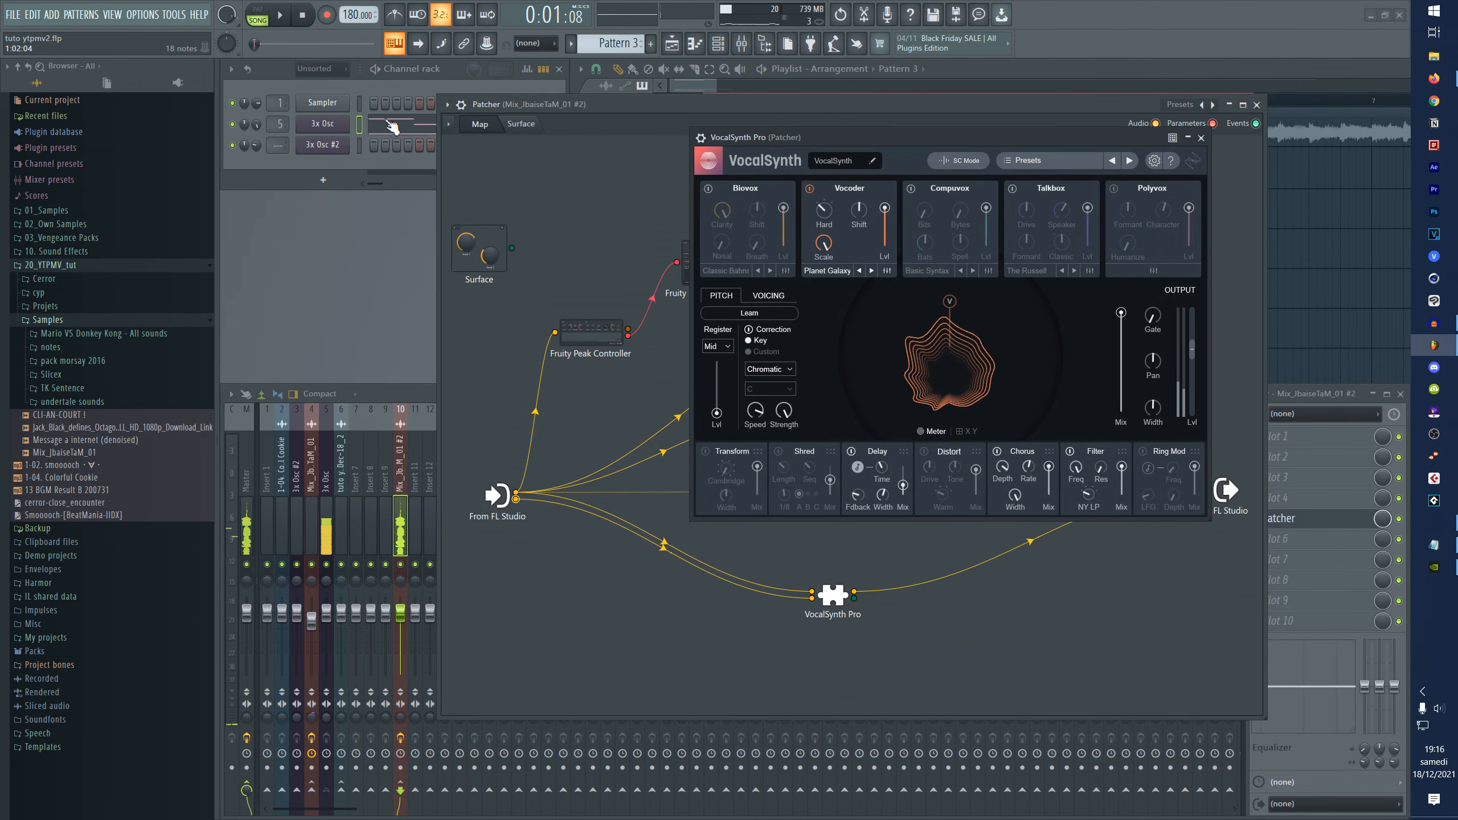
# - Start a new upper melody in the 3x Osc piano roll with consecutive D5, D#5 and F5 notes from bar 1
pyautogui.click(393, 126)
pyautogui.click(447, 607)
pyautogui.press('space')
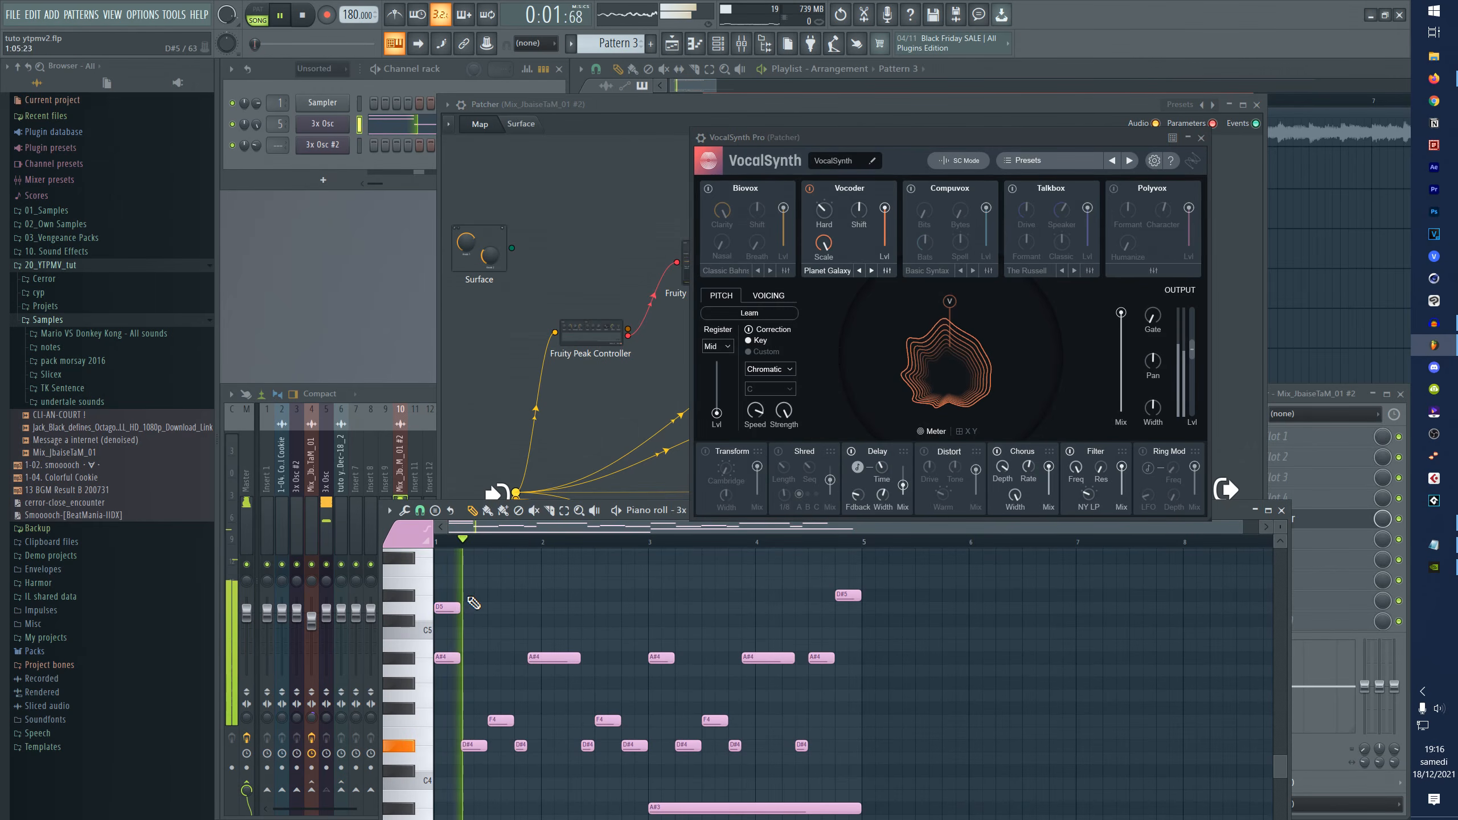
pyautogui.click(474, 595)
pyautogui.click(497, 571)
pyautogui.scroll(1, 528, 602)
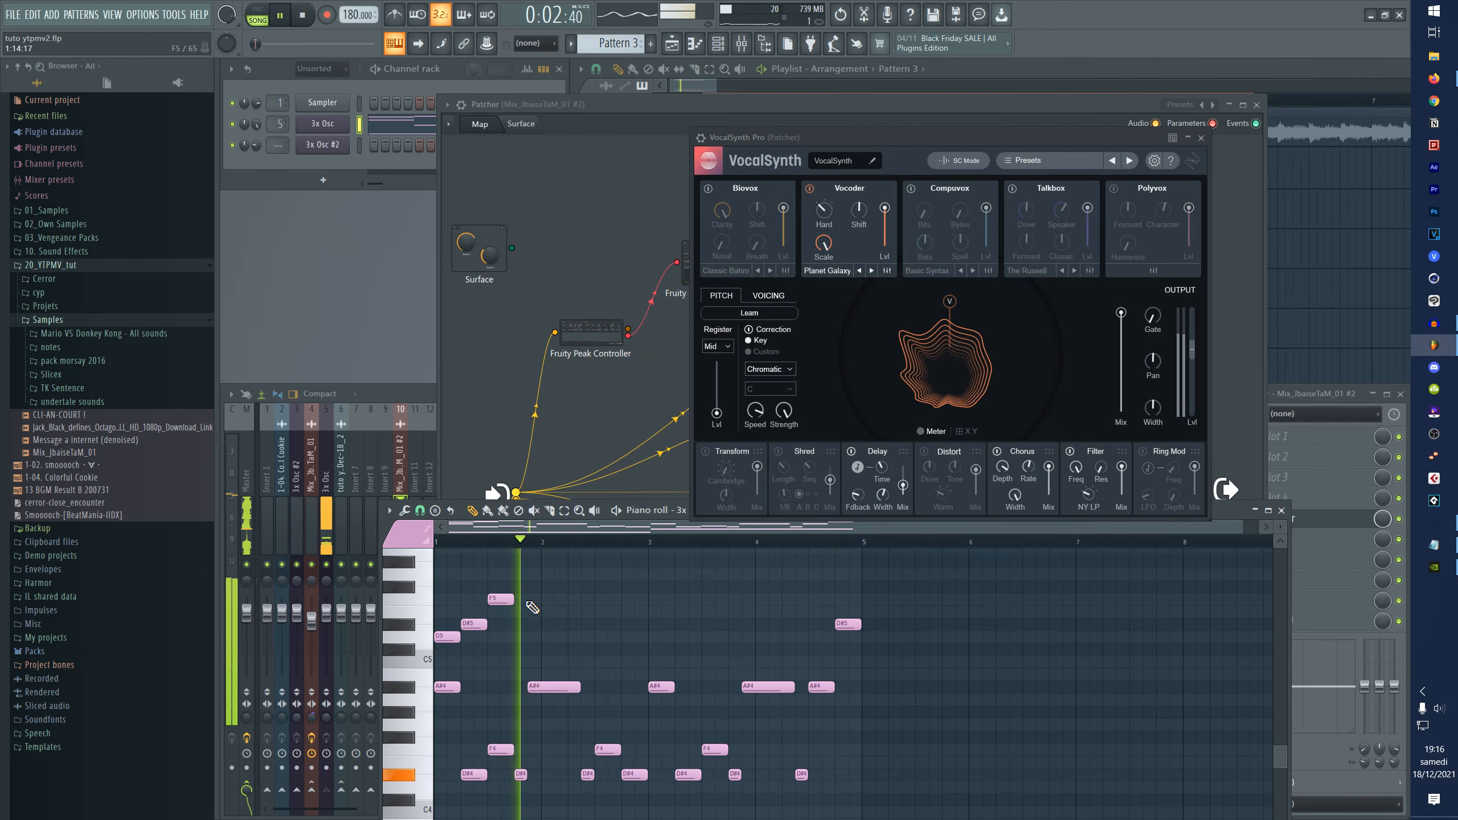
# - Continue the 3x Osc upper melody with consecutive D#5, D5, D#5, F5 and D#5 notes through the end of bar 2
pyautogui.press('space')
pyautogui.press('space')
pyautogui.click(519, 634)
pyautogui.click(549, 645)
pyautogui.click(575, 632)
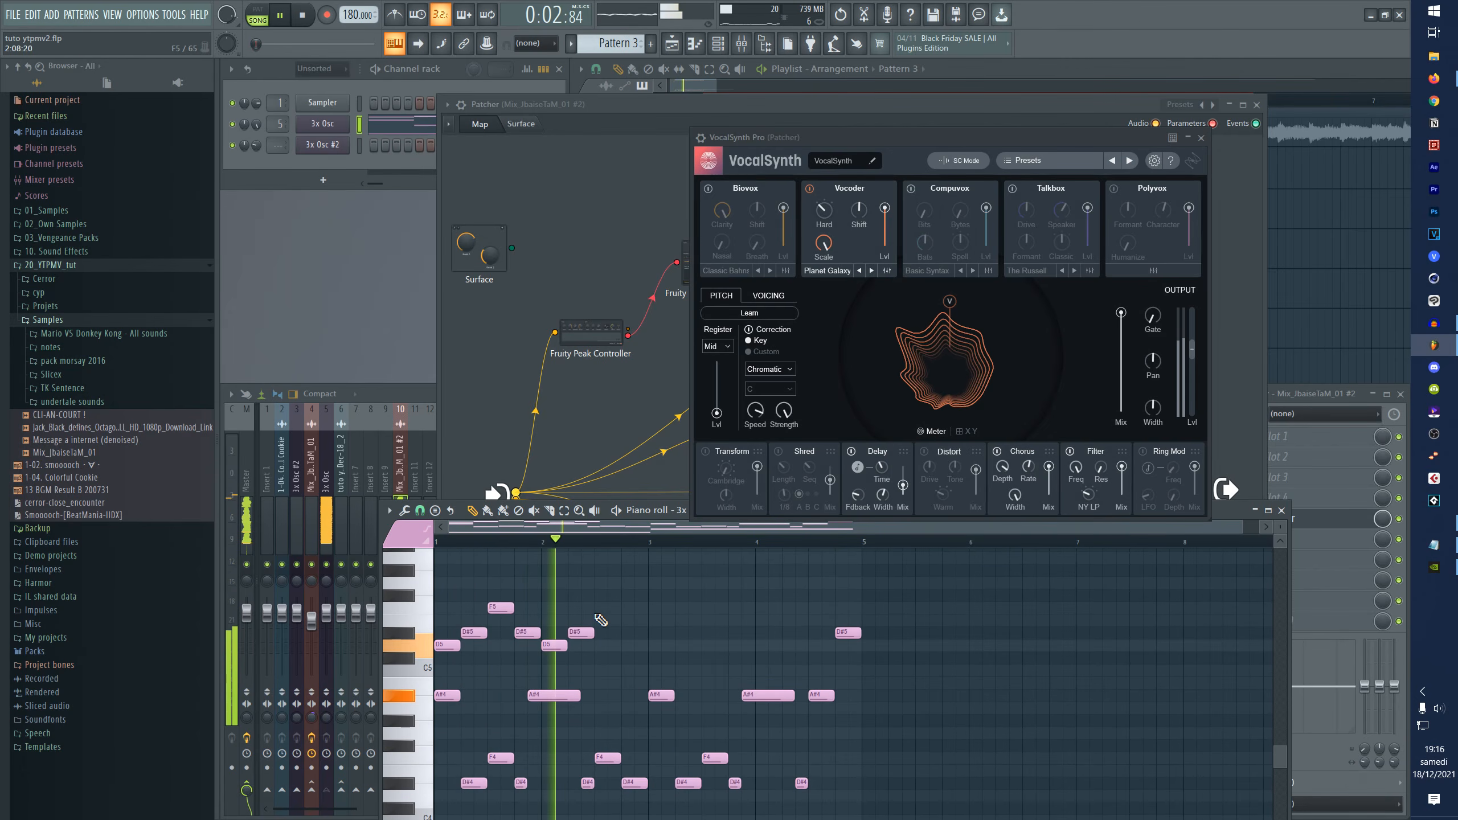
pyautogui.click(601, 607)
pyautogui.click(629, 632)
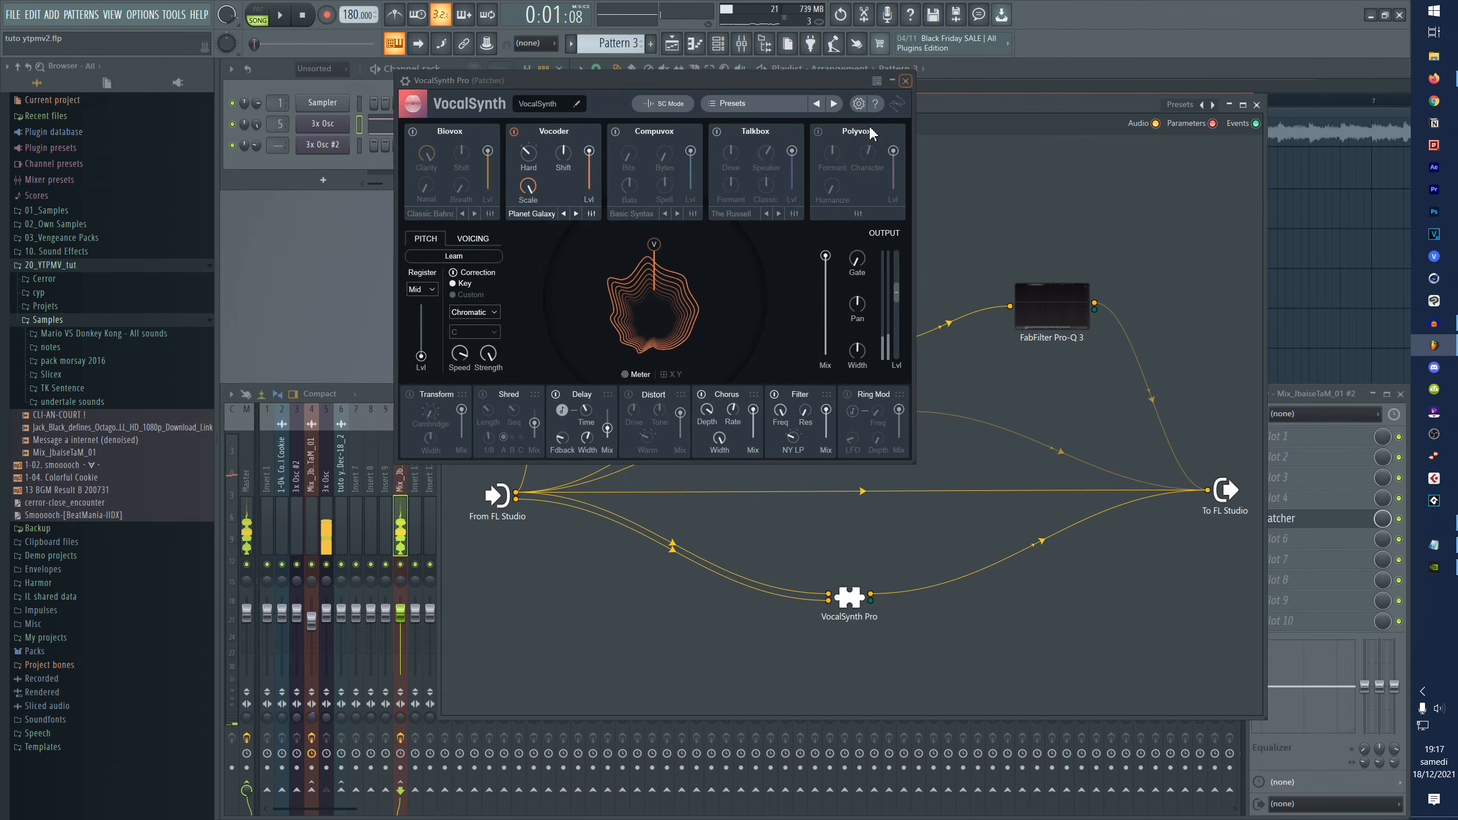
# - Add another FabFilter Pro-Q 3 effect to the Patcher map and apply a low cut slightly above 200 Hz
pyautogui.rightClick(1059, 597)
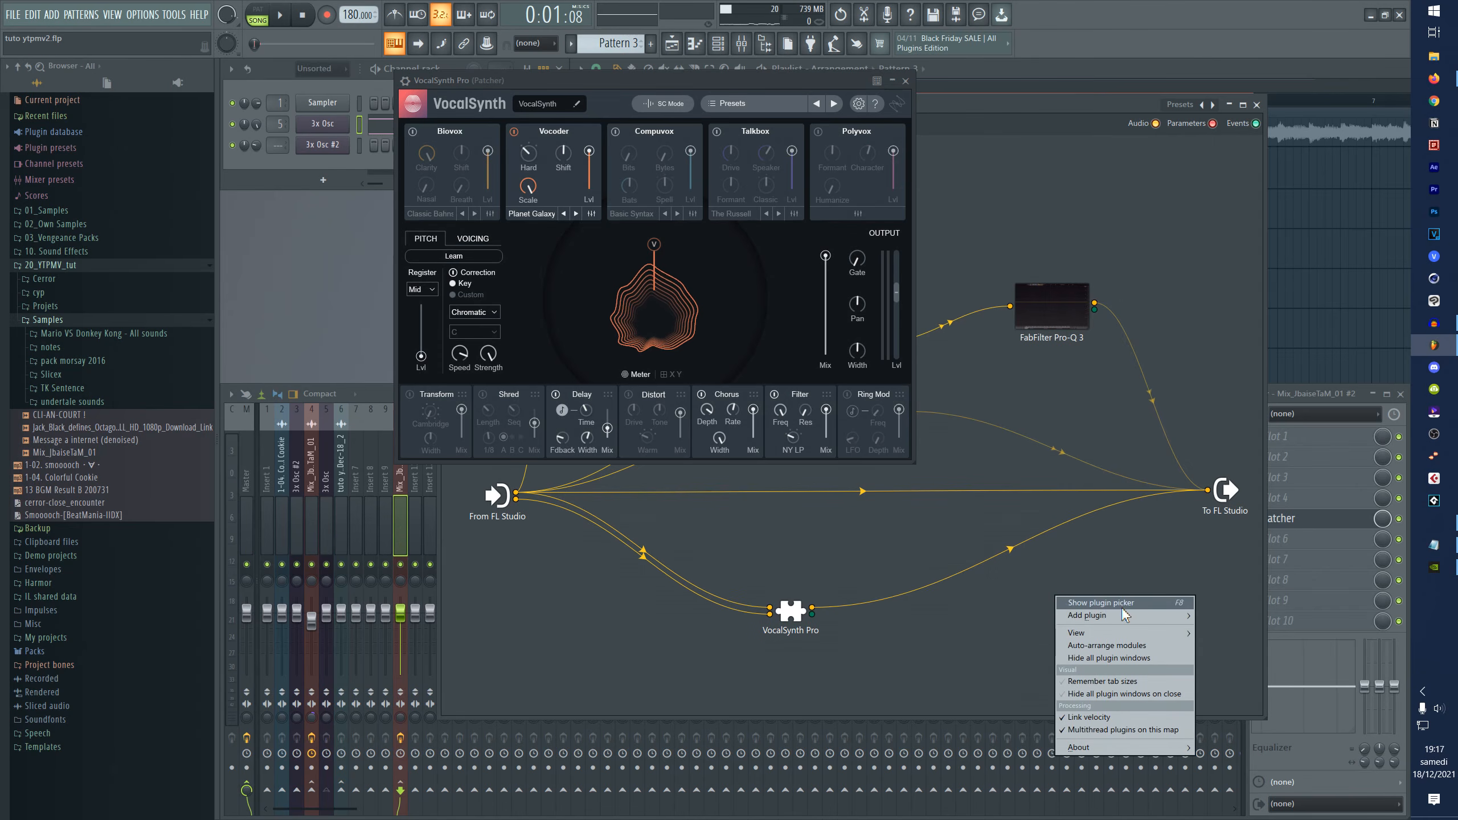
pyautogui.moveTo(1128, 617)
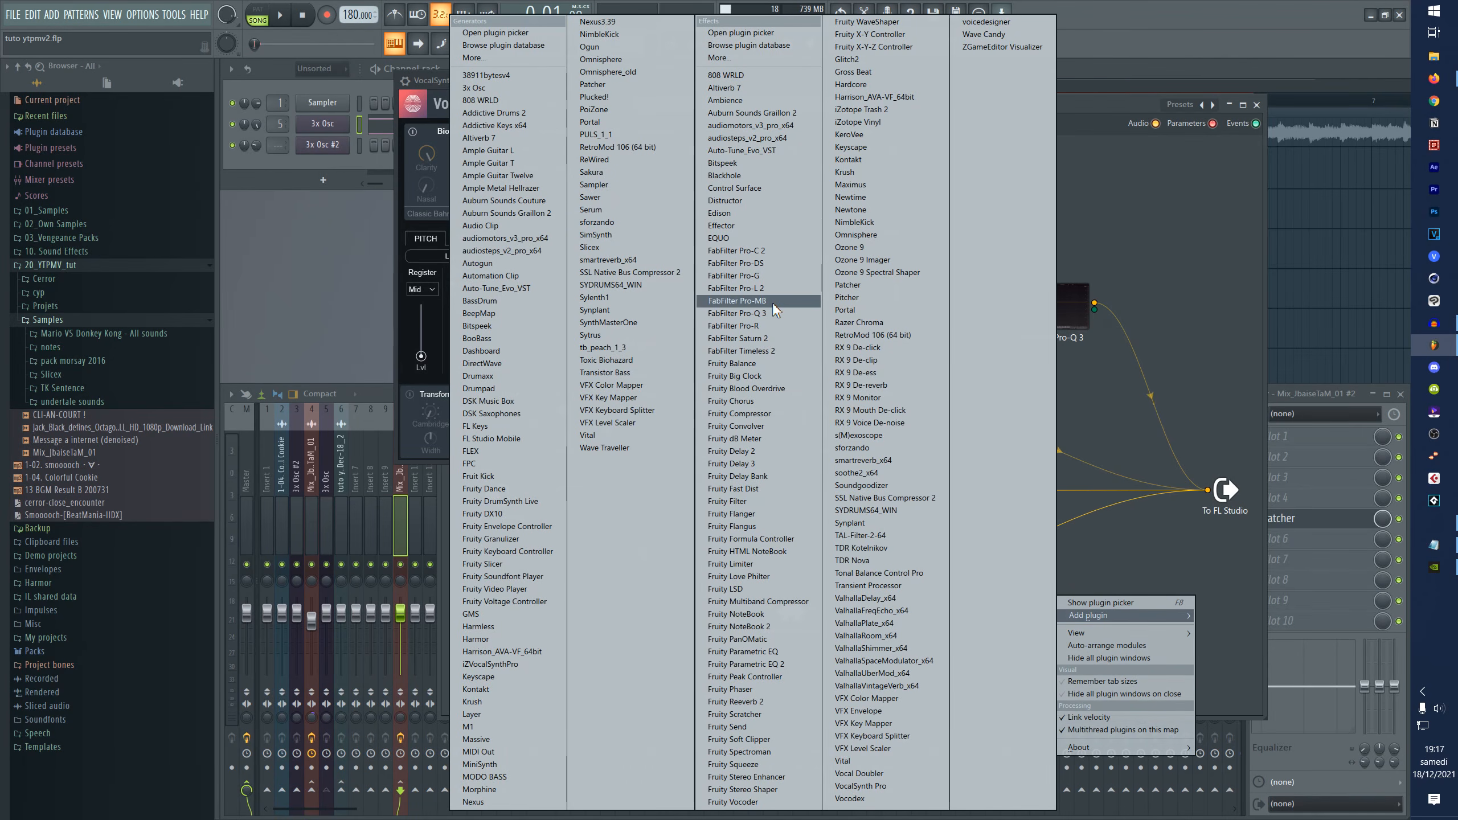
pyautogui.click(735, 313)
pyautogui.press('space')
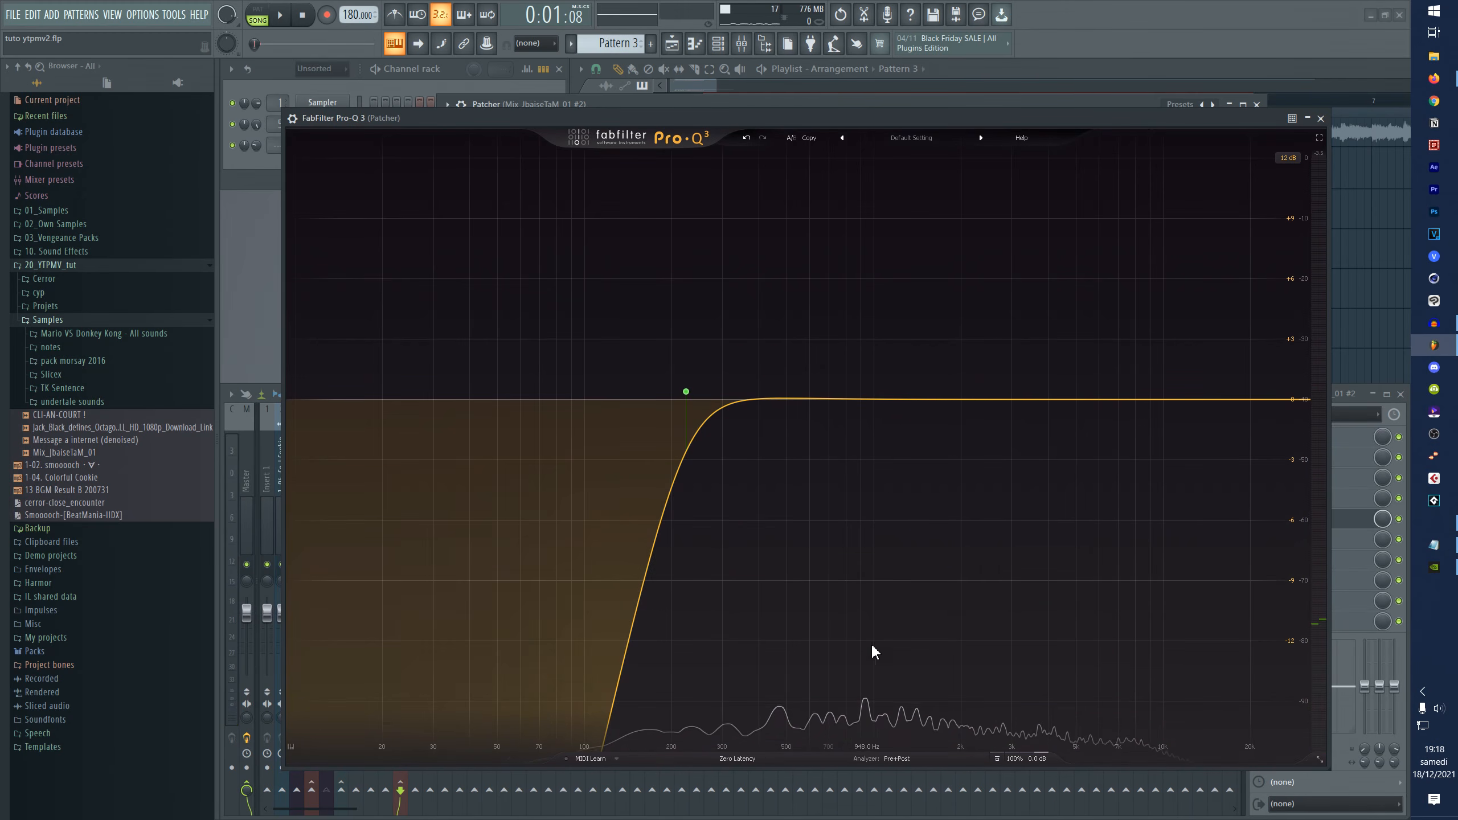
# - Play the song and cut the resonance at about 469 Hz by 8.40 dB in Pro-Q 3, with a Q of 10.09
pyautogui.press('space')
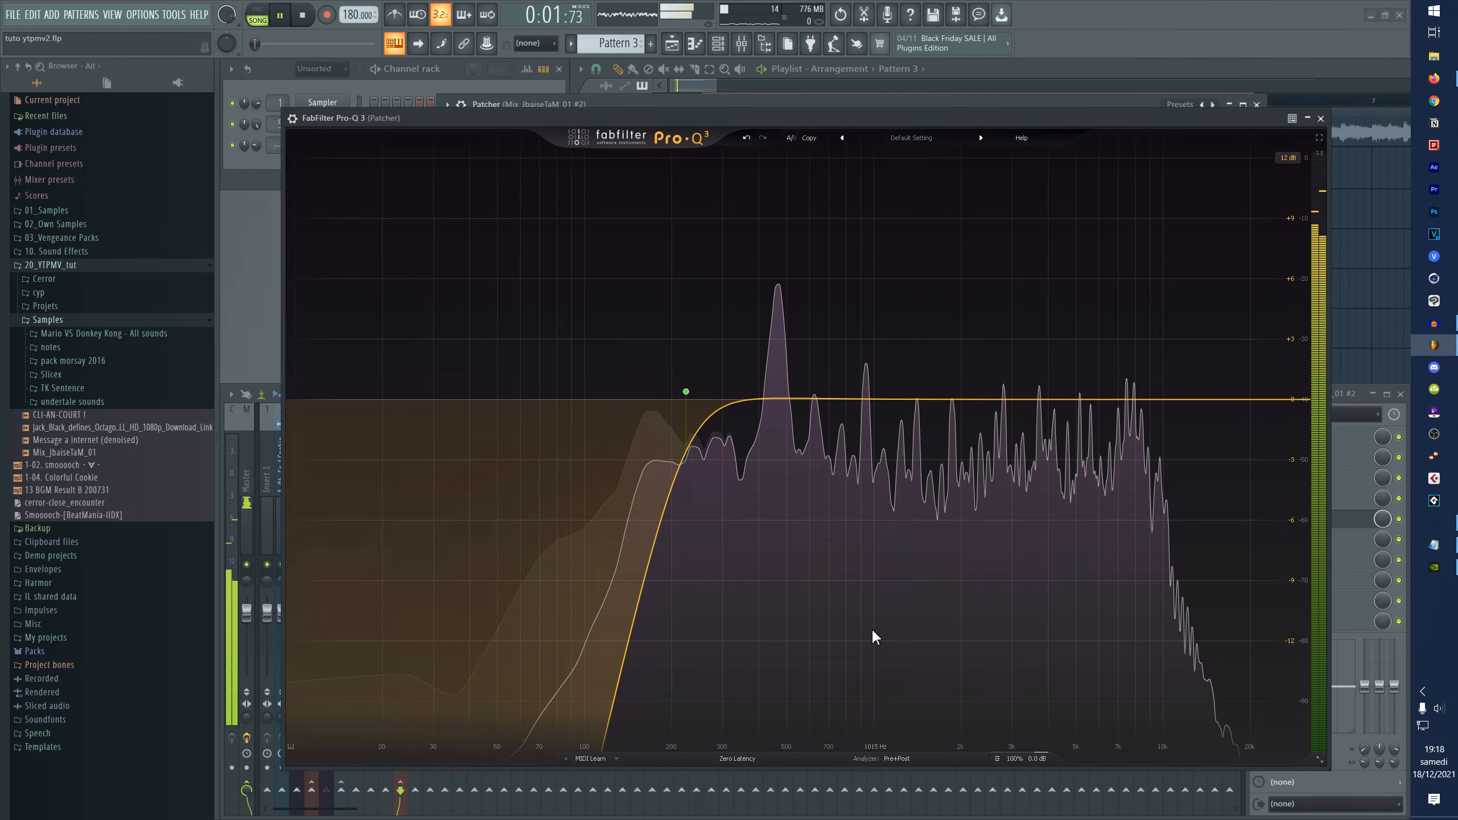
pyautogui.moveTo(858, 589); pyautogui.dragTo(780, 299)
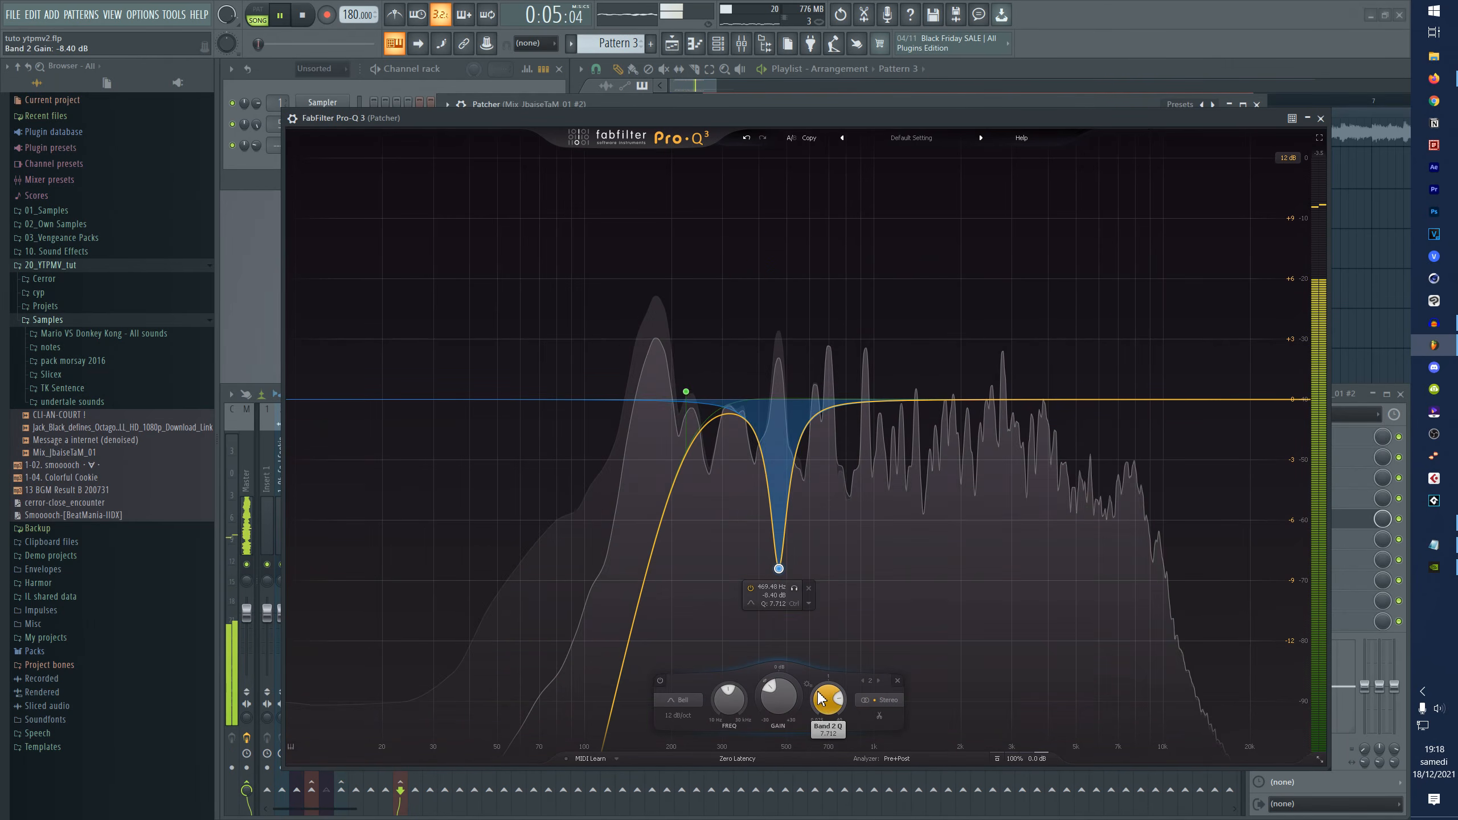
pyautogui.scroll(-3, 832, 697)
pyautogui.scroll(3, 832, 697)
pyautogui.scroll(1, 833, 701)
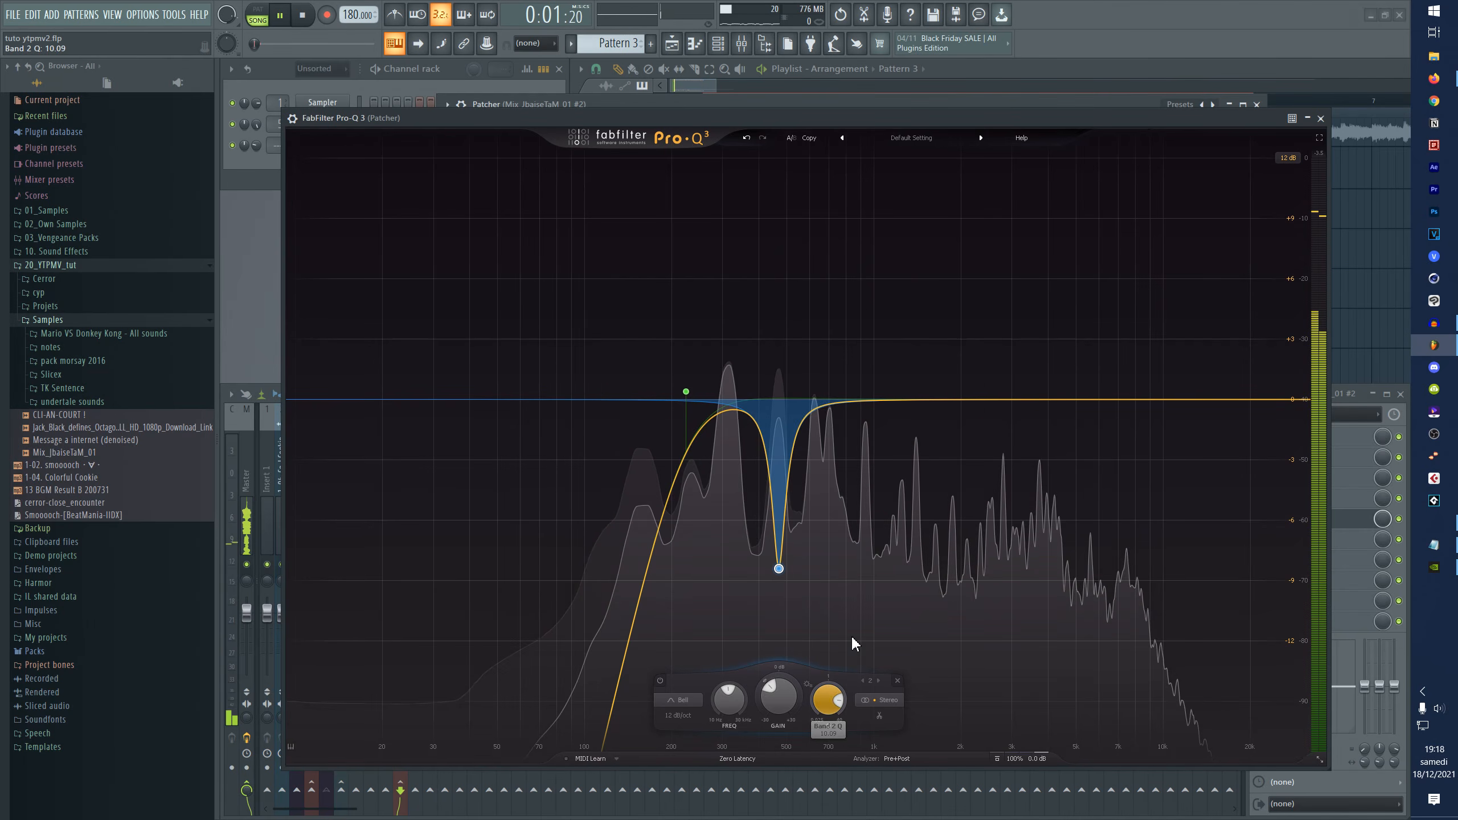
pyautogui.moveTo(873, 610); pyautogui.dragTo(904, 599)
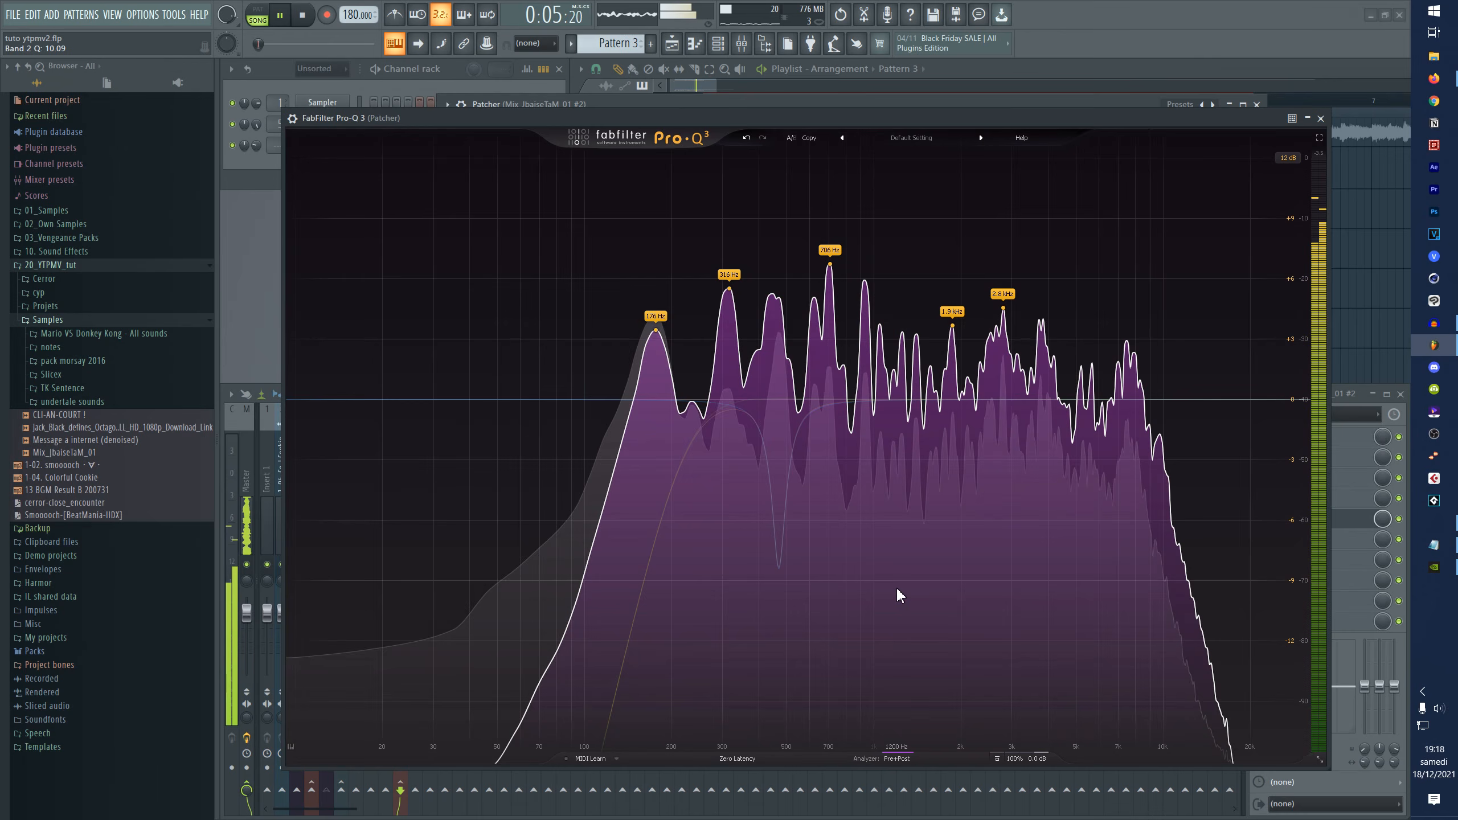